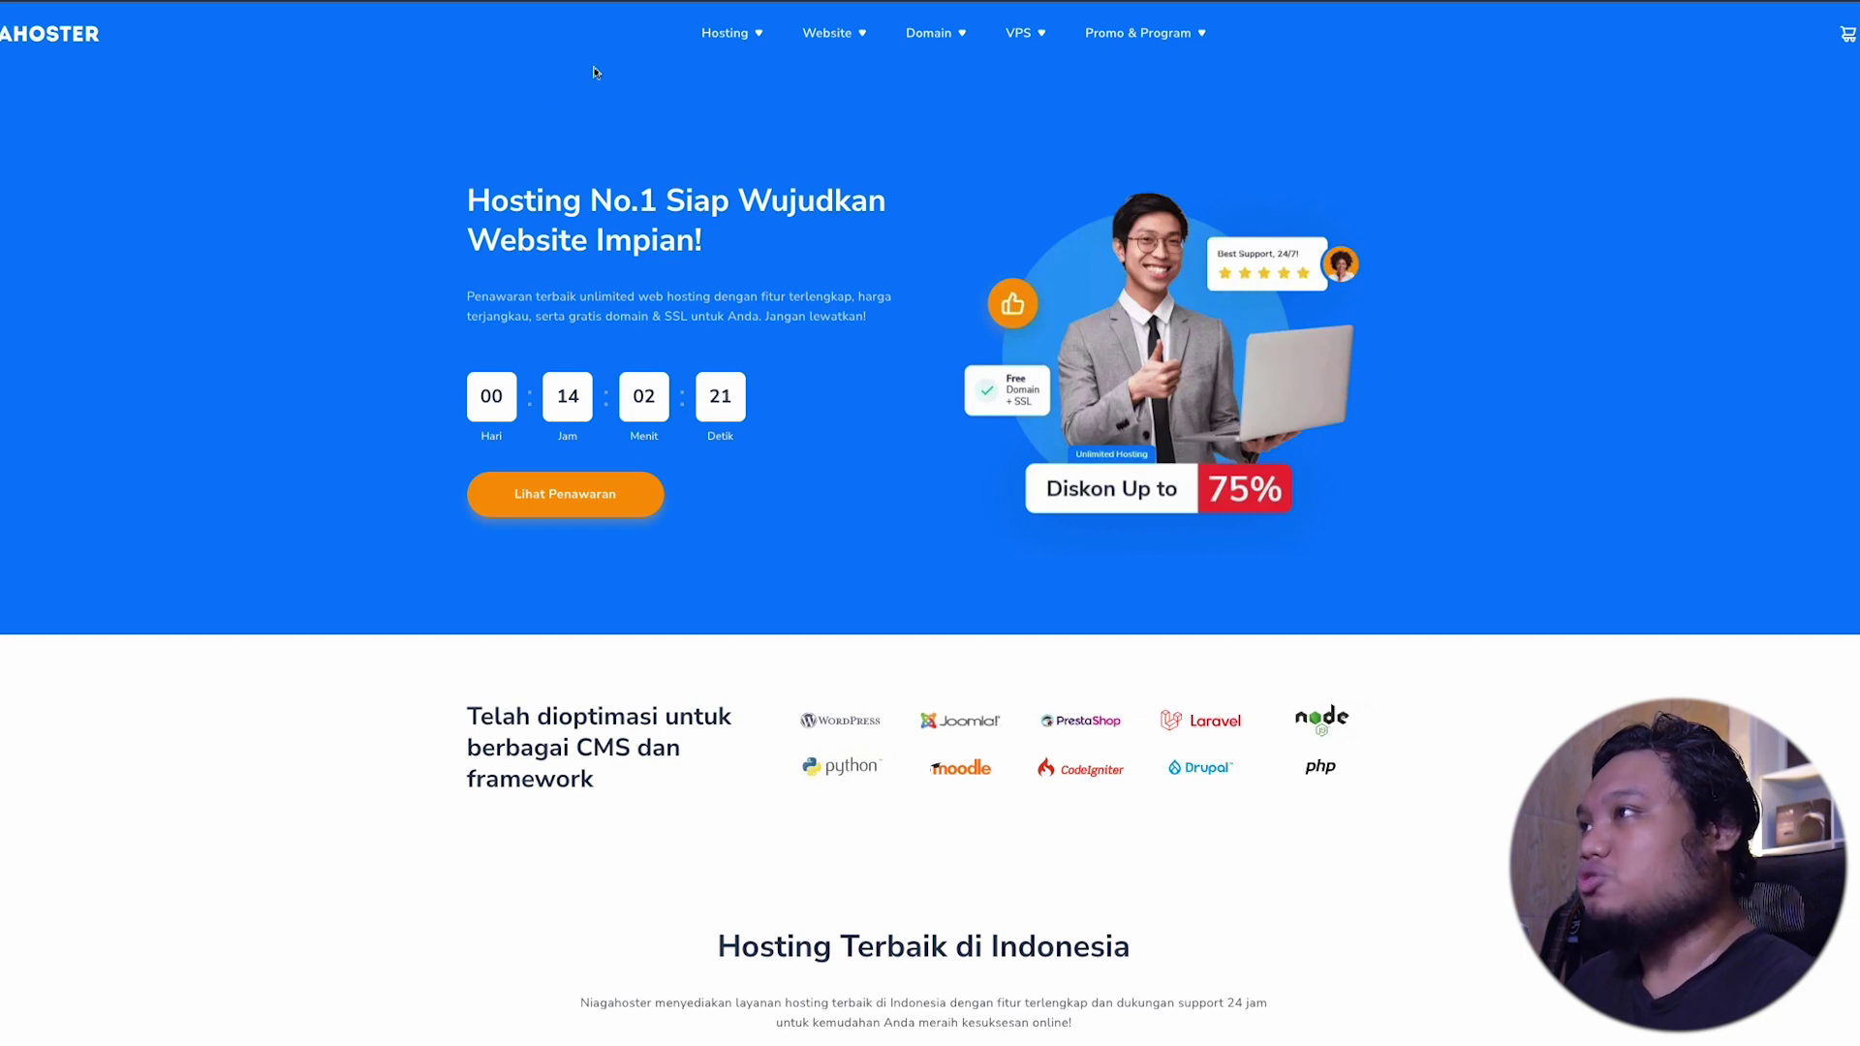
Step: Pick the Personal plan from Niagahoster's Unlimited Hosting pricing cards
mouse_move(760, 34)
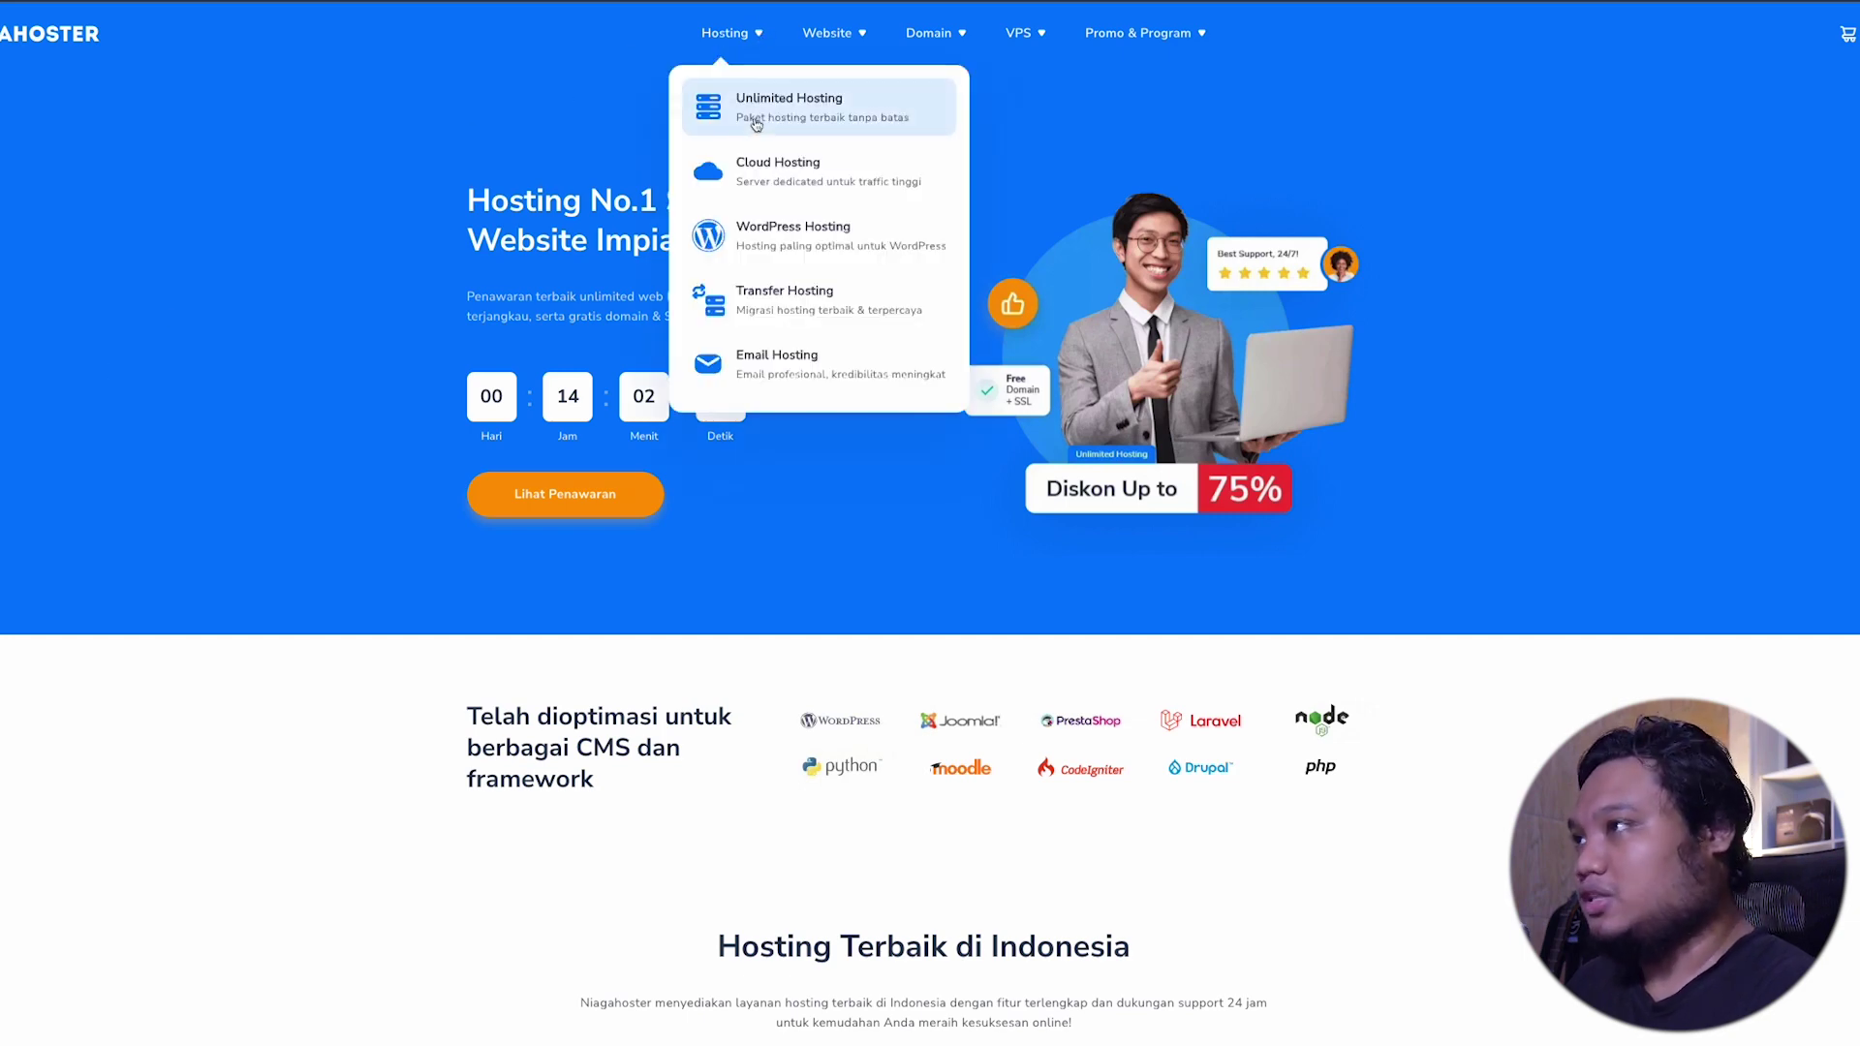
left_click(757, 124)
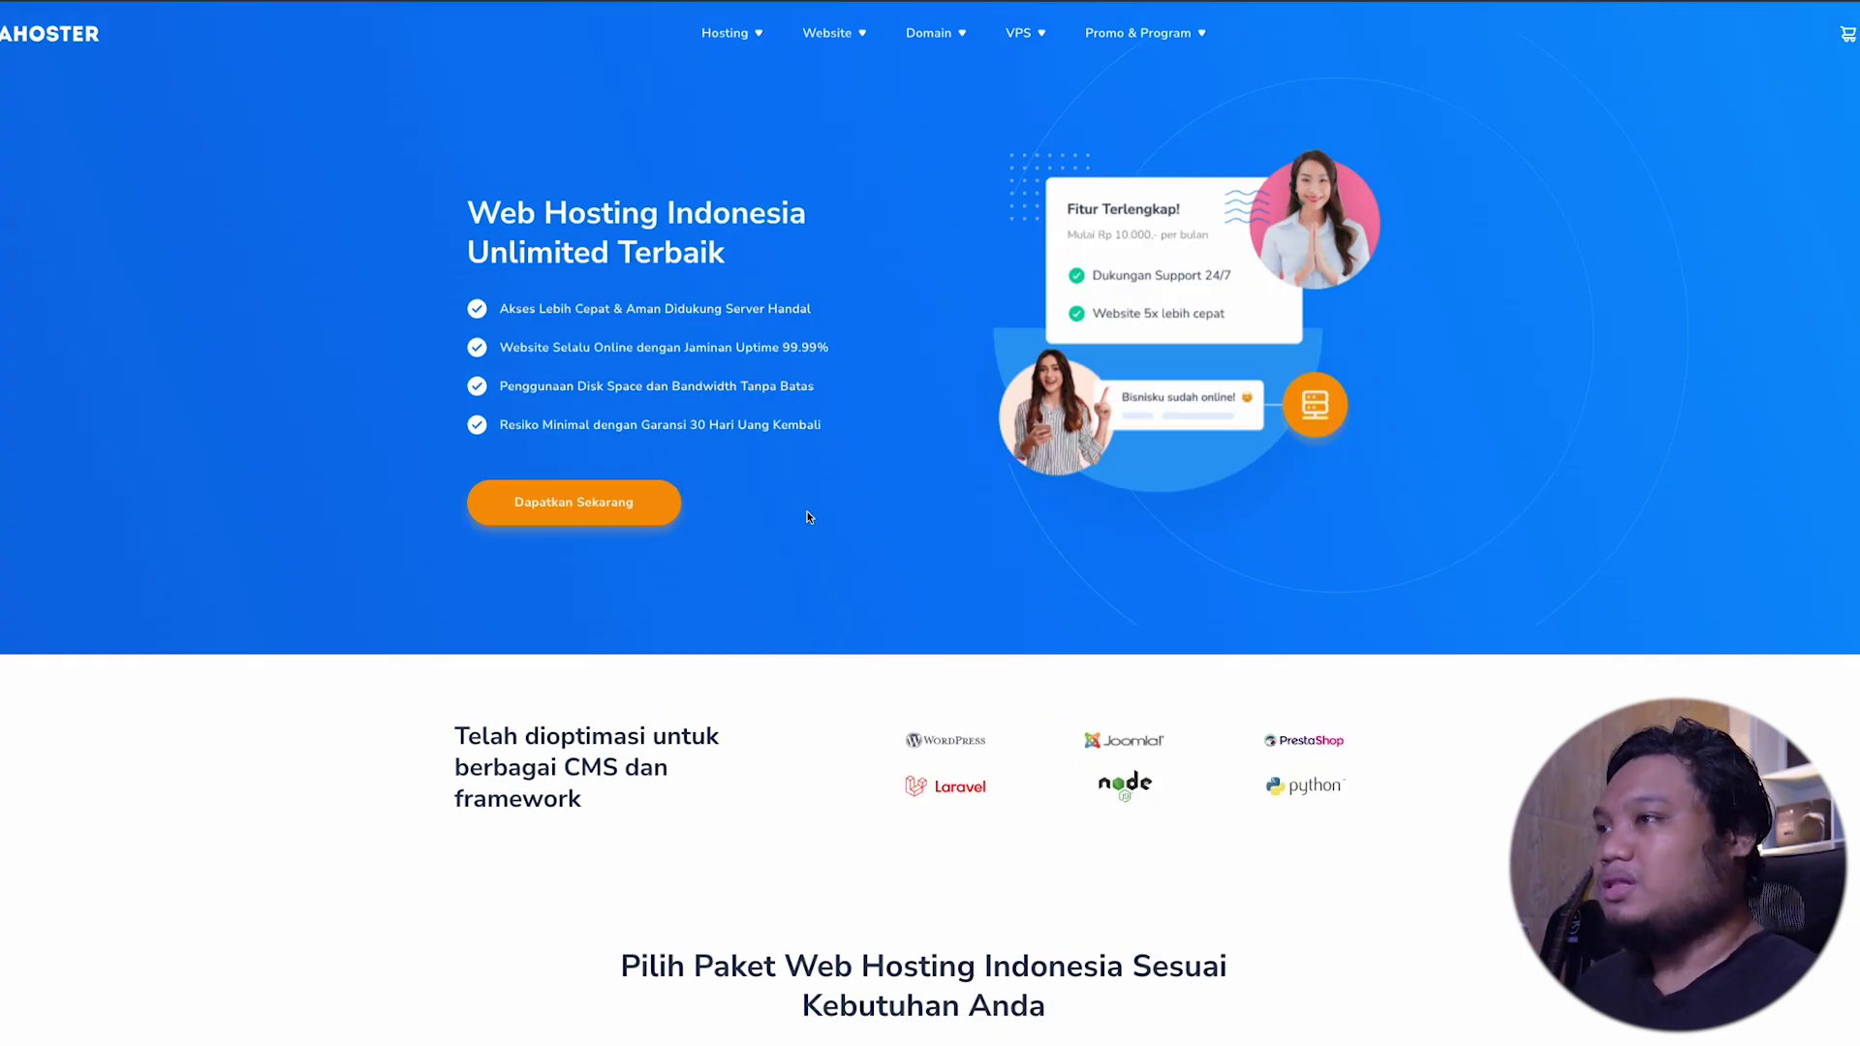
scroll(809, 517, "down", 9)
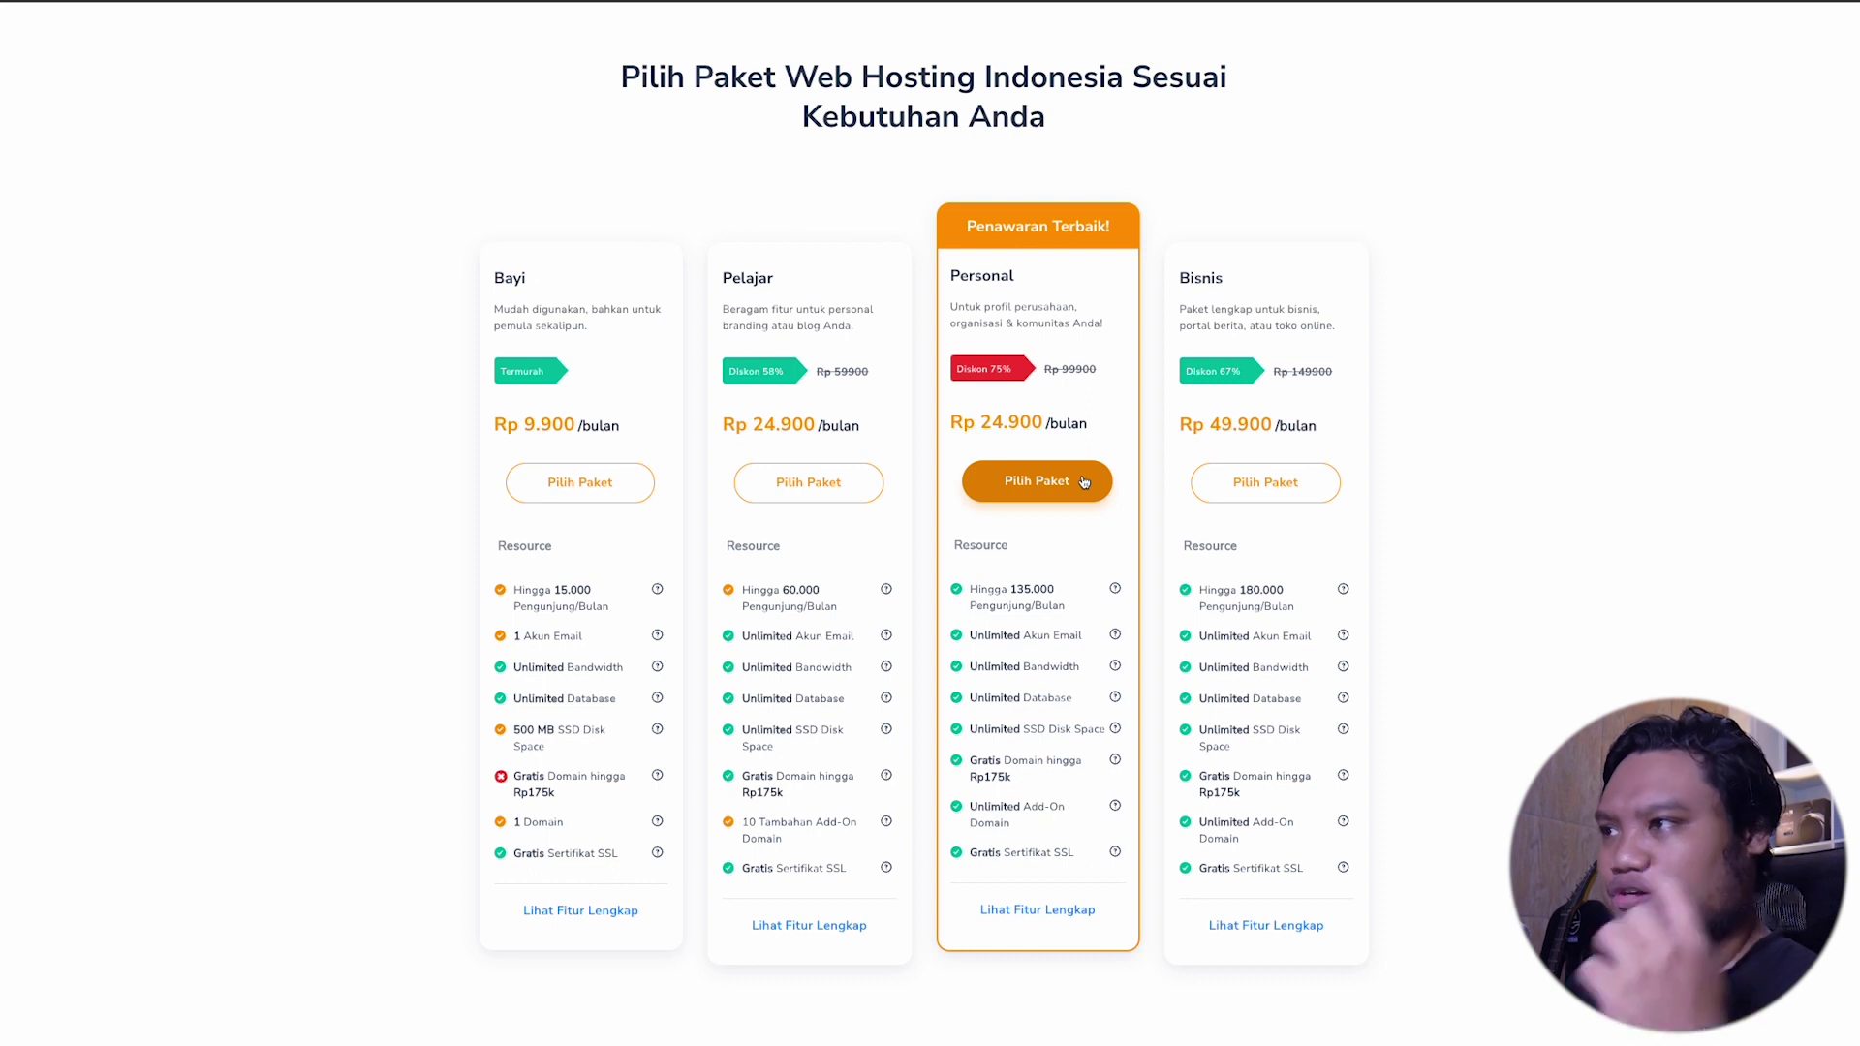
left_click(1068, 483)
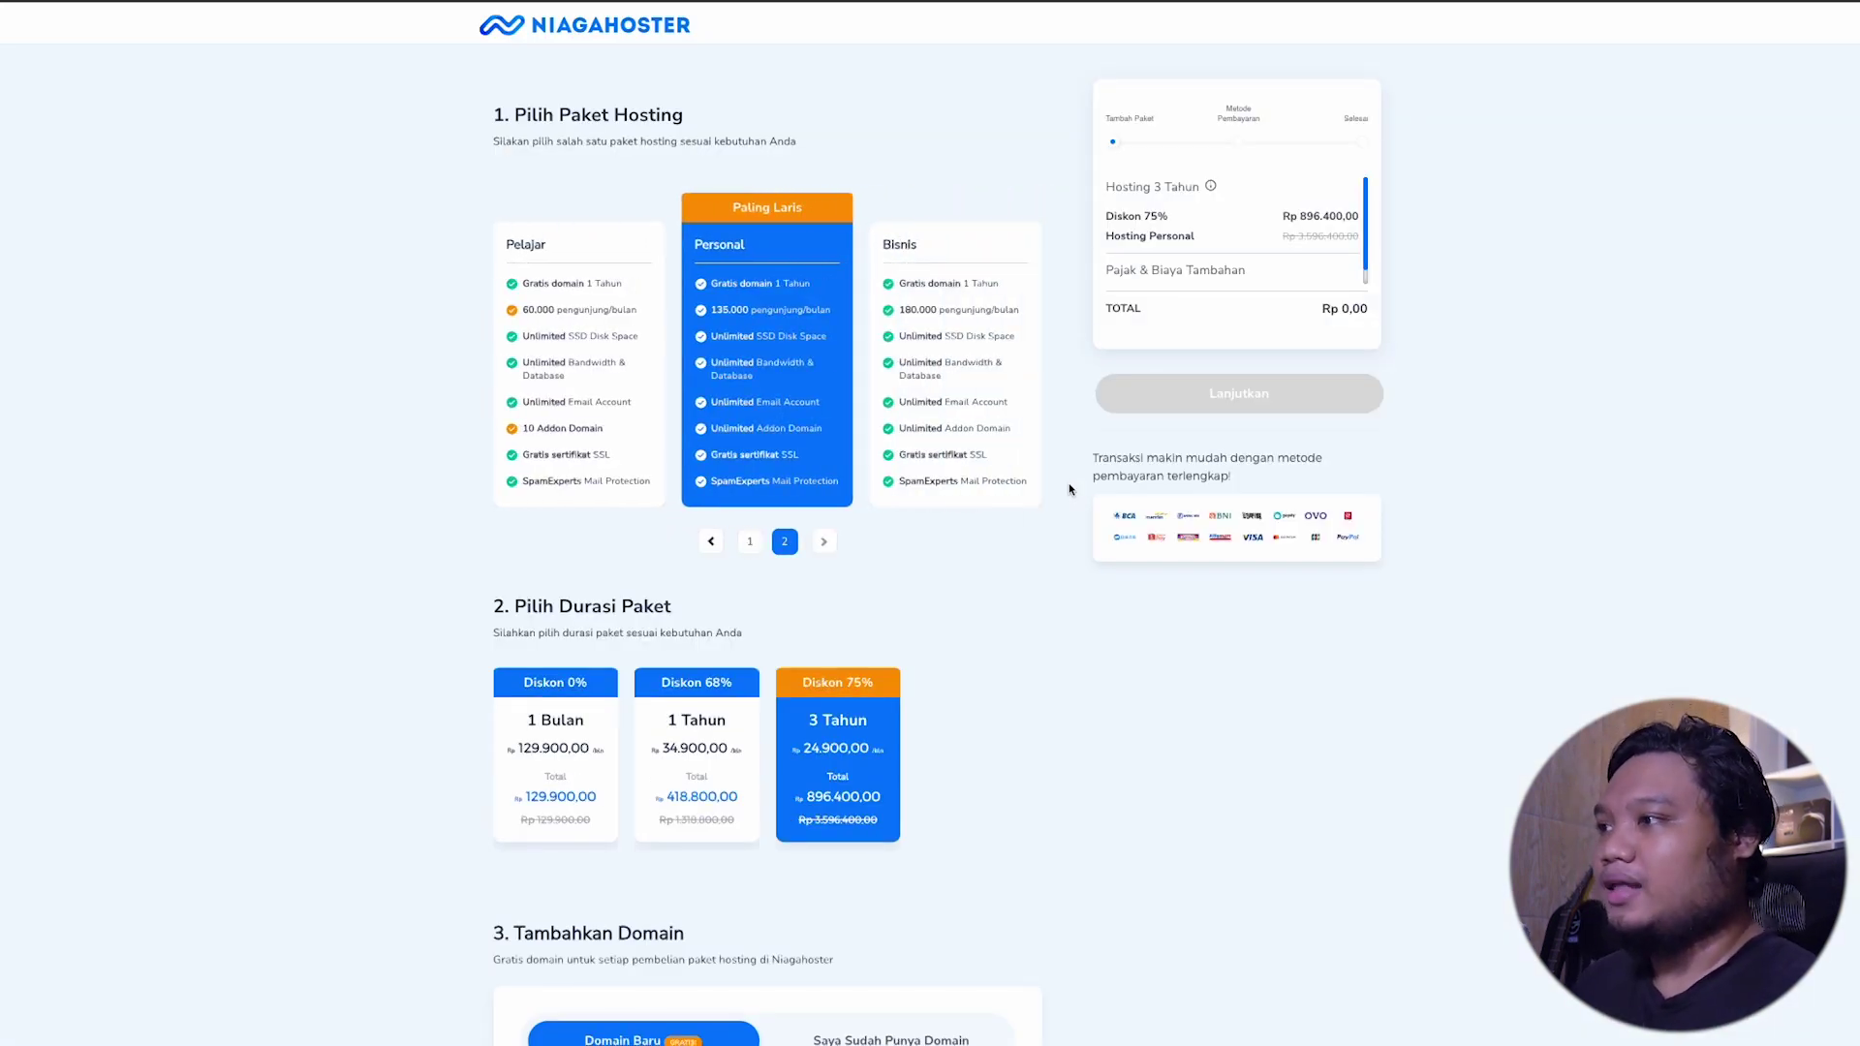
Step: Check that the domain dafuseek.com is available
scroll(1069, 488, "down", 2)
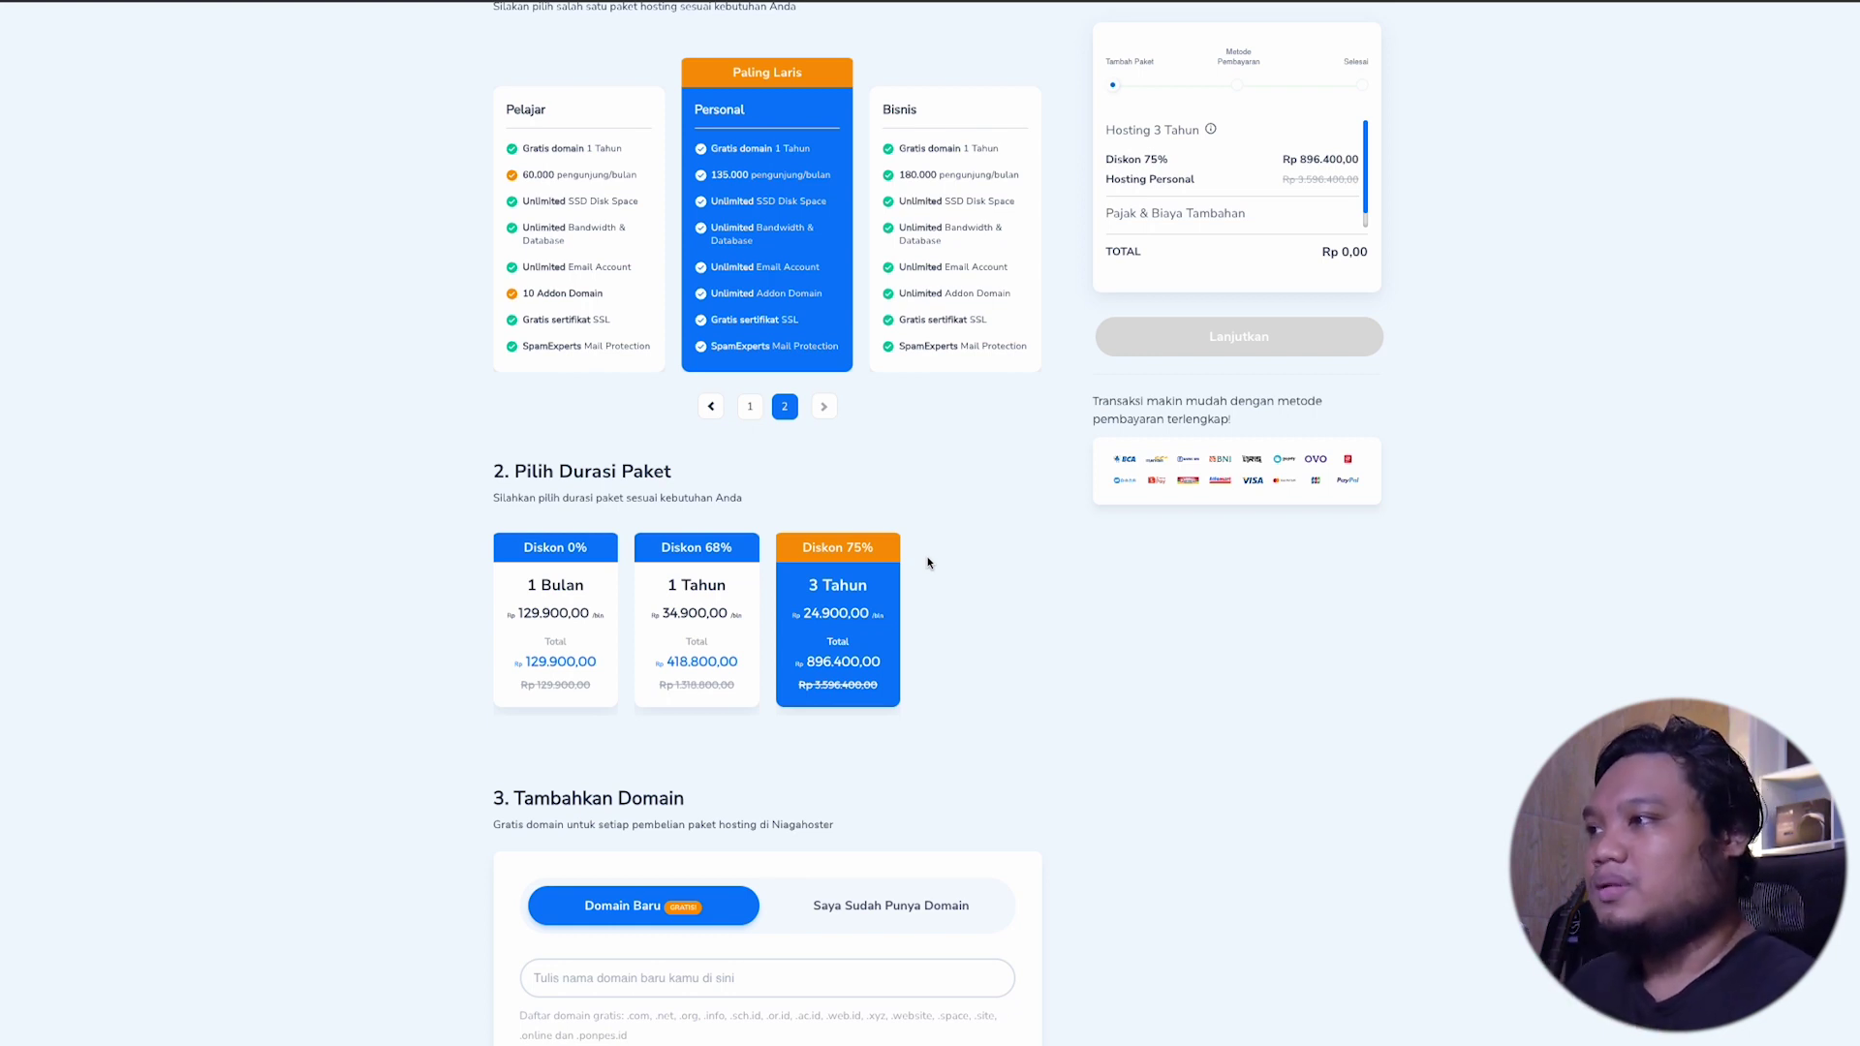
scroll(952, 672, "down", 2)
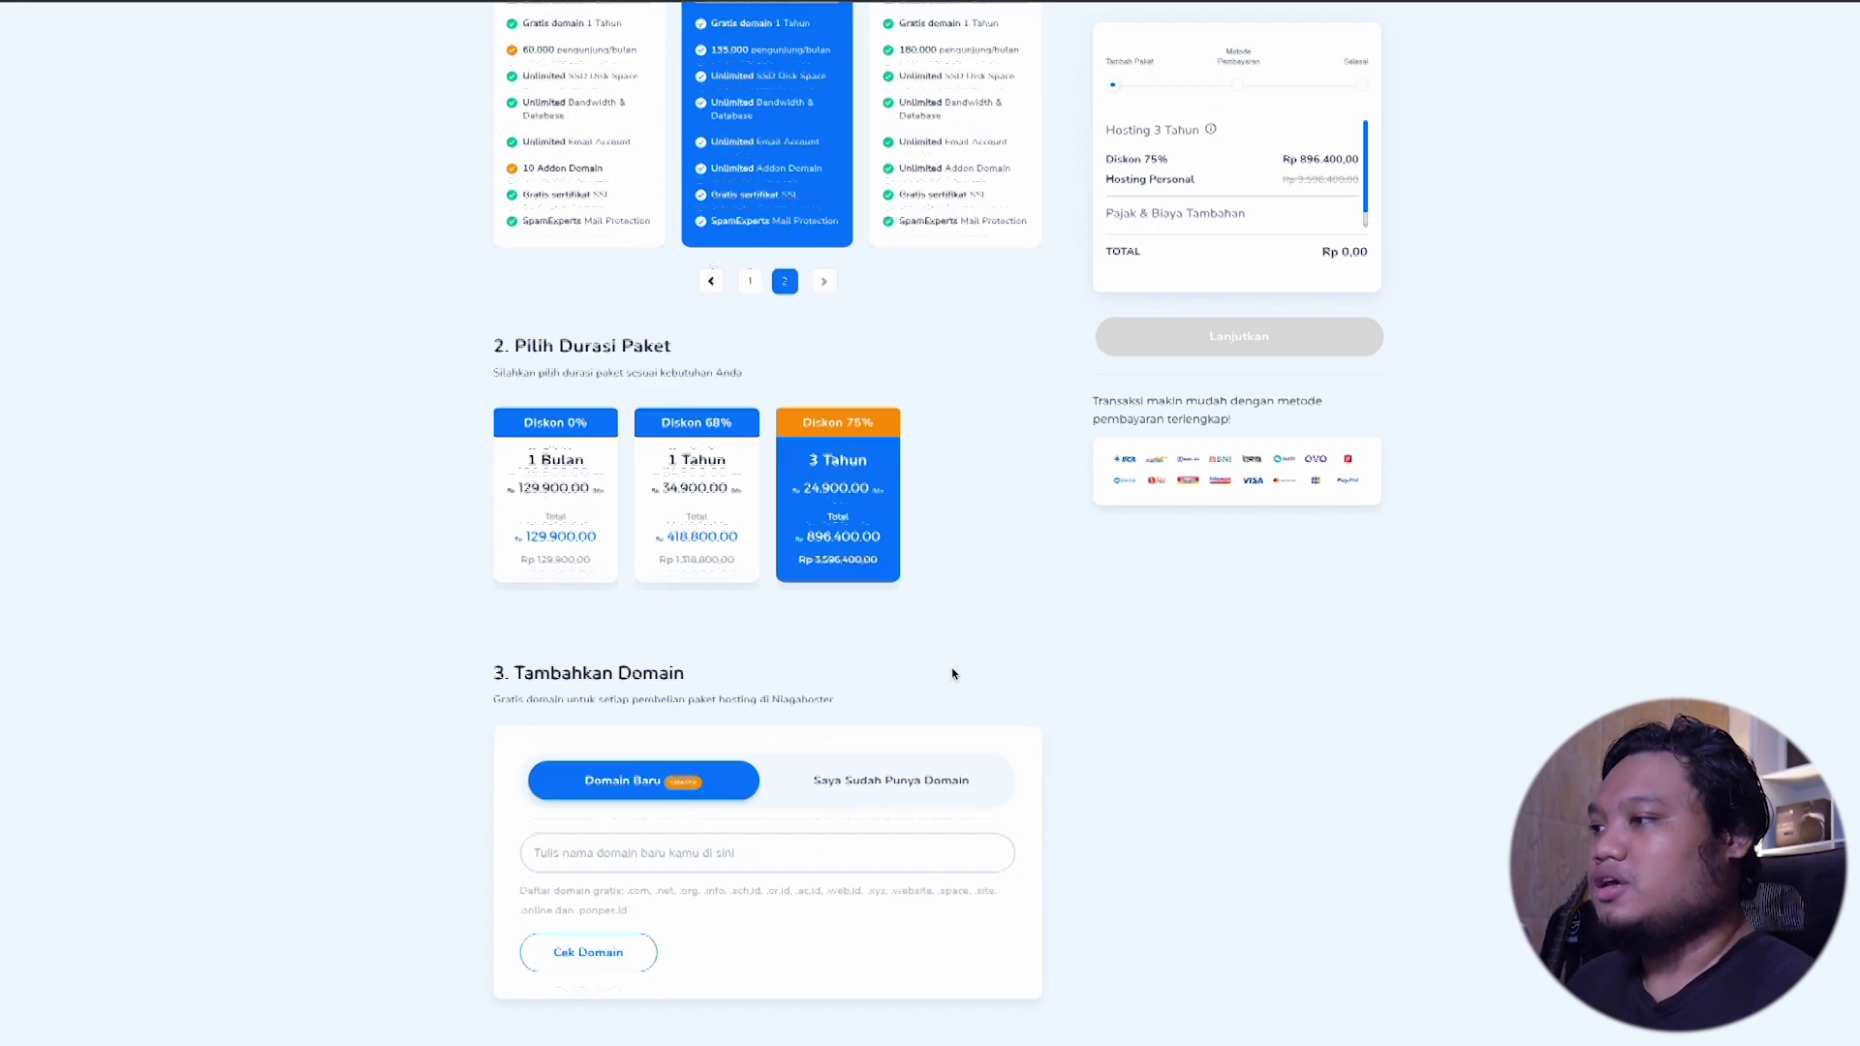
left_click(824, 839)
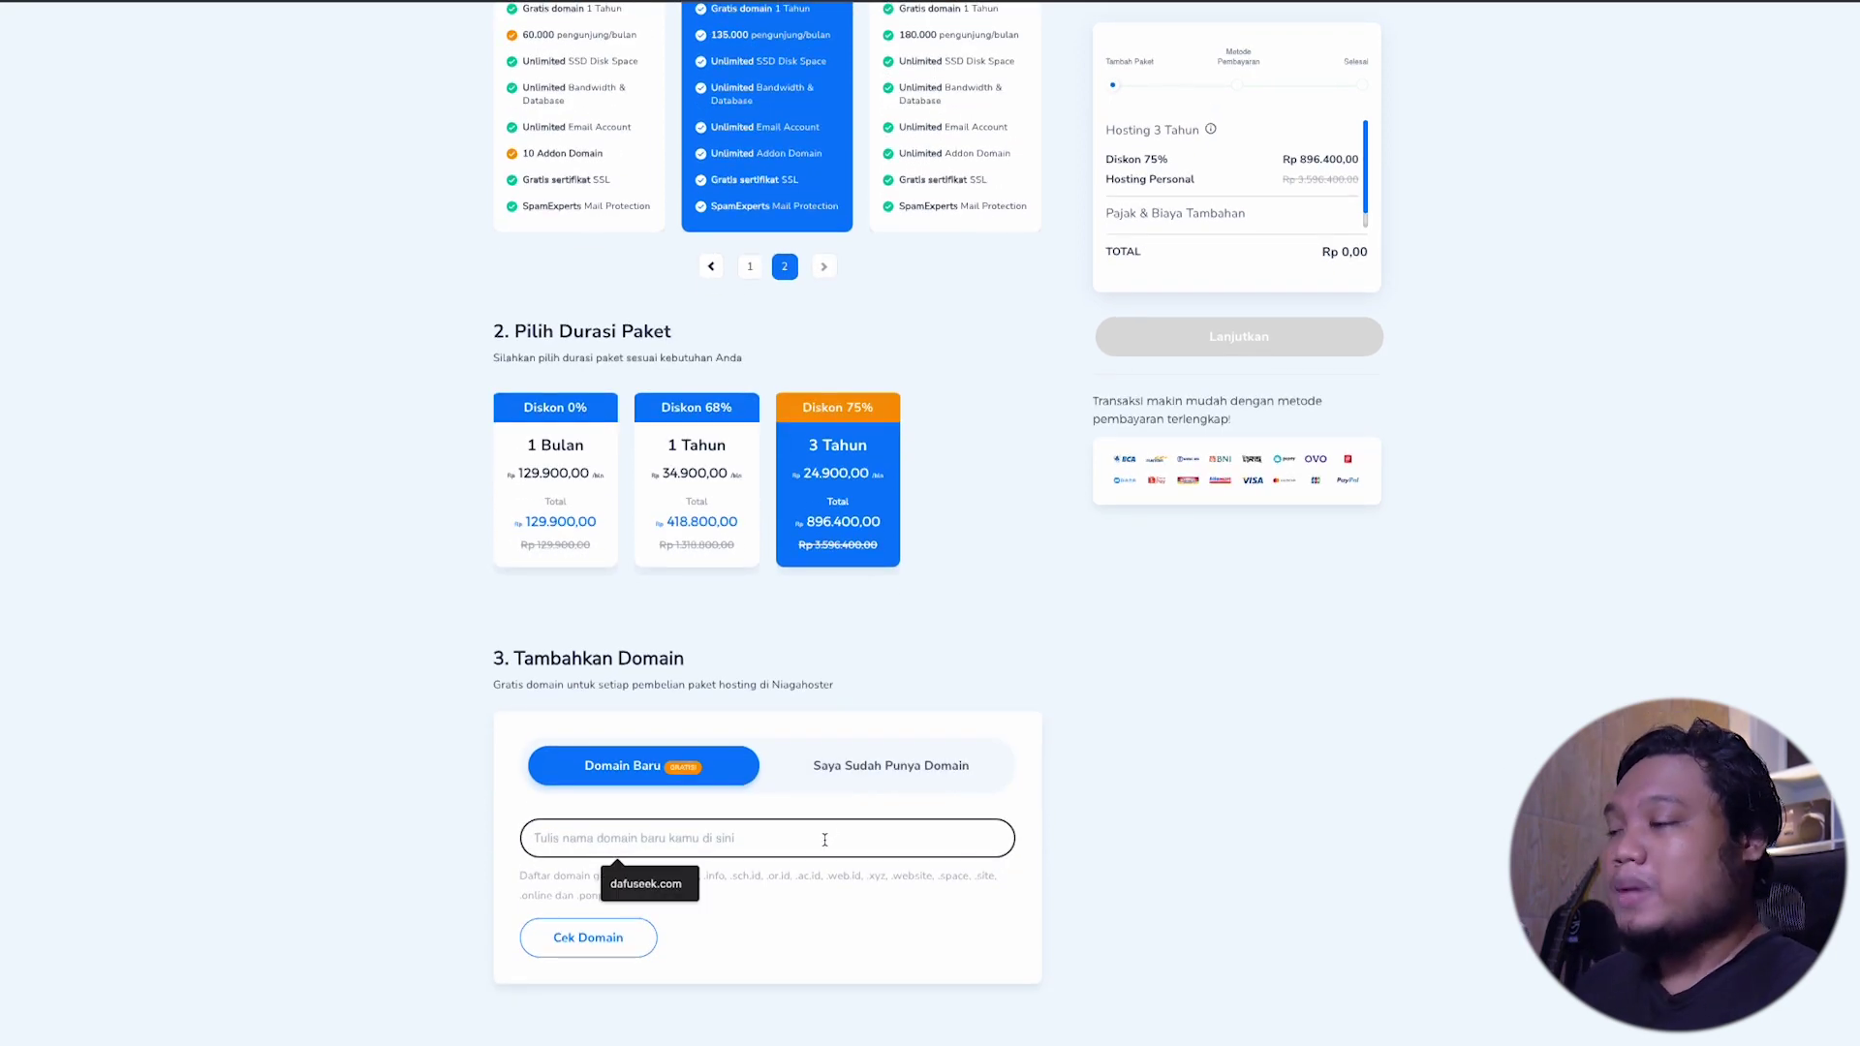
type("dafuseek")
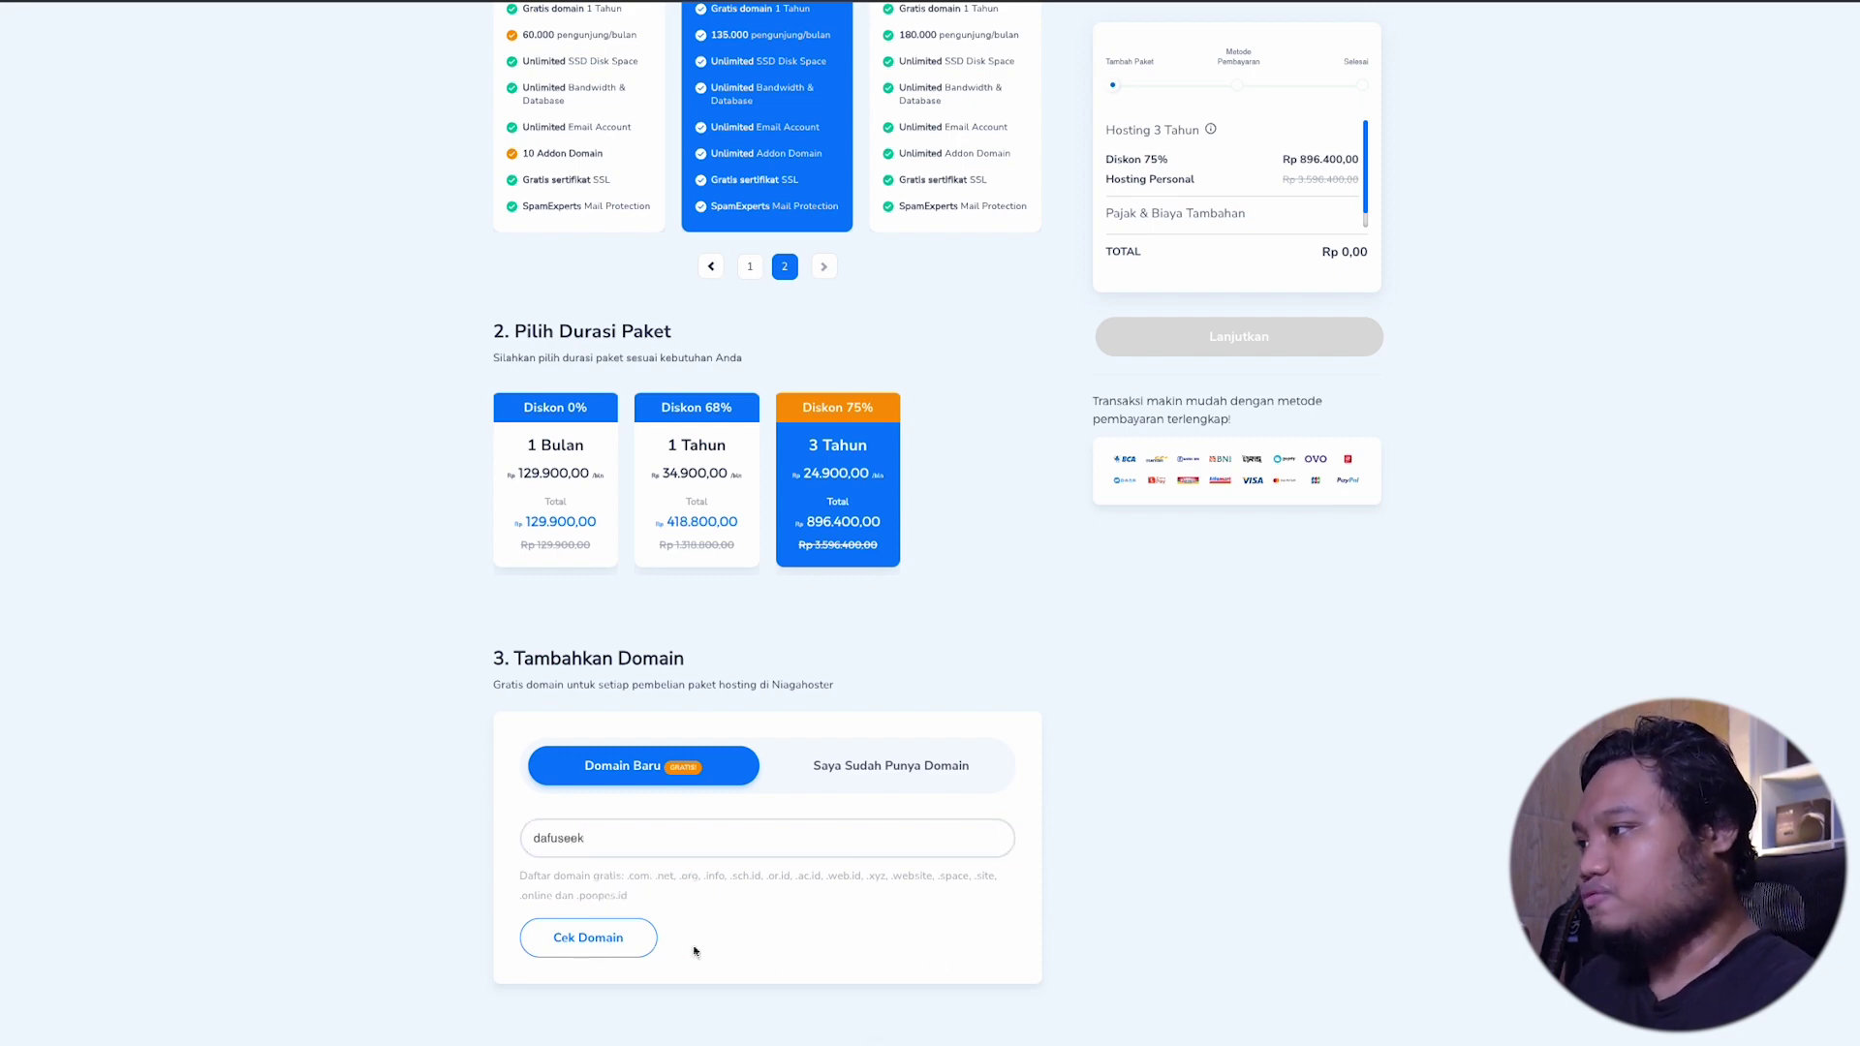
left_click(594, 942)
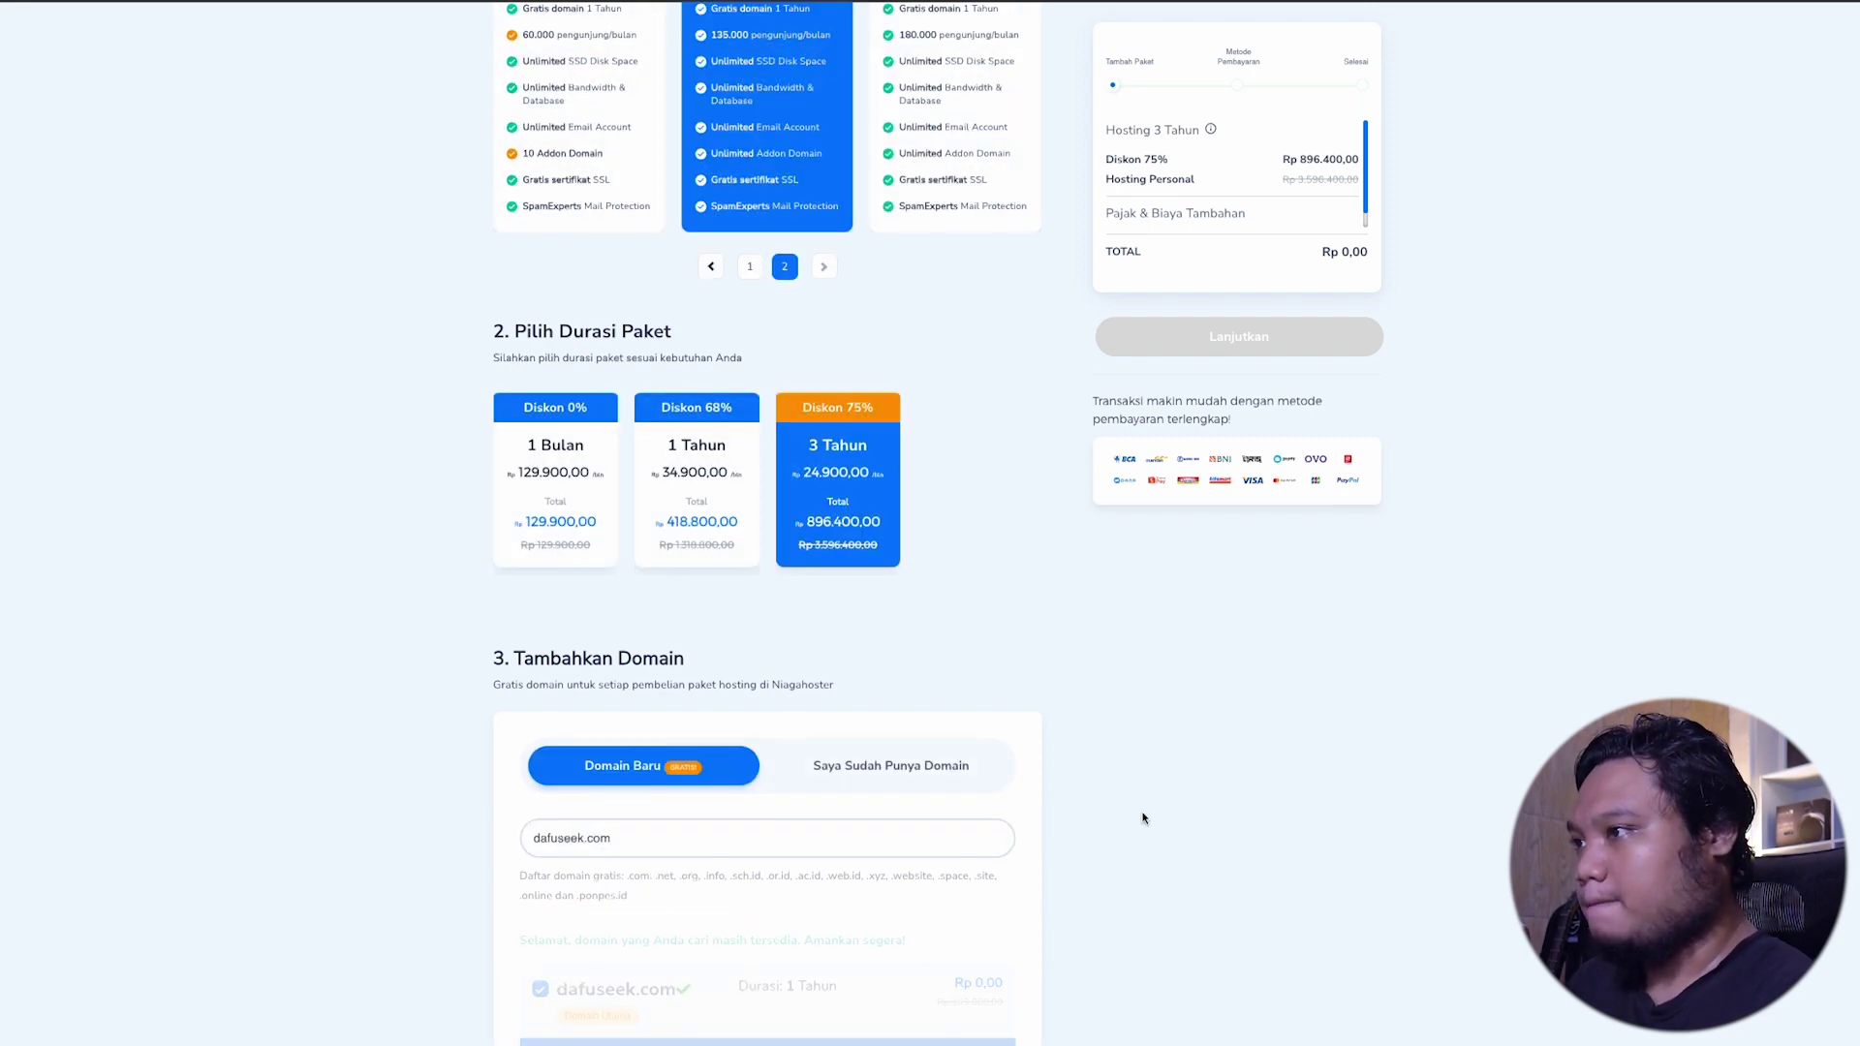
Step: Add the 3-year Personal hosting with the free dafuseek.com domain to the cart
scroll(1143, 818, "down", 2)
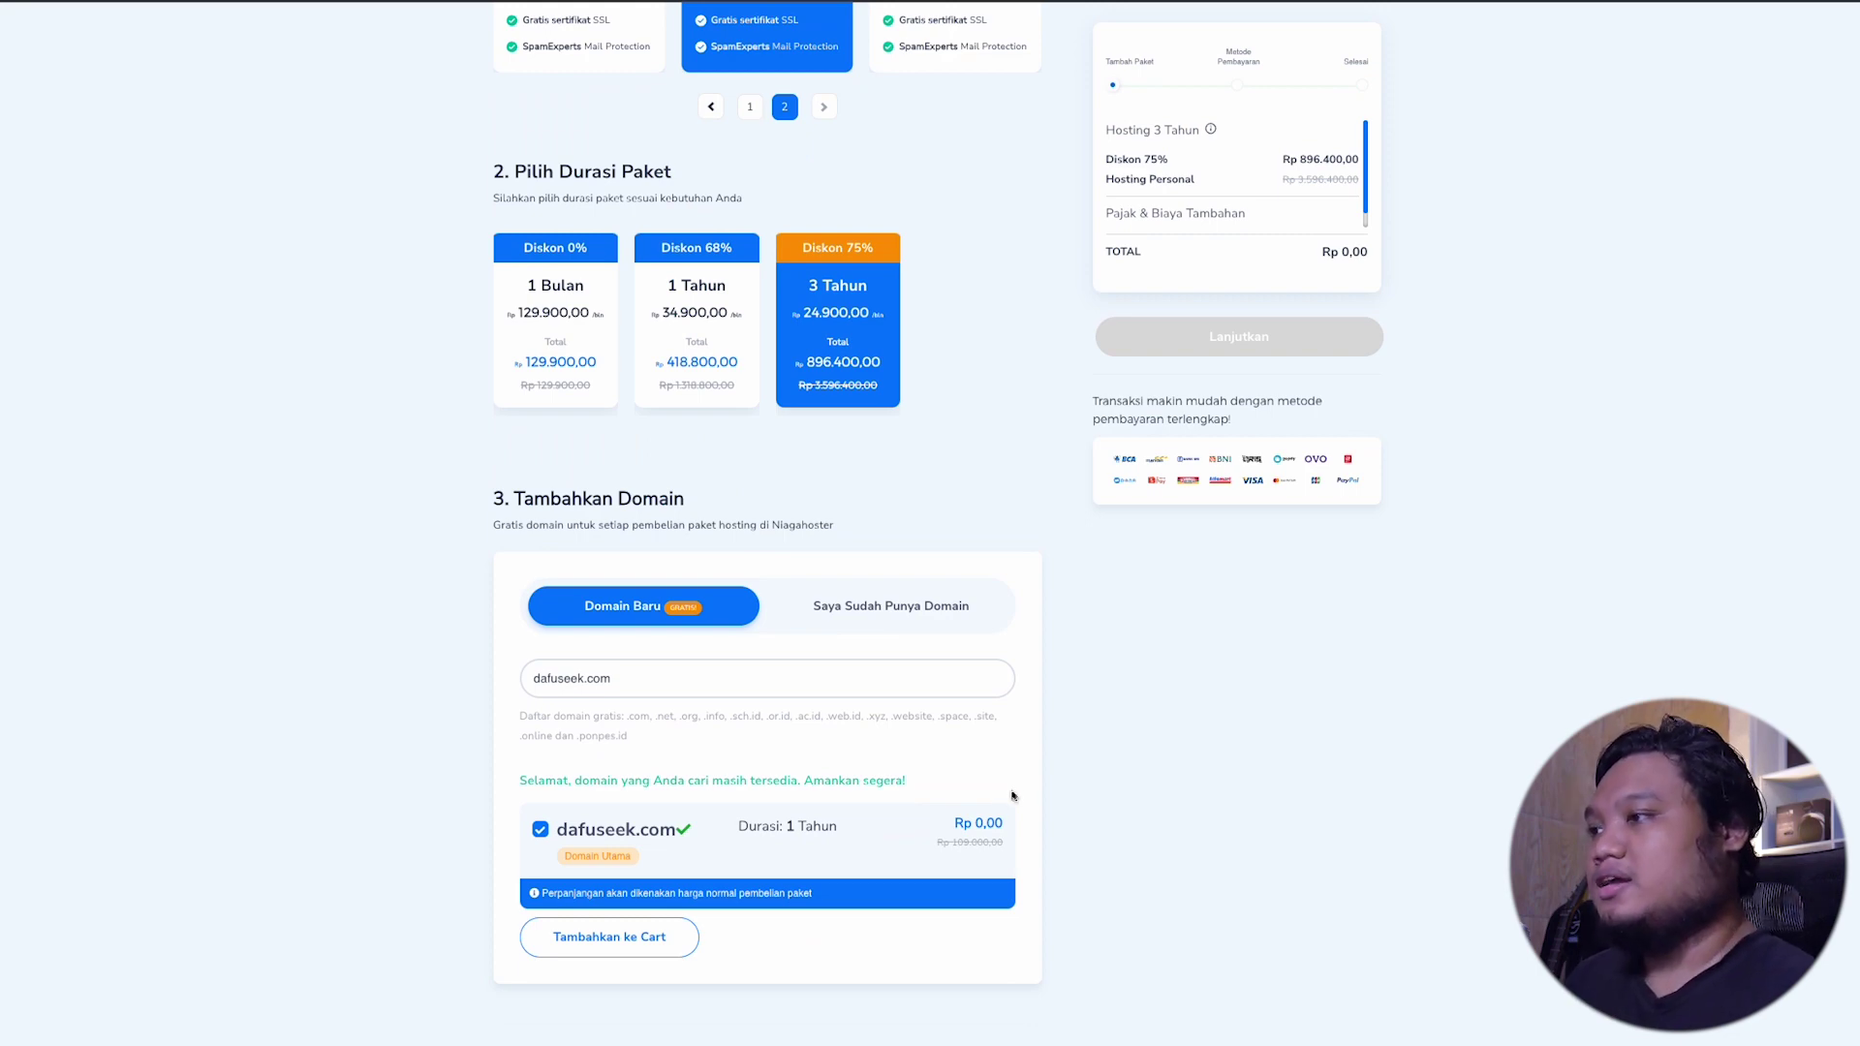
scroll(970, 815, "down", 3)
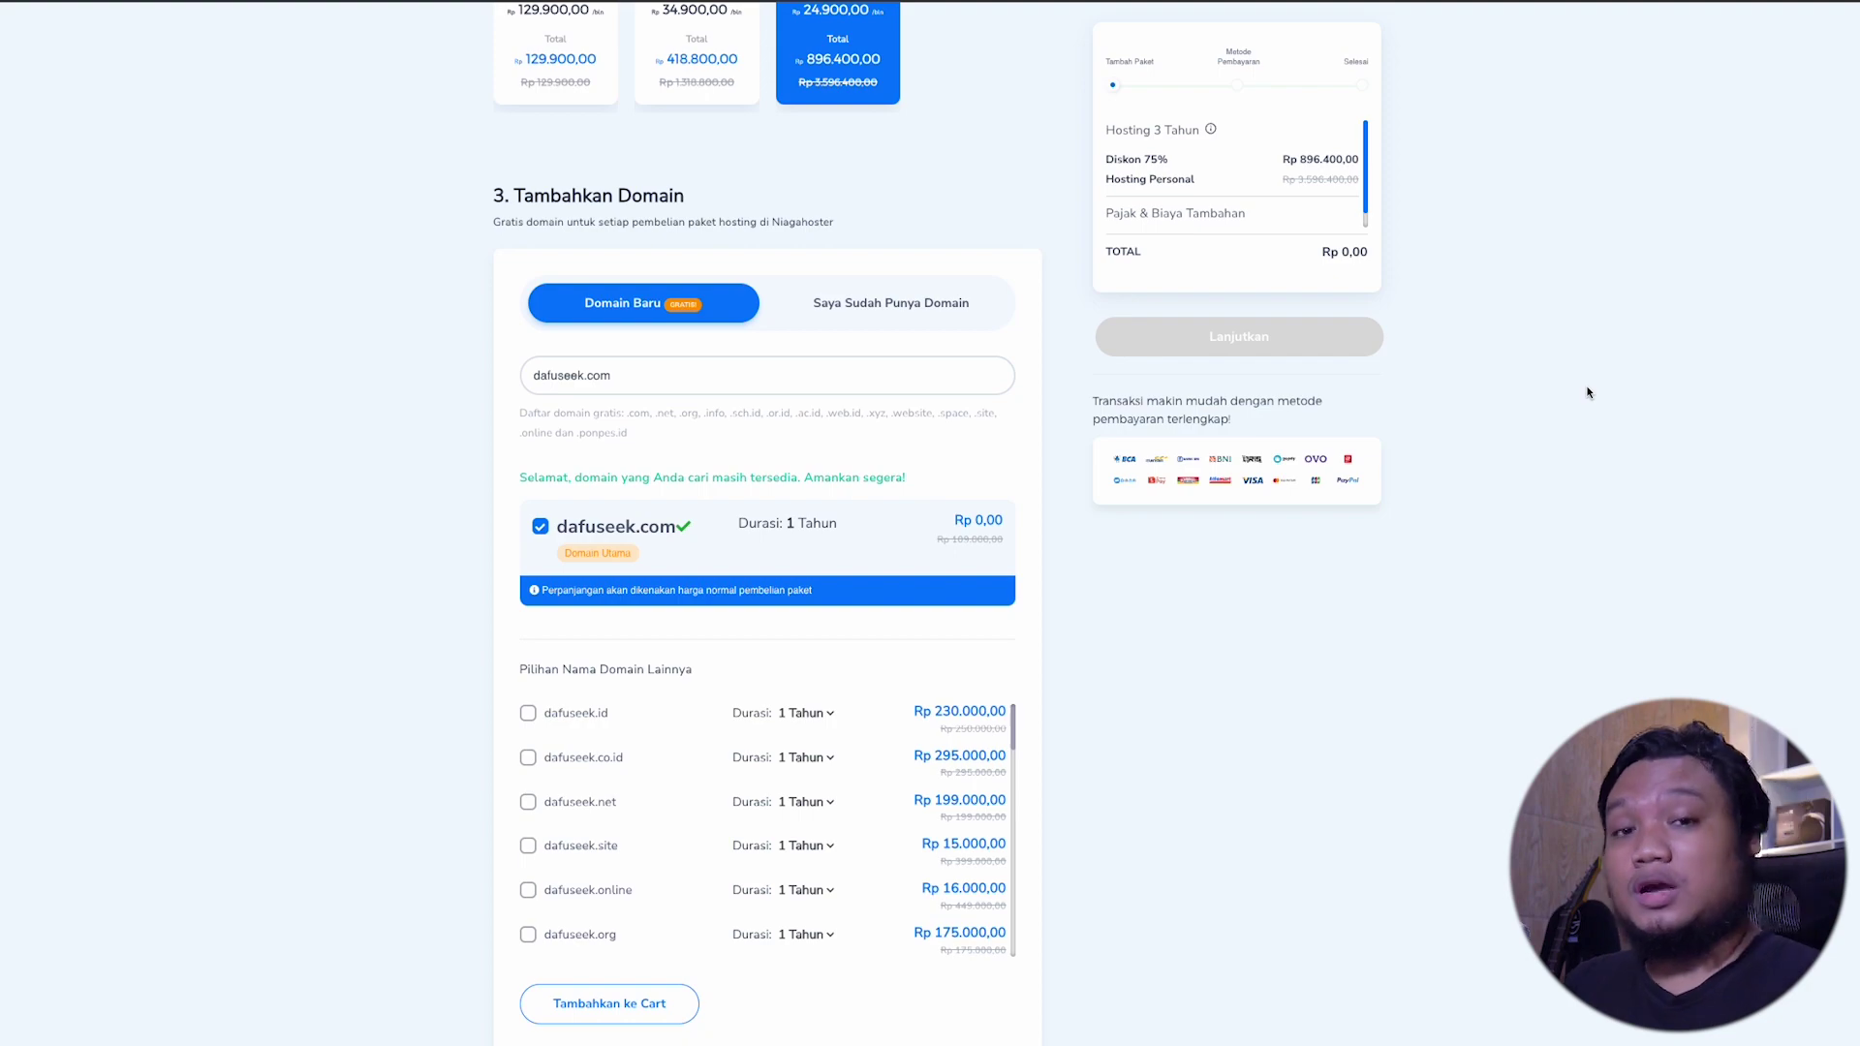
scroll(1586, 392, "up", 8)
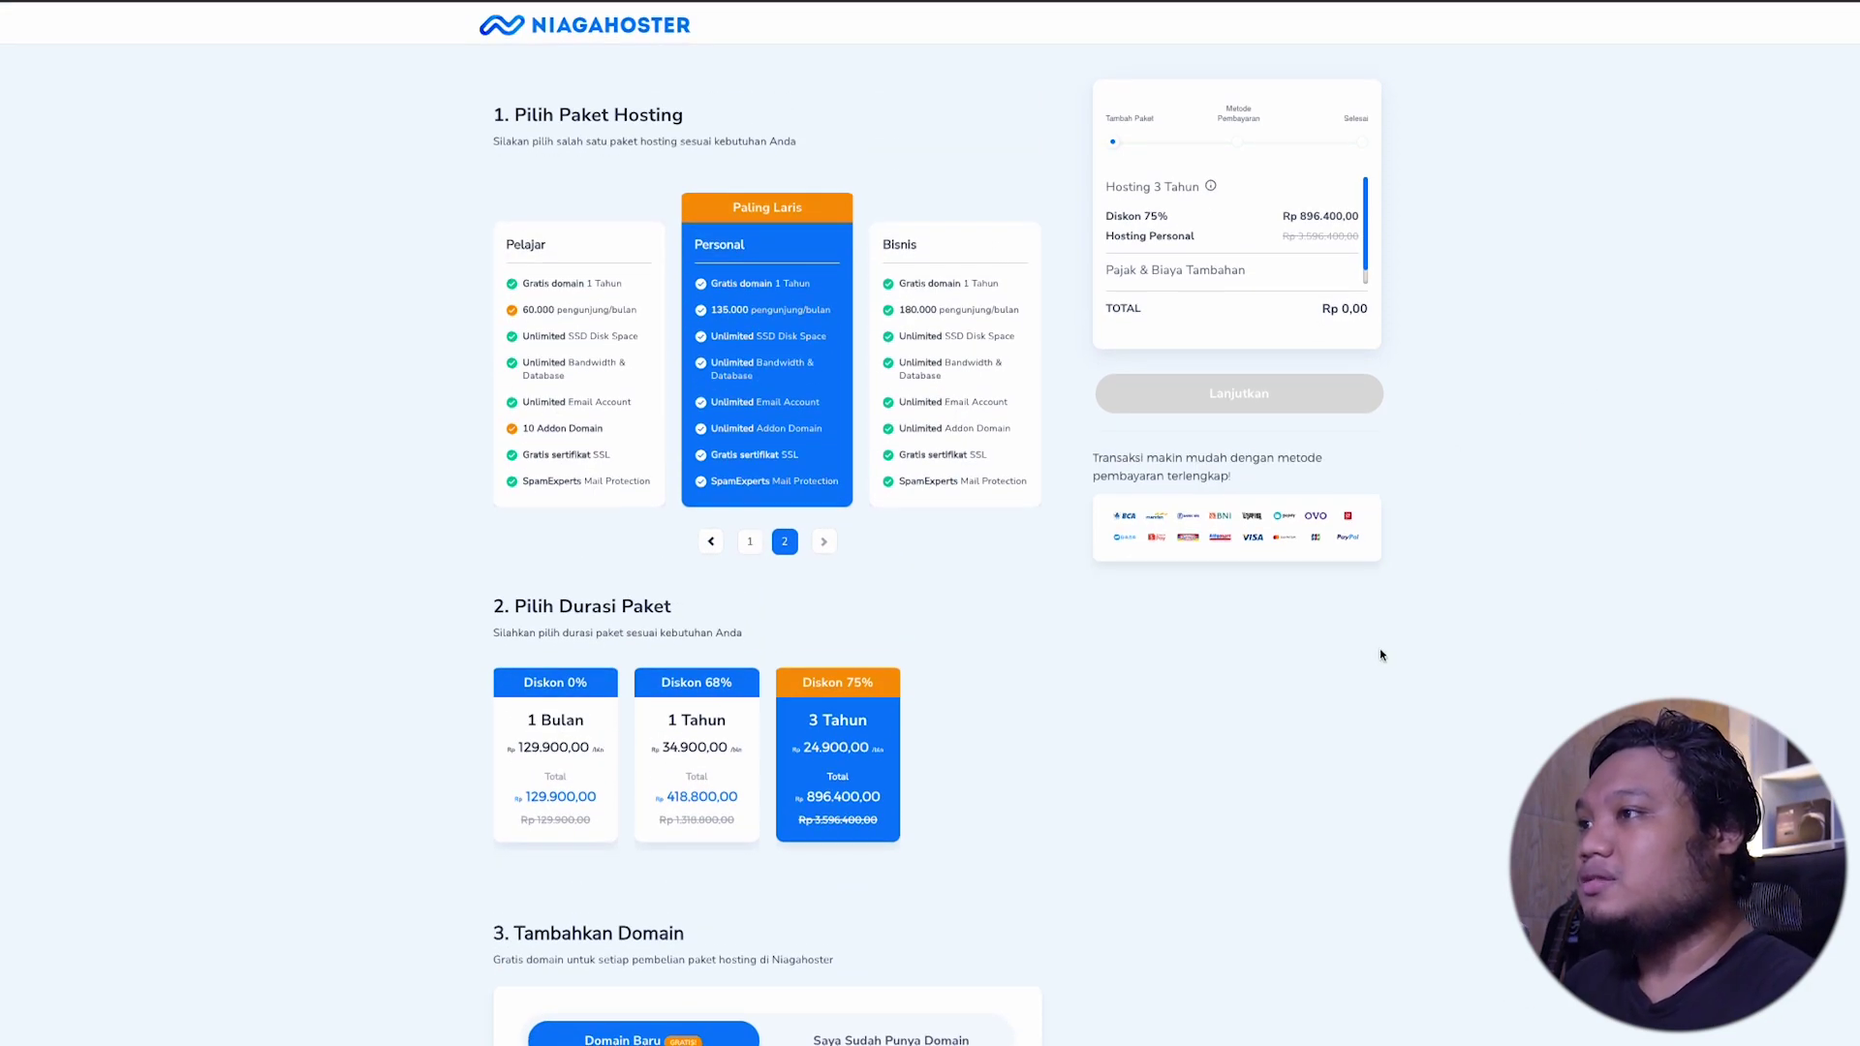
scroll(1379, 648, "down", 9)
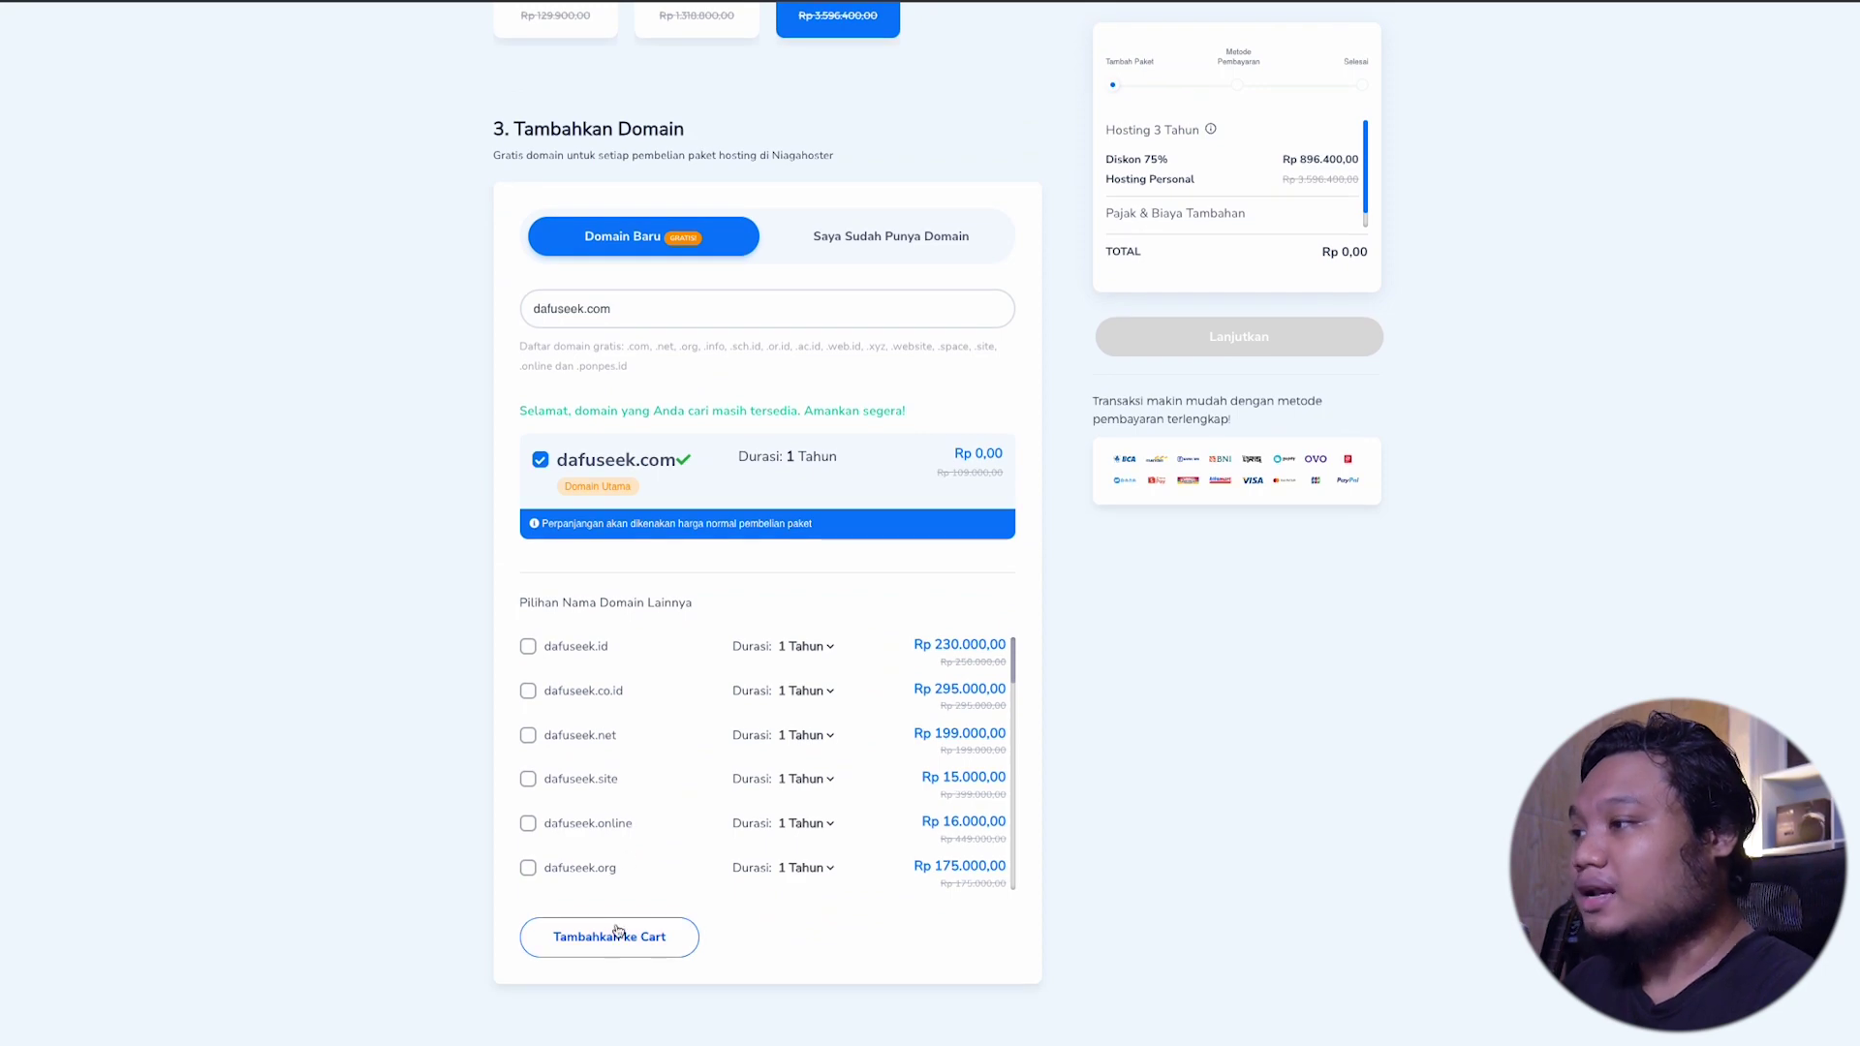
left_click(615, 935)
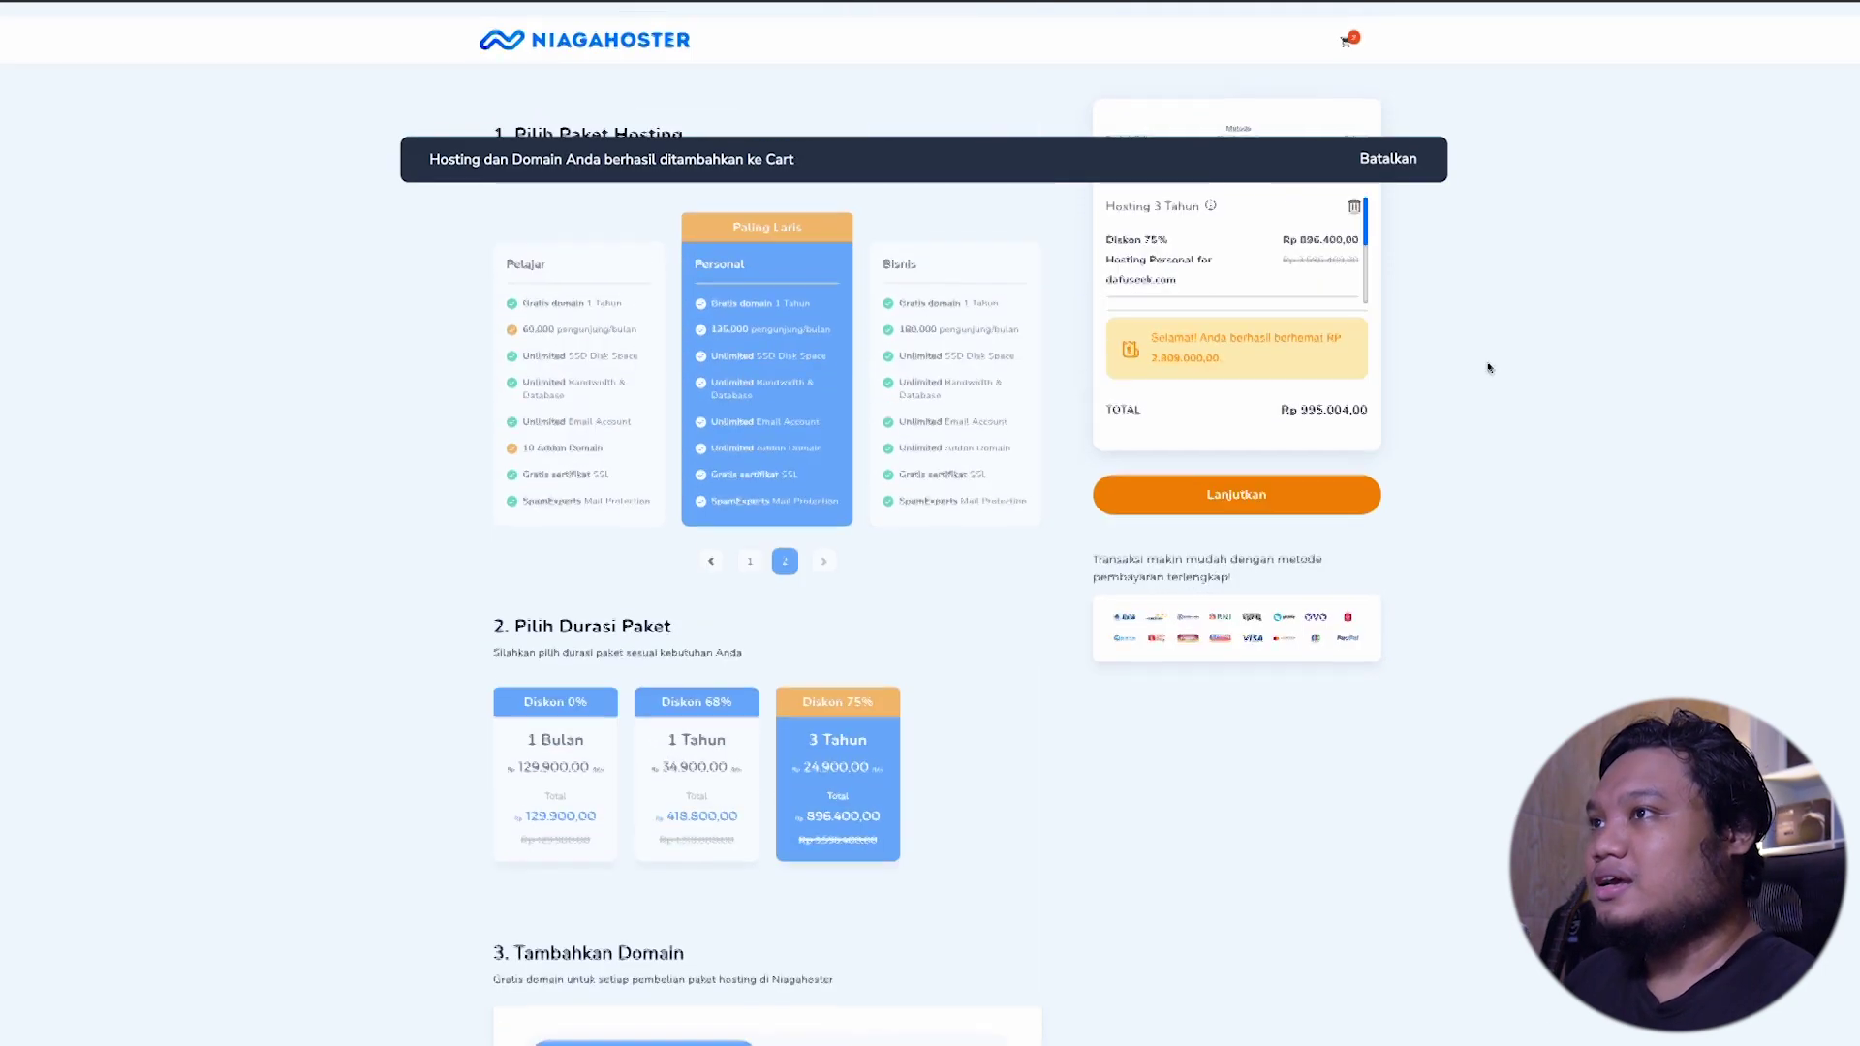
Step: Continue to payment and apply coupon code FUSEEK to the order
left_click(1267, 496)
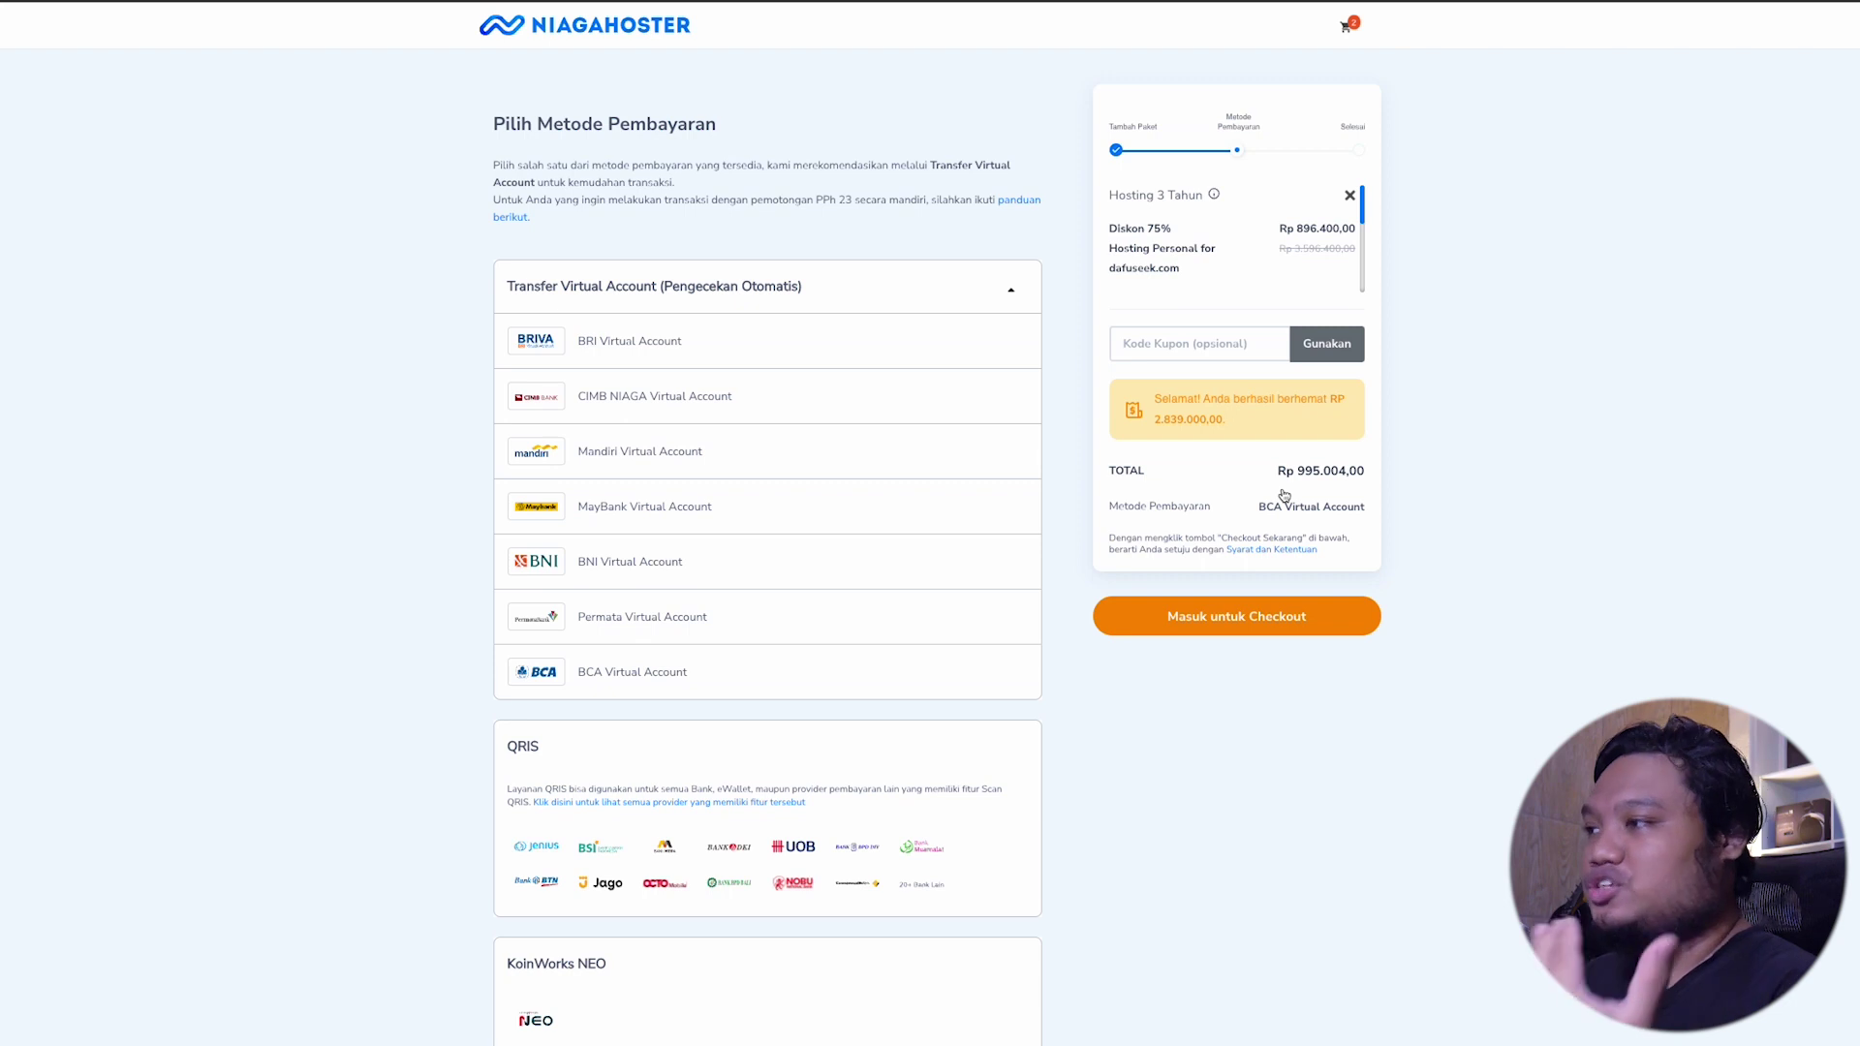
left_click(1242, 354)
type("FC8")
key("BackSpace")
key("BackSpace")
type("USEE")
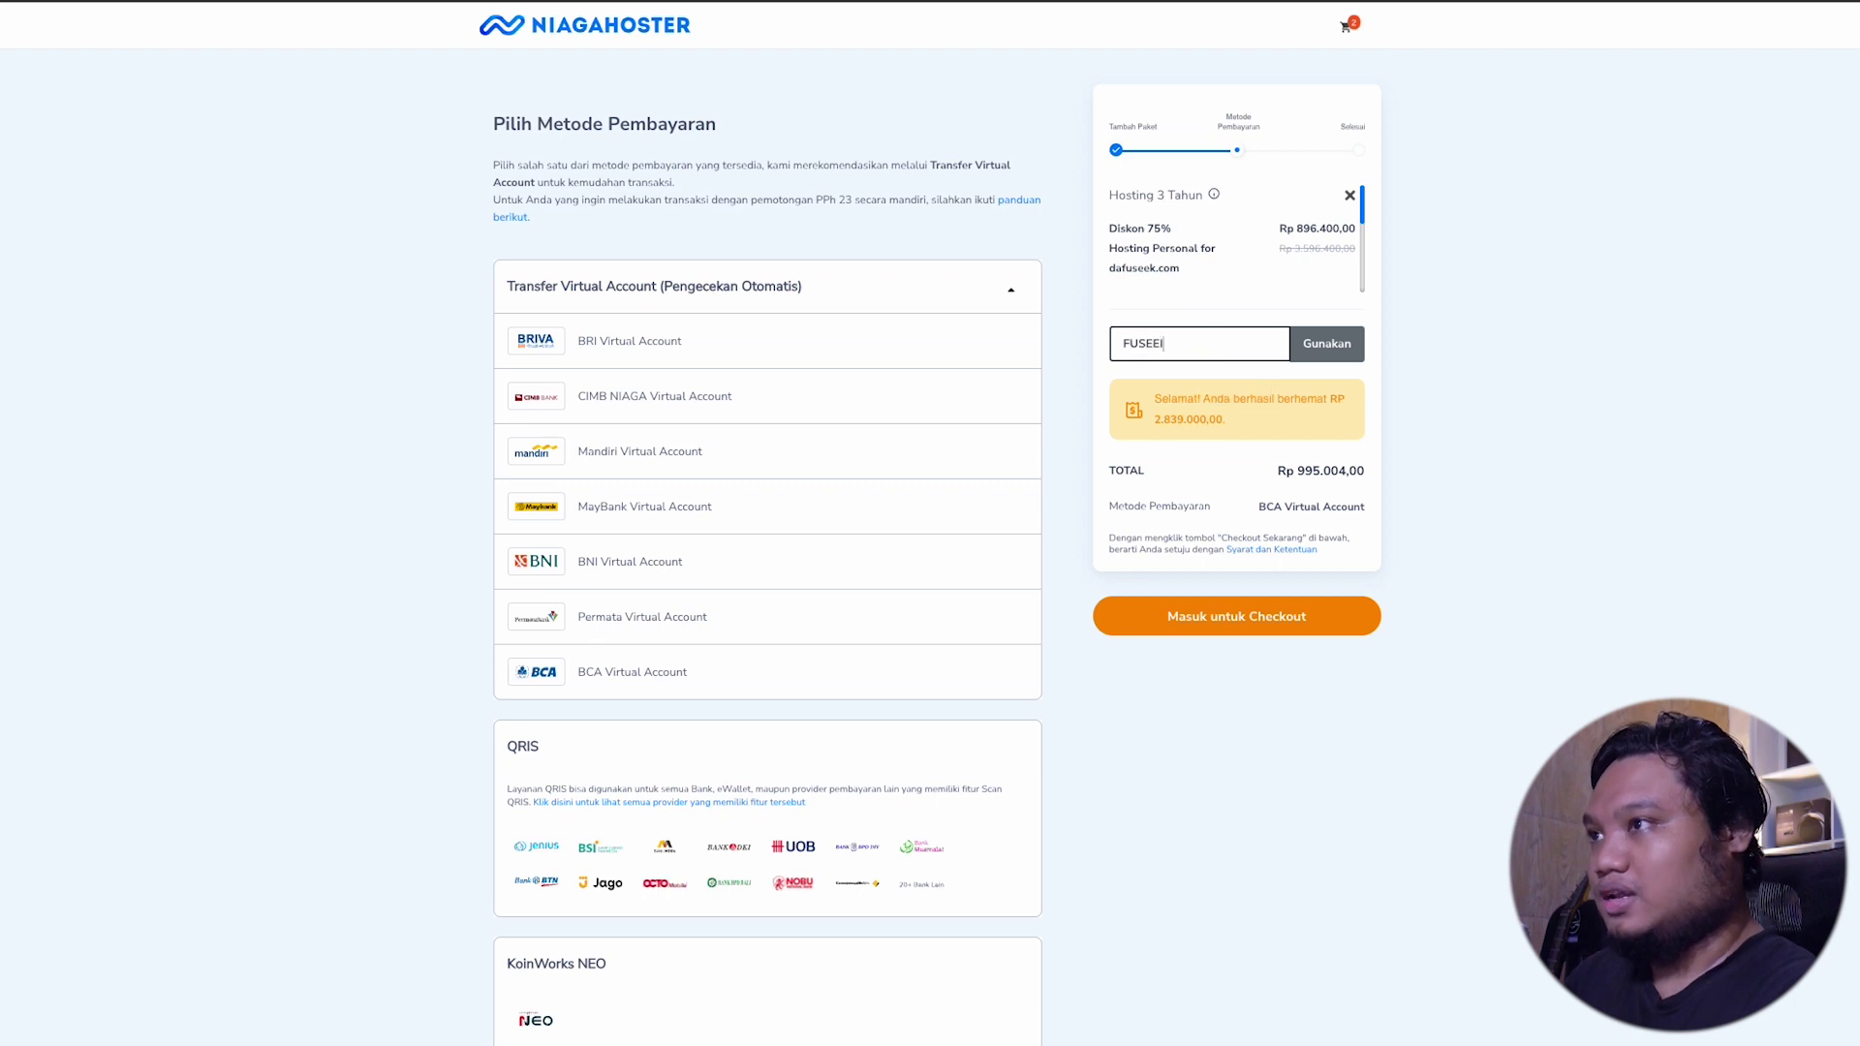
type("K")
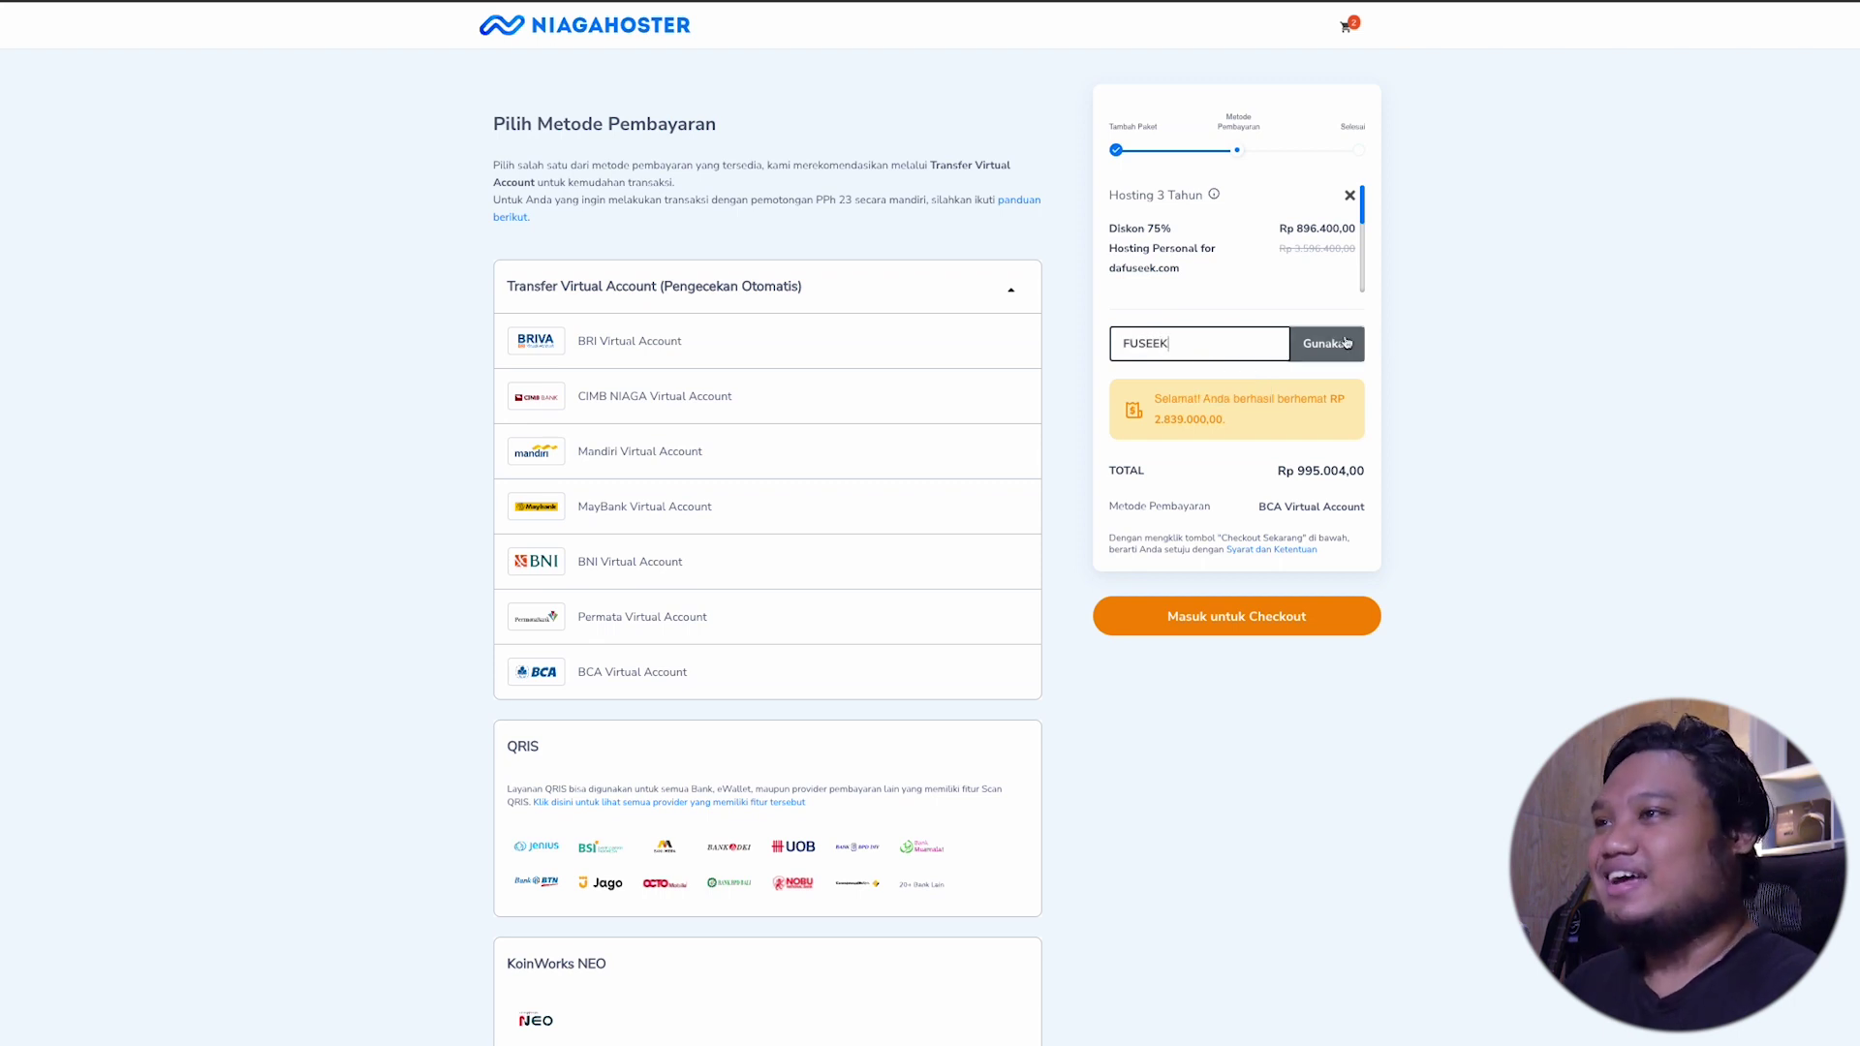
left_click(1345, 341)
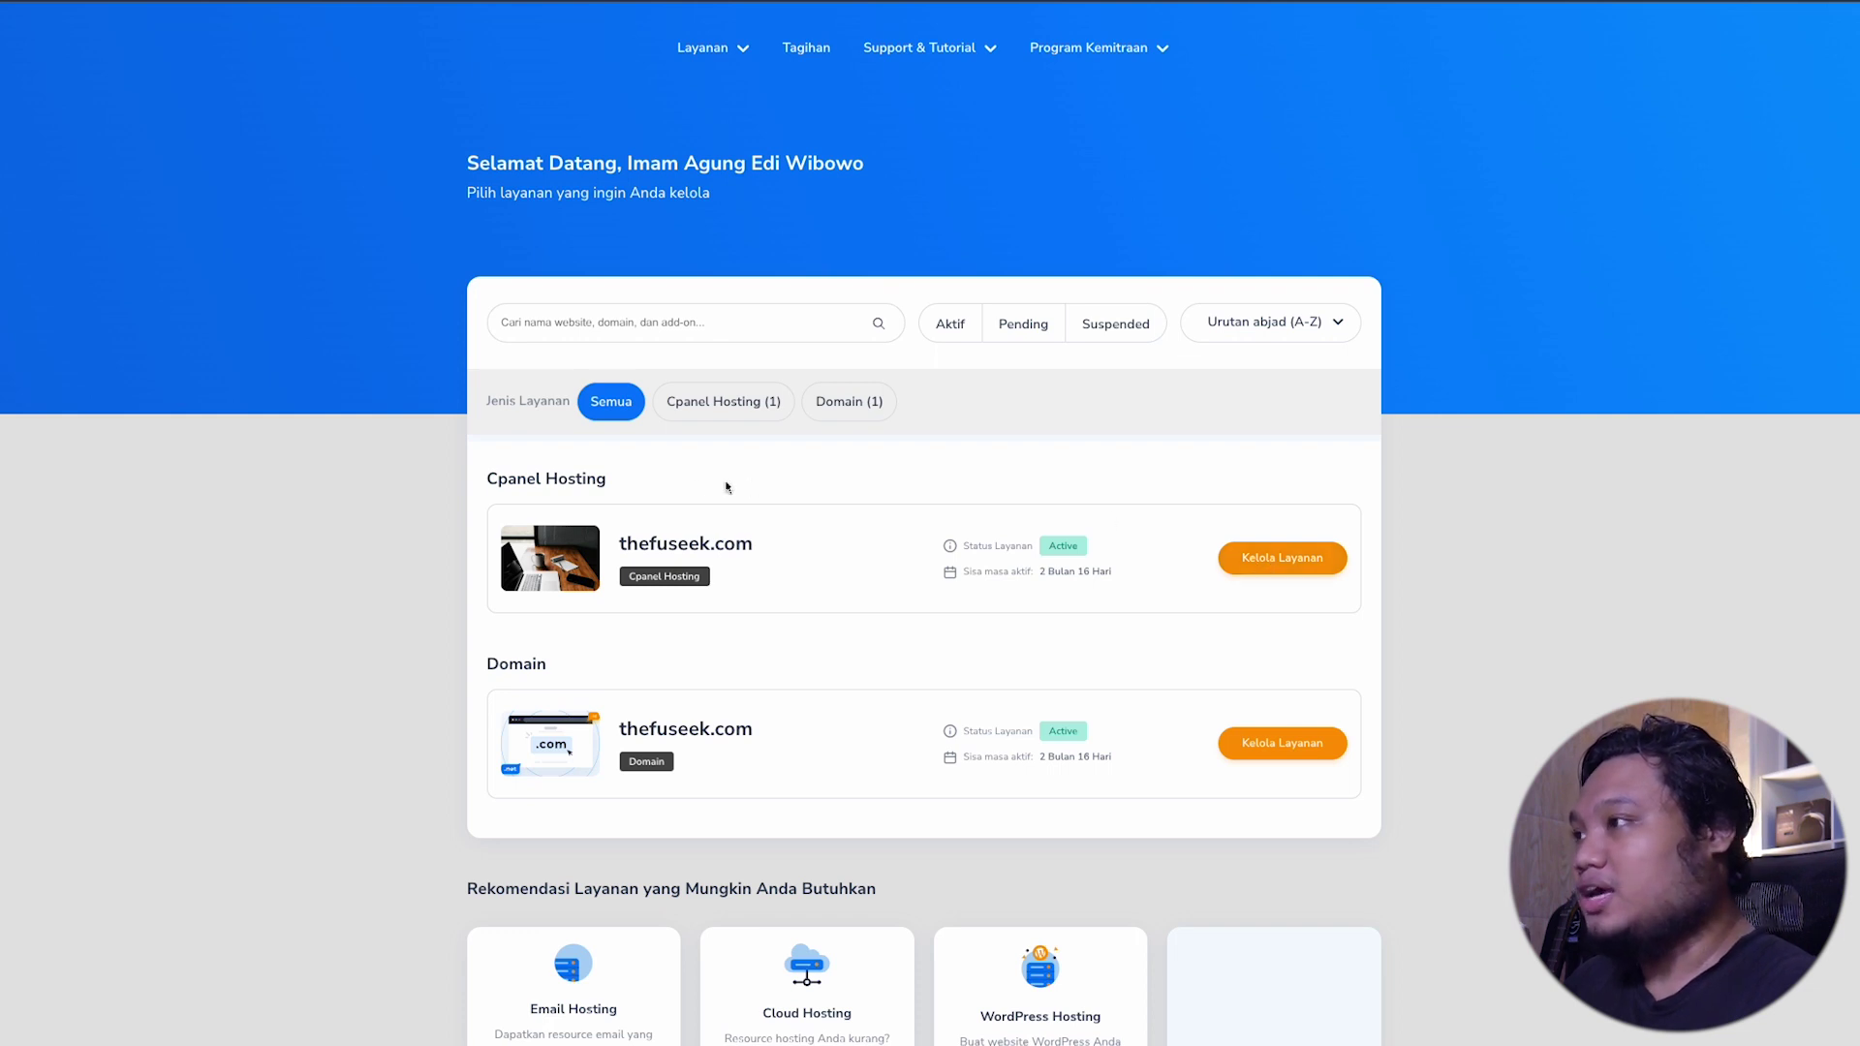
Step: Manage thefuseek.com's cPanel hosting and start the Install WordPress wizard
left_click(1263, 562)
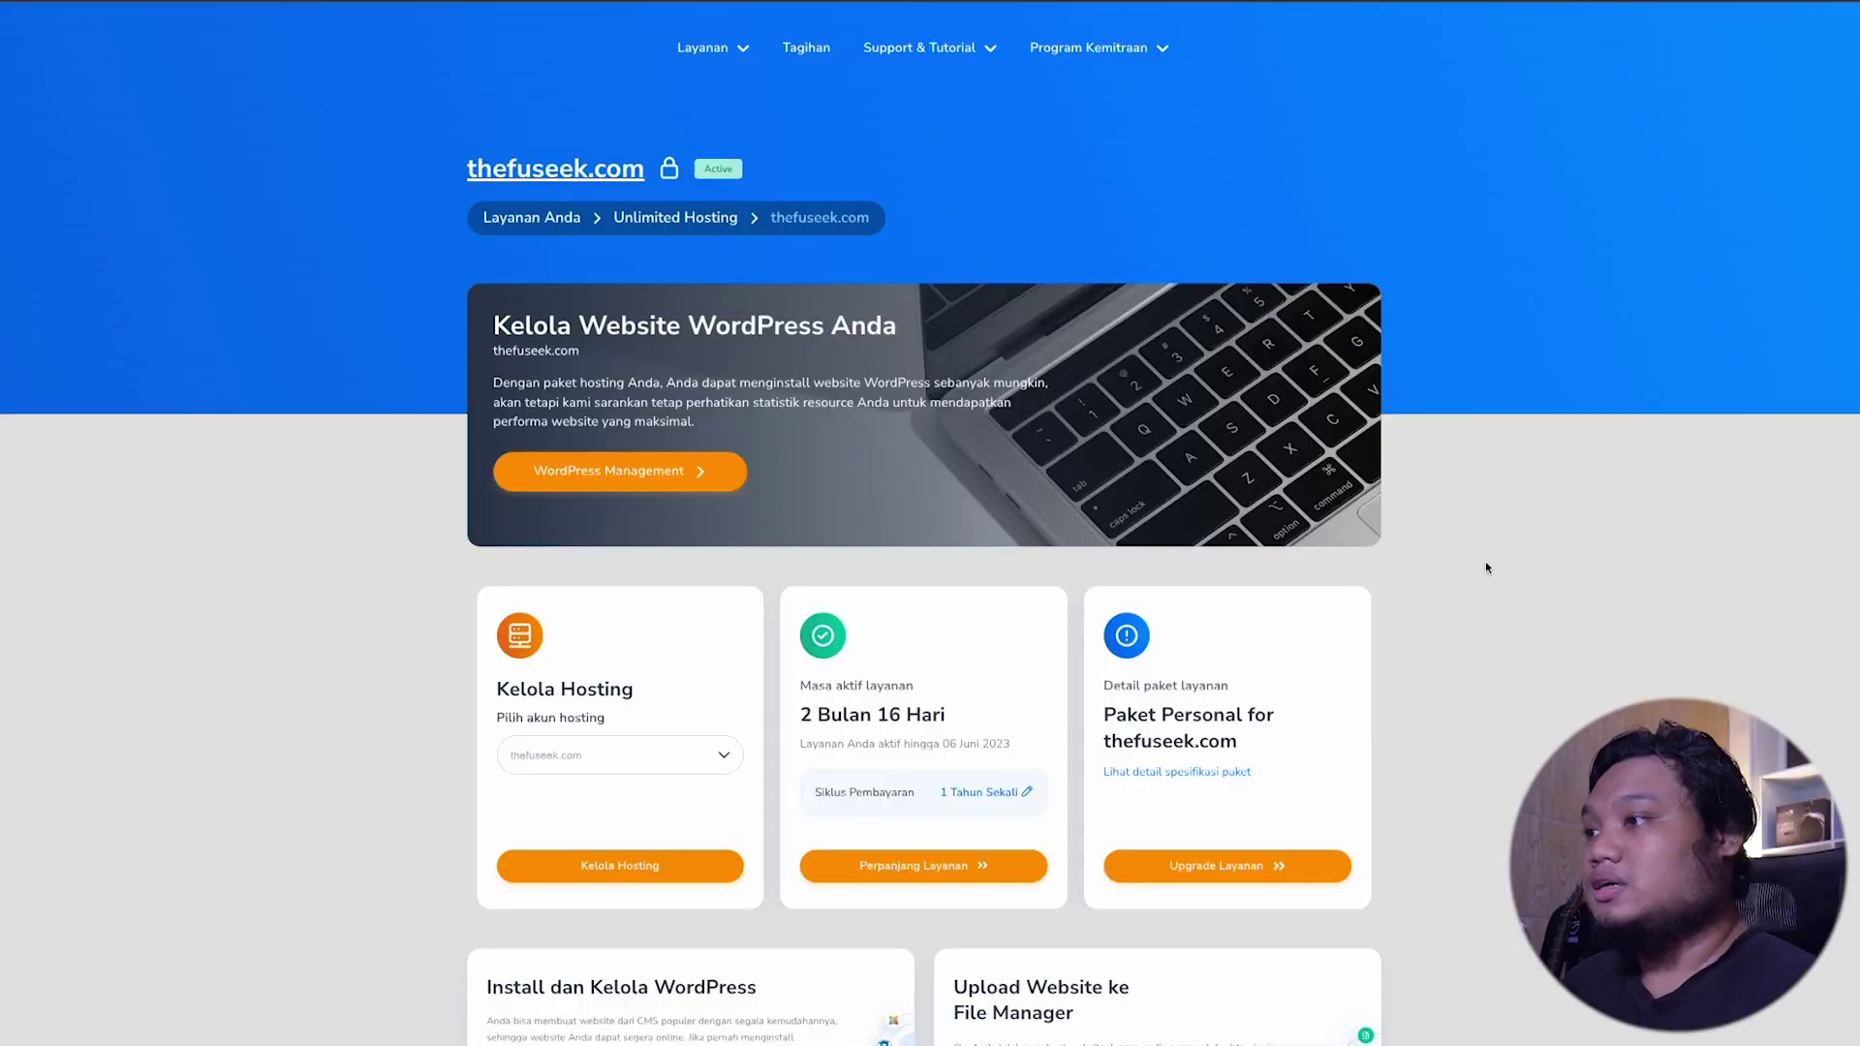
scroll(1486, 567, "down", 4)
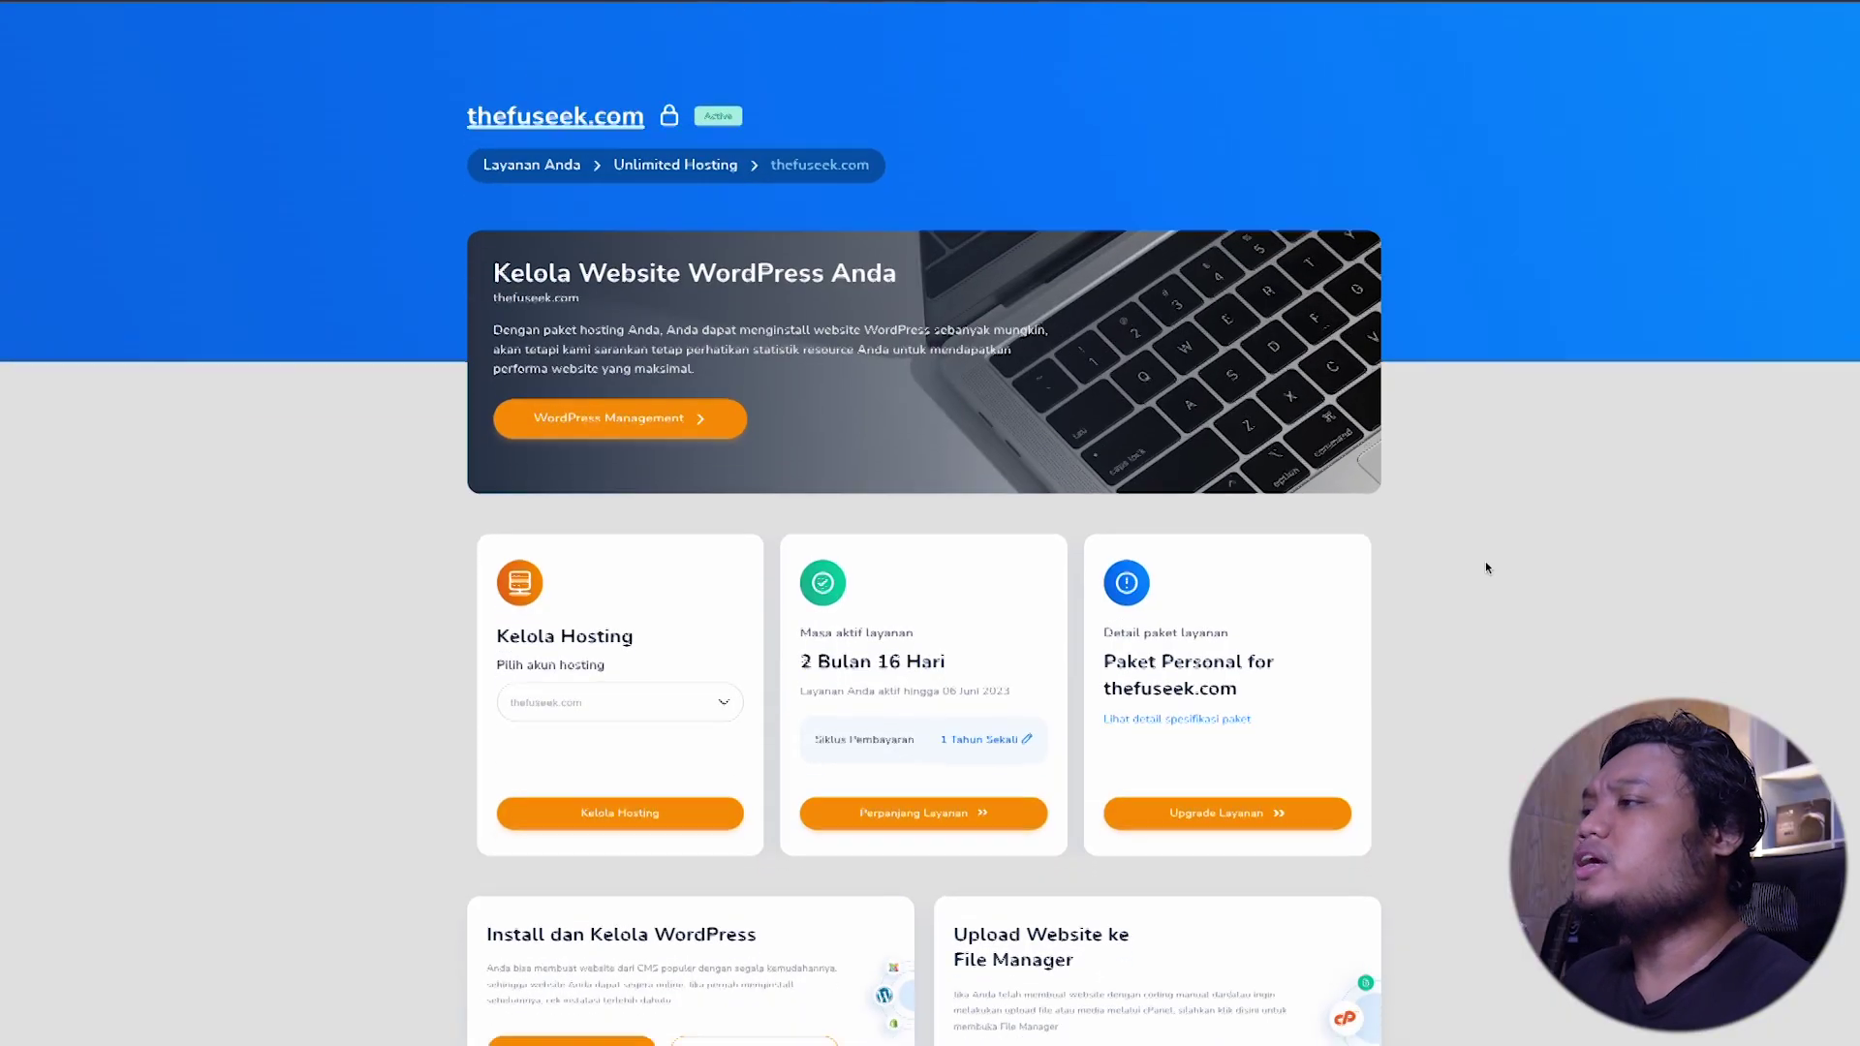
scroll(1486, 568, "down", 2)
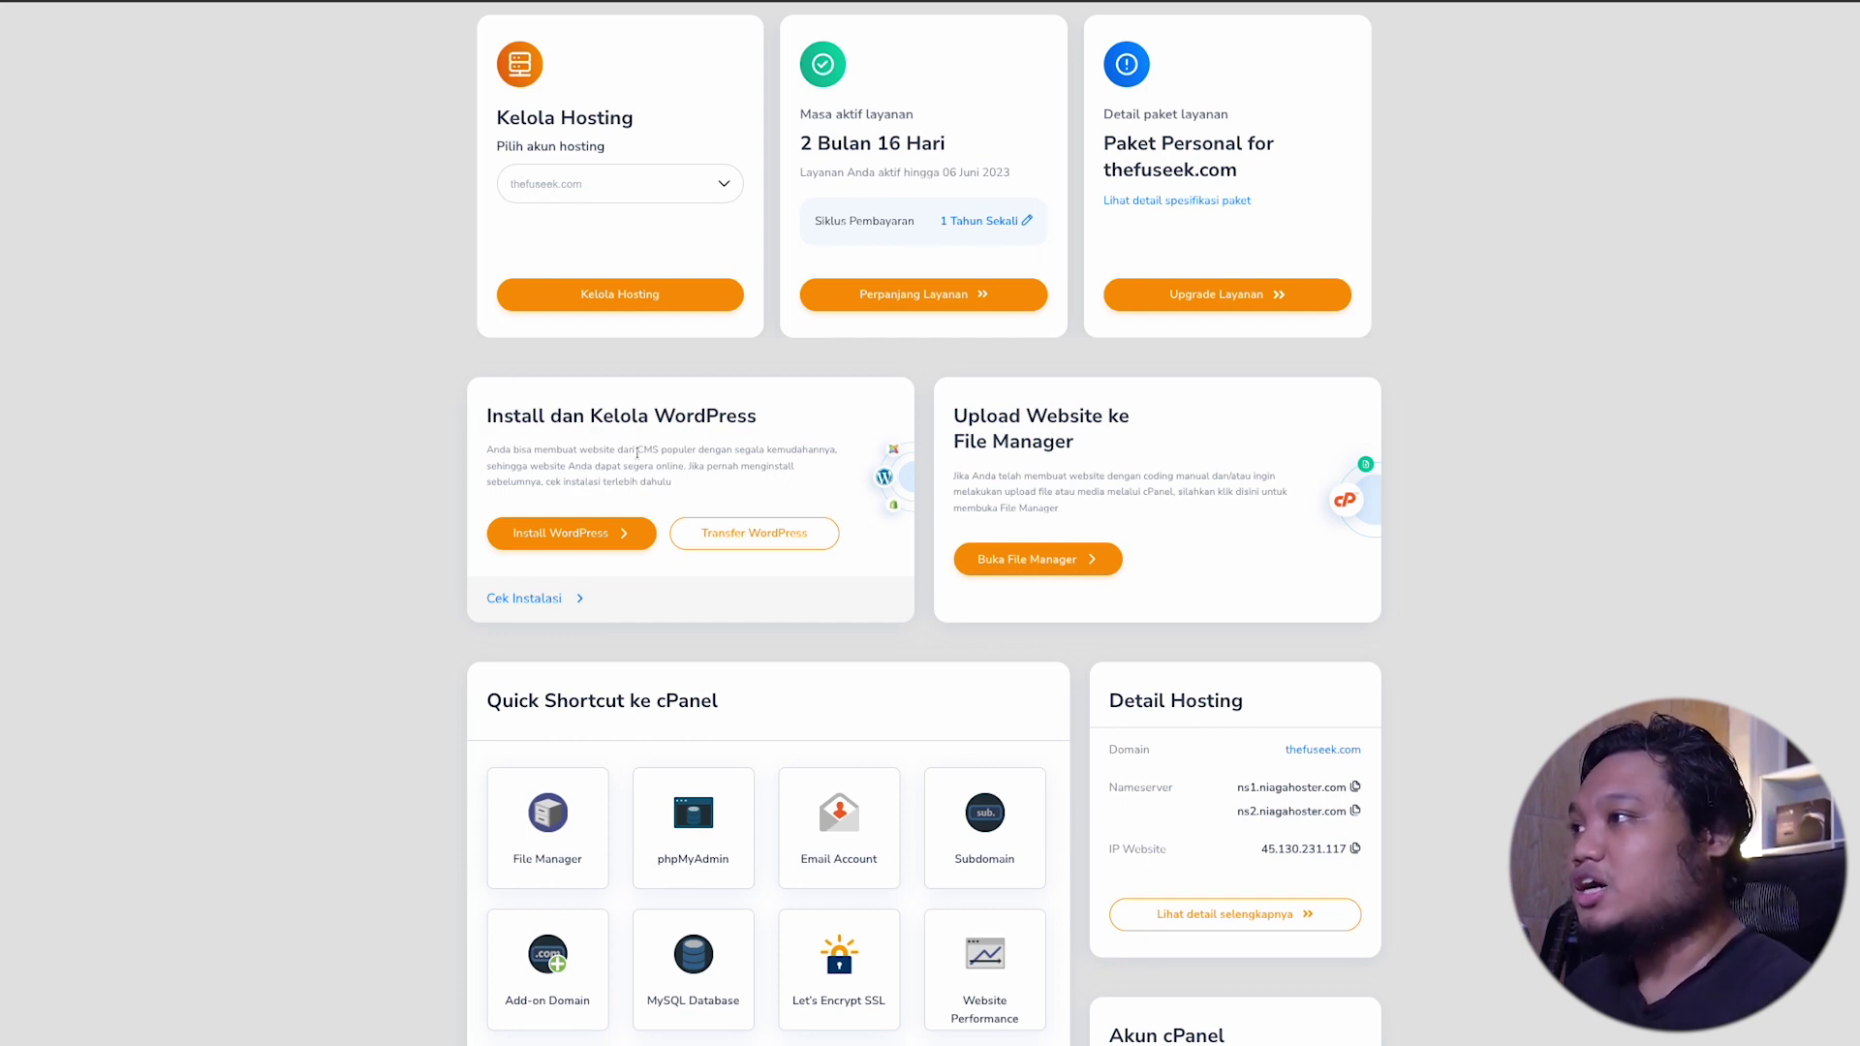
left_click(578, 536)
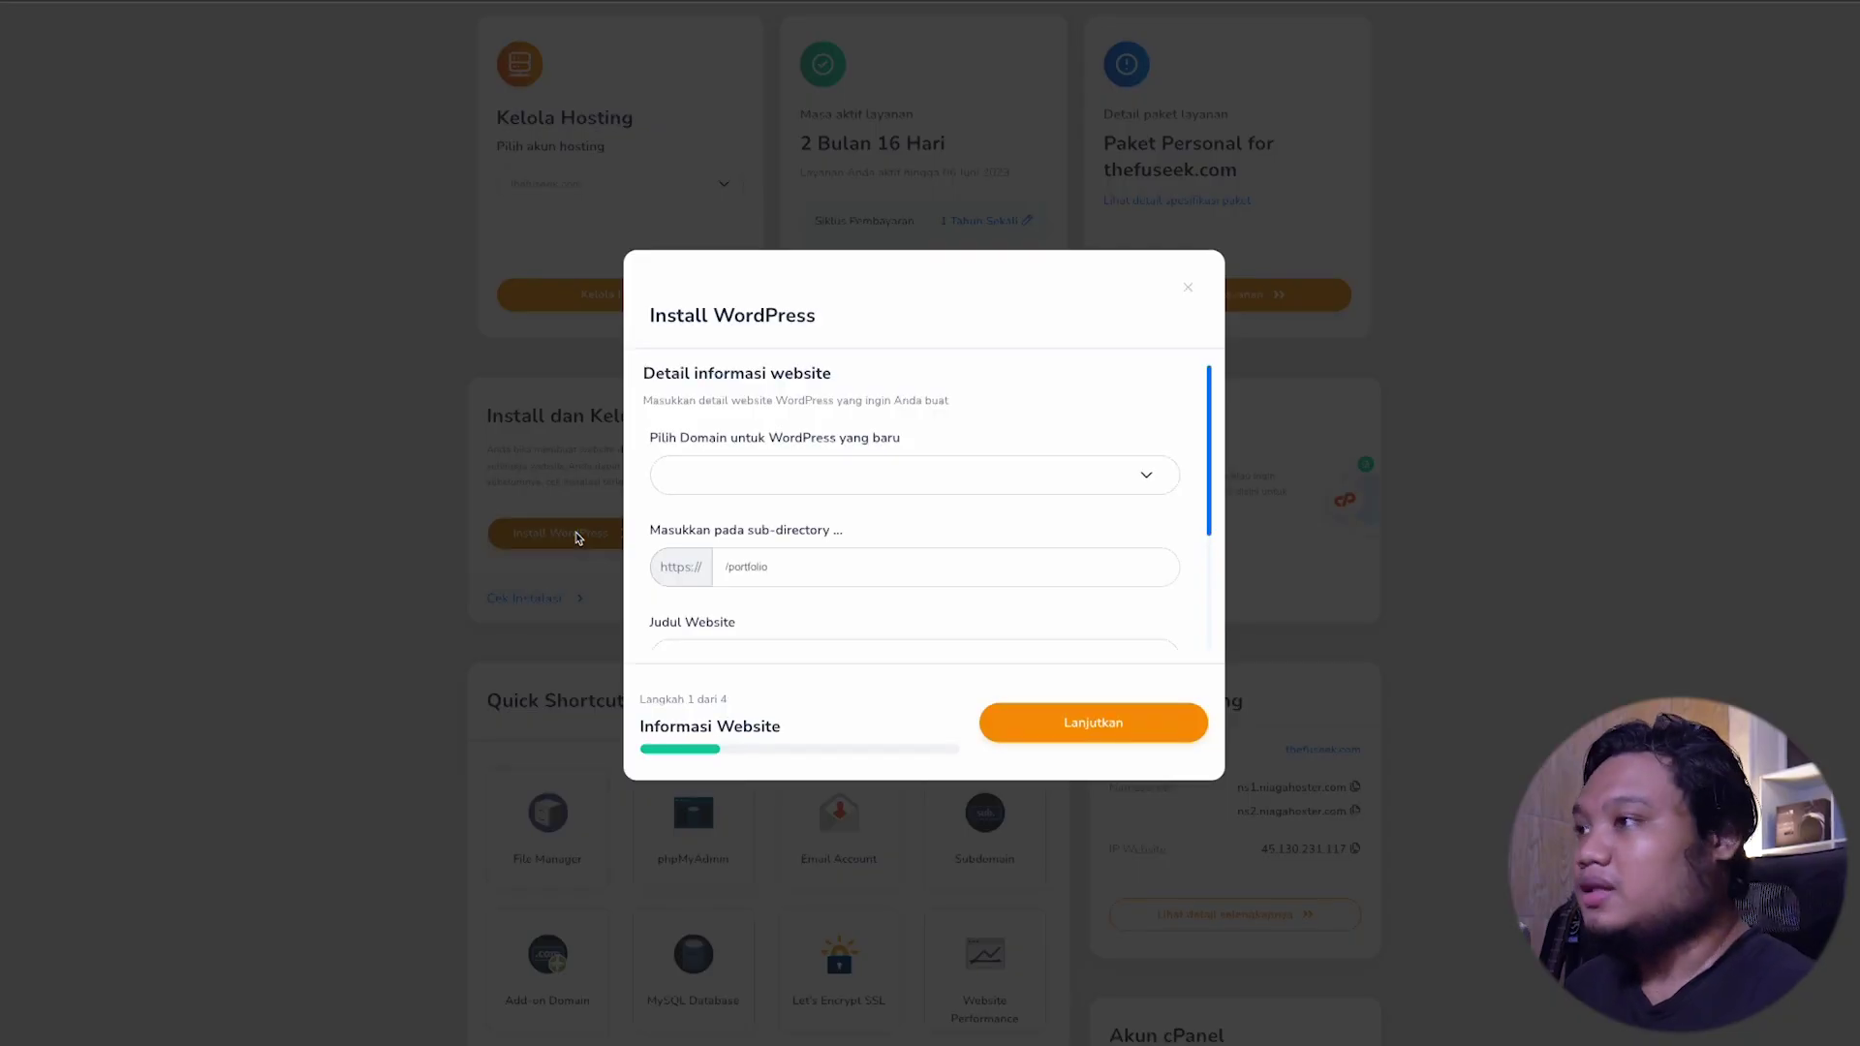
left_click(835, 475)
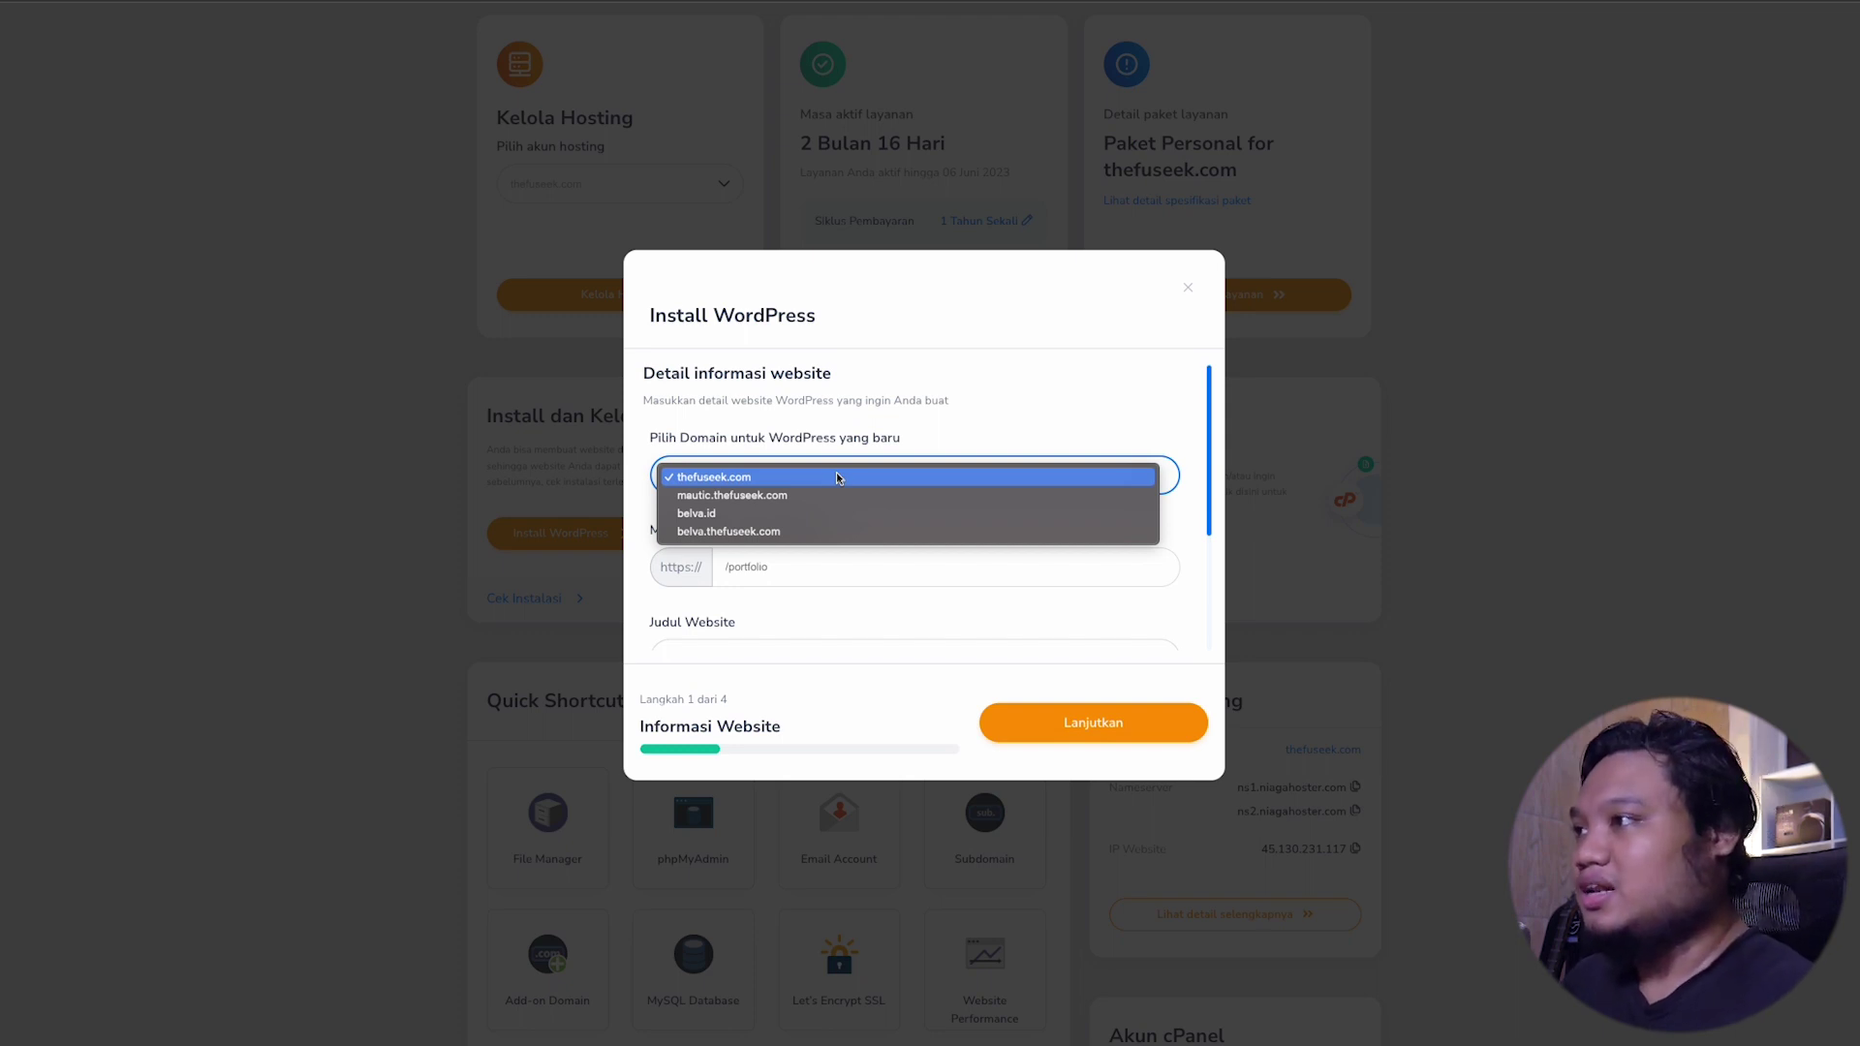
Step: Choose thefuseek.com with sub-directory /portfolio and enter a portfolio website title
left_click(838, 476)
left_click(862, 567)
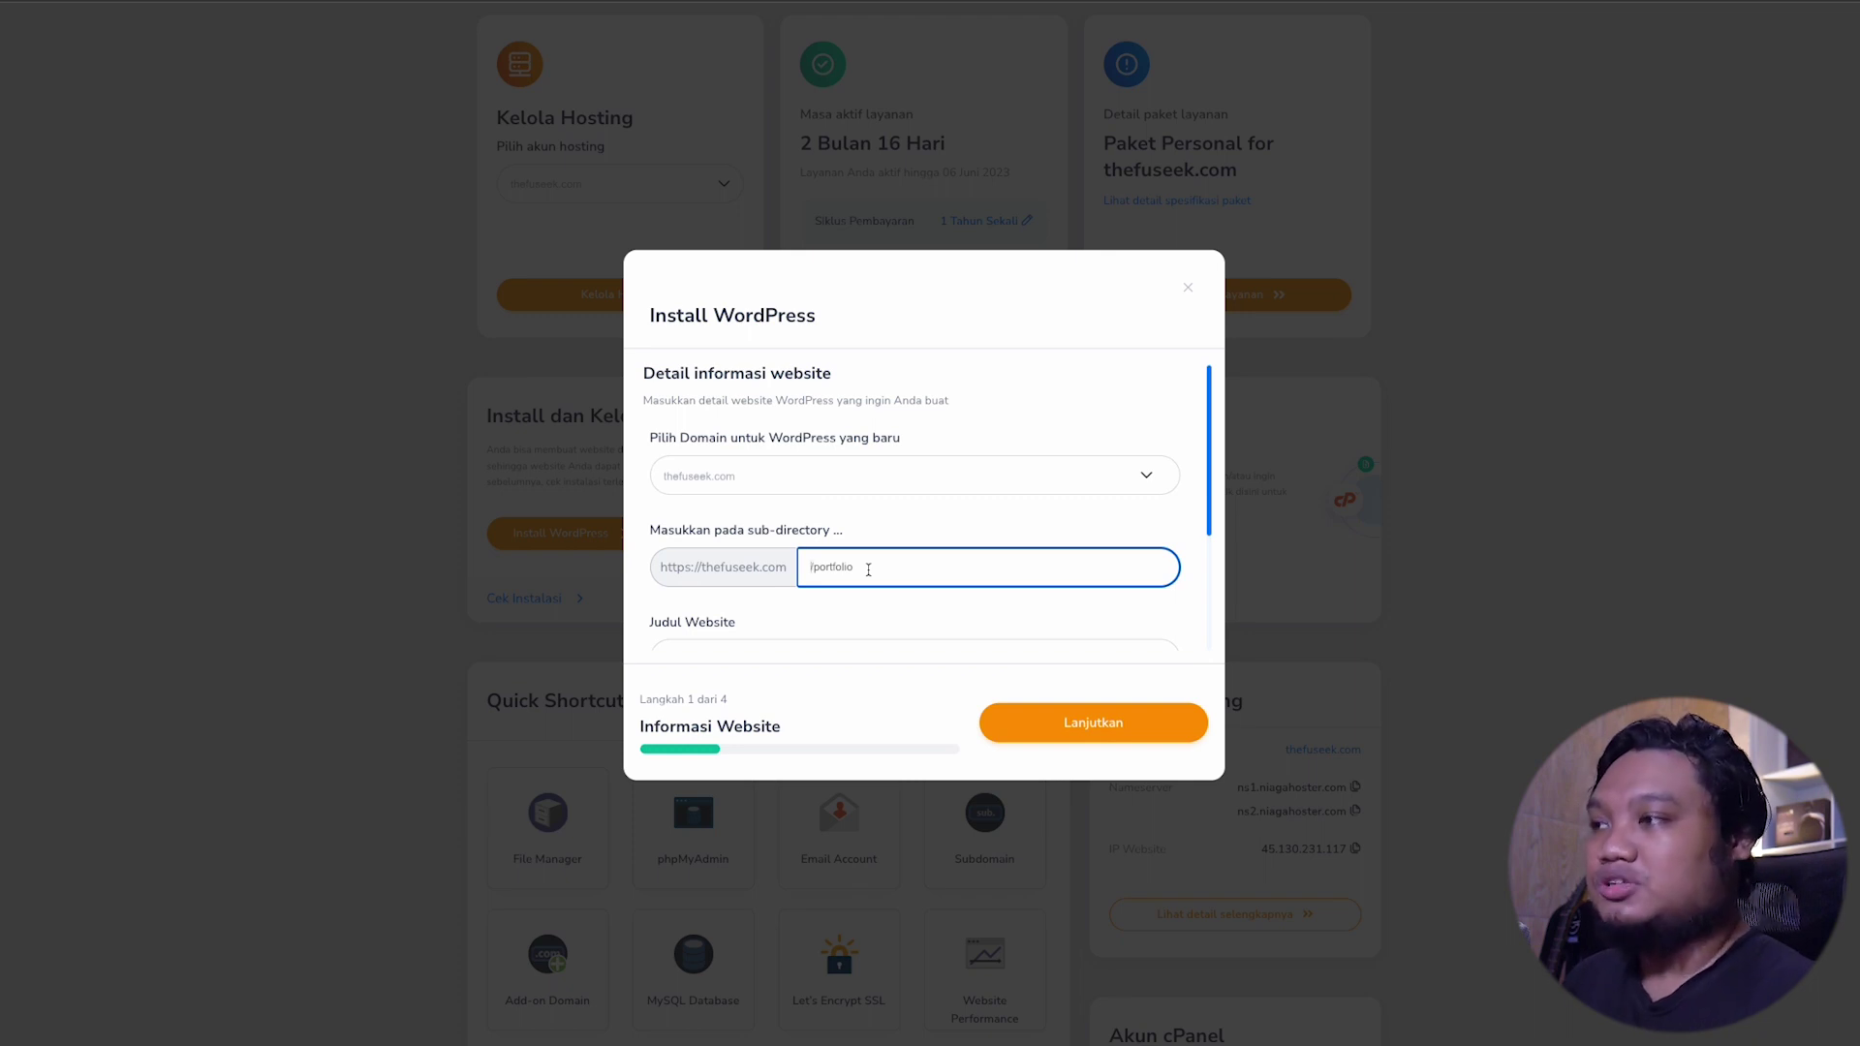
scroll(868, 569, "down", 1)
left_click(868, 571)
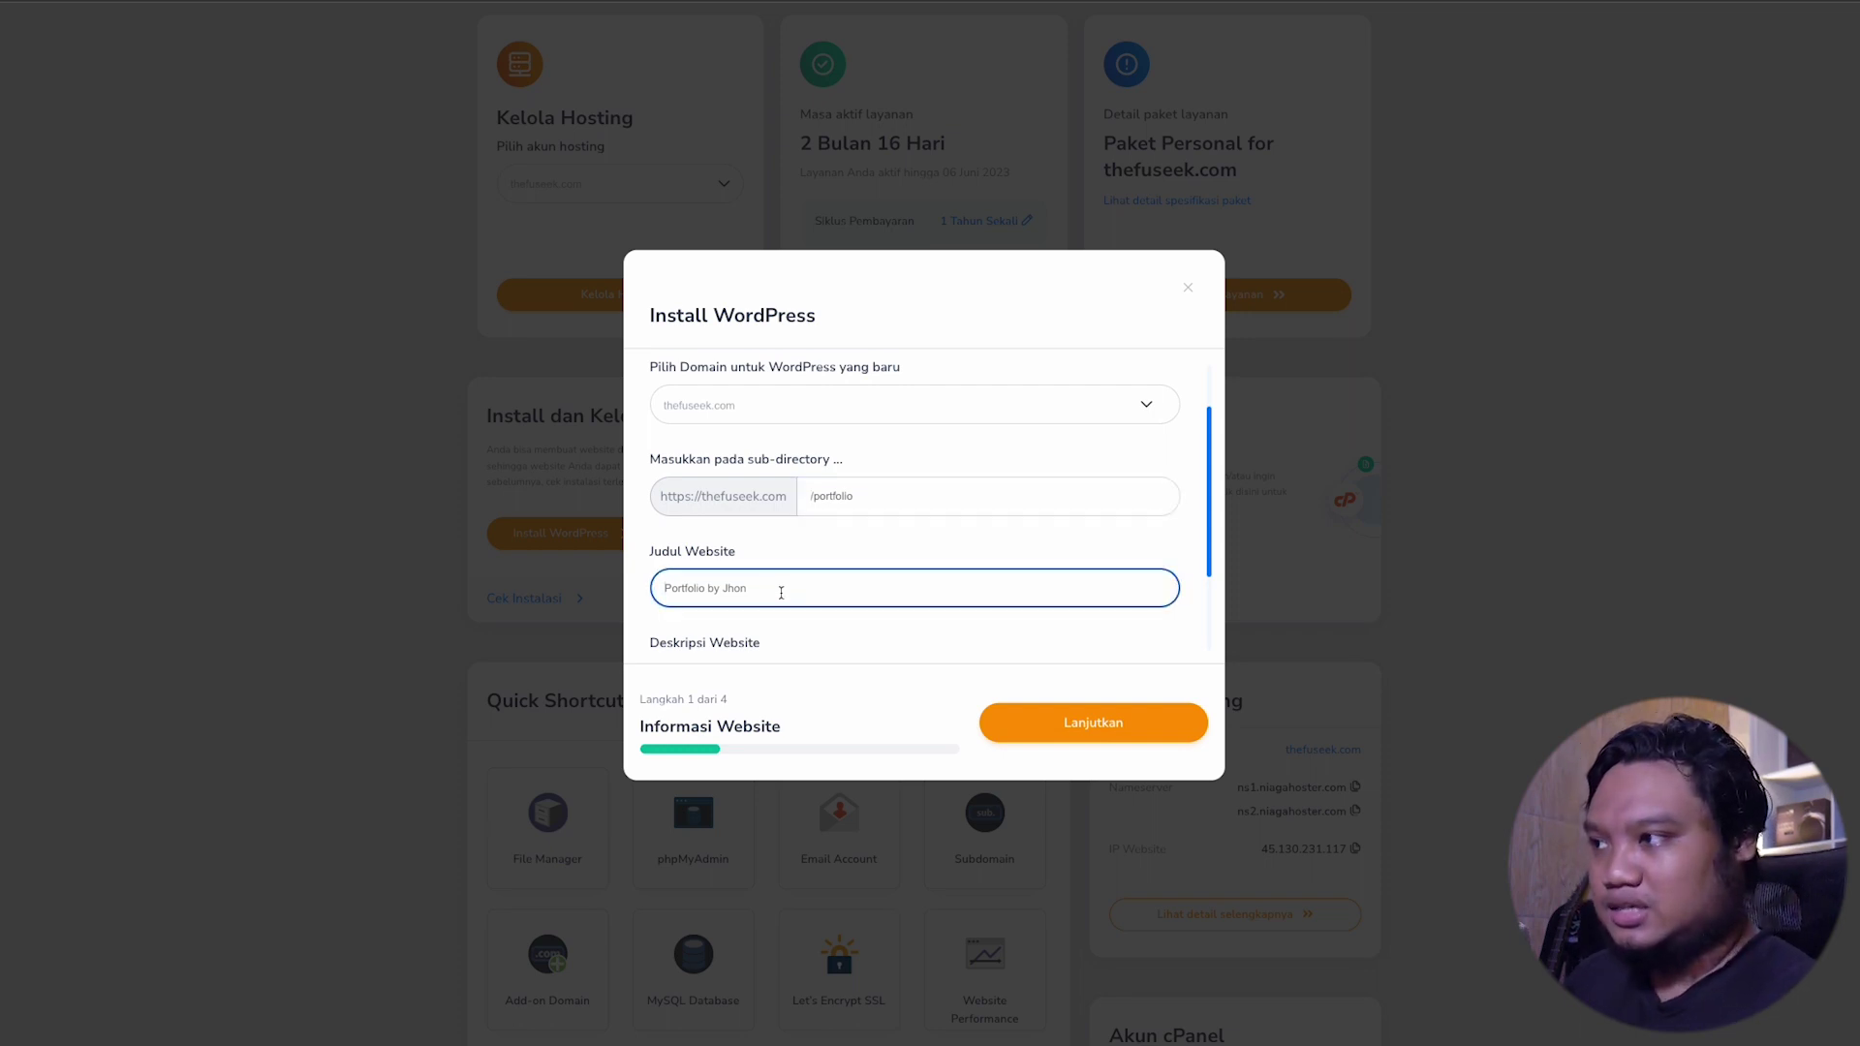
scroll(780, 593, "down", 2)
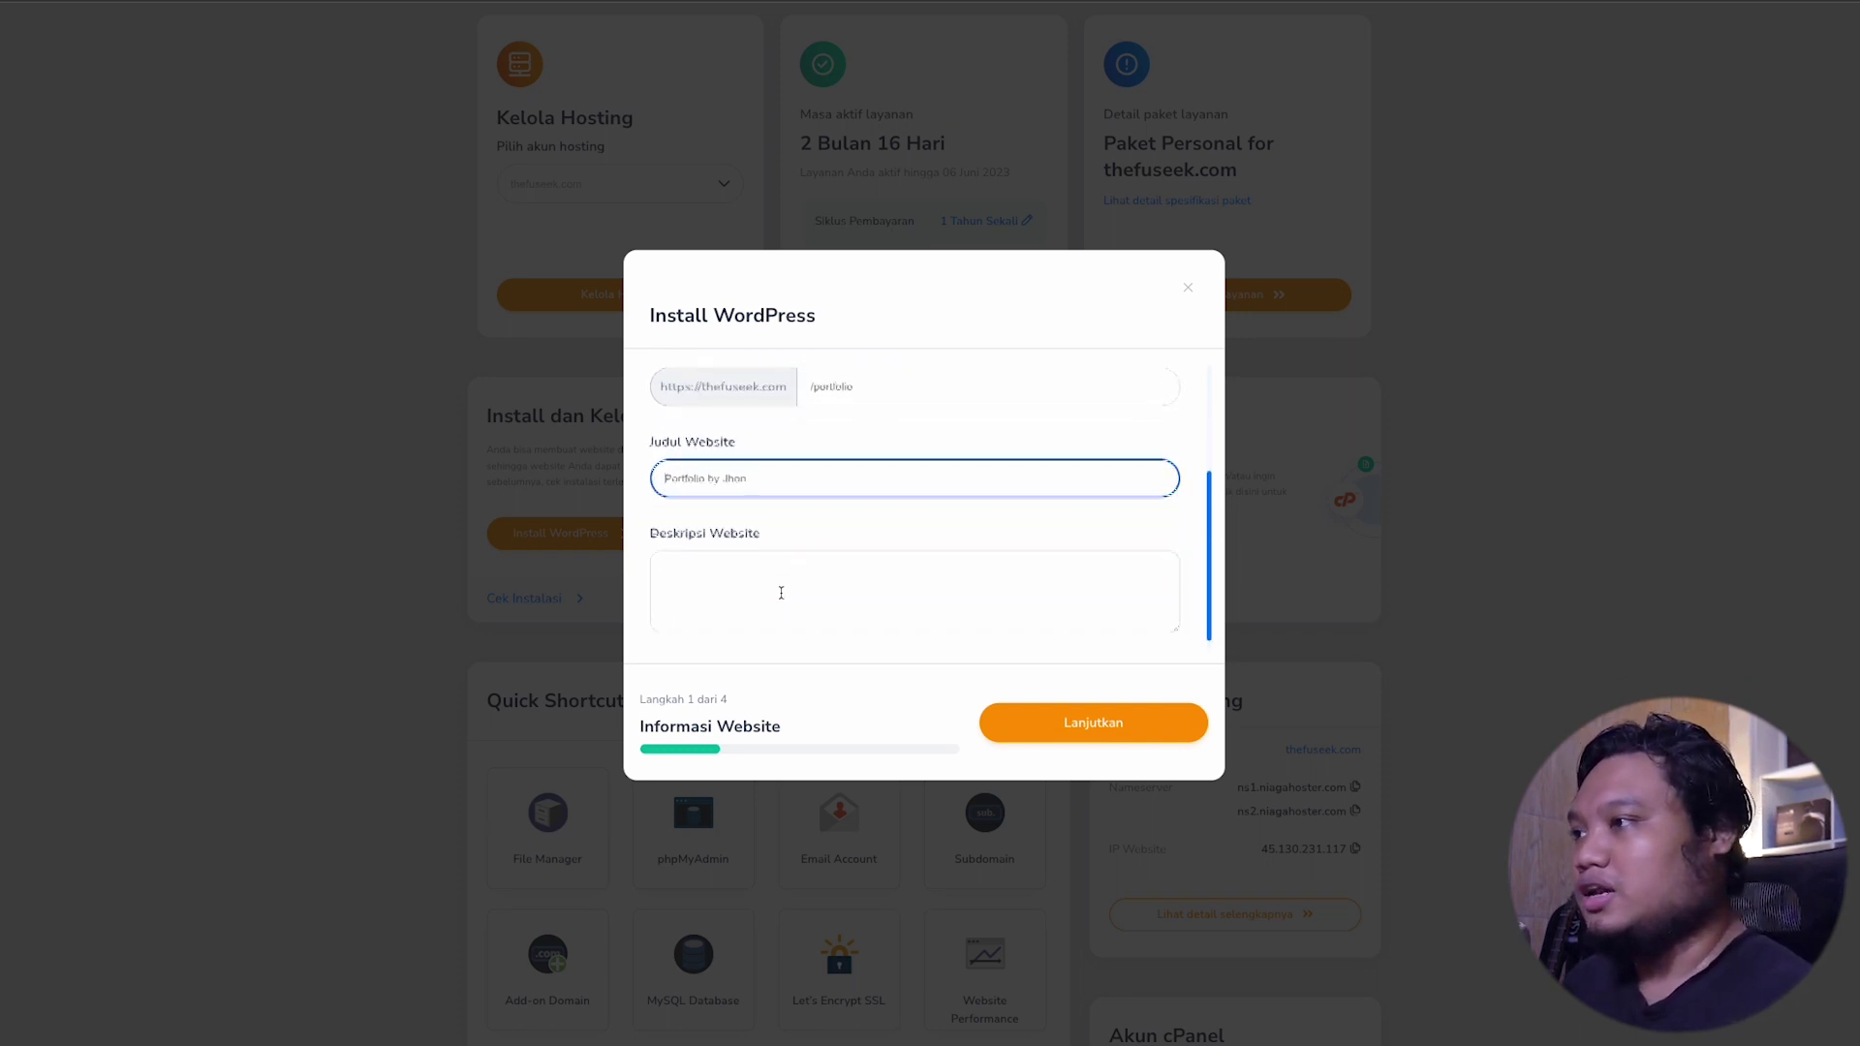
left_click(816, 557)
scroll(815, 559, "down", 2)
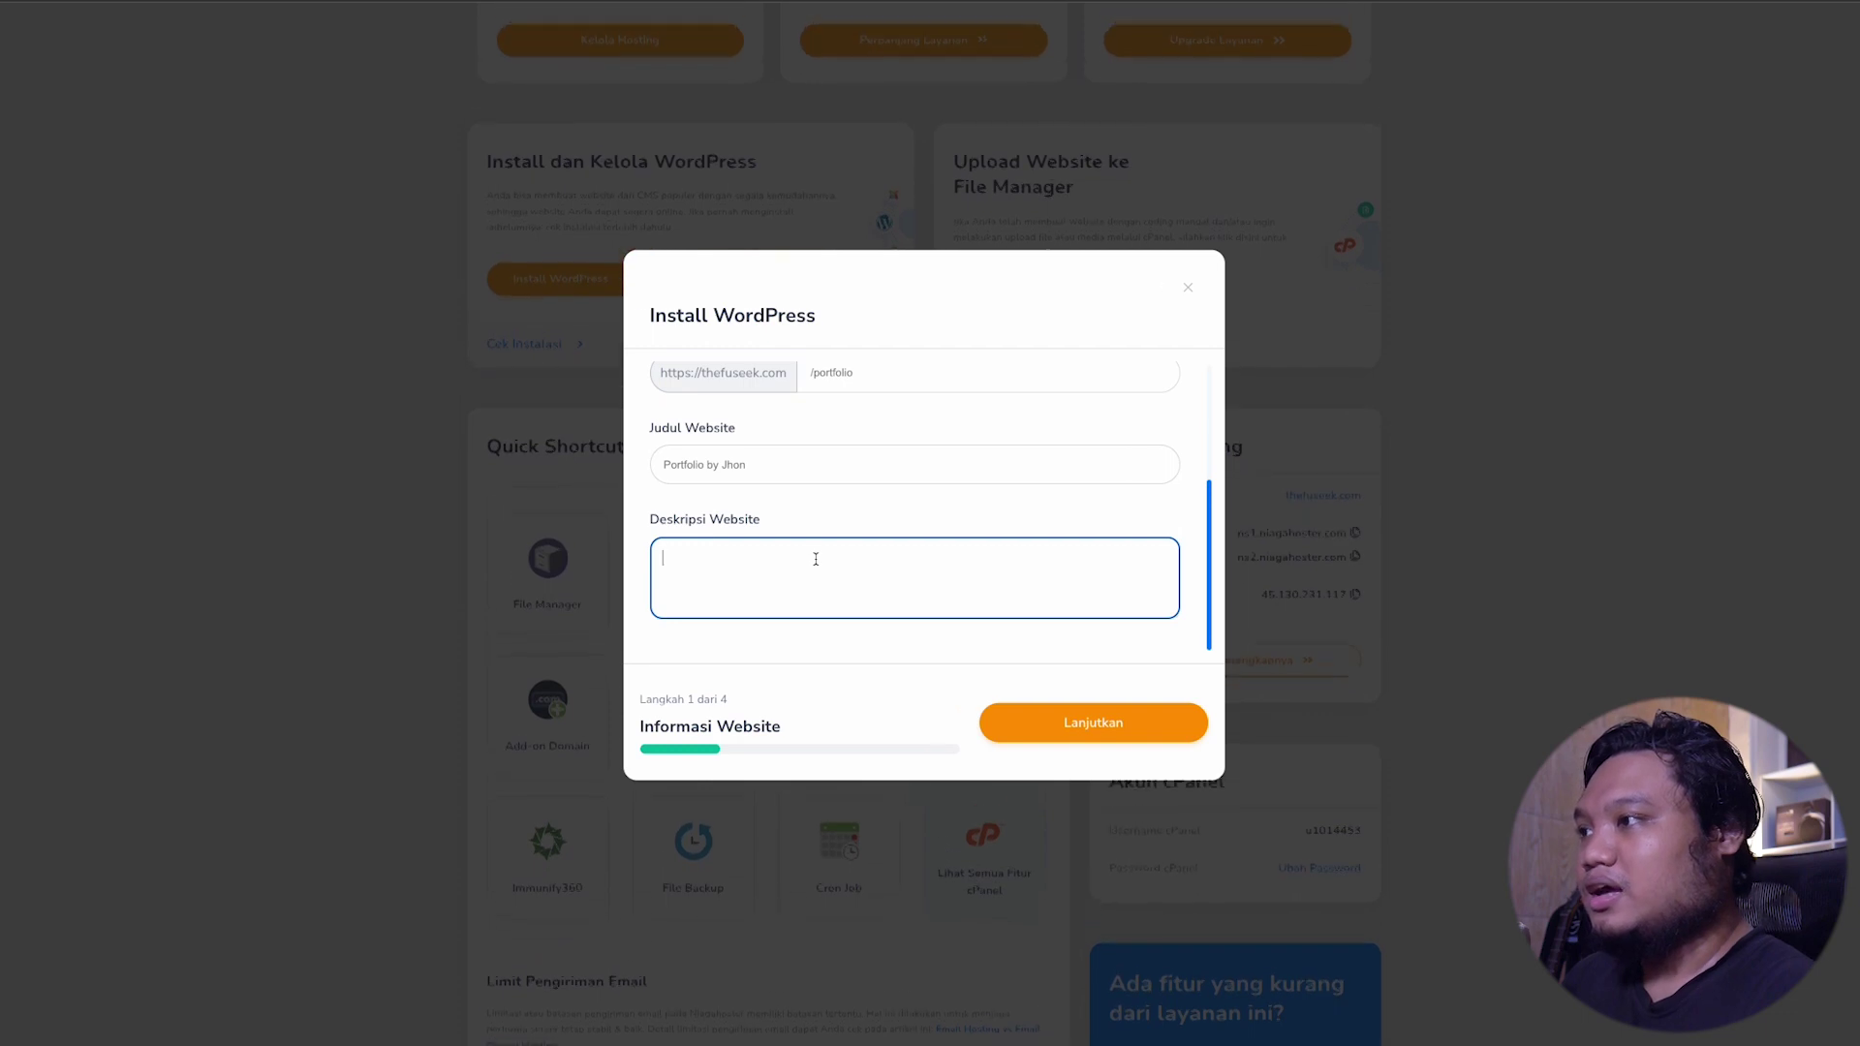
scroll(814, 554, "up", 3)
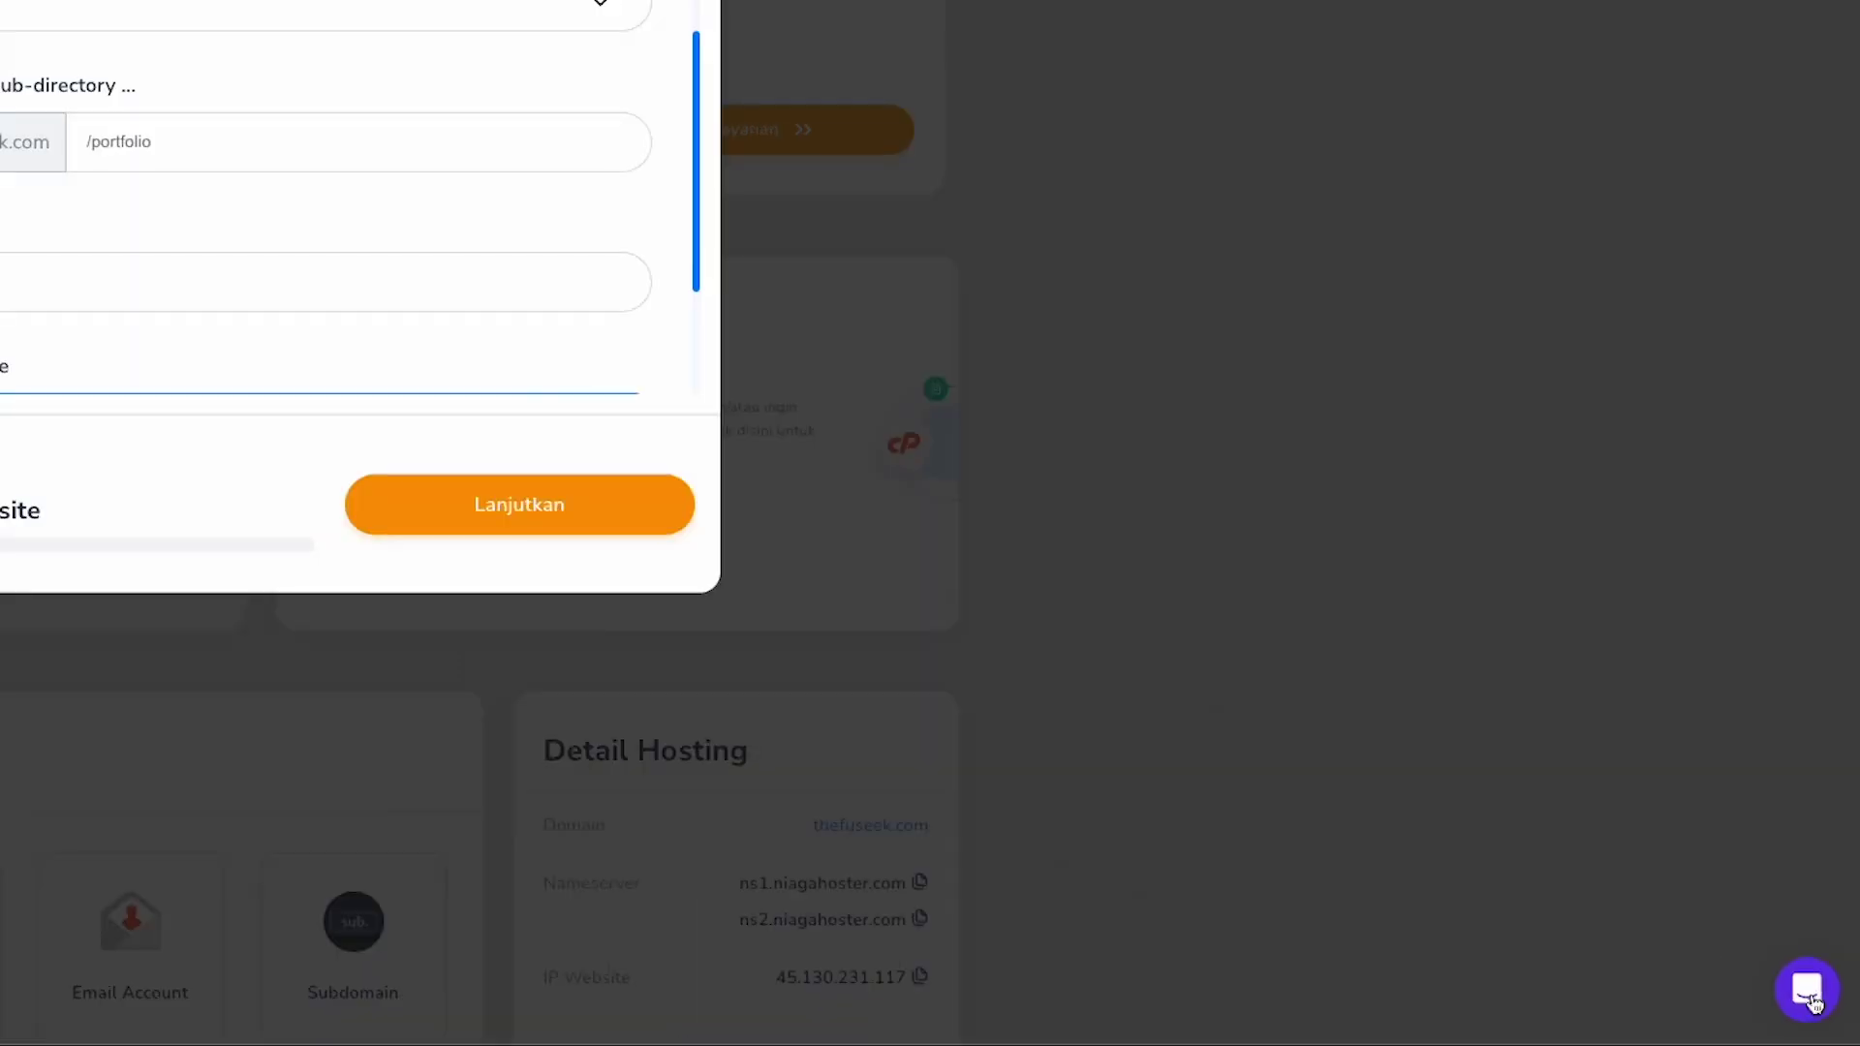
Step: Finish the remaining install steps and reach thefuseek.com's wp-admin dashboard
left_click(1831, 988)
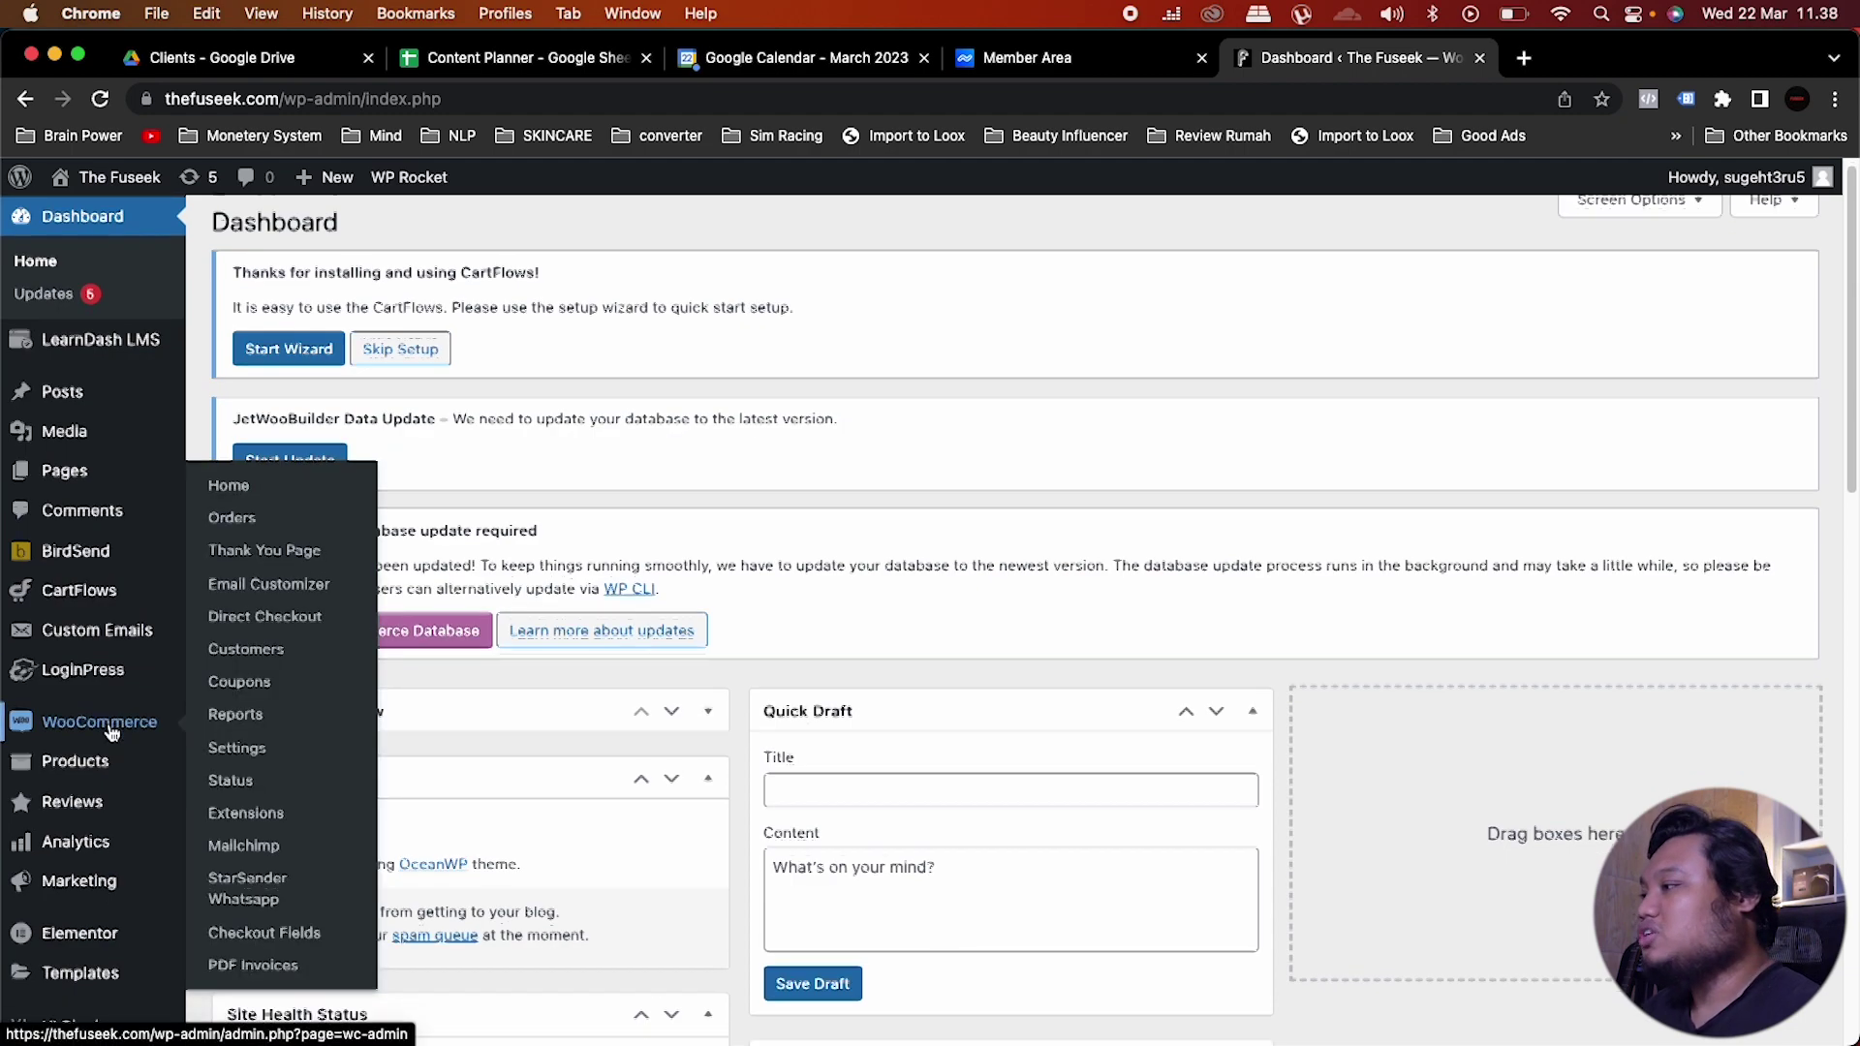
Step: Show the Import Templates form in Elementor's Saved Templates
scroll(192, 833, "down", 3)
mouse_move(124, 717)
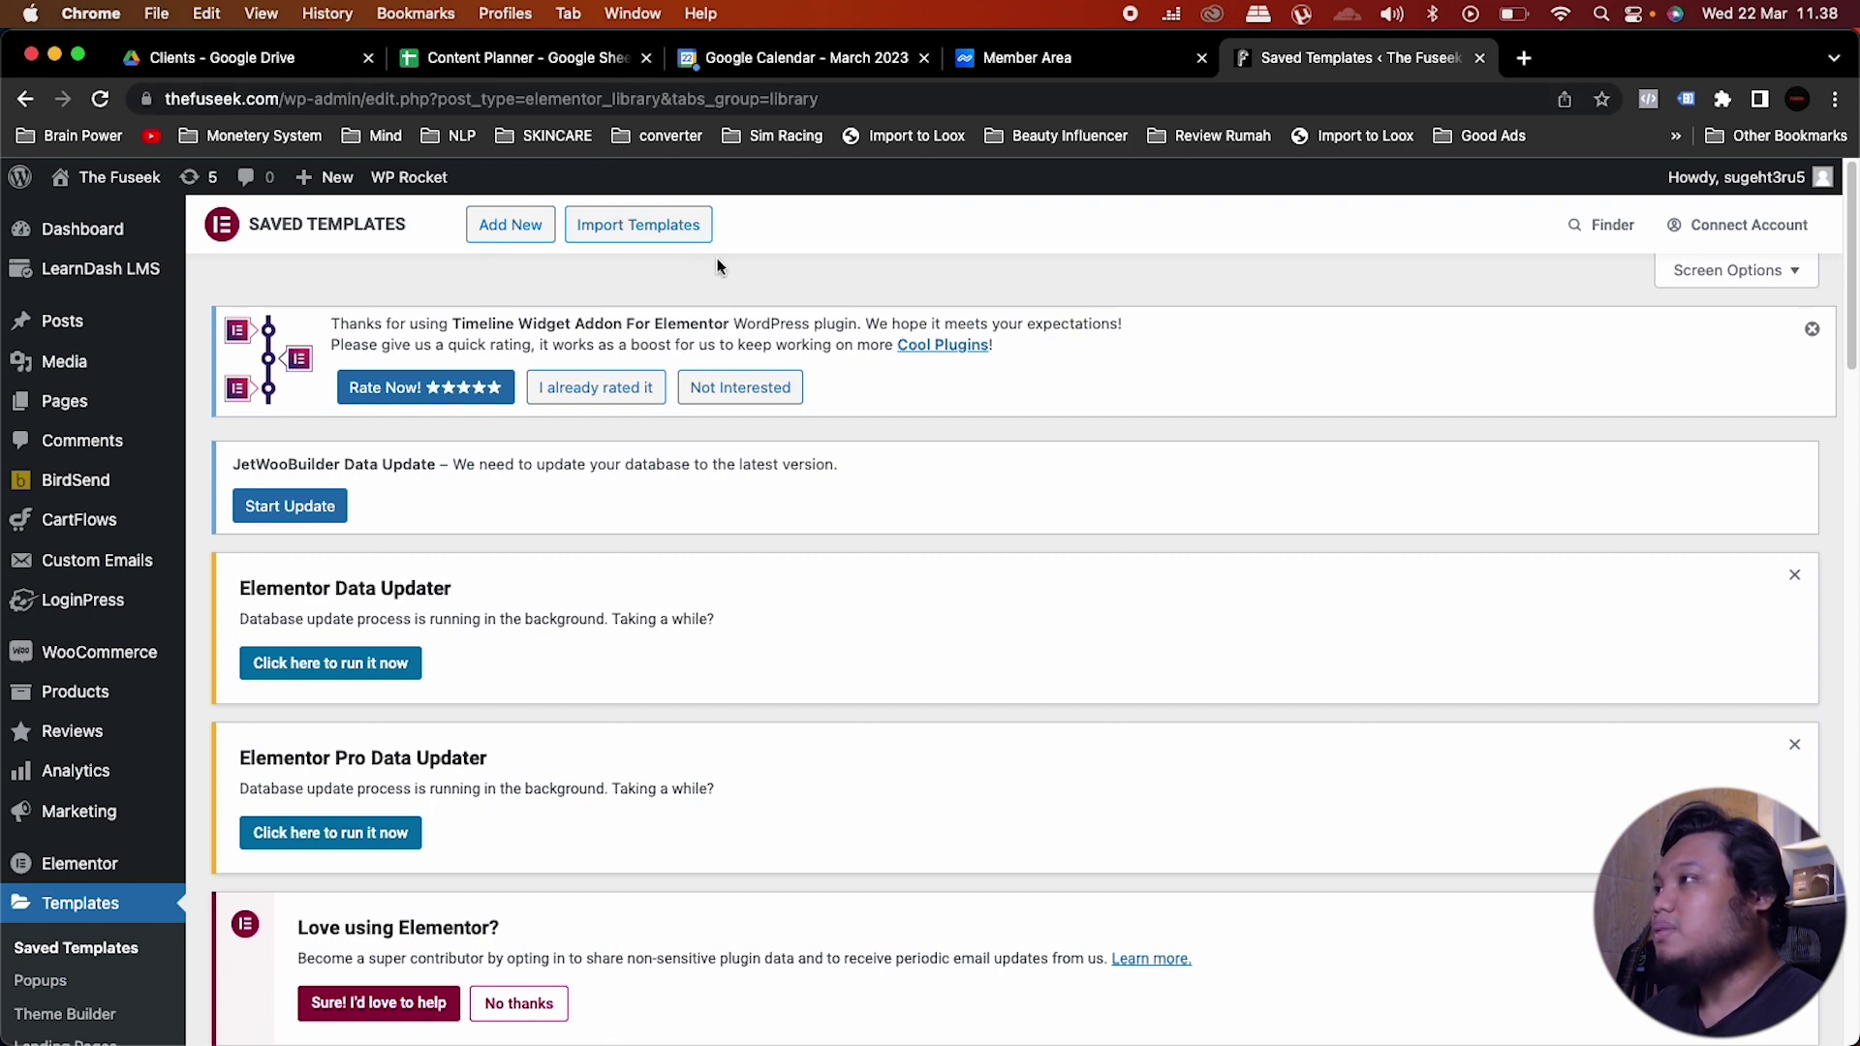
left_click(644, 228)
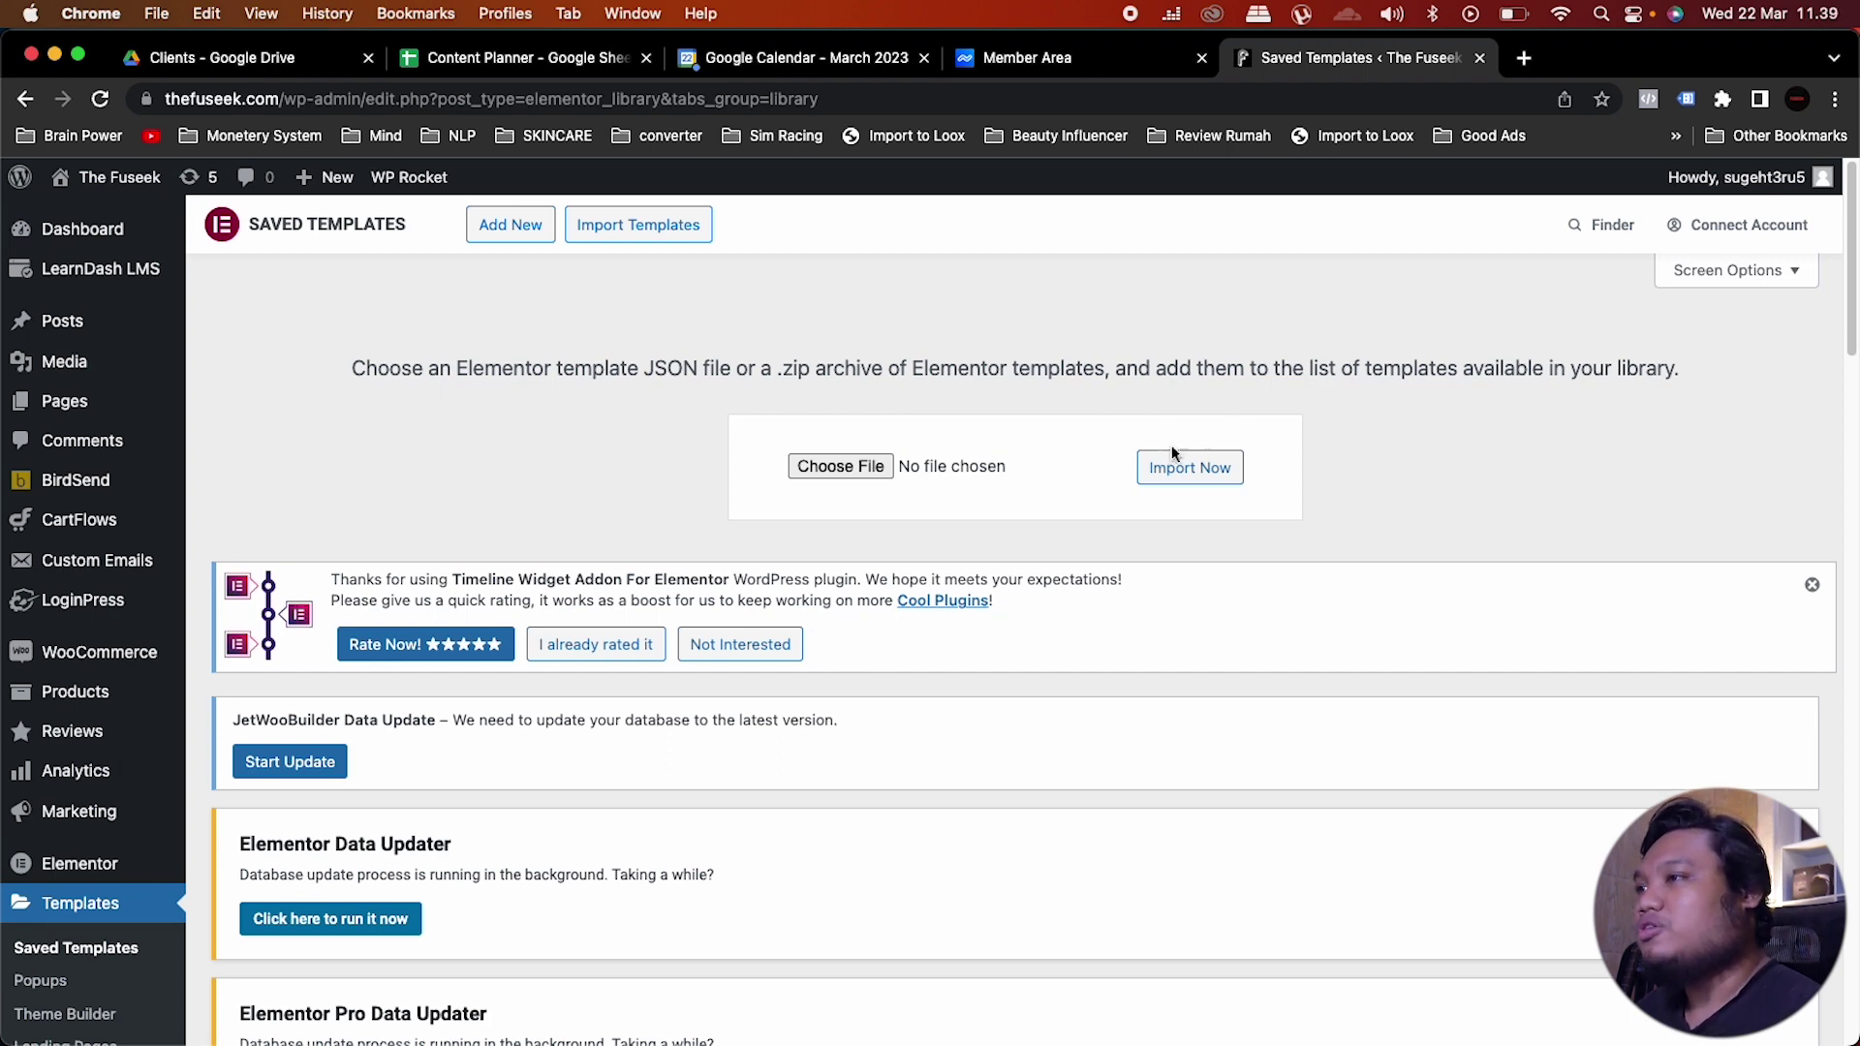
left_click(858, 465)
left_click(1471, 891)
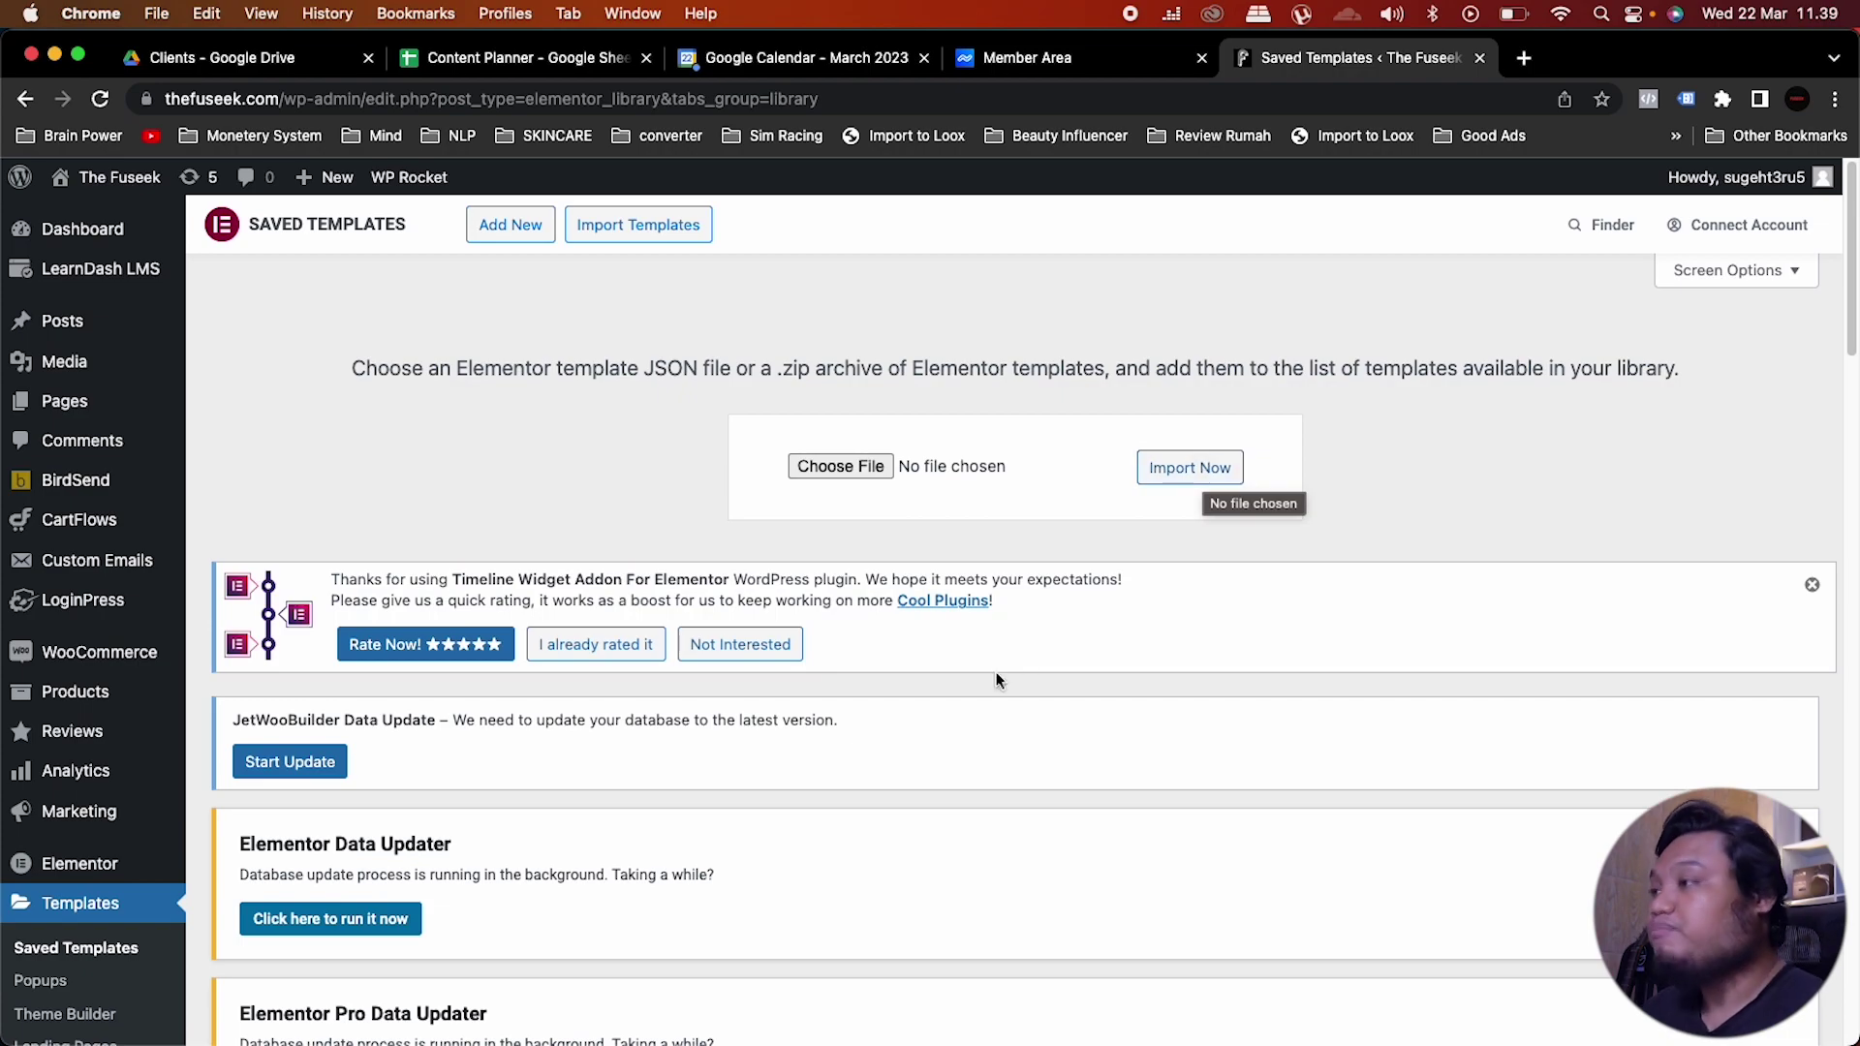
scroll(996, 678, "down", 3)
scroll(995, 678, "up", 3)
scroll(996, 678, "down", 15)
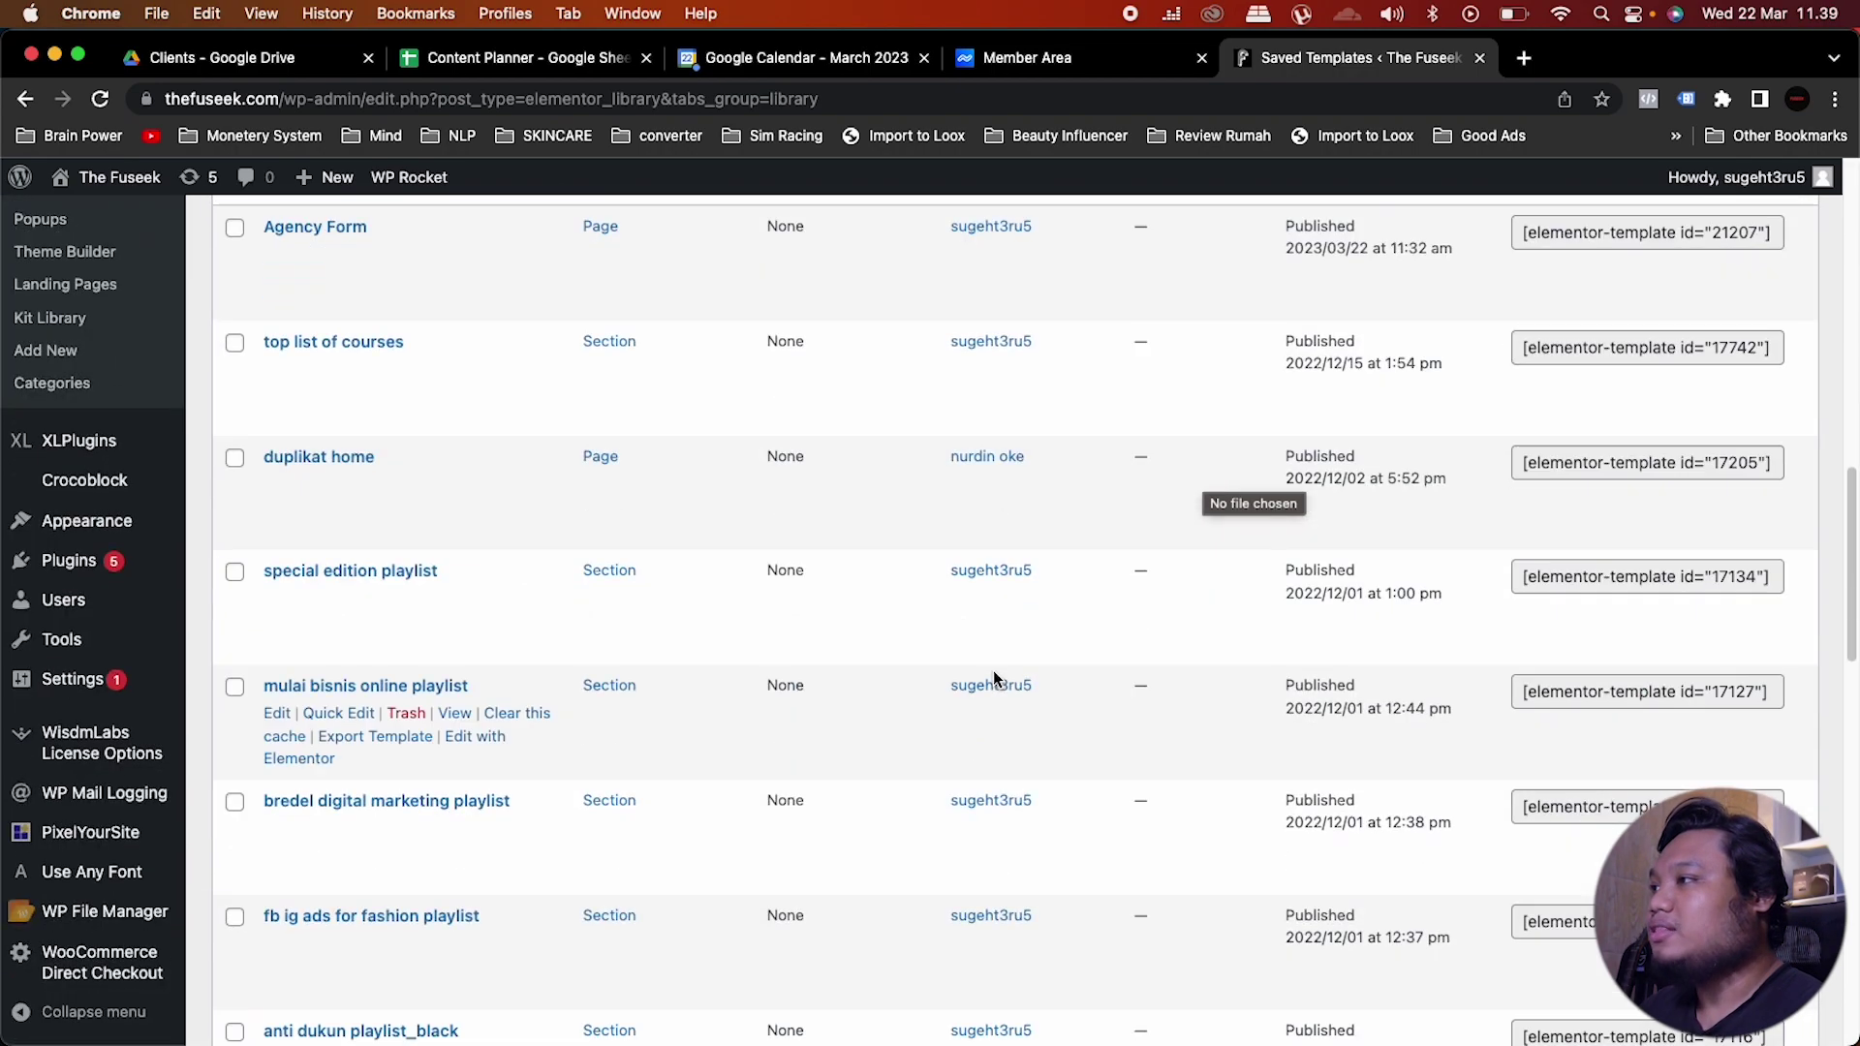
scroll(991, 670, "up", 5)
scroll(992, 671, "down", 1)
mouse_move(323, 741)
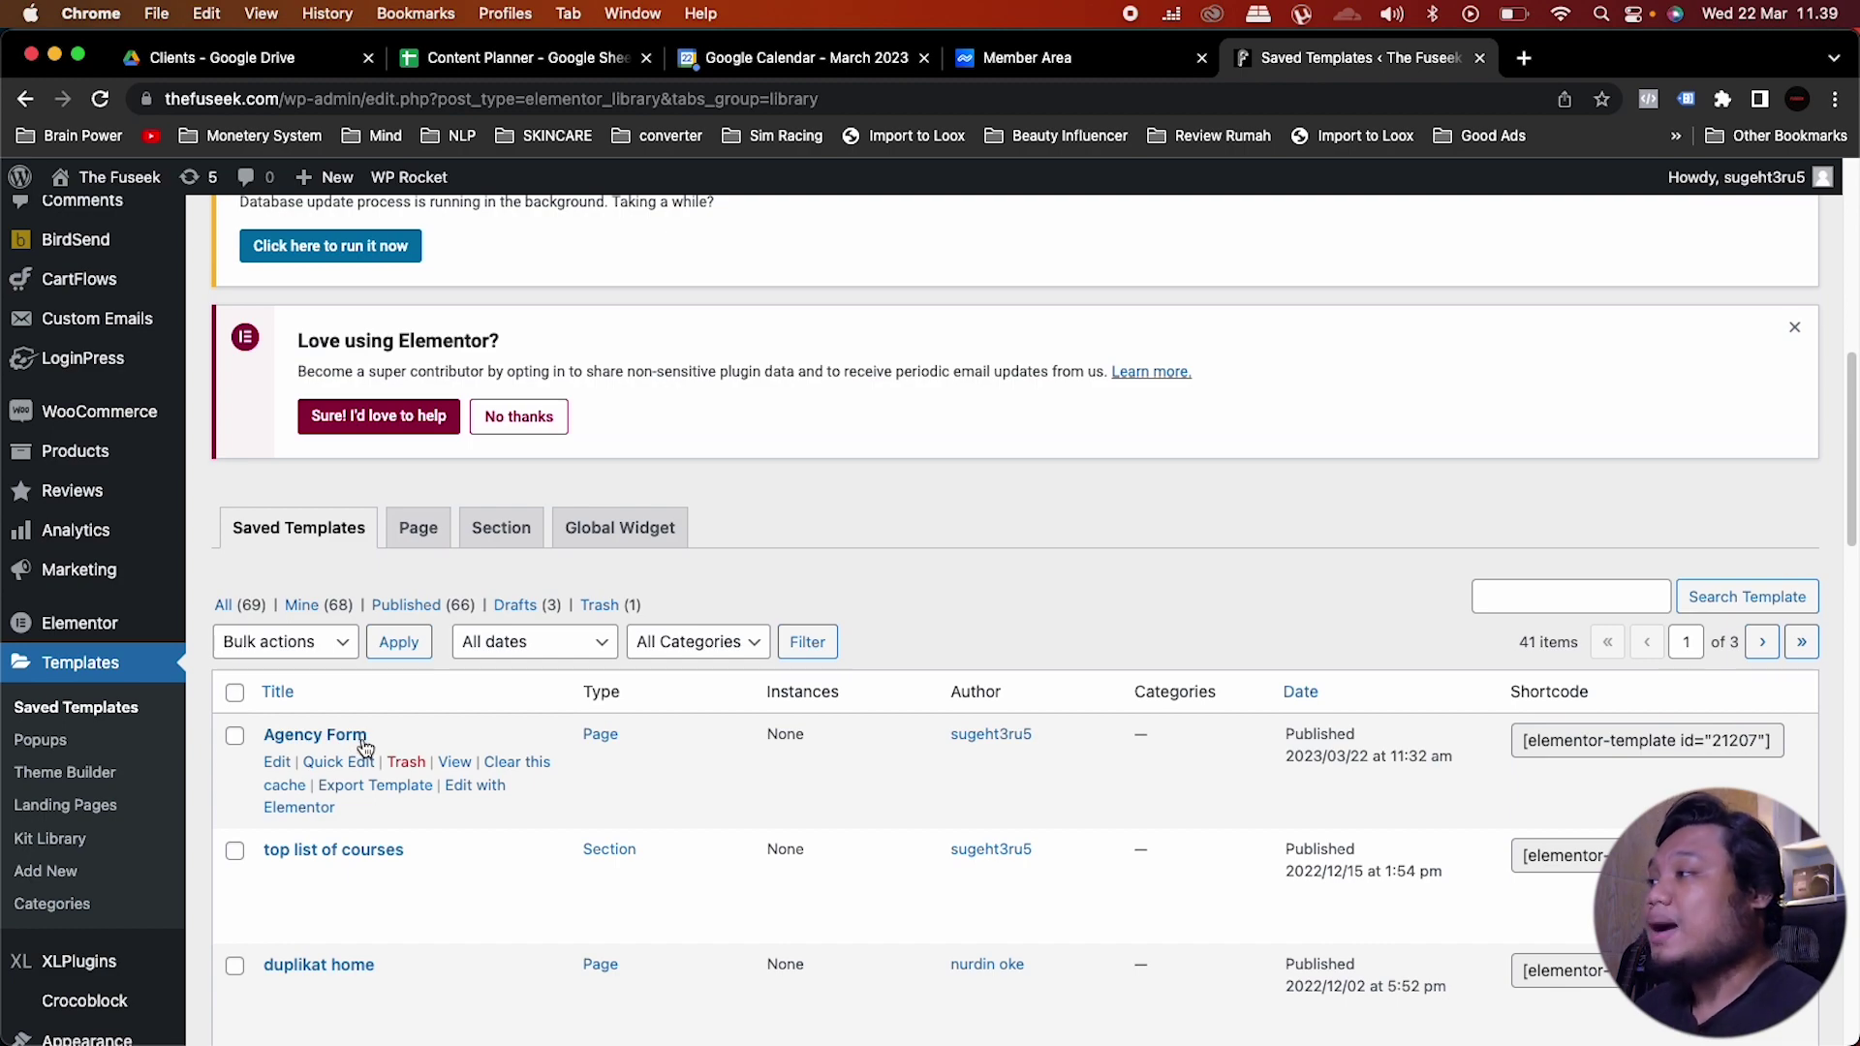
scroll(349, 744, "up", 5)
mouse_move(67, 403)
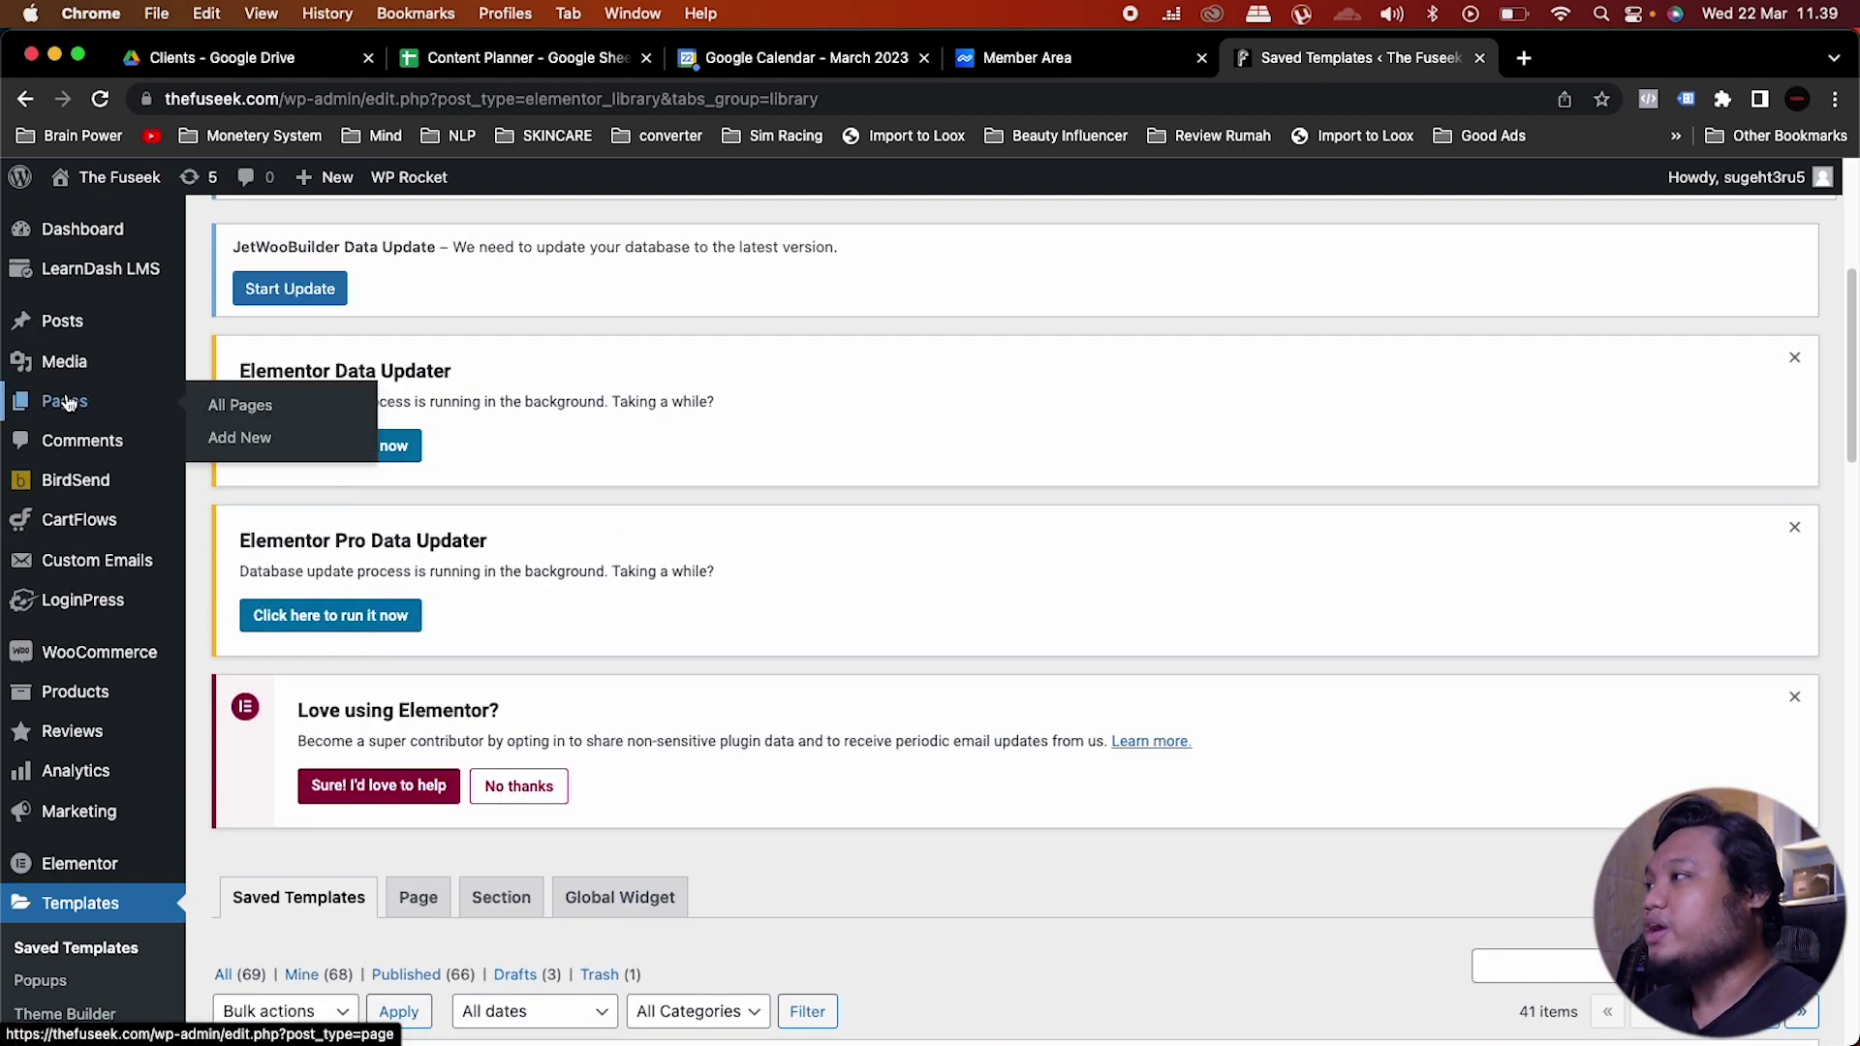
Step: Create a new page titled 'Agency TMP'
left_click(263, 406)
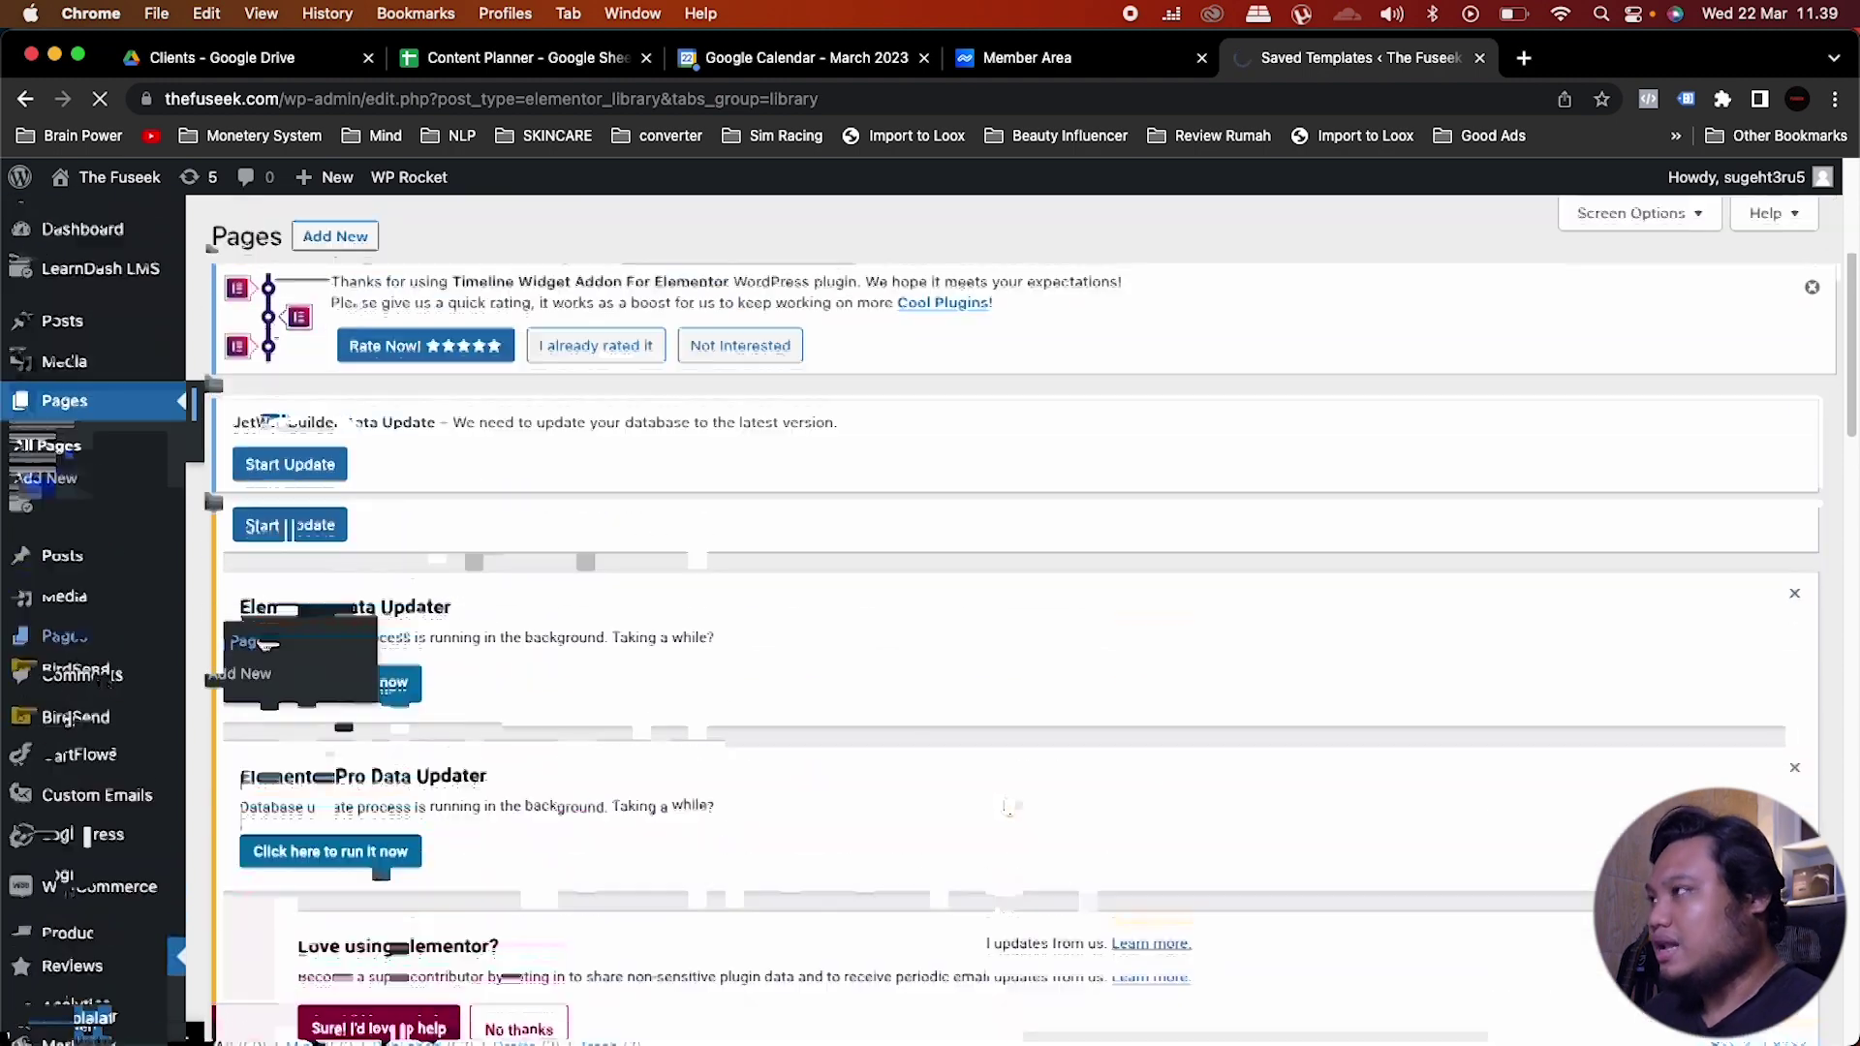
left_click(324, 237)
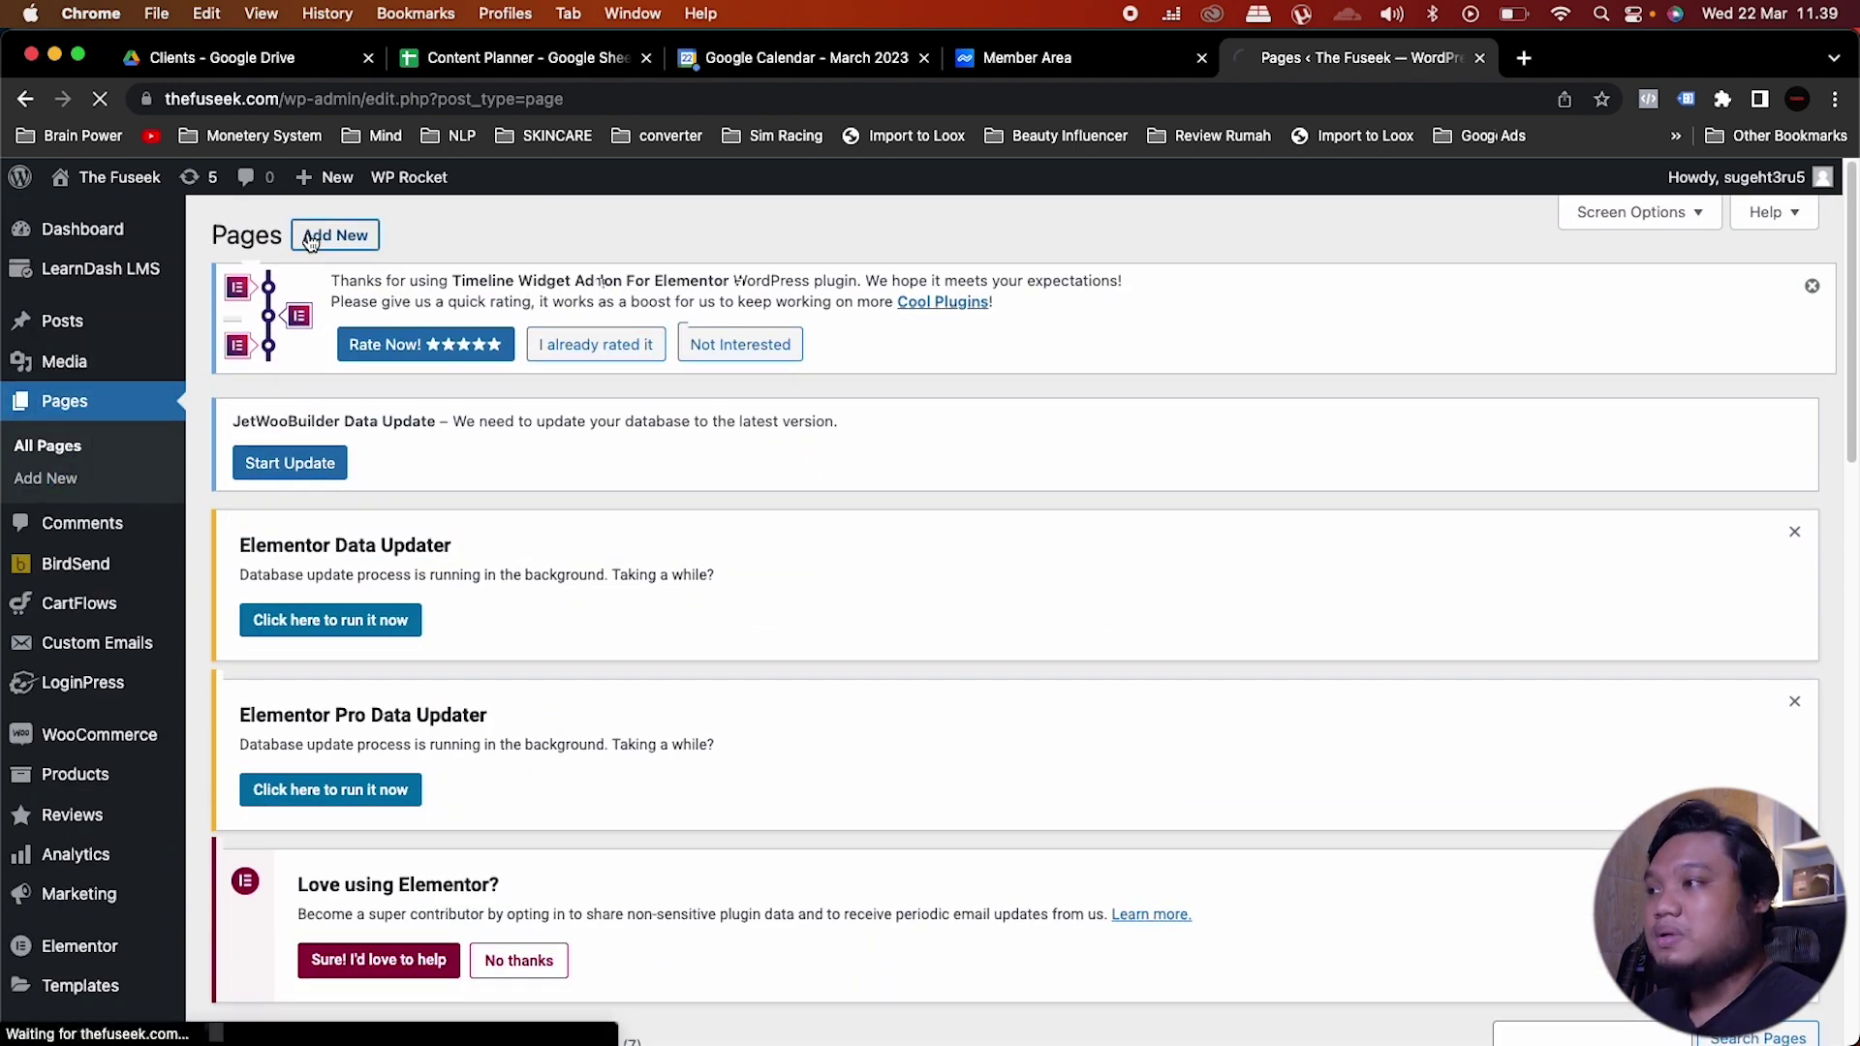
type("Agency")
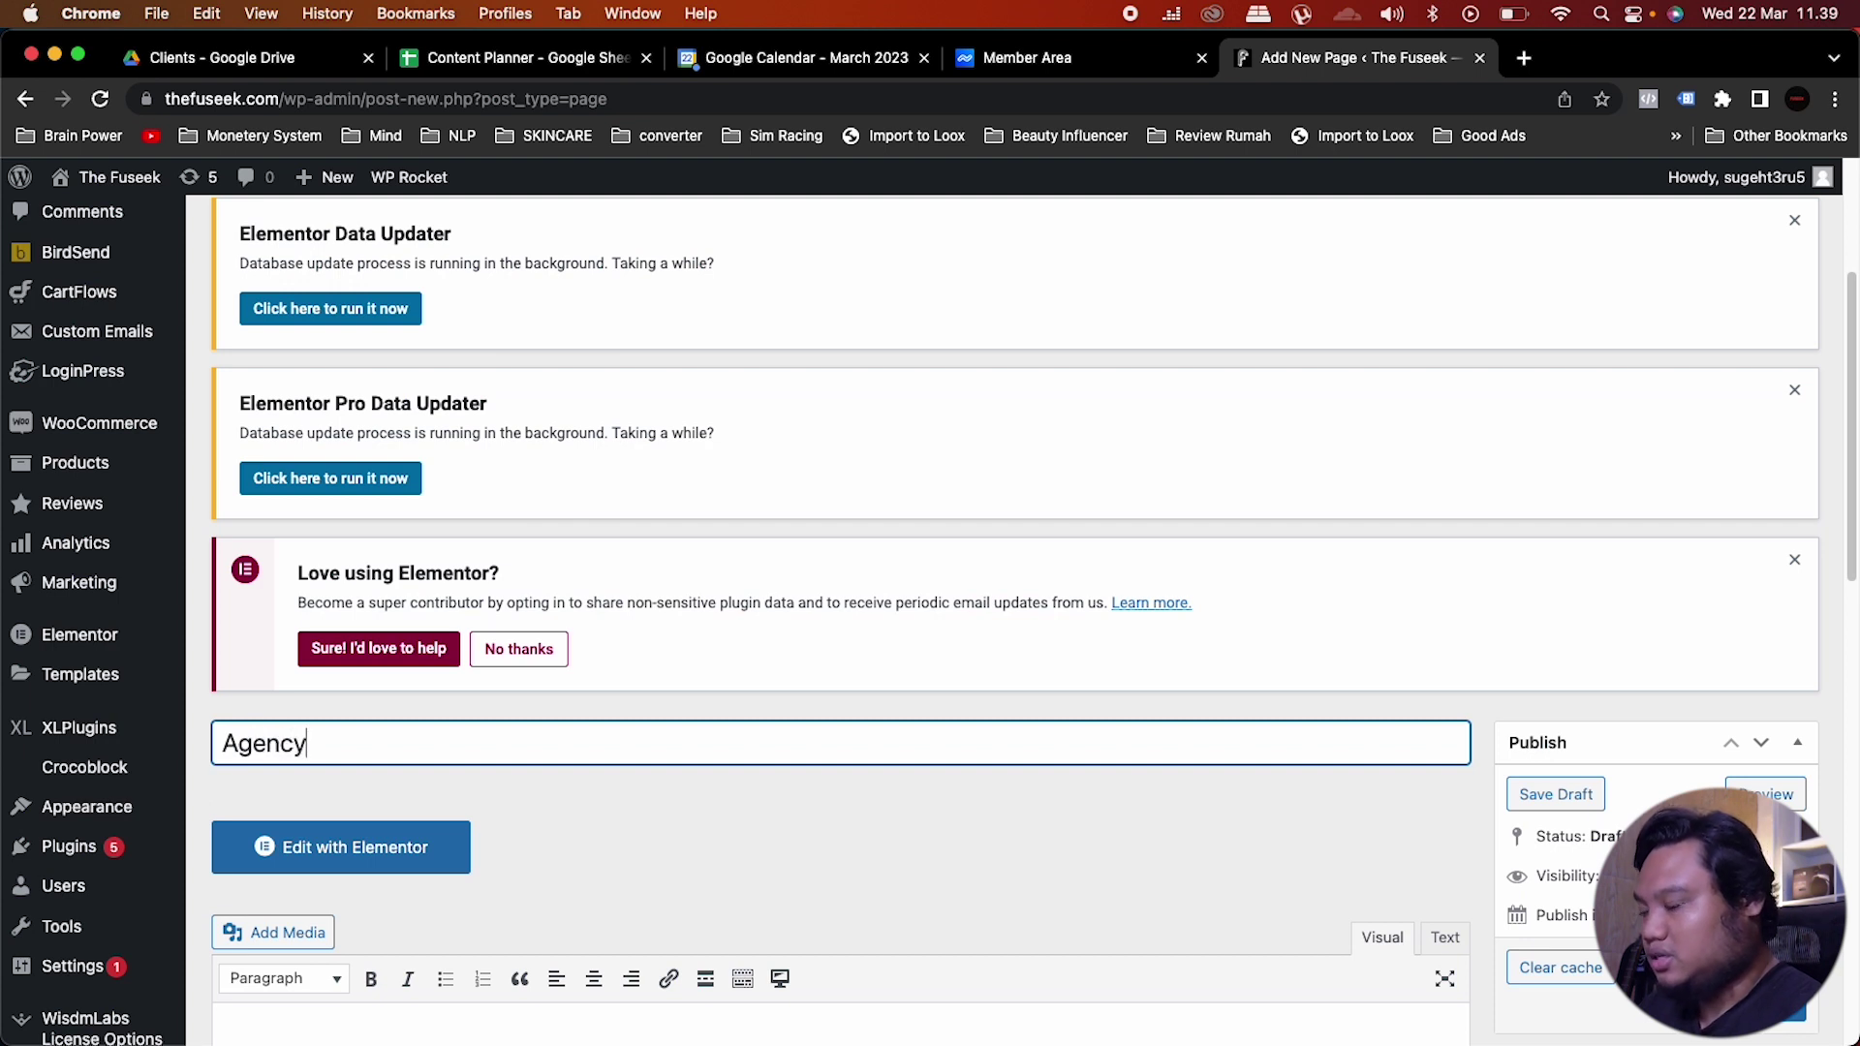
type(" TMP")
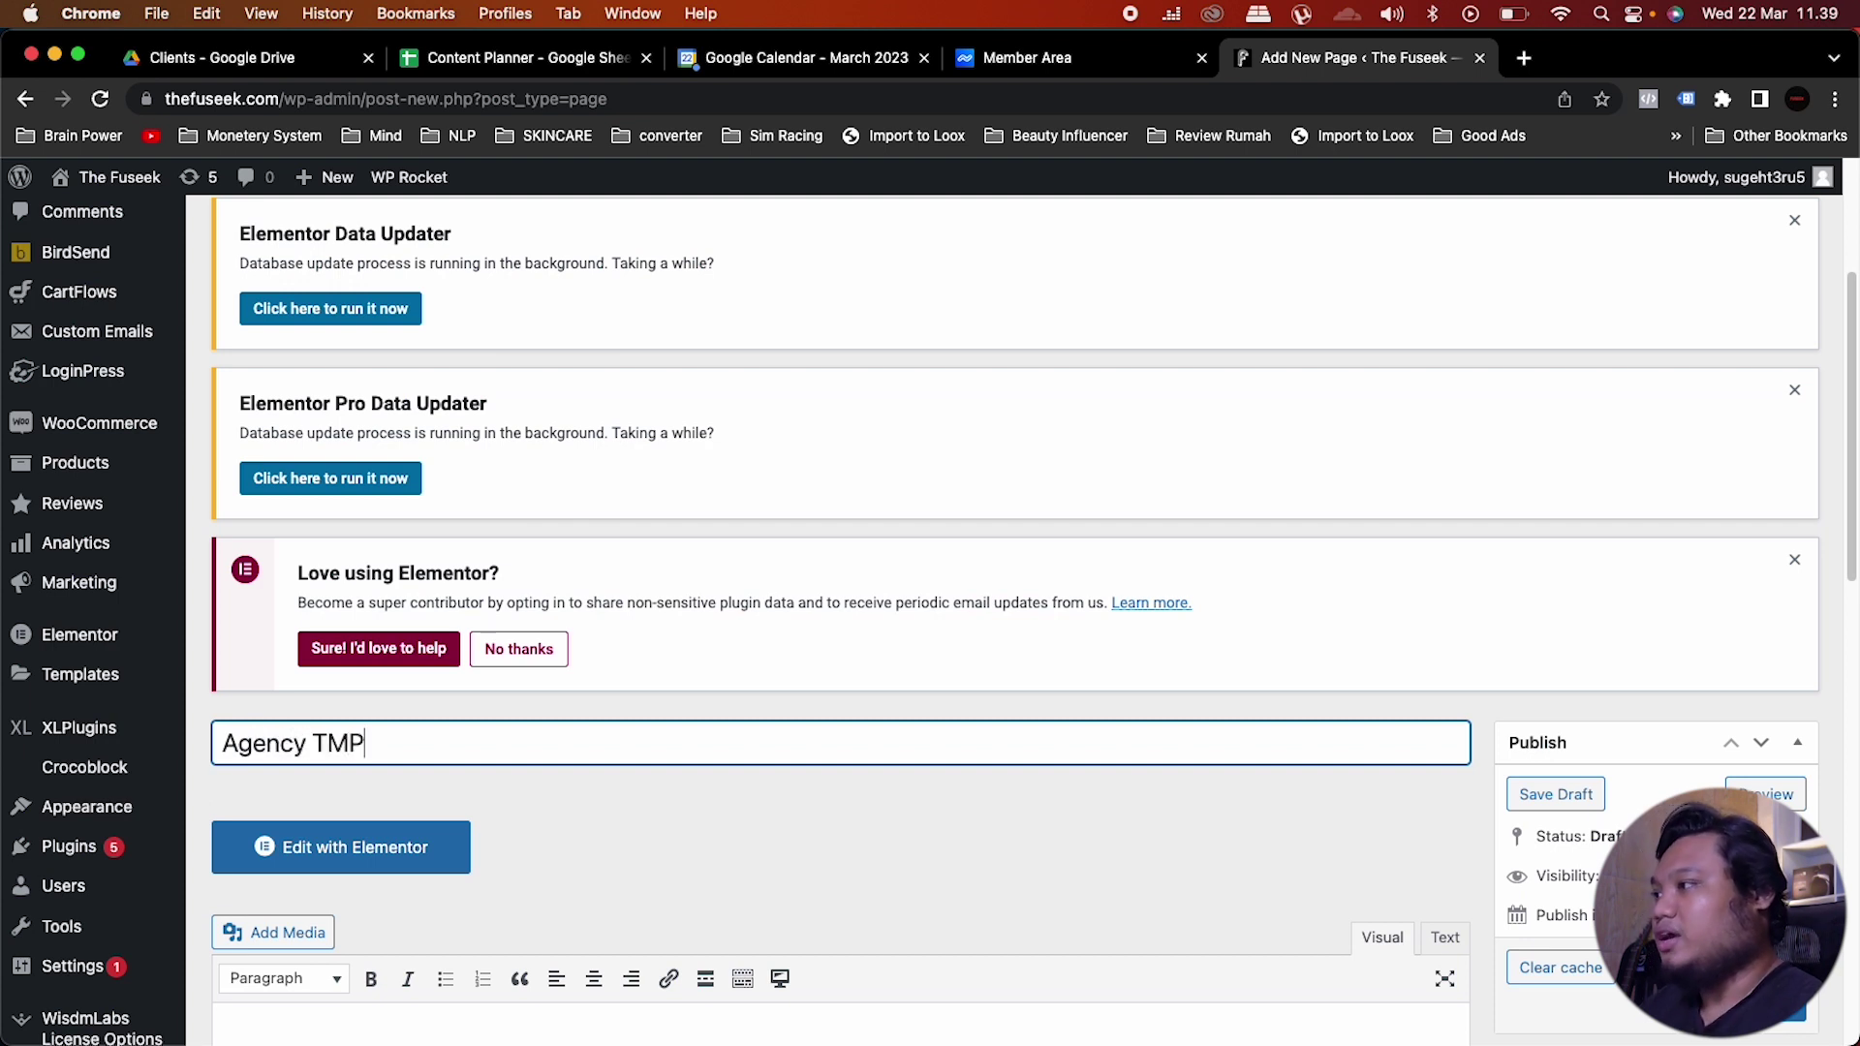
left_click(897, 861)
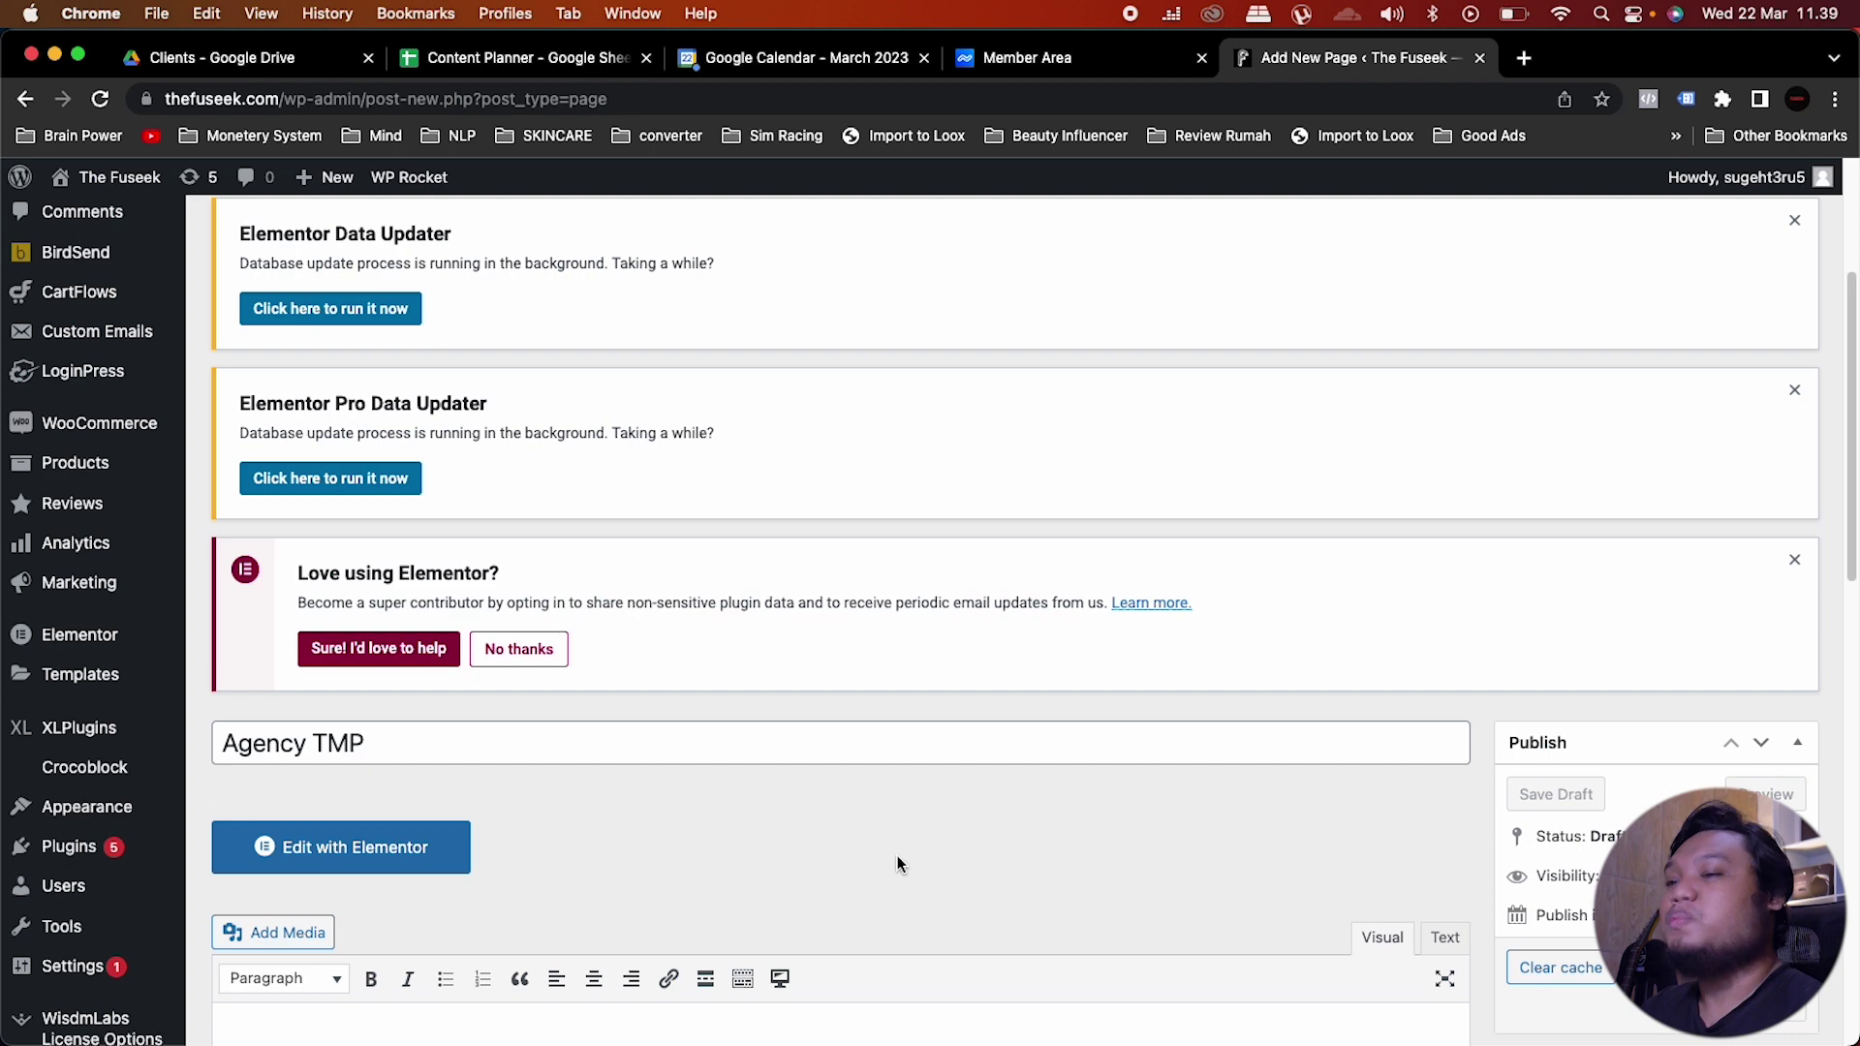
Step: Set the Elementor Full Width template, publish the page, and edit it with Elementor
scroll(910, 843, "down", 5)
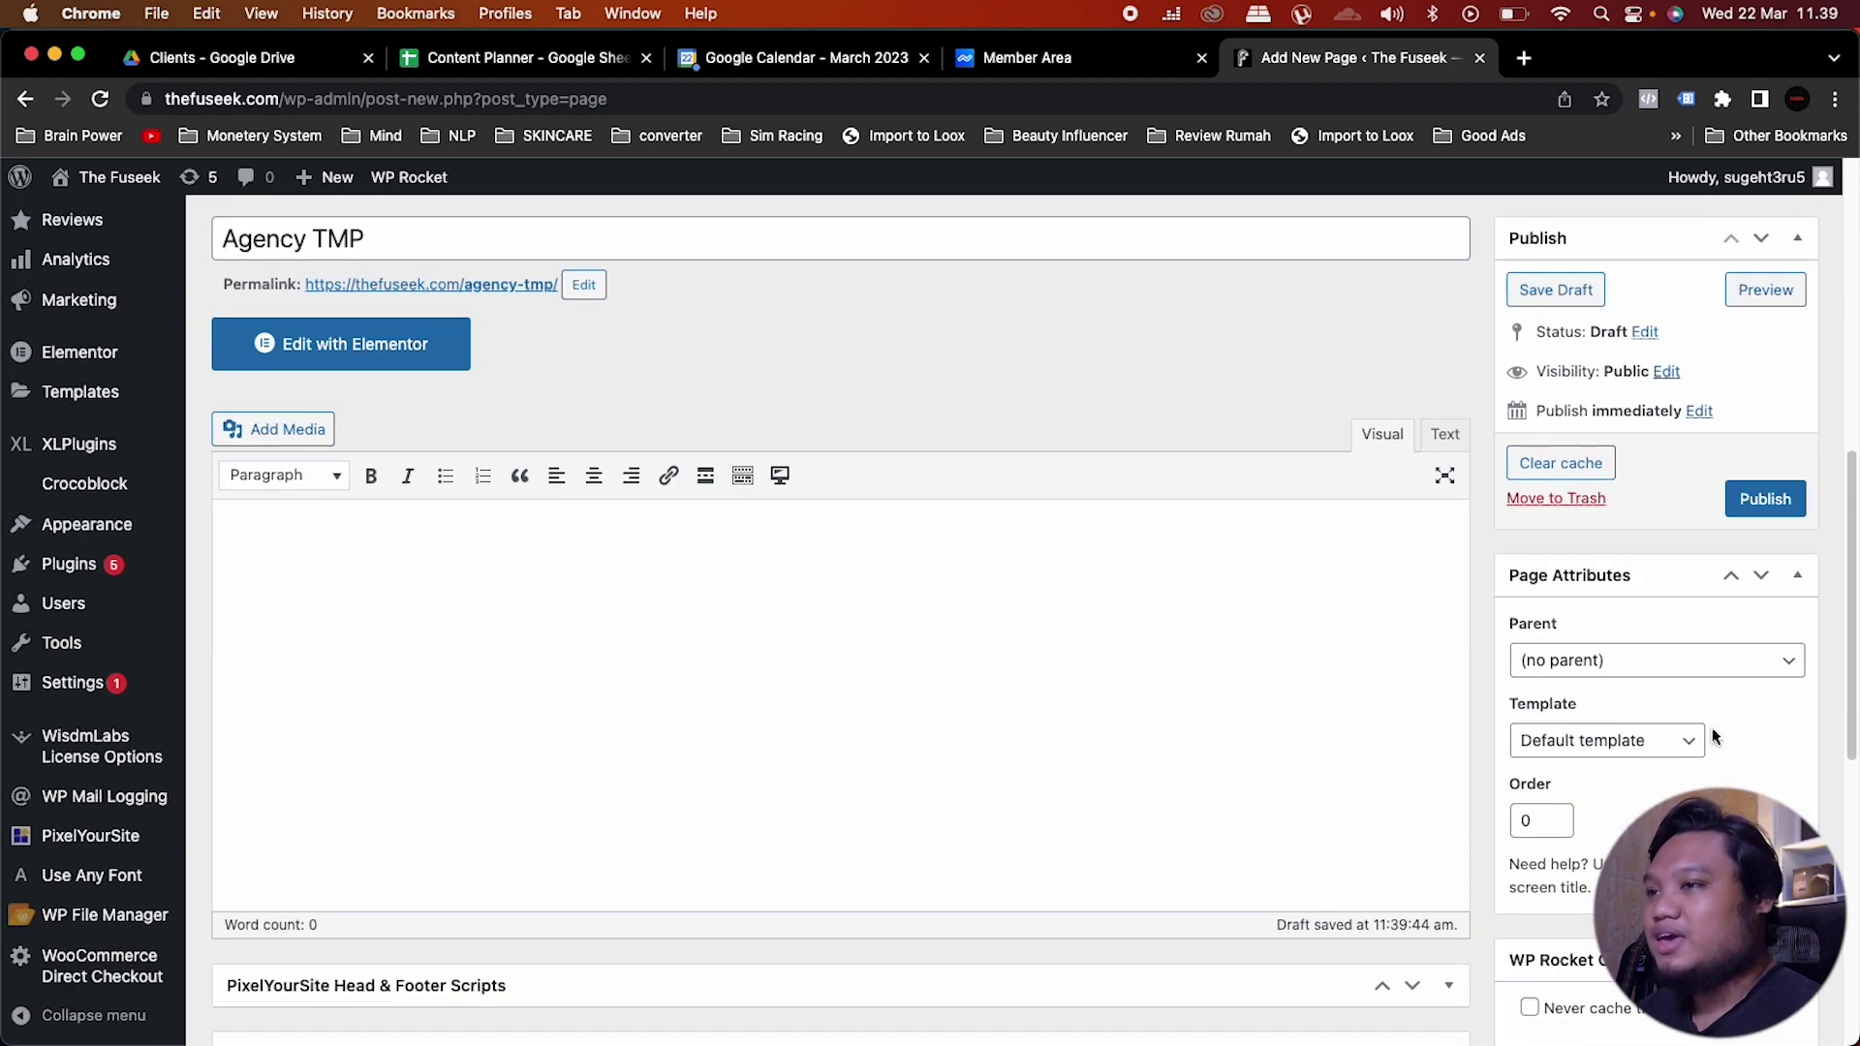
left_click(1687, 742)
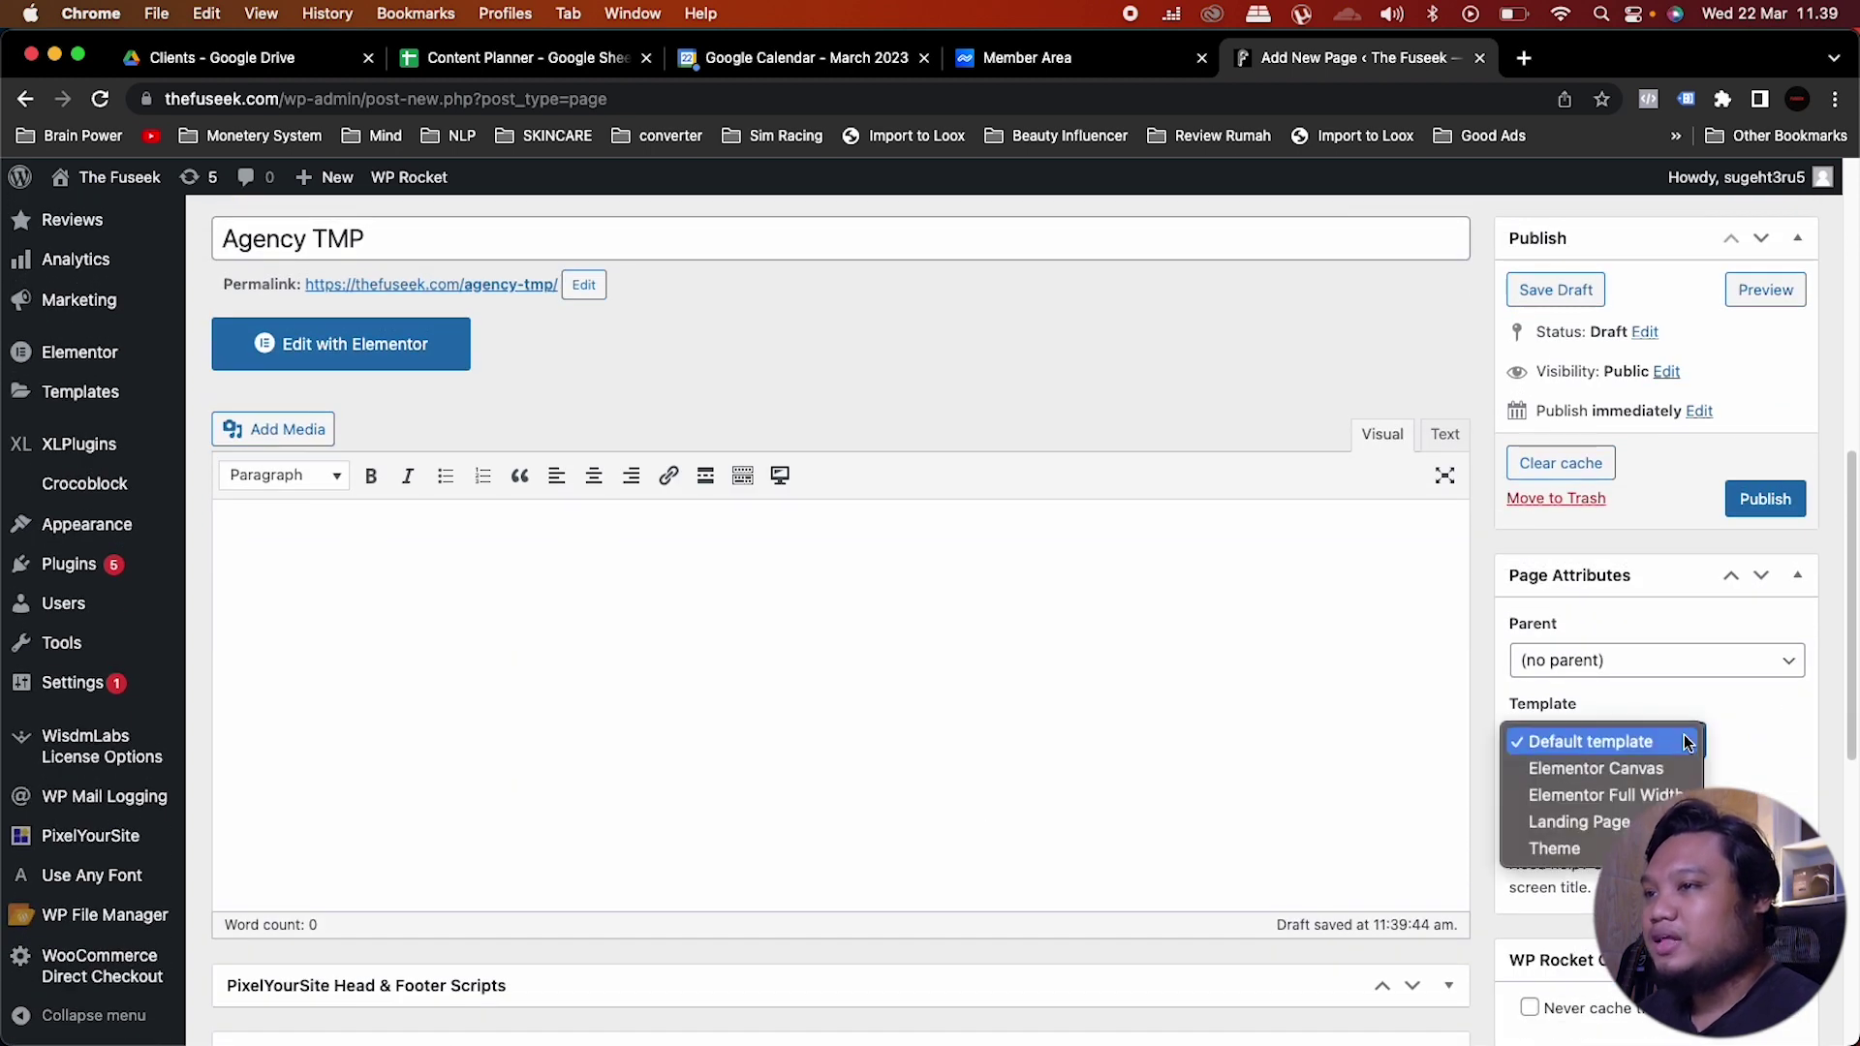
left_click(1604, 796)
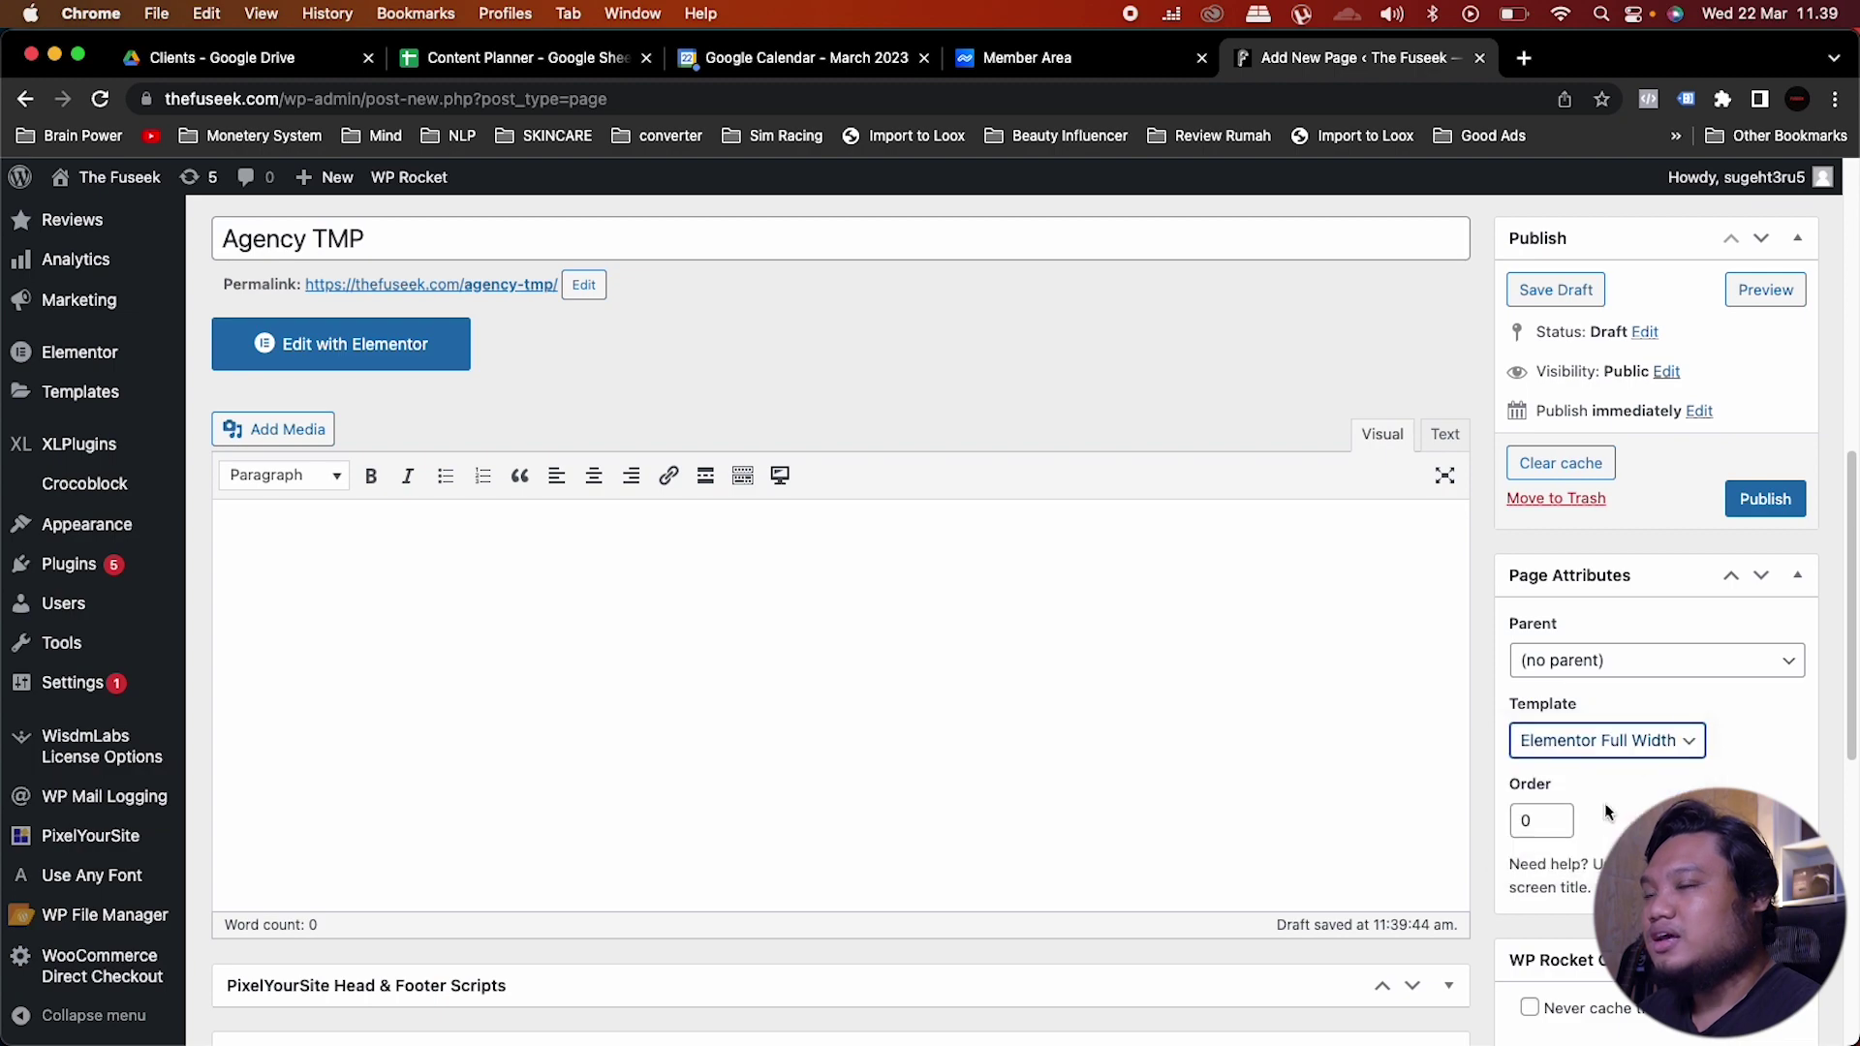
left_click(1779, 500)
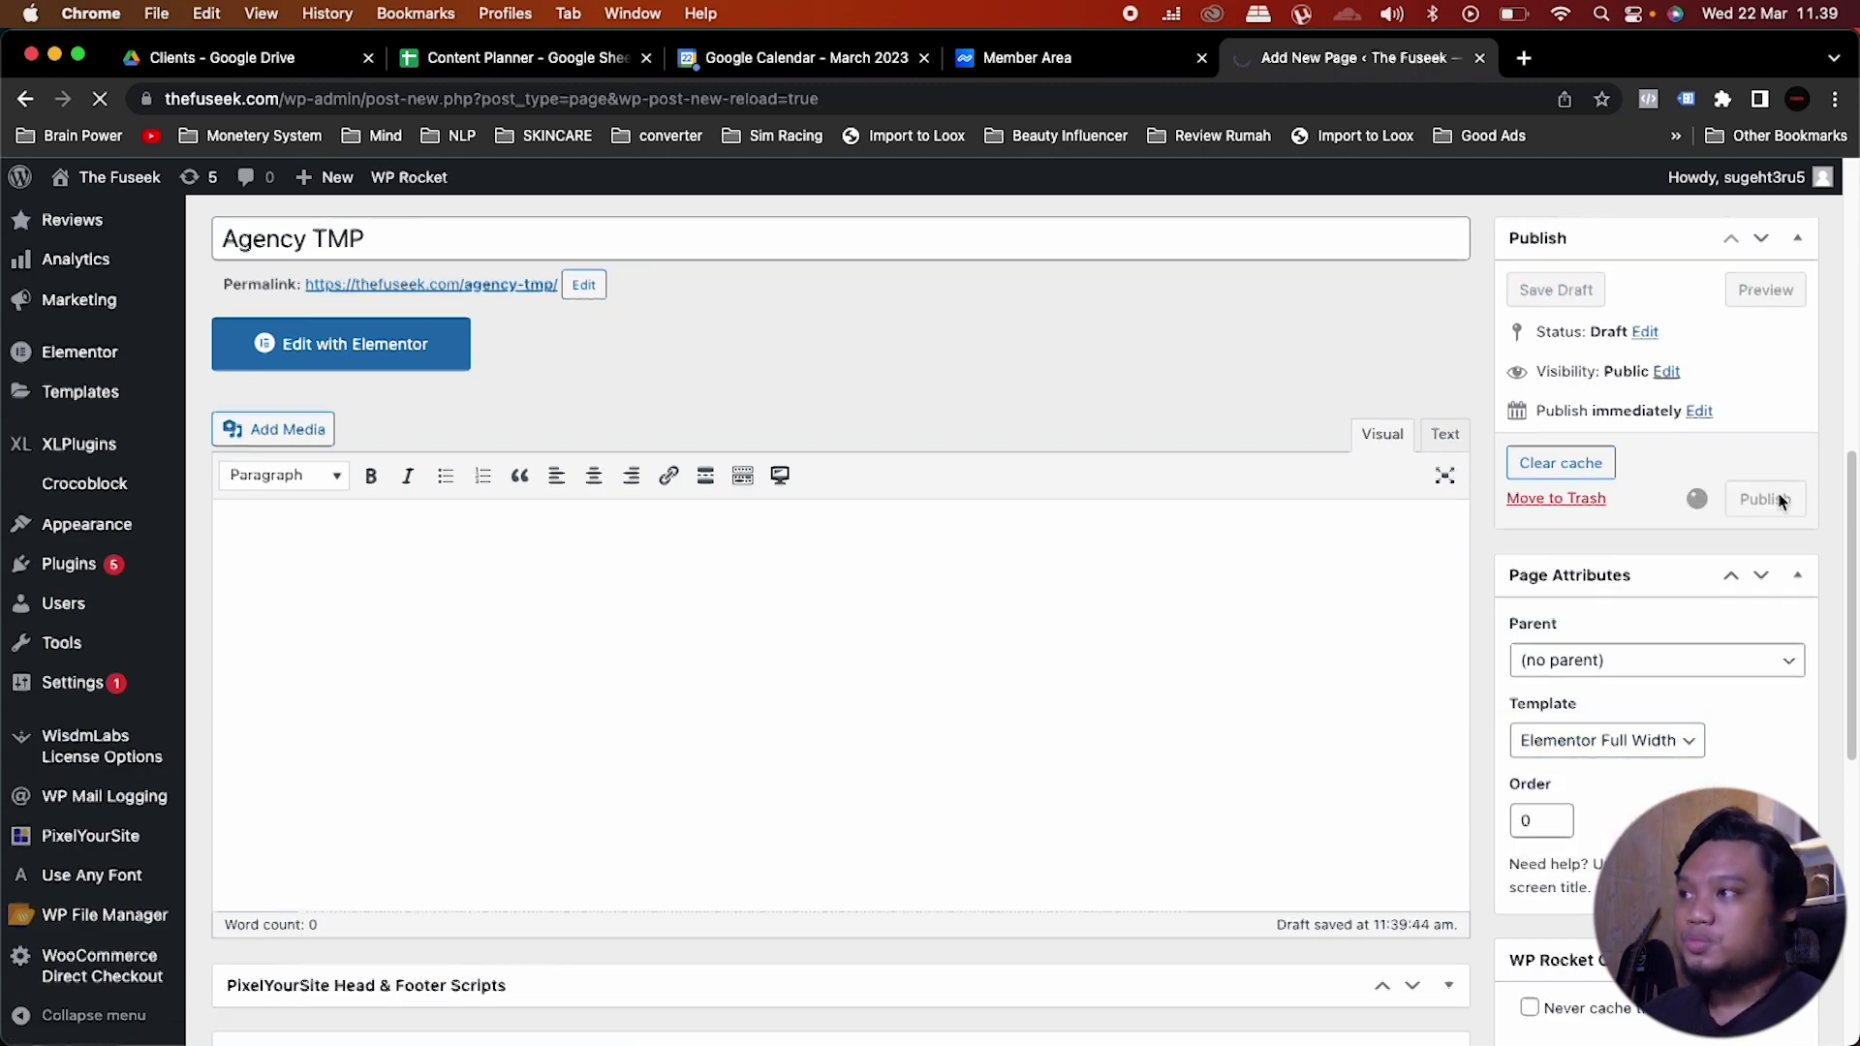
scroll(905, 726, "down", 5)
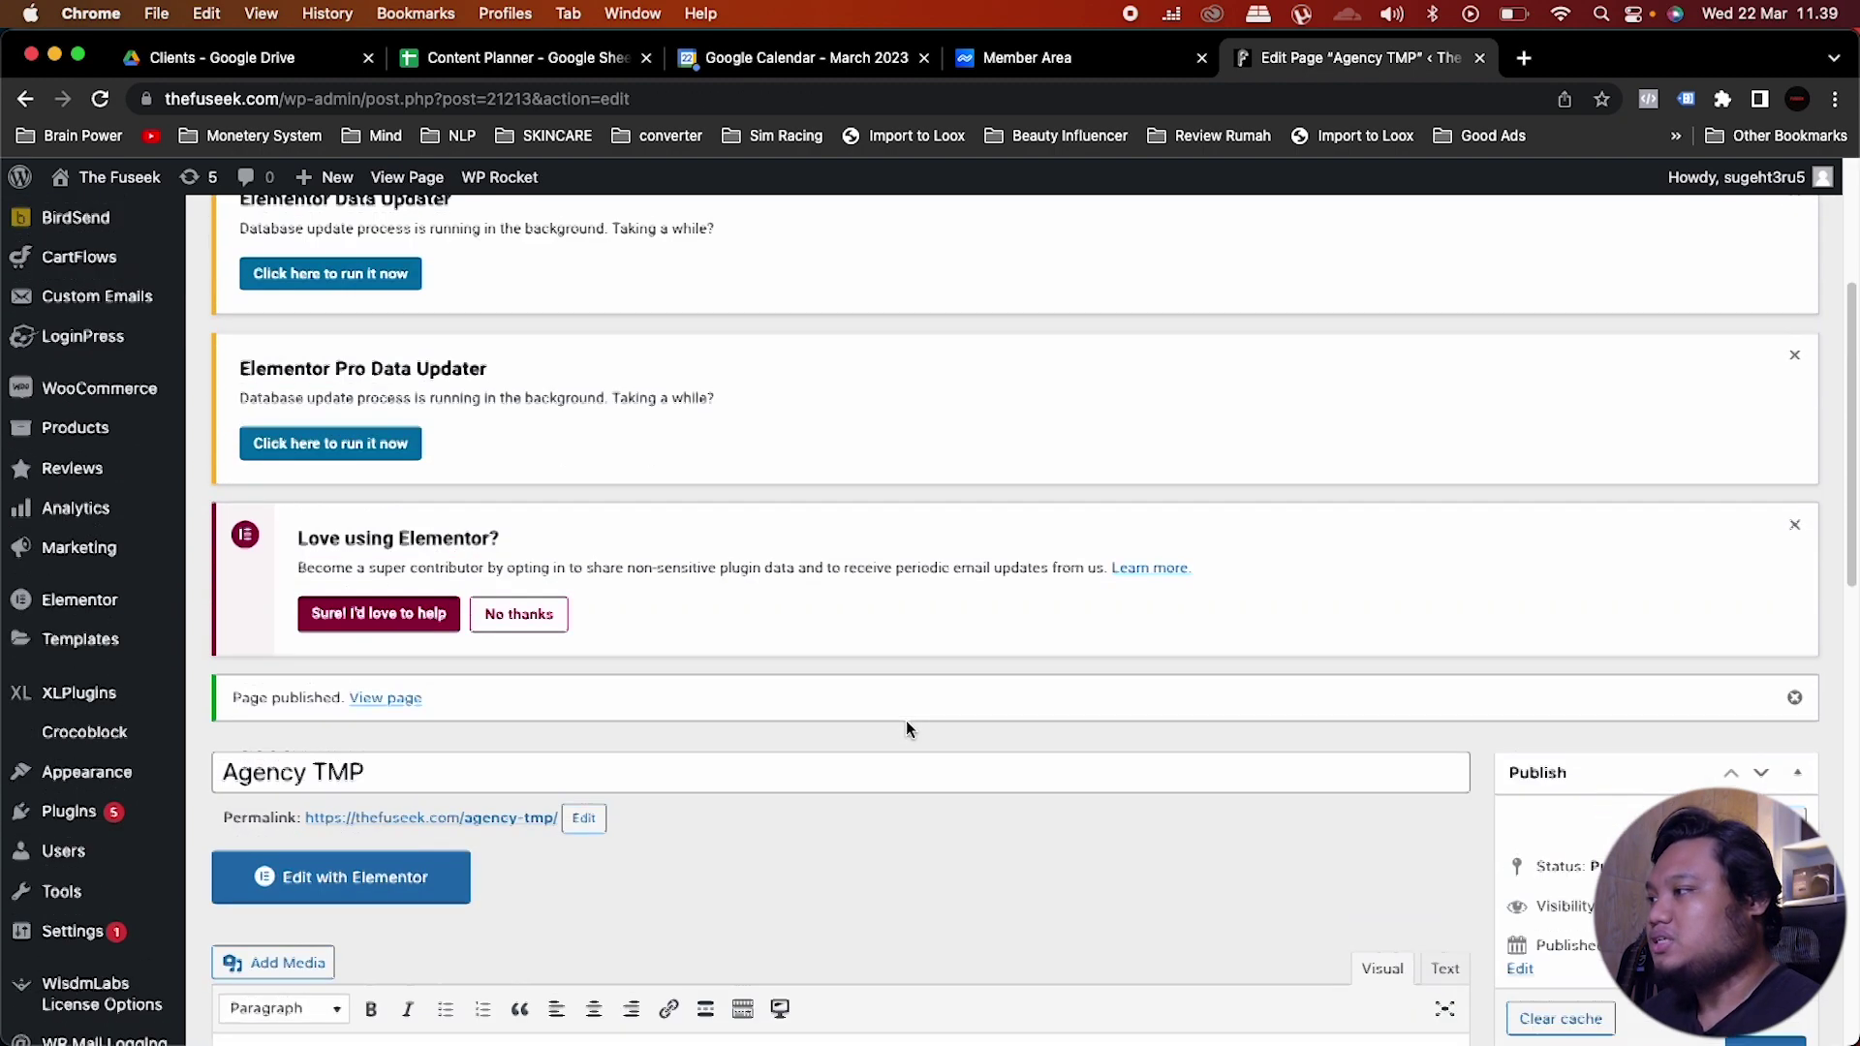
scroll(904, 729, "down", 1)
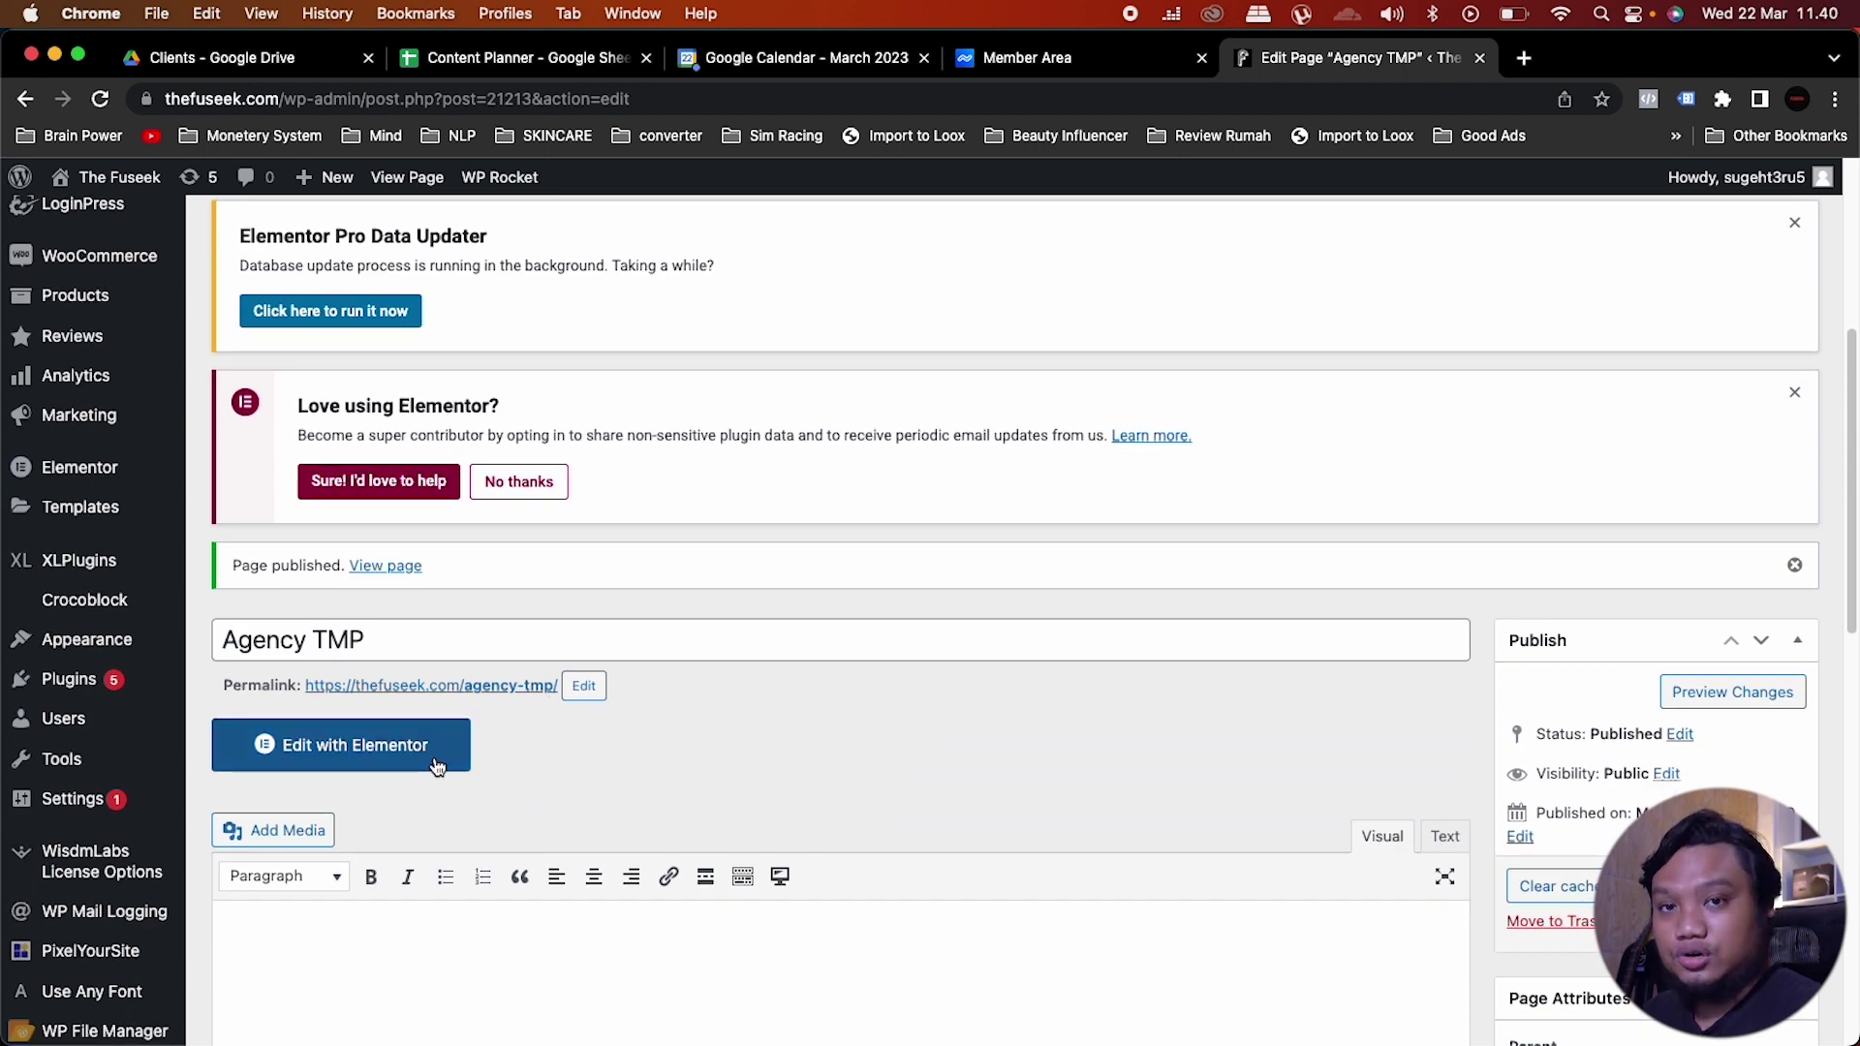
left_click(436, 766)
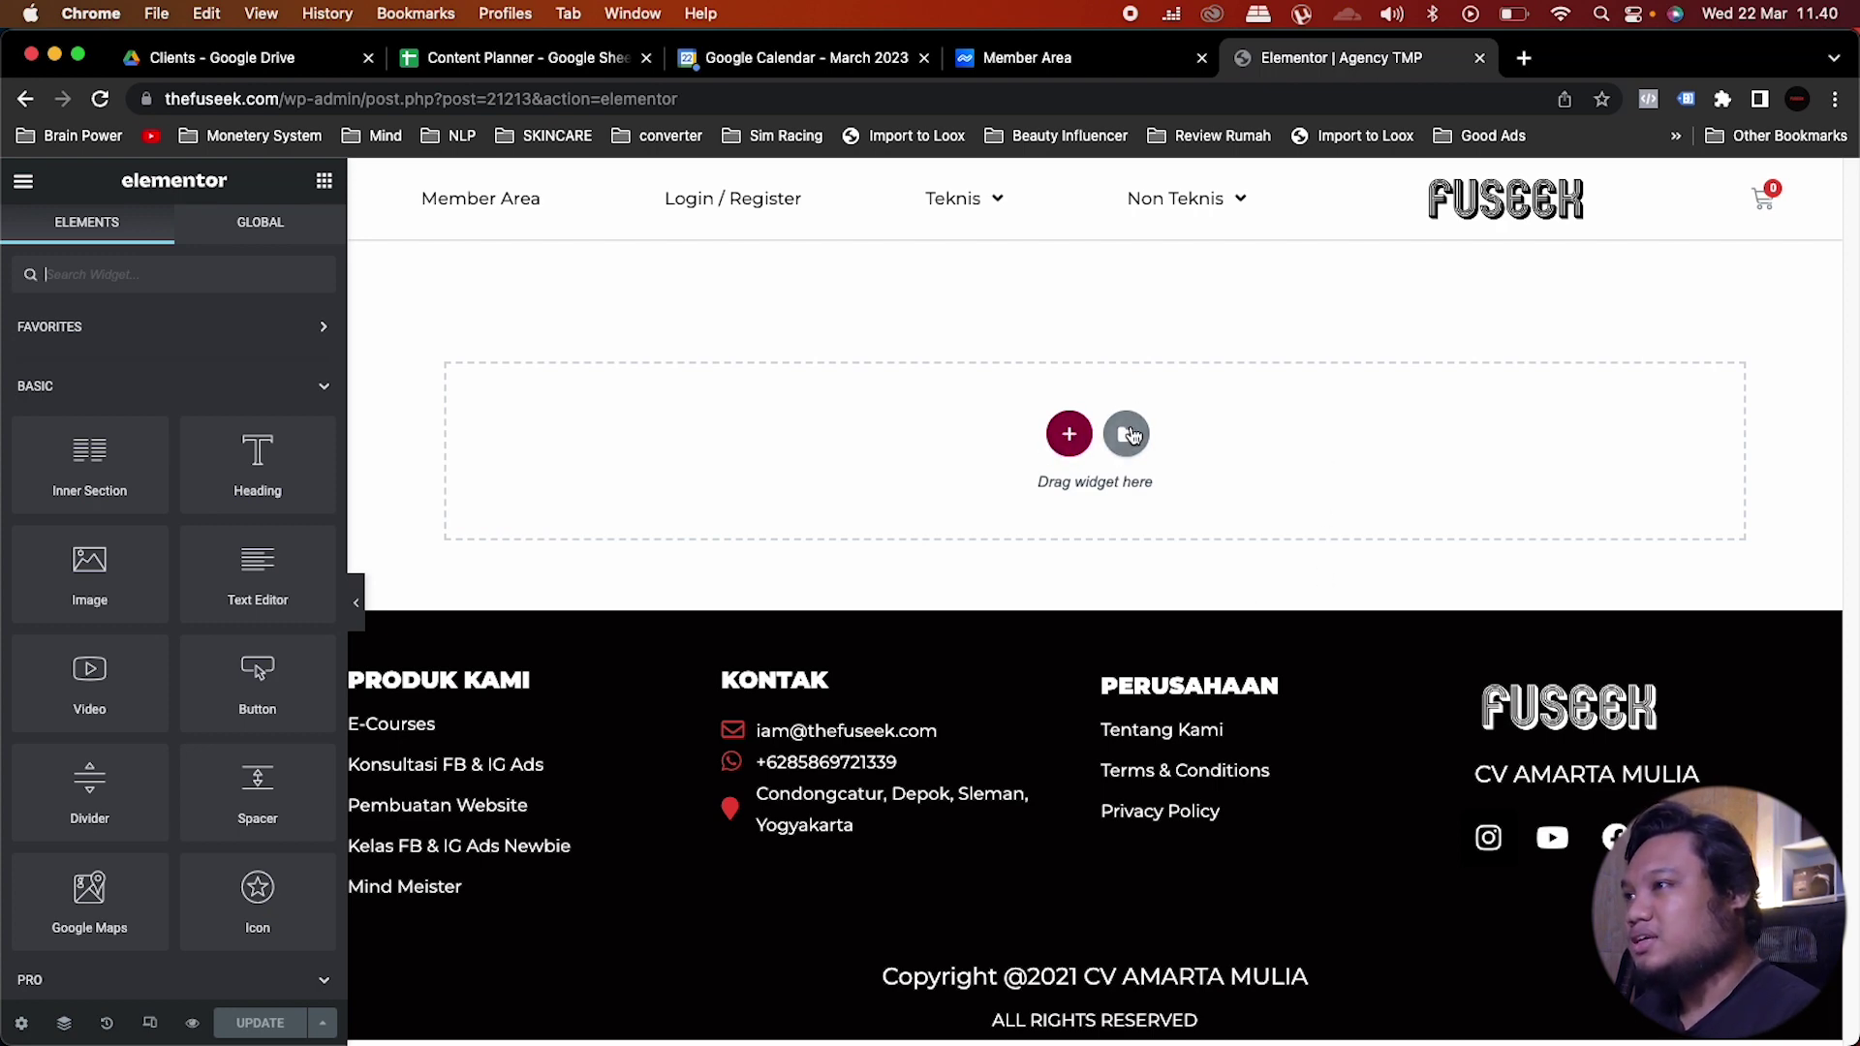
Step: Insert the saved Agency Form template from My Templates into the page
left_click(1128, 434)
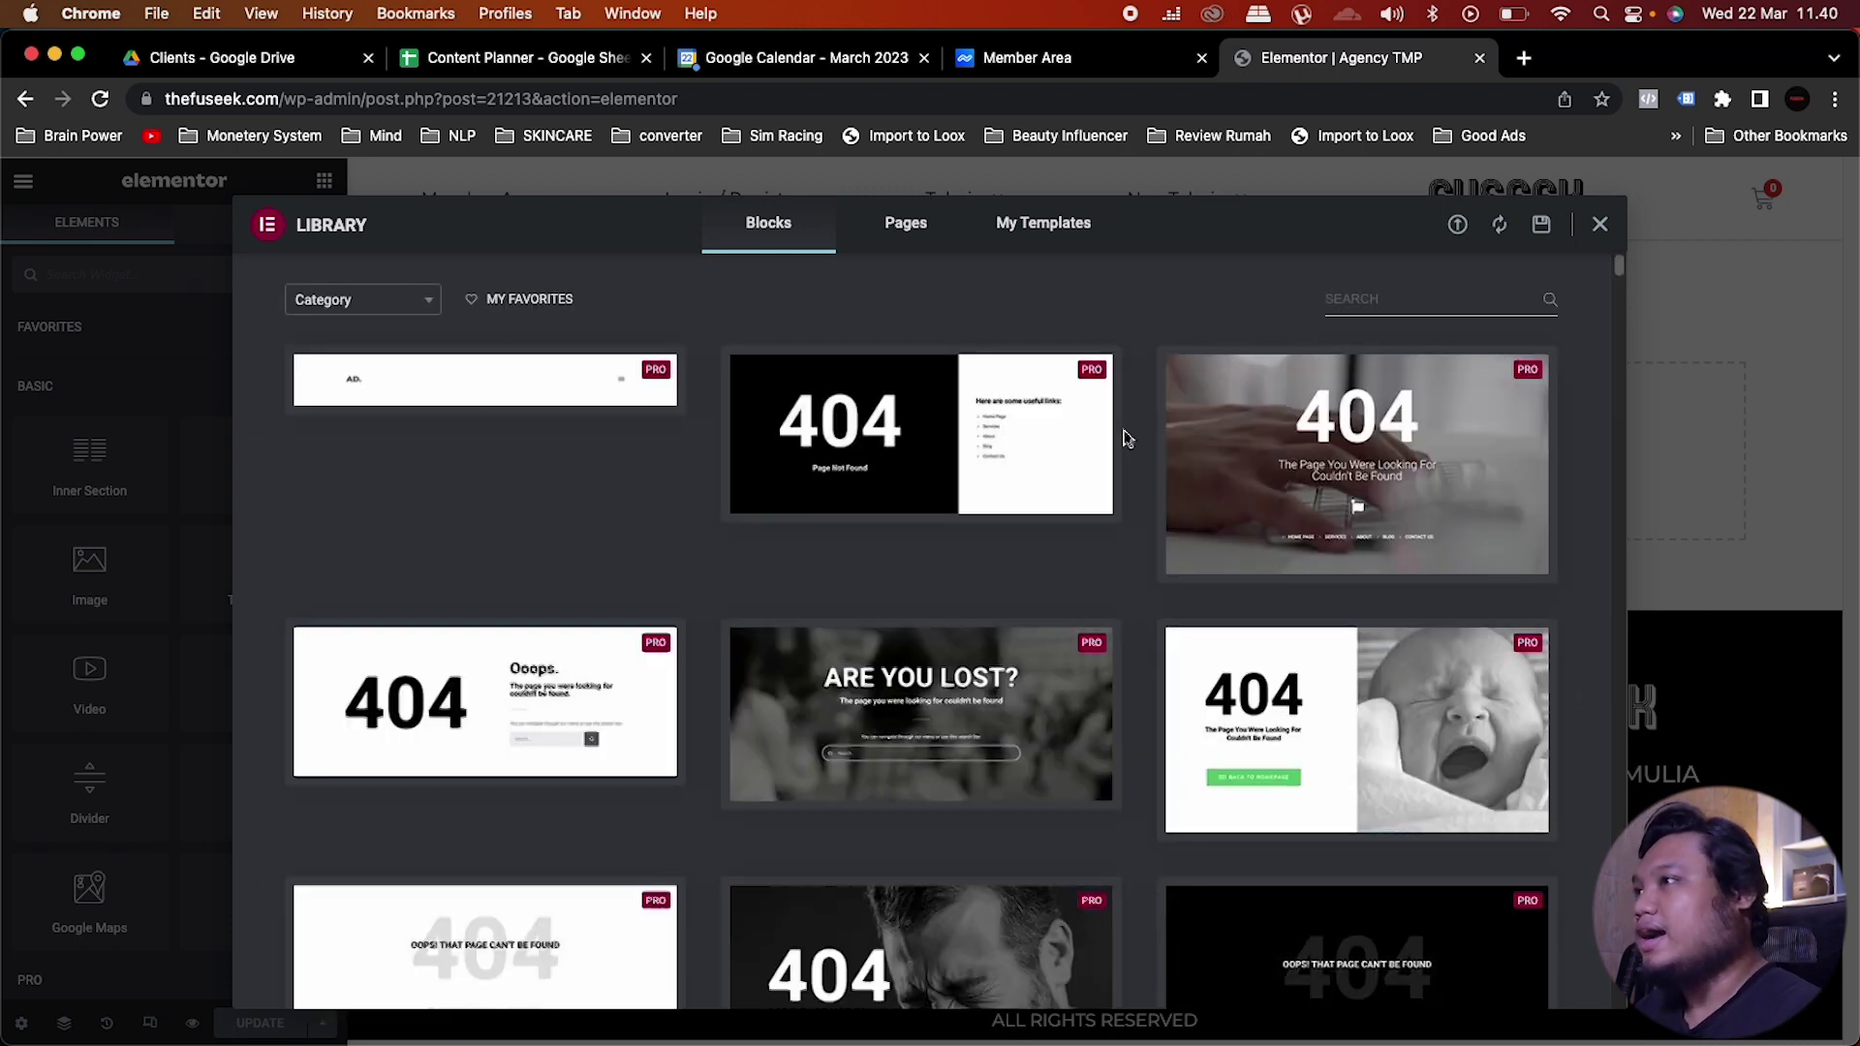
left_click(1032, 234)
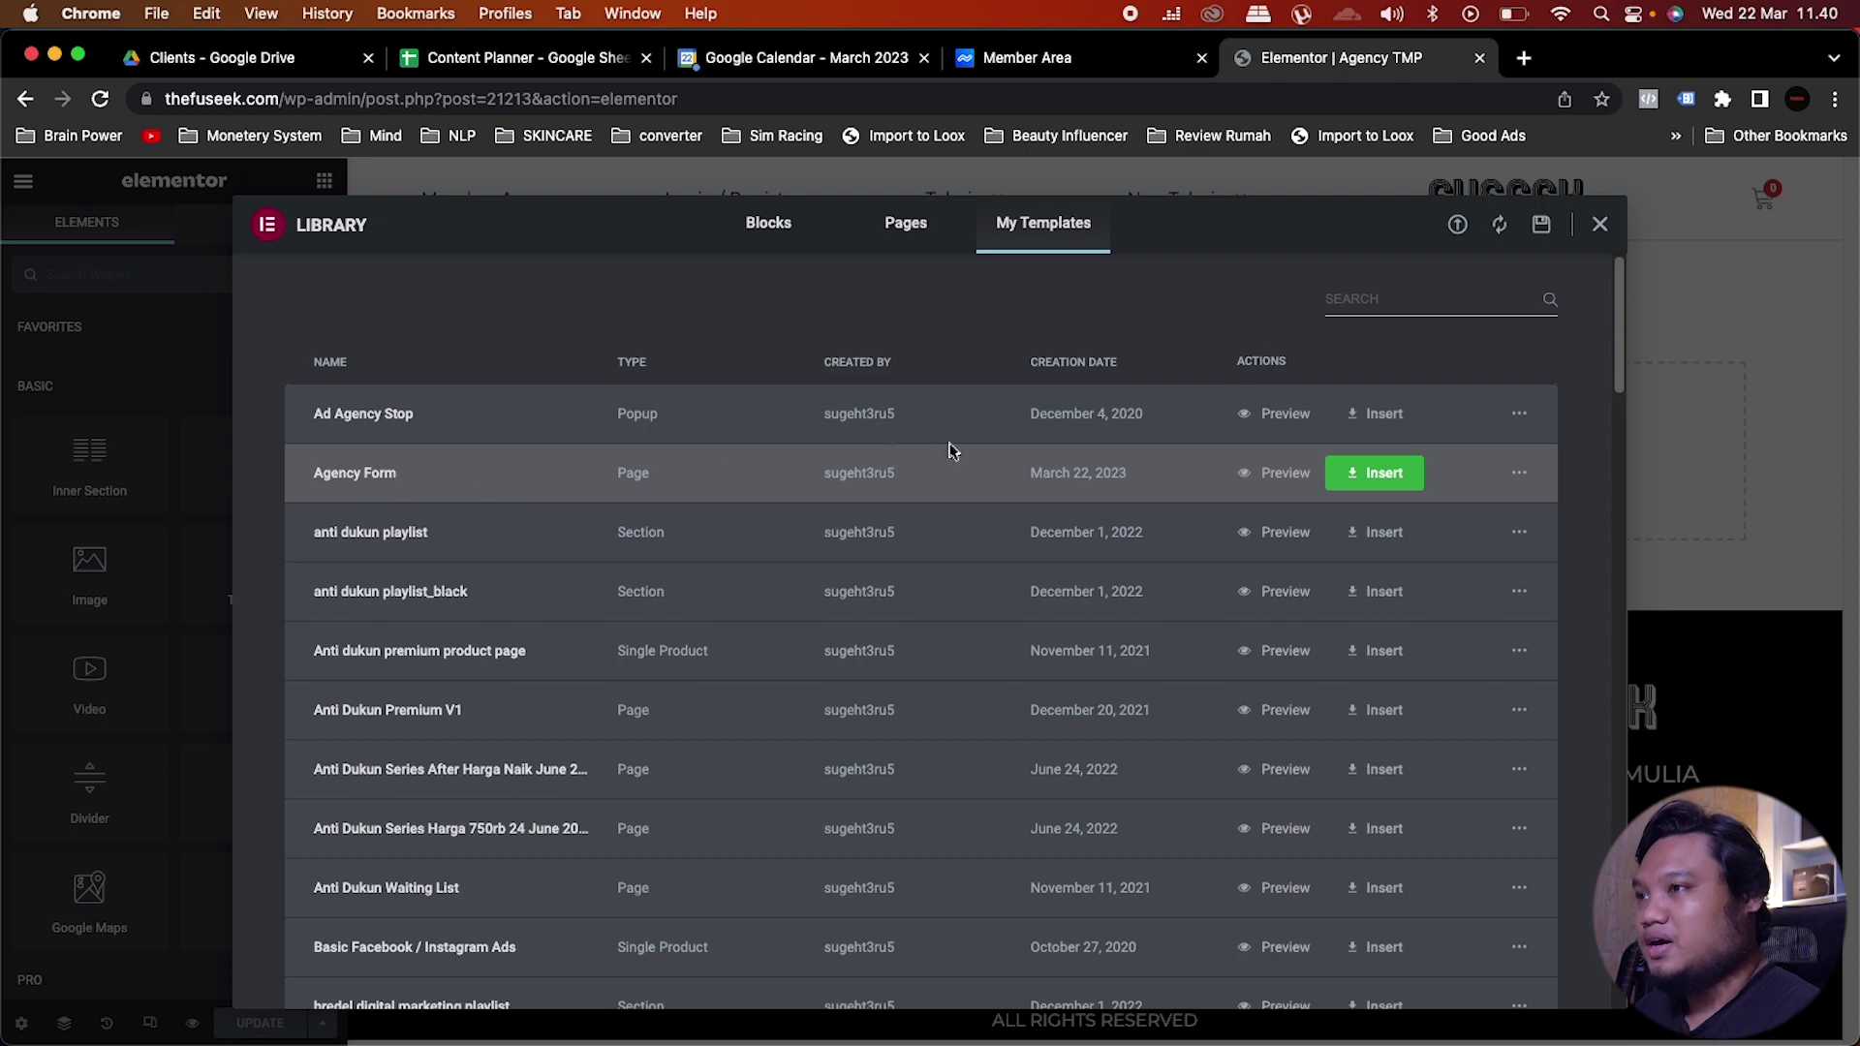
left_click(1382, 475)
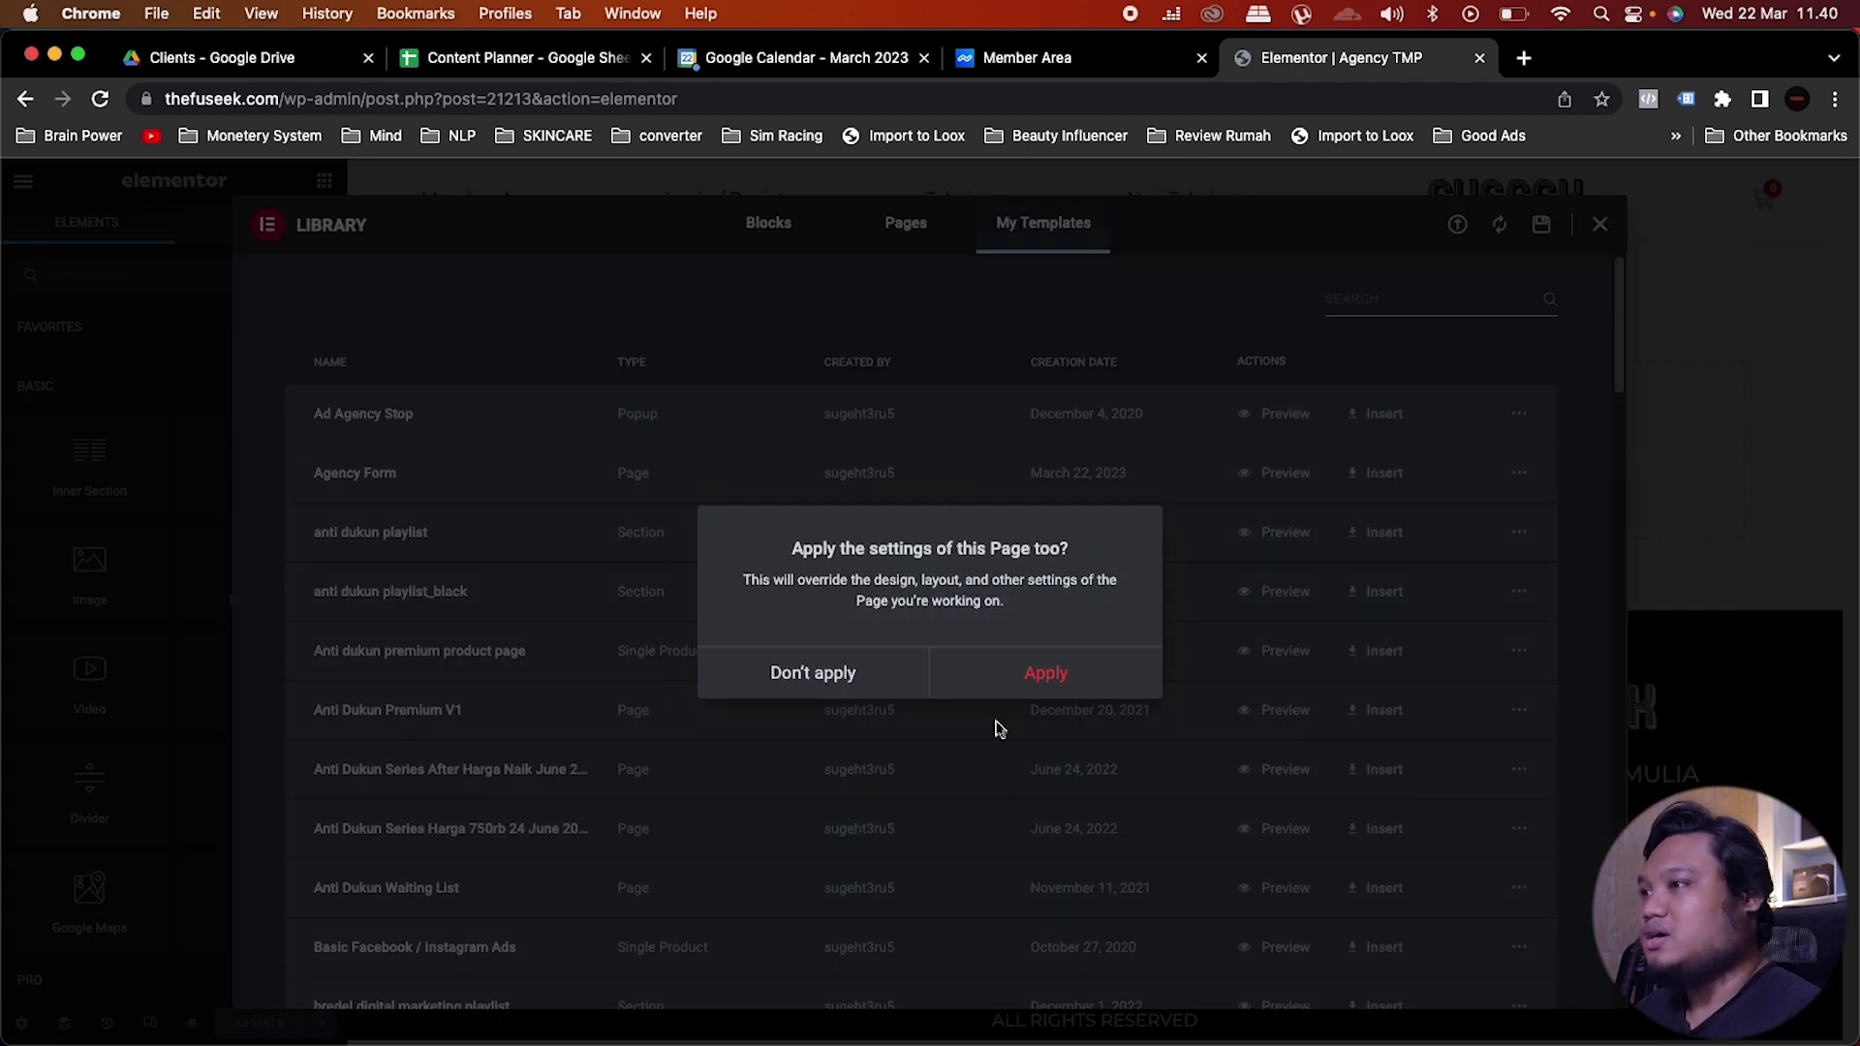
left_click(1029, 680)
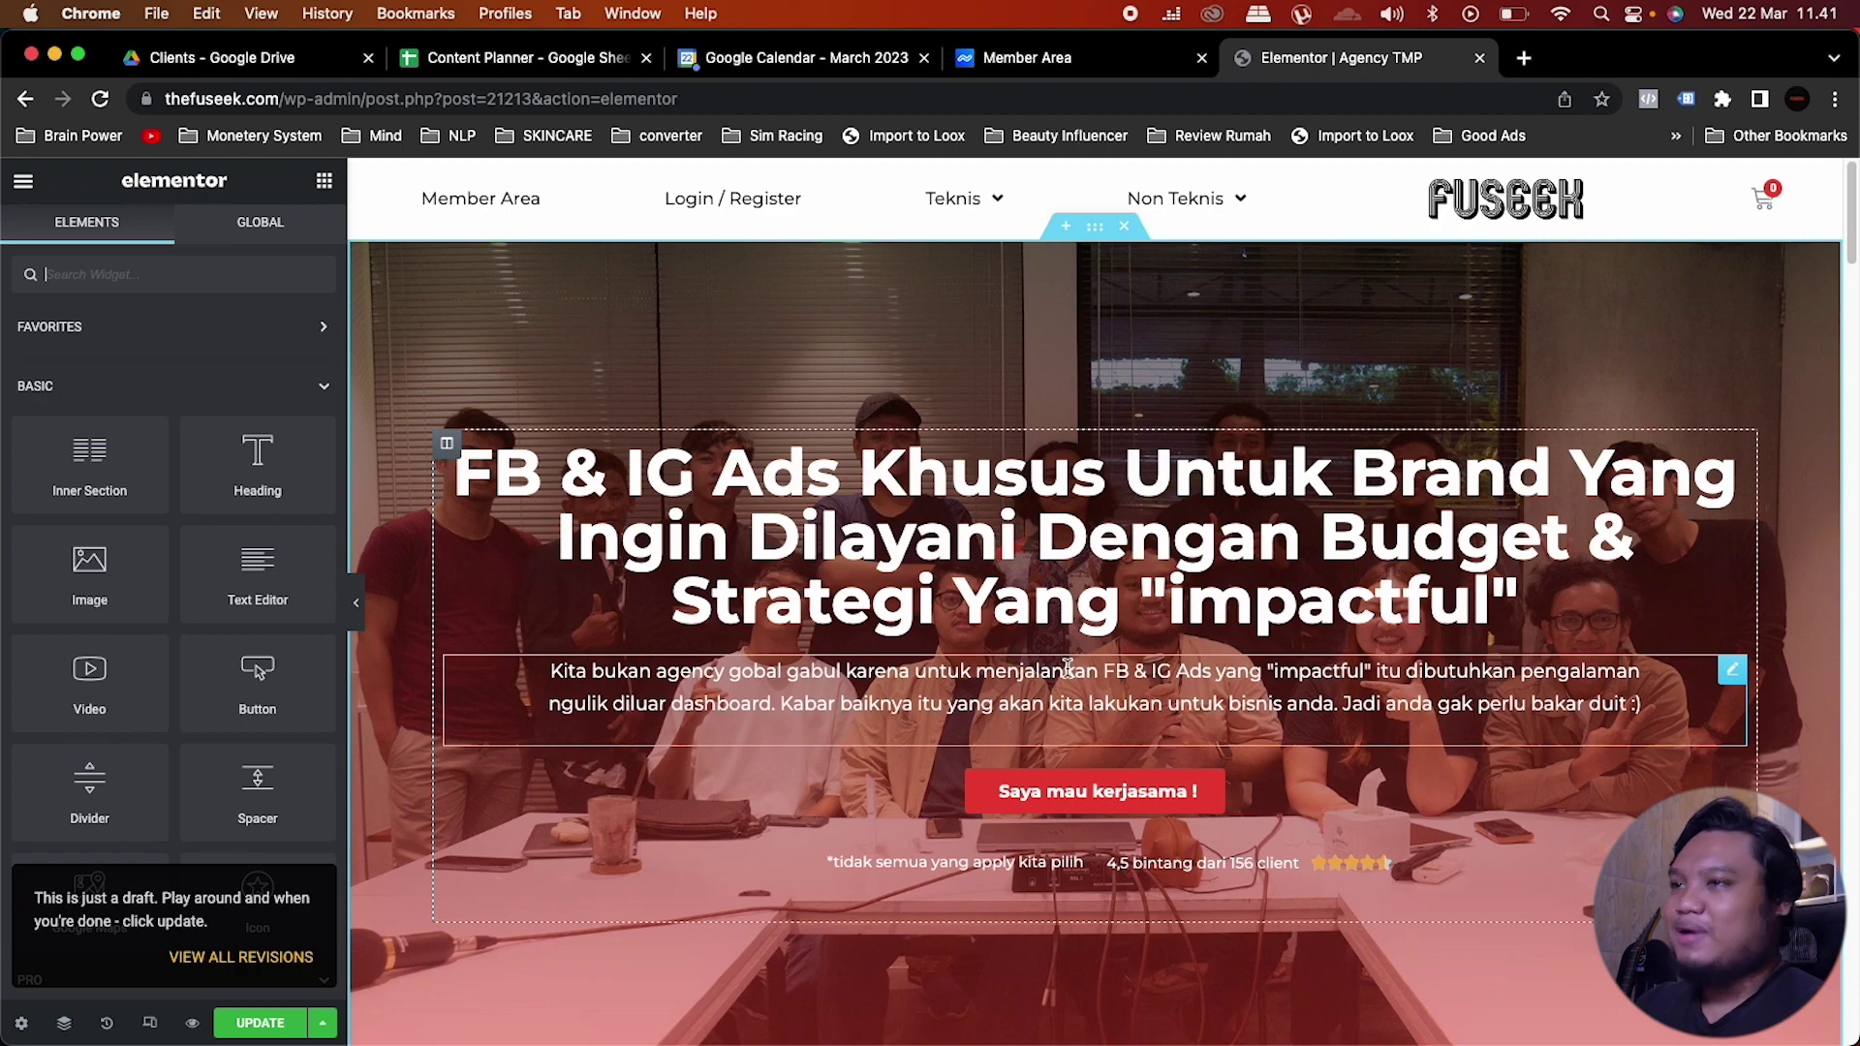
Step: Review the Agency Form content down to the registration form and save the page
scroll(1067, 667, "down", 20)
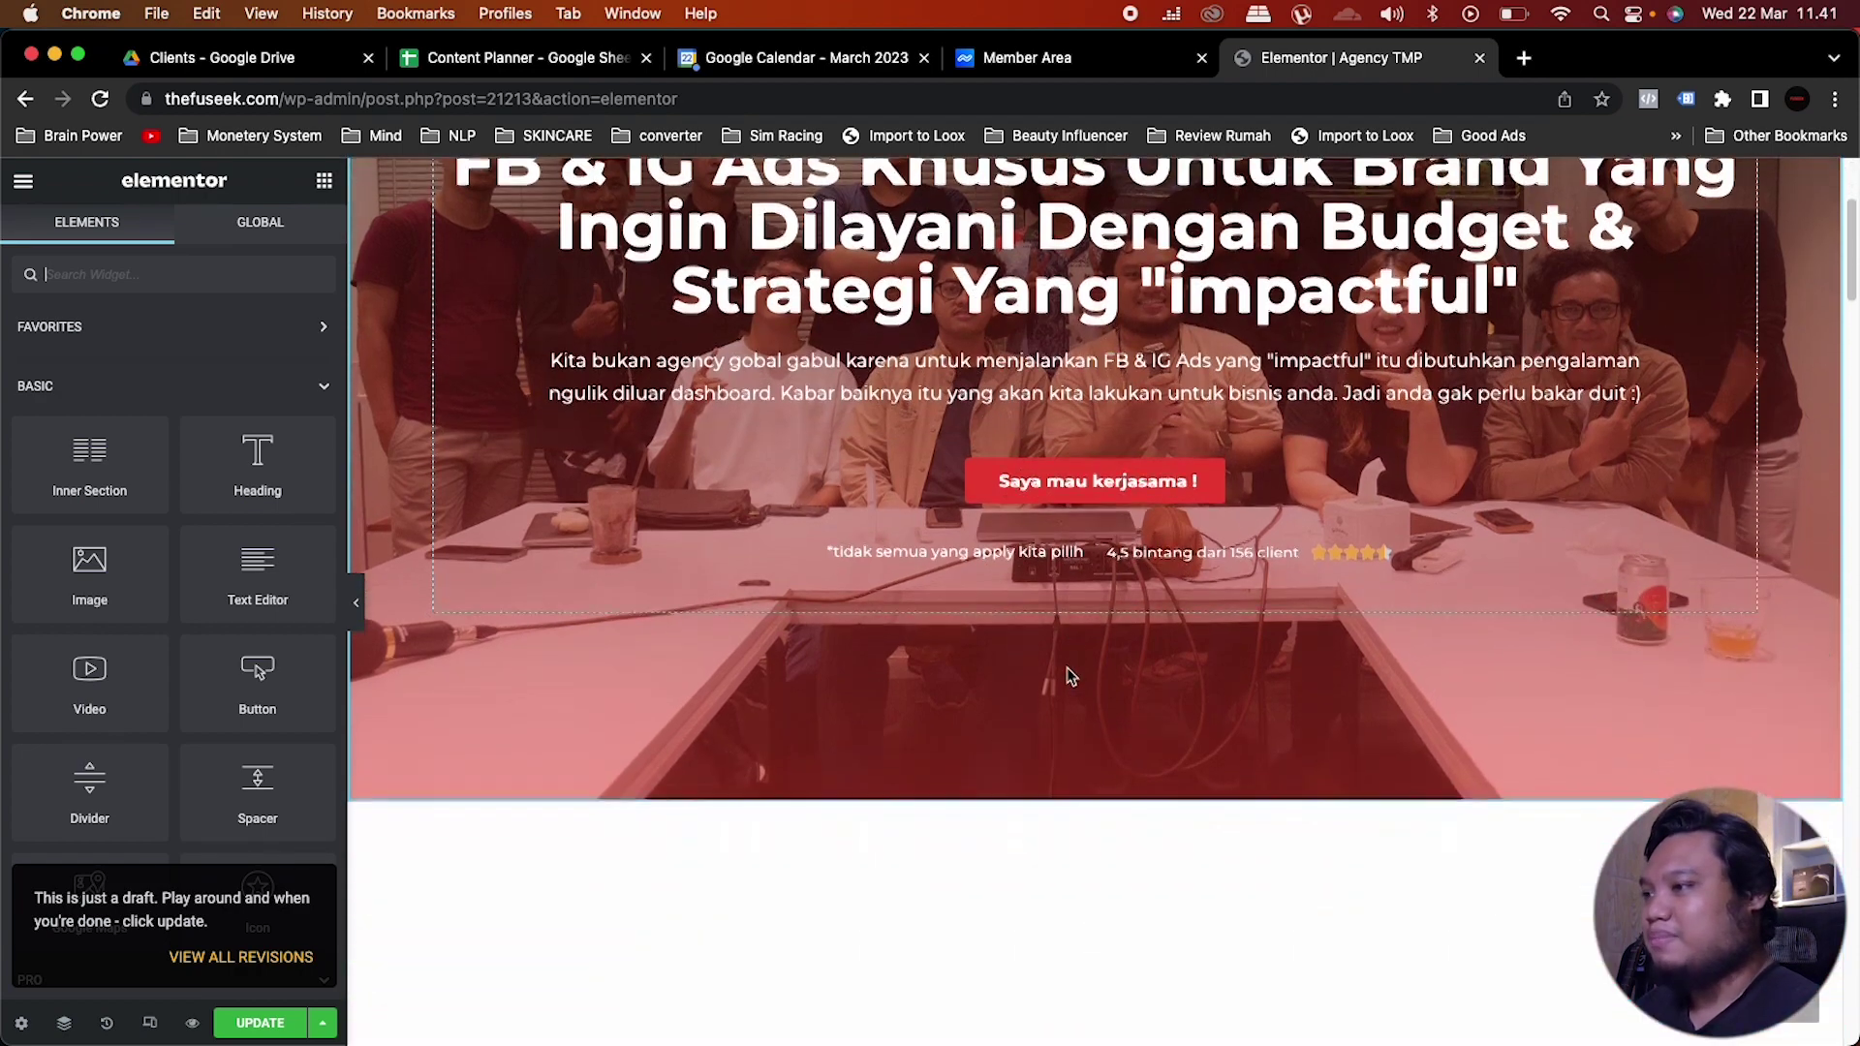
scroll(1067, 666, "down", 5)
scroll(1066, 667, "up", 20)
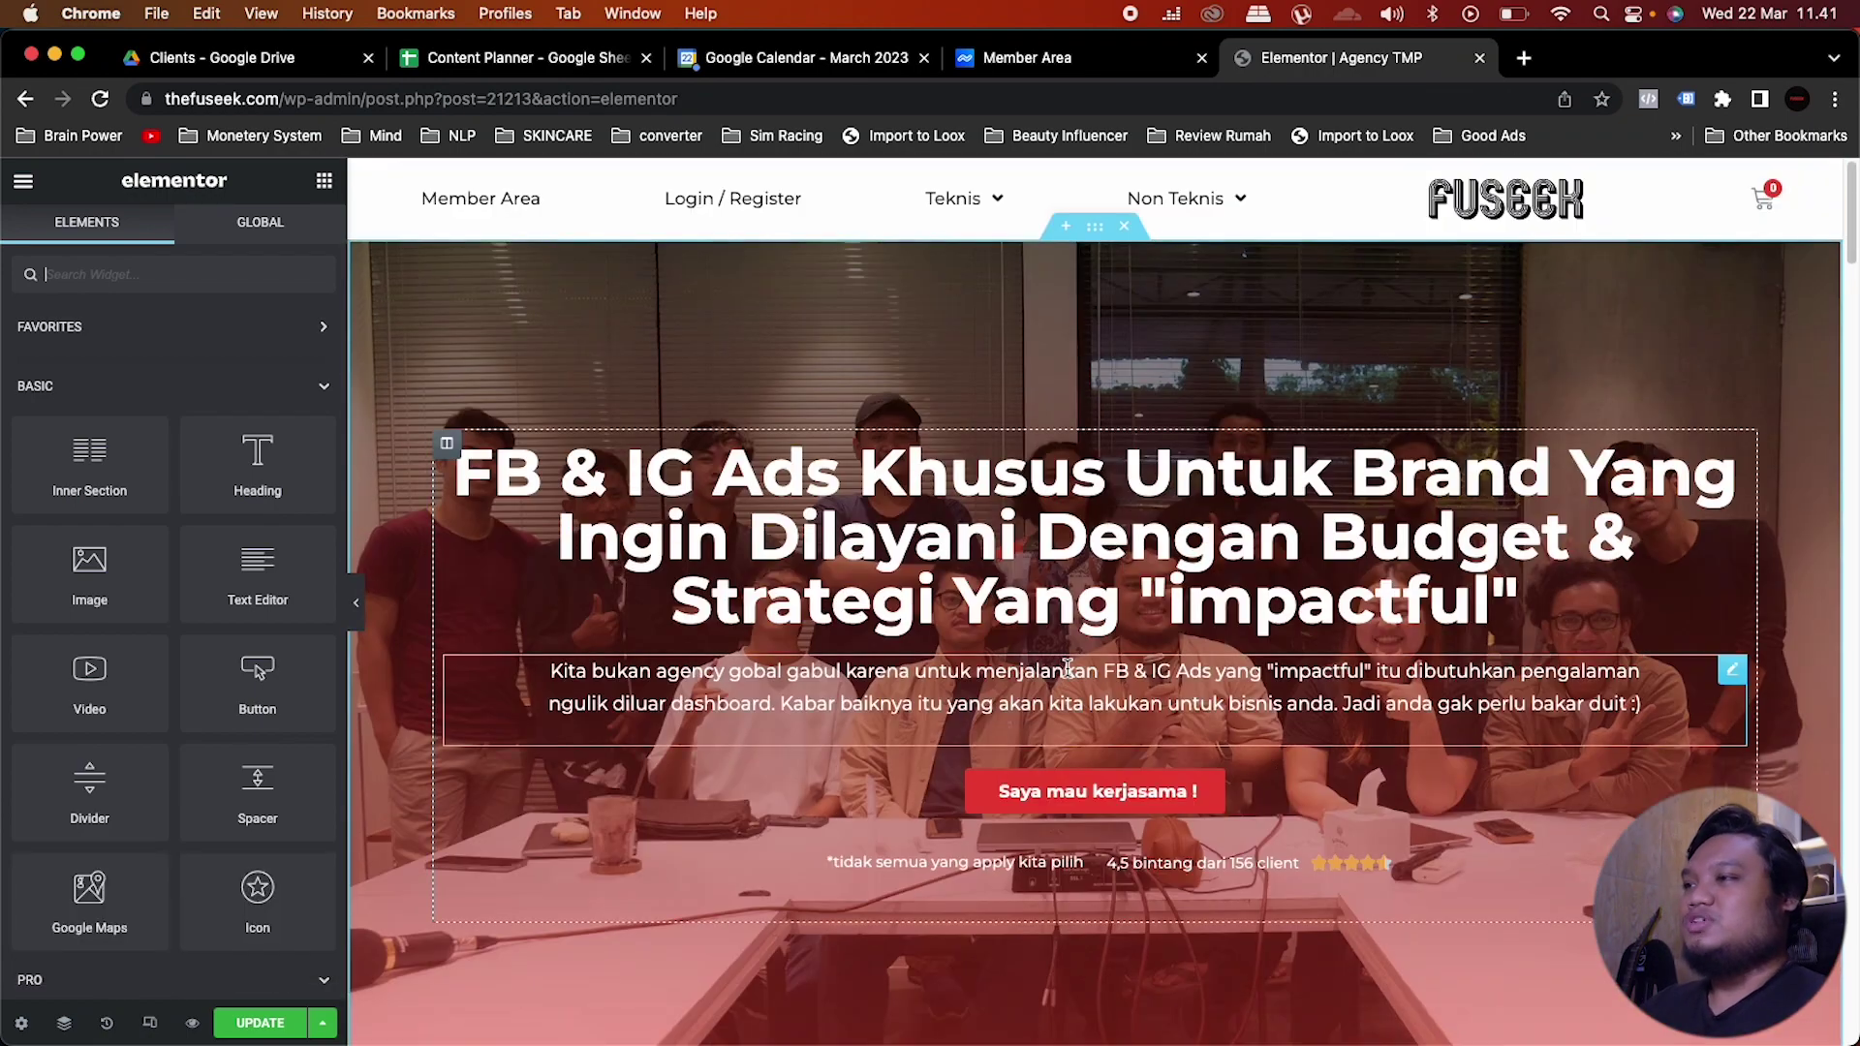
scroll(1066, 667, "down", 20)
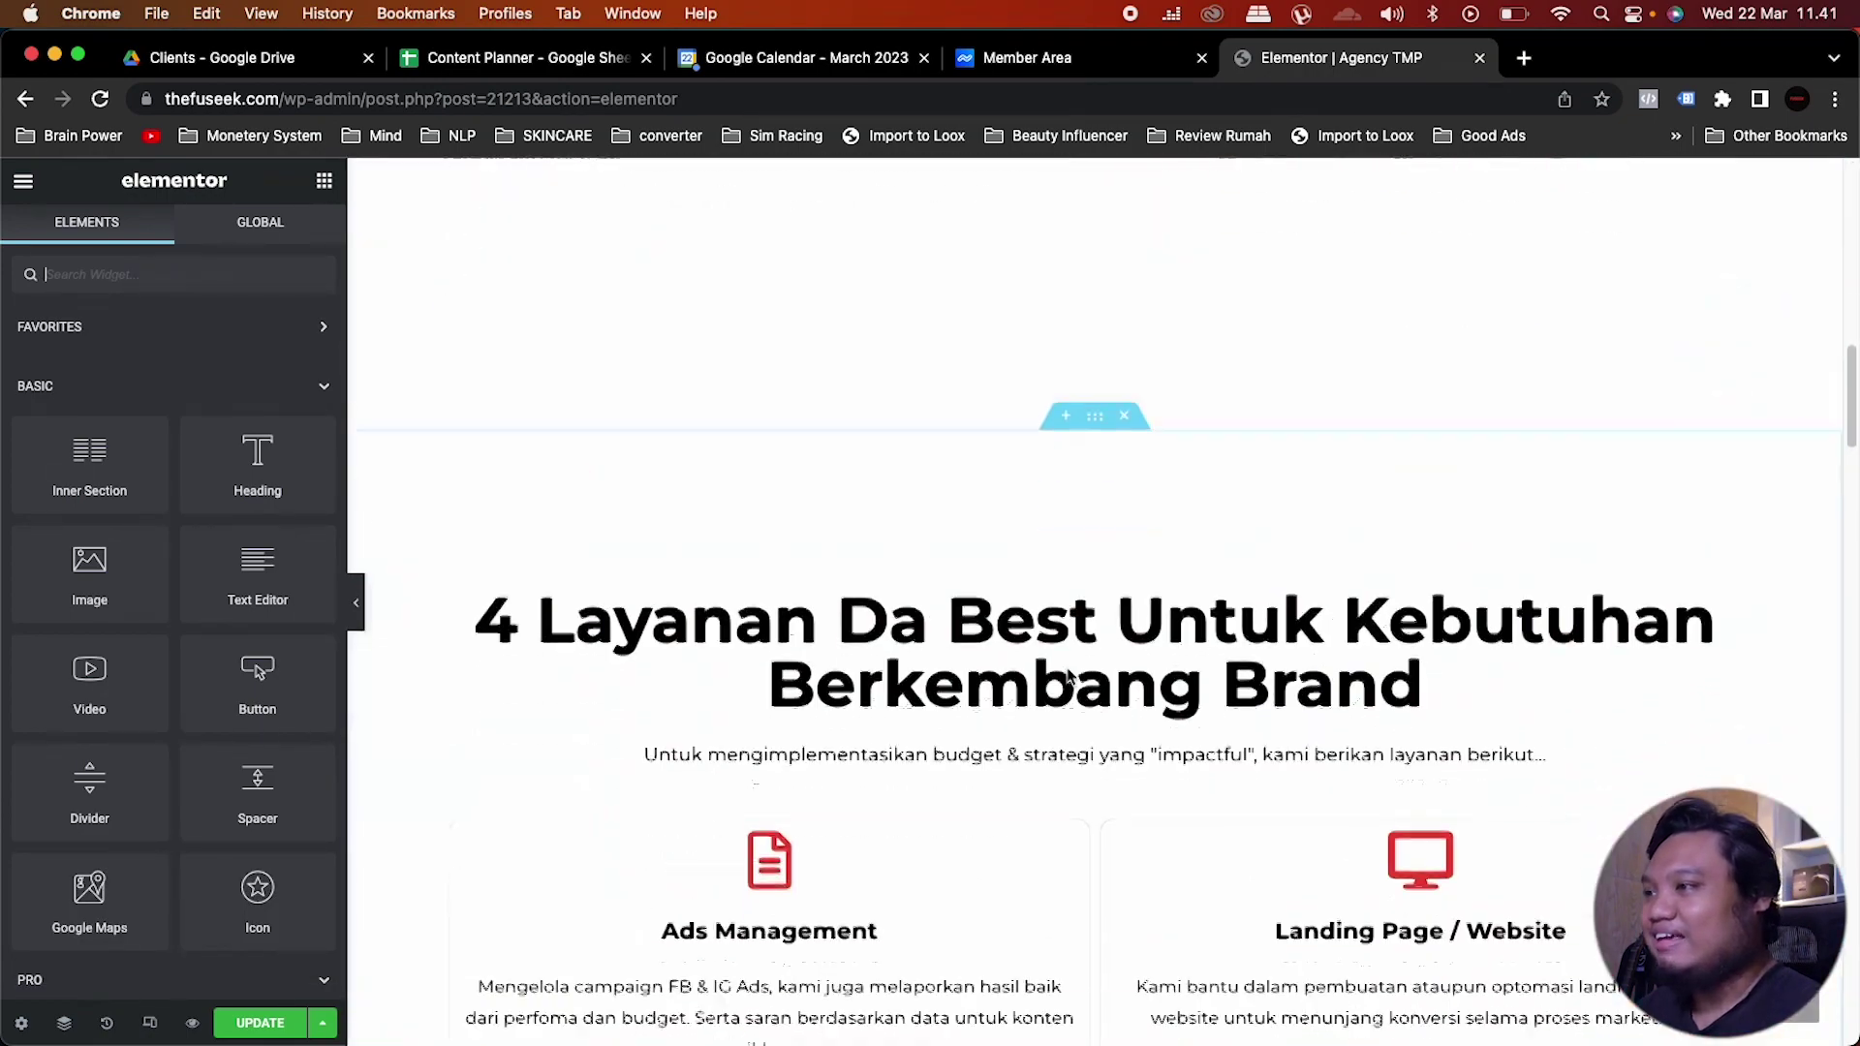
scroll(1067, 667, "down", 12)
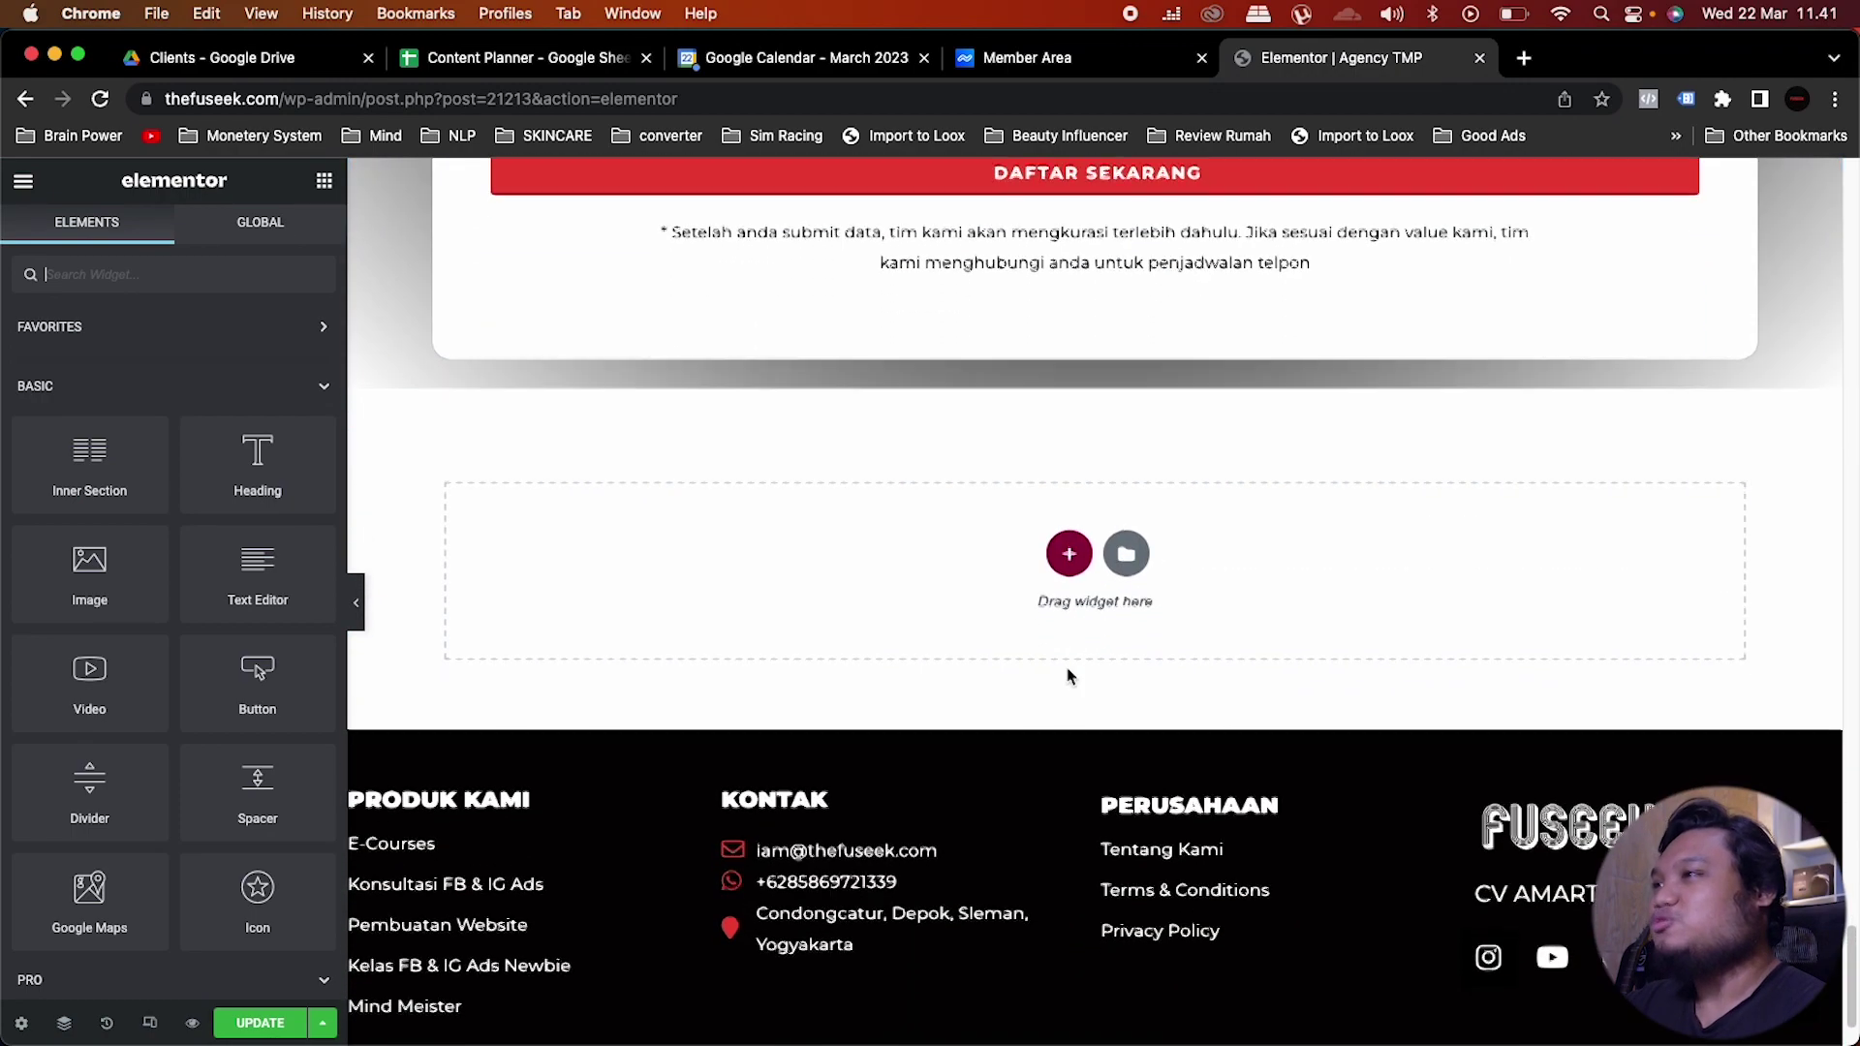
scroll(1067, 666, "up", 6)
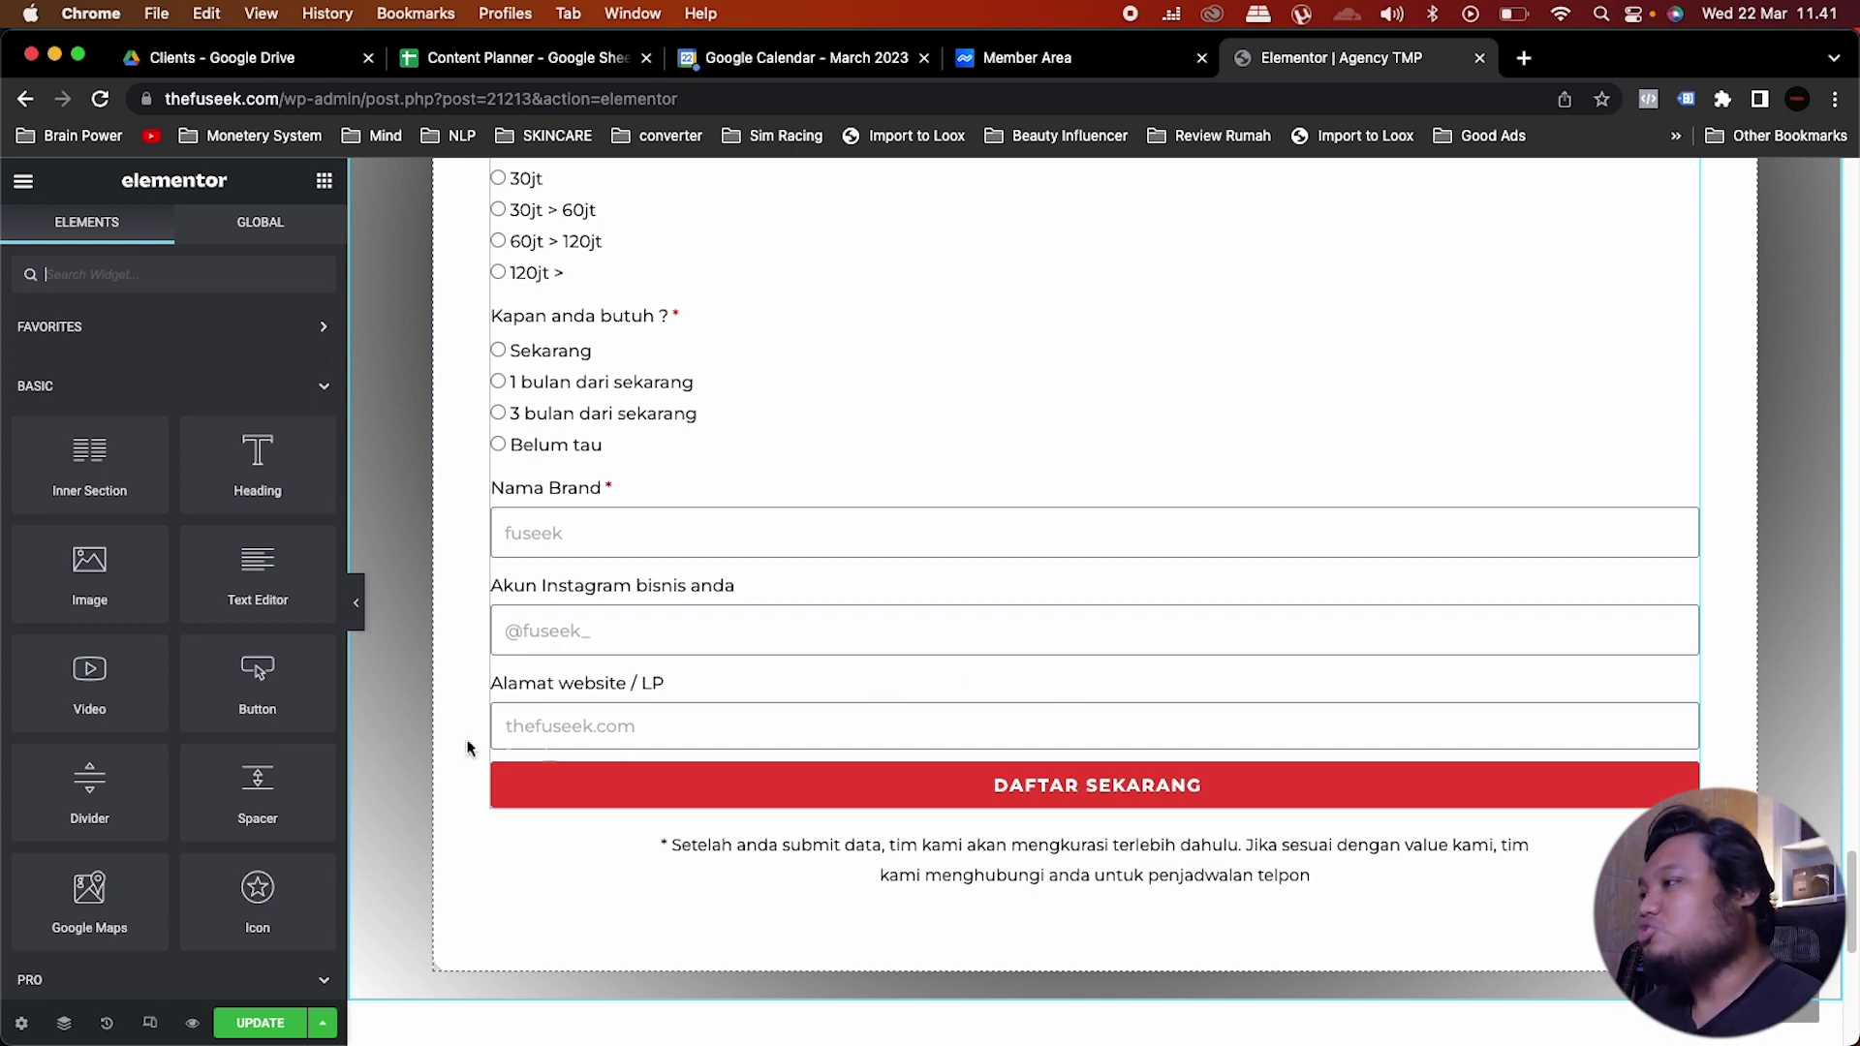
left_click(243, 1024)
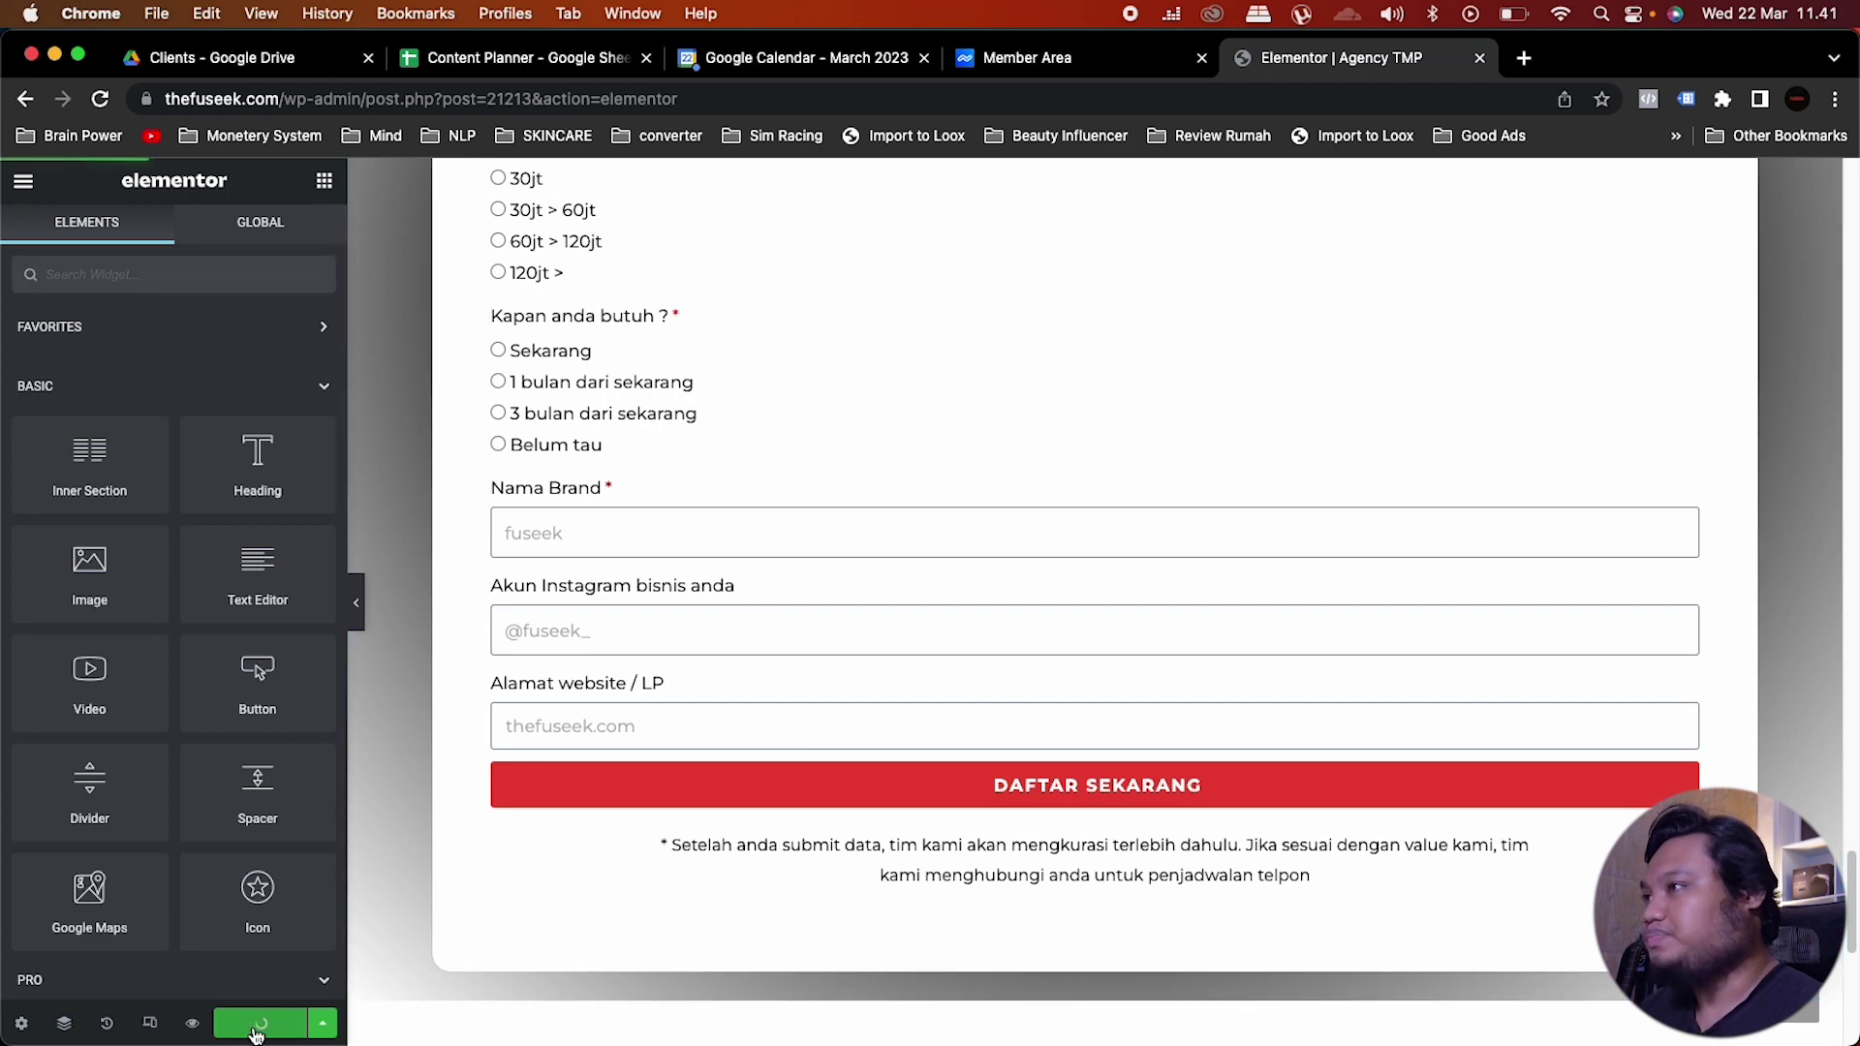
Step: Preview the saved Agency TMP page, test the 'Saya mau kerjasama !' button, then close the preview
left_click(192, 1022)
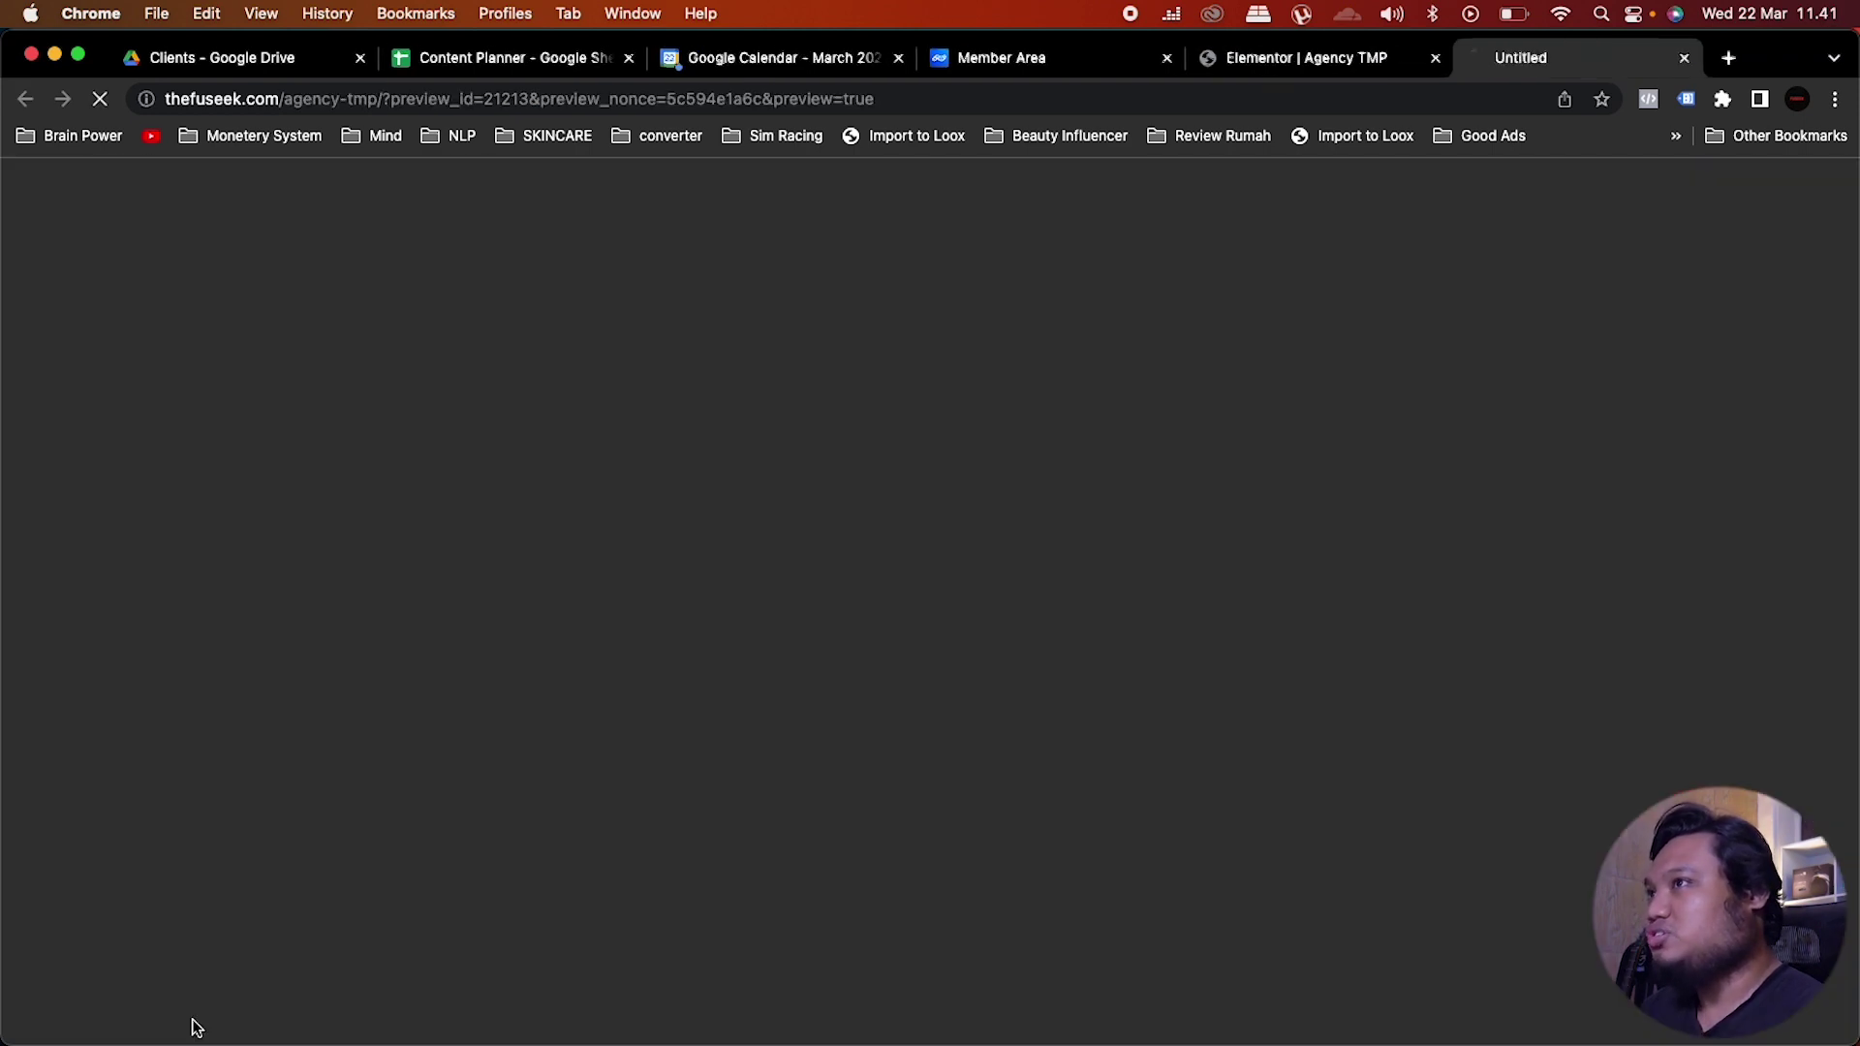
scroll(1357, 529, "down", 10)
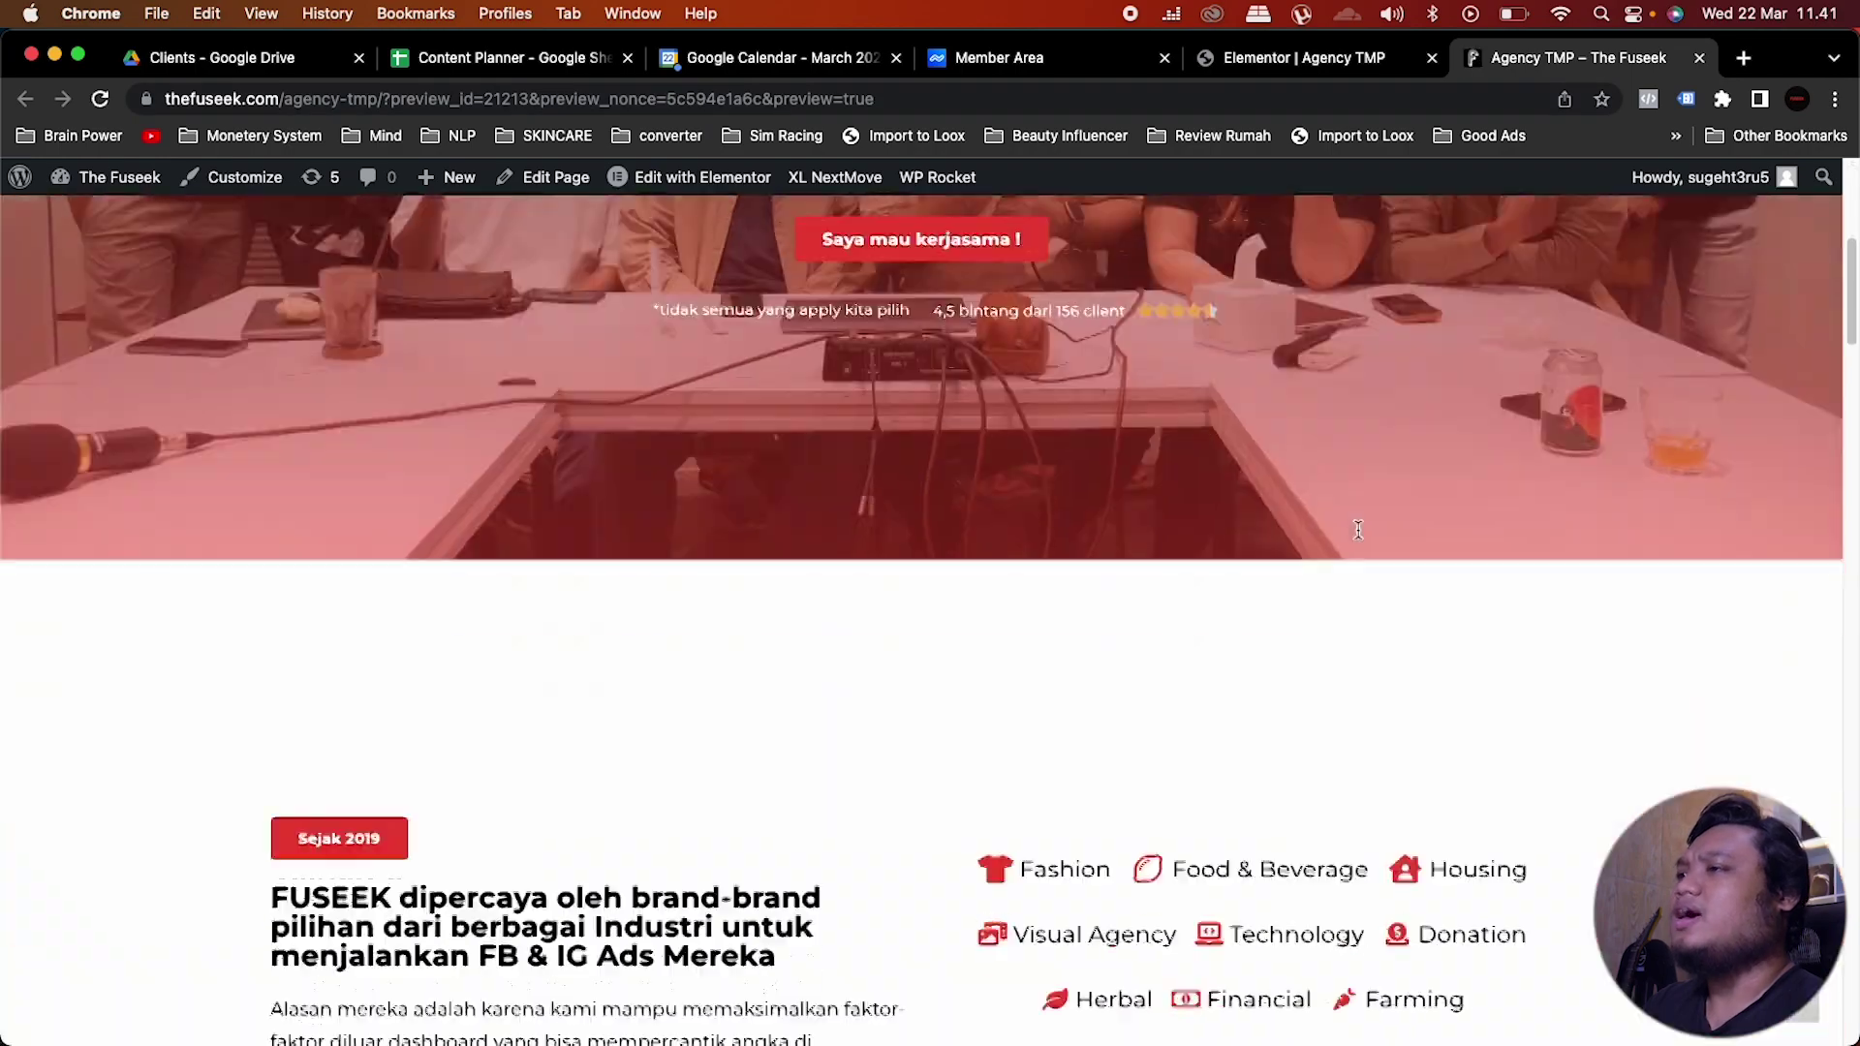
scroll(1357, 529, "down", 20)
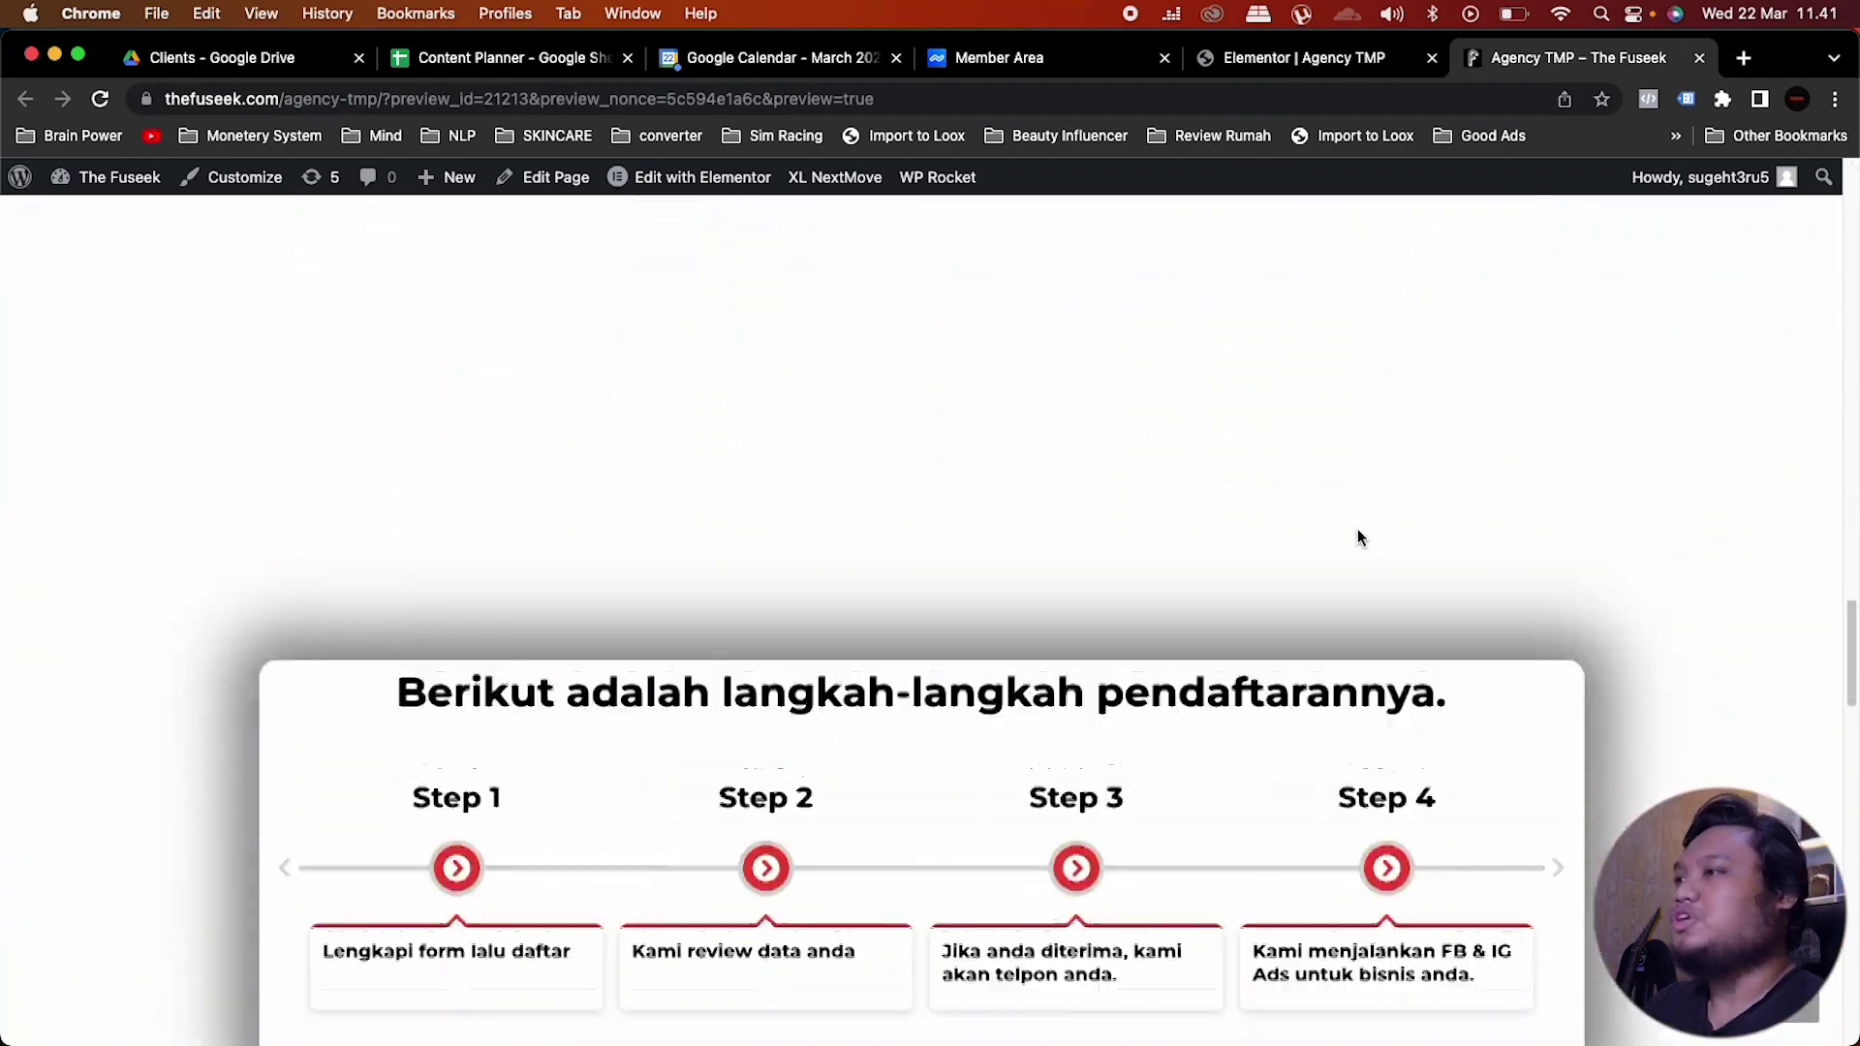
scroll(1357, 528, "down", 8)
scroll(1357, 529, "up", 20)
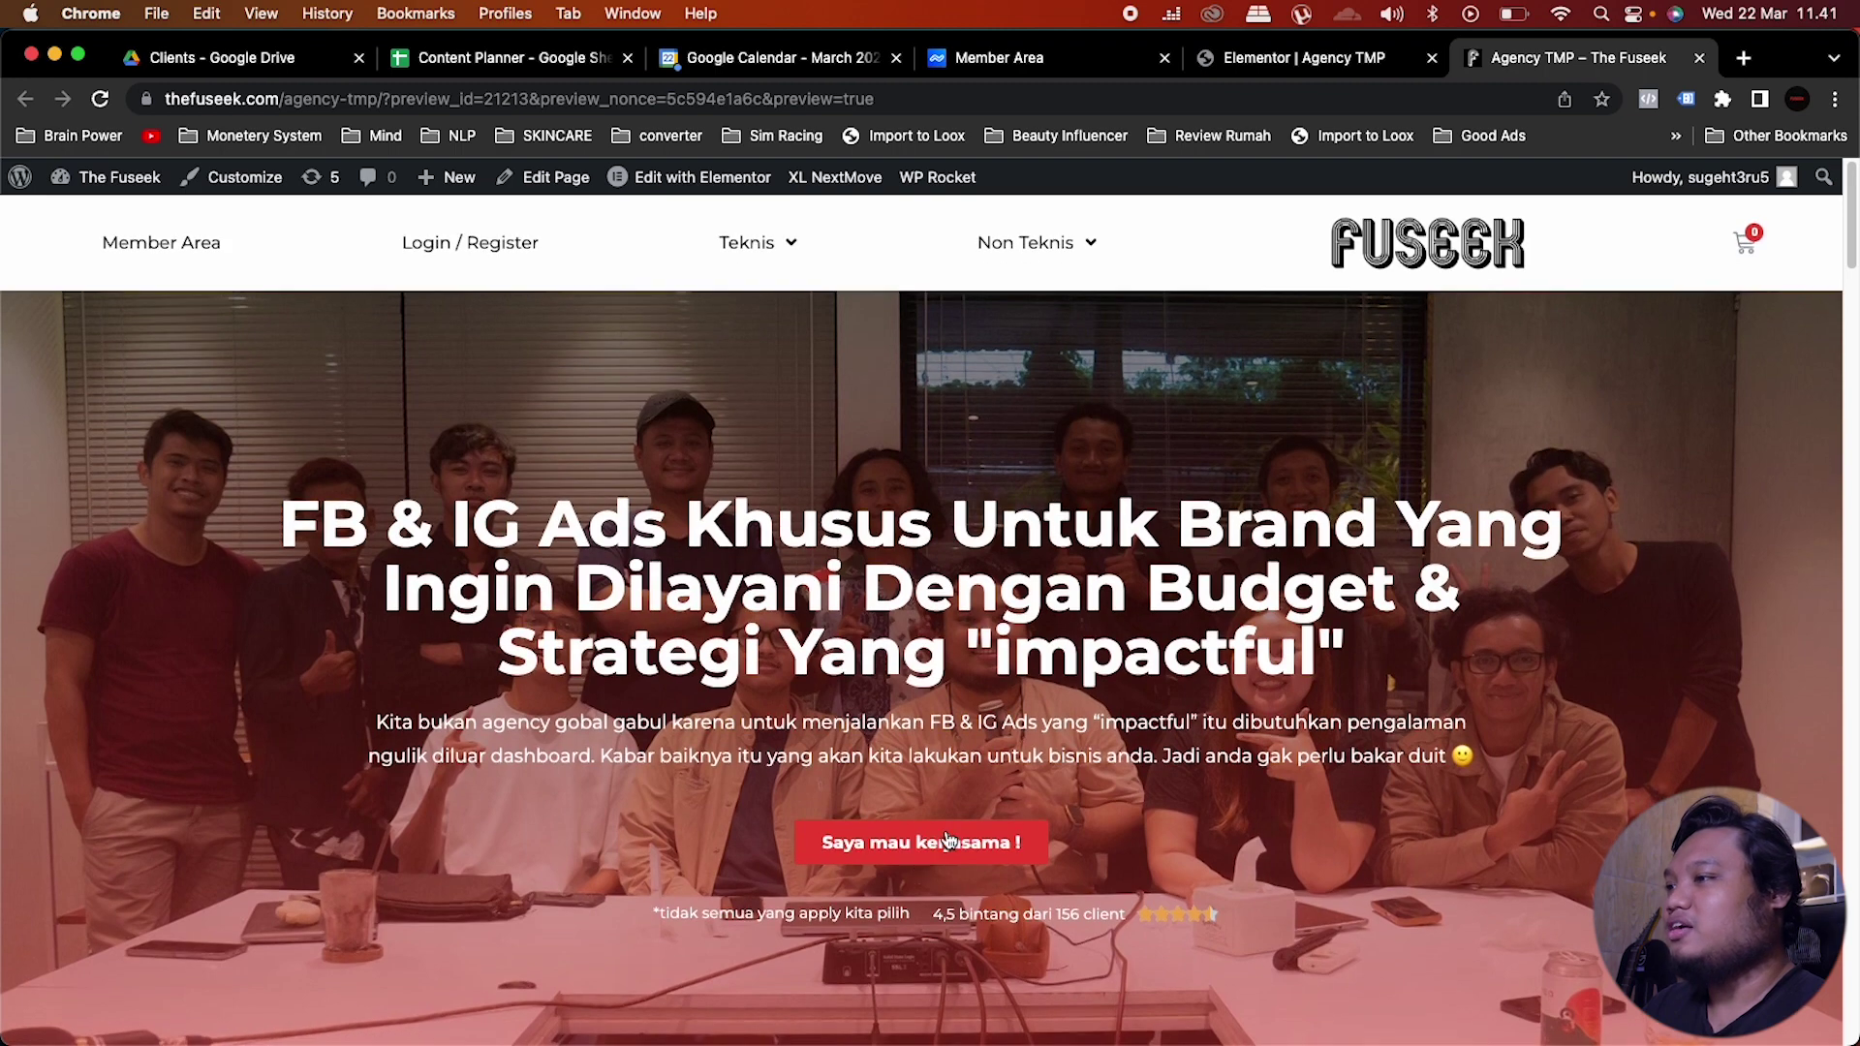
left_click(948, 839)
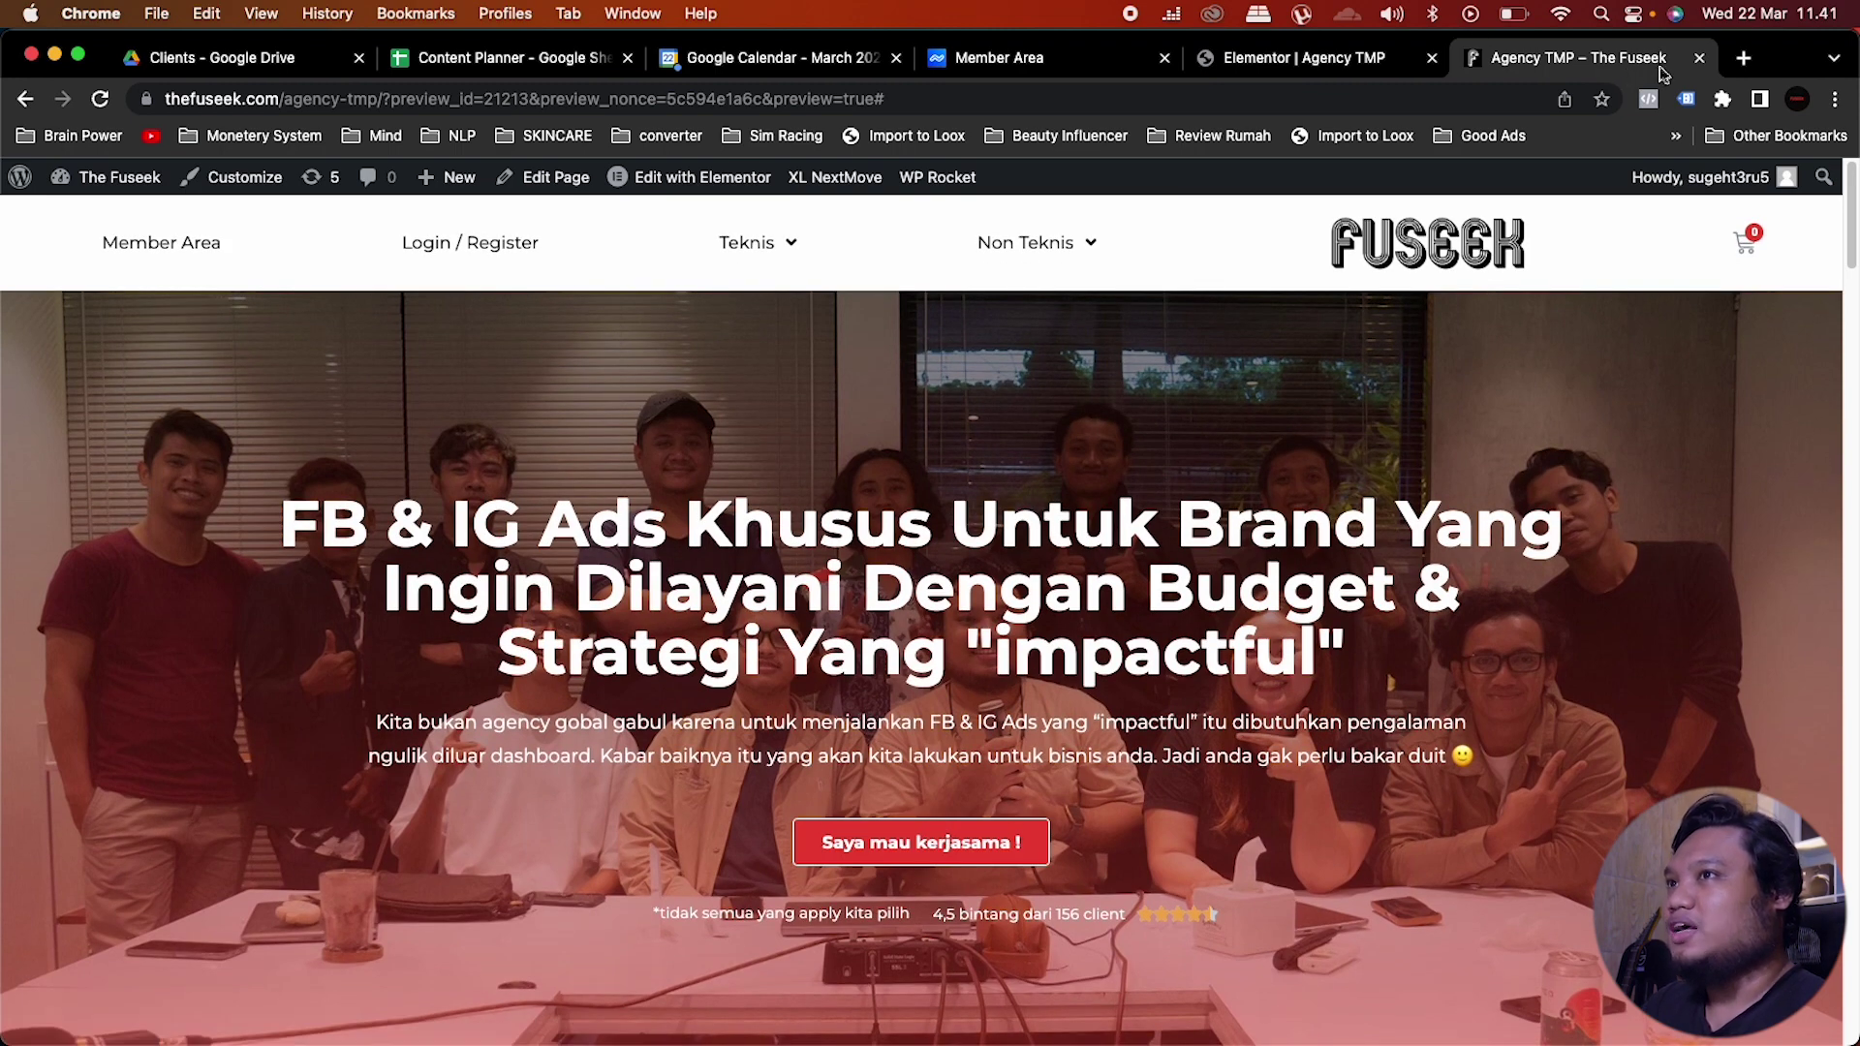
left_click(1698, 60)
Step: Give the sign-up form section the CSS ID 'daftar'
scroll(1182, 586, "up", 8)
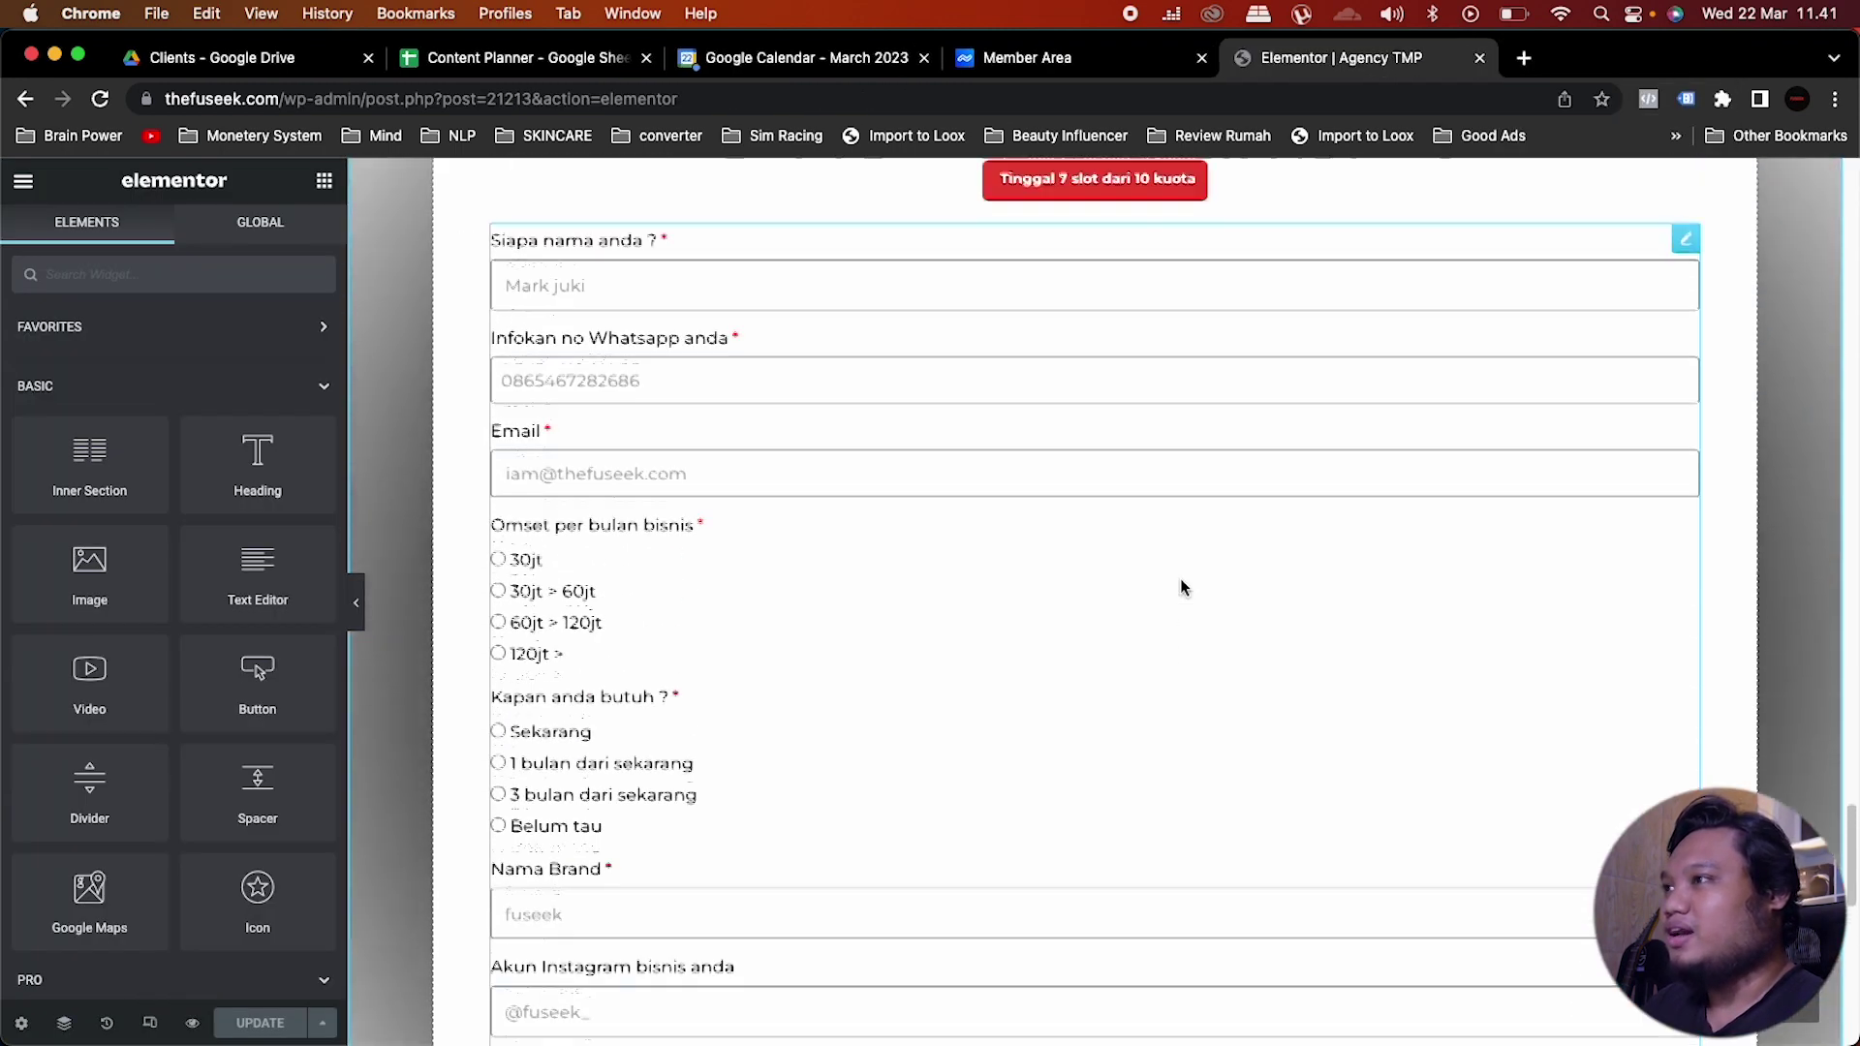
scroll(1181, 586, "up", 4)
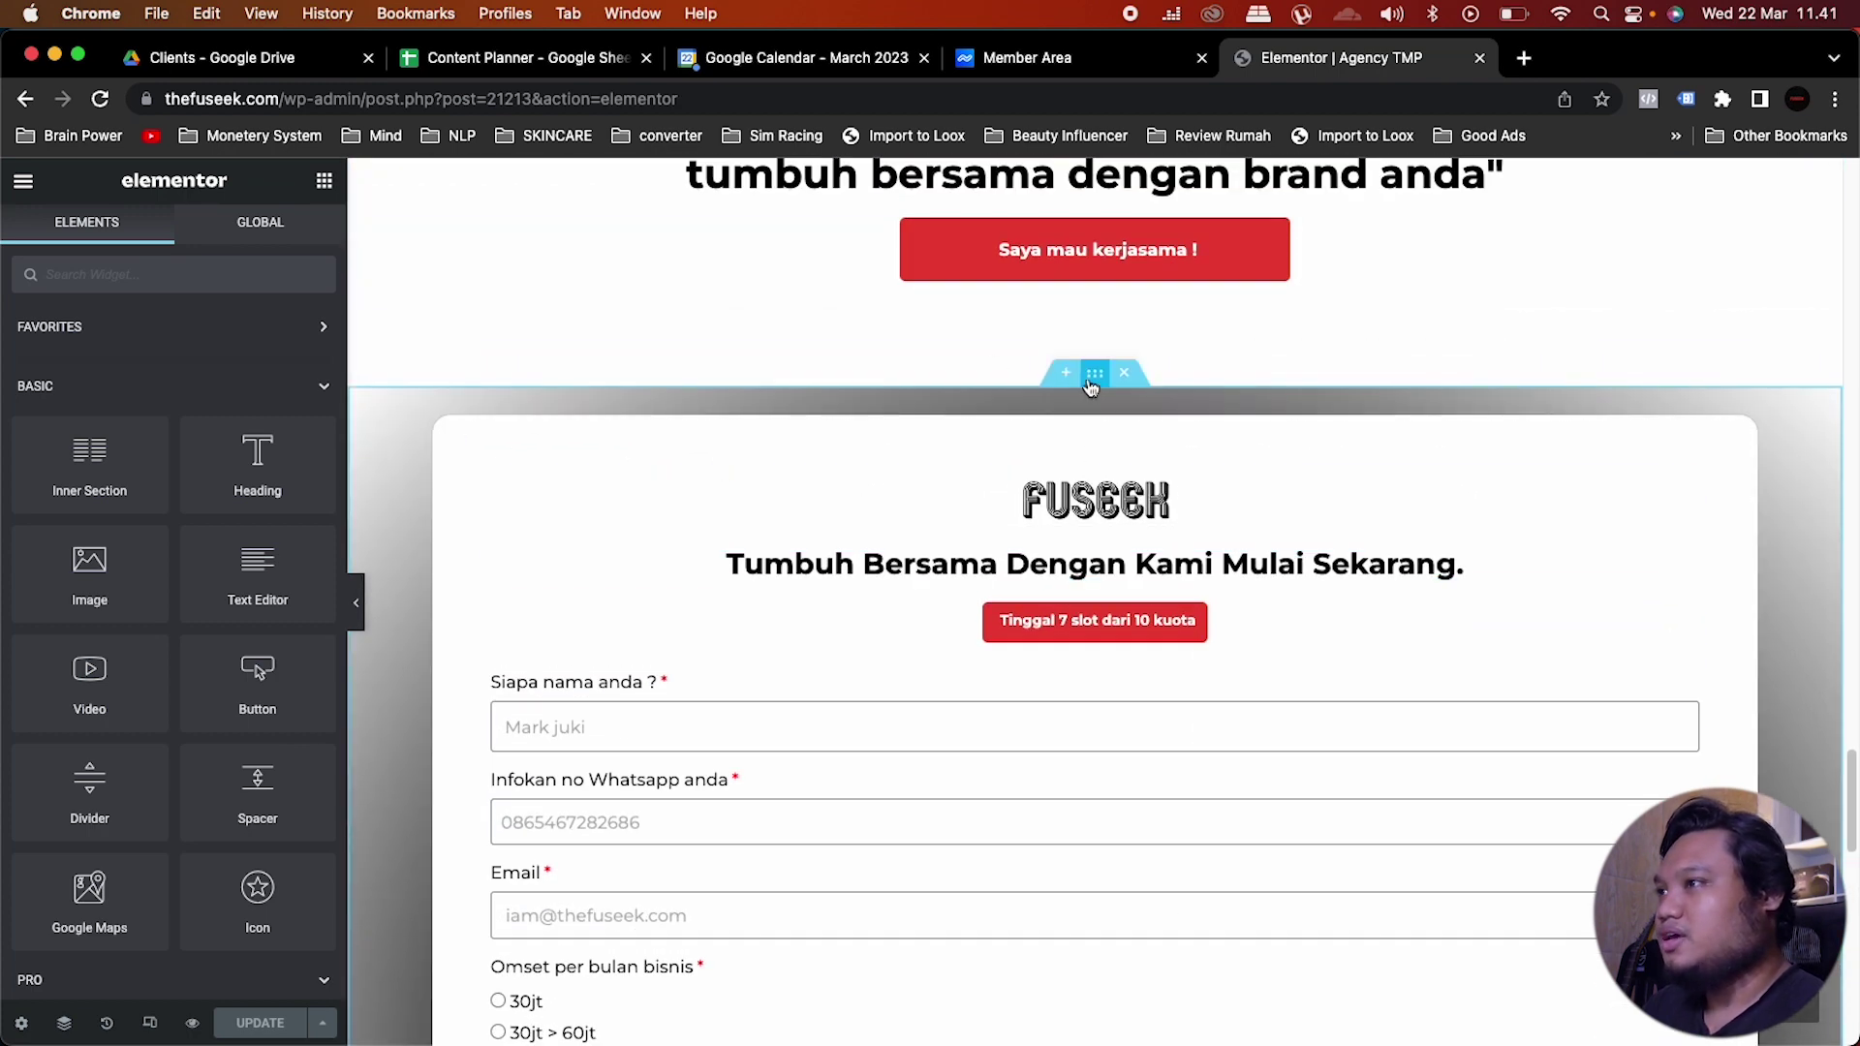
left_click(407, 456)
left_click(290, 236)
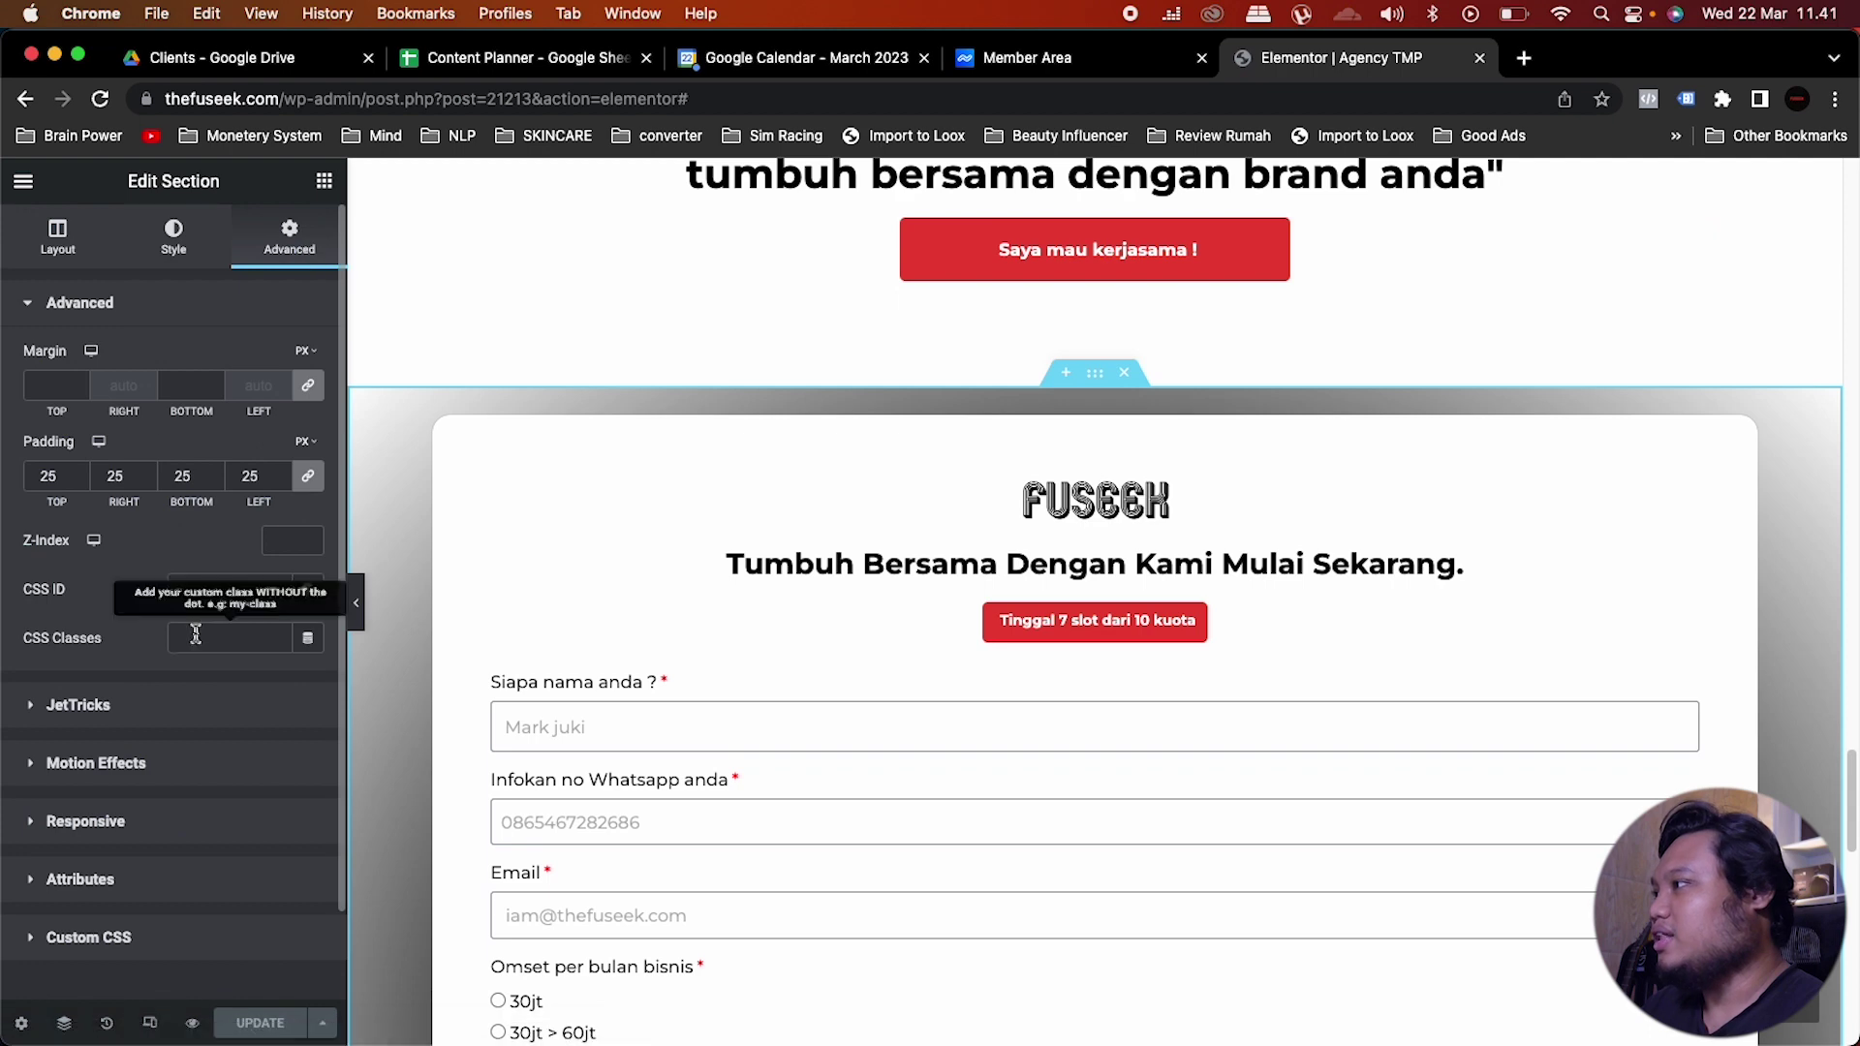
left_click(228, 589)
type("daftar")
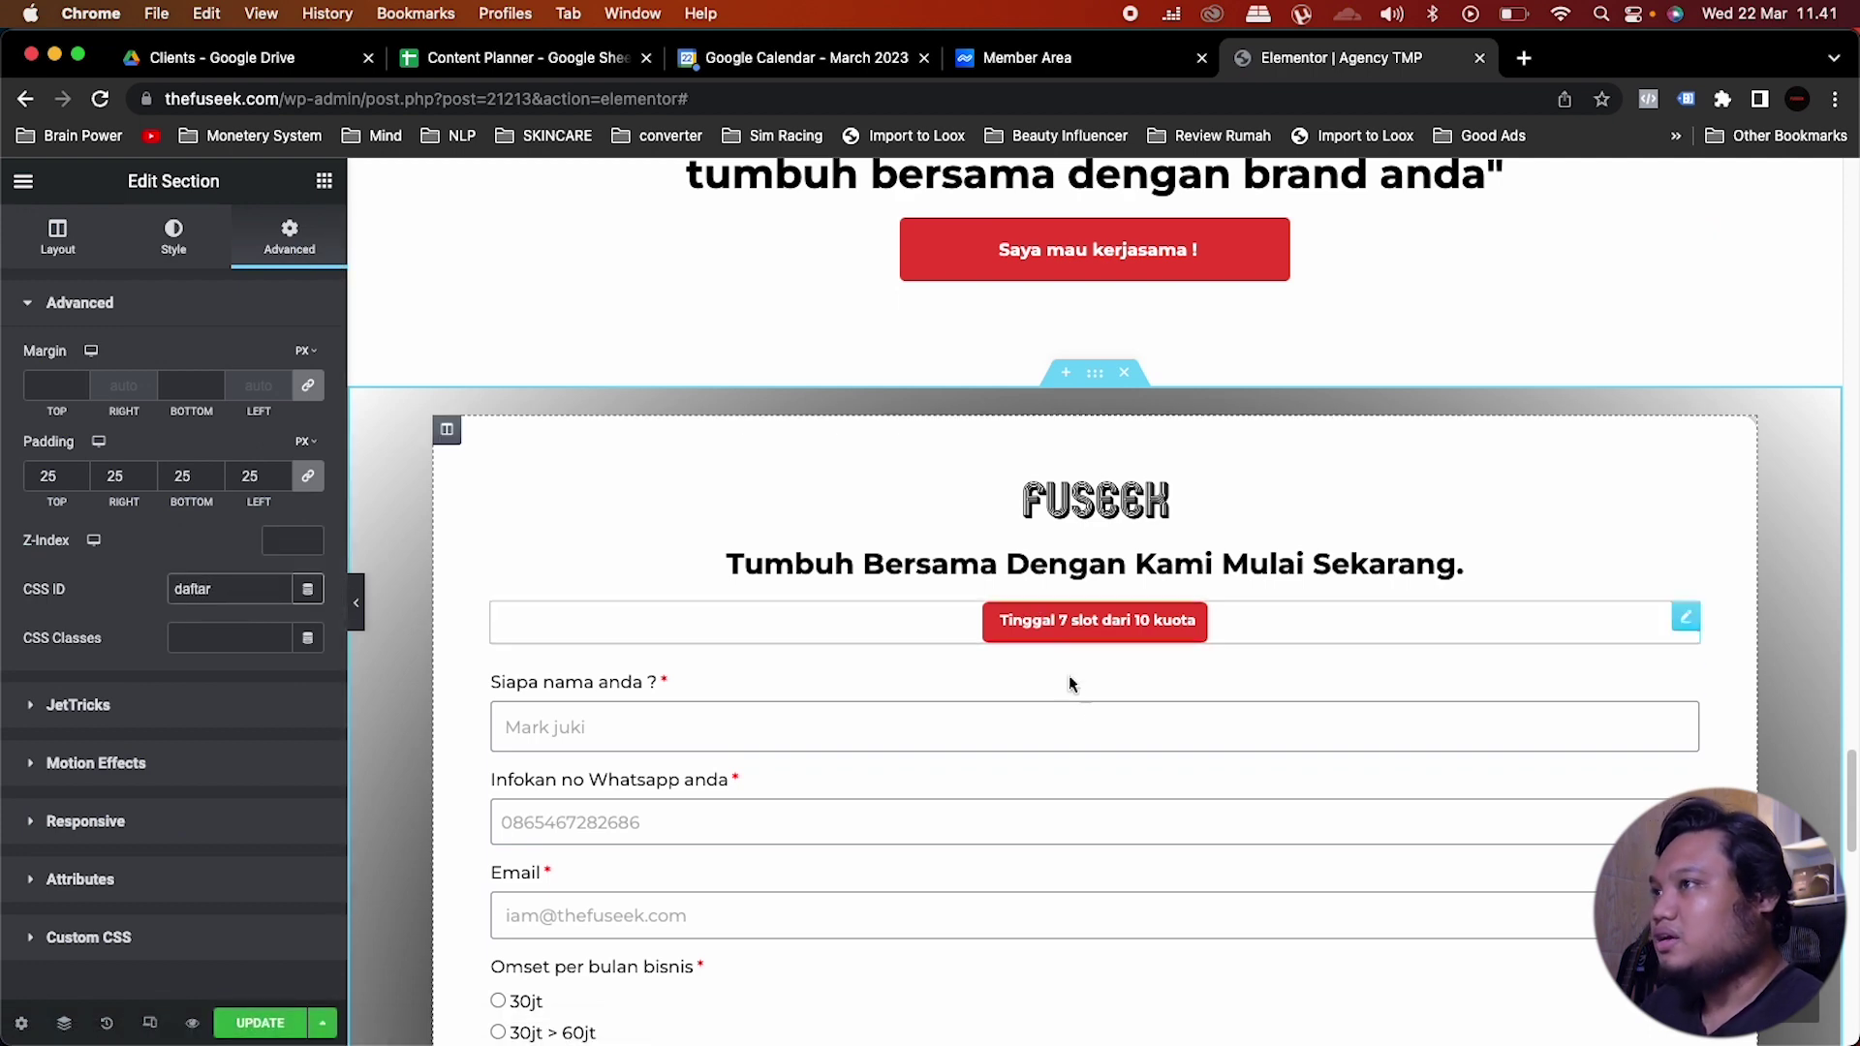
Step: Link the hero's red 'Saya mau kerjasama!' button to #daftar
scroll(1075, 688, "up", 3)
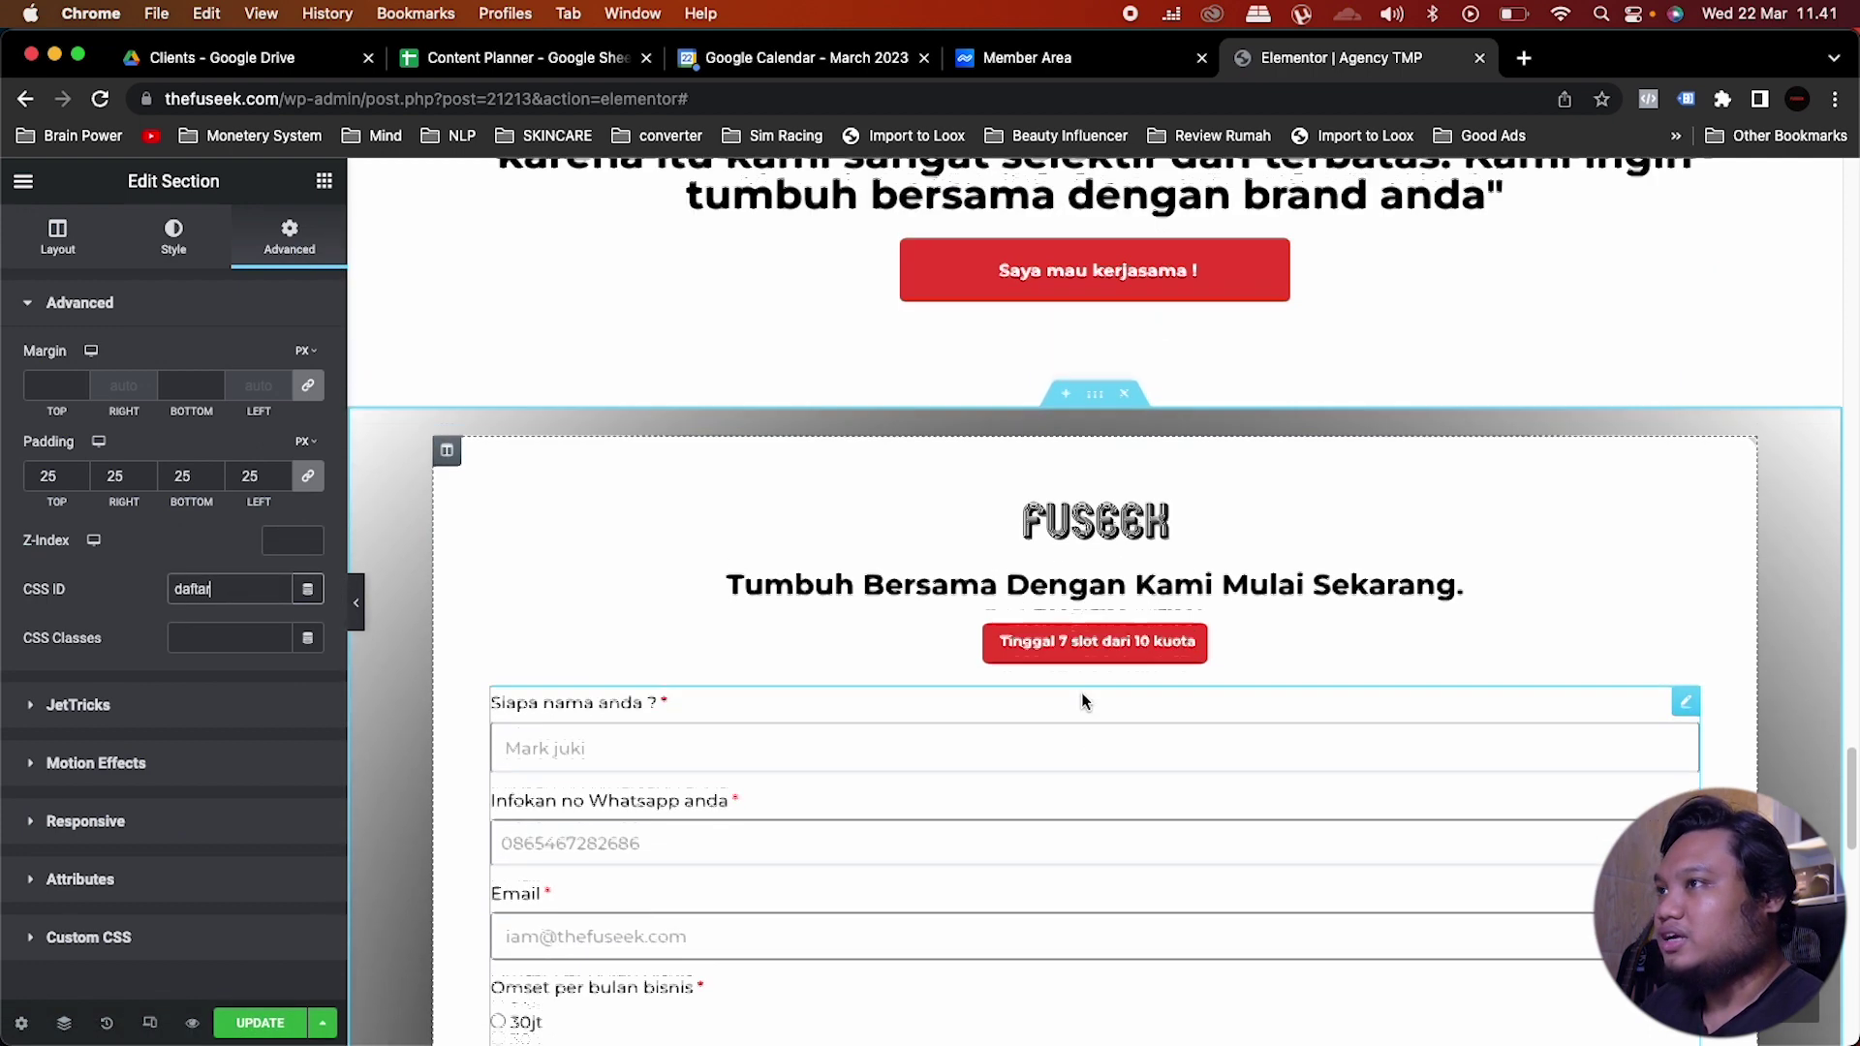
left_click(1385, 434)
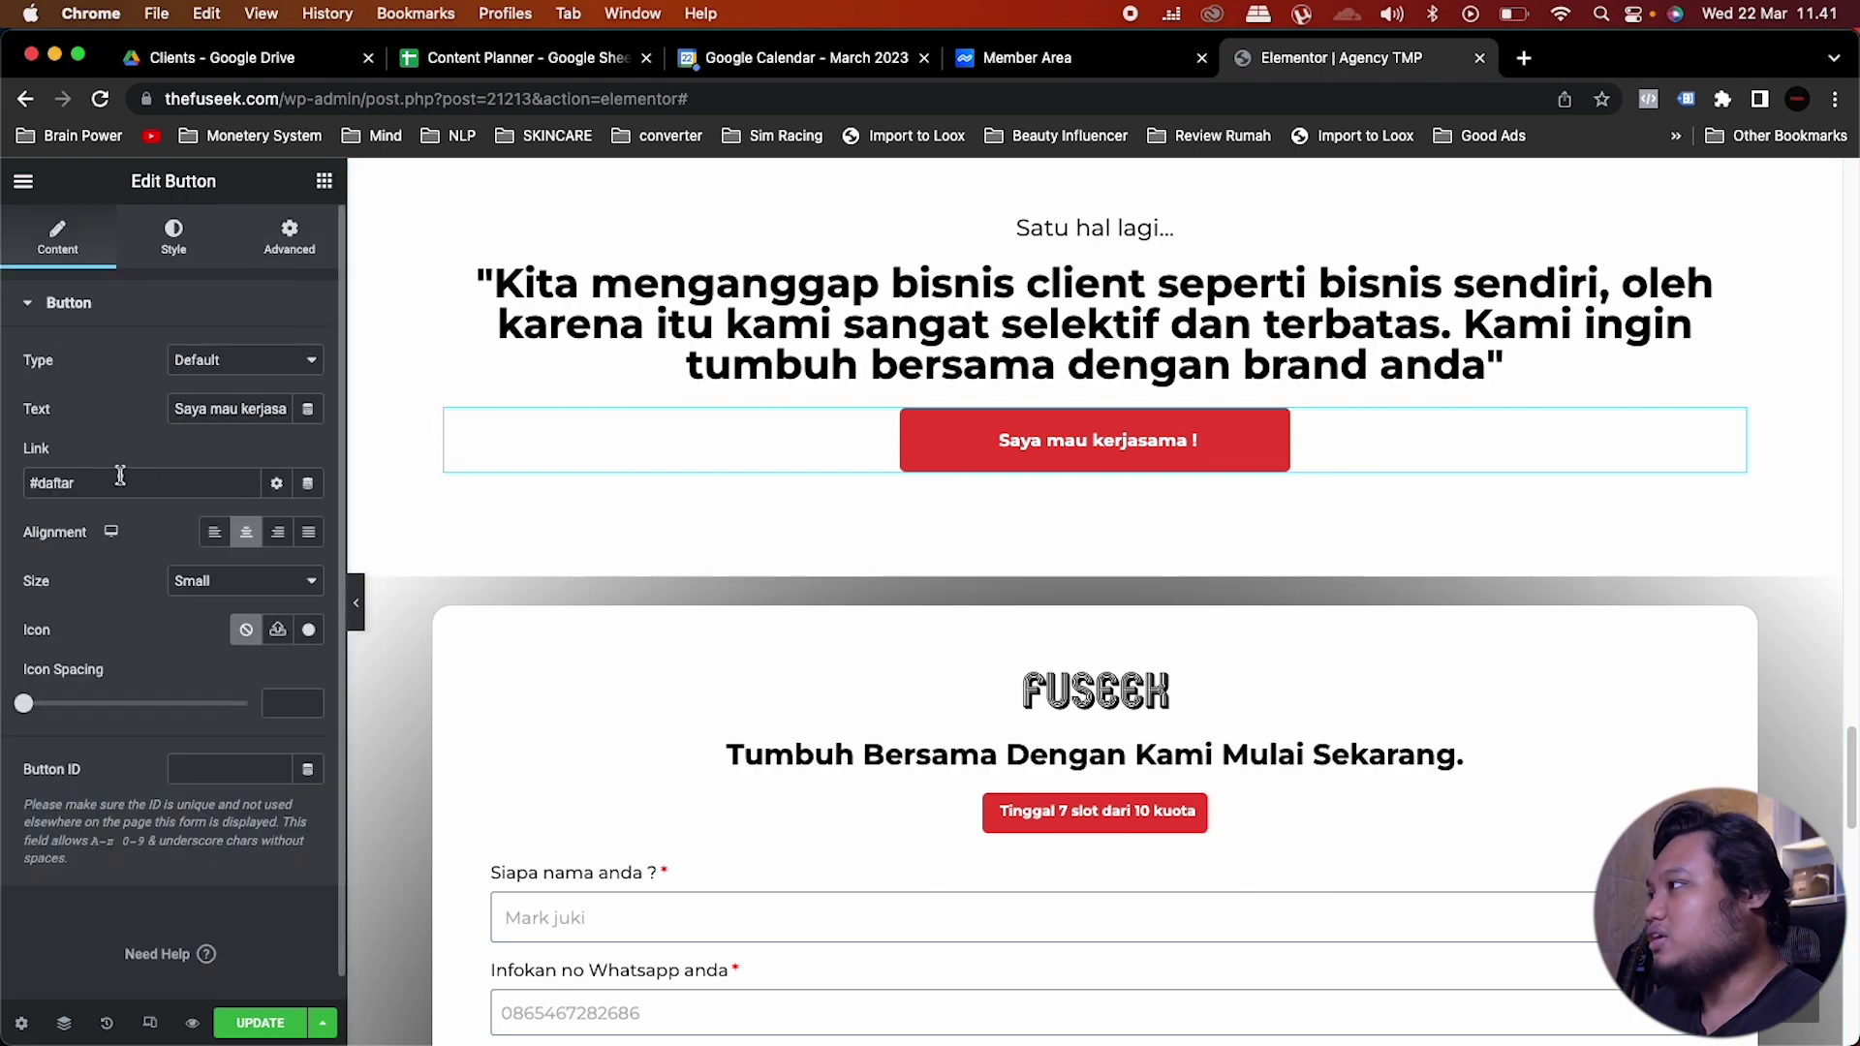
left_click(1210, 463)
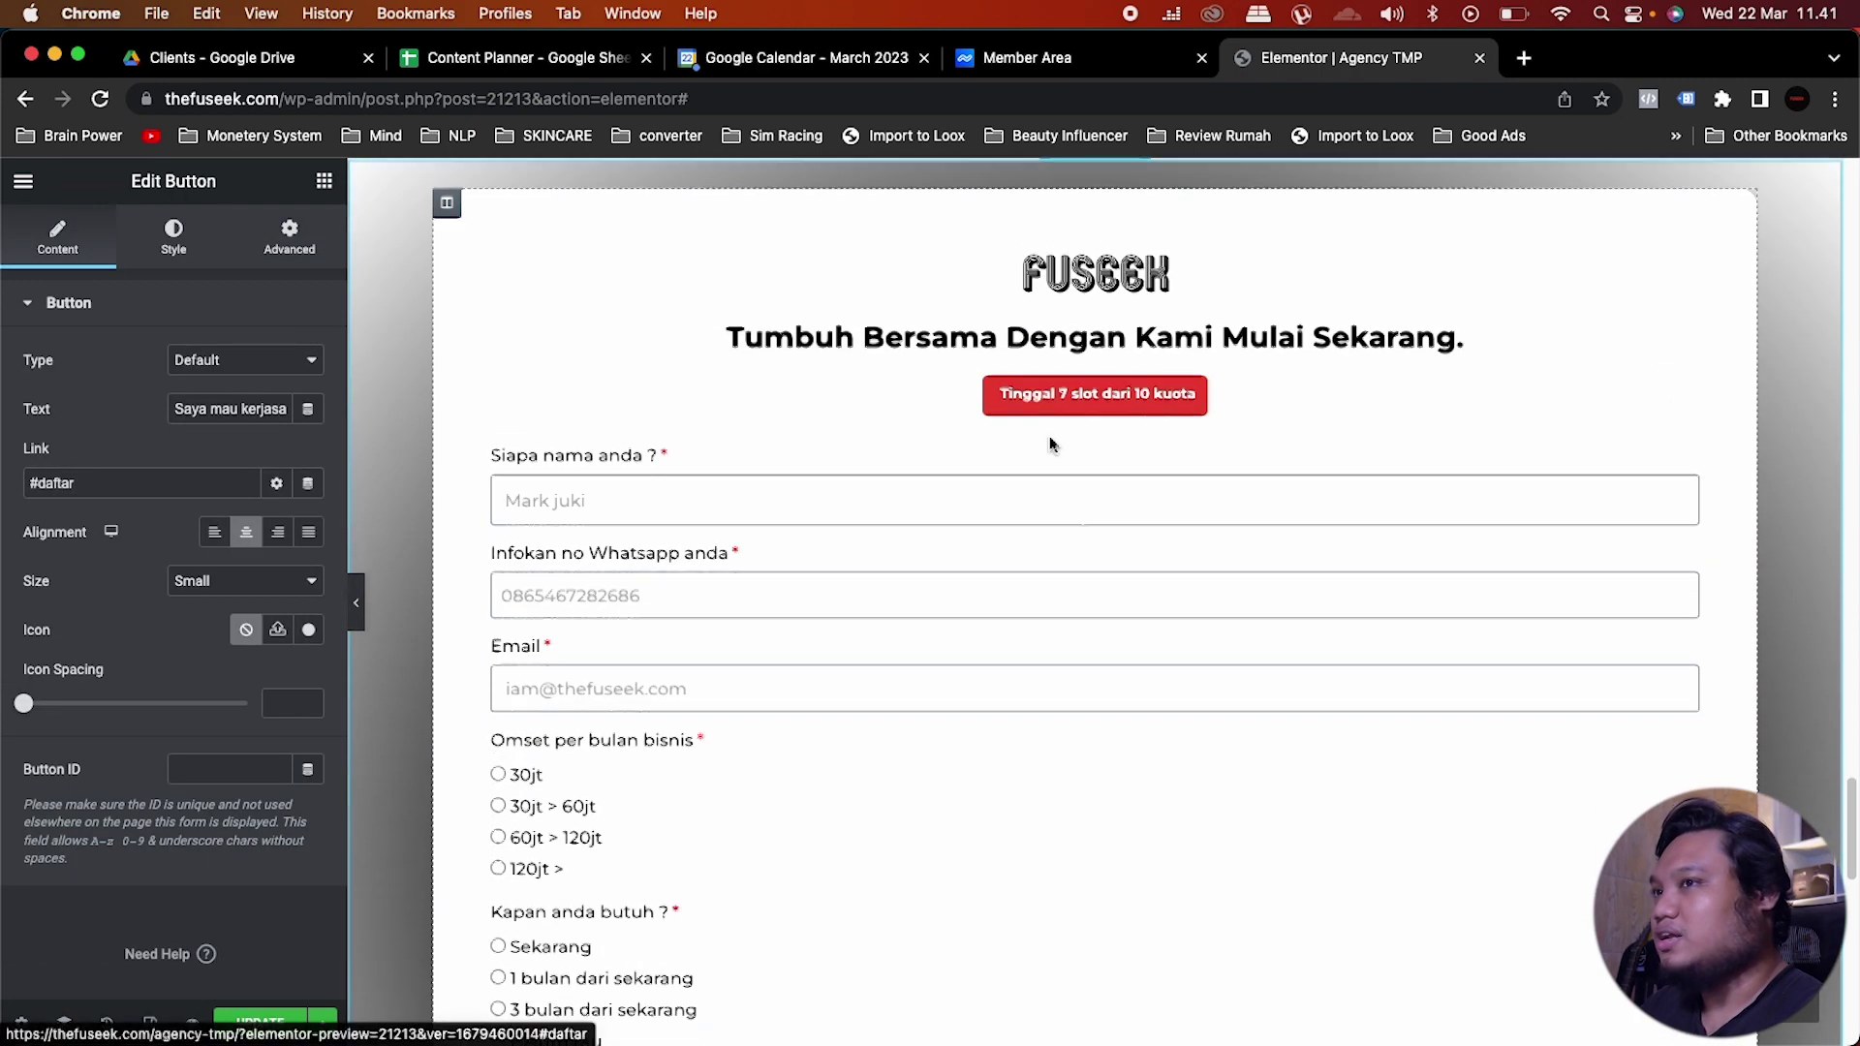
scroll(1191, 818, "up", 15)
left_click(1098, 810)
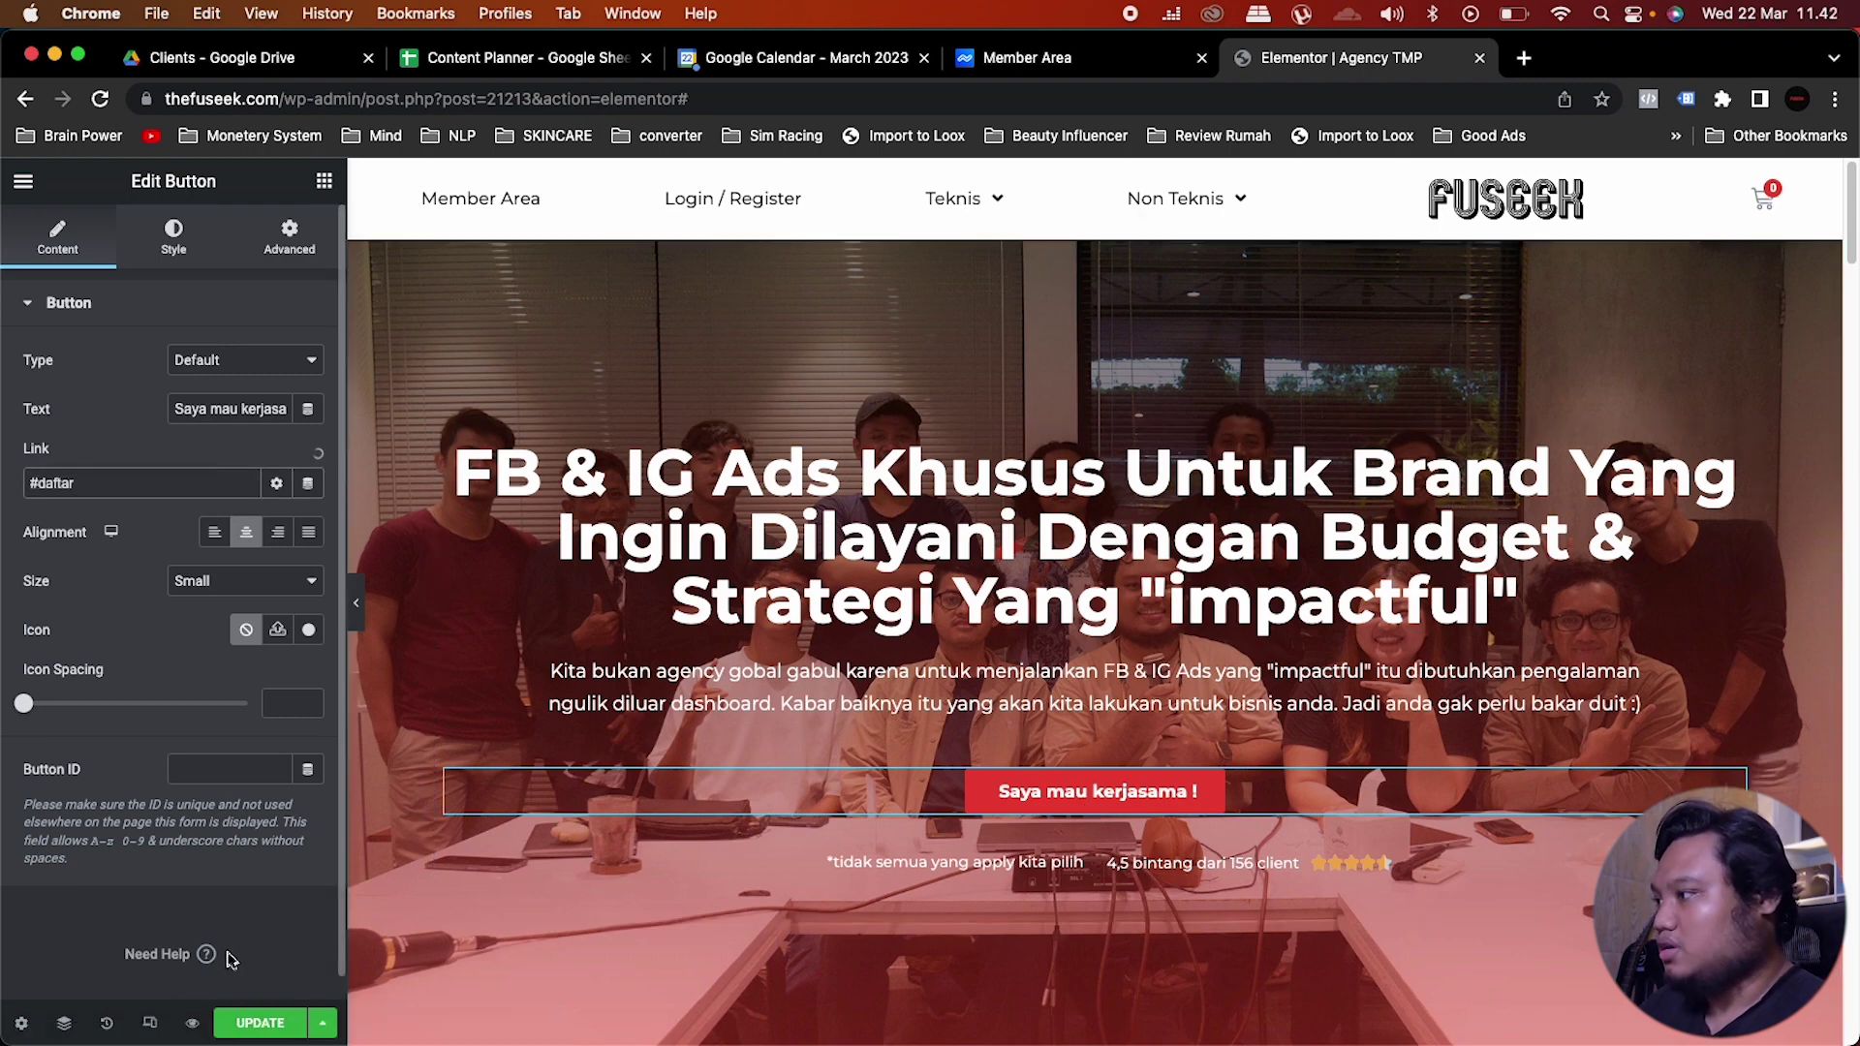
left_click(242, 1025)
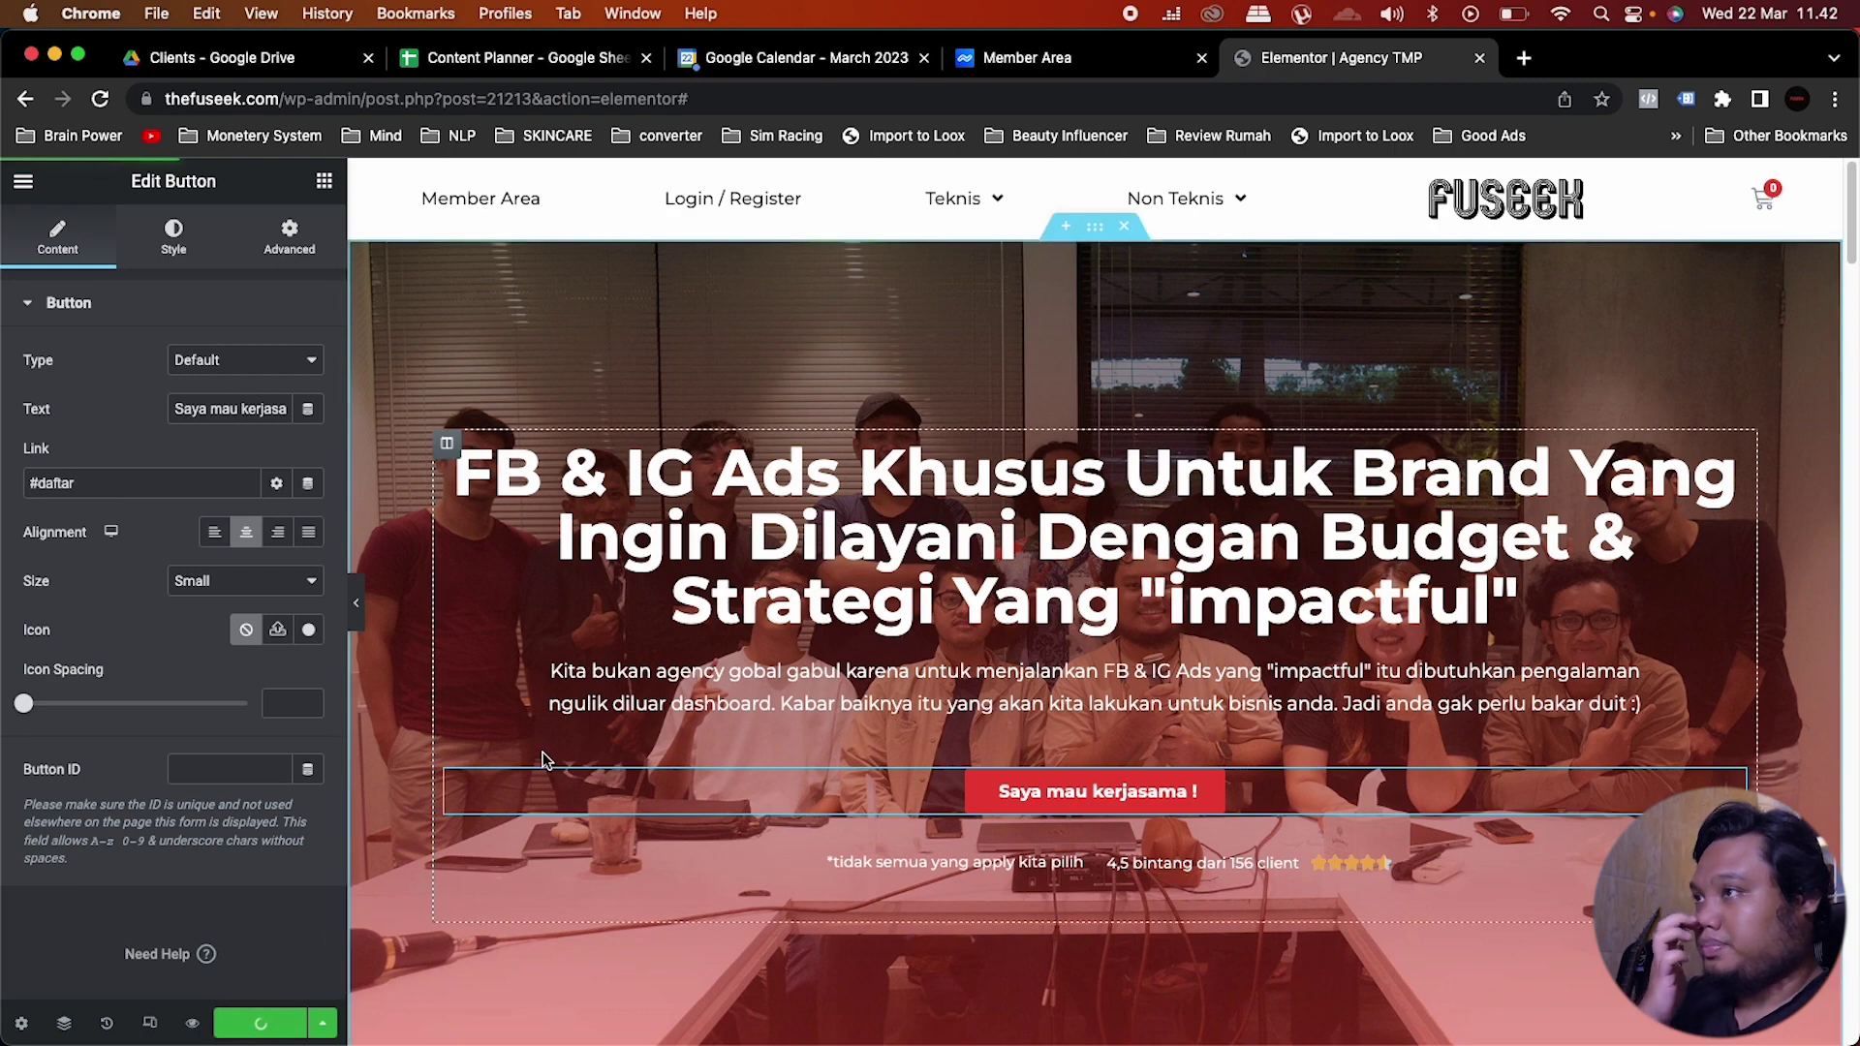
Step: Preview the updated page with the hero button linking to #daftar
left_click(194, 1029)
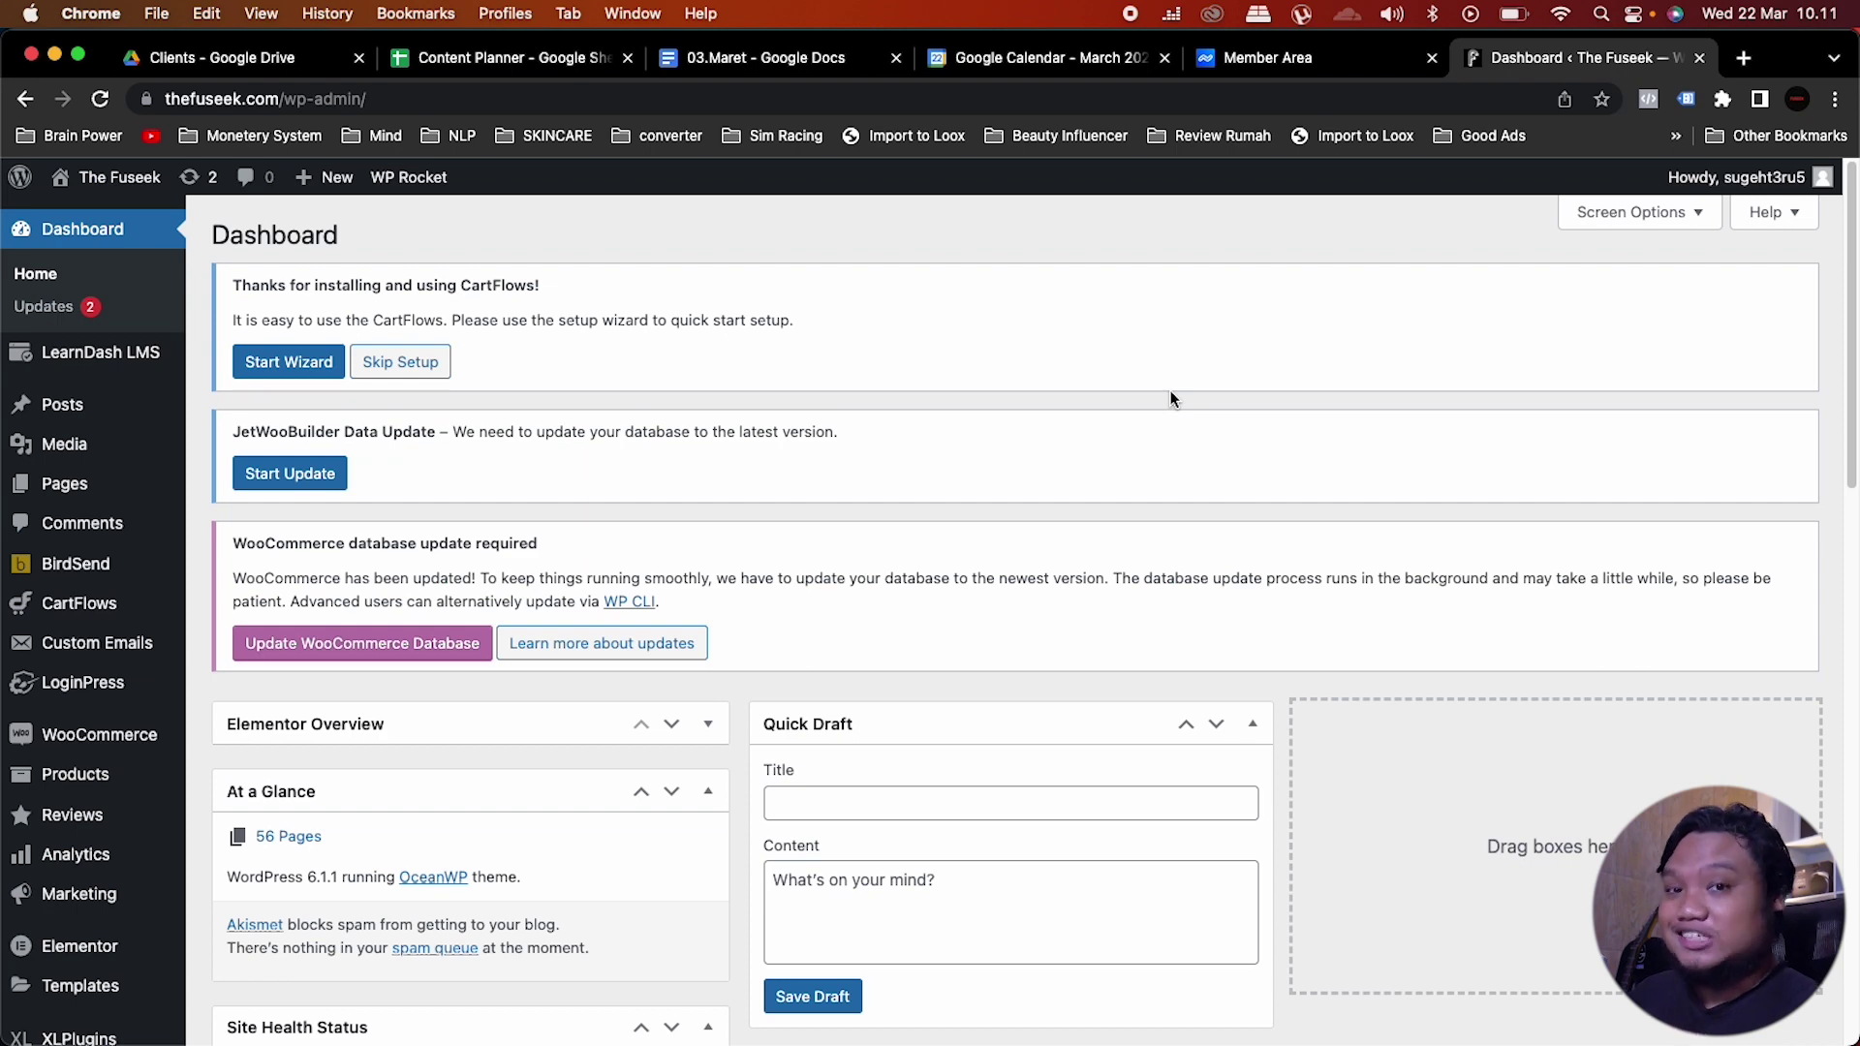
Step: Search Add New Plugins for 'Timeline Widget For Elementor' and confirm it shows Active
scroll(87, 774, "down", 5)
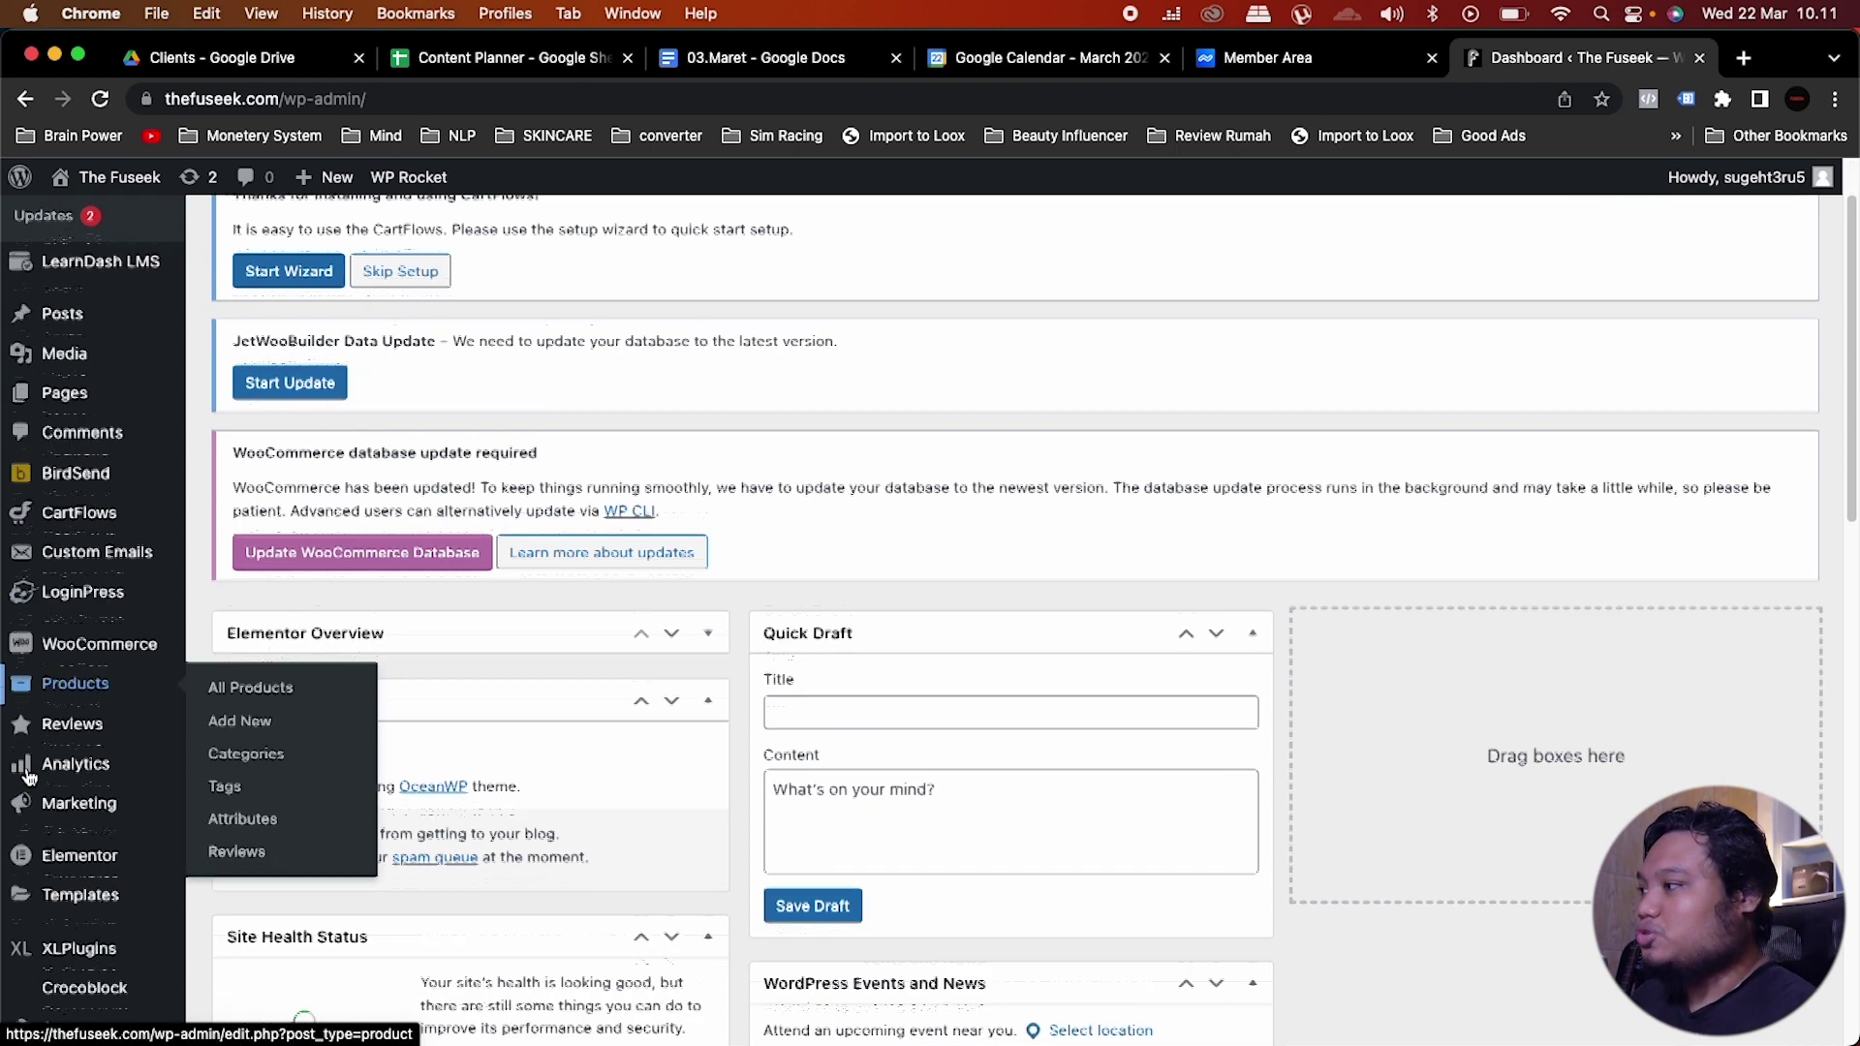
mouse_move(136, 690)
scroll(59, 842, "down", 2)
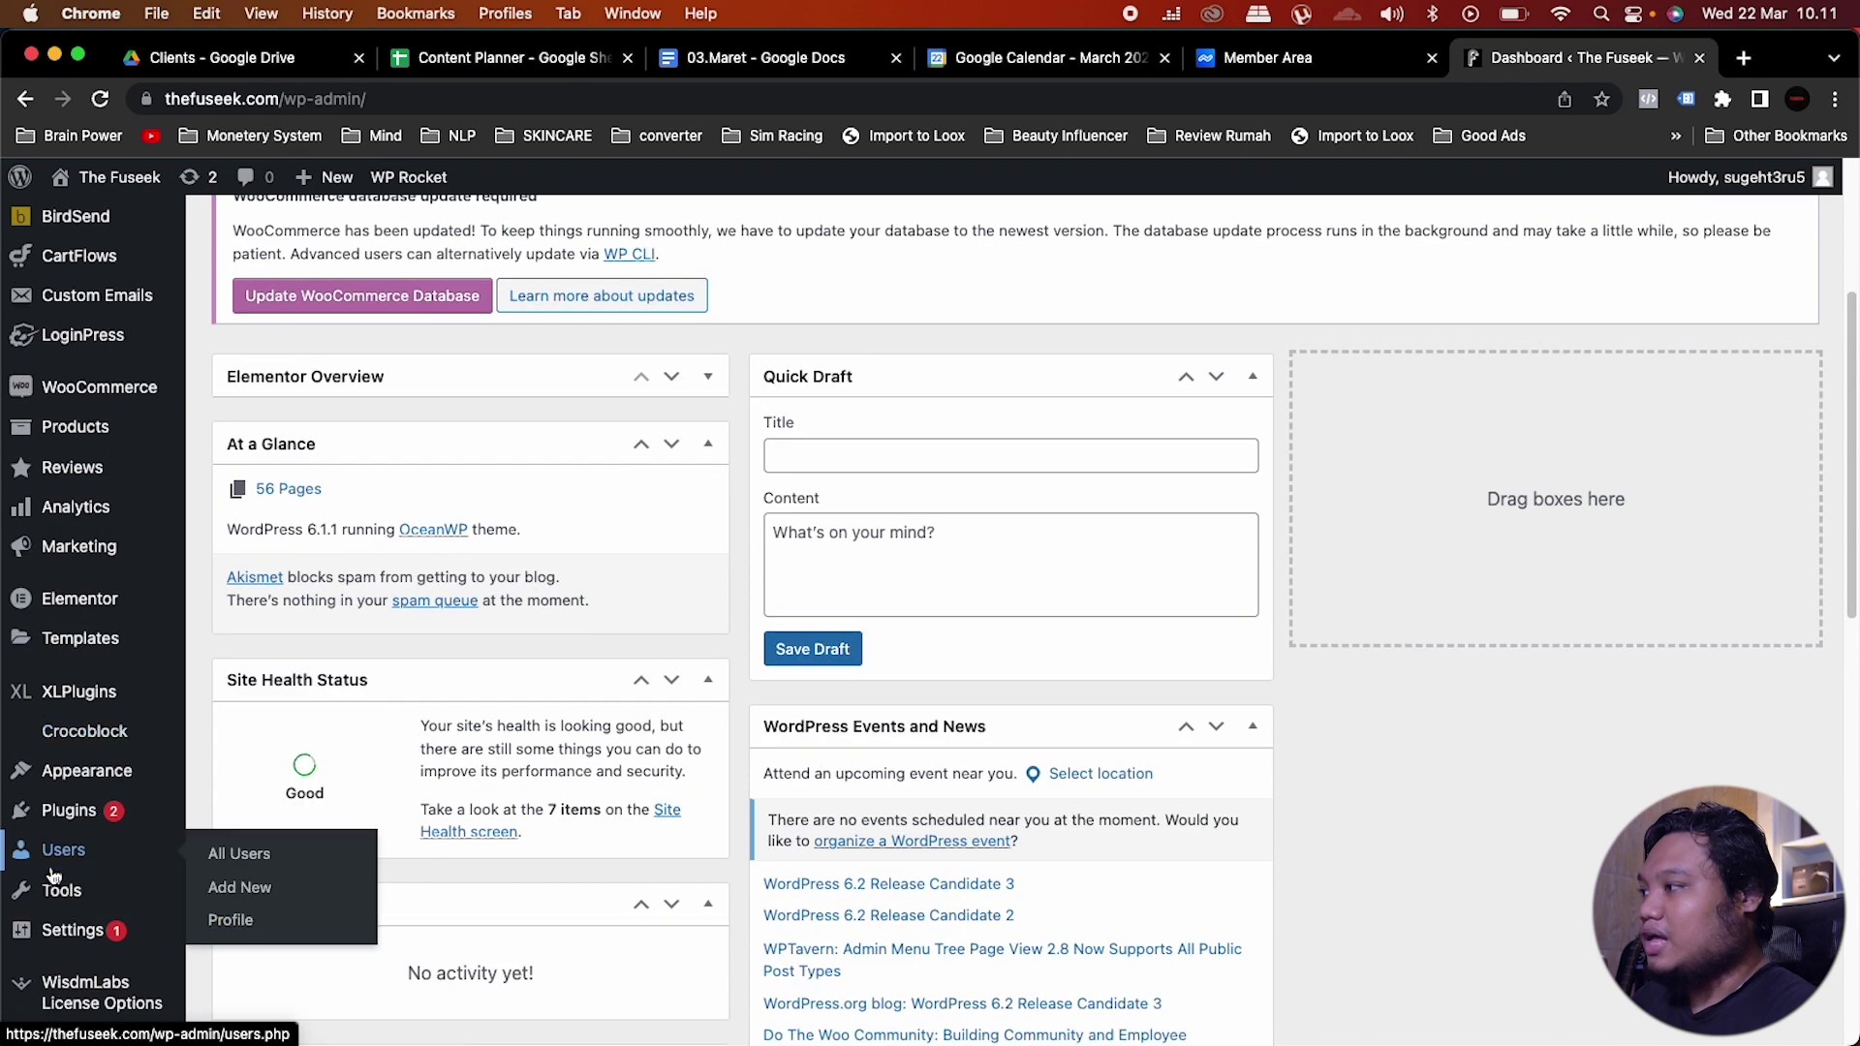
mouse_move(78, 826)
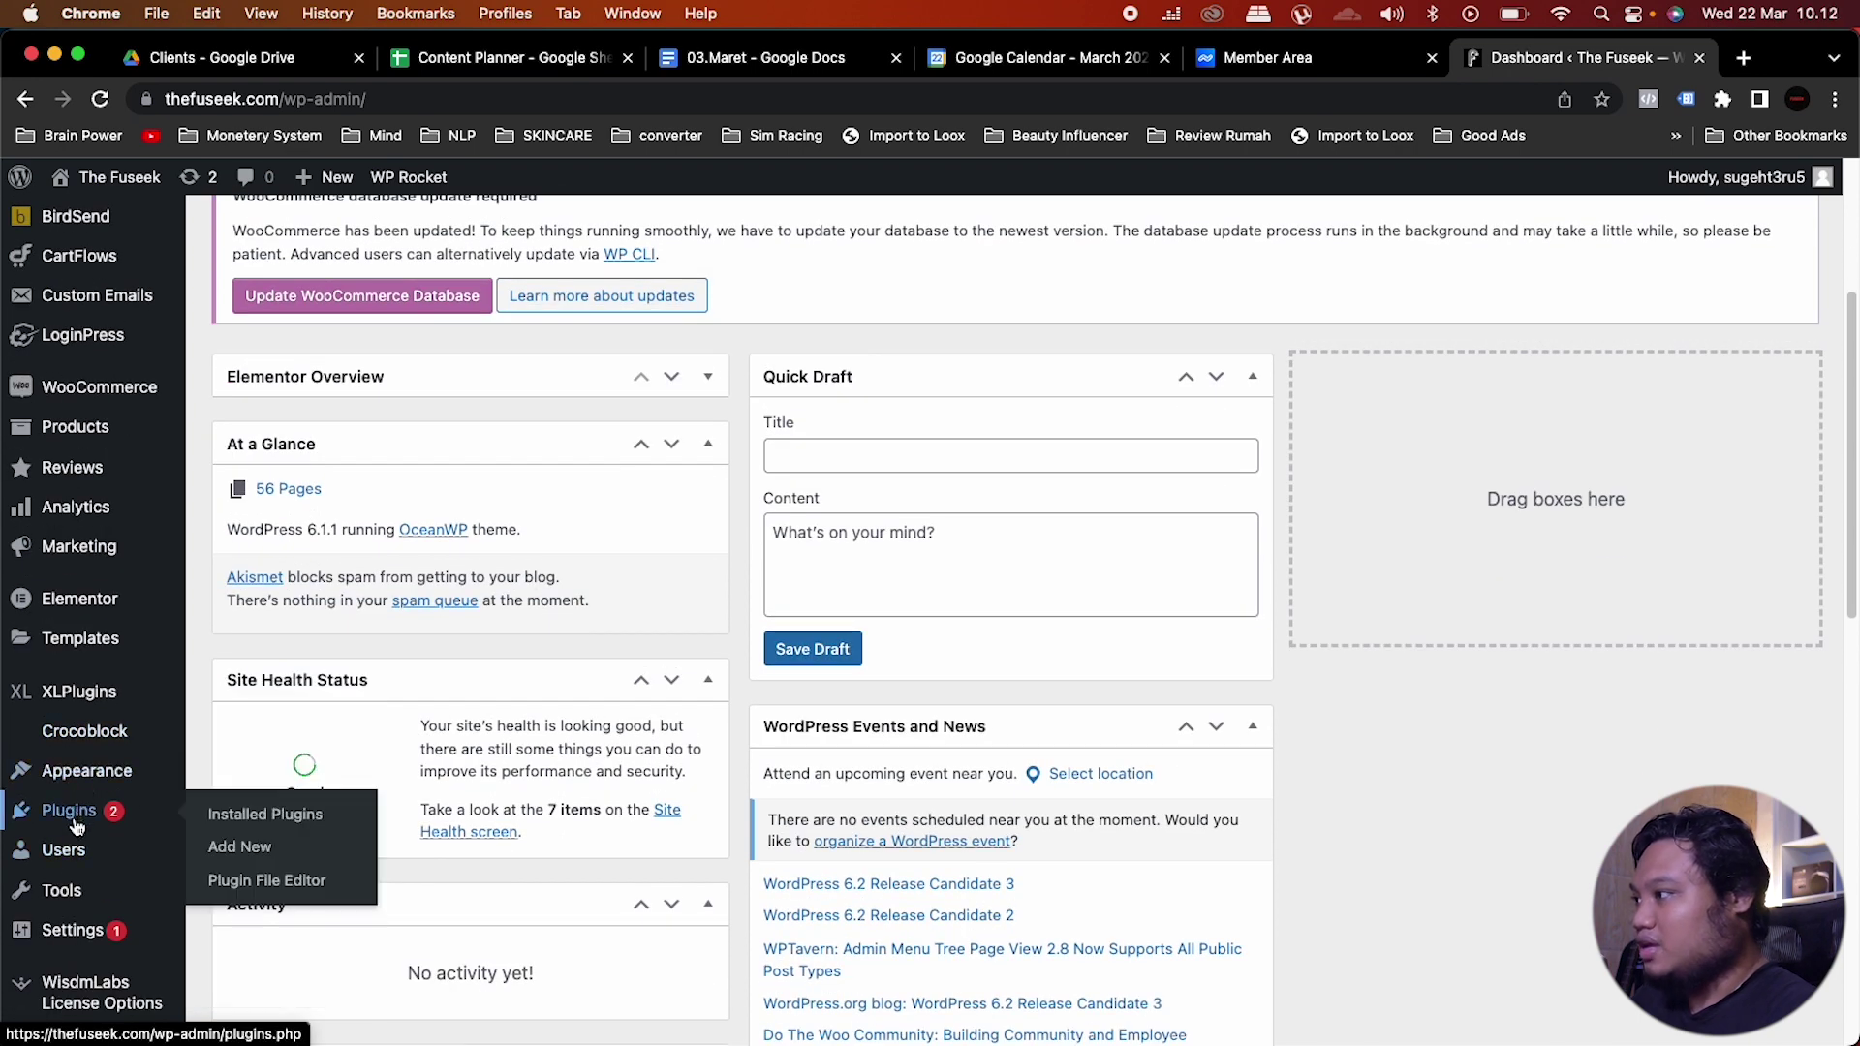
left_click(267, 850)
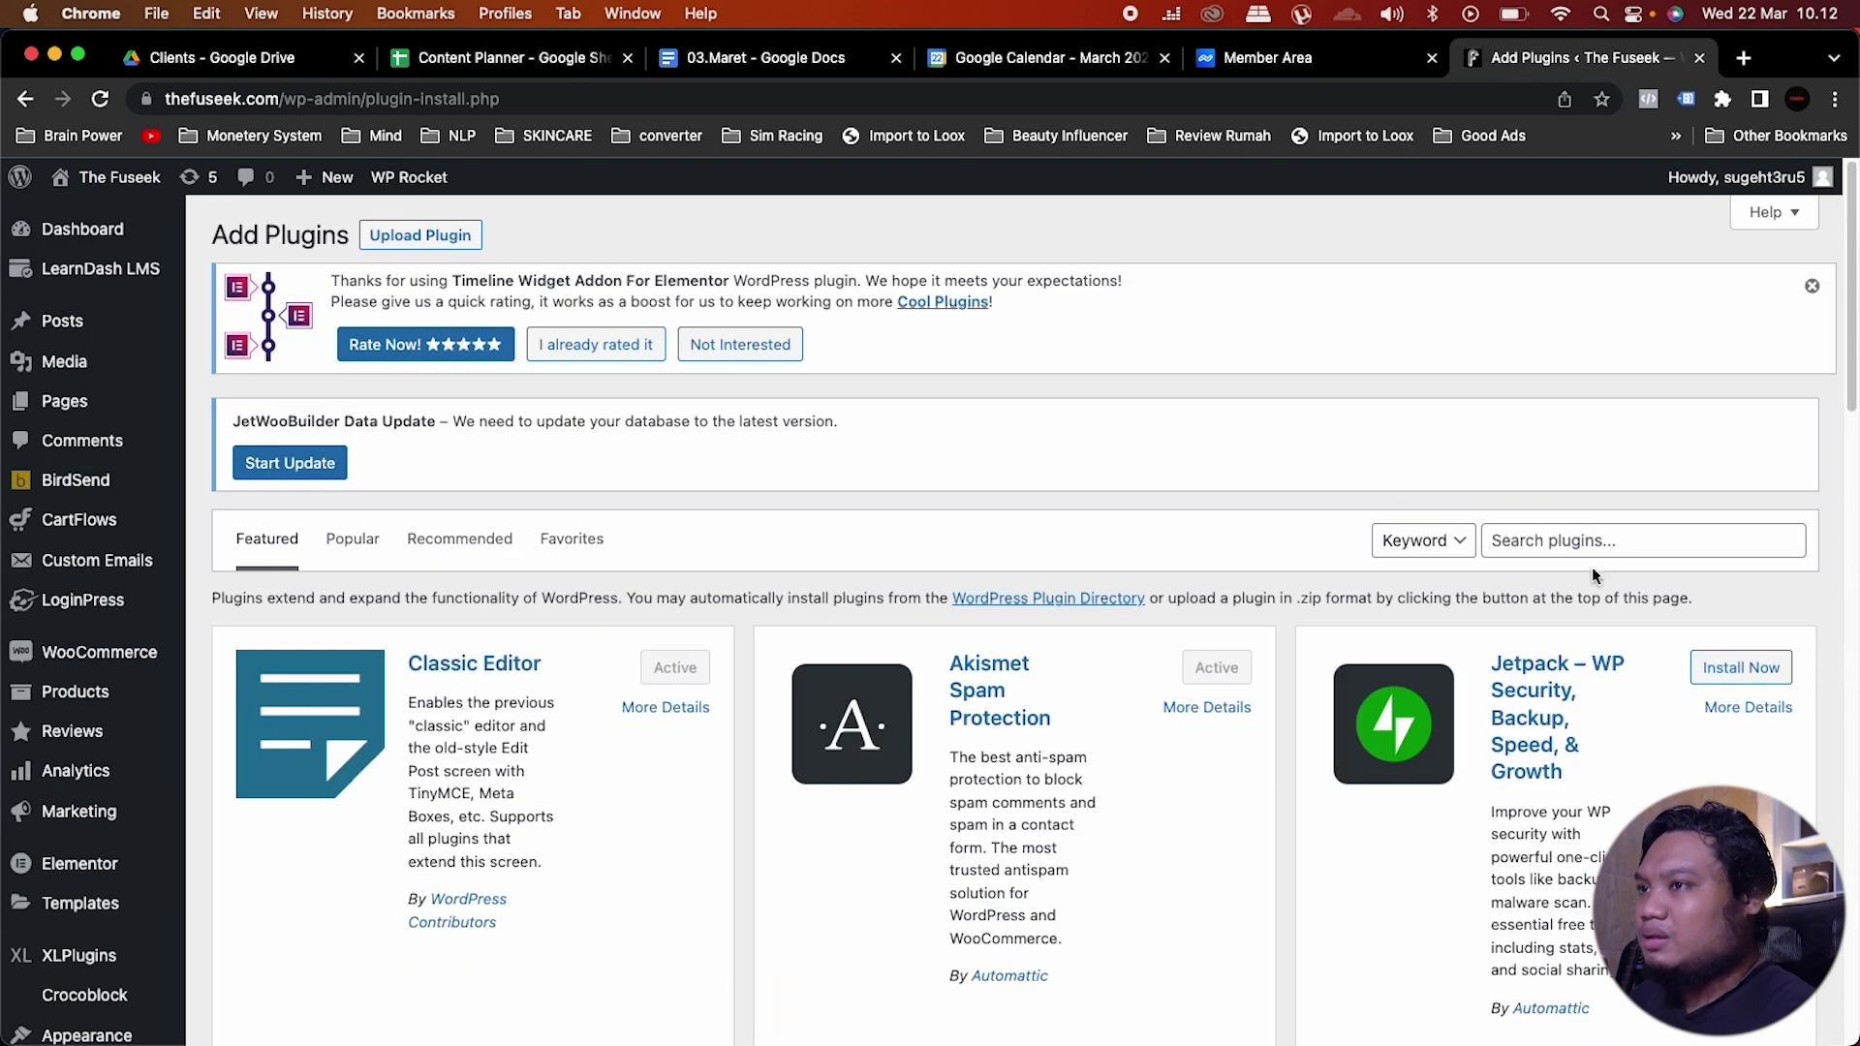
left_click(1624, 538)
type("Timeline Widget for Elementor")
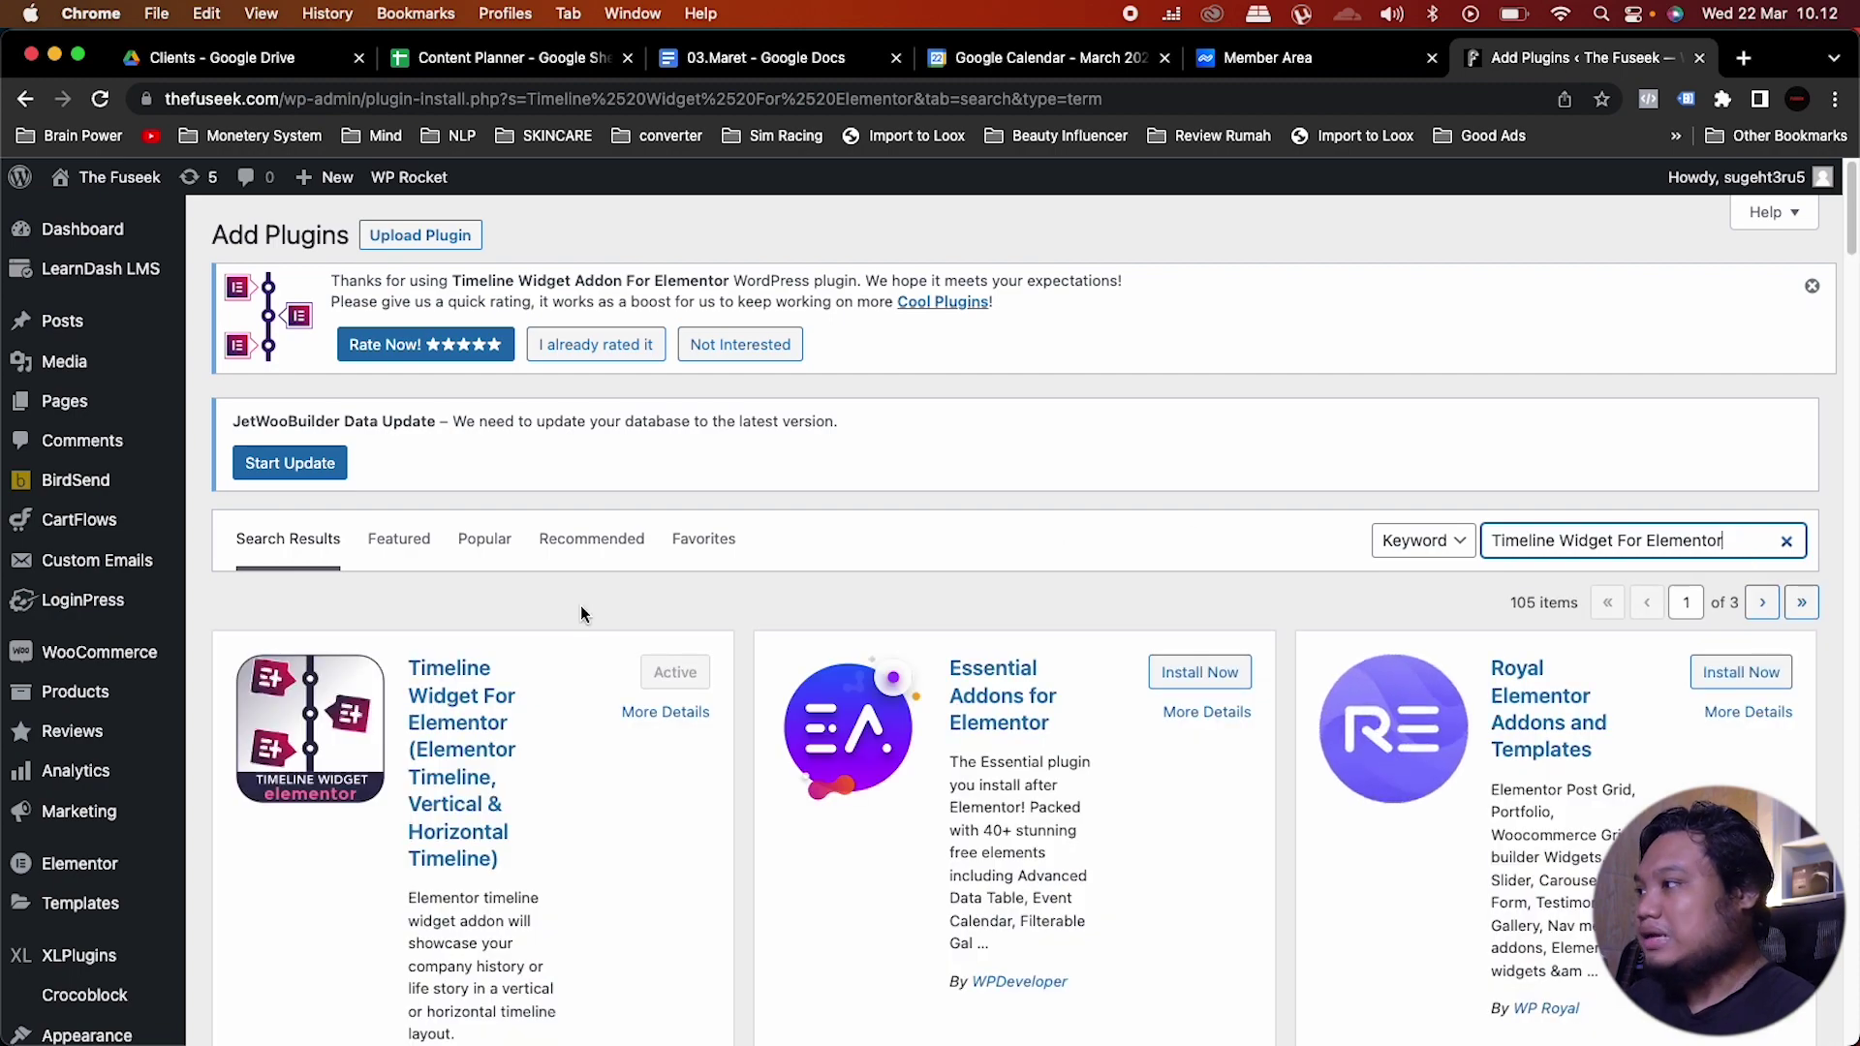
scroll(580, 606, "down", 3)
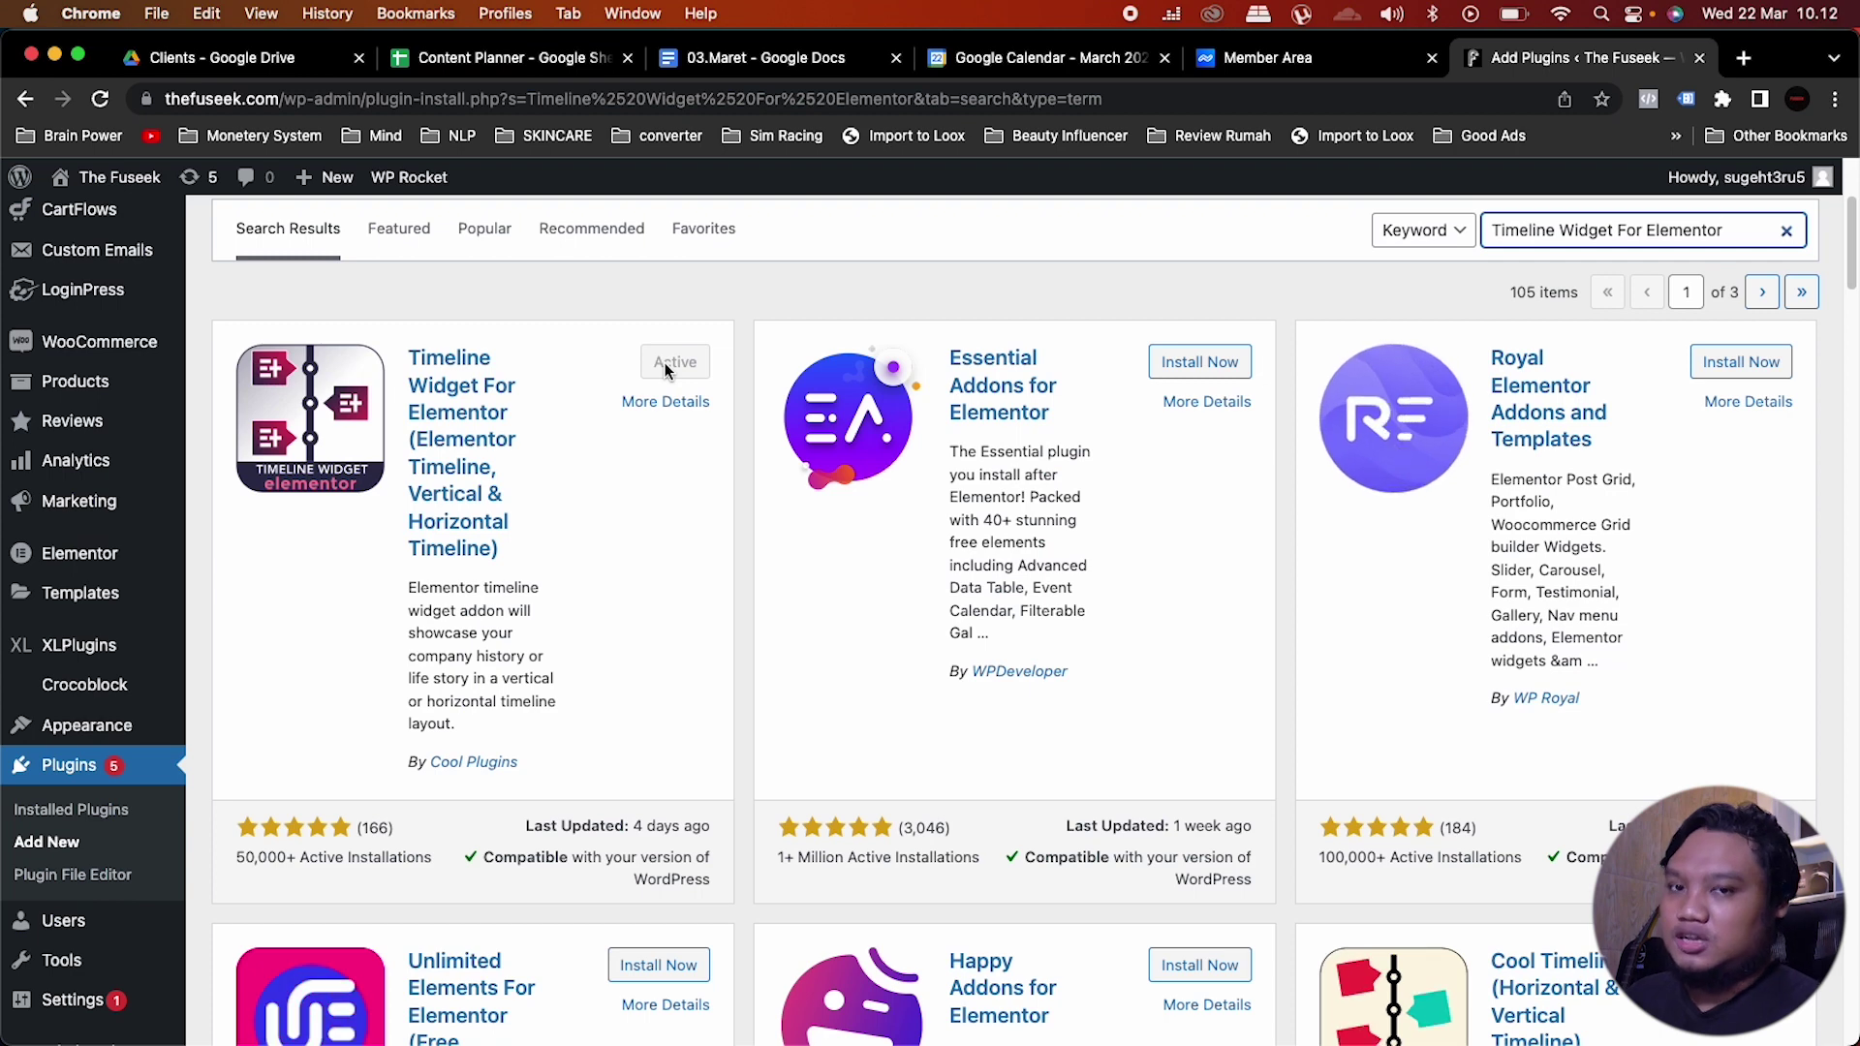
scroll(822, 218, "up", 5)
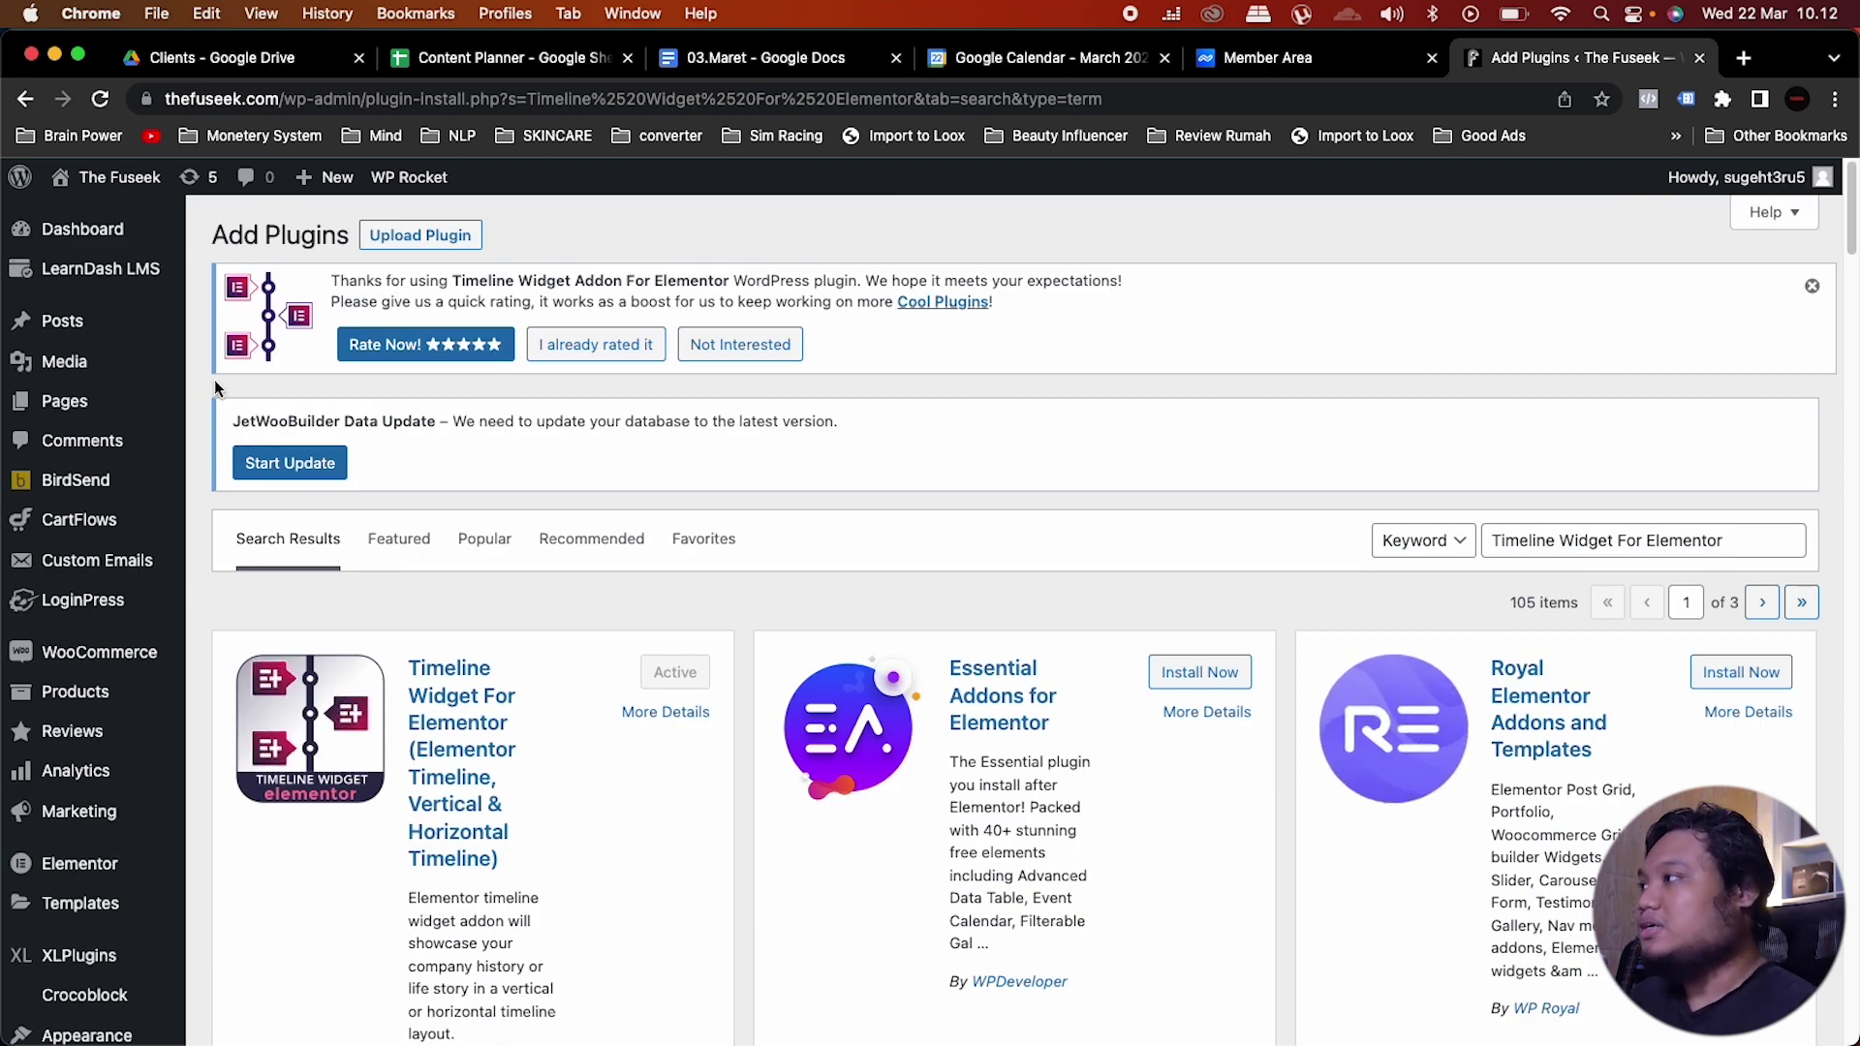
mouse_move(117, 395)
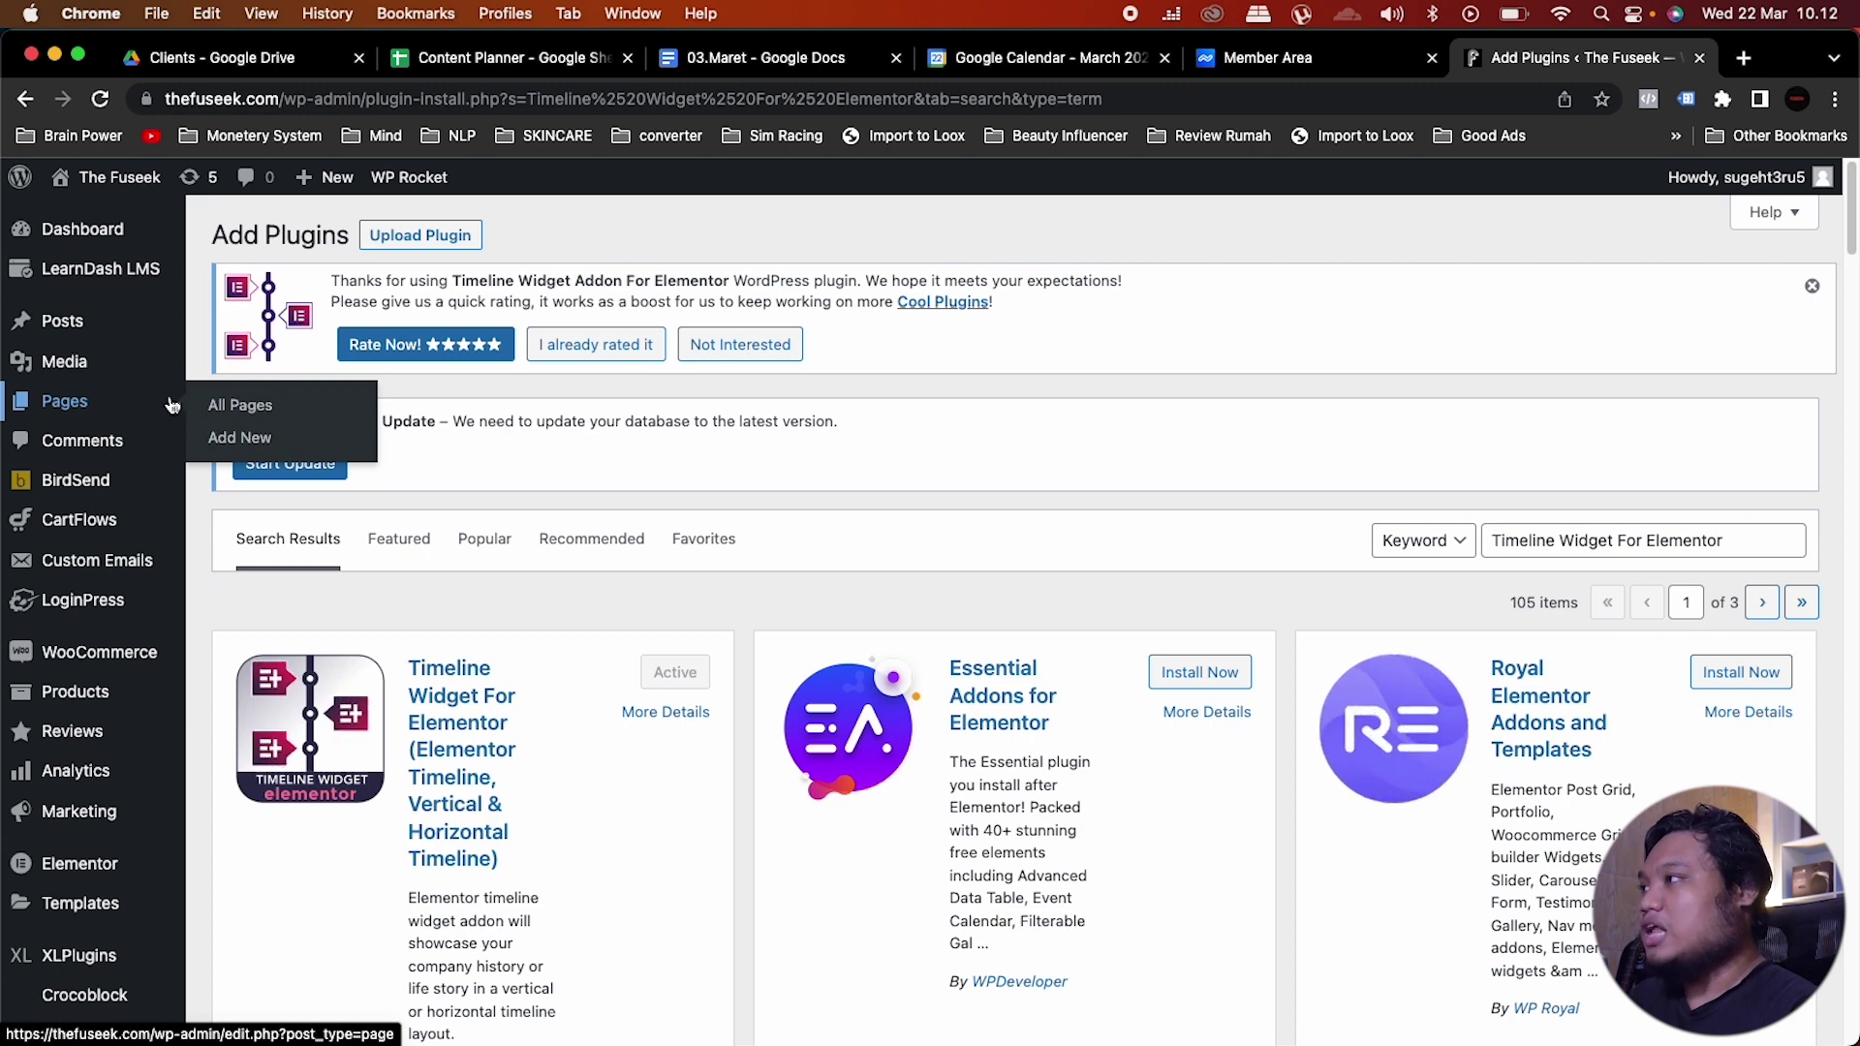
Step: Create a new page titled 'Lead Agency'
left_click(258, 408)
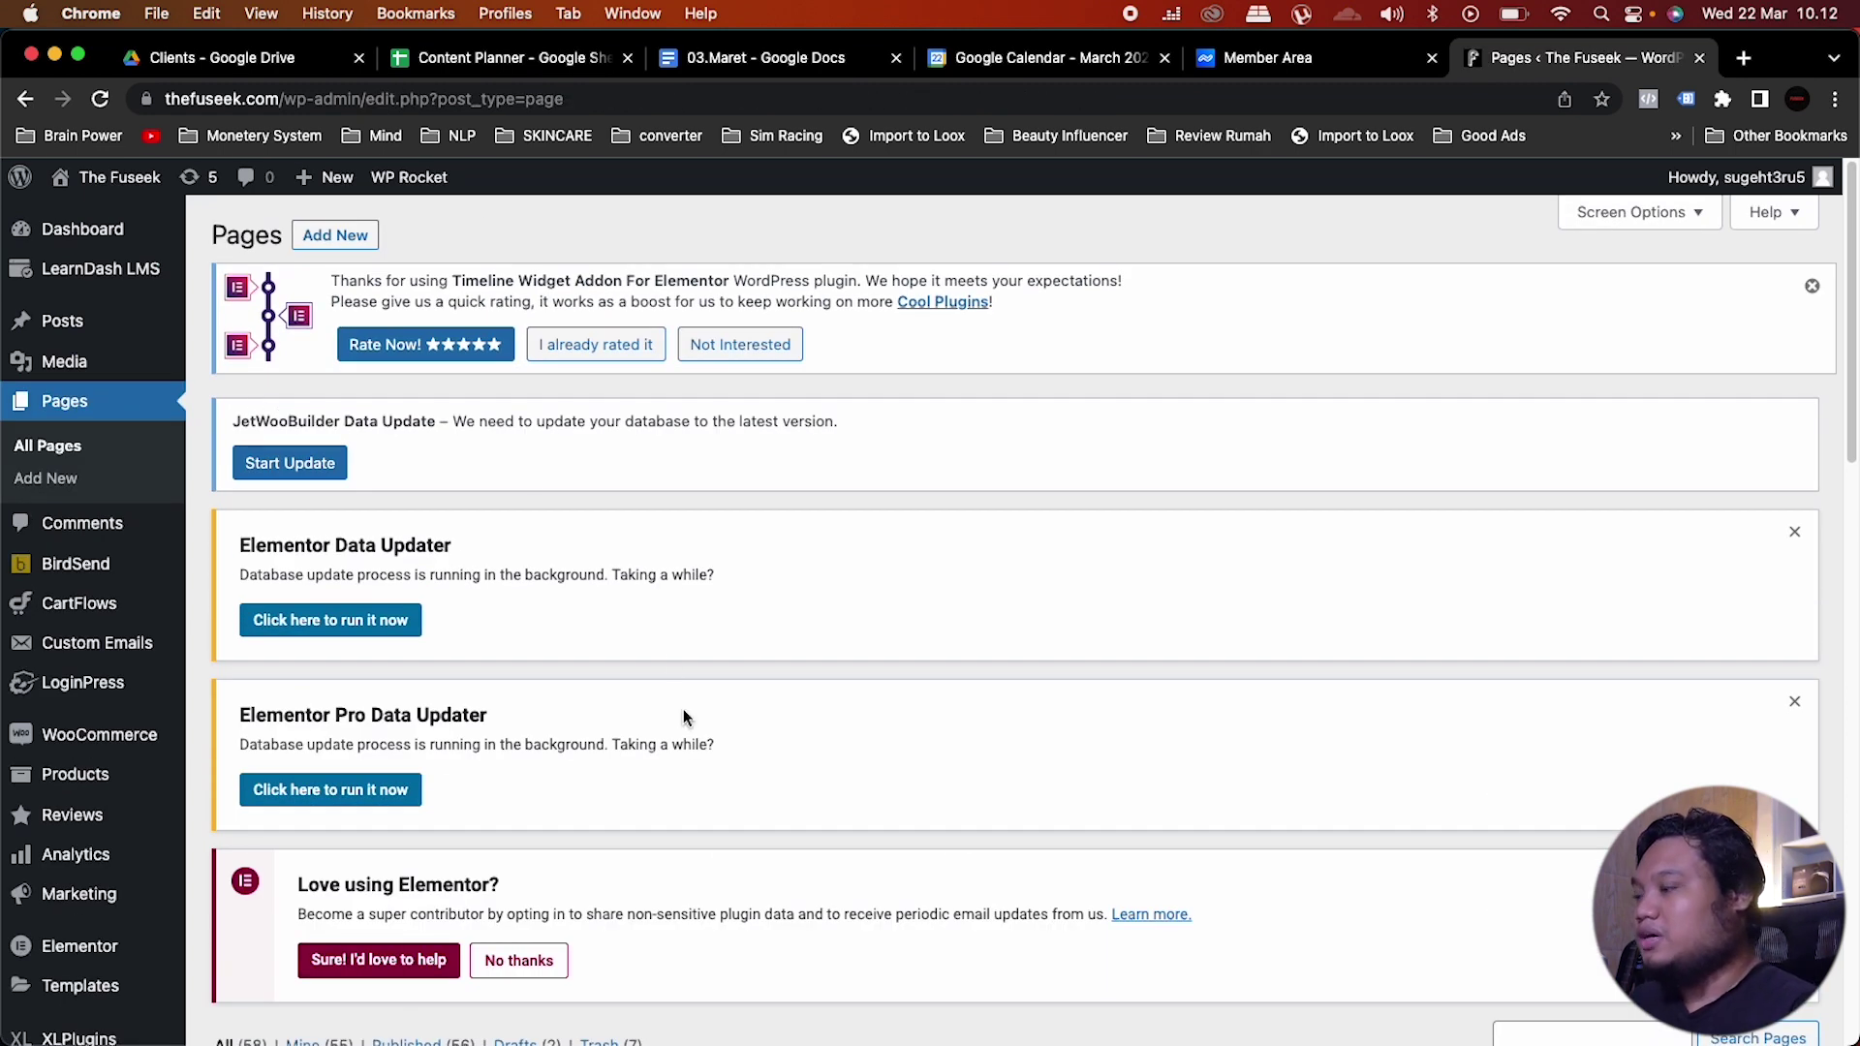
left_click(351, 235)
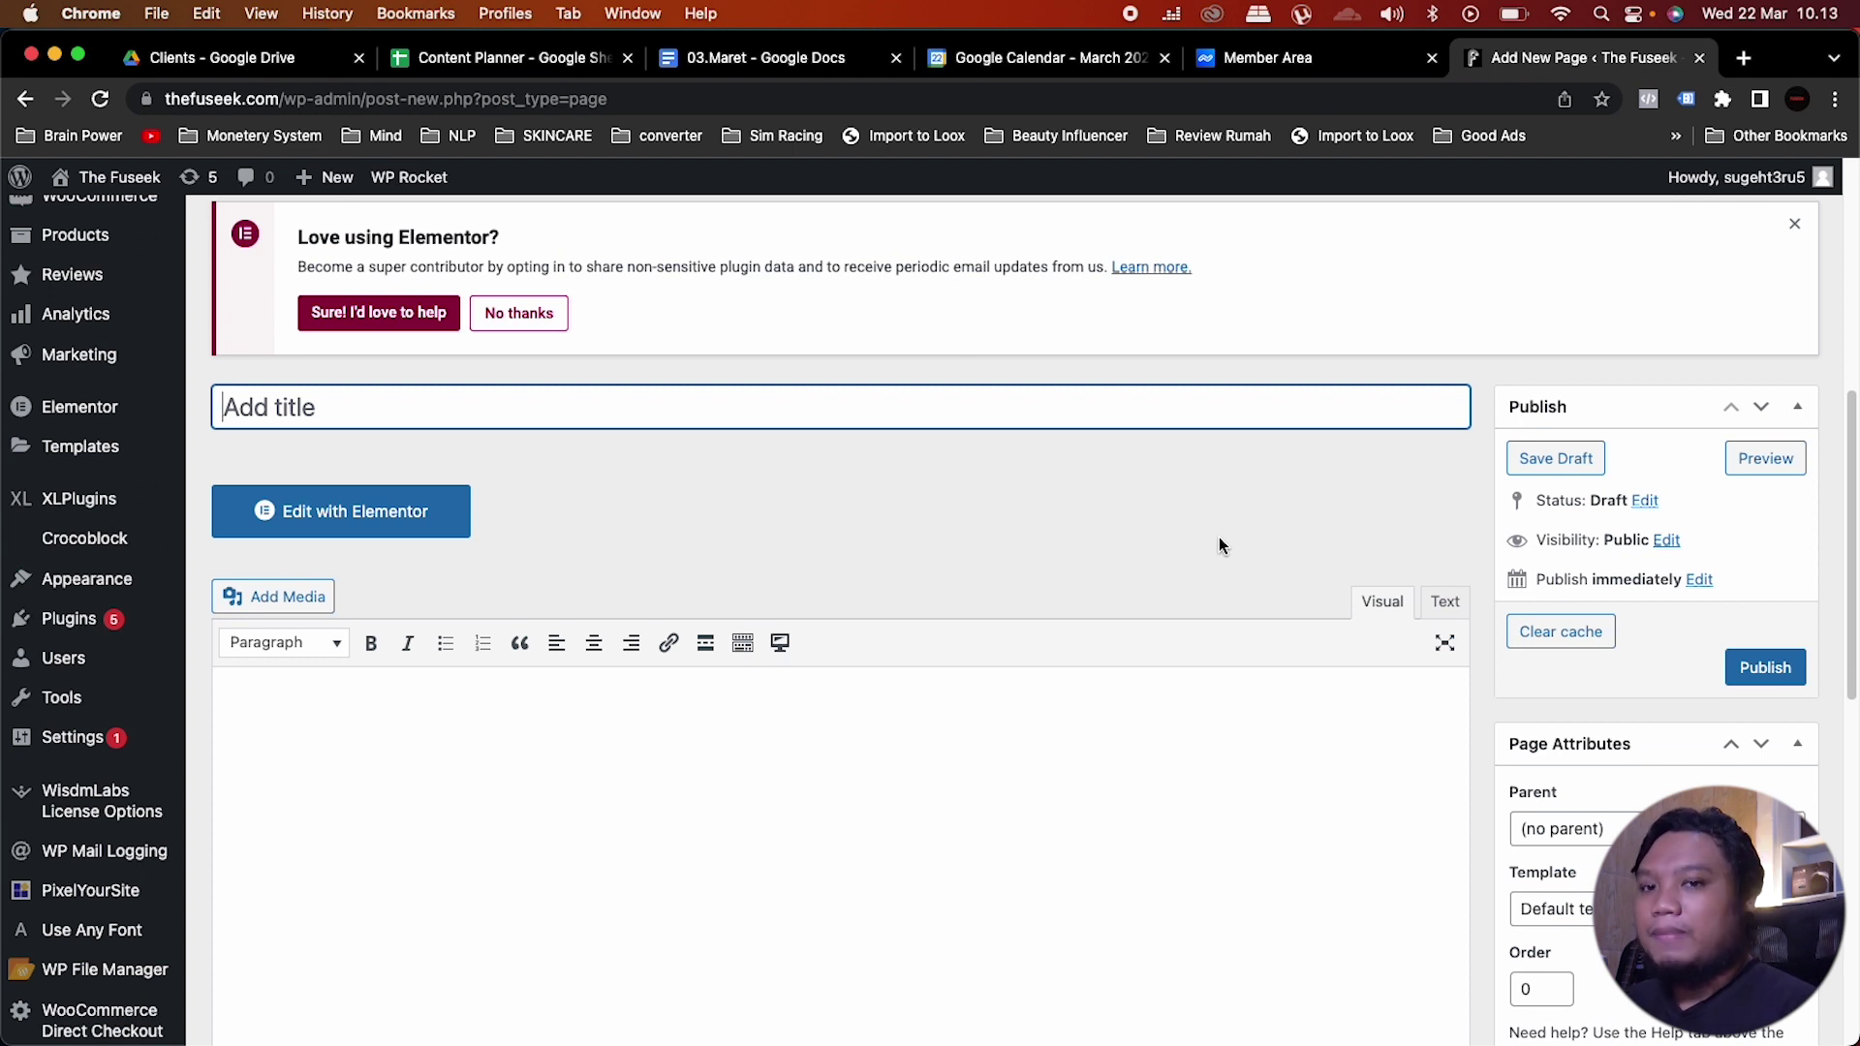
type("LP")
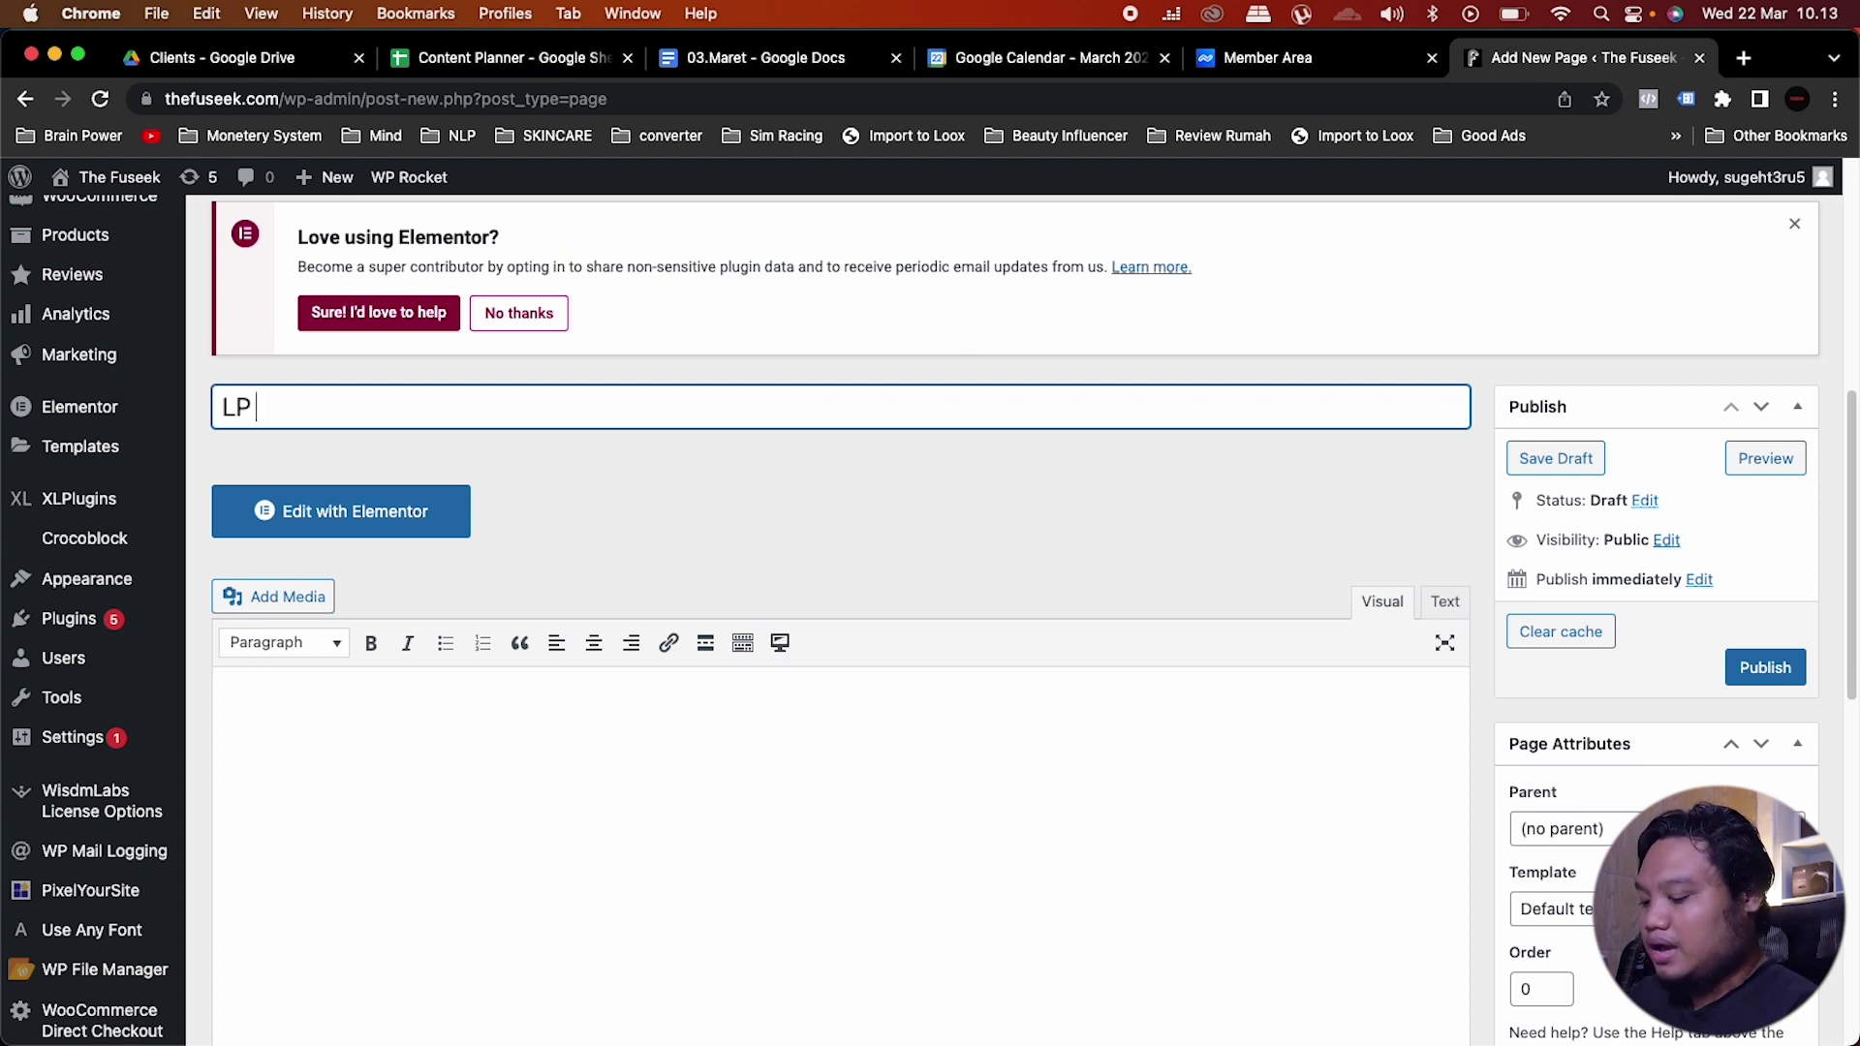
key("BackSpace")
key("BackSpace")
key("BackSpace")
type("Lea")
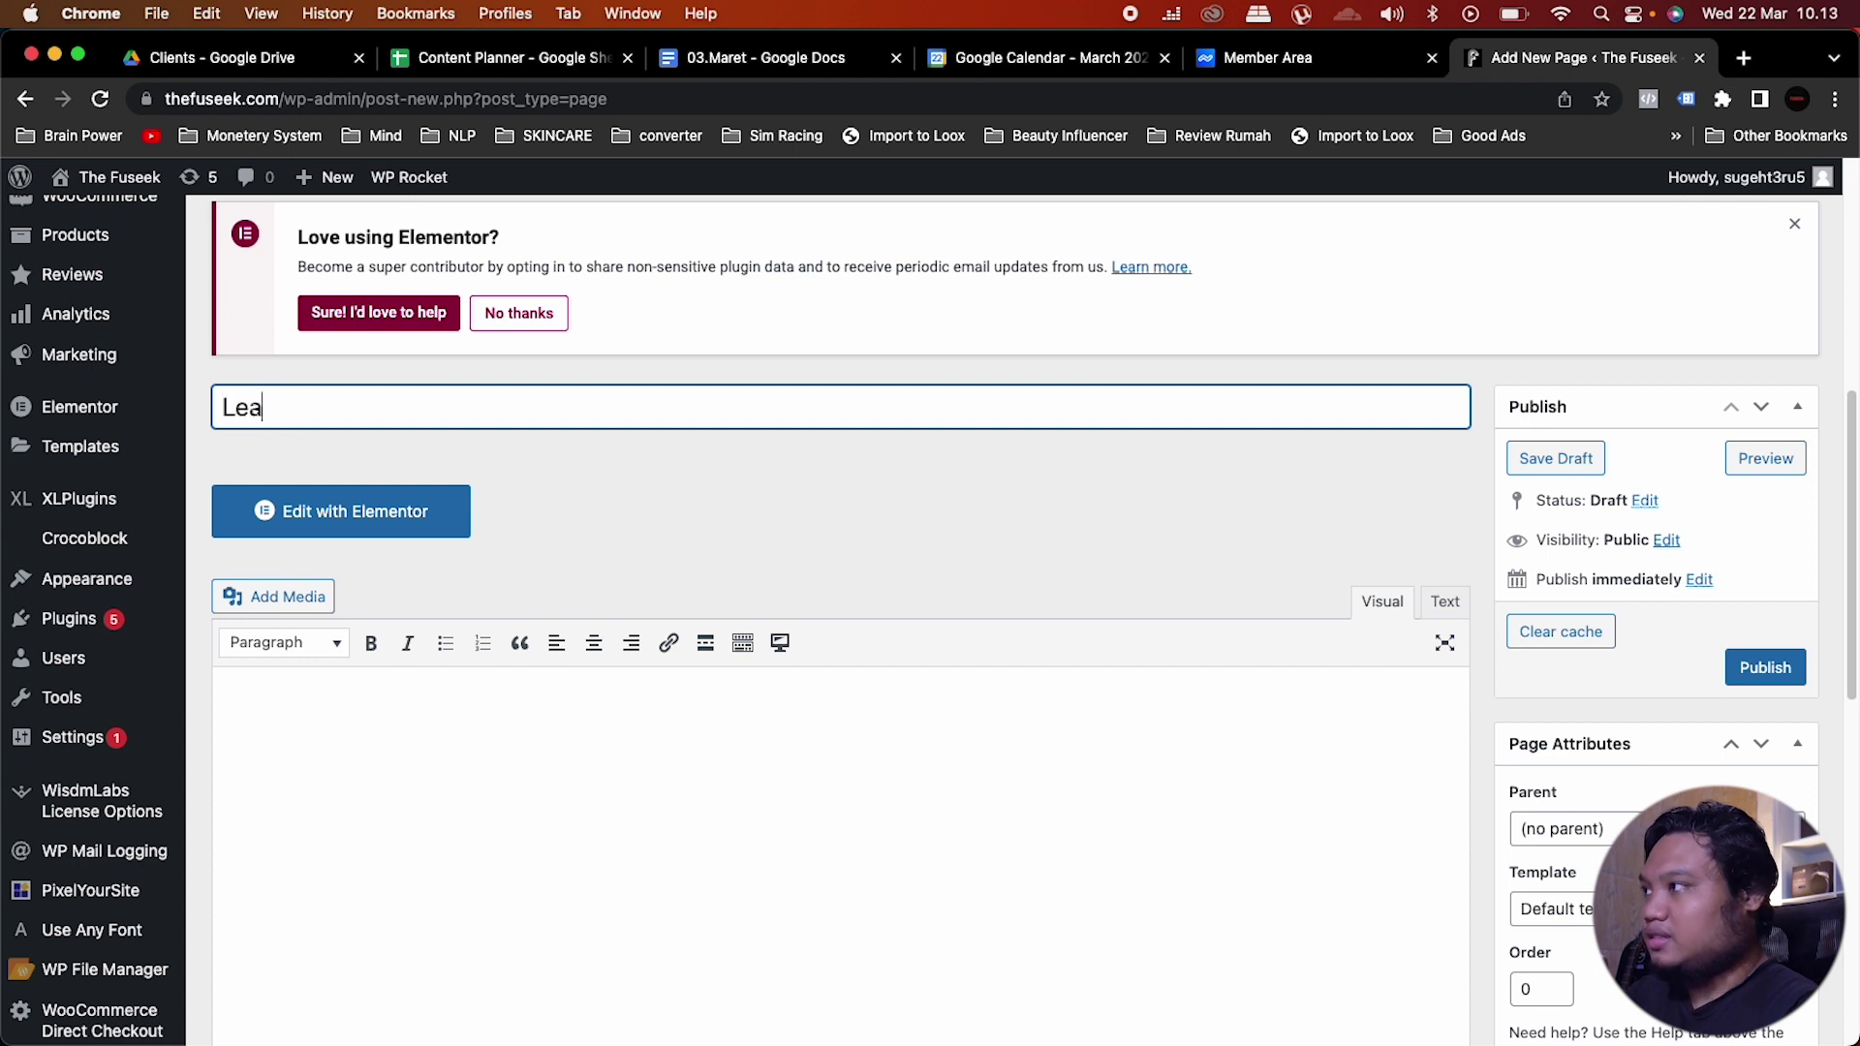
type("d AGe")
key("BackSpace")
key("BackSpace")
type("ge")
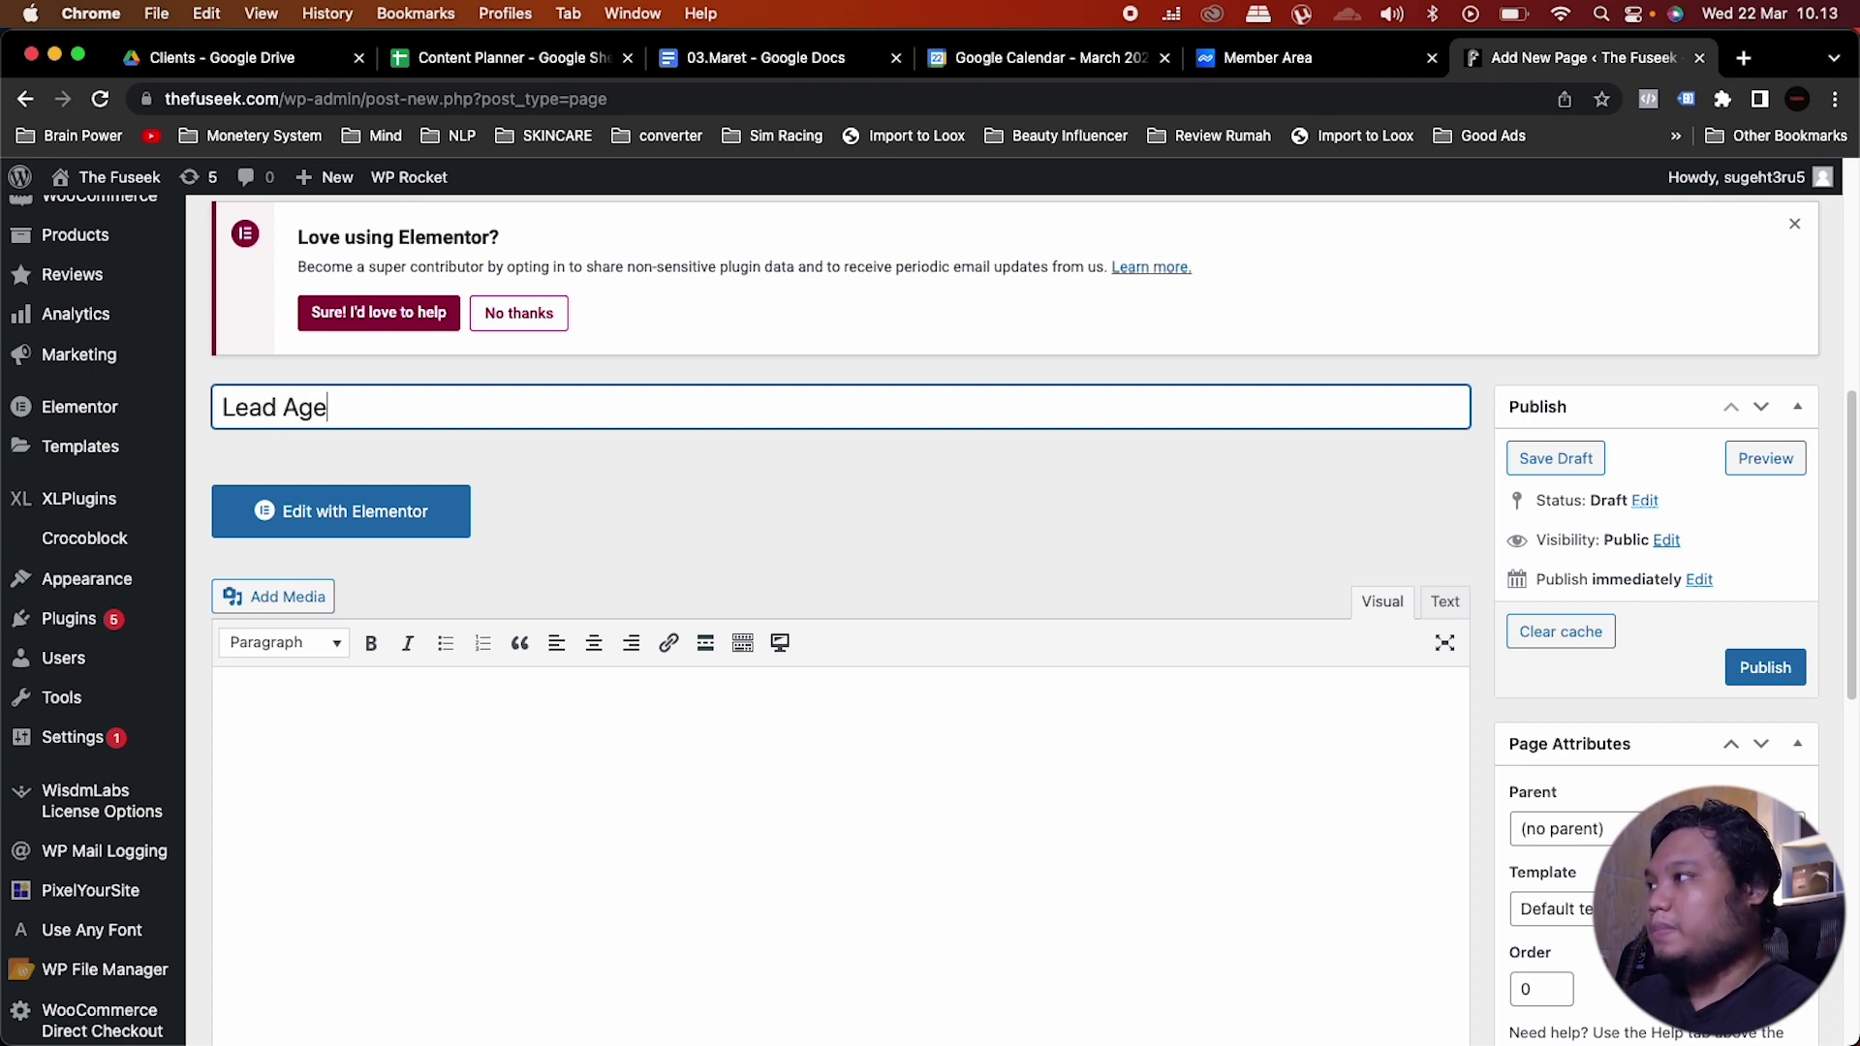
type("ncy")
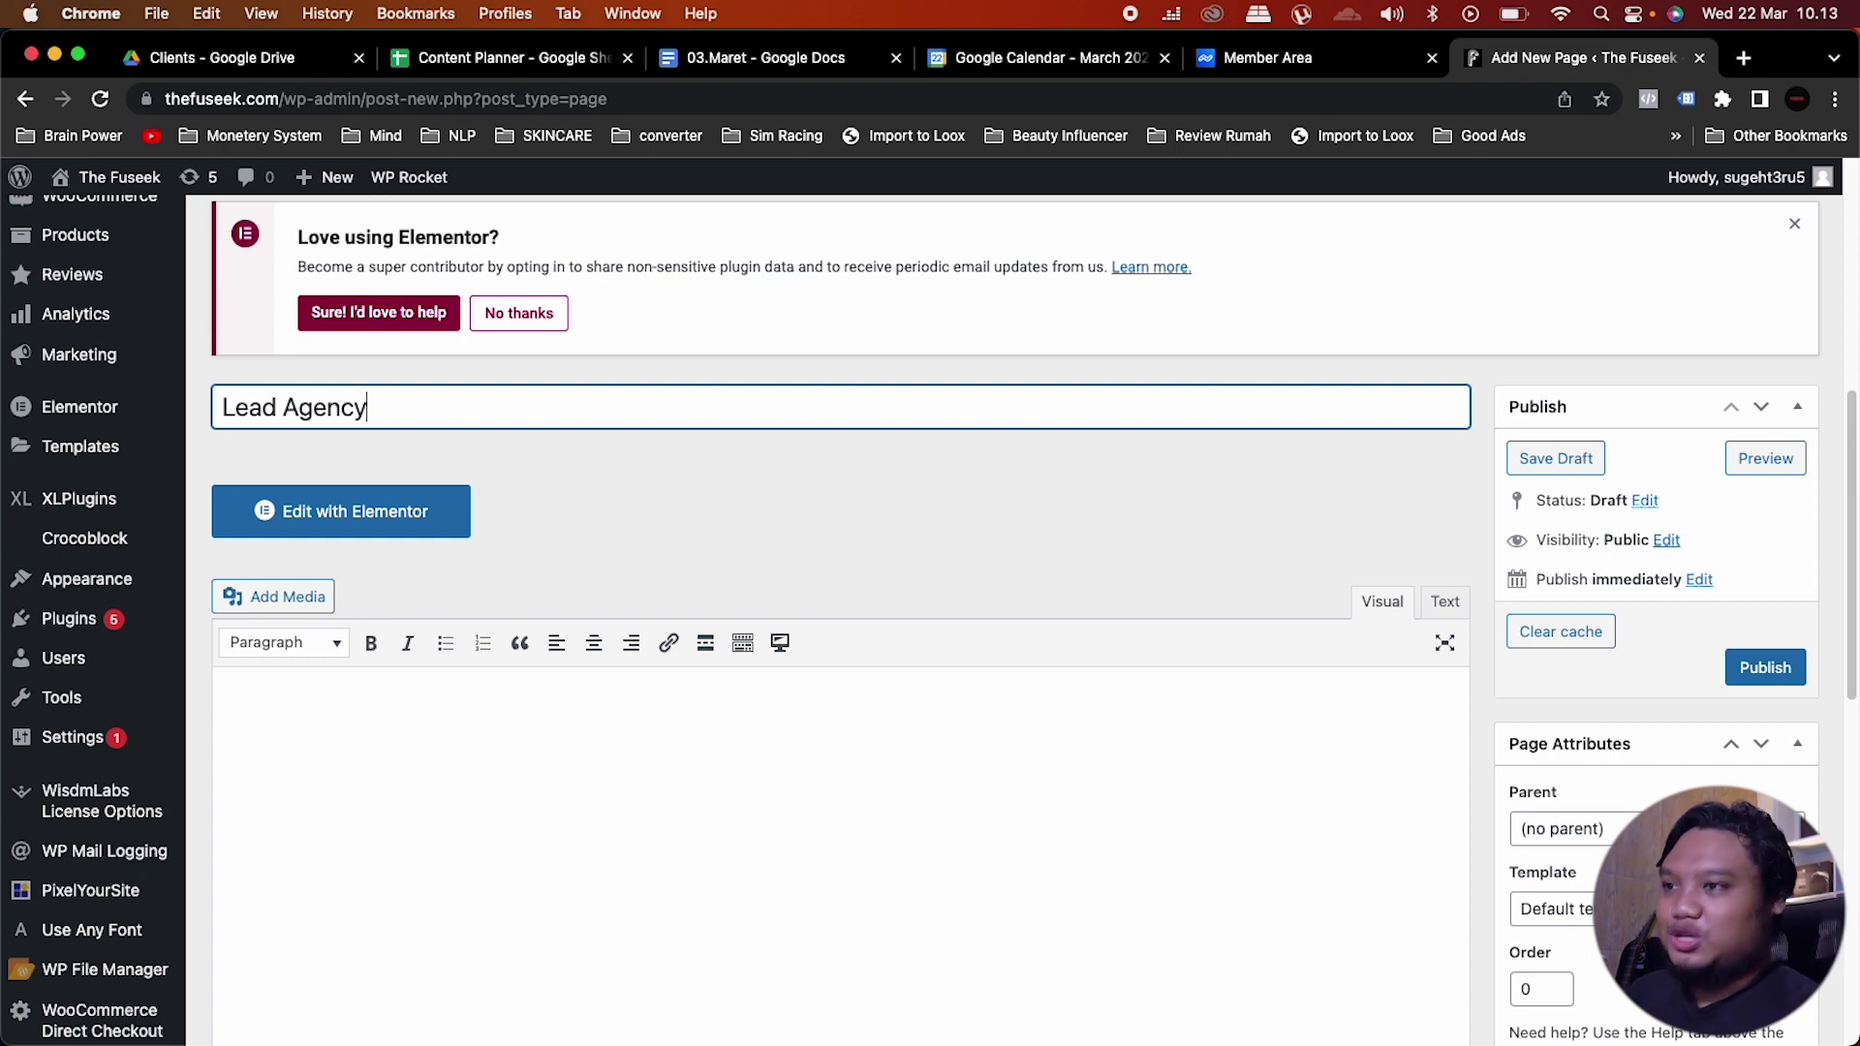
Step: Set the page template to Elementor Full Width
left_click(1647, 909)
left_click(1647, 908)
scroll(1647, 871, "down", 3)
left_click(1608, 683)
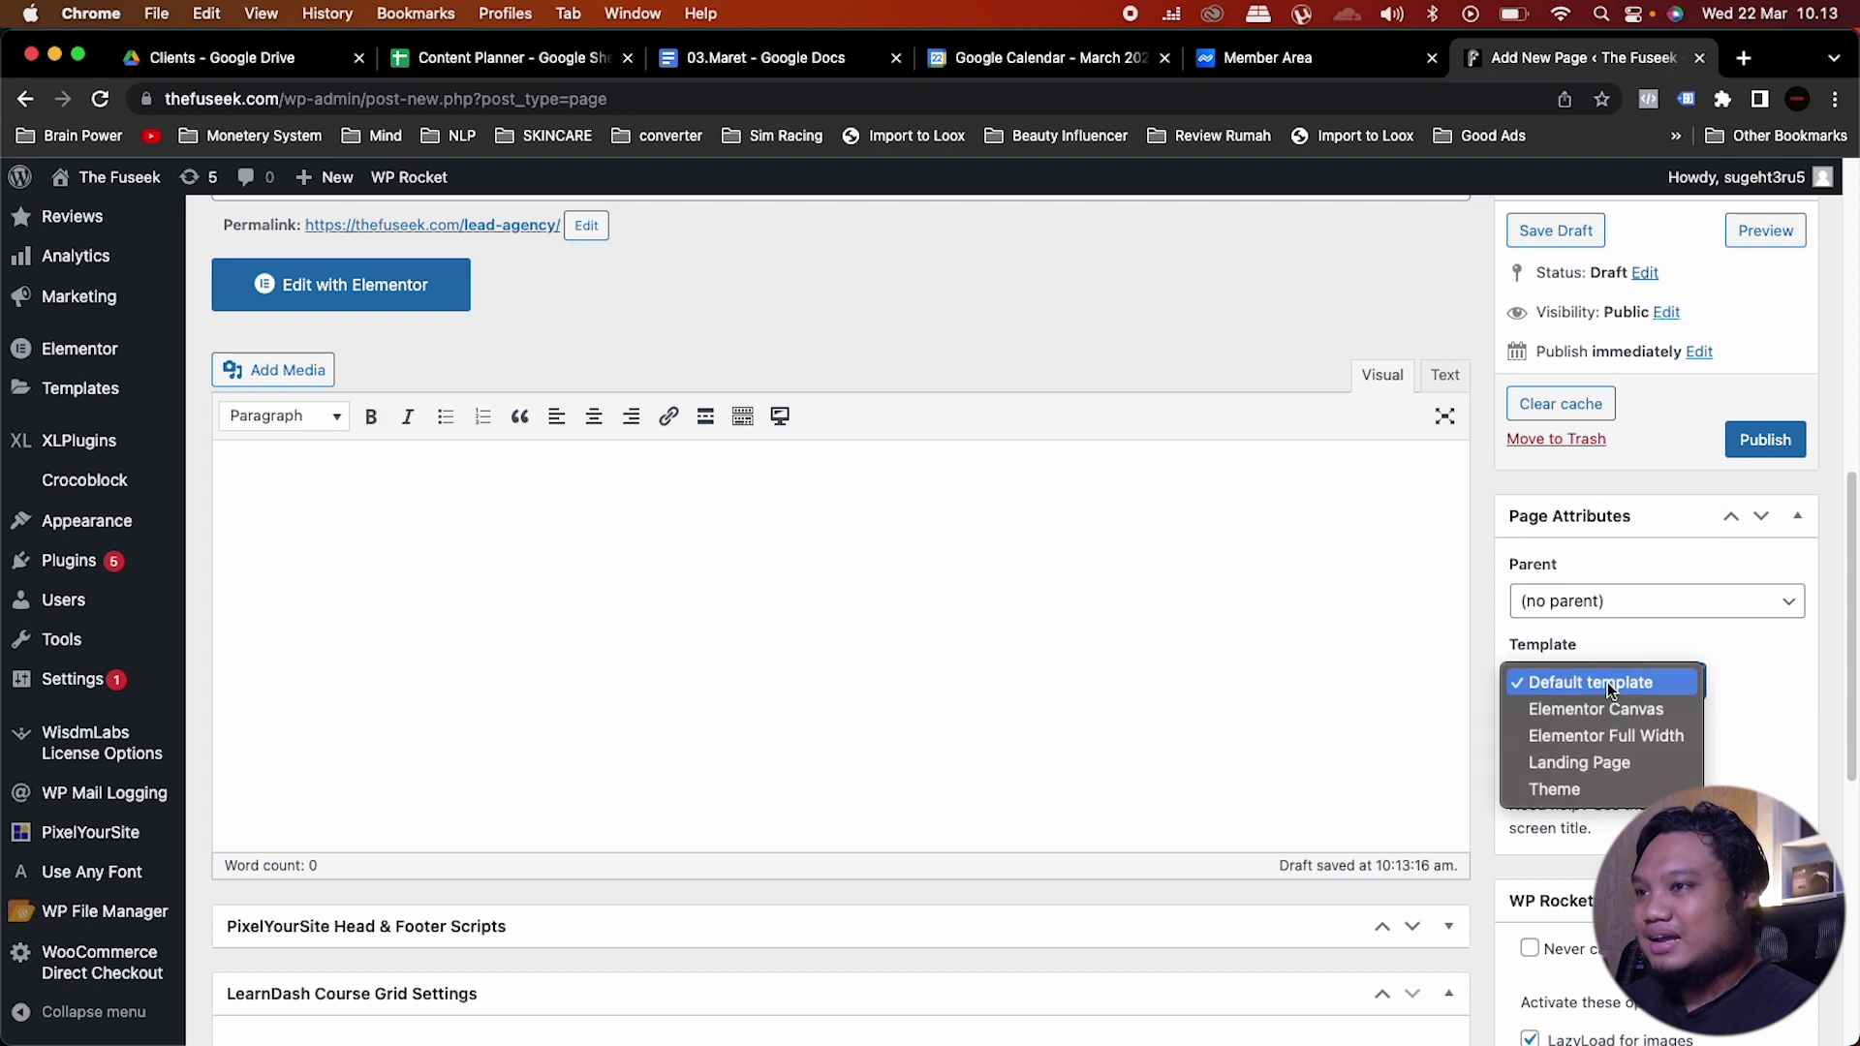
left_click(1611, 736)
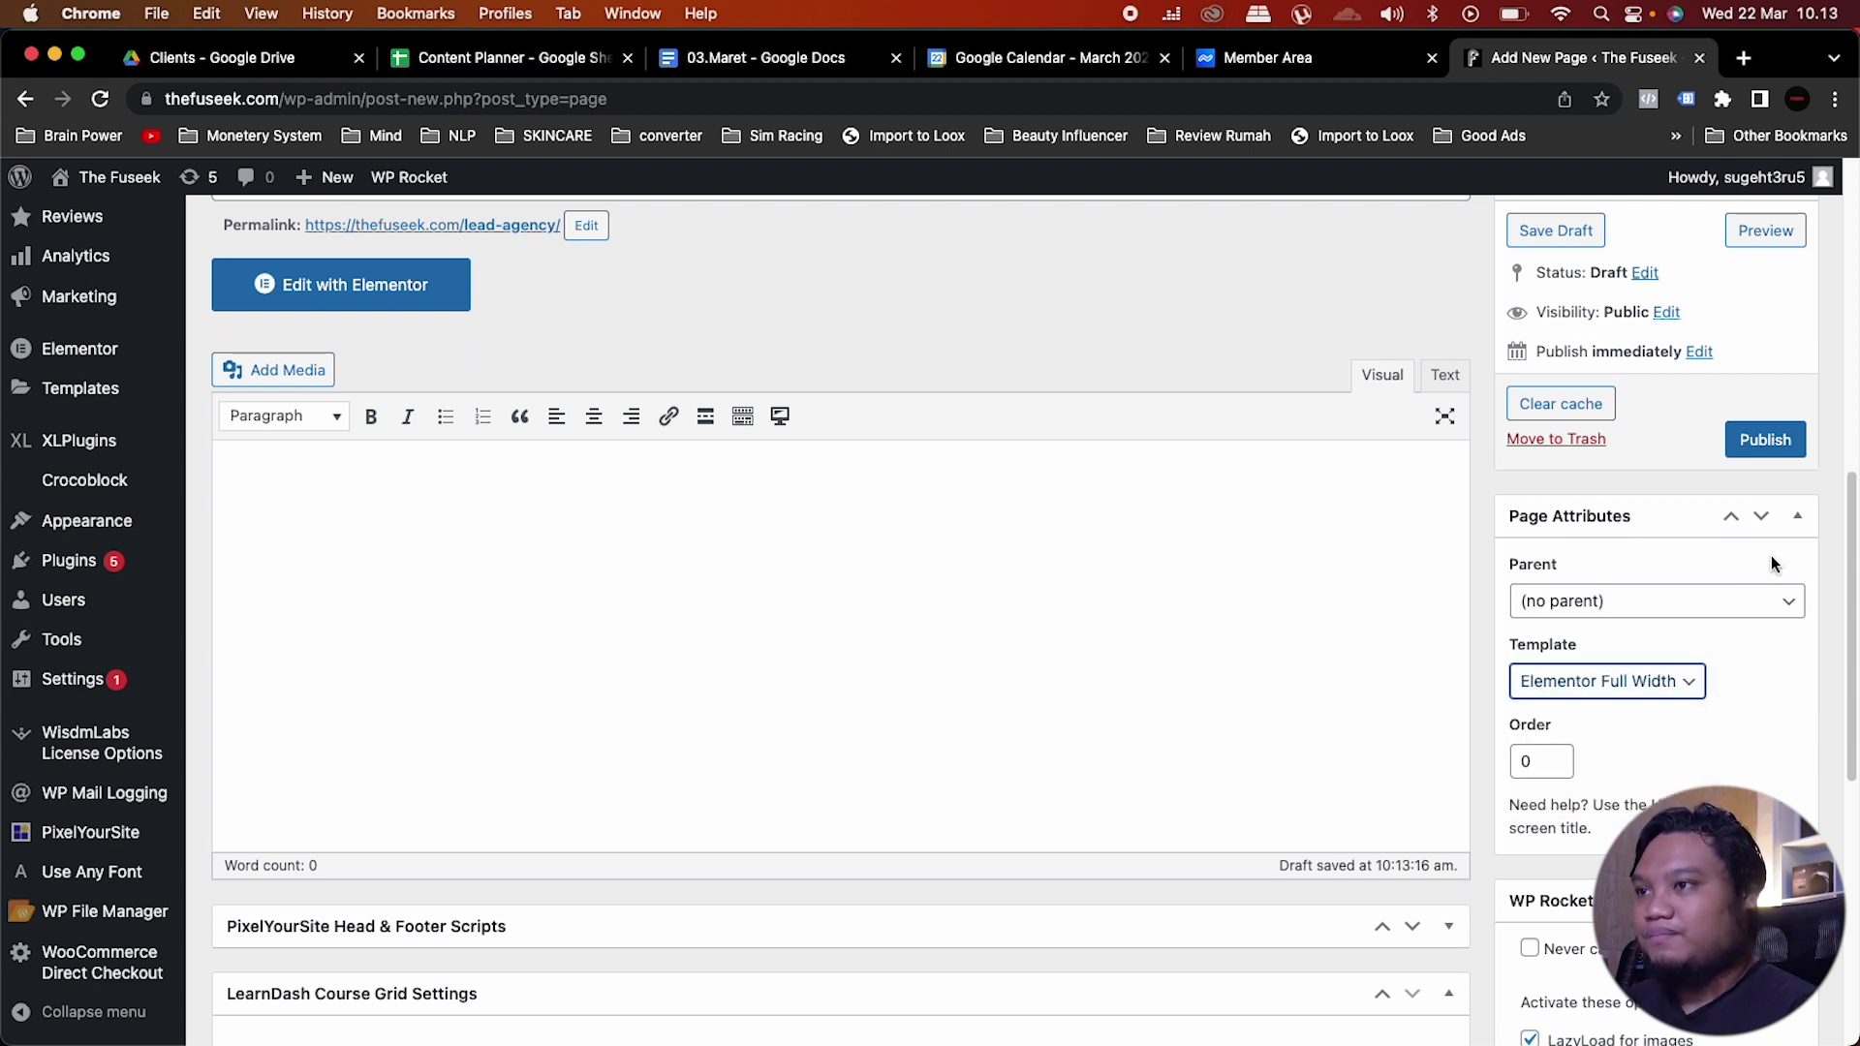
left_click(1751, 708)
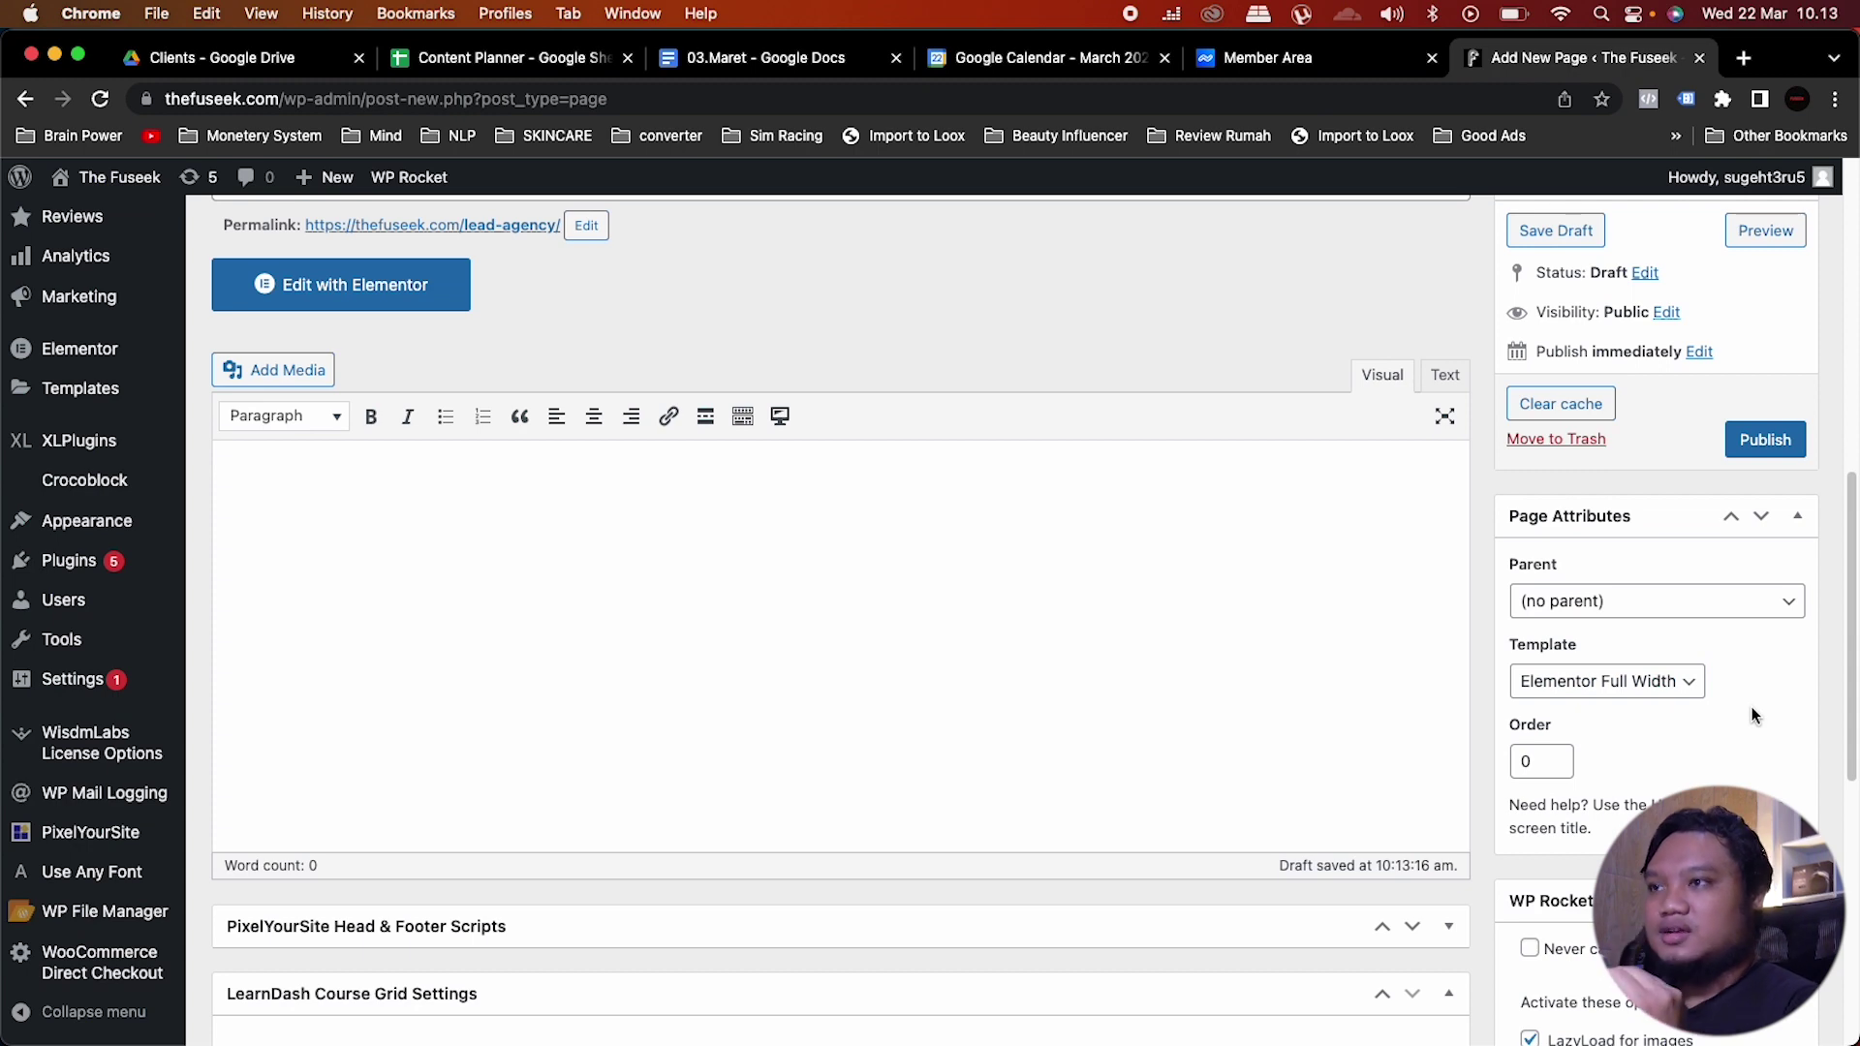
Step: Publish the Lead Agency page
scroll(1751, 715, "up", 3)
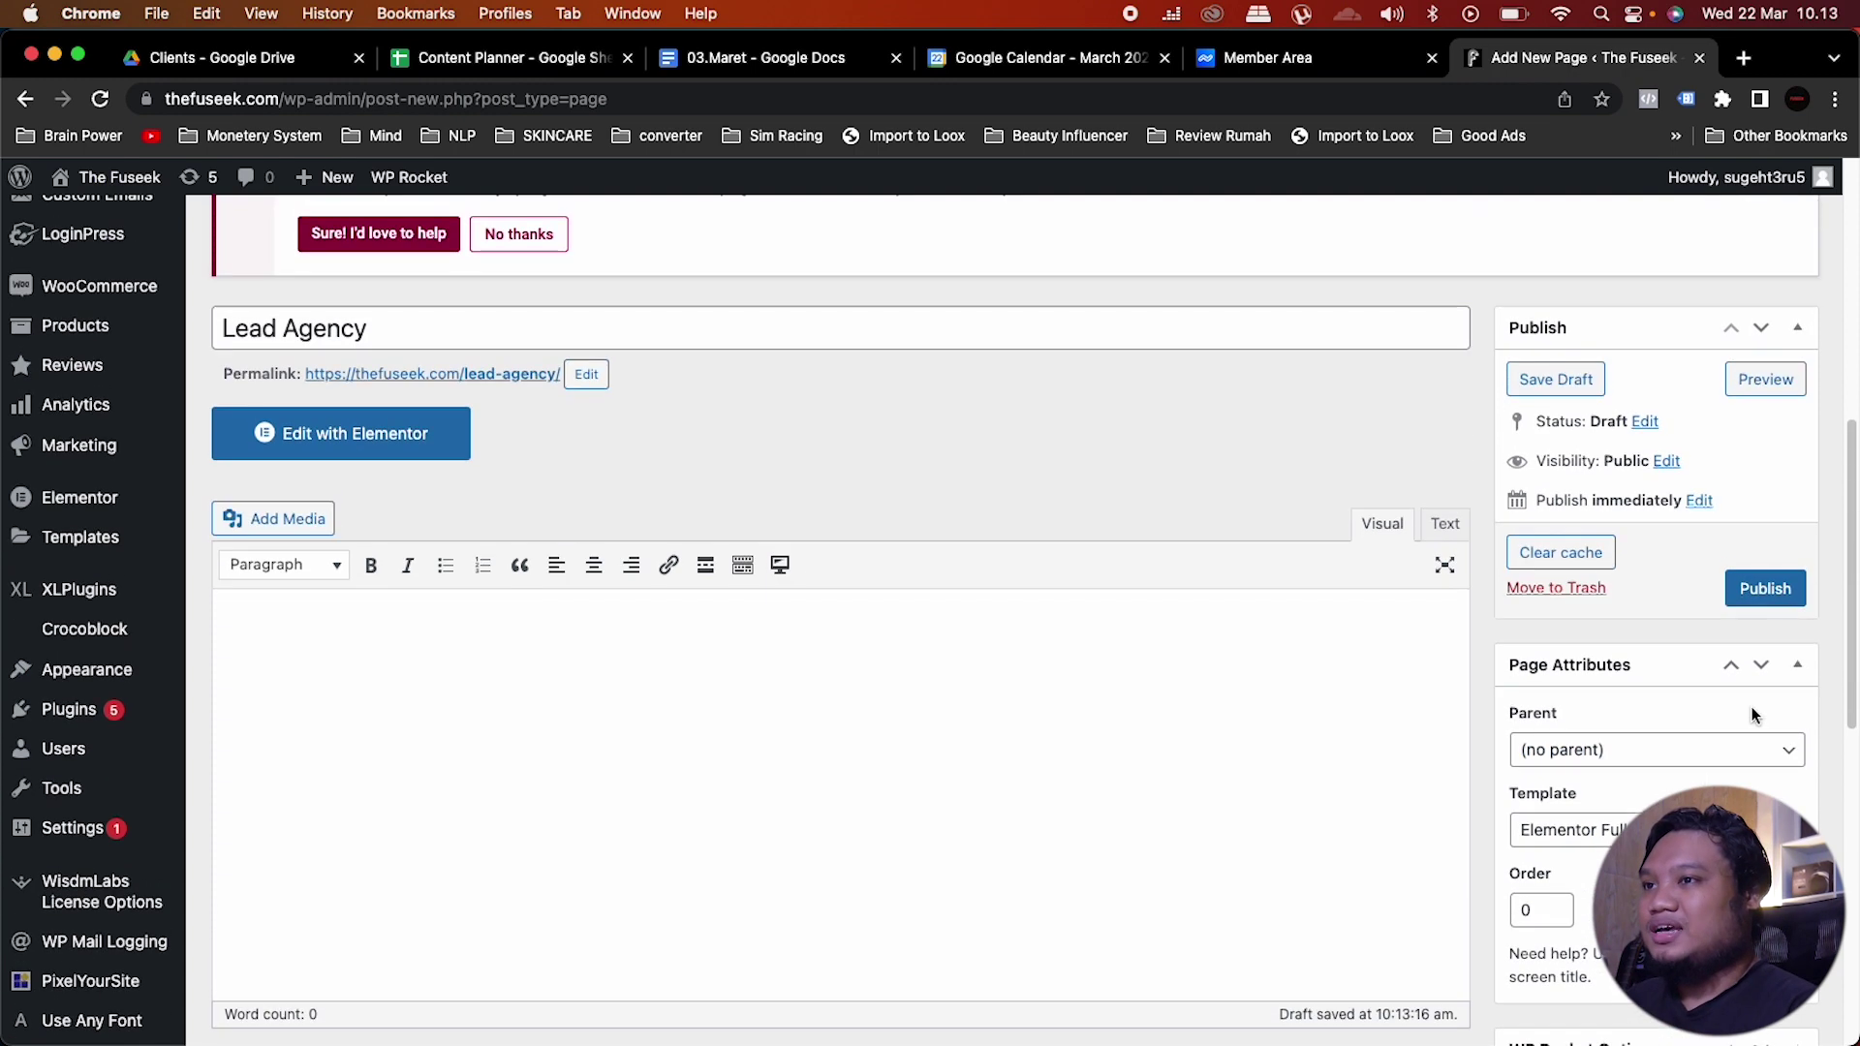
left_click(1773, 590)
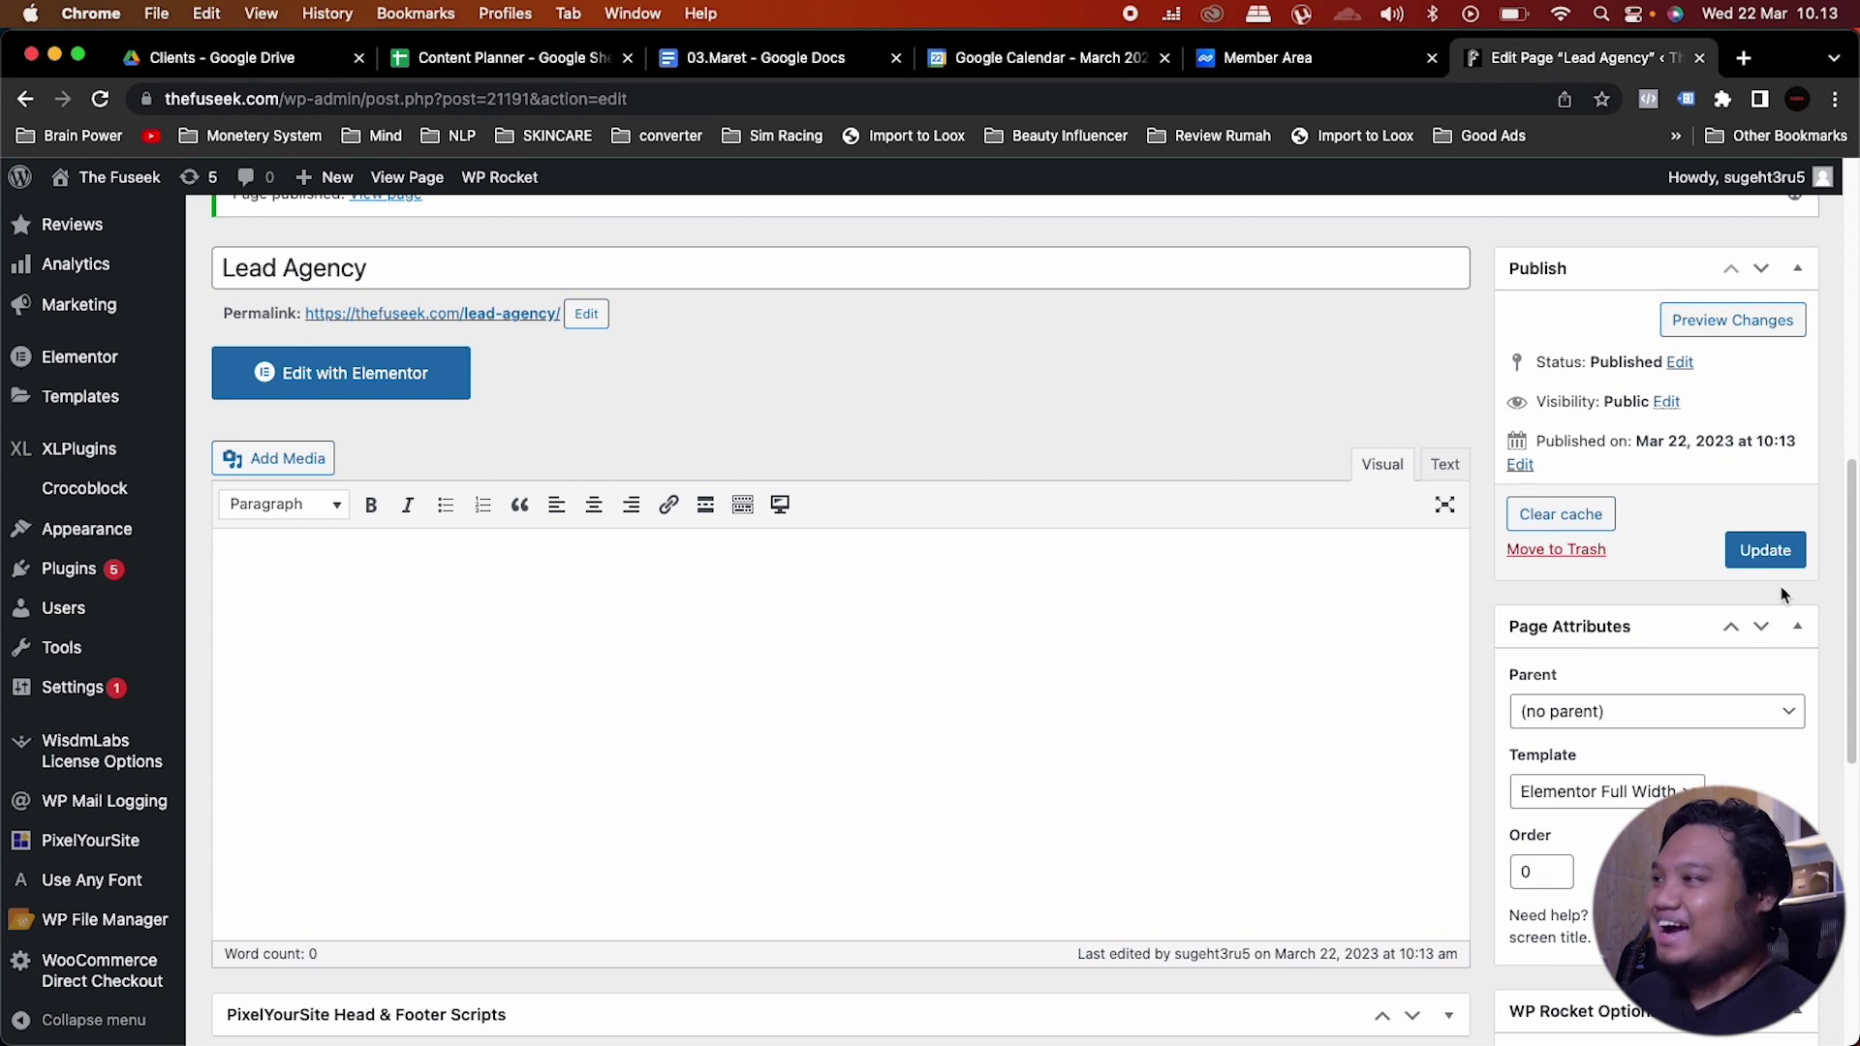
scroll(891, 368, "up", 2)
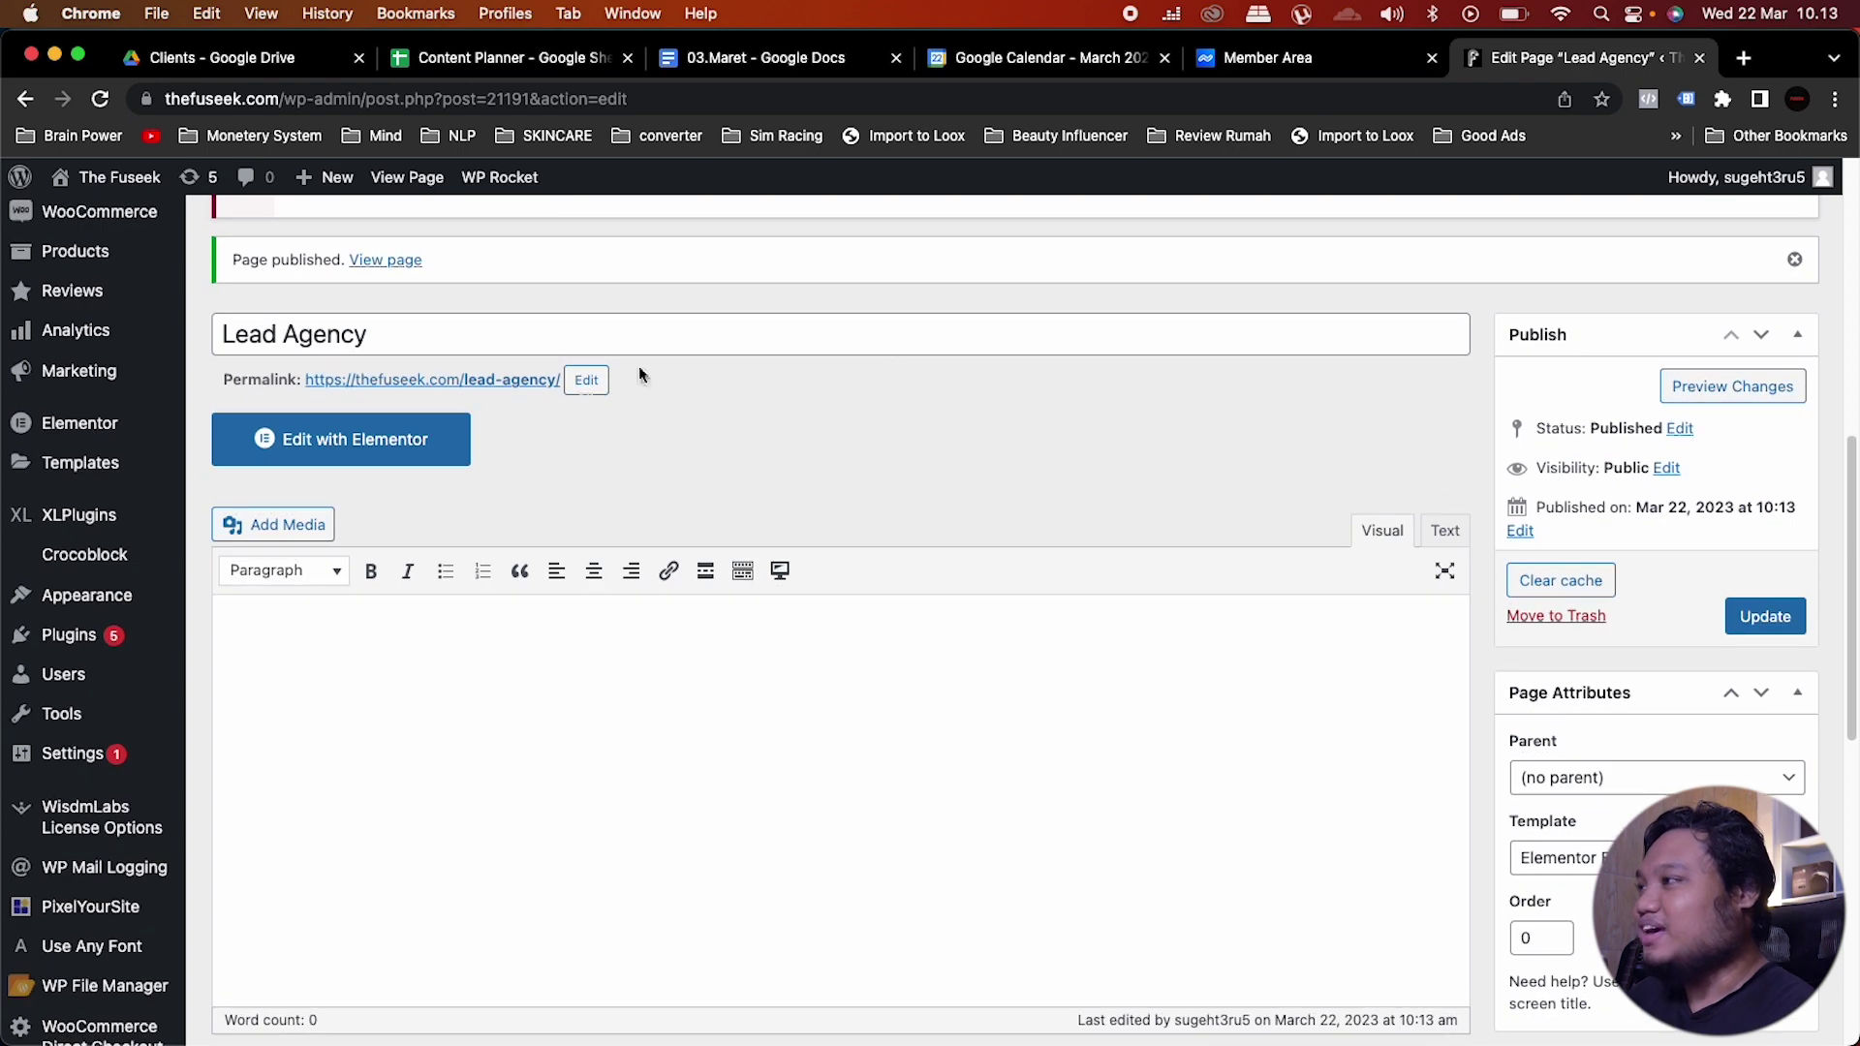
Step: Open the Lead Agency page in Elementor and add a single-column section
left_click(369, 440)
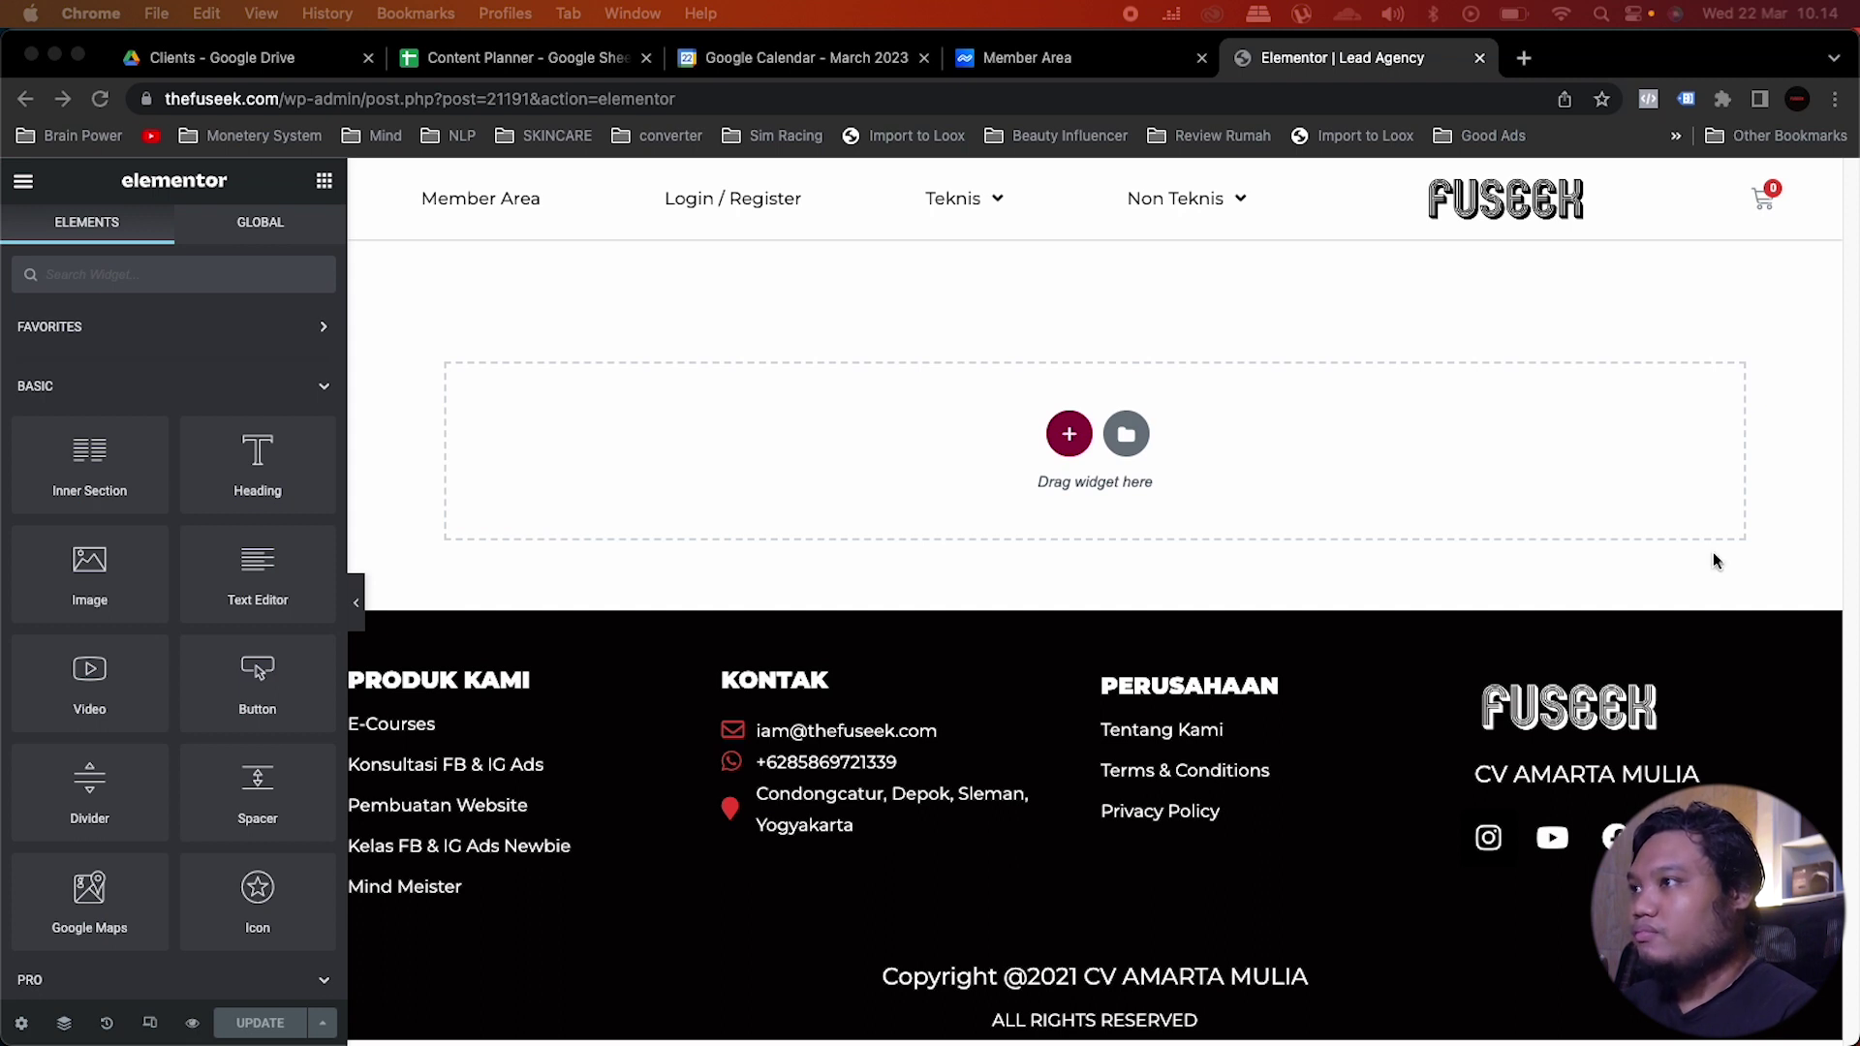
left_click(1069, 435)
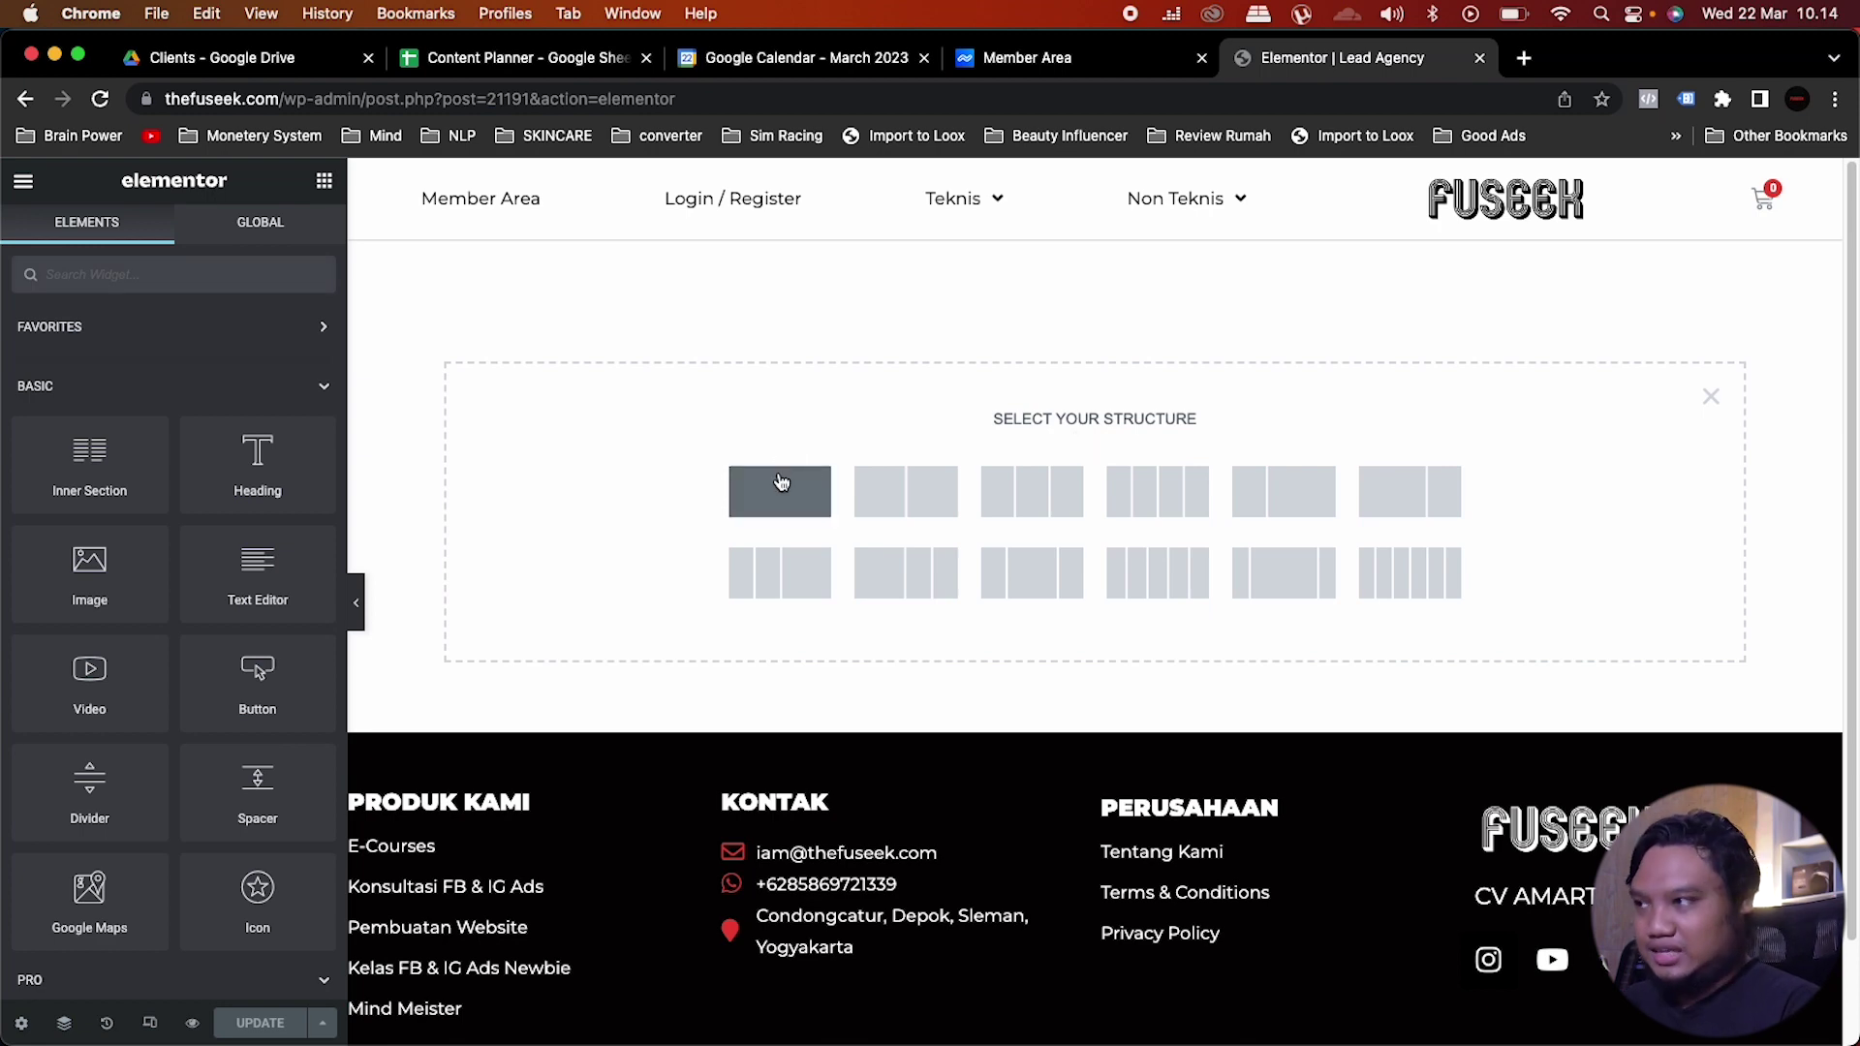
left_click(781, 482)
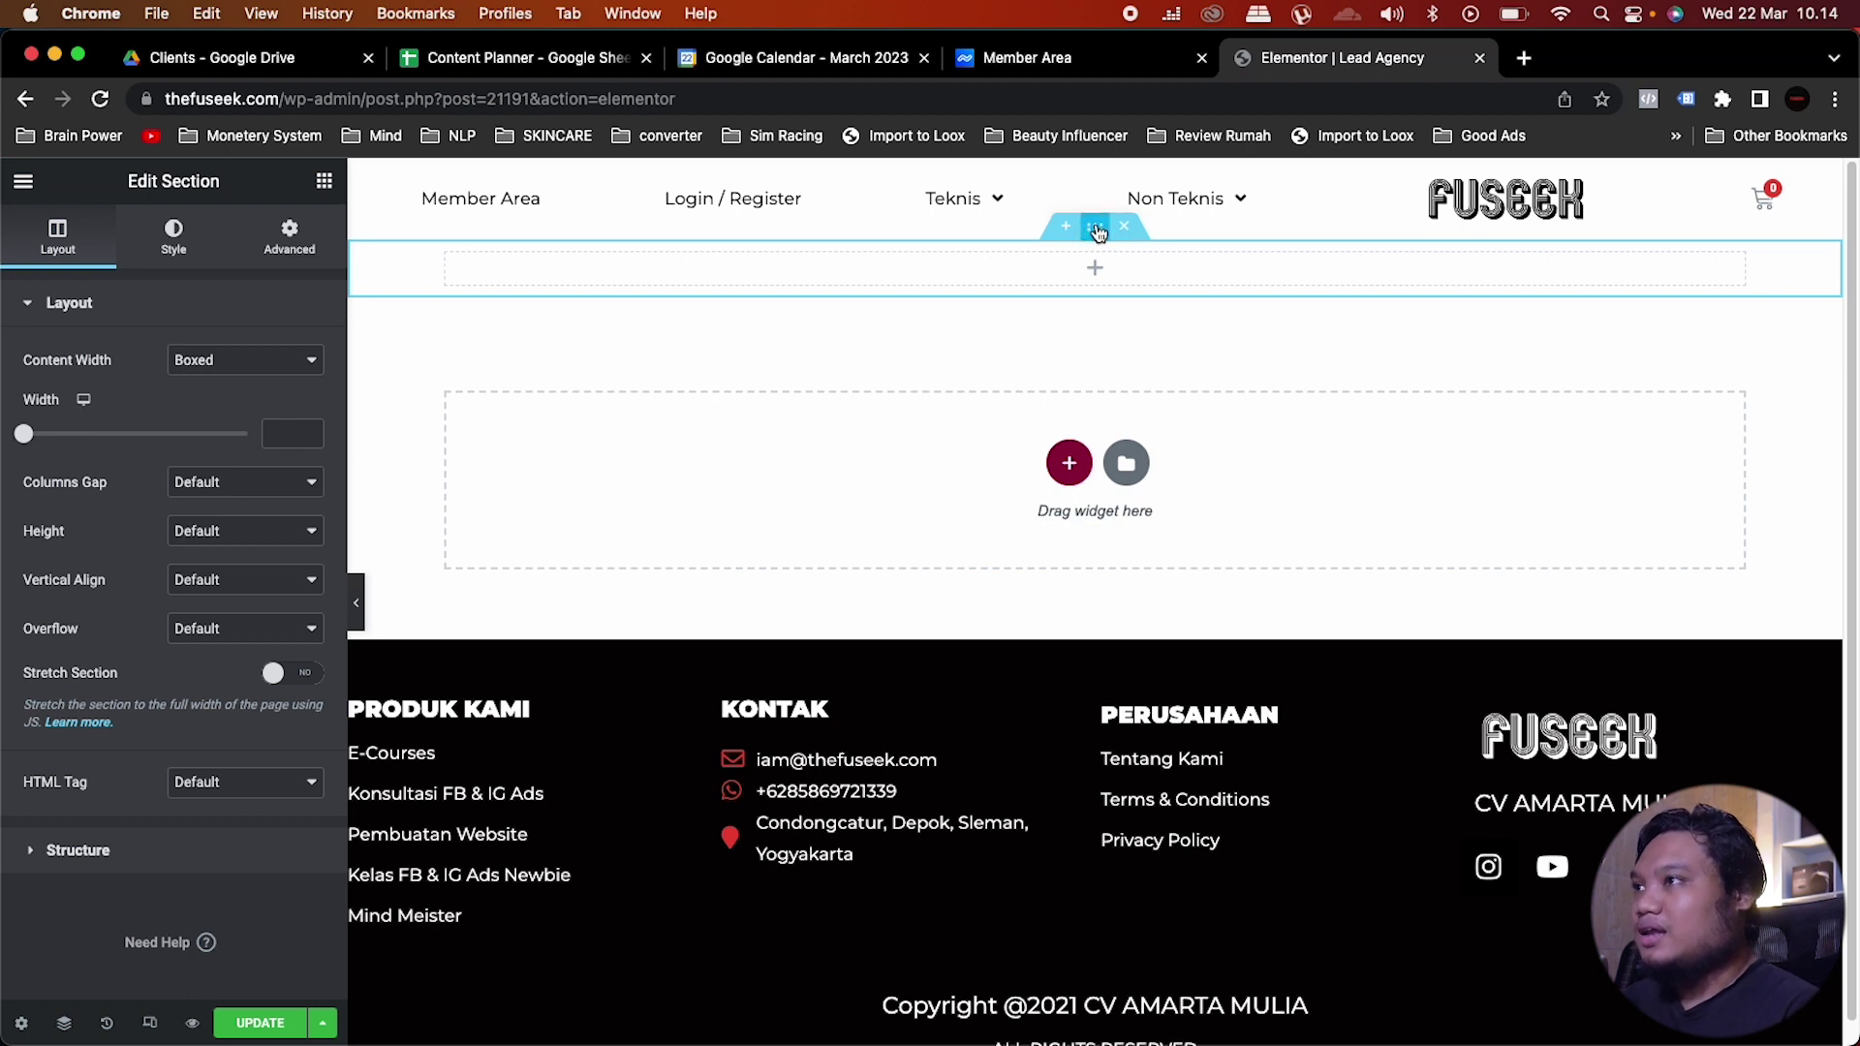
Step: Set the section height to Min Height of about 751 px
left_click(242, 533)
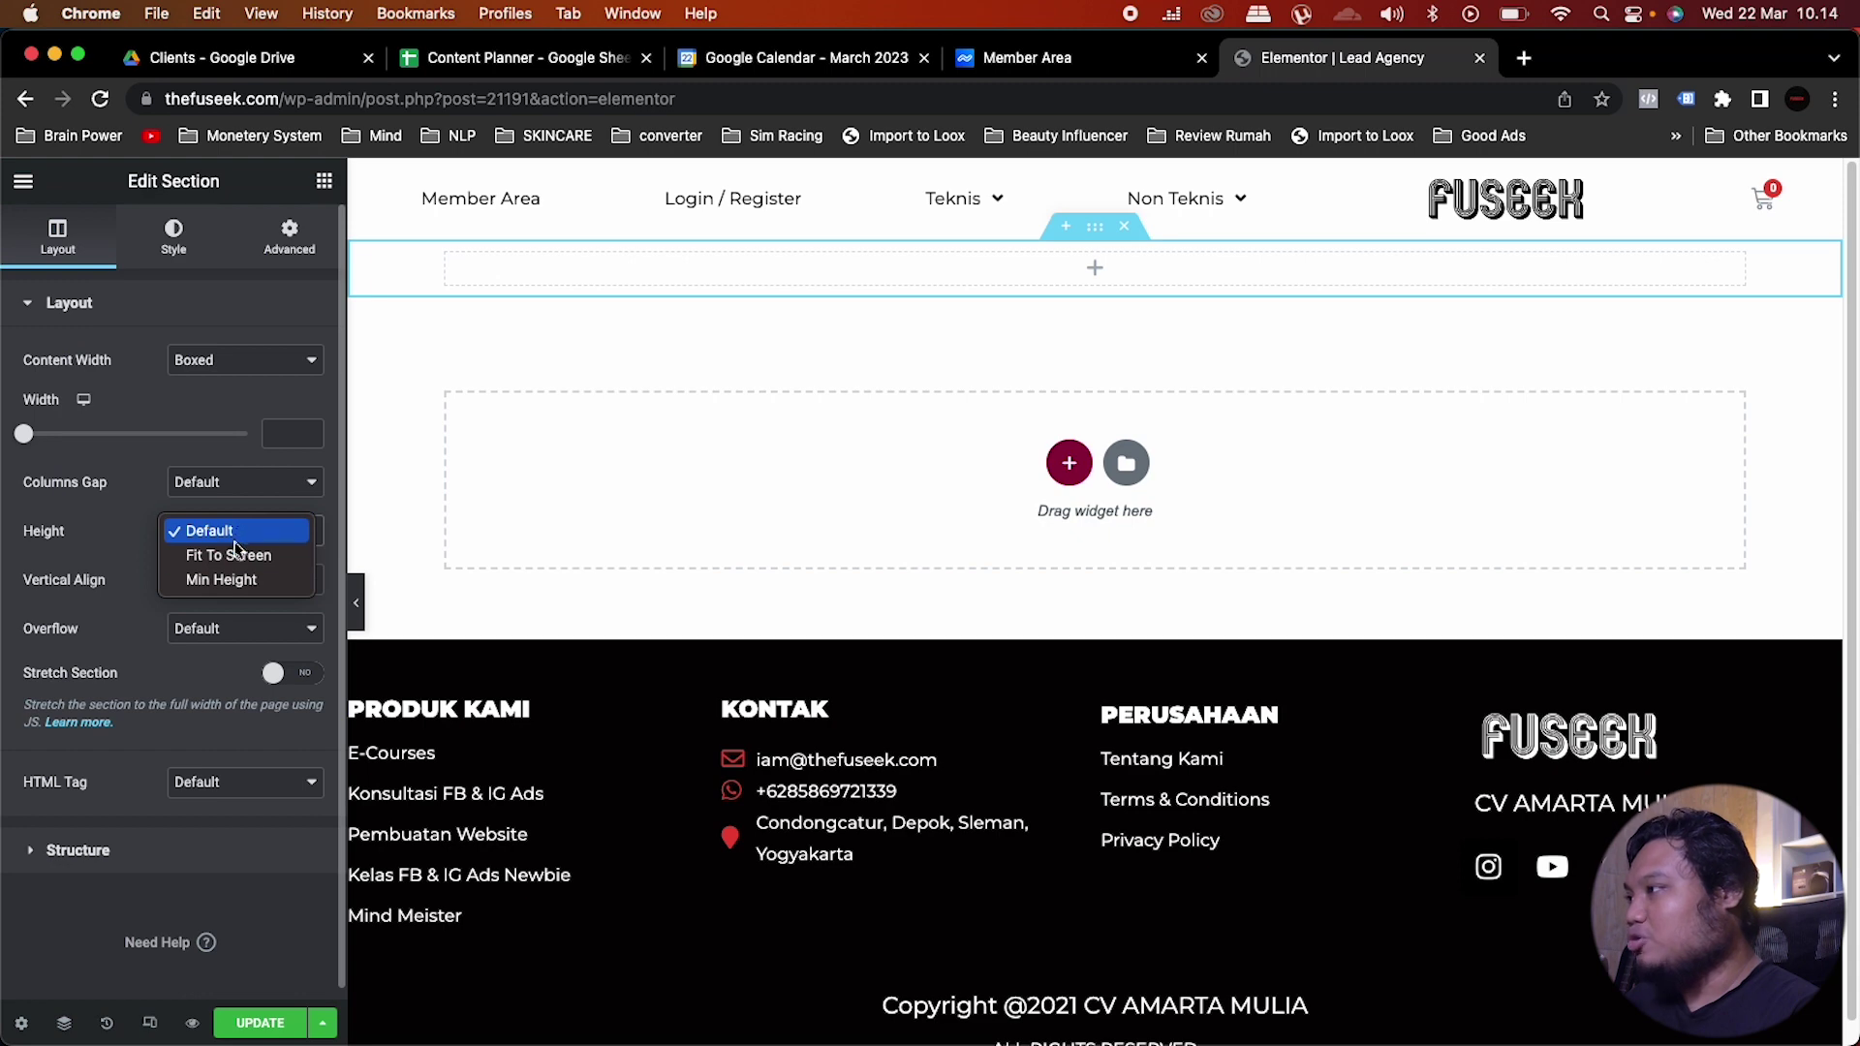
left_click(277, 583)
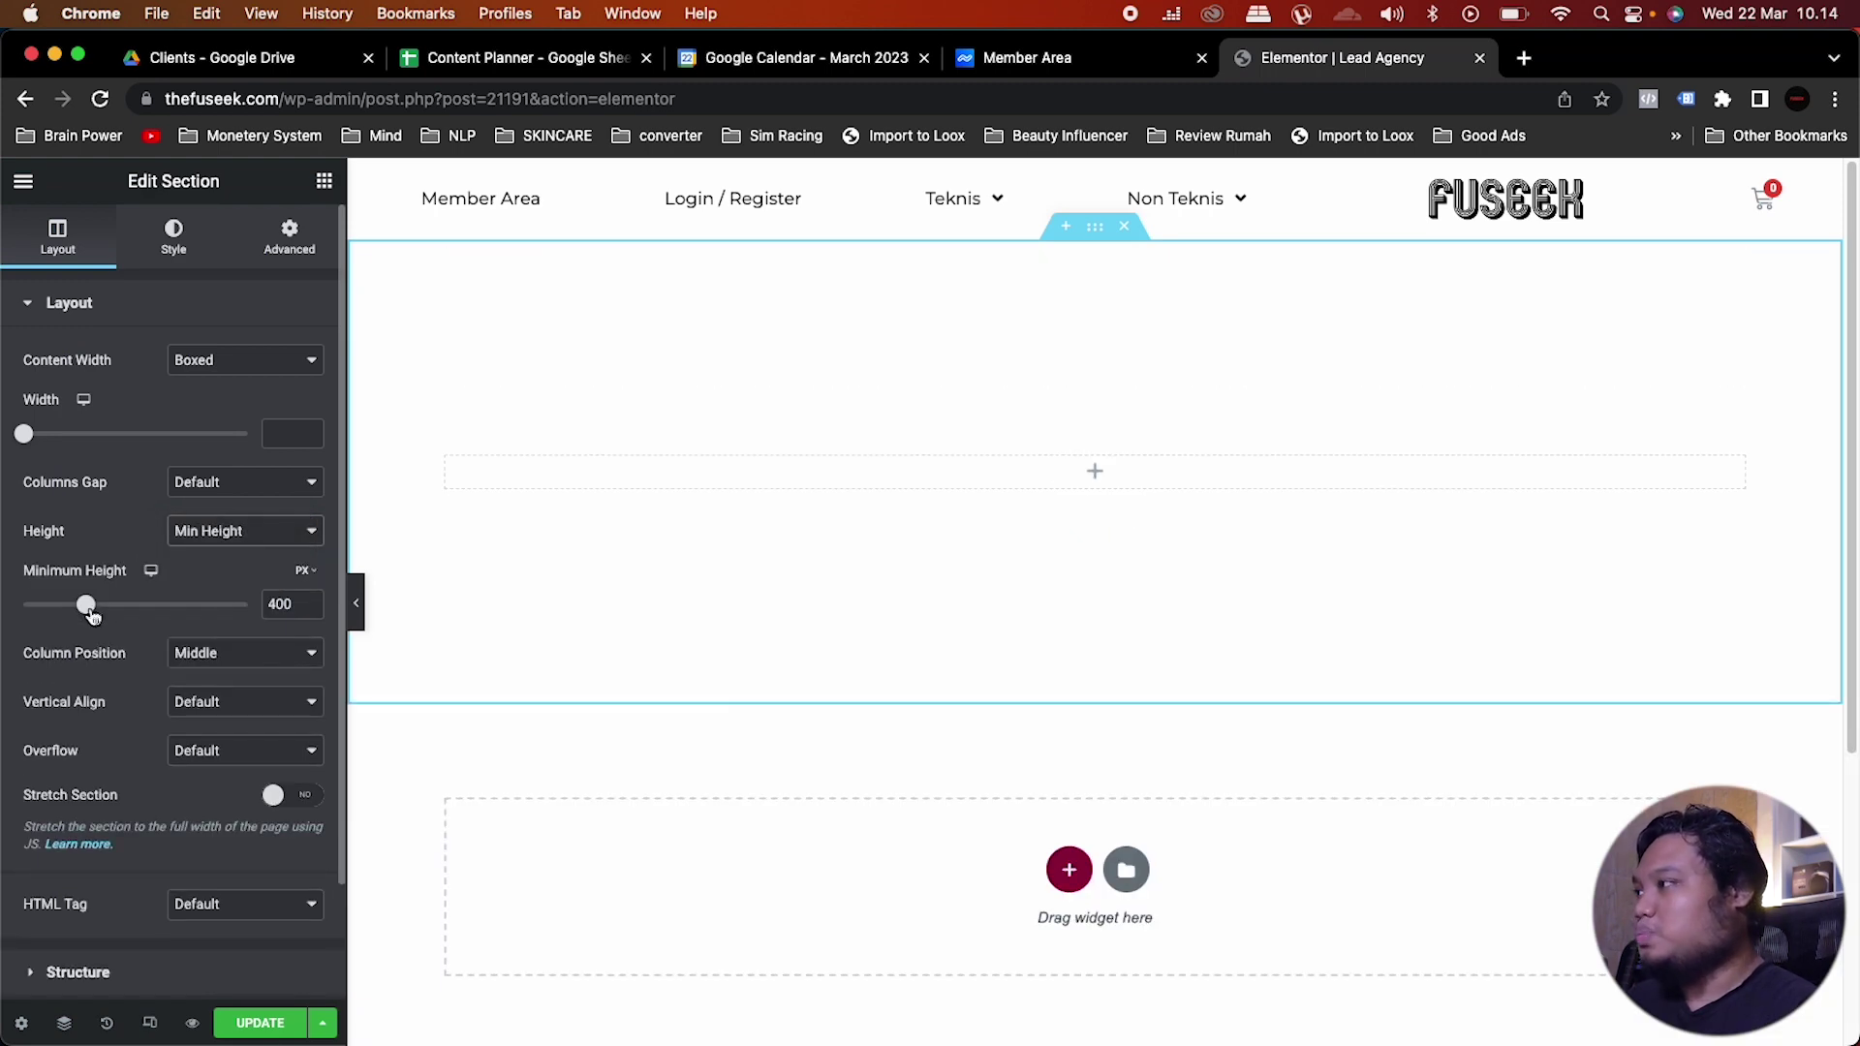
left_click_drag(90, 612, 143, 620)
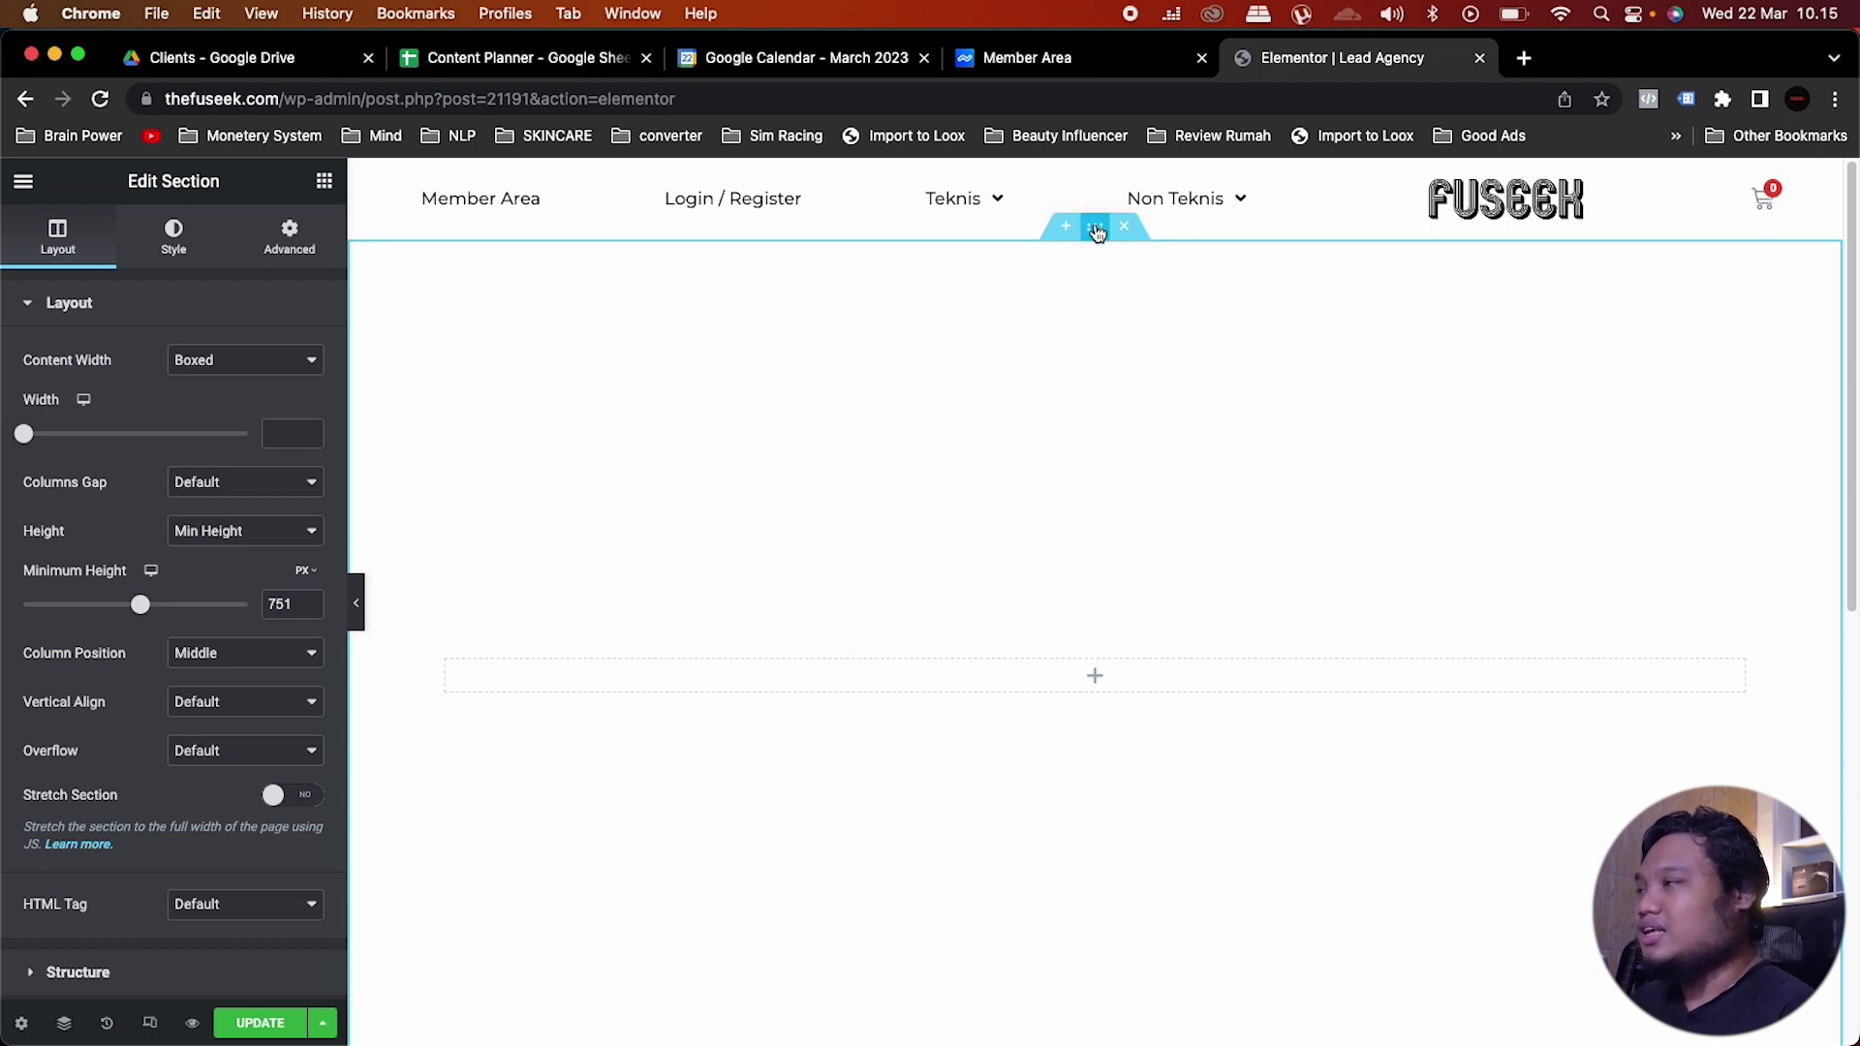
Step: Set a classic background using the group photo P1000344_edit.jpg from the Media Library
left_click(176, 236)
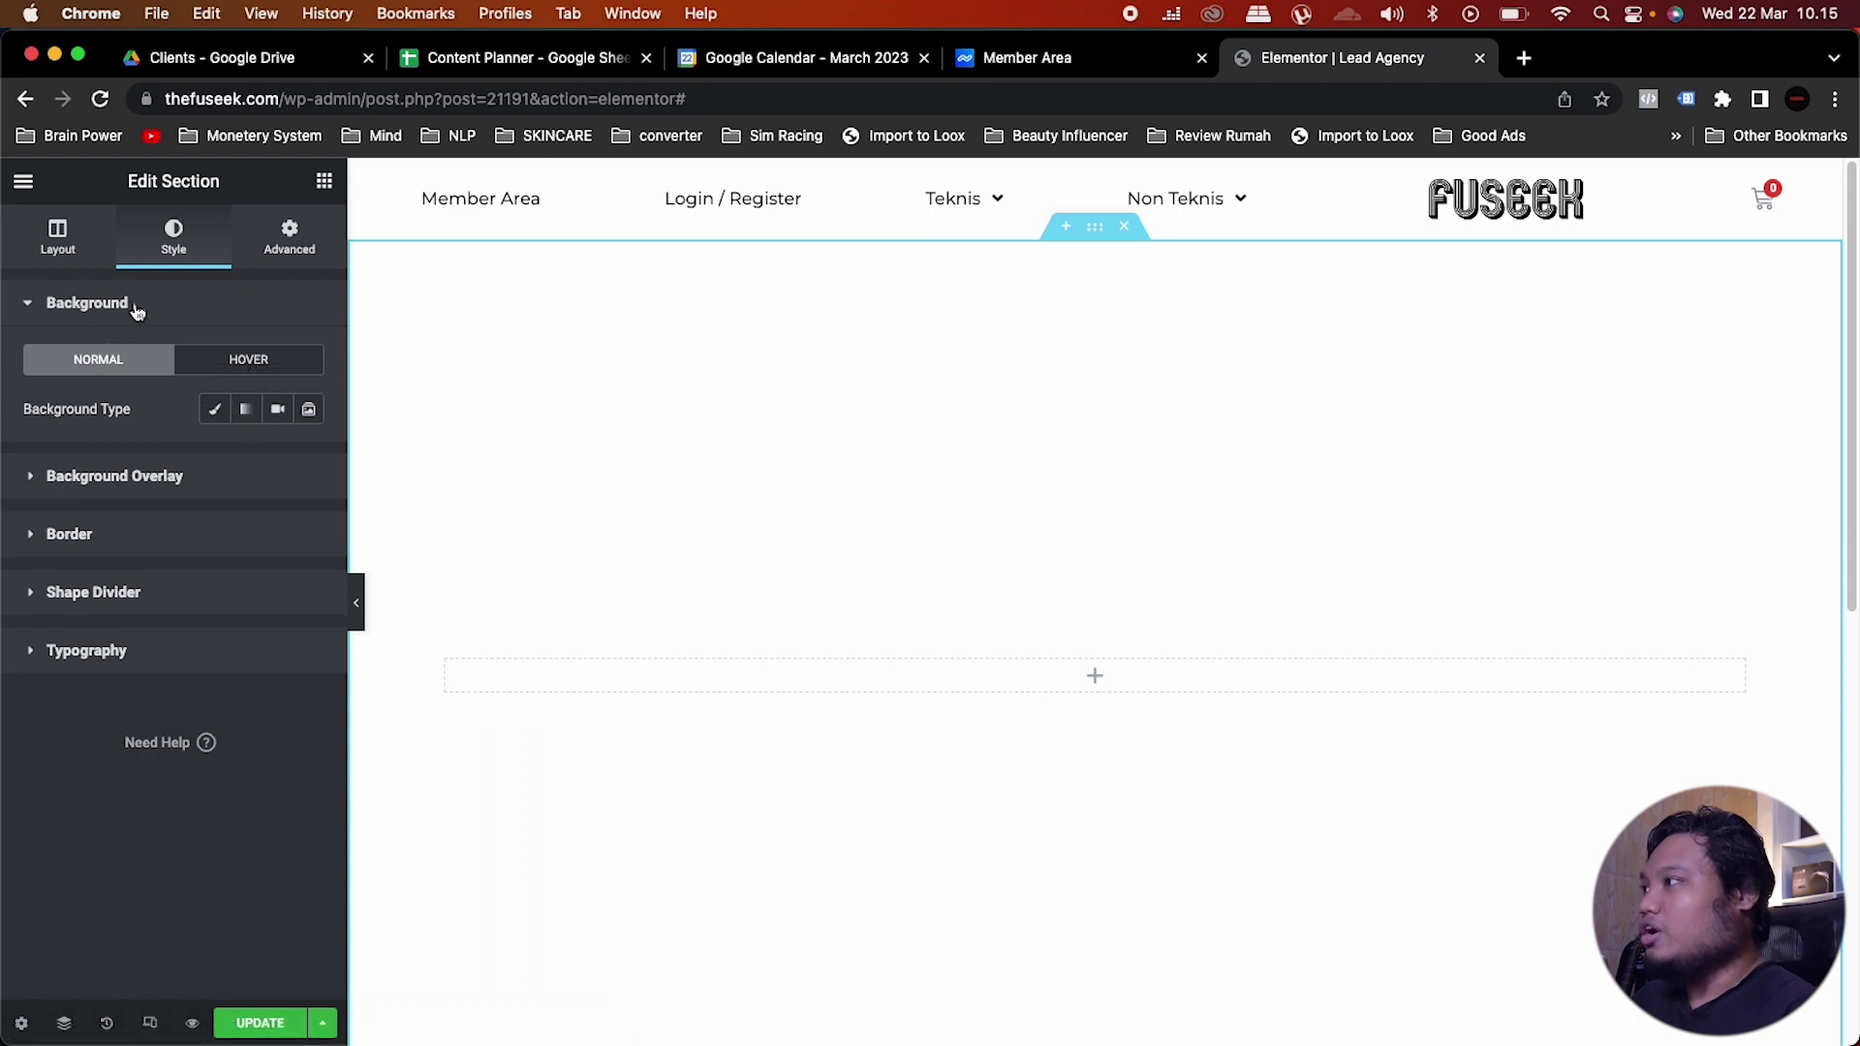
left_click(215, 410)
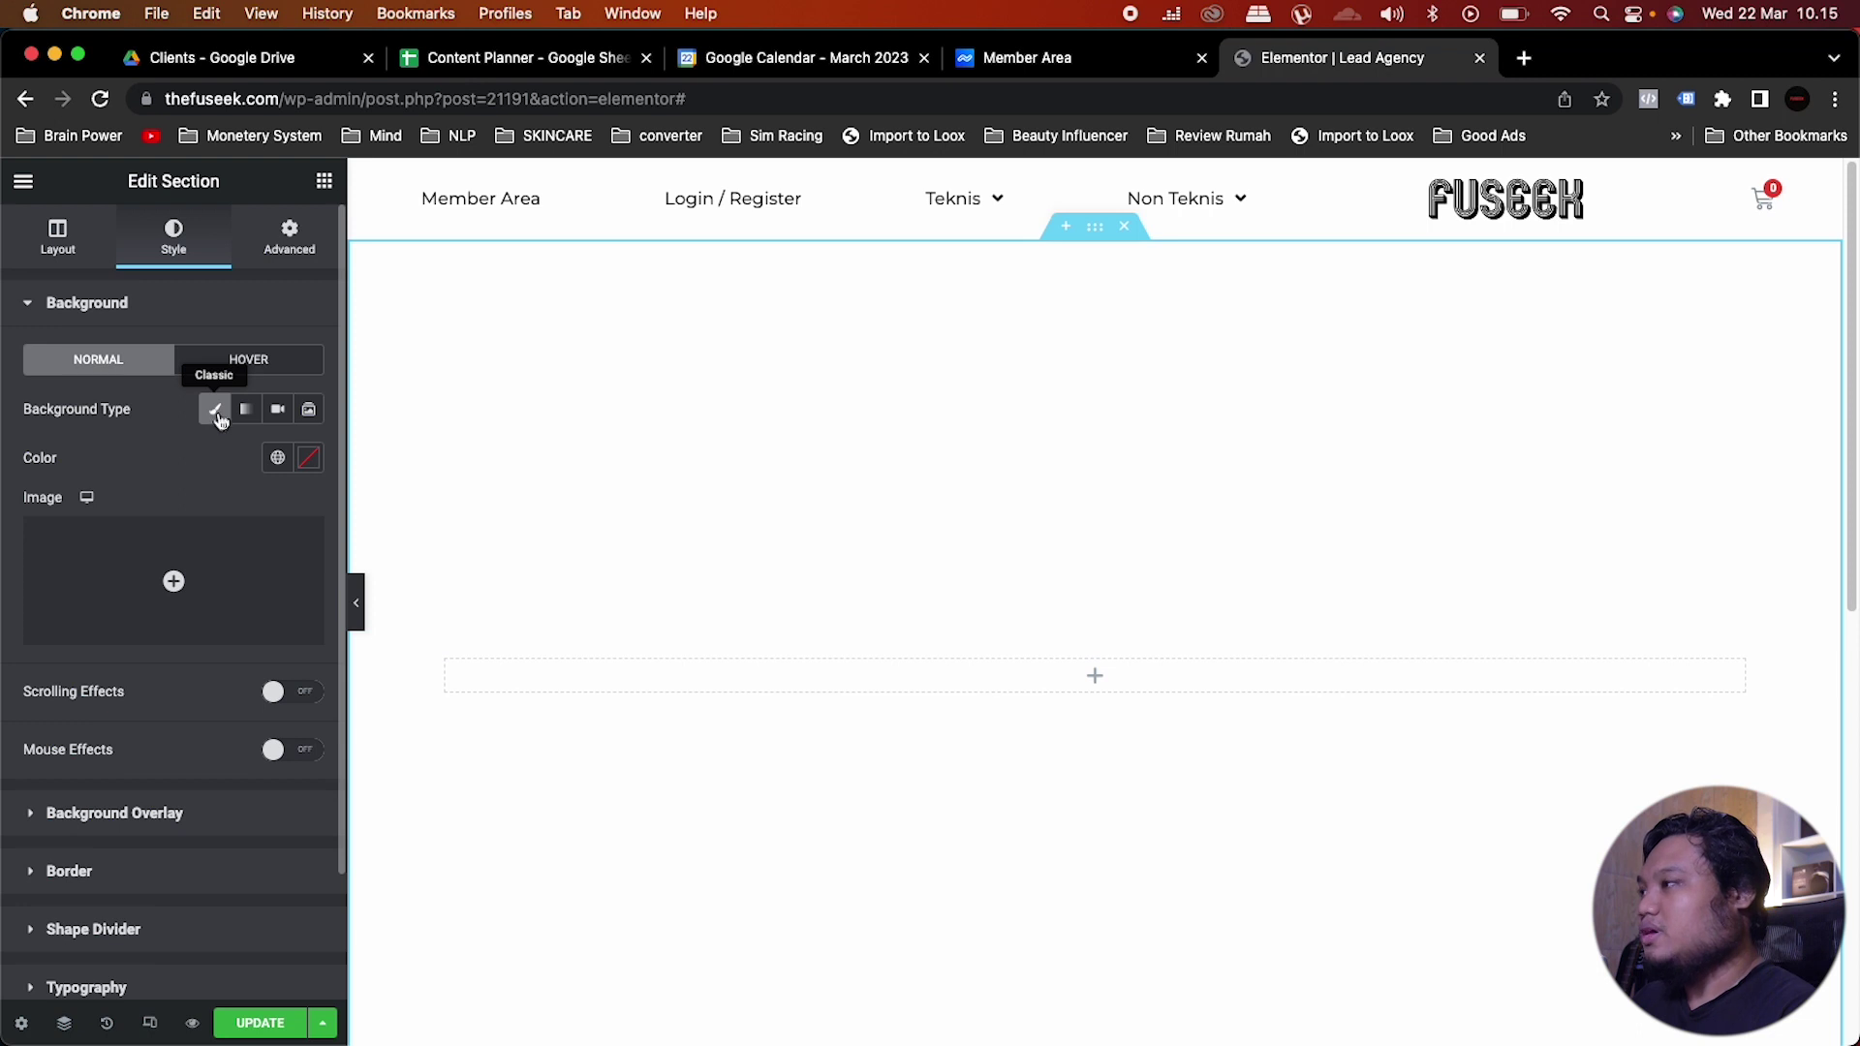
left_click(176, 581)
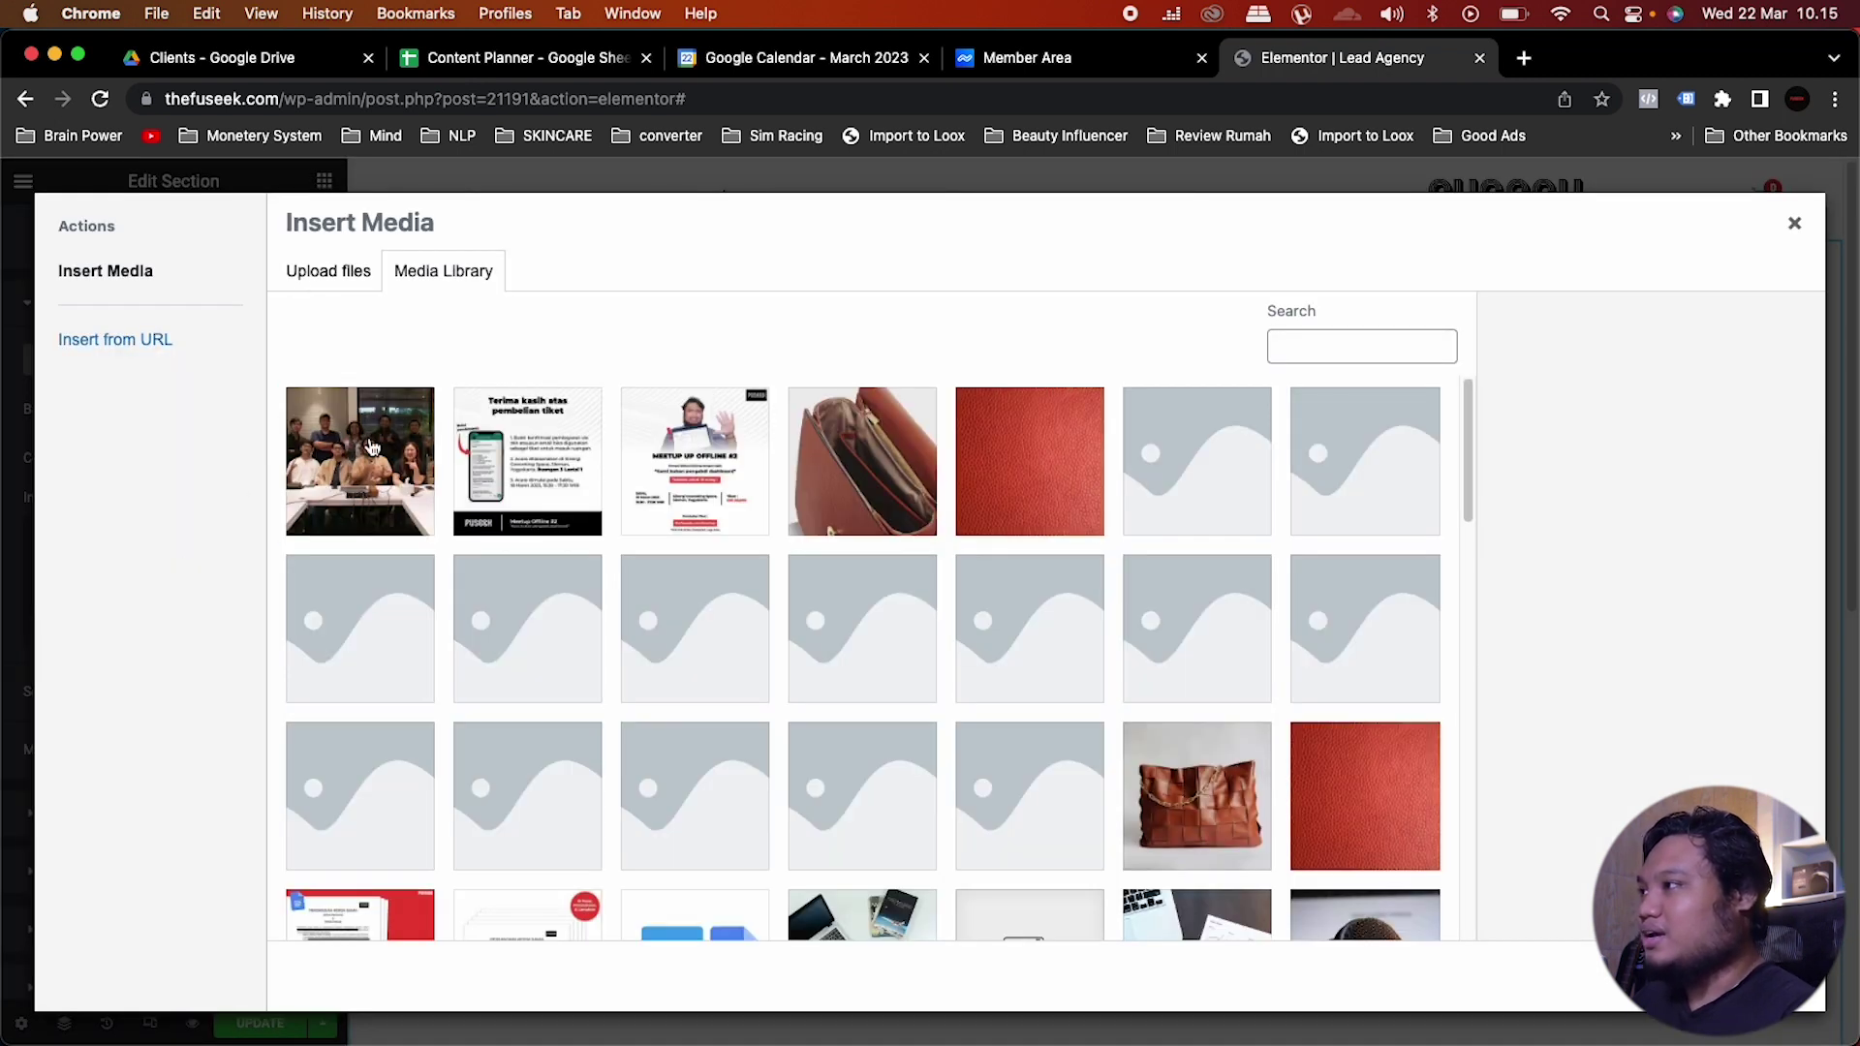
left_click(372, 446)
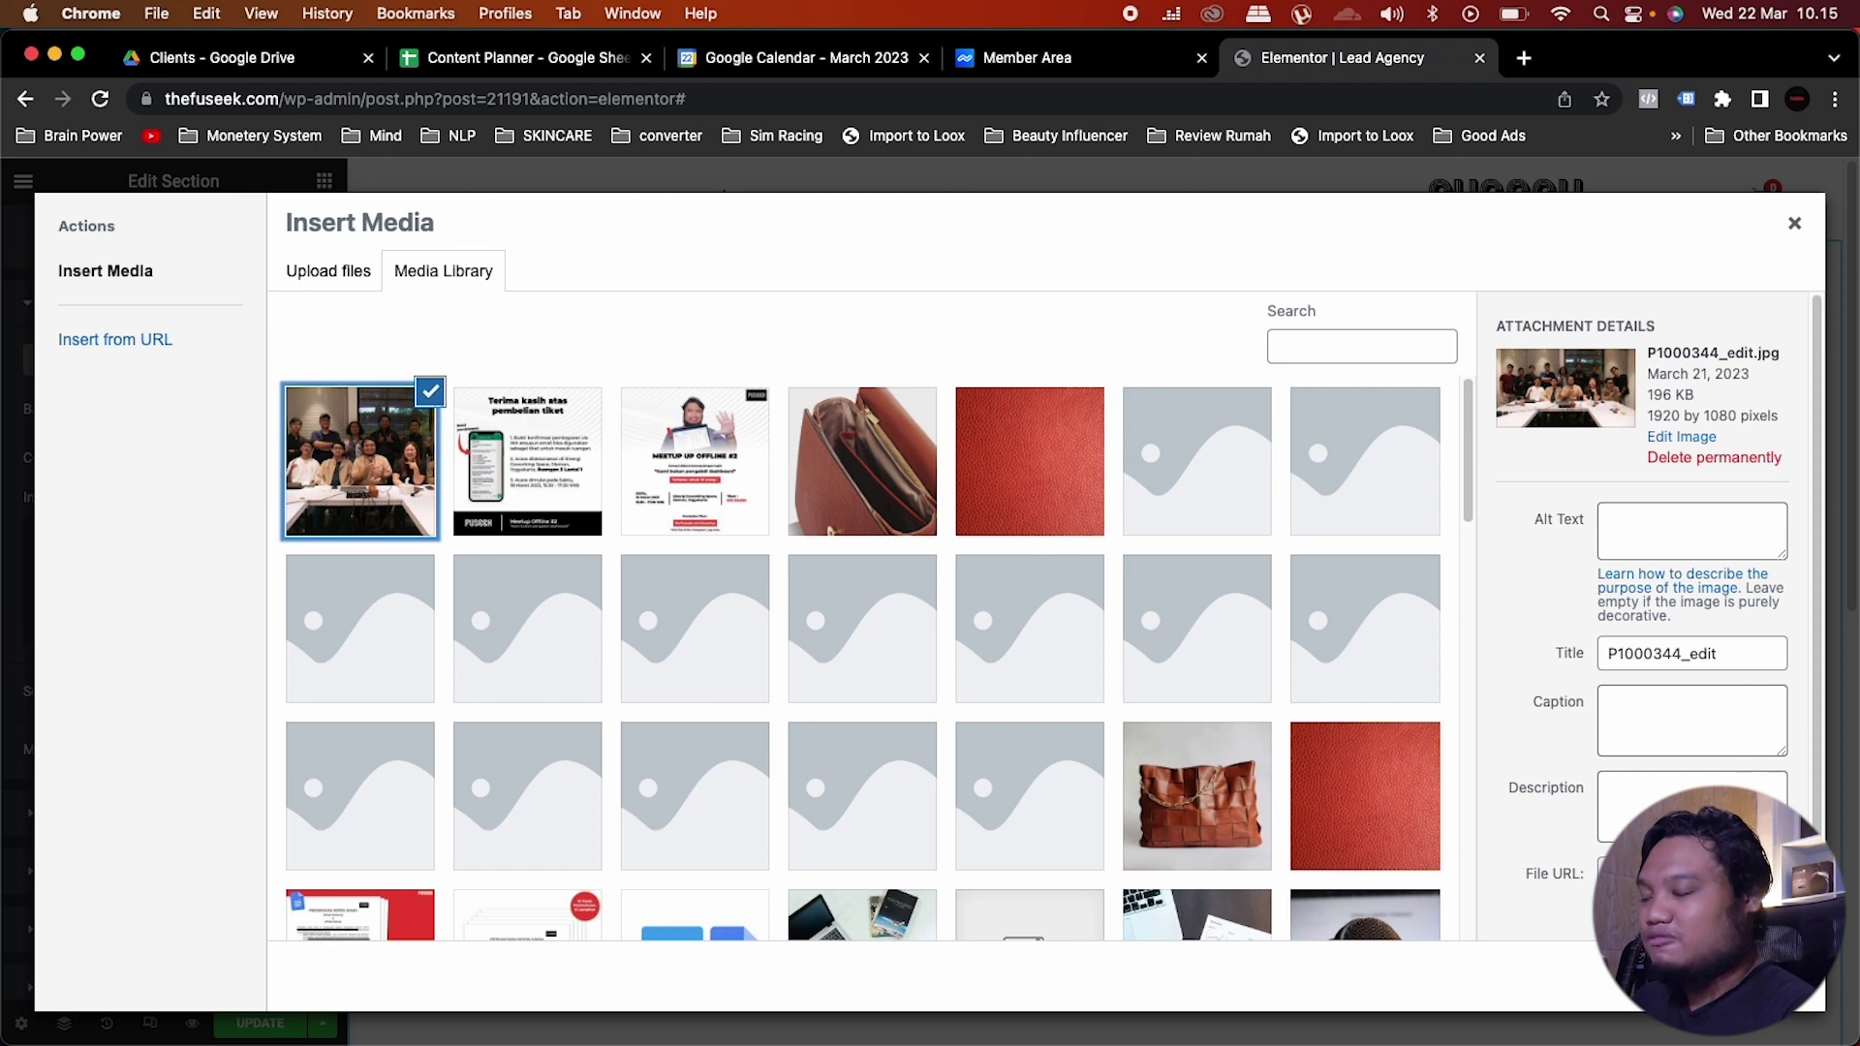
left_click(1758, 980)
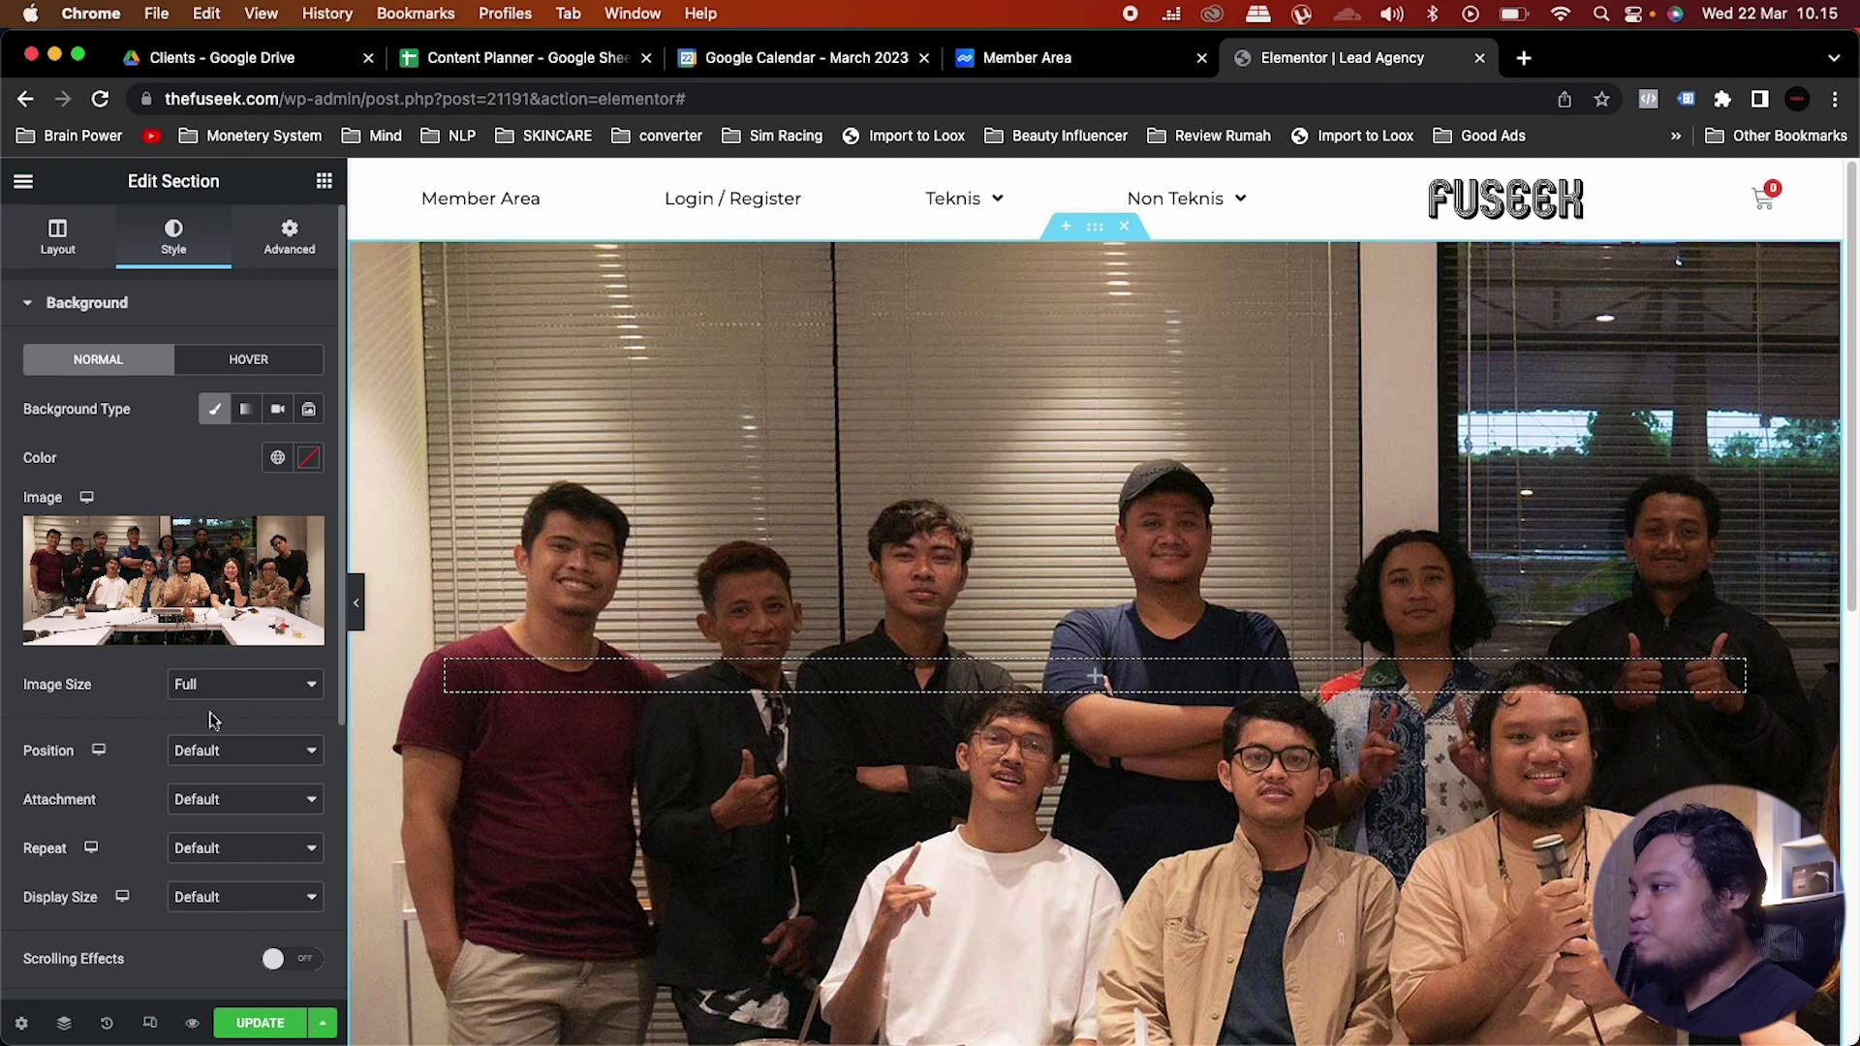
Step: Make the background photo Center Center, No-repeat, with Display Size Cover
scroll(213, 719, "down", 2)
left_click(233, 657)
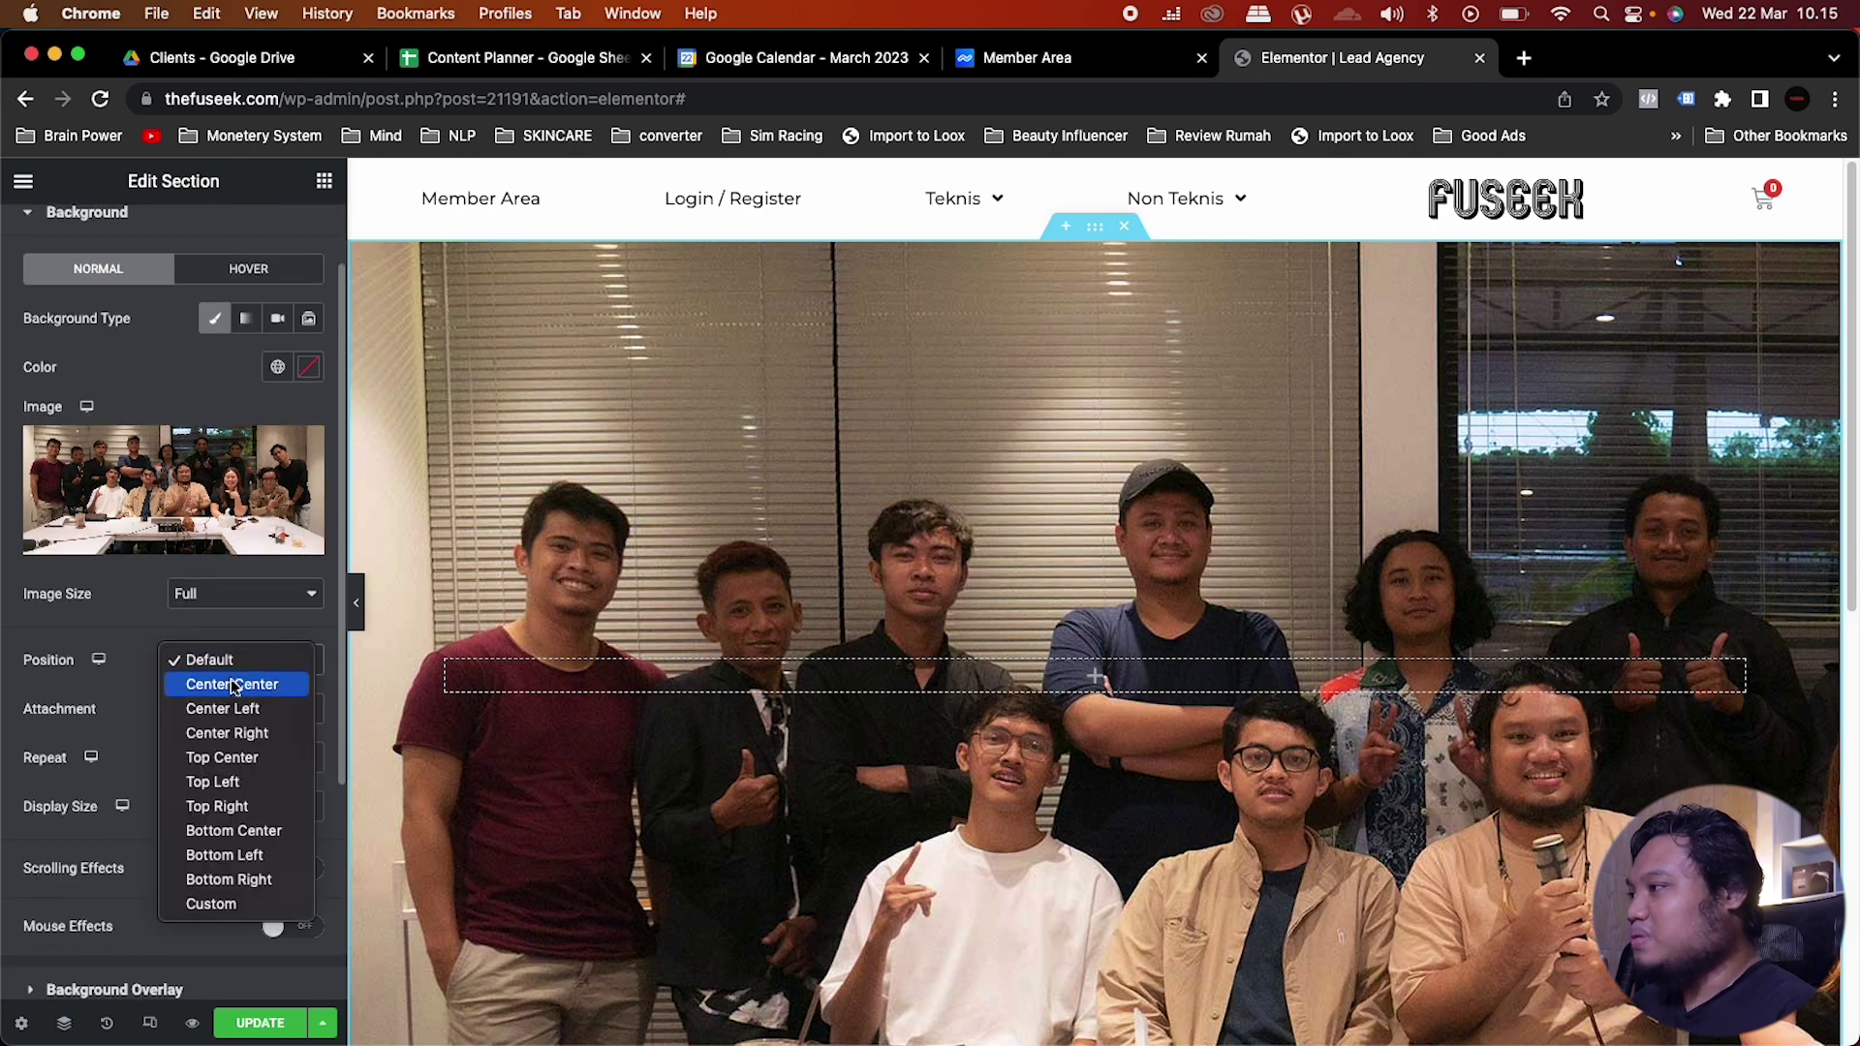
left_click(233, 685)
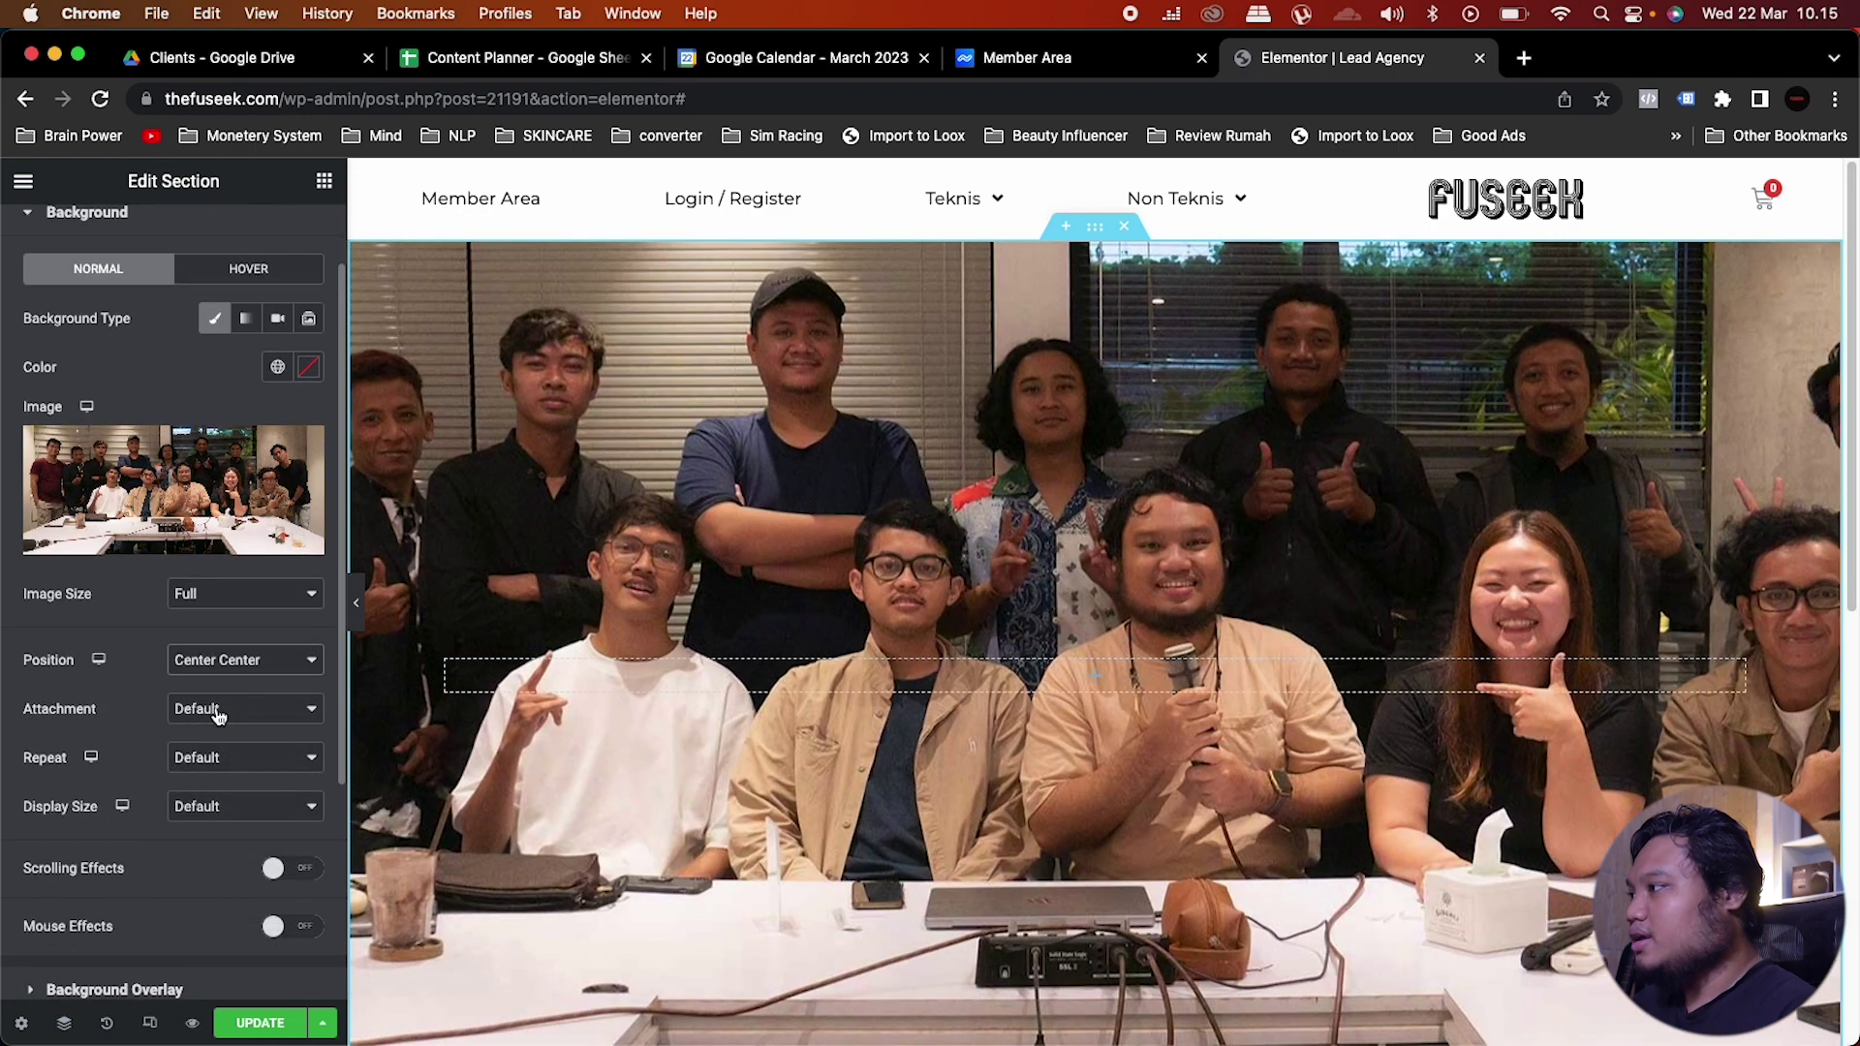
left_click(237, 717)
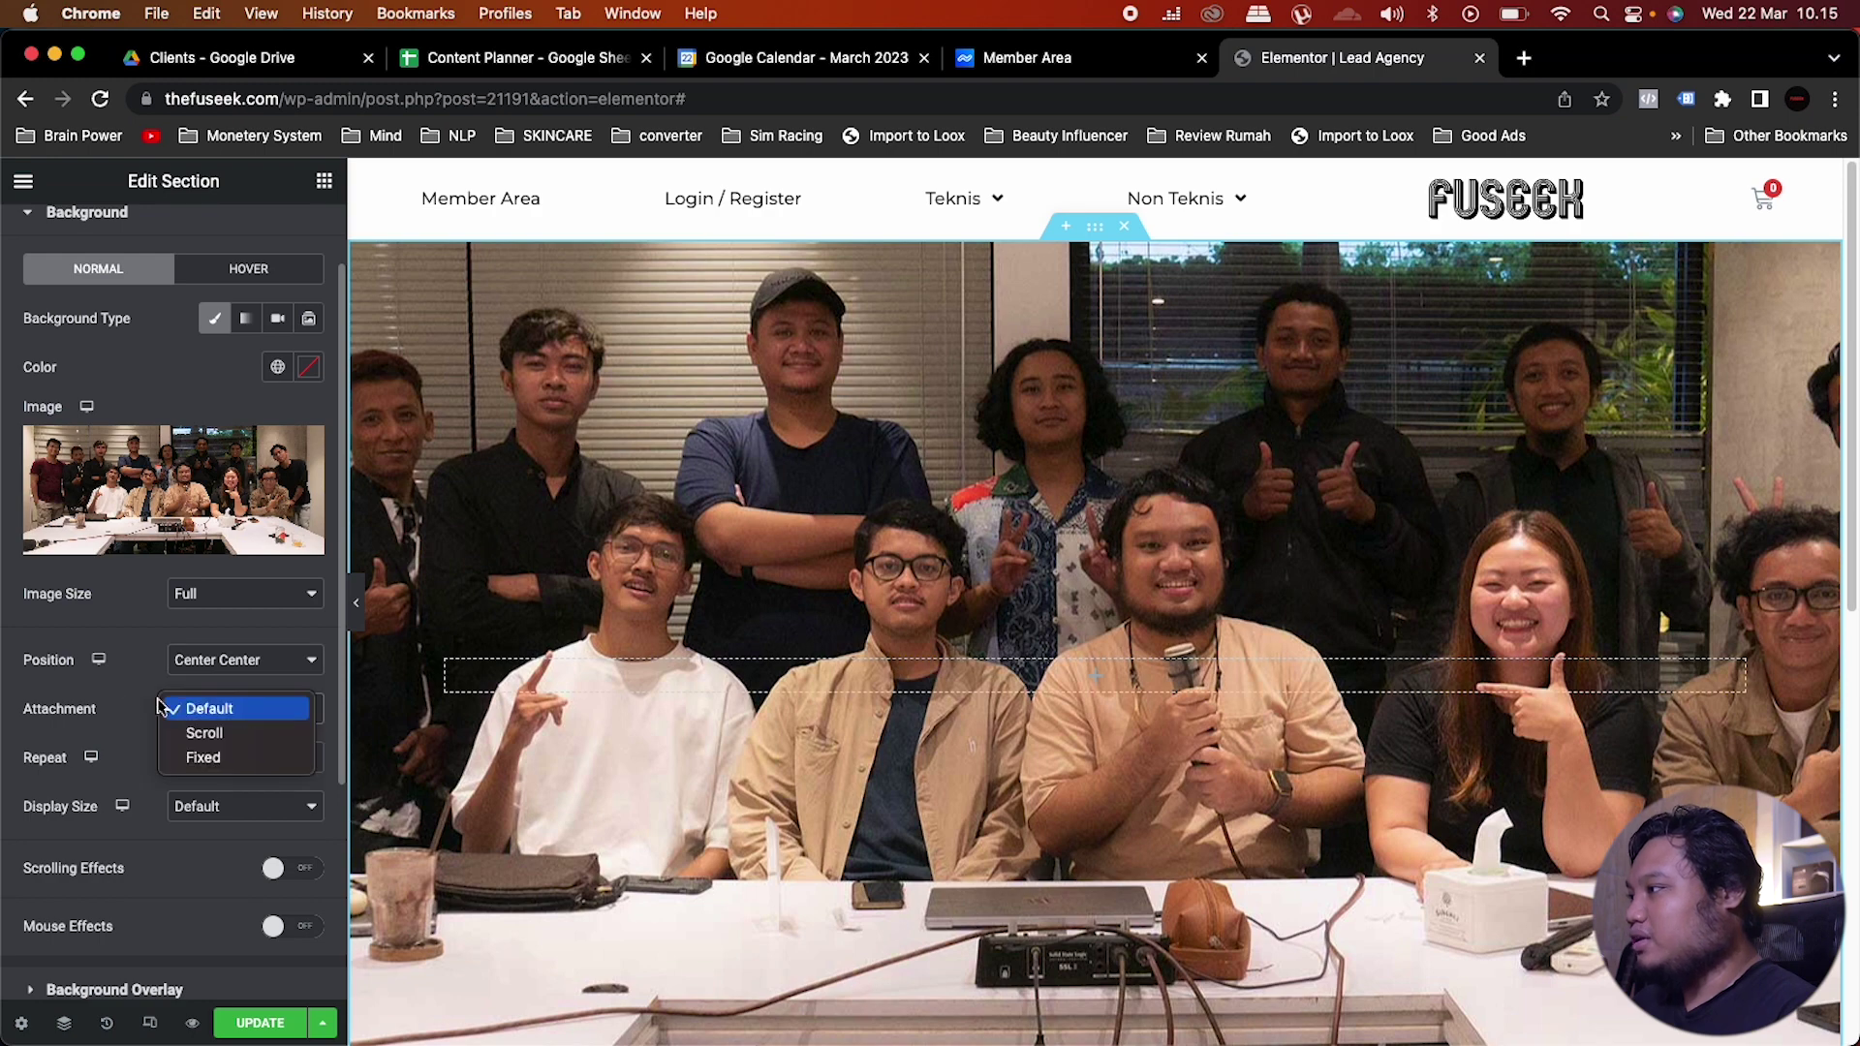
left_click(97, 724)
left_click(180, 758)
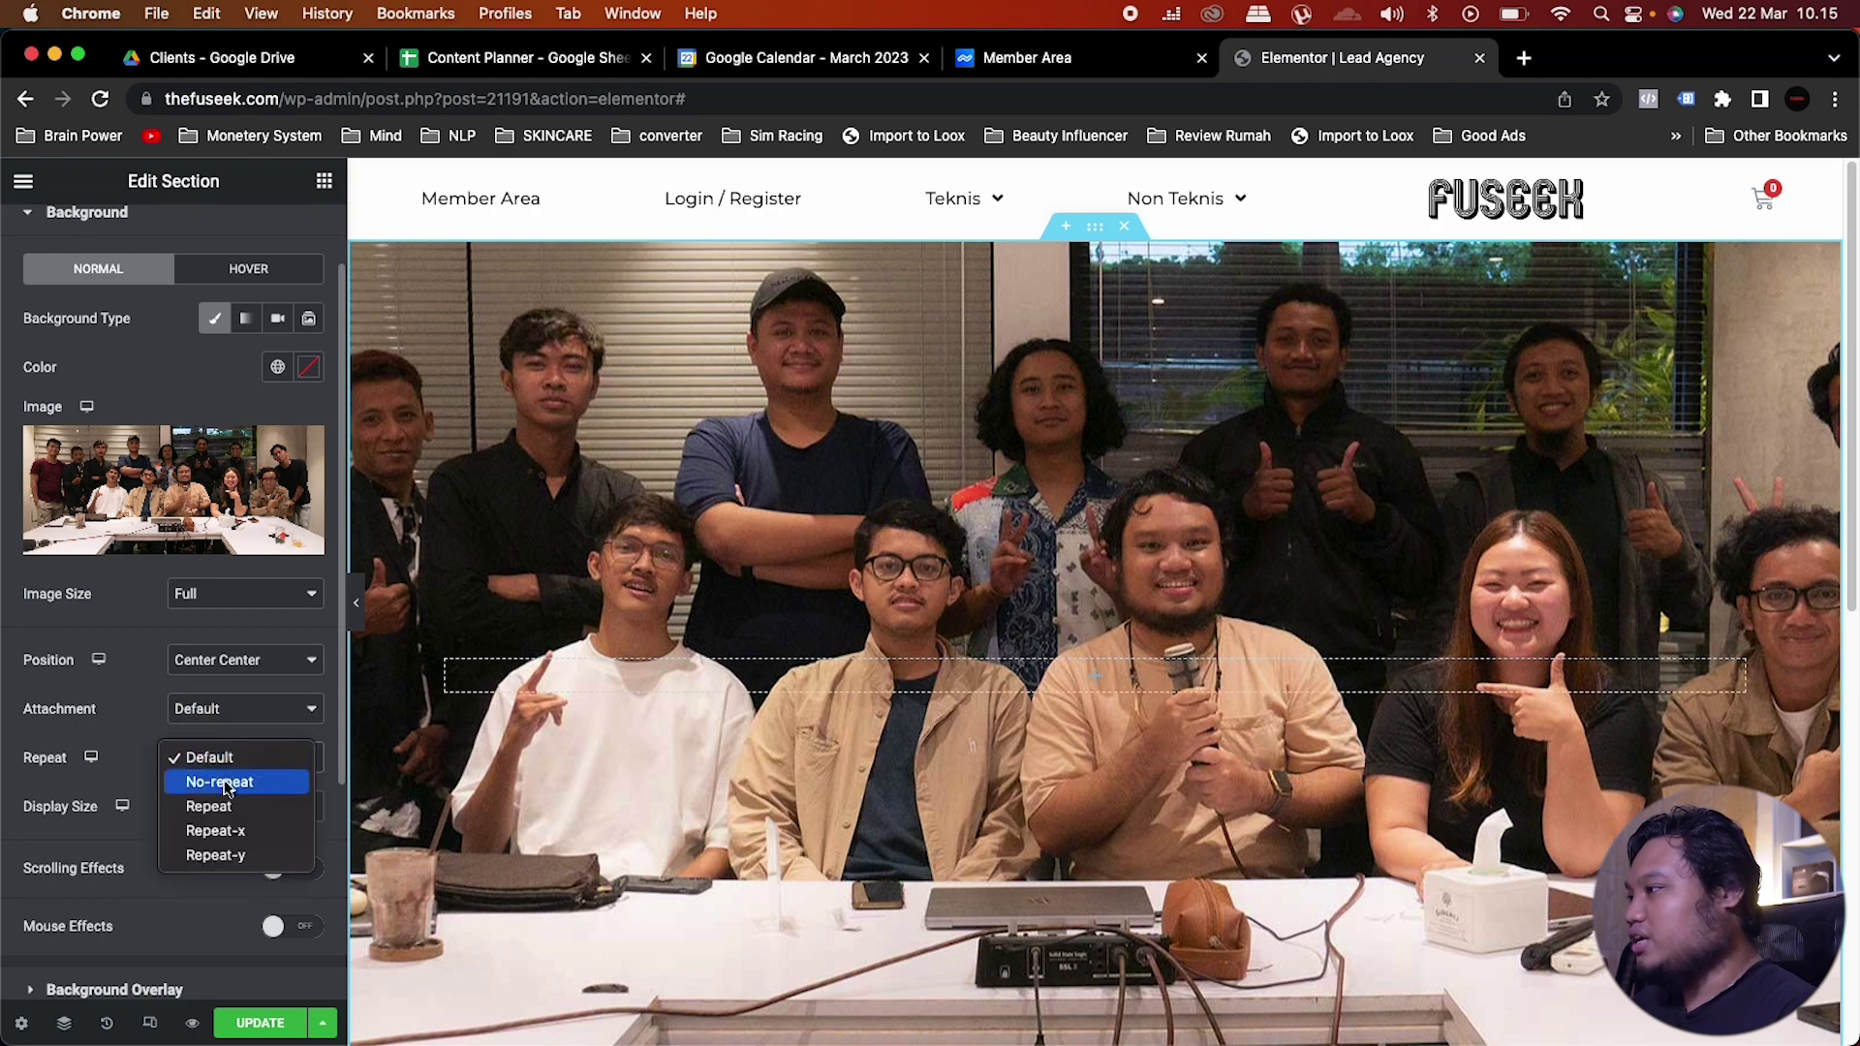
left_click(223, 783)
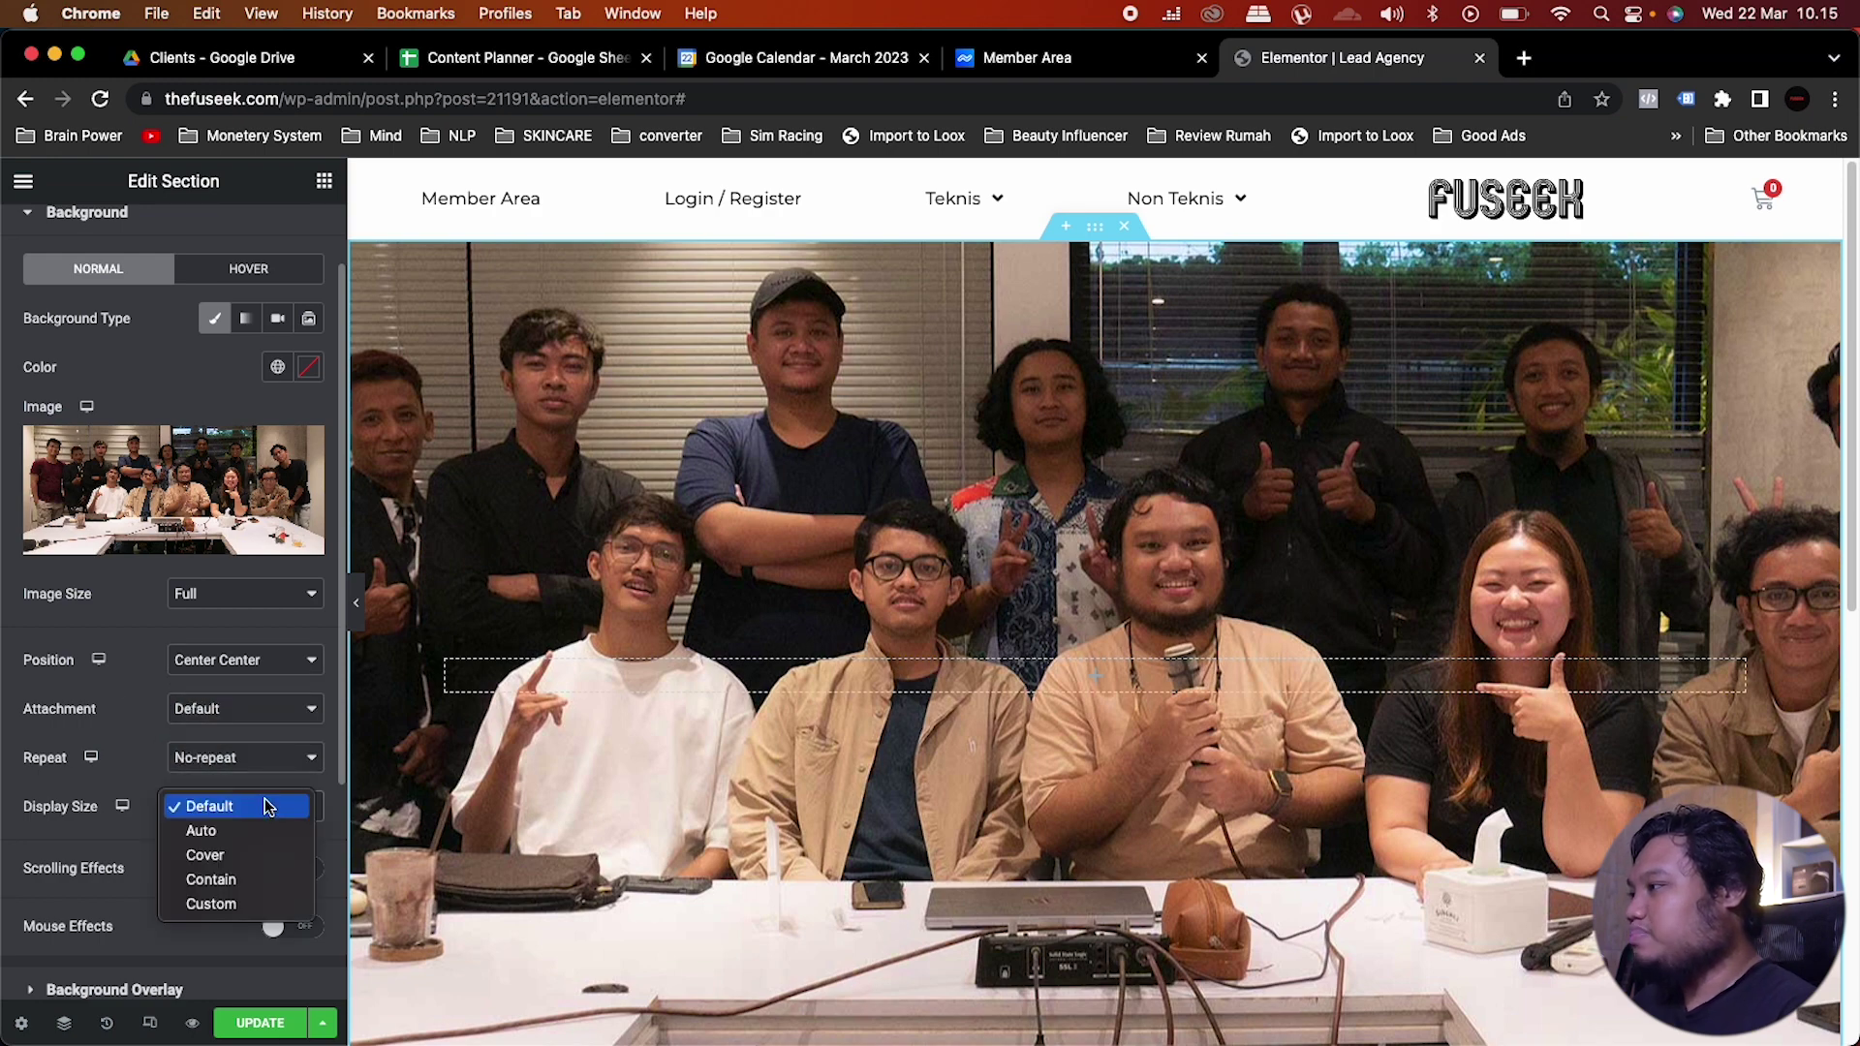
left_click(238, 858)
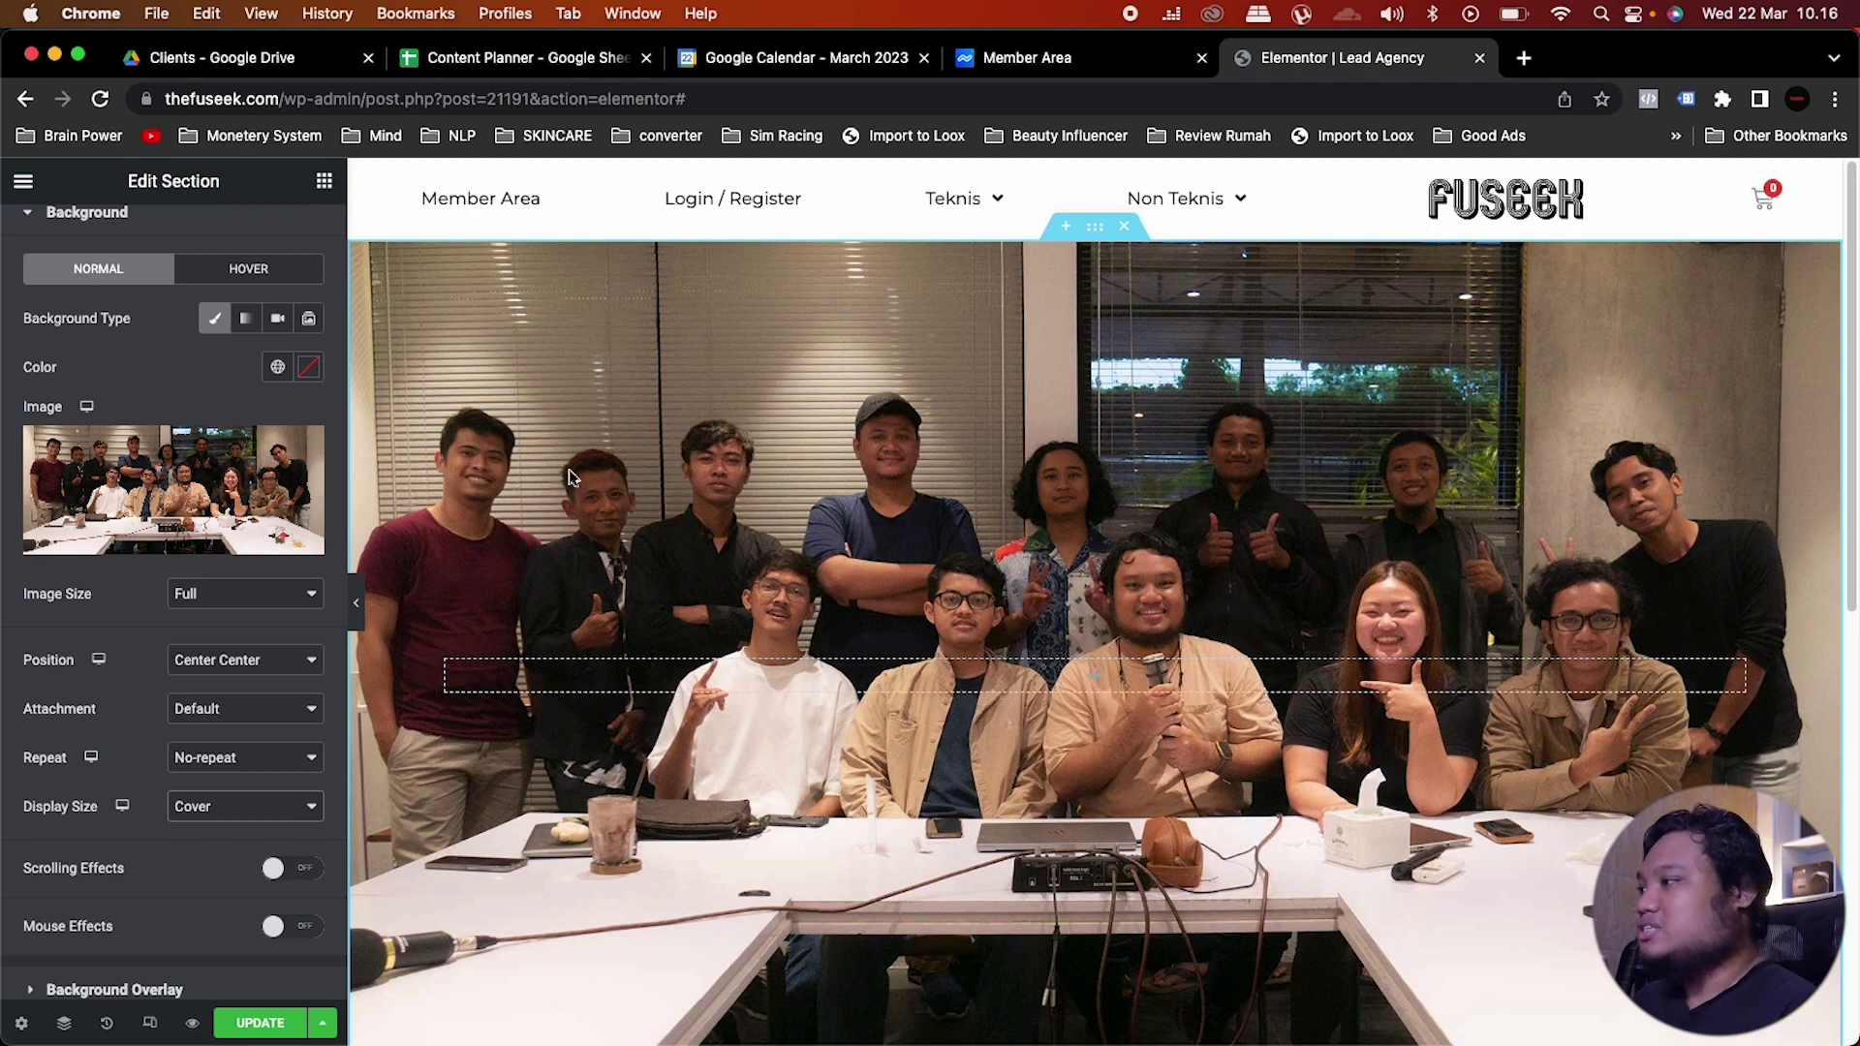
scroll(299, 370, "up", 2)
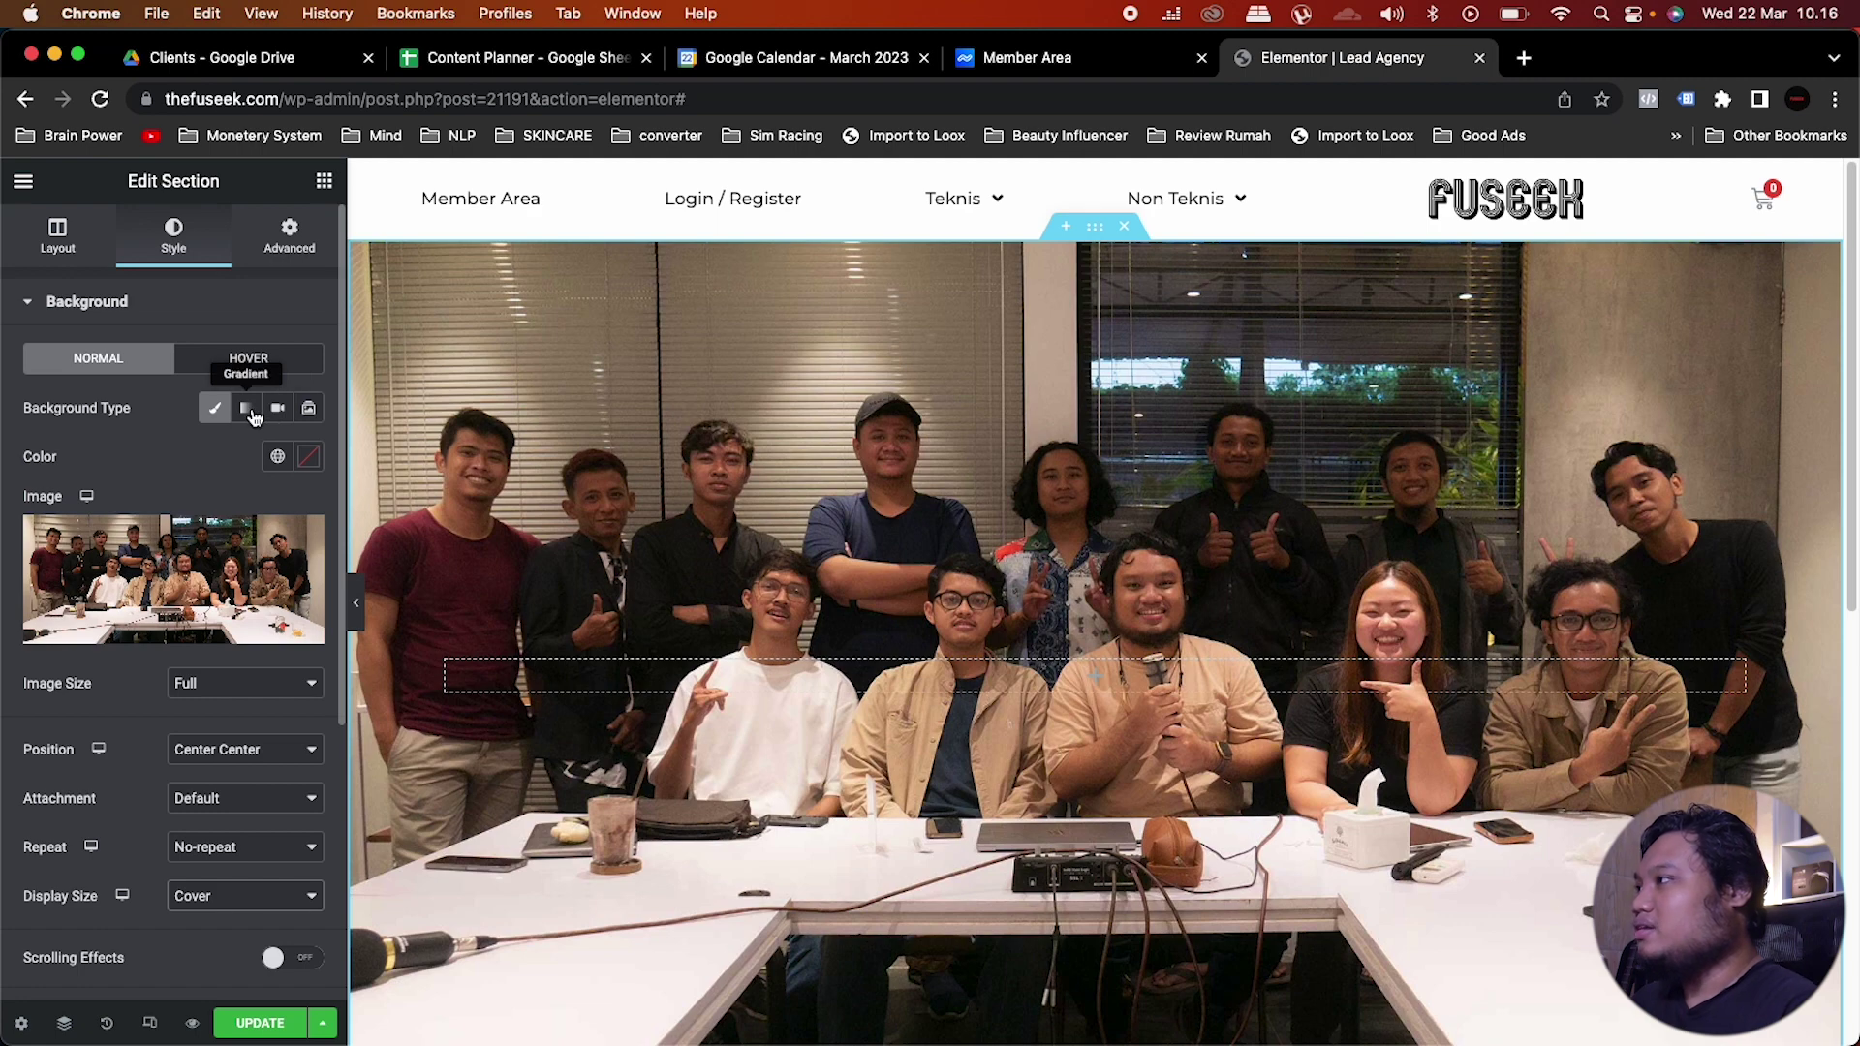
Step: Switch the background overlay to a gradient with black as the first colour
left_click(143, 302)
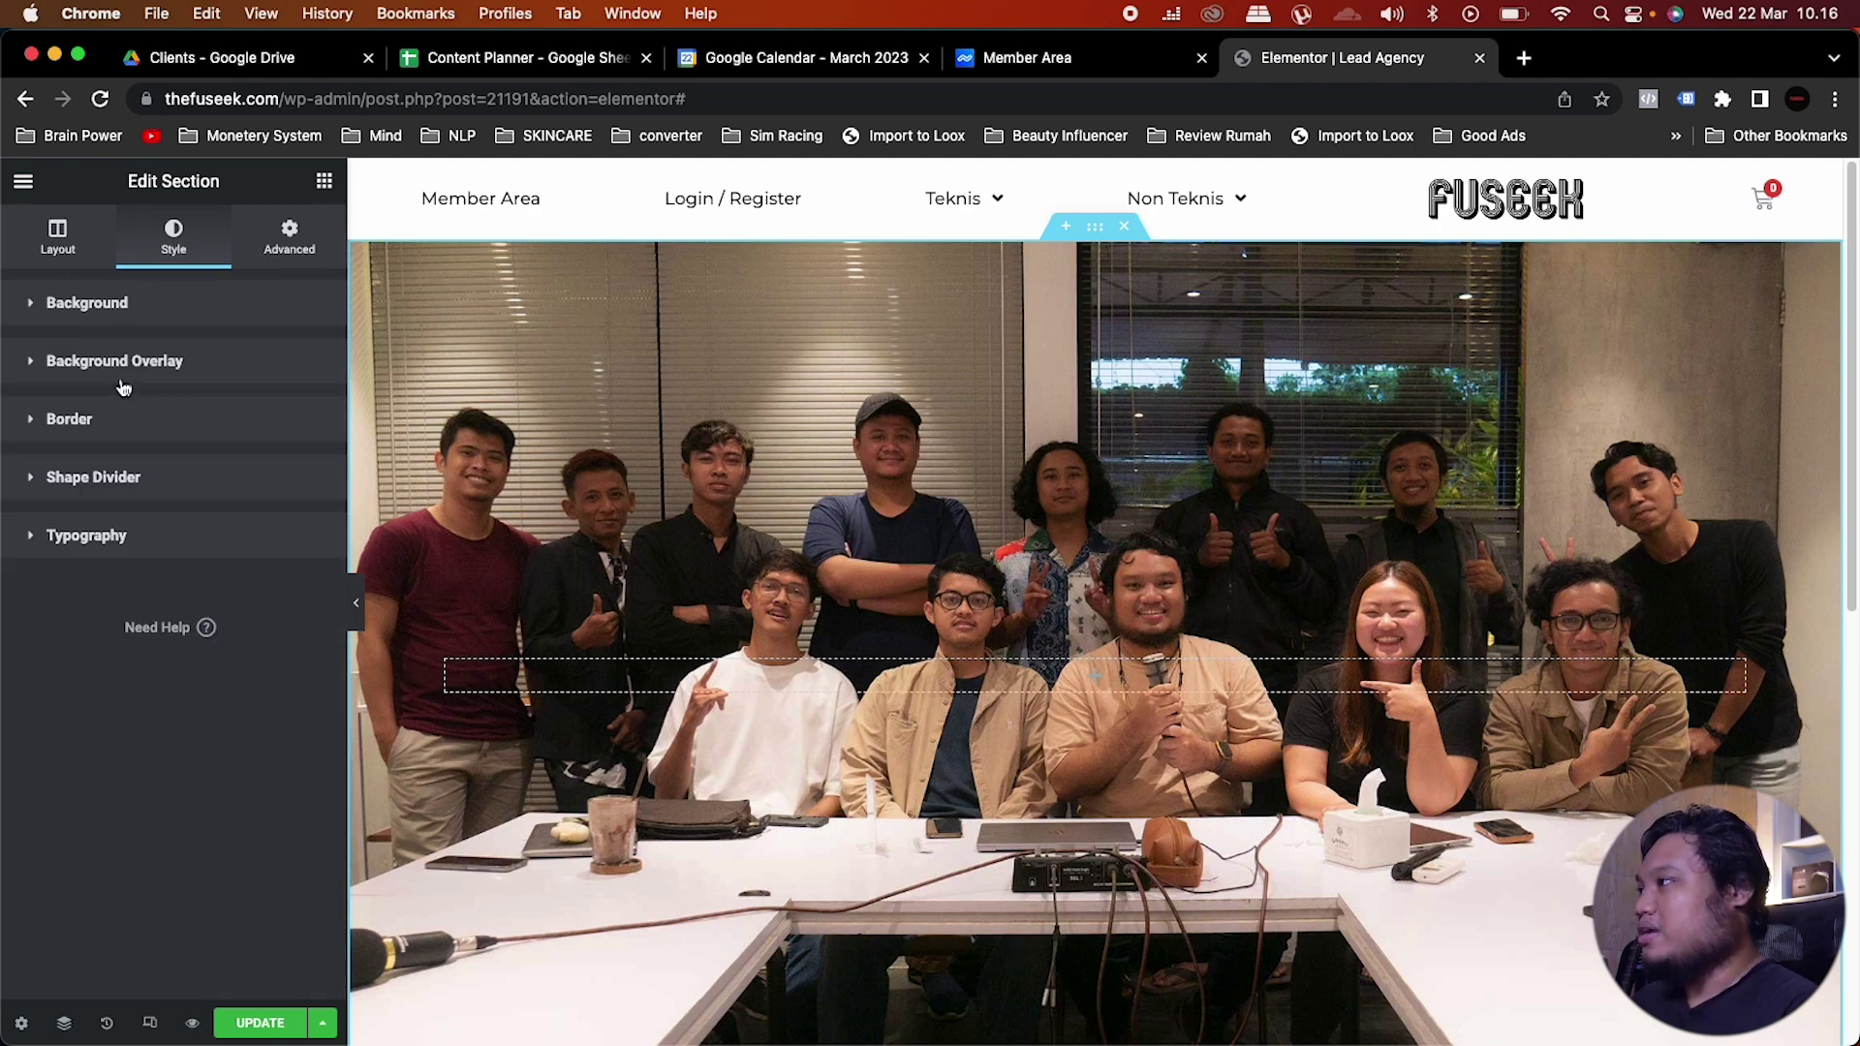
left_click(134, 376)
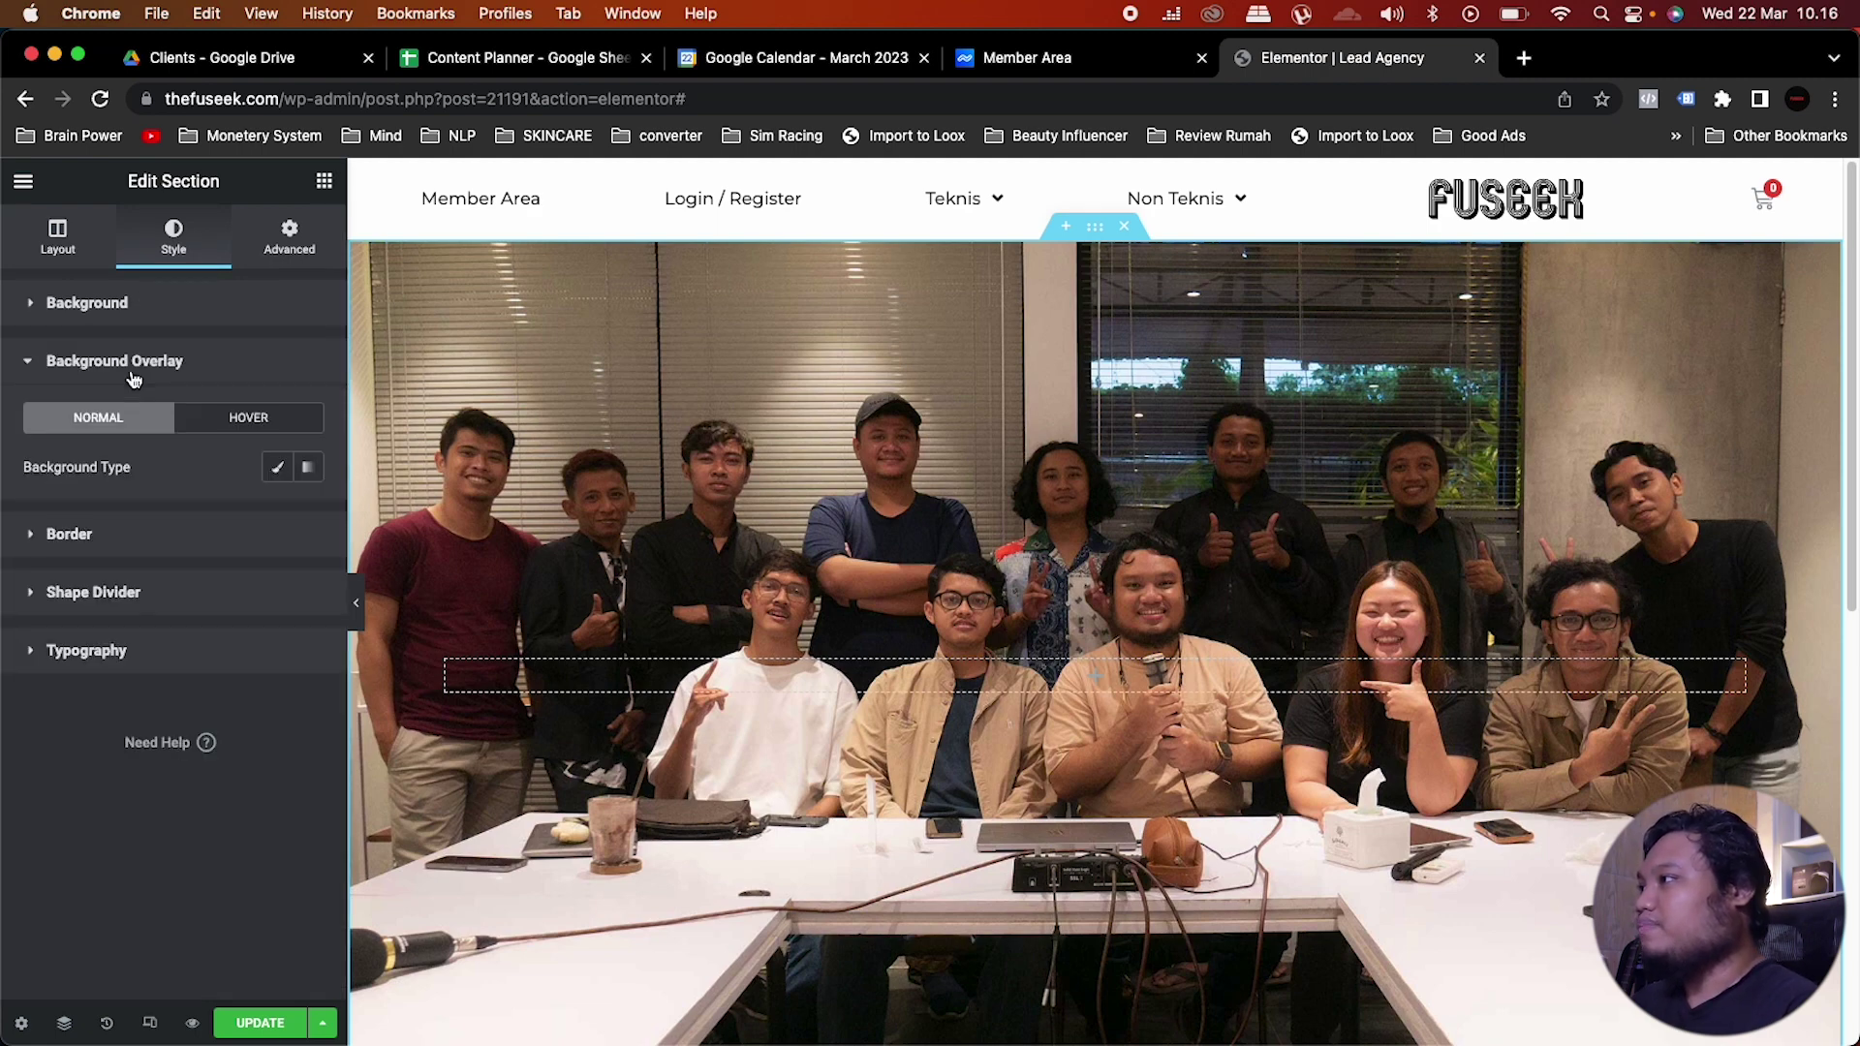
left_click(309, 467)
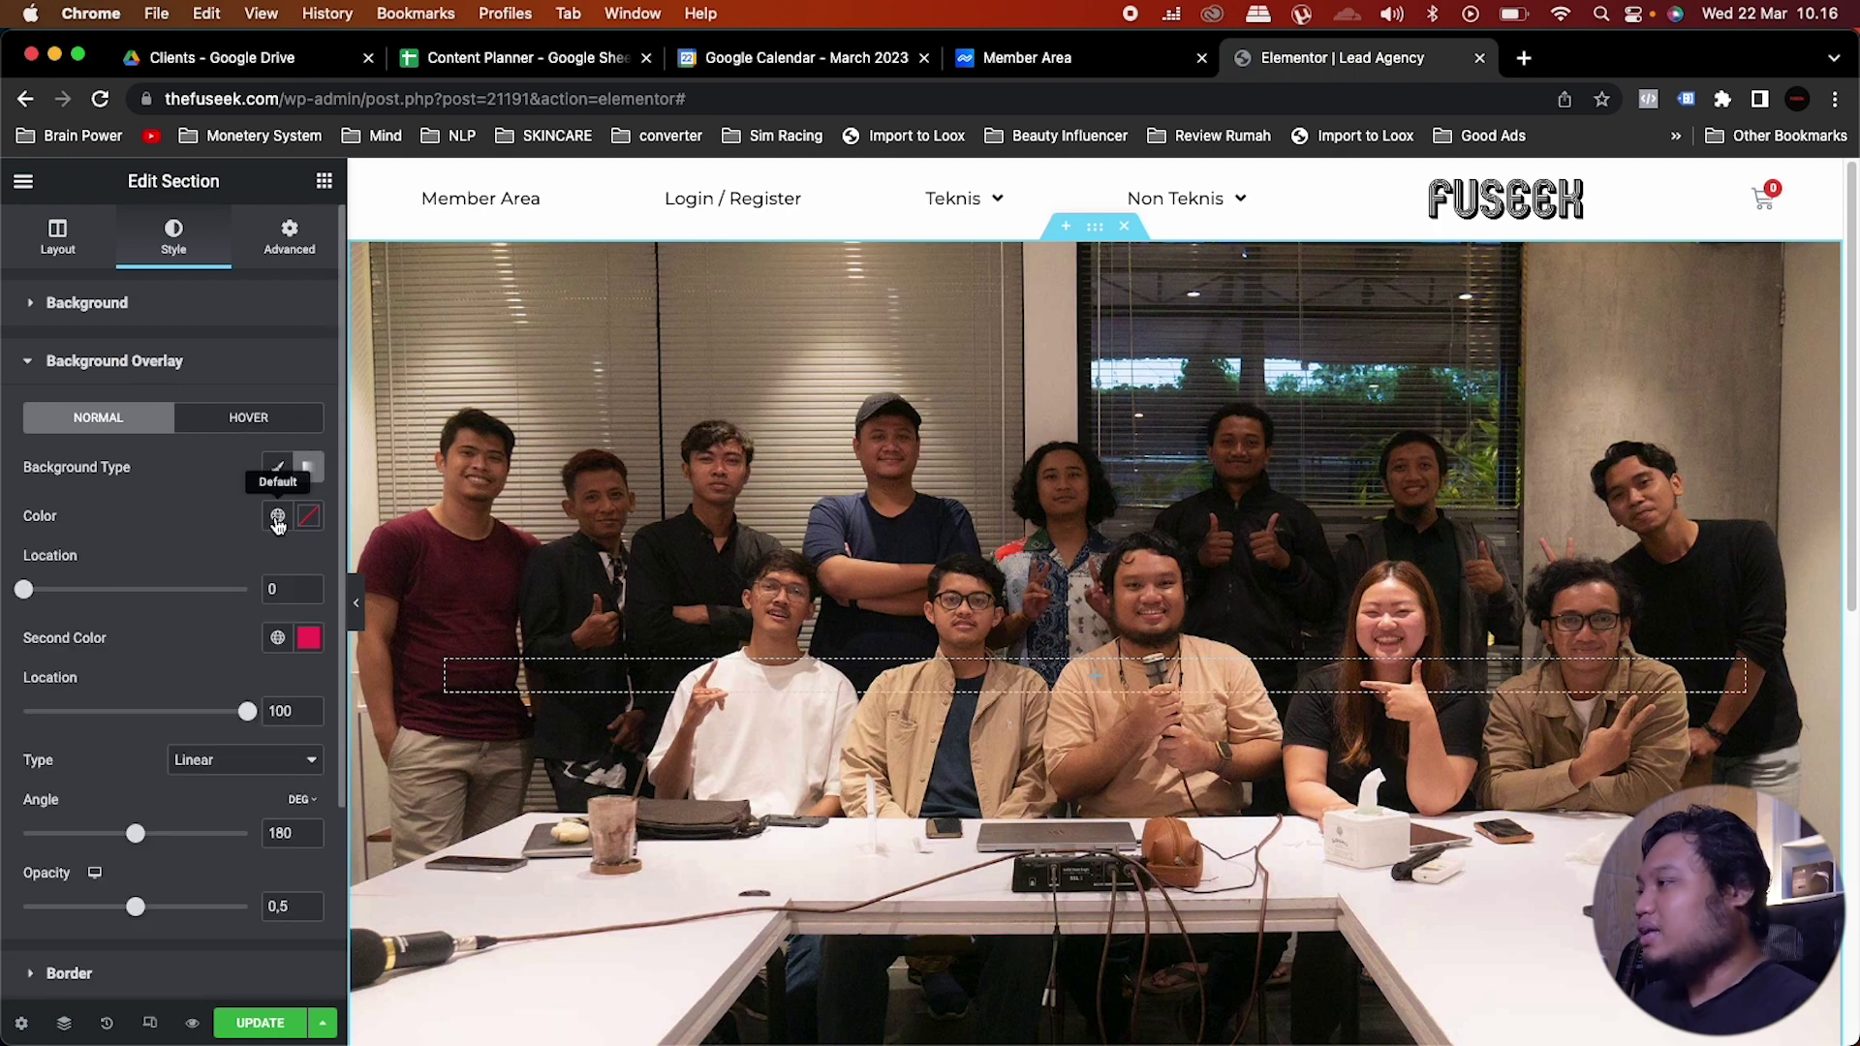
left_click(277, 516)
scroll(262, 535, "down", 2)
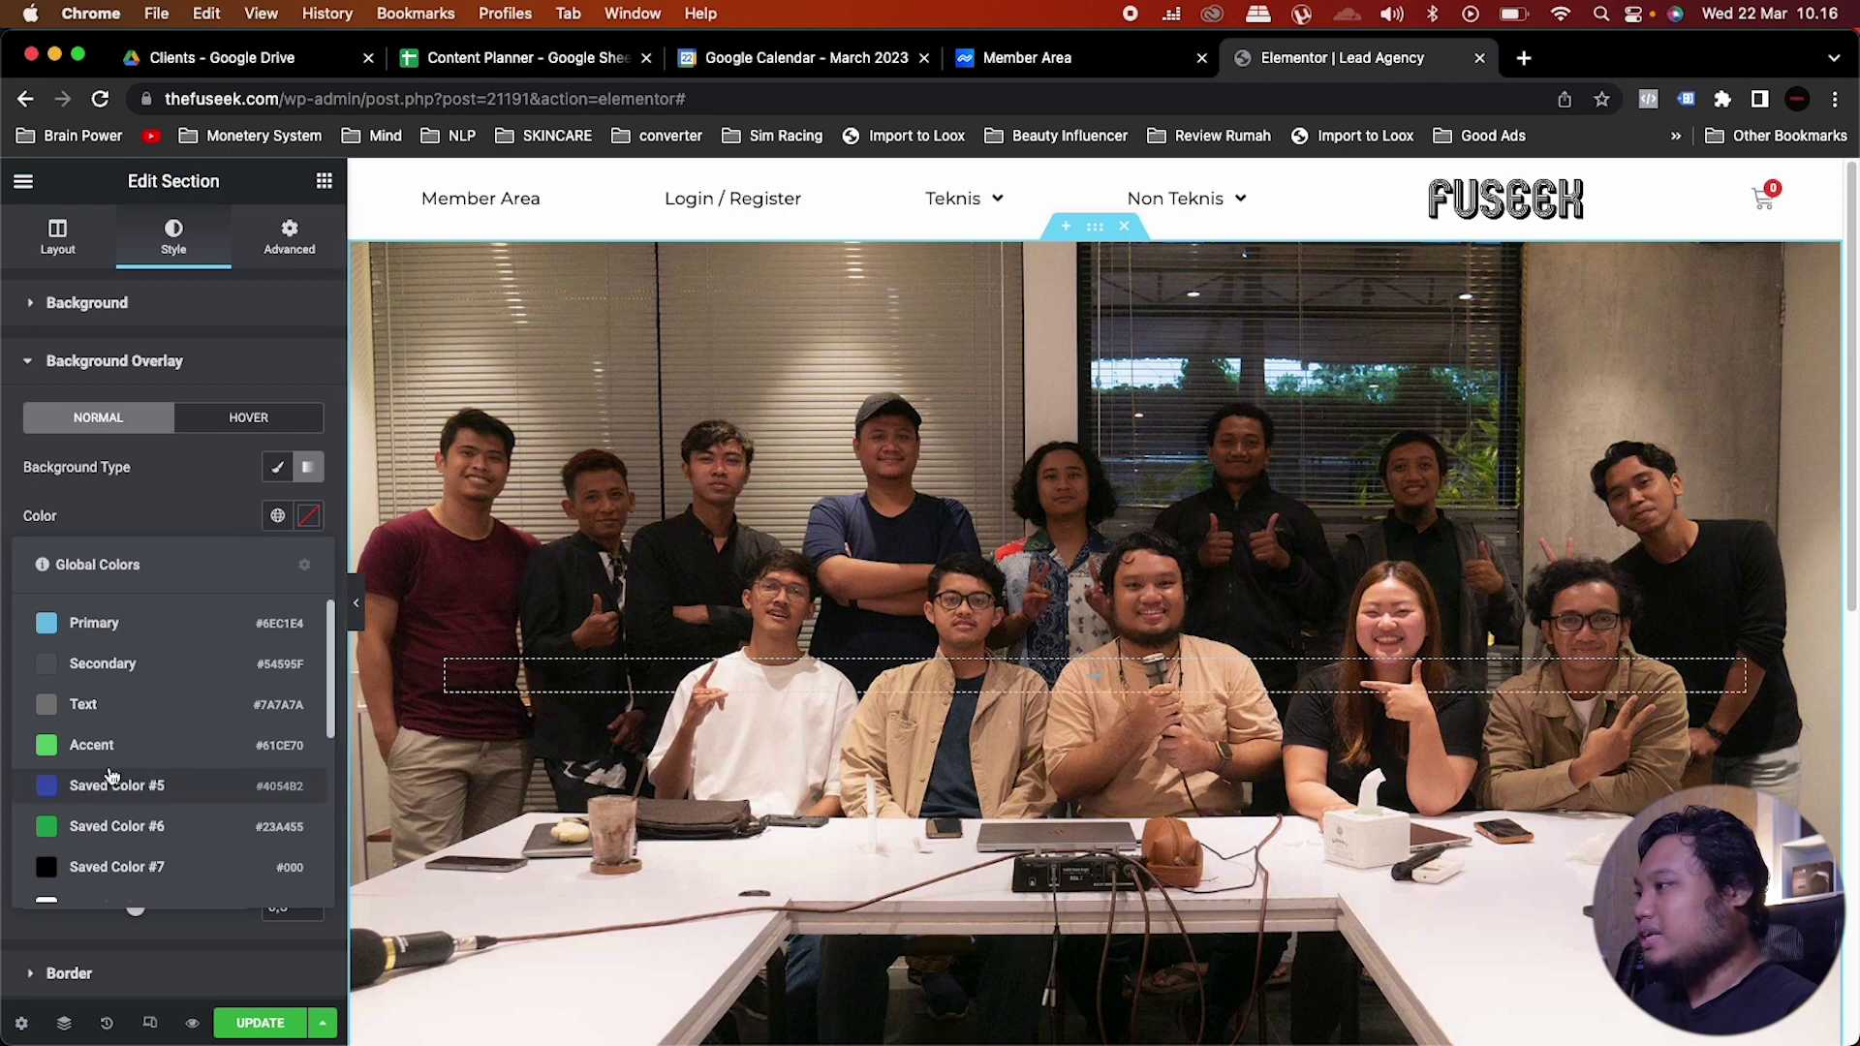
left_click(309, 524)
left_click_drag(83, 768, 339, 838)
left_click(278, 515)
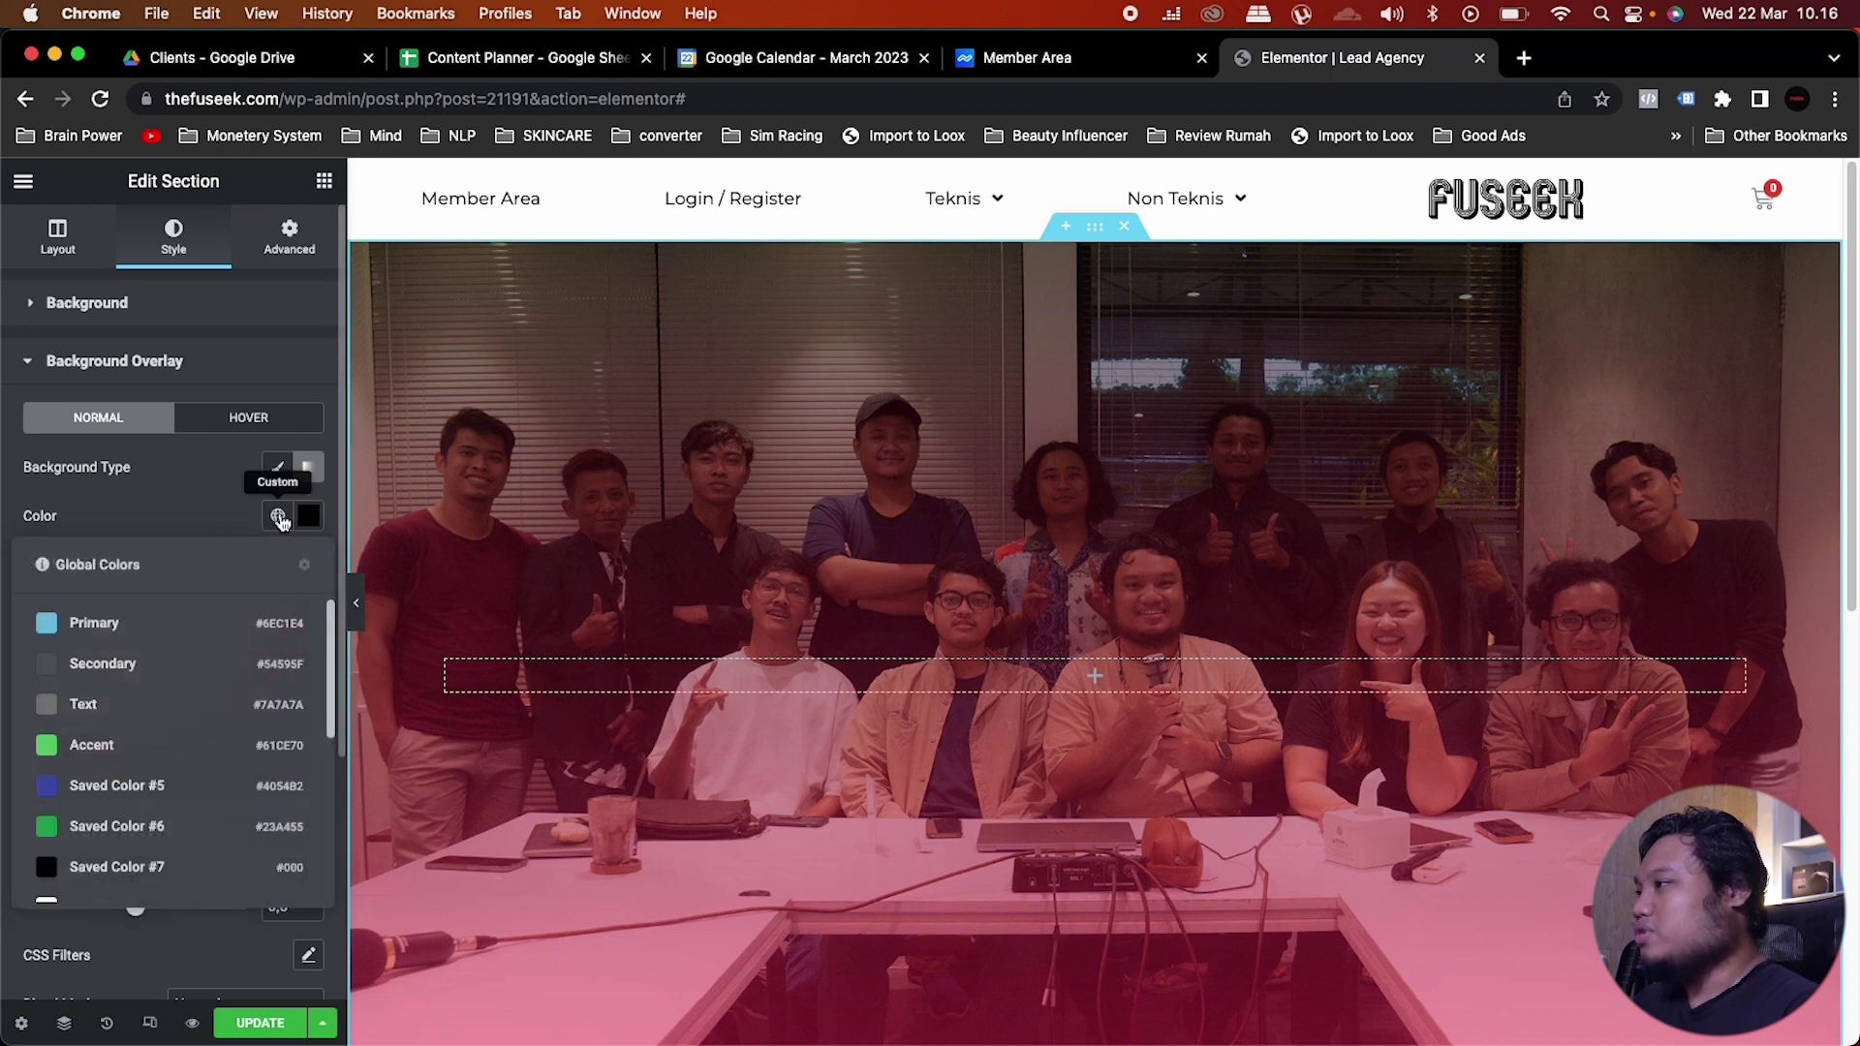
scroll(136, 692, "down", 3)
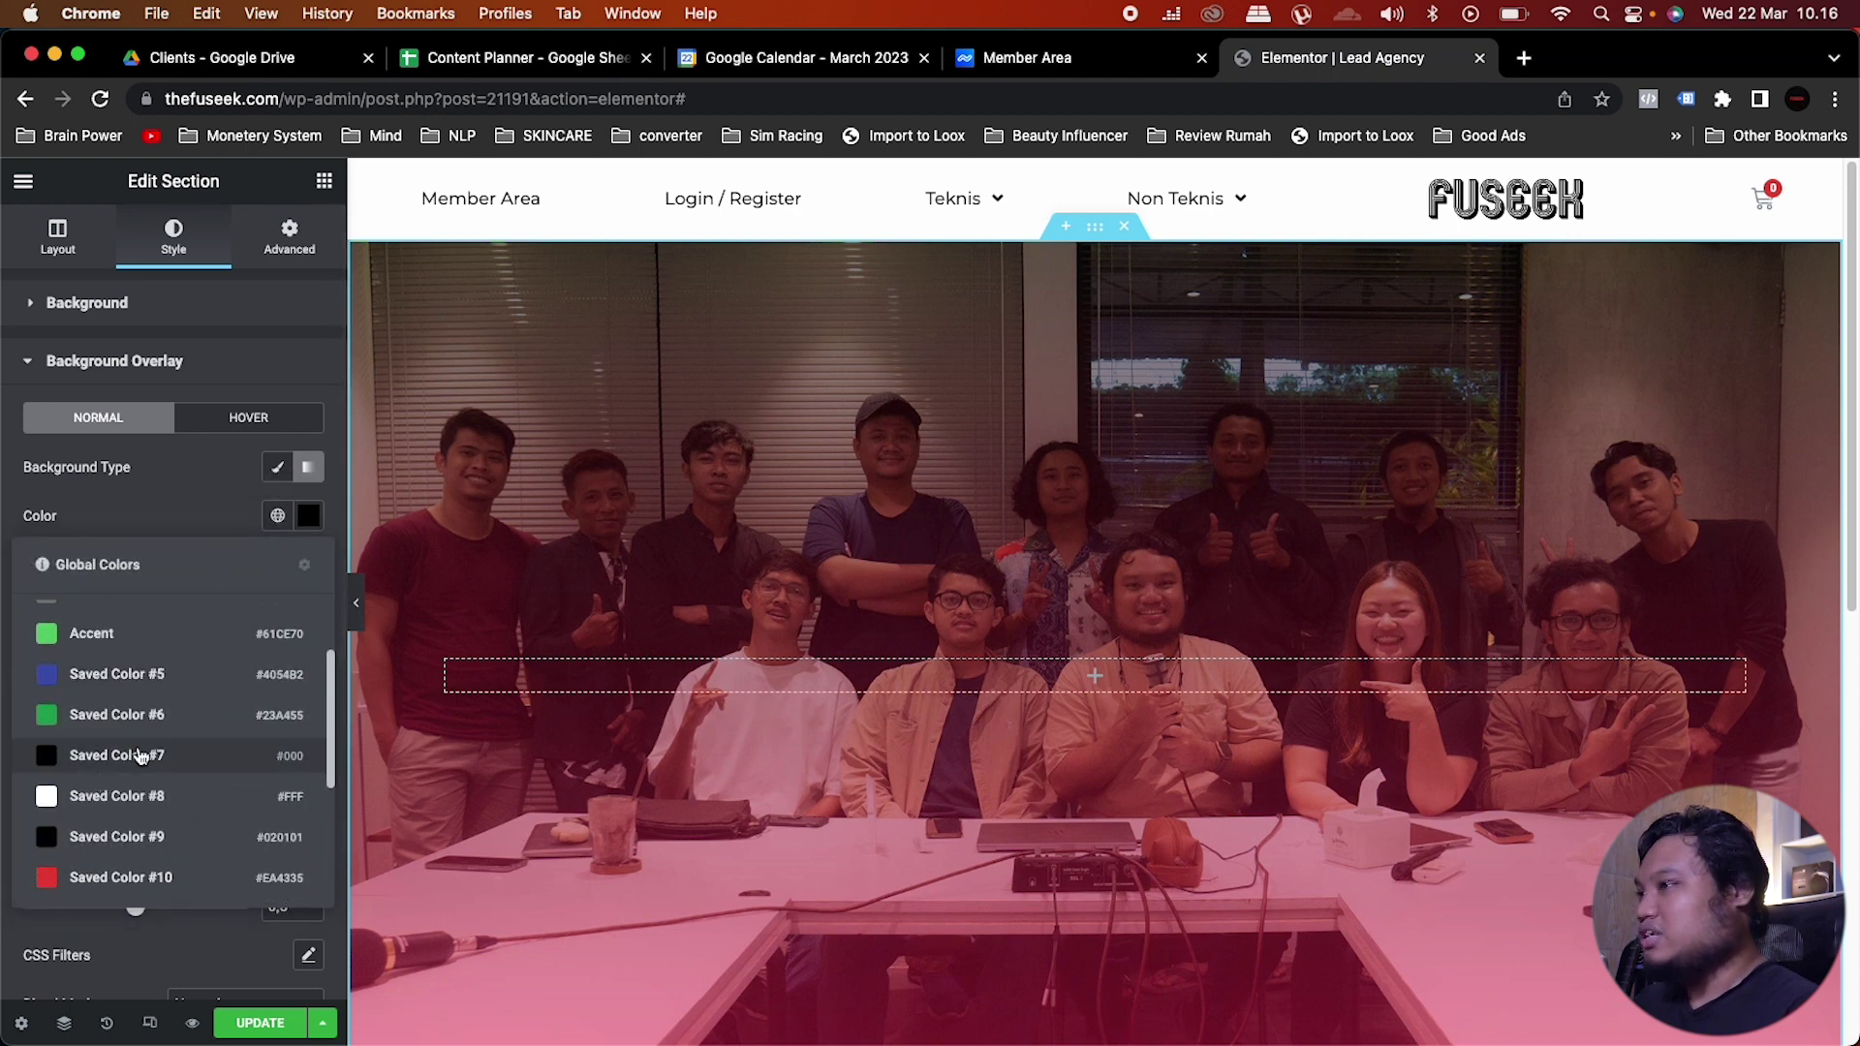
left_click(141, 754)
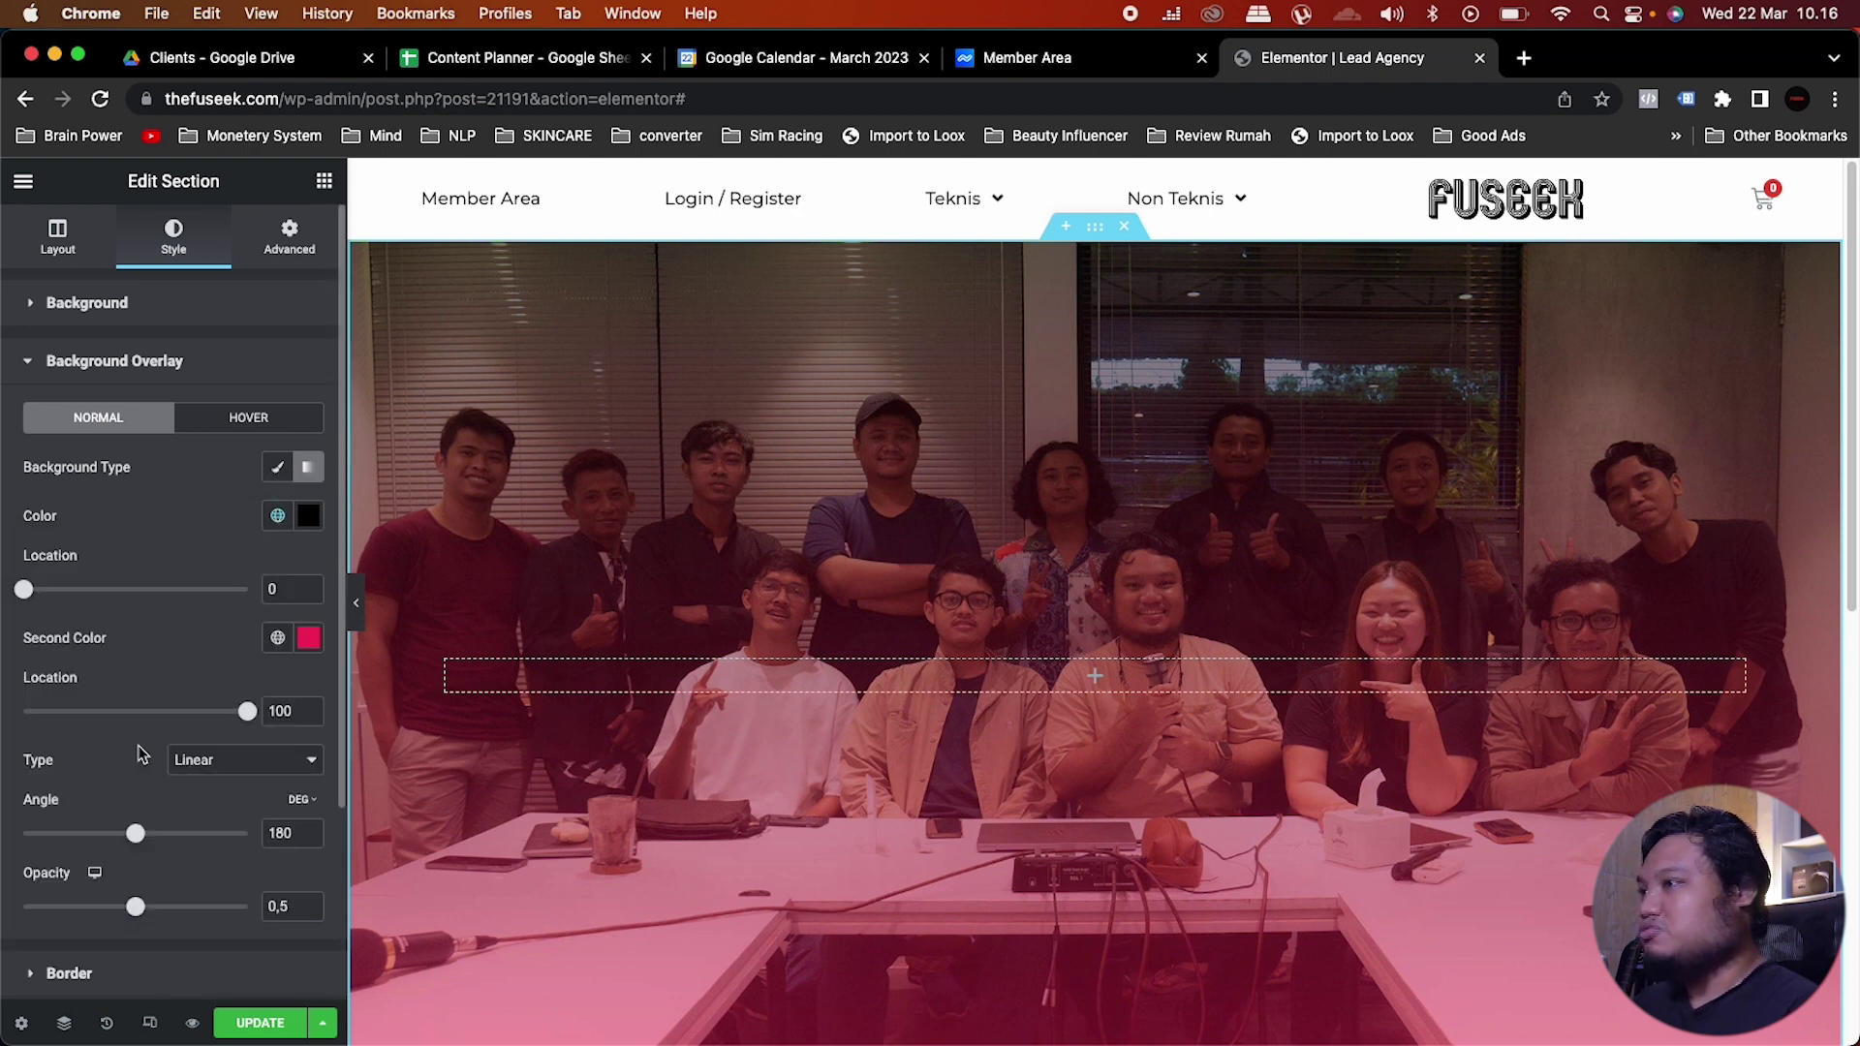
Step: Make the second gradient colour the saved Red Fuseek
left_click(278, 638)
scroll(208, 833, "down", 3)
scroll(207, 843, "down", 1)
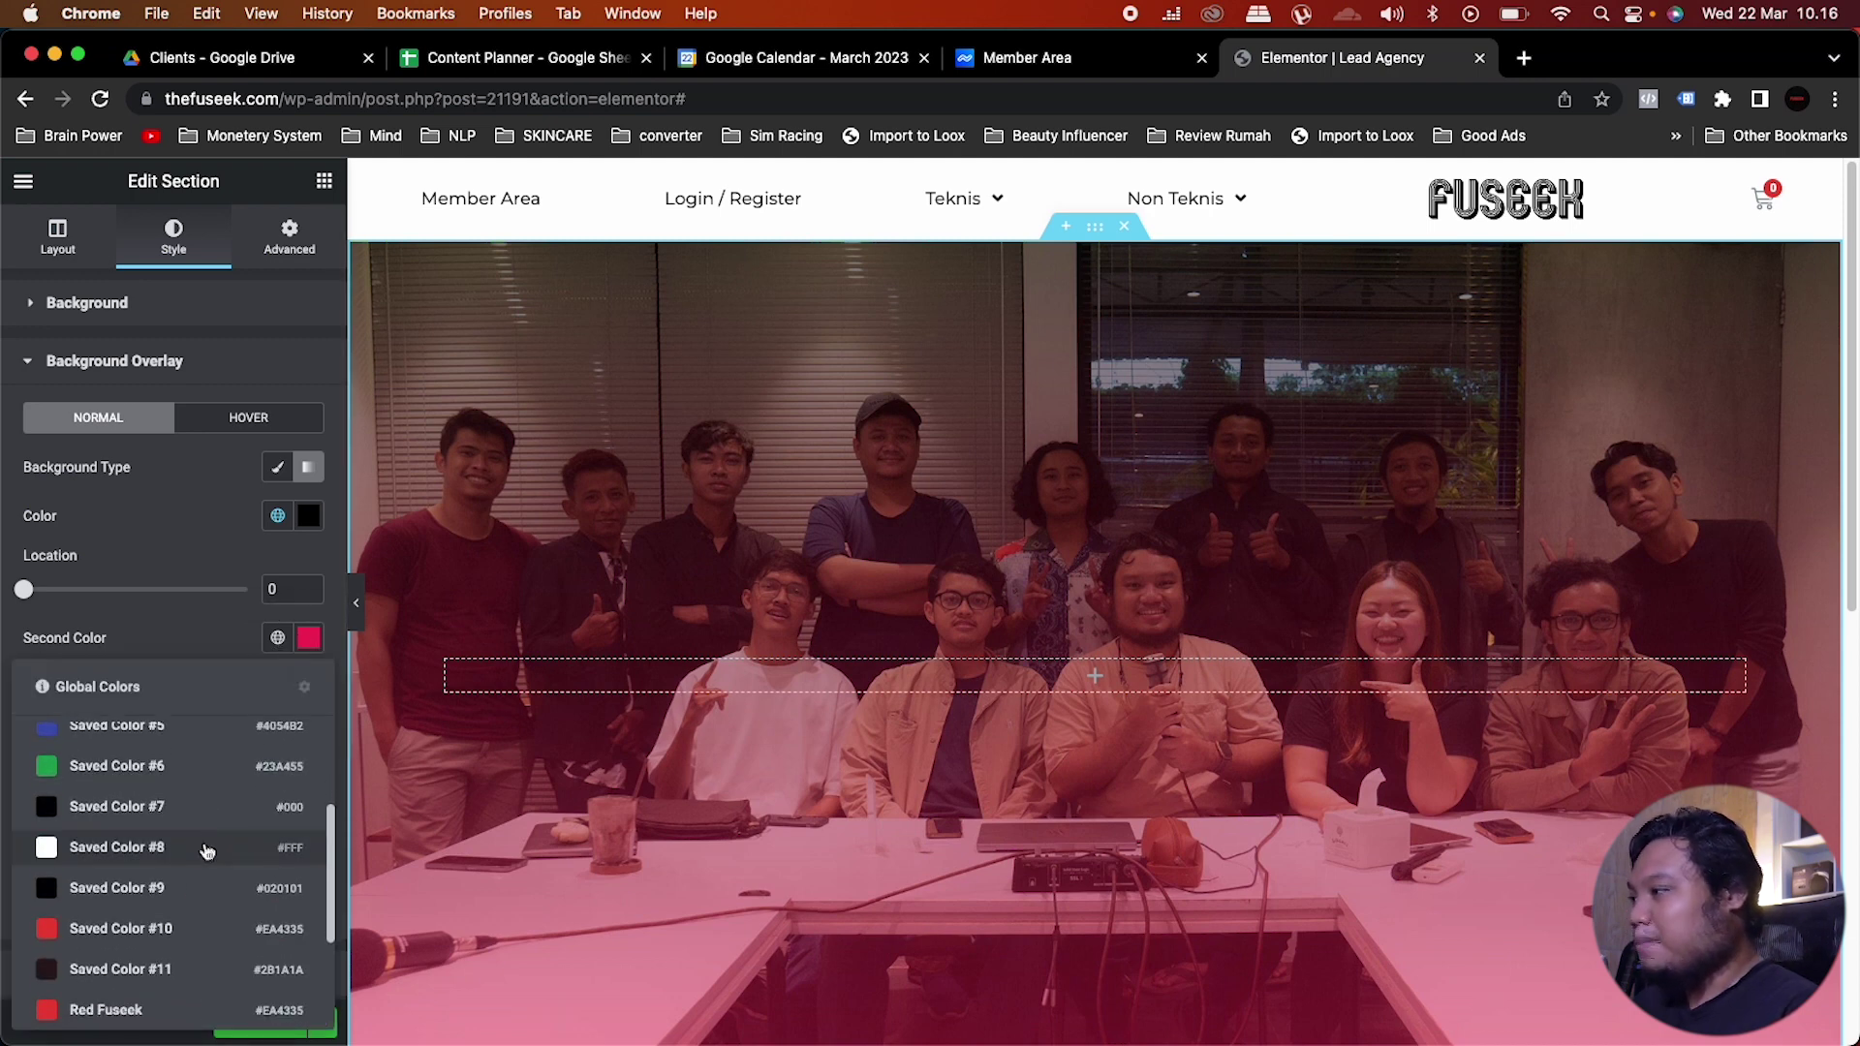
left_click(153, 1017)
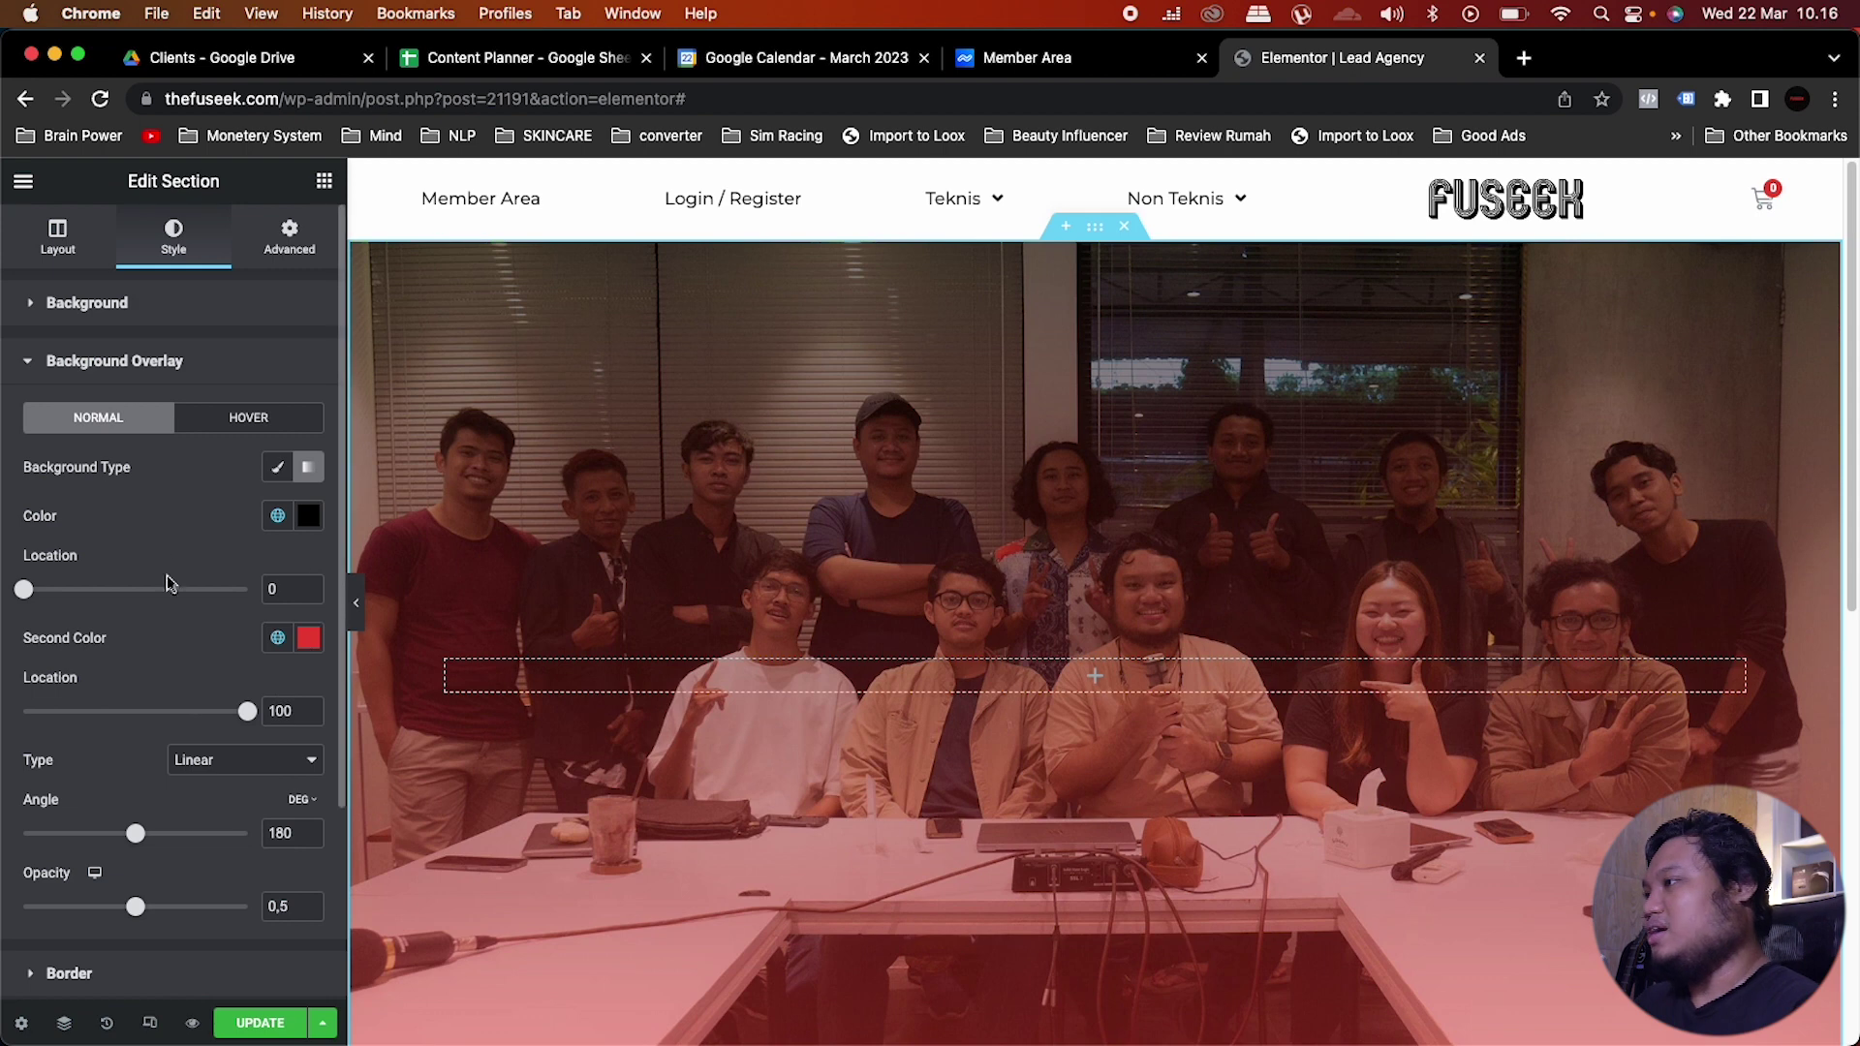
Step: Try a radial overlay, then revert to a linear gradient at 180° and 0.5 opacity
scroll(208, 686, "down", 1)
left_click(215, 686)
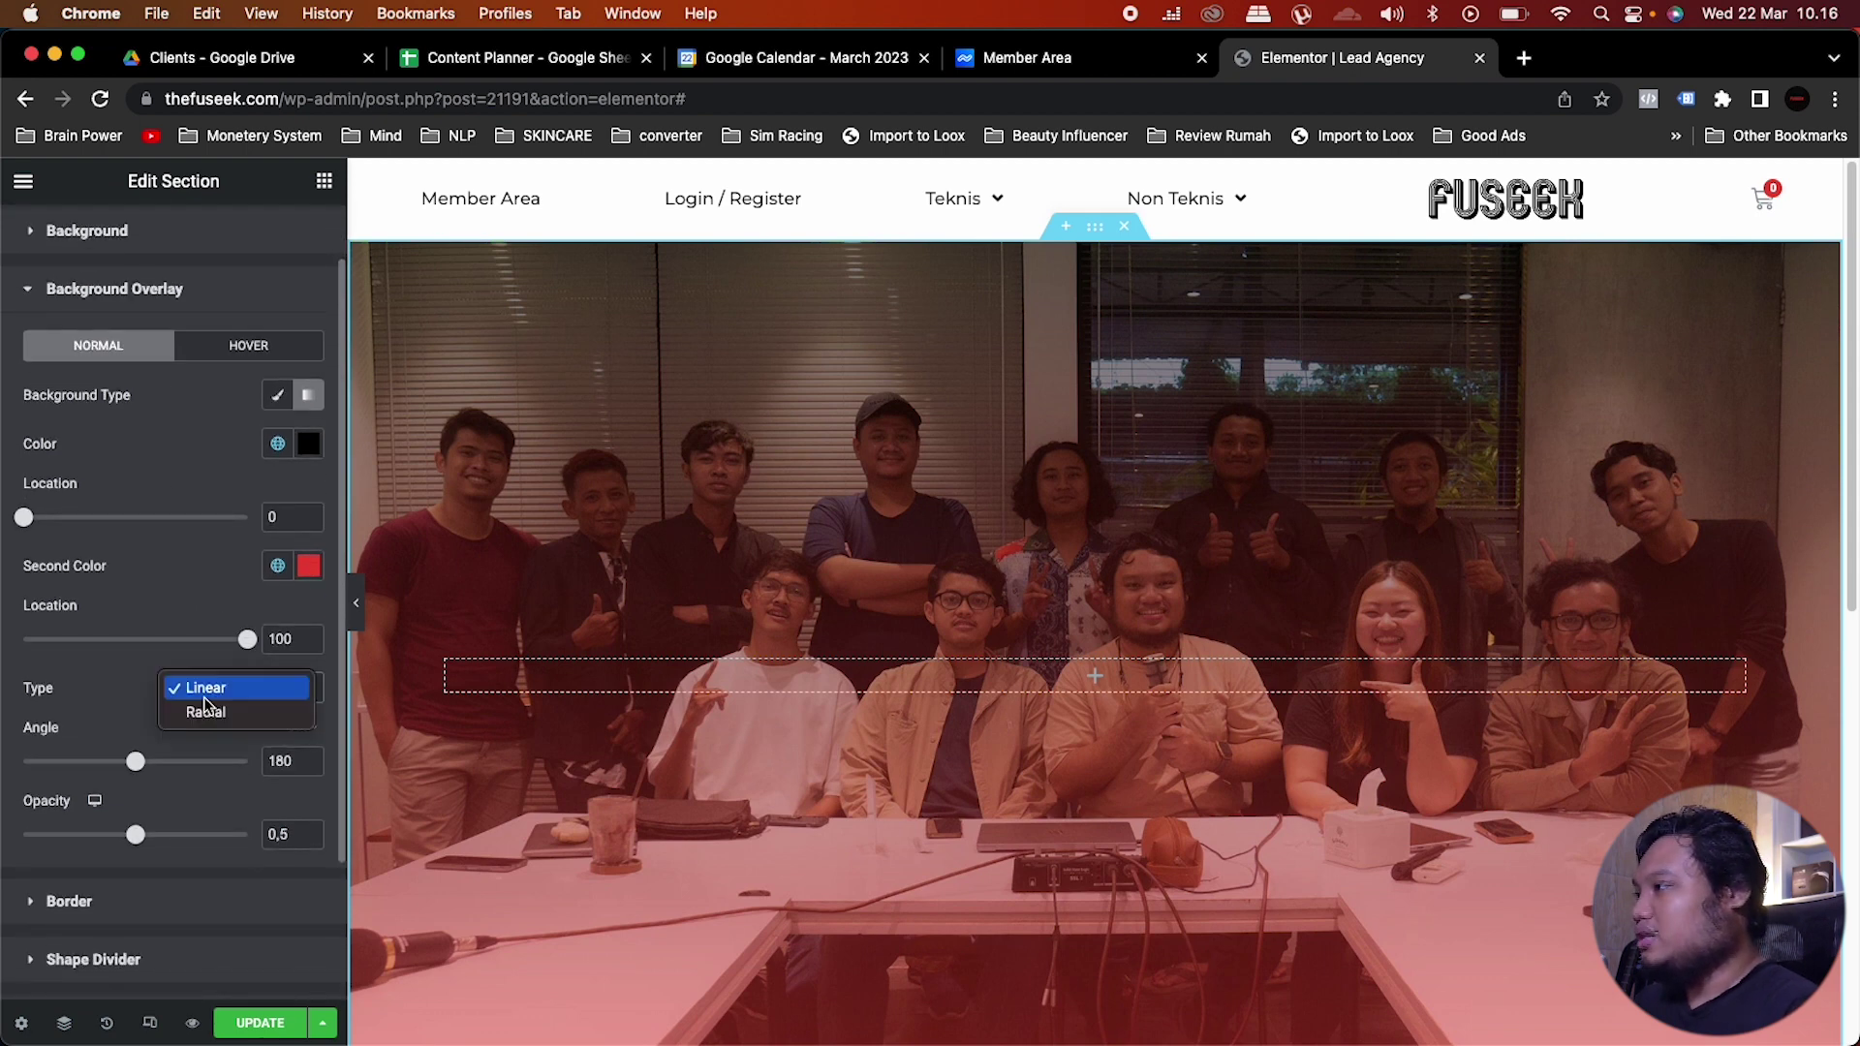
left_click(207, 687)
left_click(206, 688)
left_click(215, 714)
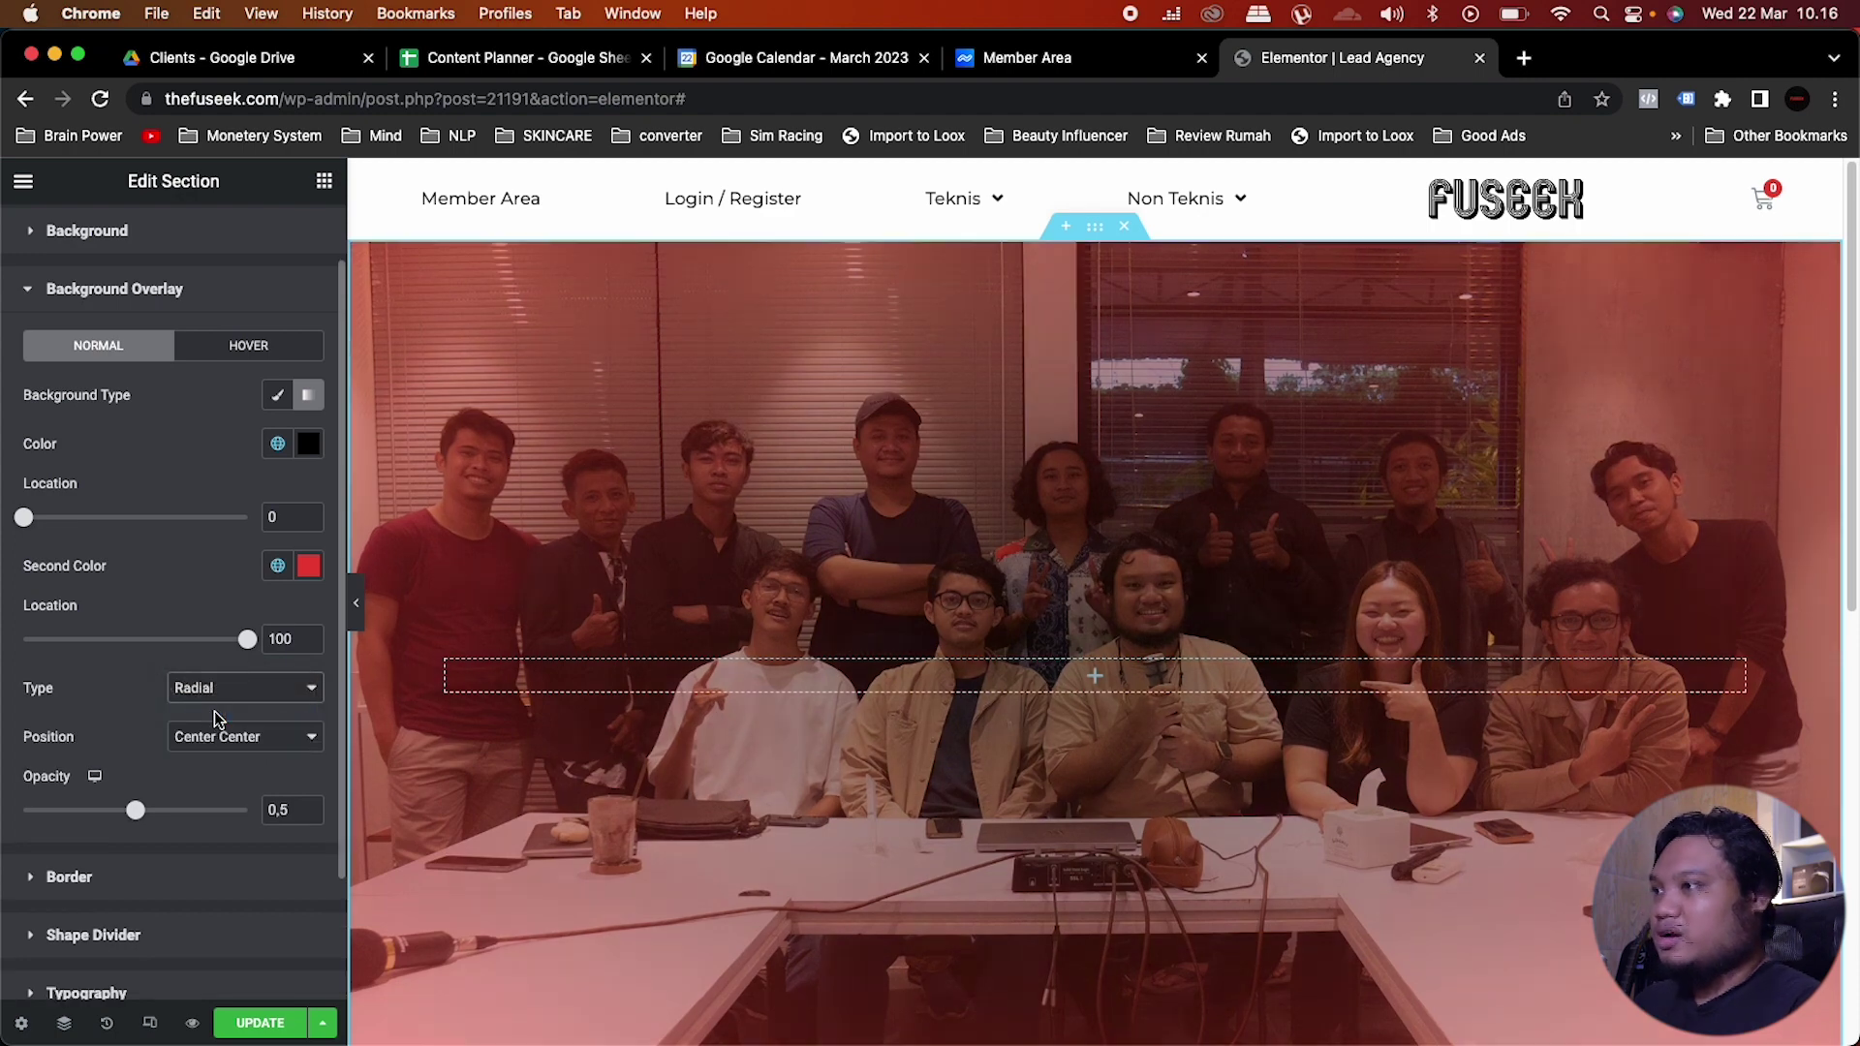
left_click(242, 690)
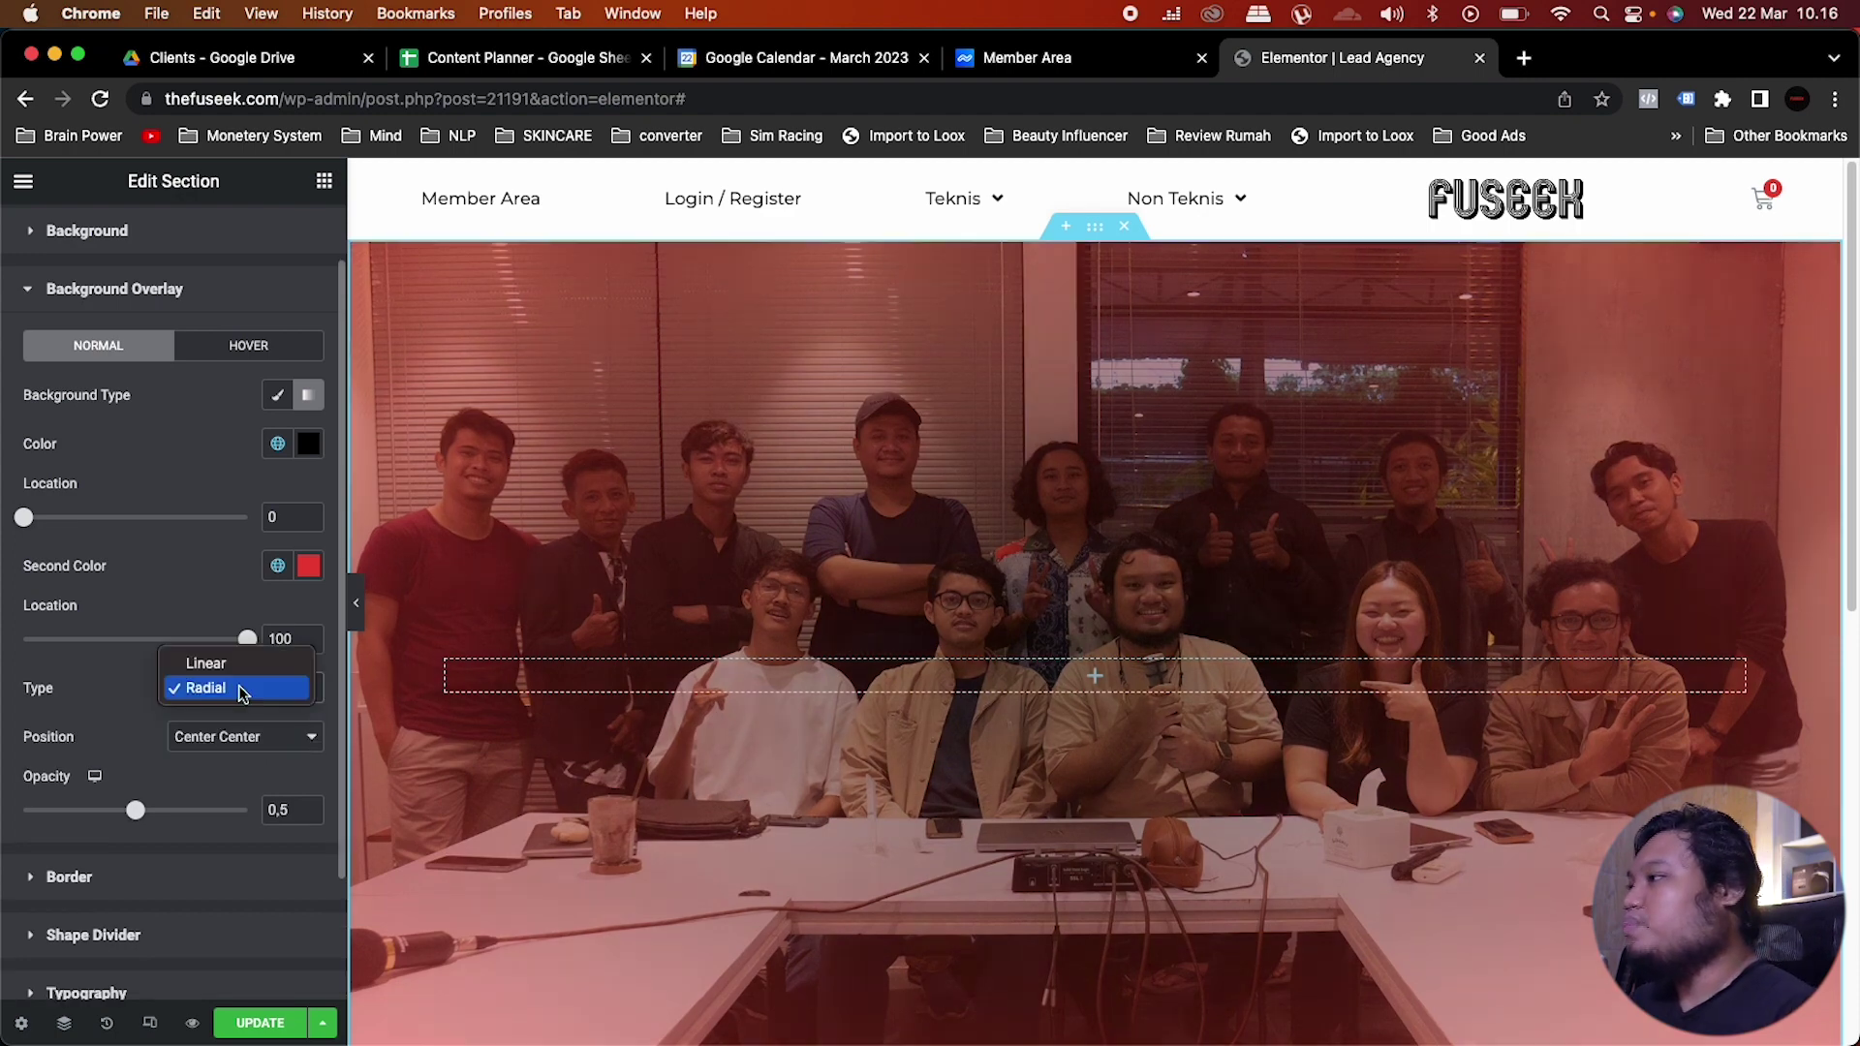
left_click(253, 662)
scroll(825, 560, "down", 3)
scroll(826, 564, "up", 2)
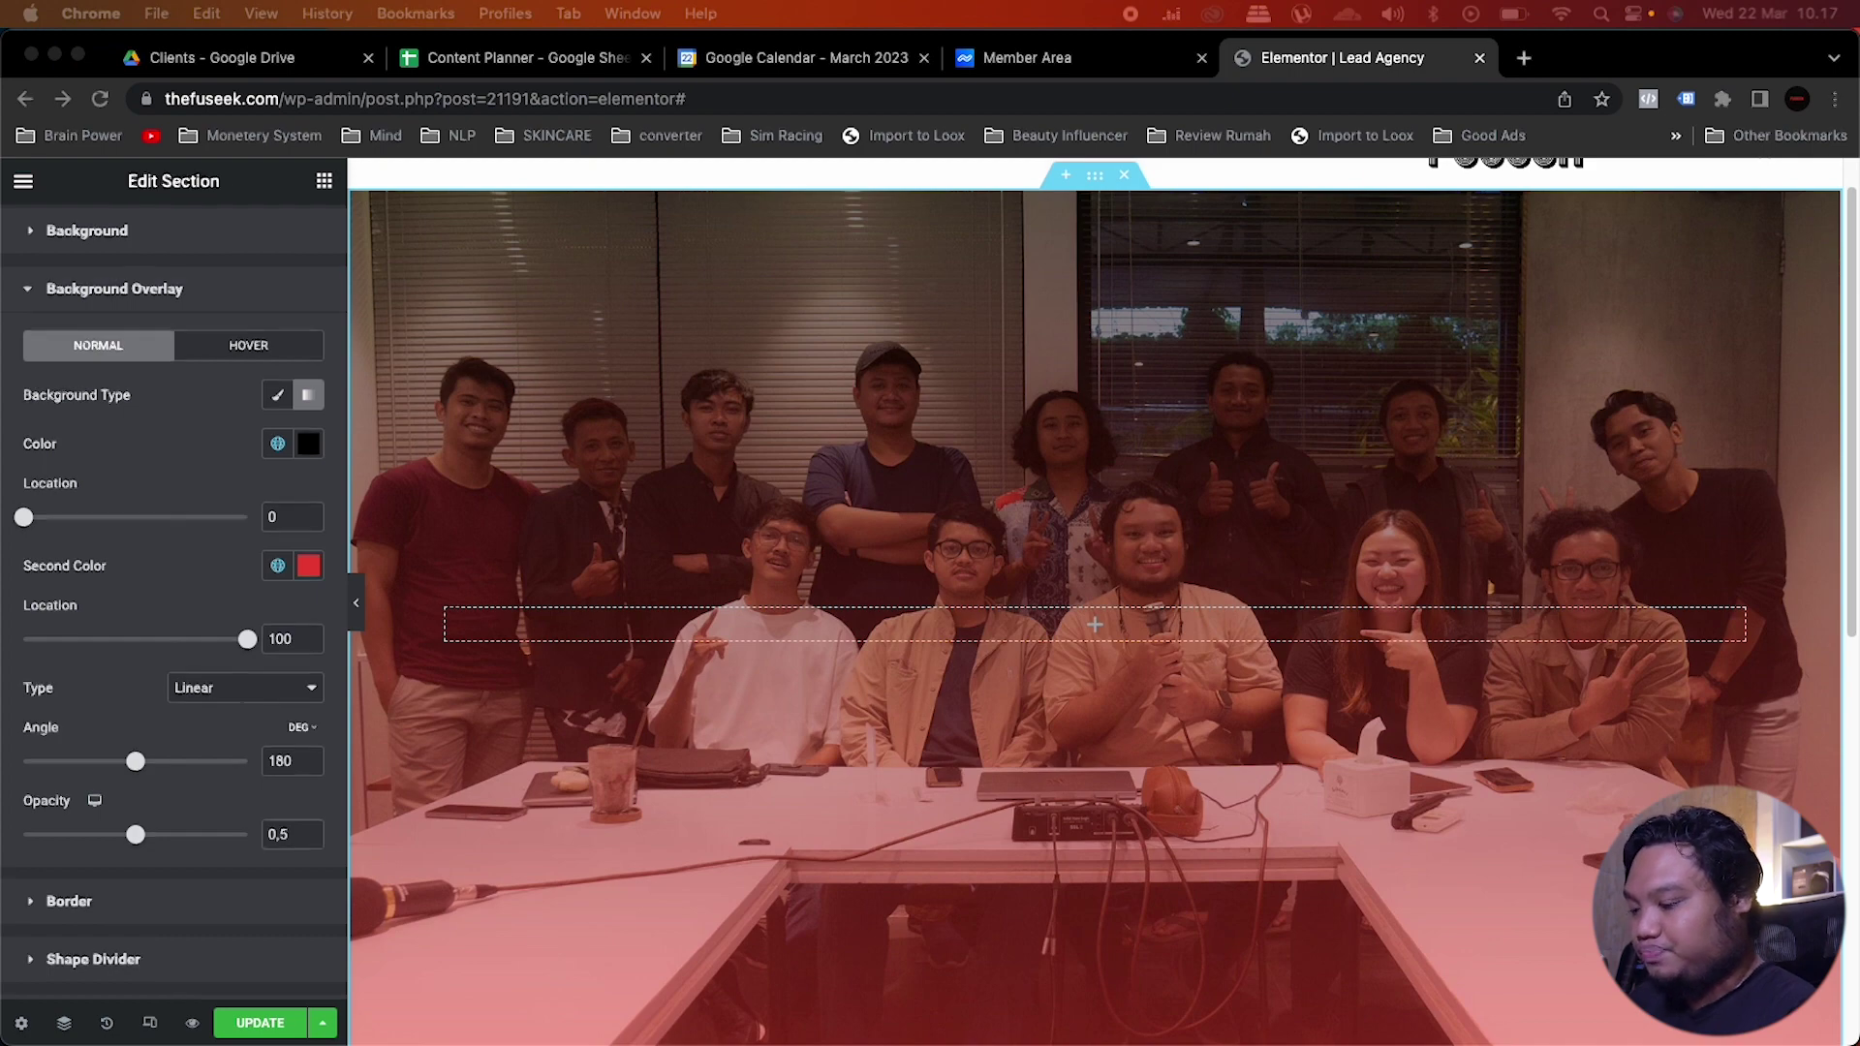
left_click(1094, 625)
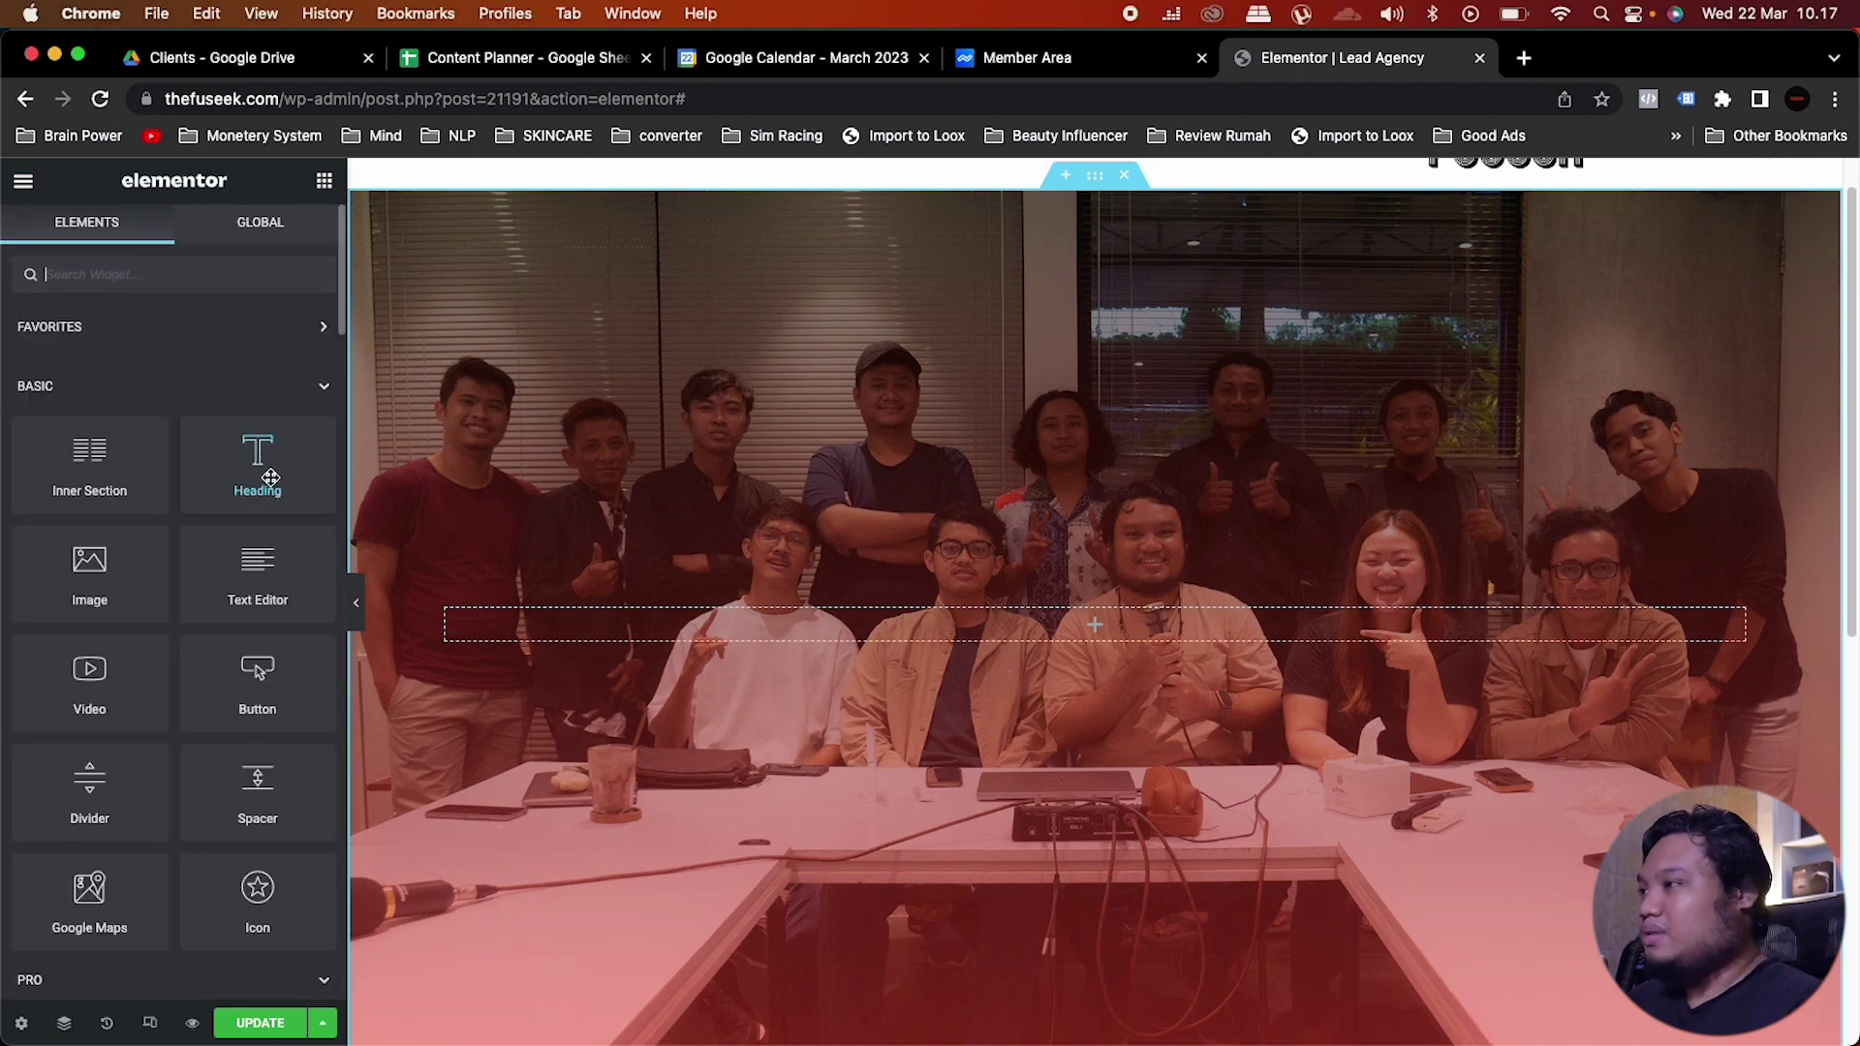
Step: Drag a Heading widget into the section and paste the 'FB & IG Ads Khusus Untuk Brand…' headline over its placeholder
left_click_drag(249, 474, 1064, 645)
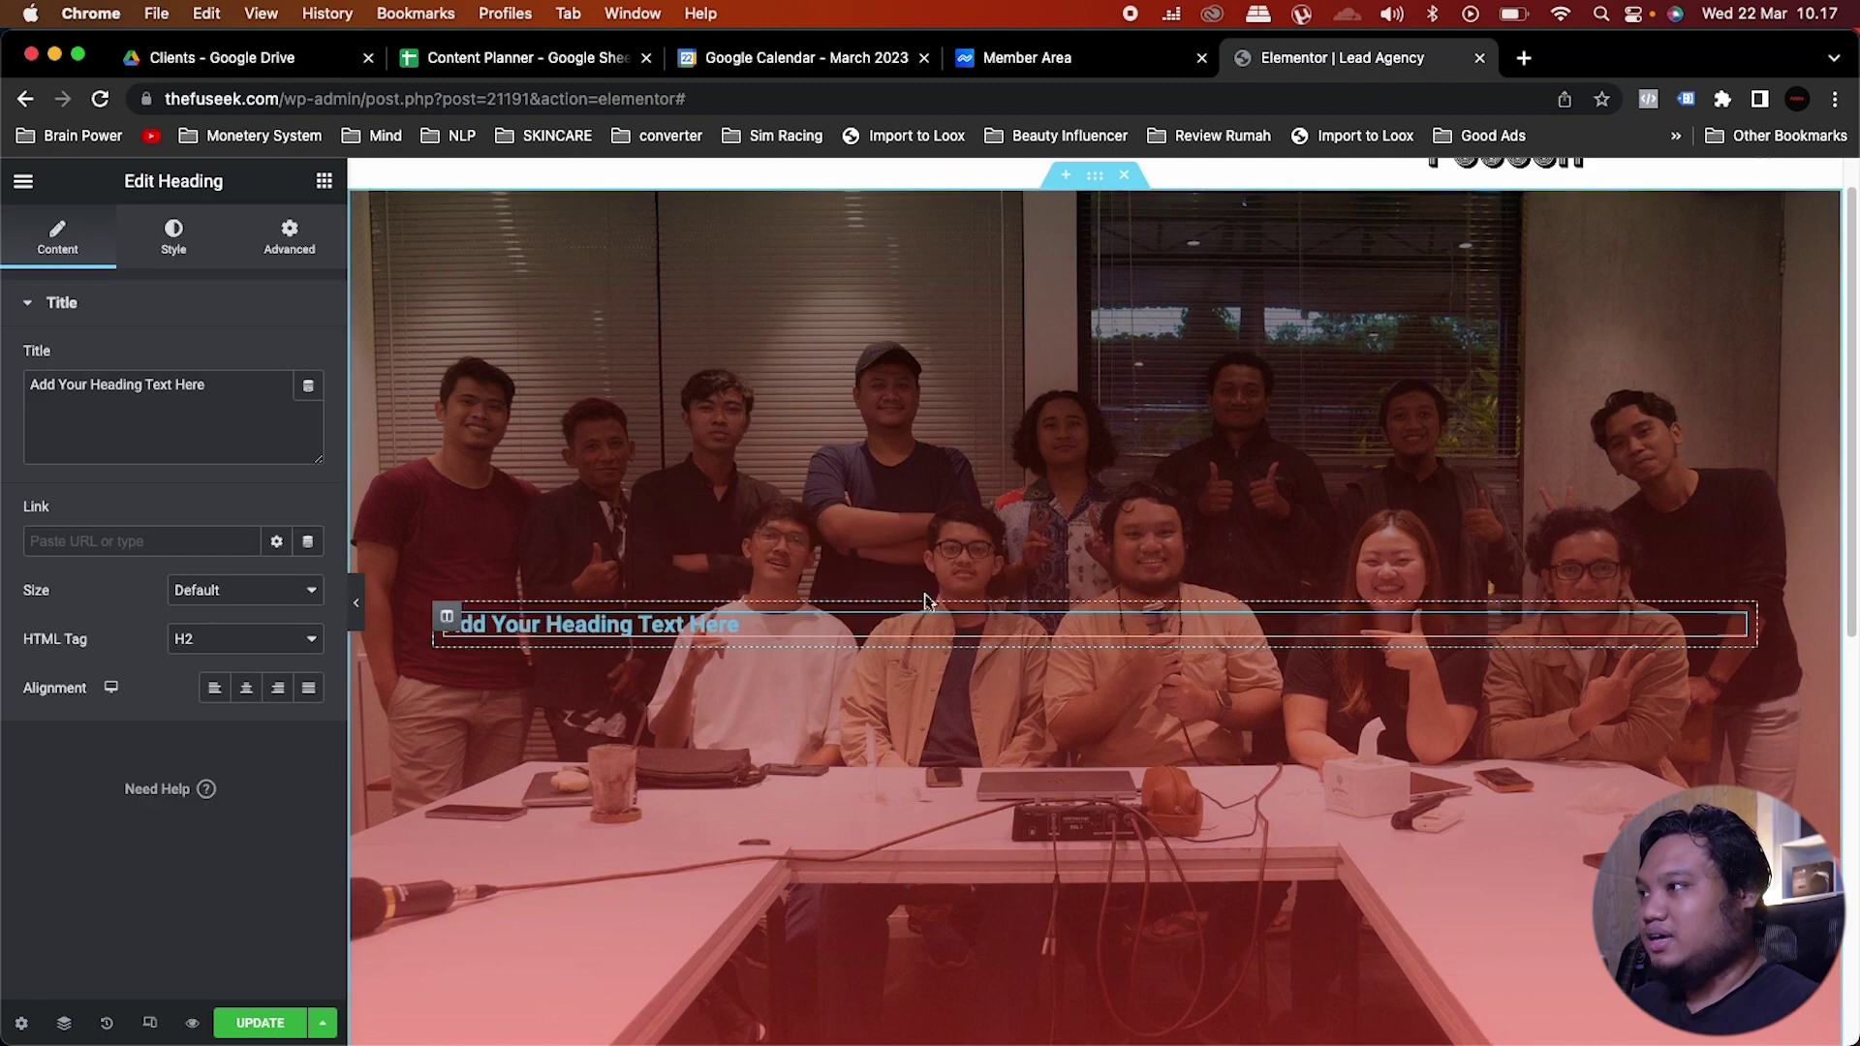
left_click(248, 395)
key("super+a")
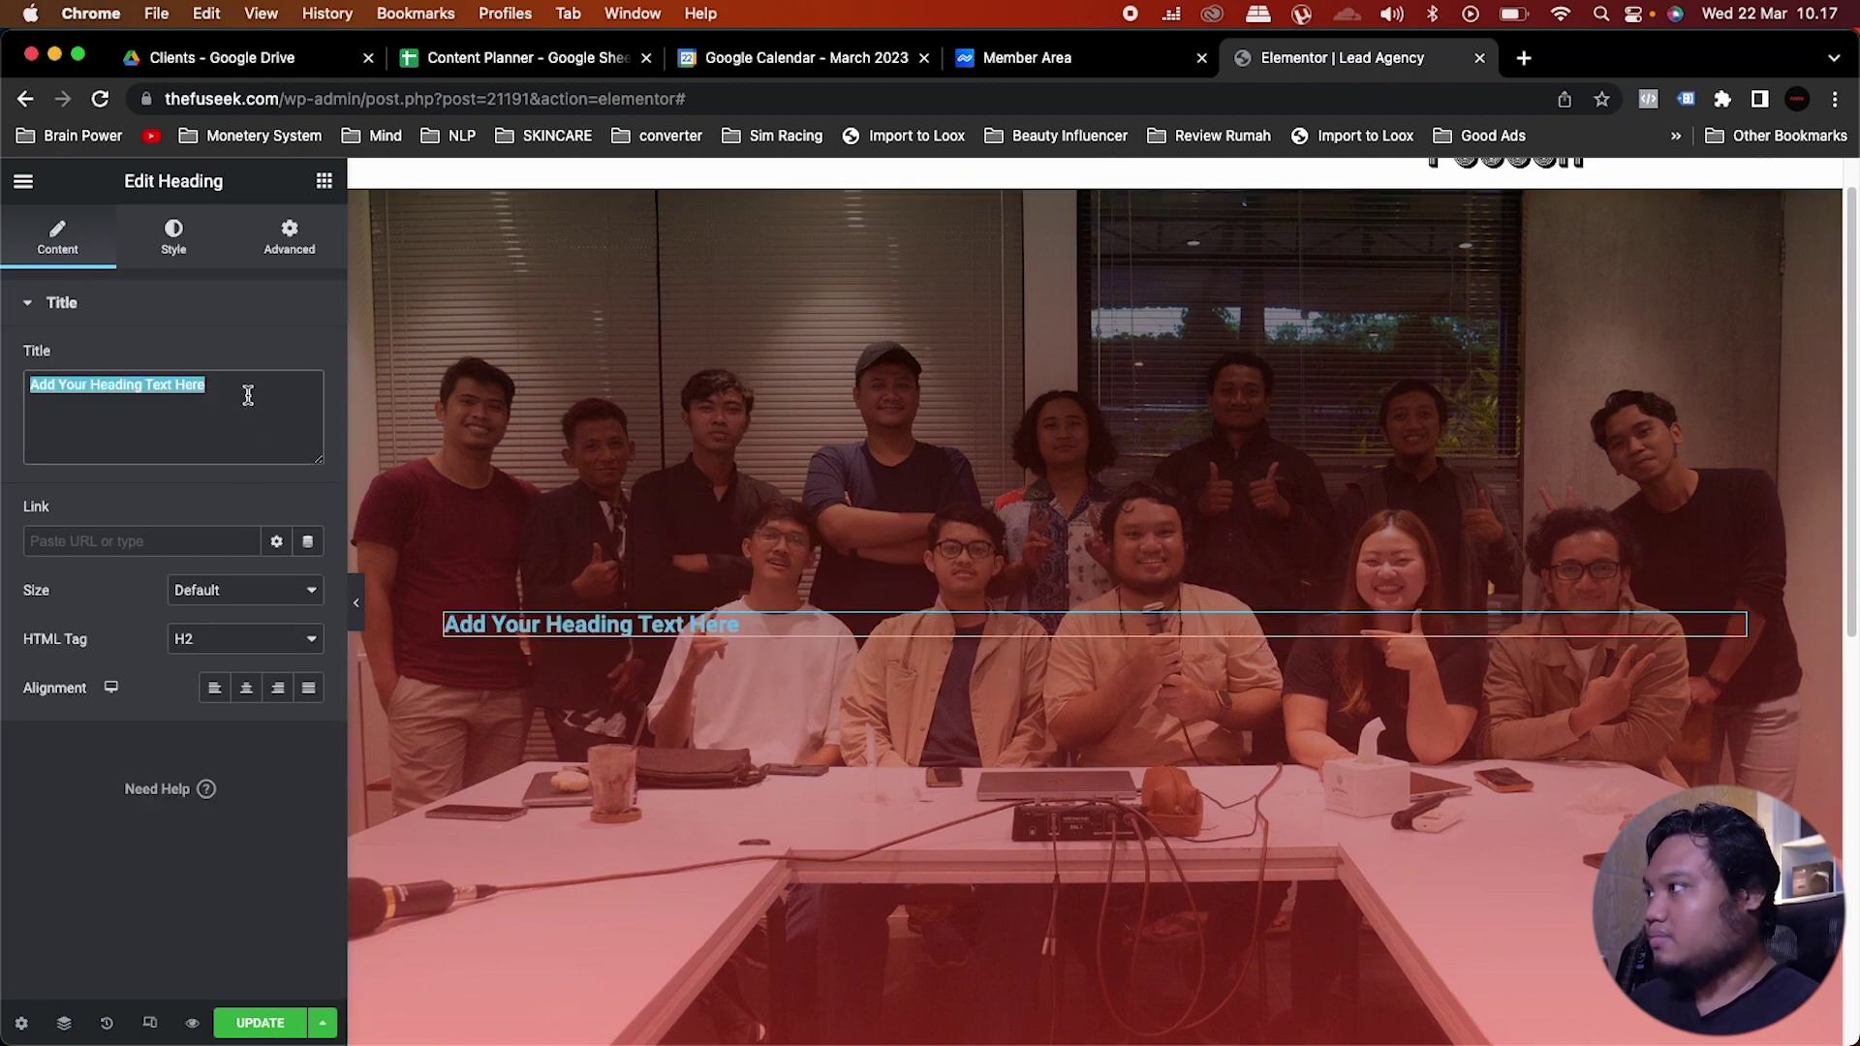
type("FB & IG Ads Khusus Untuk Brand Yang Ingin Dilayani Dengan Budget & Strategi Yang \"impactful\"")
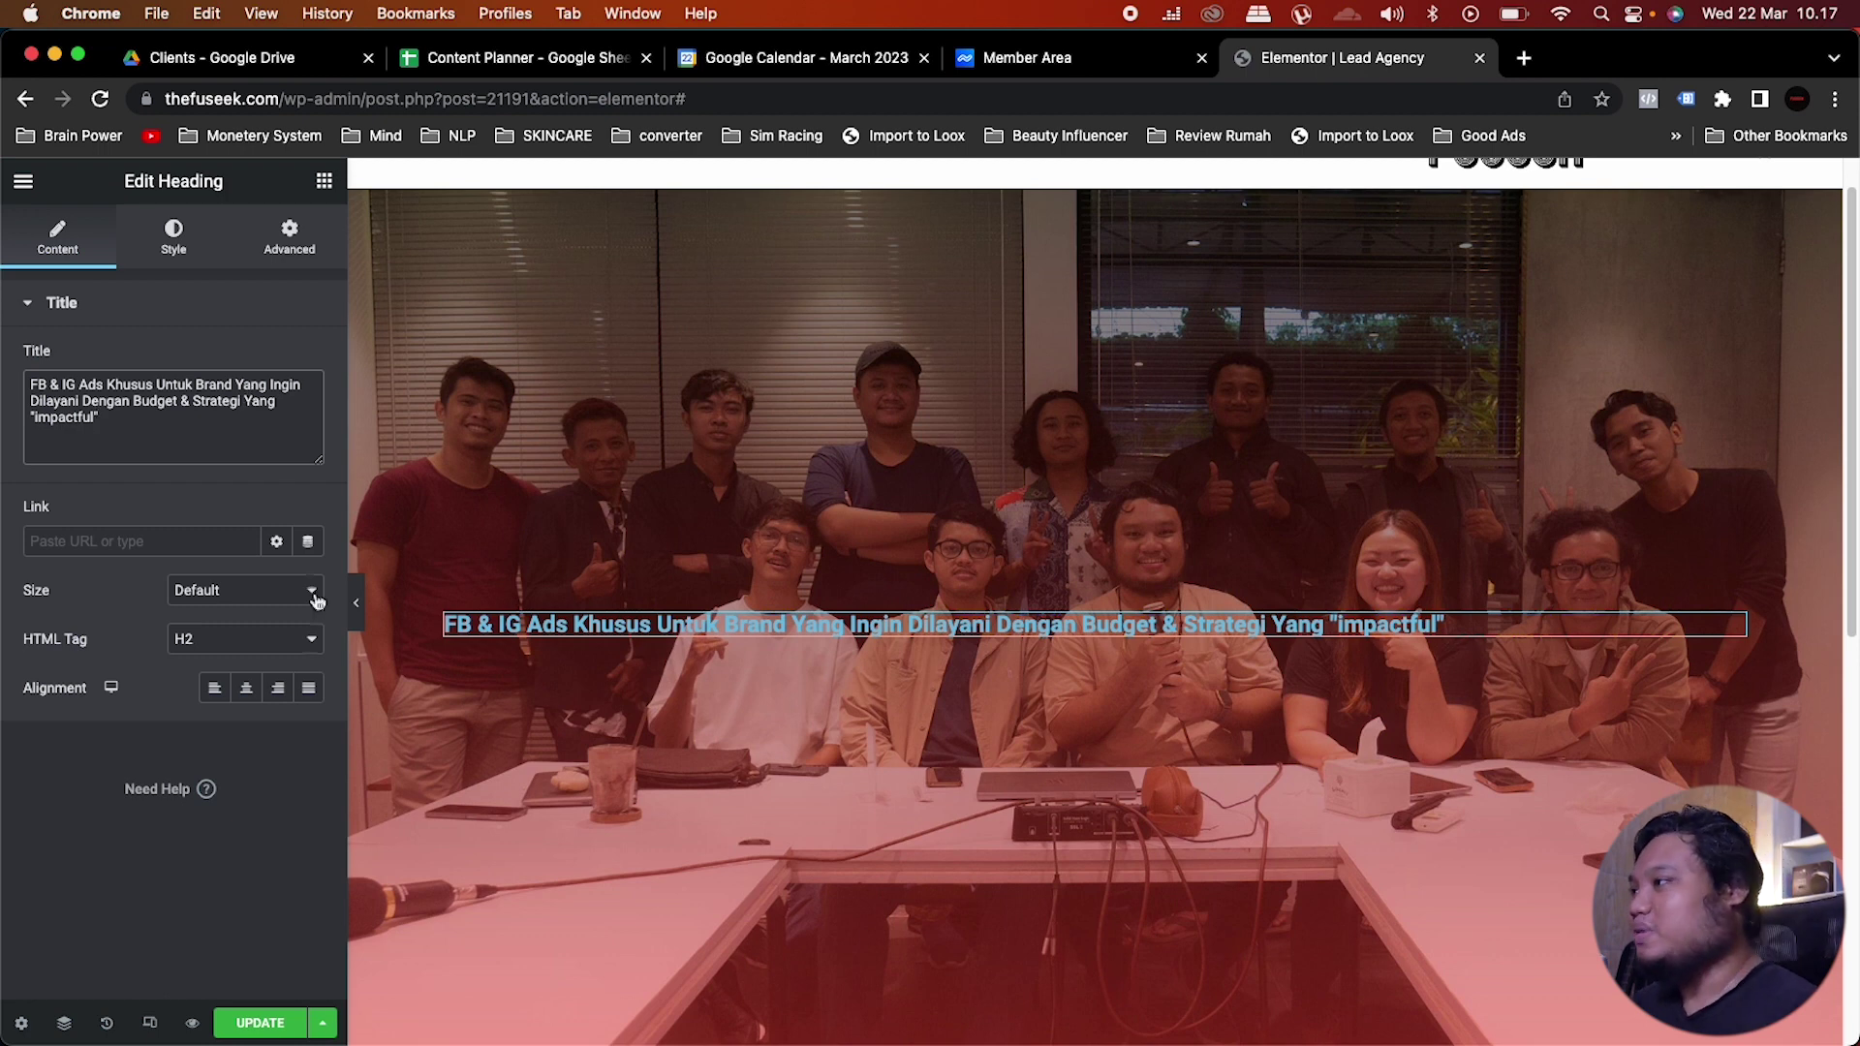
Step: Centre the heading and give it the white global text colour
left_click(250, 689)
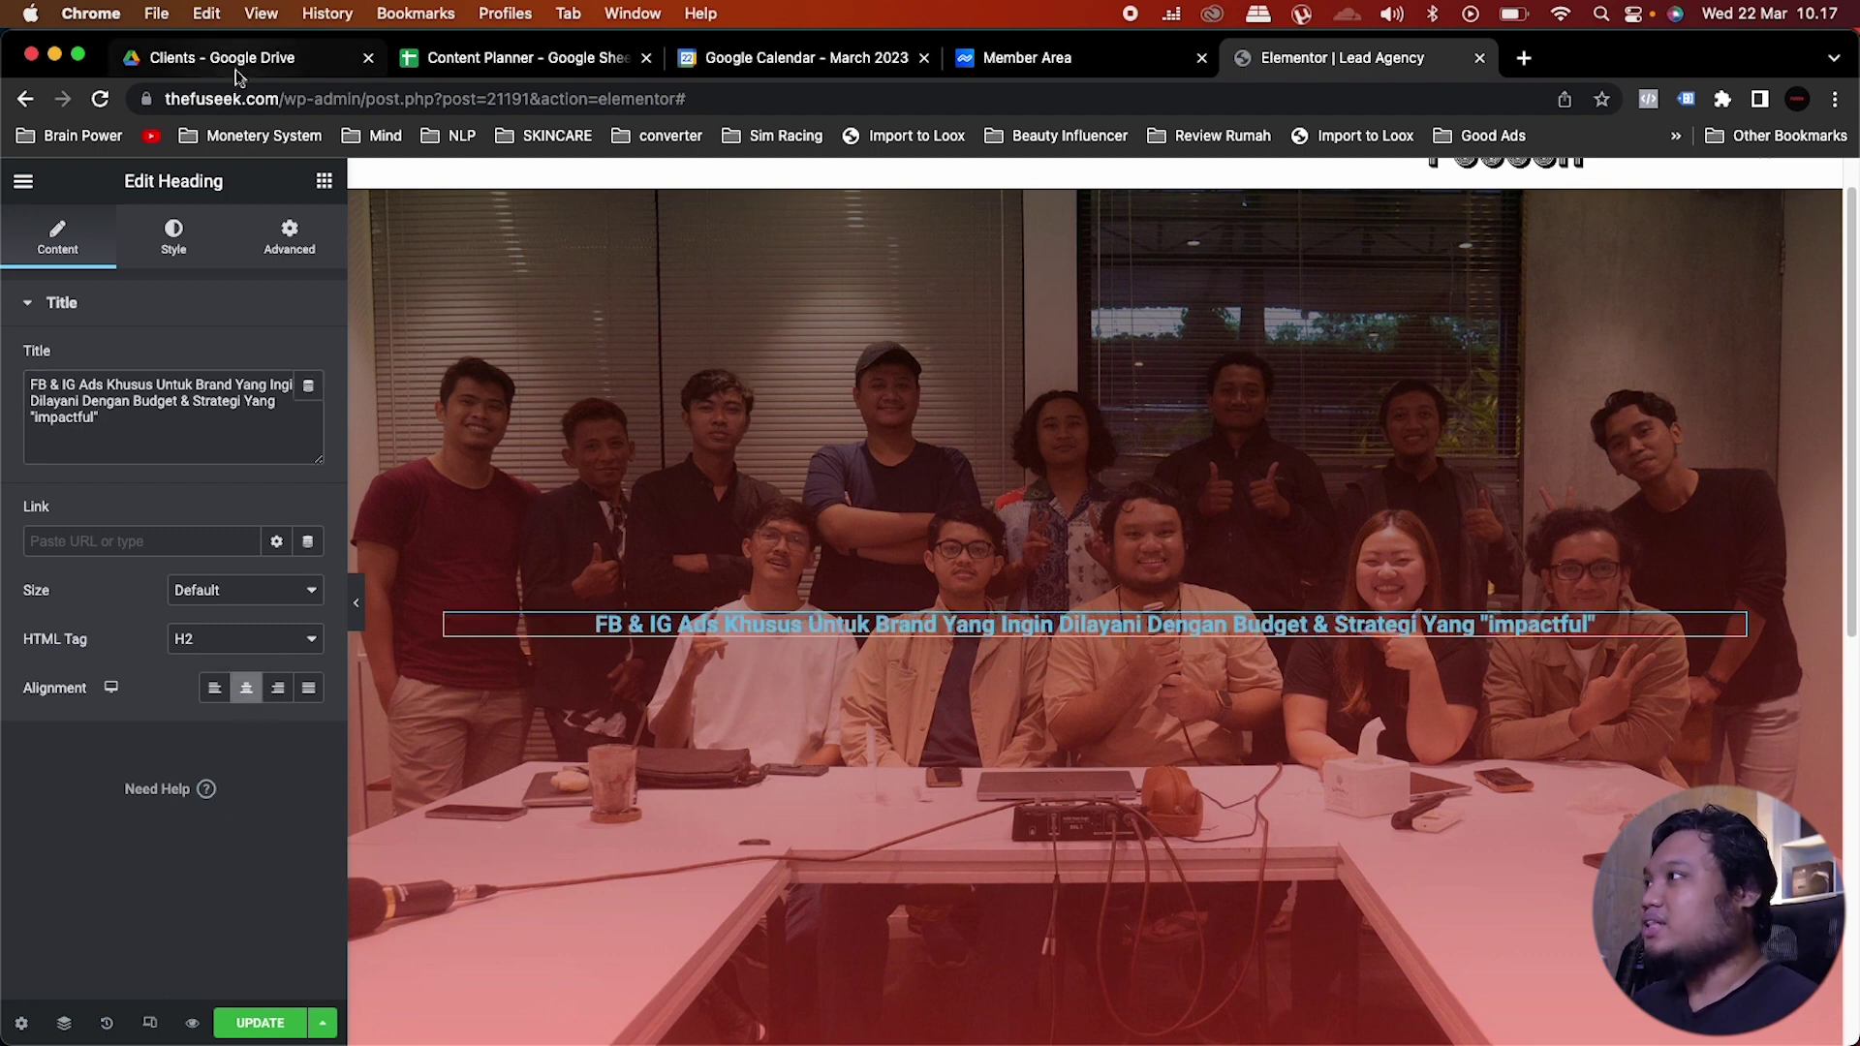
left_click(166, 254)
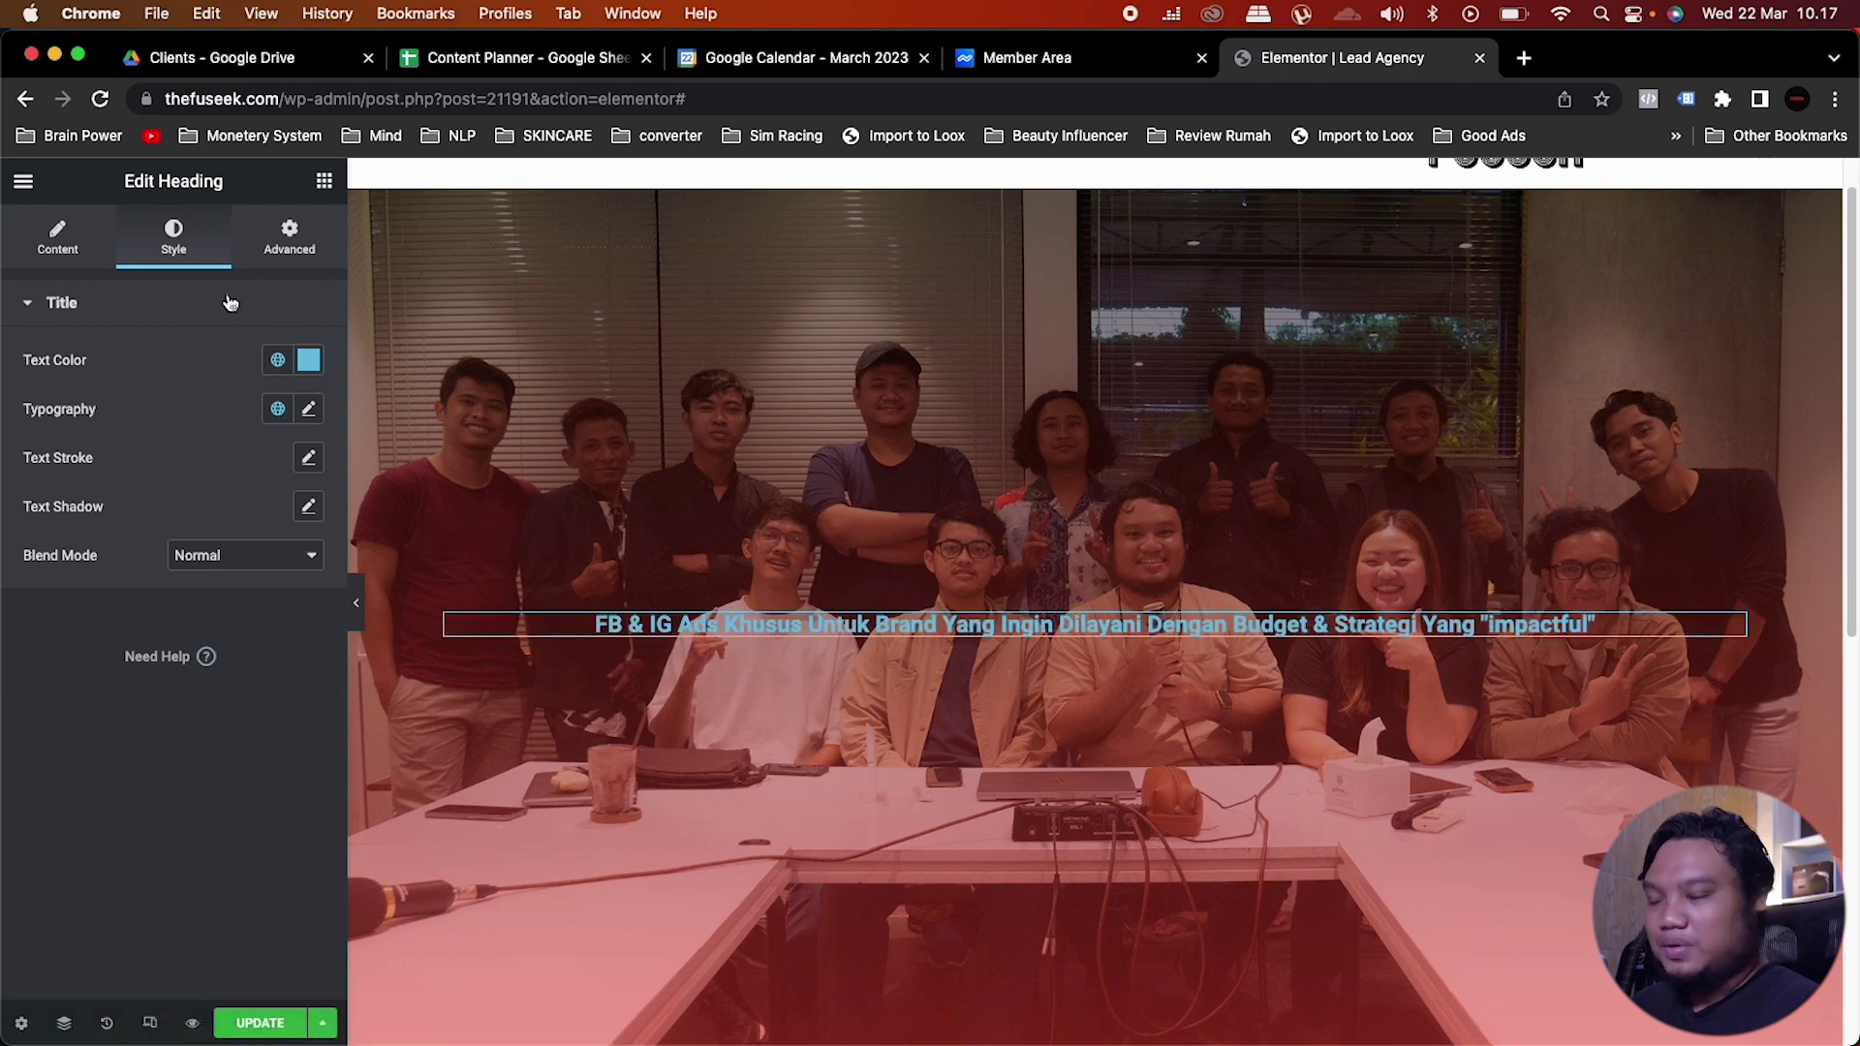
left_click(277, 359)
scroll(170, 647, "down", 2)
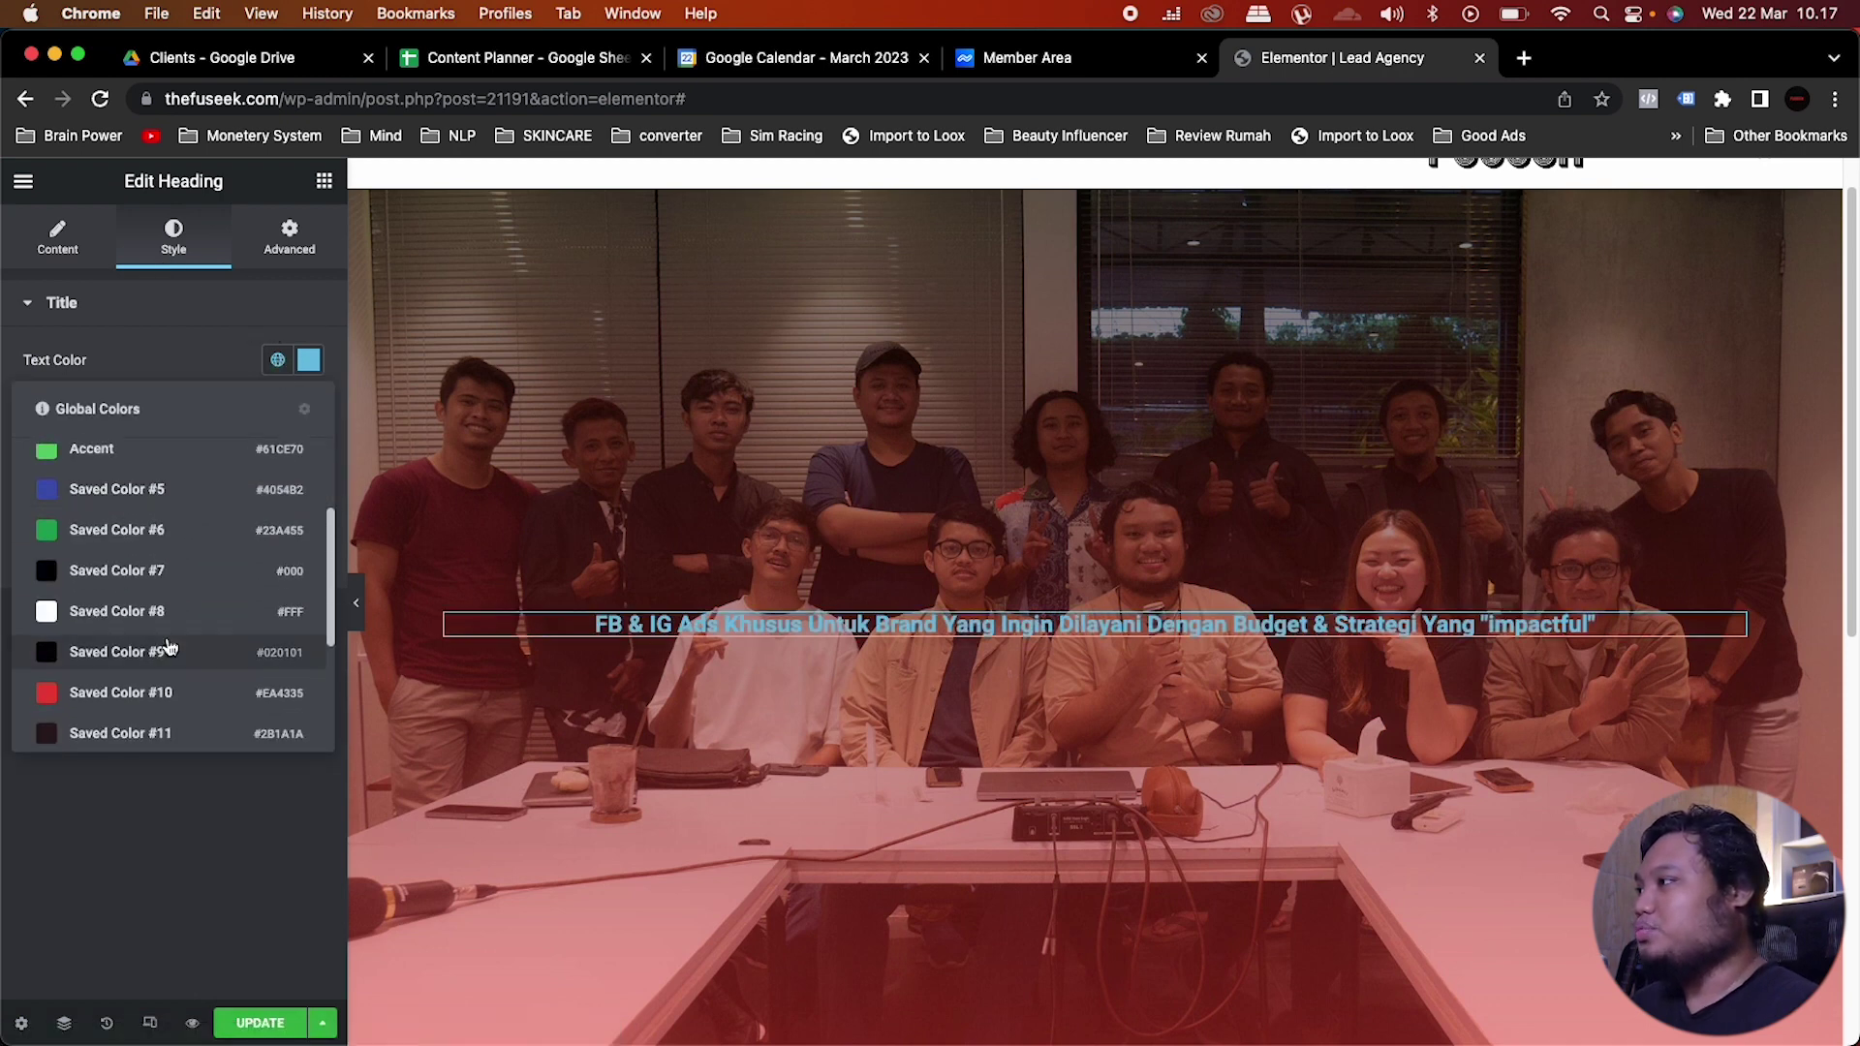
left_click(169, 639)
Step: Apply the Monster global font to the heading at size 55 px
left_click(276, 410)
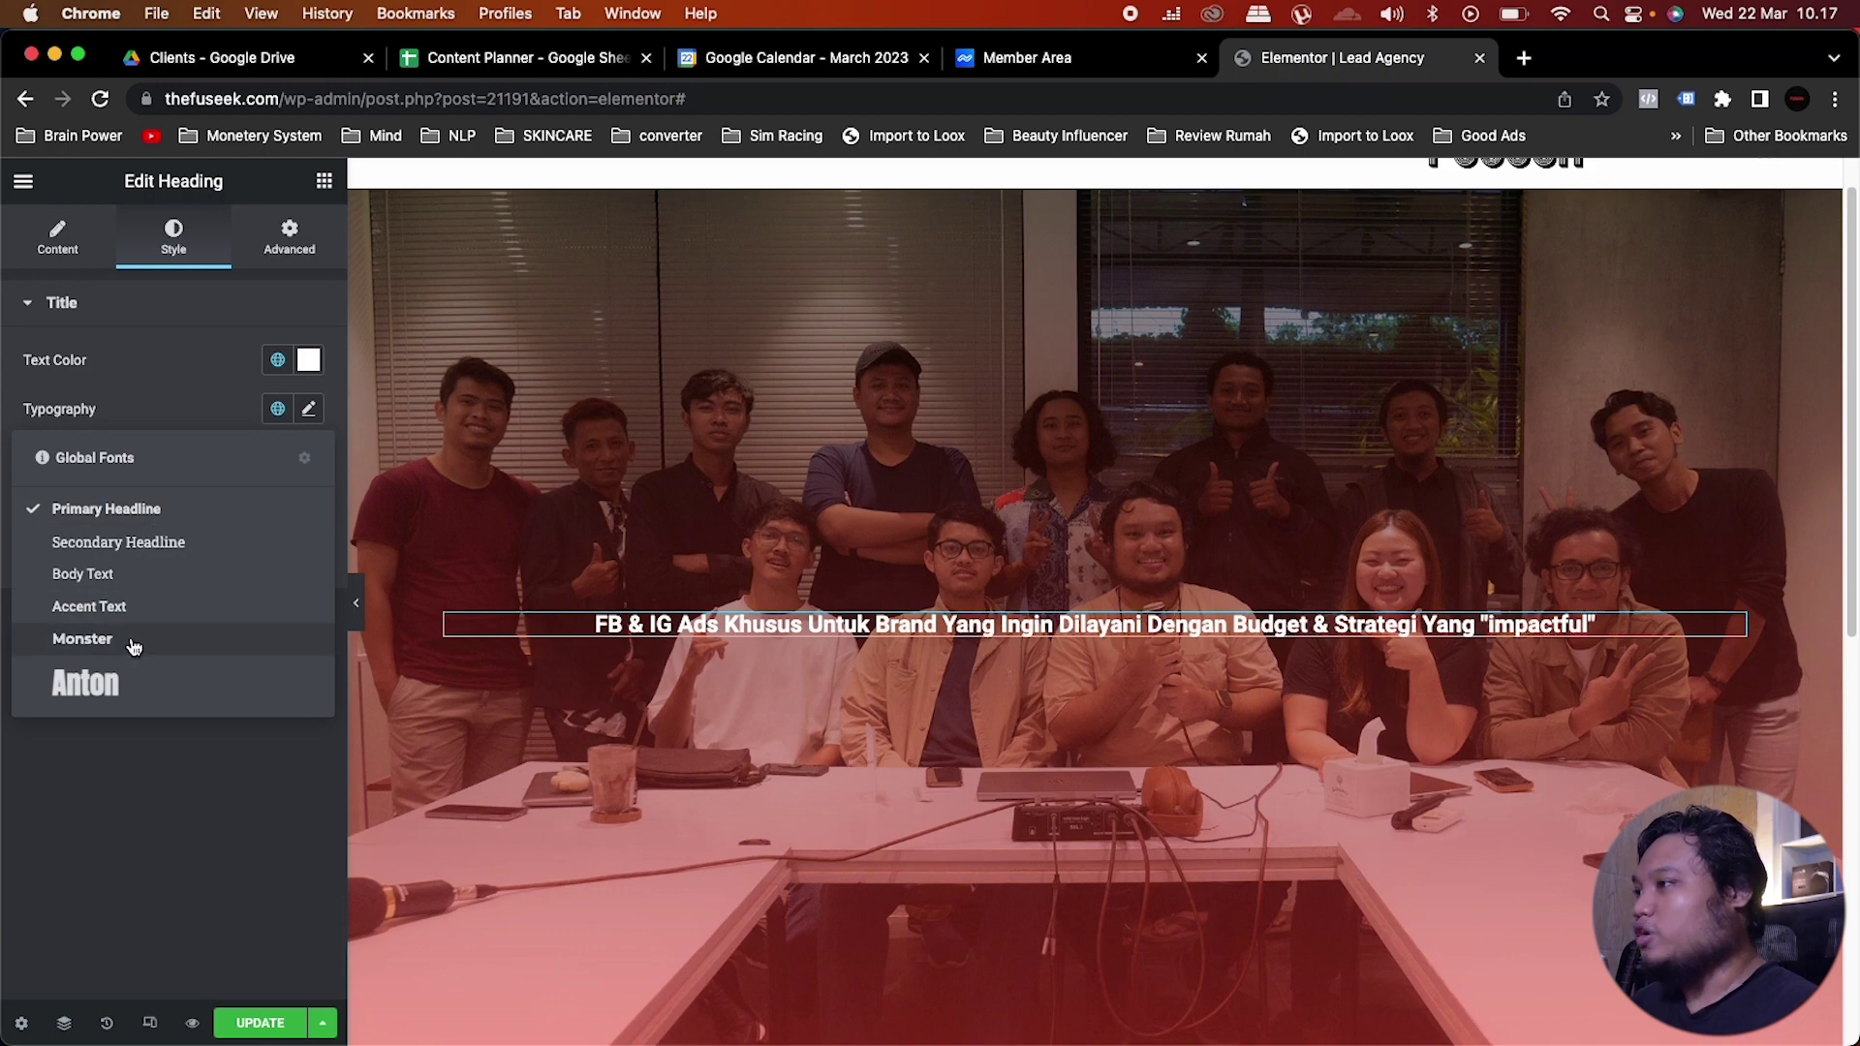
left_click(131, 645)
left_click(310, 410)
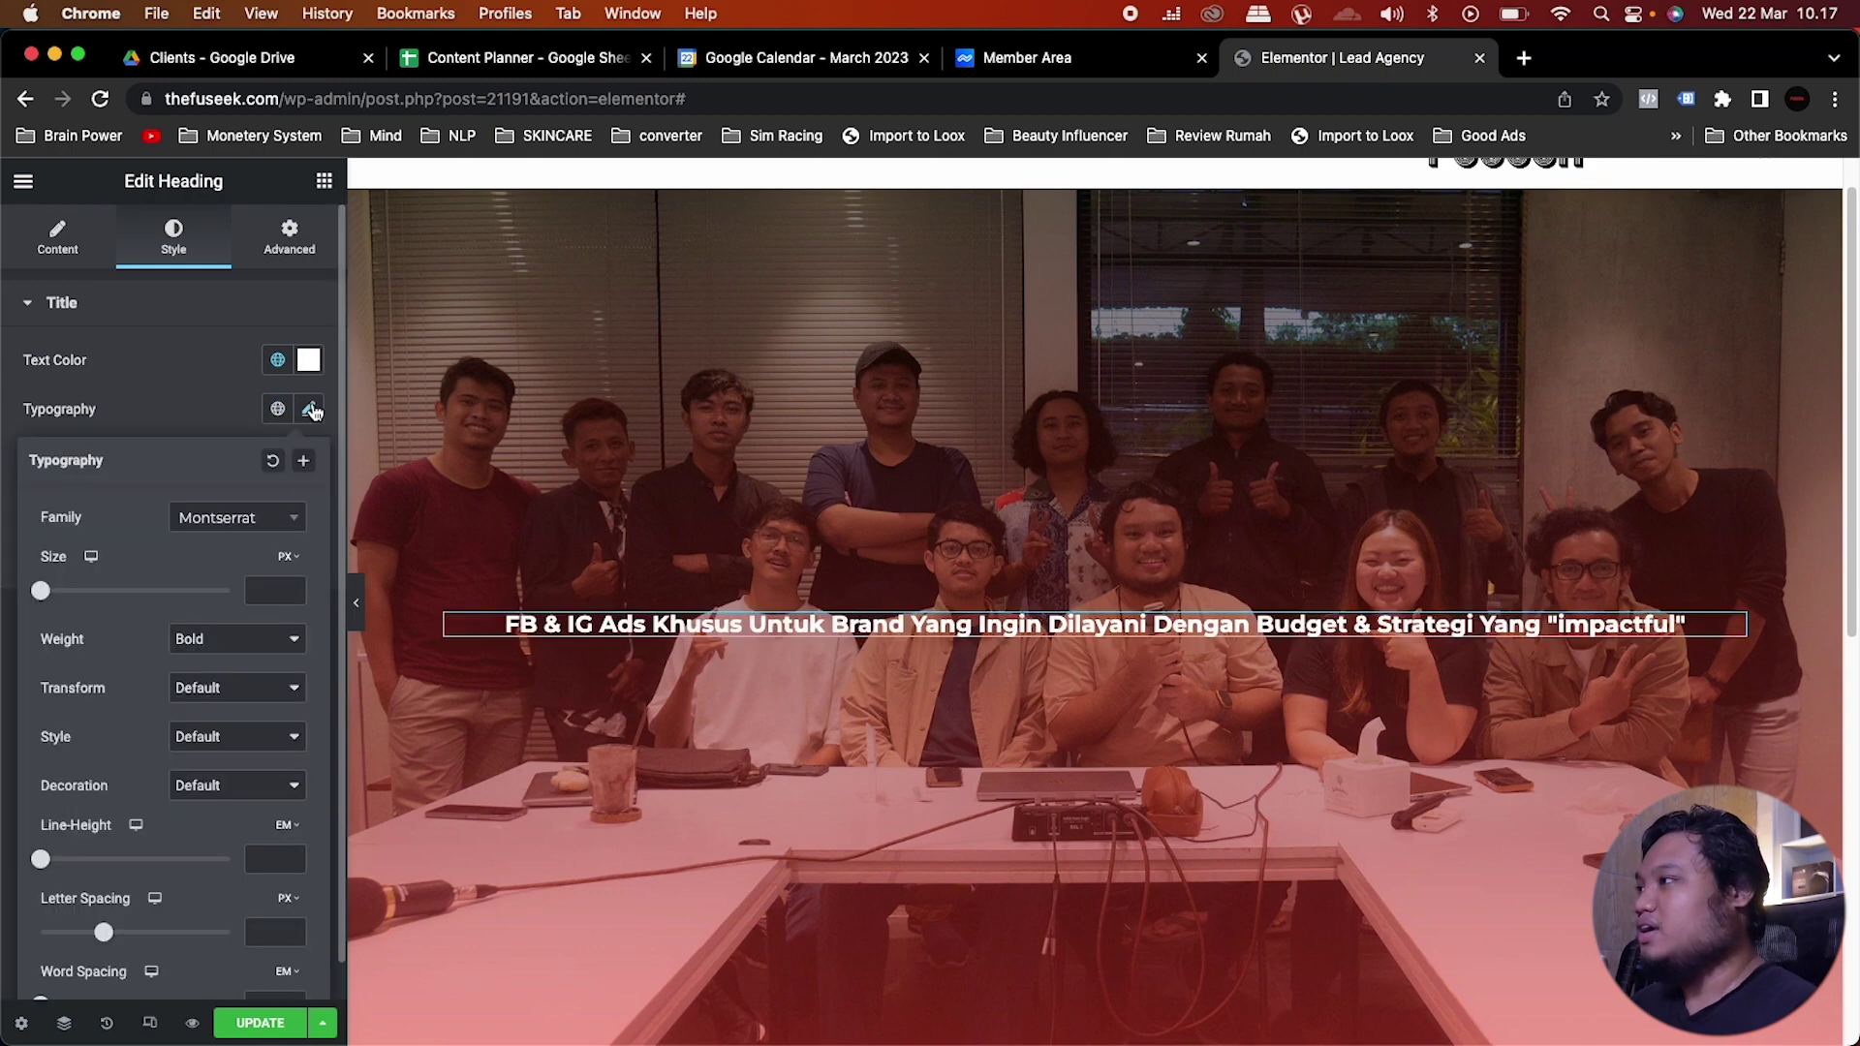
left_click(262, 593)
type("55")
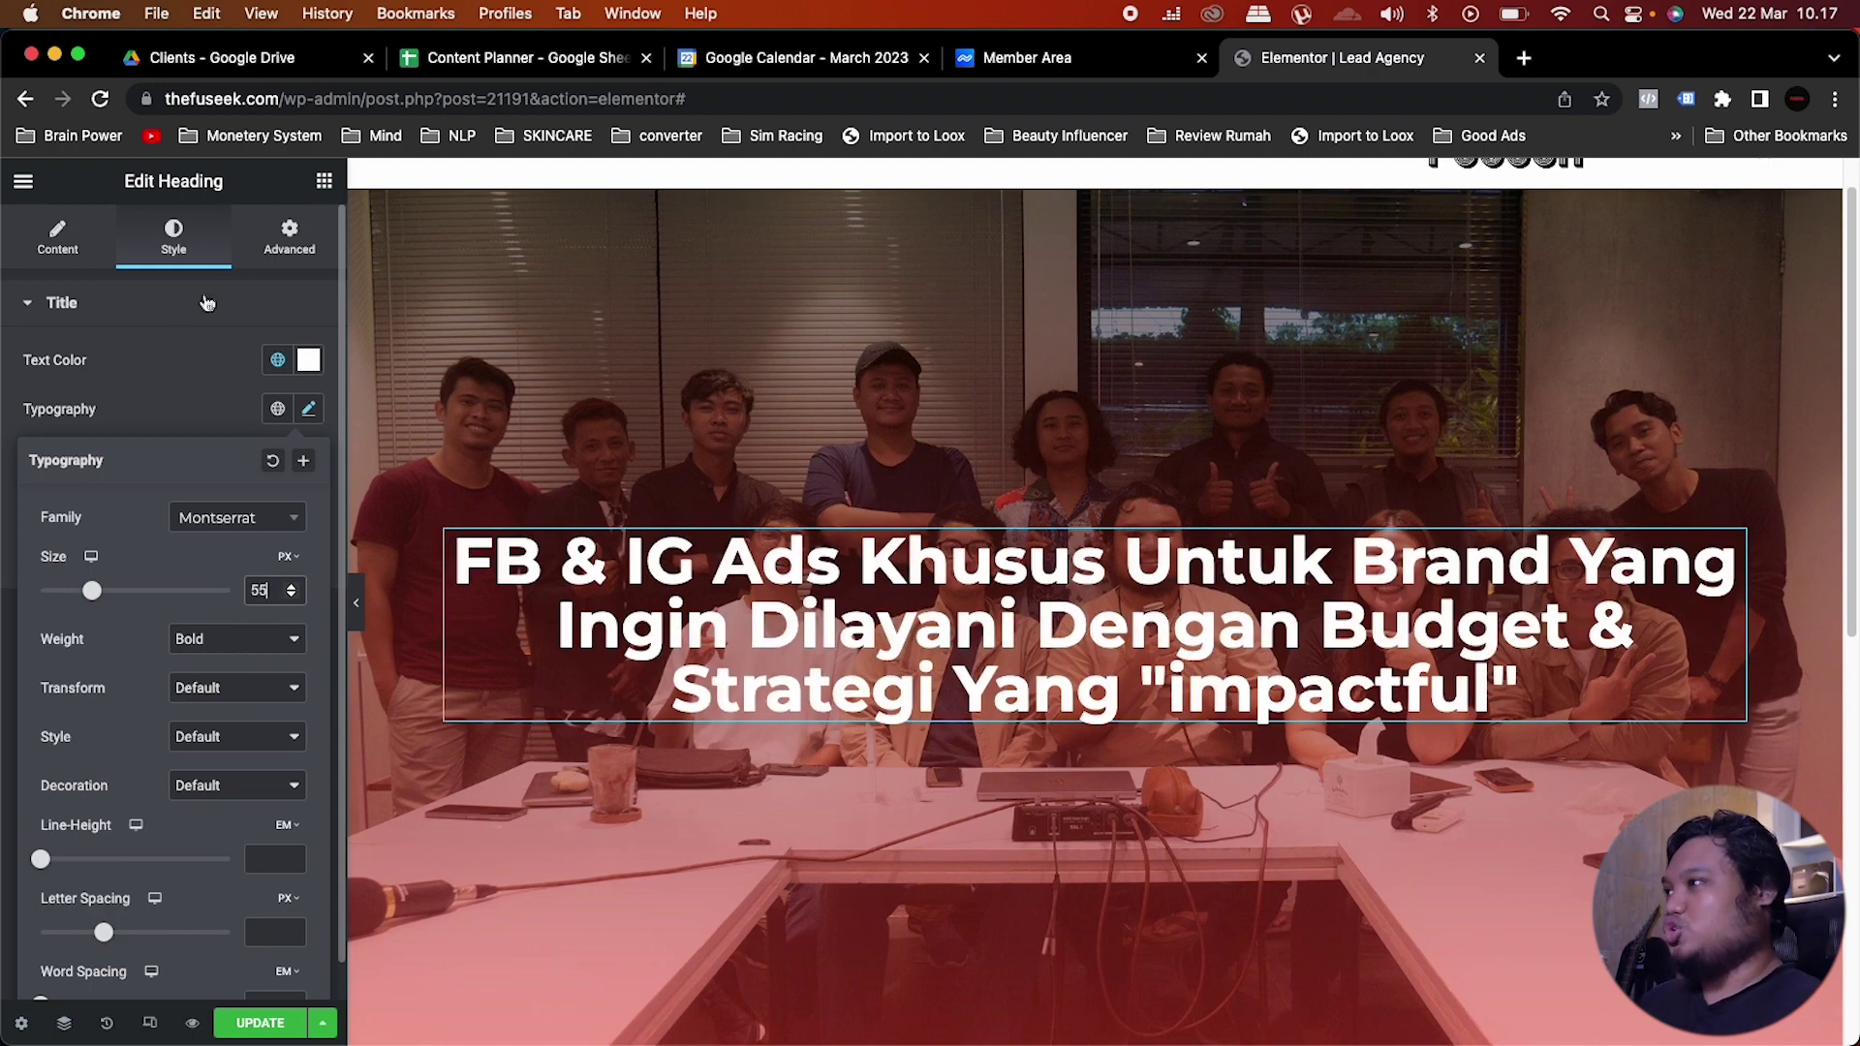
left_click(1217, 673)
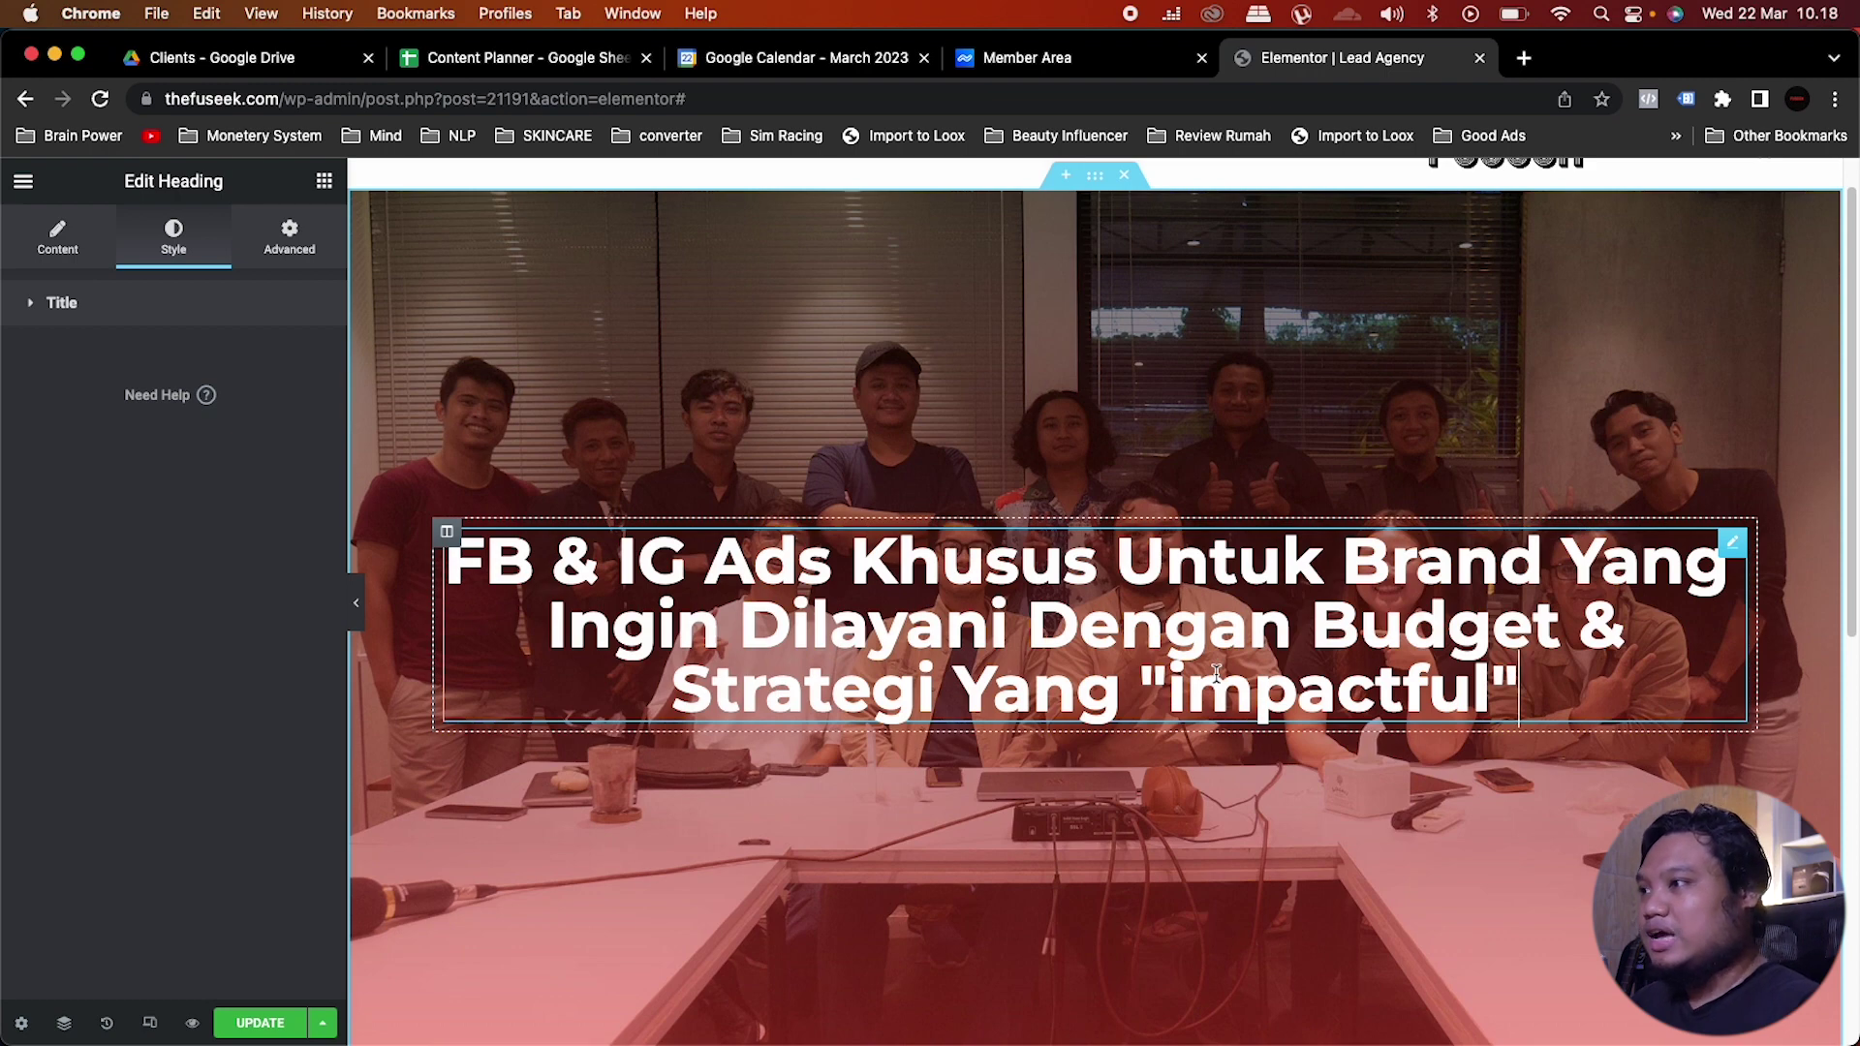
left_click(323, 181)
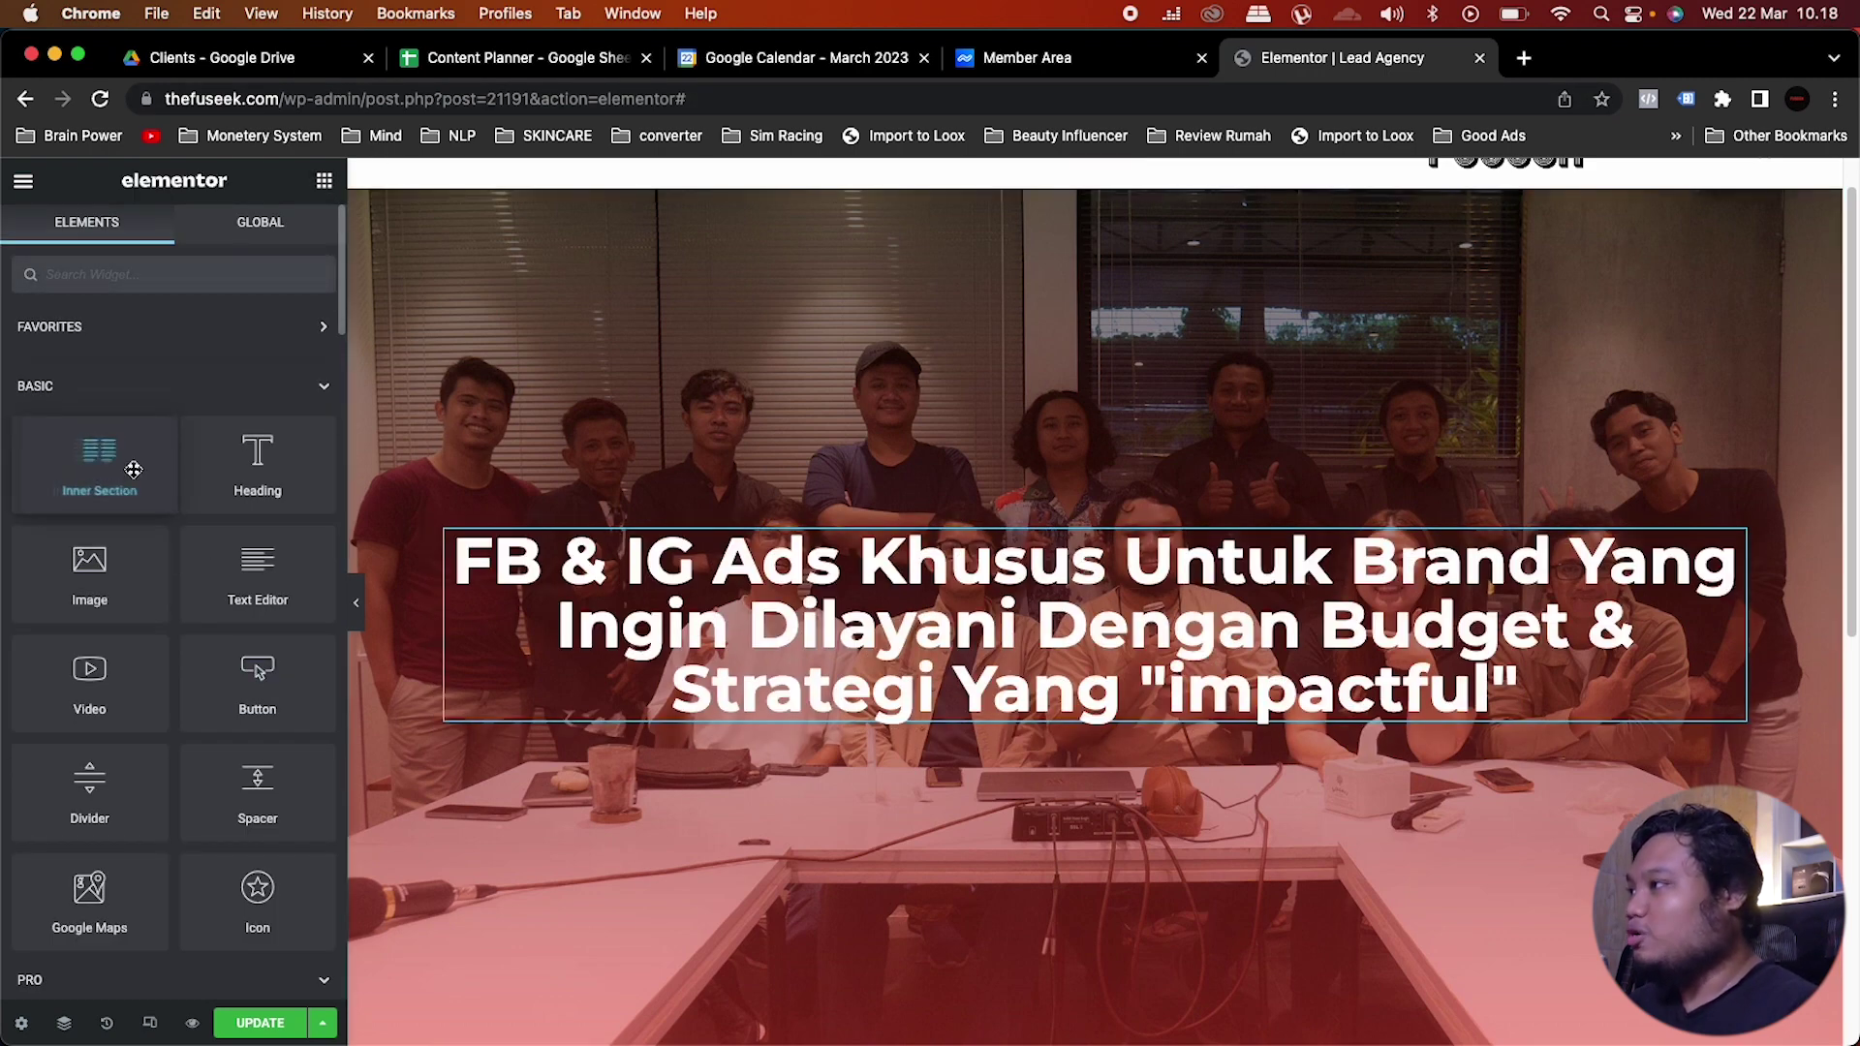
Step: Add a Text Editor below the heading and paste the agency paragraph over the Lorem ipsum
left_click_drag(261, 587, 1183, 718)
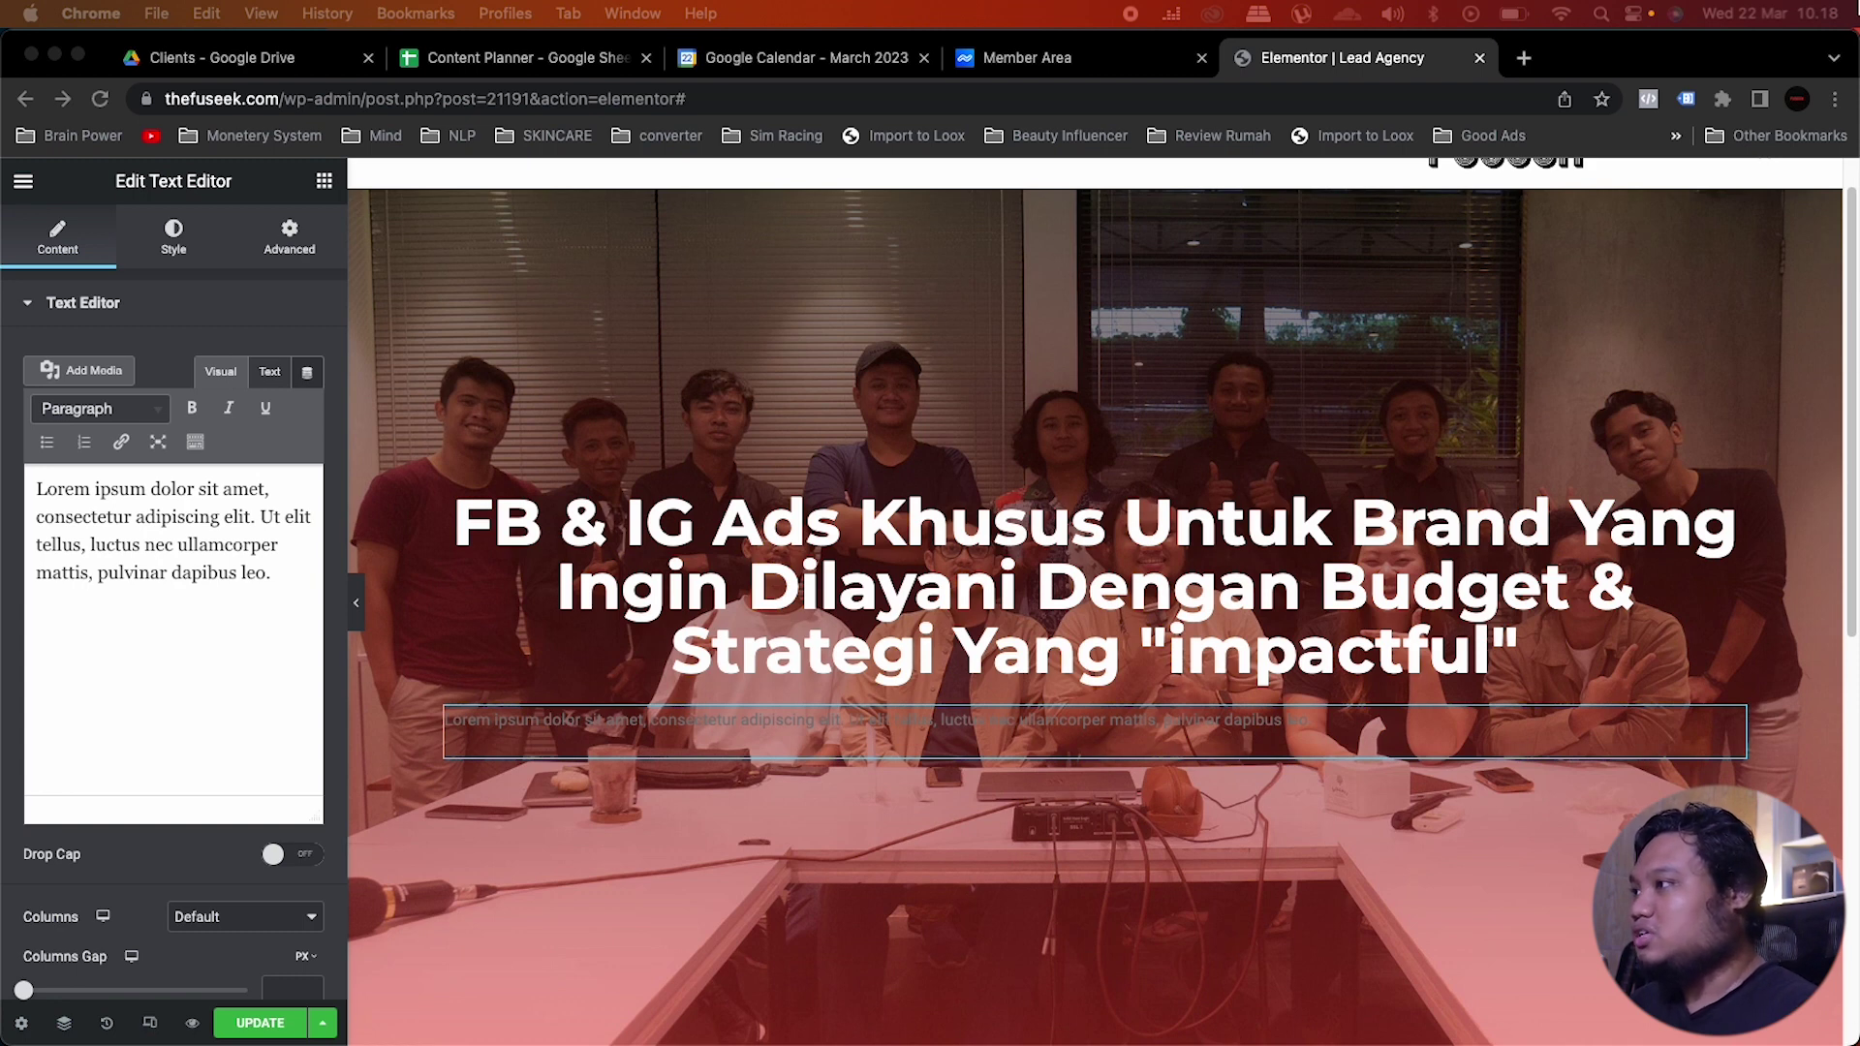
left_click(223, 537)
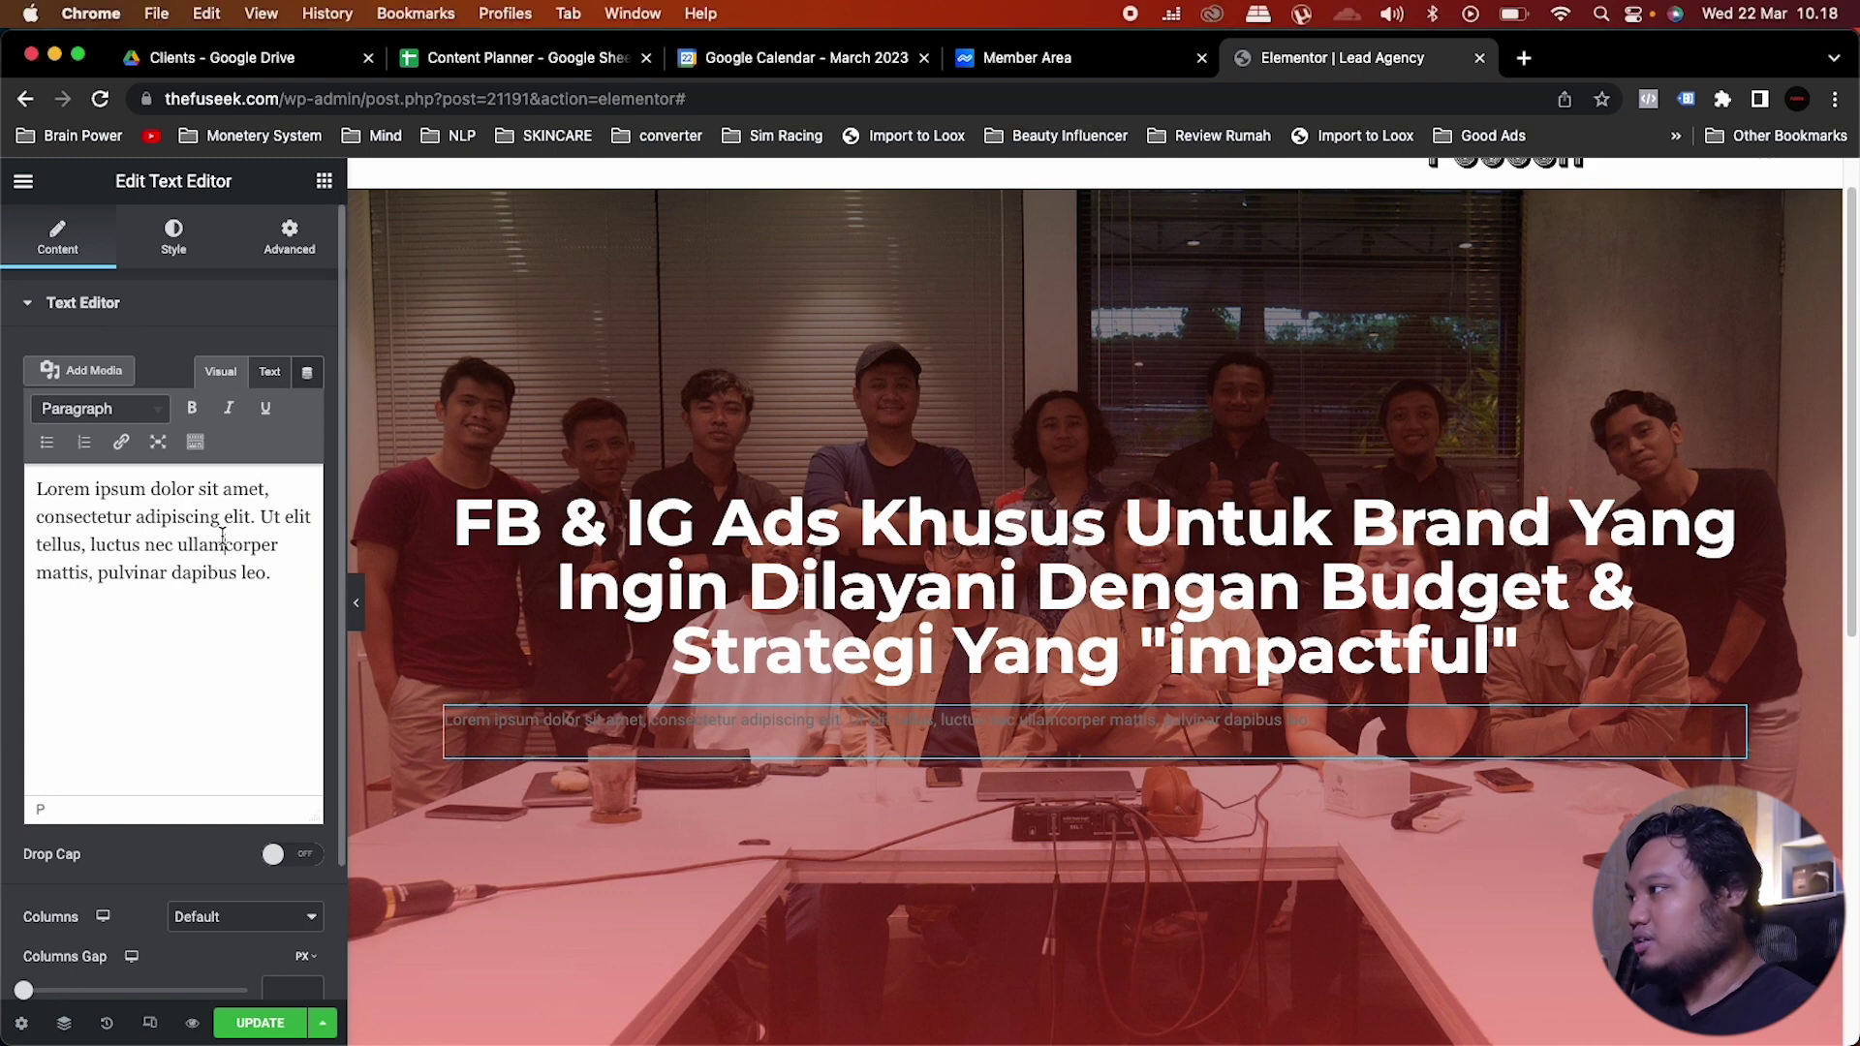
left_click_drag(286, 580, 5, 470)
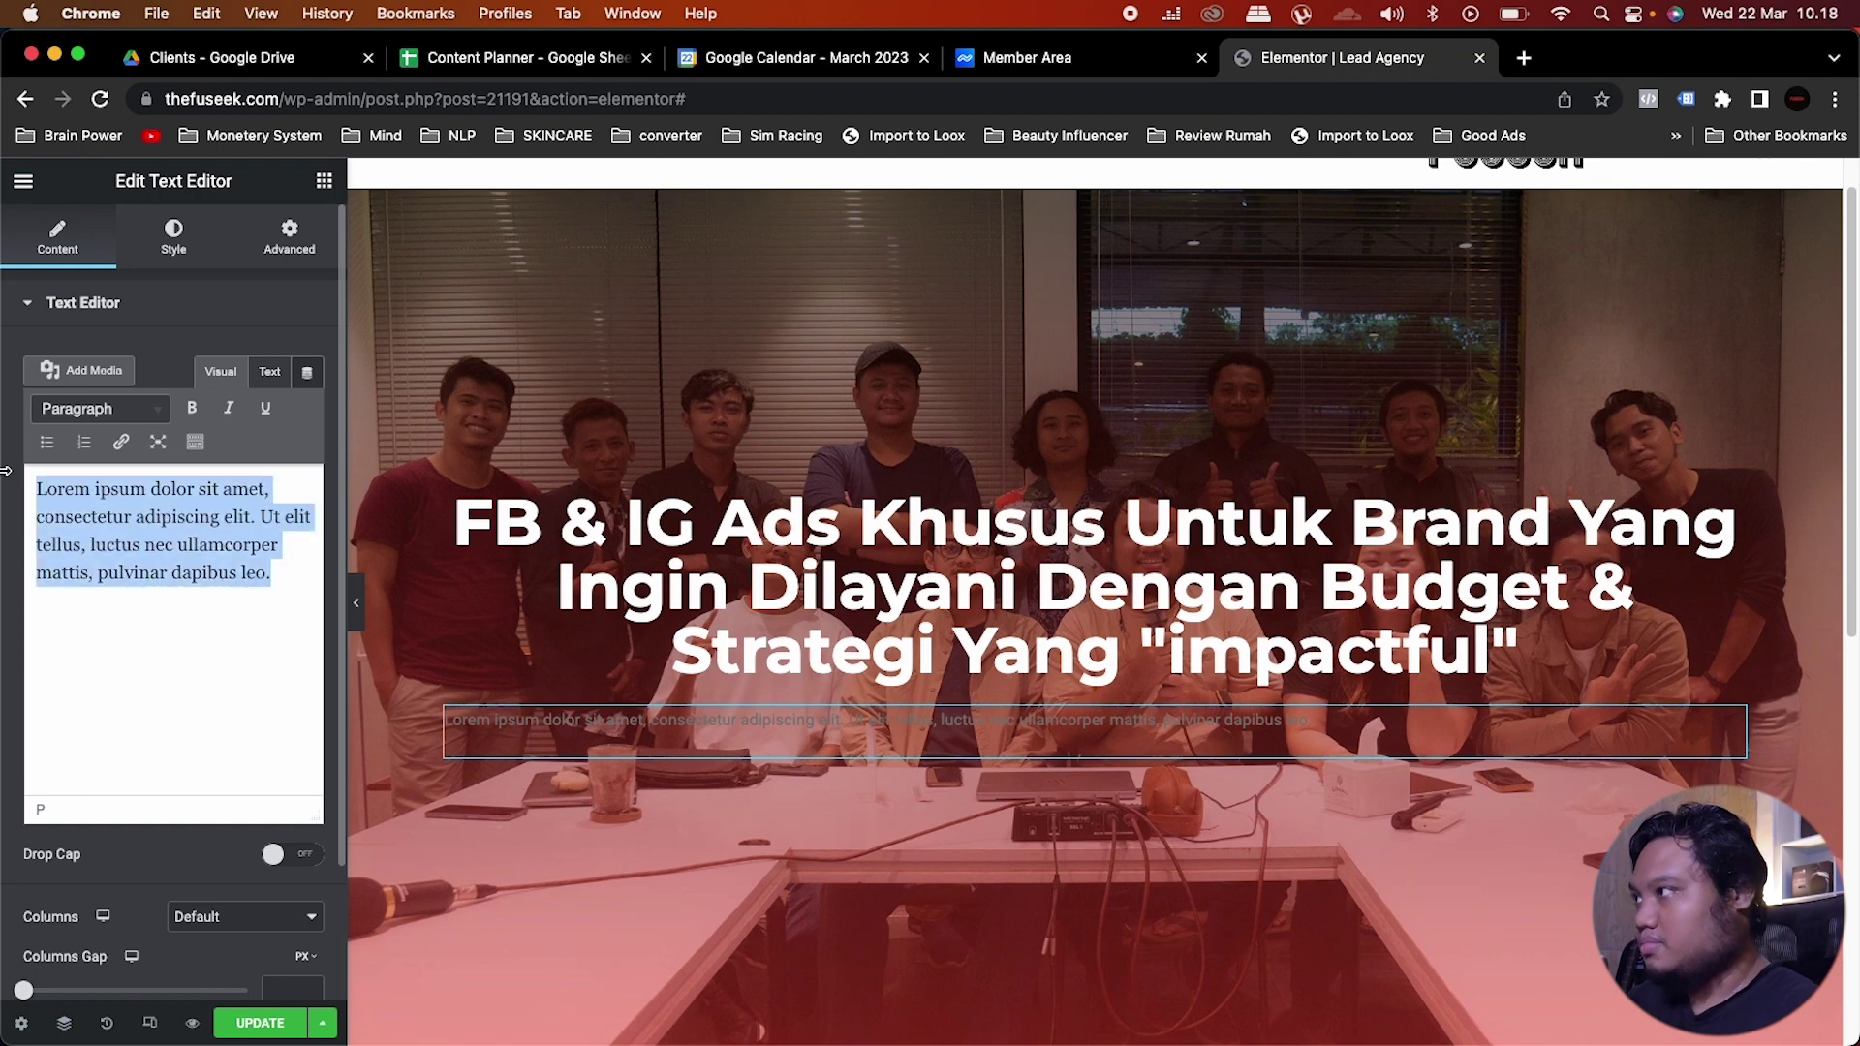
type("Kita bukan agency gobal gabul karena untuk menjalankan FB & IG Ads yang \"impactful\" itu dibutuhkan pengalaman ngulik diluar dashboard. Kabar baiknya itu yang akan kita lakukan untuk bisnis anda. Jadi anda gak perlu bakar duit :)")
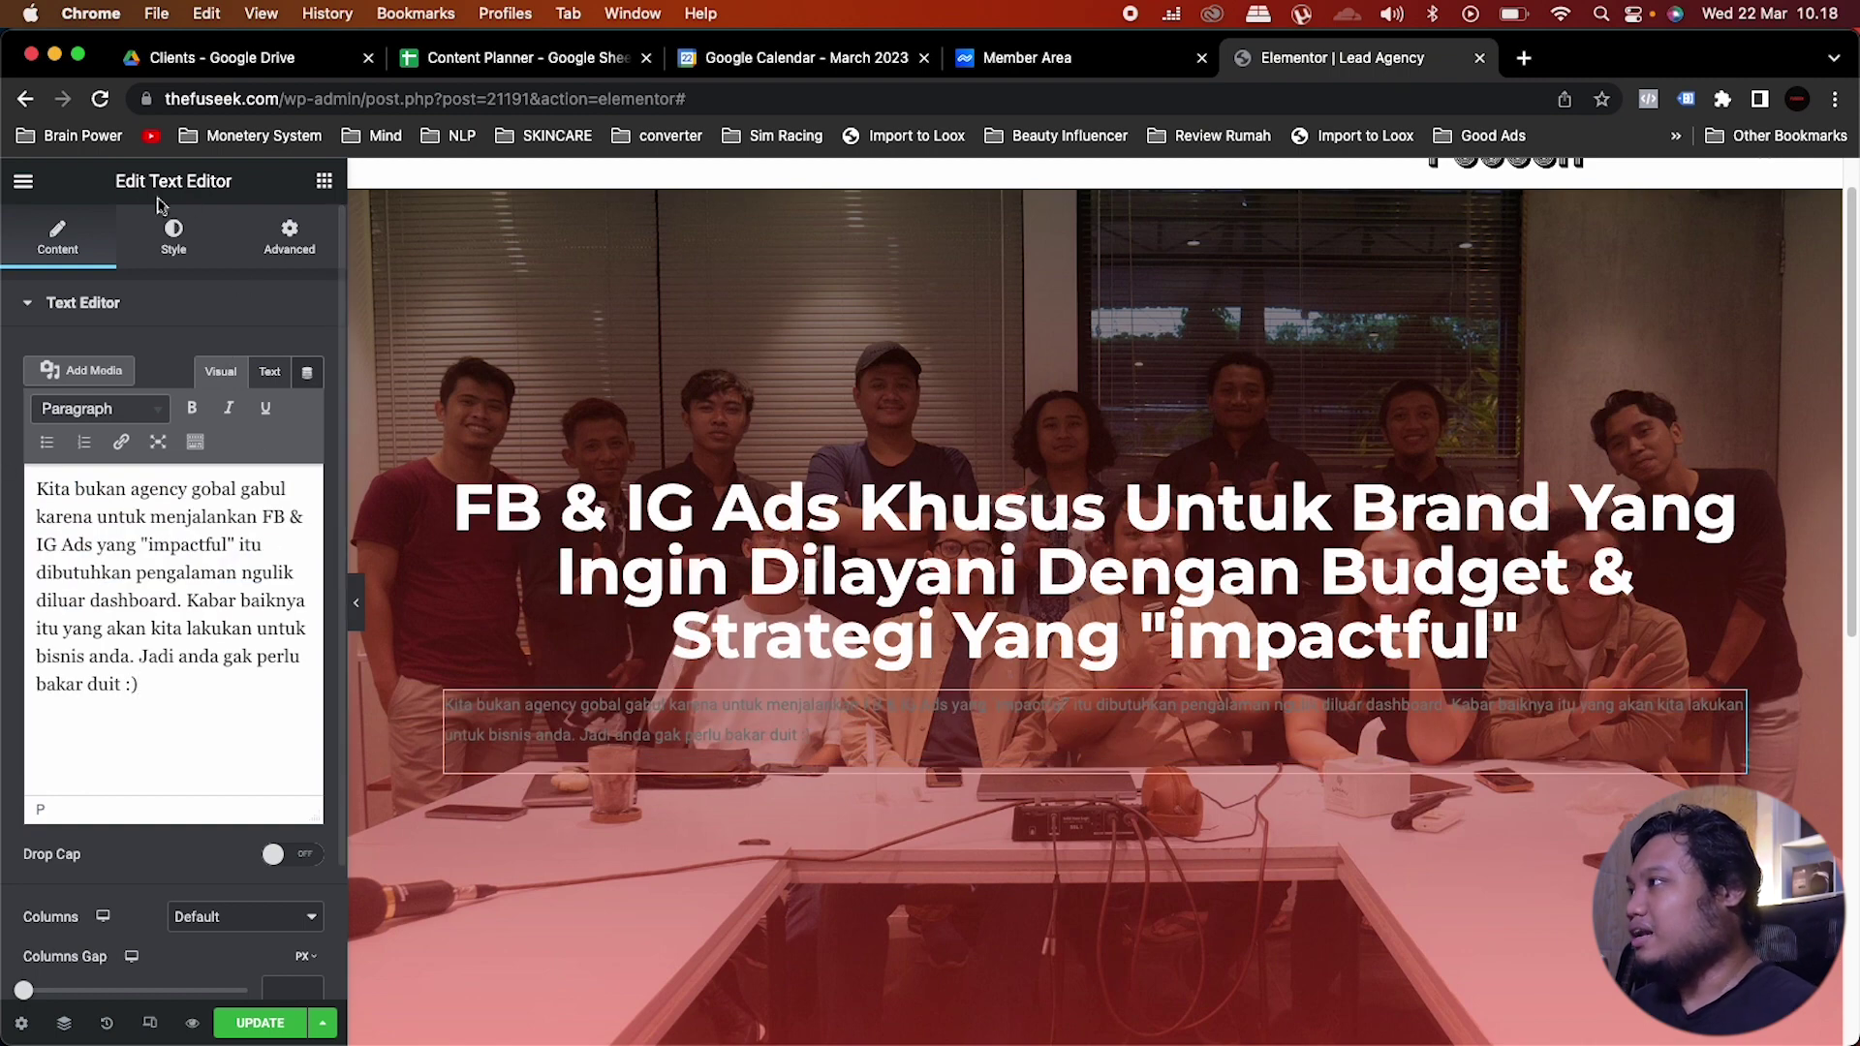
Step: Centre the paragraph and colour it with the white global colour
left_click(173, 237)
left_click(249, 365)
left_click(277, 409)
scroll(118, 802, "down", 1)
left_click(142, 729)
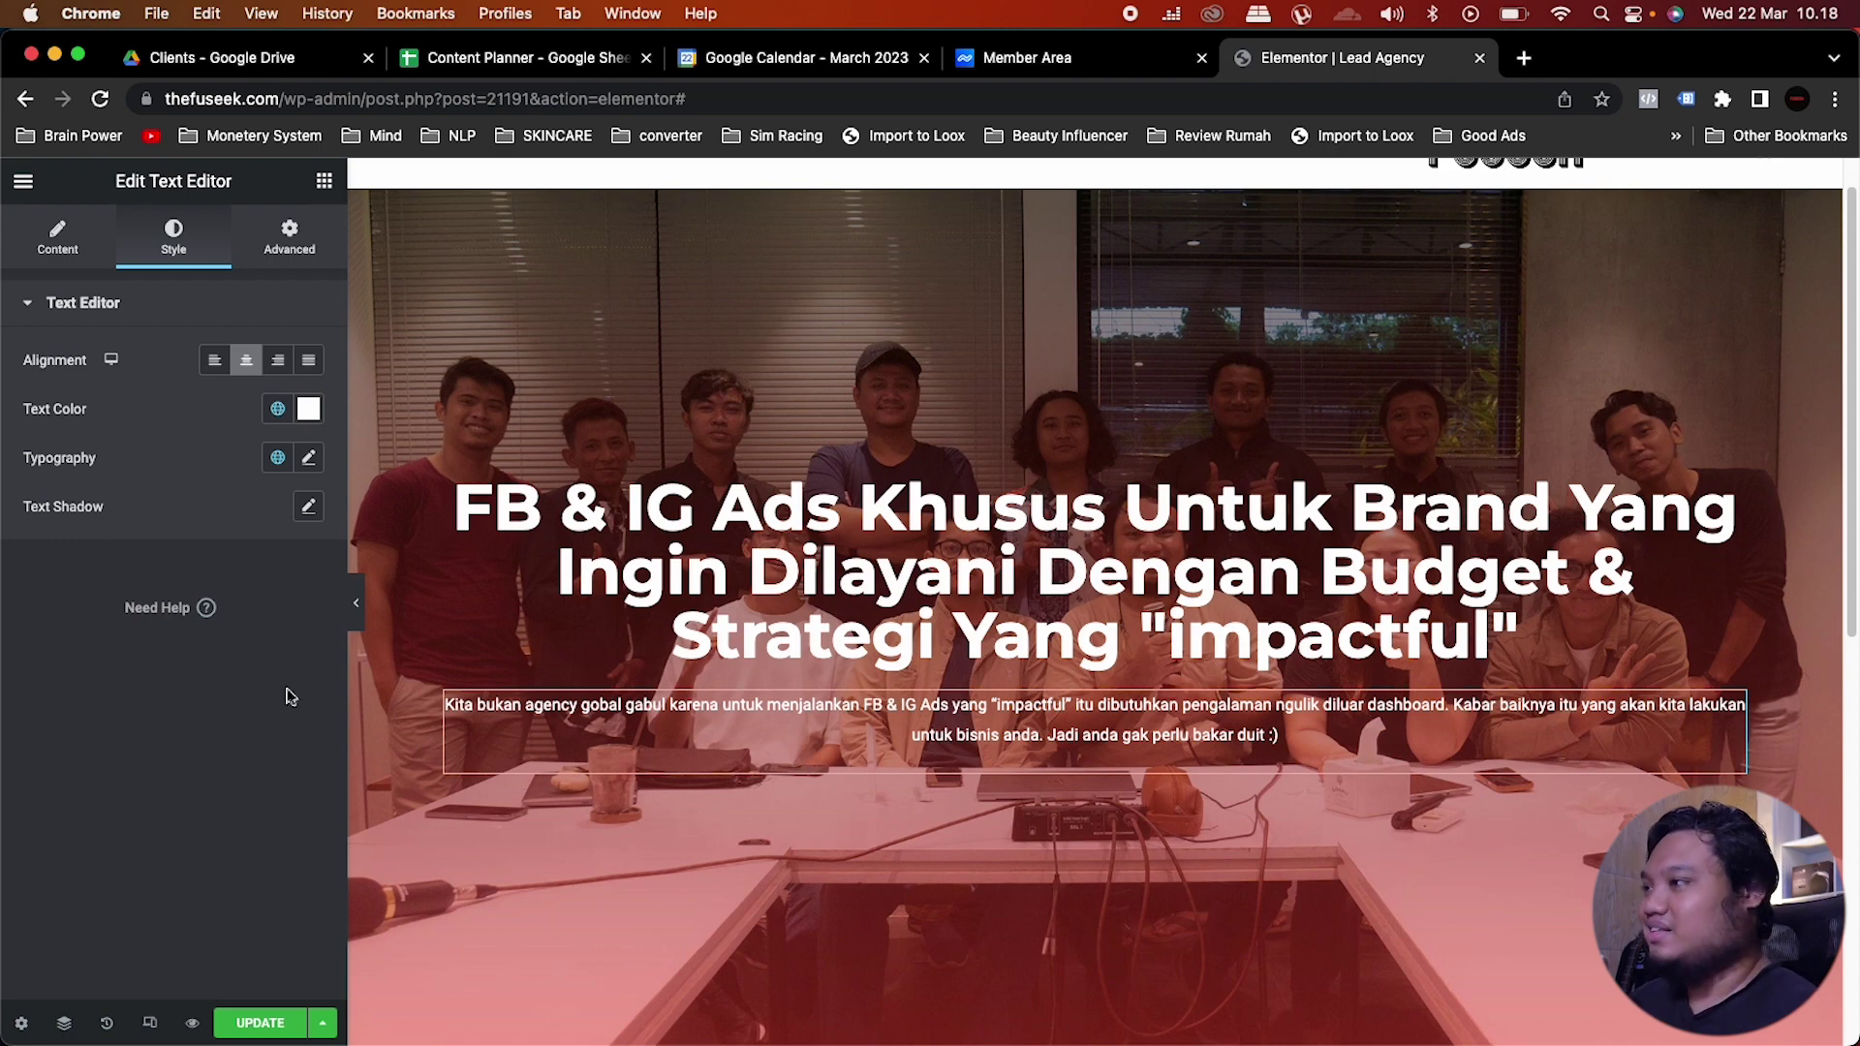
left_click(1318, 728)
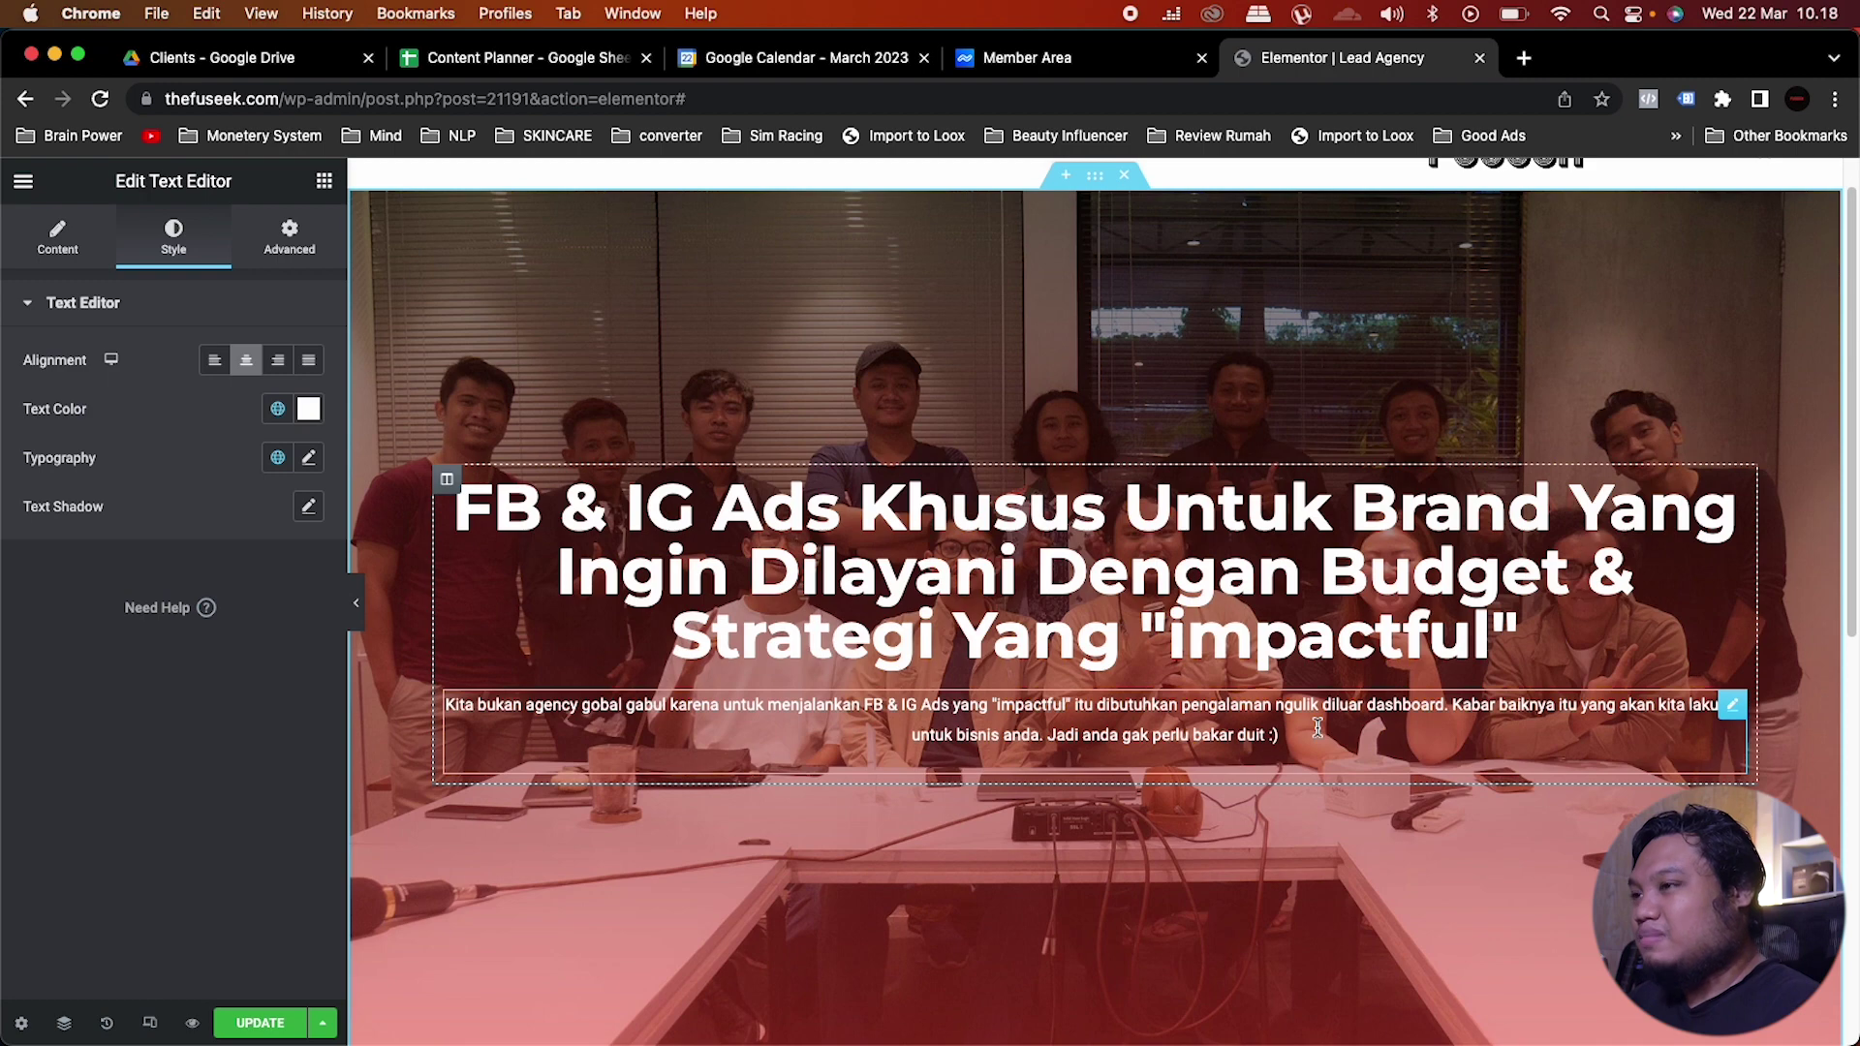
Step: Unlink the paragraph's Advanced padding and set Right and Left to 70 px
left_click(1737, 710)
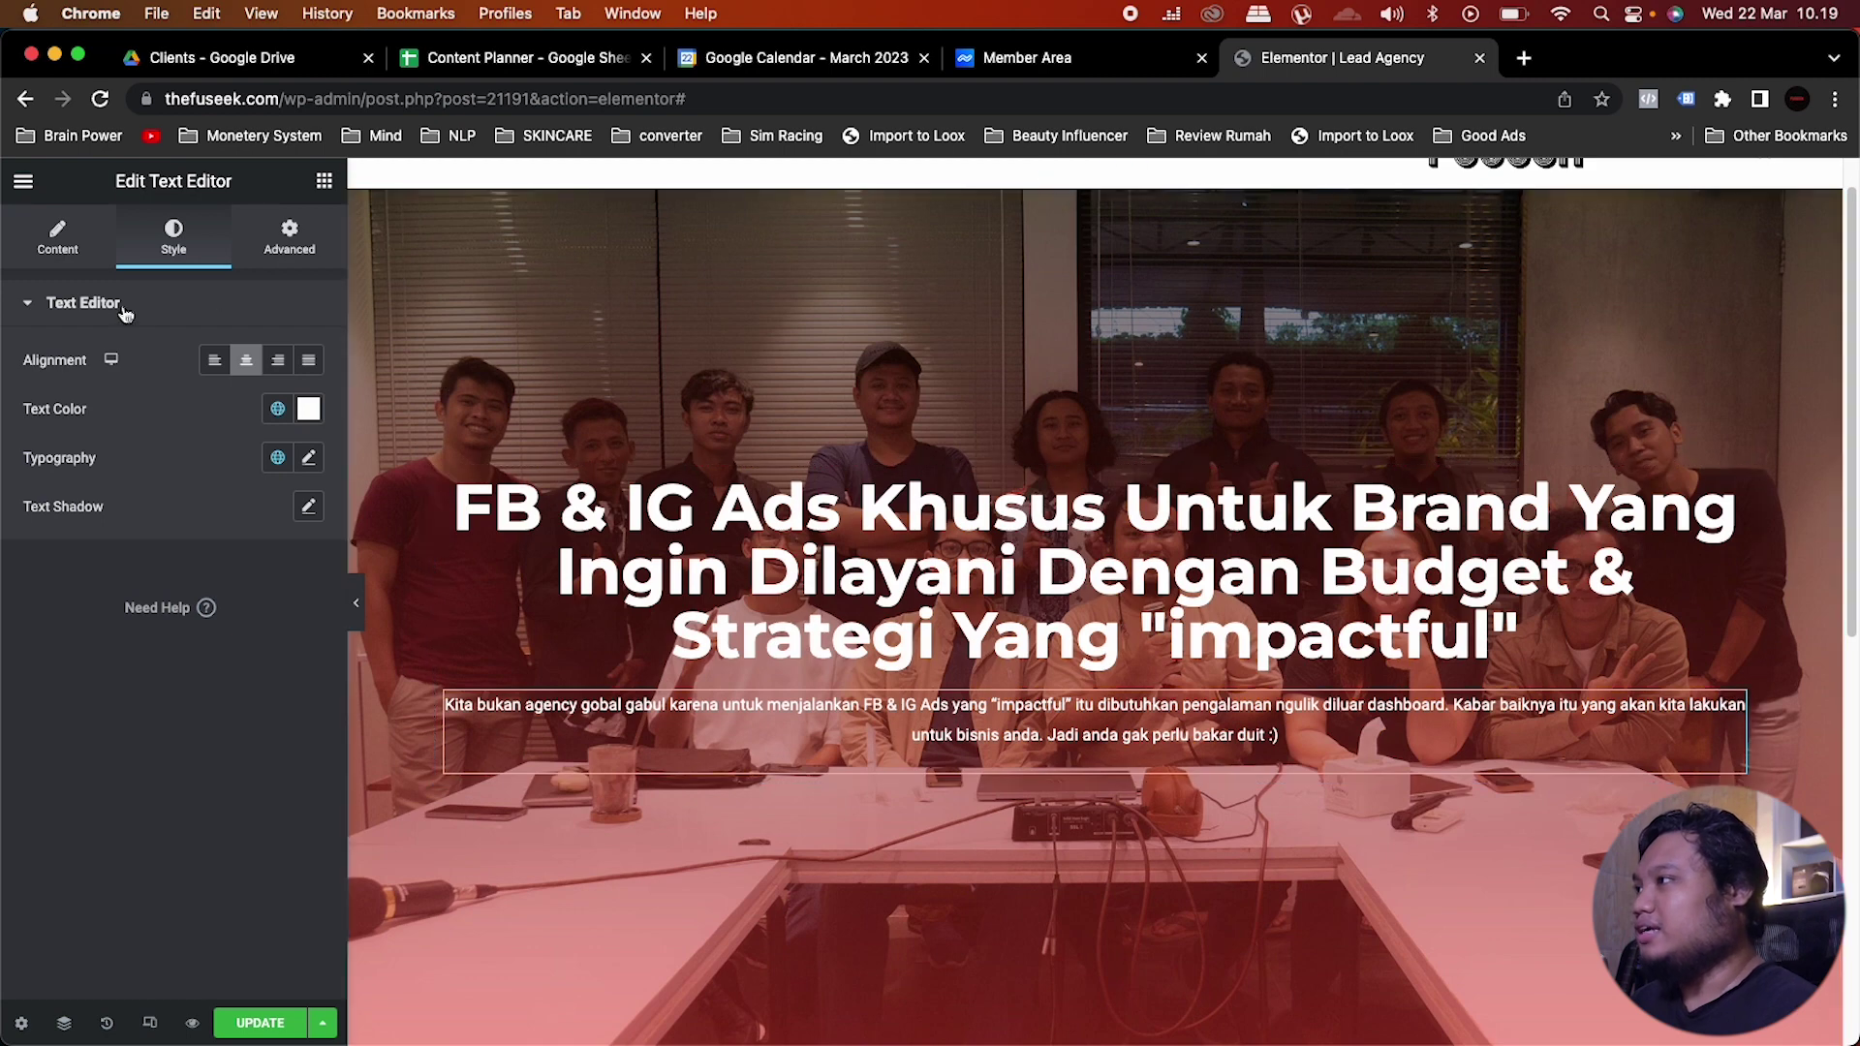
left_click(294, 247)
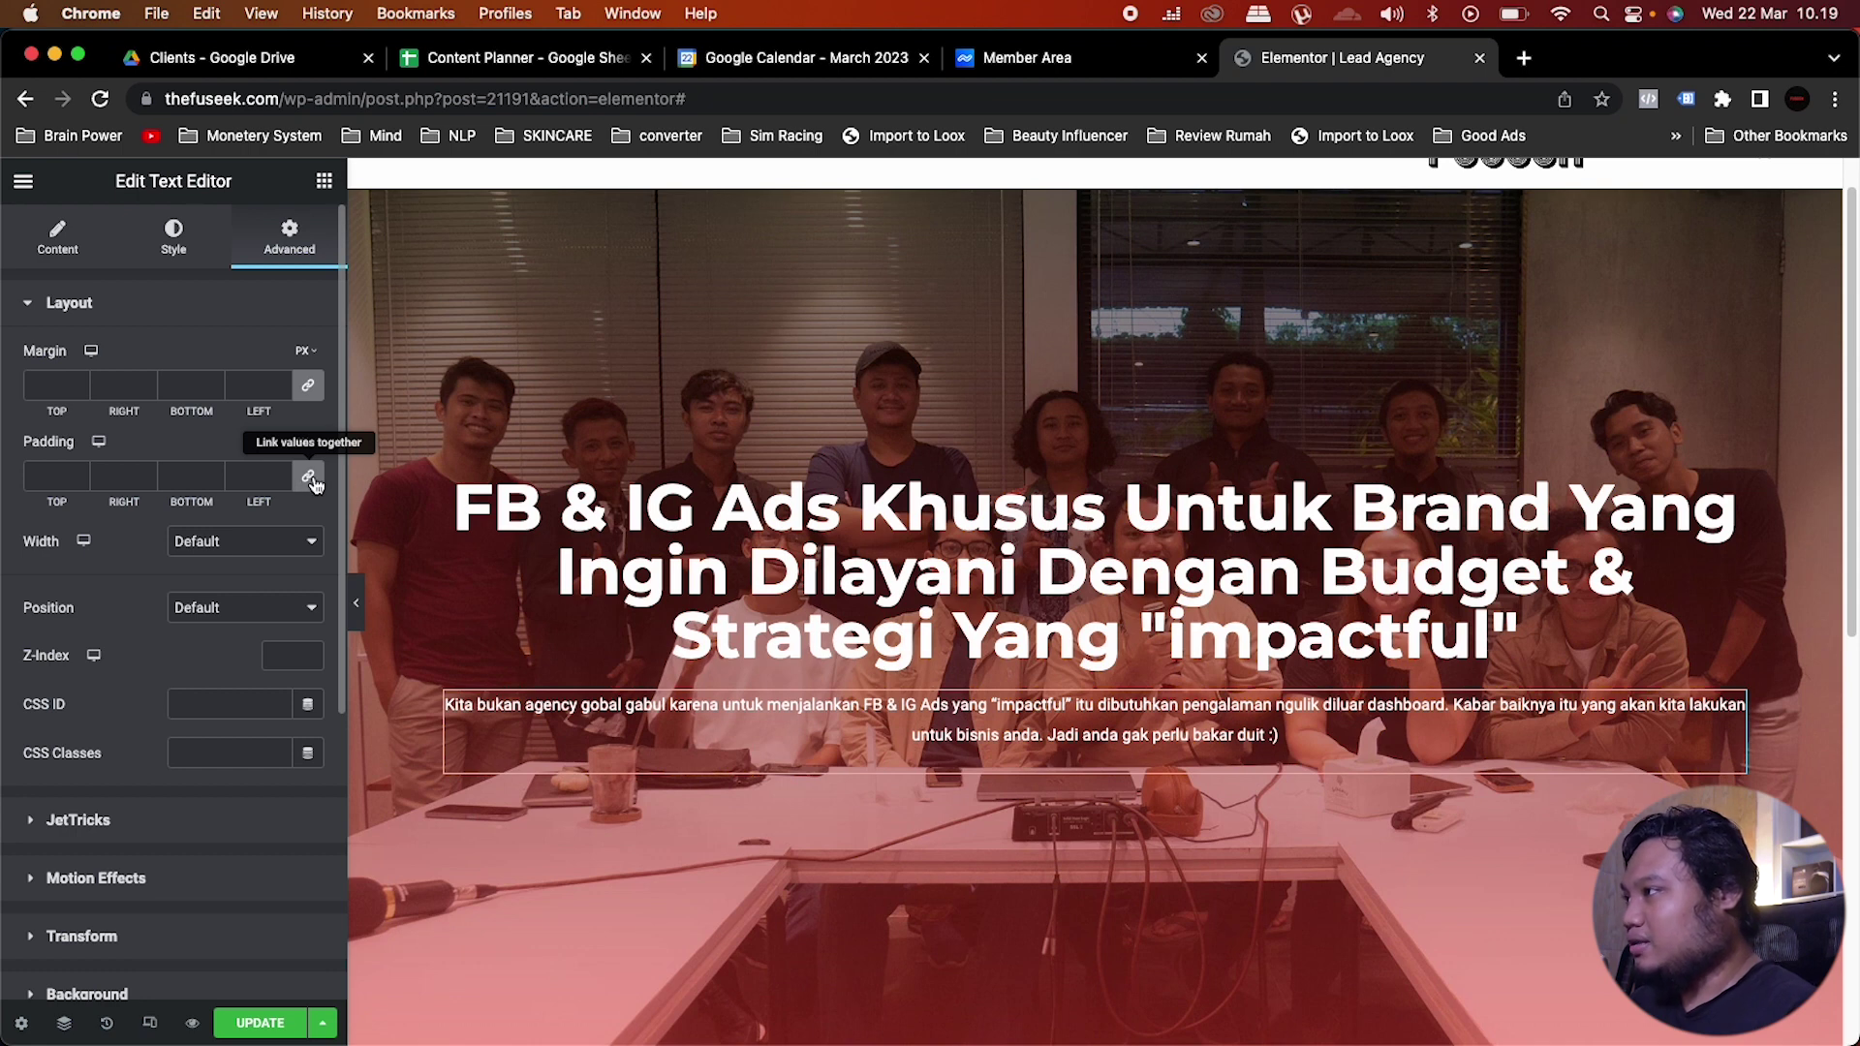
left_click(123, 476)
type("0")
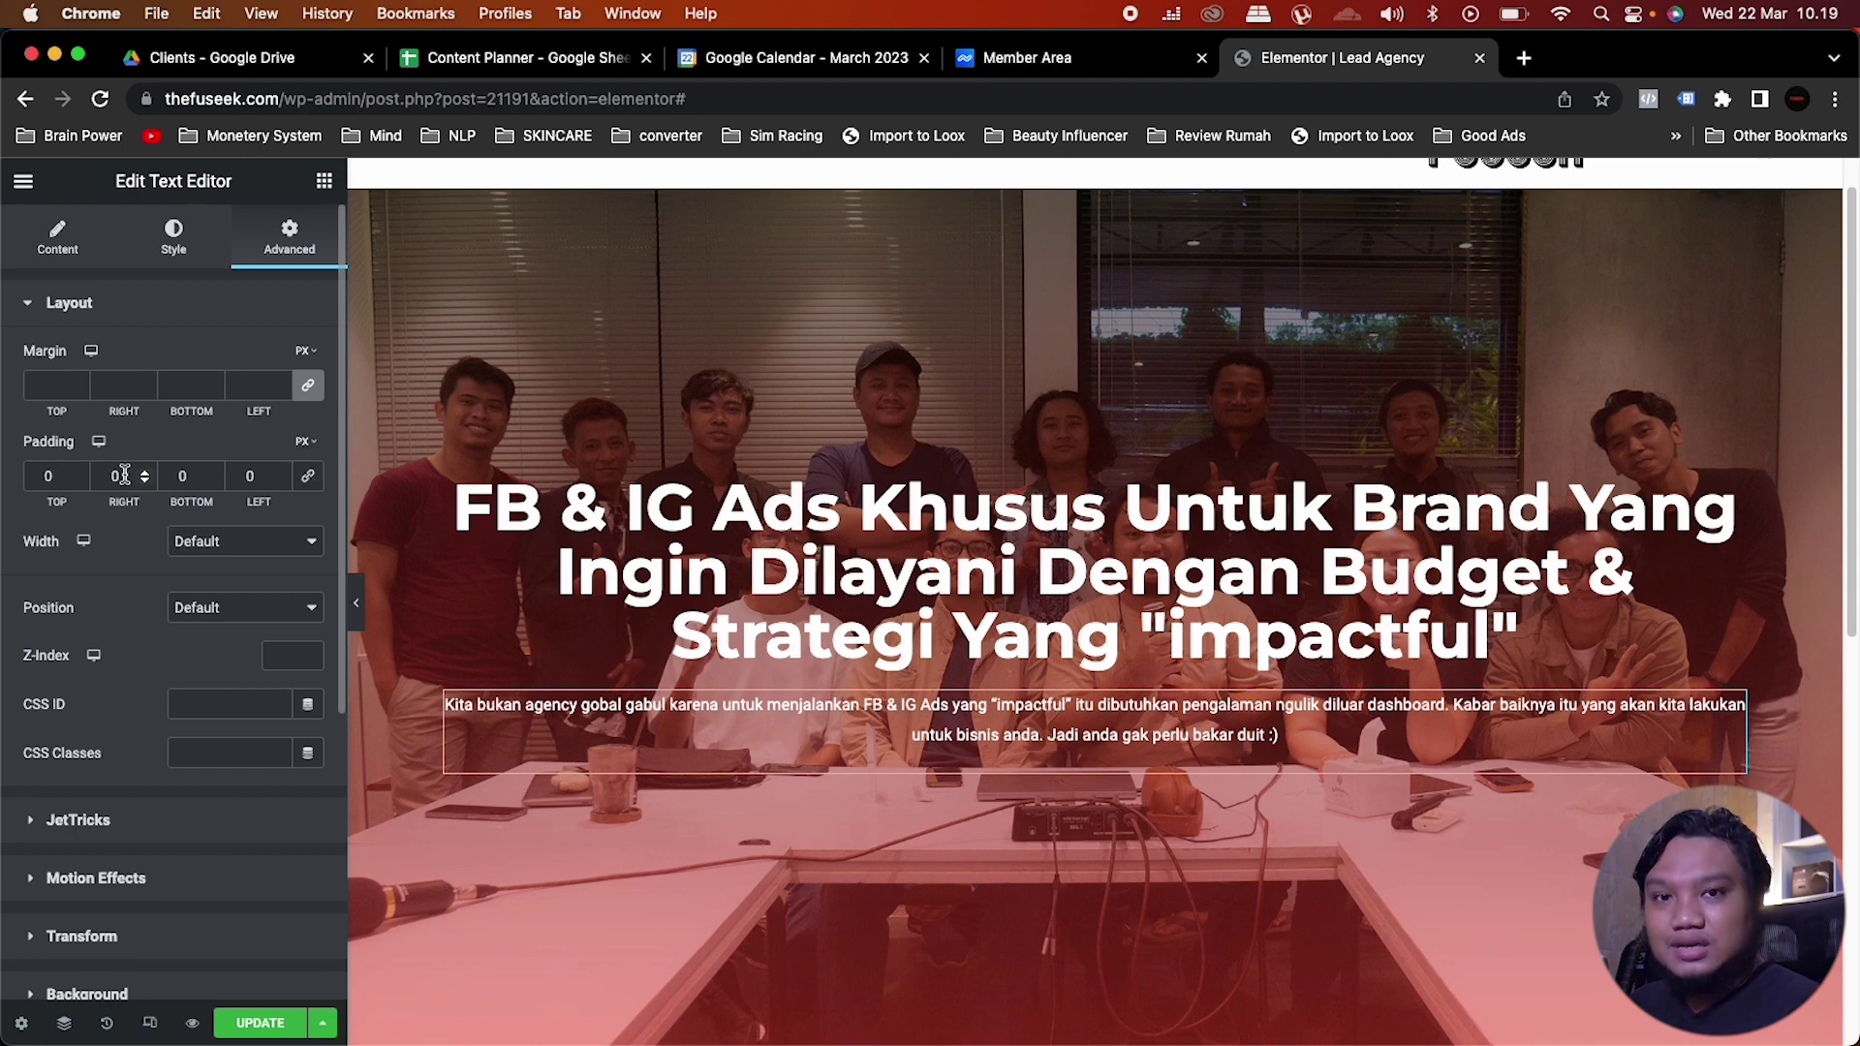
left_click_drag(123, 475, 98, 475)
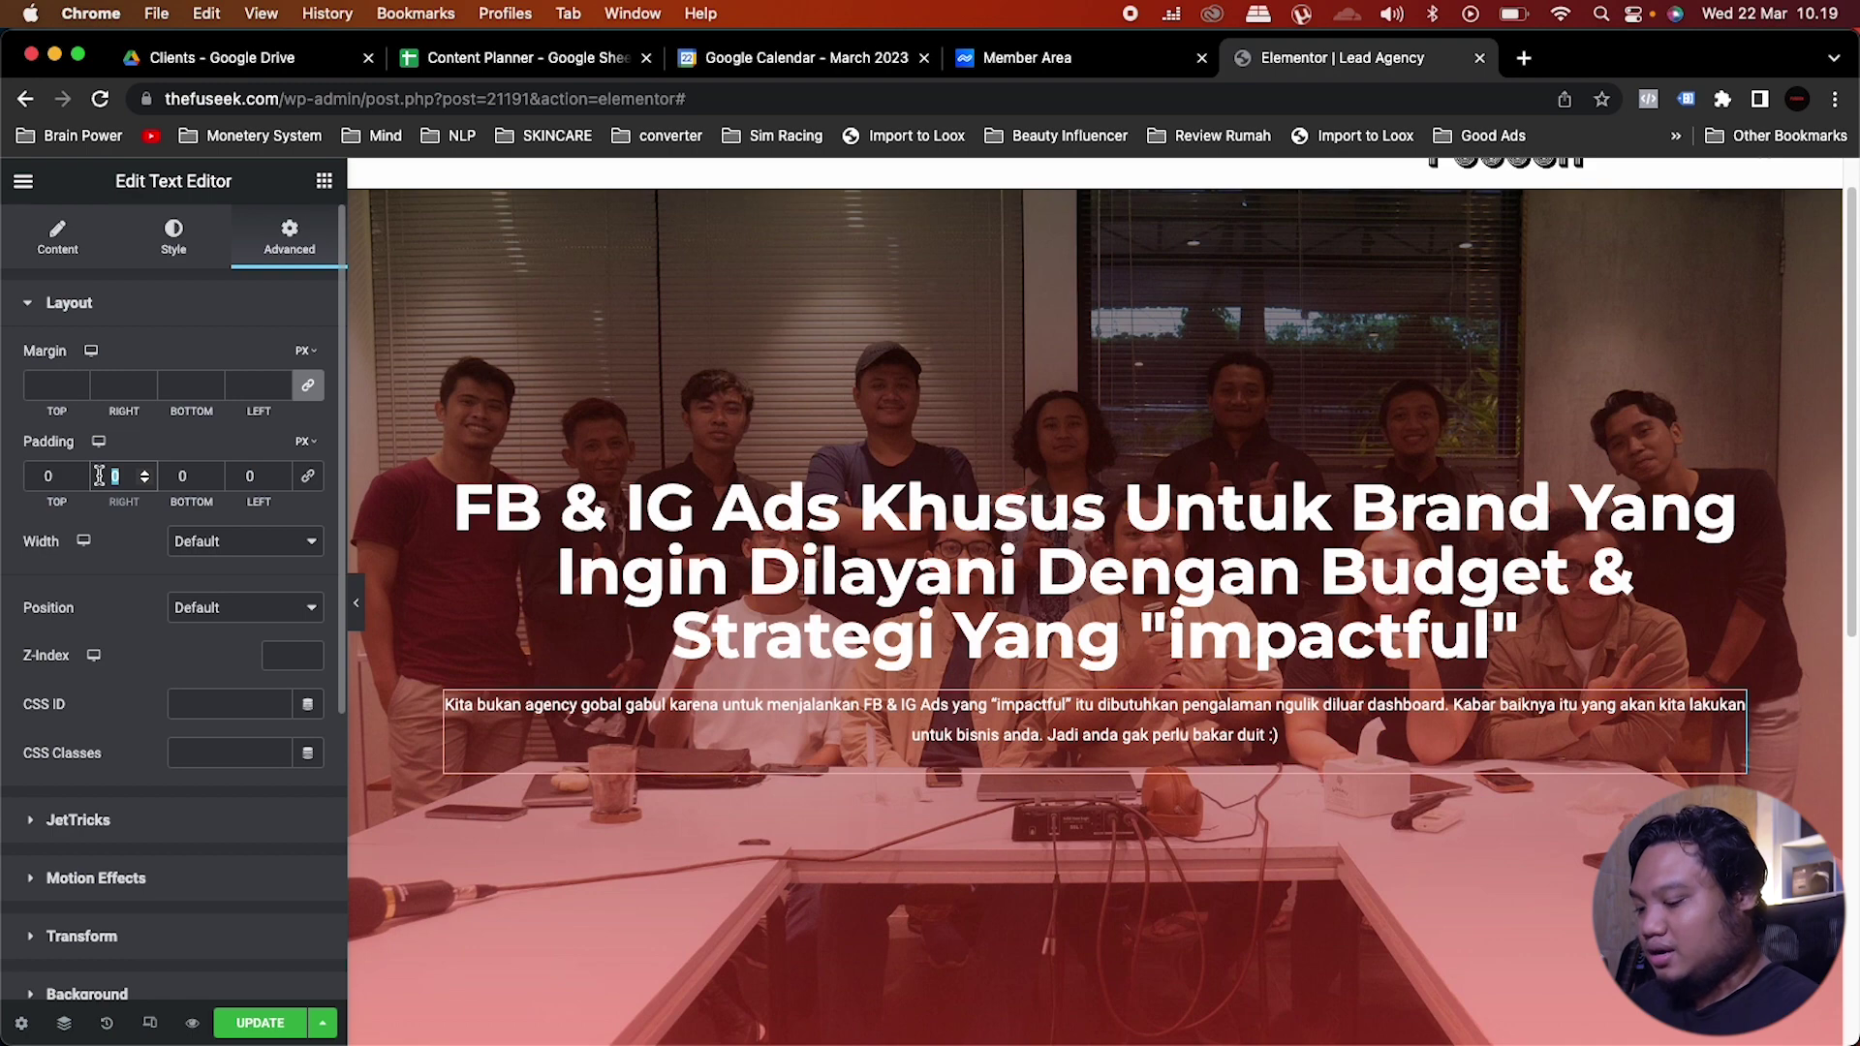
type("70")
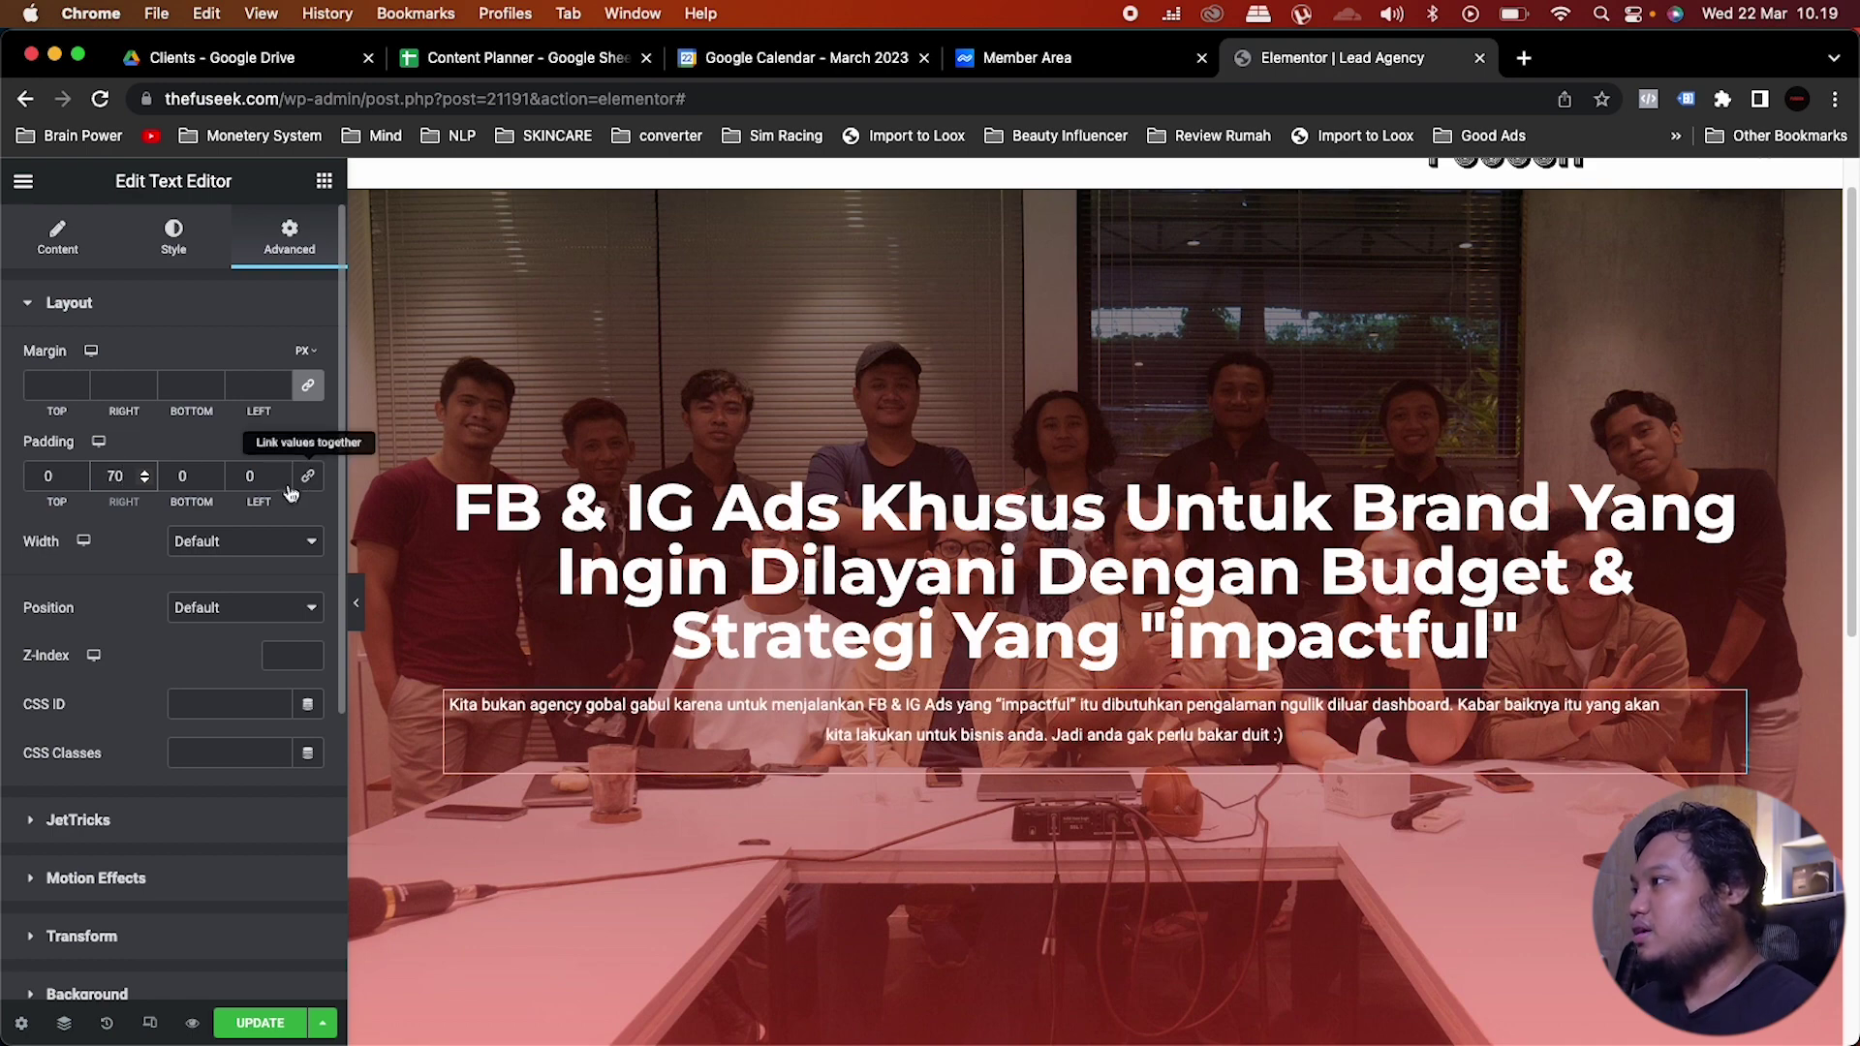
left_click_drag(264, 476, 234, 470)
type("70")
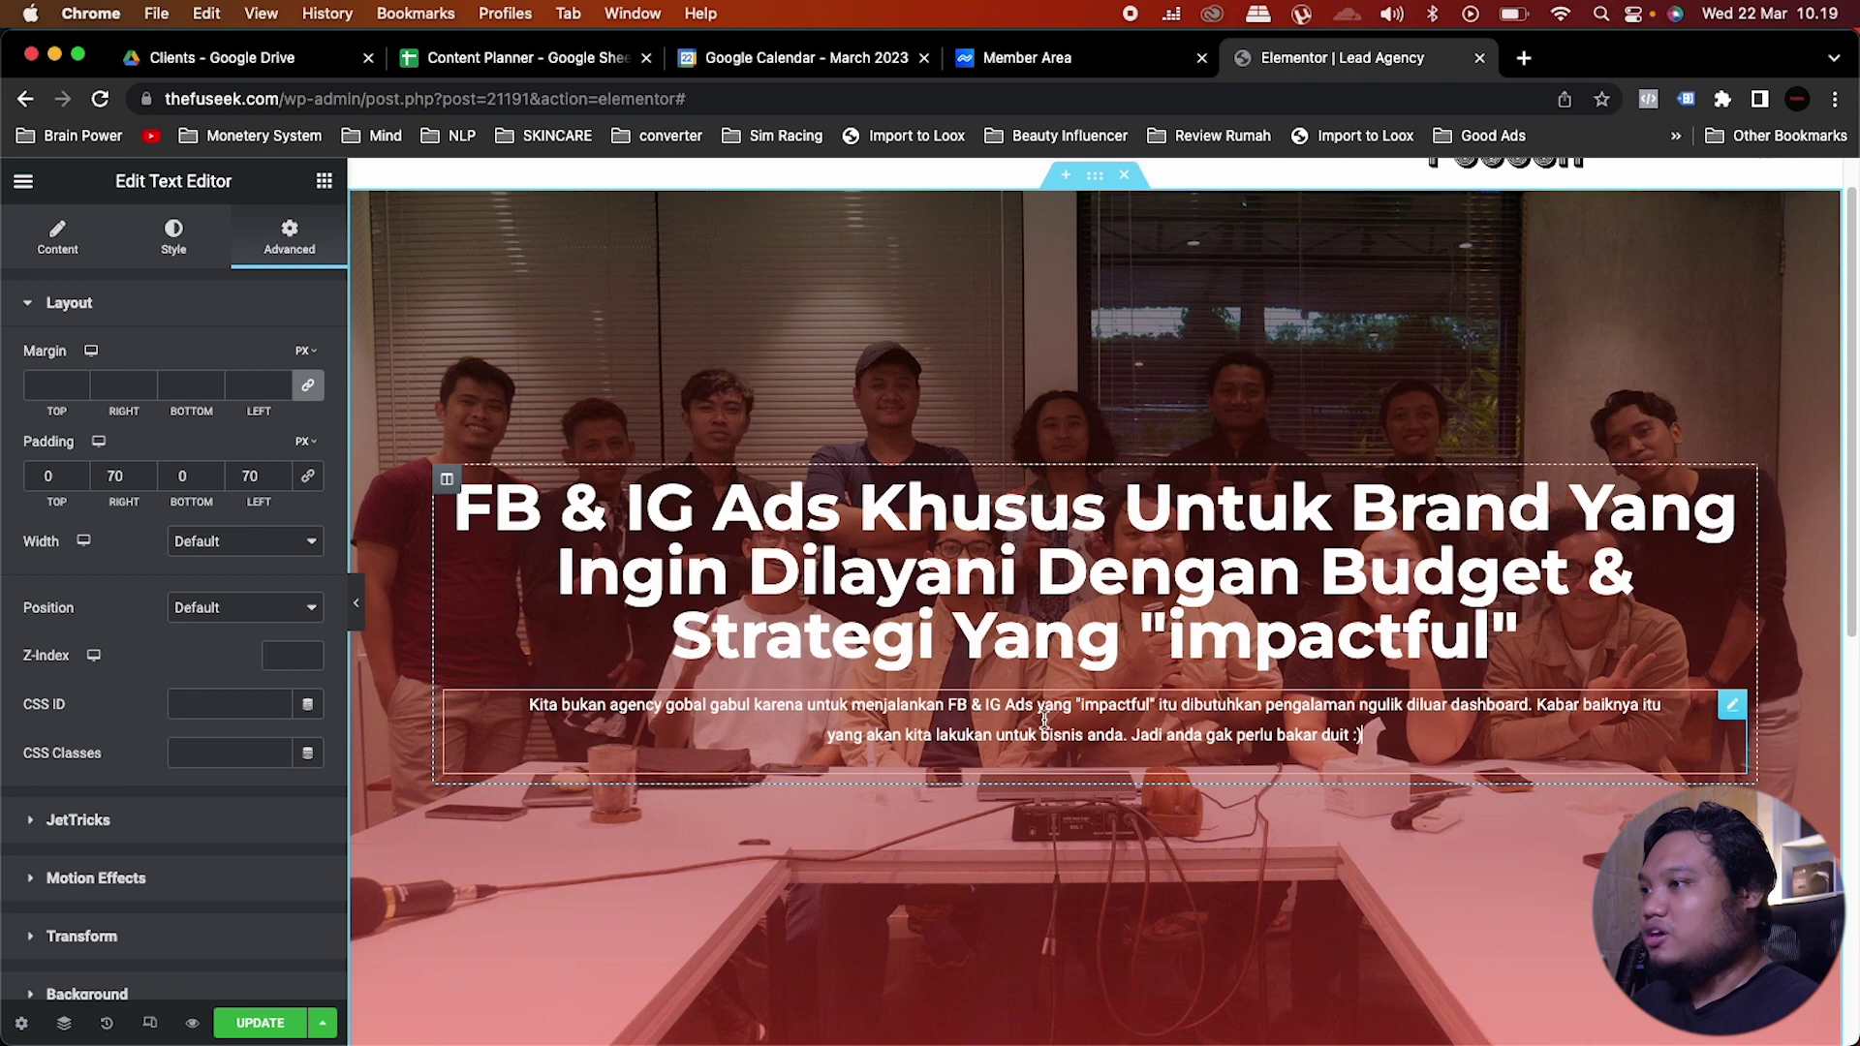
left_click(326, 189)
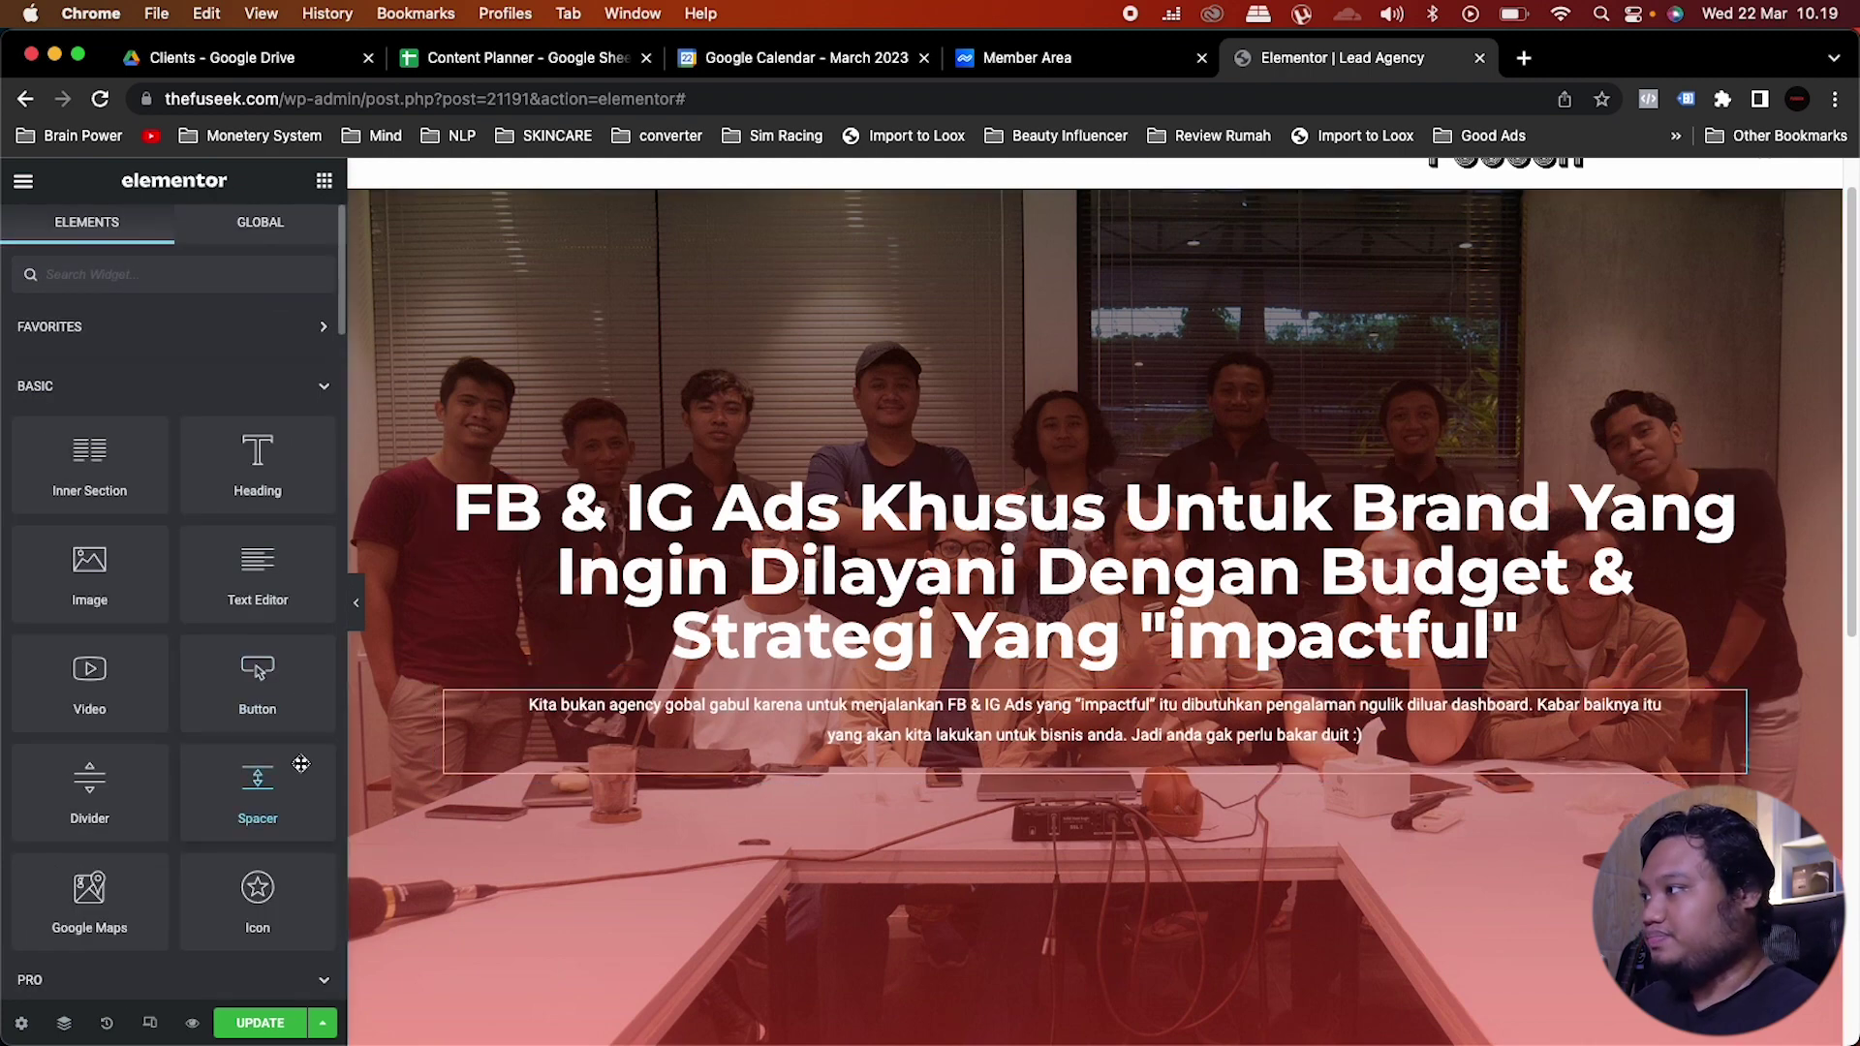
Step: Add a centred button below the paragraph and relabel it 'Saya mau kerjasama !'
left_click_drag(258, 678, 1187, 742)
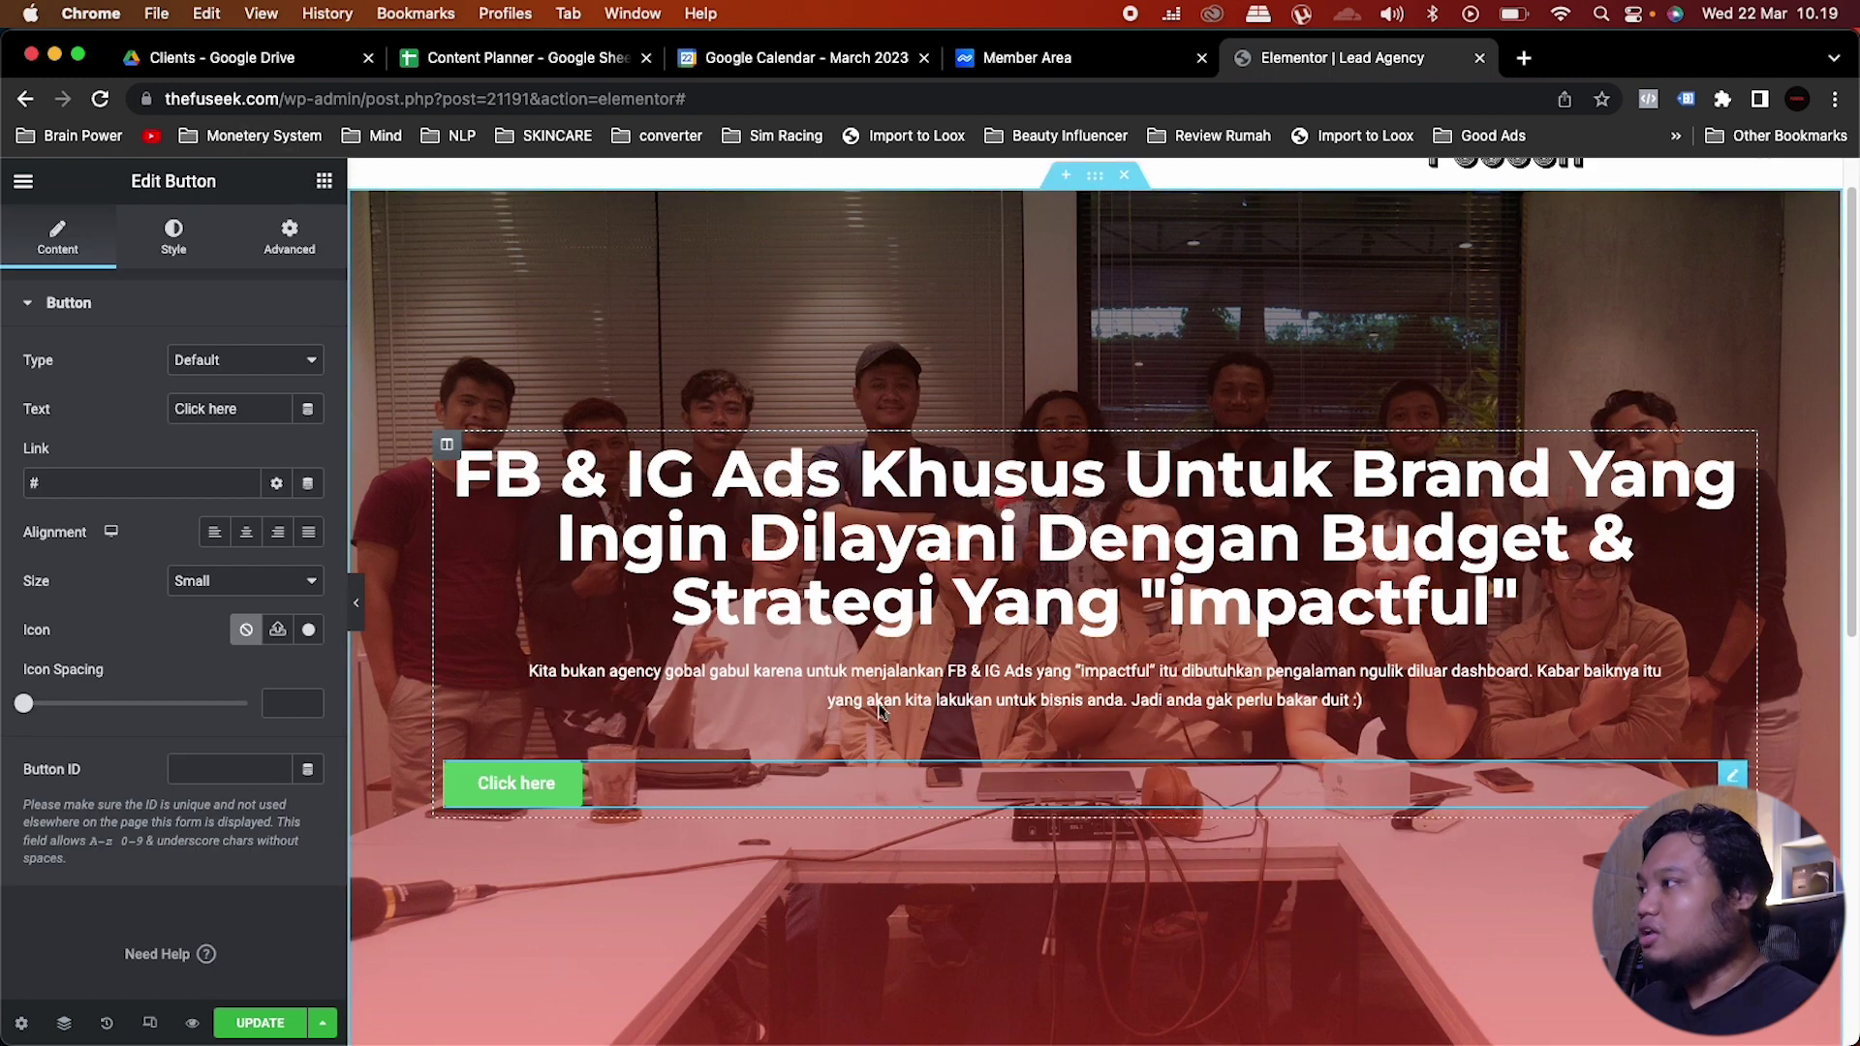
left_click(249, 535)
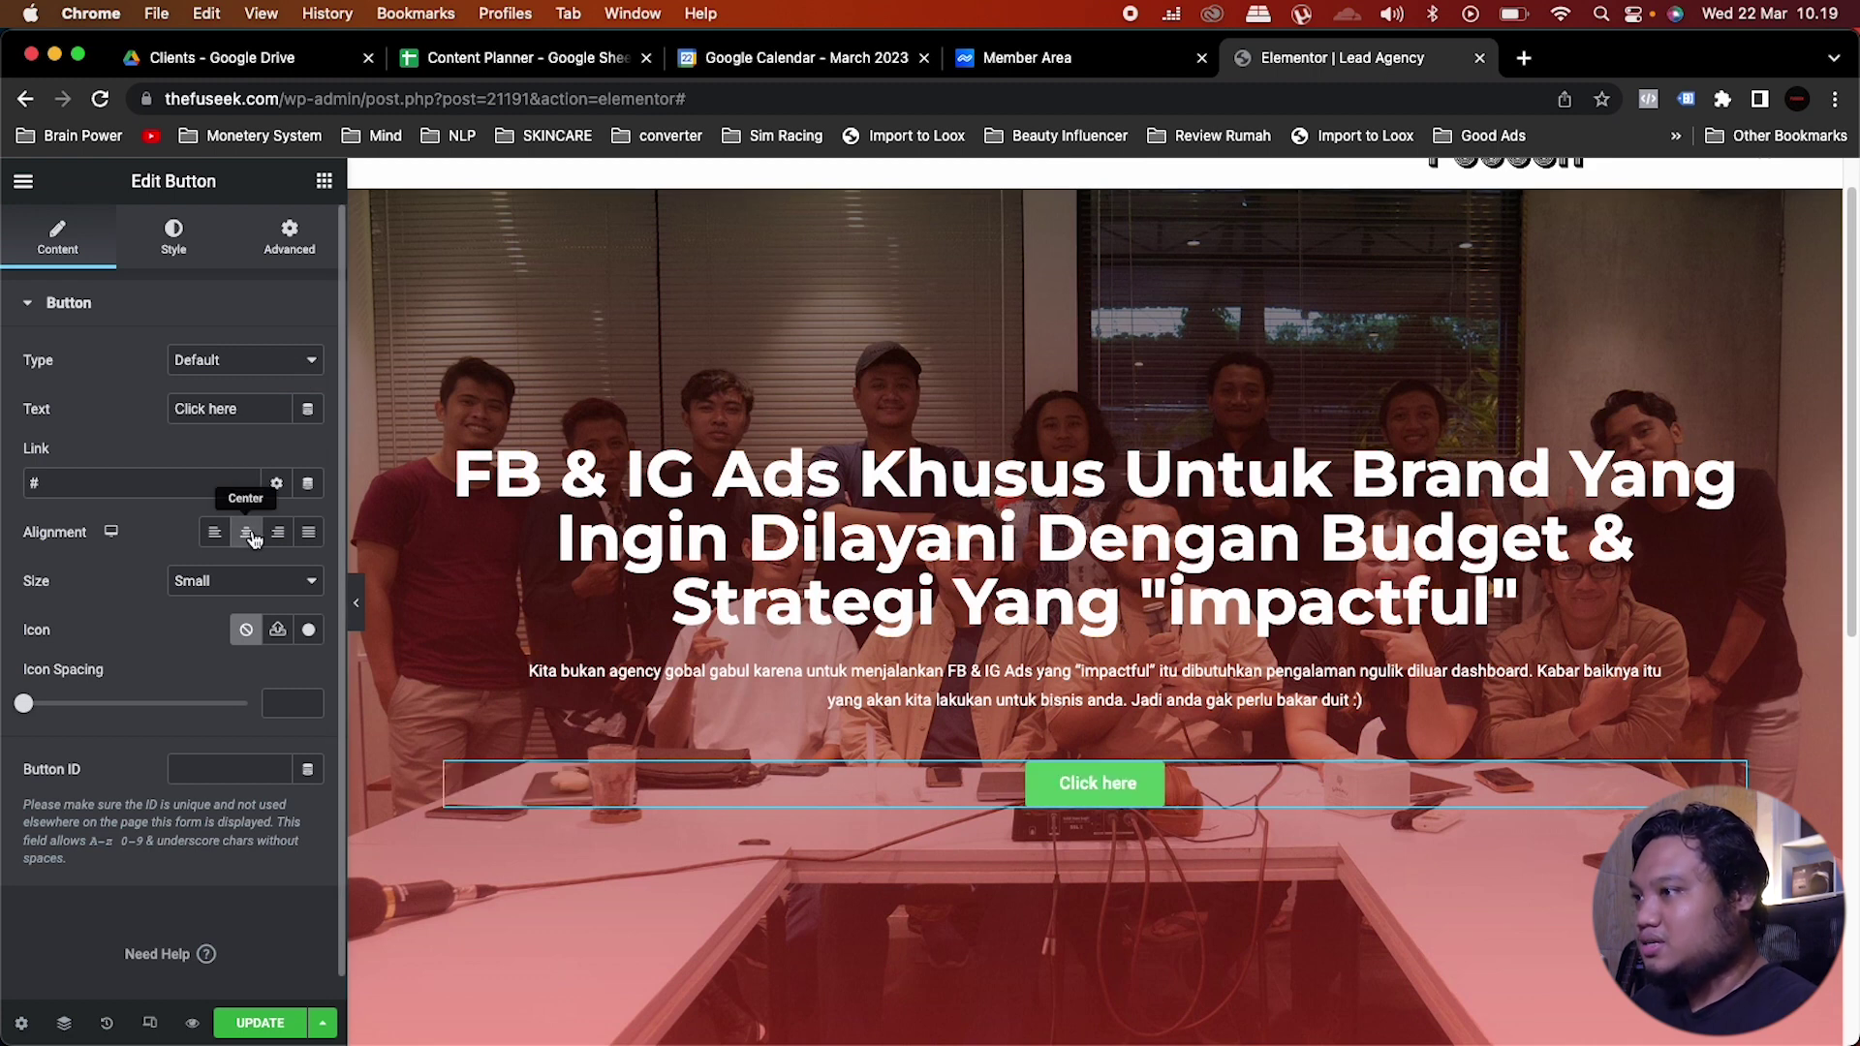
left_click_drag(247, 410, 114, 419)
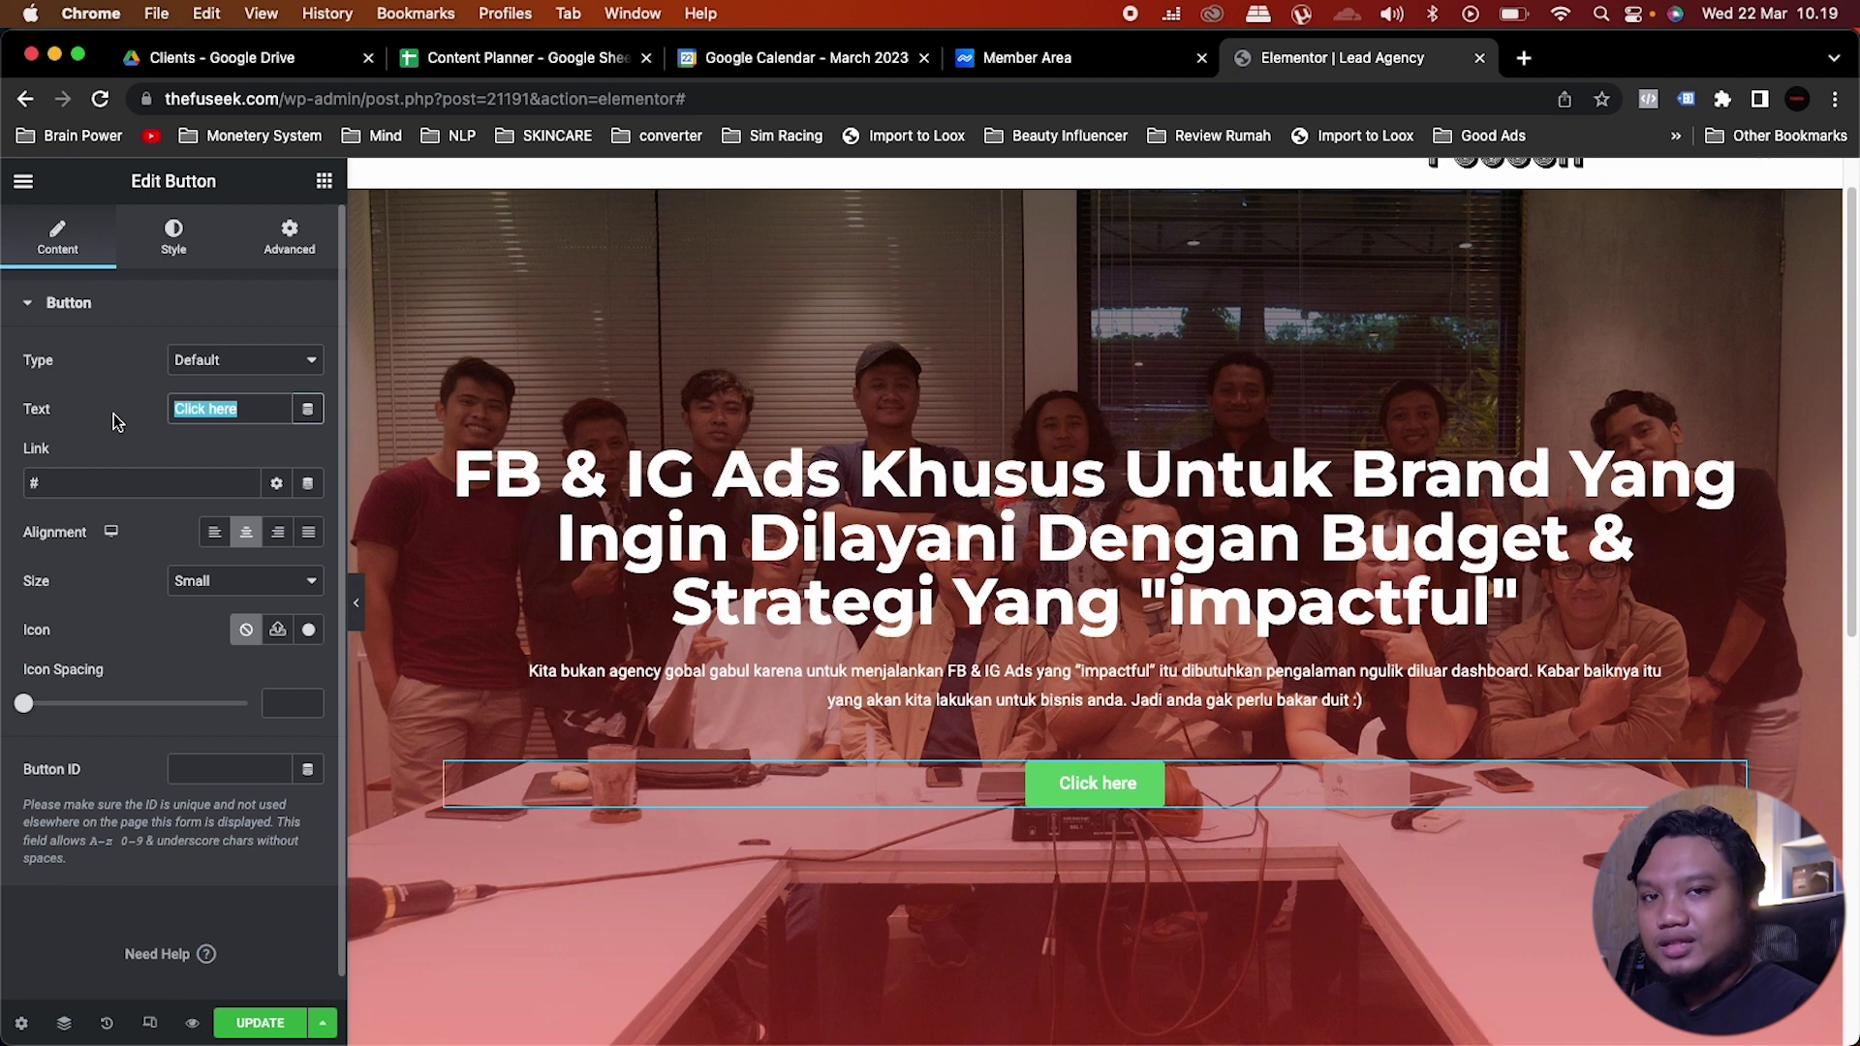
type("Saya ma")
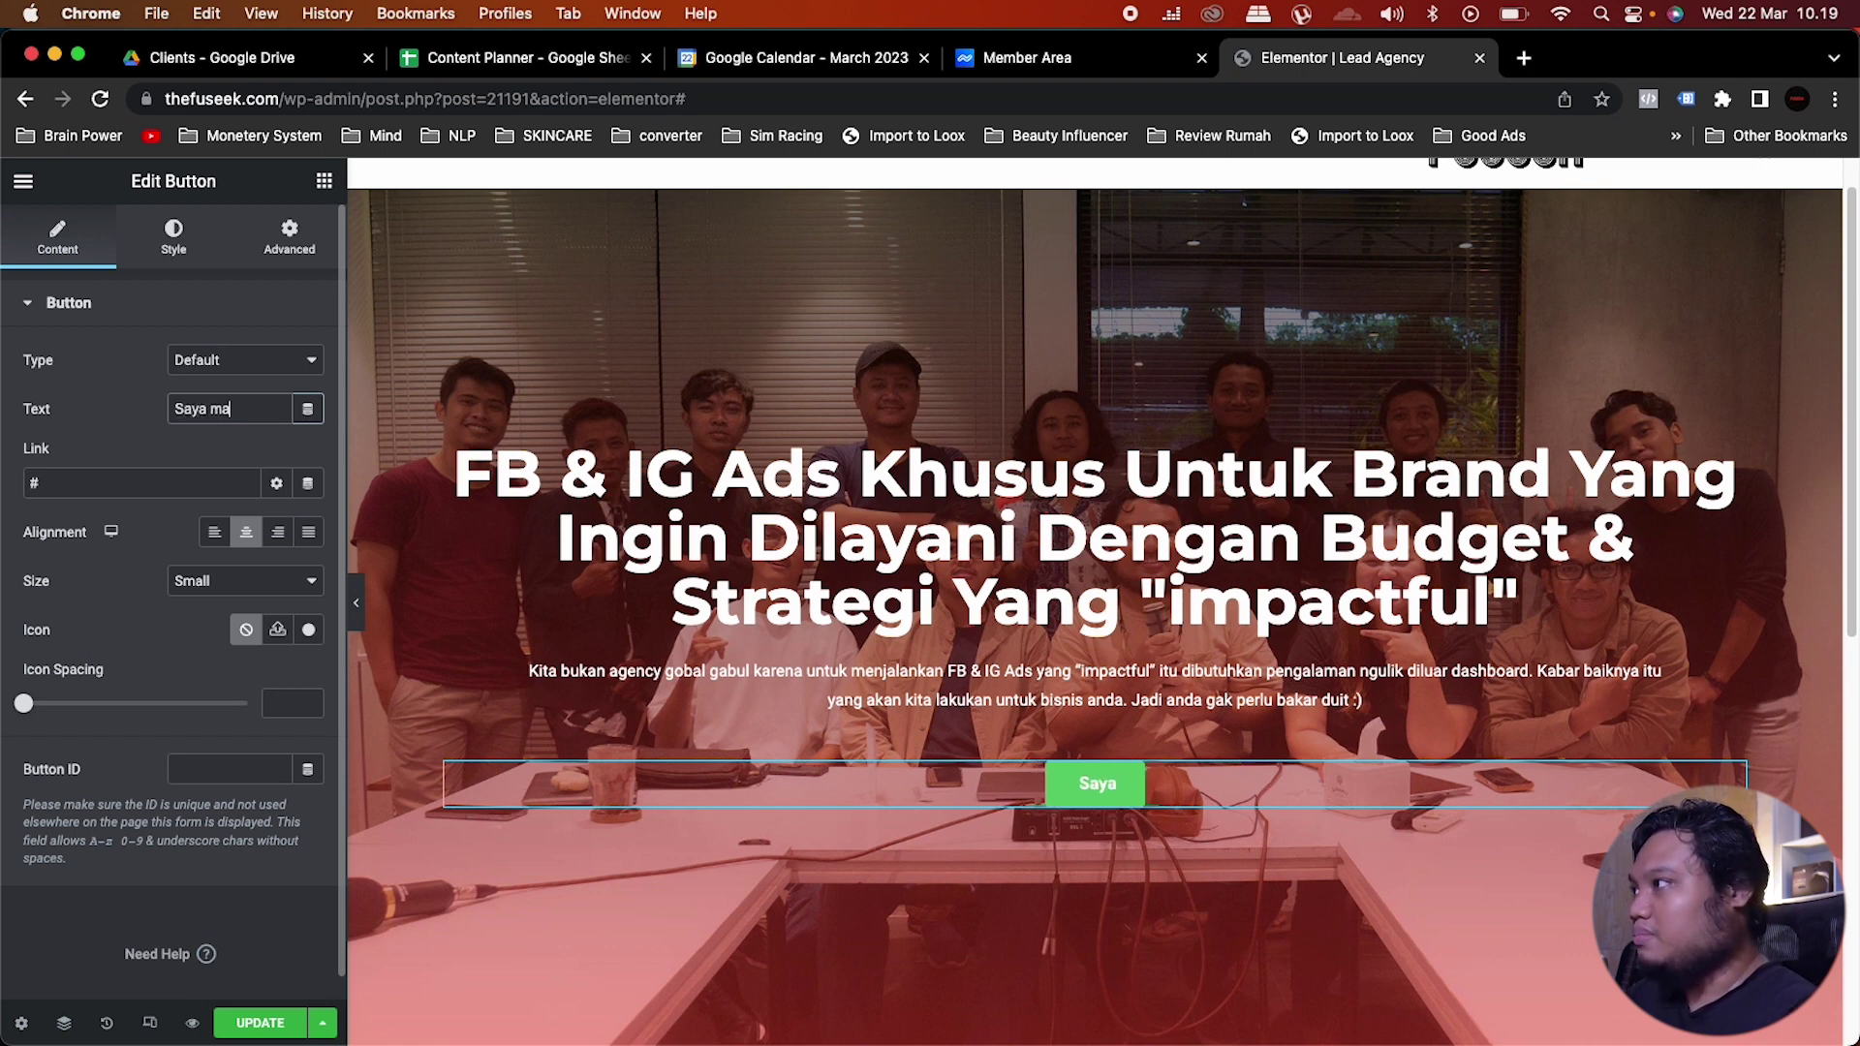
type("u kerjsasam")
key("BackSpace")
key("BackSpace")
key("BackSpace")
key("BackSpace")
key("BackSpace")
type("as")
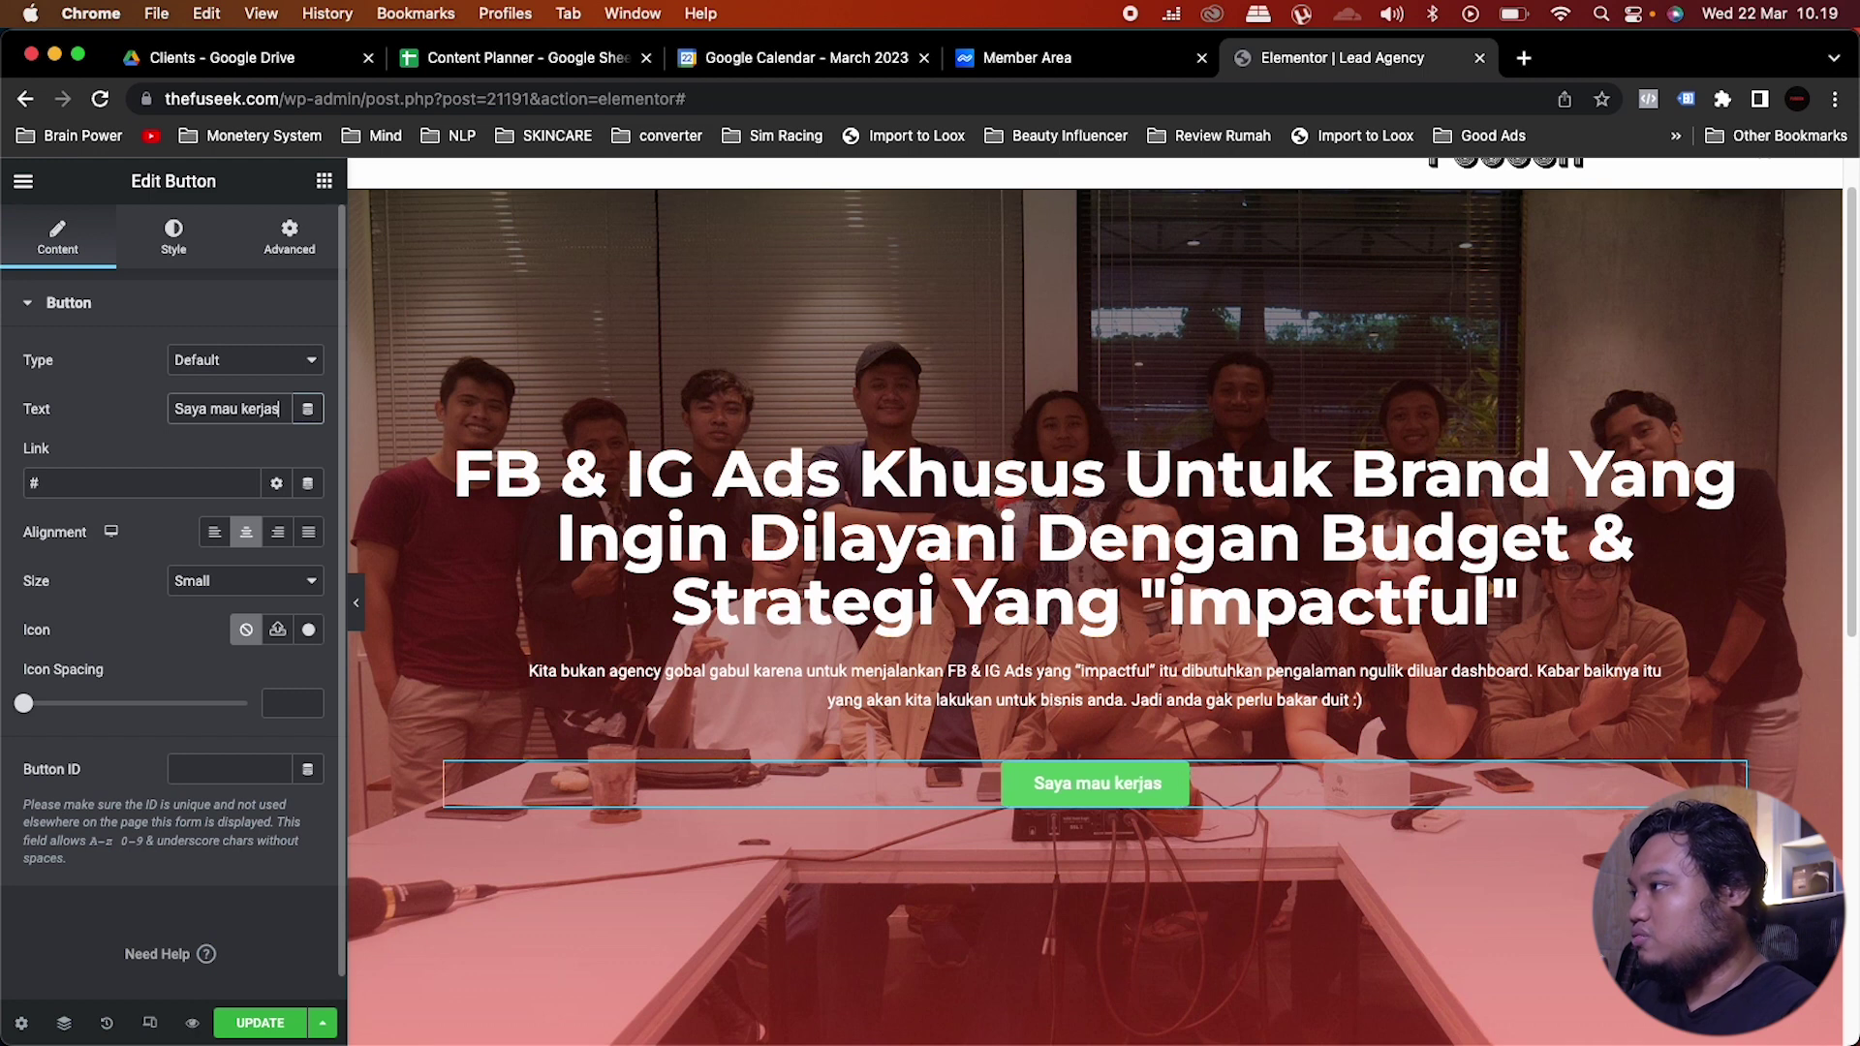
type("ama")
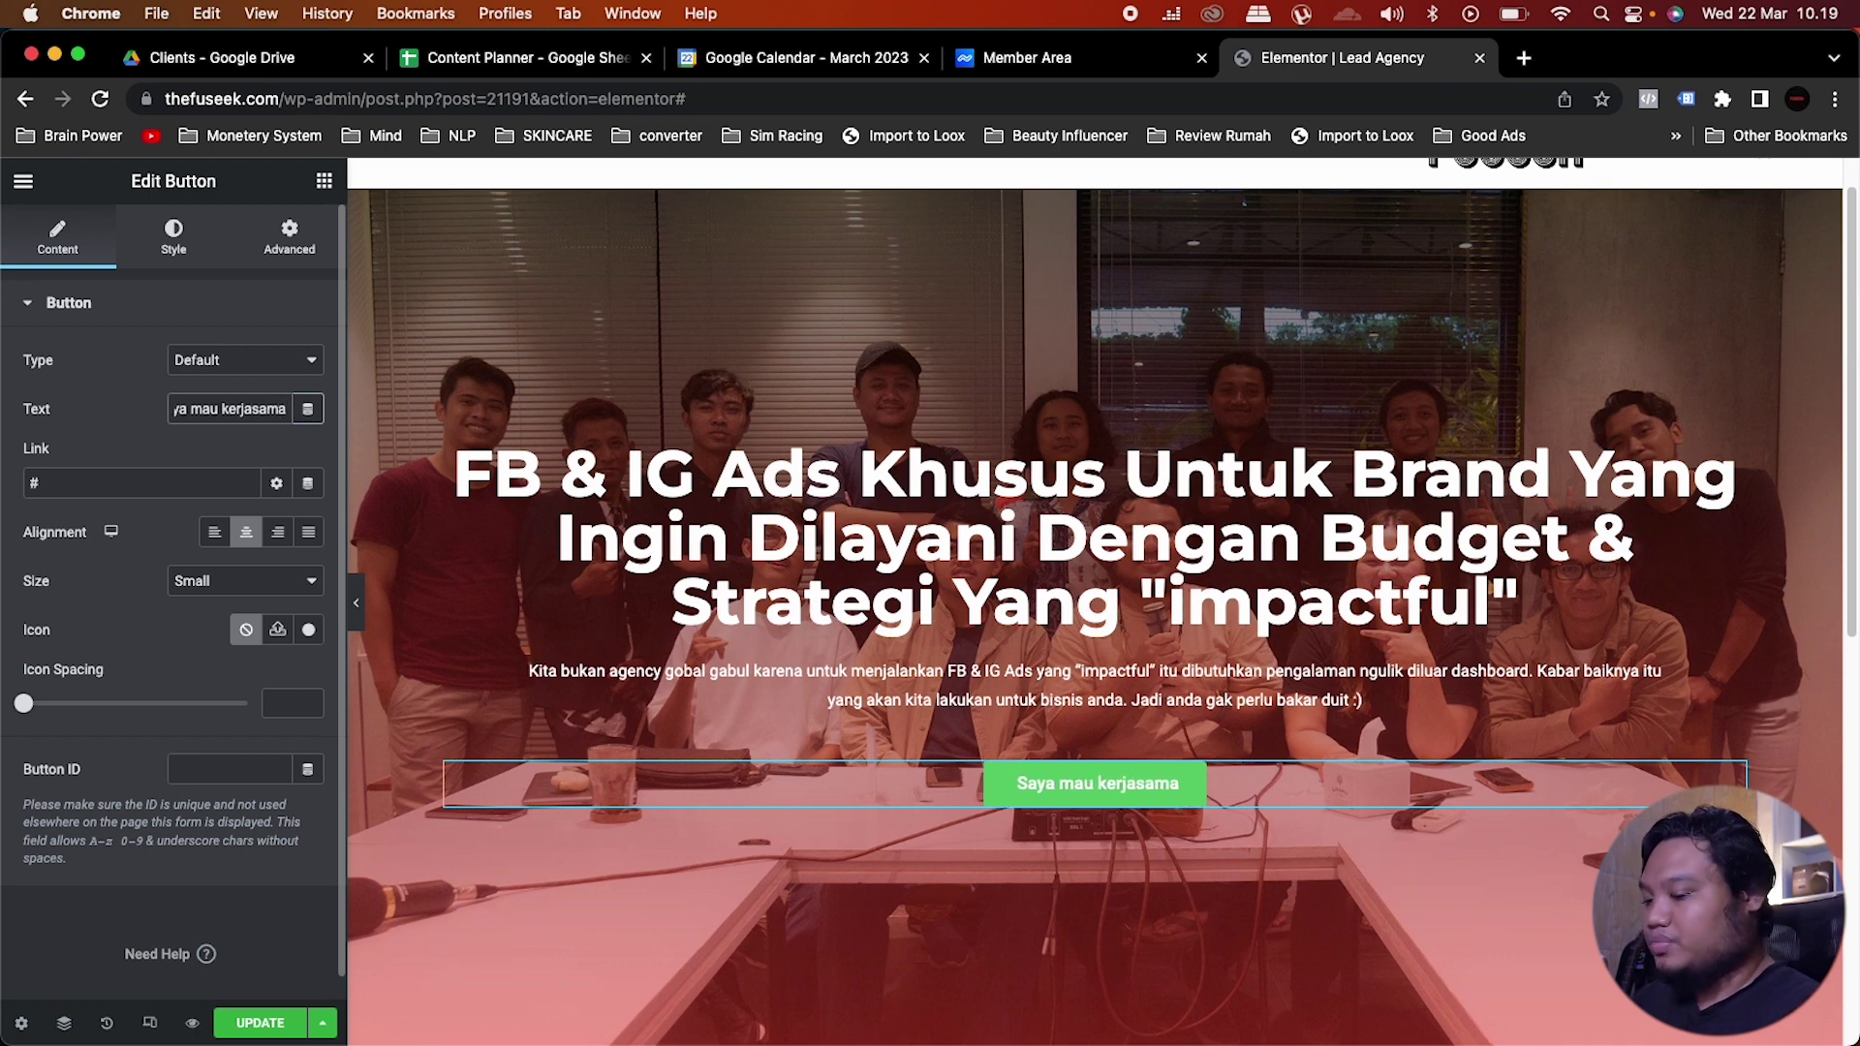
type(" !")
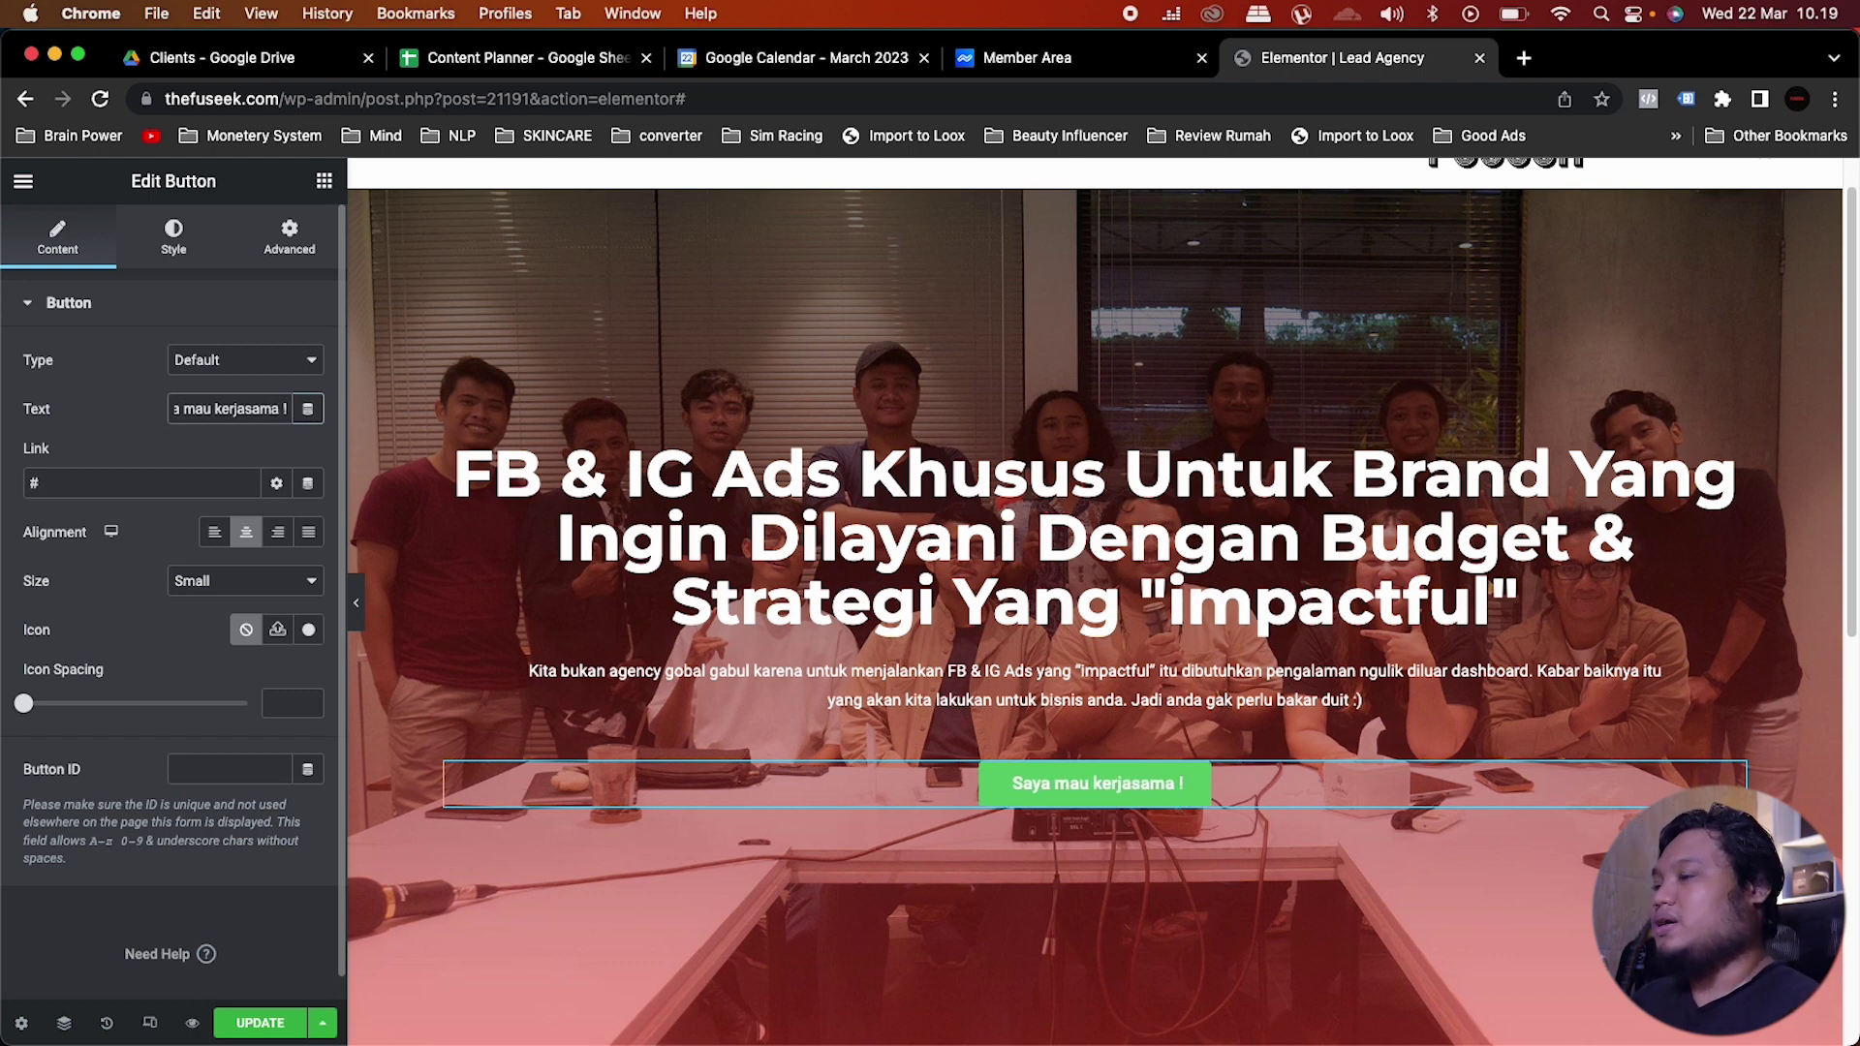
Step: Give the button background the red global colour
left_click(173, 237)
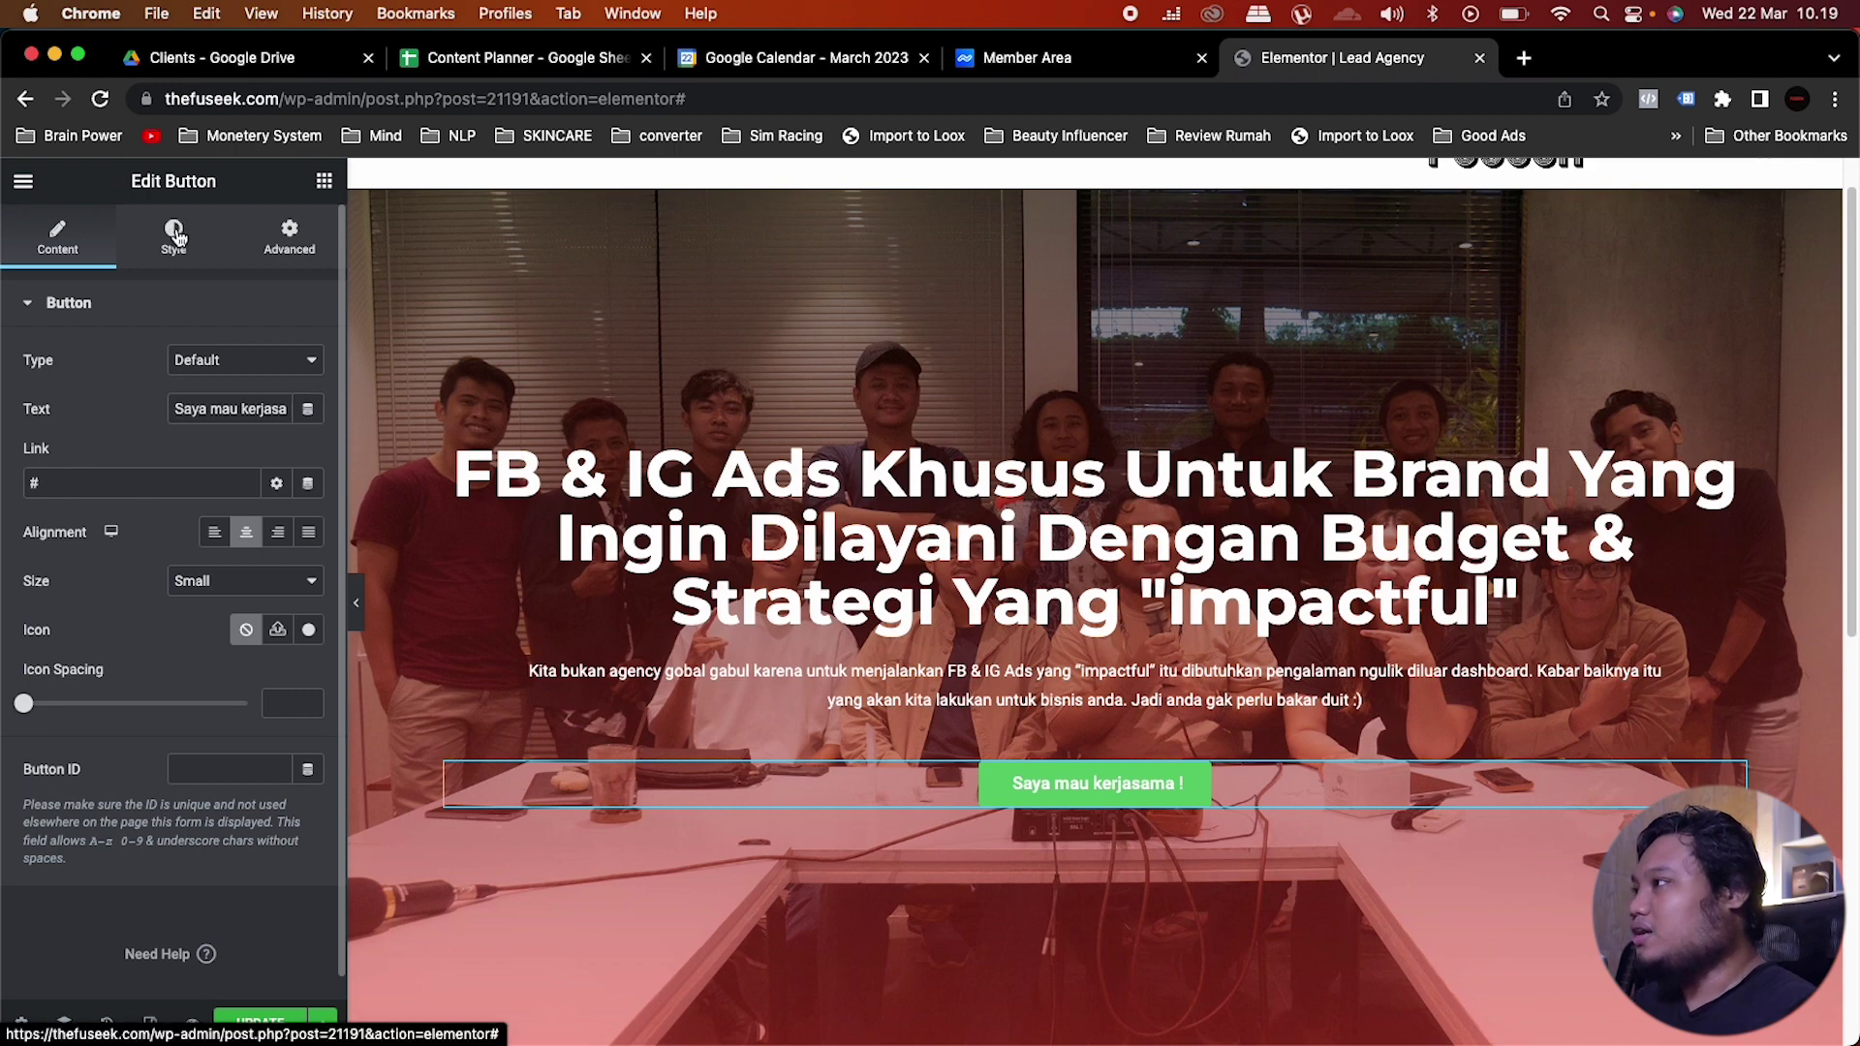
left_click(281, 607)
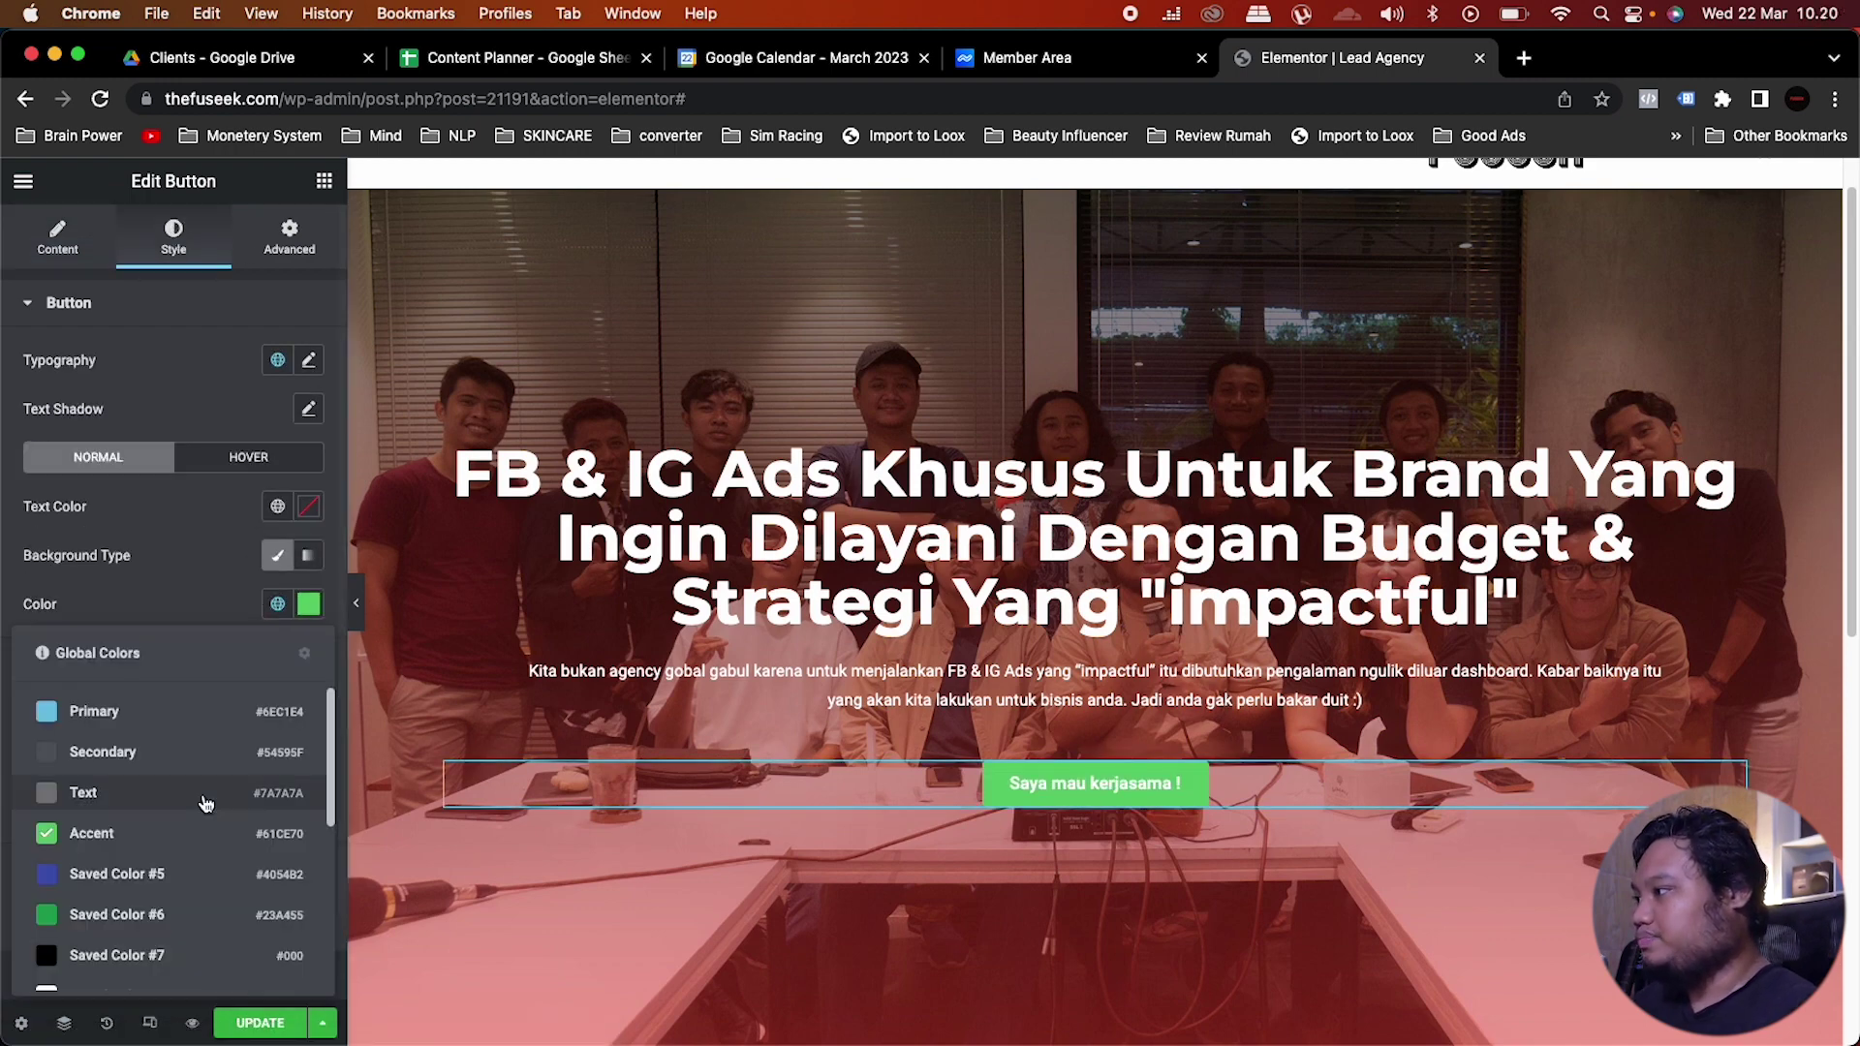
scroll(145, 853, "down", 5)
left_click(136, 838)
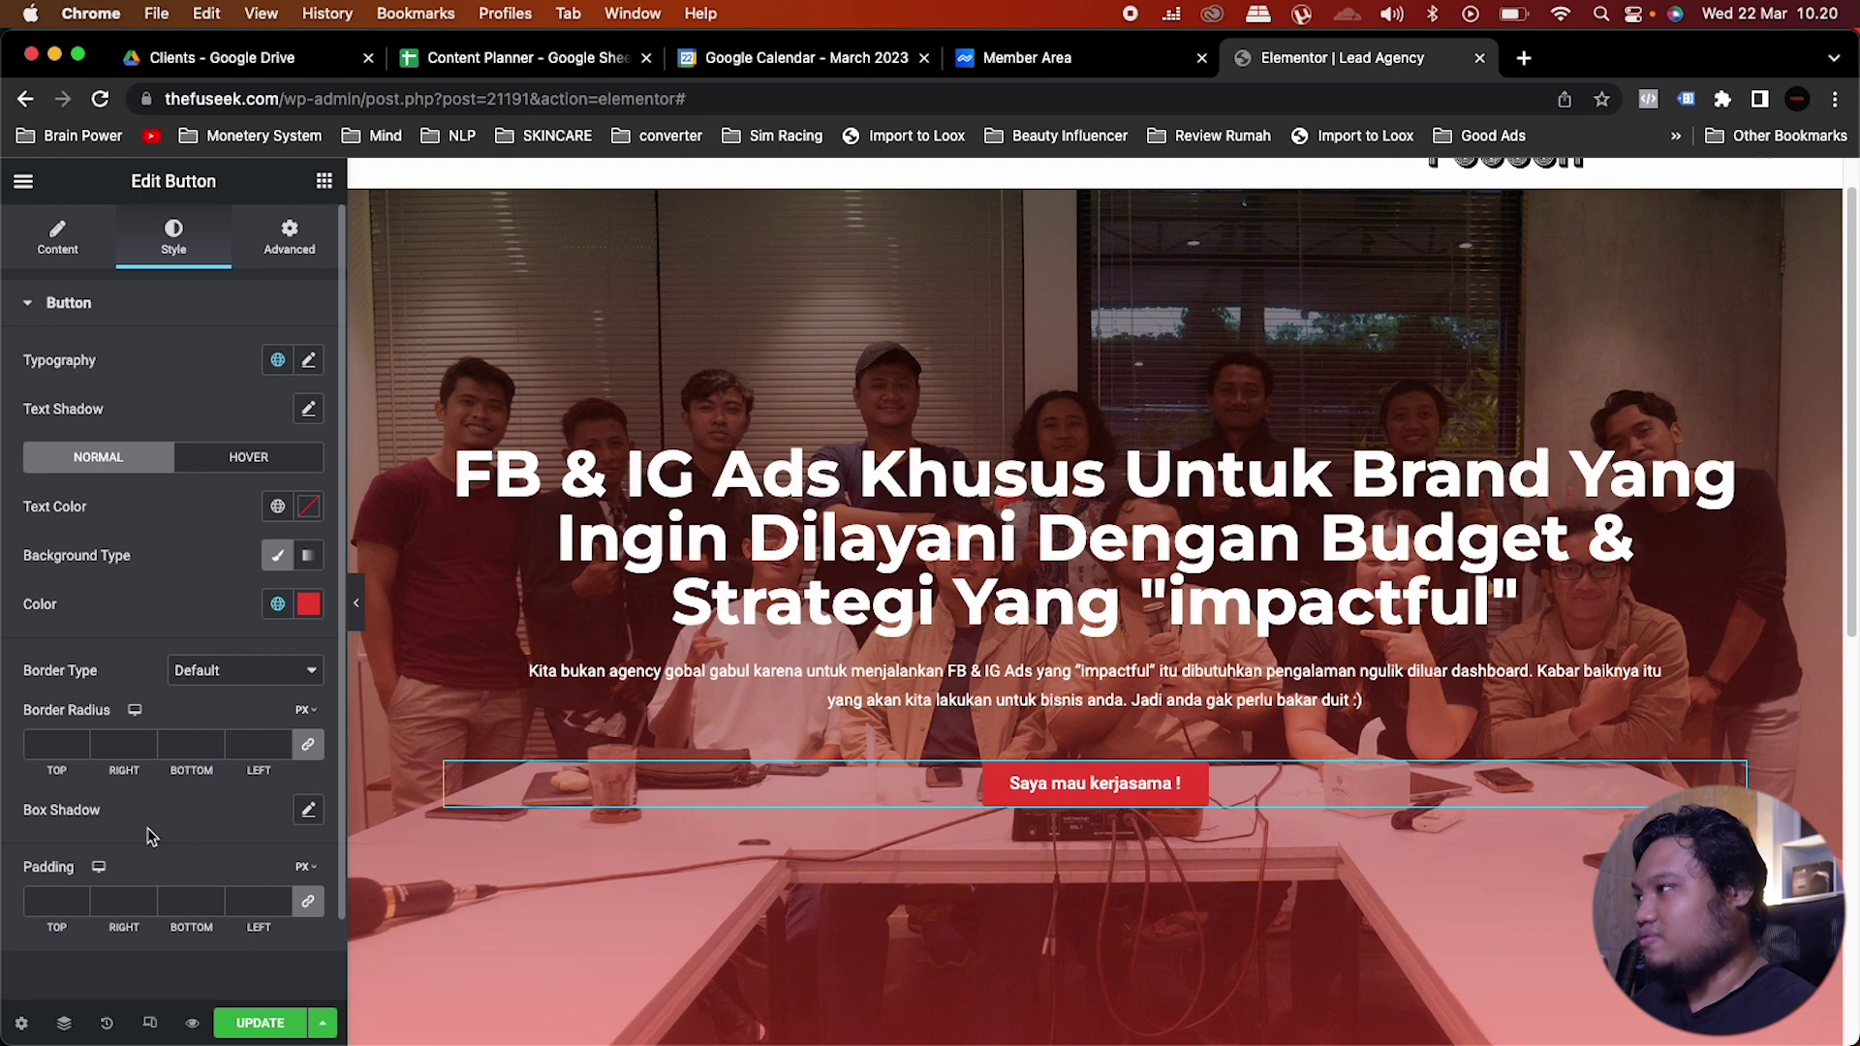
Step: Apply the Monster global font to the button text and set its size to 15
left_click(277, 360)
left_click(145, 589)
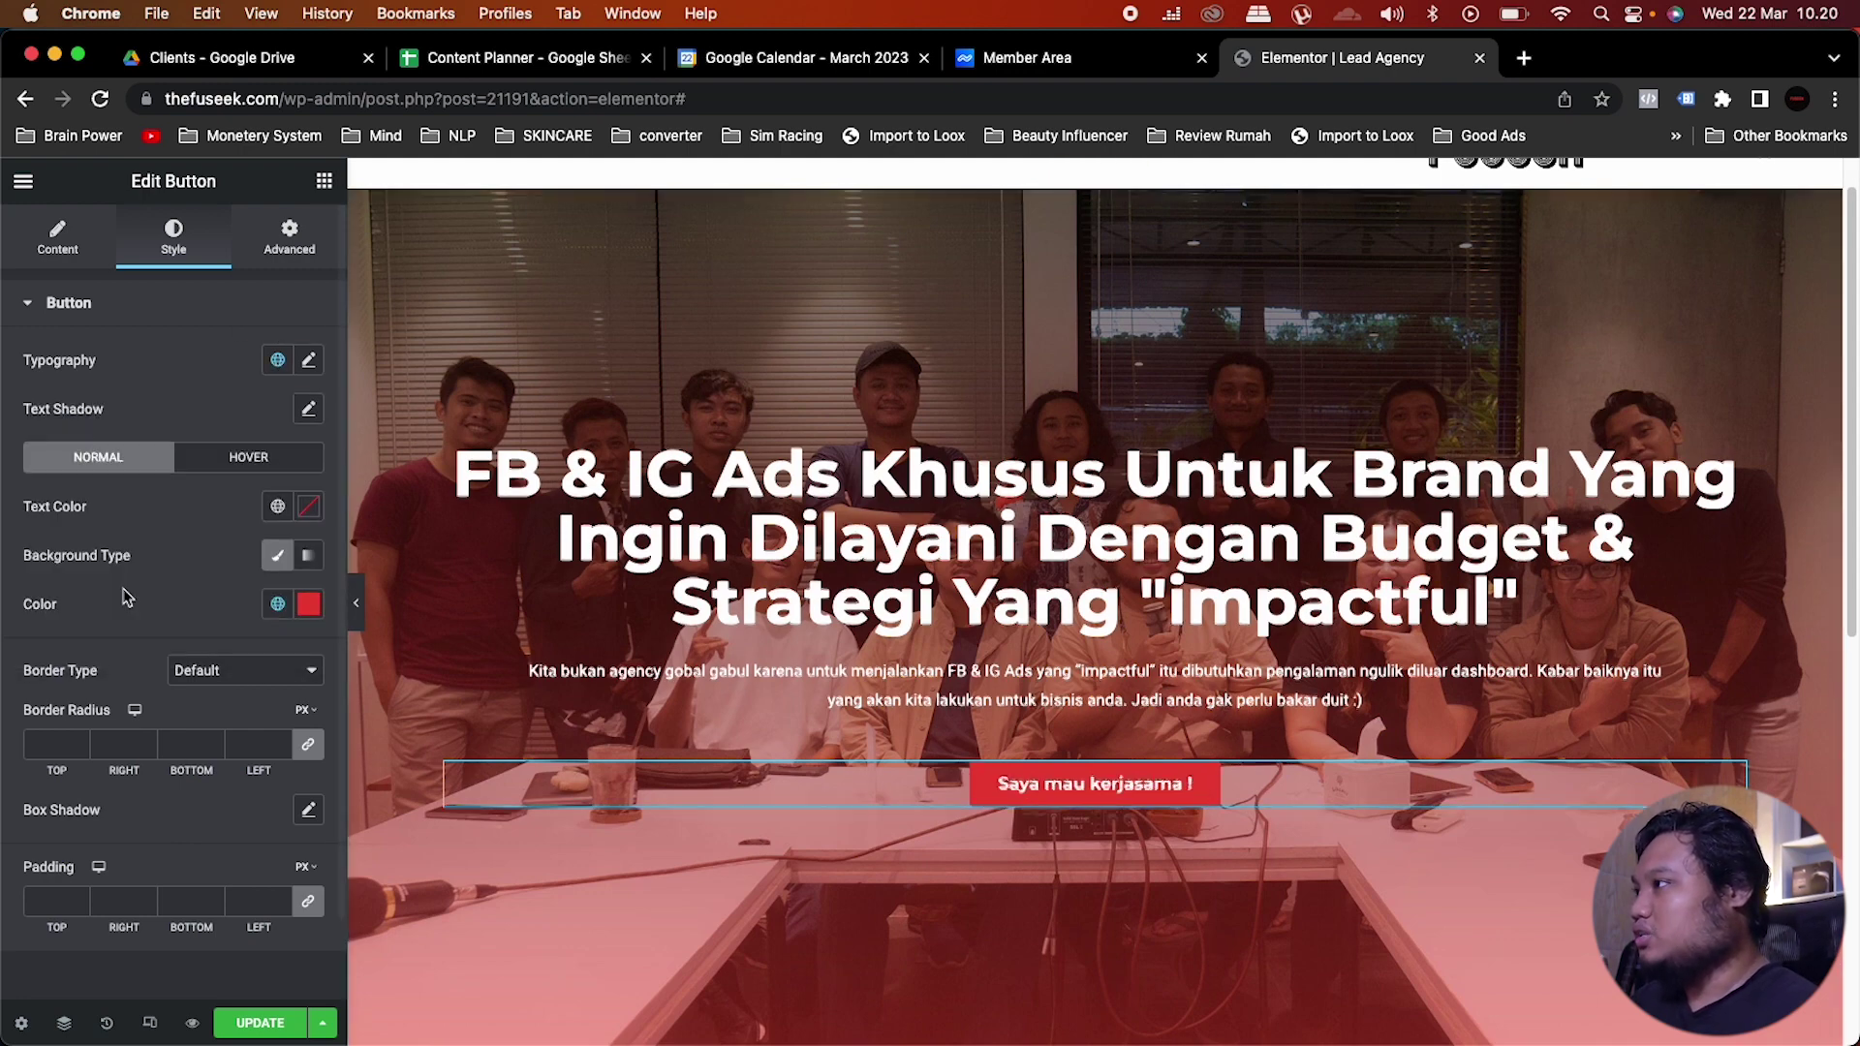
left_click(308, 366)
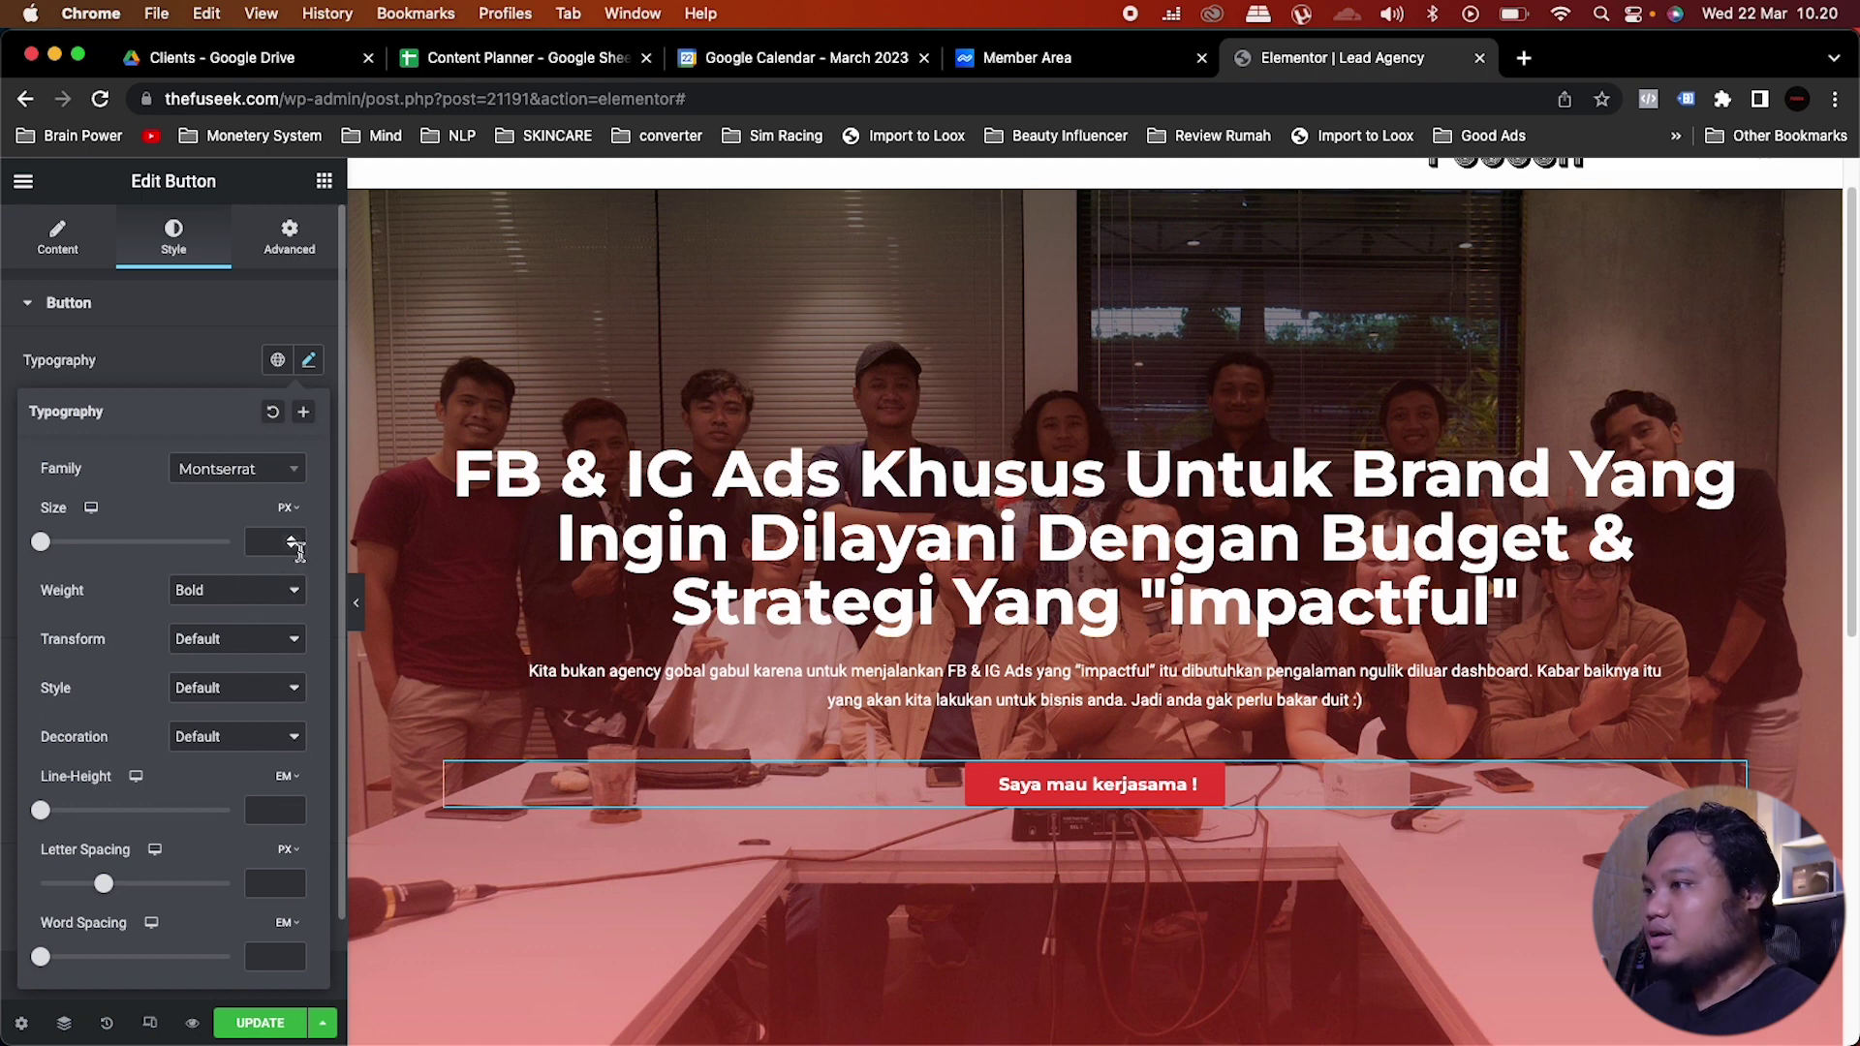
left_click(262, 537)
type("15")
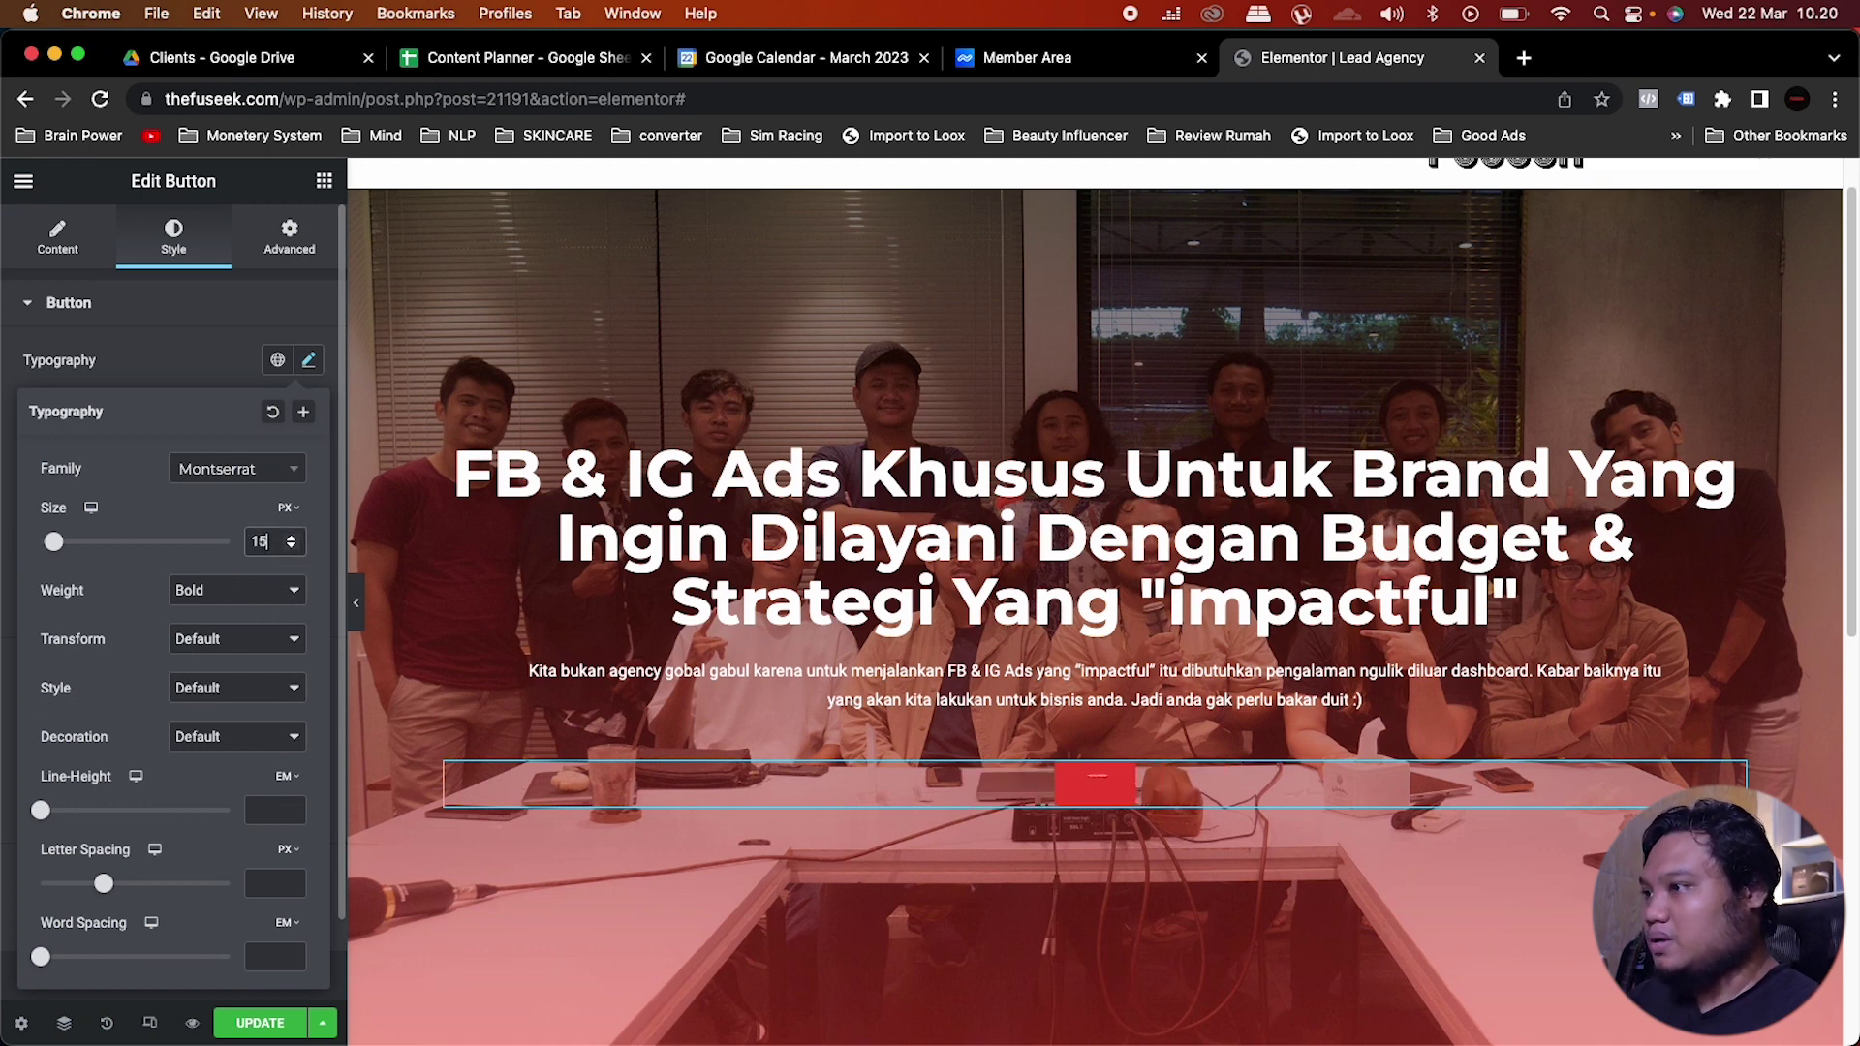
left_click(1012, 678)
Step: Set the paragraph's typography weight to Normal
left_click(173, 237)
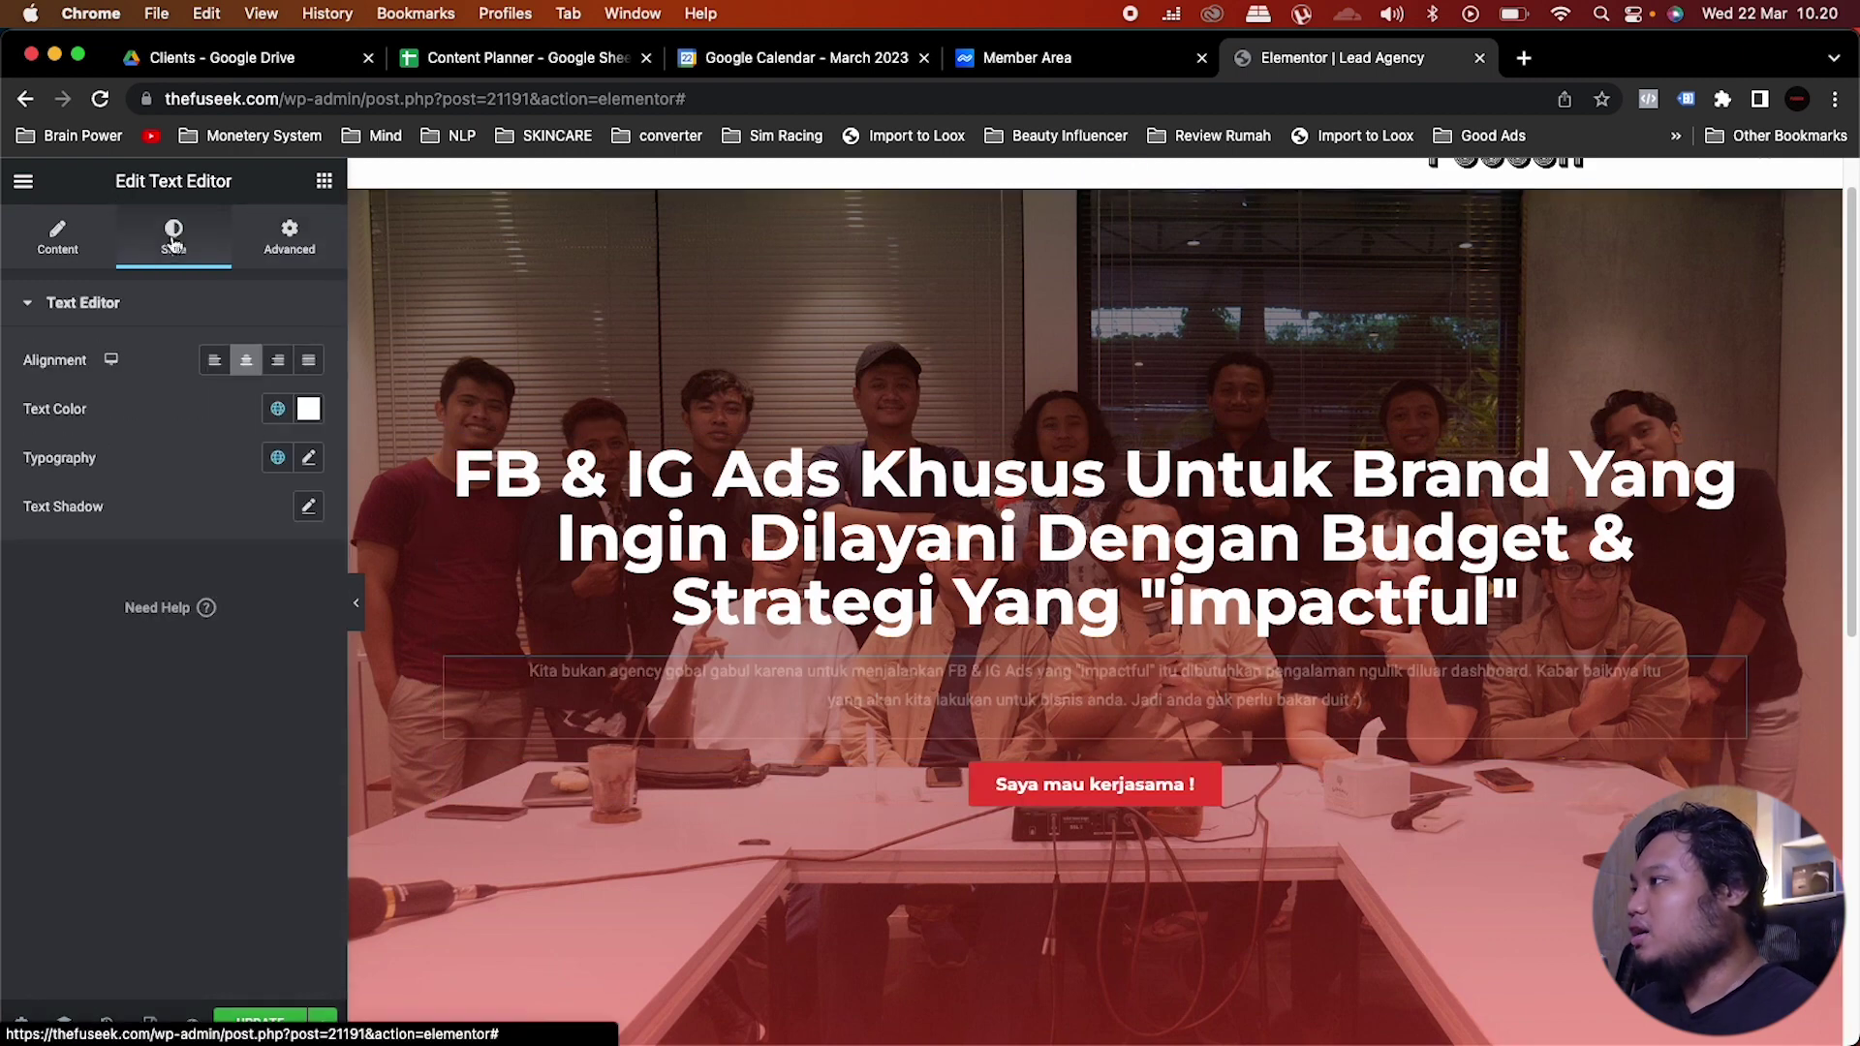
left_click(308, 457)
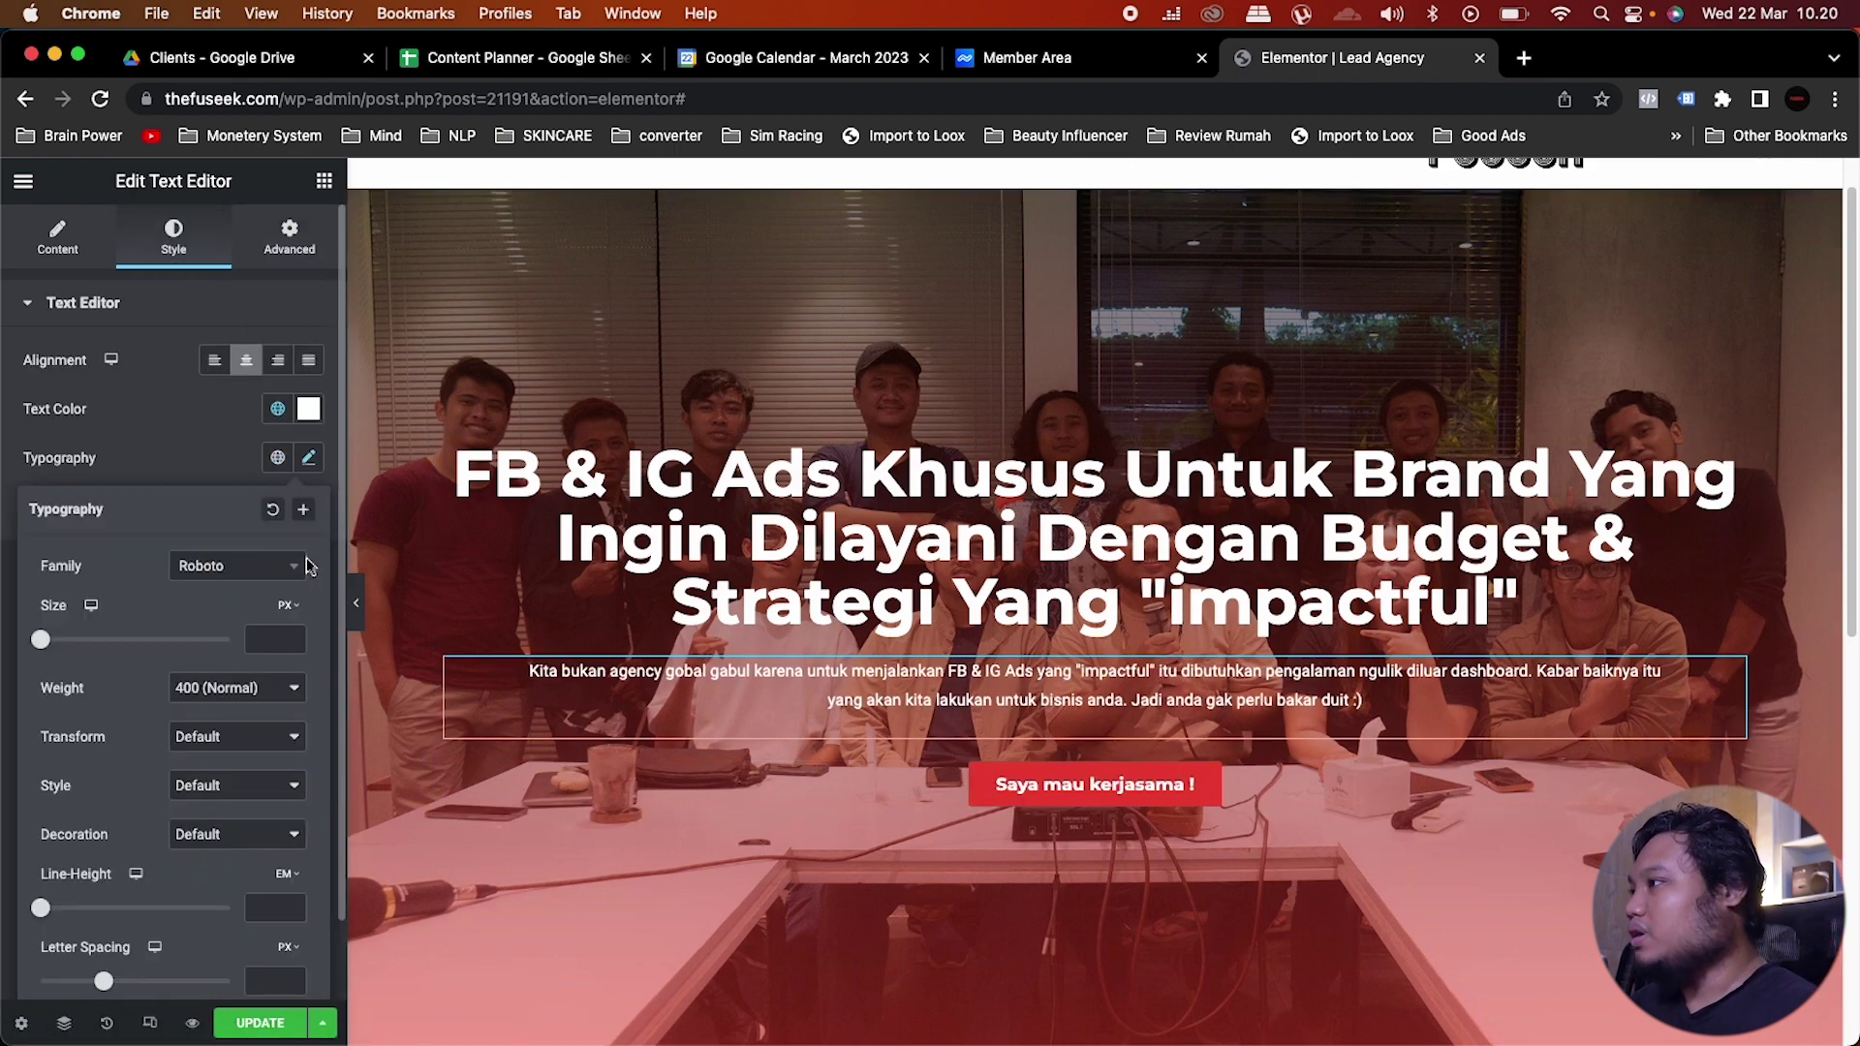
left_click(252, 690)
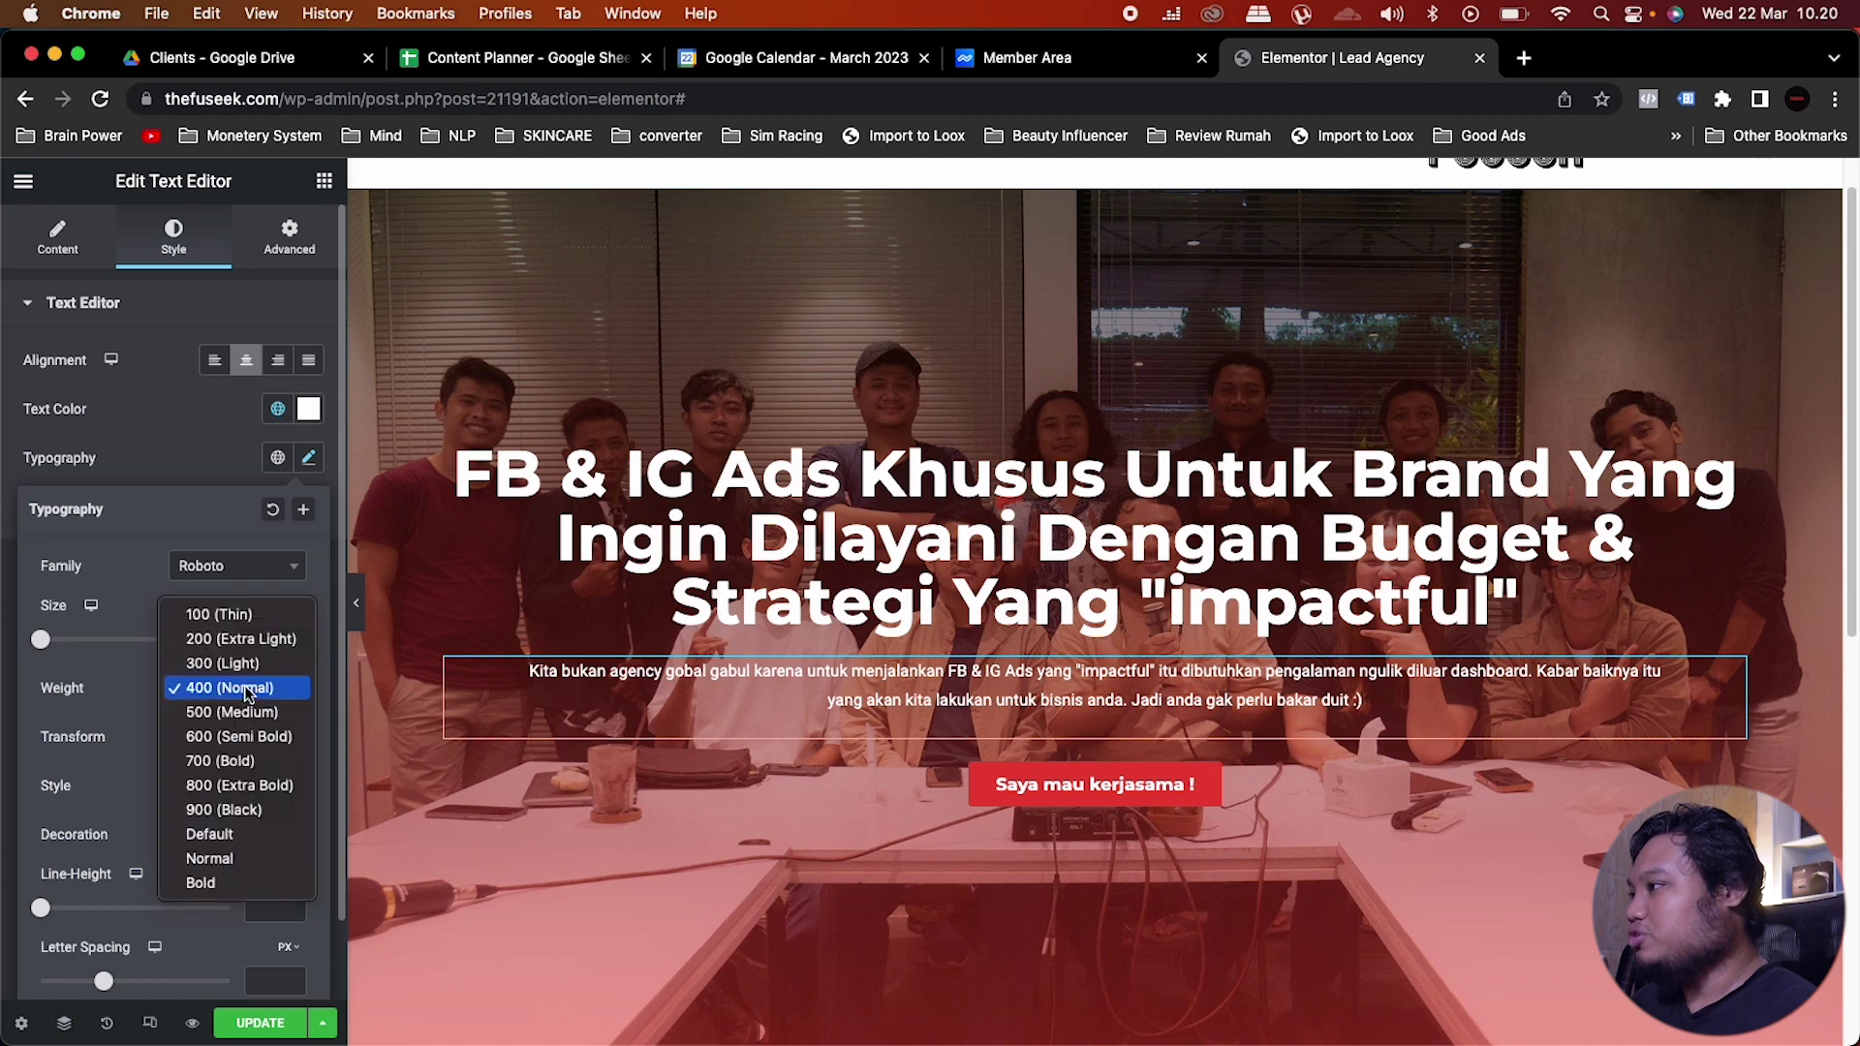
left_click(210, 859)
left_click(271, 642)
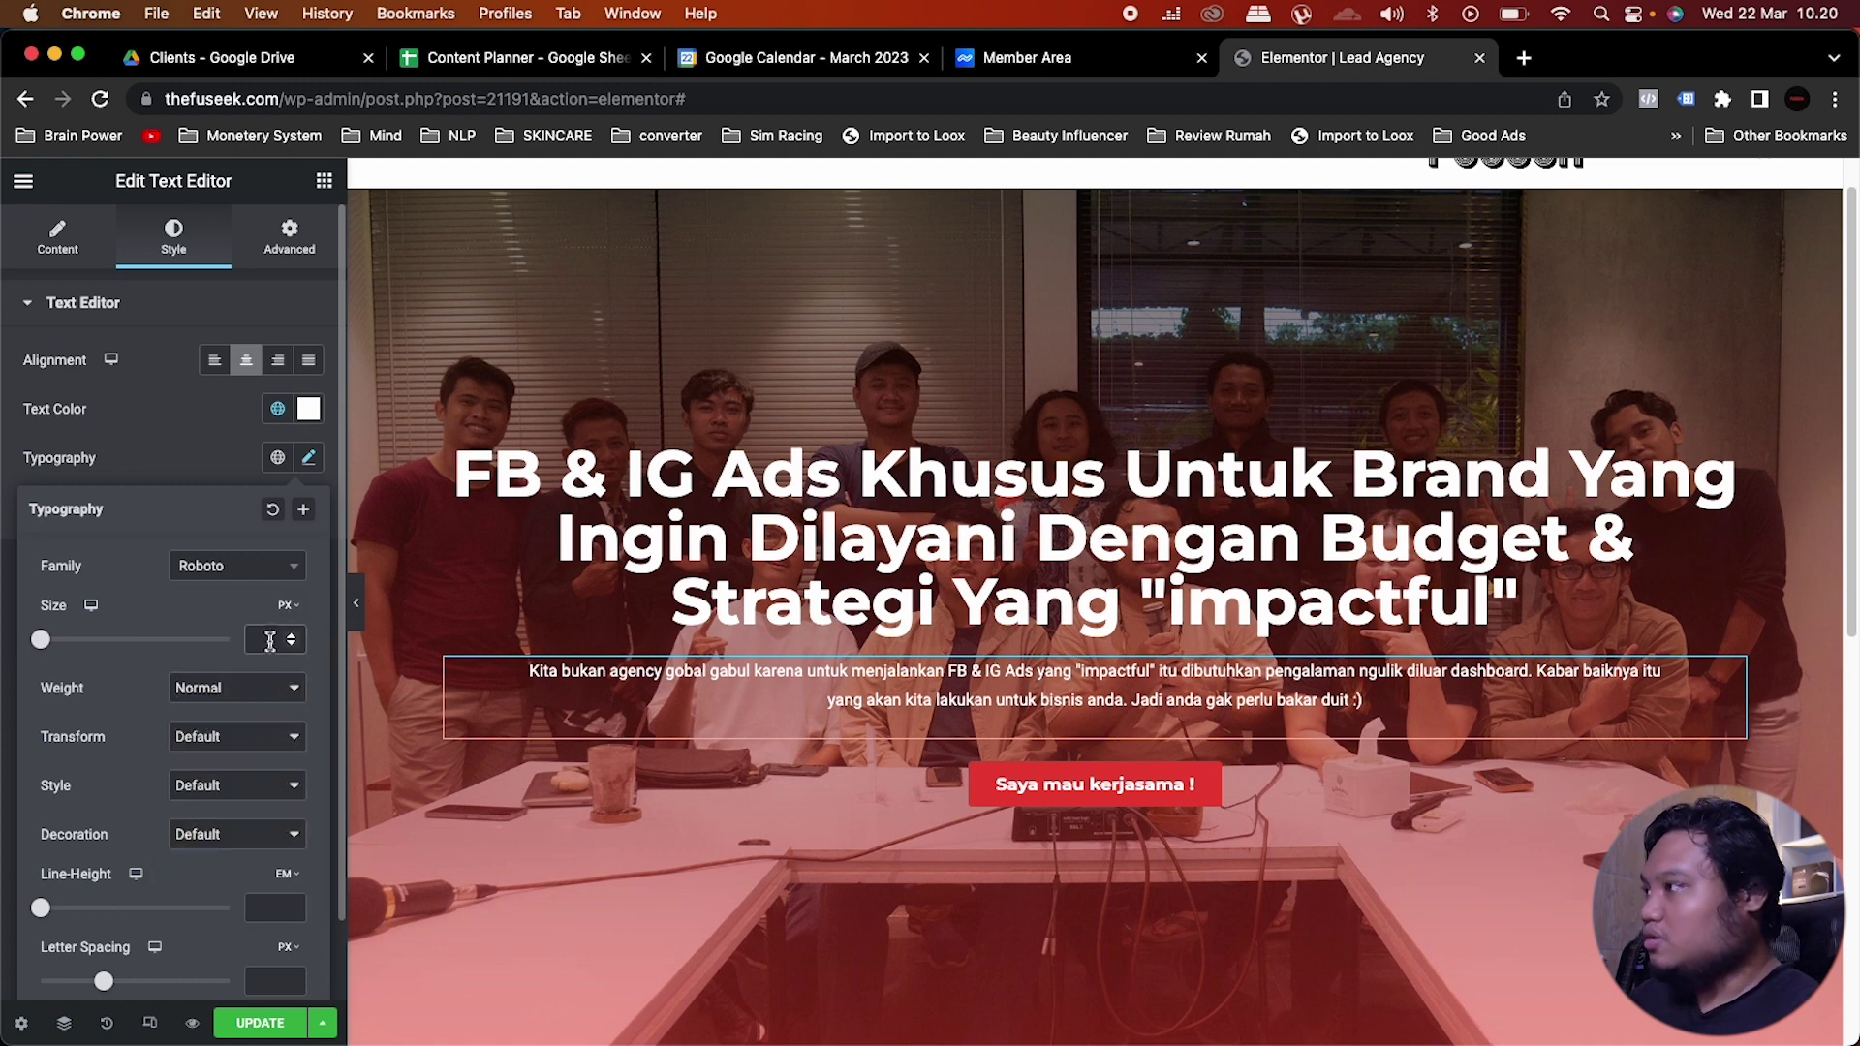
Step: Apply the Monster global font to the paragraph, keeping Normal weight, with size 16
left_click(277, 458)
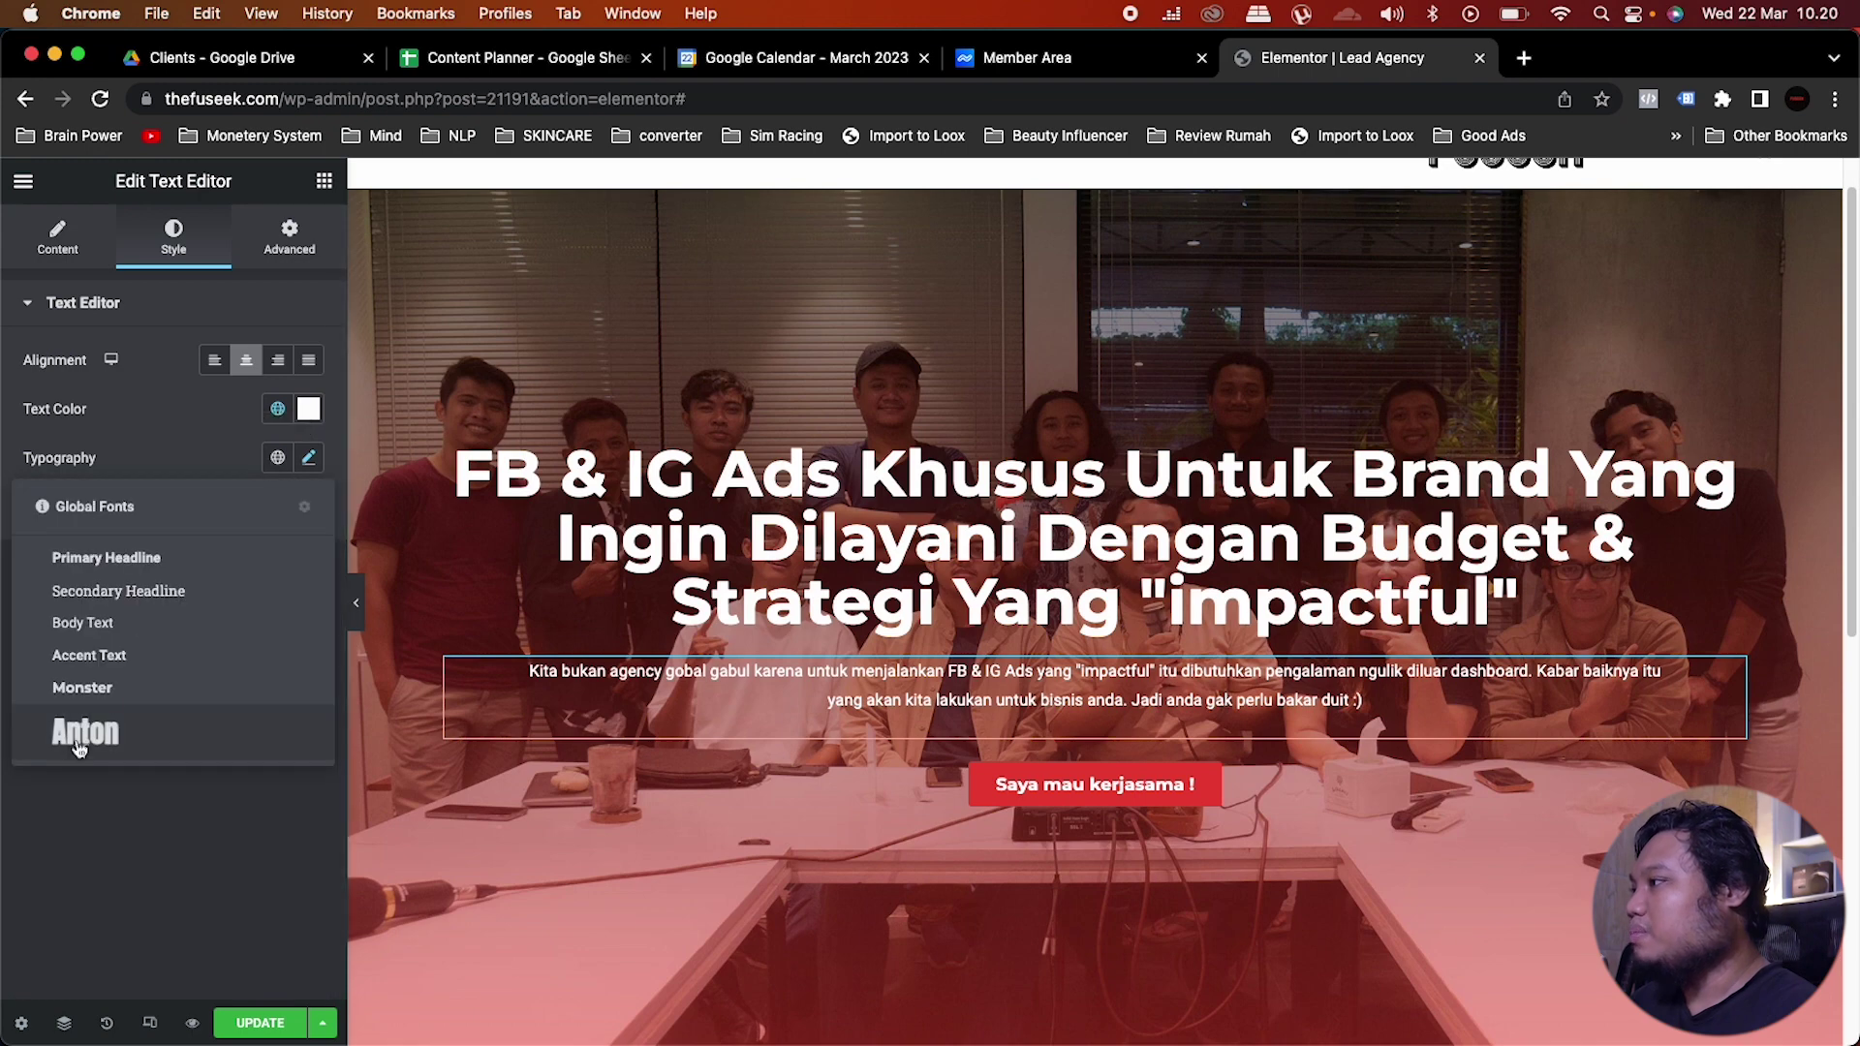
left_click(121, 687)
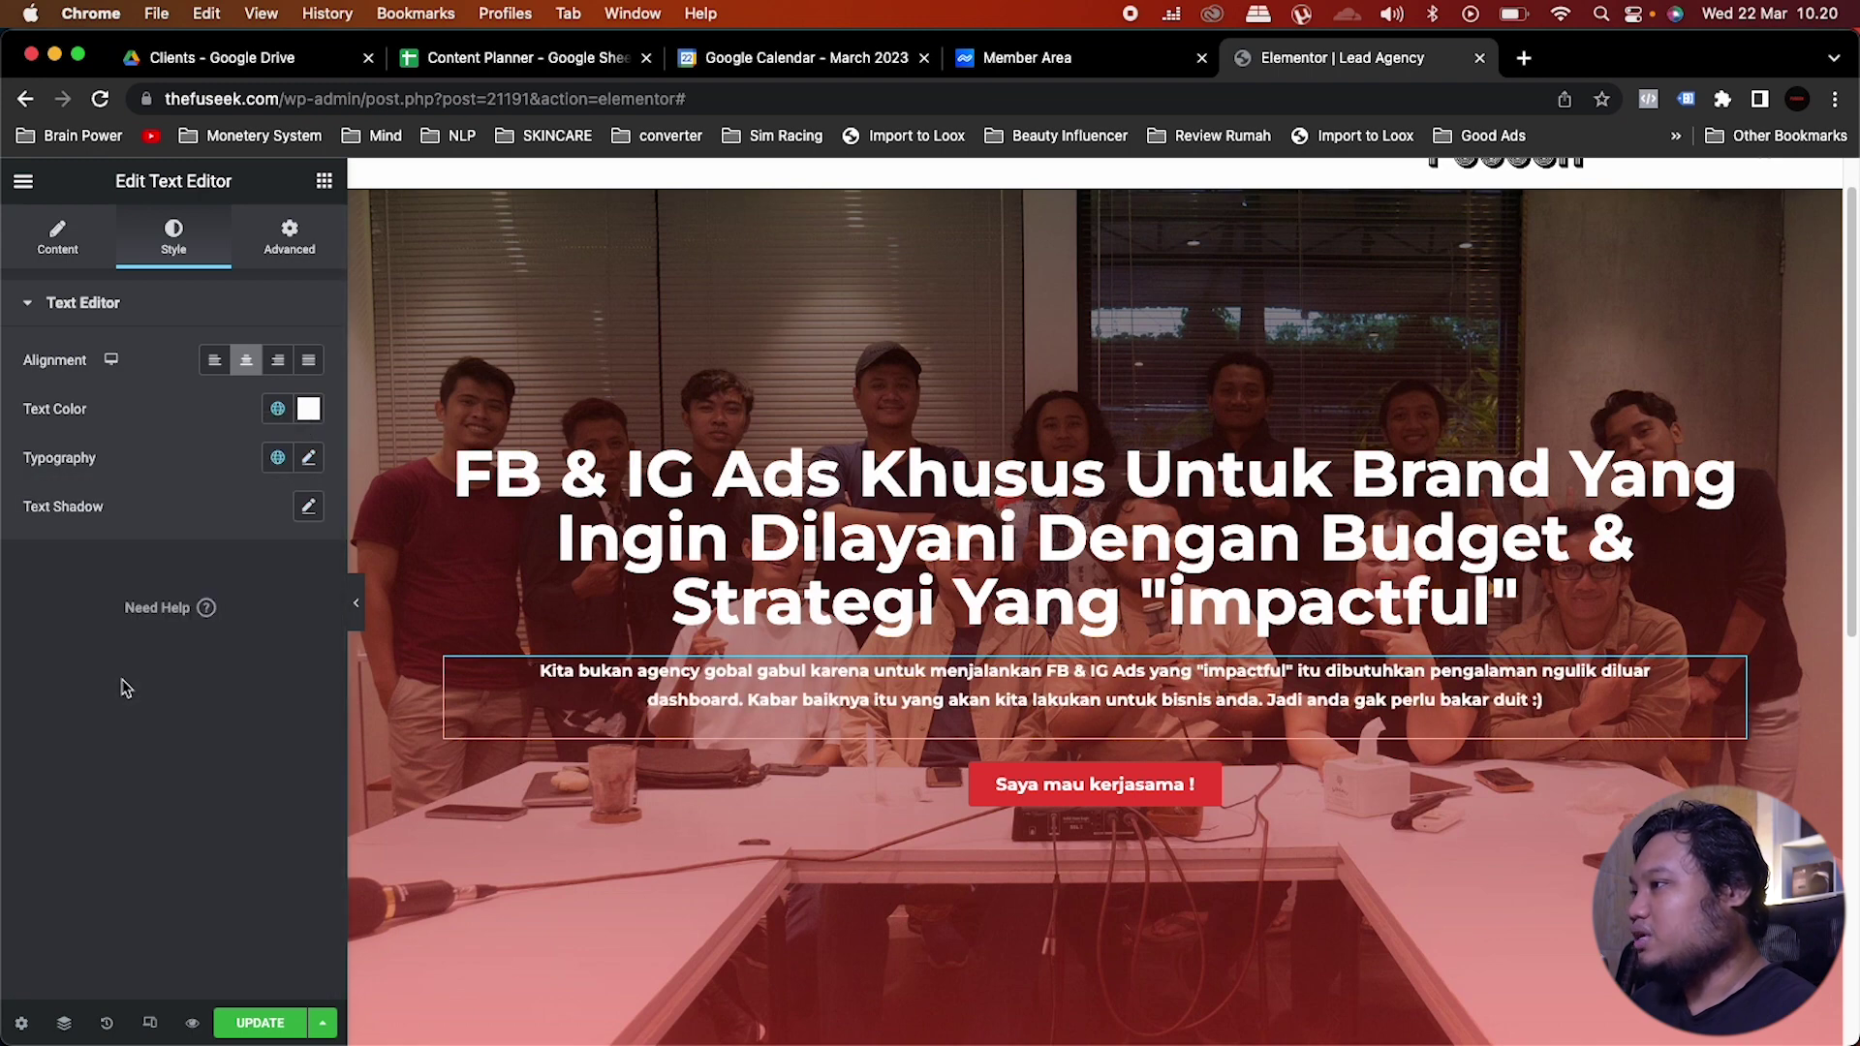
left_click(308, 460)
left_click(237, 687)
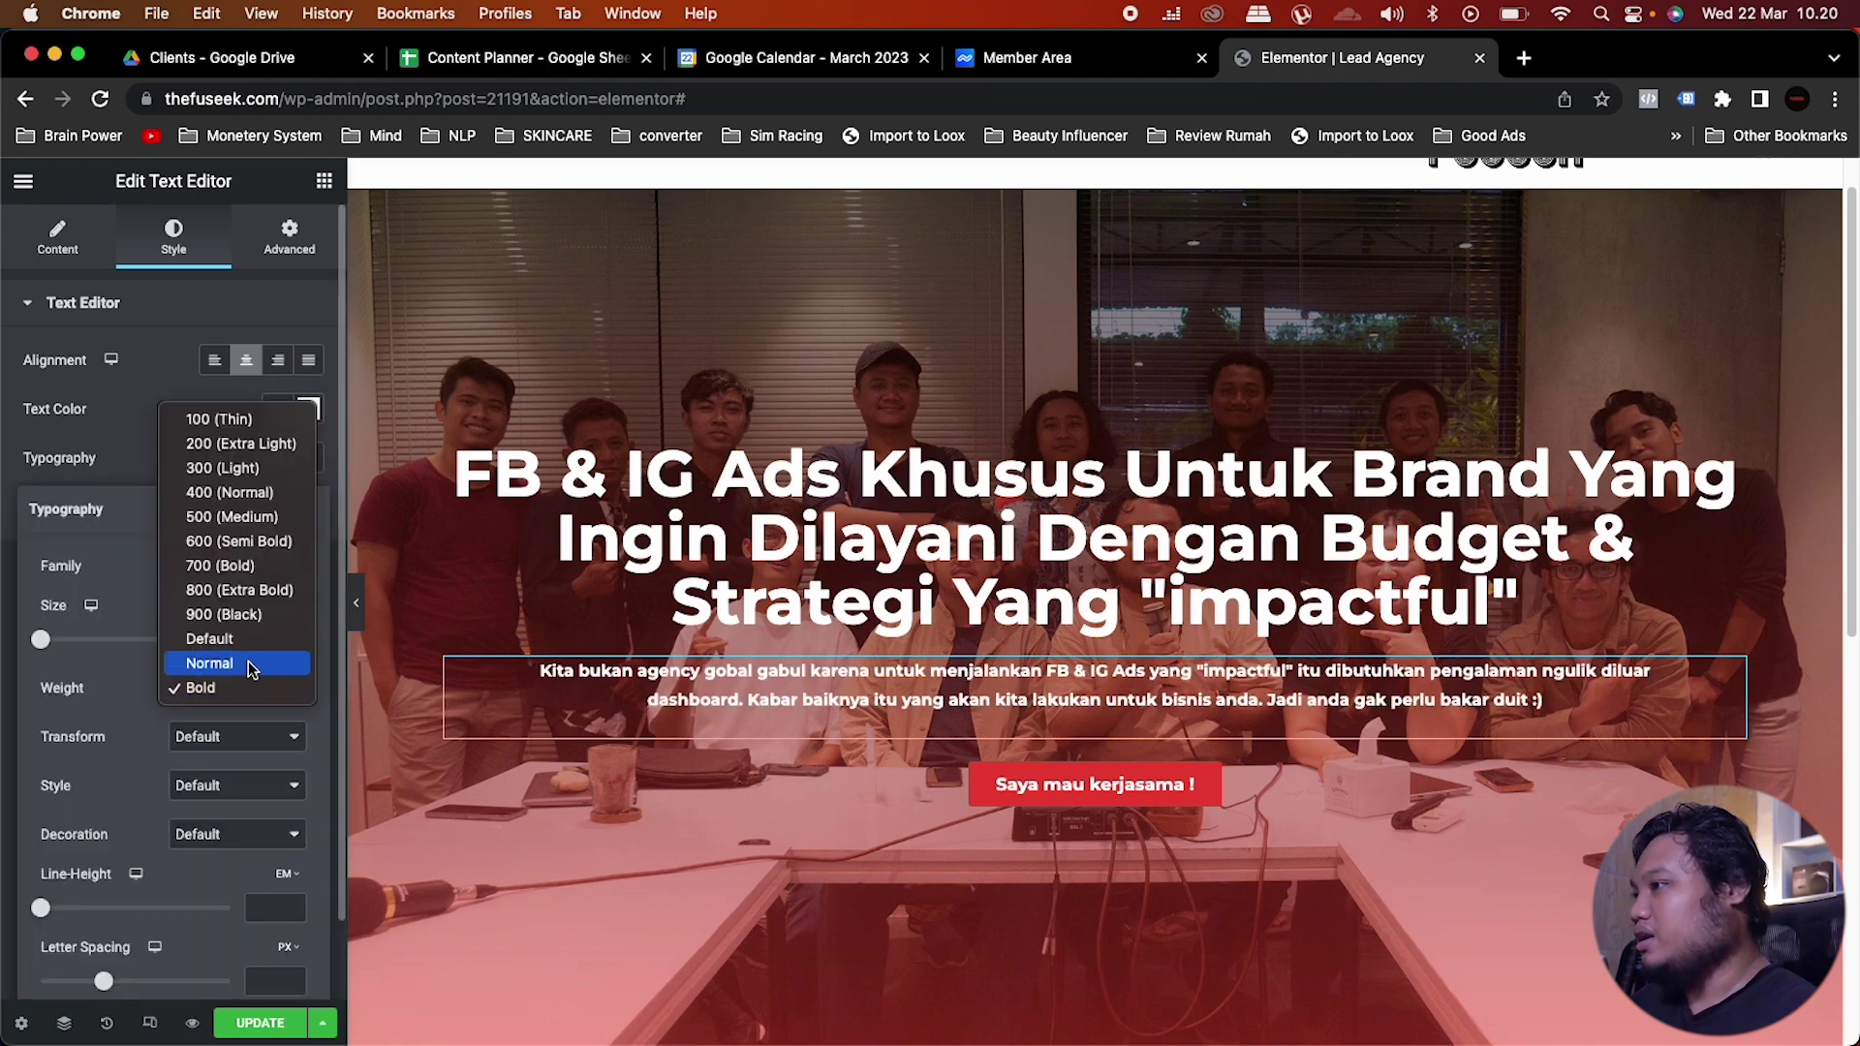
left_click(248, 660)
left_click(277, 641)
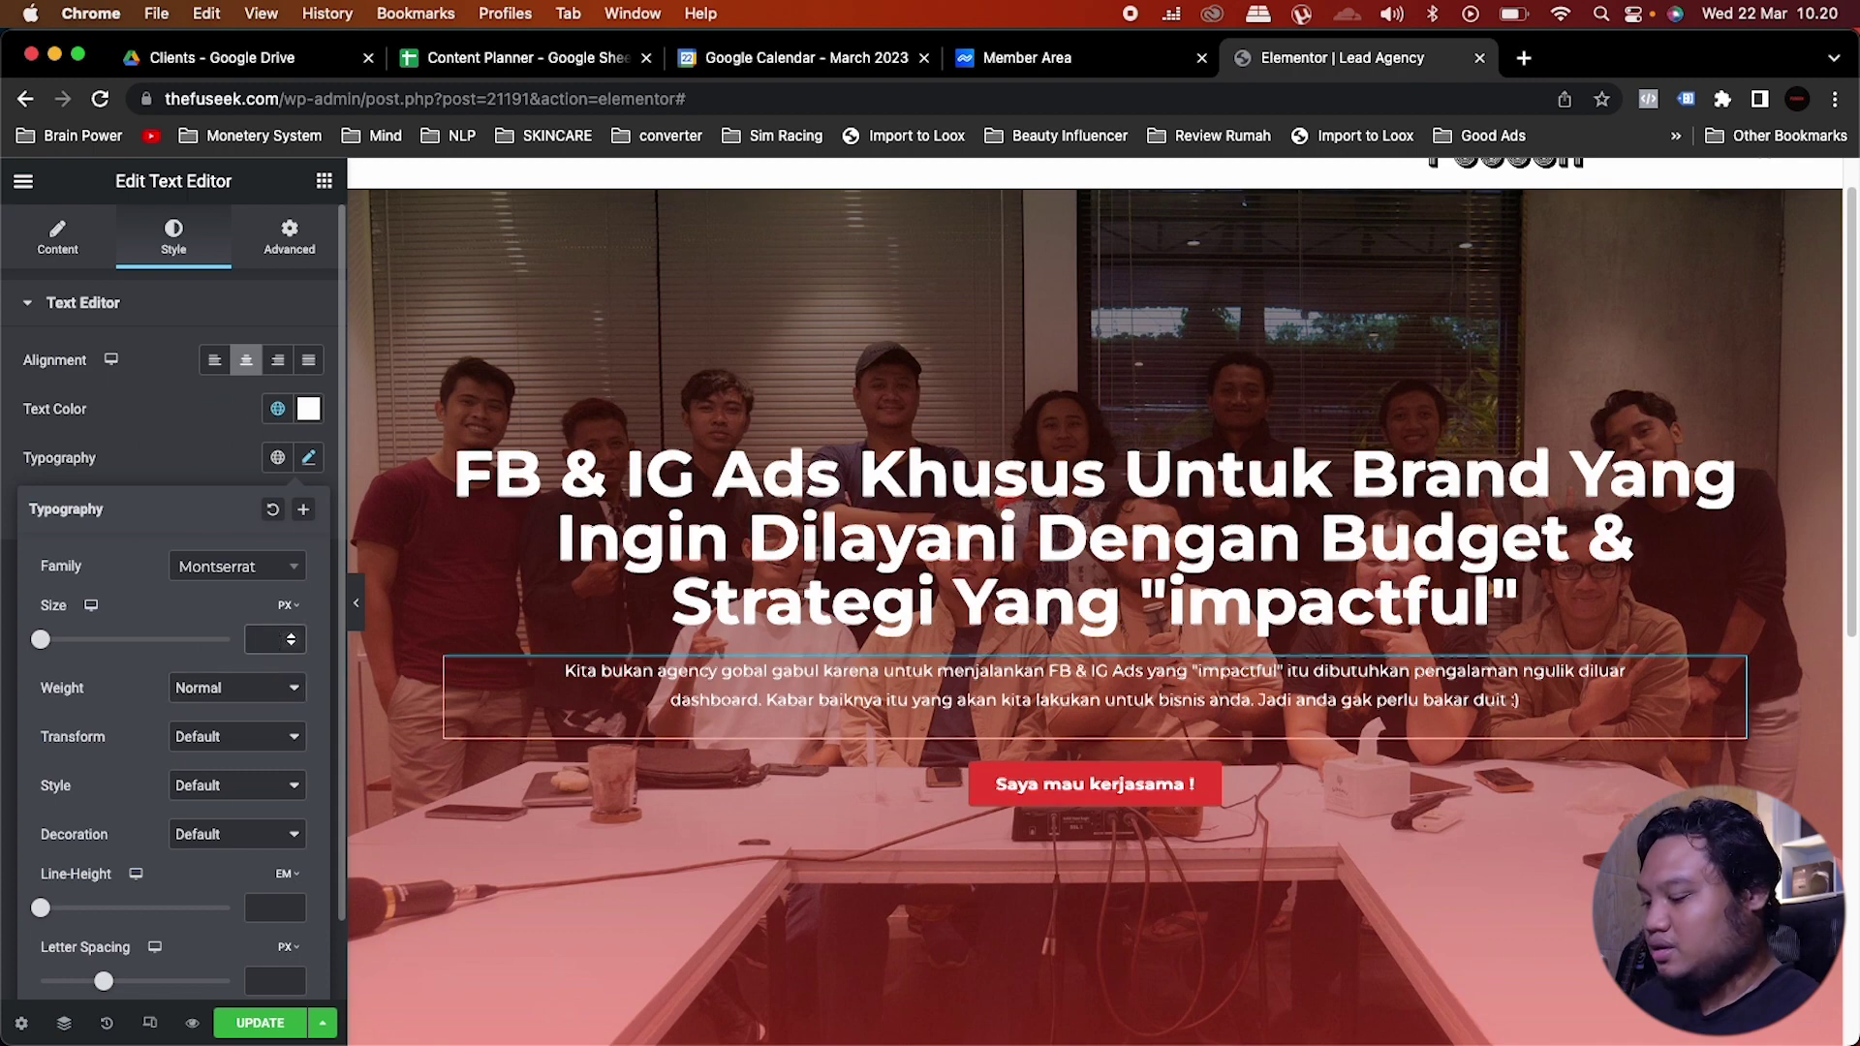
type("16")
left_click(190, 414)
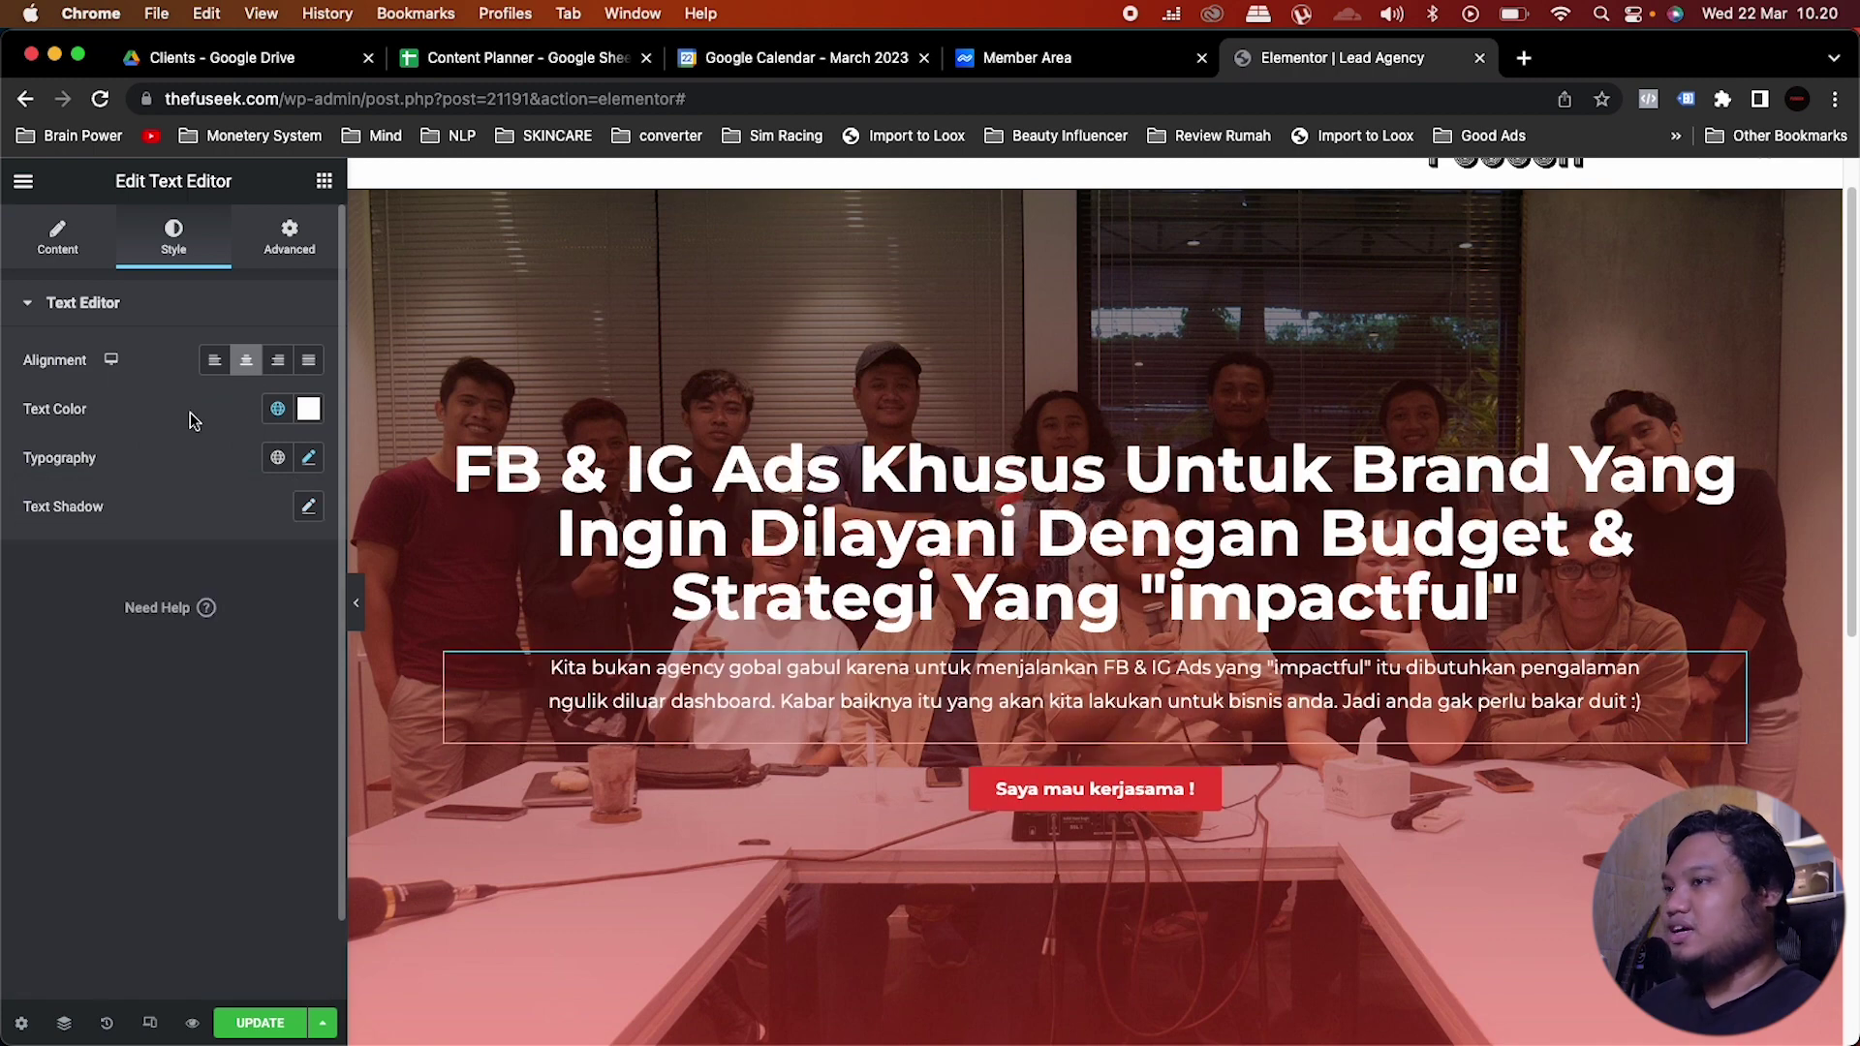
left_click(1276, 794)
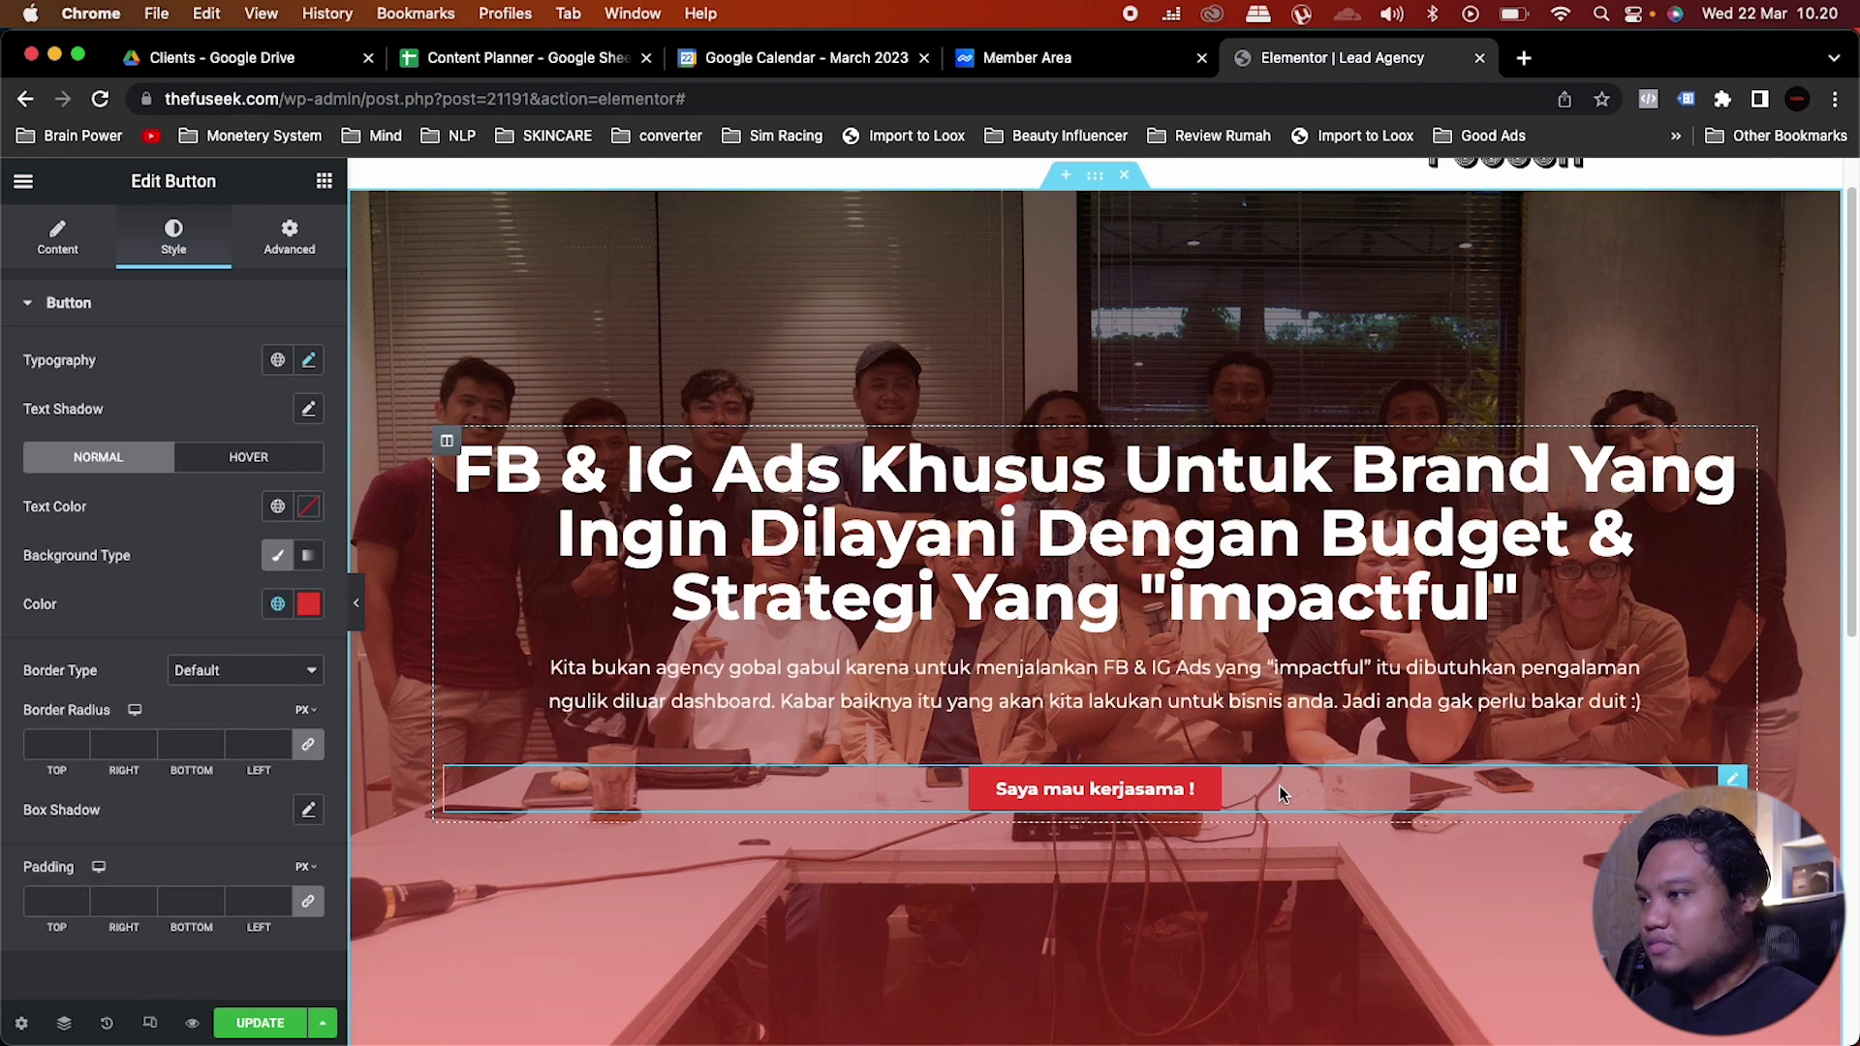
Step: Drag an Inner Section below the button and a Text Editor into its left column, selecting the placeholder text
left_click(324, 181)
left_click_drag(95, 459, 1124, 818)
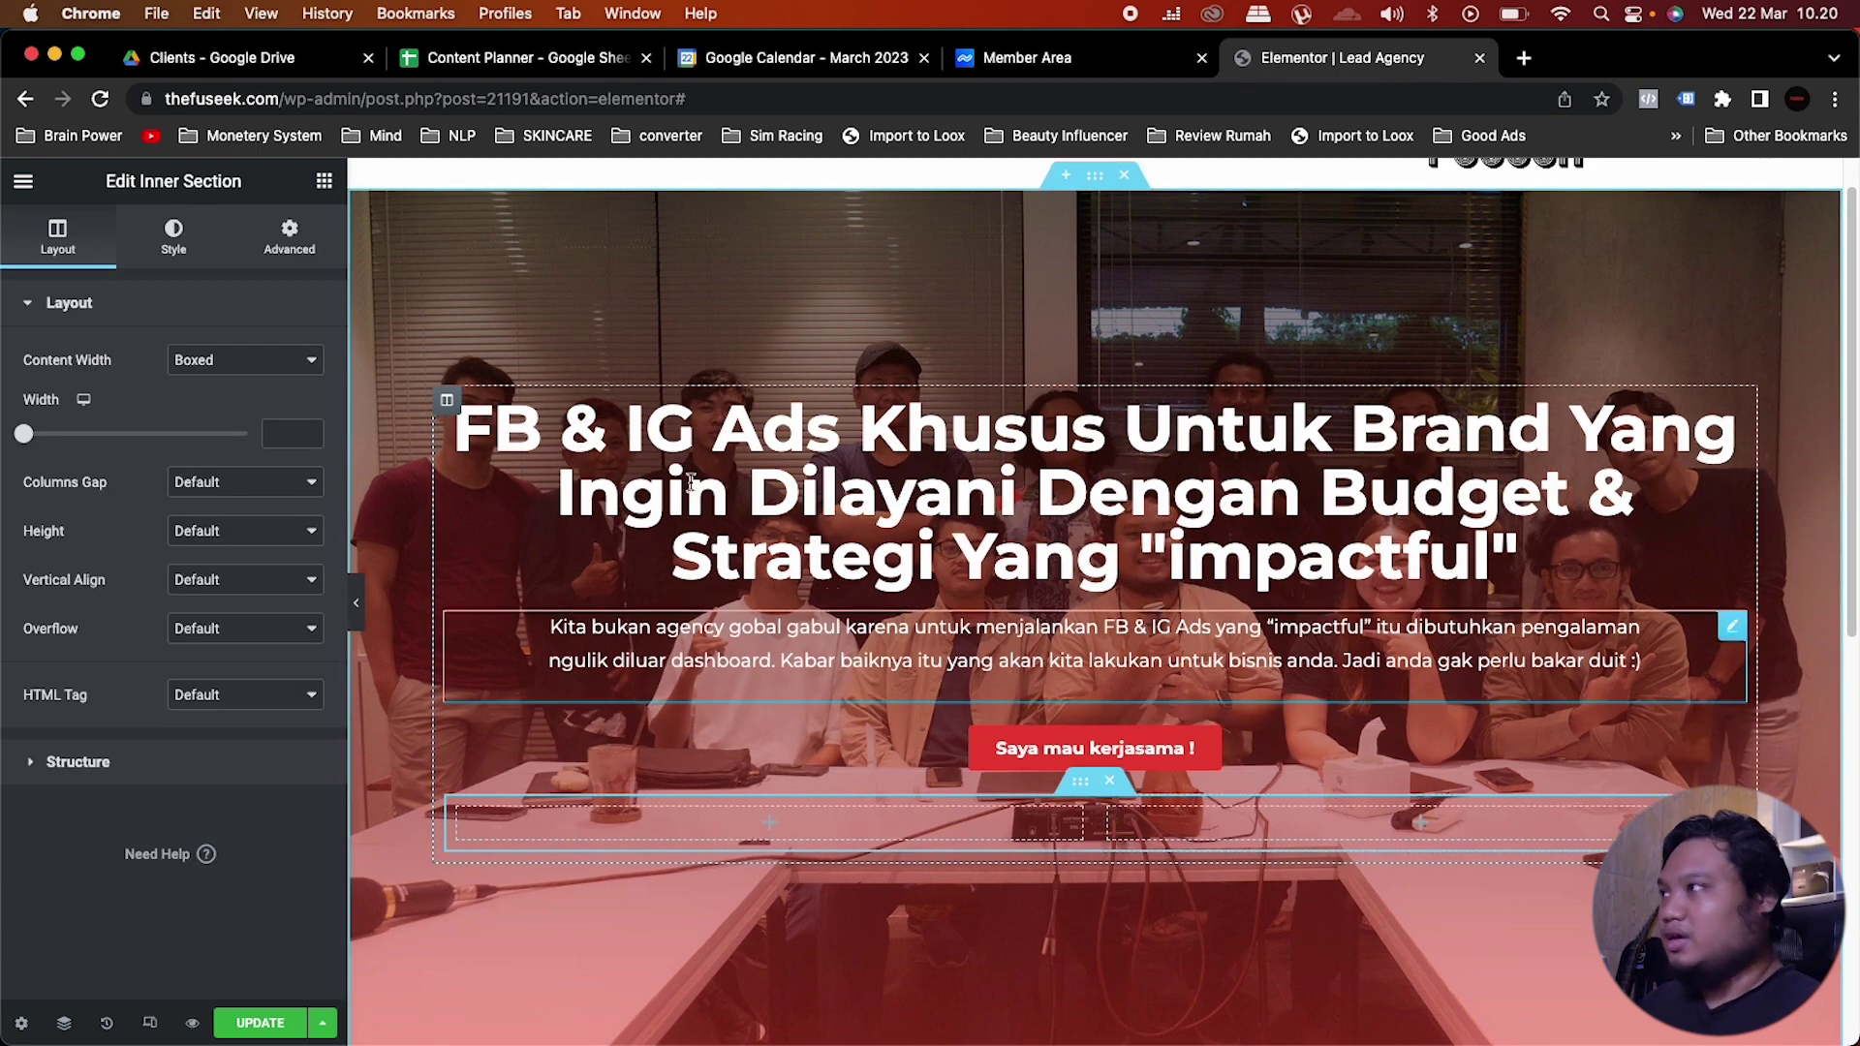
left_click(319, 186)
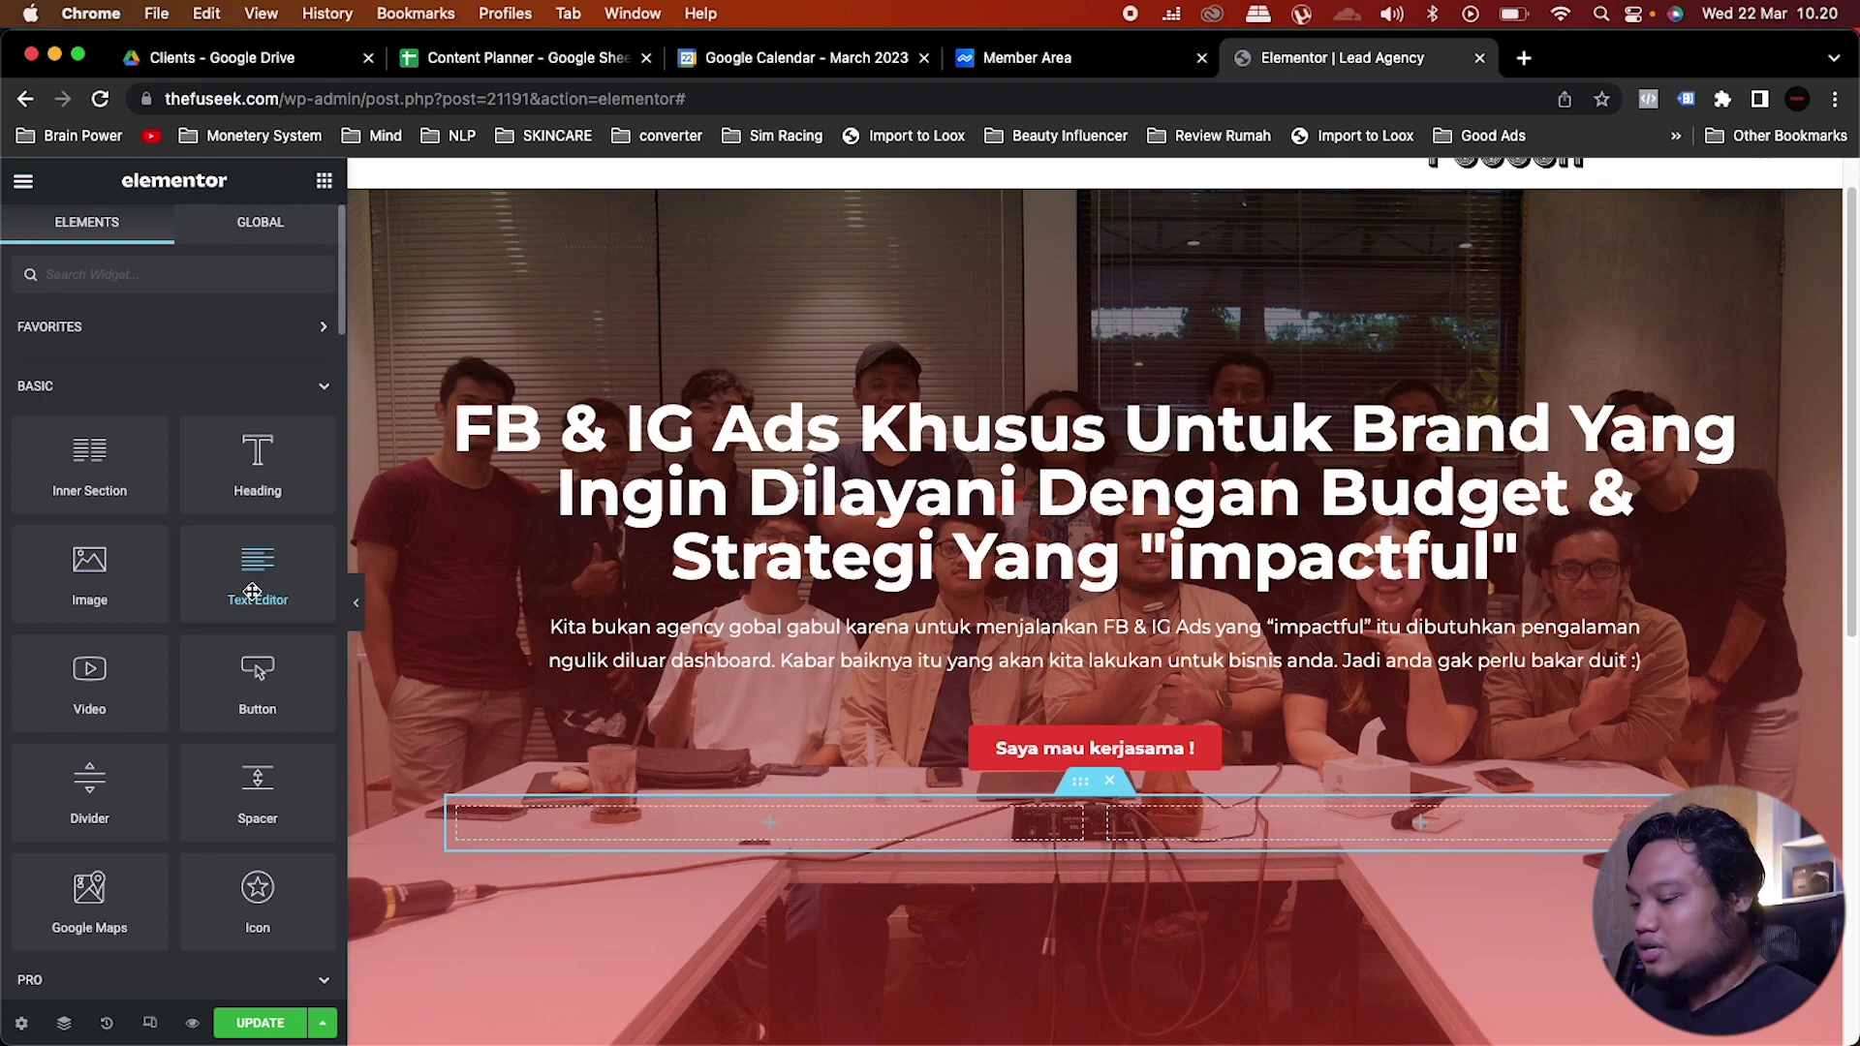
left_click_drag(251, 591, 922, 829)
left_click_drag(283, 566, 4, 489)
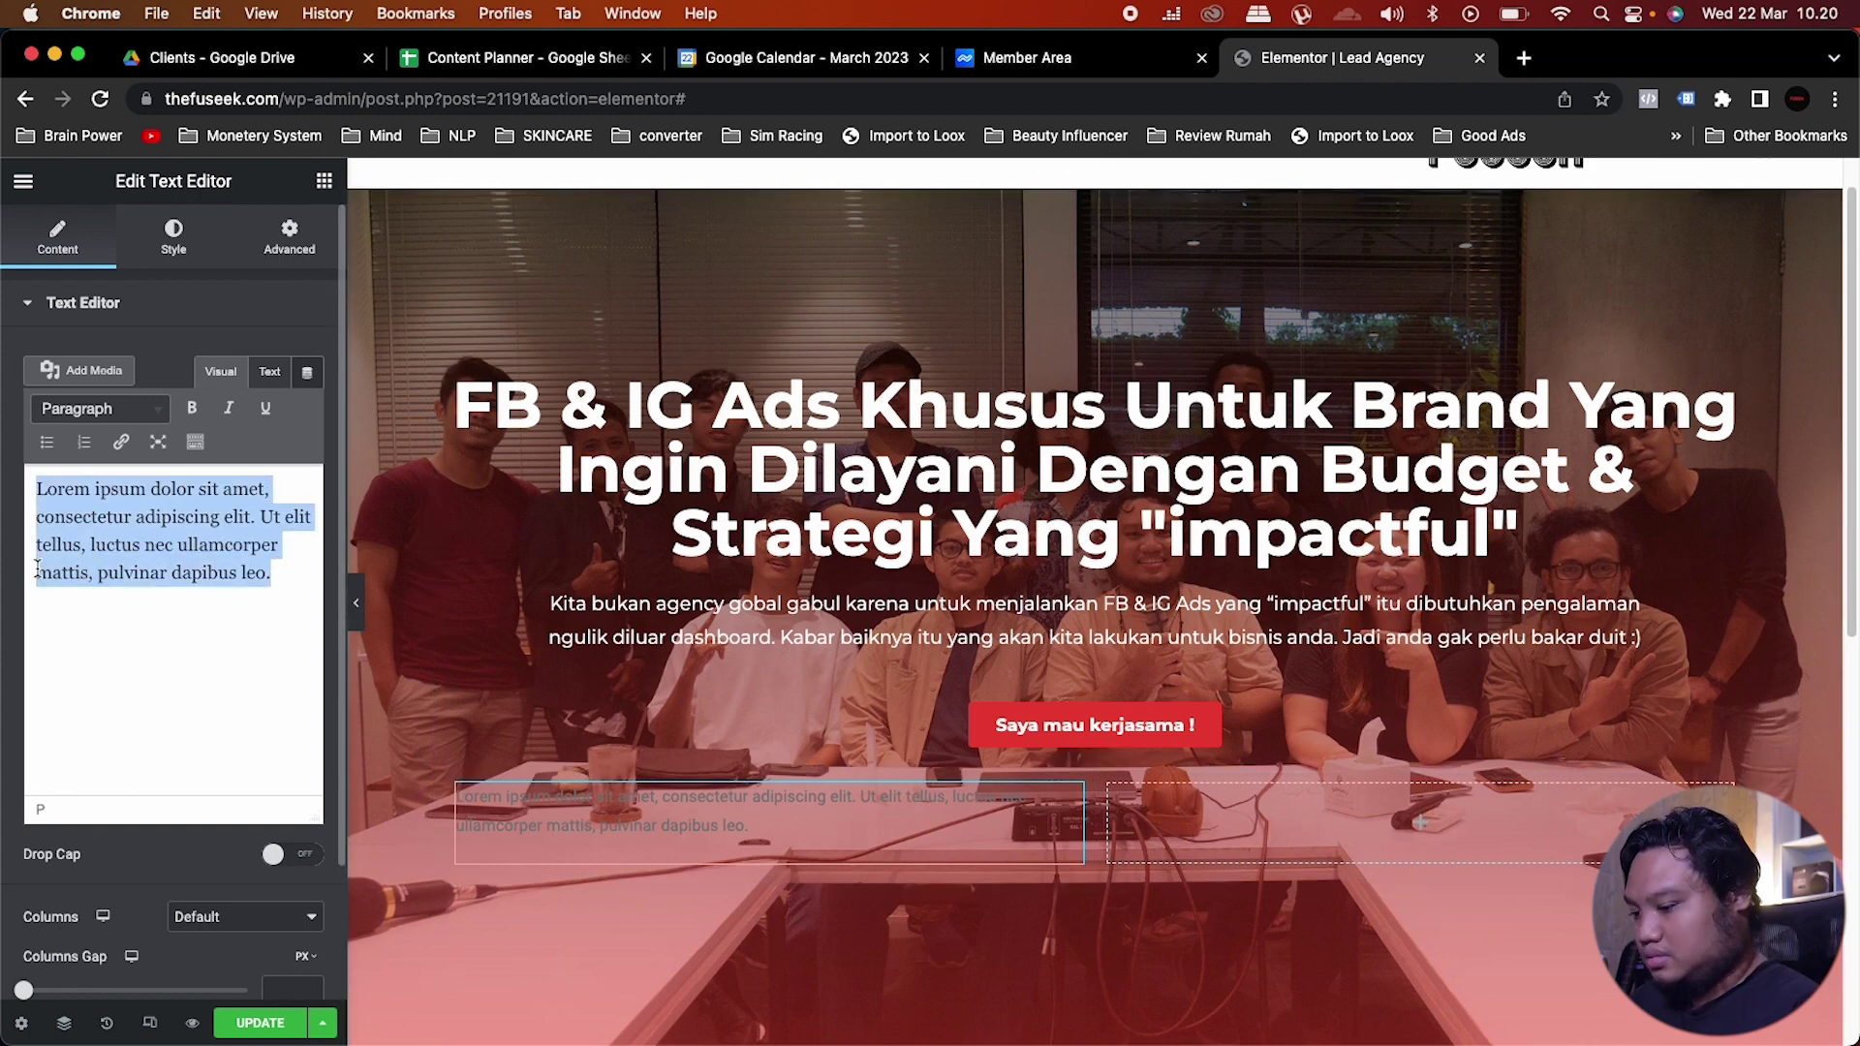
Step: Type '*tidak semua yang apply kita pilih' and make it white in the Monster font
type("*tidak s")
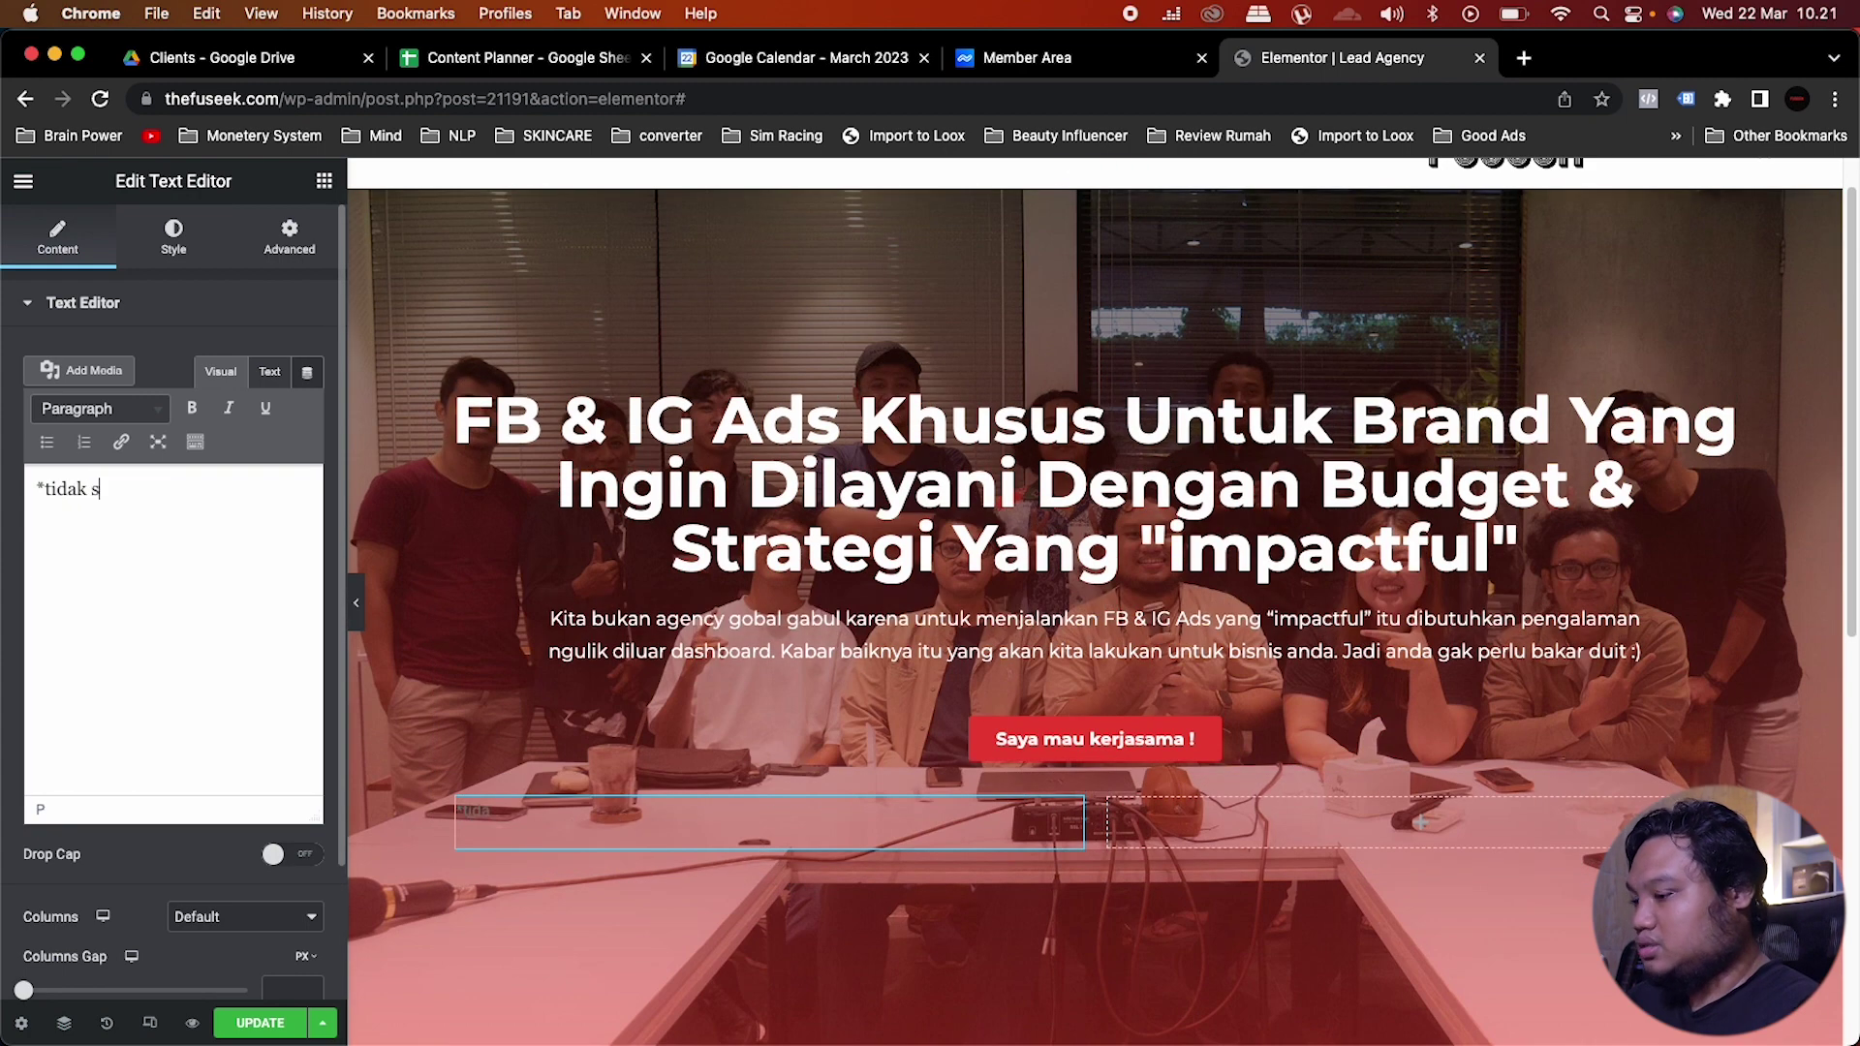
type("emua yang ap")
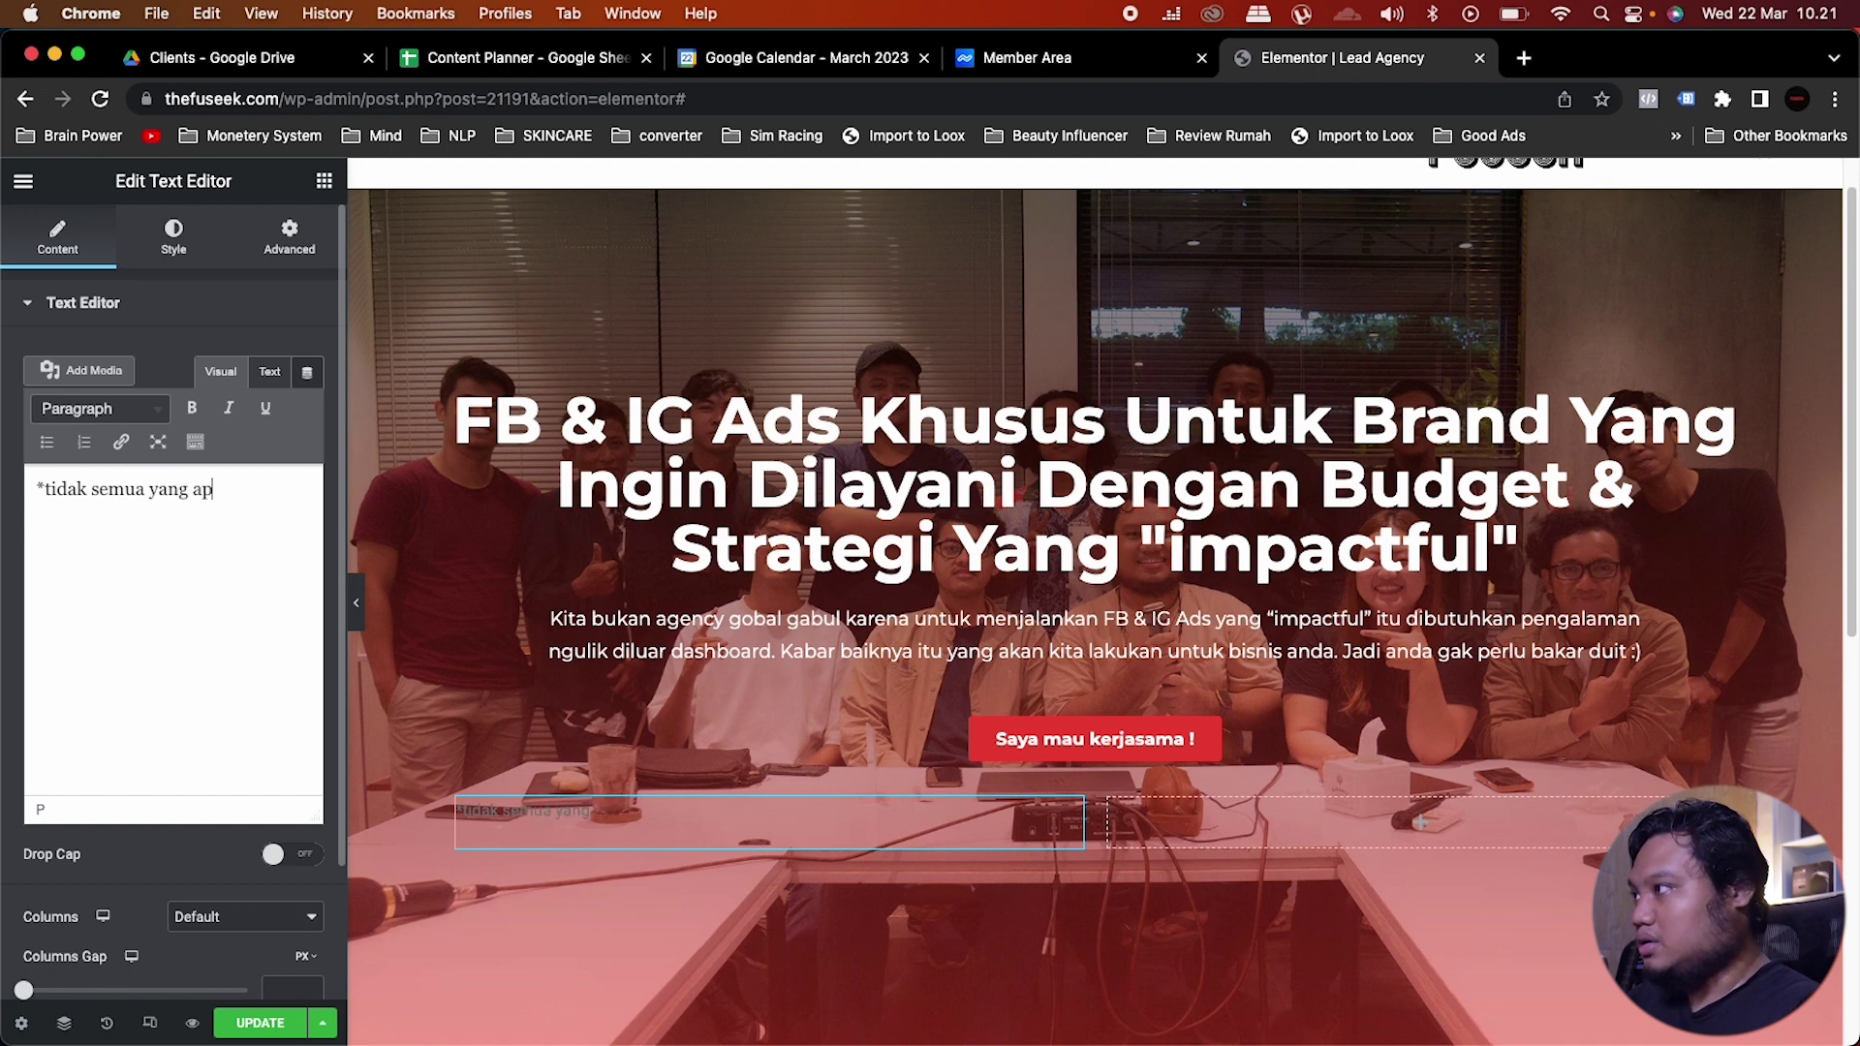
type("ply kita pilih")
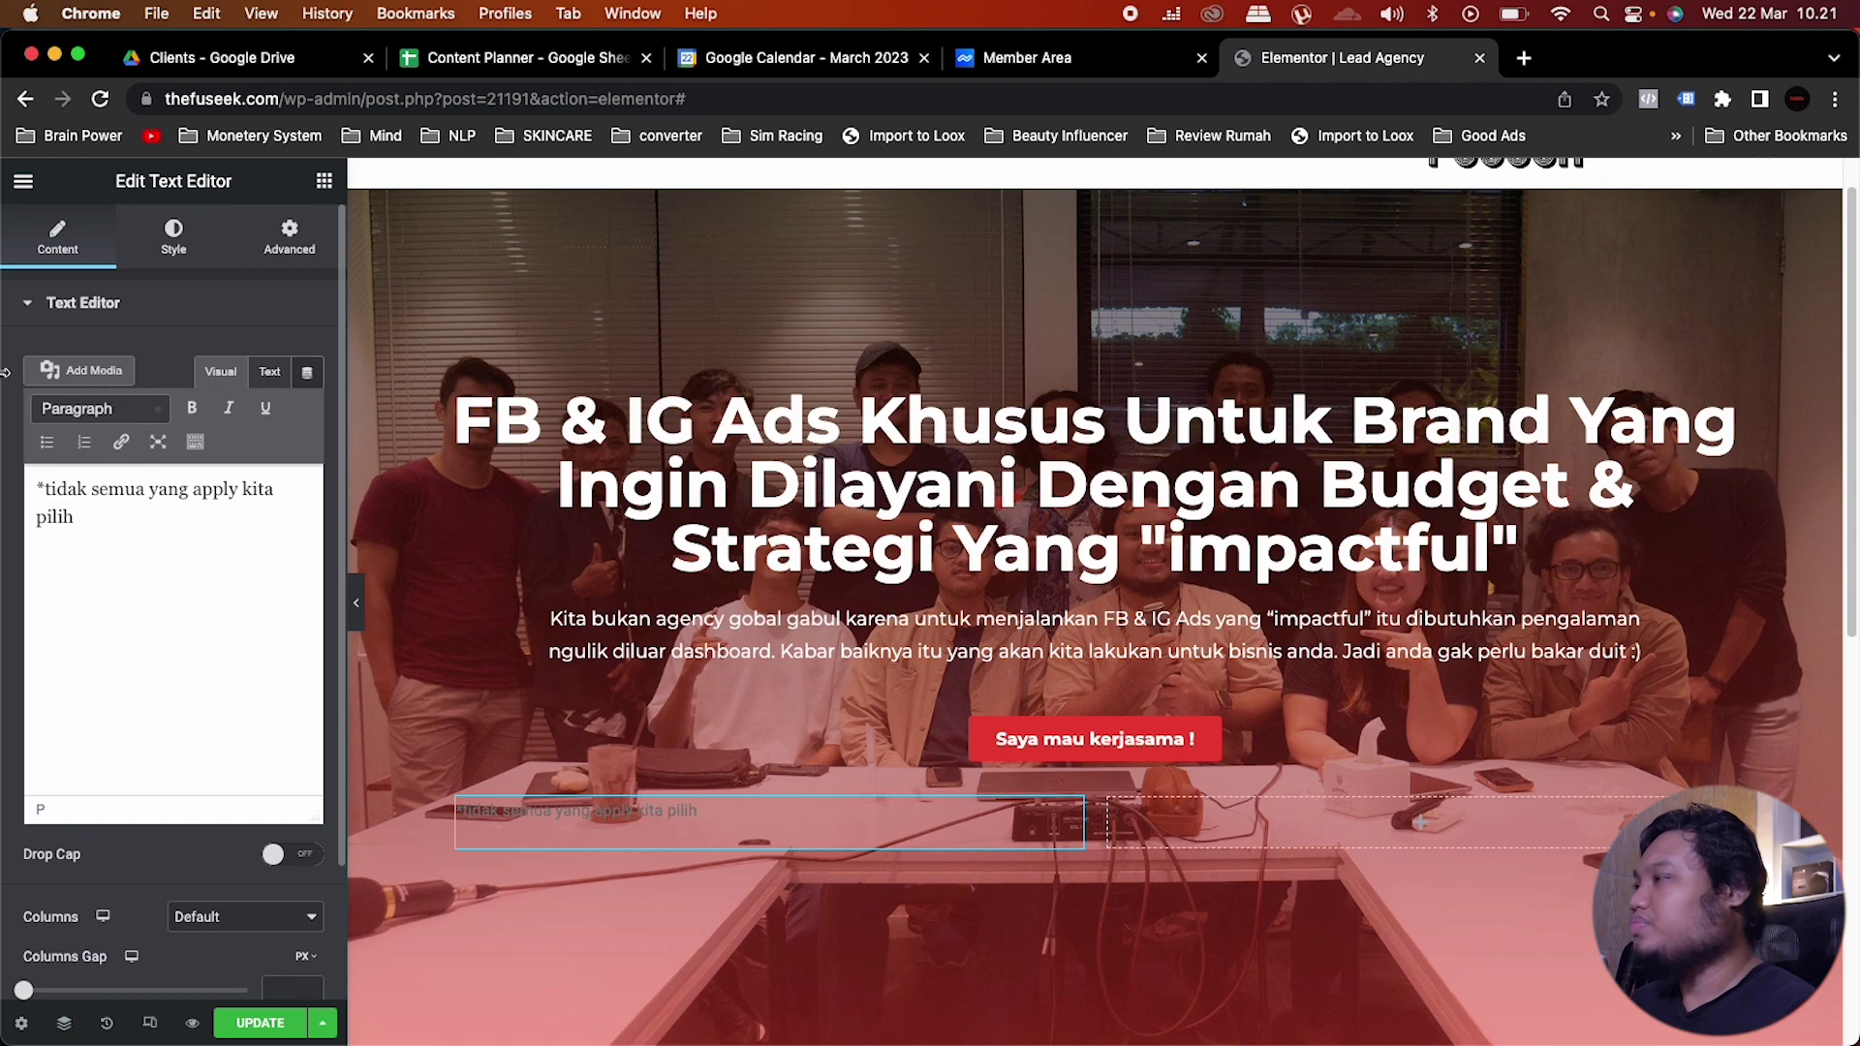
left_click(179, 235)
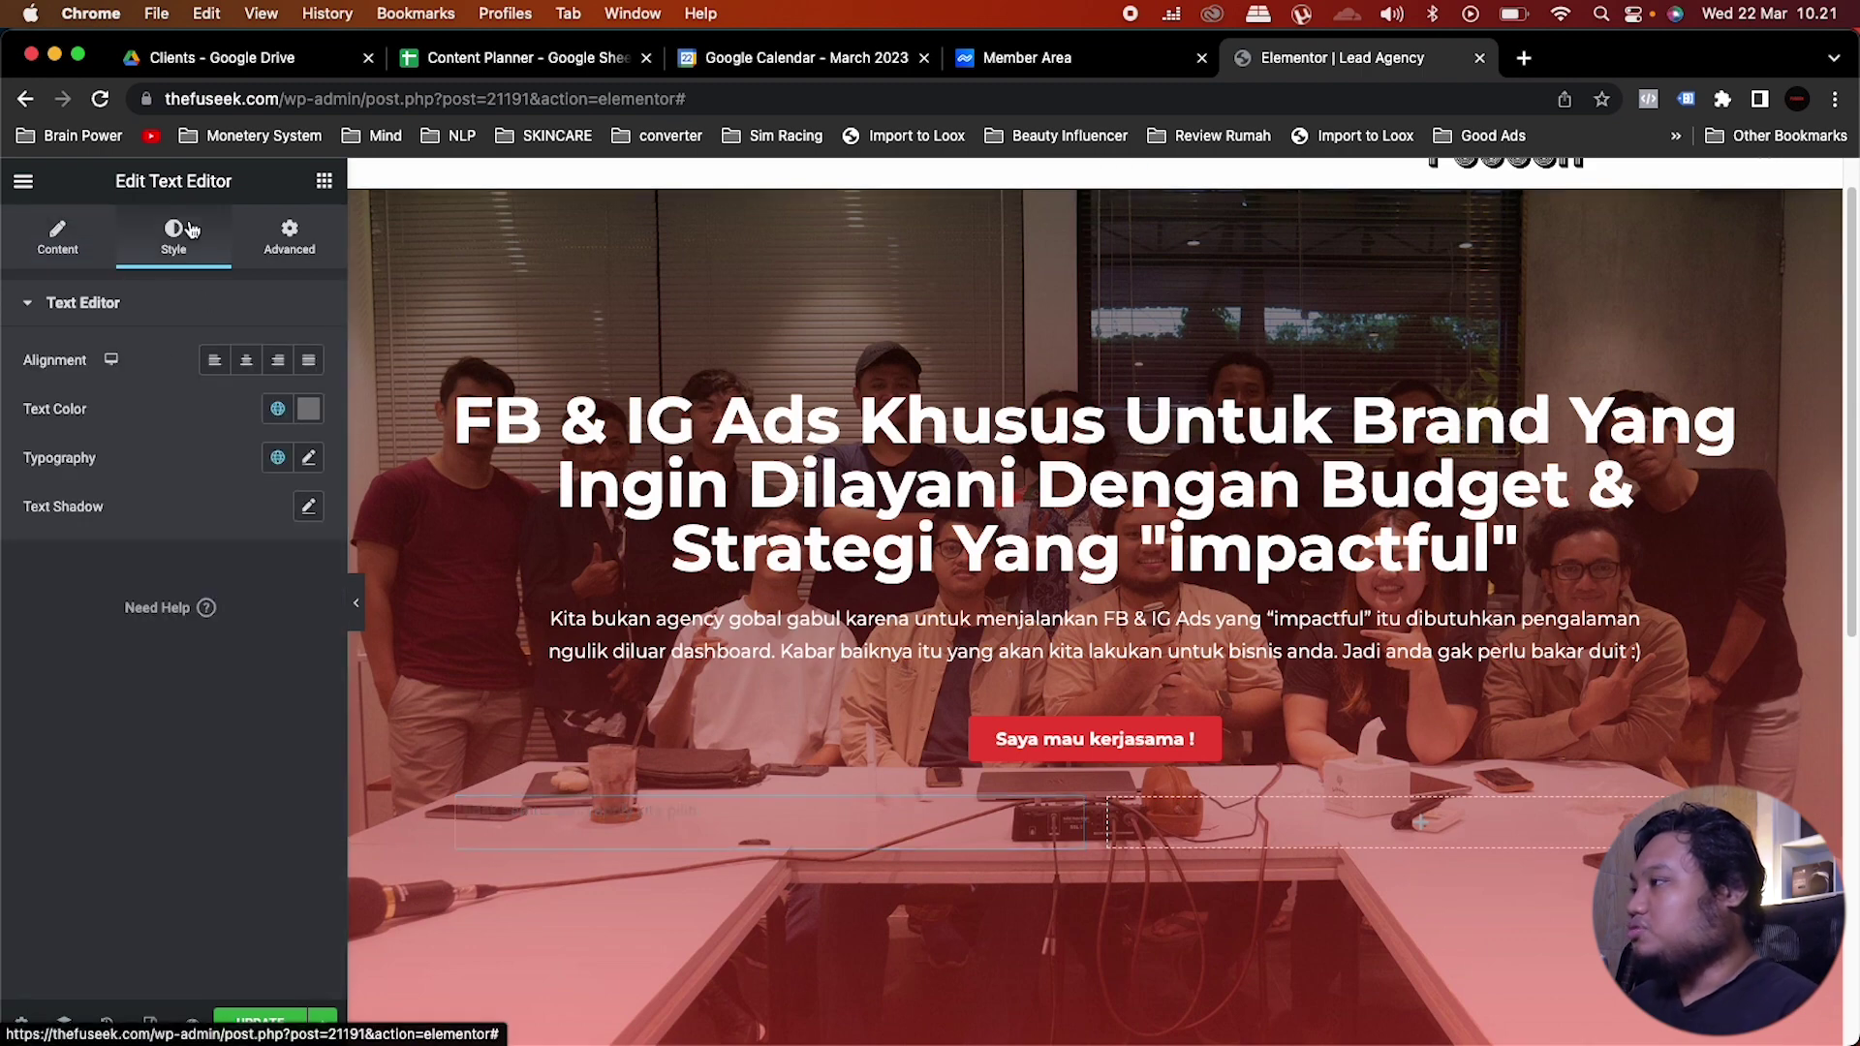
left_click(292, 415)
scroll(172, 707, "down", 2)
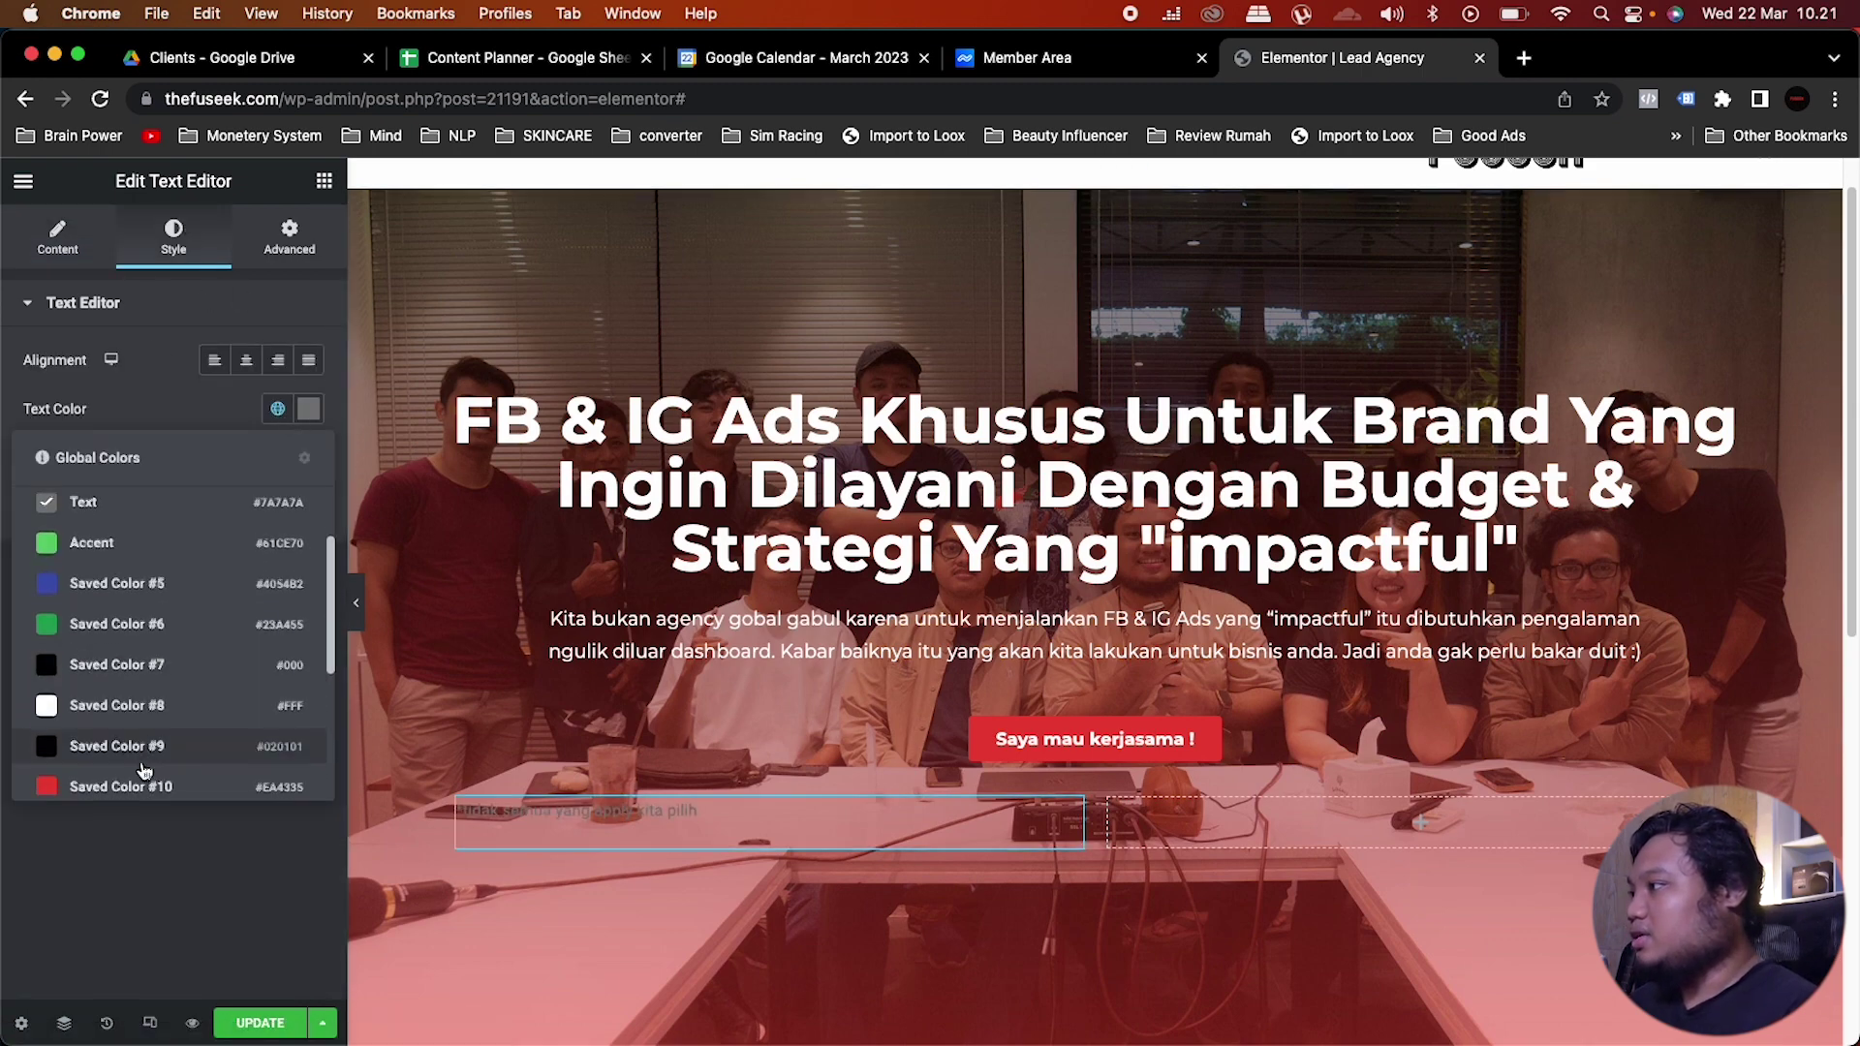
left_click(173, 713)
left_click(277, 458)
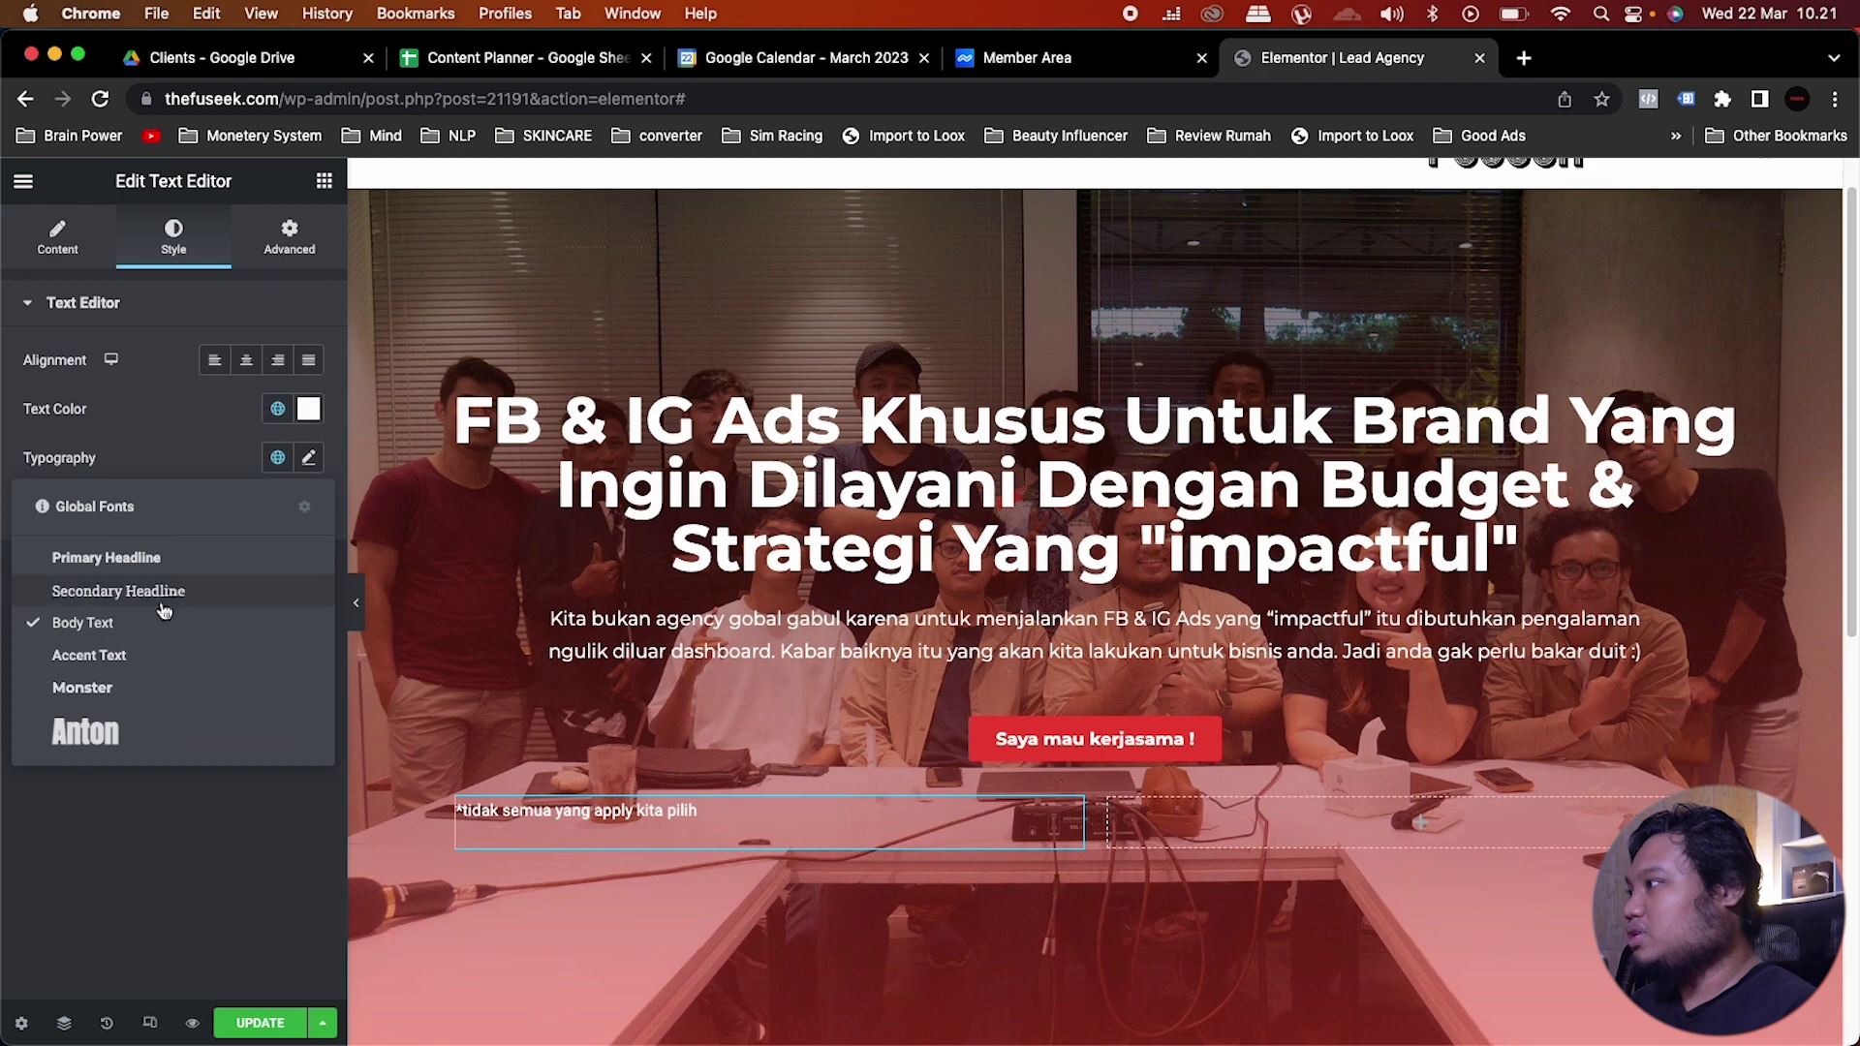
left_click(112, 690)
Step: Set the note to Normal weight, size 13, and right alignment
left_click(308, 457)
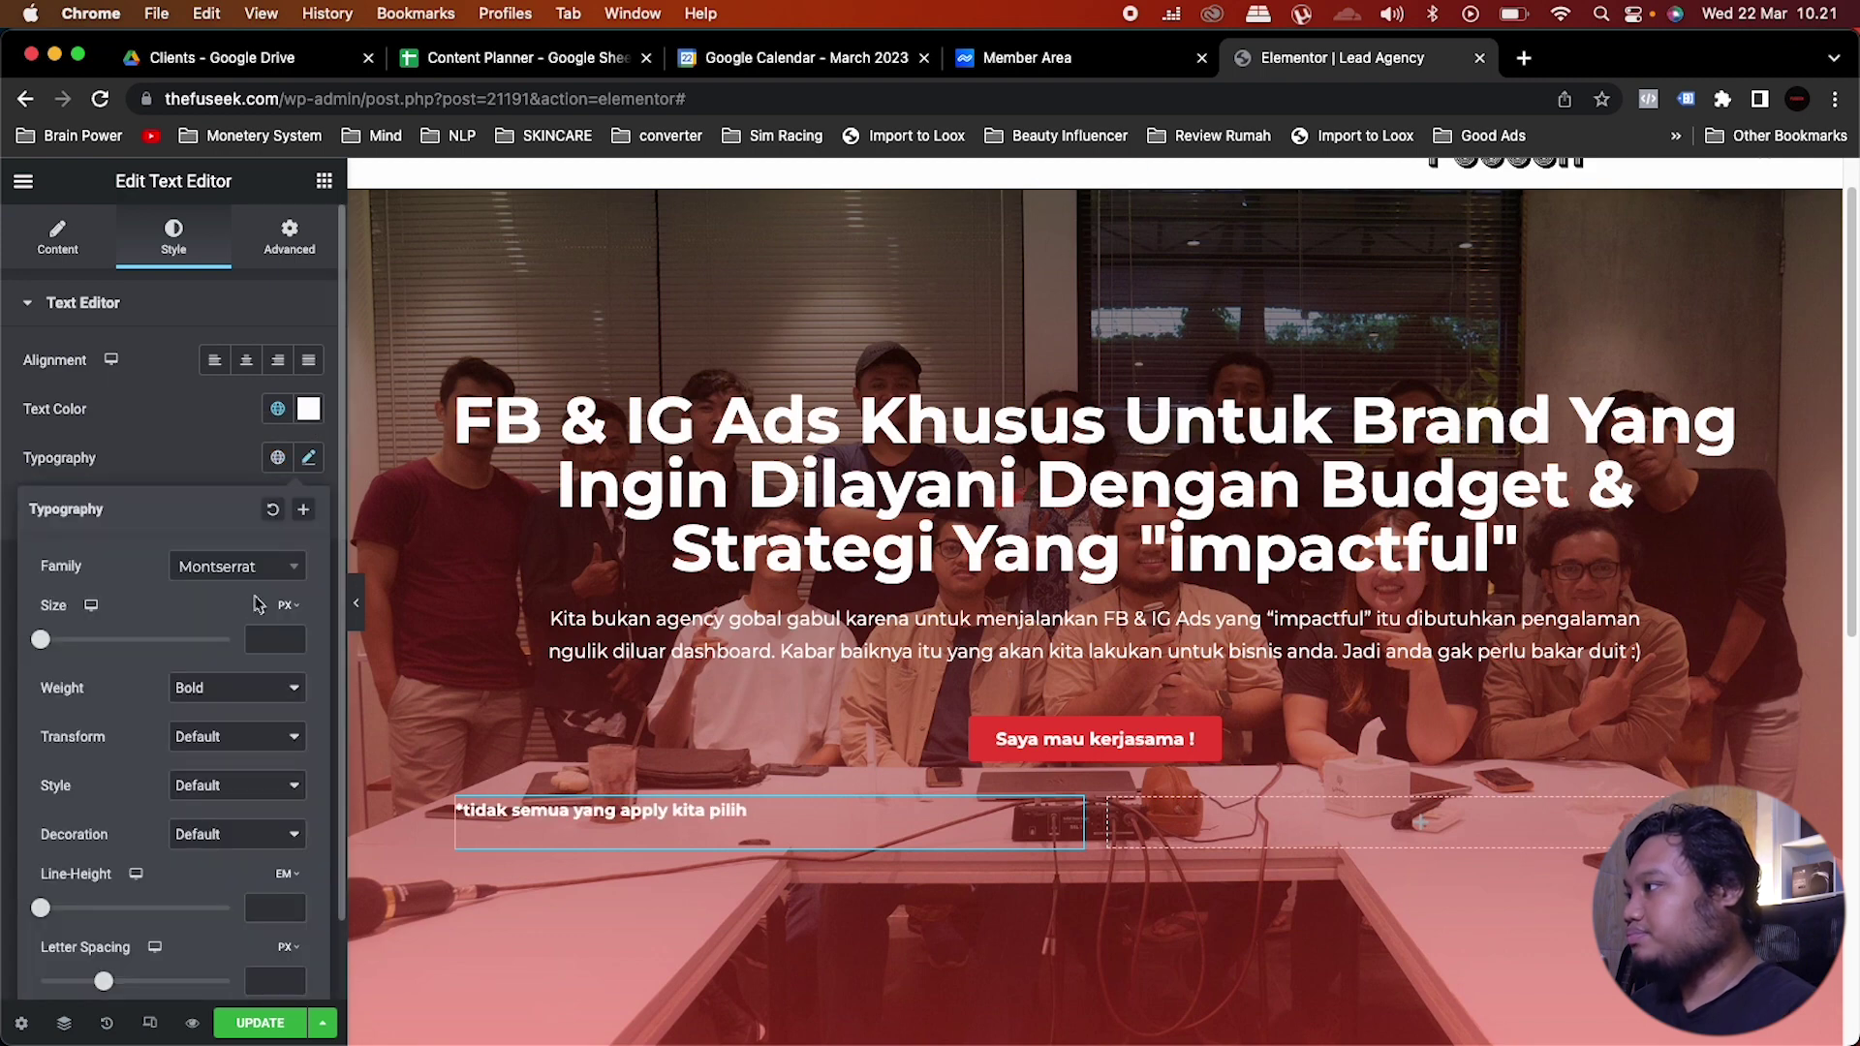
left_click(212, 690)
left_click(230, 663)
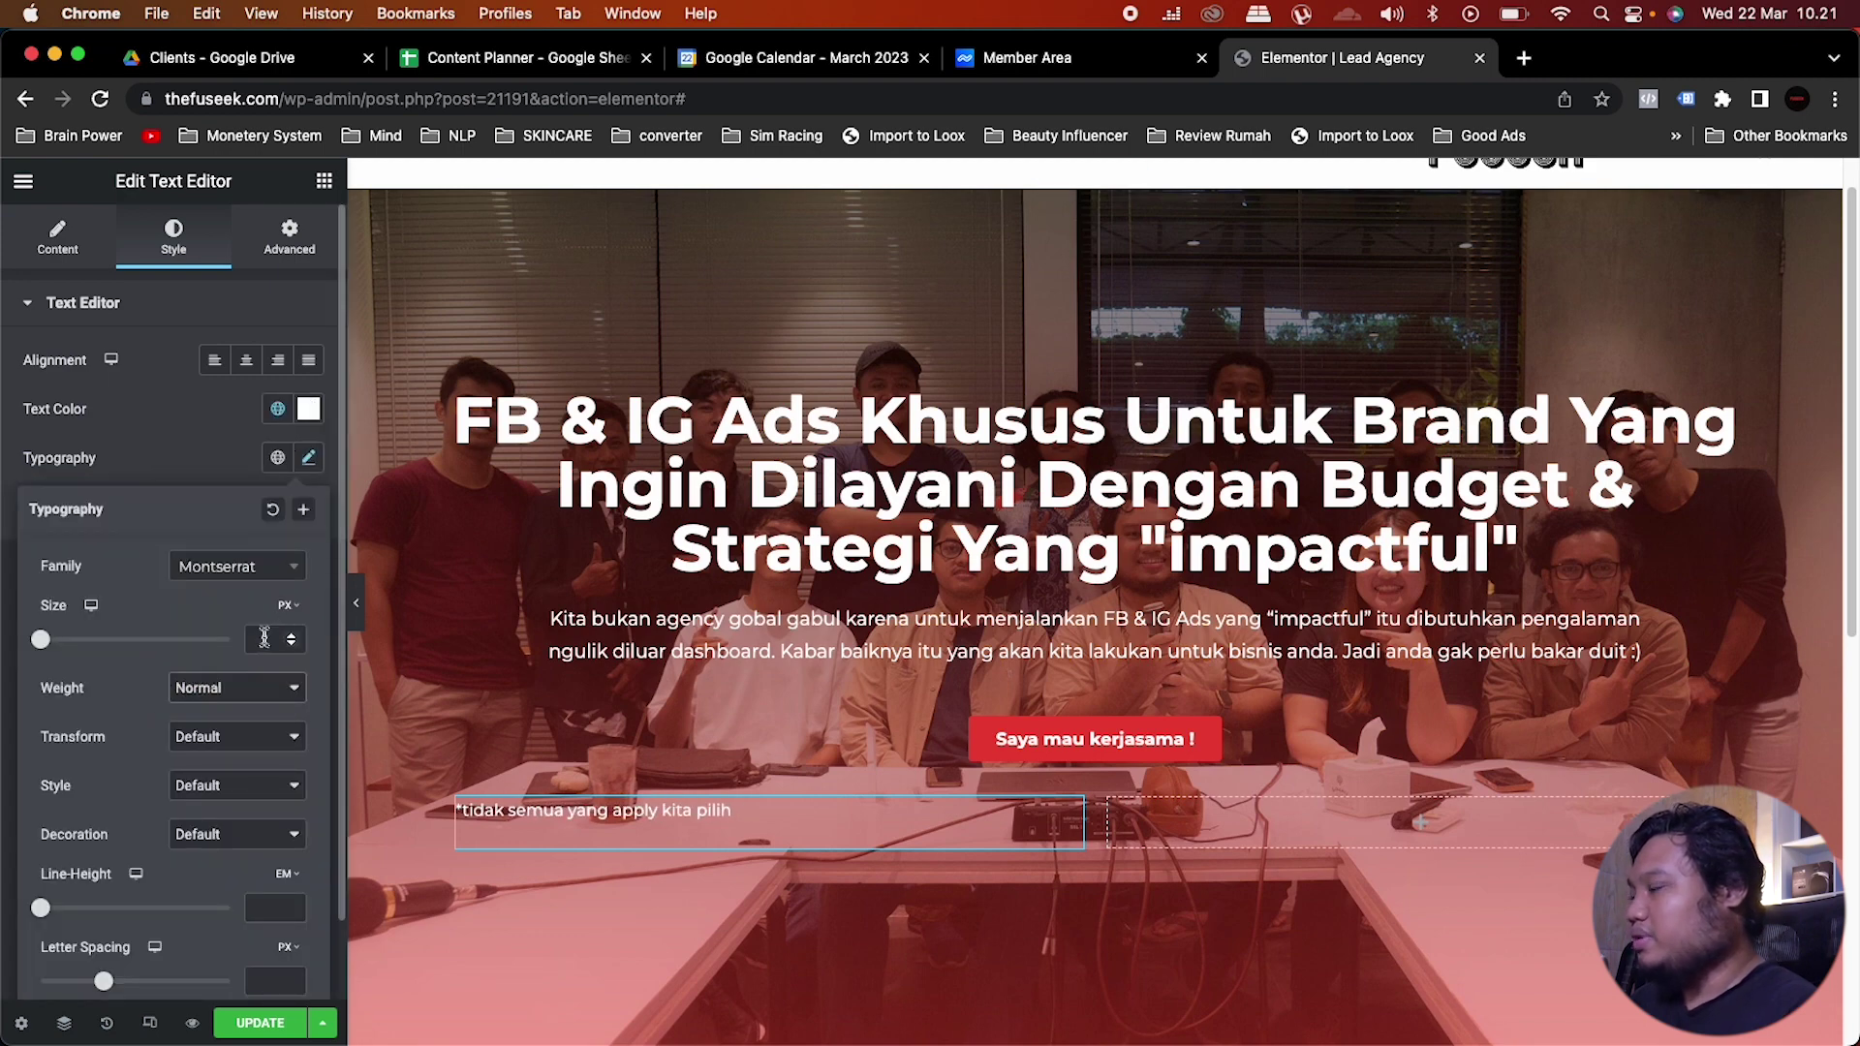
left_click(262, 643)
type("13")
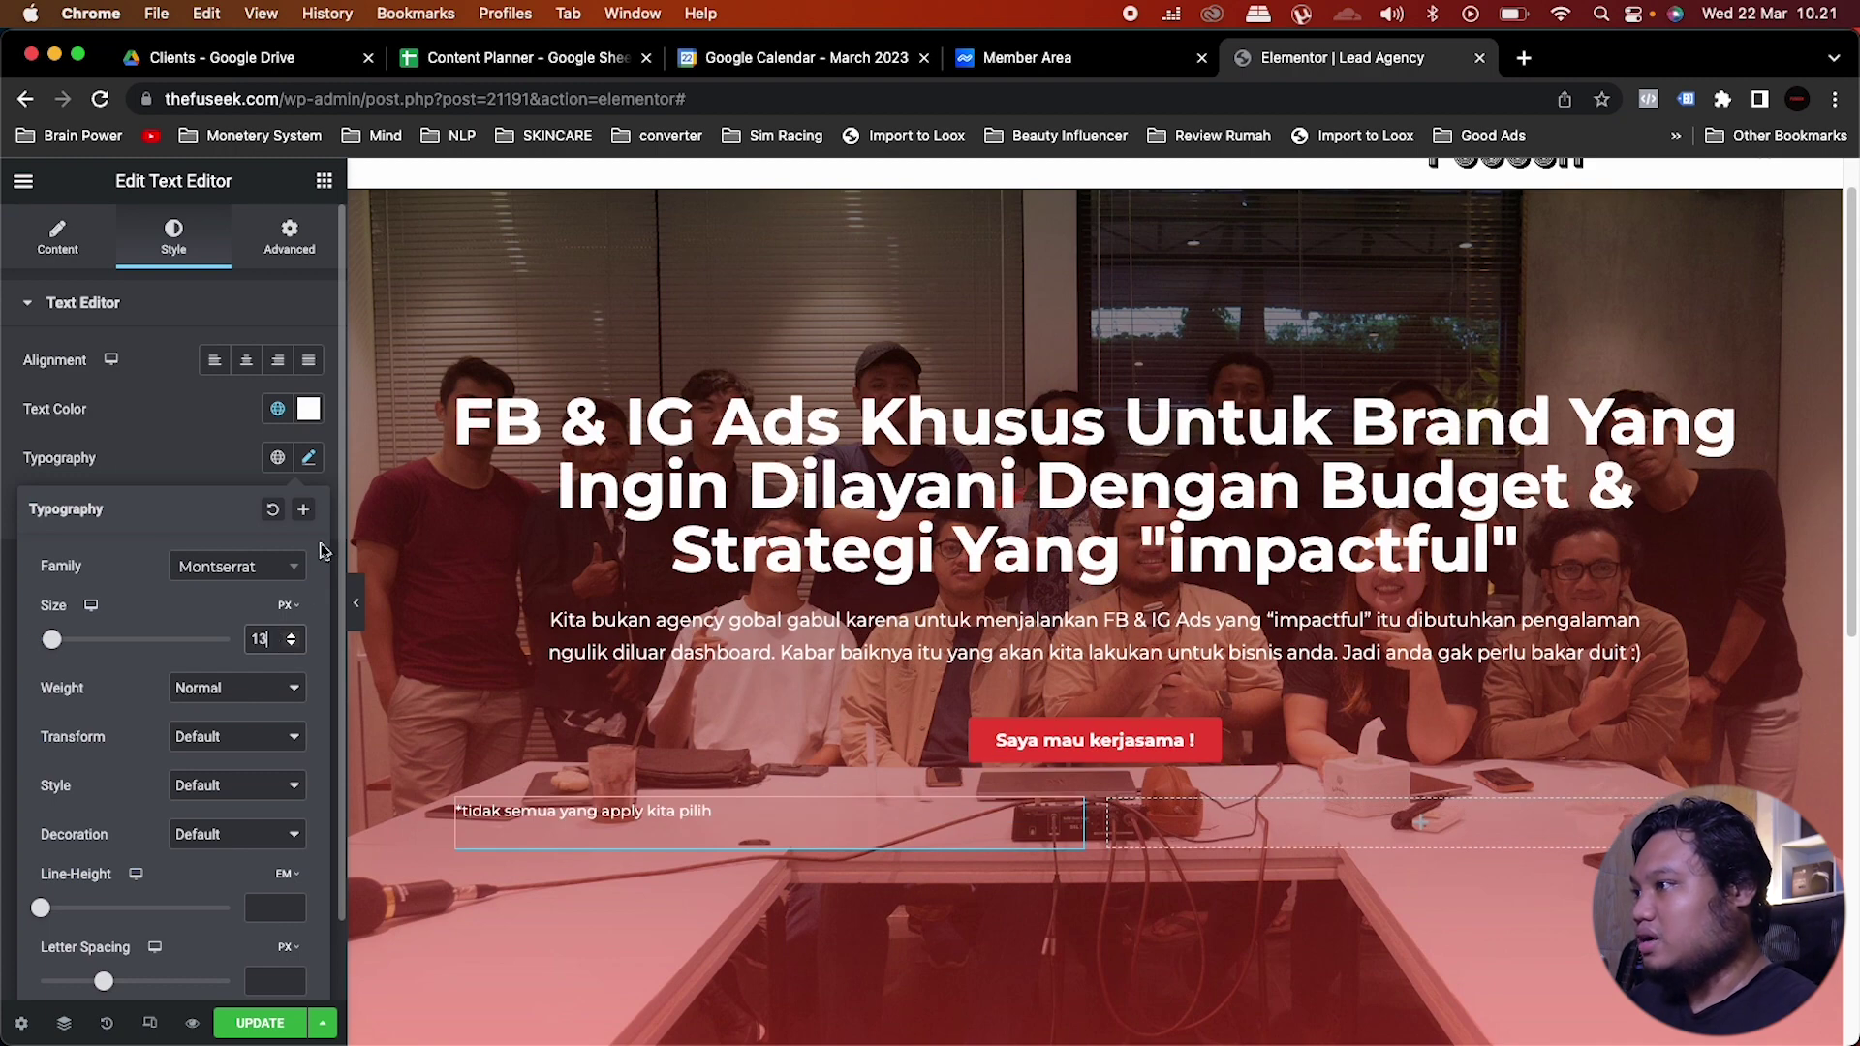
left_click(199, 428)
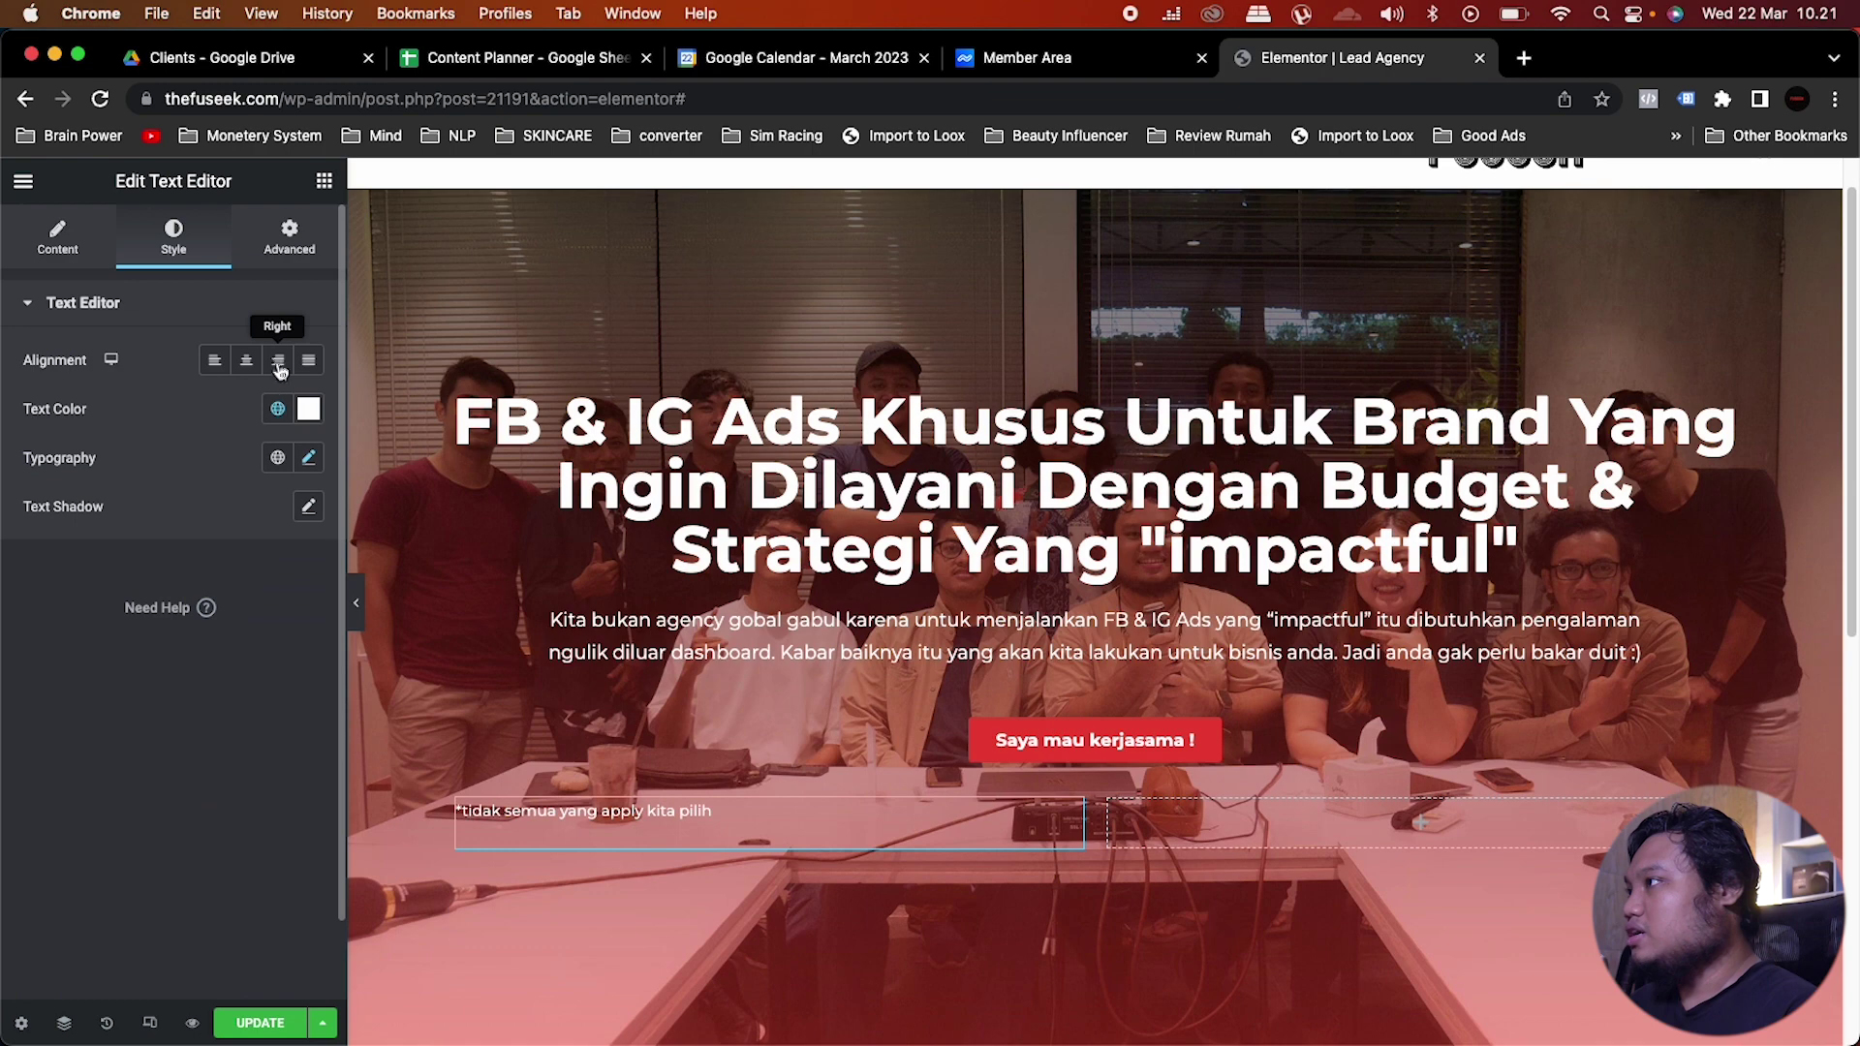
left_click(276, 361)
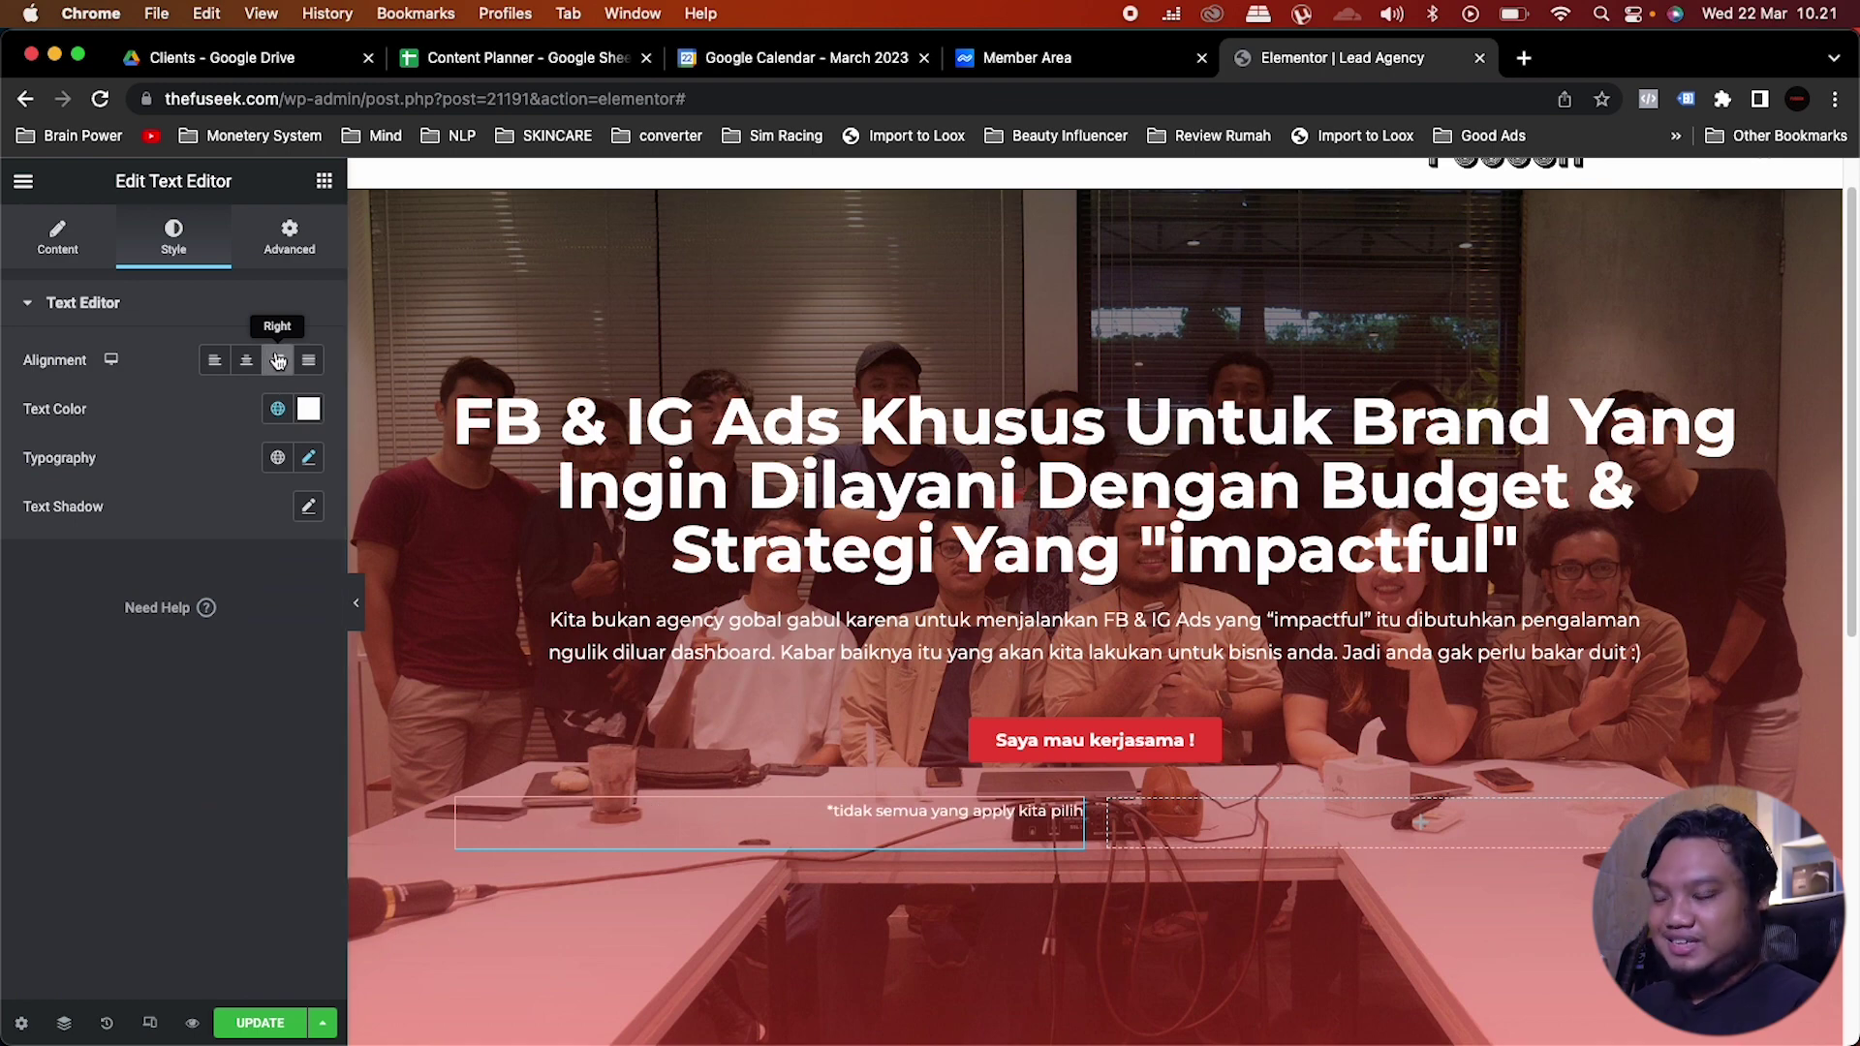
Step: Drag a Star Rating beside the note, rate it 4,5 and title it '4,5 bintang dari 156 client'
left_click(324, 180)
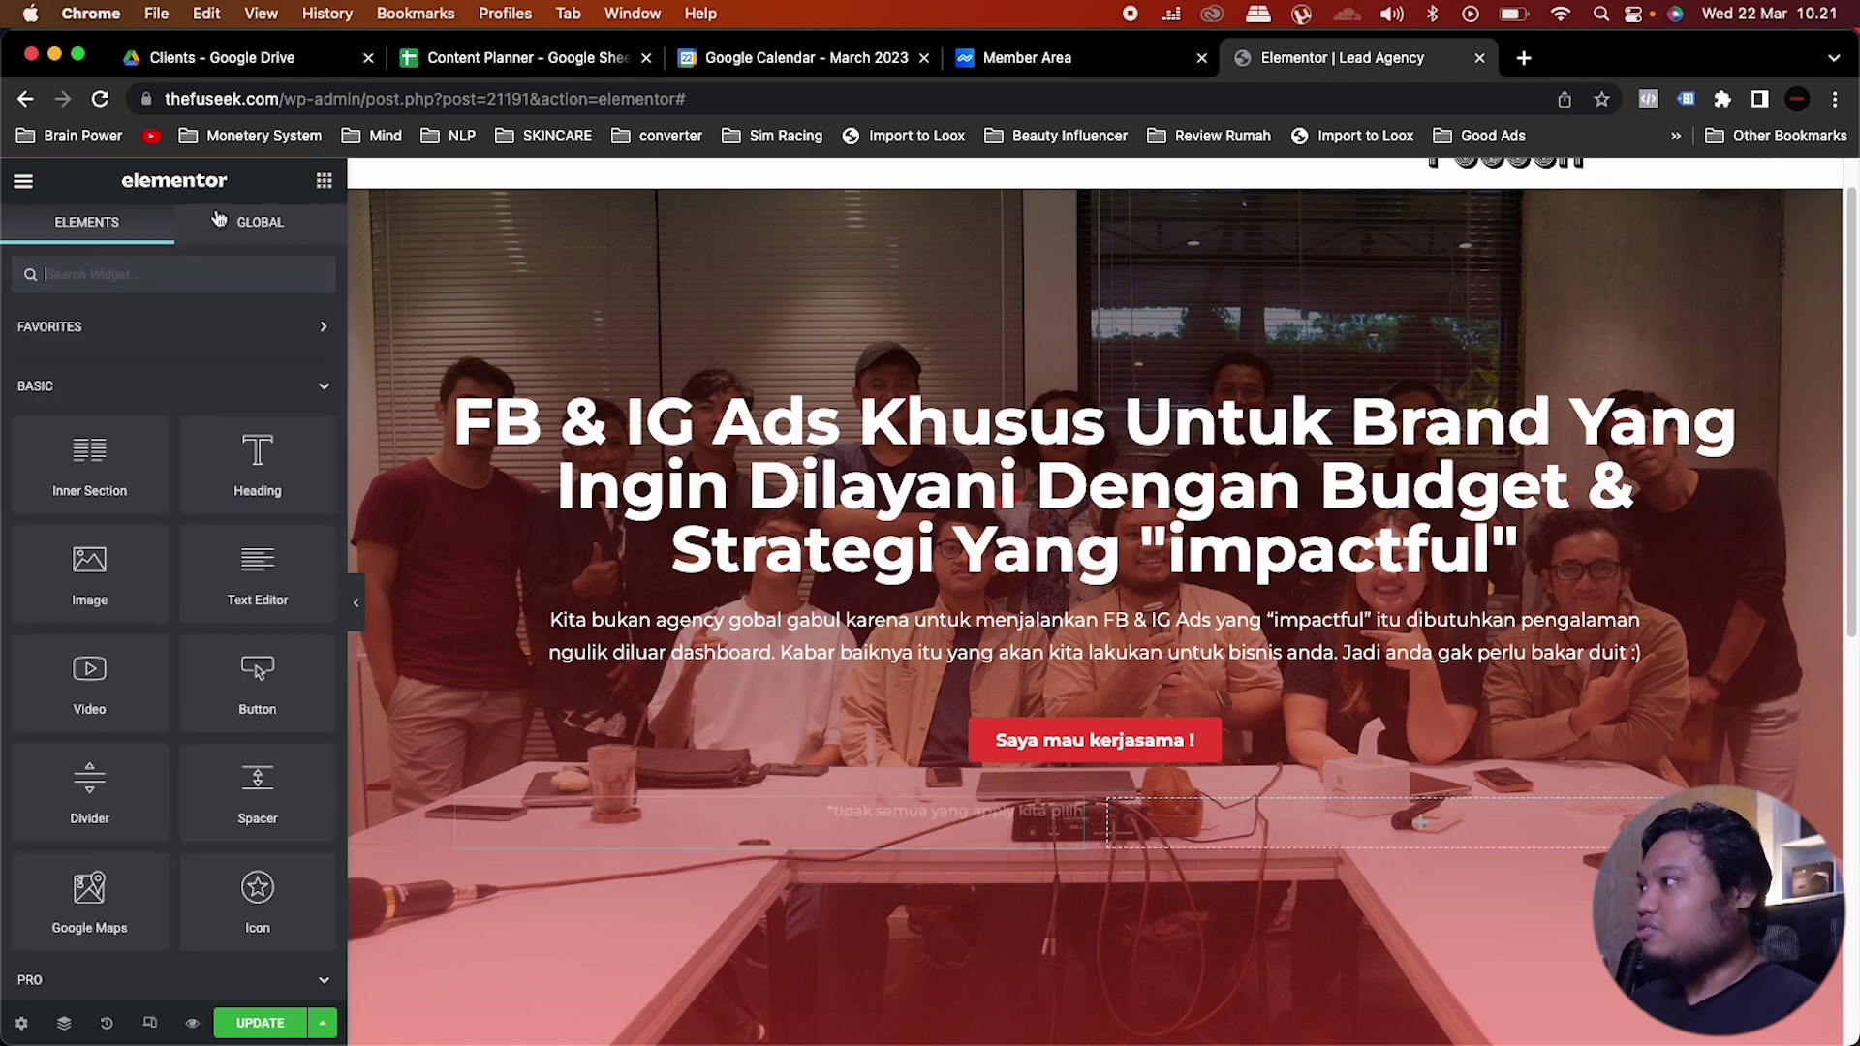
type("review")
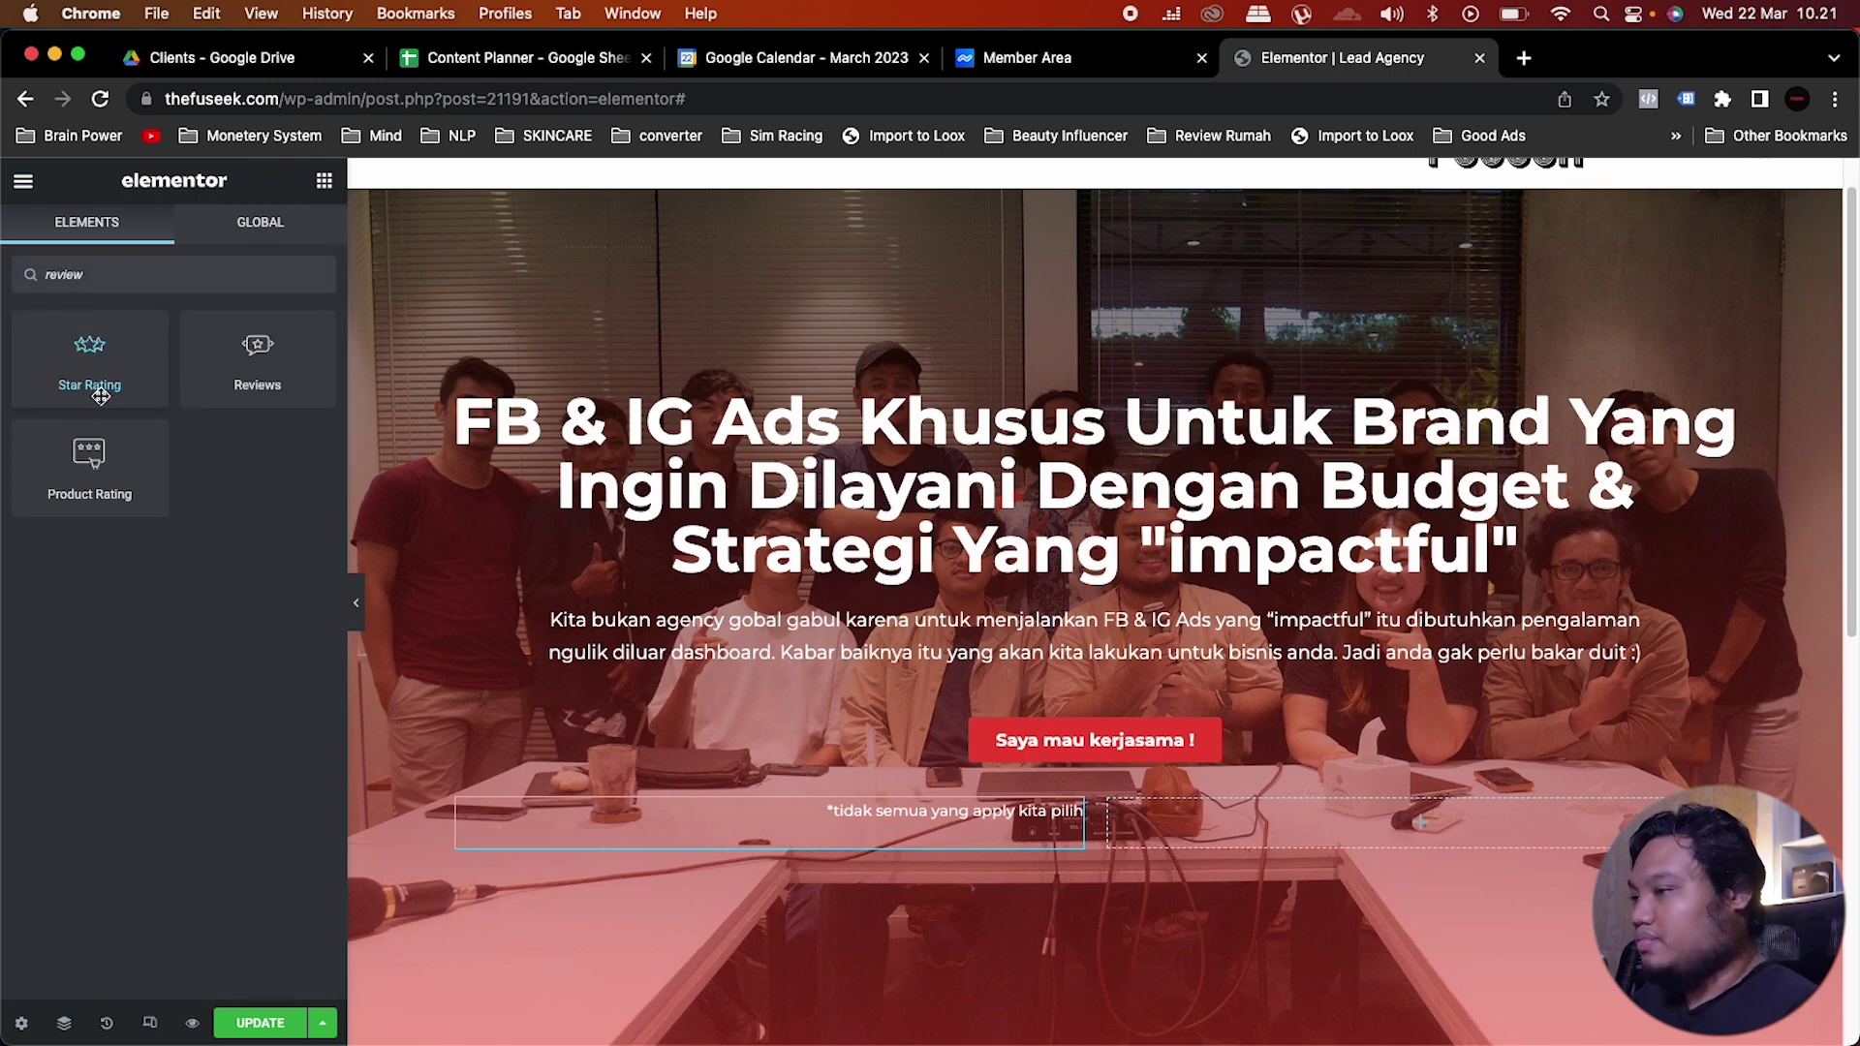
left_click_drag(101, 396, 1323, 831)
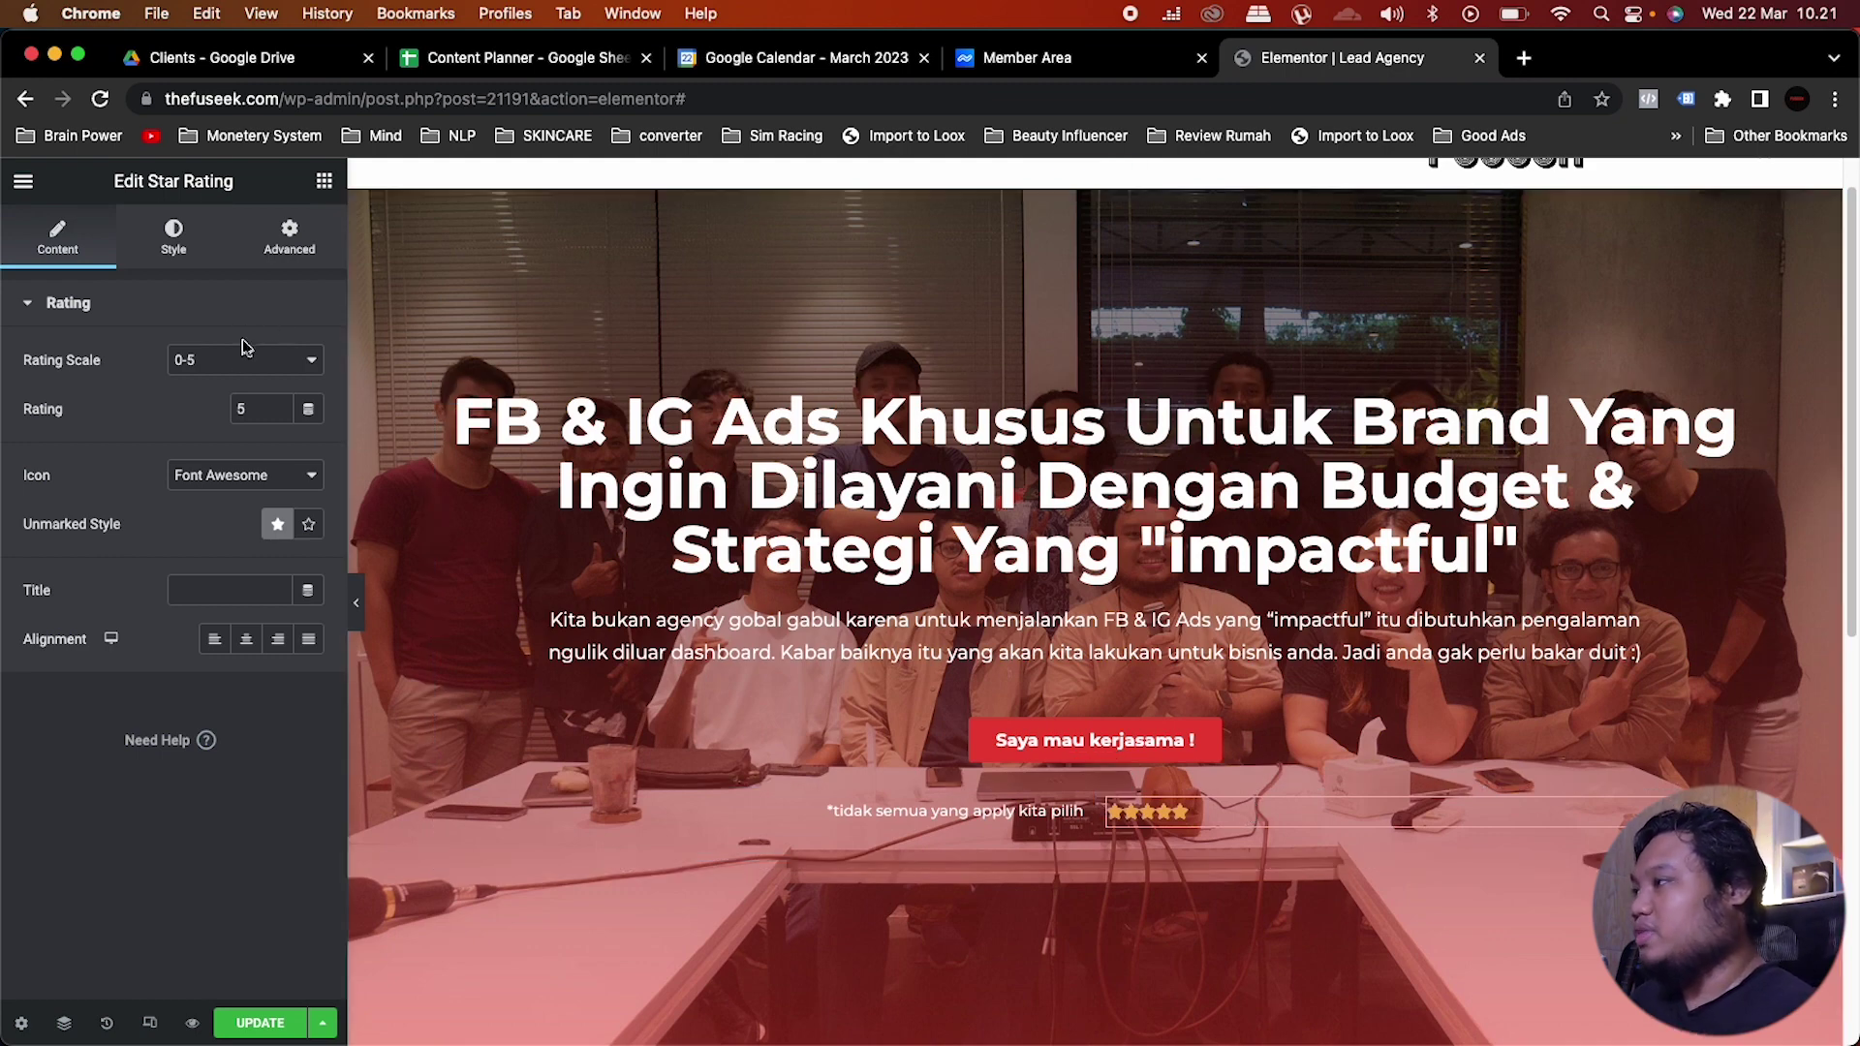
left_click(281, 415)
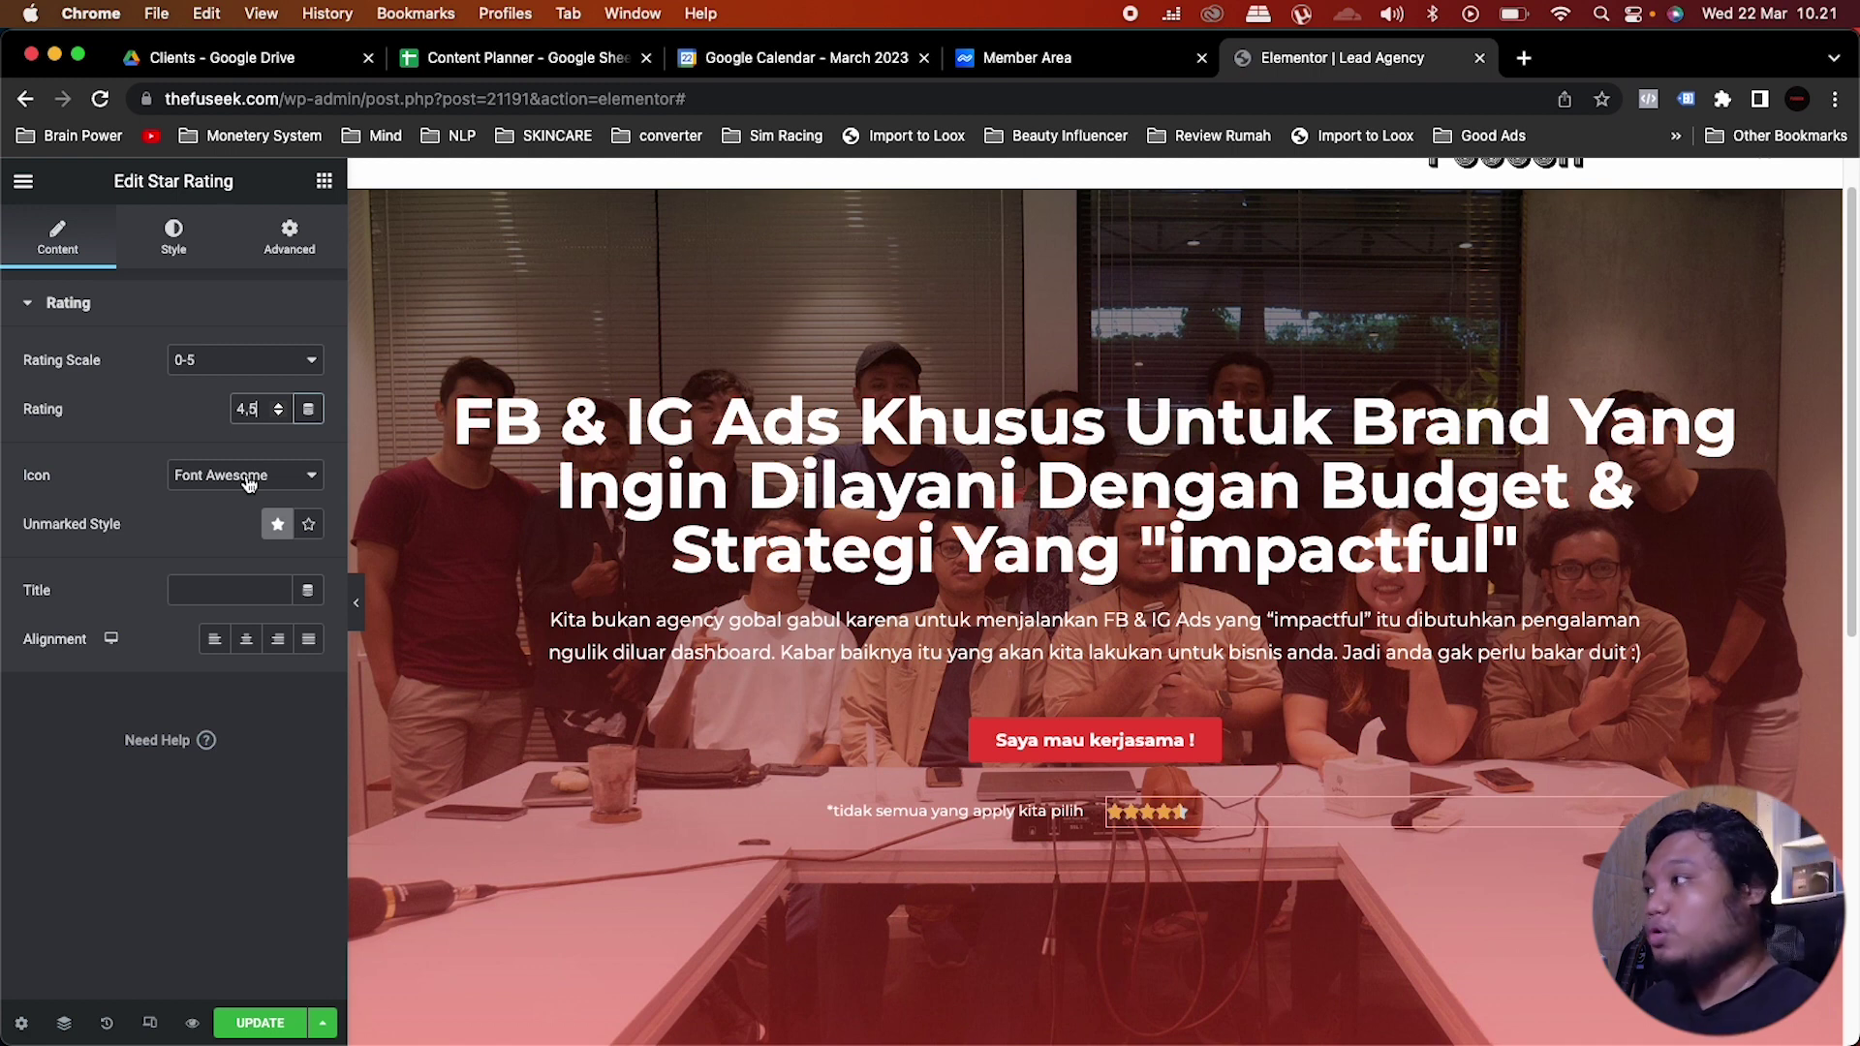
left_click(212, 595)
type("4")
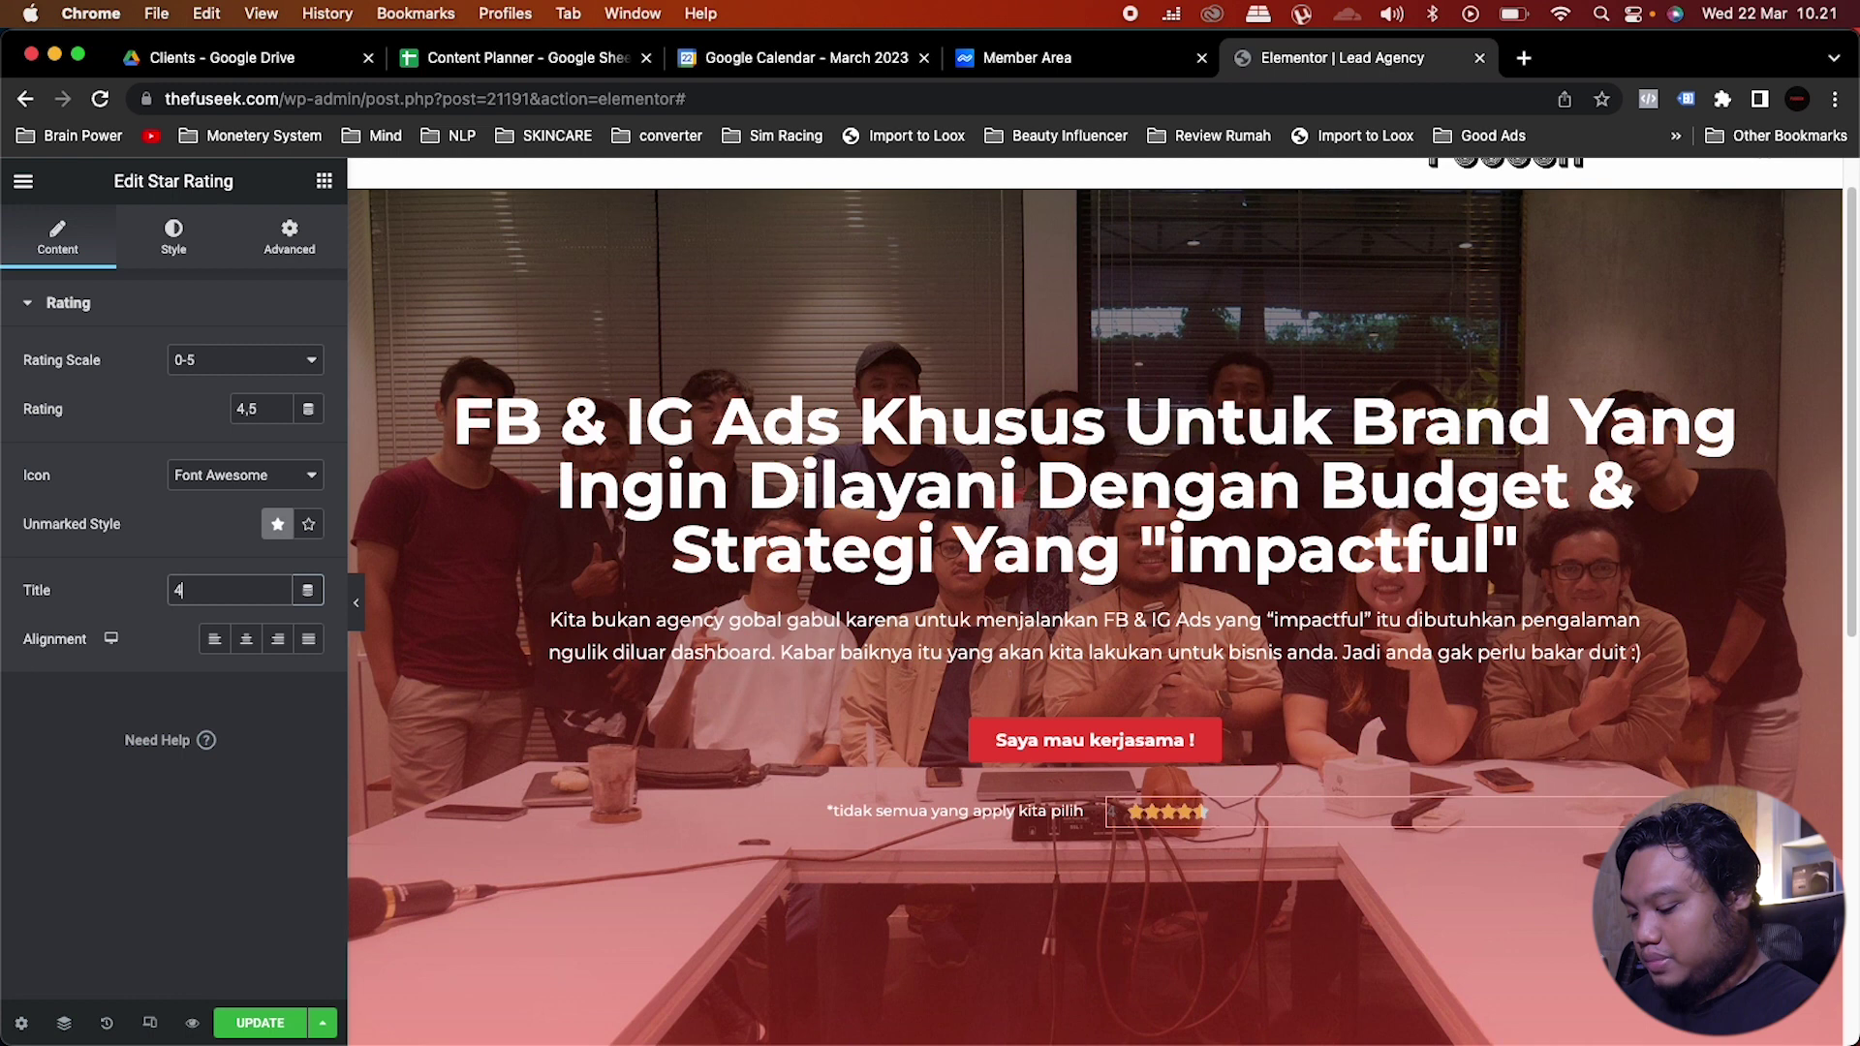
type(",5 bintang dari 156 client")
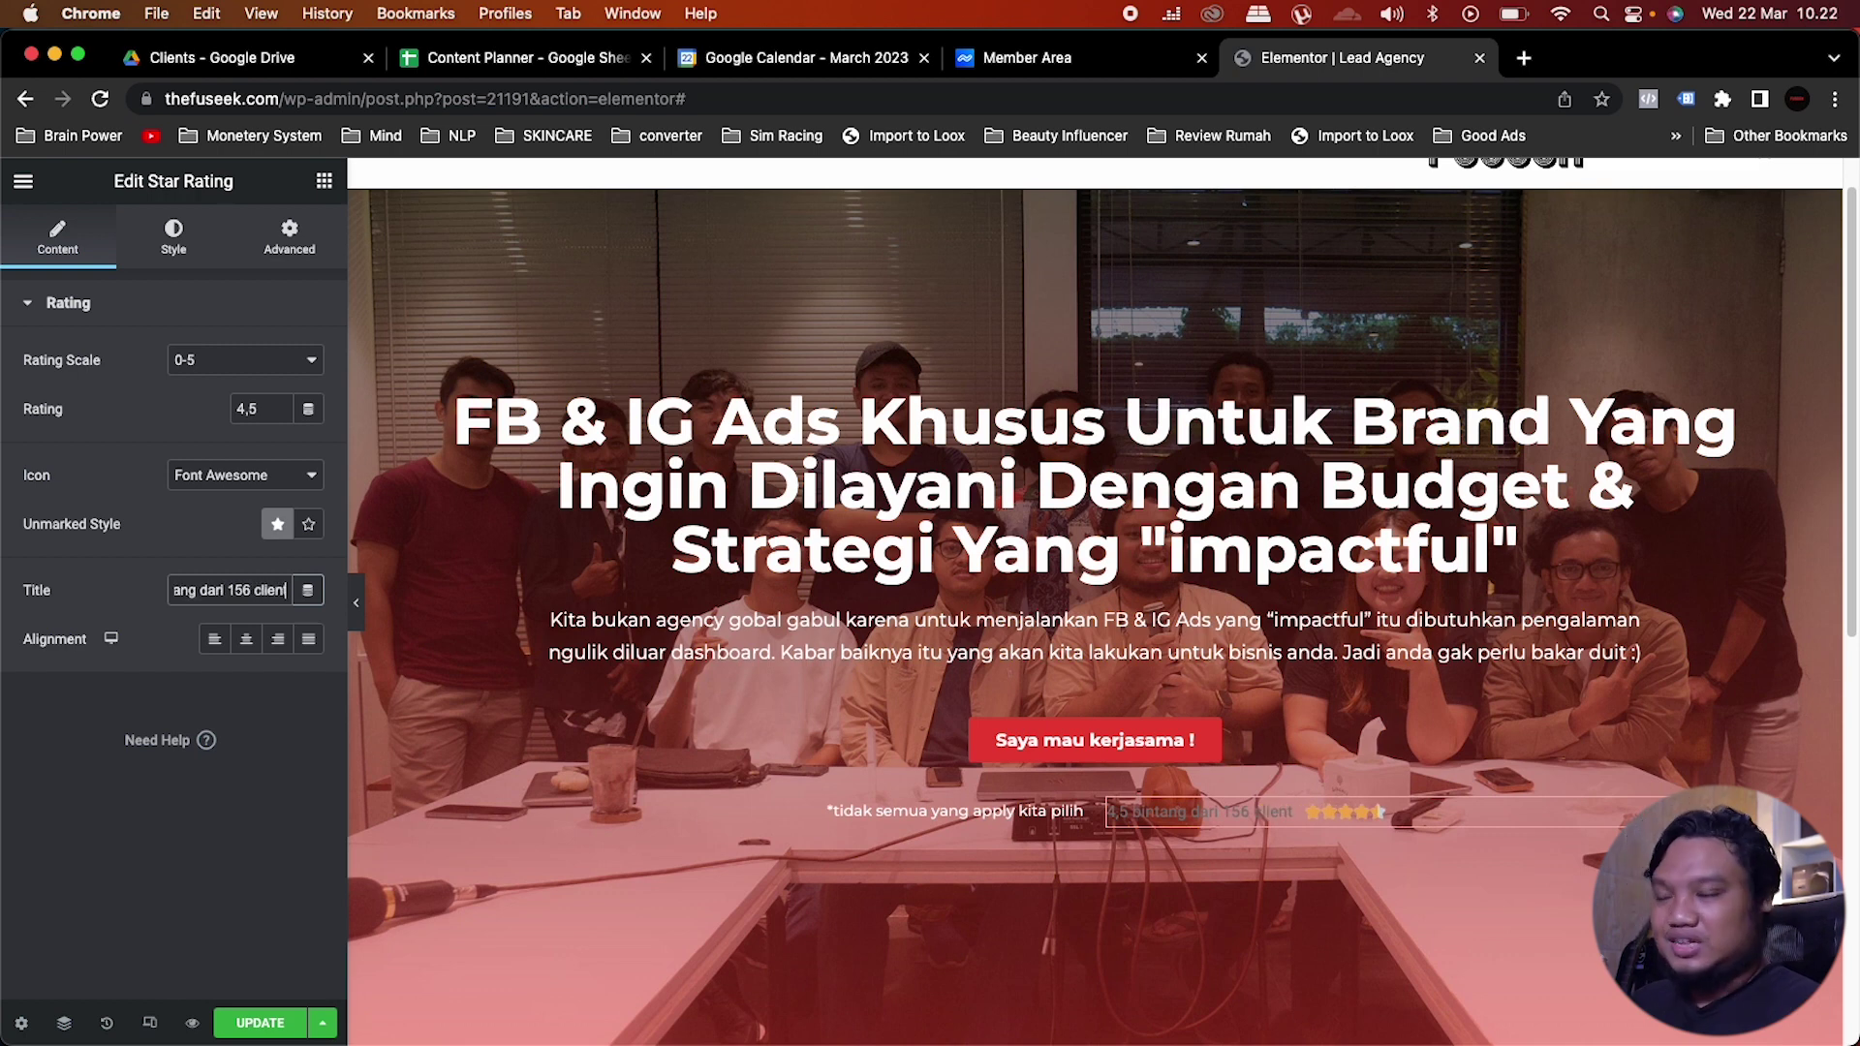
left_click(175, 228)
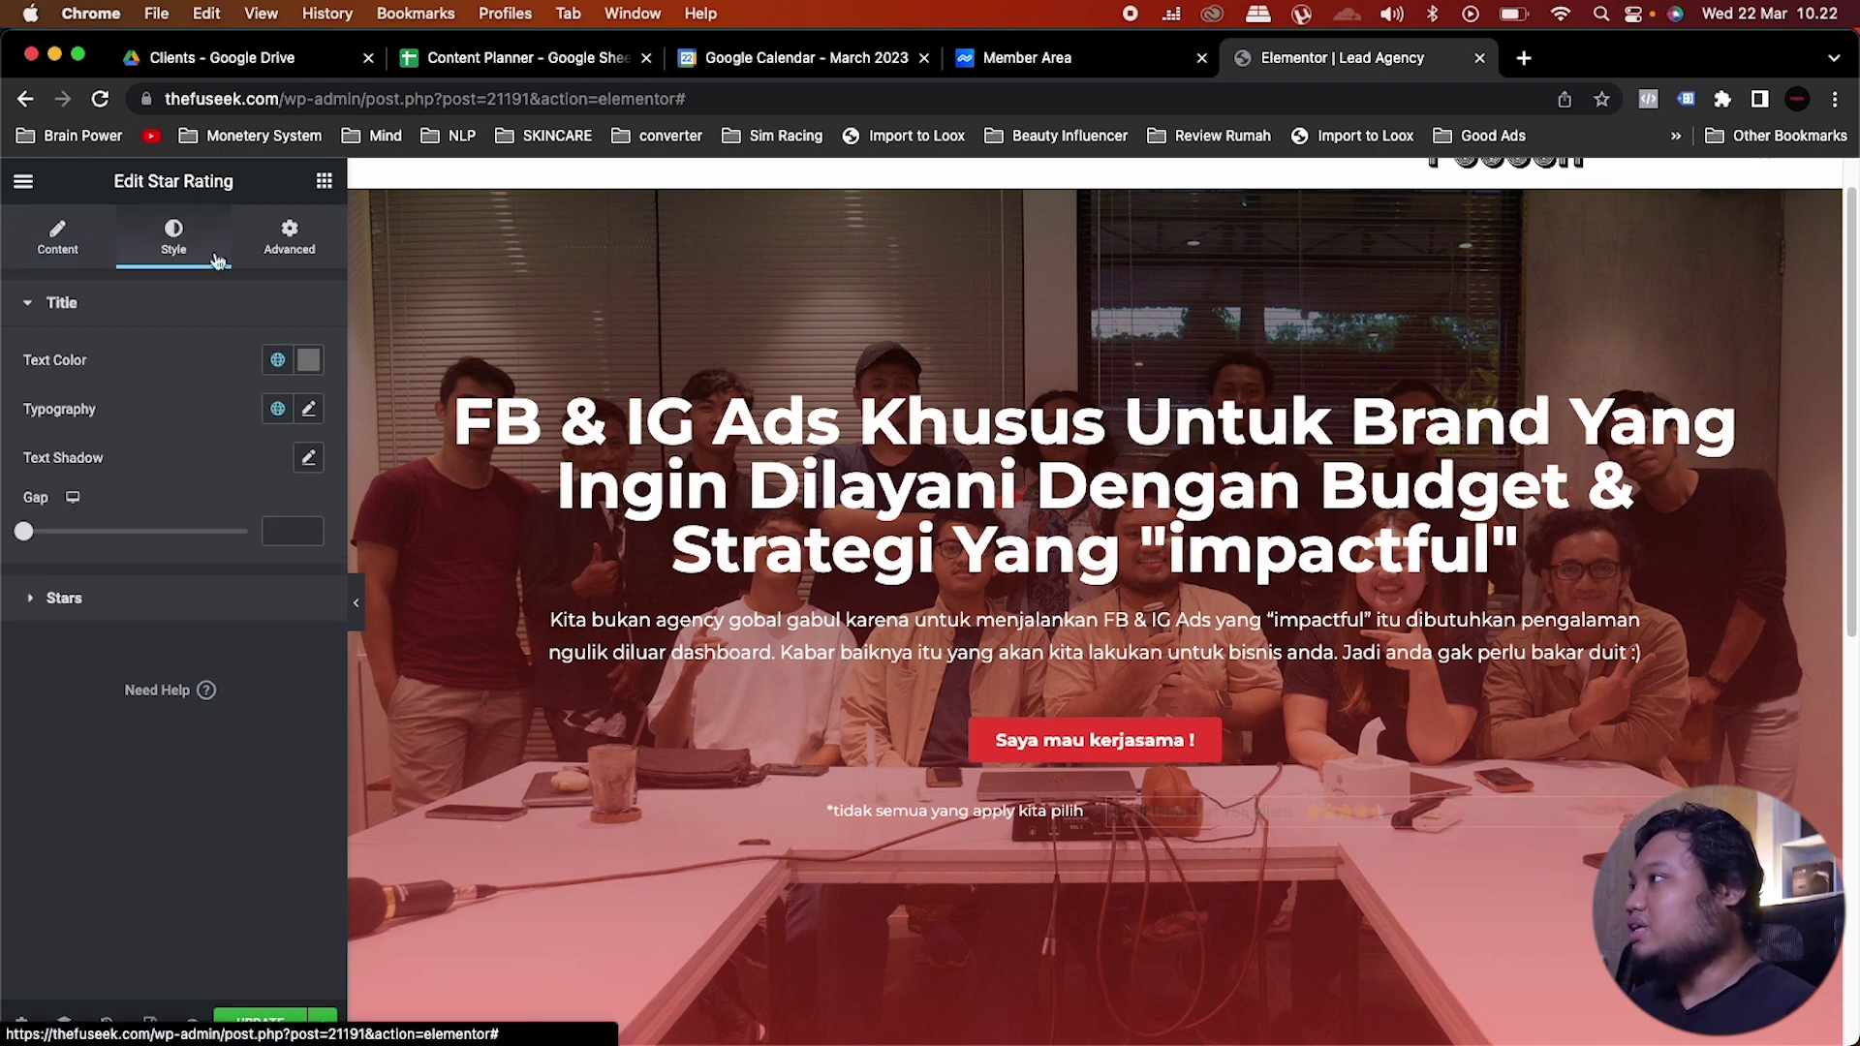
Step: Make the rating title white and apply the global font to it
left_click(278, 360)
scroll(145, 659, "down", 2)
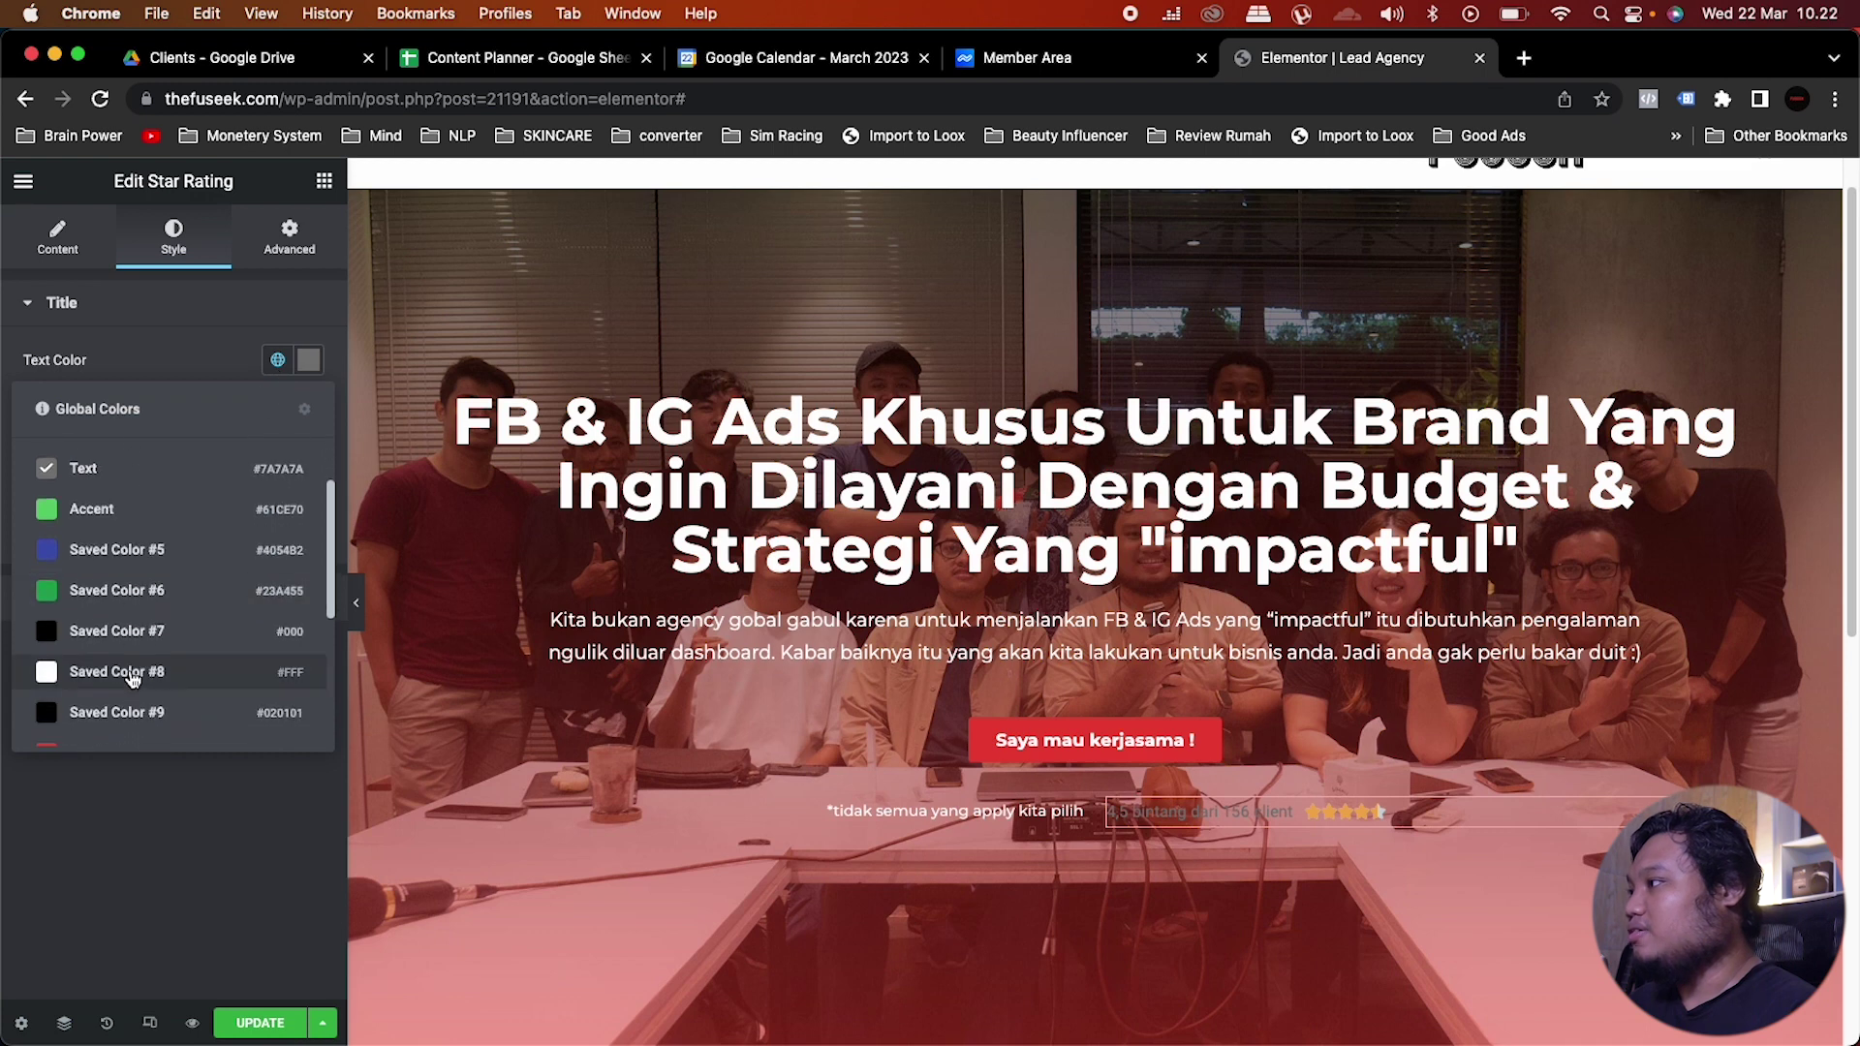
left_click(133, 678)
left_click(278, 409)
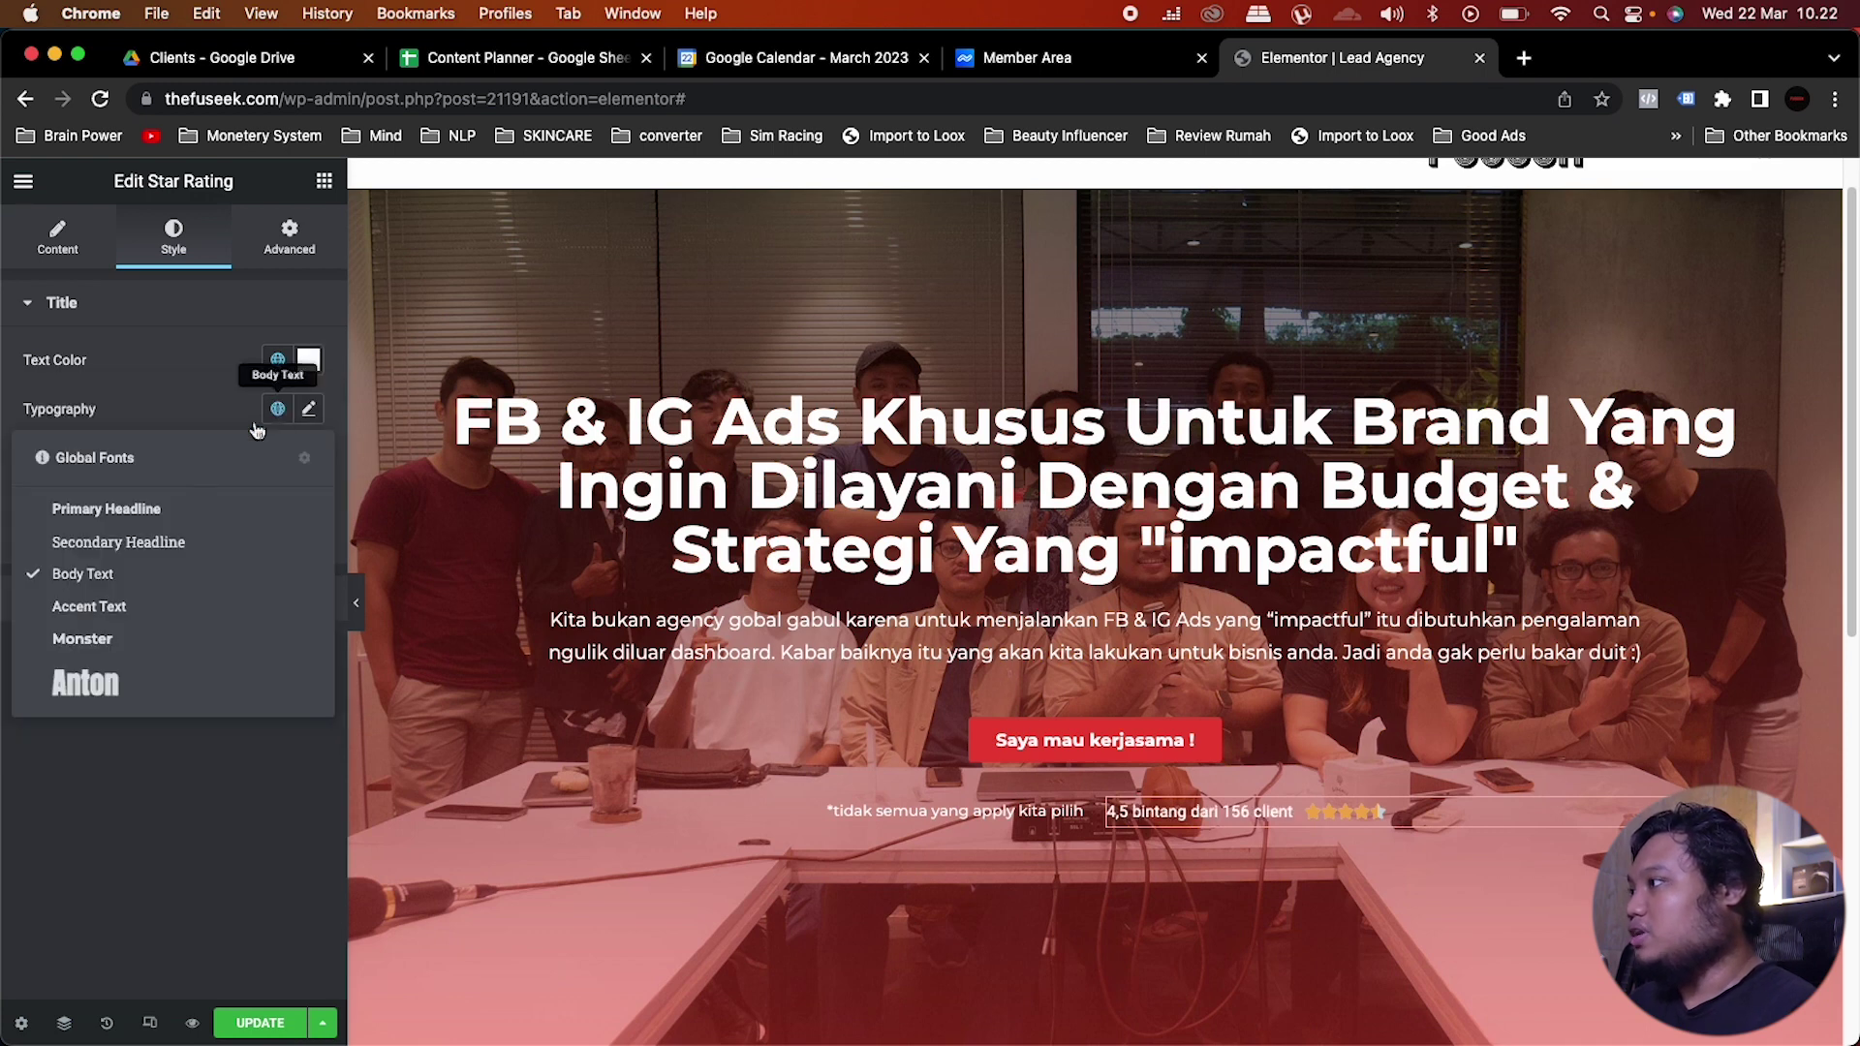
left_click(82, 645)
Step: Set the rating title's typography to Normal weight and size 13
left_click(310, 409)
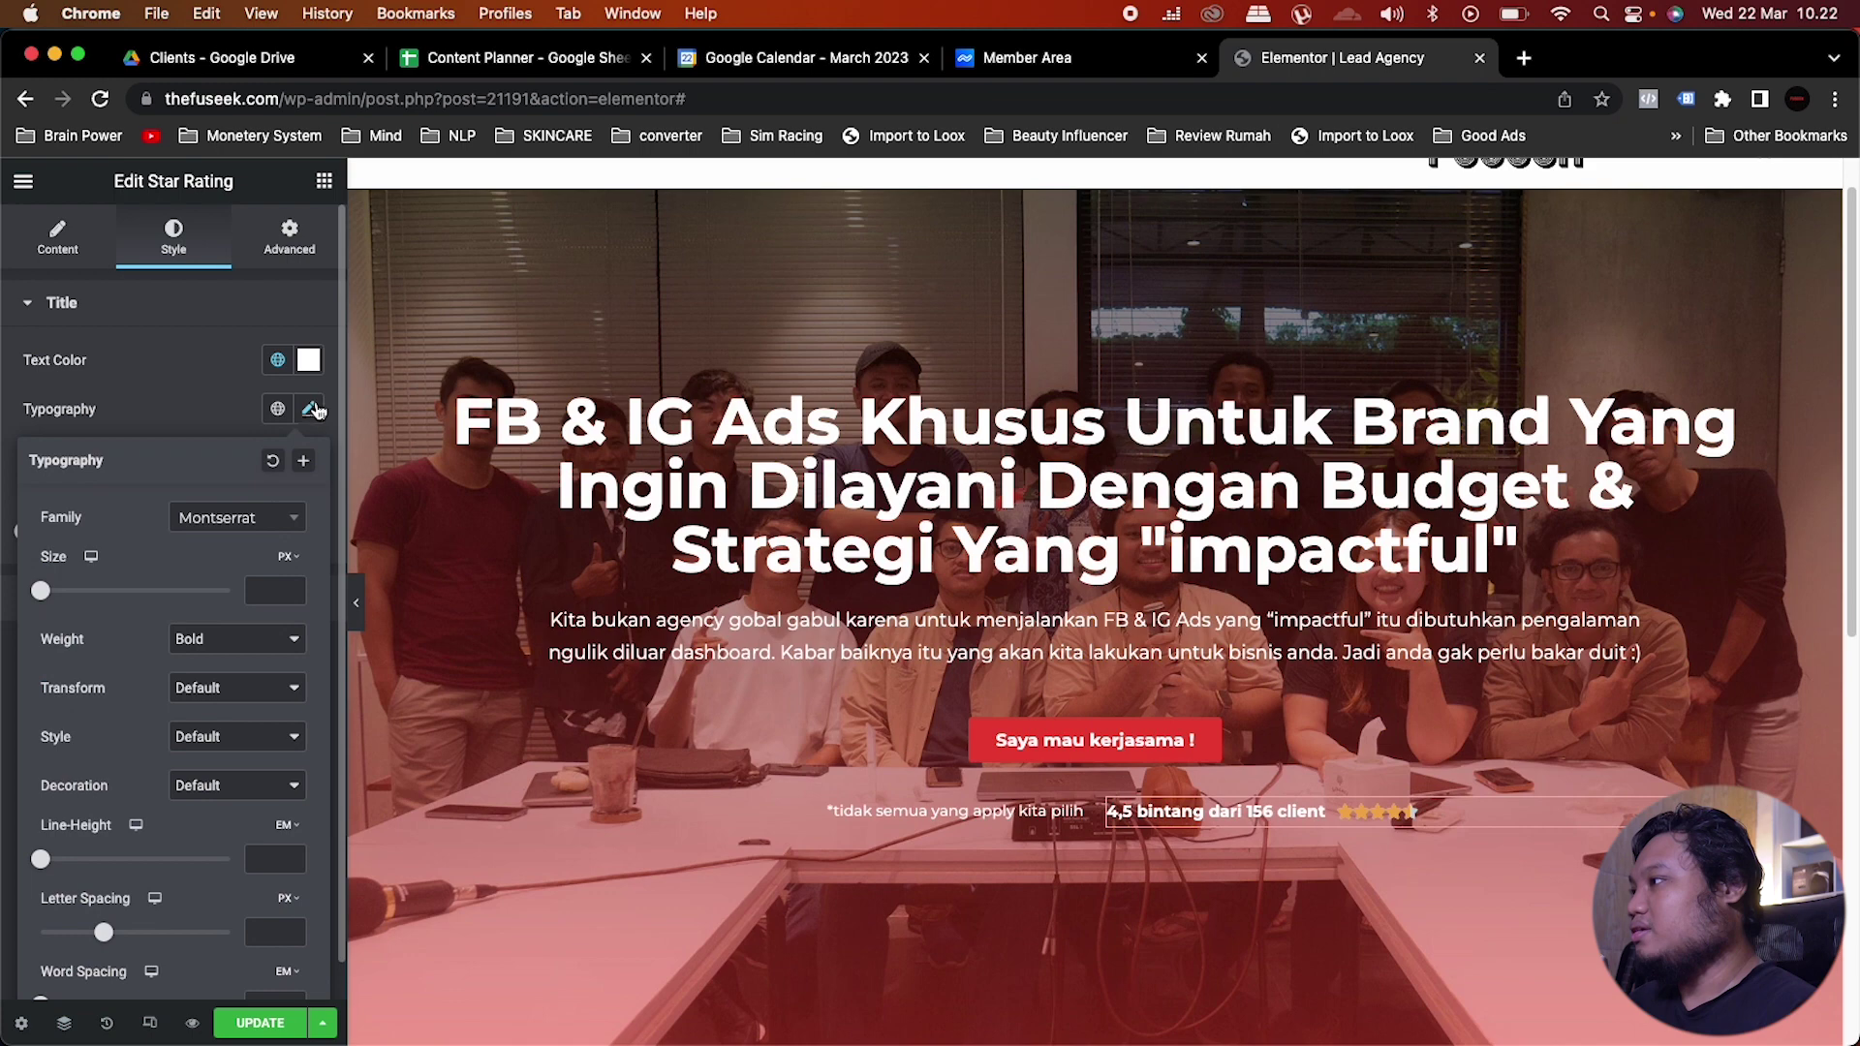
left_click(220, 641)
left_click(210, 616)
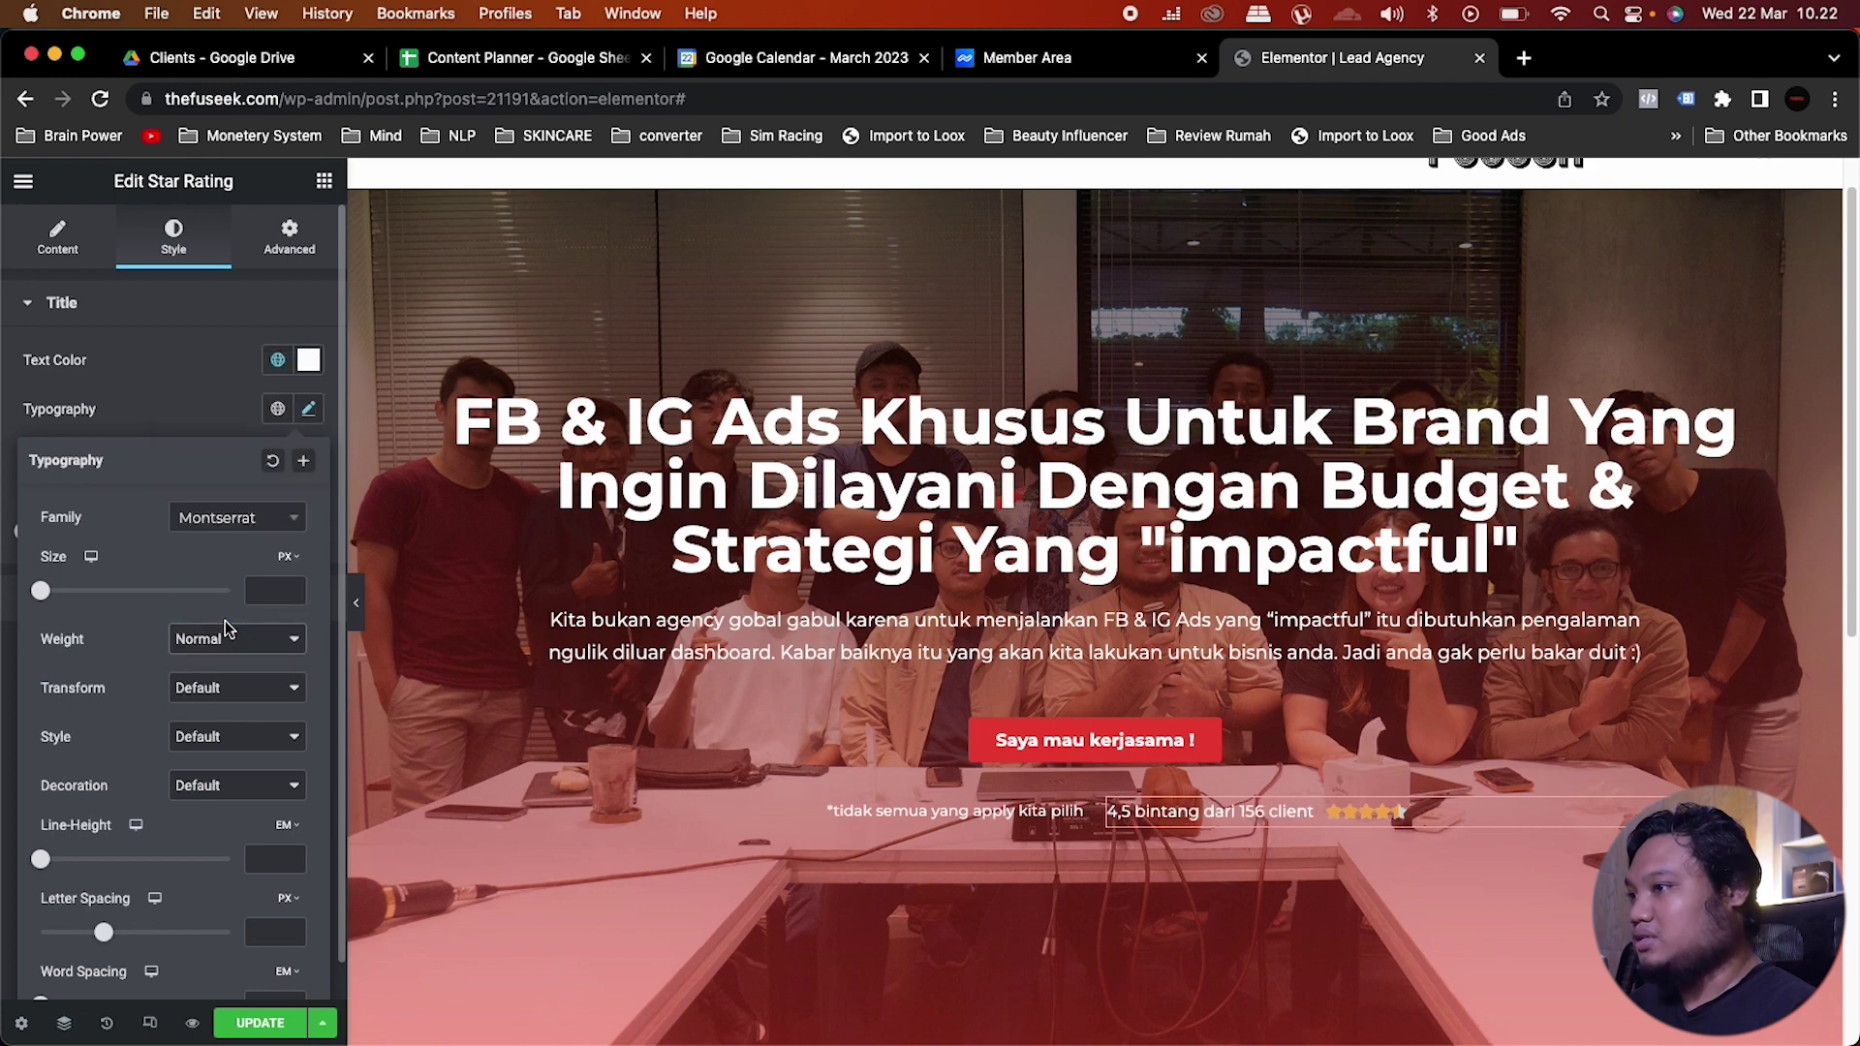
left_click(255, 584)
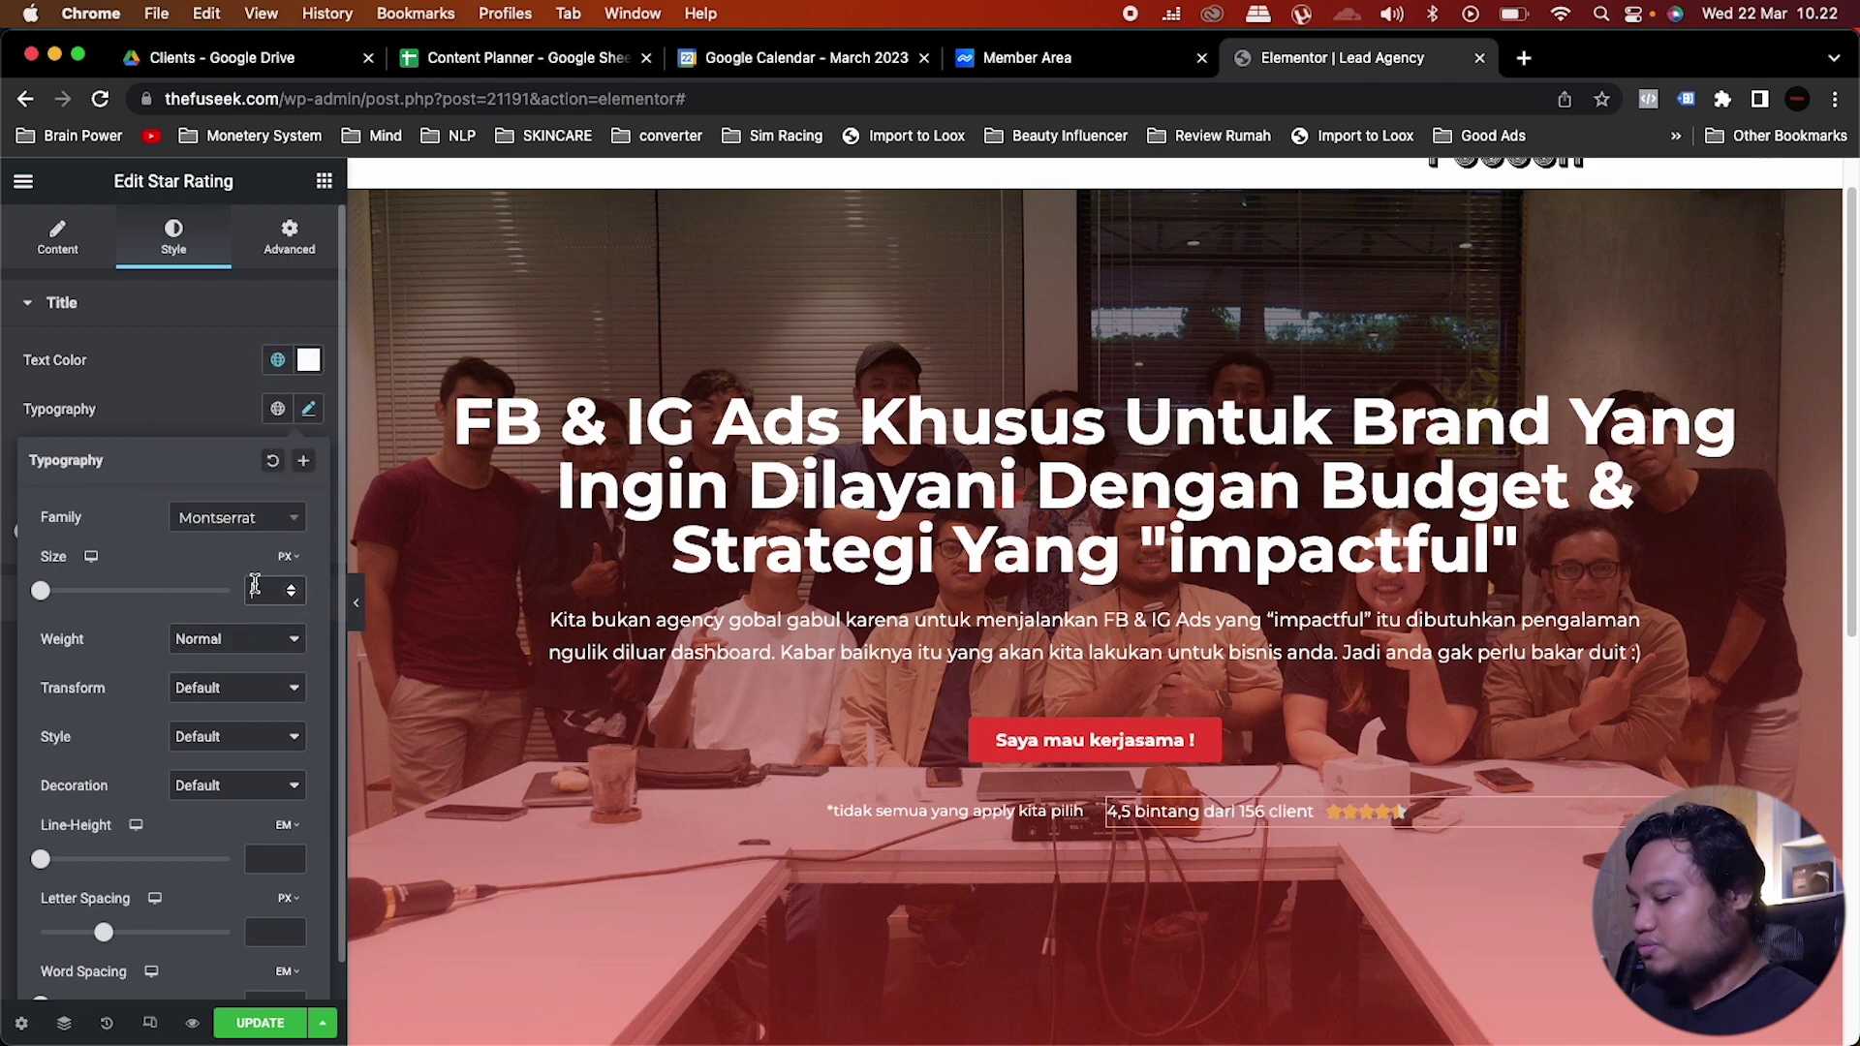
type("15")
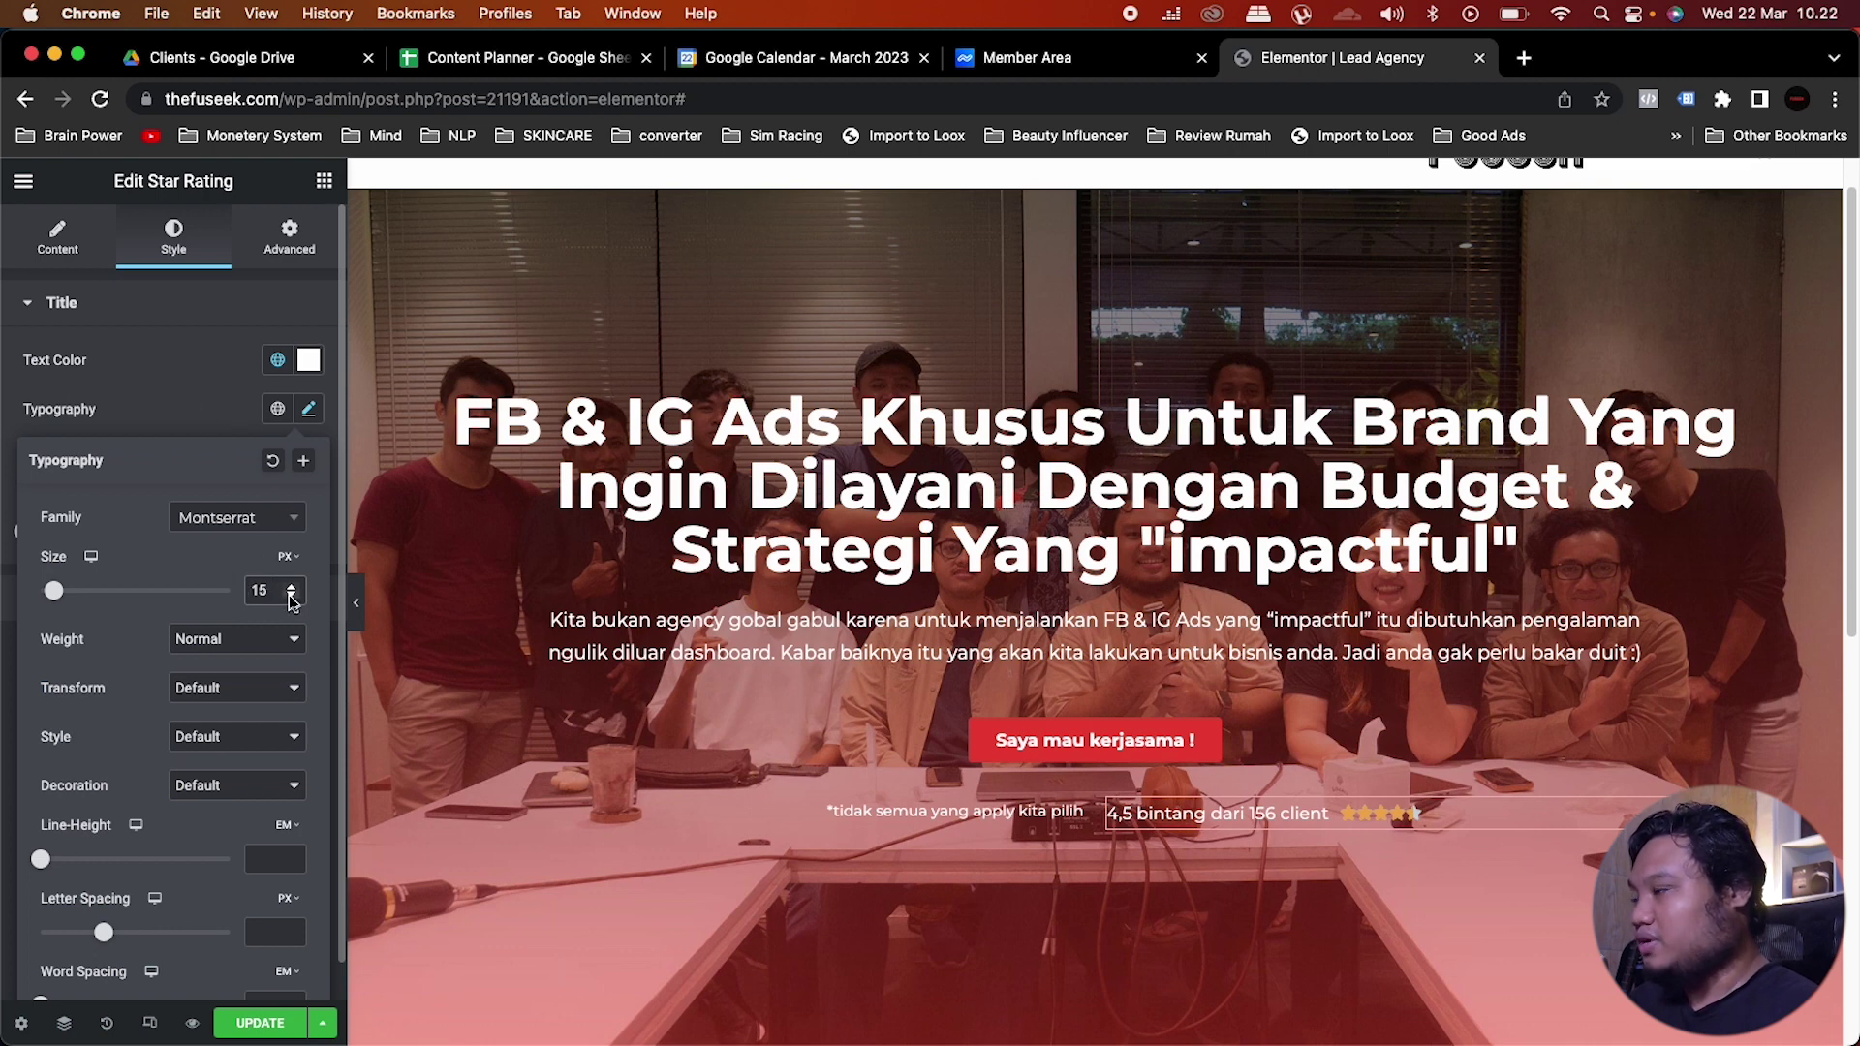
left_click_drag(279, 592, 240, 595)
type("13")
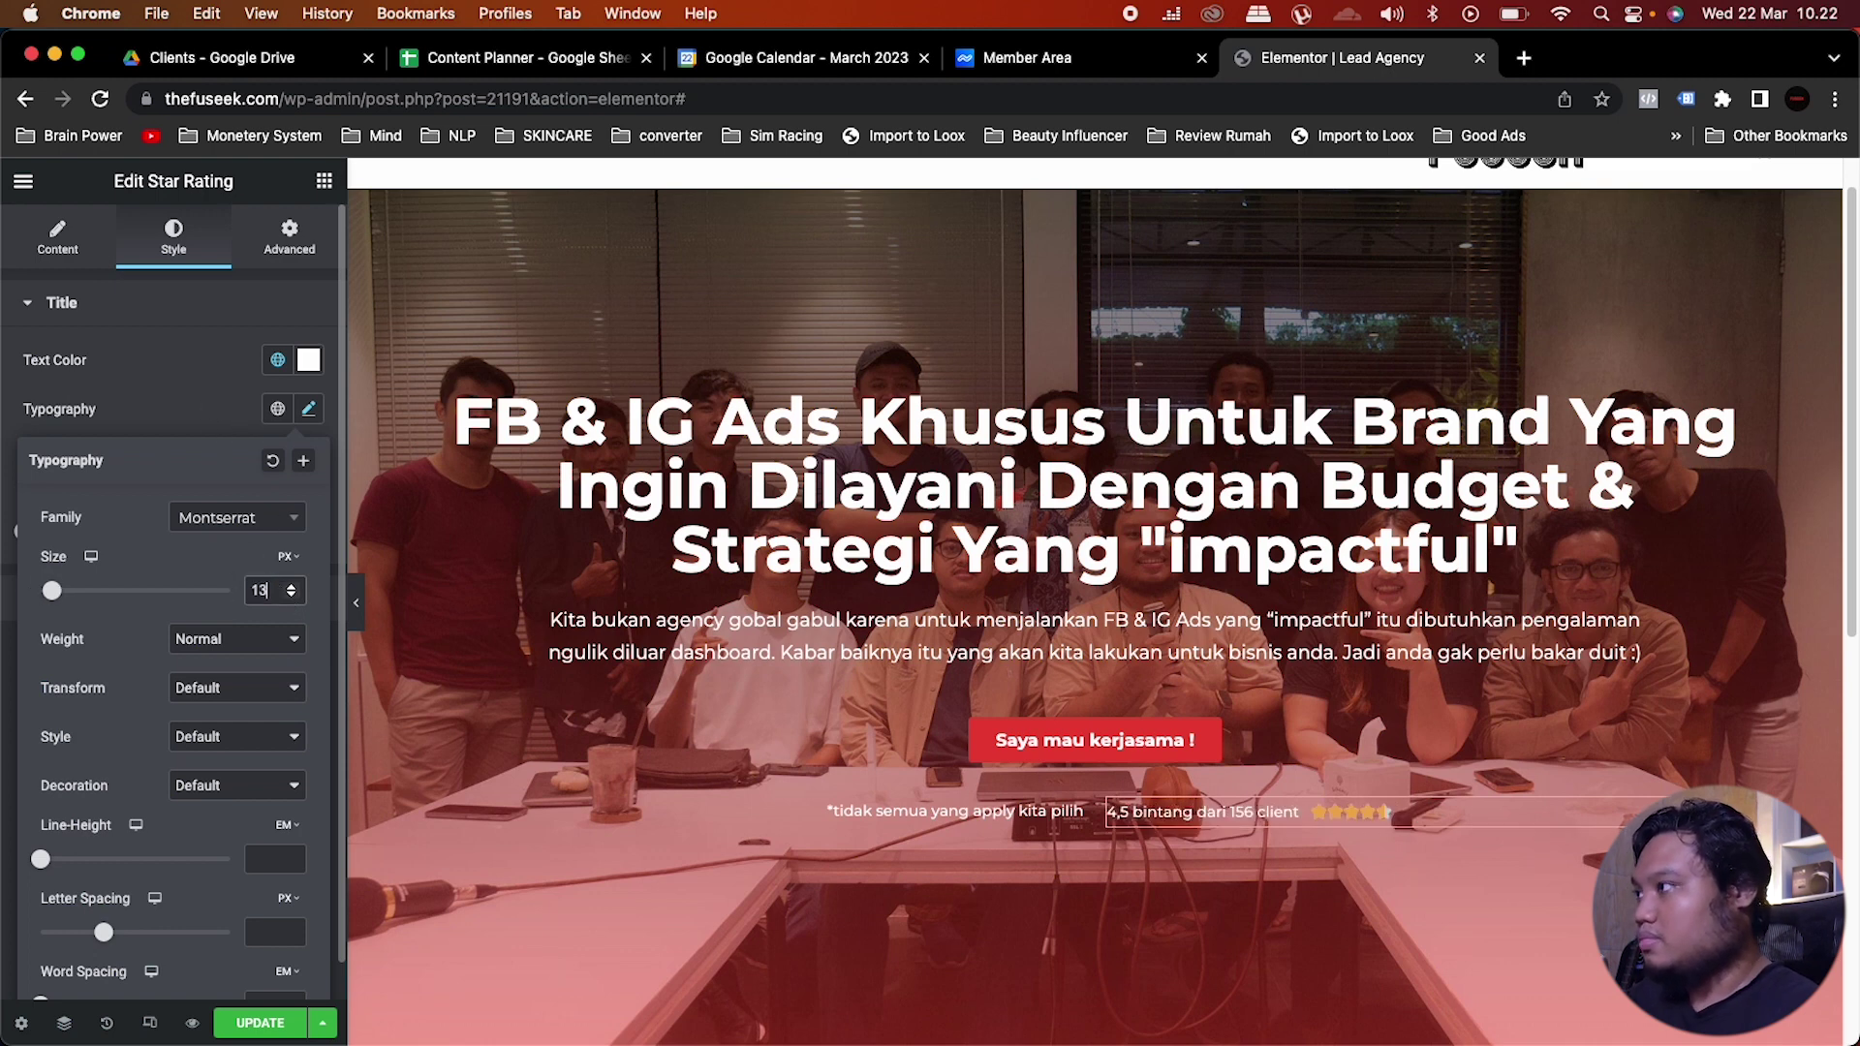
left_click(187, 380)
scroll(1023, 903, "down", 2)
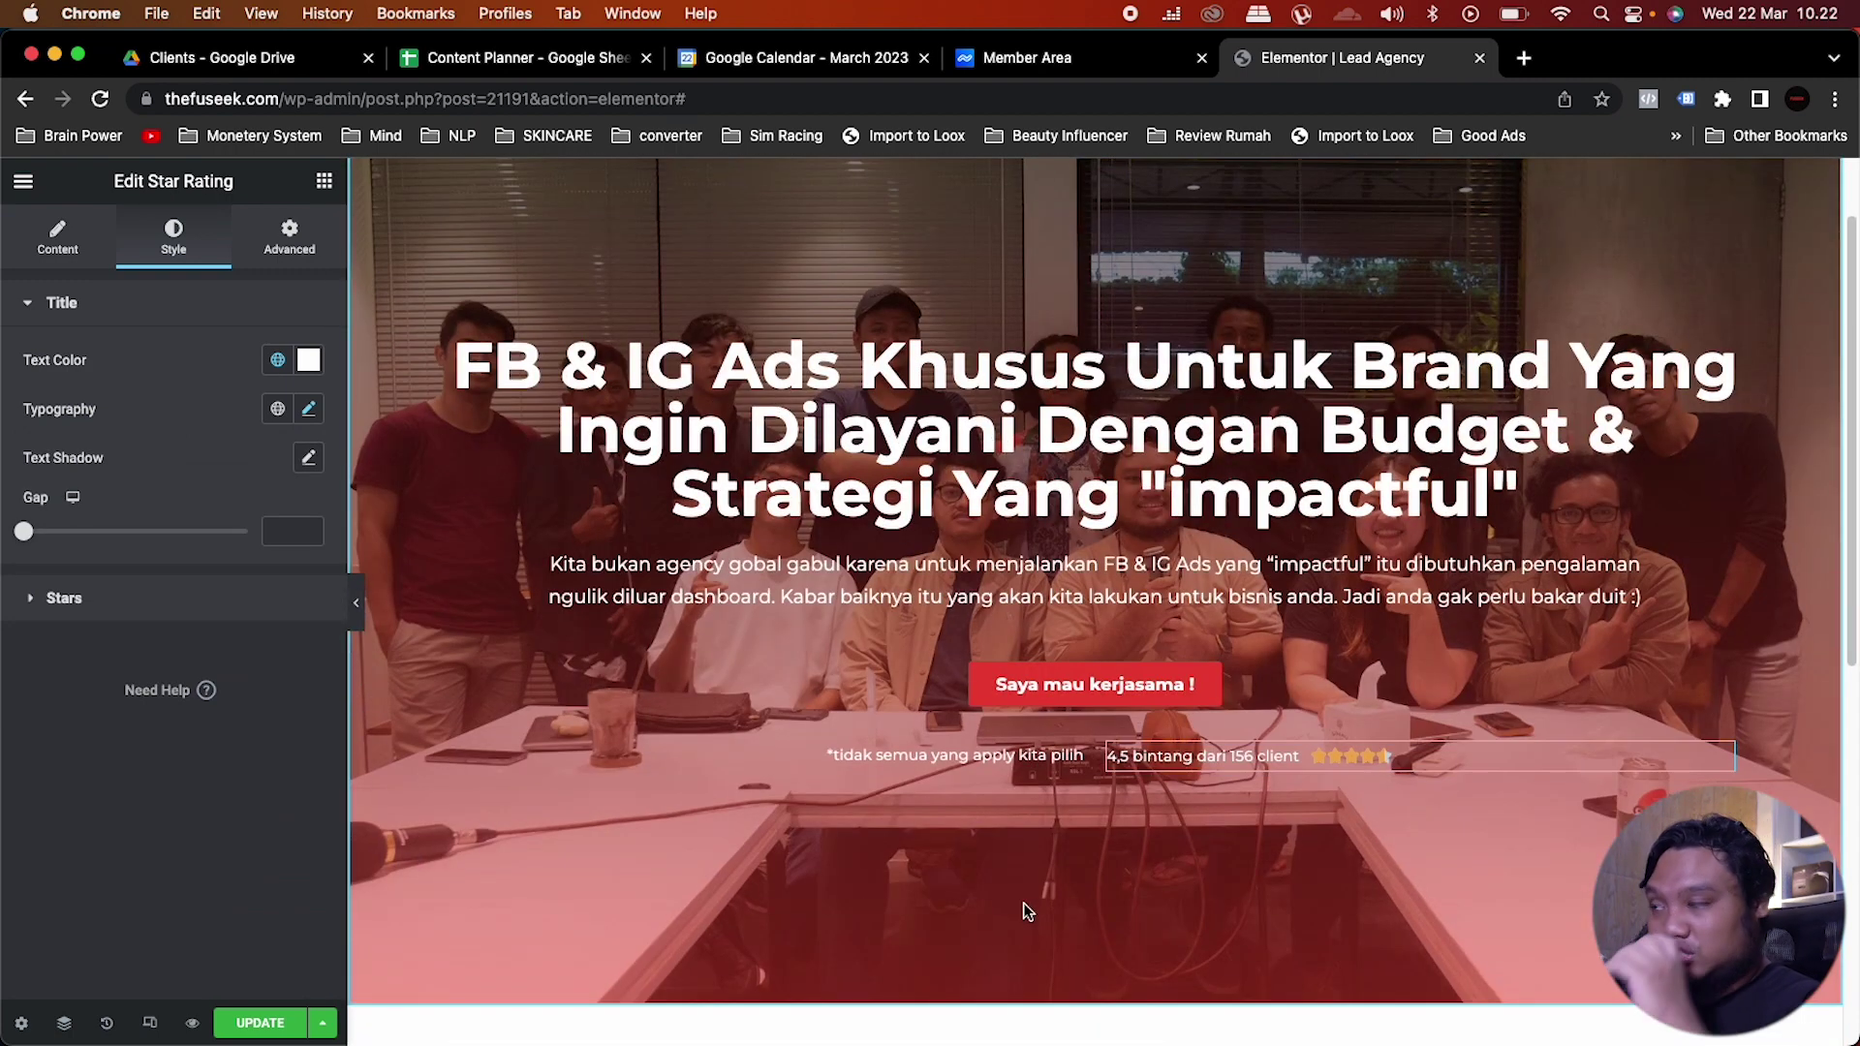
scroll(998, 678, "up", 2)
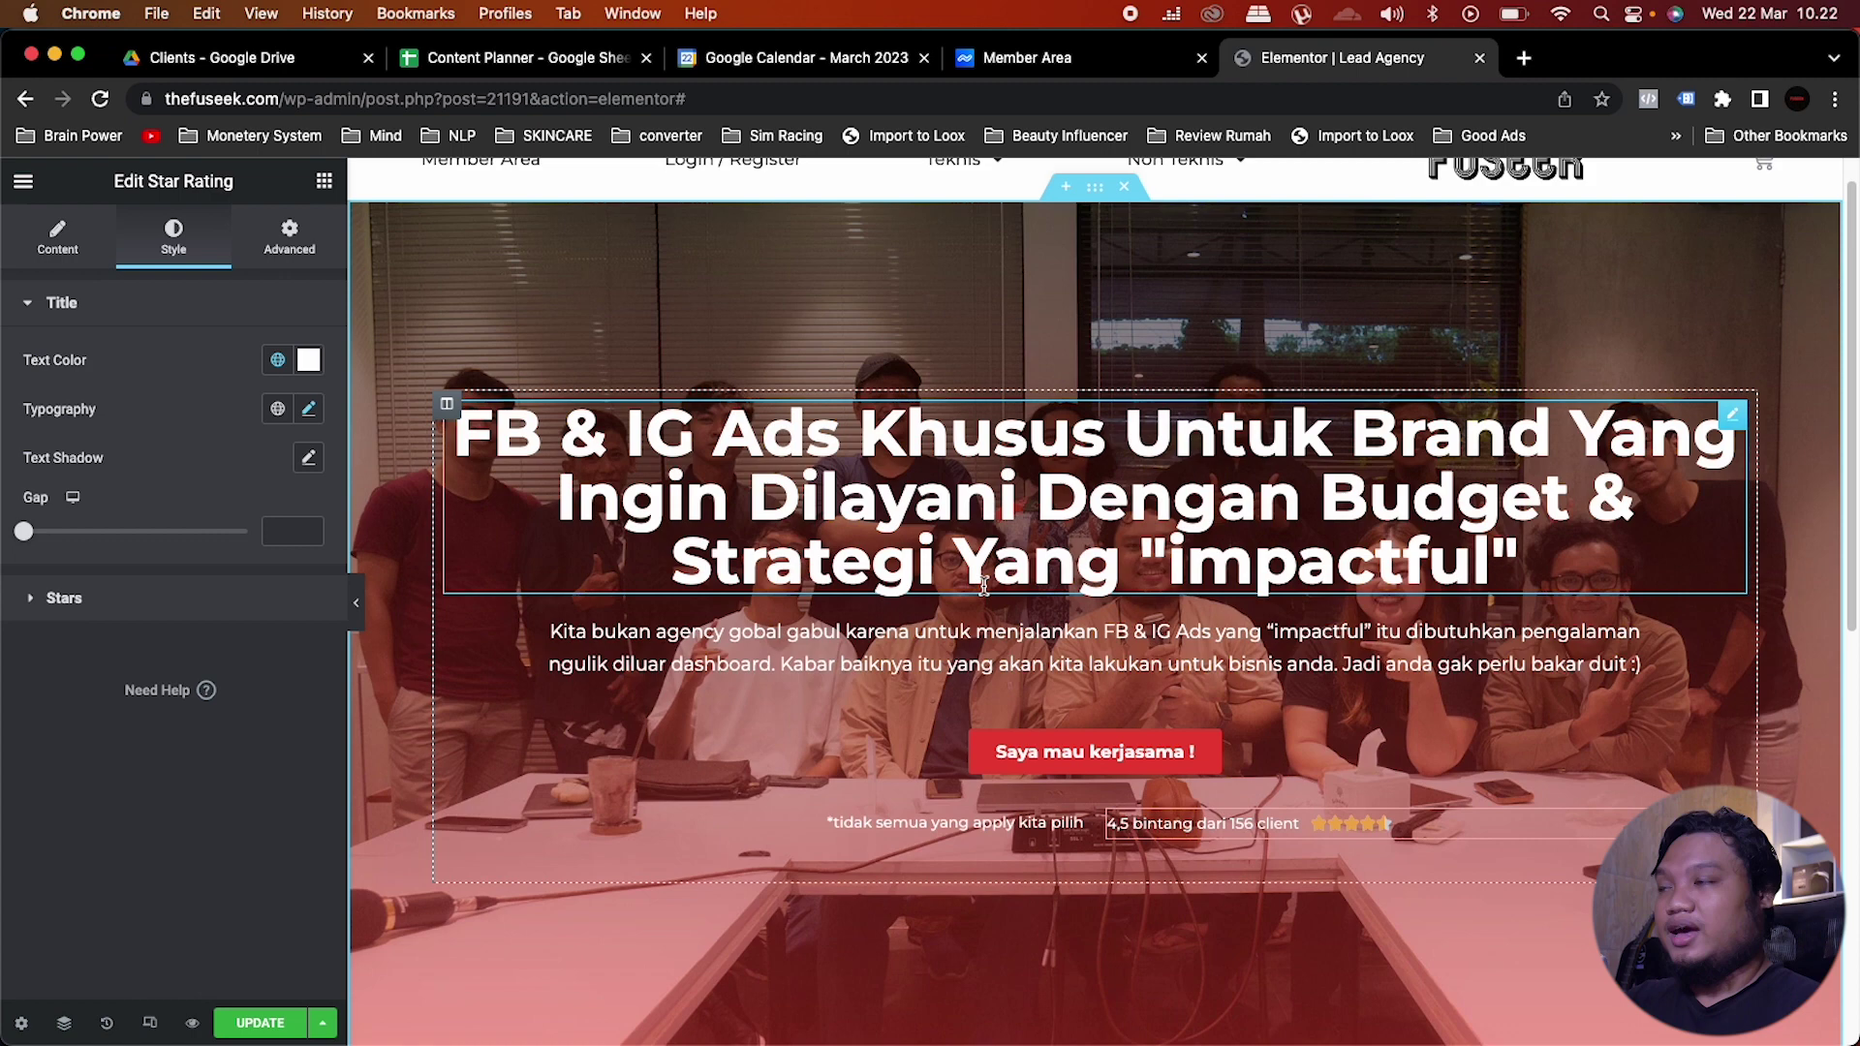
scroll(1039, 386, "up", 1)
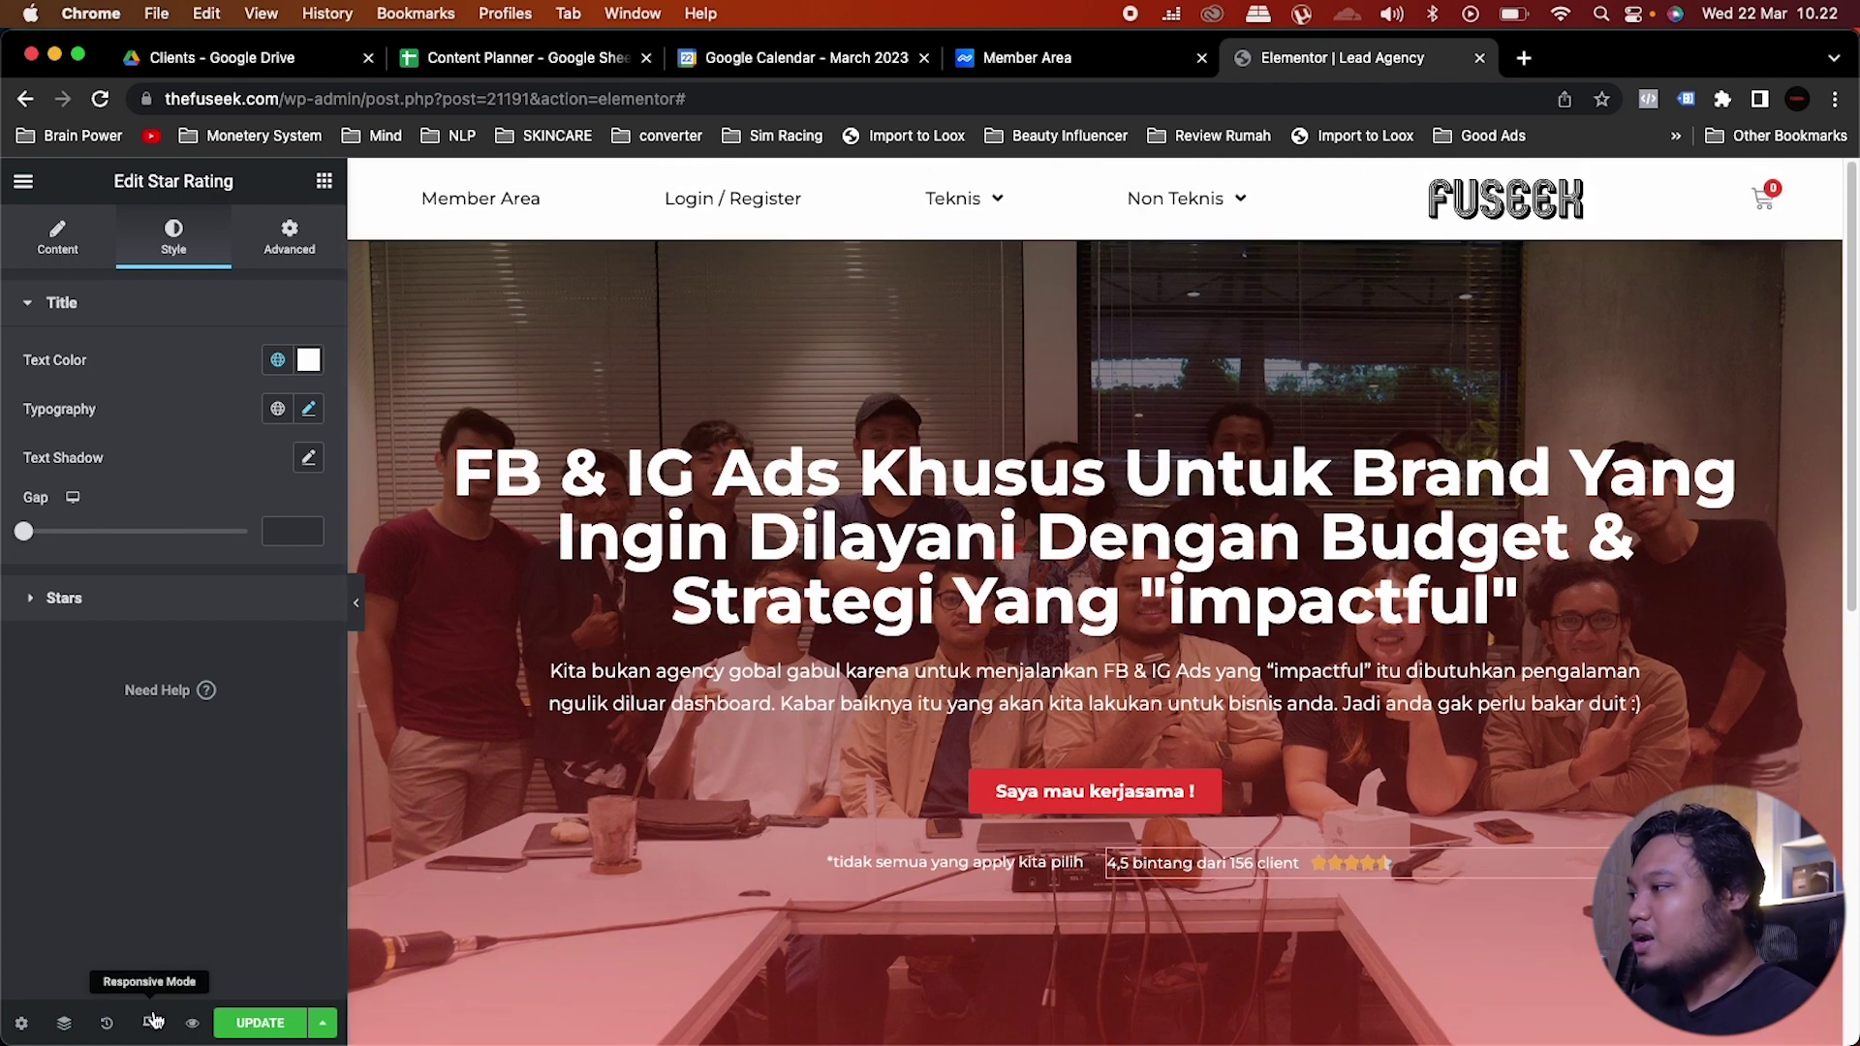
Step: Preview the page at tablet width and set the heading's tablet font size to 35
left_click(154, 1017)
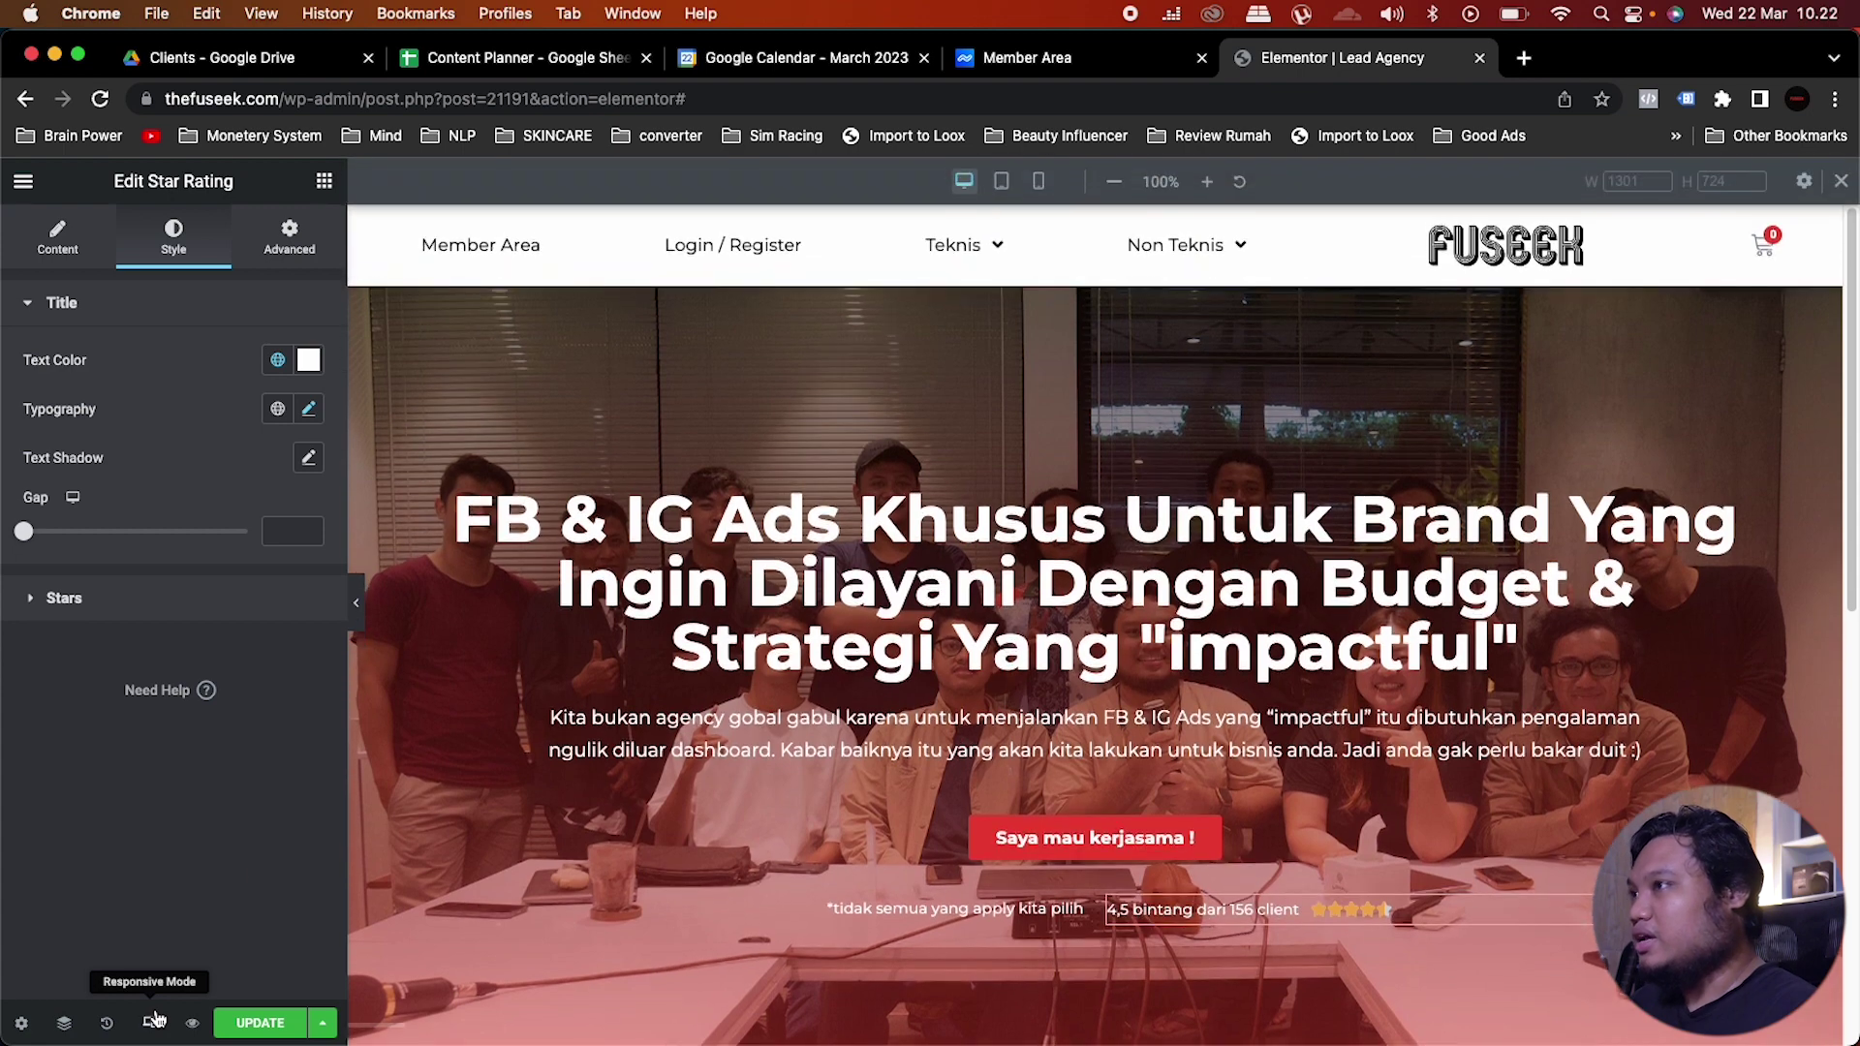
left_click(1000, 181)
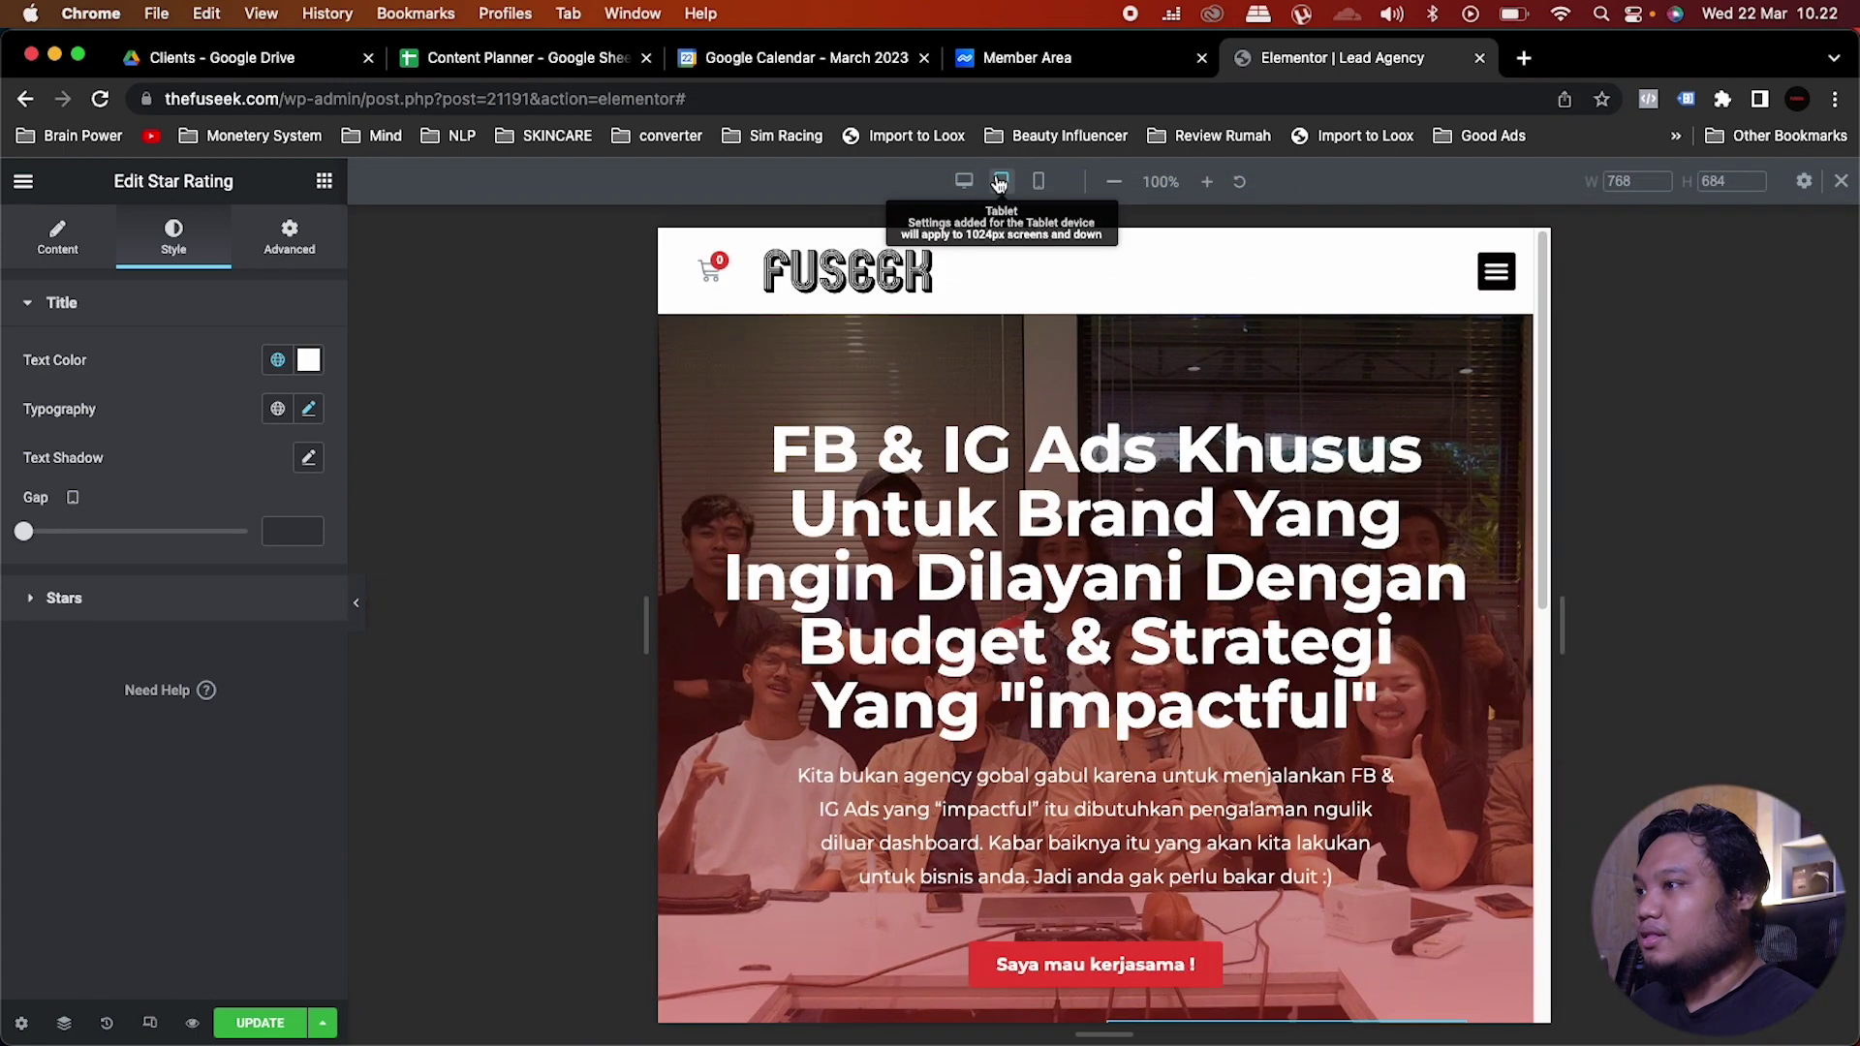
scroll(988, 519, "down", 3)
scroll(988, 518, "up", 2)
scroll(990, 519, "up", 1)
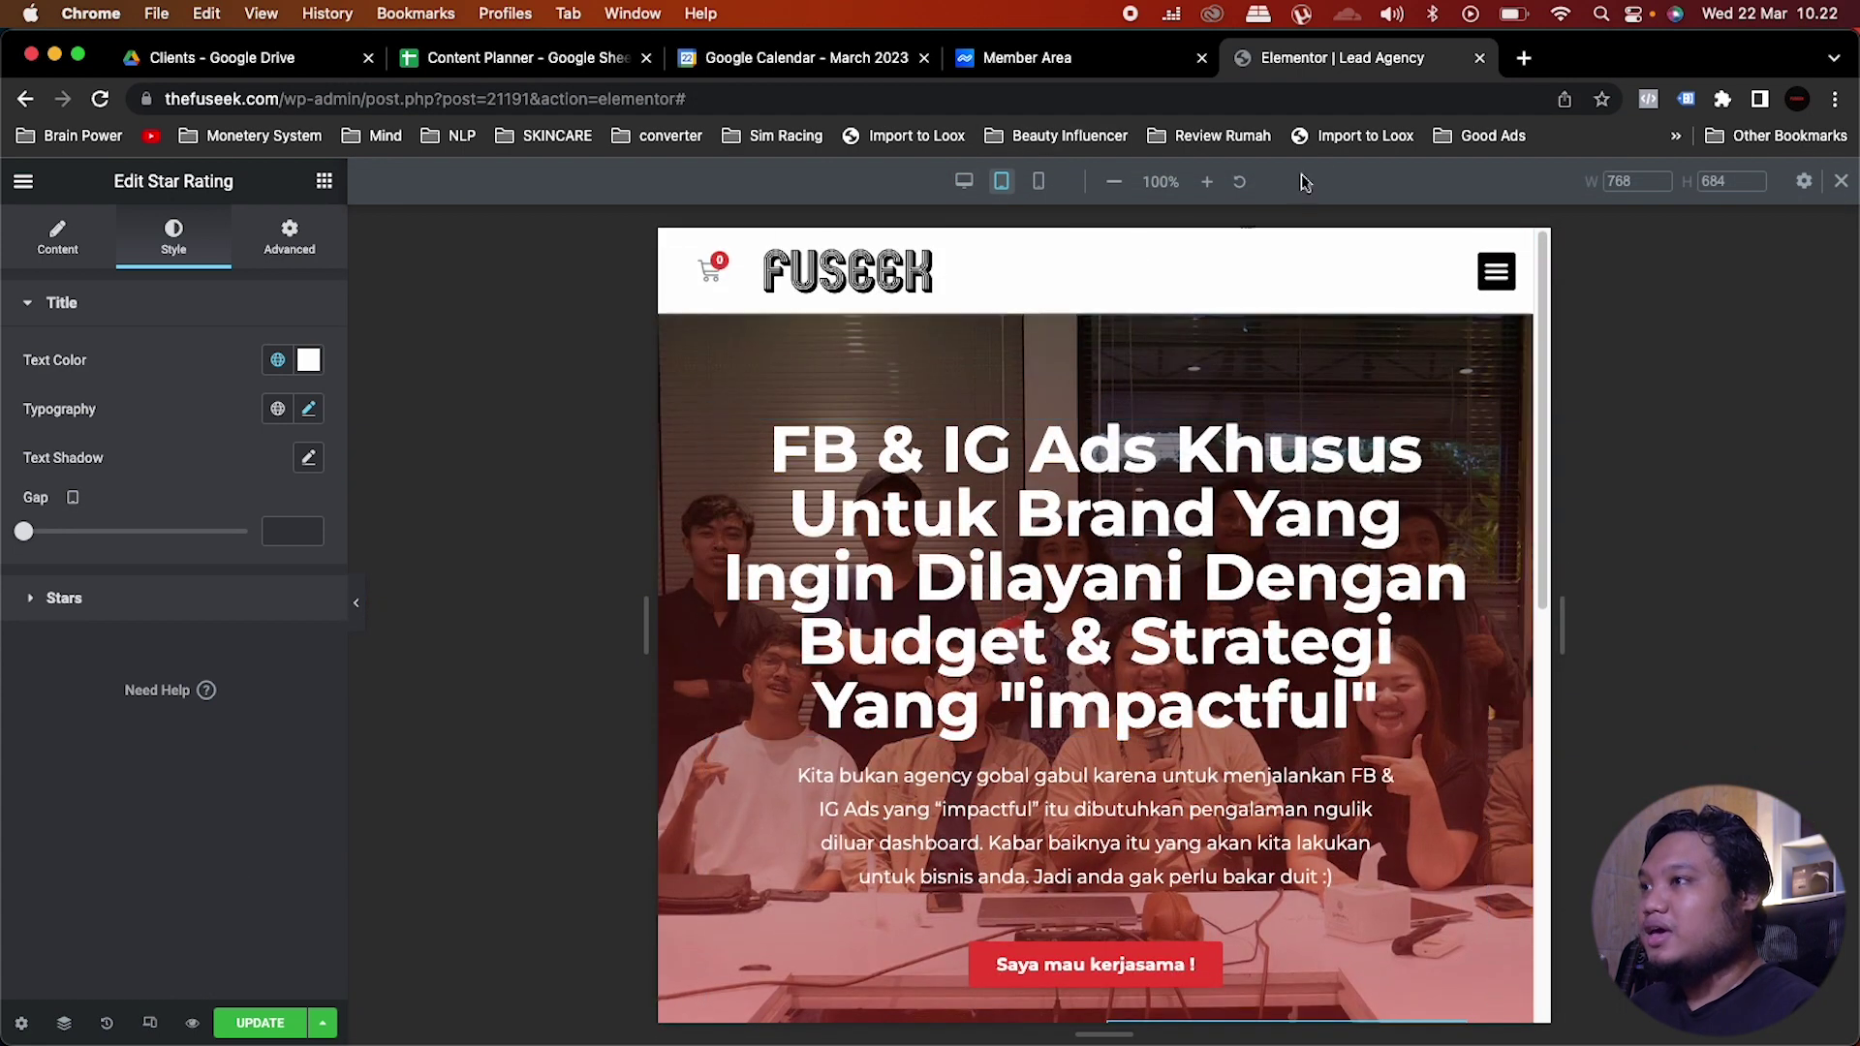
left_click(1150, 545)
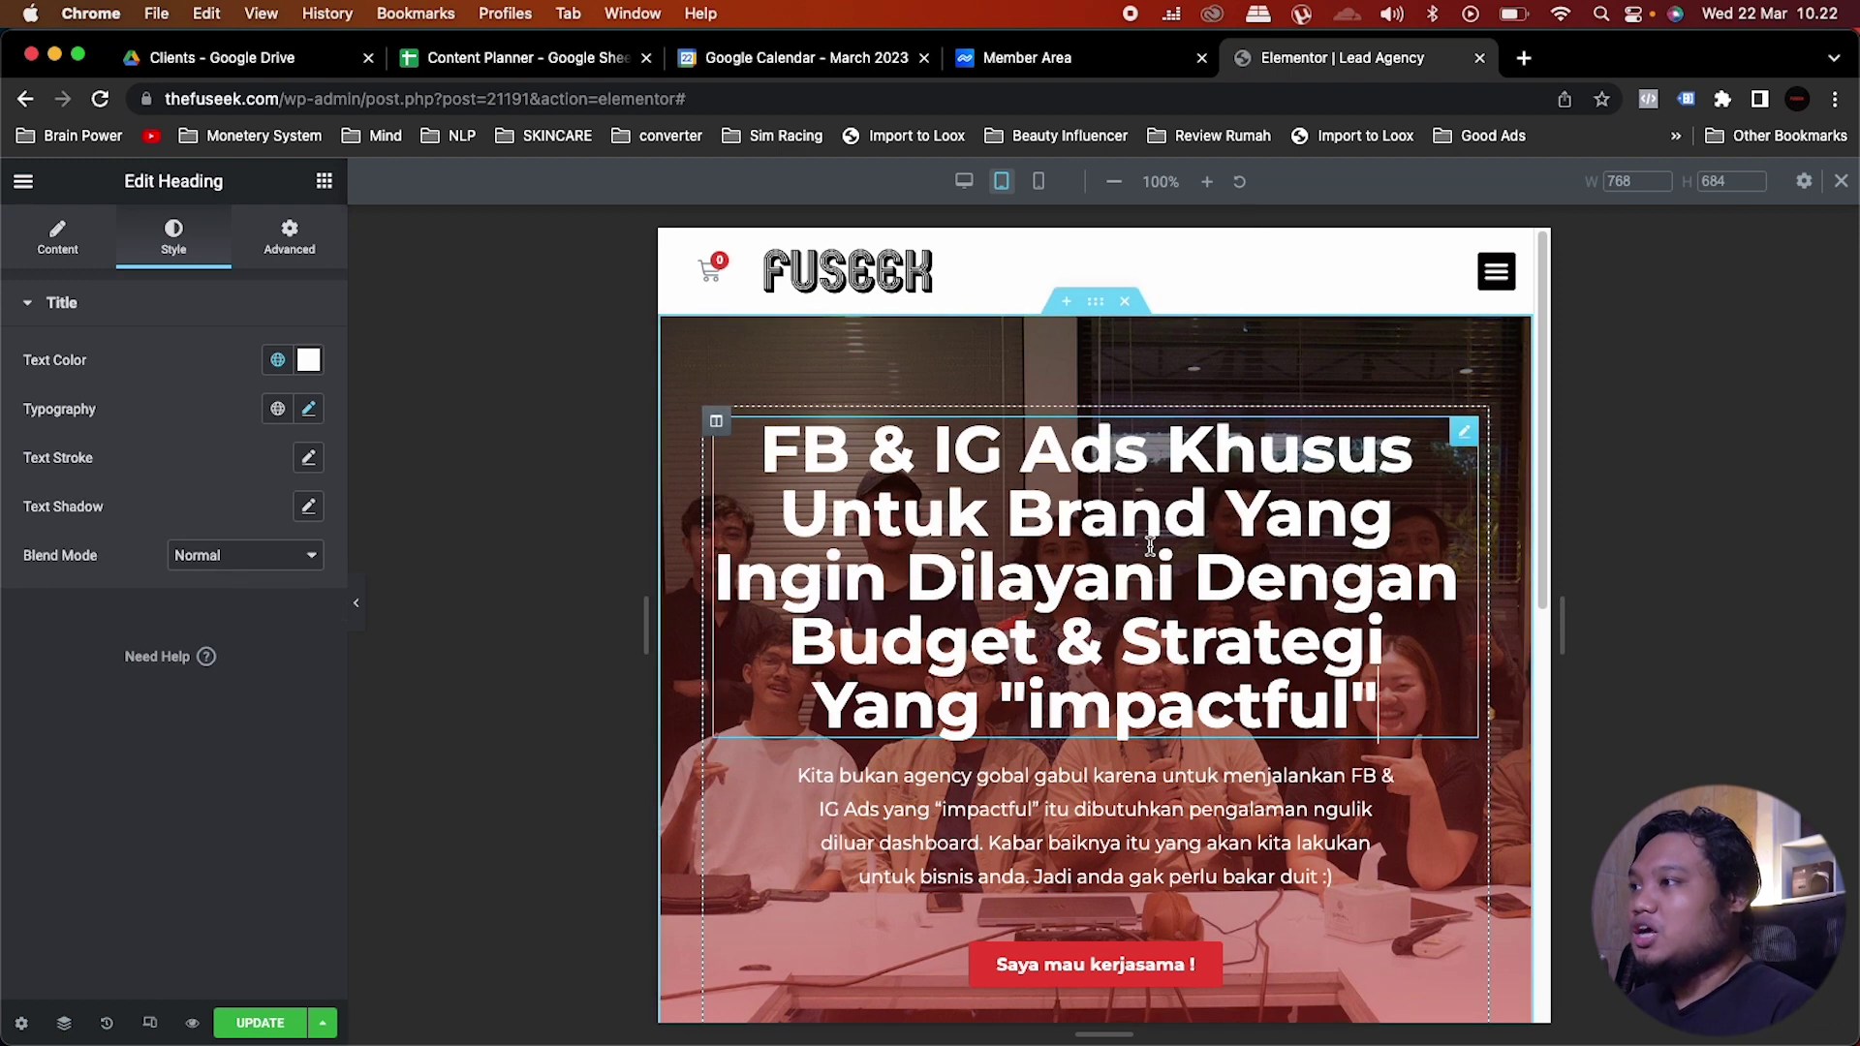
left_click(308, 412)
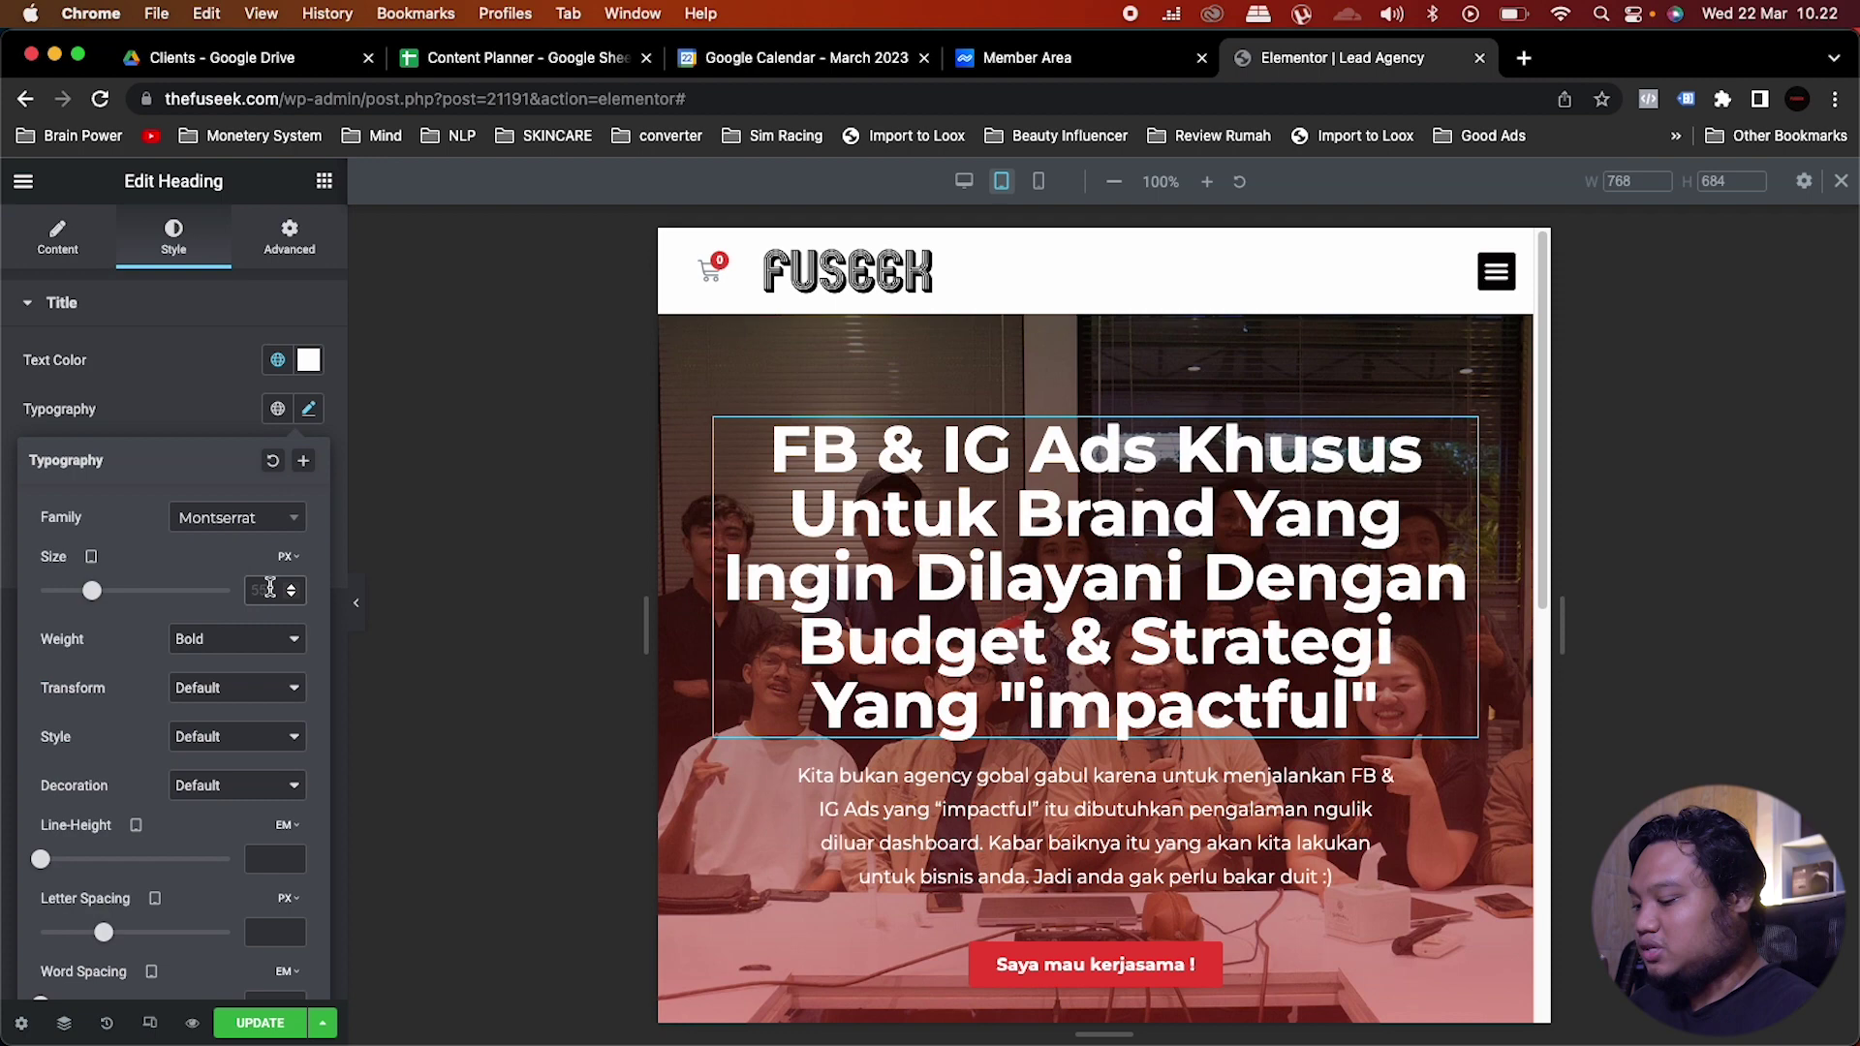
left_click(270, 588)
type("35")
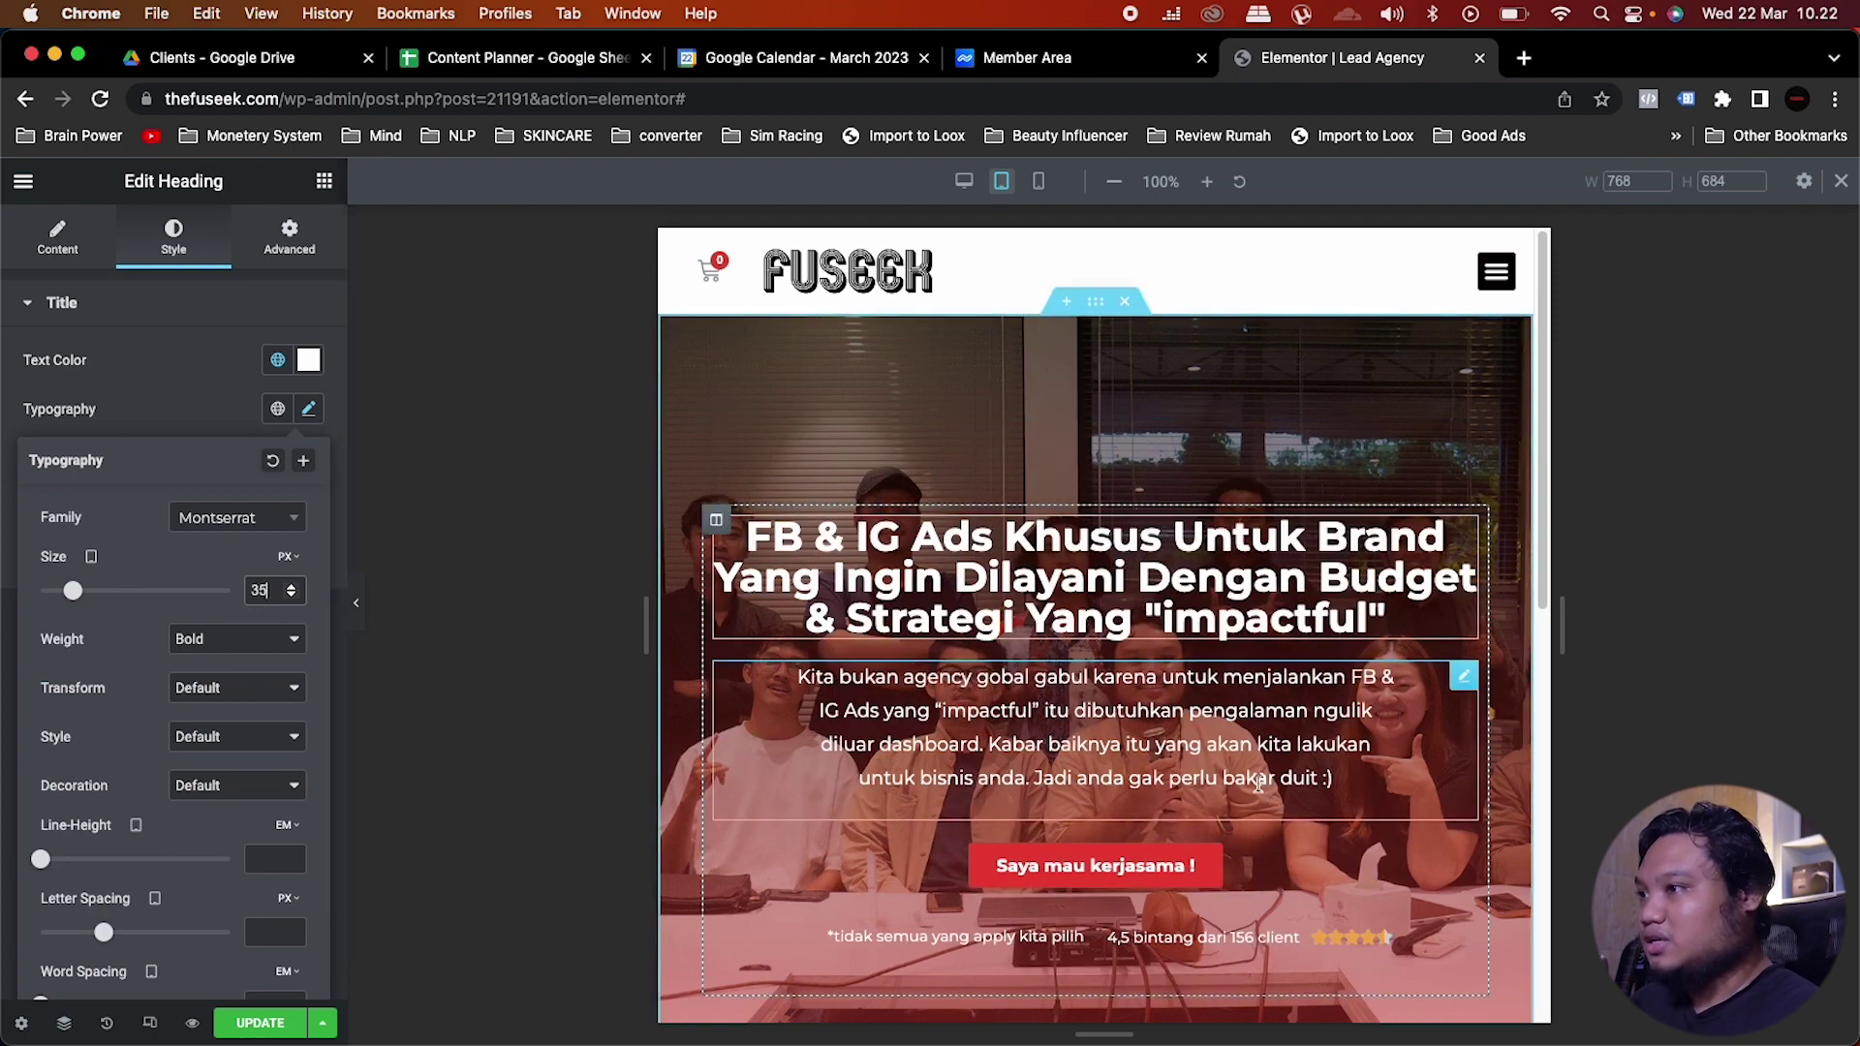
Step: Set the paragraph's tablet font size to 15, then preview at mobile width
left_click(1272, 736)
left_click(308, 457)
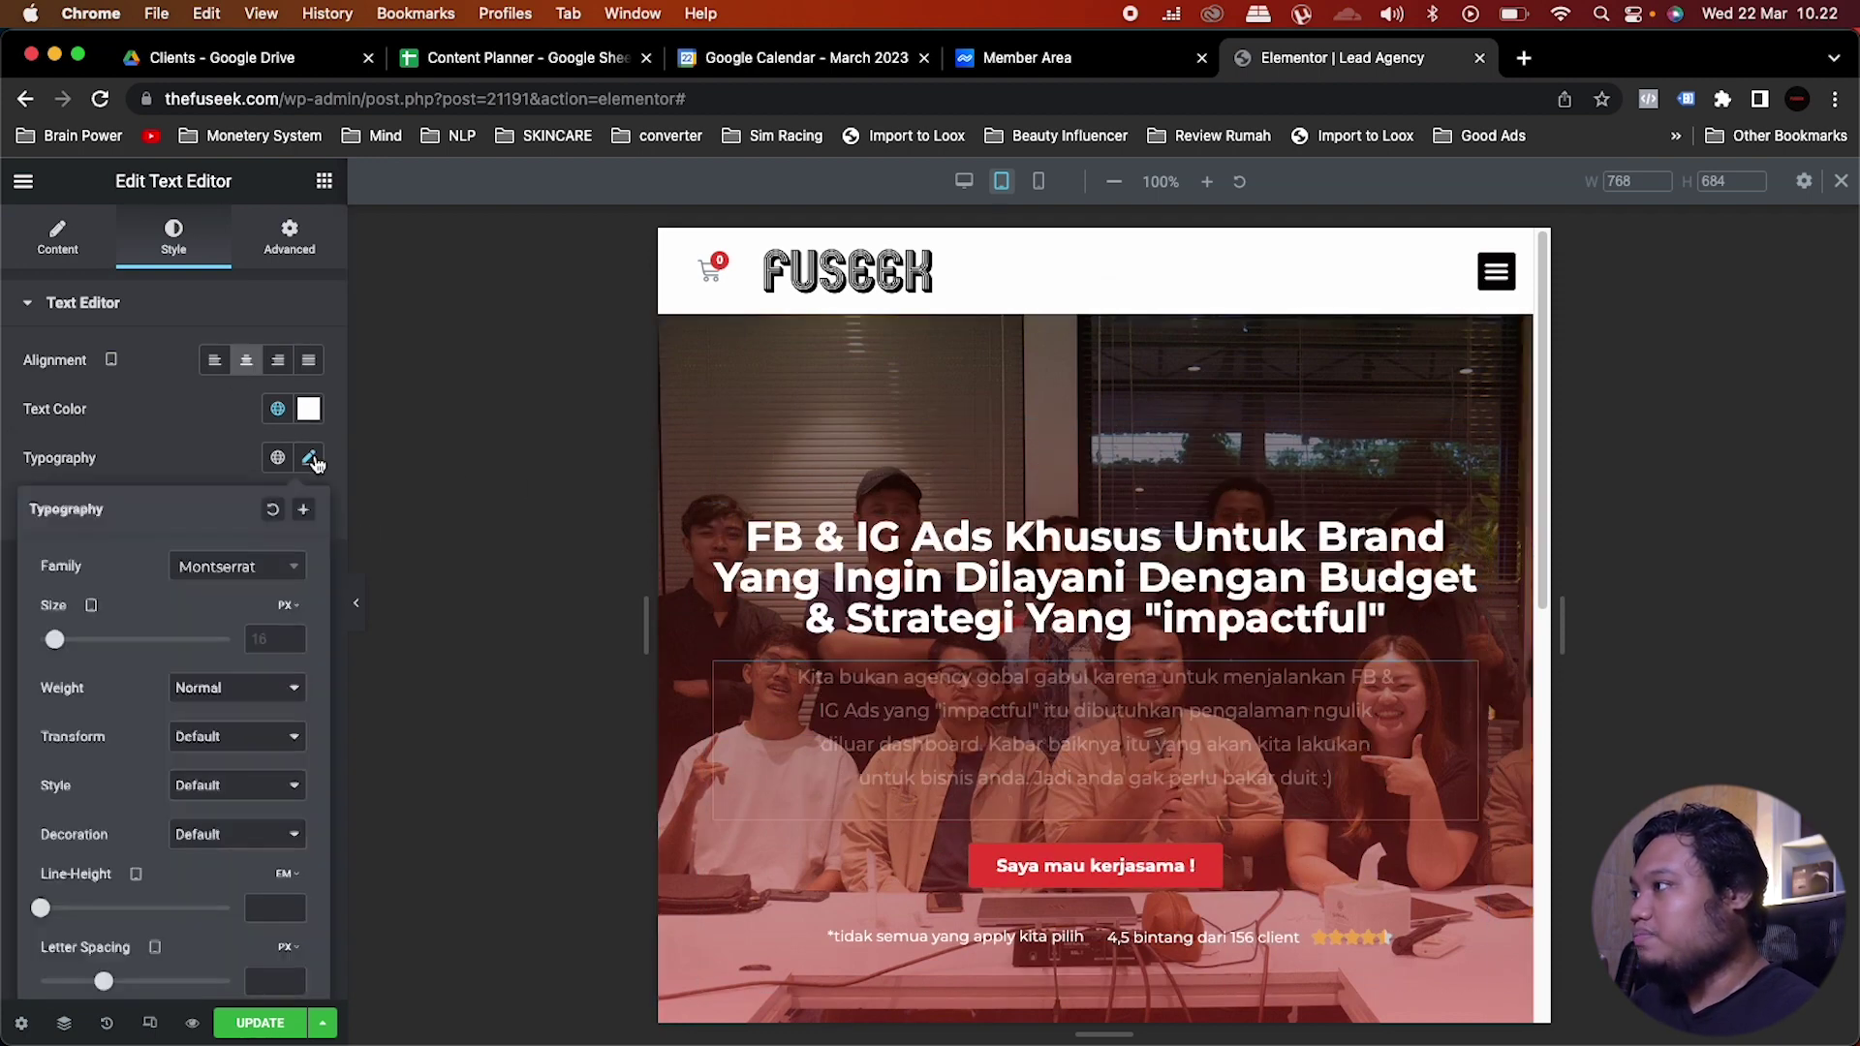
left_click(274, 640)
type("15")
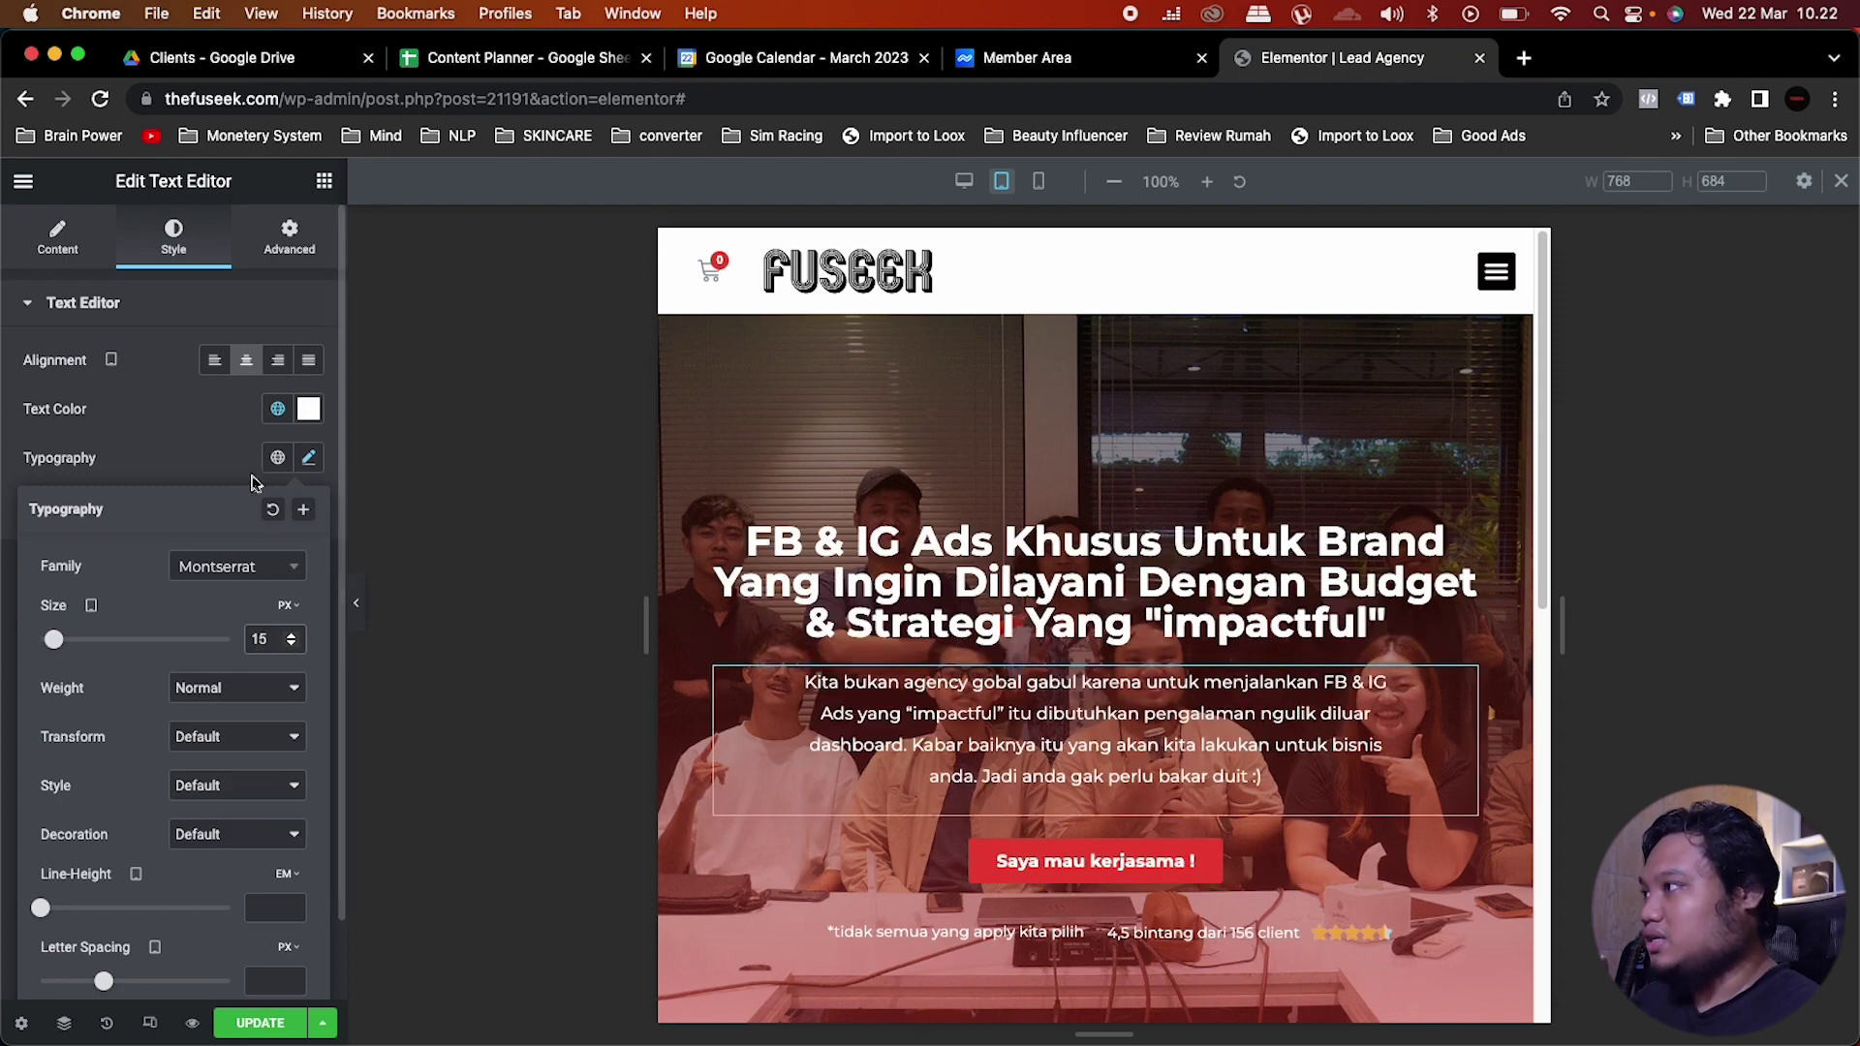
left_click(229, 448)
scroll(892, 482, "down", 3)
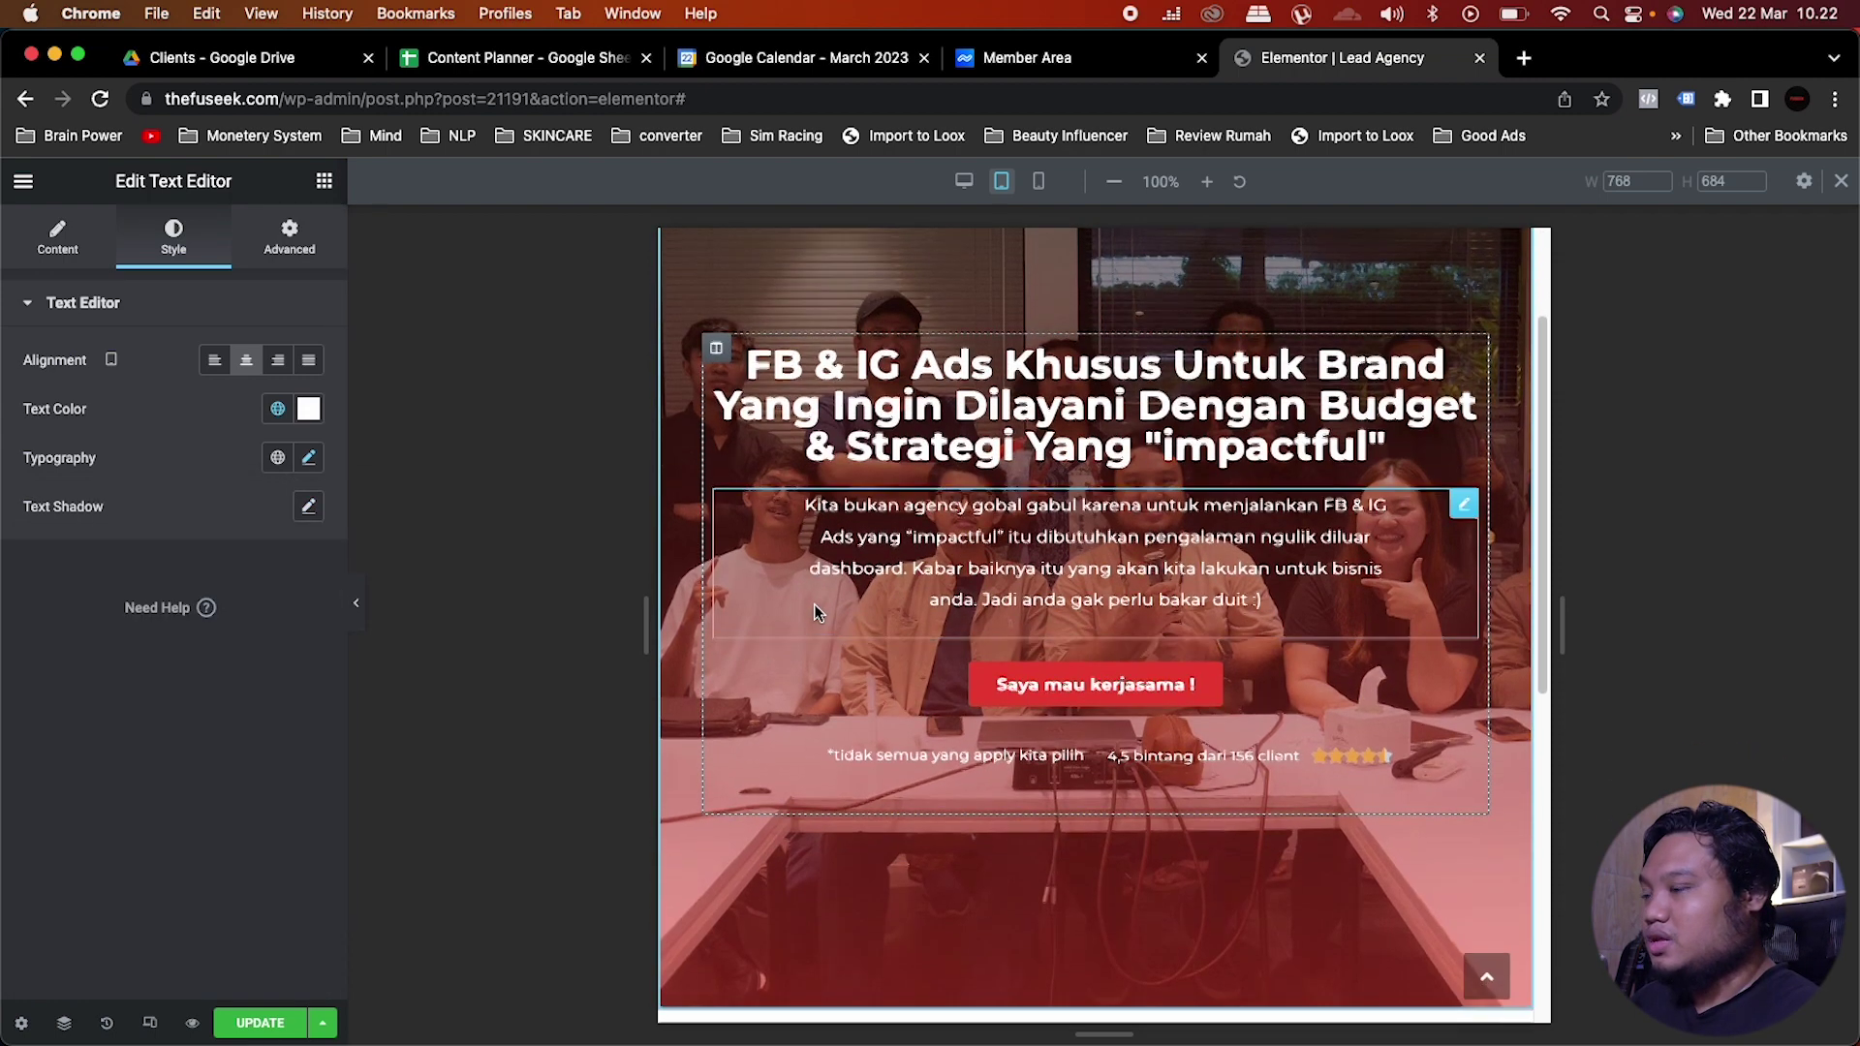
scroll(814, 602, "up", 3)
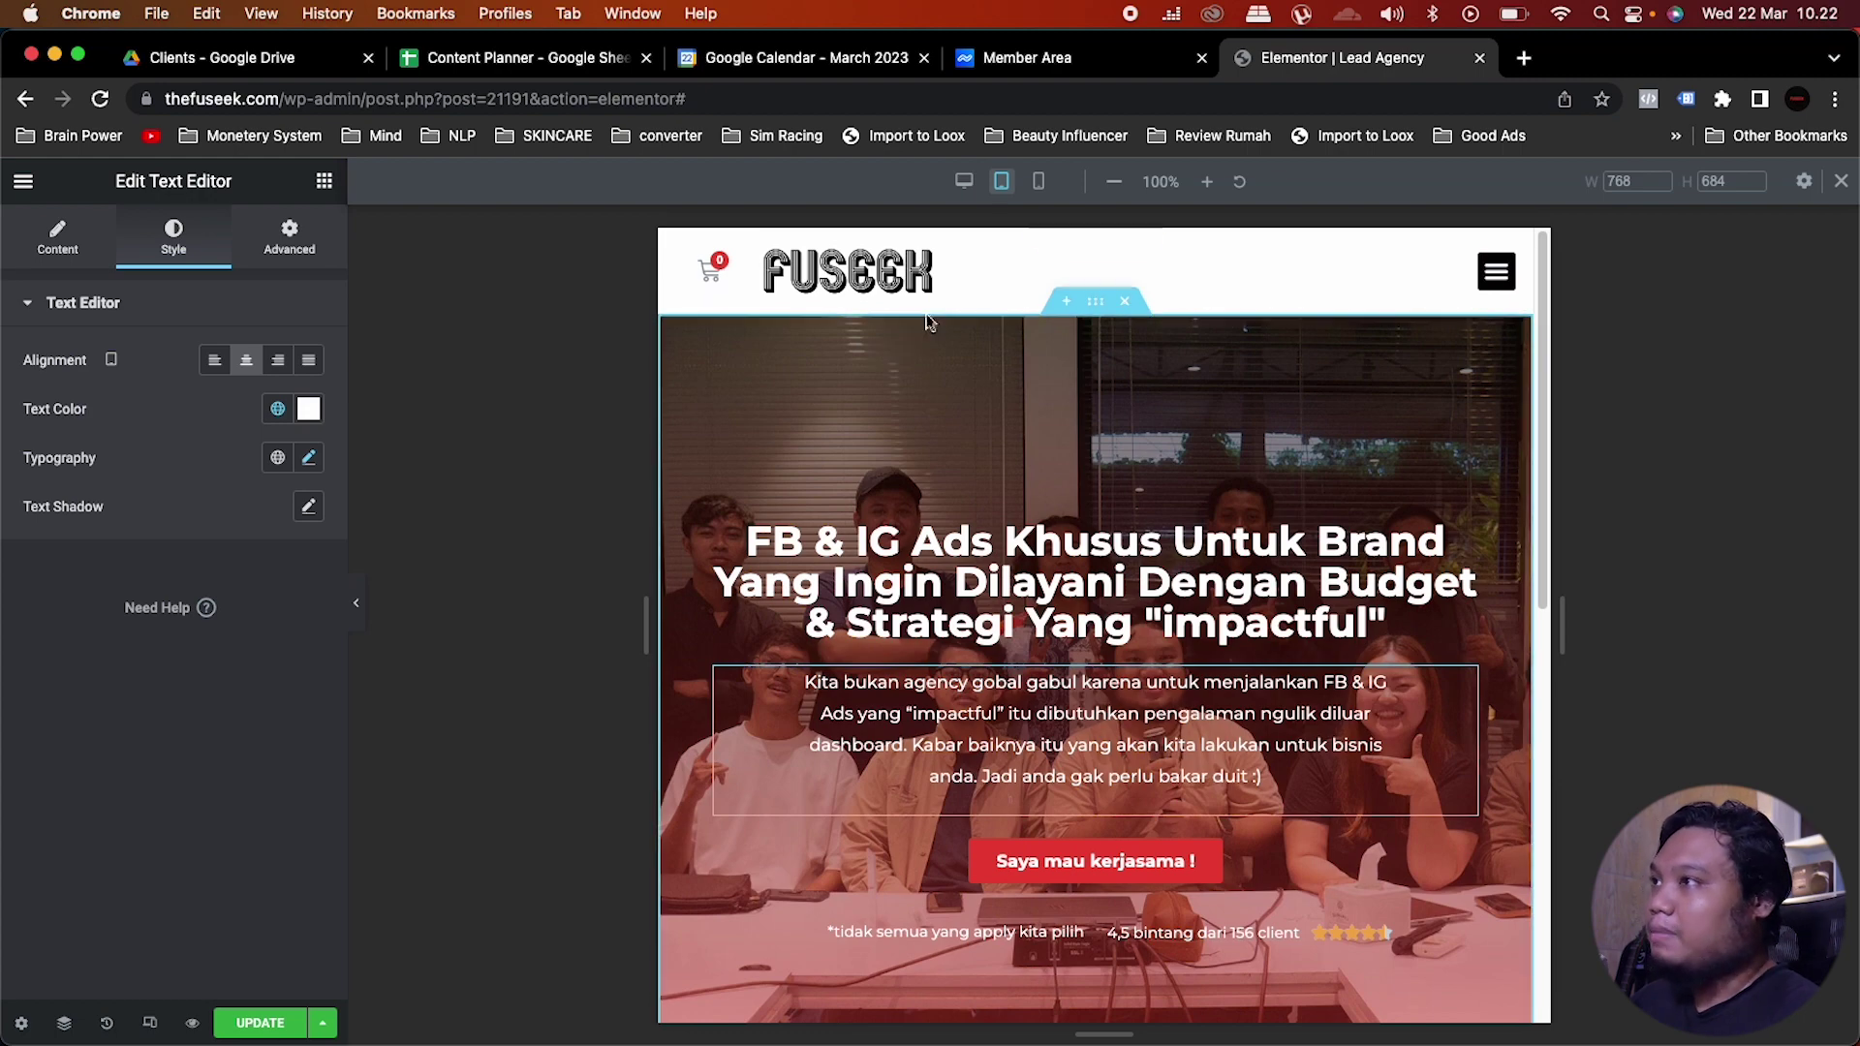
left_click(1039, 183)
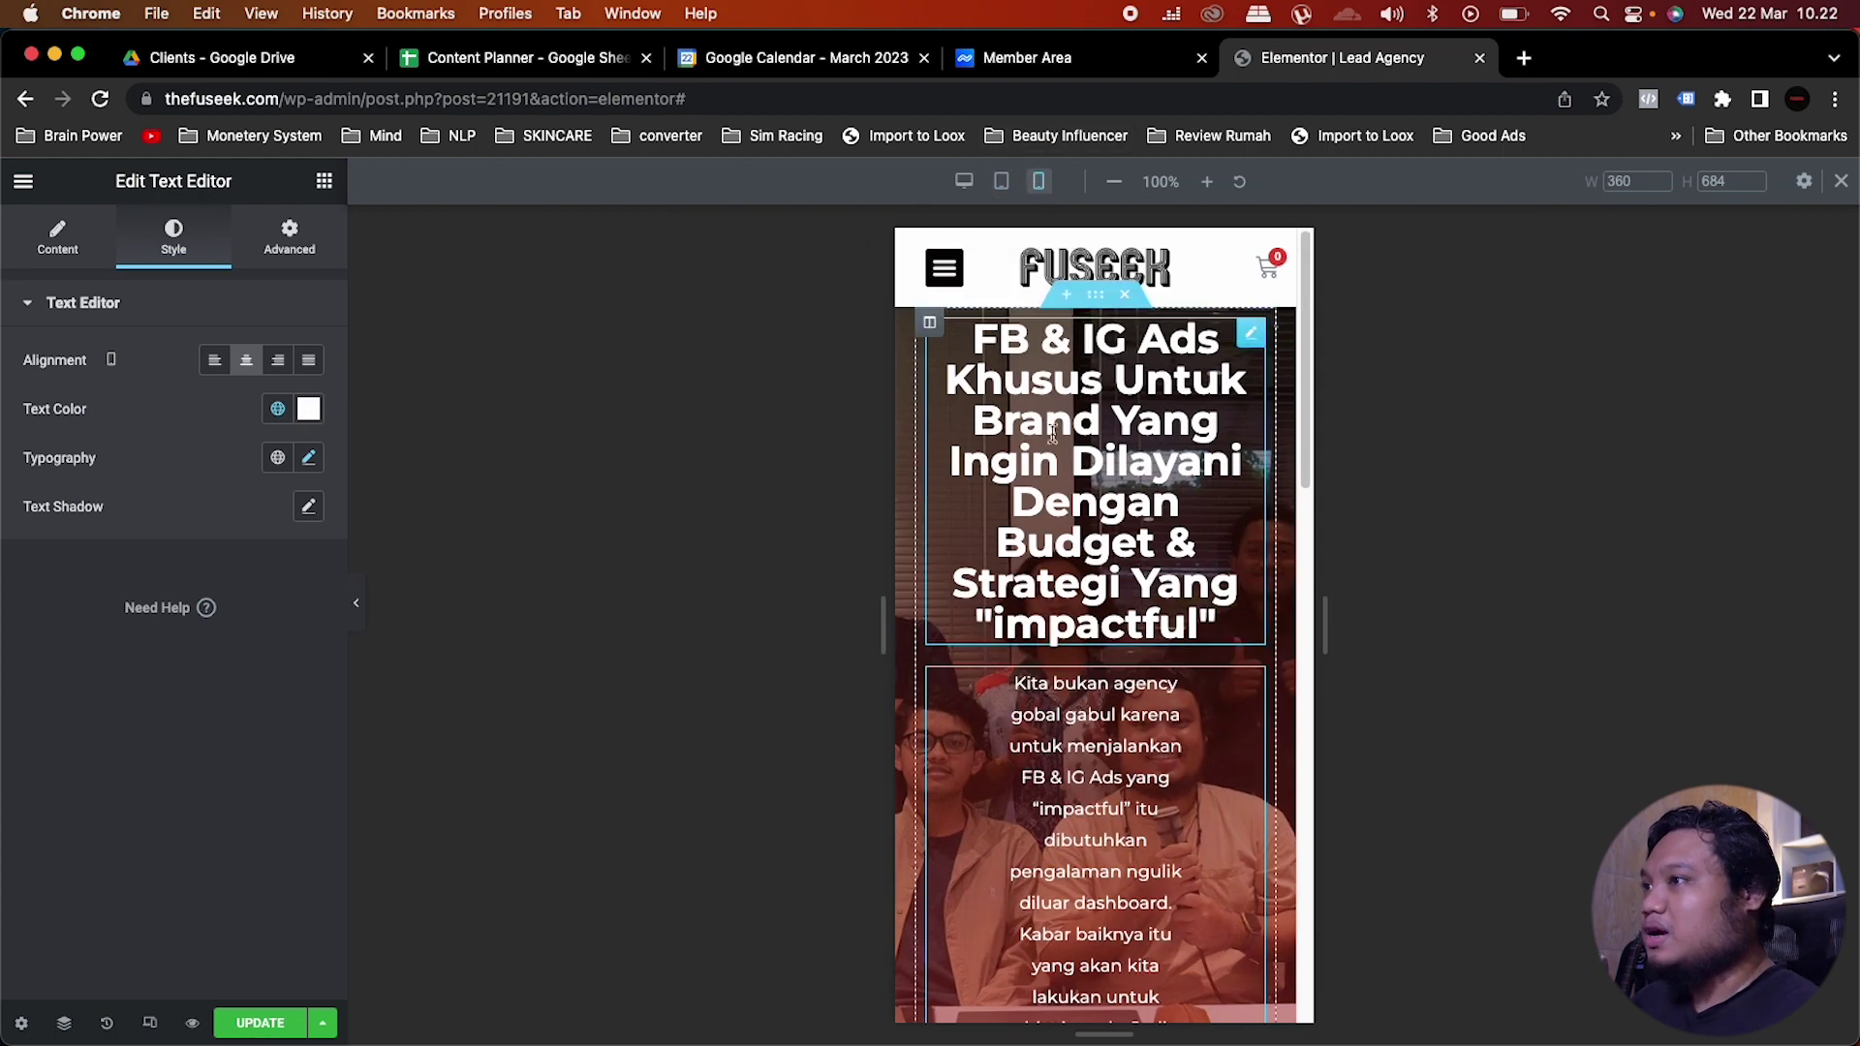
Step: On mobile, set the hero heading font size to 28 and the paragraph to 15
left_click(1070, 475)
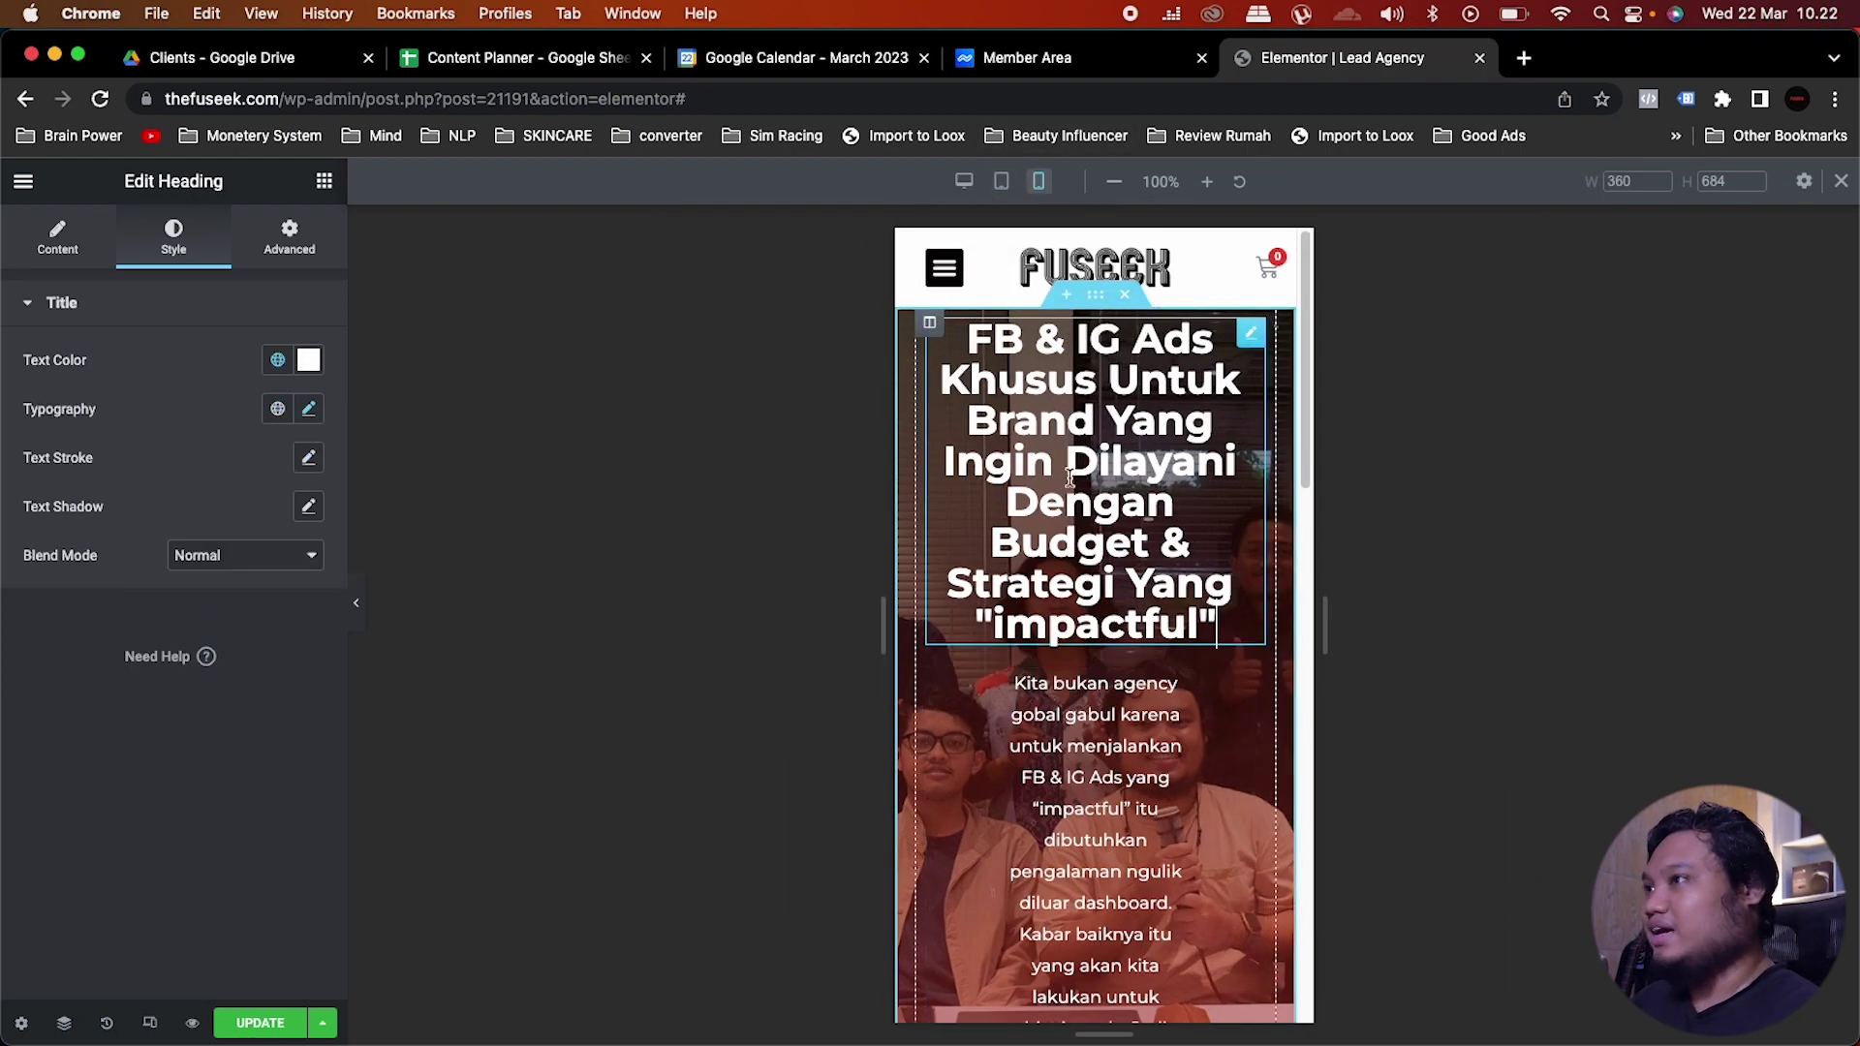
left_click(308, 408)
type("28")
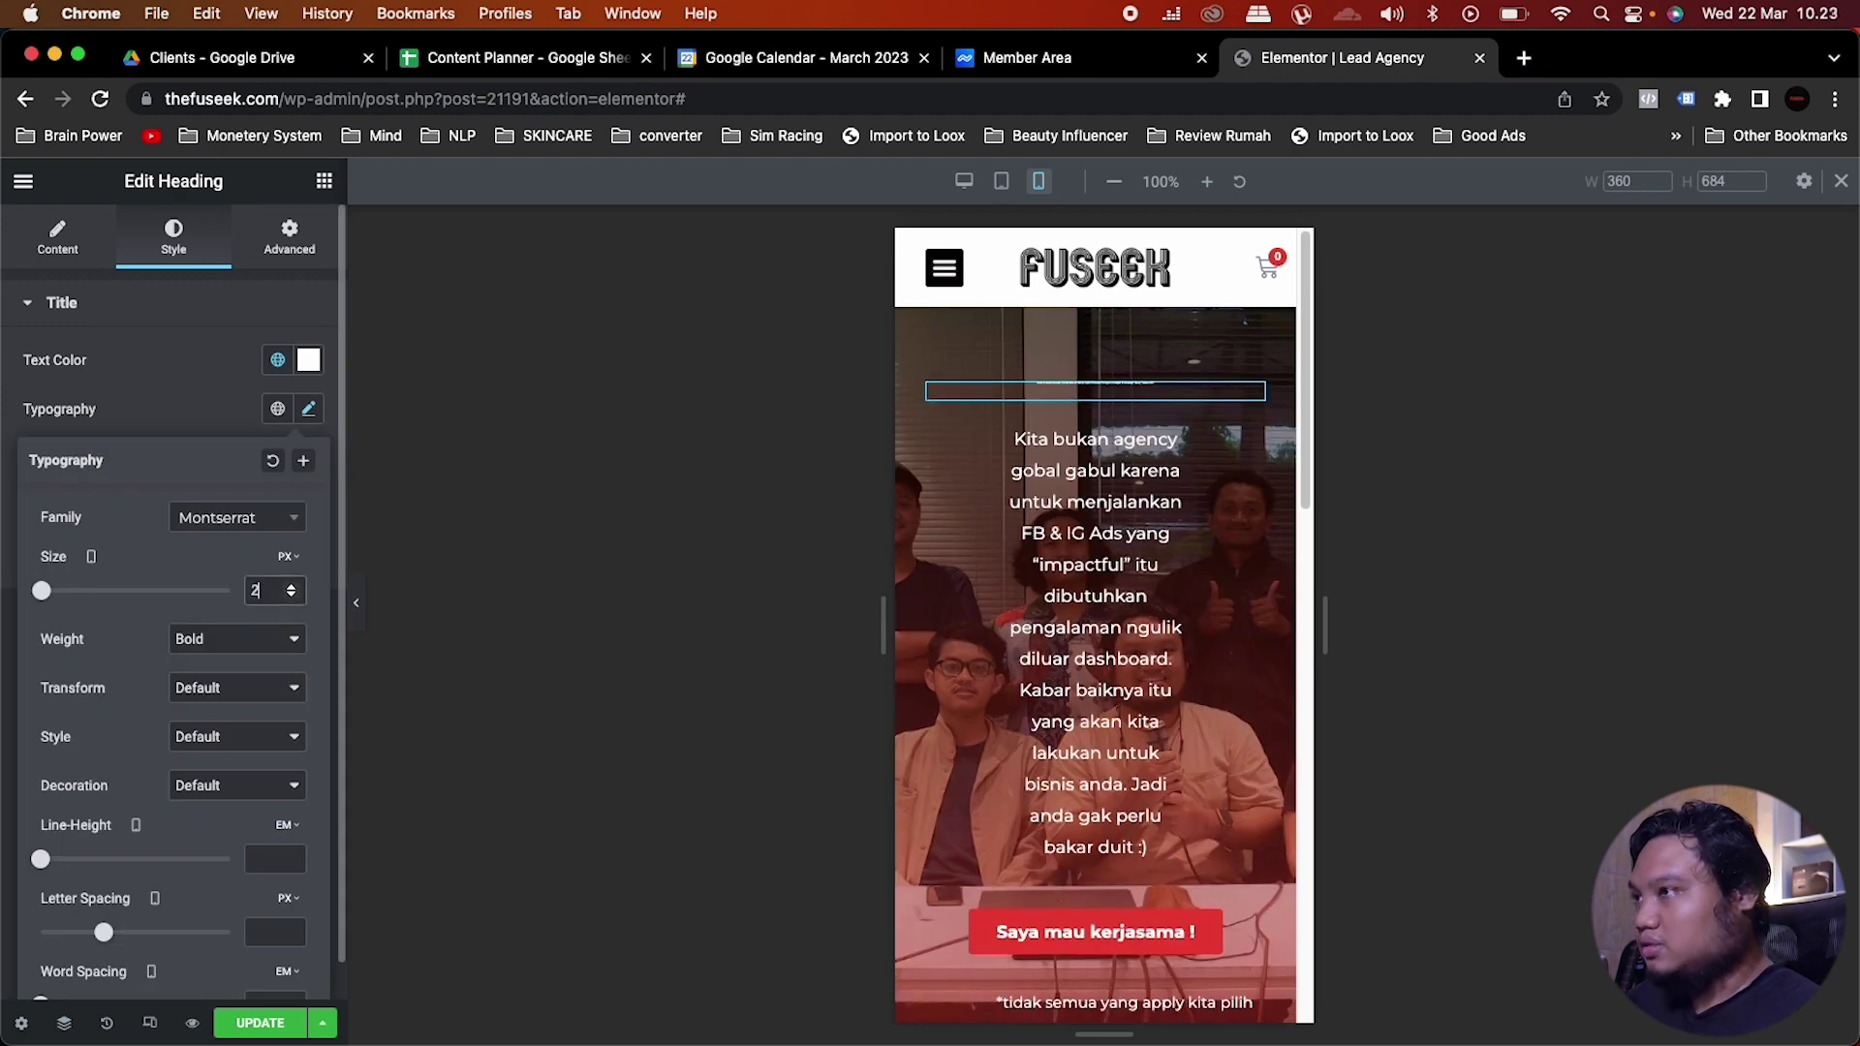
left_click(995, 578)
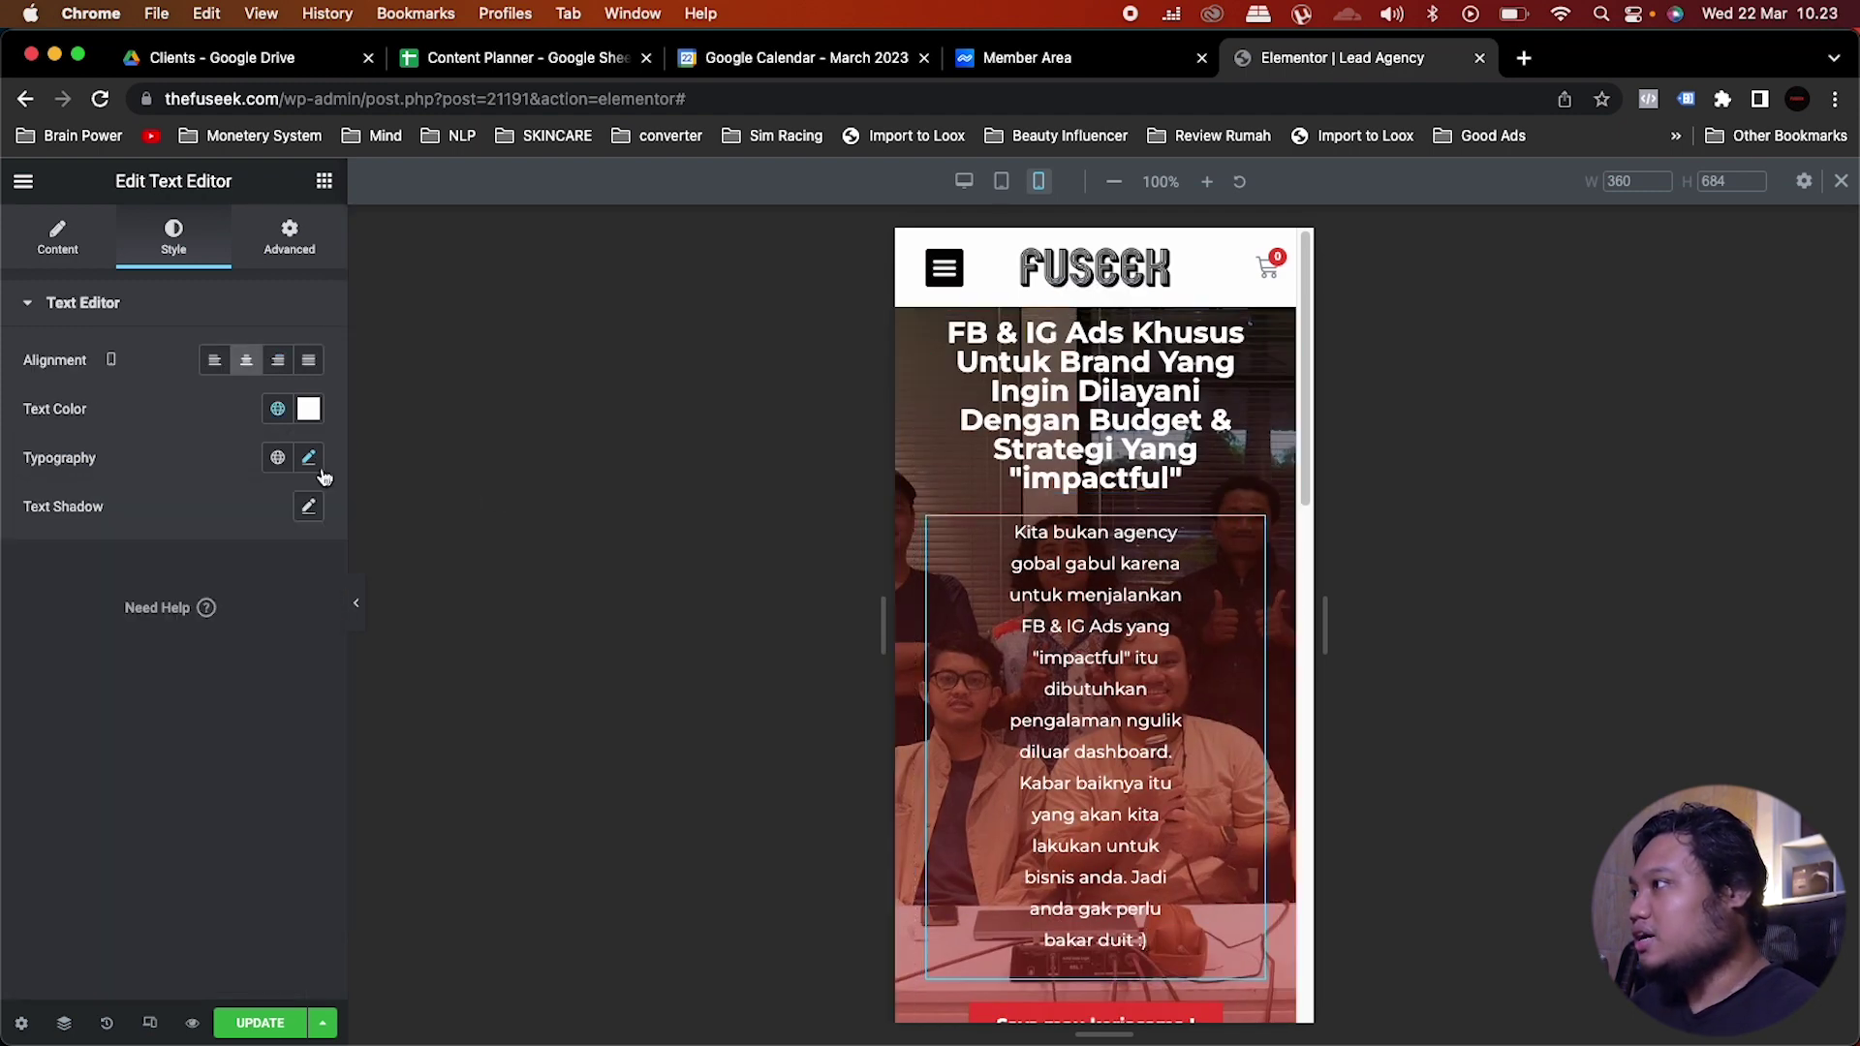
left_click(309, 459)
left_click(262, 640)
type("15")
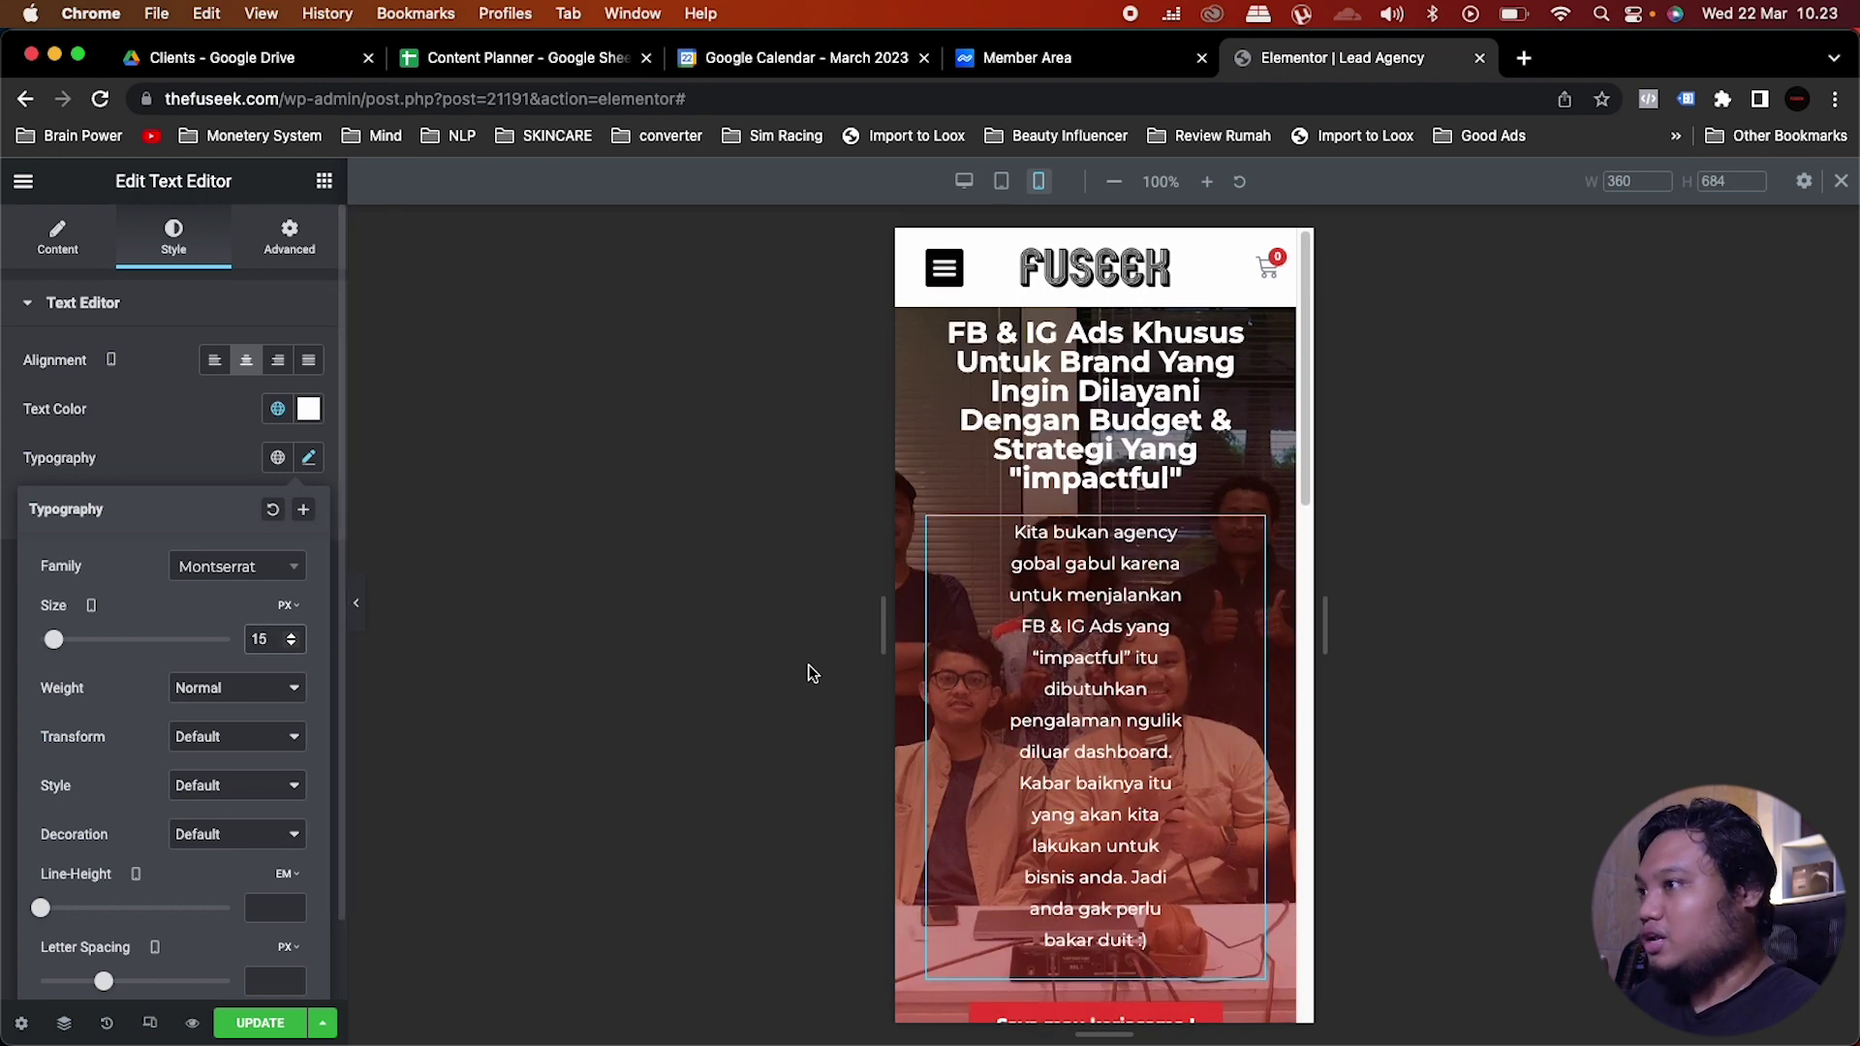
left_click(714, 688)
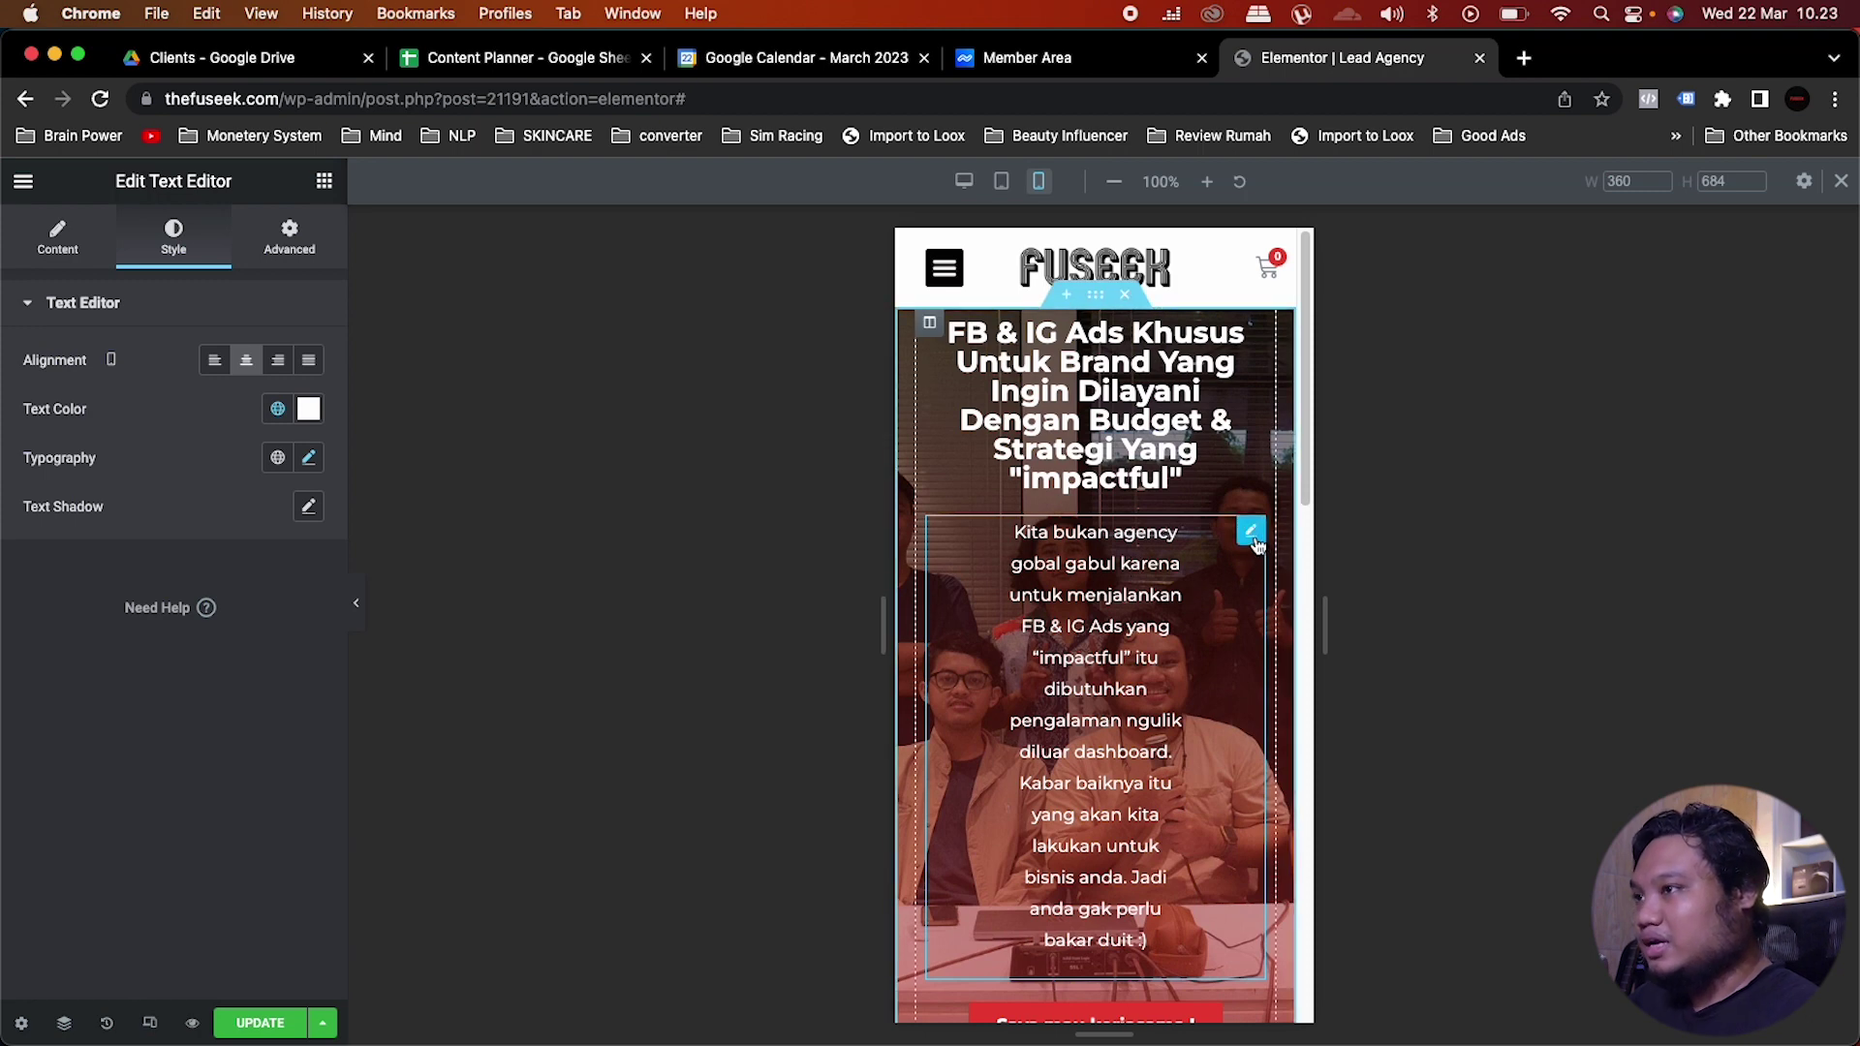
Step: Set the hero paragraph's padding to 0 on all sides so it spans wider
left_click(304, 237)
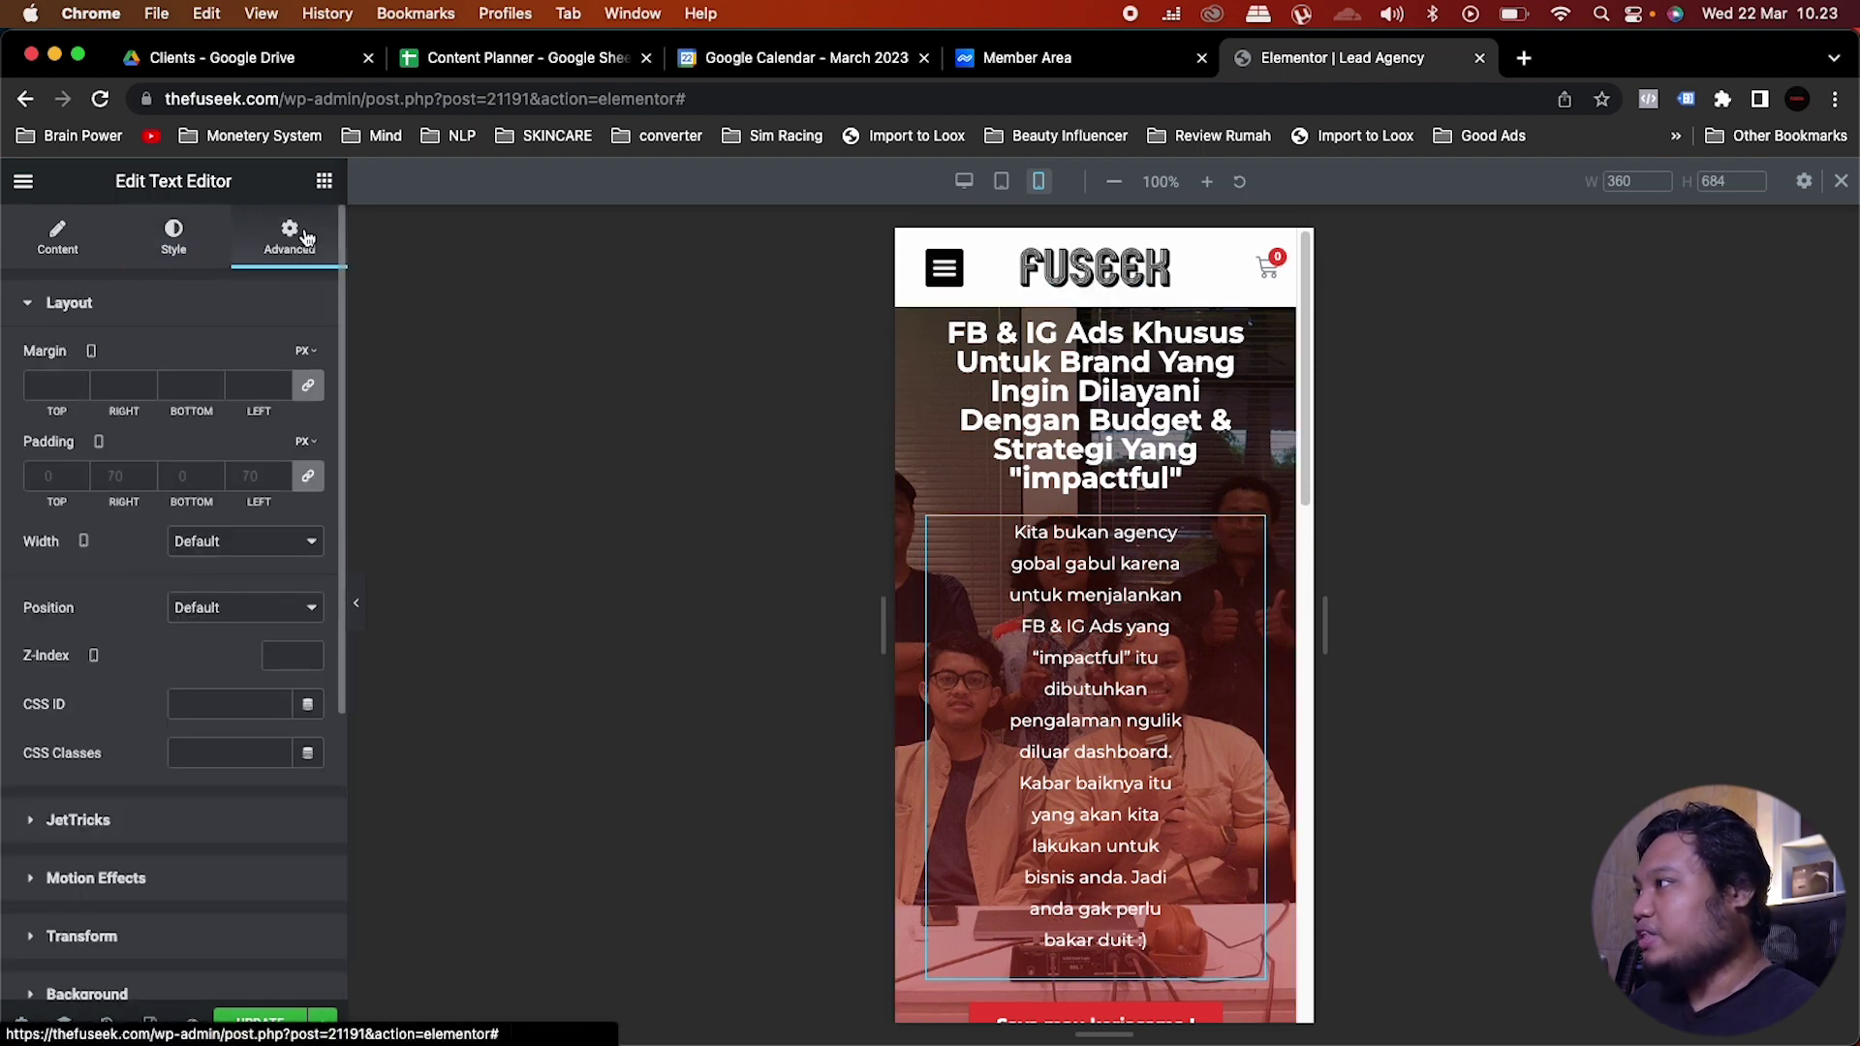
left_click(309, 478)
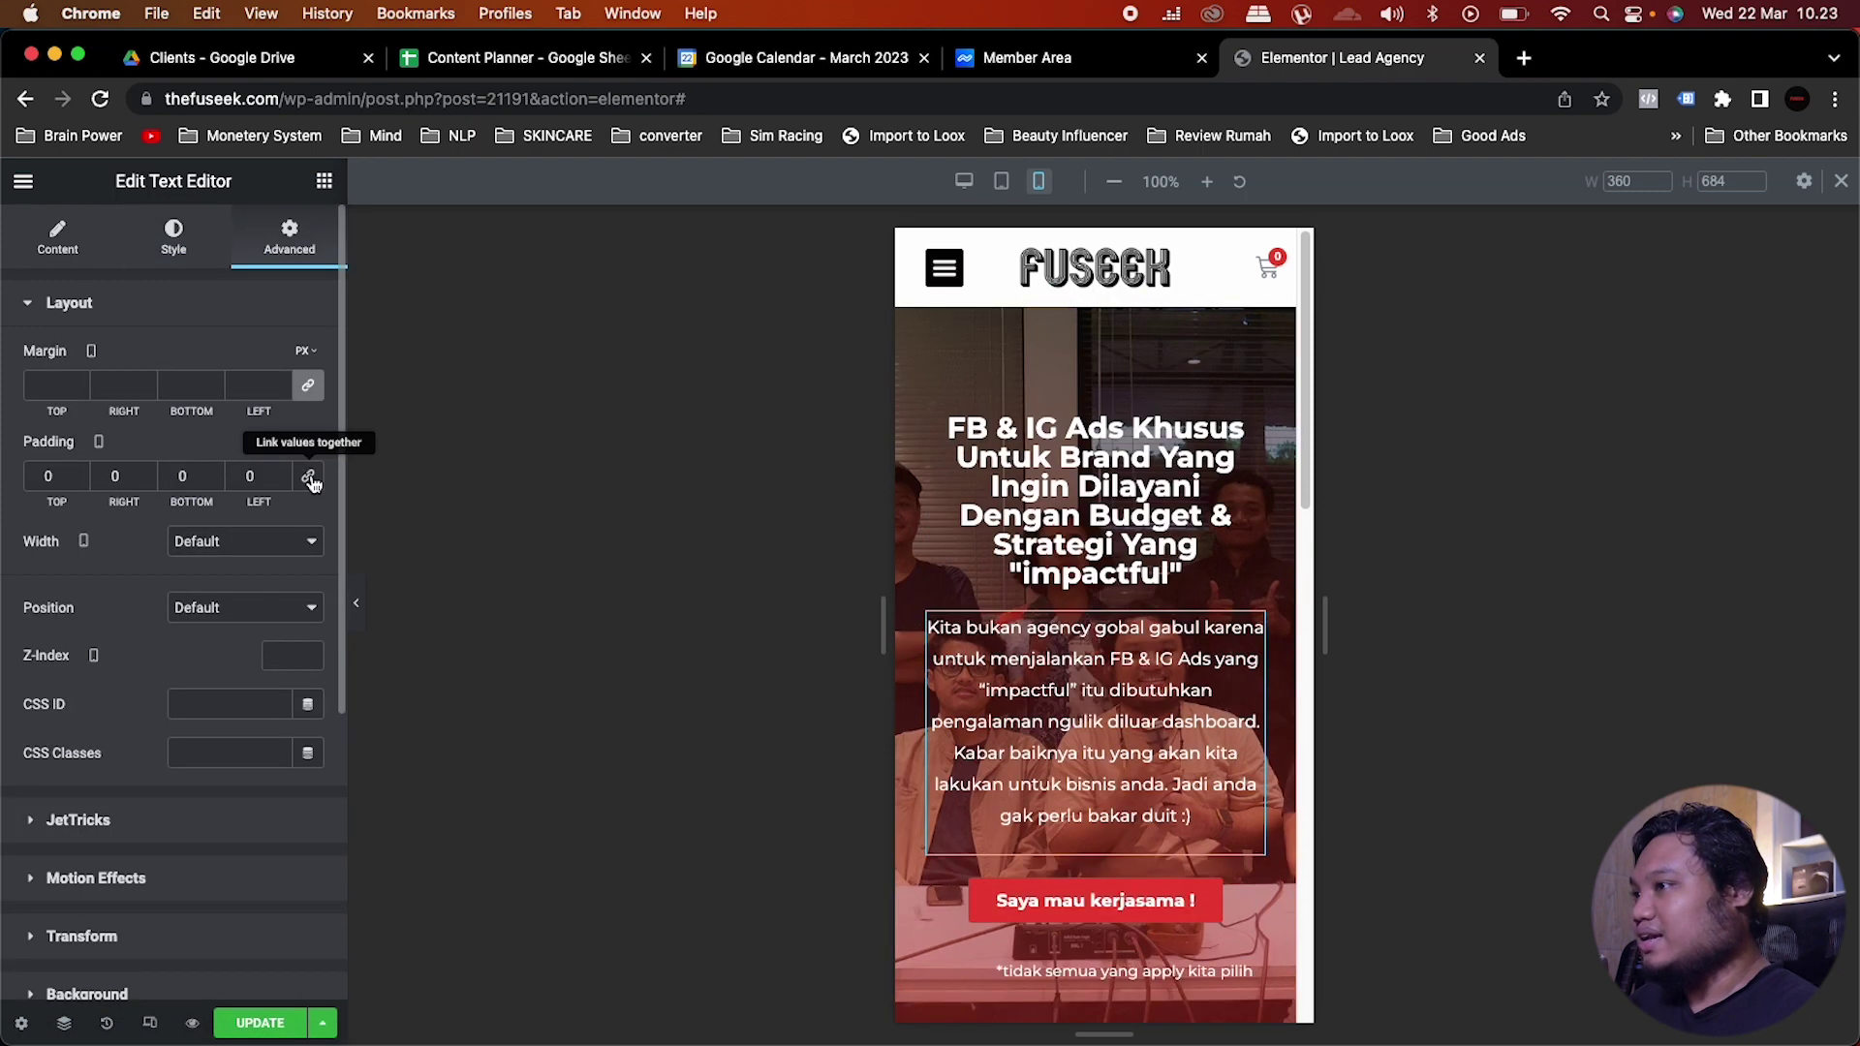
scroll(1246, 610, "down", 3)
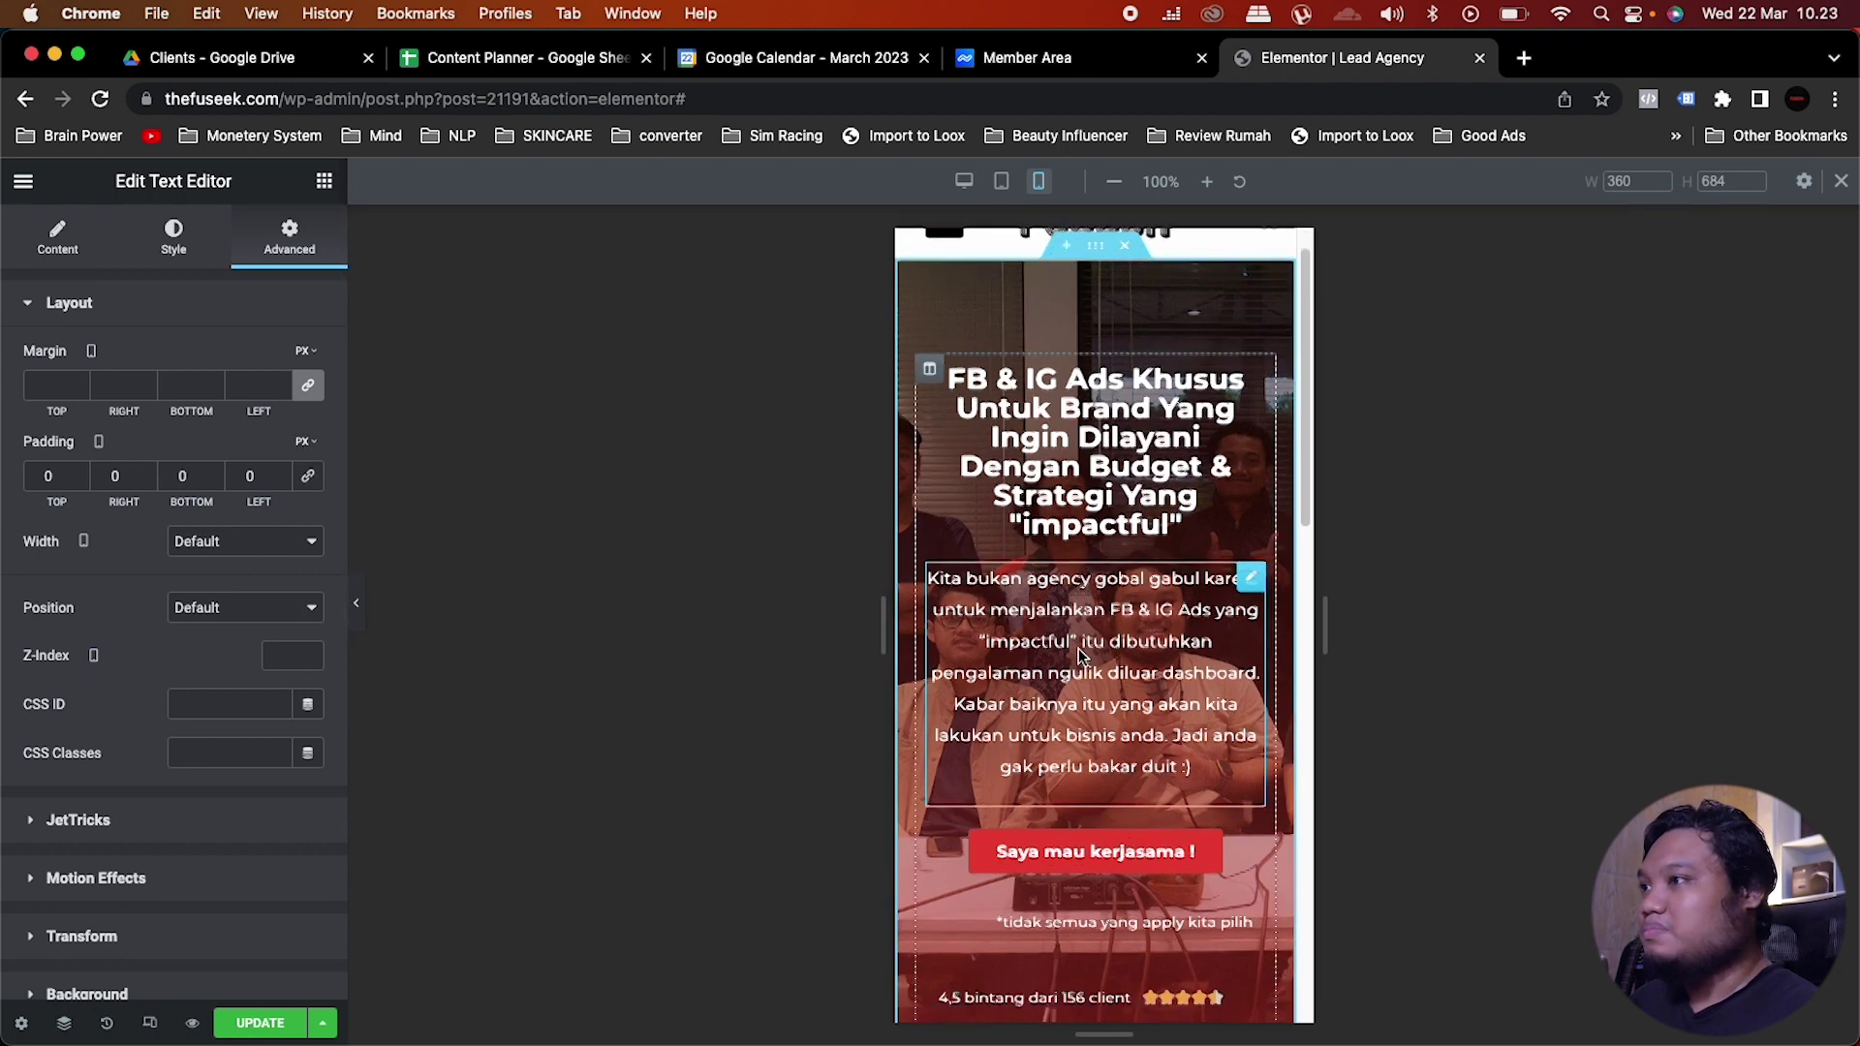
scroll(1084, 625, "up", 2)
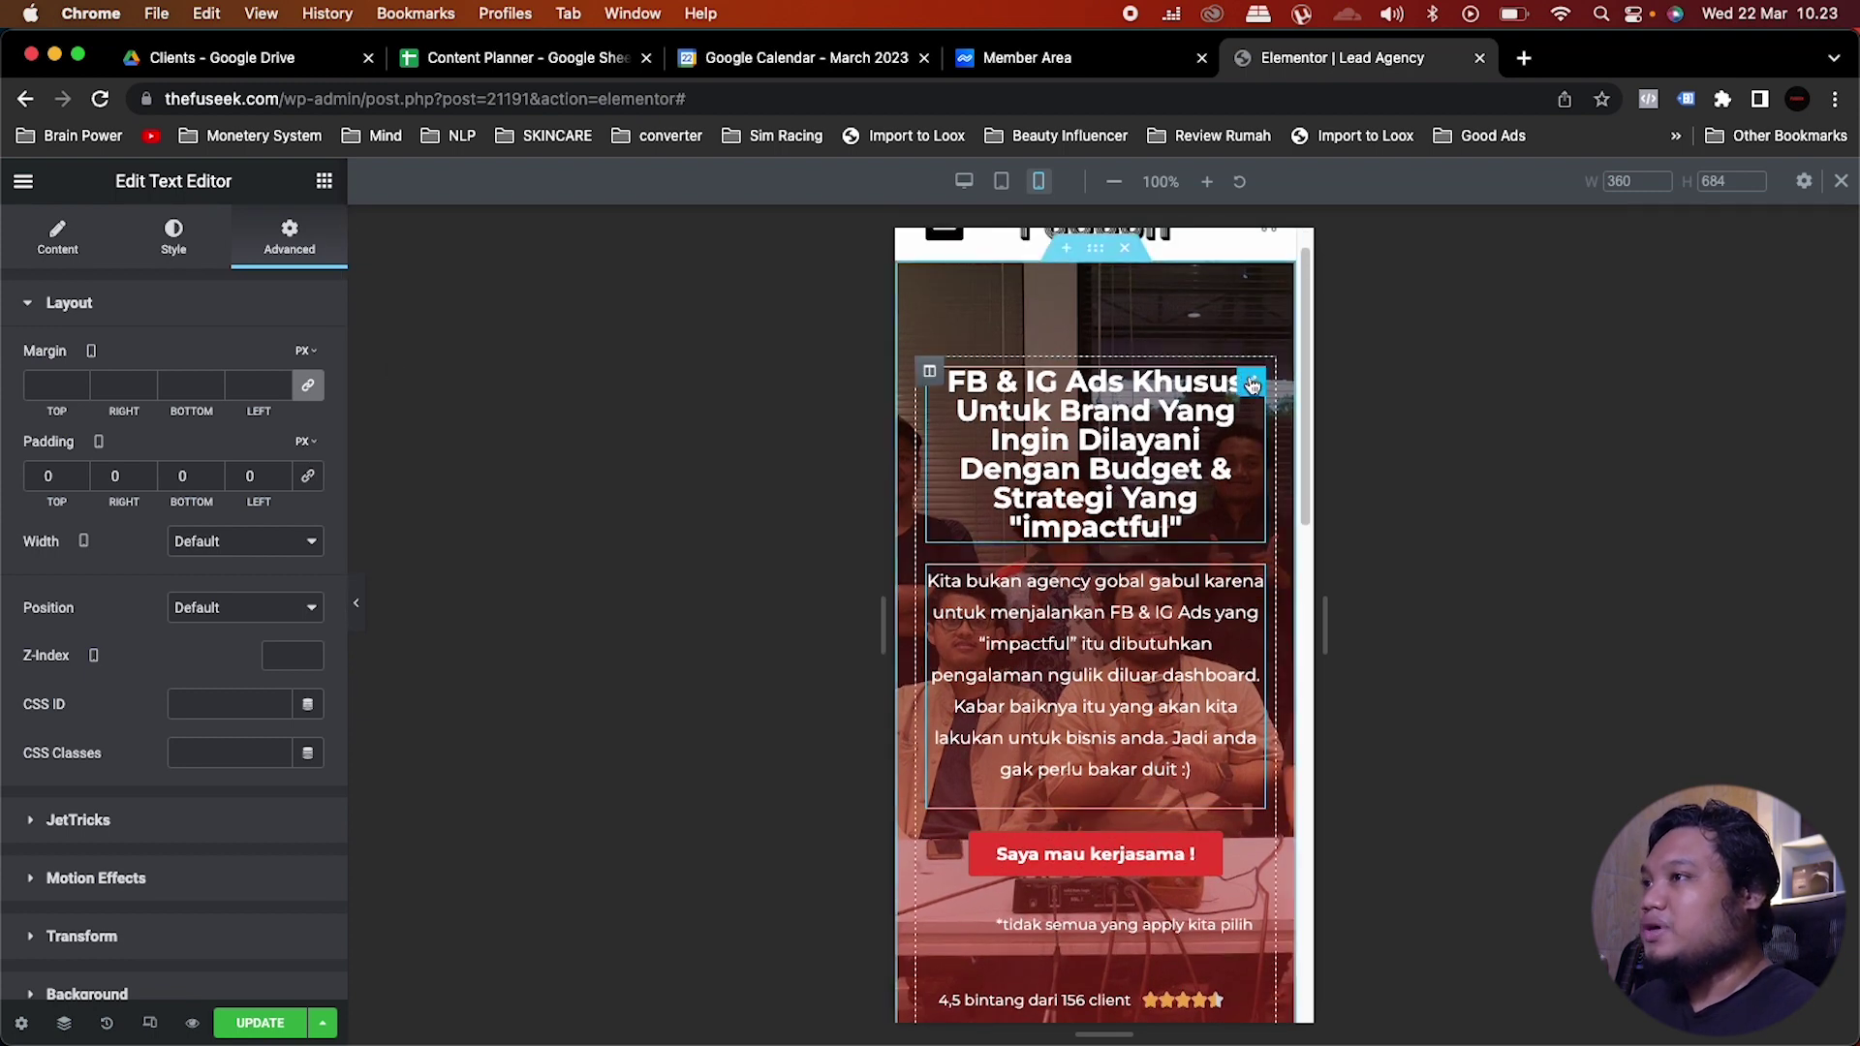
left_click(1252, 384)
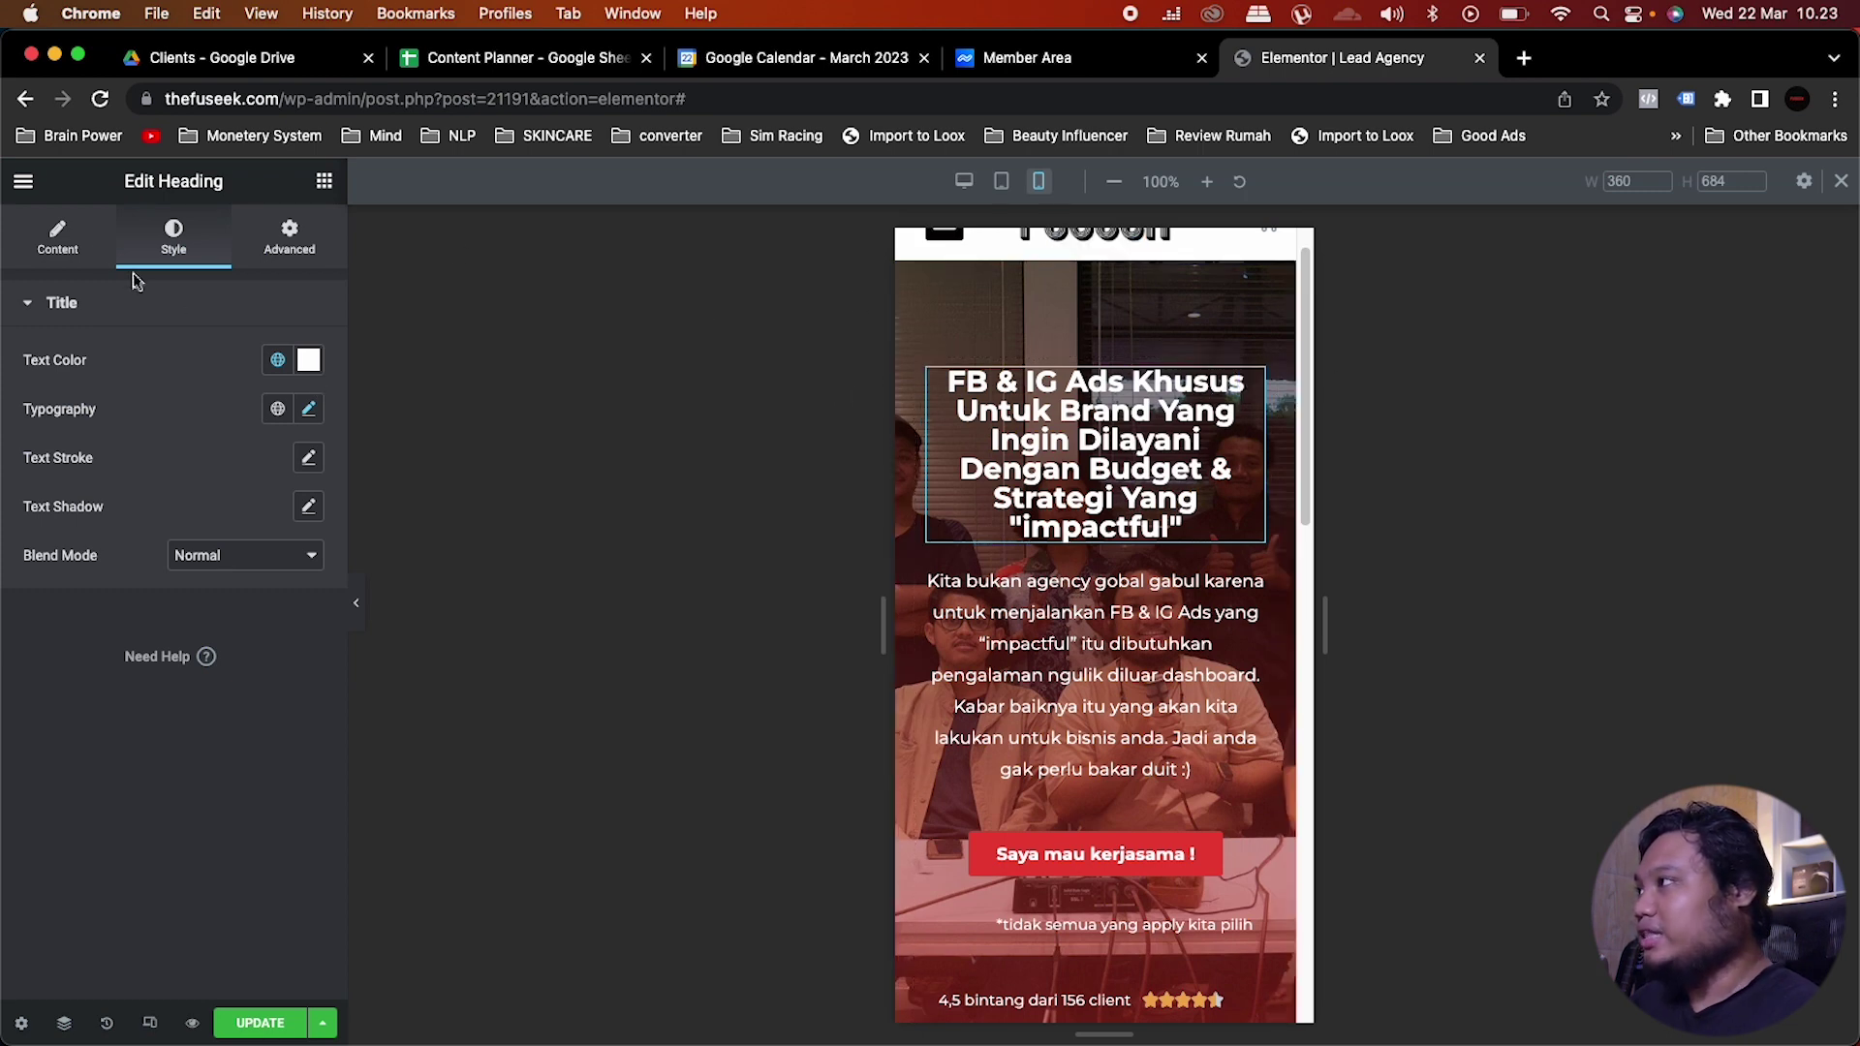
Step: Try left alignment on the hero heading and paragraph, then restore both to centre
left_click(58, 240)
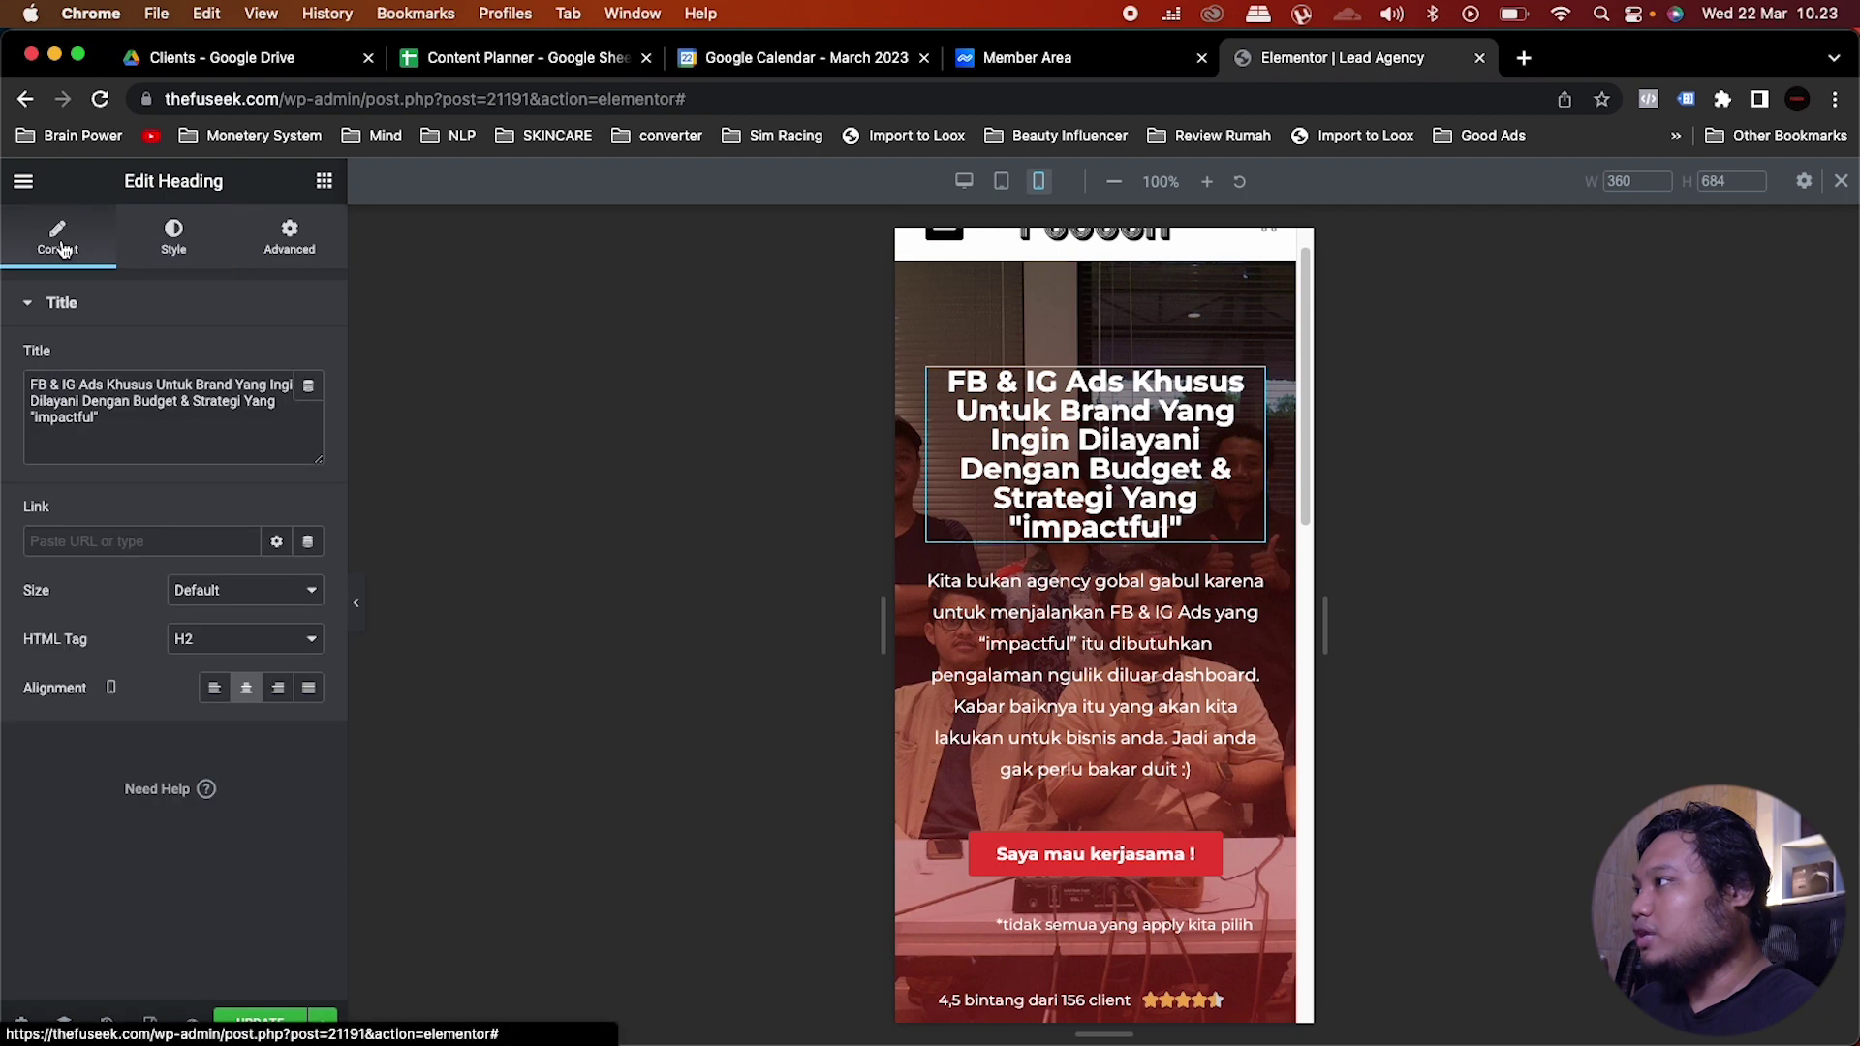
left_click(214, 690)
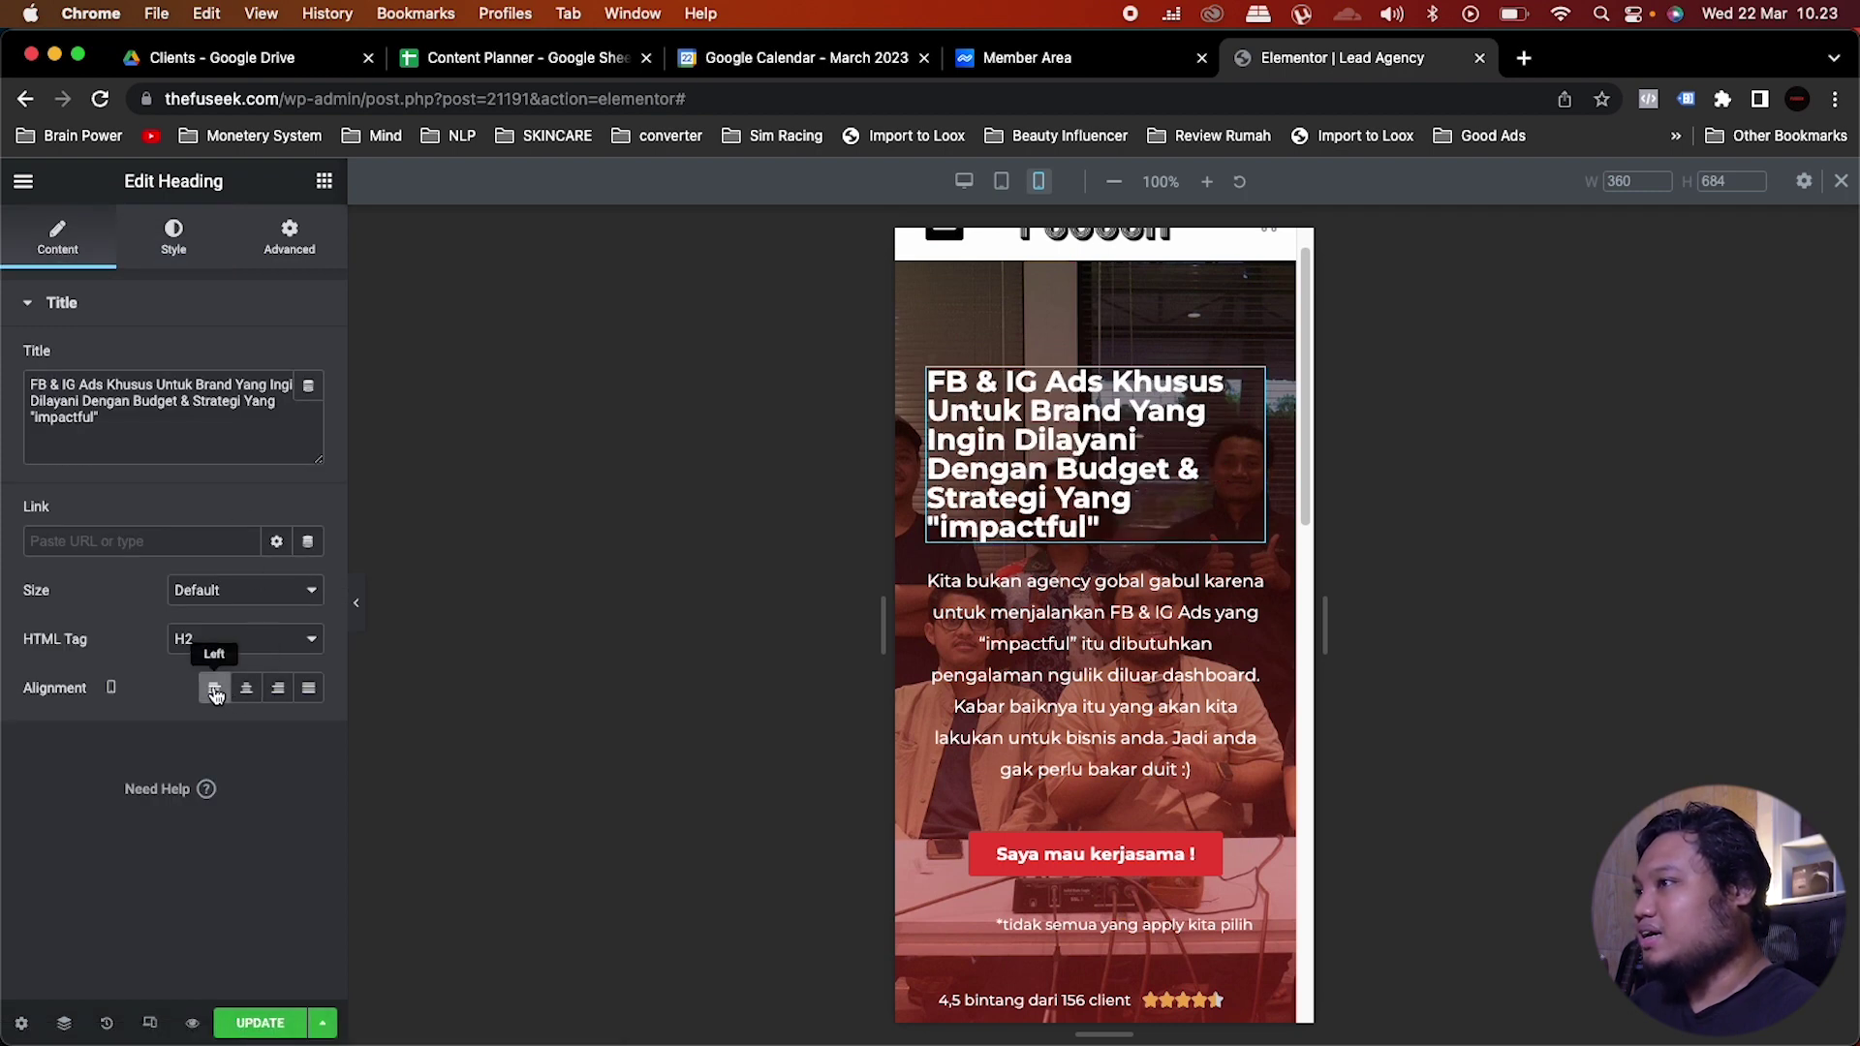
left_click(1114, 629)
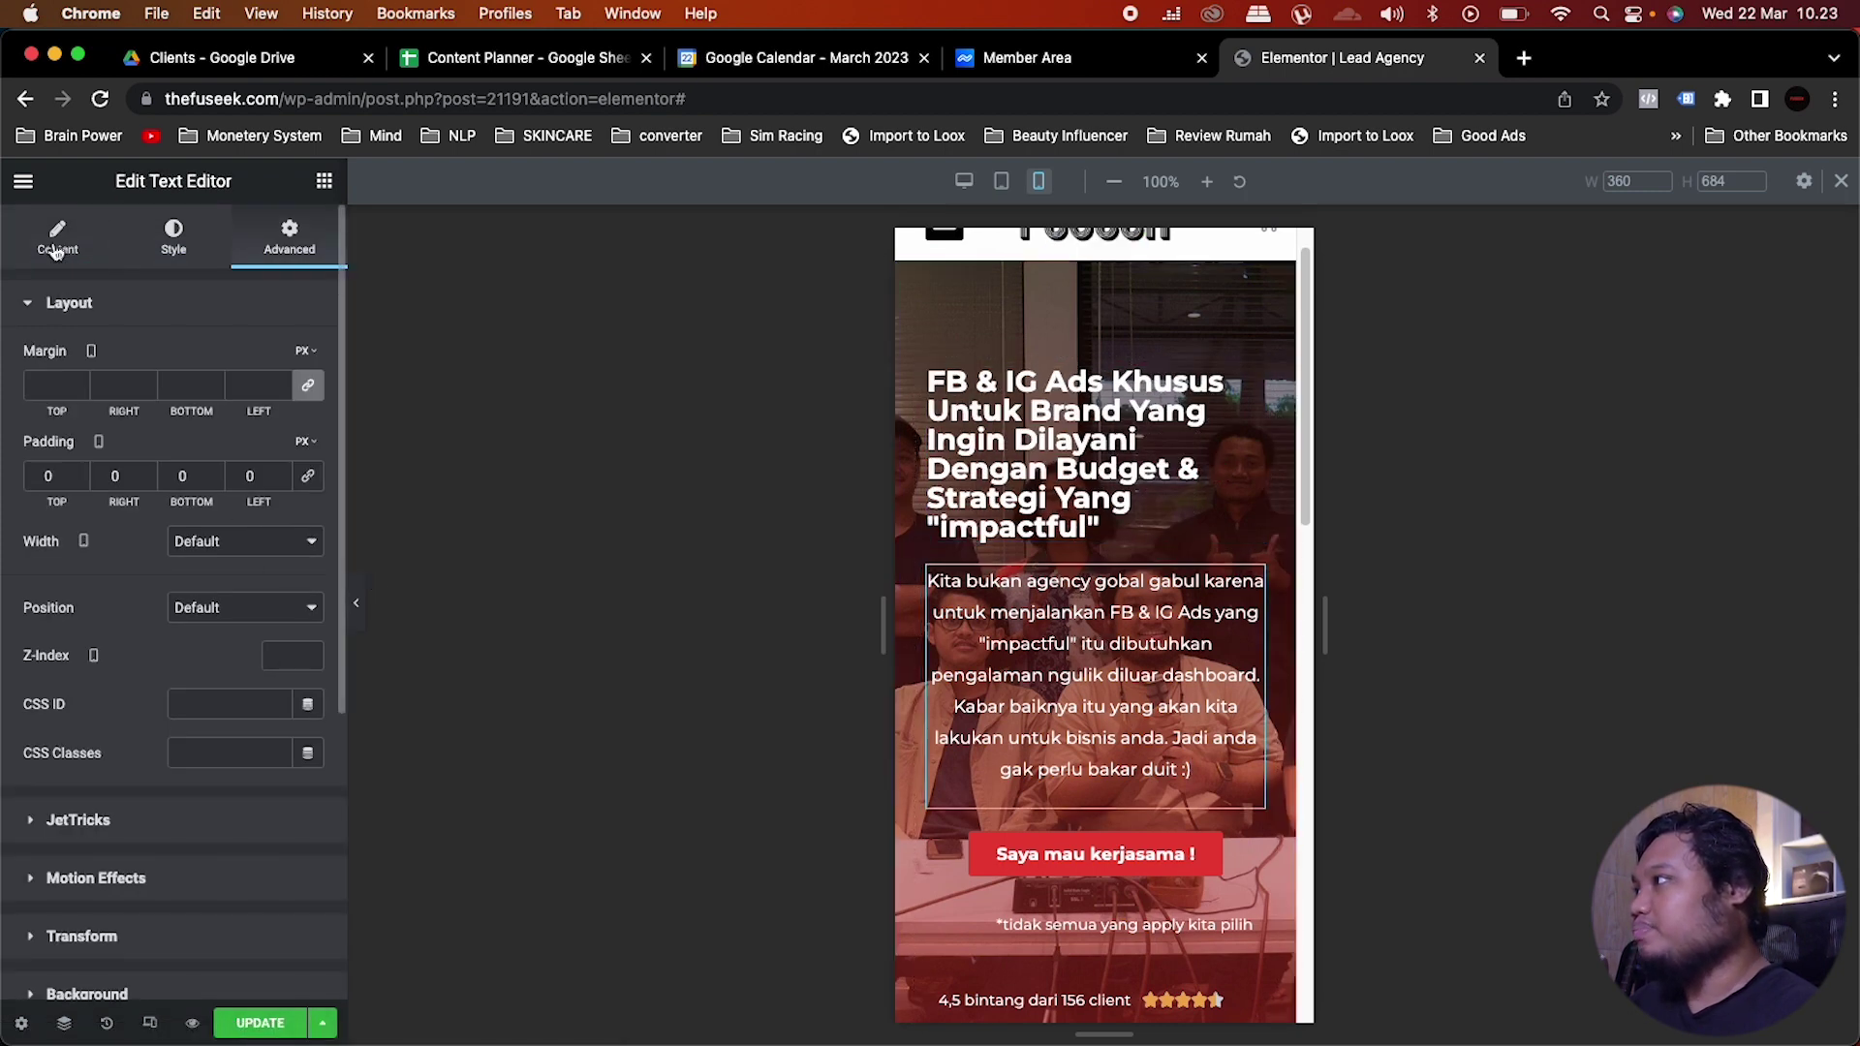
left_click(56, 242)
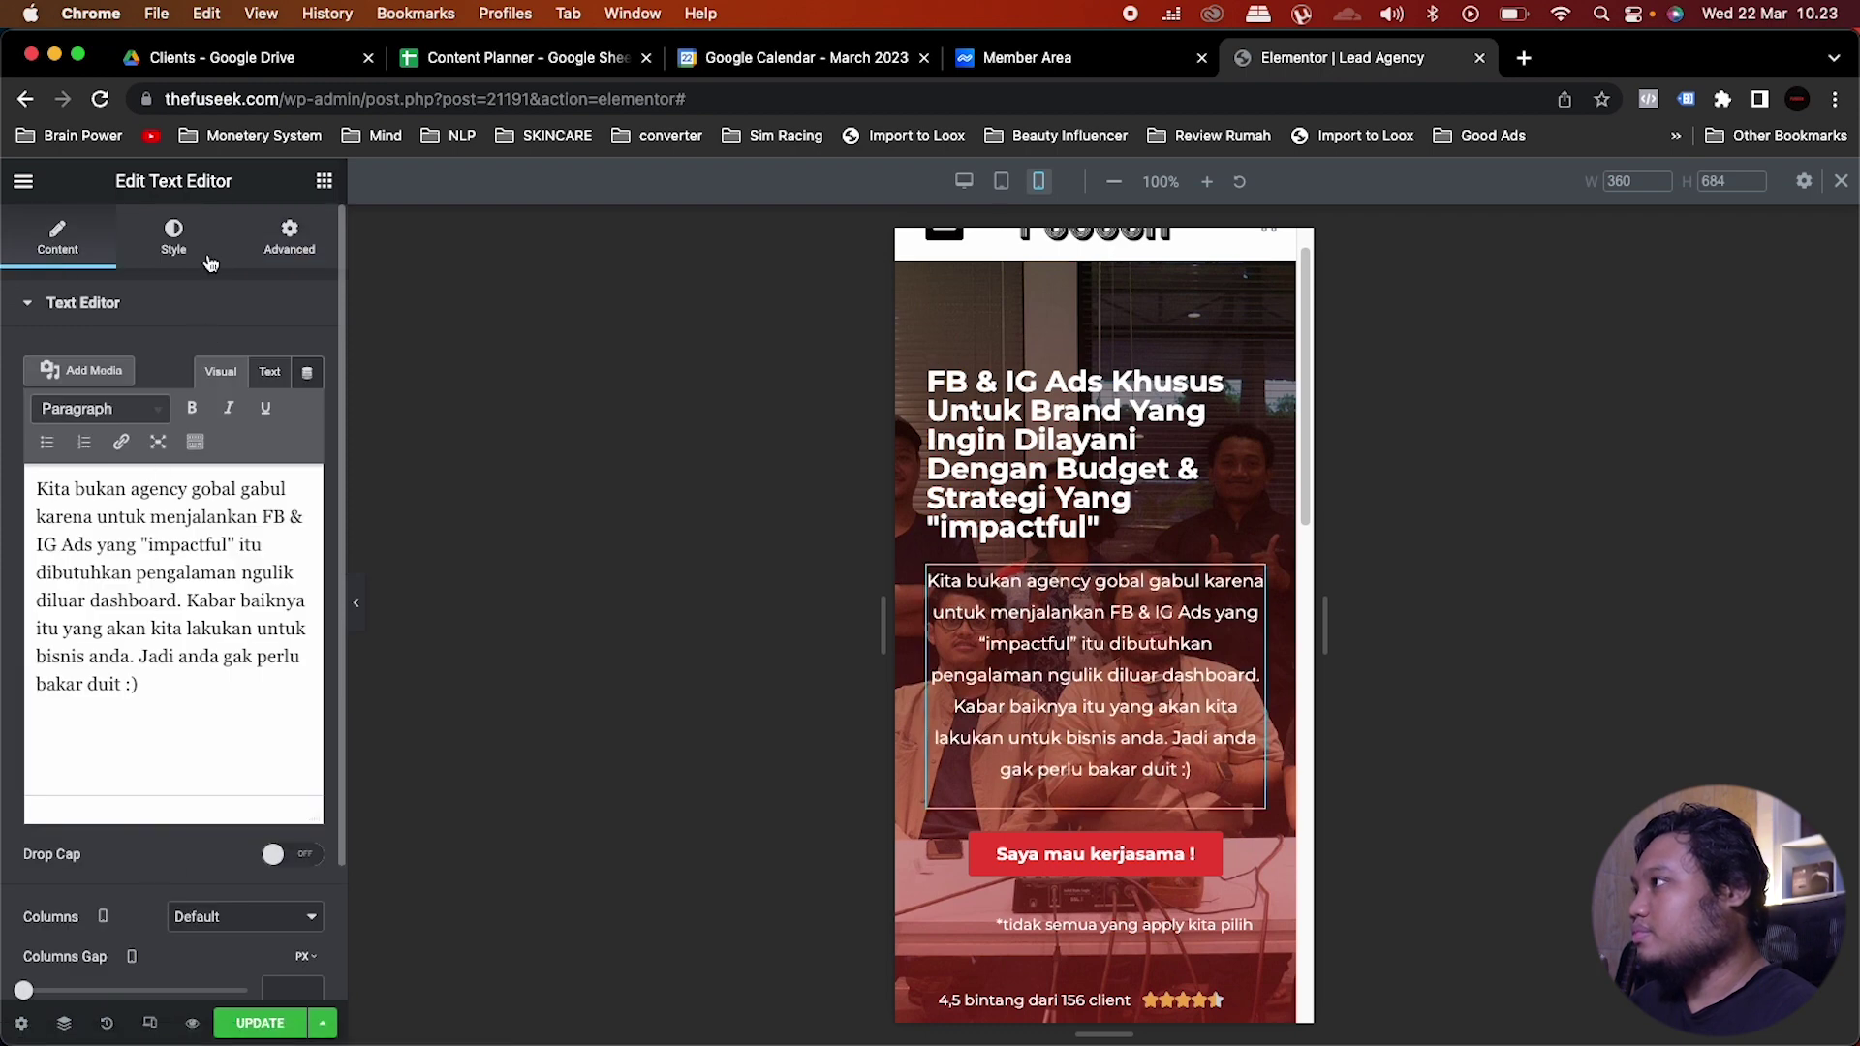
left_click(209, 260)
left_click(214, 360)
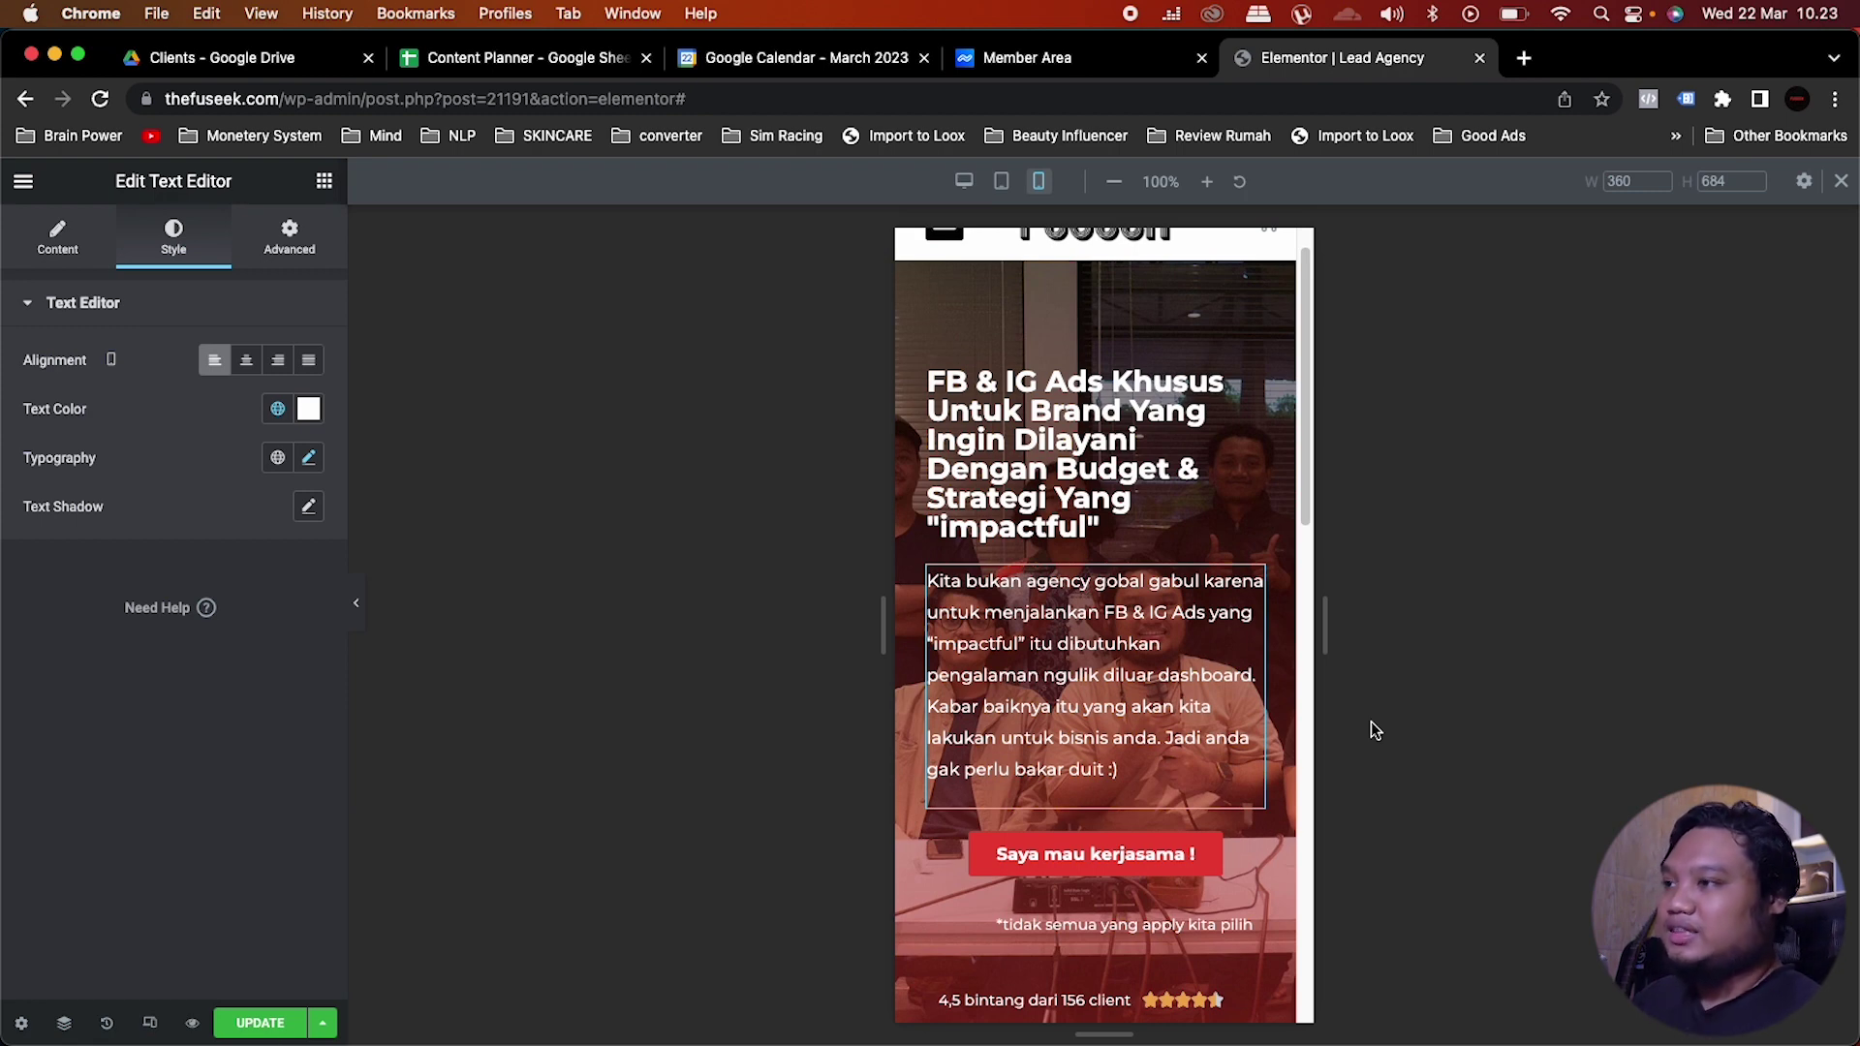
left_click(246, 360)
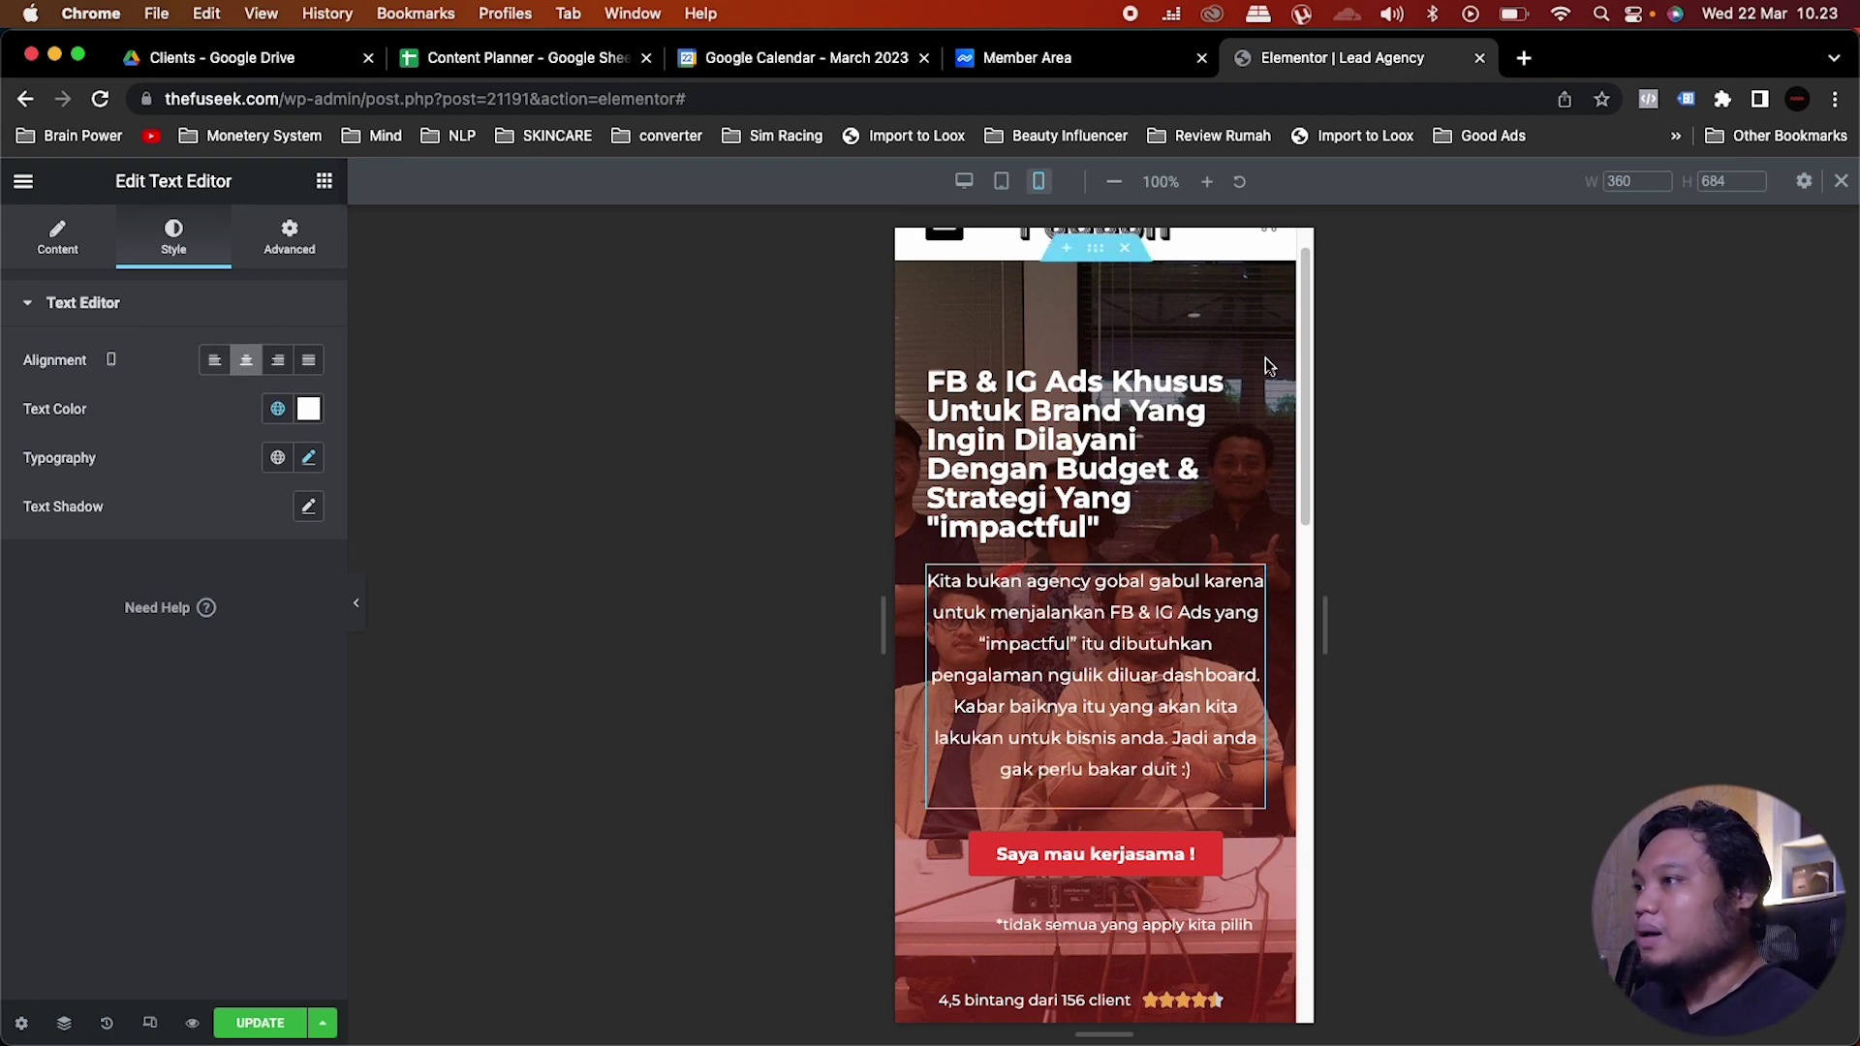
left_click(1155, 437)
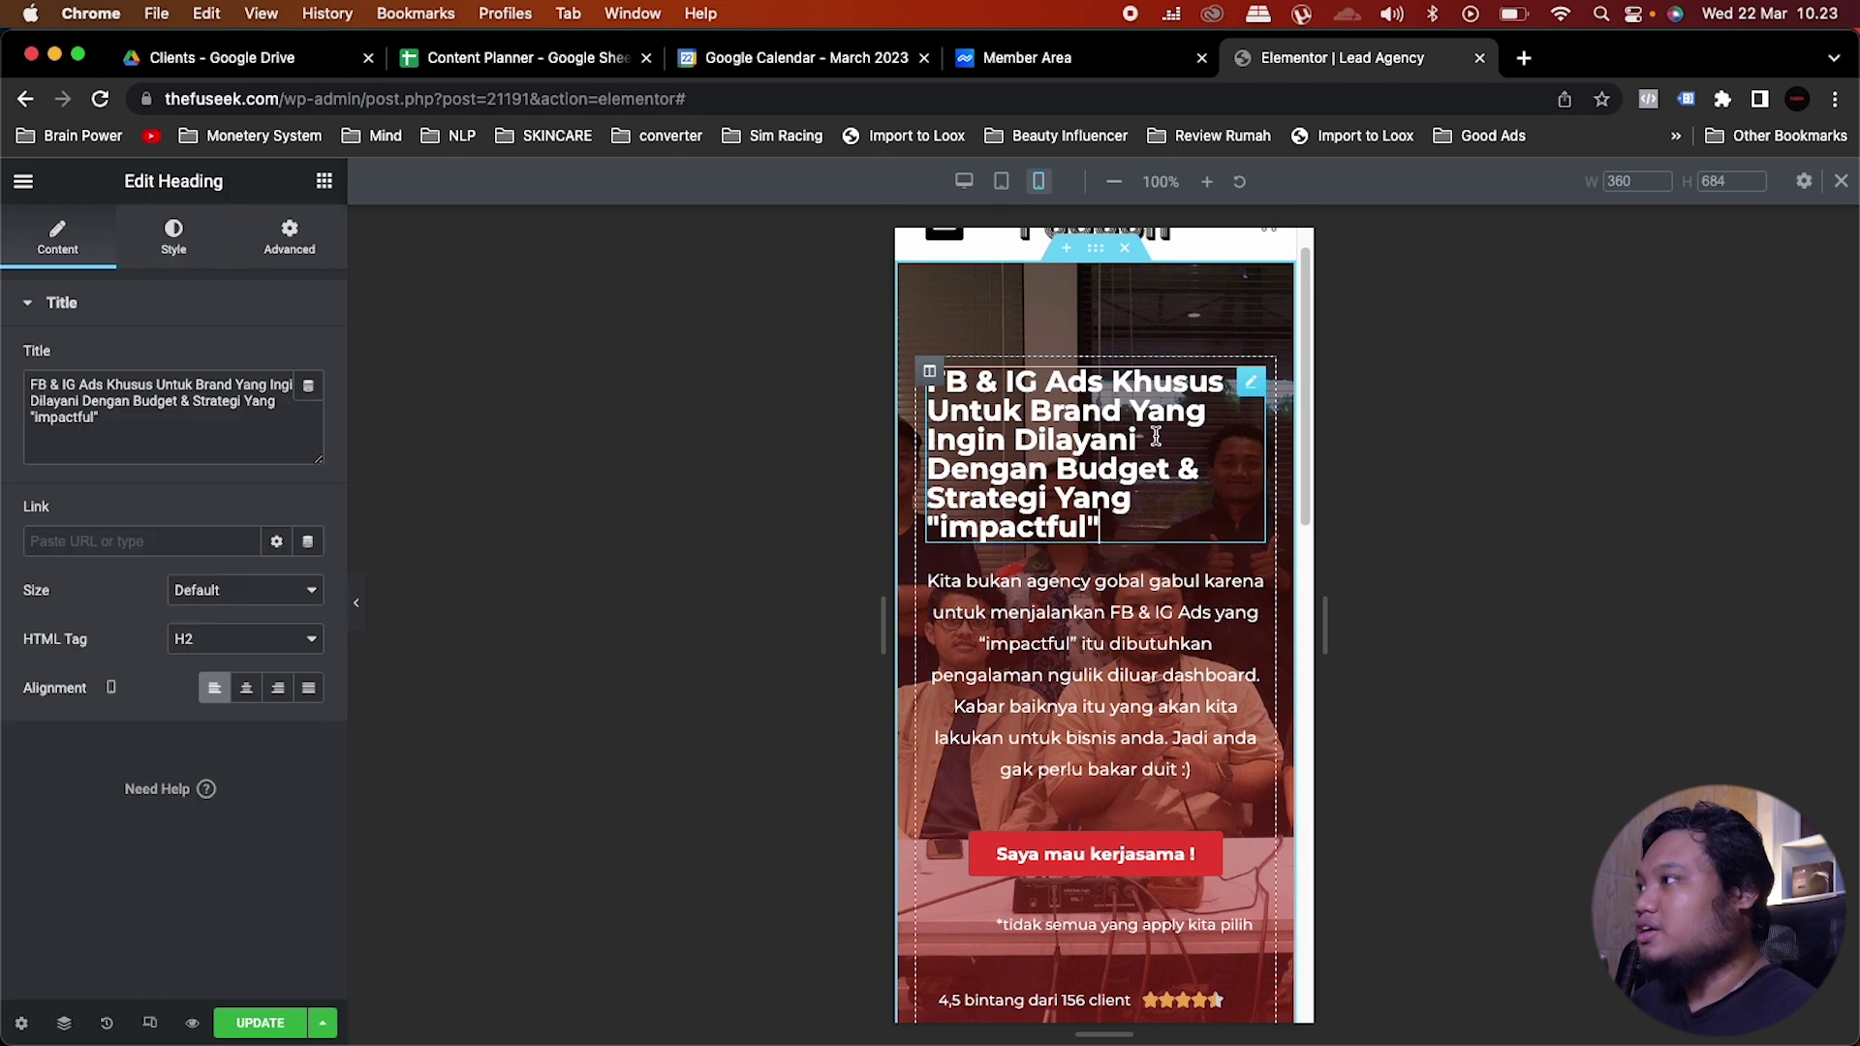
left_click(246, 688)
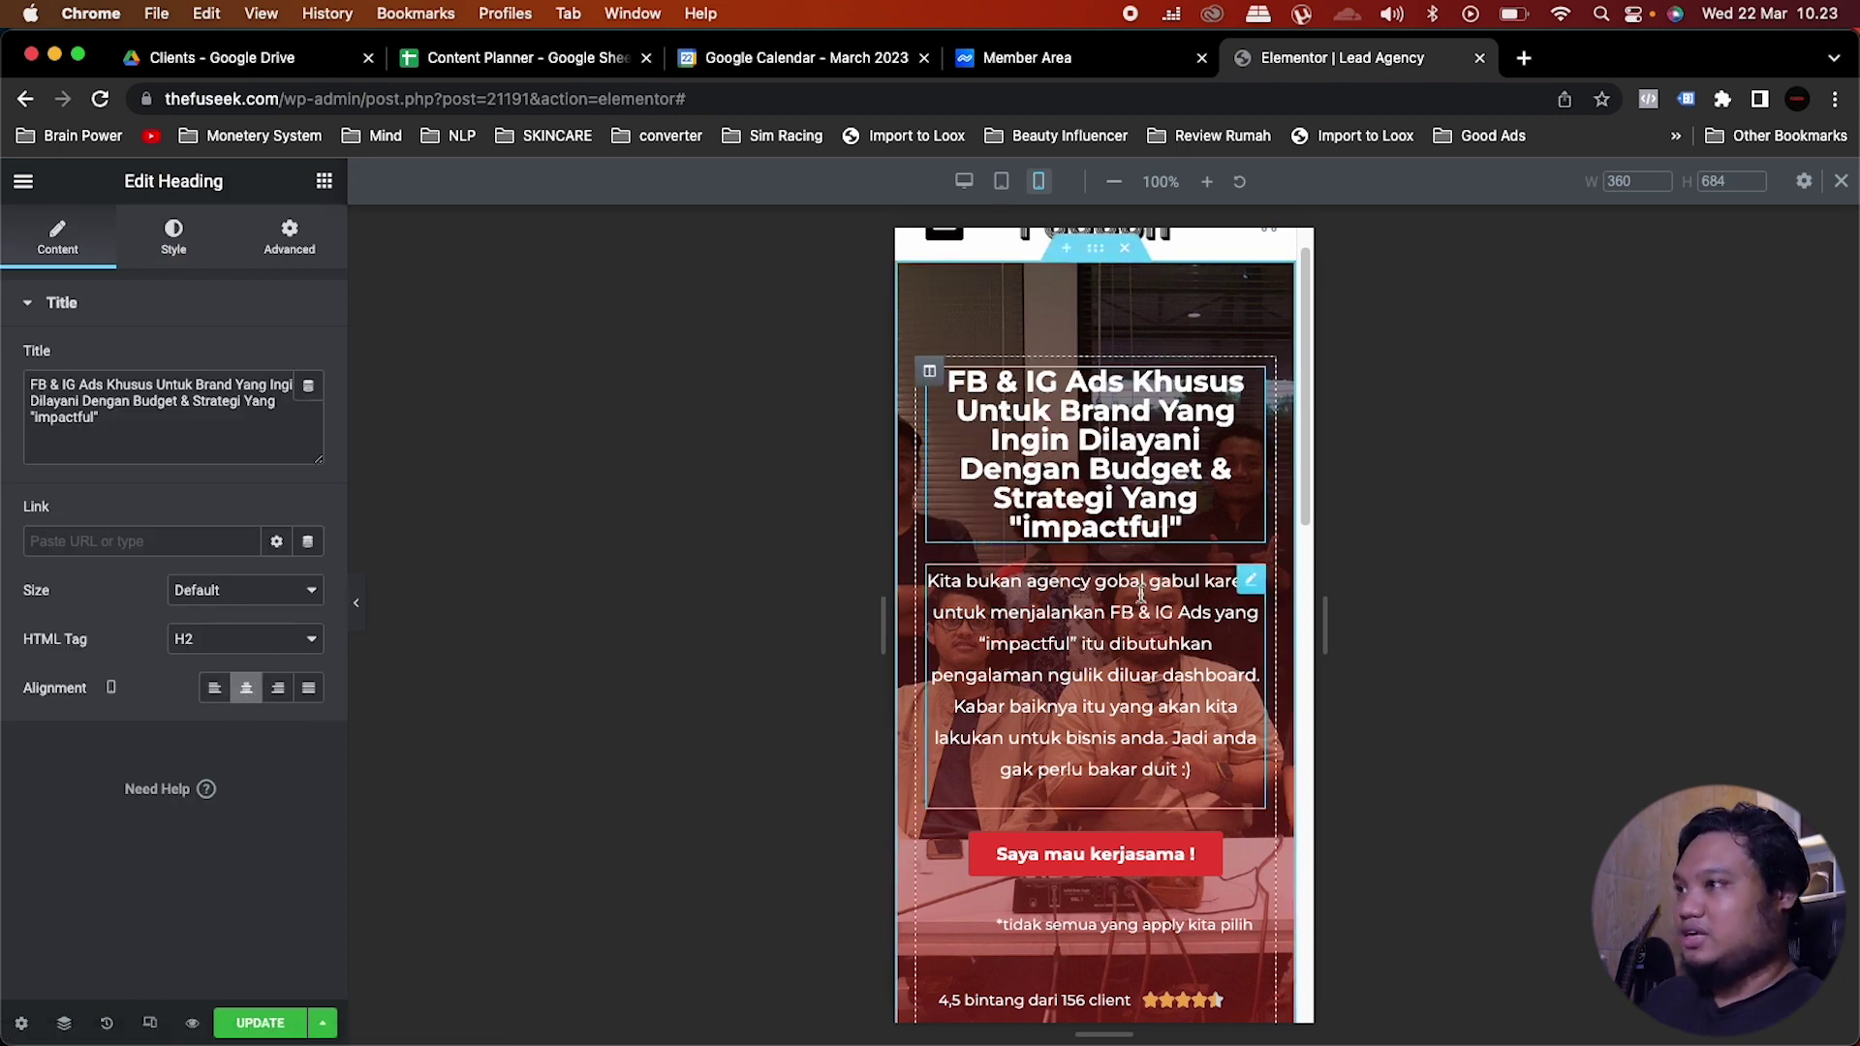
Step: Centre the disclaimer note and the 4,5 bintang star rating, then preview at tablet width
scroll(1144, 757, "down", 3)
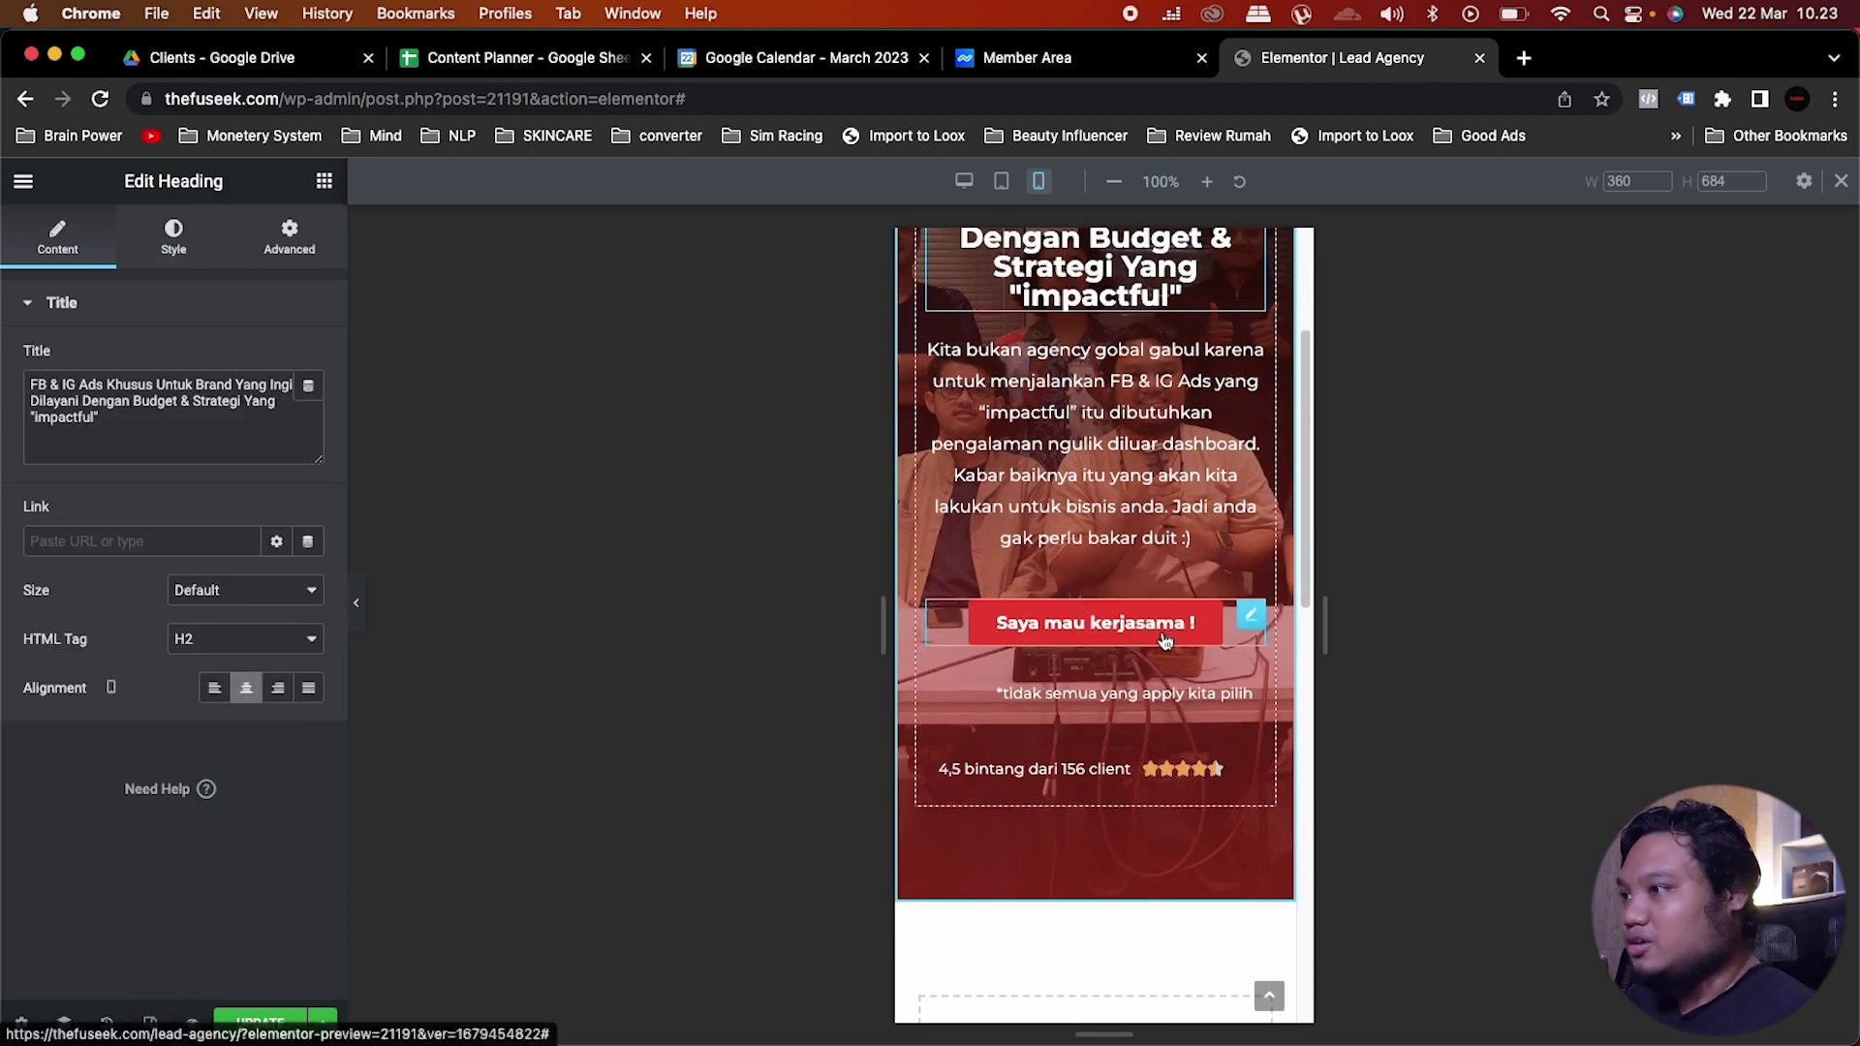
left_click(1172, 690)
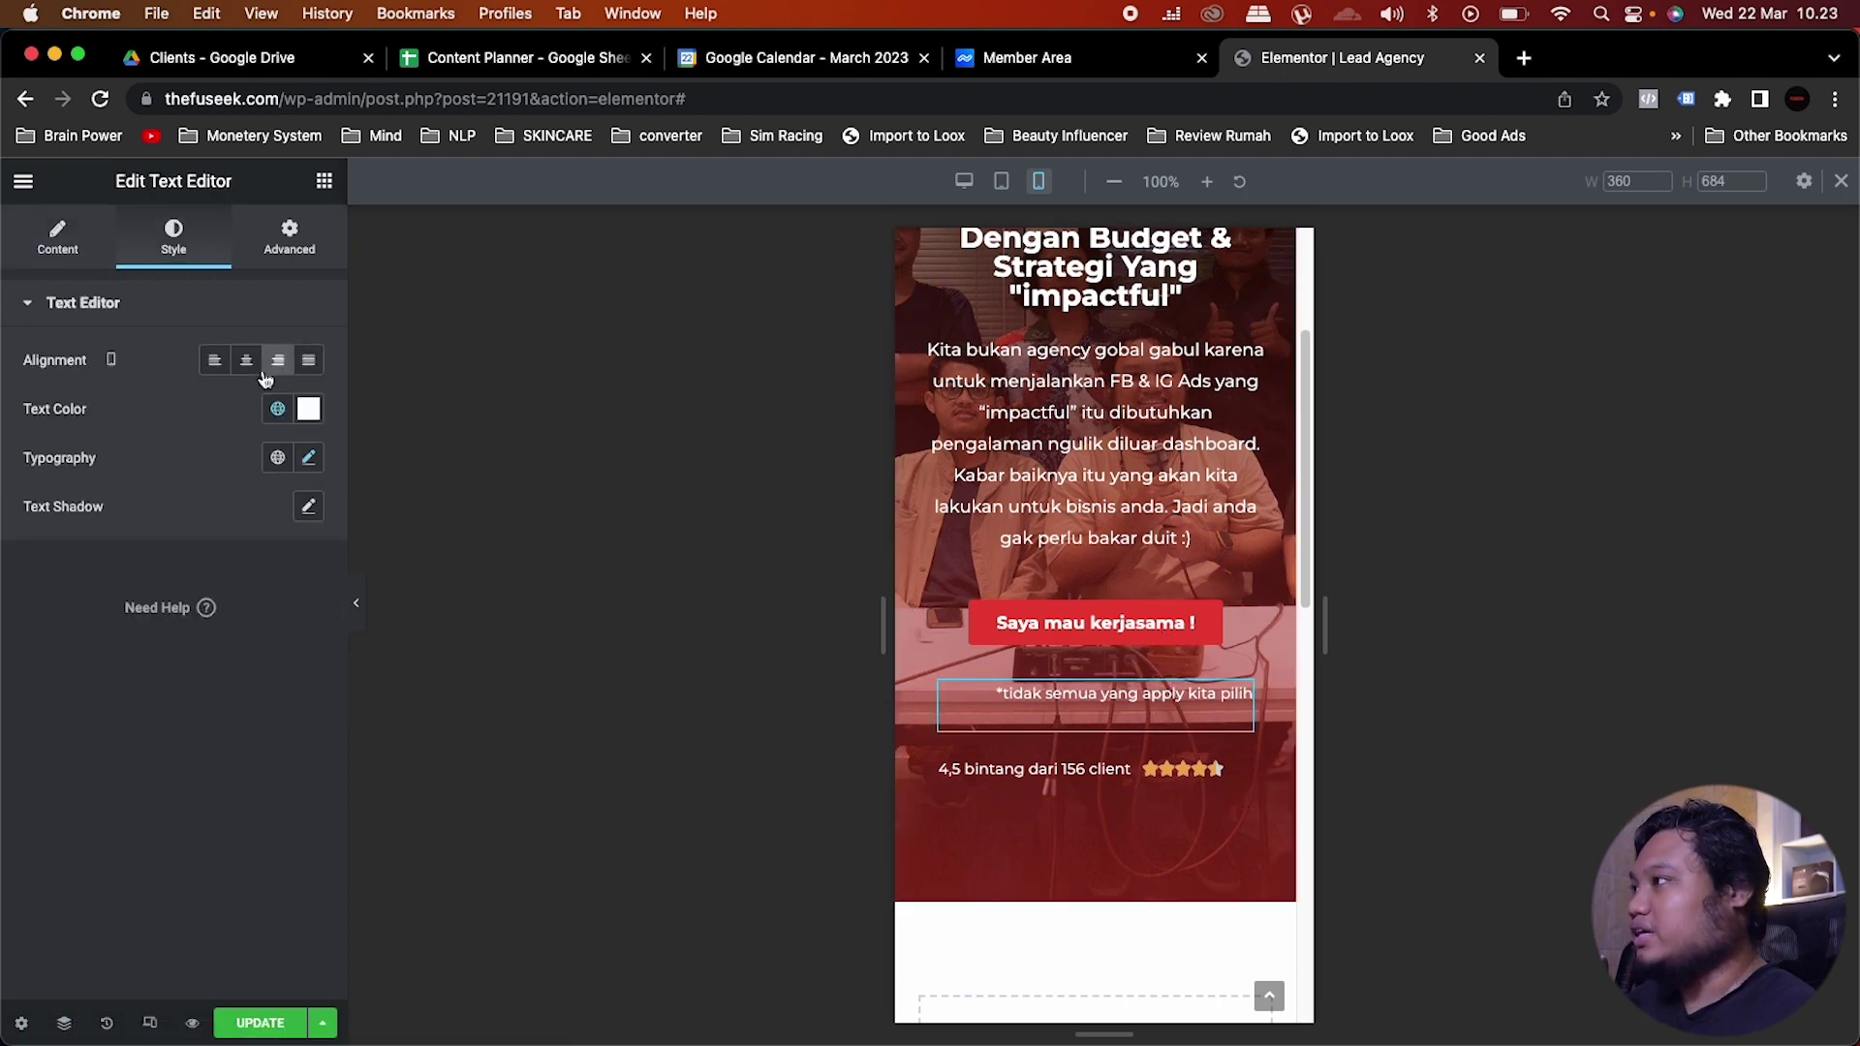
left_click(246, 359)
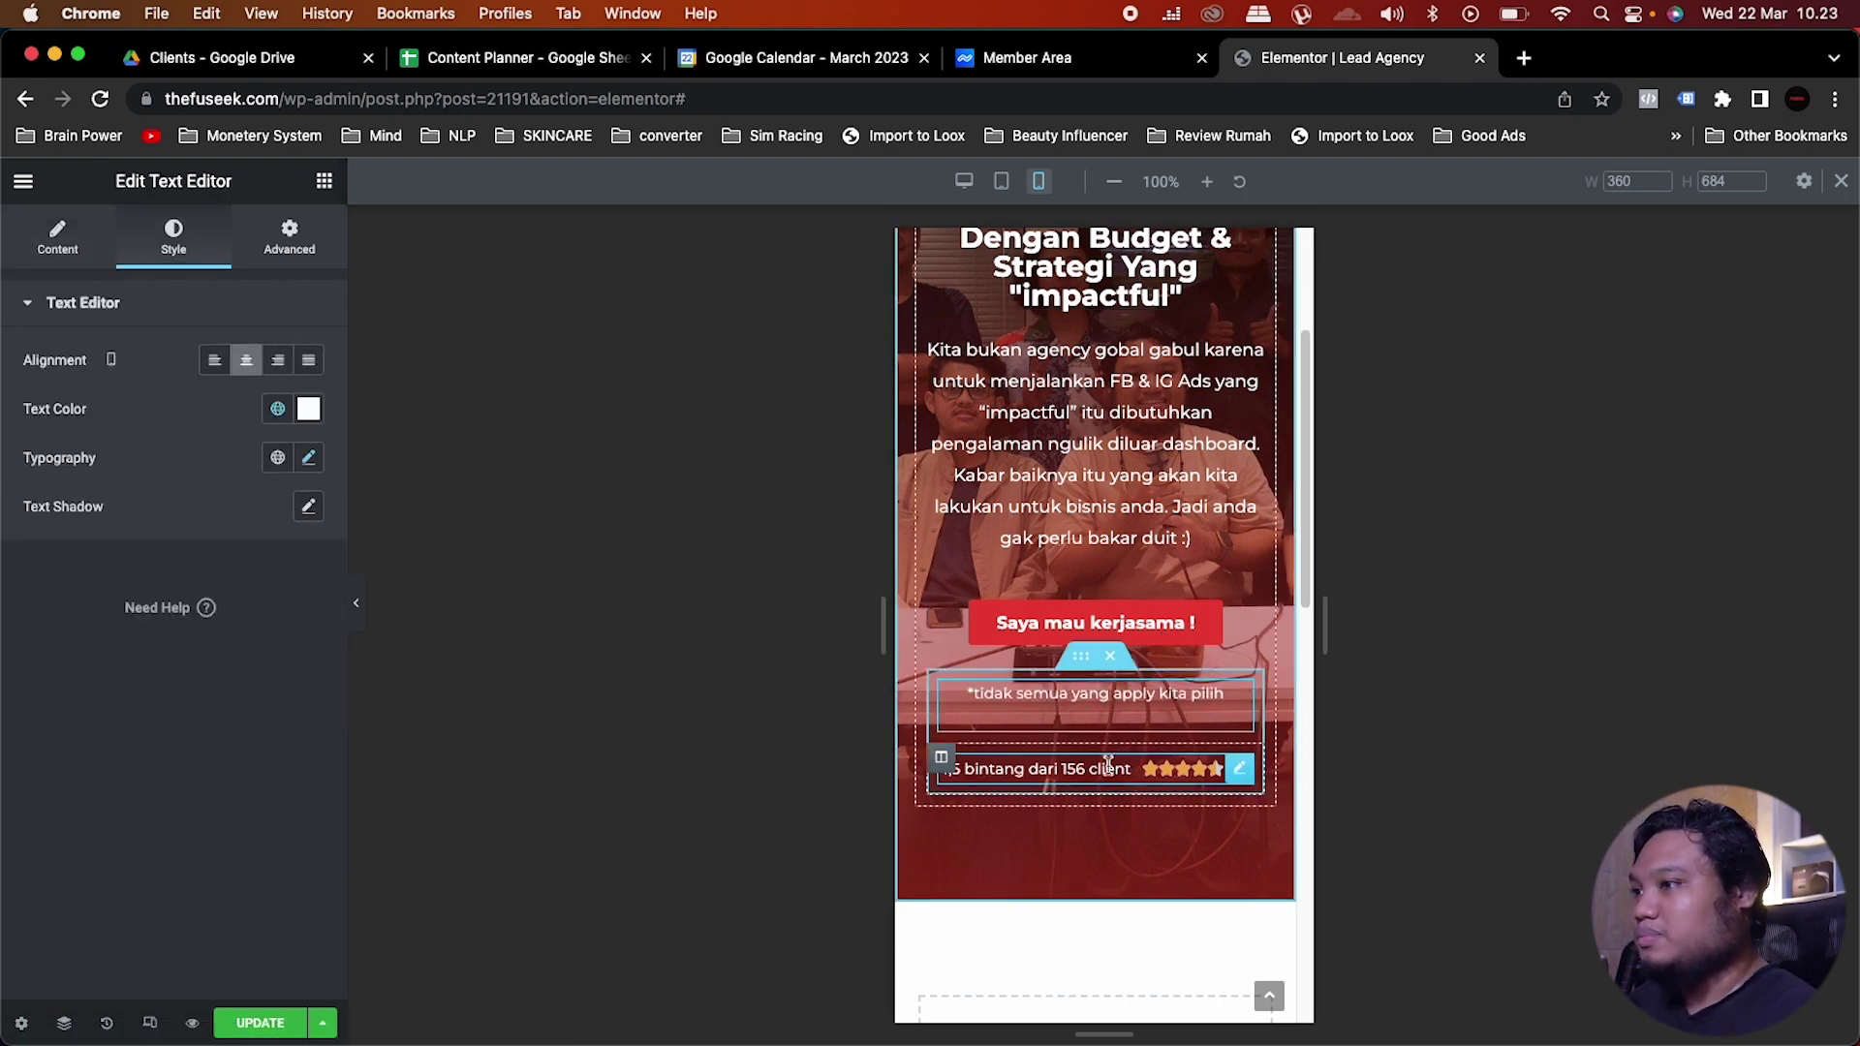
left_click(968, 770)
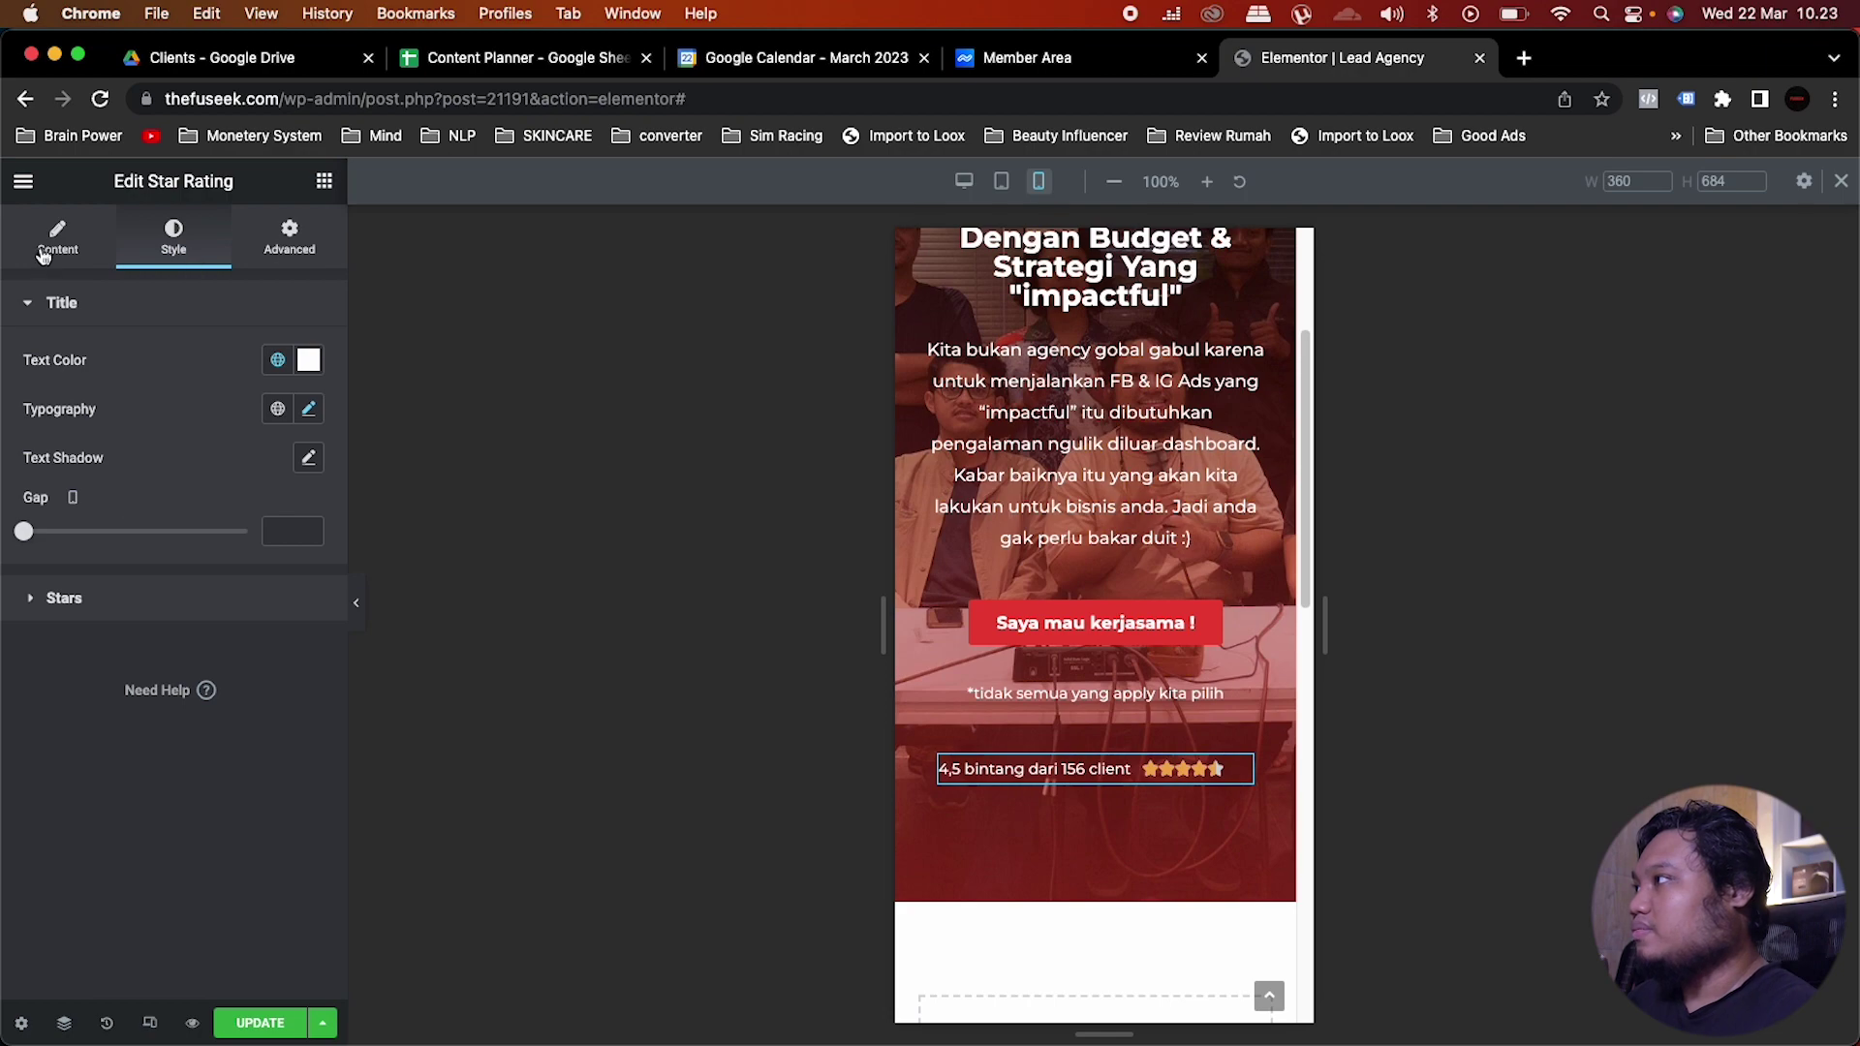
left_click(44, 254)
left_click(246, 639)
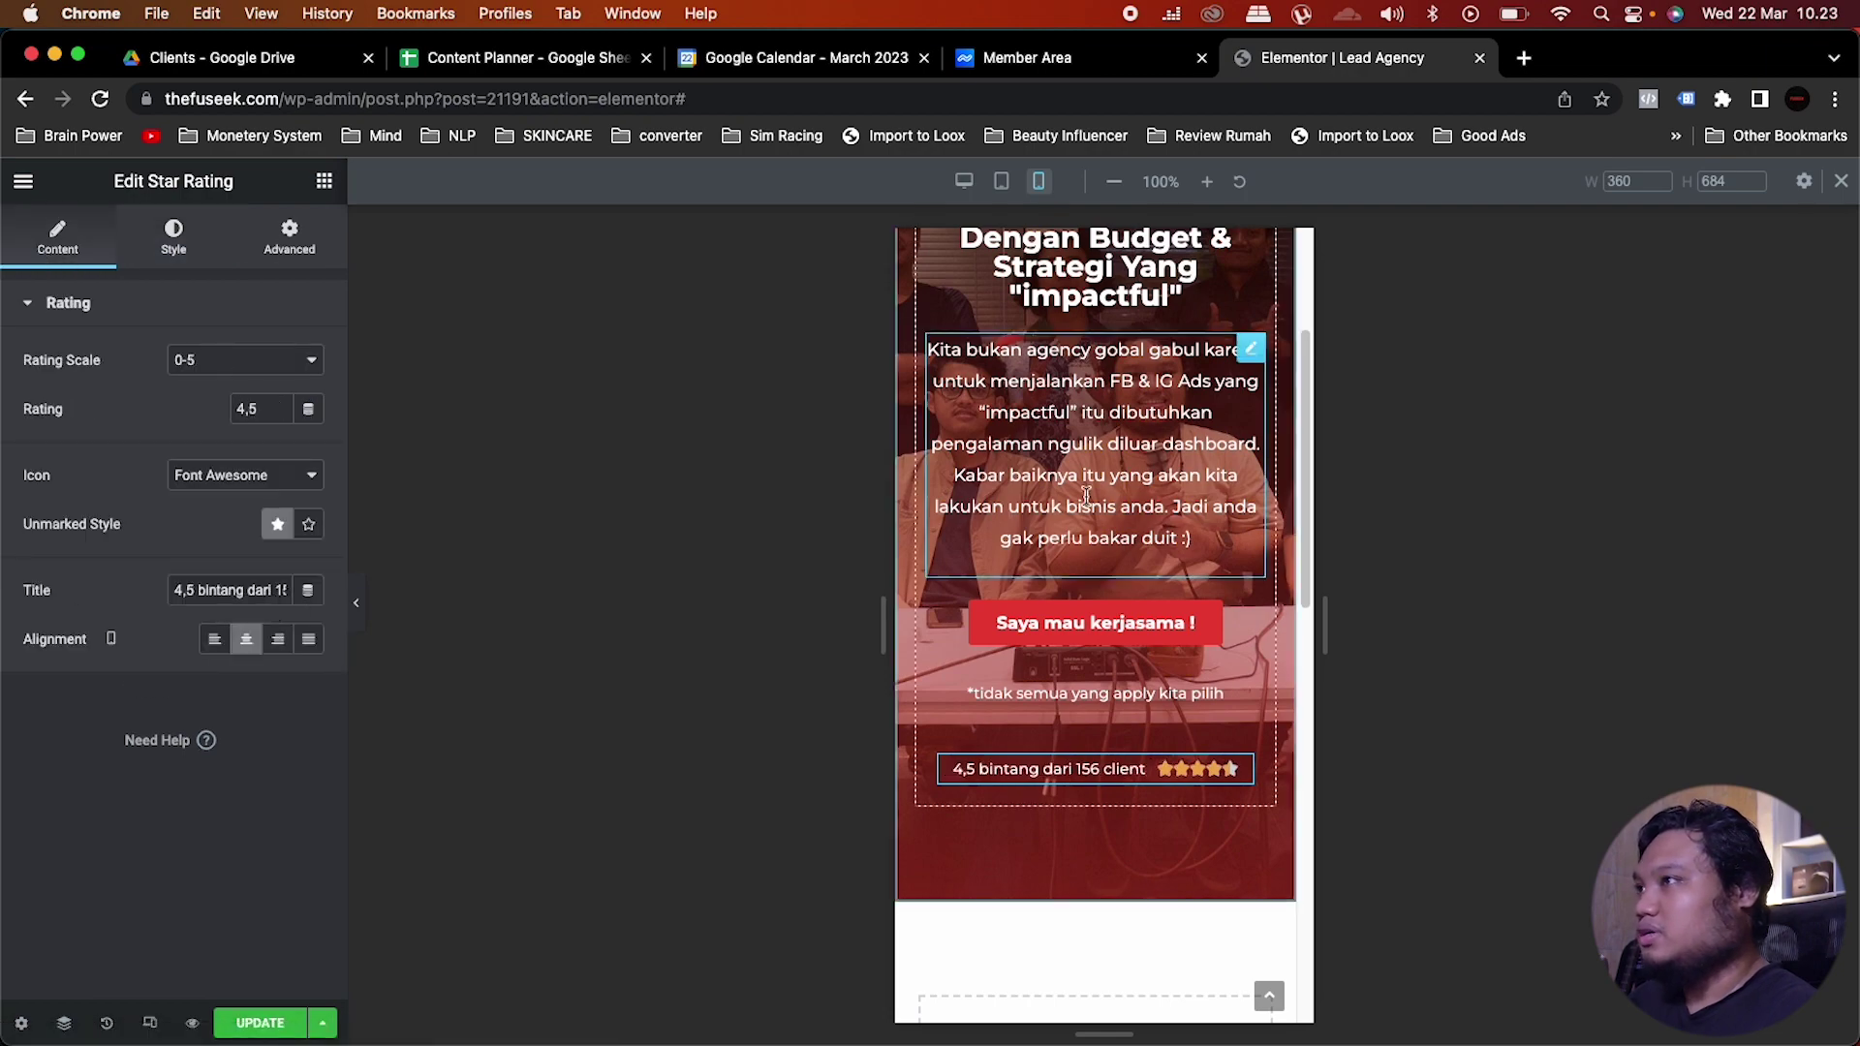
left_click(1002, 182)
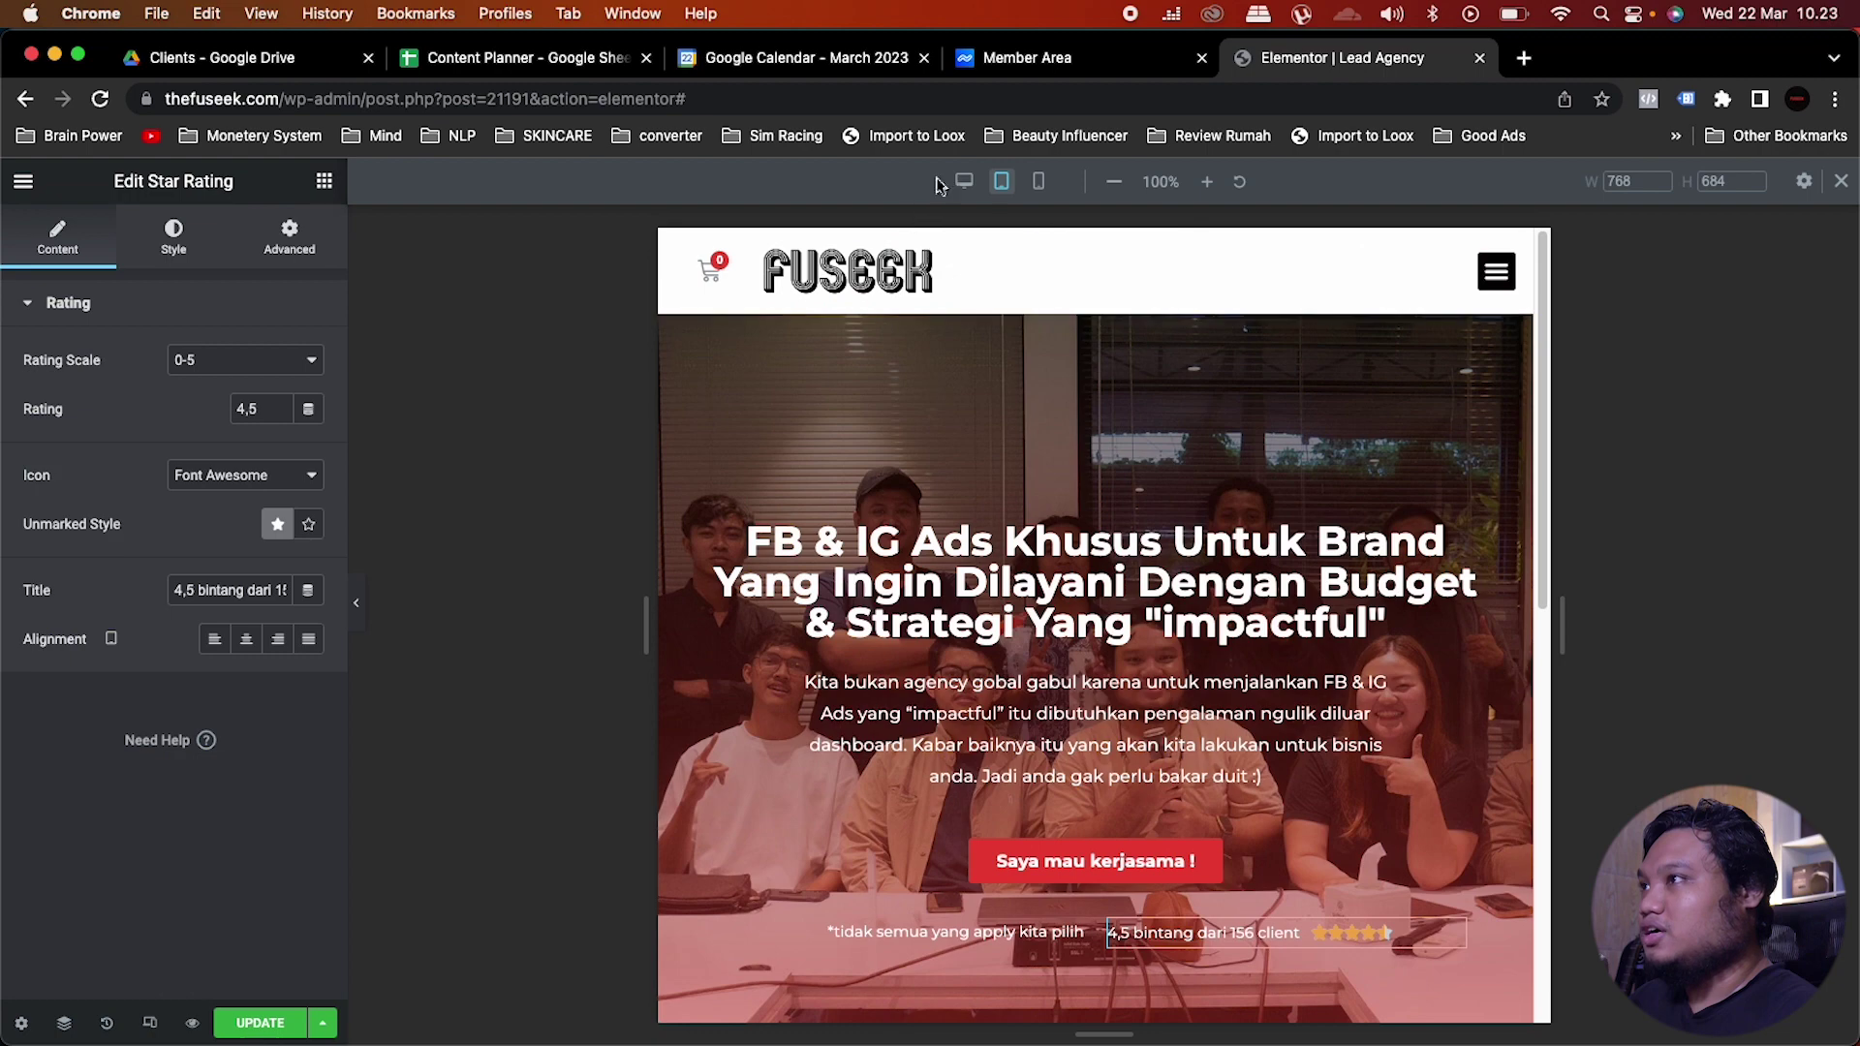
Step: Switch back to desktop width and start a new section in the empty area below the hero
left_click(964, 182)
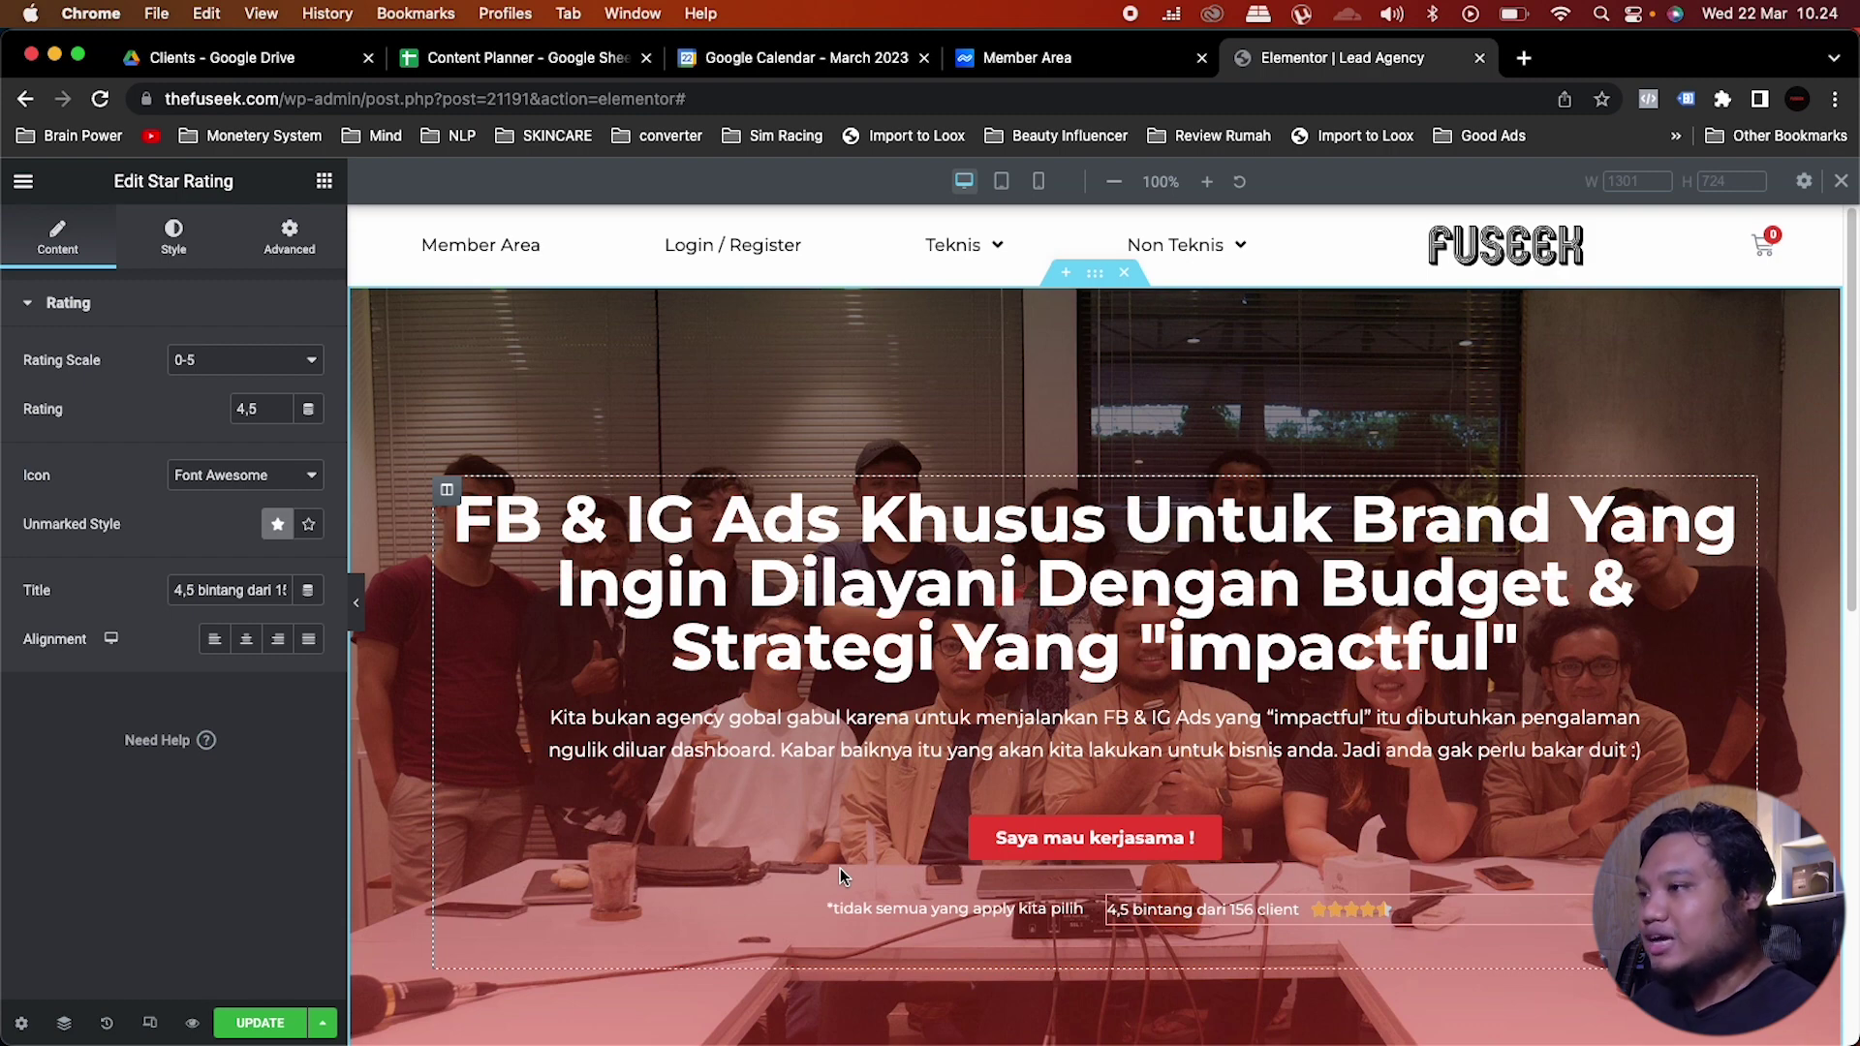
scroll(841, 875, "down", 10)
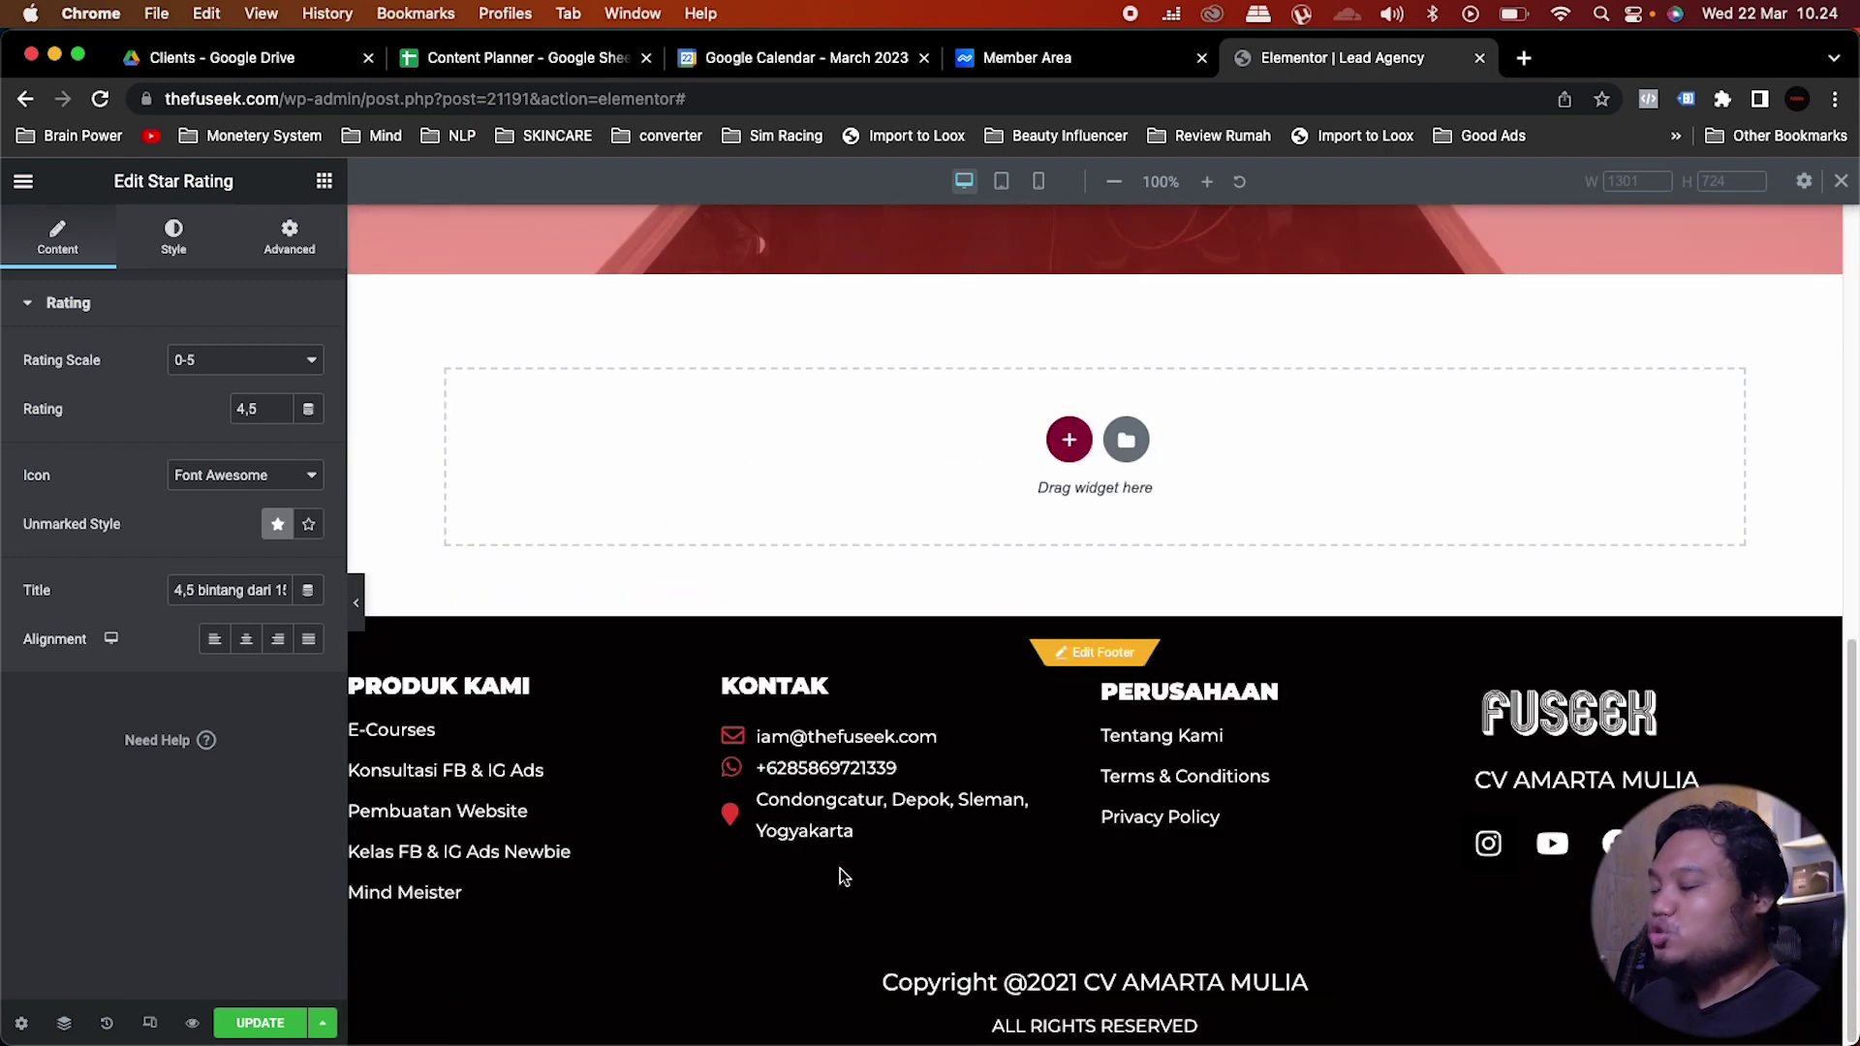
left_click(1064, 443)
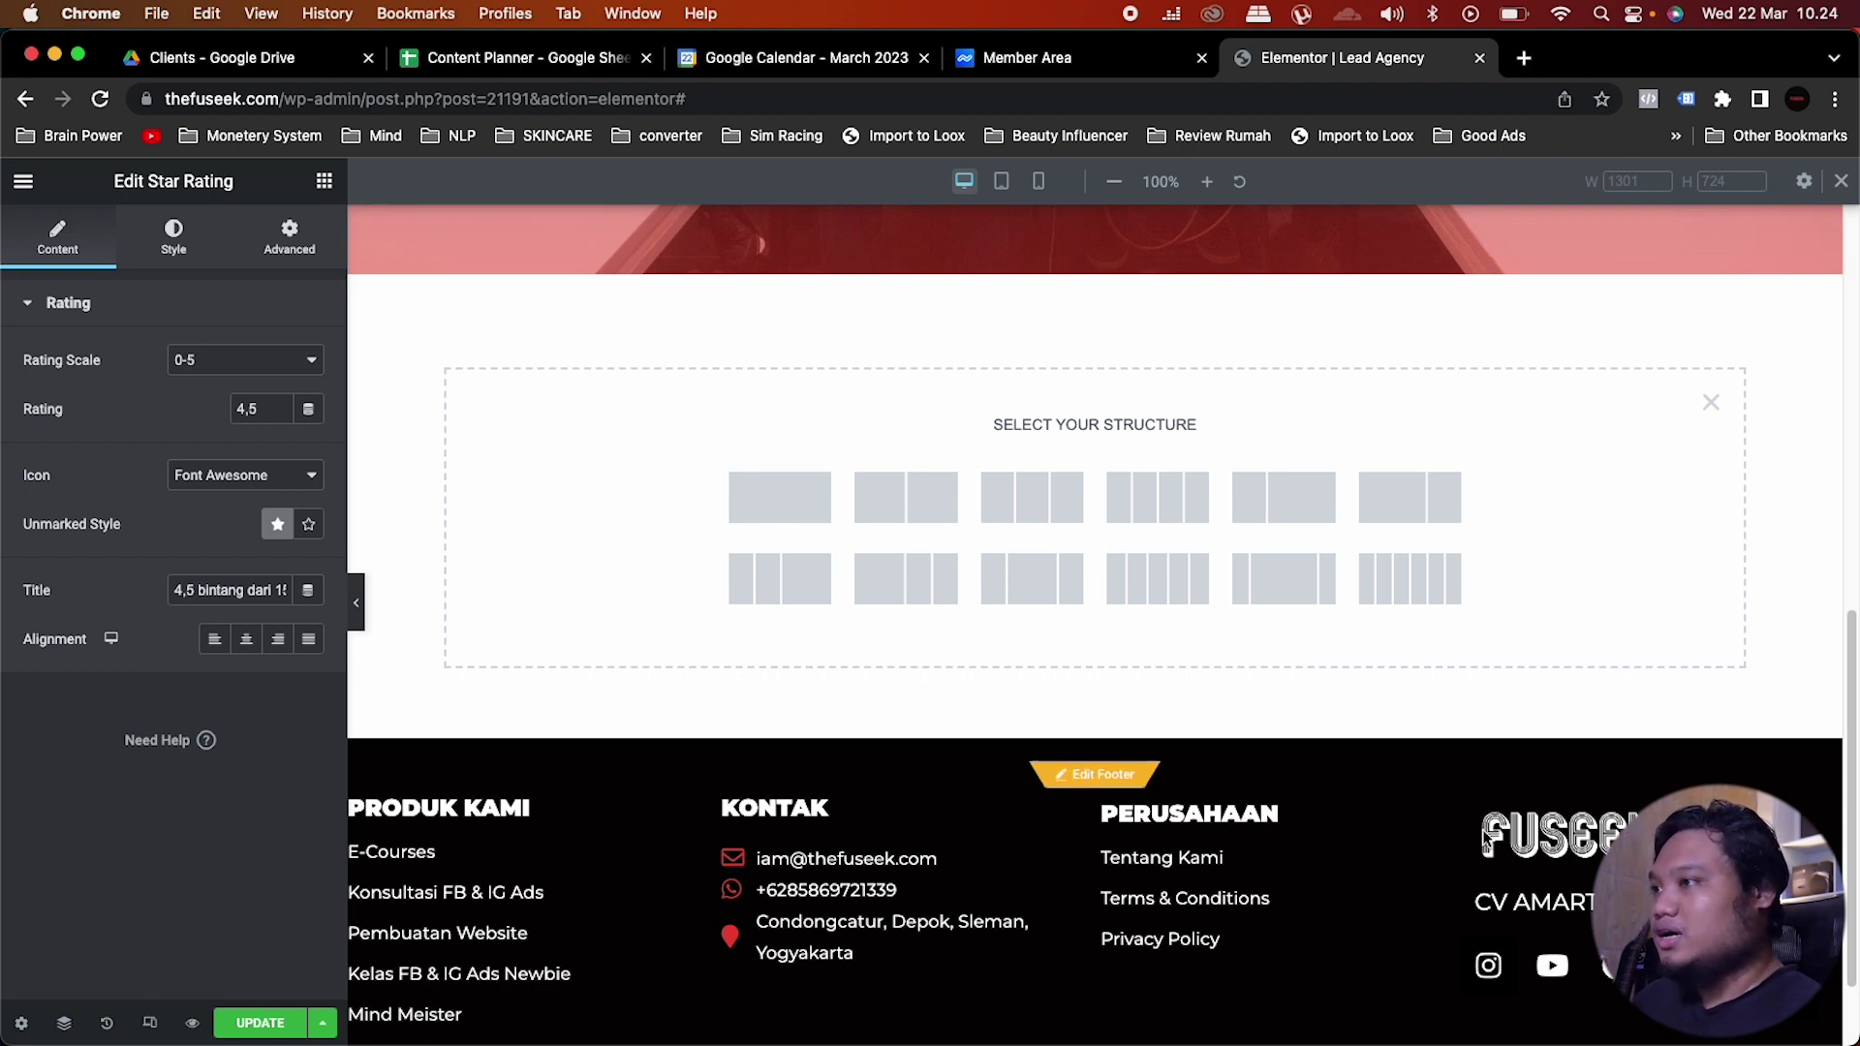
Step: Insert a two-column section and set its height to Min Height of 700 px
left_click(910, 511)
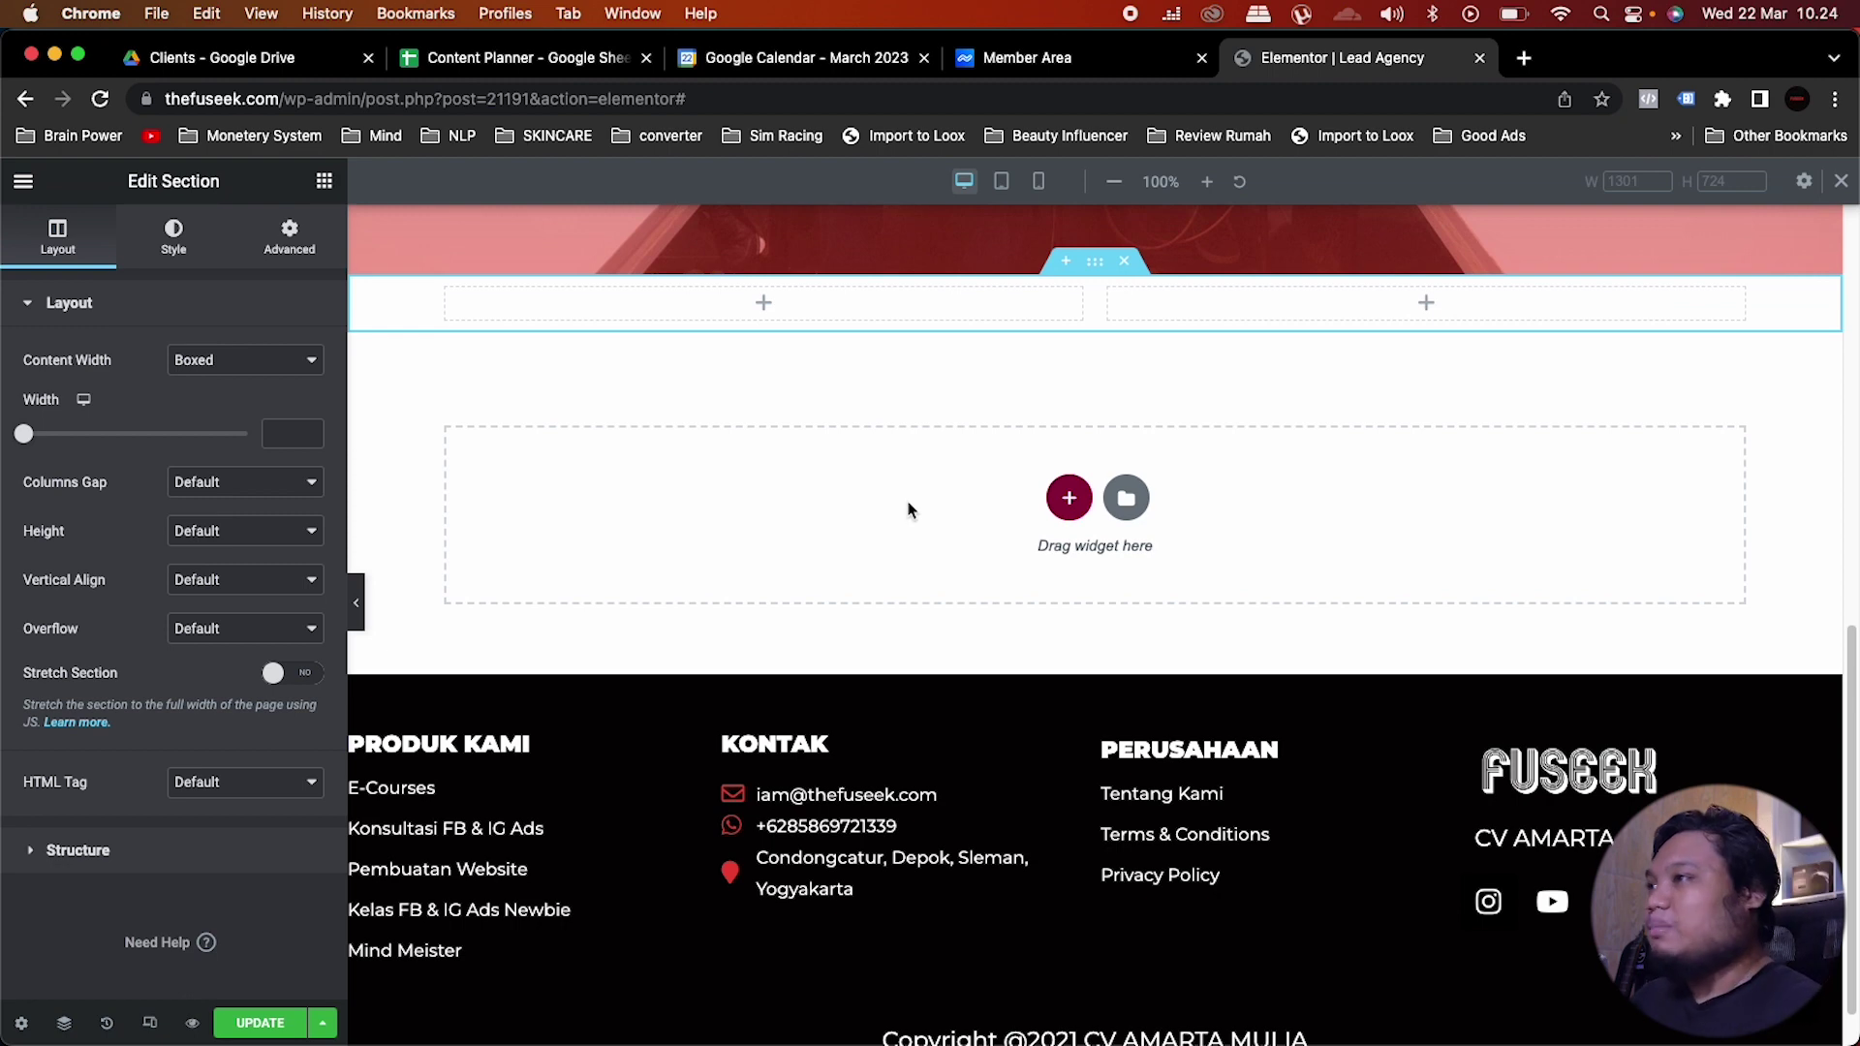
scroll(908, 511, "up", 3)
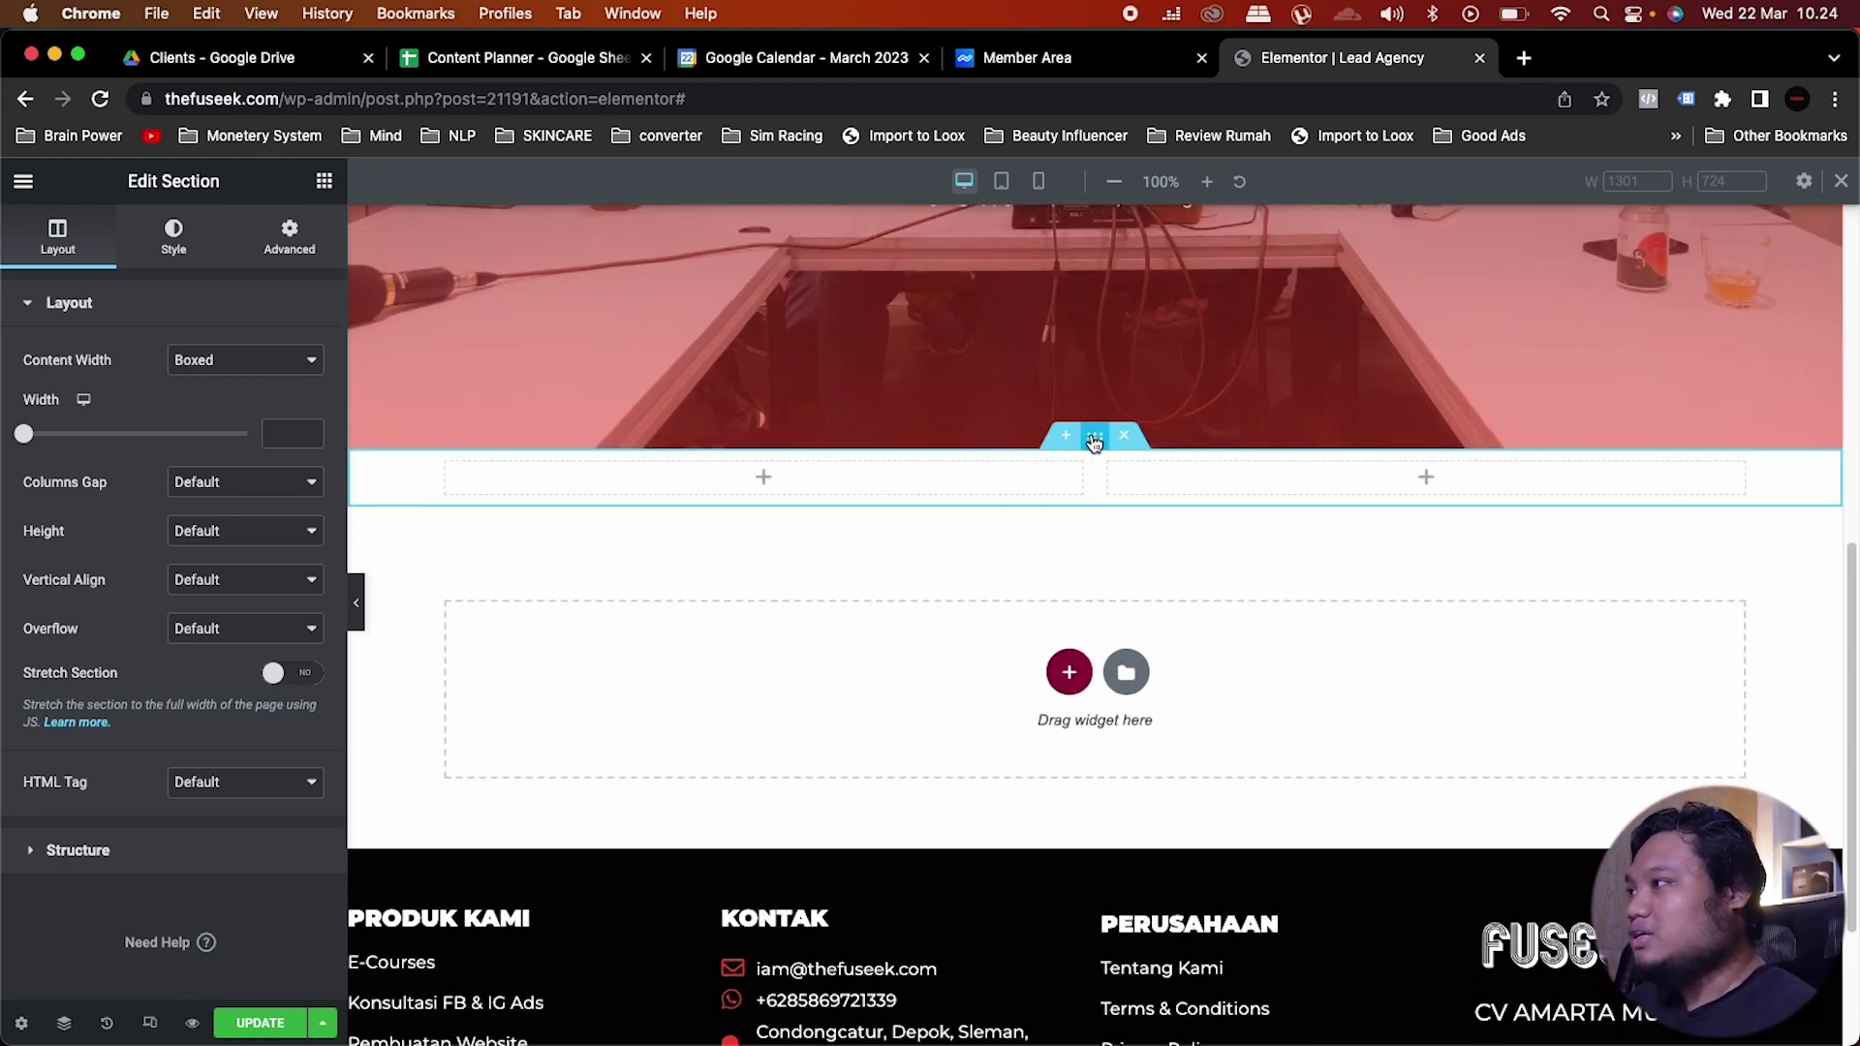
left_click(239, 532)
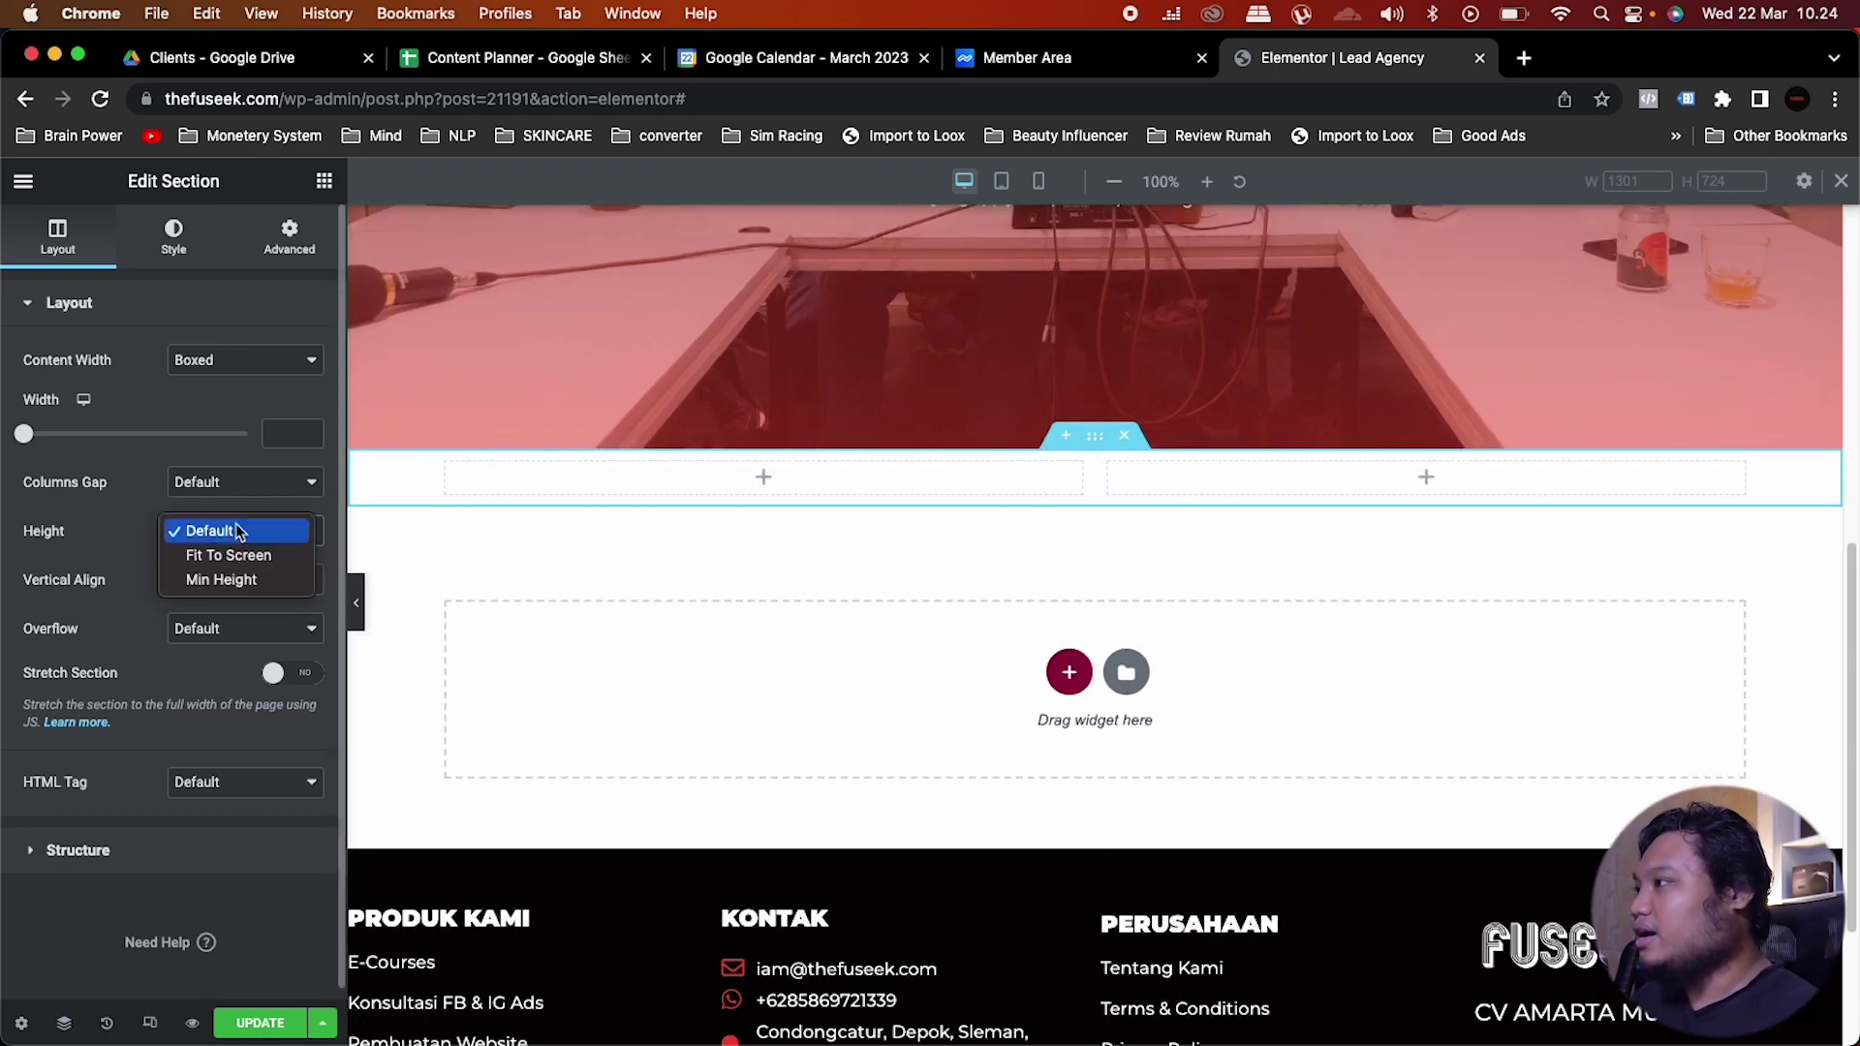
left_click(229, 580)
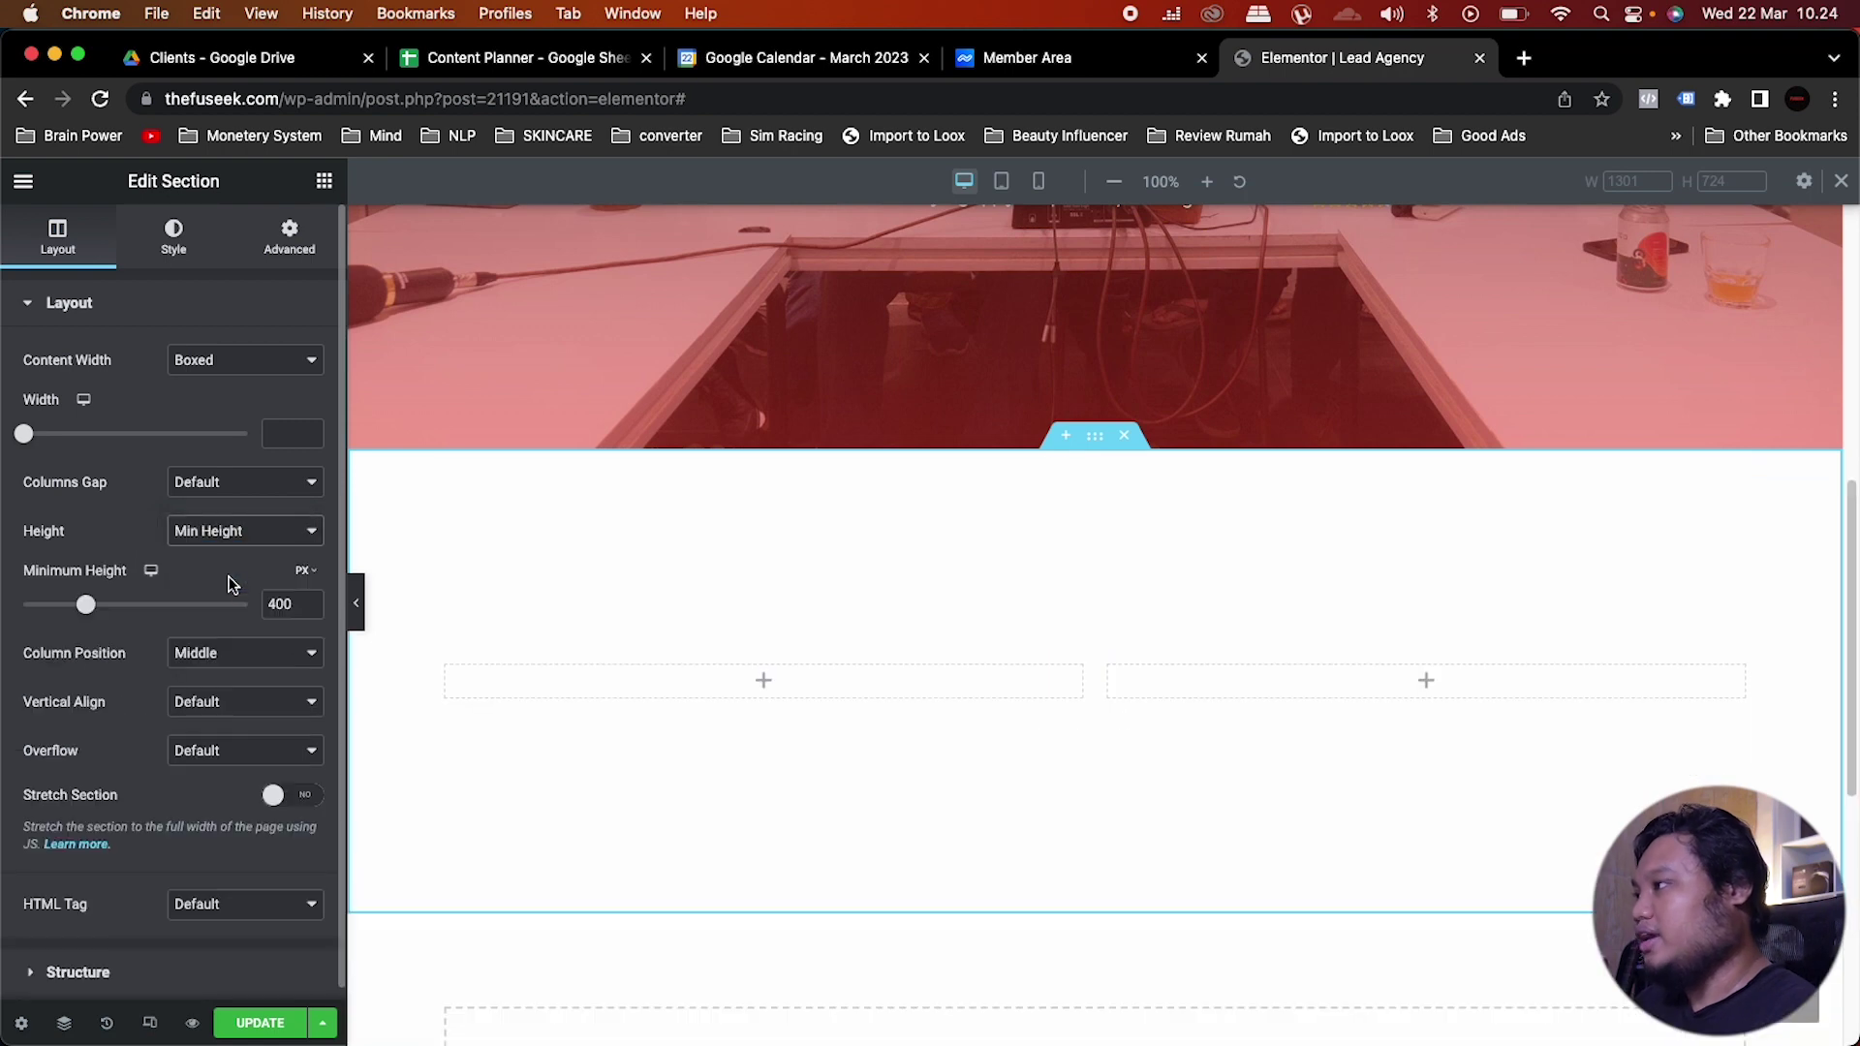
left_click_drag(85, 606, 129, 614)
double_click(280, 604)
type("700")
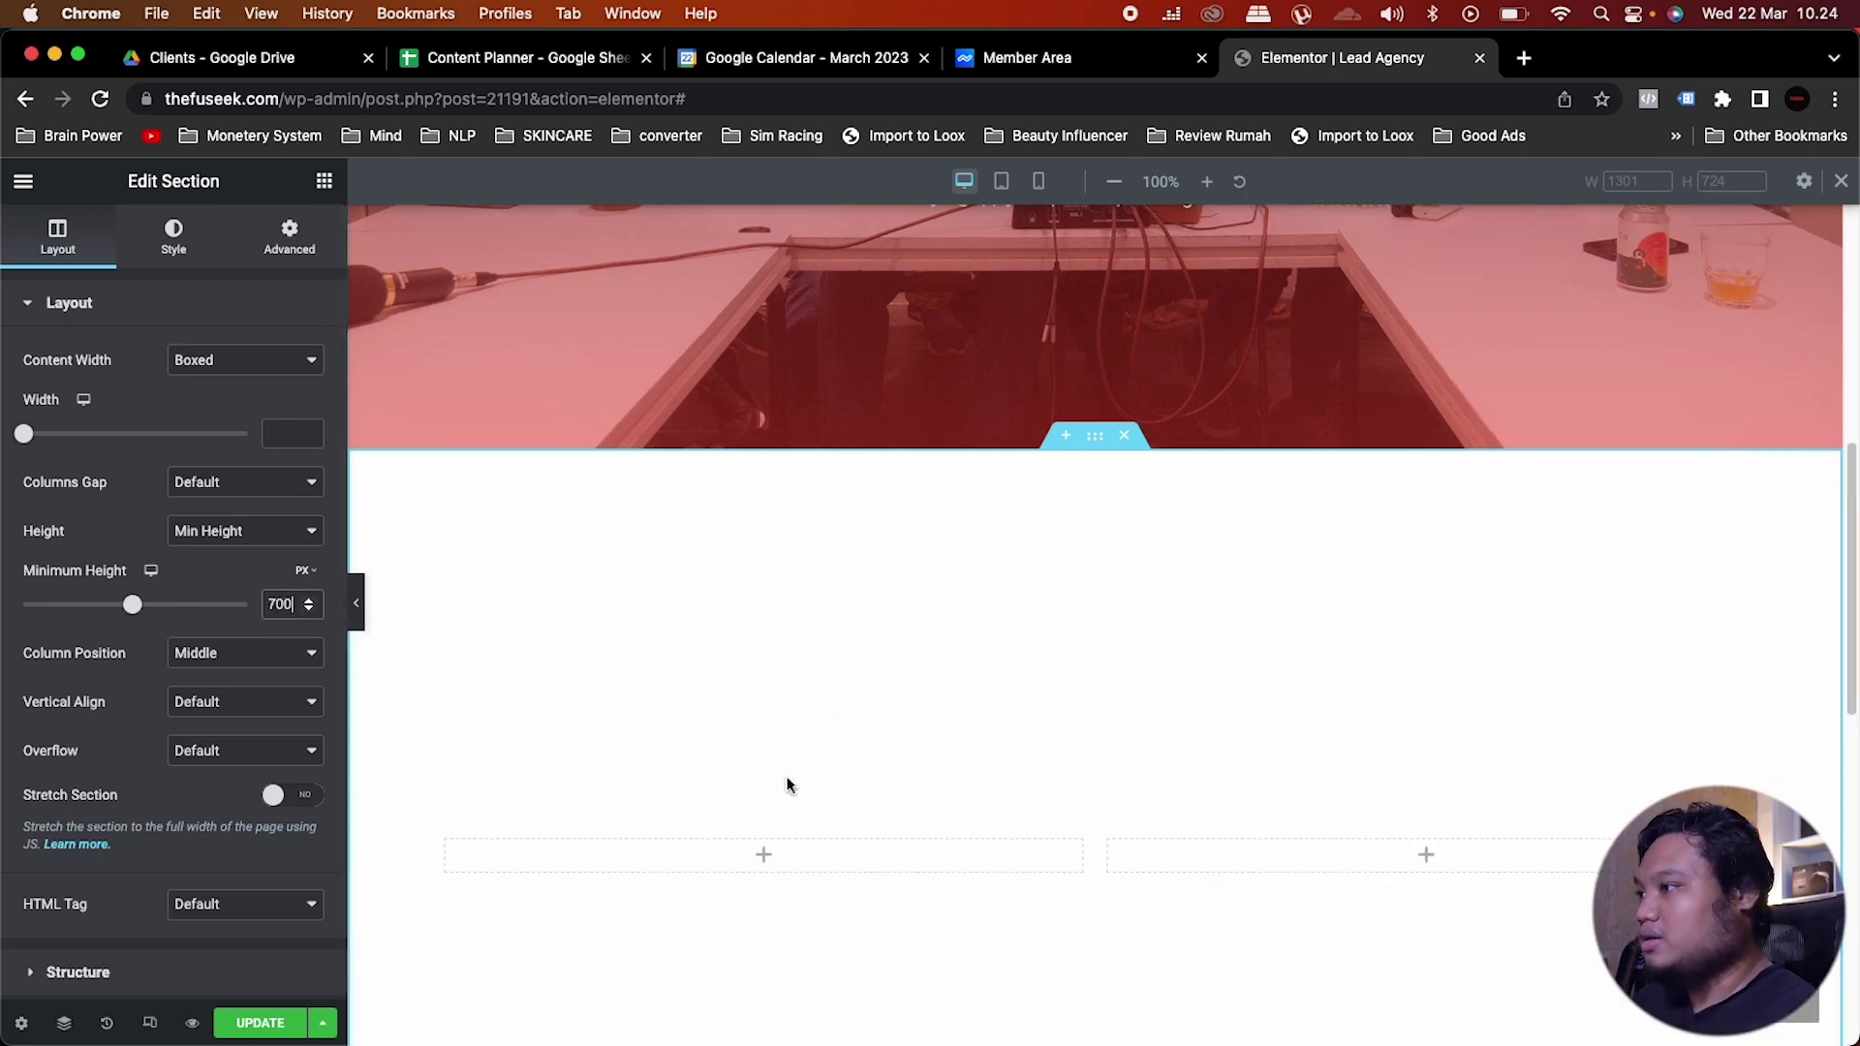
scroll(787, 784, "down", 3)
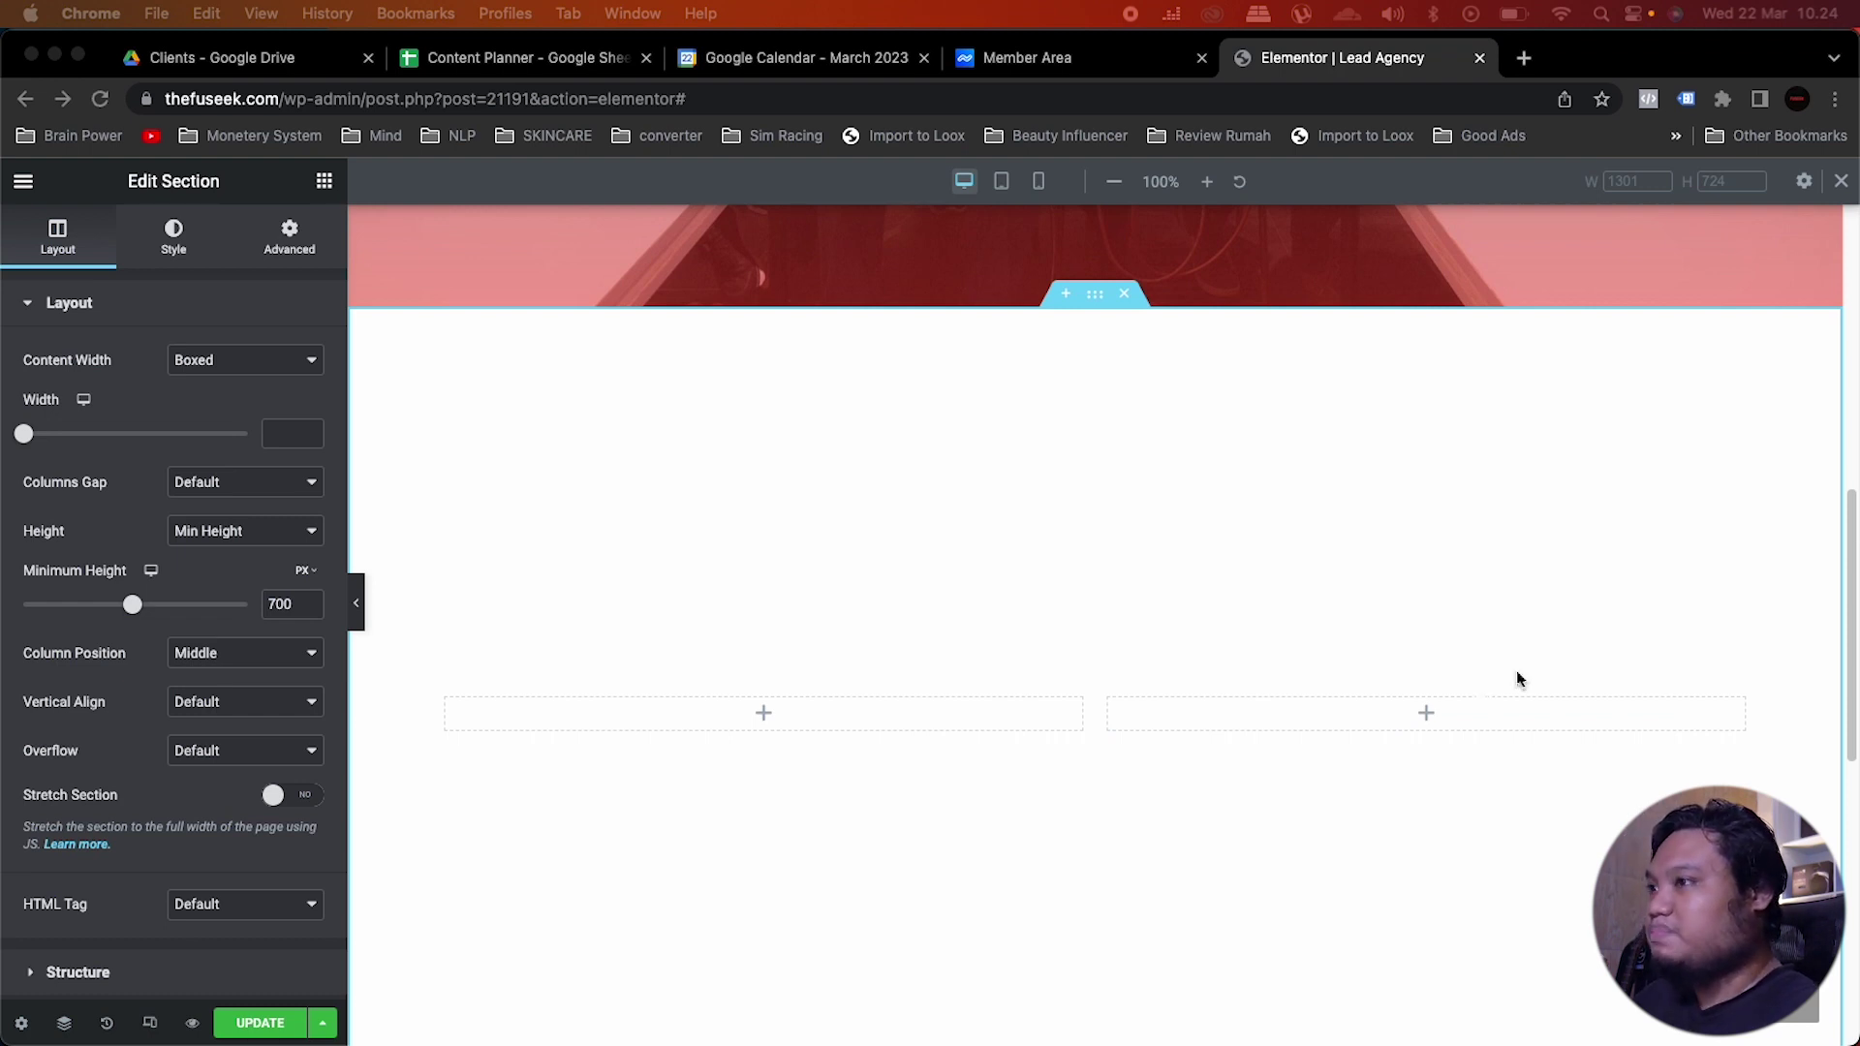
scroll(1172, 623, "up", 1)
scroll(1172, 625, "down", 1)
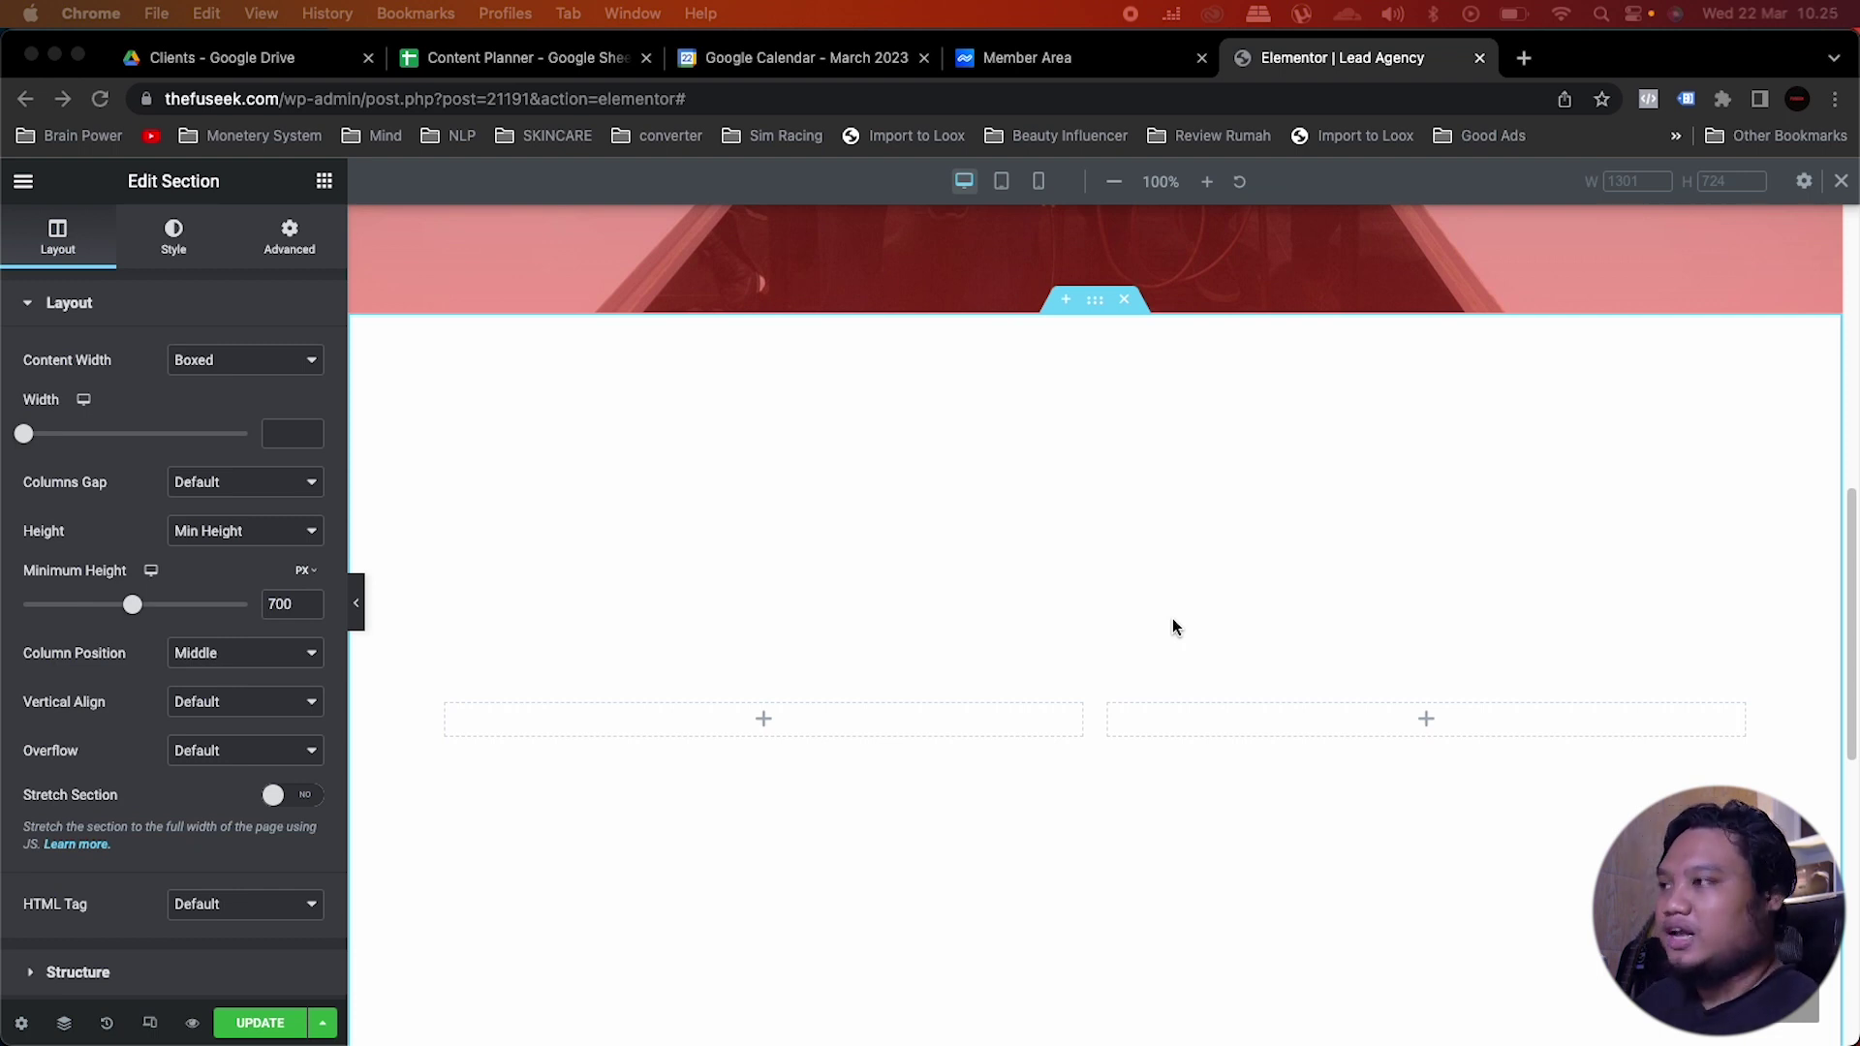
Step: Add a Button widget to the left column labelled 'Sejak 2019'
left_click(864, 710)
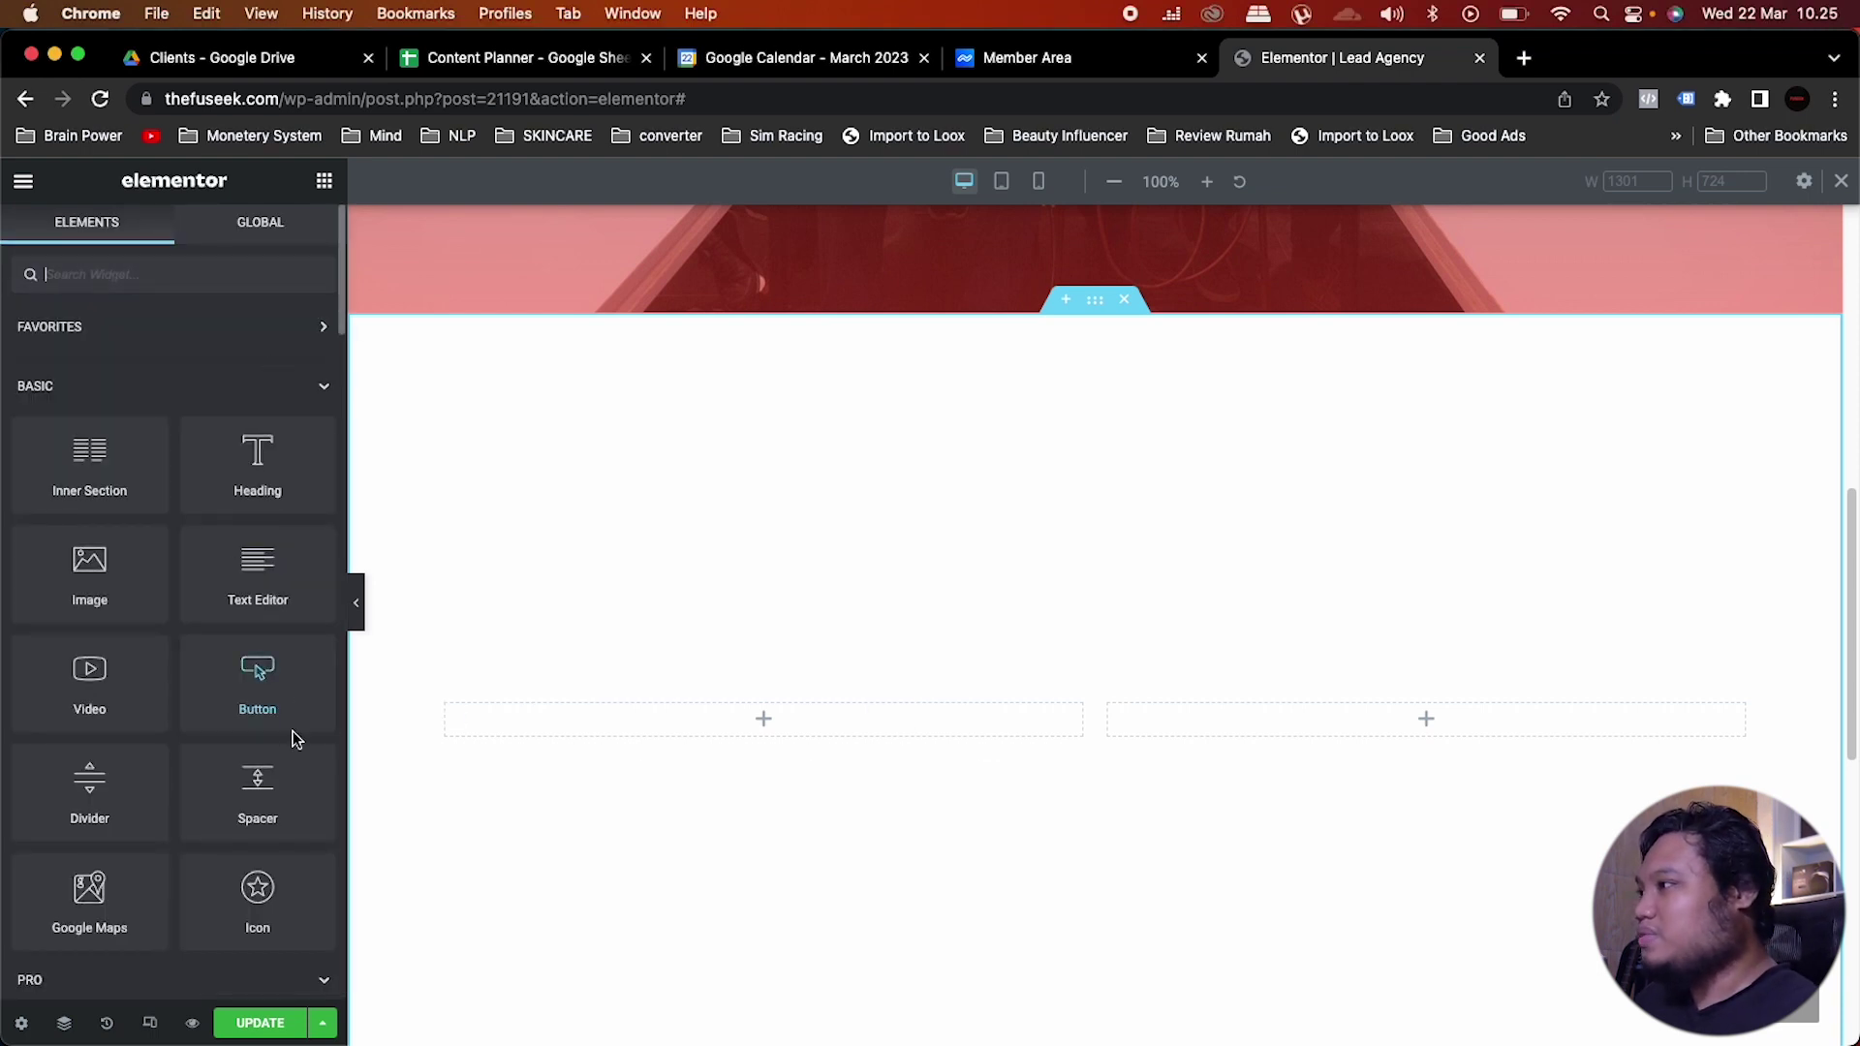
left_click_drag(274, 685, 585, 724)
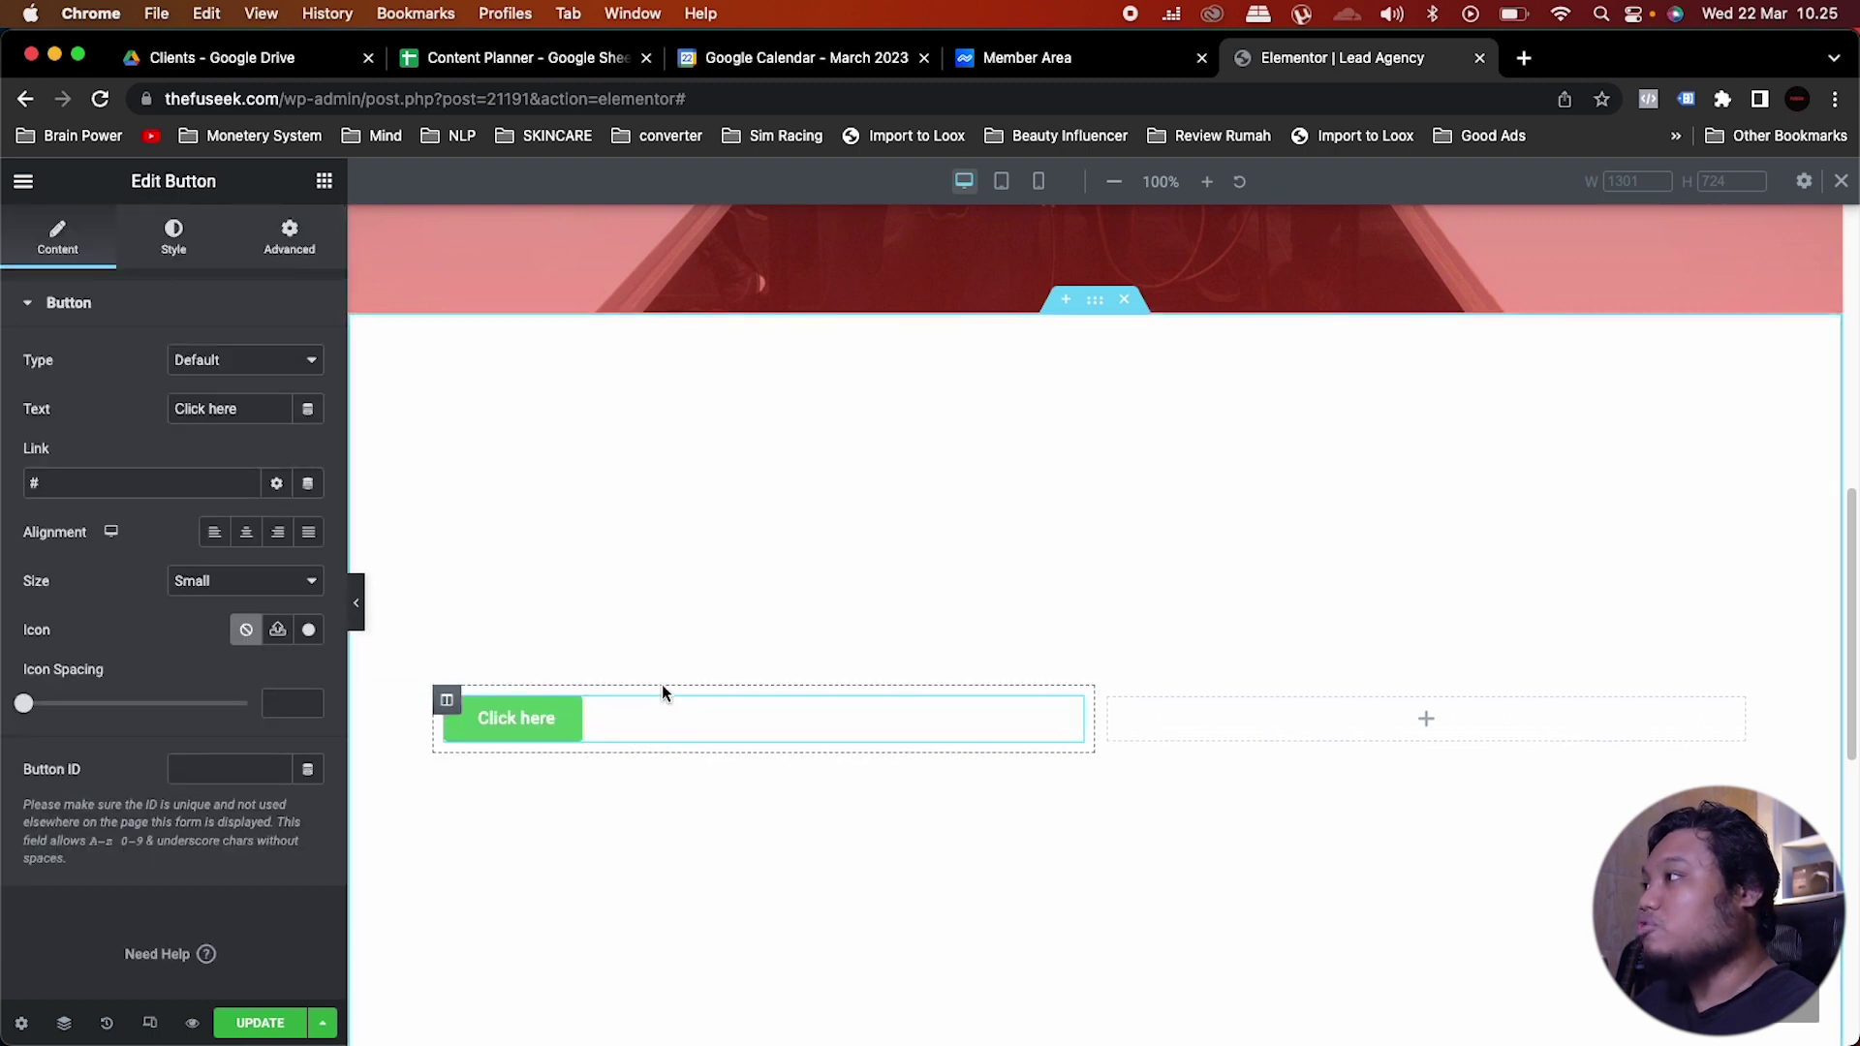
left_click_drag(248, 406, 166, 409)
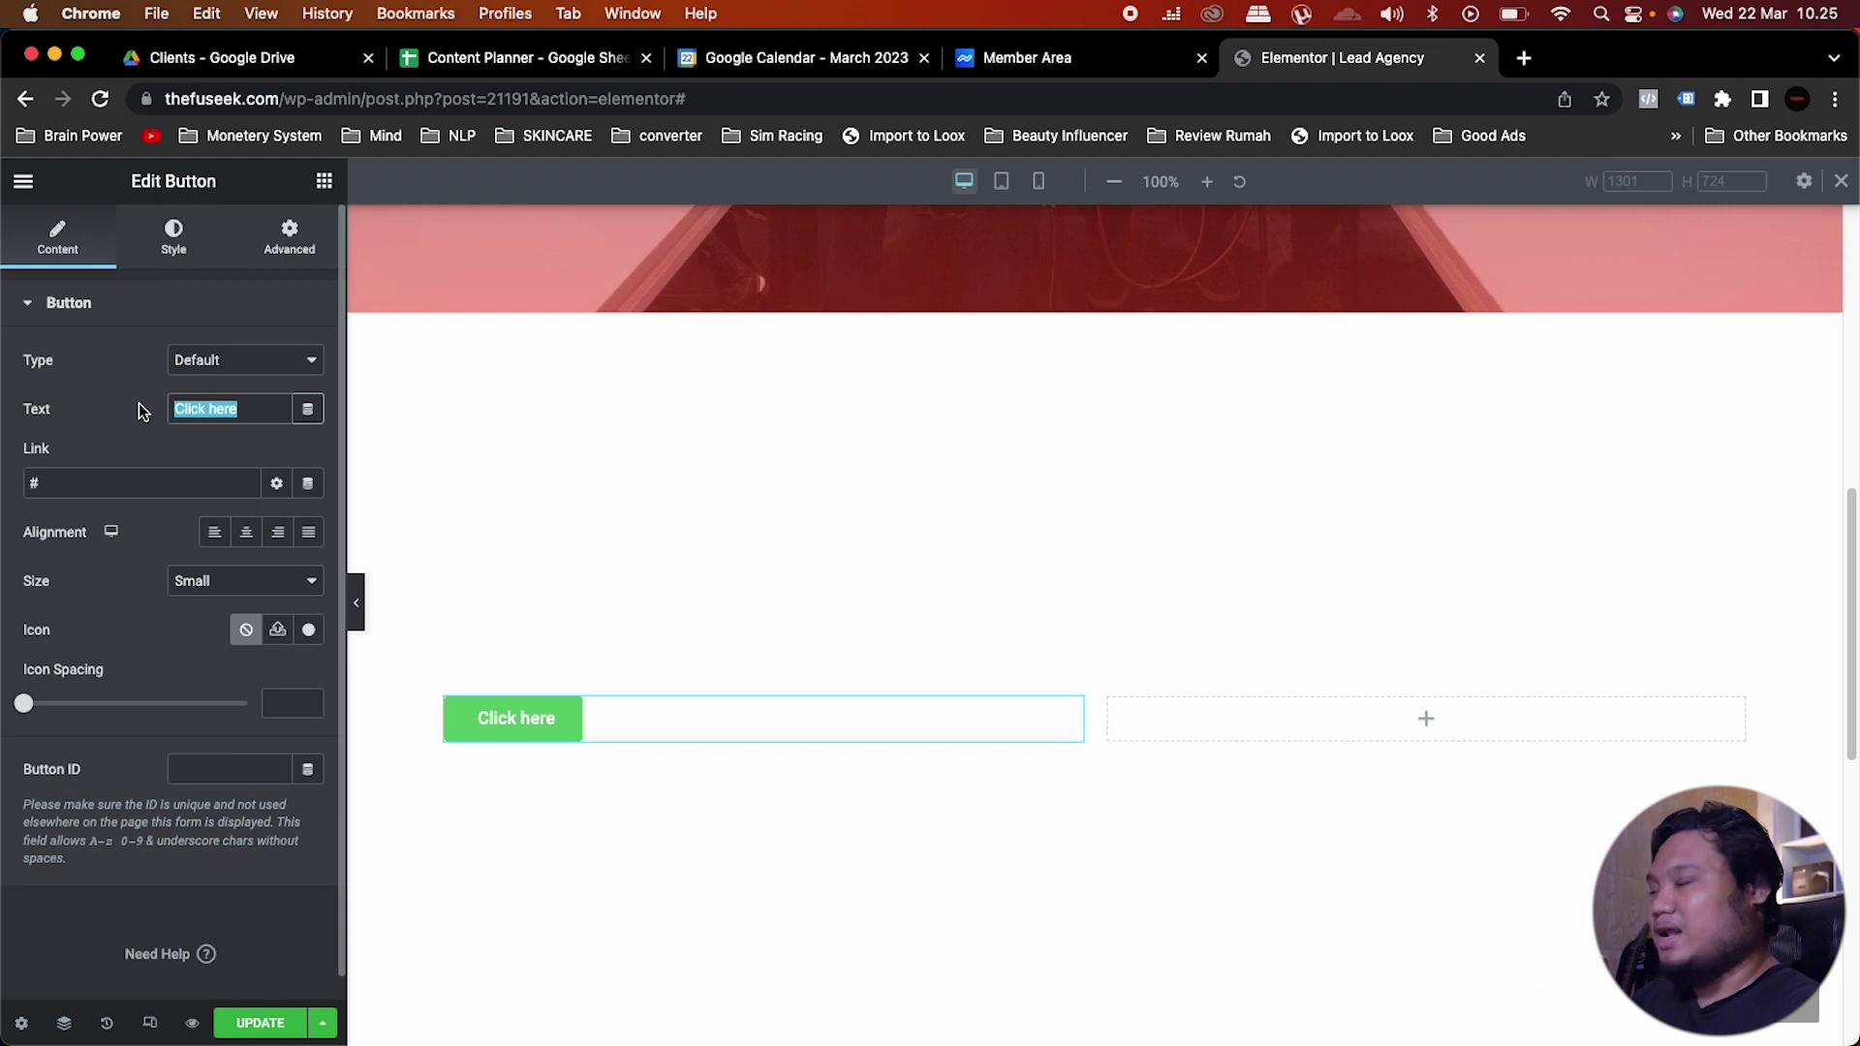
type("Sejak 2019")
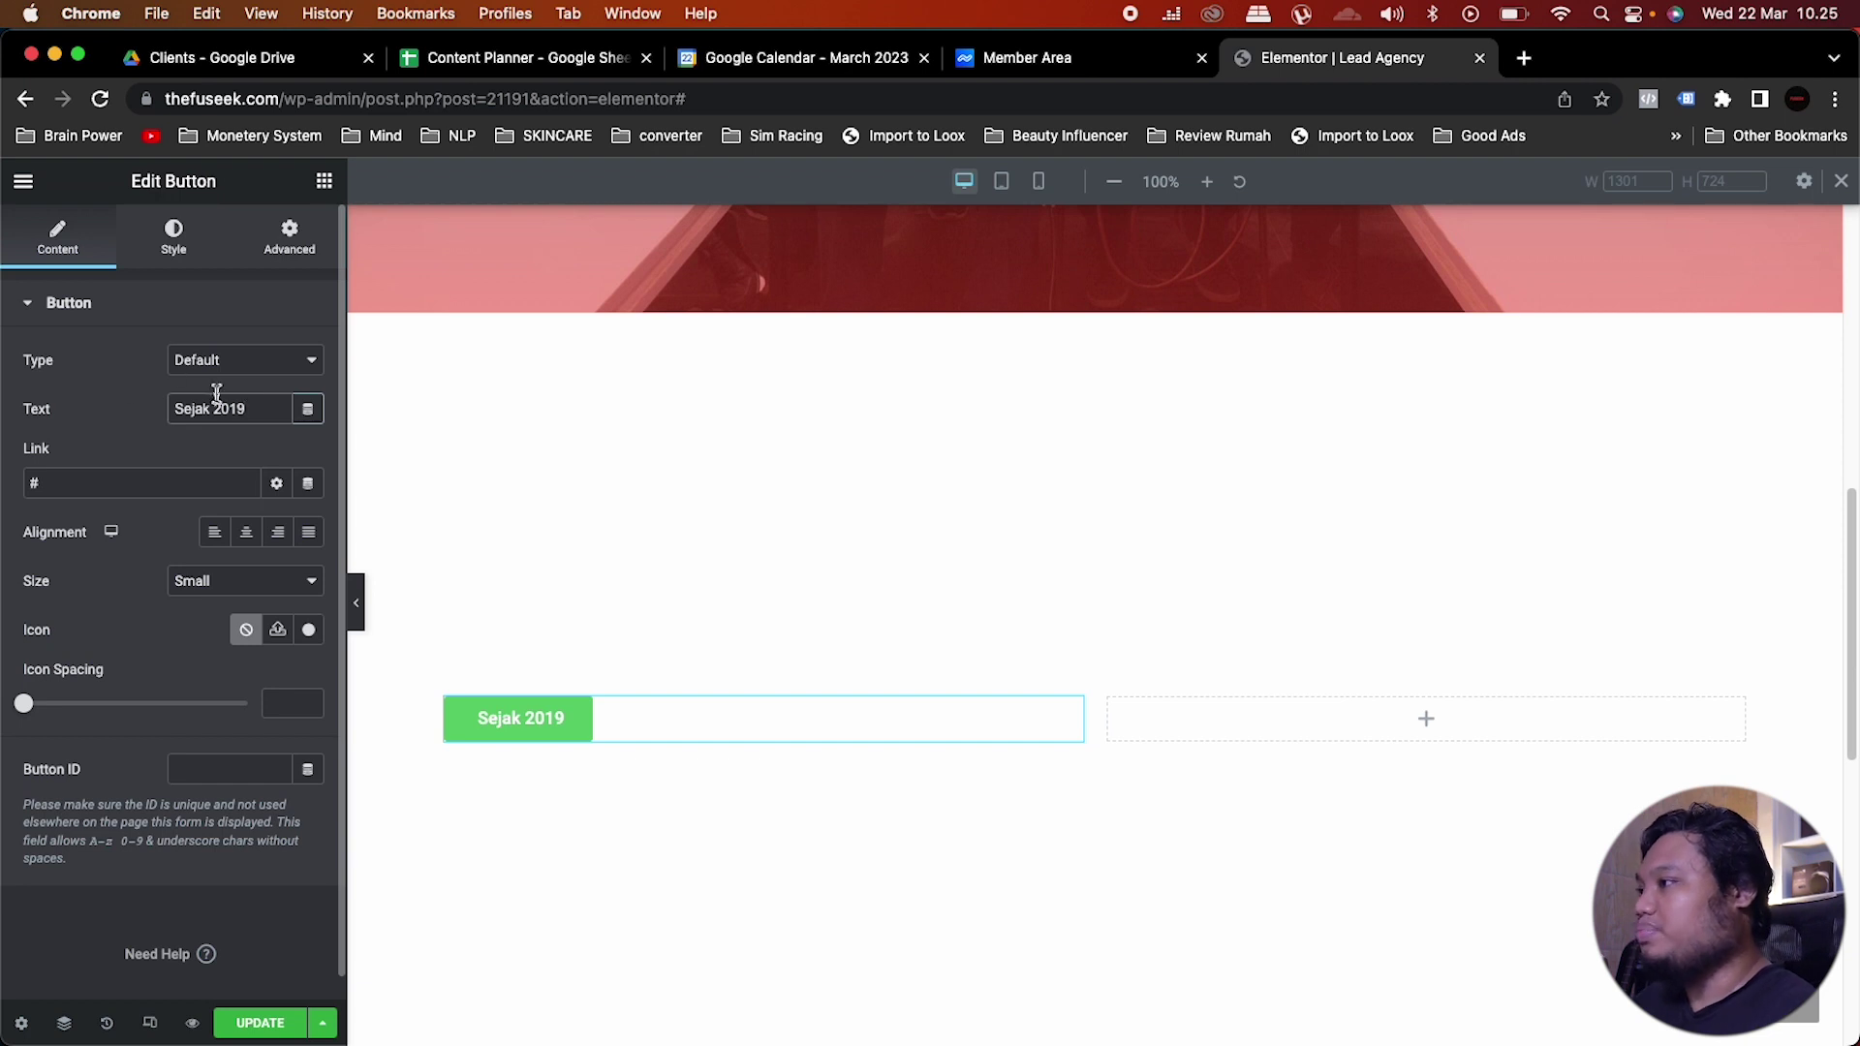
left_click(110, 479)
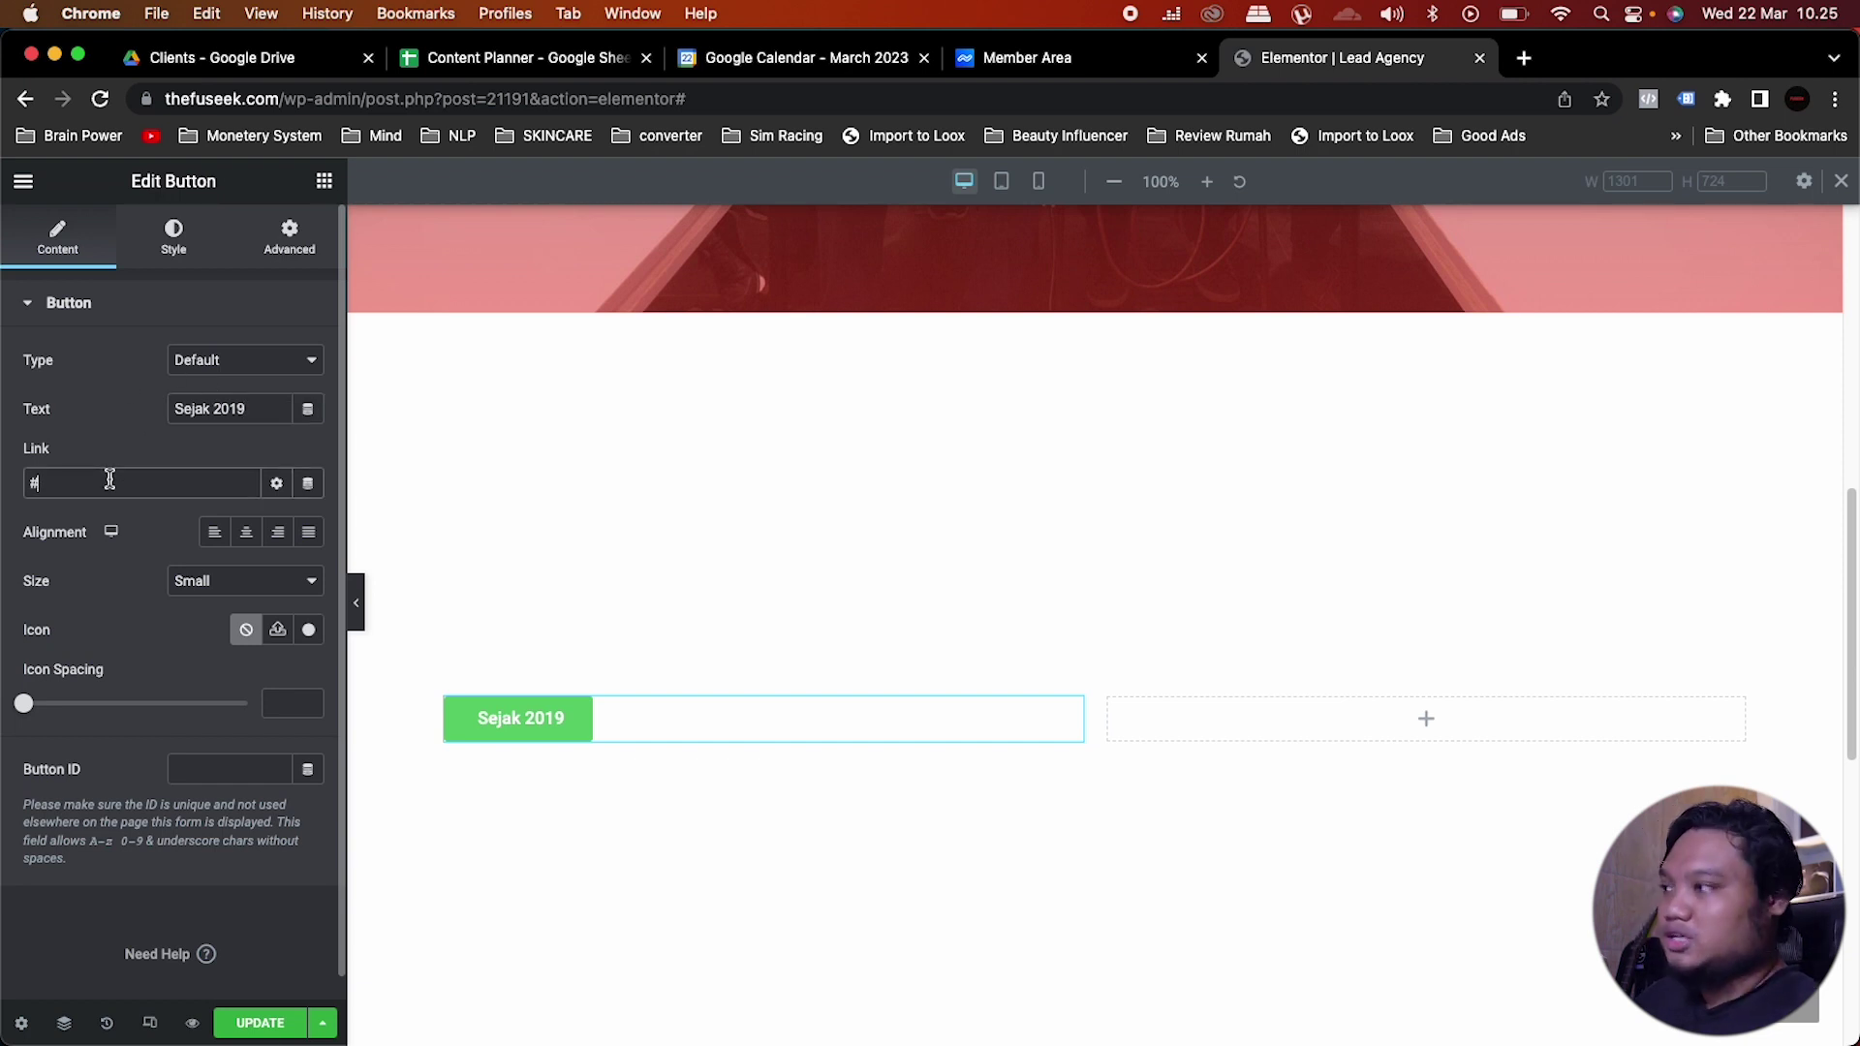
Step: Give the button the Red Fuseek global background colour
left_click(175, 234)
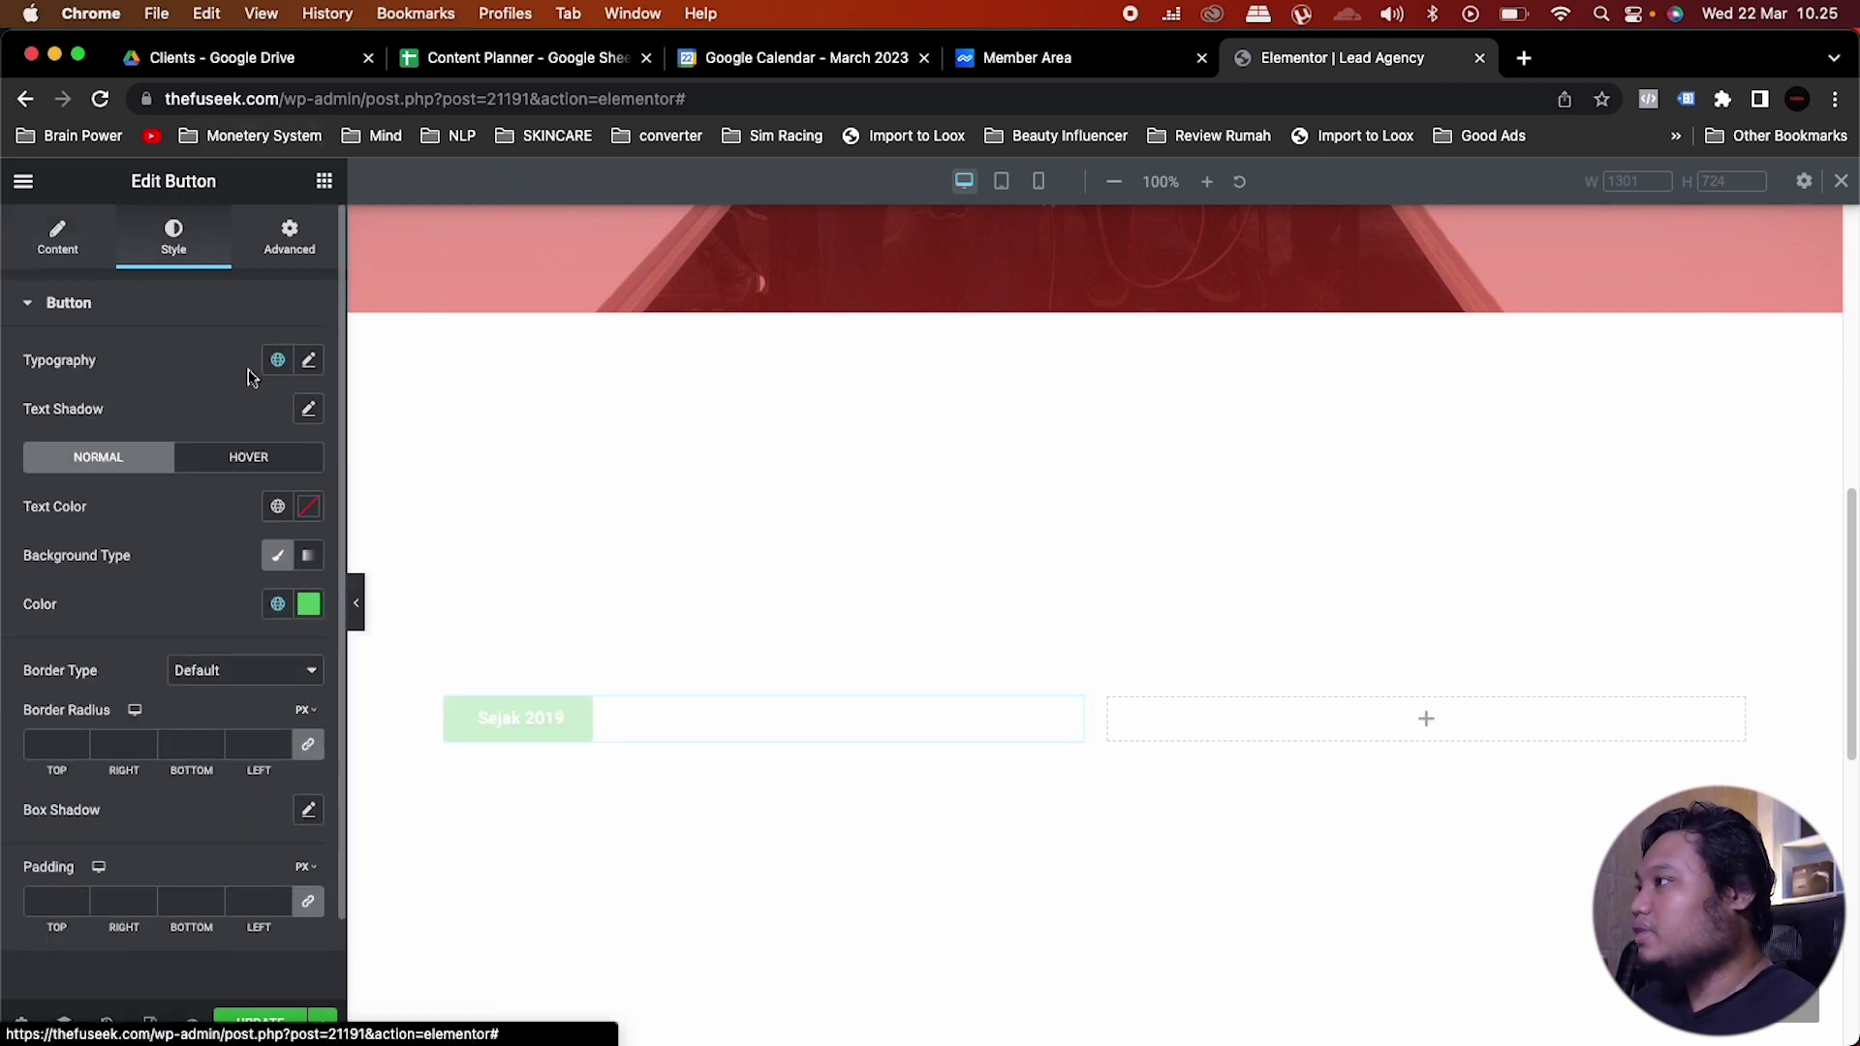
left_click(278, 604)
scroll(166, 830, "down", 3)
scroll(166, 830, "down", 2)
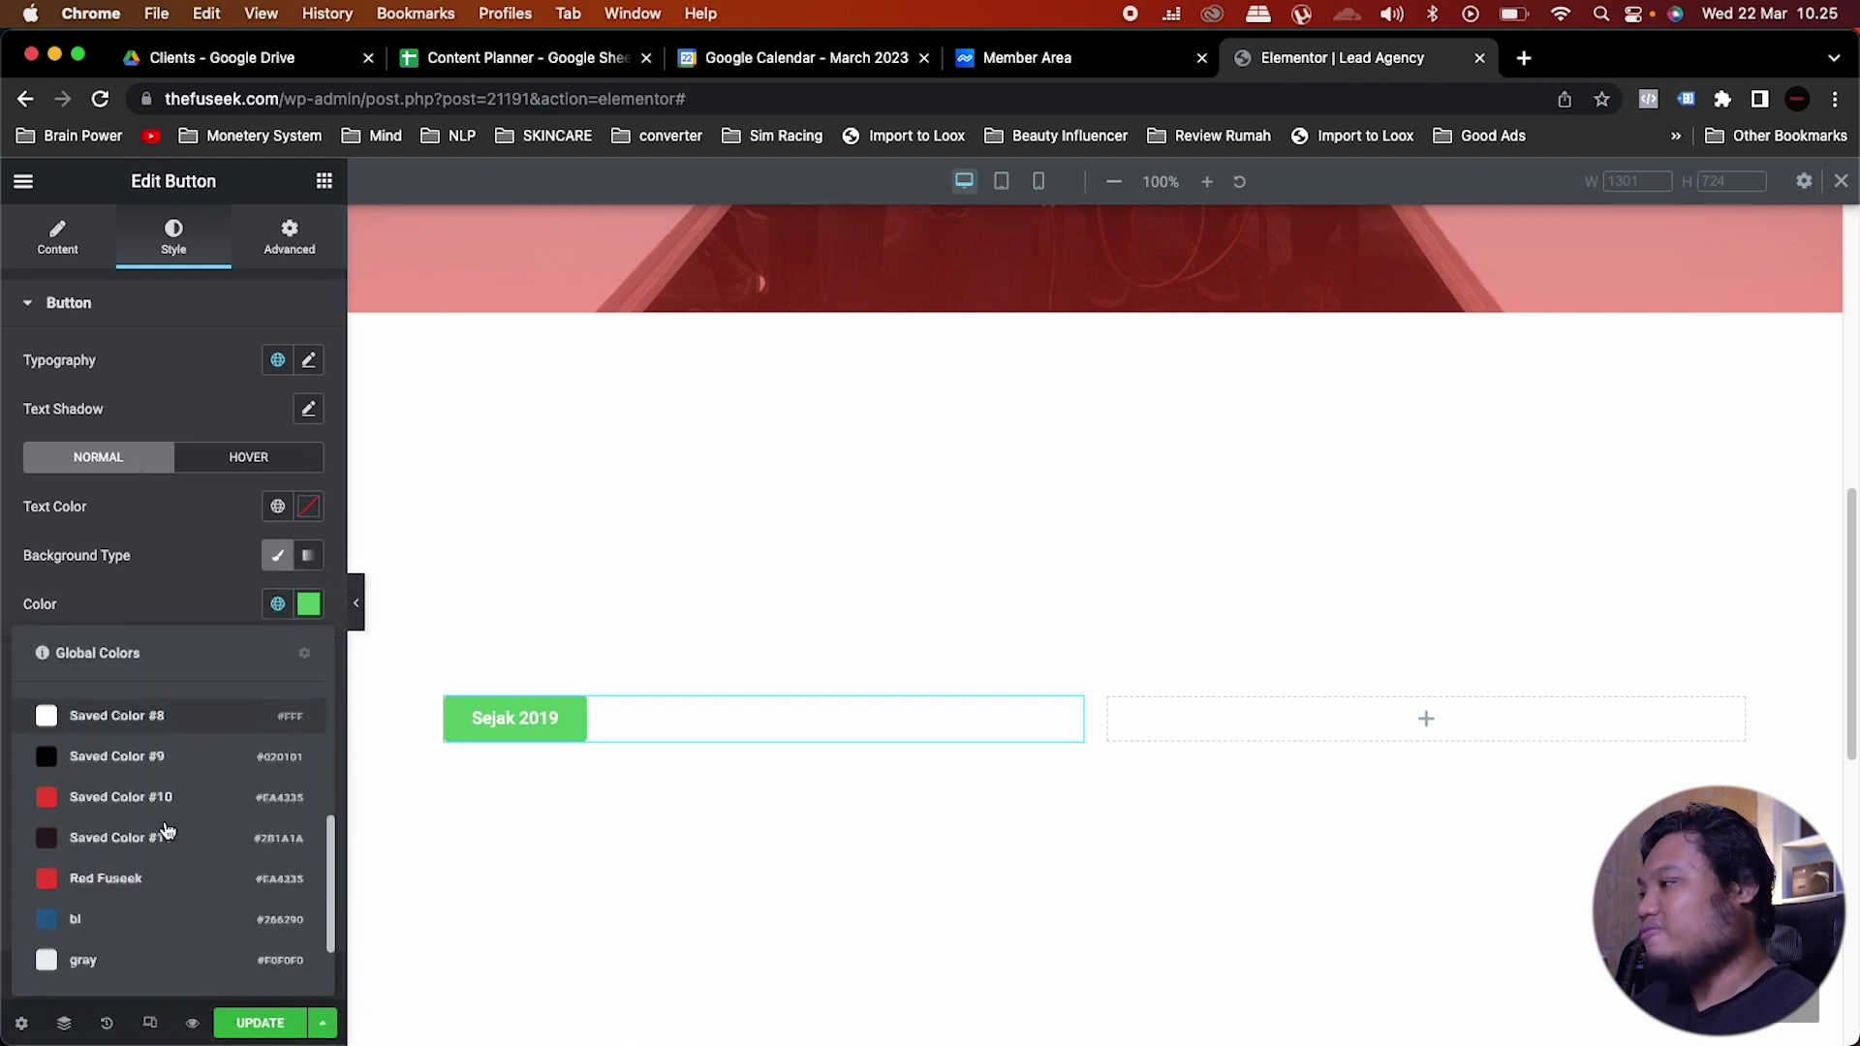
left_click(117, 874)
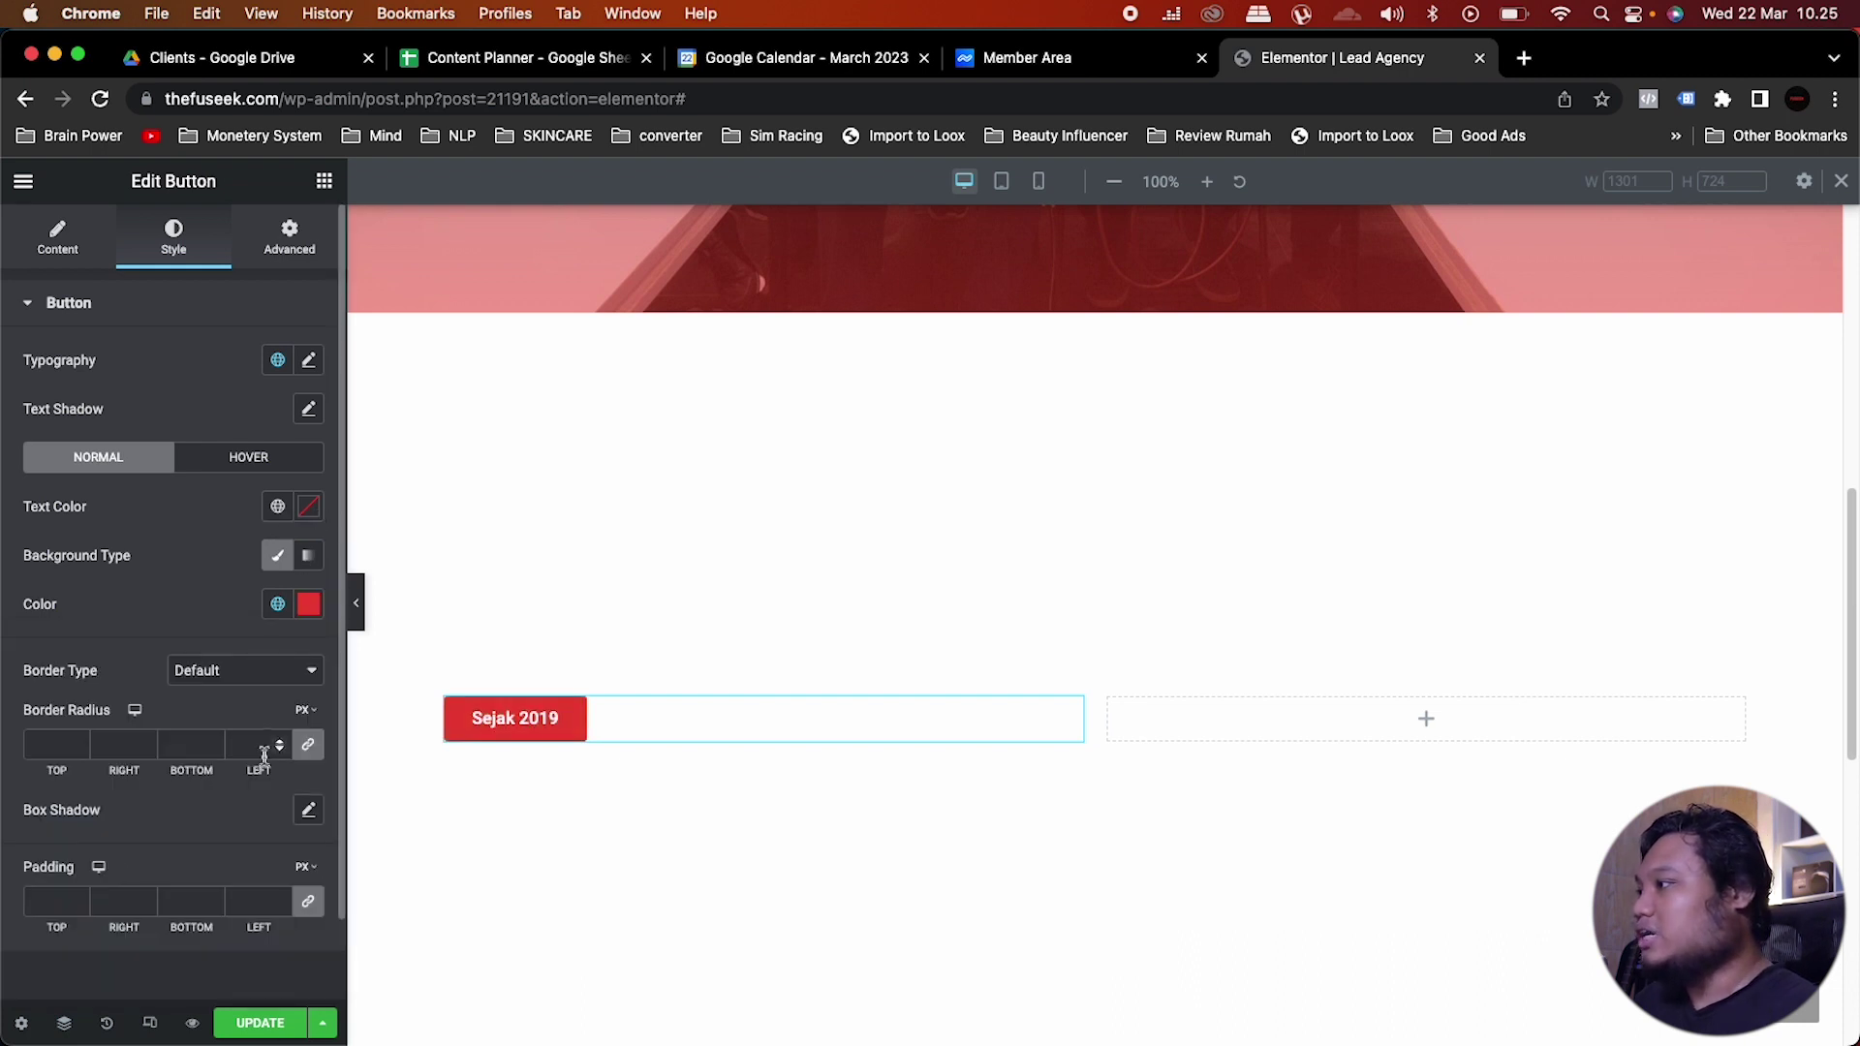
Step: Apply the Monster global font to the button label, with Bold weight at size 13
left_click(278, 360)
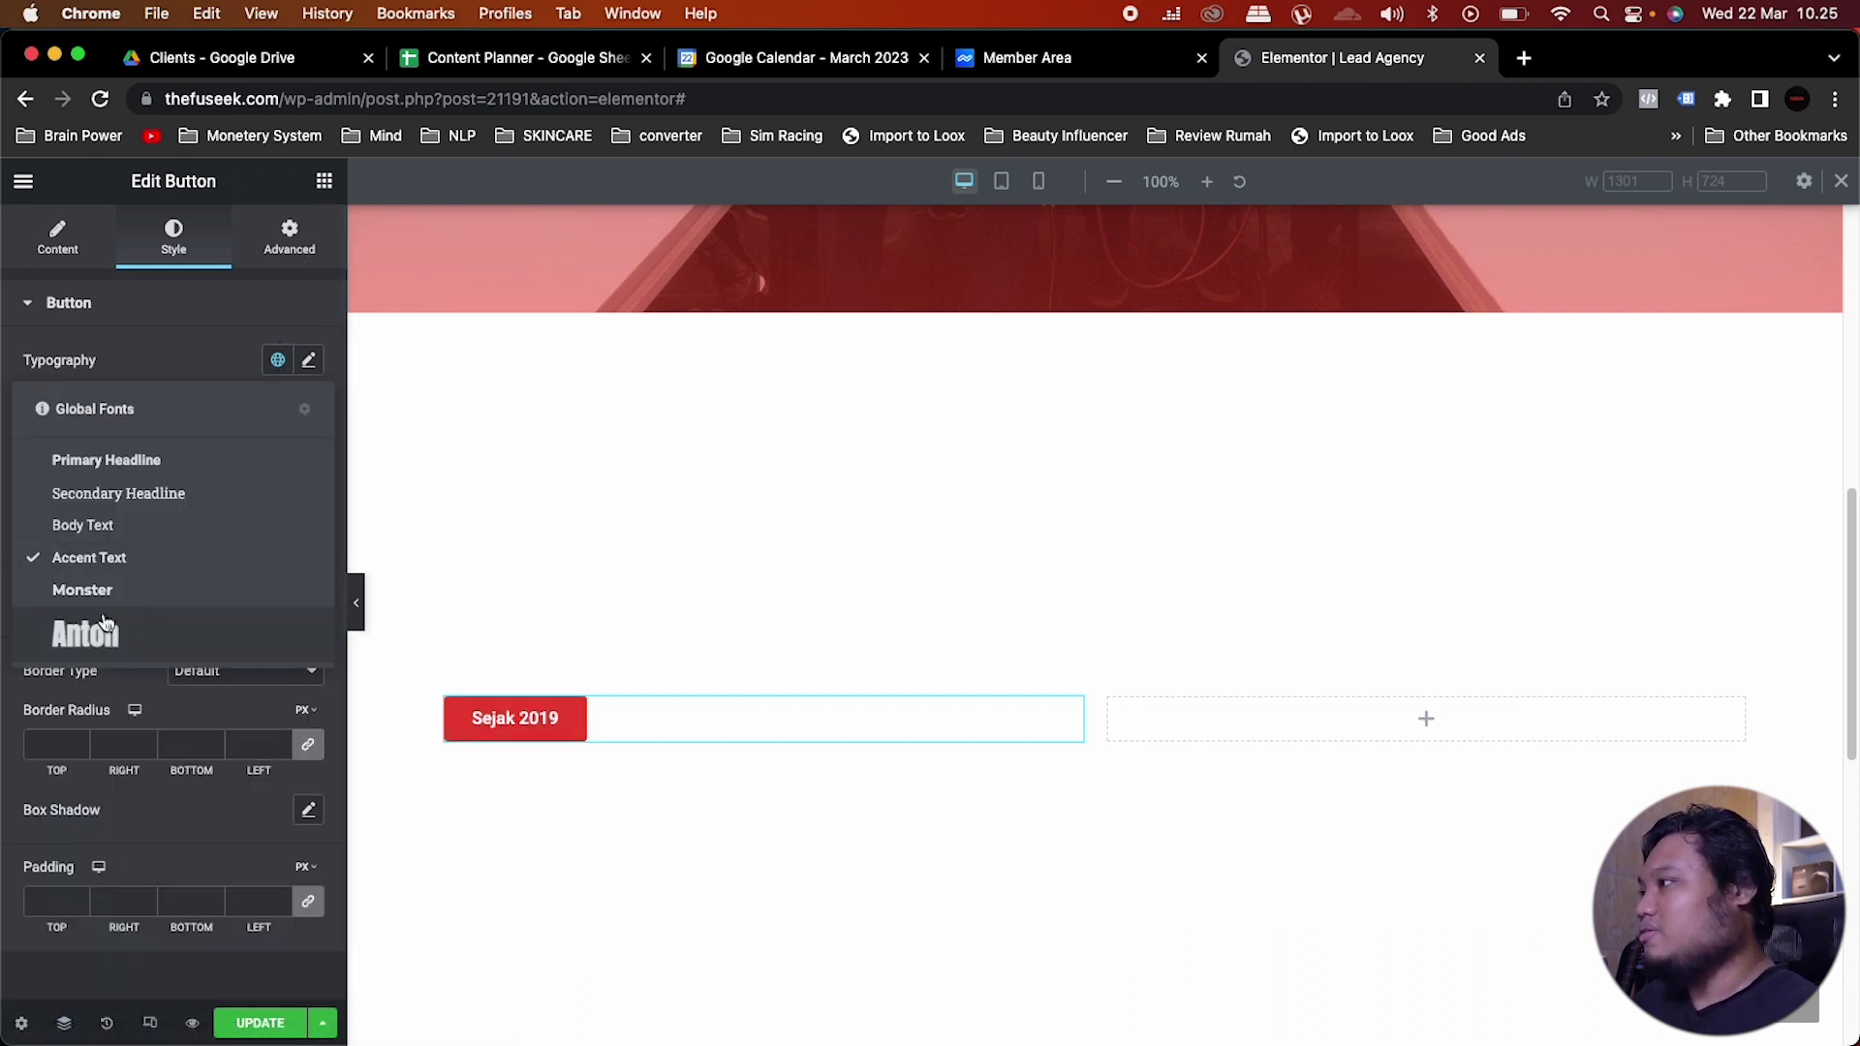
left_click(126, 587)
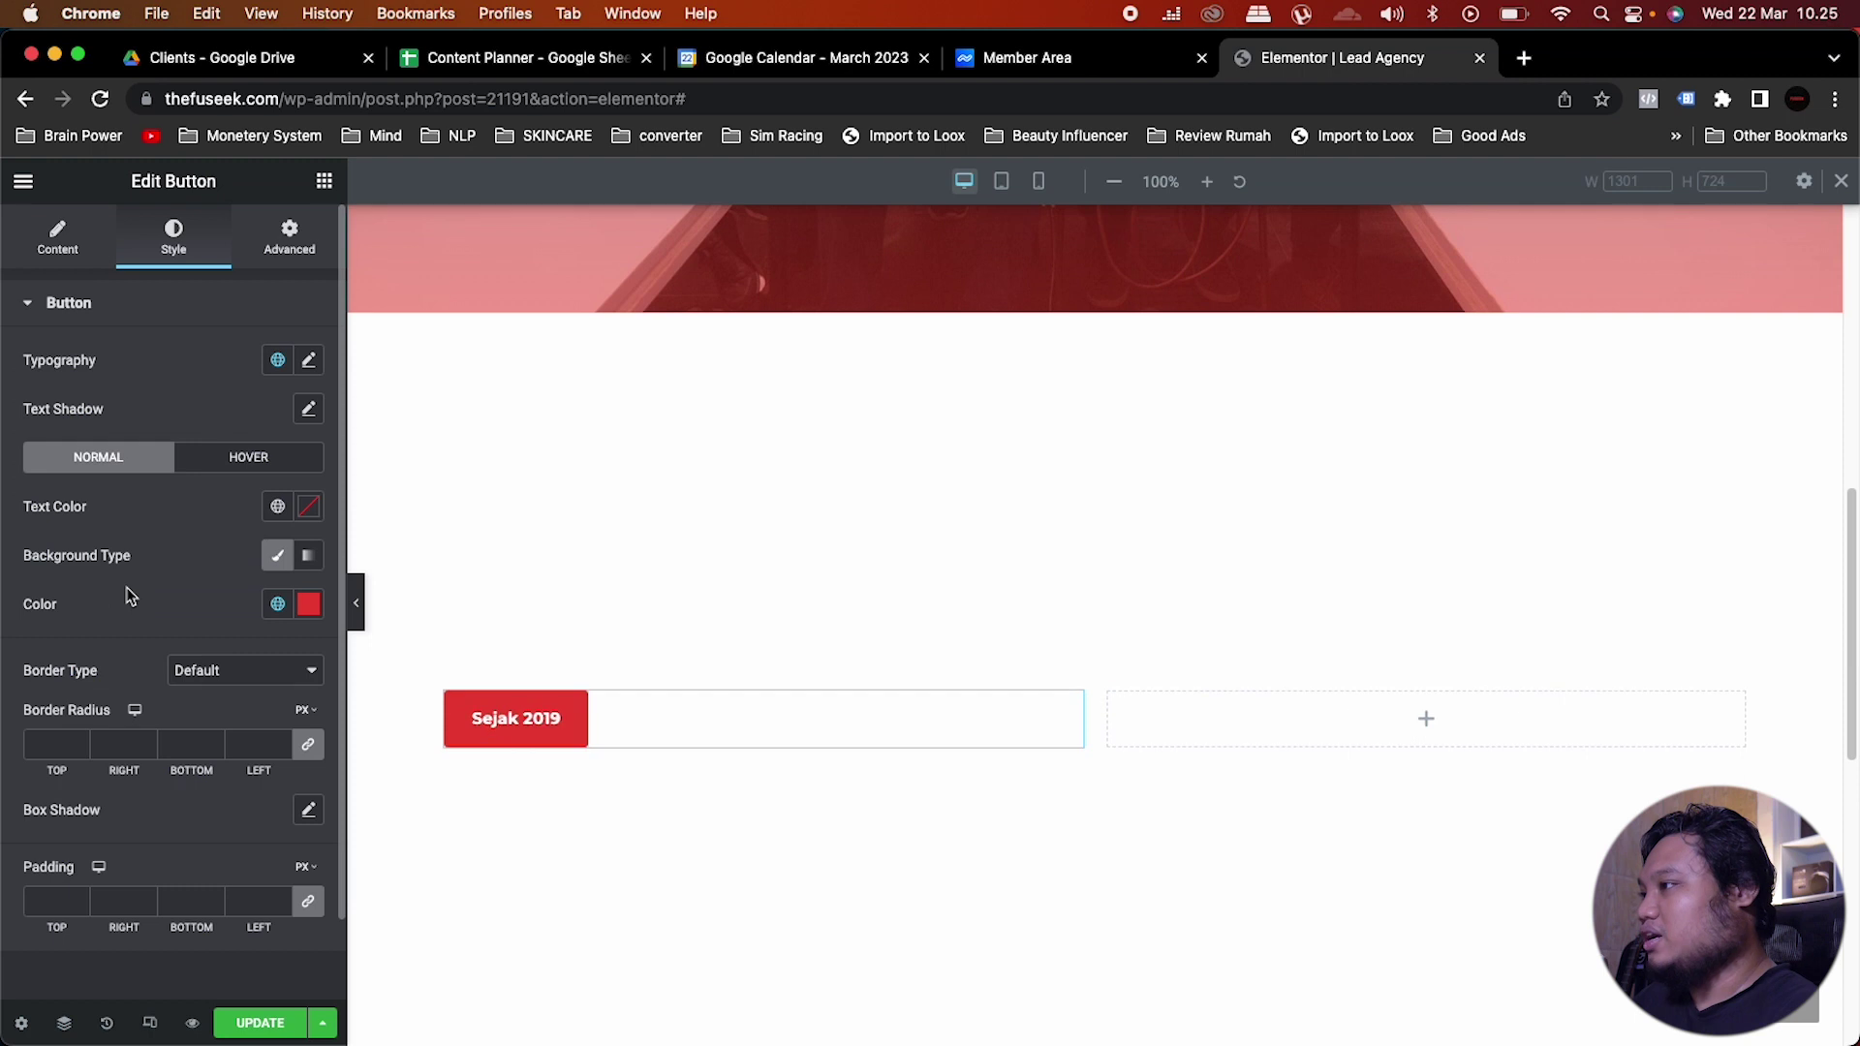
left_click(309, 363)
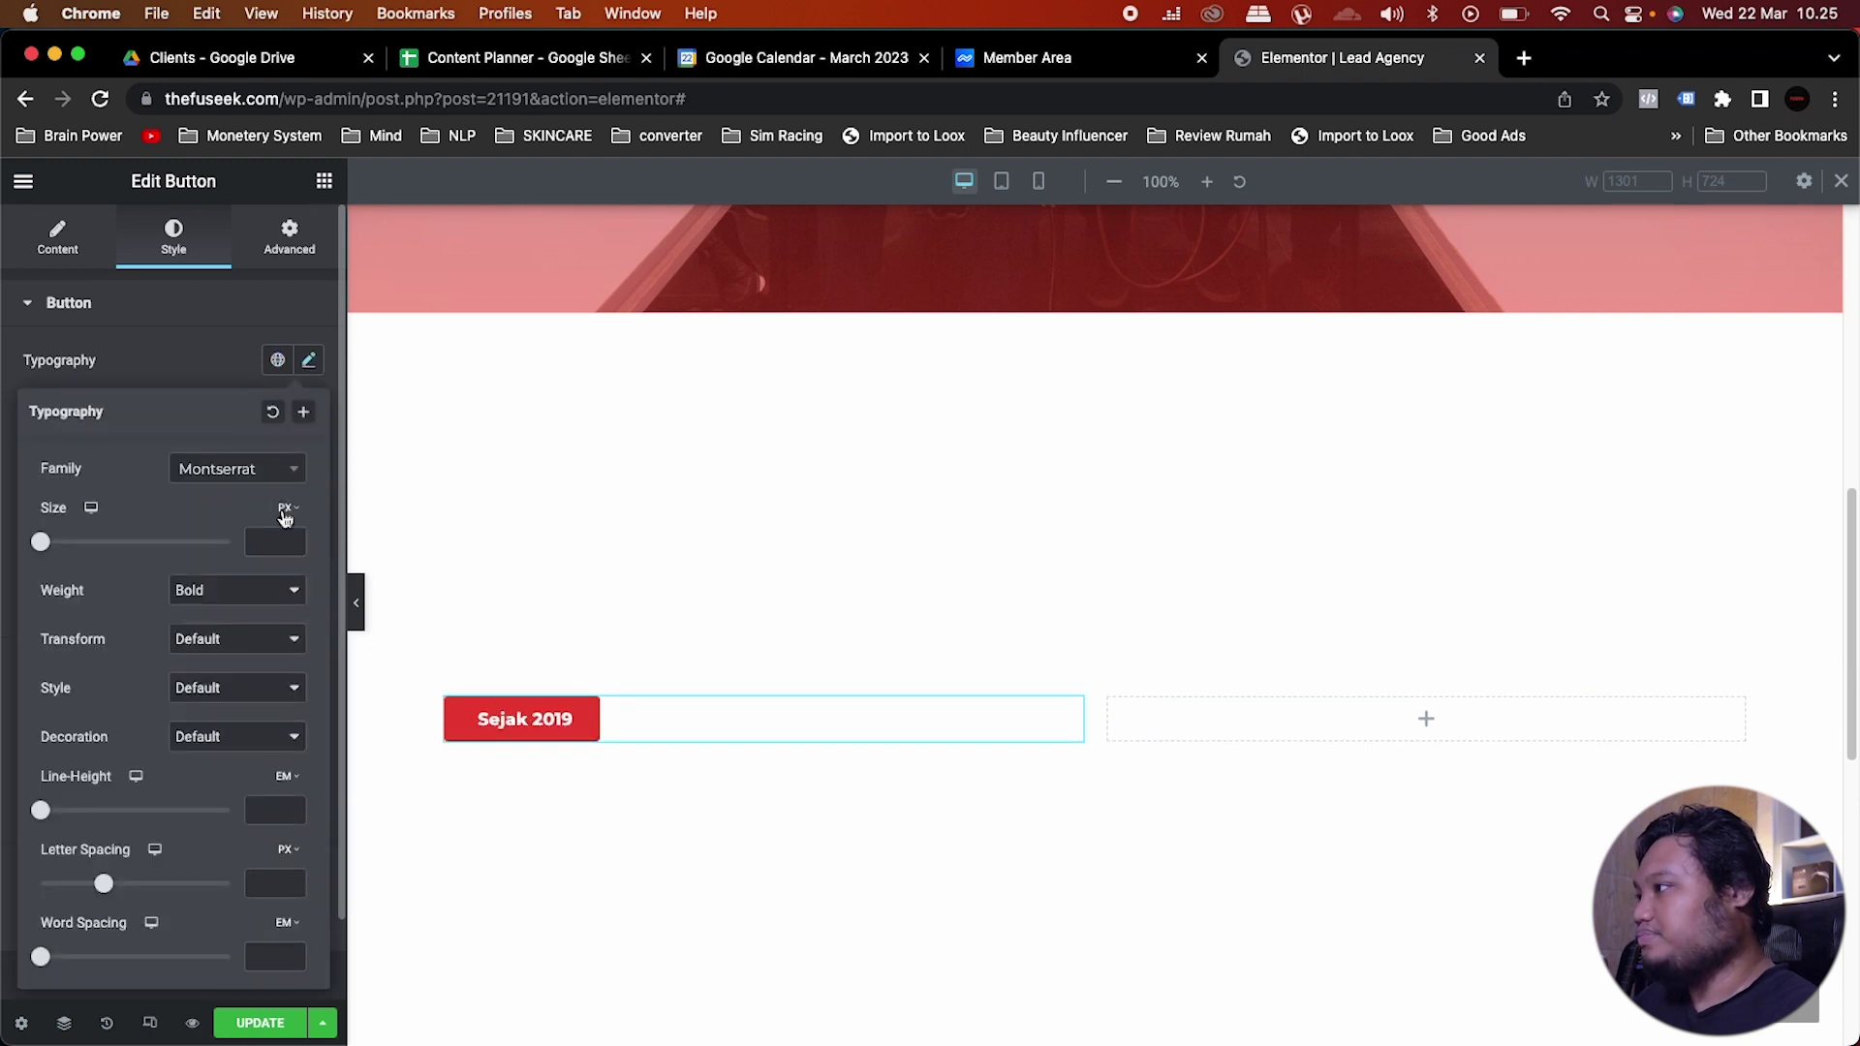
left_click(229, 593)
left_click(236, 559)
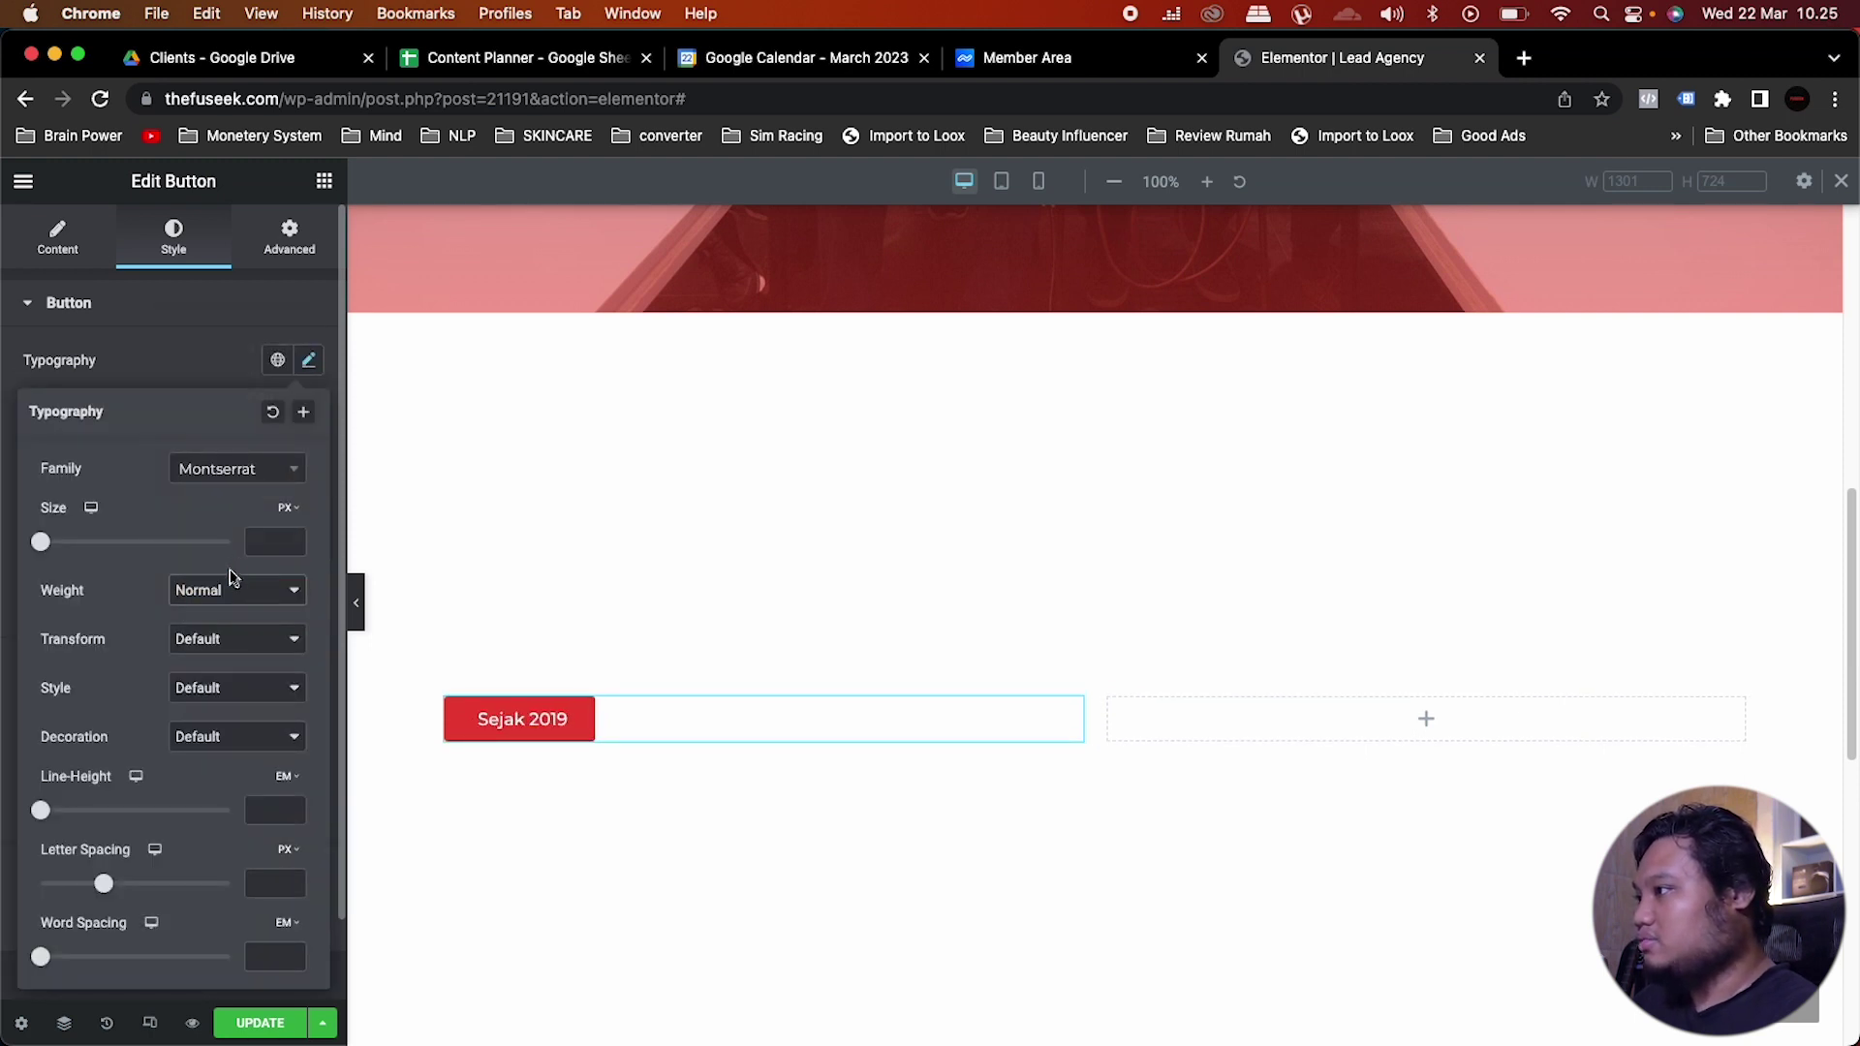
left_click(243, 587)
left_click(213, 618)
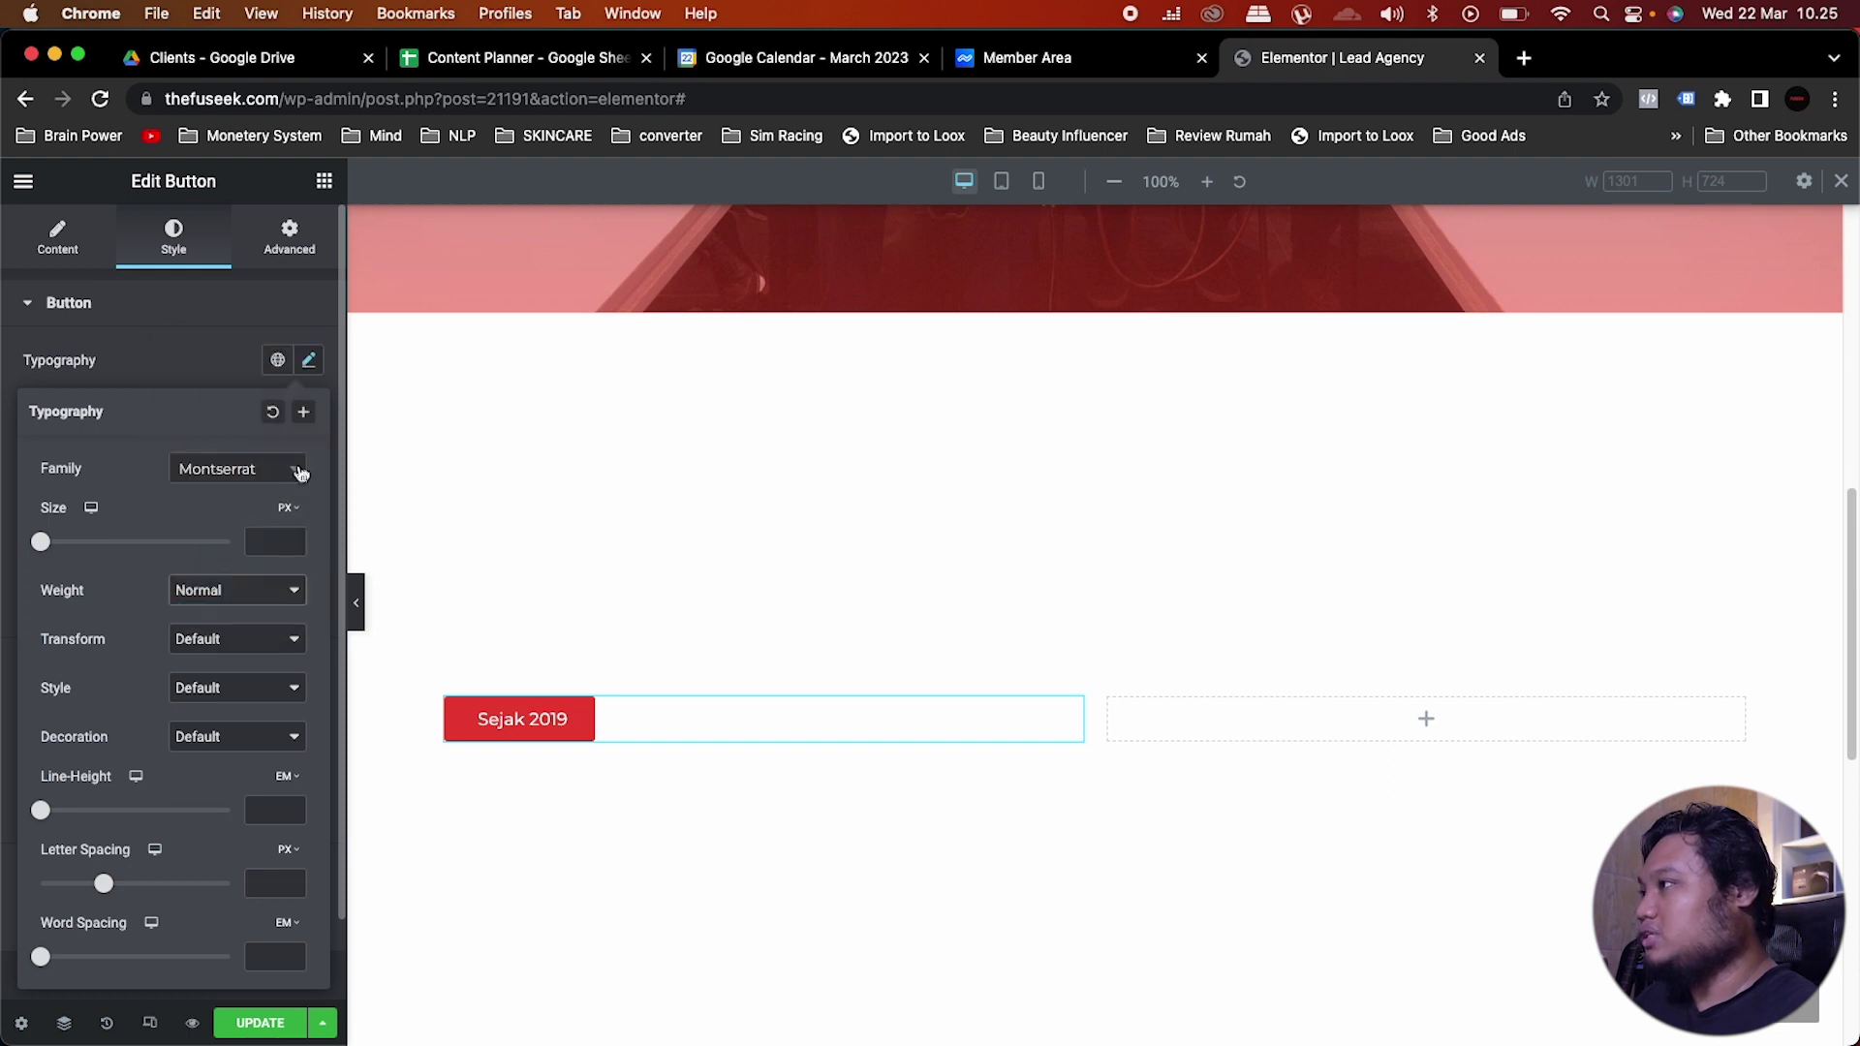
left_click(263, 548)
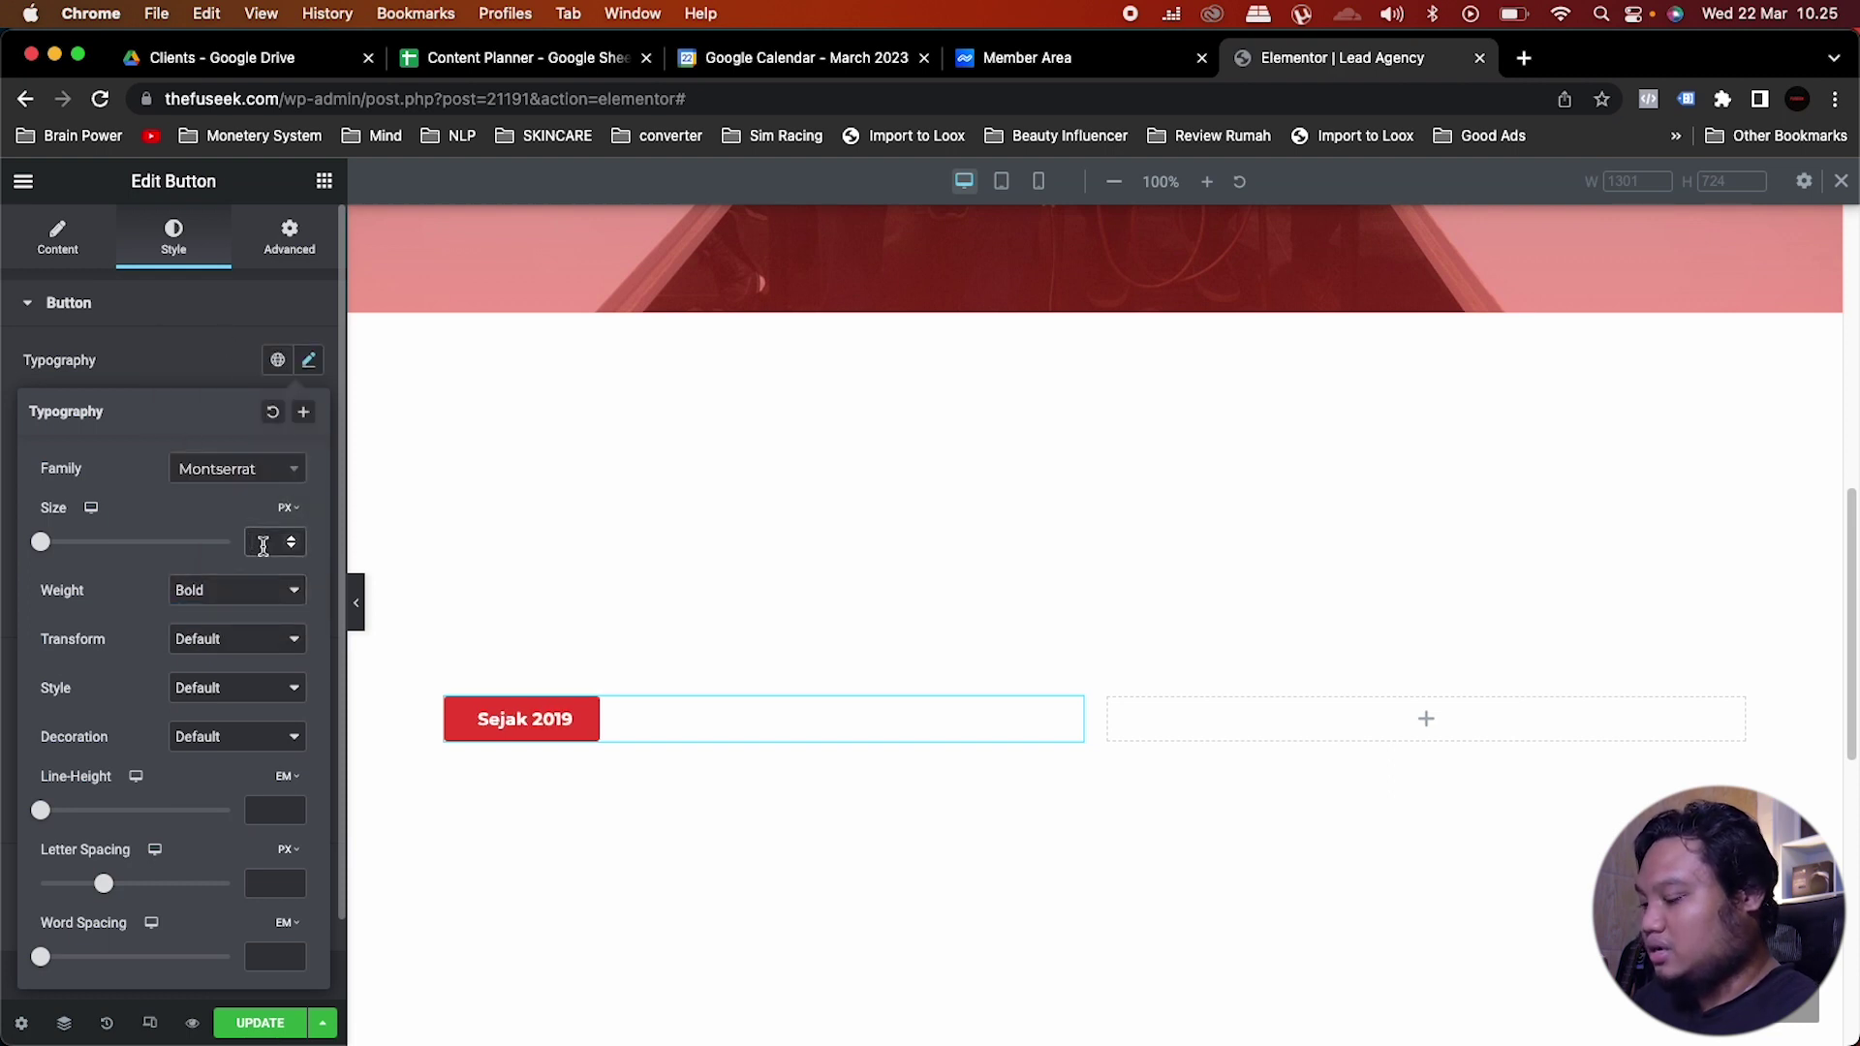
type("13")
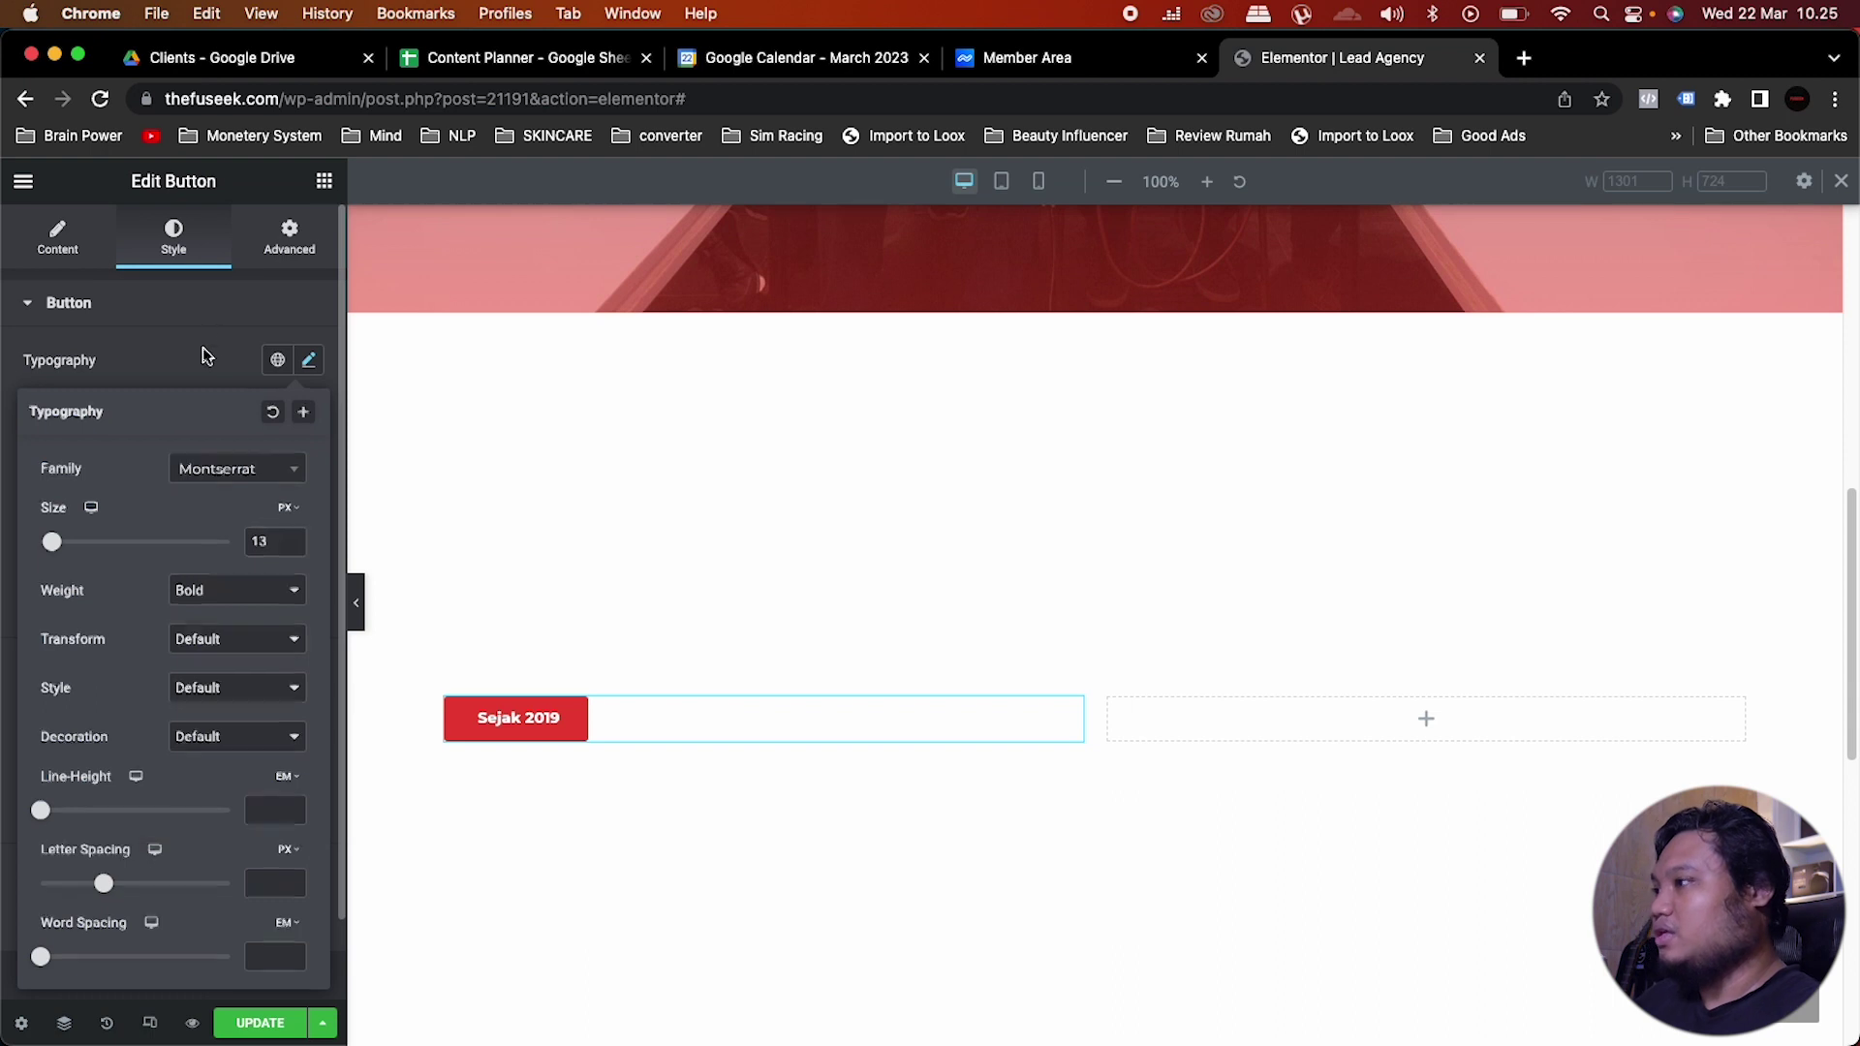
left_click(200, 353)
left_click(324, 181)
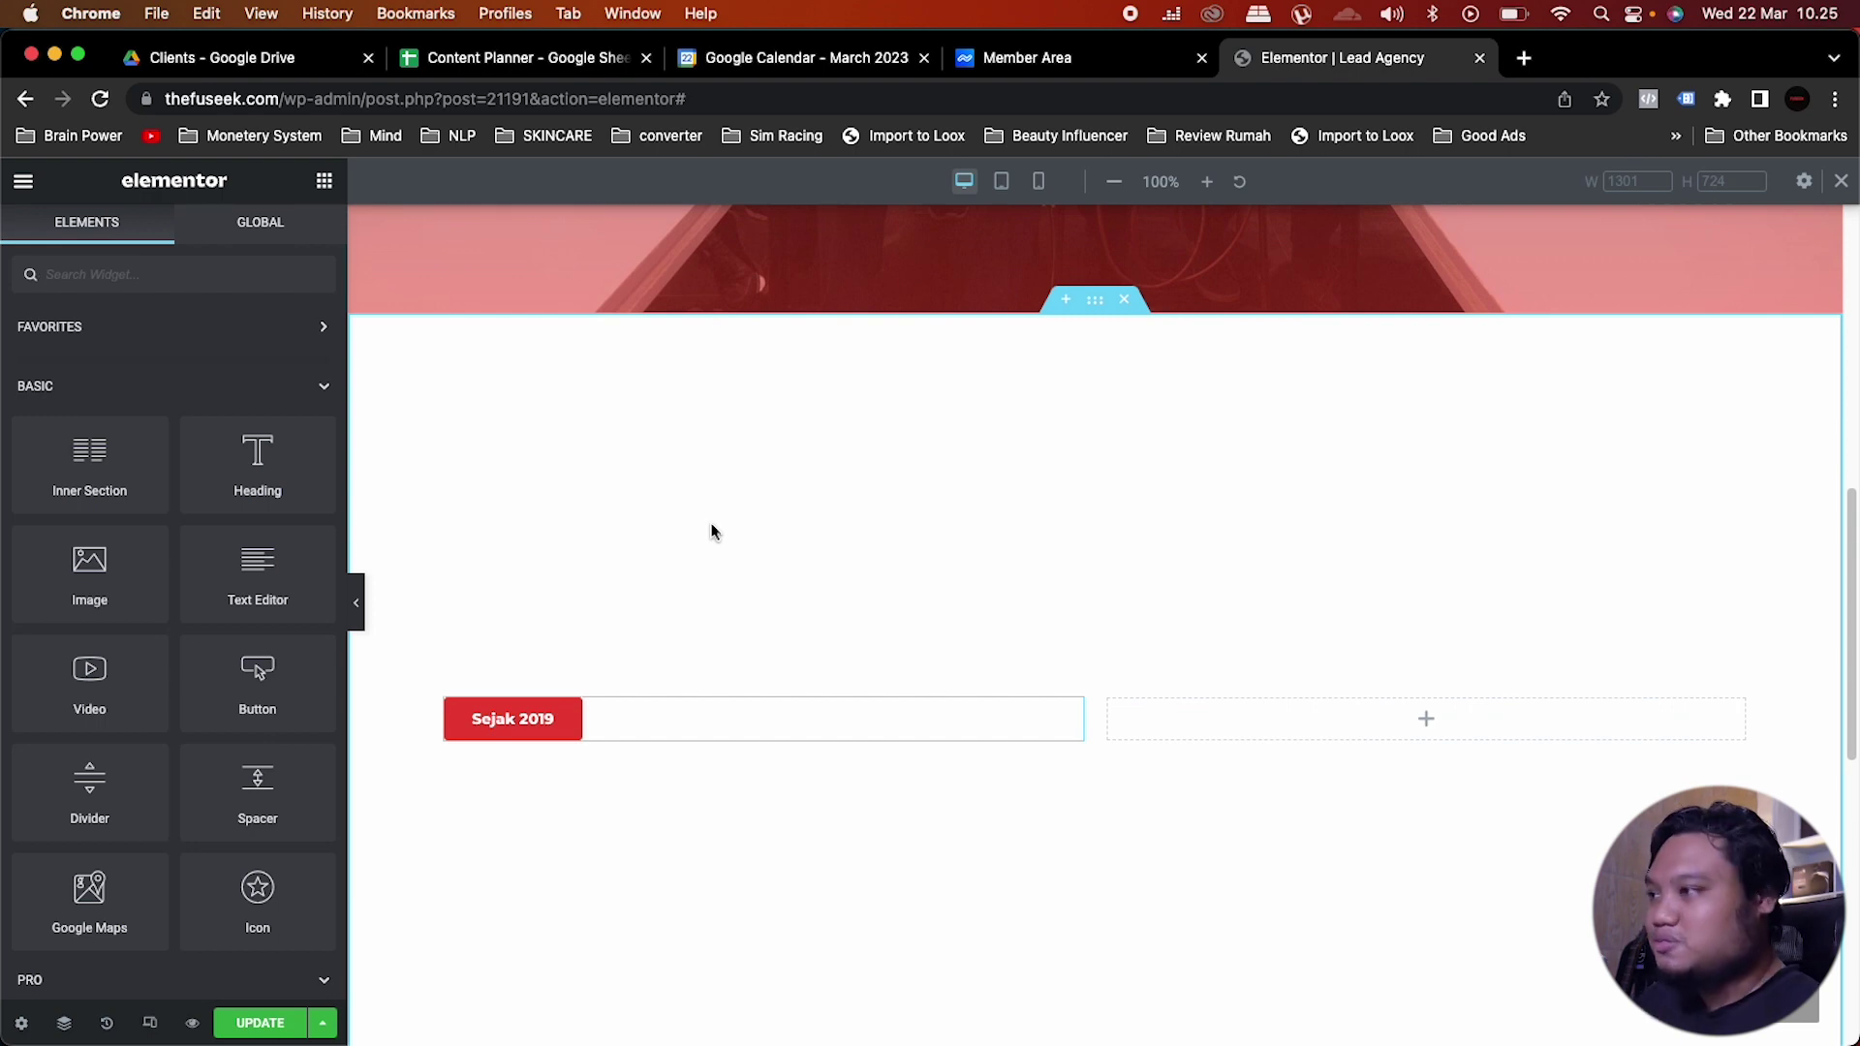
Step: Duplicate the hero headline and drag the copy beneath the Sejak 2019 button
scroll(854, 595, "up", 15)
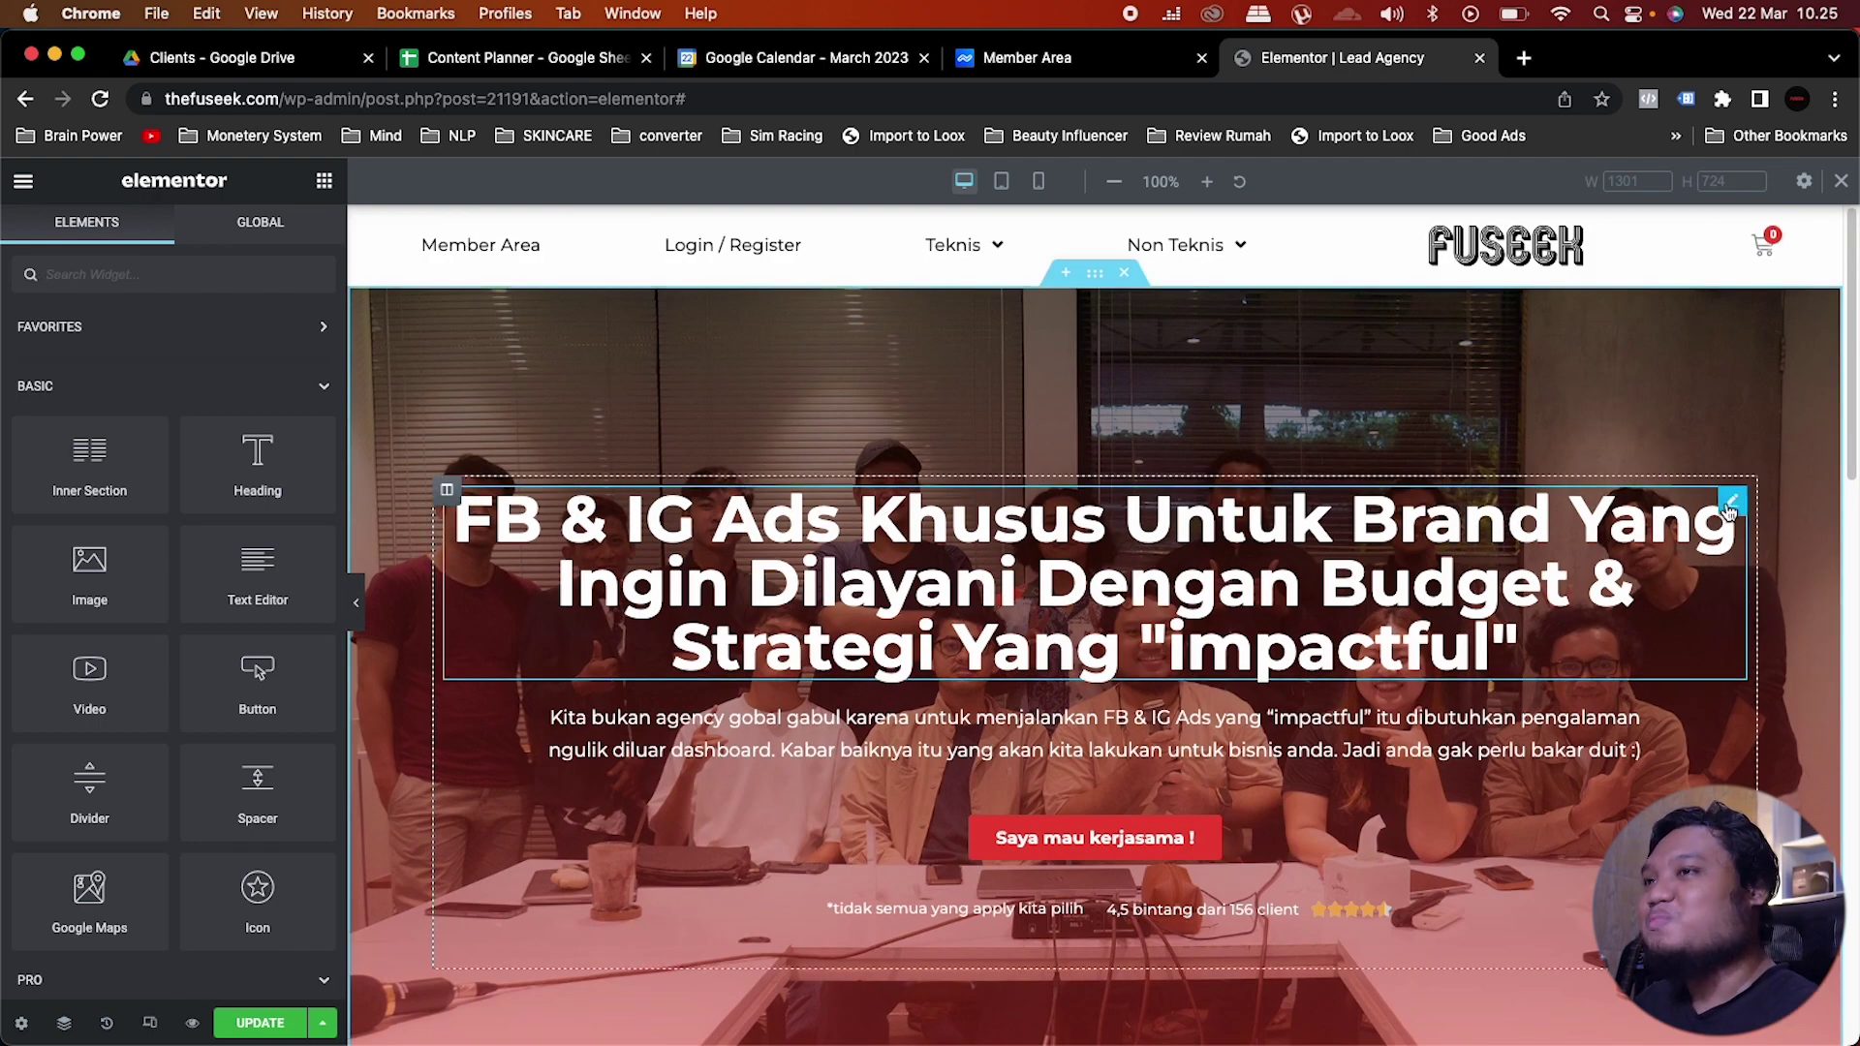
right_click(1731, 511)
left_click(1689, 567)
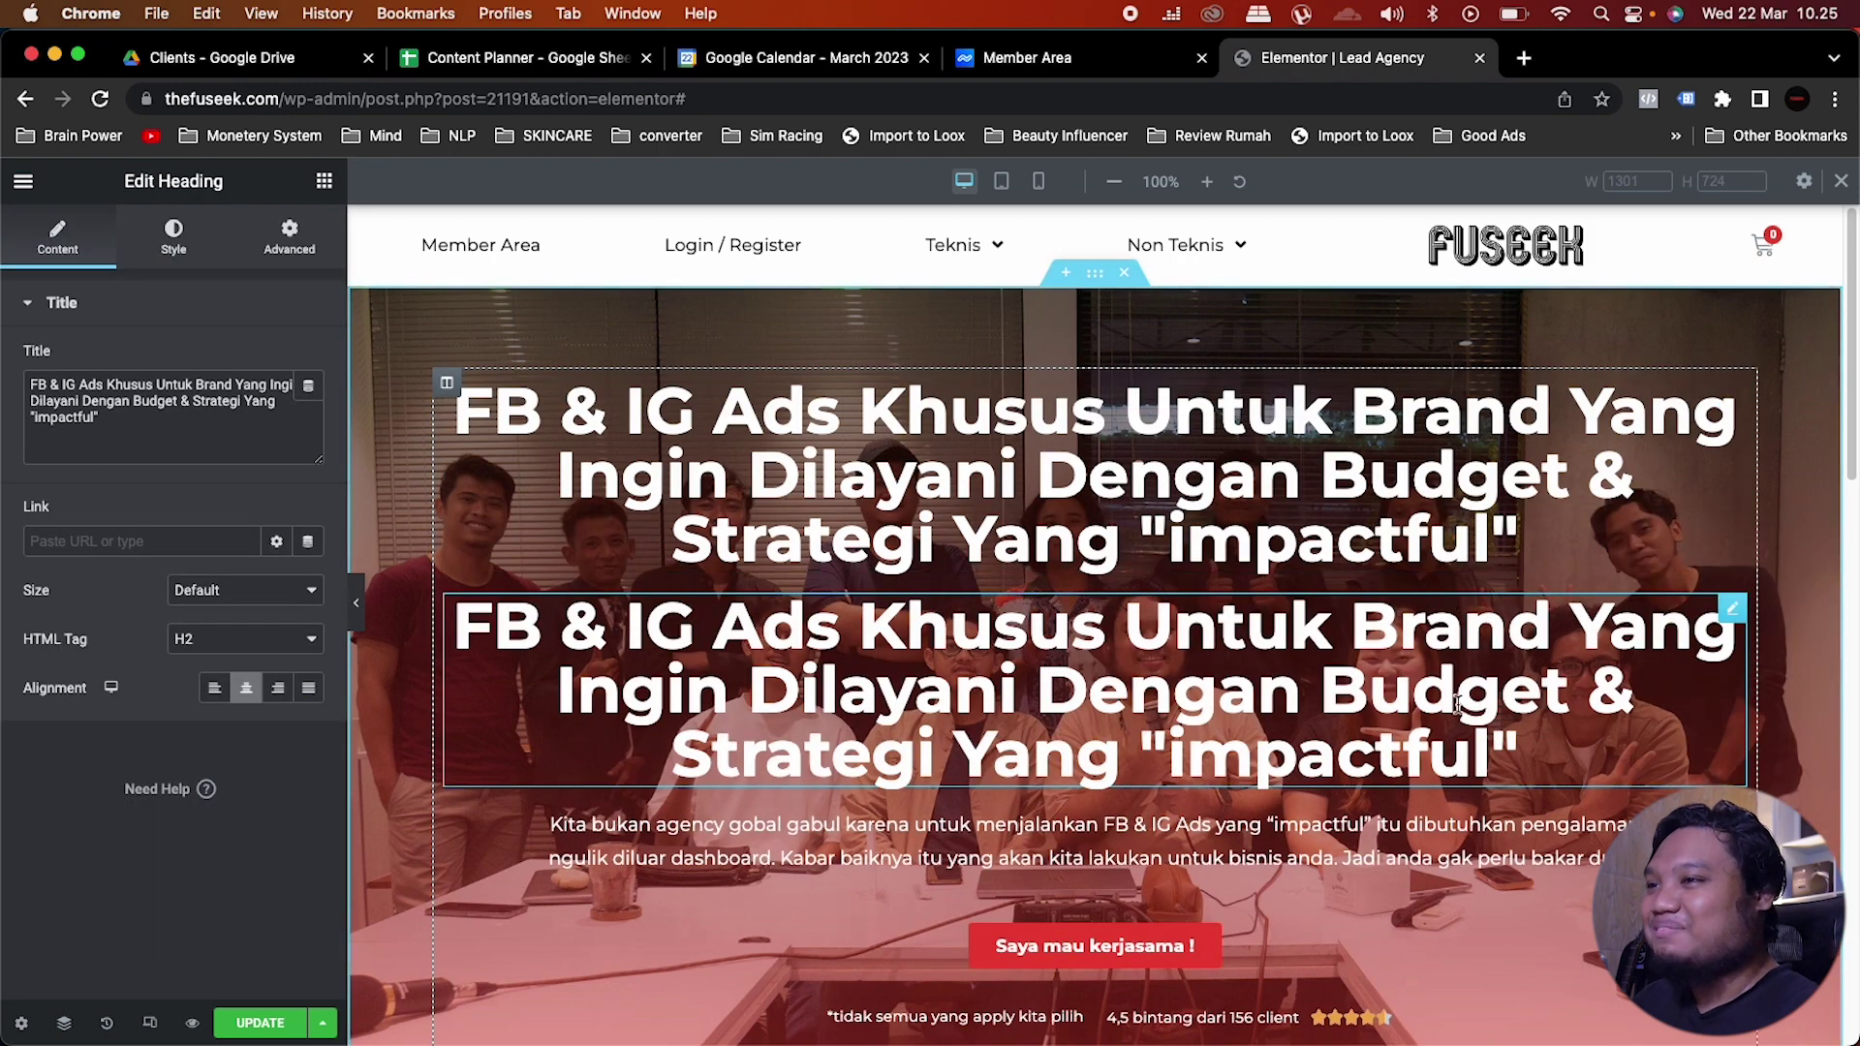
scroll(1458, 704, "down", 2)
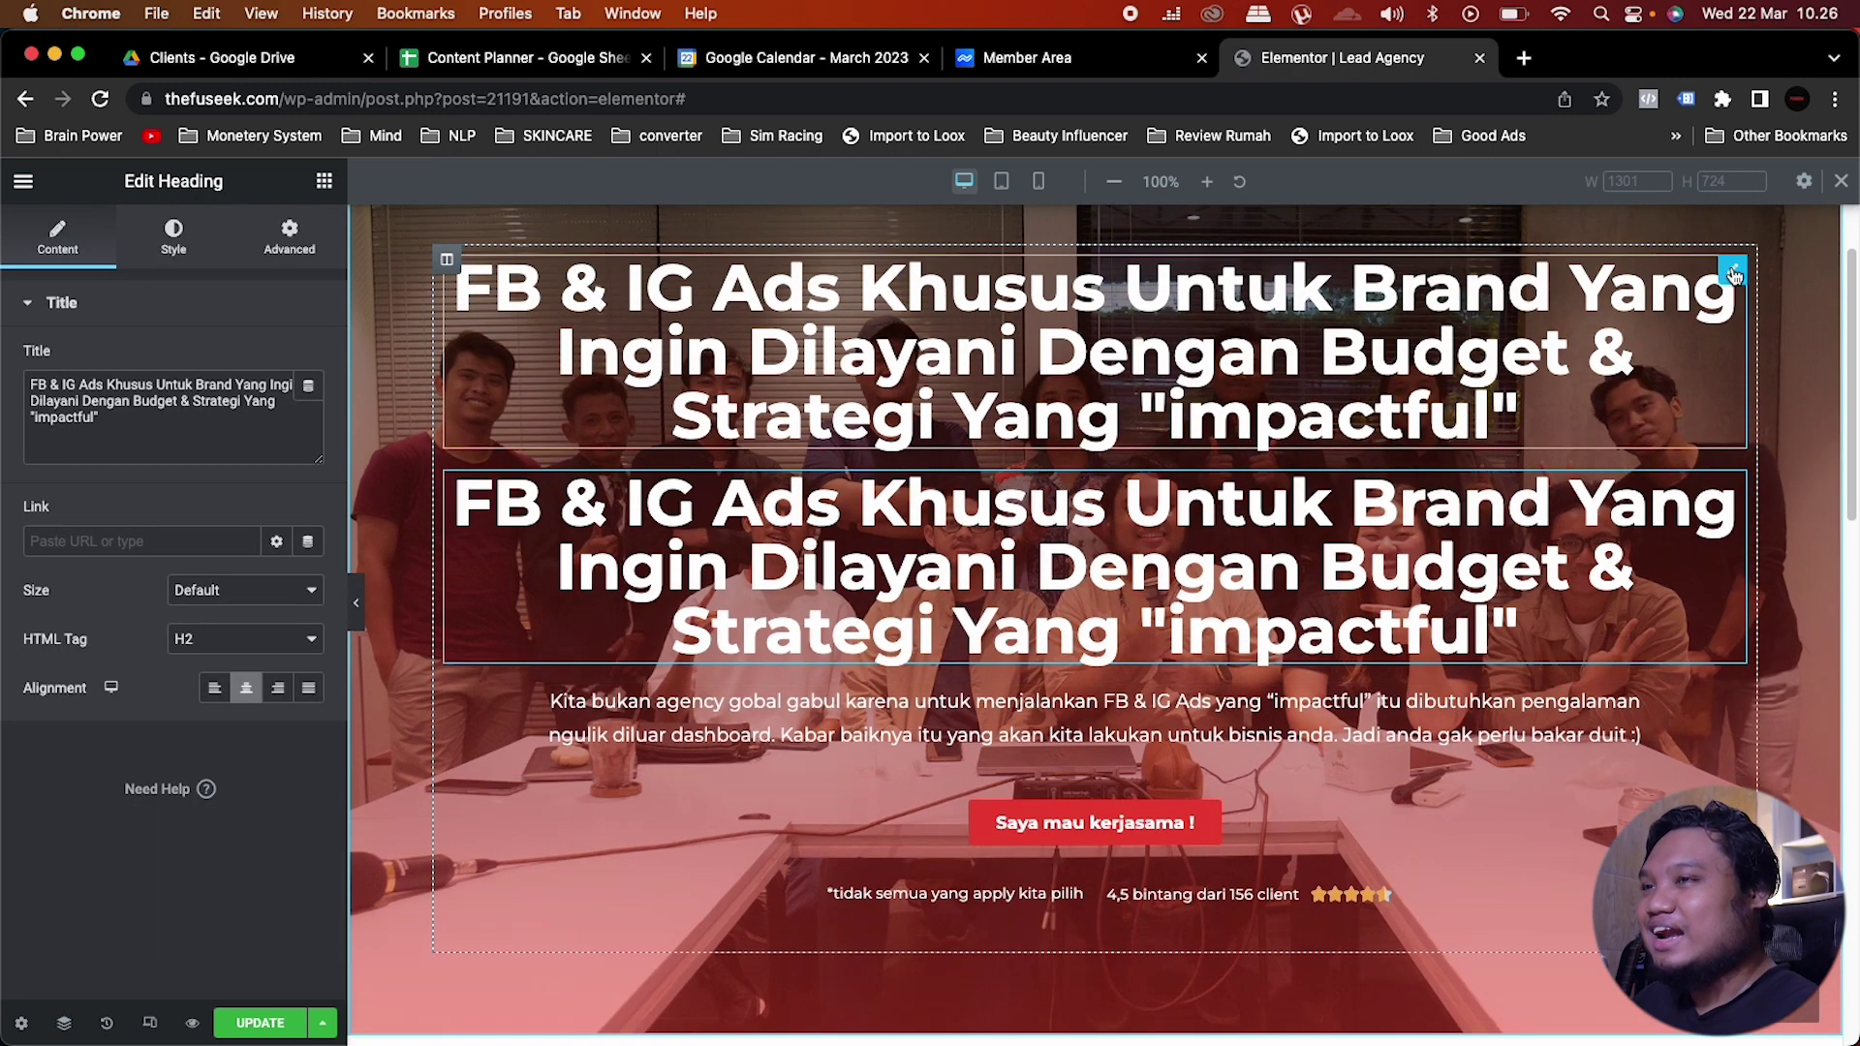
right_click(1733, 276)
left_click(1714, 196)
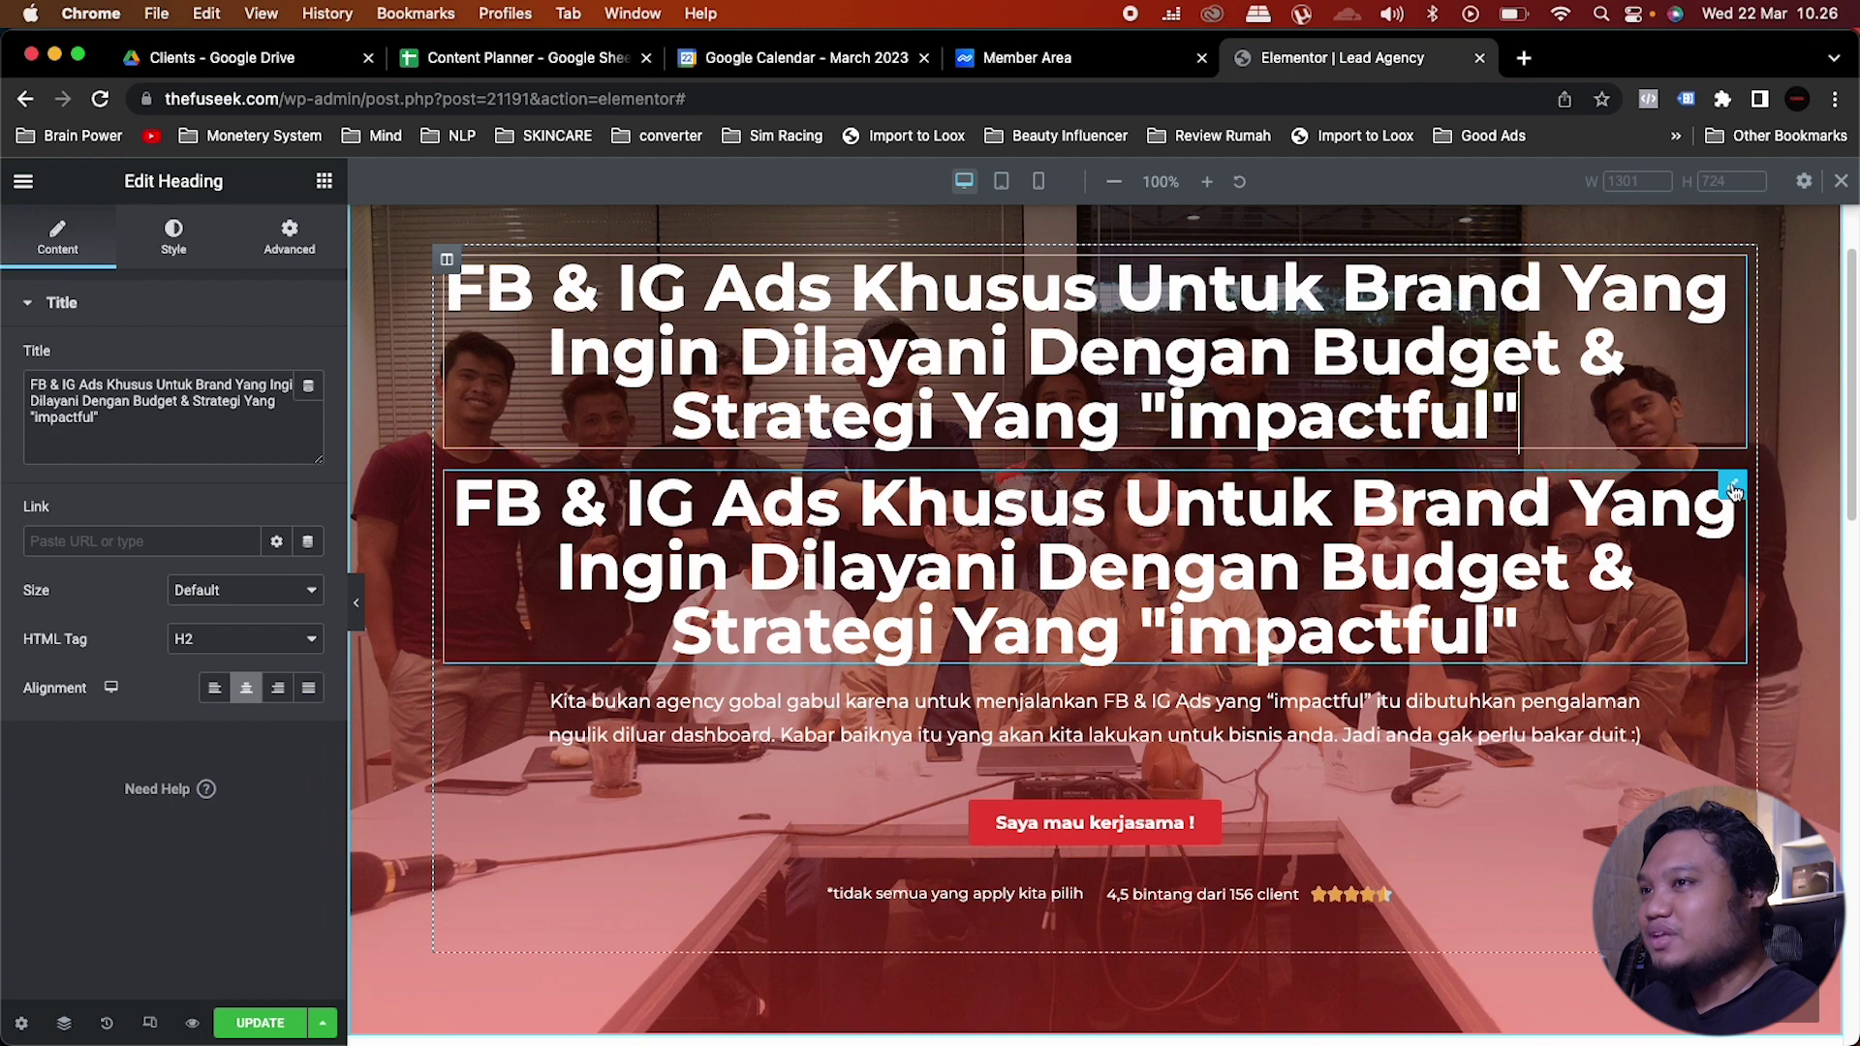
left_click_drag(1733, 489, 520, 890)
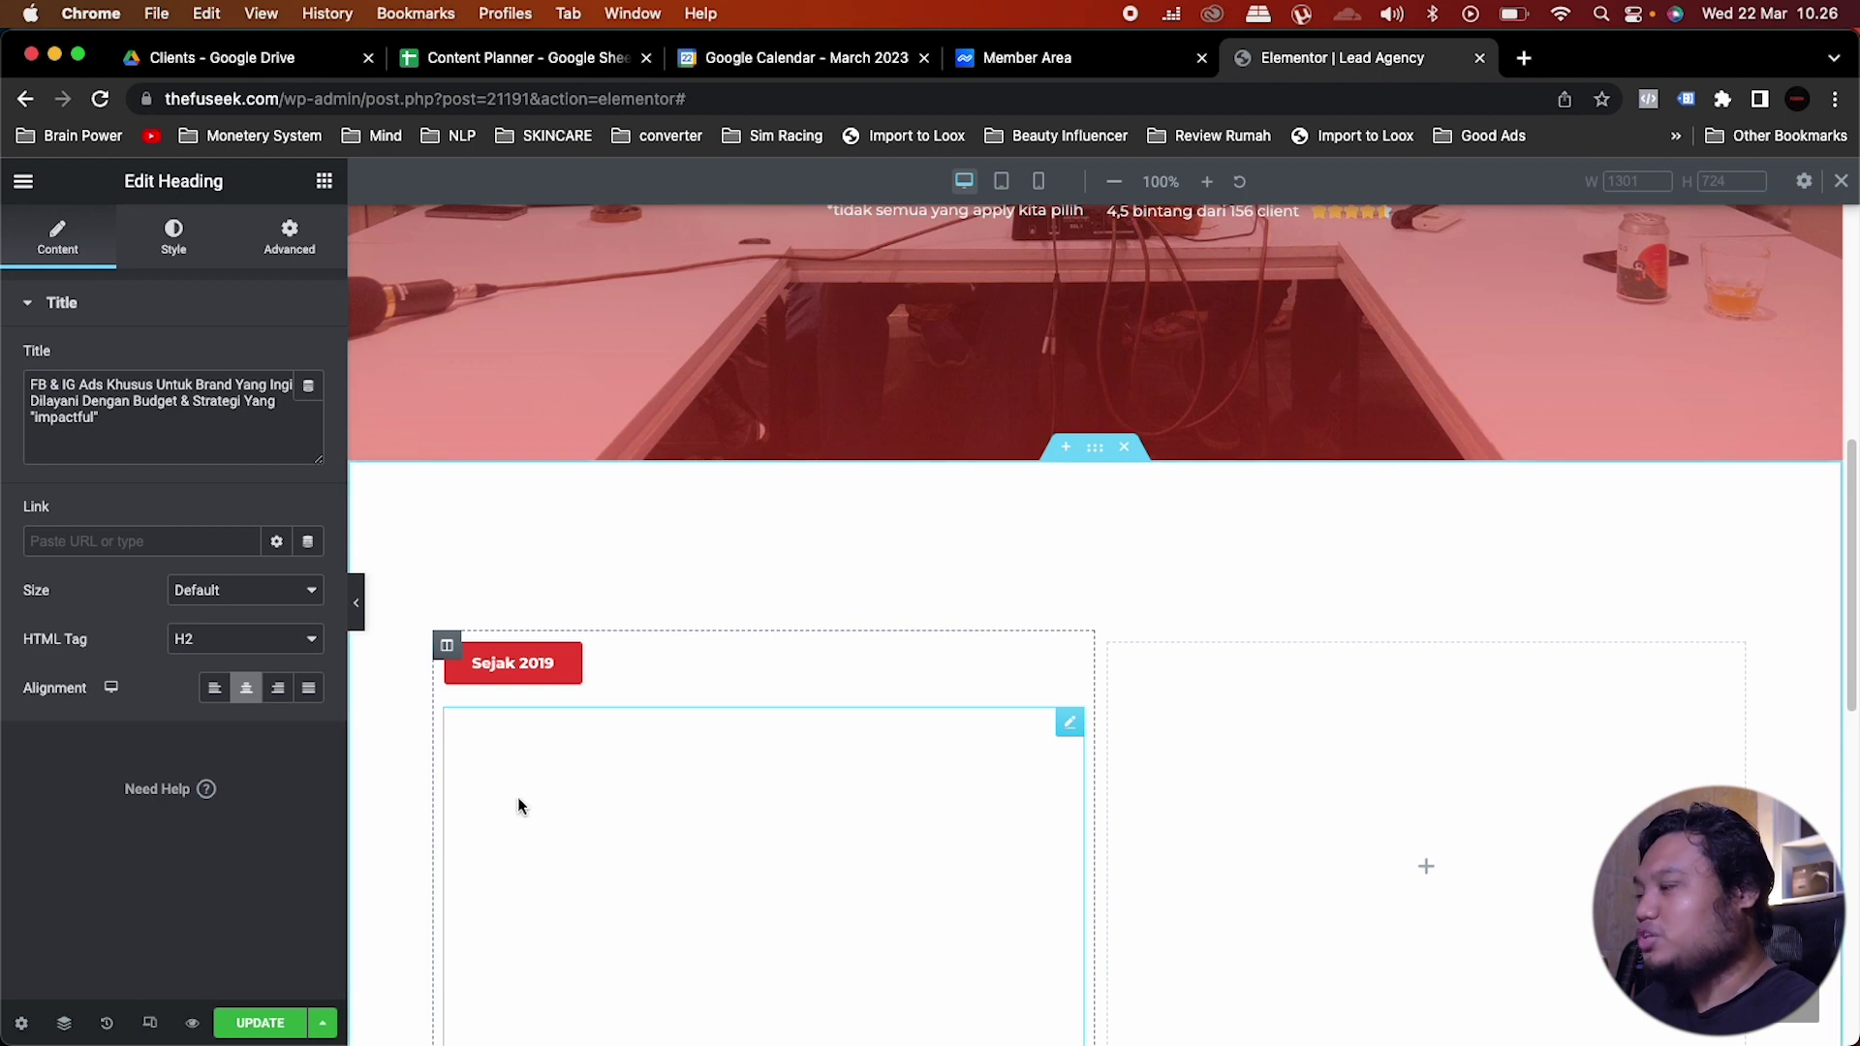
Step: Make the copied heading's text colour black using a global colour
left_click(177, 243)
left_click(272, 358)
scroll(141, 654, "down", 1)
left_click(131, 665)
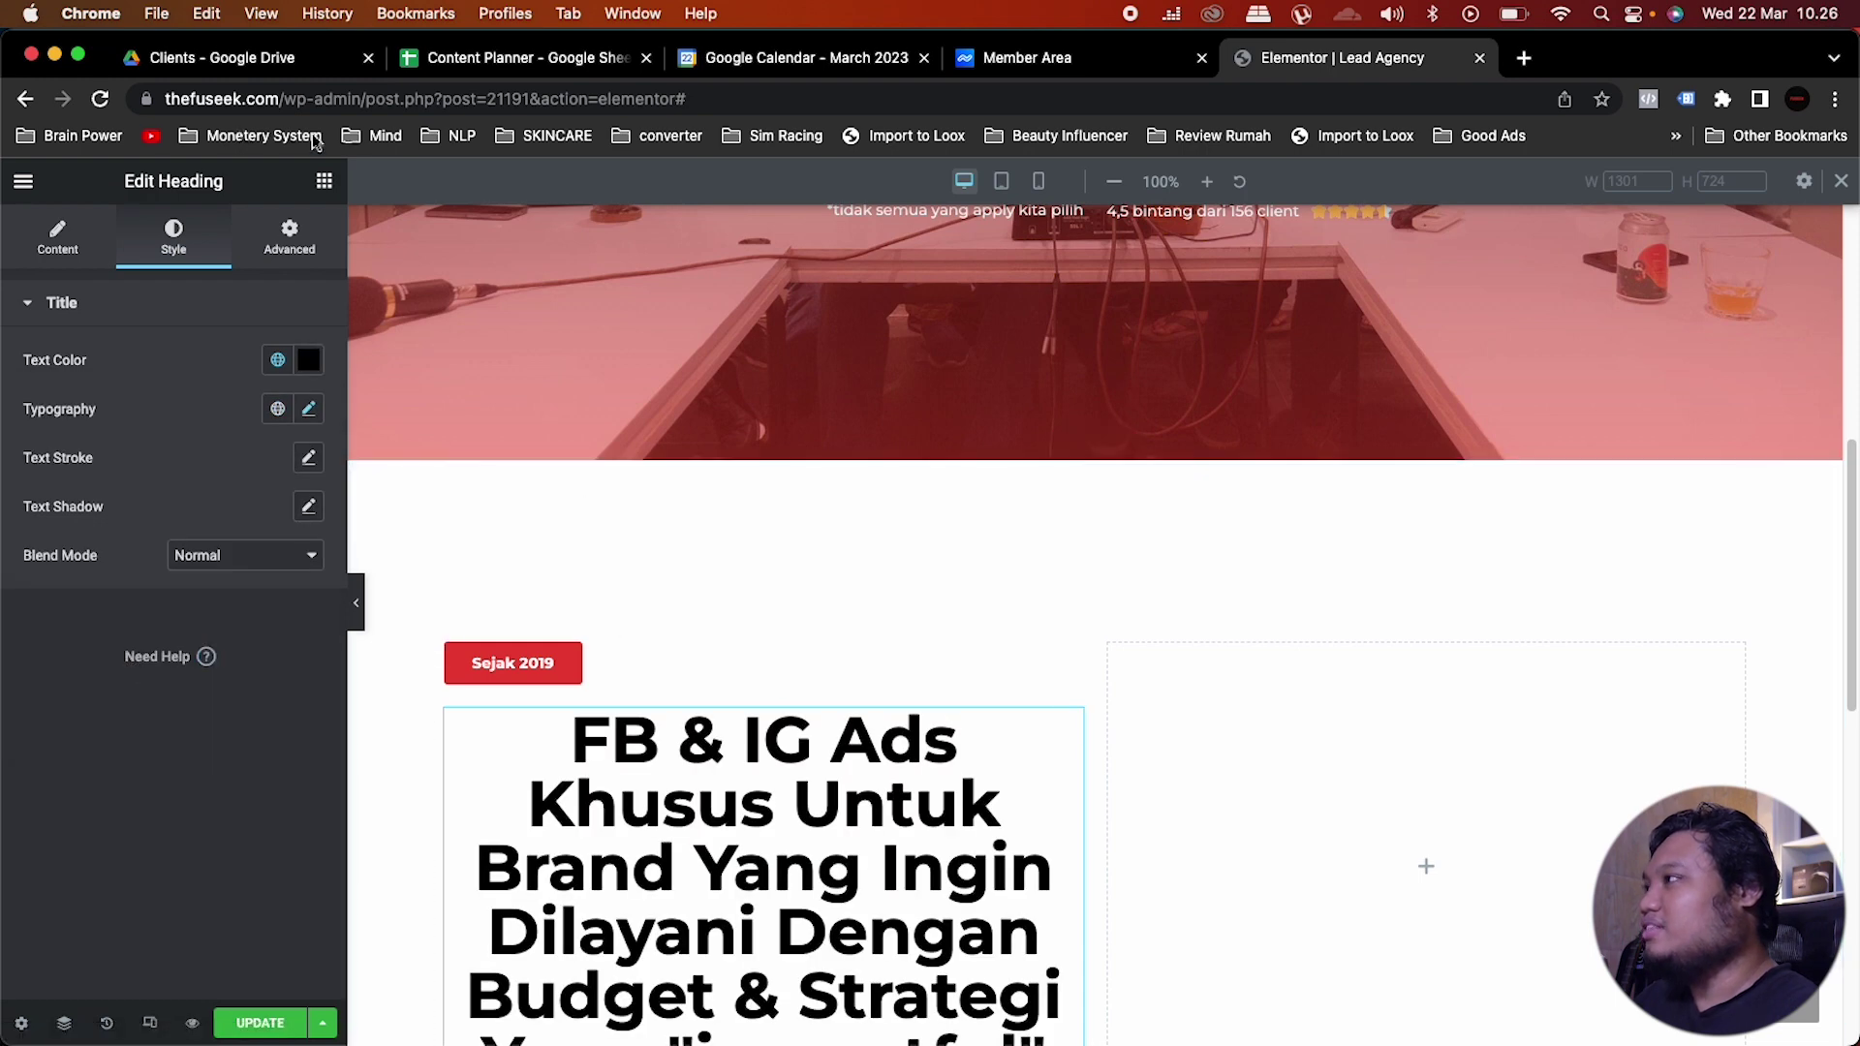
Step: Replace the heading title with the pasted 'FUSEEK dipercaya oleh brand-brand pilihan…' text
left_click(58, 240)
left_click(170, 447)
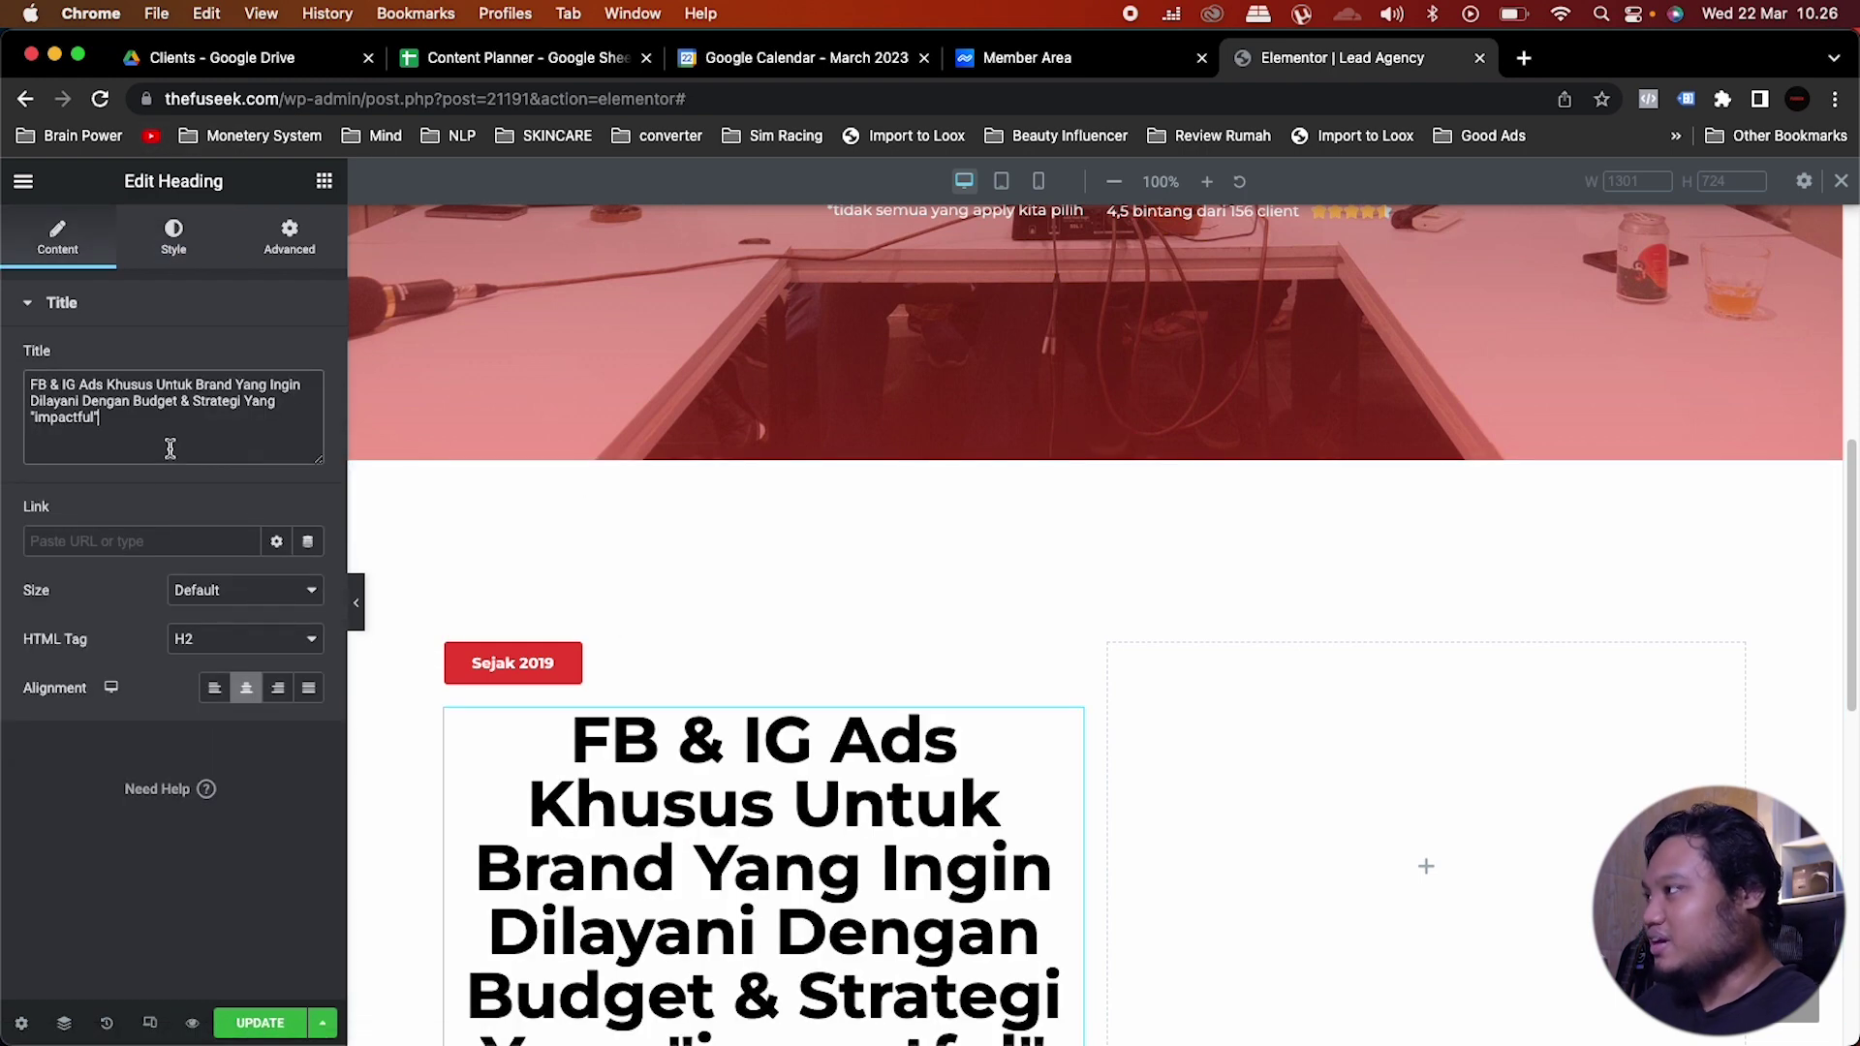
key("super+a")
key("BackSpace")
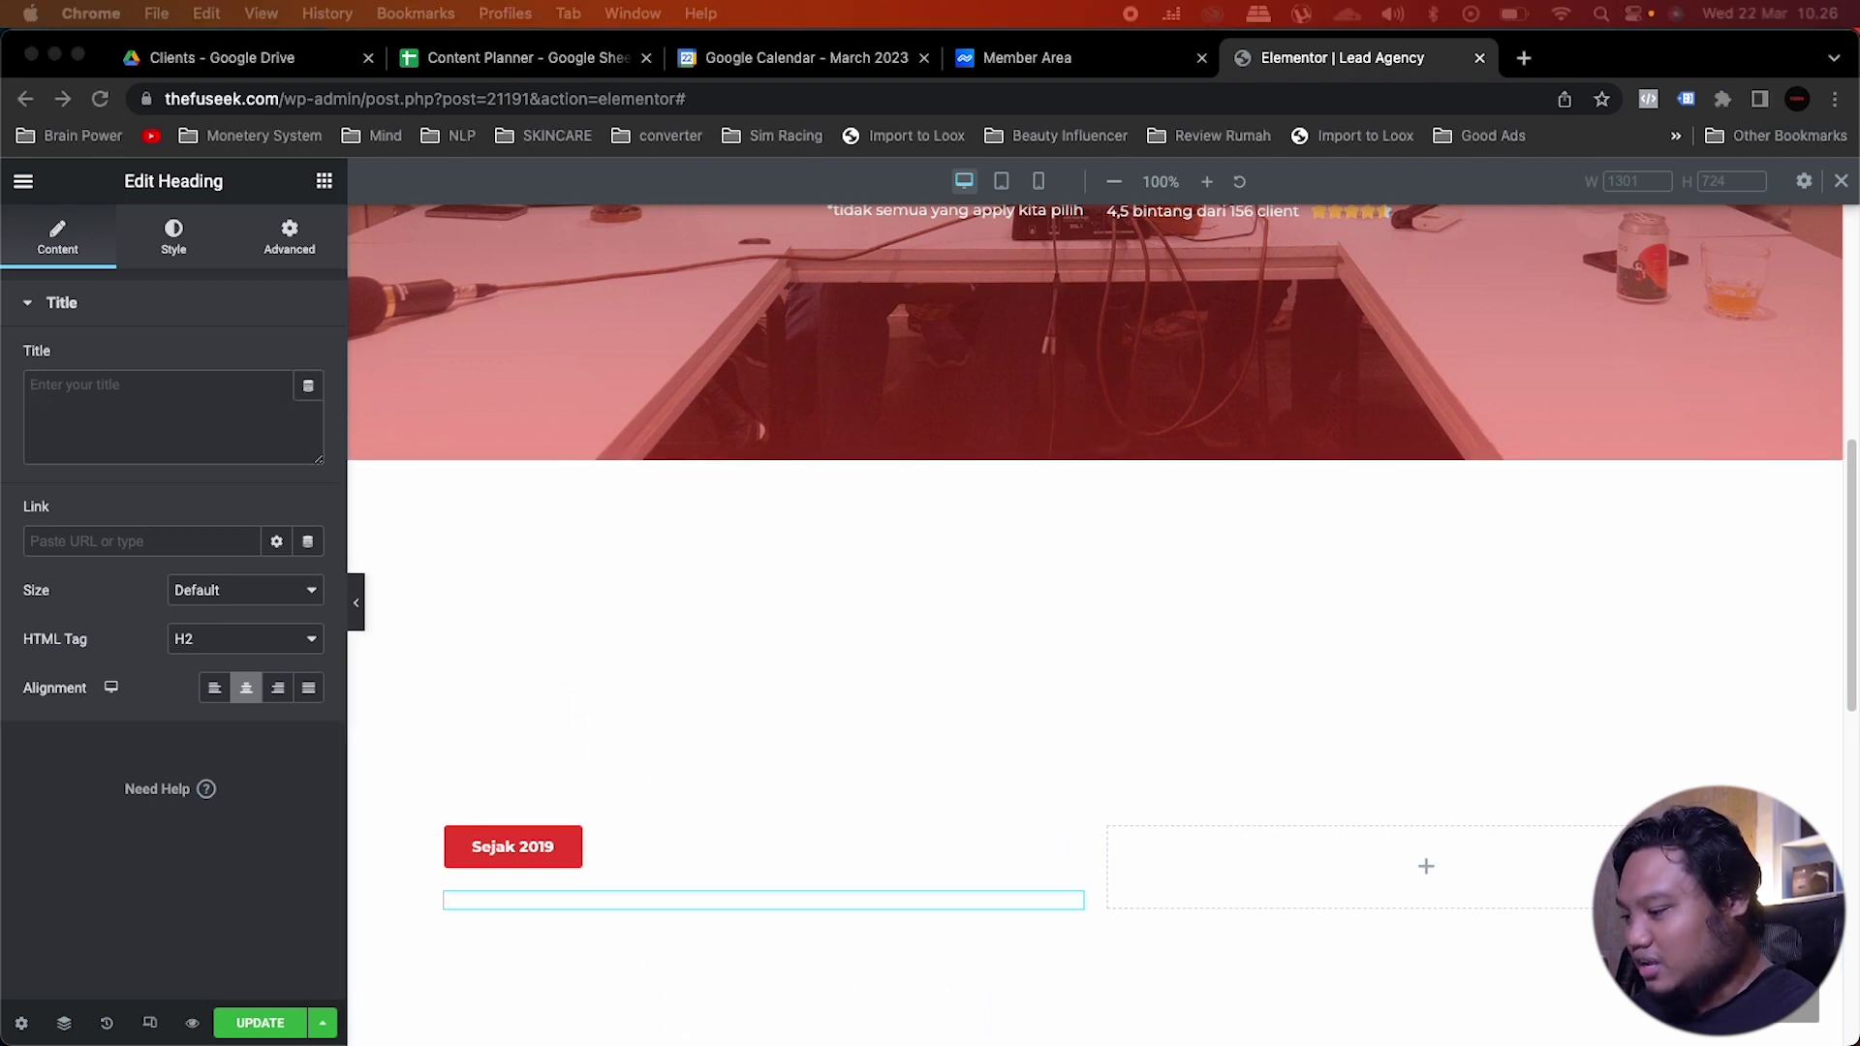
left_click(228, 426)
key("super+v")
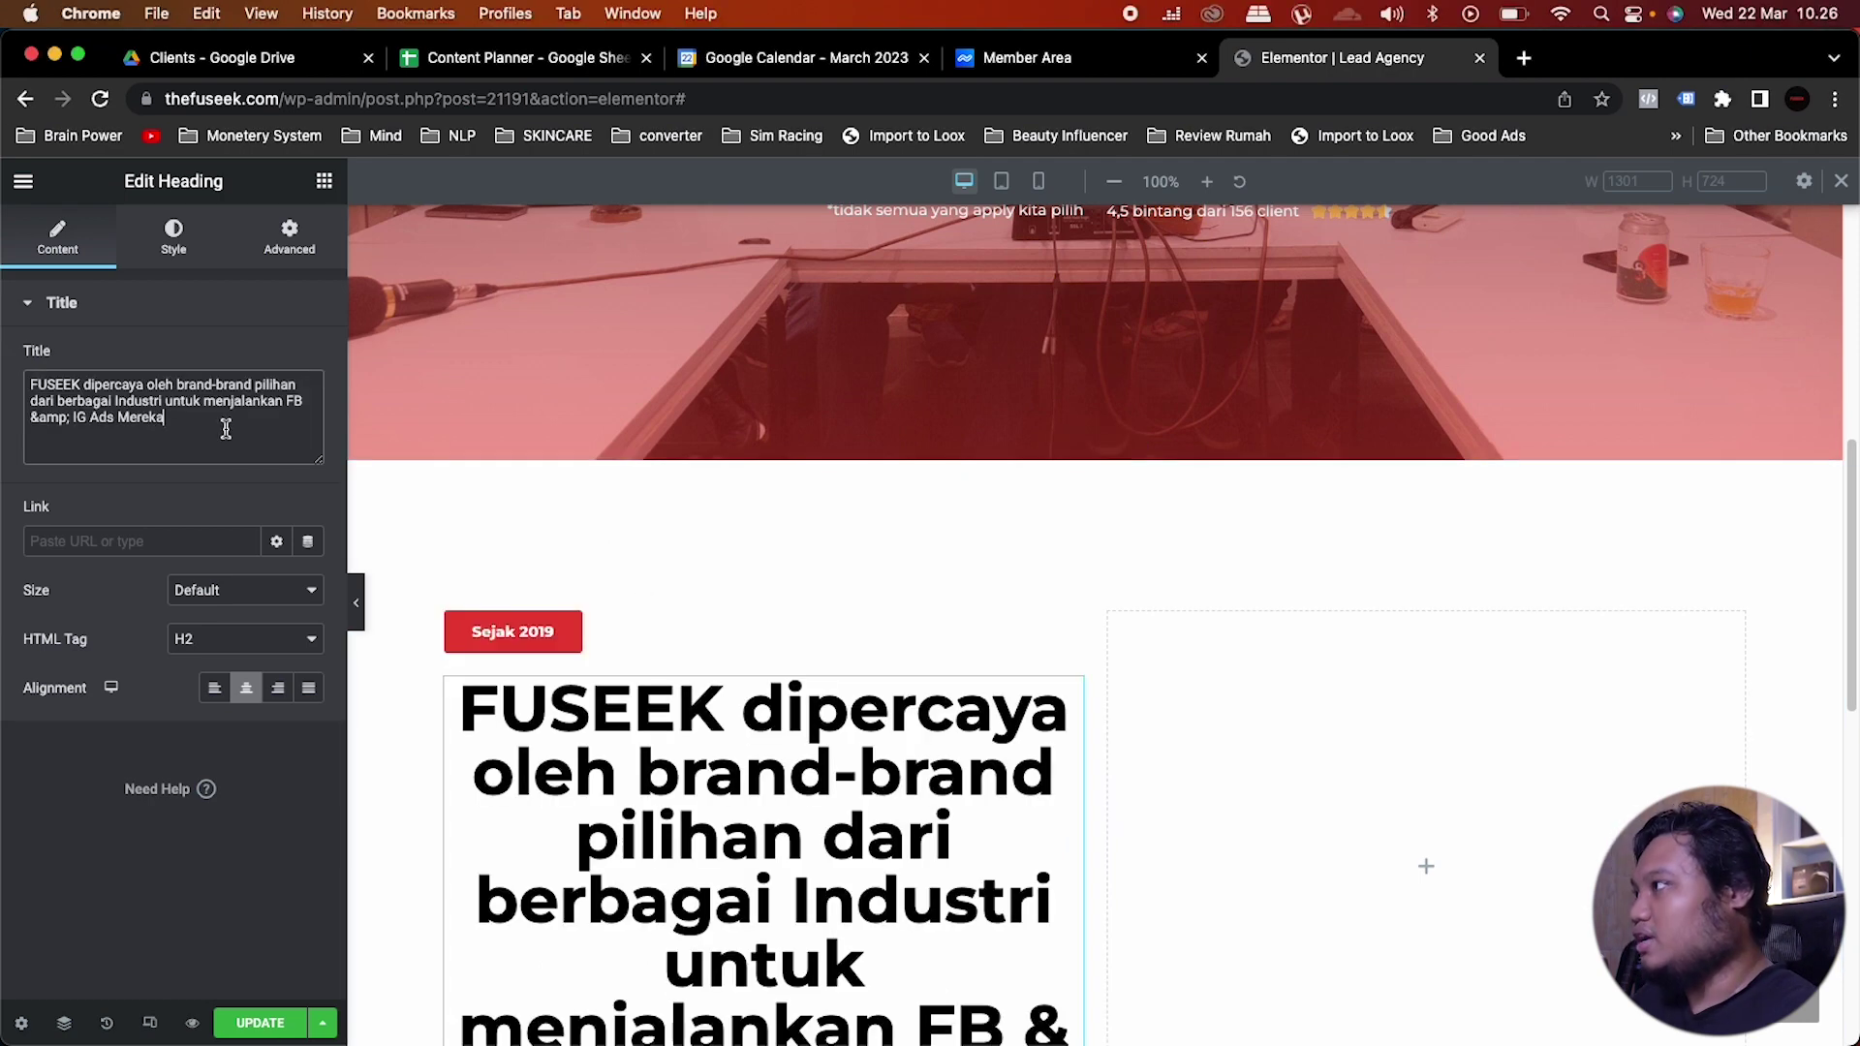
Step: Shrink the heading font size from 55 to 25 and left-align it
left_click(178, 241)
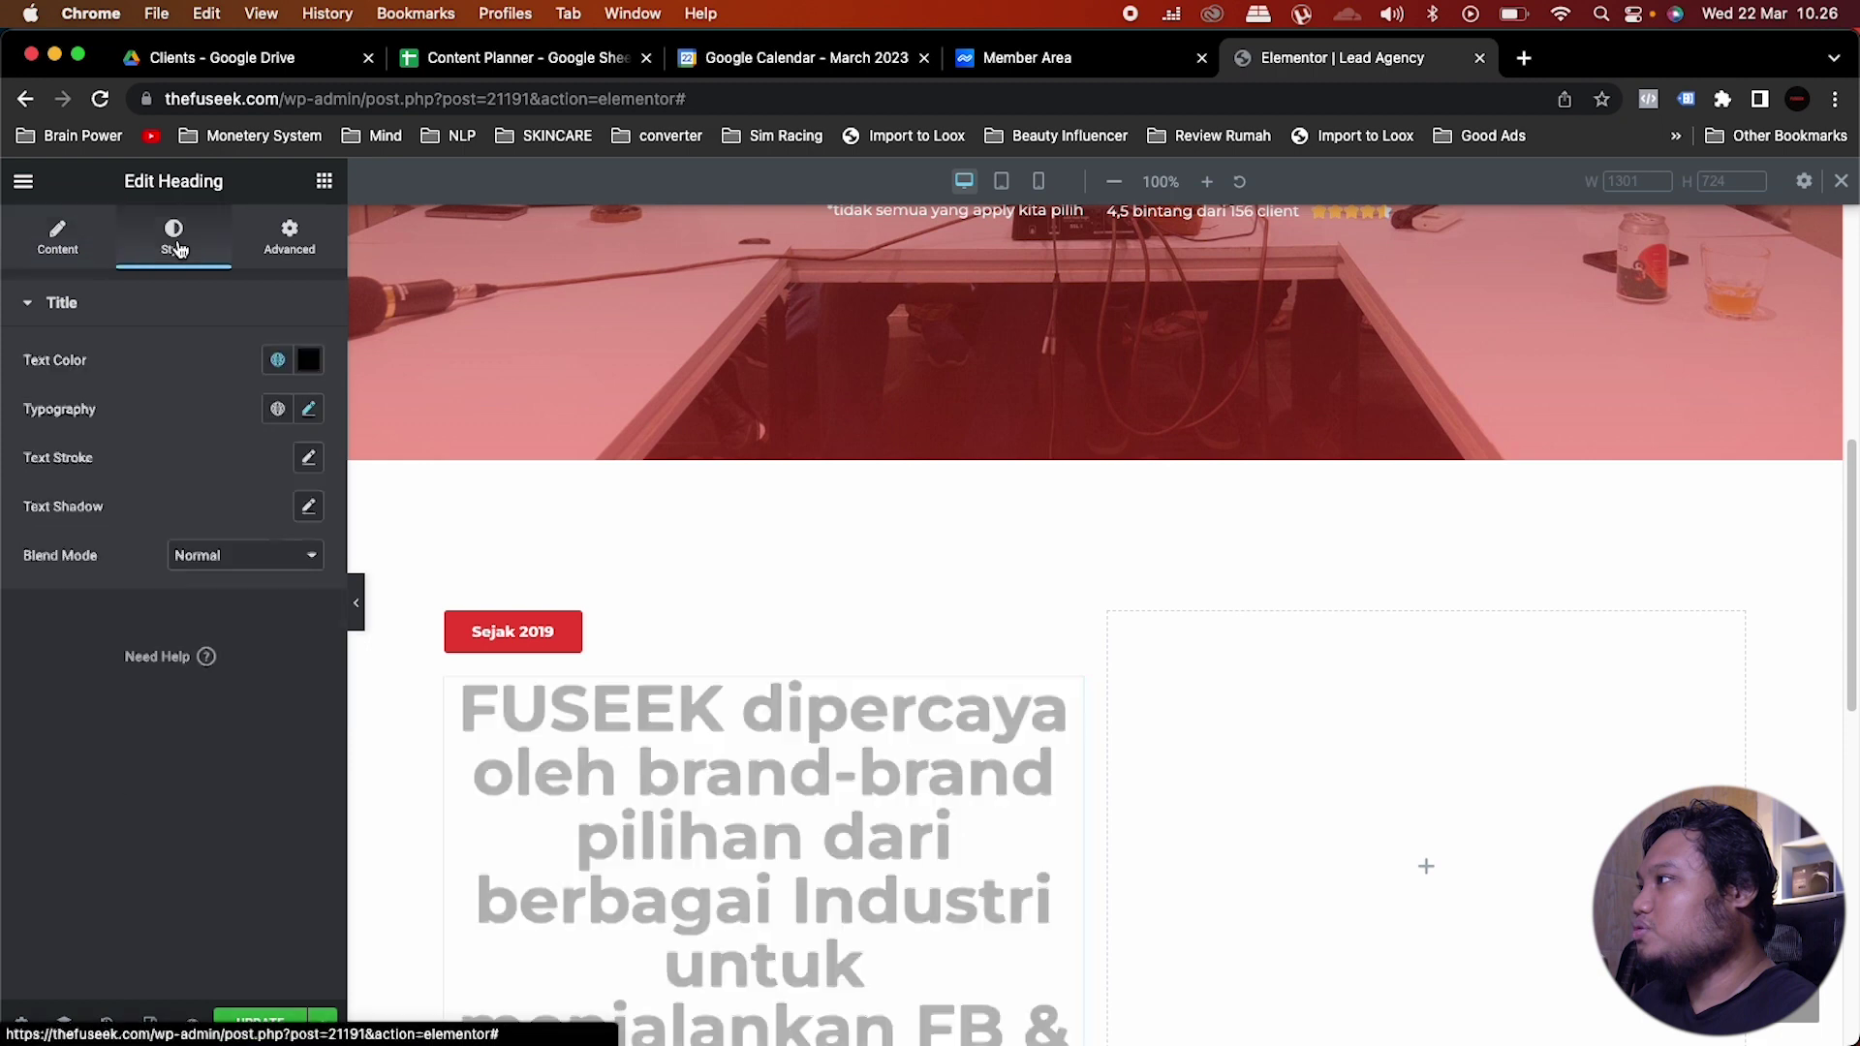
left_click(307, 414)
double_click(275, 592)
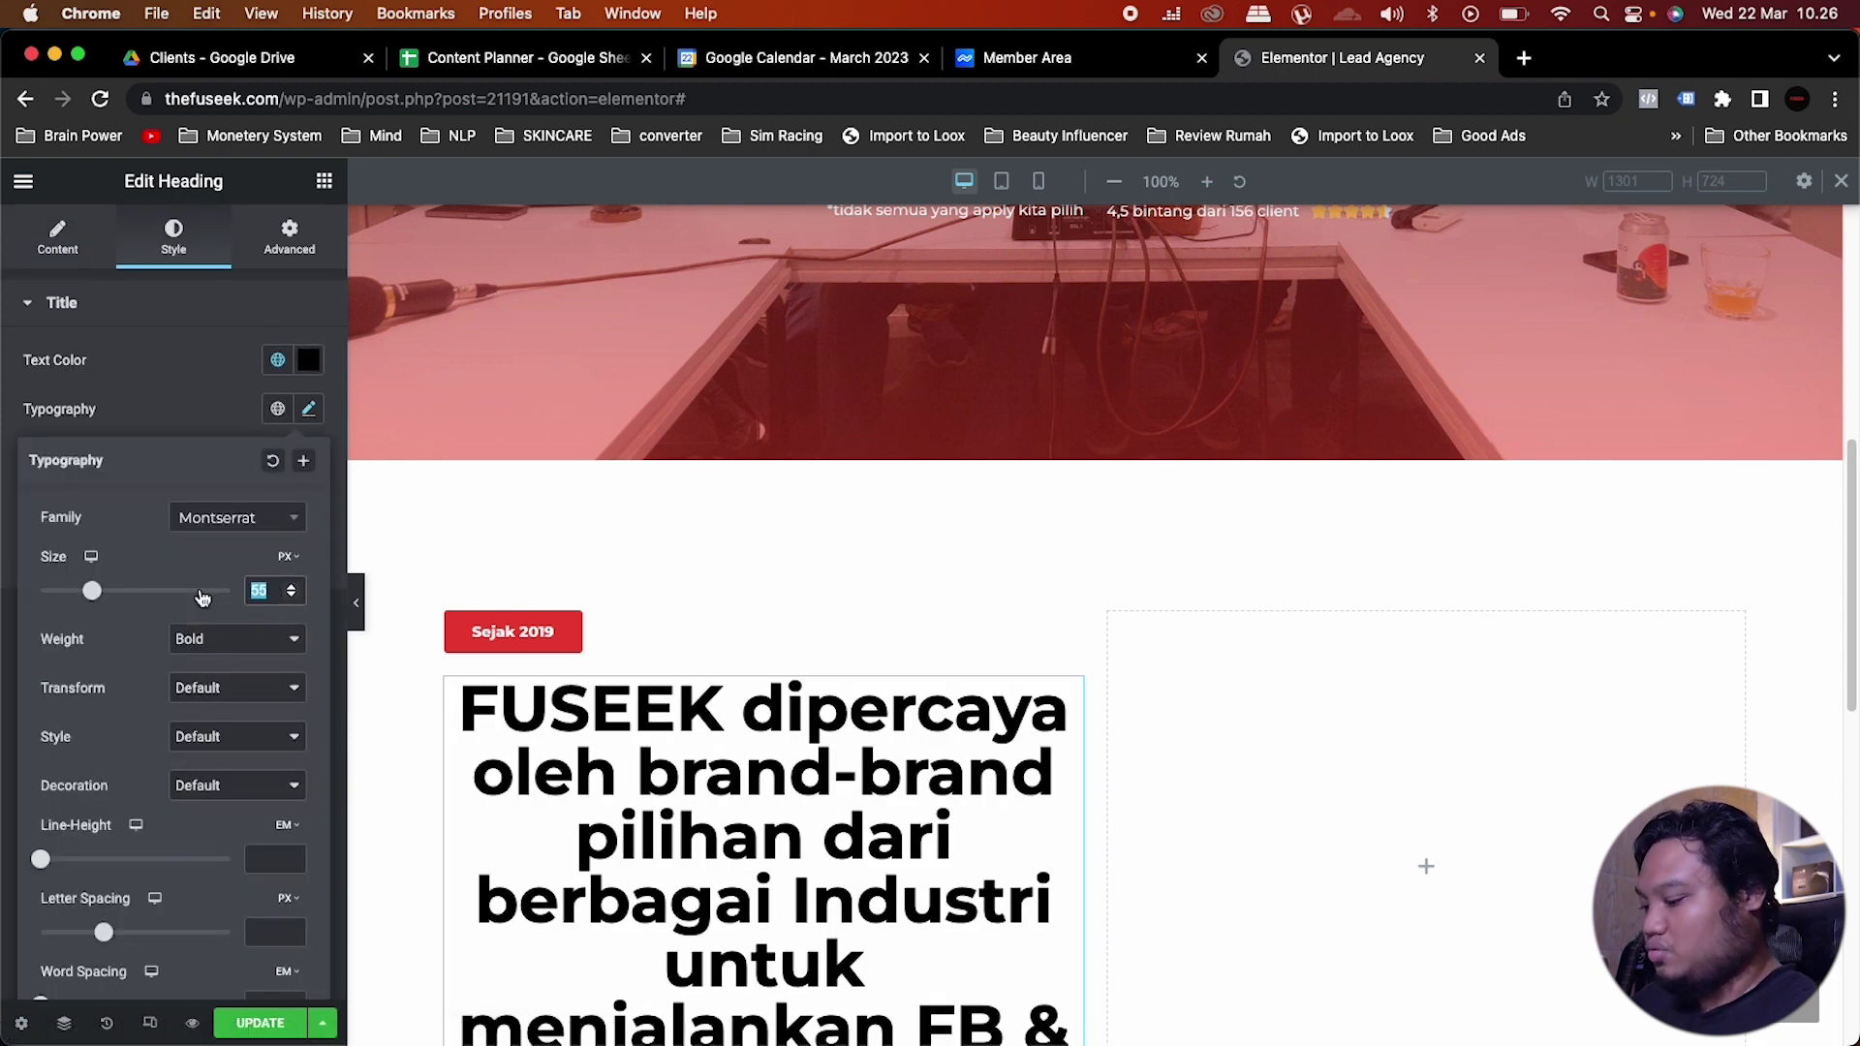
type("25")
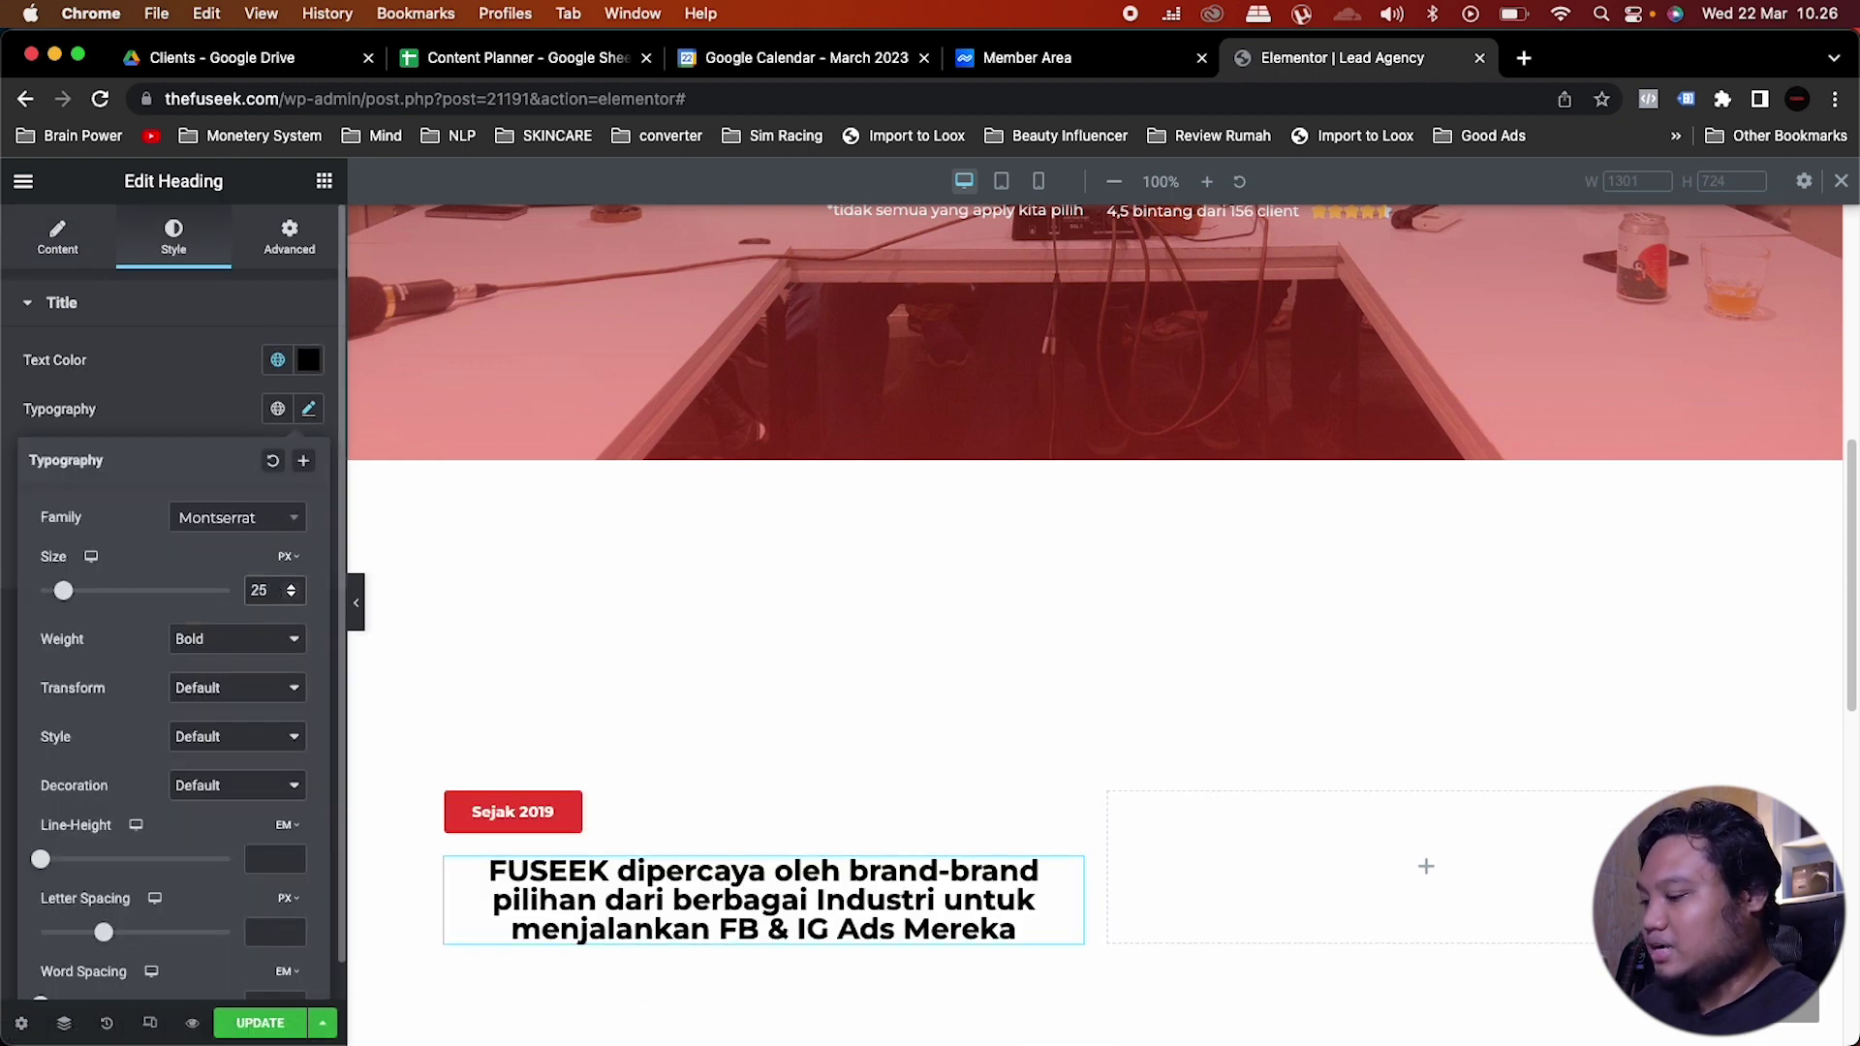
left_click(205, 395)
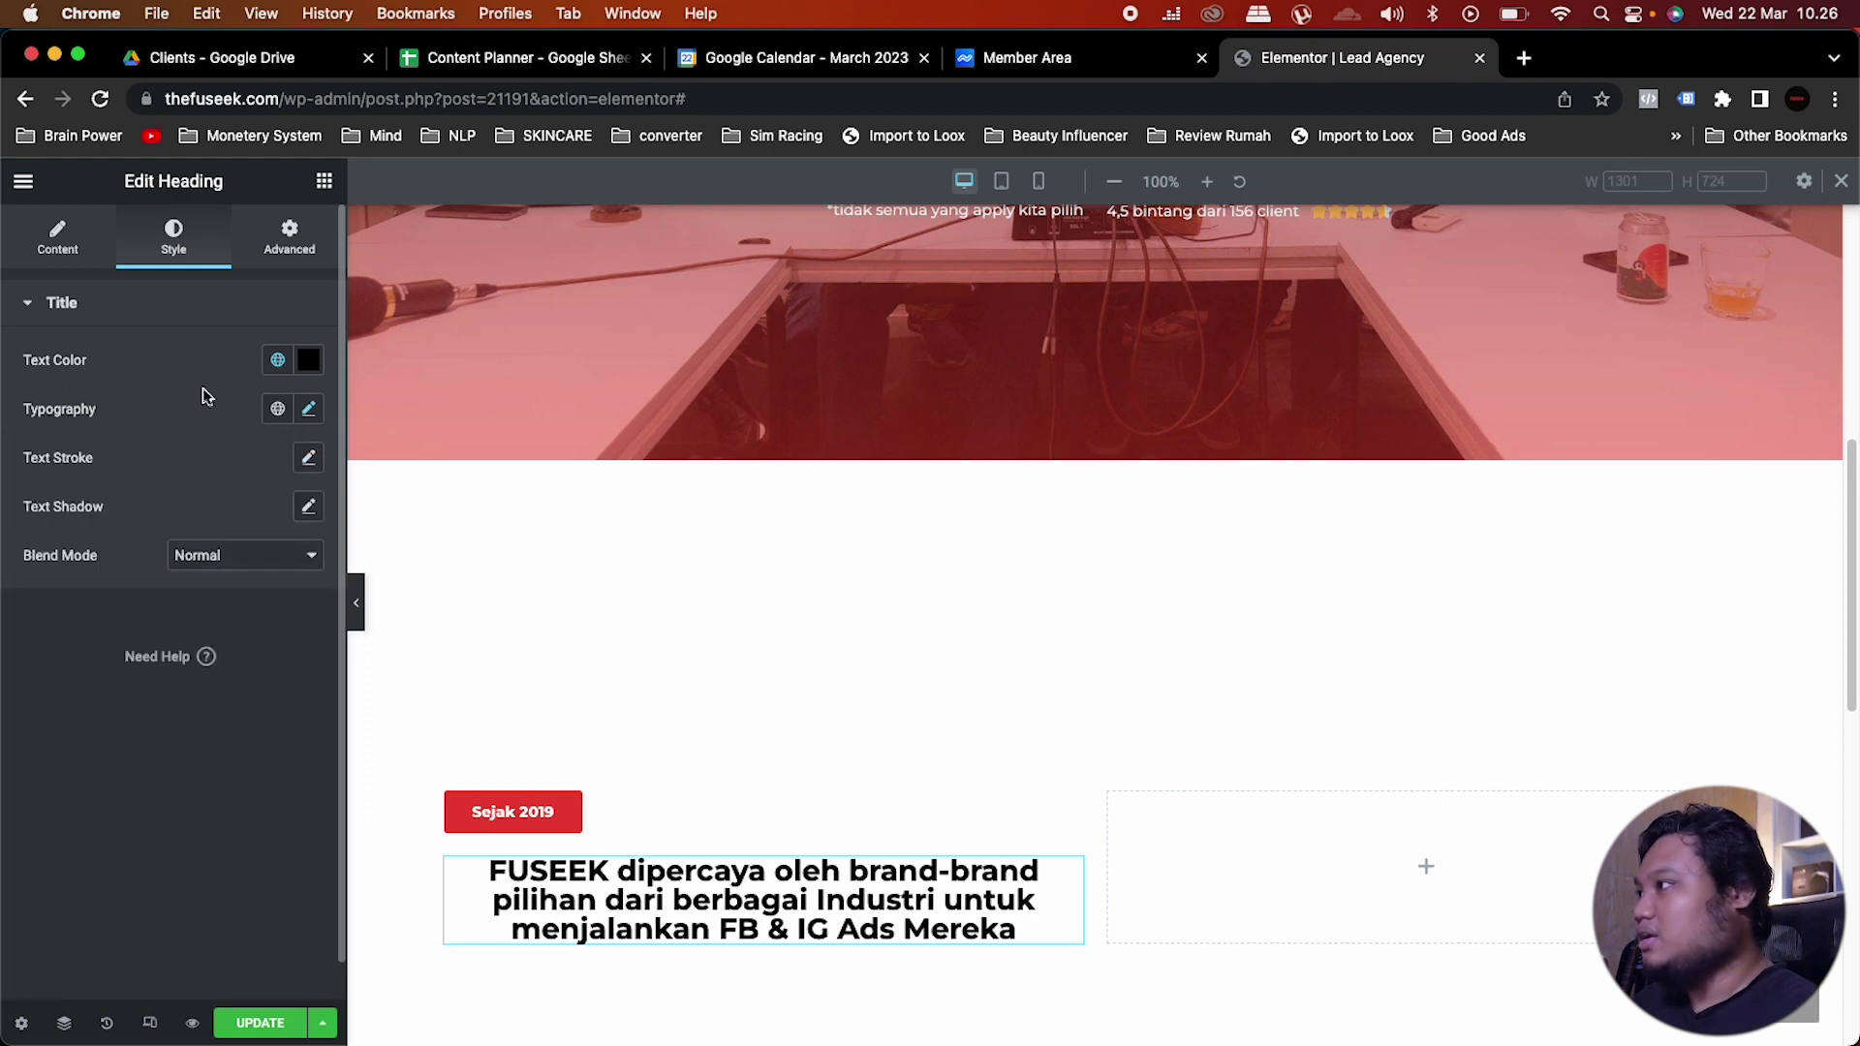
left_click(100, 240)
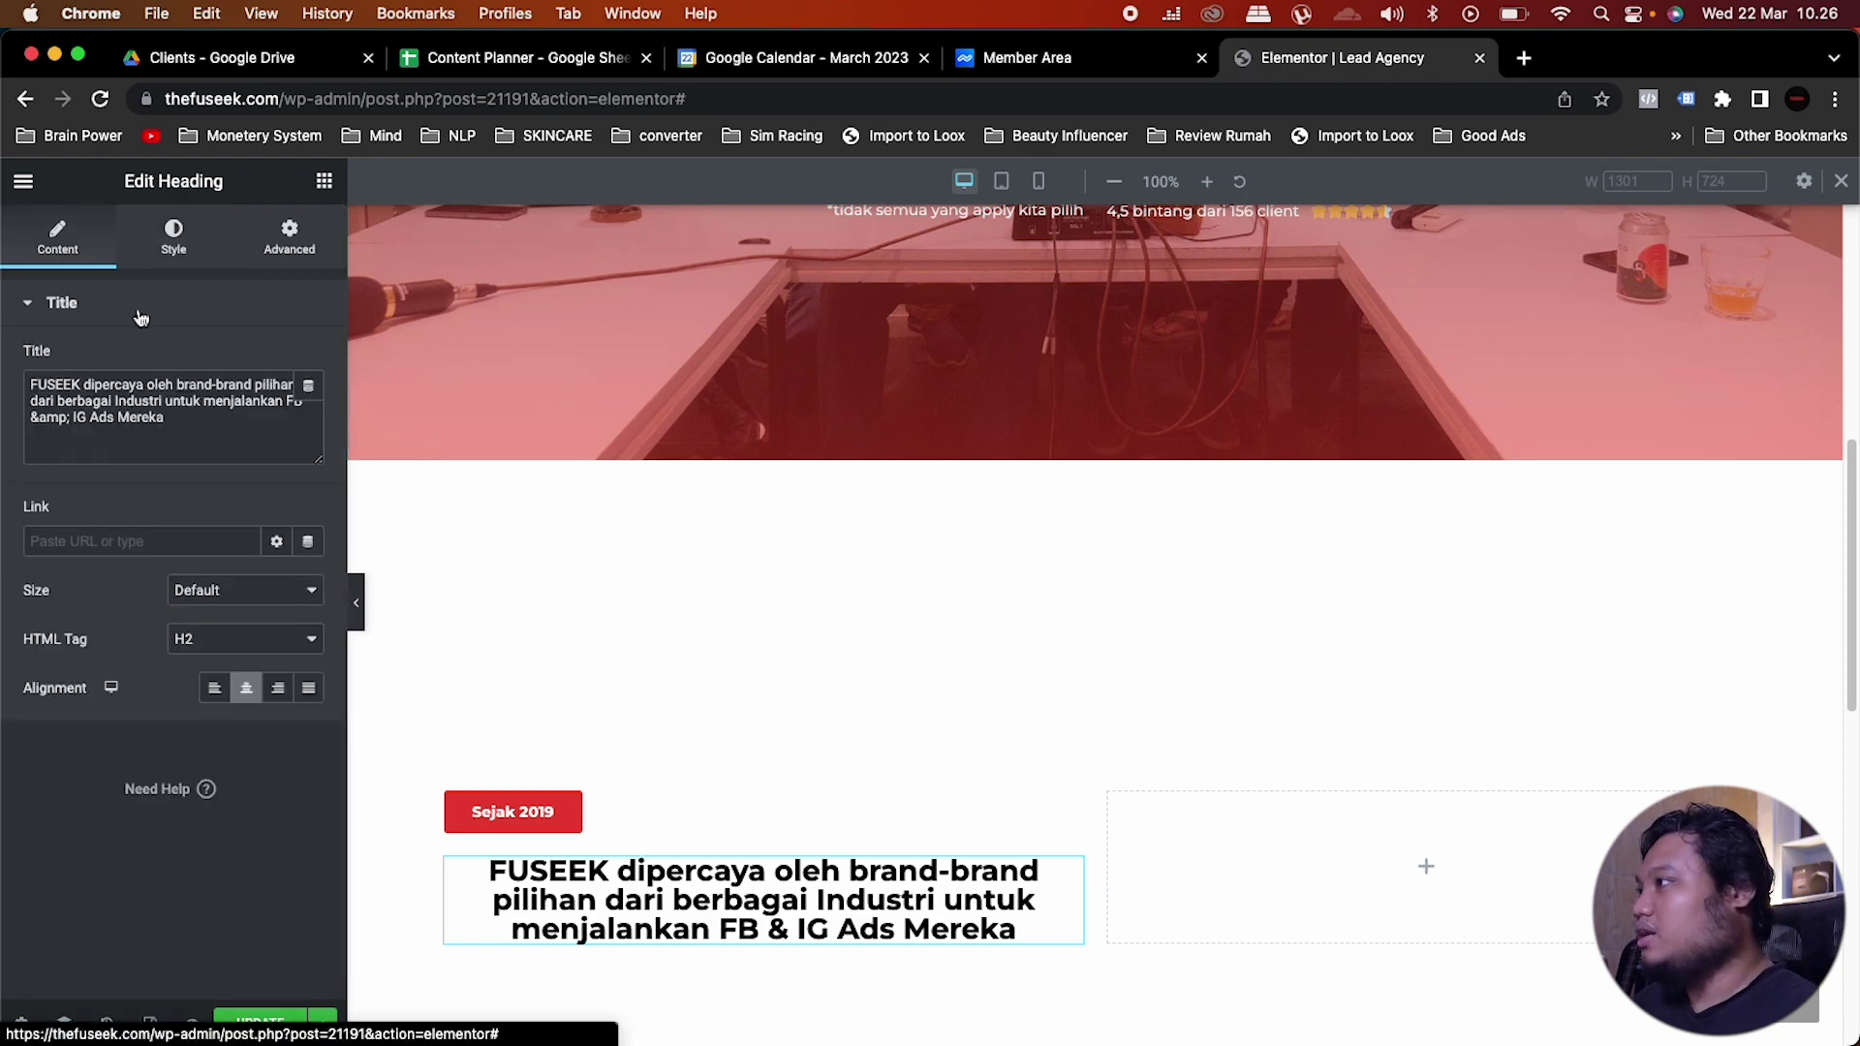
left_click(215, 689)
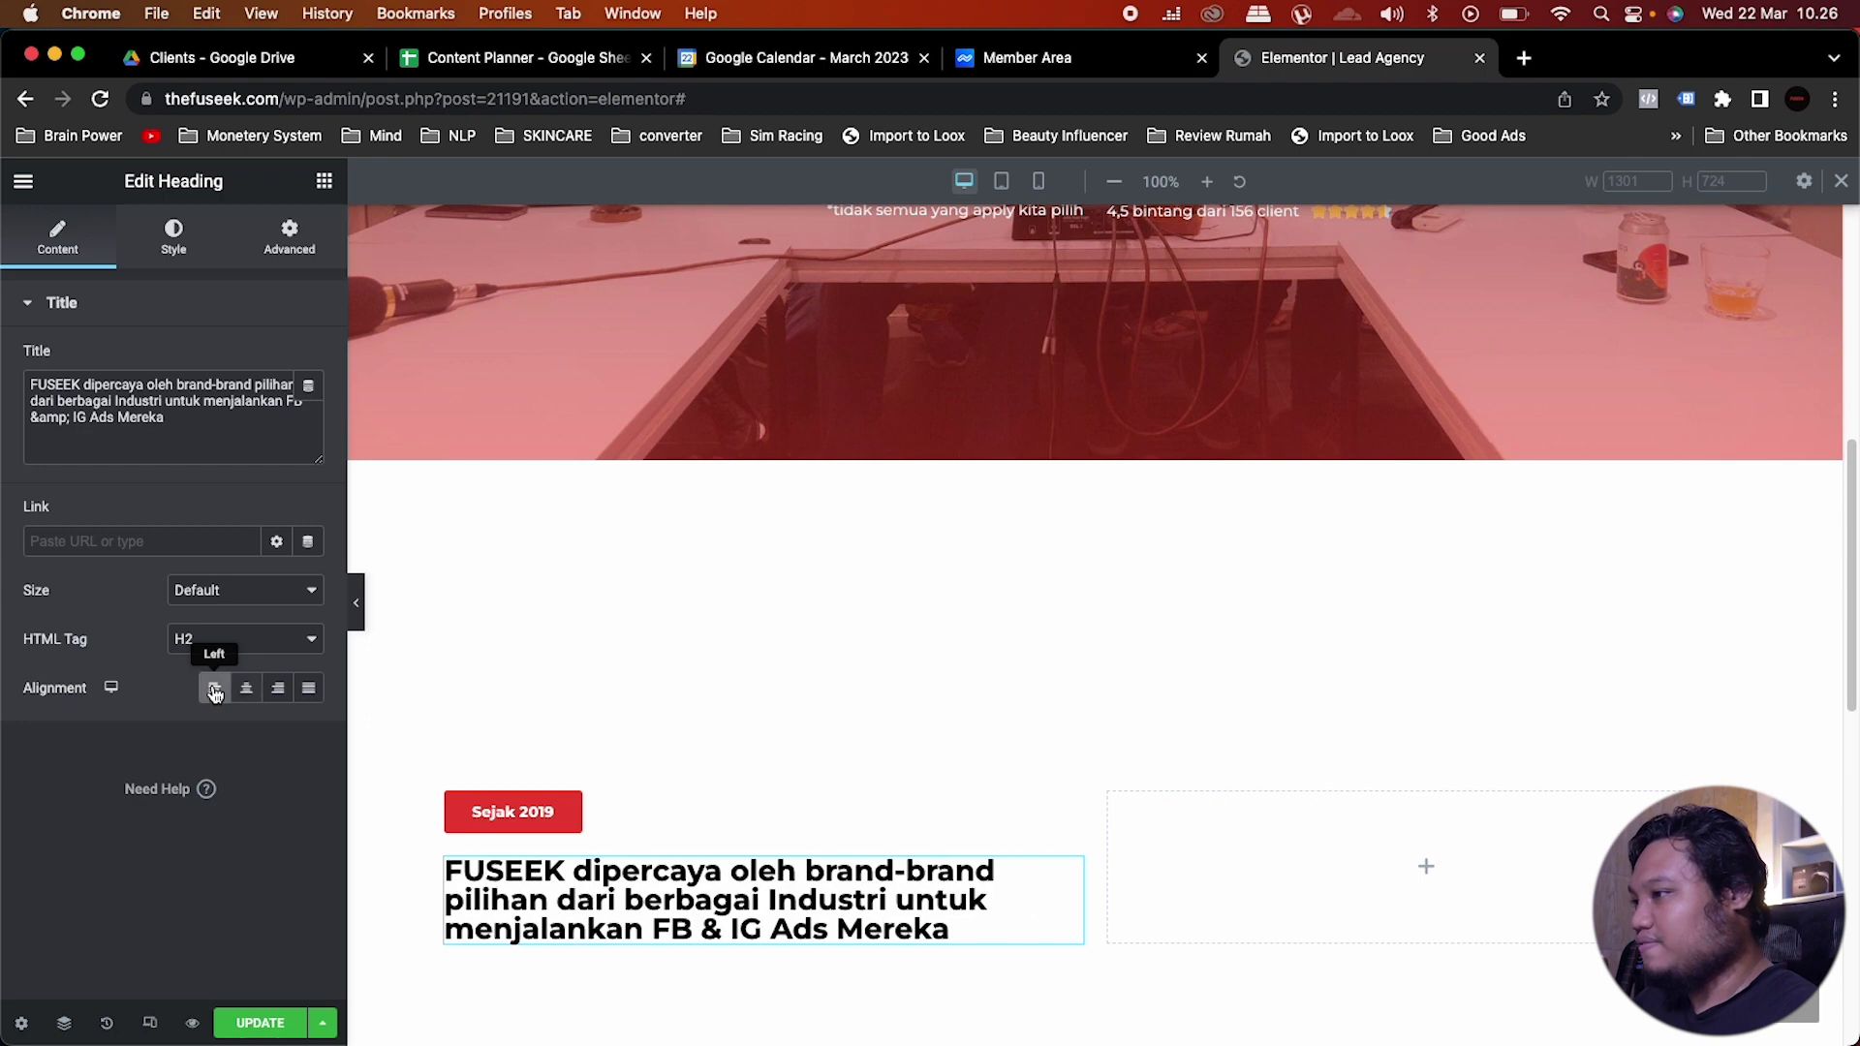
scroll(694, 631, "down", 4)
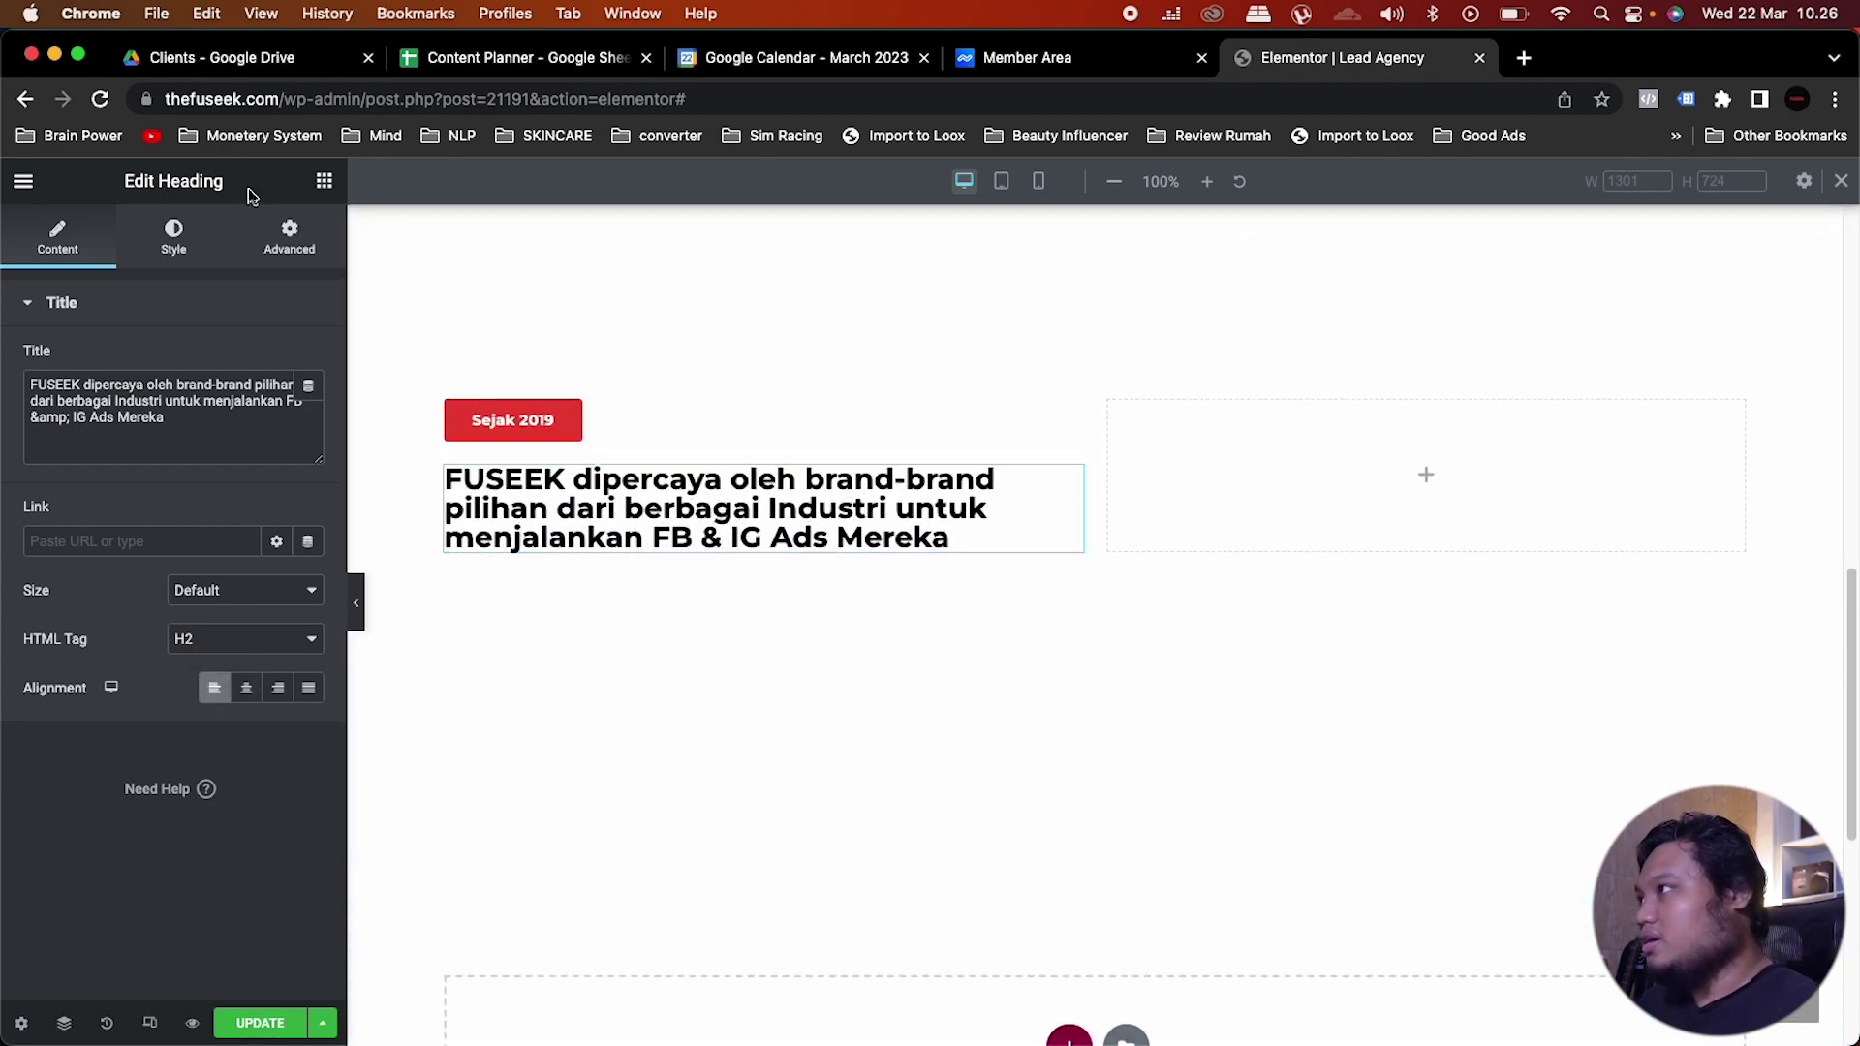
Step: Add a Text Editor under the heading with the pasted 'Alasan mereka adalah karena…' paragraph
left_click(323, 184)
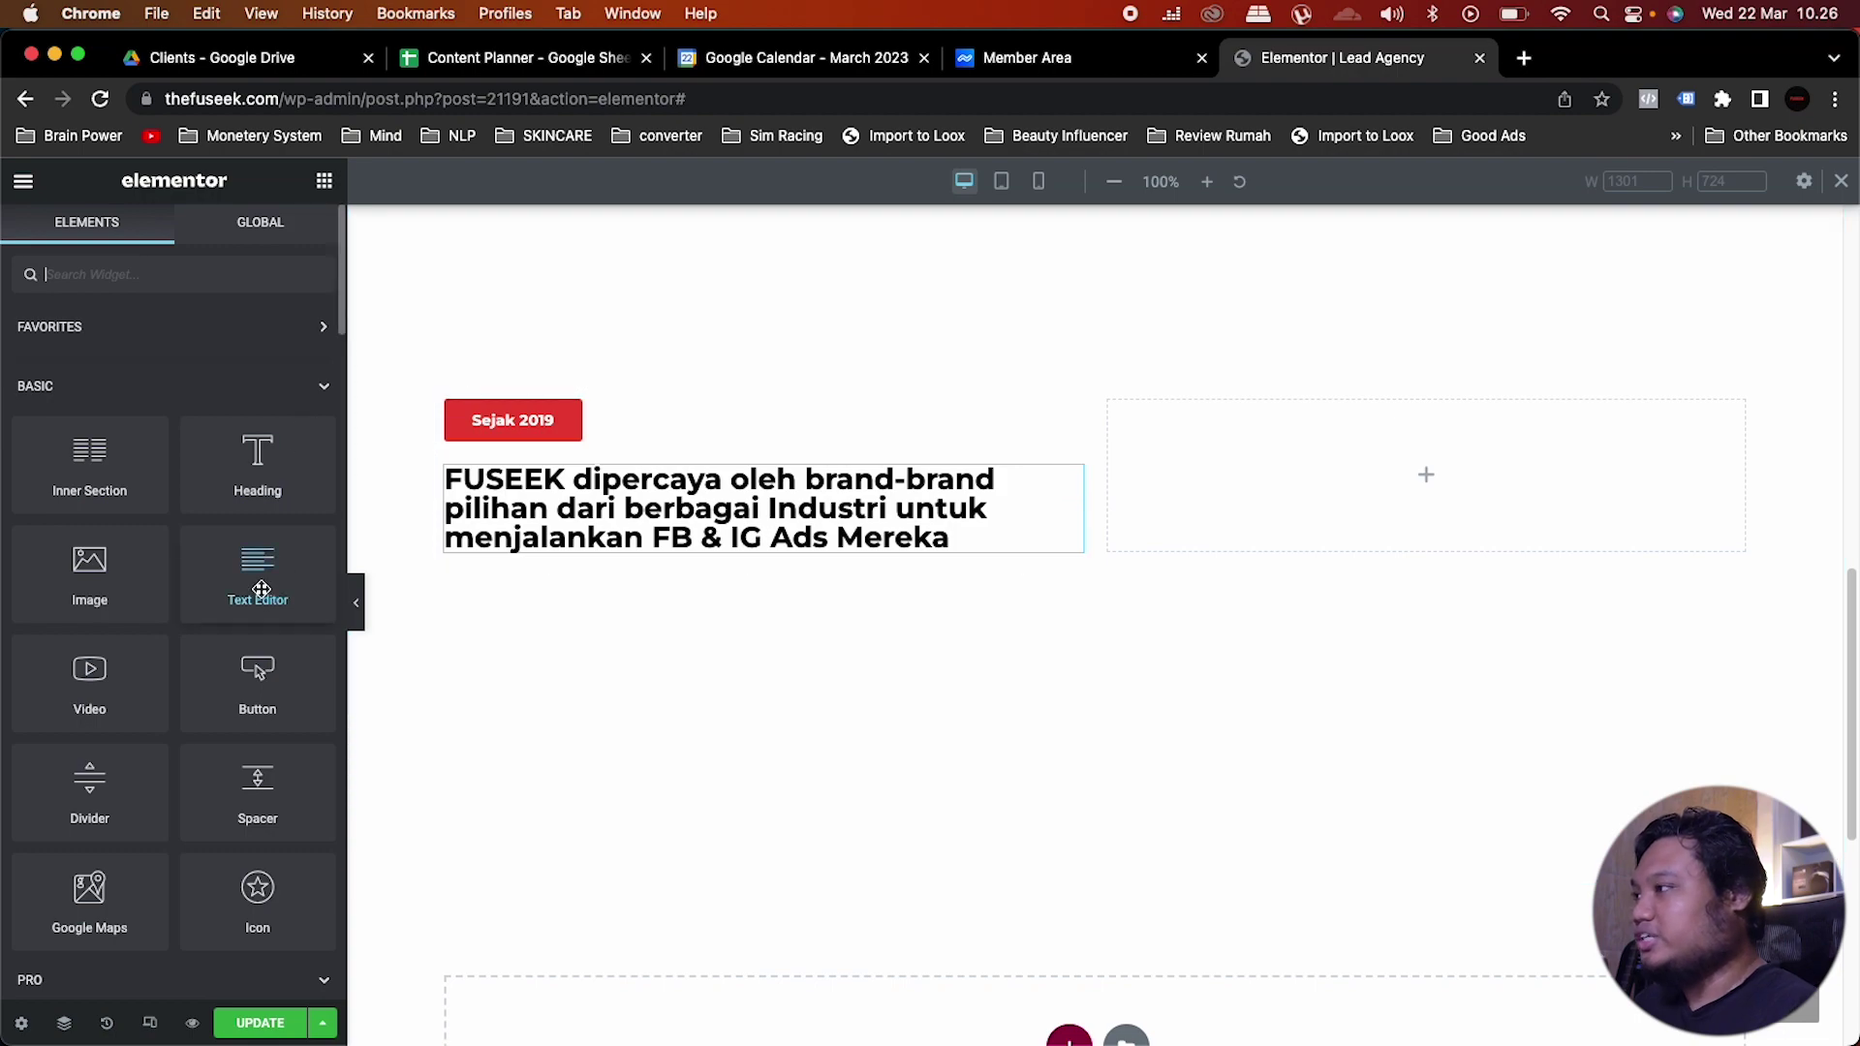
left_click_drag(262, 589, 543, 543)
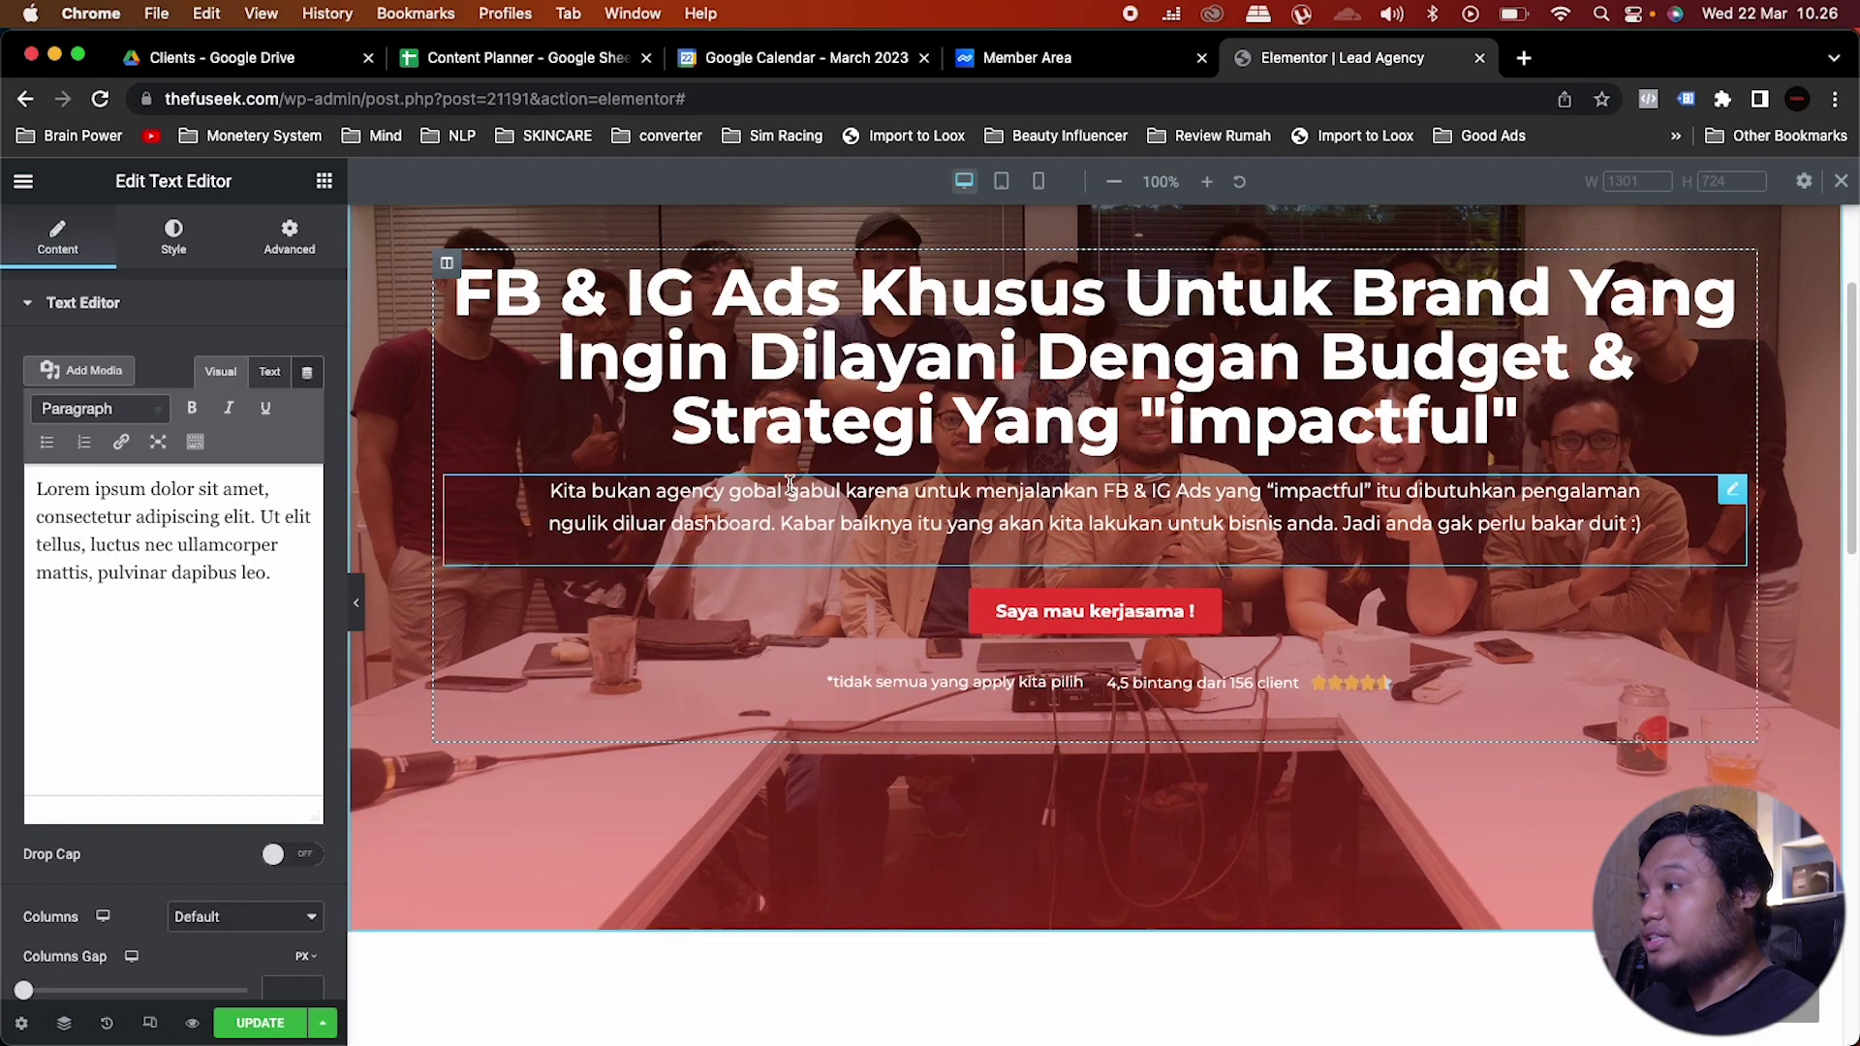
scroll(790, 492, "down", 2)
scroll(789, 492, "up", 1)
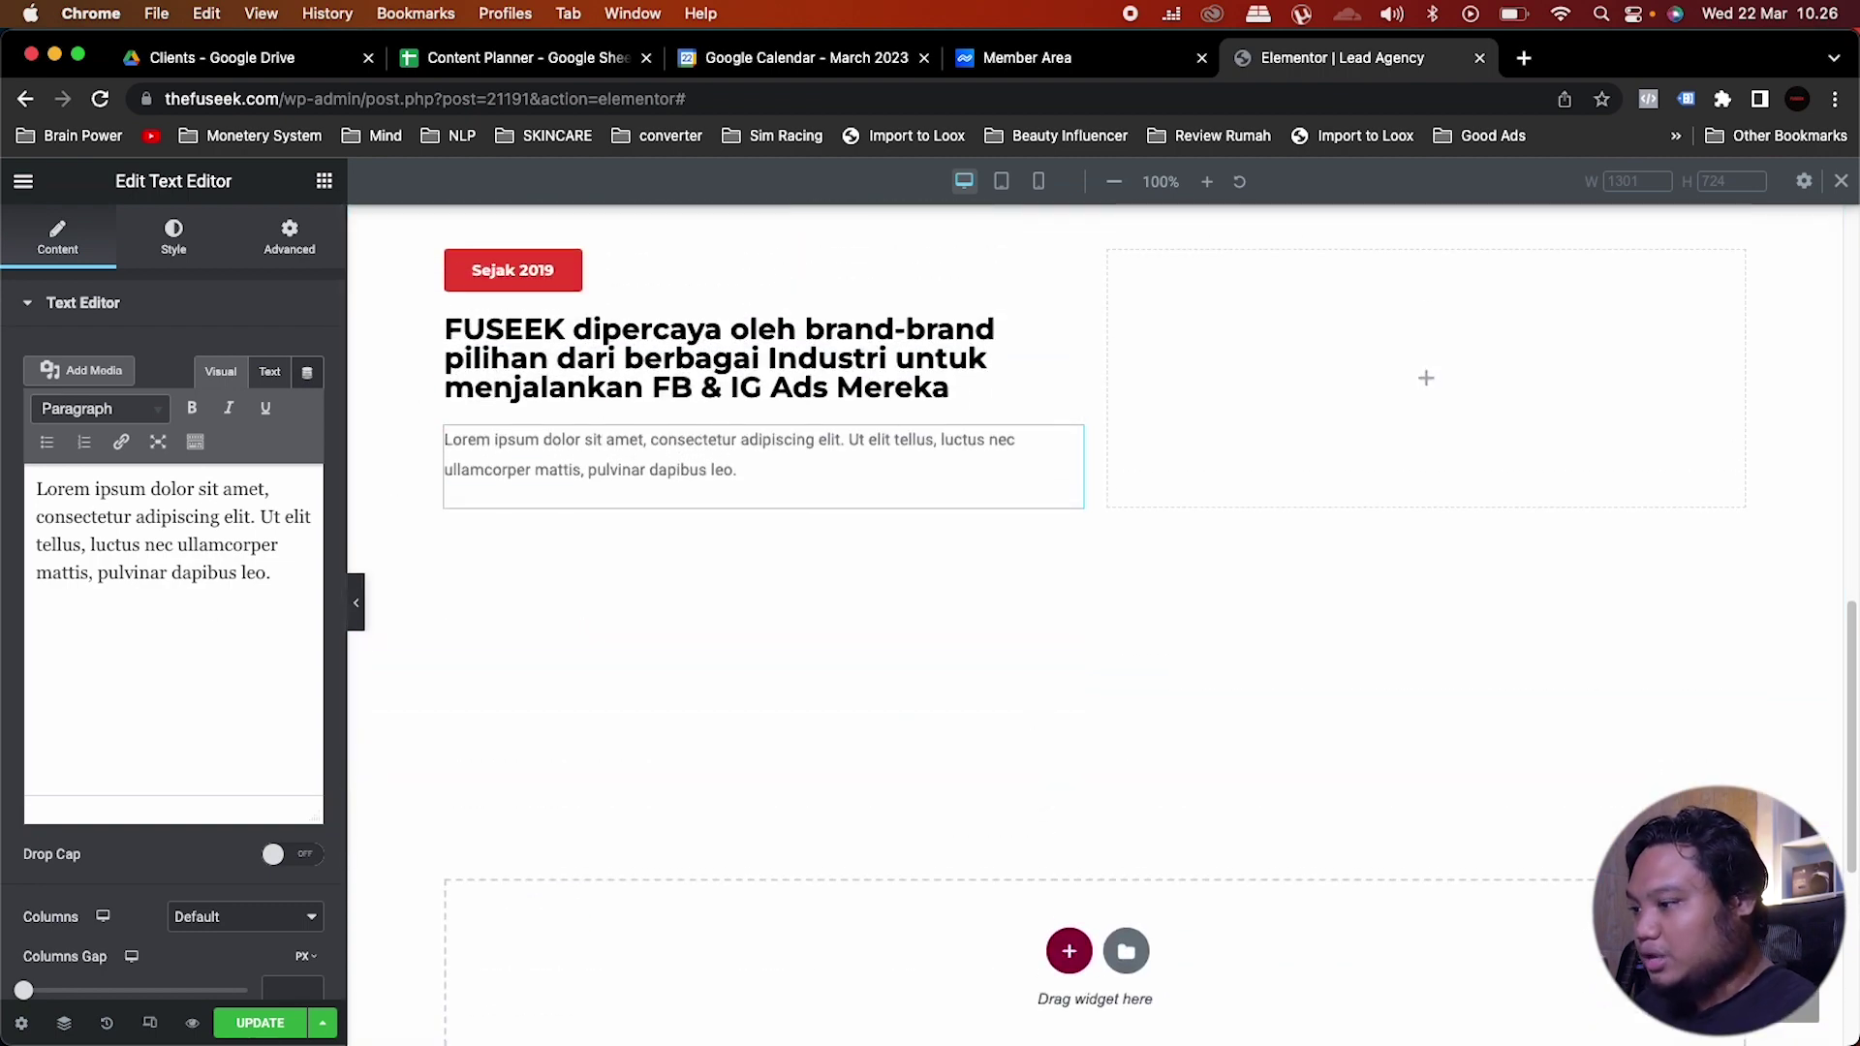
key("super+a")
type("Alasan mereka adalah karena kami mampu memaksimalkan faktor-faktor diluar dashboard yang bisa mempercantik angka di dashboard mereka.")
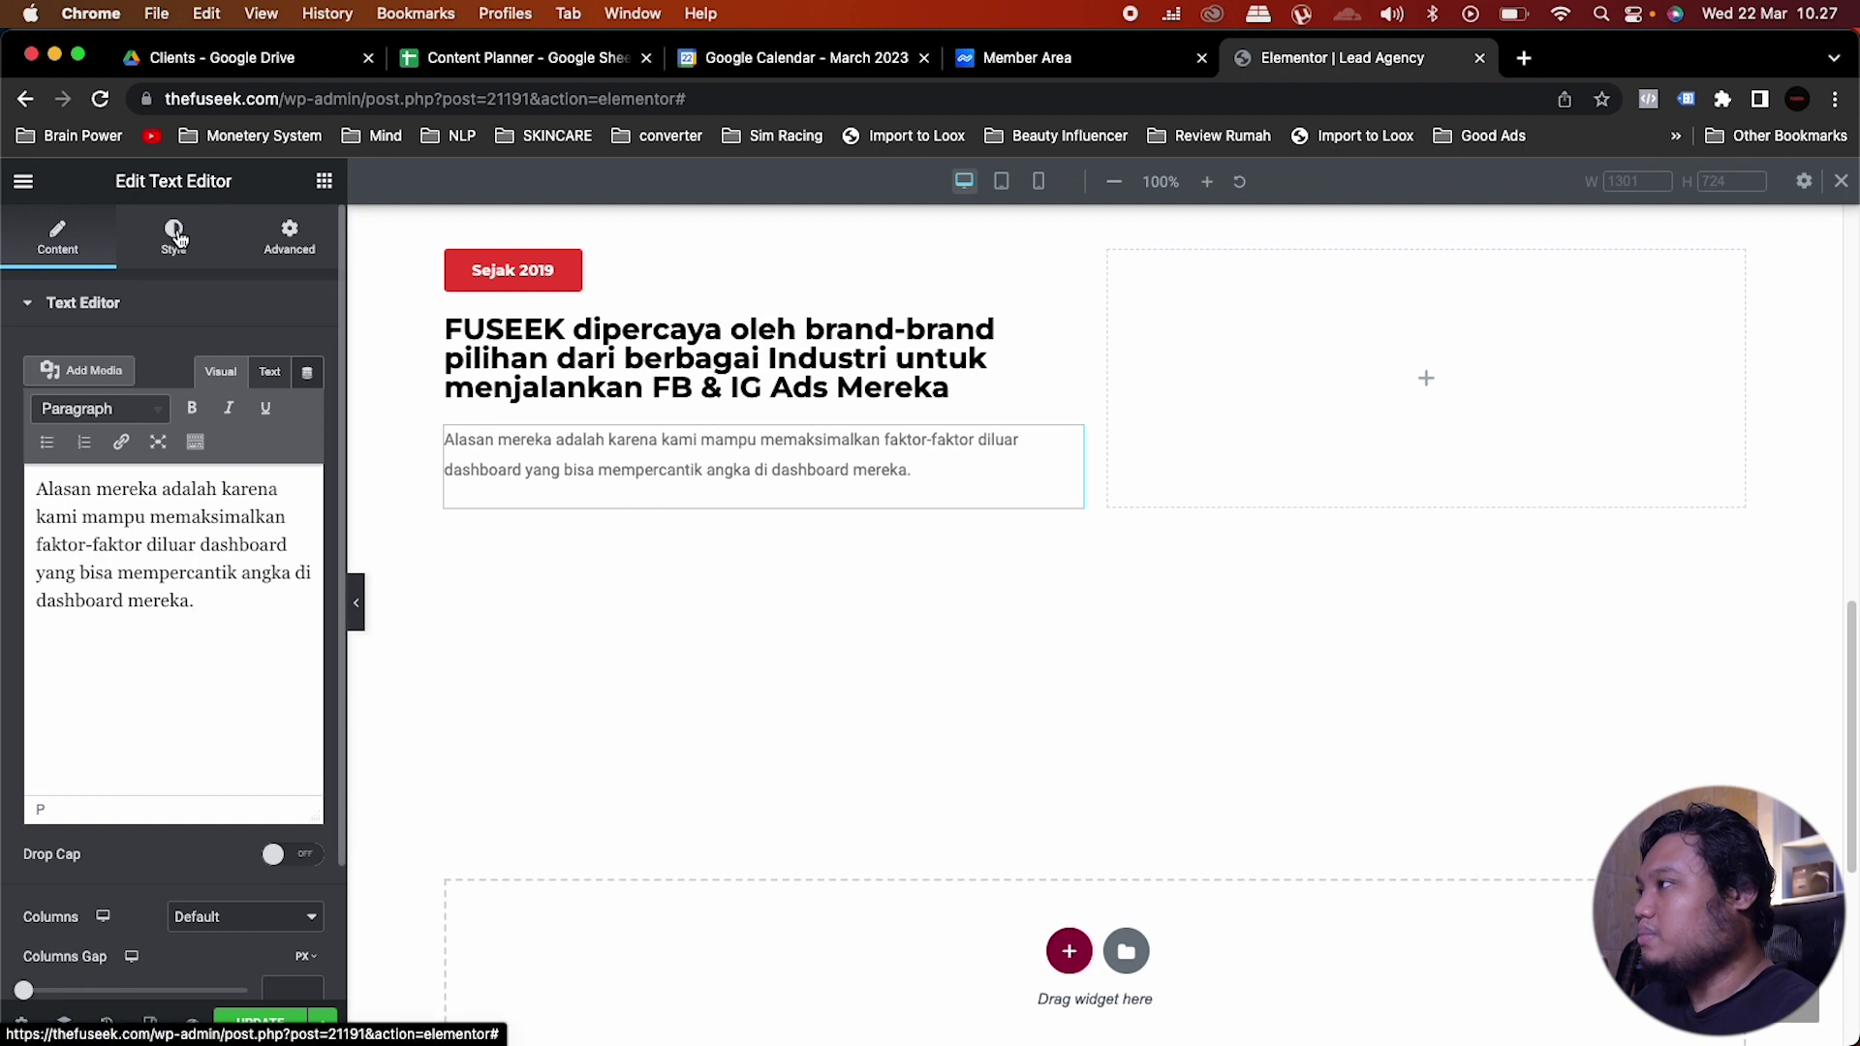
Step: Make the paragraph text black using a global colour
left_click(174, 238)
left_click(277, 407)
scroll(183, 672, "down", 2)
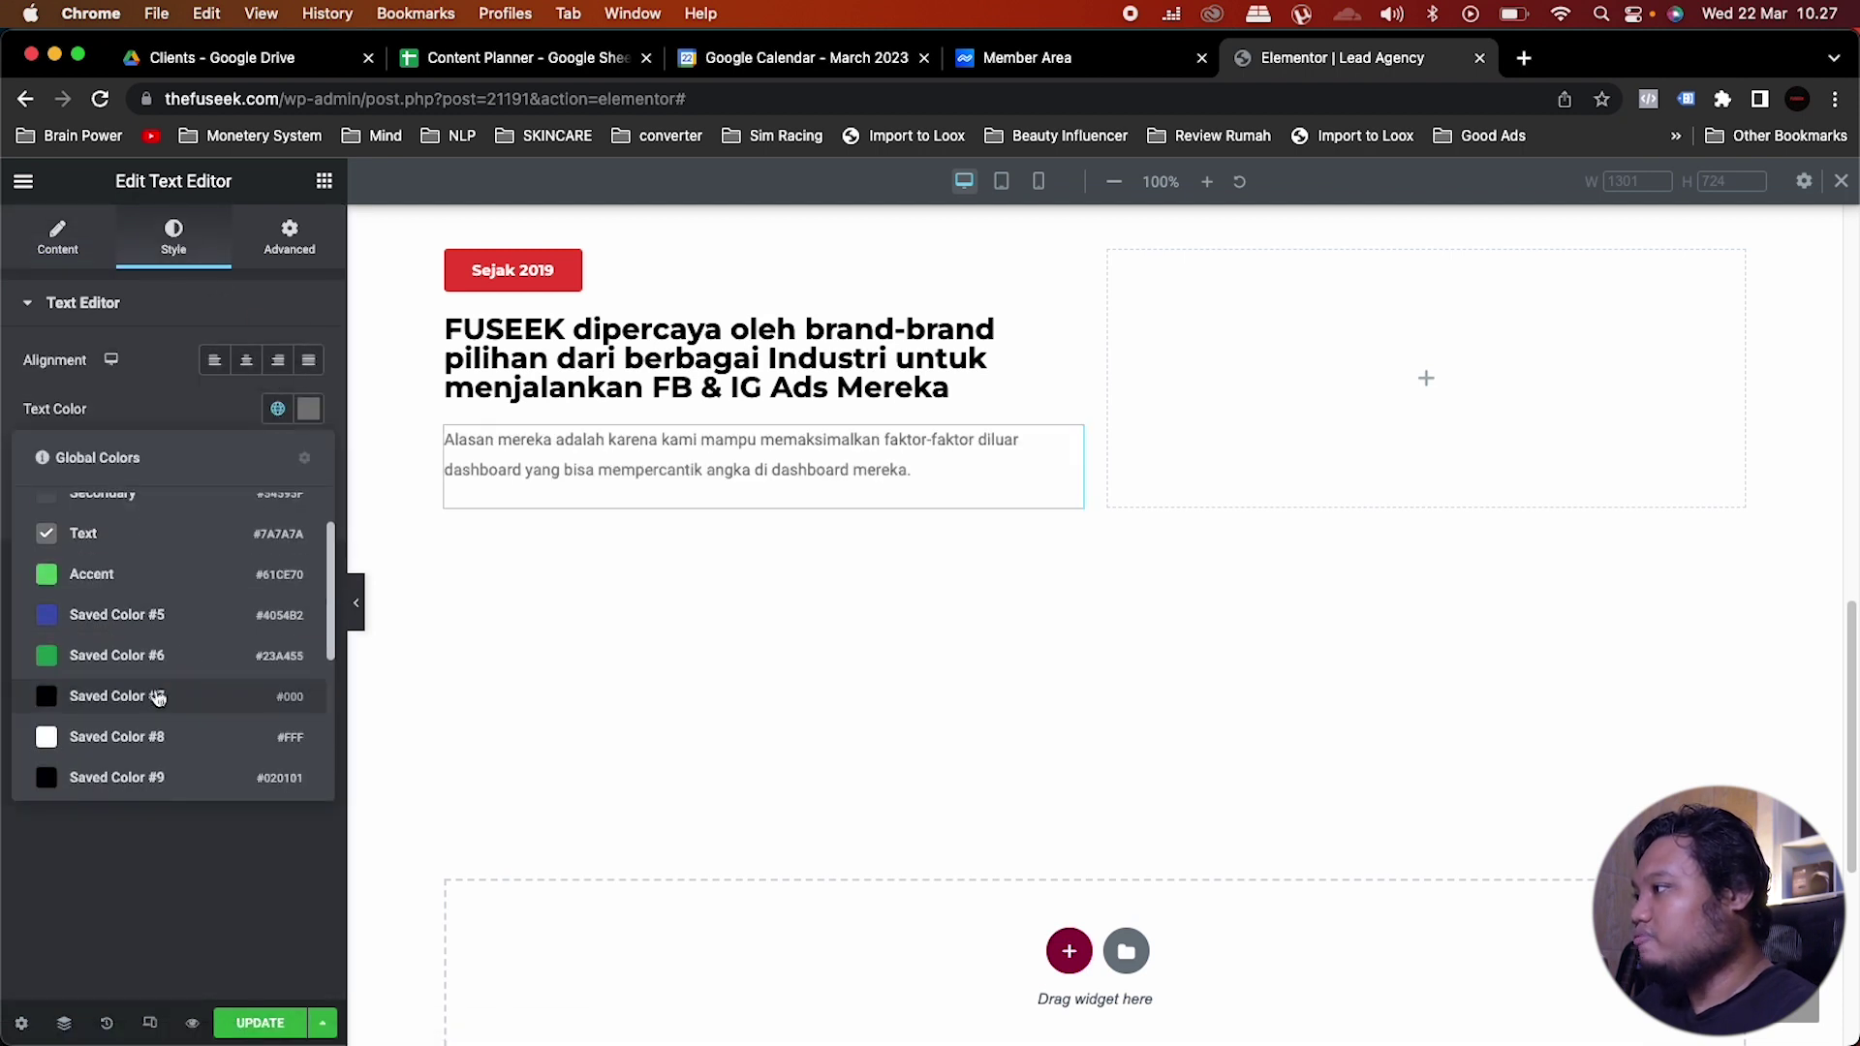
left_click(178, 647)
Step: Apply a Montserrat global font to the paragraph with Normal weight at size 16
left_click(280, 460)
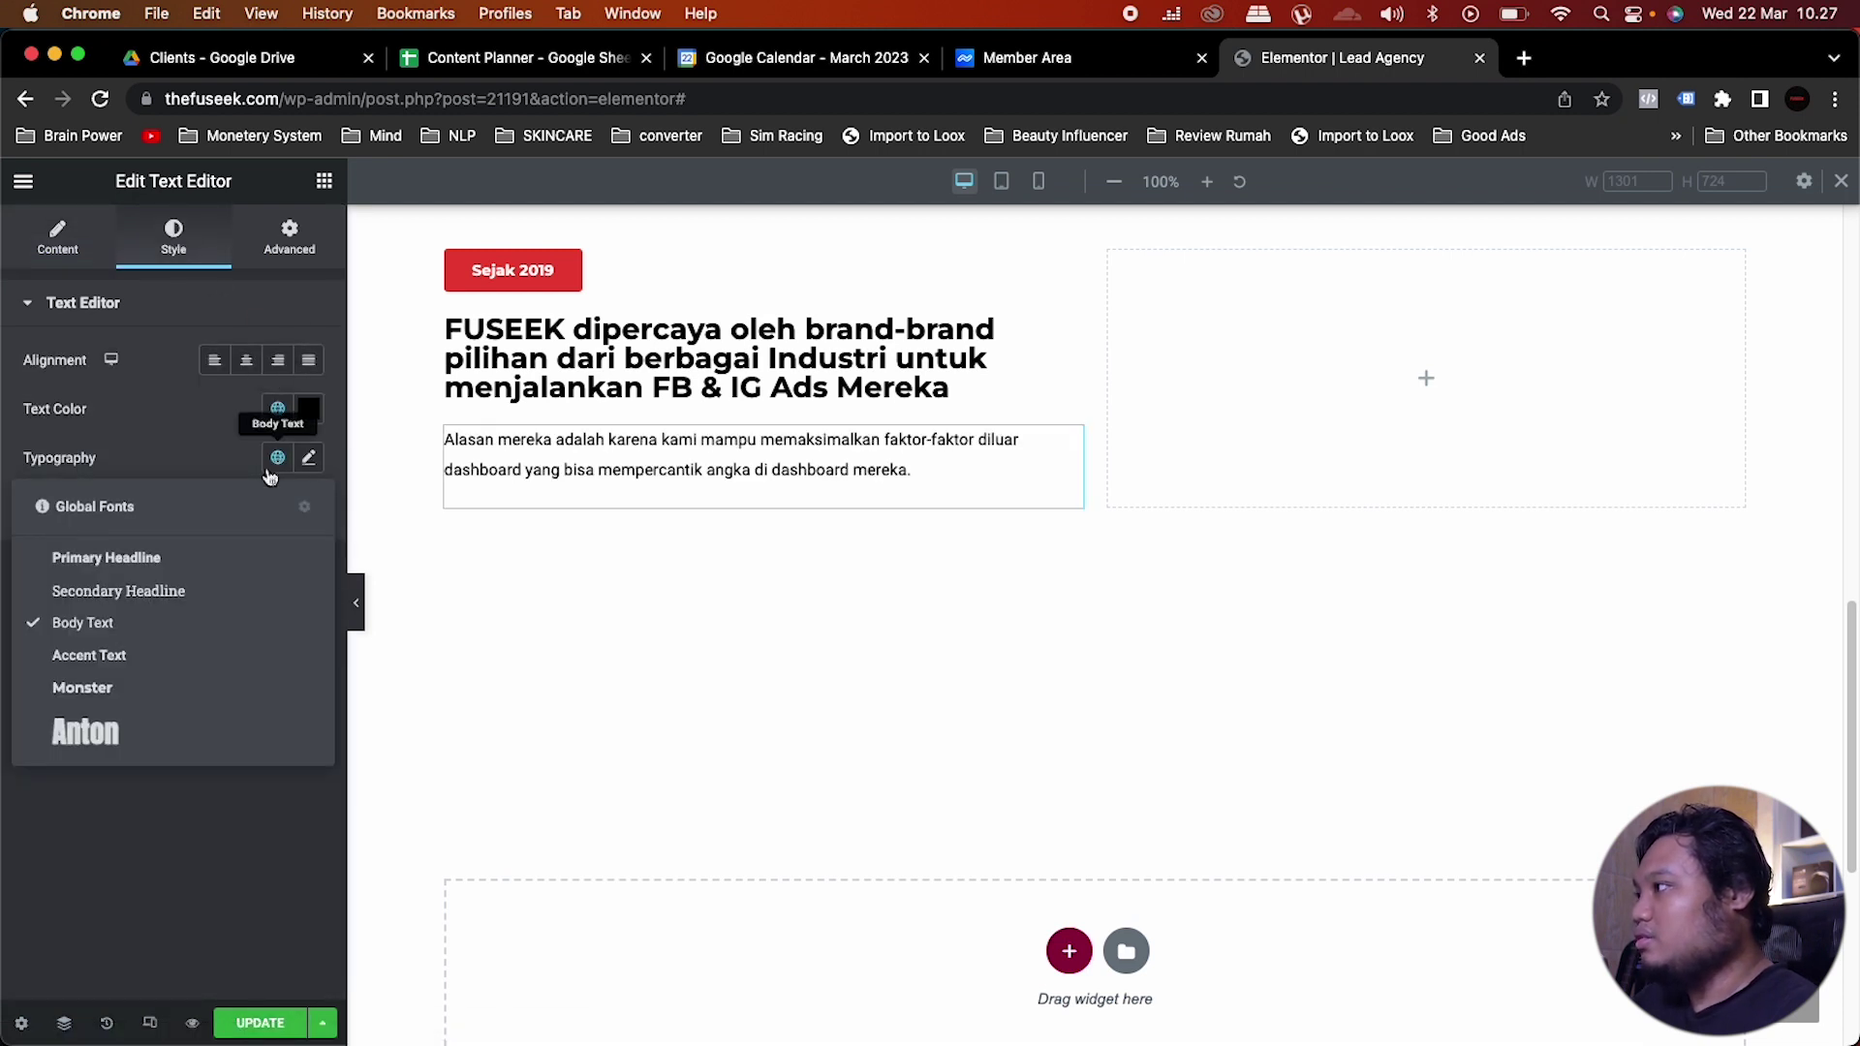
left_click(153, 686)
left_click(309, 460)
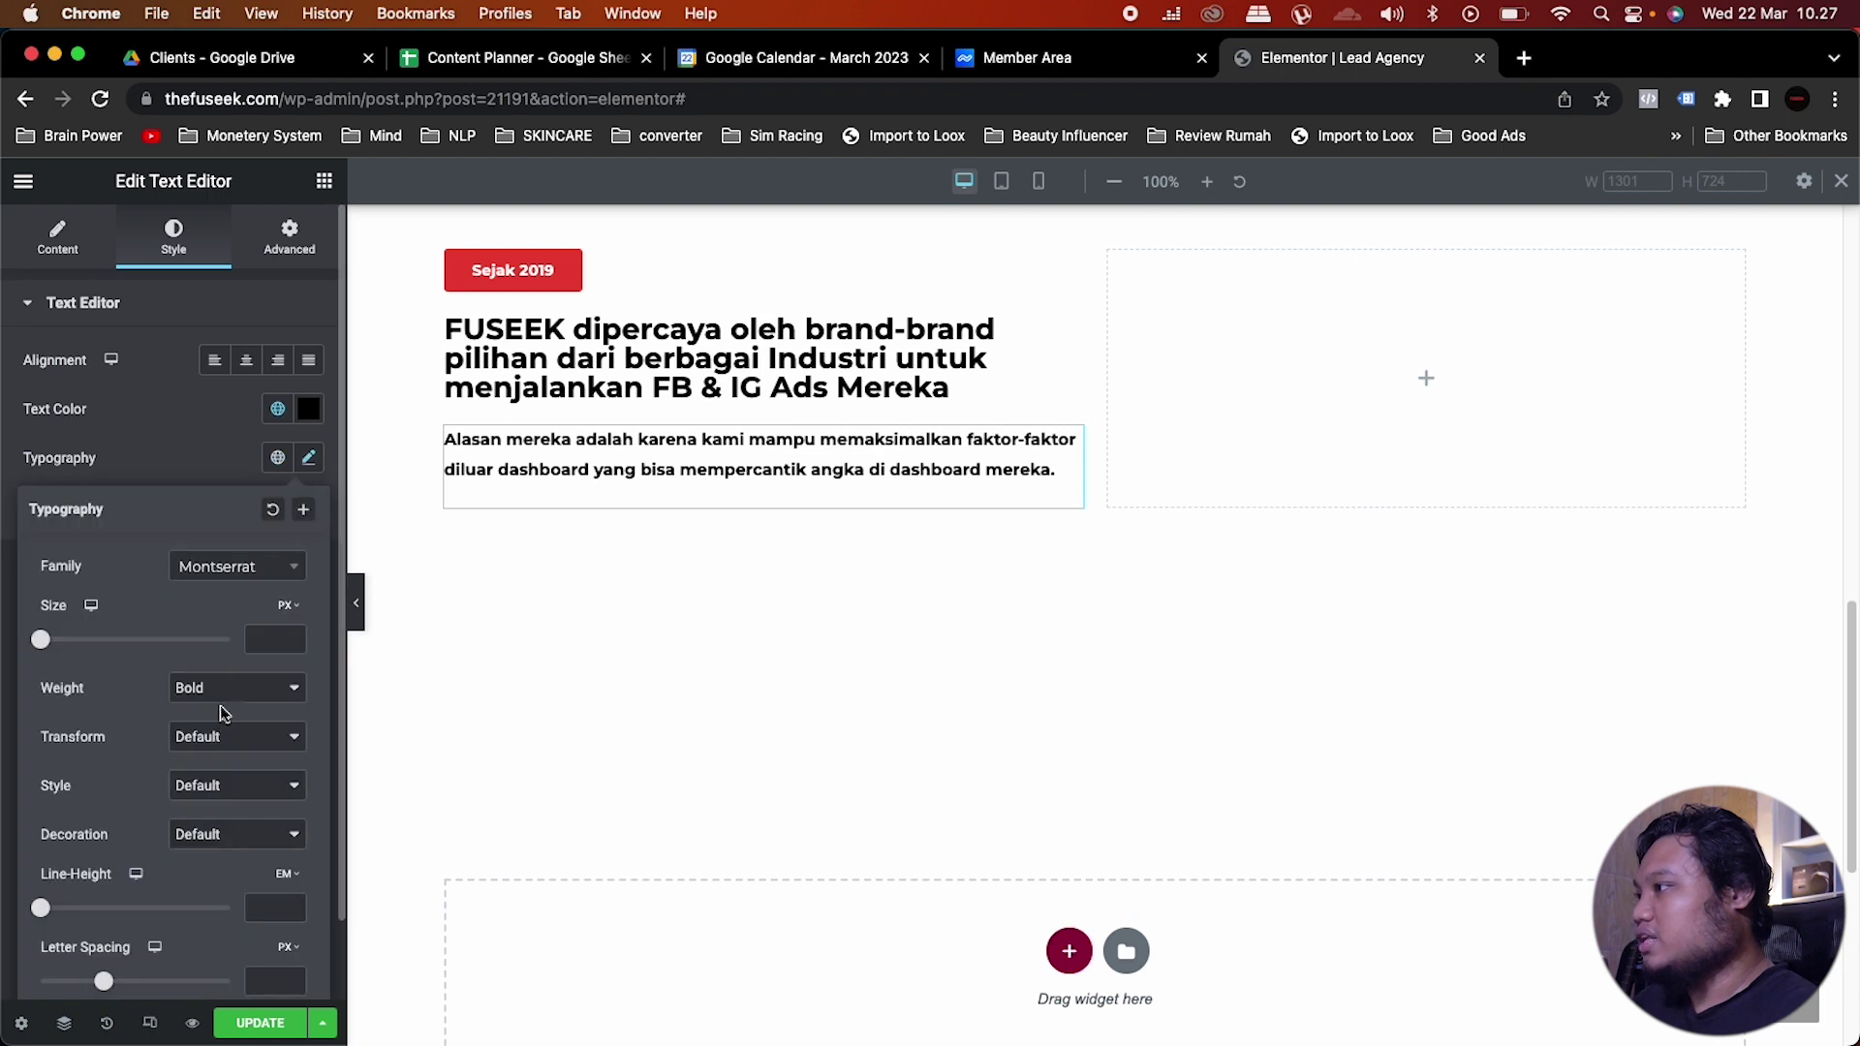
left_click(242, 683)
left_click(244, 656)
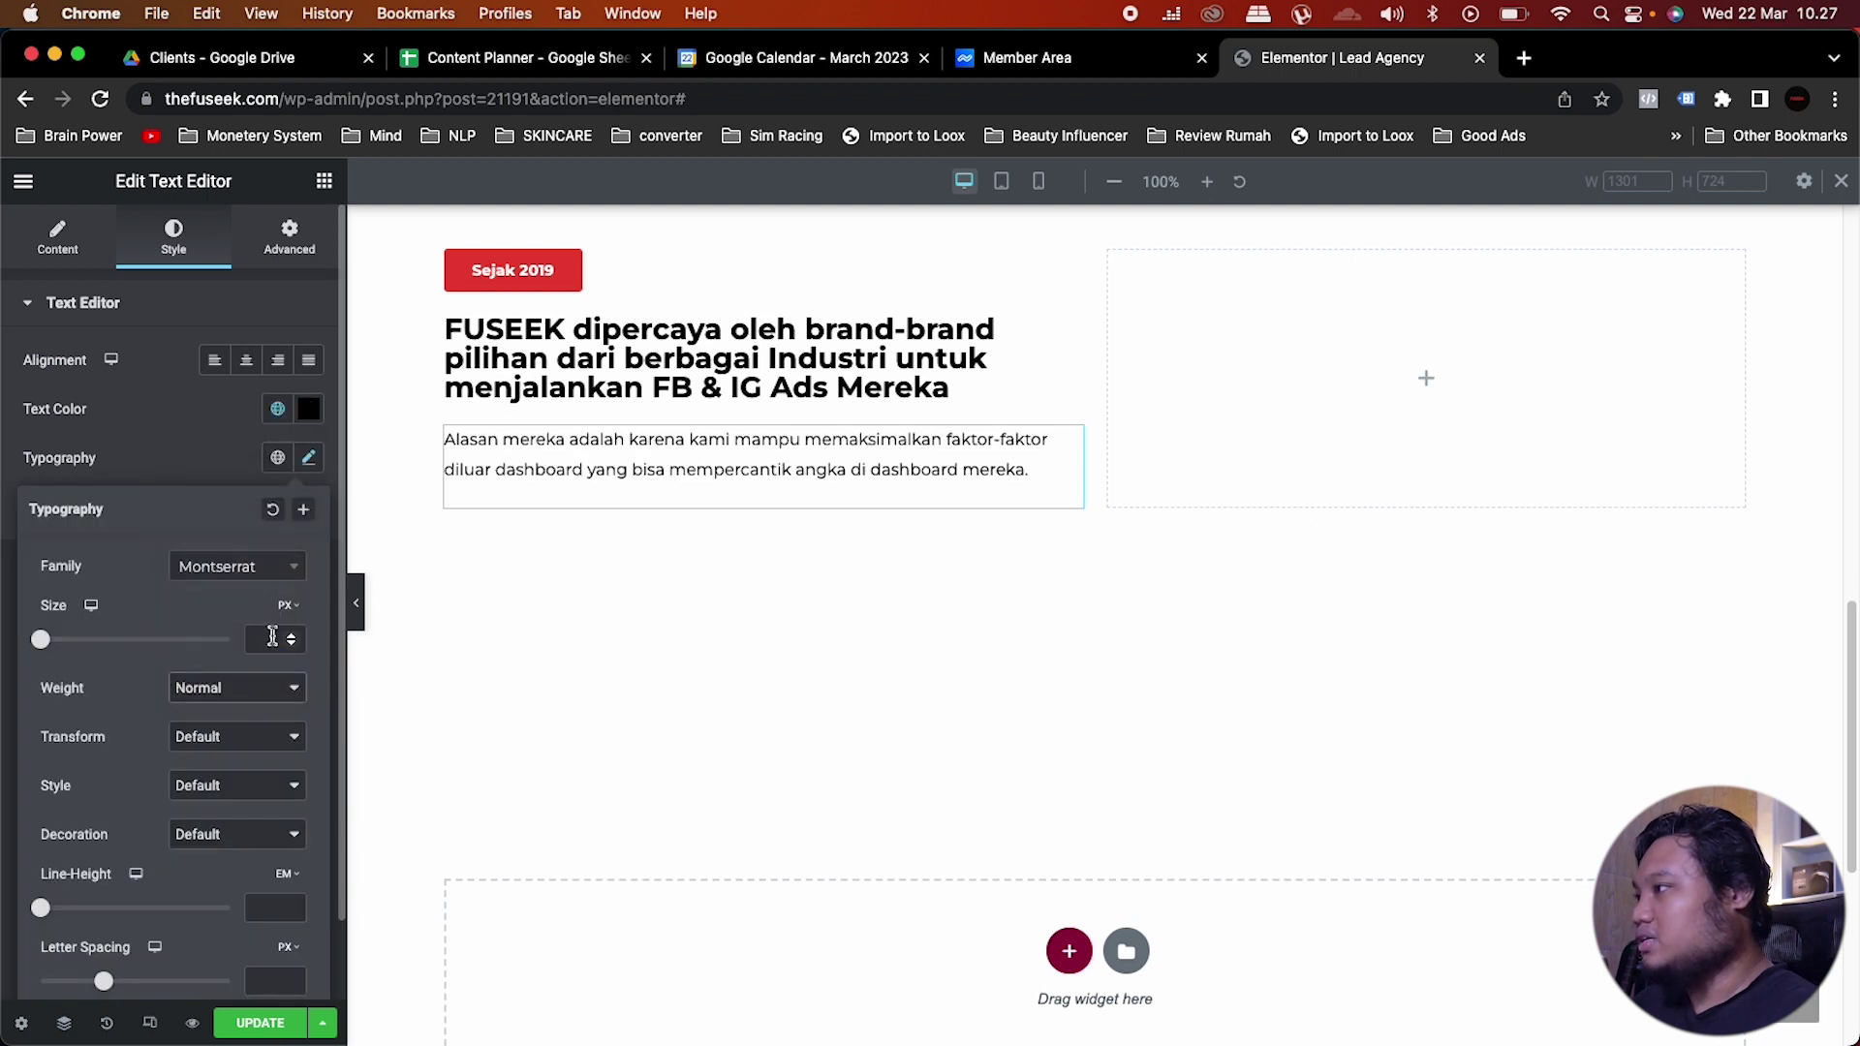
left_click(272, 637)
type("16")
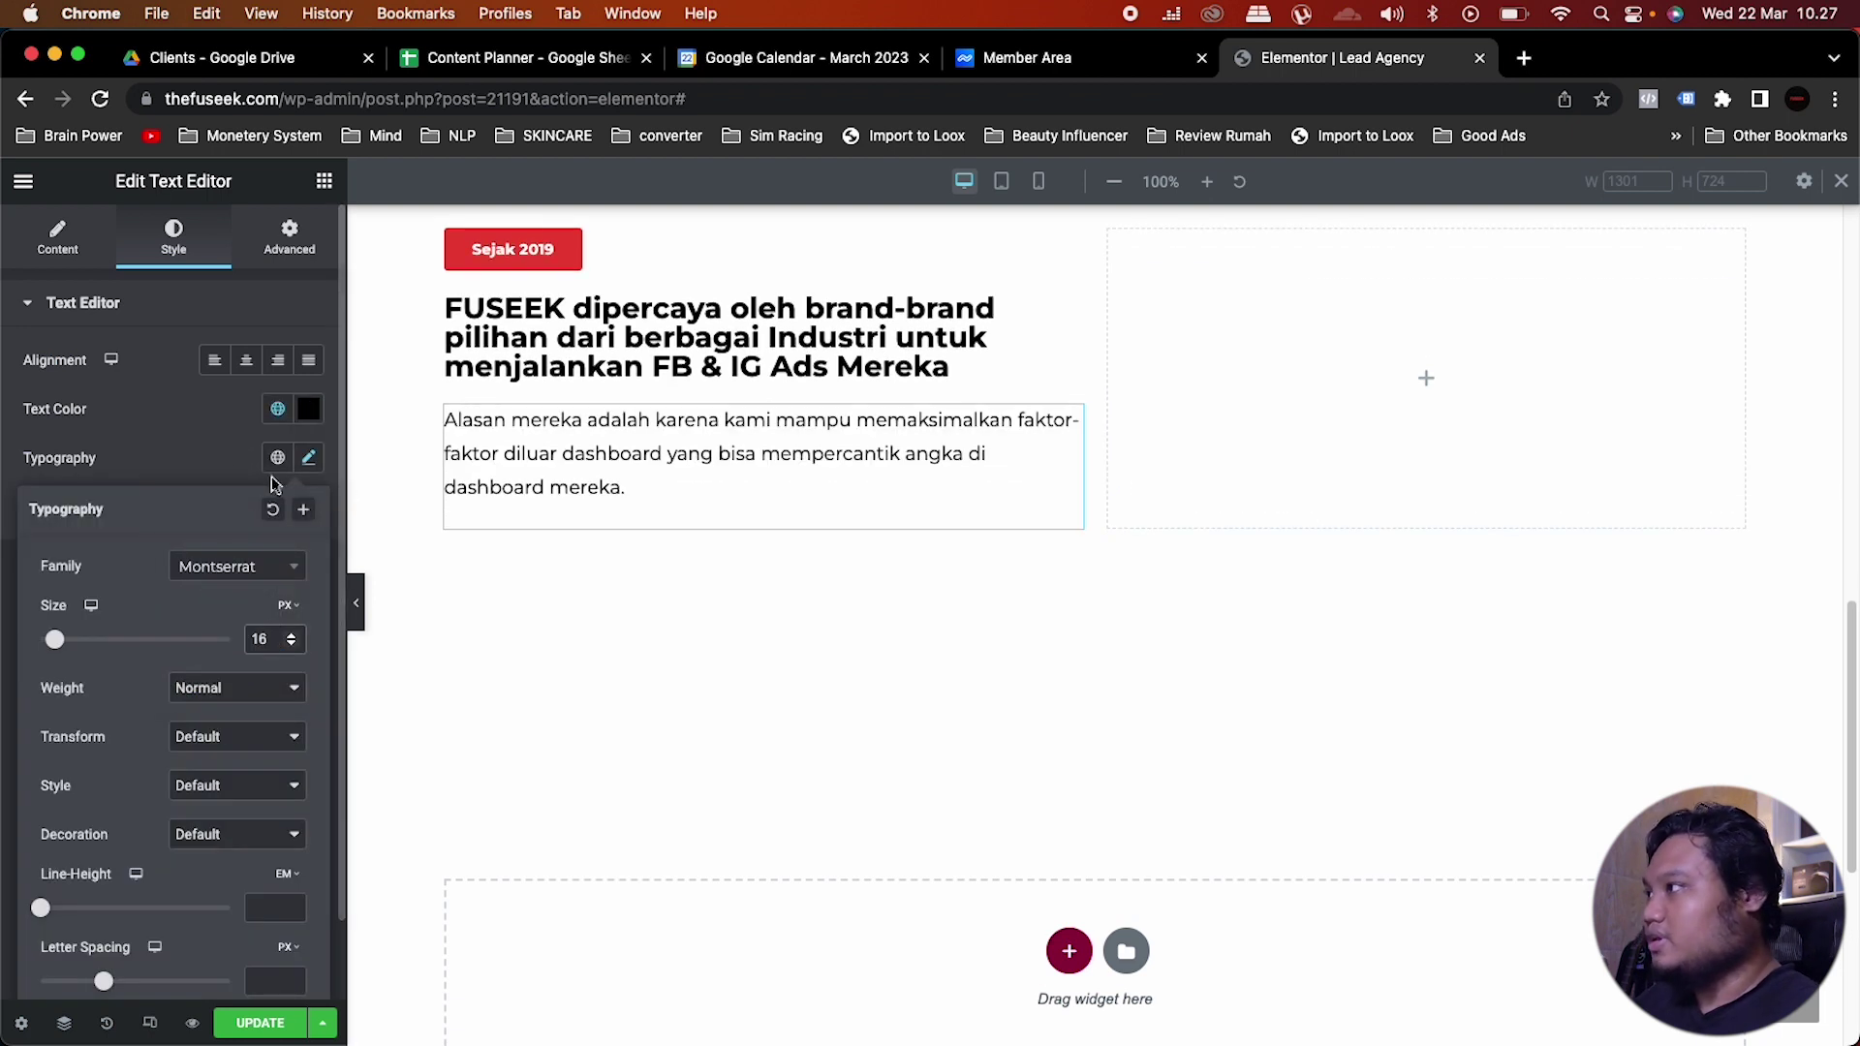
left_click(215, 434)
scroll(1249, 393, "up", 3)
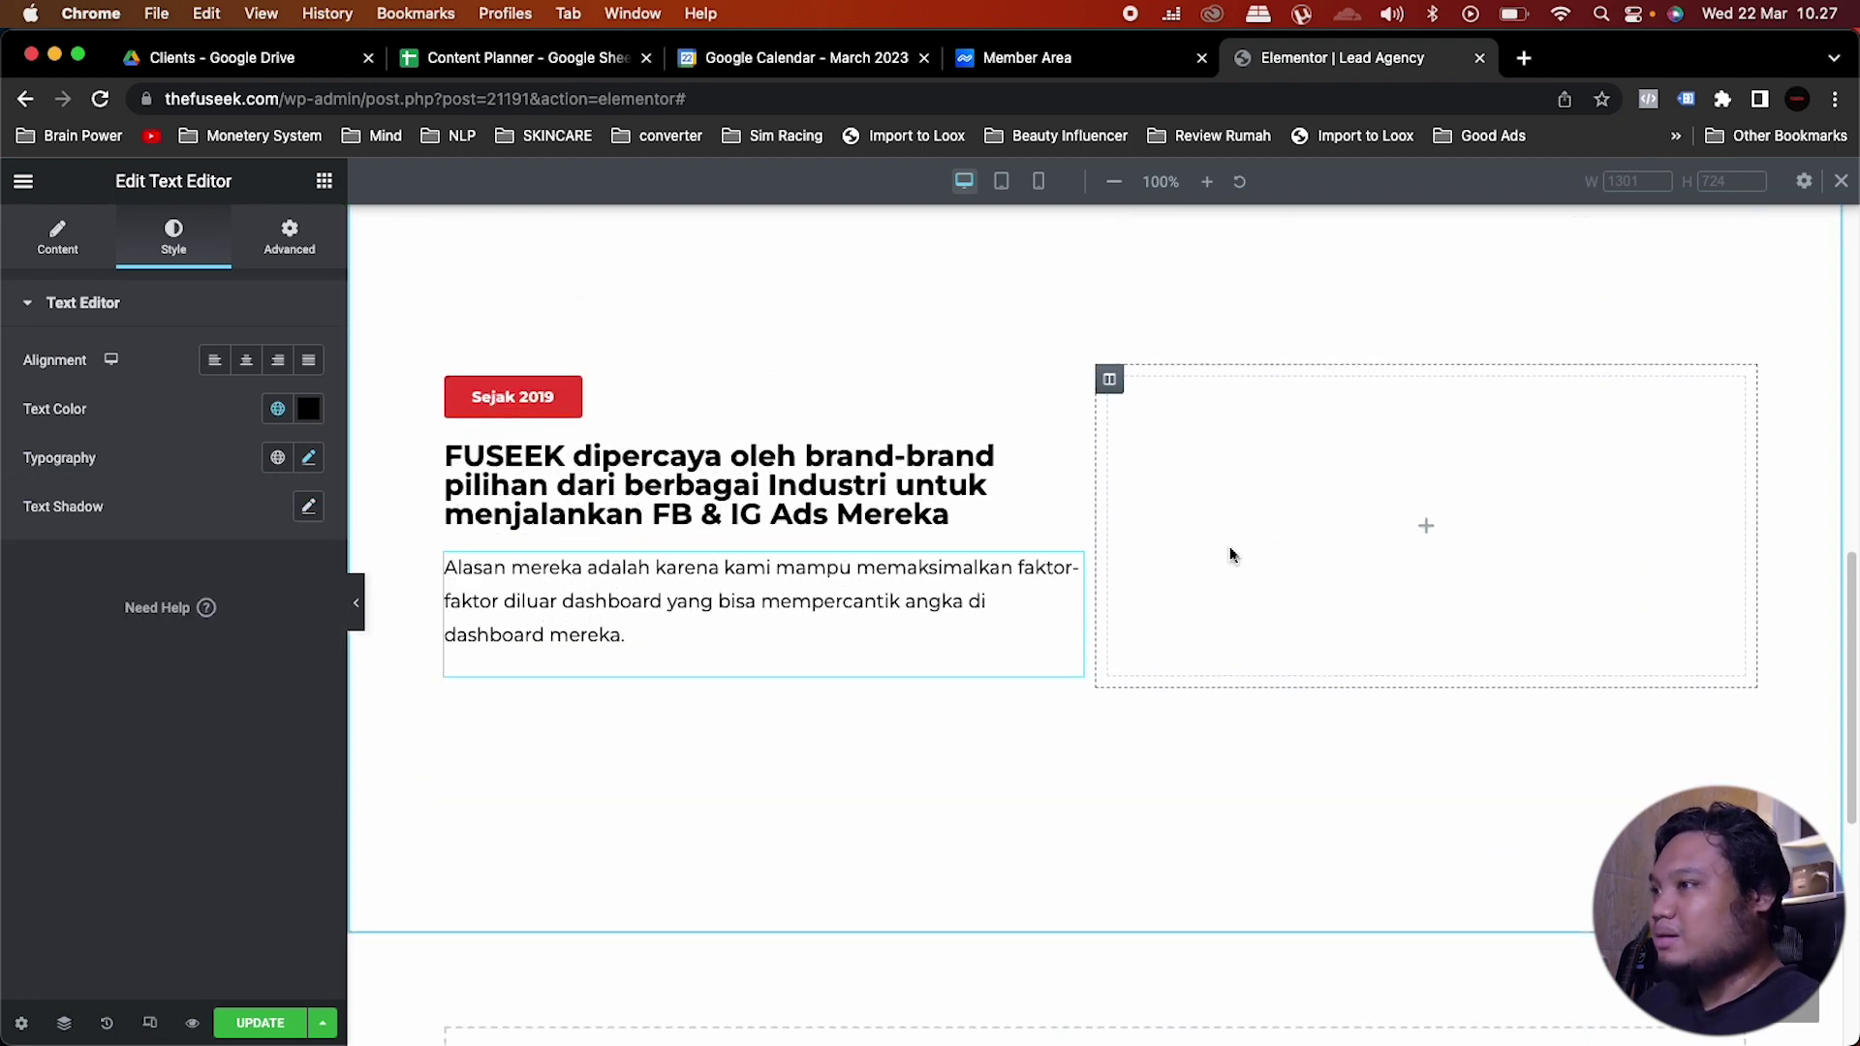
scroll(1152, 581, "up", 2)
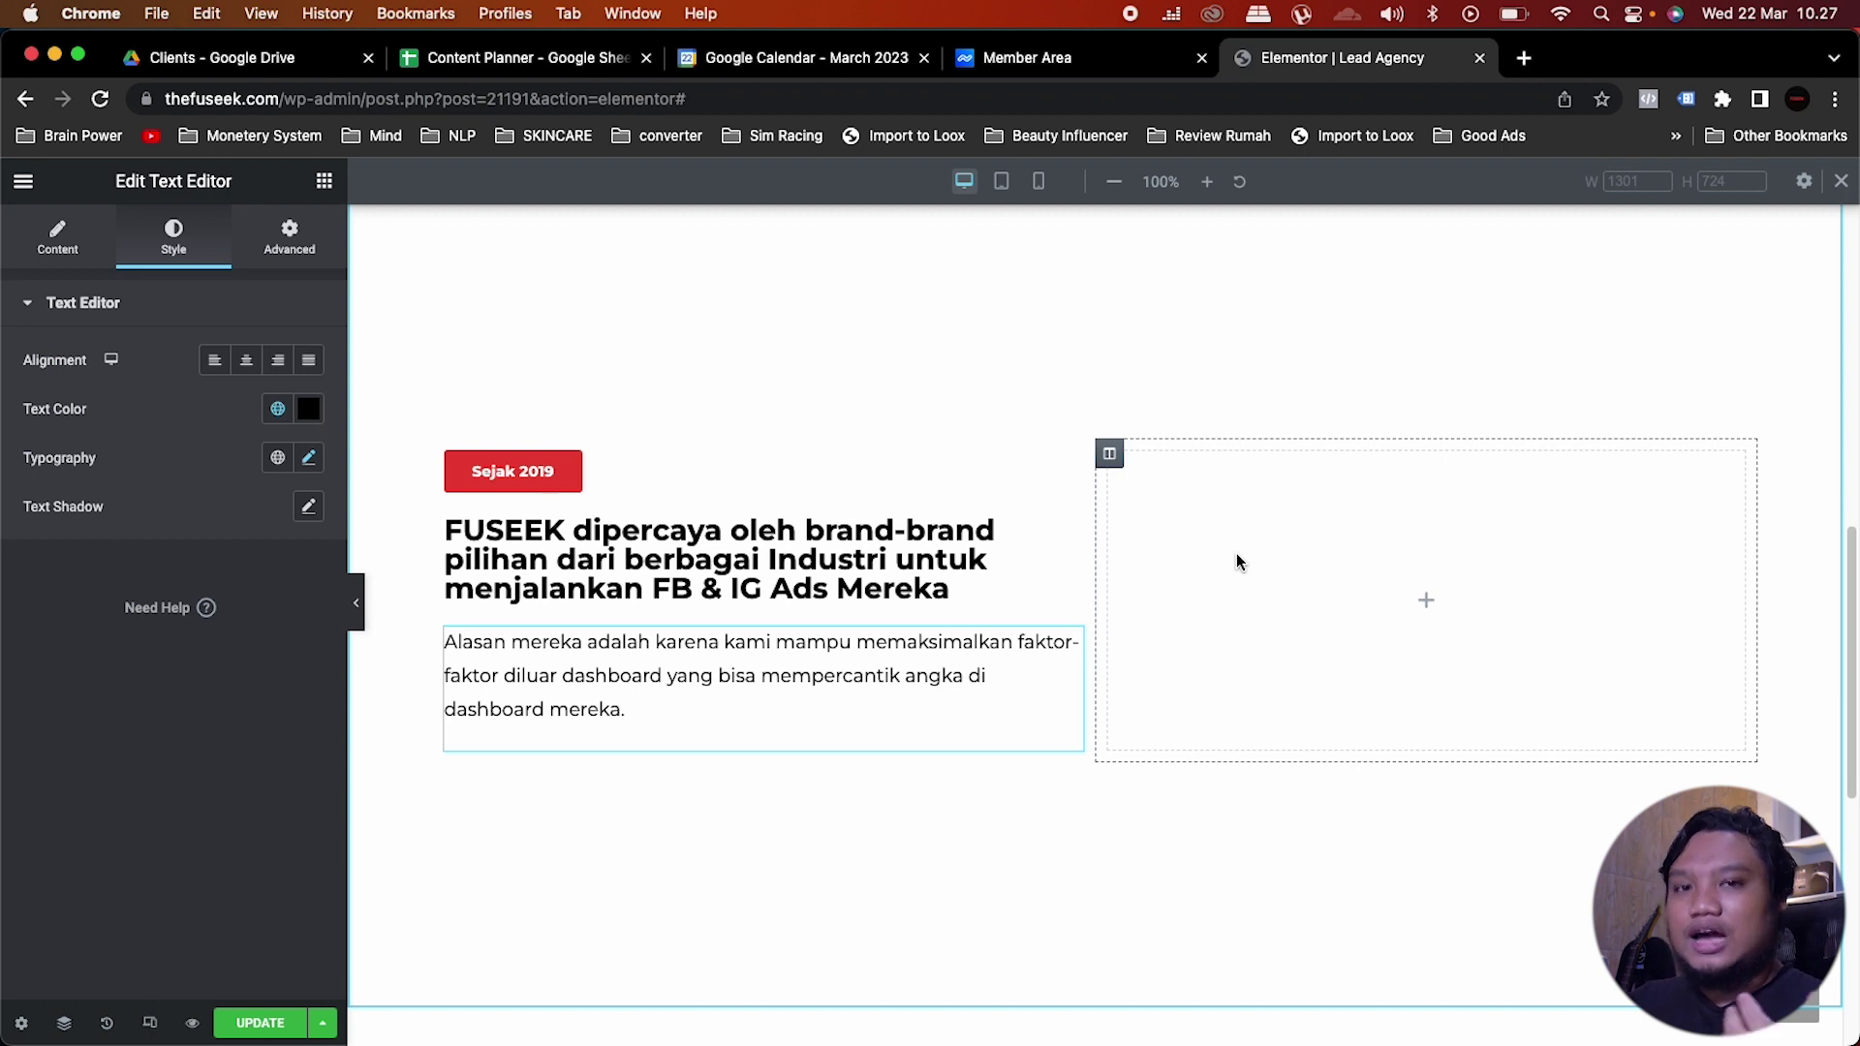
Step: Search the widget library for 'icon' widgets
left_click(324, 182)
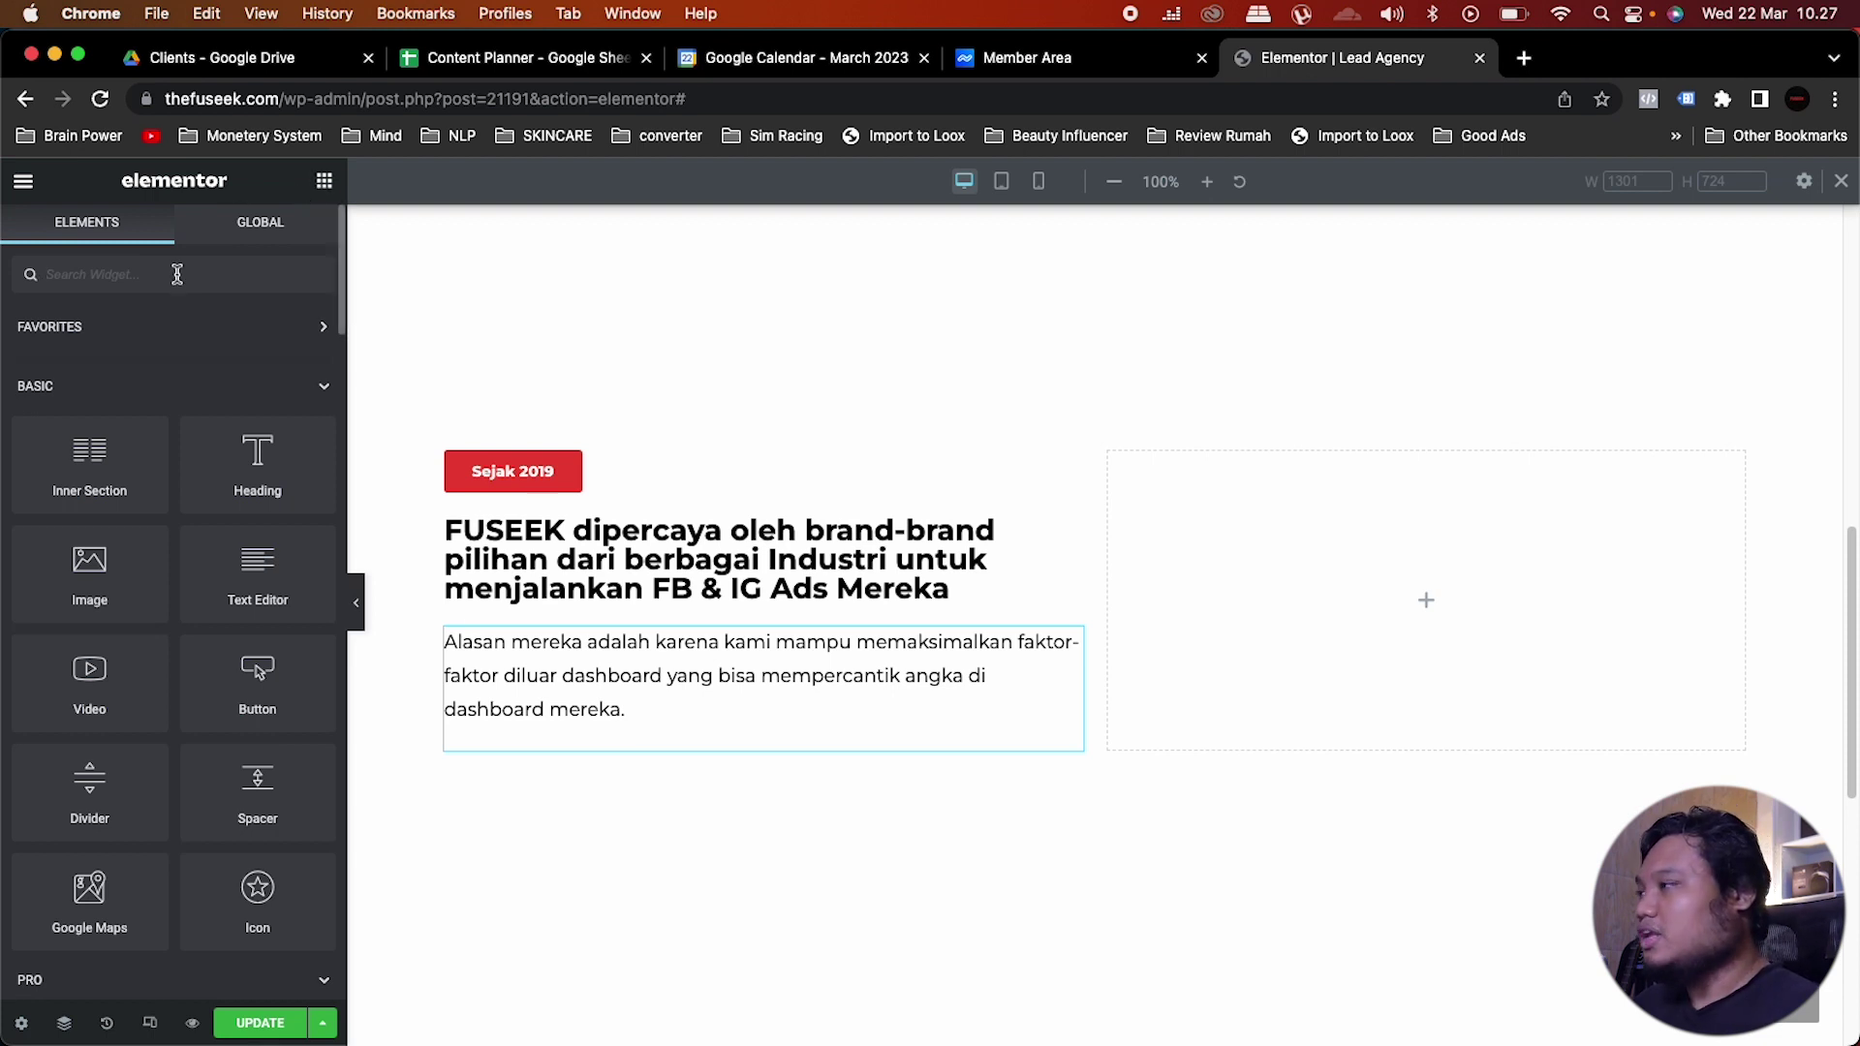
type("icon")
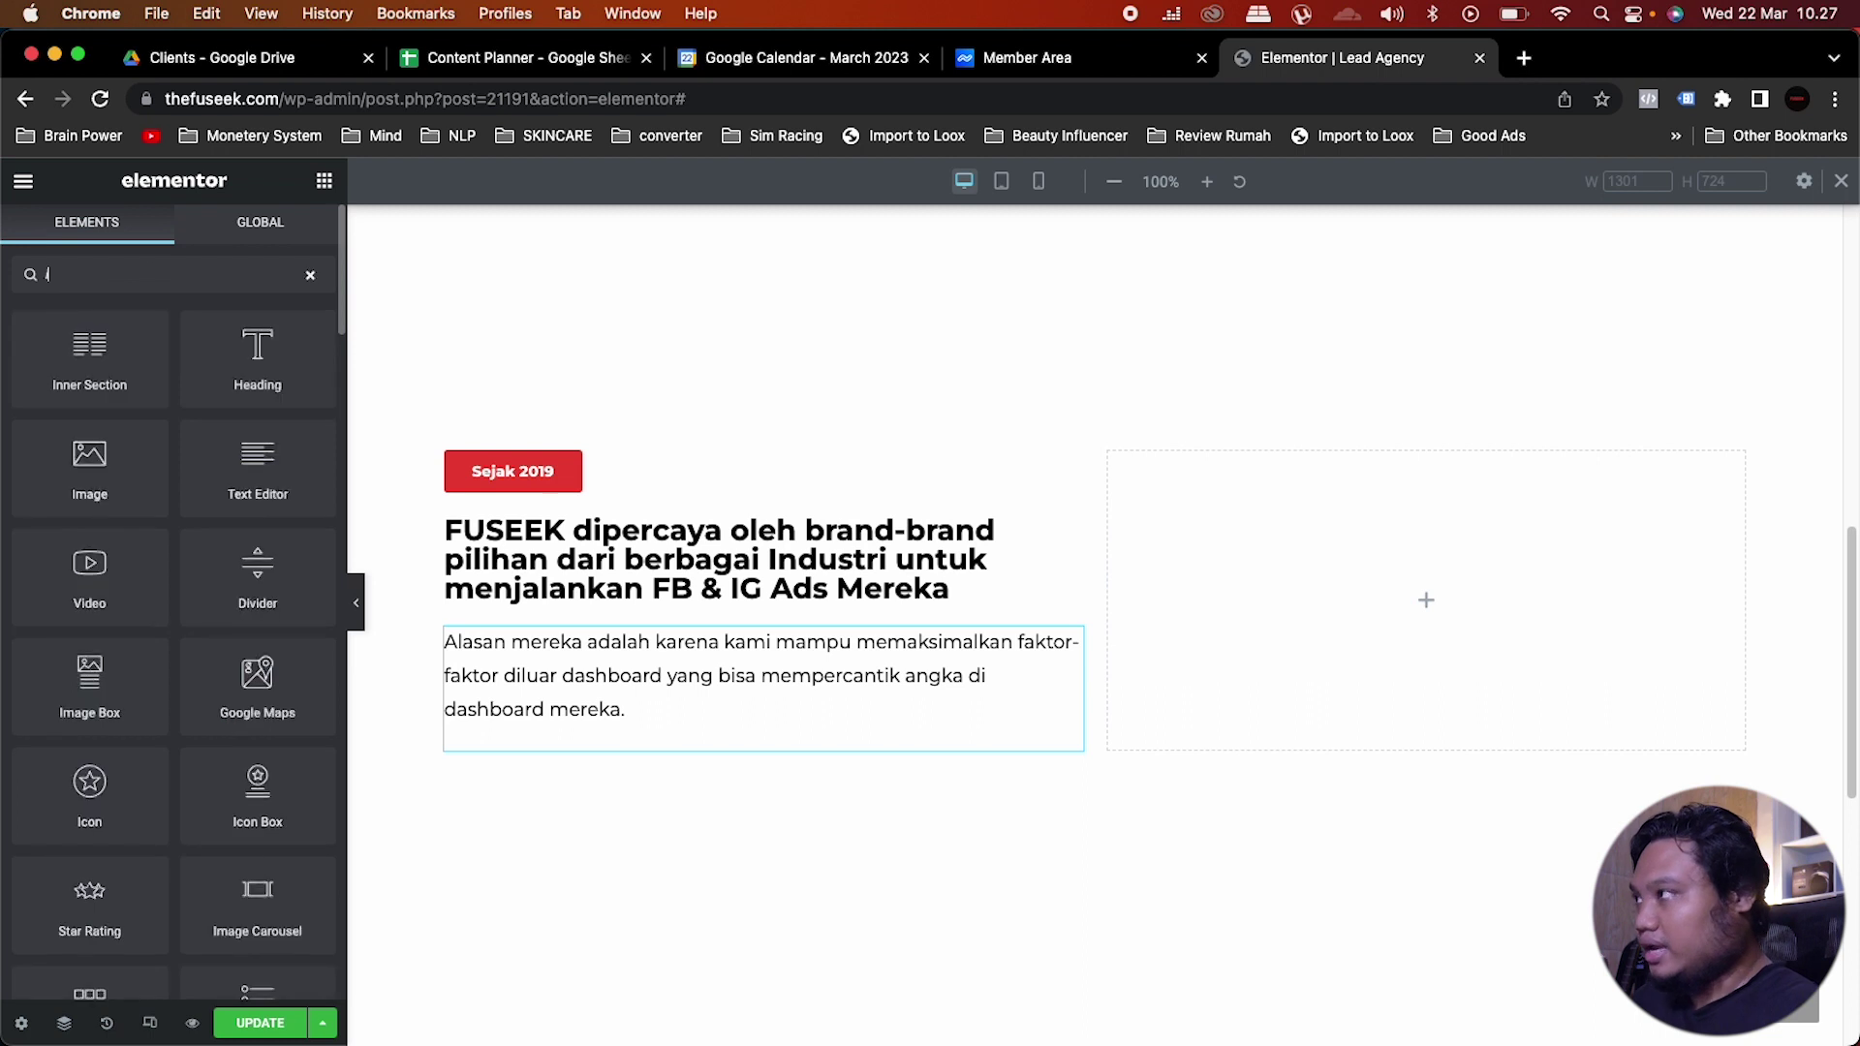
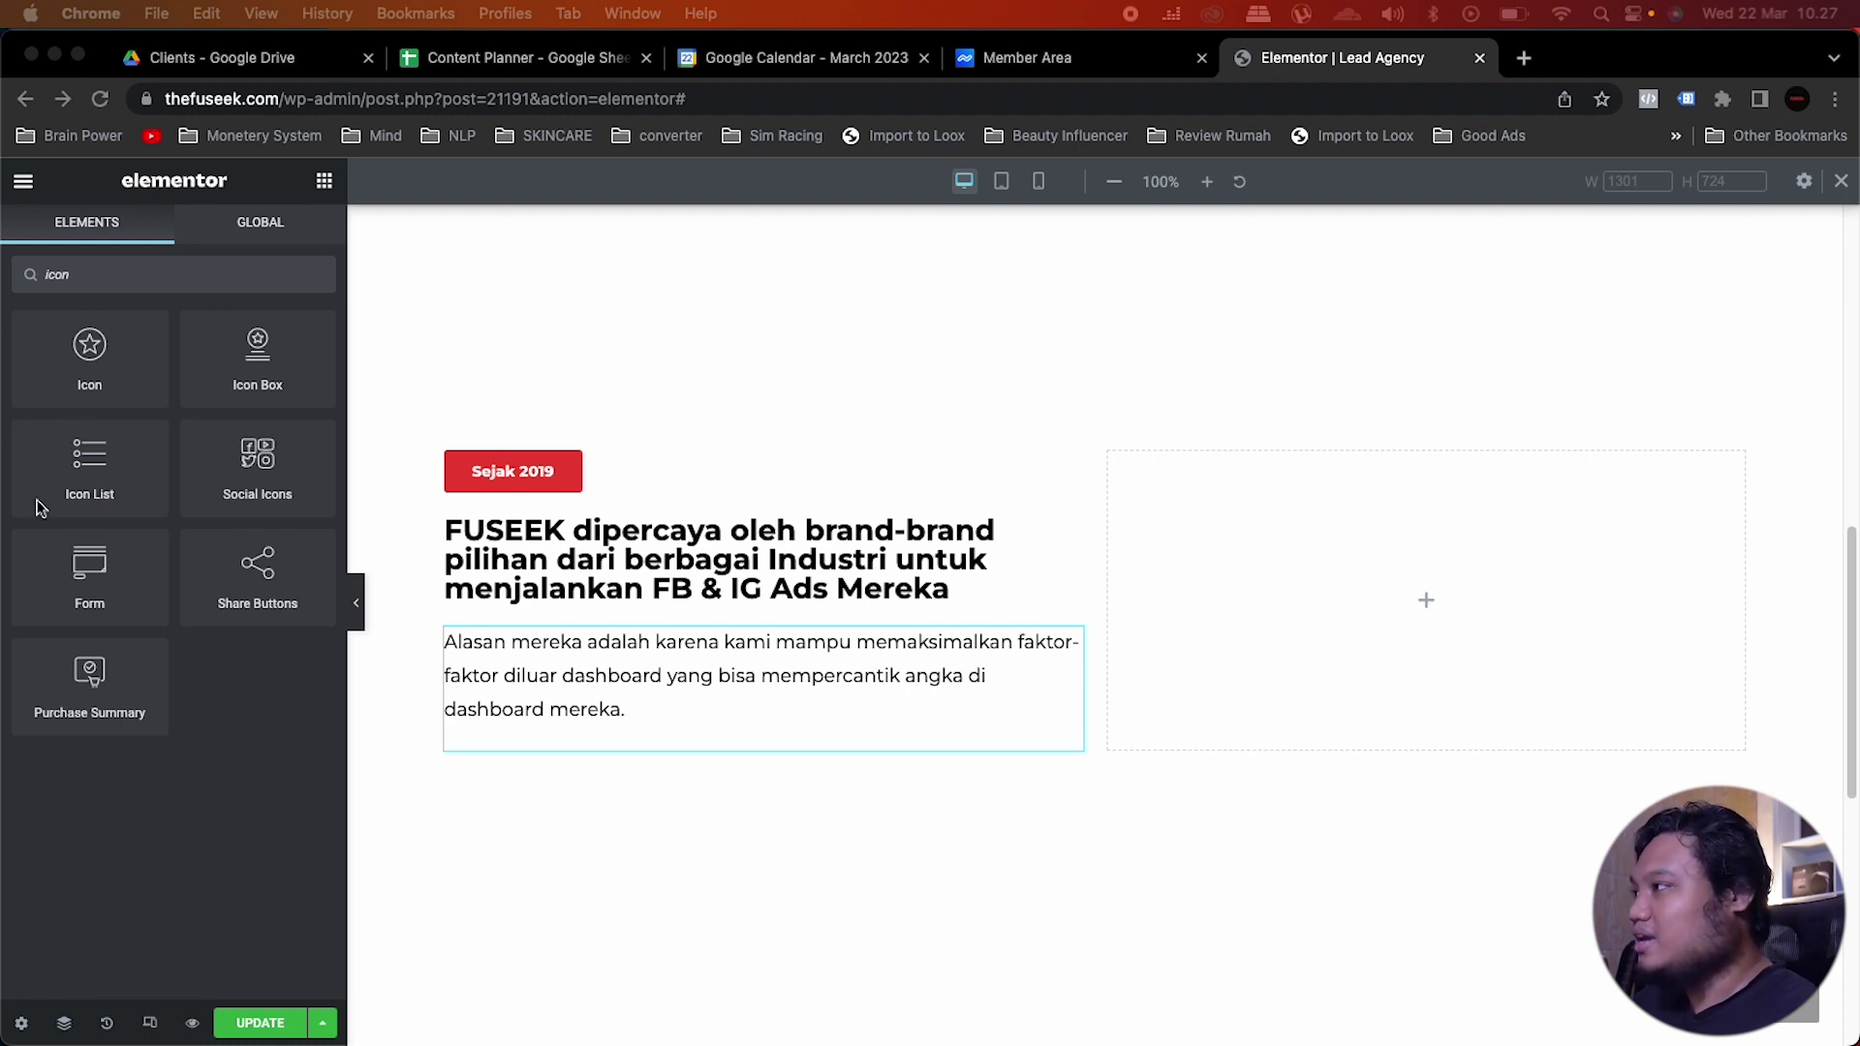
Step: Drop an inline Icon List into the empty right column and delete items #2 and #3
left_click(90, 473)
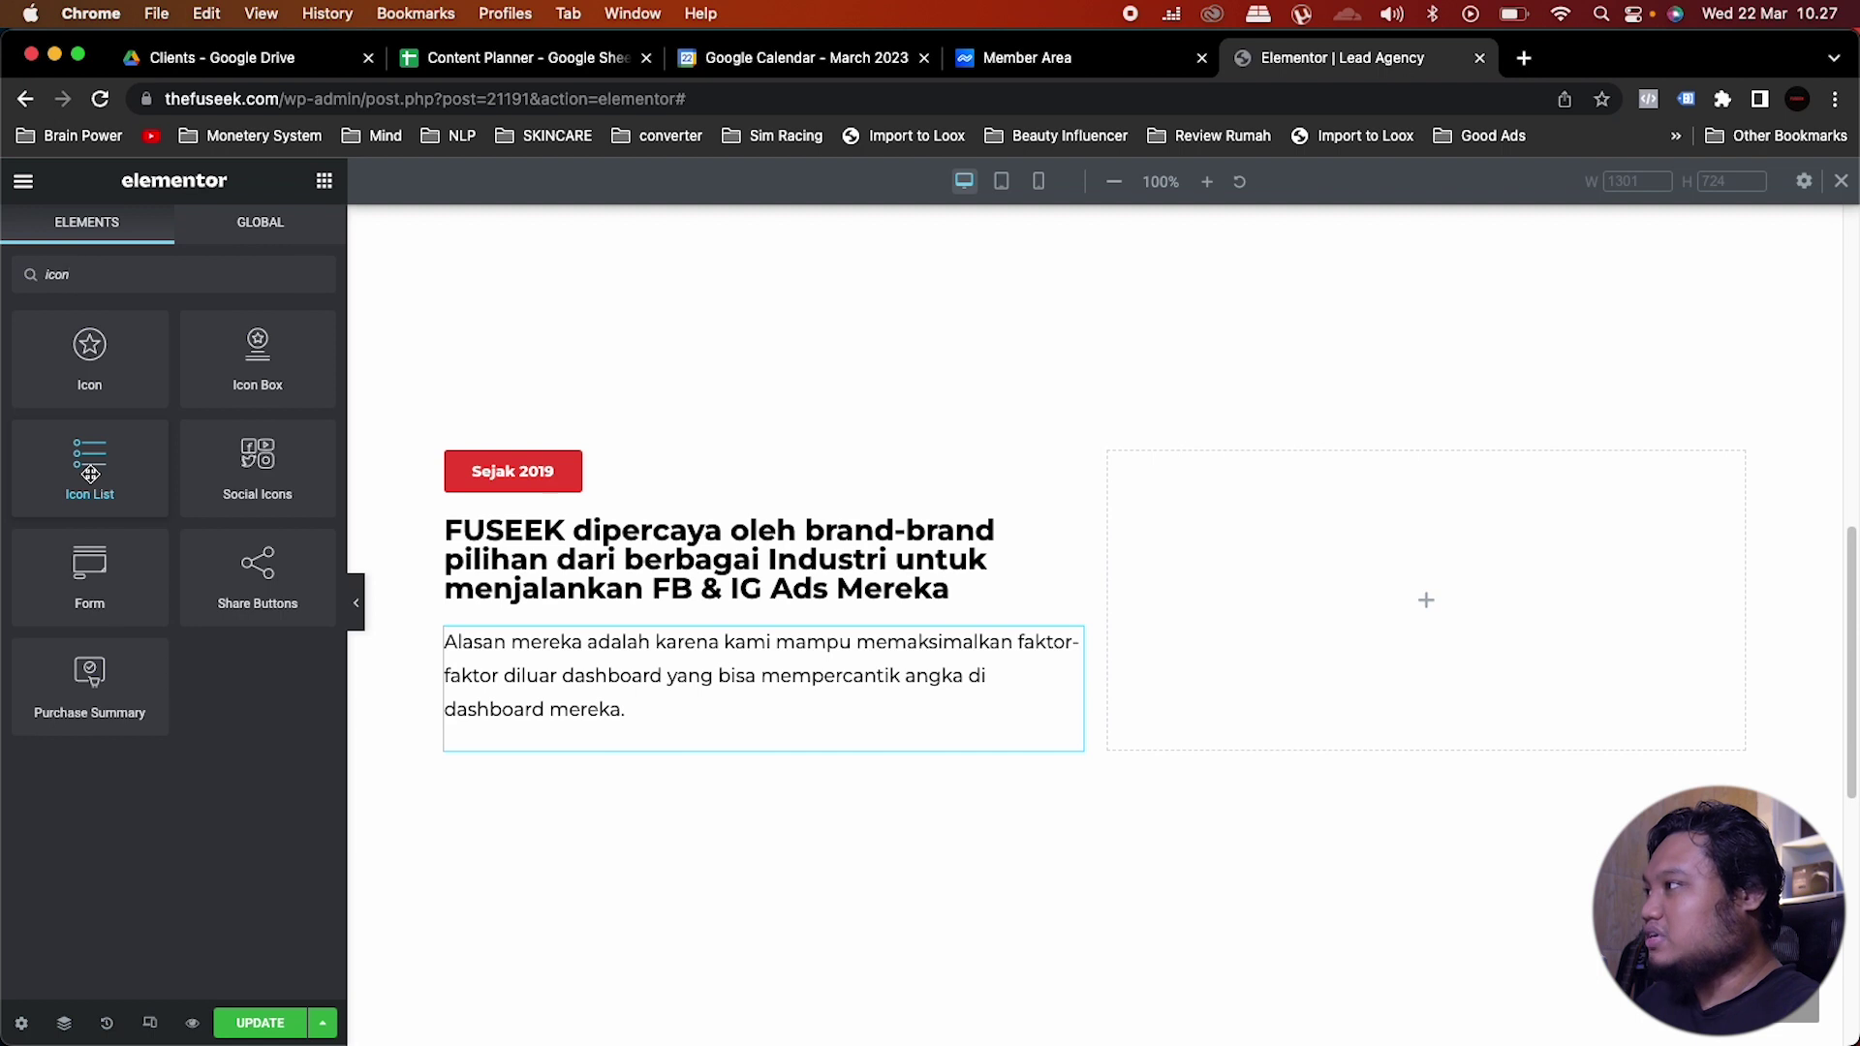
left_click_drag(90, 473, 1311, 560)
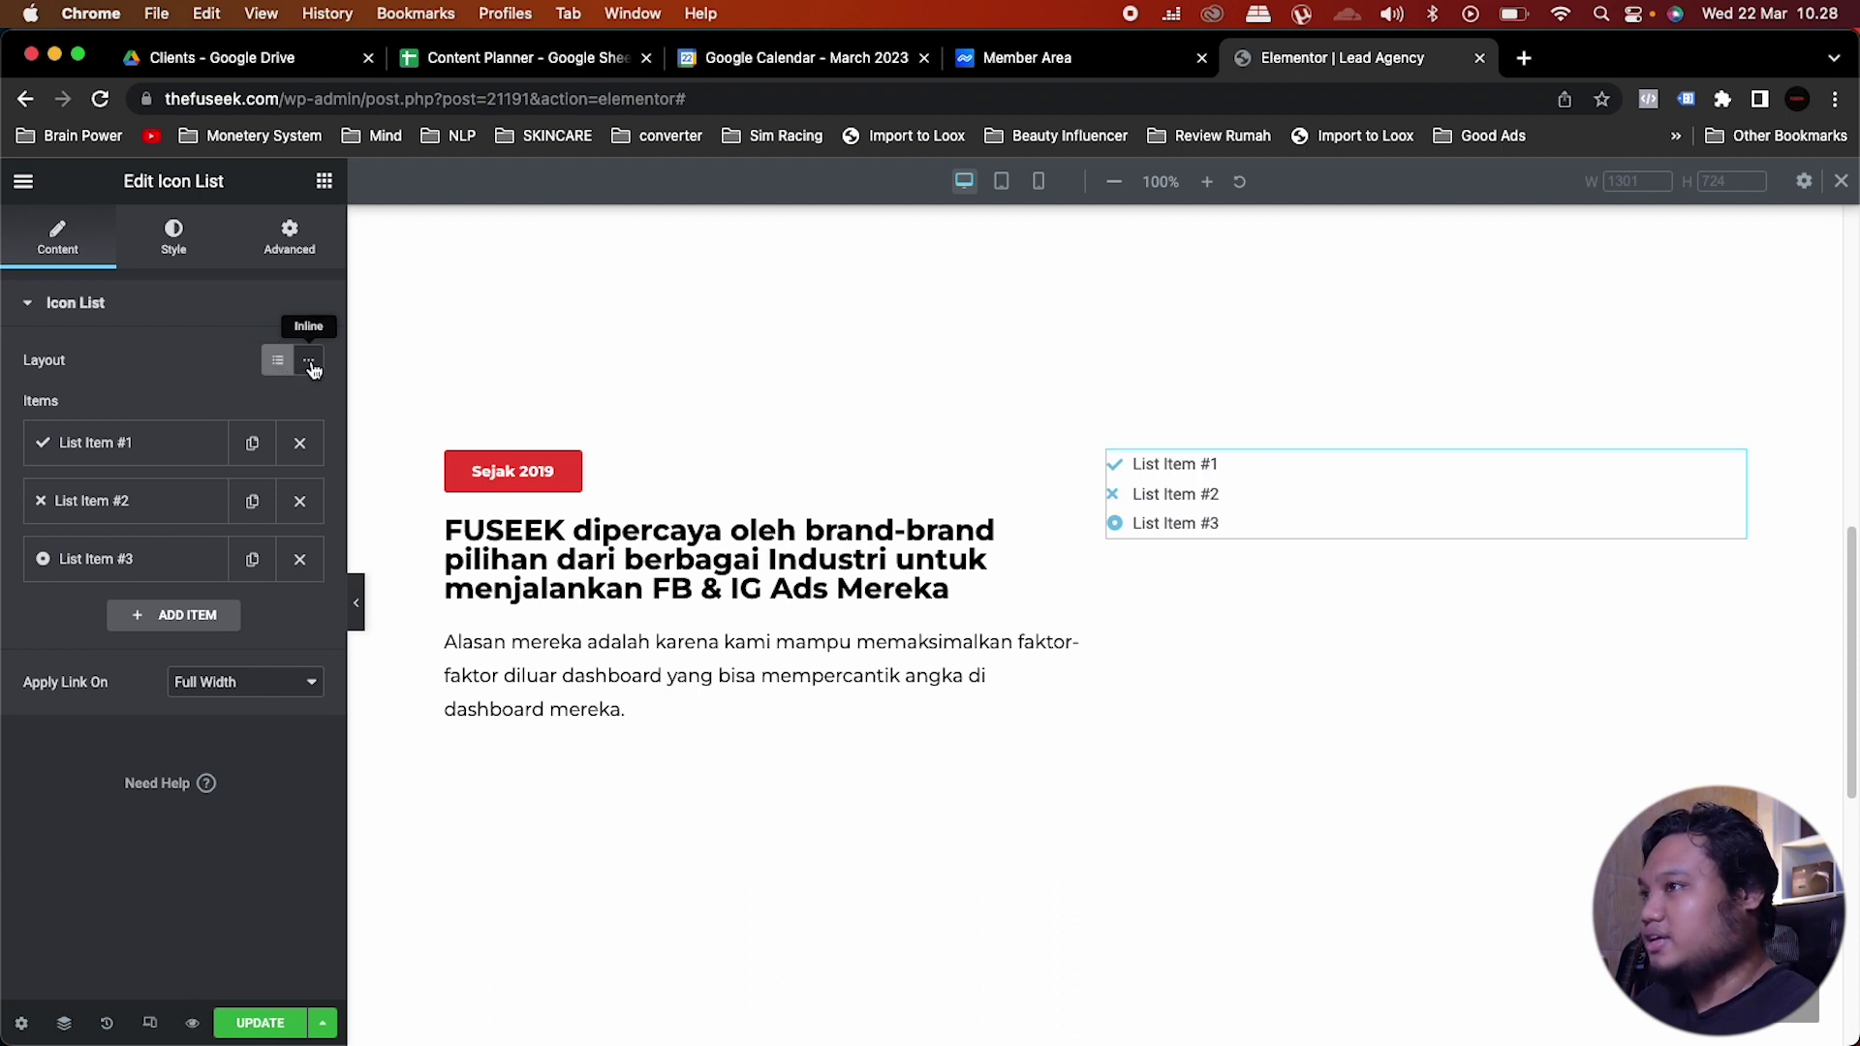
left_click(309, 364)
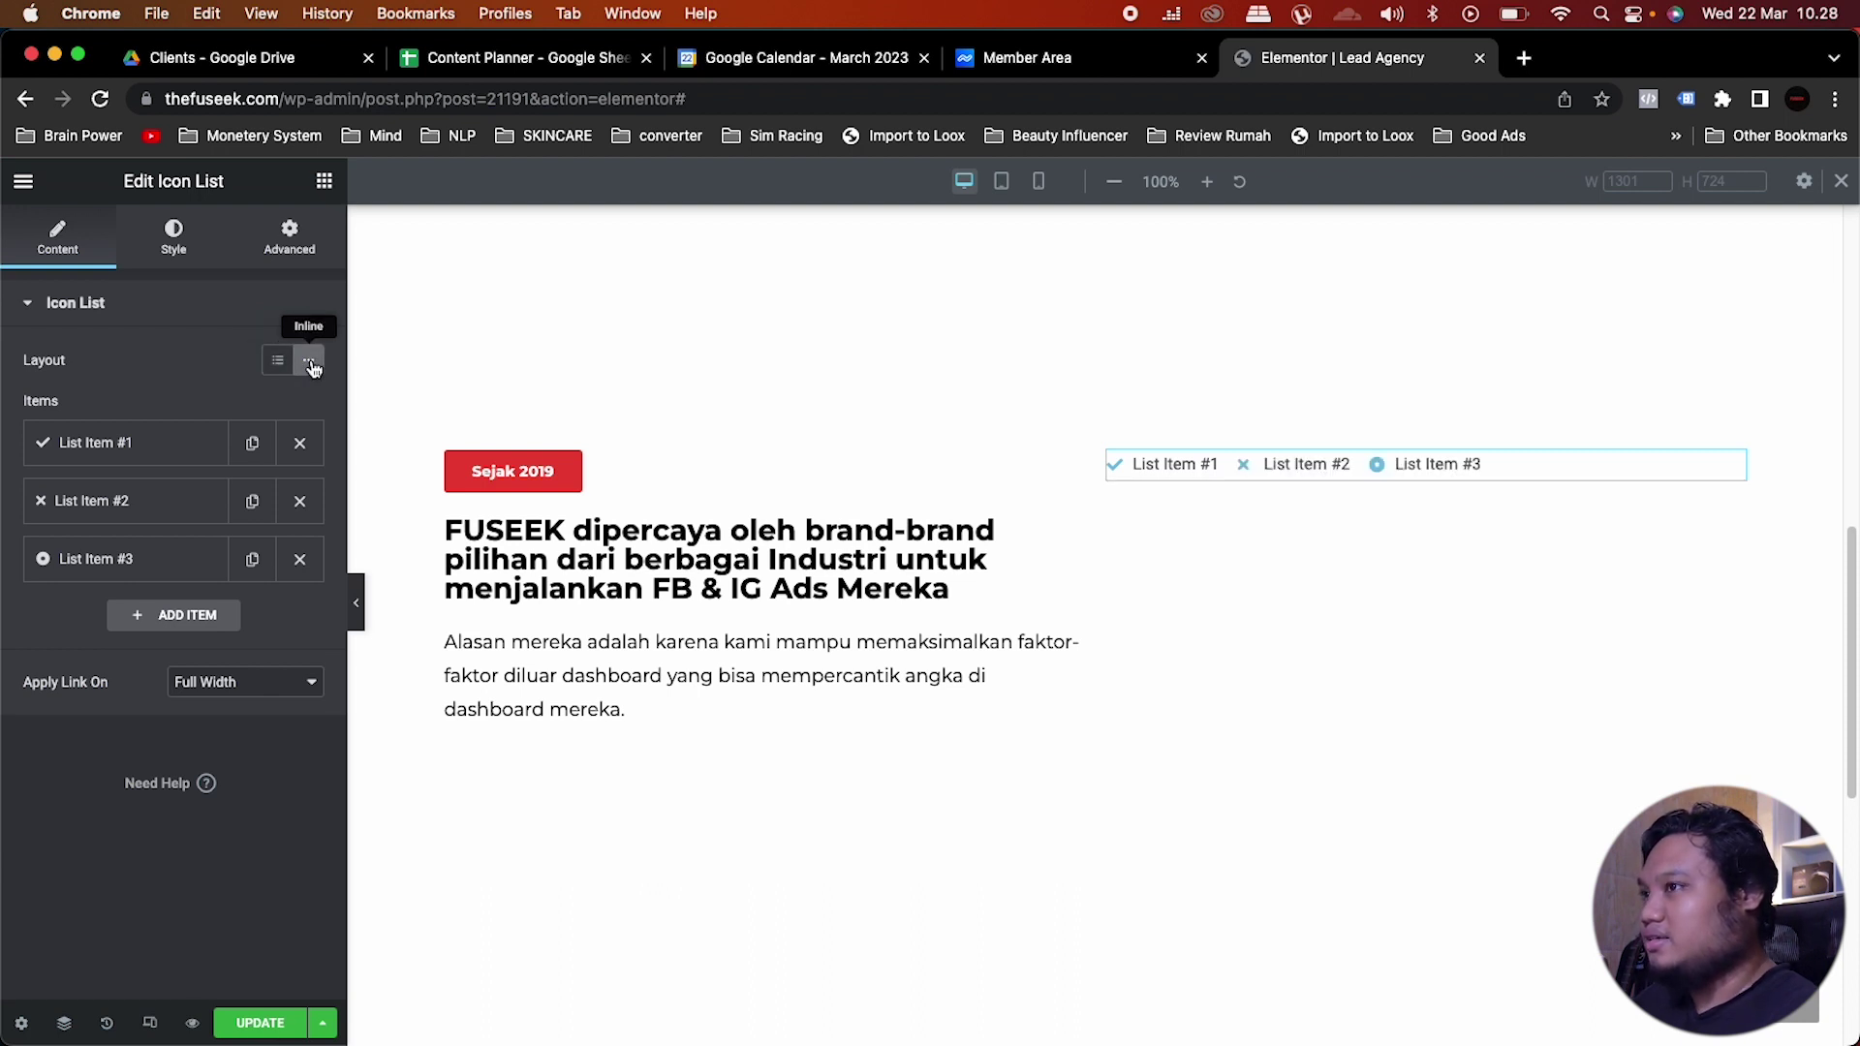
left_click(299, 501)
left_click(299, 501)
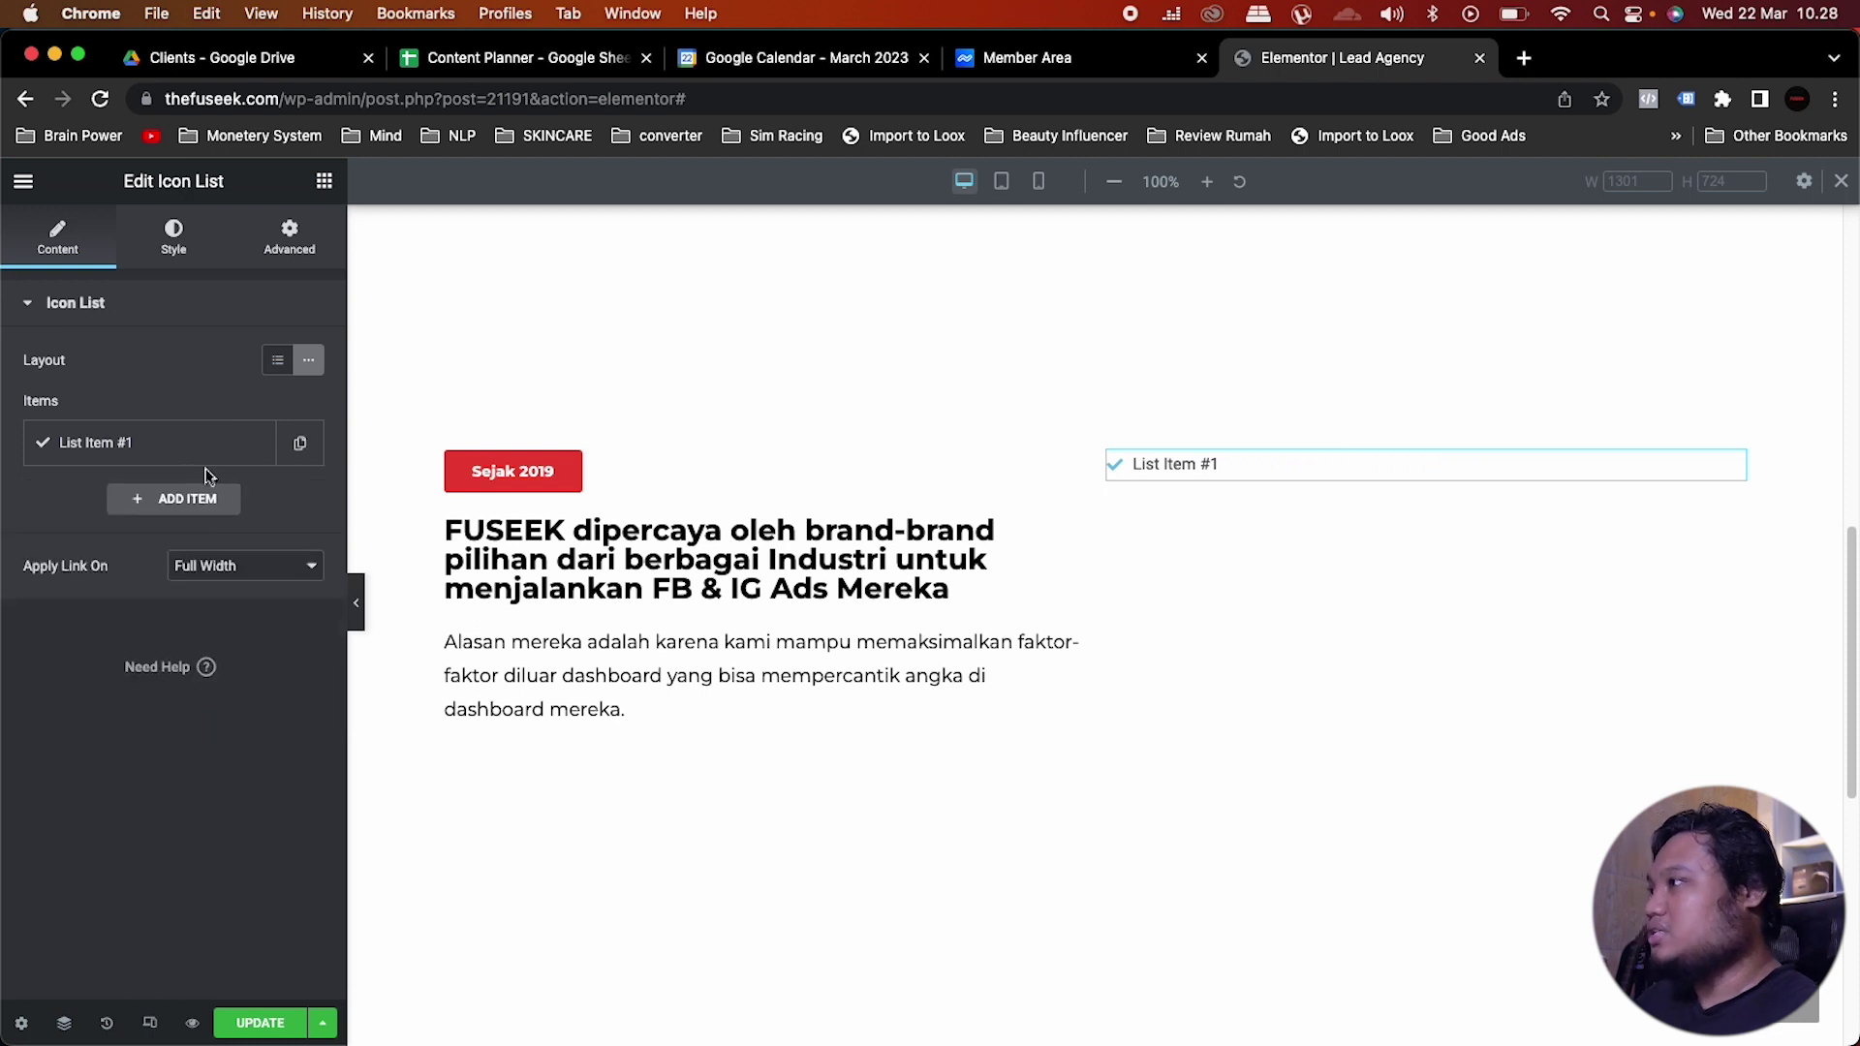
Step: Rename the remaining list item from 'List Item #1' to 'Fashion'
left_click(169, 451)
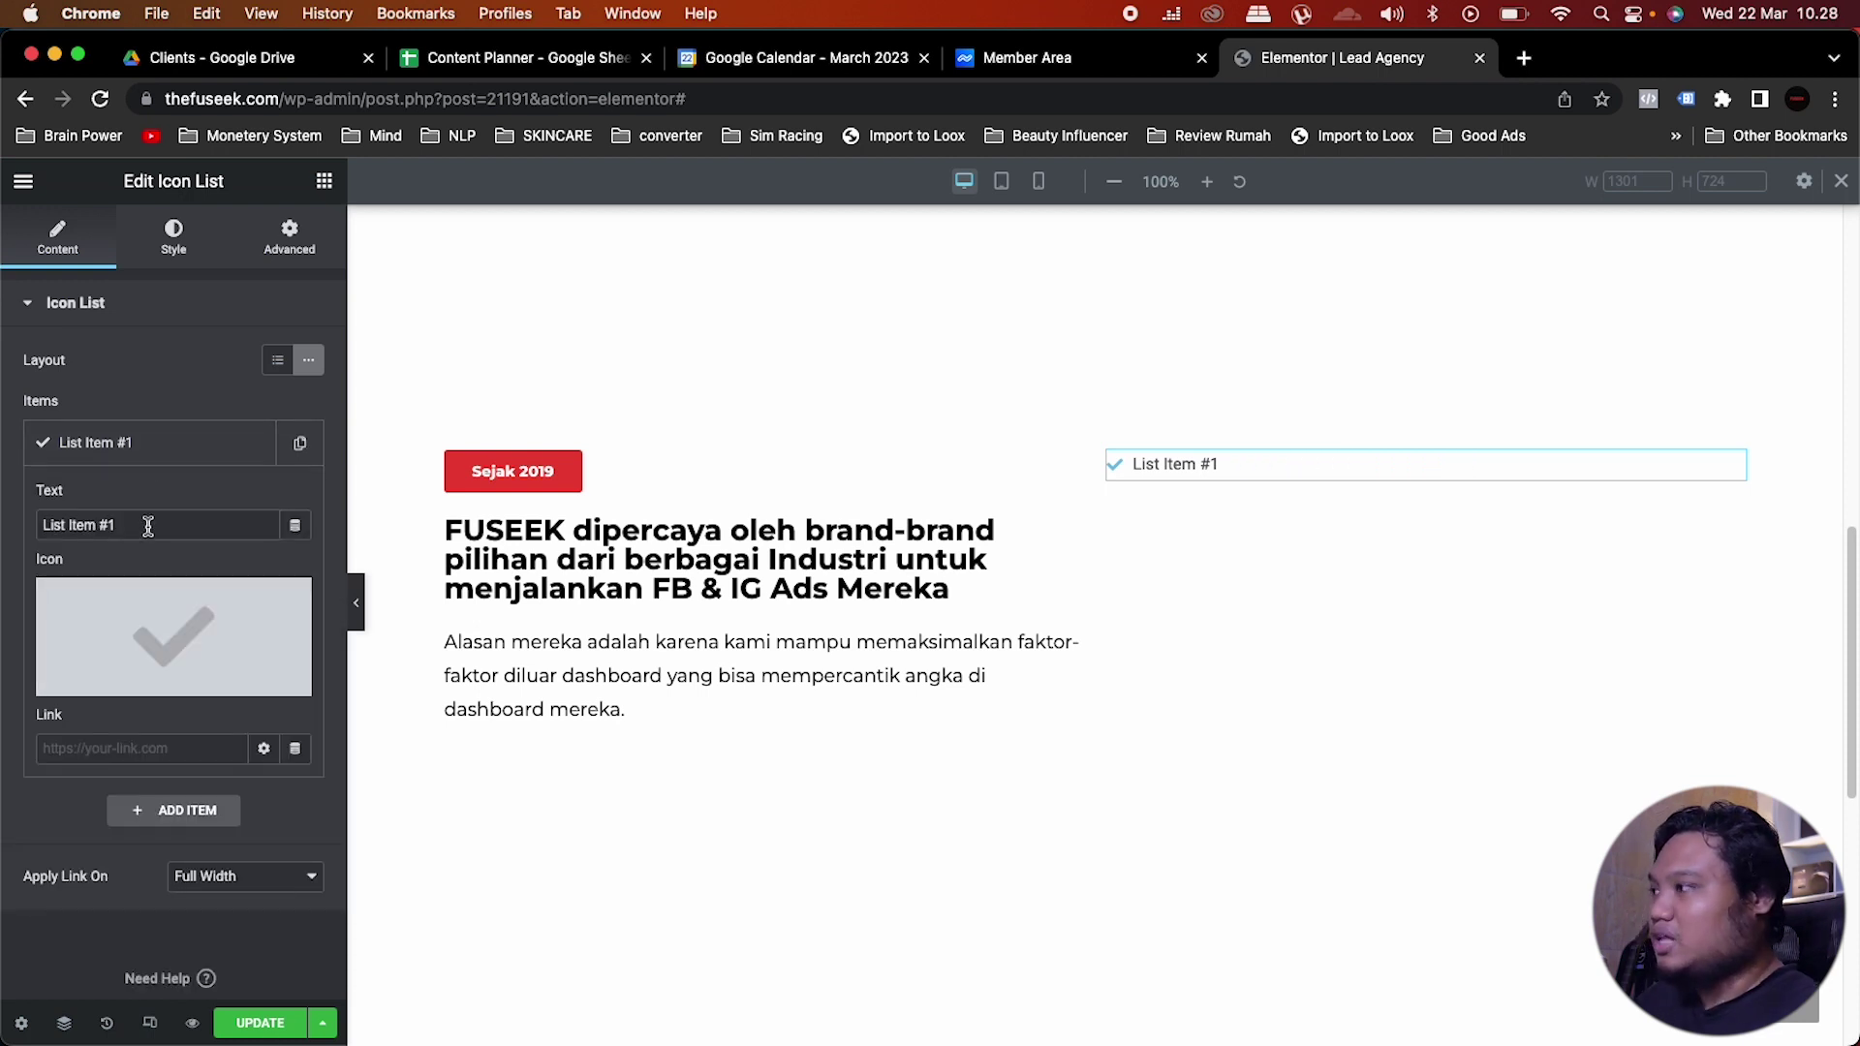
left_click_drag(148, 526, 5, 536)
type("Fashion")
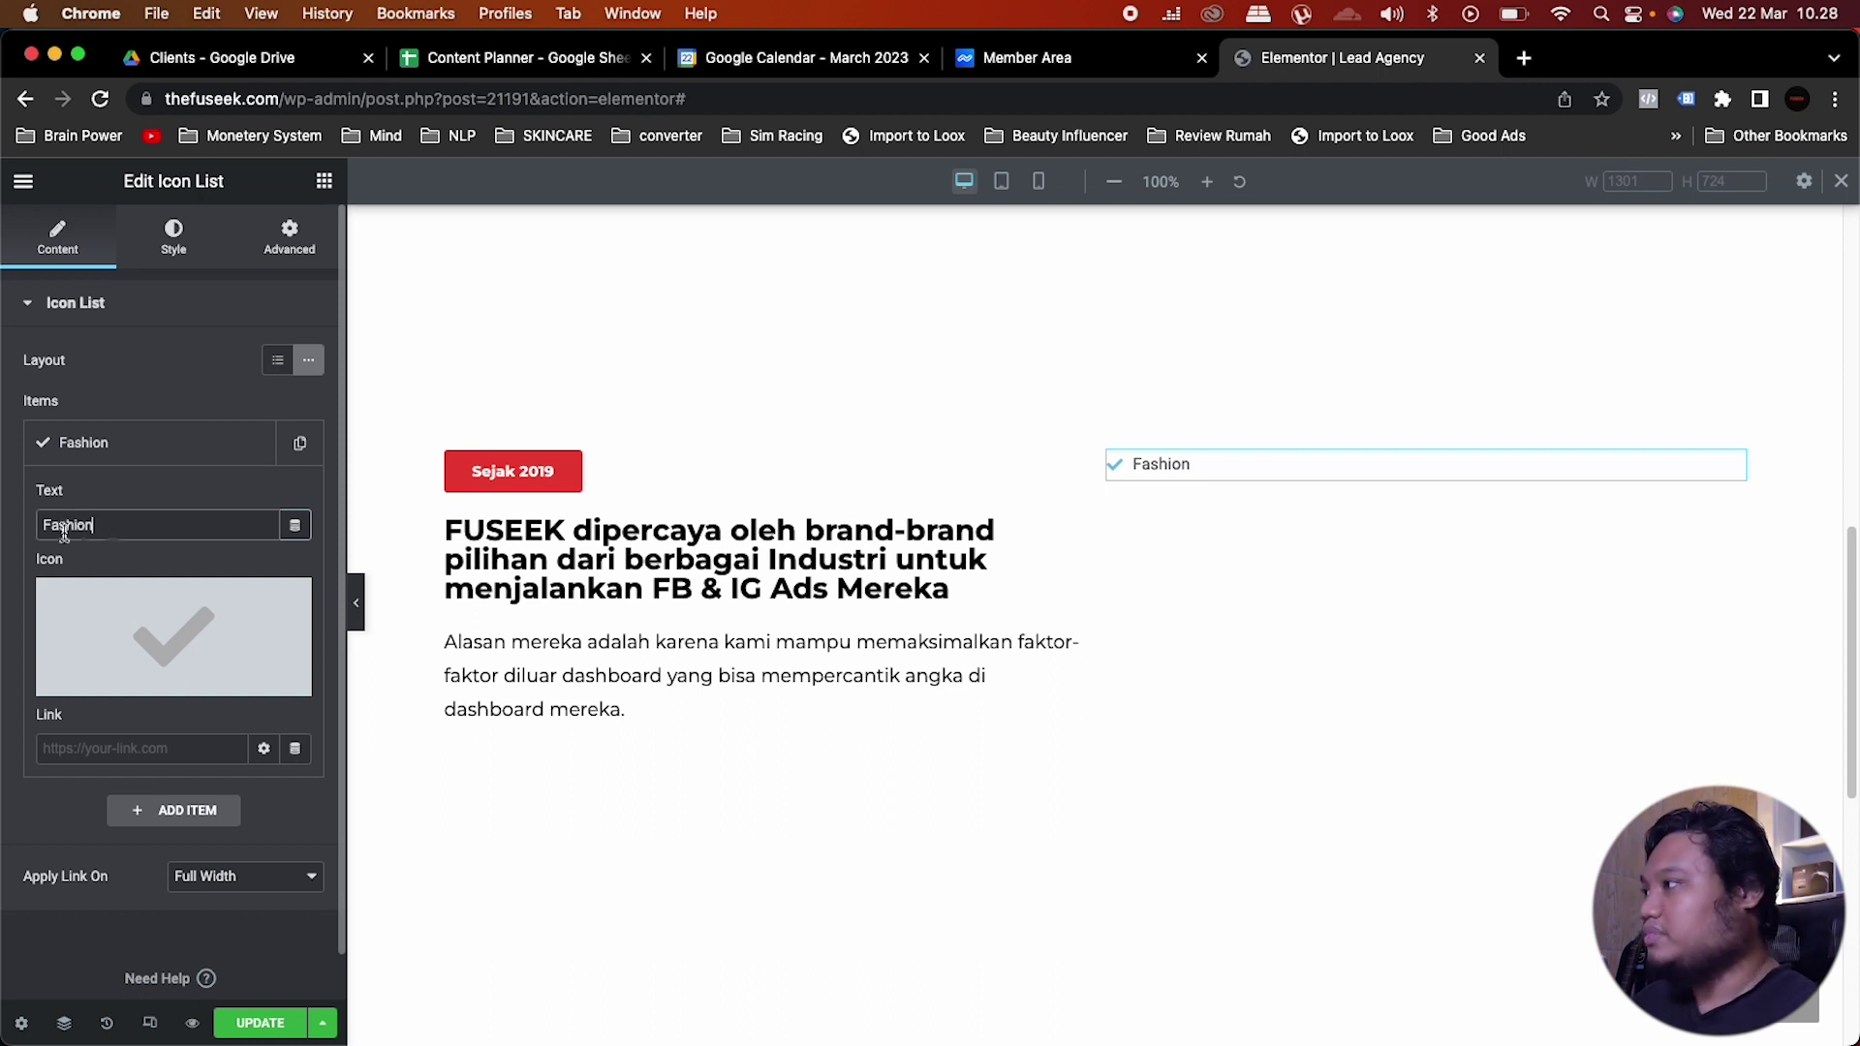
mouse_move(141, 638)
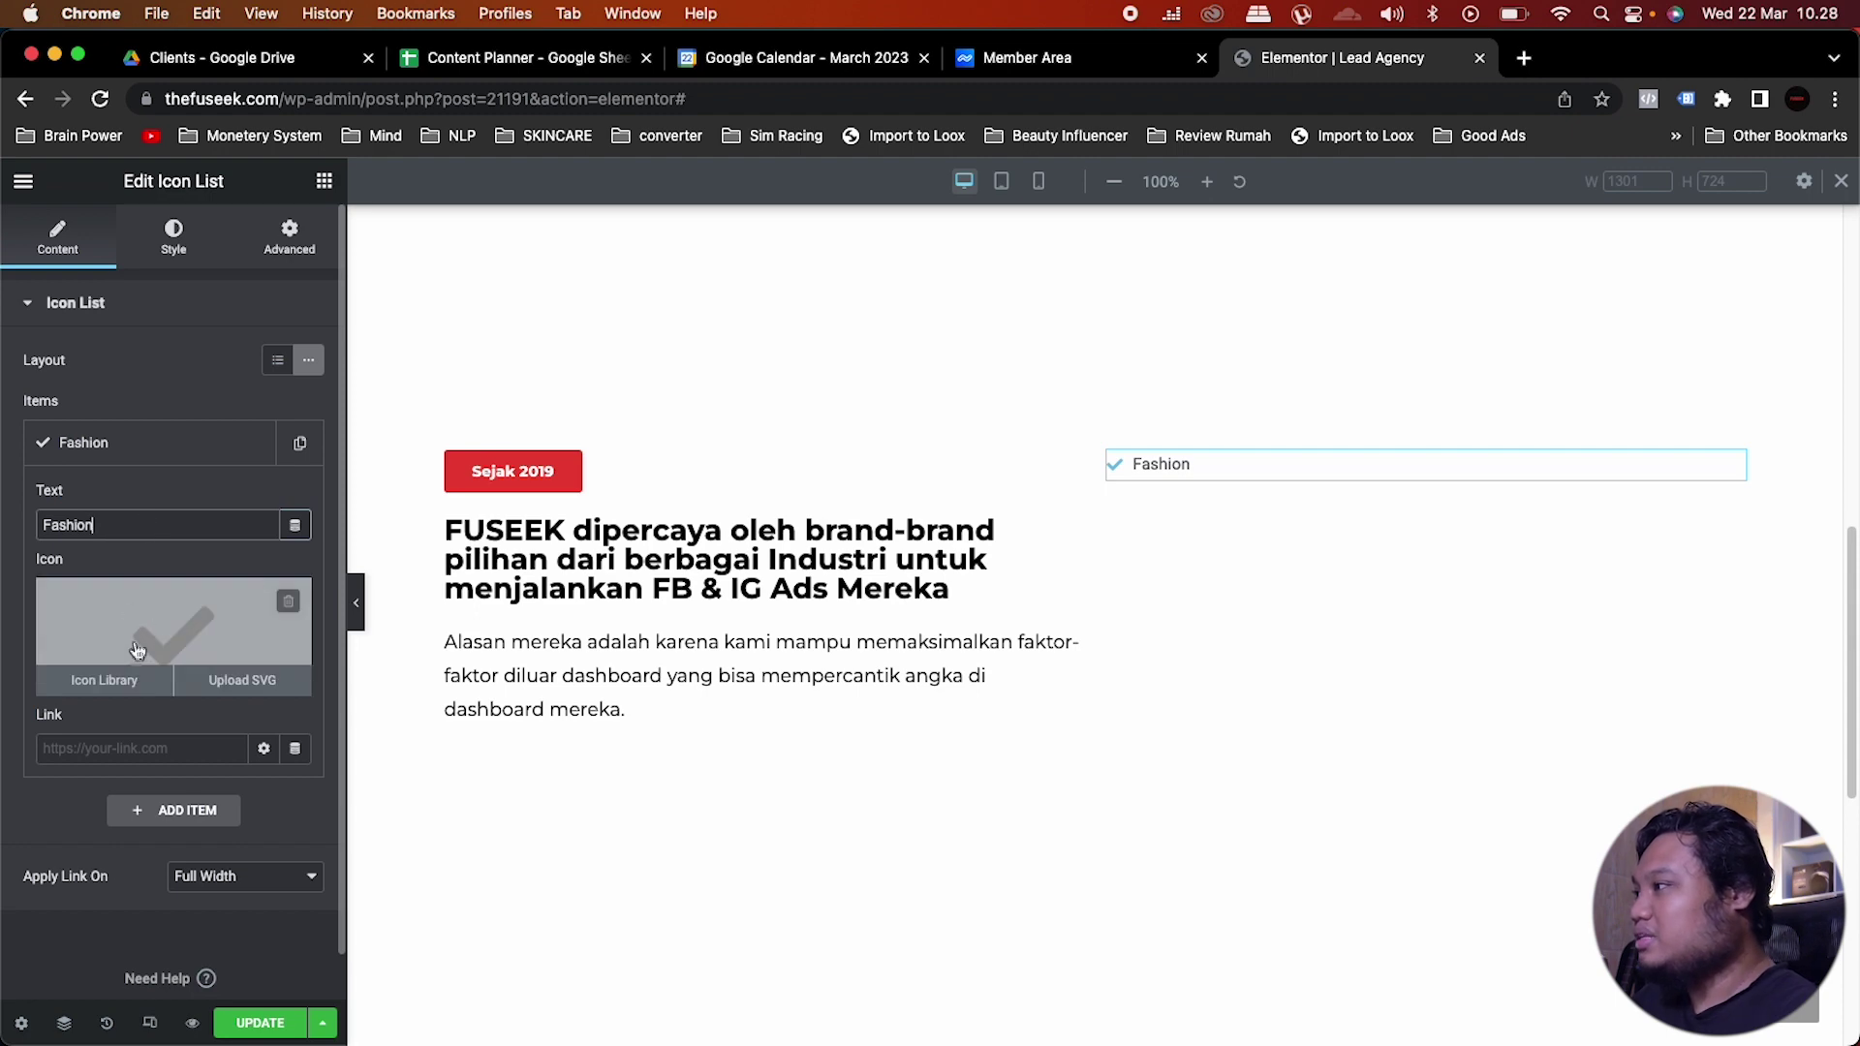
Step: Replace the Fashion item's check mark with the Tshirt icon, found by searching 'sh'
left_click(106, 680)
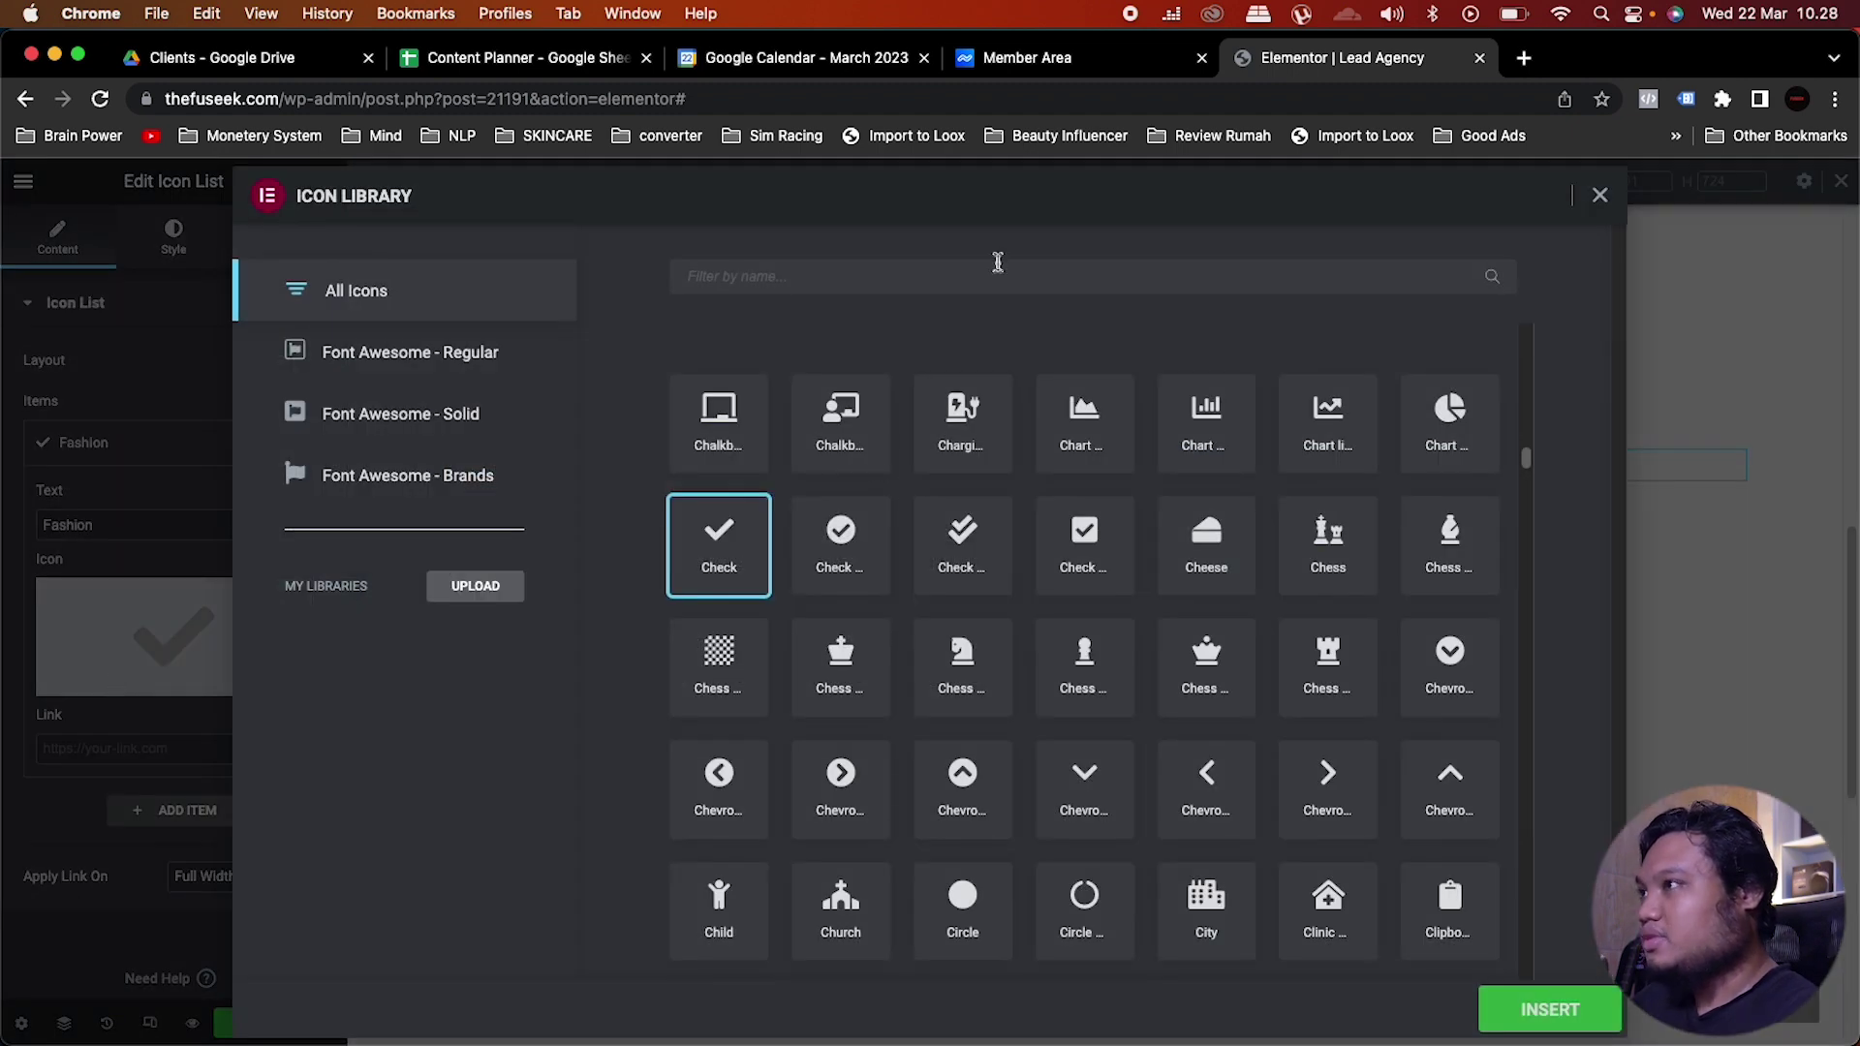
left_click(971, 277)
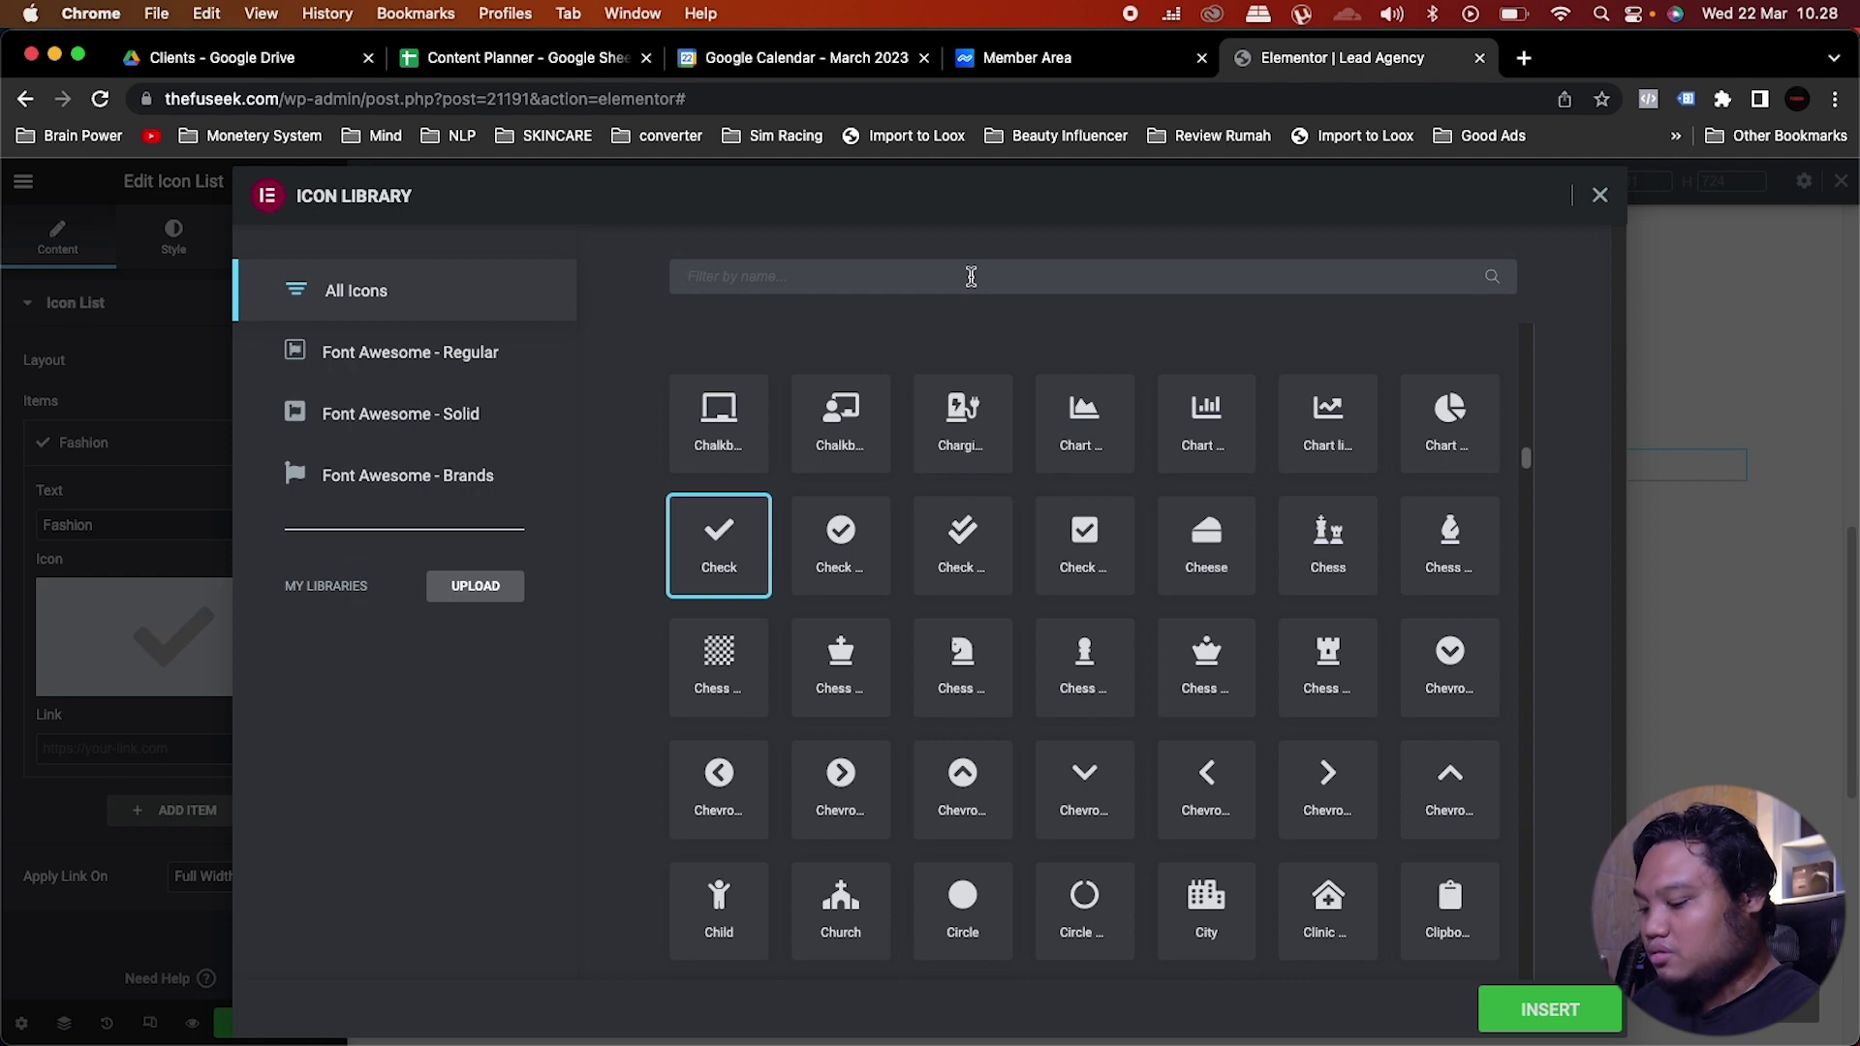
type("fash")
key("BackSpace")
key("BackSpace")
key("BackSpace")
key("BackSpace")
type("baju")
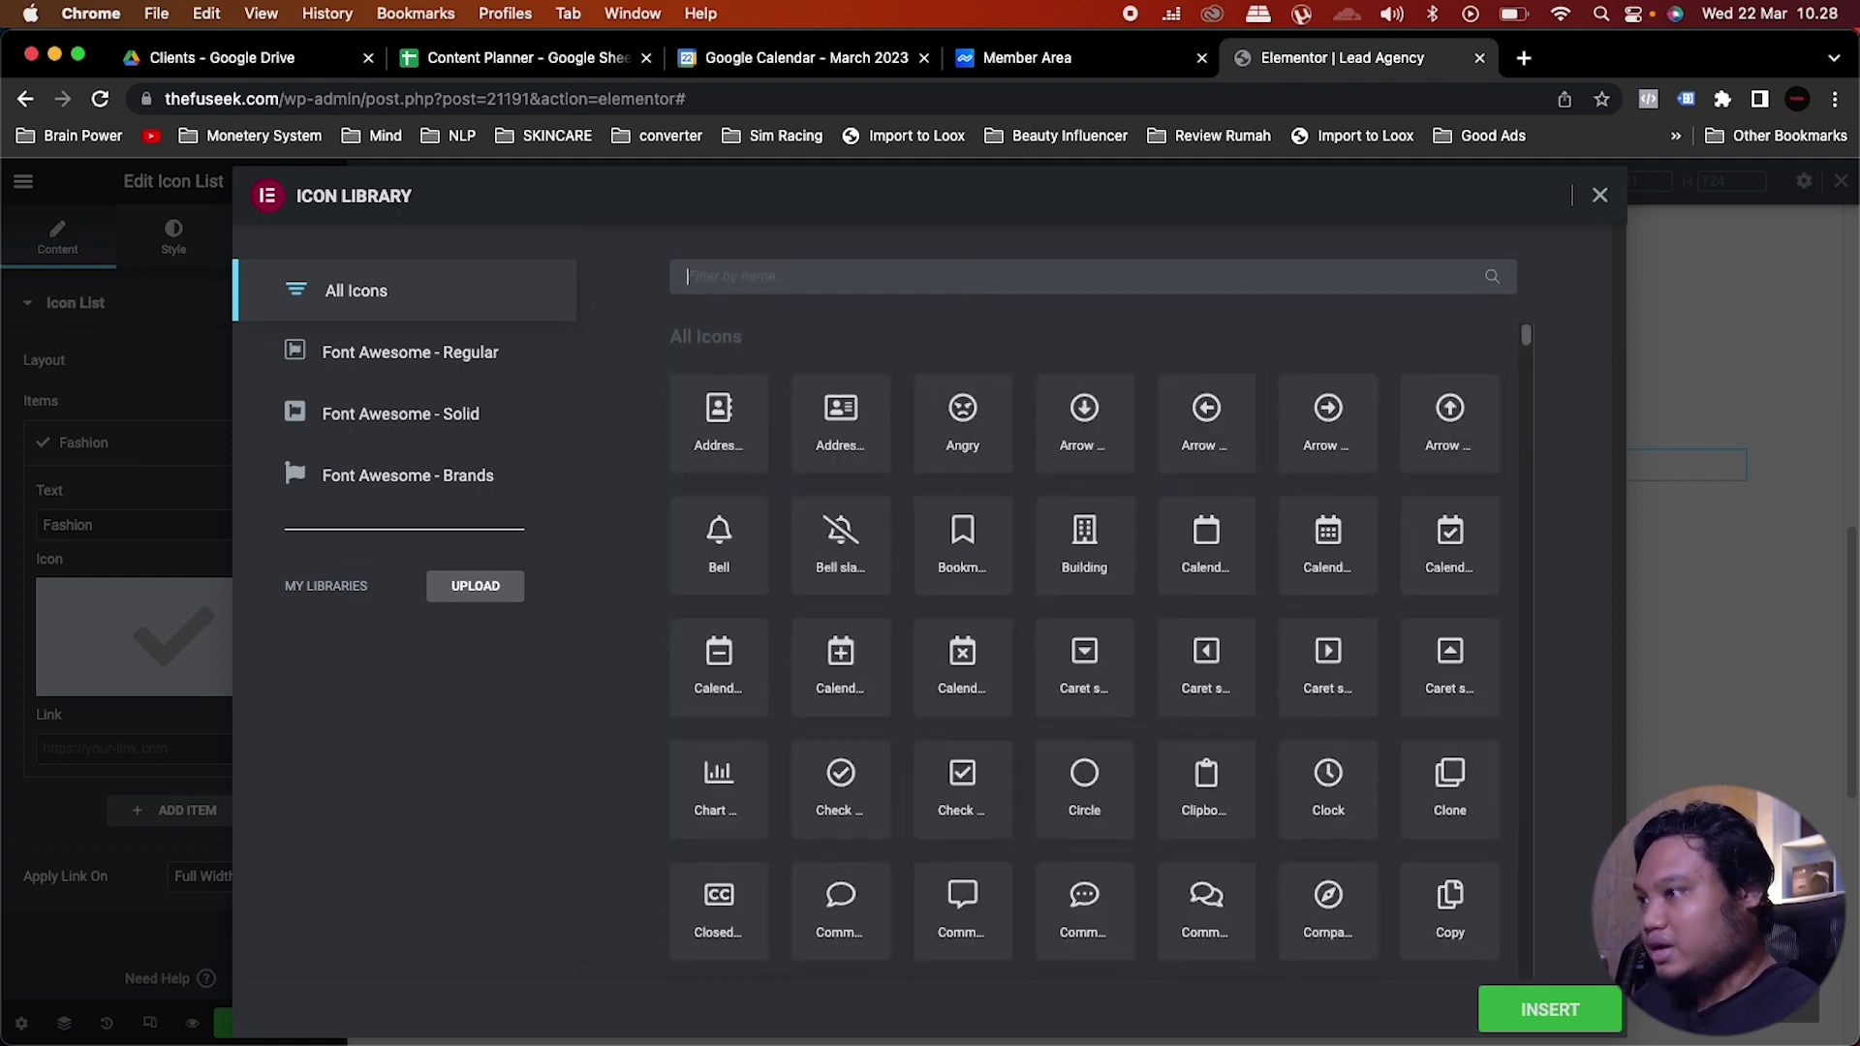
key("BackSpace")
key("BackSpace")
key("BackSpace")
key("BackSpace")
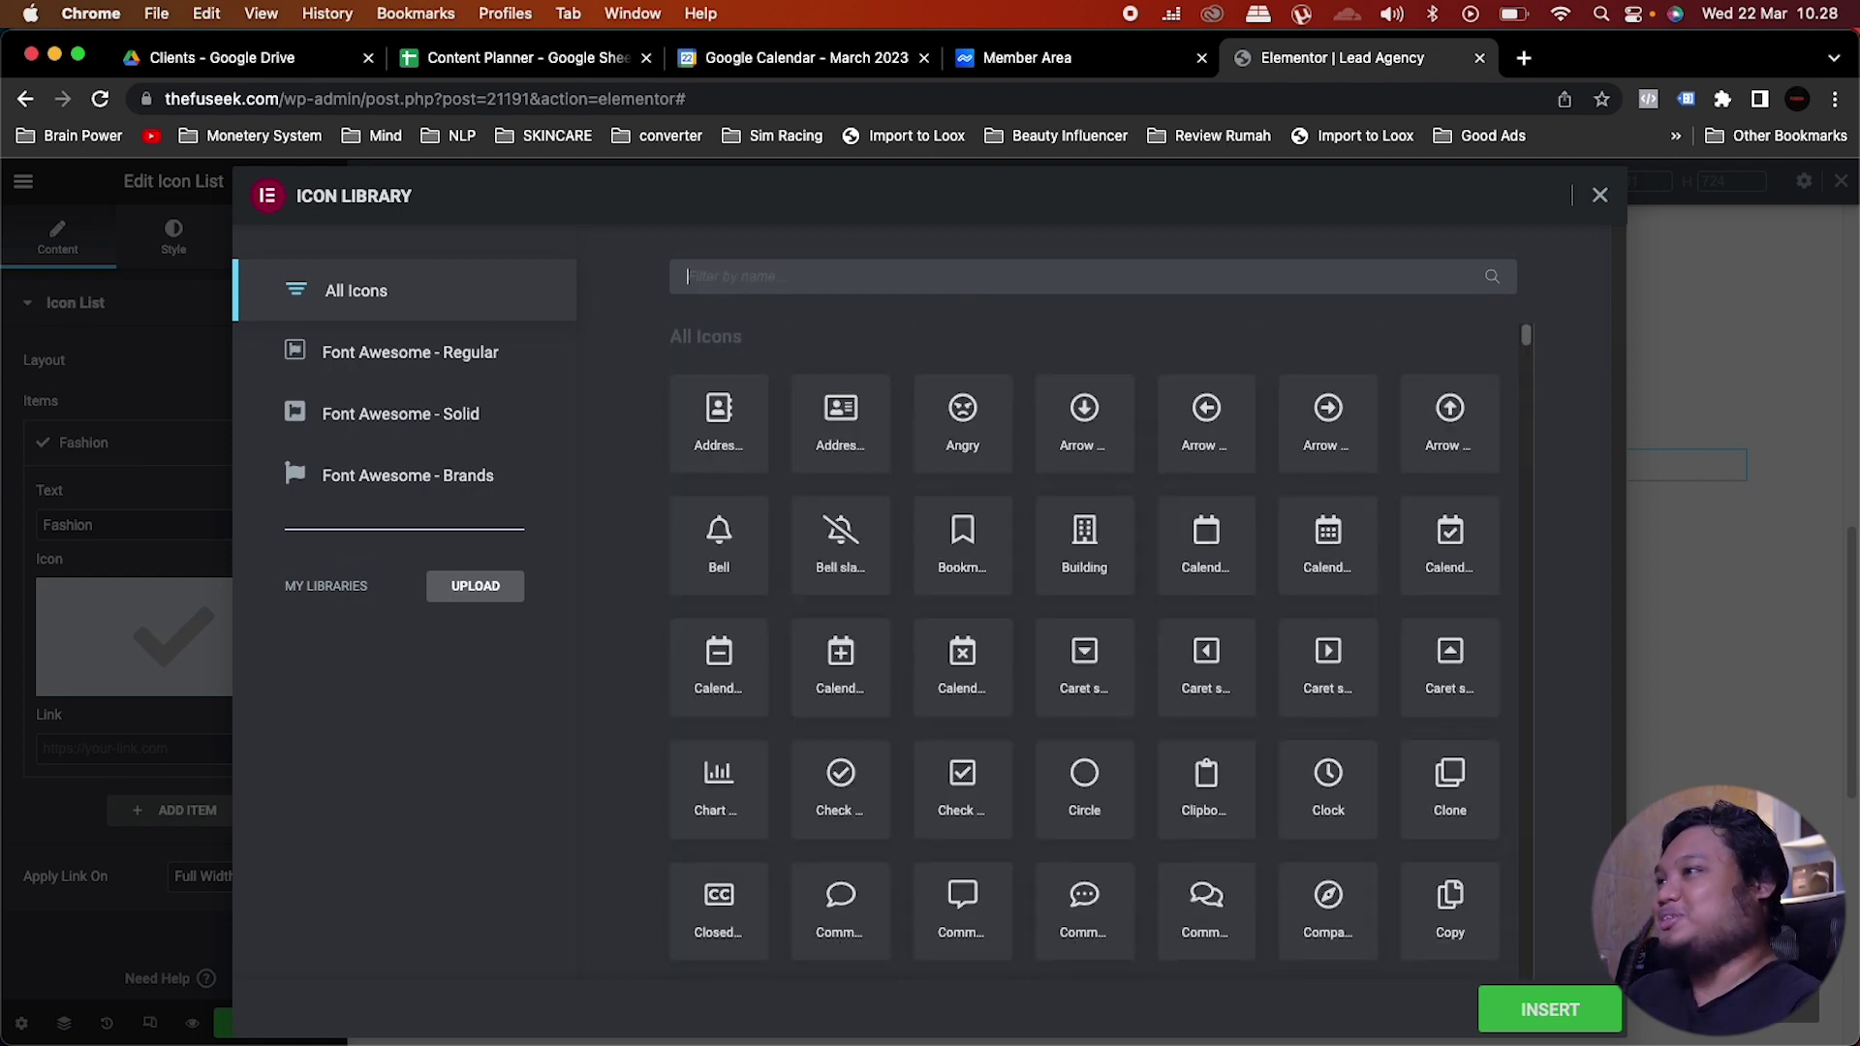
scroll(1193, 708, "down", 8)
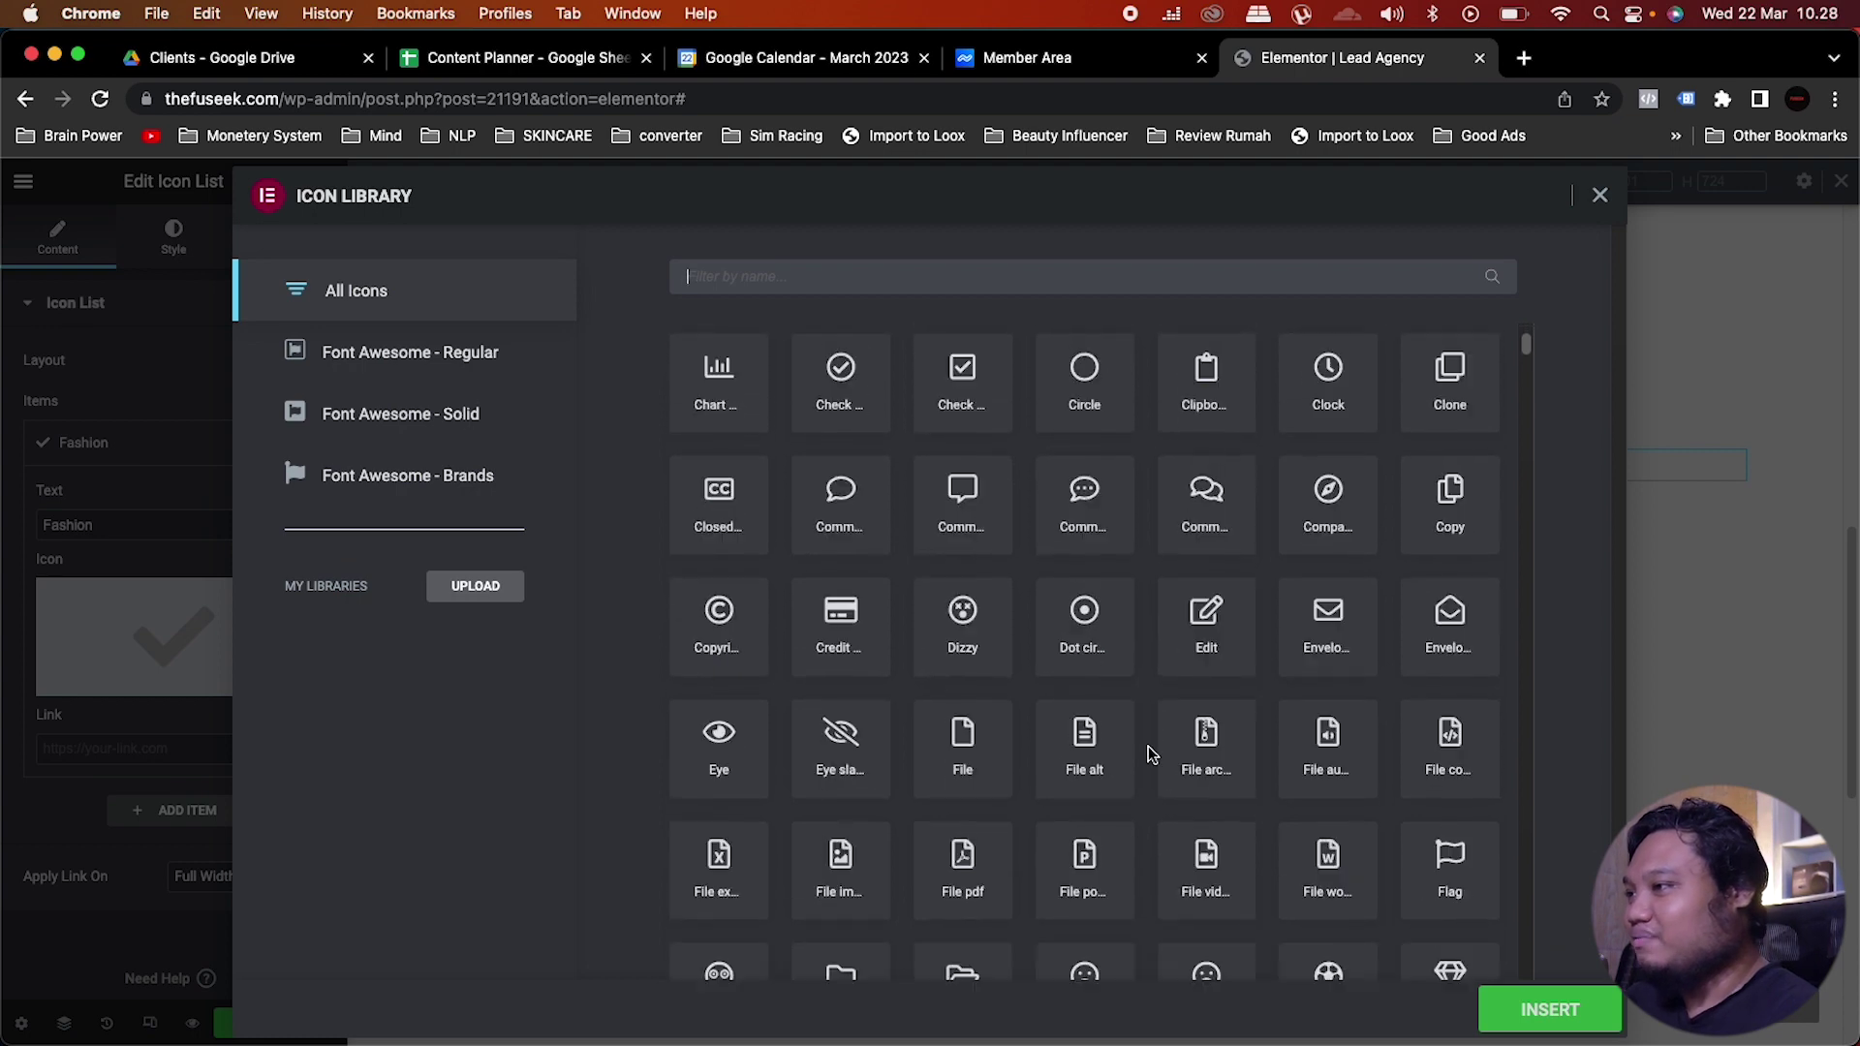
scroll(1149, 752, "down", 6)
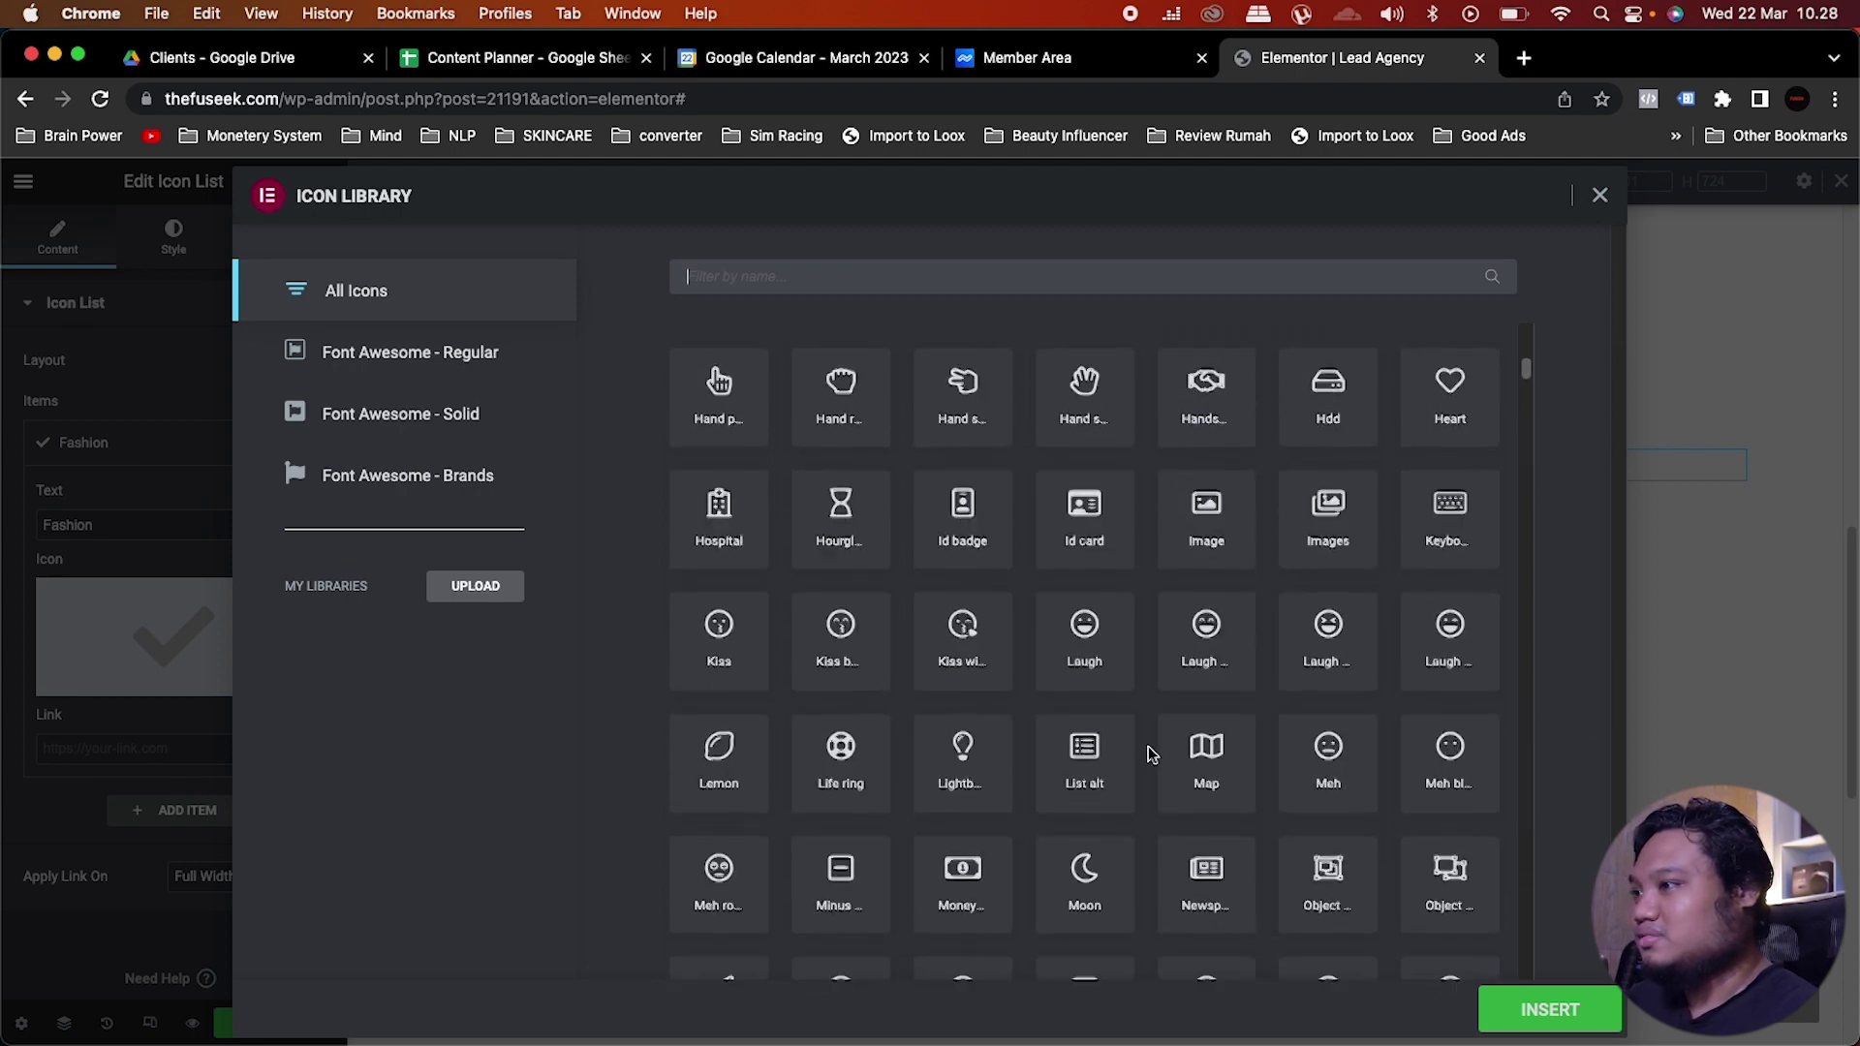
type("shi")
left_click(1323, 423)
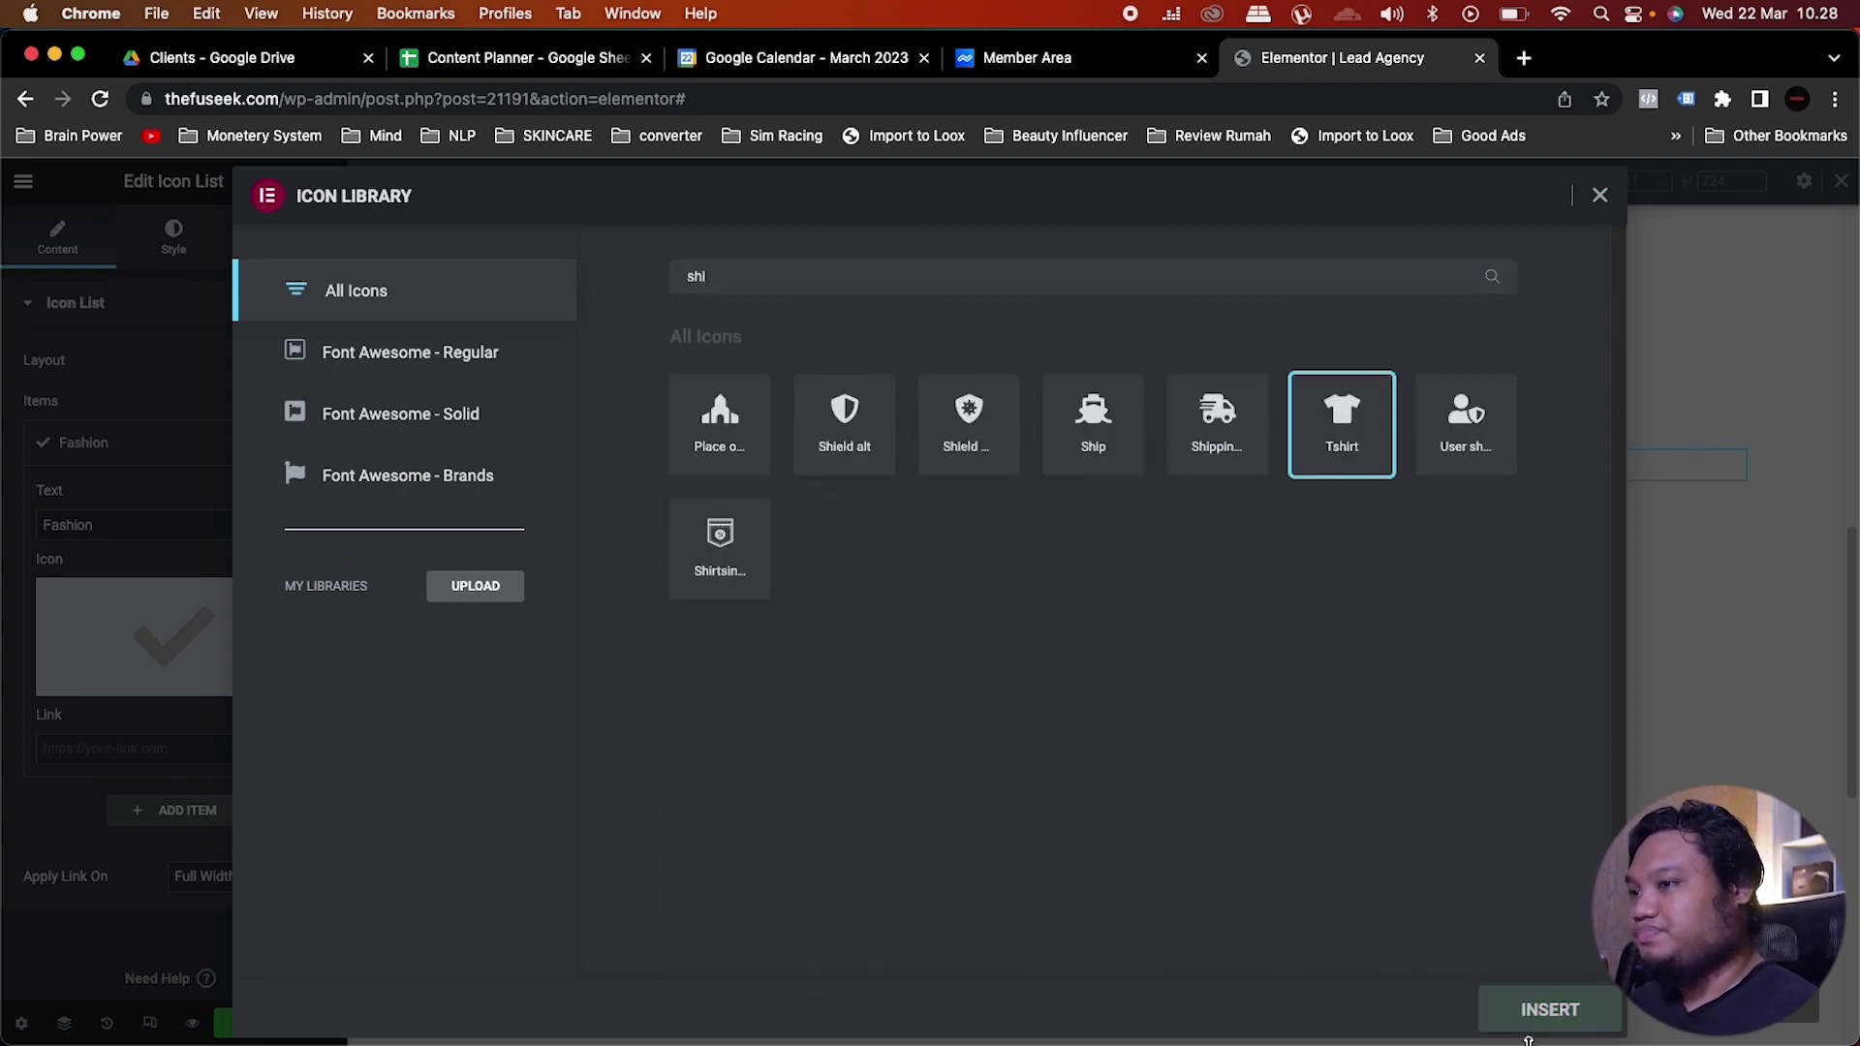
left_click(1540, 1007)
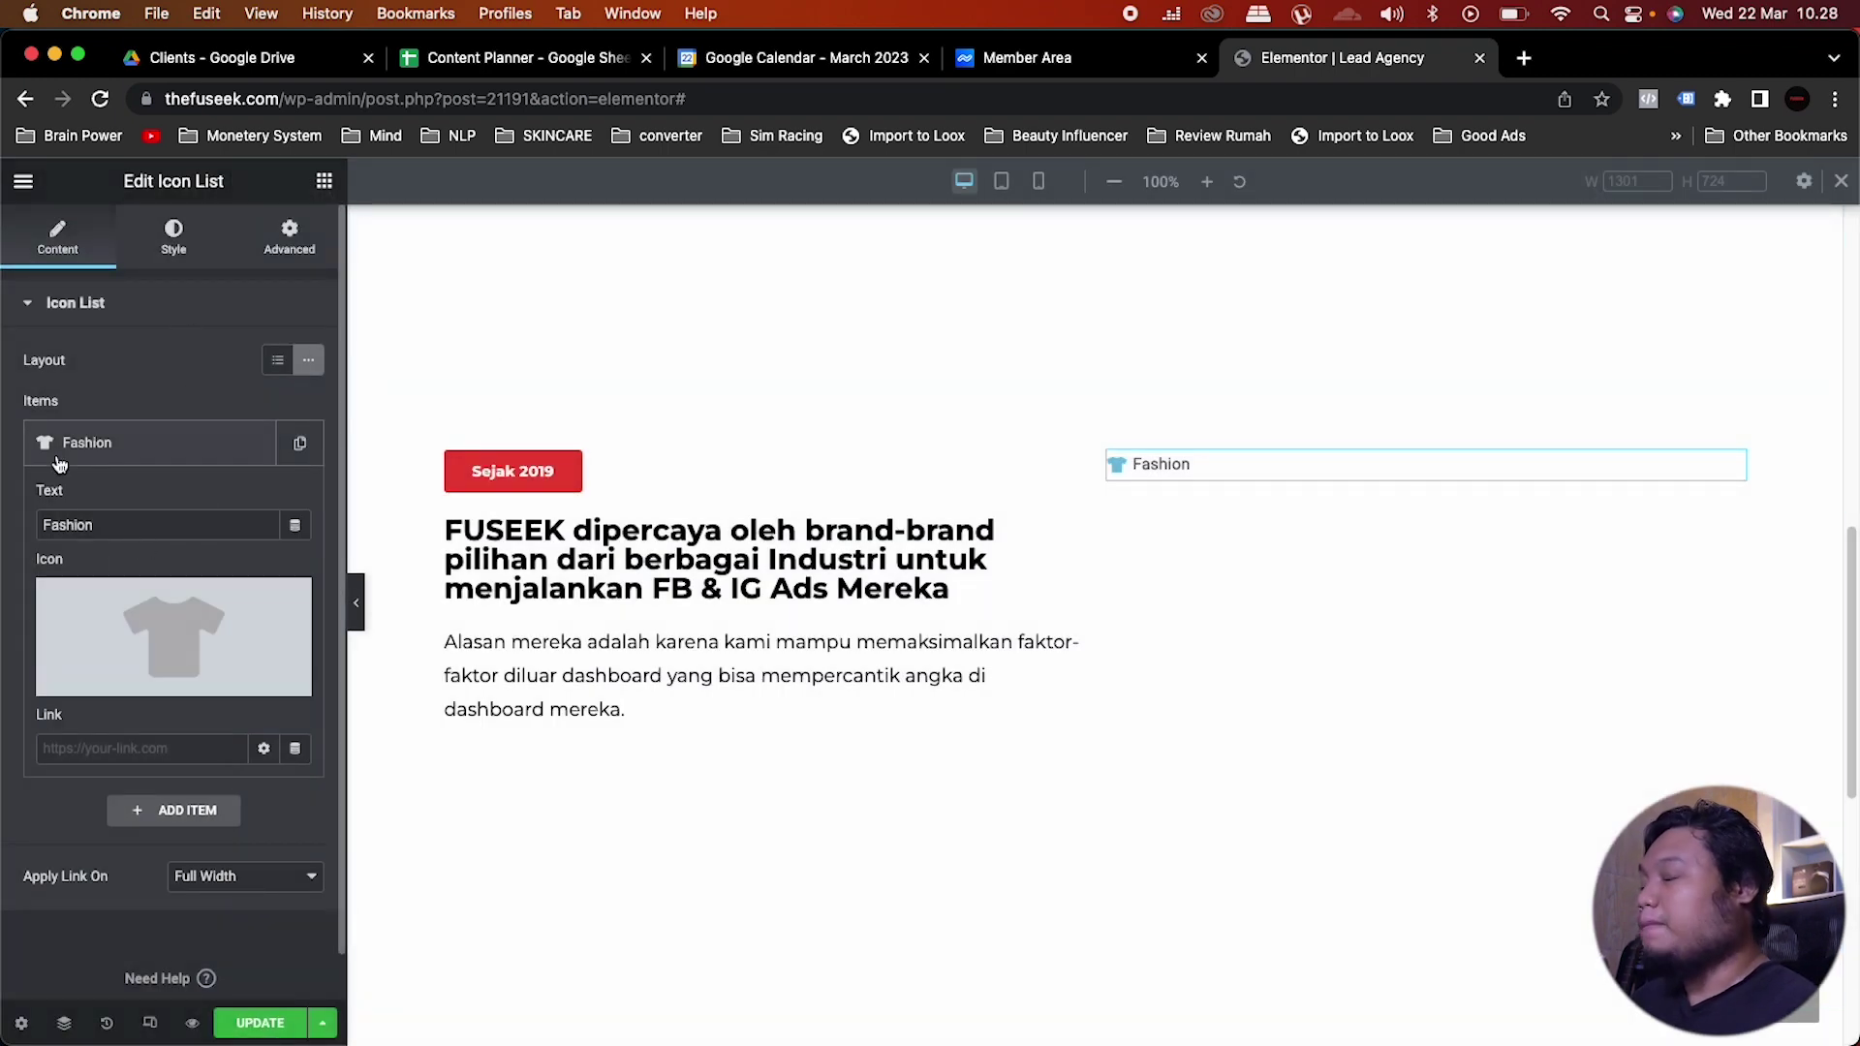
Step: Set the list icon colour to the global Red Fuseek
left_click(169, 242)
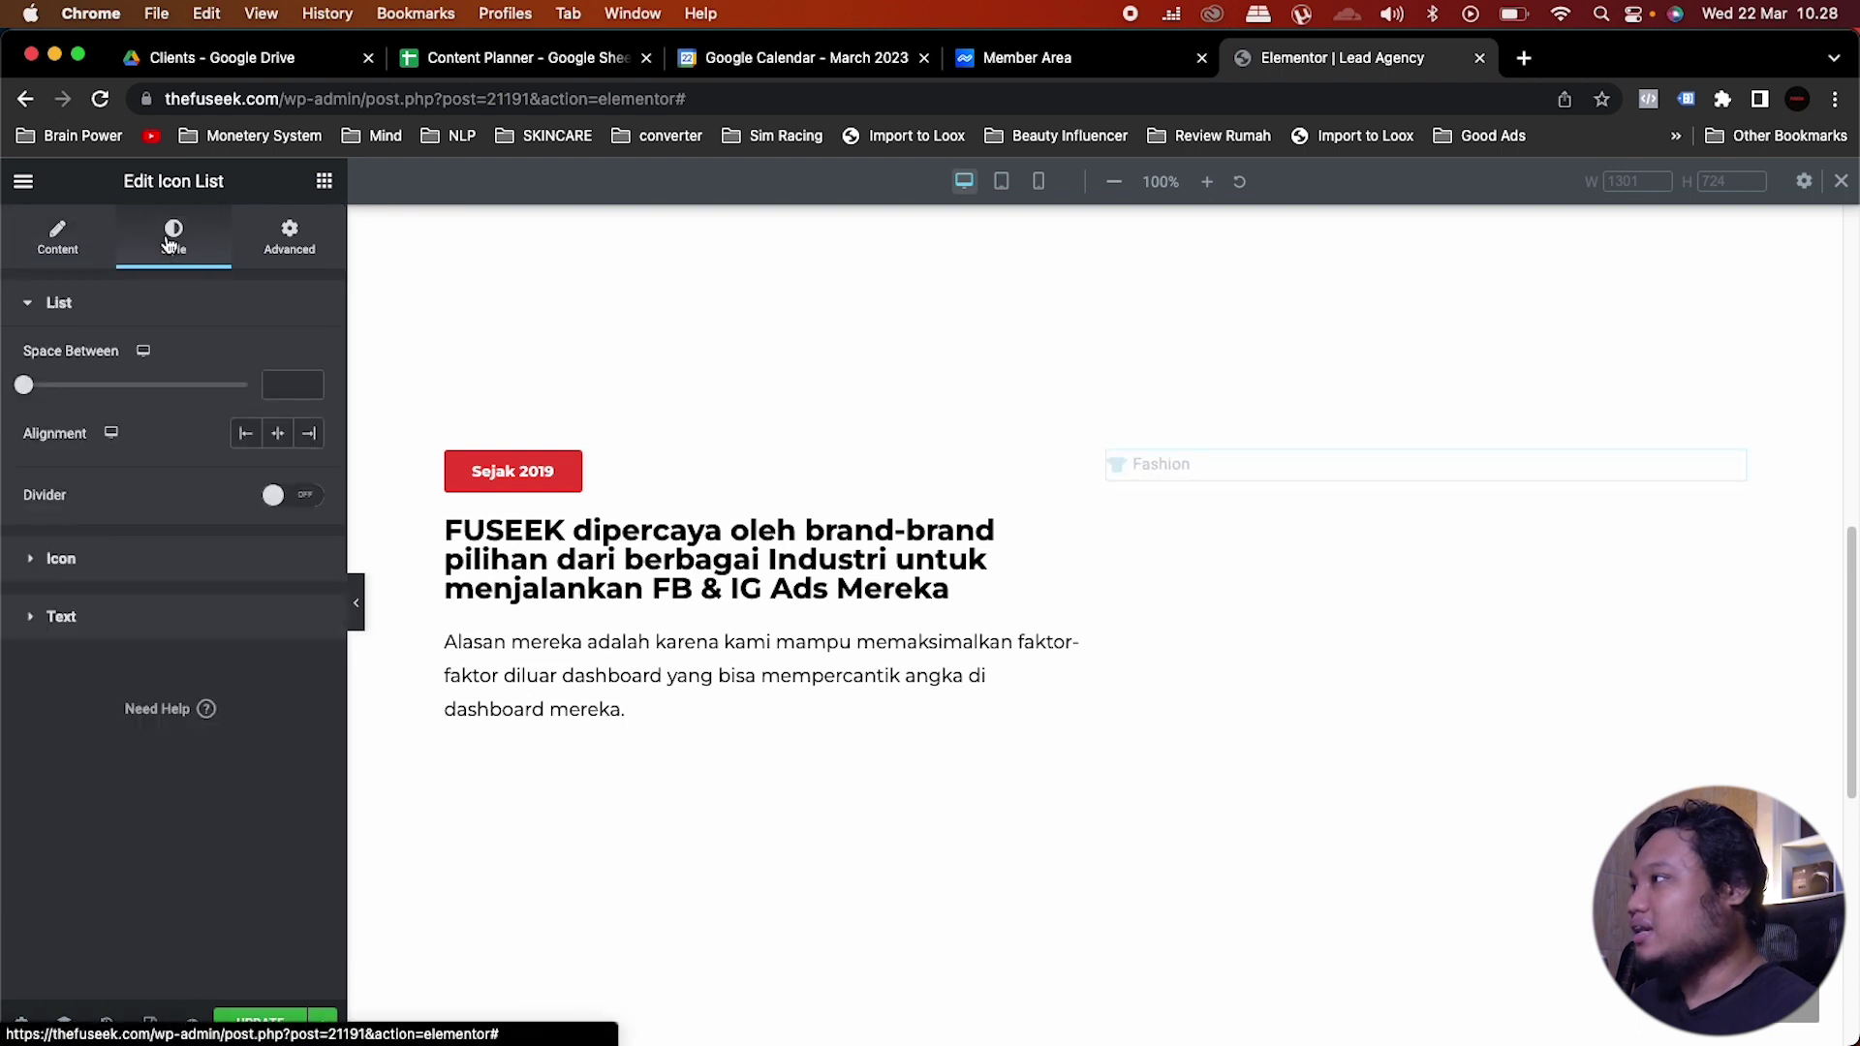
left_click(80, 575)
left_click(278, 418)
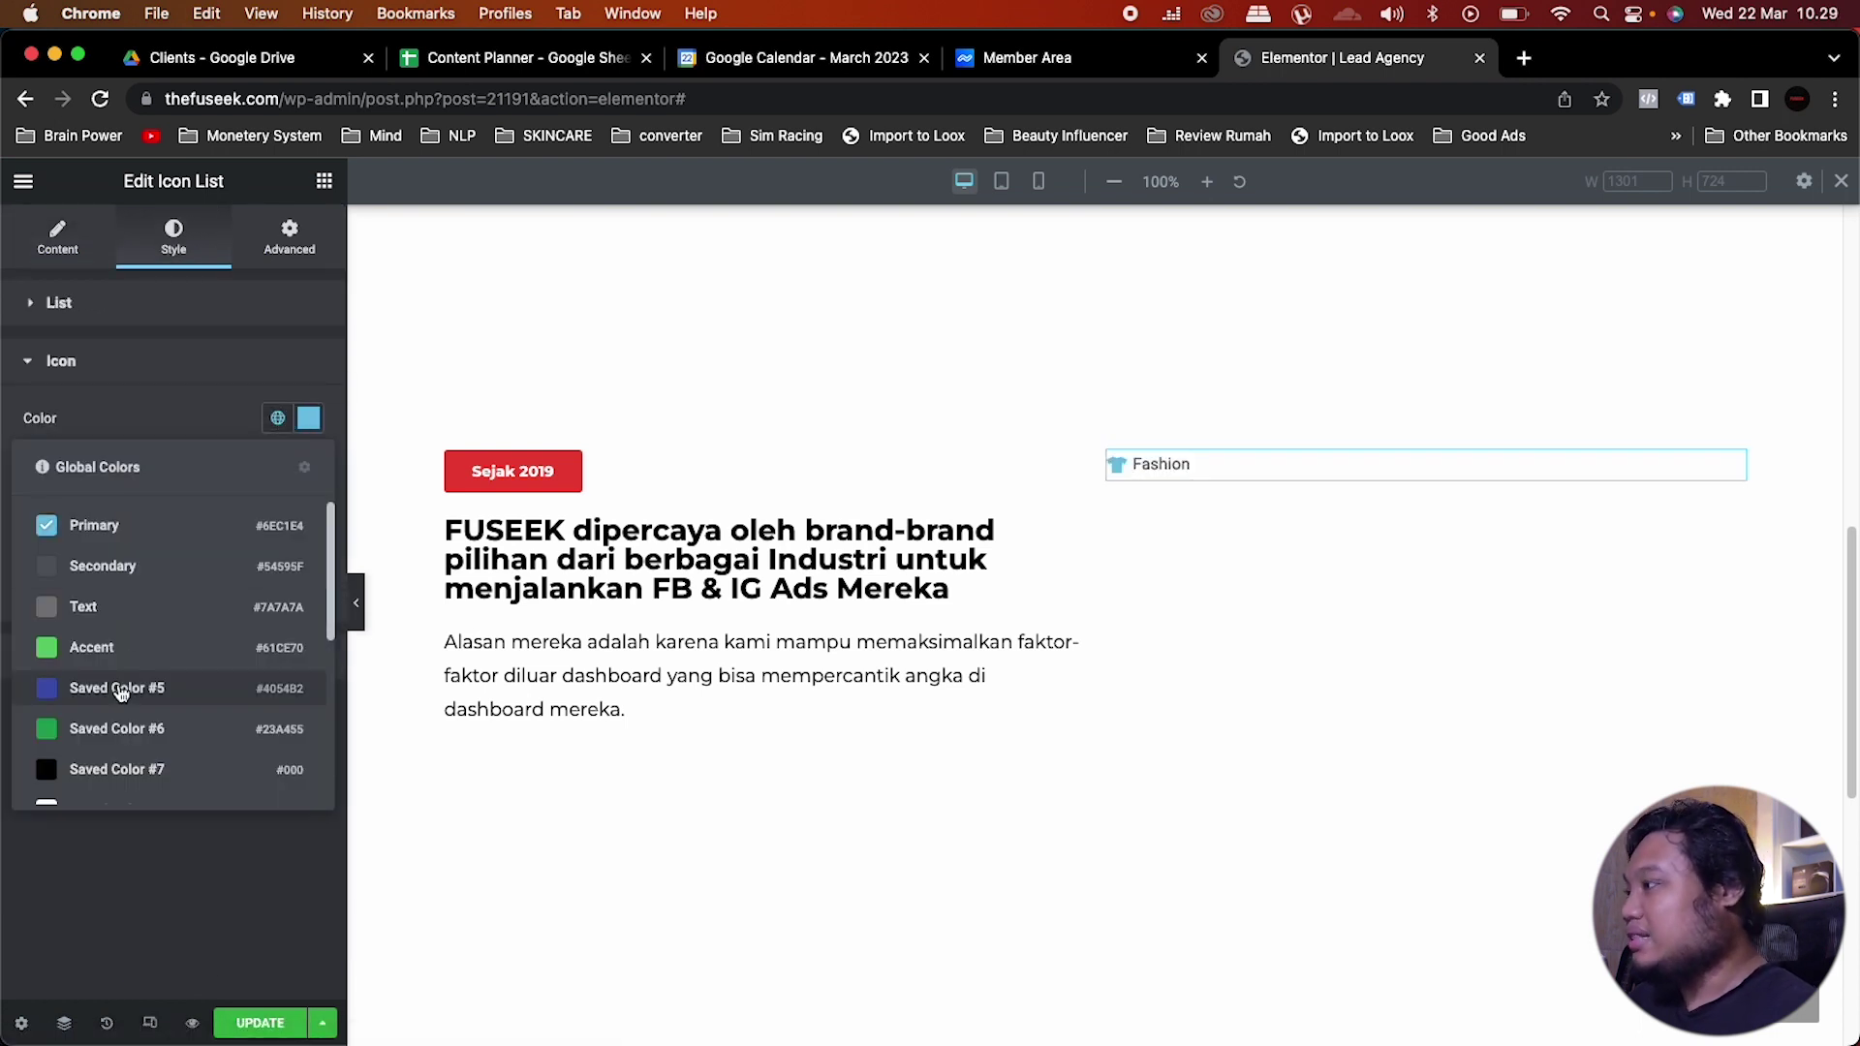
scroll(121, 691, "down", 5)
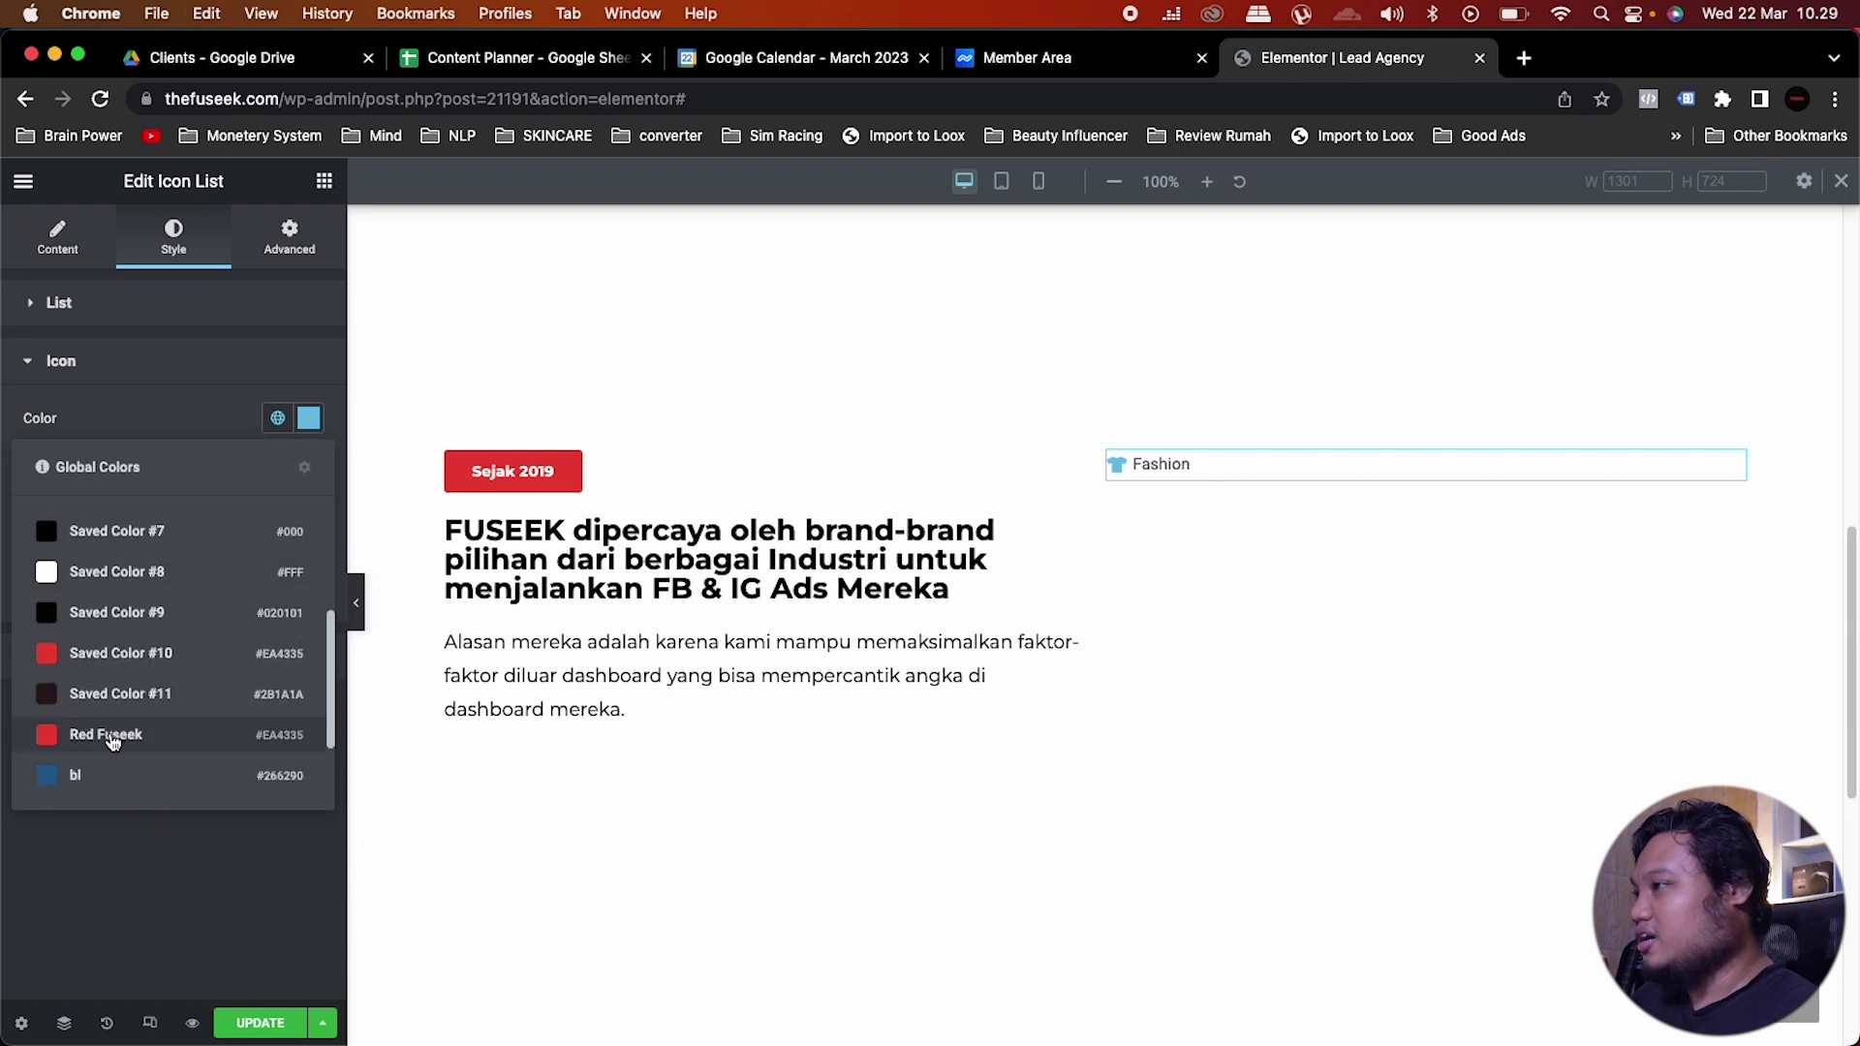
left_click(106, 736)
left_click(288, 467)
left_click(288, 467)
Step: Set the label text colour to the global Saved Color #9
left_click(117, 655)
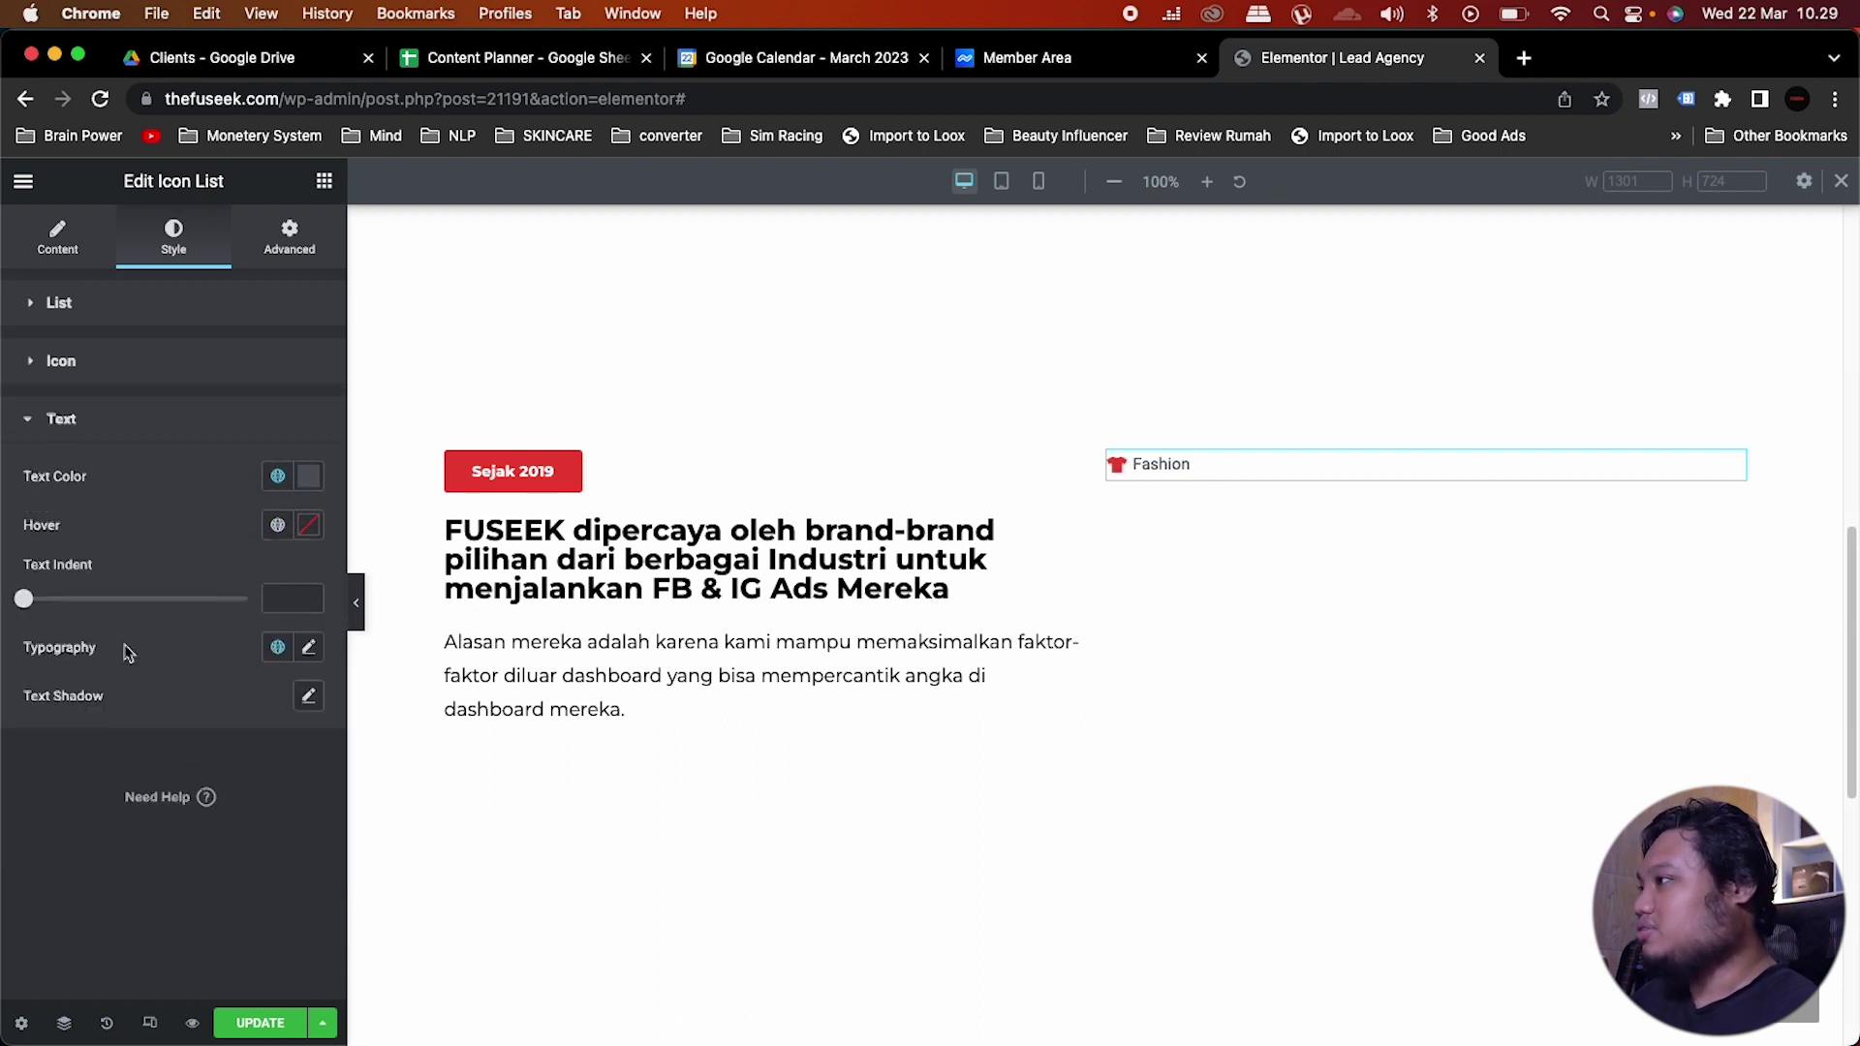
left_click(278, 476)
scroll(155, 717, "down", 5)
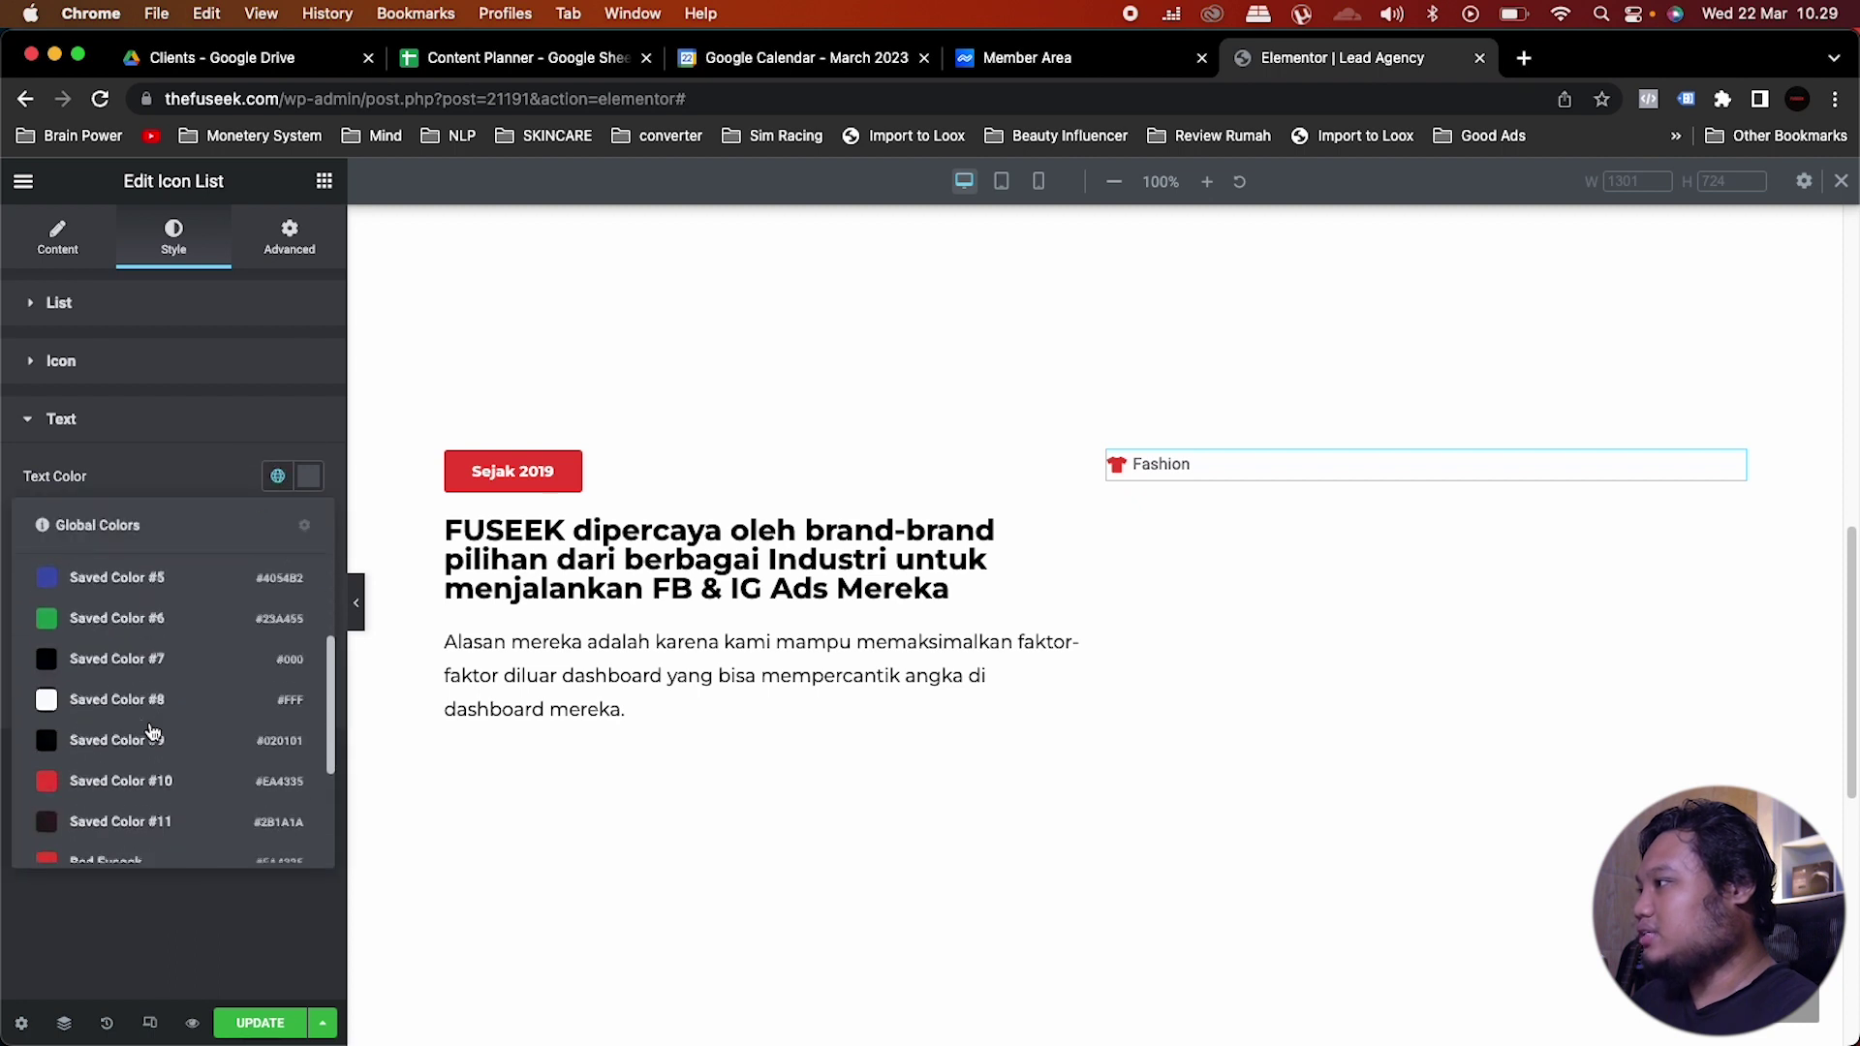
left_click(150, 738)
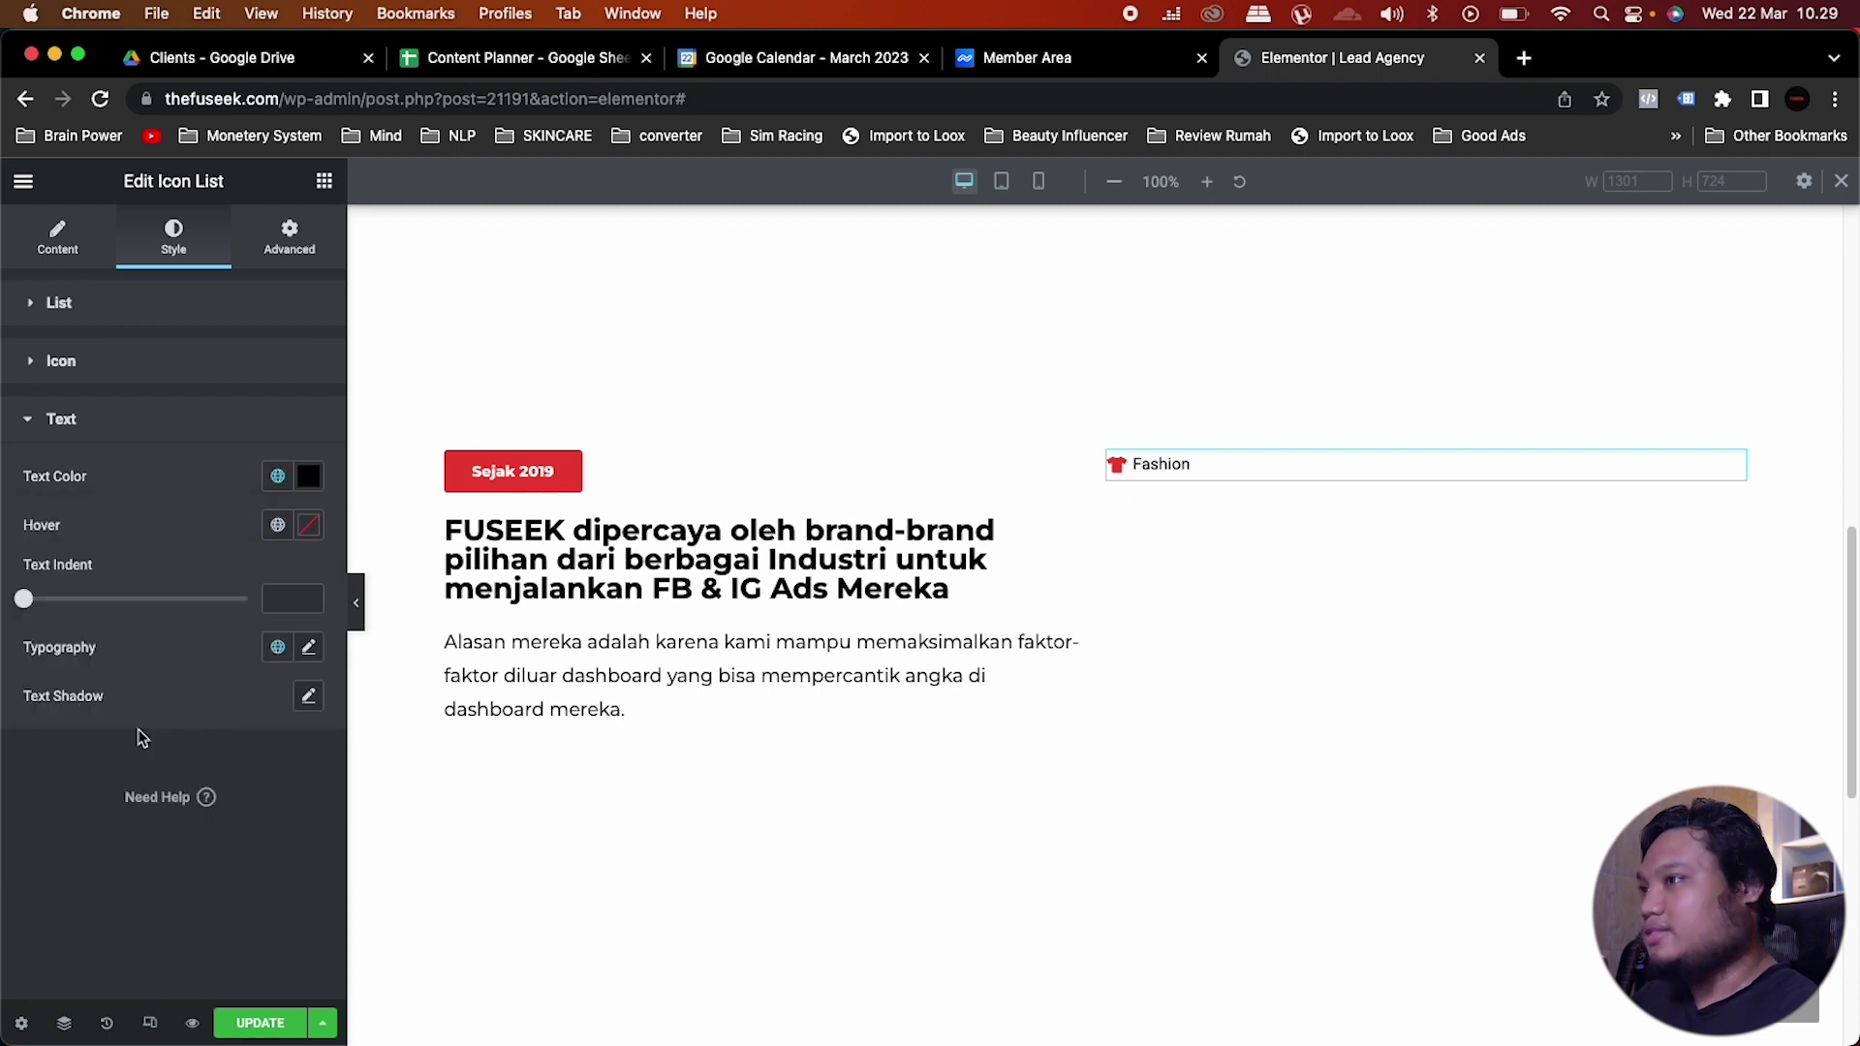
Step: Give the label typography Normal weight and a 15 px size
left_click(279, 647)
left_click(275, 741)
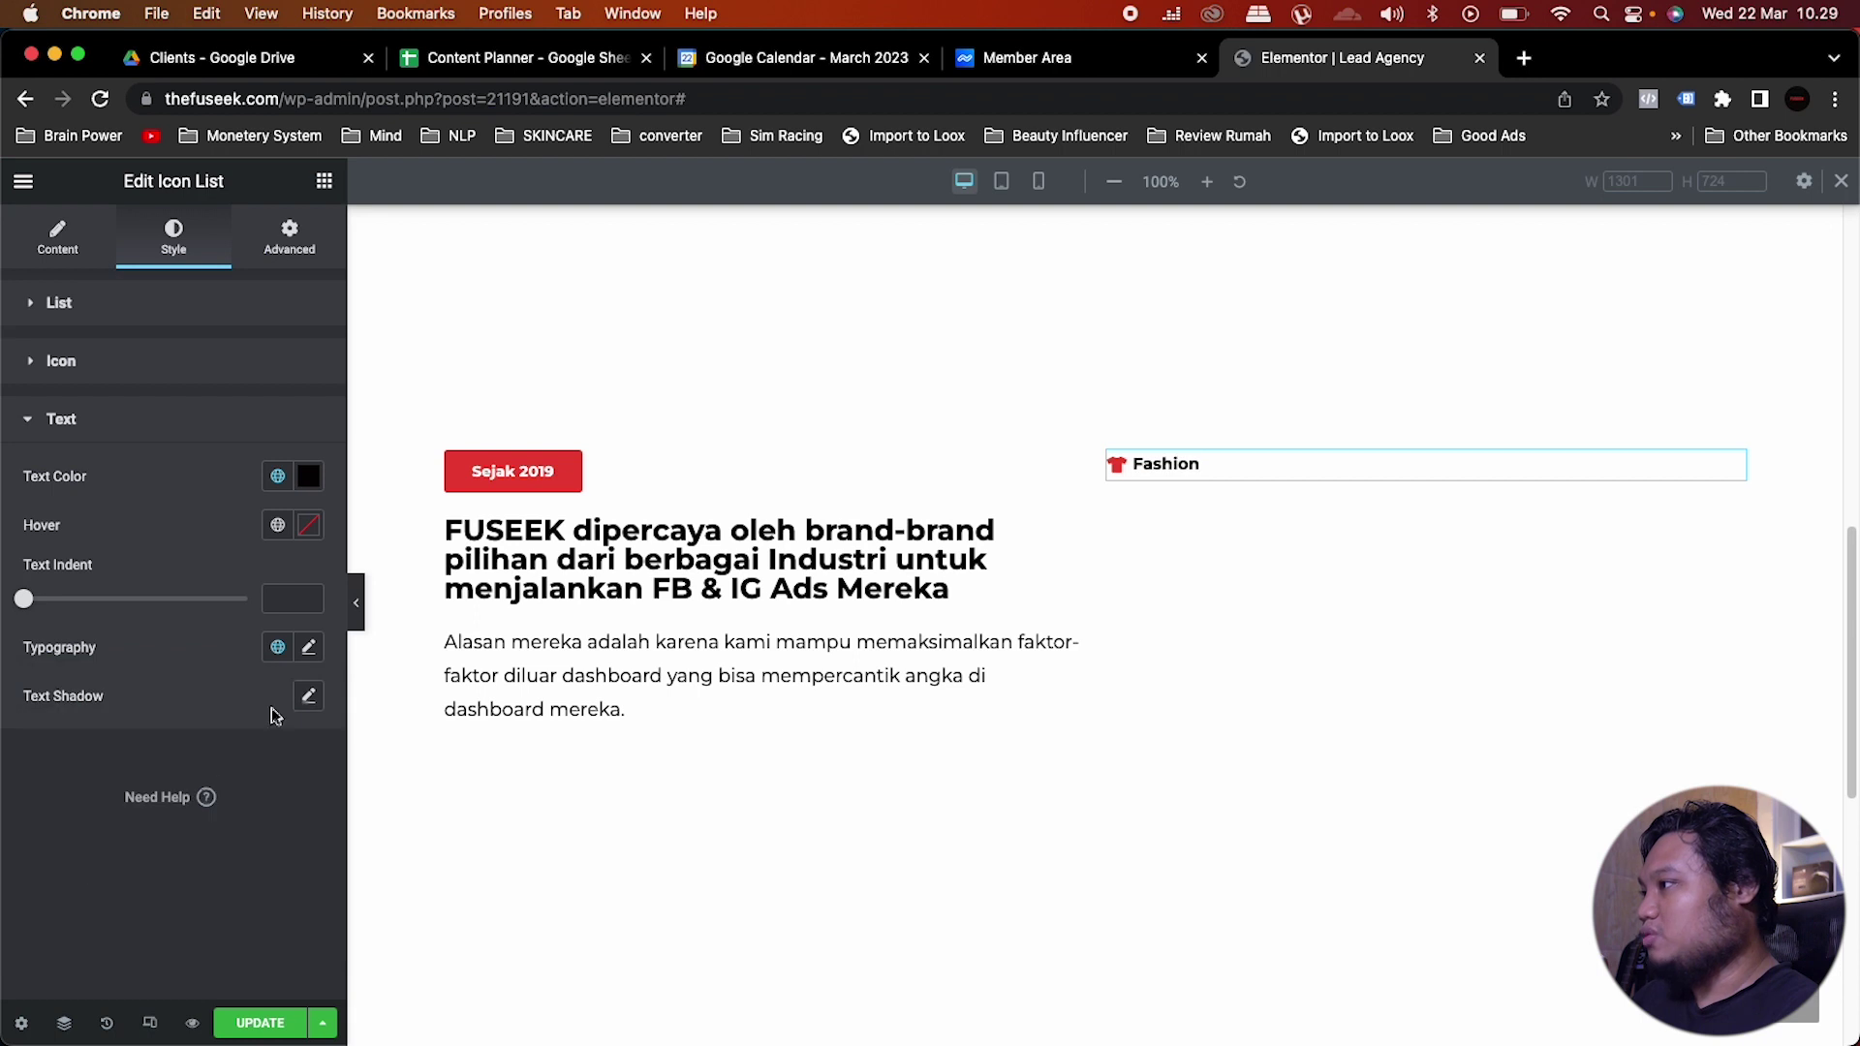
left_click(309, 649)
left_click(204, 877)
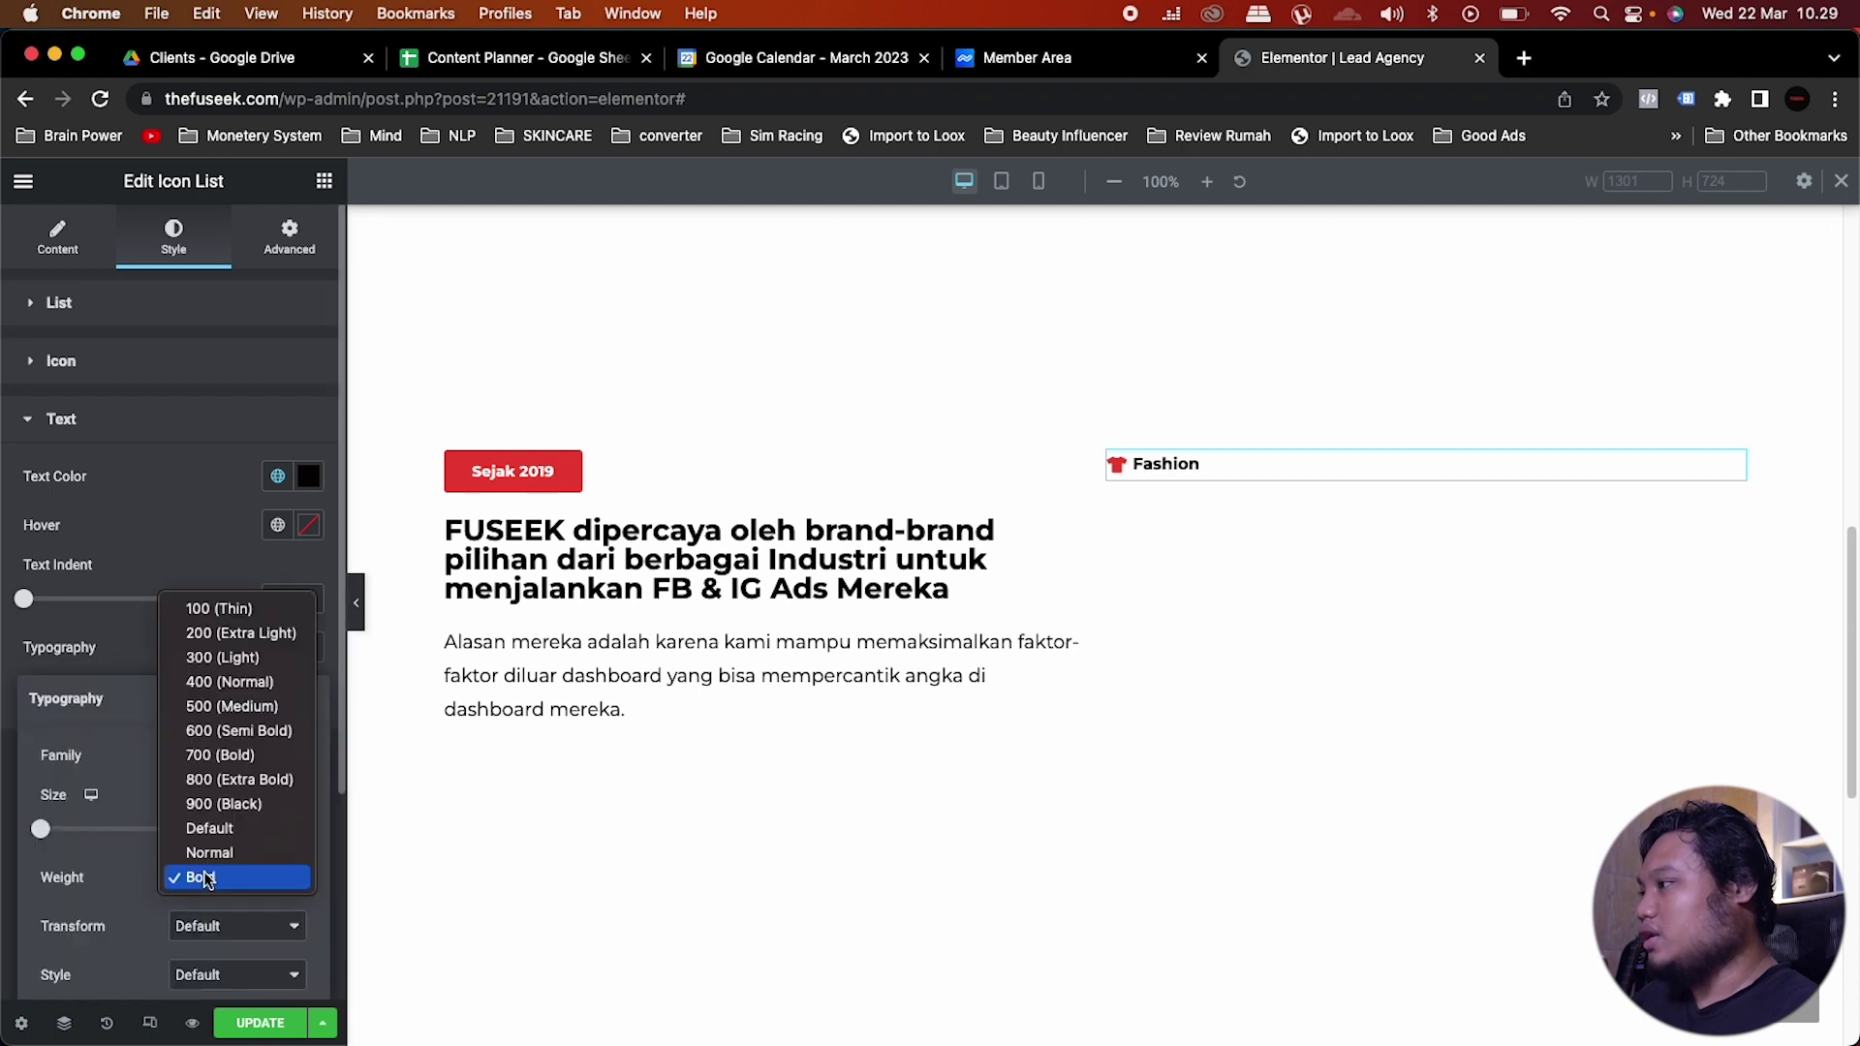
left_click(219, 849)
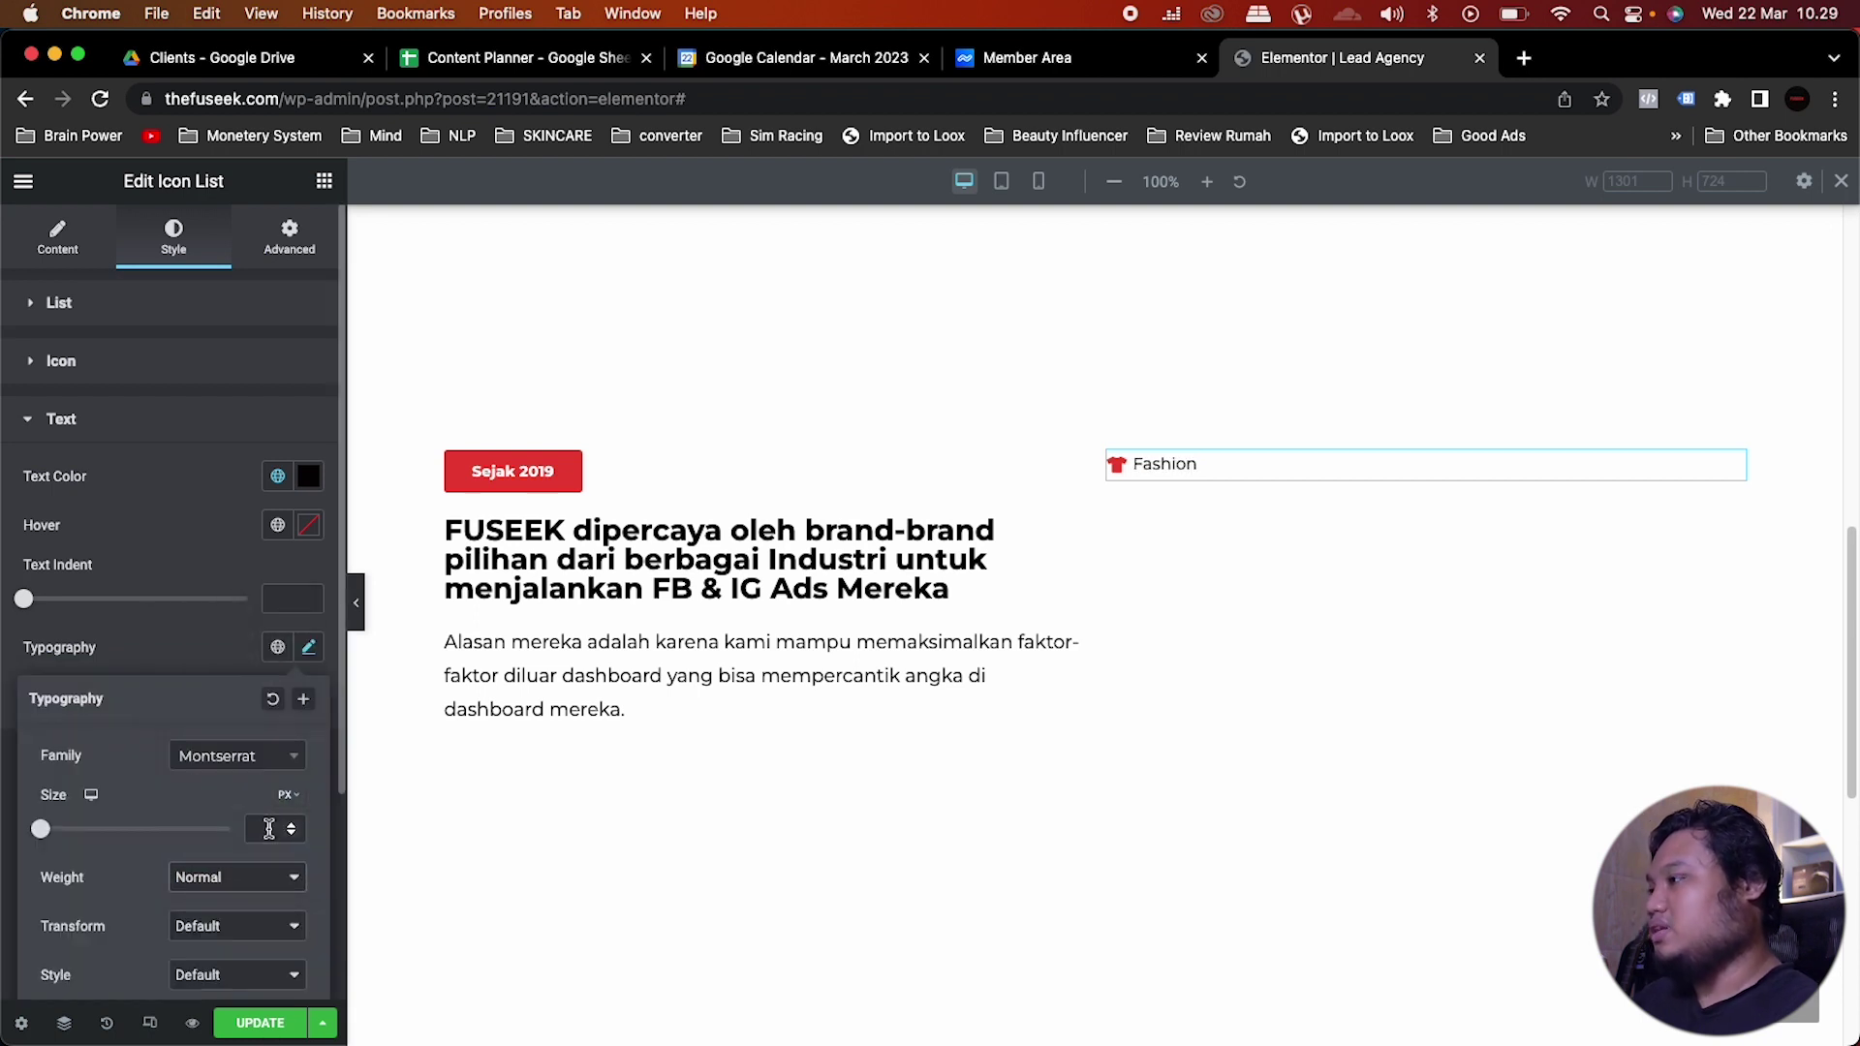
type("15")
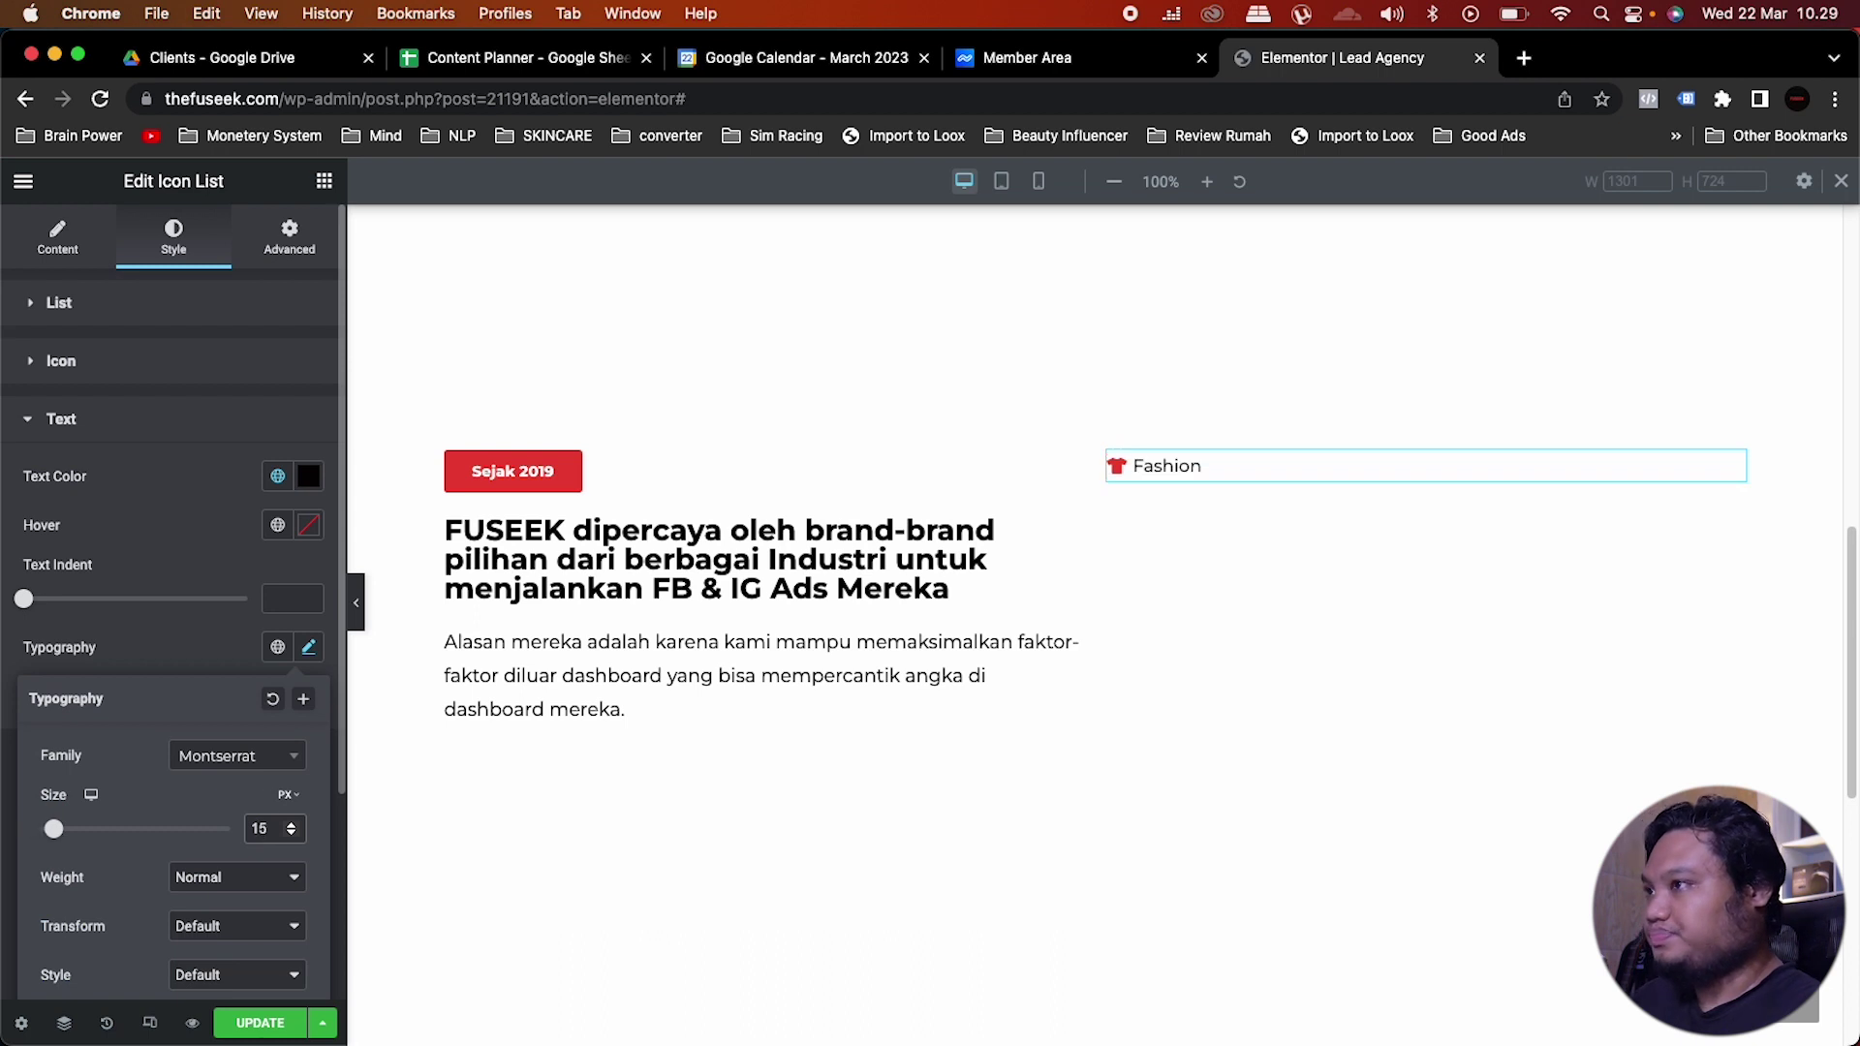
left_click(207, 525)
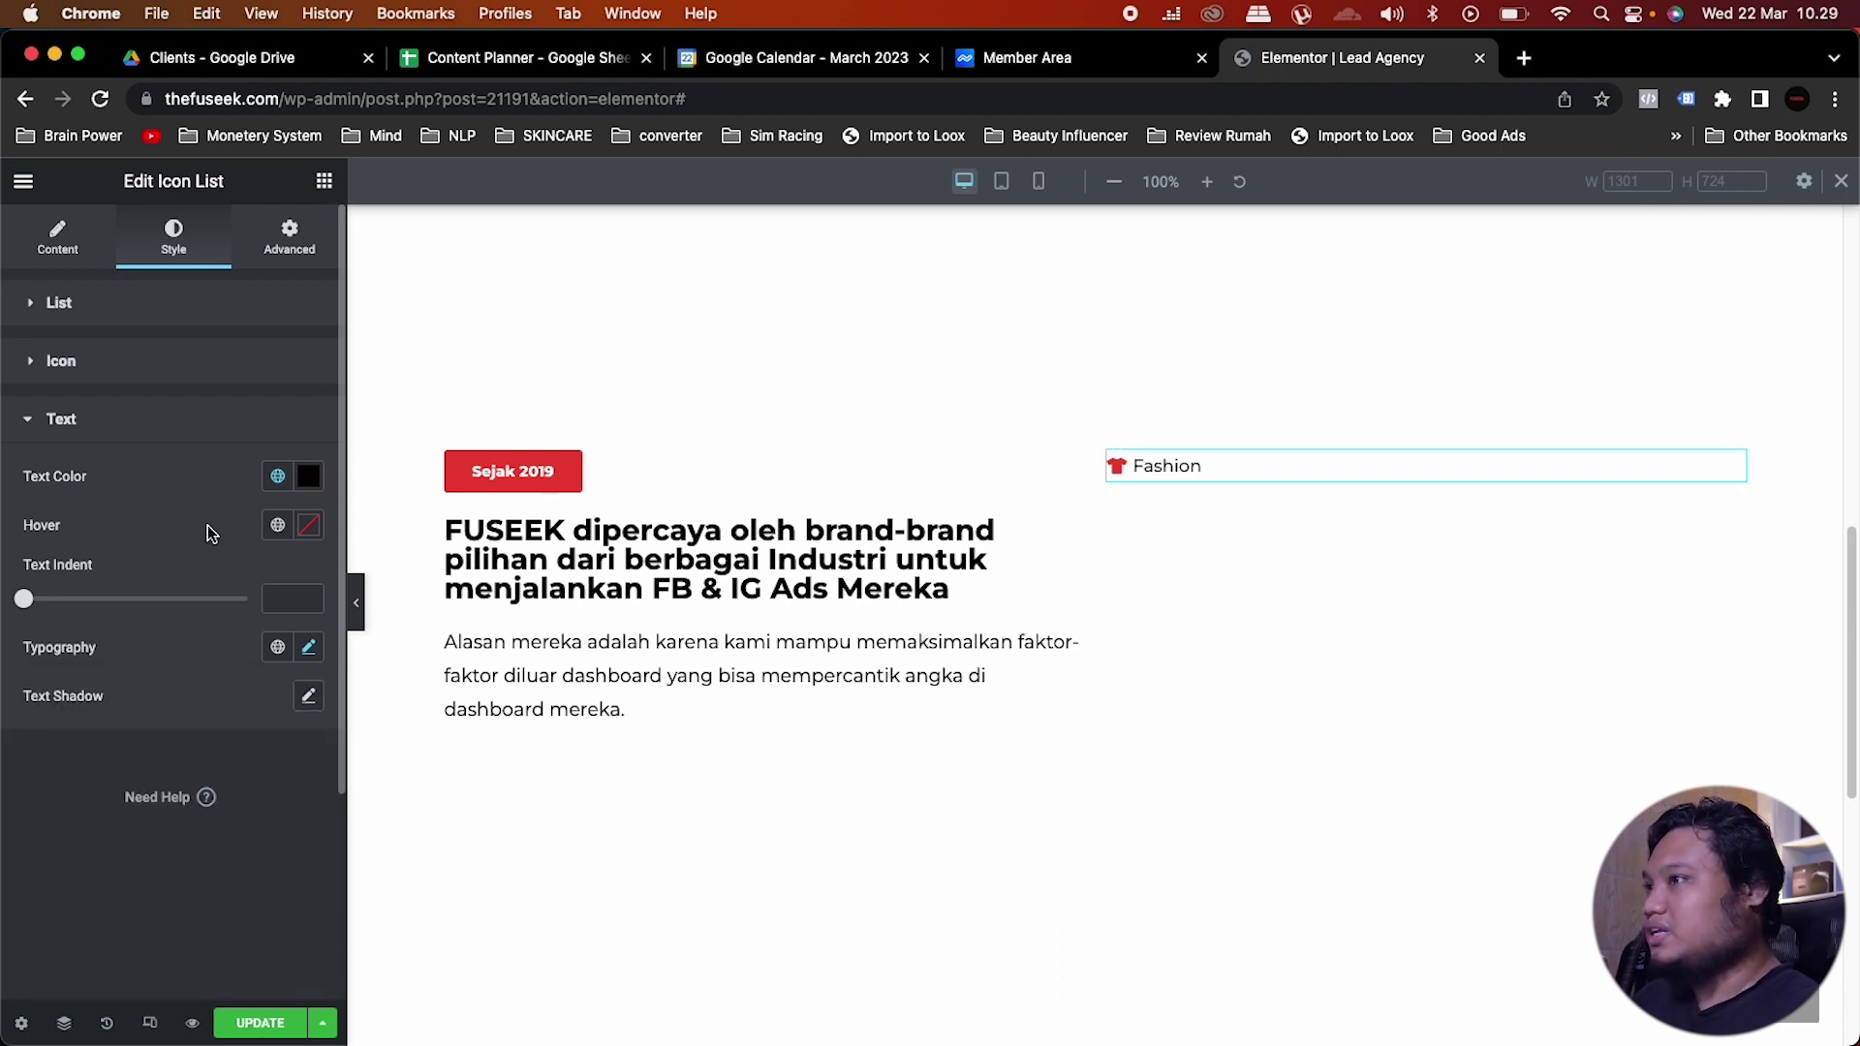
left_click(57, 233)
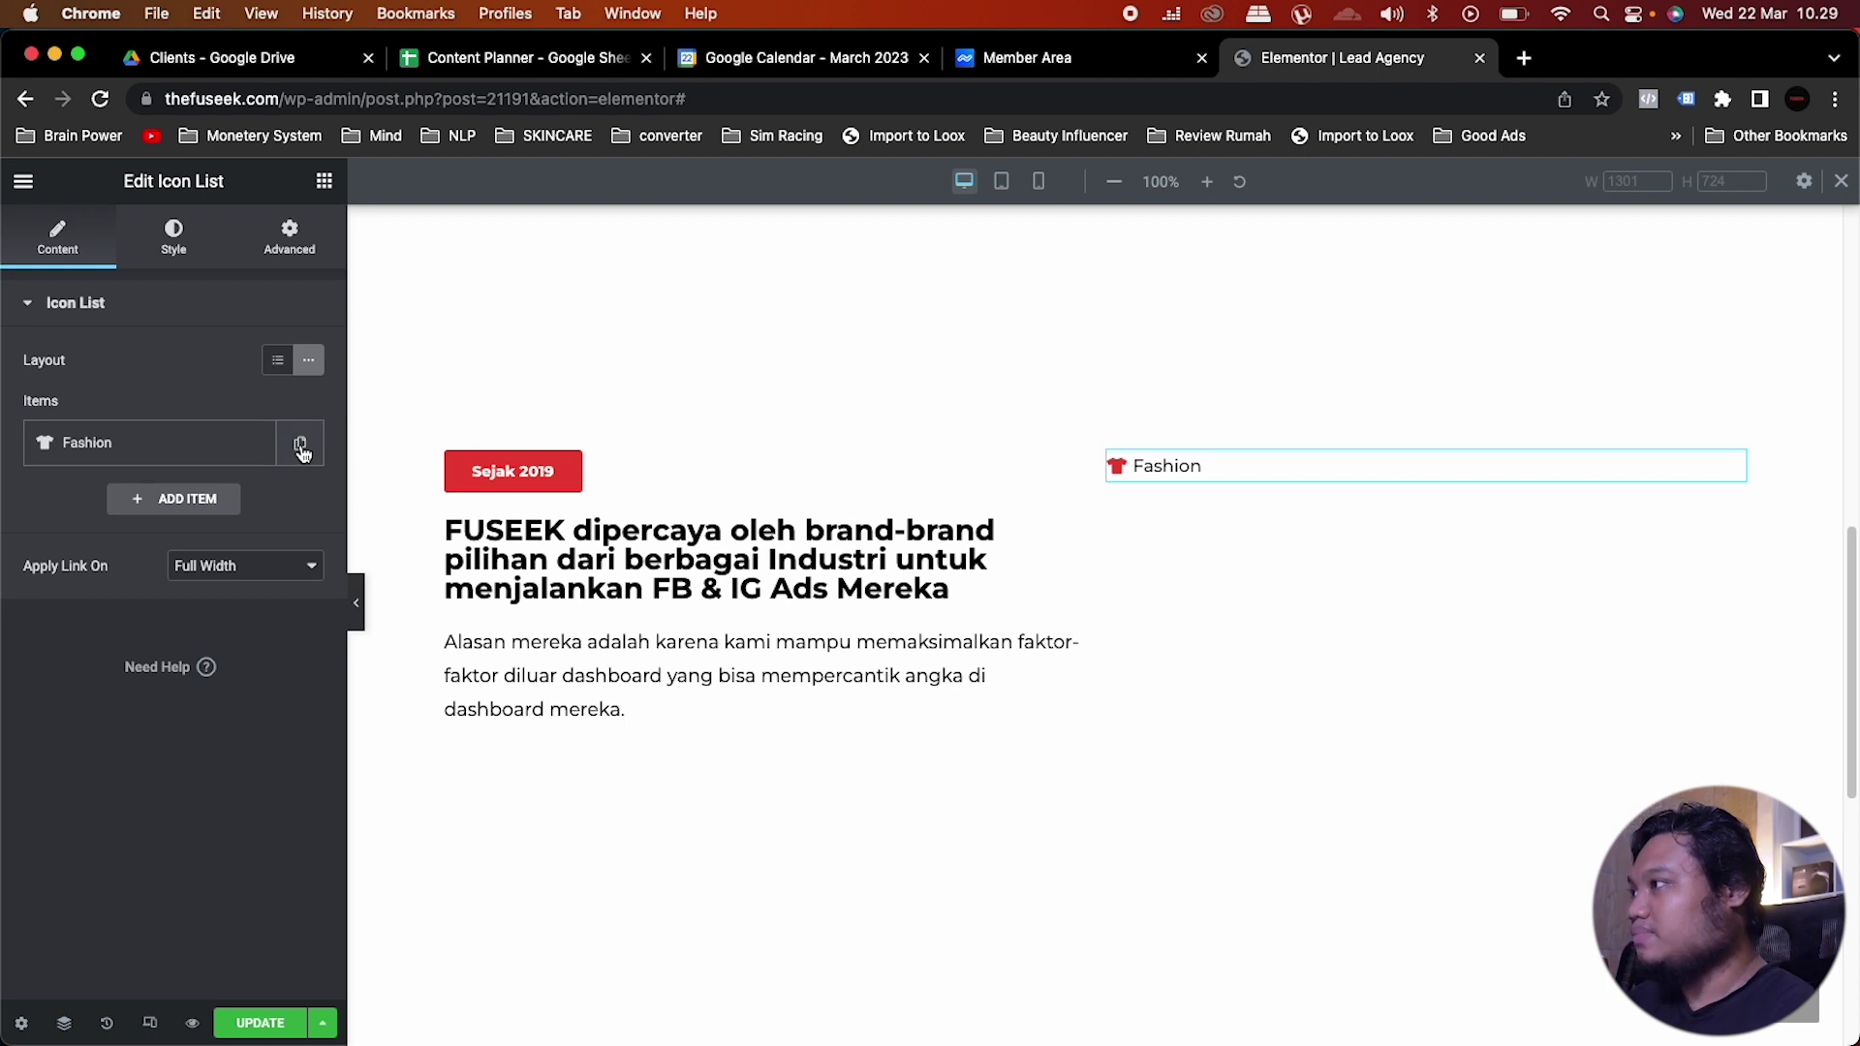
Step: Duplicate the Fashion item and relabel the copy 'Food'
left_click(301, 446)
left_click(143, 506)
left_click(49, 572)
key("super+a")
type("Food")
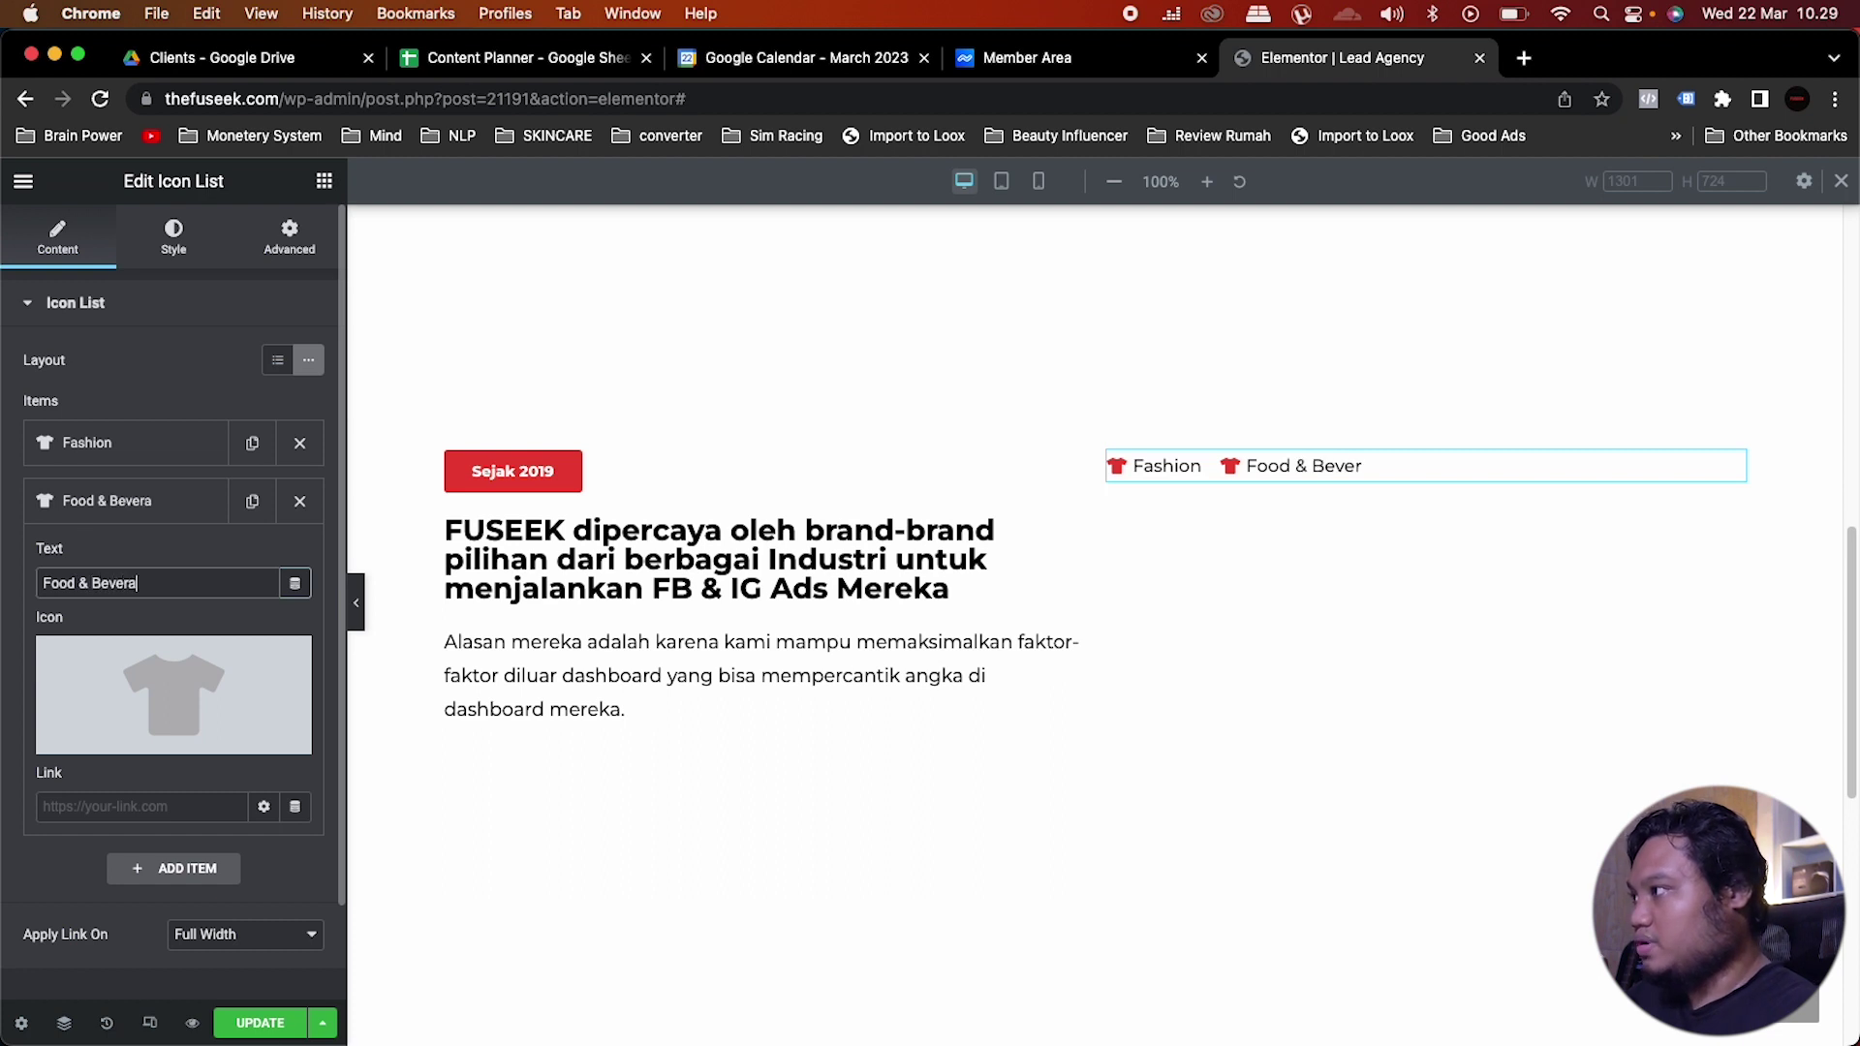
mouse_move(134, 740)
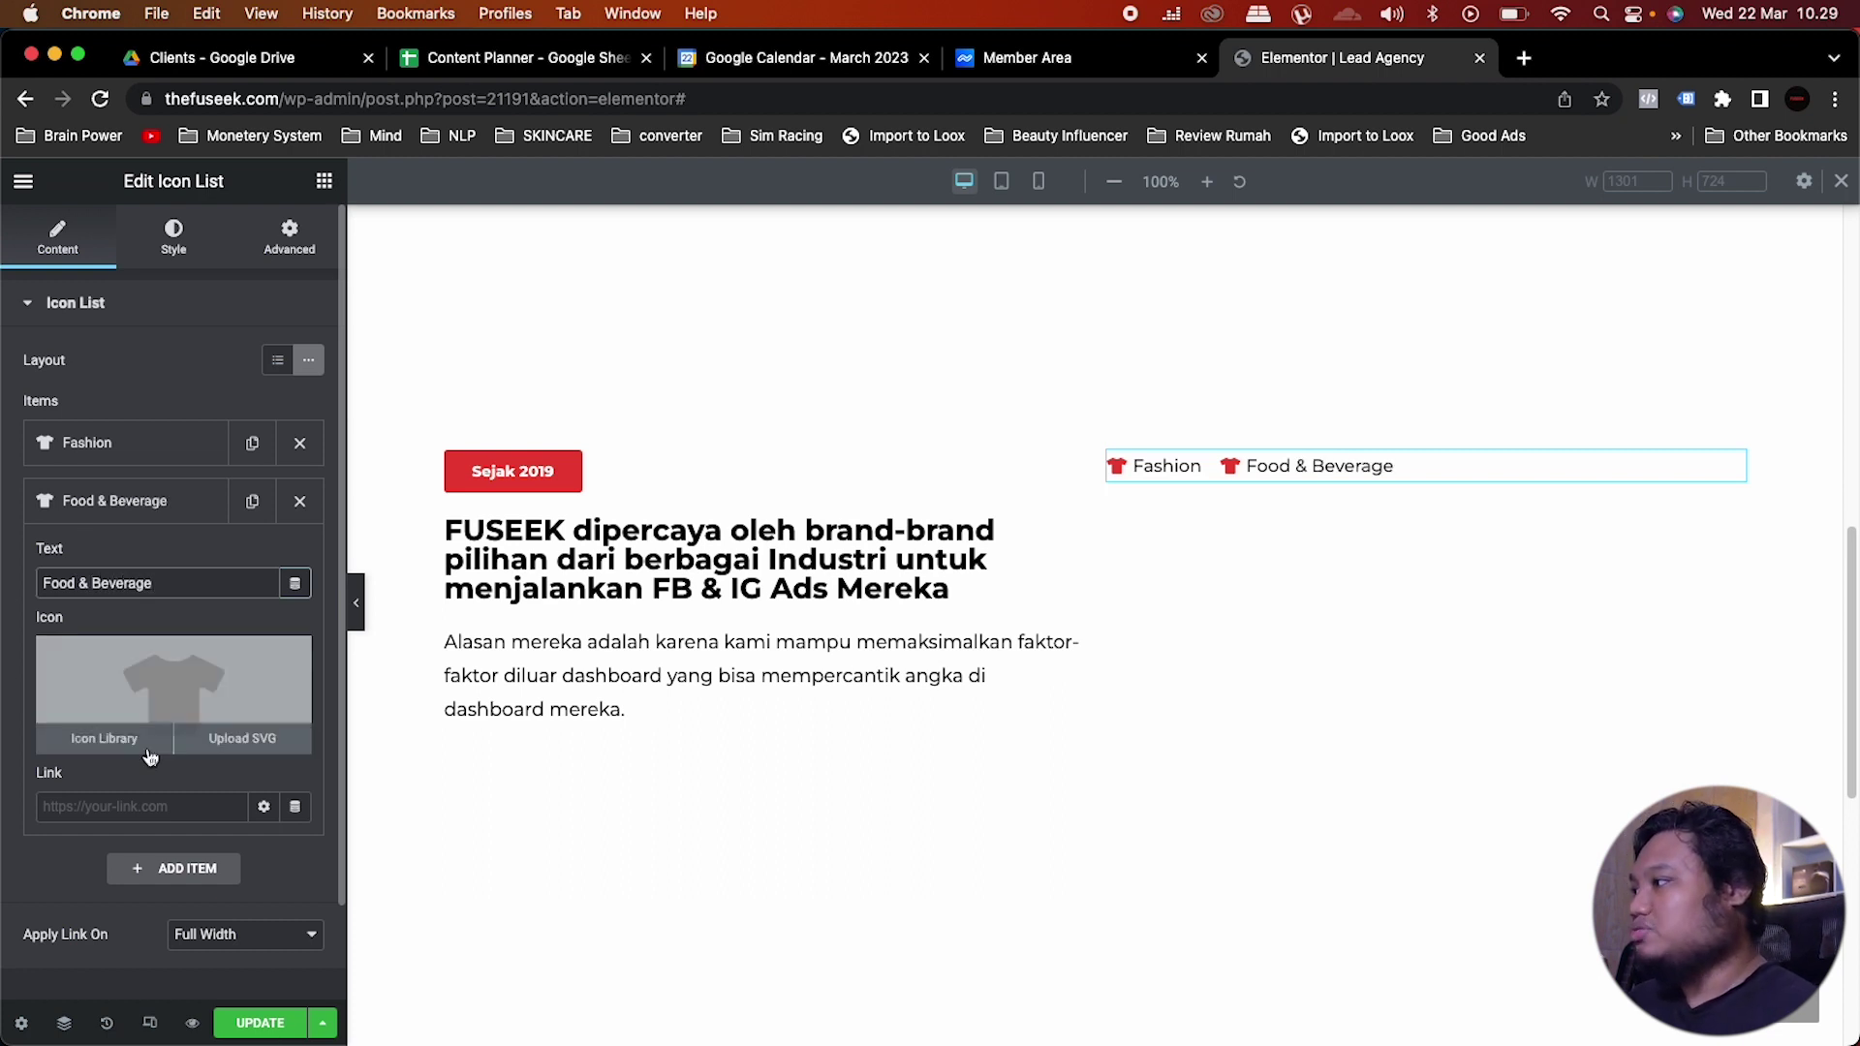
left_click(133, 740)
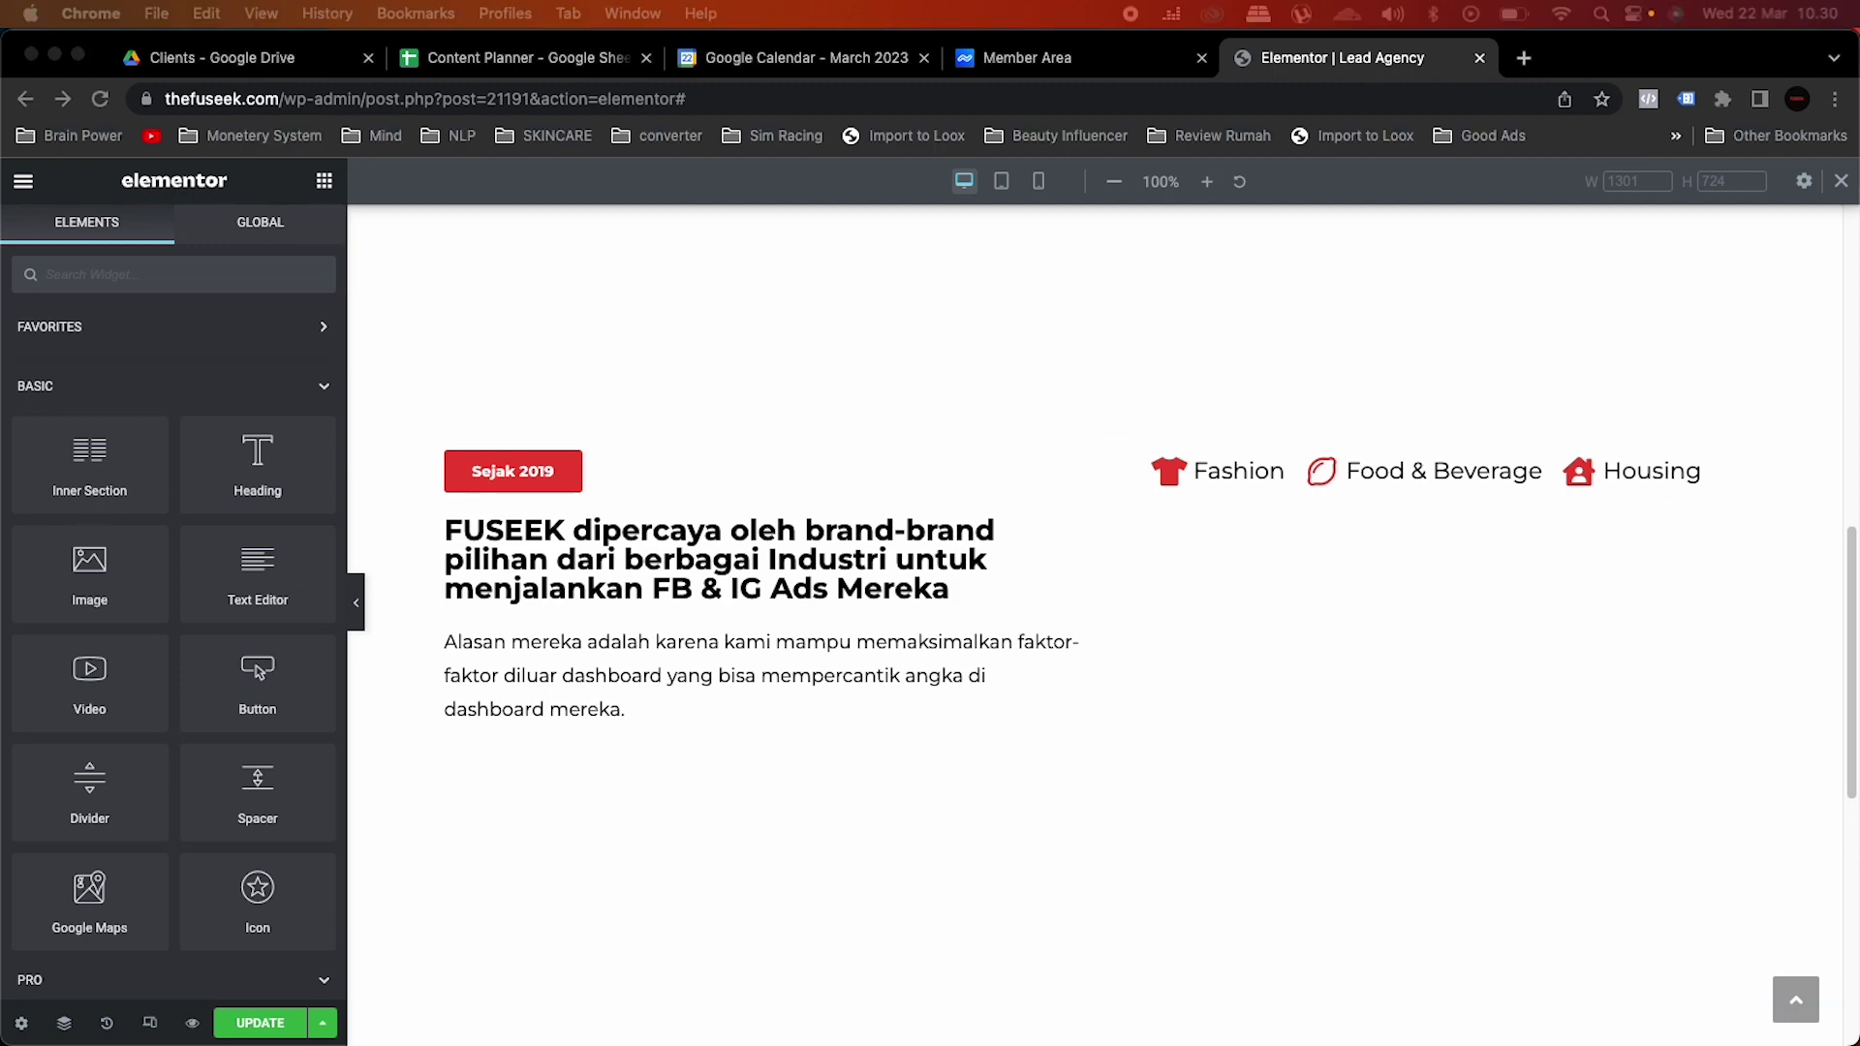
Step: Paste two more copies of the icon list into the right column
right_click(1377, 508)
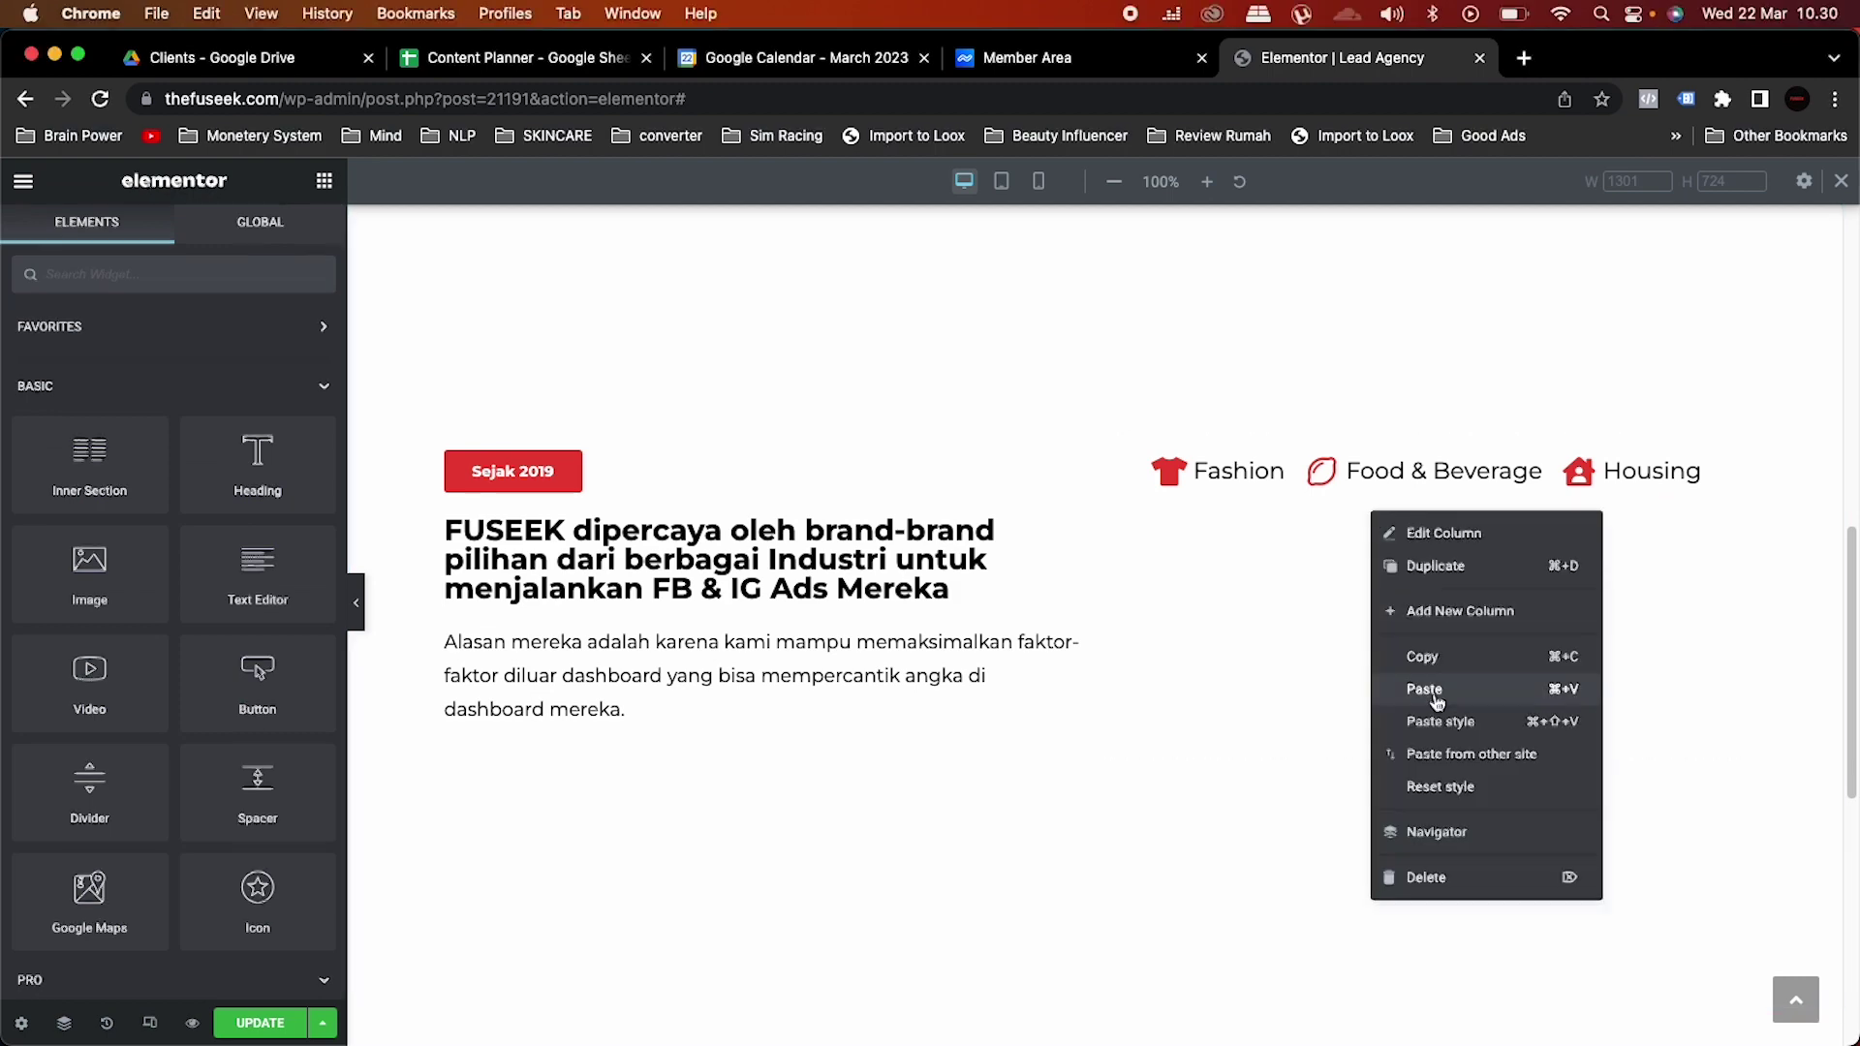
left_click(1434, 685)
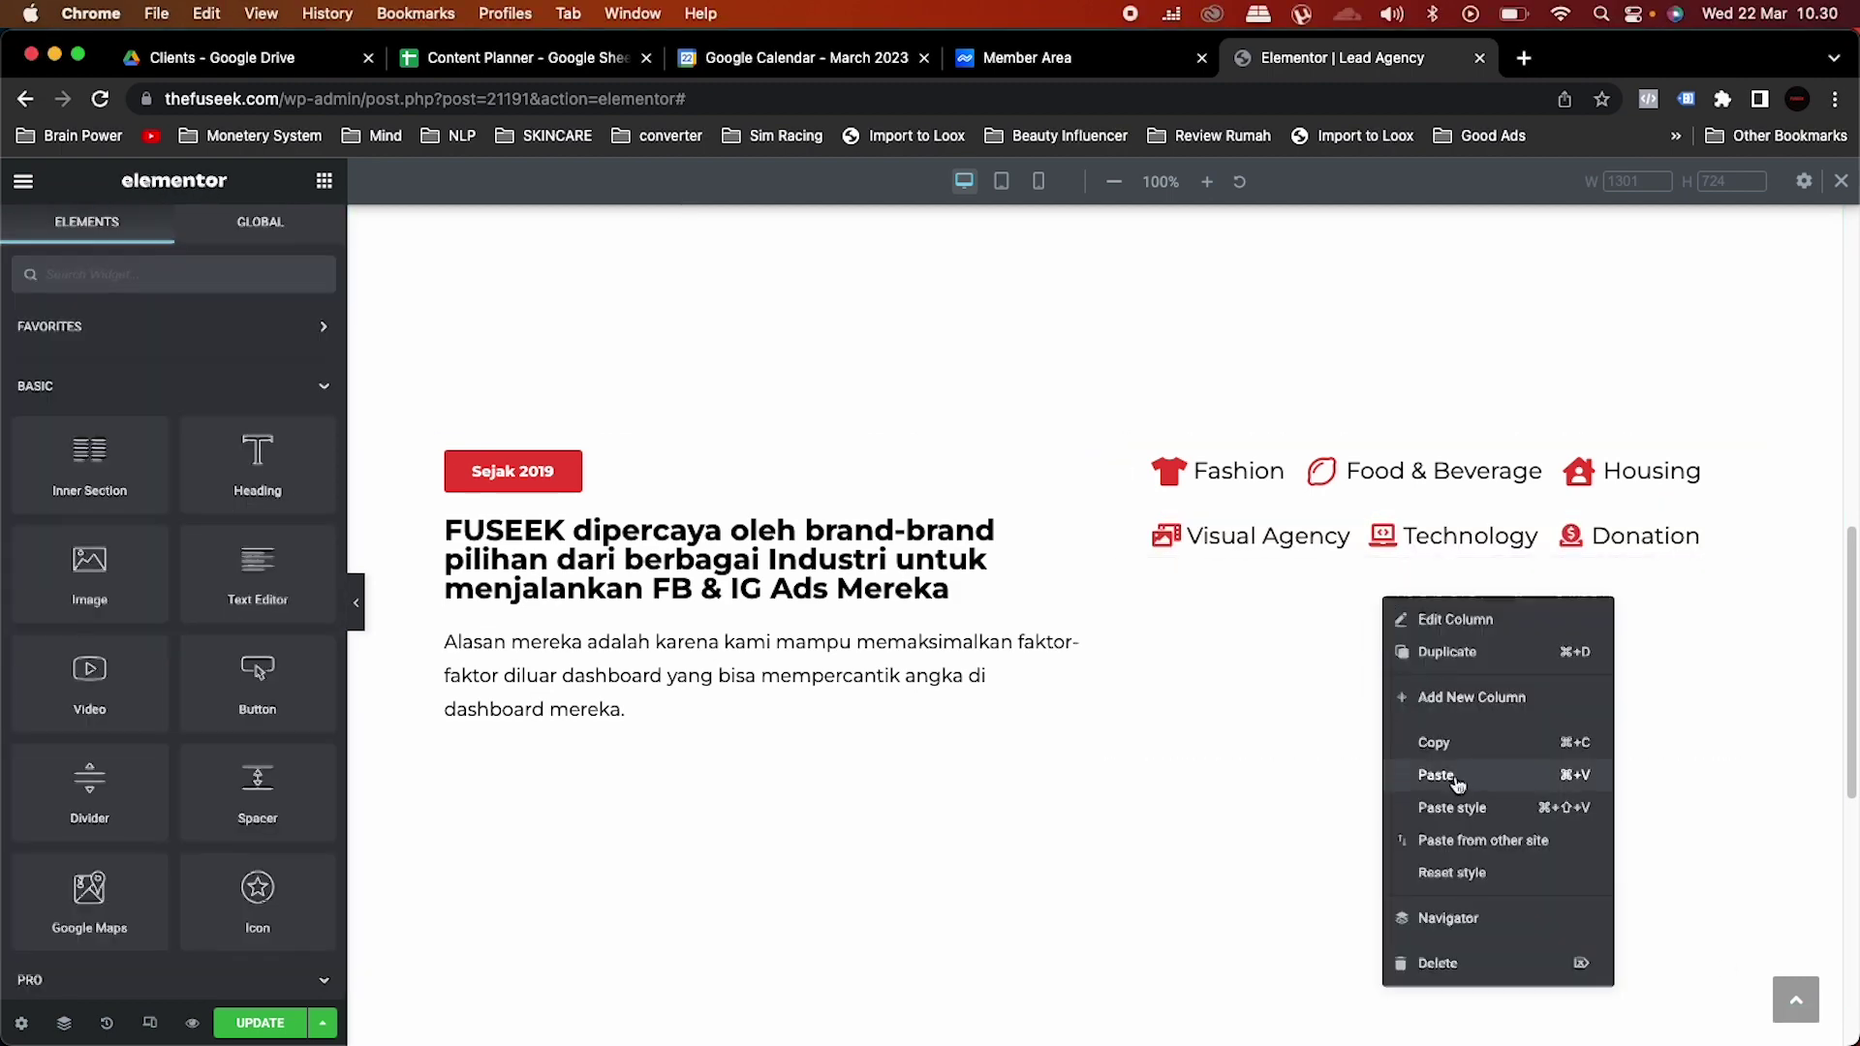
left_click(1437, 775)
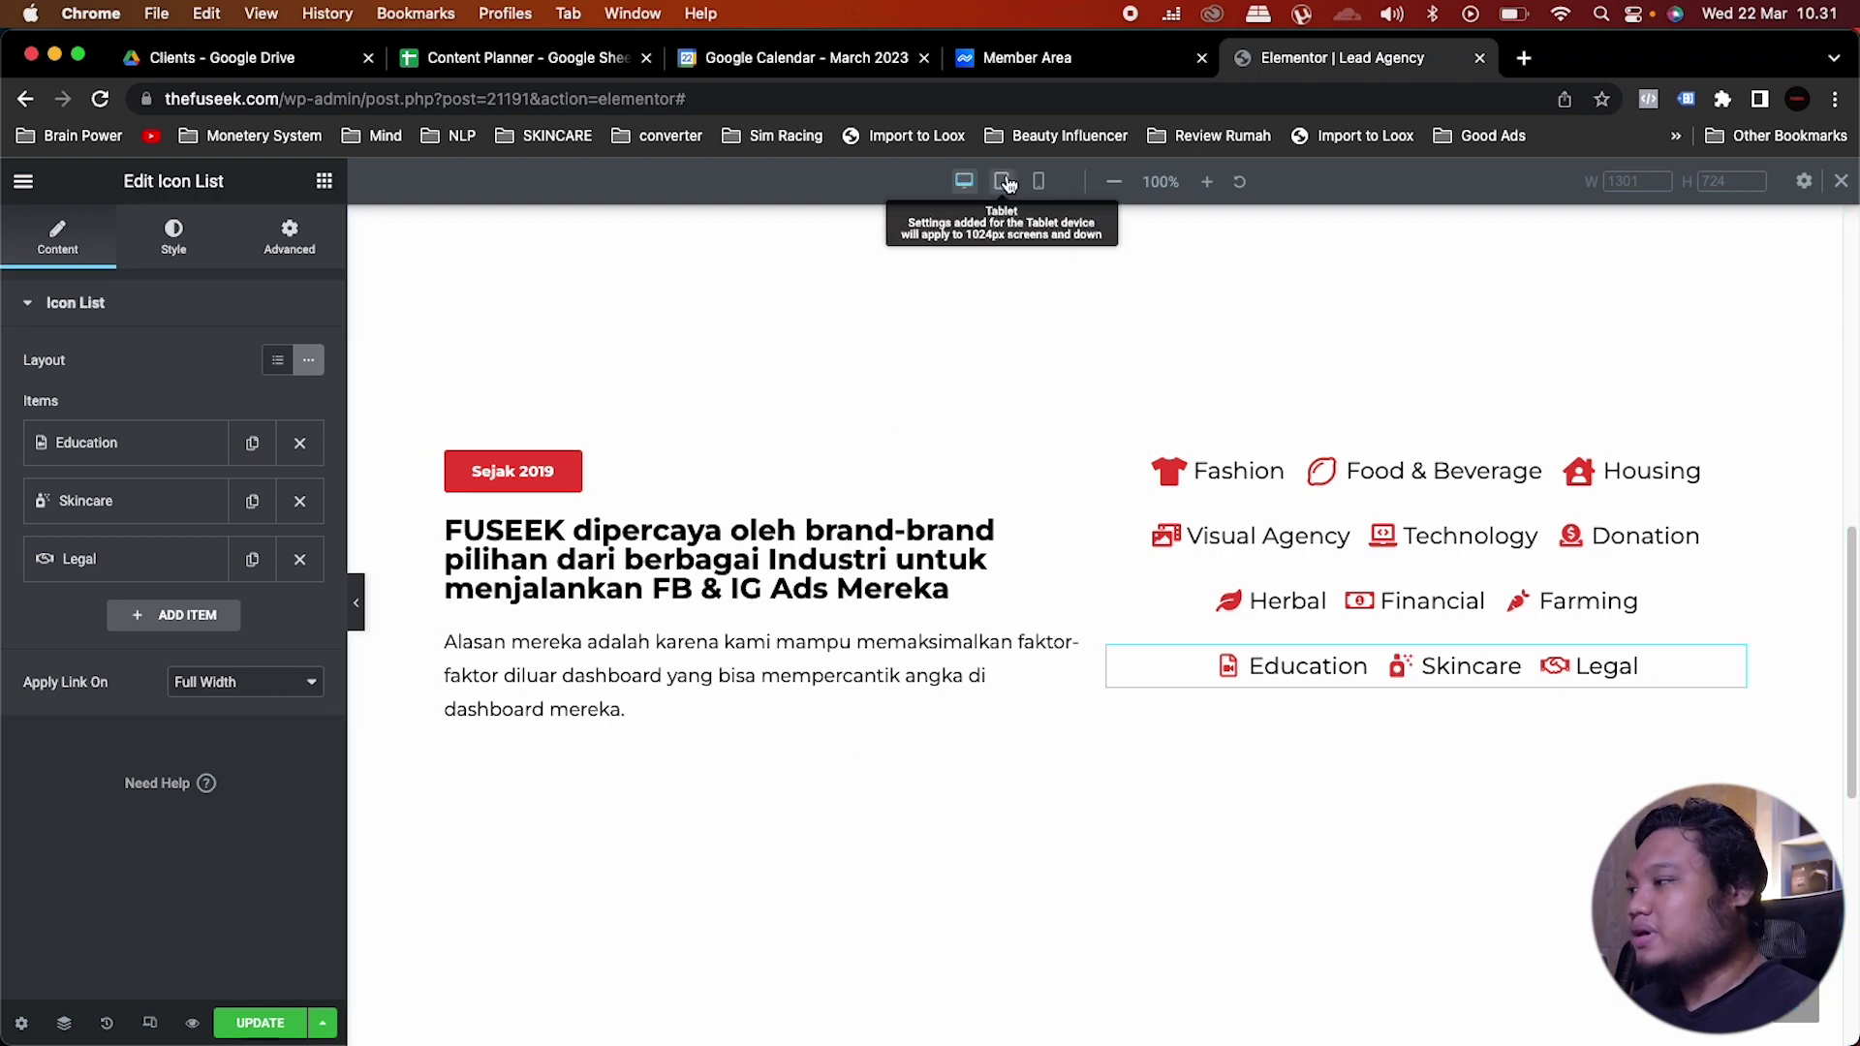
Step: Set the icon column's vertical alignment to Middle and preview it at tablet width
left_click(148, 1025)
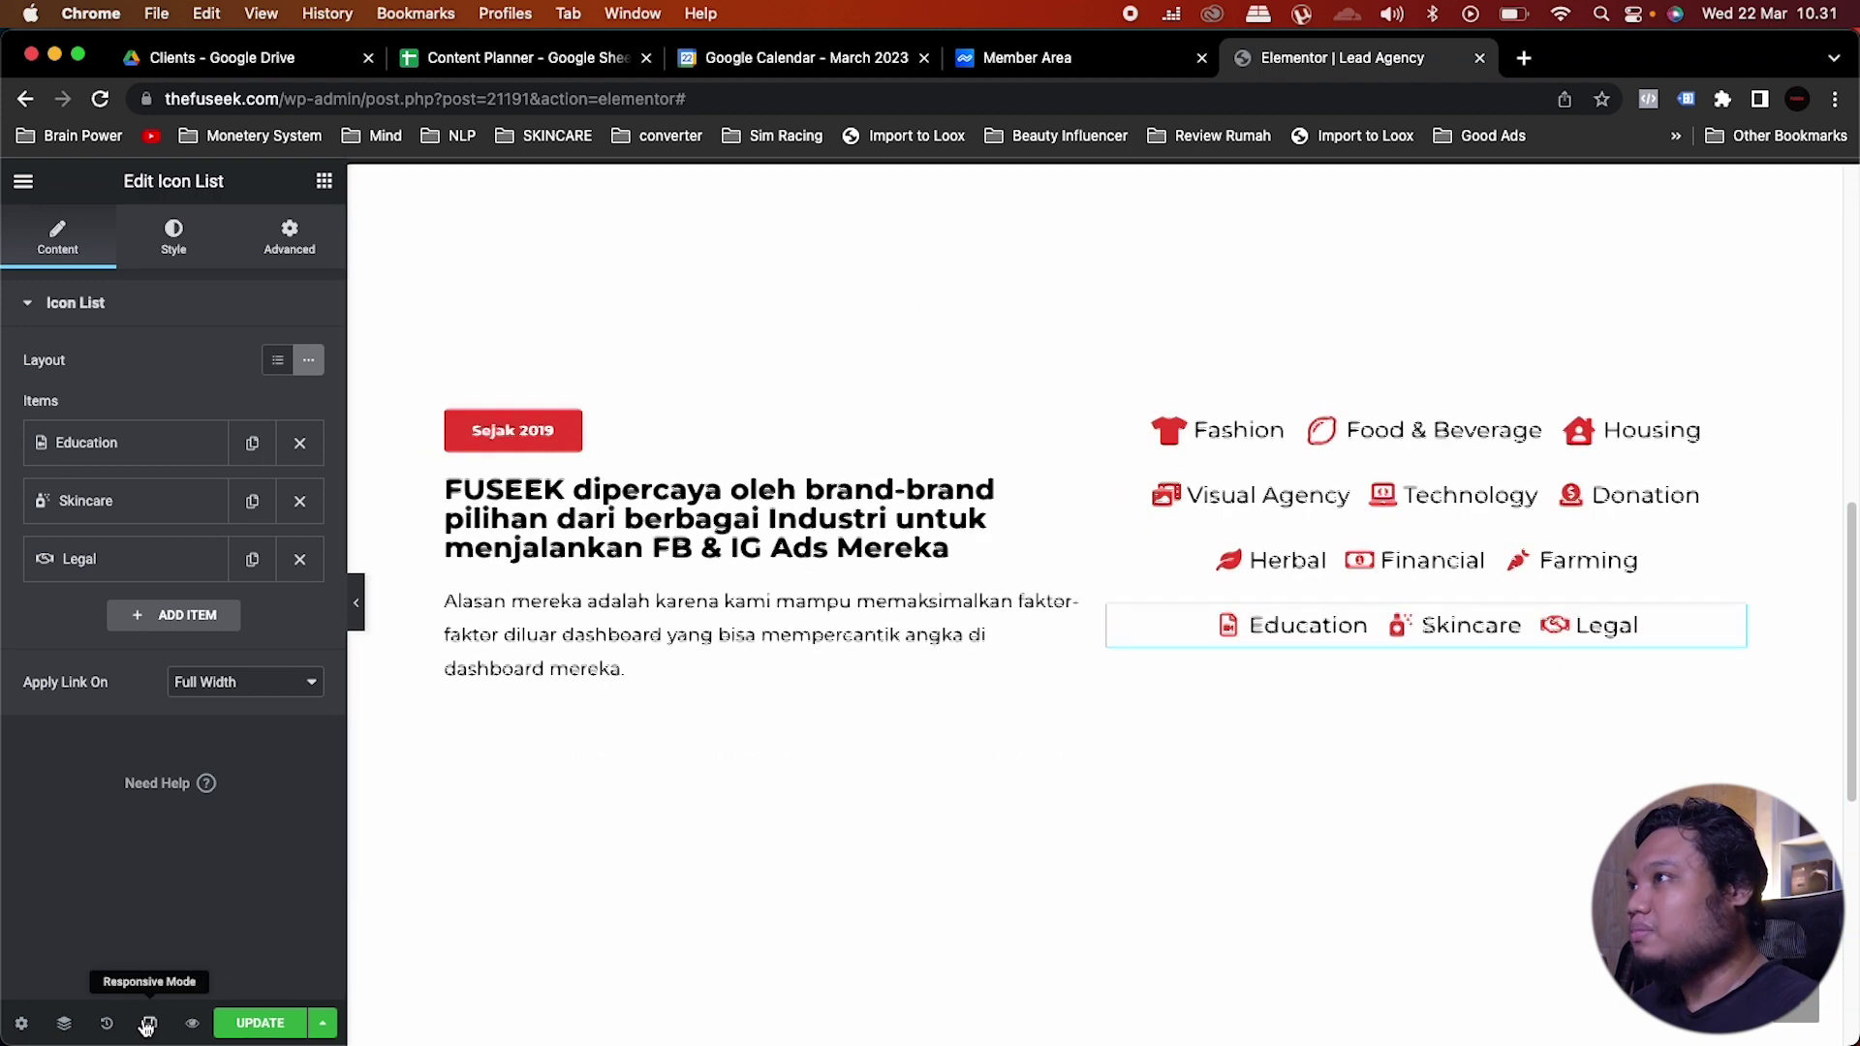
left_click(148, 1024)
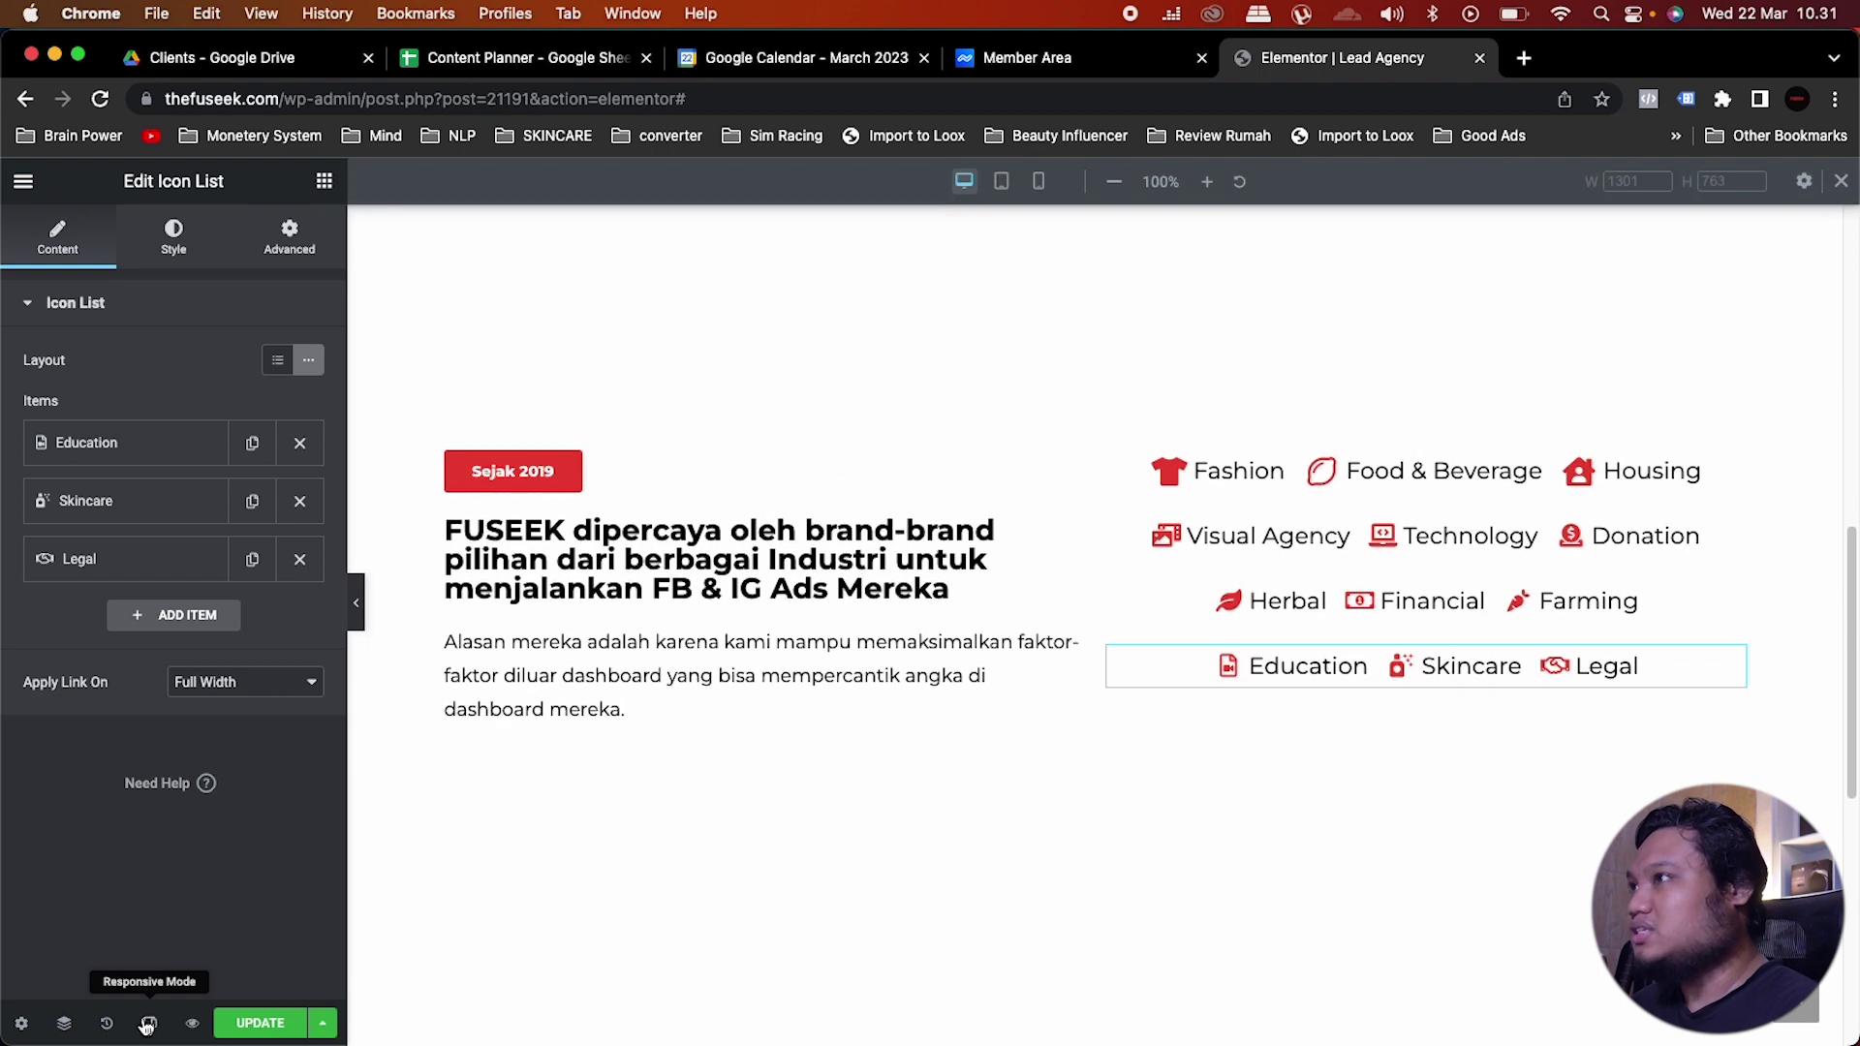
left_click(1001, 184)
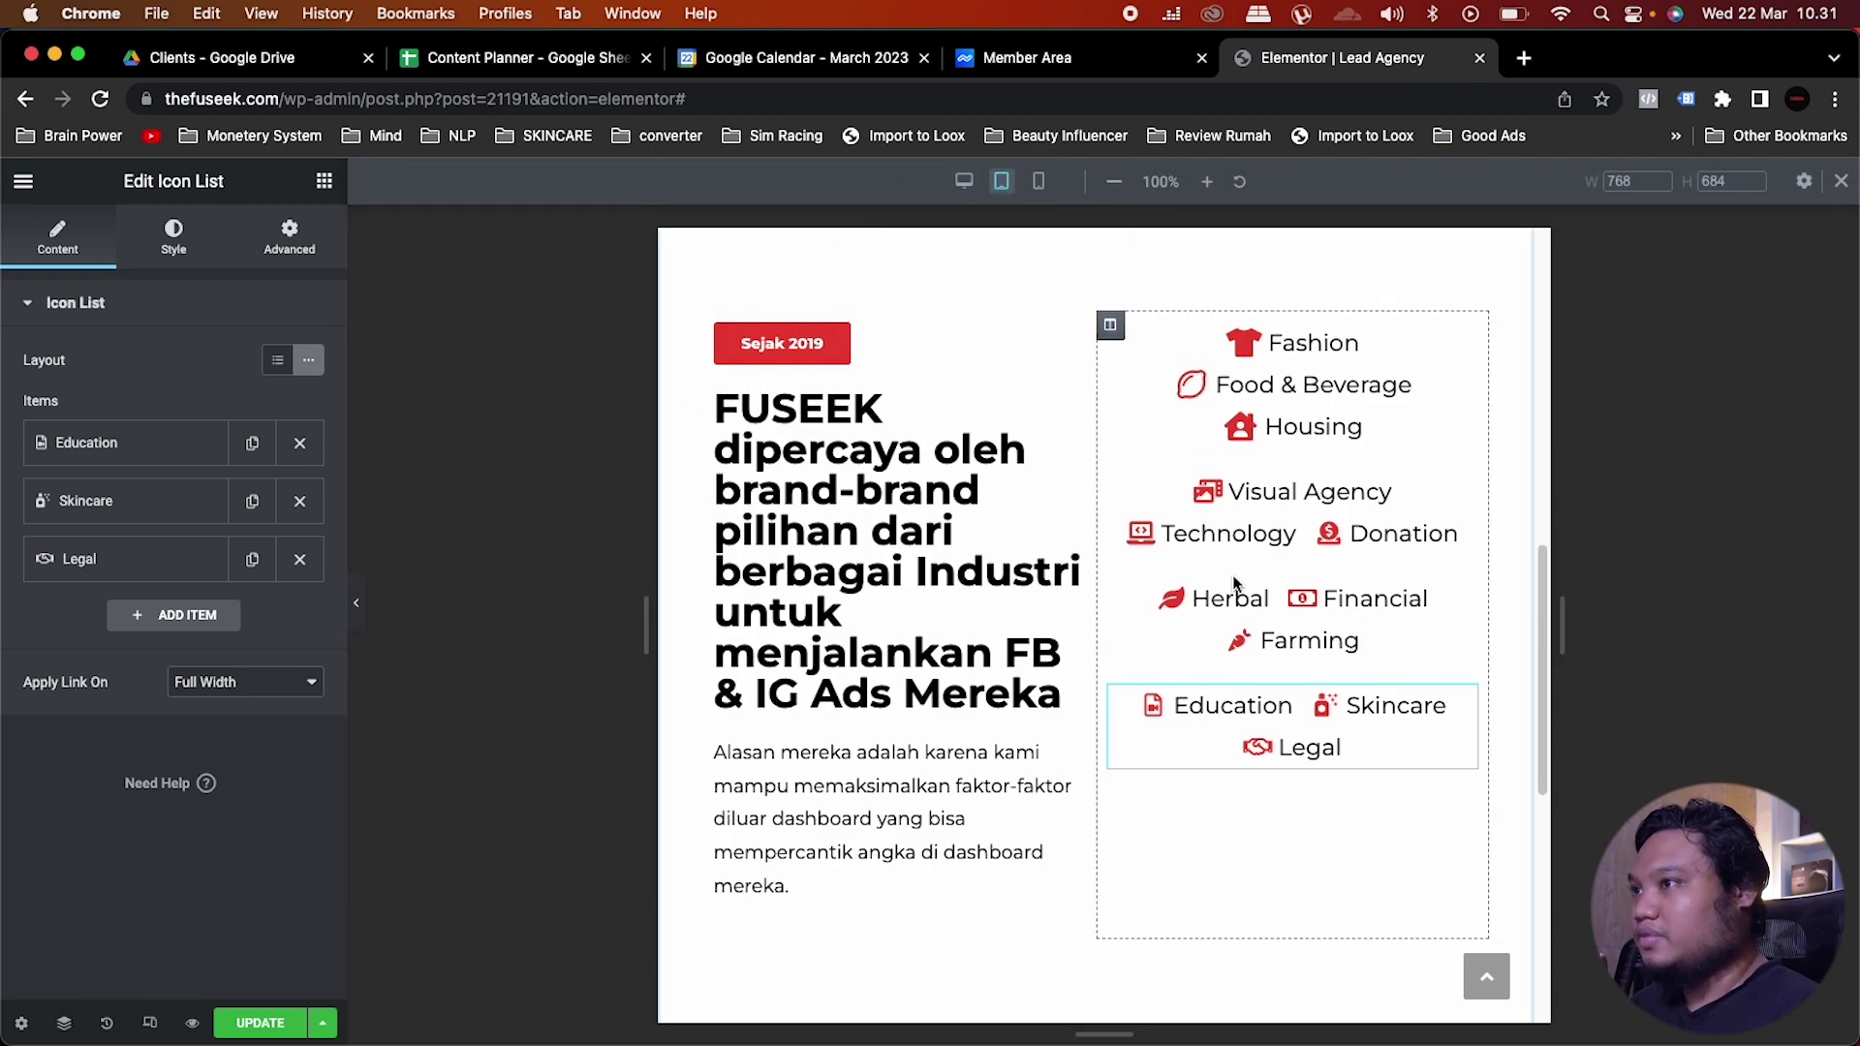
left_click(963, 179)
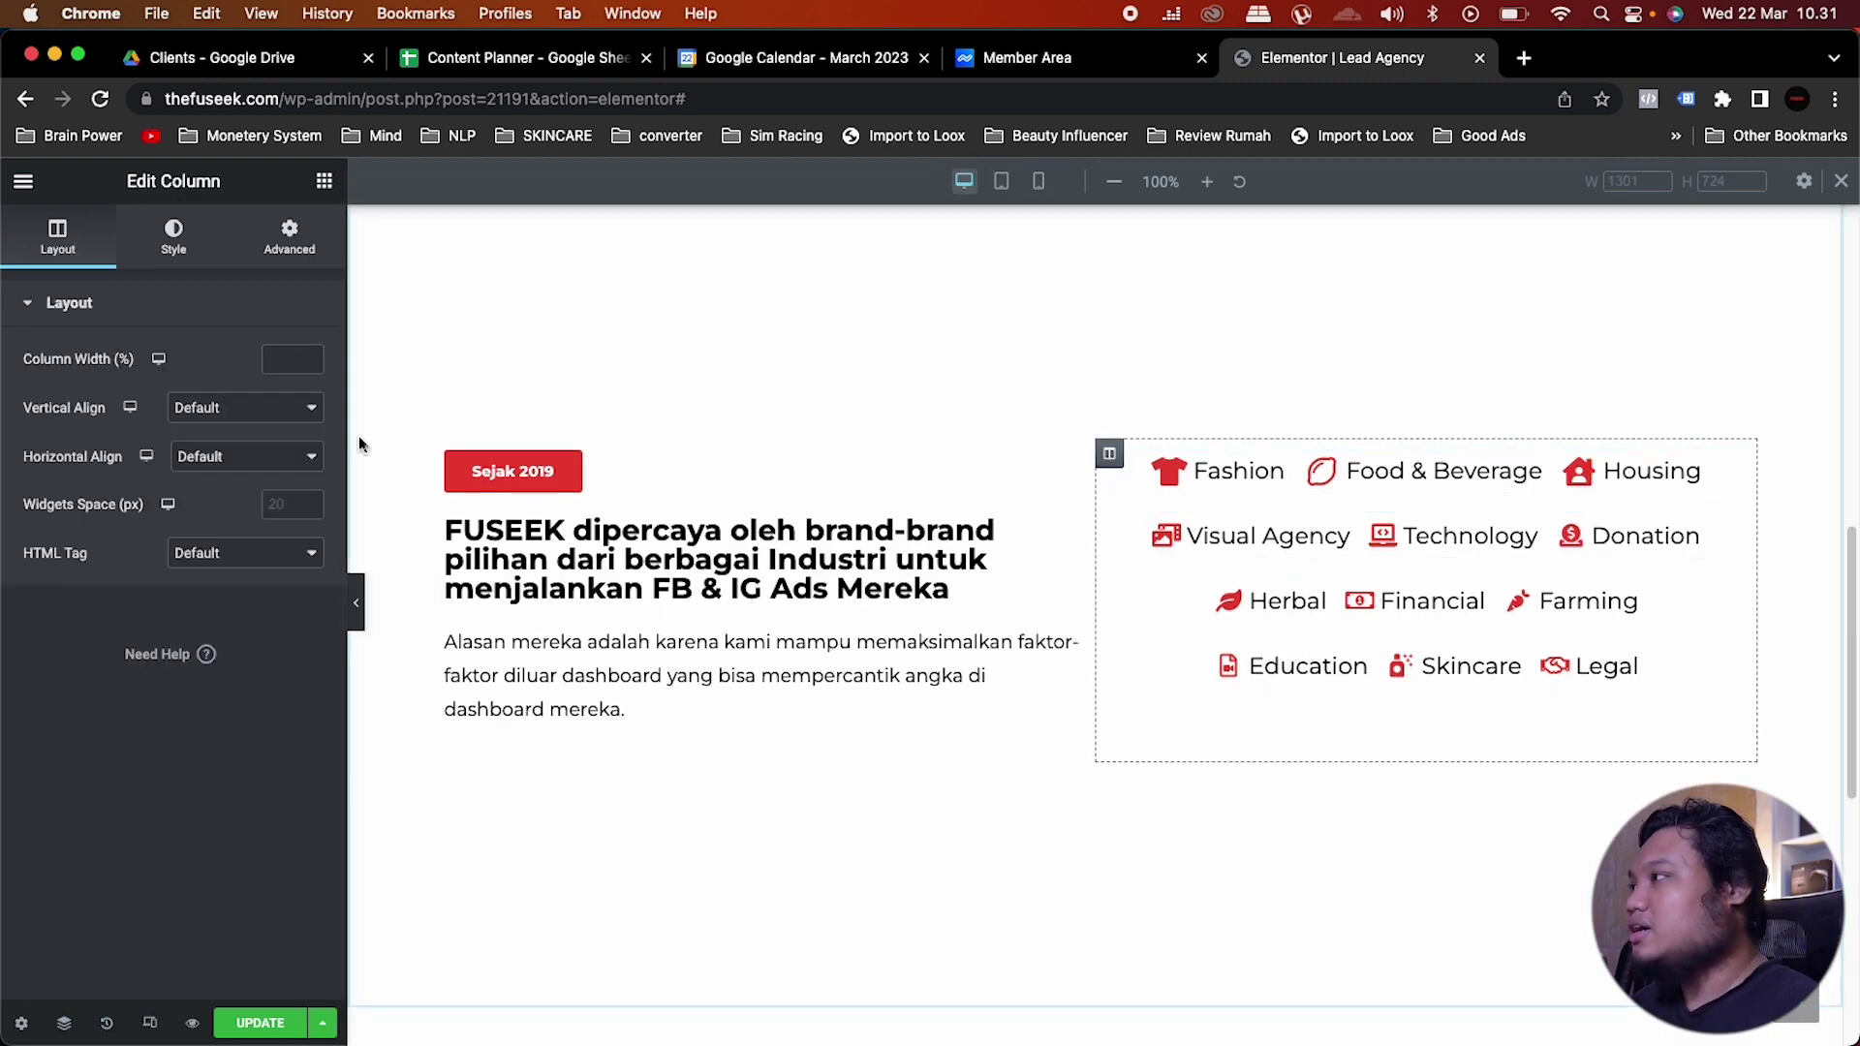
left_click(179, 413)
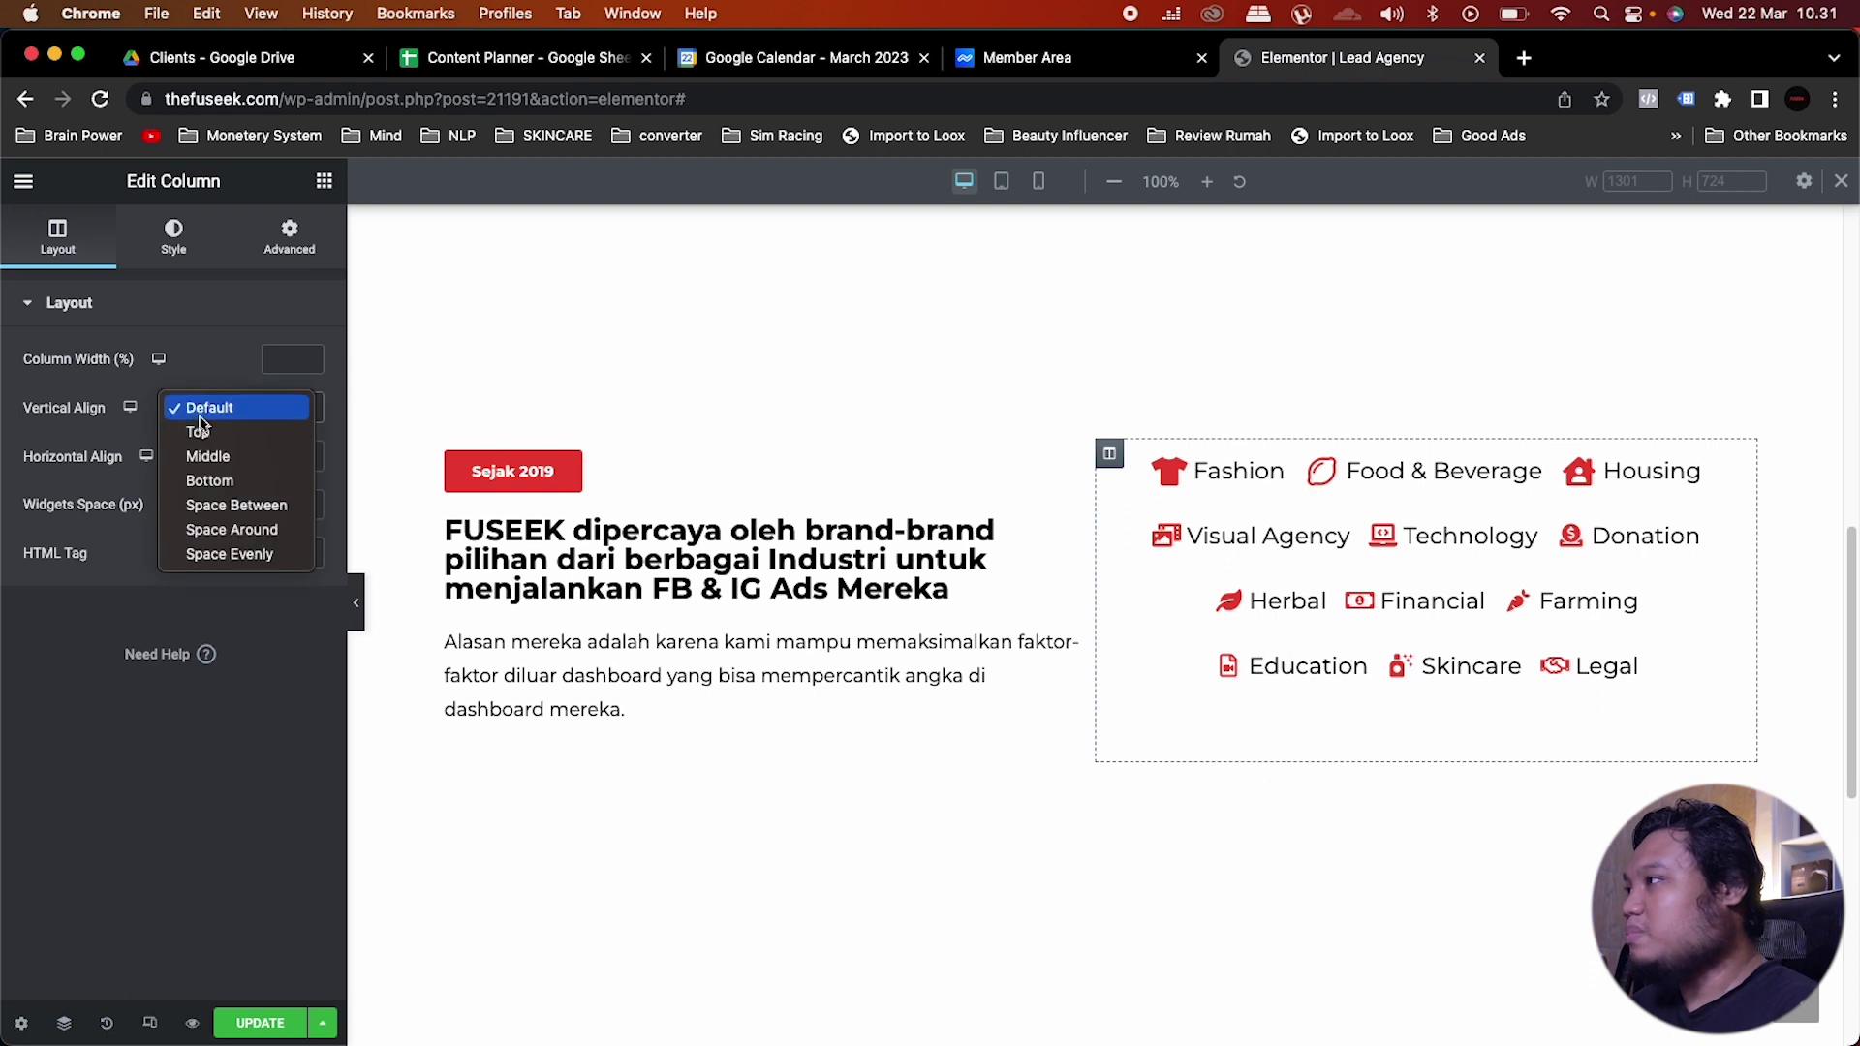
key("Escape")
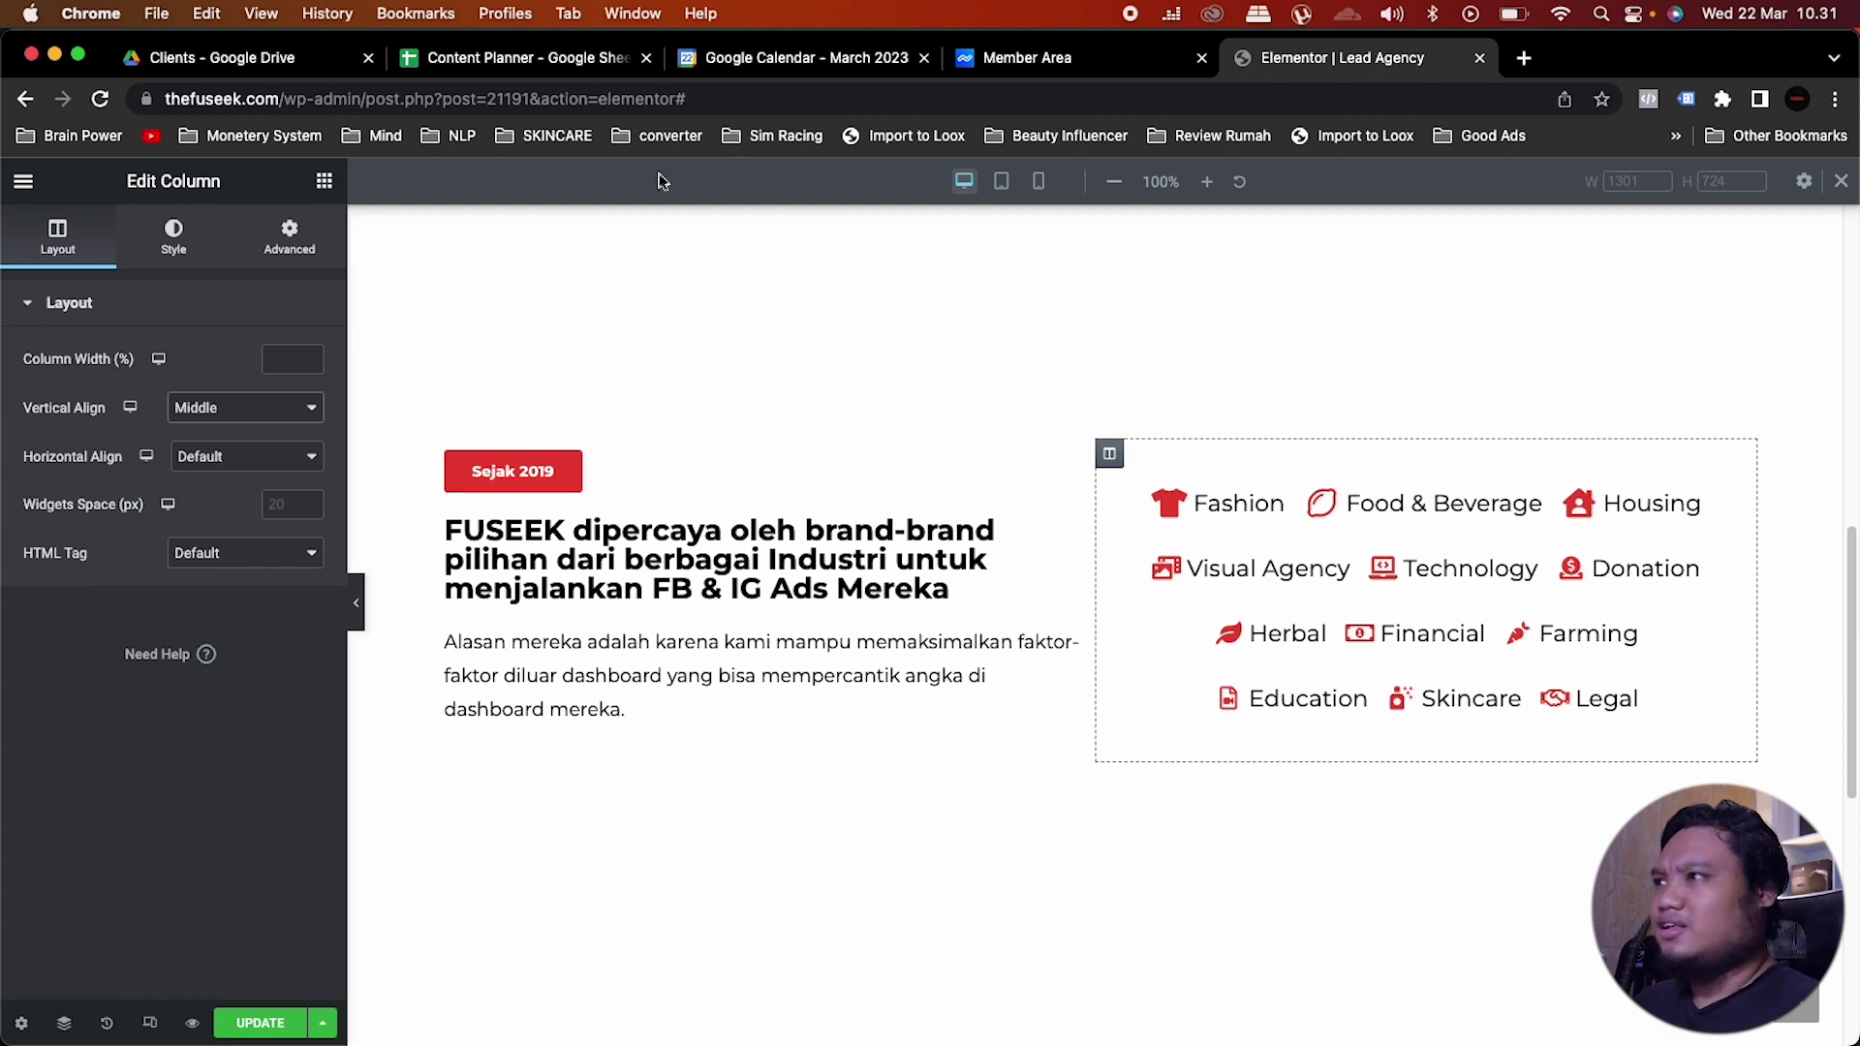
left_click(1002, 184)
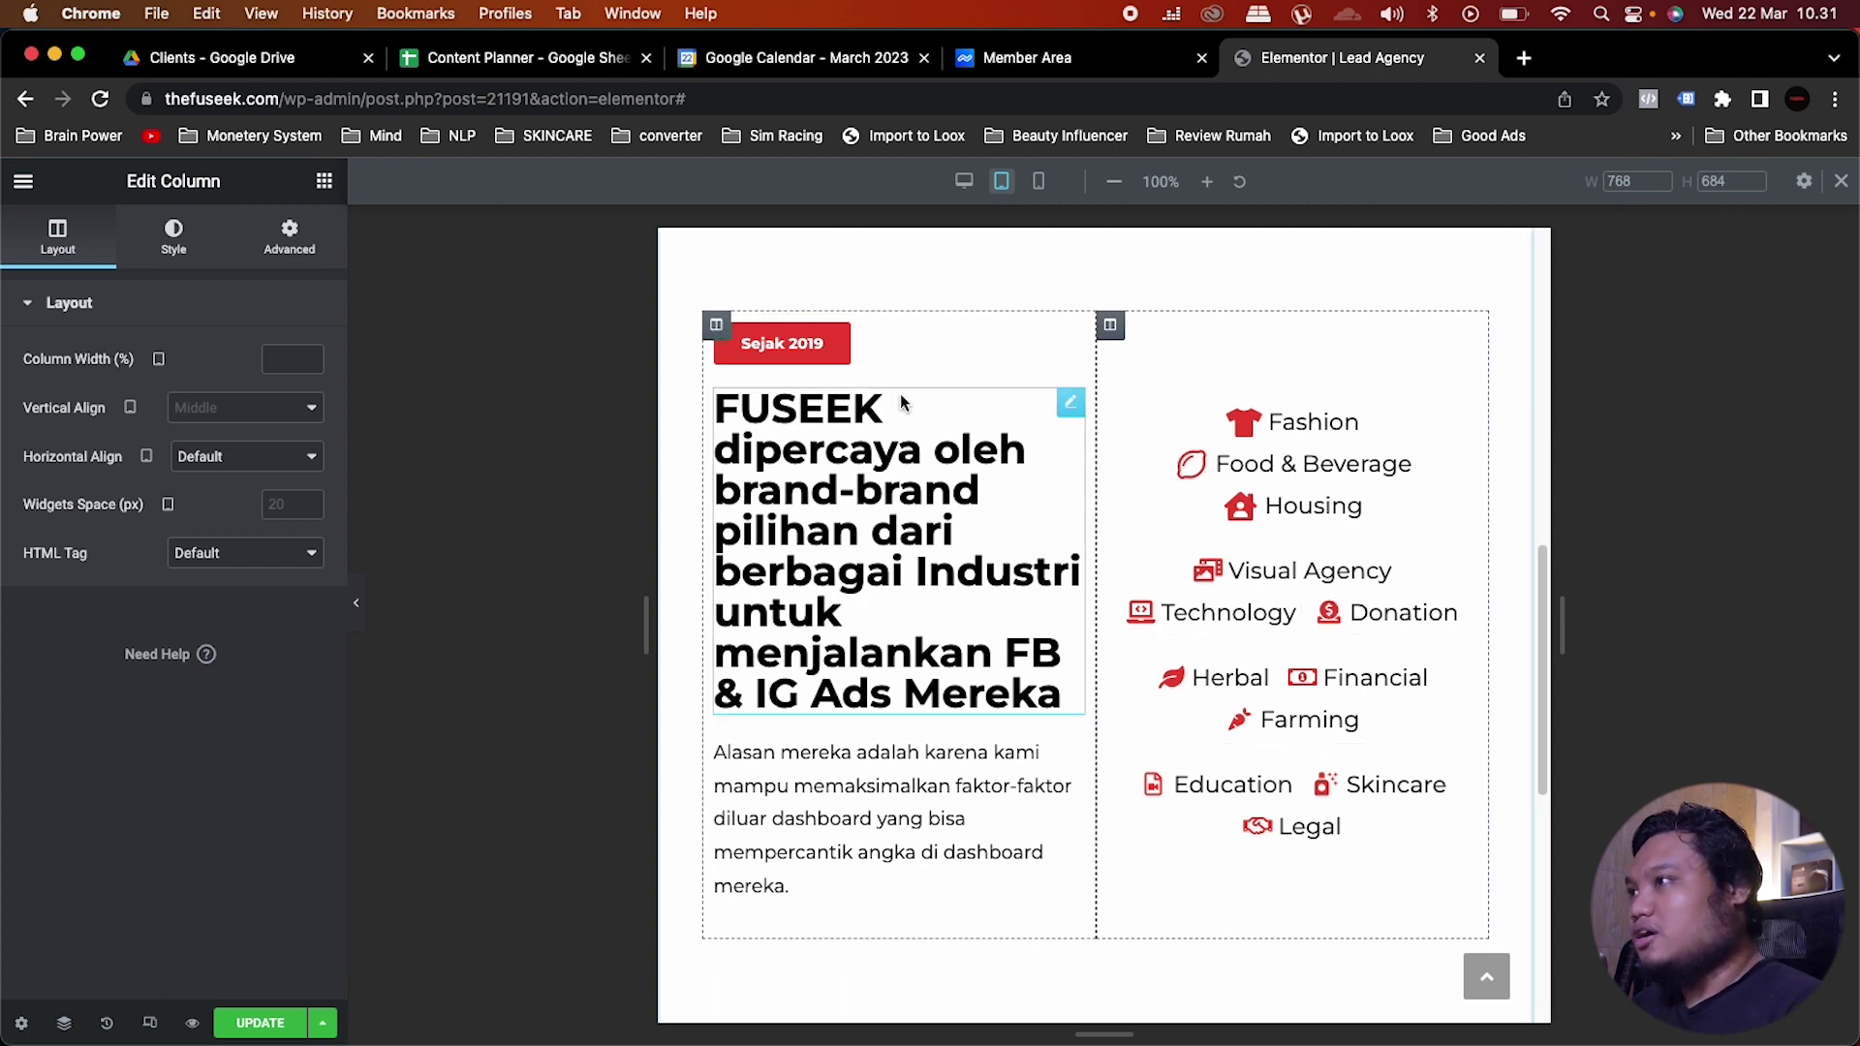
Step: On tablet, set the FUSEEK heading size to 25 px and the intro paragraph to 15
left_click(824, 461)
left_click(165, 240)
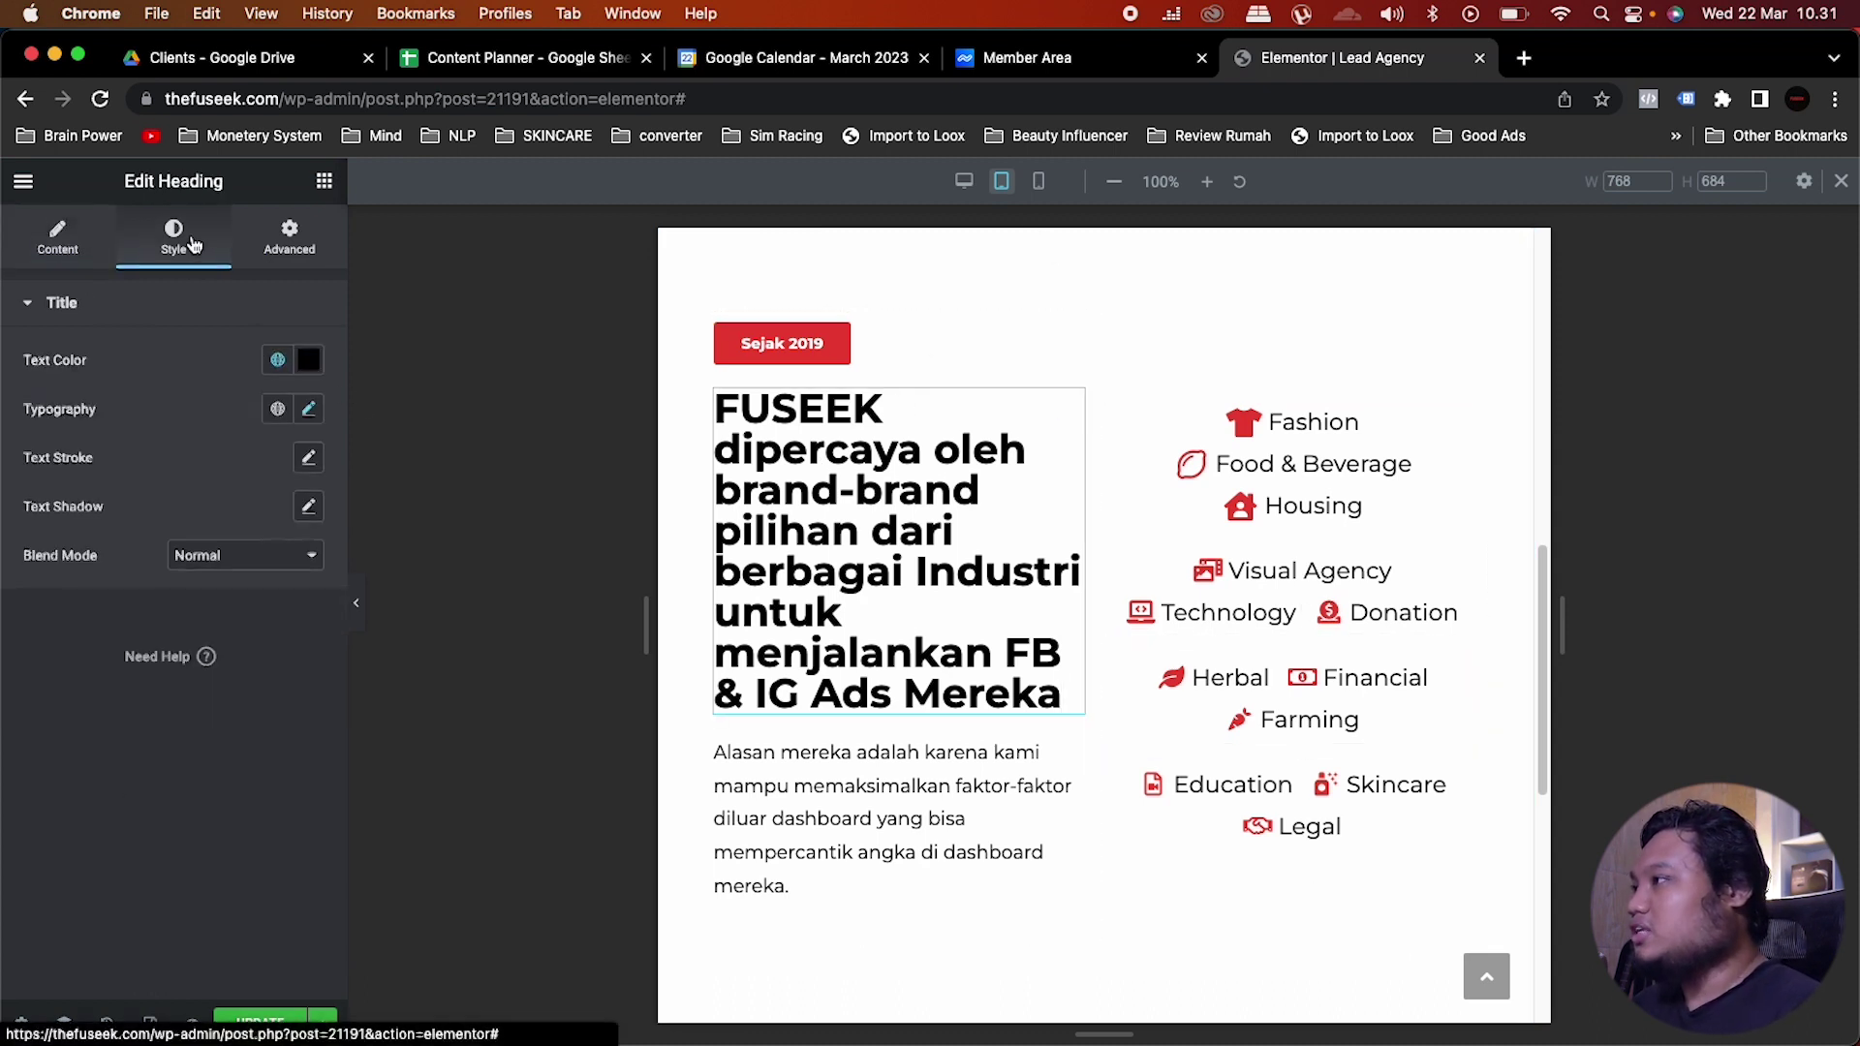
left_click(308, 408)
left_click_drag(281, 590, 253, 588)
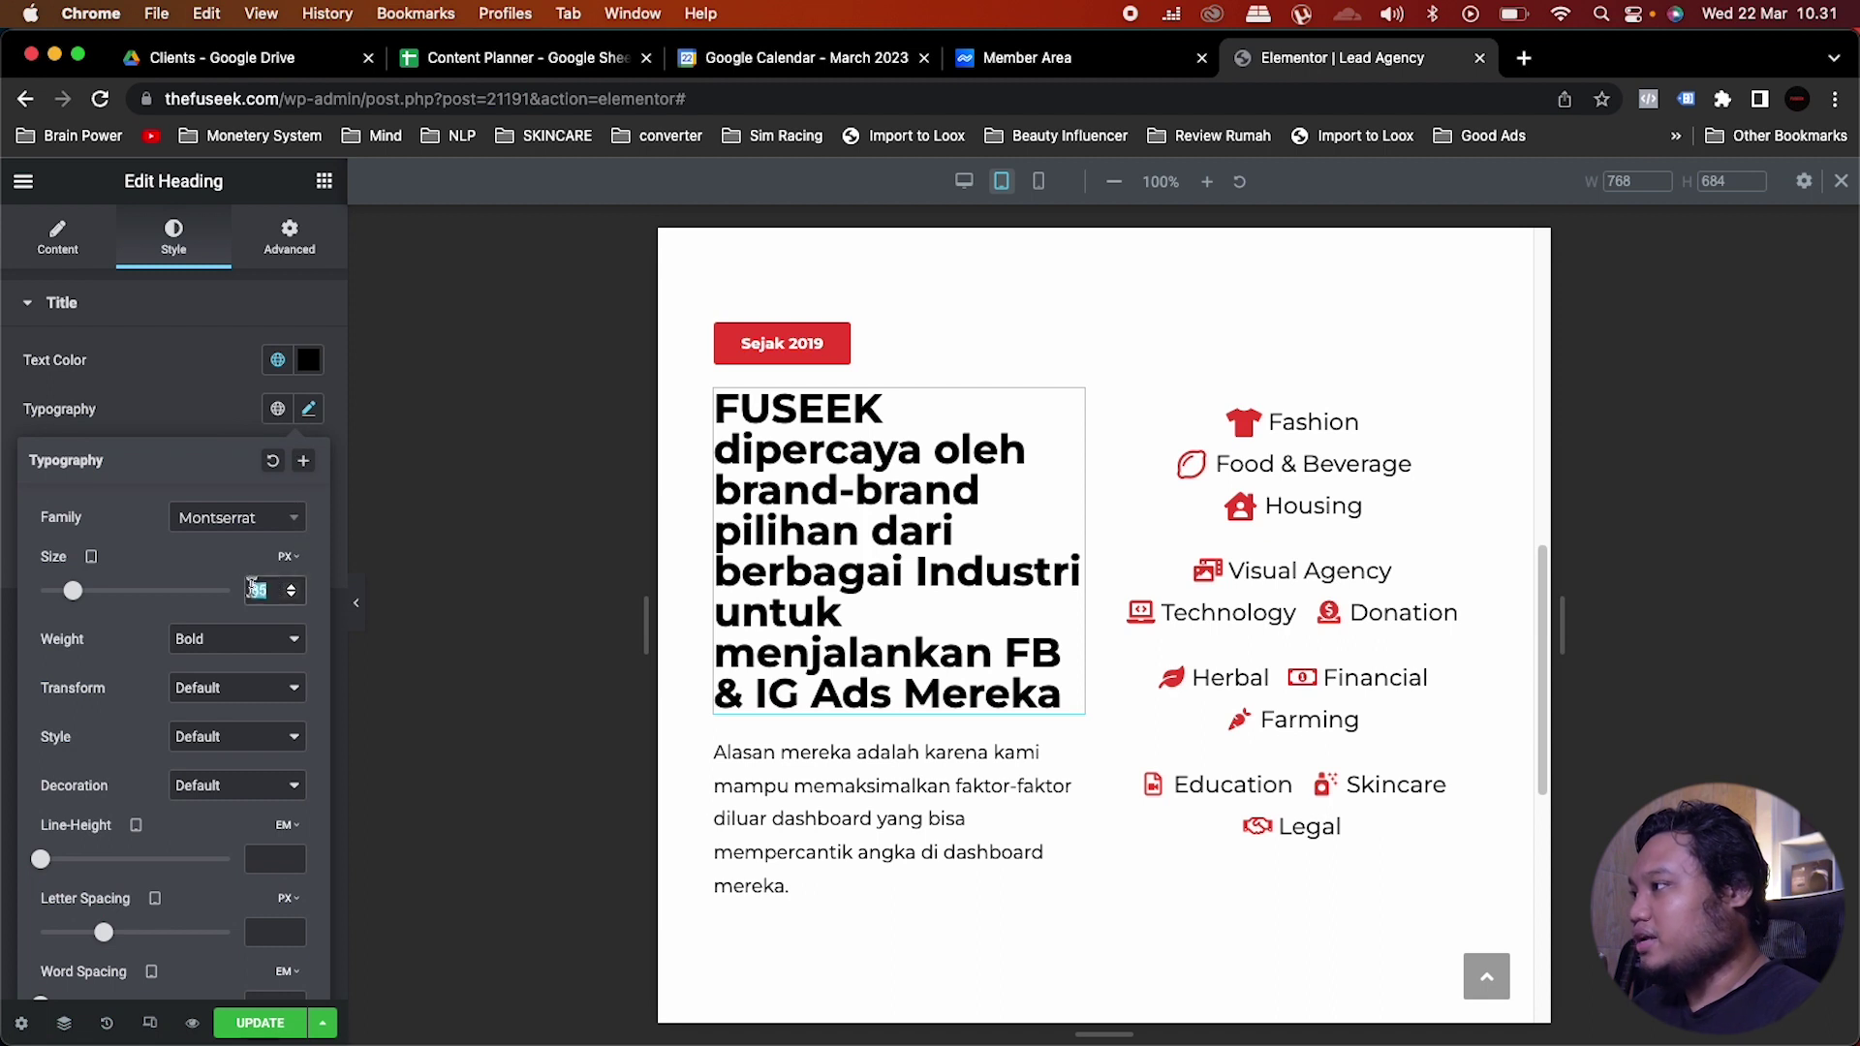
type("25")
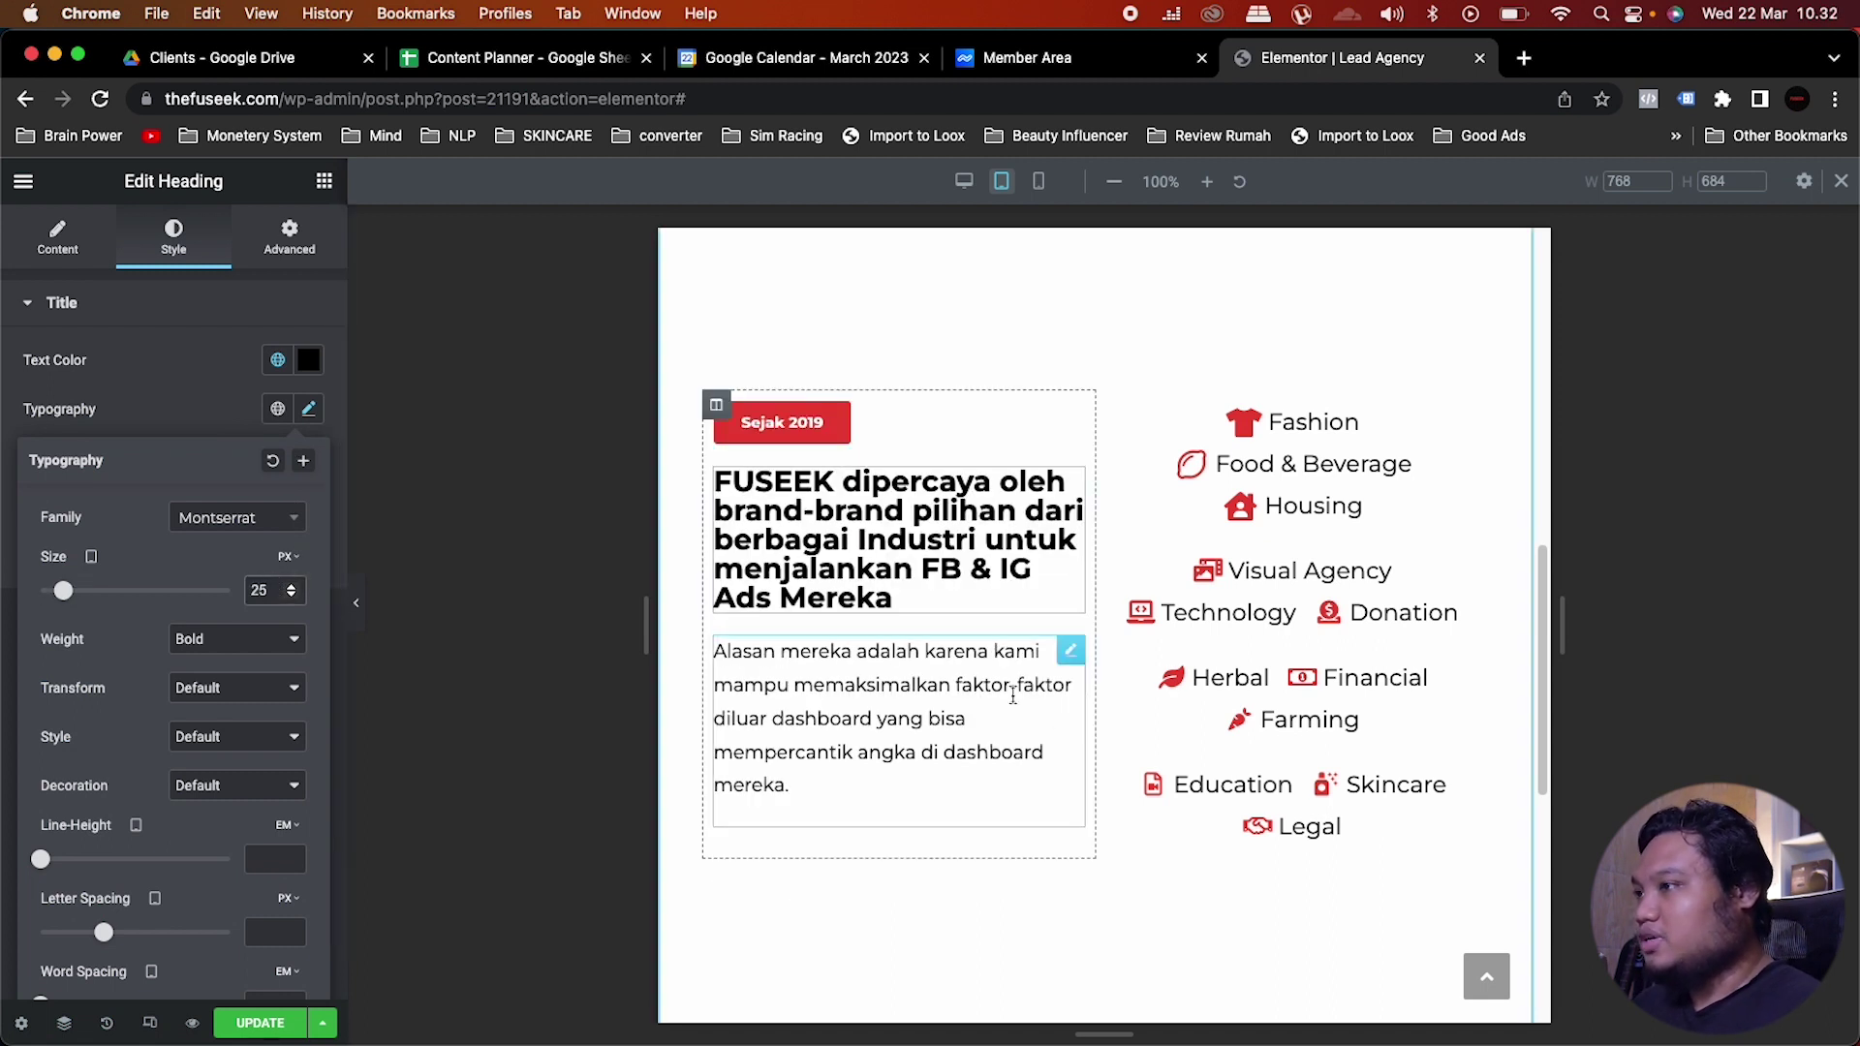
left_click(1010, 683)
left_click(308, 457)
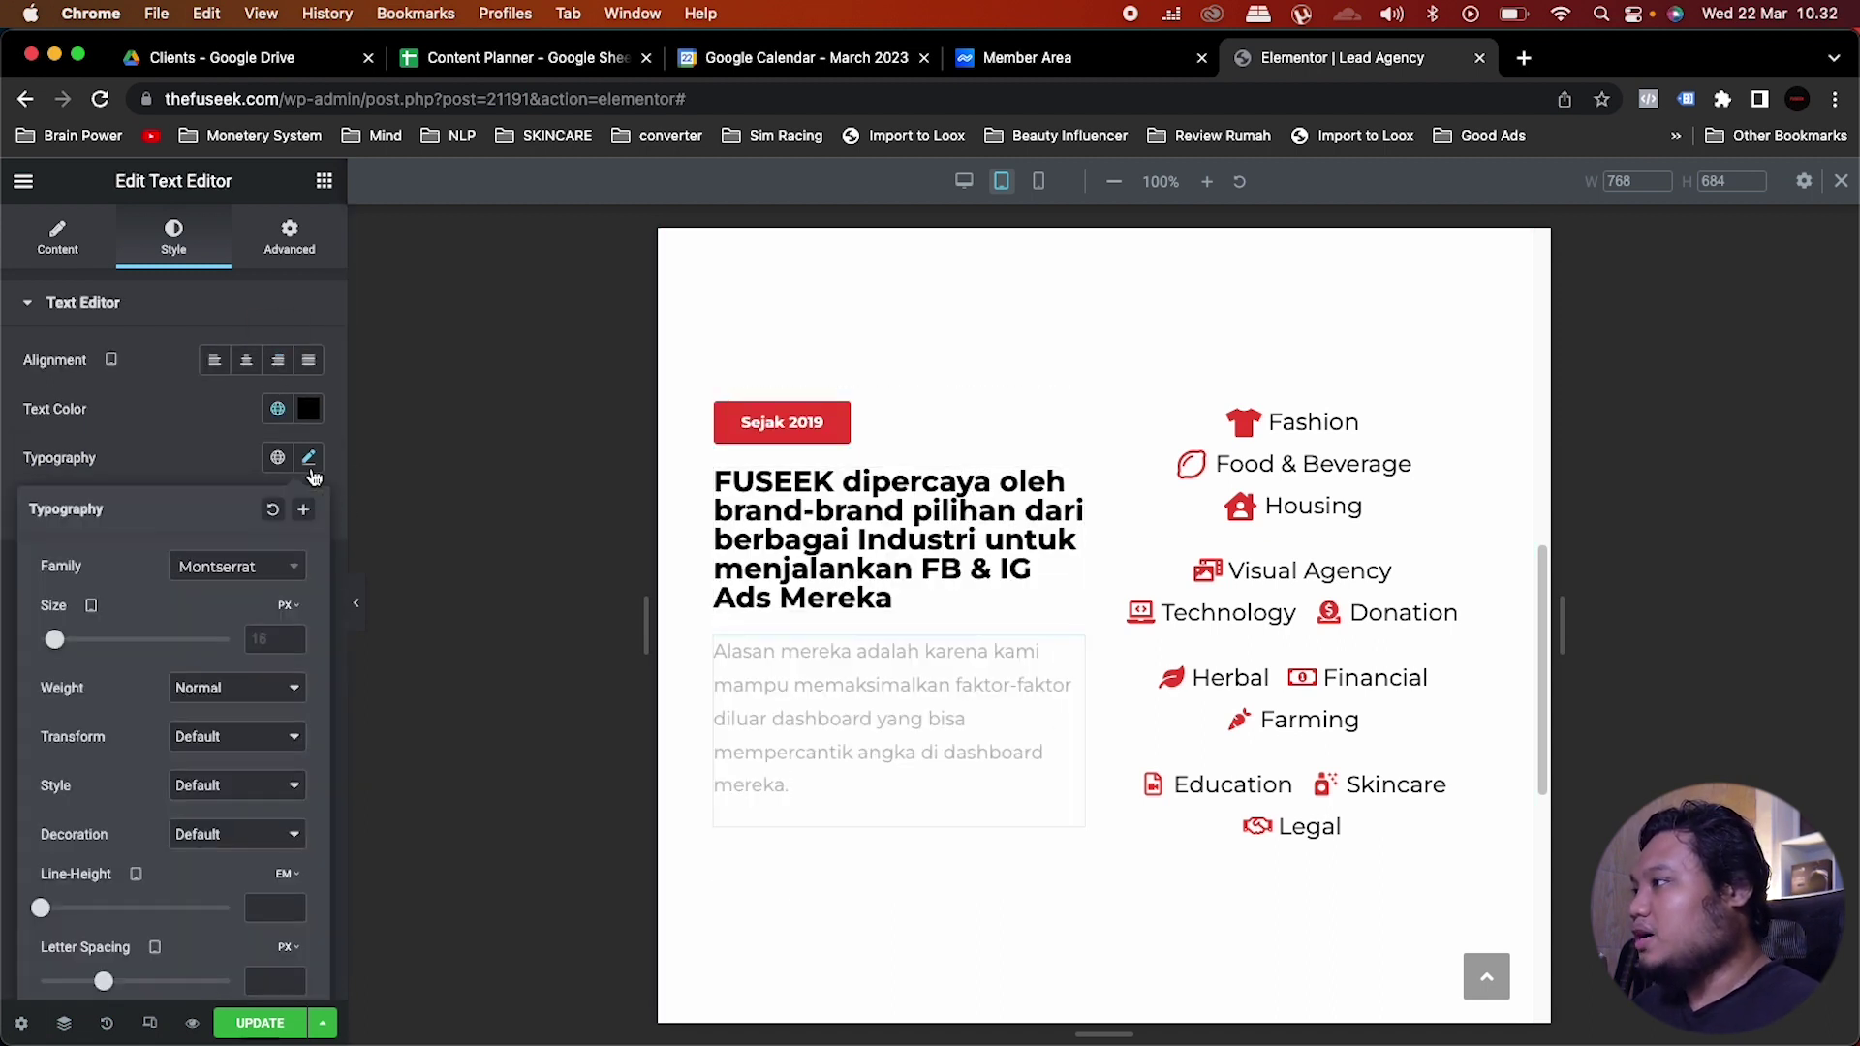
type("15")
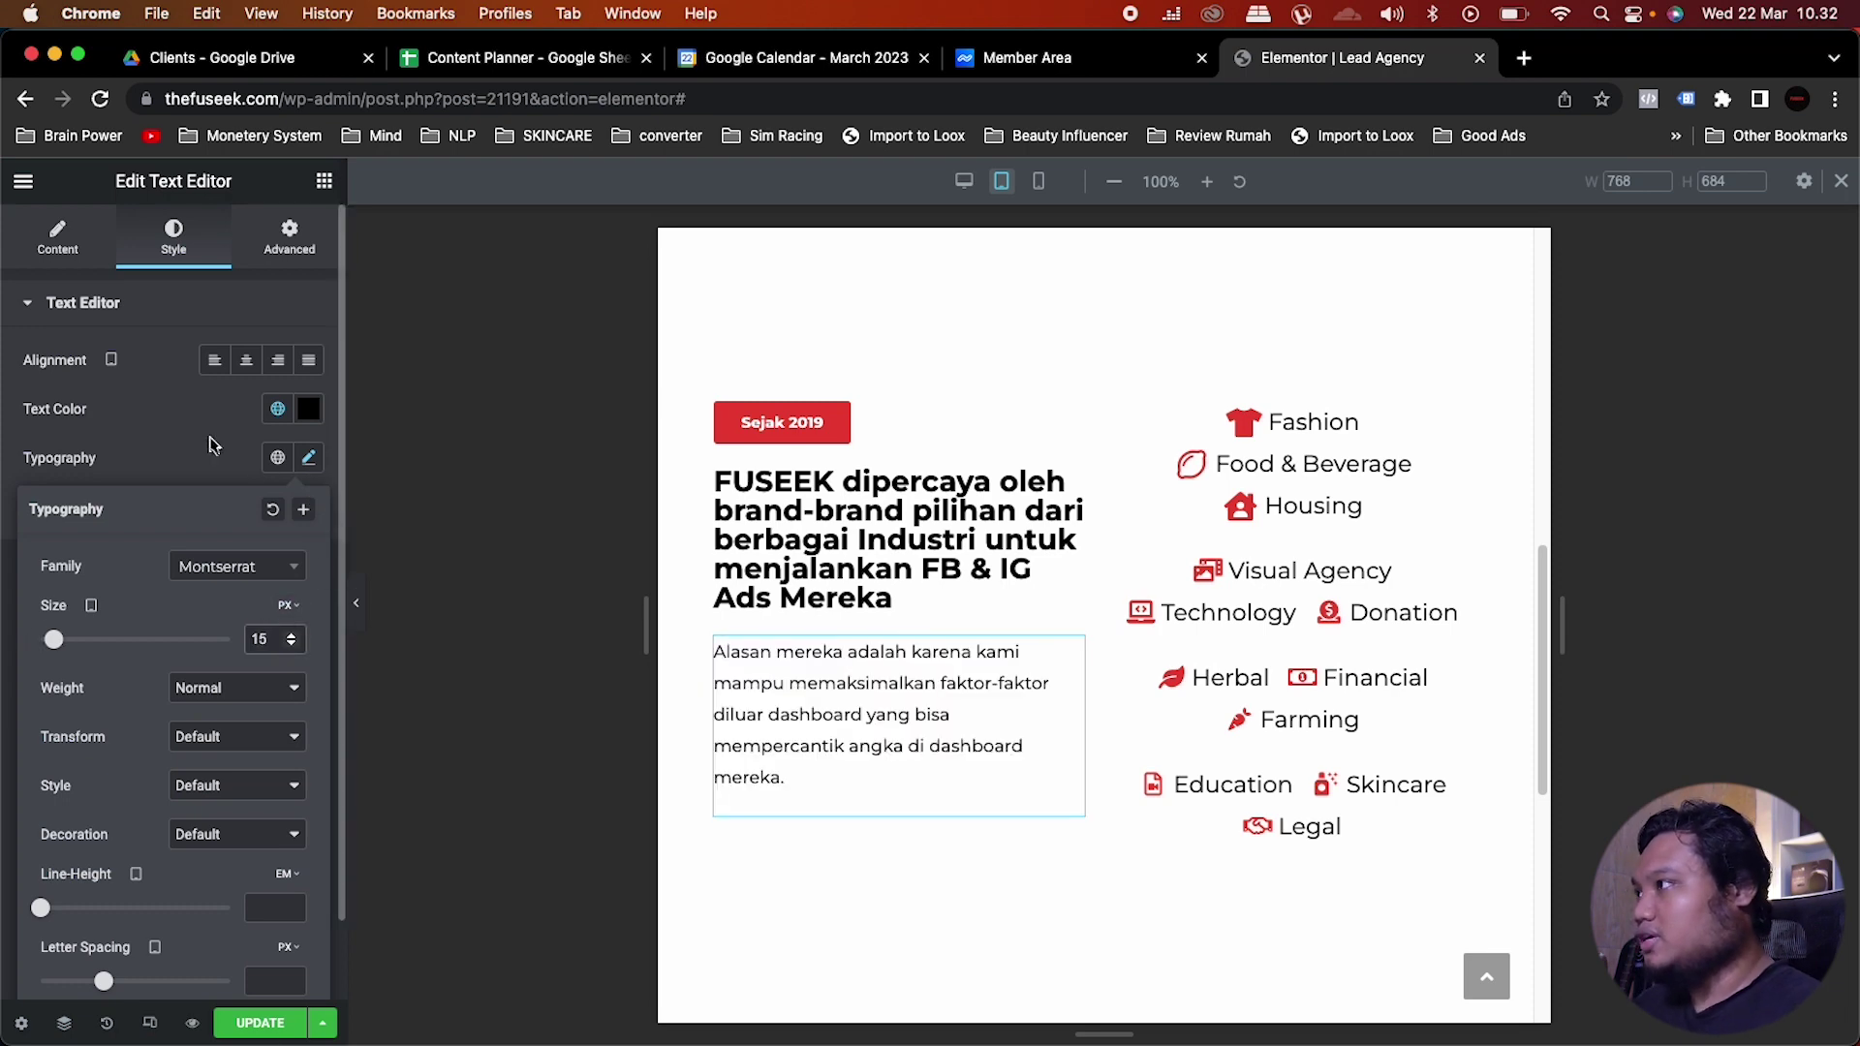
left_click(211, 440)
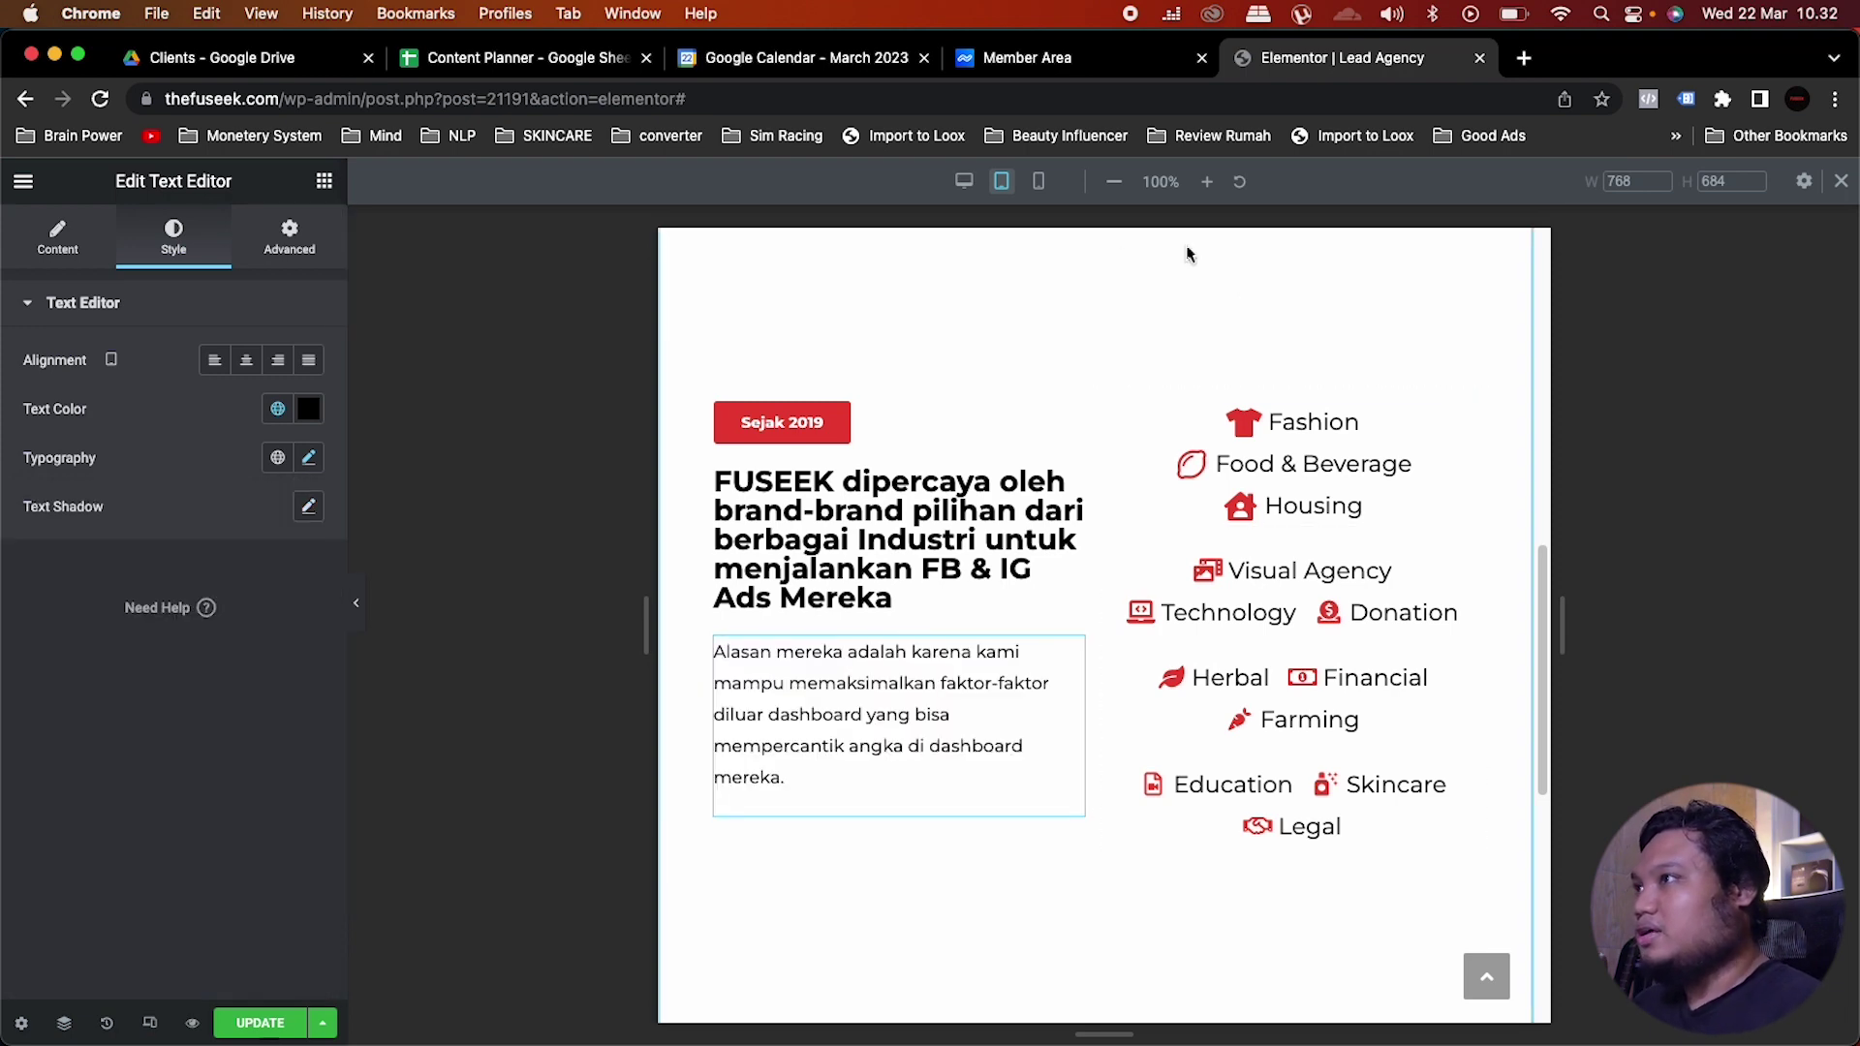
Step: On mobile, left-align the FUSEEK heading and reduce its size to 20 px
left_click(1041, 185)
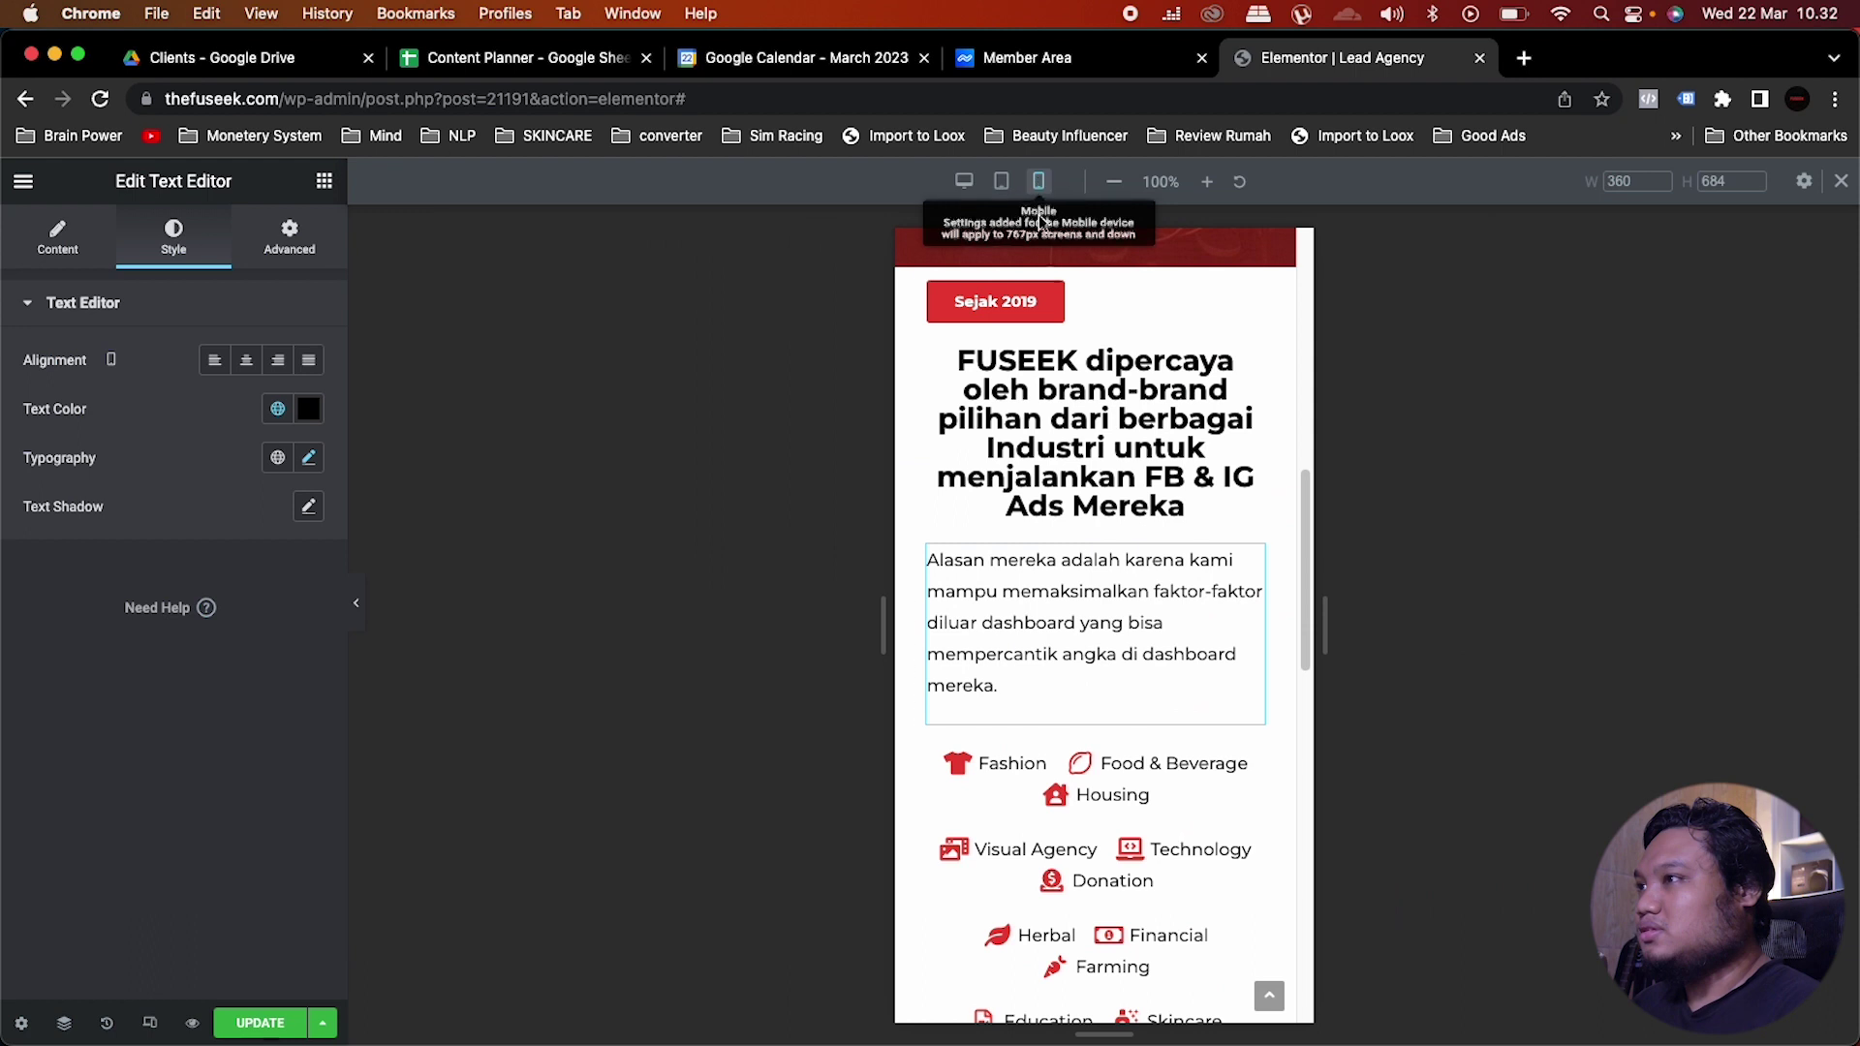
left_click(1183, 506)
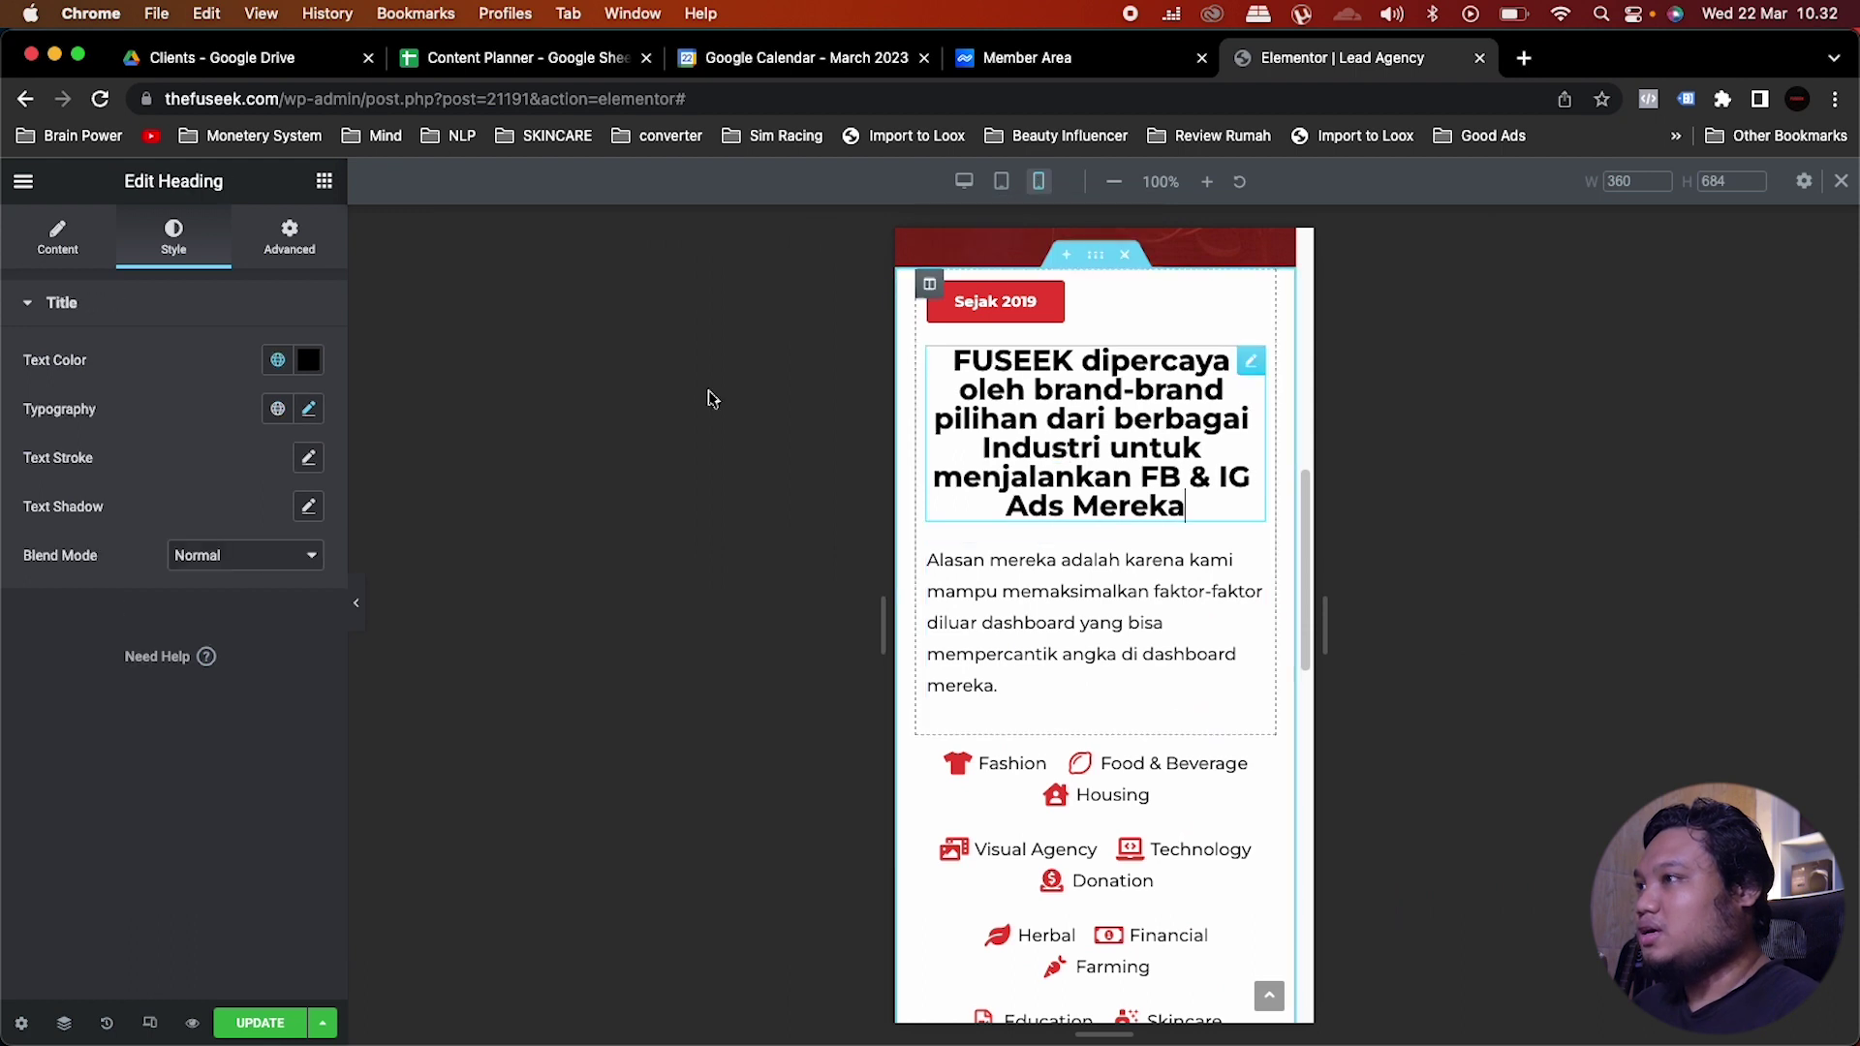
left_click(85, 255)
left_click(214, 688)
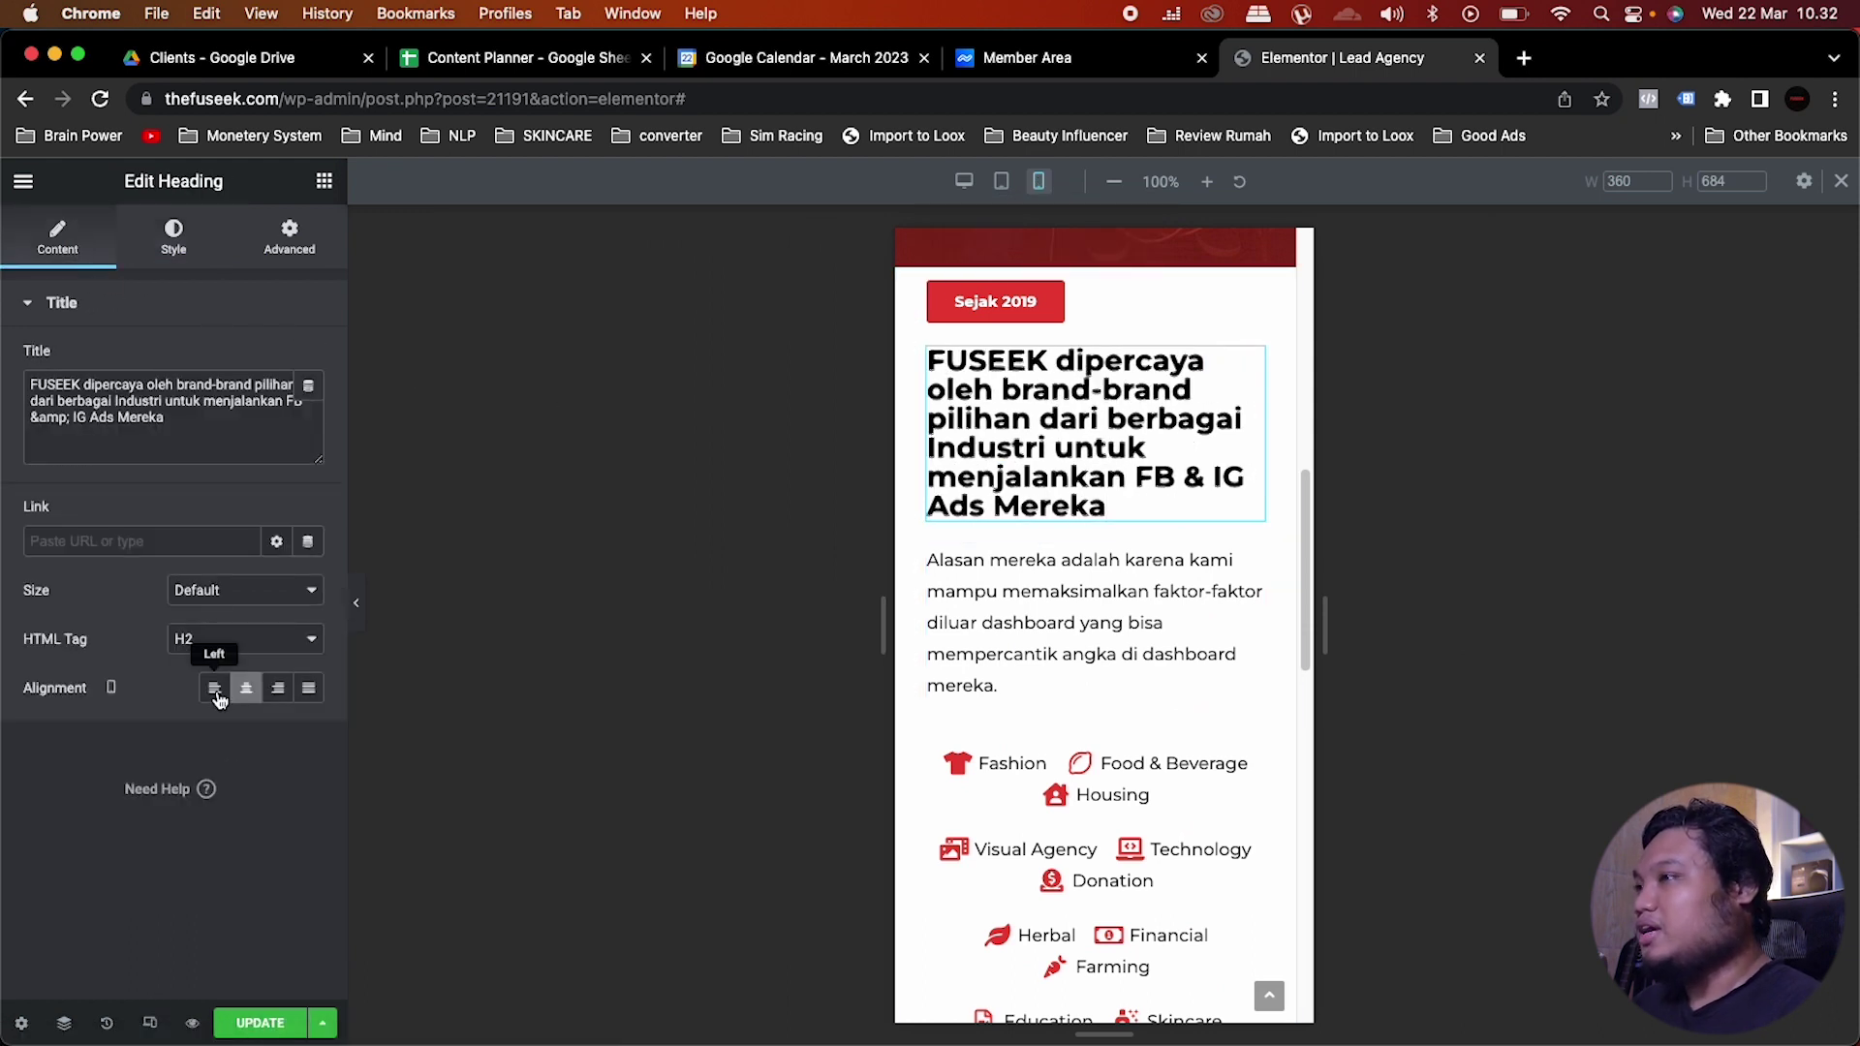
left_click(174, 238)
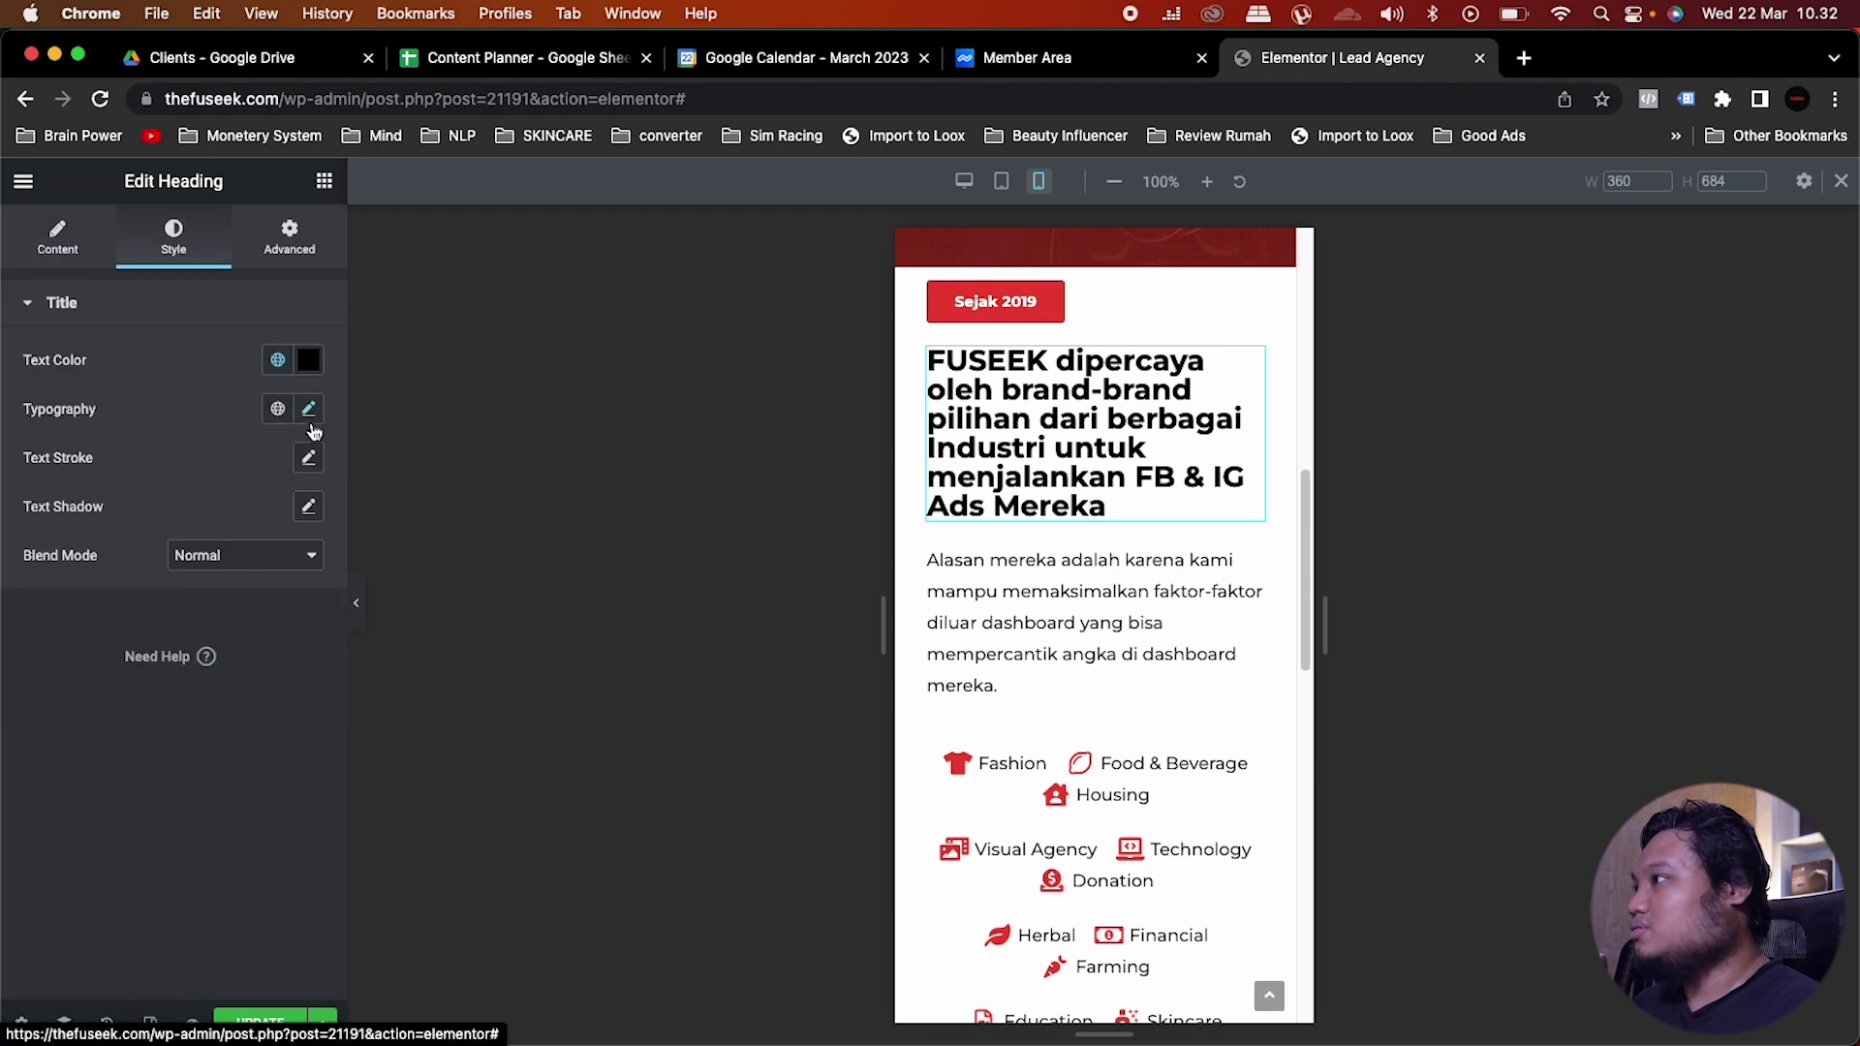
left_click(308, 409)
left_click(271, 590)
key("BackSpace")
type("0")
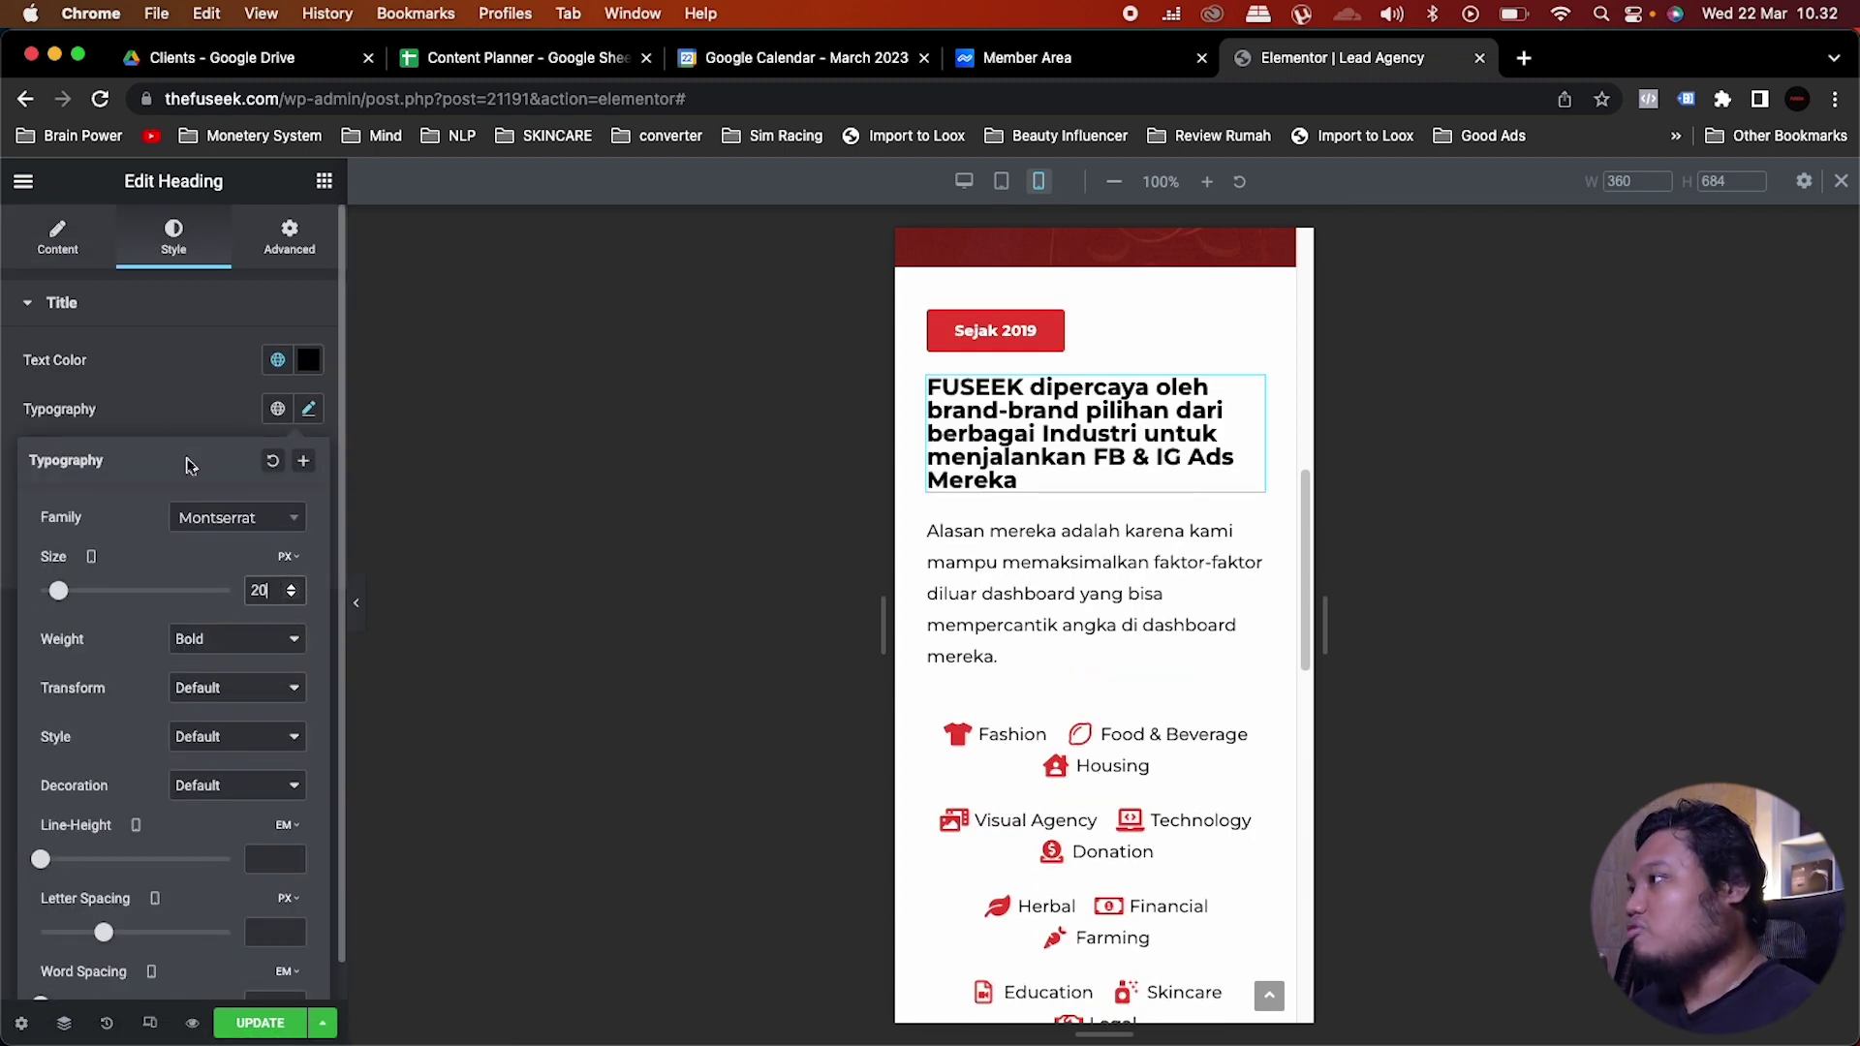
left_click(213, 380)
Step: Check the intro paragraph's mobile typography, then return to the desktop preview
left_click(1139, 572)
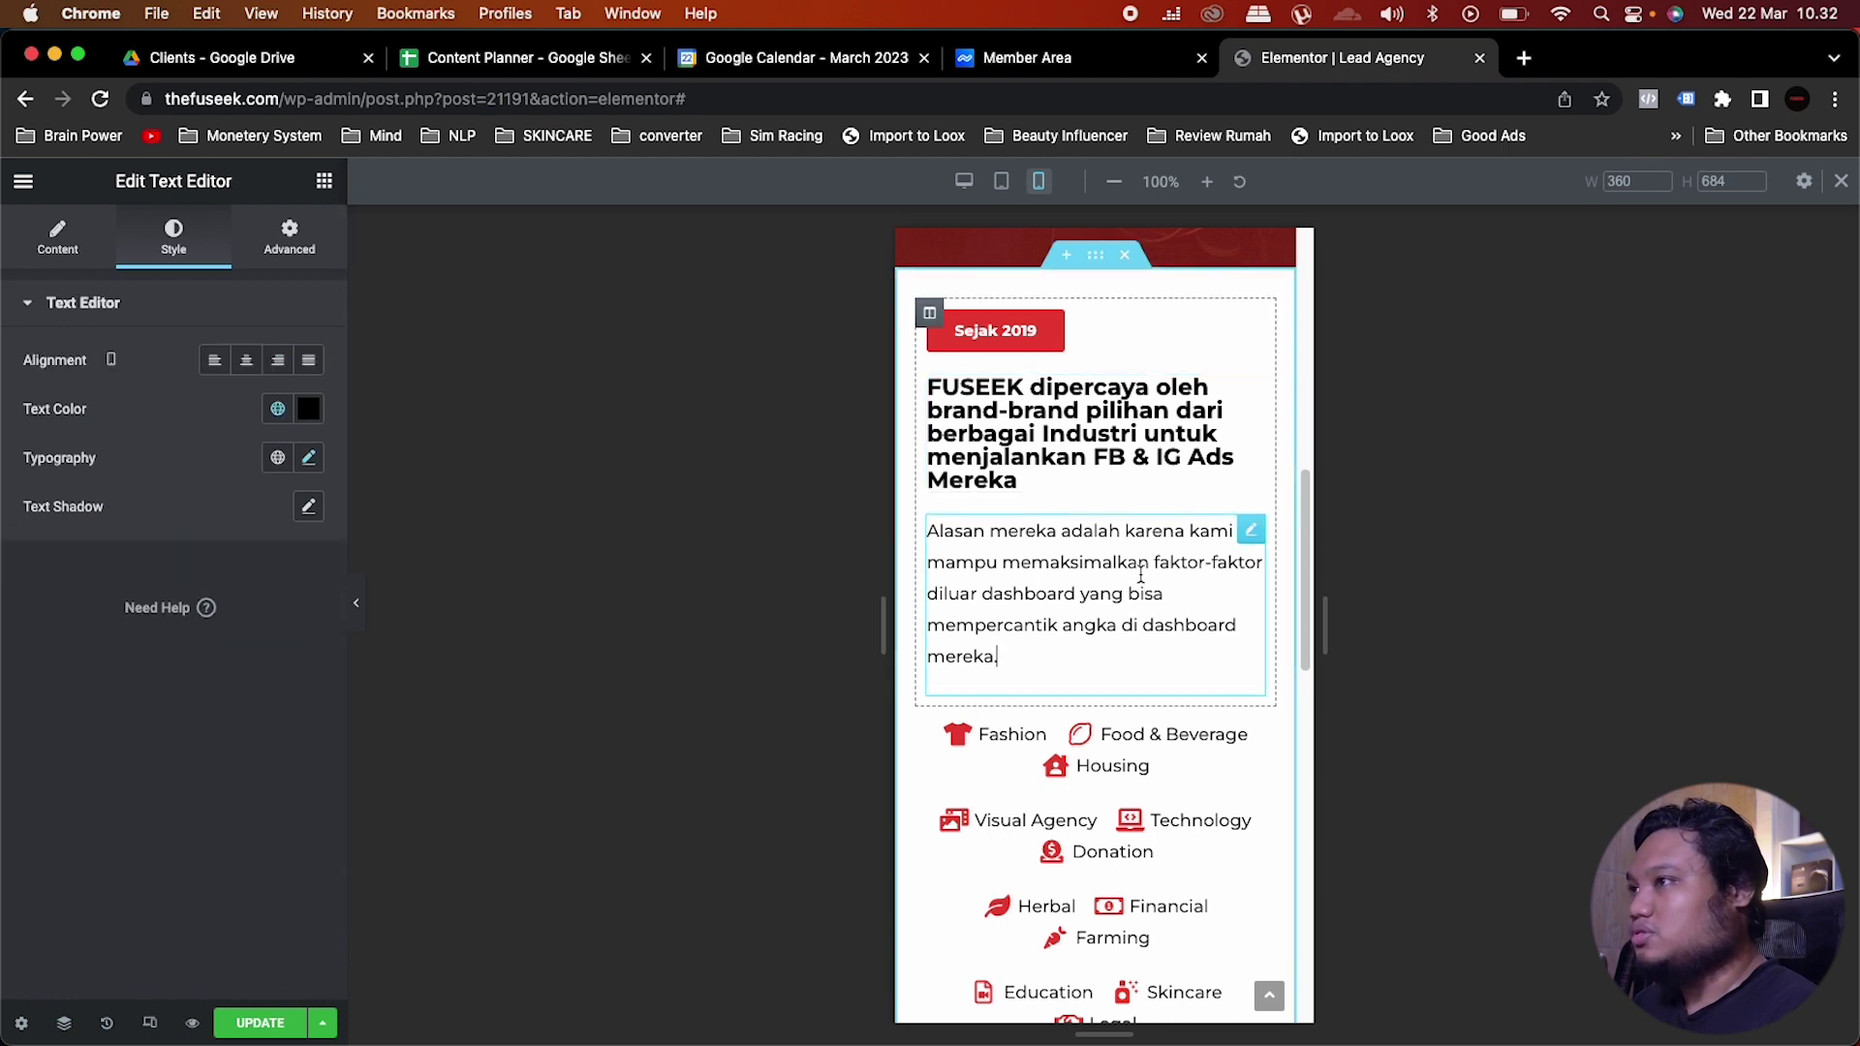
left_click(308, 457)
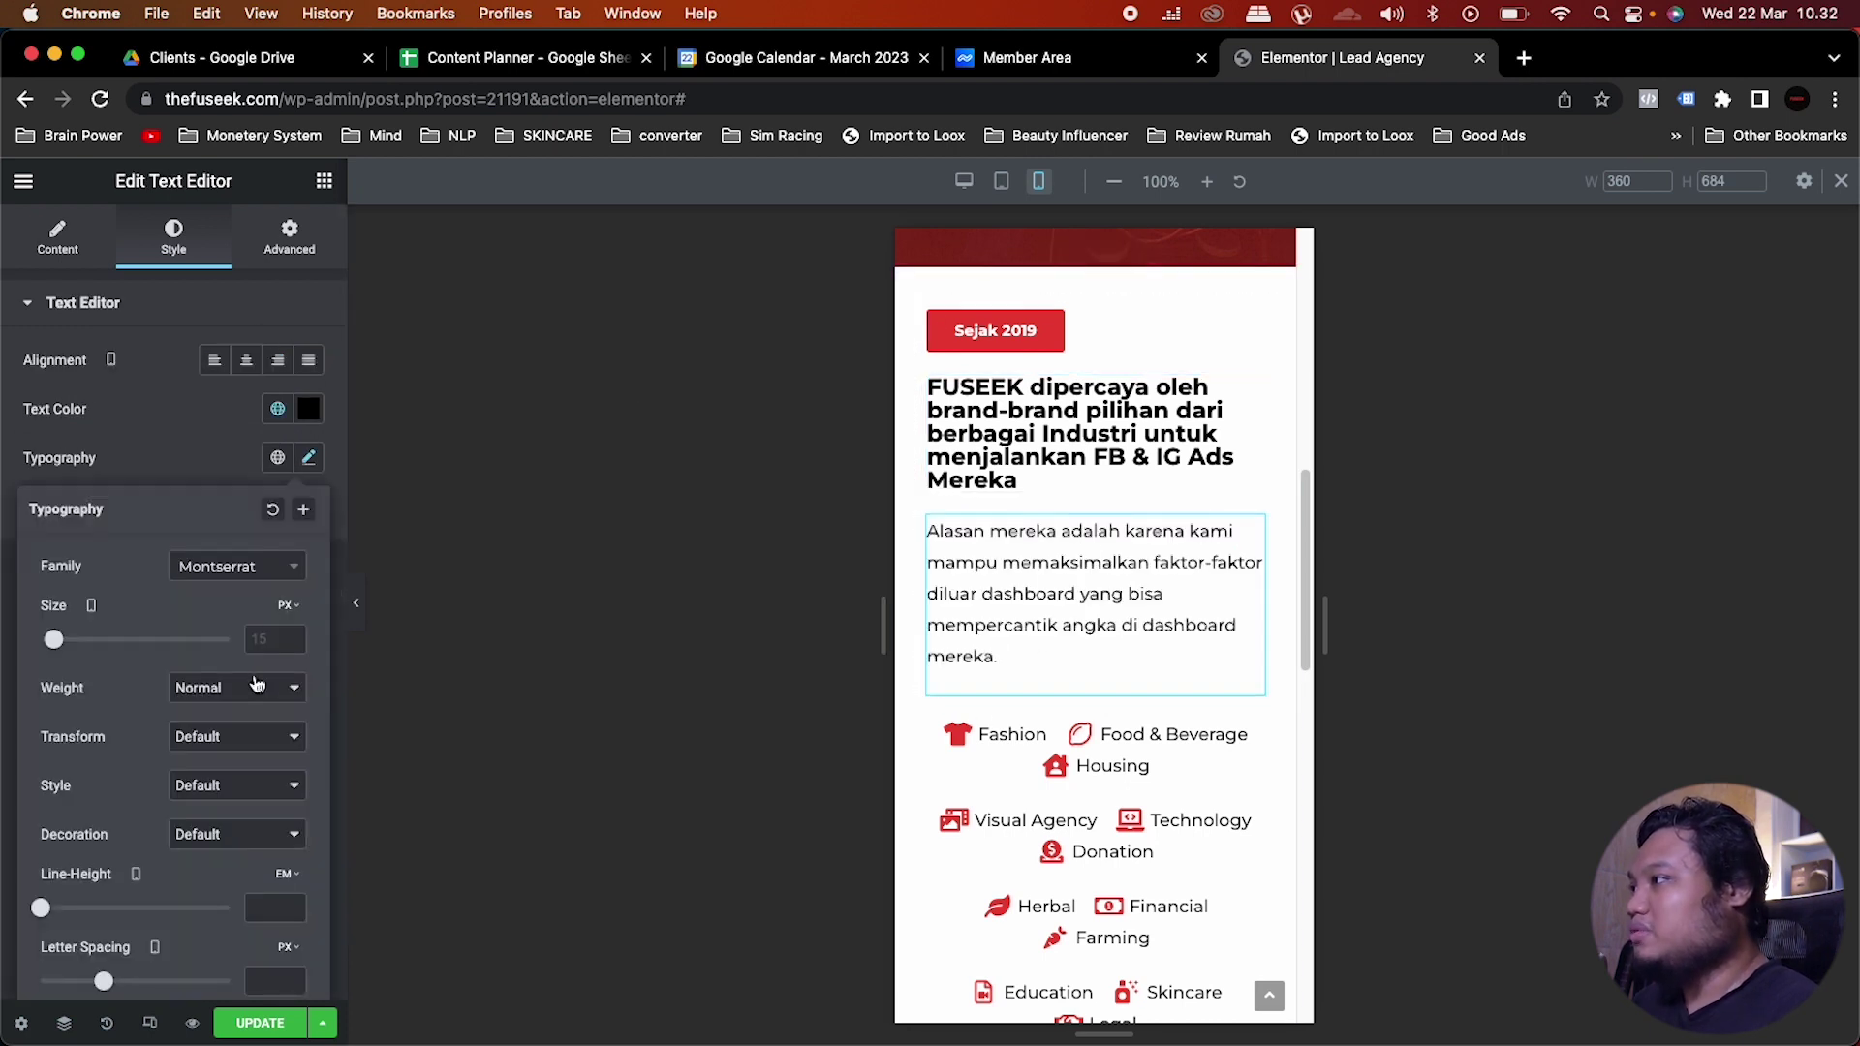
left_click(308, 457)
scroll(1226, 639, "down", 2)
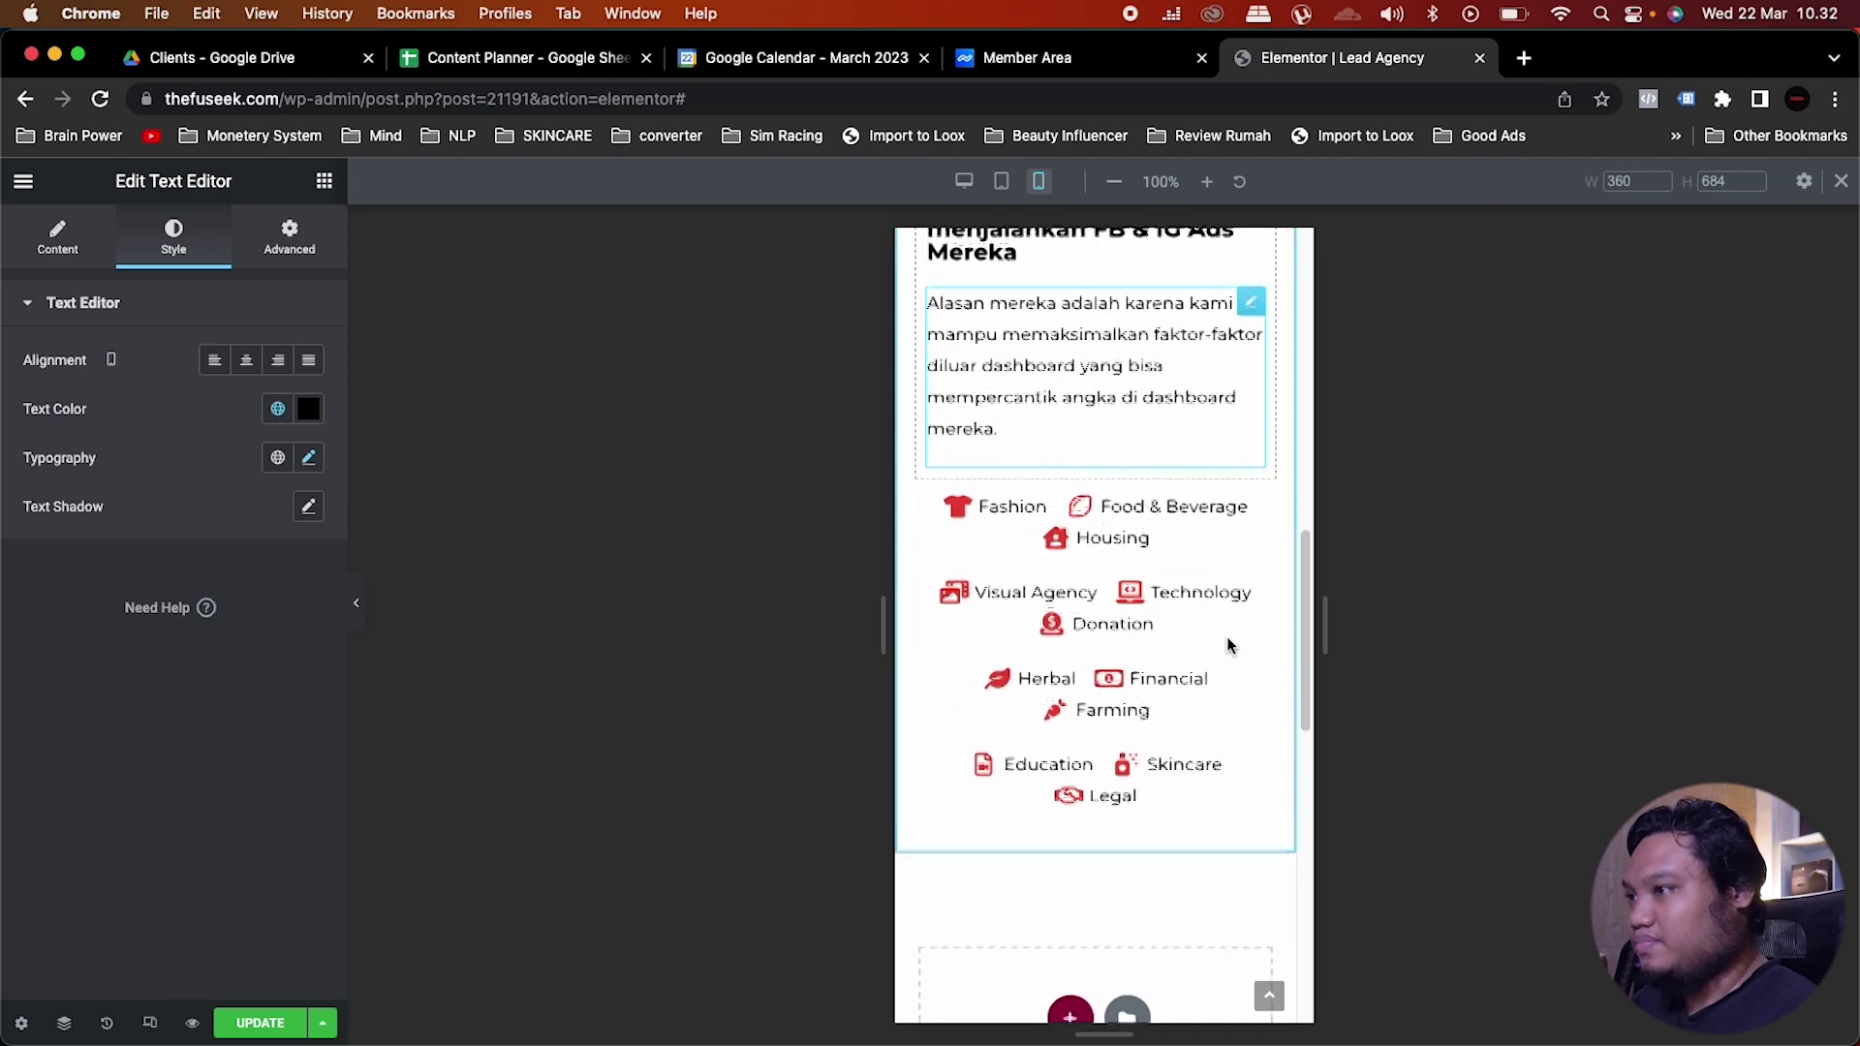
scroll(1226, 639, "up", 3)
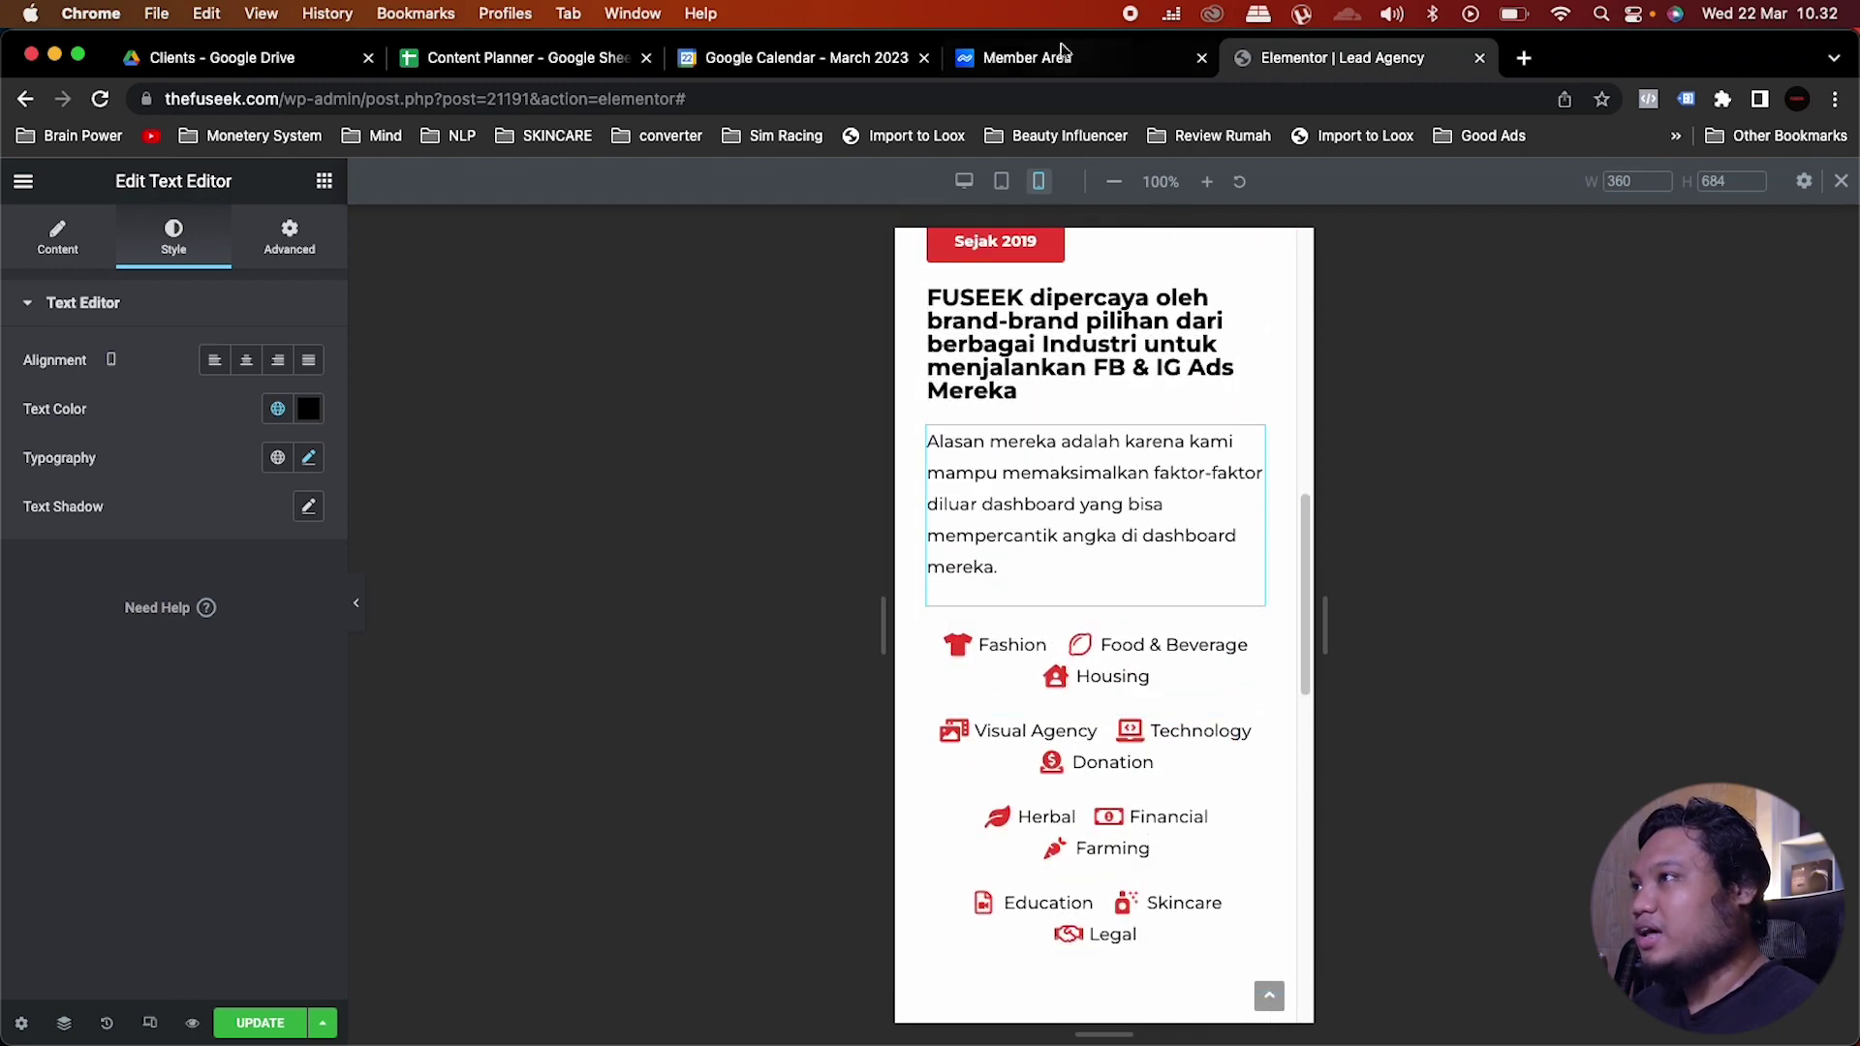
left_click(964, 181)
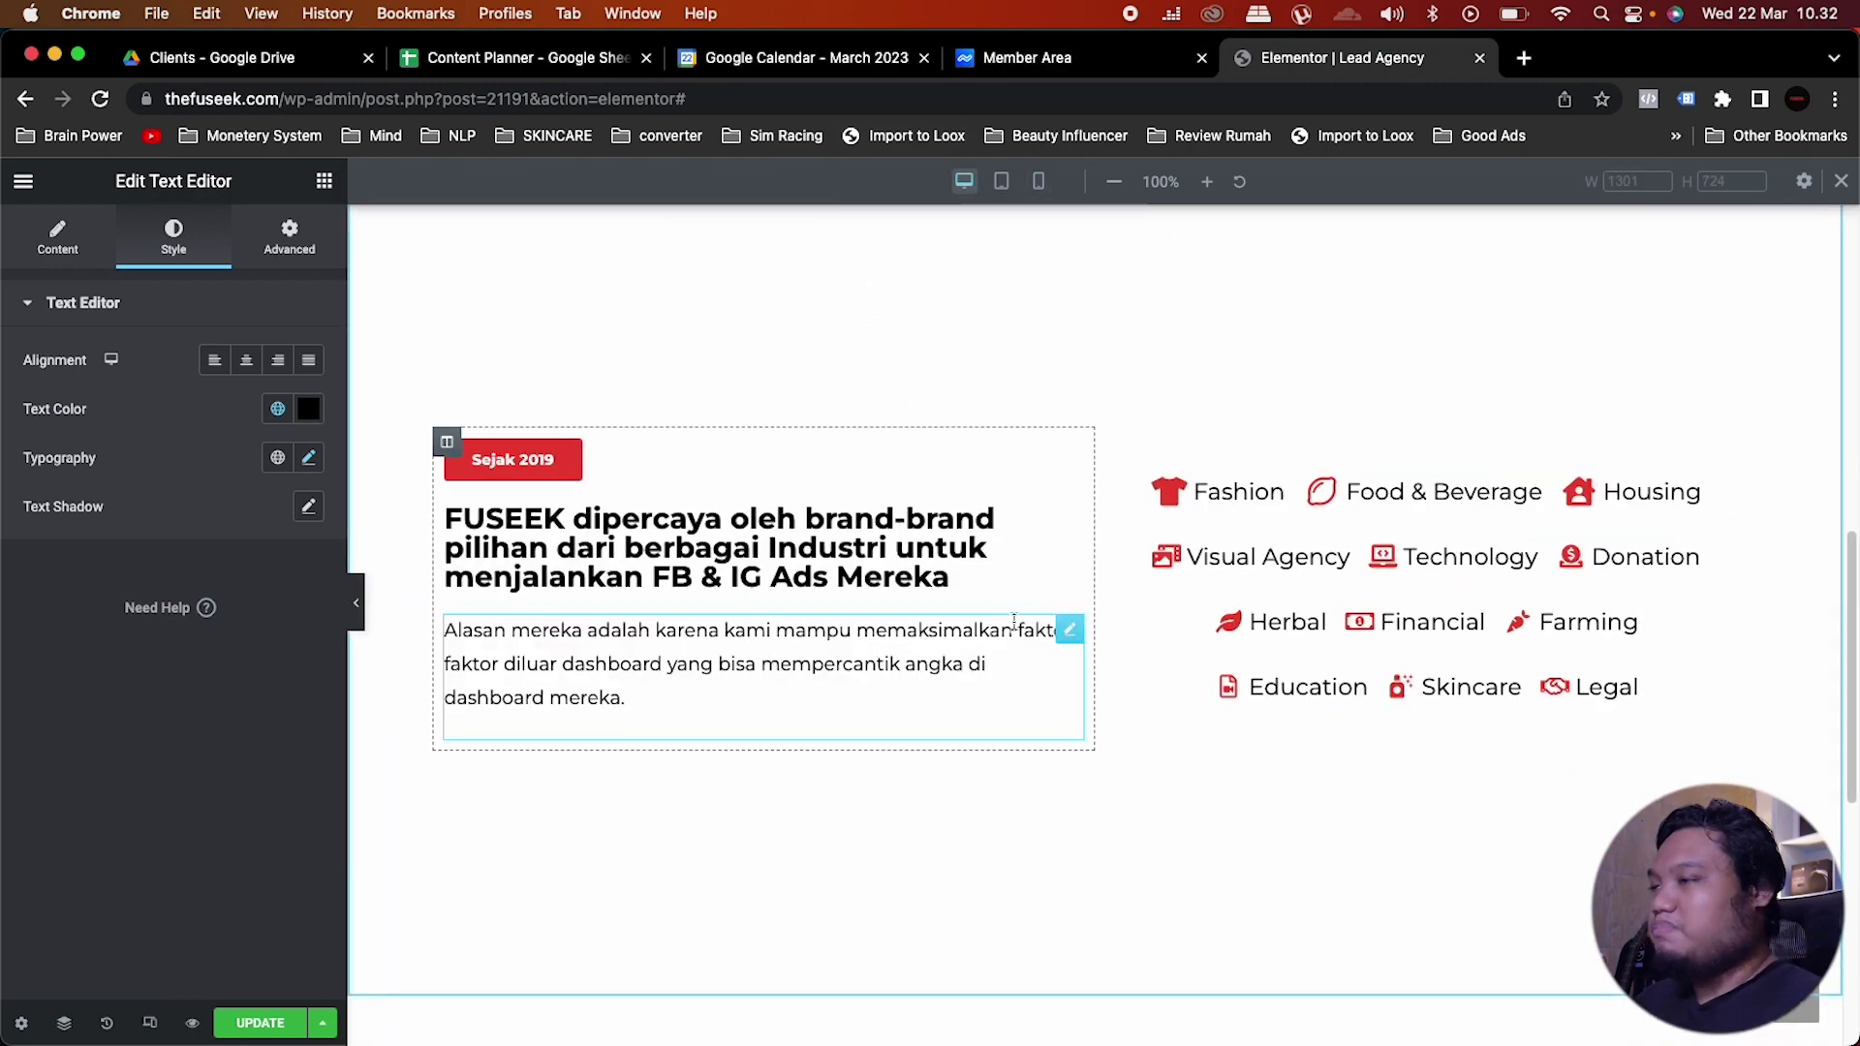
Step: Add a new single-column section below the industry icons
left_click(1058, 382)
scroll(1124, 503, "down", 5)
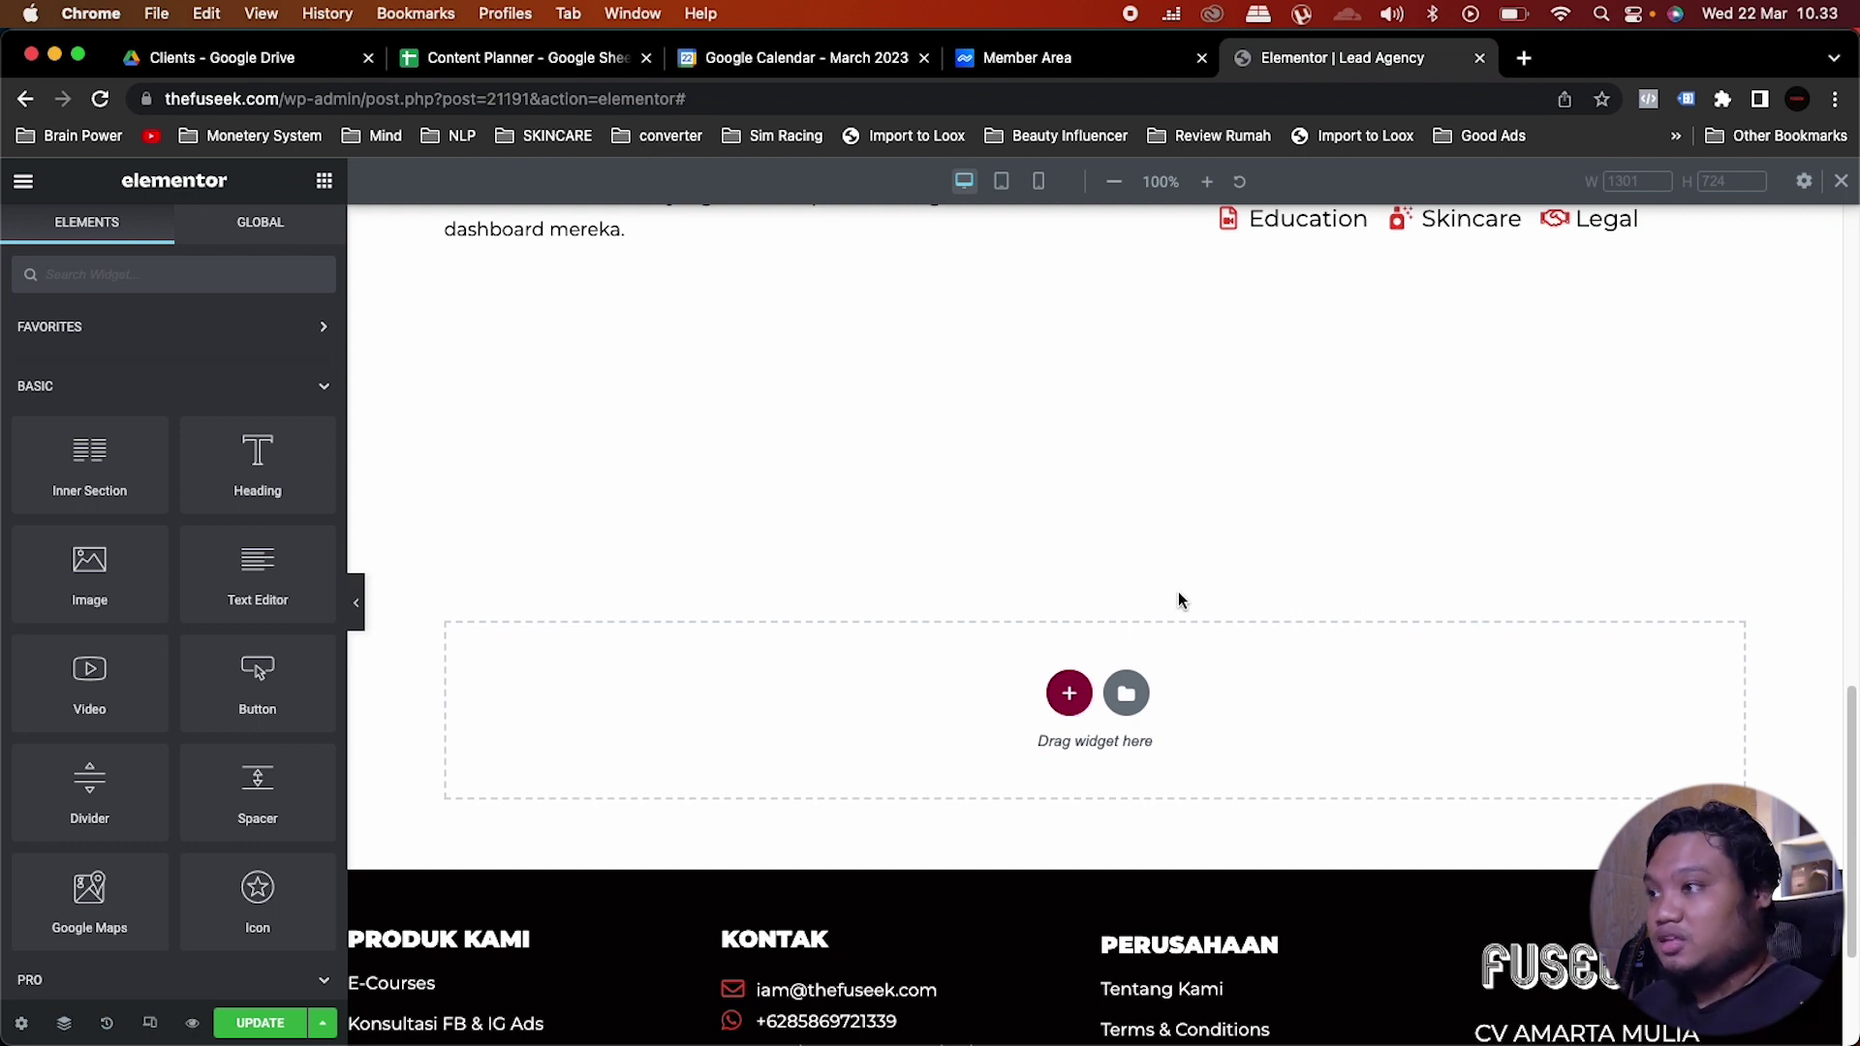
left_click(1070, 689)
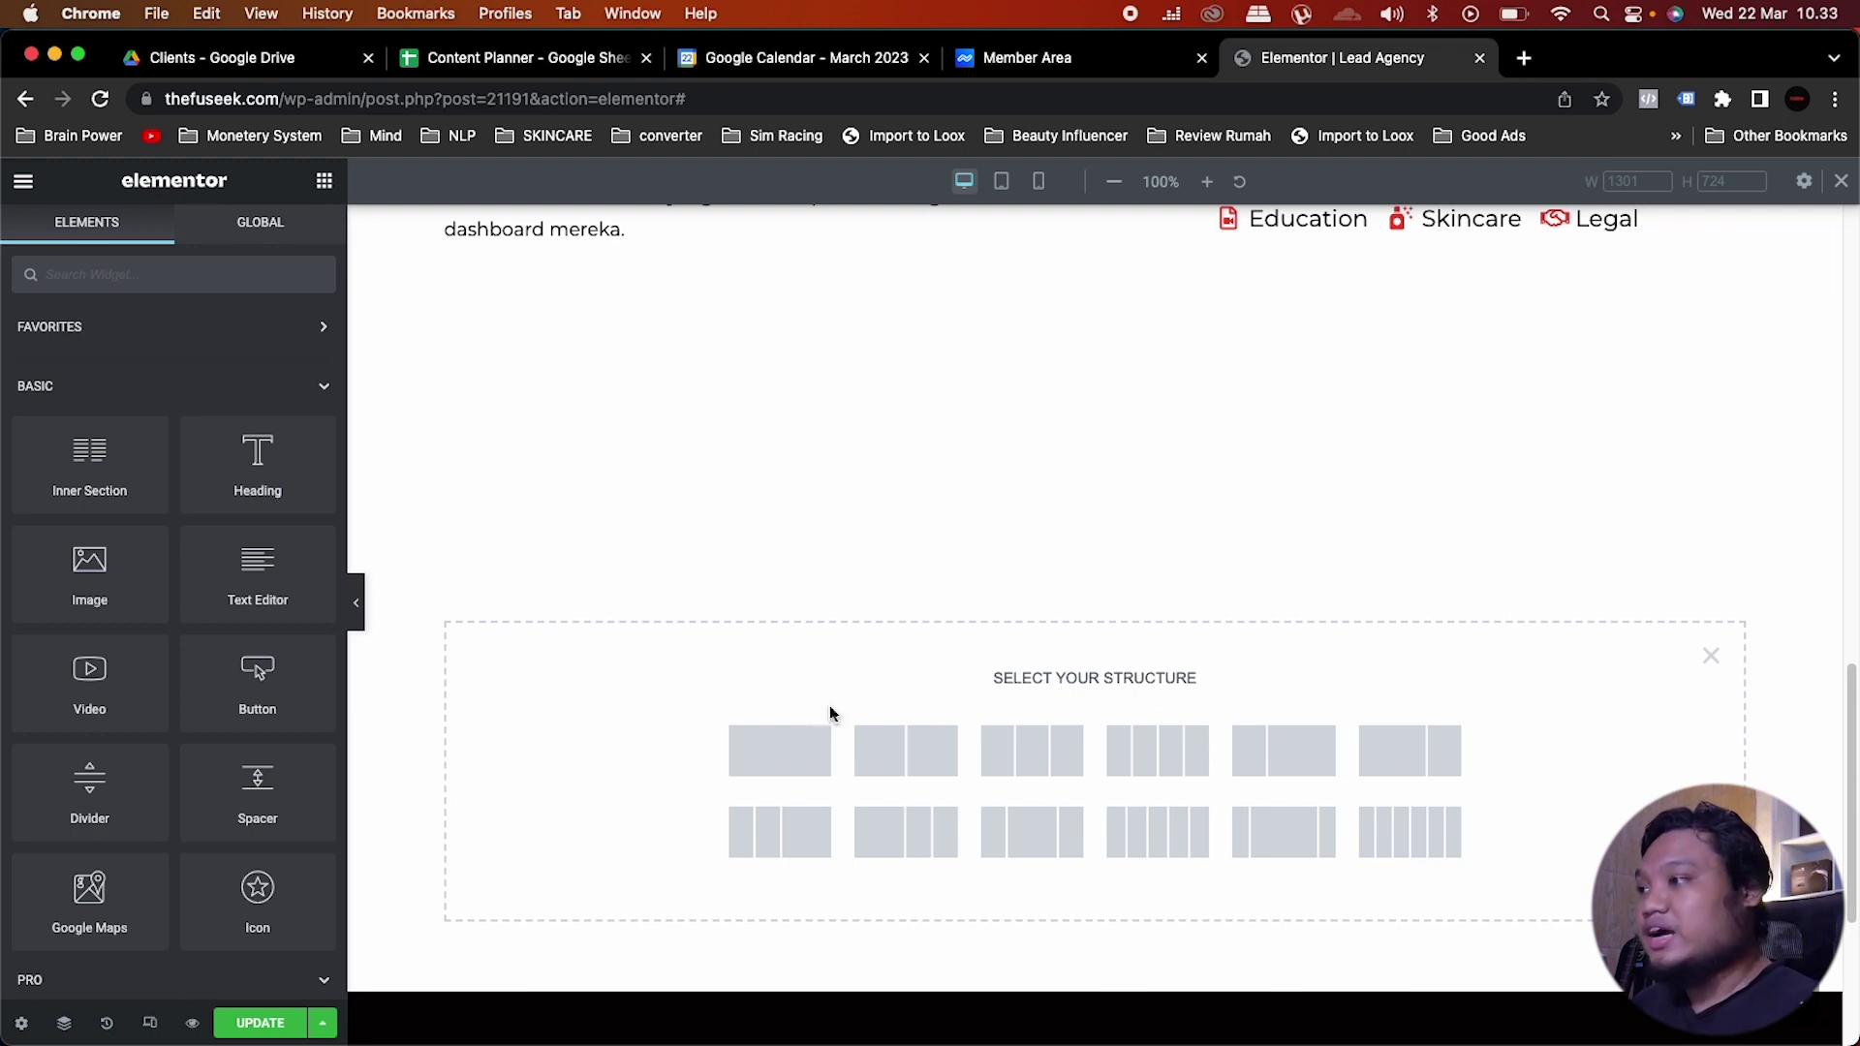
left_click(785, 757)
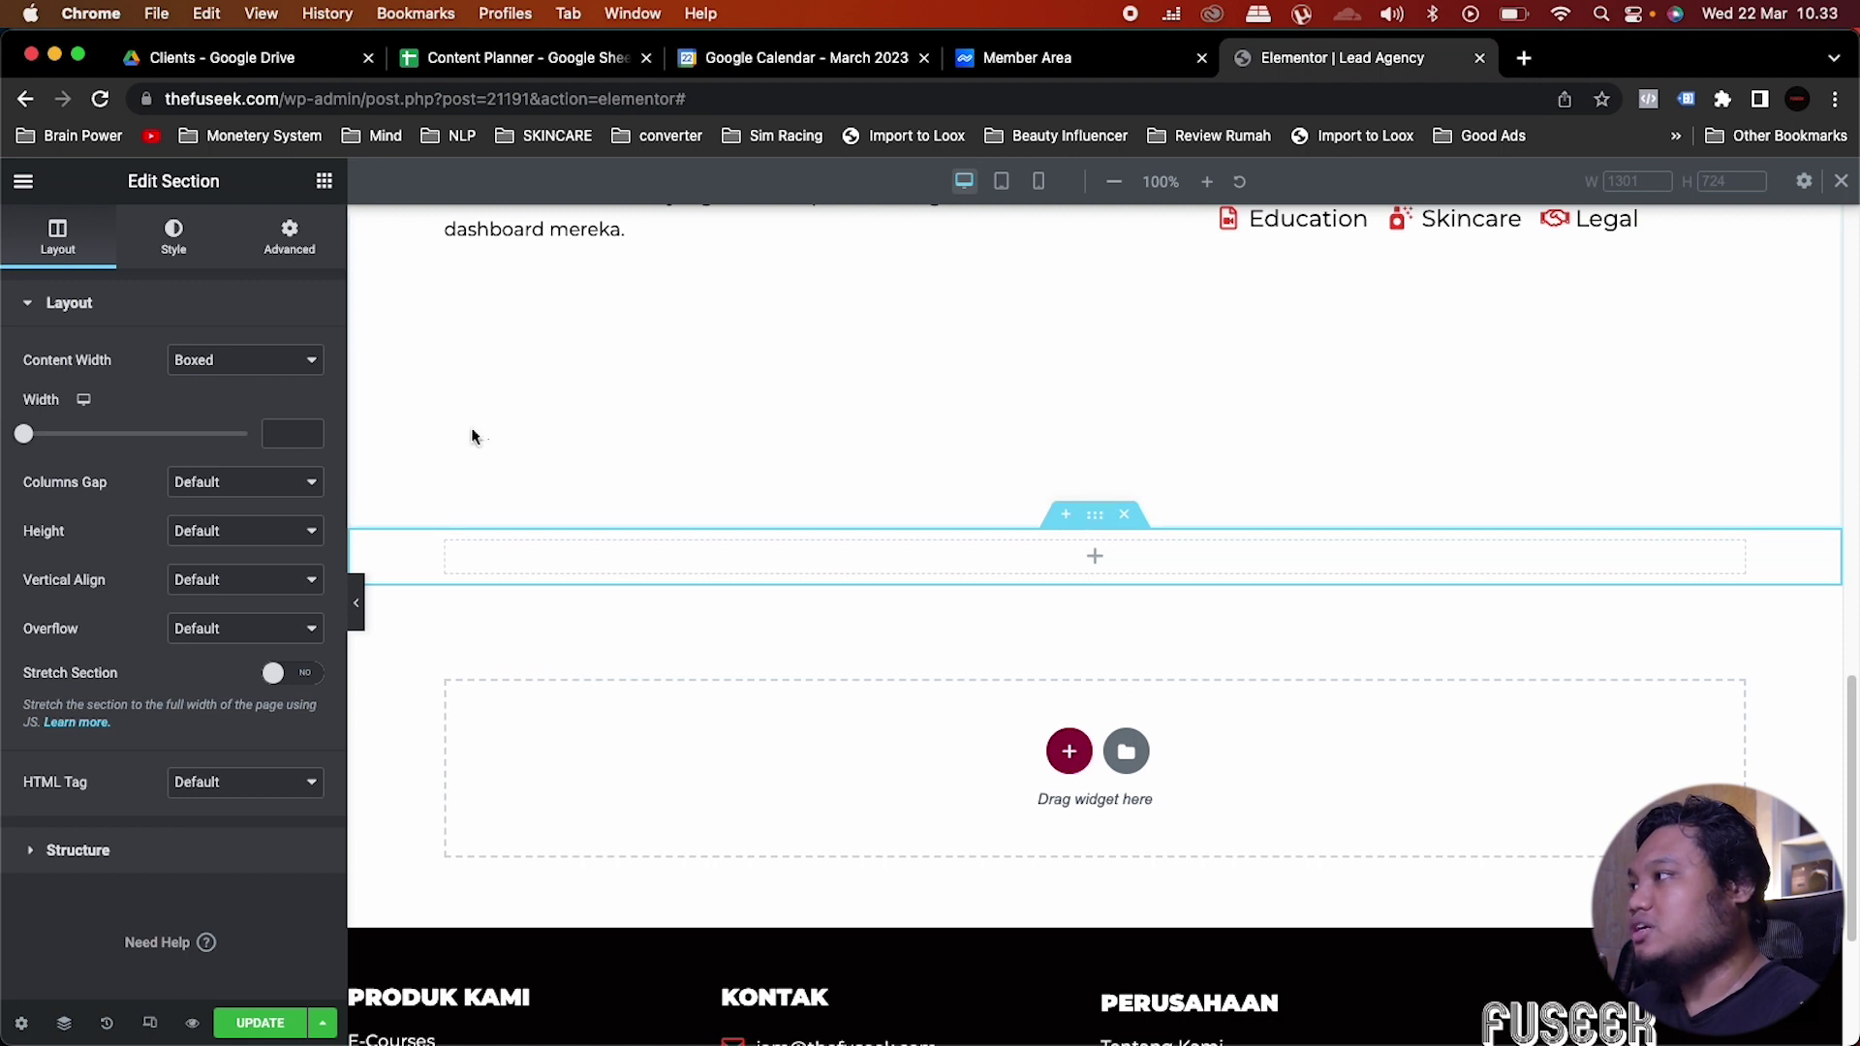
Step: Set the section's height to Min Height with a value of 900 px
left_click(215, 533)
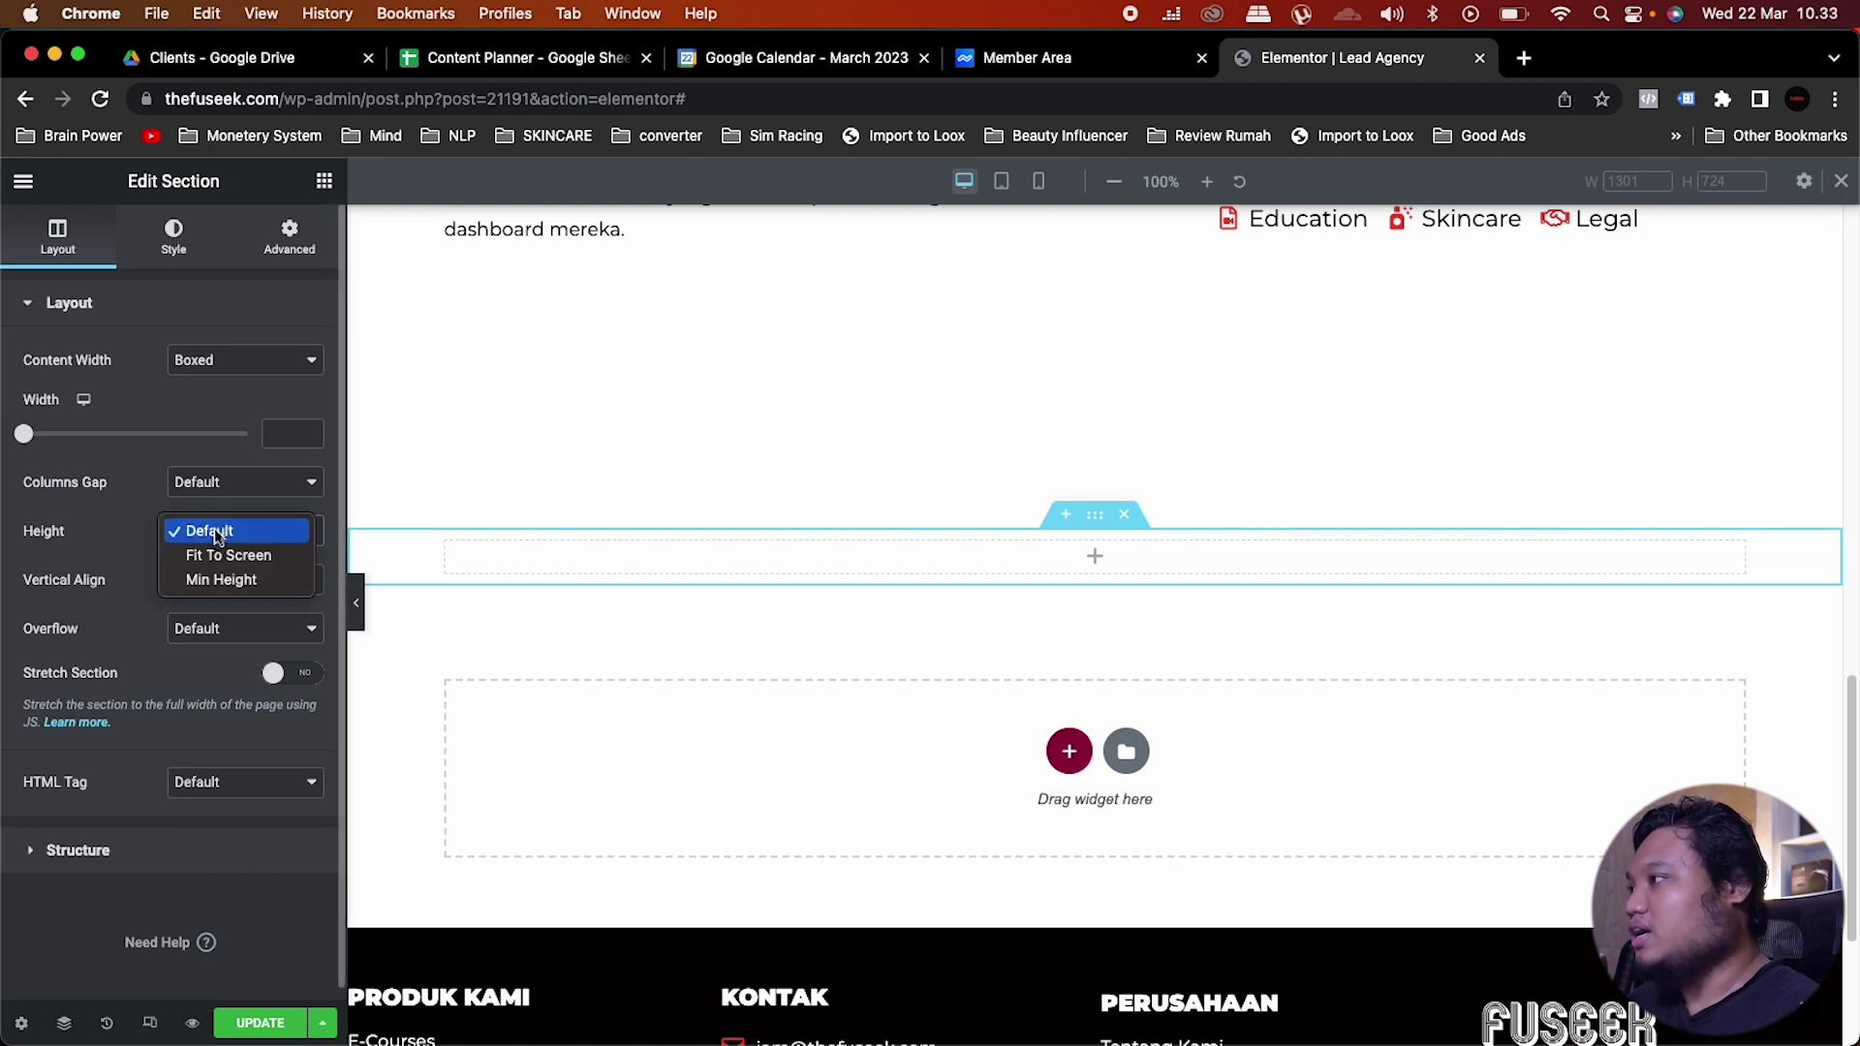
left_click(217, 580)
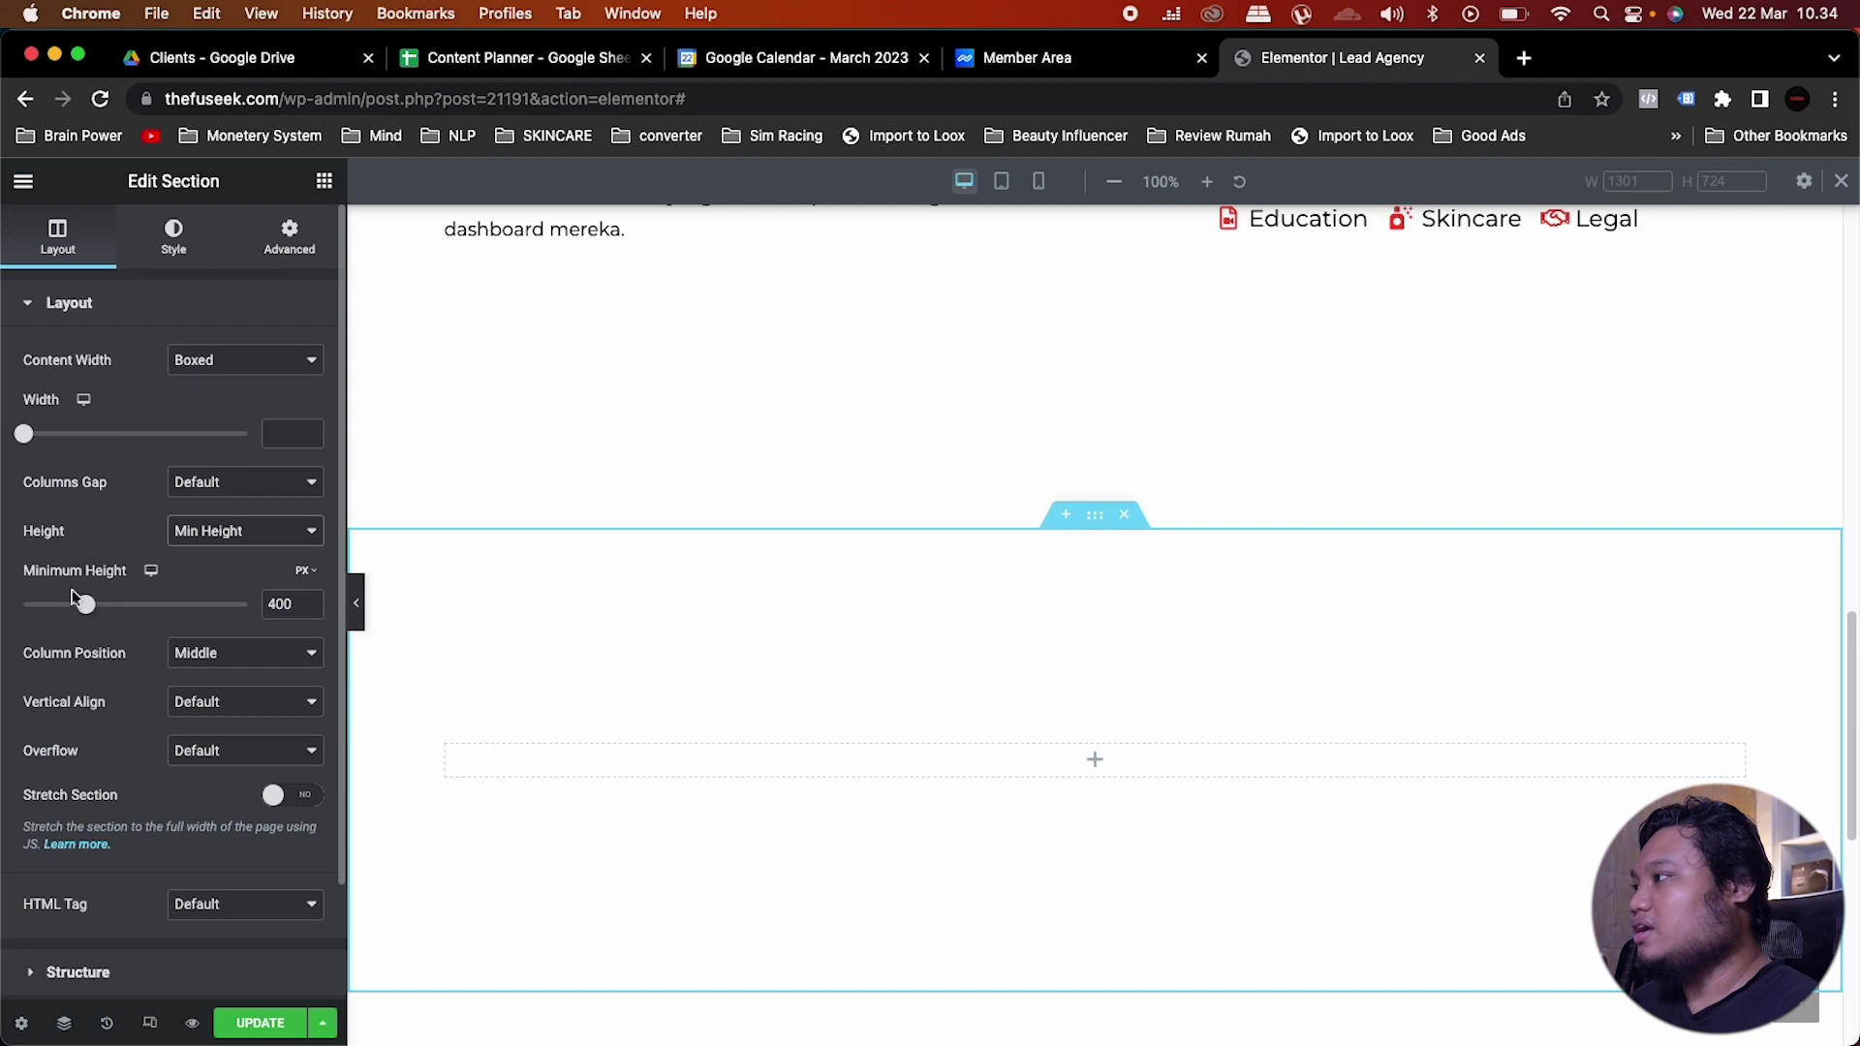
left_click_drag(83, 605, 178, 605)
double_click(272, 605)
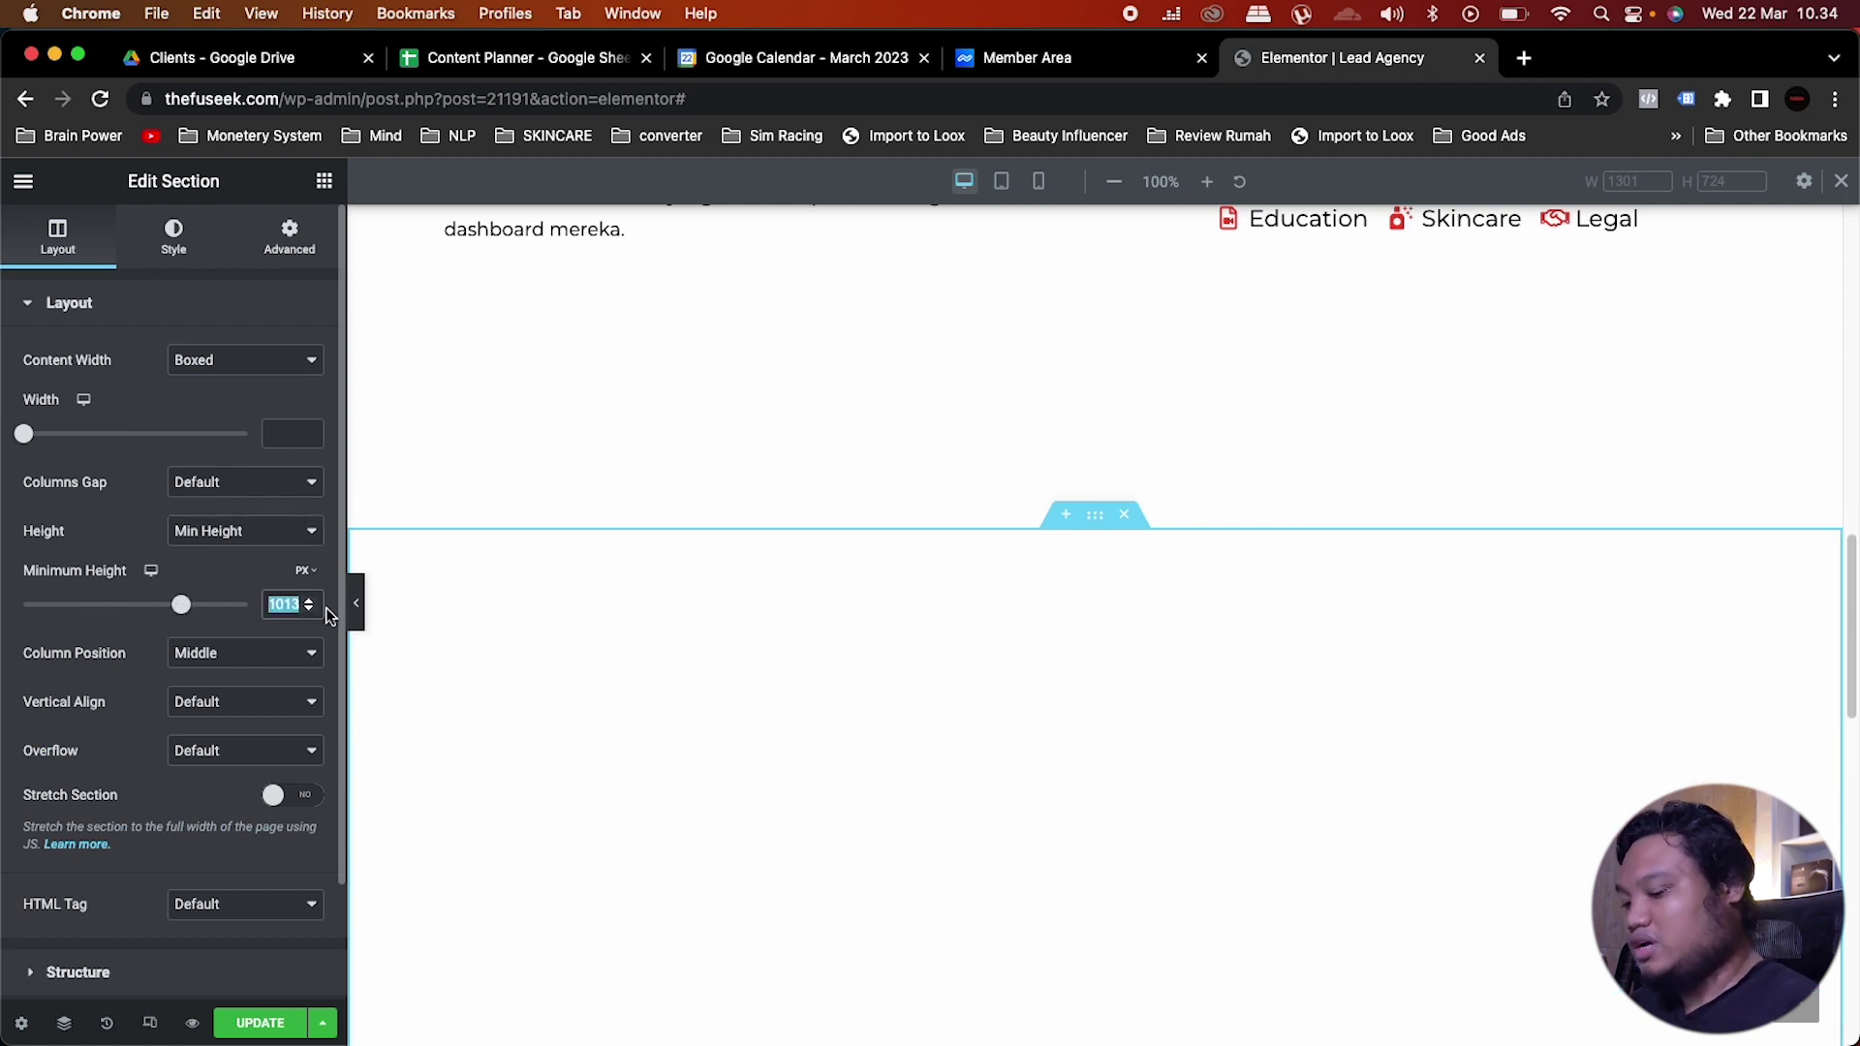
type("900")
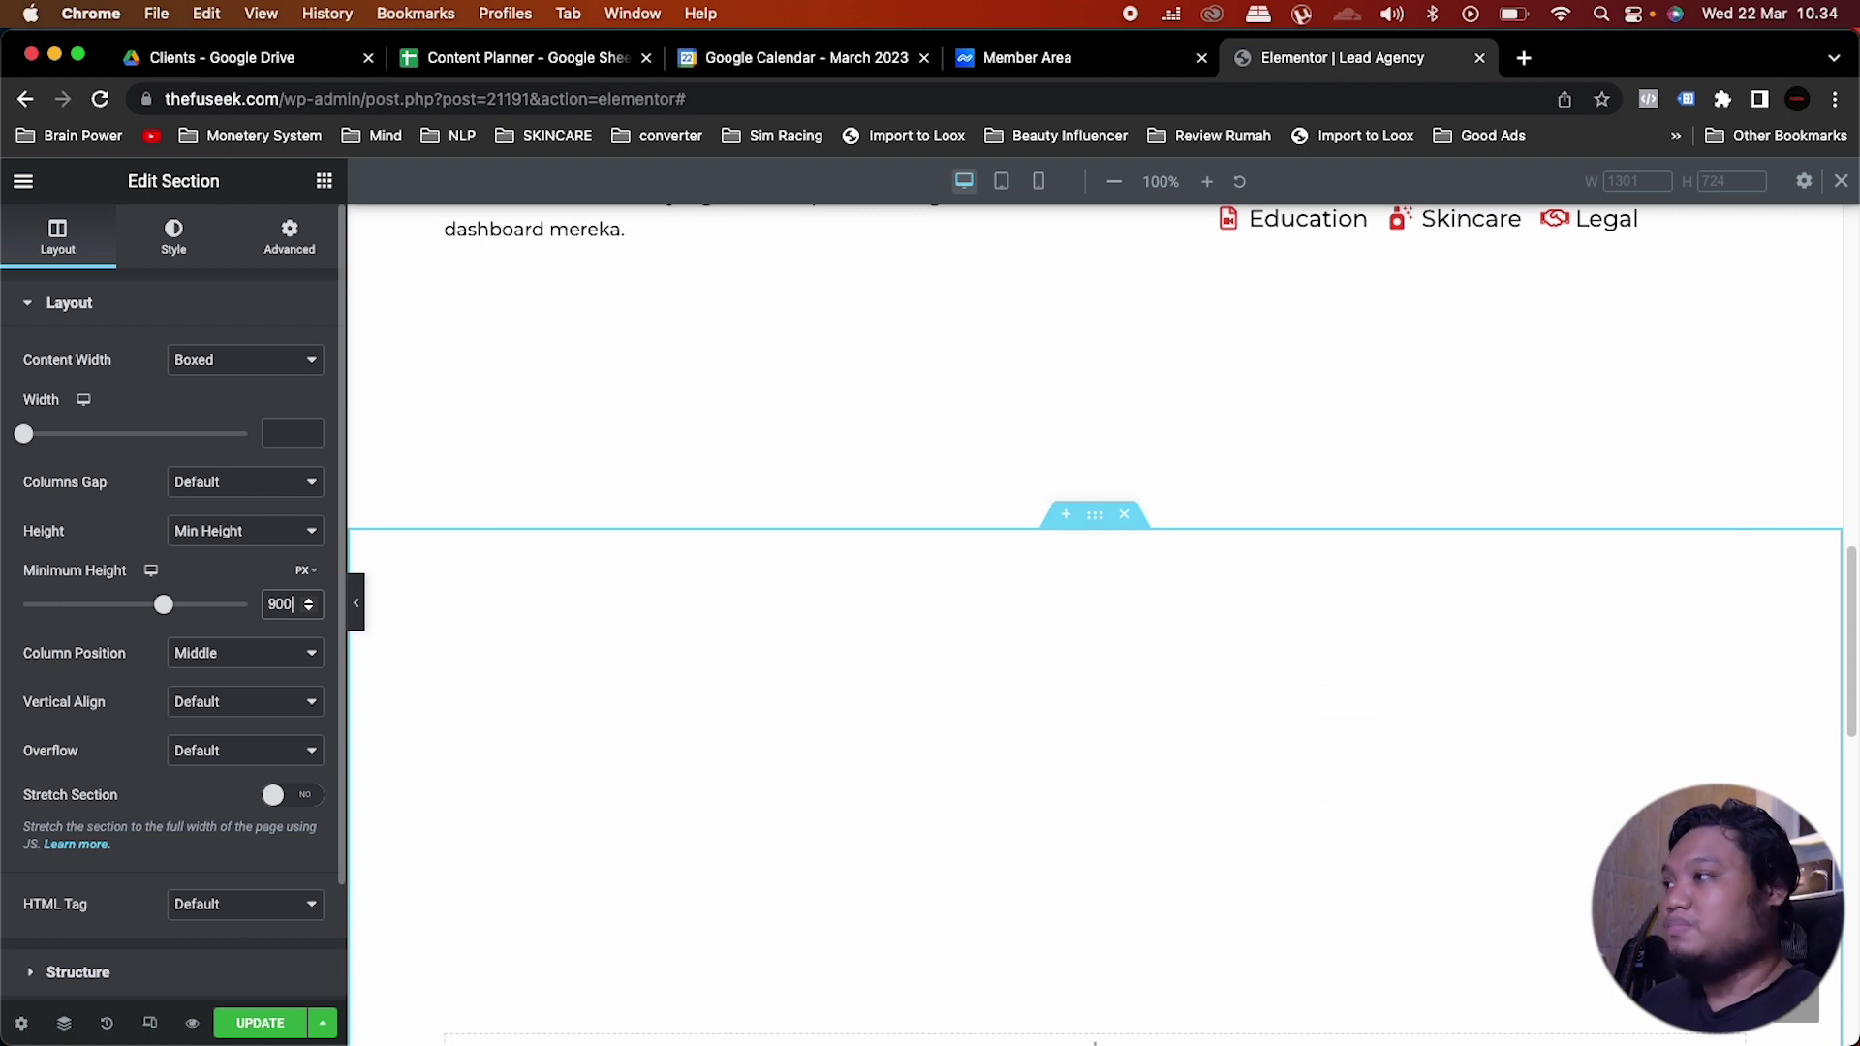
scroll(968, 578, "down", 3)
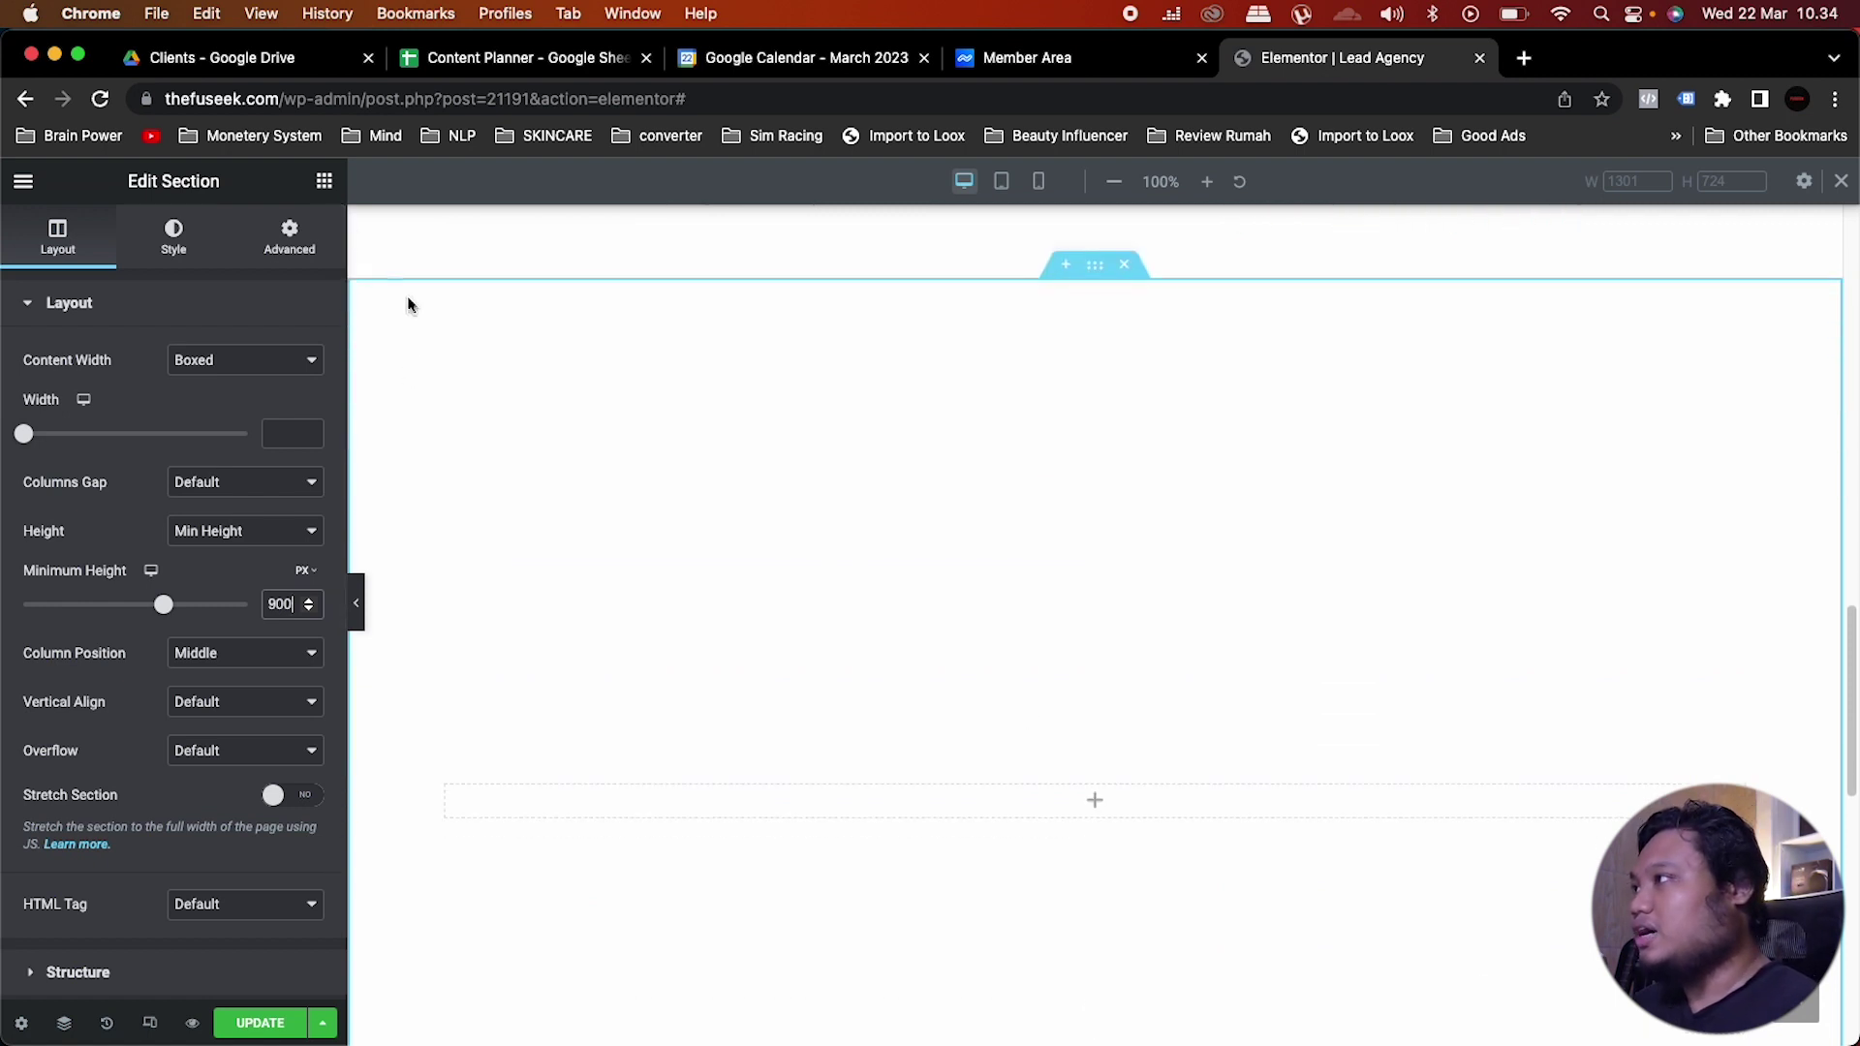
left_click(324, 181)
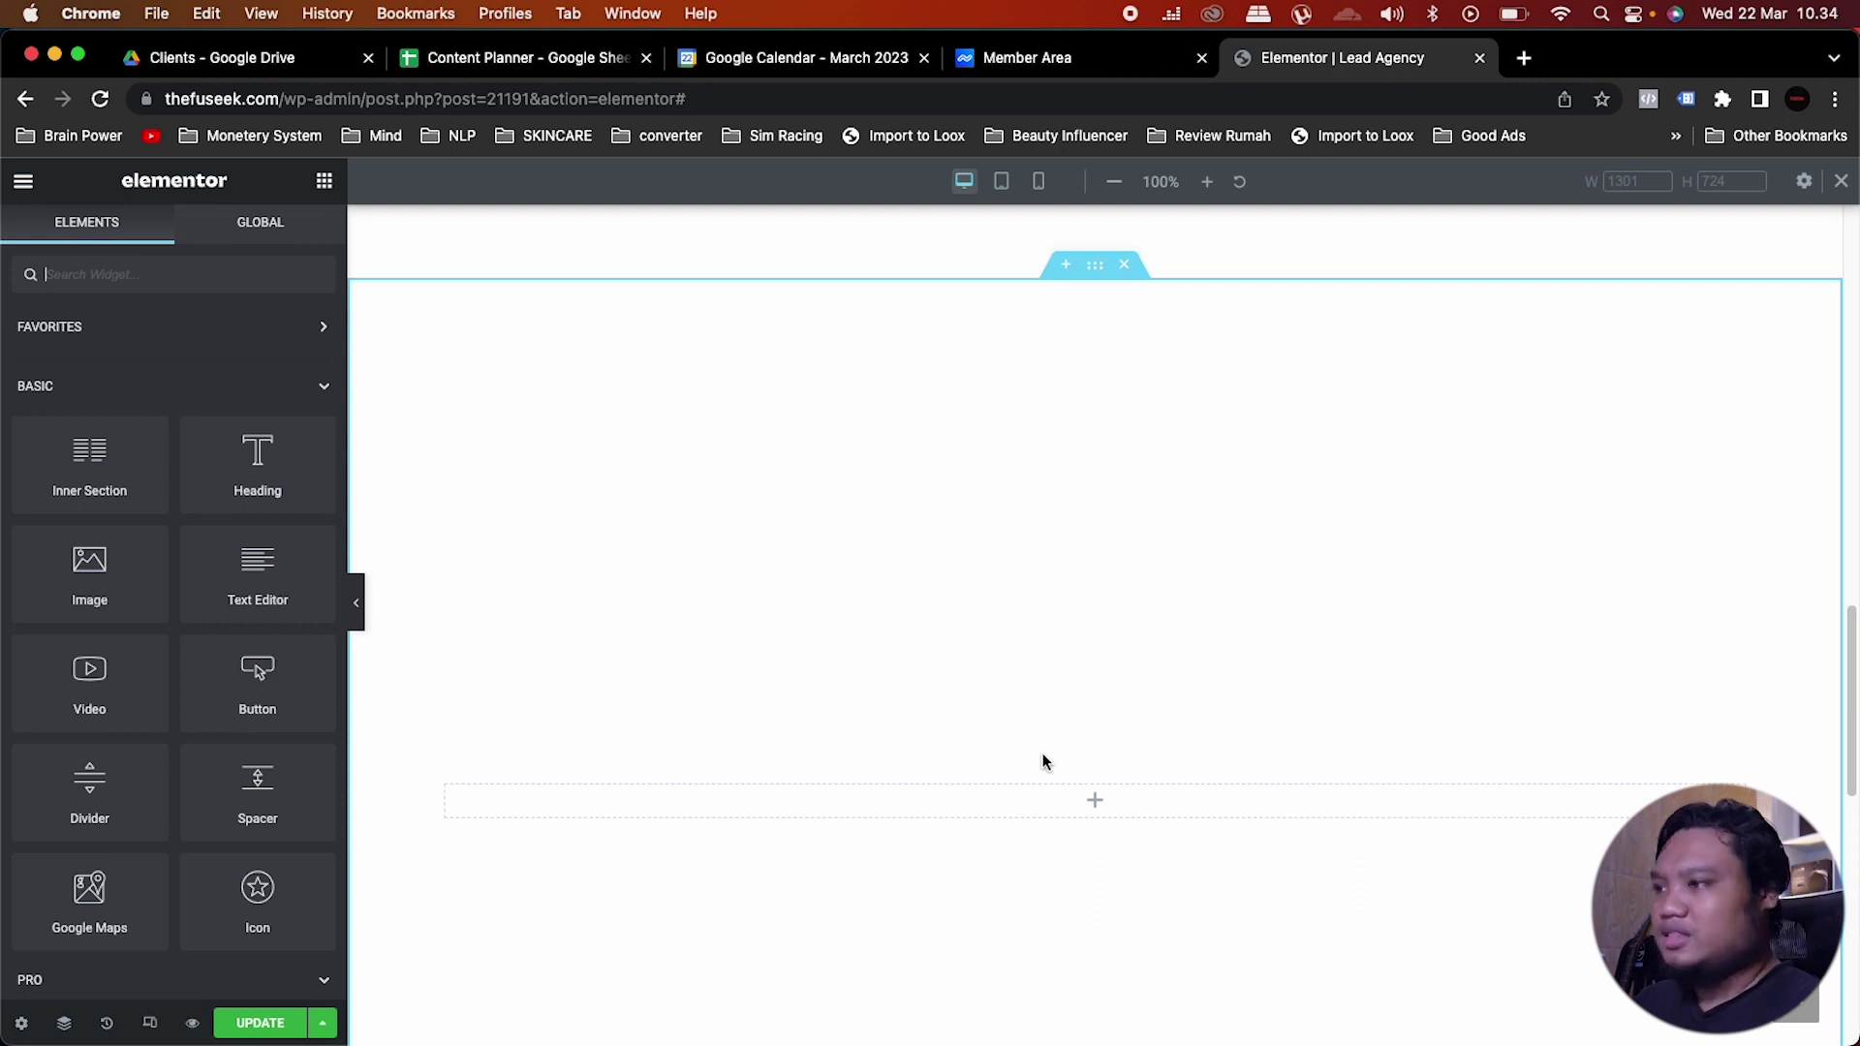
Step: Copy the FUSEEK heading into the new section and center-align it
scroll(998, 530, "up", 5)
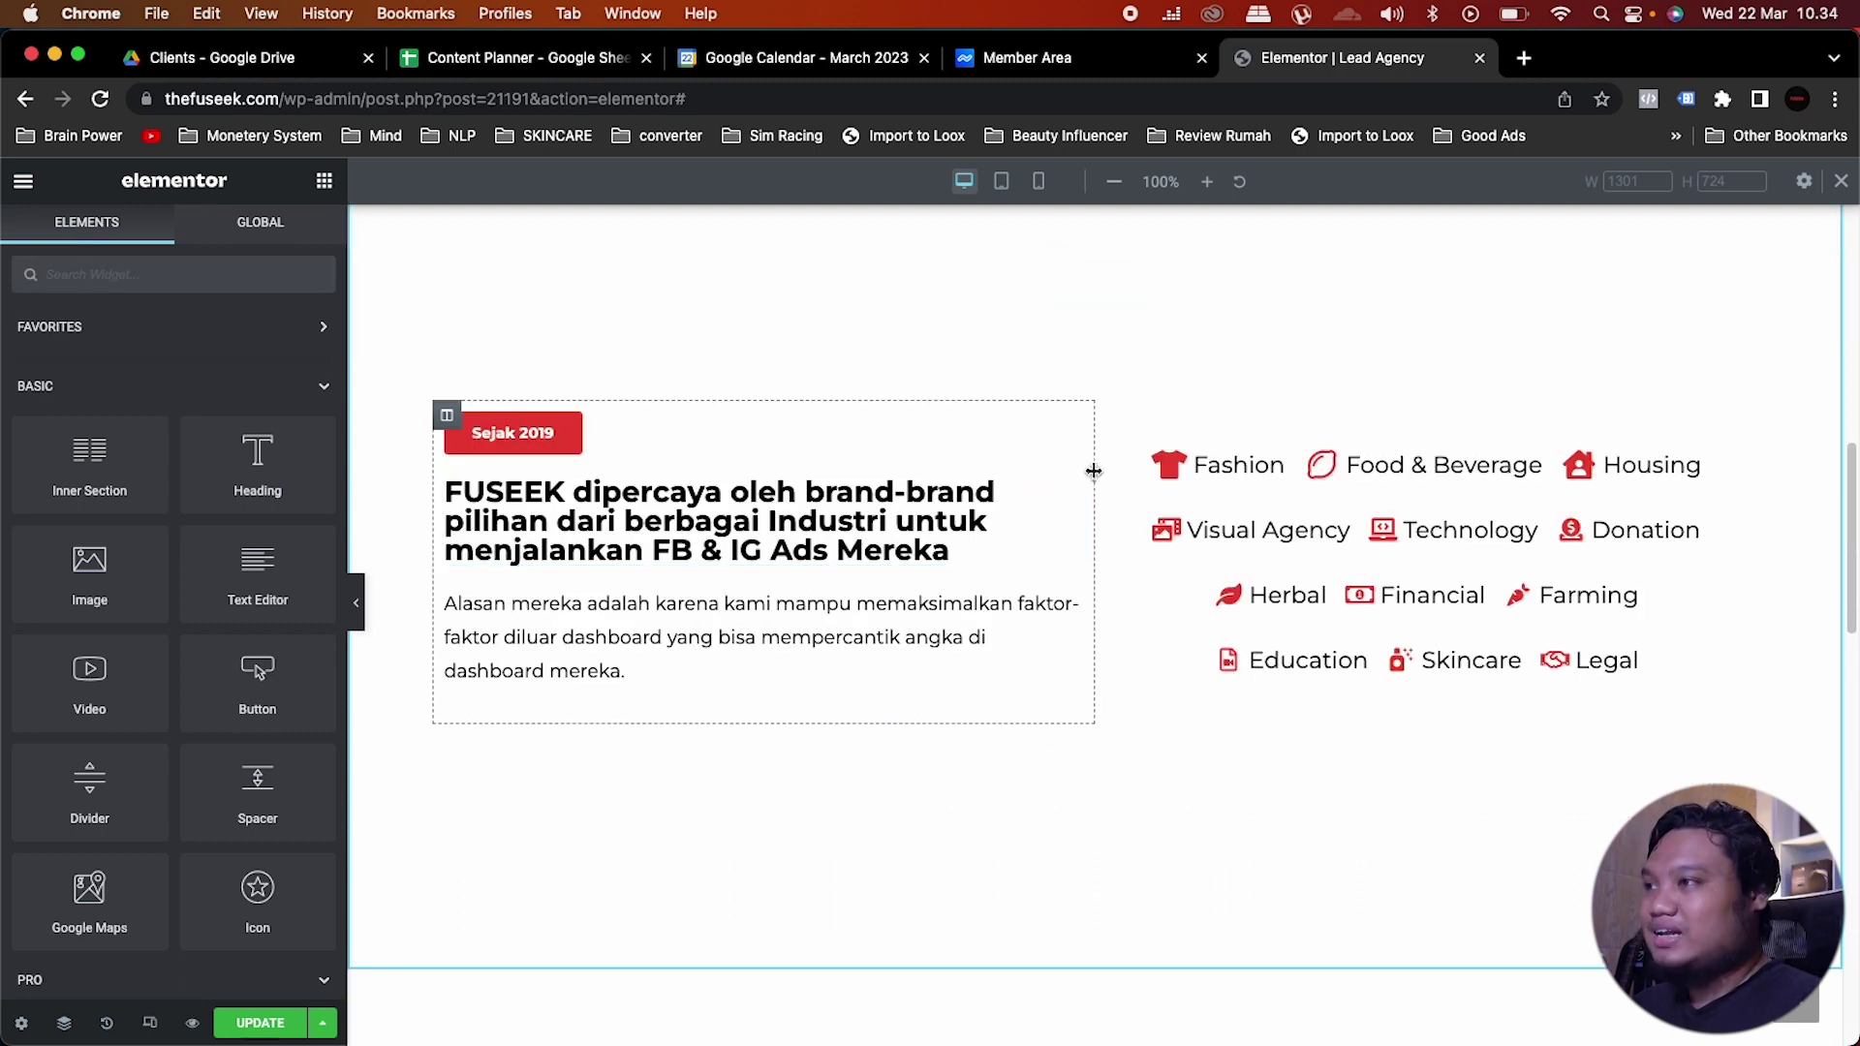
right_click(1069, 490)
left_click(1102, 592)
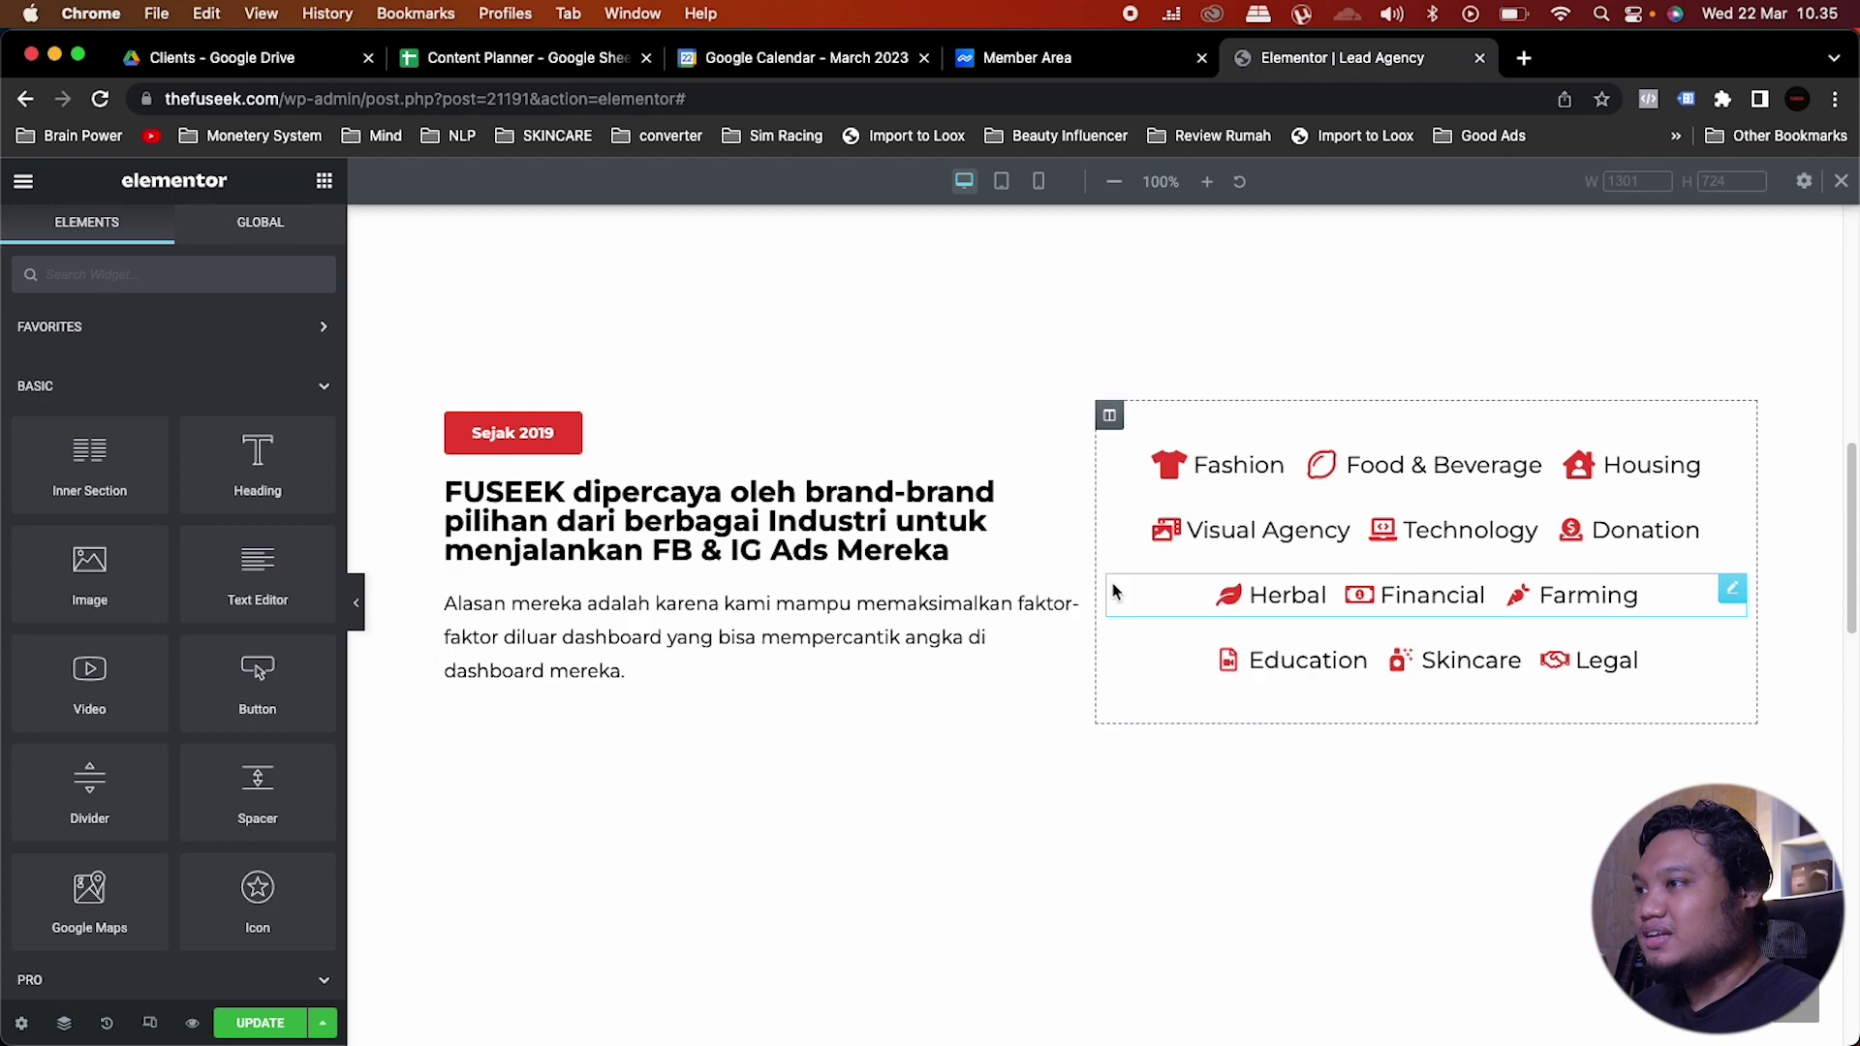
scroll(1109, 596, "down", 8)
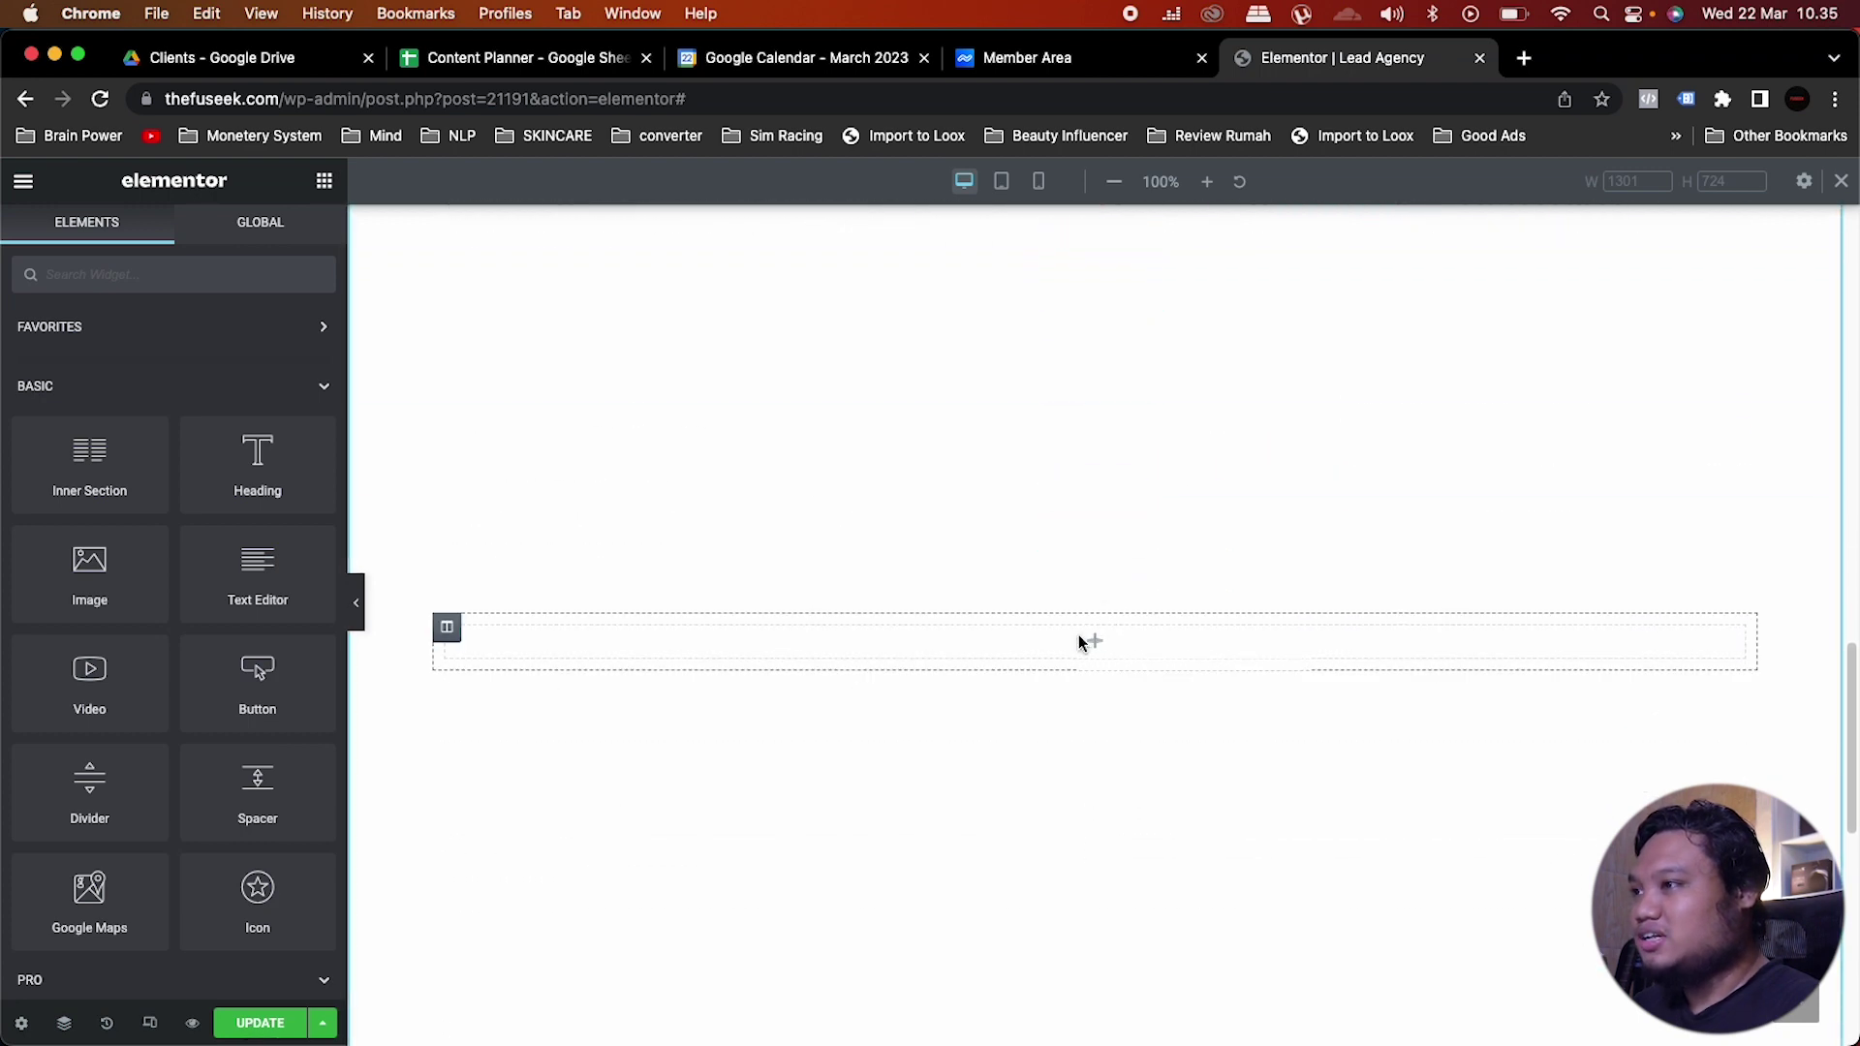
right_click(1081, 637)
left_click(1171, 829)
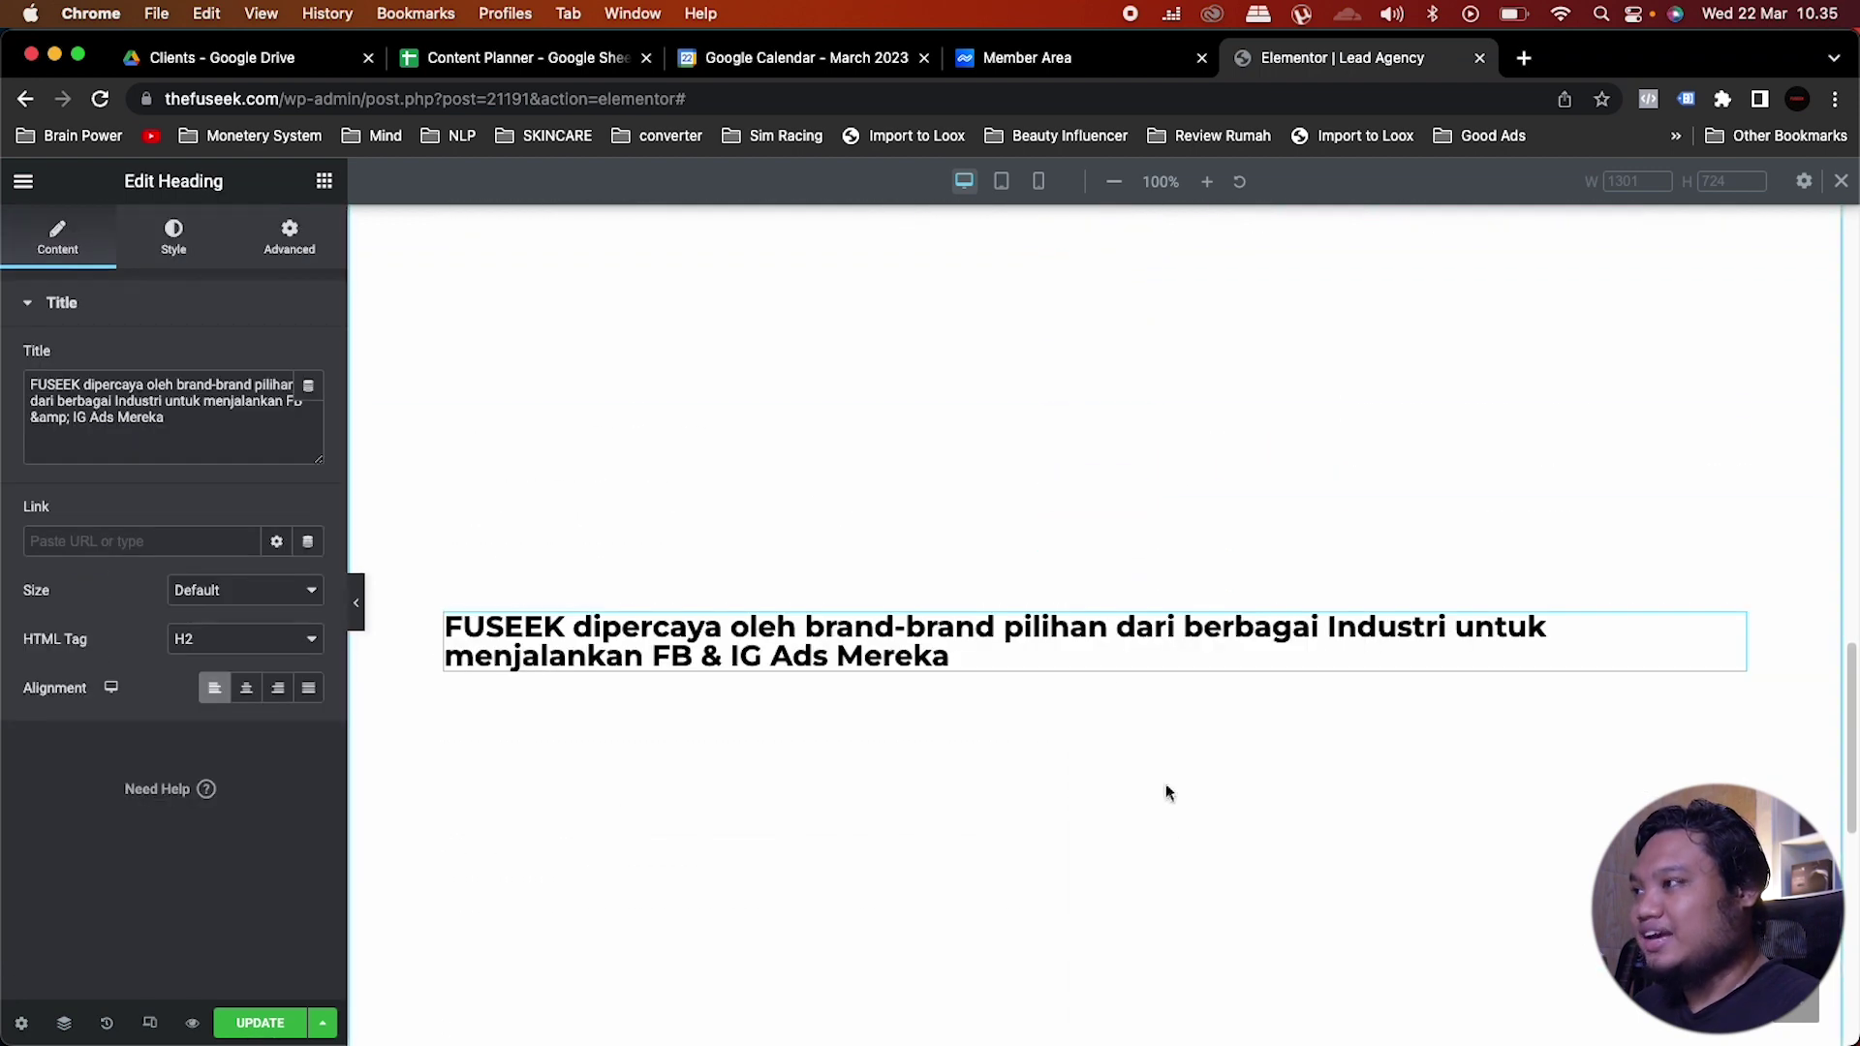
left_click(246, 690)
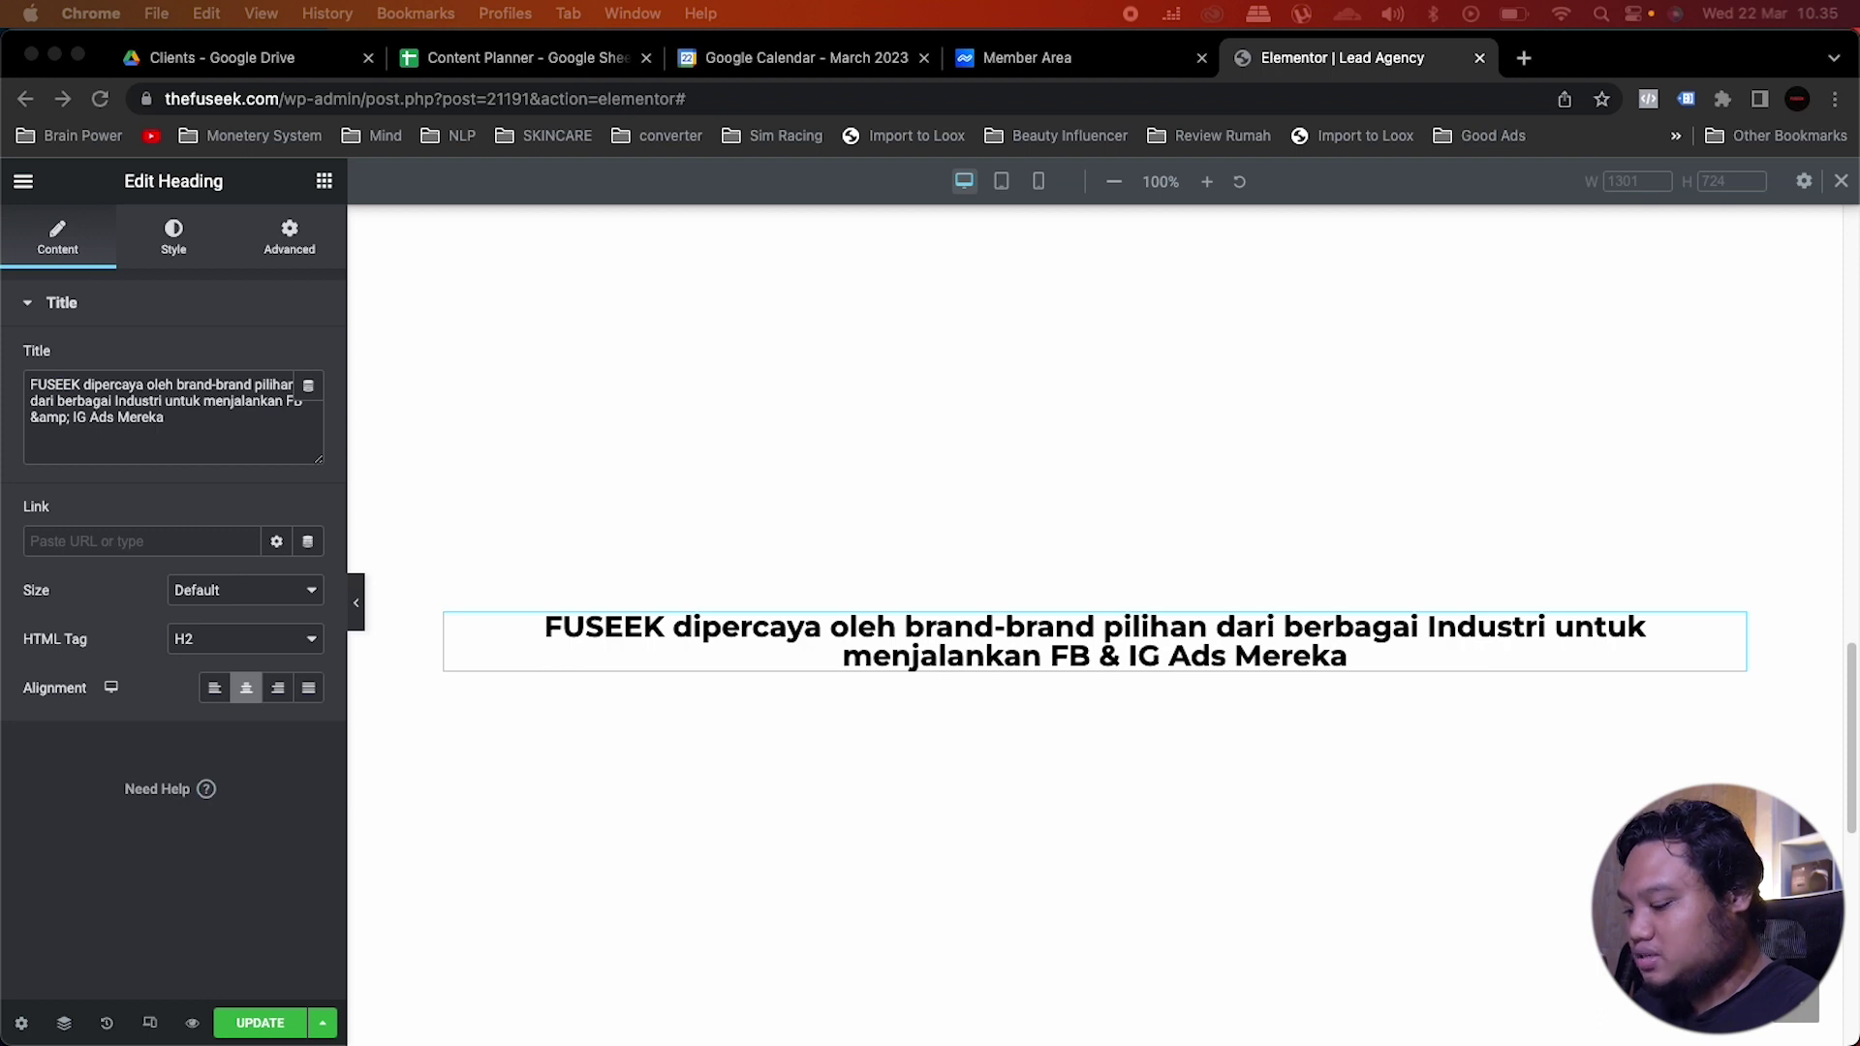
Step: Replace the heading text with '4 Layanan Da Best Untuk Kebutuhan Berkembang Brand'
key("super+a")
key("super+v")
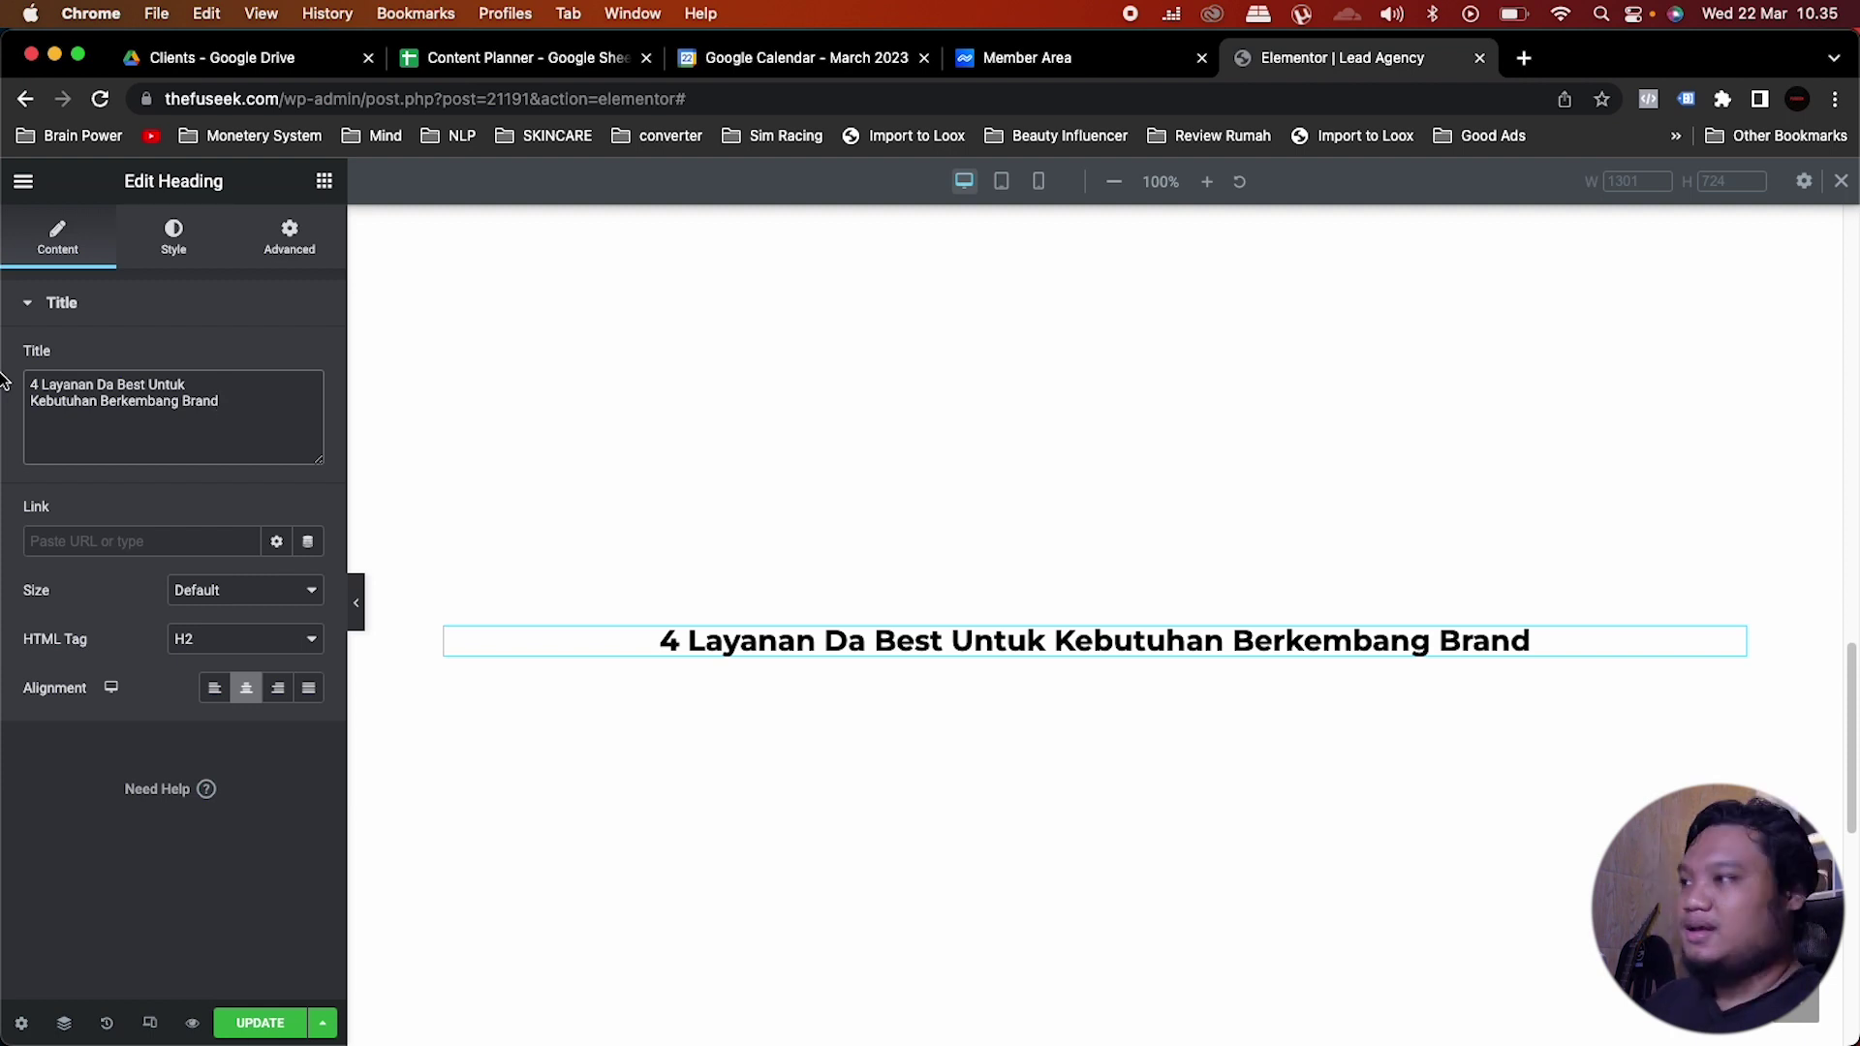
left_click(1077, 640)
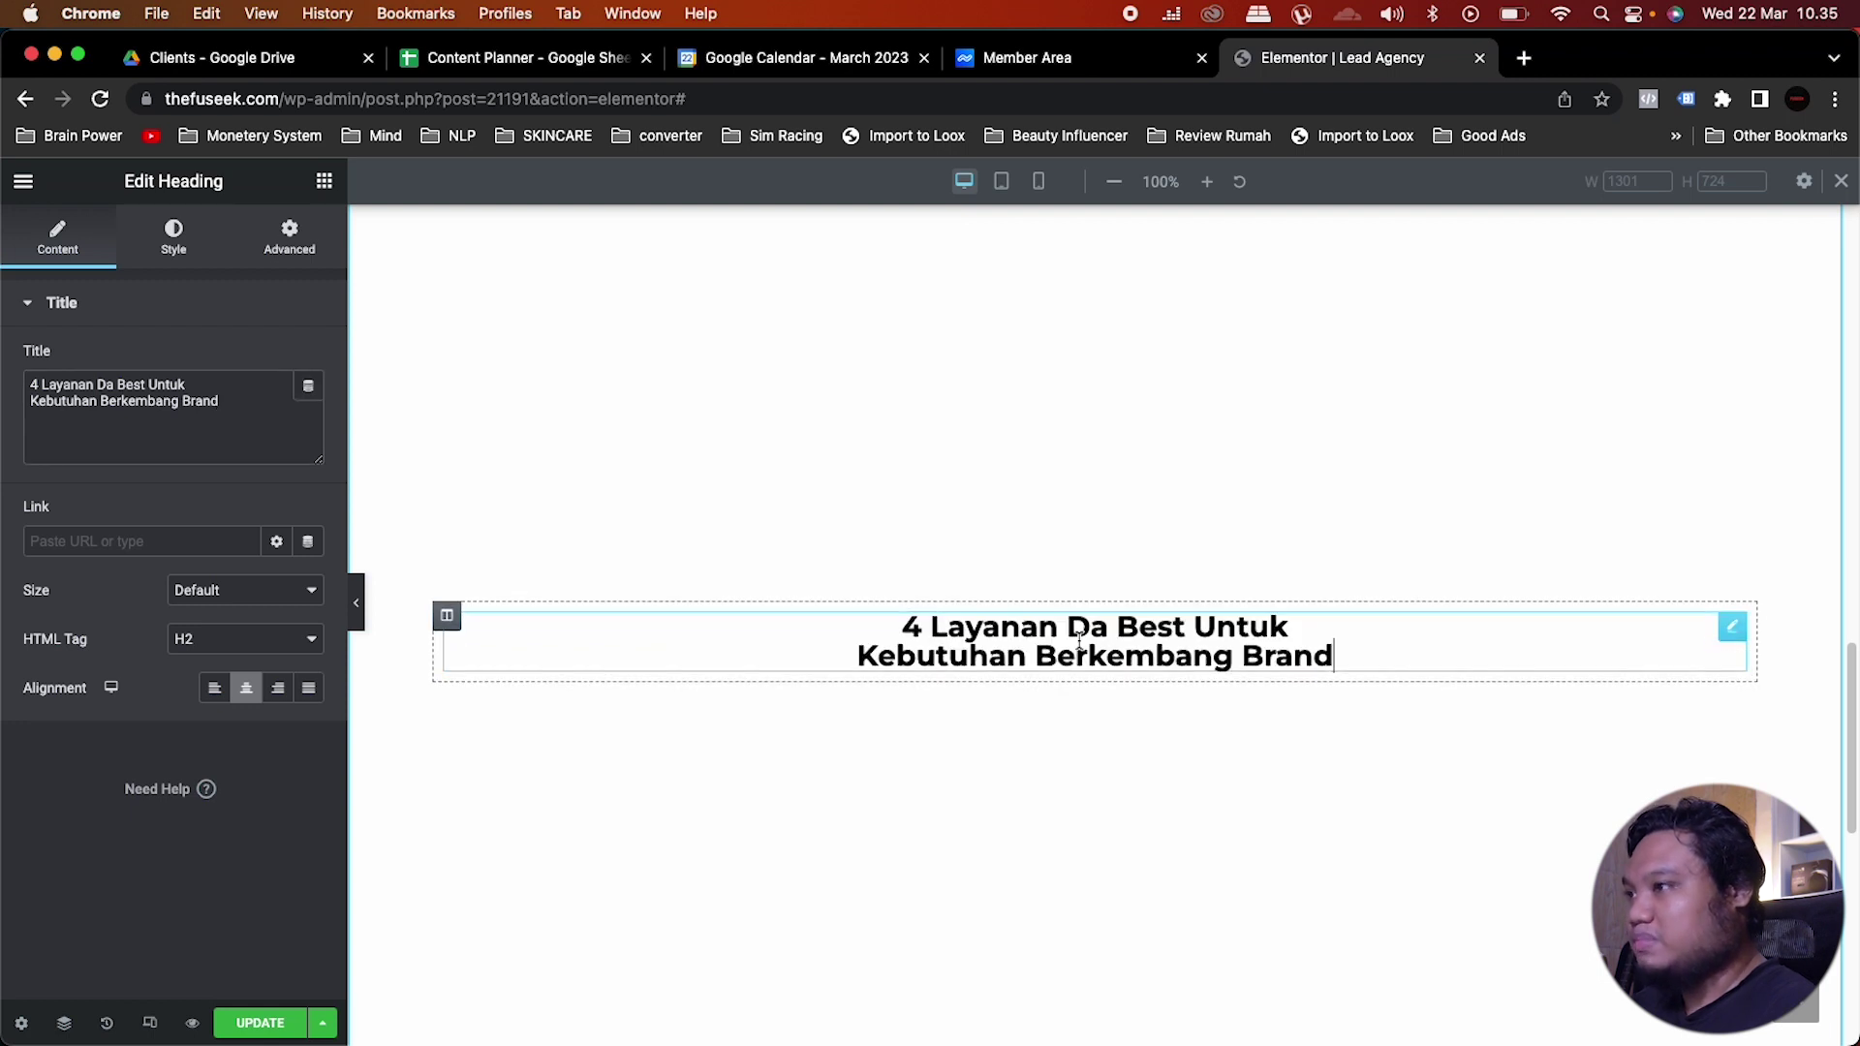
left_click(232, 385)
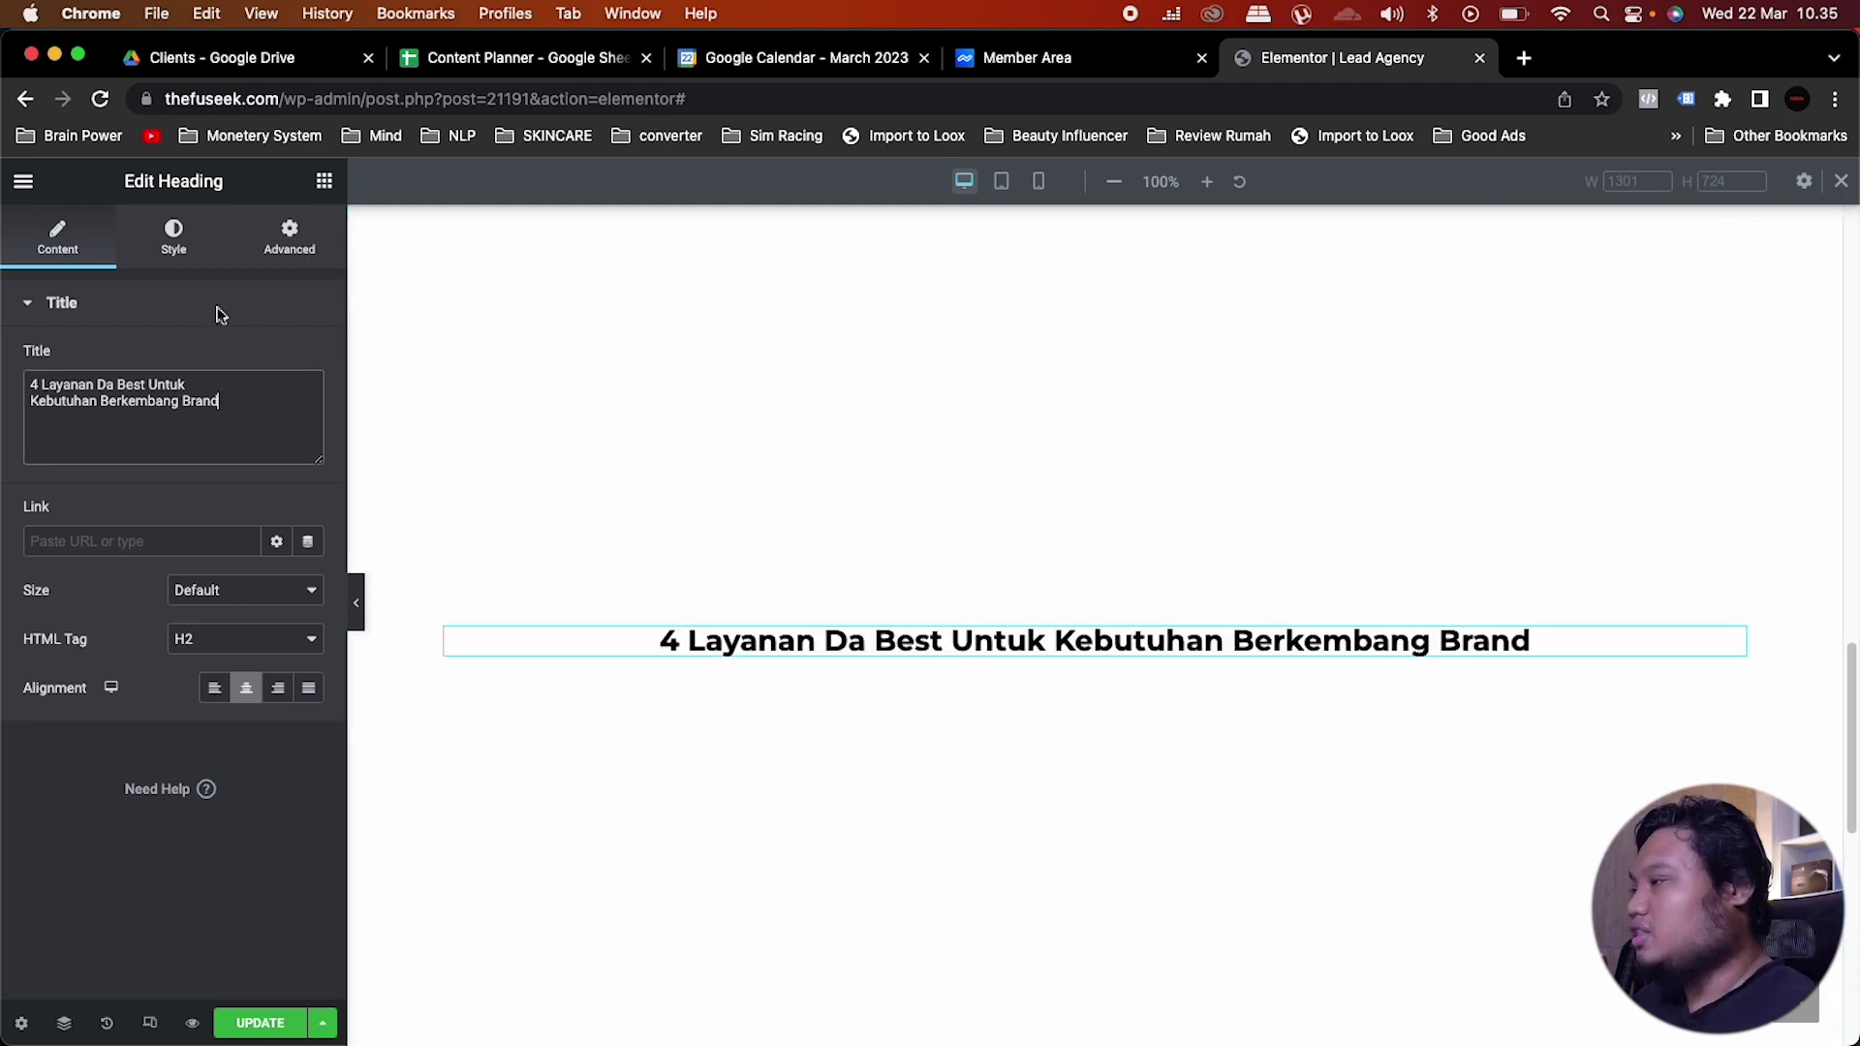
Step: Set the new heading's typography size to 50 px
left_click(172, 237)
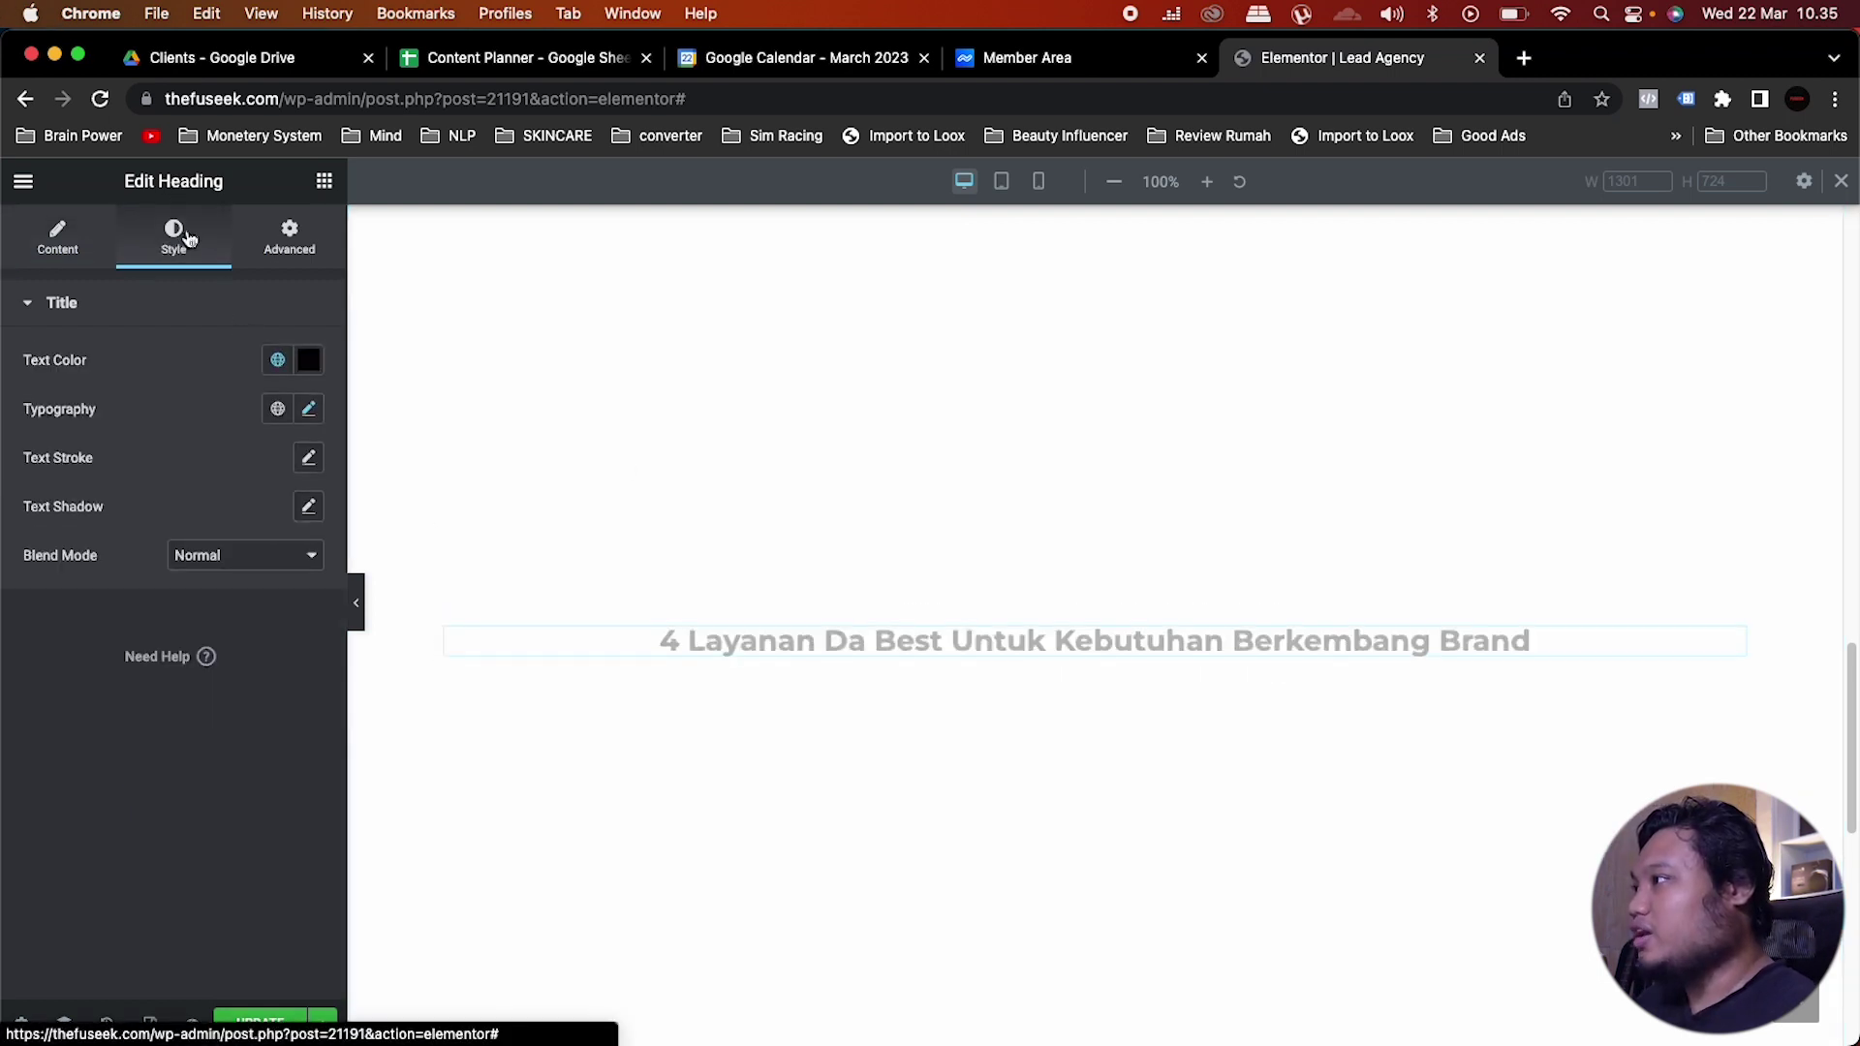
left_click(308, 409)
double_click(271, 591)
type("5")
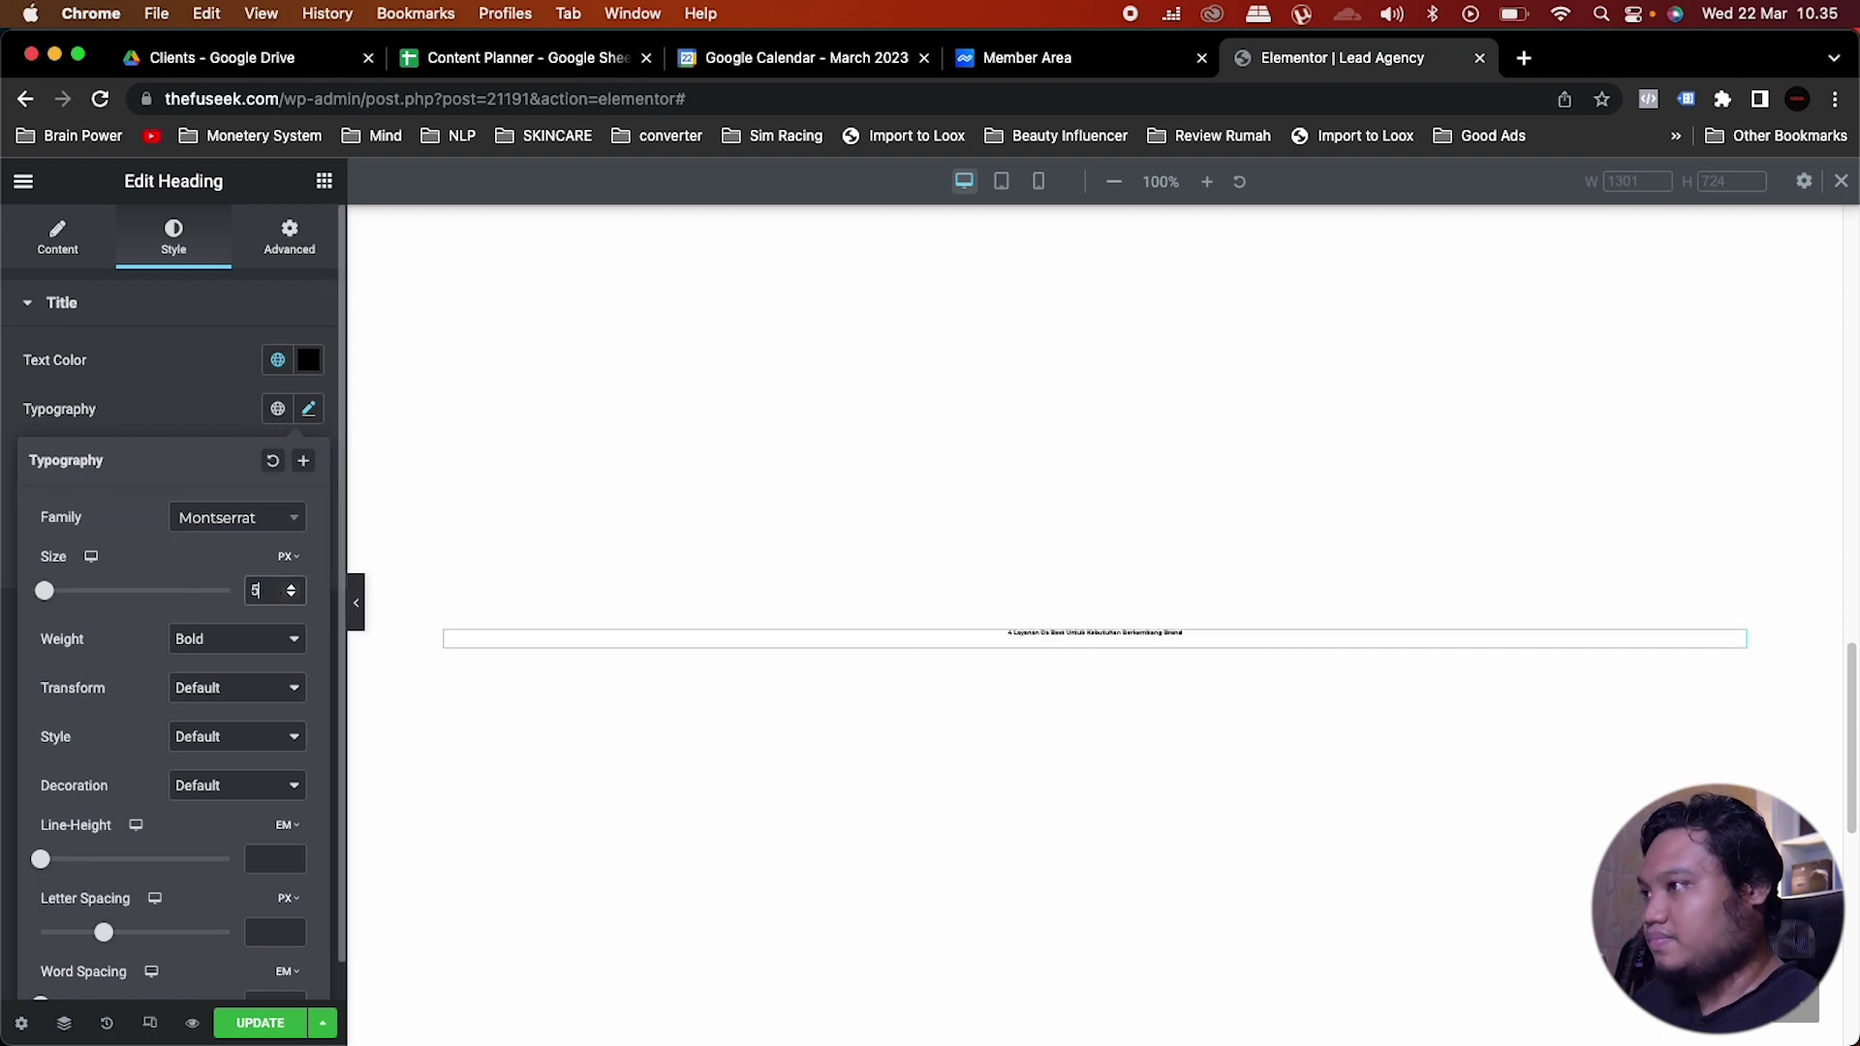
type("0")
left_click(192, 391)
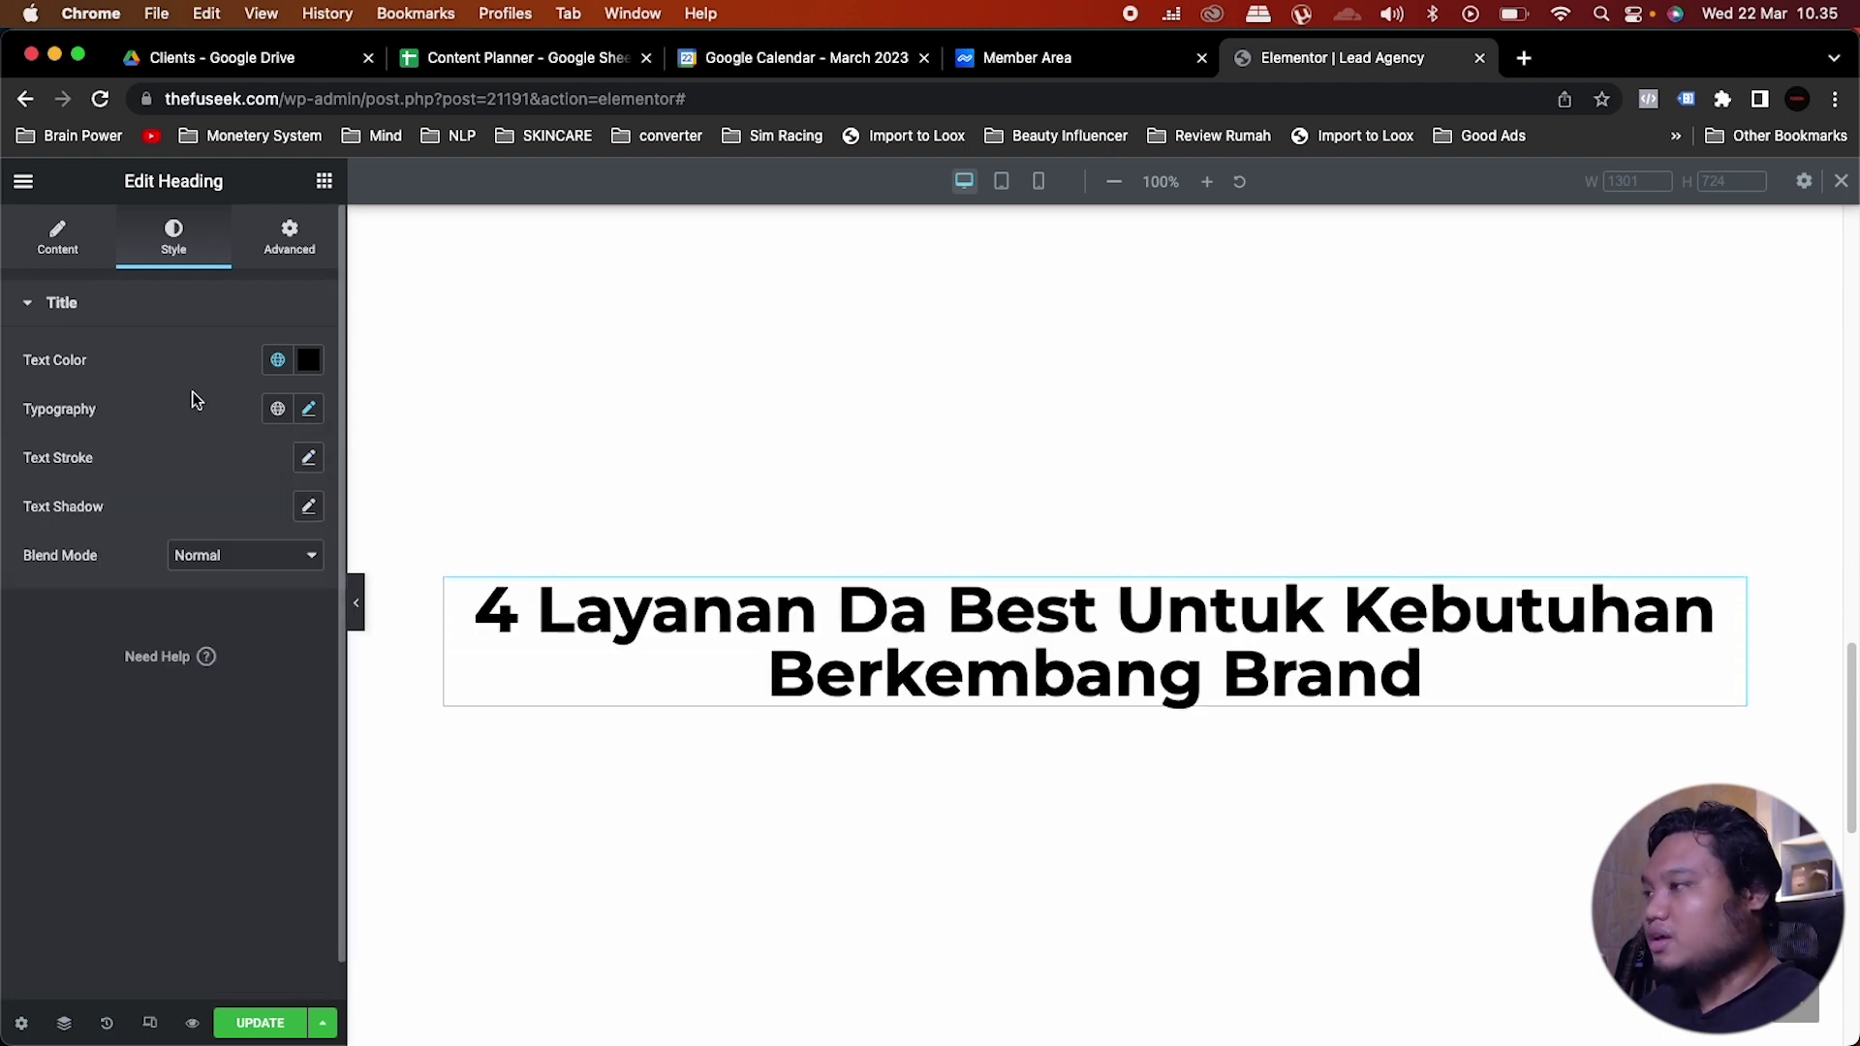
scroll(910, 678, "up", 3)
scroll(909, 671, "up", 5)
Step: Copy the FUSEEK intro paragraph under the new heading and center-align it
right_click(1076, 427)
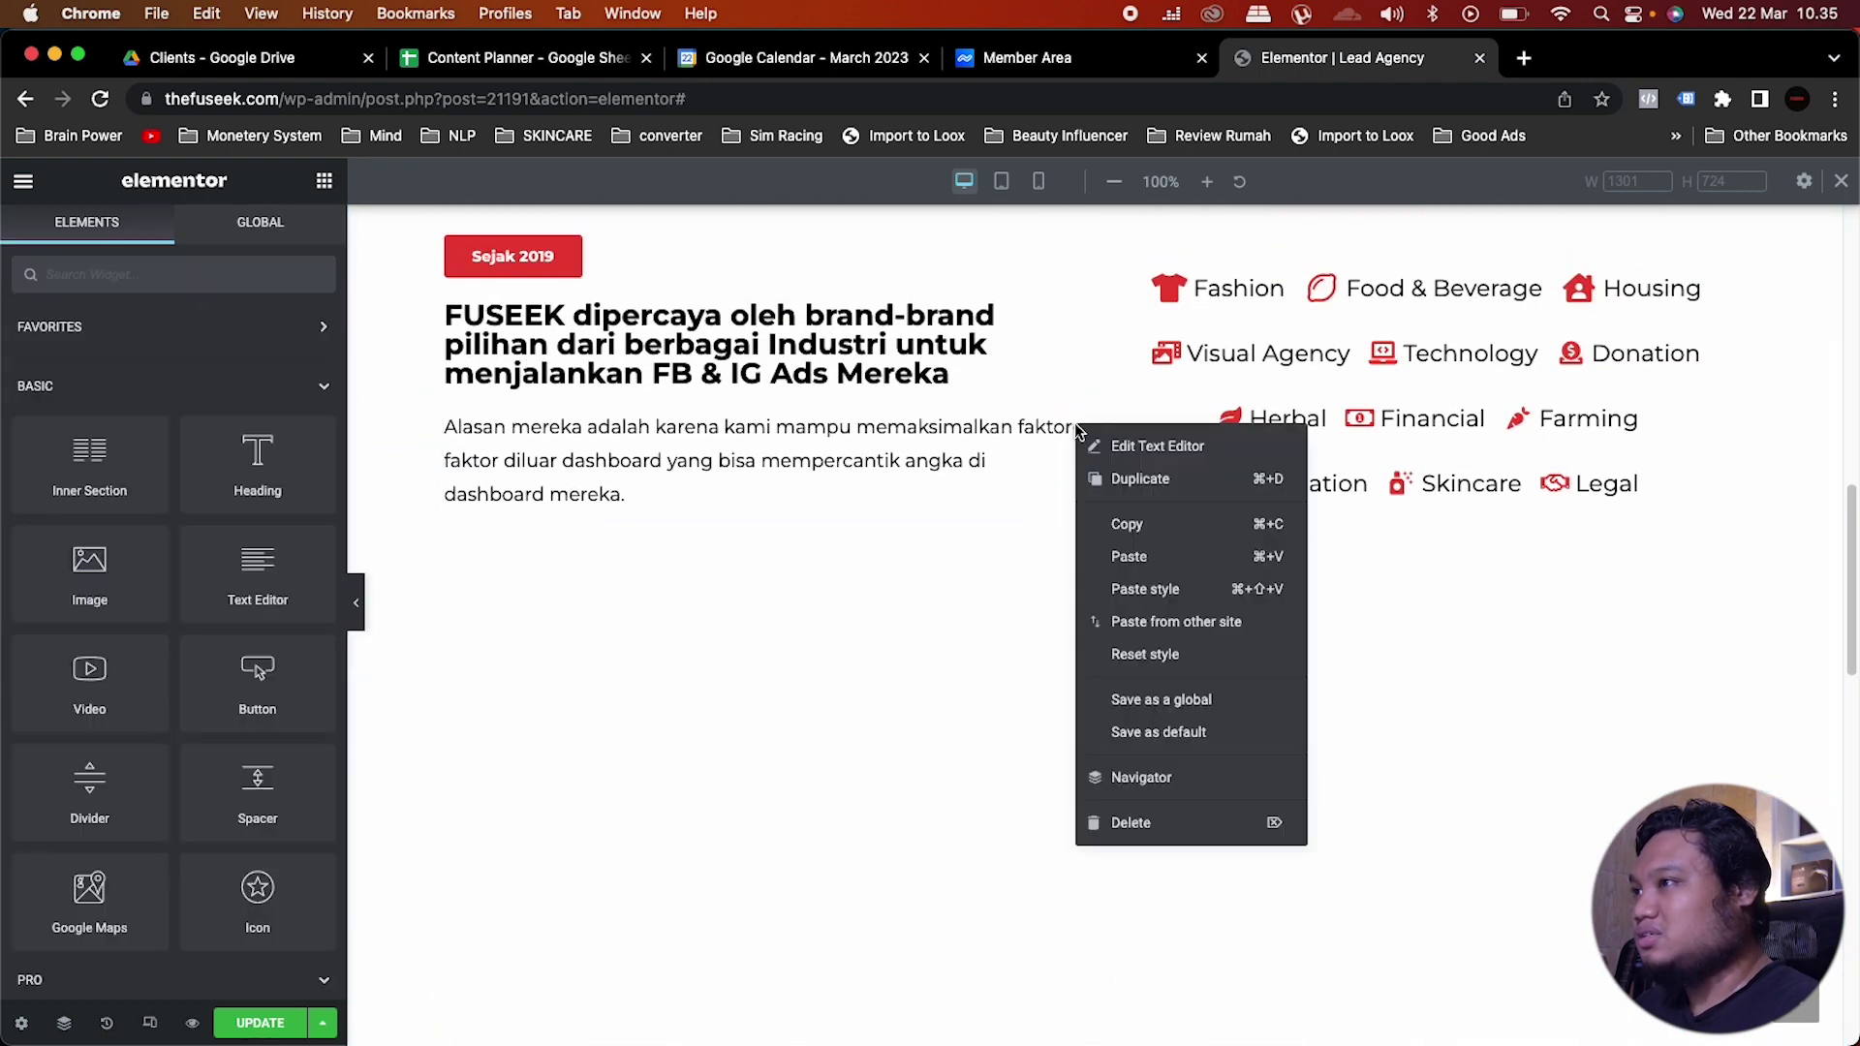
left_click(1124, 523)
scroll(1121, 523, "down", 7)
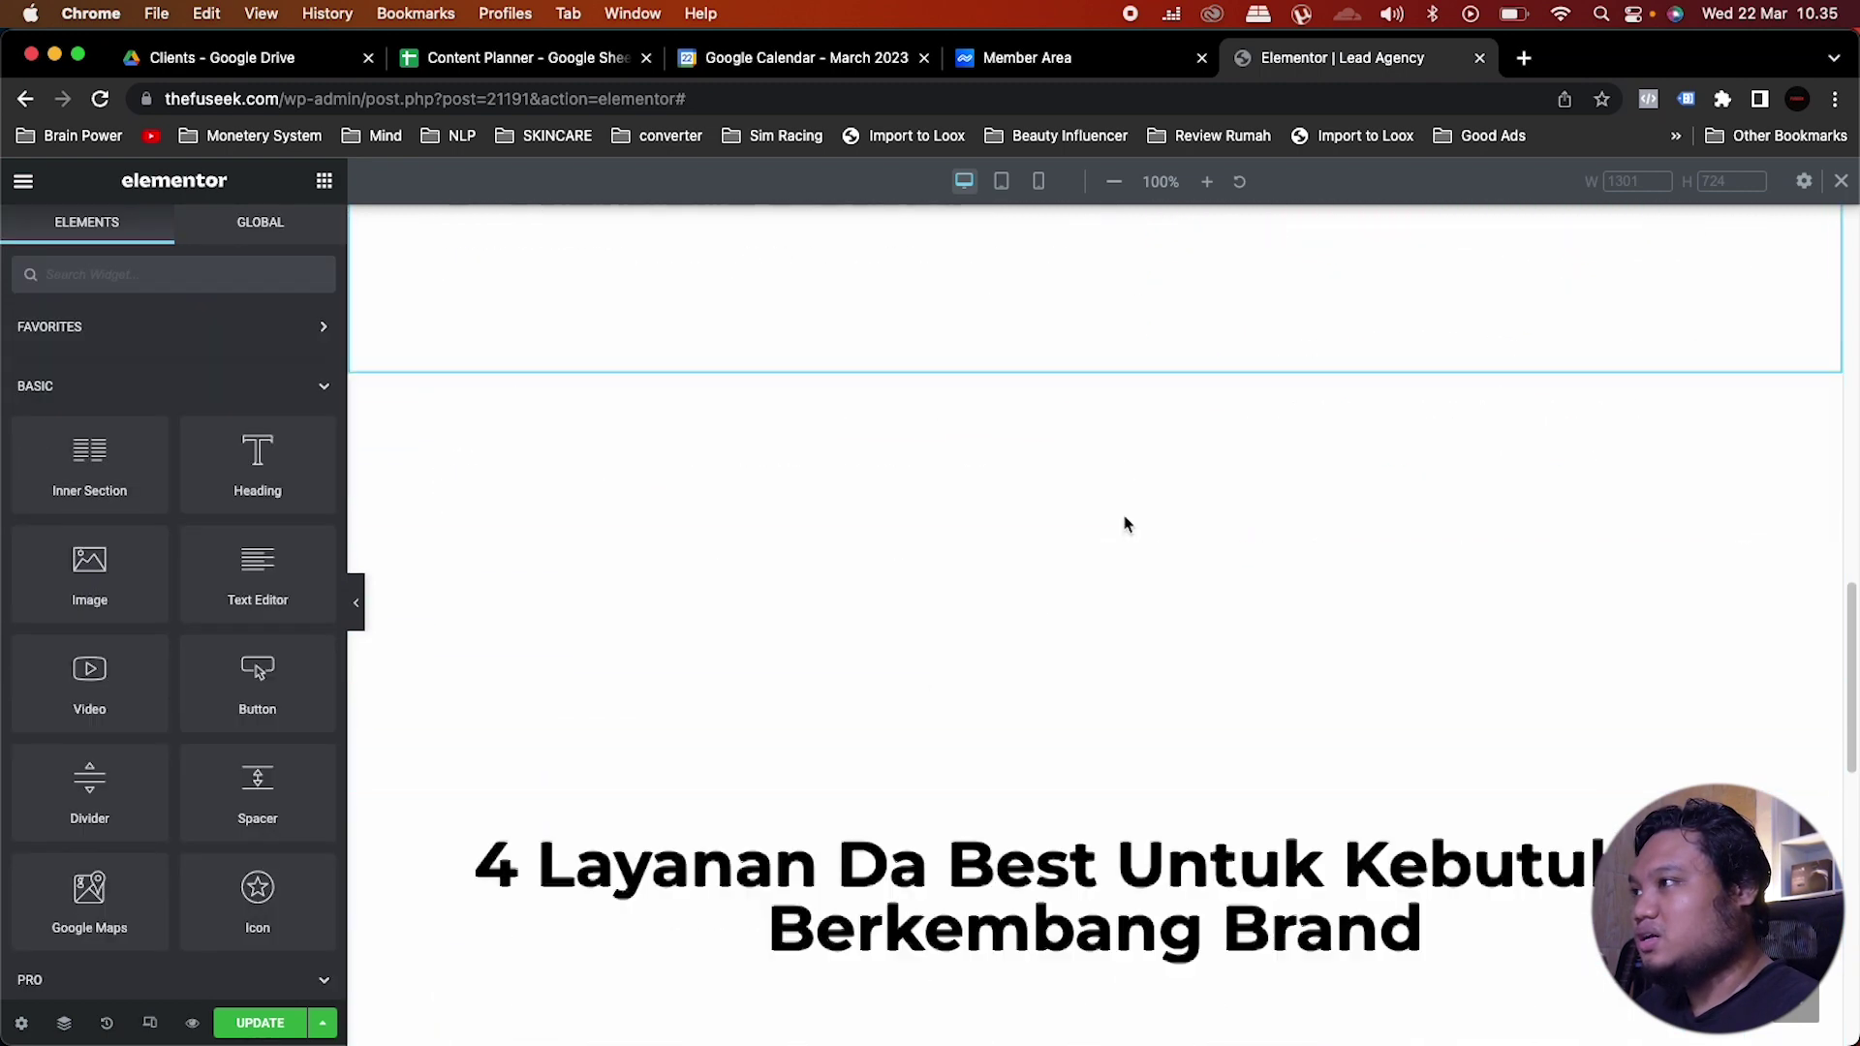
scroll(1121, 523, "up", 1)
right_click(997, 508)
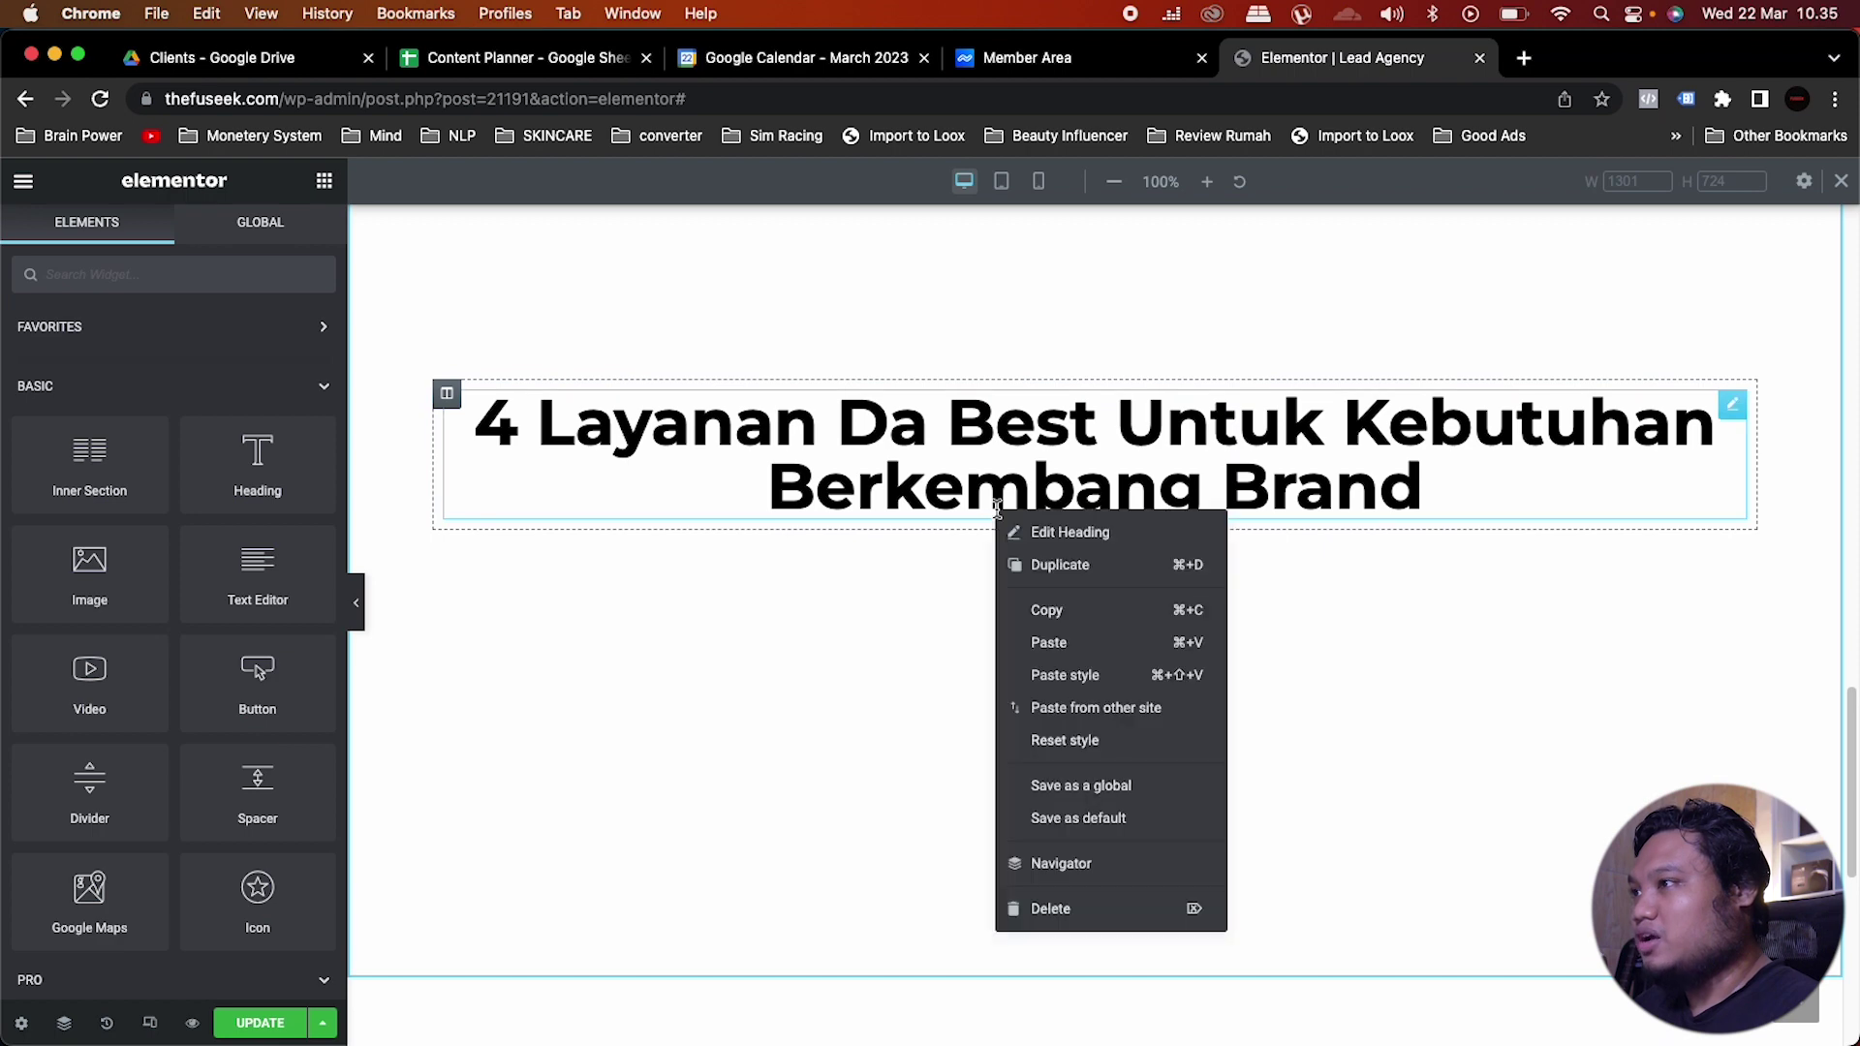
left_click(1058, 642)
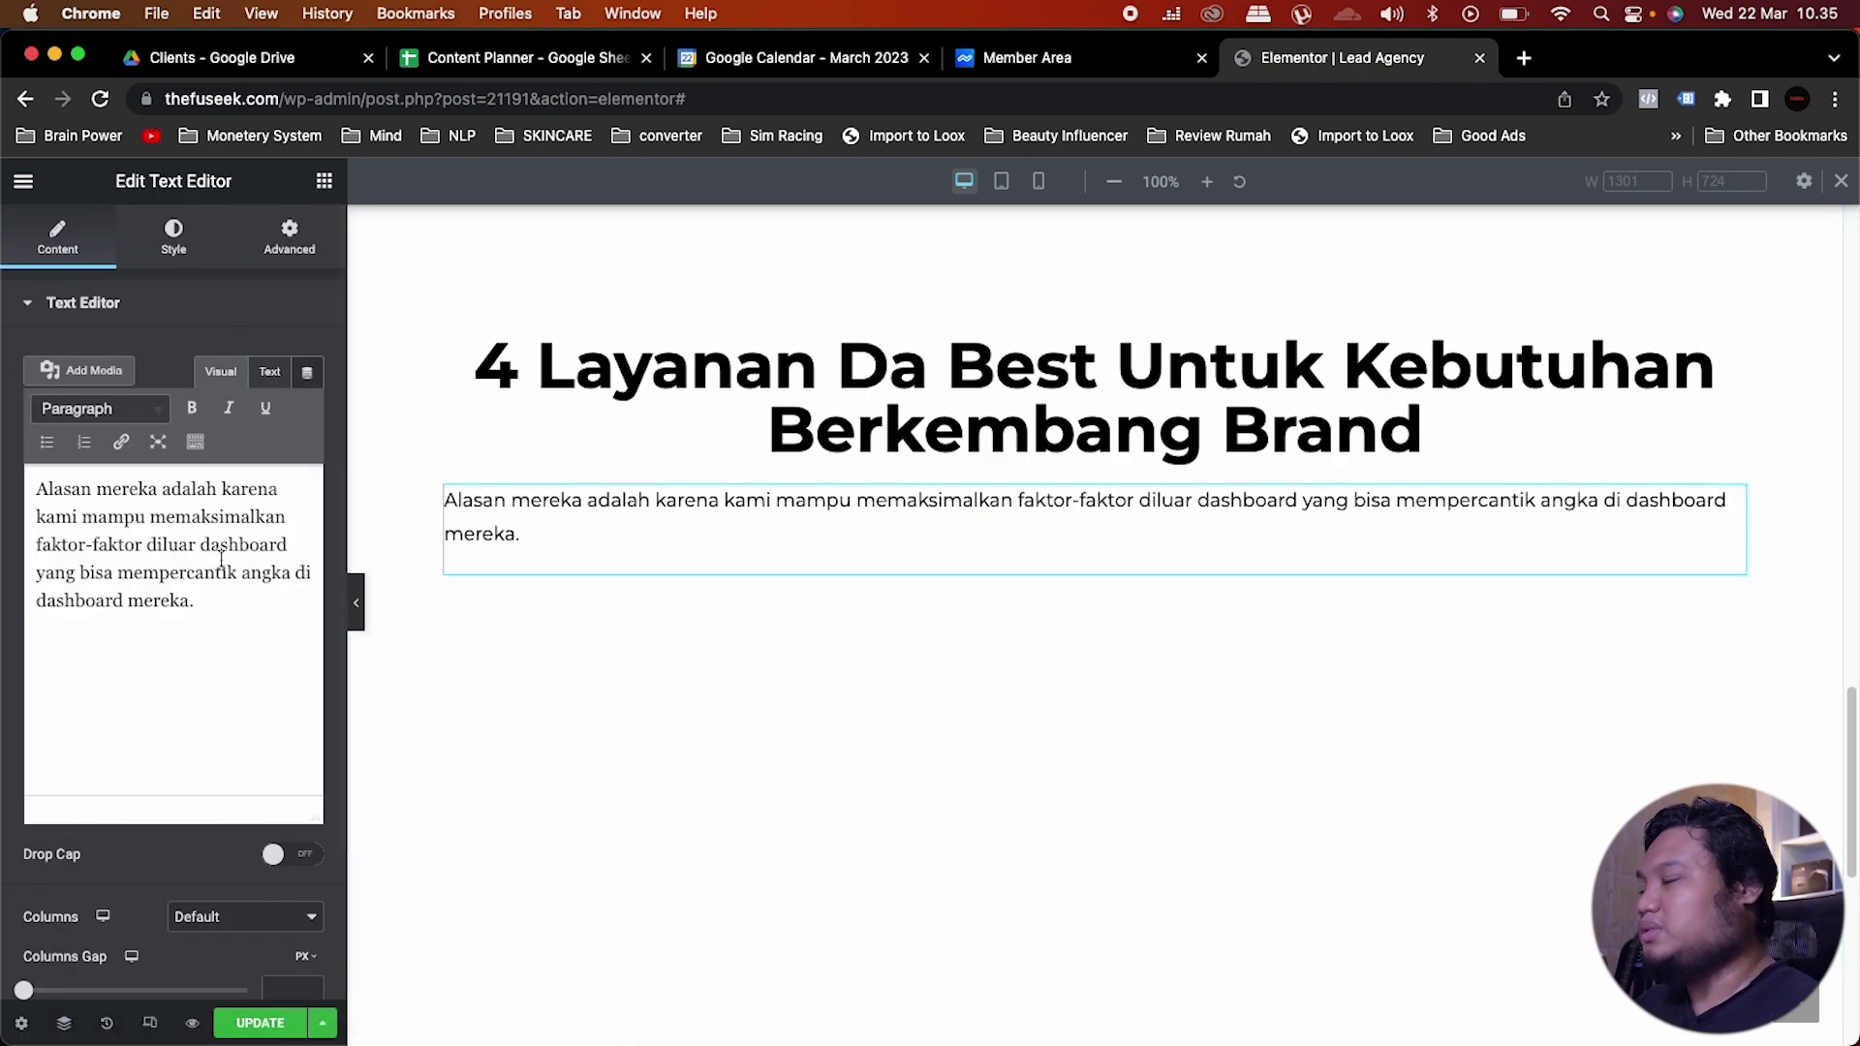
left_click(173, 235)
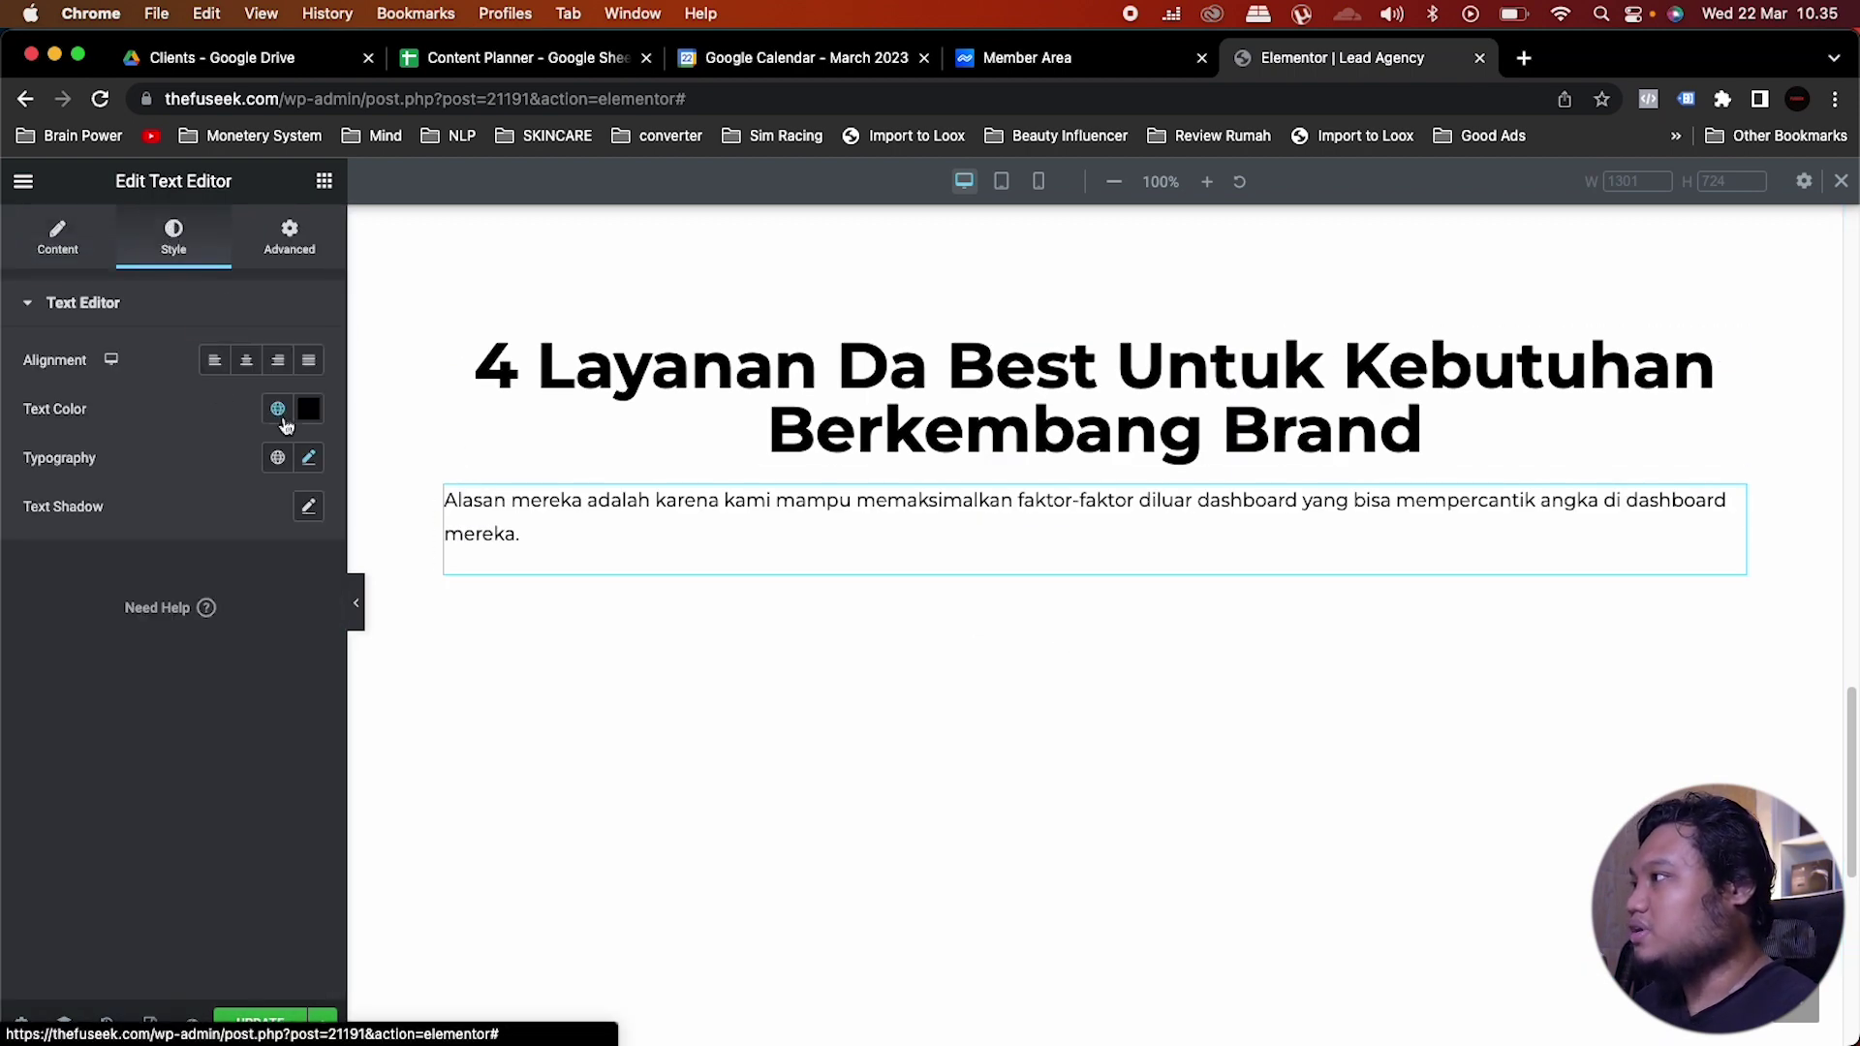
left_click(245, 363)
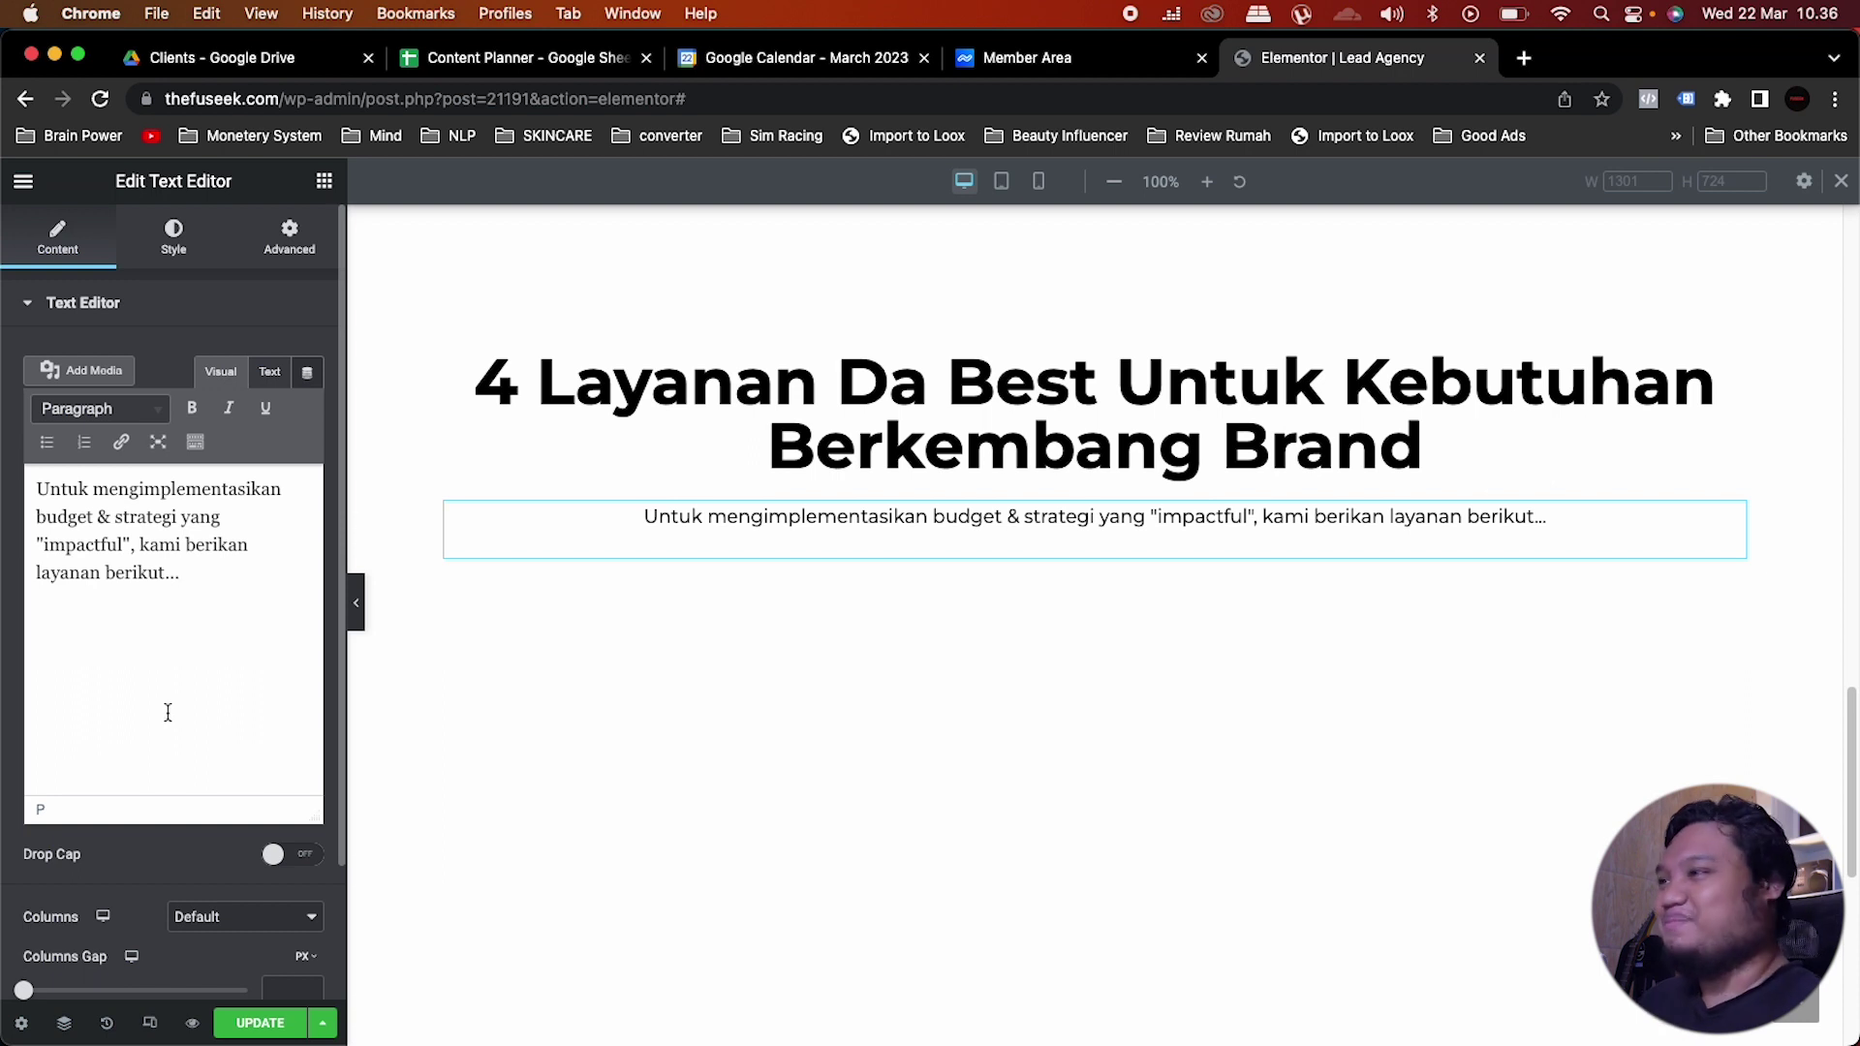
left_click(325, 184)
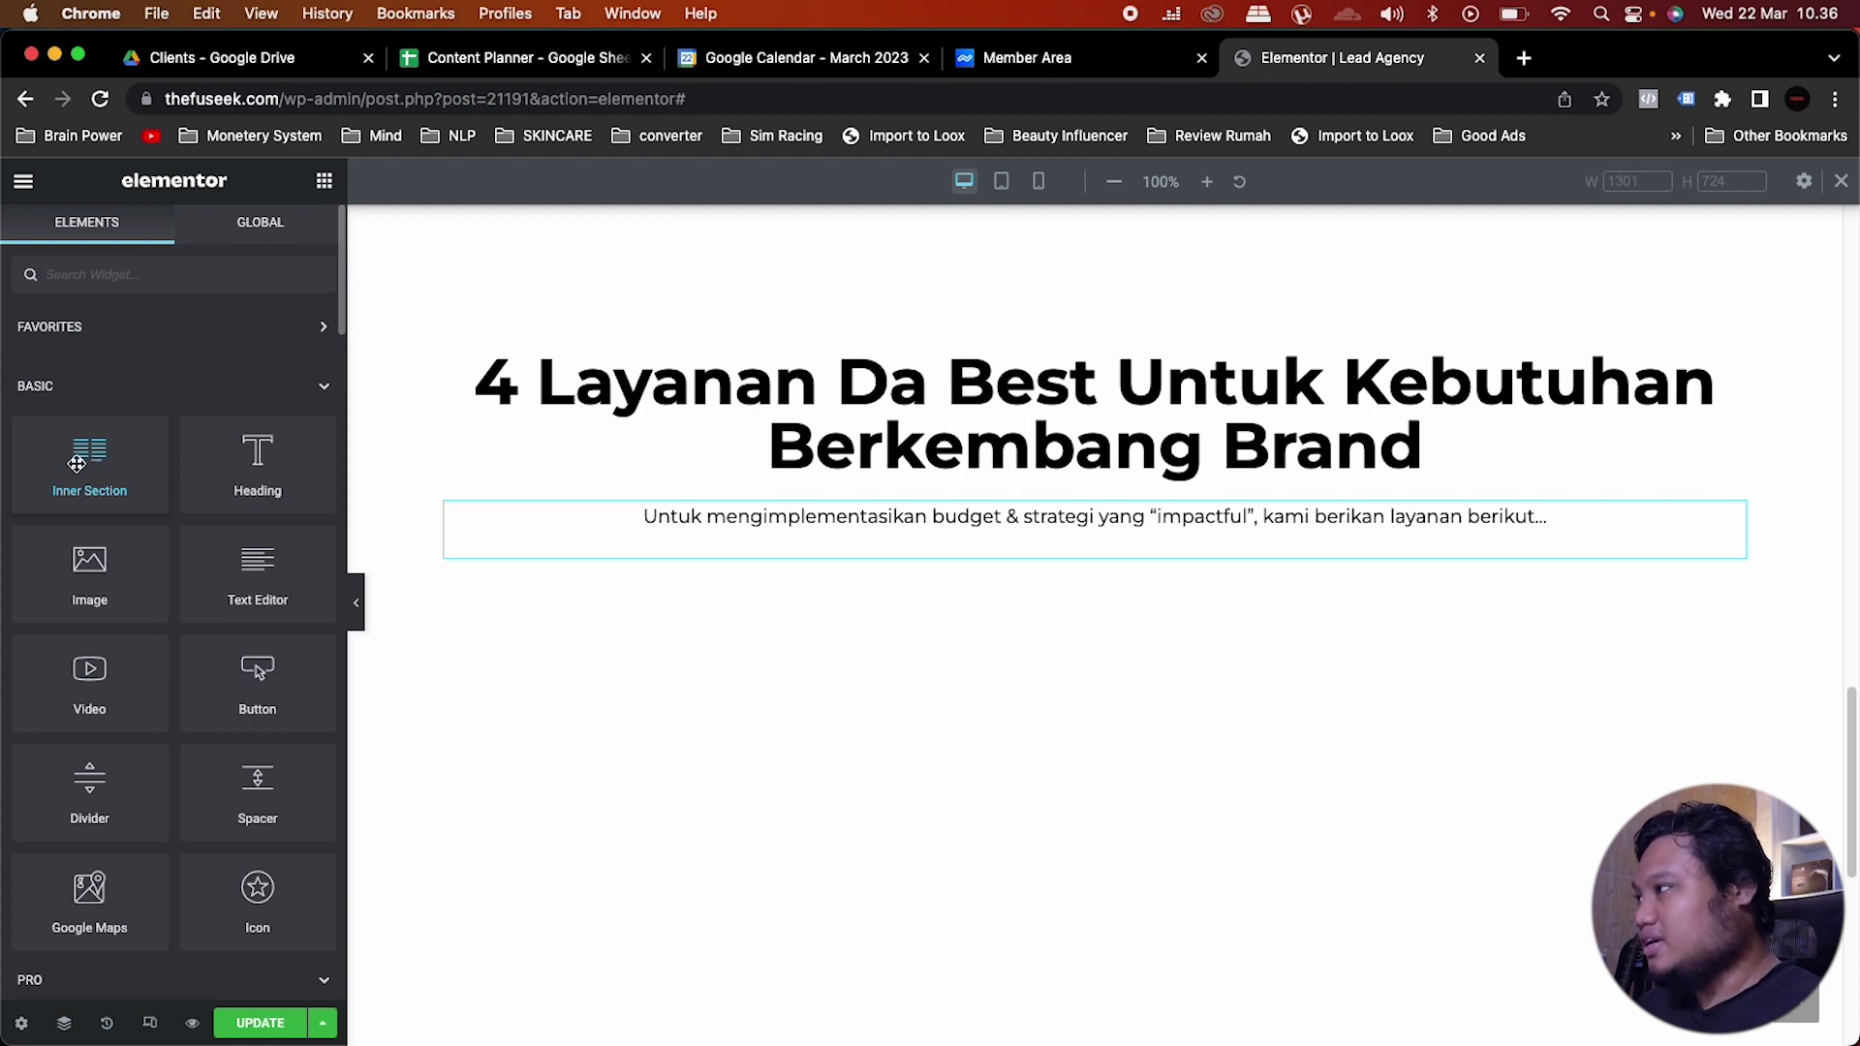
Step: Add a two-column inner section under the intro and place an Icon Box in its left column
left_click_drag(77, 464, 1008, 554)
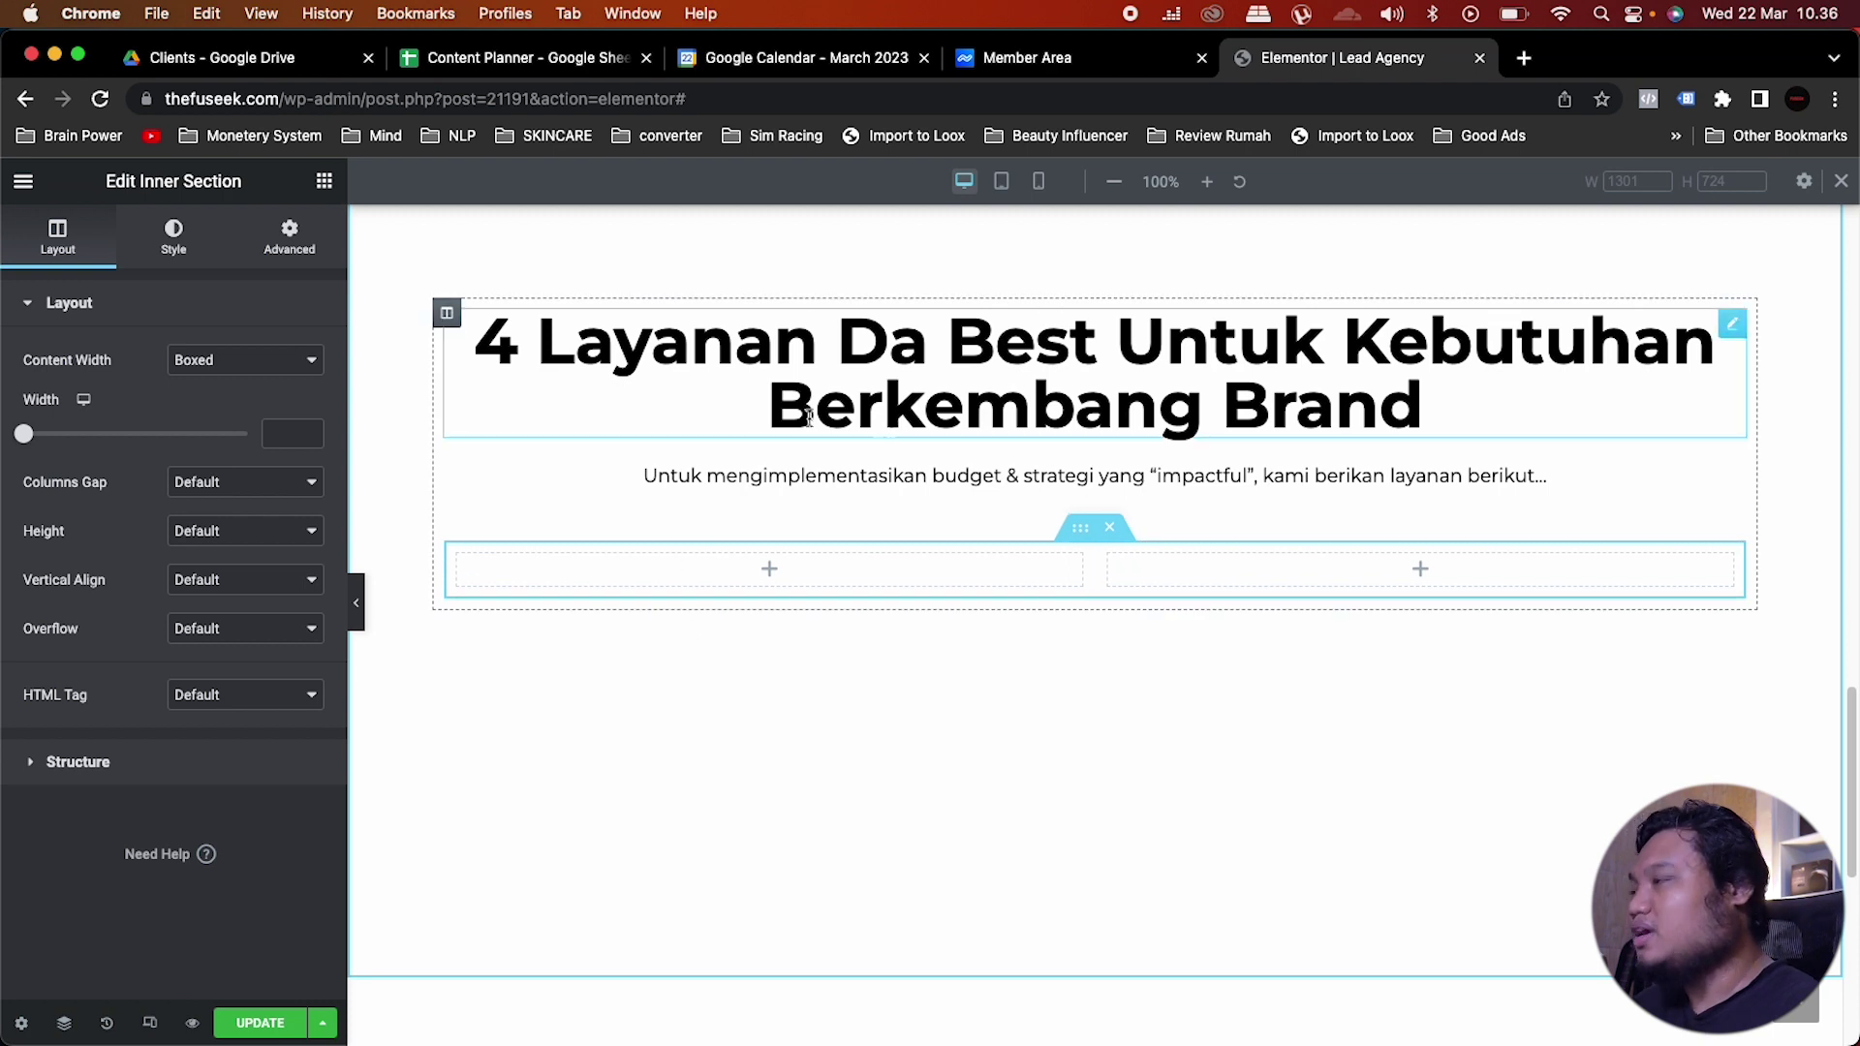
left_click(324, 182)
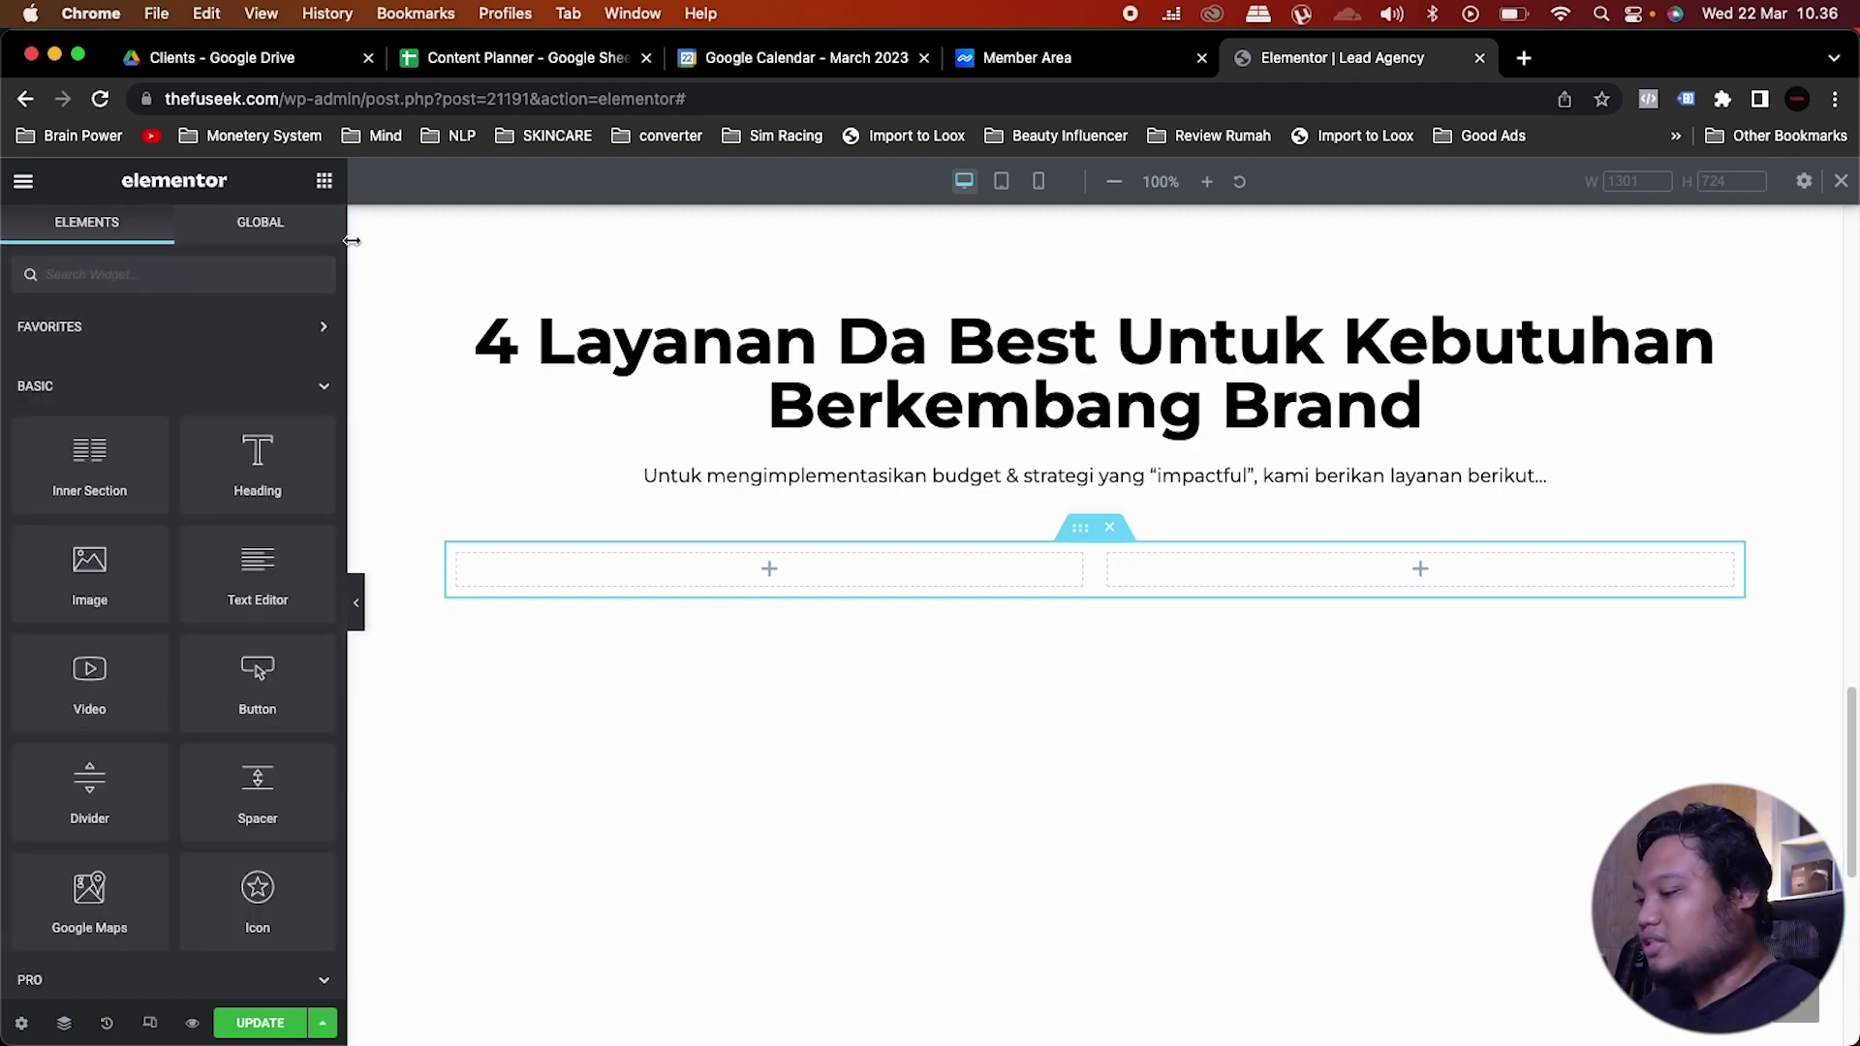
left_click(156, 274)
type("icon")
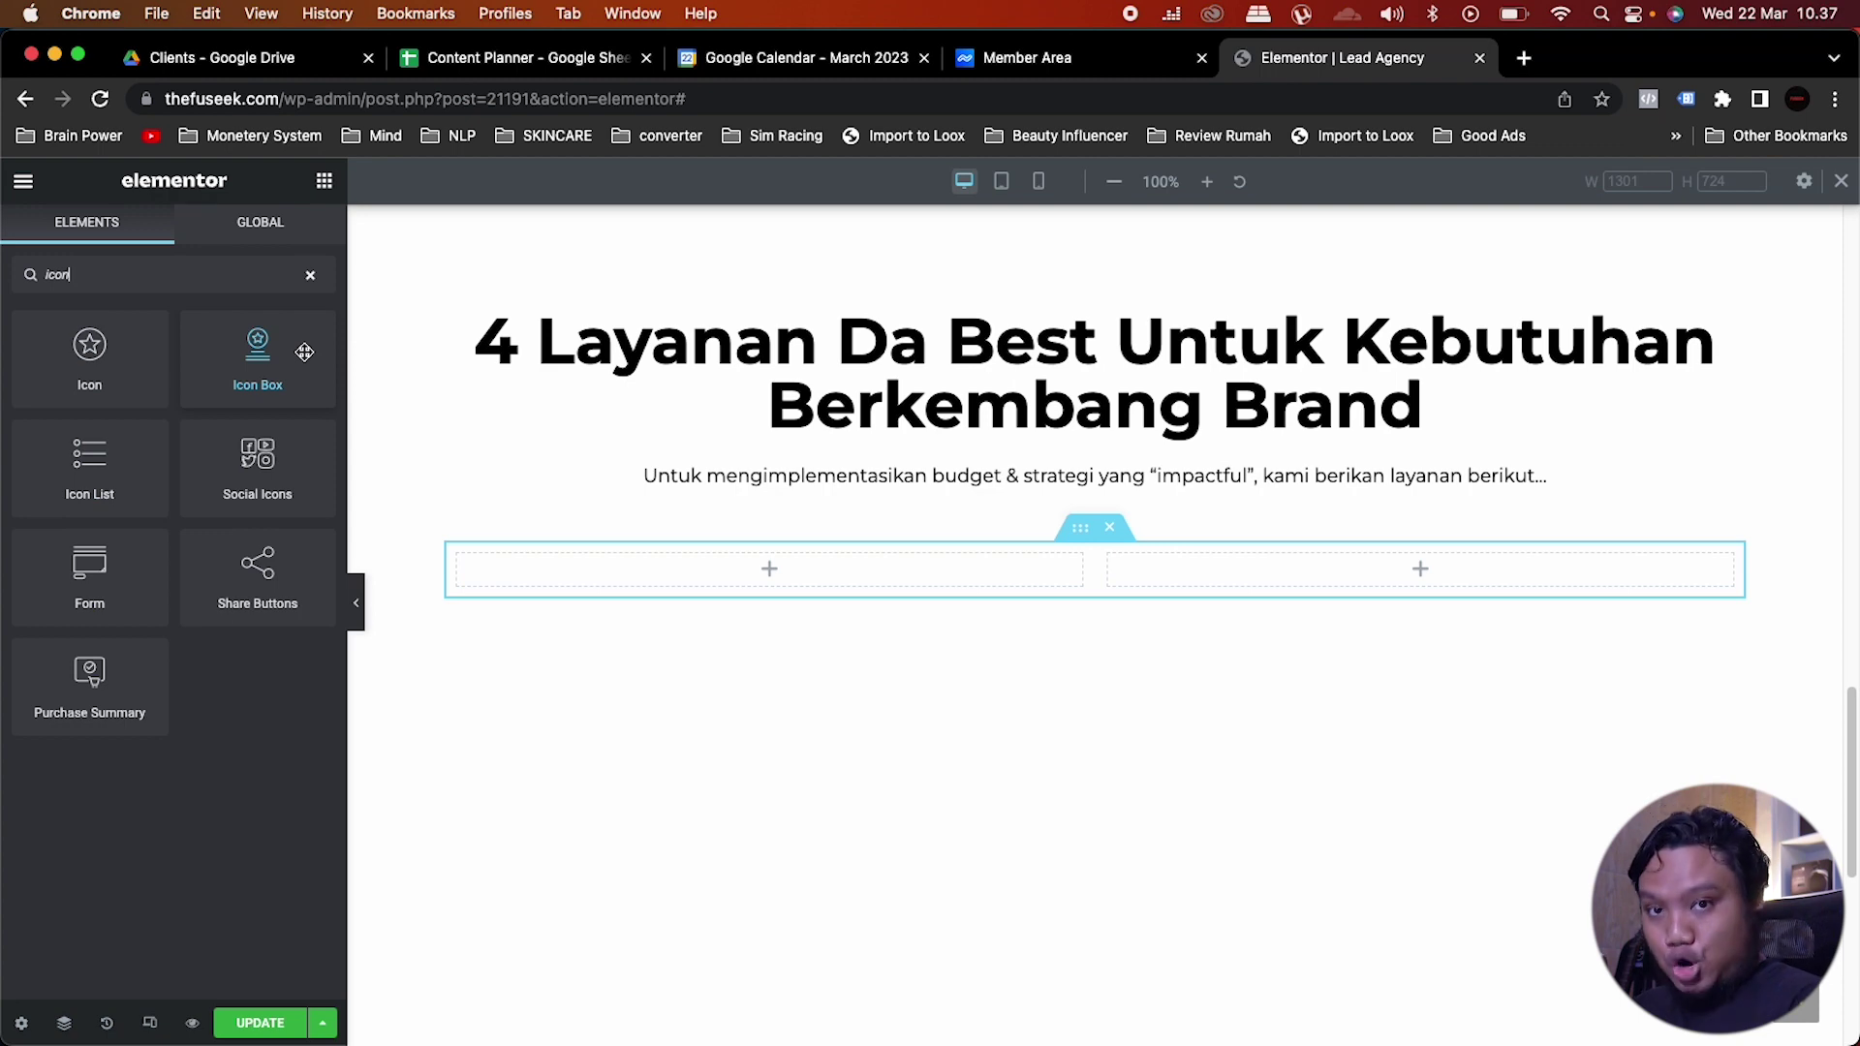
left_click_drag(304, 352, 796, 586)
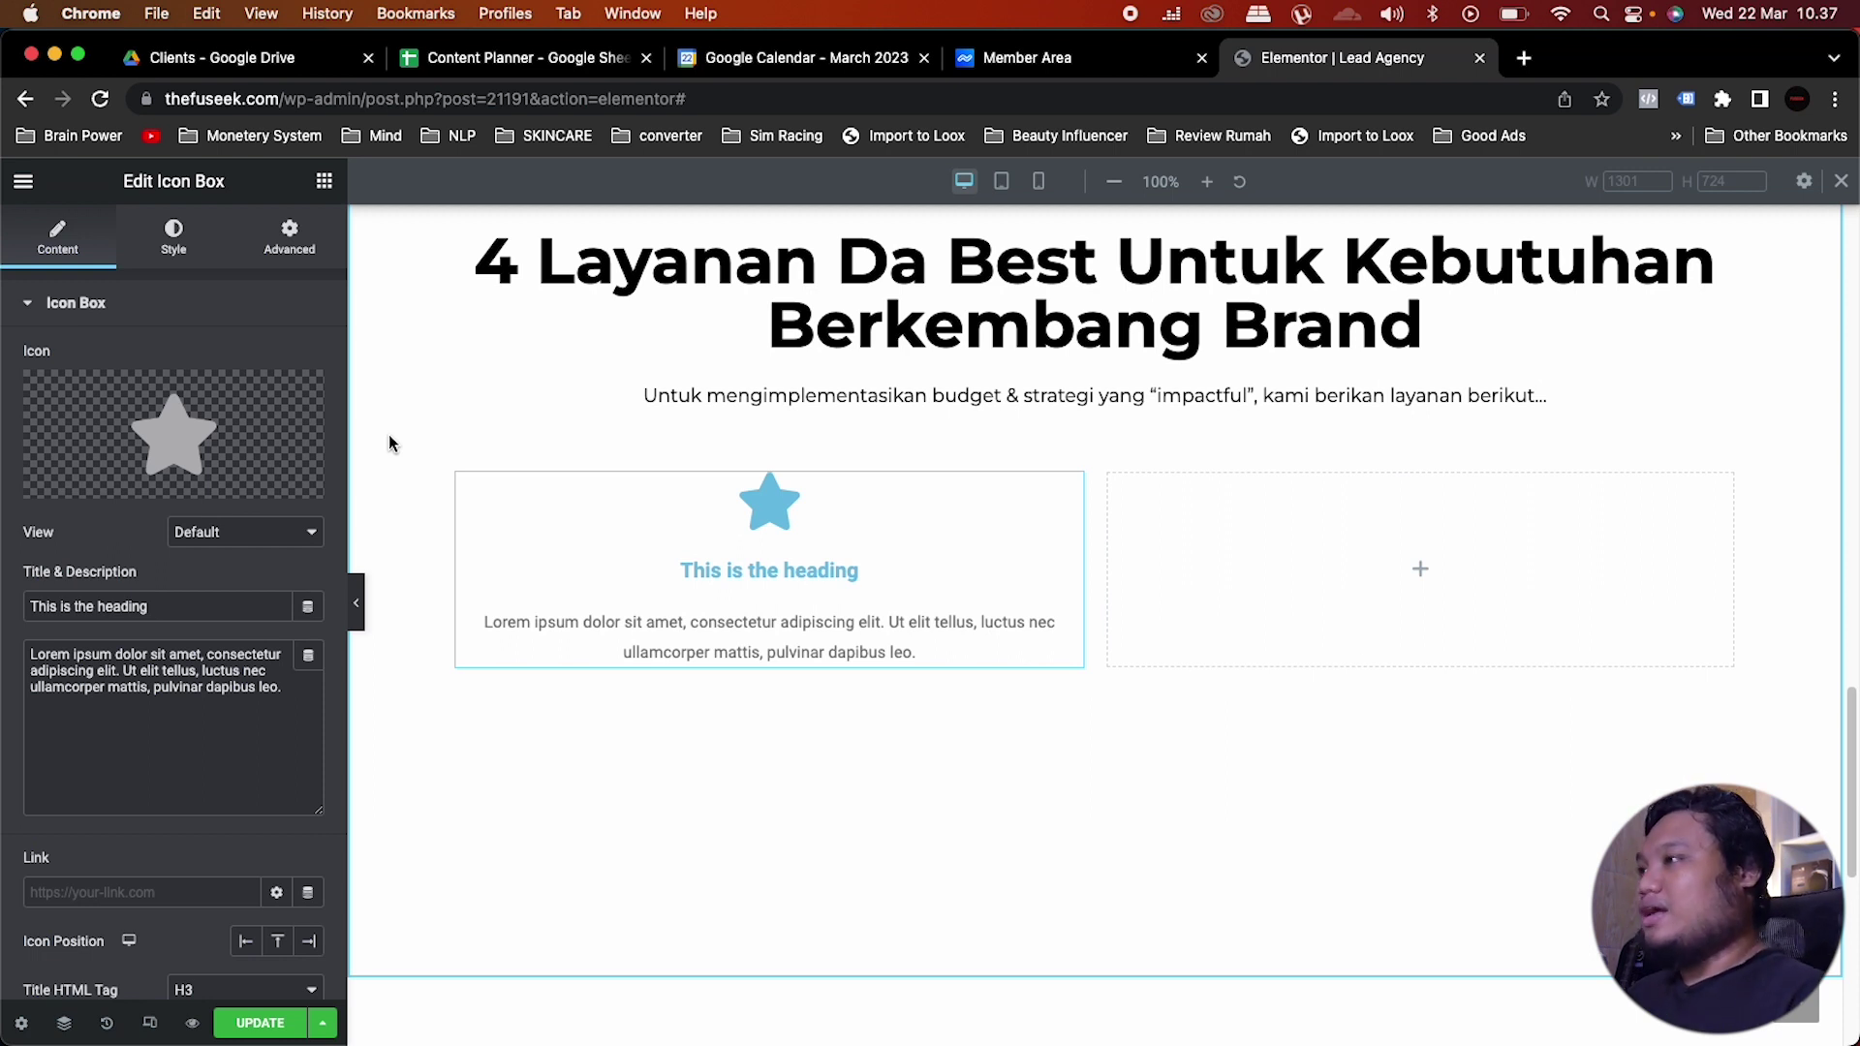
Step: Title the icon box 'Ads Management' and paste the Indonesian ads-service description
mouse_move(29, 386)
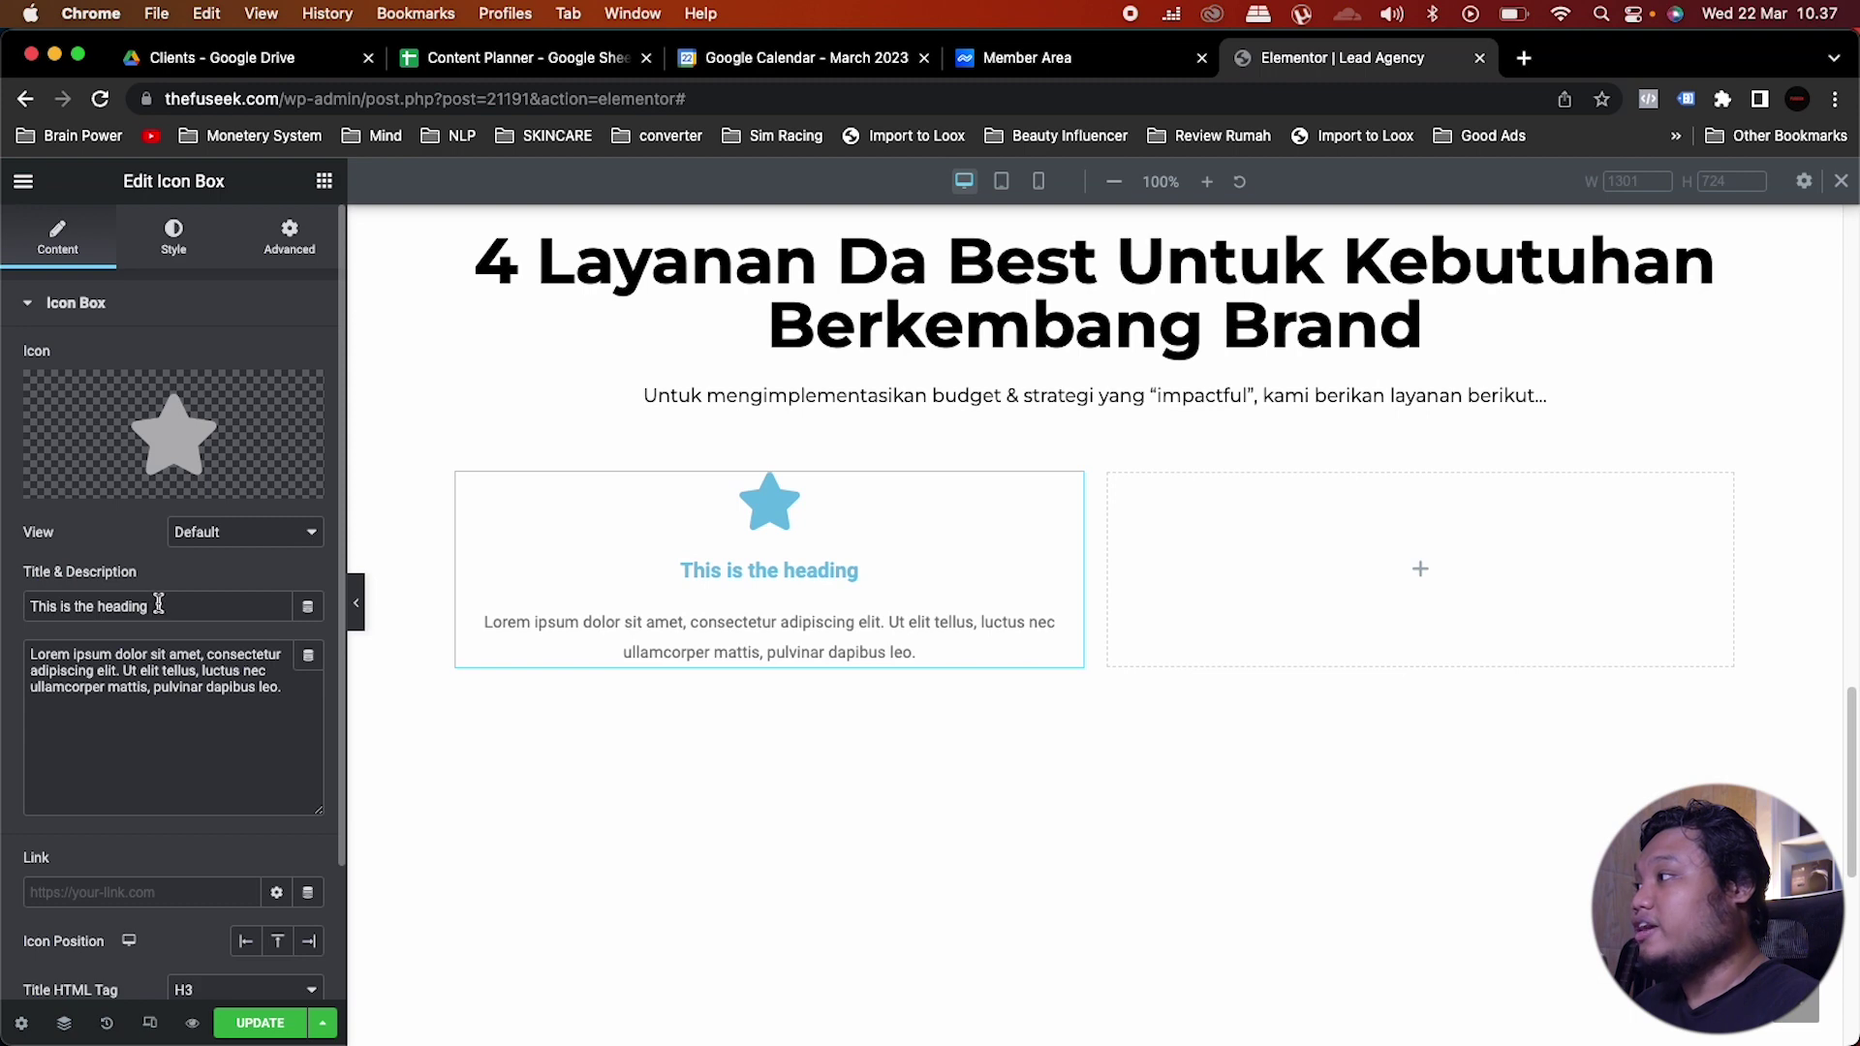
left_click_drag(160, 606, 28, 606)
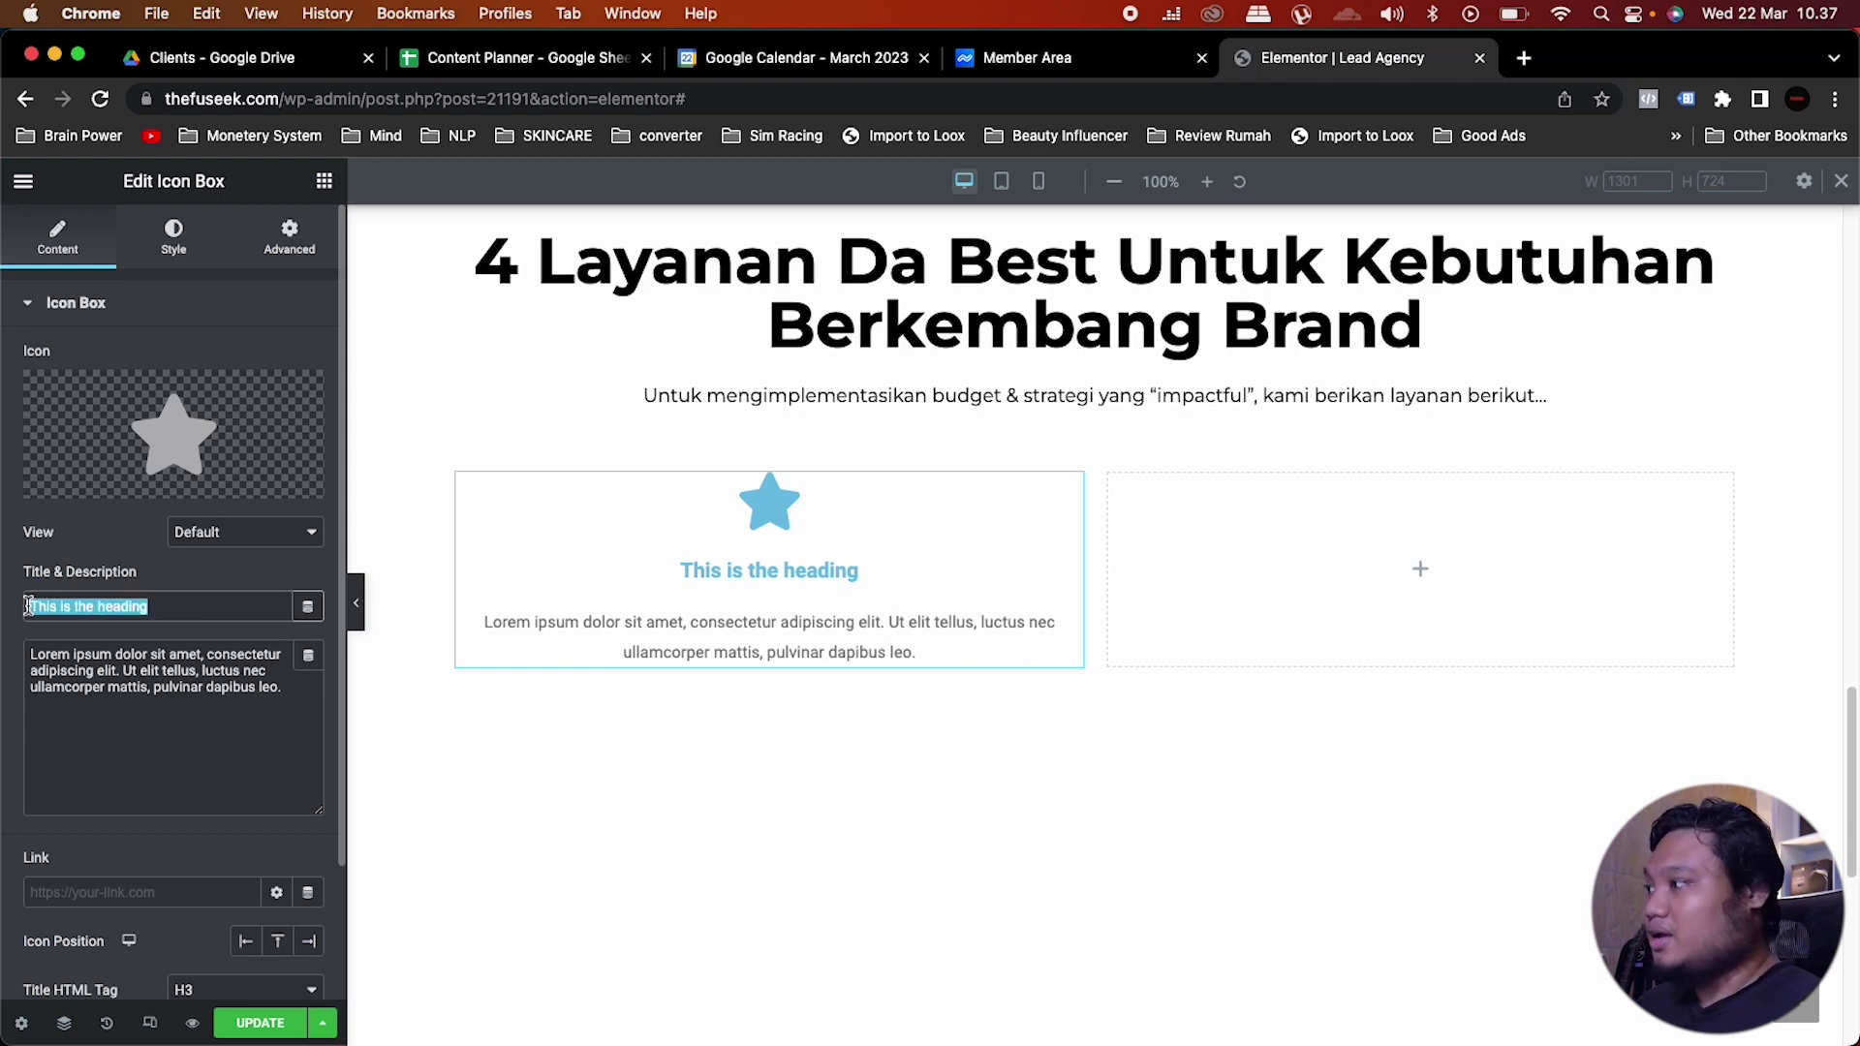
type("Ads mana")
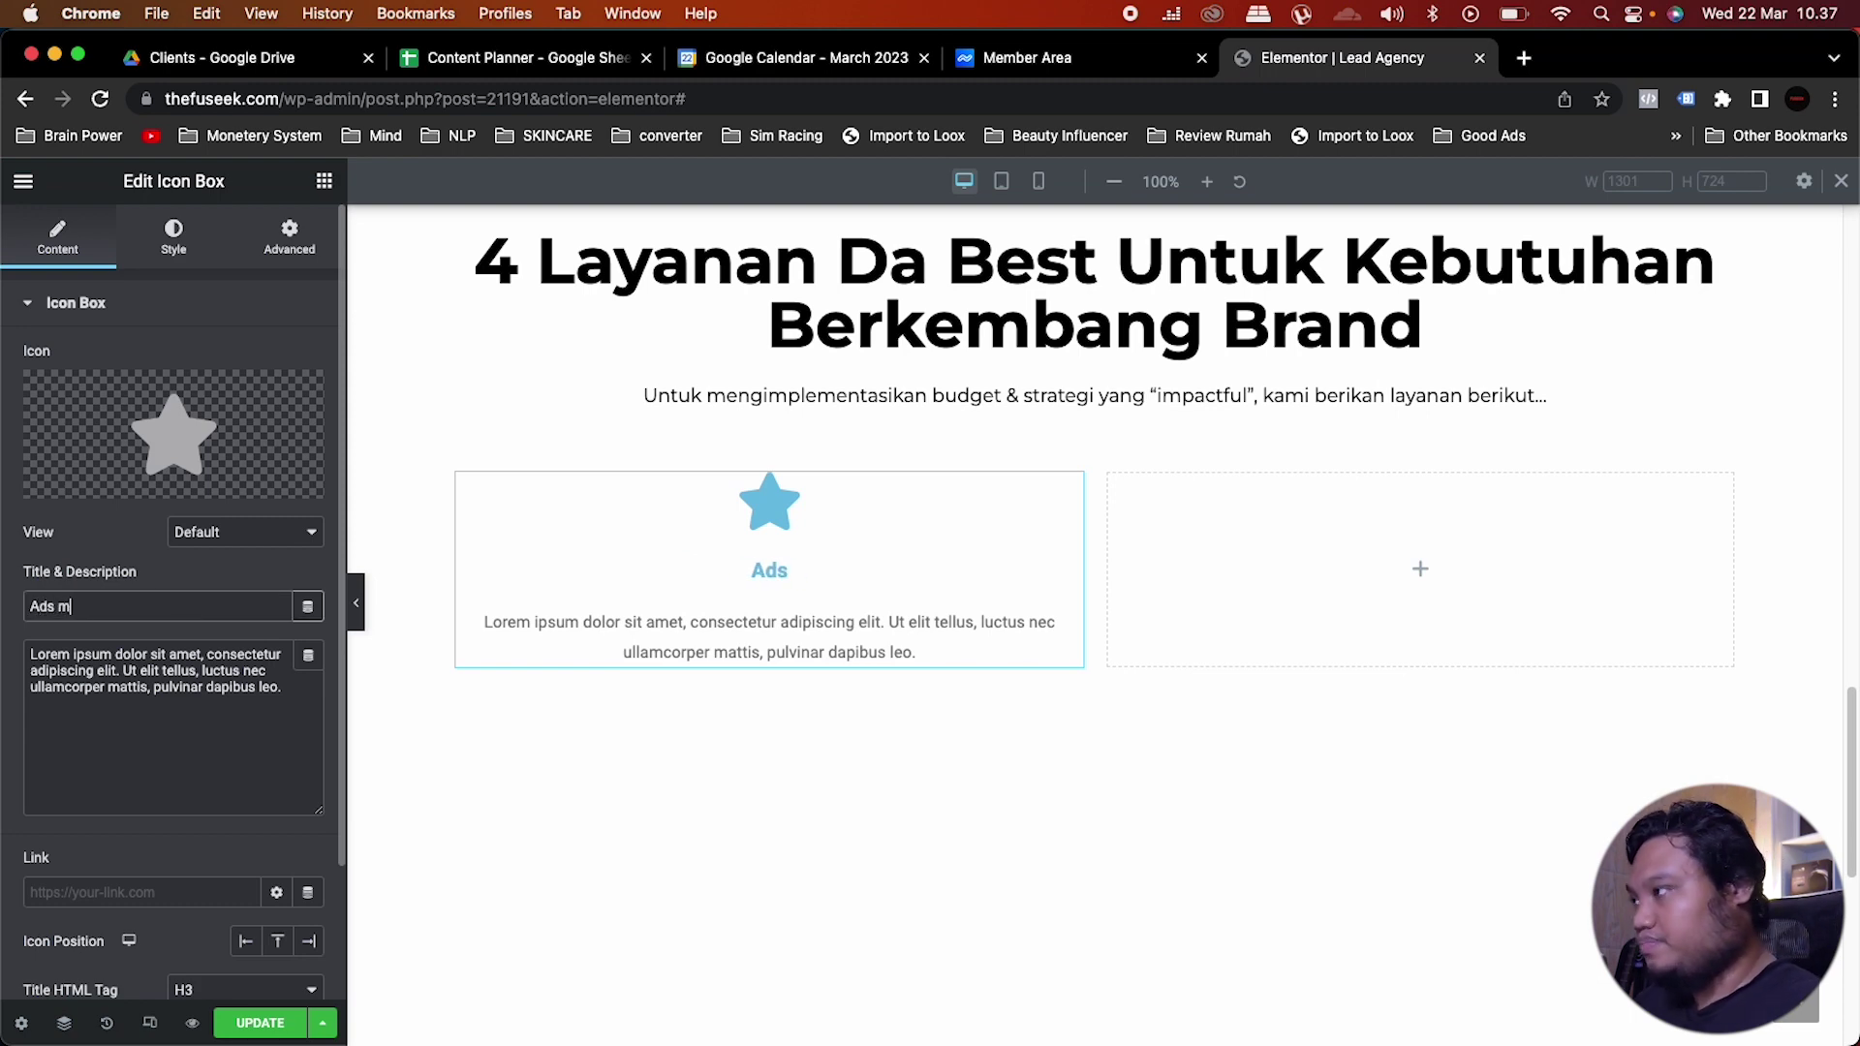
key("BackSpace")
key("BackSpace")
key("BackSpace")
key("BackSpace")
type("Ma")
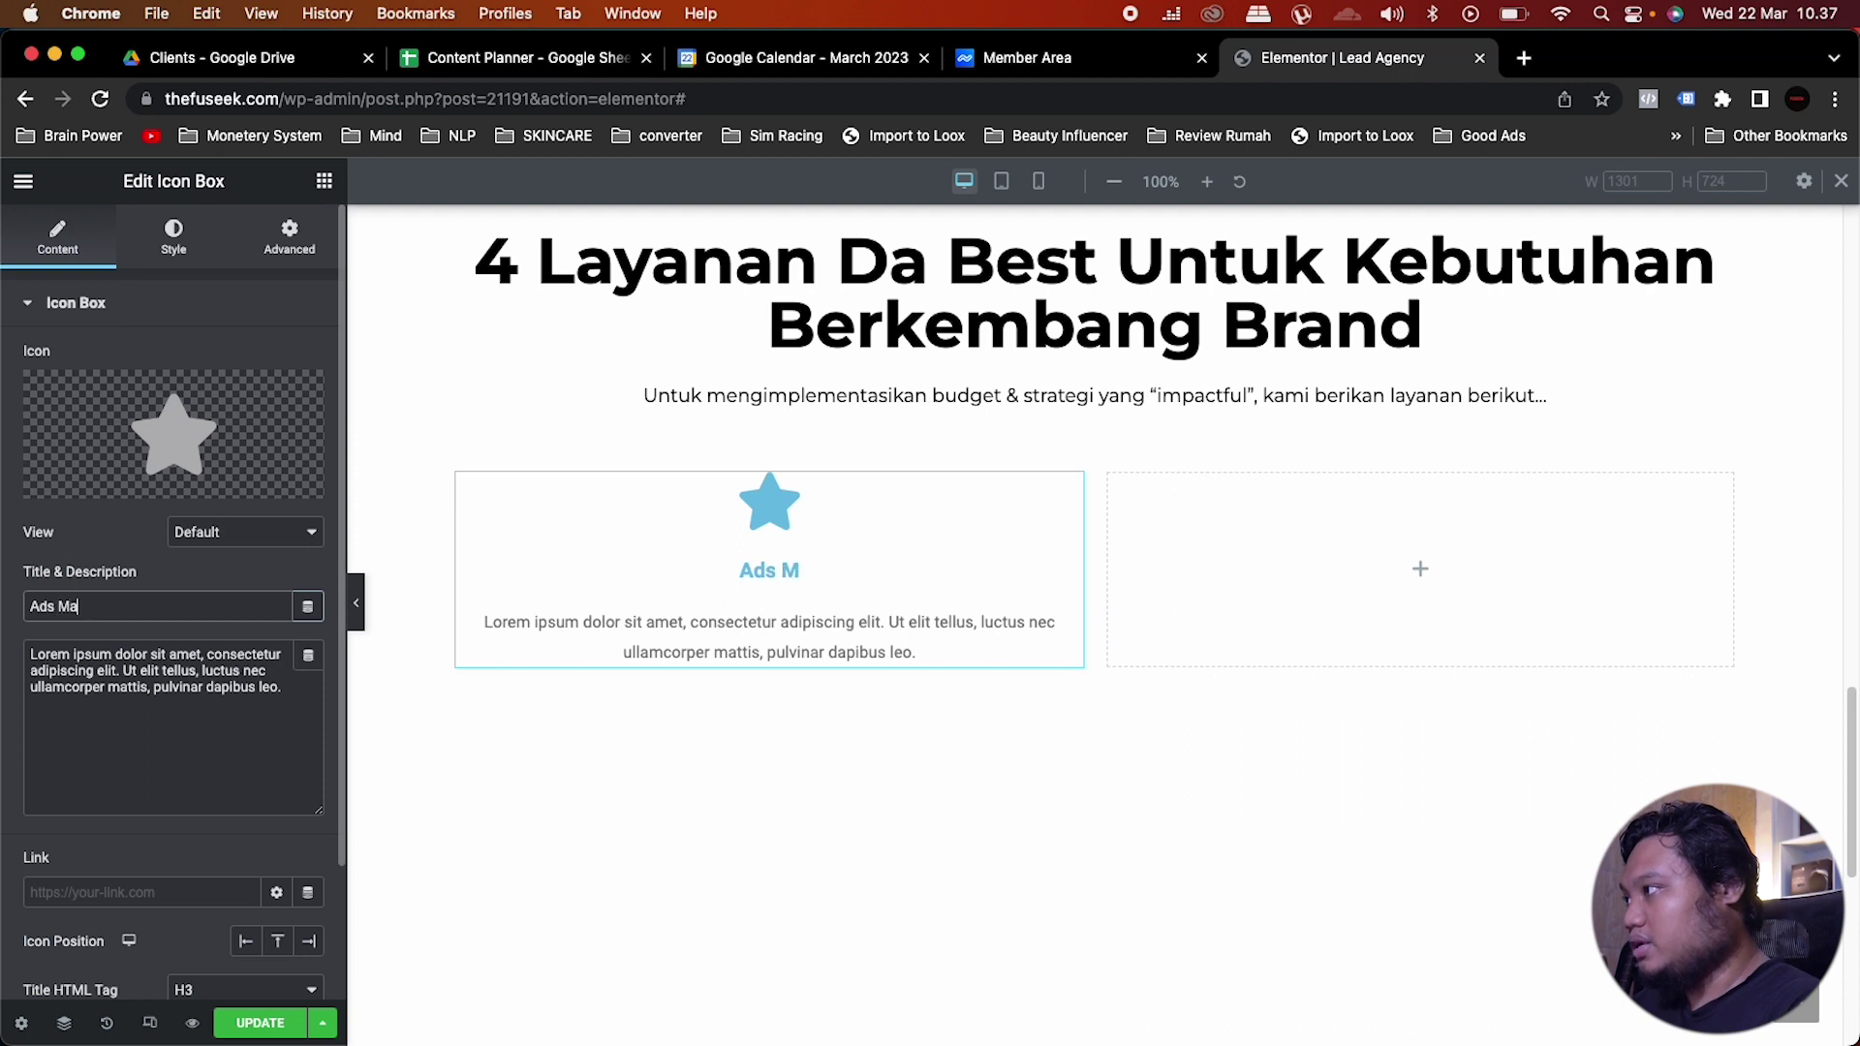
type("nagement")
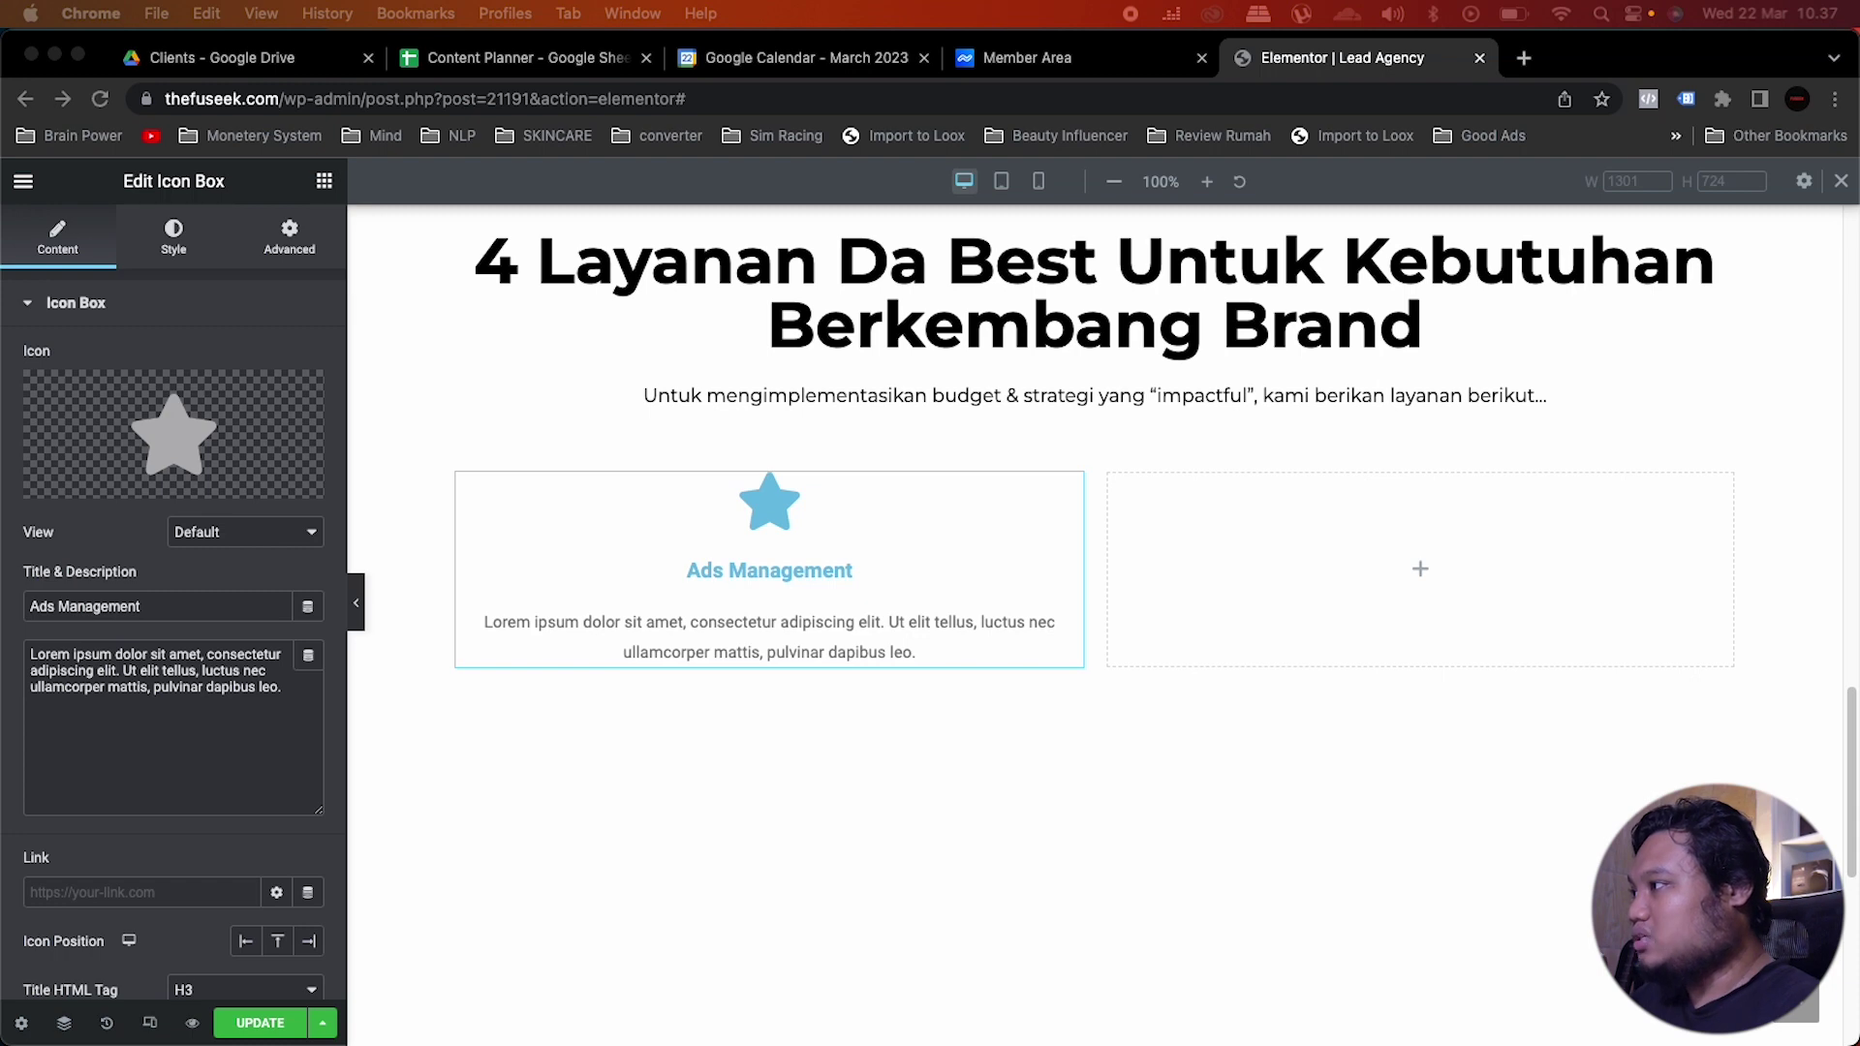
left_click(292, 687)
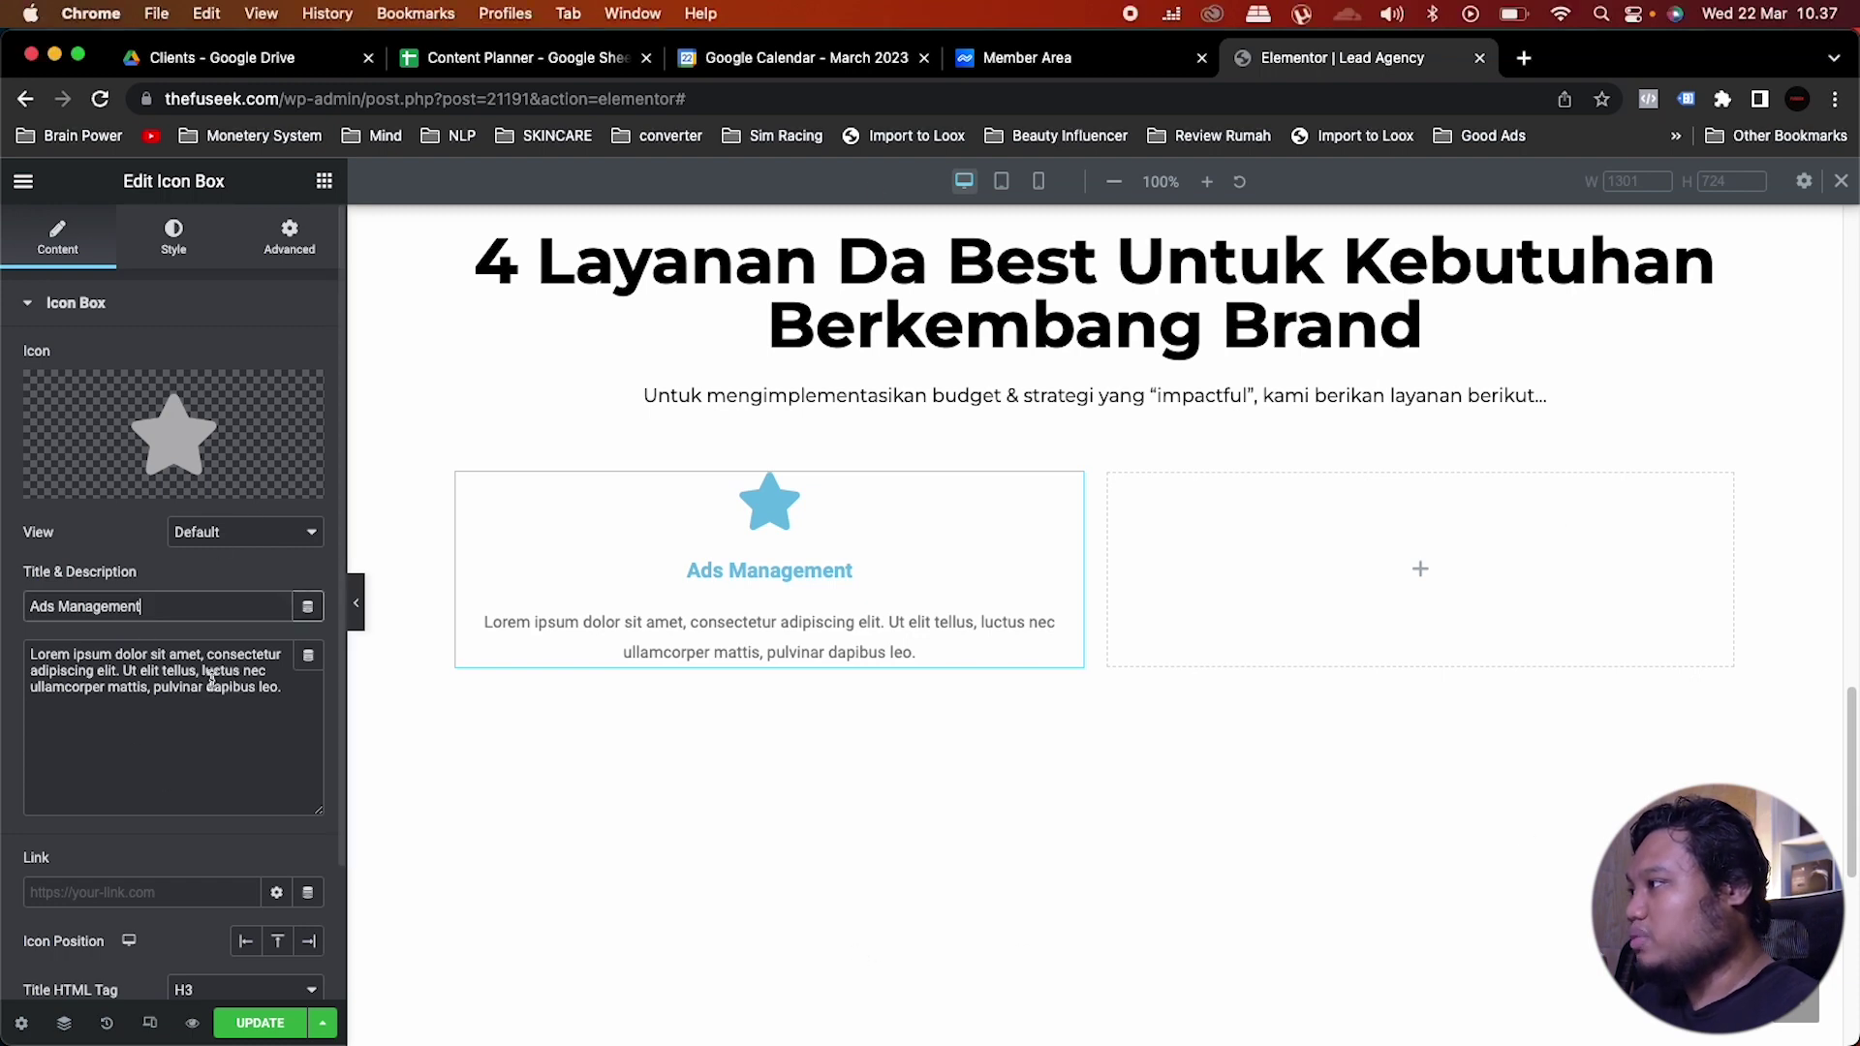
left_click_drag(292, 687, 13, 661)
key("super+v")
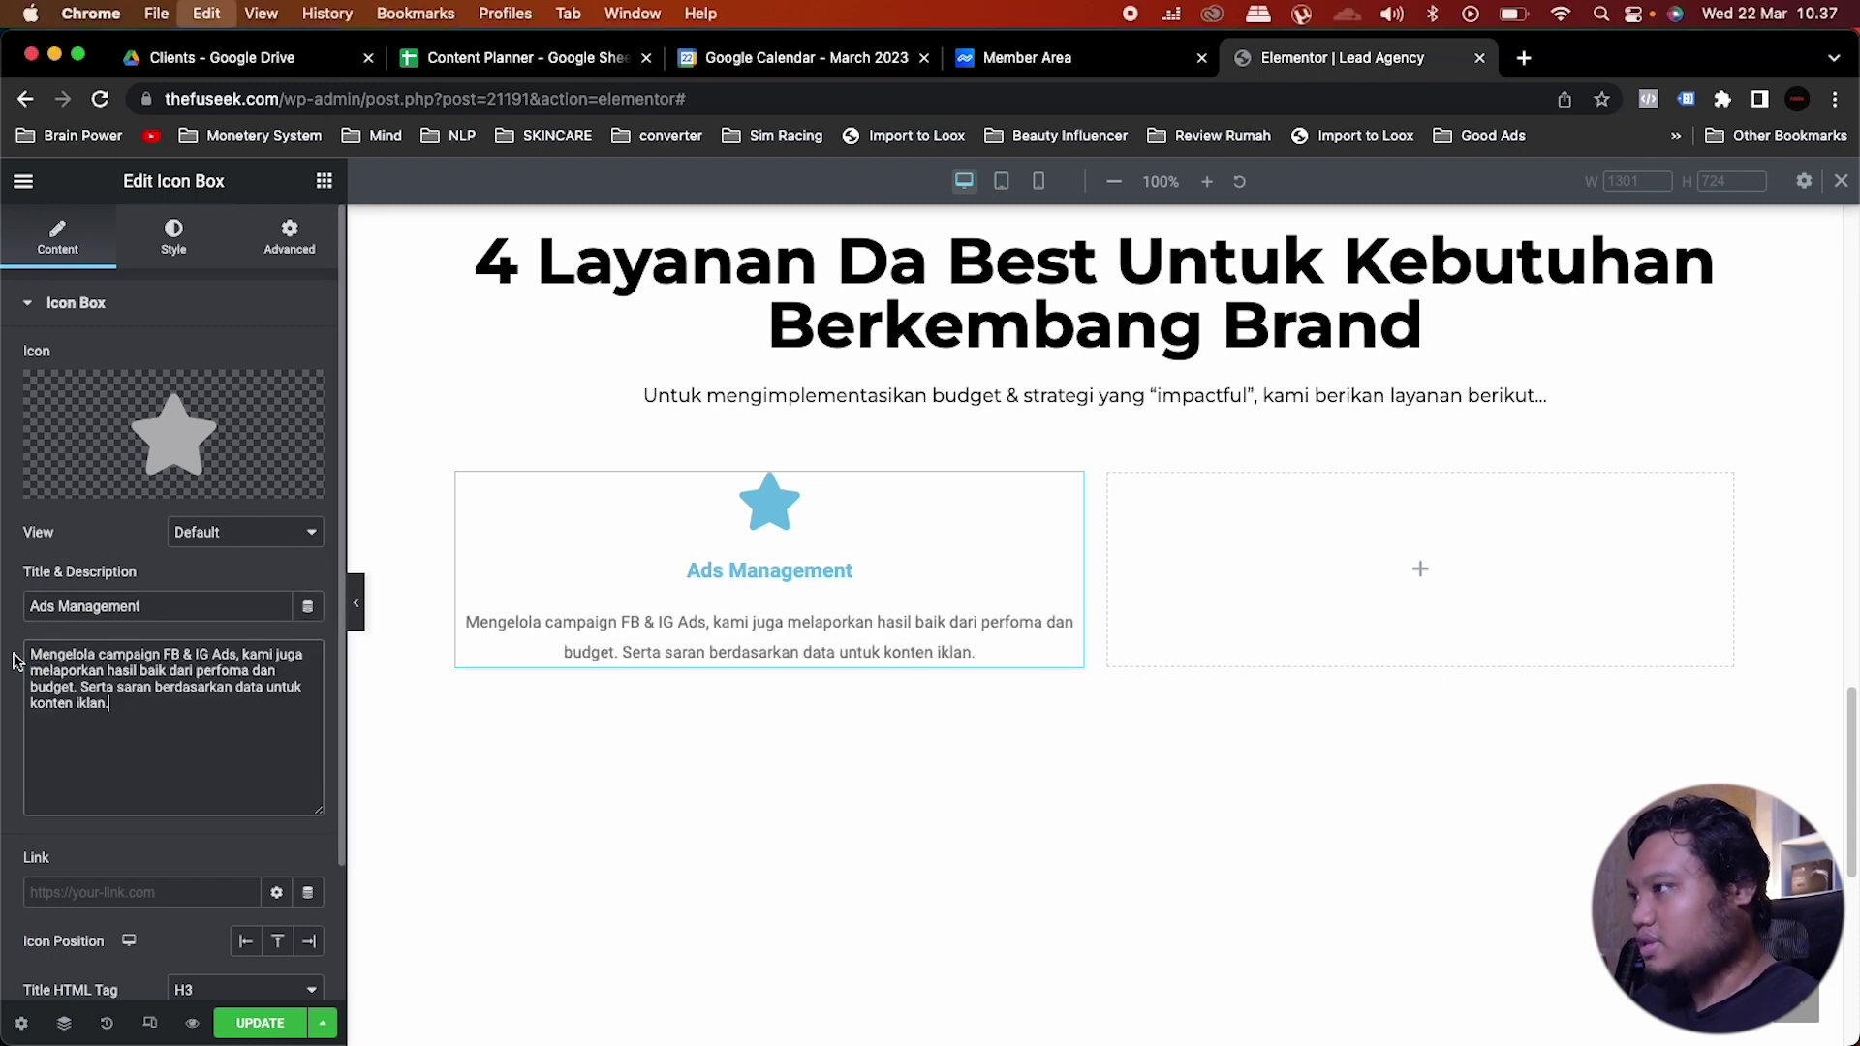
mouse_move(86, 491)
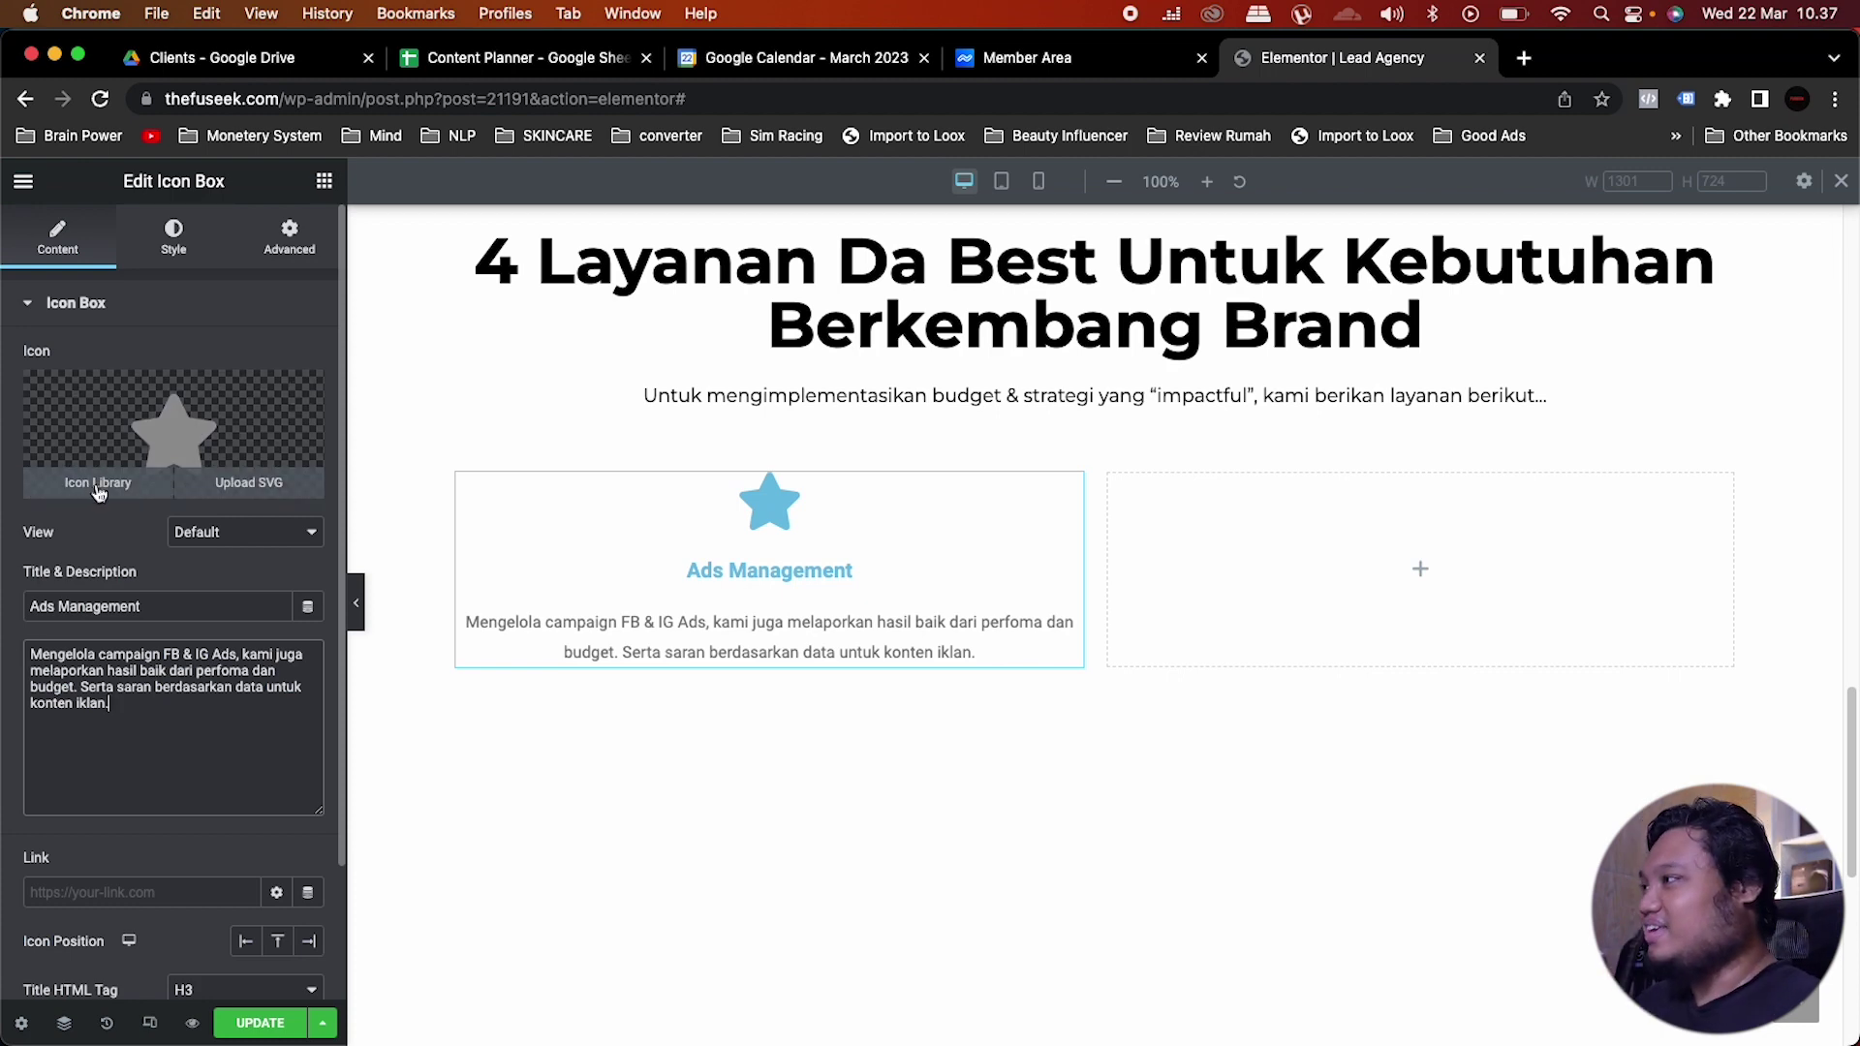
Step: Swap the Ads Management star icon for the 'File alt' document icon from the Icon Library
left_click(111, 484)
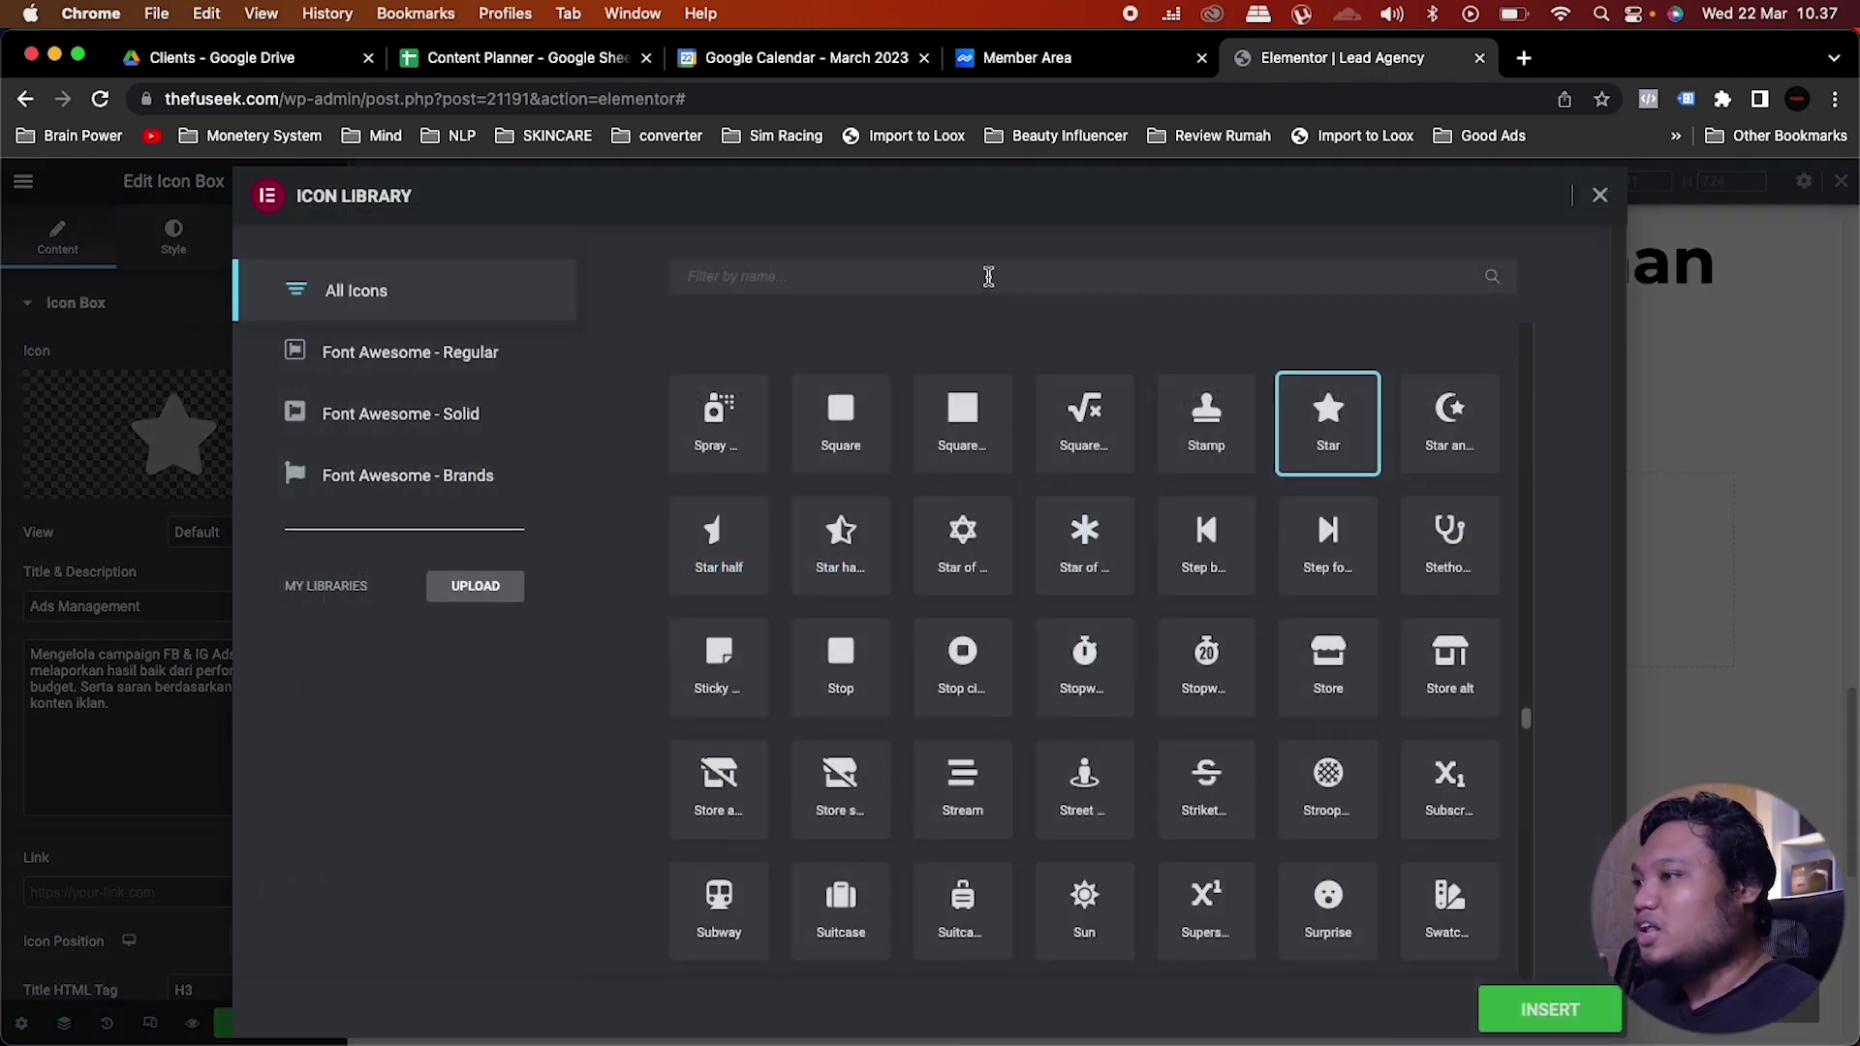
scroll(1275, 720, "up", 10)
scroll(1275, 719, "up", 15)
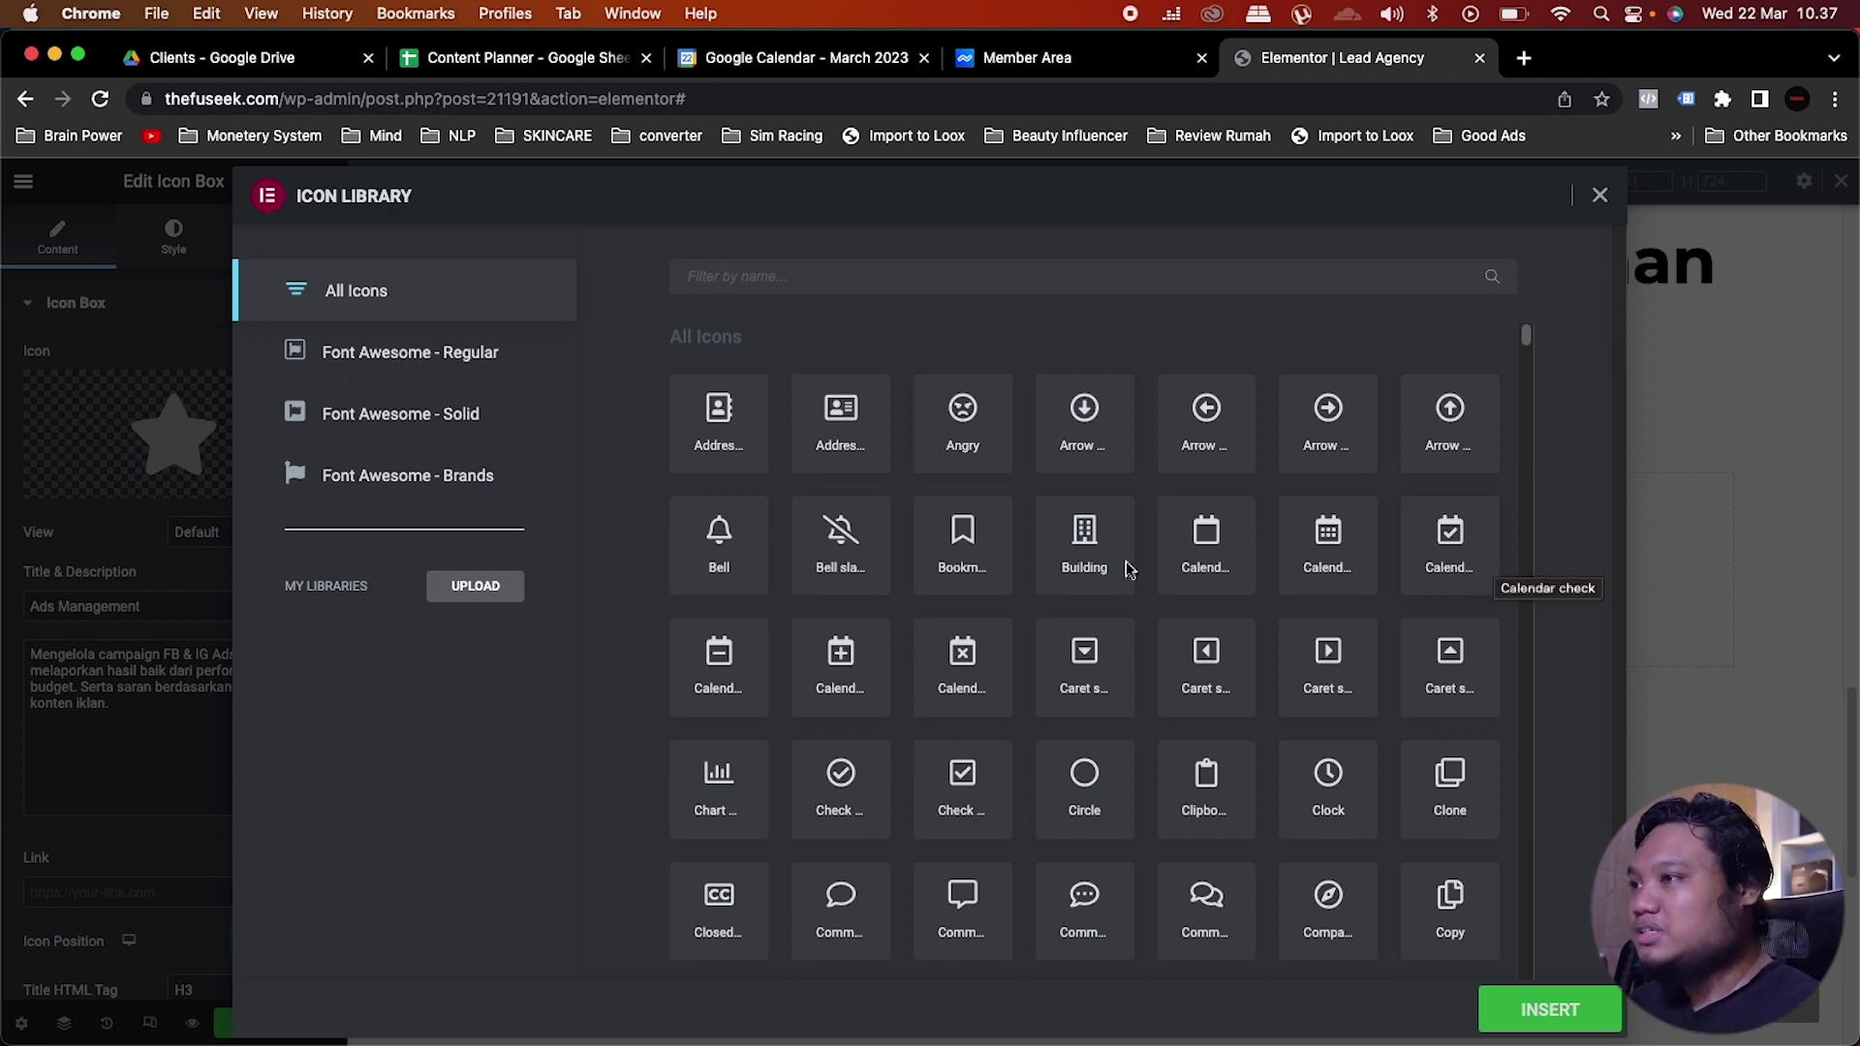
scroll(1412, 634, "down", 3)
scroll(1412, 634, "down", 4)
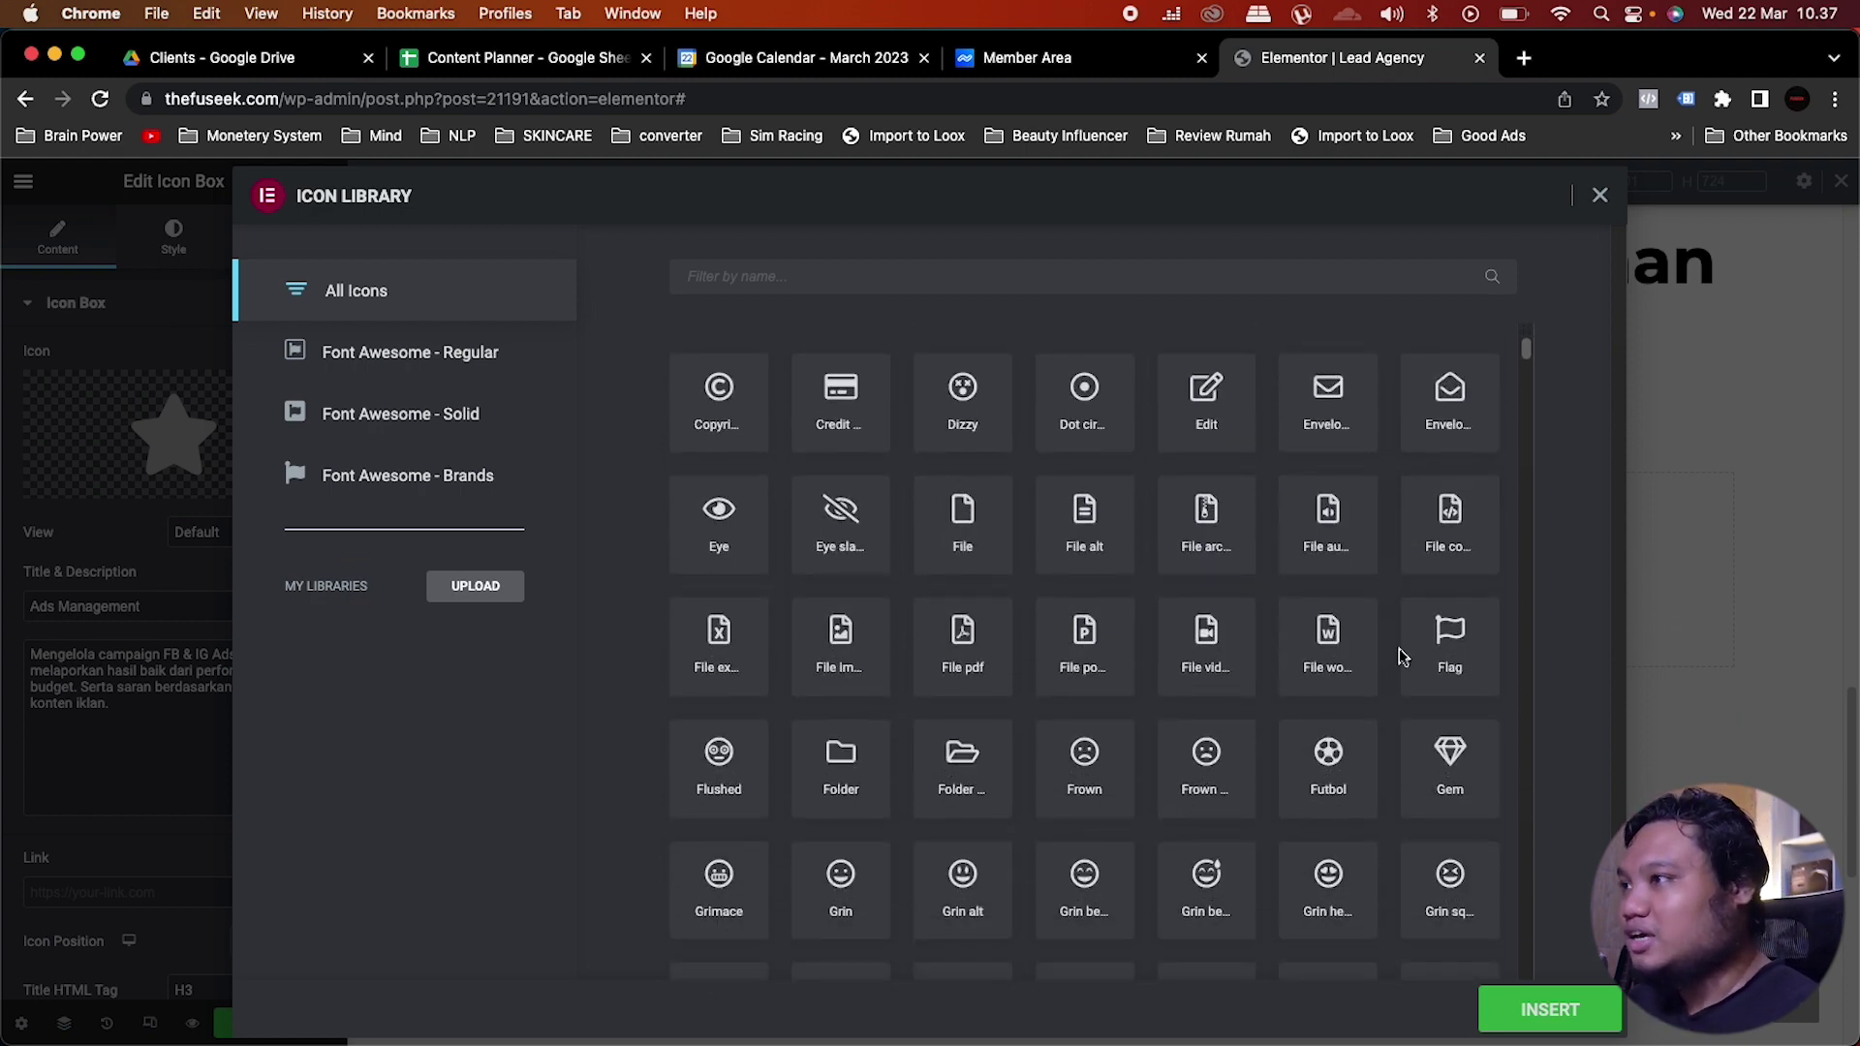
left_click(1122, 542)
left_click(1550, 1009)
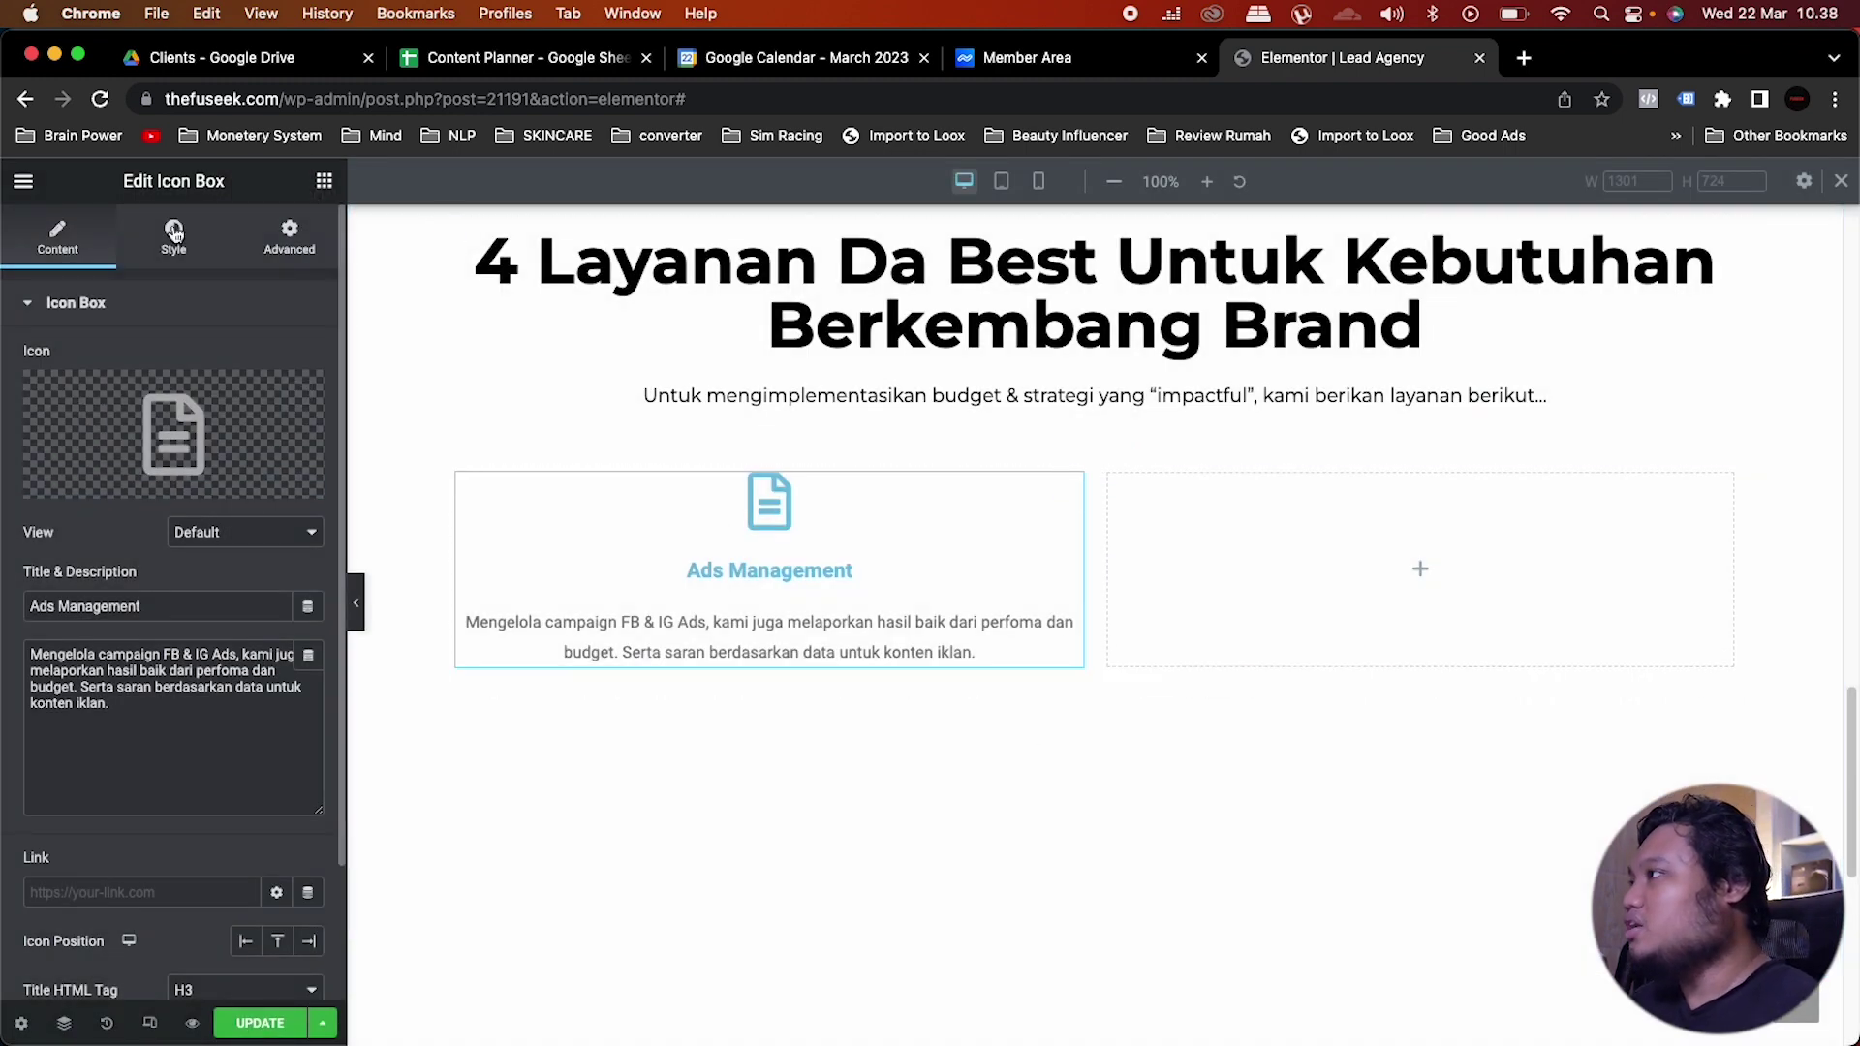
Step: Colour the Ads Management icon with the saved red global colour
left_click(175, 233)
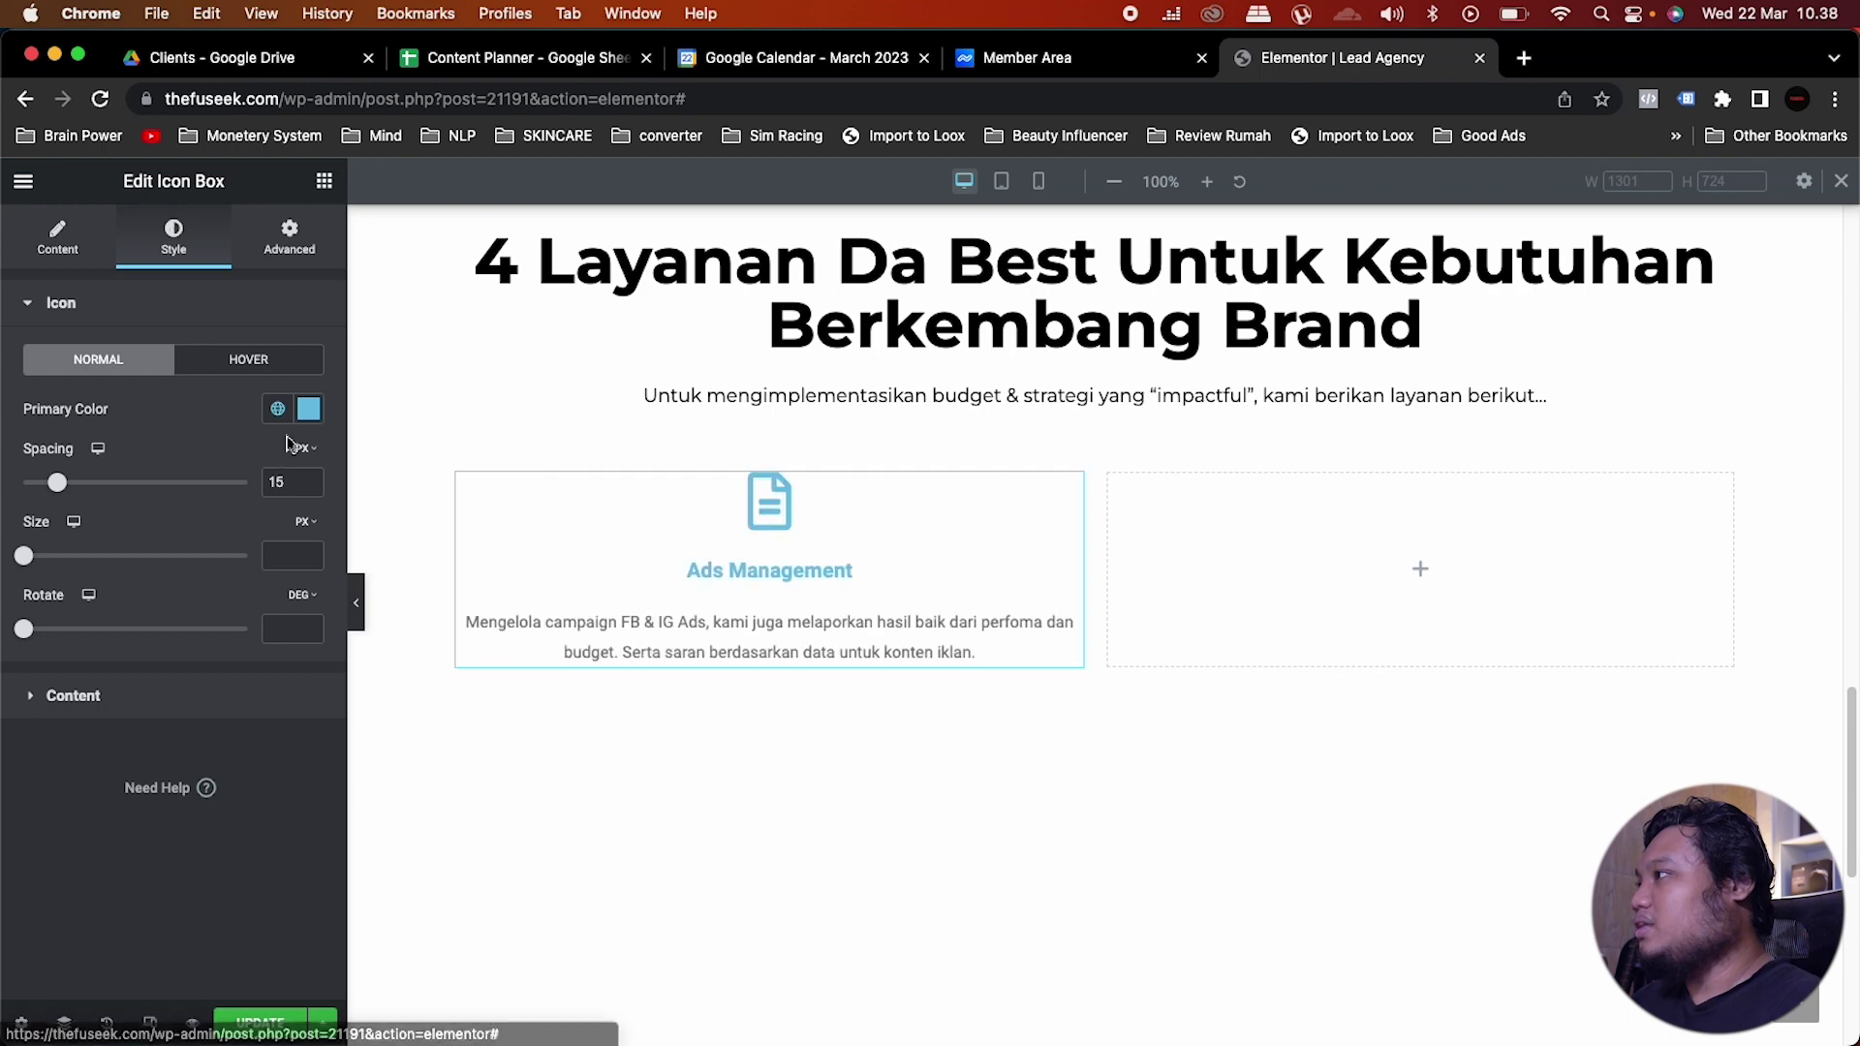
left_click(277, 411)
scroll(208, 623, "down", 5)
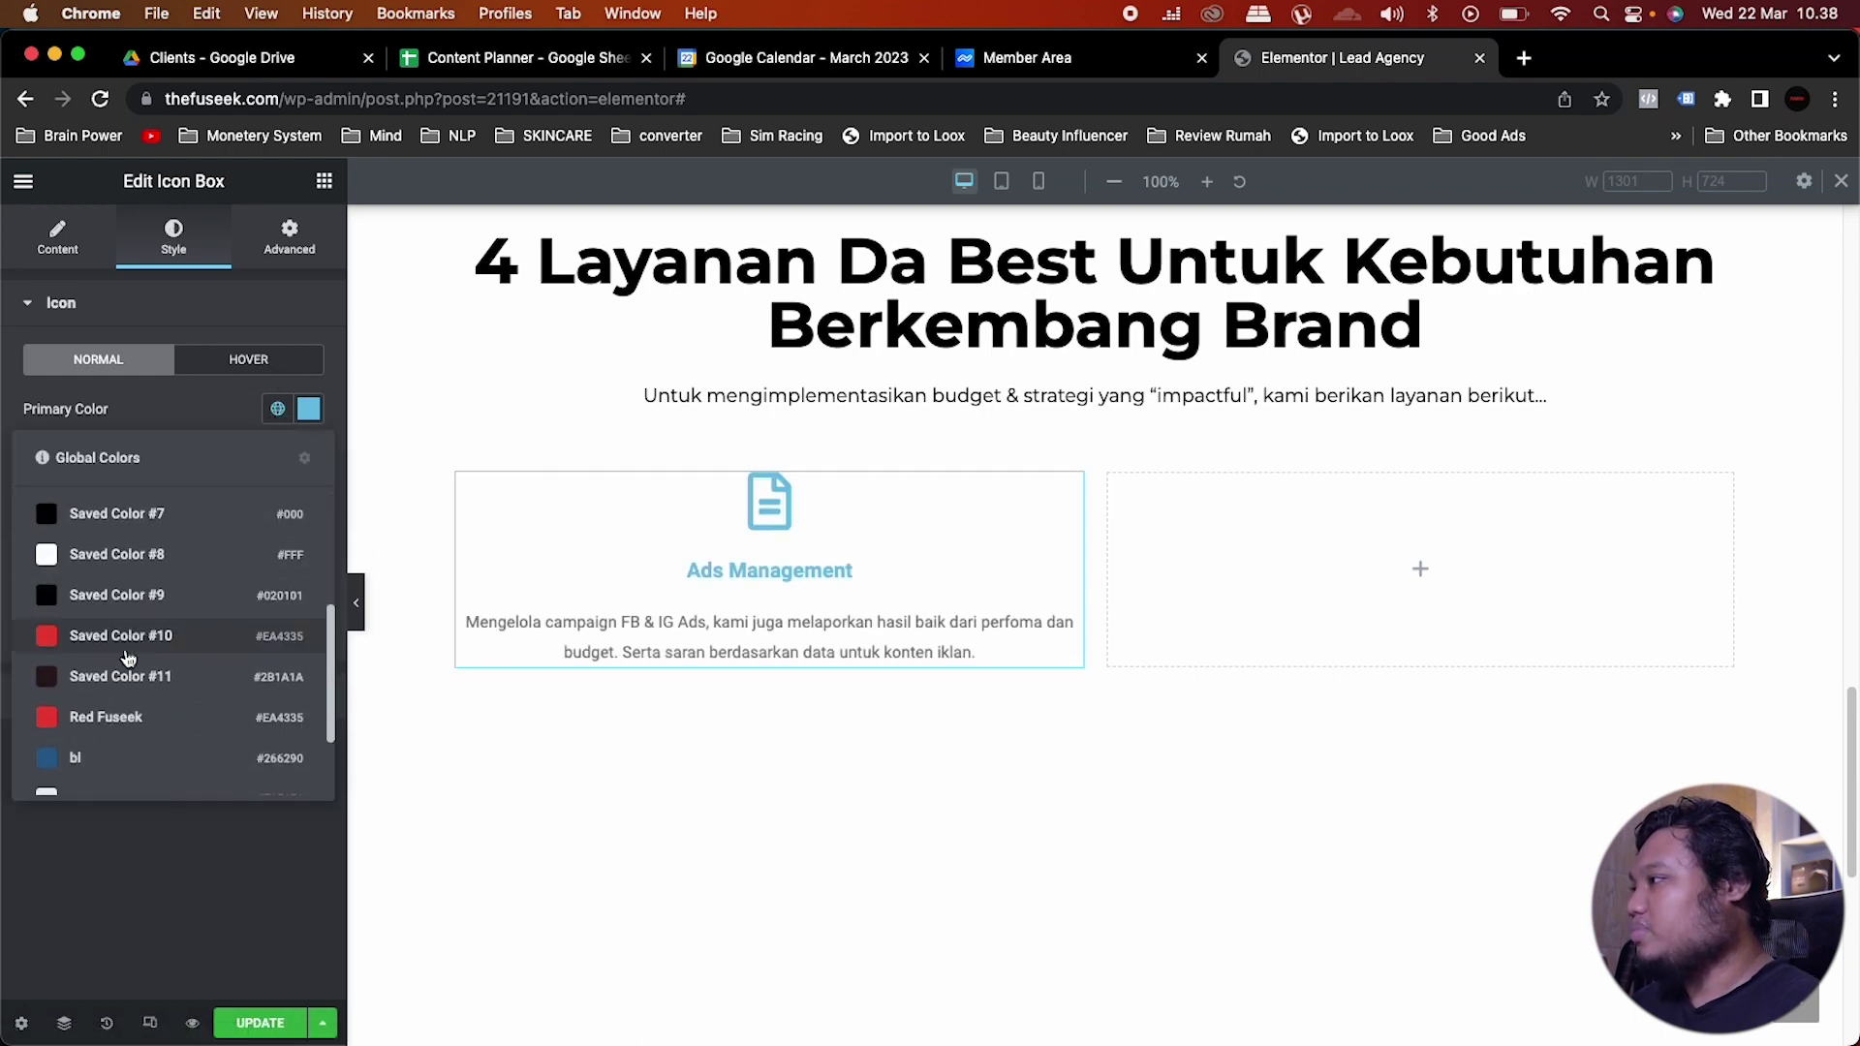
left_click(110, 718)
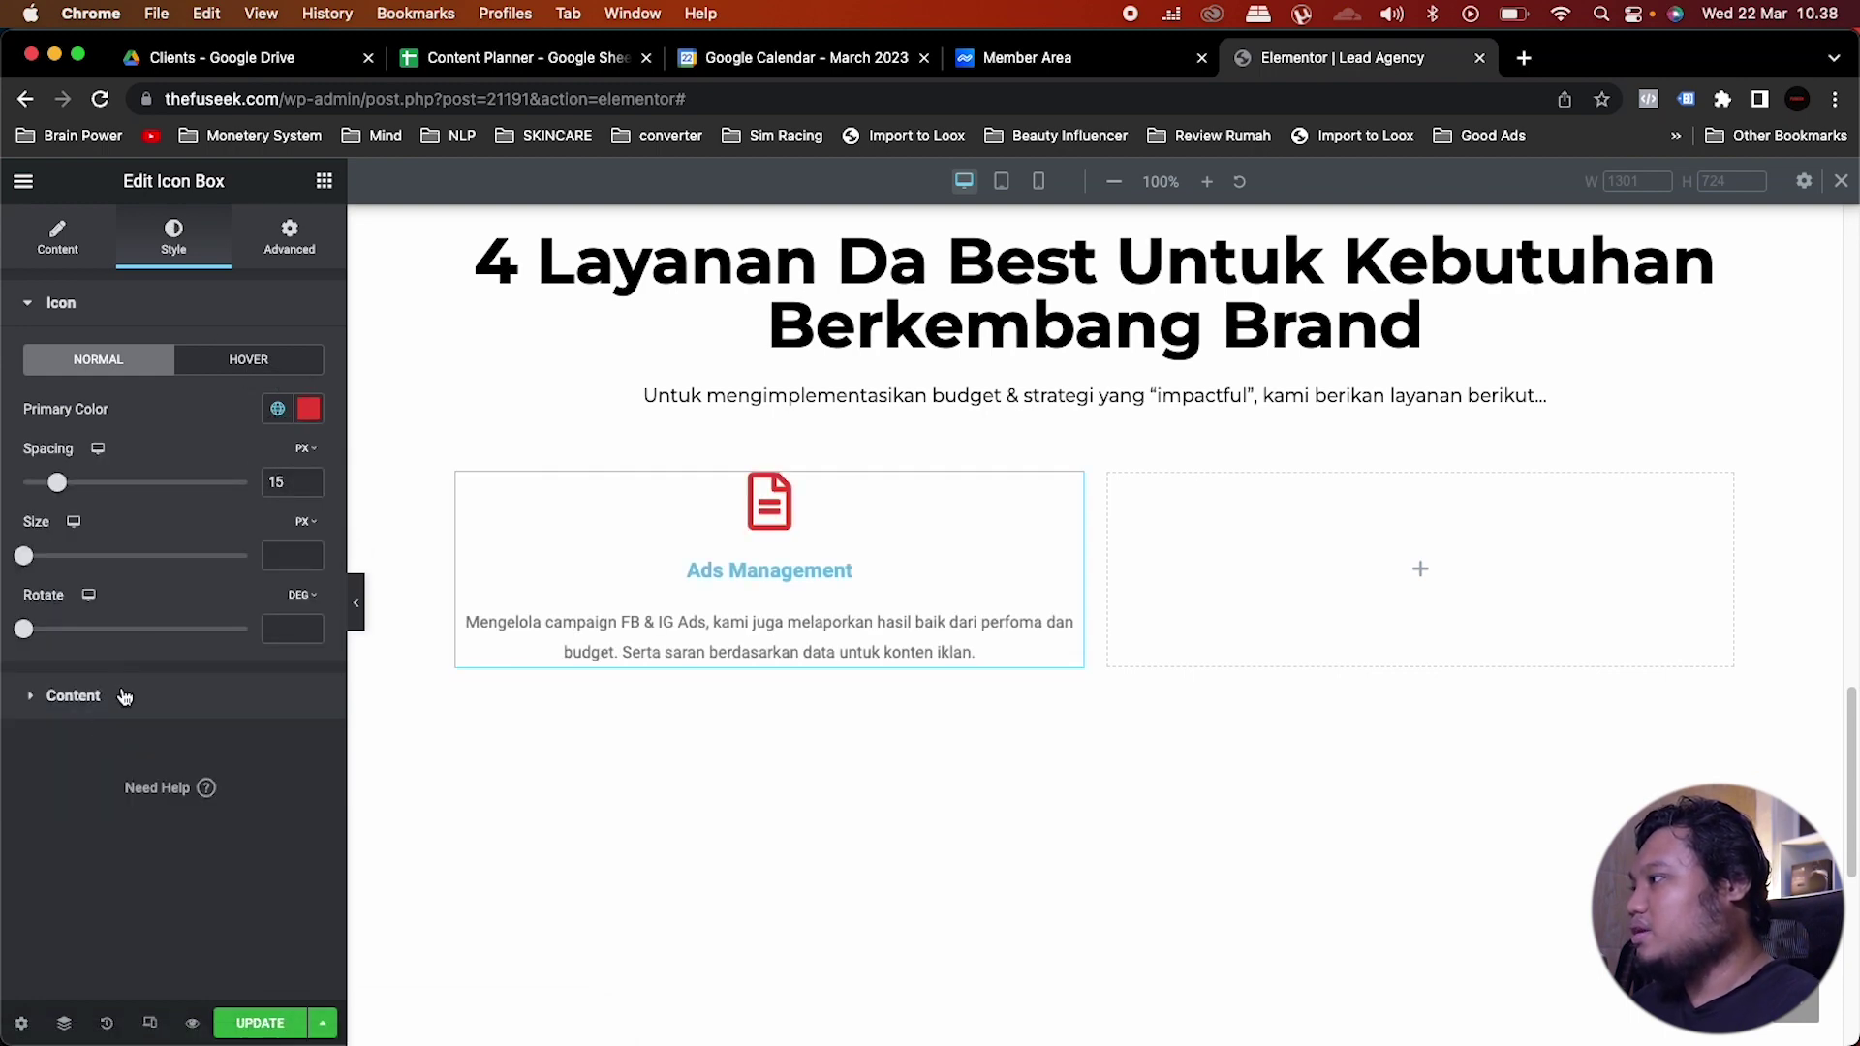
Step: Centre the box content and make the title Saved Color #7 black in the Monster font preset
left_click(124, 696)
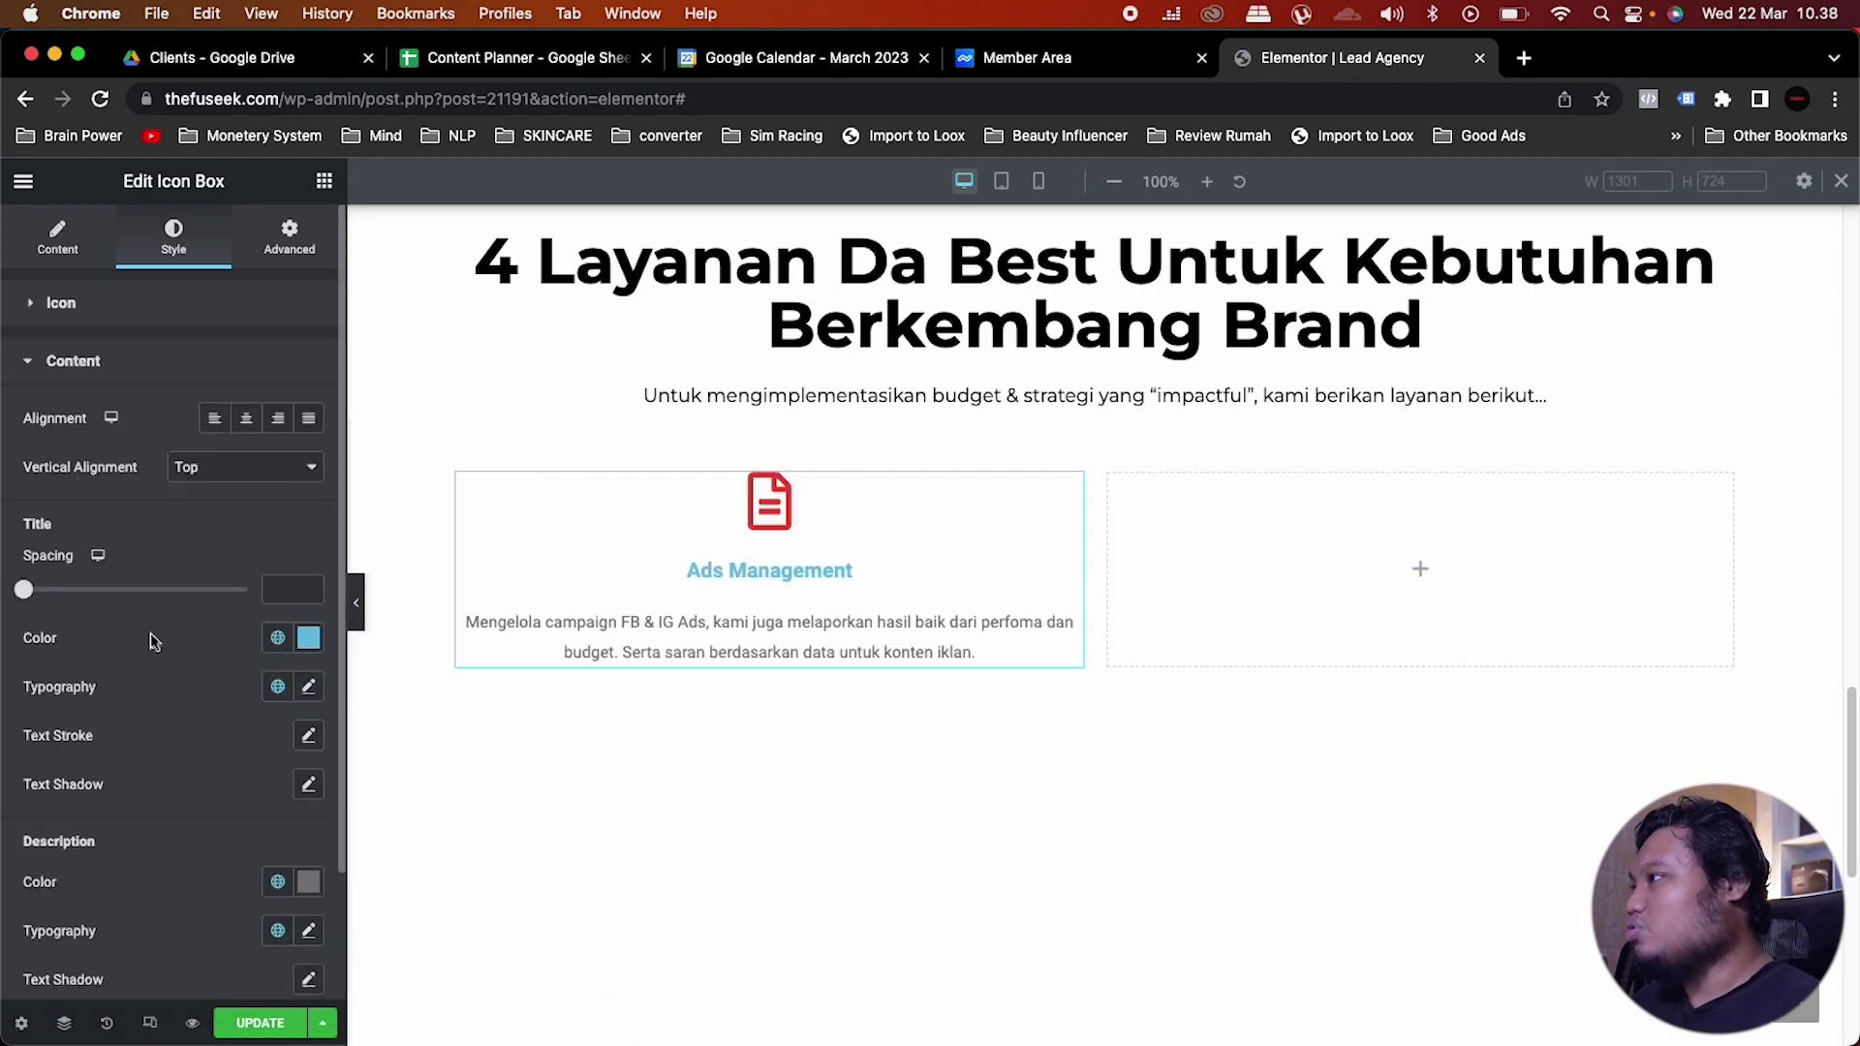
left_click(246, 417)
scroll(271, 484, "down", 3)
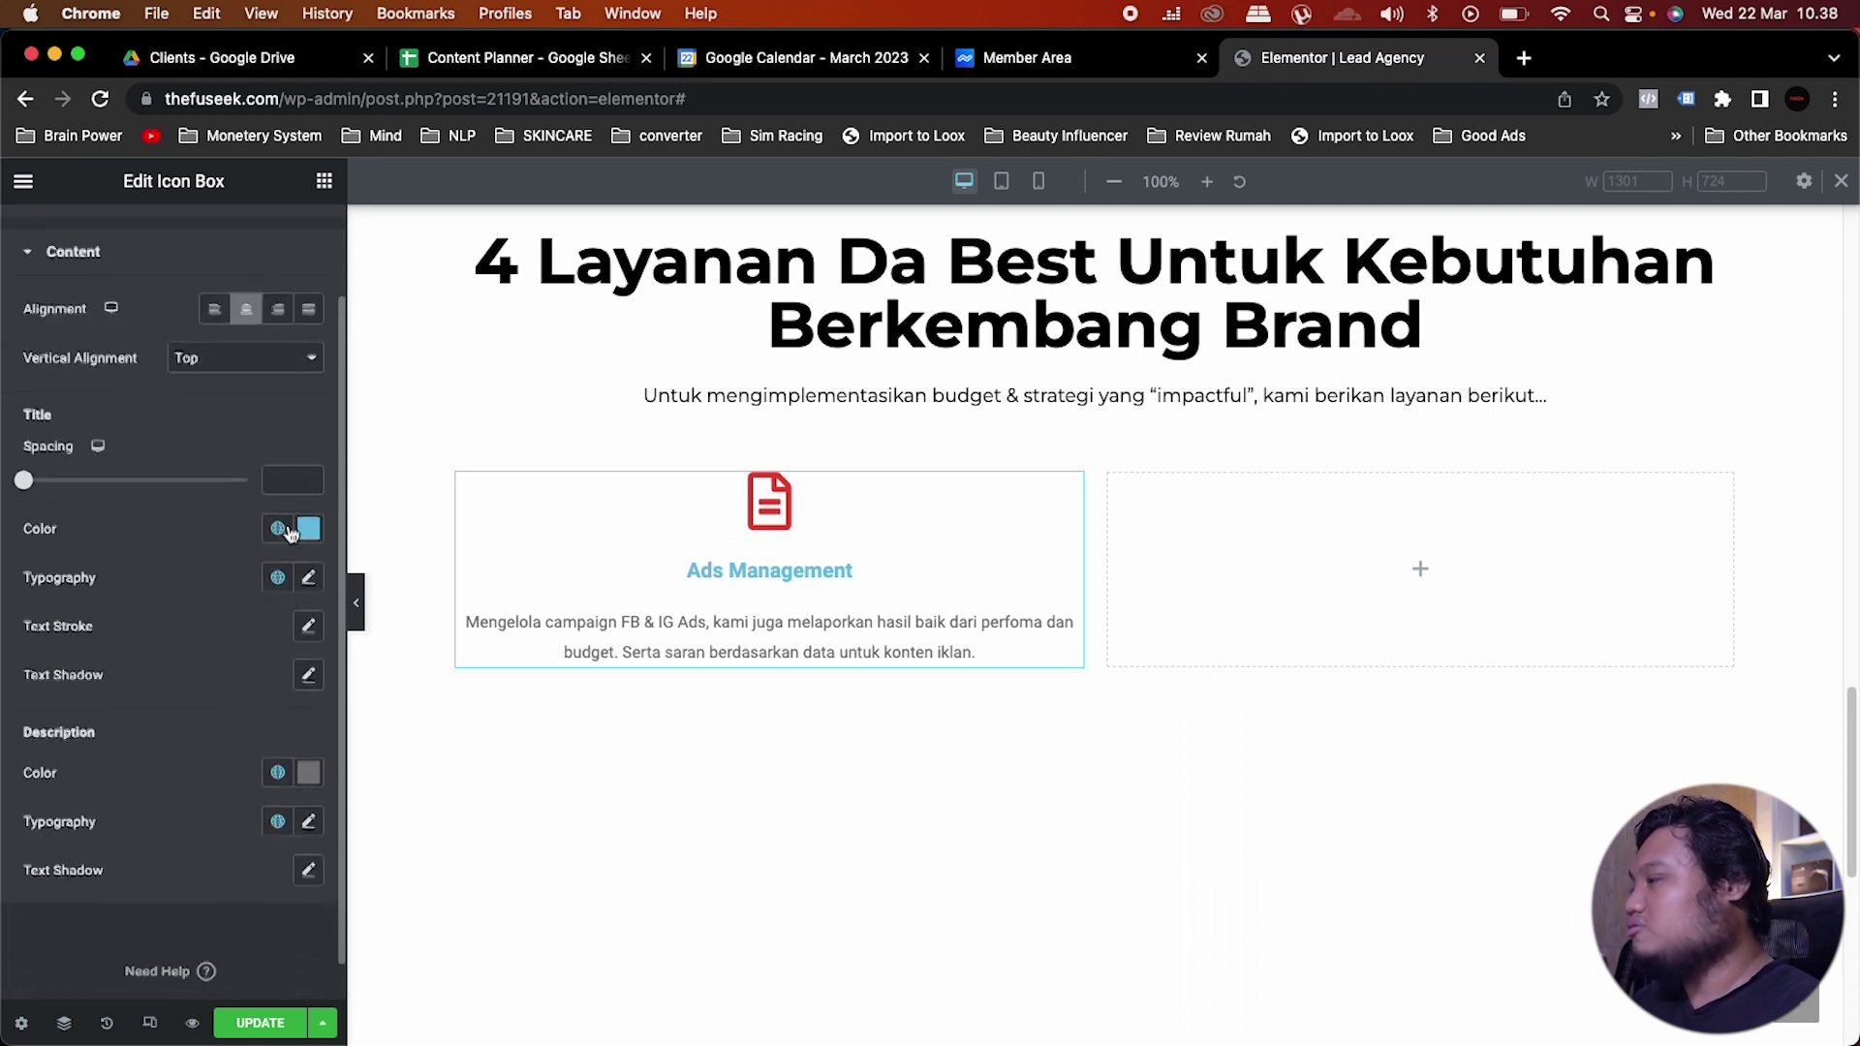
left_click(278, 526)
scroll(193, 698, "down", 5)
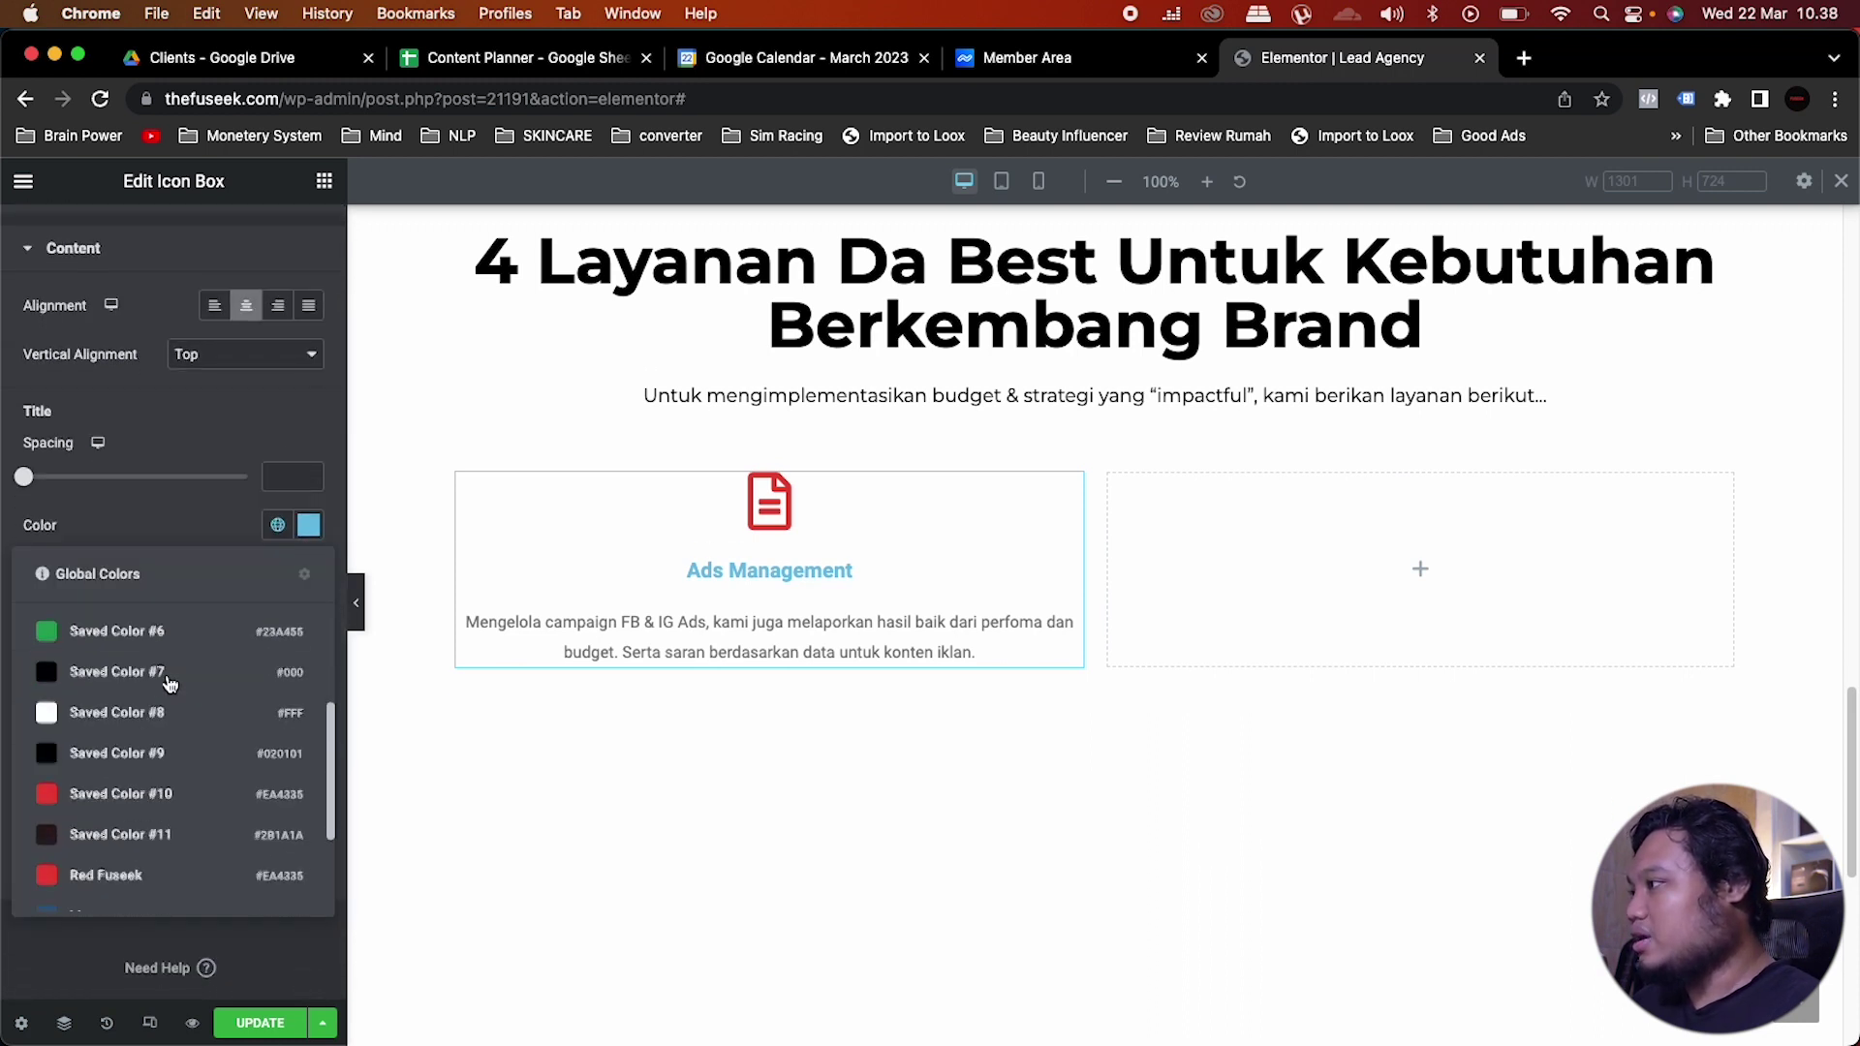
left_click(131, 679)
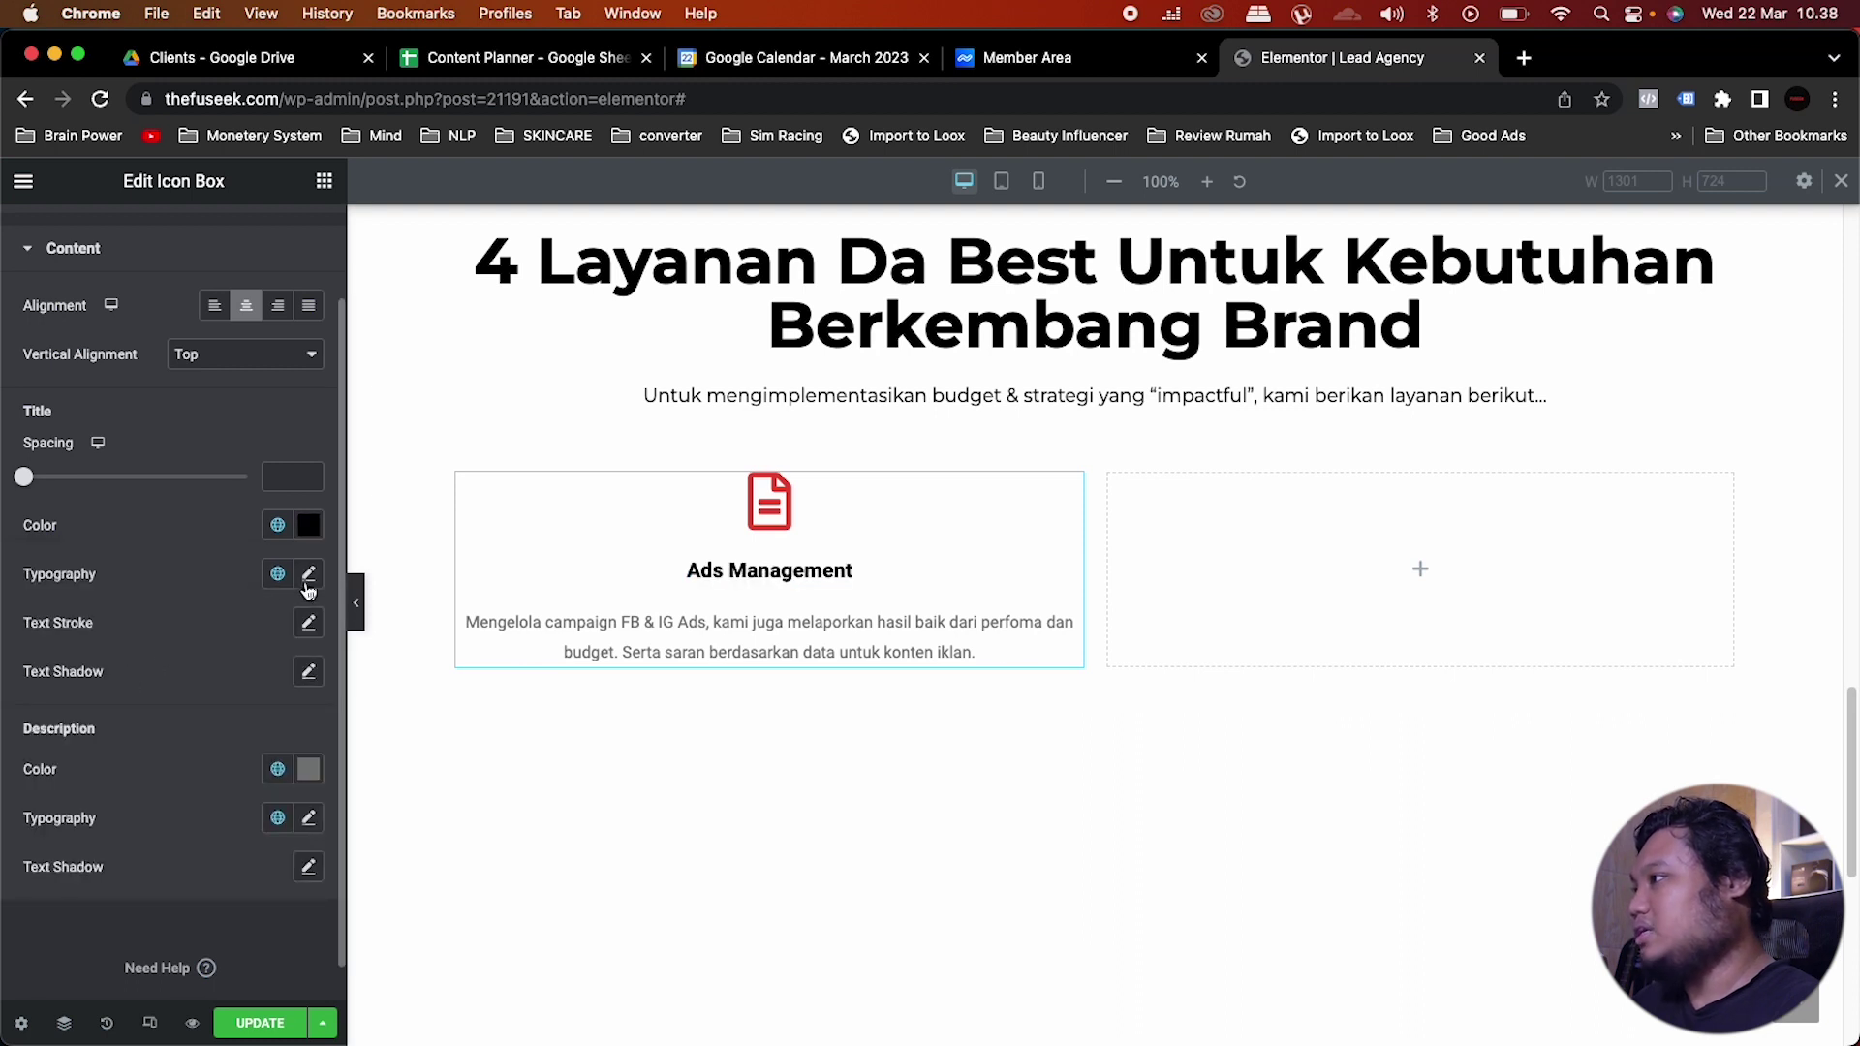
left_click(276, 574)
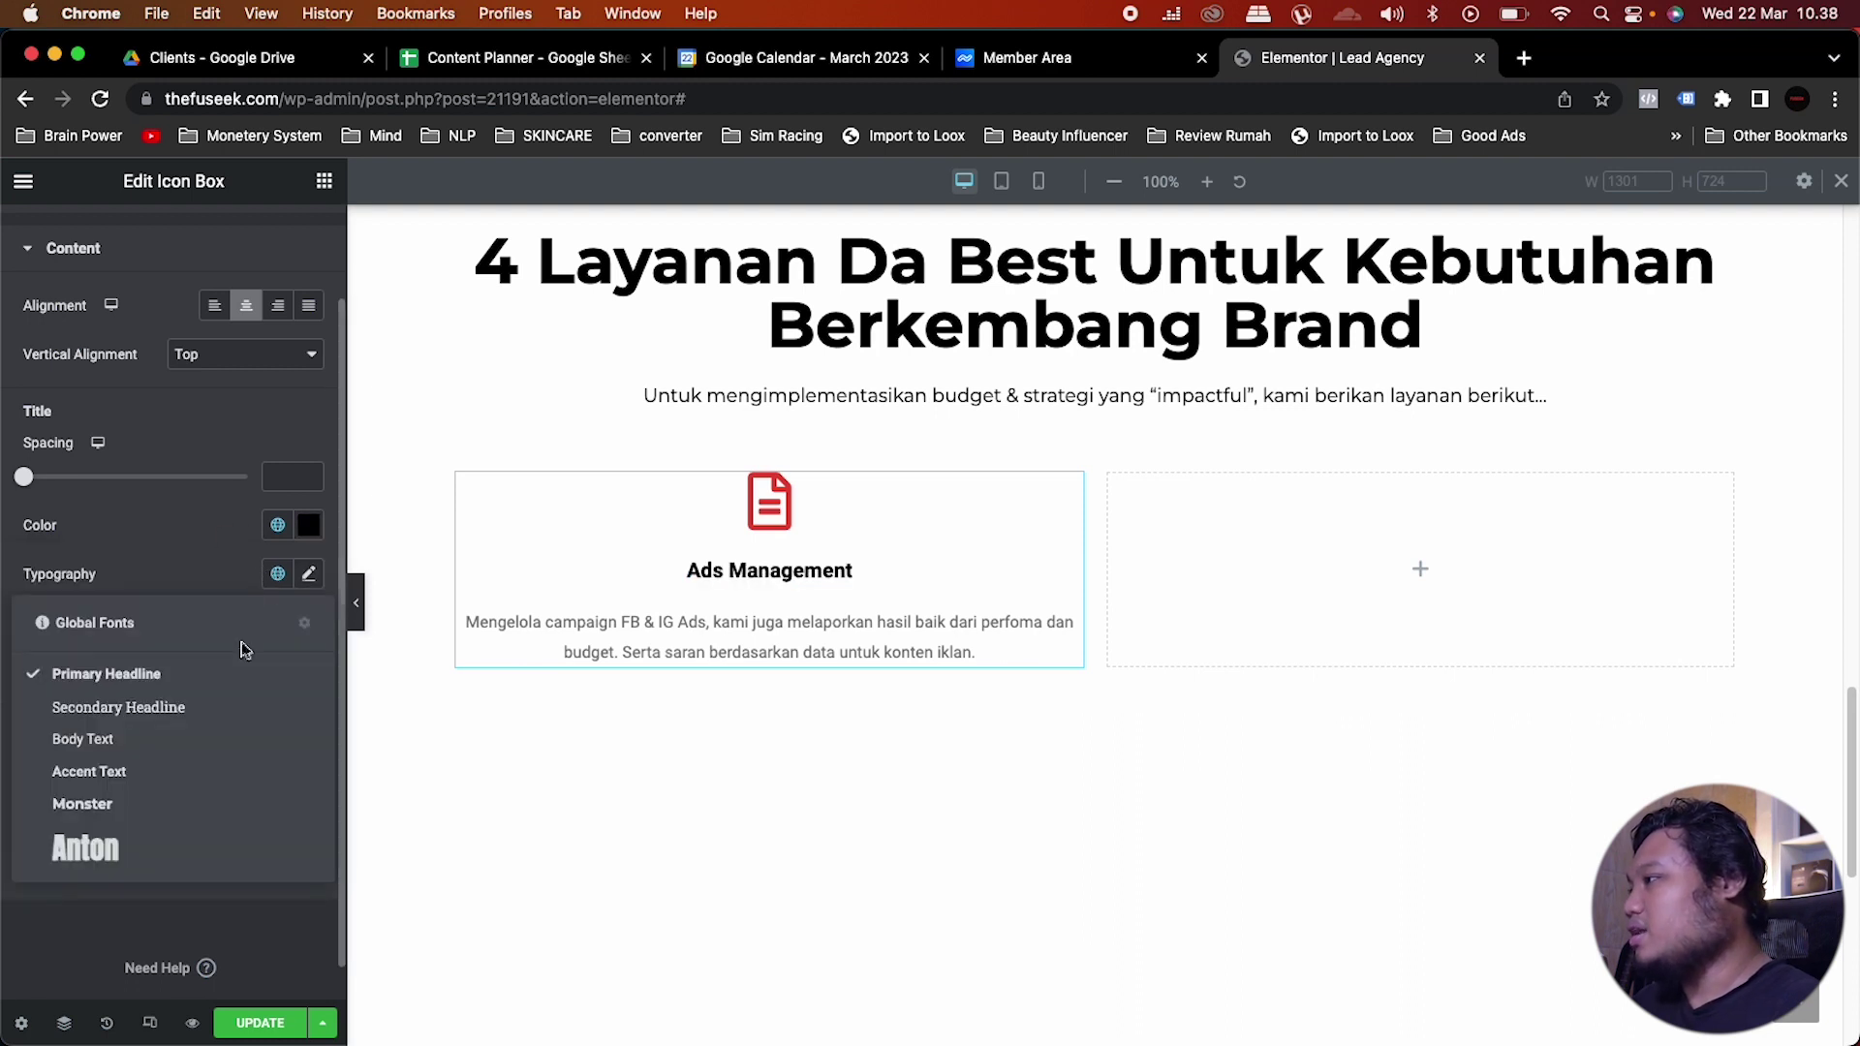
left_click(124, 813)
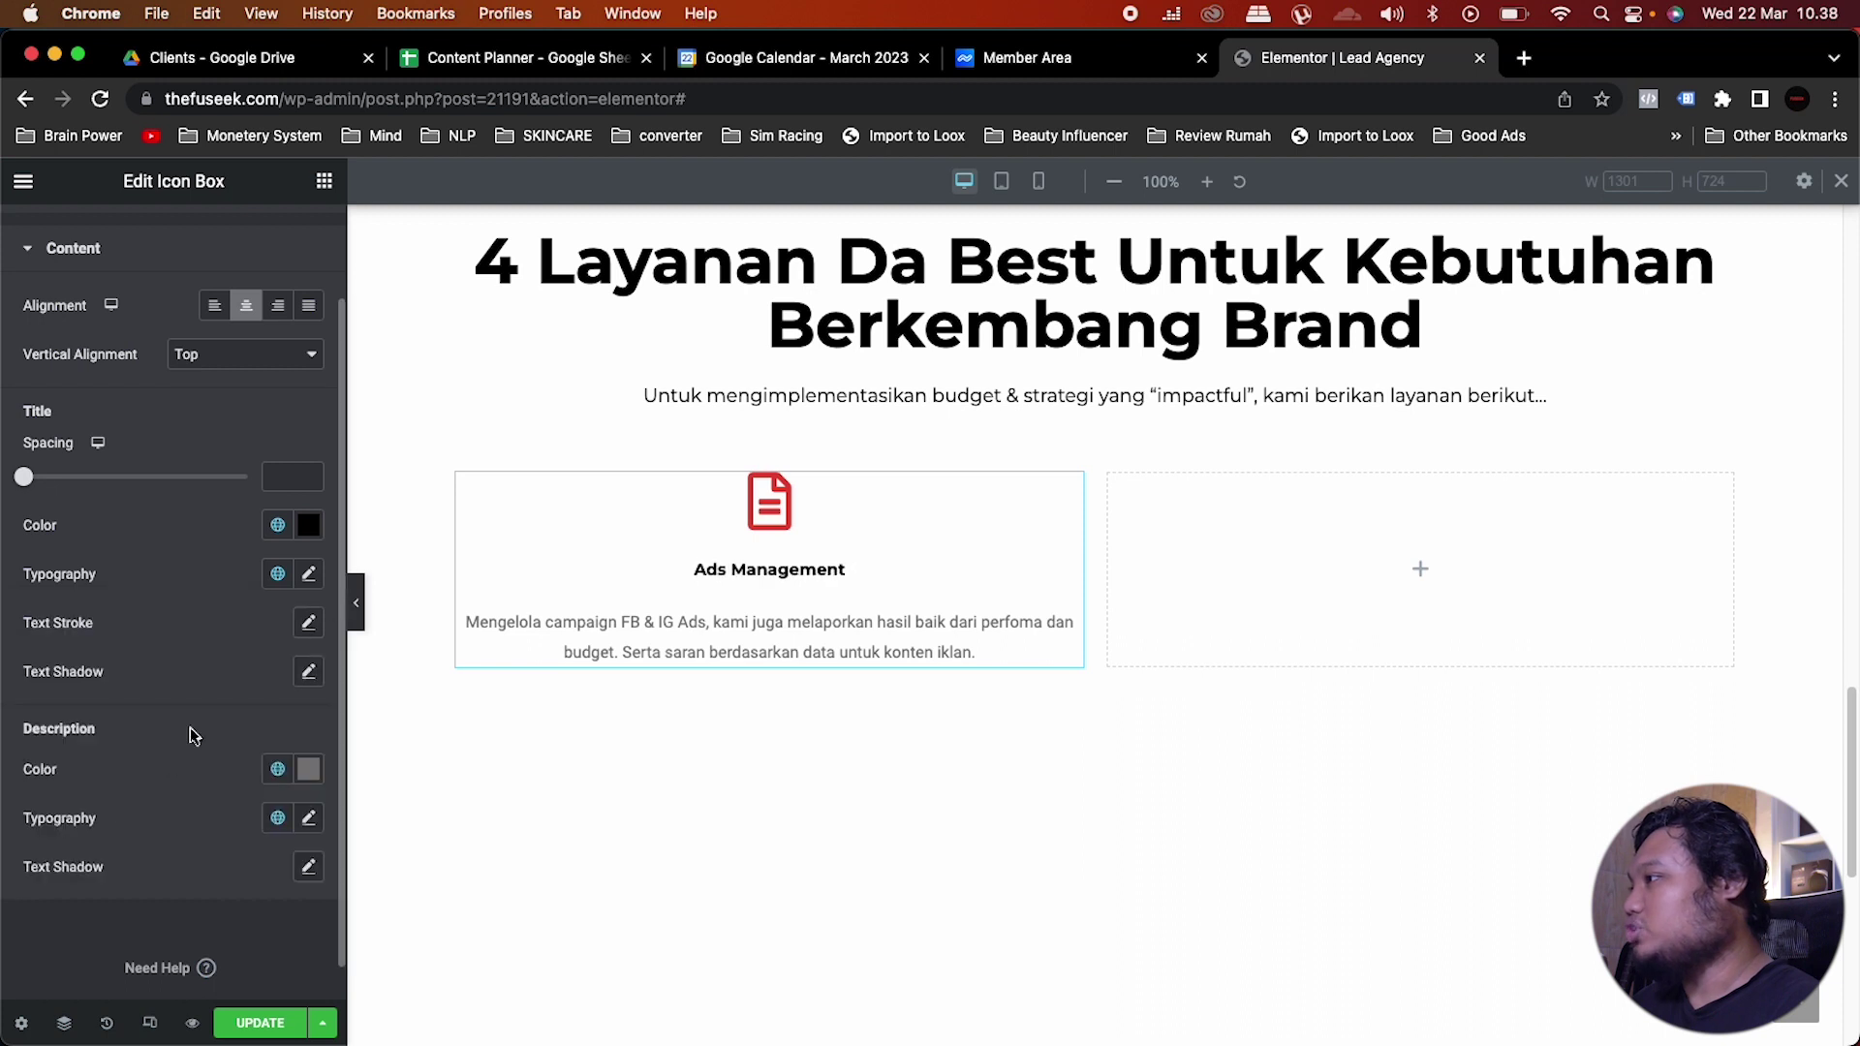
Step: Set the Ads Management title font size to 20 px
left_click(308, 573)
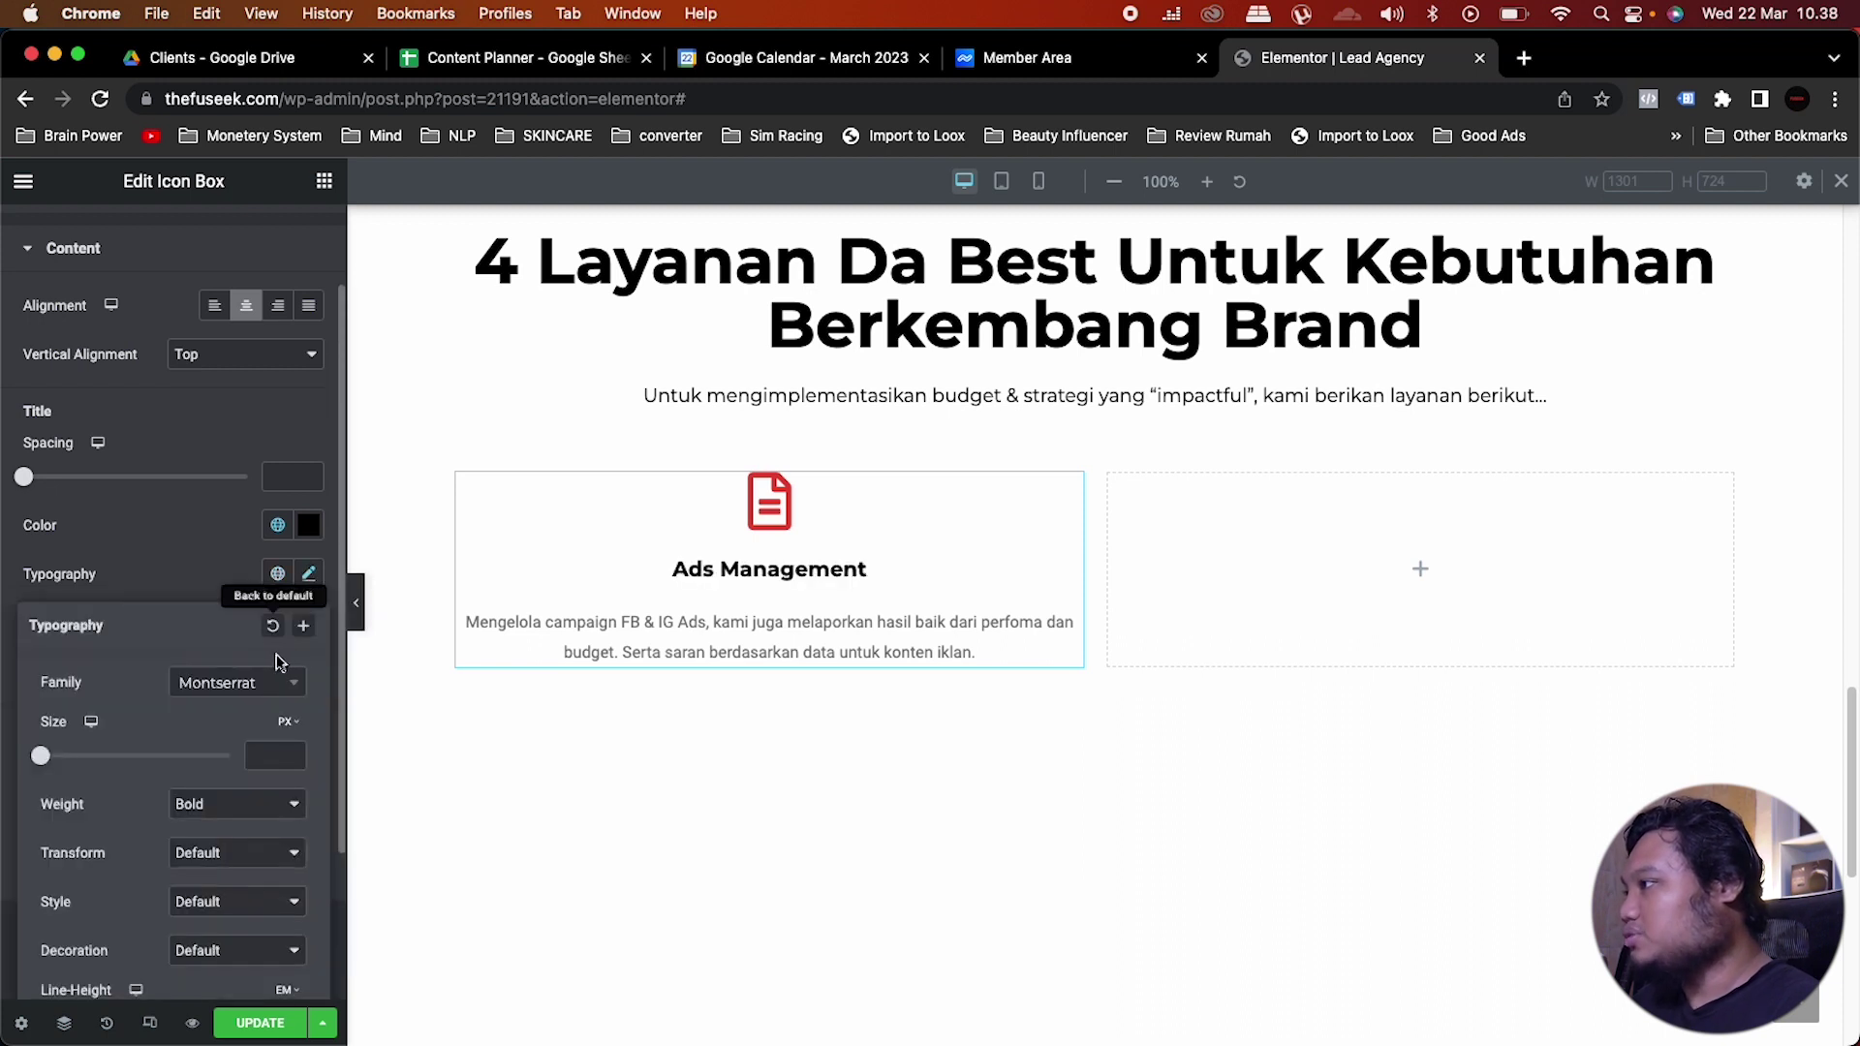
left_click(271, 751)
type("15")
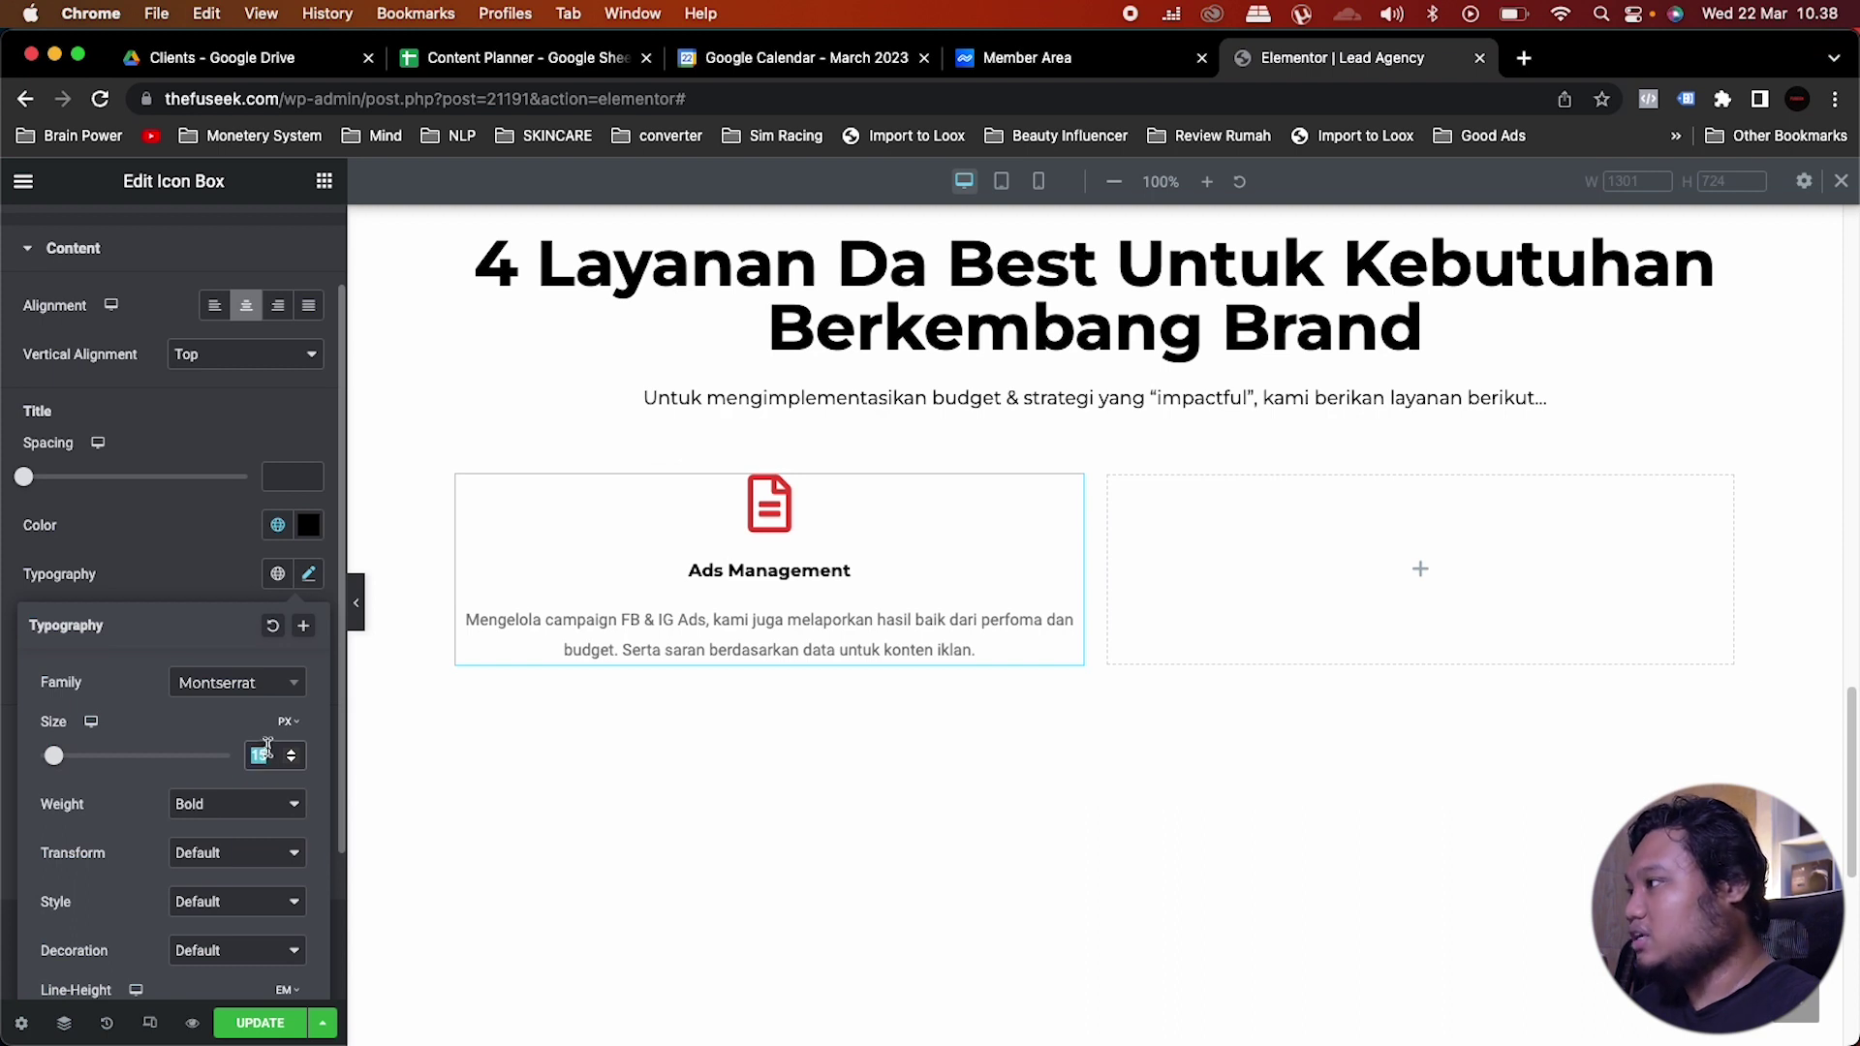
double_click(278, 755)
type("20")
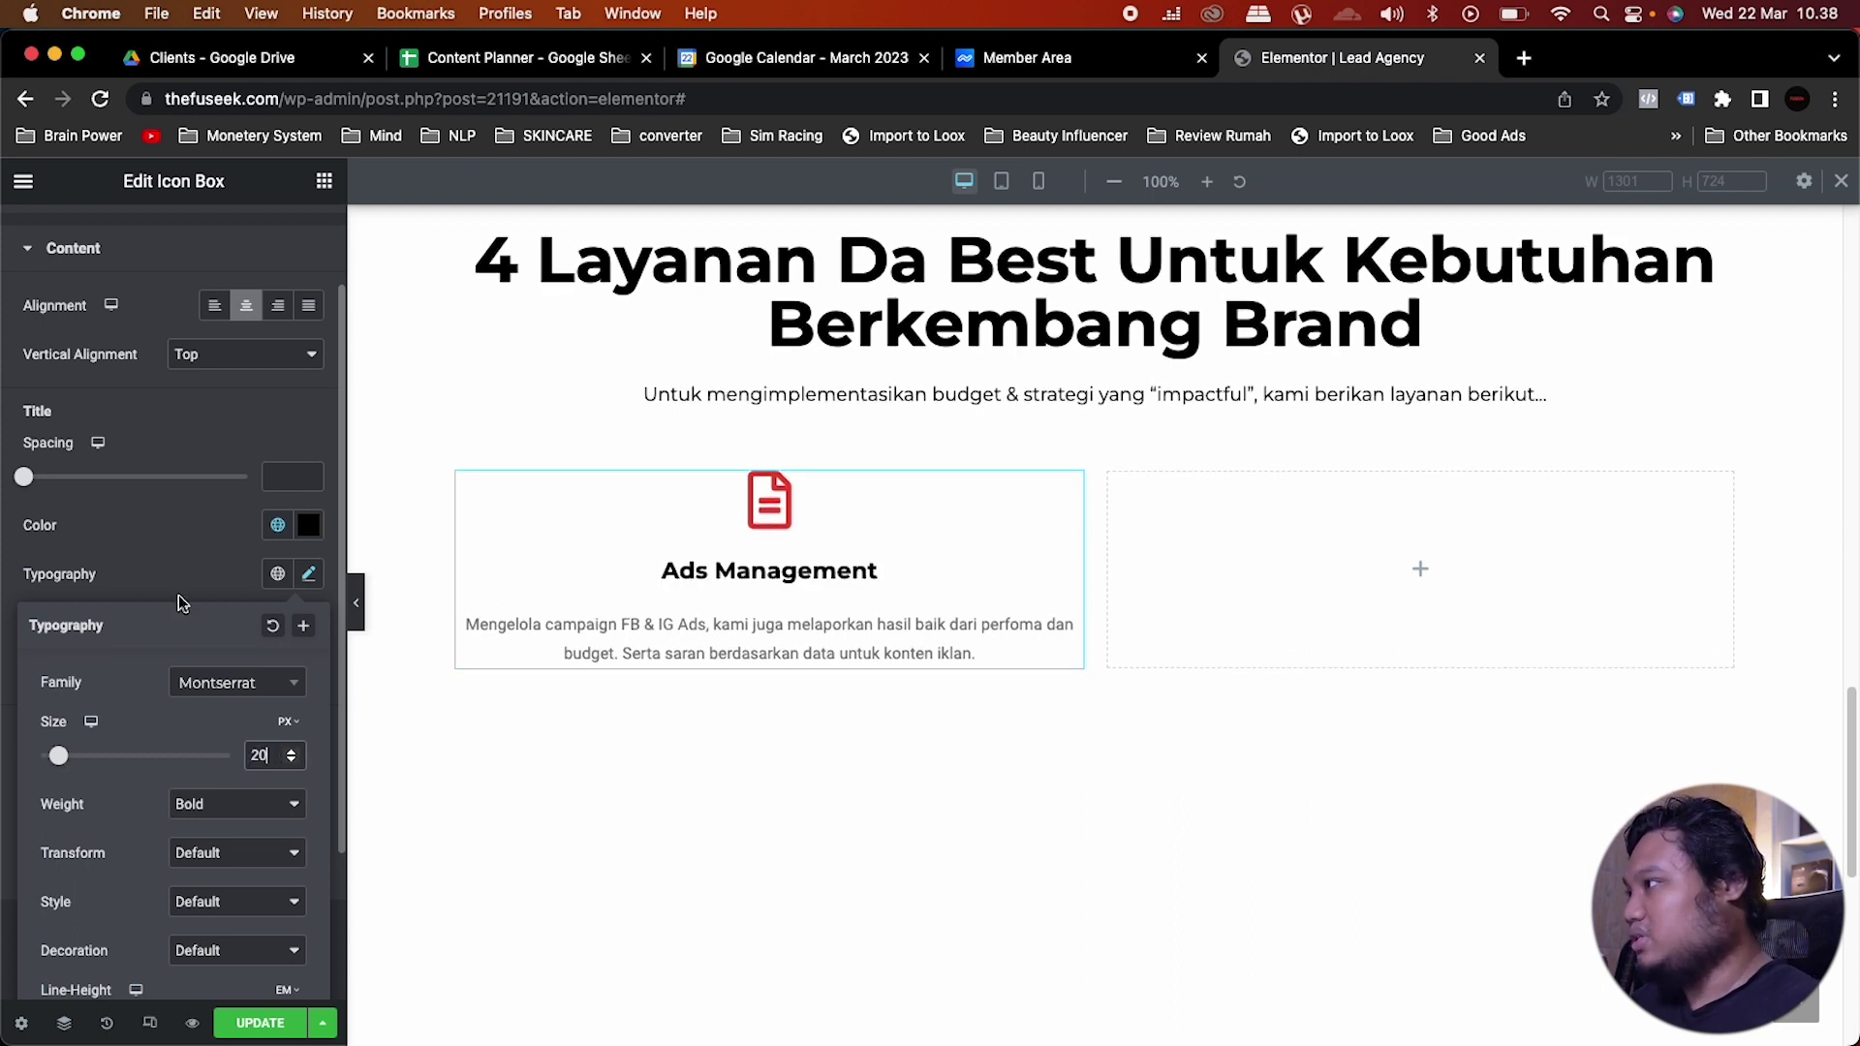
left_click(218, 566)
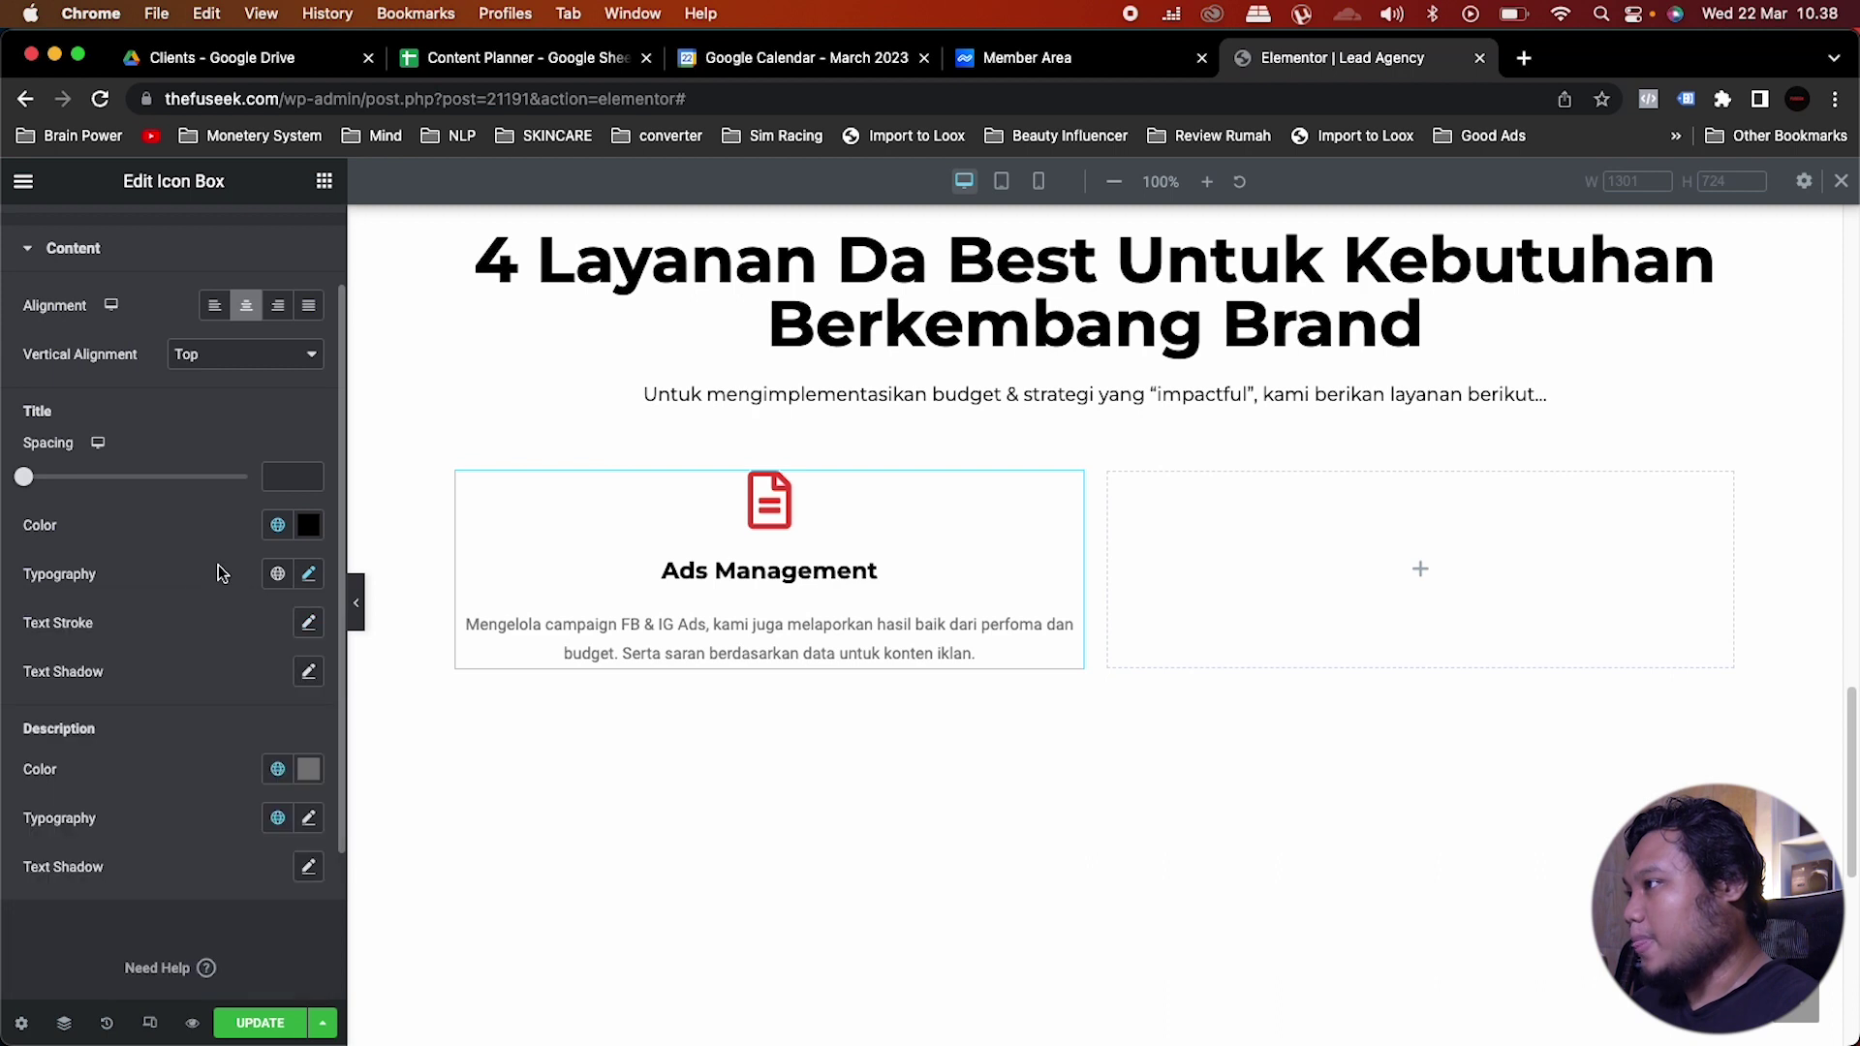
Step: Make the description Saved Color #7 black with the Monster font preset
left_click(278, 769)
scroll(141, 610, "down", 2)
left_click(134, 618)
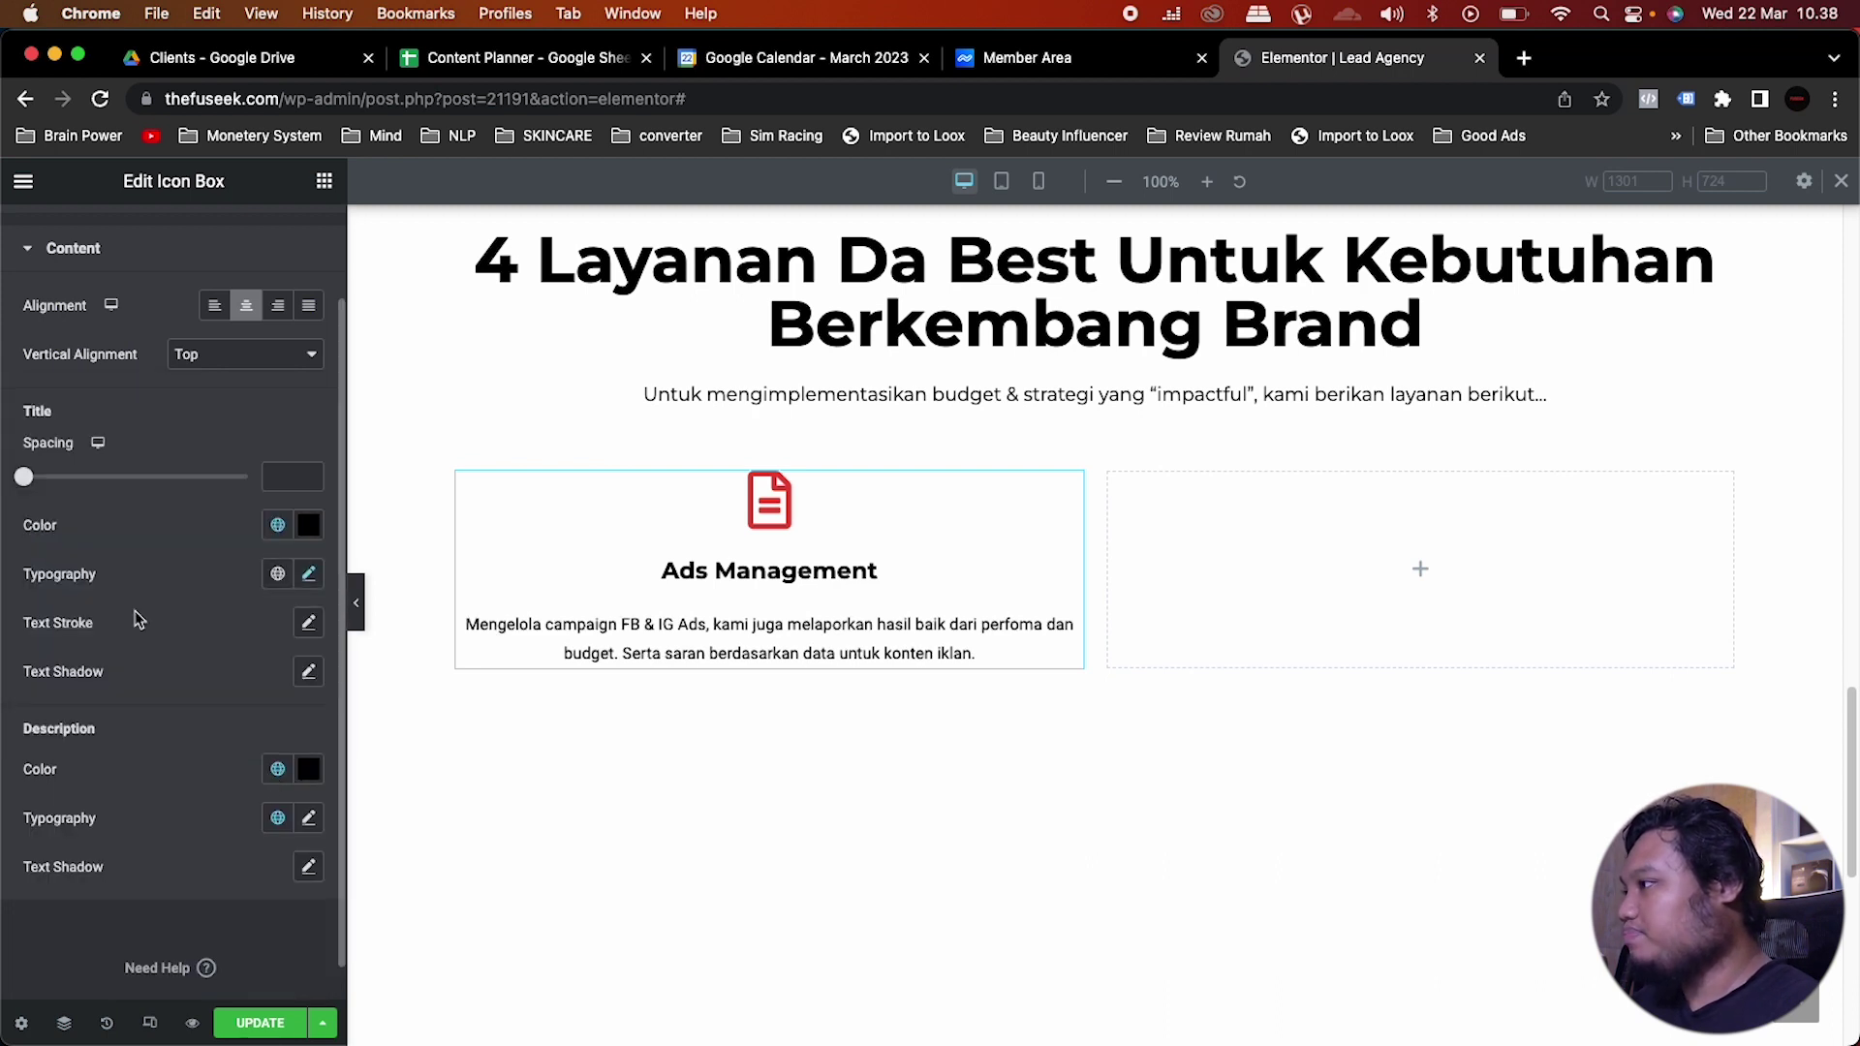
left_click(279, 817)
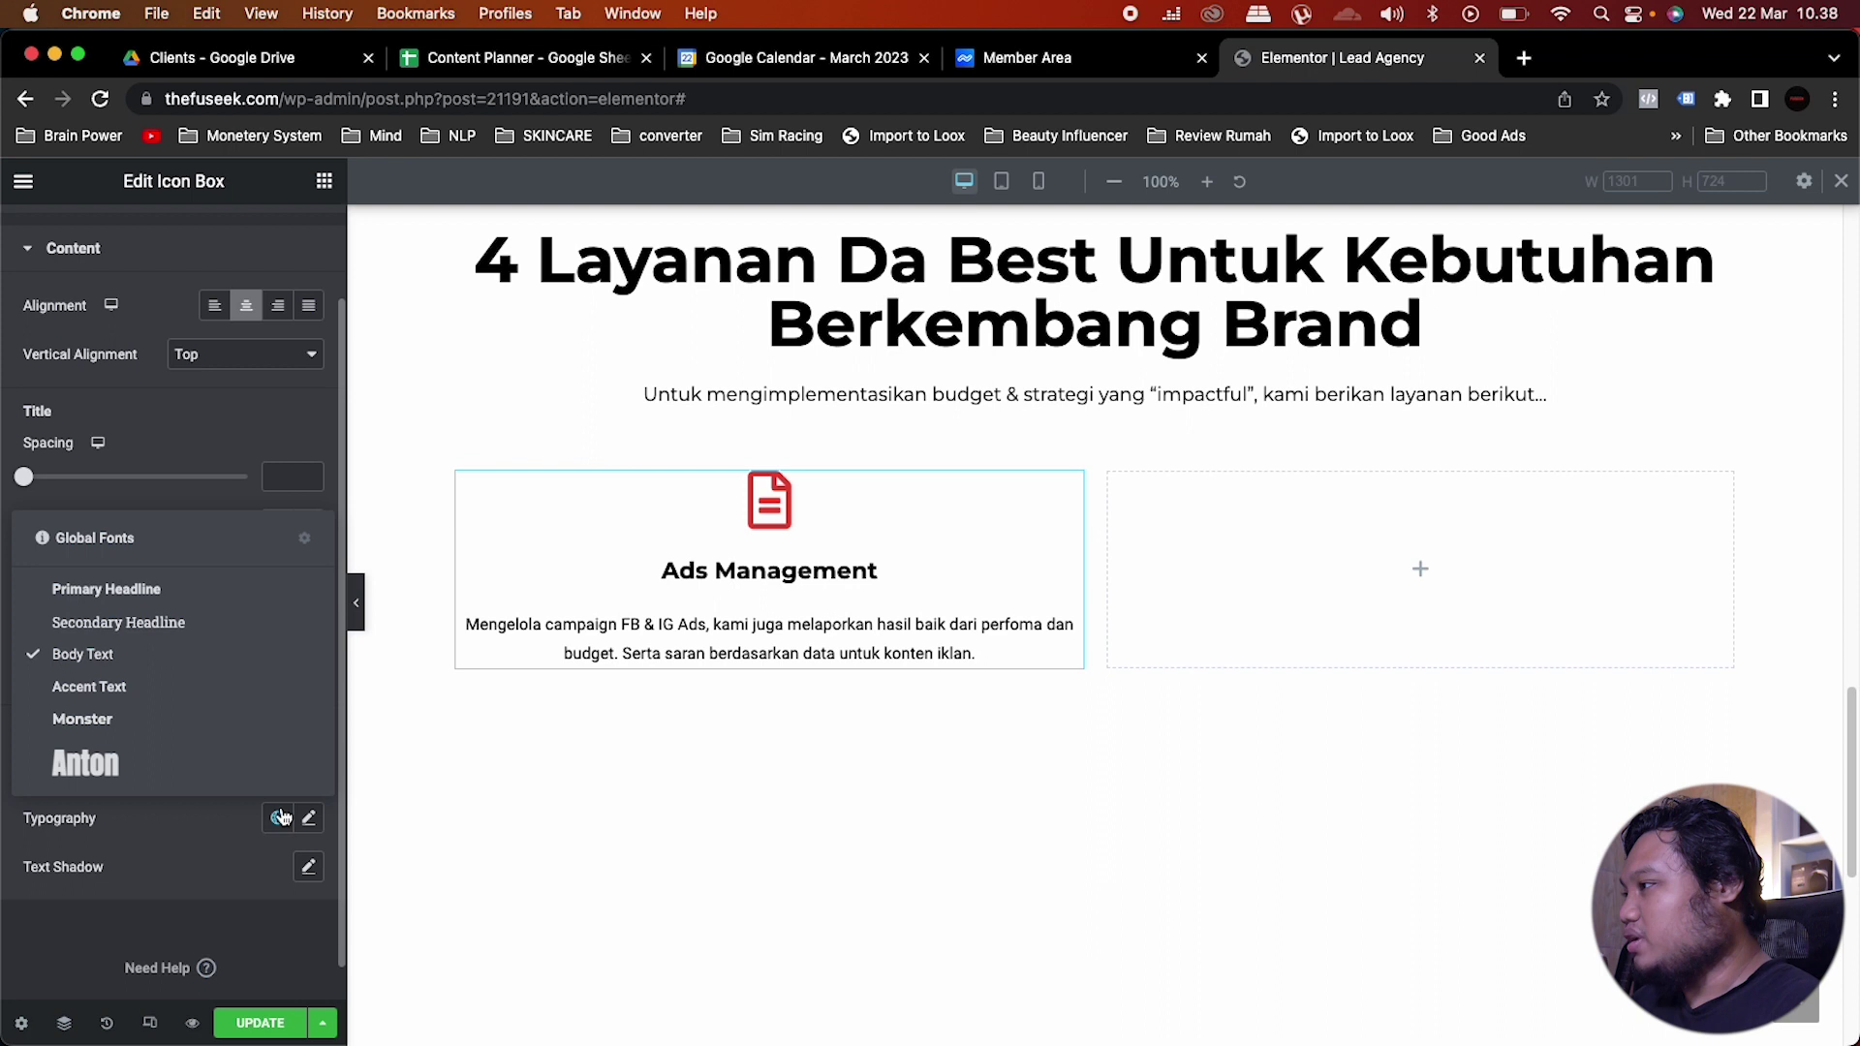
left_click(131, 722)
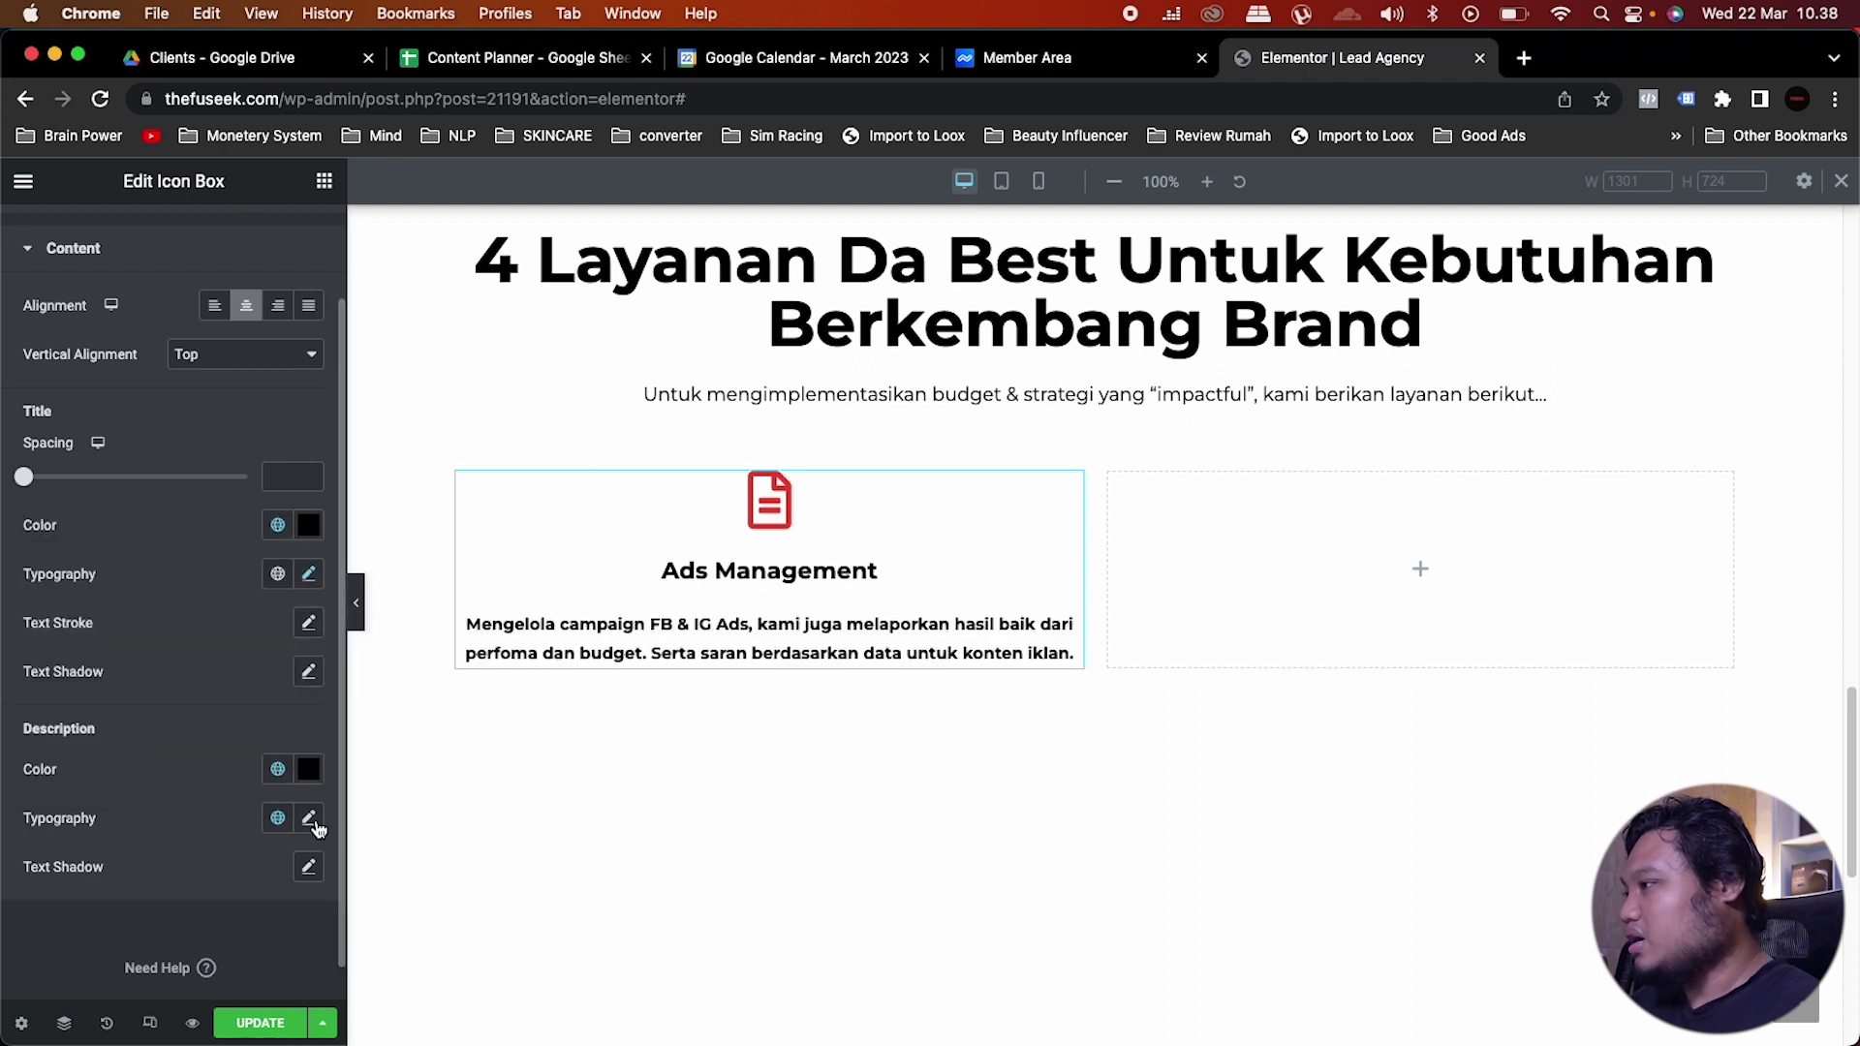
Step: Keep the description in Montserrat and set it to size 16, Normal weight
left_click(314, 821)
scroll(155, 764, "down", 4)
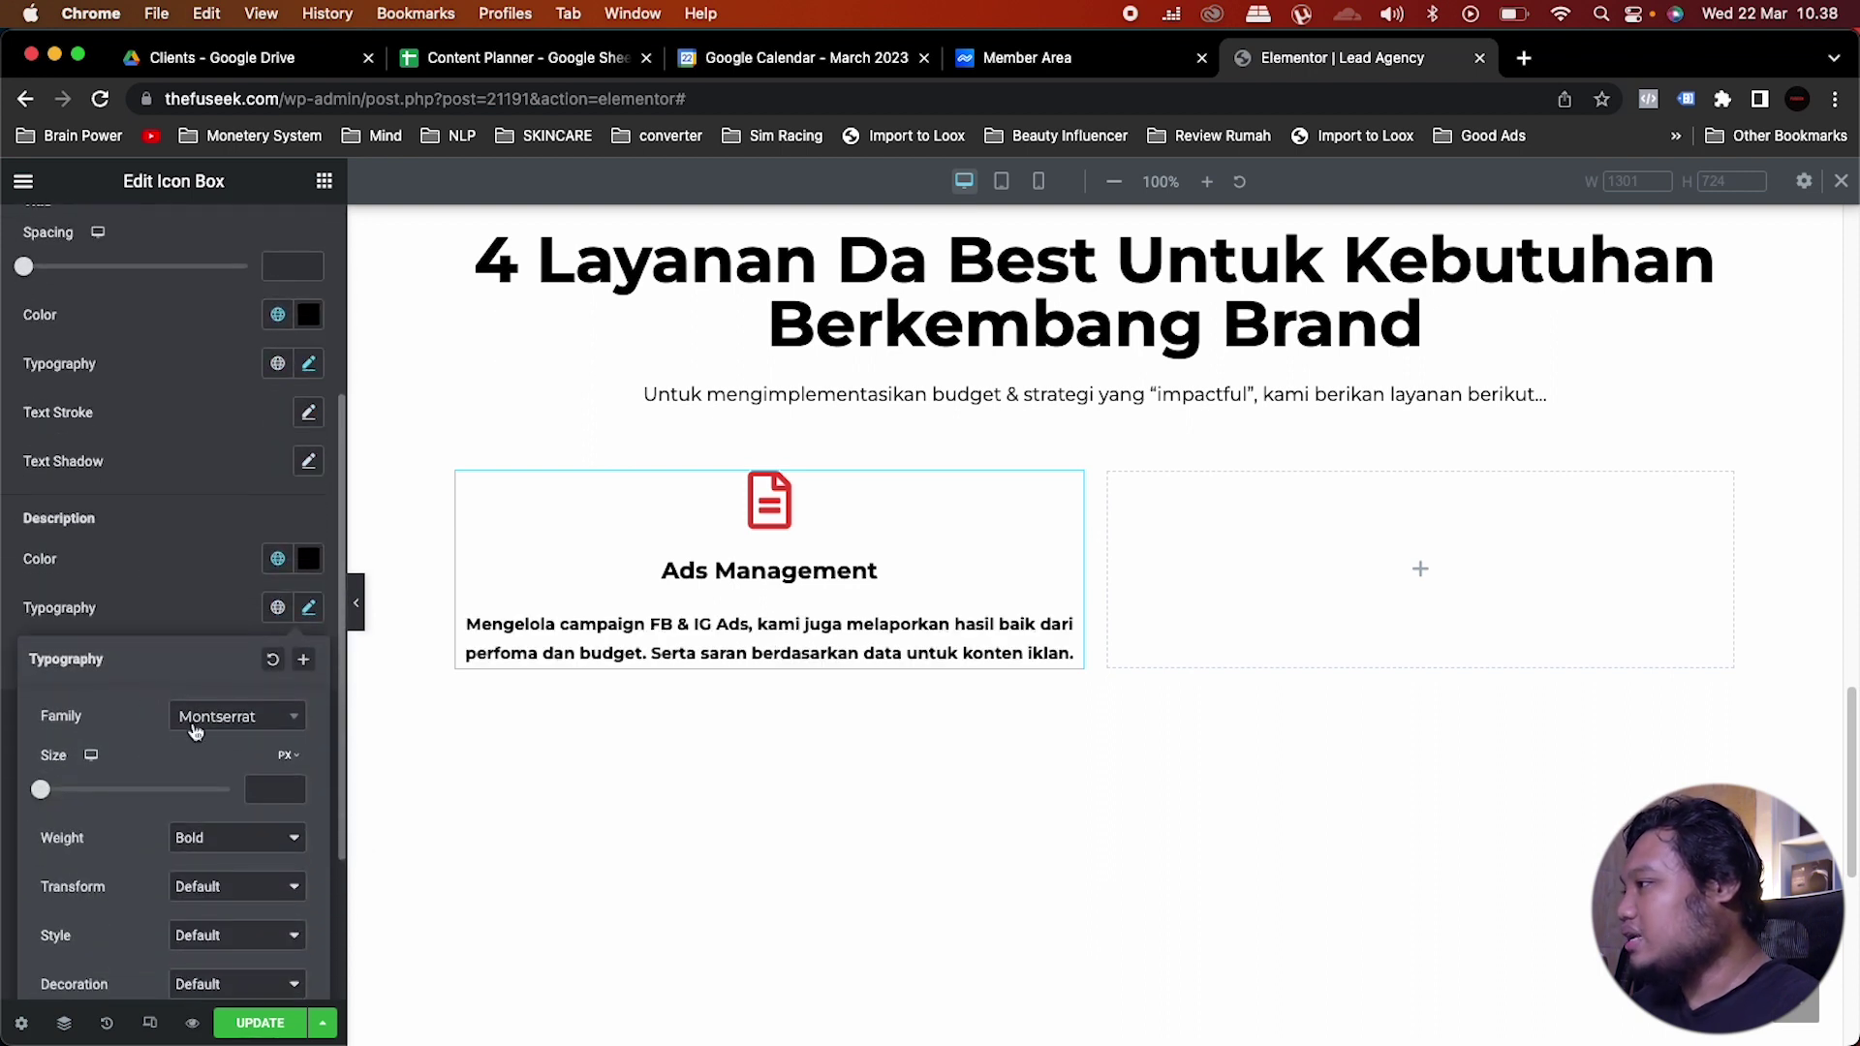
left_click(205, 718)
left_click(142, 717)
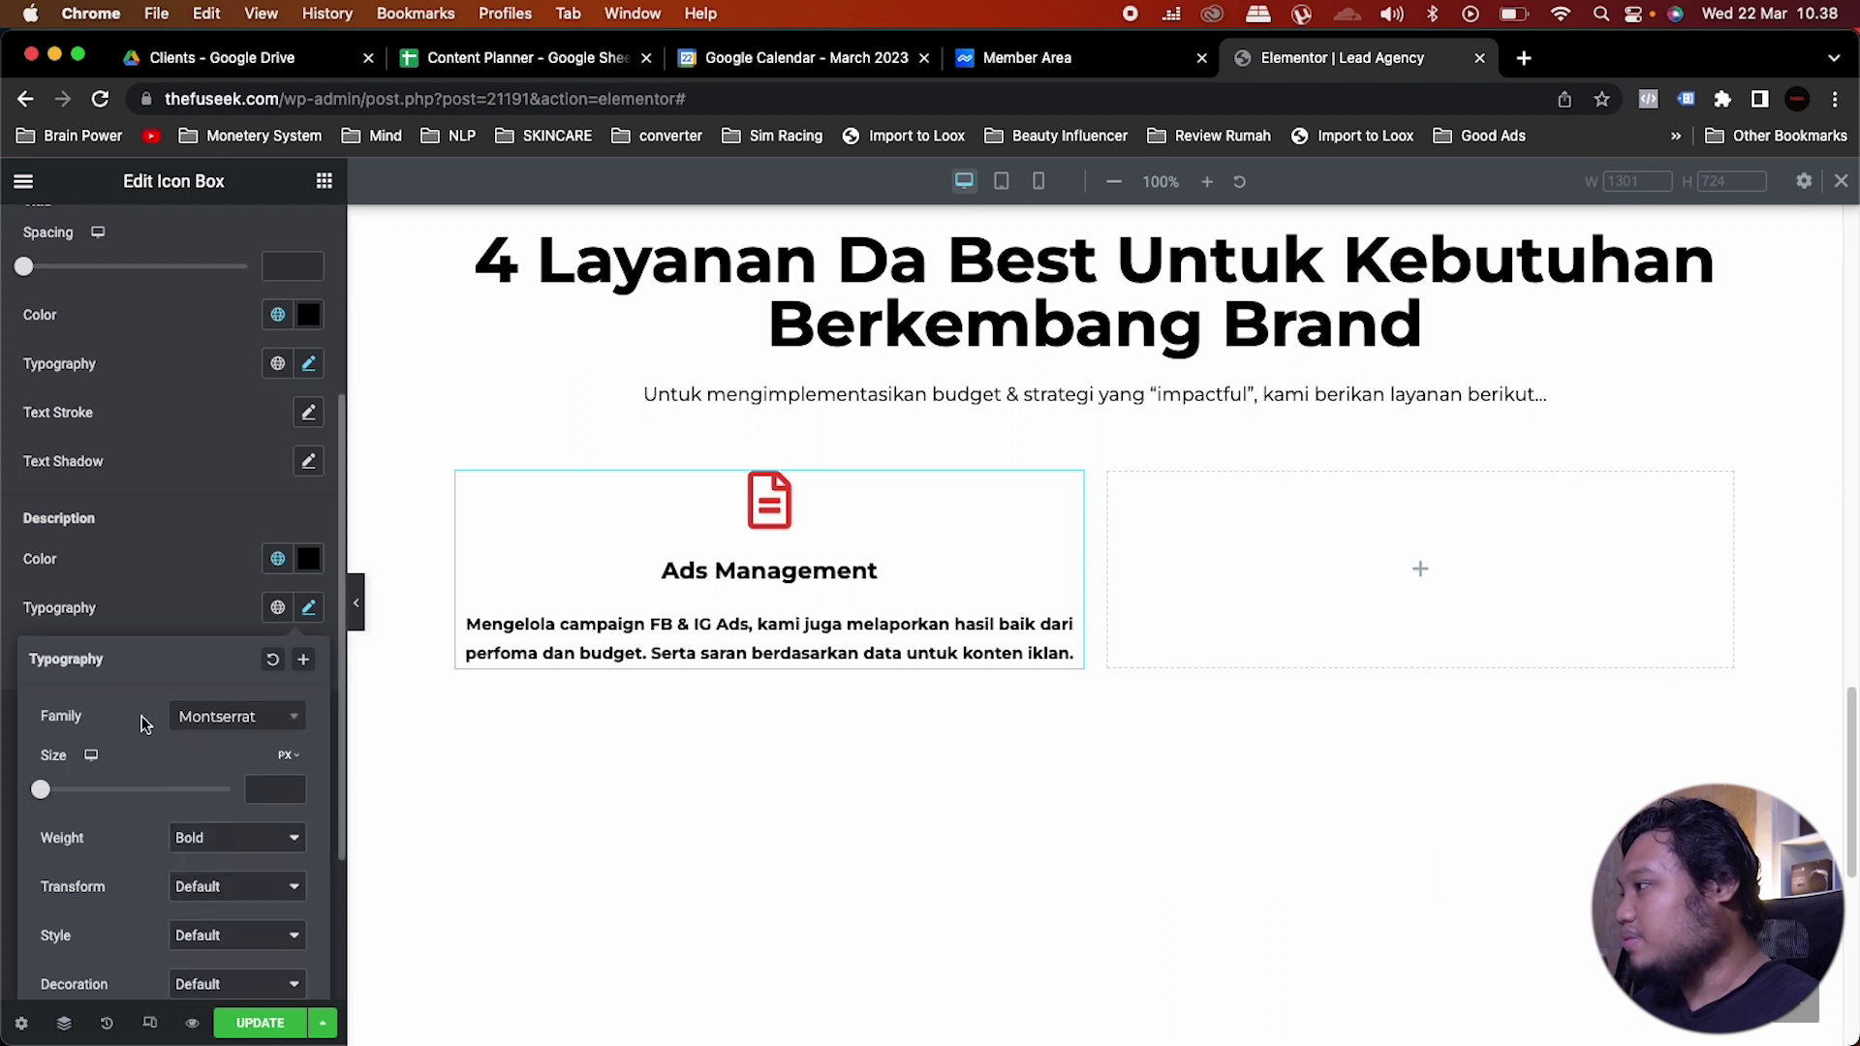
left_click(261, 791)
type("16")
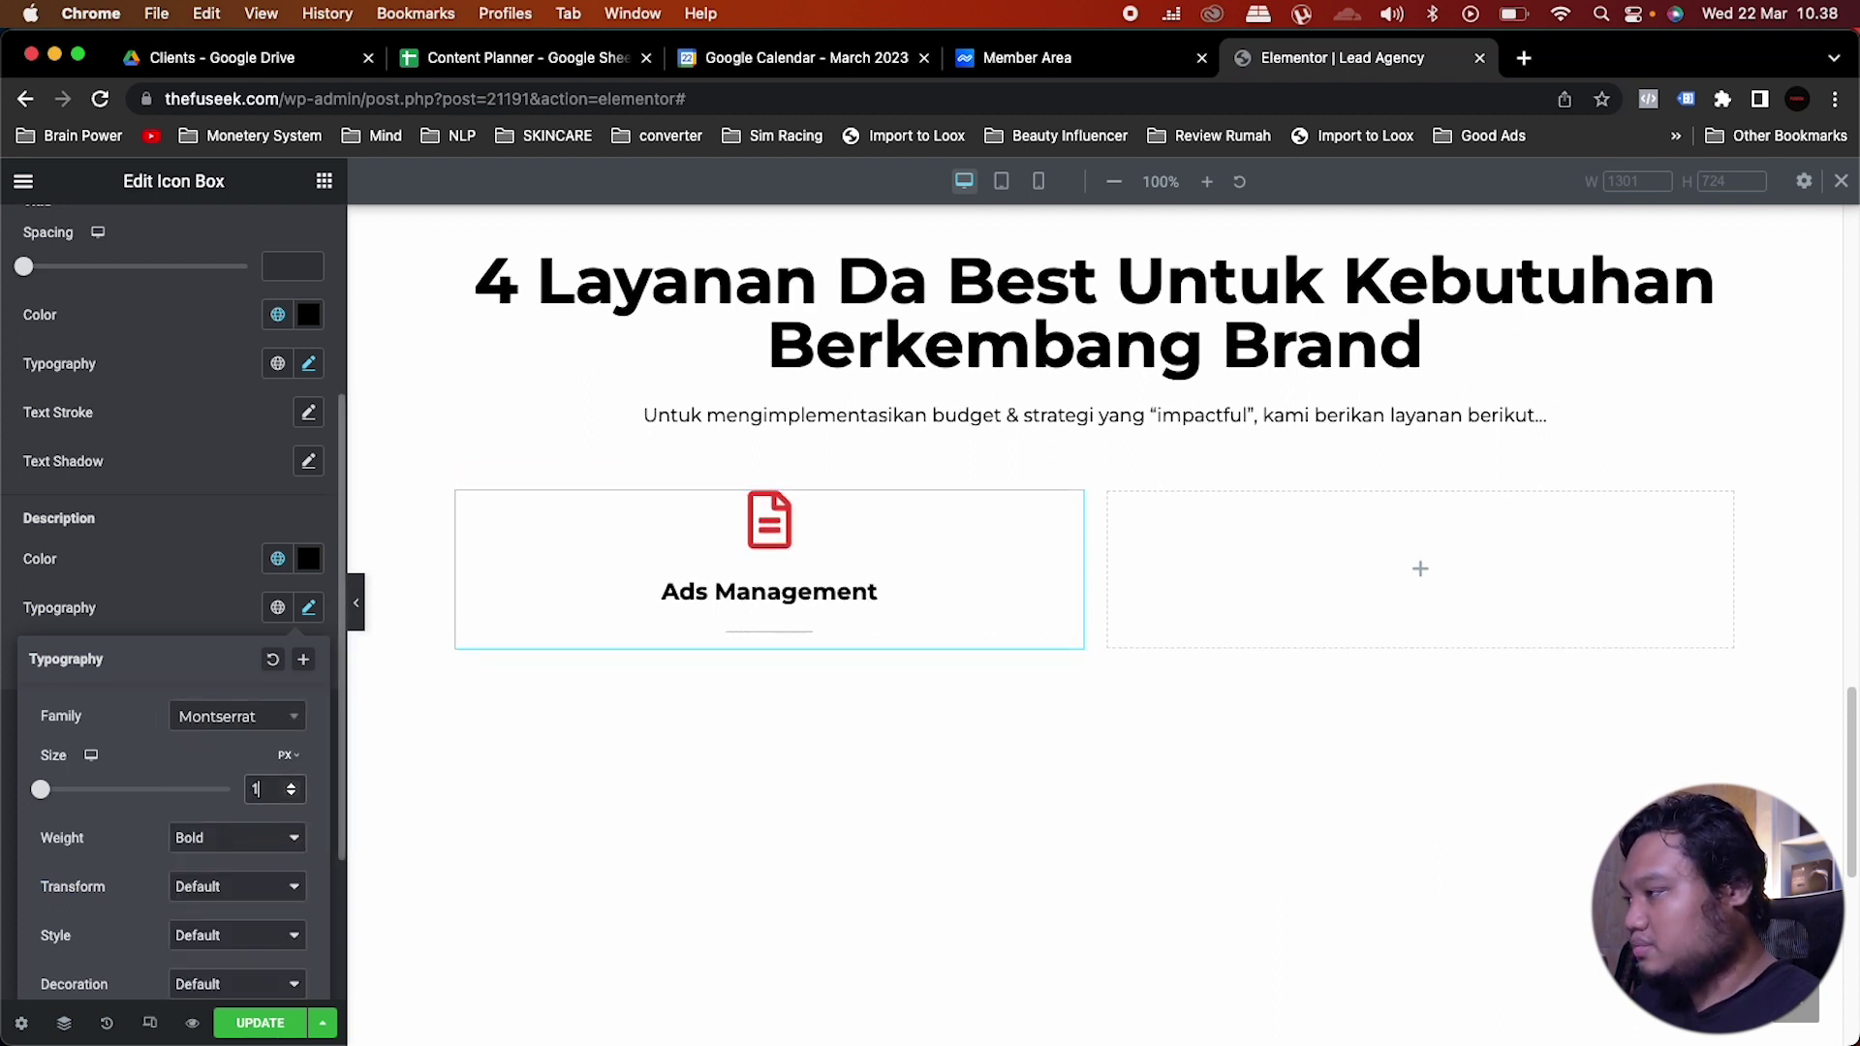
left_click(253, 839)
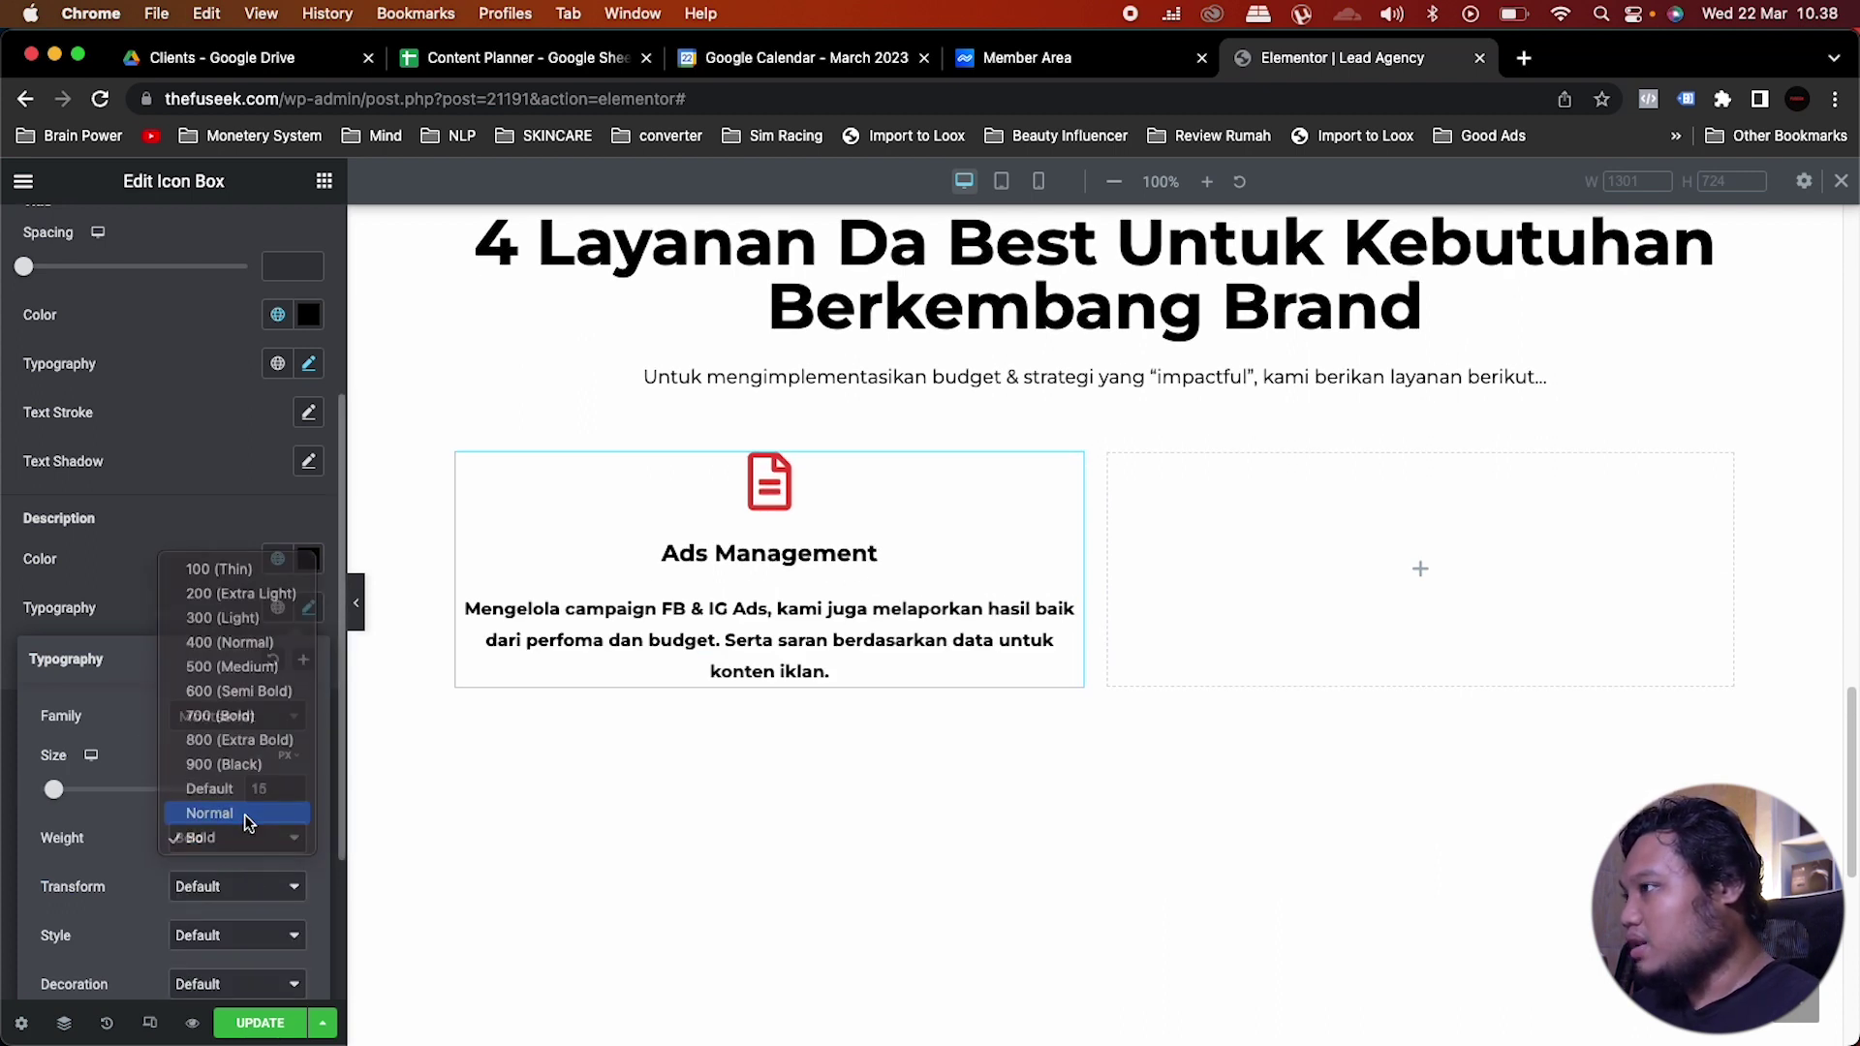
left_click(246, 823)
left_click(207, 568)
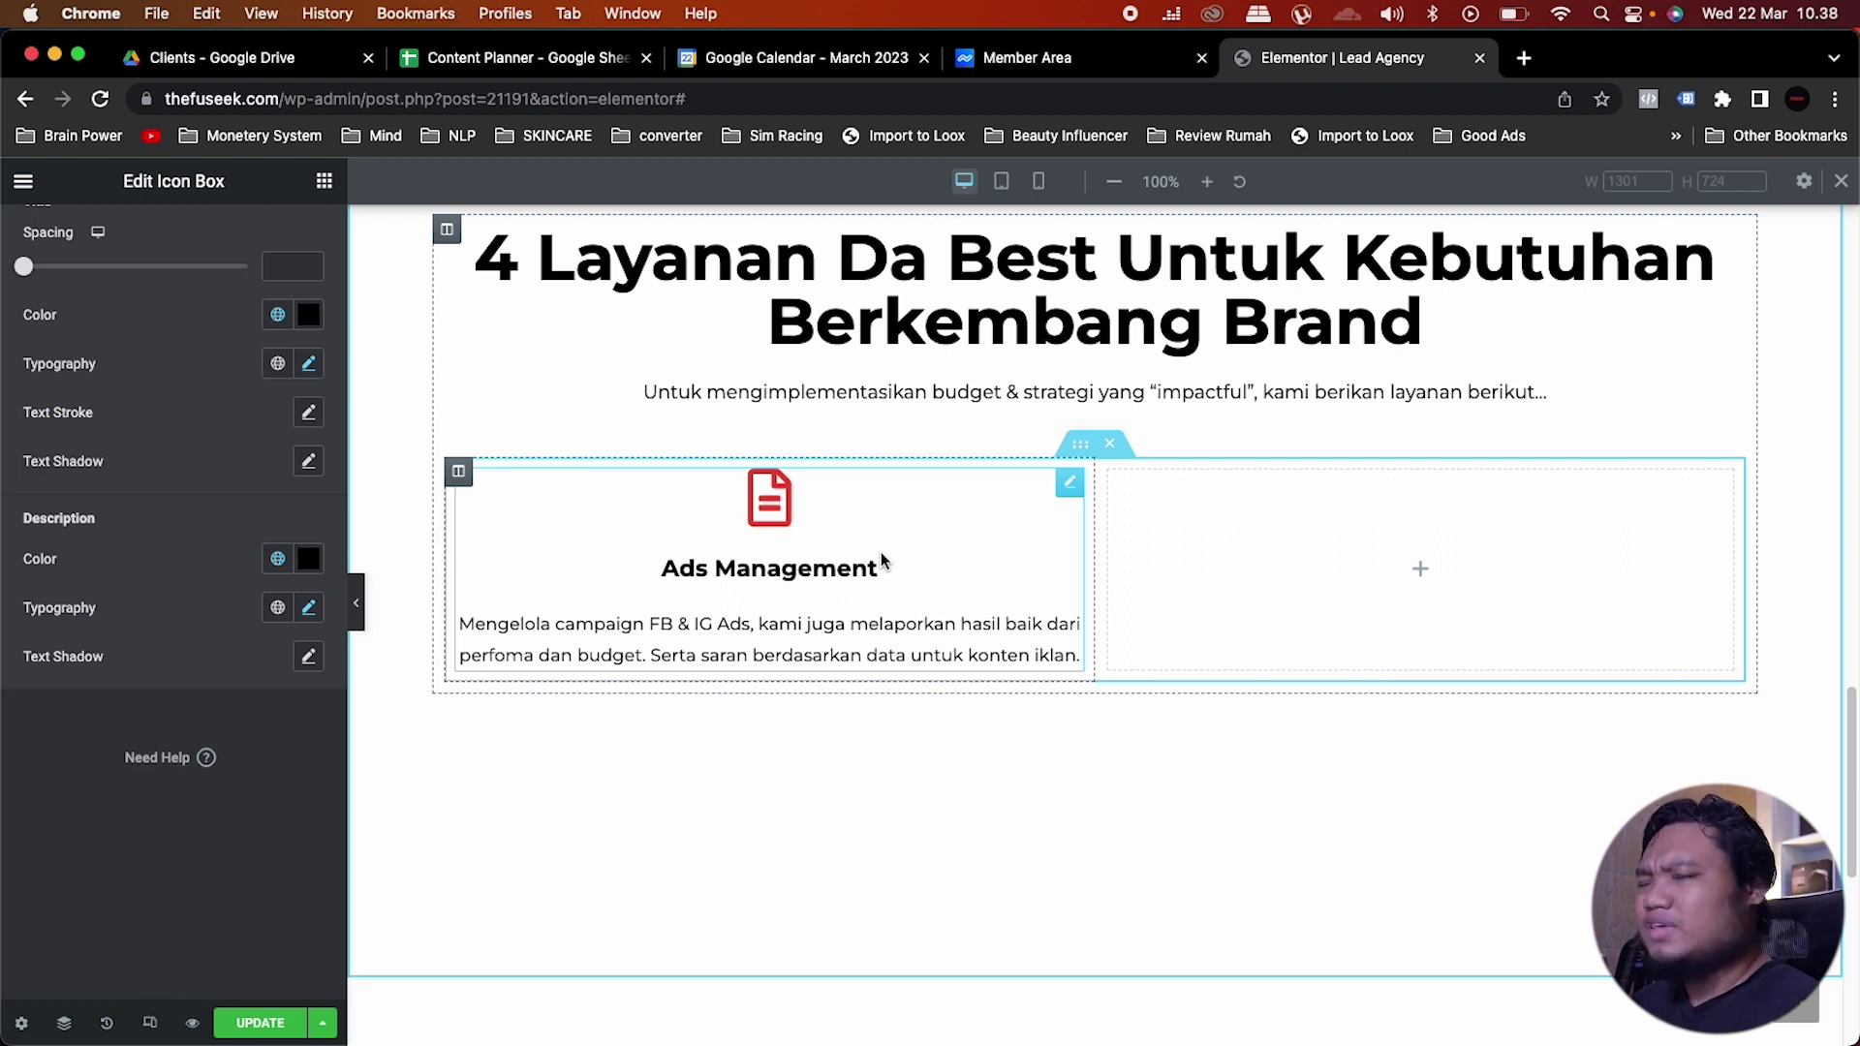
Step: Give the Ads Management column a box shadow with blur 1 and a linked 10 px border radius
left_click(459, 473)
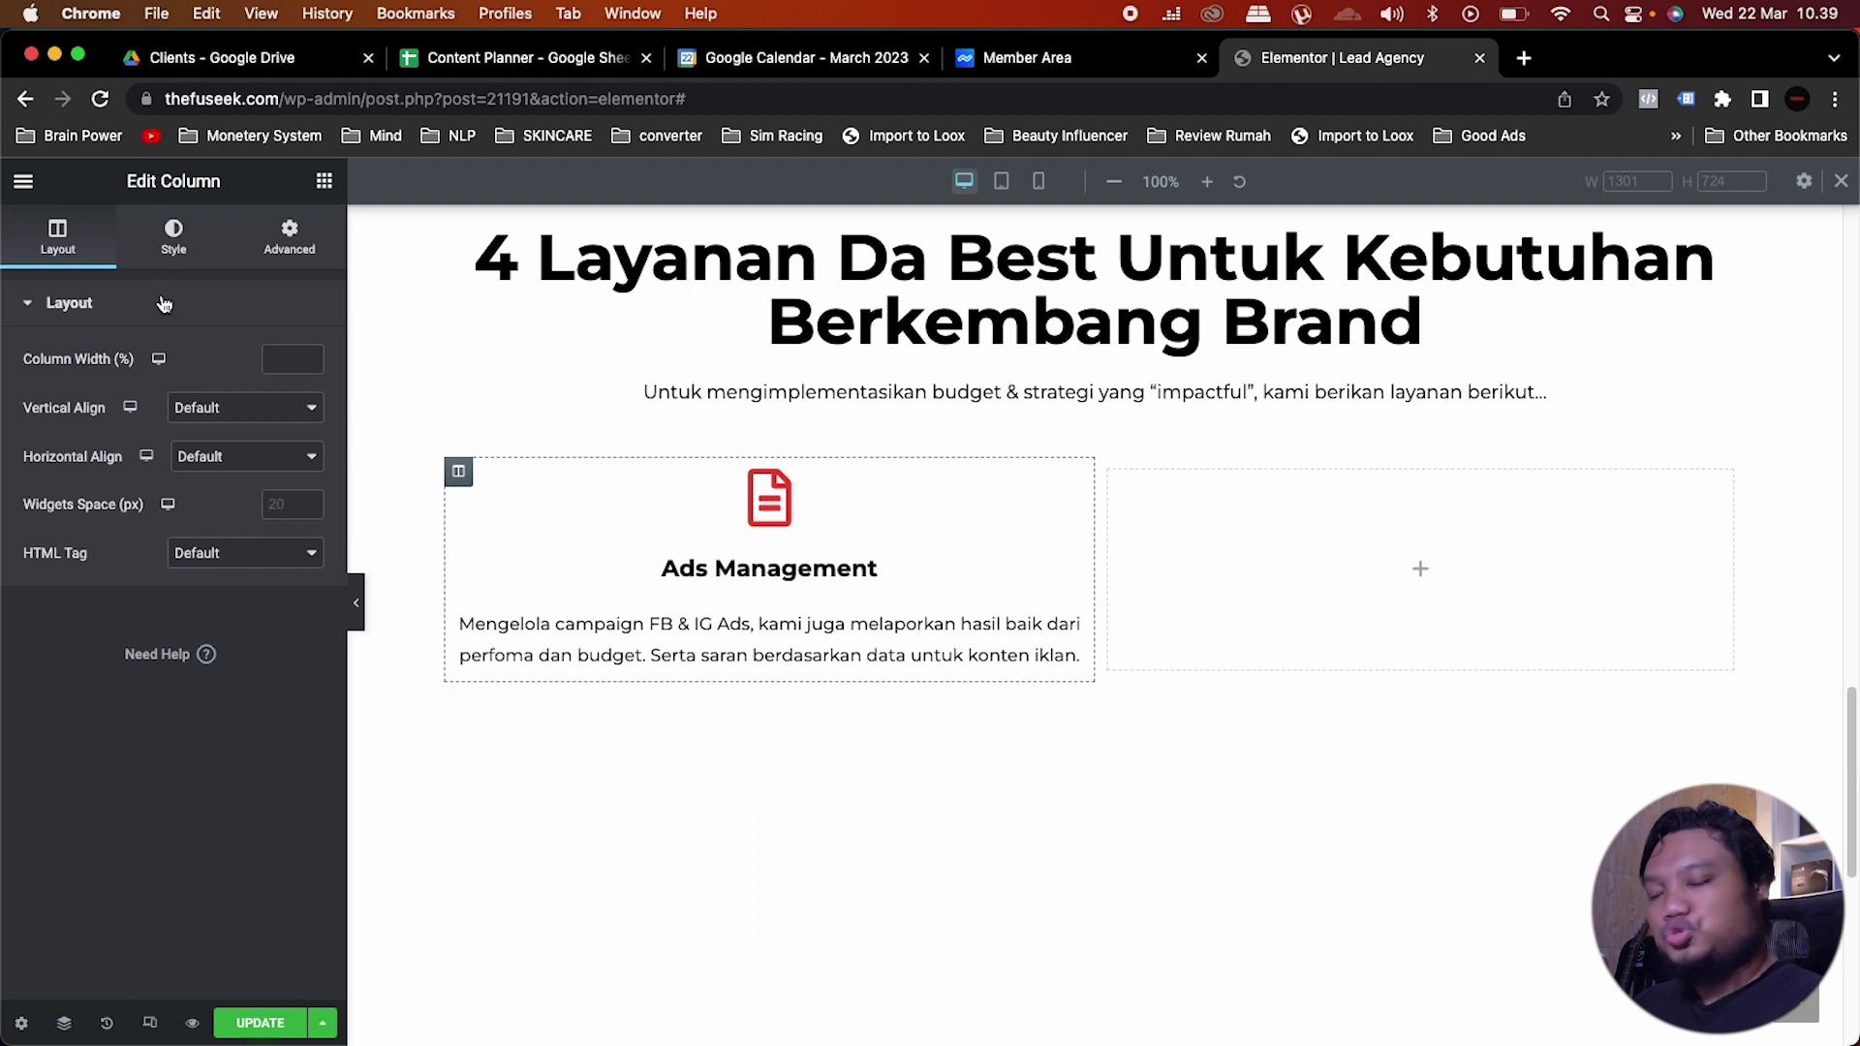
left_click(174, 250)
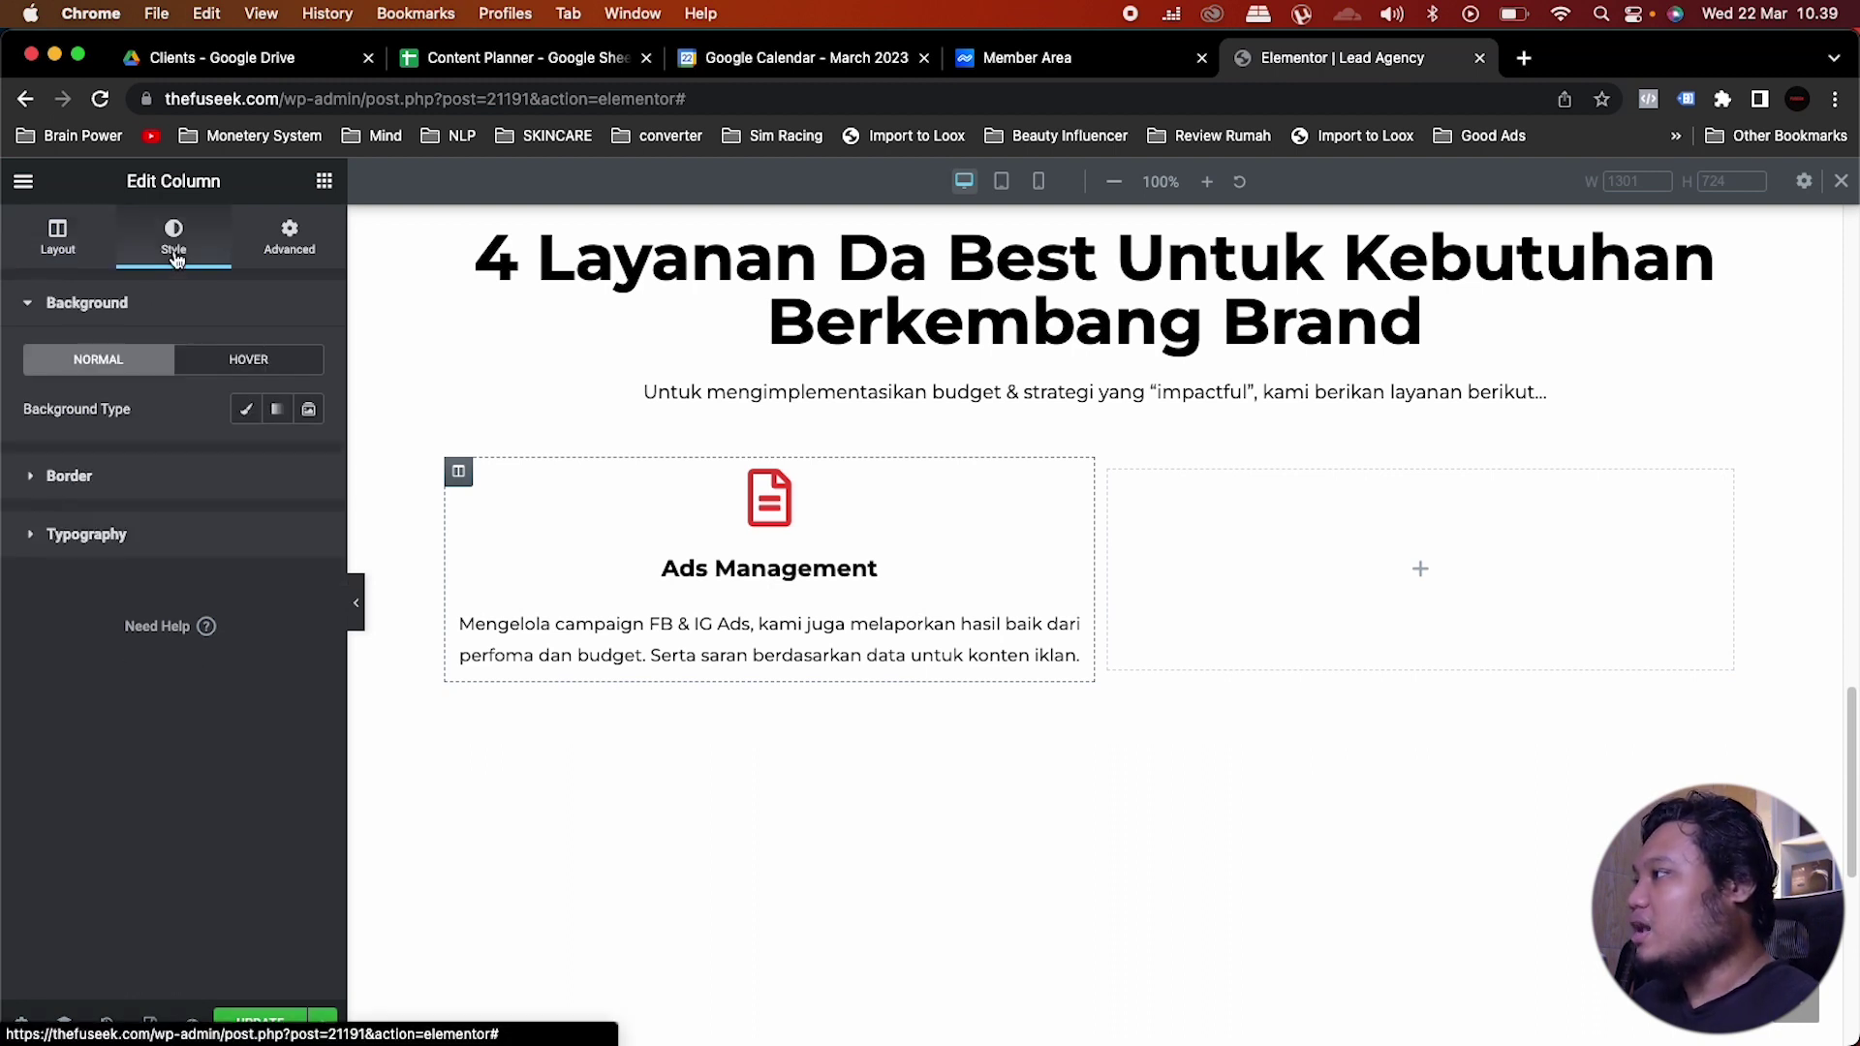
left_click(58, 237)
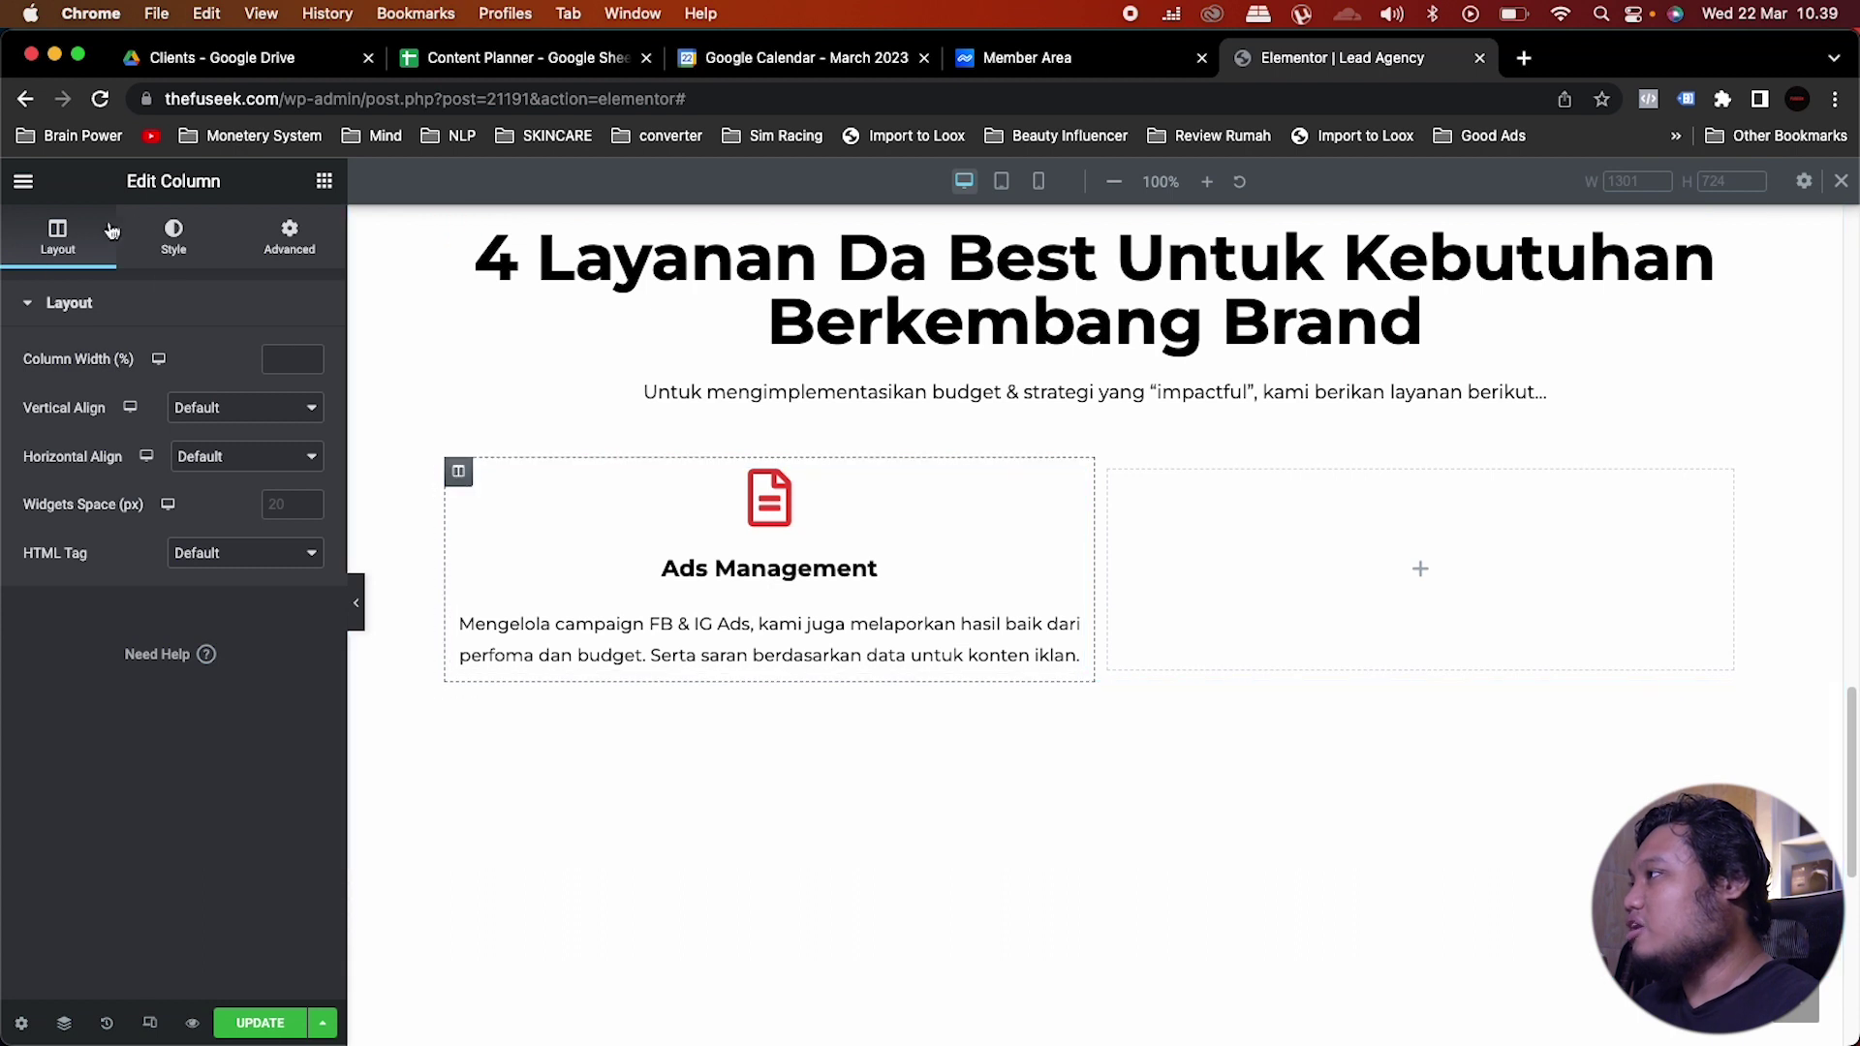
left_click(178, 231)
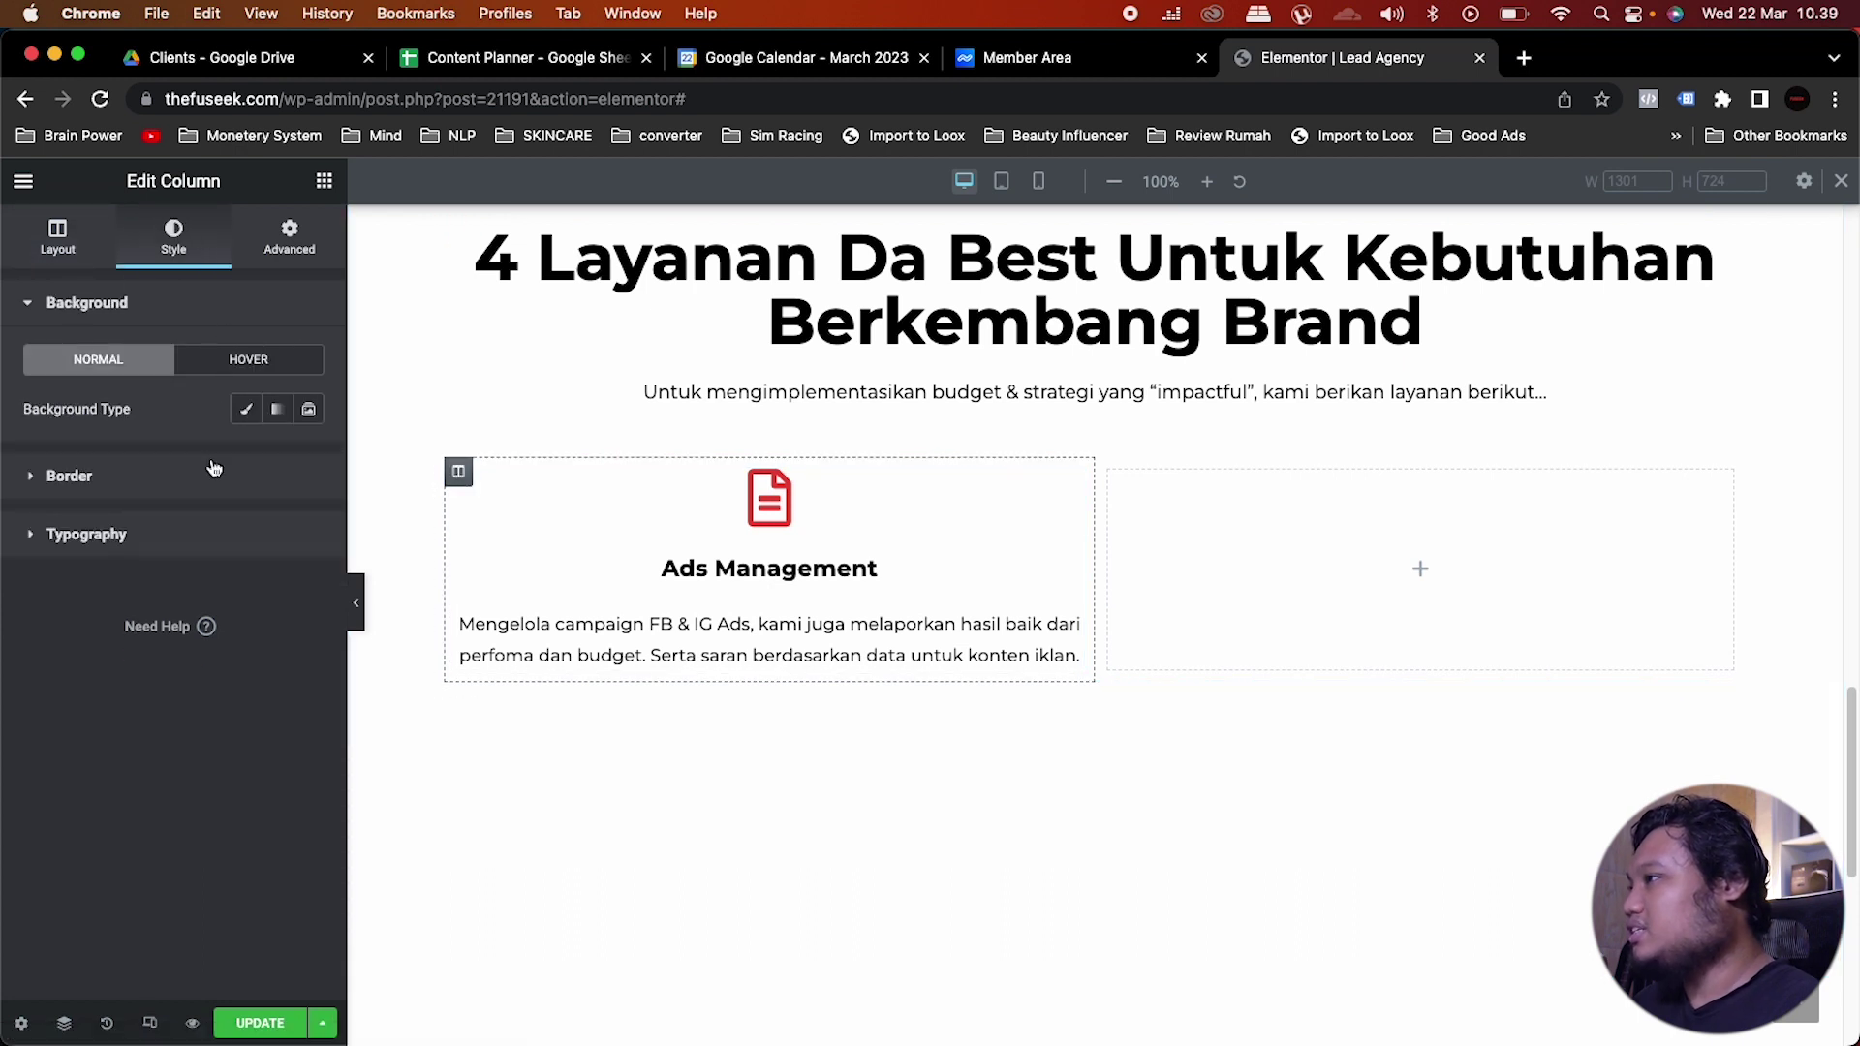
left_click(251, 477)
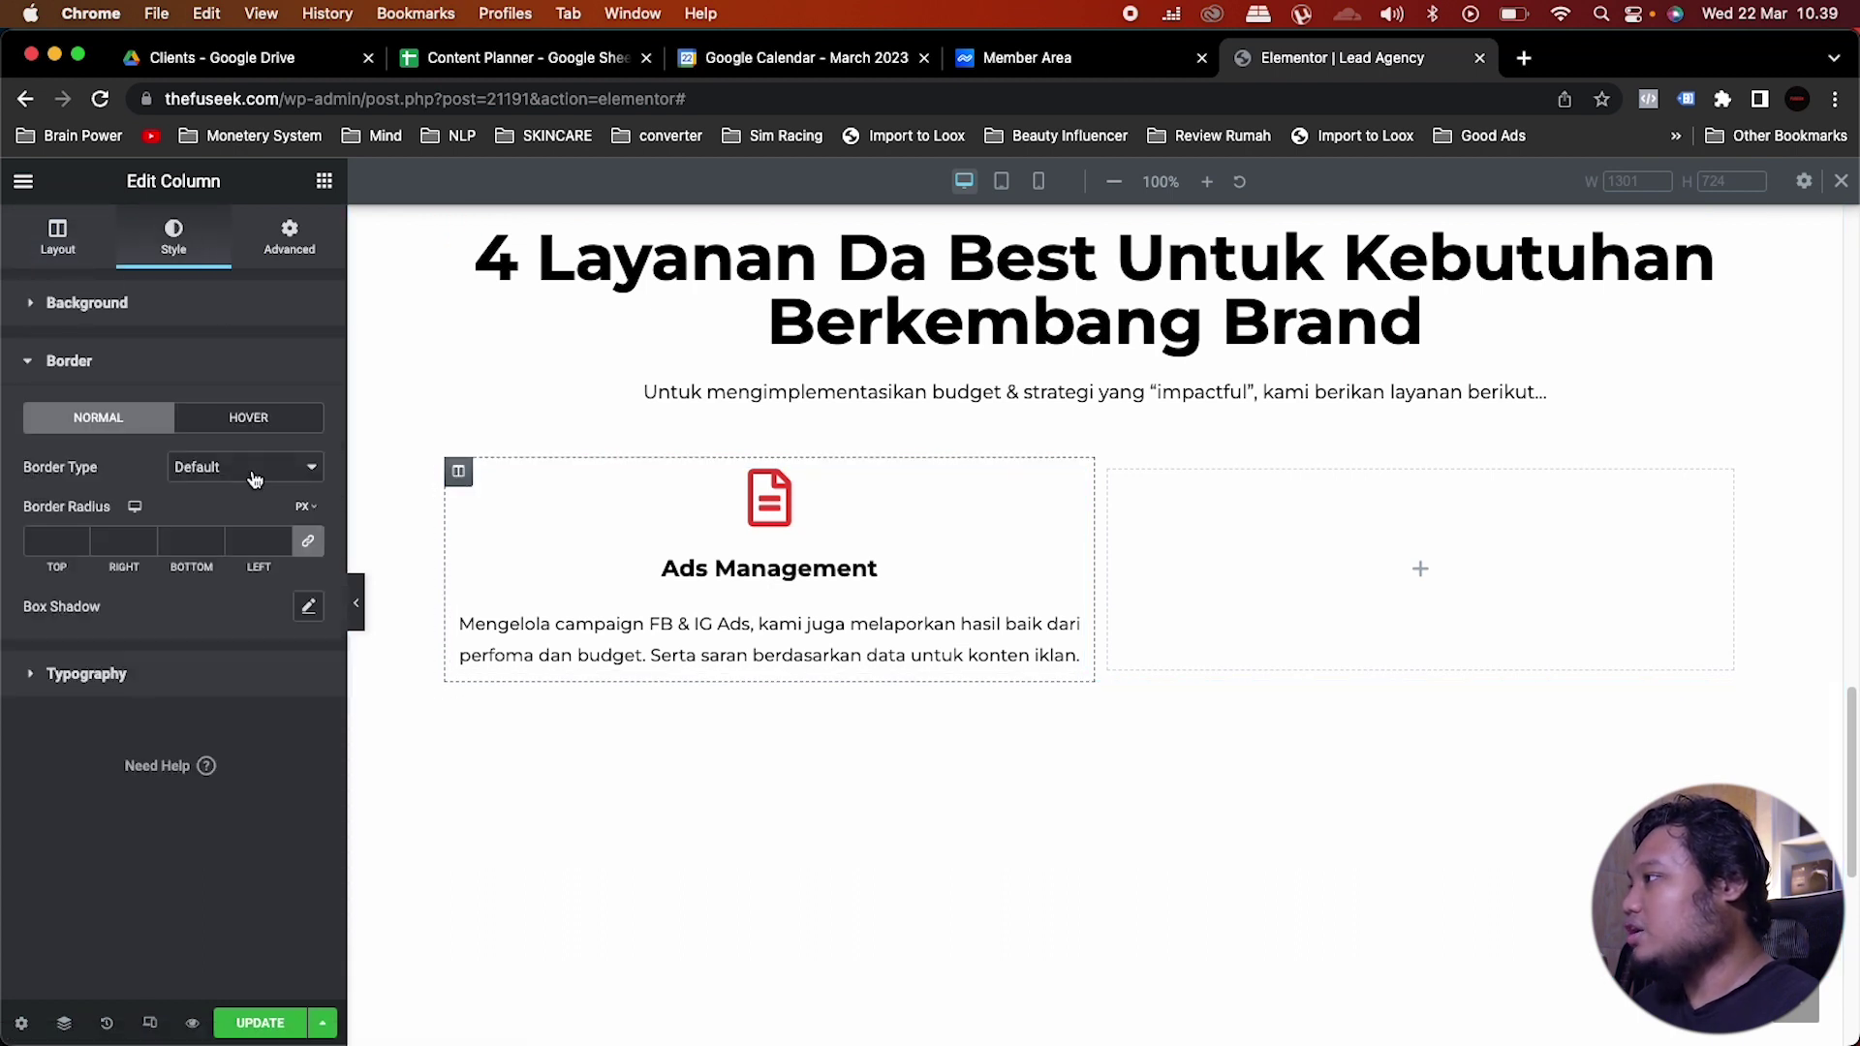
left_click(309, 608)
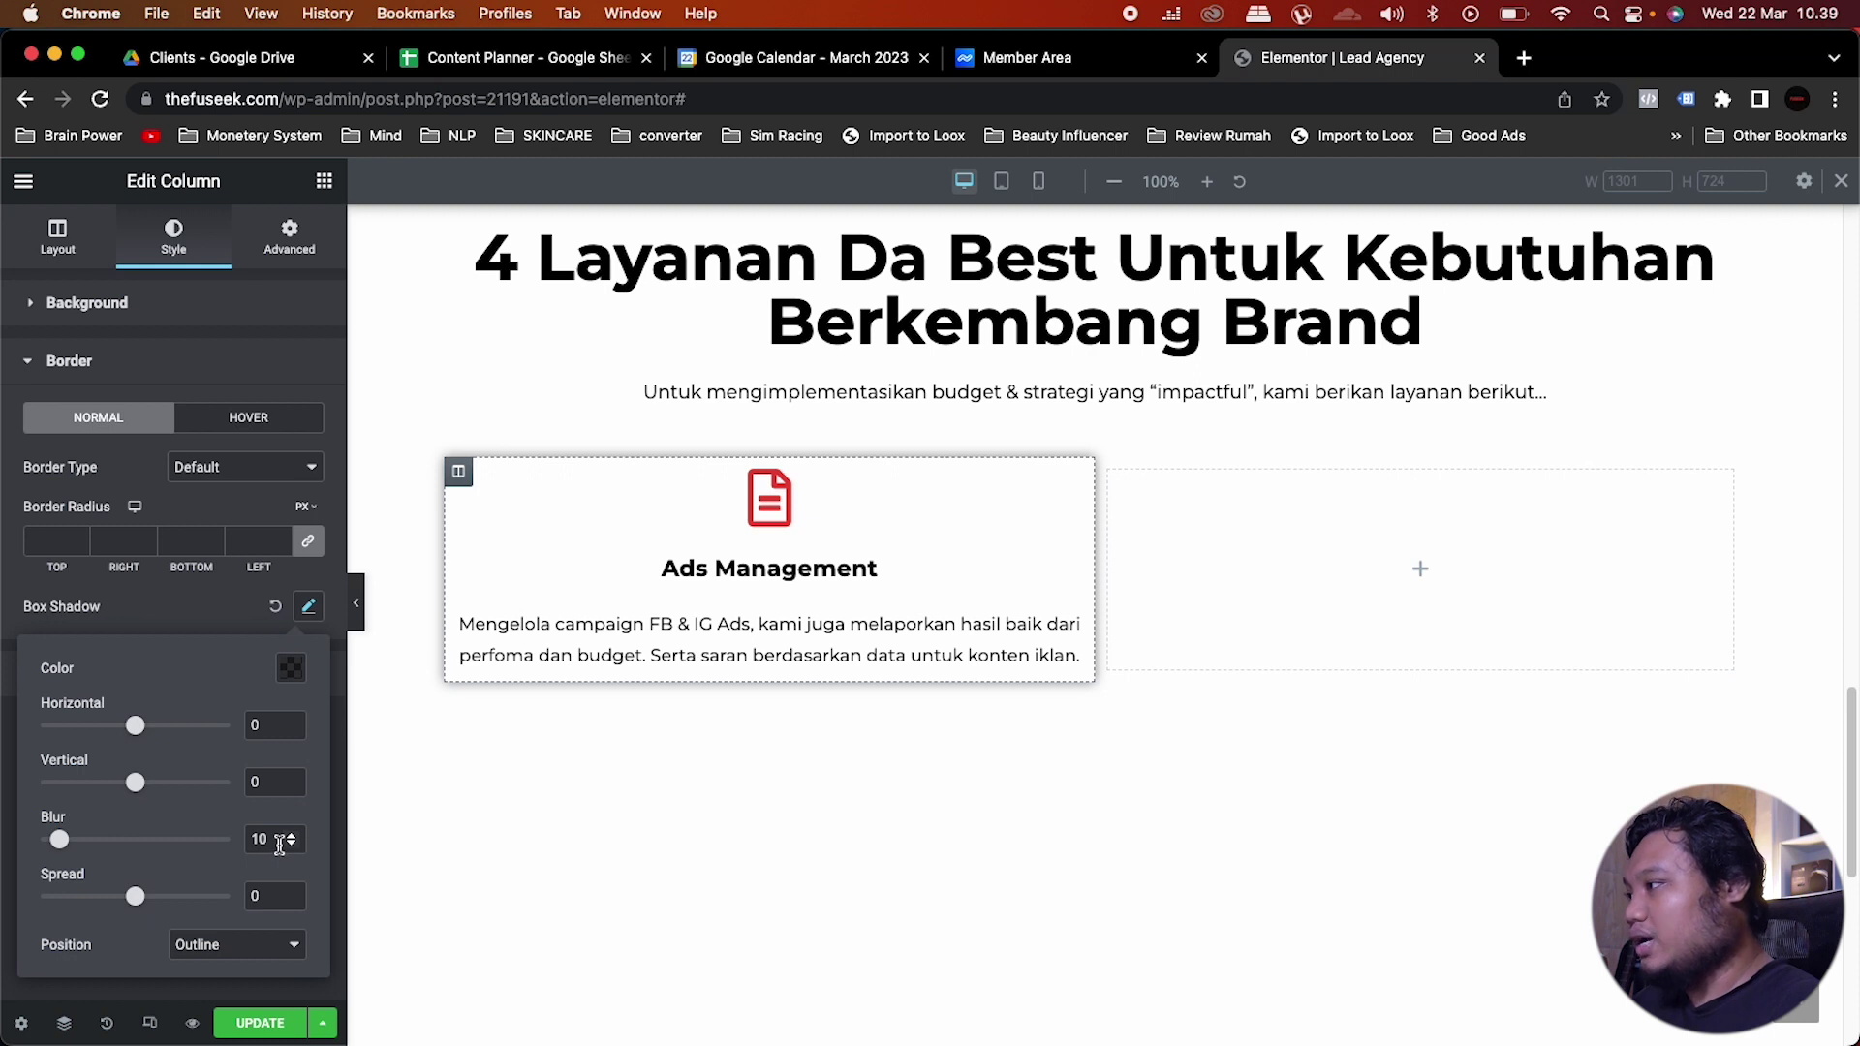
left_click_drag(278, 845, 245, 842)
type("1")
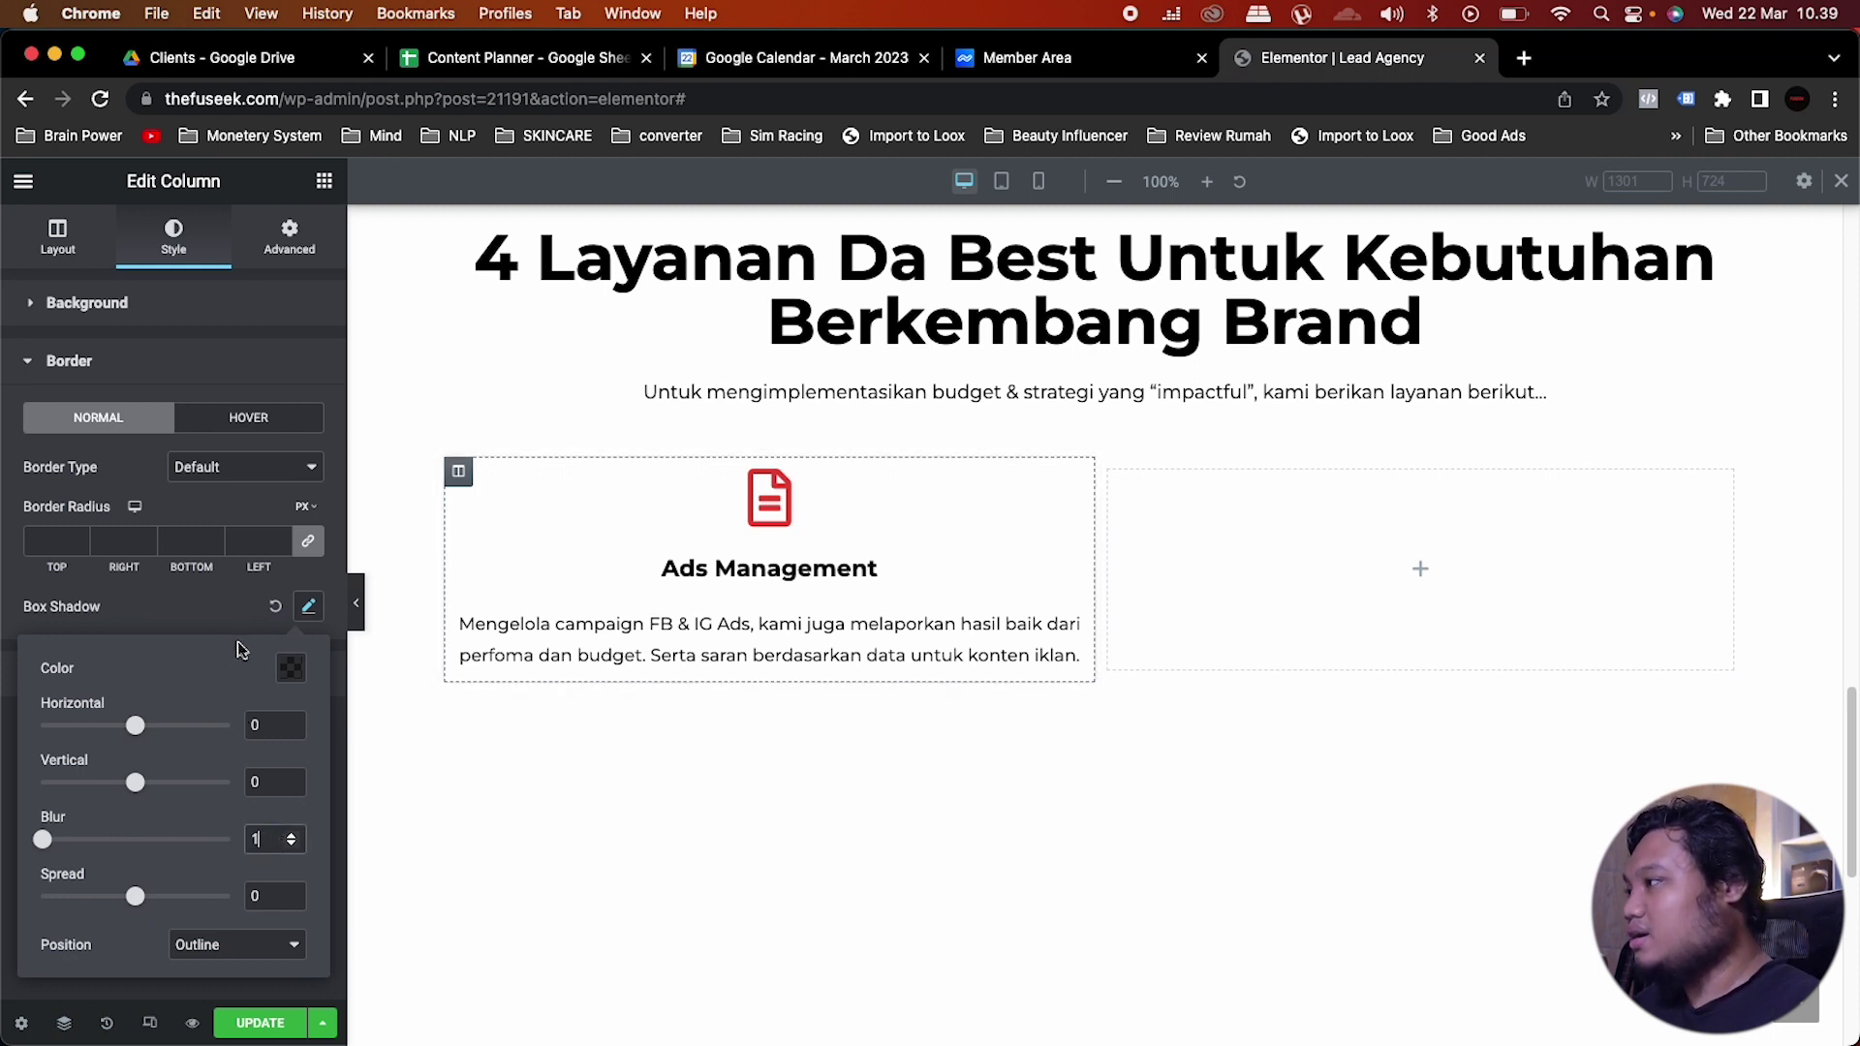
left_click(222, 593)
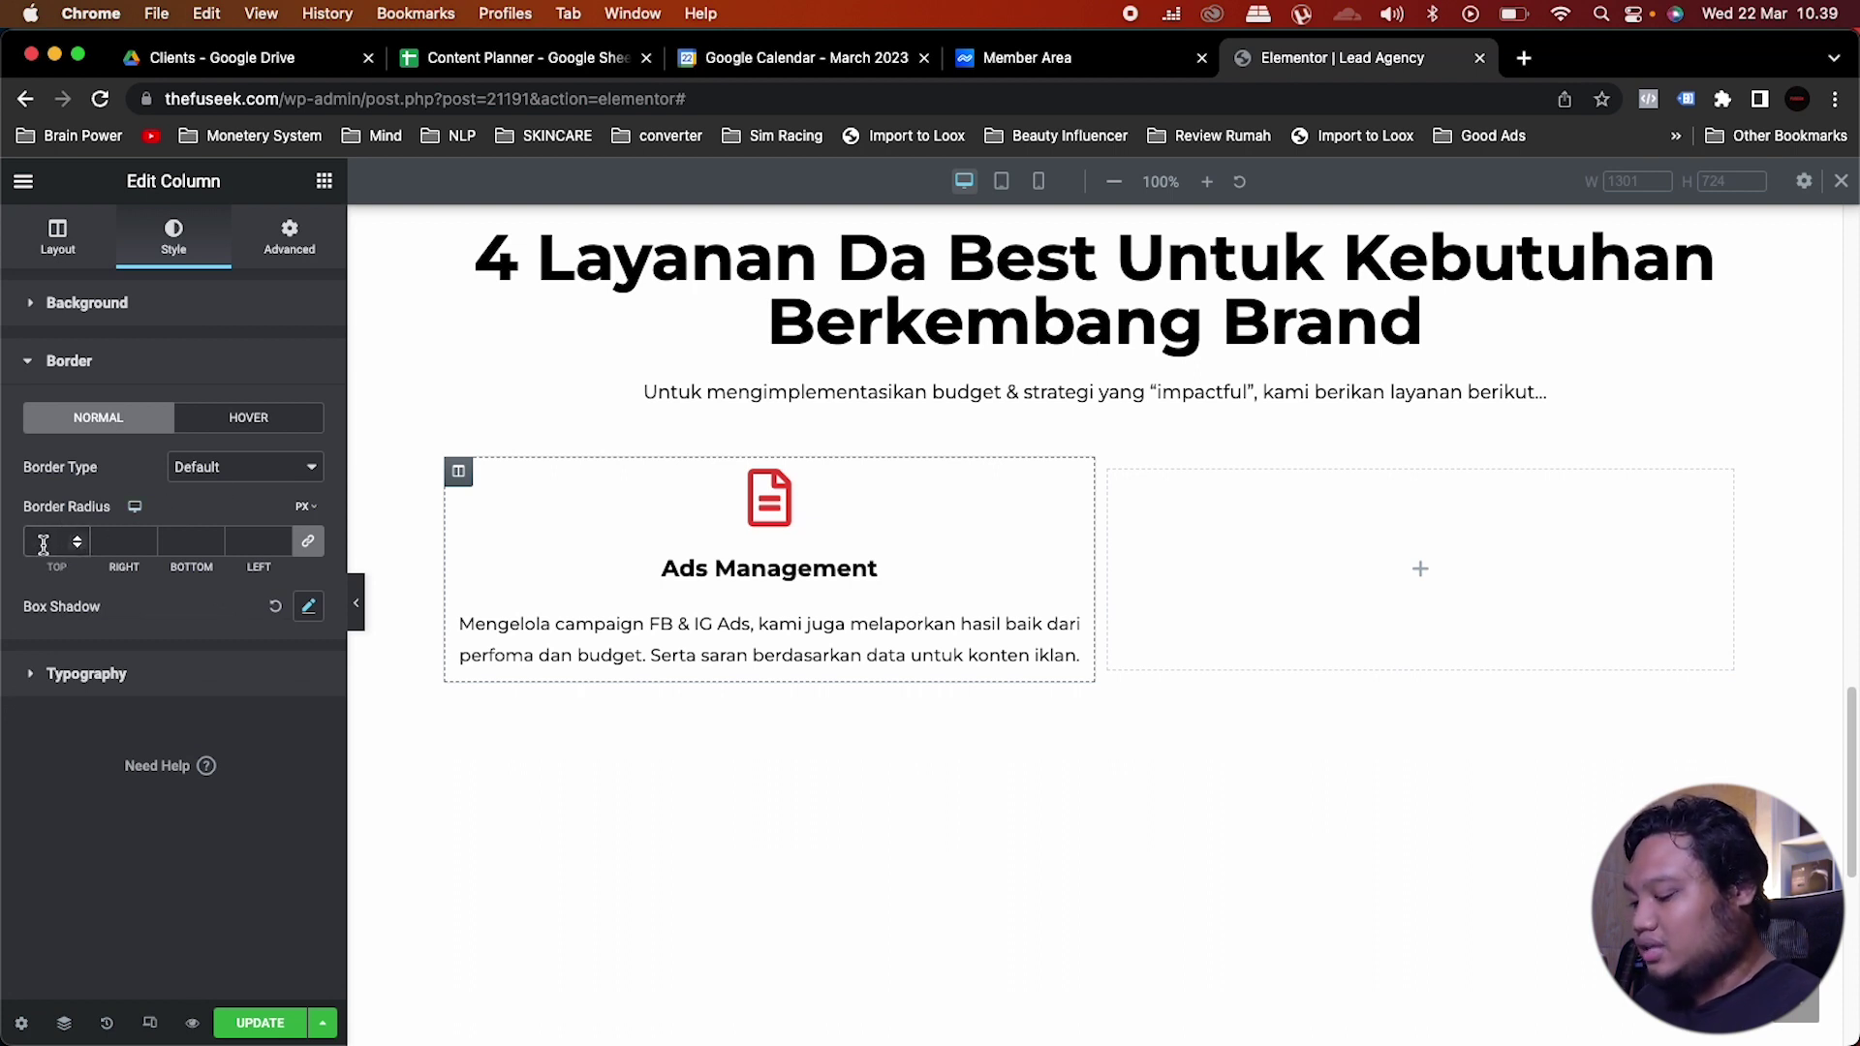
type("10")
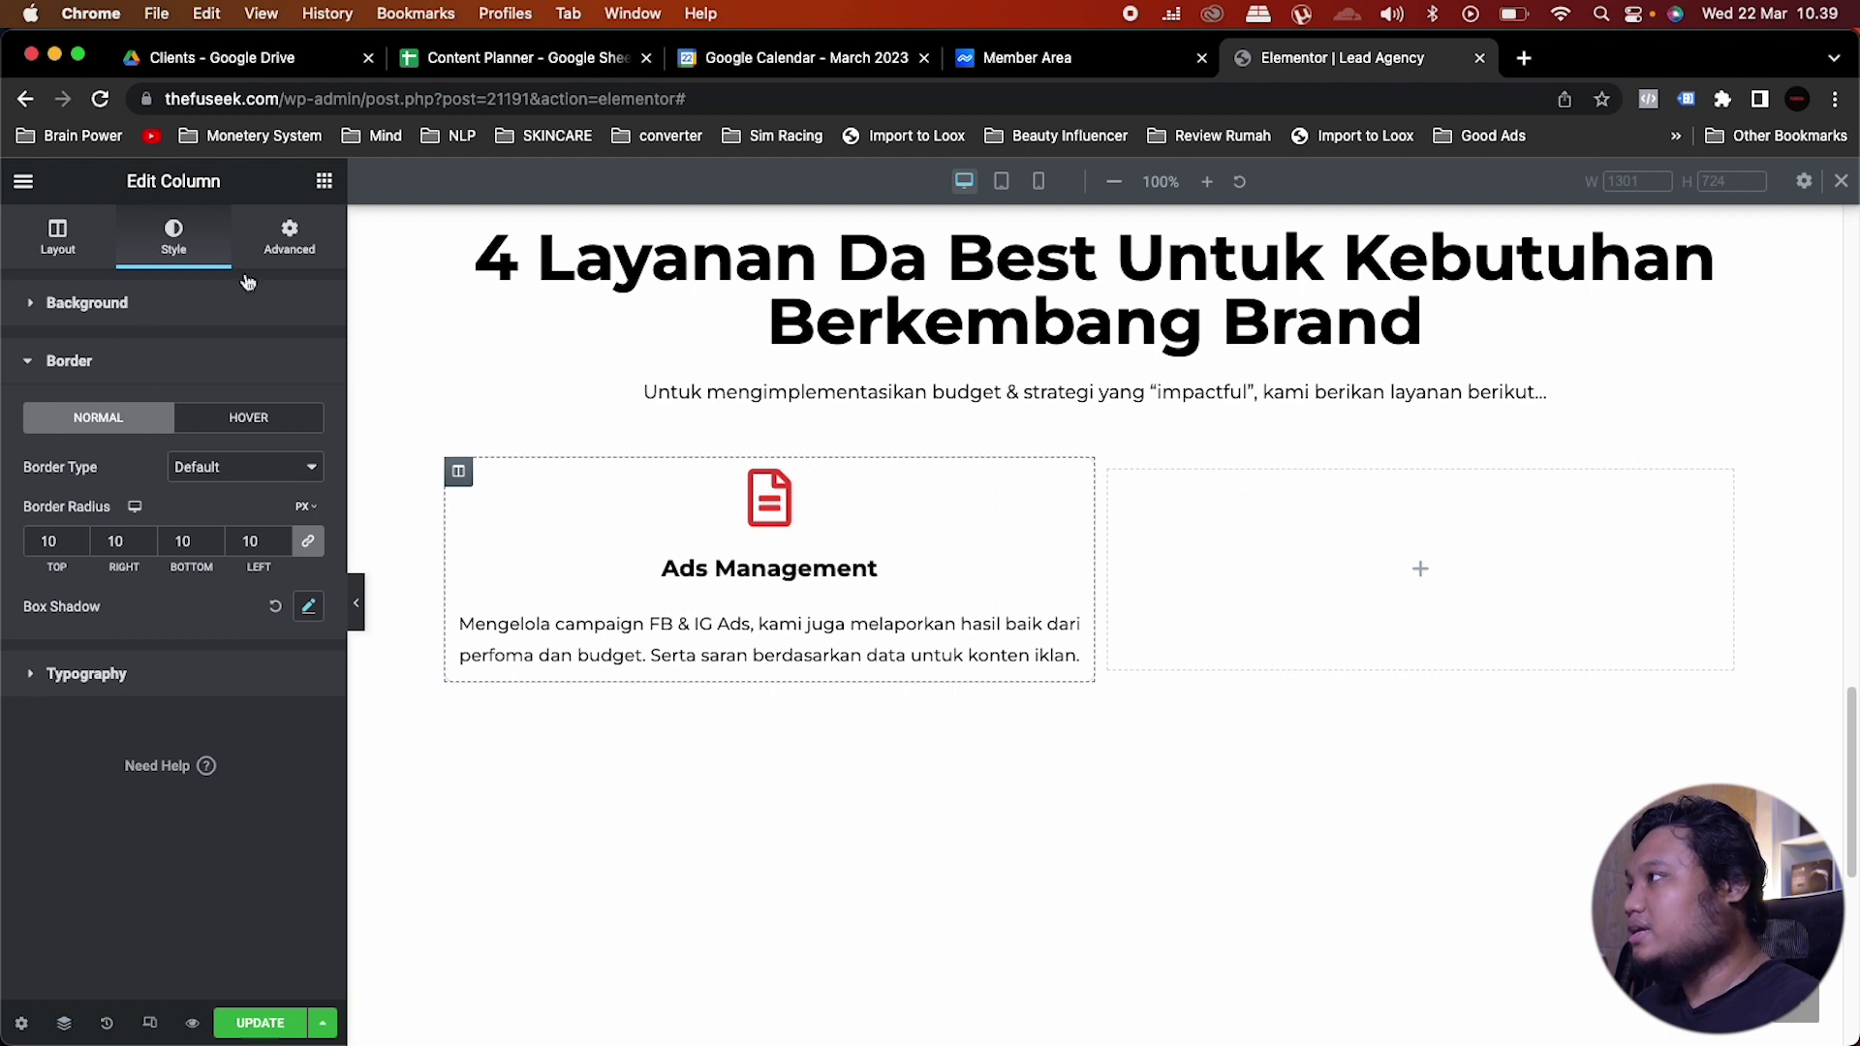
Step: Set the Ads Management column's padding to 10 px on all sides
left_click(293, 242)
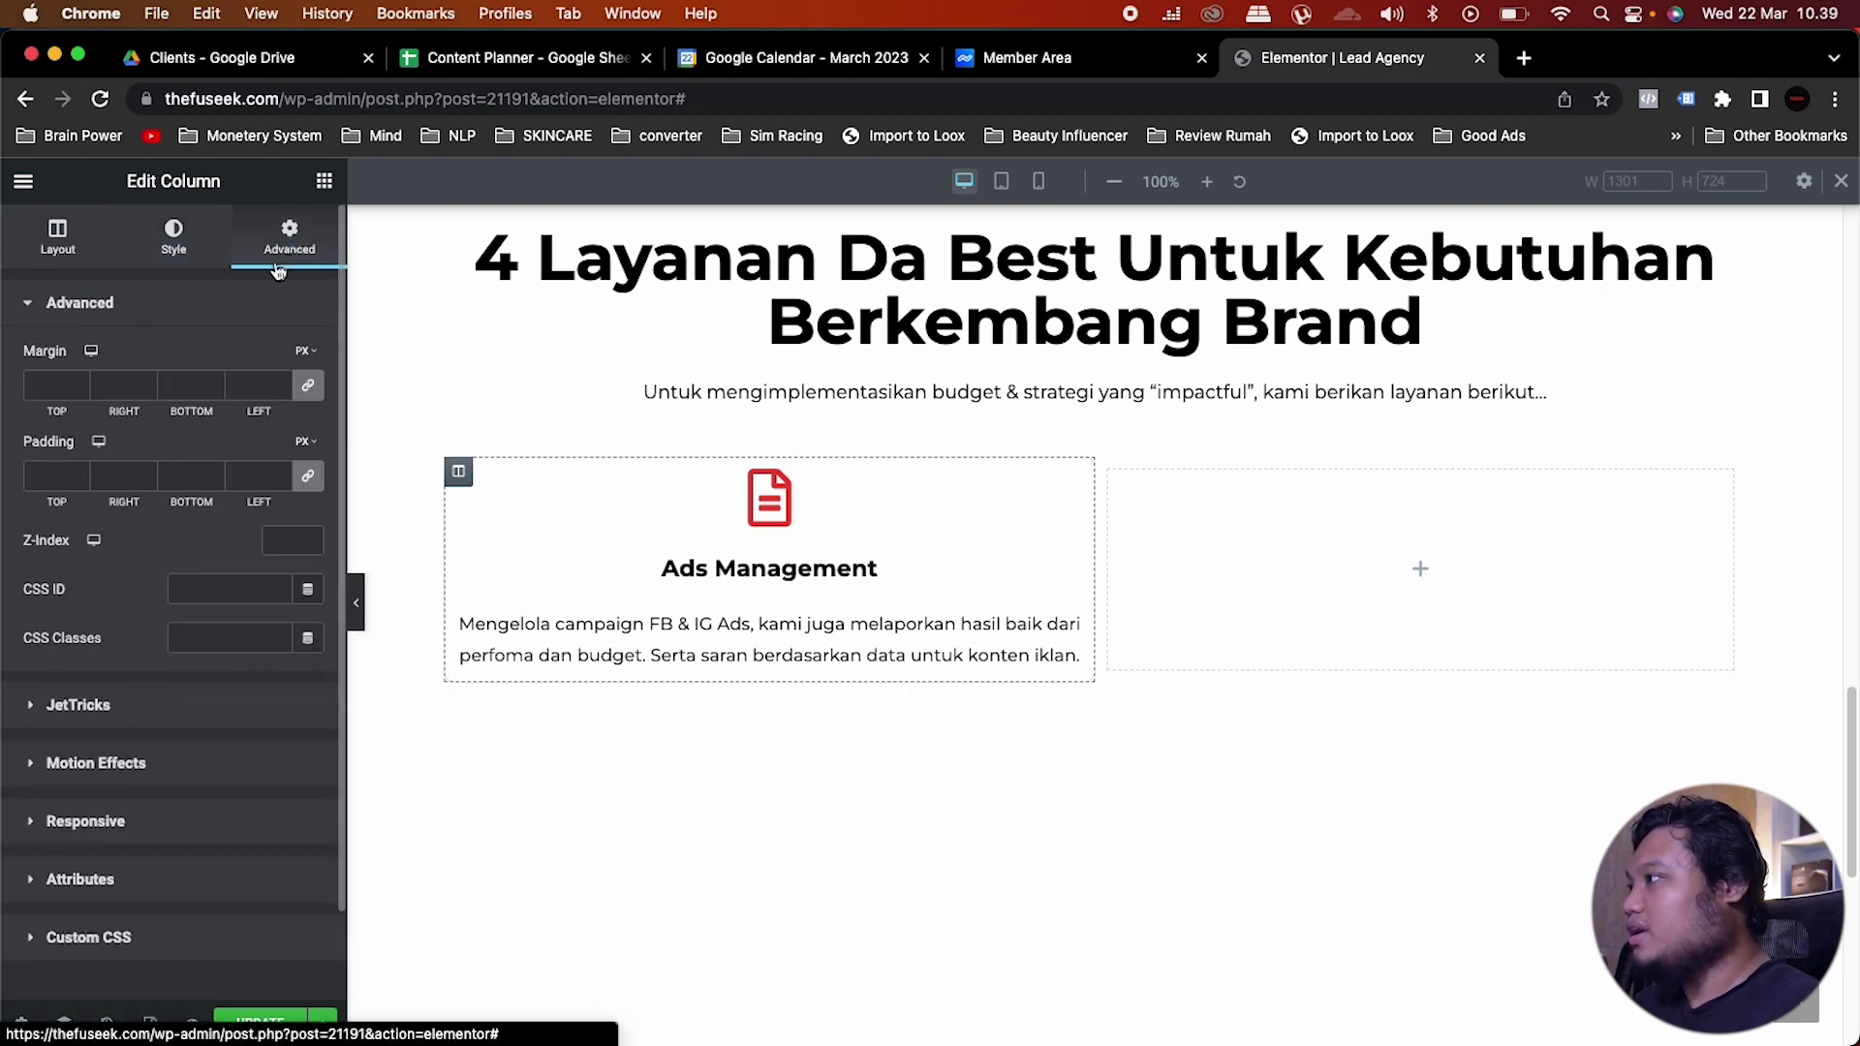
left_click(66, 472)
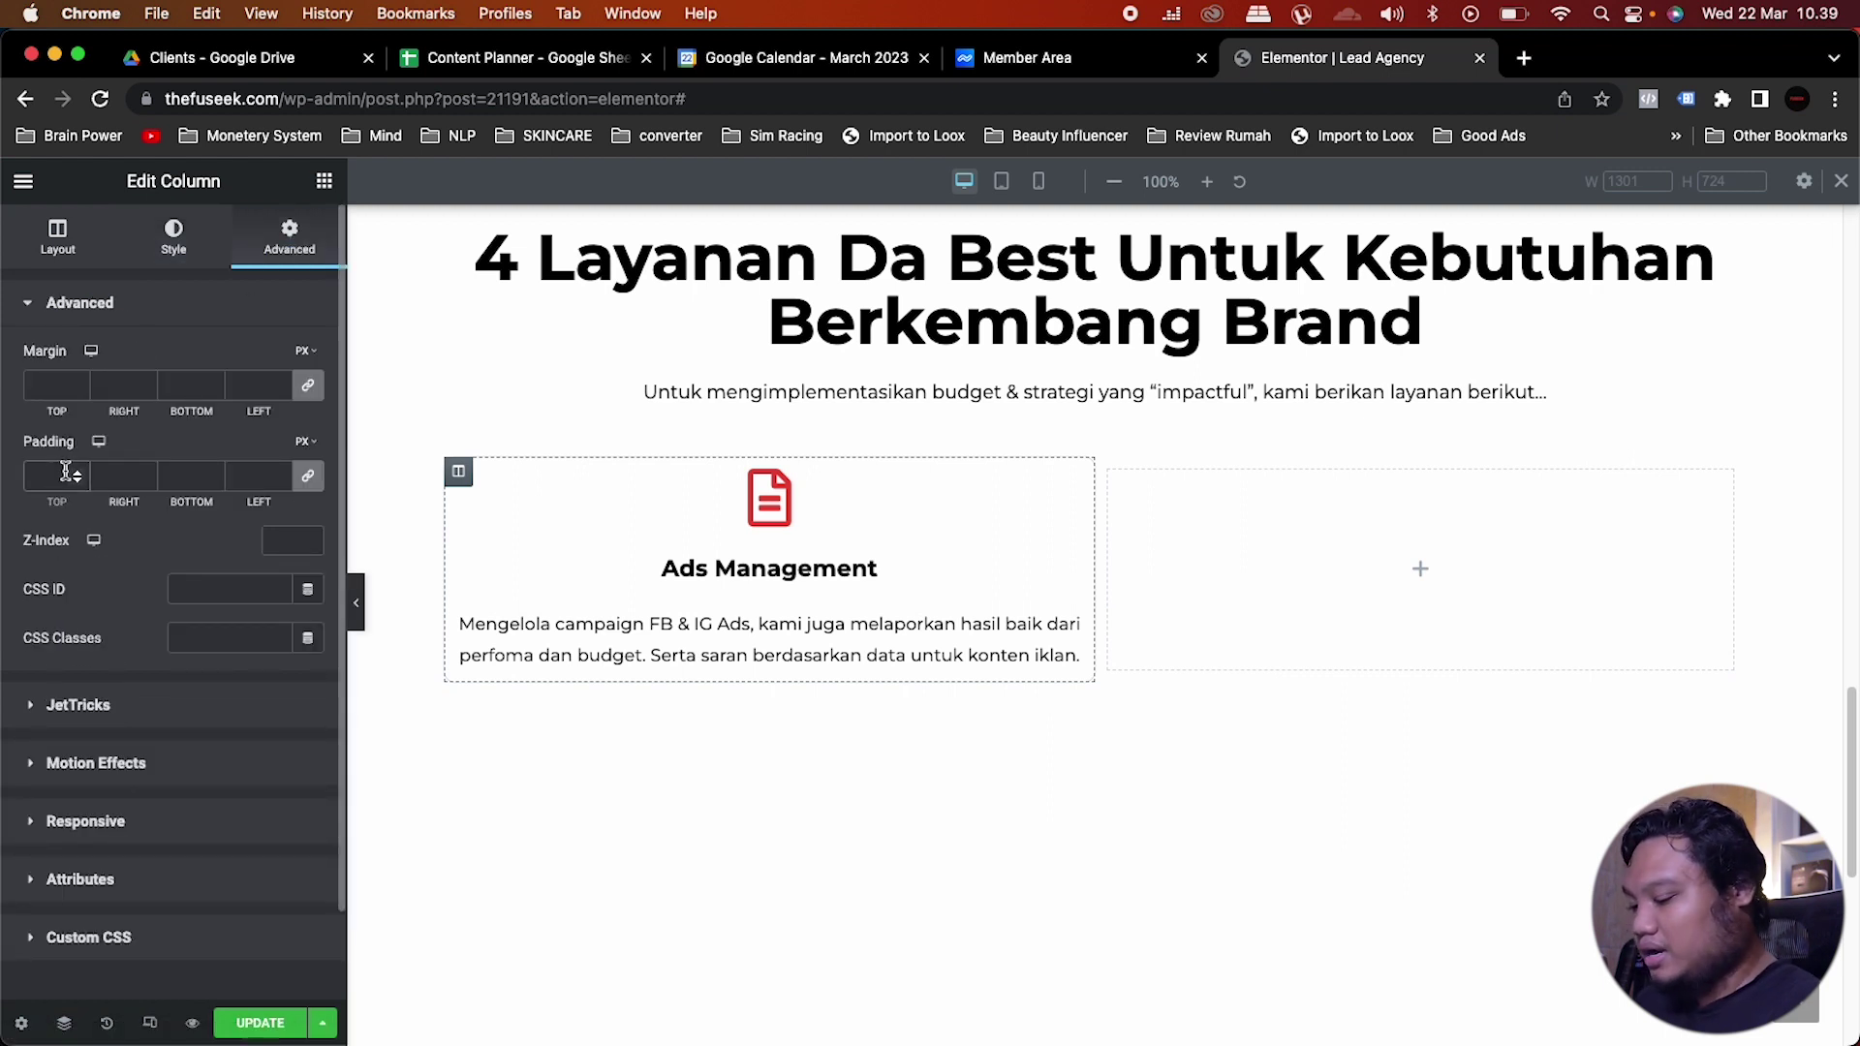
type("10")
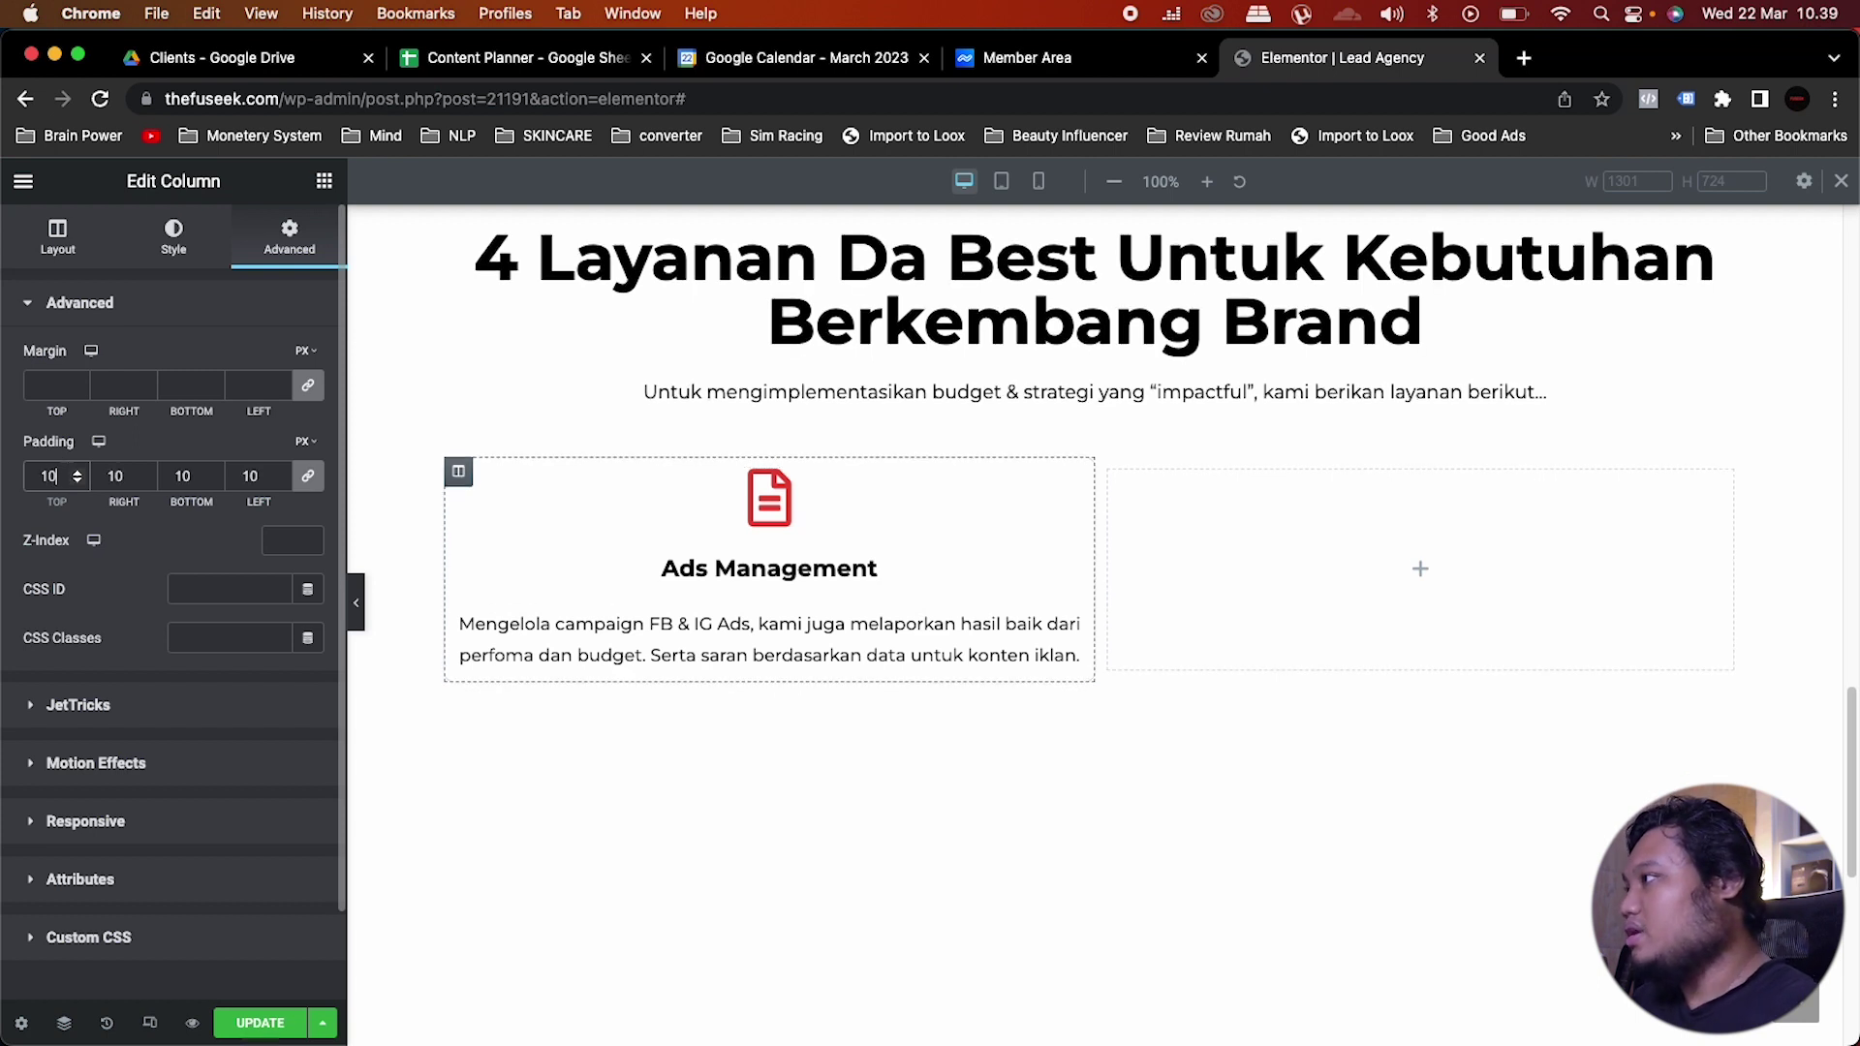
key("BackSpace")
type("5")
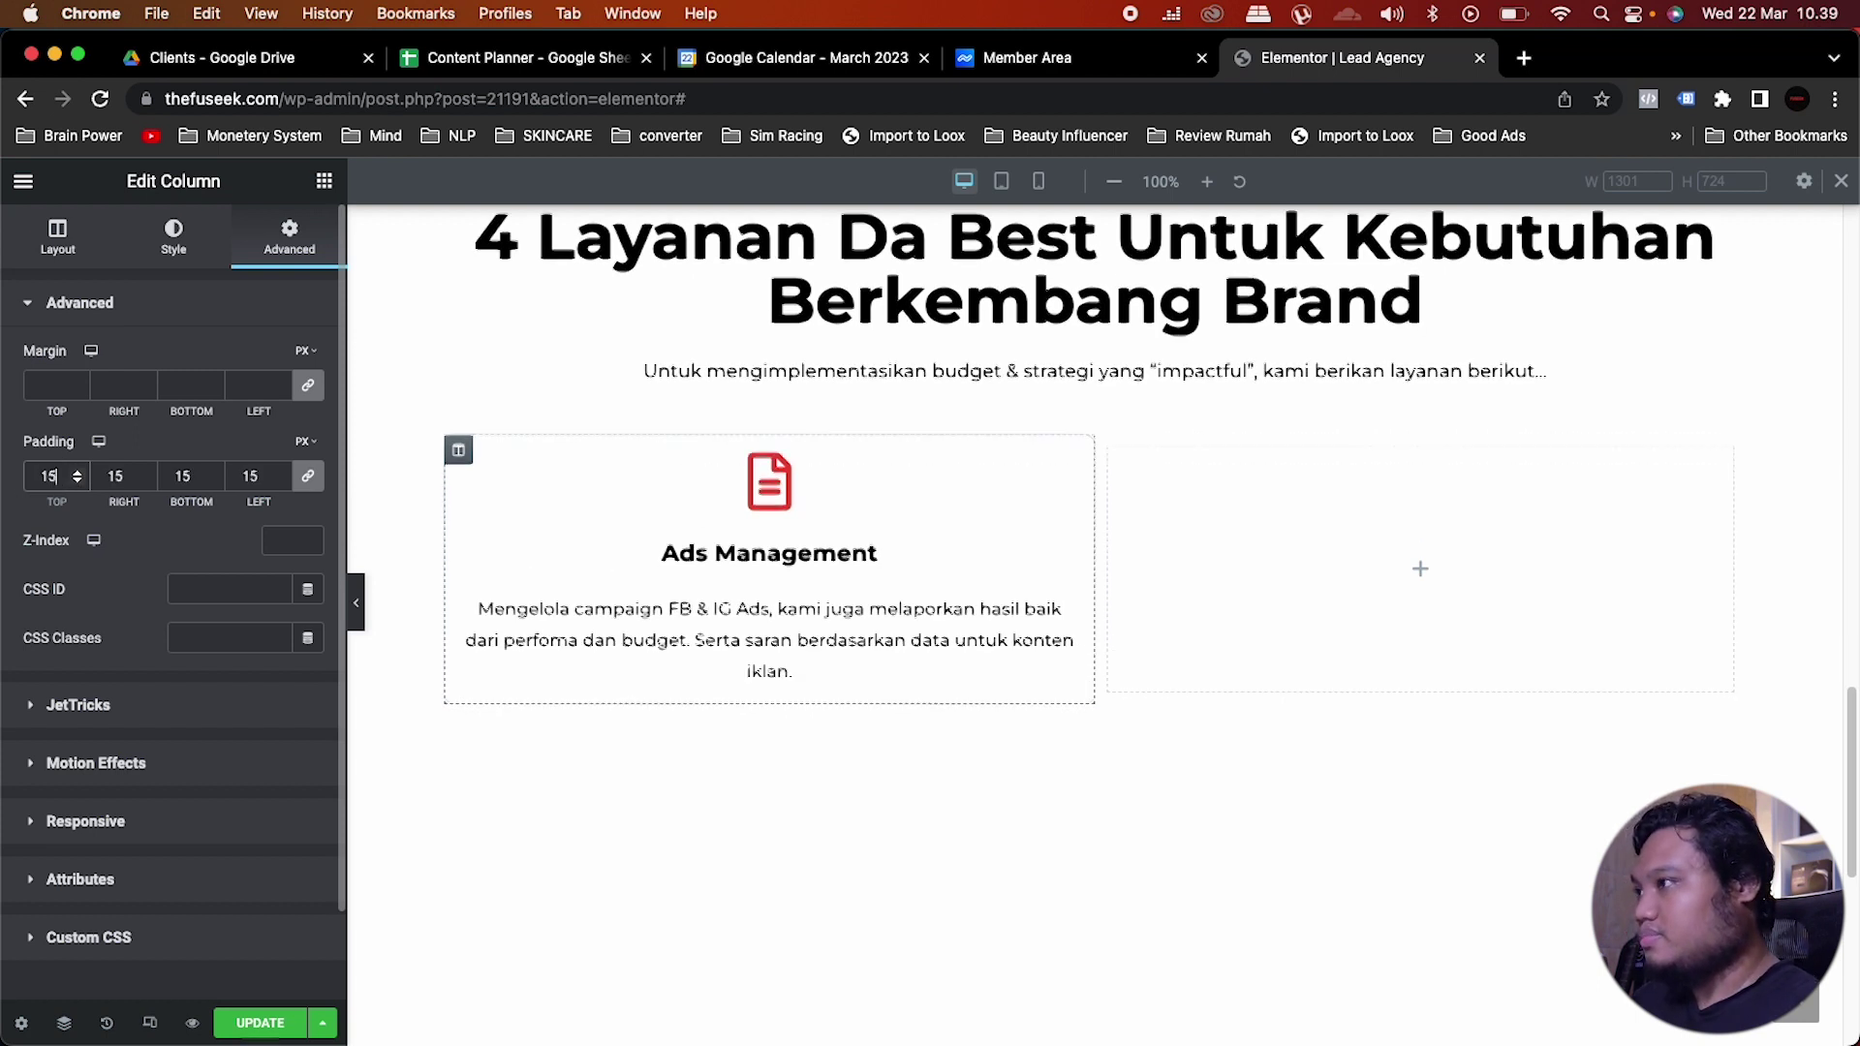
left_click_drag(61, 476, 39, 482)
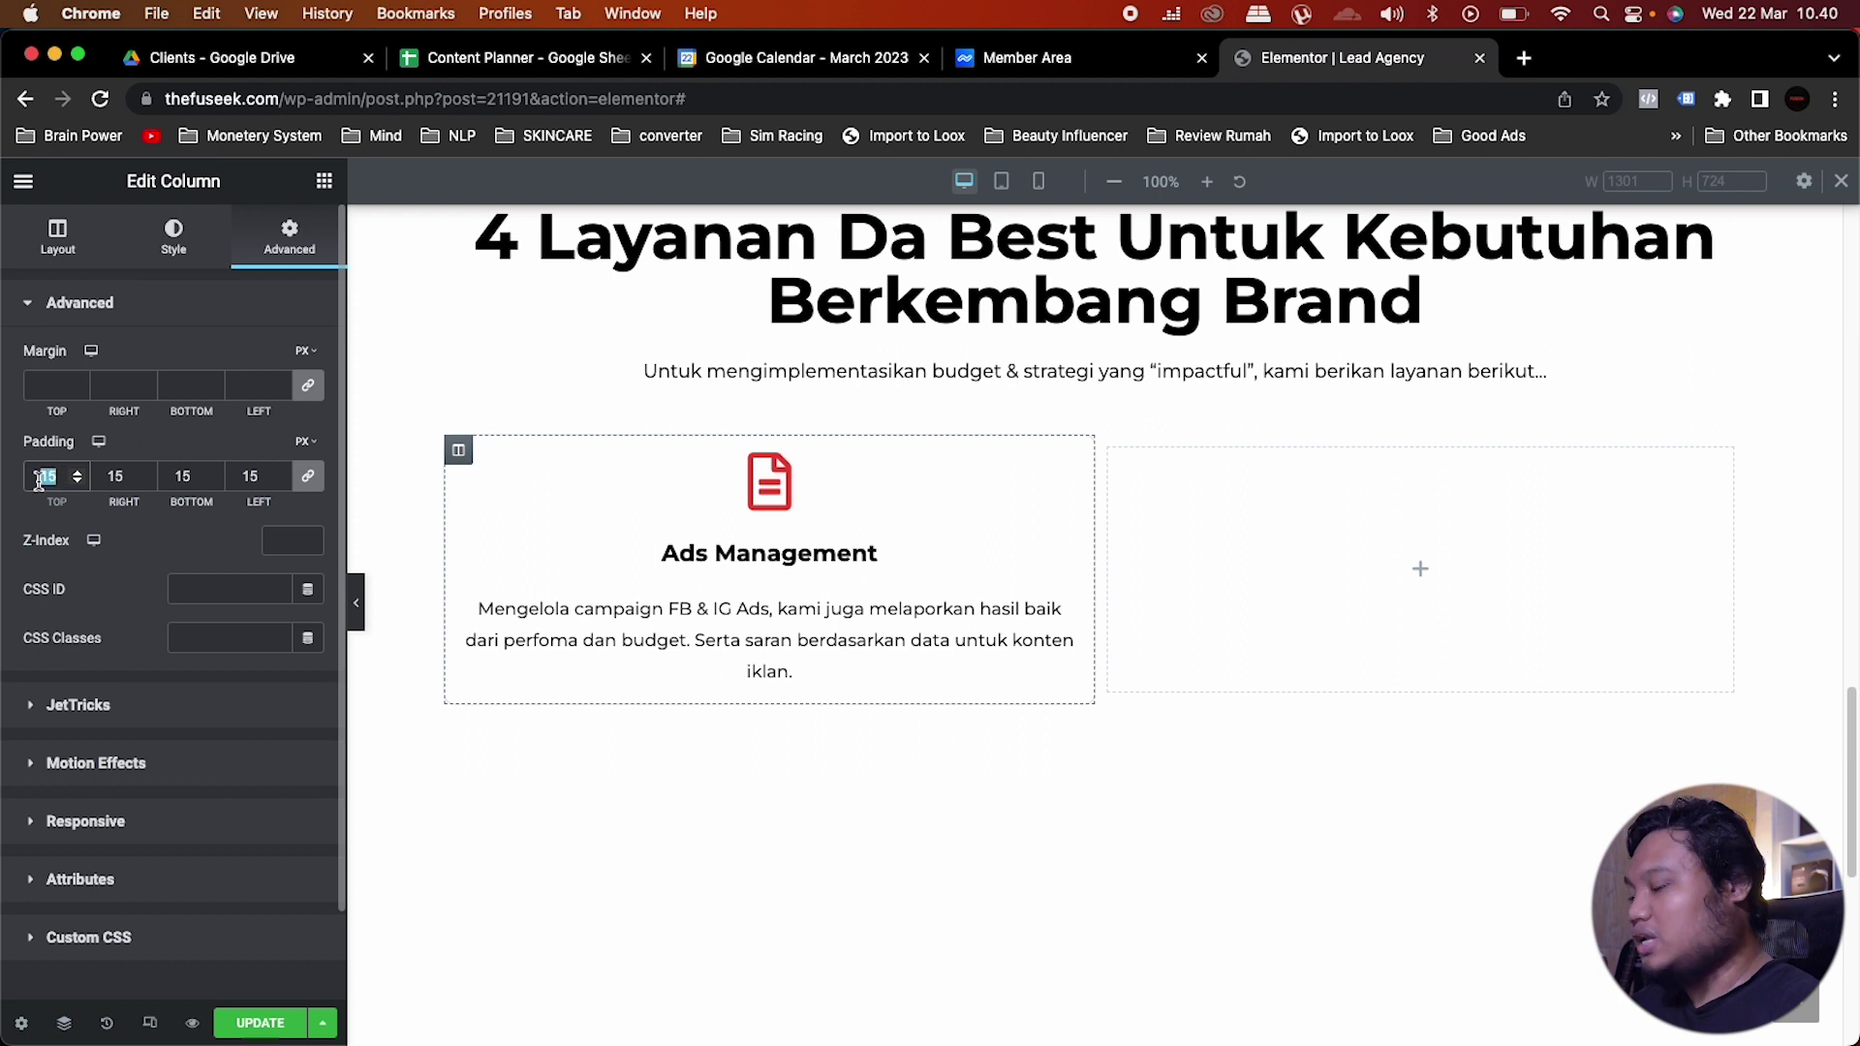
type("10")
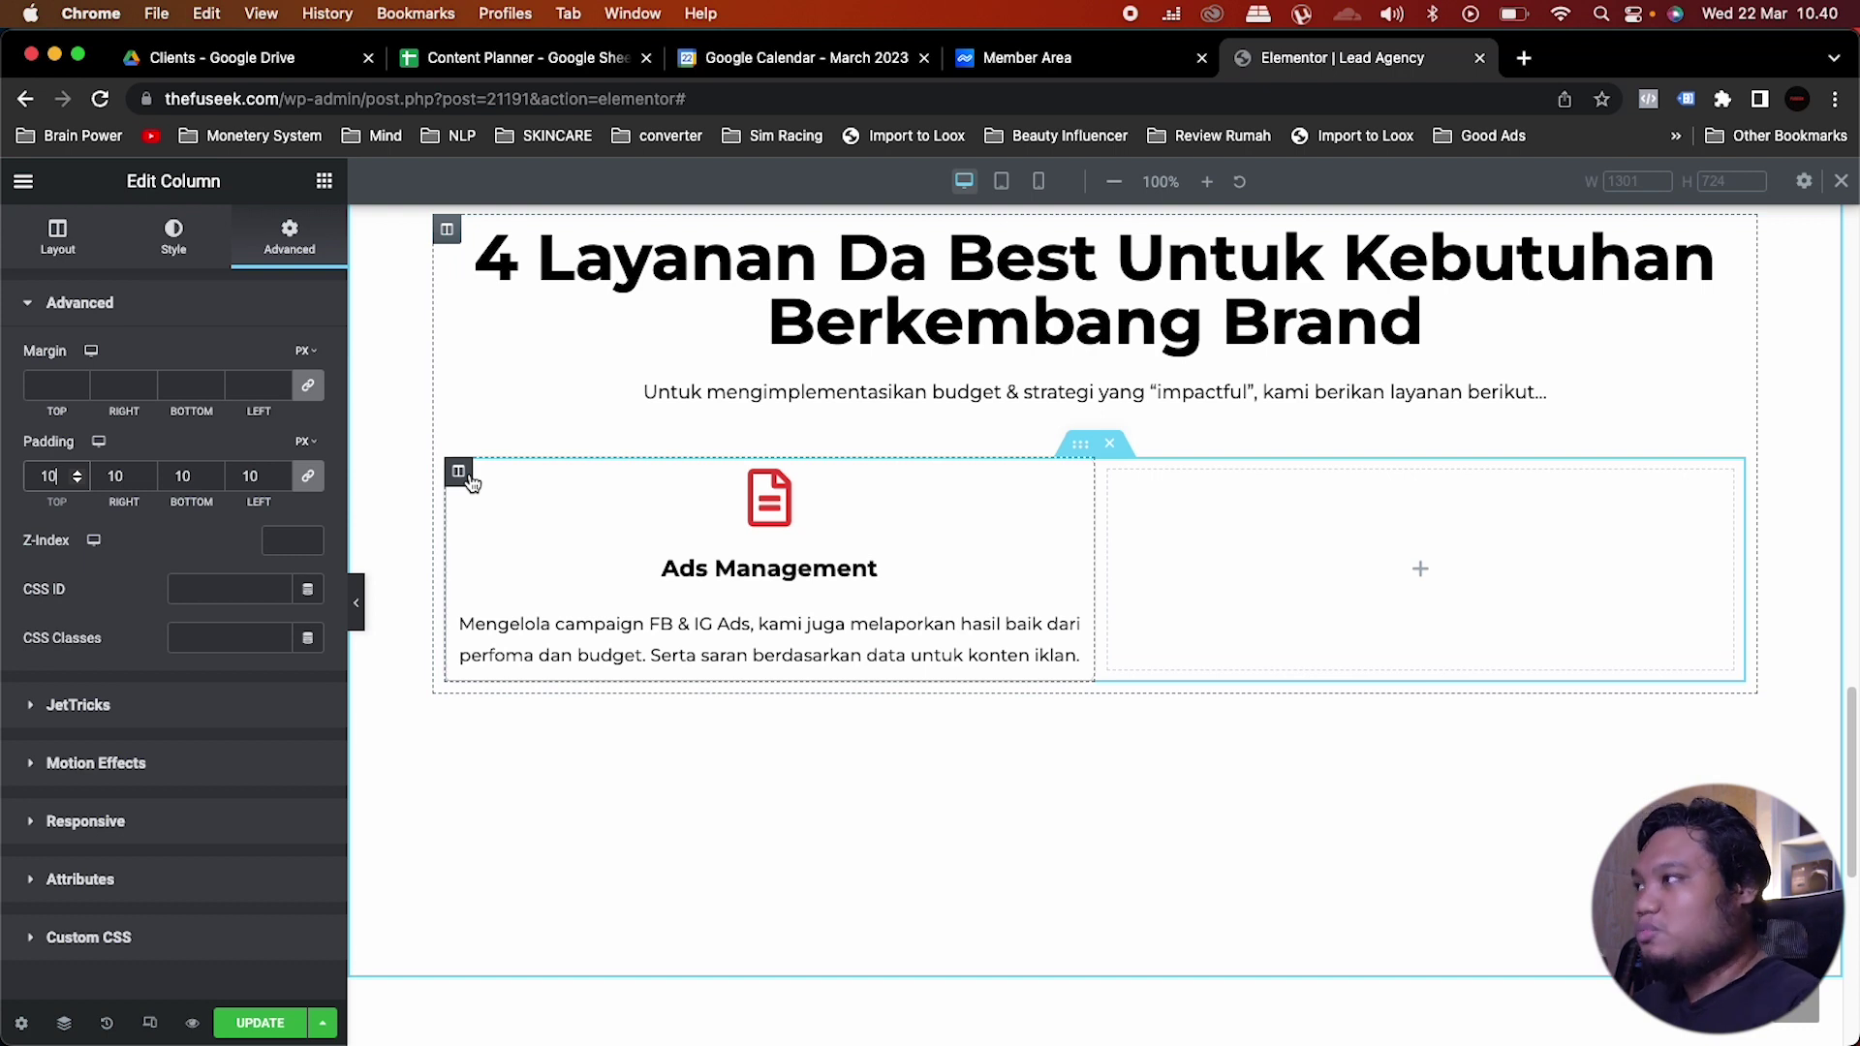
Step: Unlink the column margins and set the right and left margins to 5 px
left_click(310, 388)
double_click(102, 386)
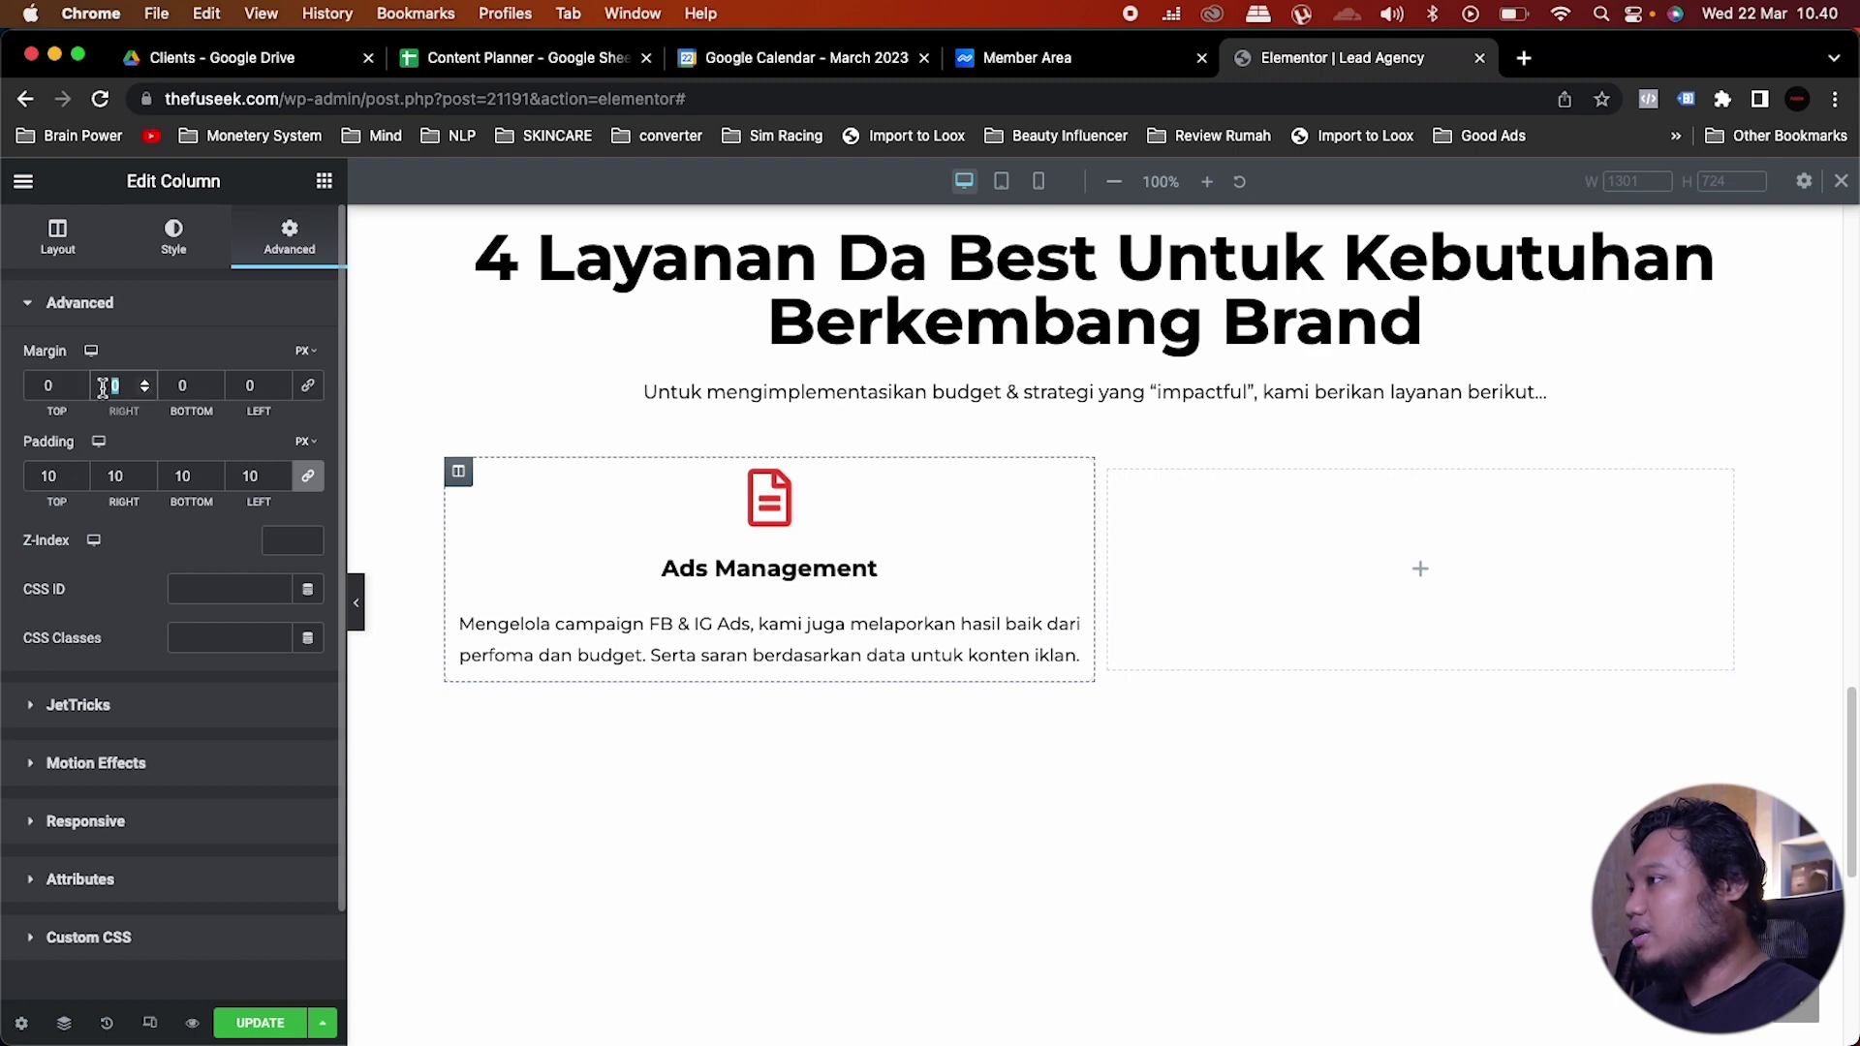
type("5")
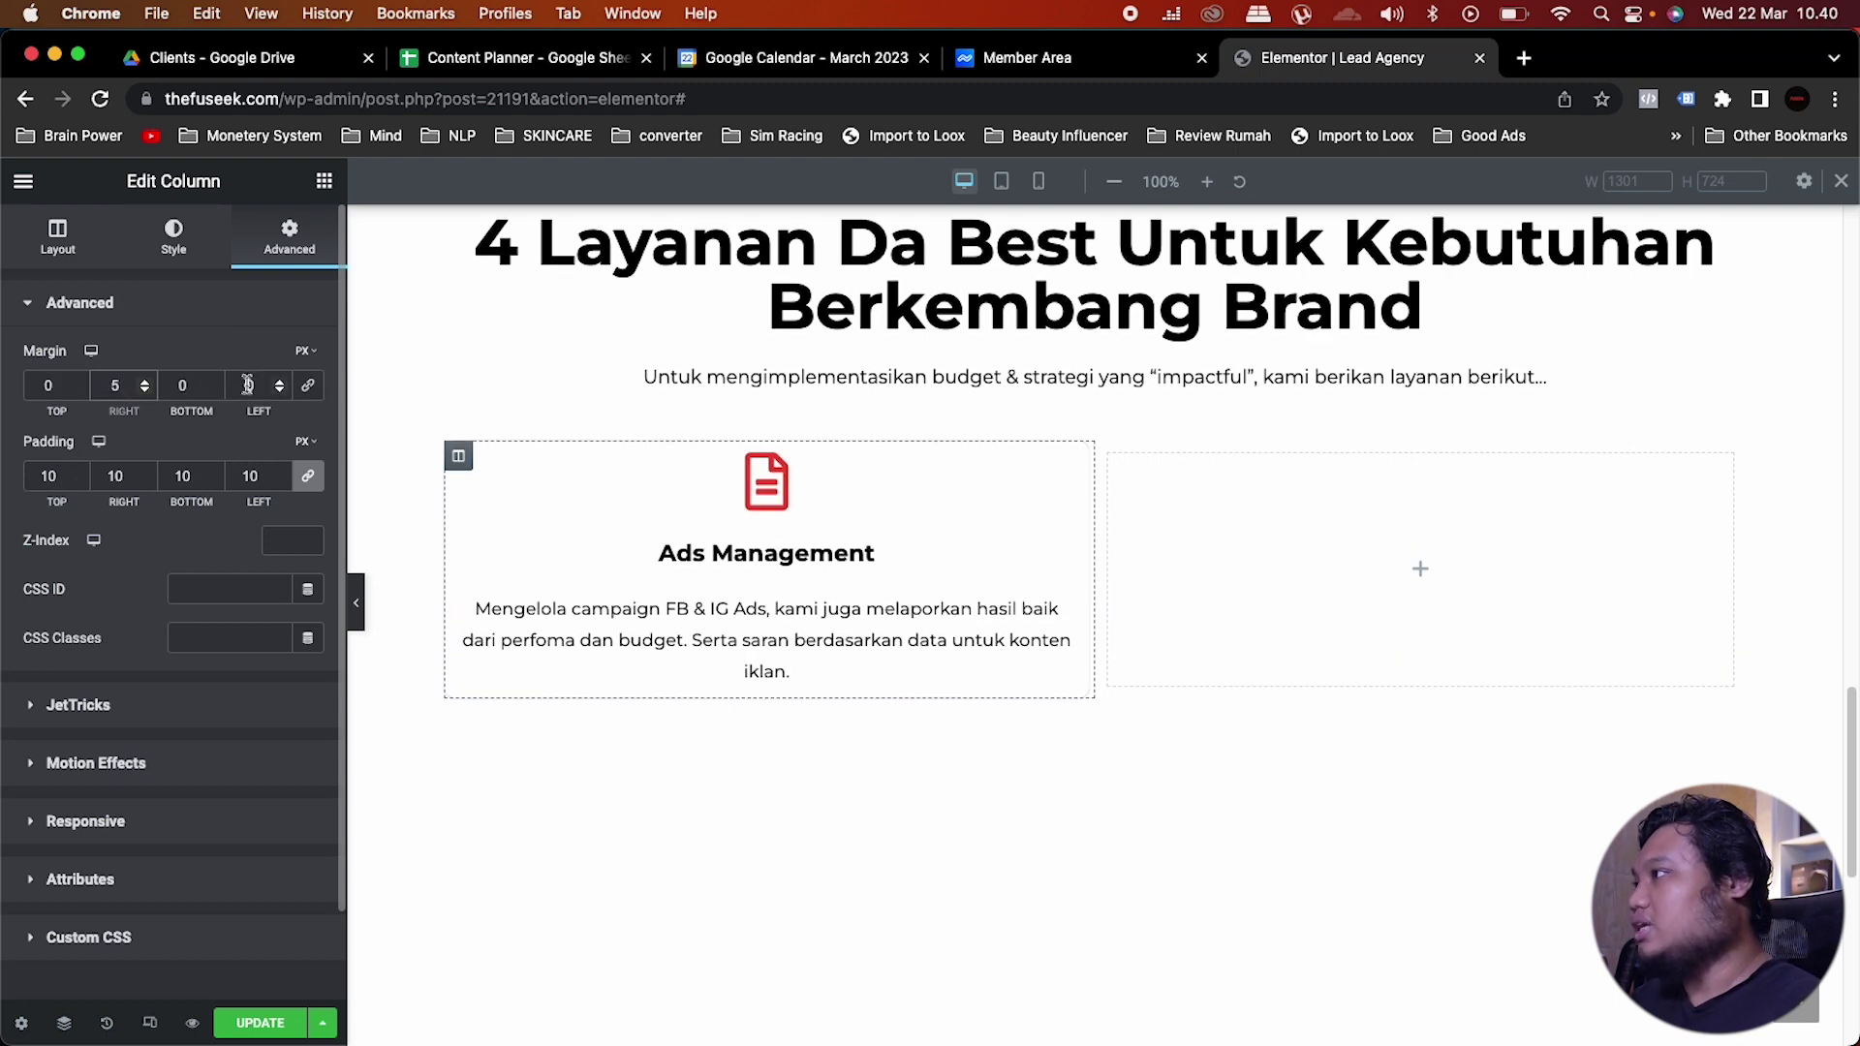
double_click(250, 386)
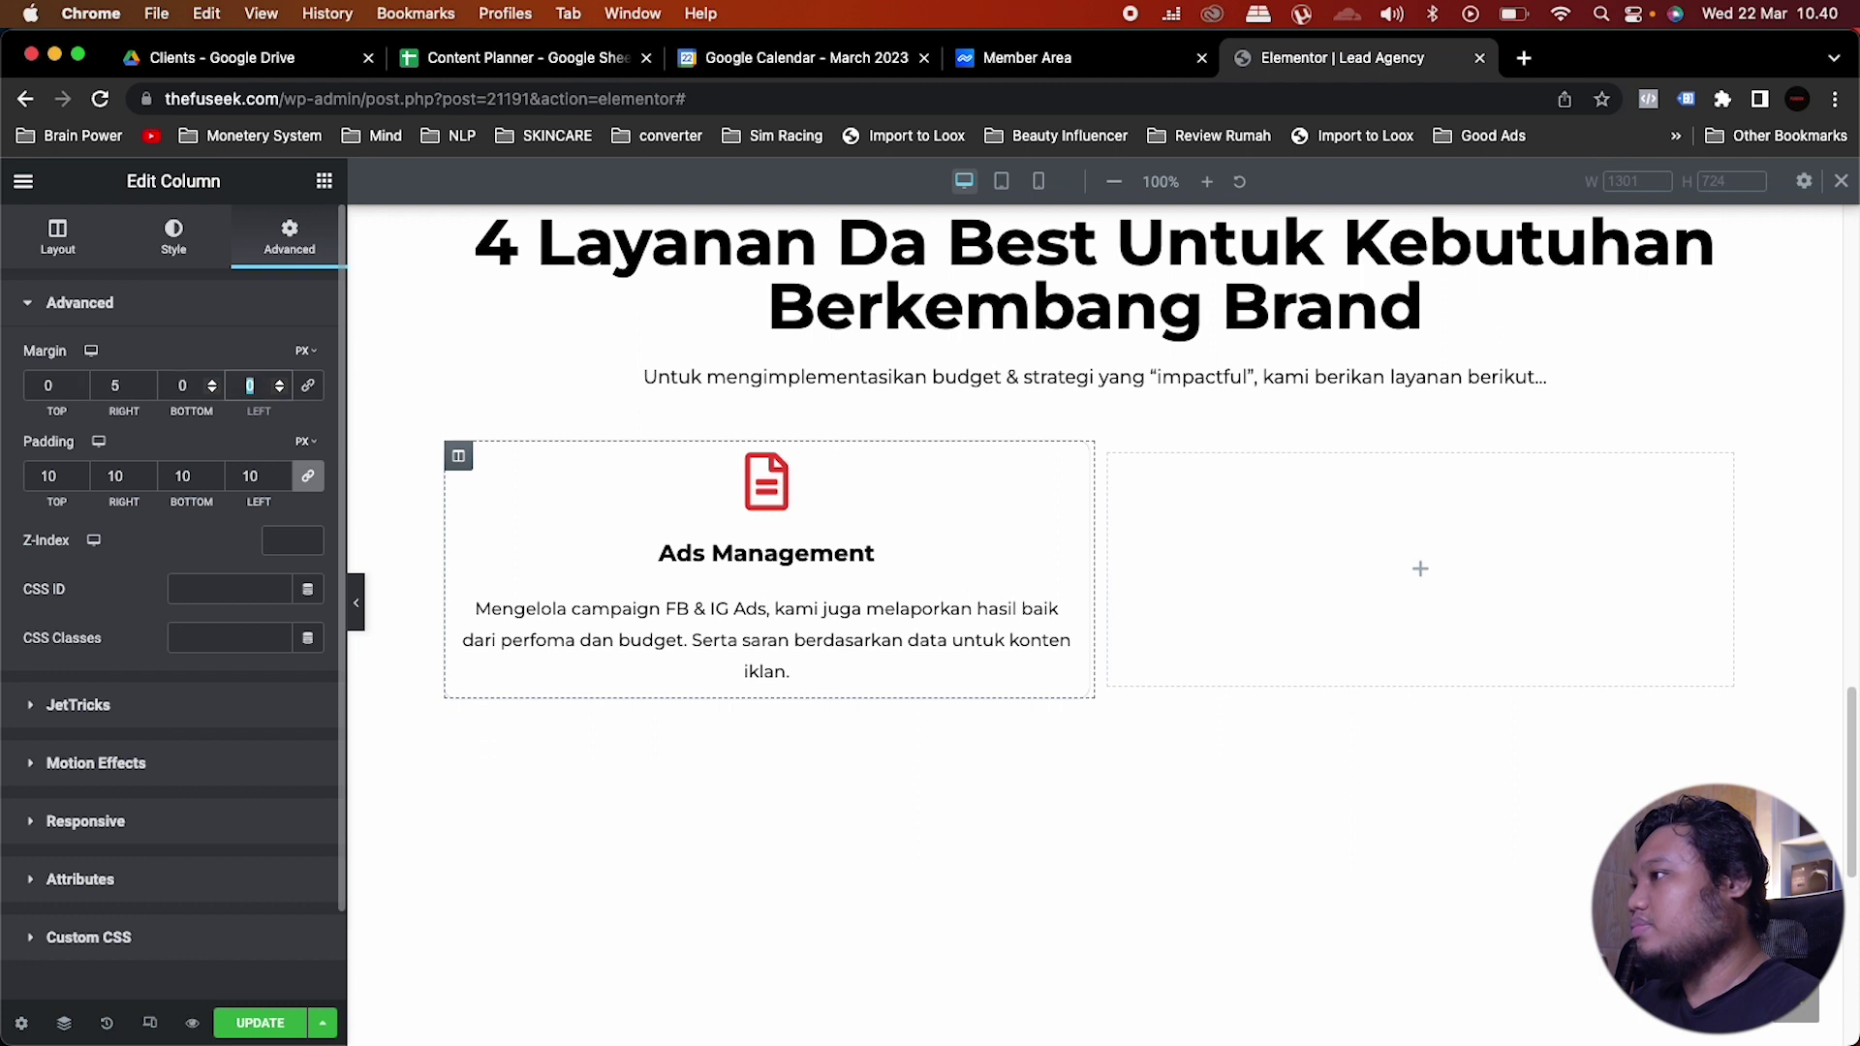
type("5")
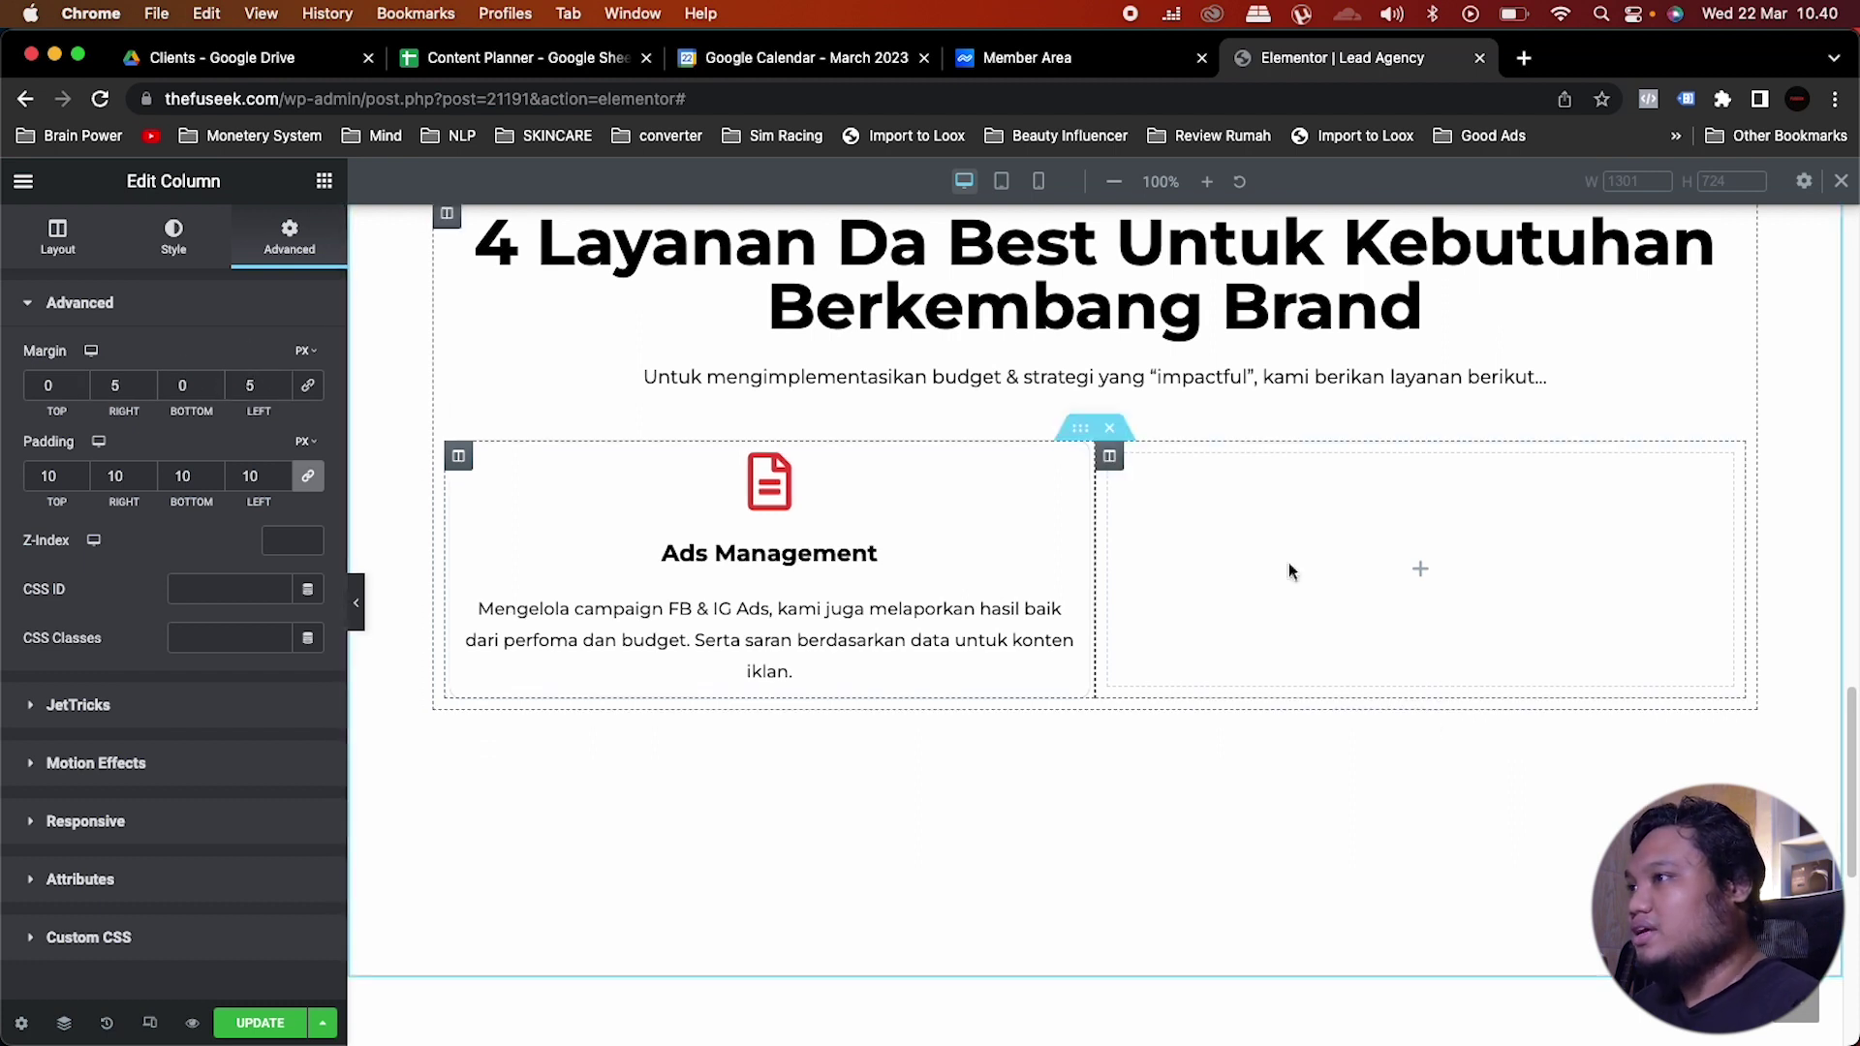
Step: Delete the empty right column and duplicate the Ads Management column beside it
right_click(1110, 456)
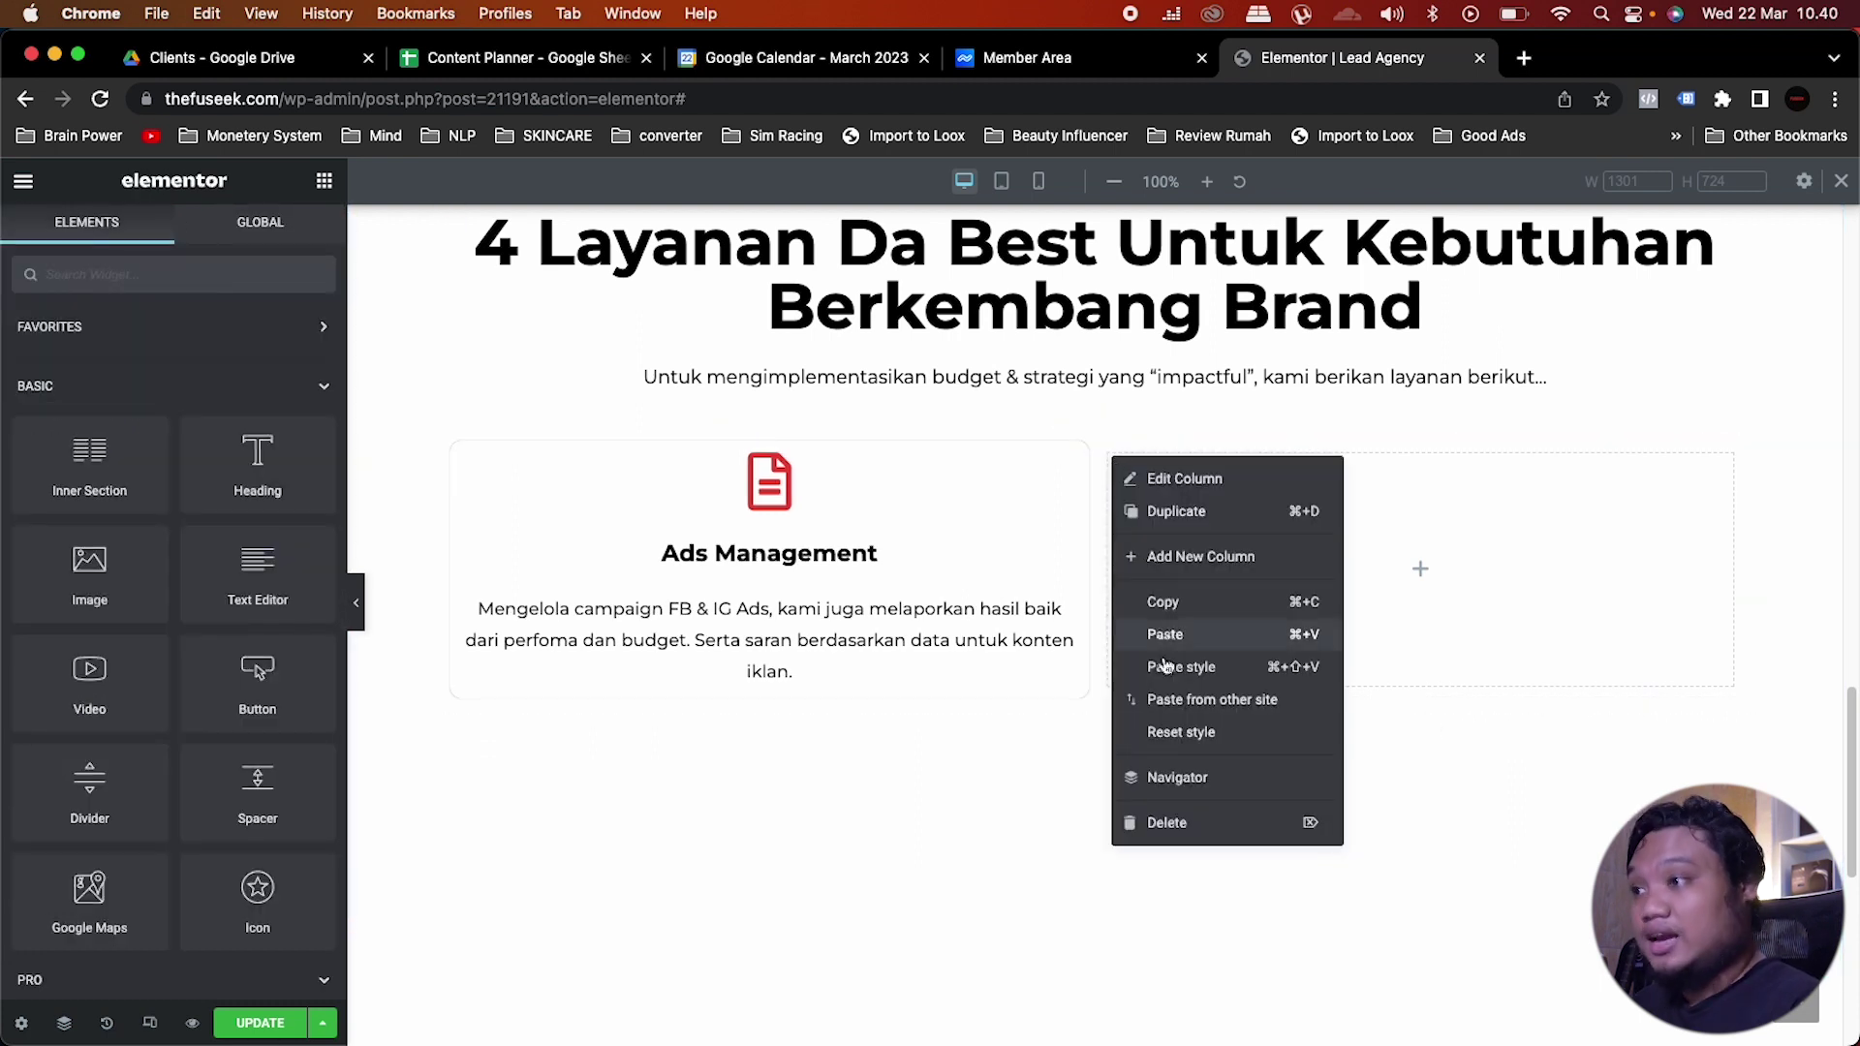
left_click(1167, 822)
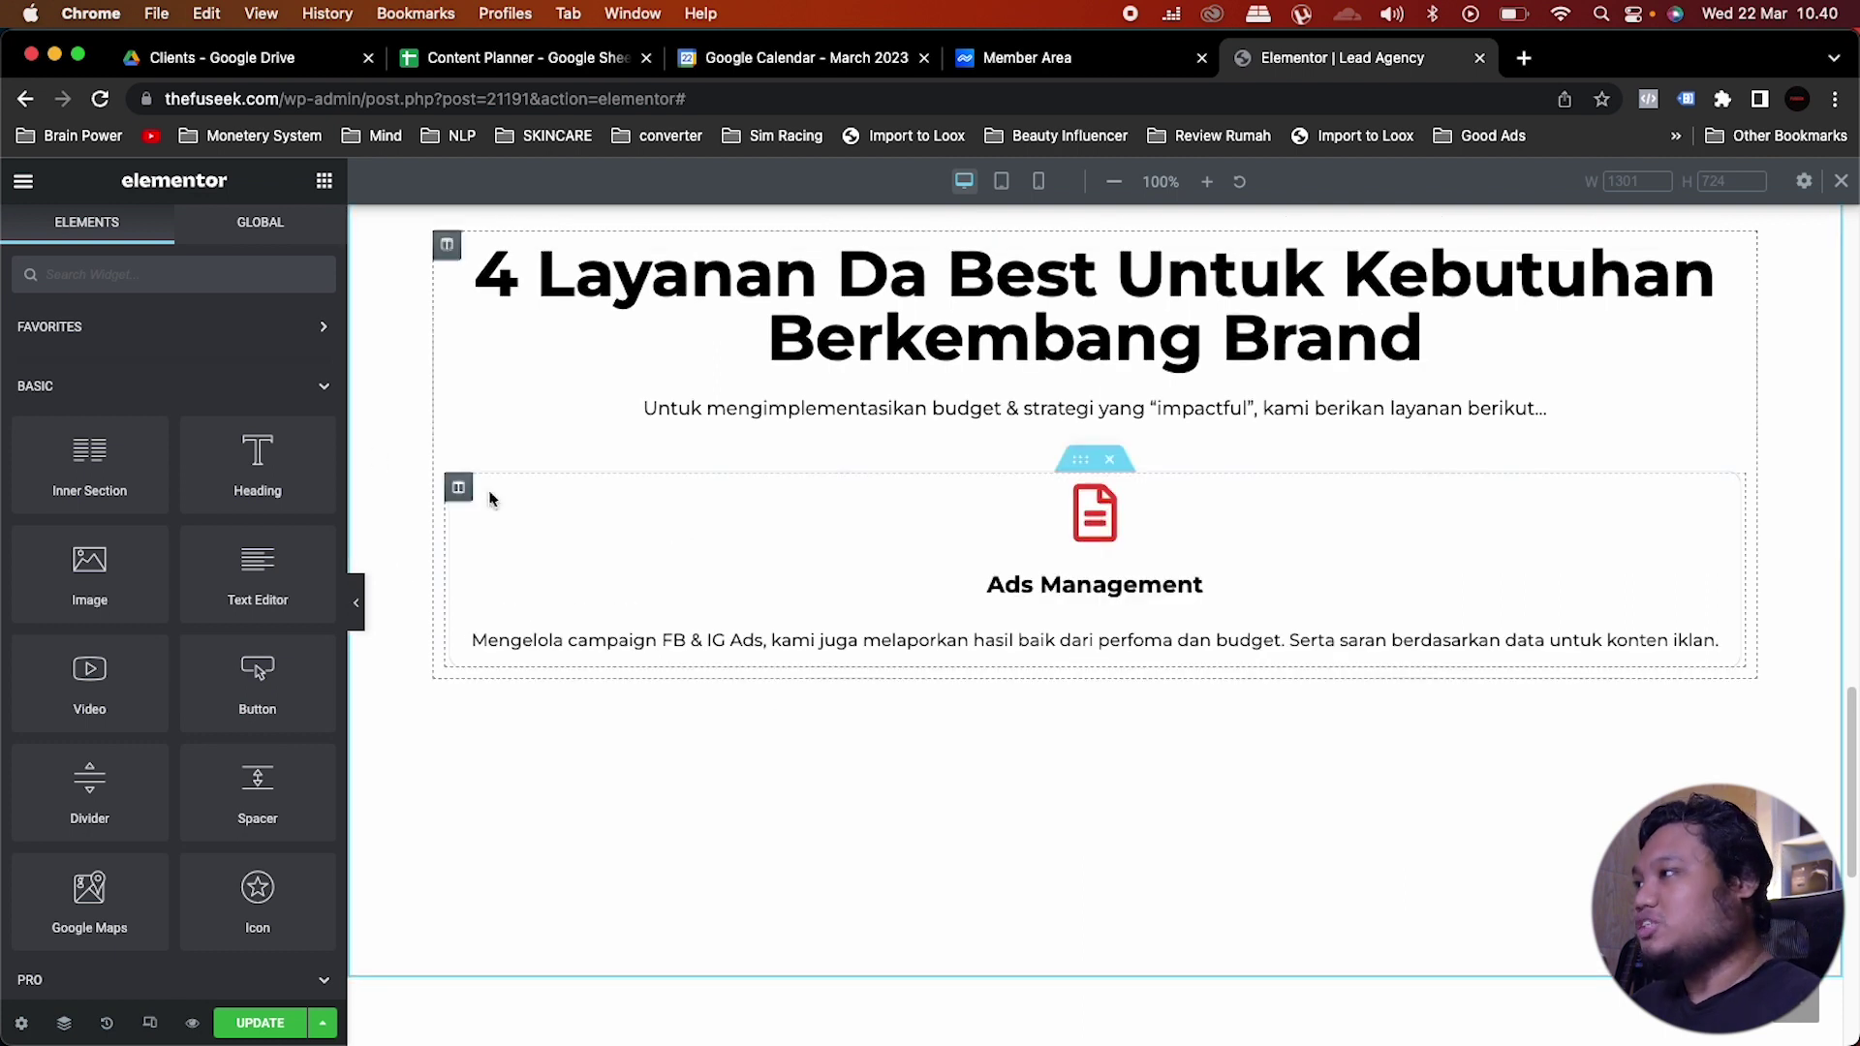
right_click(465, 485)
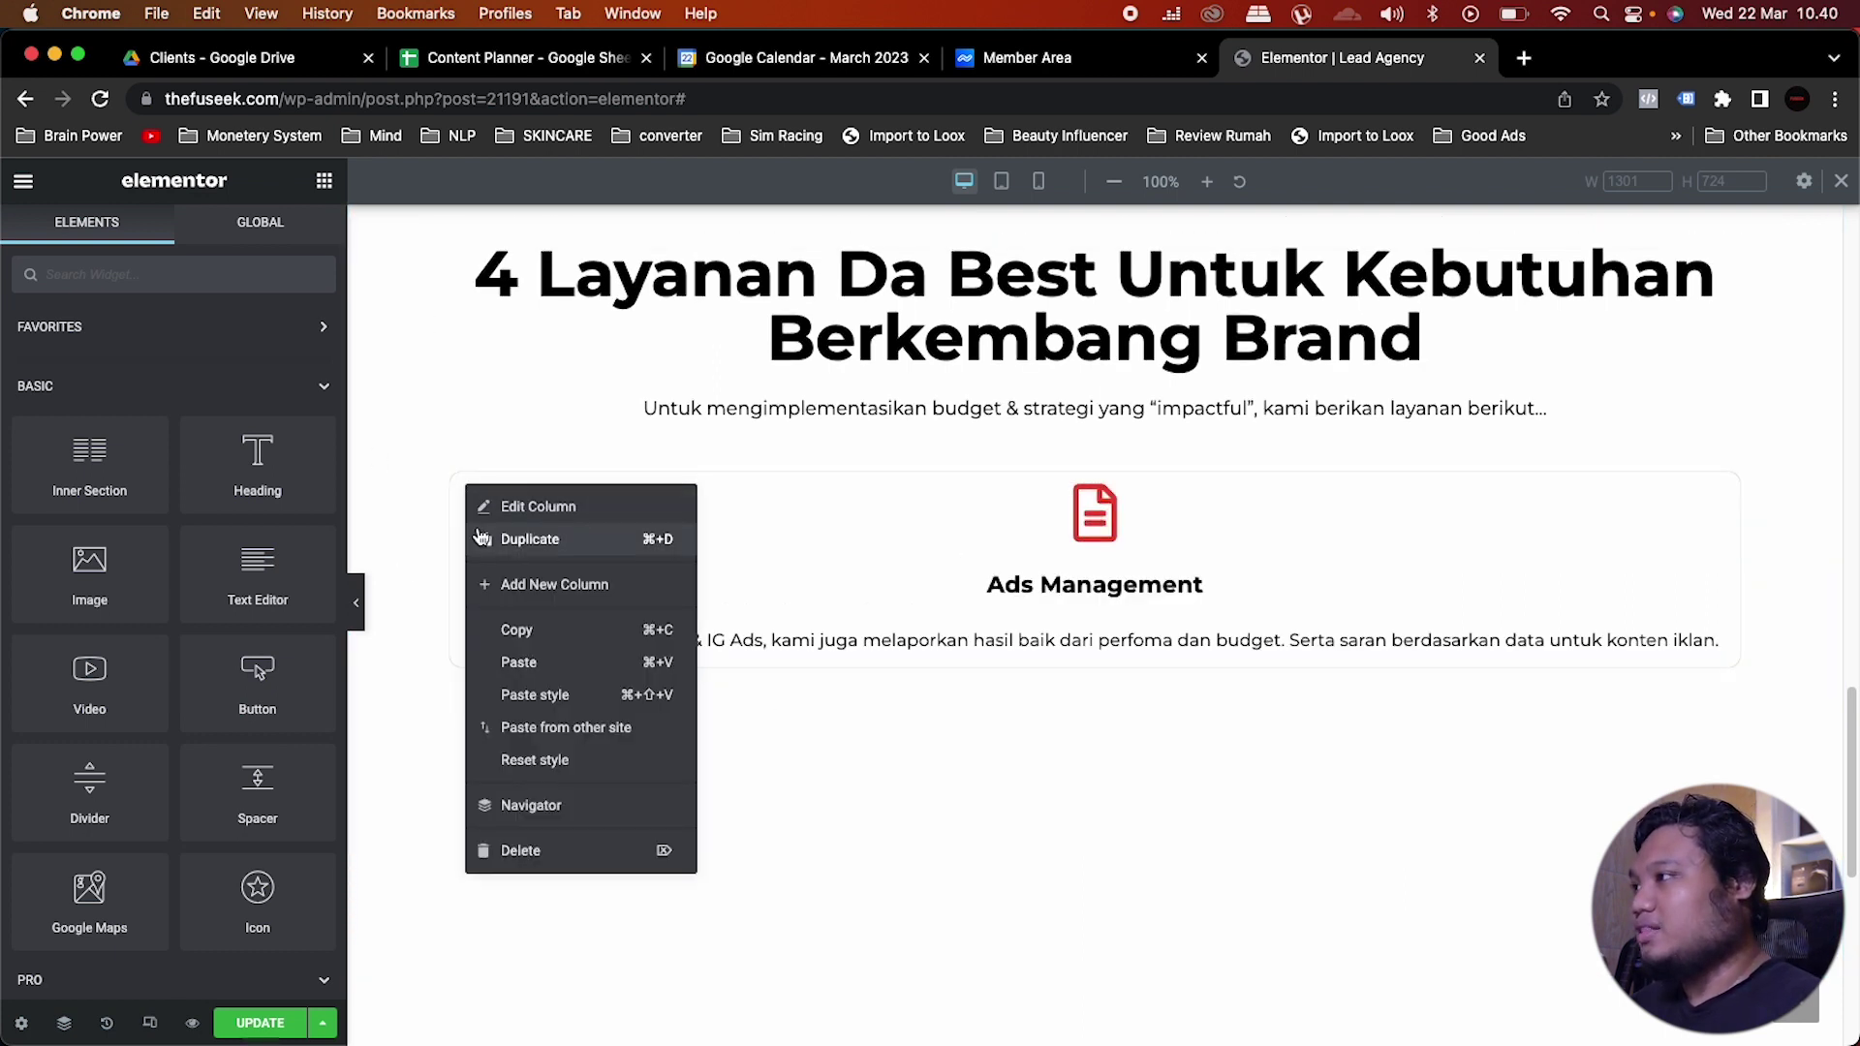
left_click(479, 535)
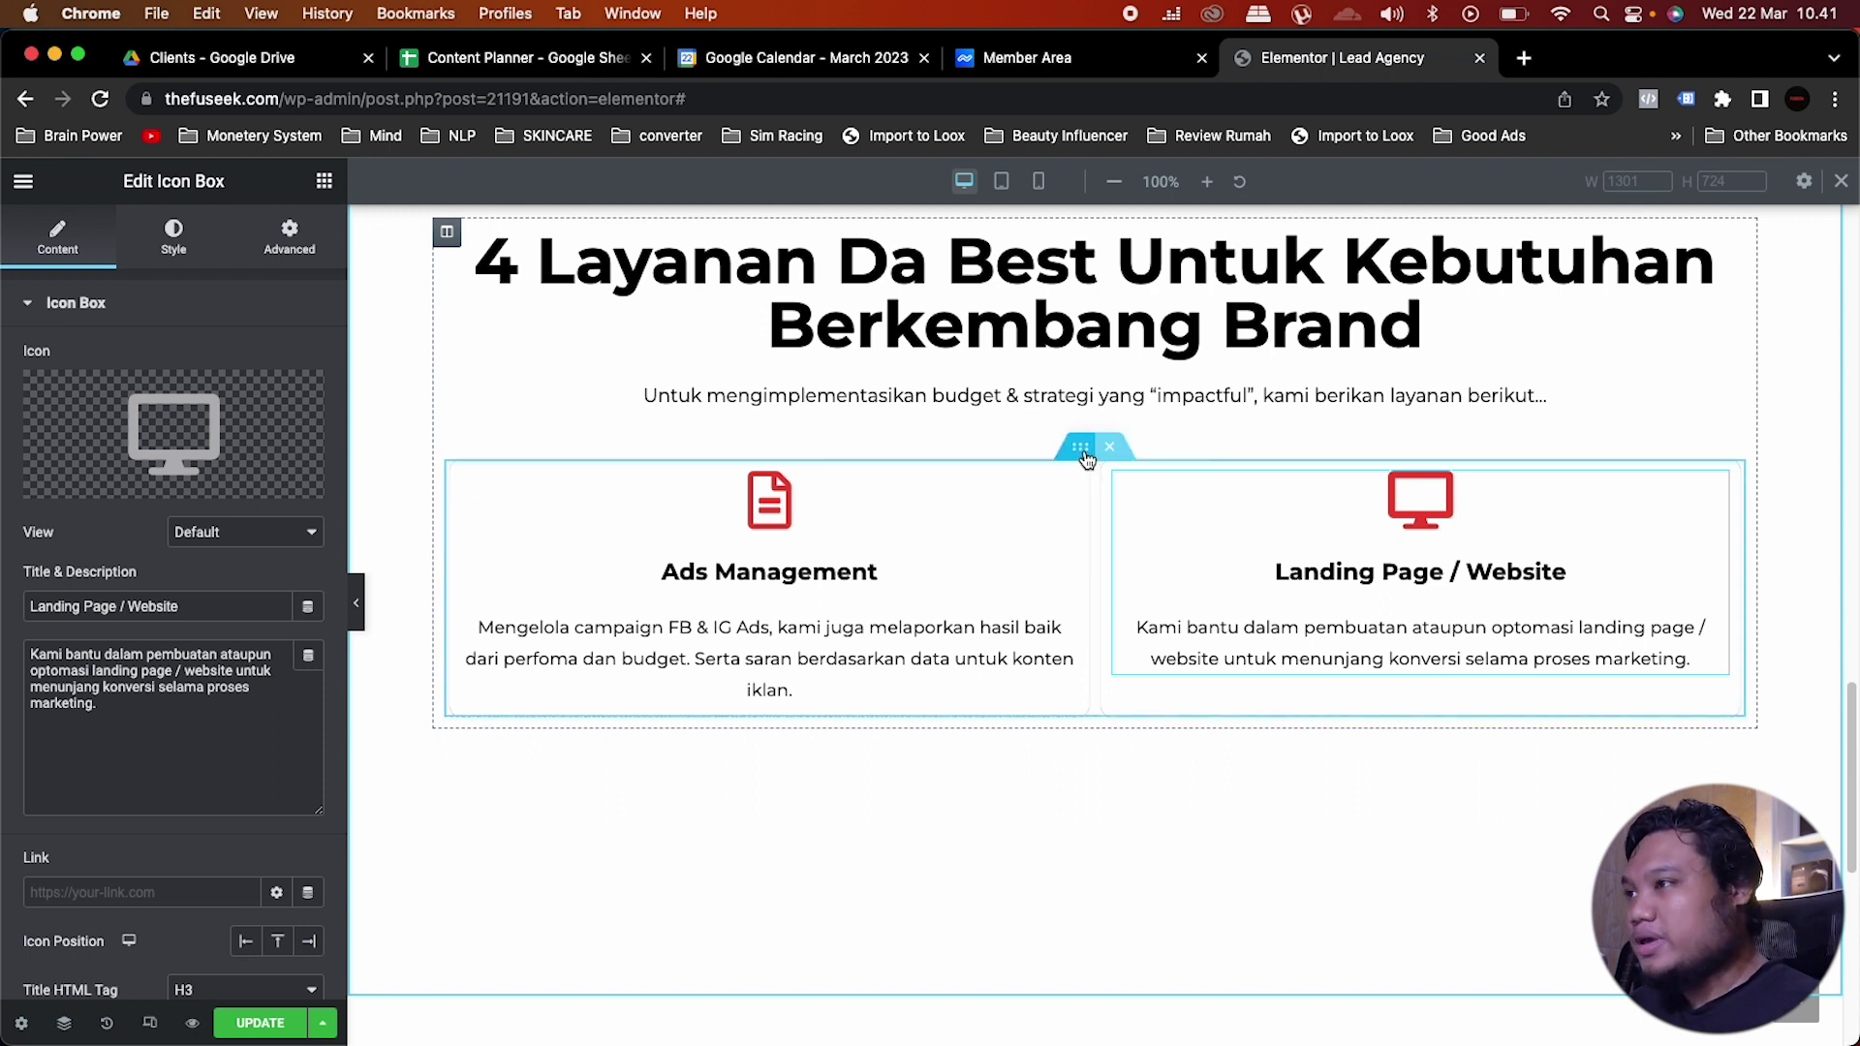
left_click(1083, 455)
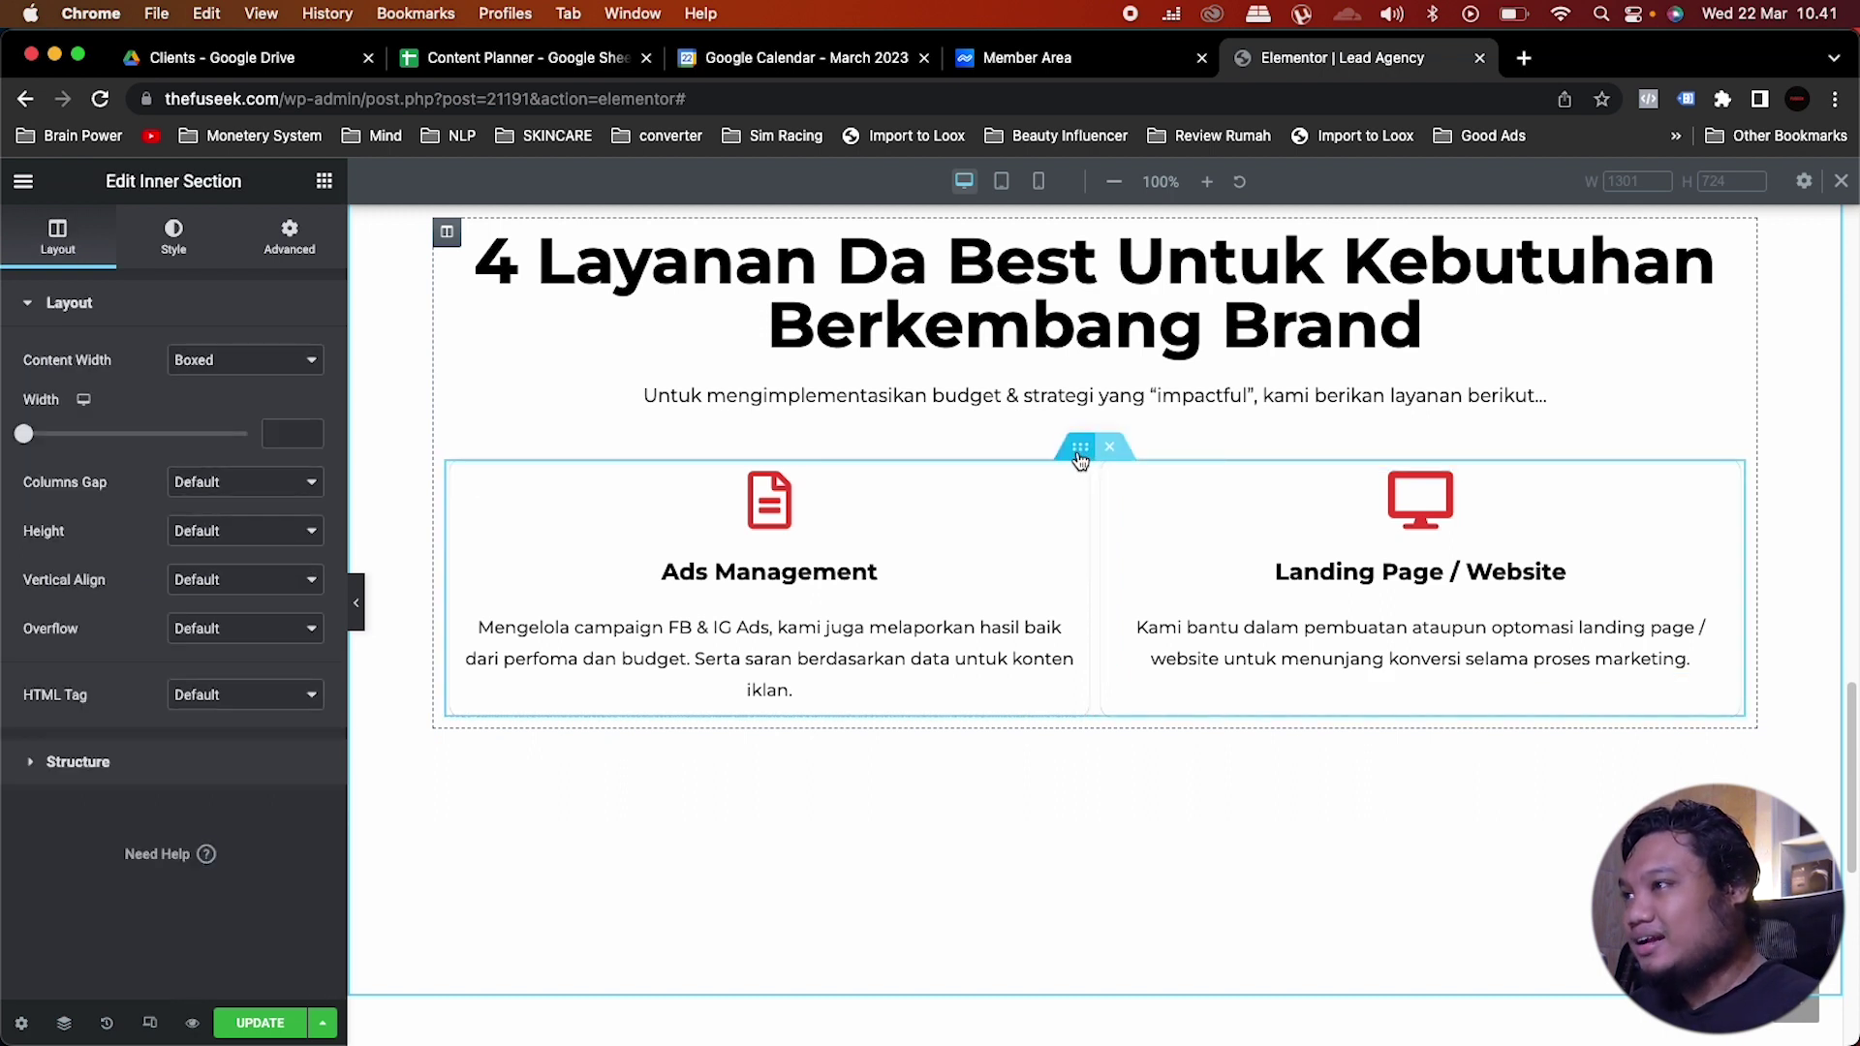
Step: Duplicate the two-column service row directly beneath the original
right_click(1081, 457)
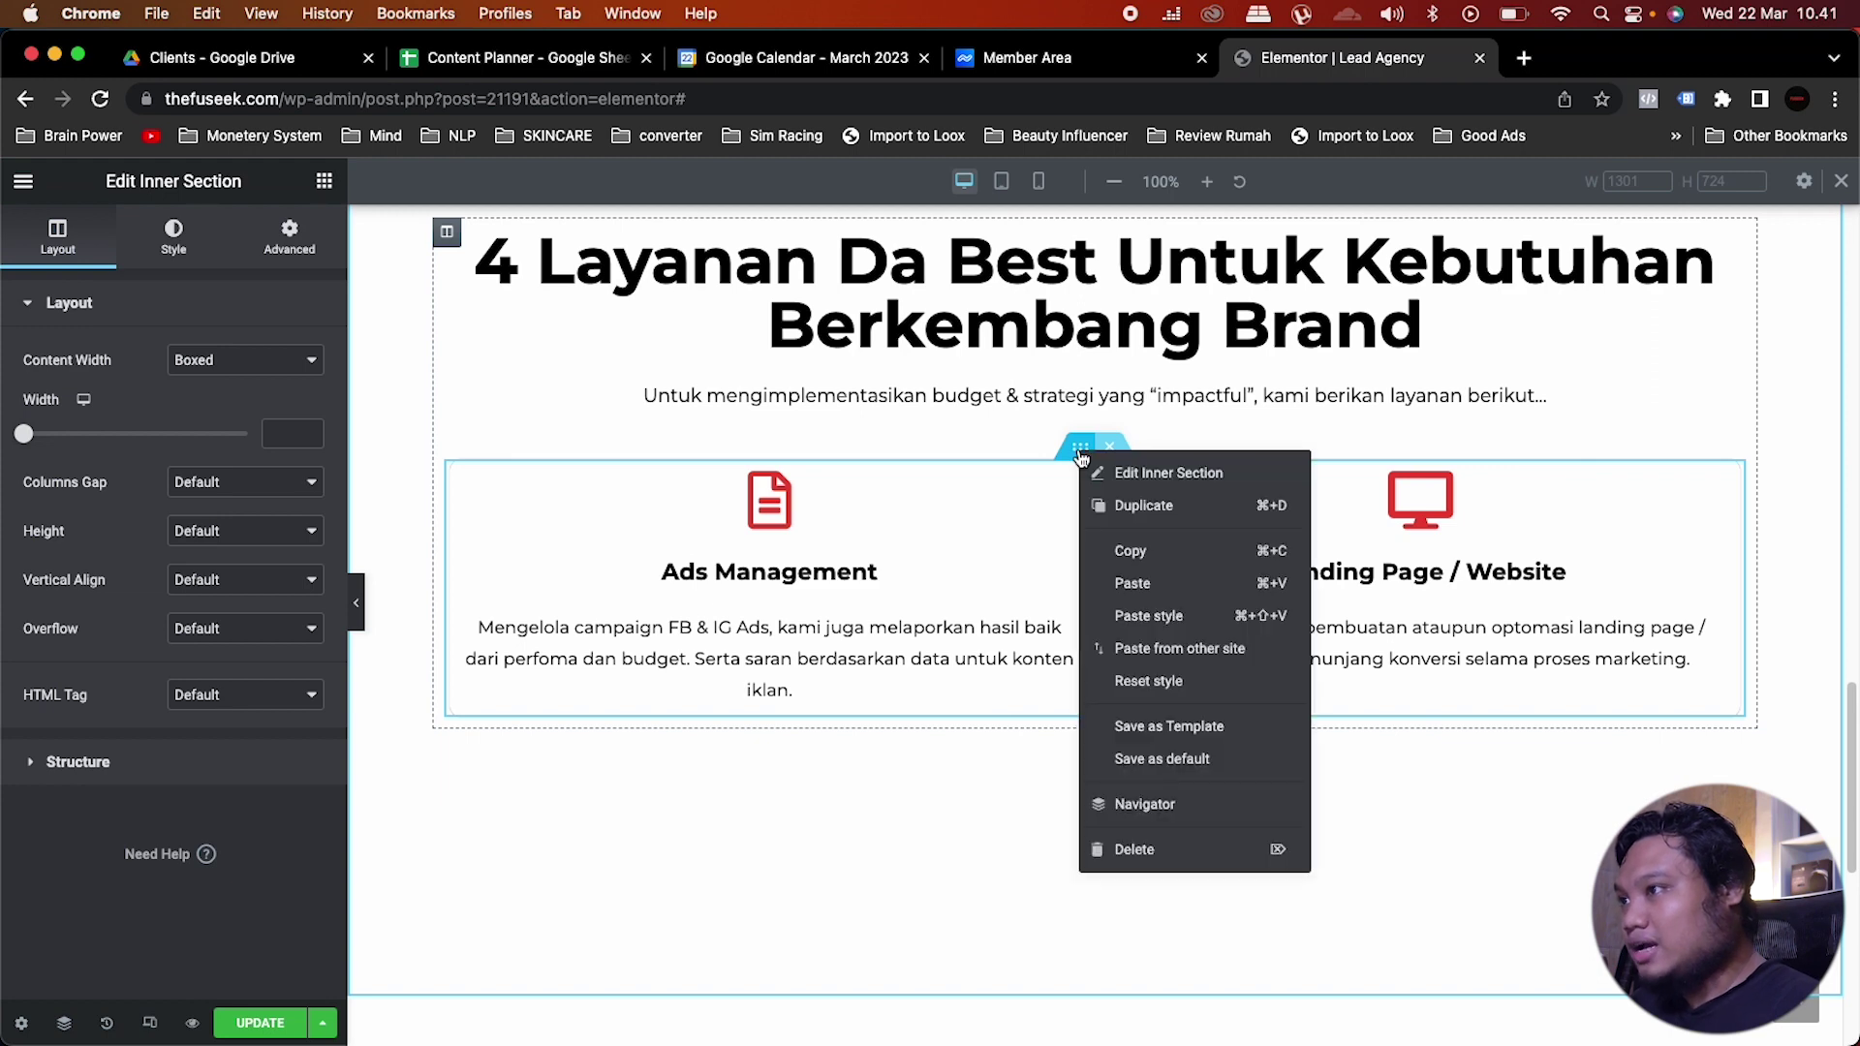
left_click(1096, 502)
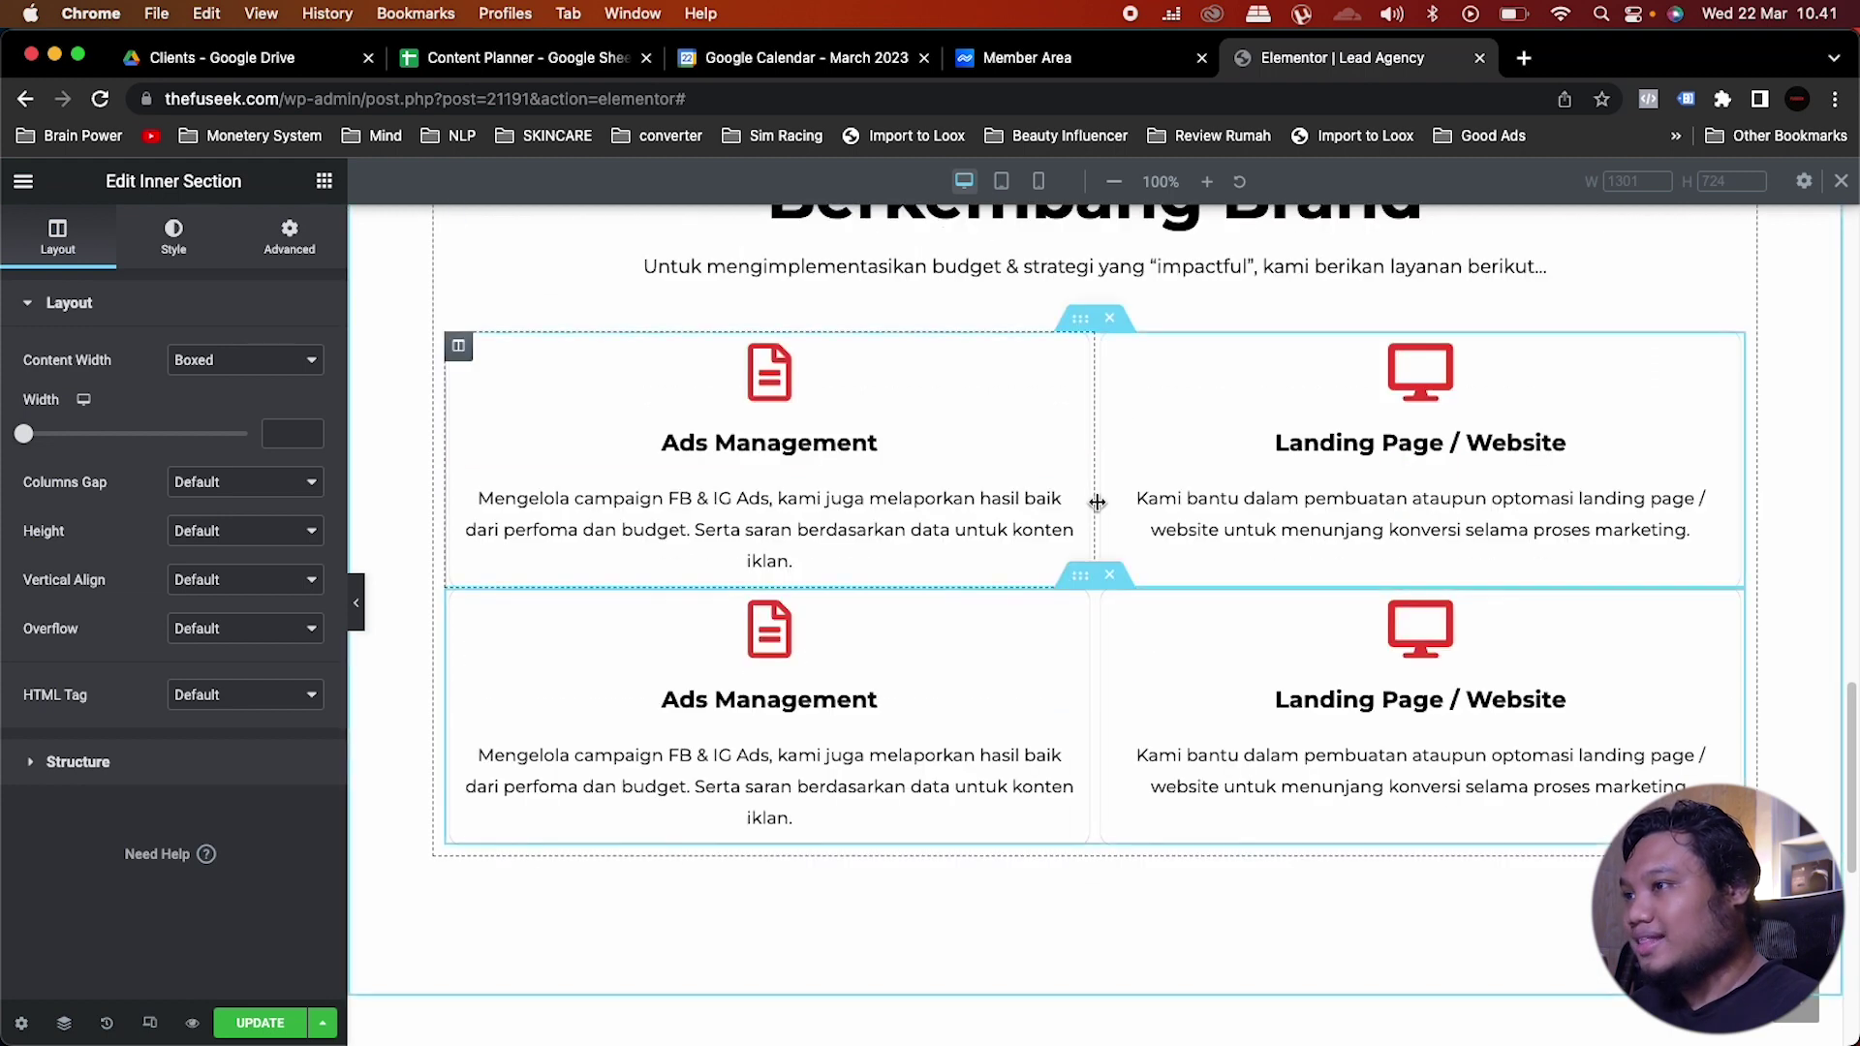
scroll(719, 853, "down", 1)
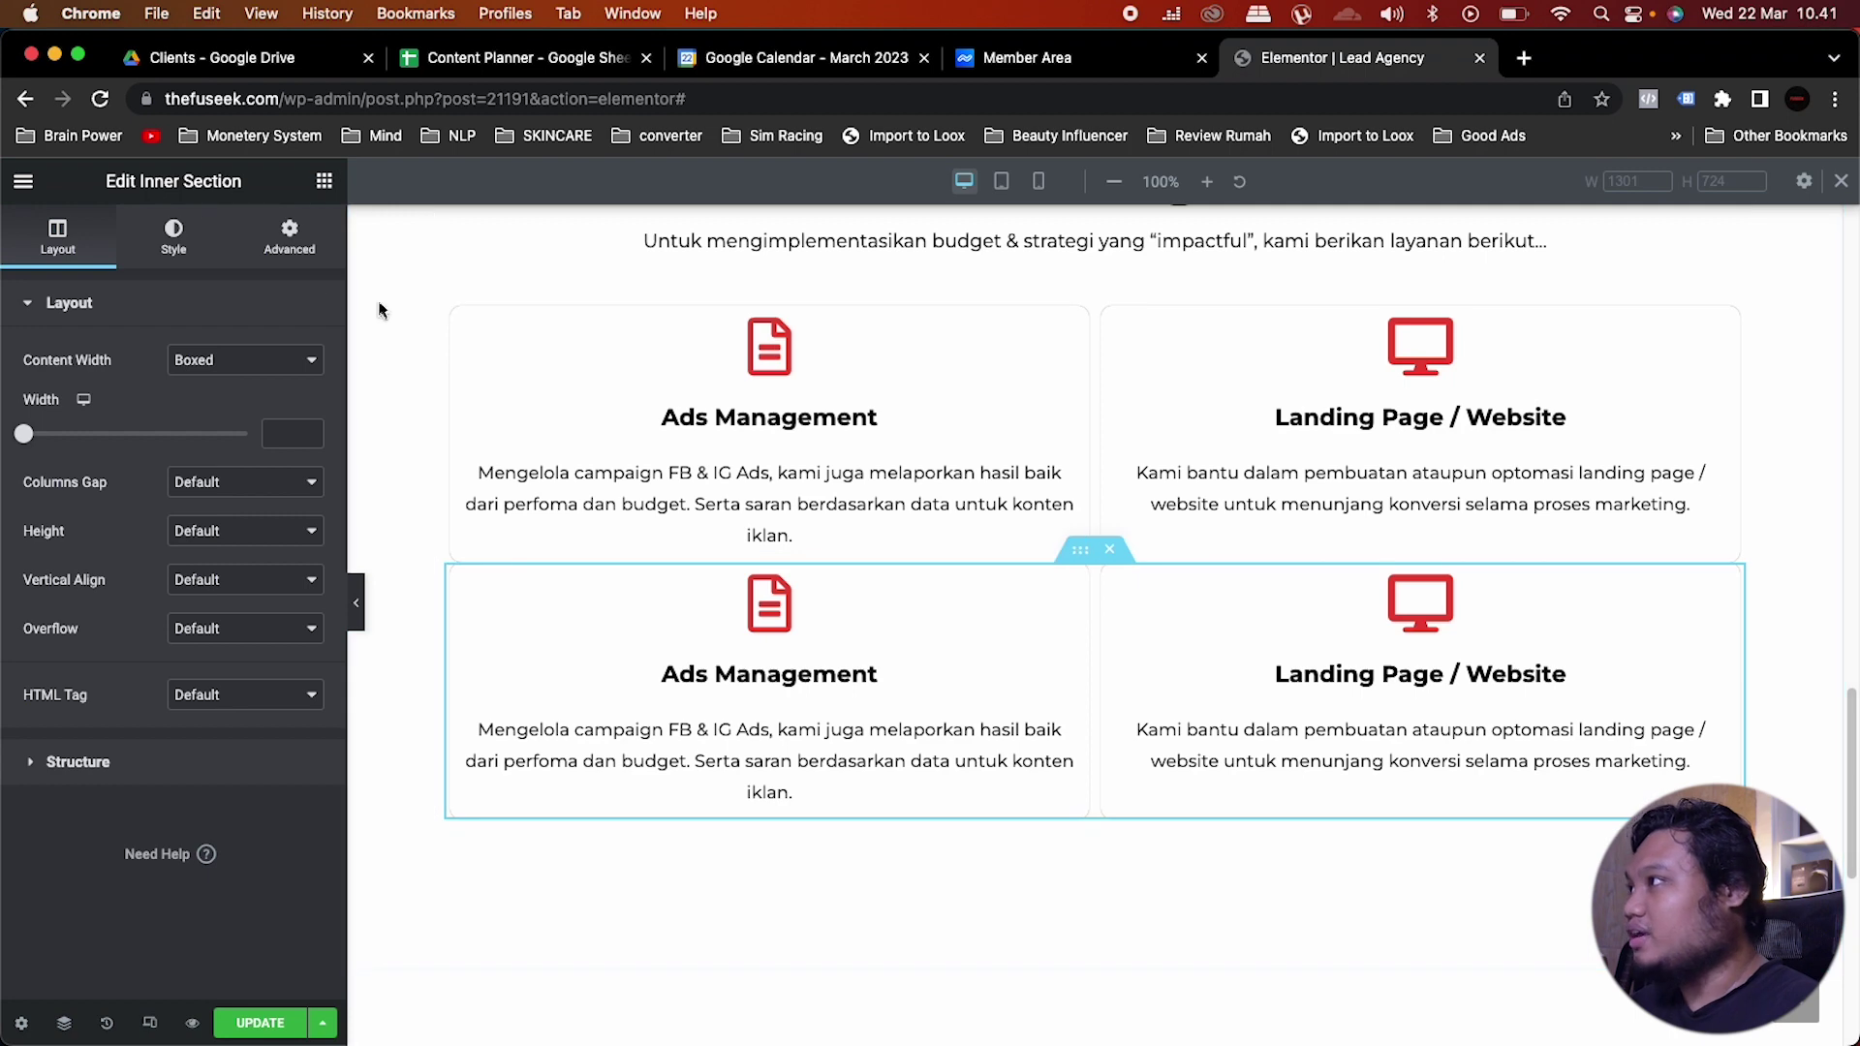
Step: Unlink the new row's margins and set top and bottom to 5 px
left_click(299, 248)
left_click(307, 386)
double_click(35, 386)
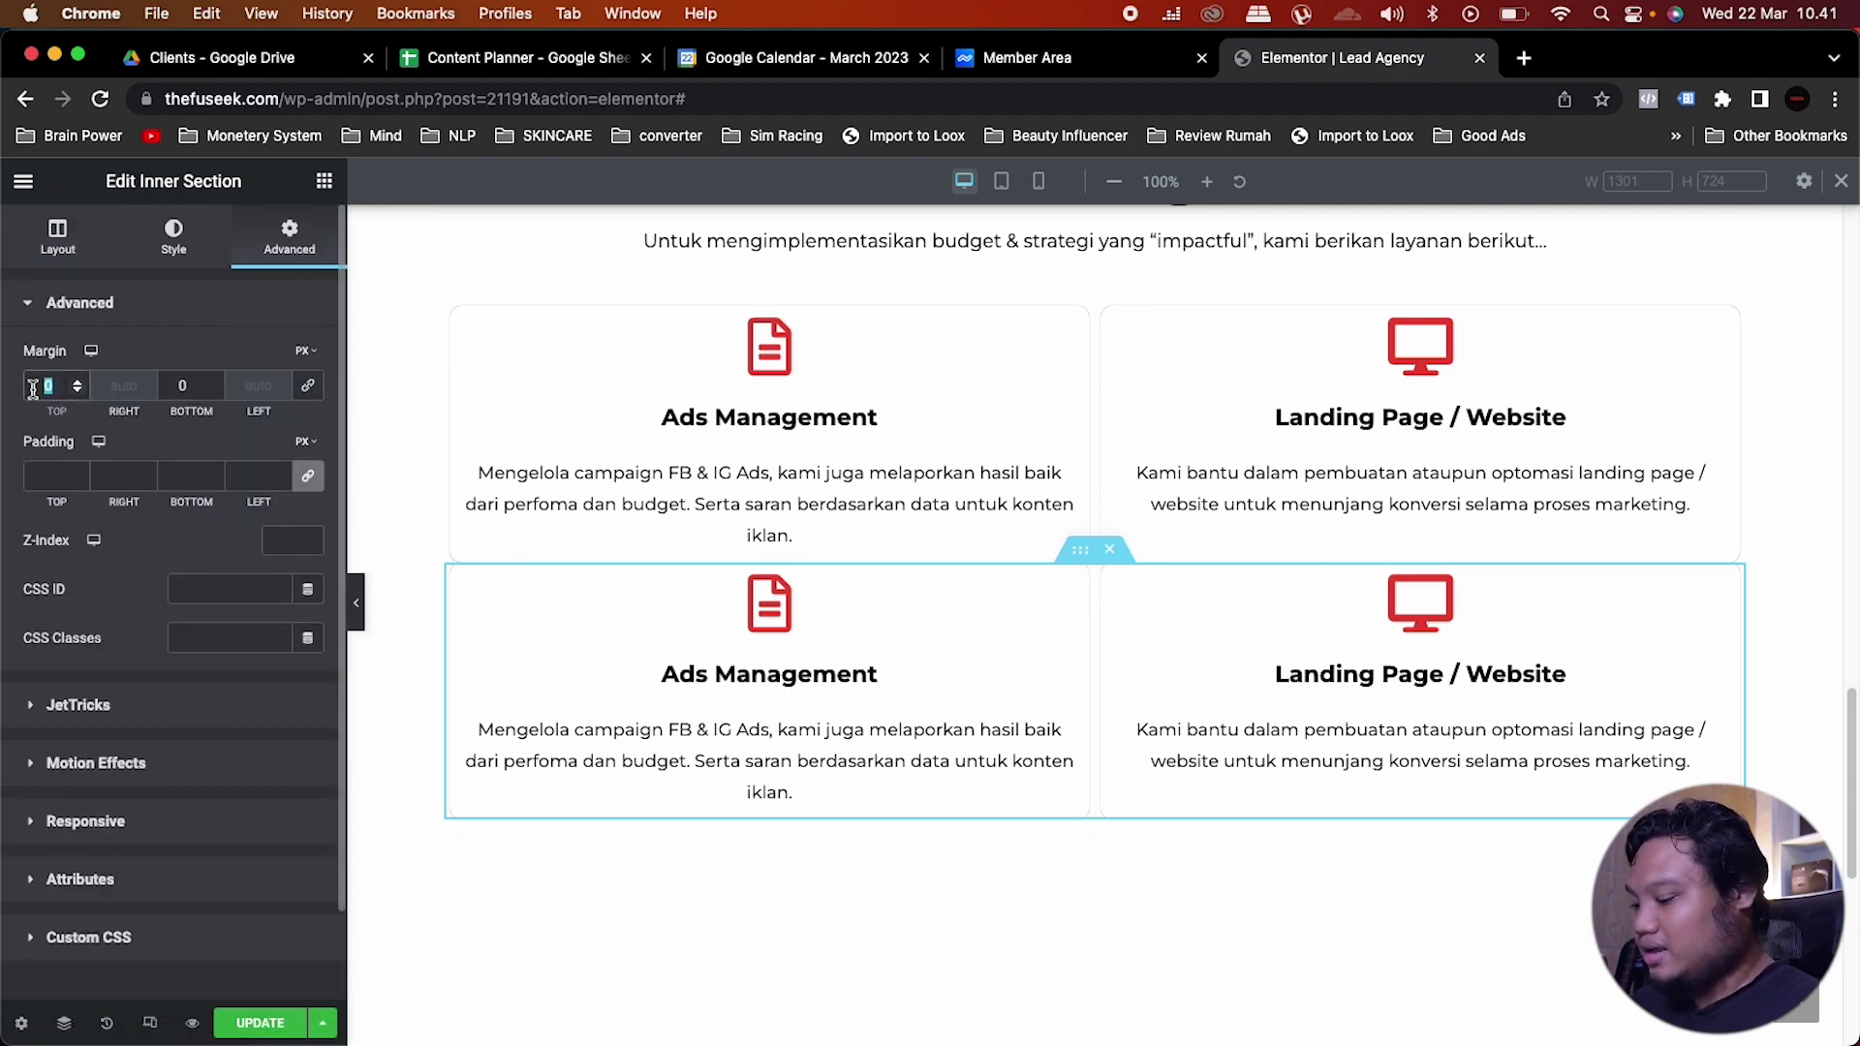
type("5")
double_click(182, 385)
type("5")
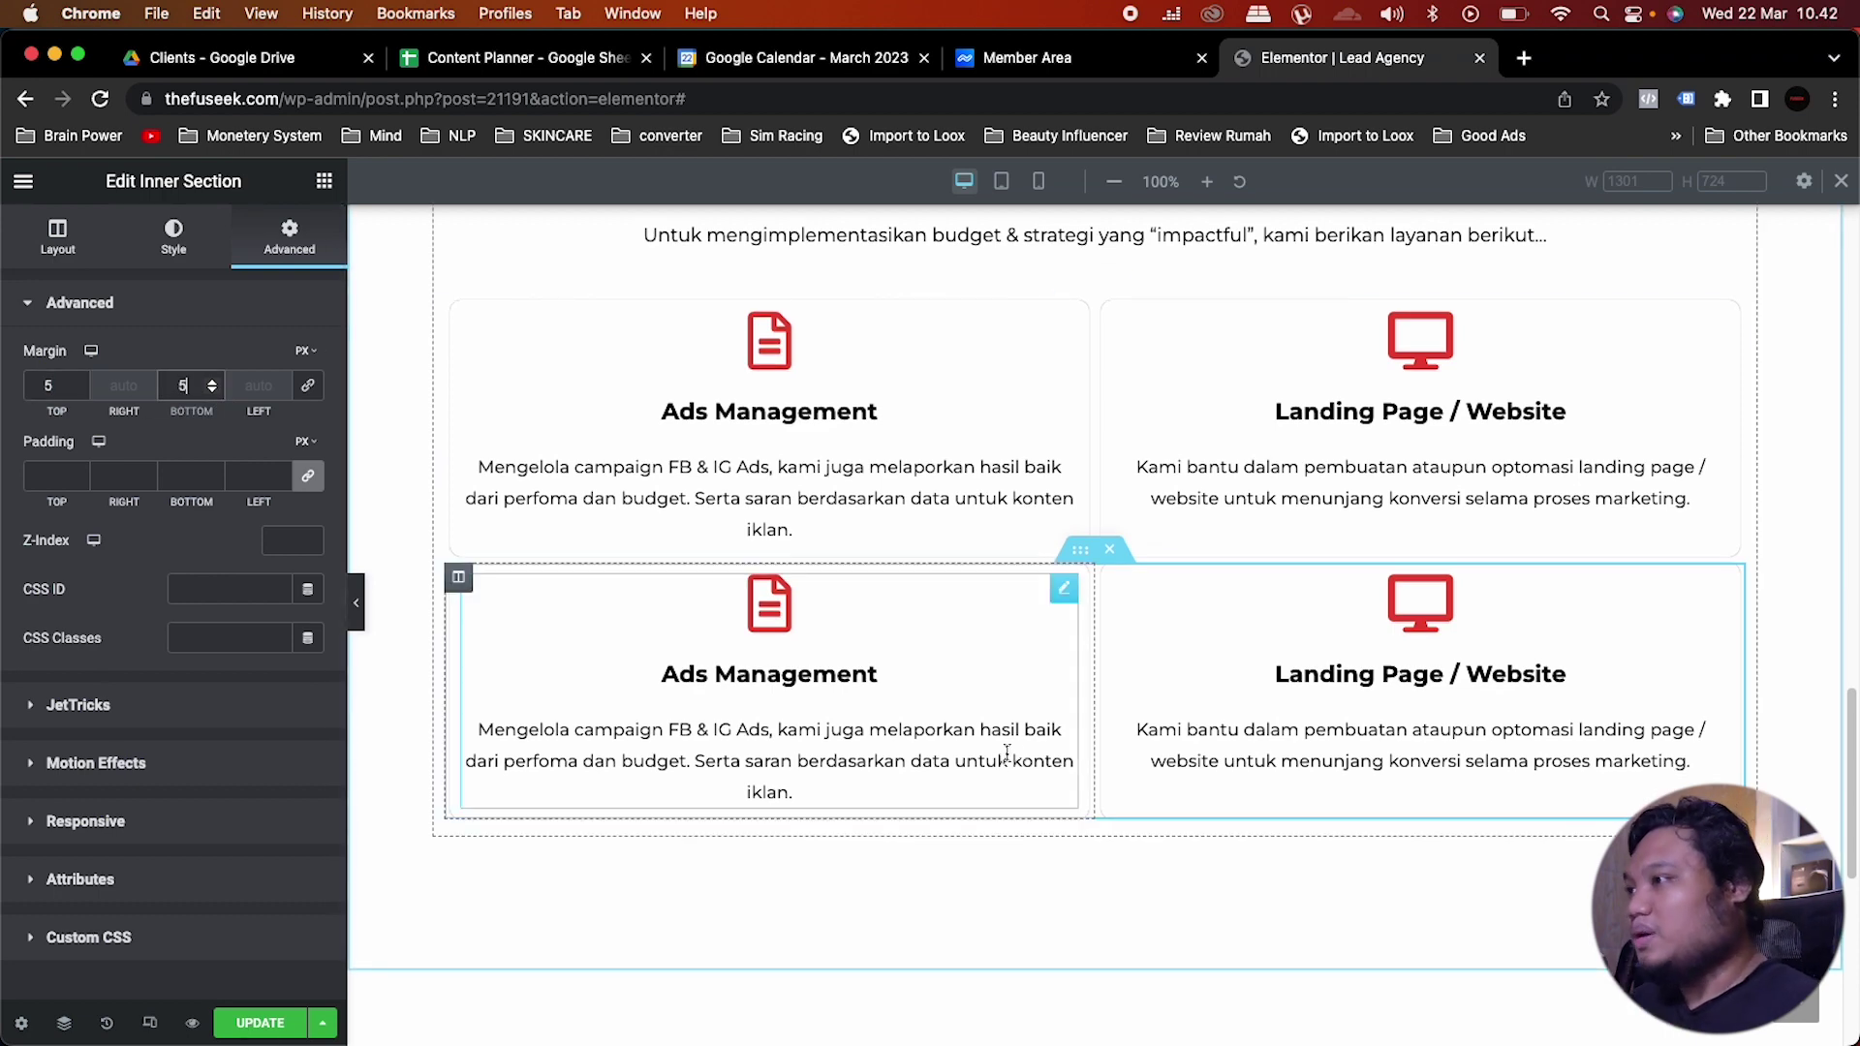
left_click(944, 694)
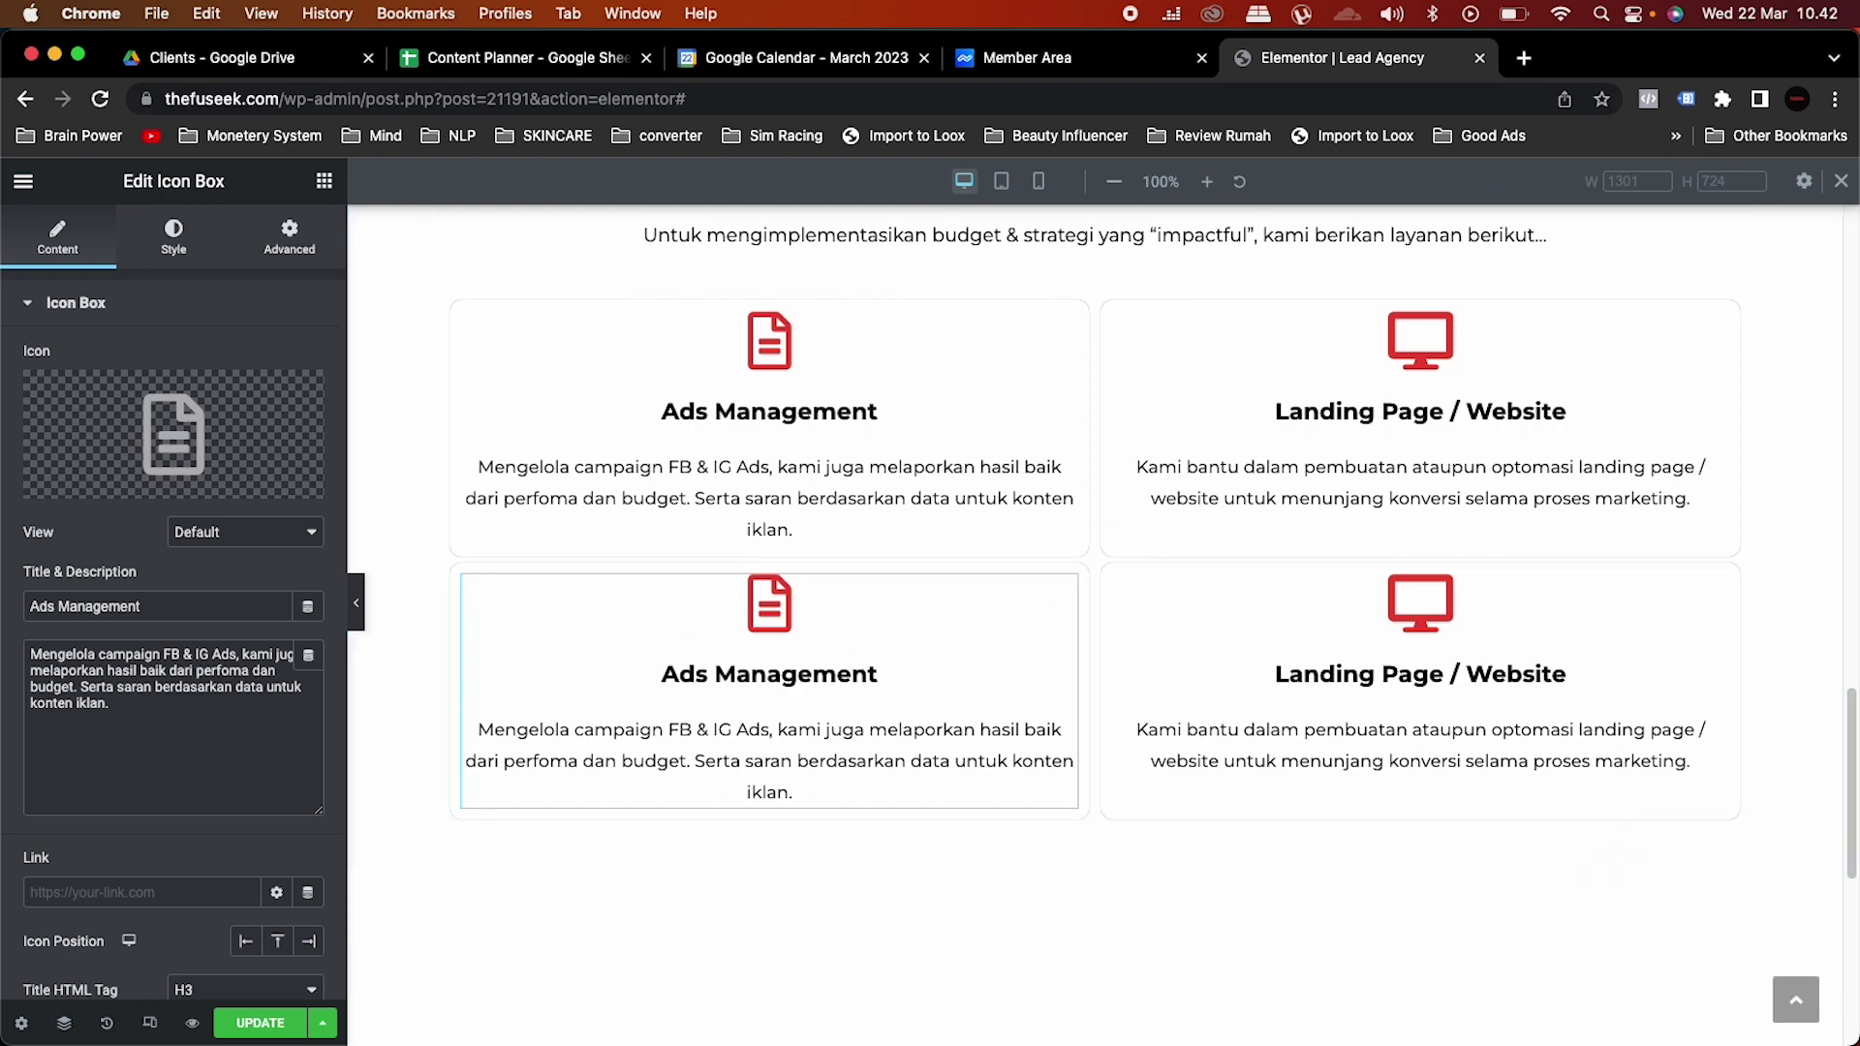
Step: Replace the lower Ads Management box with a pasted Social Media Management card
right_click(1085, 596)
left_click(1124, 959)
key("super+v")
left_click(313, 275)
right_click(760, 658)
left_click(842, 897)
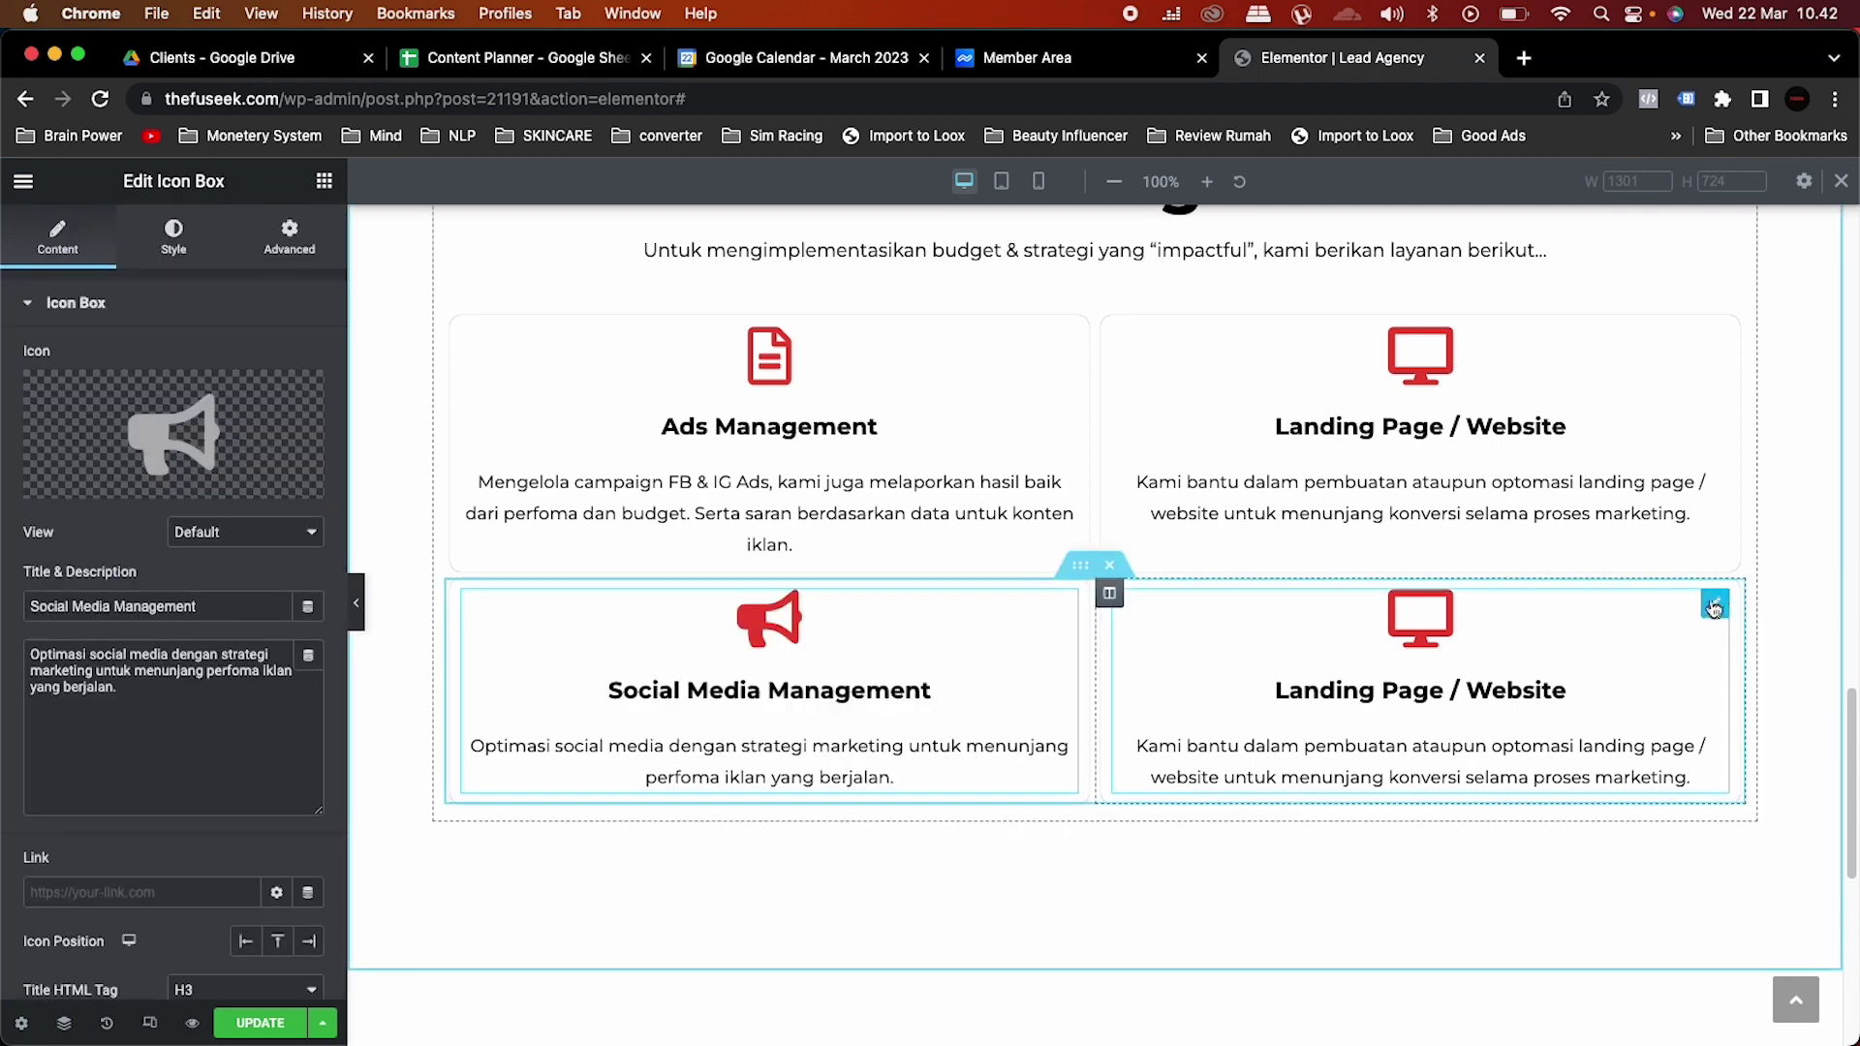
Step: Replace the lower Landing Page duplicate with a pasted Weekly Report card
right_click(1637, 605)
left_click(1685, 1021)
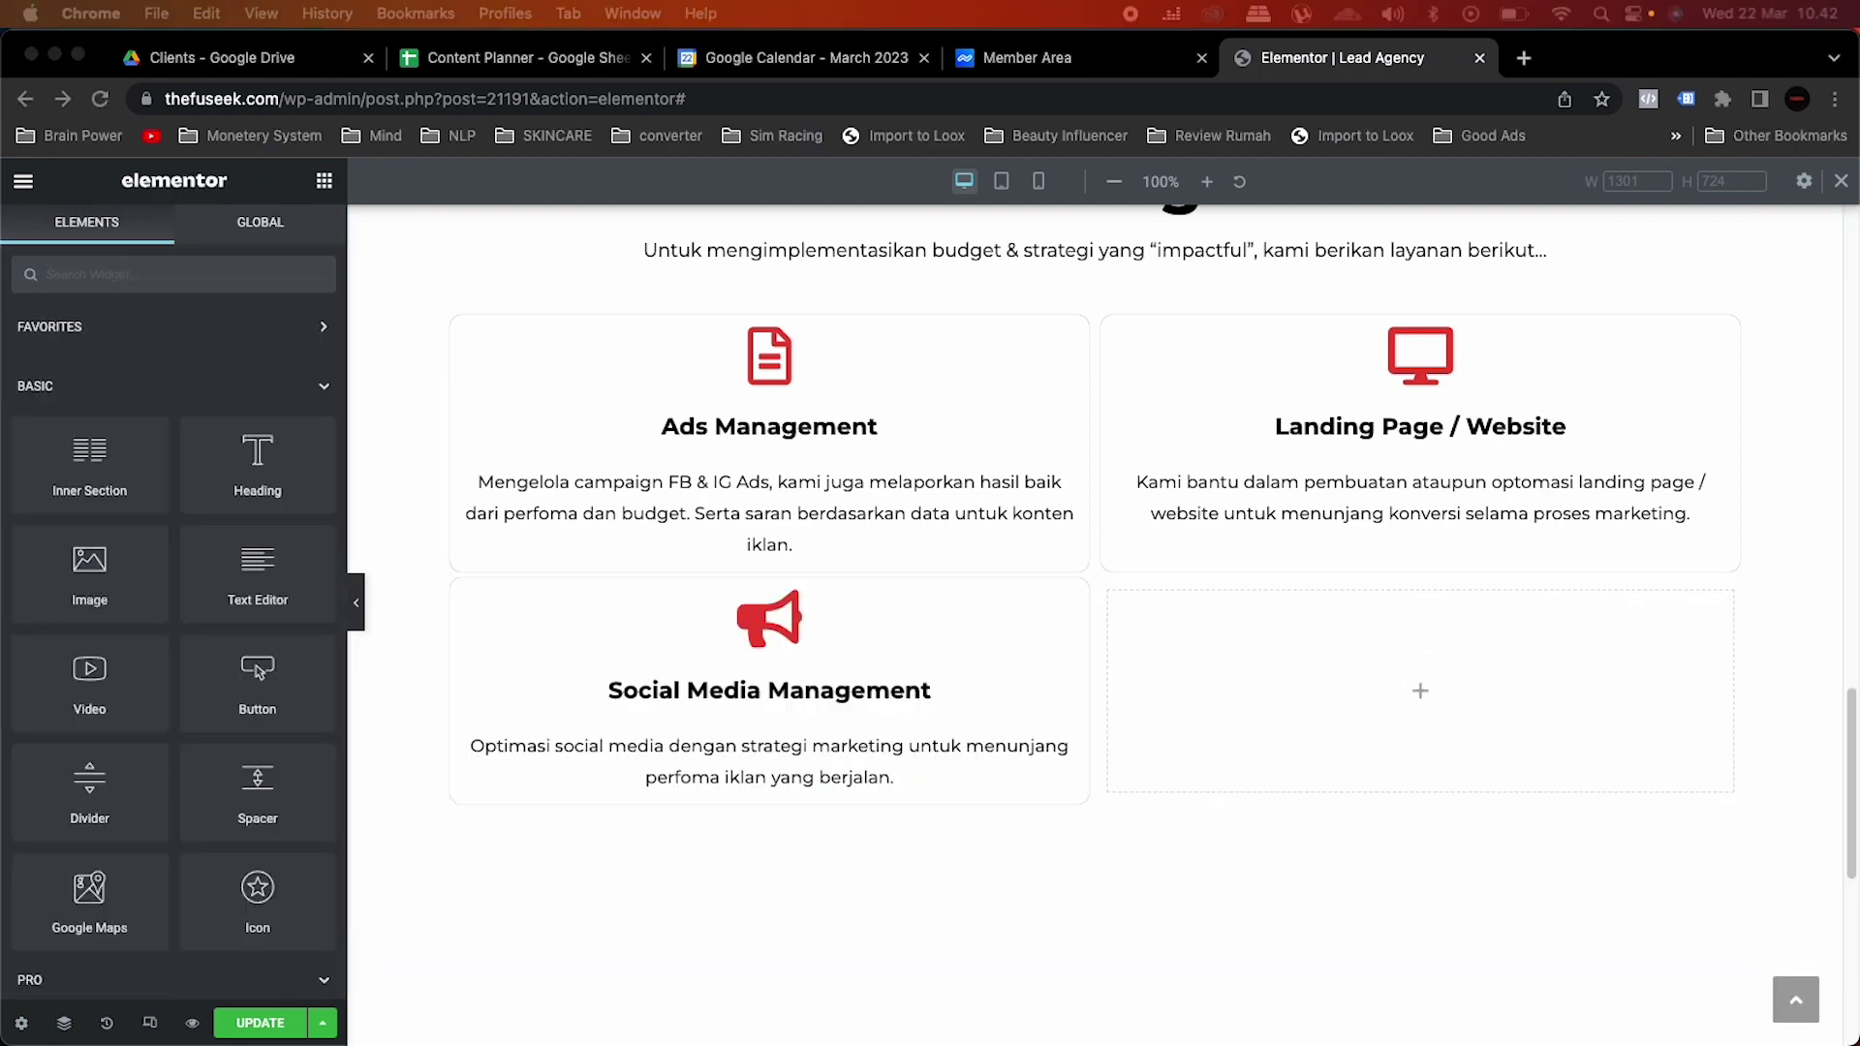
right_click(1369, 774)
left_click(1395, 896)
scroll(1807, 714, "up", 3)
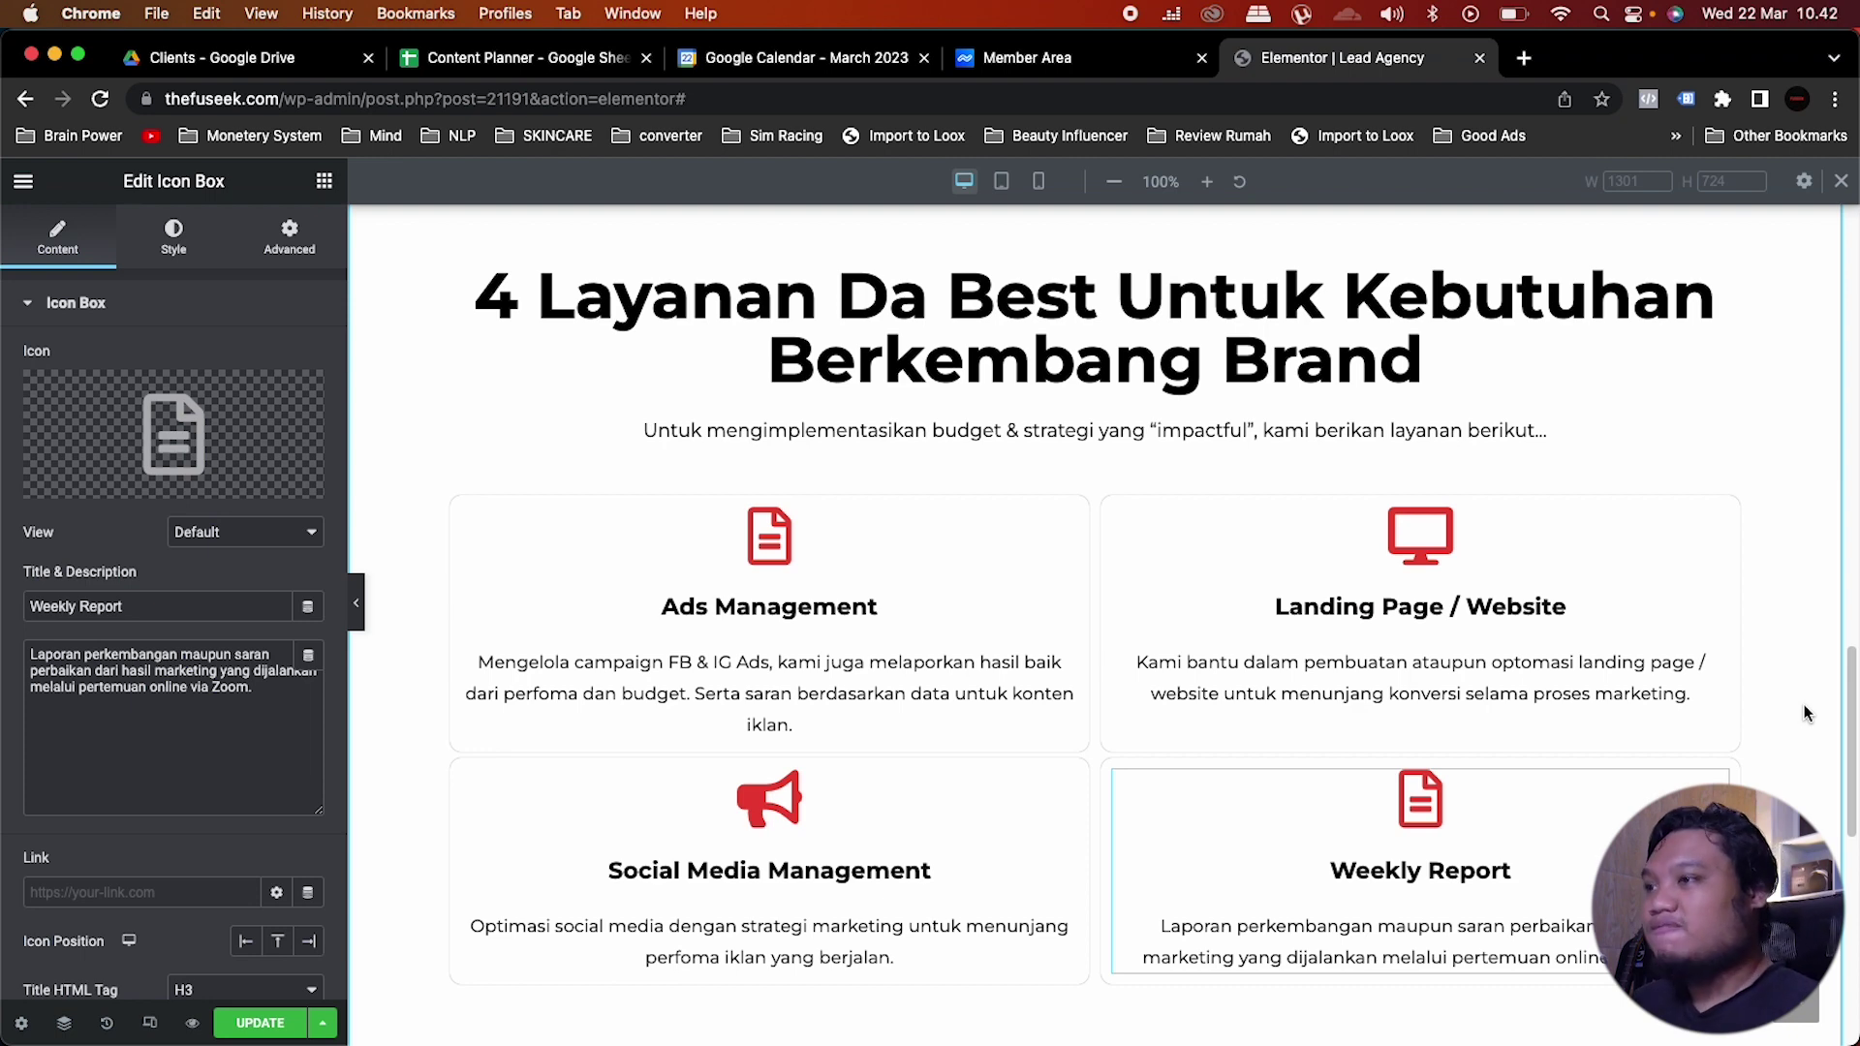
scroll(1804, 713, "down", 1)
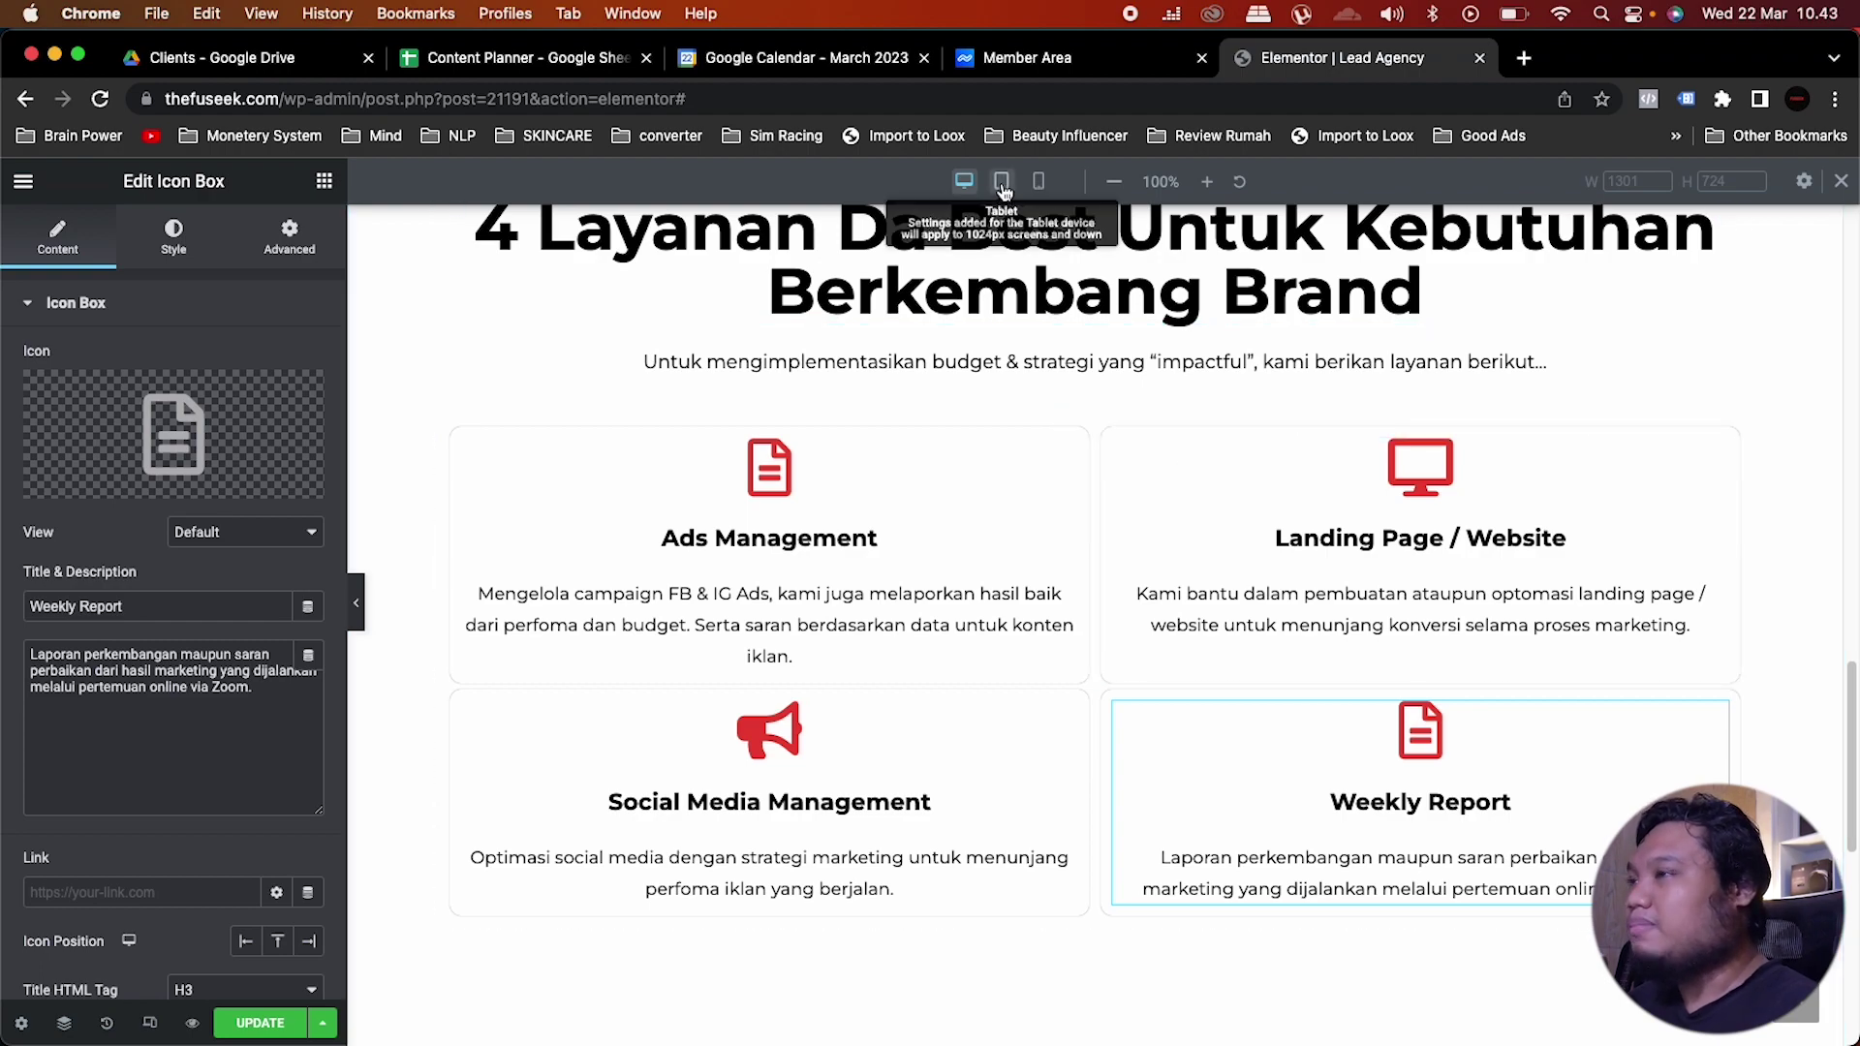
Step: Centre-align the '4 Layanan Da Best' heading in Mobile view, then return to Desktop preview
left_click(1003, 182)
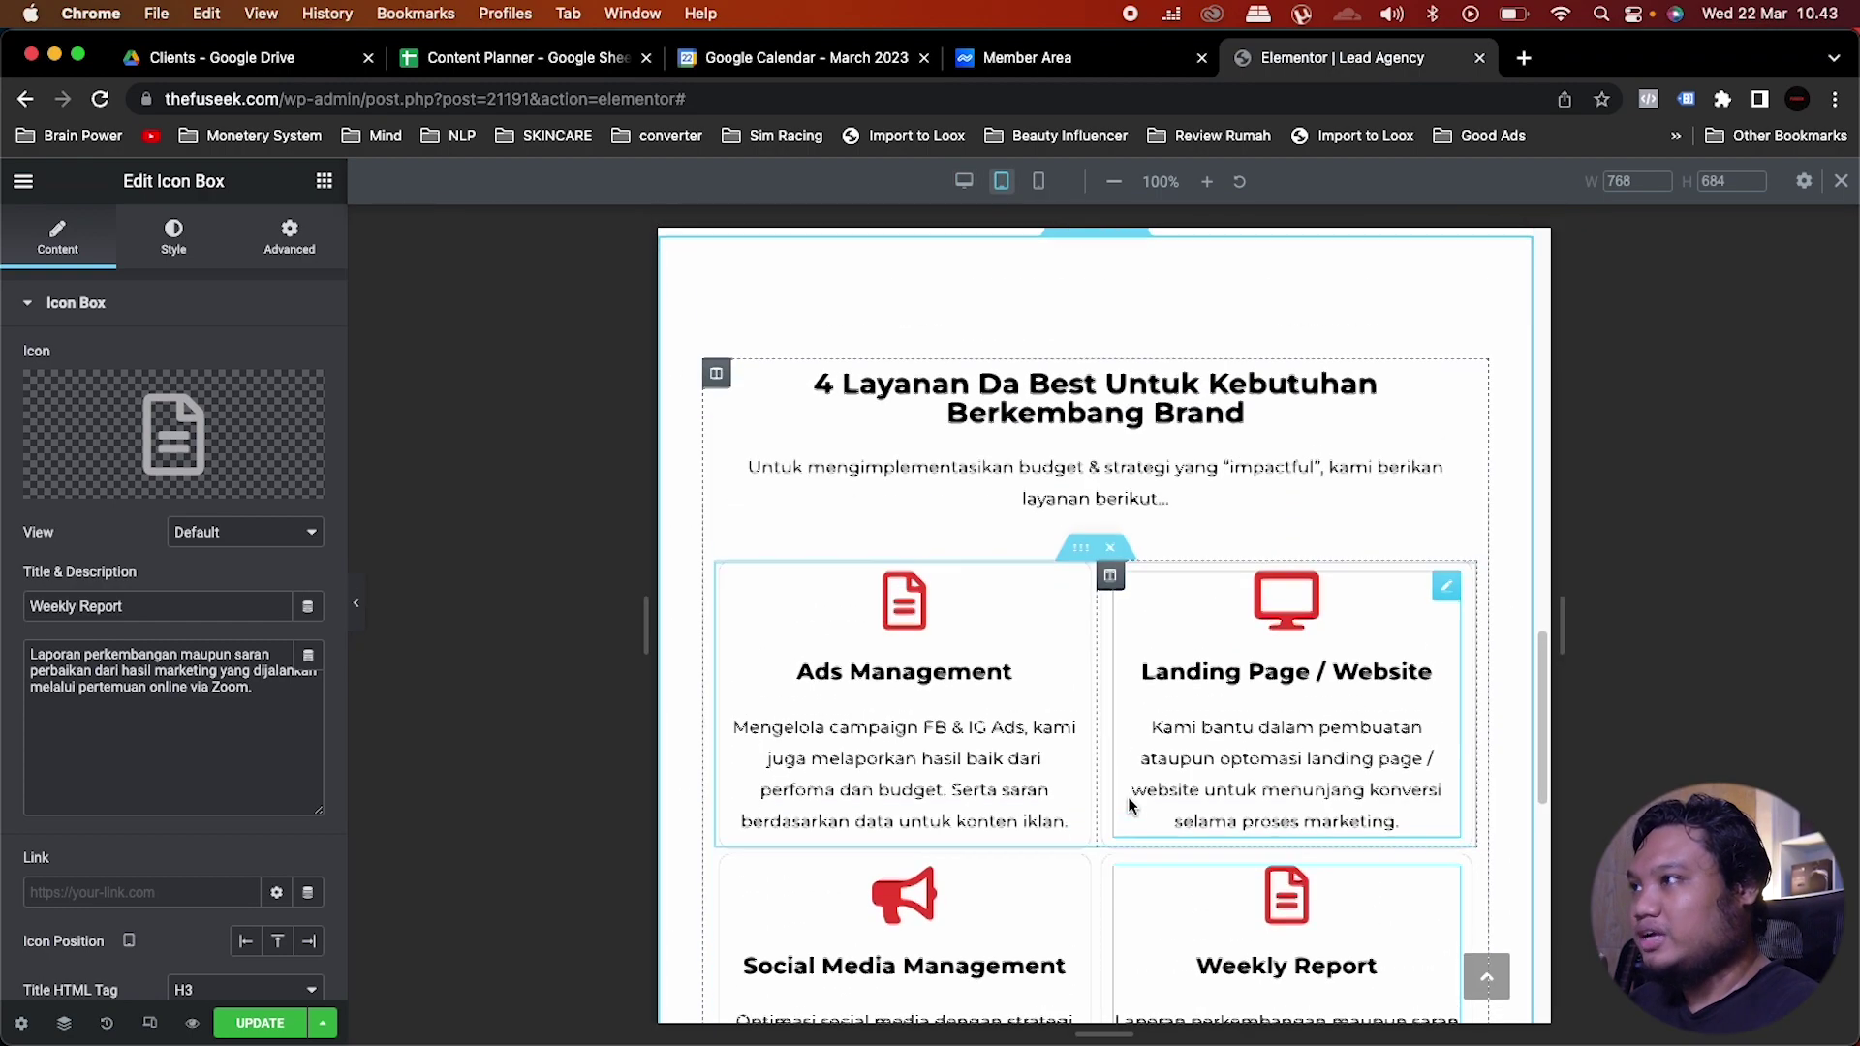
left_click(1039, 182)
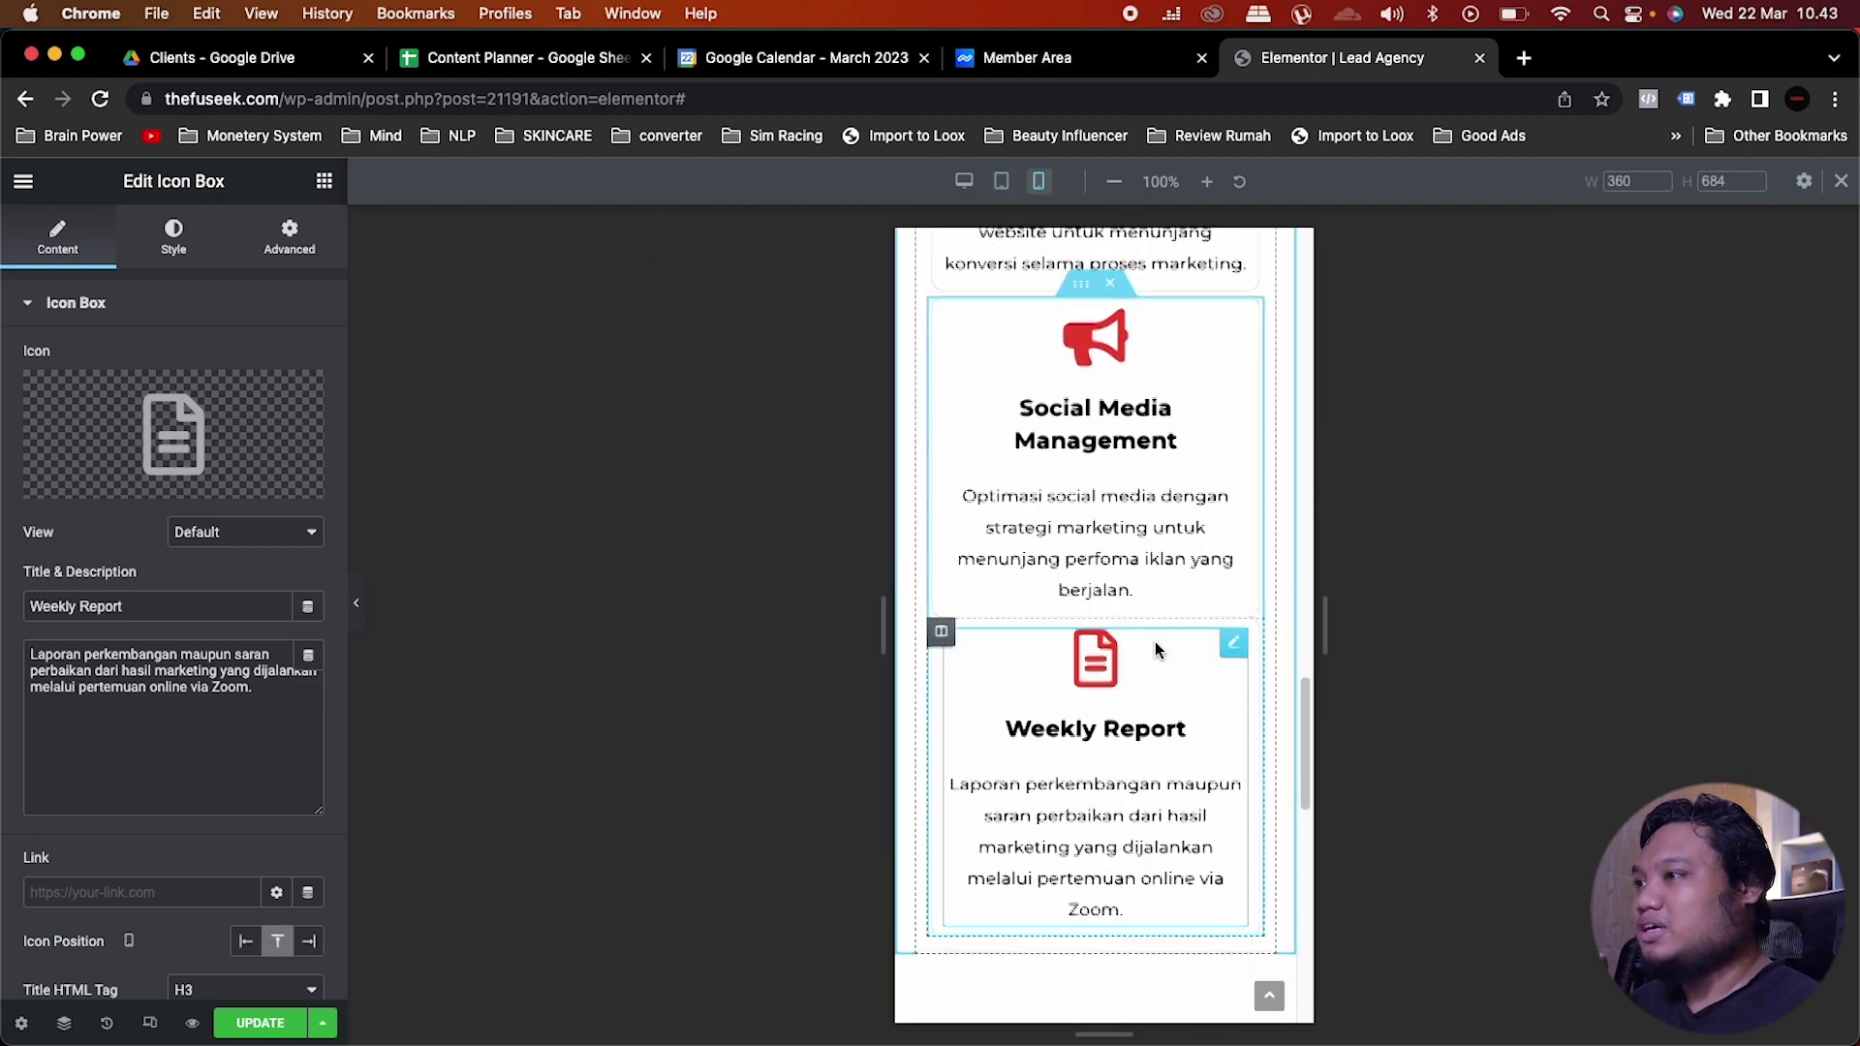
scroll(1155, 649, "up", 10)
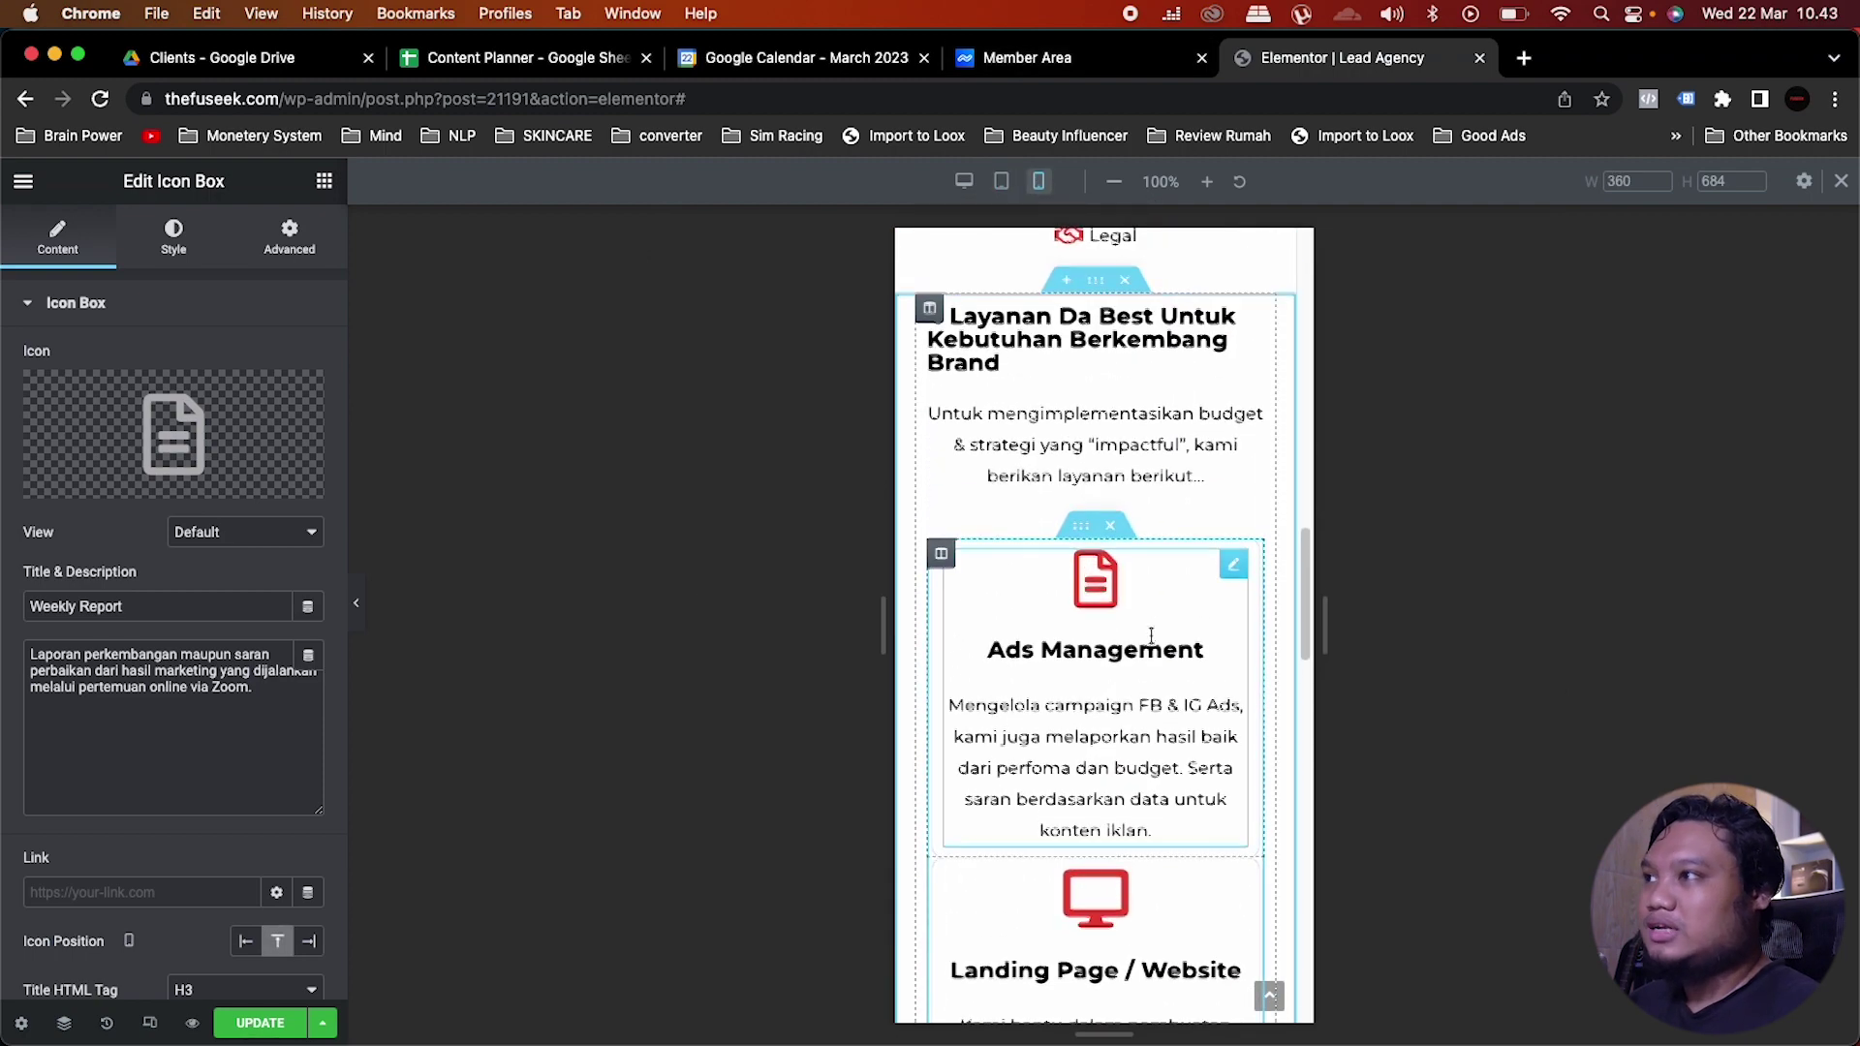
scroll(1156, 645, "up", 2)
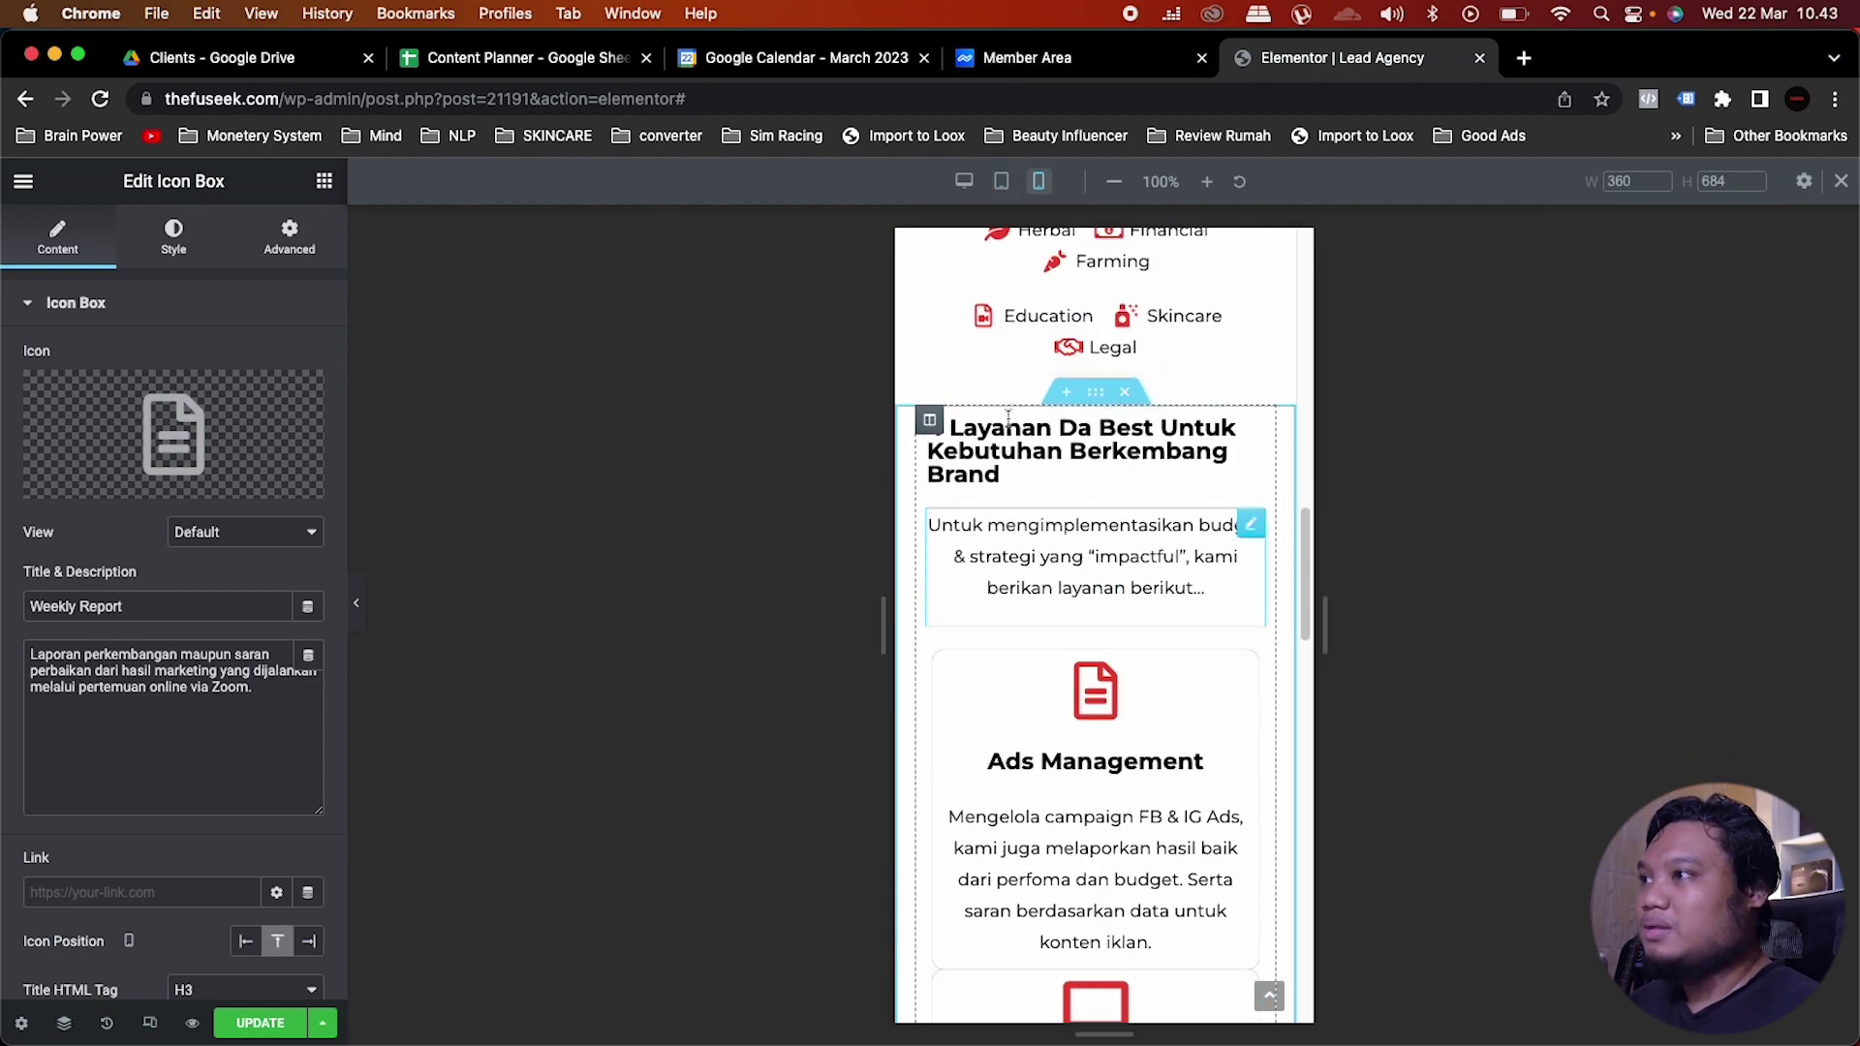
left_click(959, 444)
left_click(79, 242)
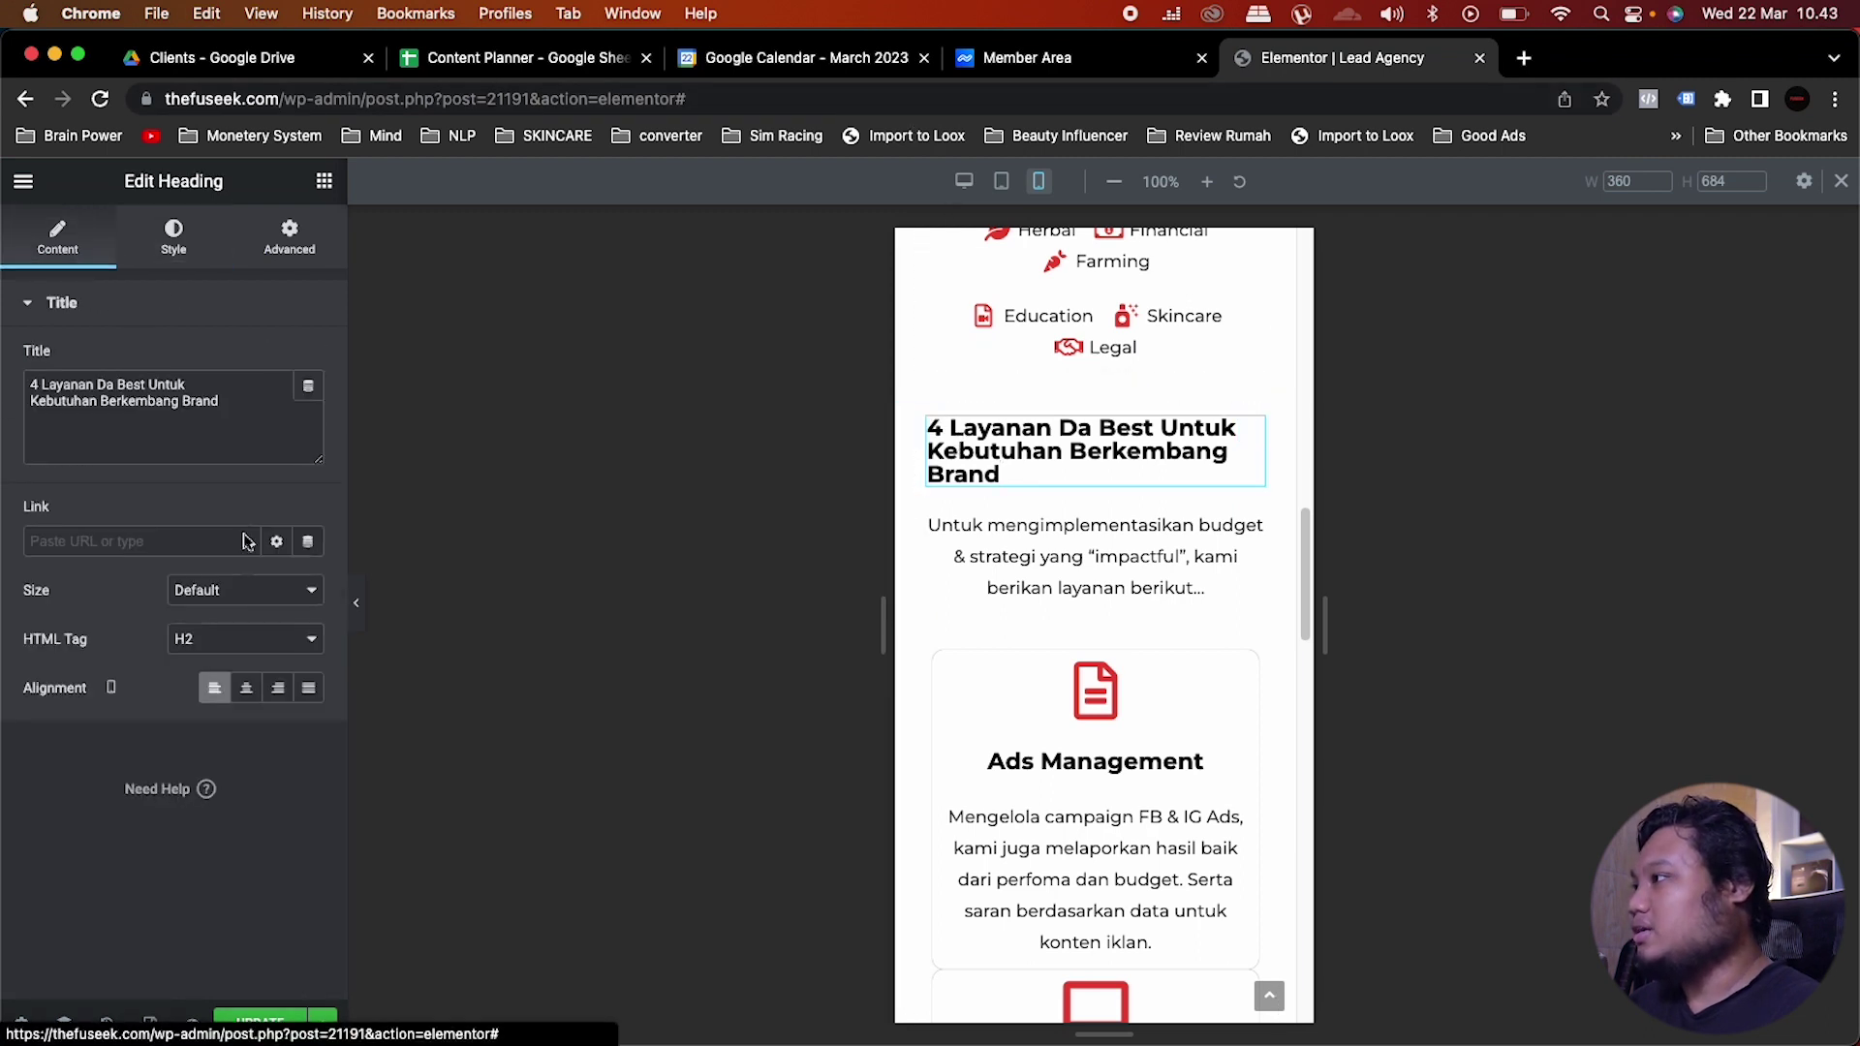
left_click(246, 688)
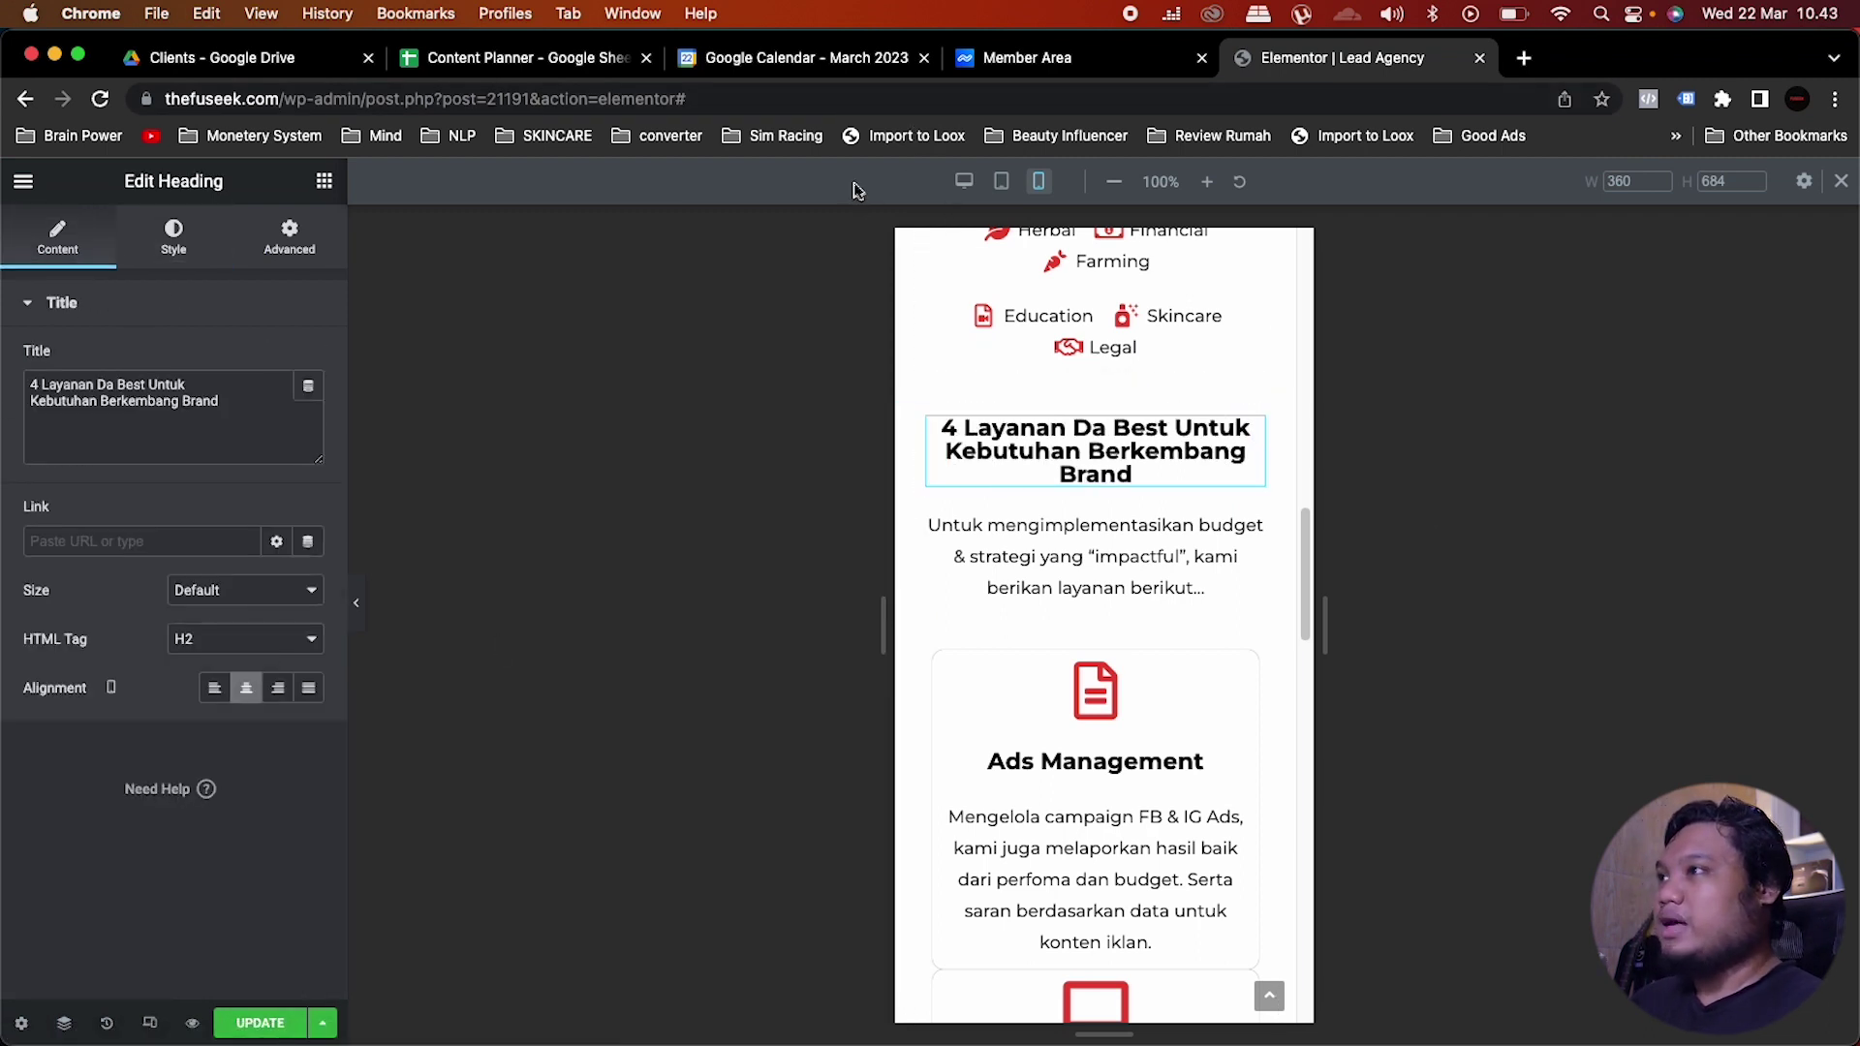
left_click(964, 181)
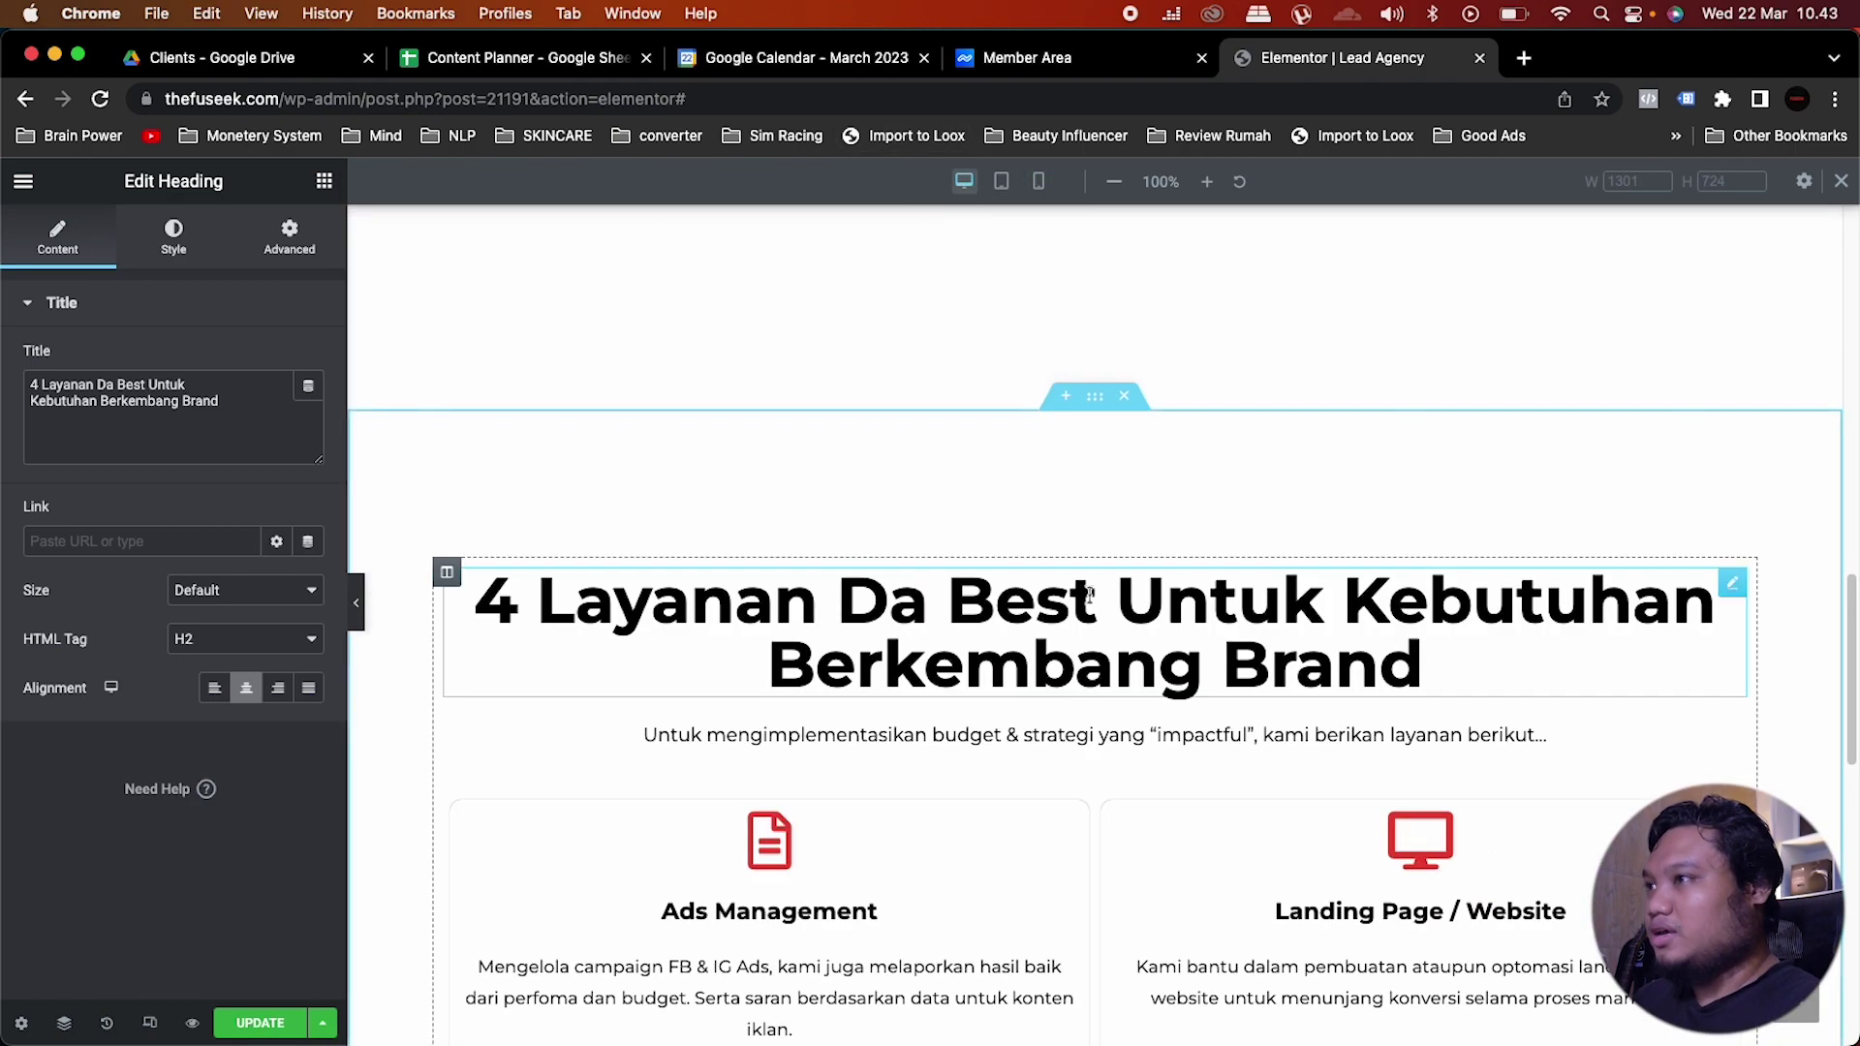
Step: Insert a new two-column section below the service cards
scroll(1088, 602, "up", 2)
scroll(1088, 601, "down", 6)
scroll(1087, 601, "up", 1)
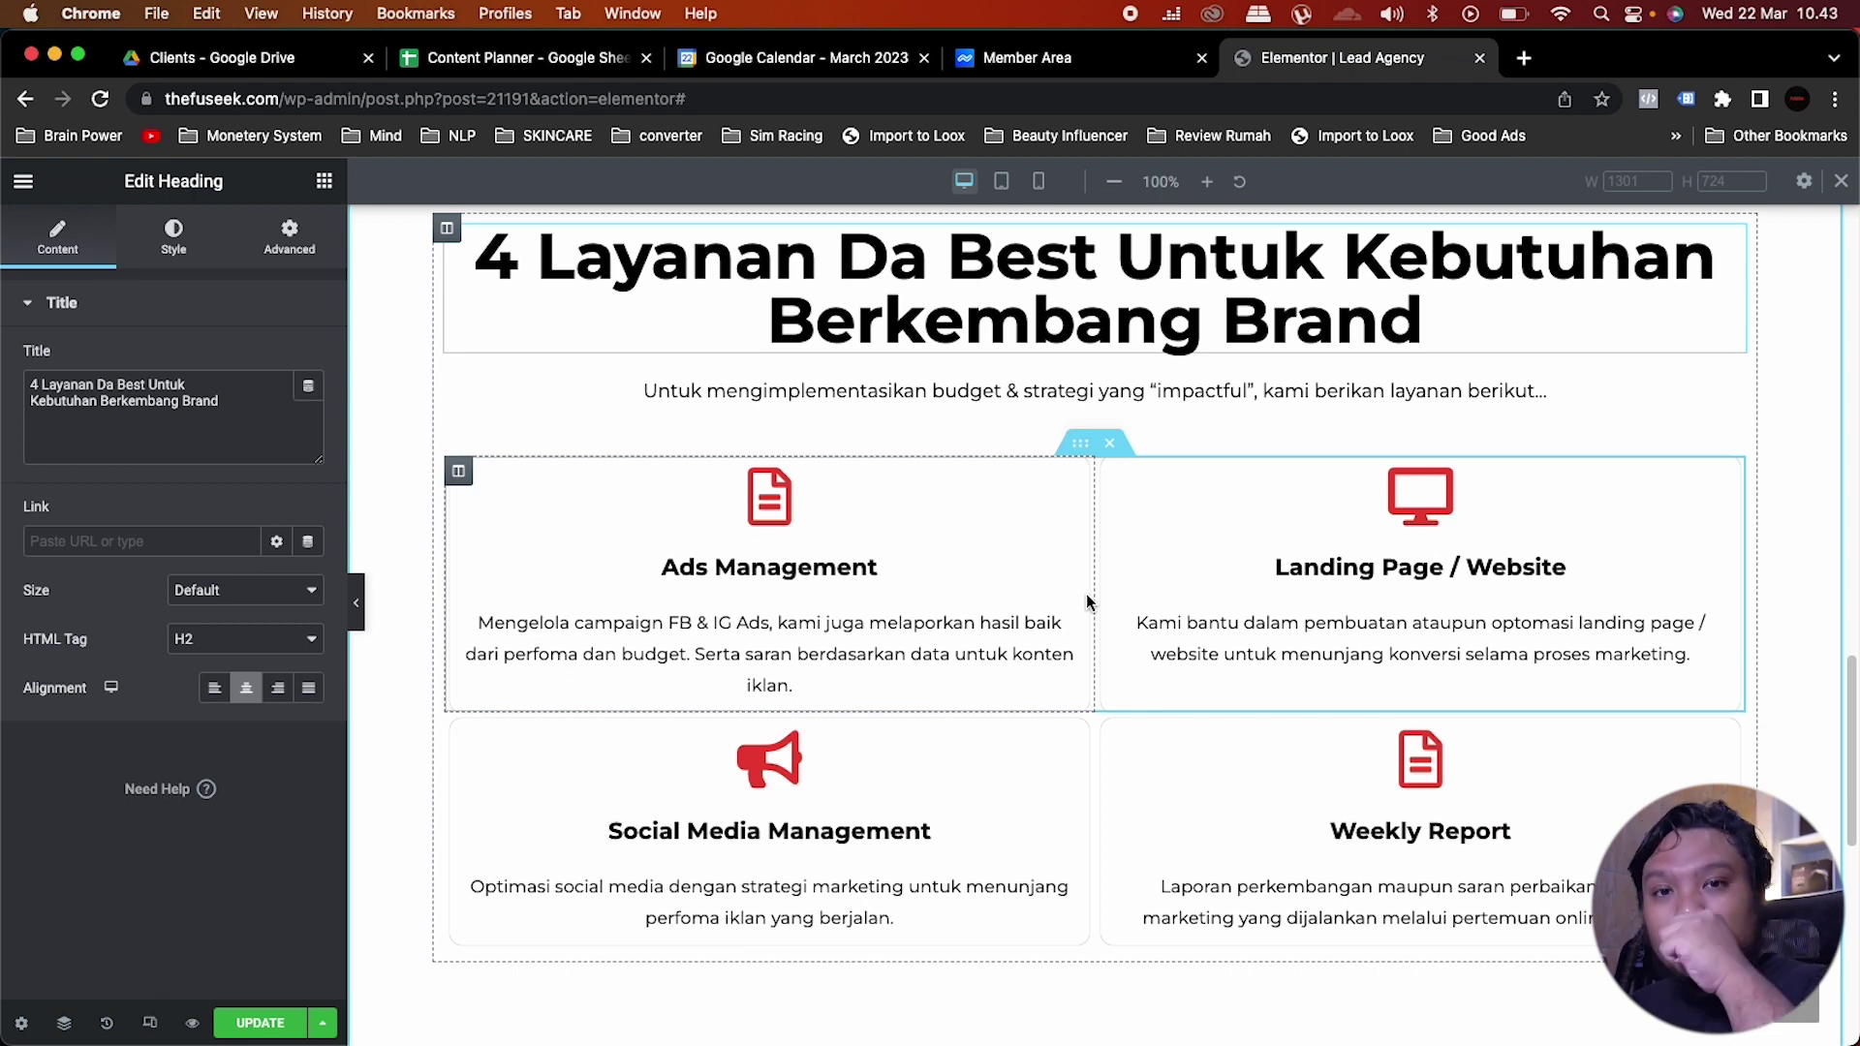
scroll(1088, 602, "down", 8)
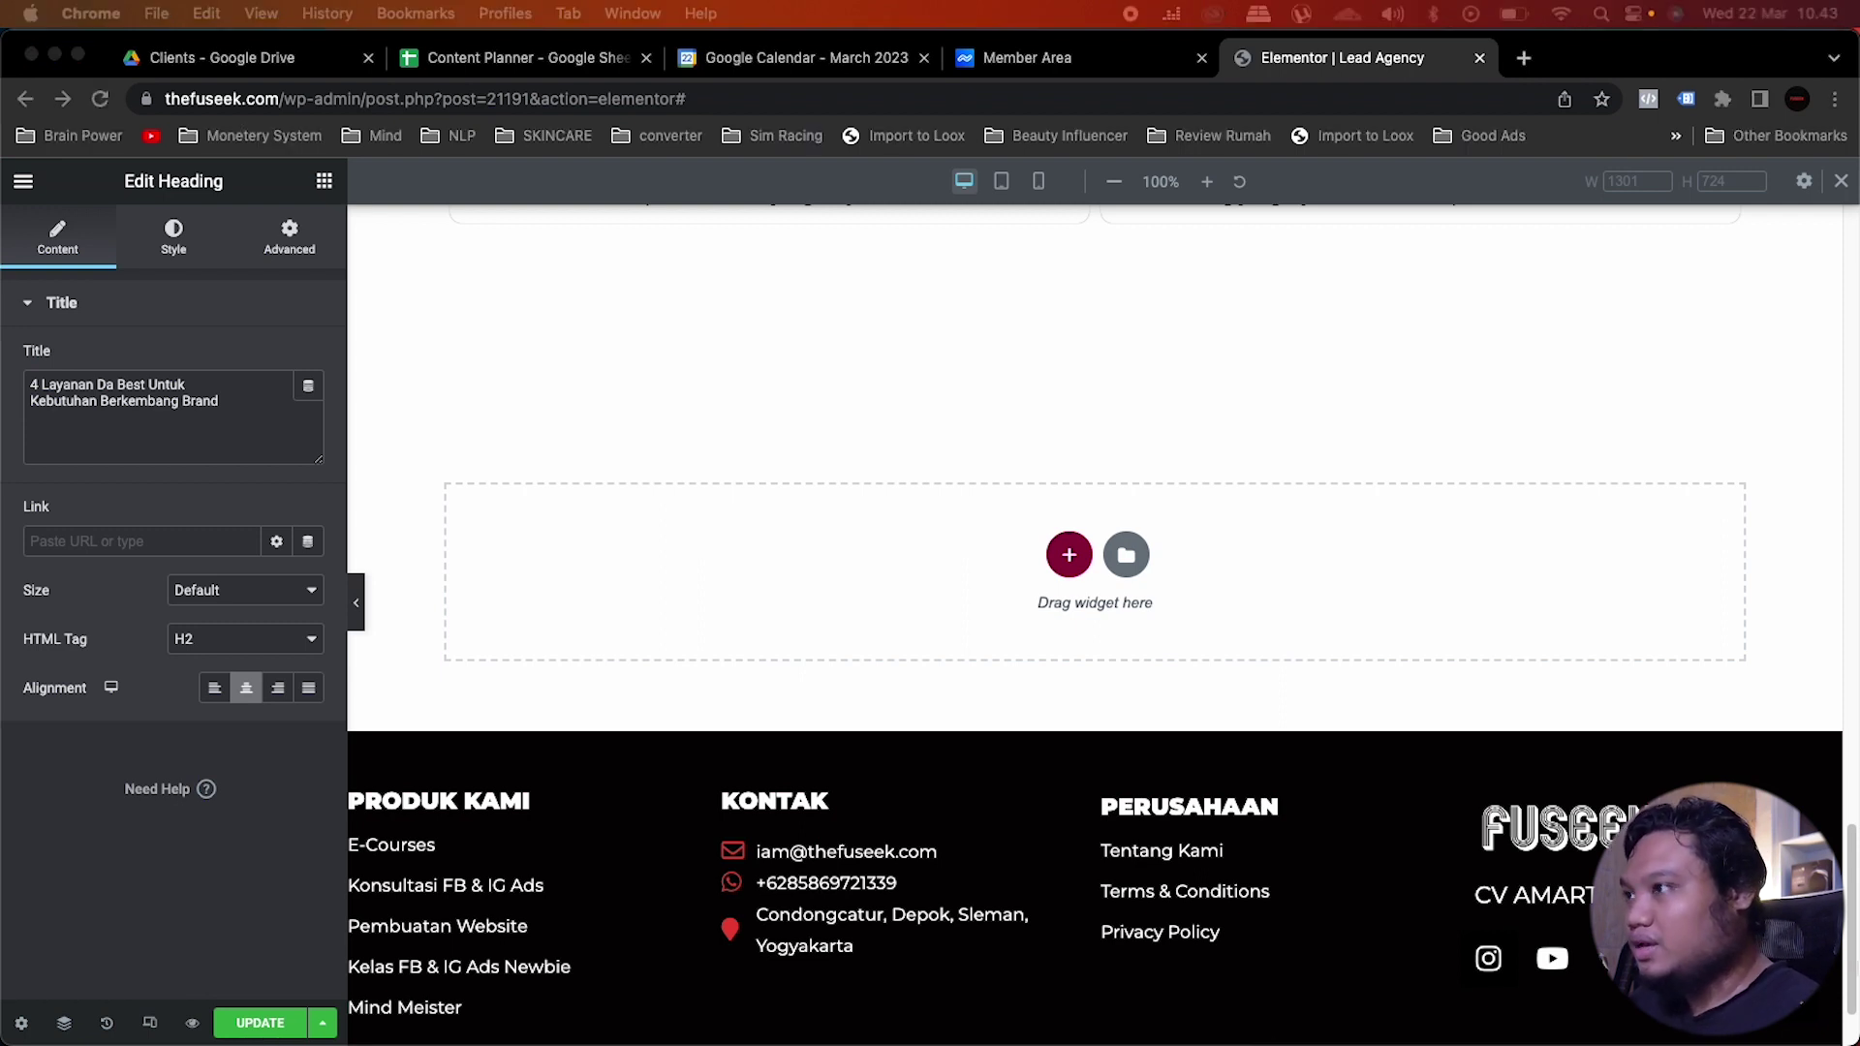
left_click(1068, 560)
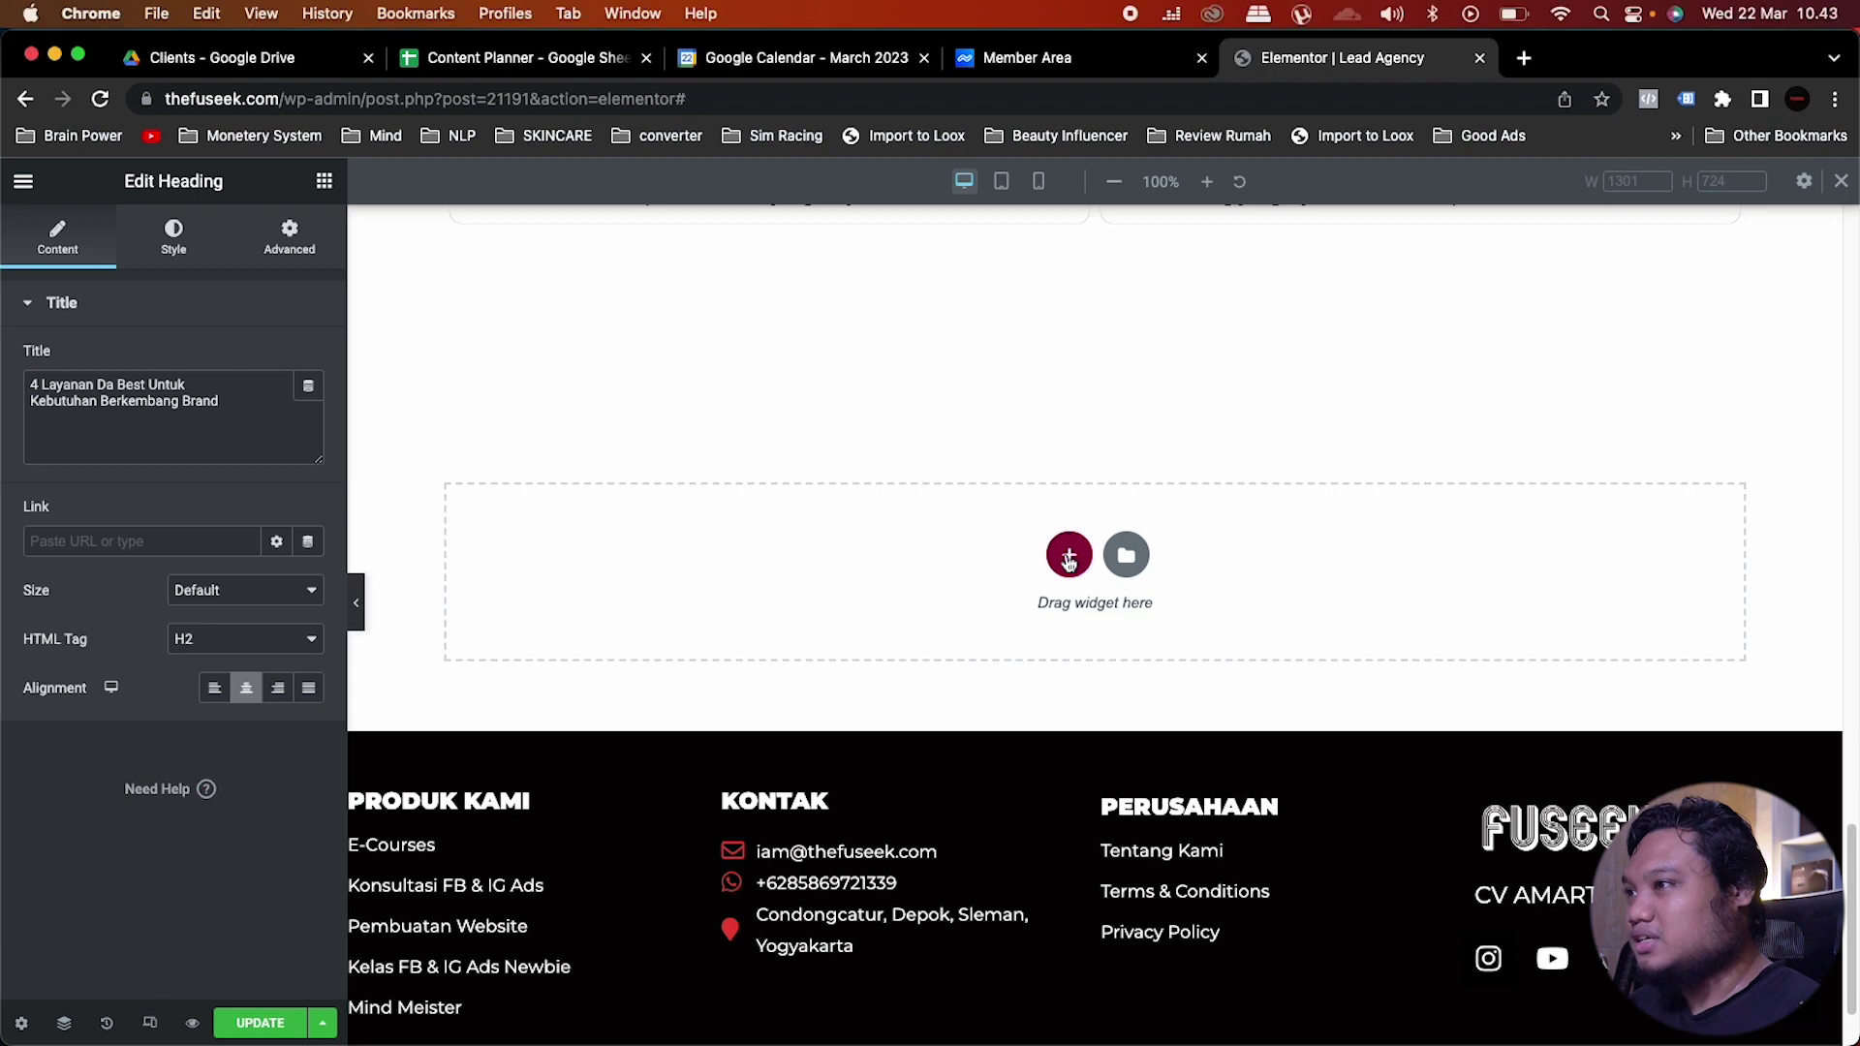
left_click(1068, 560)
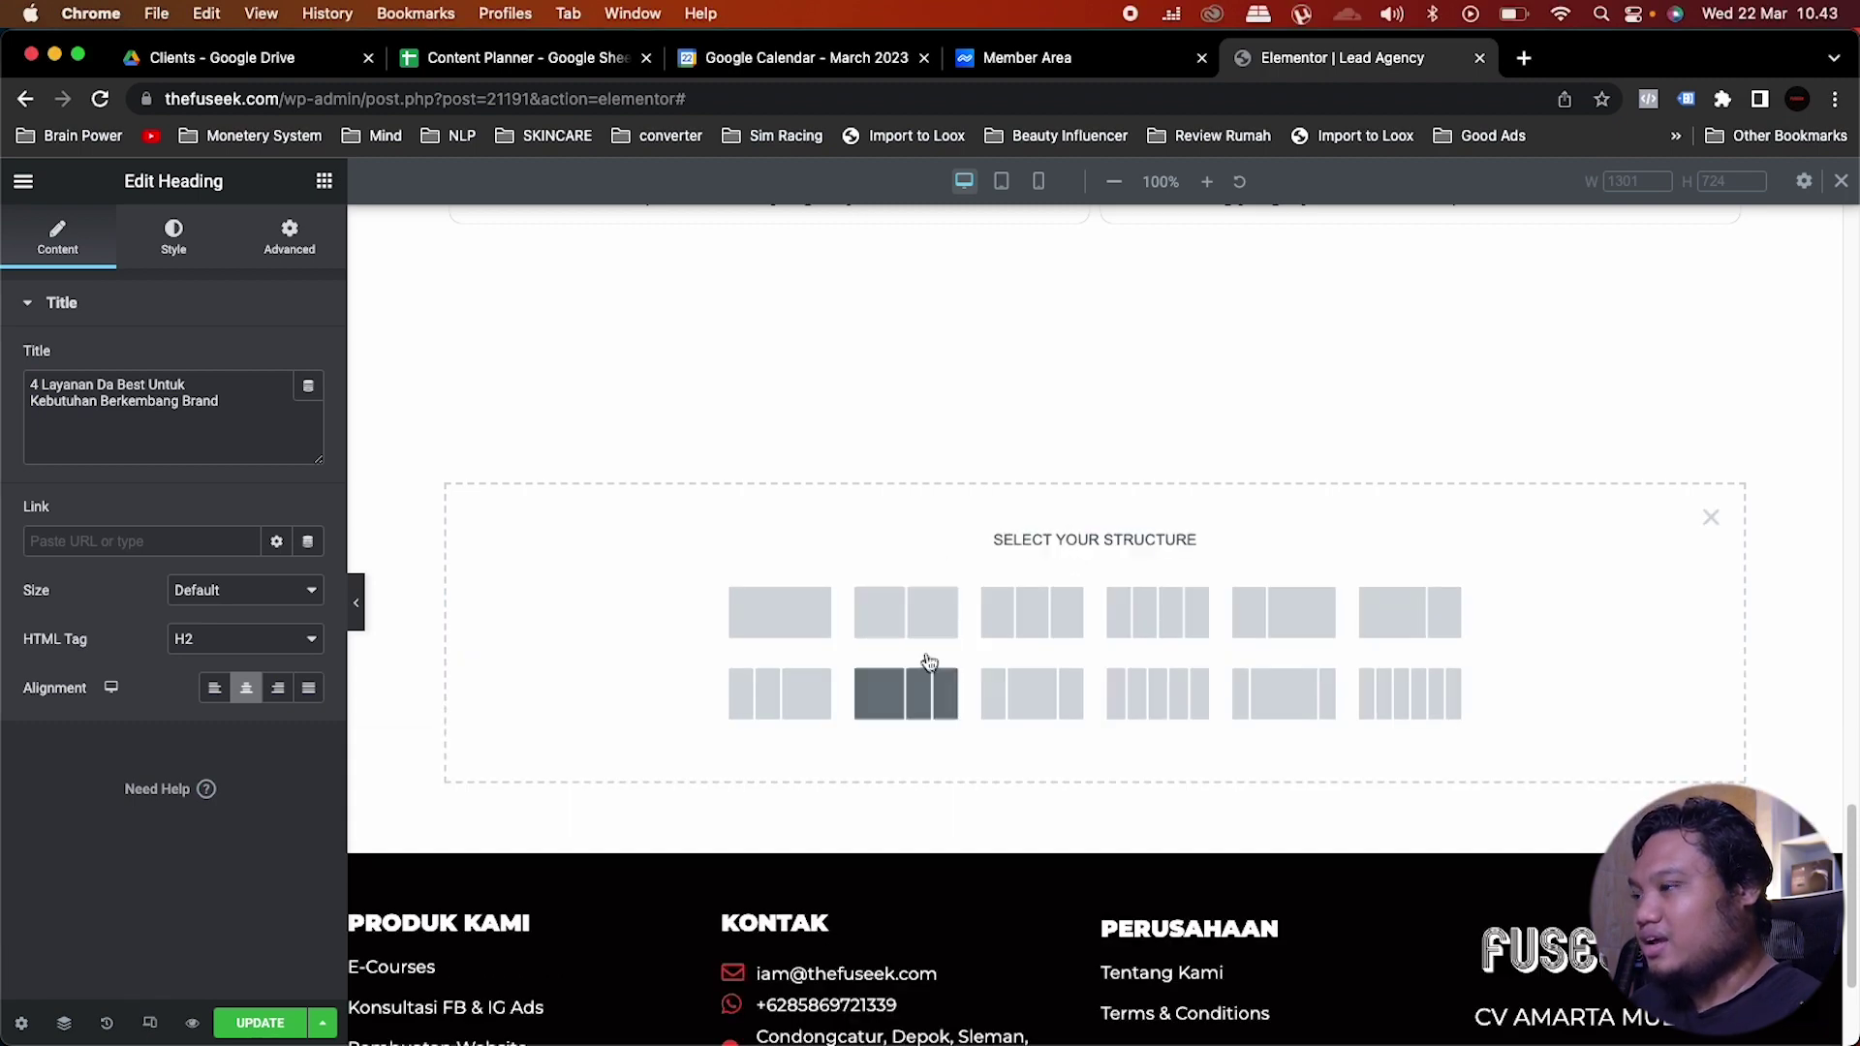
left_click(903, 614)
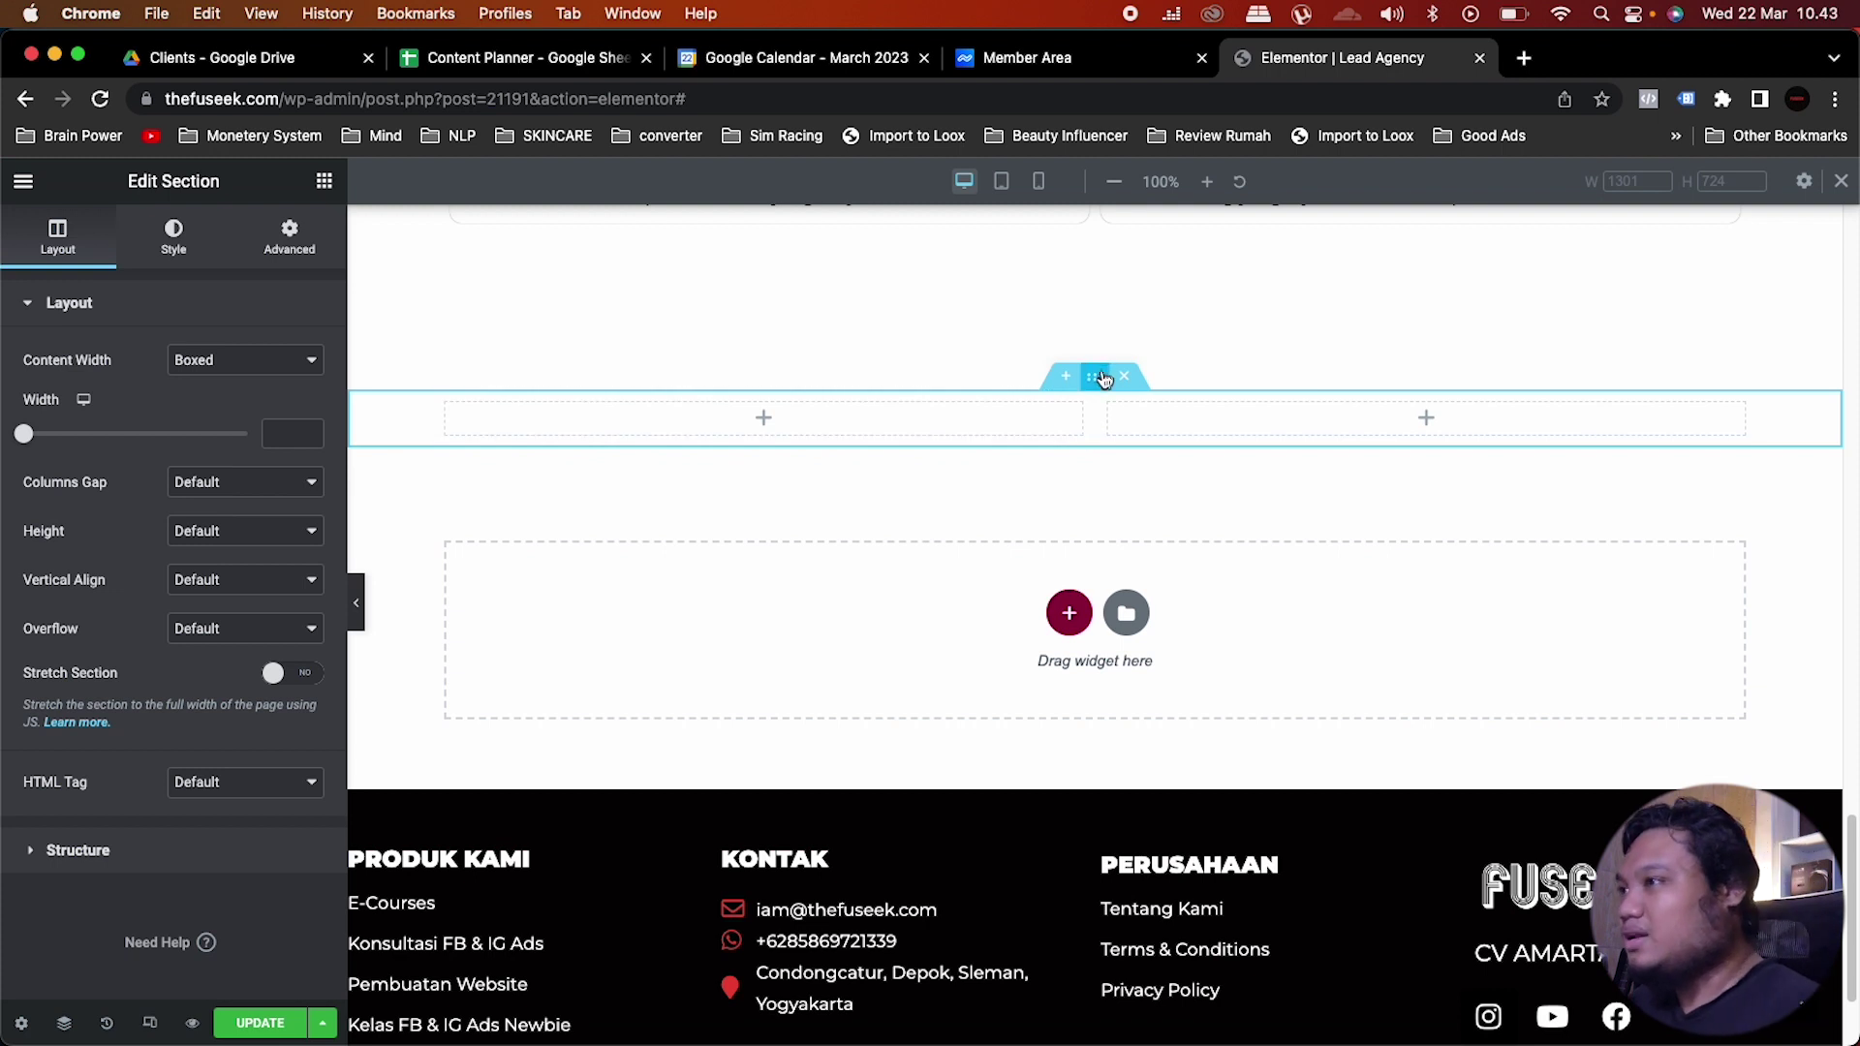
Step: Set the new section's height to Min Height of 700 px
left_click(243, 533)
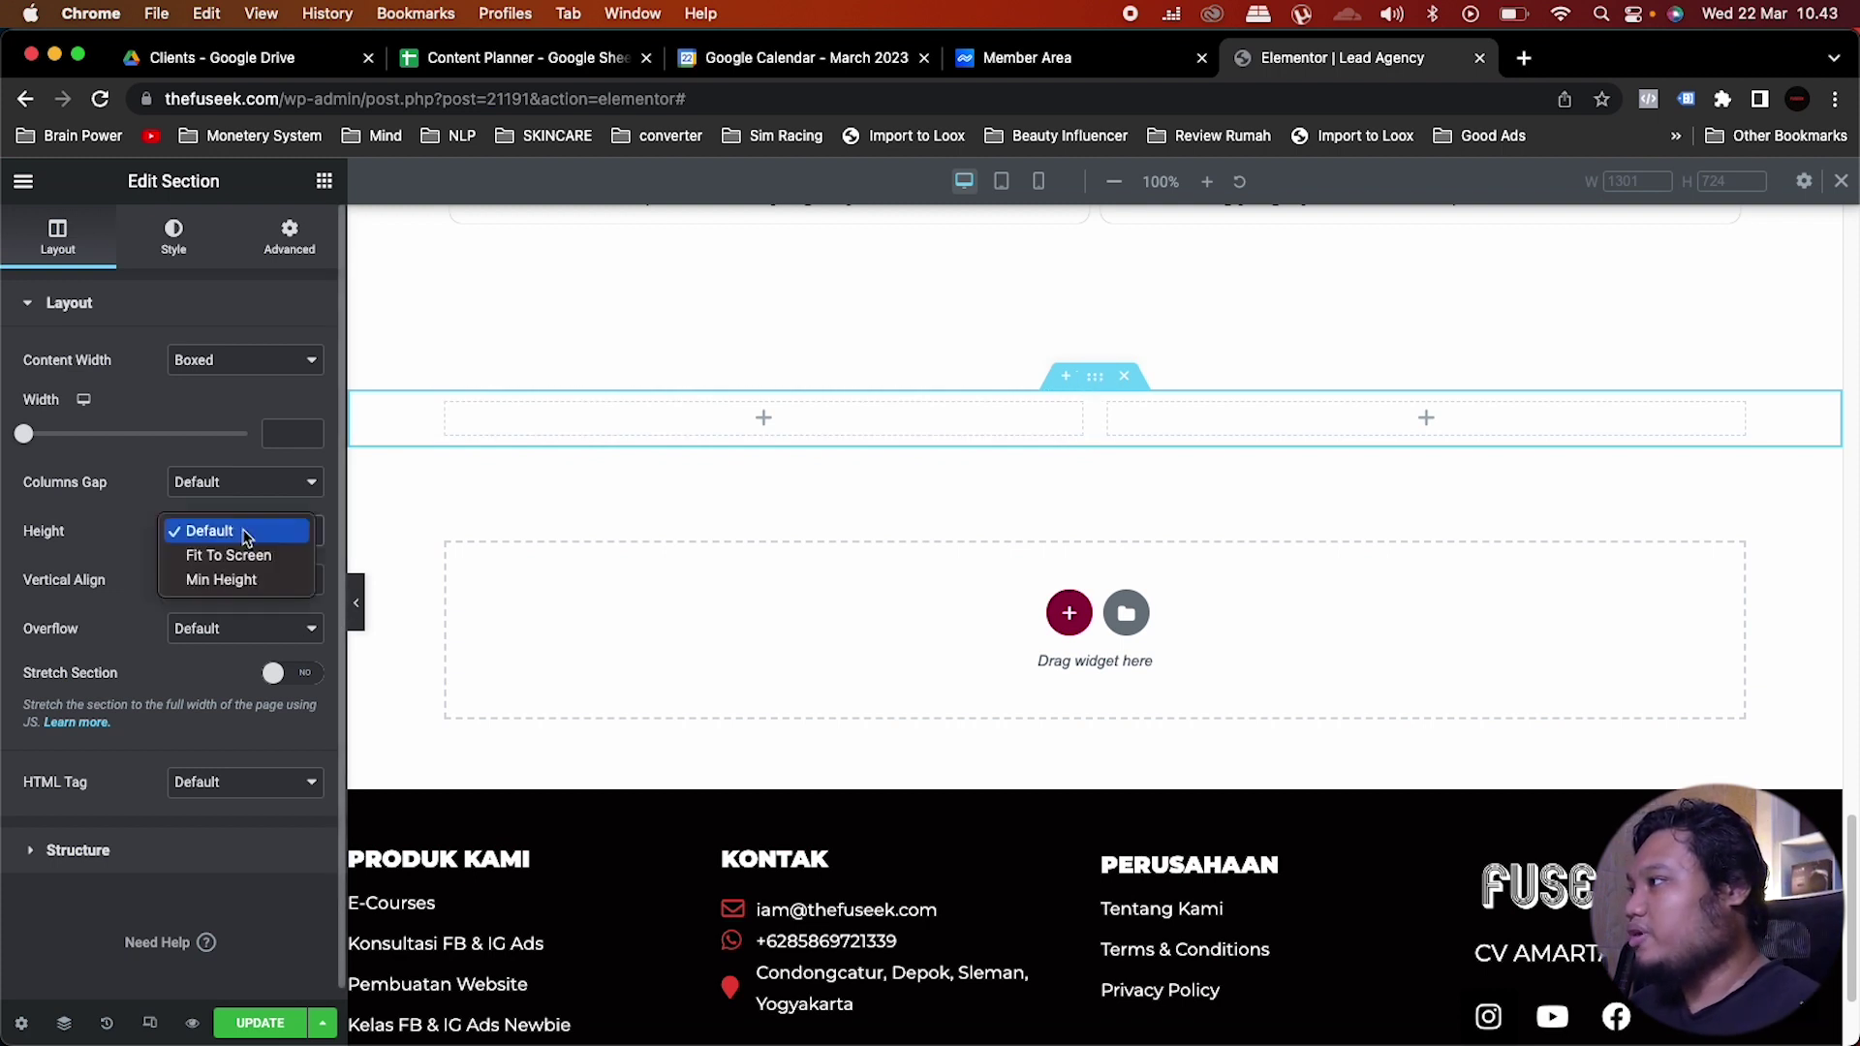
left_click(215, 581)
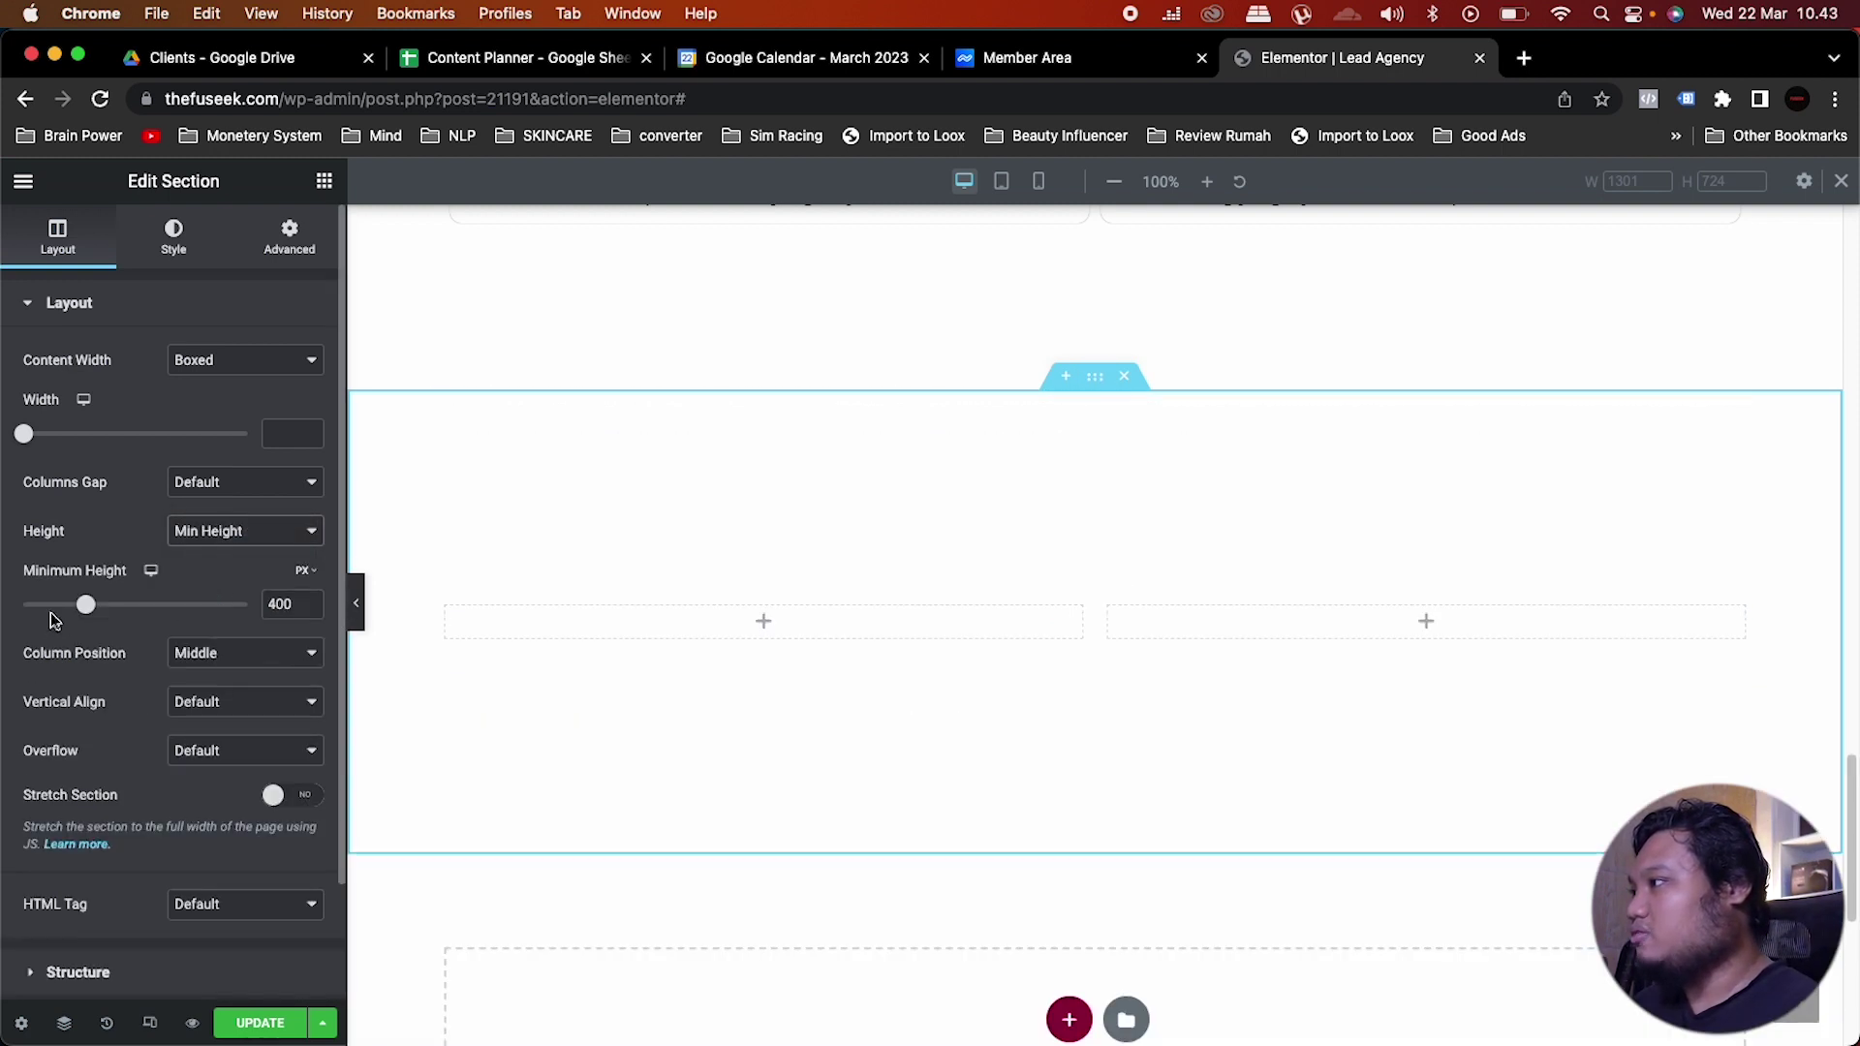
left_click_drag(85, 606, 121, 606)
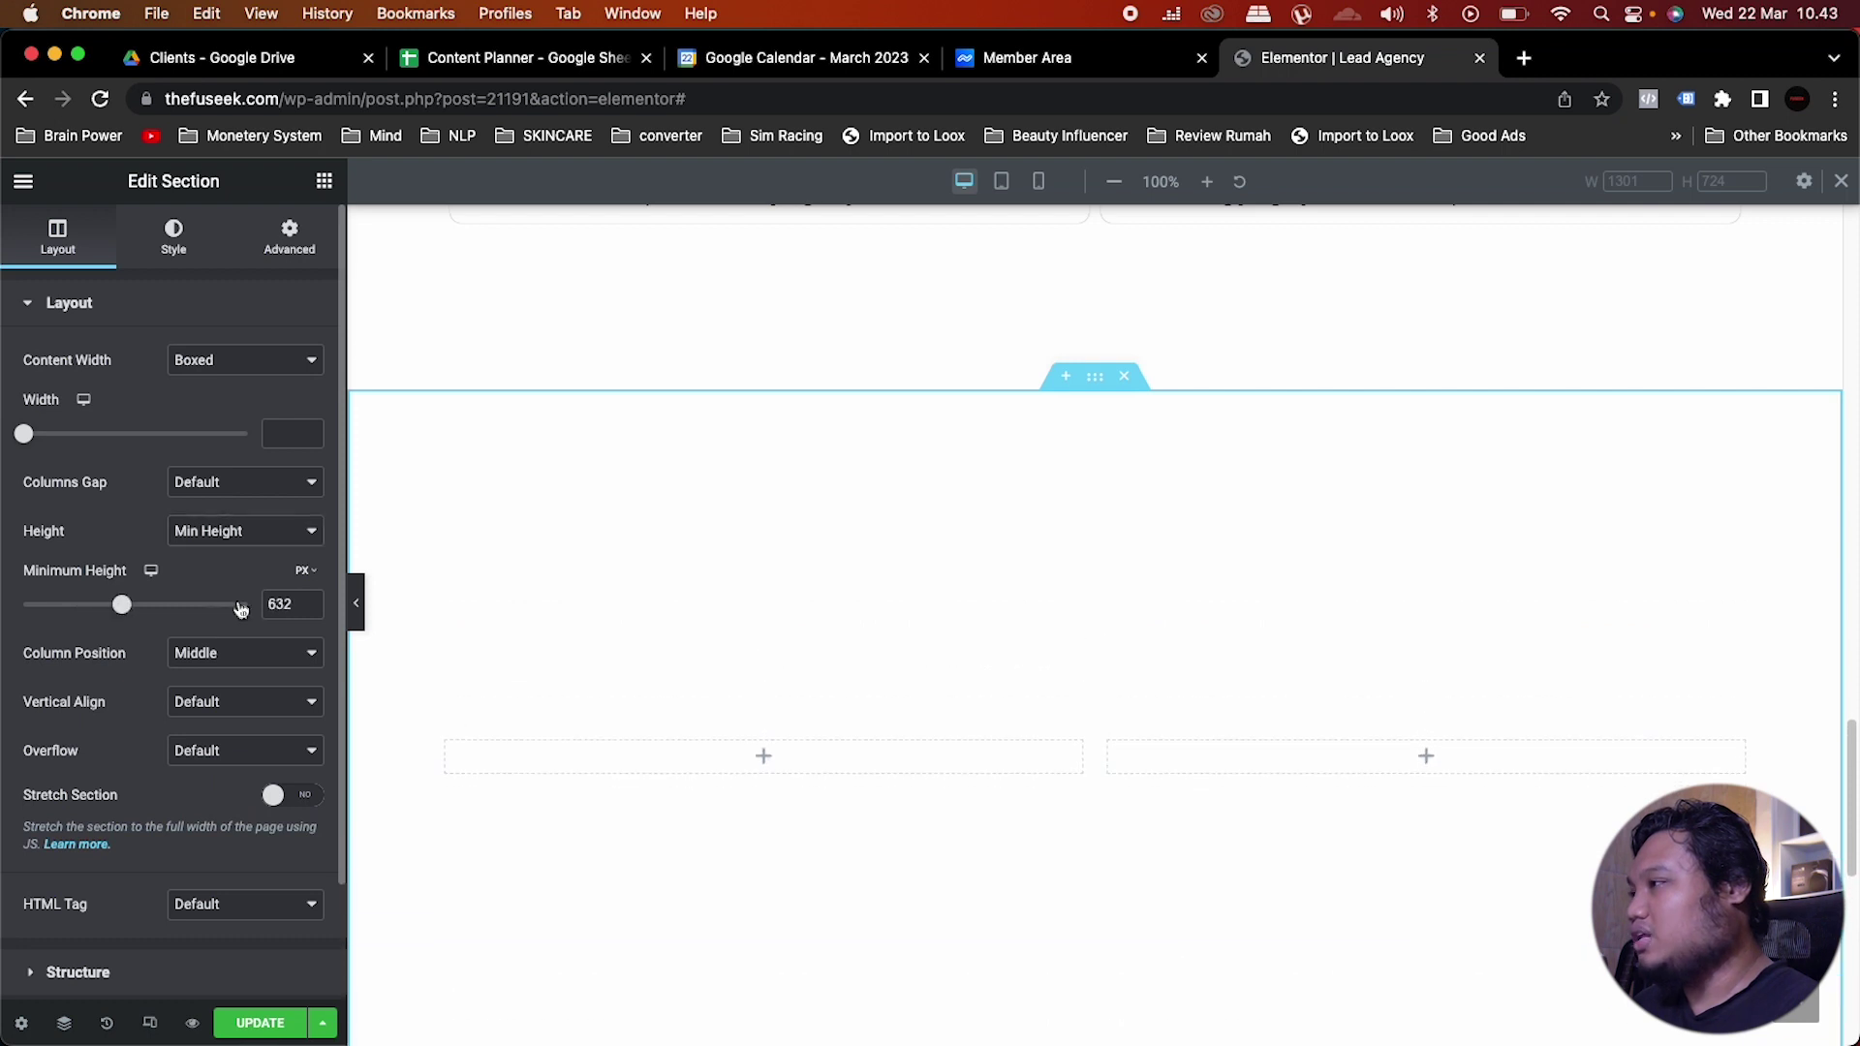
left_click_drag(299, 607, 242, 608)
type("700")
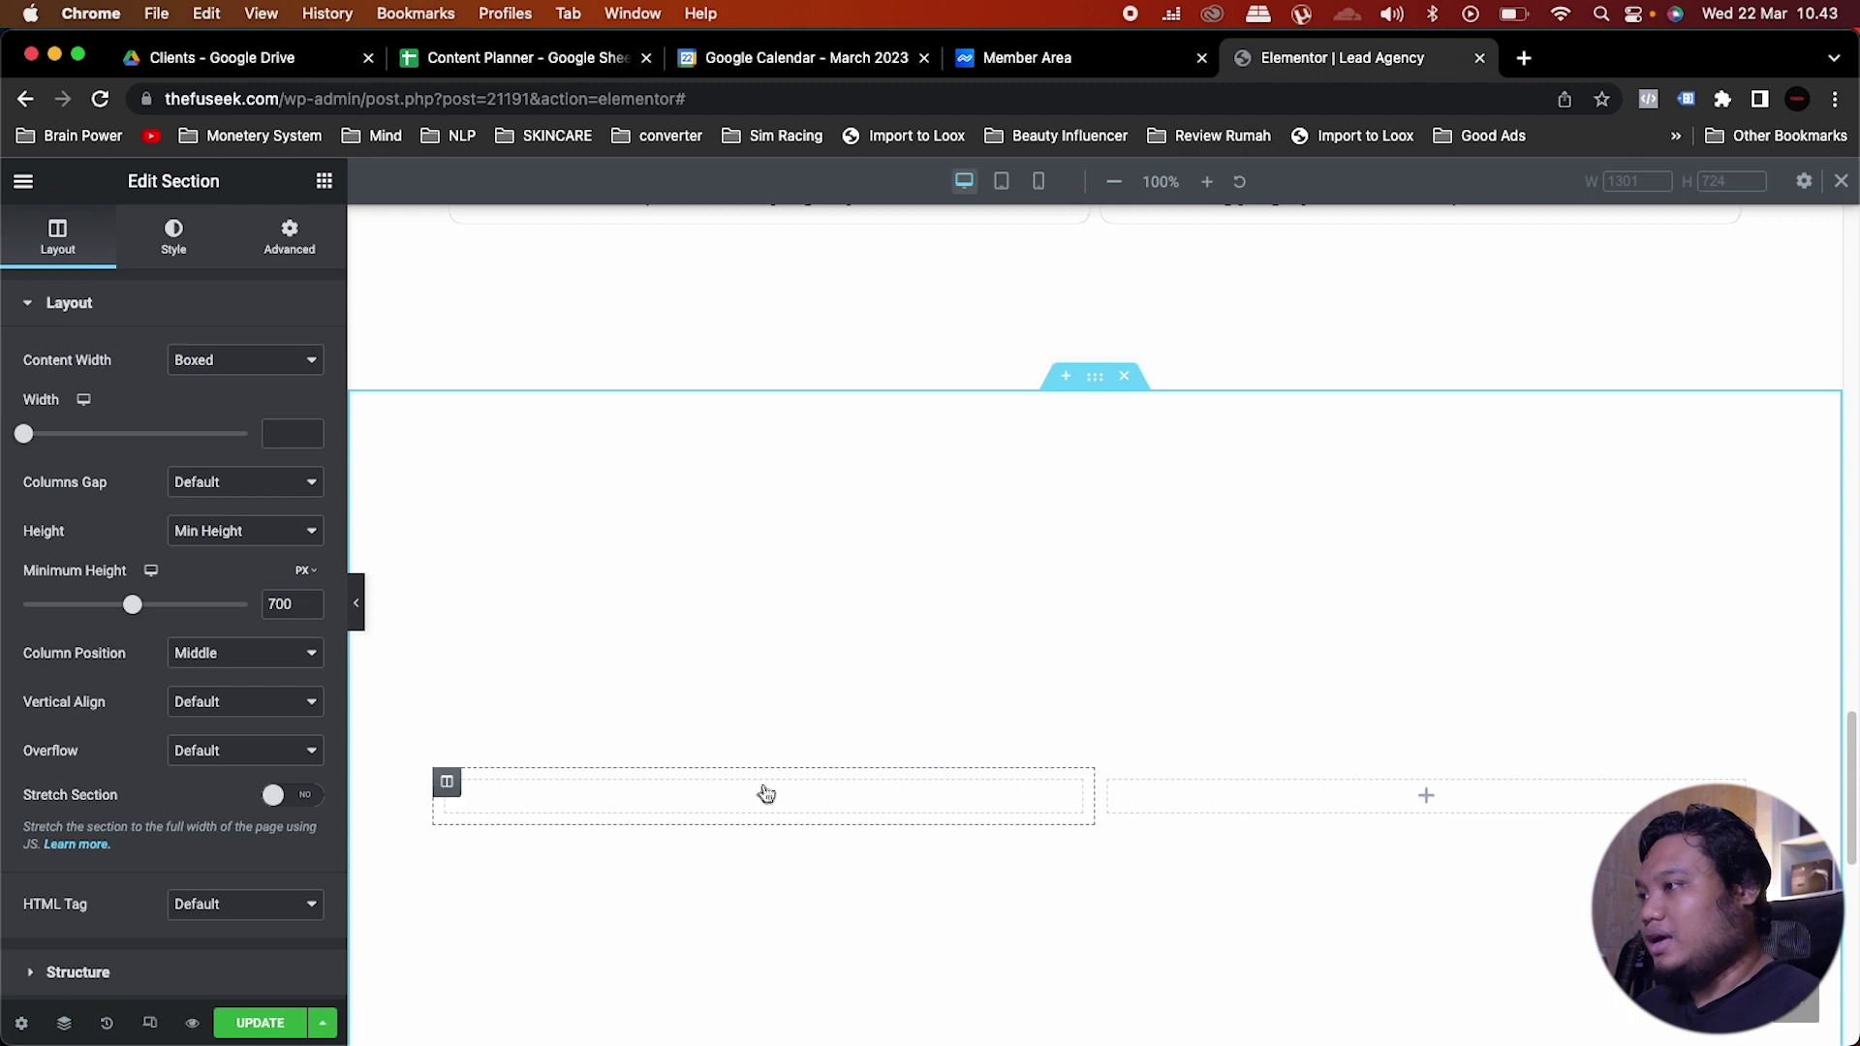
left_click(766, 792)
scroll(826, 606, "up", 10)
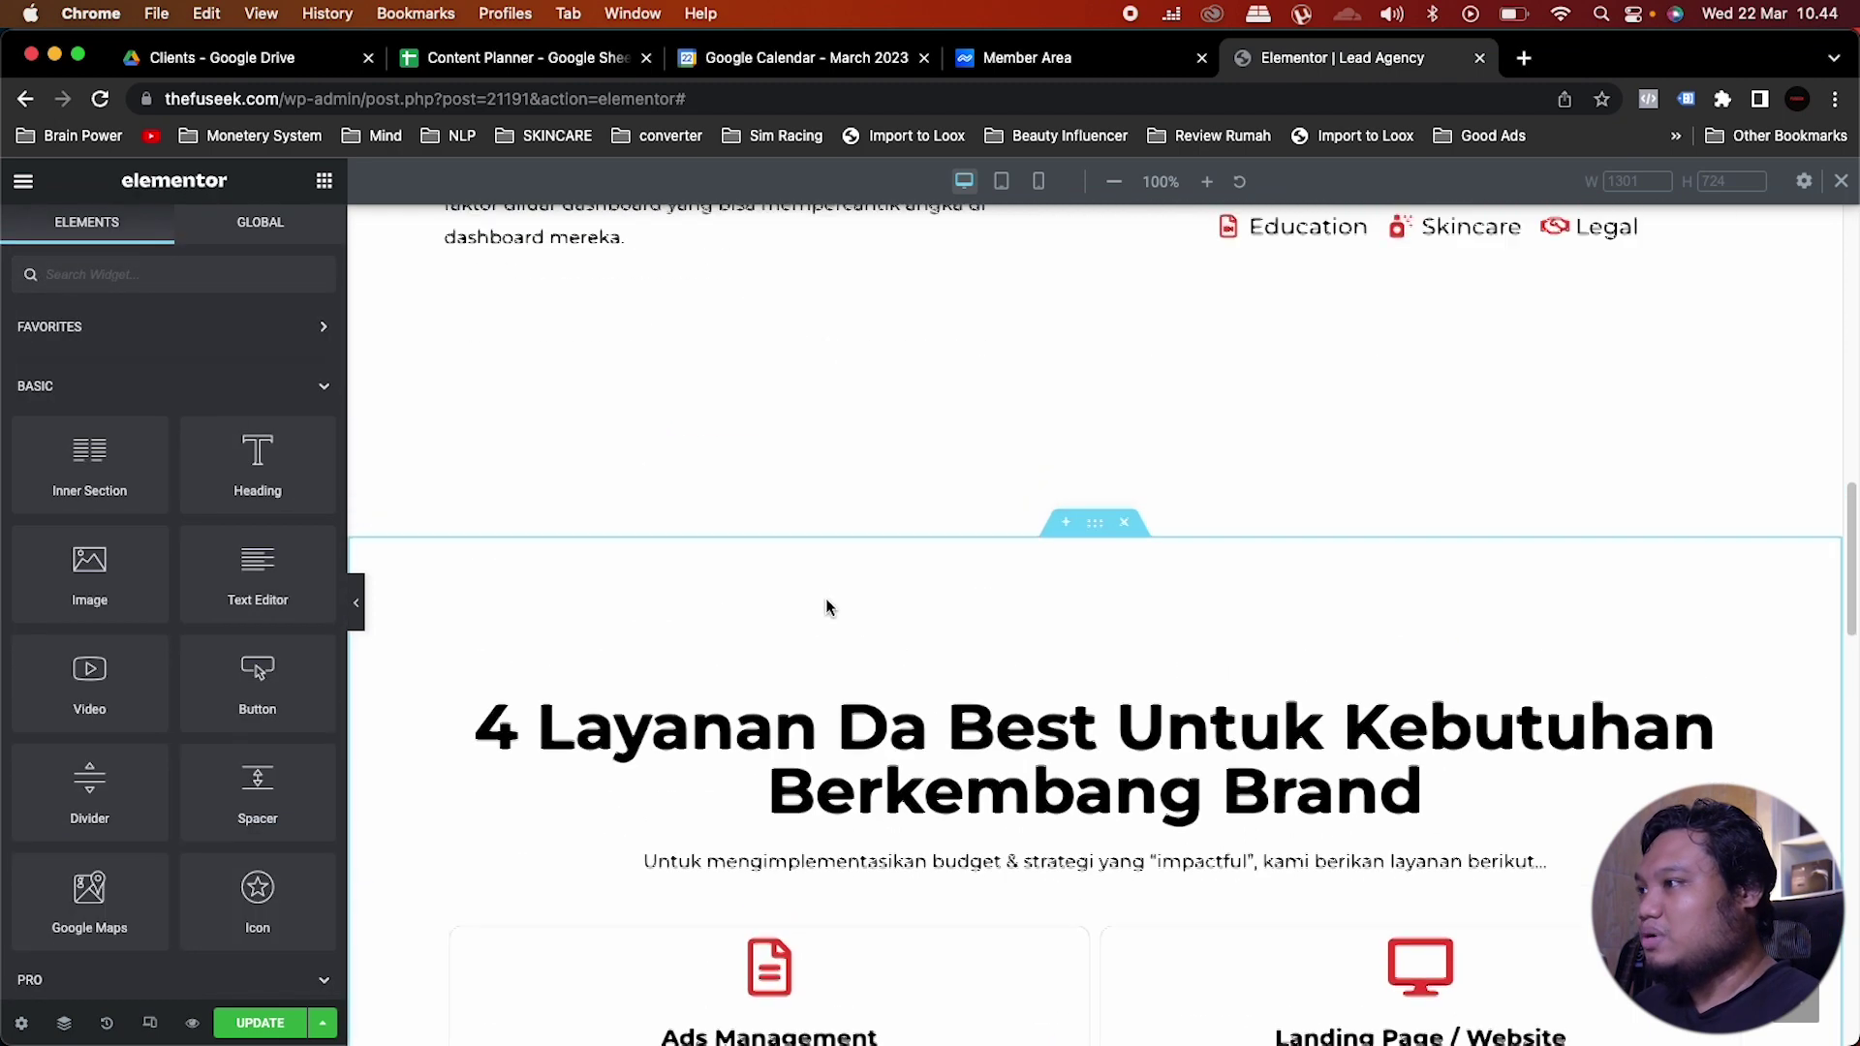
Step: Copy the services heading into the new section's left column
scroll(826, 606, "down", 1)
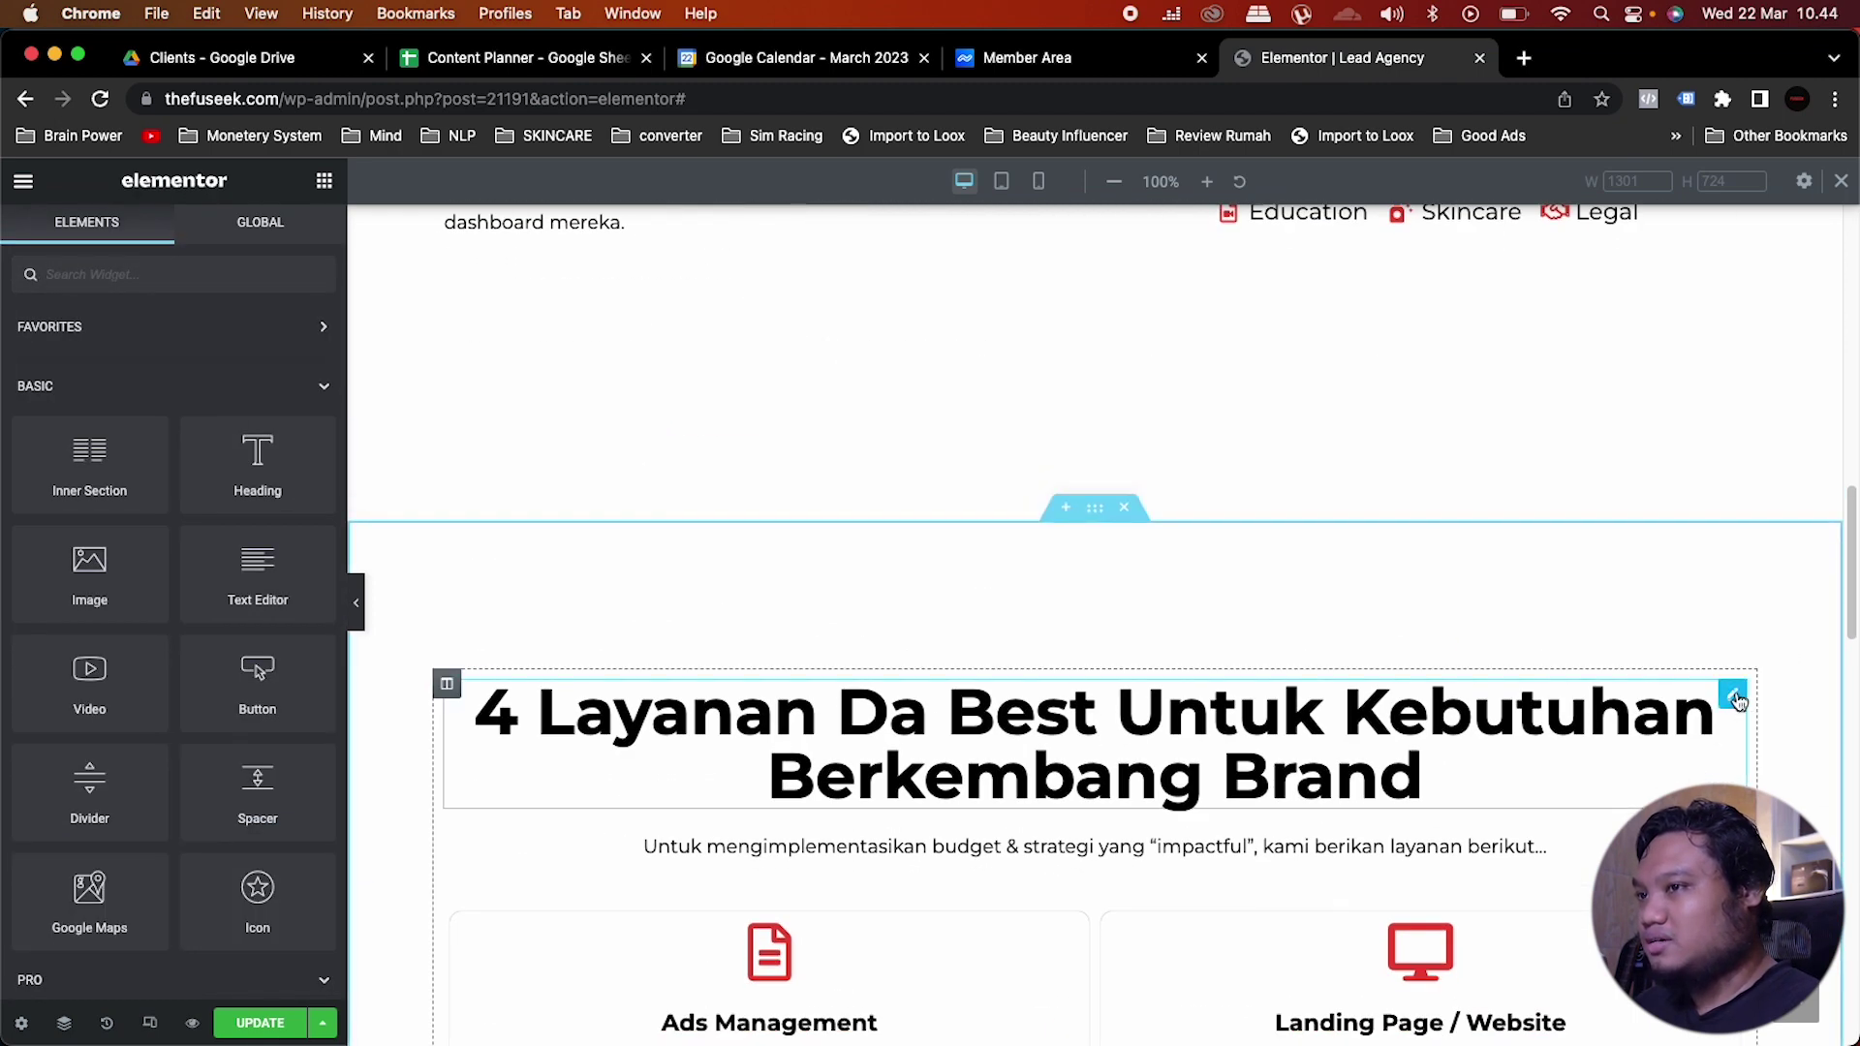
right_click(1737, 702)
left_click(1683, 721)
scroll(907, 692, "down", 10)
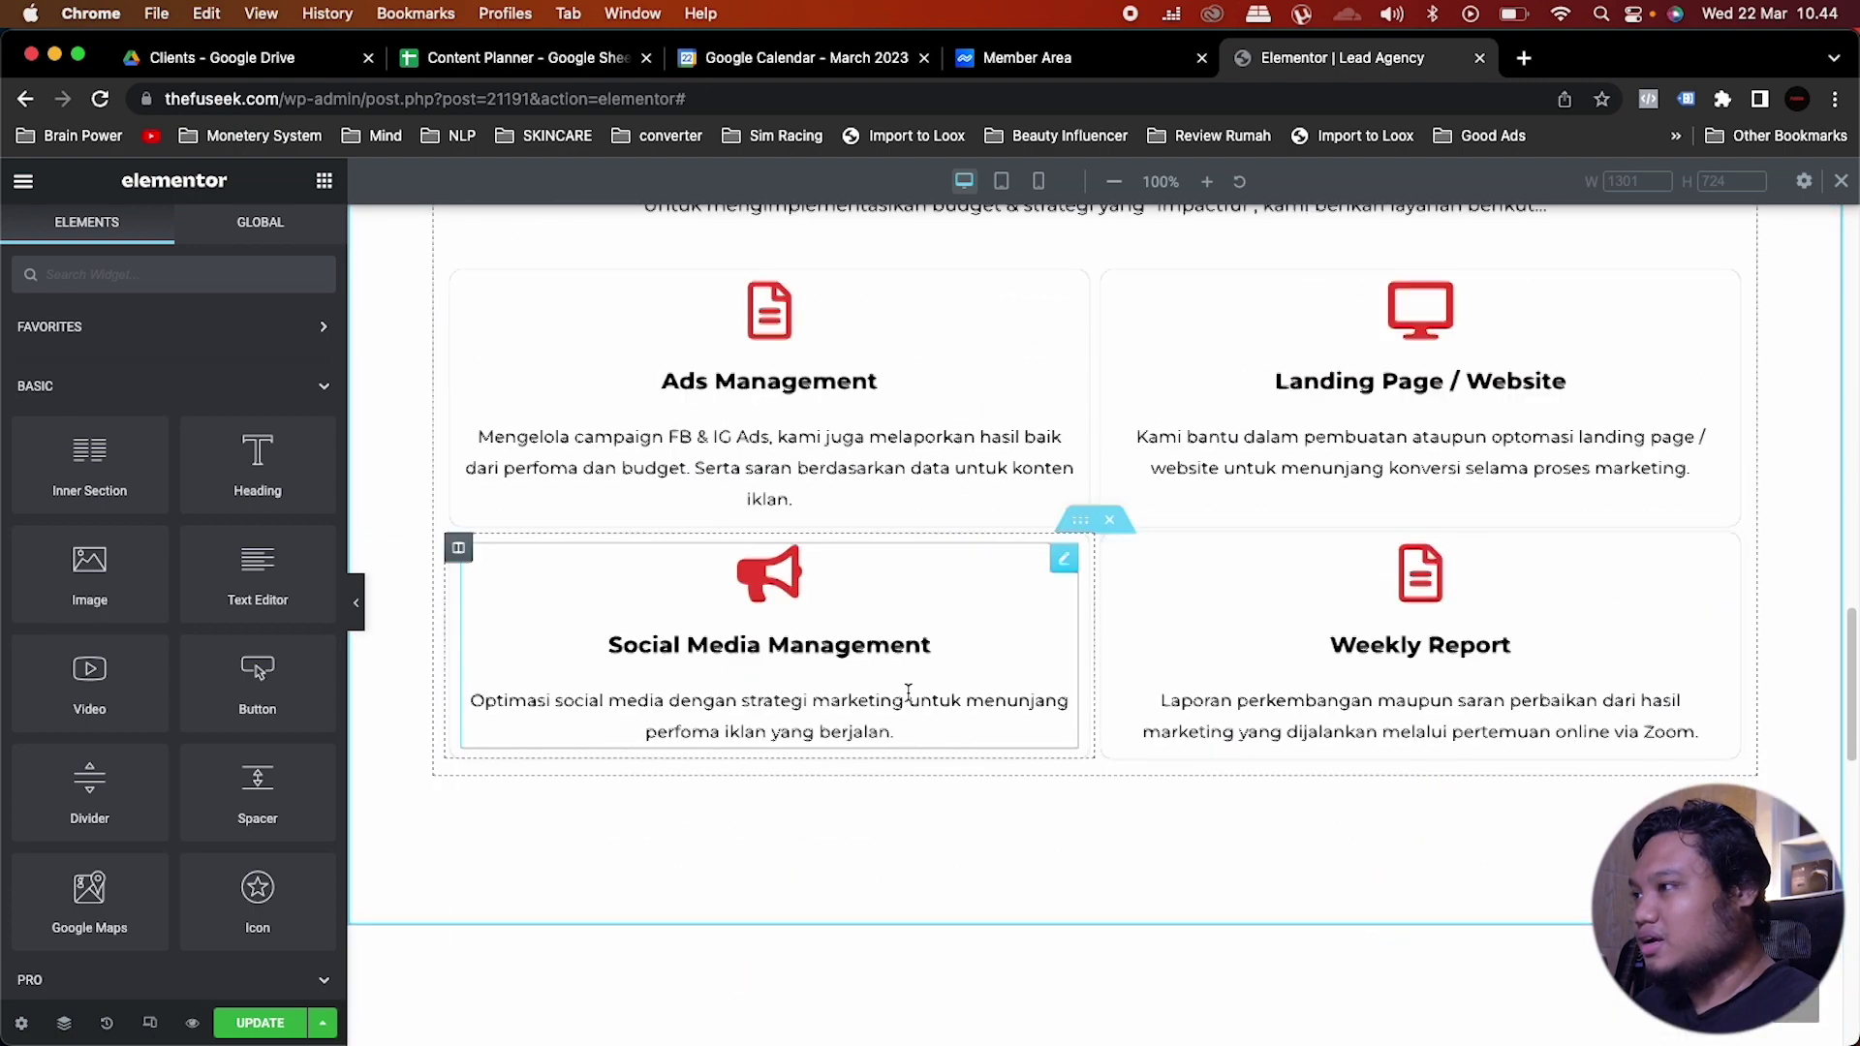
scroll(907, 691, "down", 10)
right_click(763, 625)
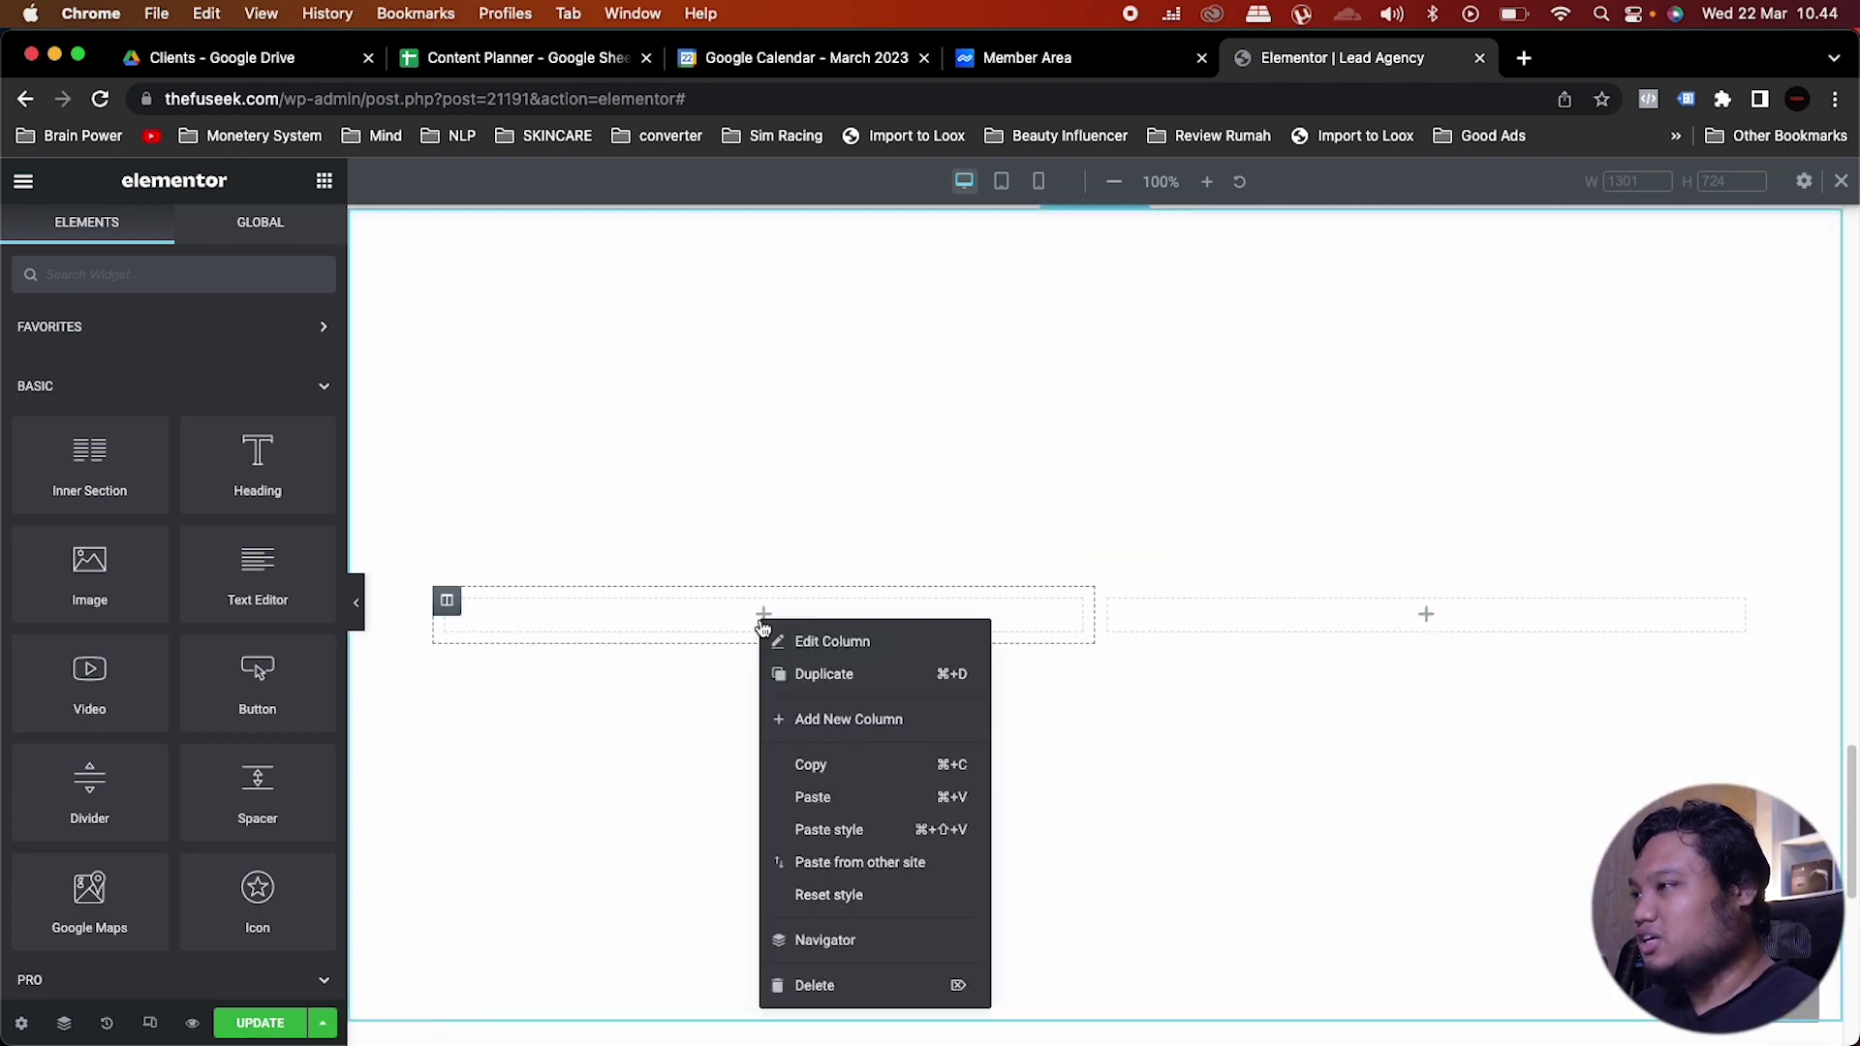
left_click(814, 797)
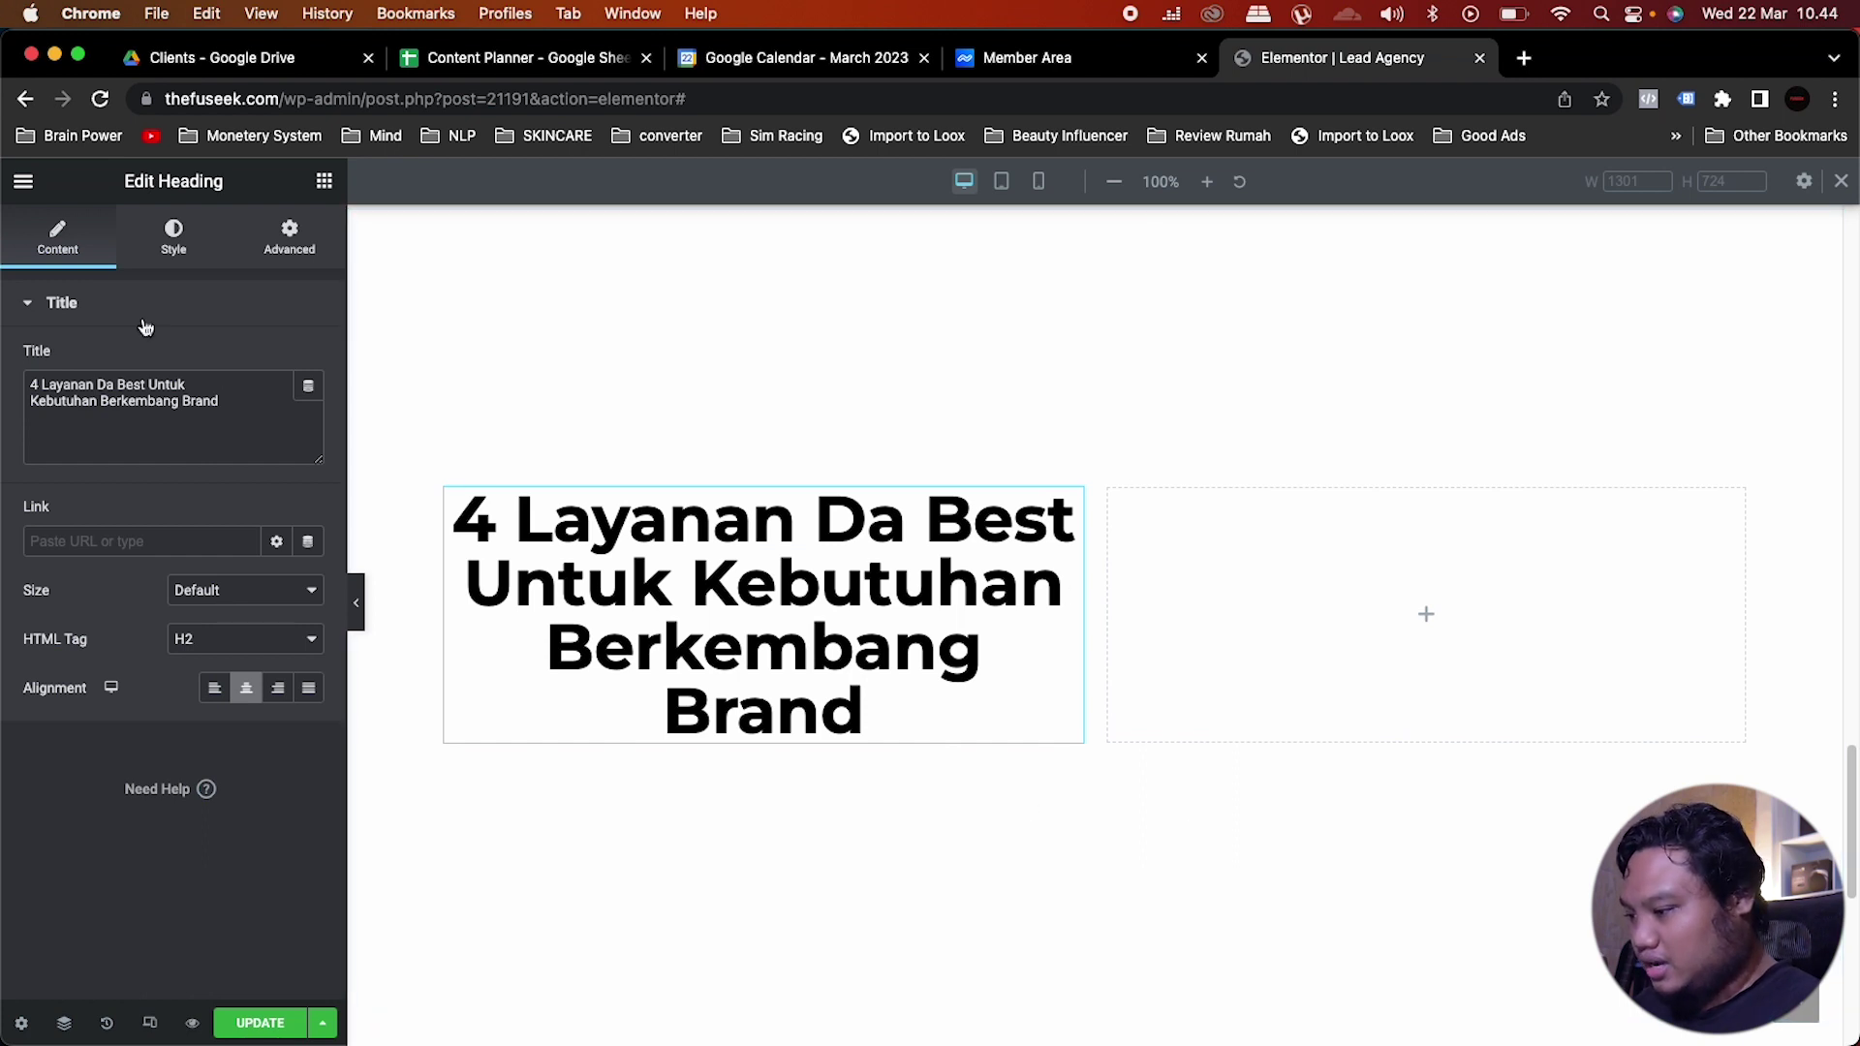
Step: Retitle the pasted heading 'Syarat untuk melamar kami' and align it left
left_click(249, 407)
key("super+a")
key("super+v")
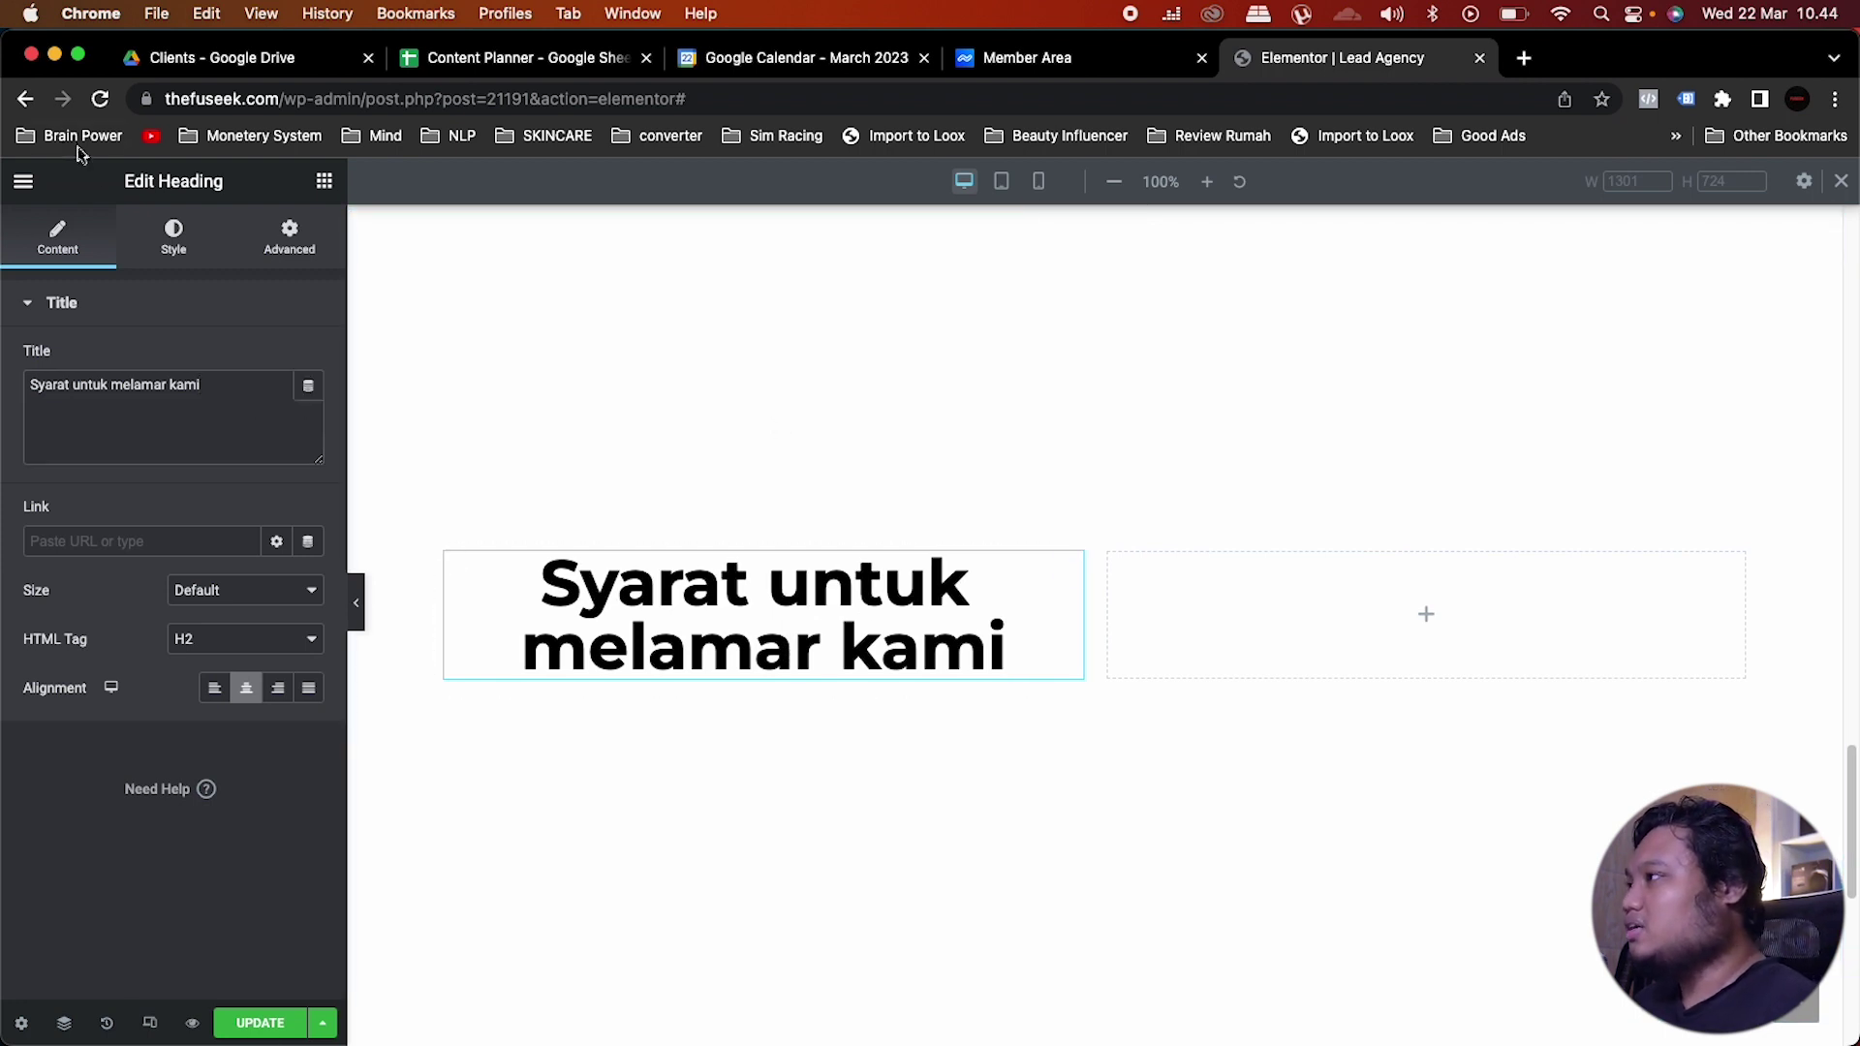
left_click(216, 690)
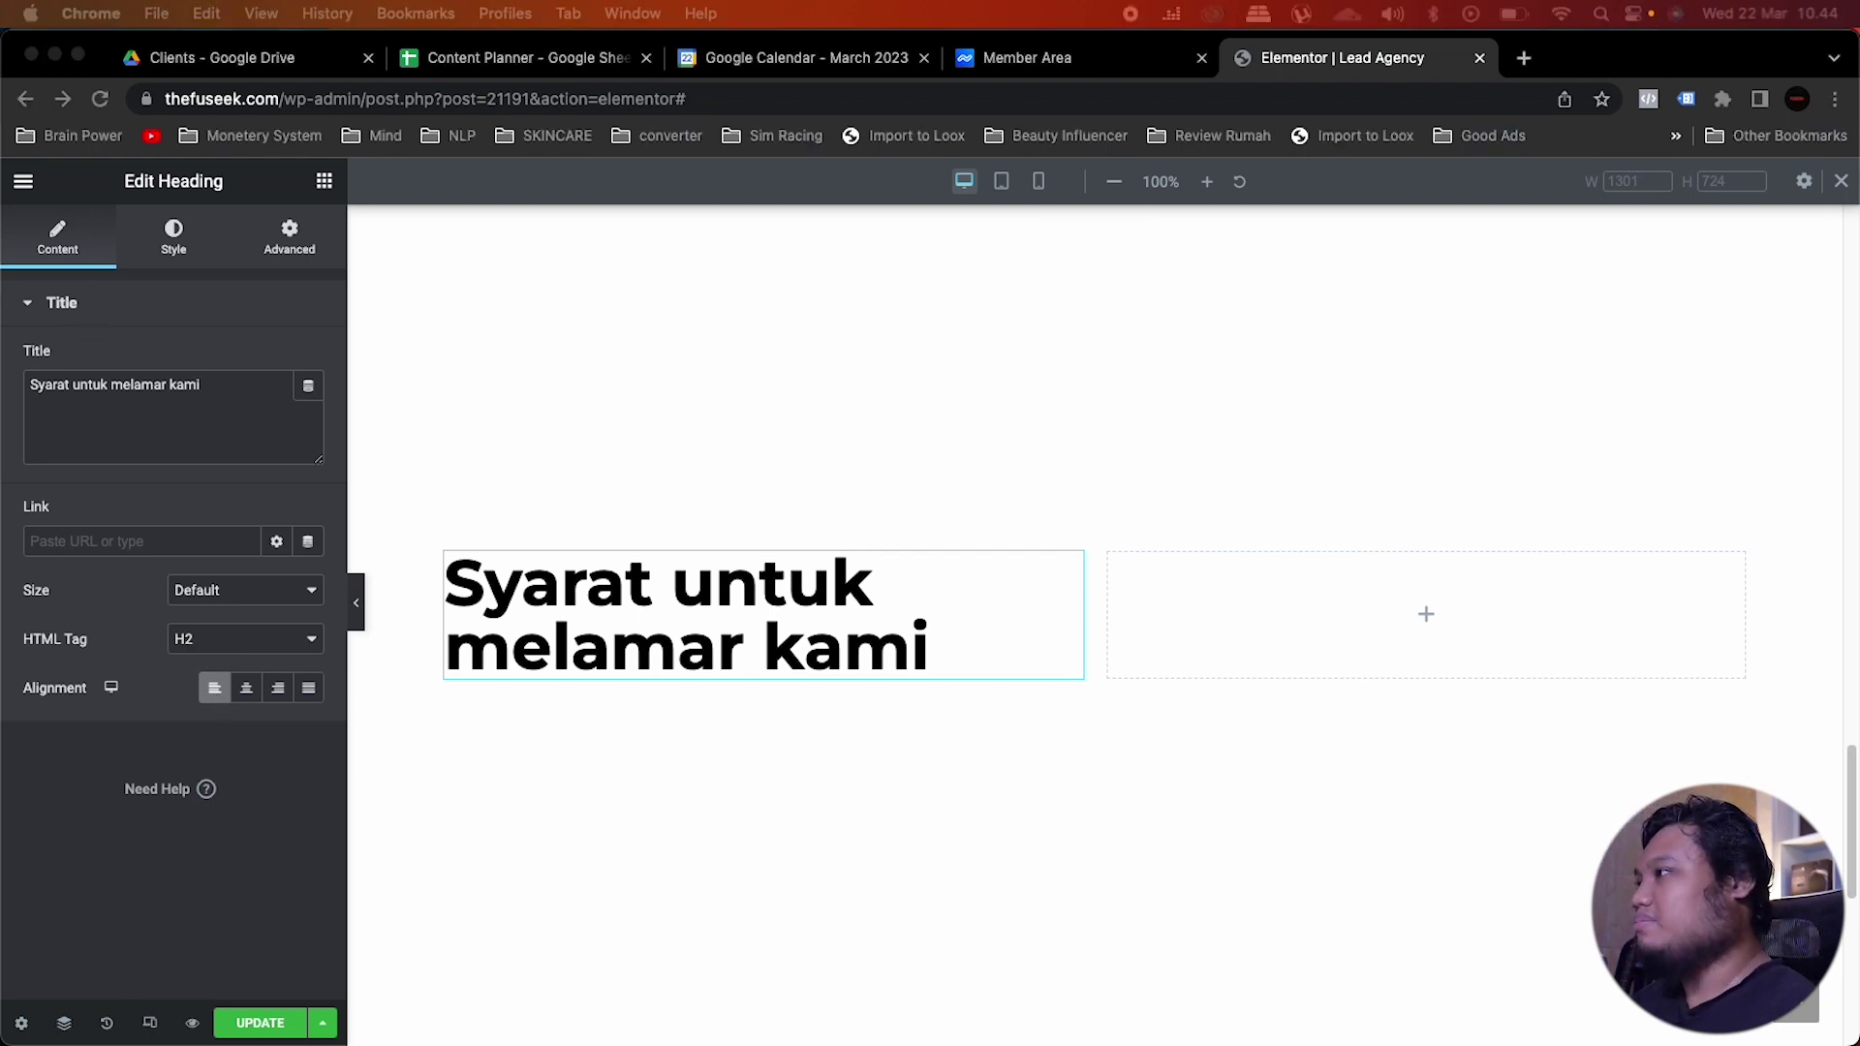
left_click(714, 668)
left_click(322, 181)
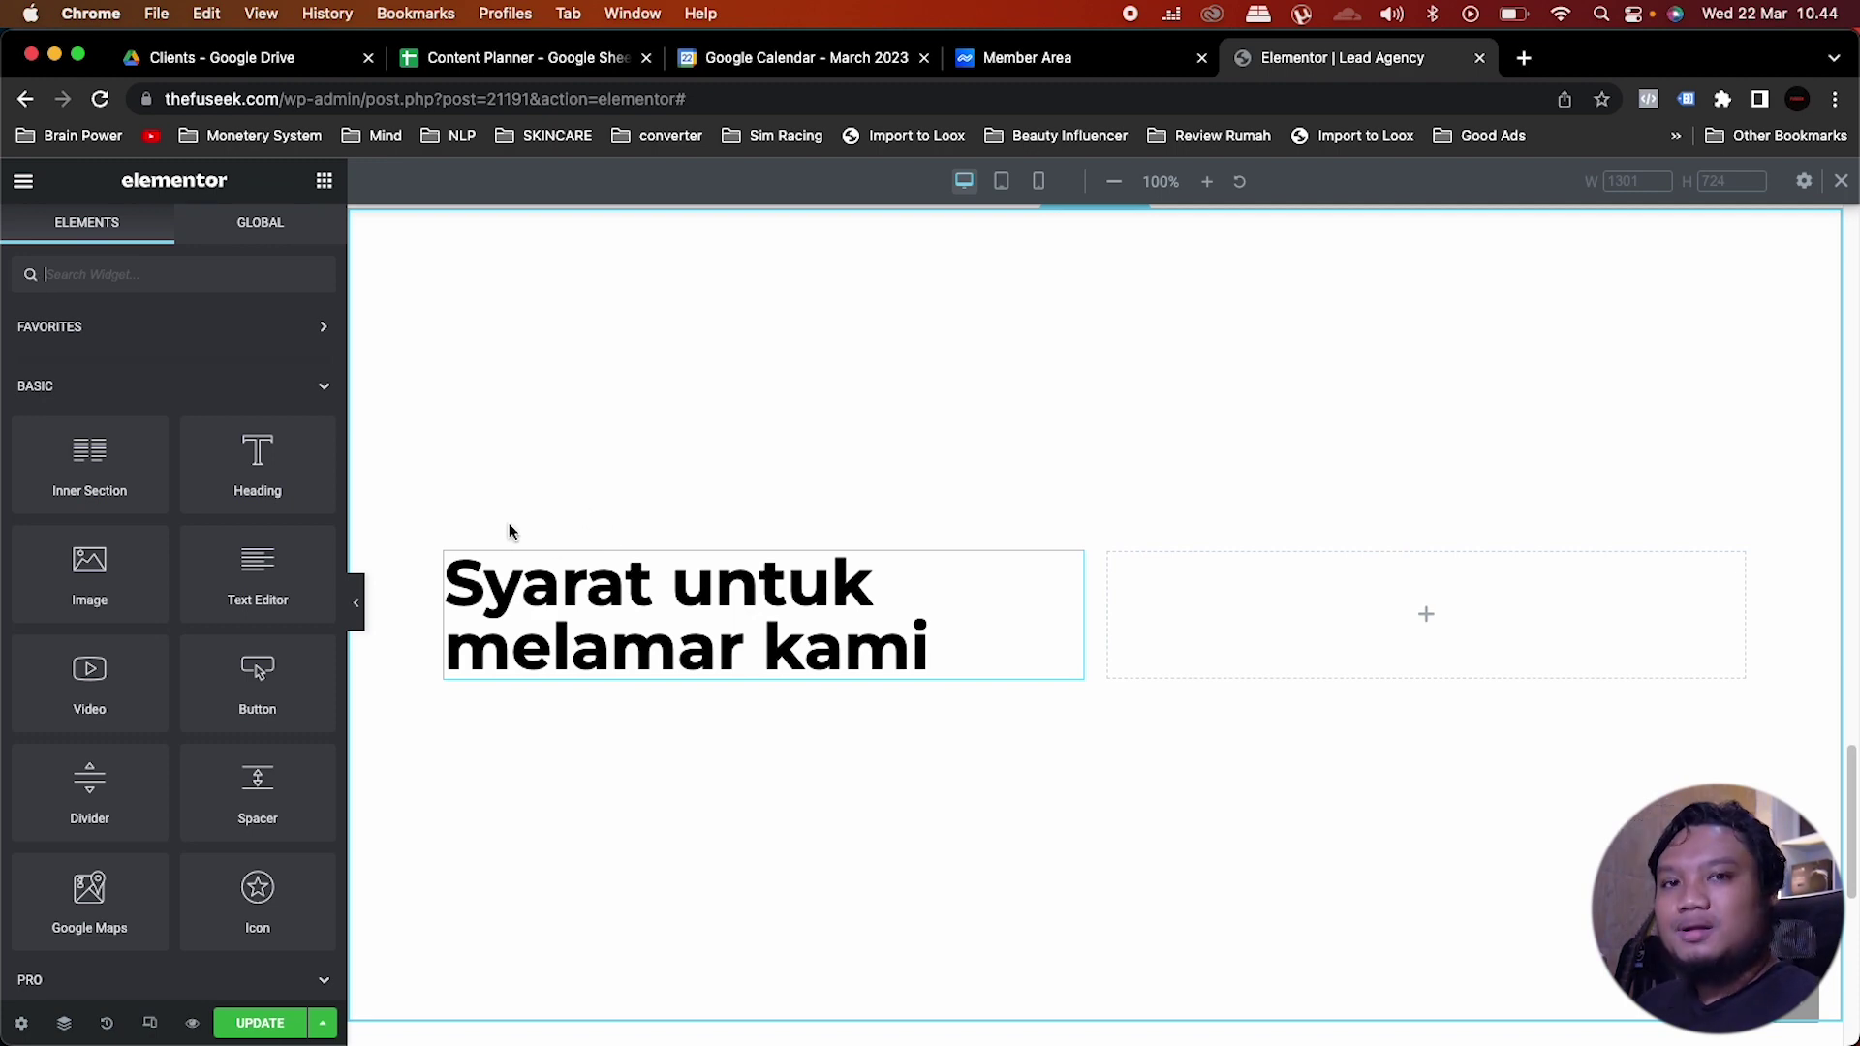
Step: Copy the red Sejak 2019 button and place it above the Syarat untuk melamar kami heading
scroll(509, 523, "up", 10)
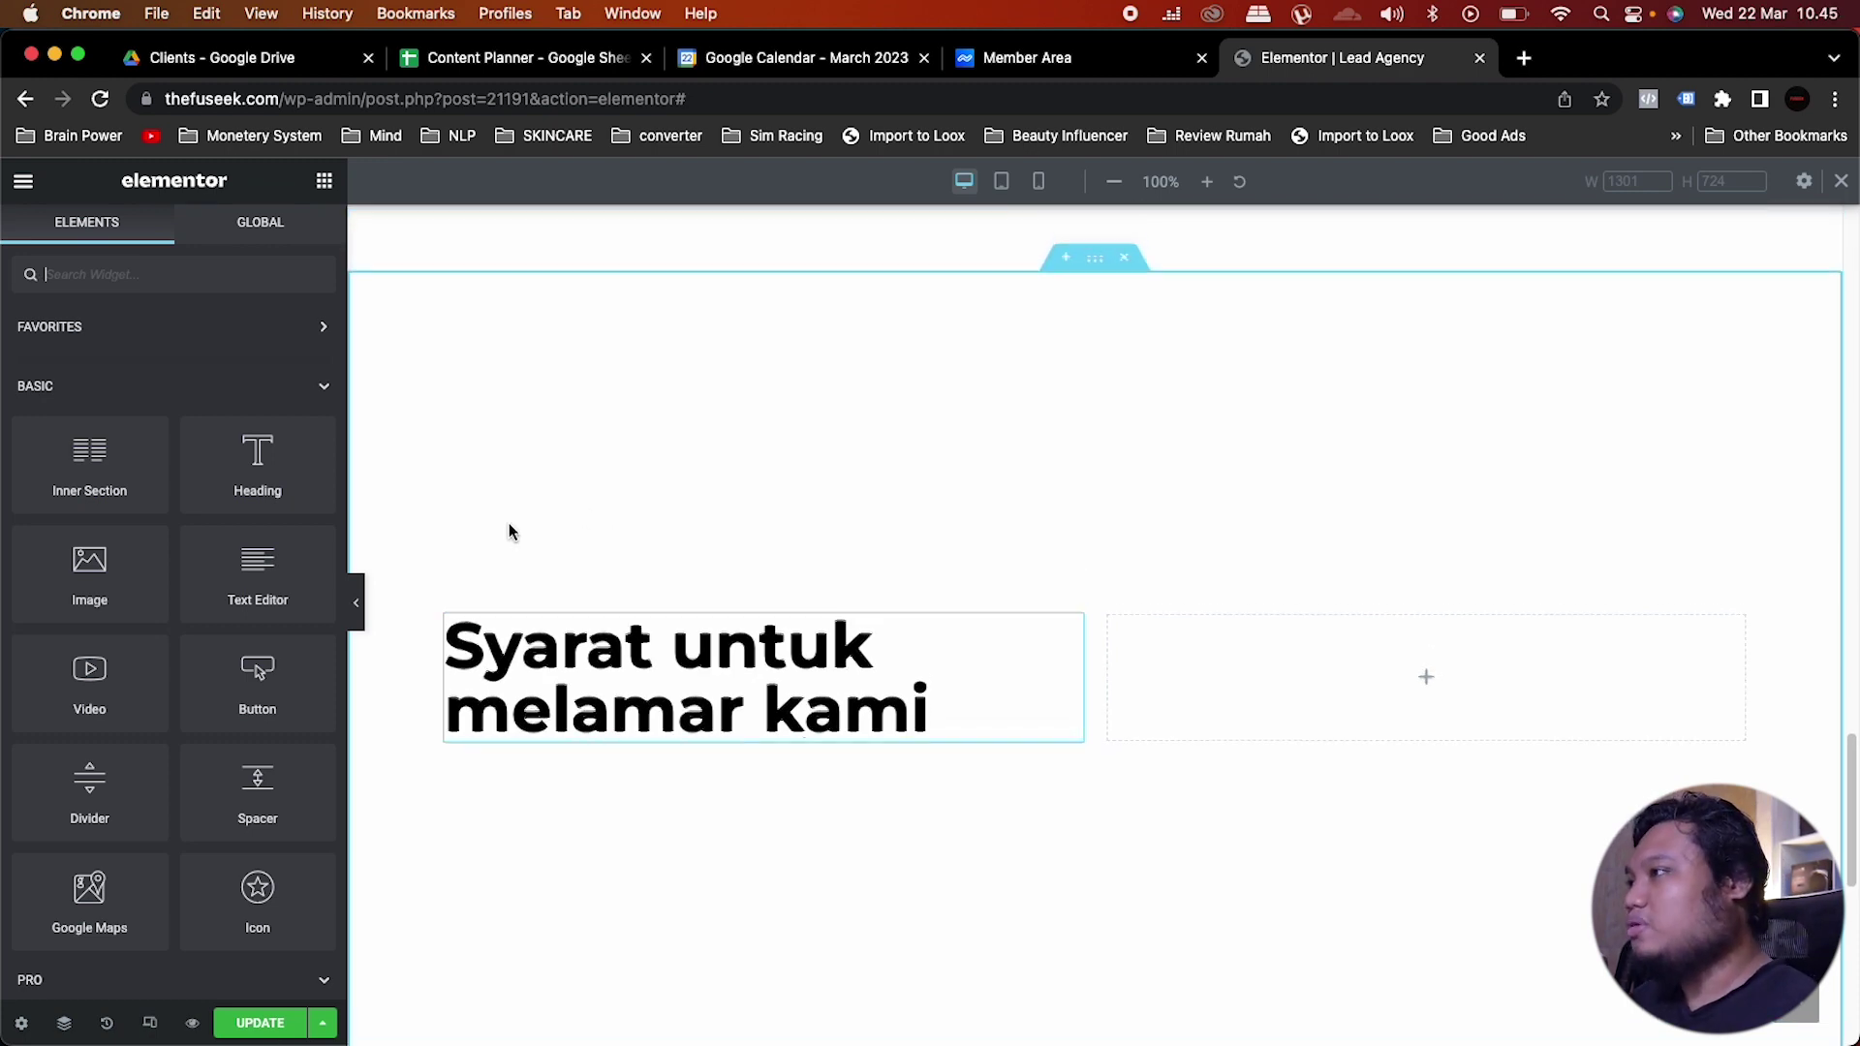
scroll(509, 523, "up", 10)
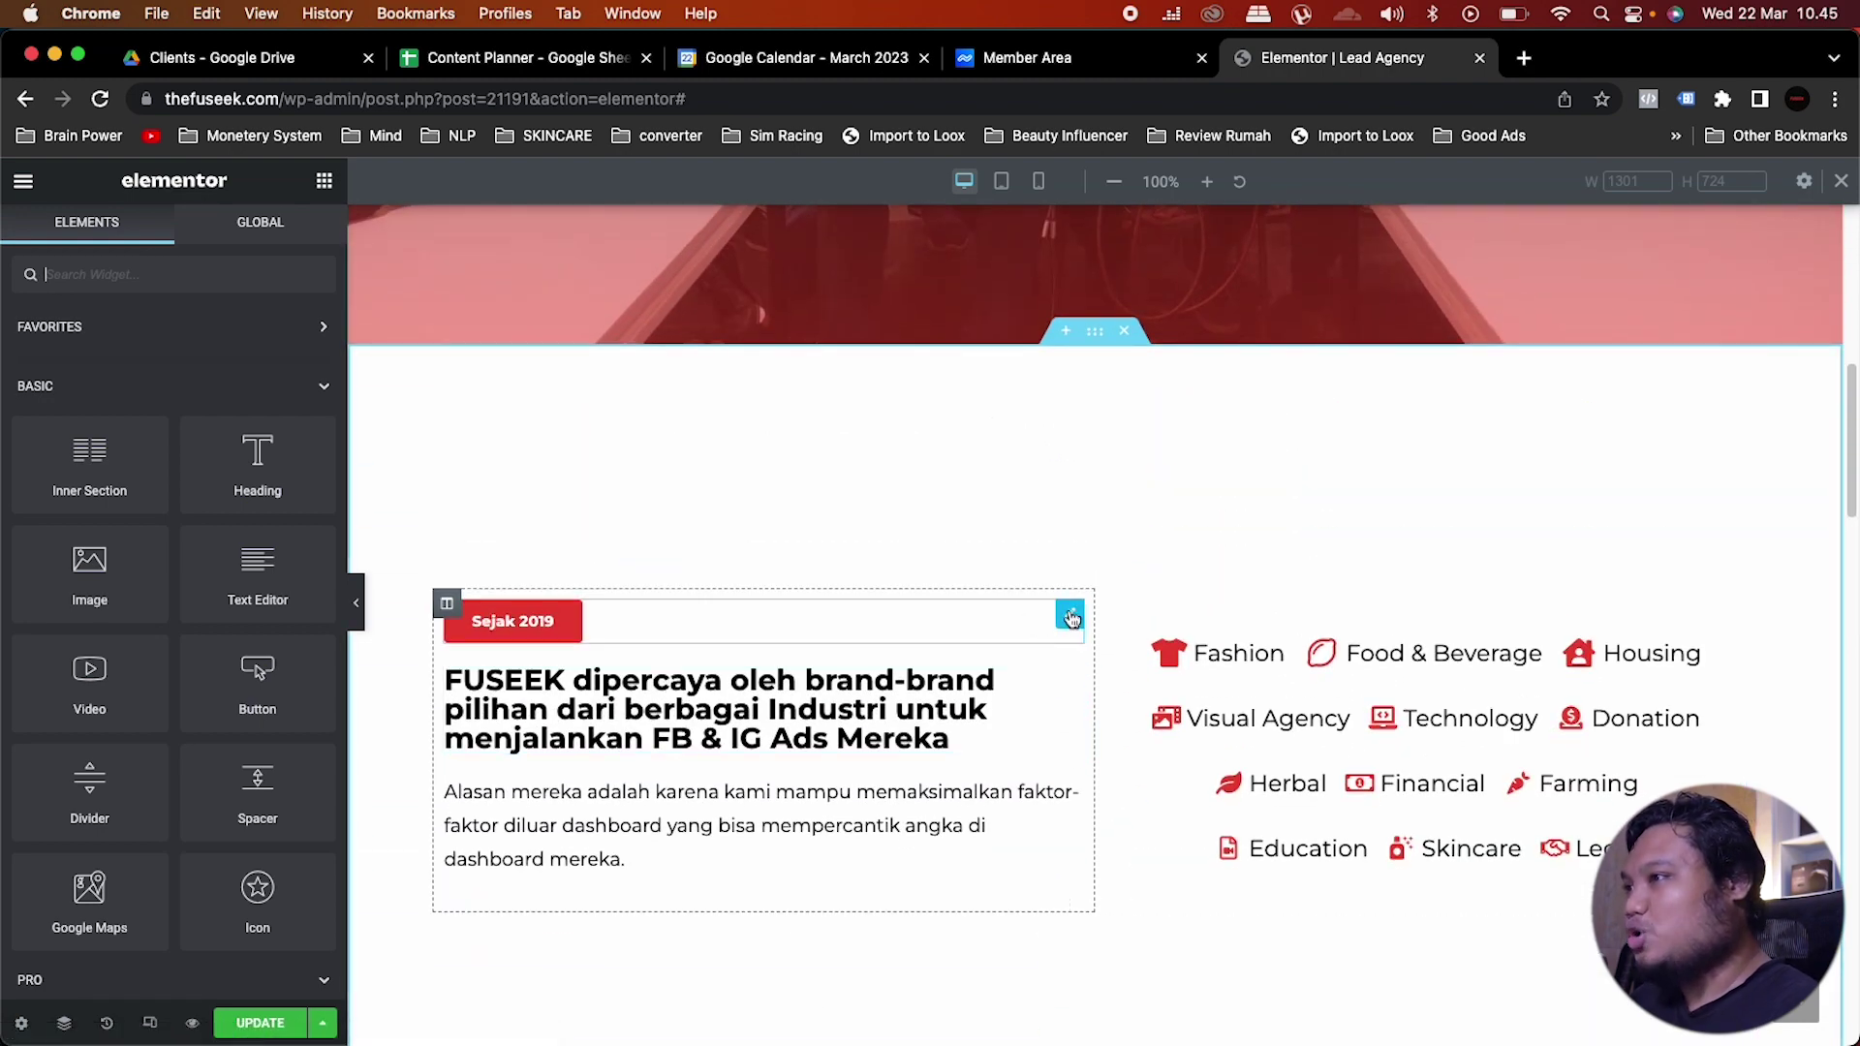
right_click(1070, 617)
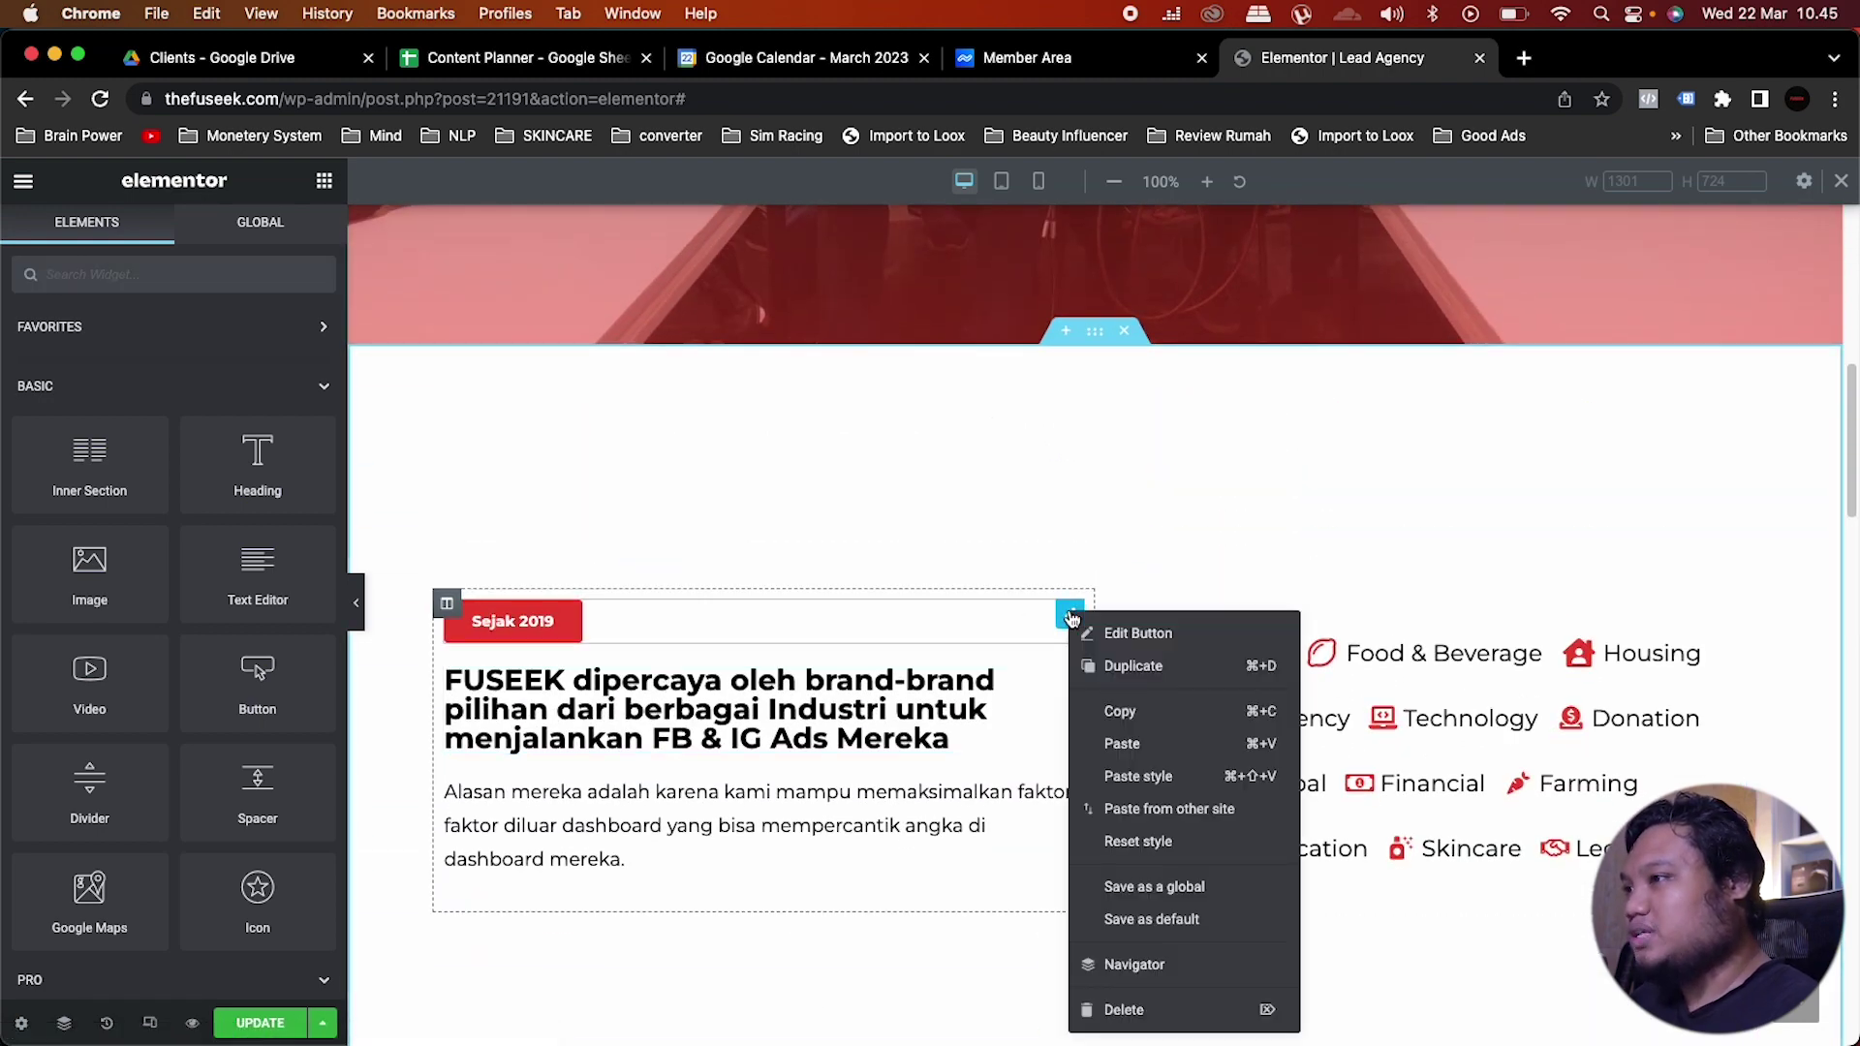
left_click(1090, 711)
scroll(671, 721, "down", 15)
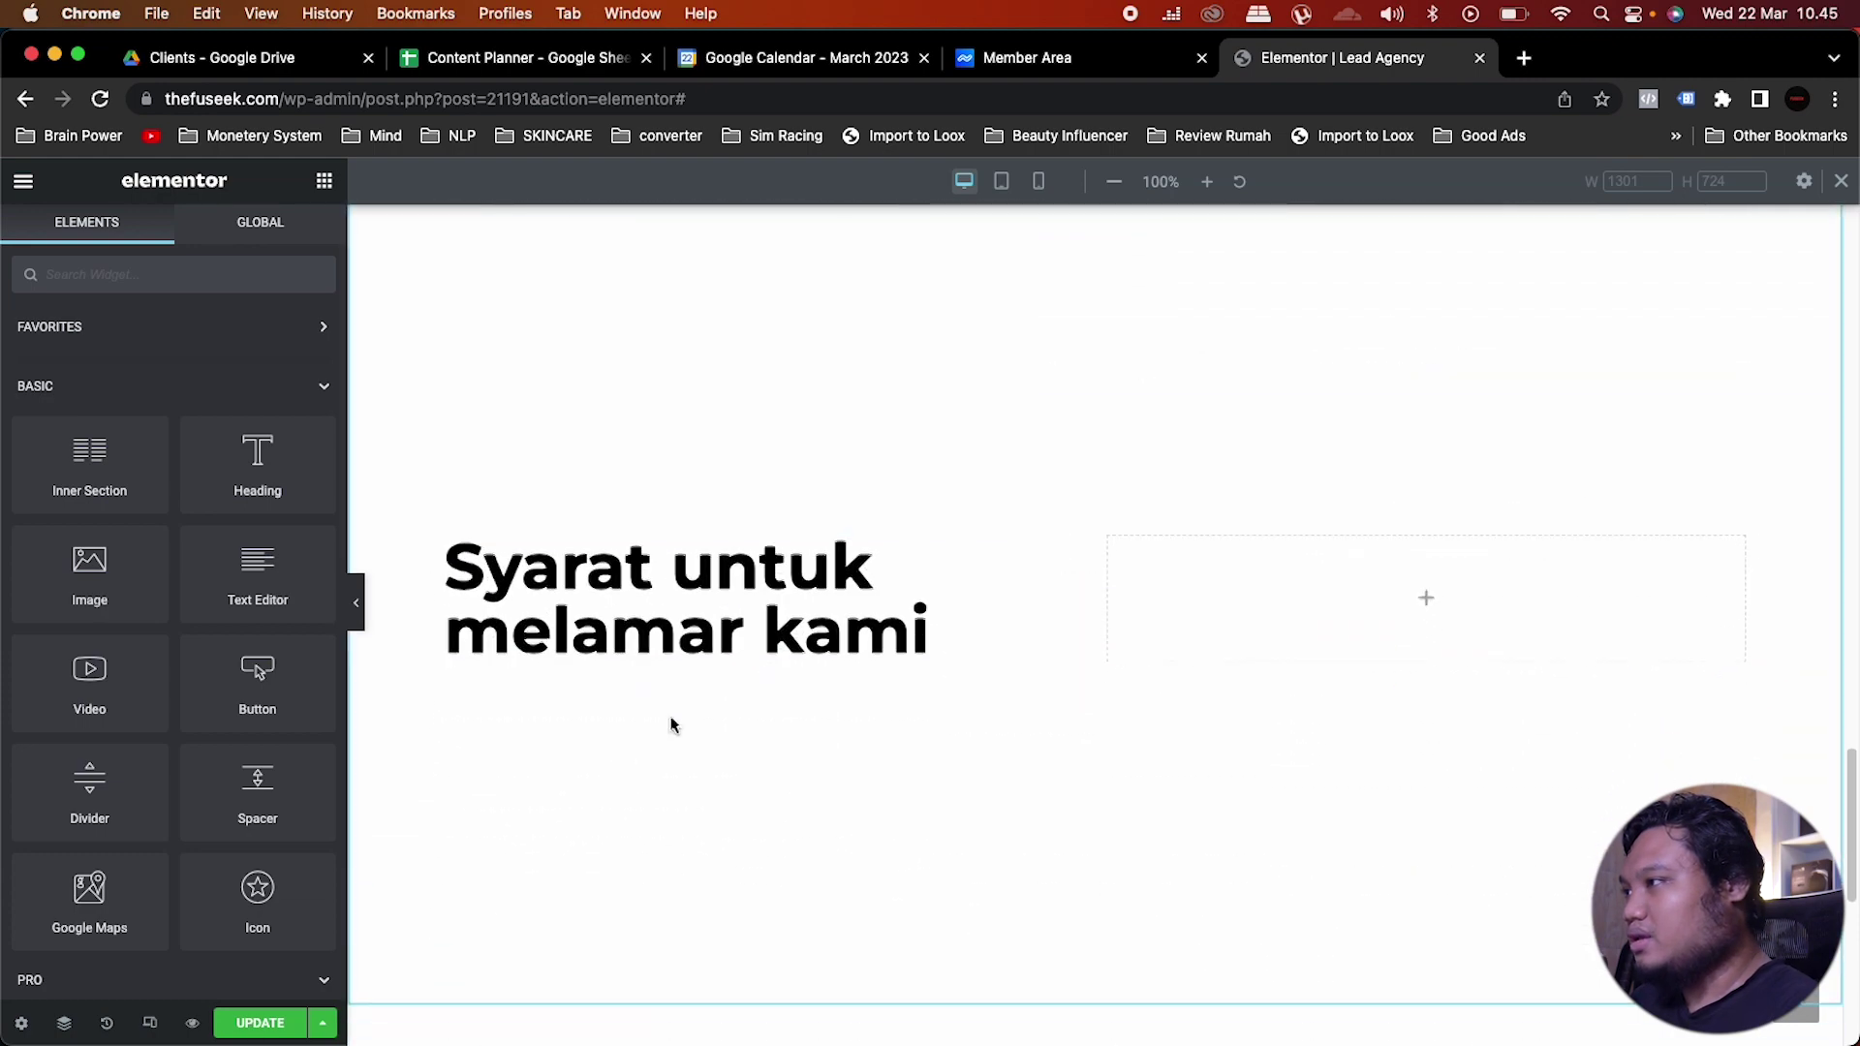
right_click(475, 532)
left_click(532, 656)
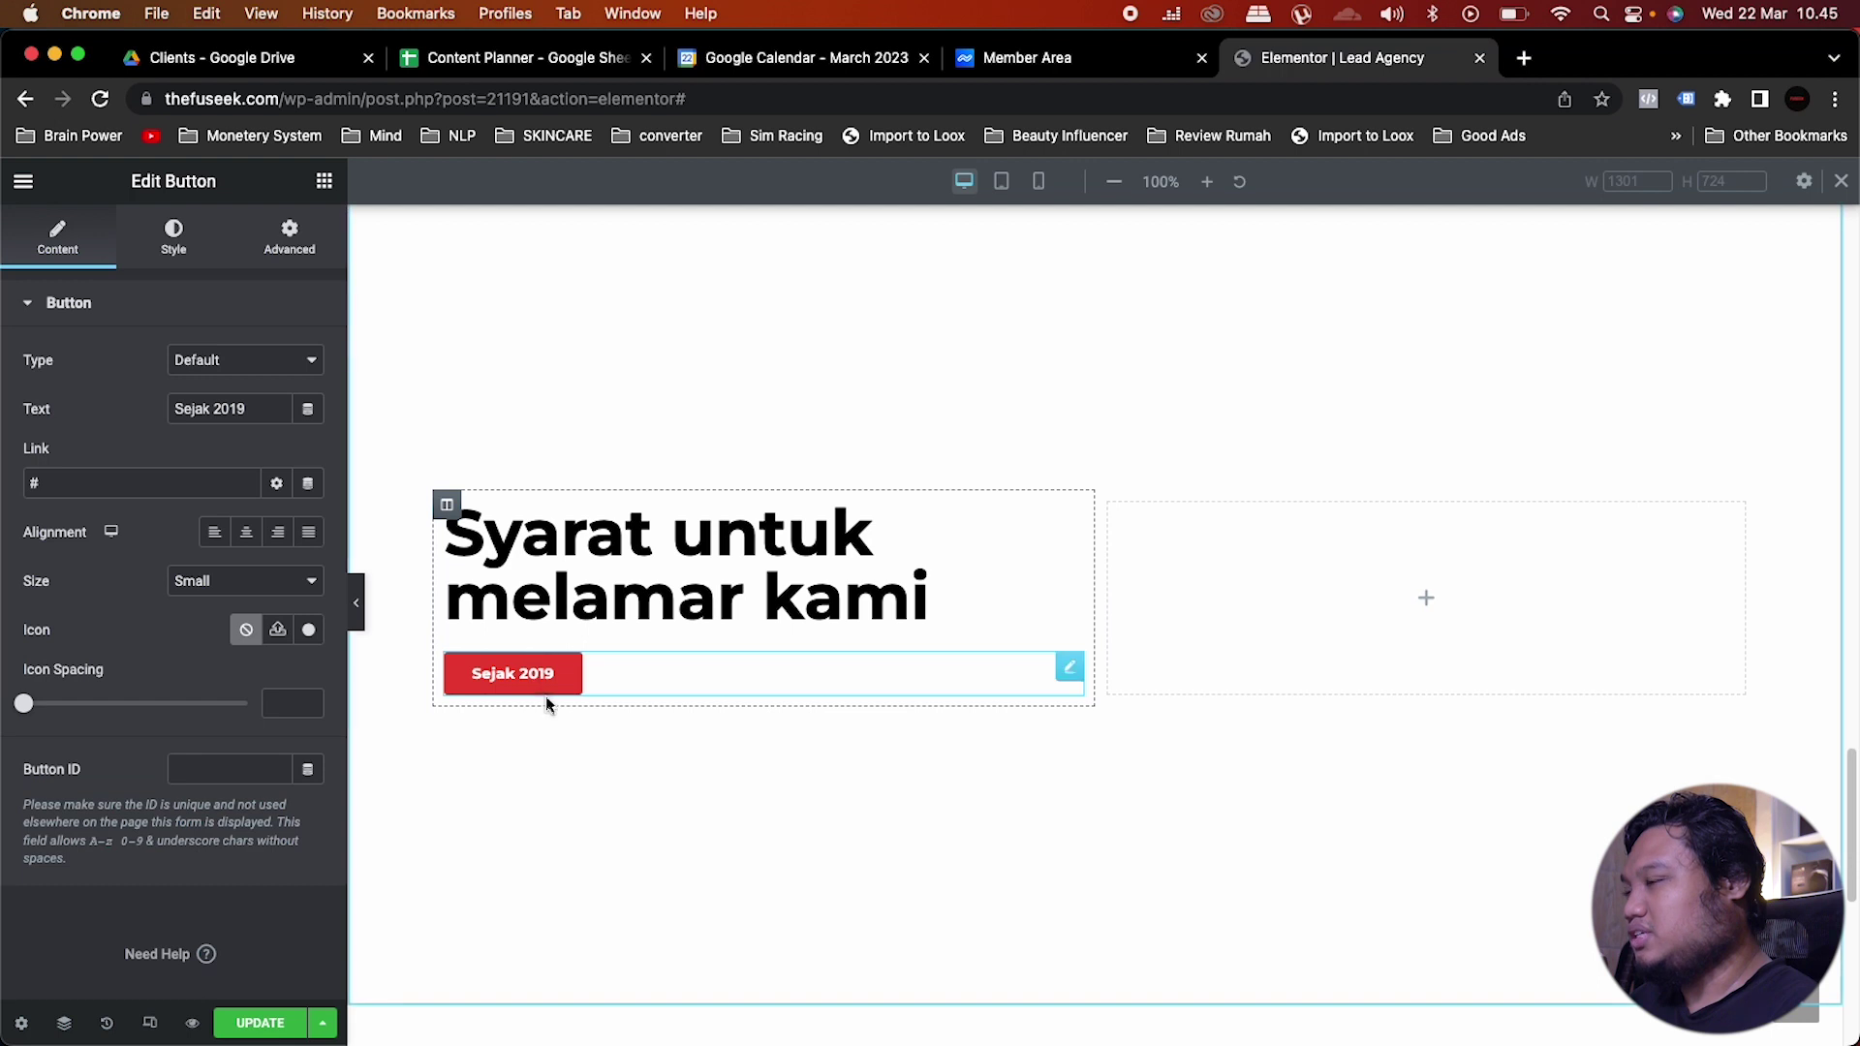
left_click_drag(1072, 678, 531, 528)
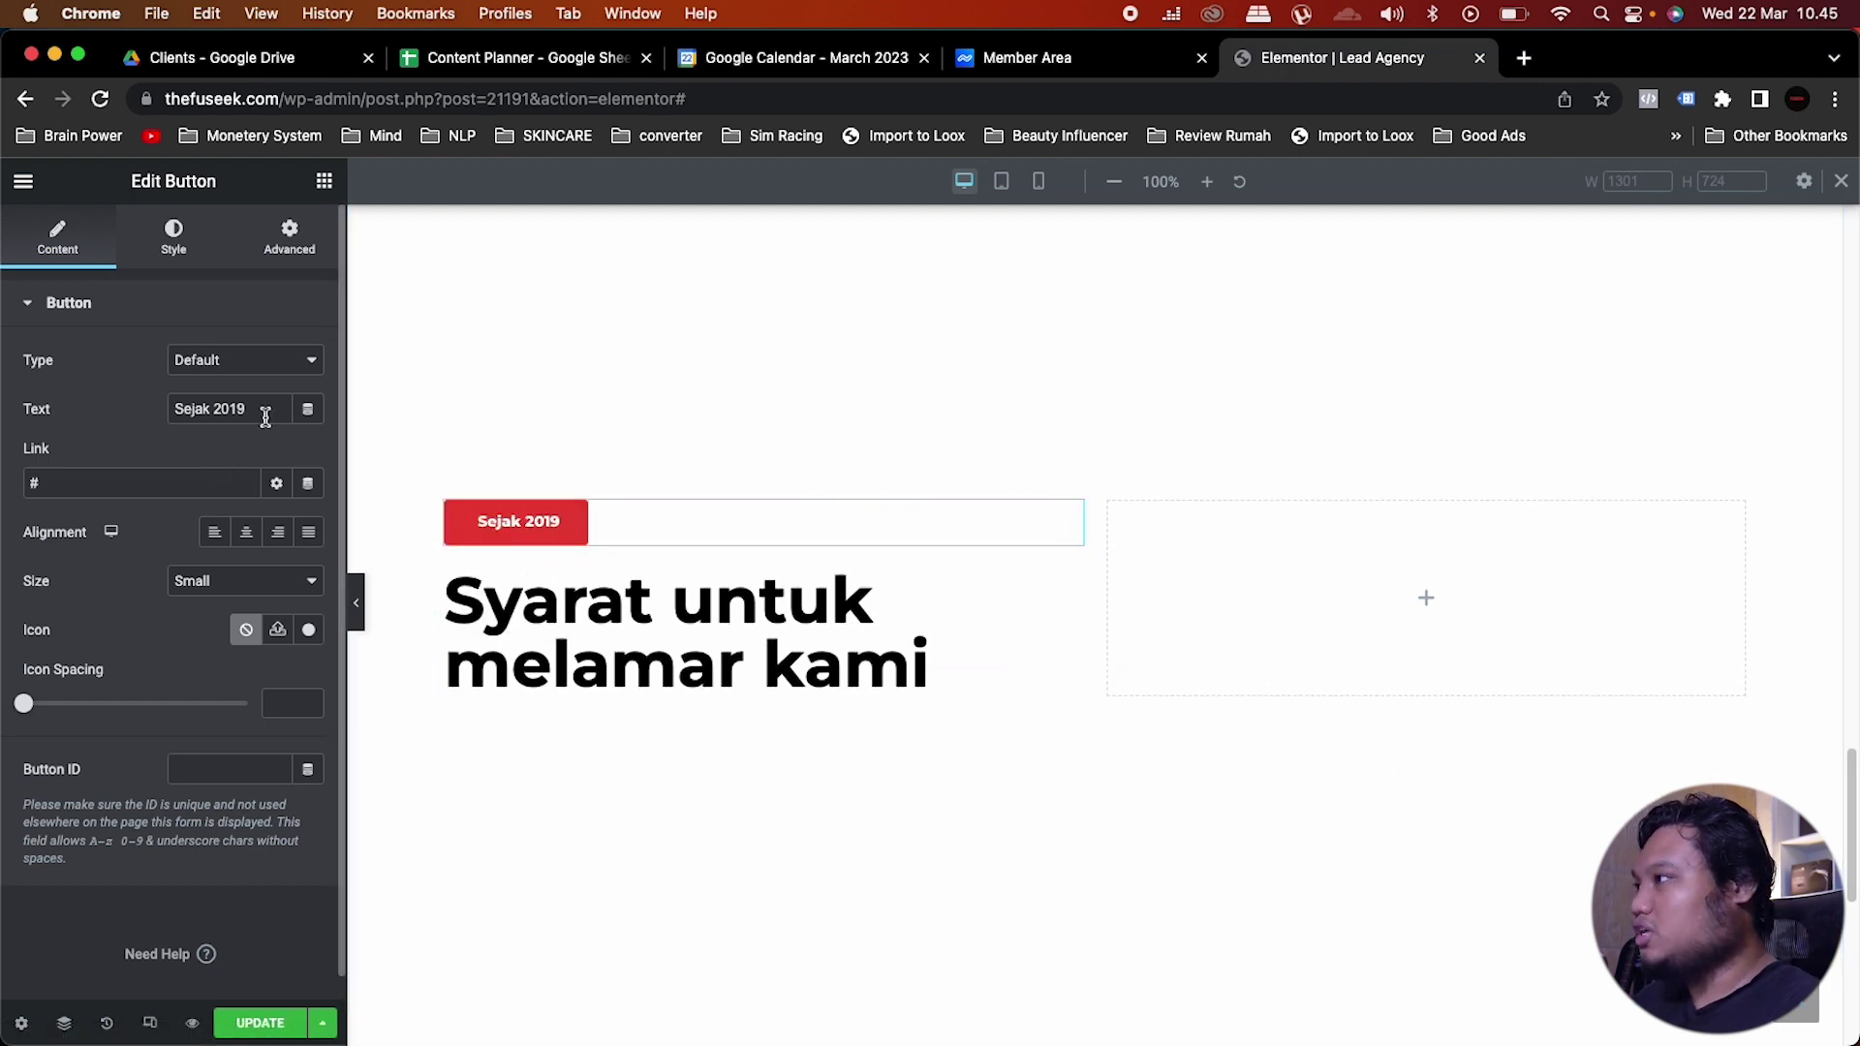
Step: Change the button's label to 'Tidak Semua Diterima'
left_click_drag(264, 412, 174, 388)
type("Tidak semua")
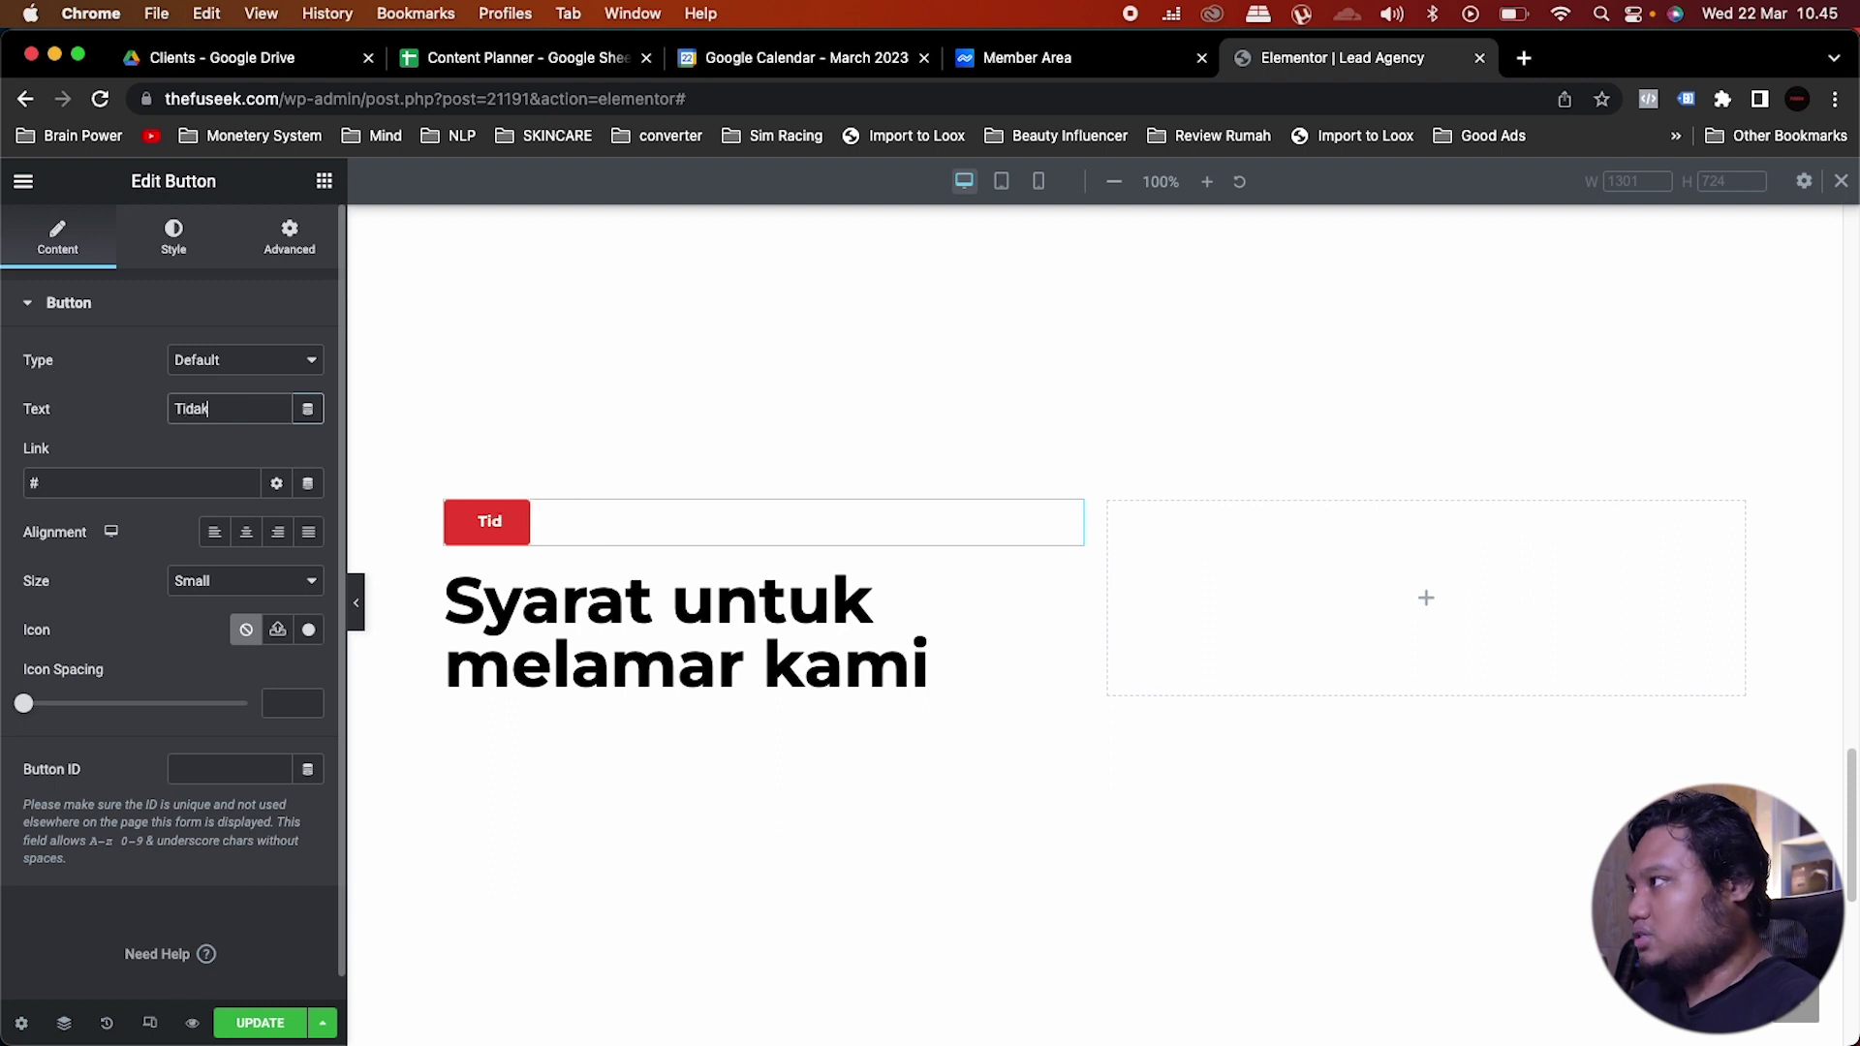
key("BackSpace")
key("BackSpace")
key("BackSpace")
key("BackSpace")
key("BackSpace")
type("Semua Diterima")
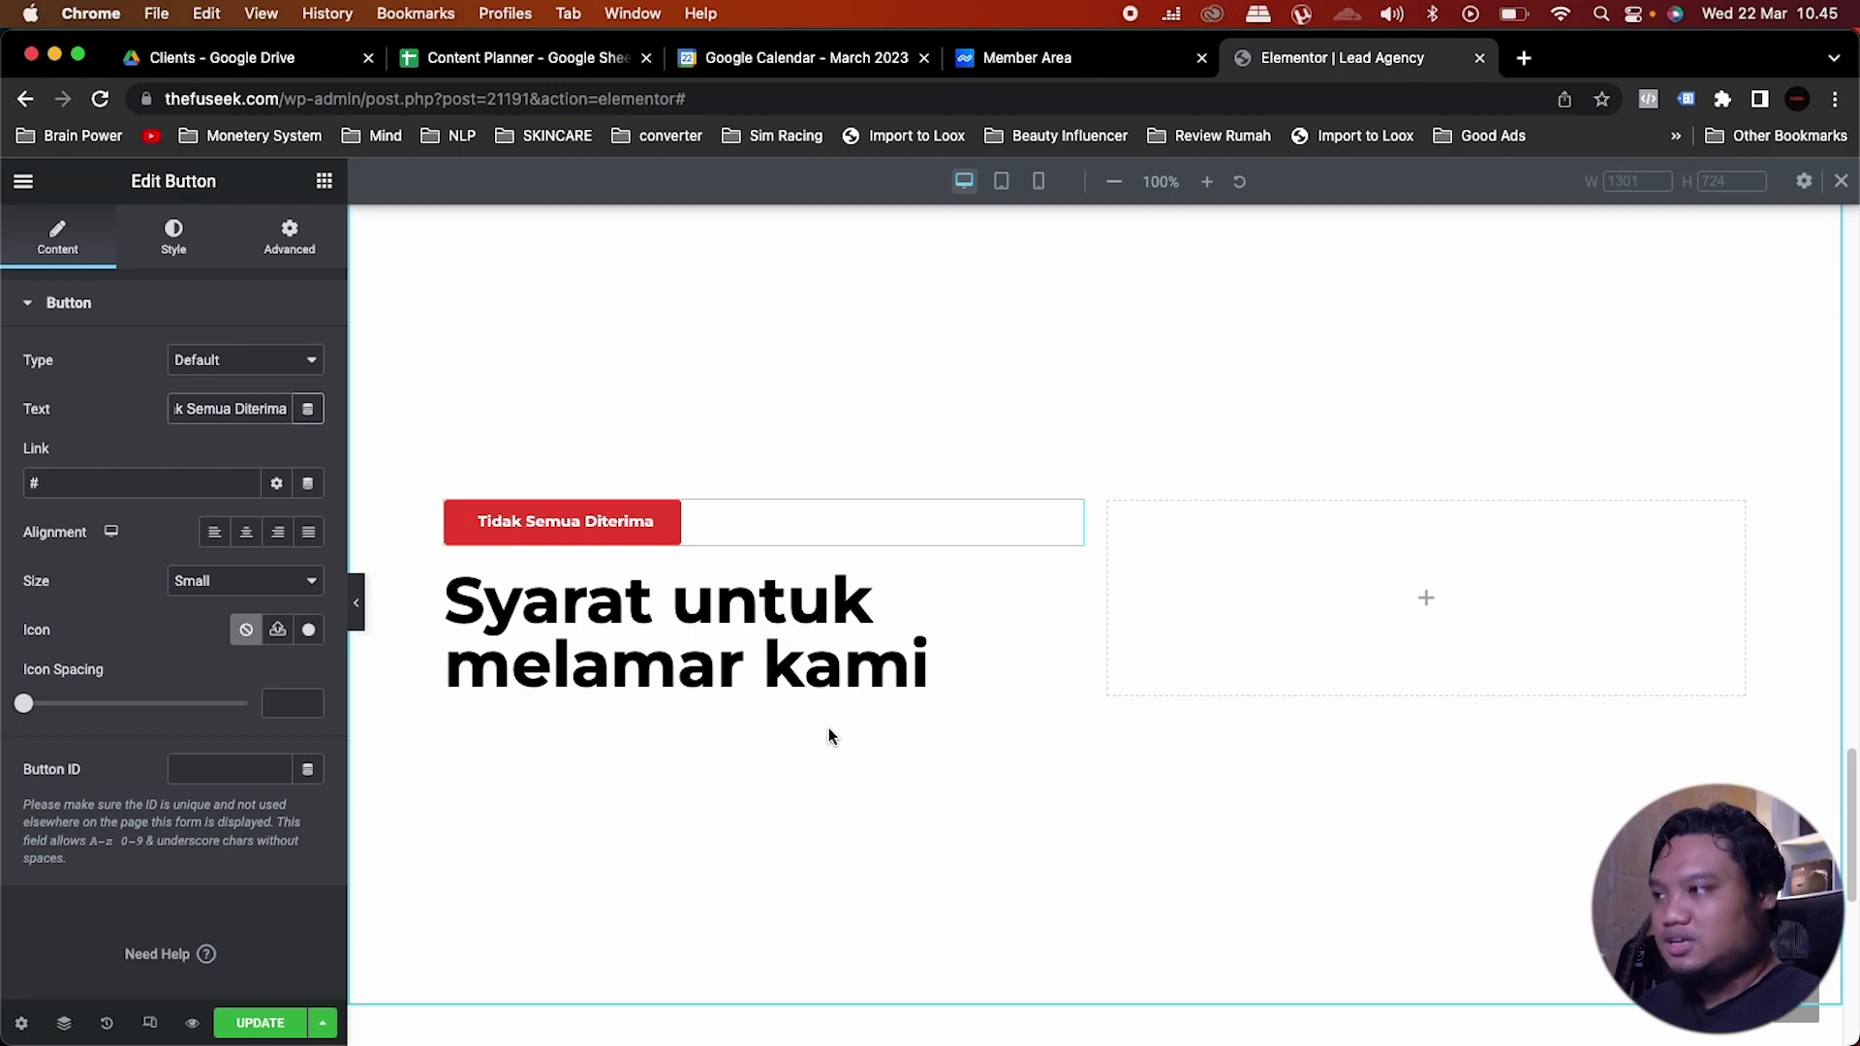
scroll(828, 736, "up", 15)
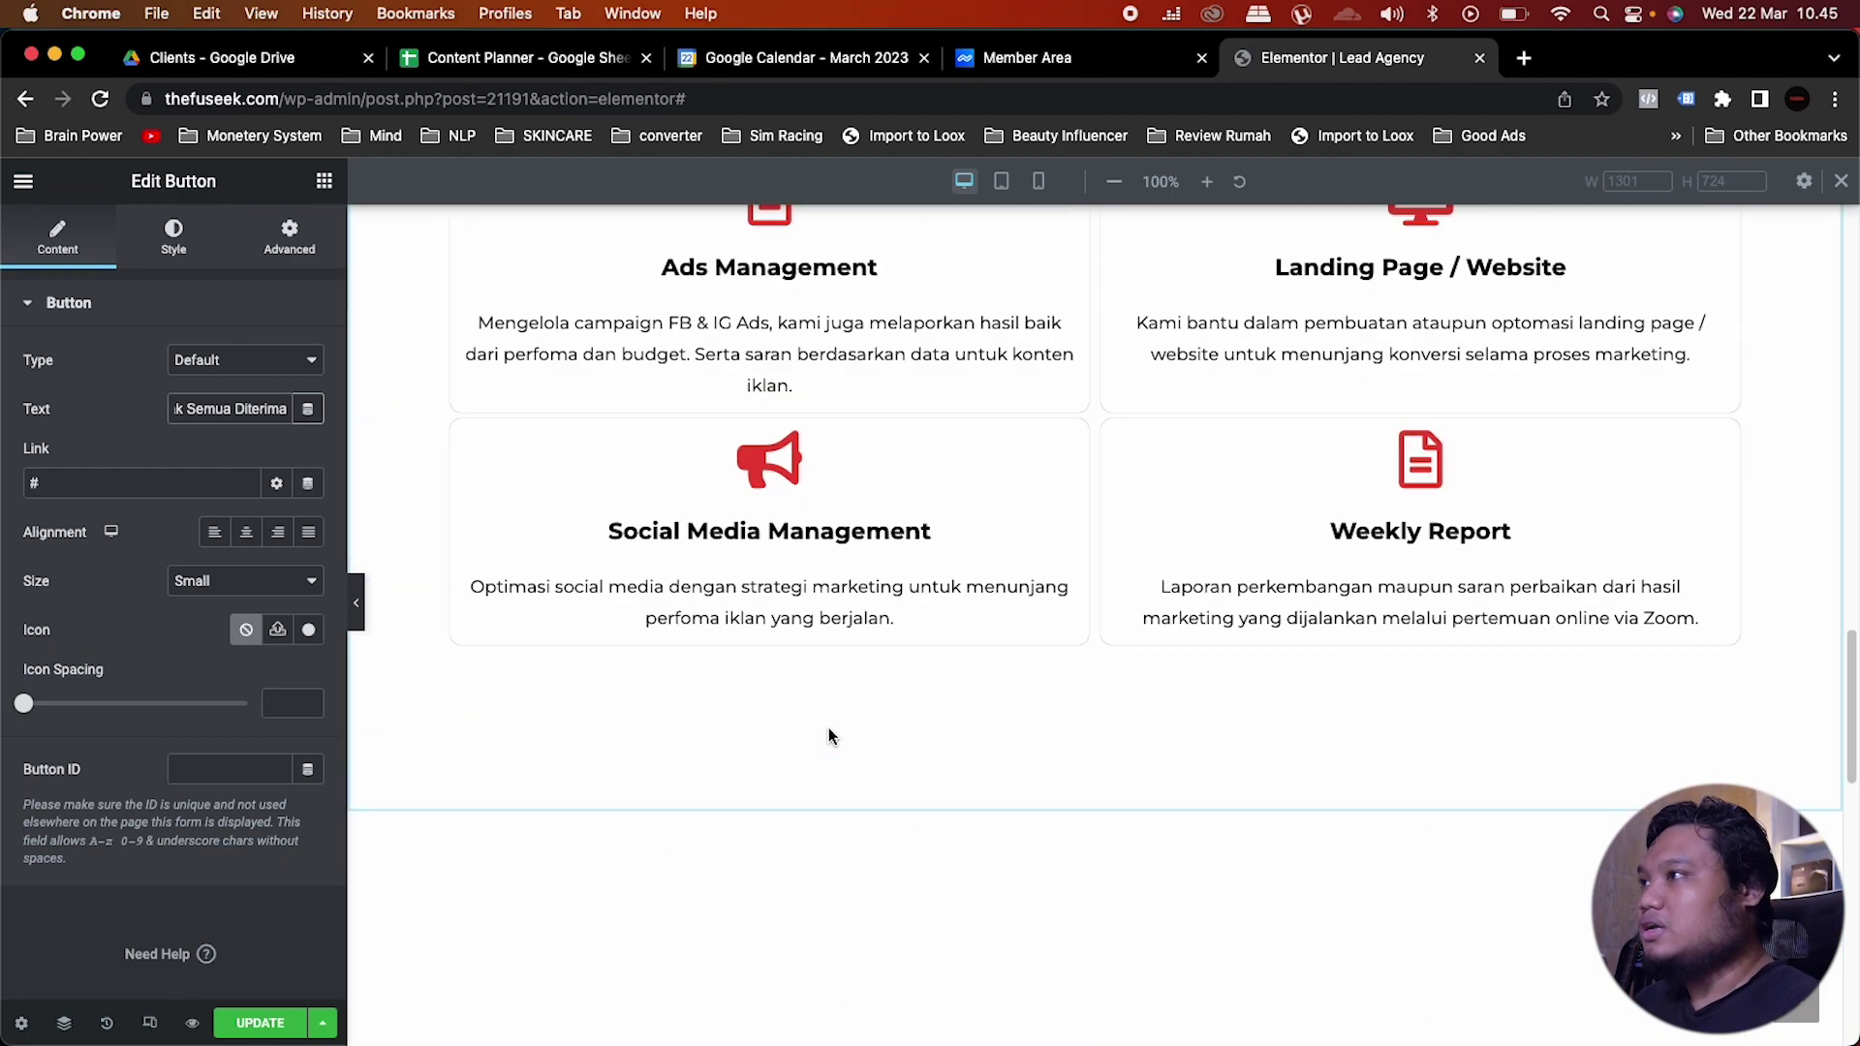
Step: Copy the services subtitle text block to below the Syarat heading
scroll(828, 736, "up", 2)
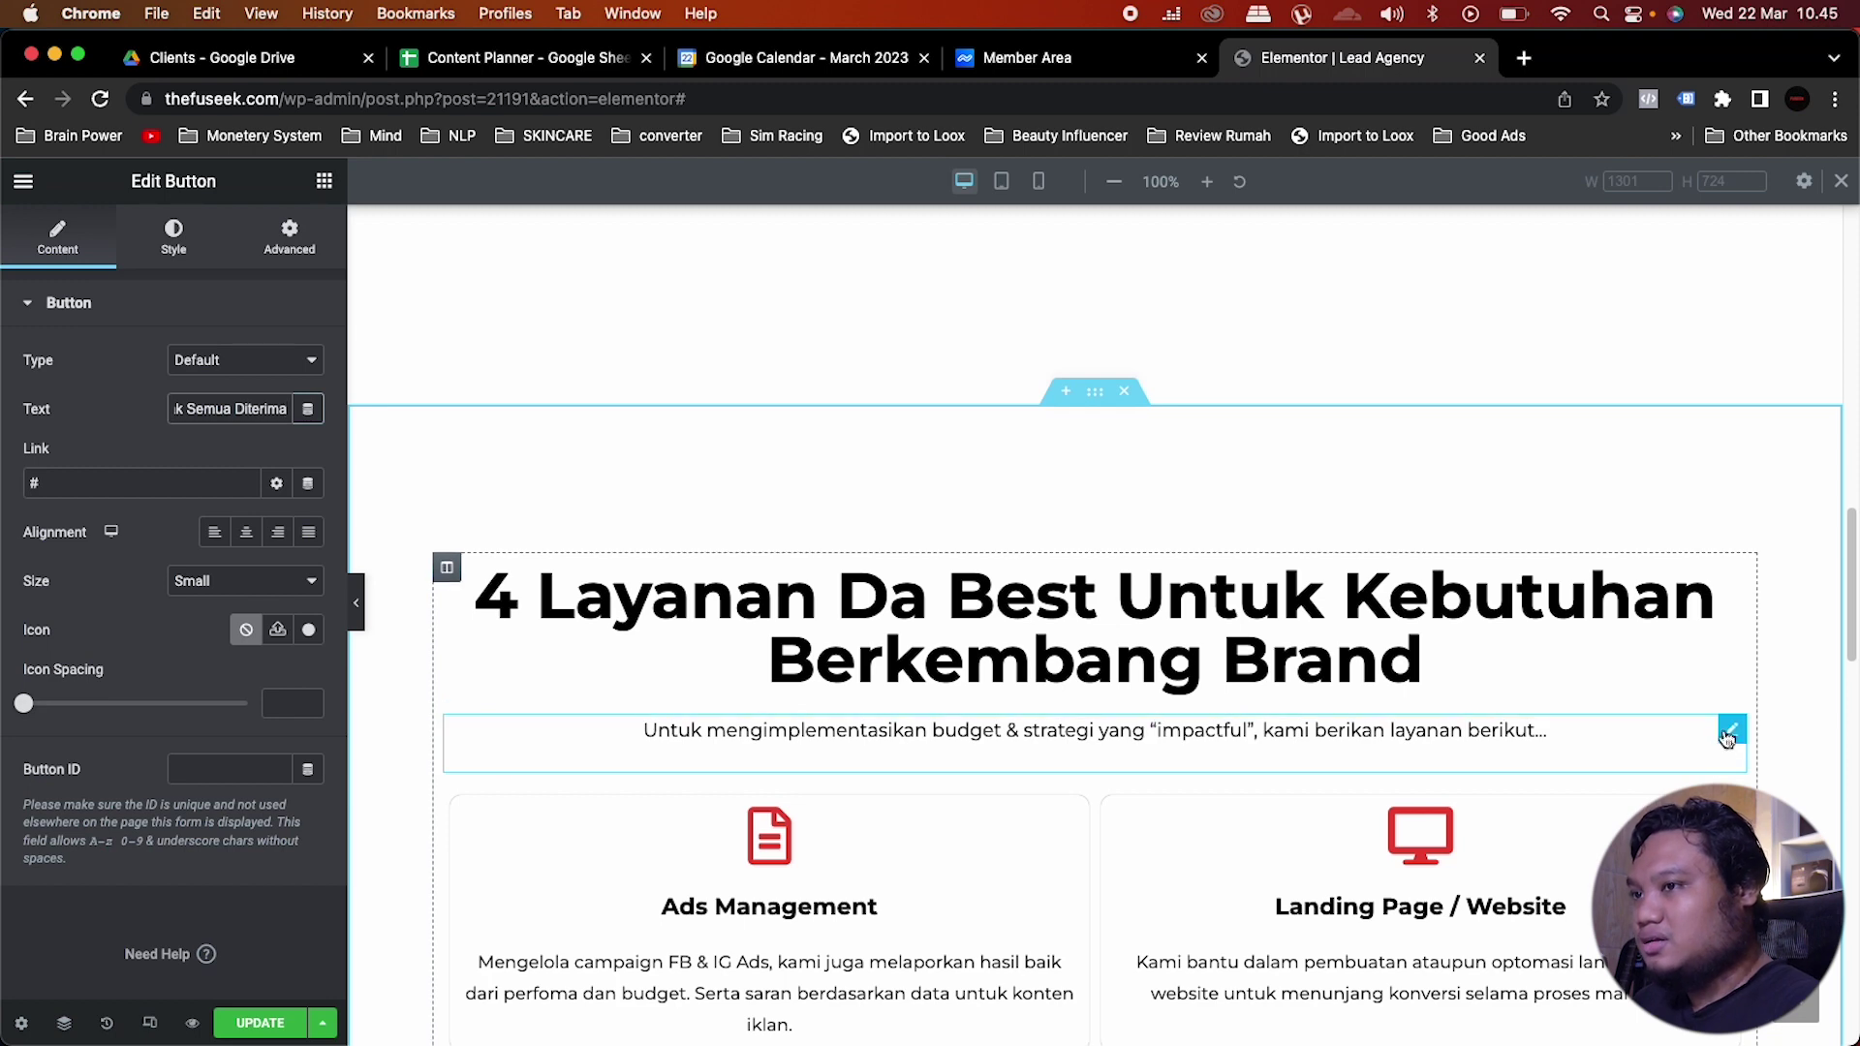
right_click(1724, 735)
left_click(1702, 734)
scroll(685, 735, "down", 10)
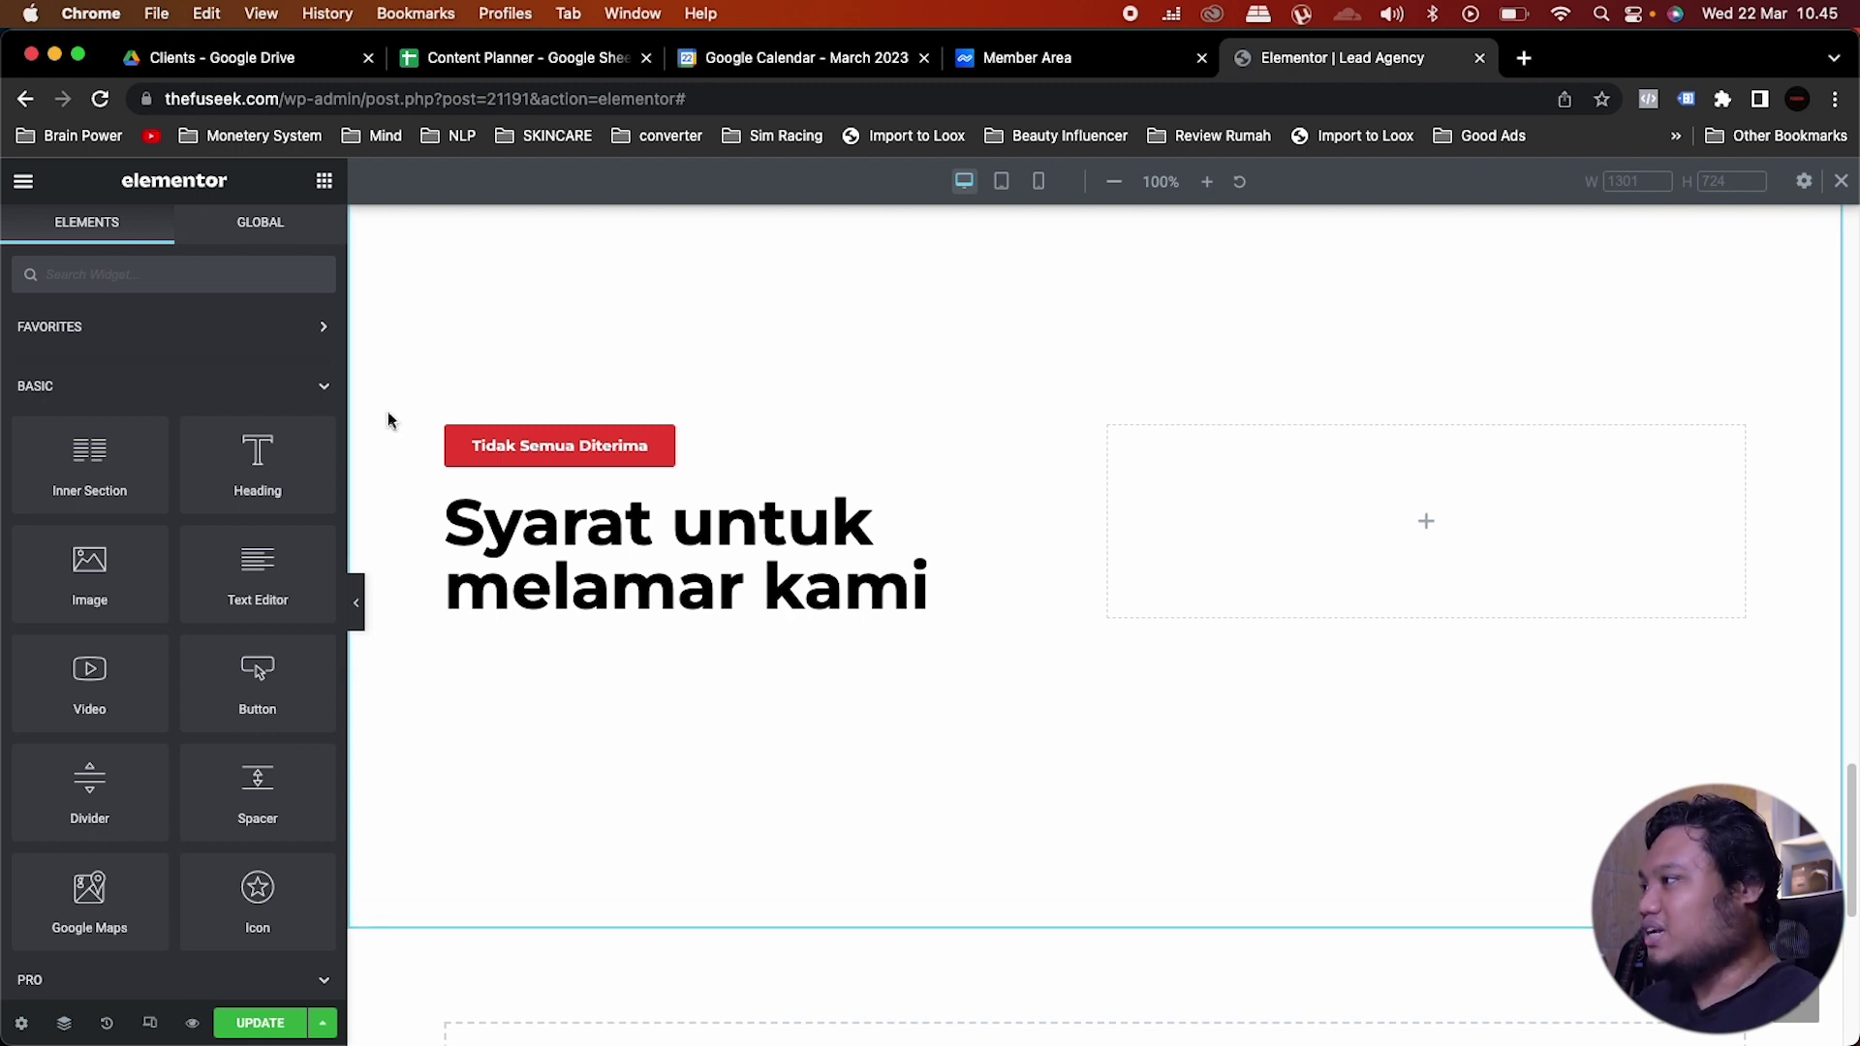
right_click(657, 620)
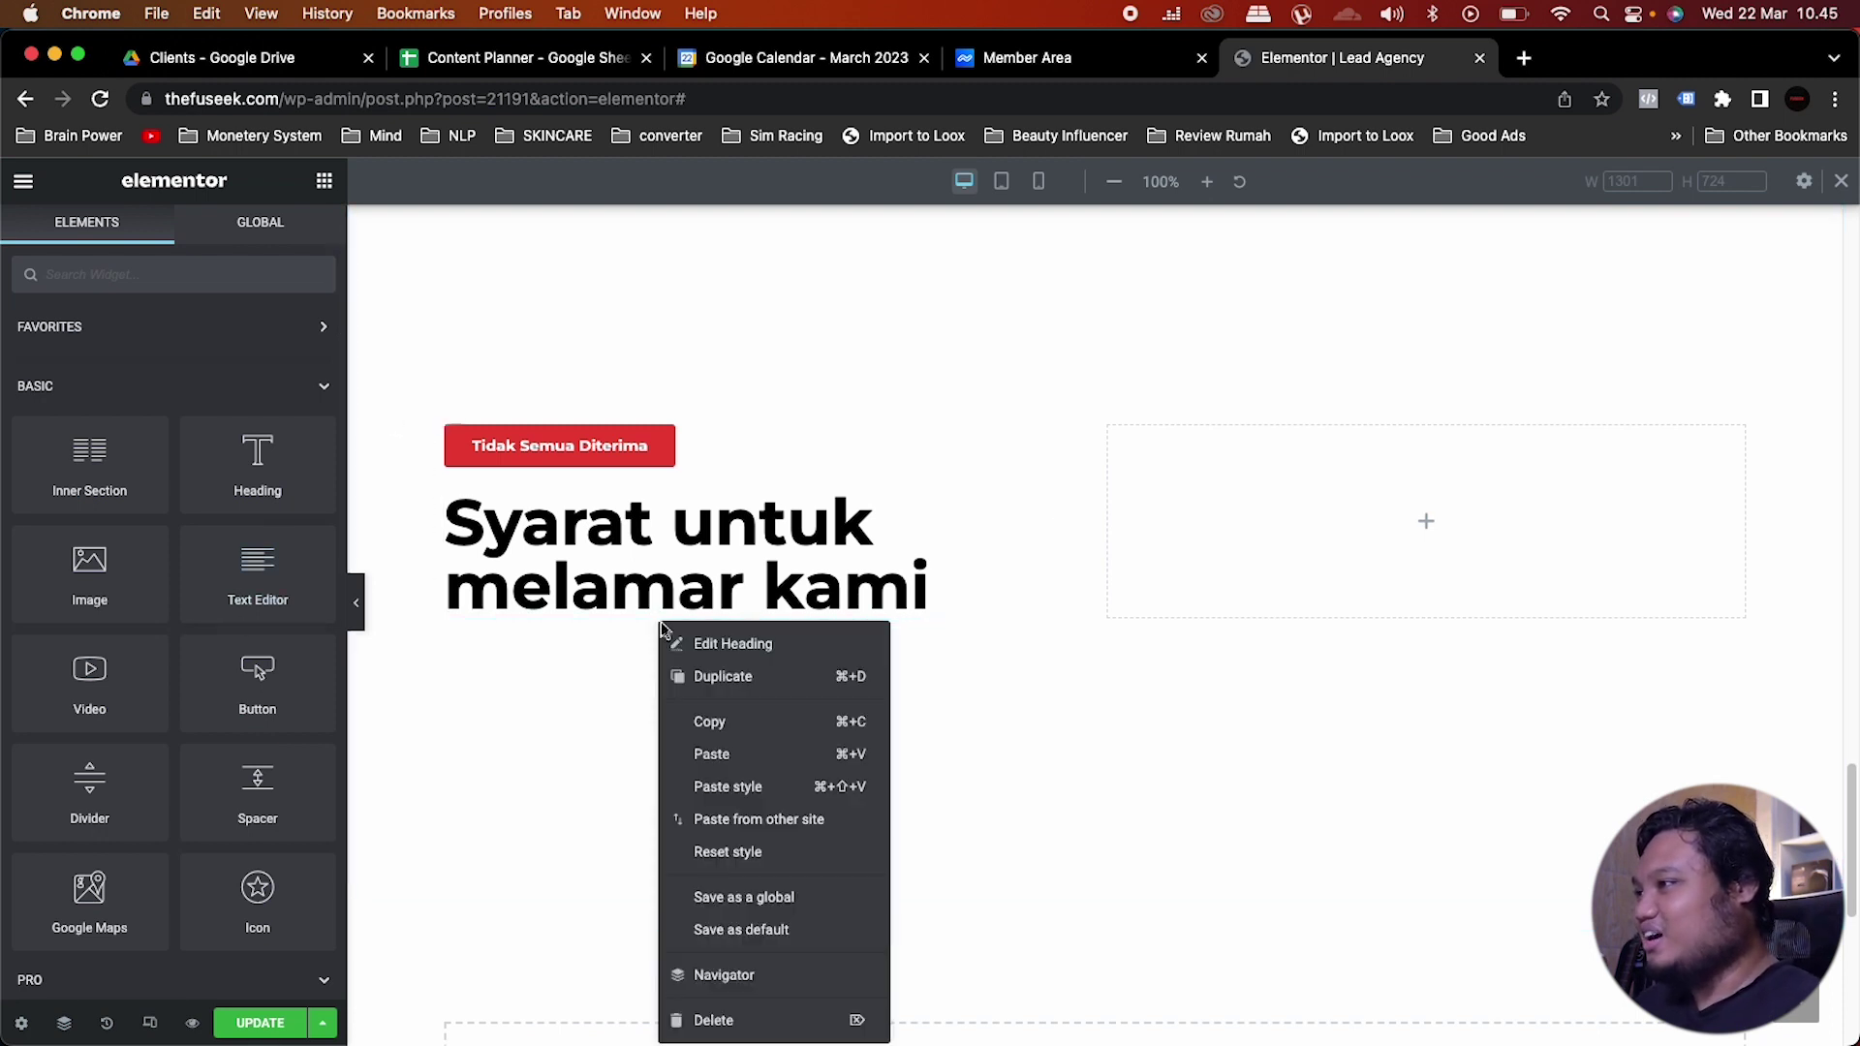
left_click(734, 753)
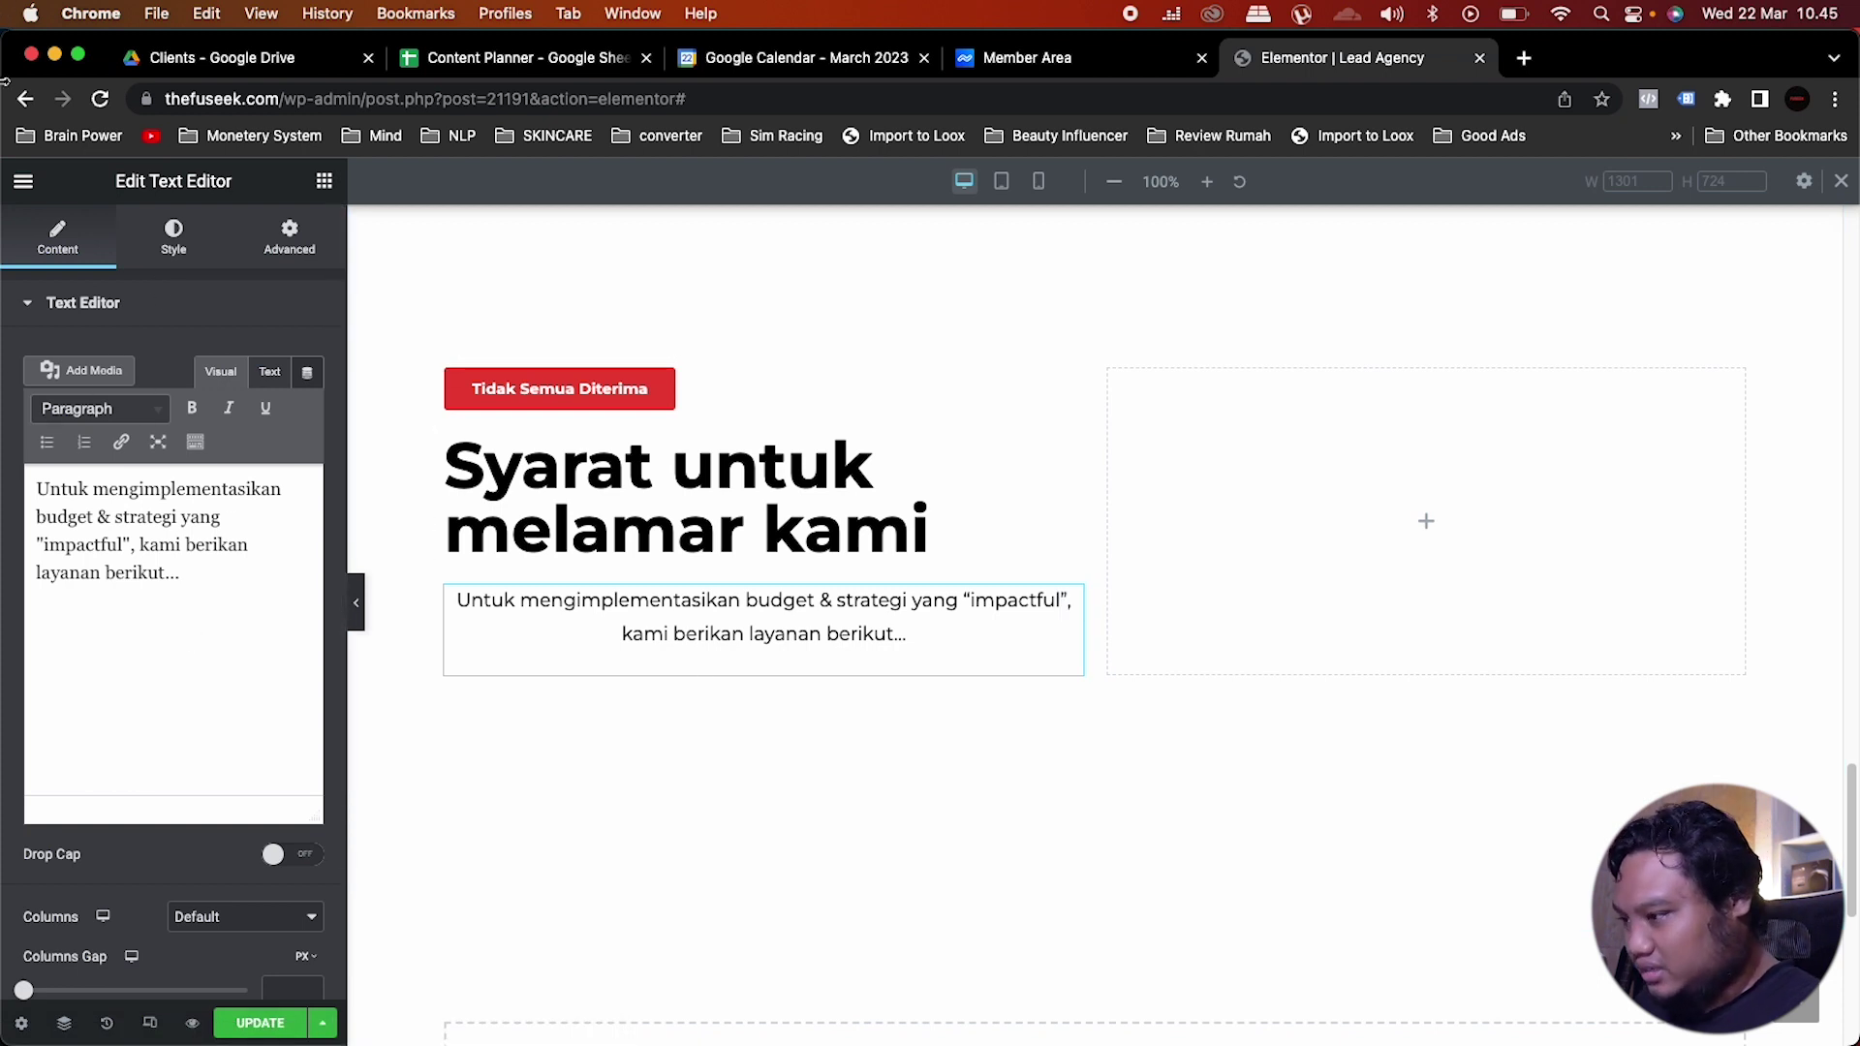
Step: Replace its text with the 'Mirip lah ketika ngelamar doi…' paragraph and align it left
key("super+a")
key("super+v")
left_click(174, 237)
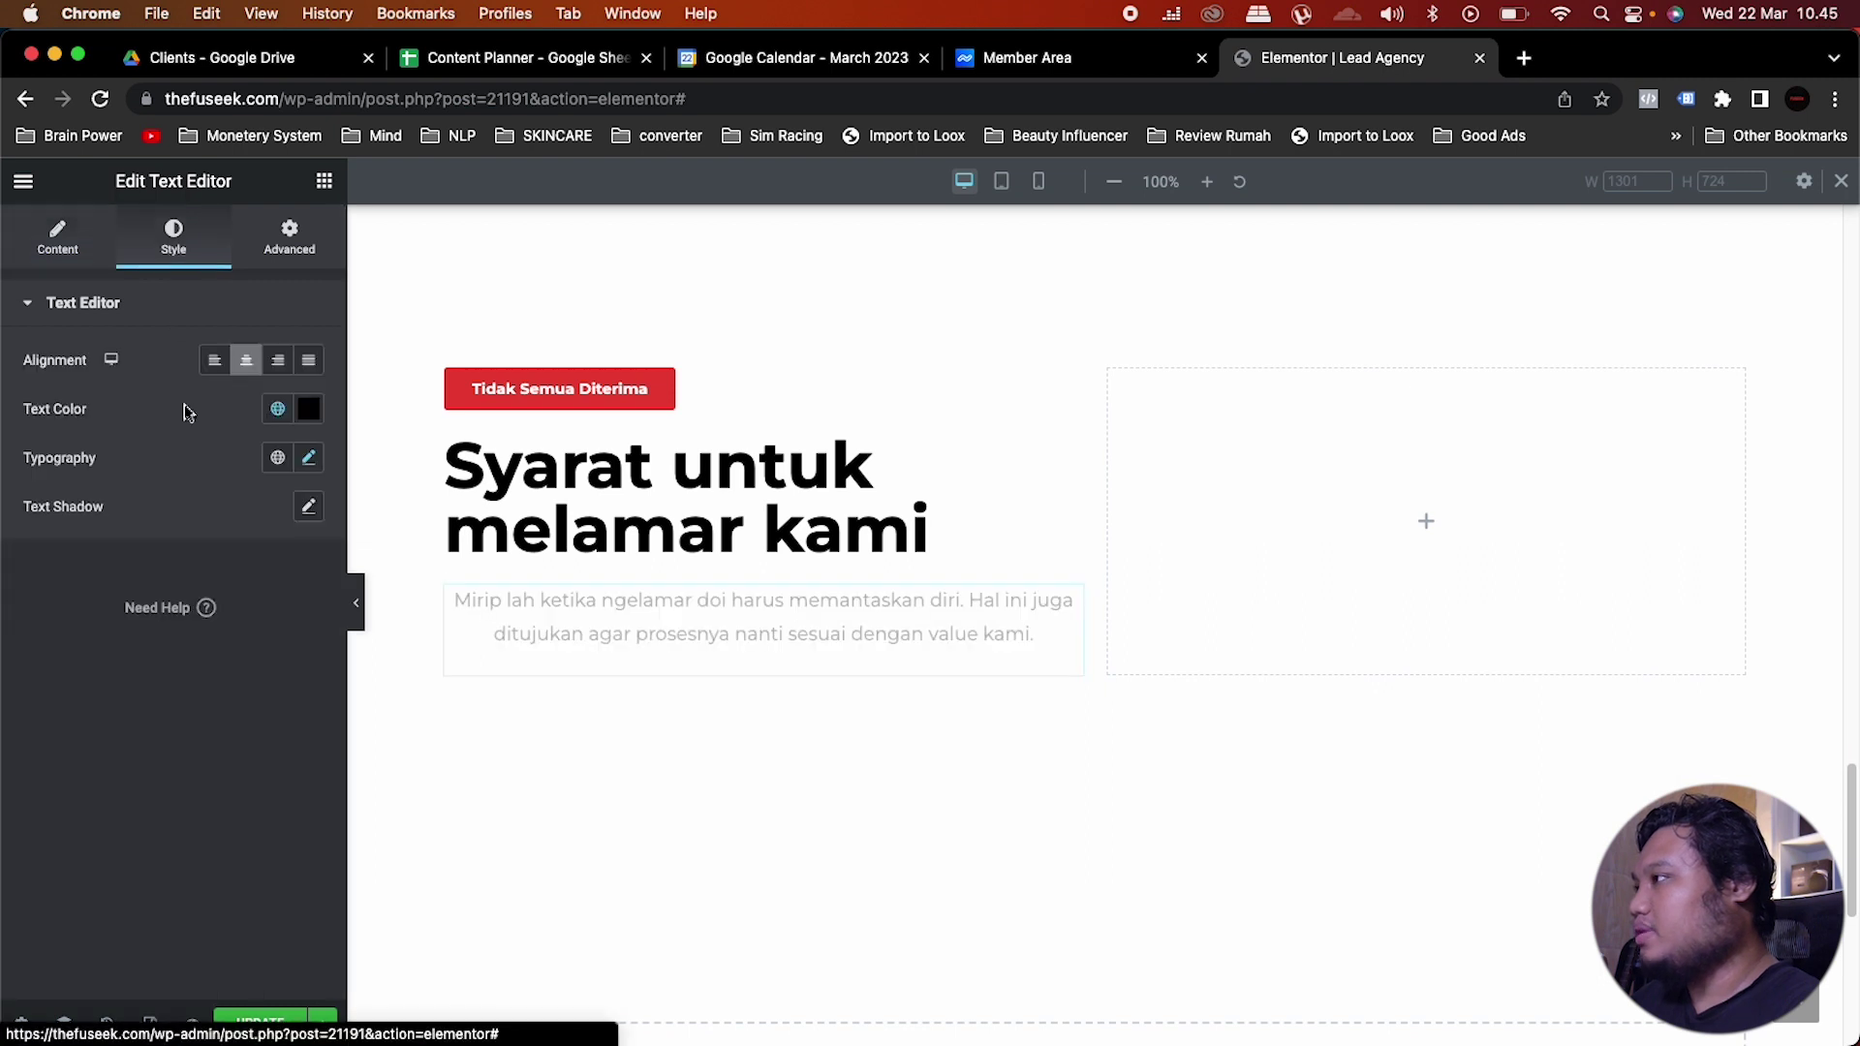
left_click(213, 361)
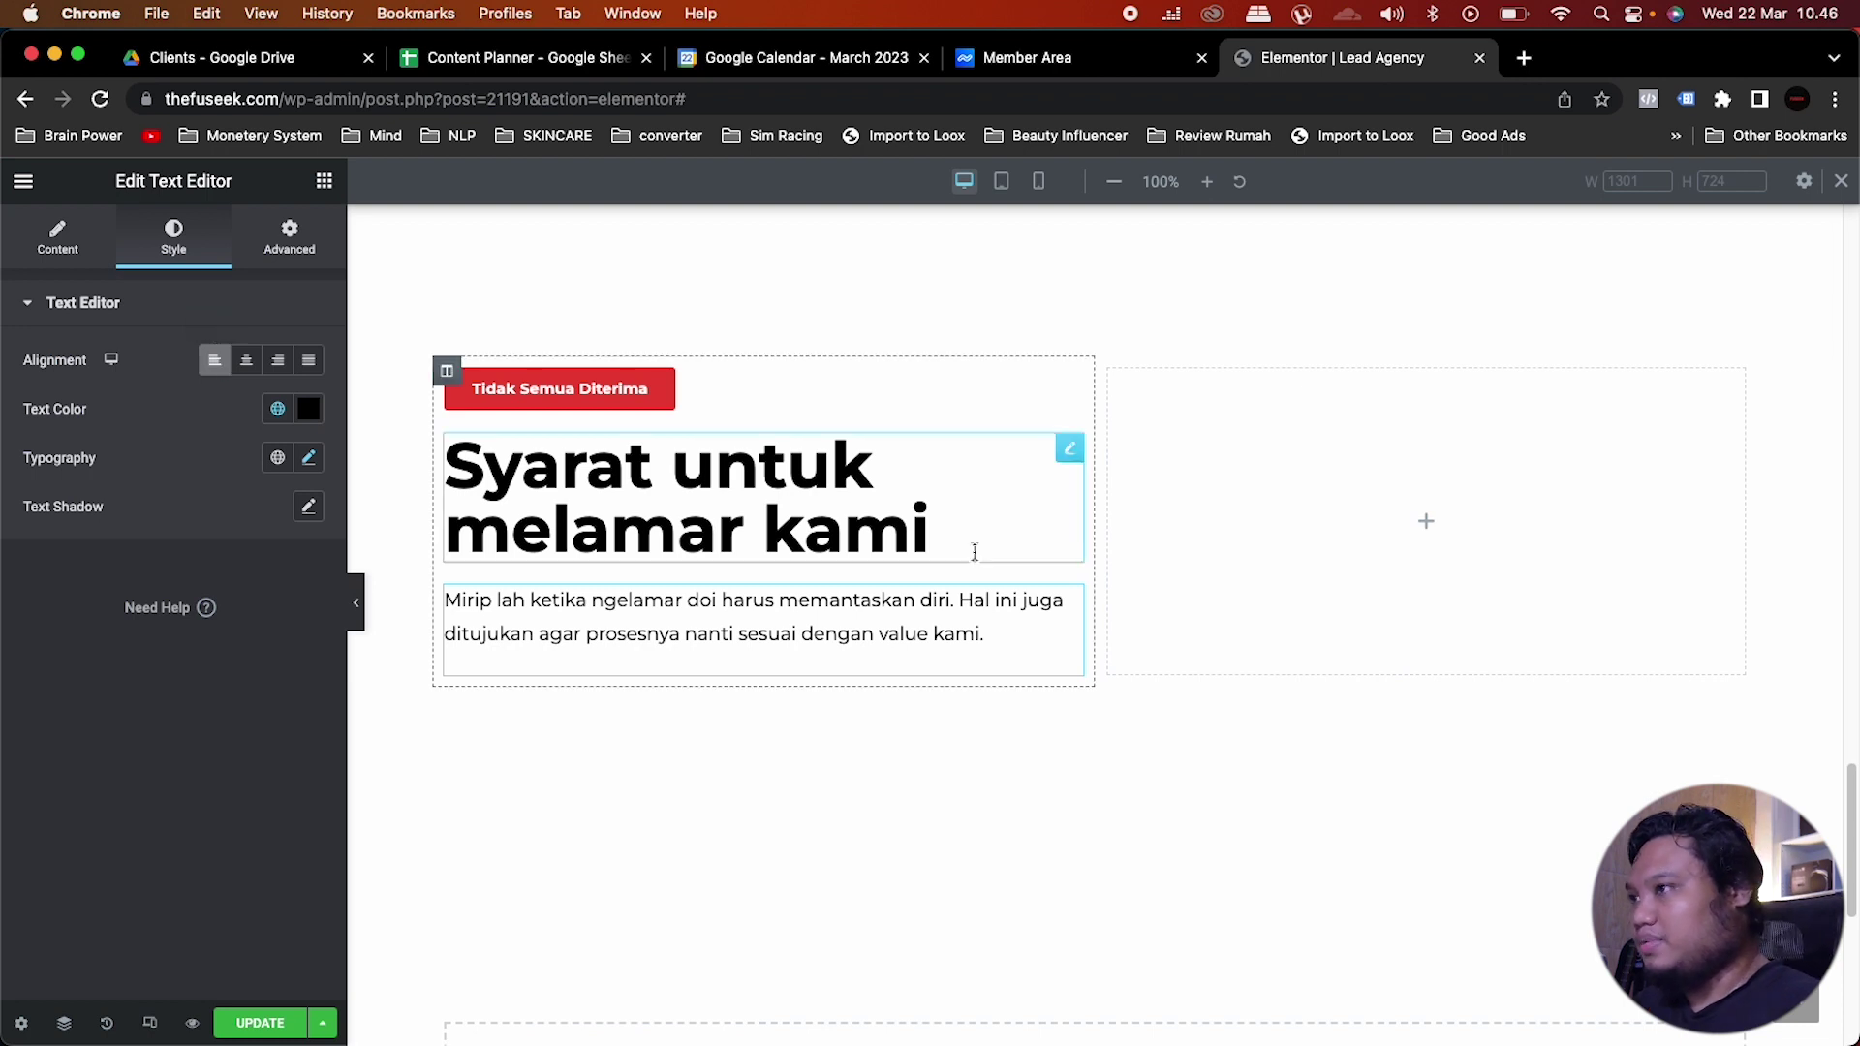
Step: Search 'icon' and drag an Icon List widget into the empty right column
left_click(1294, 531)
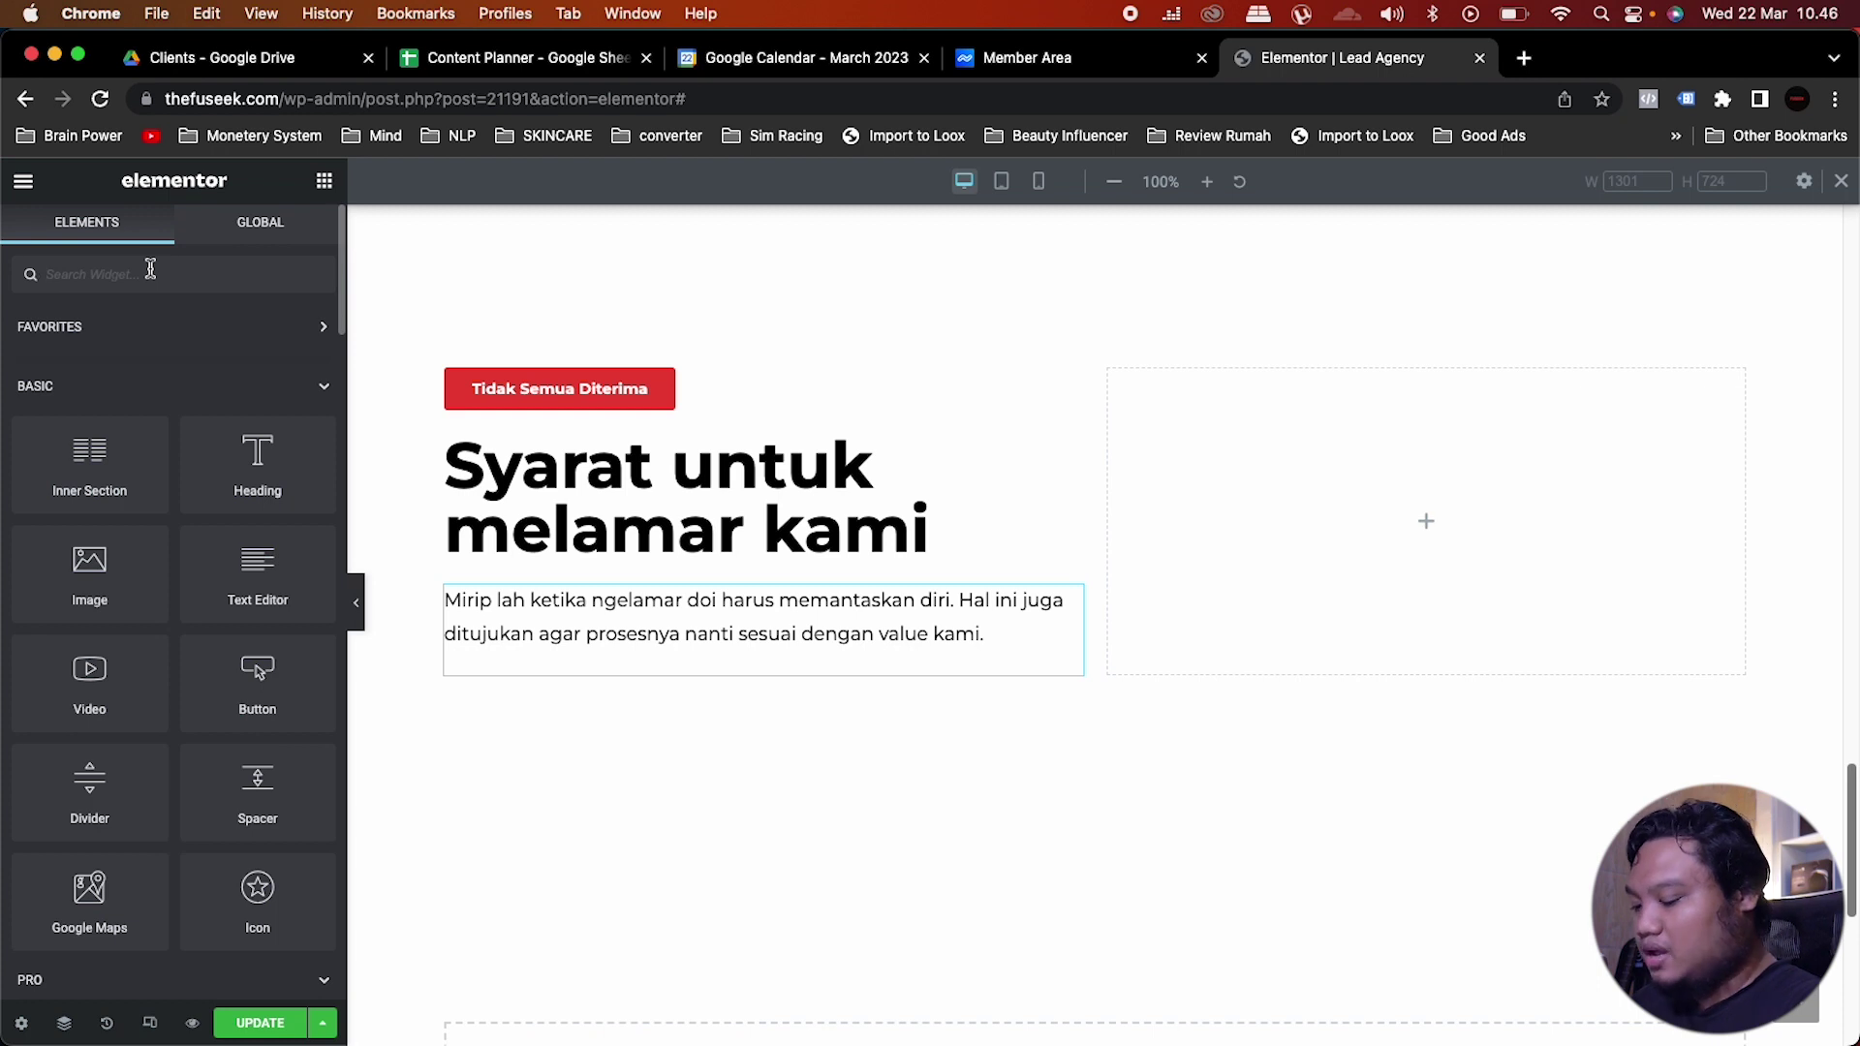
type("icon")
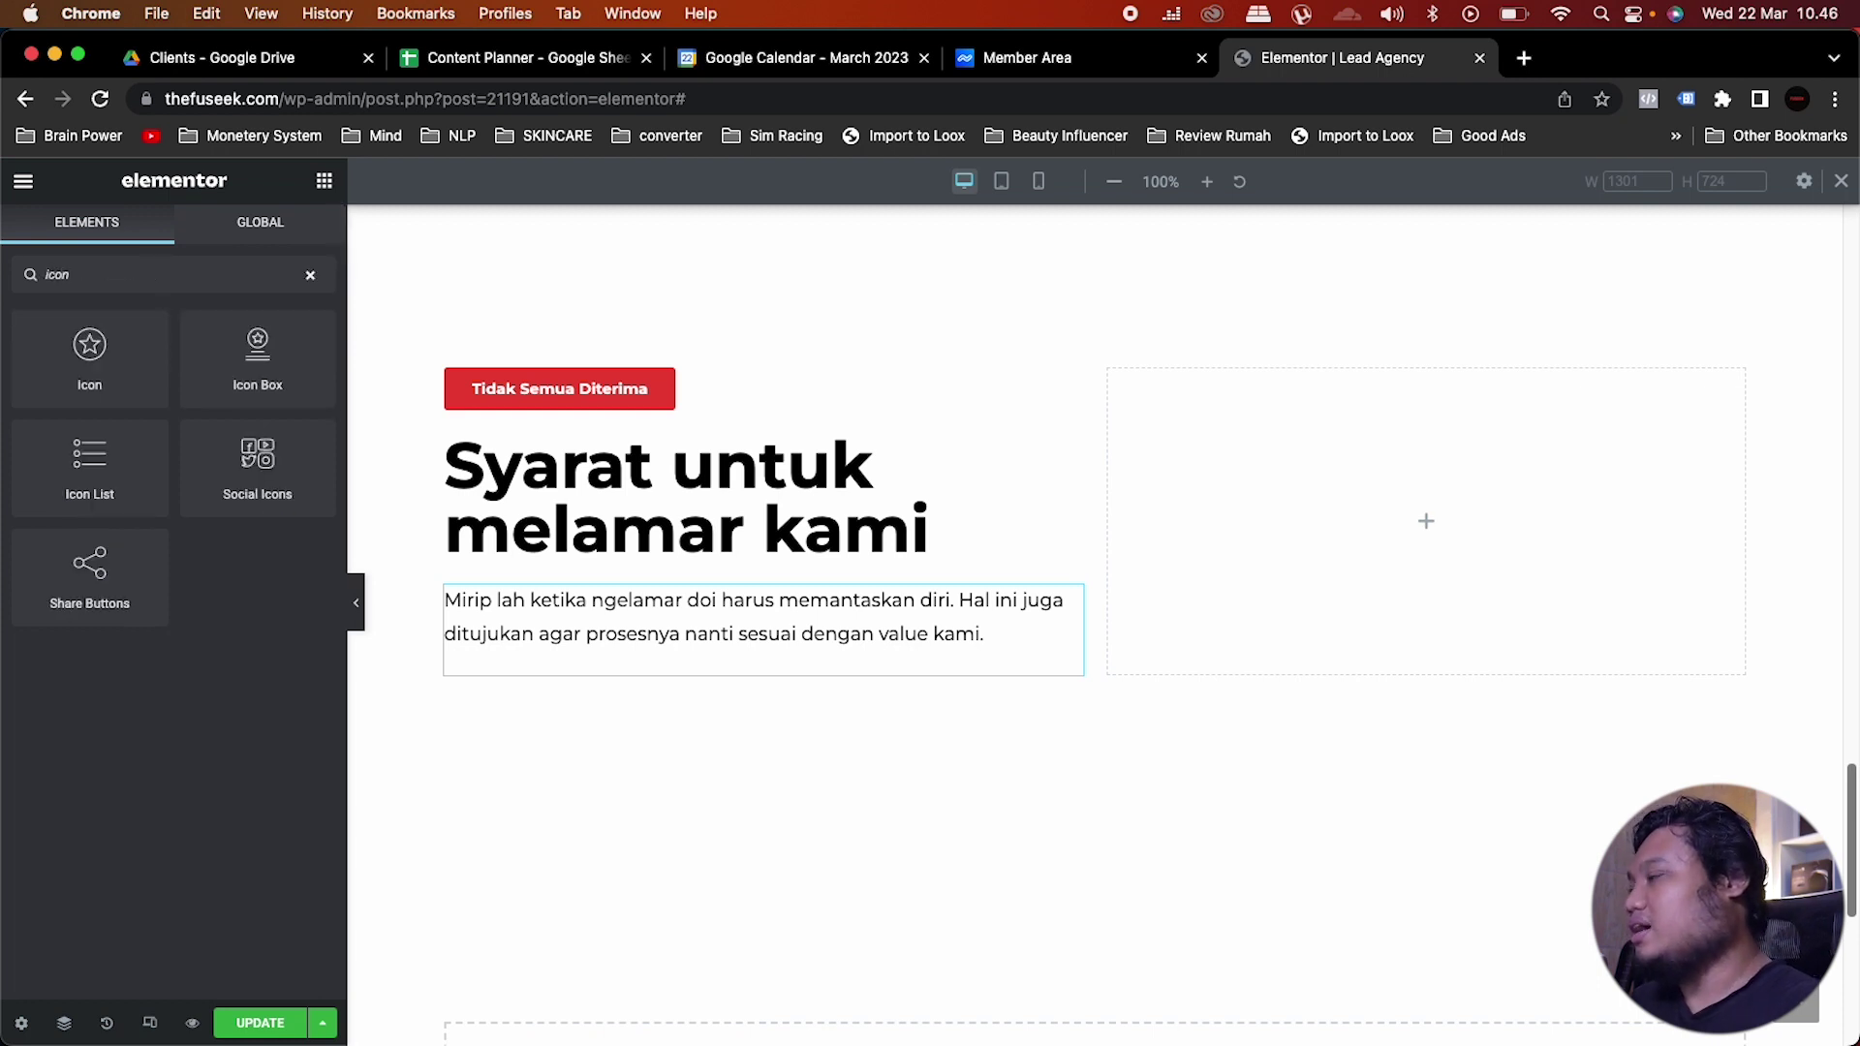
left_click_drag(69, 488, 1677, 501)
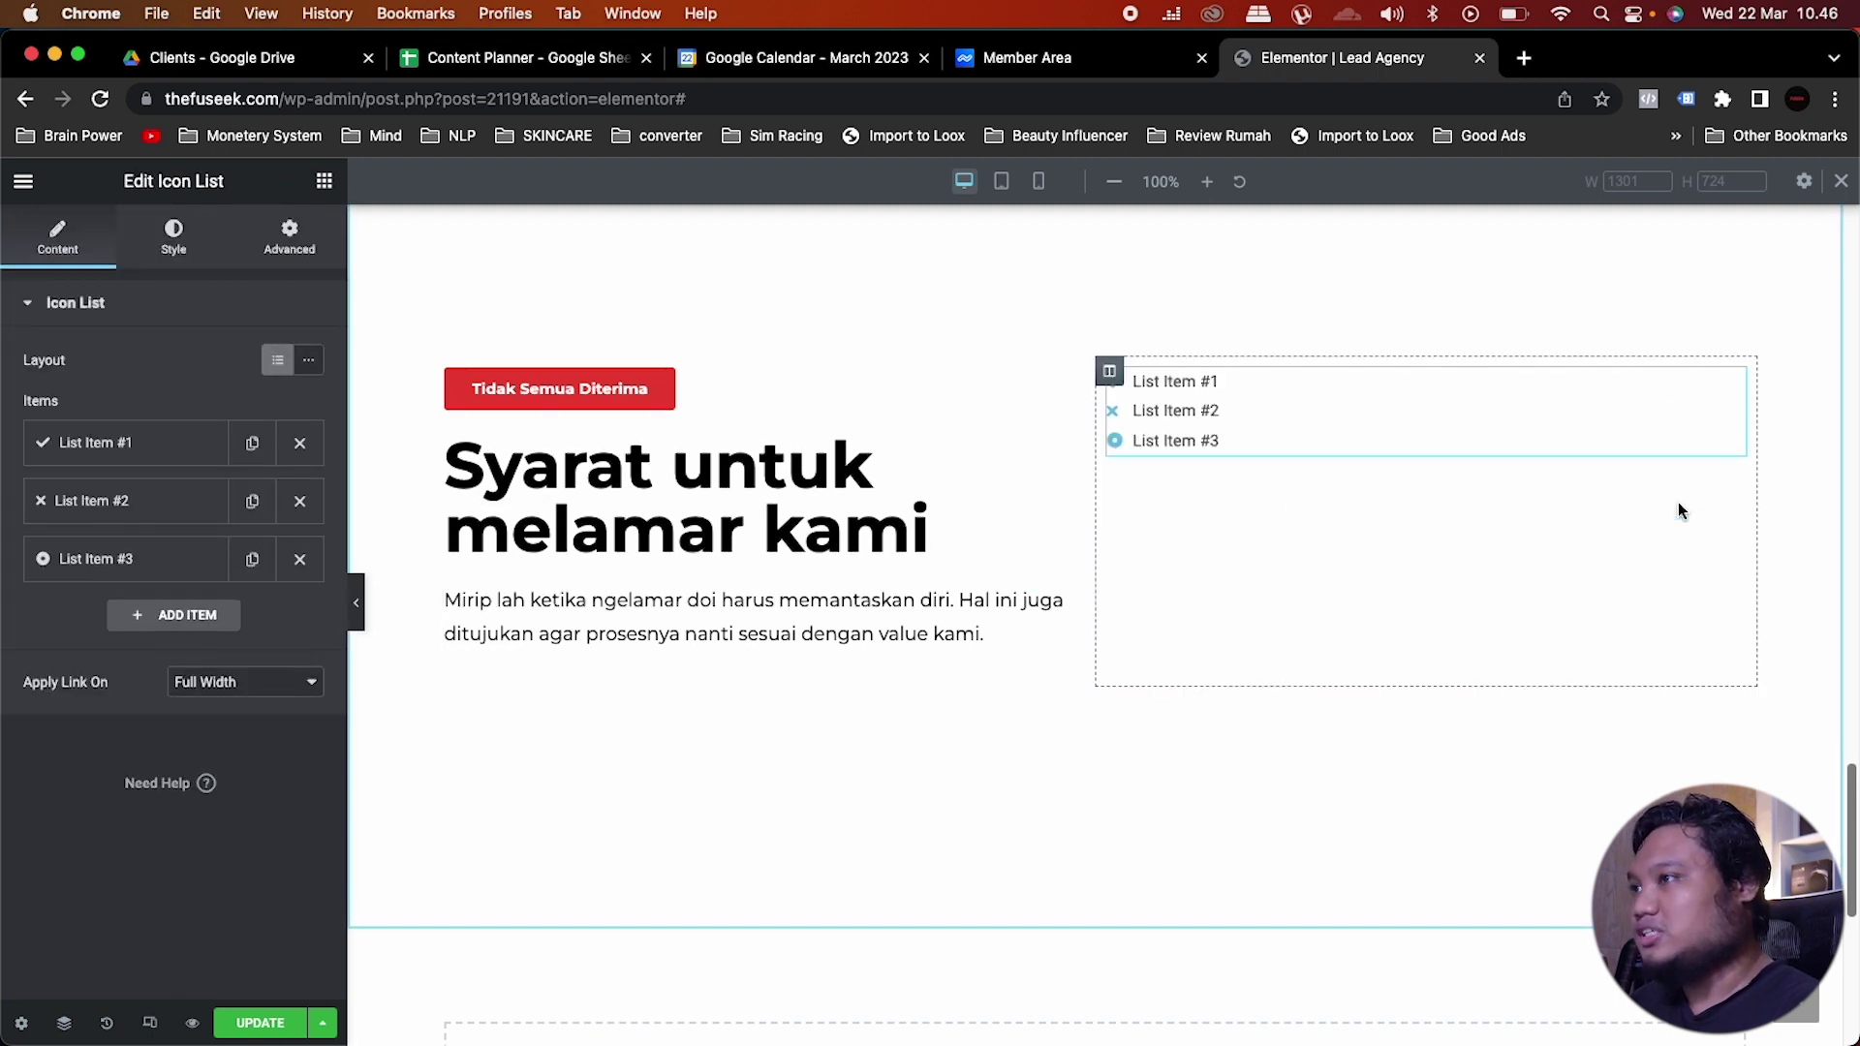
Step: Delete List Items #3 and #2 and give List Item #1 the double-check icon
left_click(300, 559)
left_click(299, 501)
left_click(165, 442)
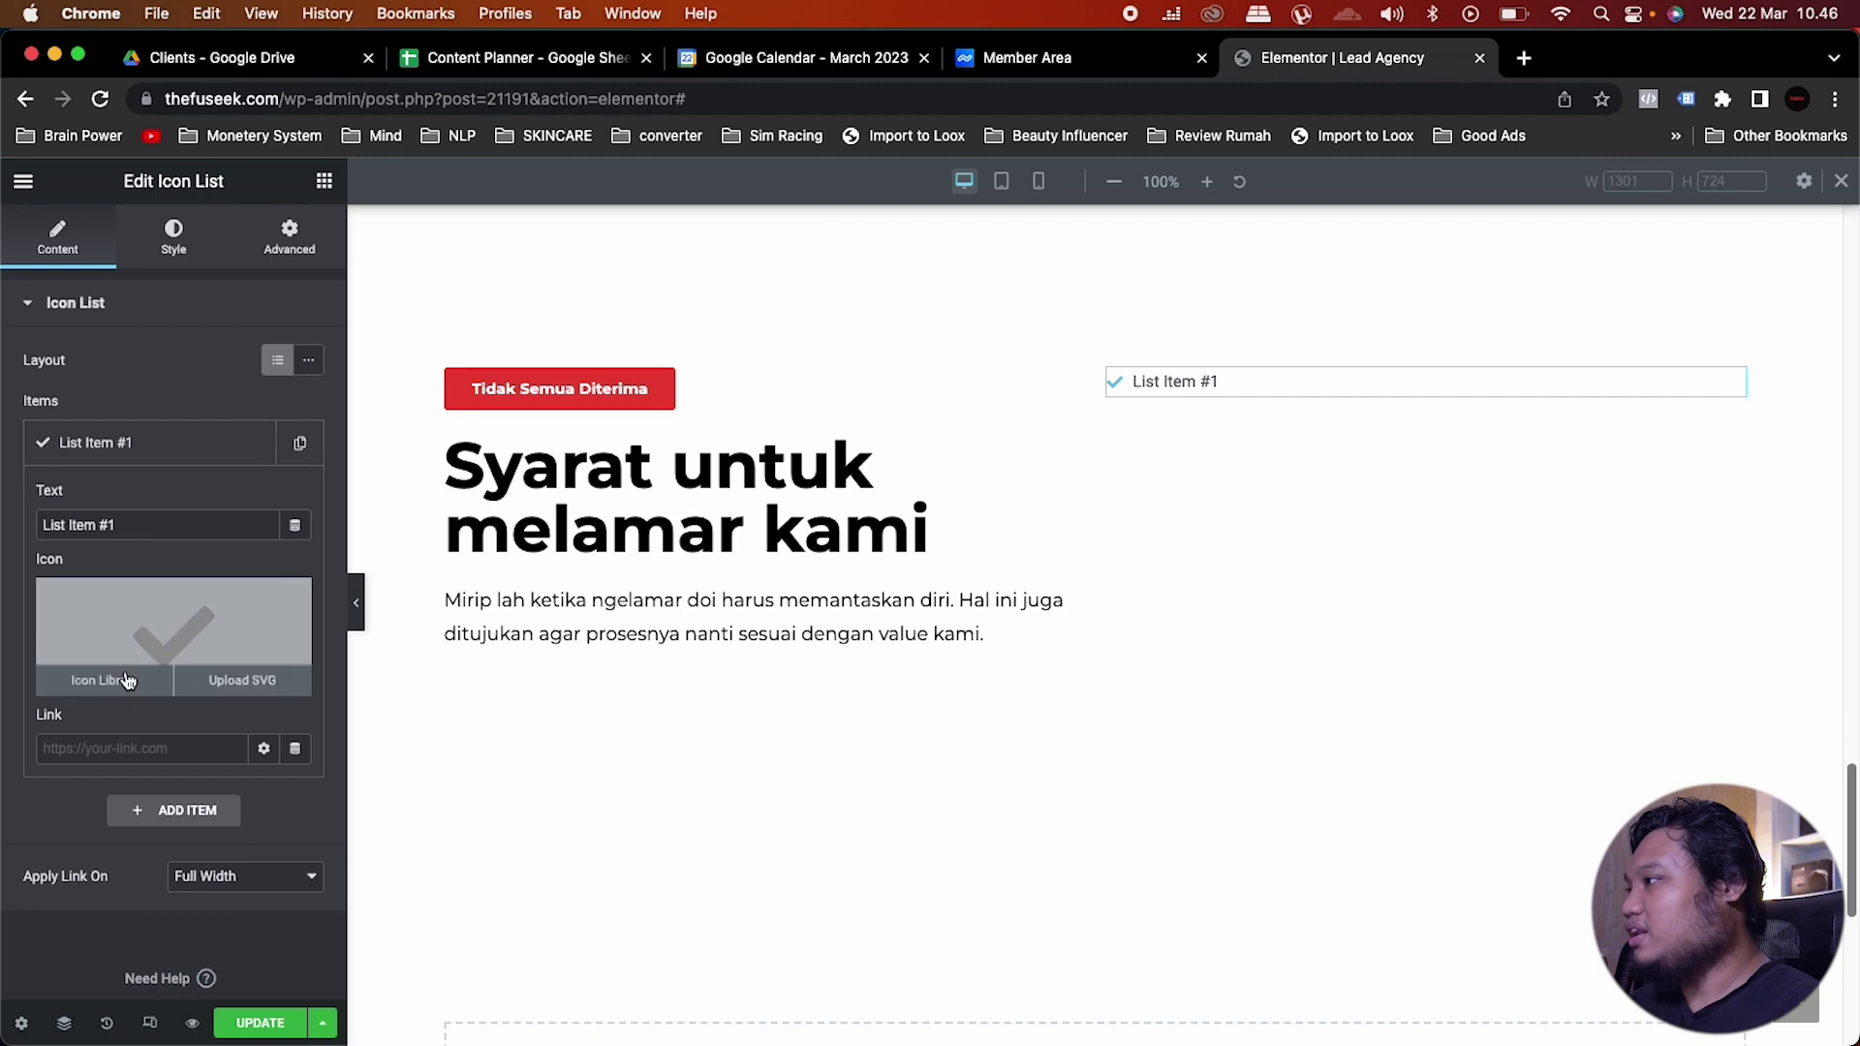
left_click(126, 681)
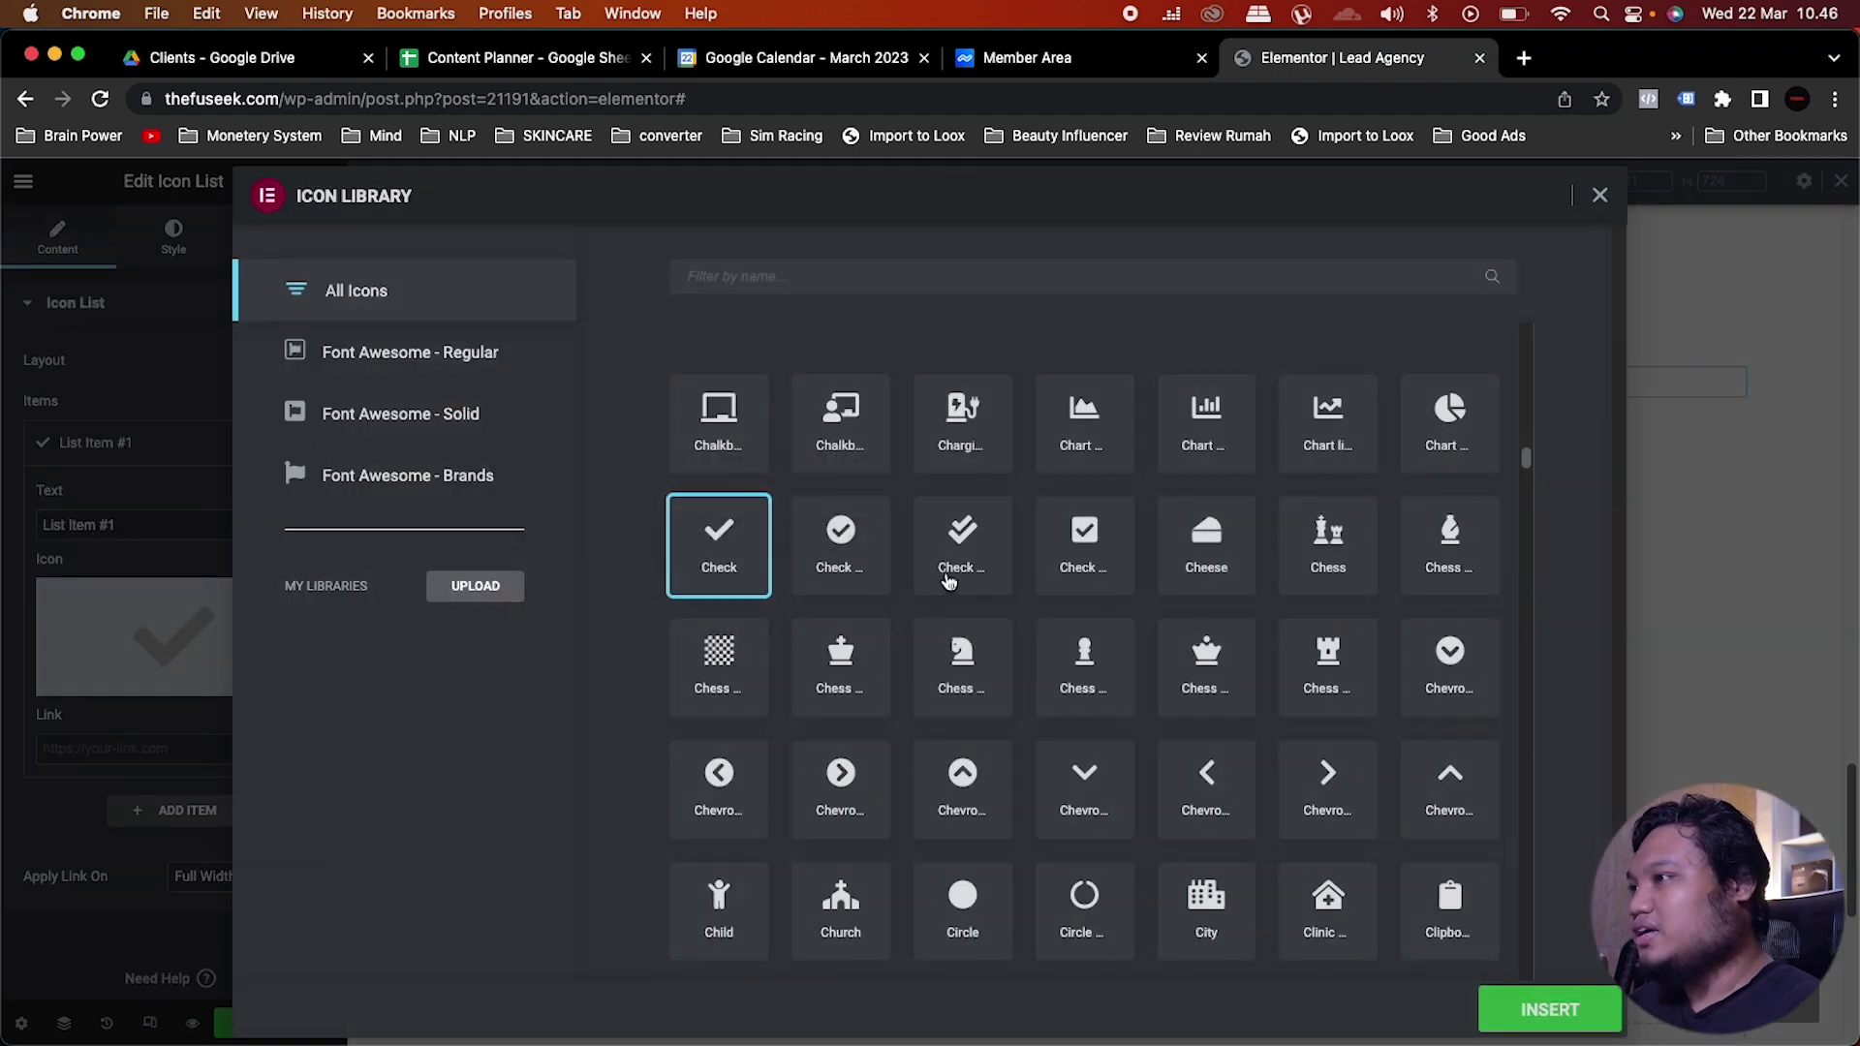
left_click(967, 547)
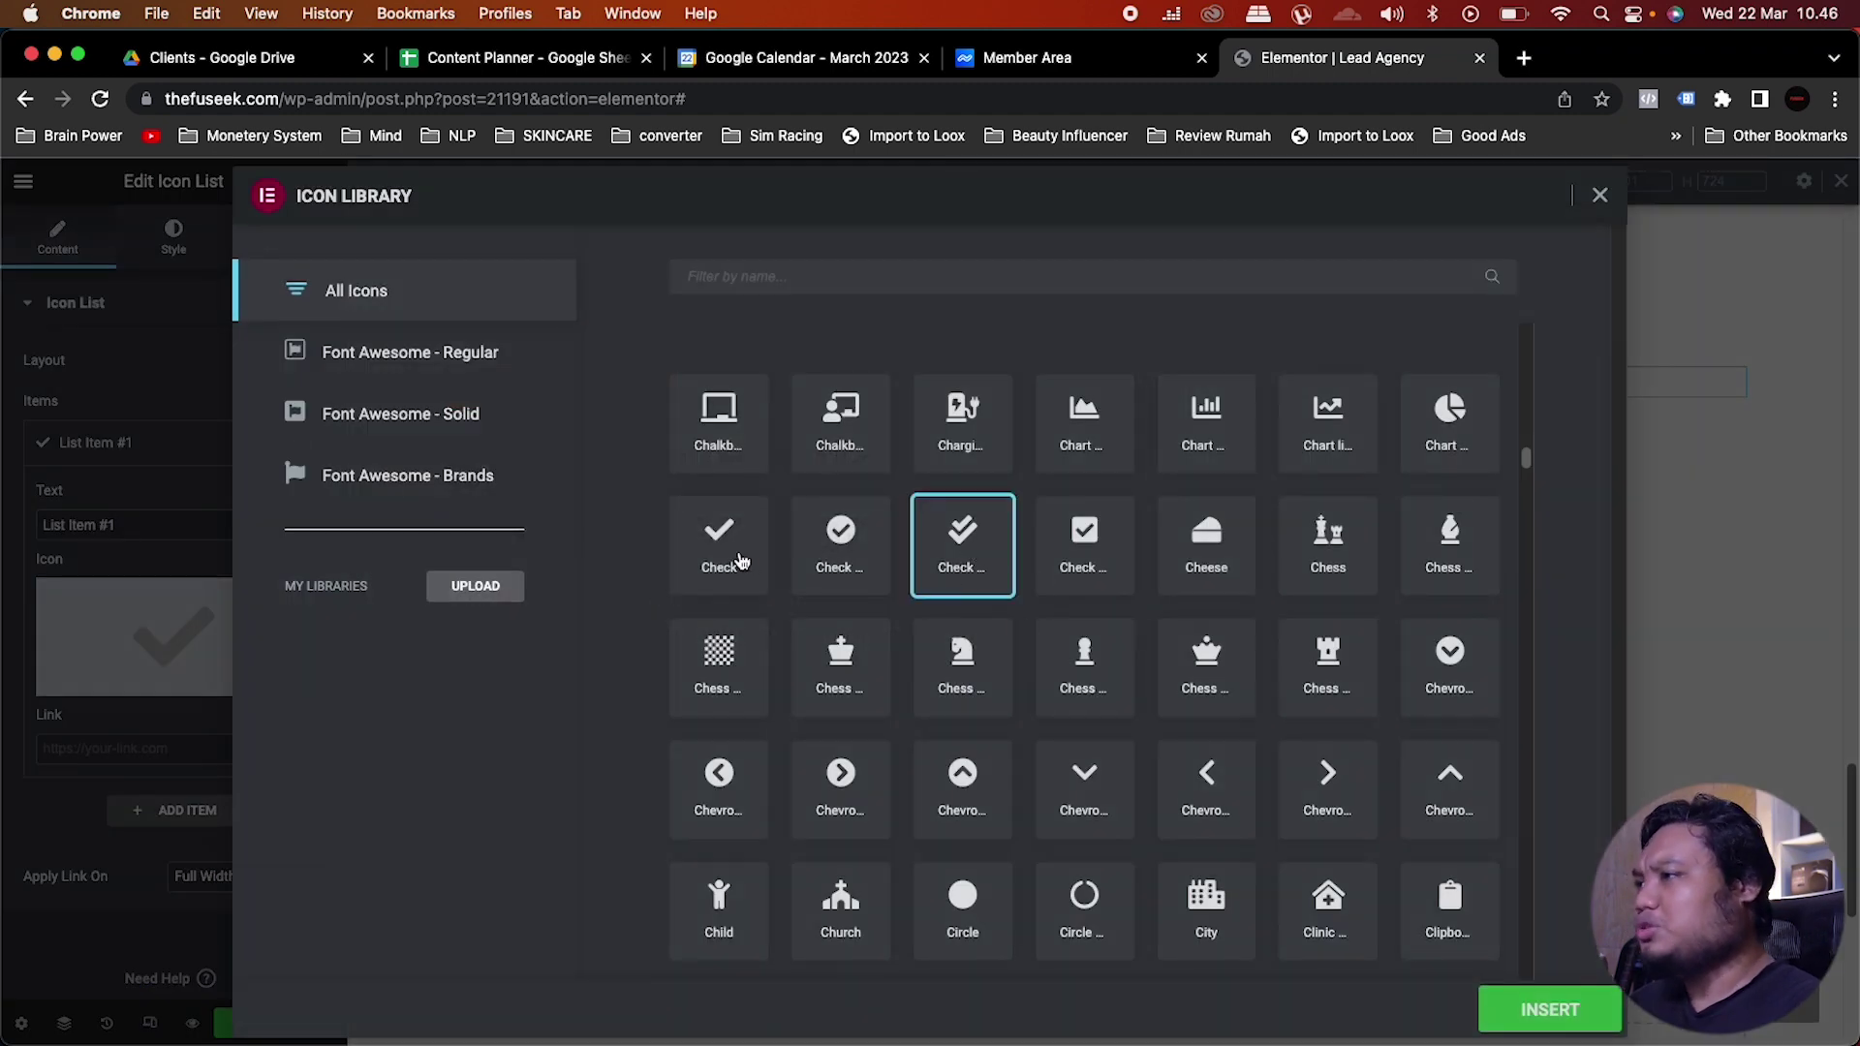
left_click(1527, 1011)
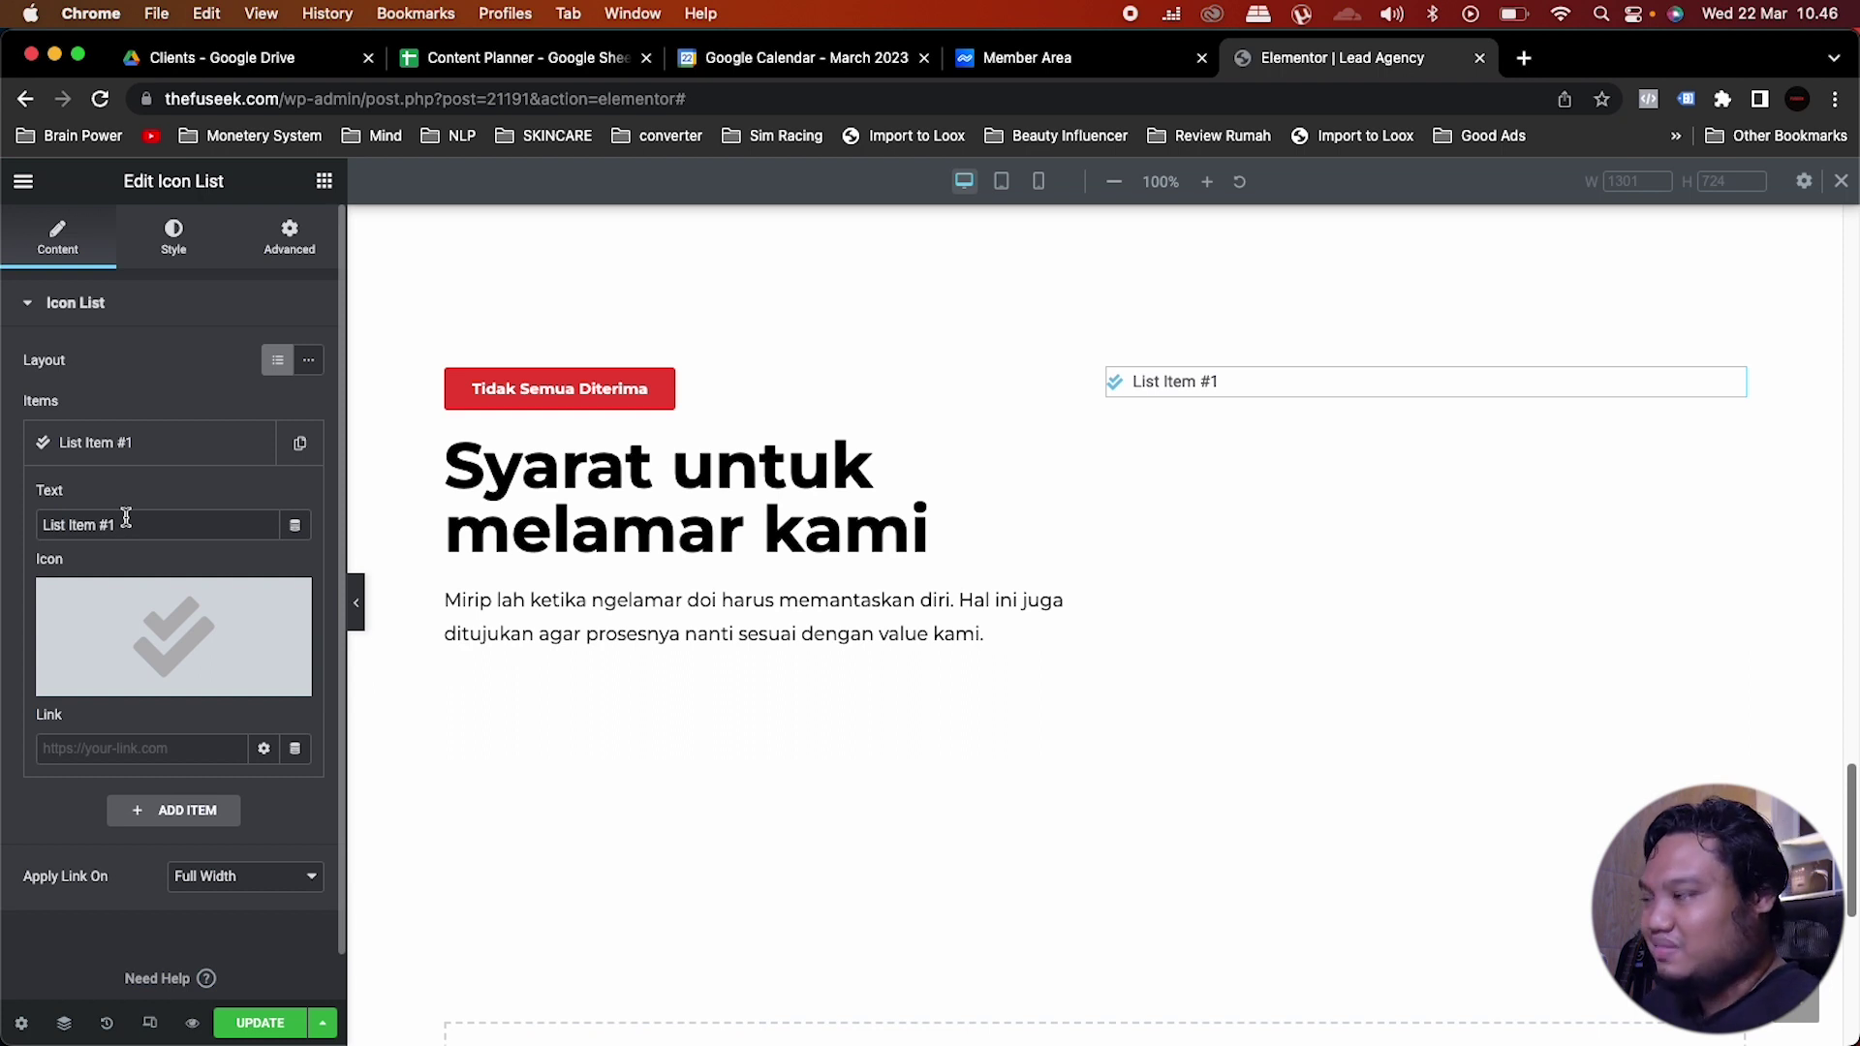
Step: Replace List Item #1's text with 'Bisnis anda memiliki omset minimal Rp 30,000,000 / bulan'
left_click_drag(155, 524, 5, 513)
type("Bisni")
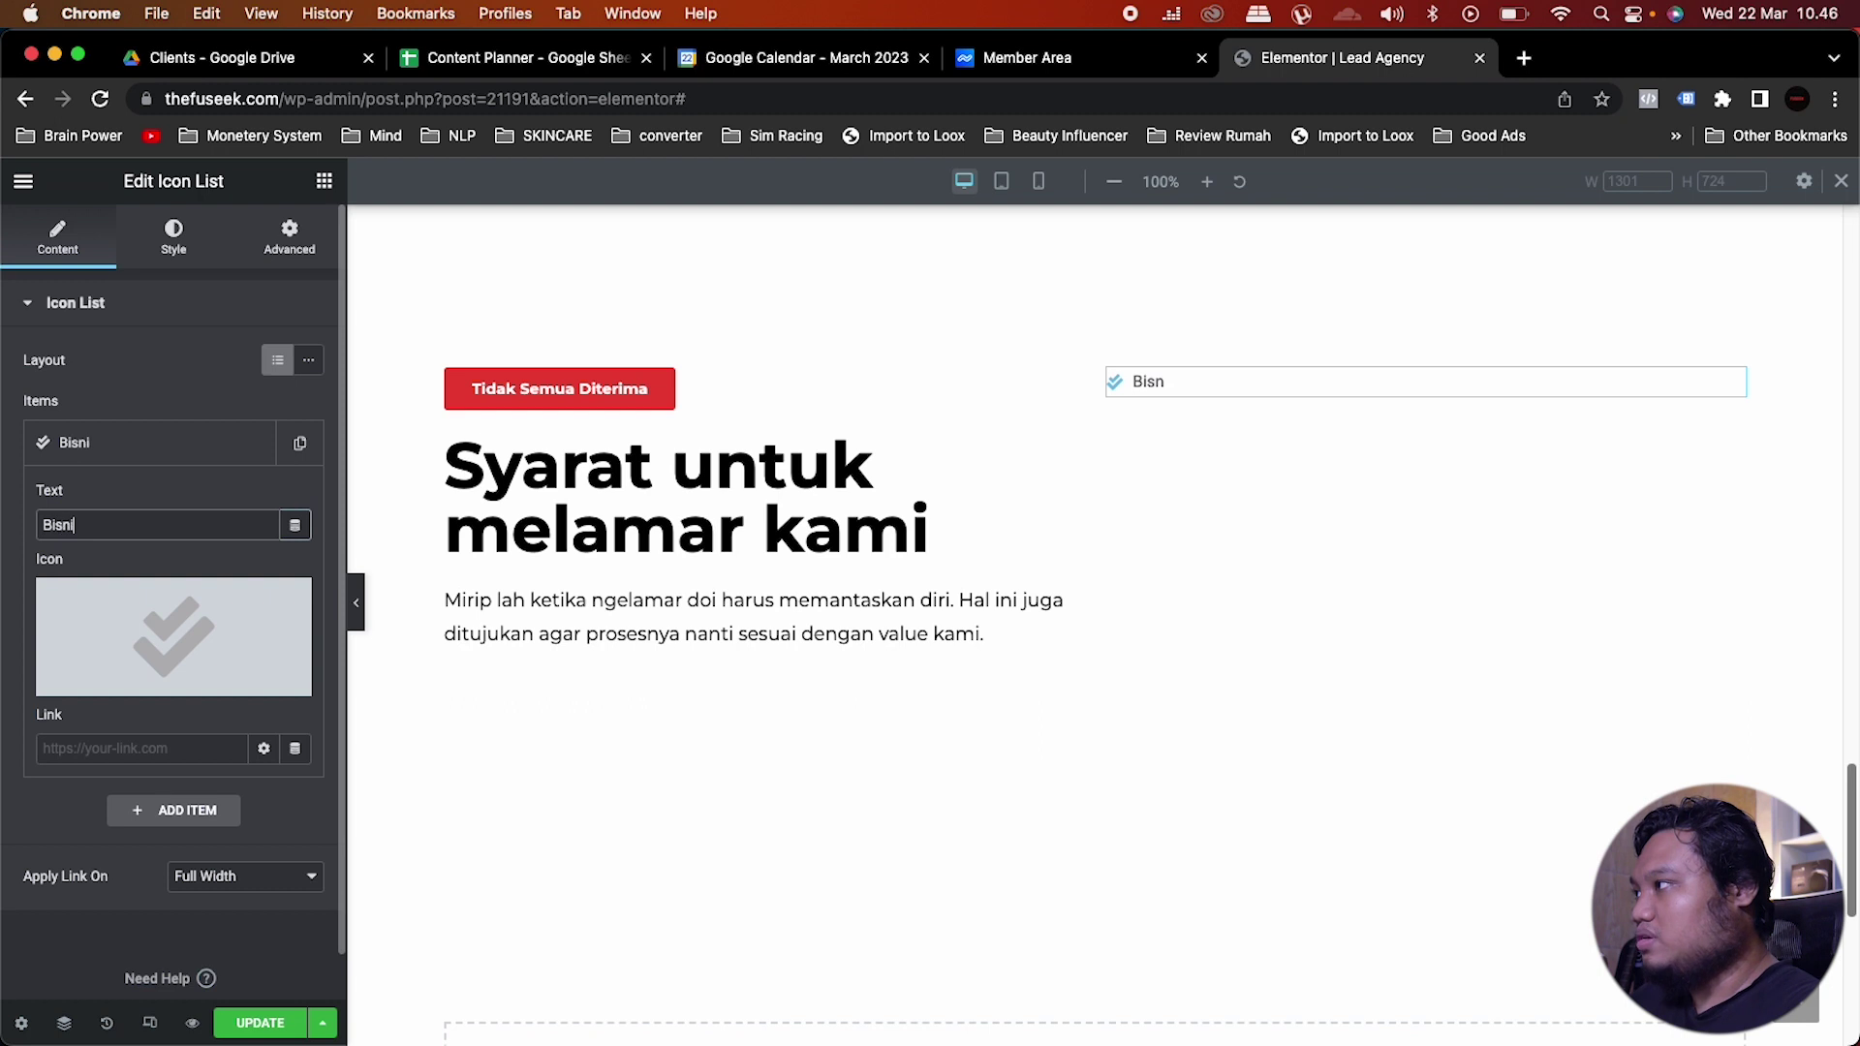
type("s anda memi")
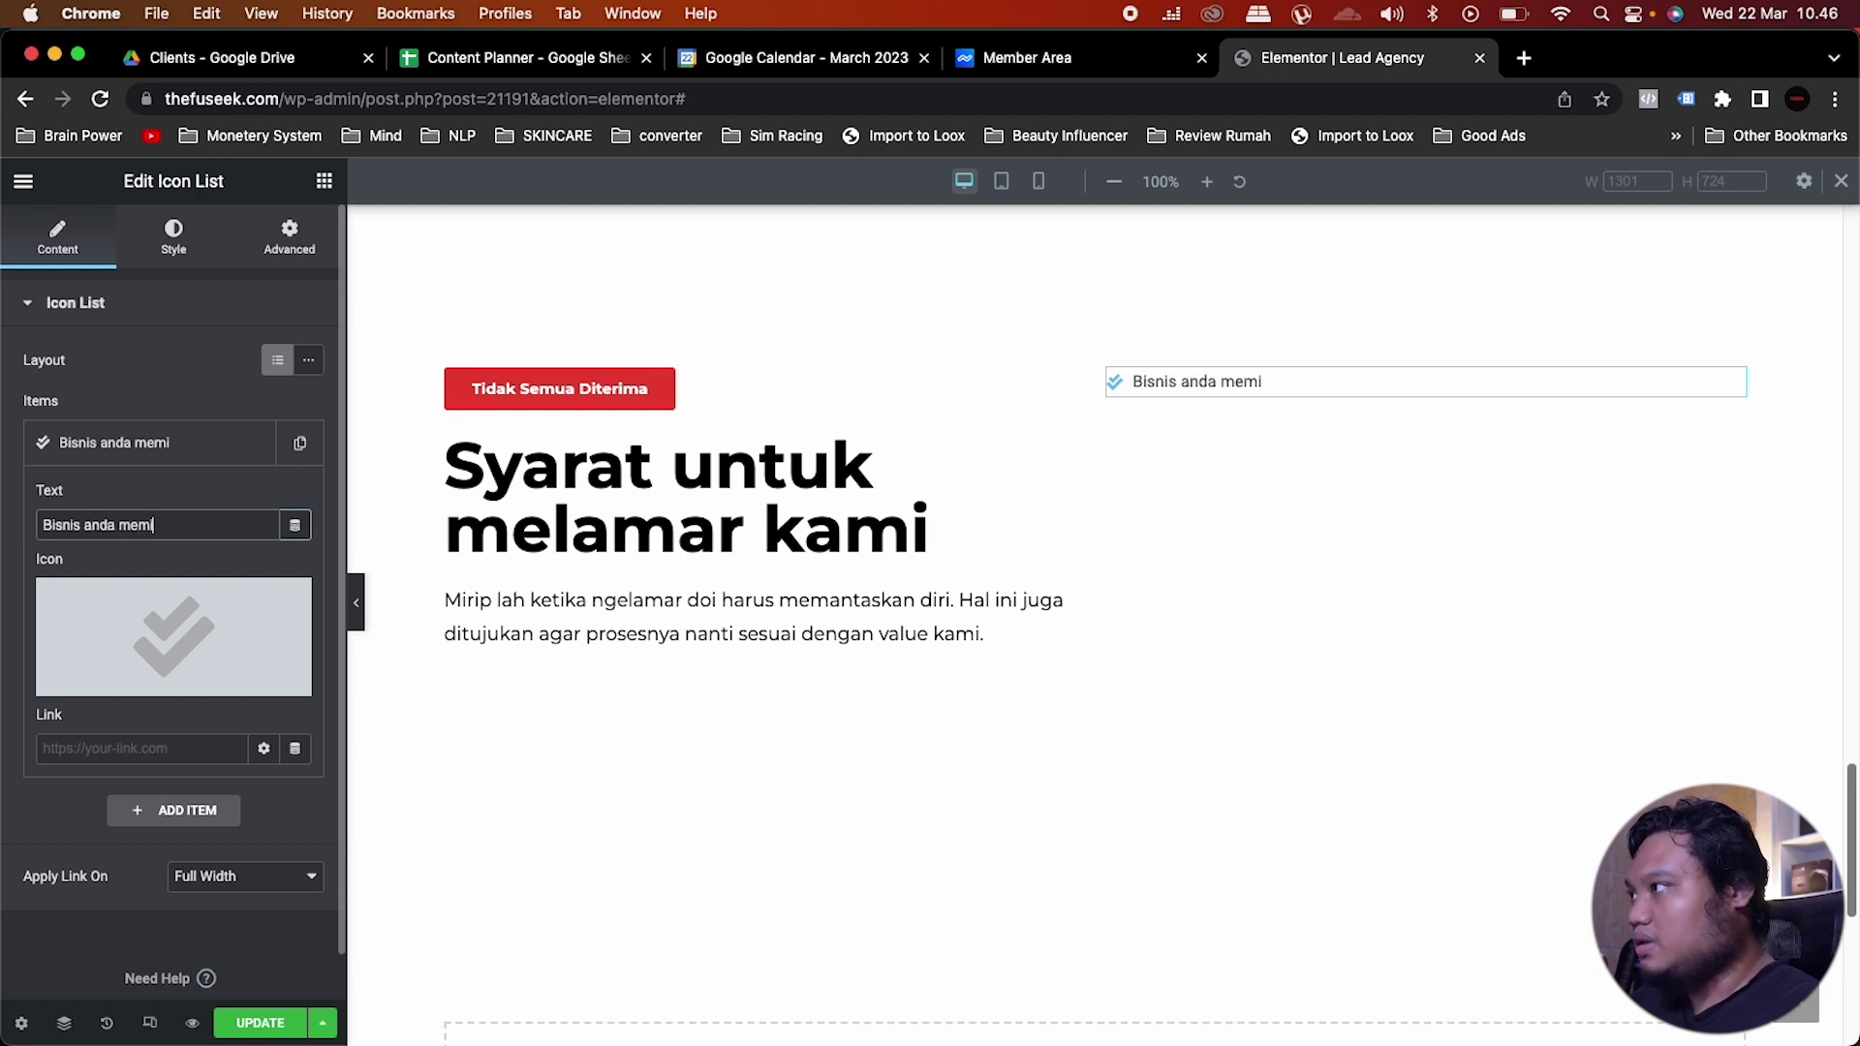
type("liki omse")
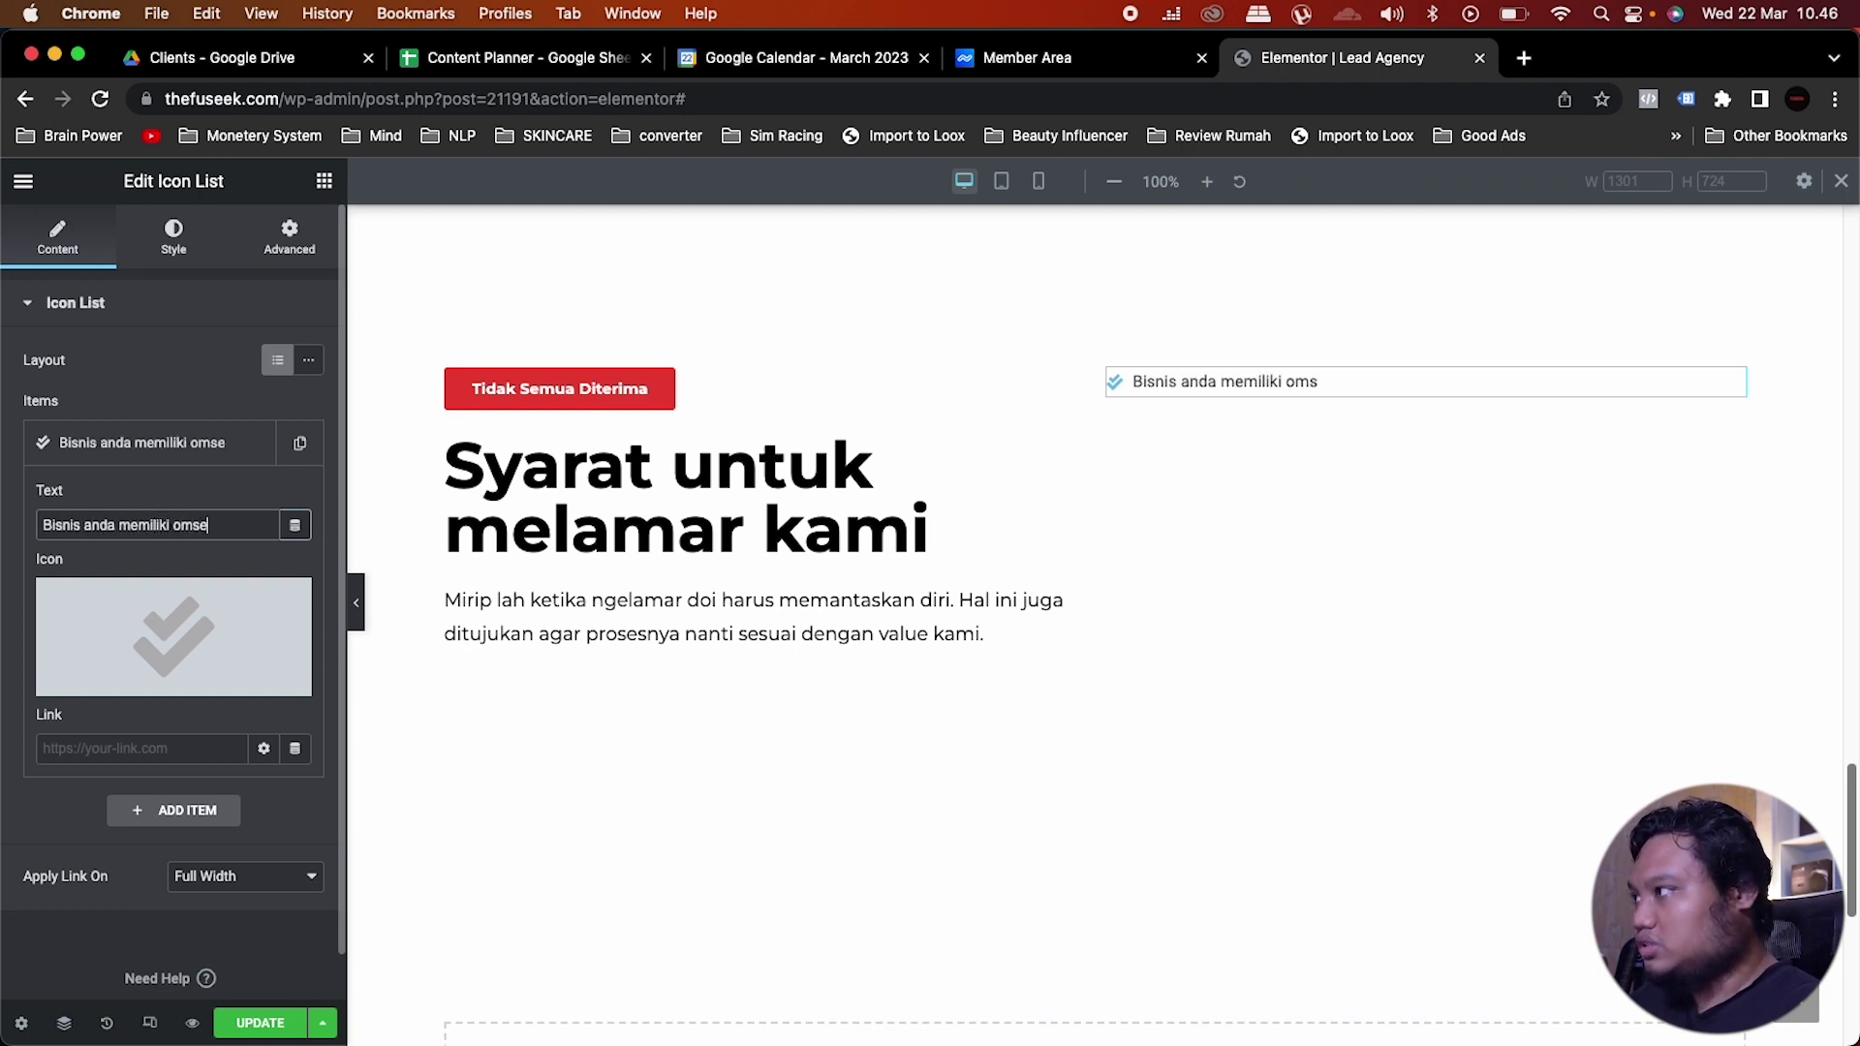
type("t minimal")
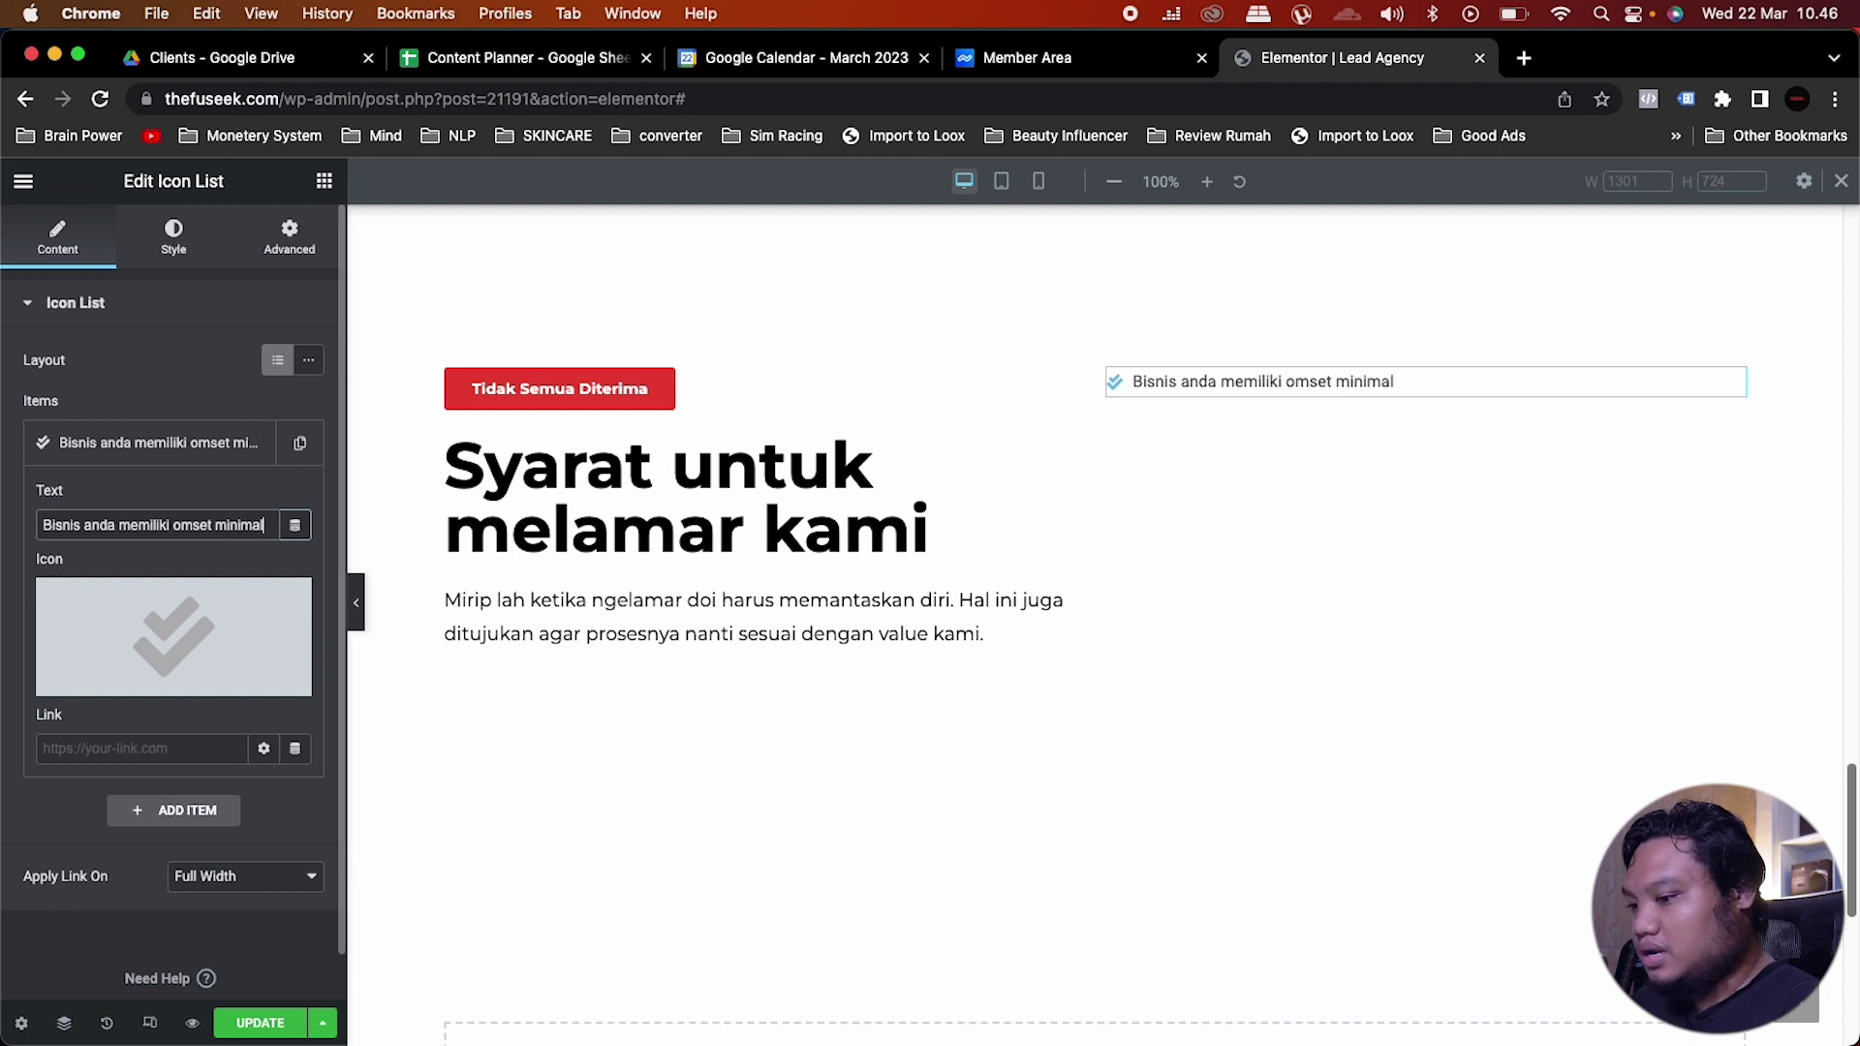
type(" Rp 30")
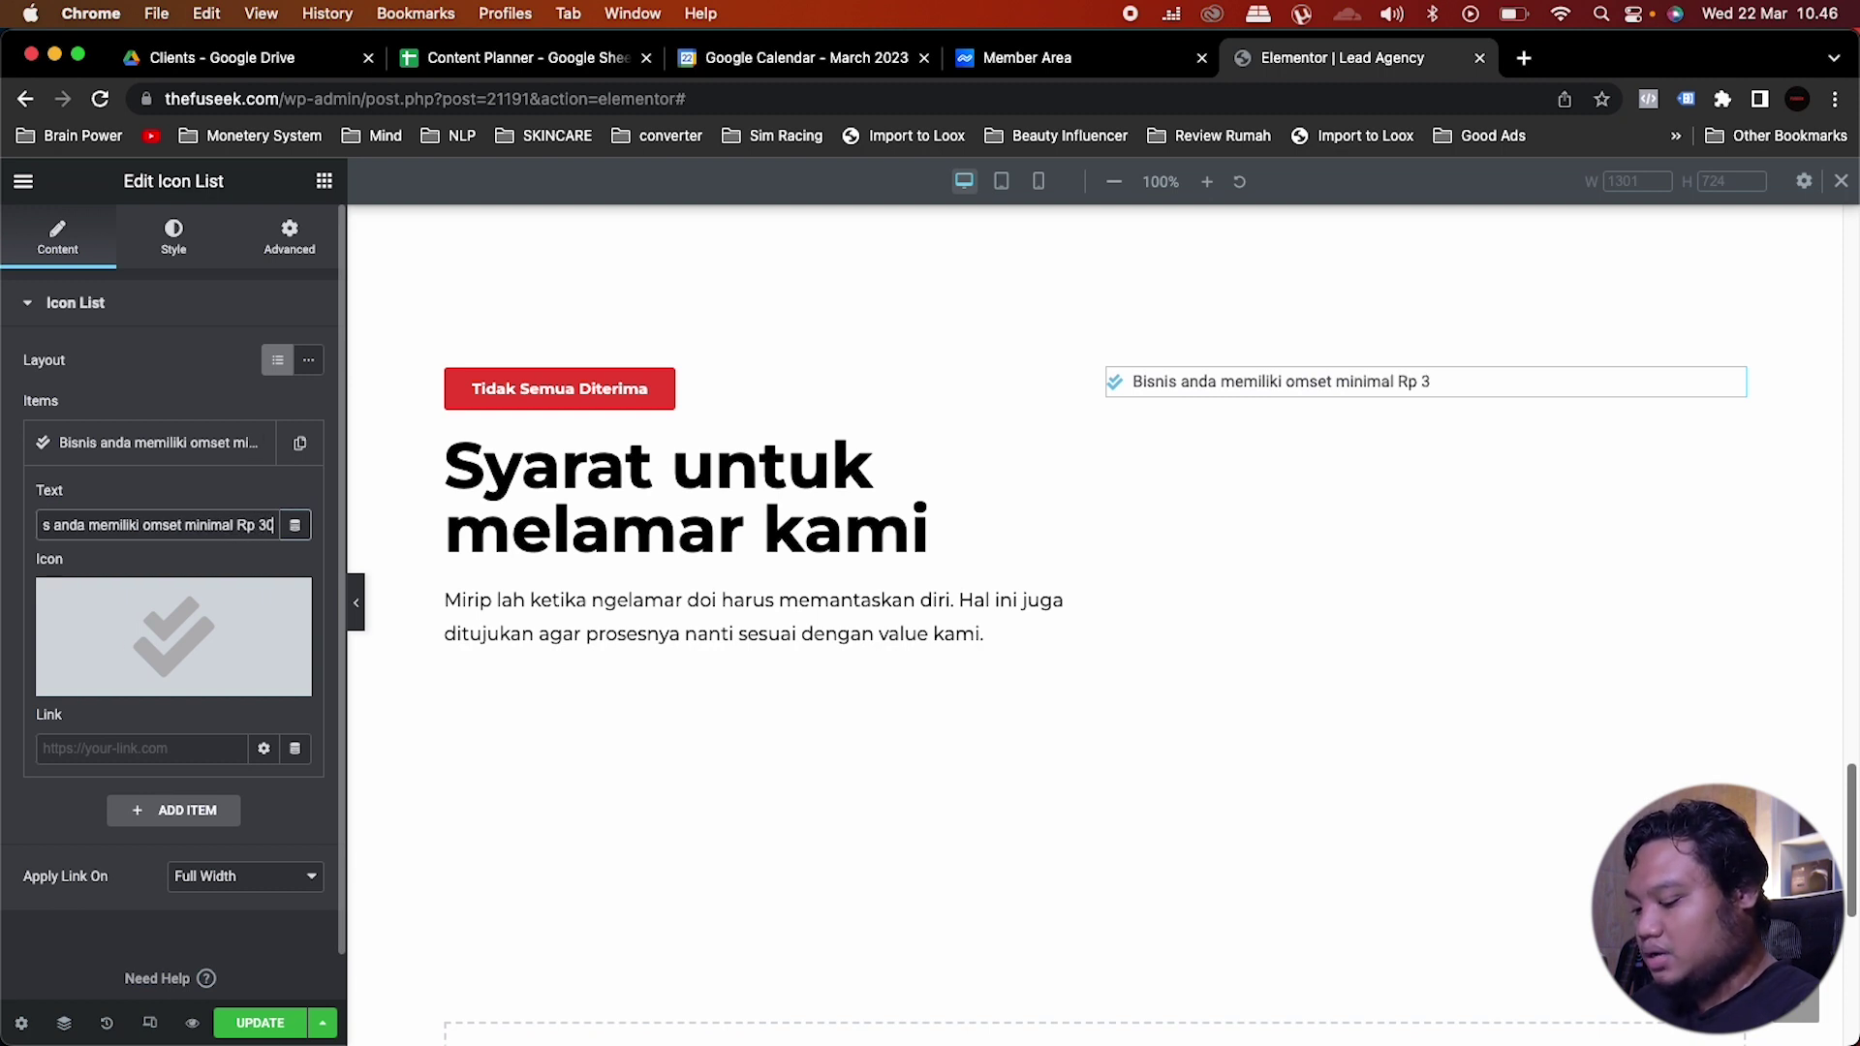
type(",000,00")
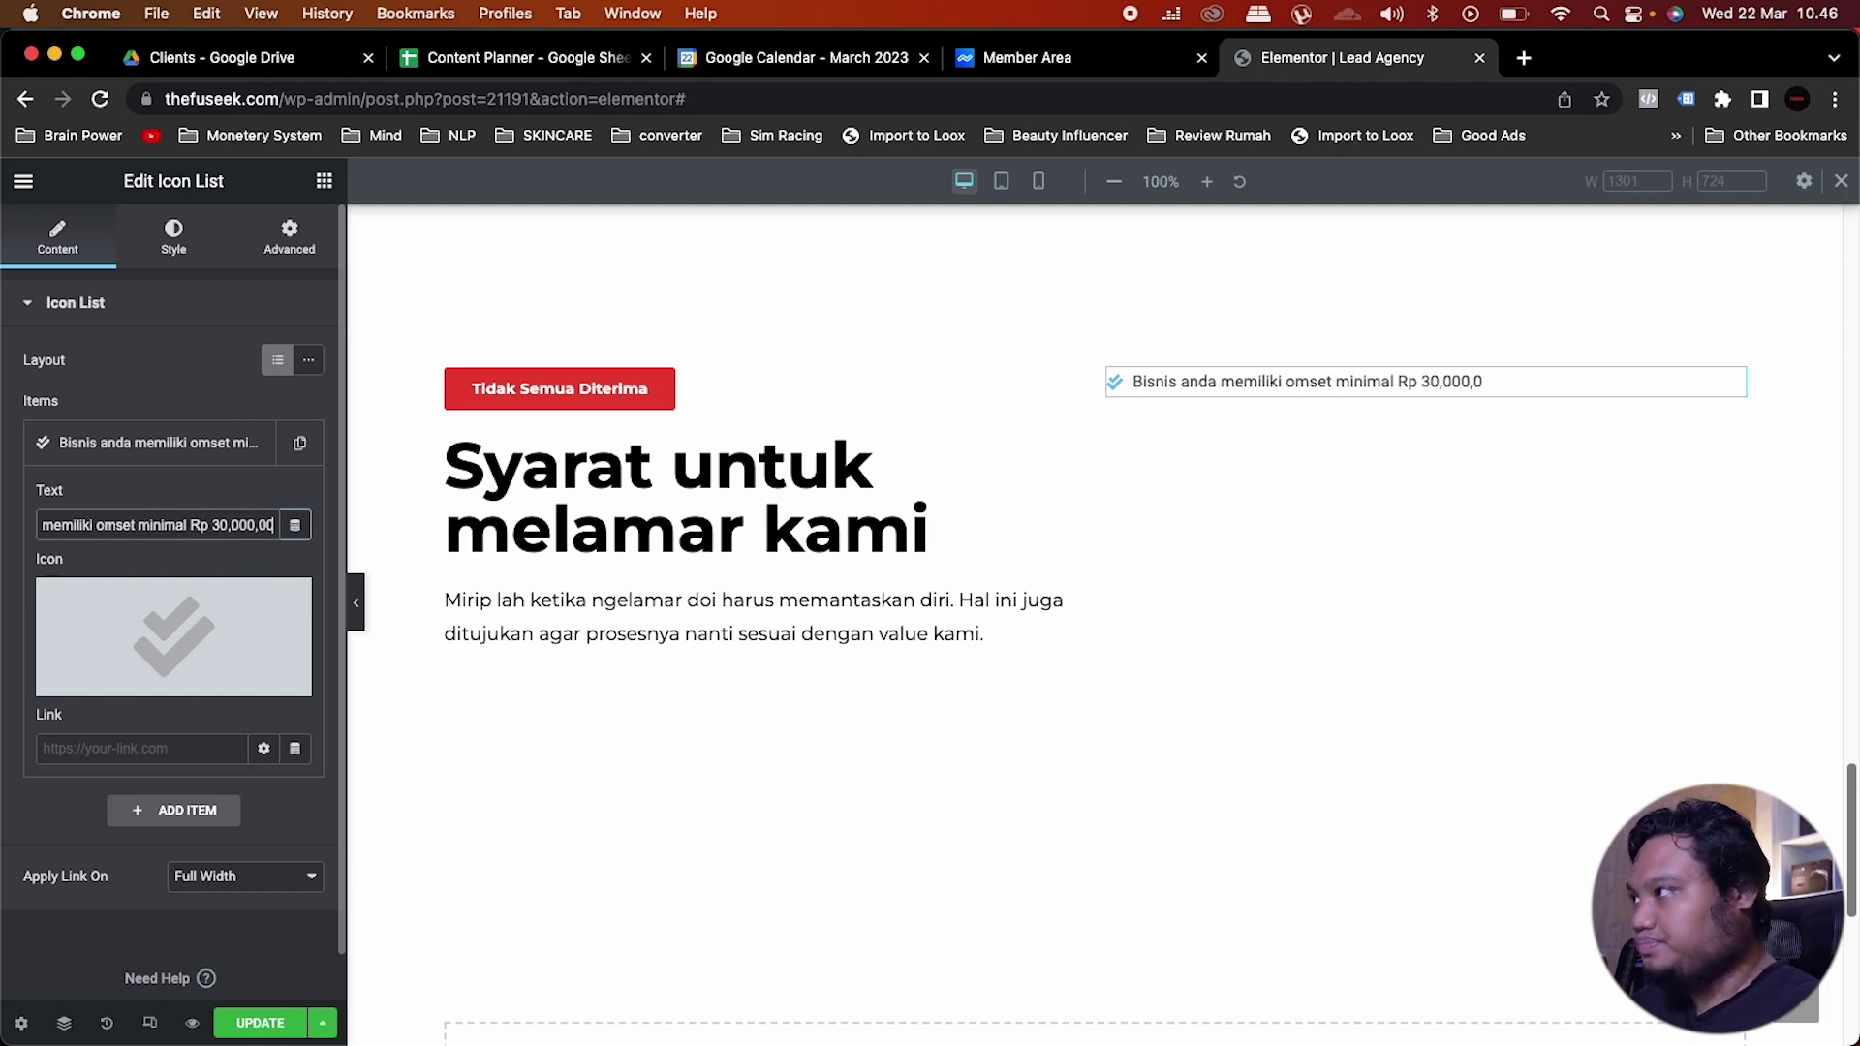
type("0 / bulan")
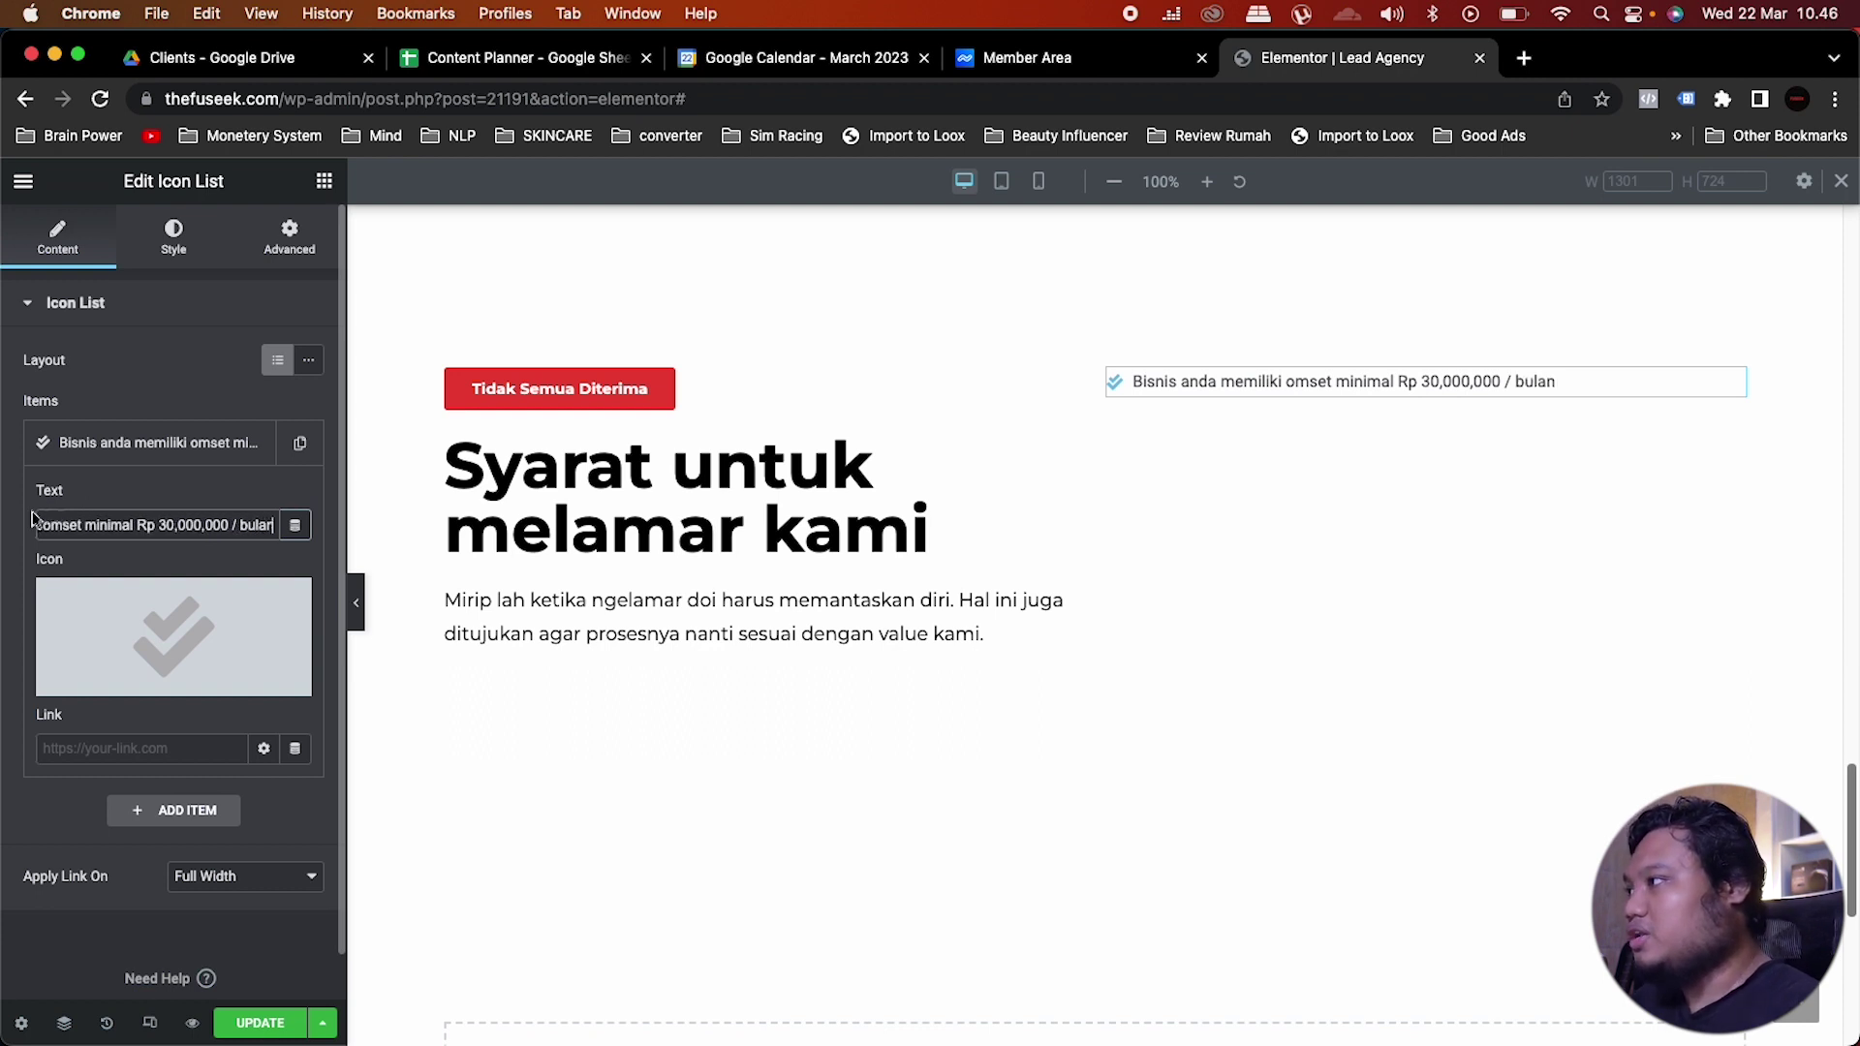
scroll(97, 523, "left", 3)
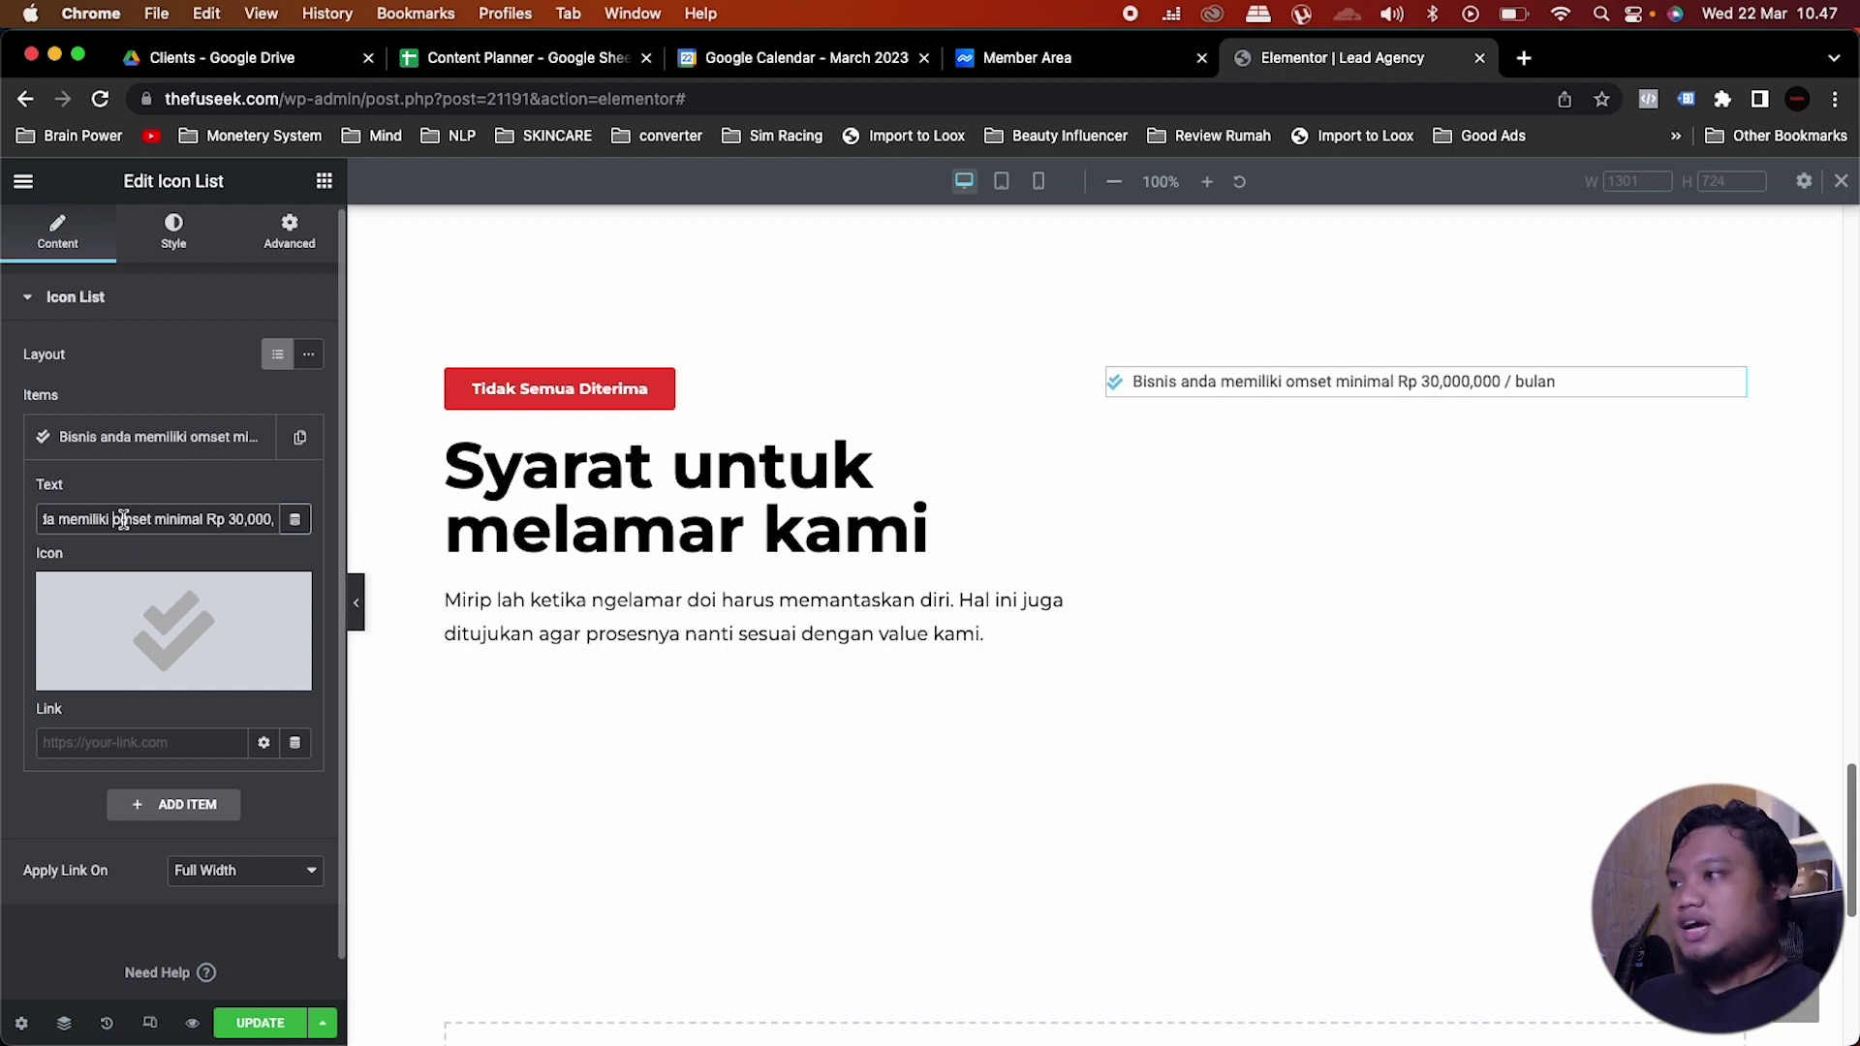
left_click(121, 516)
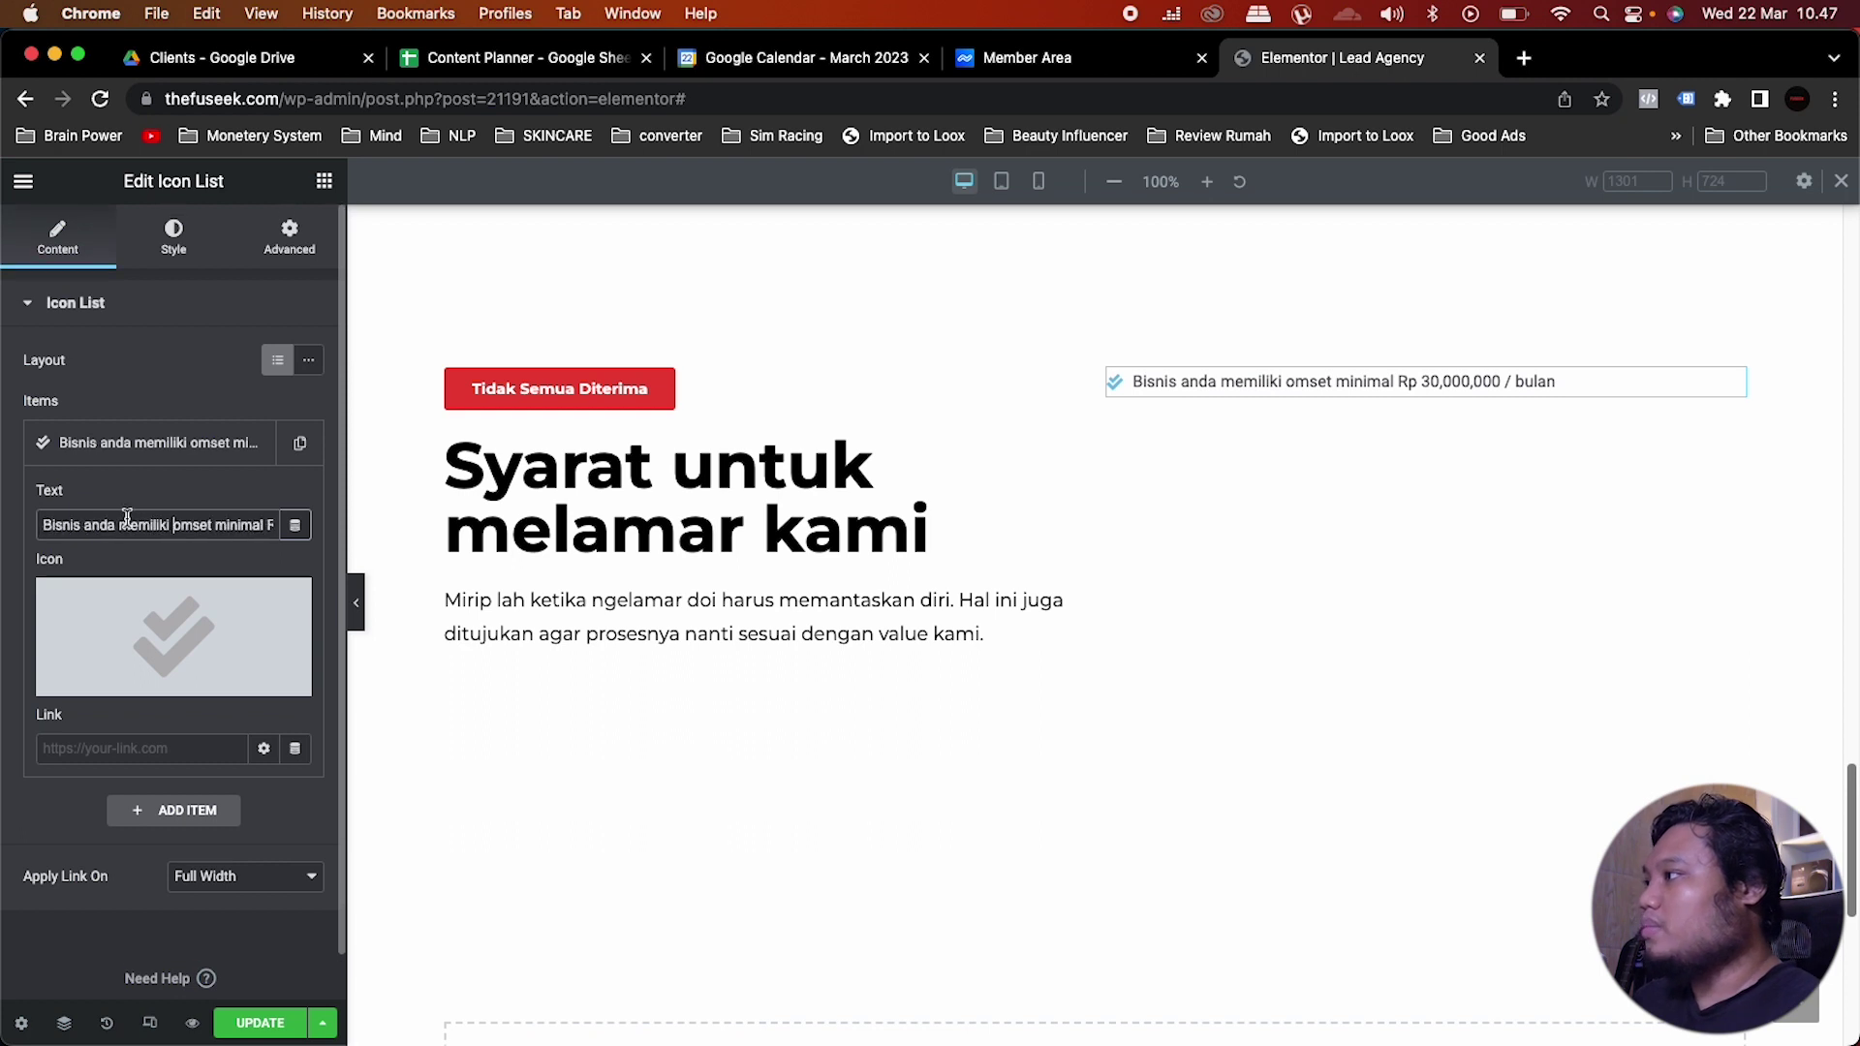
Step: Make the list's check icon the red global colour at size 15
left_click(176, 235)
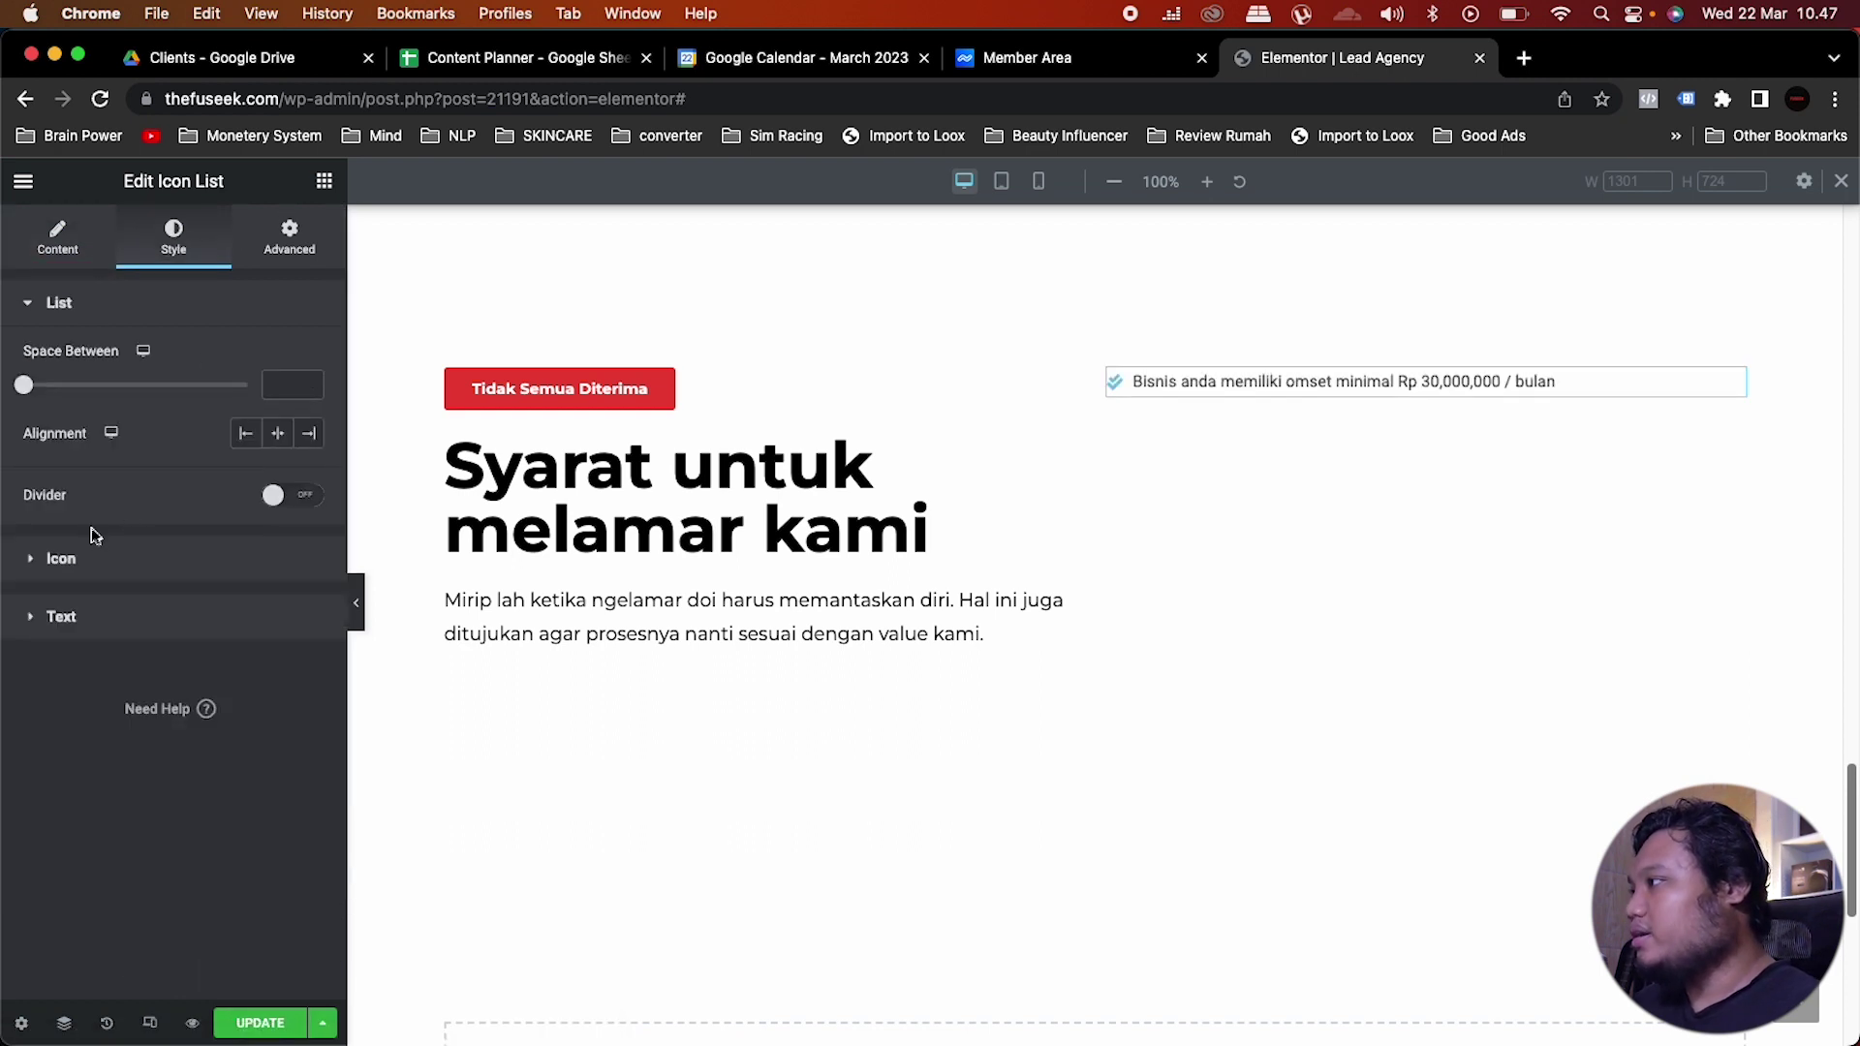
left_click(75, 558)
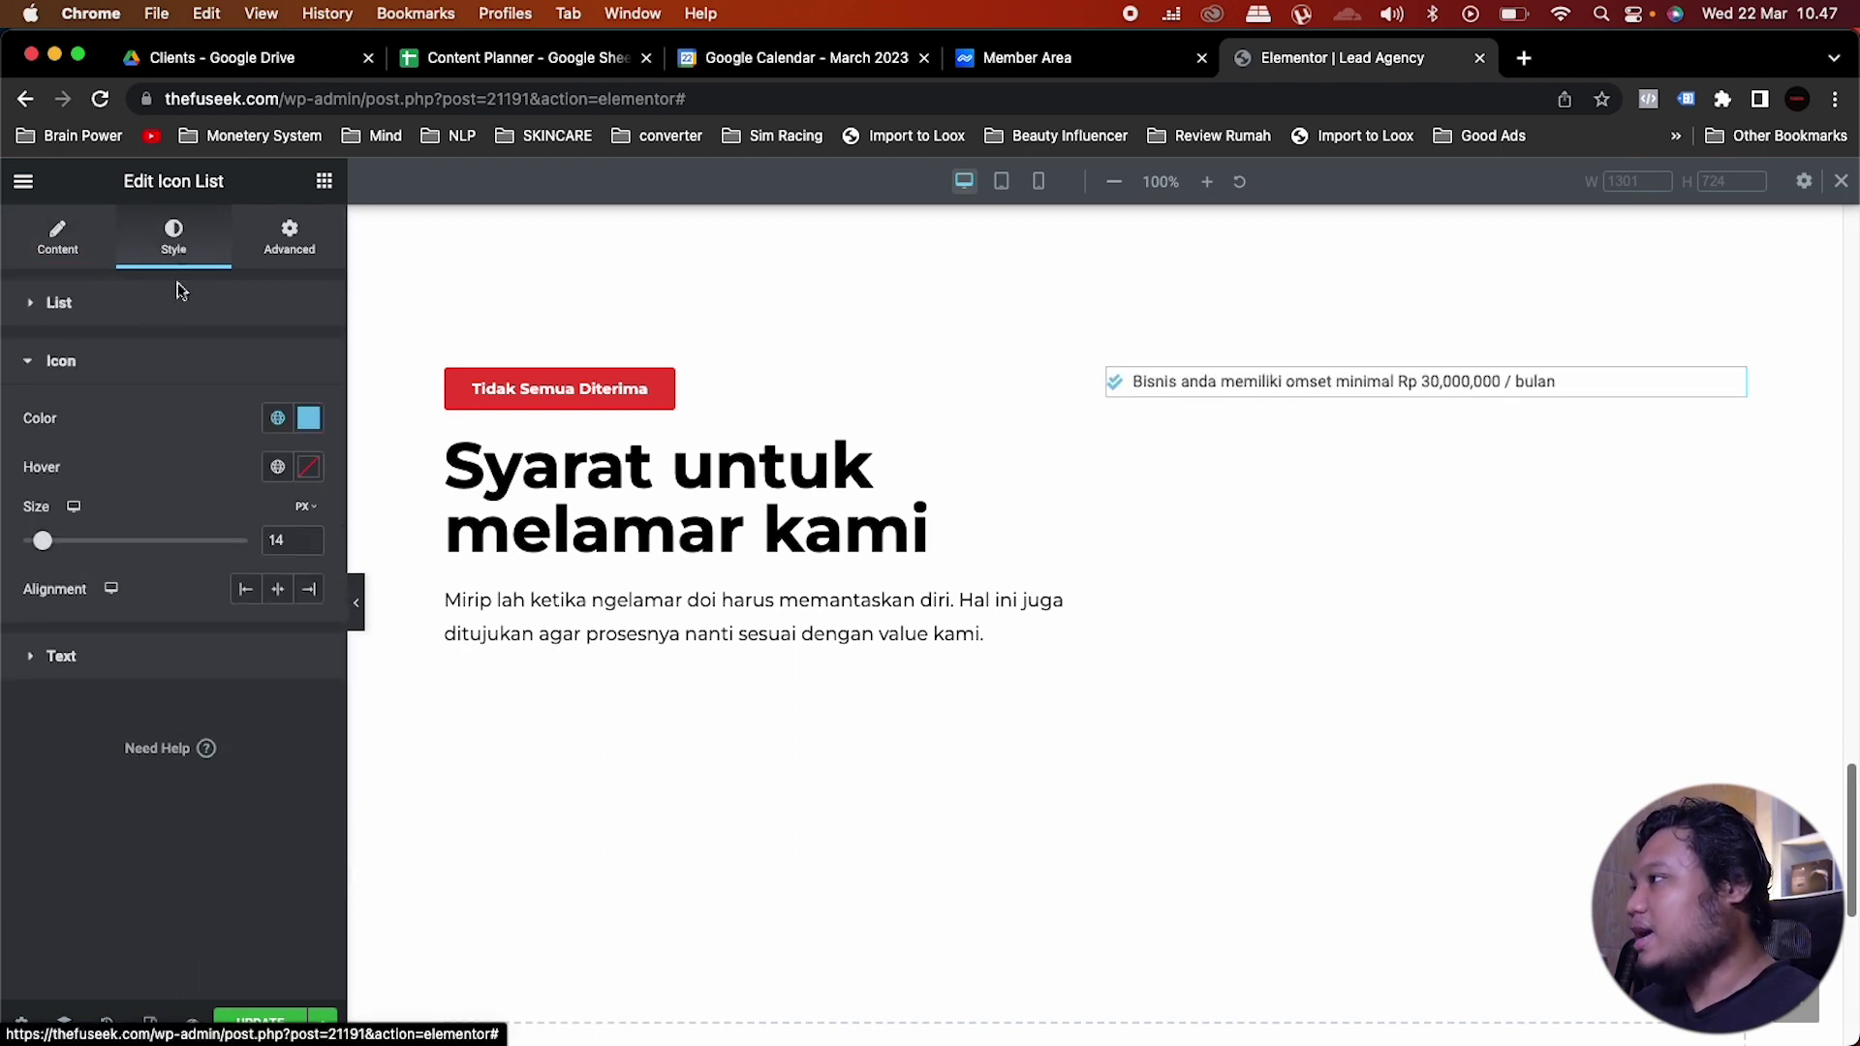
left_click(278, 418)
scroll(200, 701, "down", 5)
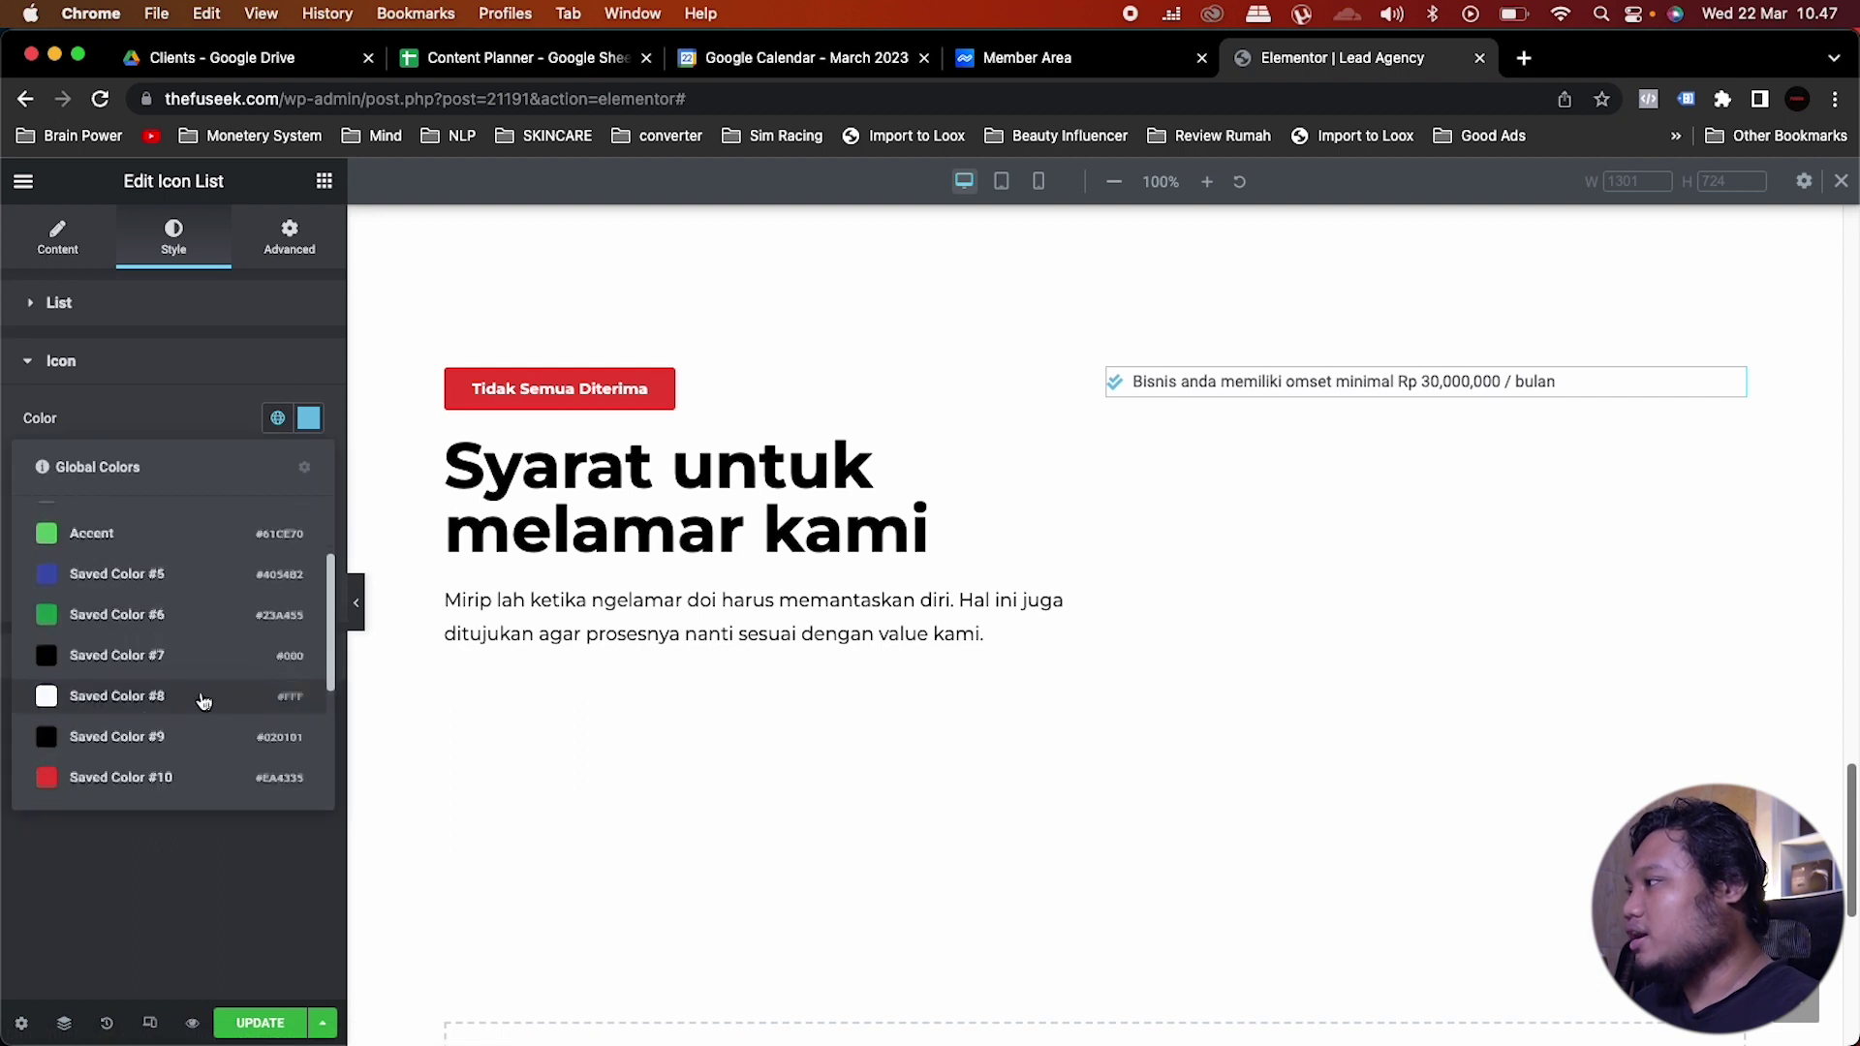
left_click(97, 773)
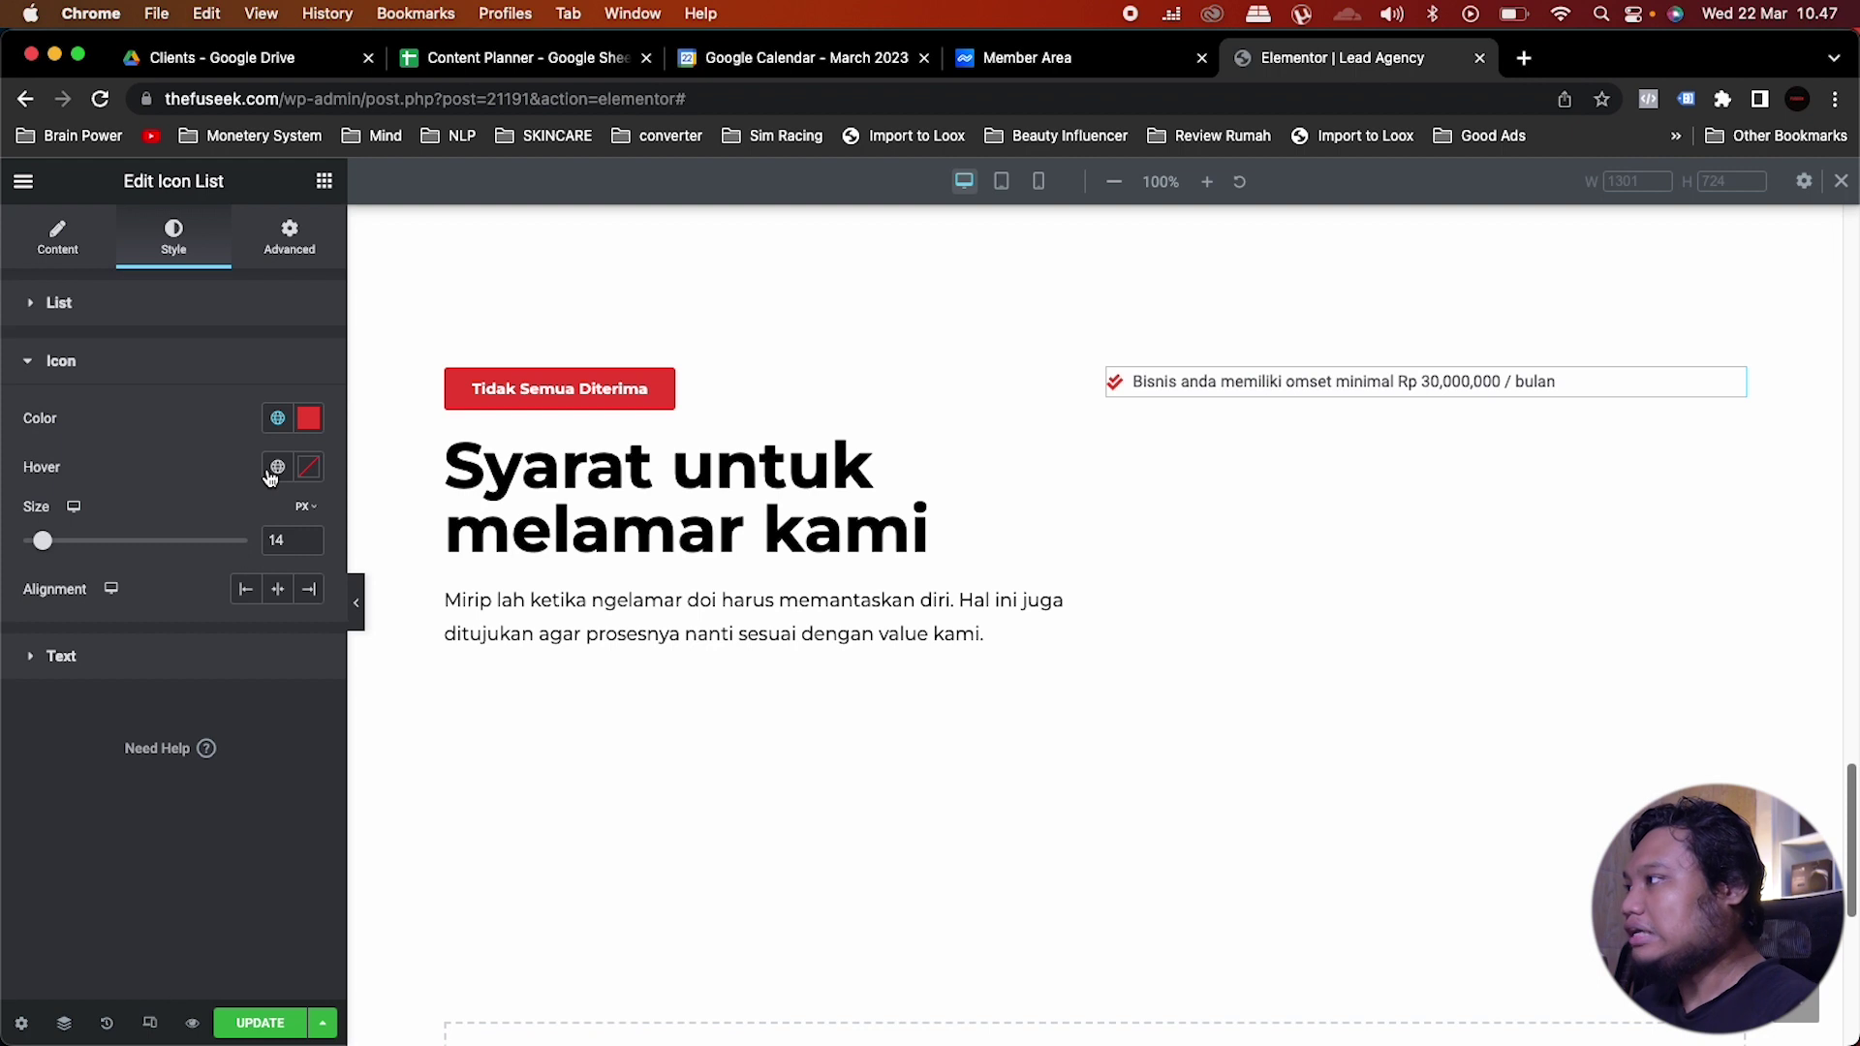
left_click_drag(296, 540, 247, 552)
type("15")
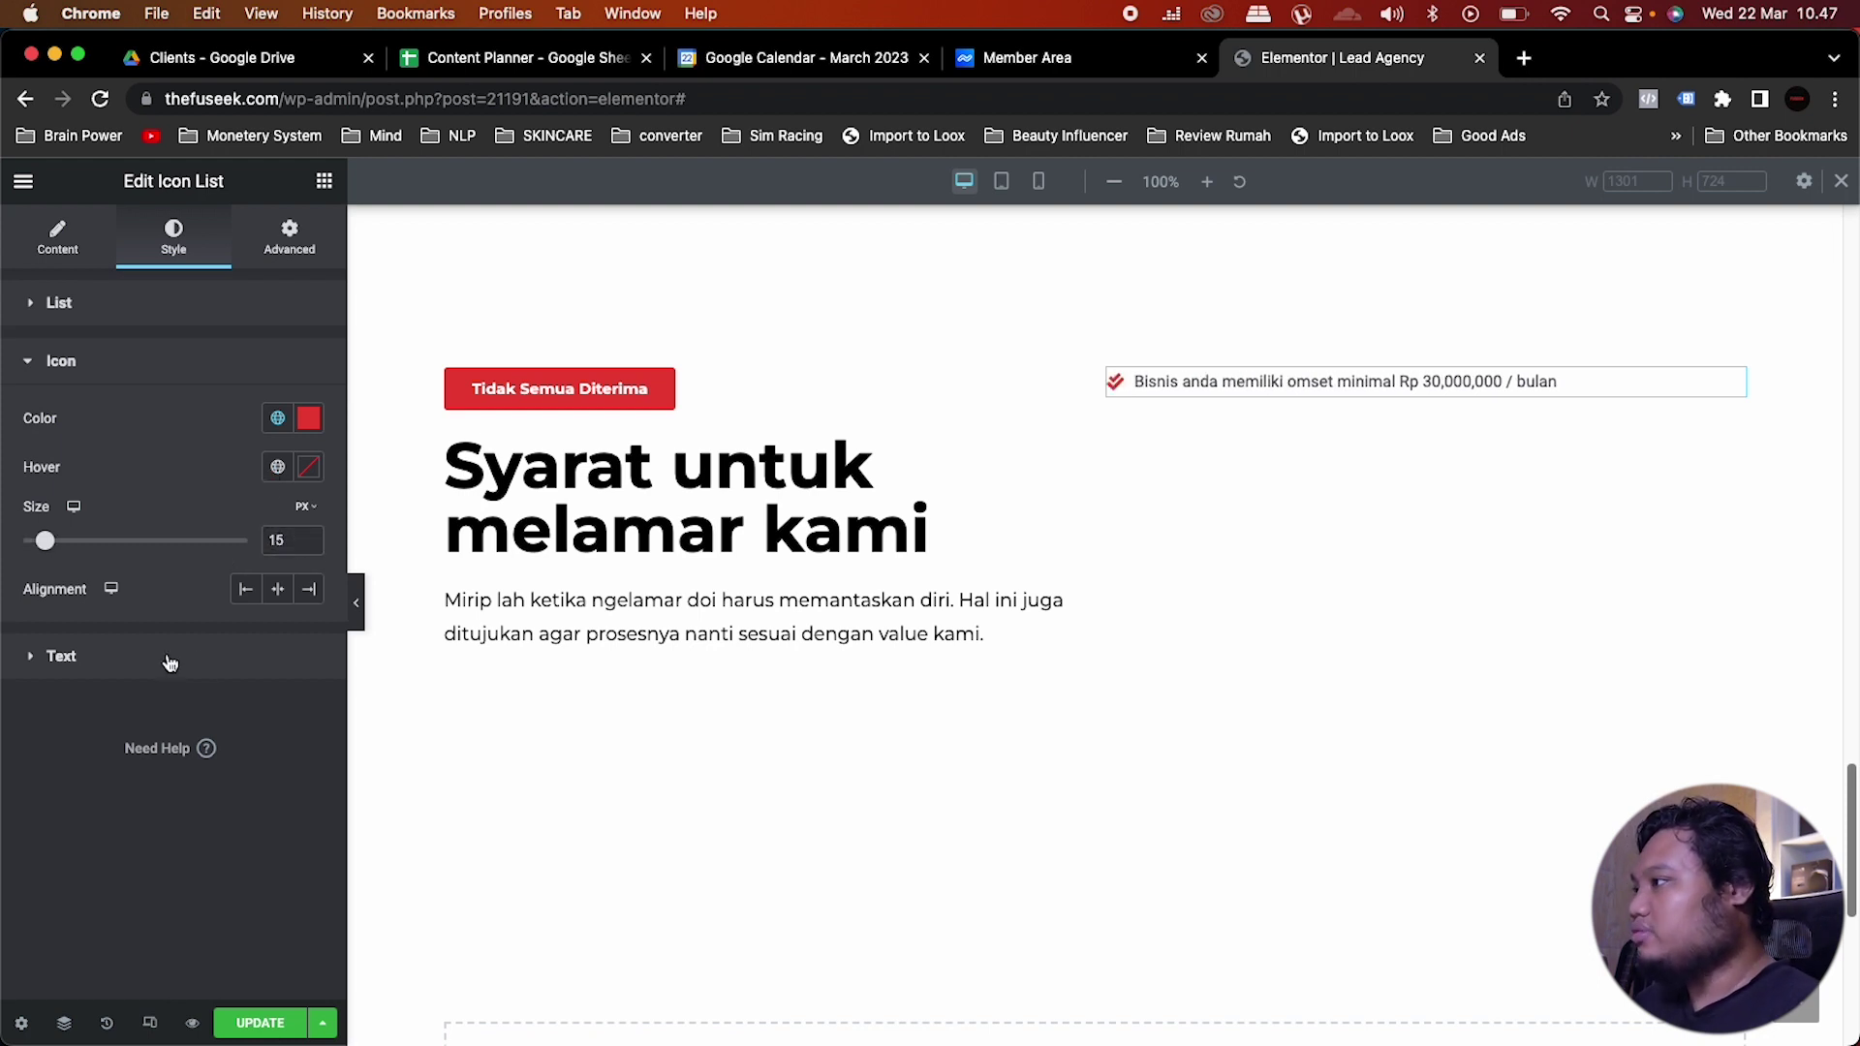
Step: Set the list text colour to the black global colour
left_click(170, 659)
left_click(278, 476)
scroll(136, 755, "down", 2)
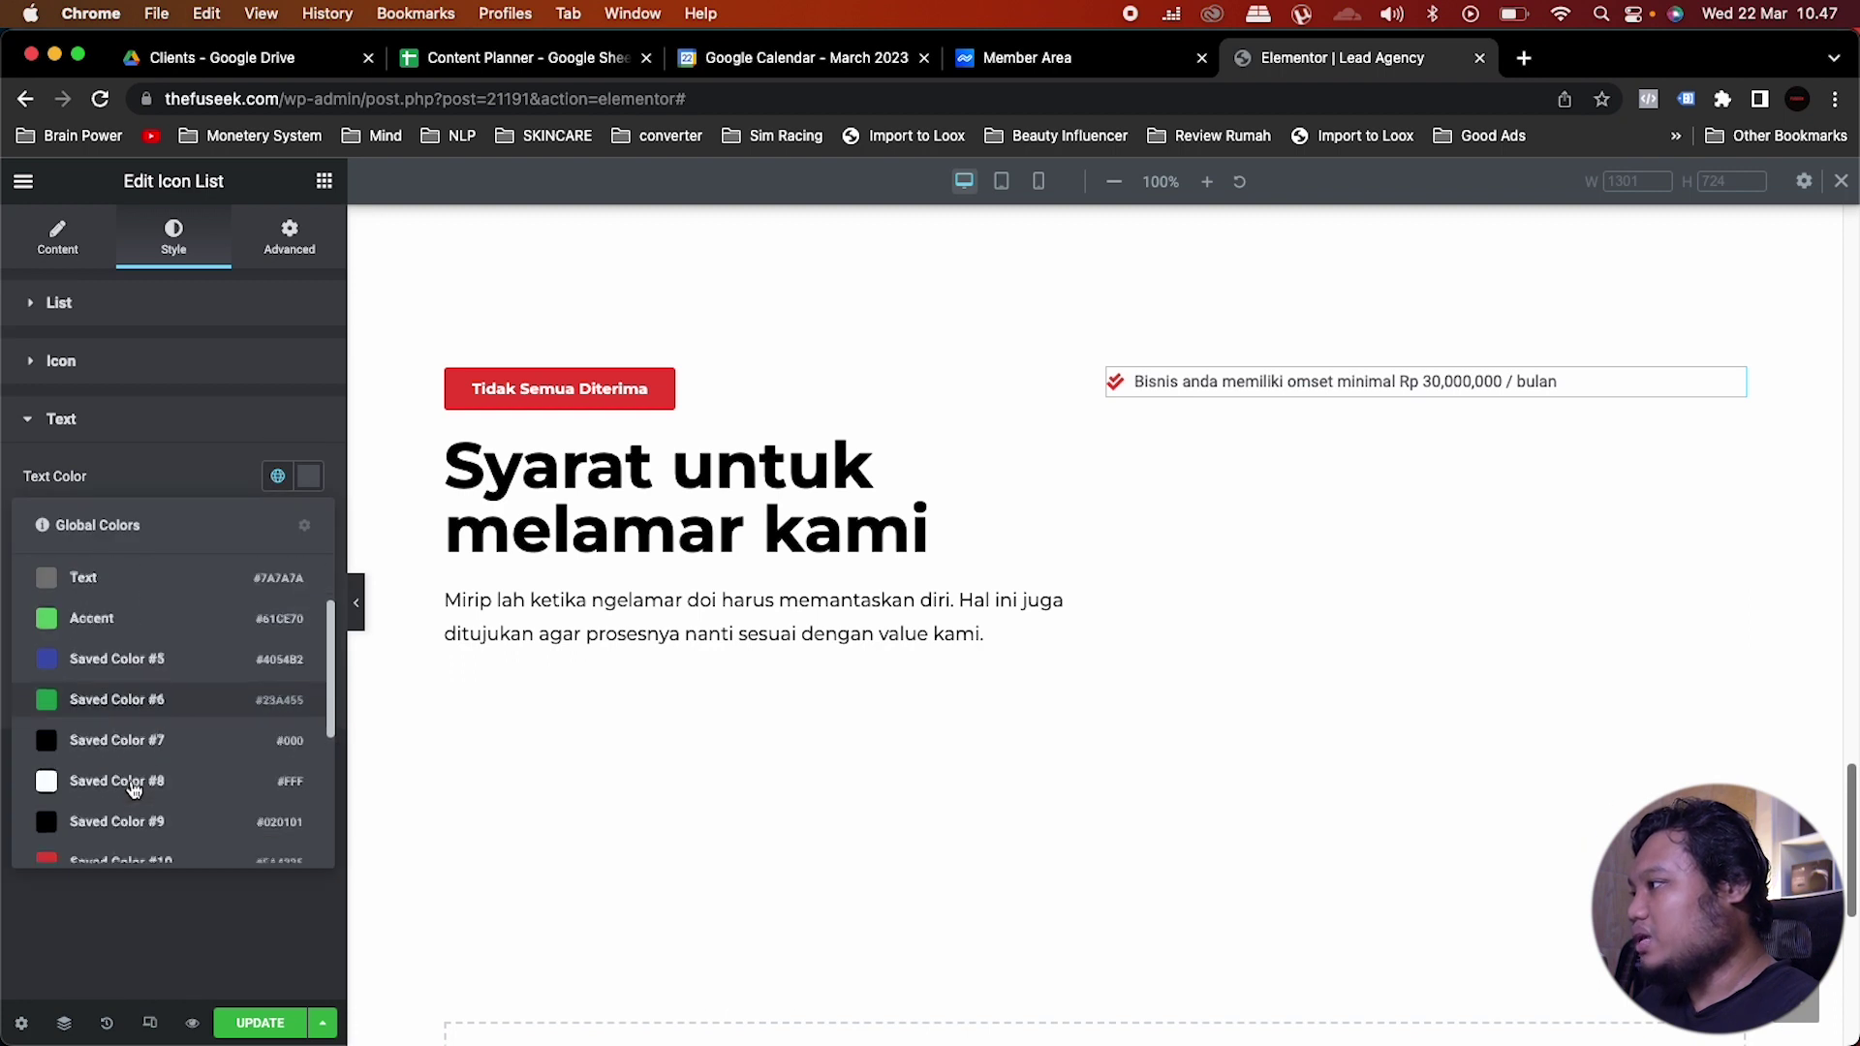
left_click(136, 751)
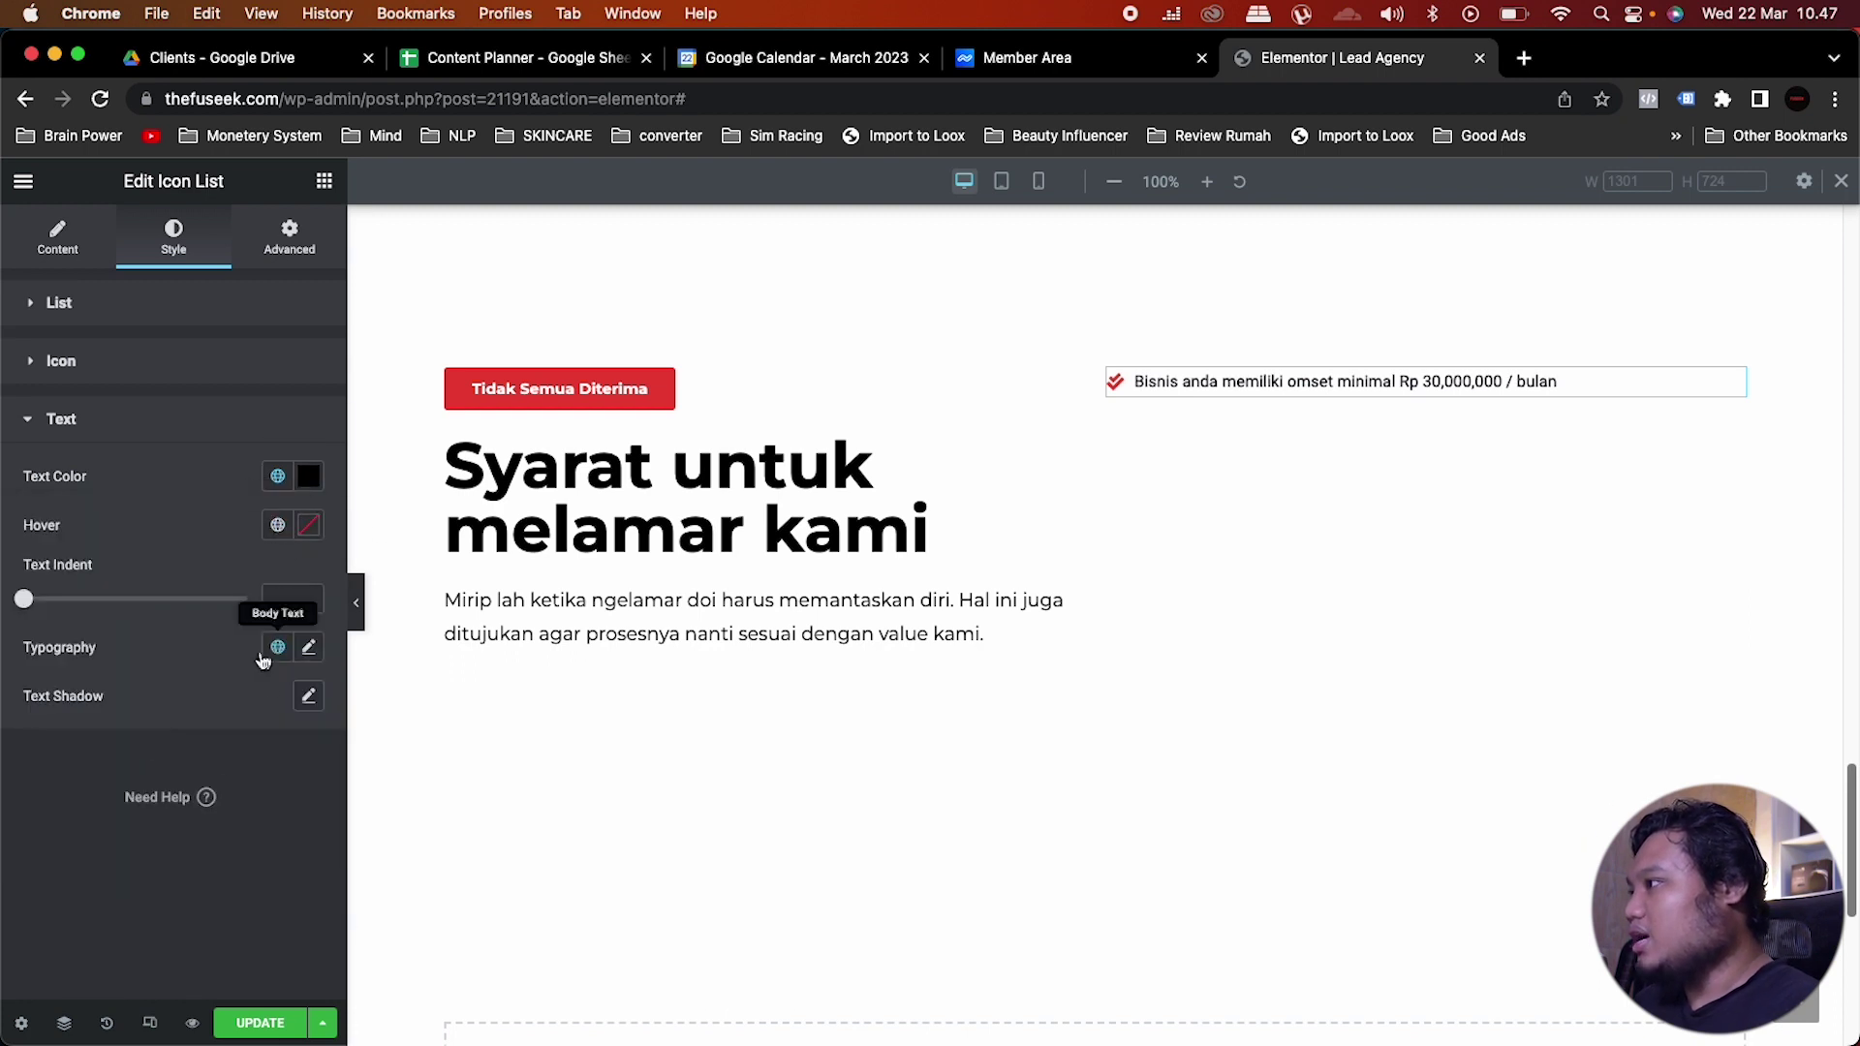
left_click(308, 479)
left_click(189, 463)
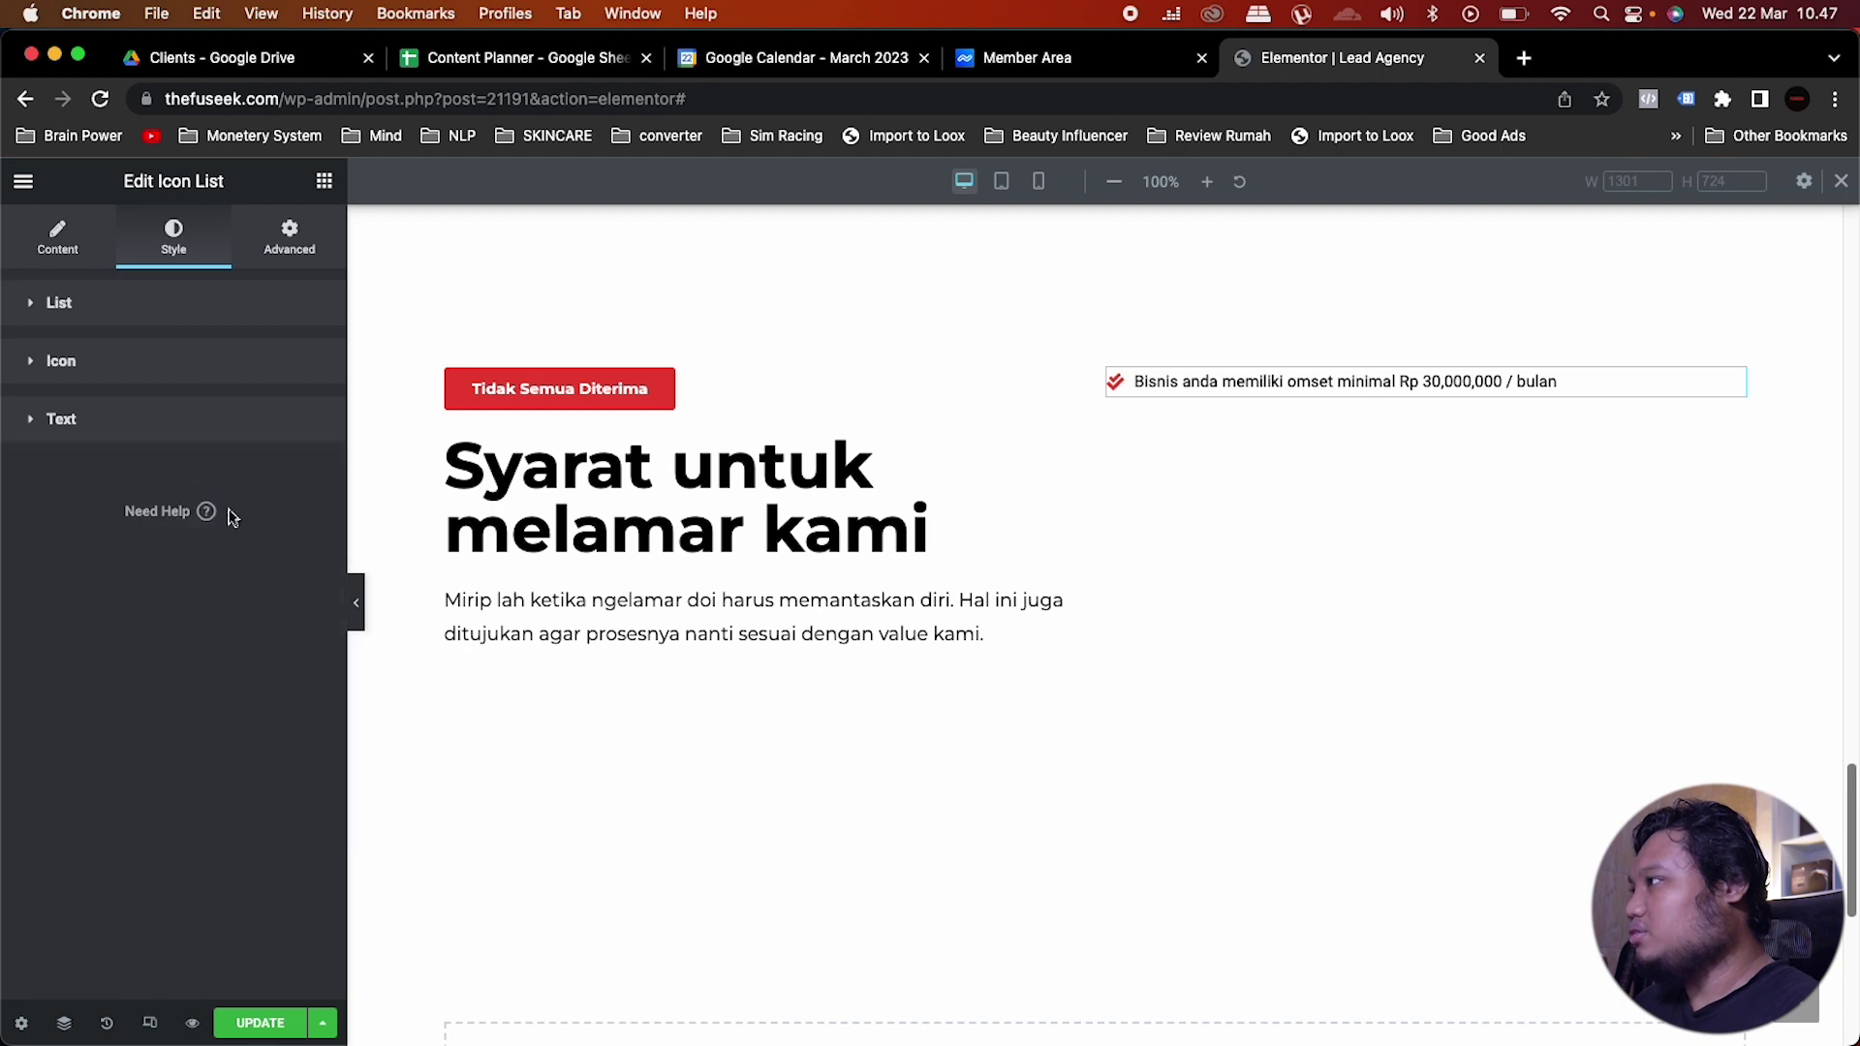
Step: Apply the Body Text font preset with Montserrat as the list text's font family
left_click(97, 424)
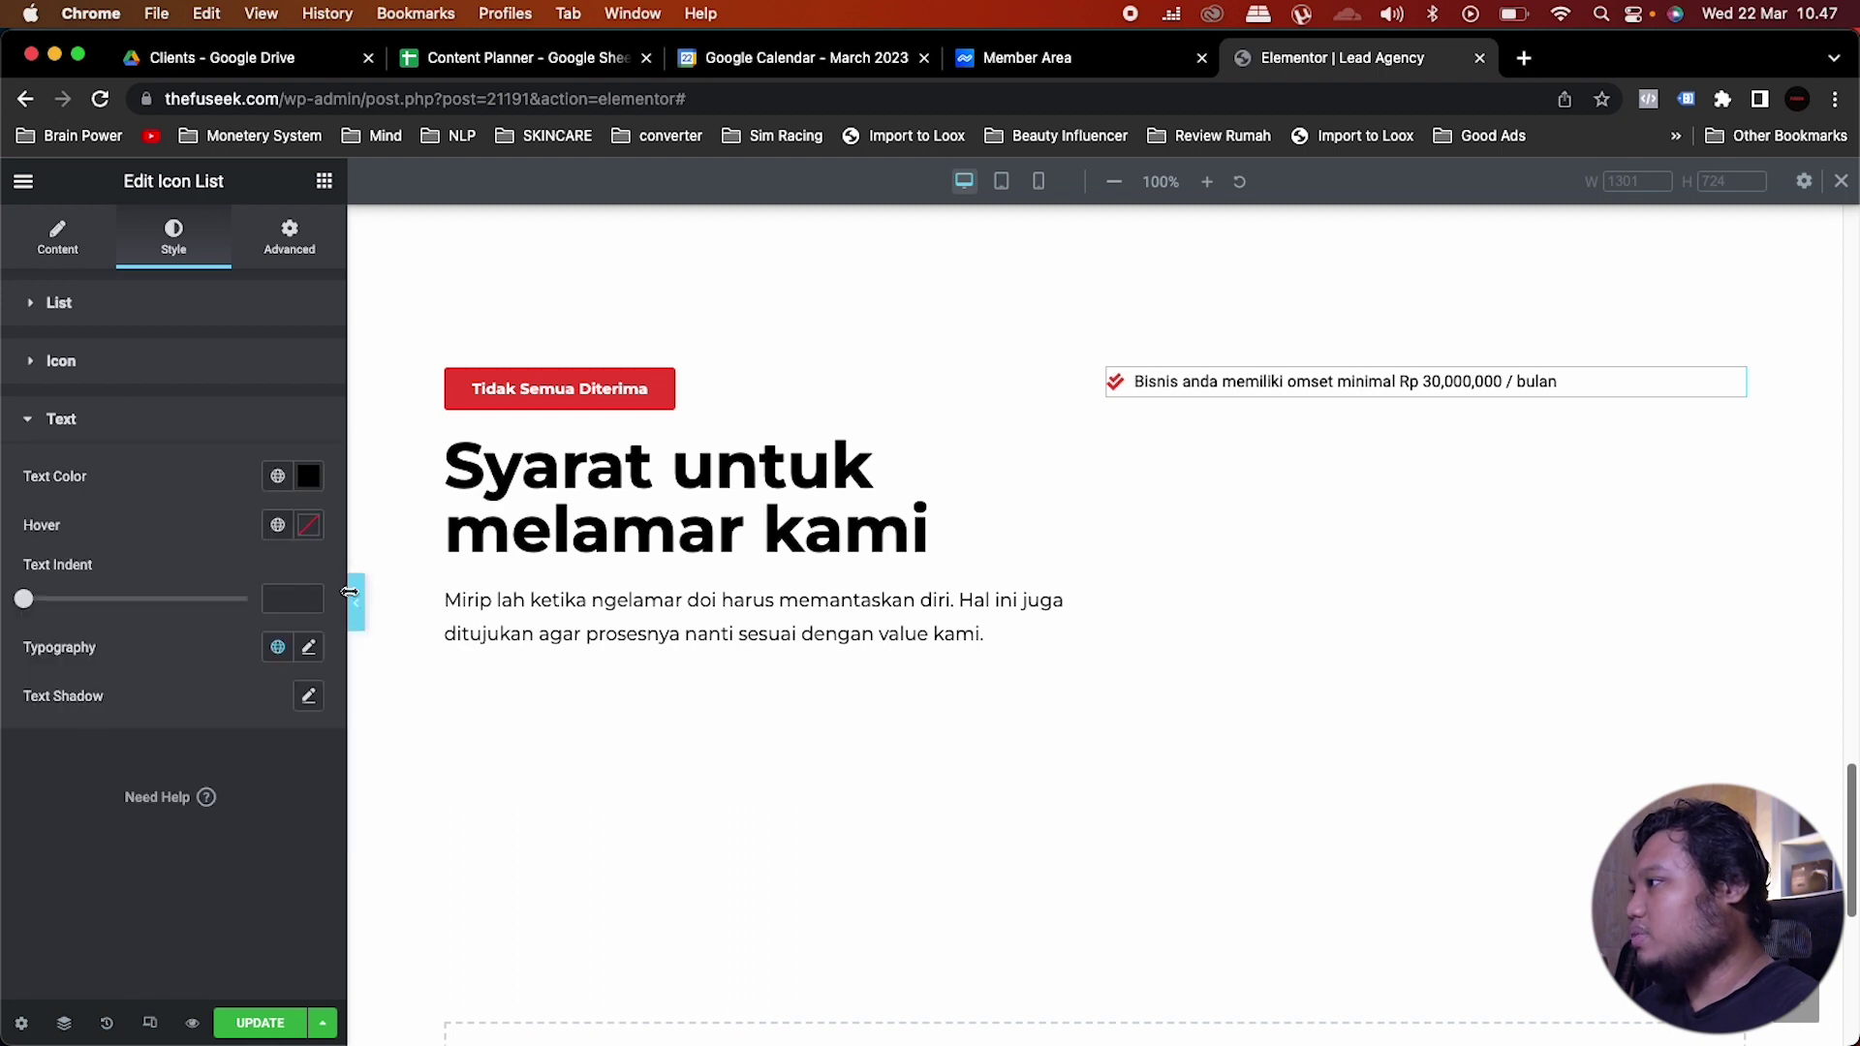
left_click(276, 648)
left_click(104, 877)
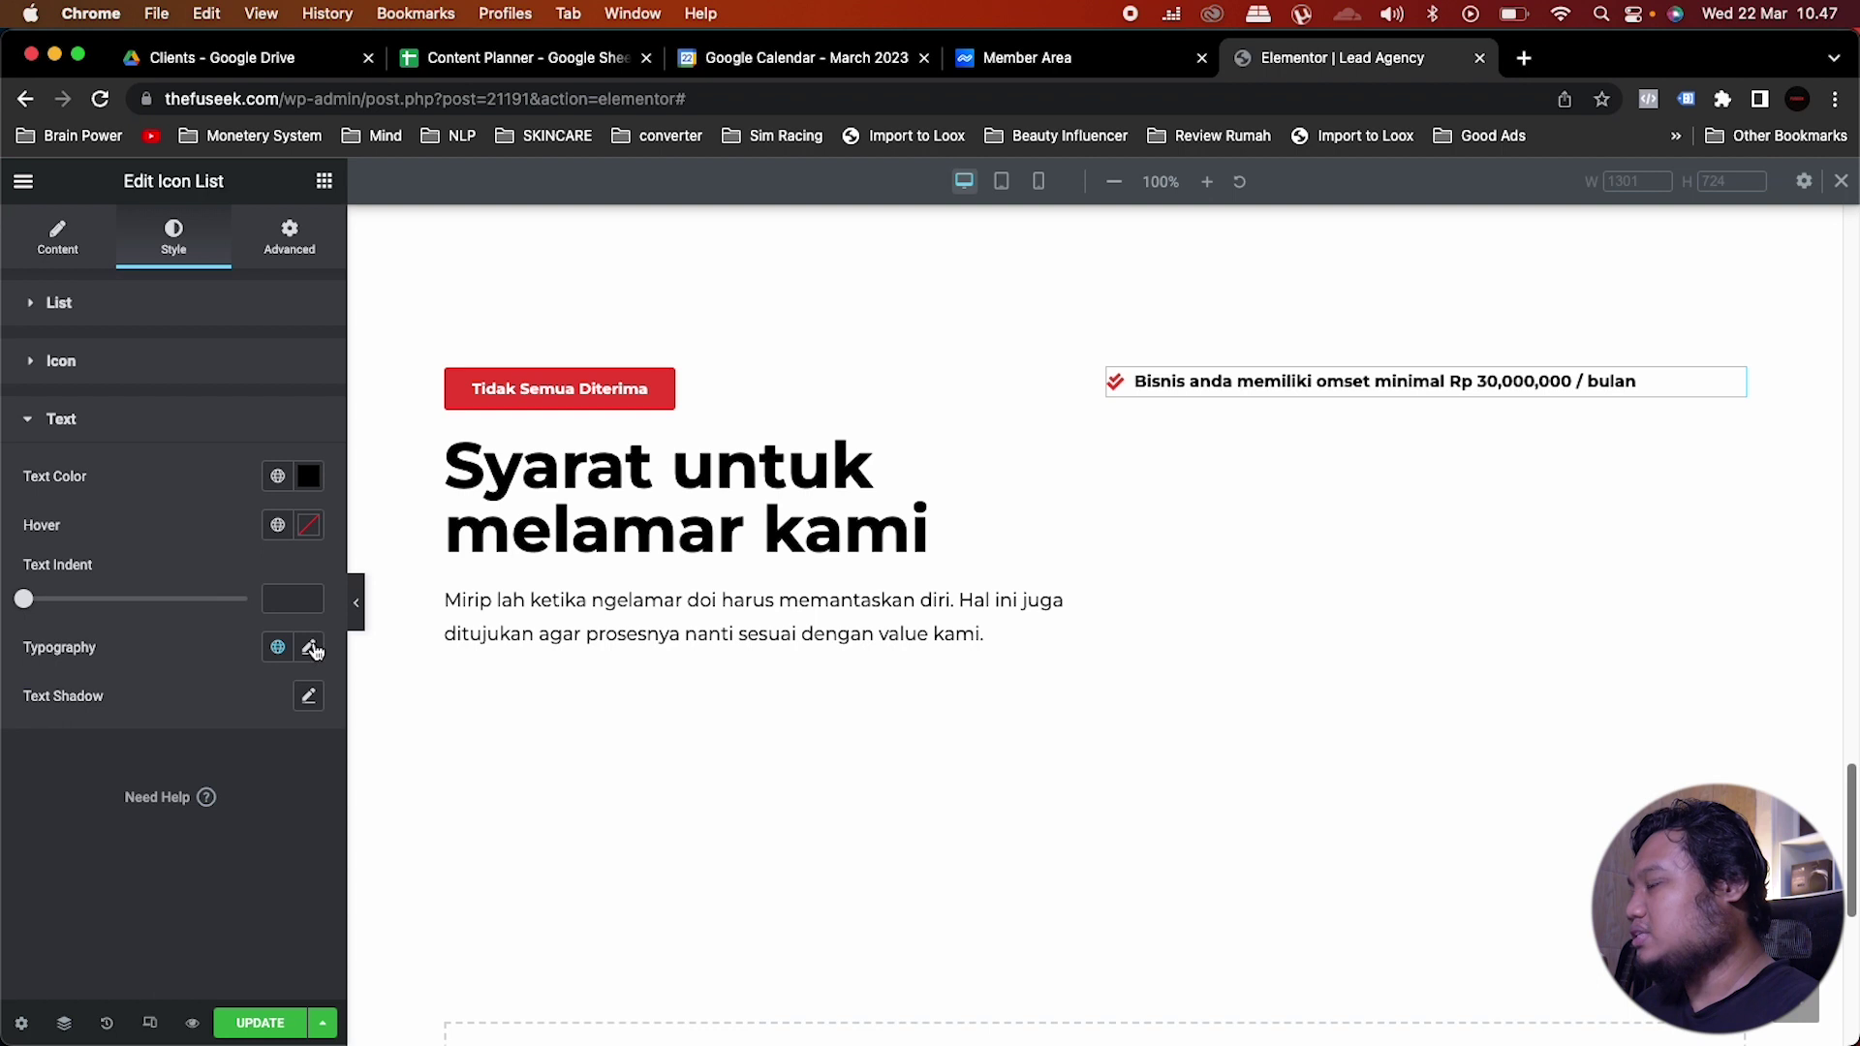
left_click(310, 647)
left_click(213, 756)
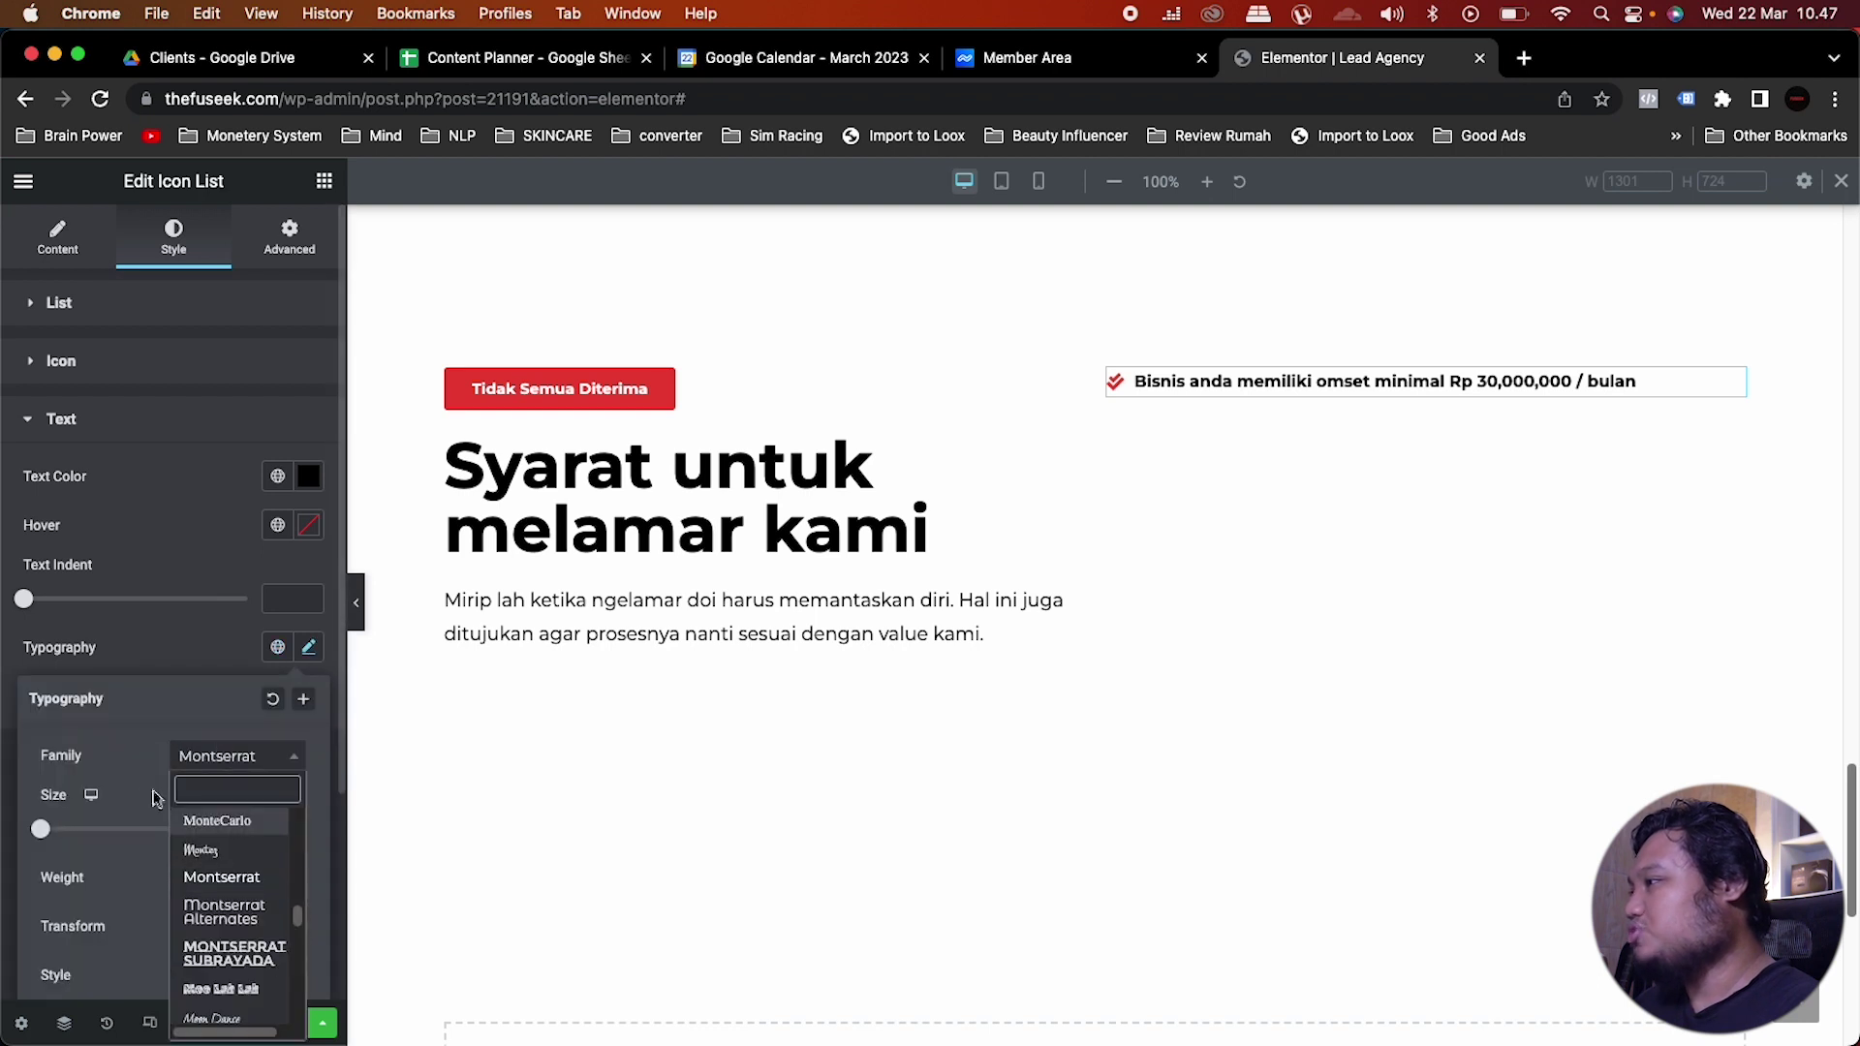
left_click(133, 746)
Step: Set the list text size to 16 px with Normal font weight
scroll(266, 775, "down", 2)
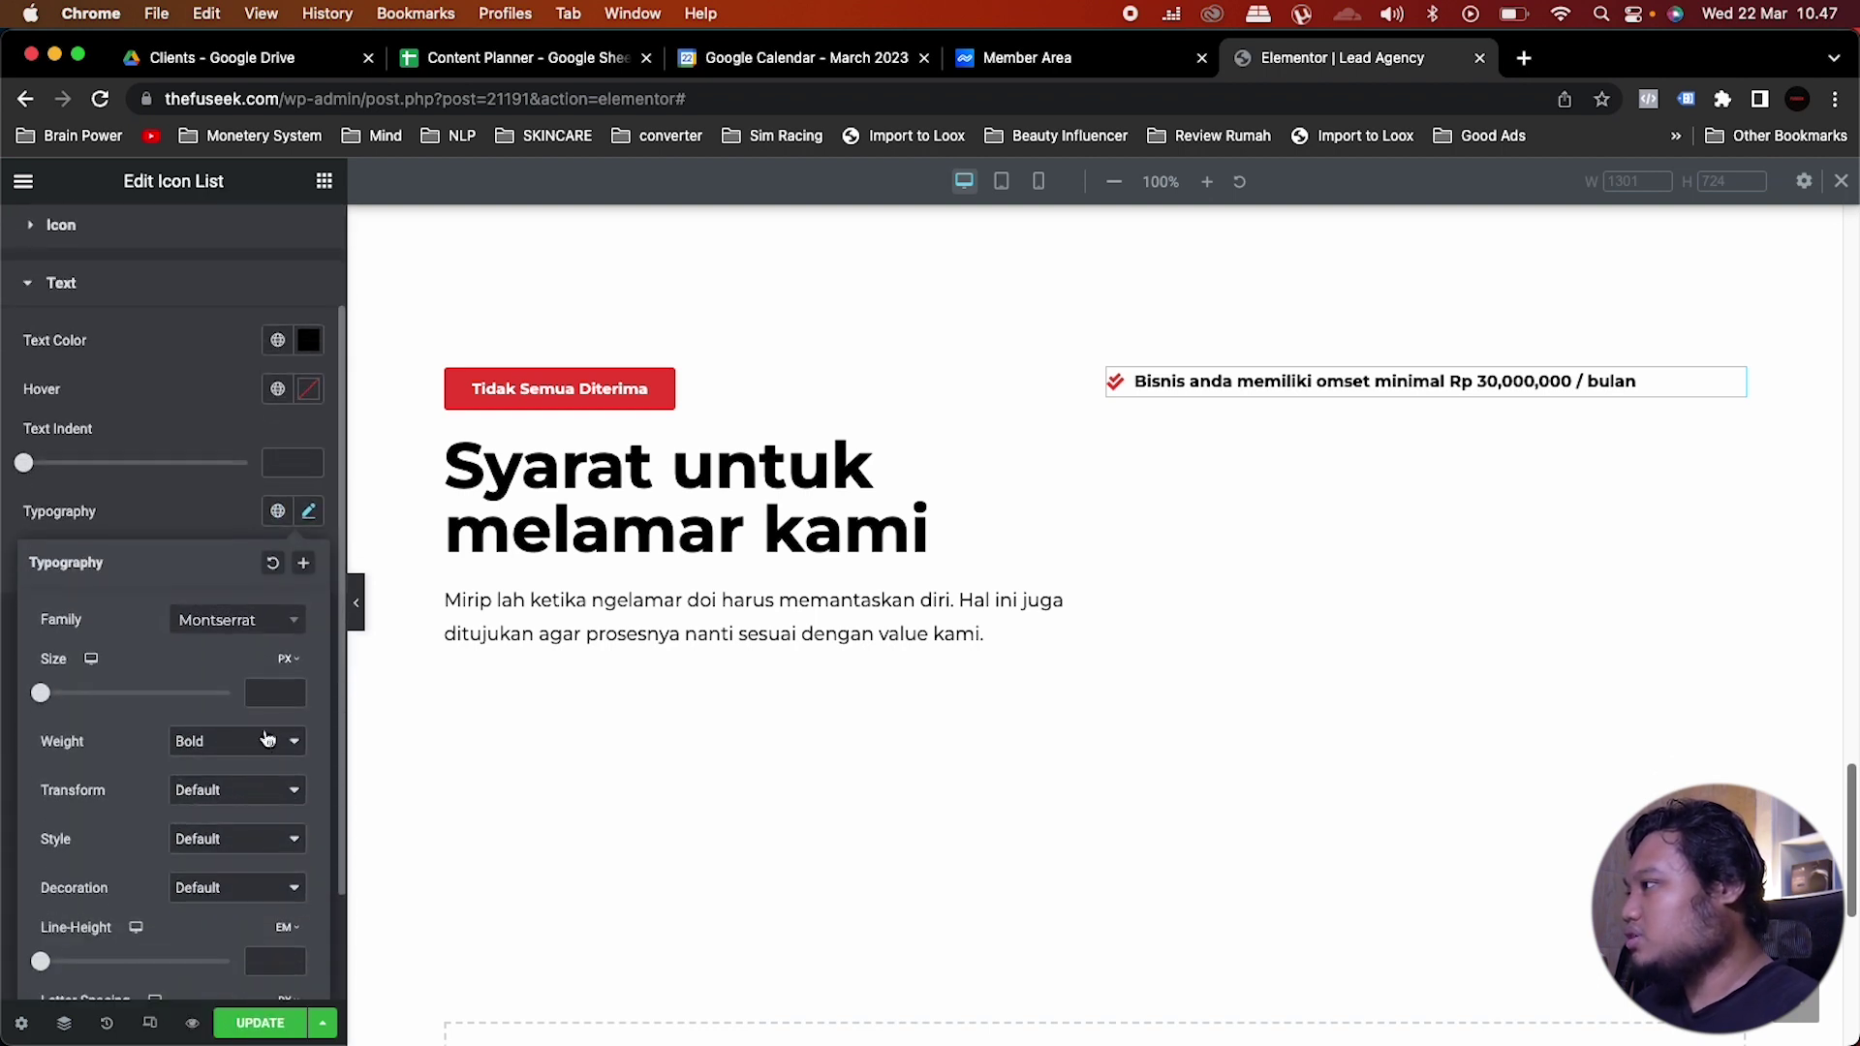
left_click(275, 693)
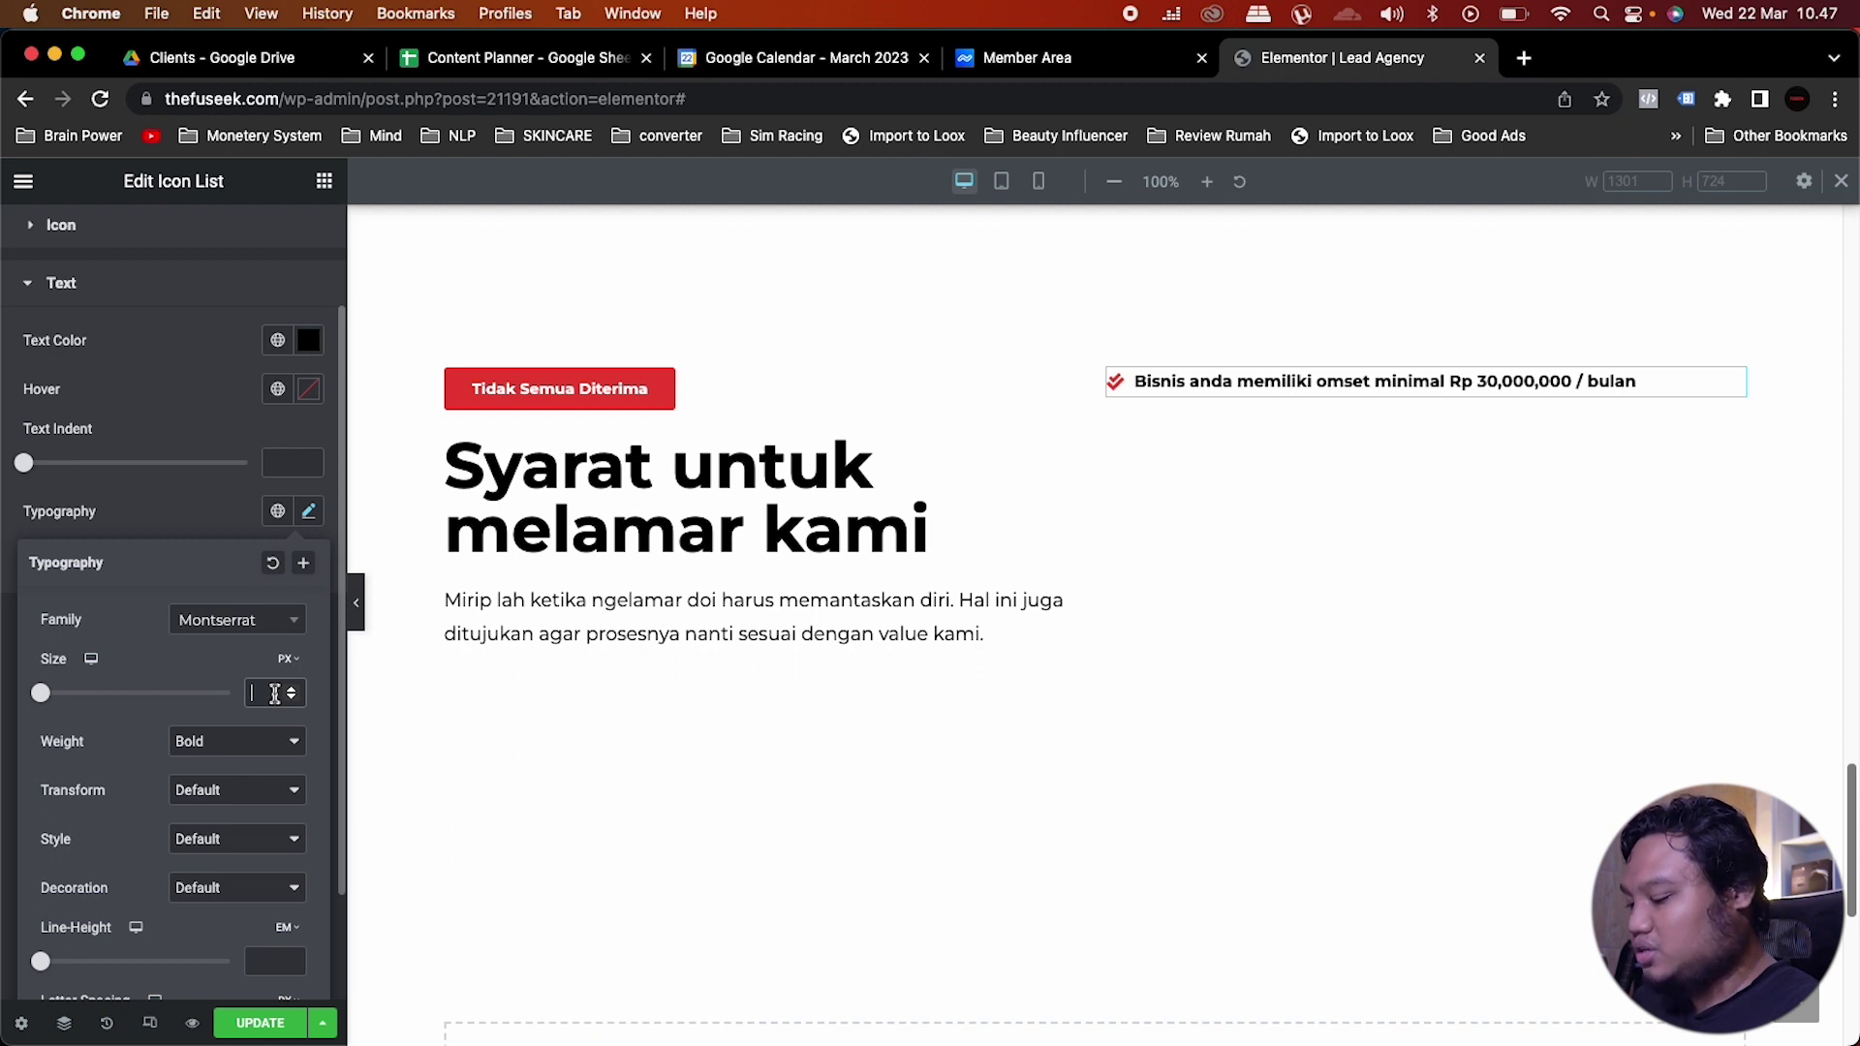
type("16")
left_click(217, 742)
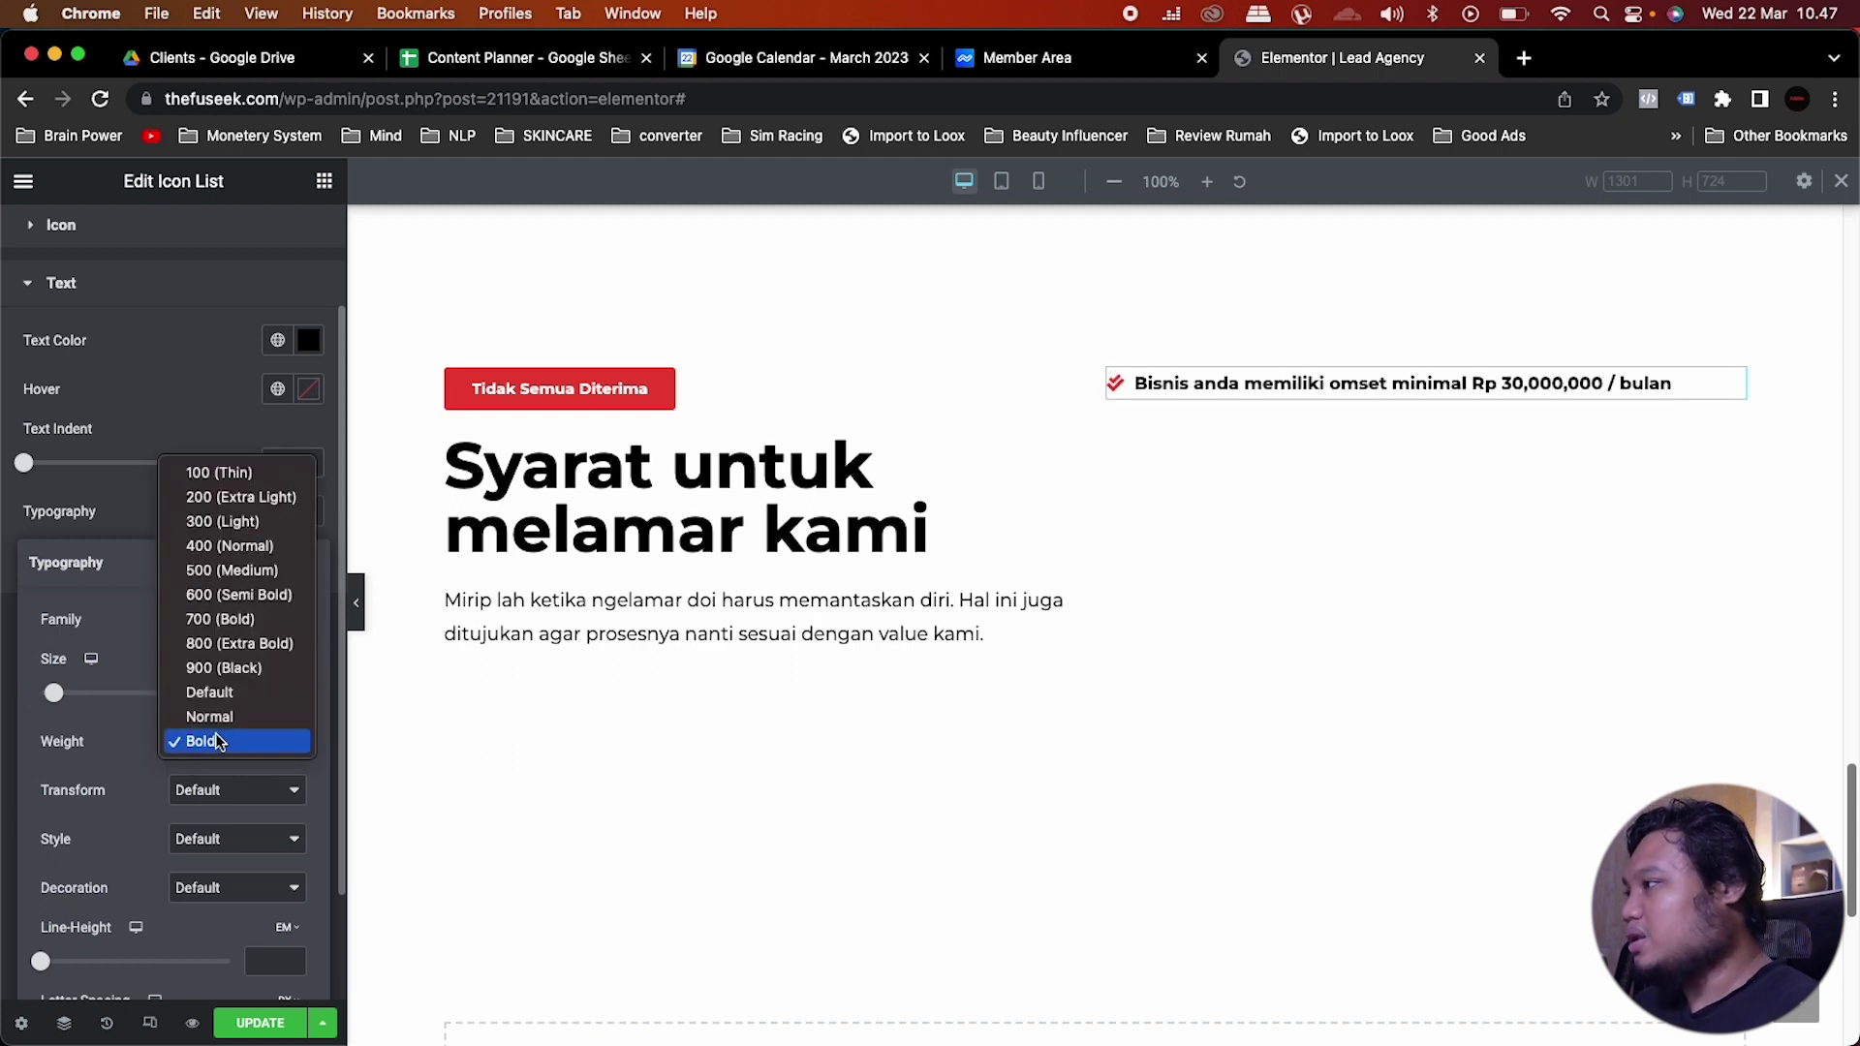
left_click(222, 719)
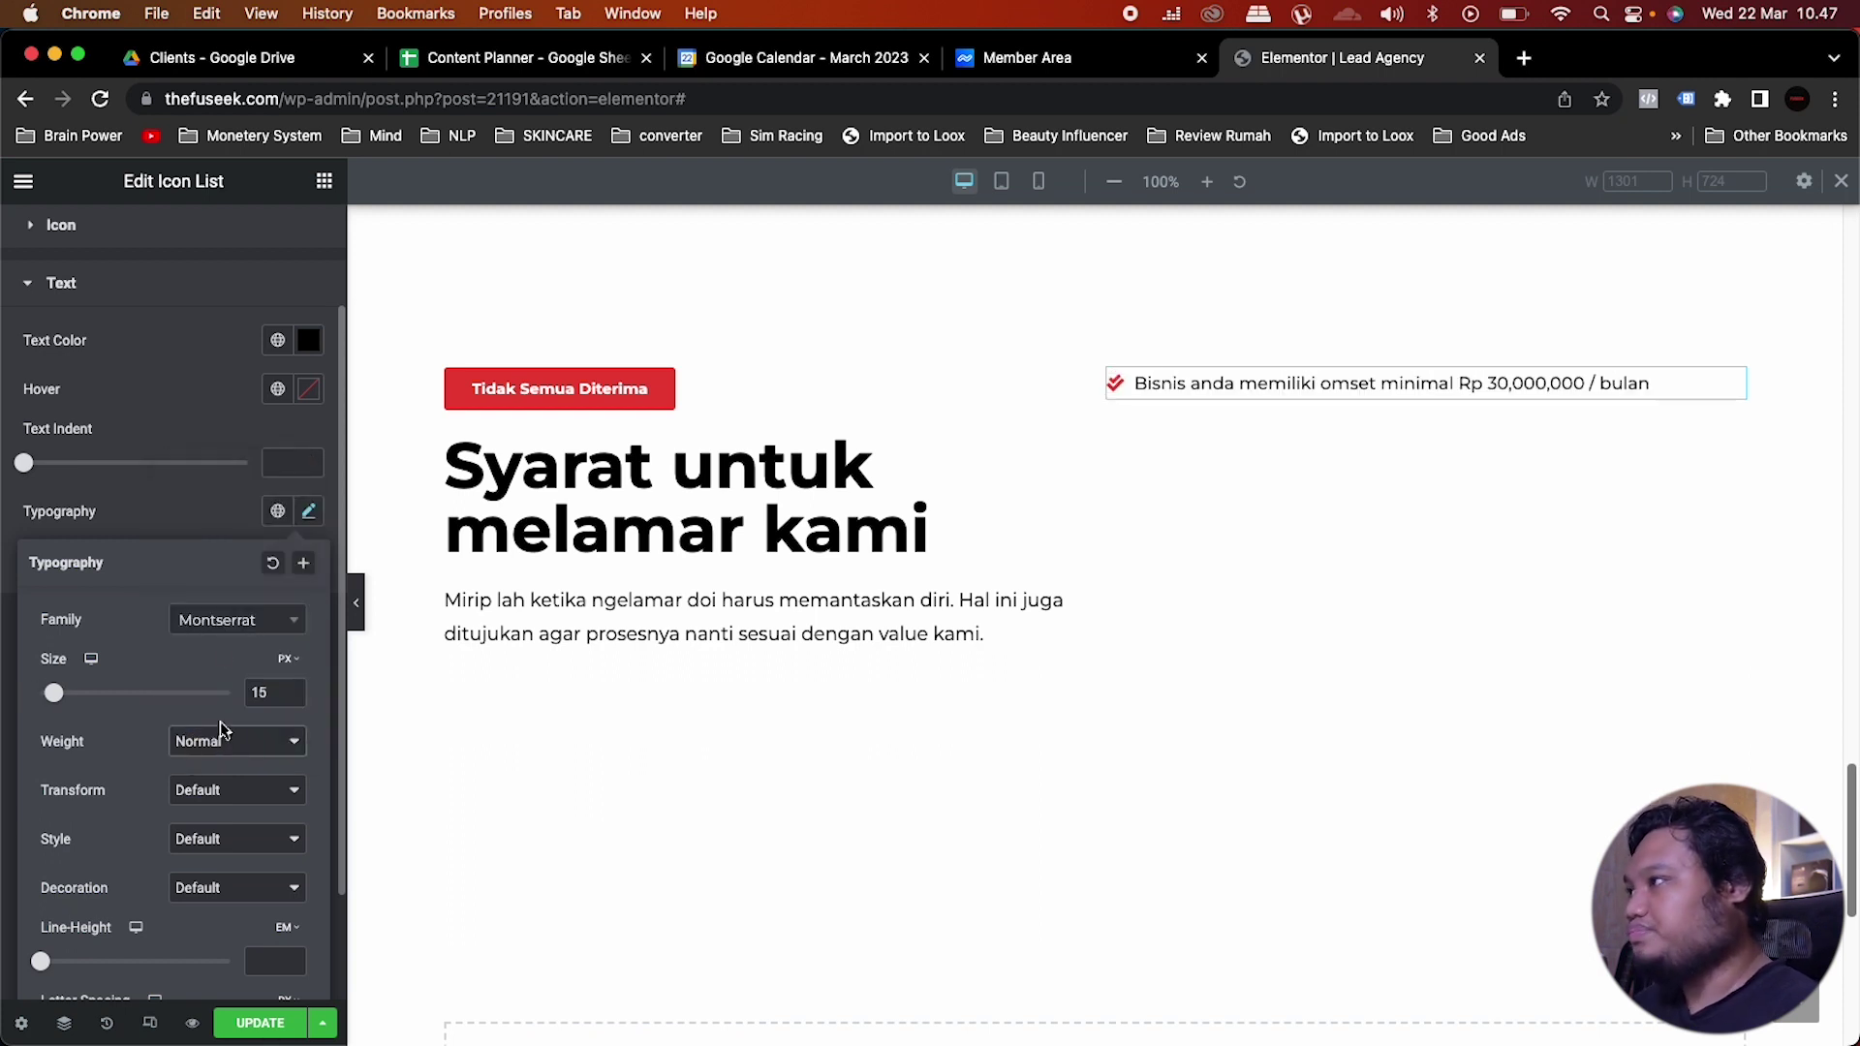
left_click(207, 506)
scroll(177, 386, "up", 3)
left_click(50, 242)
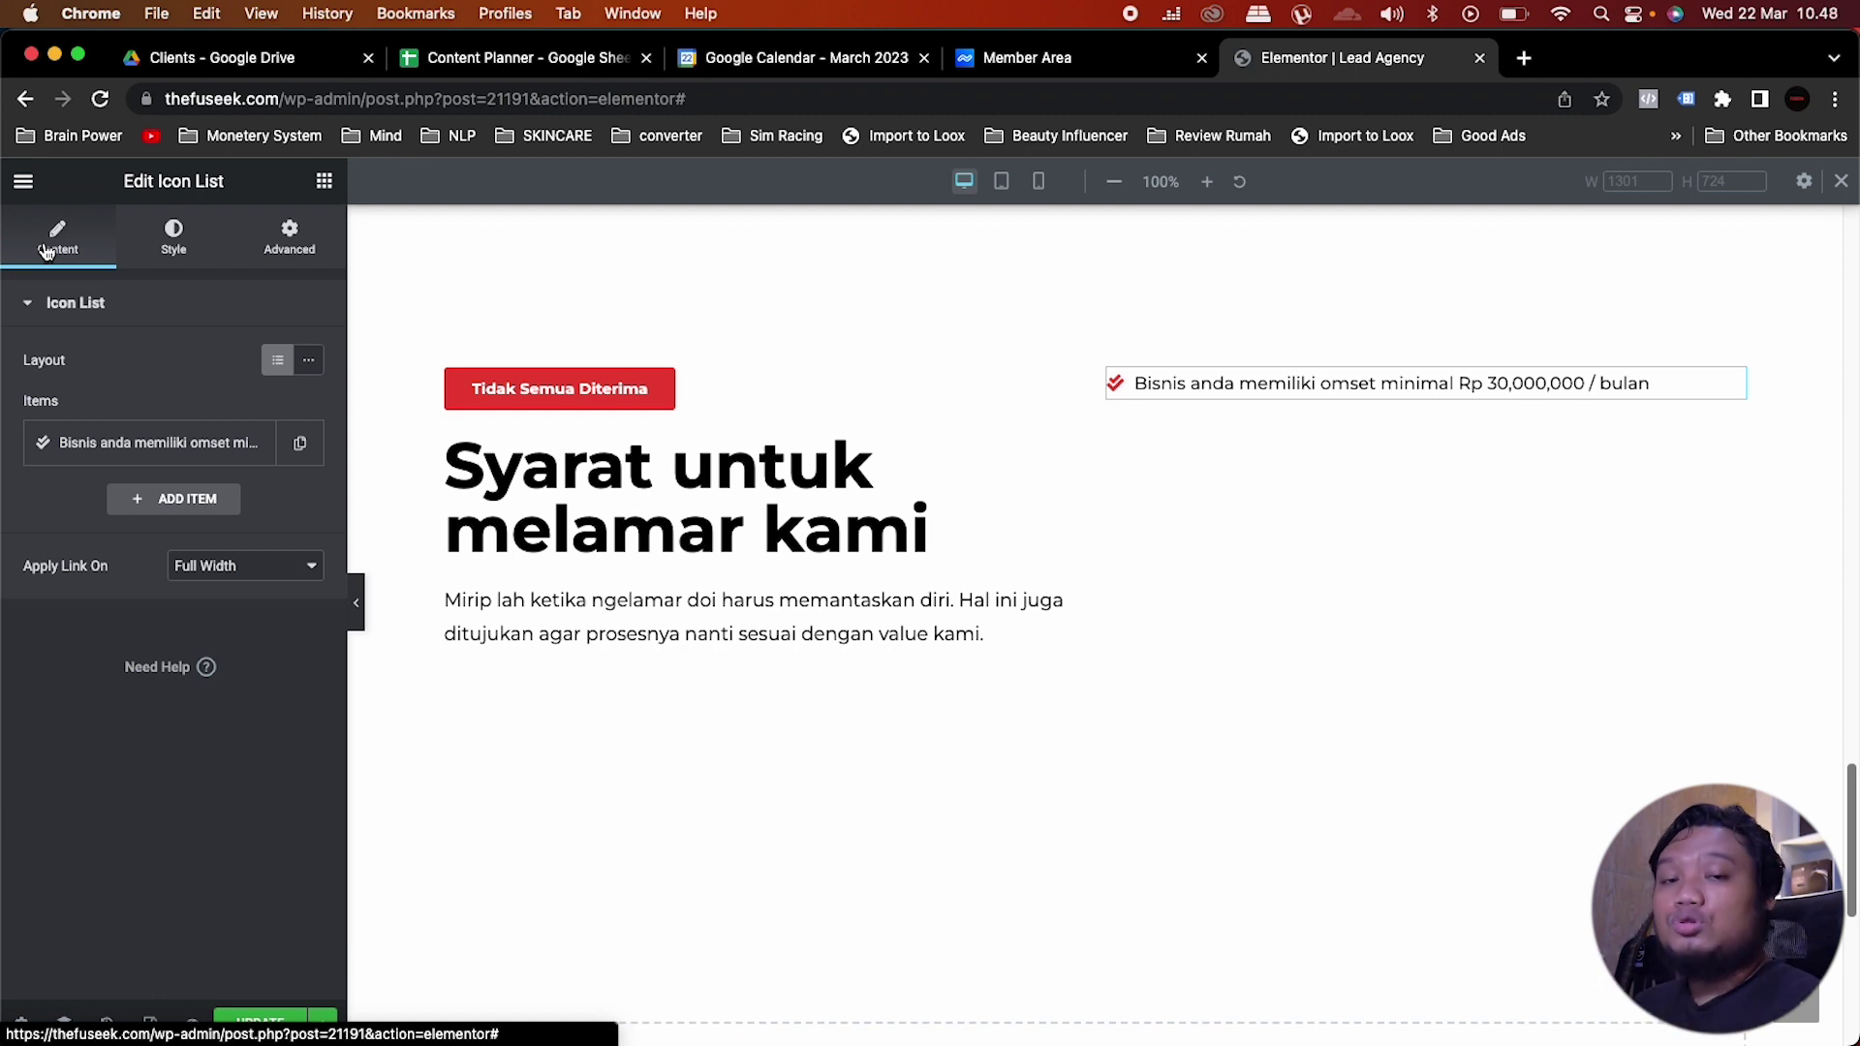
Step: Wrap 'omset minimal Rp 30,000,000 / bulan' in <b></b> tags in the item text
left_click(186, 443)
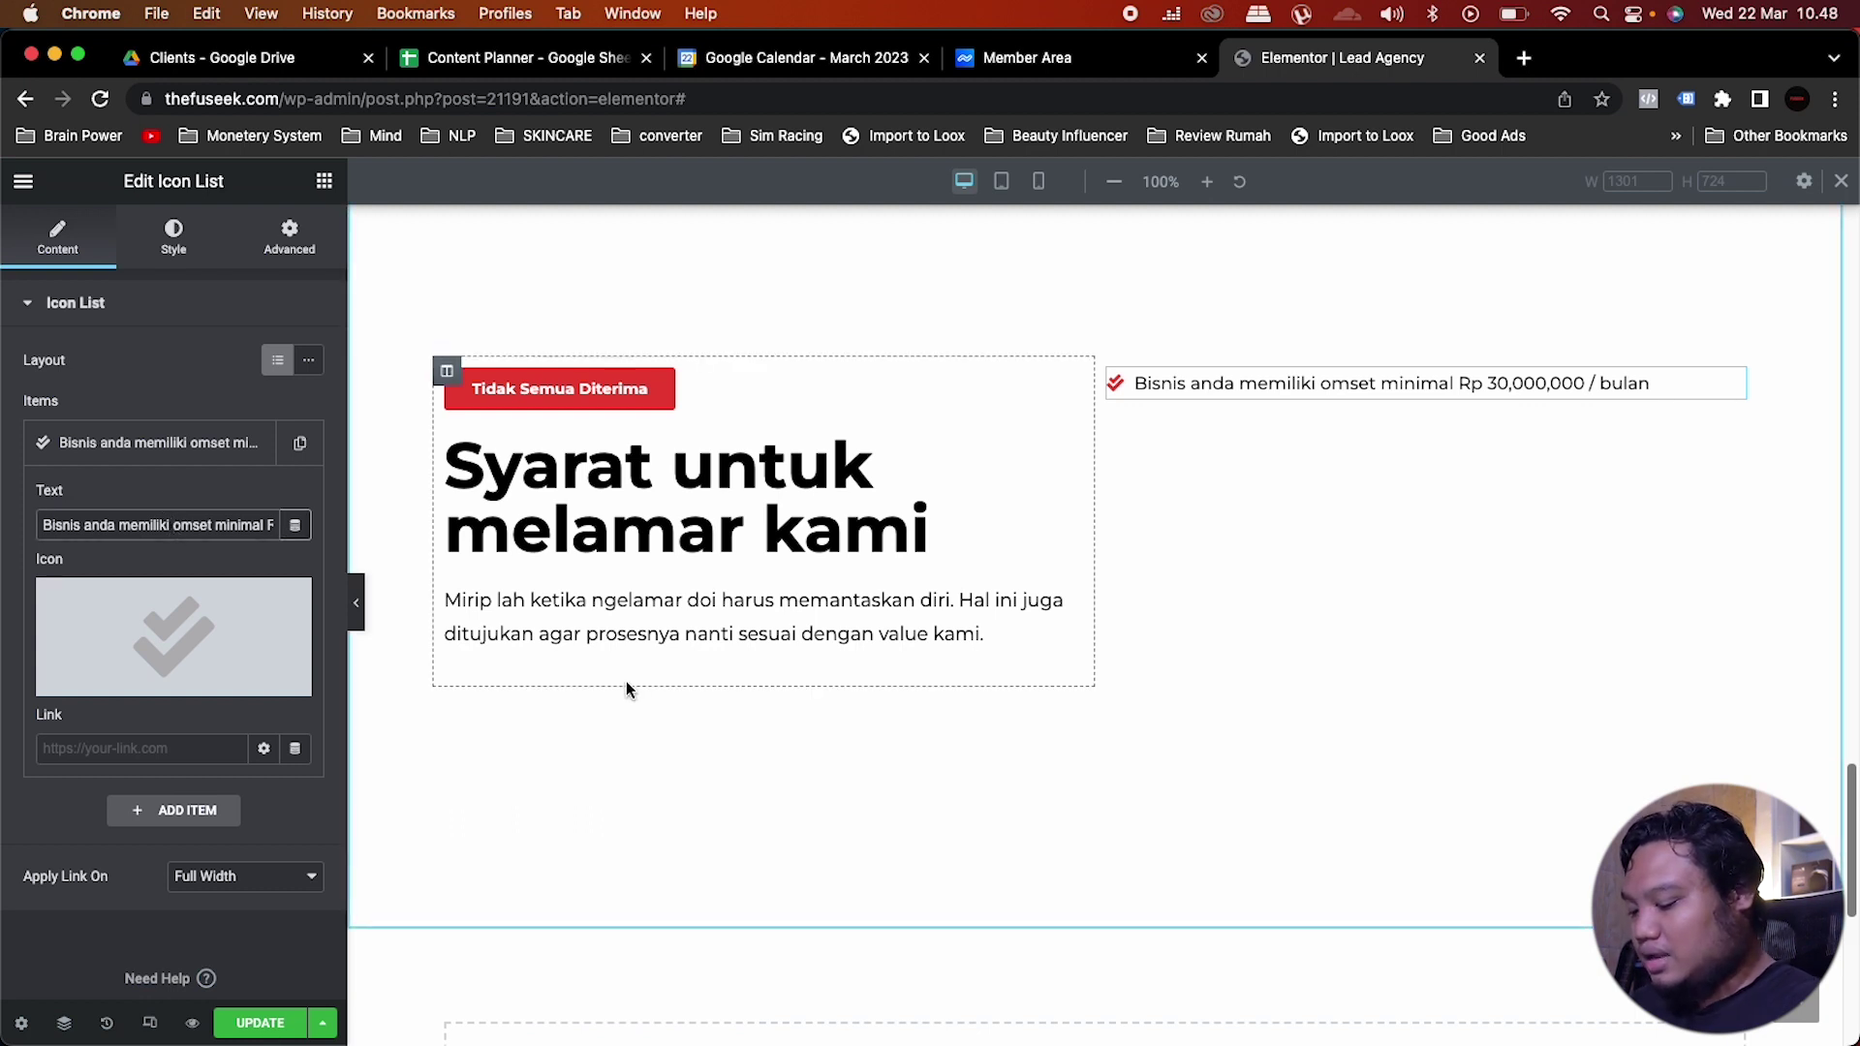
type("<")
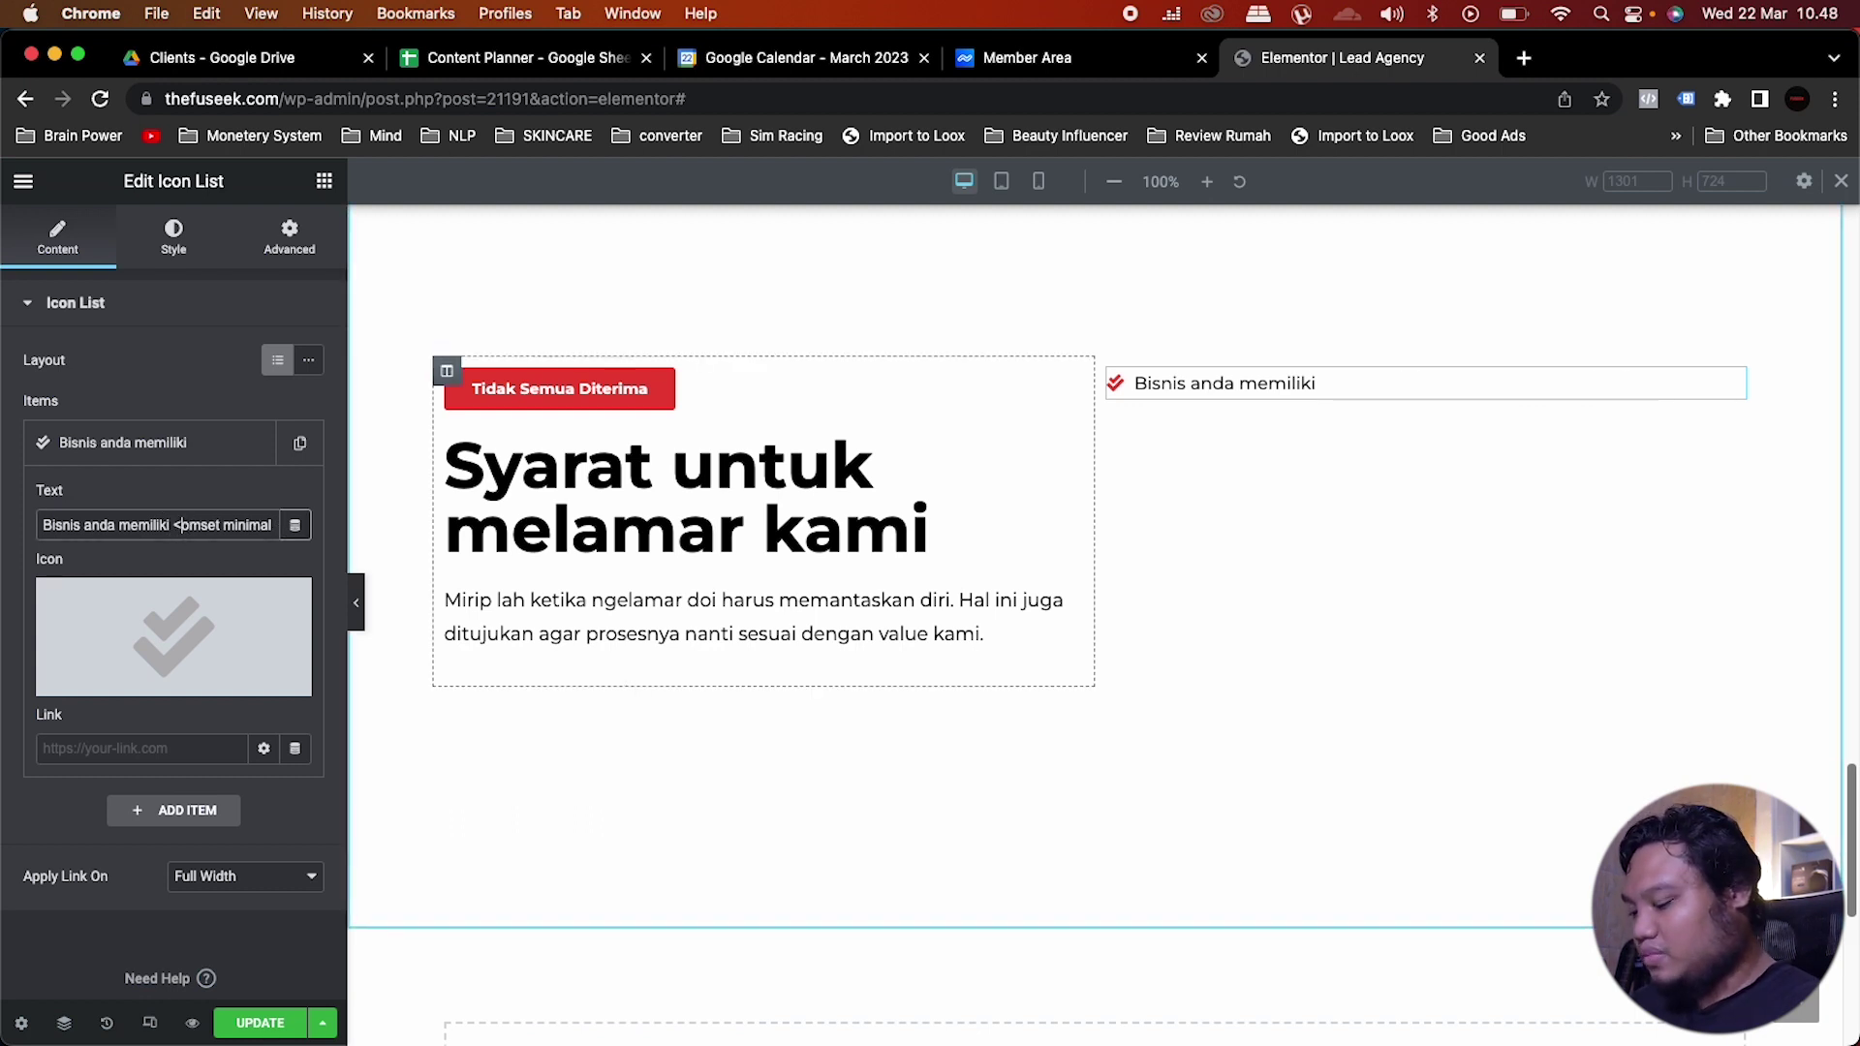
type("b")
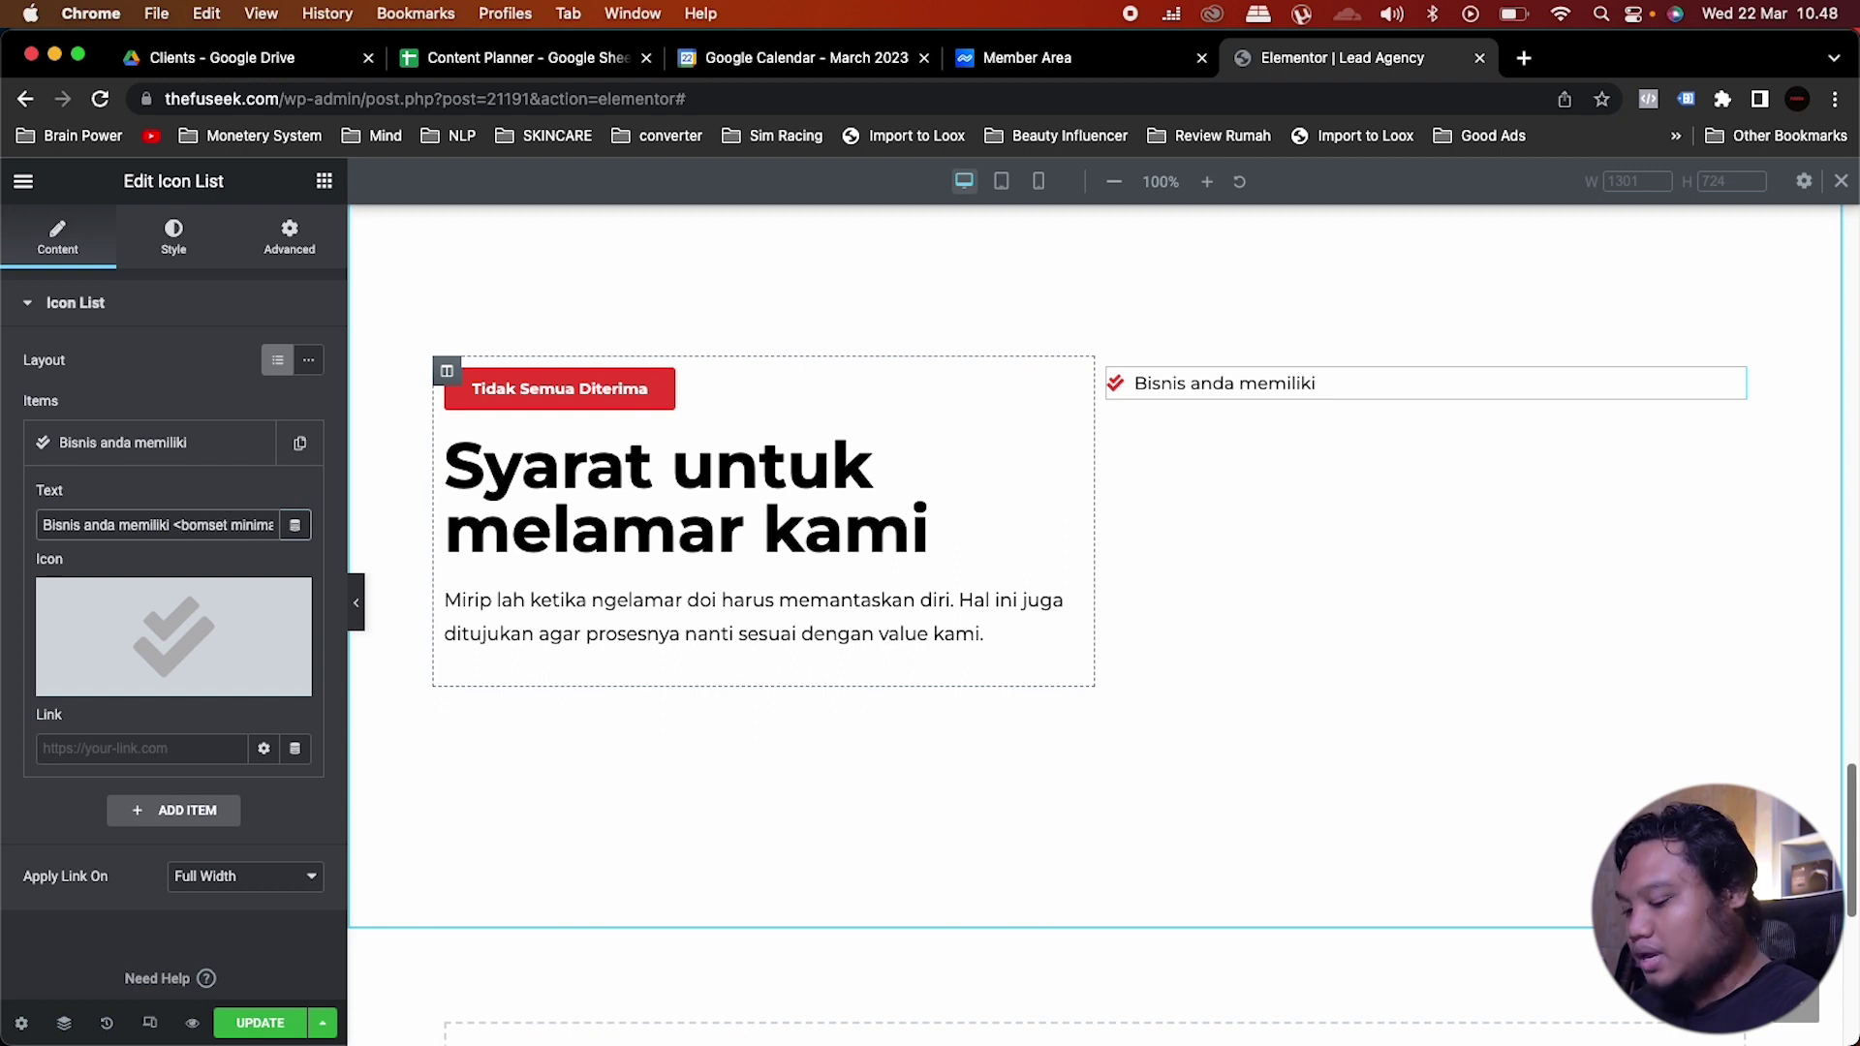
type(">")
key("Right")
key("Right")
key("Right")
key("Right")
key("Right")
key("Right")
key("Right")
key("Right")
key("Right")
key("Right")
key("Right")
key("Right")
key("Right")
key("Right")
key("Right")
key("Right")
key("Right")
key("Right")
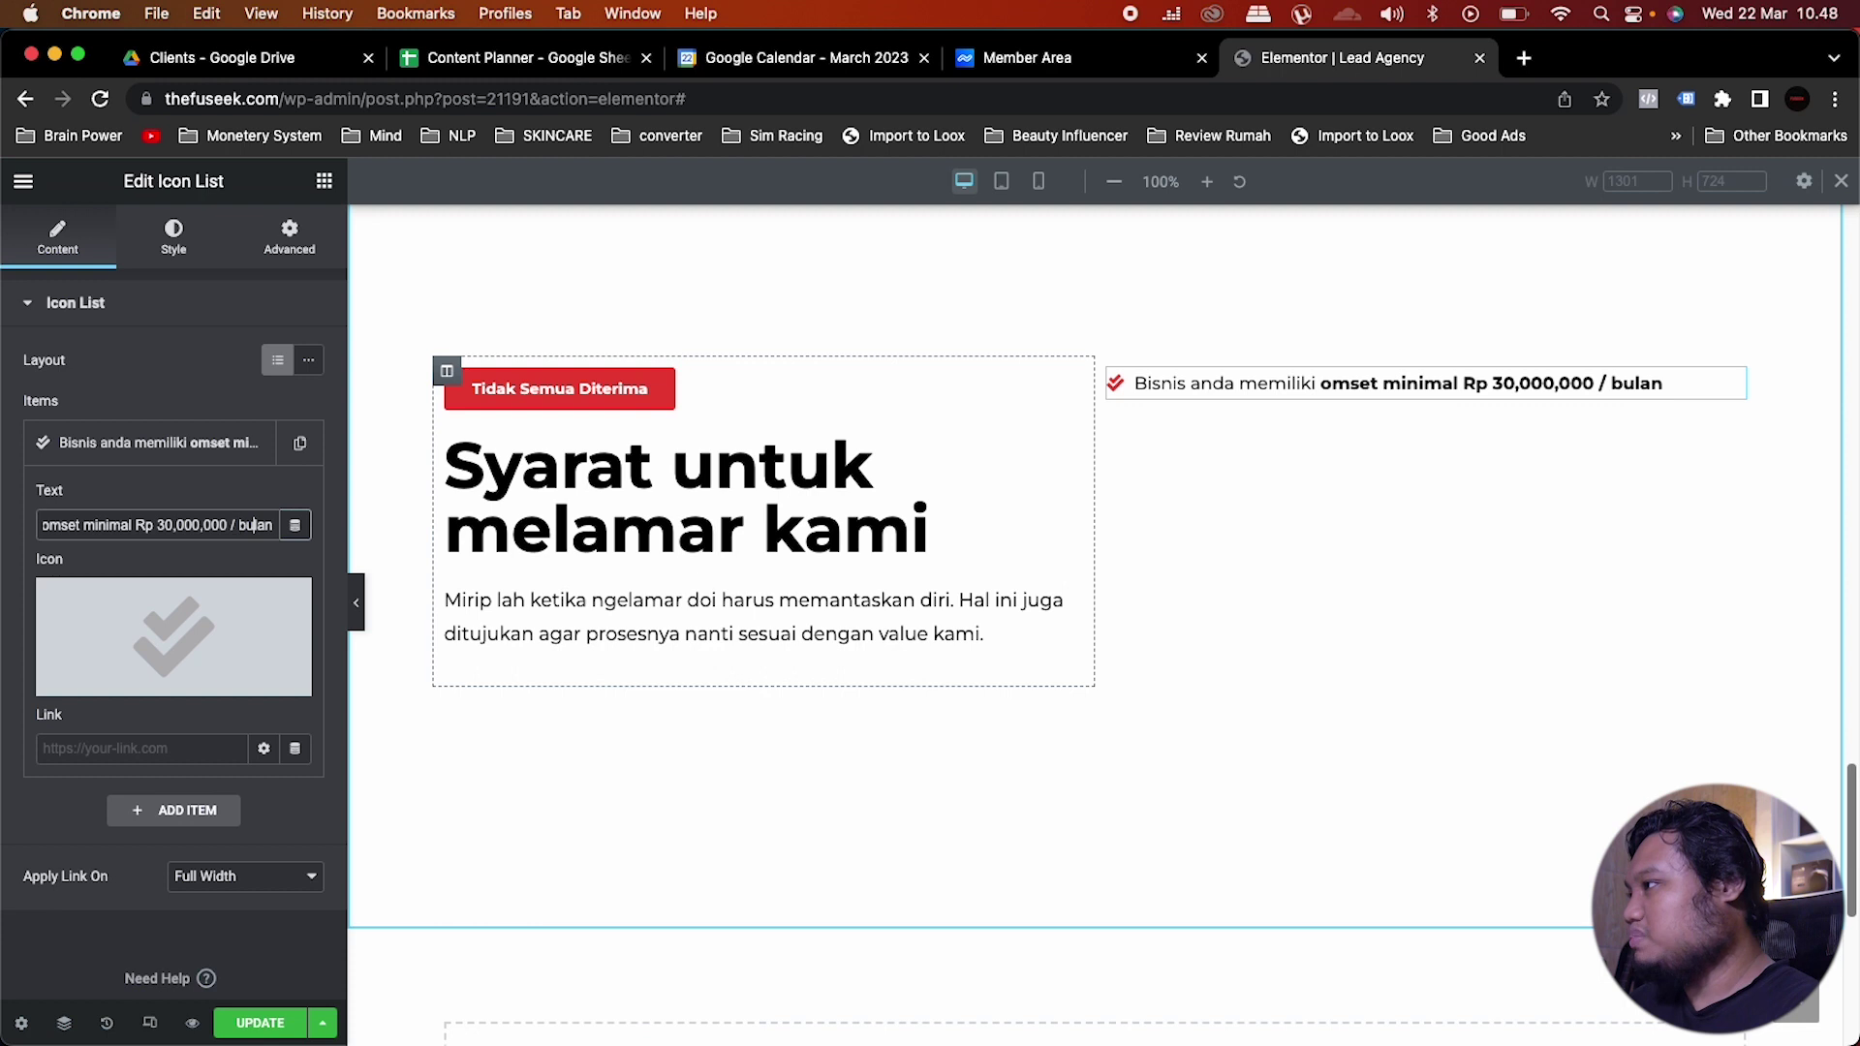
type("<")
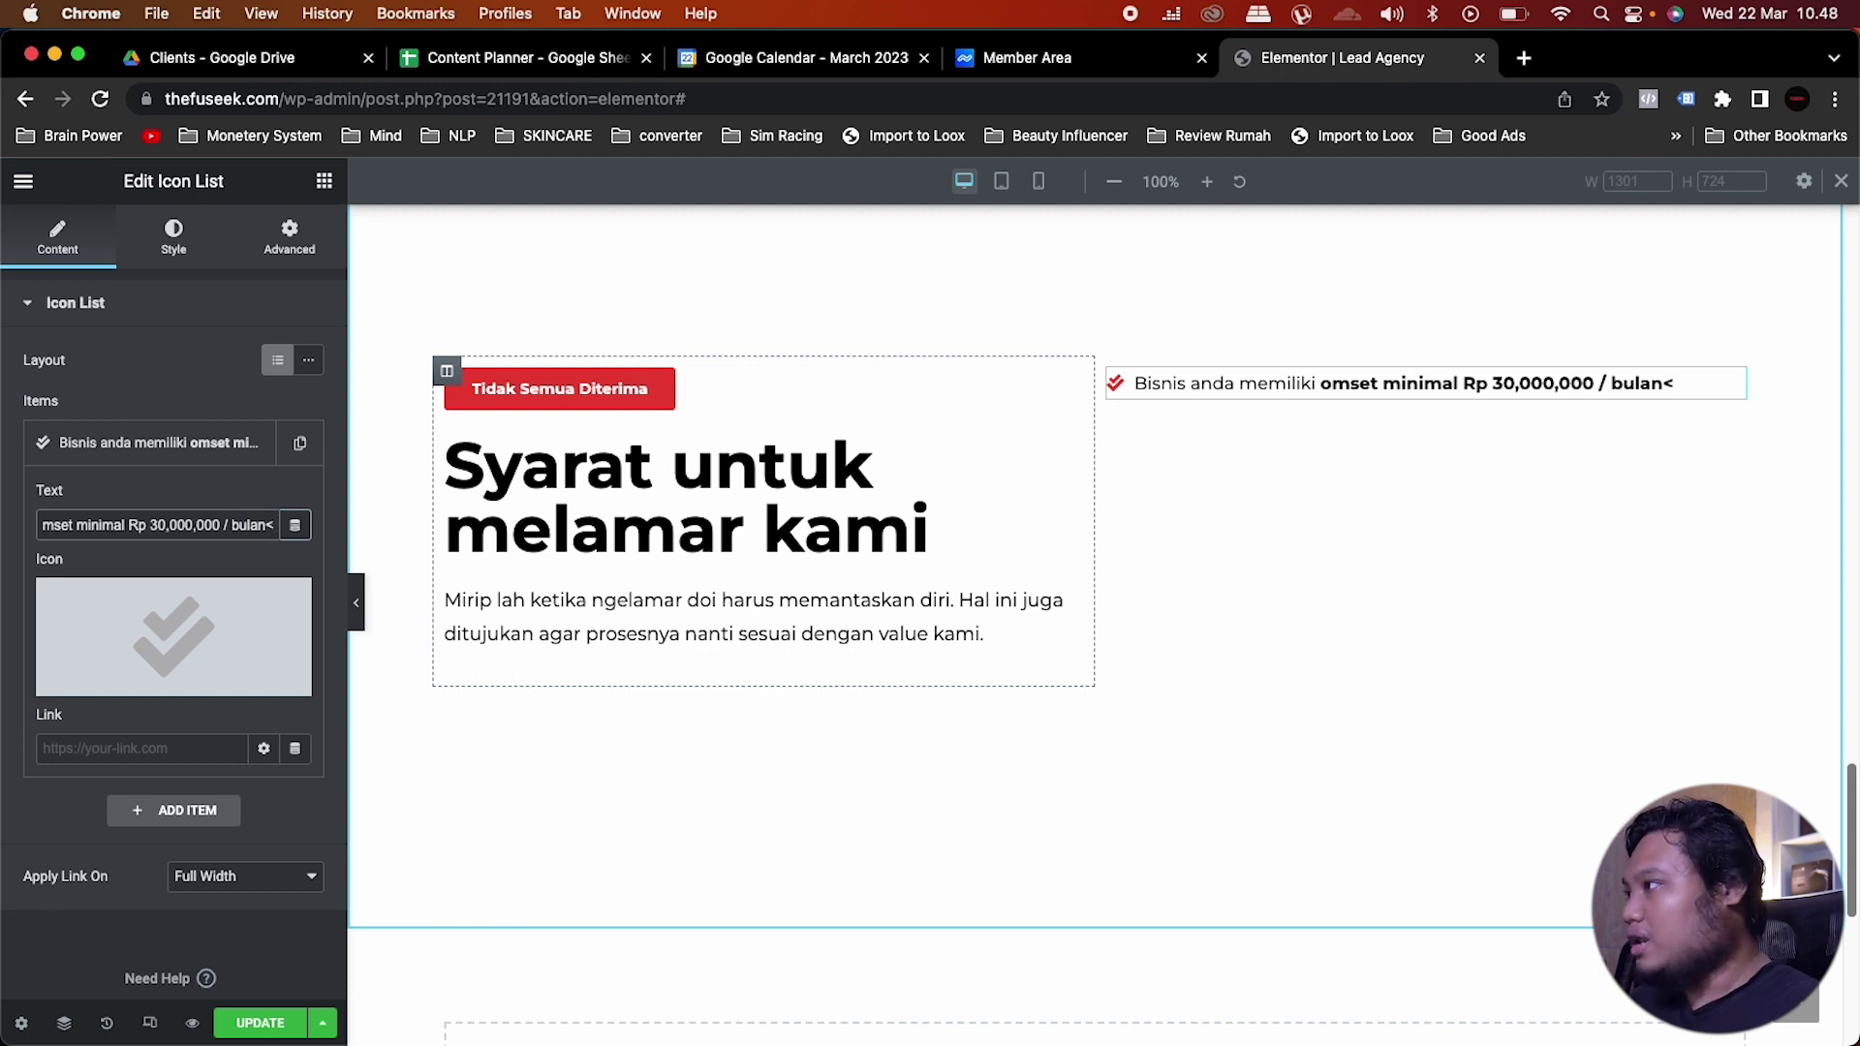
type("/")
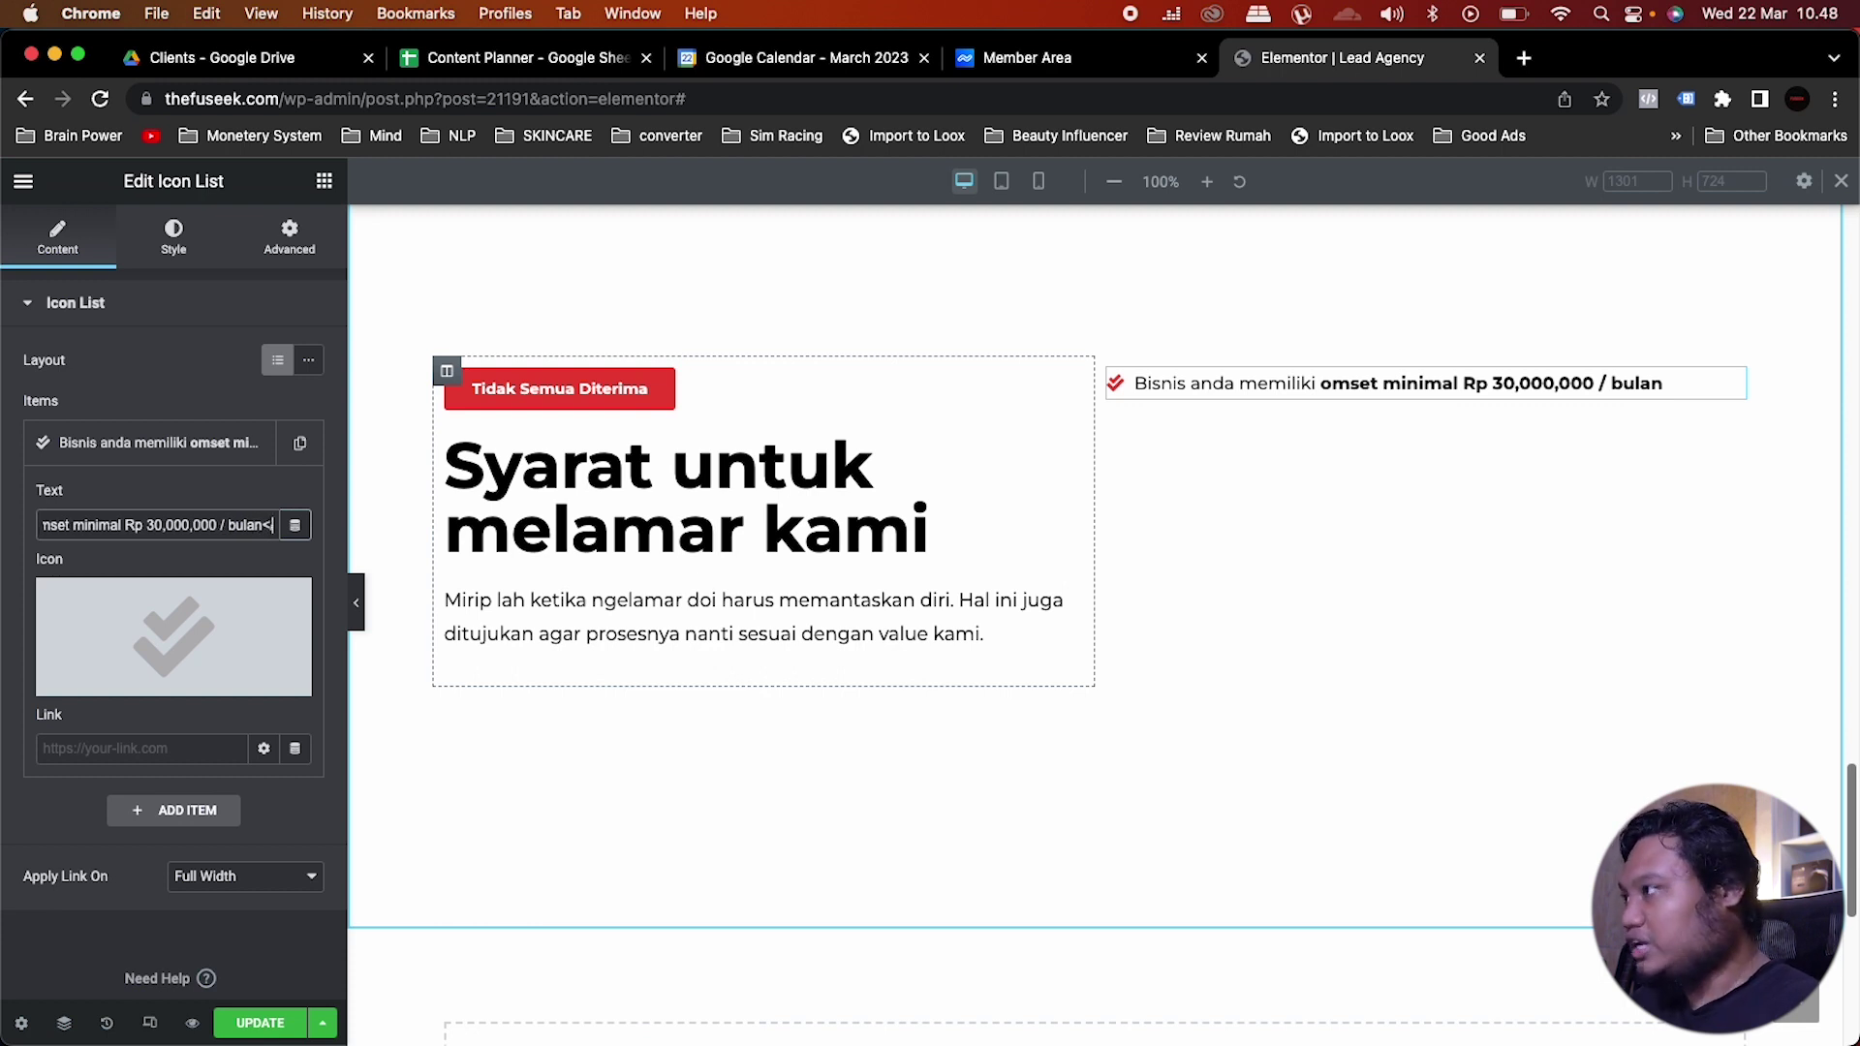
type("b")
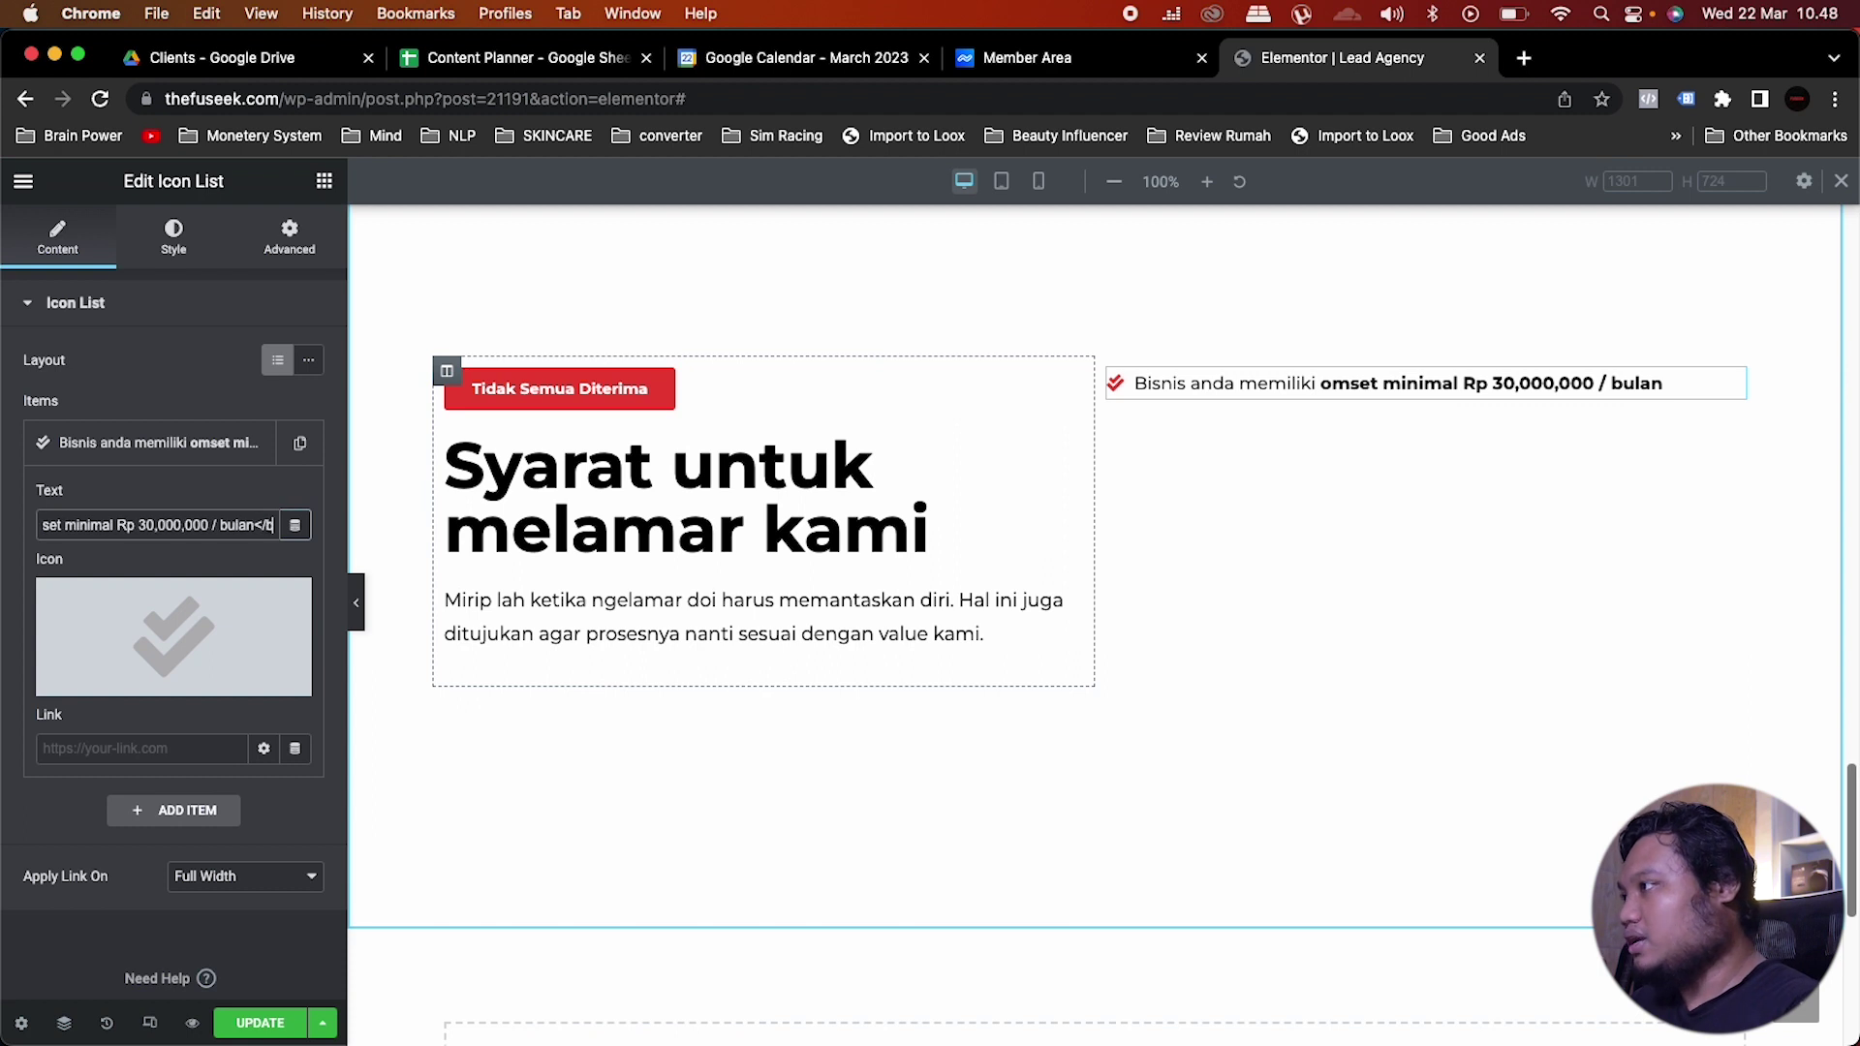
type(">")
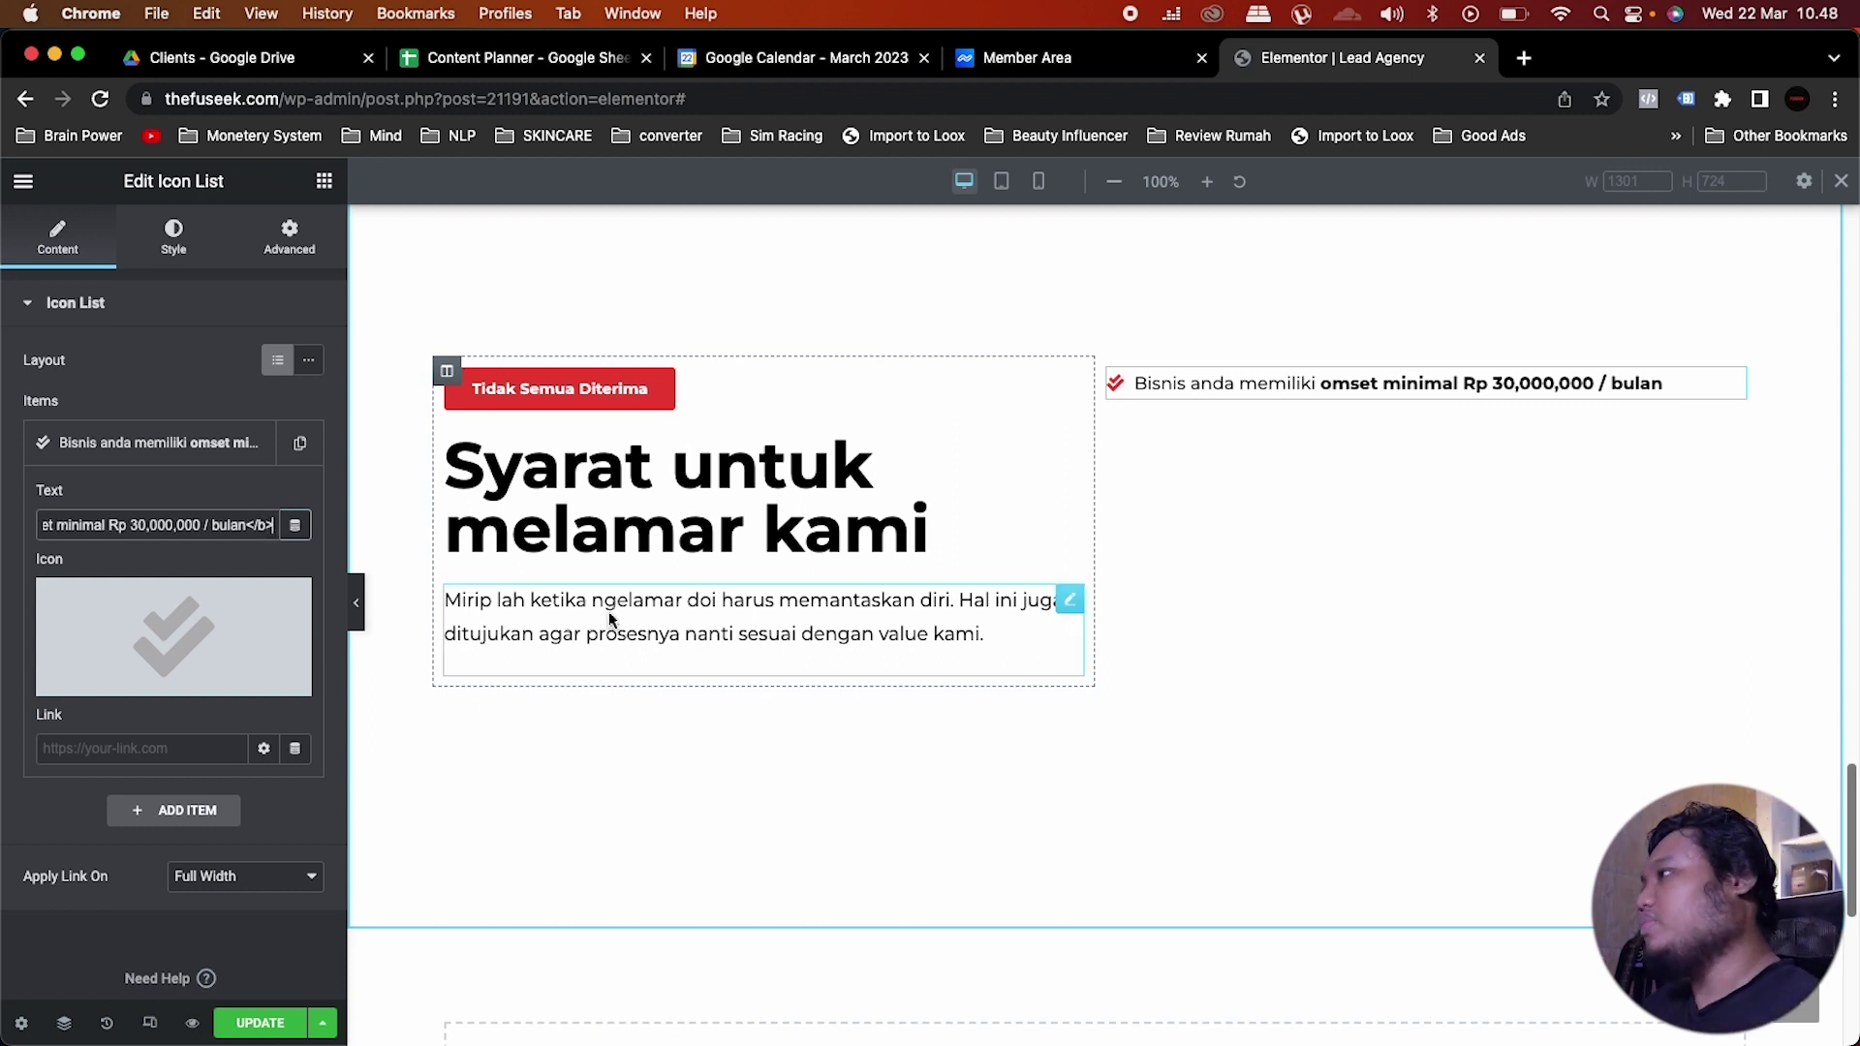
left_click(131, 445)
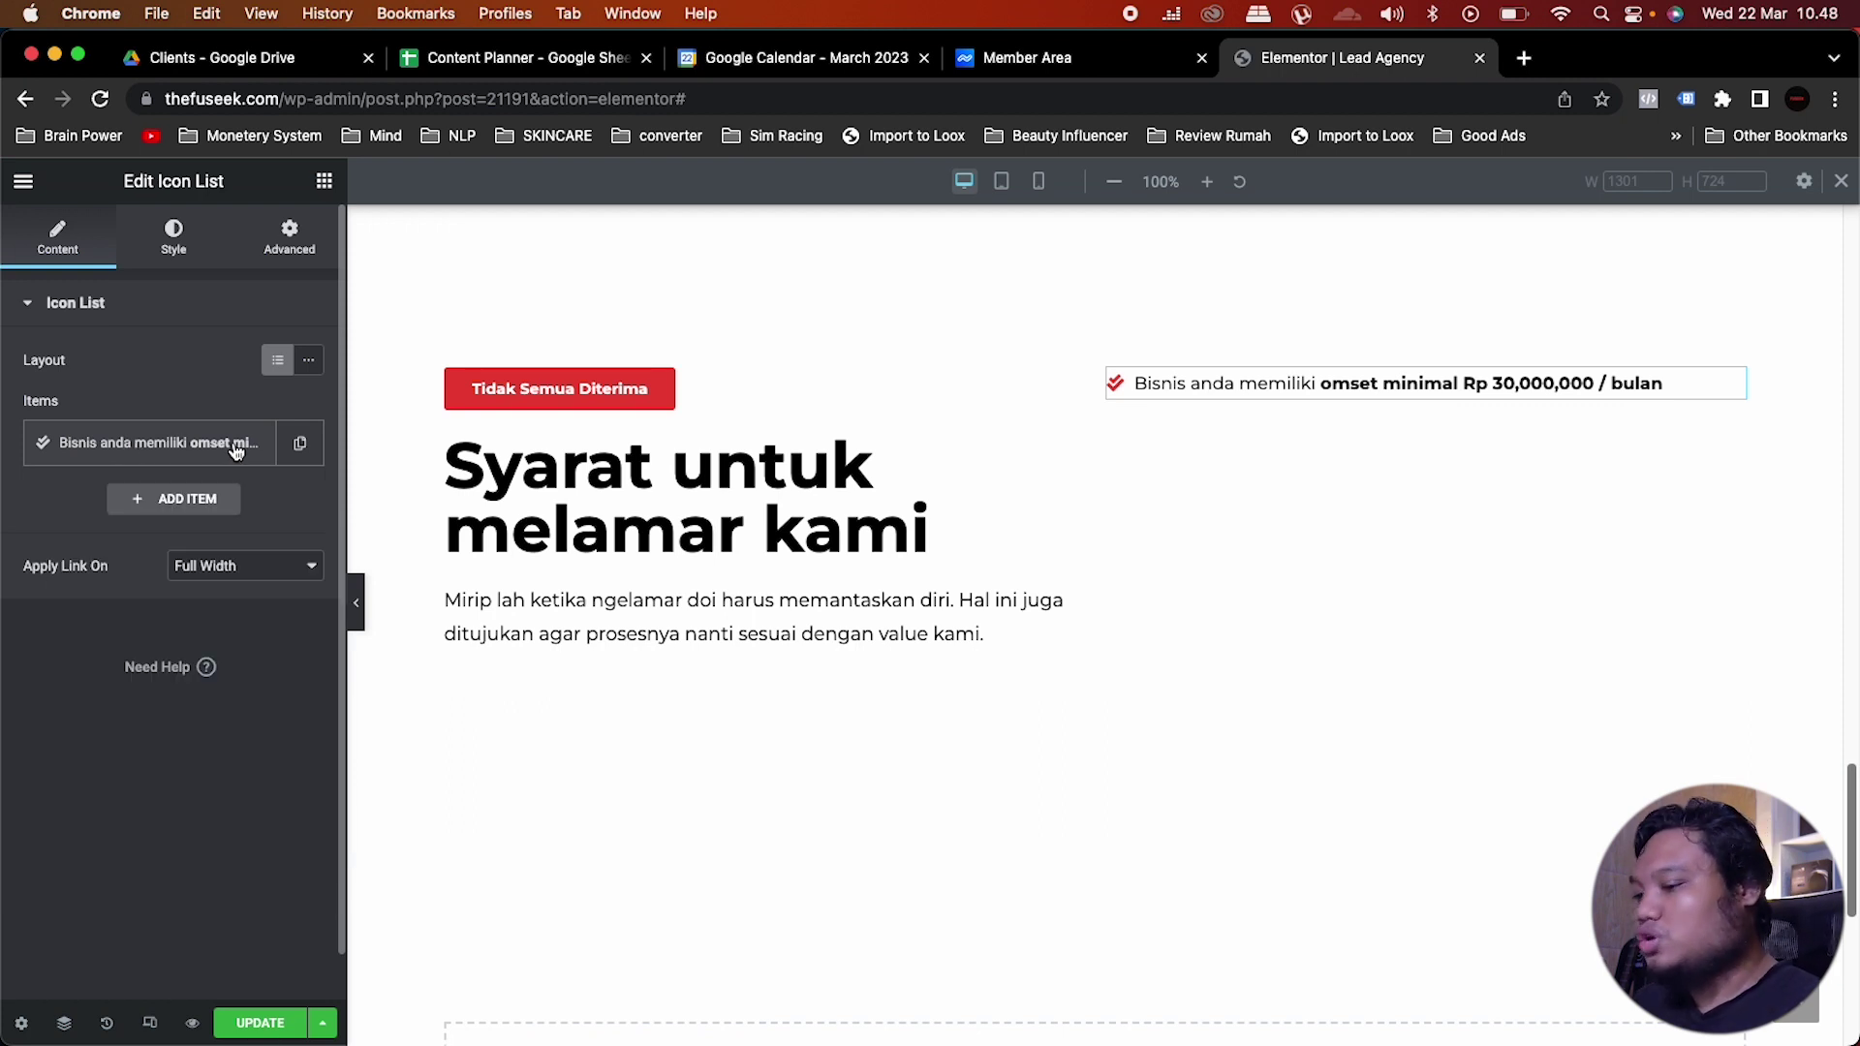
Step: Add the Instagram, content-team and 6-month-contract requirements, then re-paste the list into the right column
left_click(299, 443)
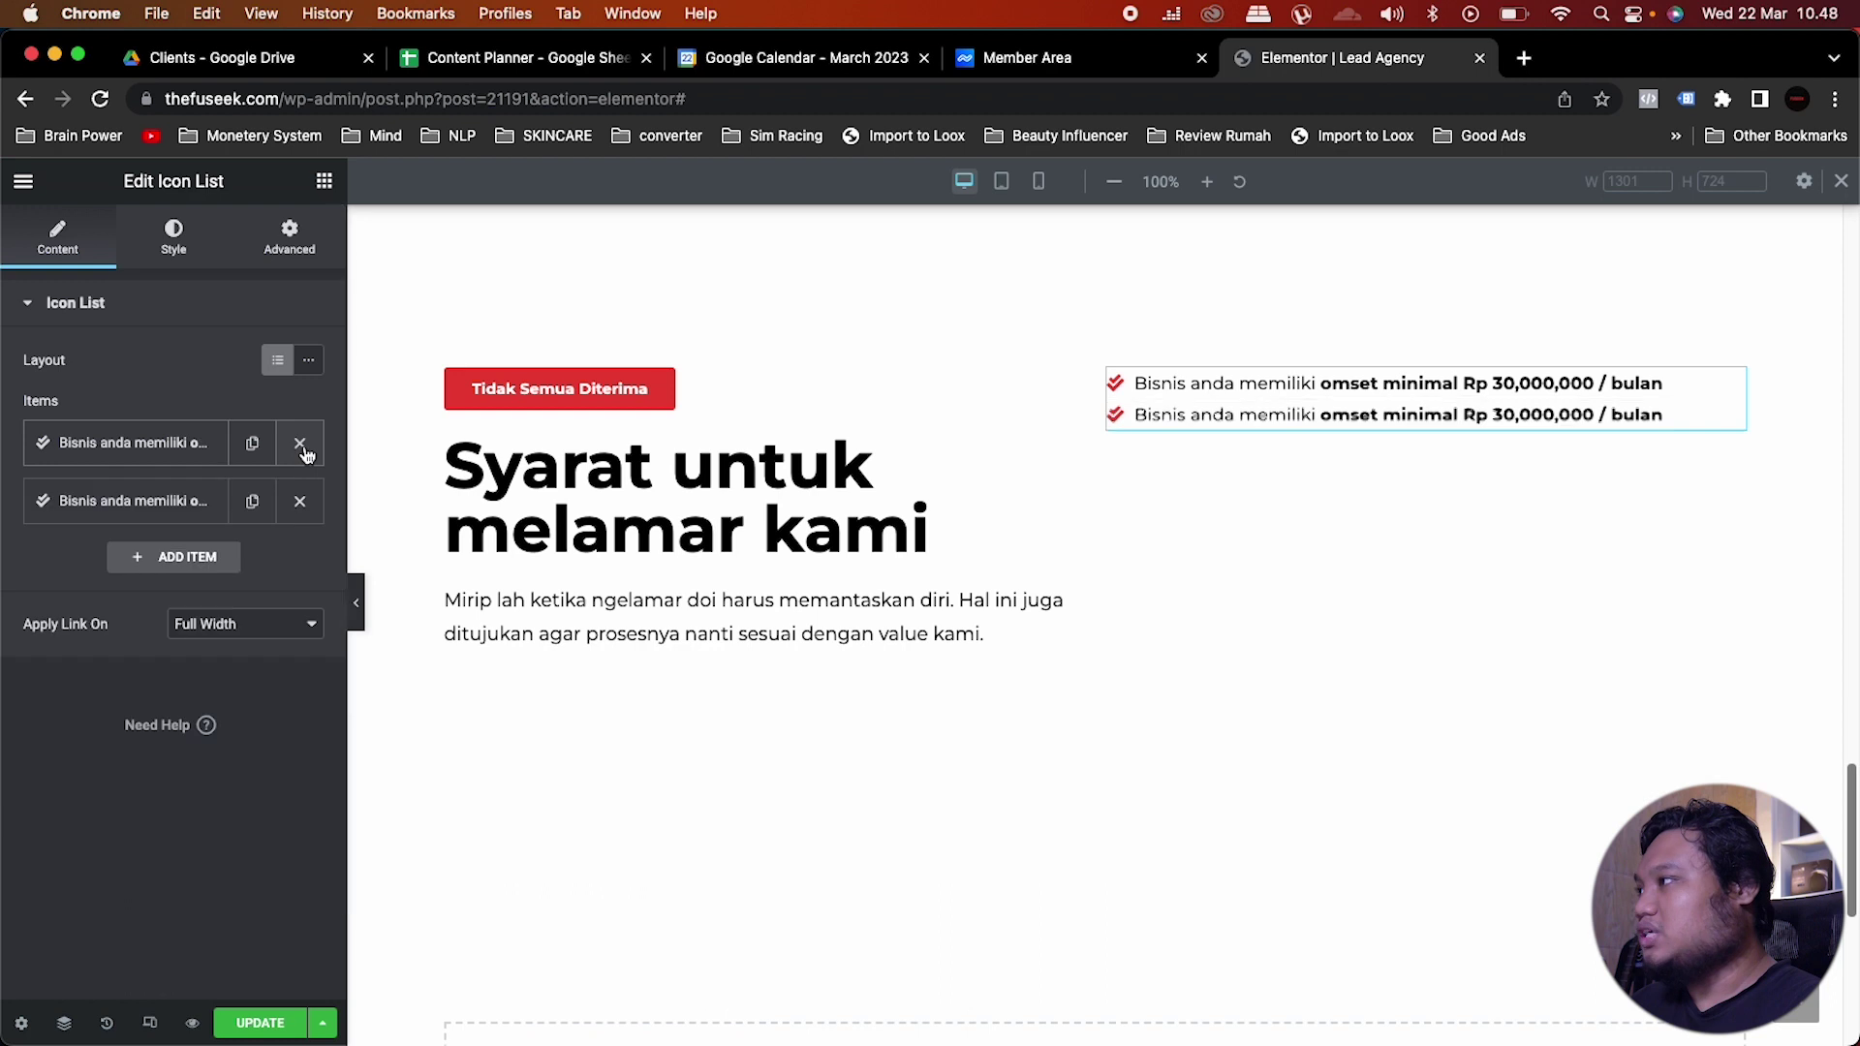
left_click(172, 501)
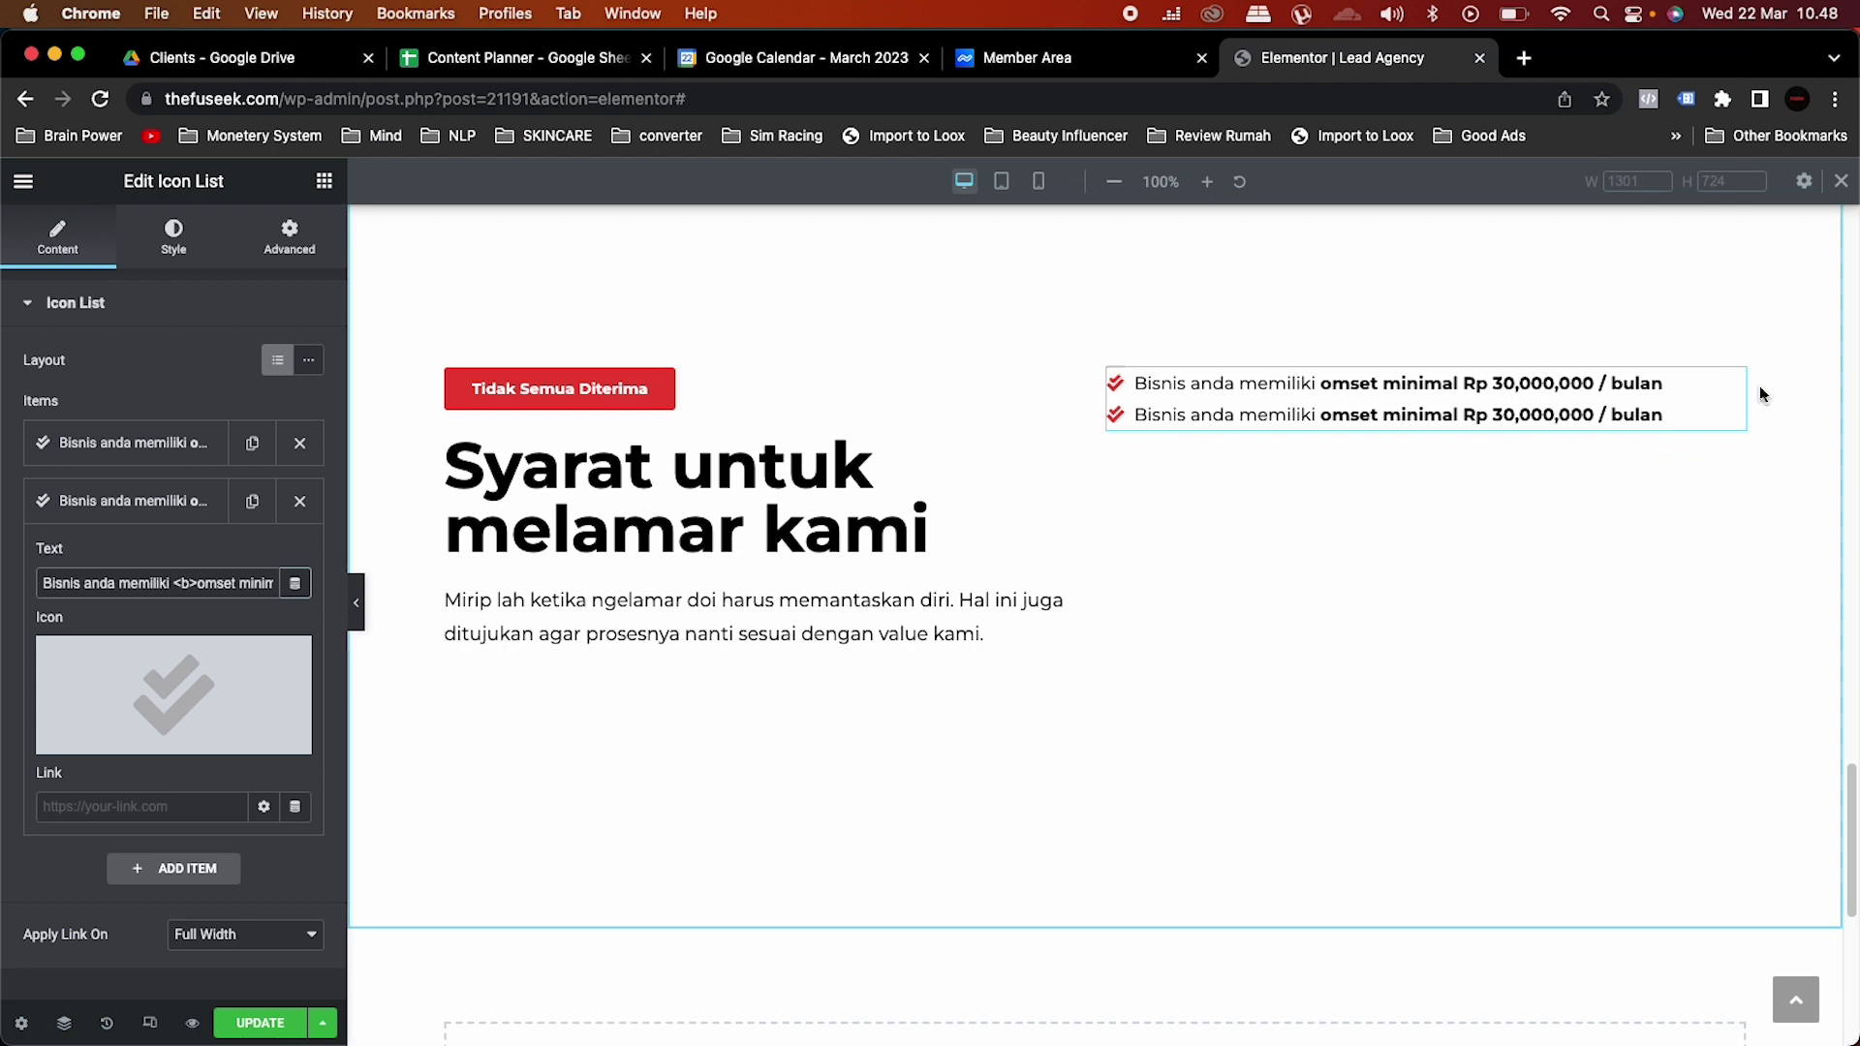
right_click(1627, 384)
left_click(1681, 780)
right_click(1212, 438)
left_click(1255, 618)
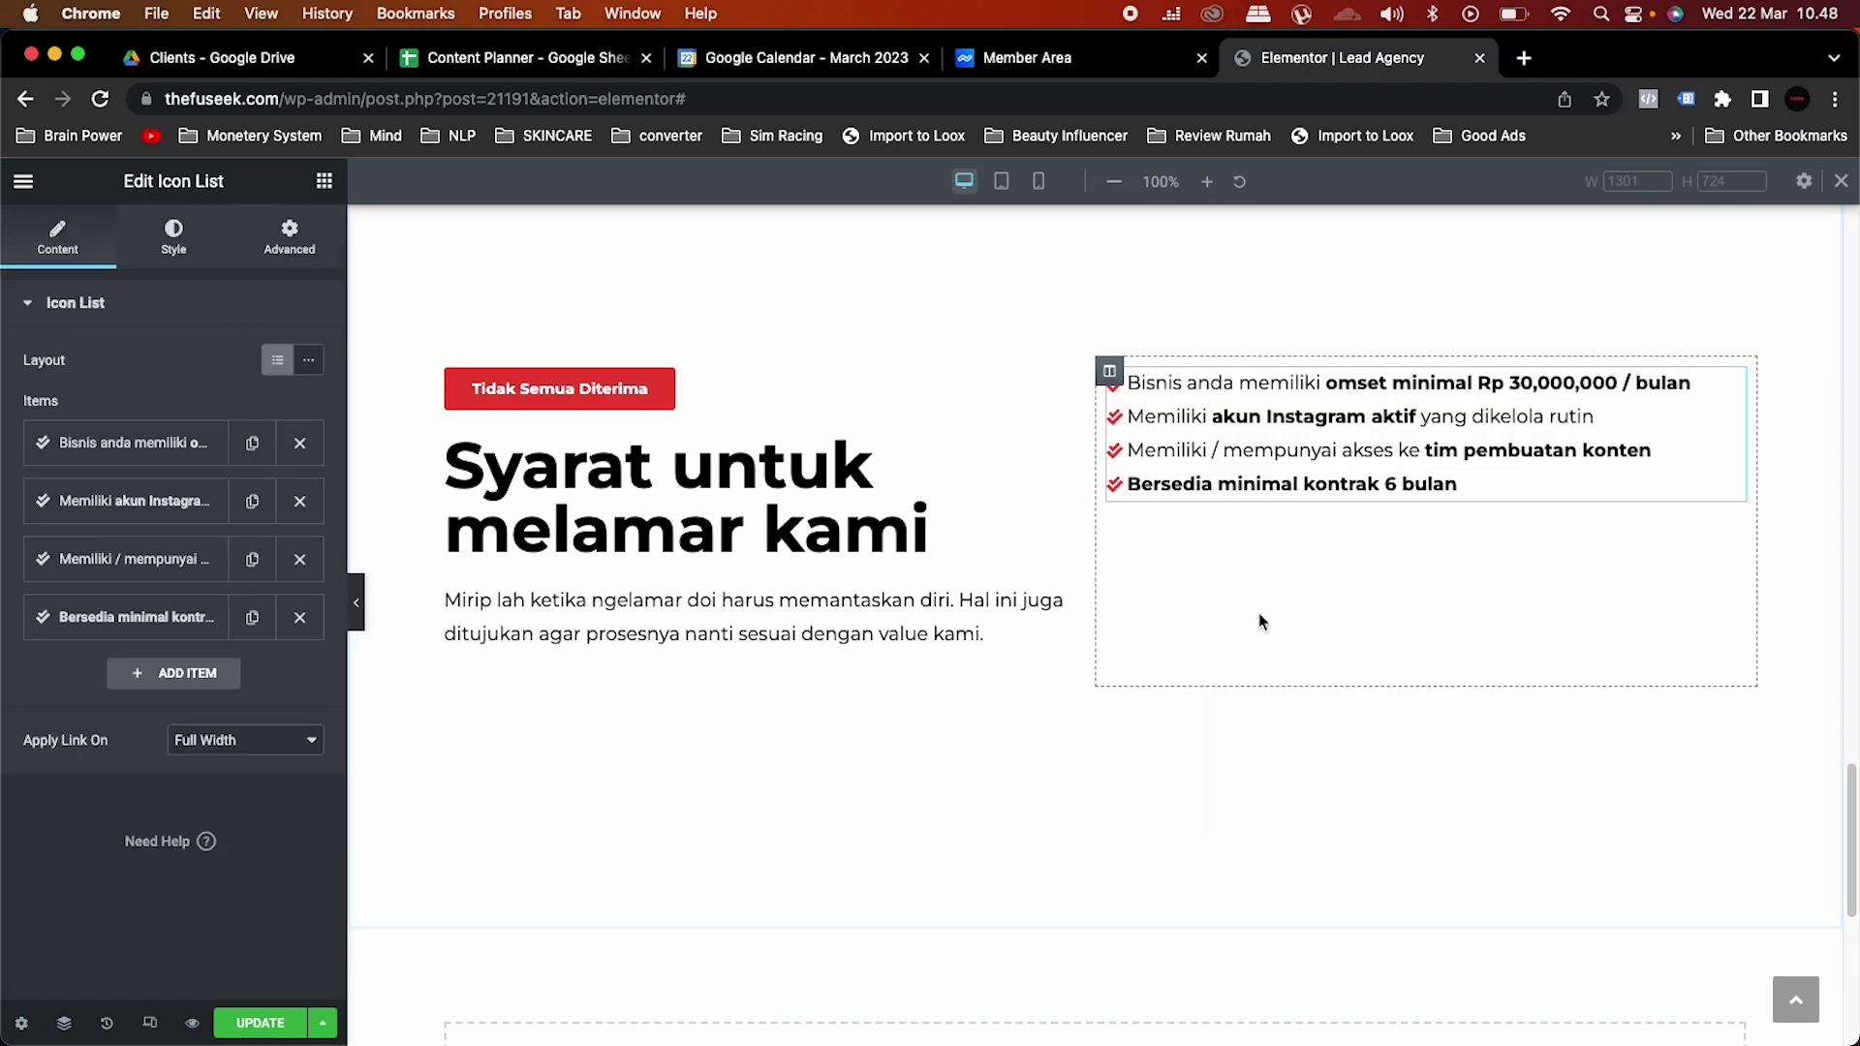
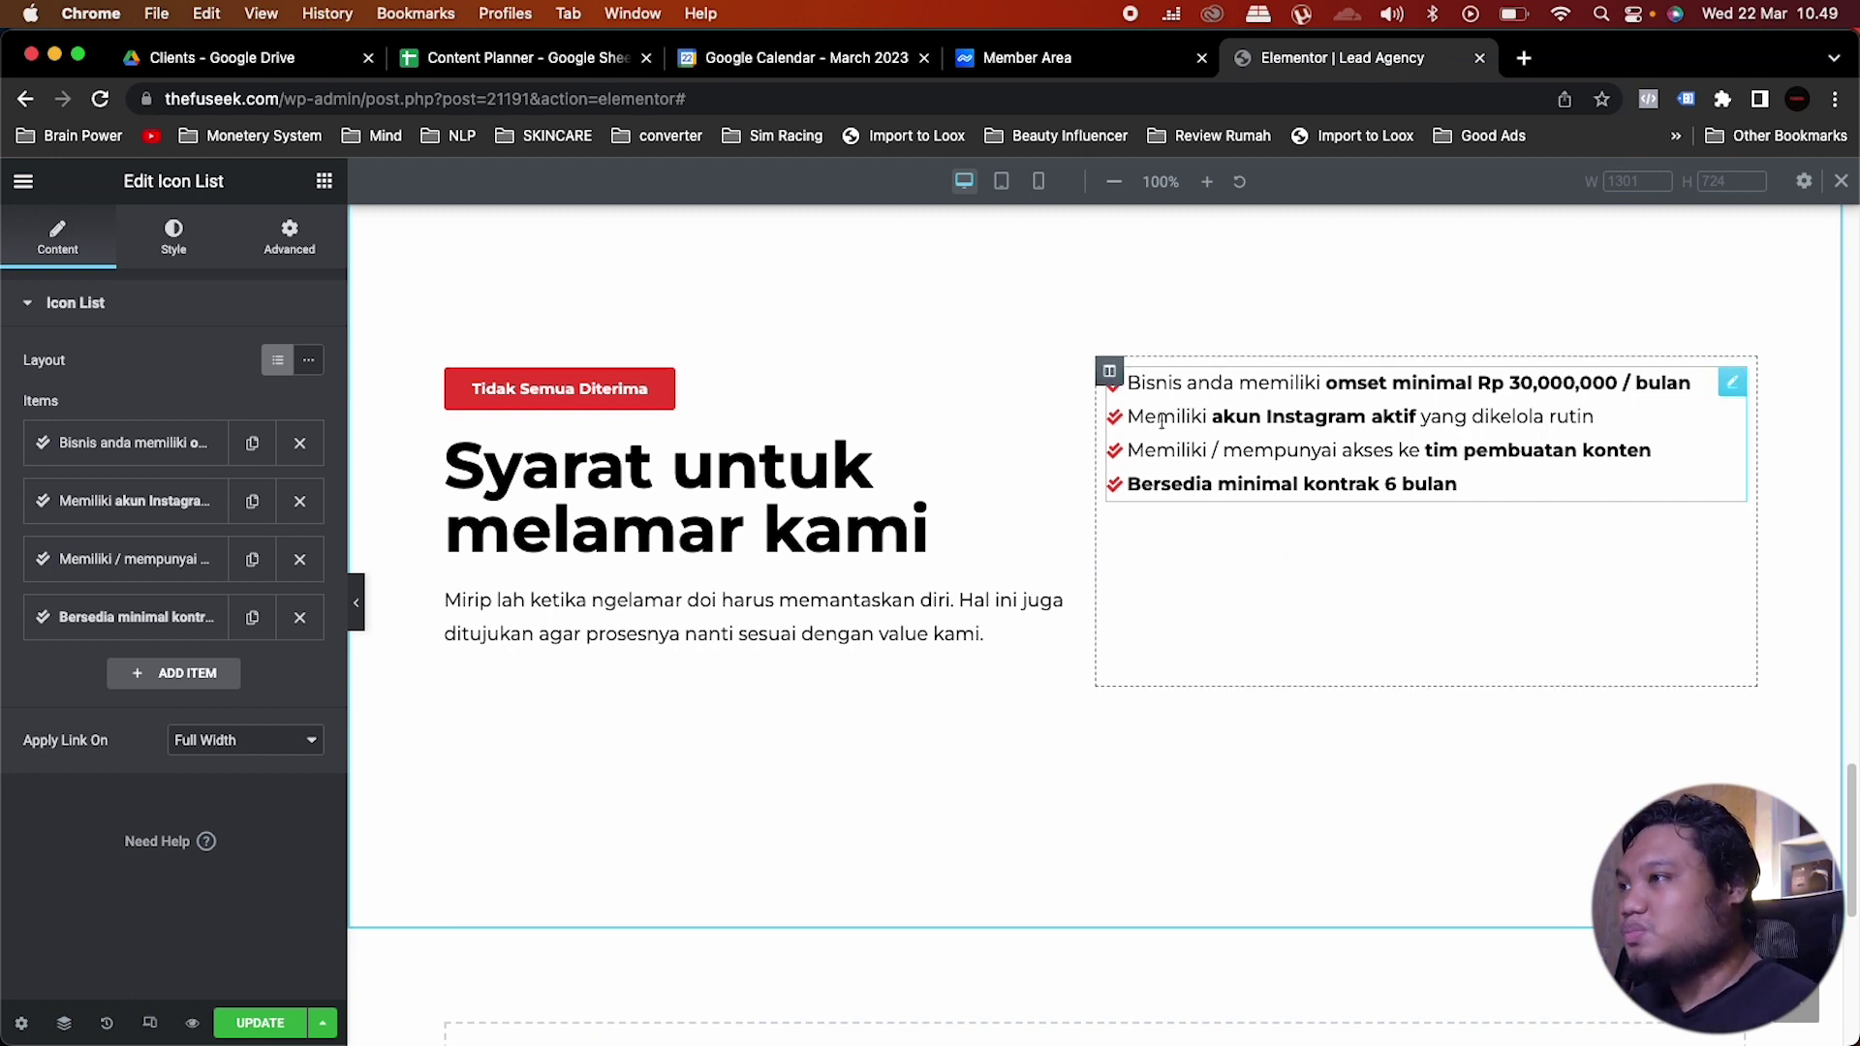
Step: Vertically centre the requirements list column with Vertical Align set to Middle
left_click(1110, 372)
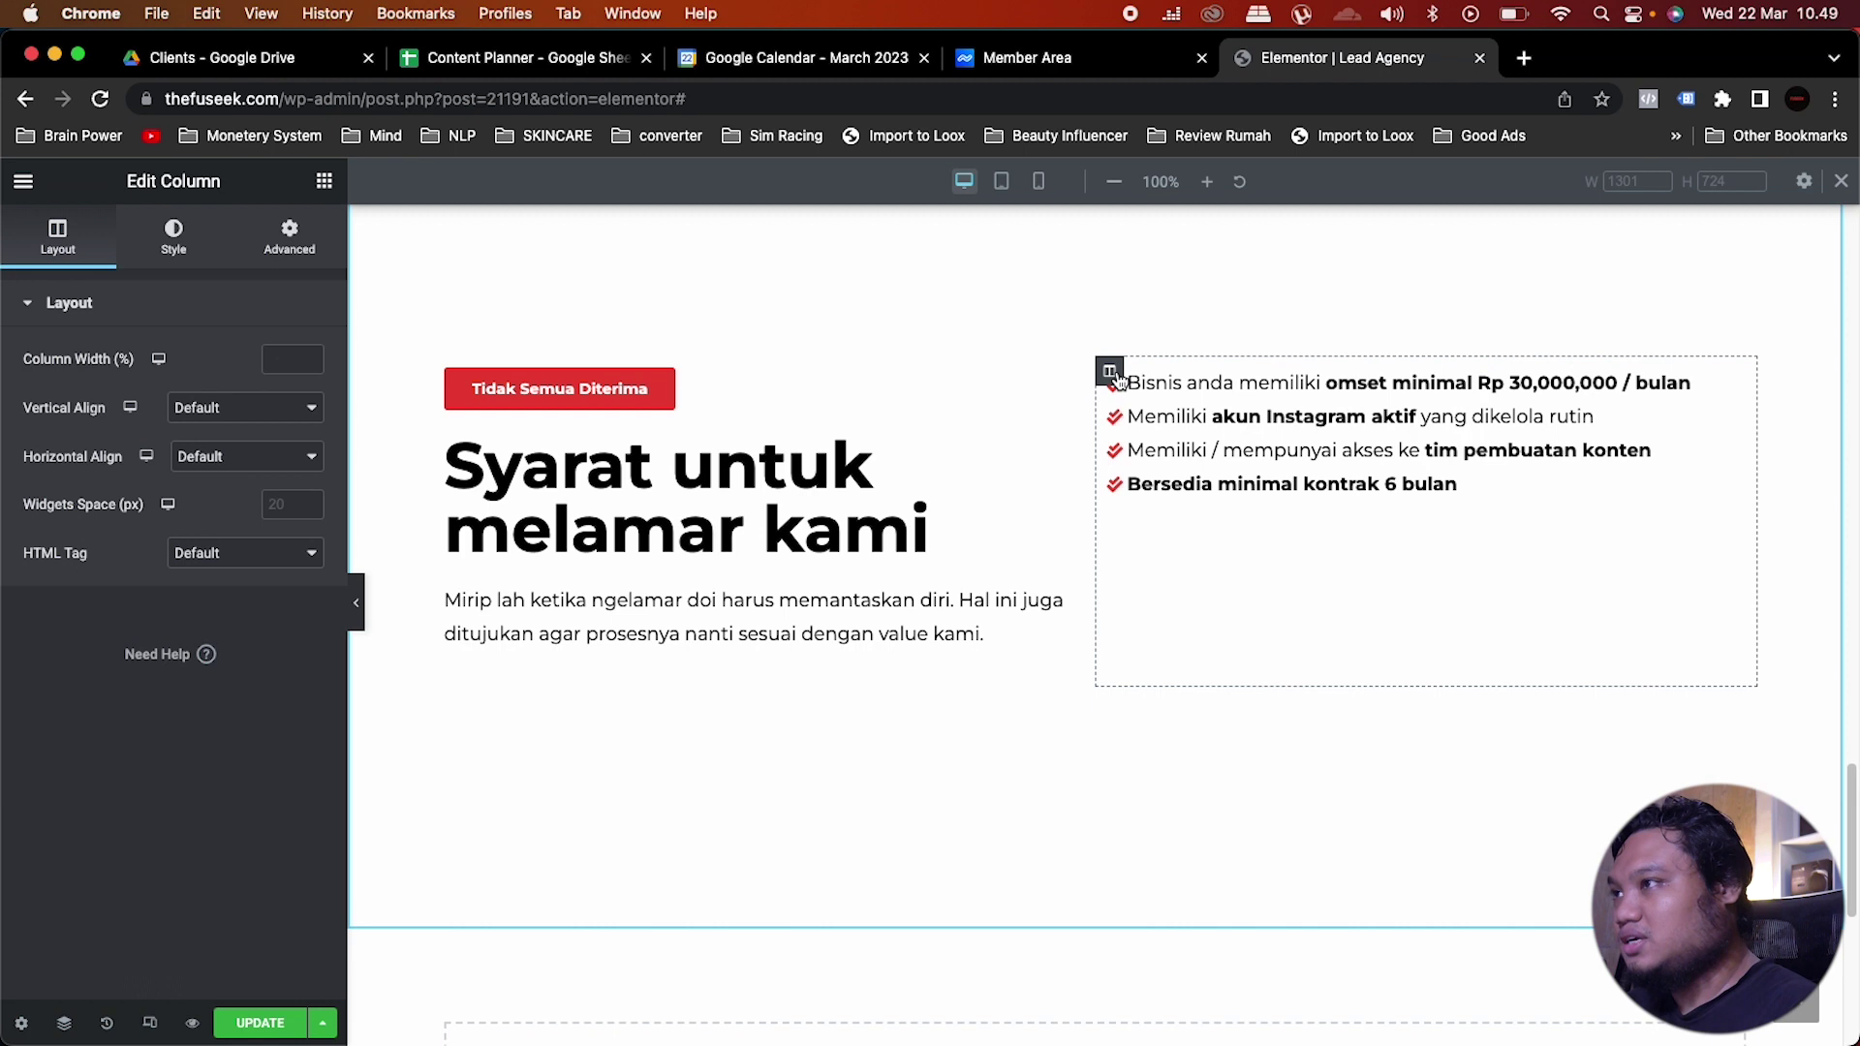
left_click(242, 410)
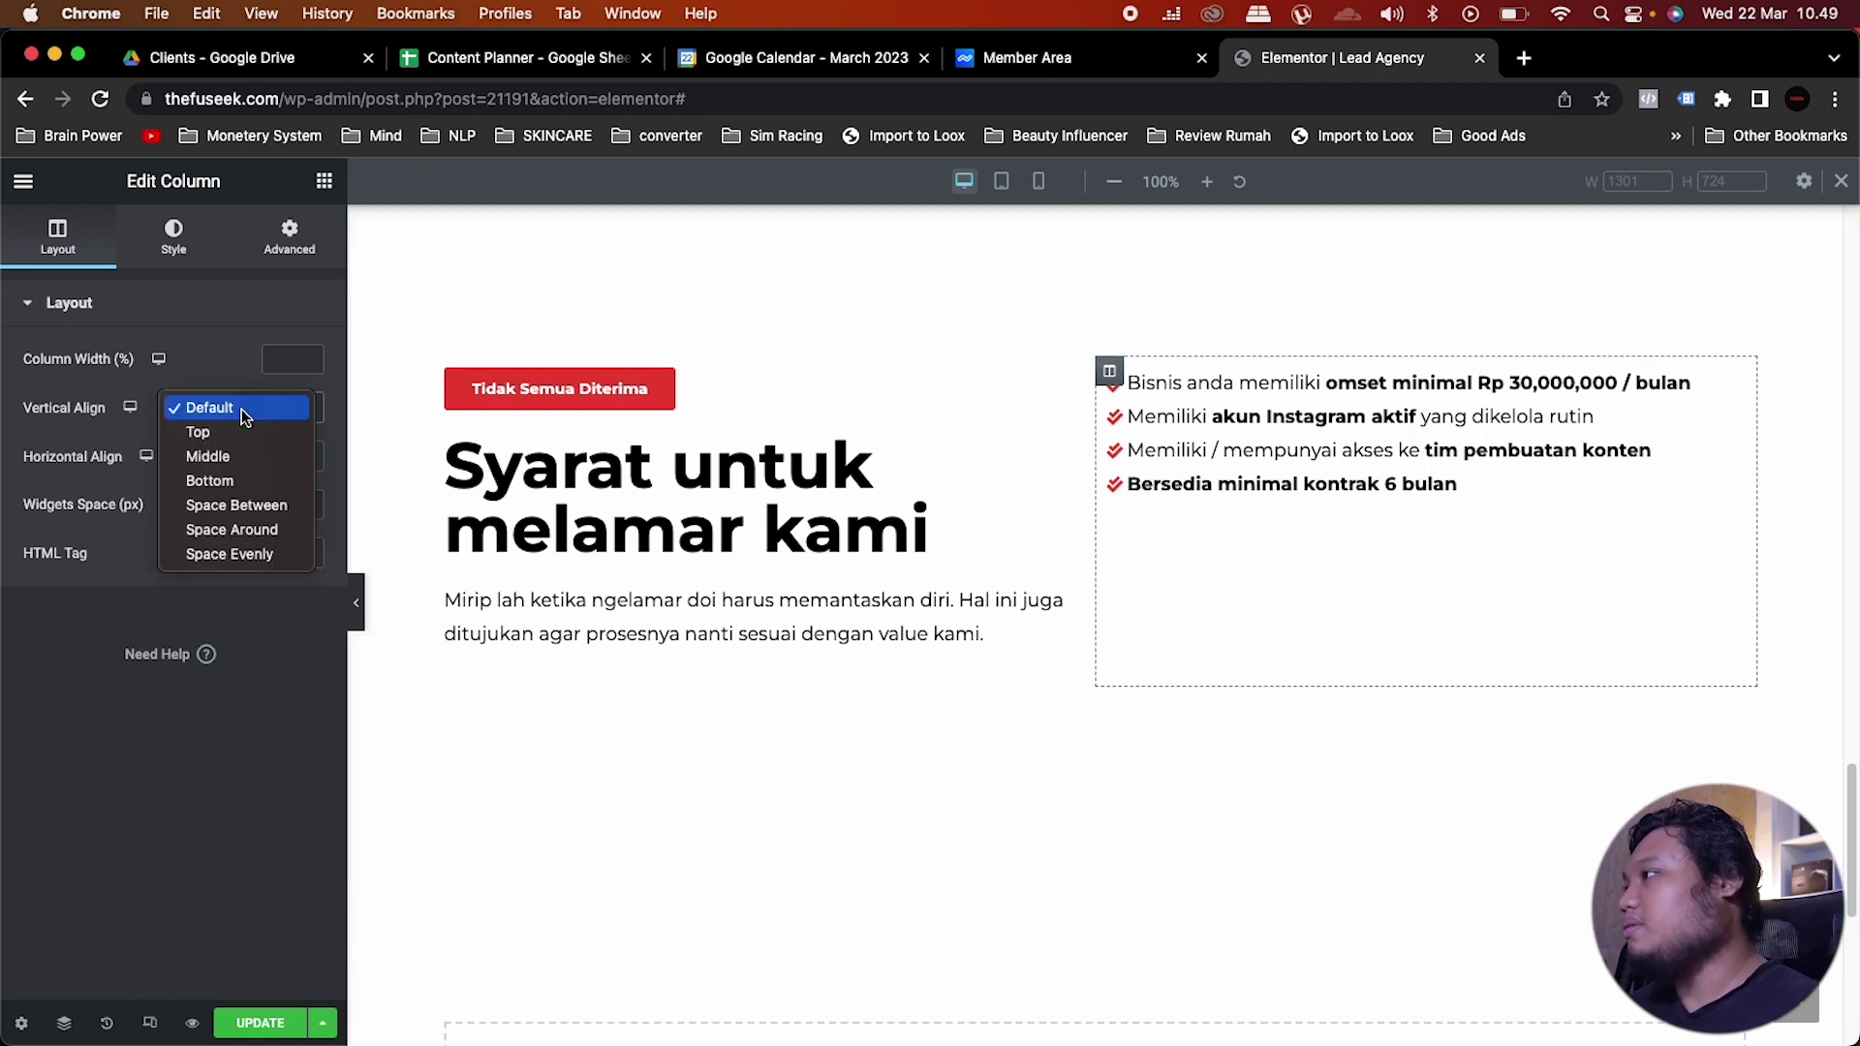
left_click(219, 460)
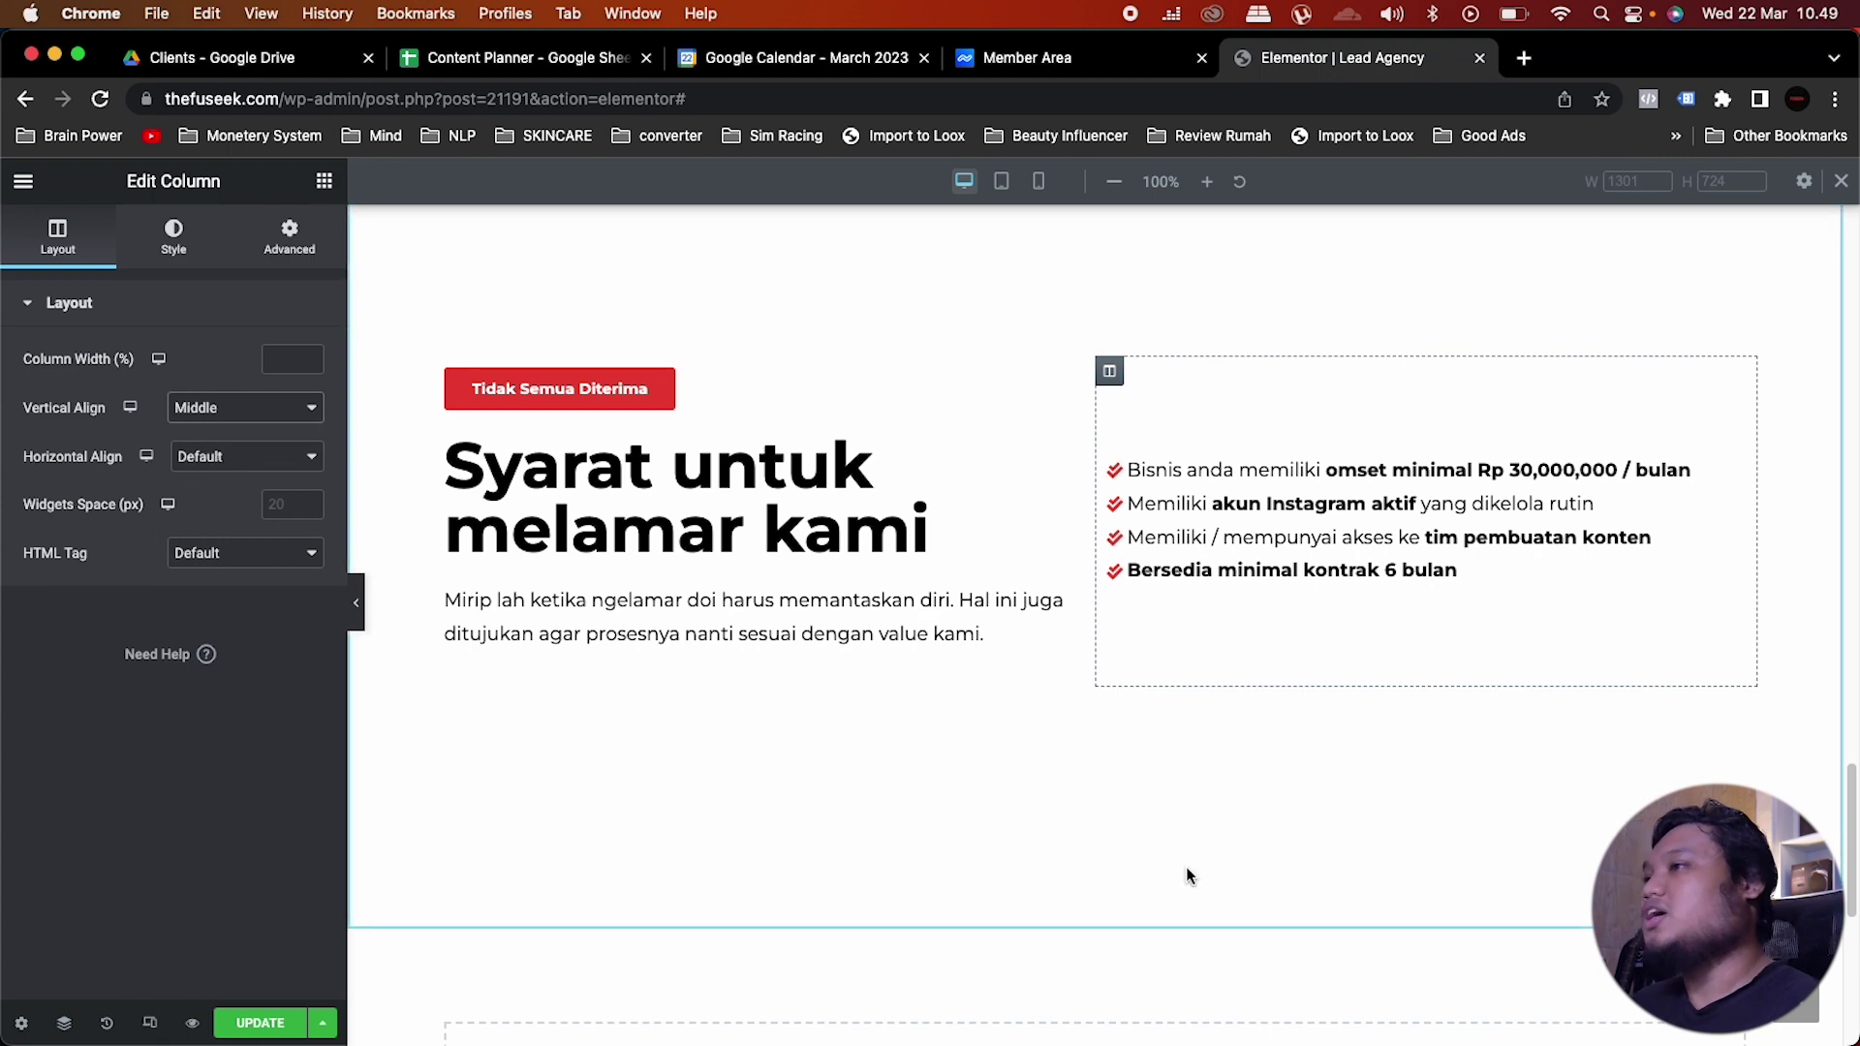
Step: Switch to the mobile preview and set the Tidak Semua Diterima button text size to 12
left_click(147, 1019)
left_click(146, 1017)
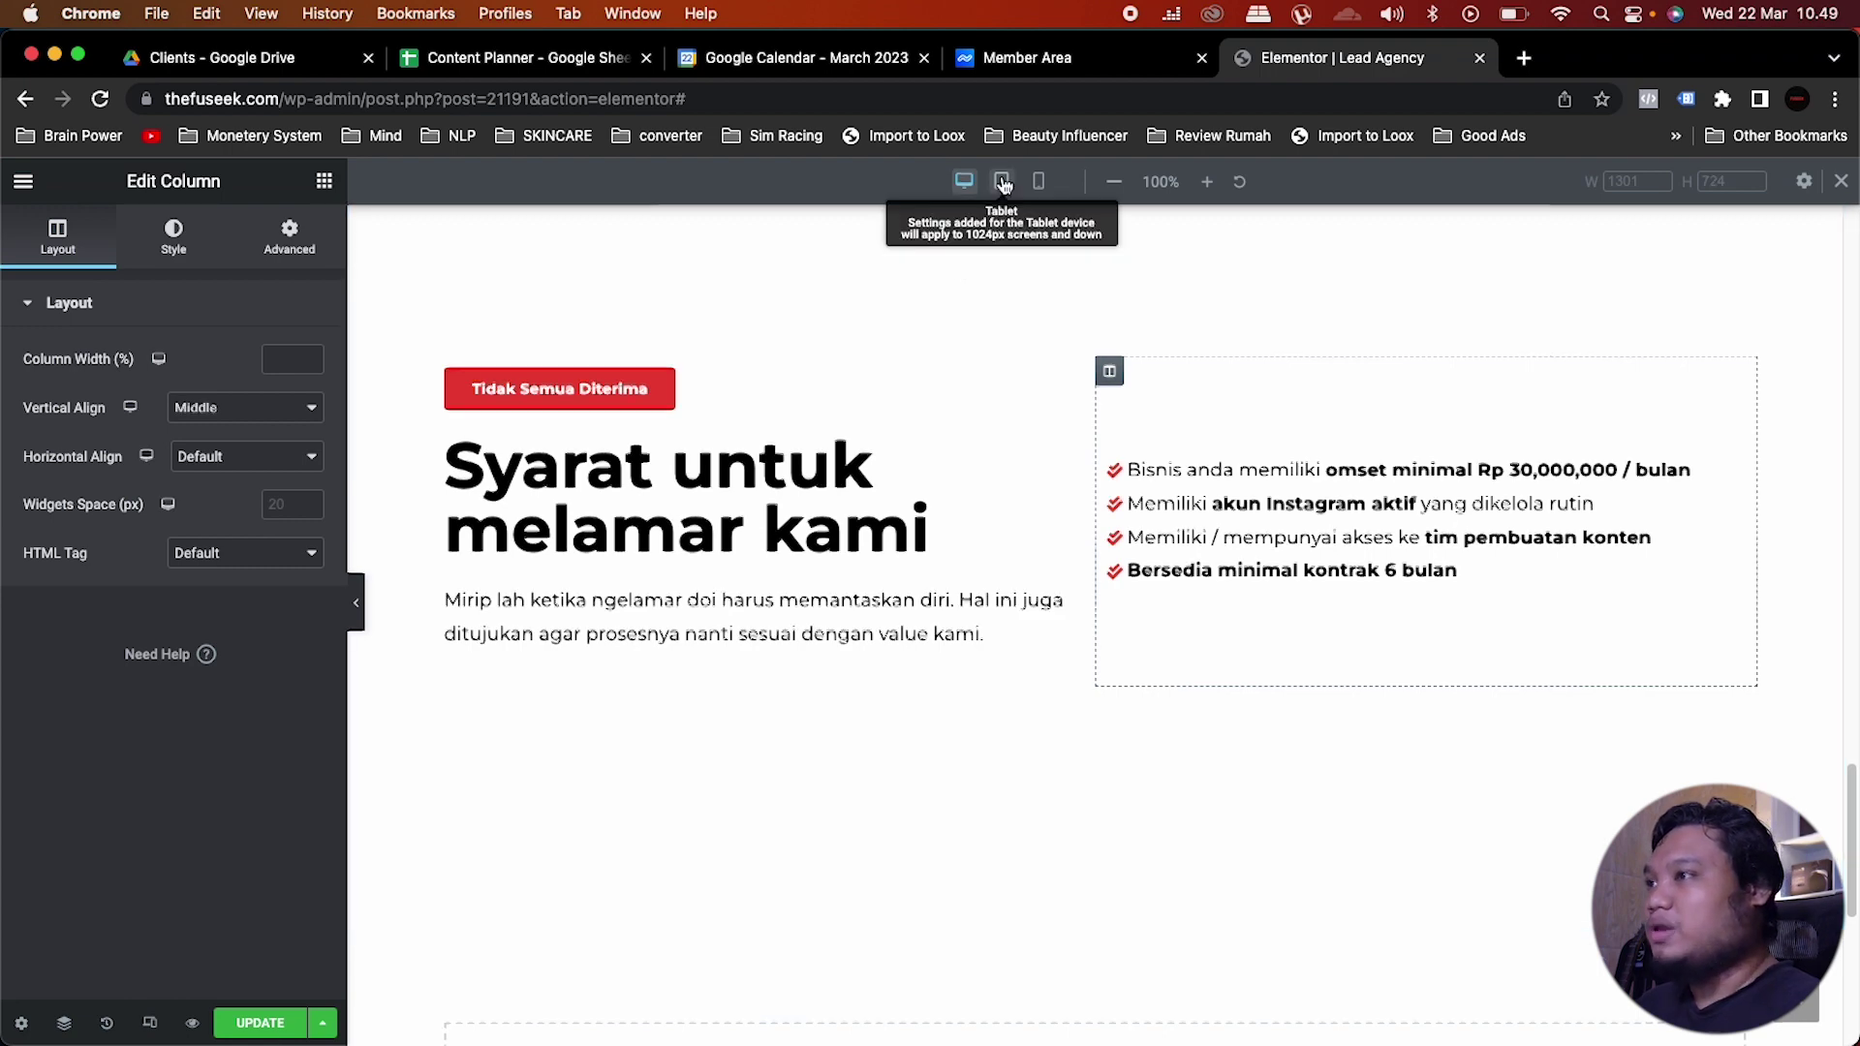
left_click(1003, 182)
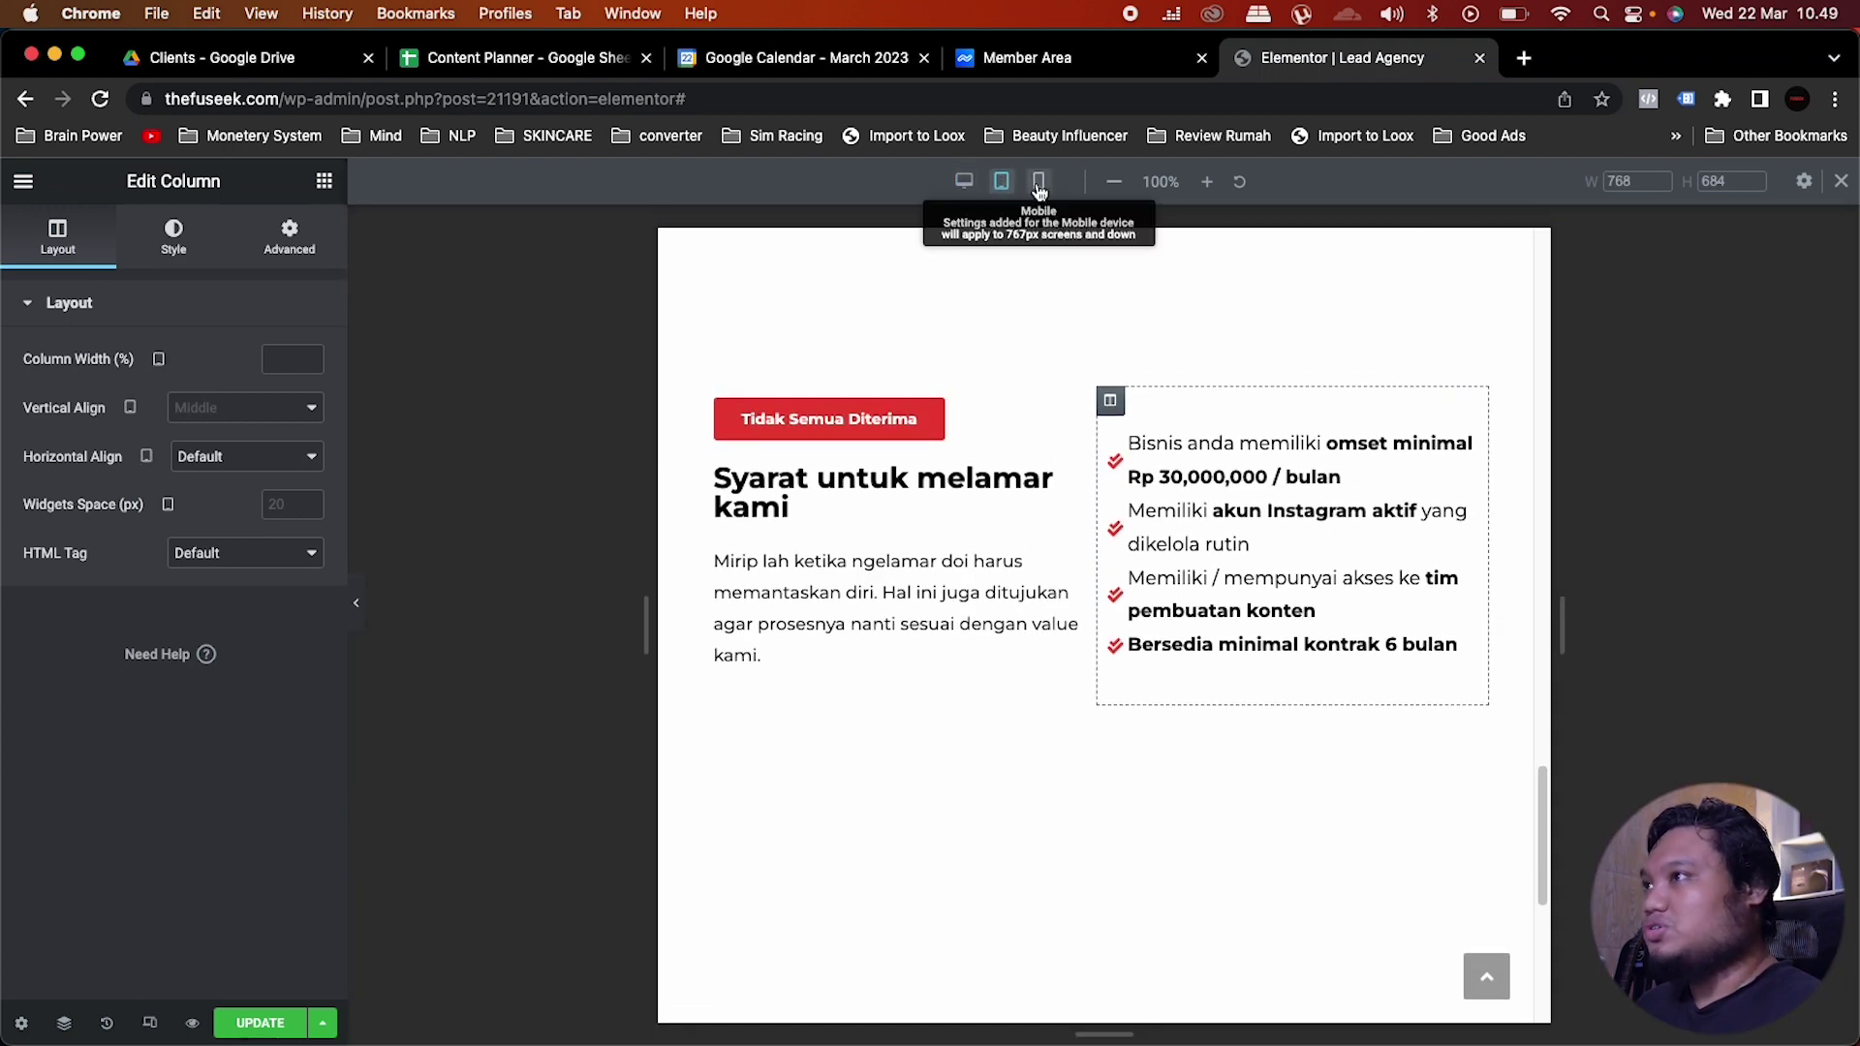
left_click(1039, 182)
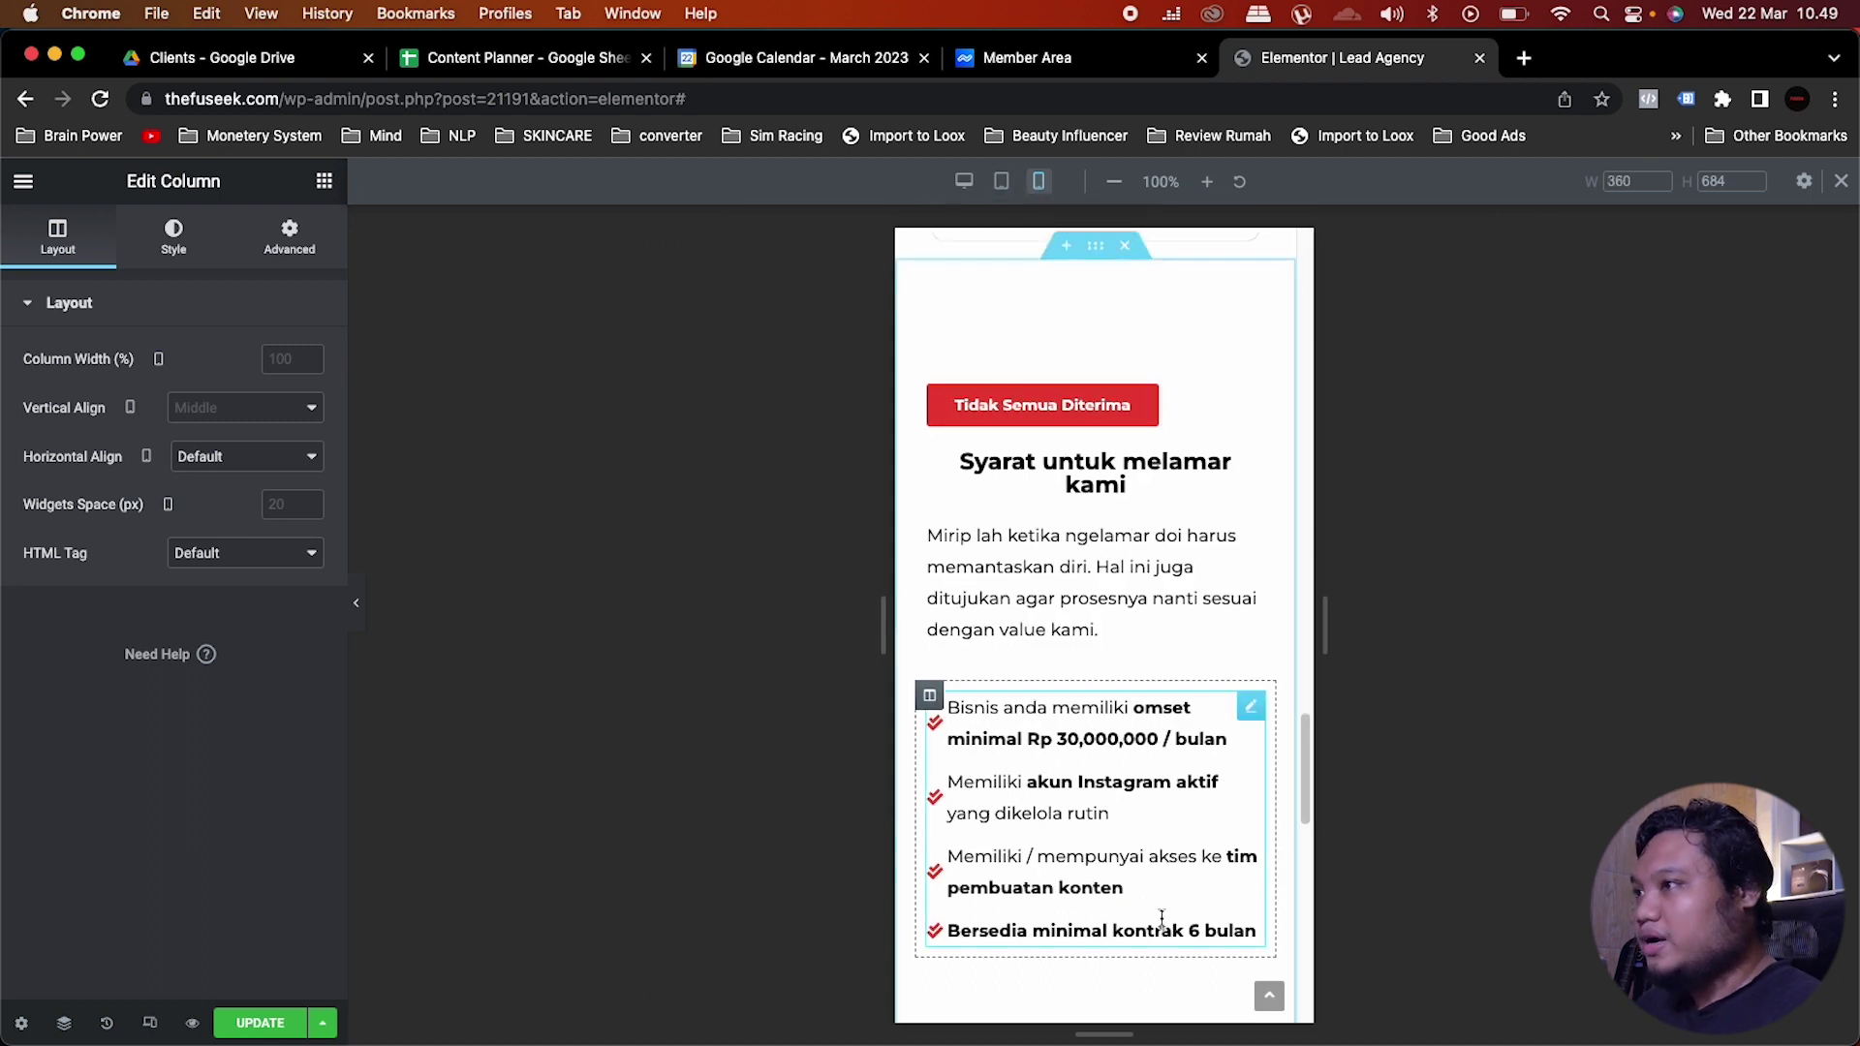
left_click(1201, 399)
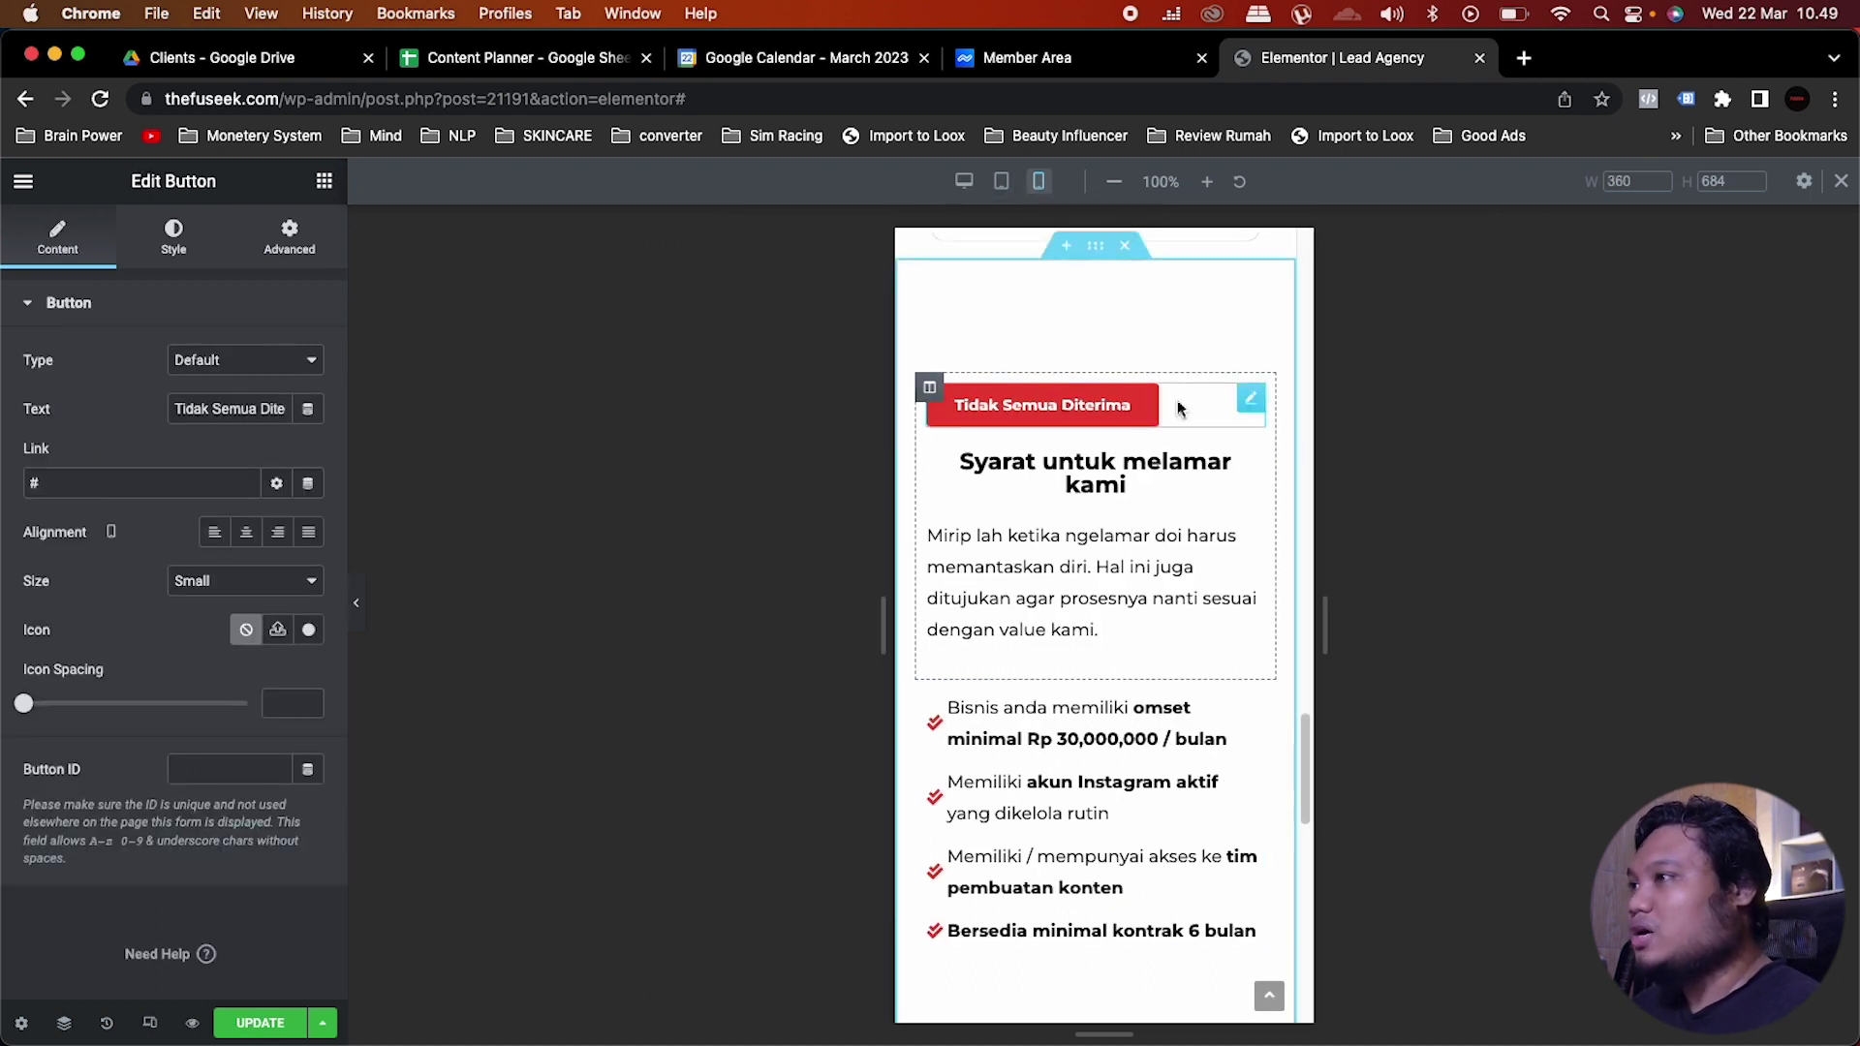
left_click(173, 237)
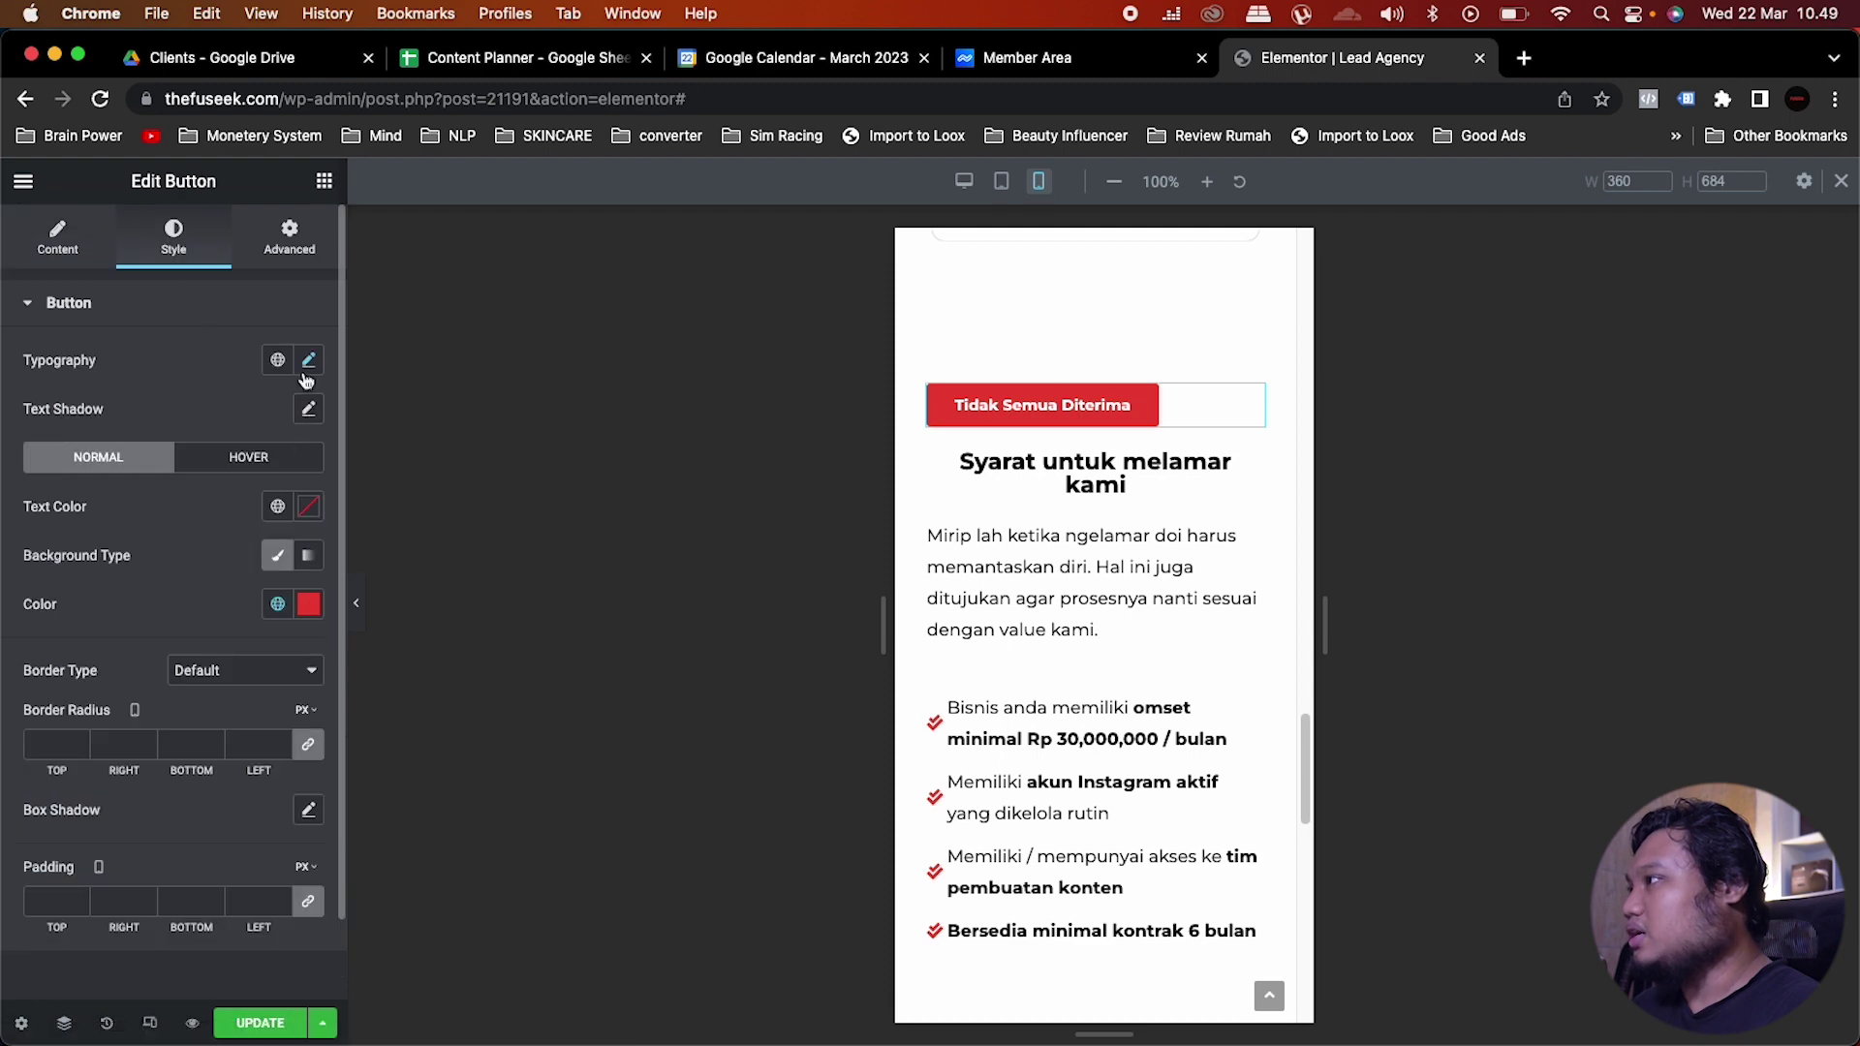
left_click(308, 360)
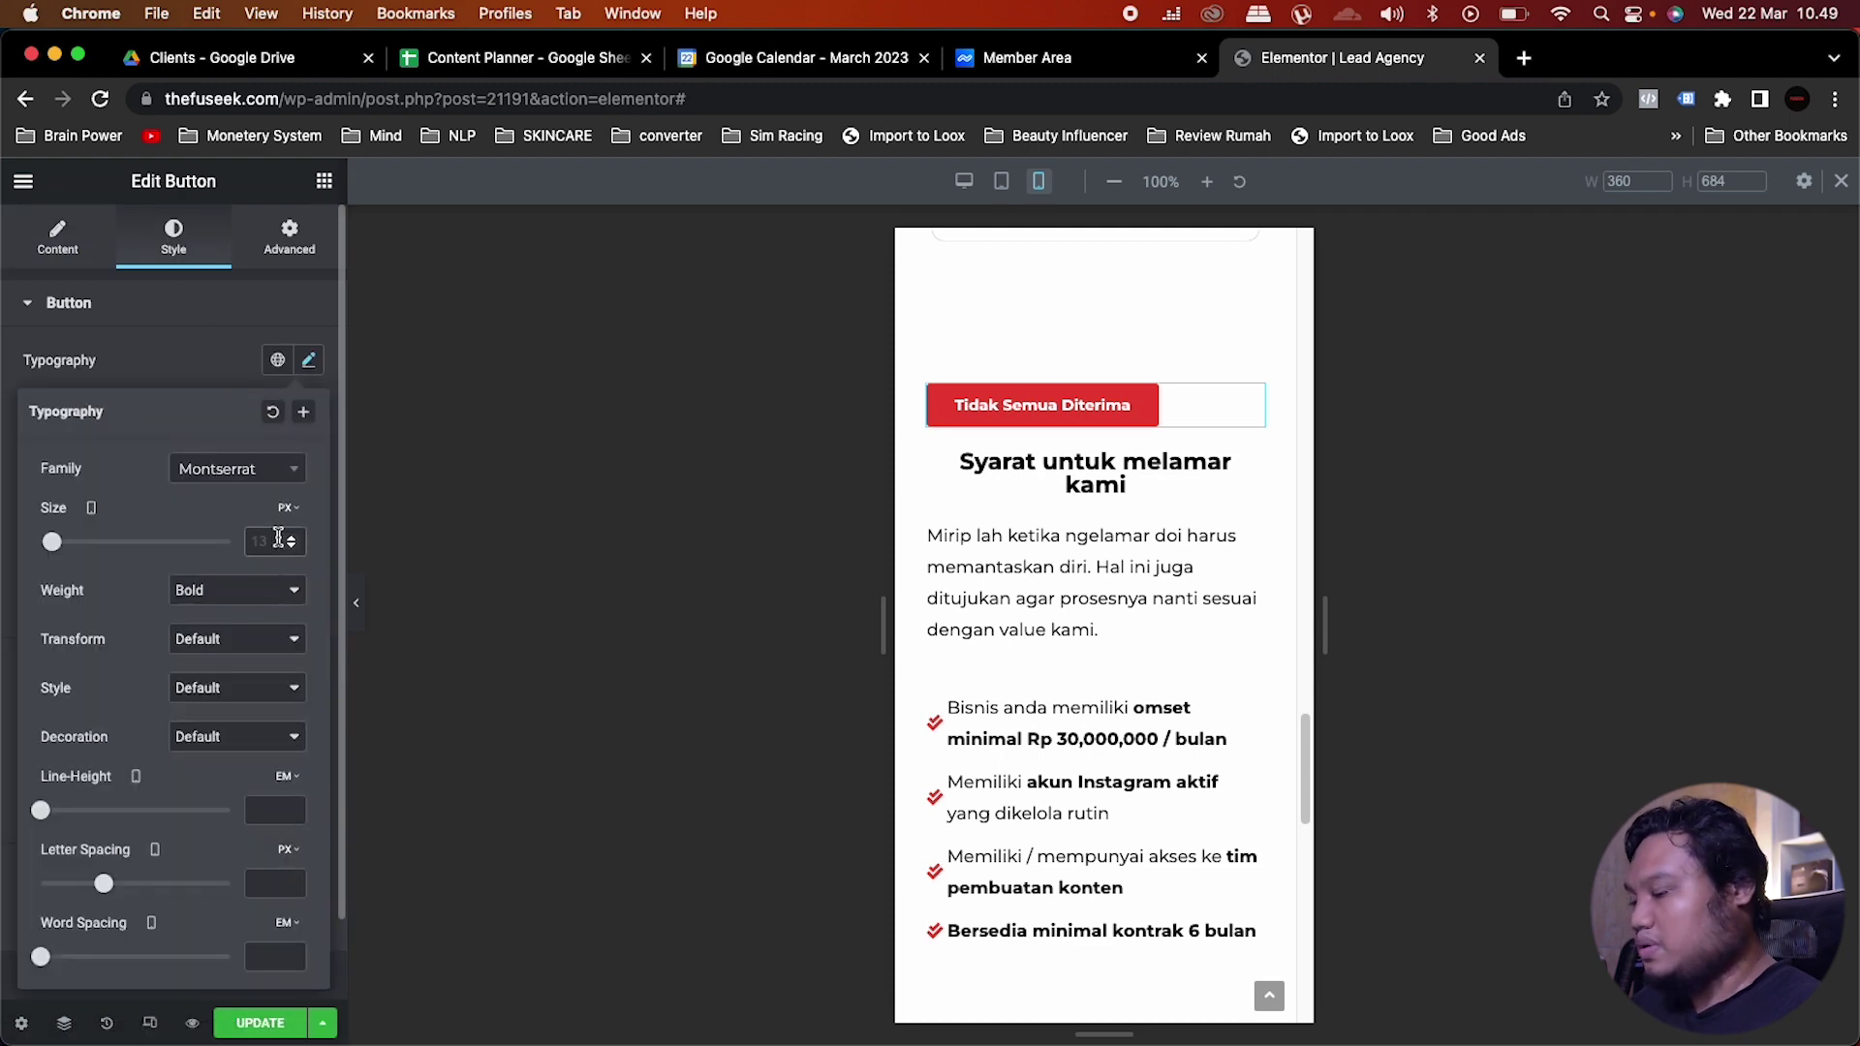
type("12")
Step: On mobile, make the Syarat untuk melamar kami heading 35 px and left-aligned
left_click(1123, 485)
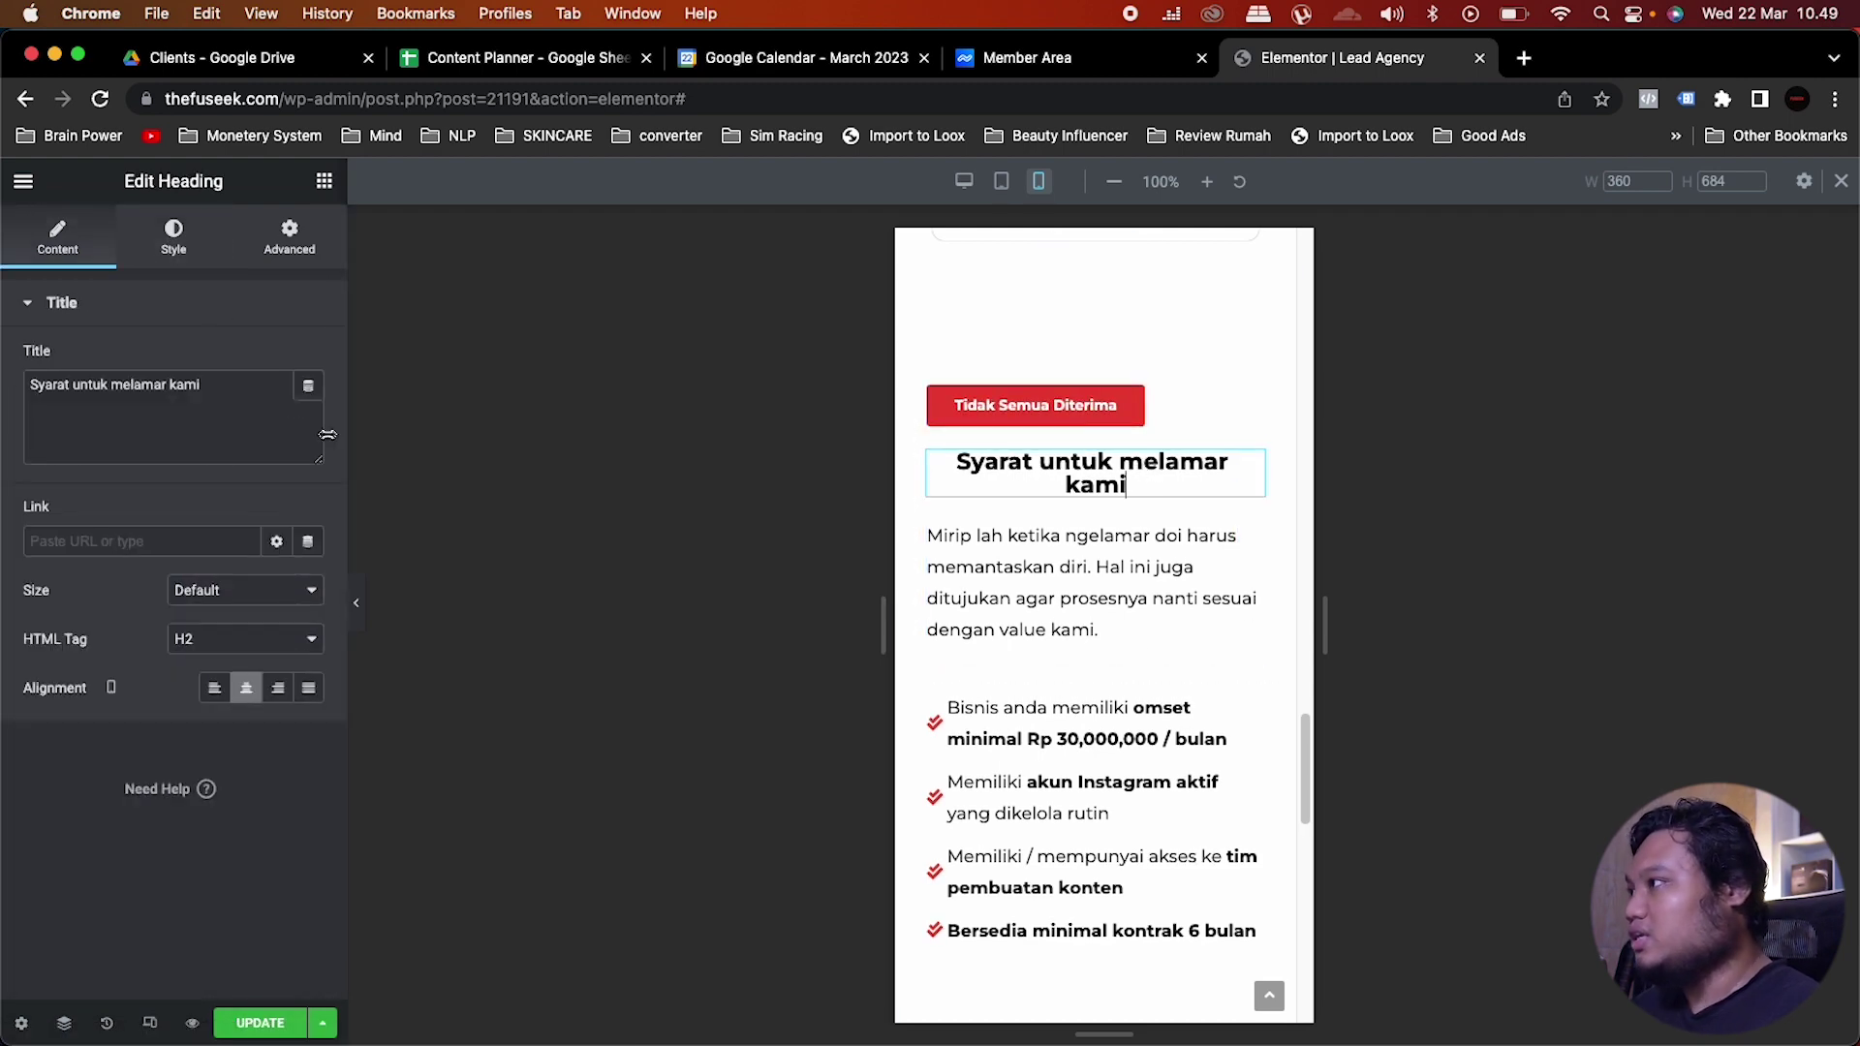
left_click(187, 248)
left_click(308, 409)
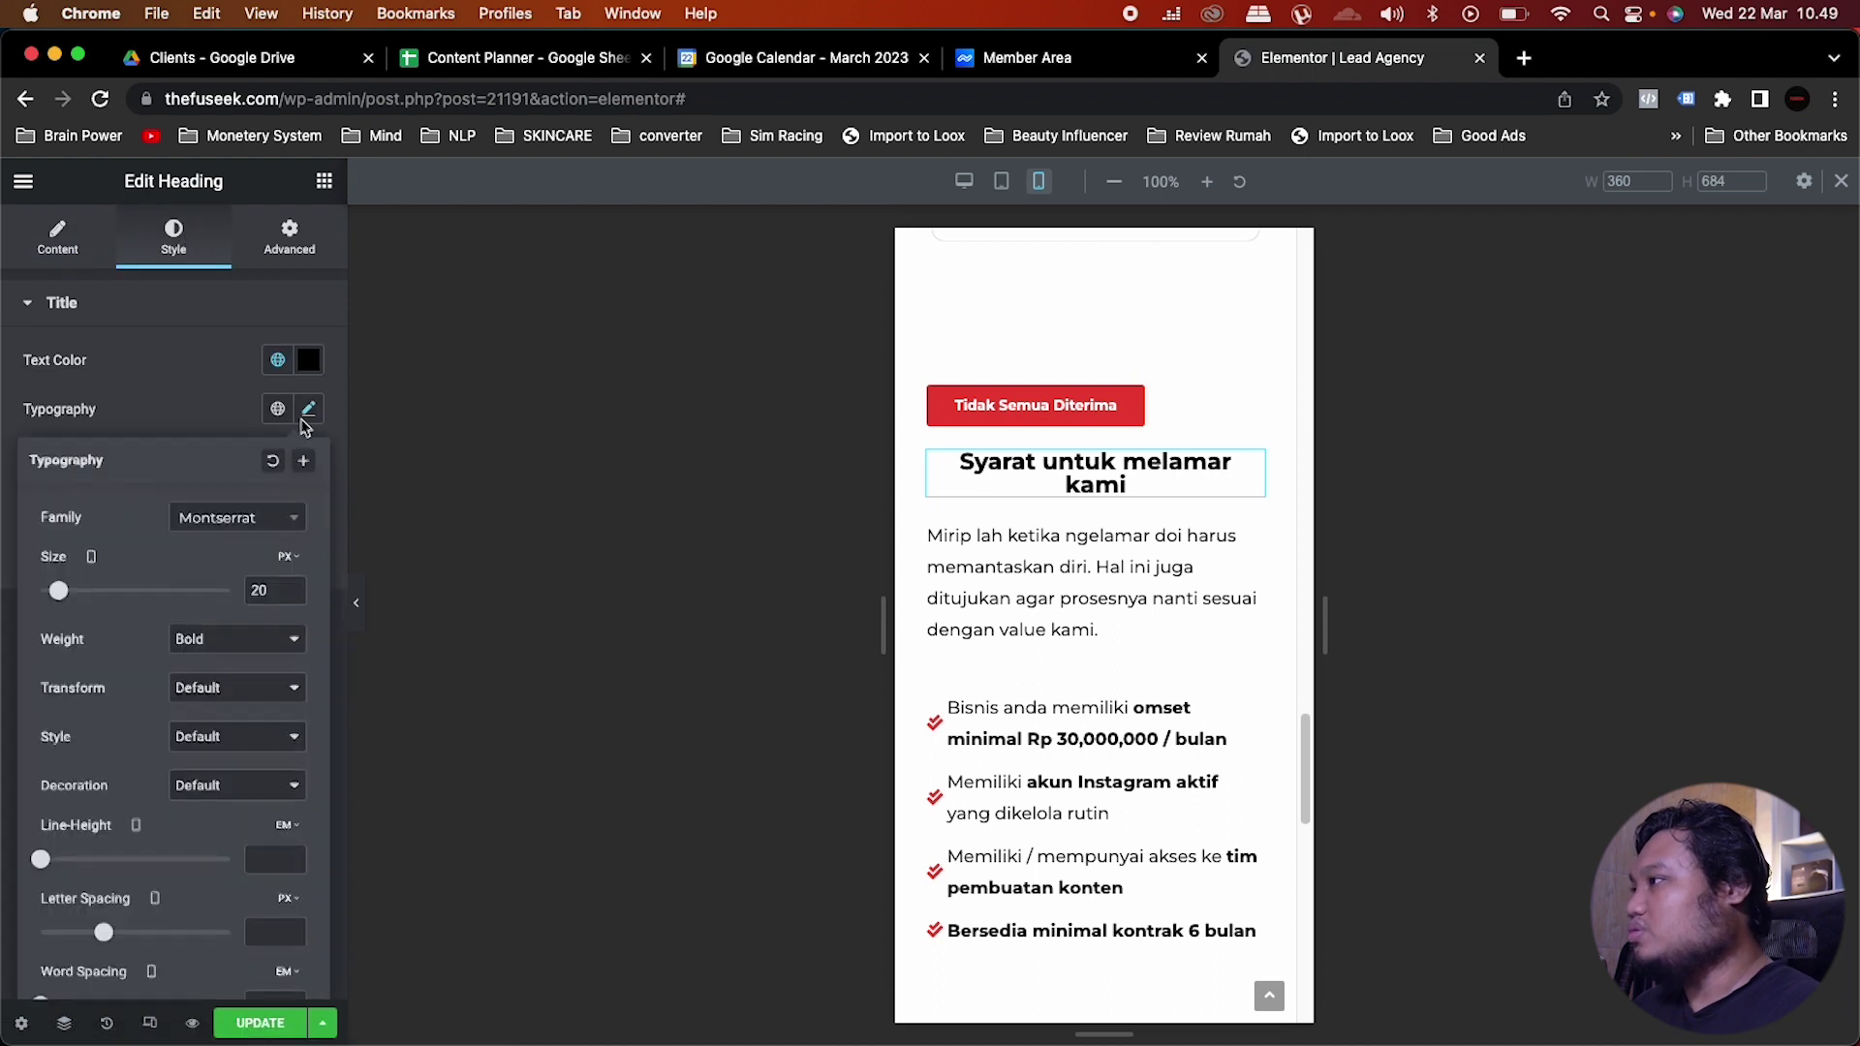
double_click(259, 591)
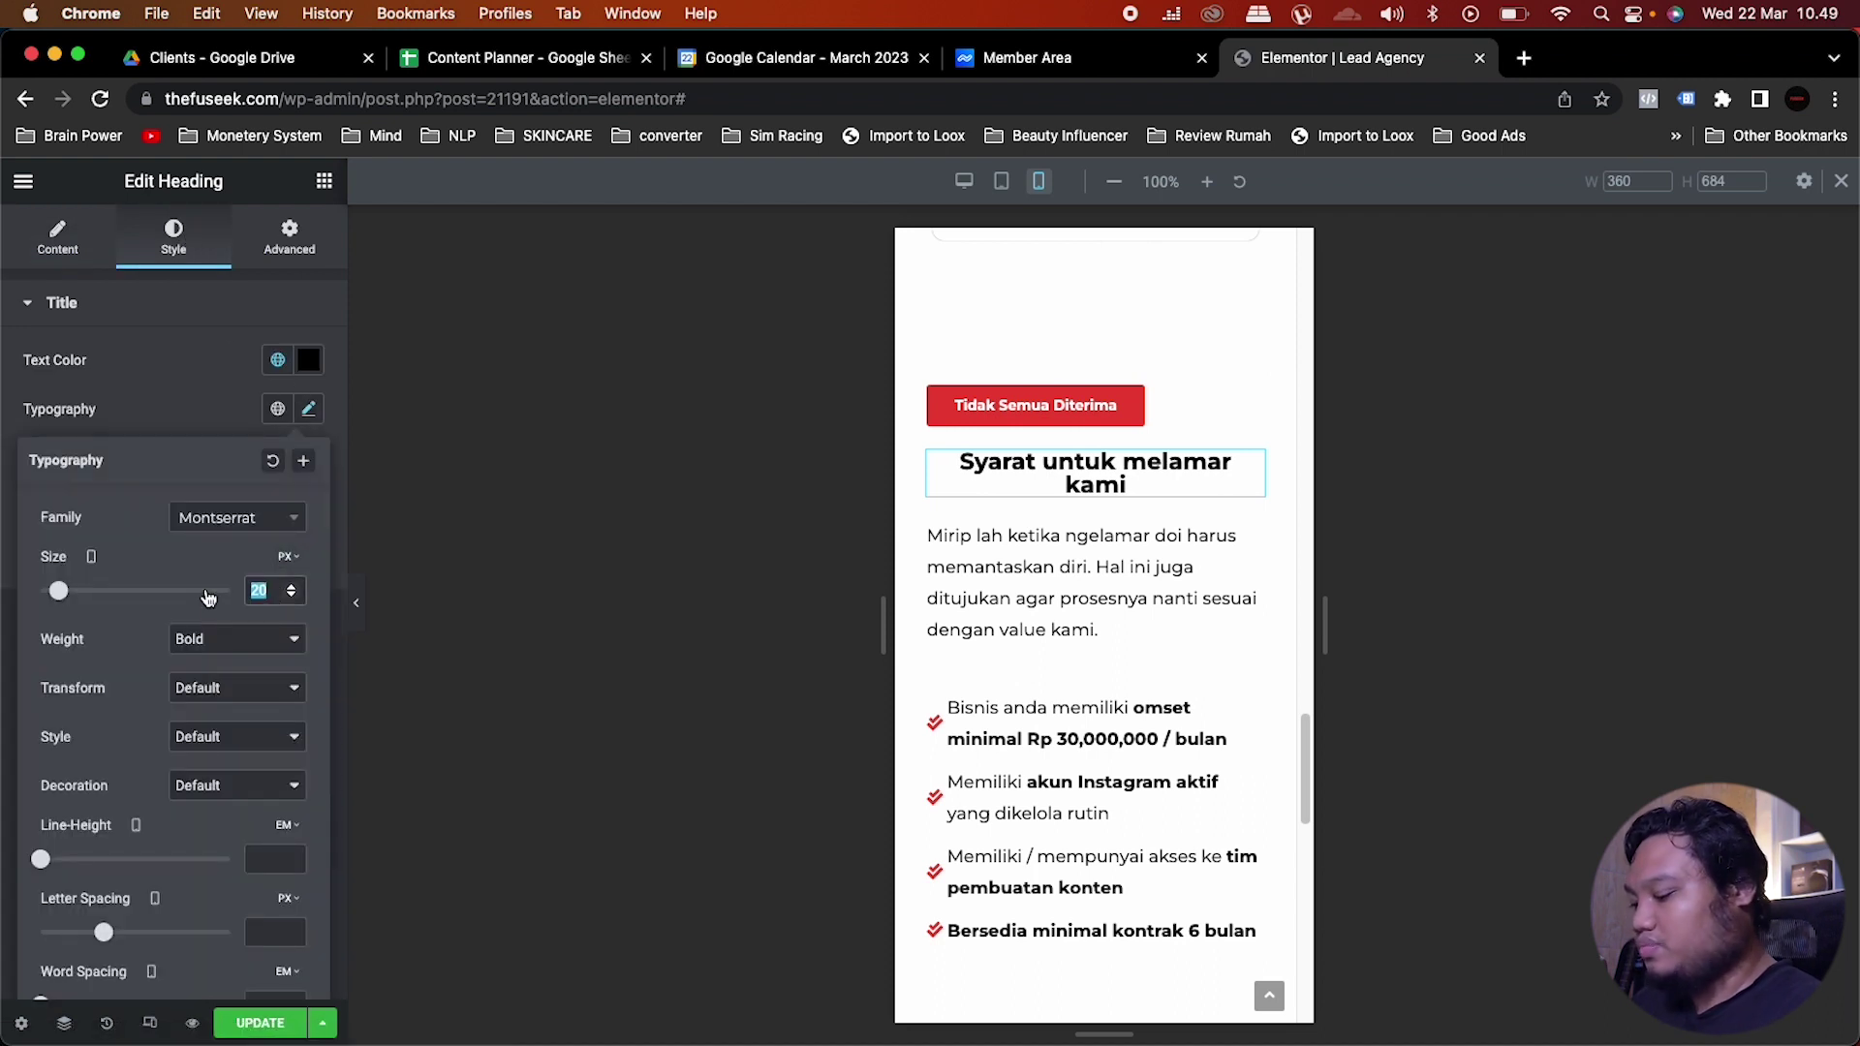
type("35")
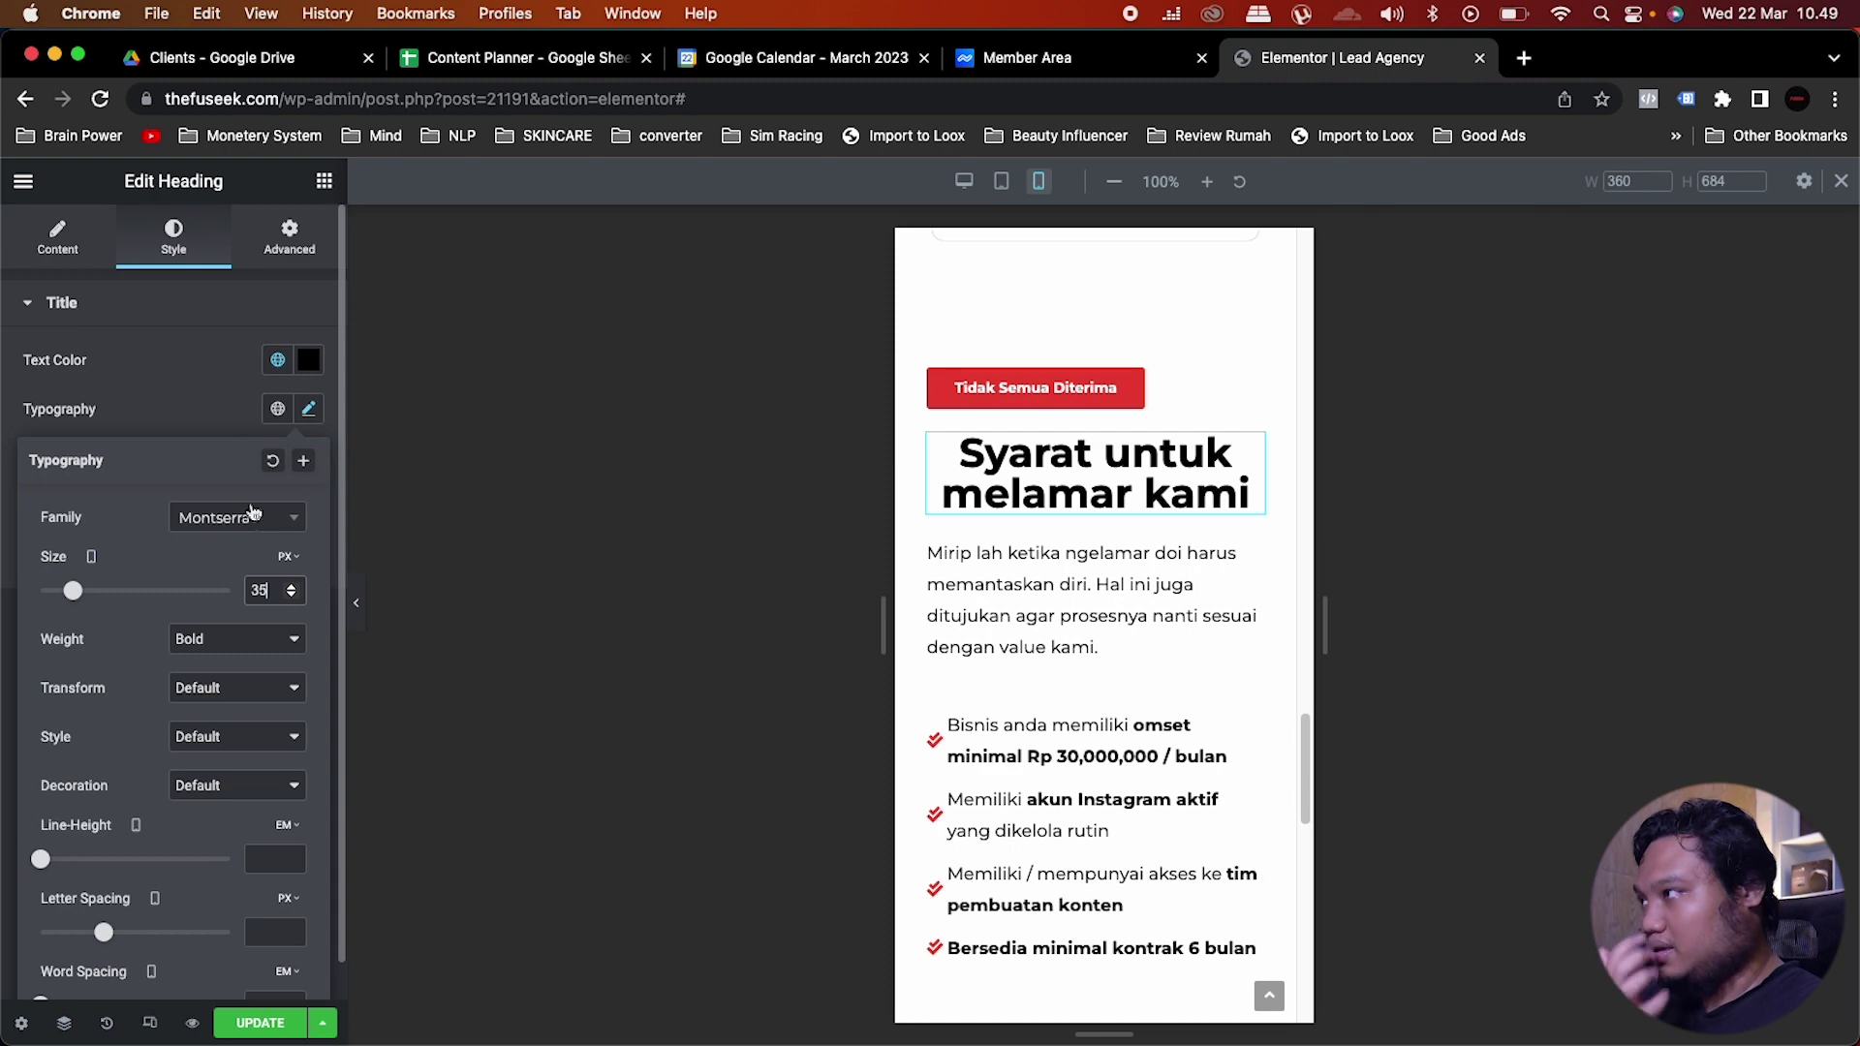
left_click(184, 329)
left_click(70, 242)
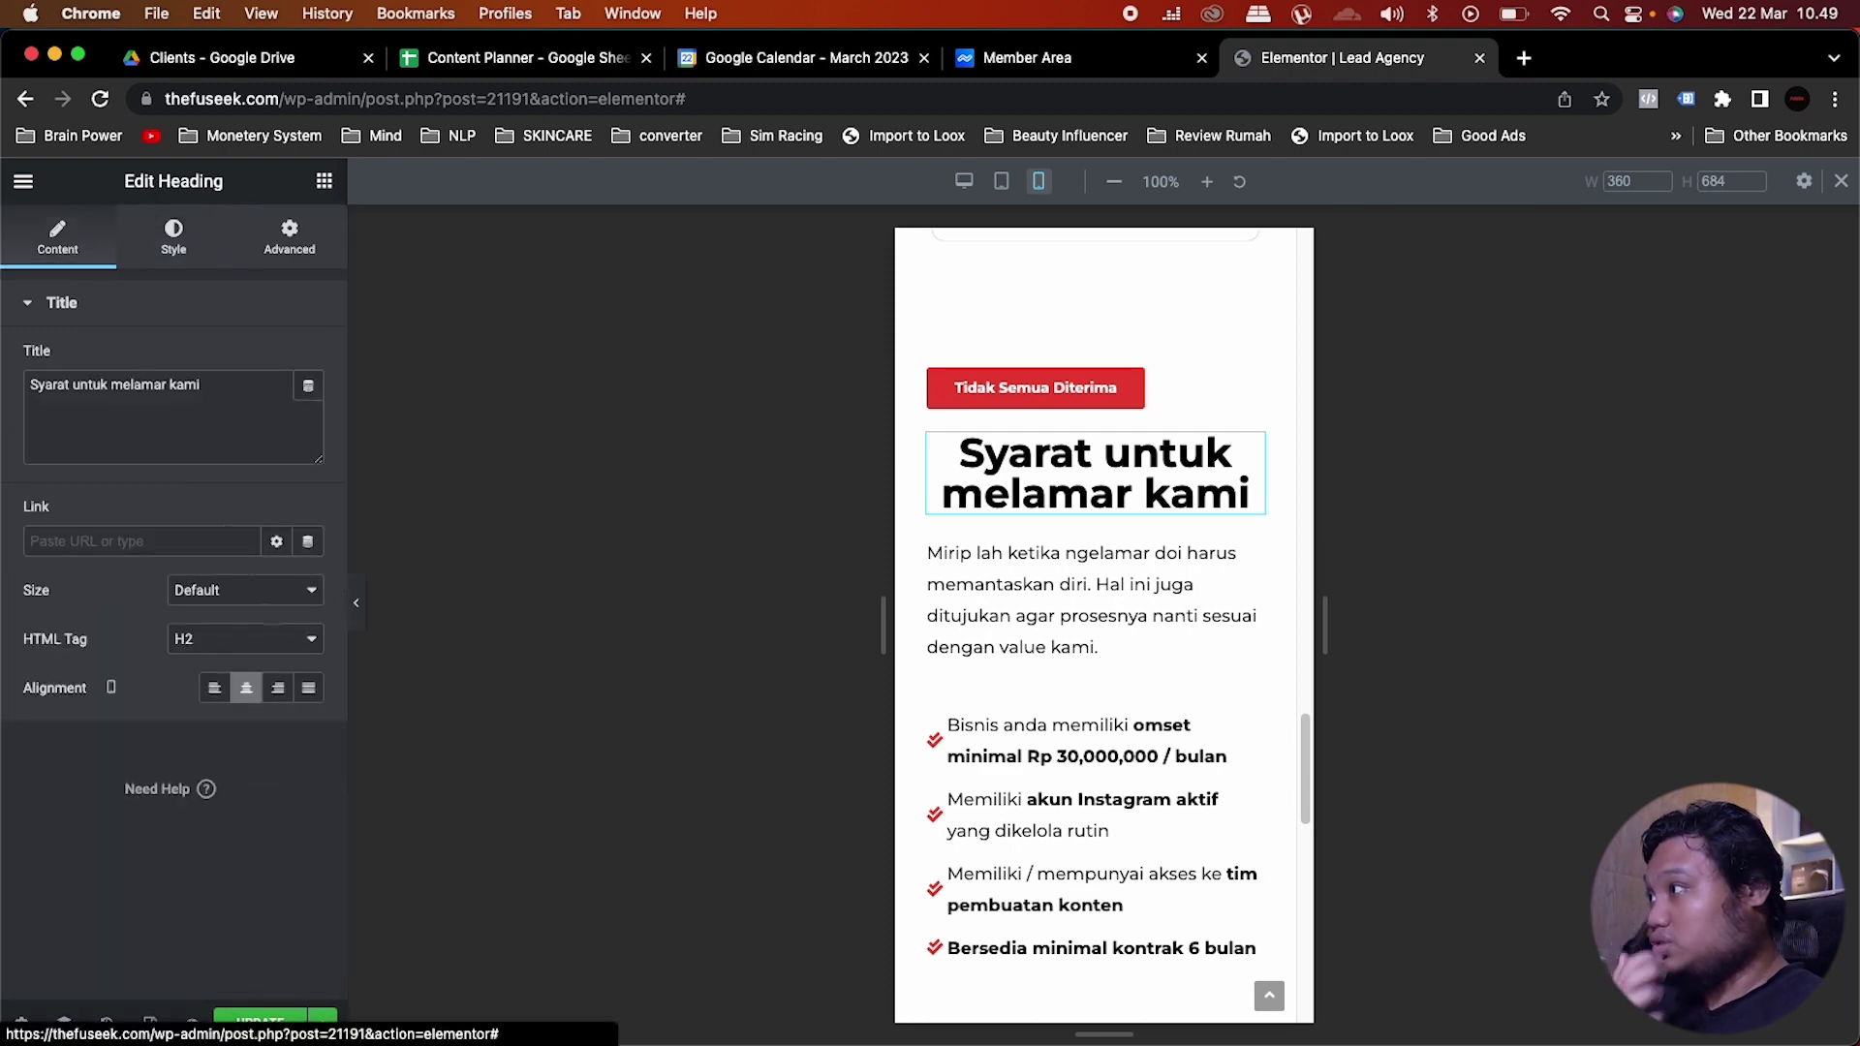
left_click(215, 690)
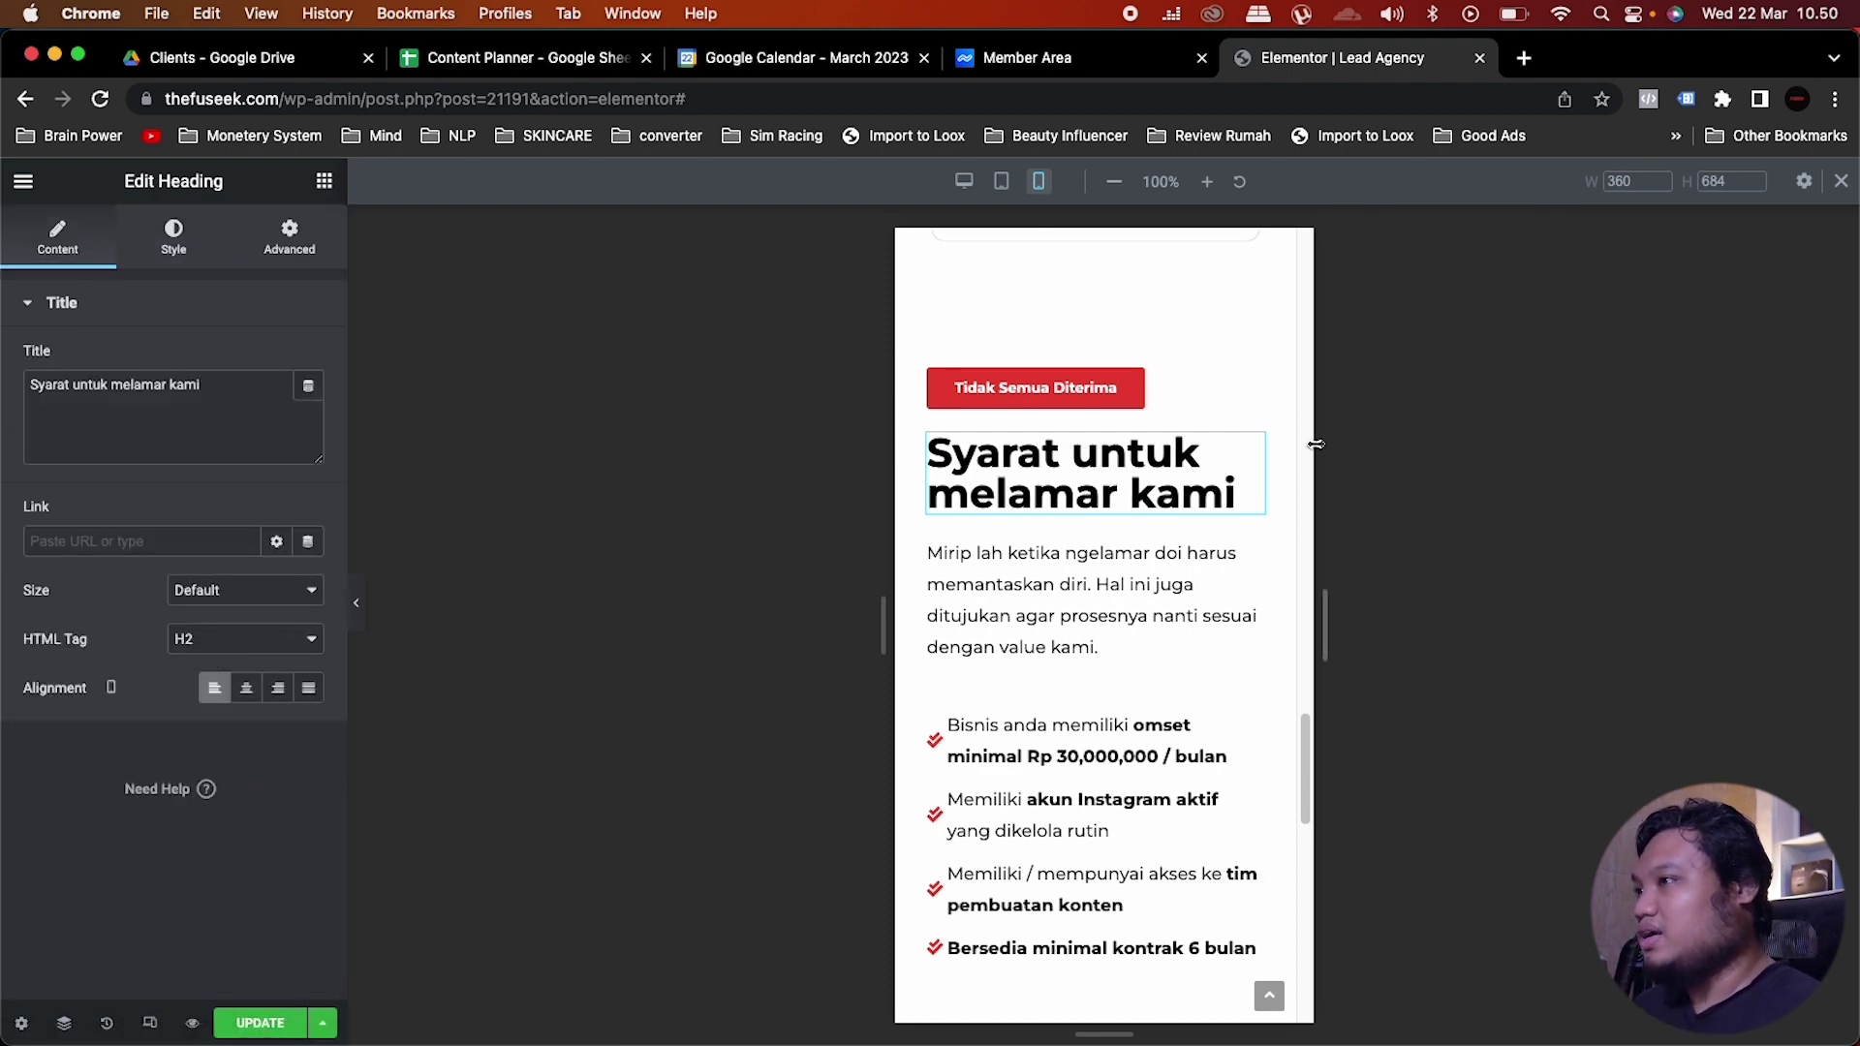
scroll(1250, 552, "down", 2)
left_click(1249, 562)
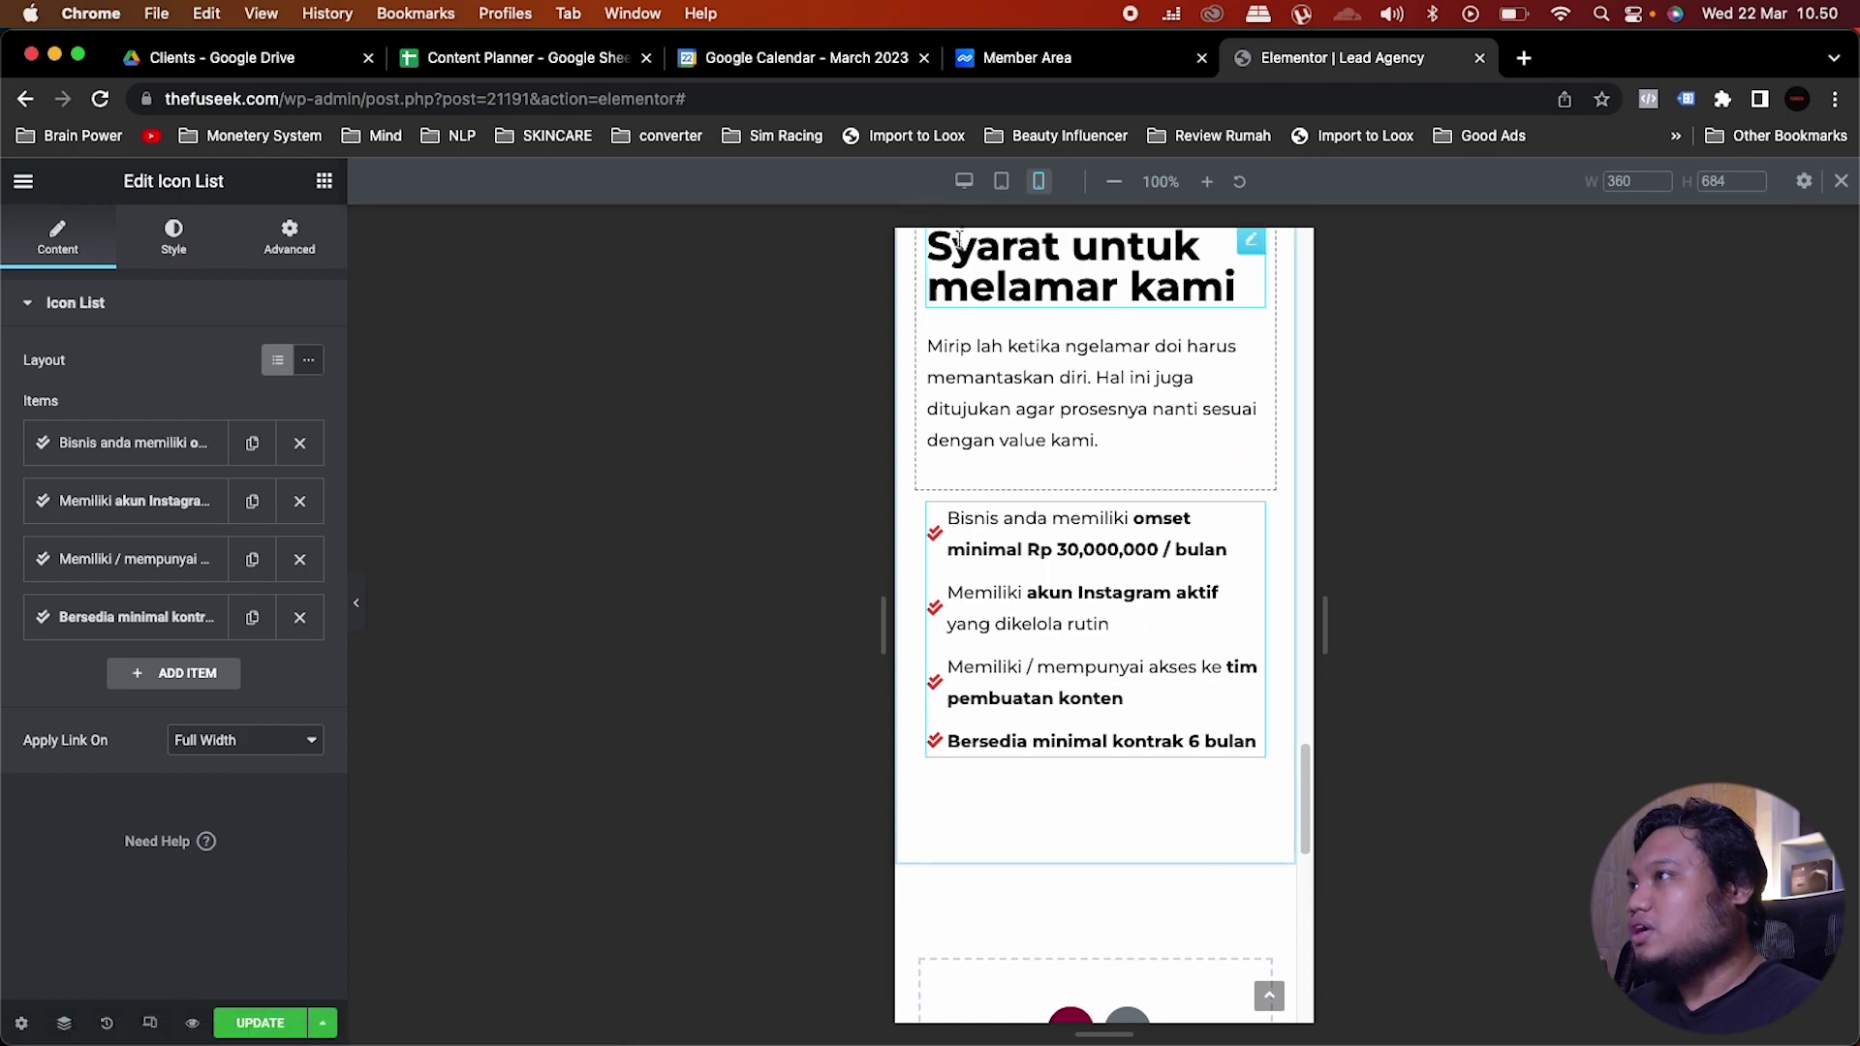
Step: Switch back to Desktop preview and scroll the canvas to the Syarat untuk melamar kami section
left_click(964, 181)
scroll(1173, 613, "up", 5)
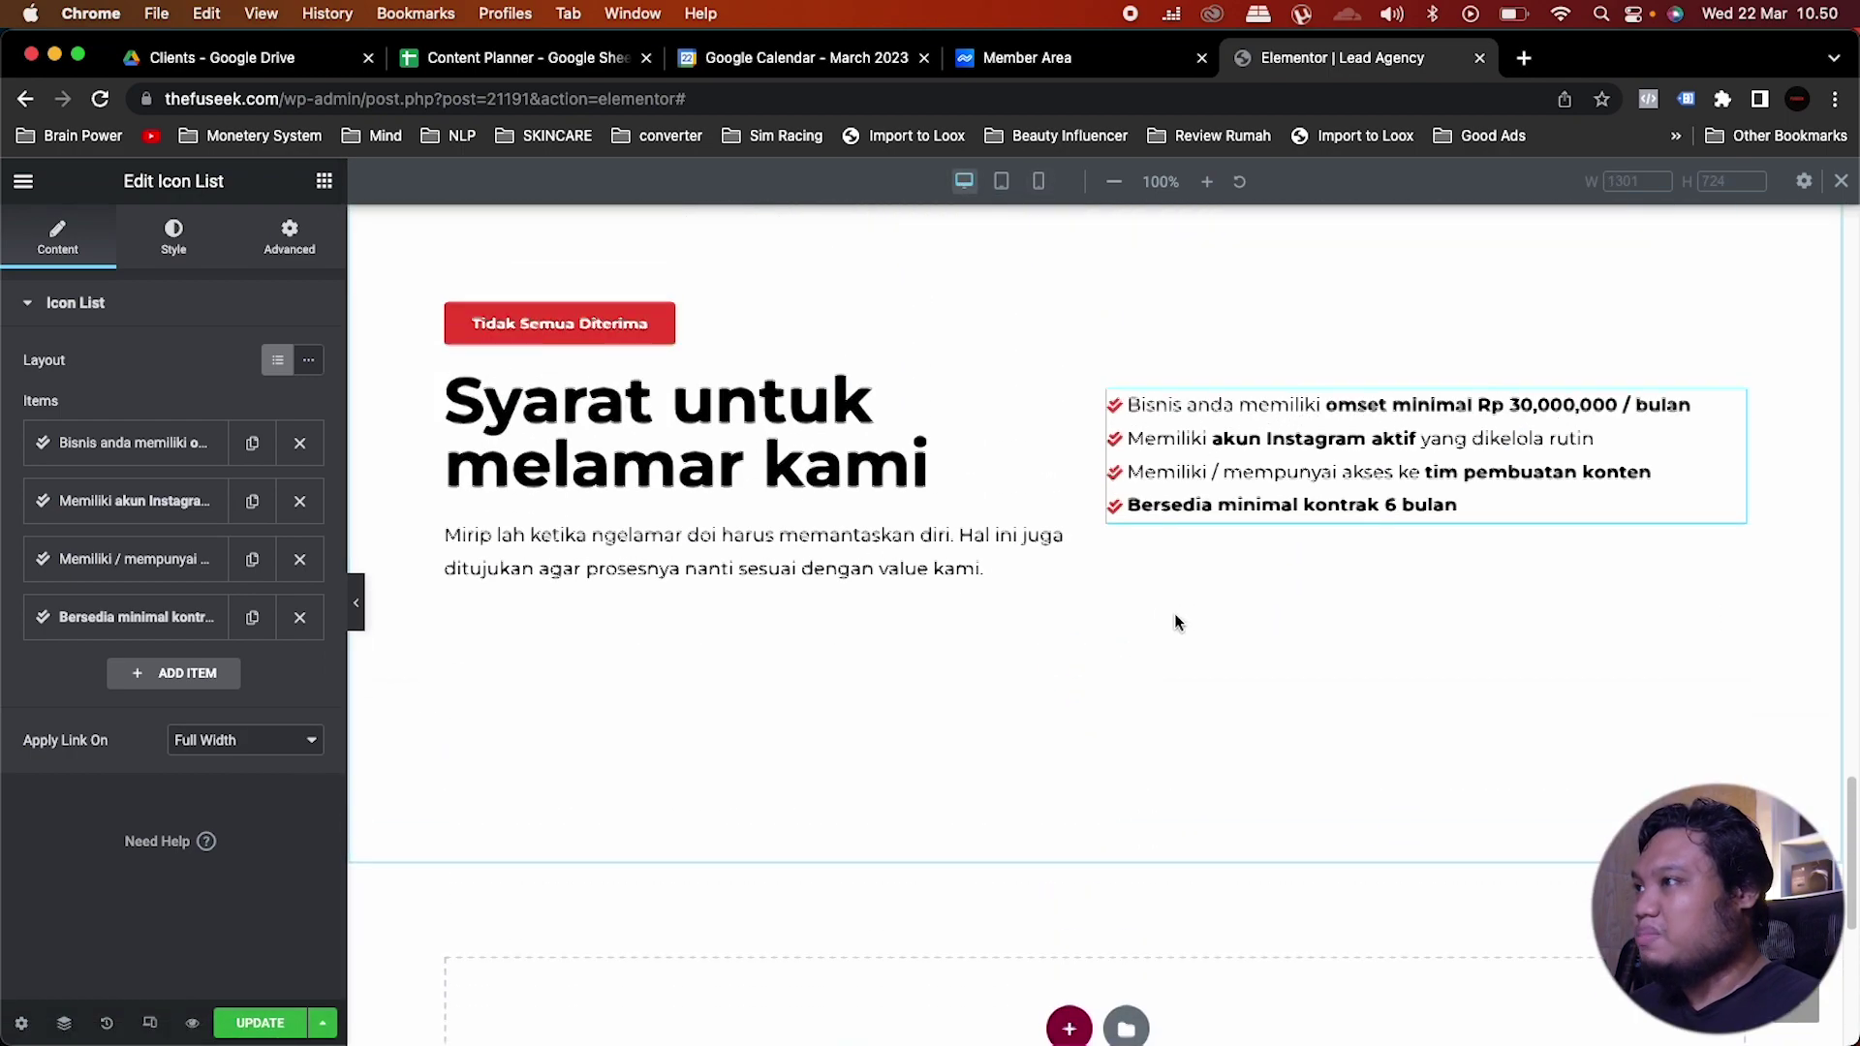
scroll(1124, 413, "up", 15)
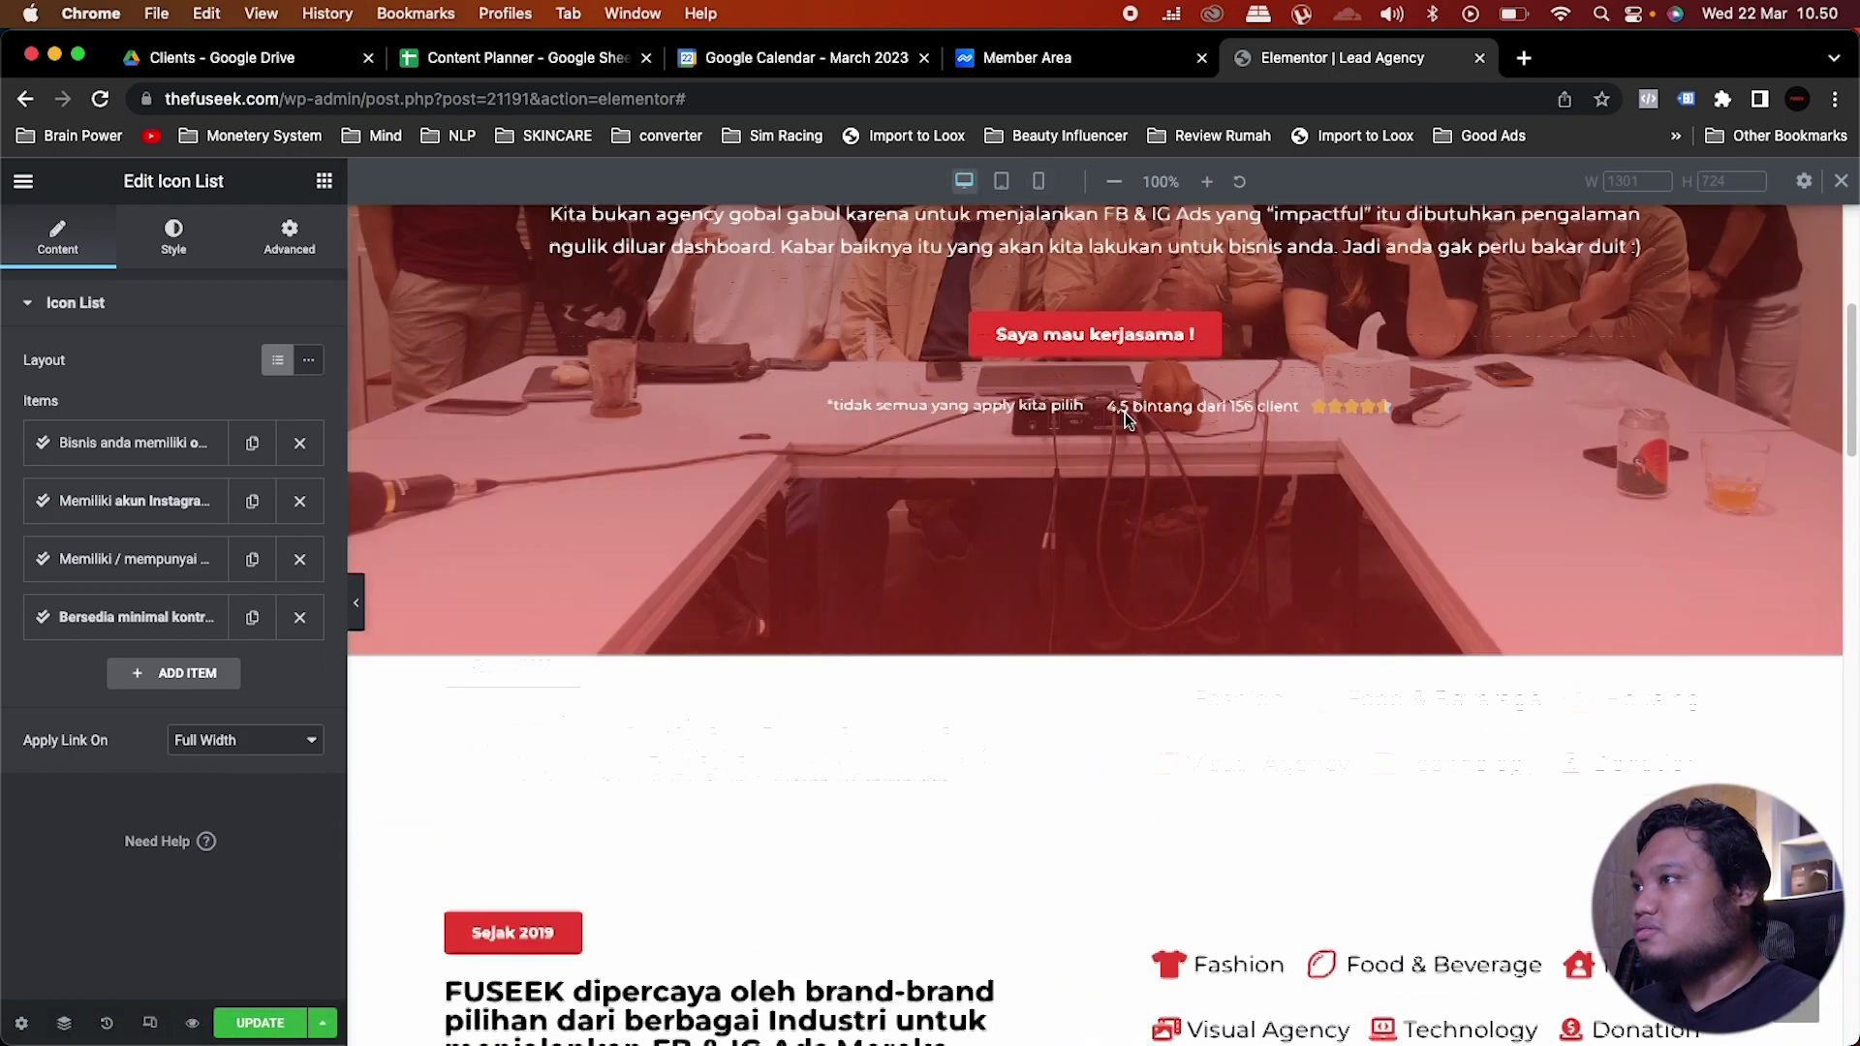
scroll(1124, 412, "down", 5)
scroll(1124, 413, "down", 10)
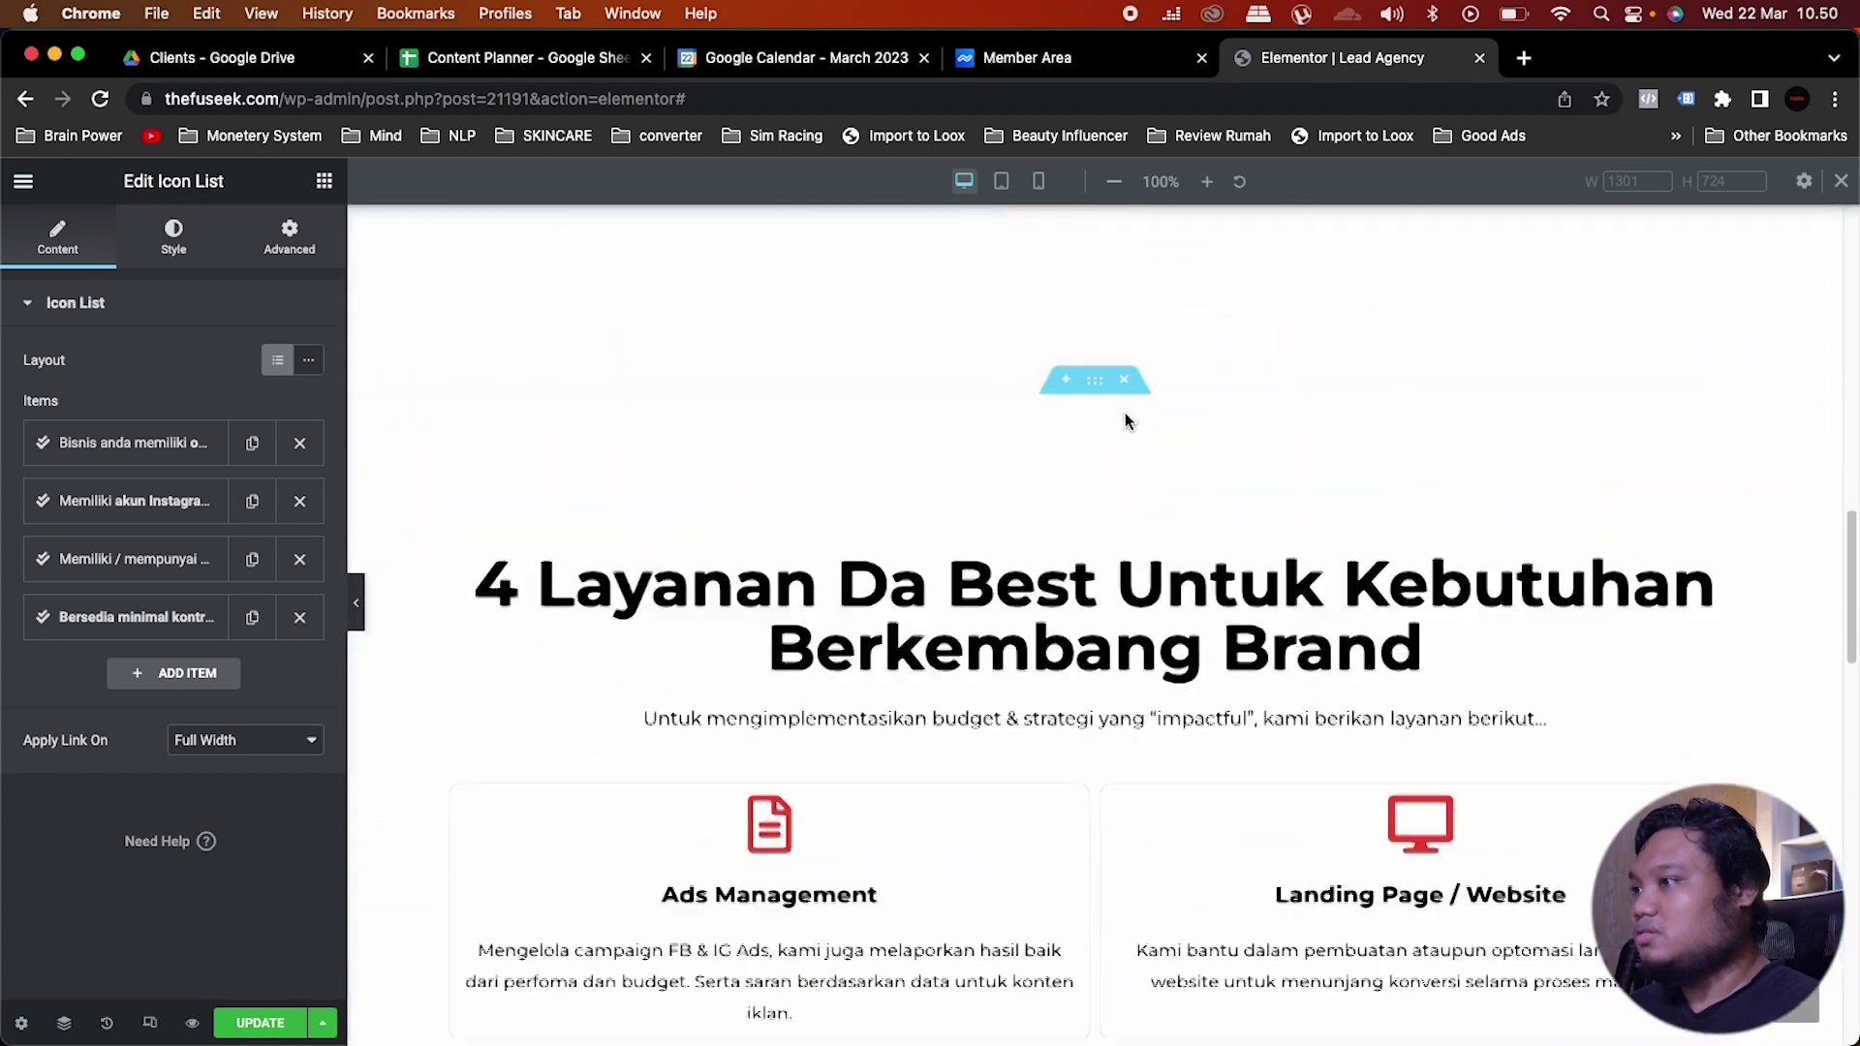
scroll(1125, 413, "up", 1)
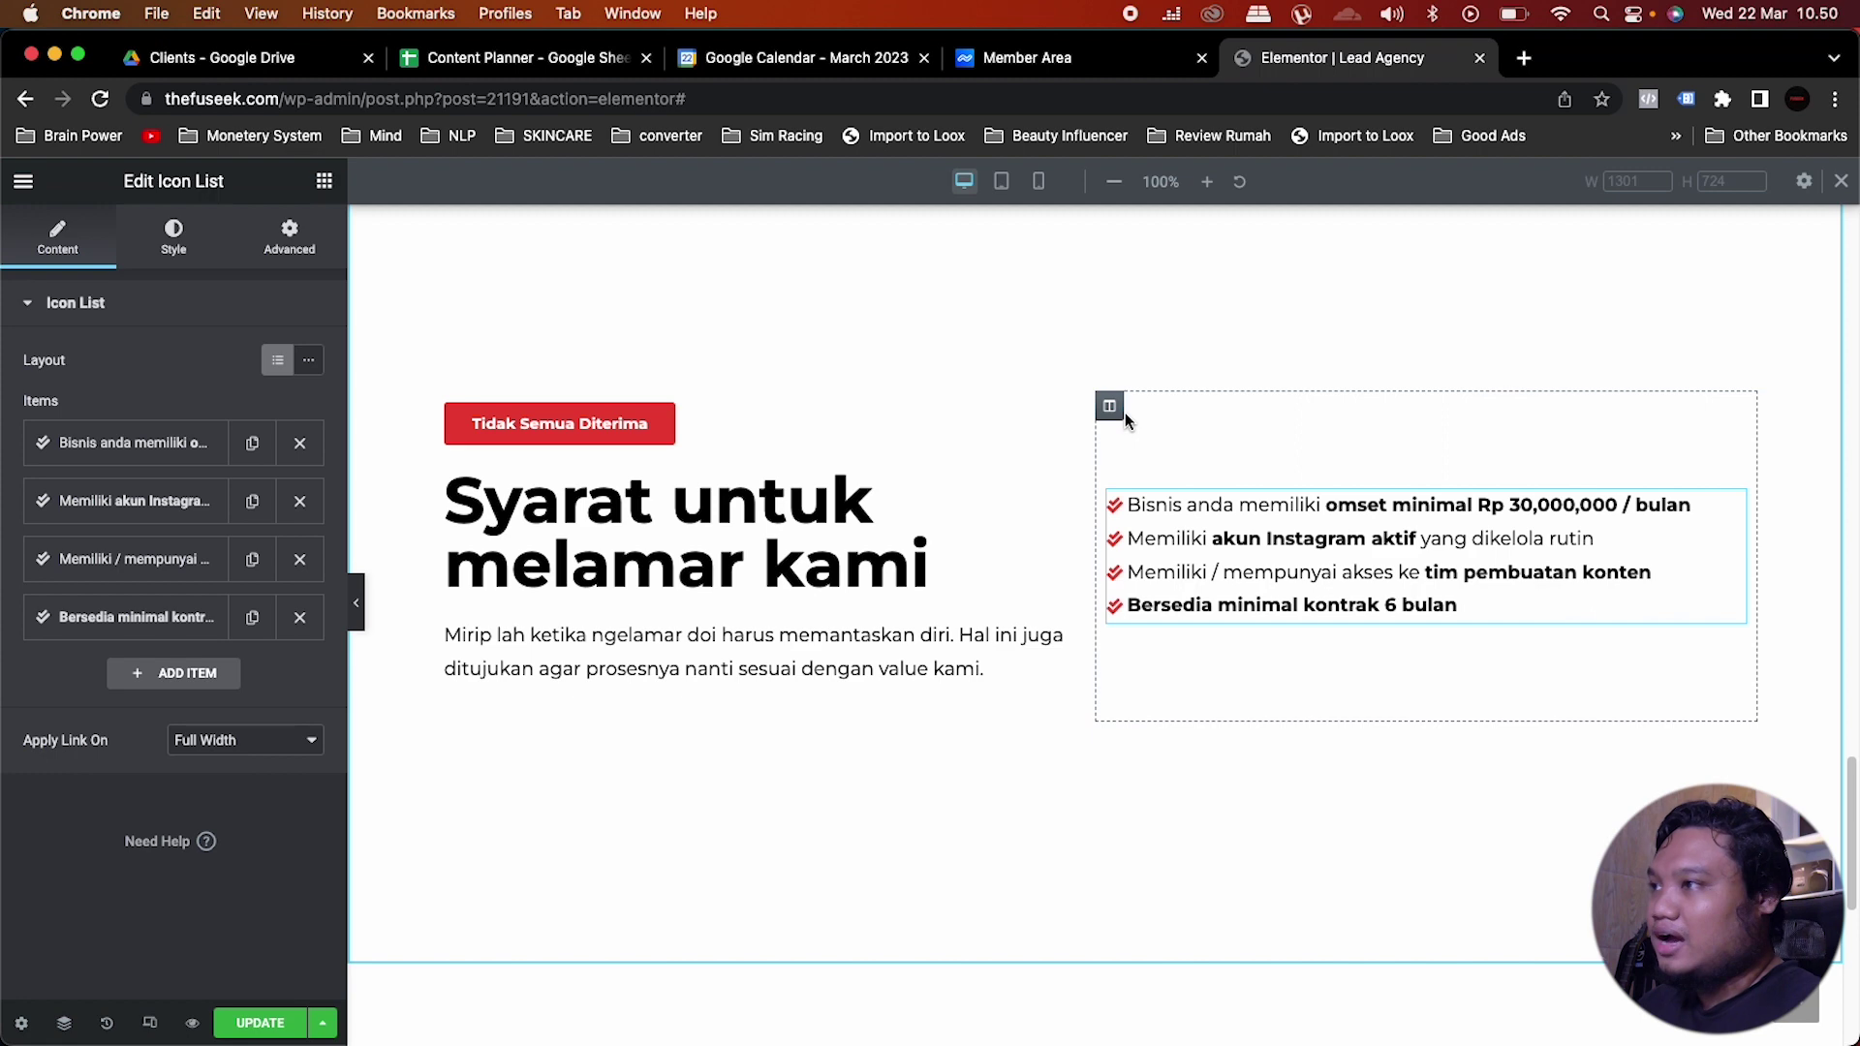
scroll(1125, 412, "down", 1)
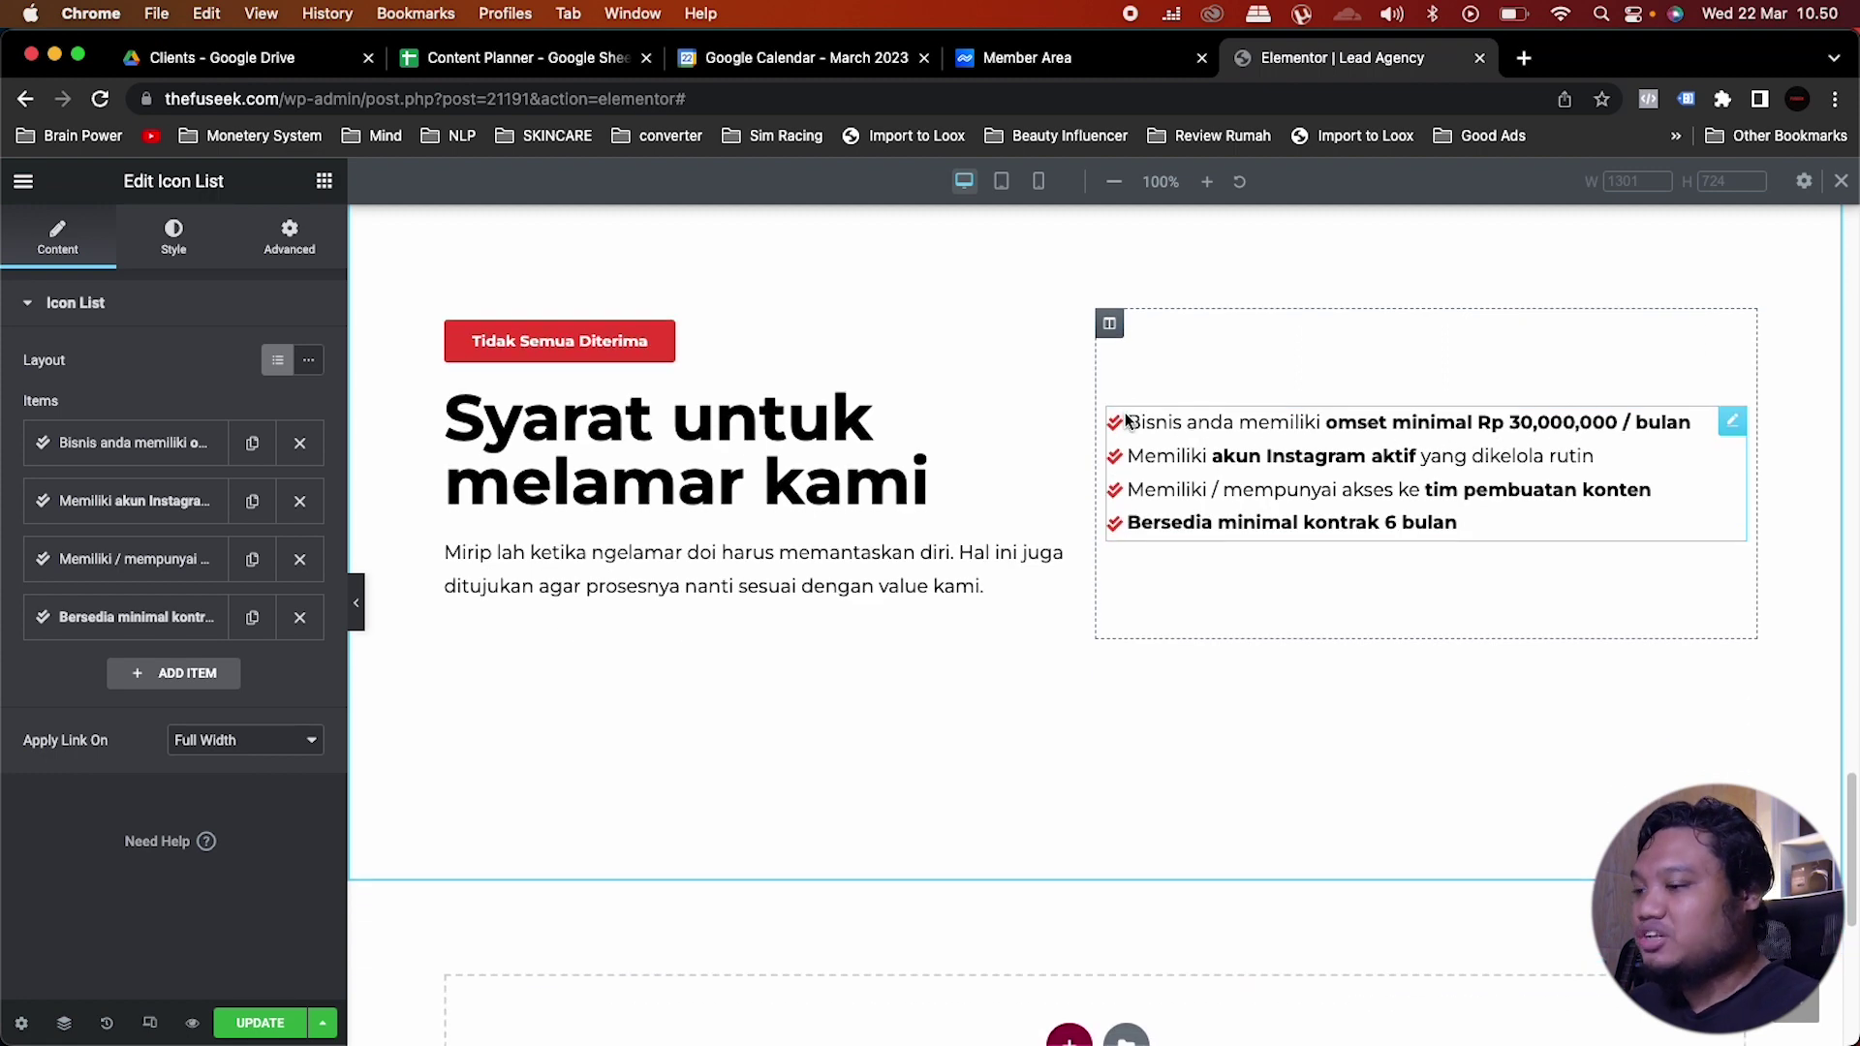
scroll(1078, 586, "down", 2)
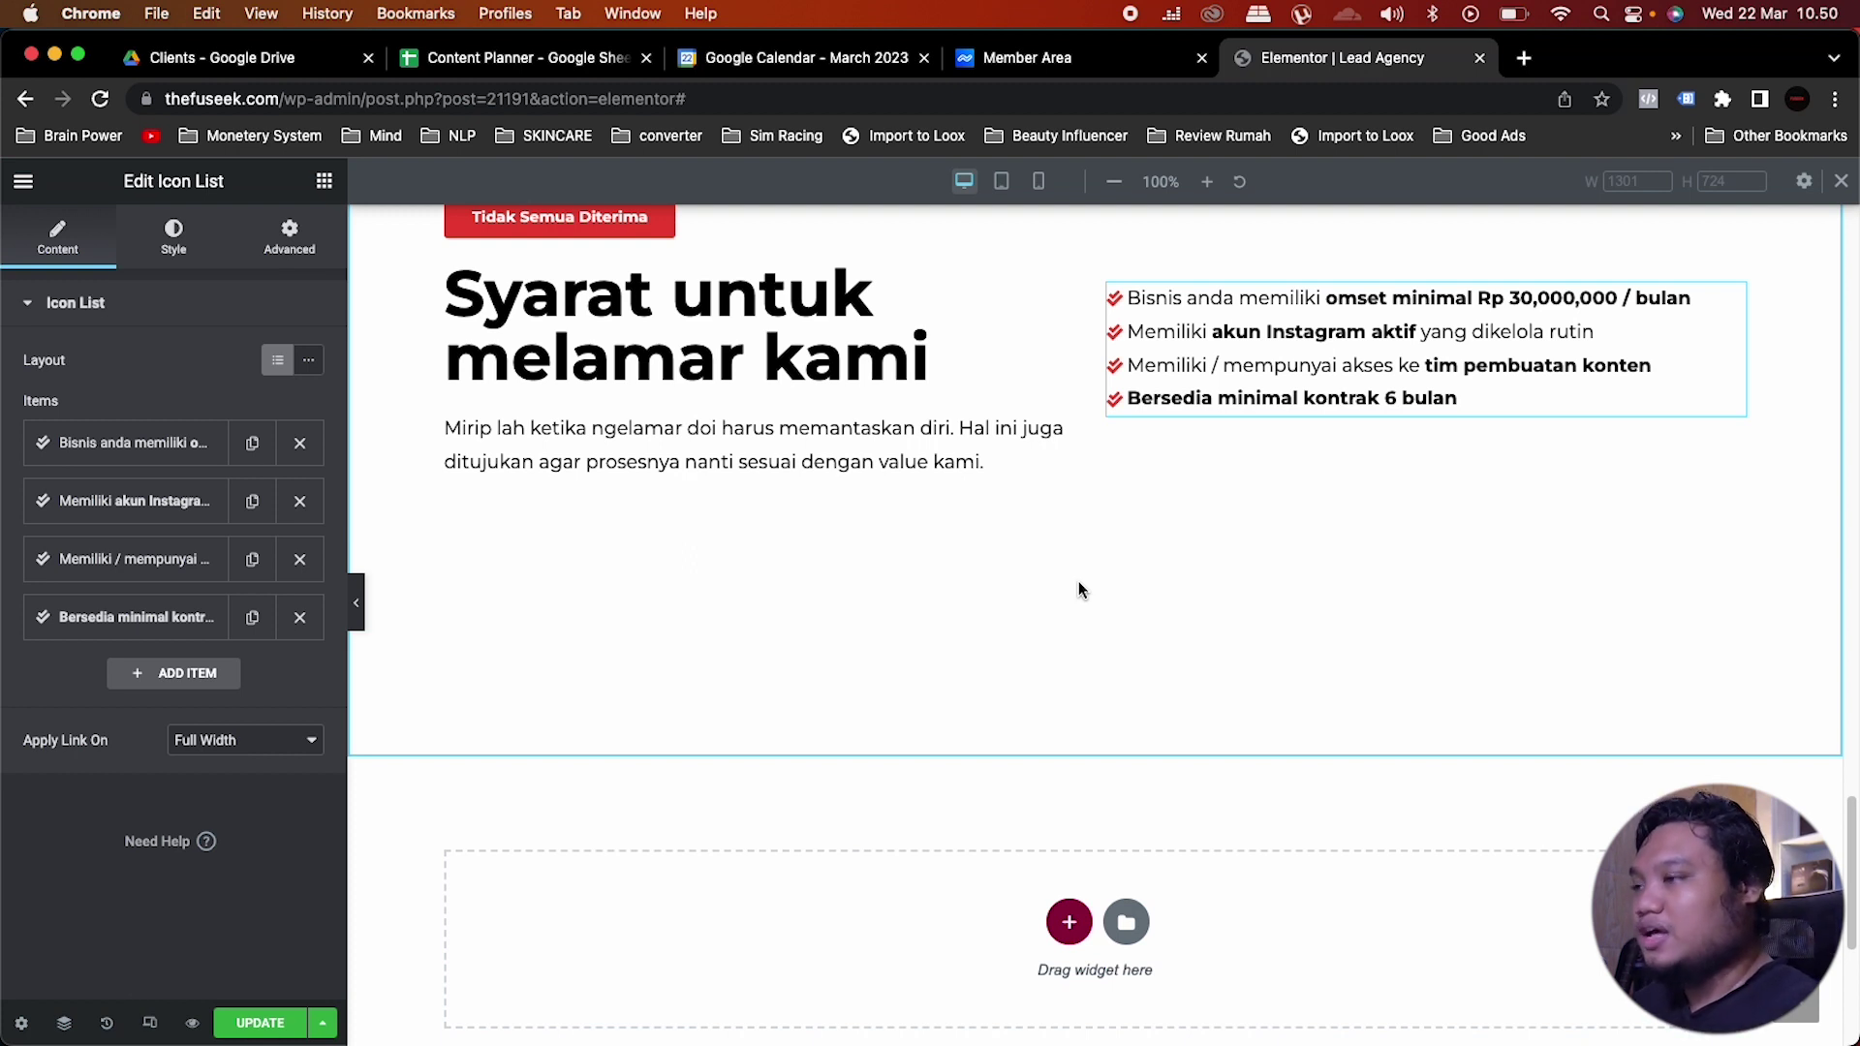
scroll(1079, 587, "down", 3)
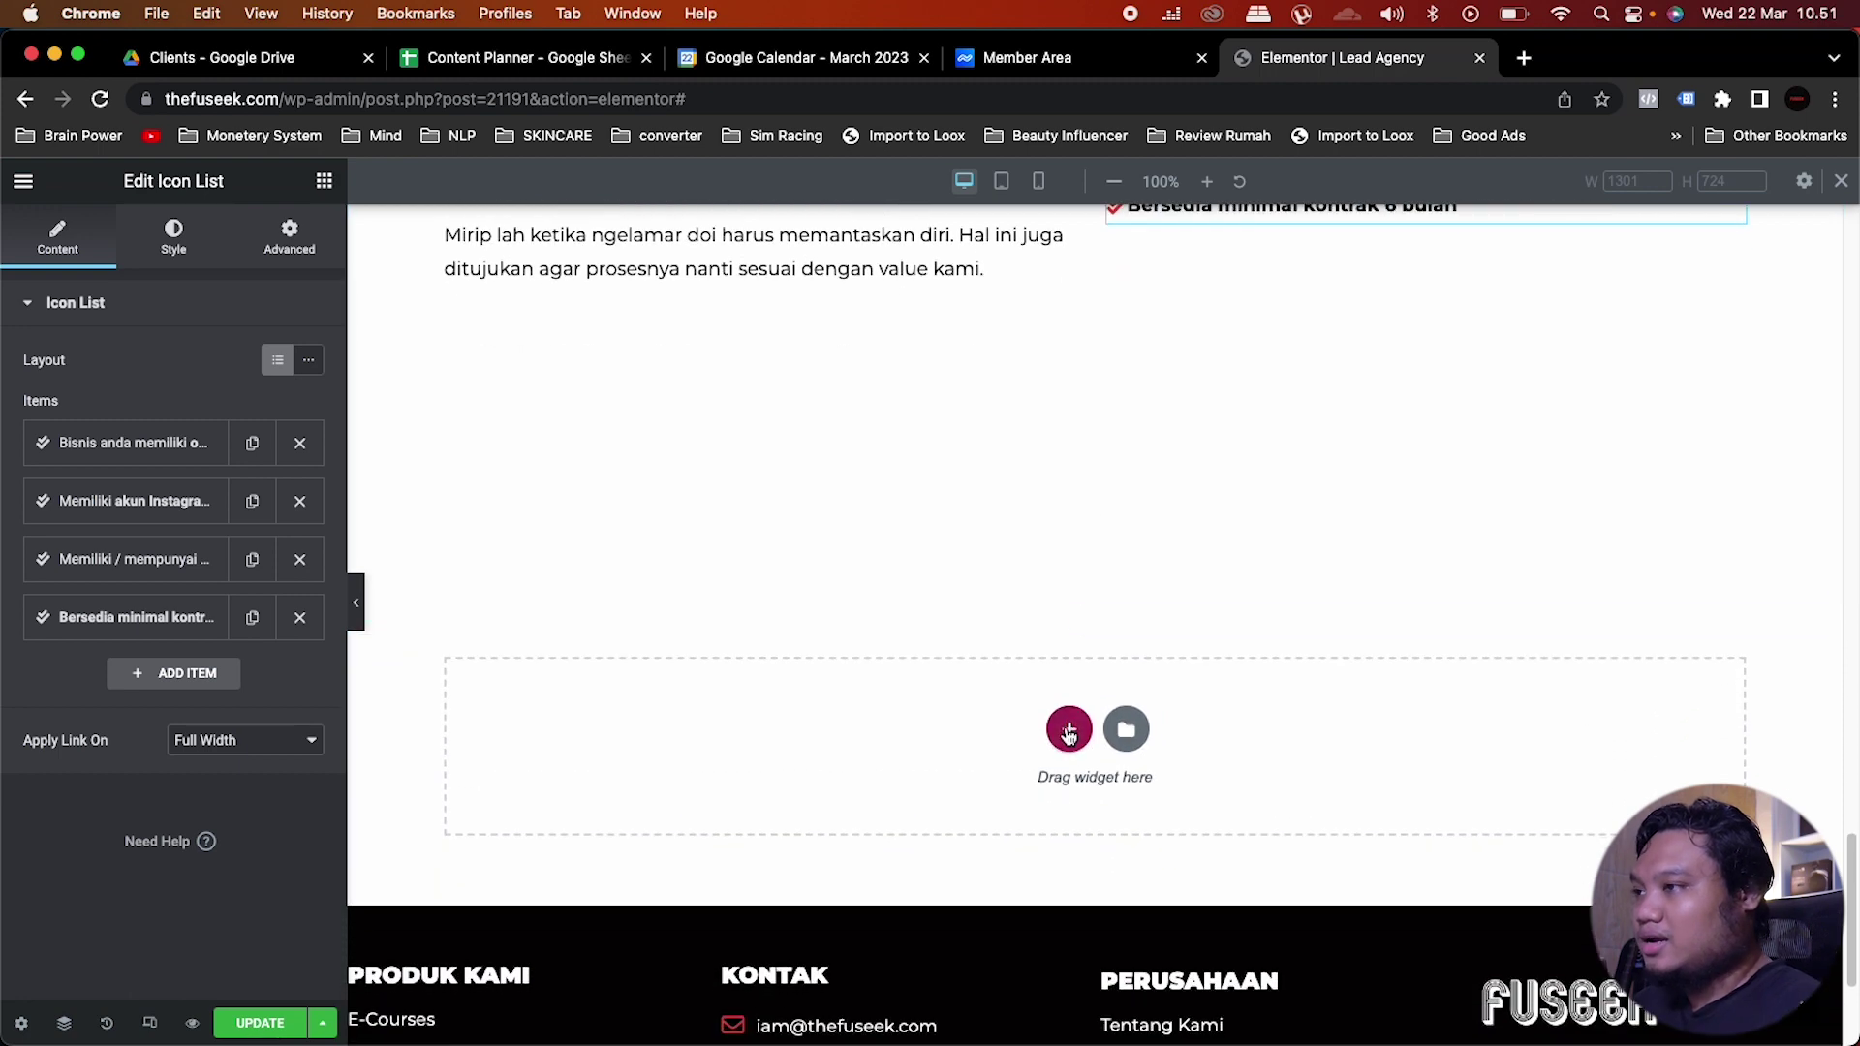
Step: Add a one-column section at the page bottom with an 800 minimum height
left_click(1068, 733)
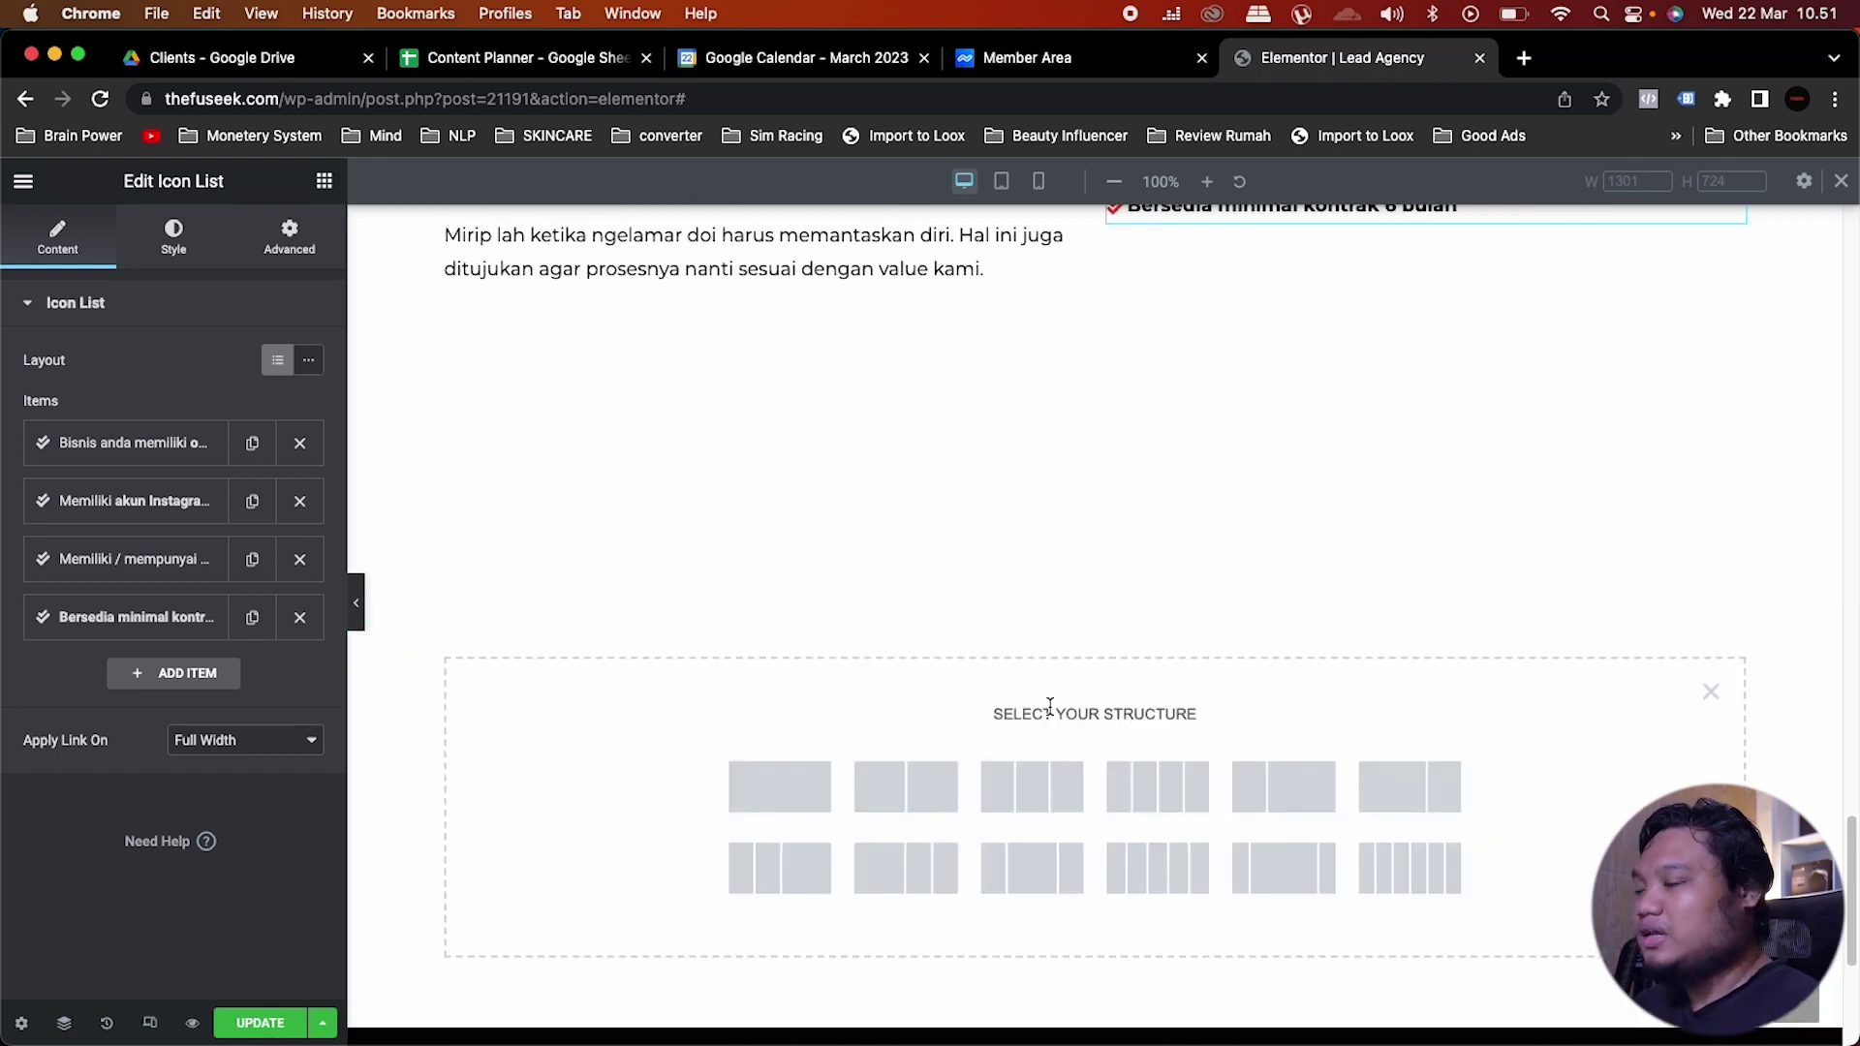
left_click(789, 791)
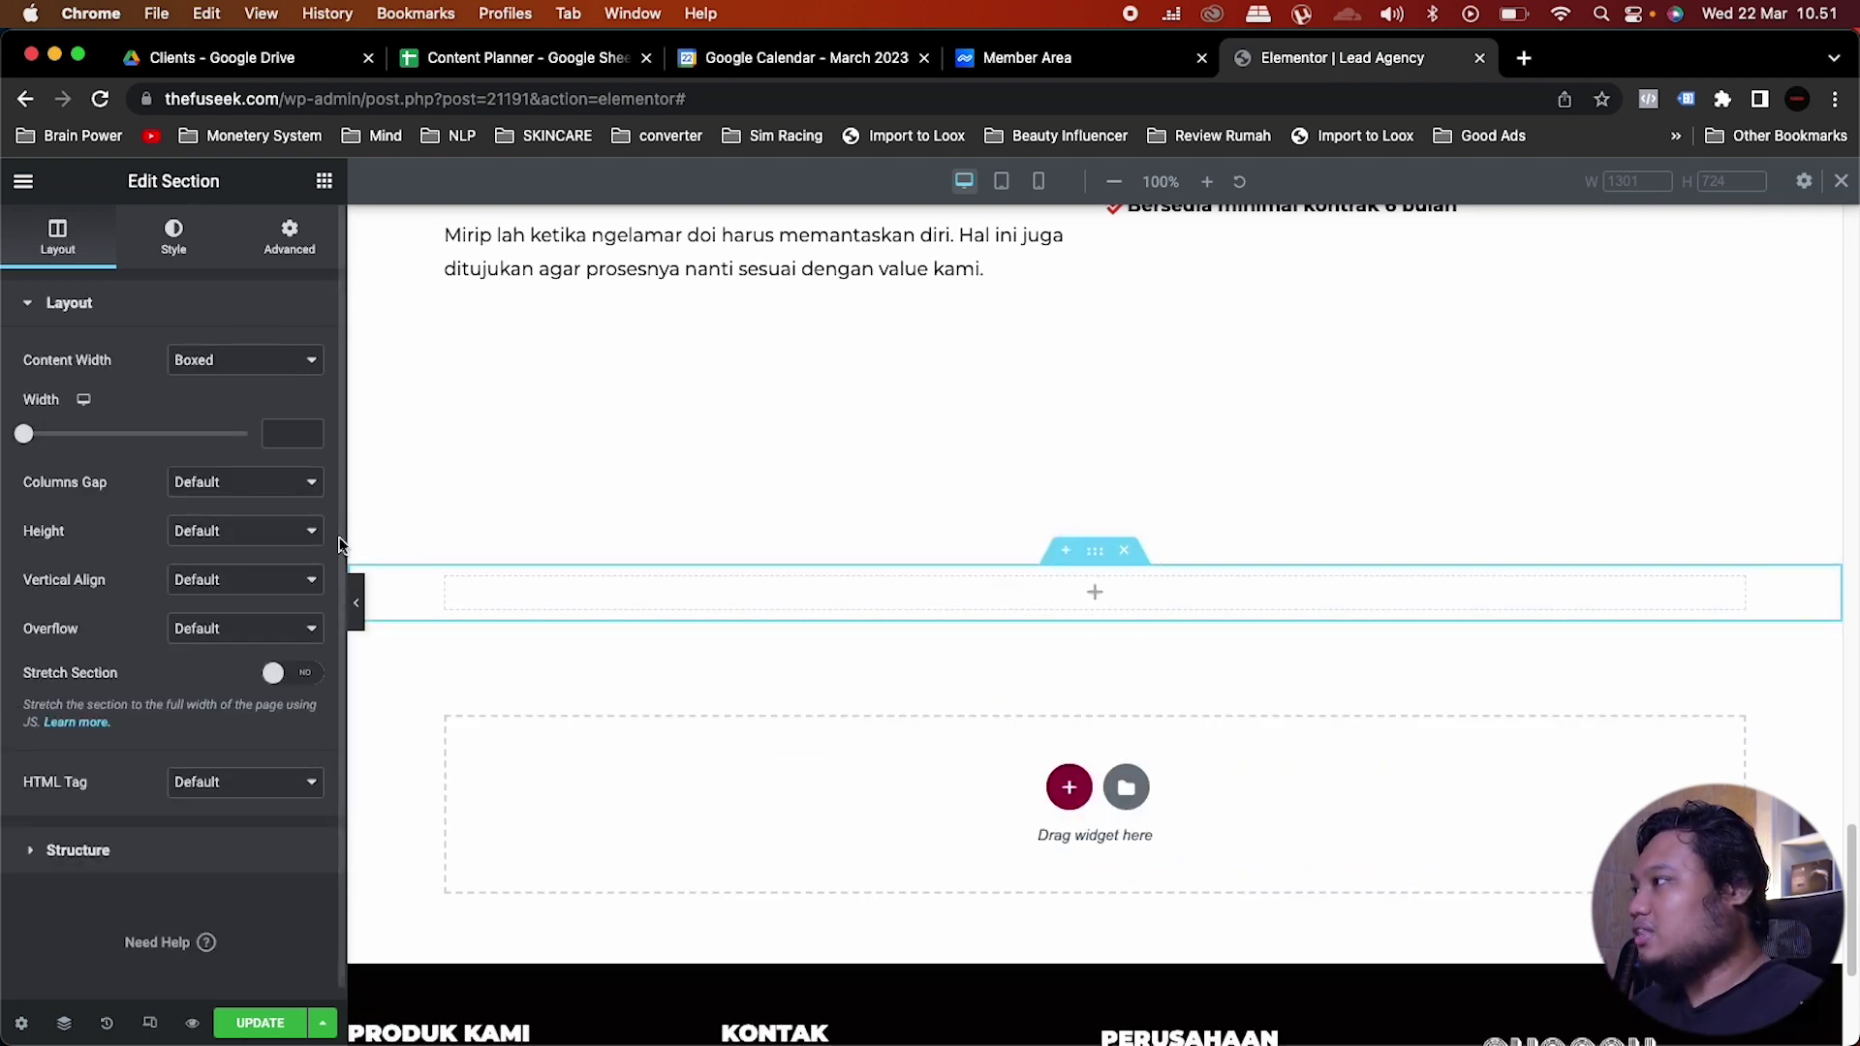
left_click(256, 533)
left_click(235, 581)
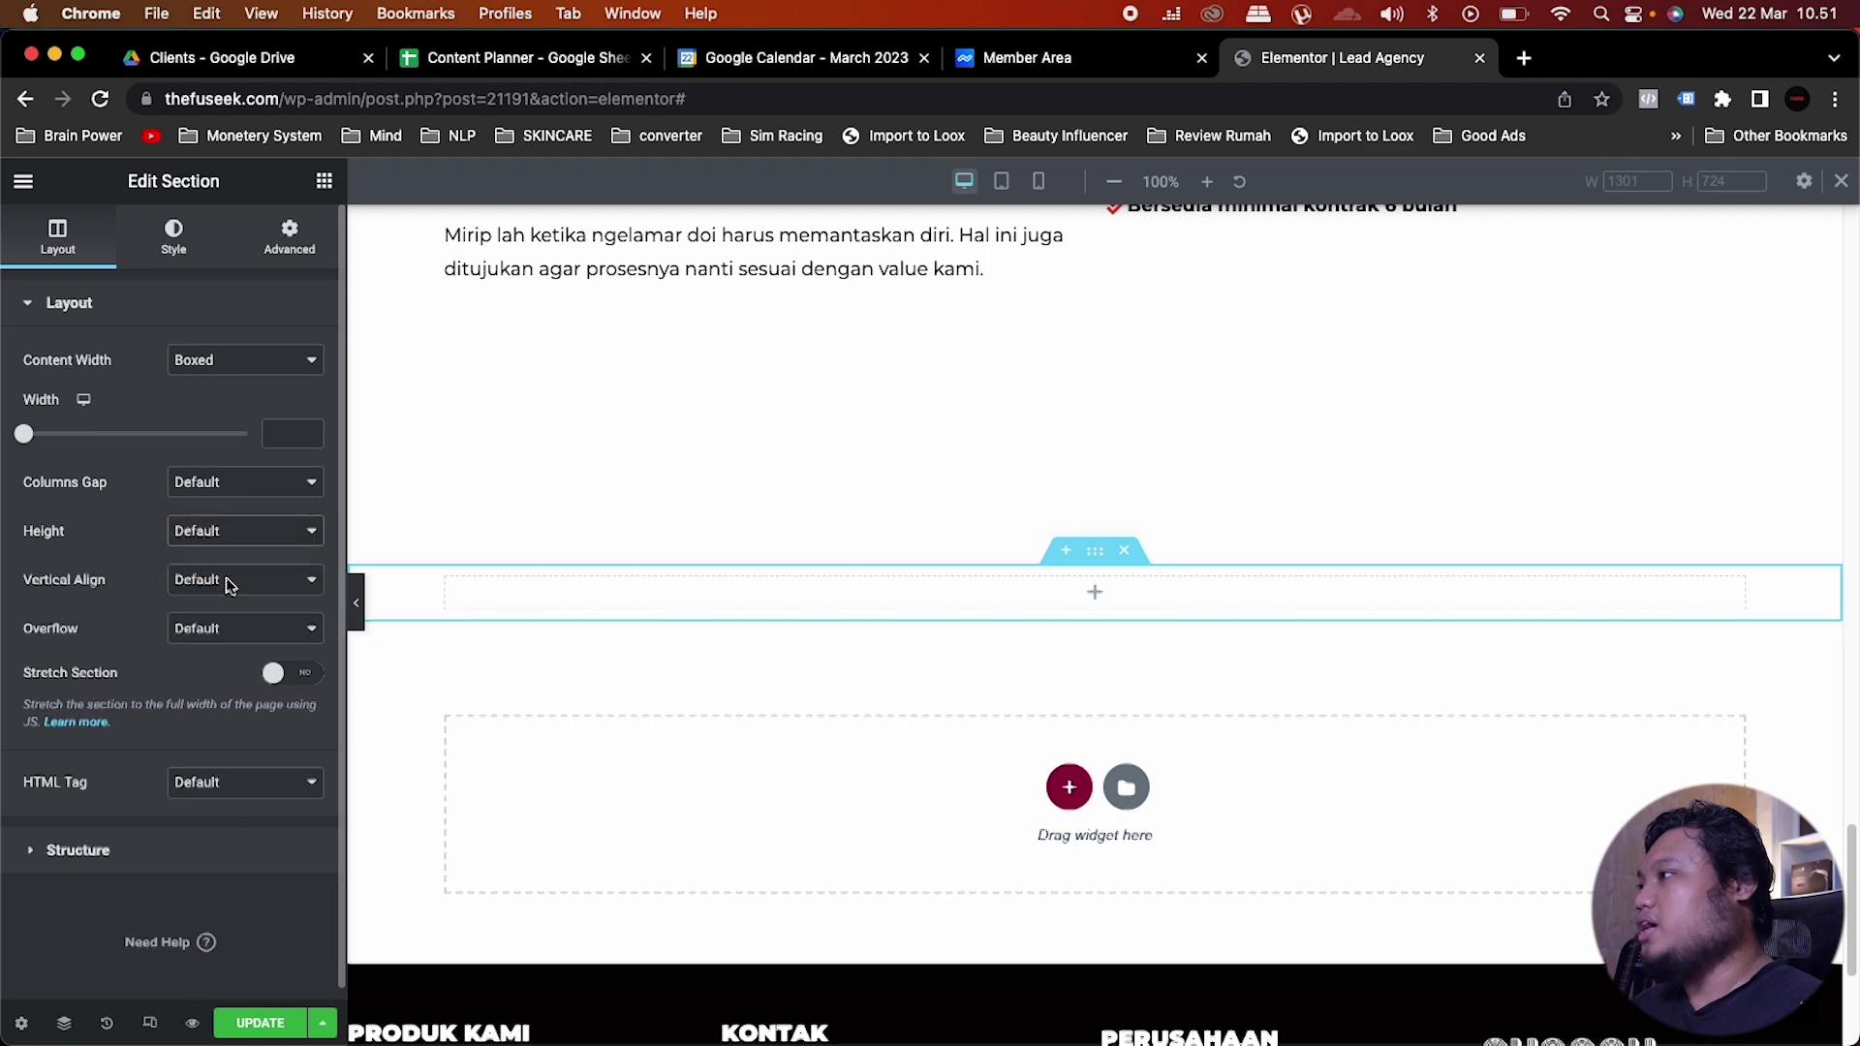
left_click_drag(296, 607, 187, 596)
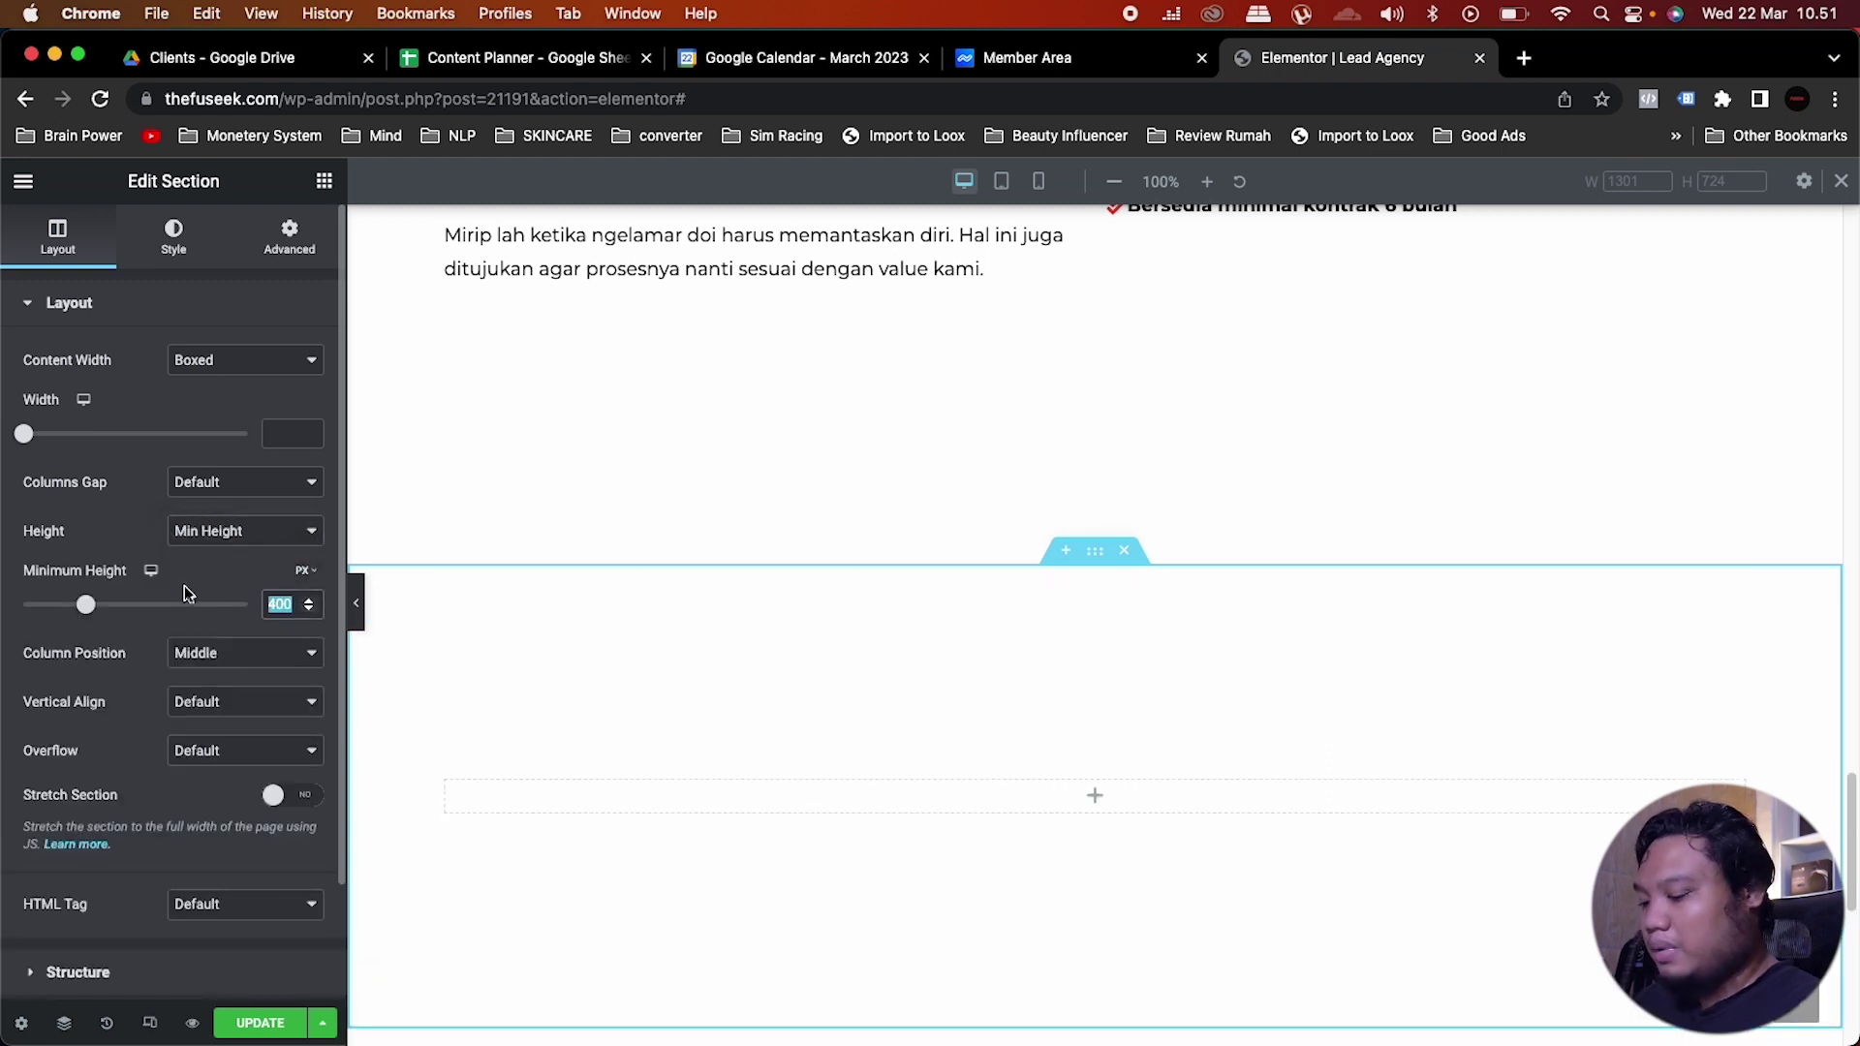
type("800")
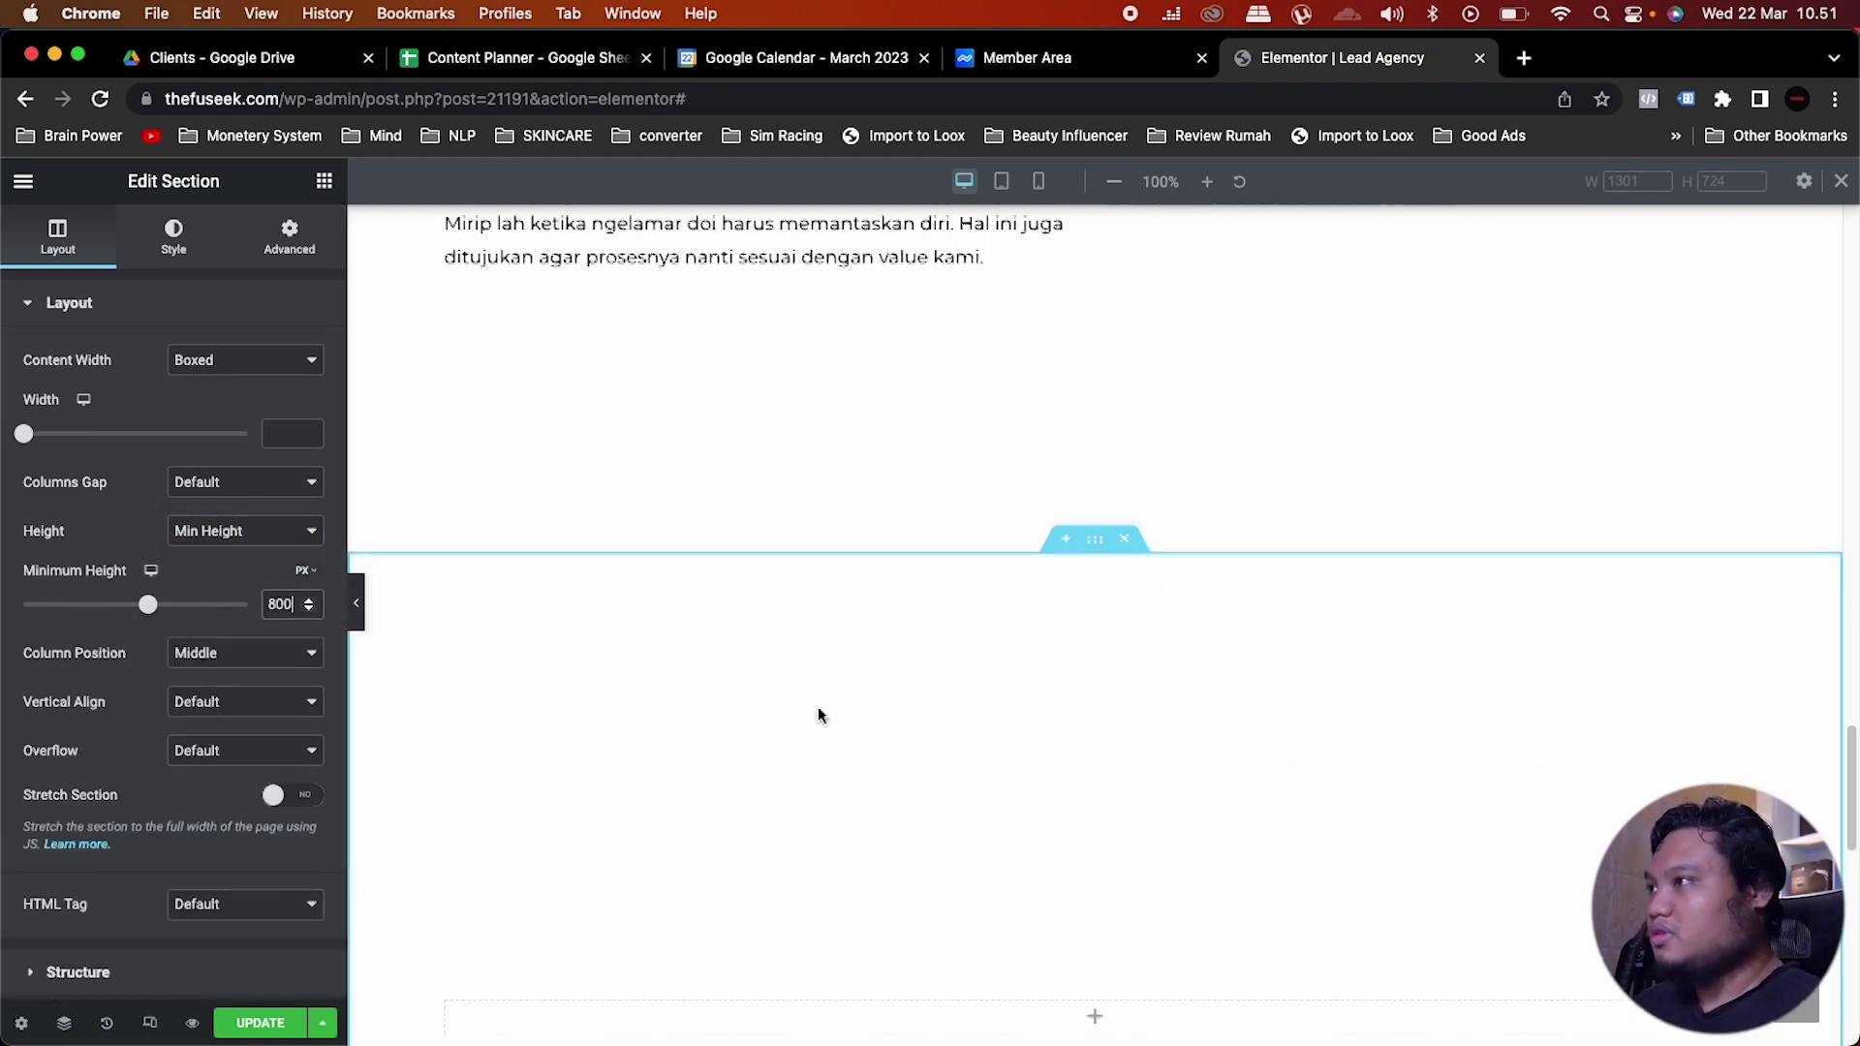
Step: Show the widget list and scroll down to the Story Timeline widget
scroll(817, 716, "down", 2)
left_click(325, 183)
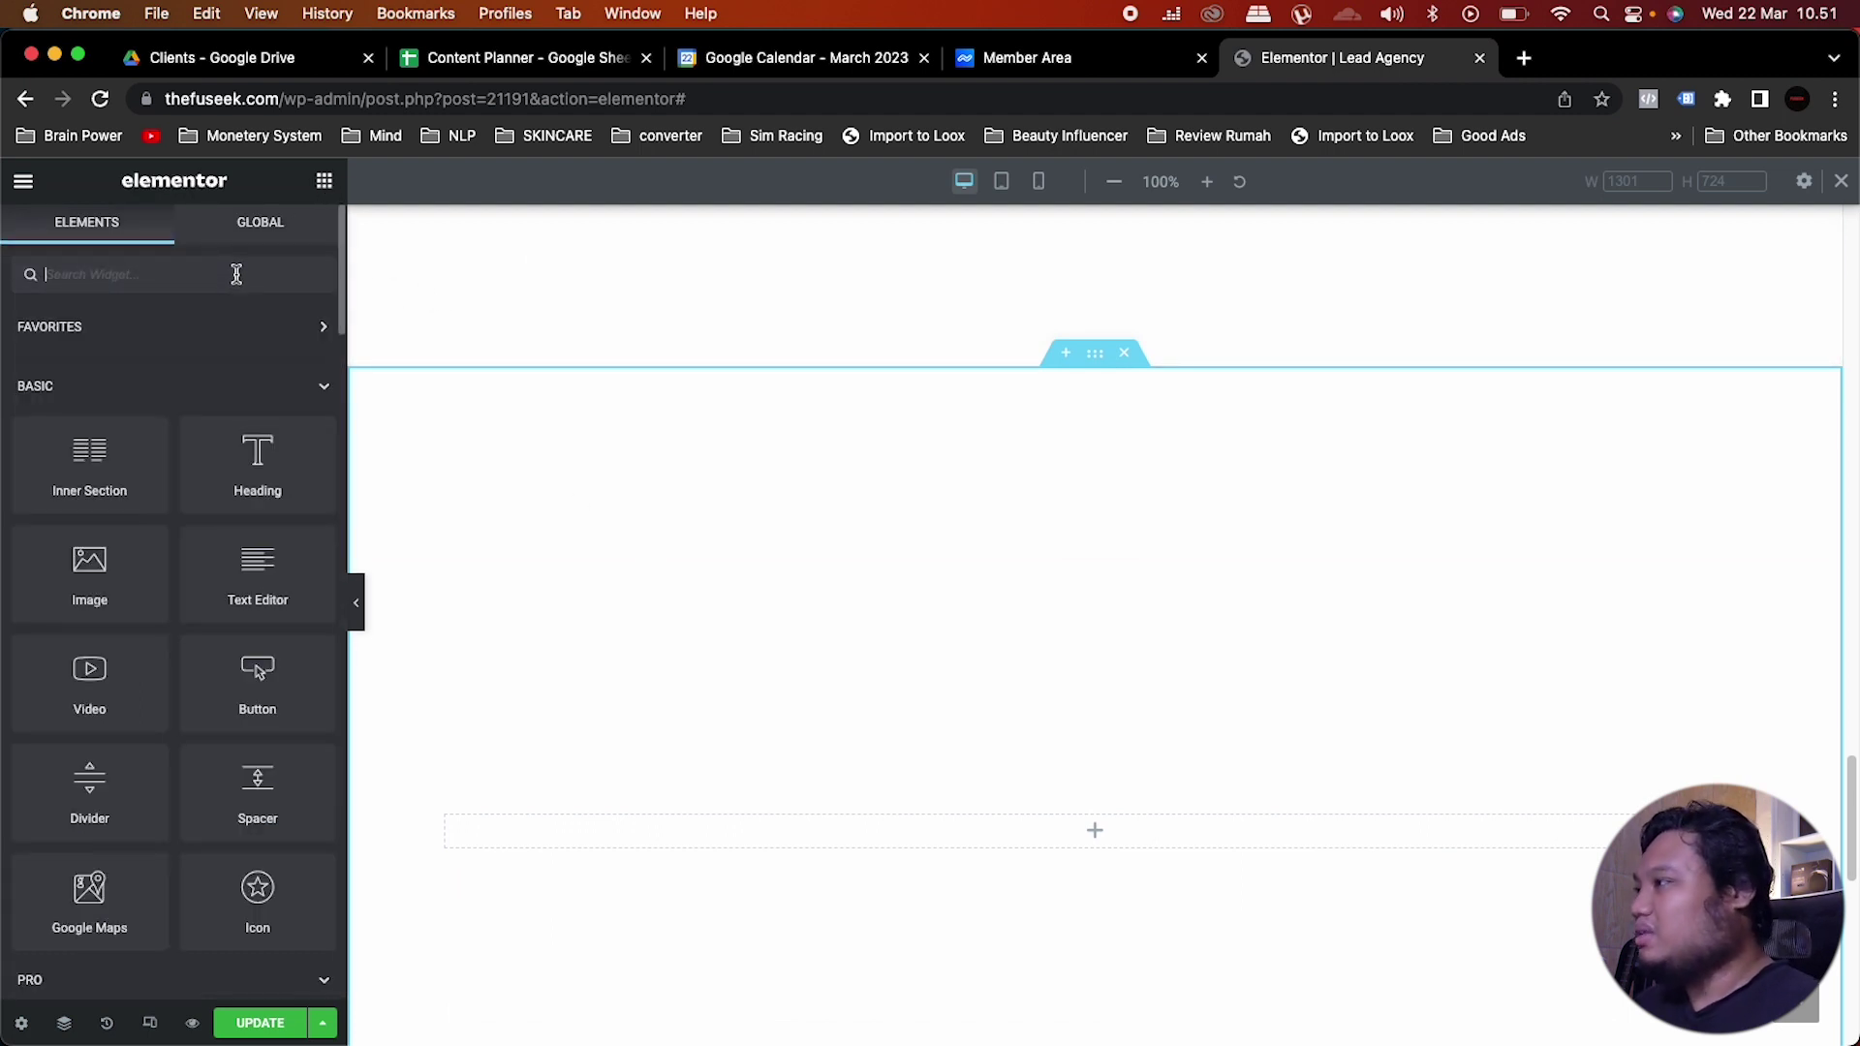
scroll(244, 499, "down", 15)
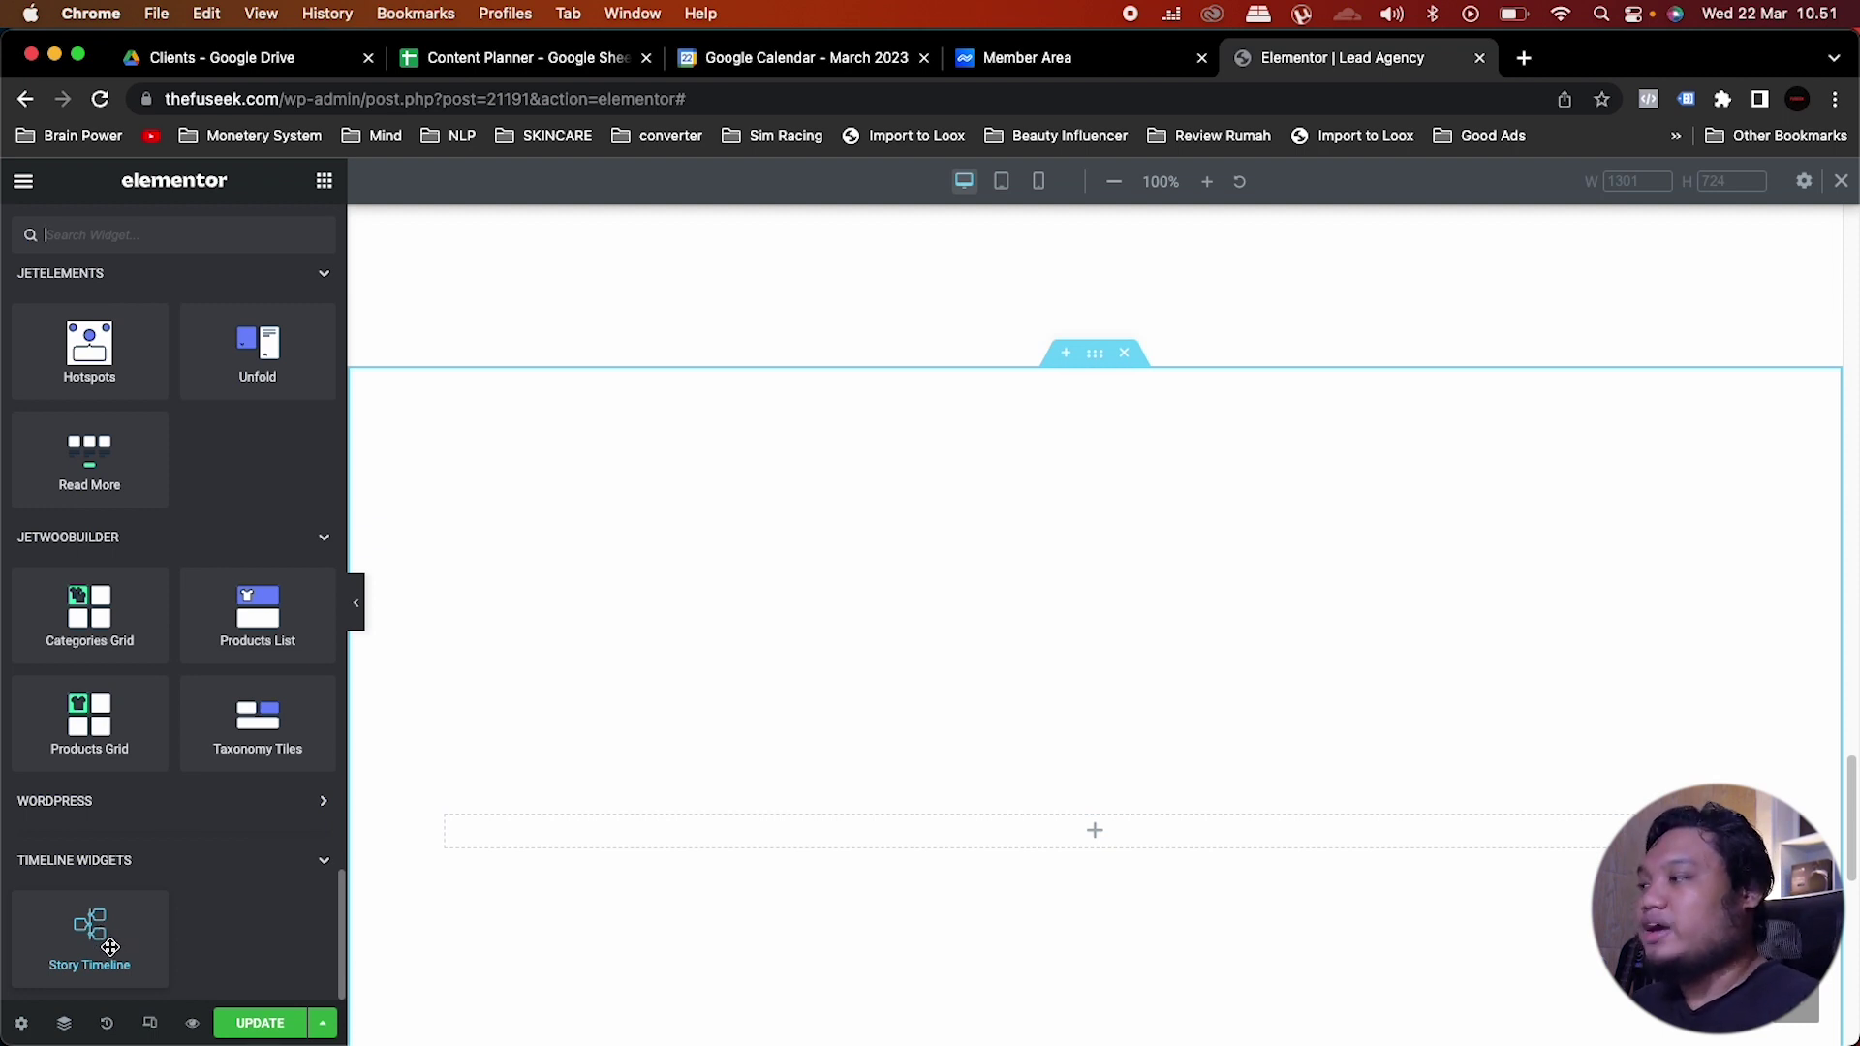
Step: Place a Story Timeline in the section and delete the Amazon Prime and Audible stories
left_click_drag(96, 948, 1048, 846)
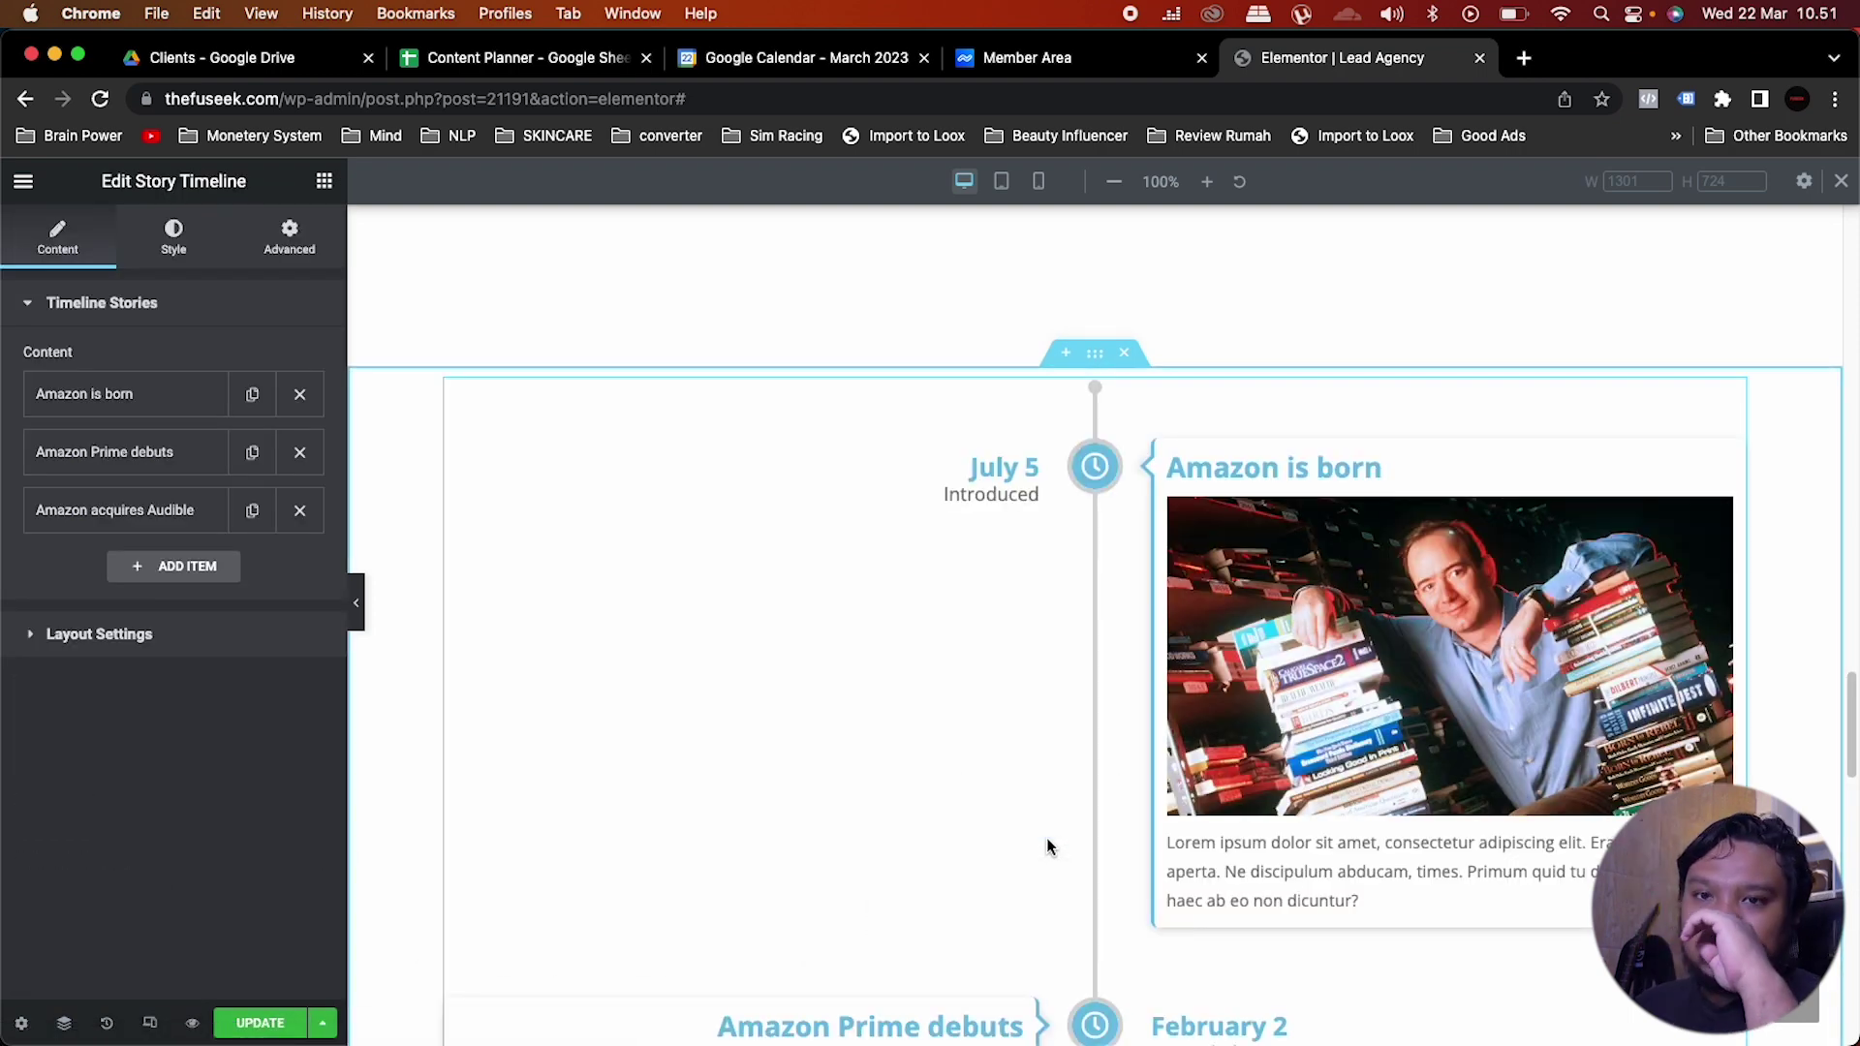
scroll(1046, 845, "down", 3)
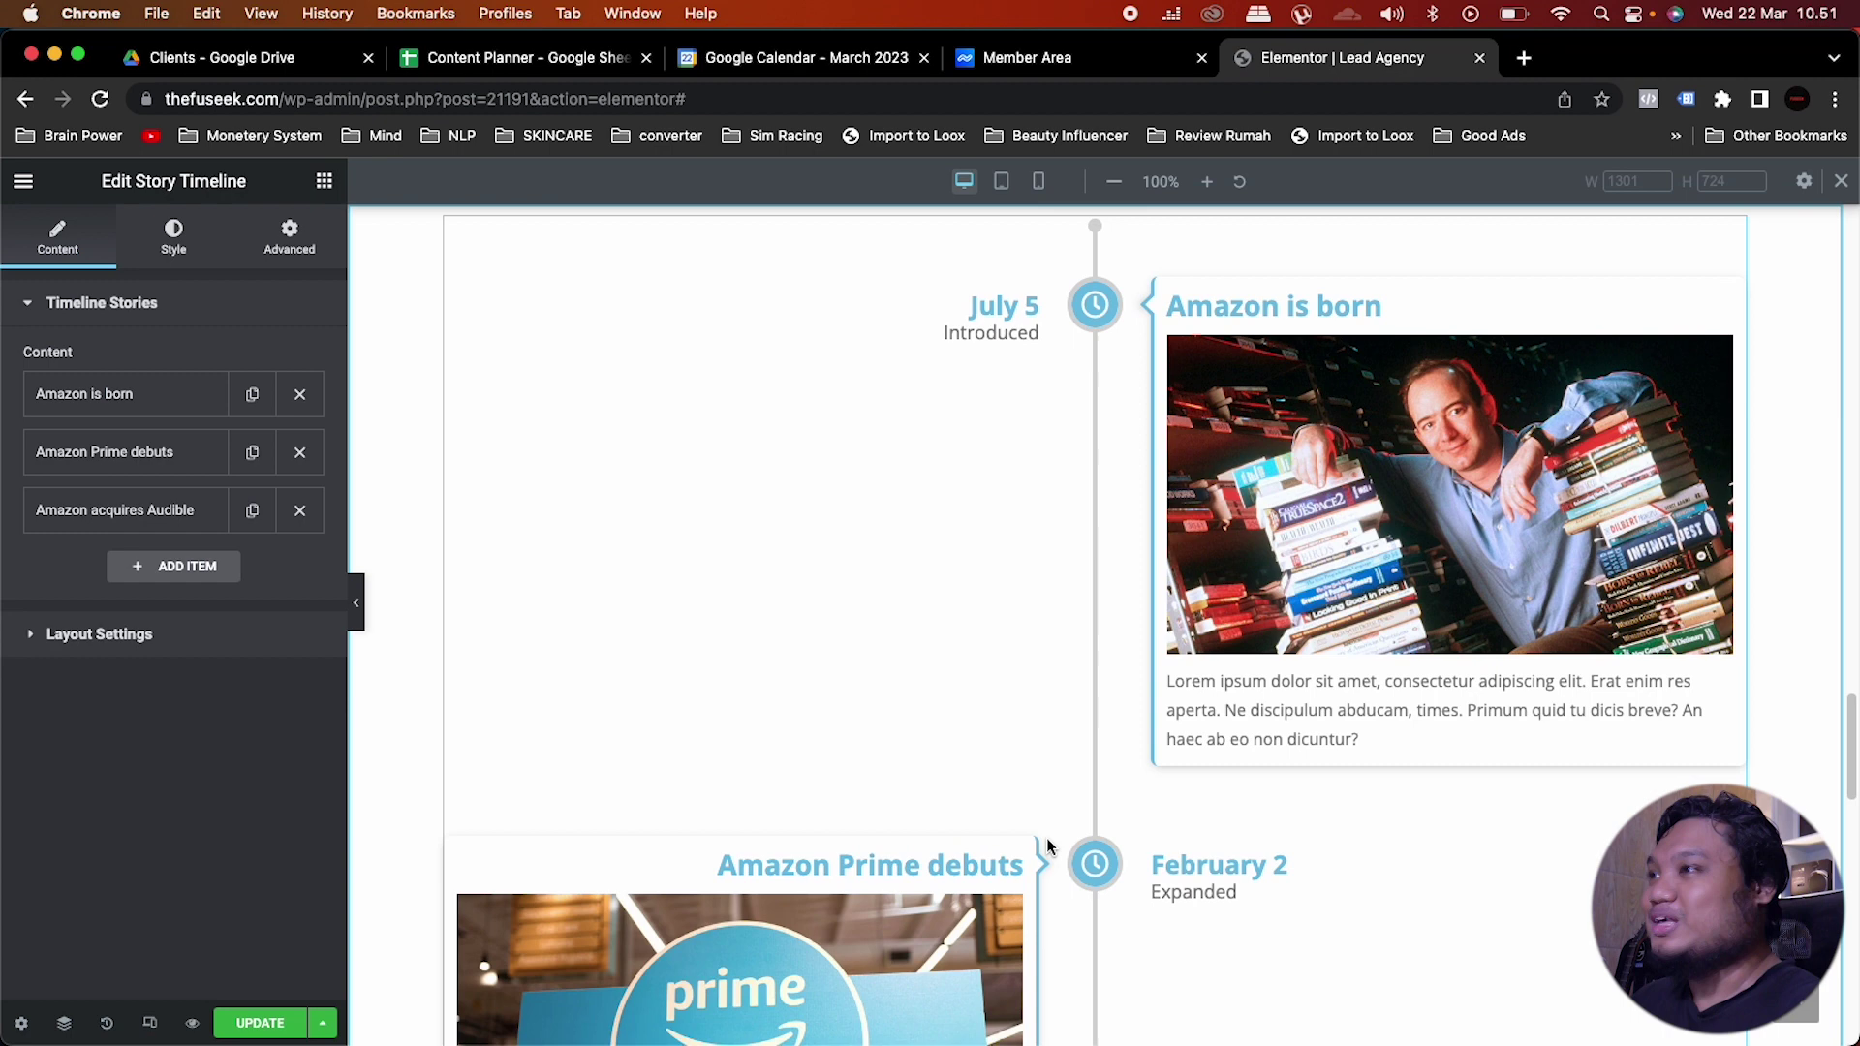
scroll(1048, 846, "up", 2)
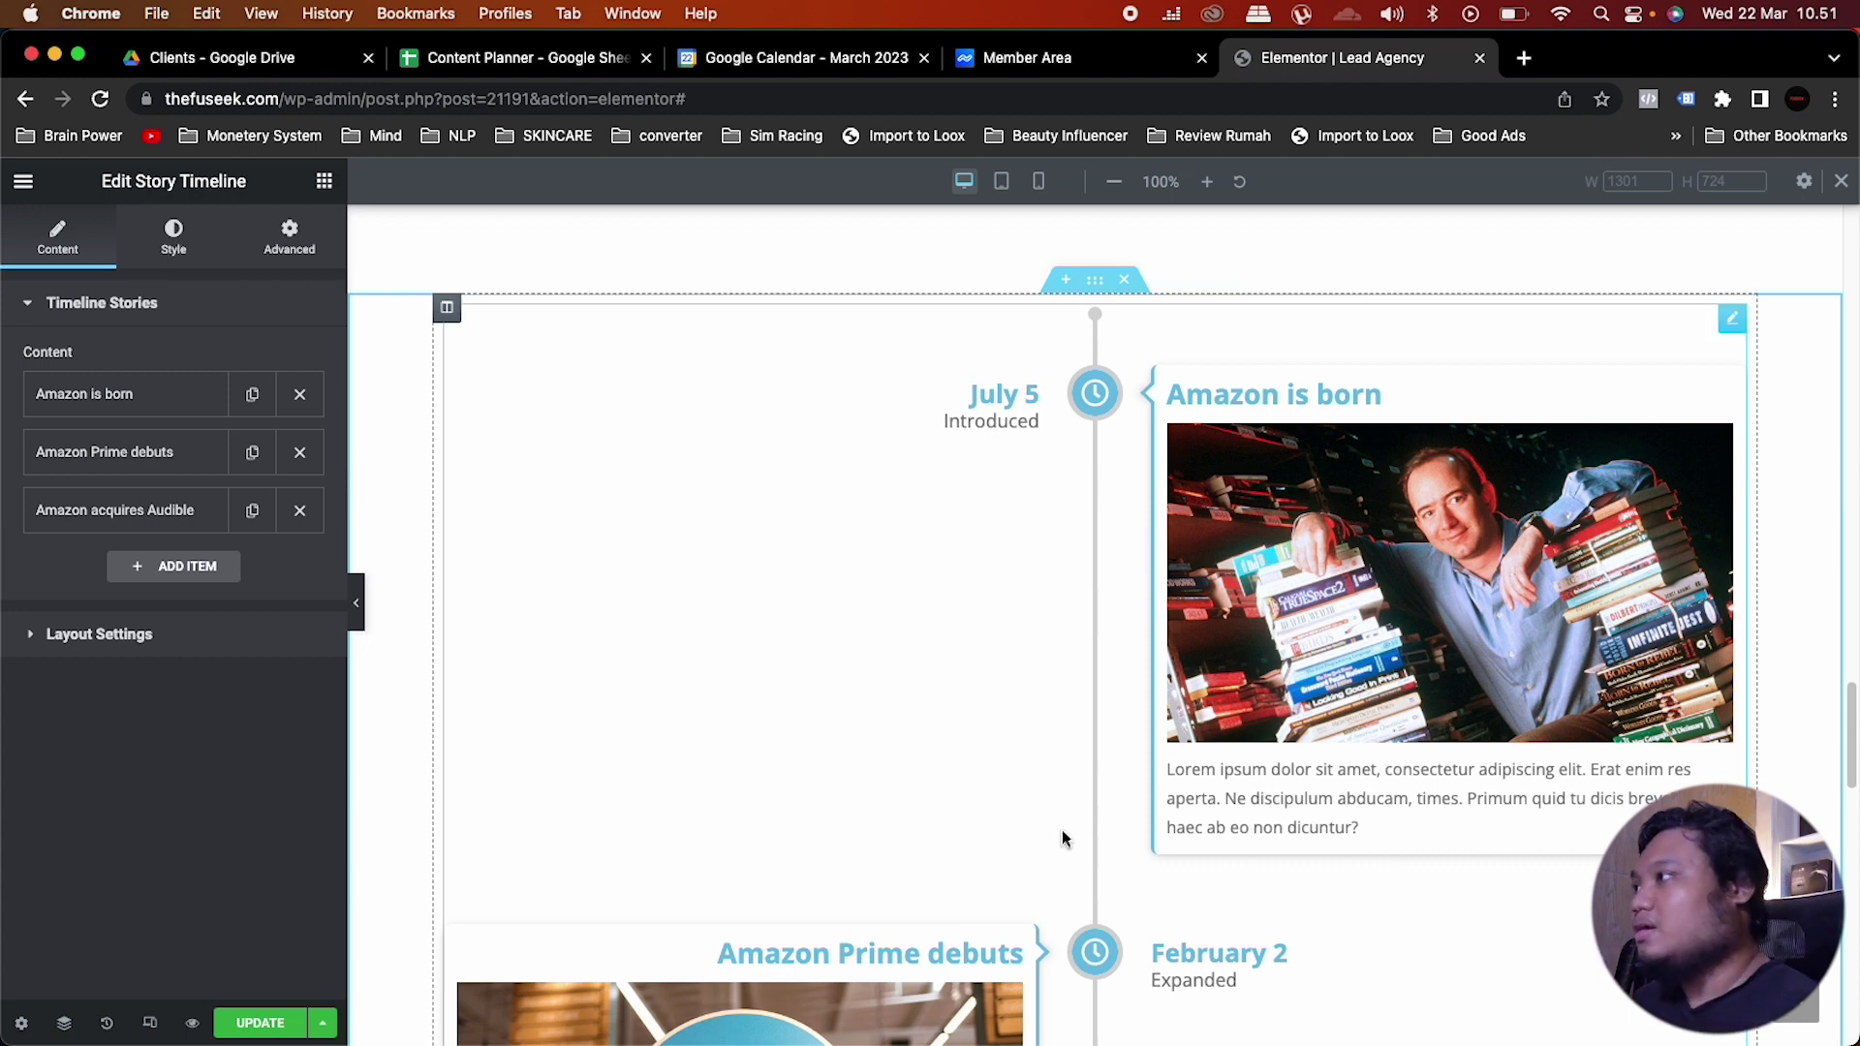
left_click(300, 454)
left_click(301, 454)
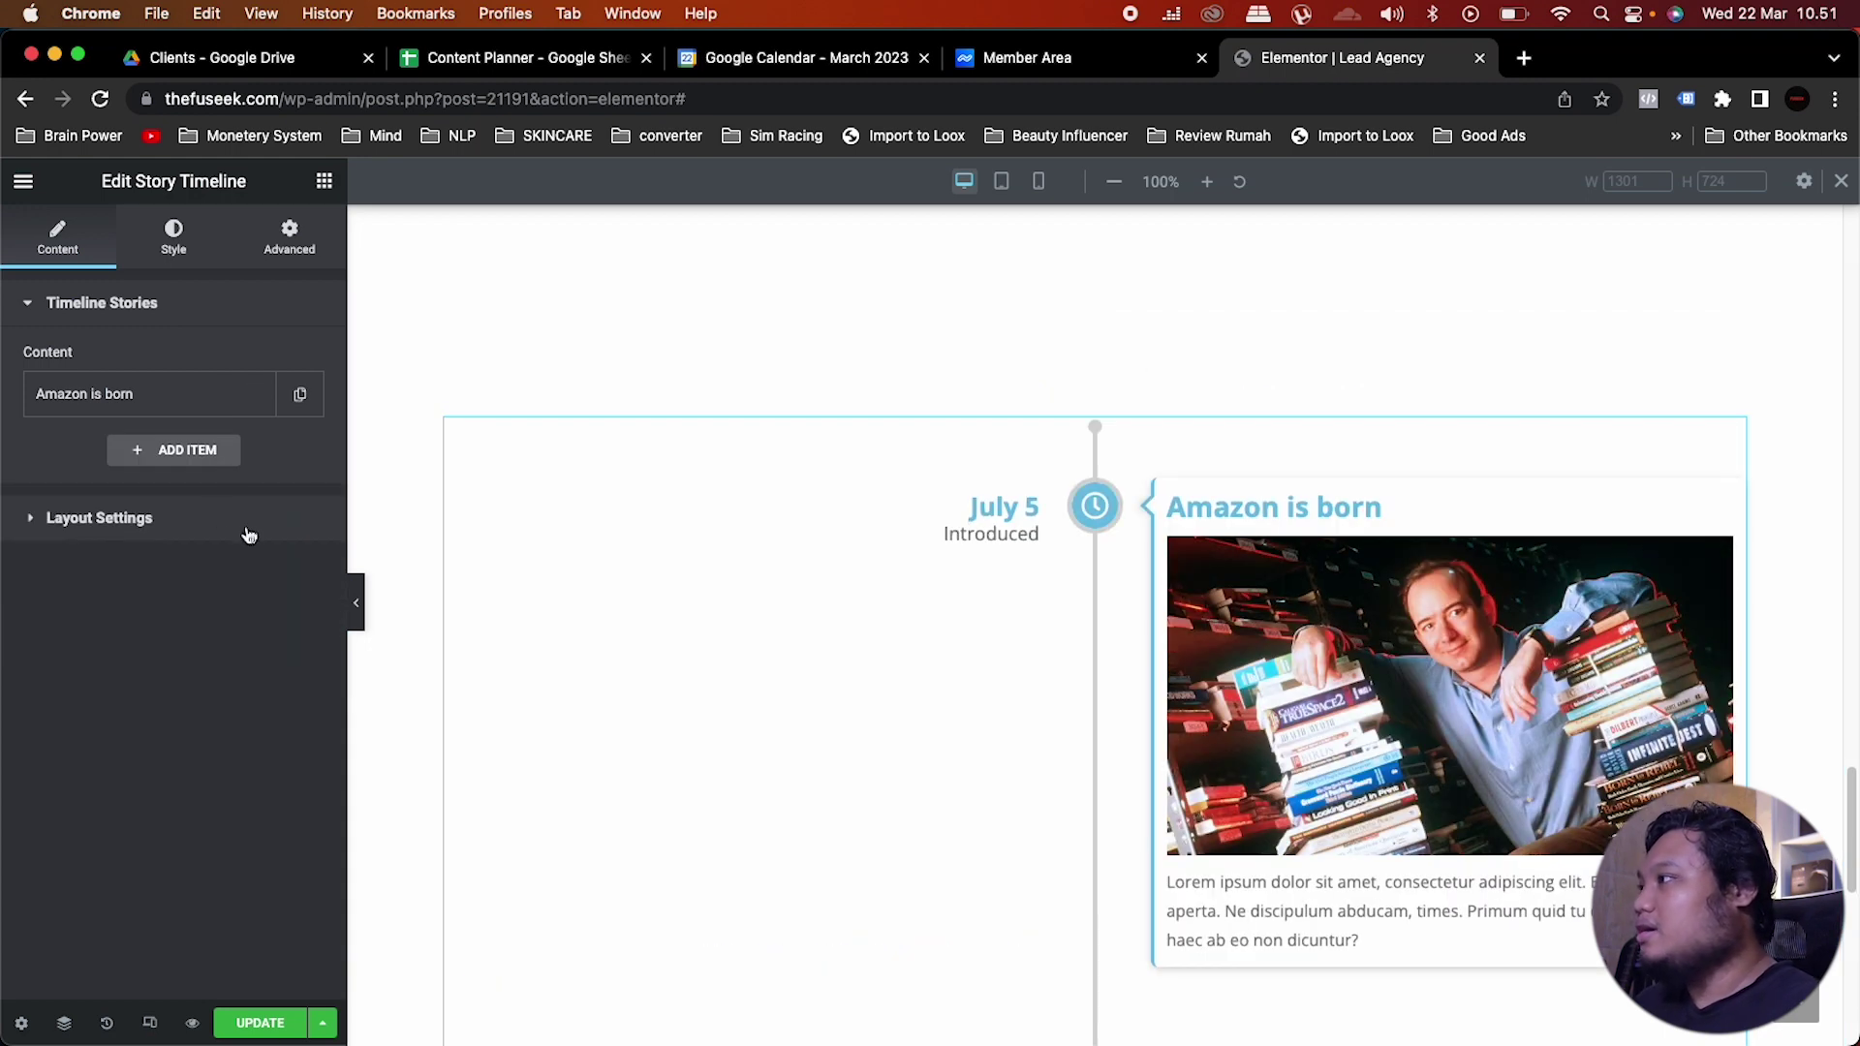
Step: Remove the image and clear the description from the Amazon is born story
left_click(136, 416)
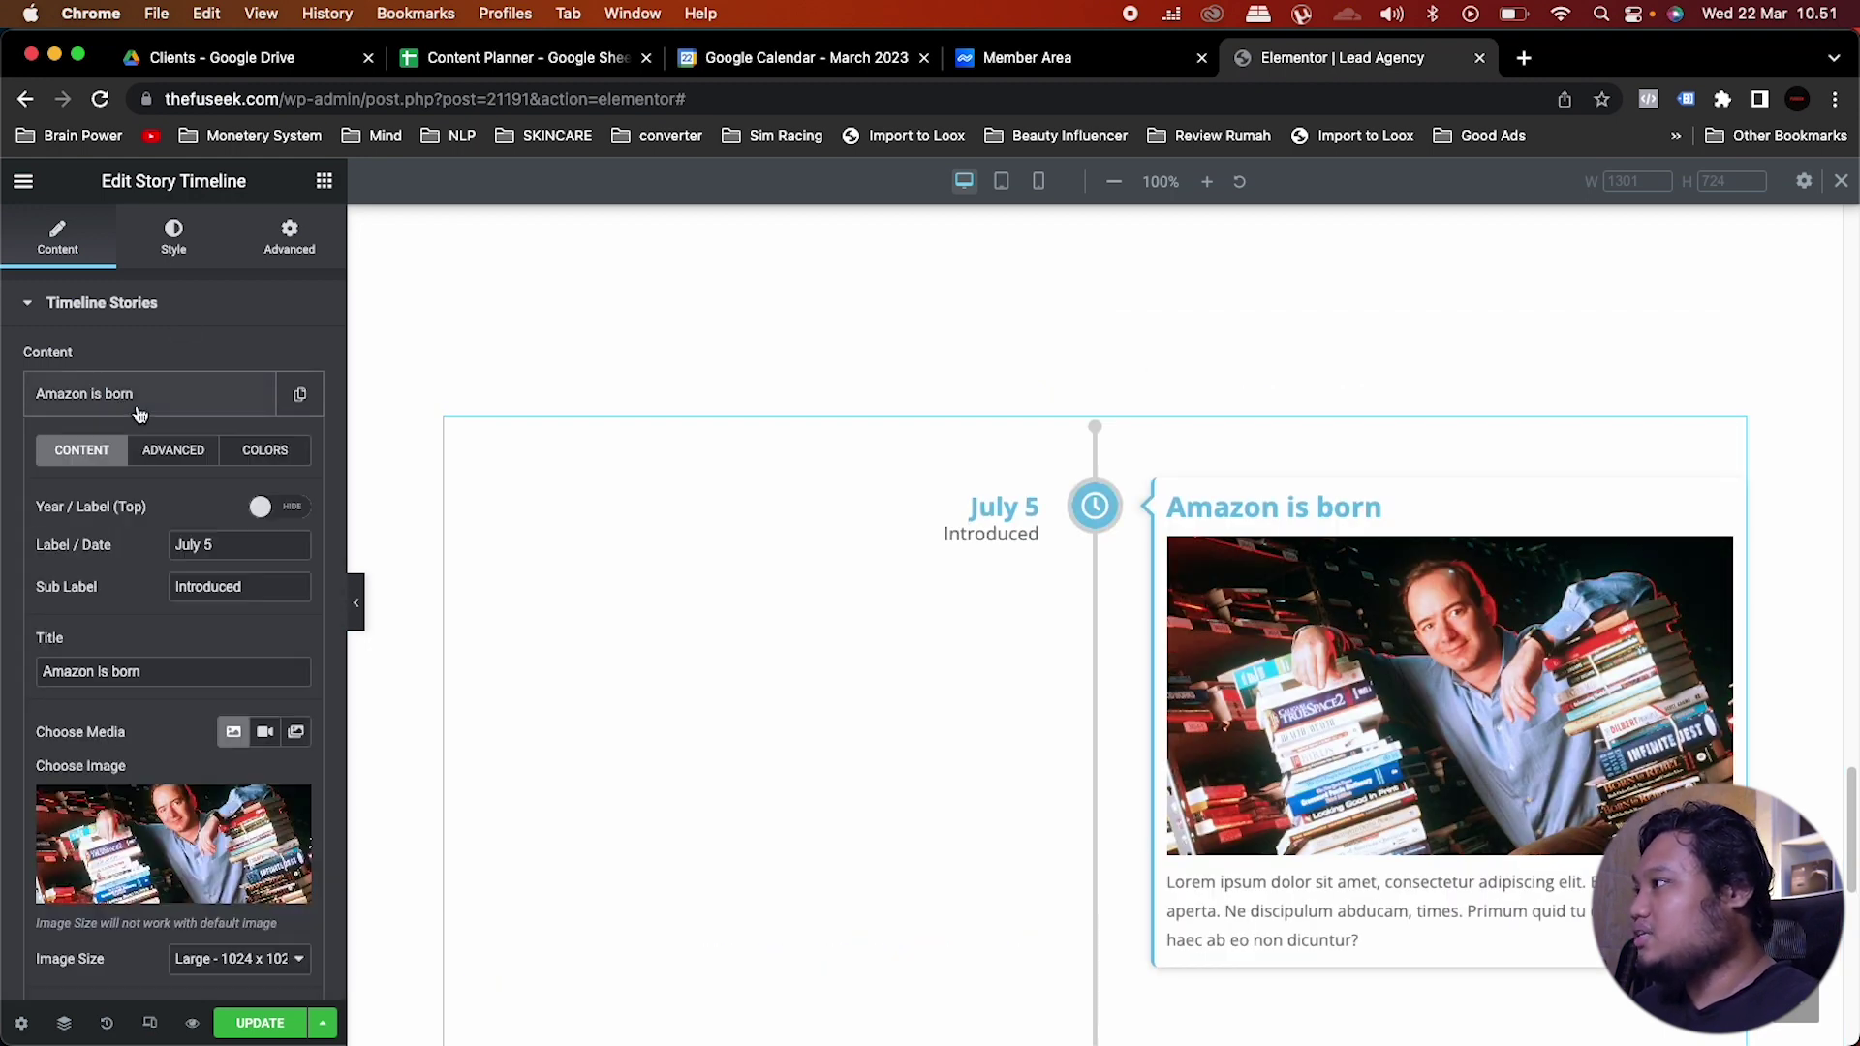
scroll(142, 415, "down", 2)
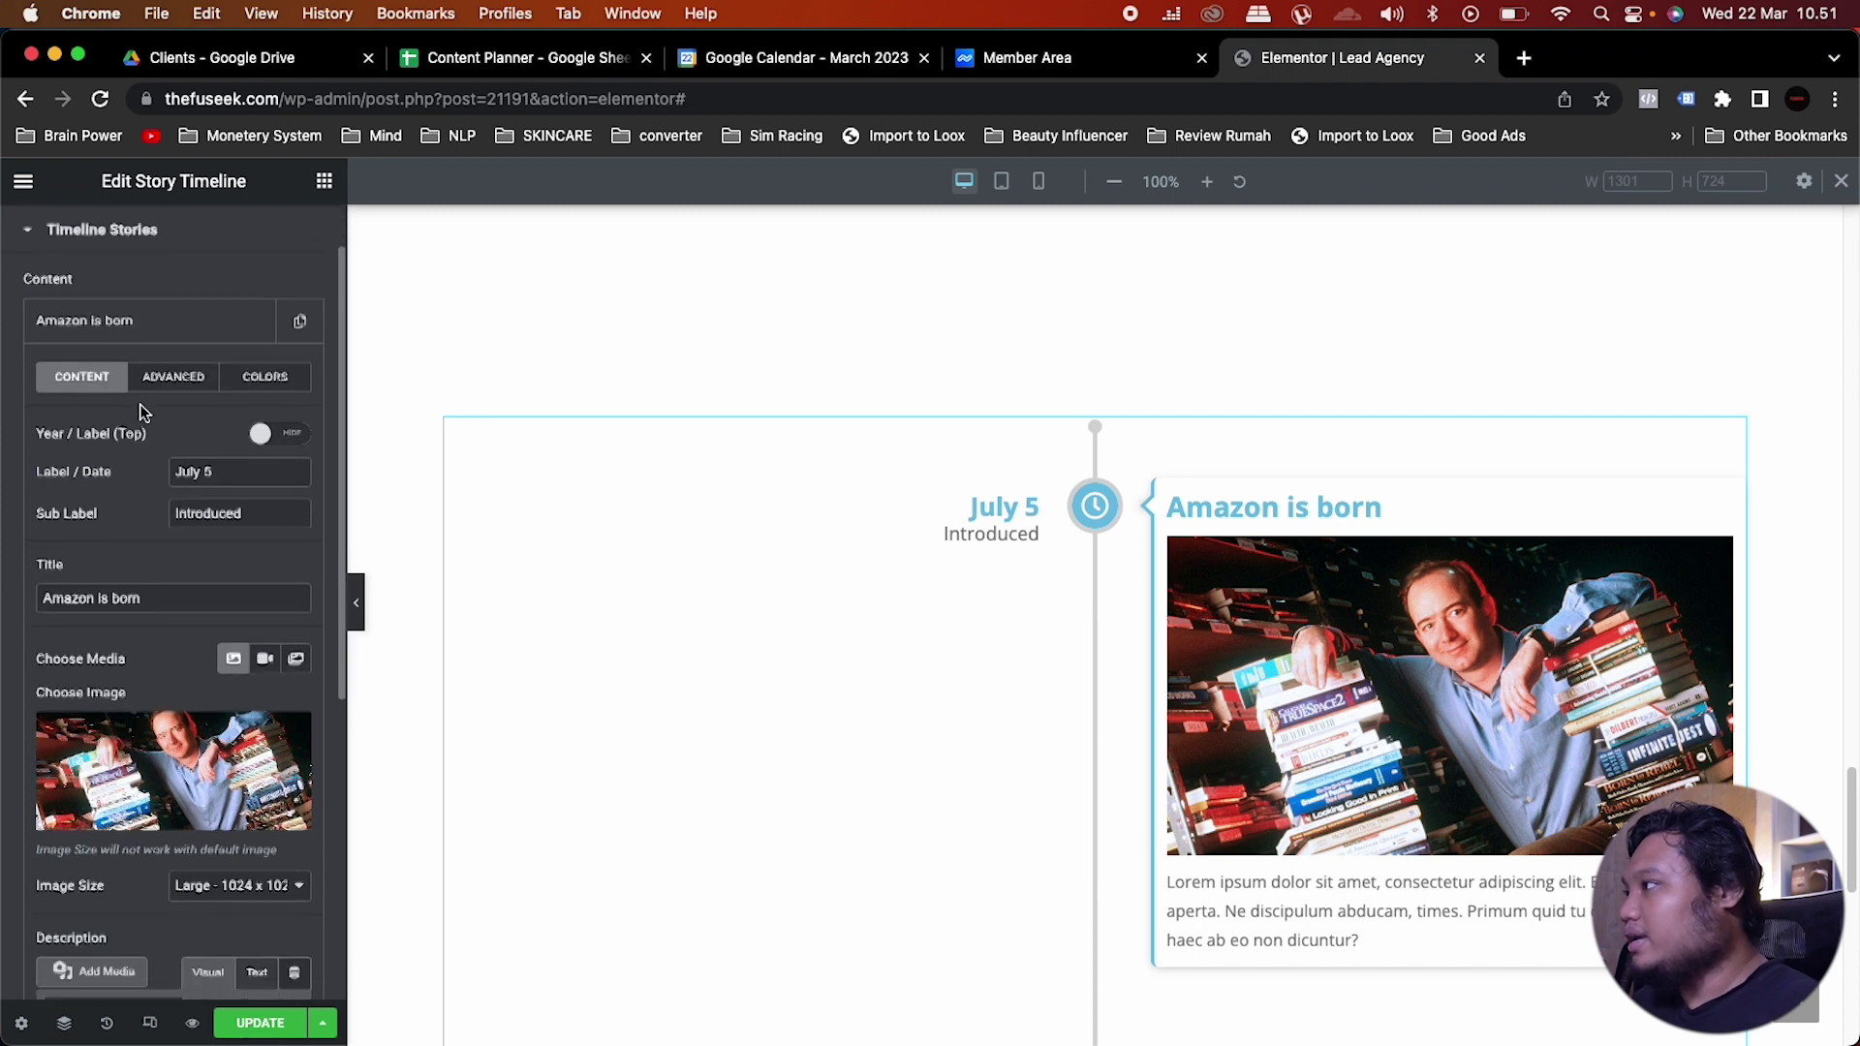
left_click(289, 718)
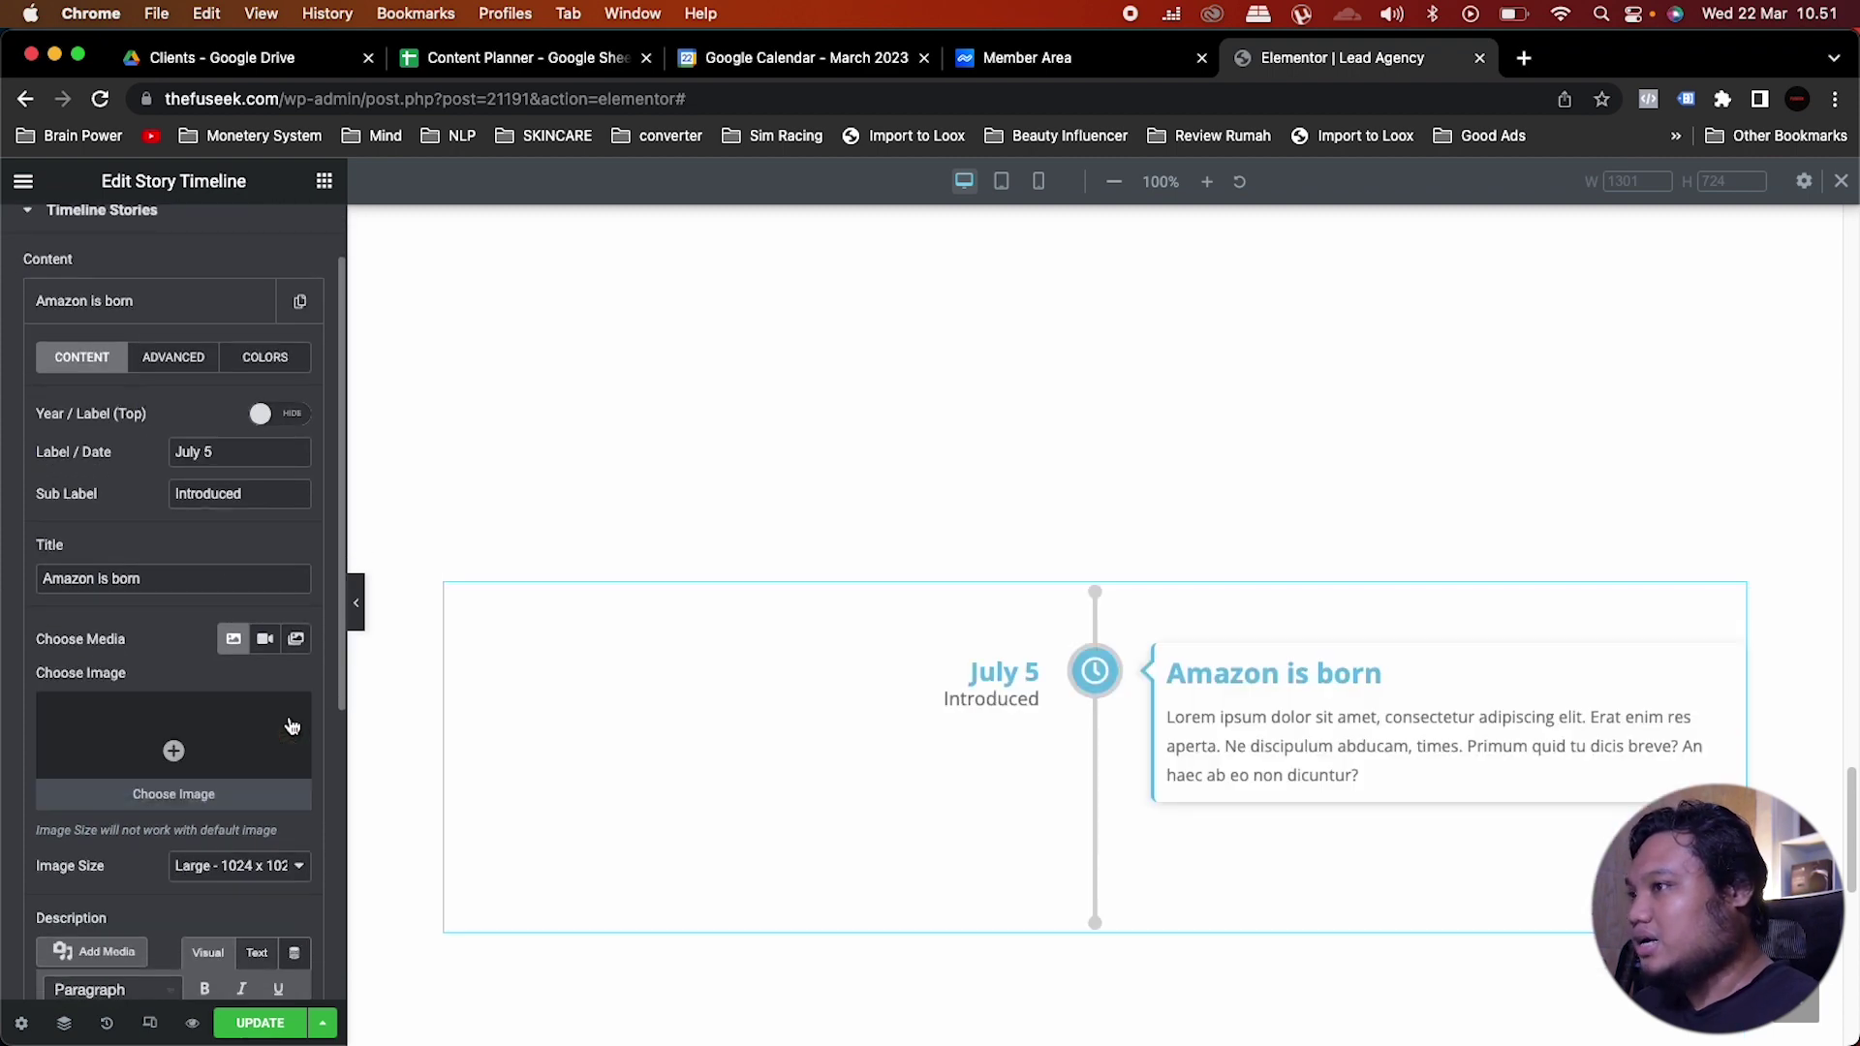
scroll(289, 726, "down", 5)
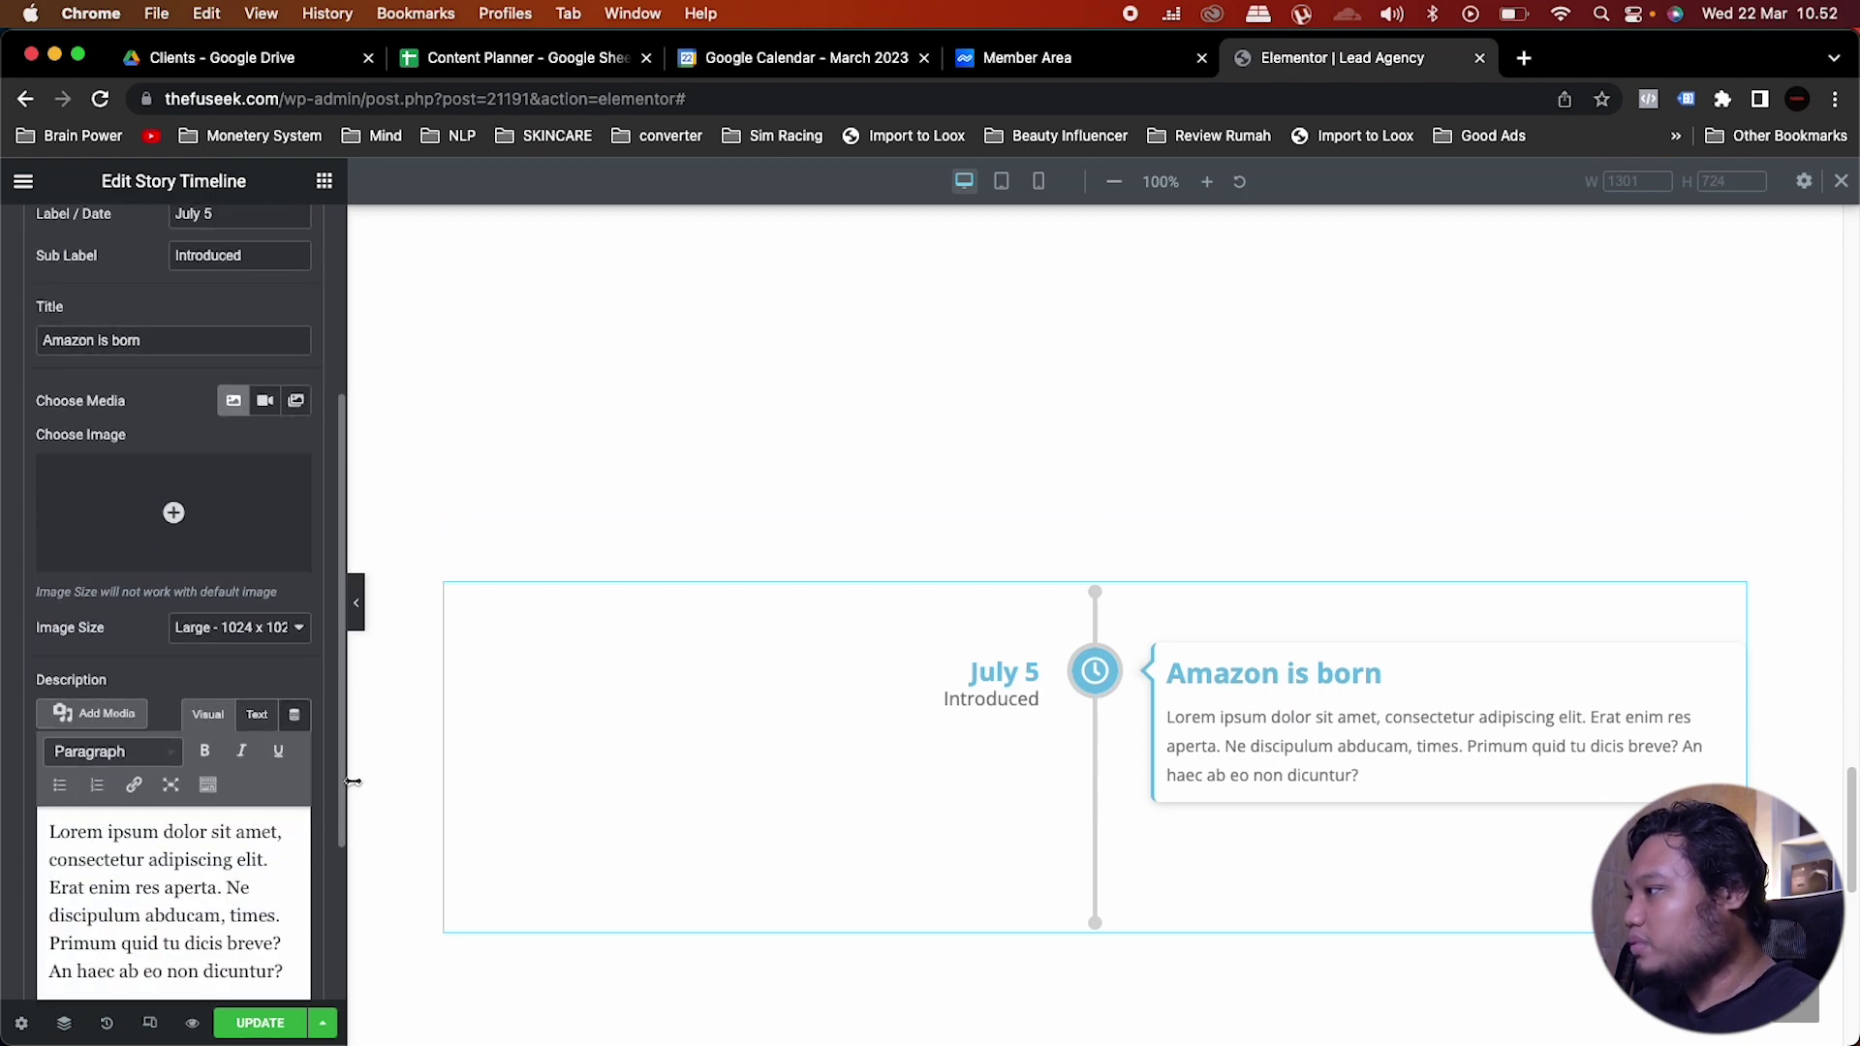
scroll(350, 795, "down", 5)
scroll(339, 770, "down", 2)
scroll(232, 731, "down", 3)
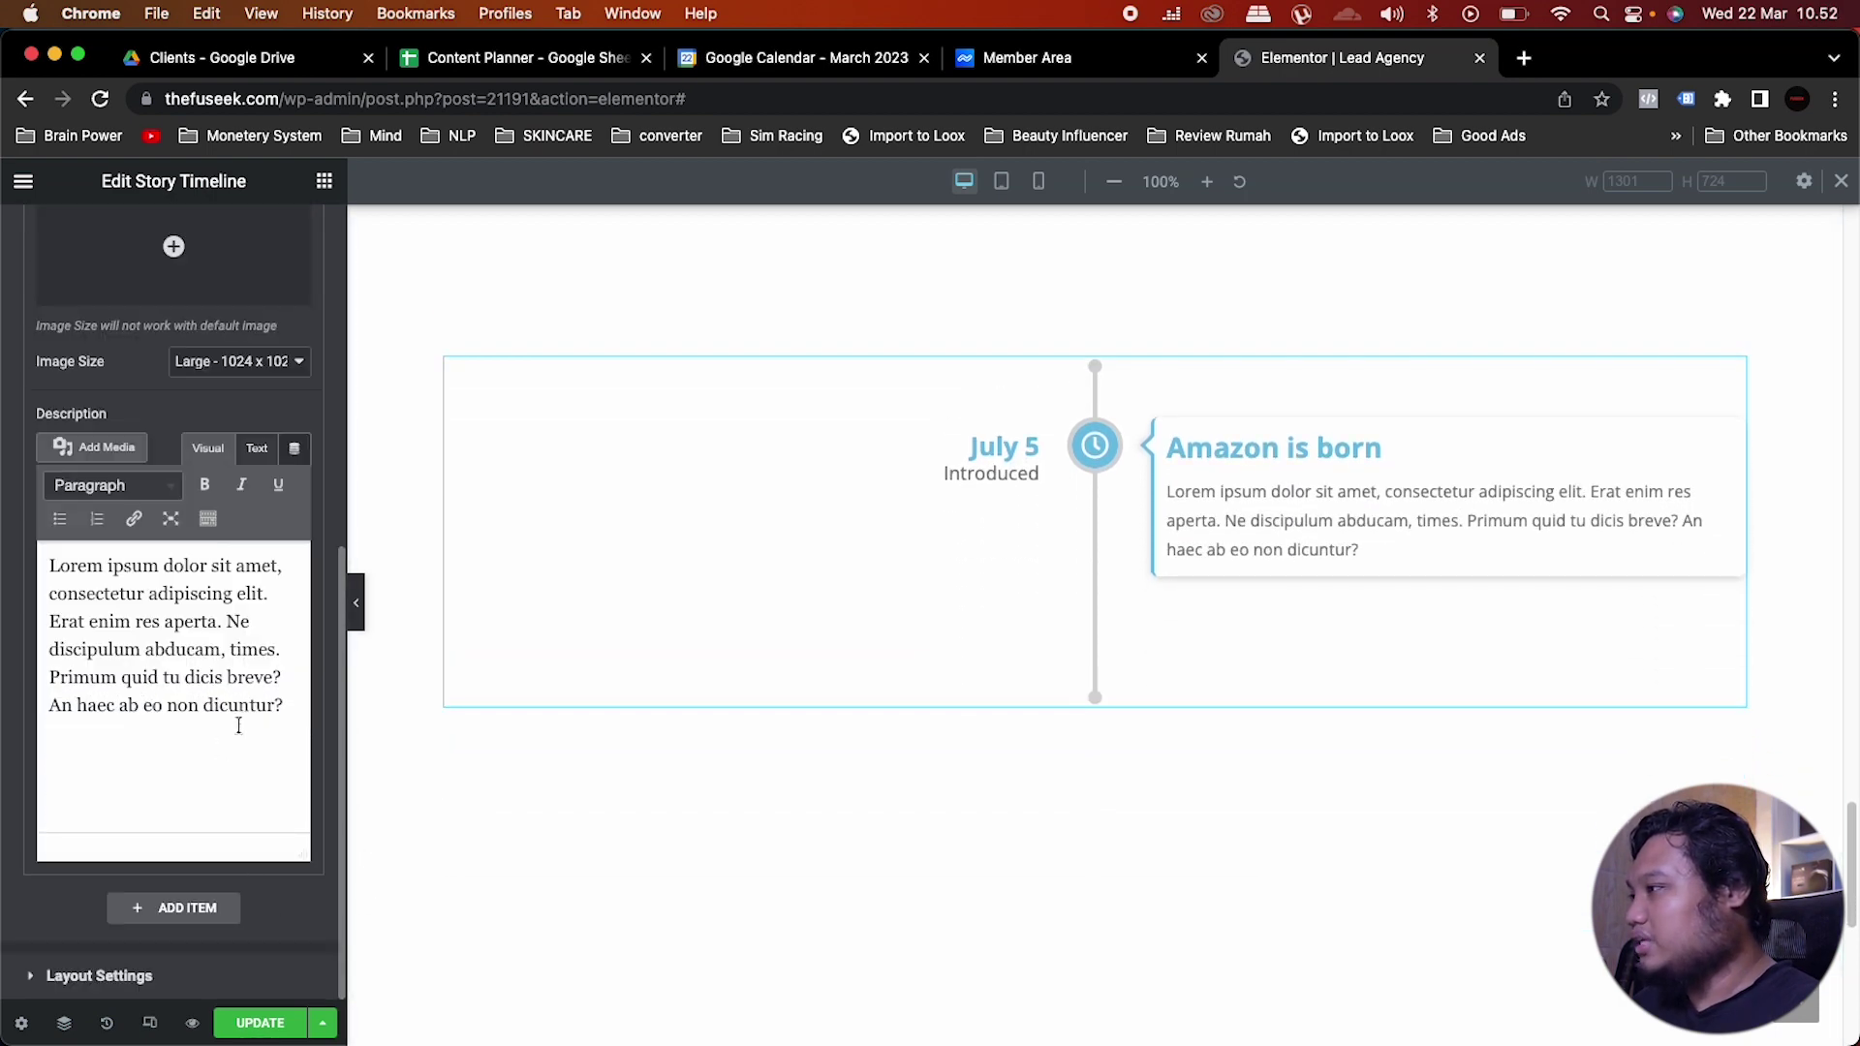
left_click_drag(284, 710, 46, 560)
key("BackSpace")
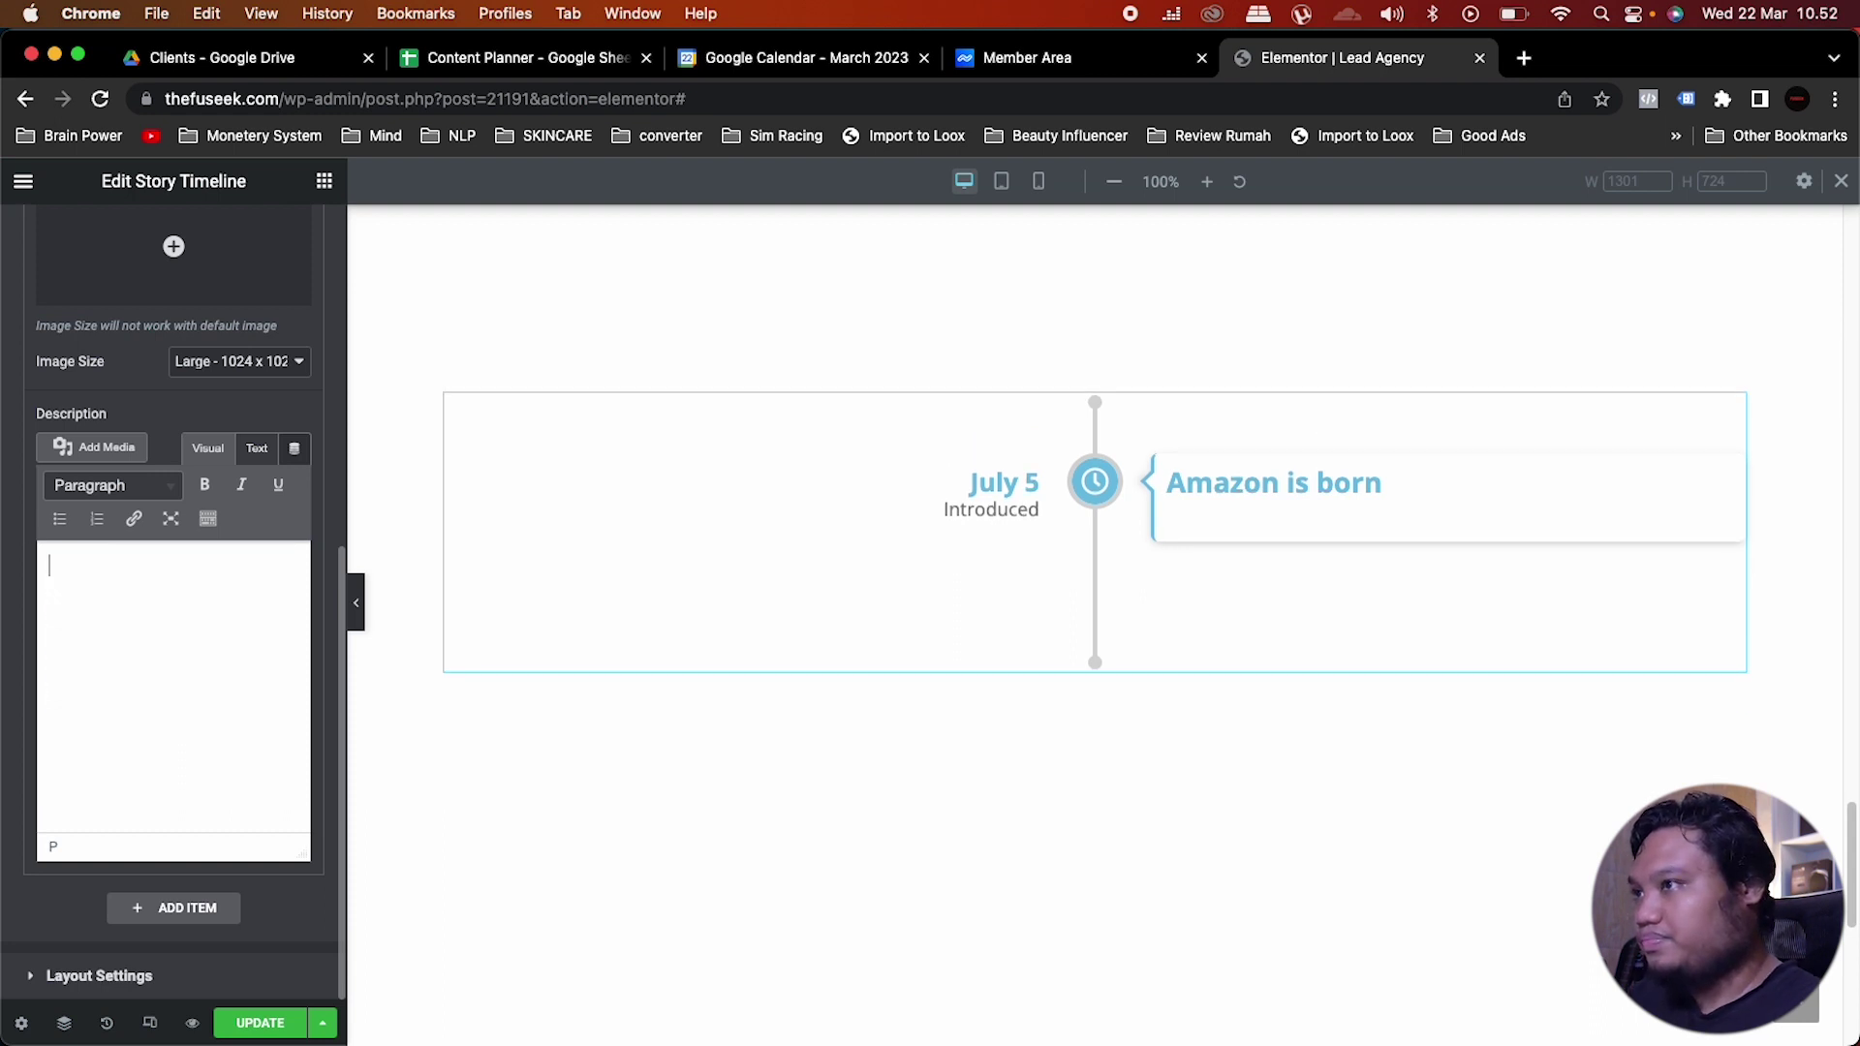
Step: Review the story's icon and button options and the timeline's style settings
scroll(195, 386, "up", 3)
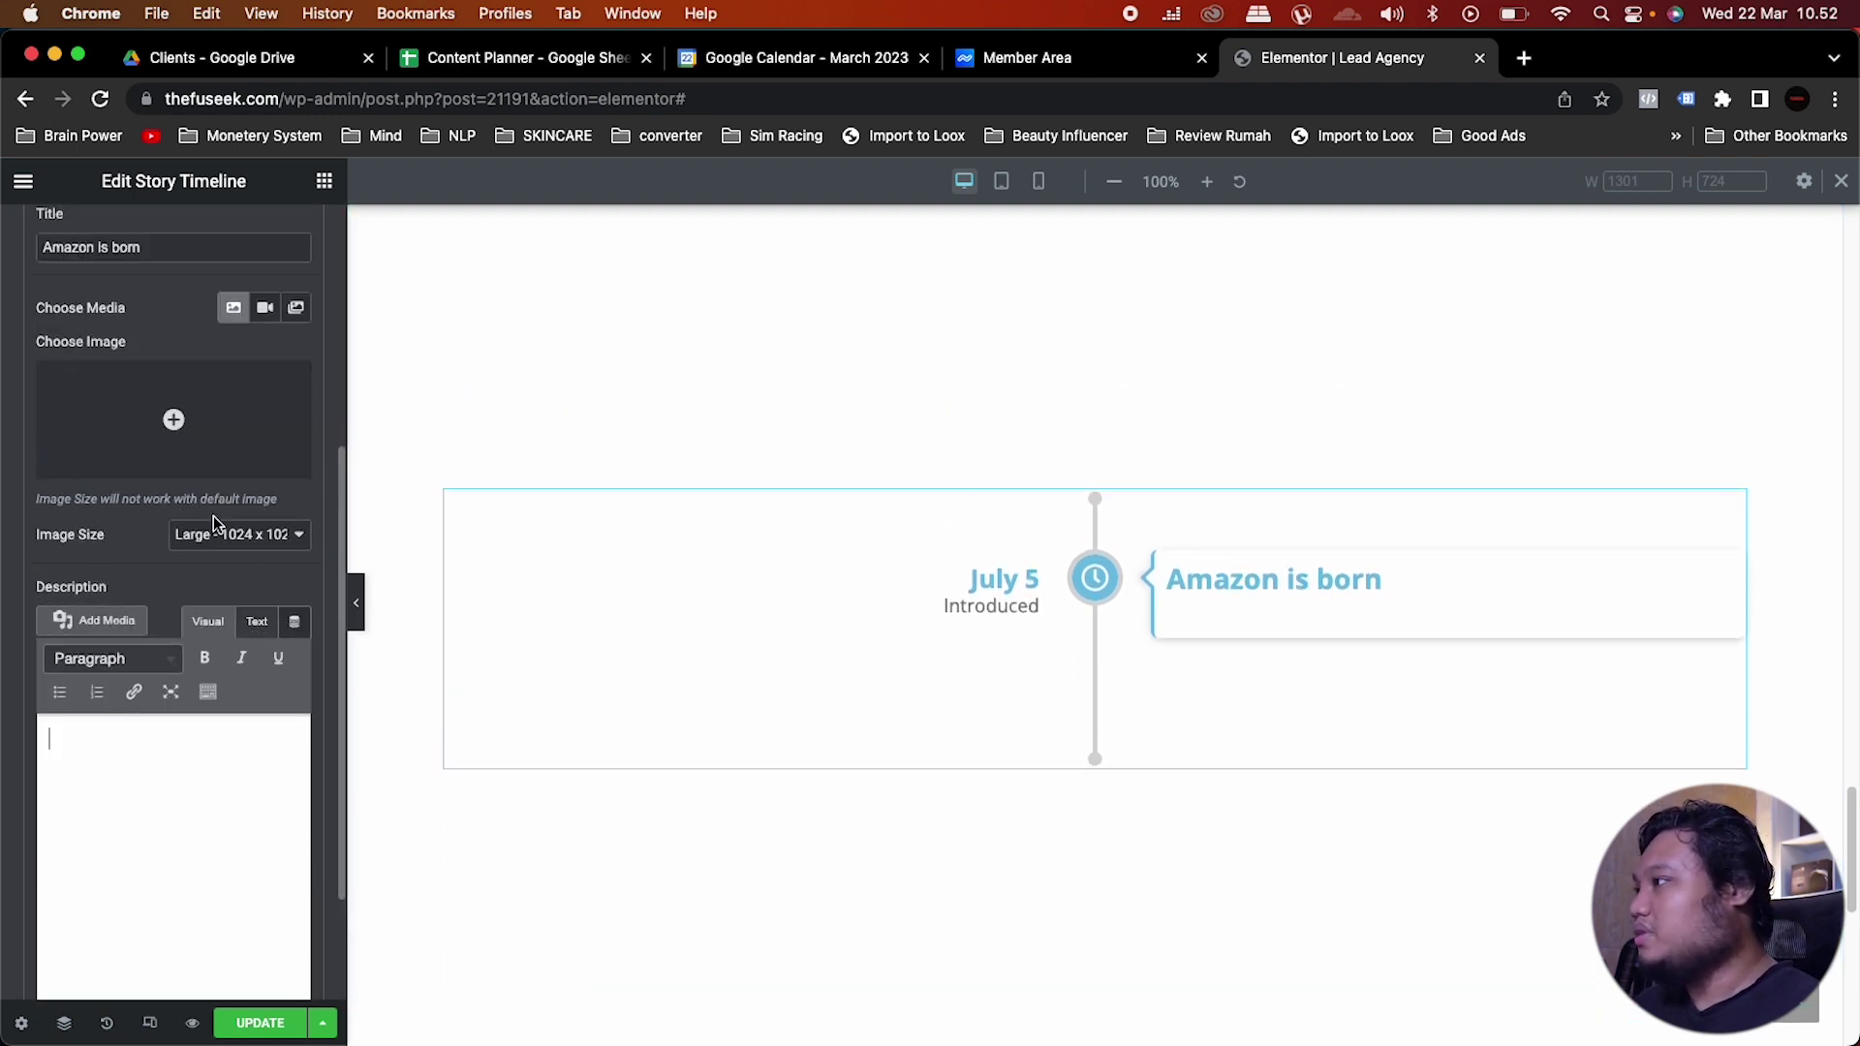
scroll(209, 499, "up", 6)
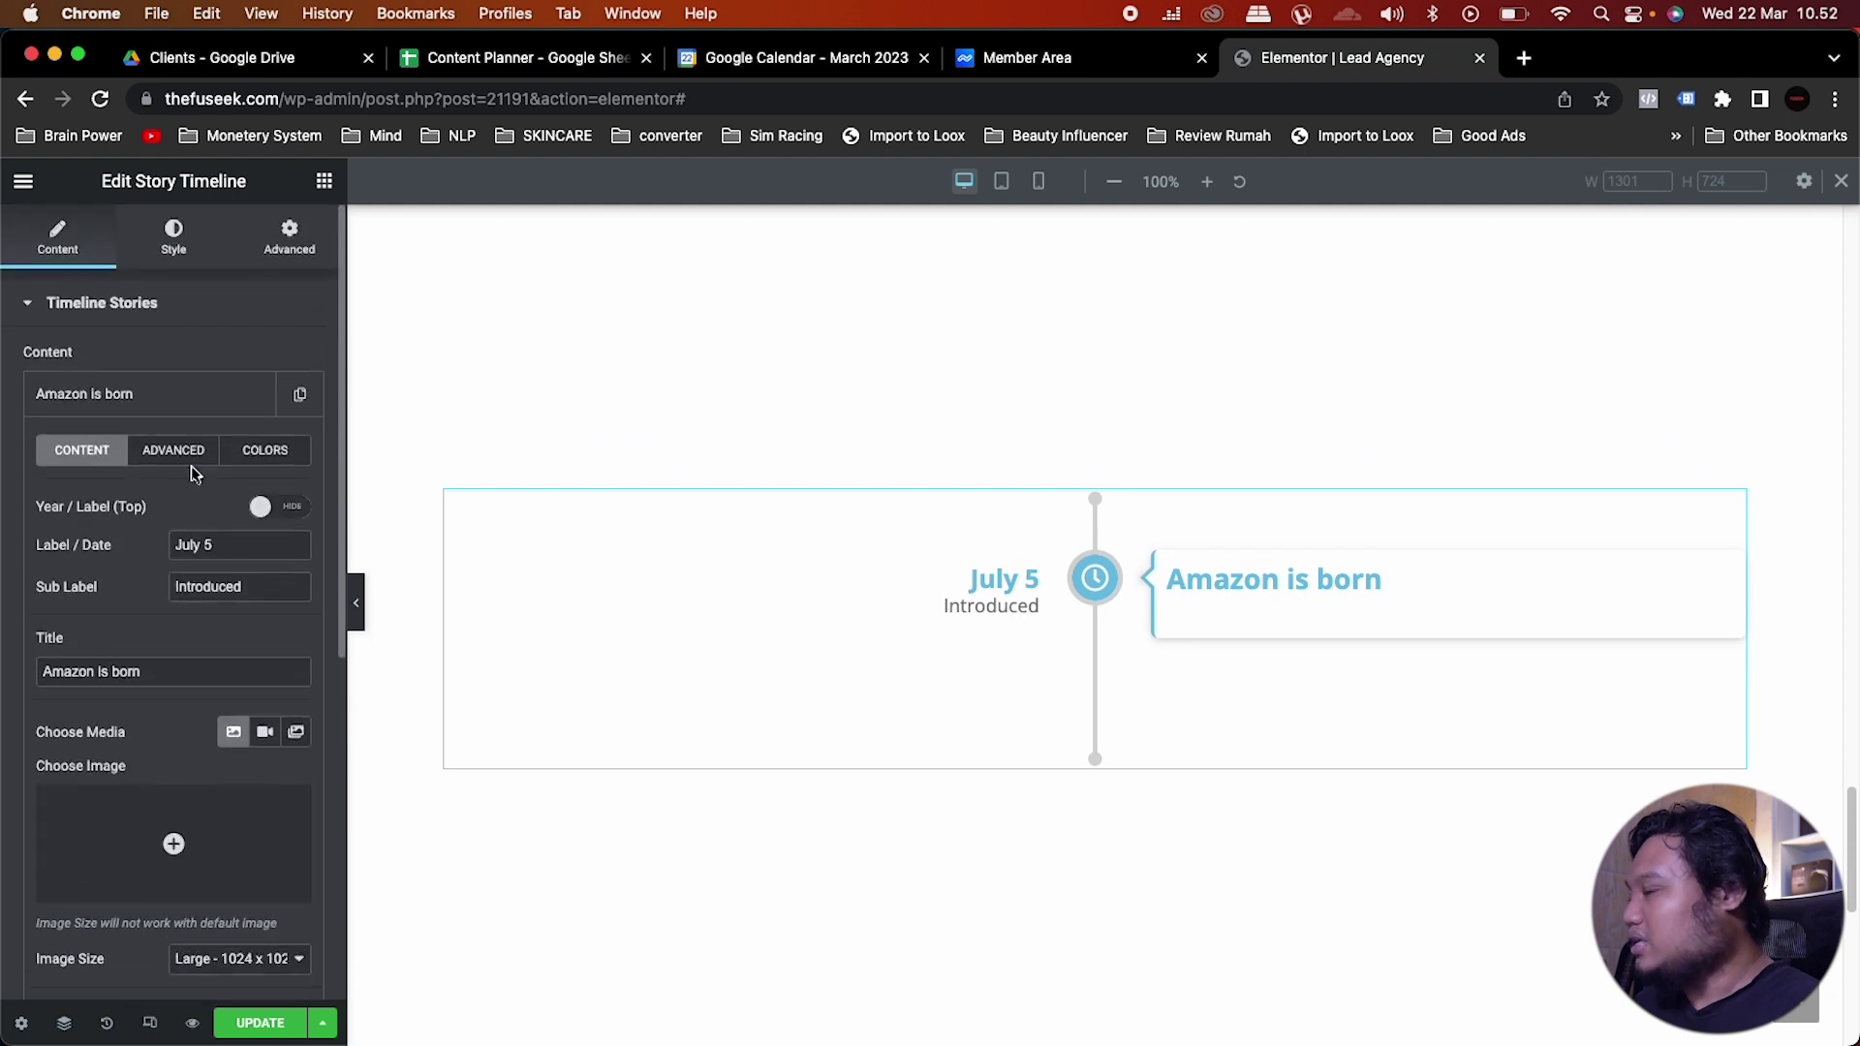
left_click(194, 455)
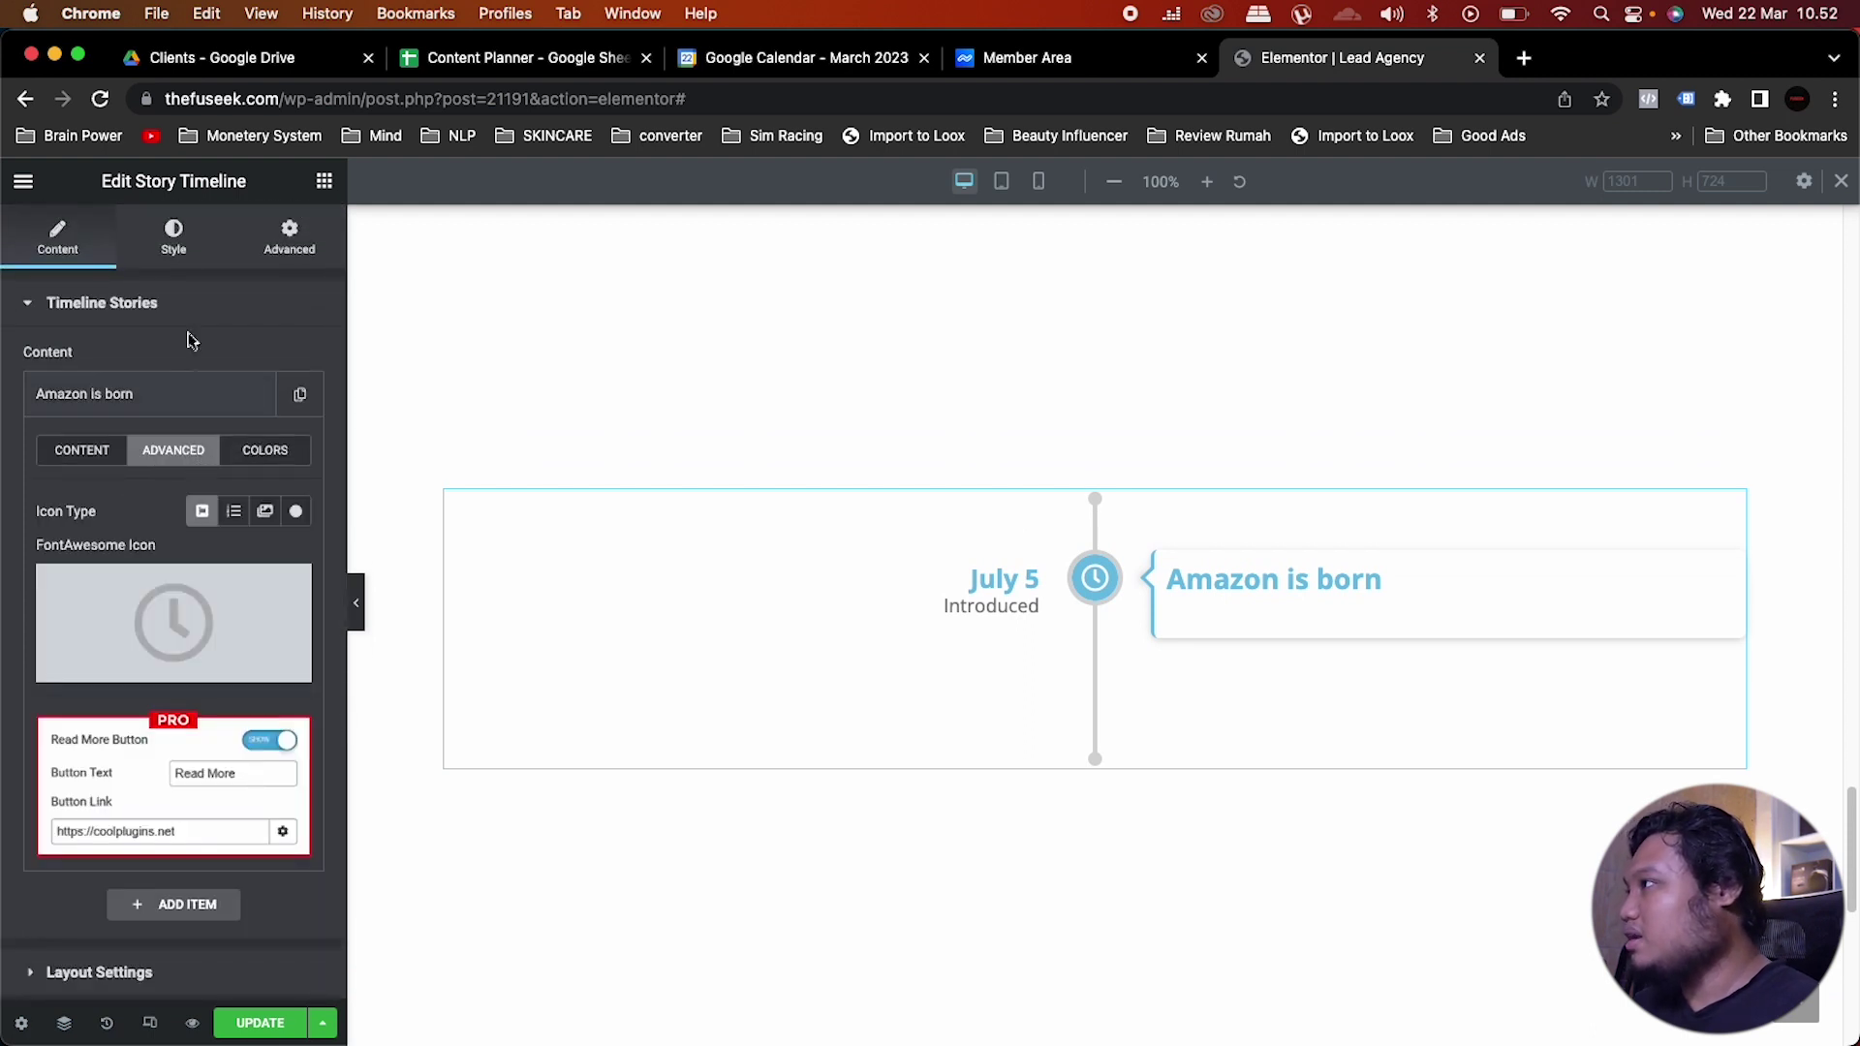
left_click(177, 229)
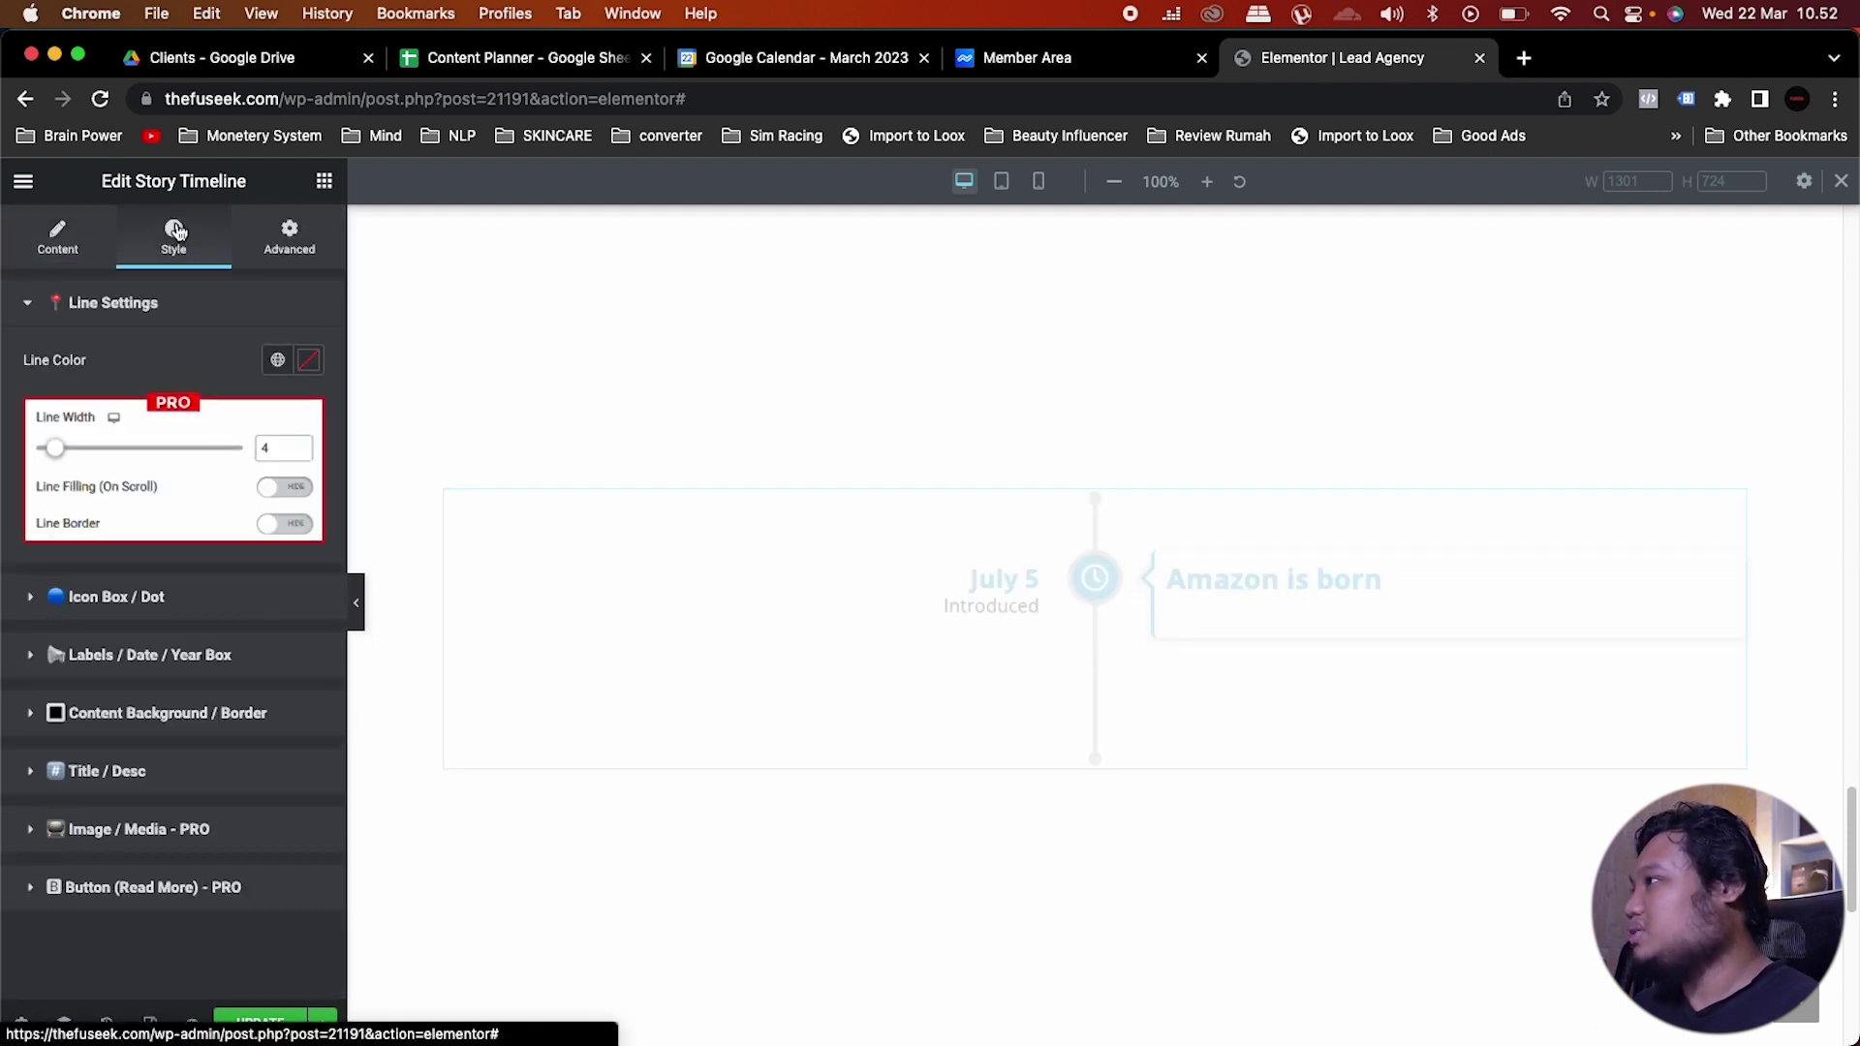
Step: Set the timeline layout to Horizontal, content alignment Left, and 4 slides to show
left_click(58, 237)
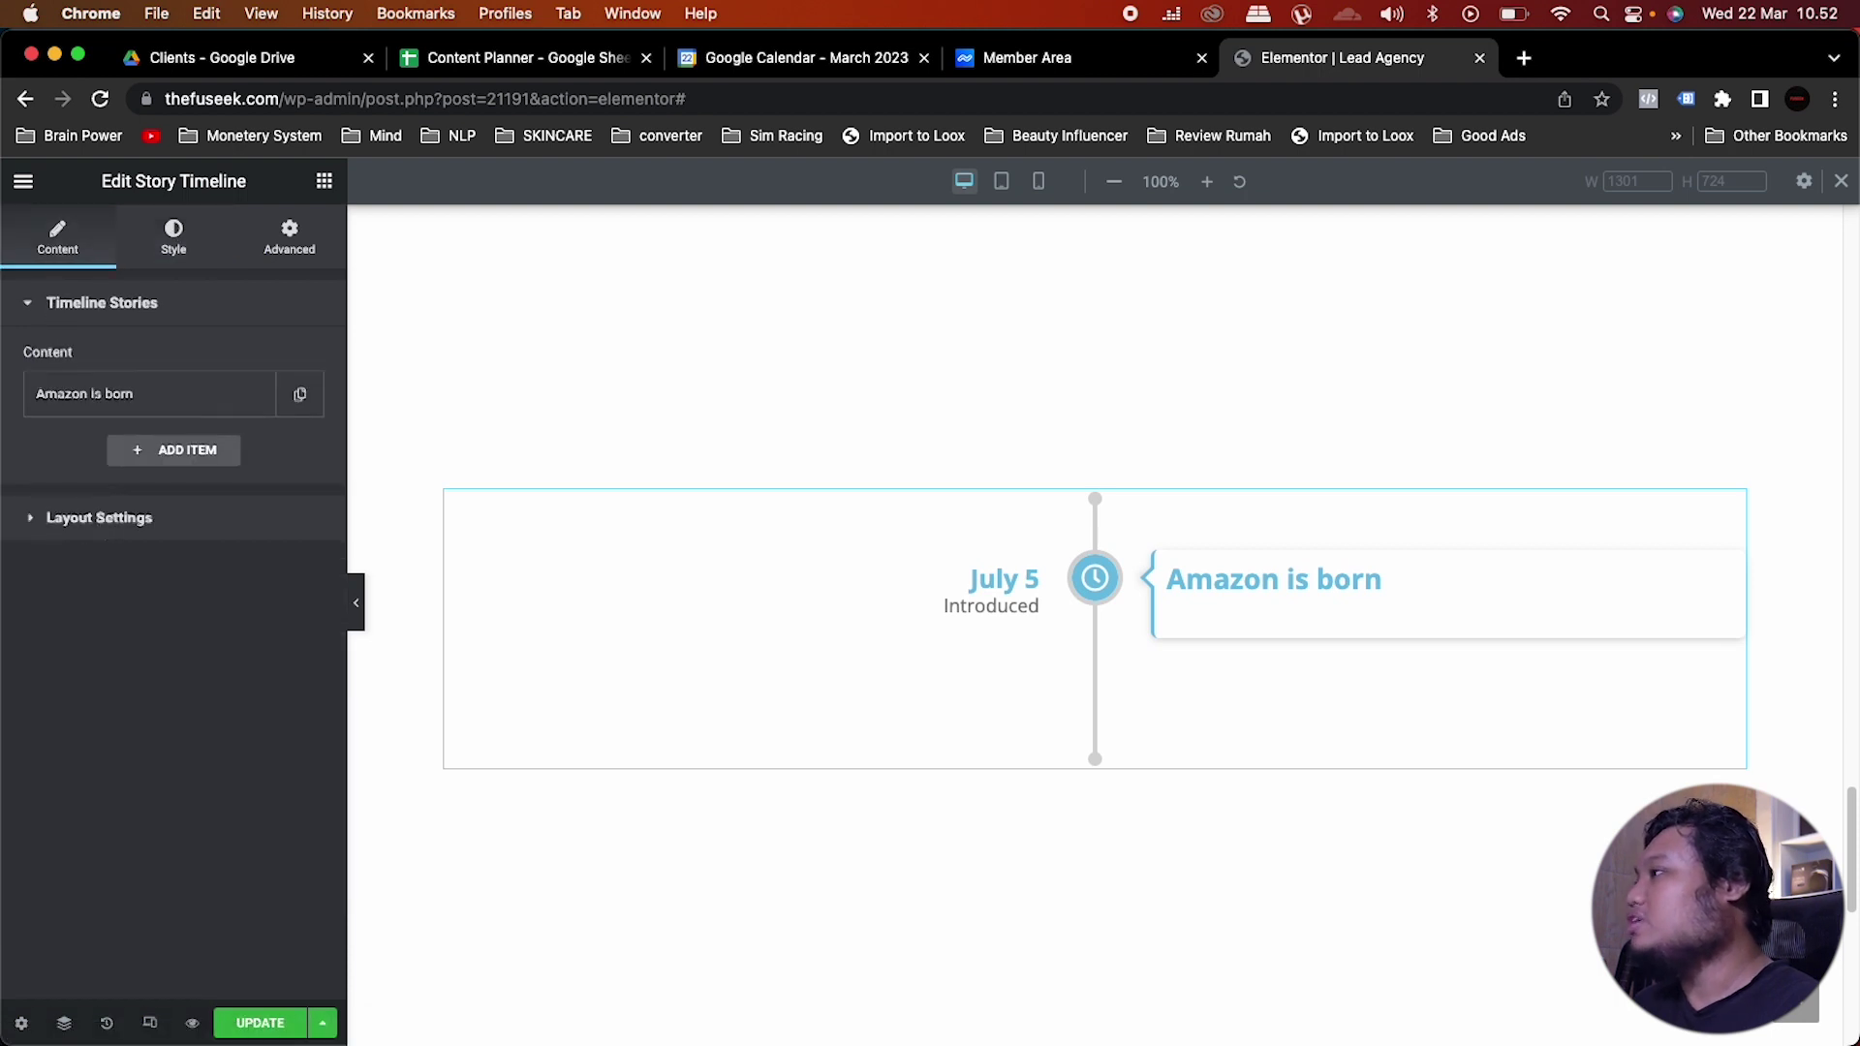
left_click(97, 521)
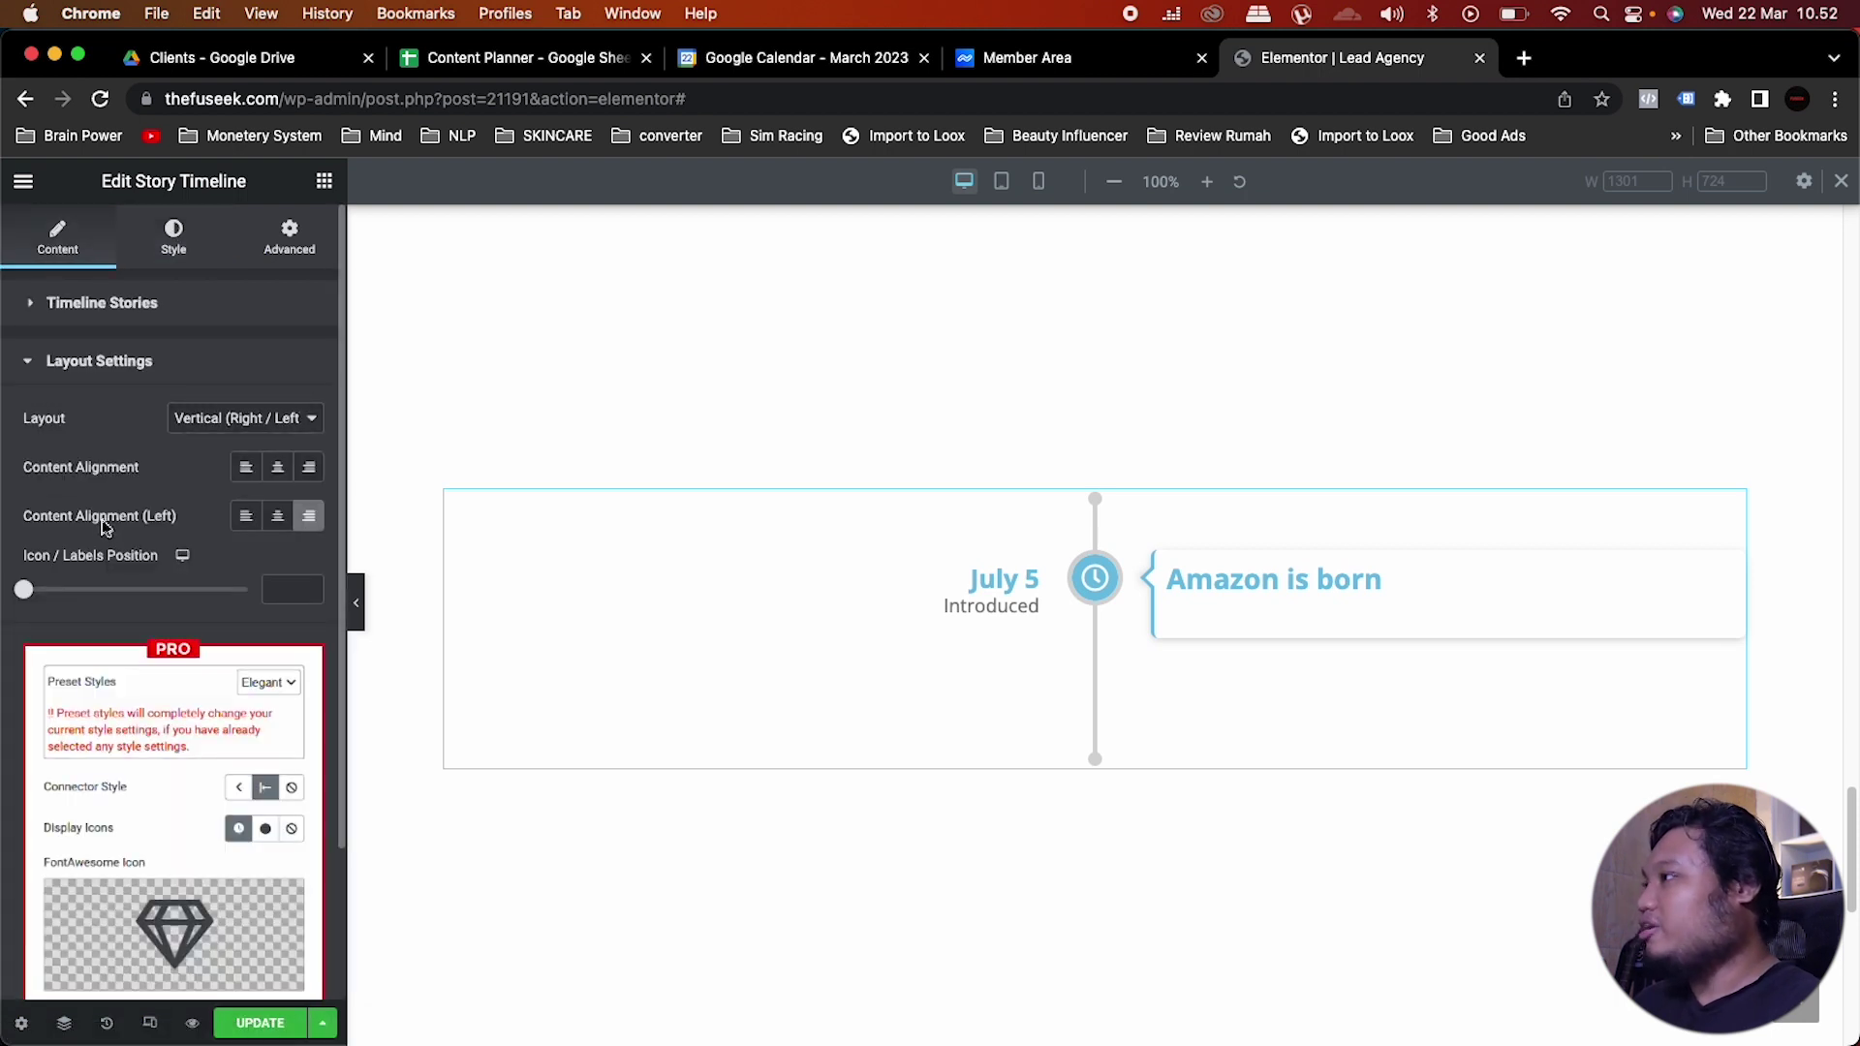
left_click(264, 421)
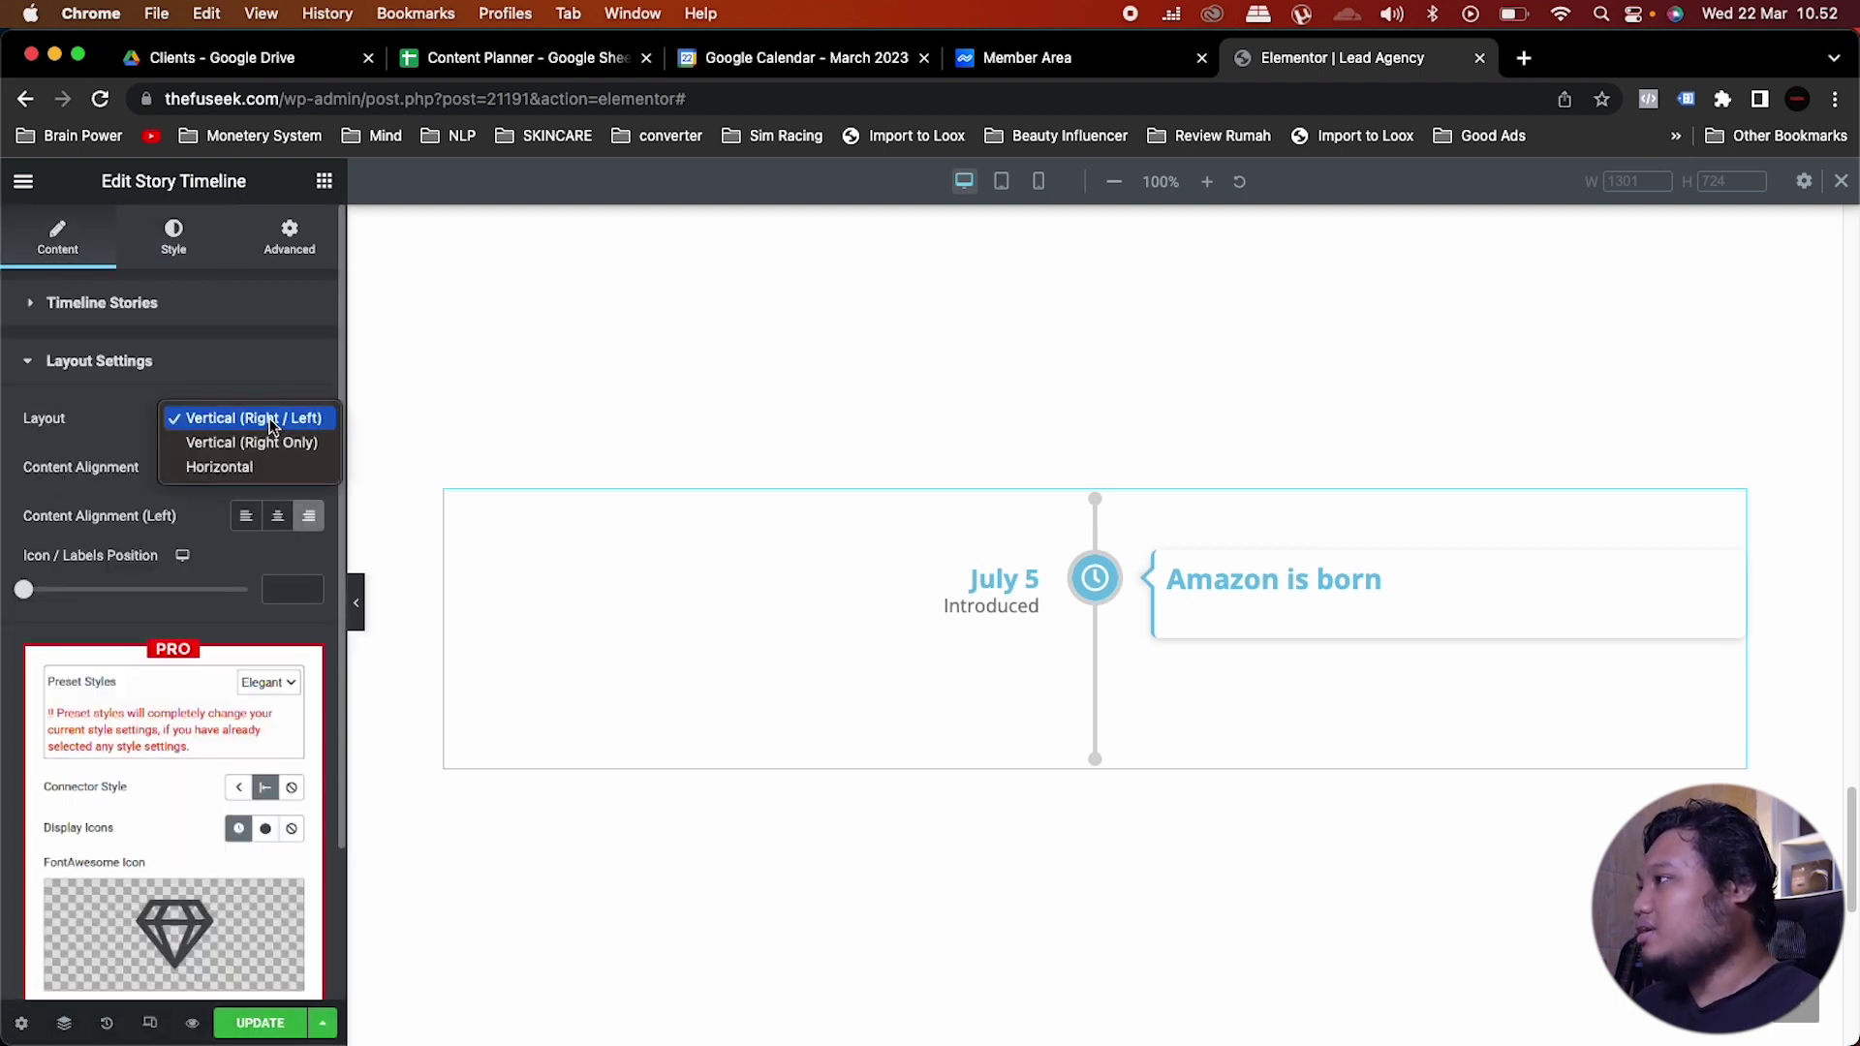
left_click(243, 466)
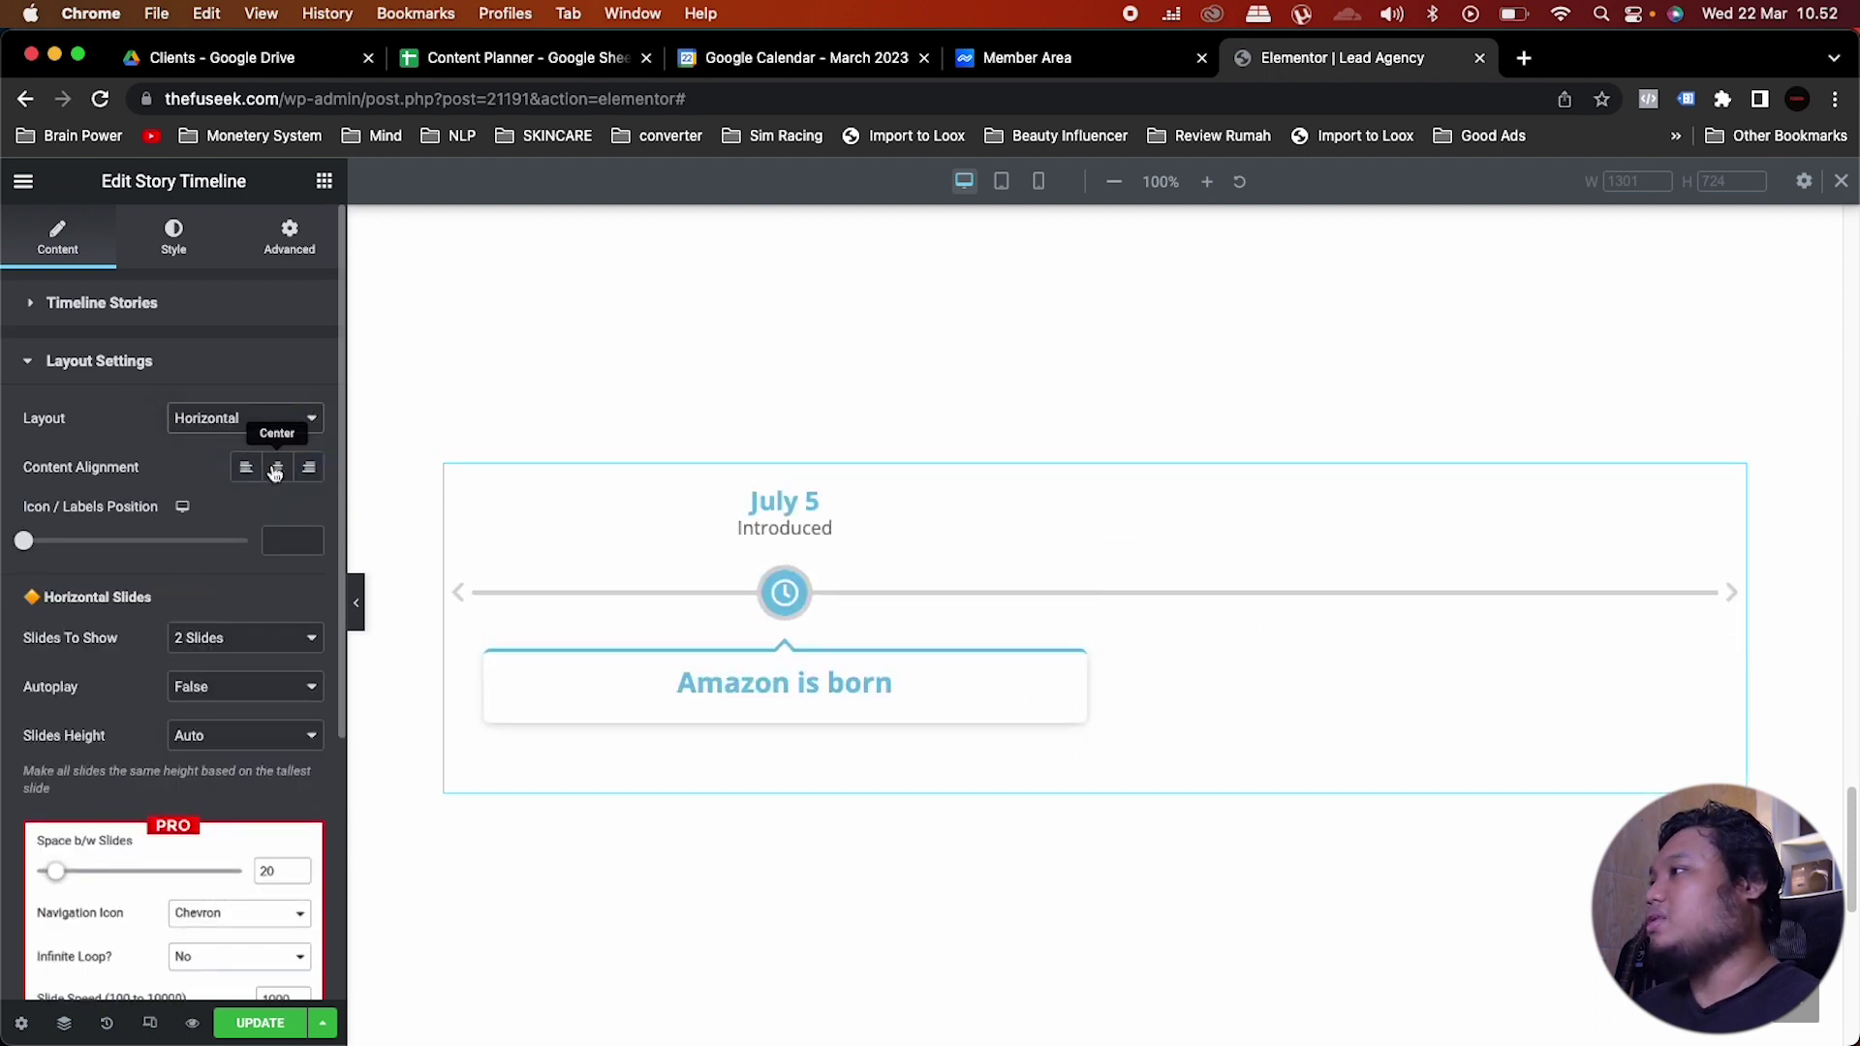
left_click(276, 471)
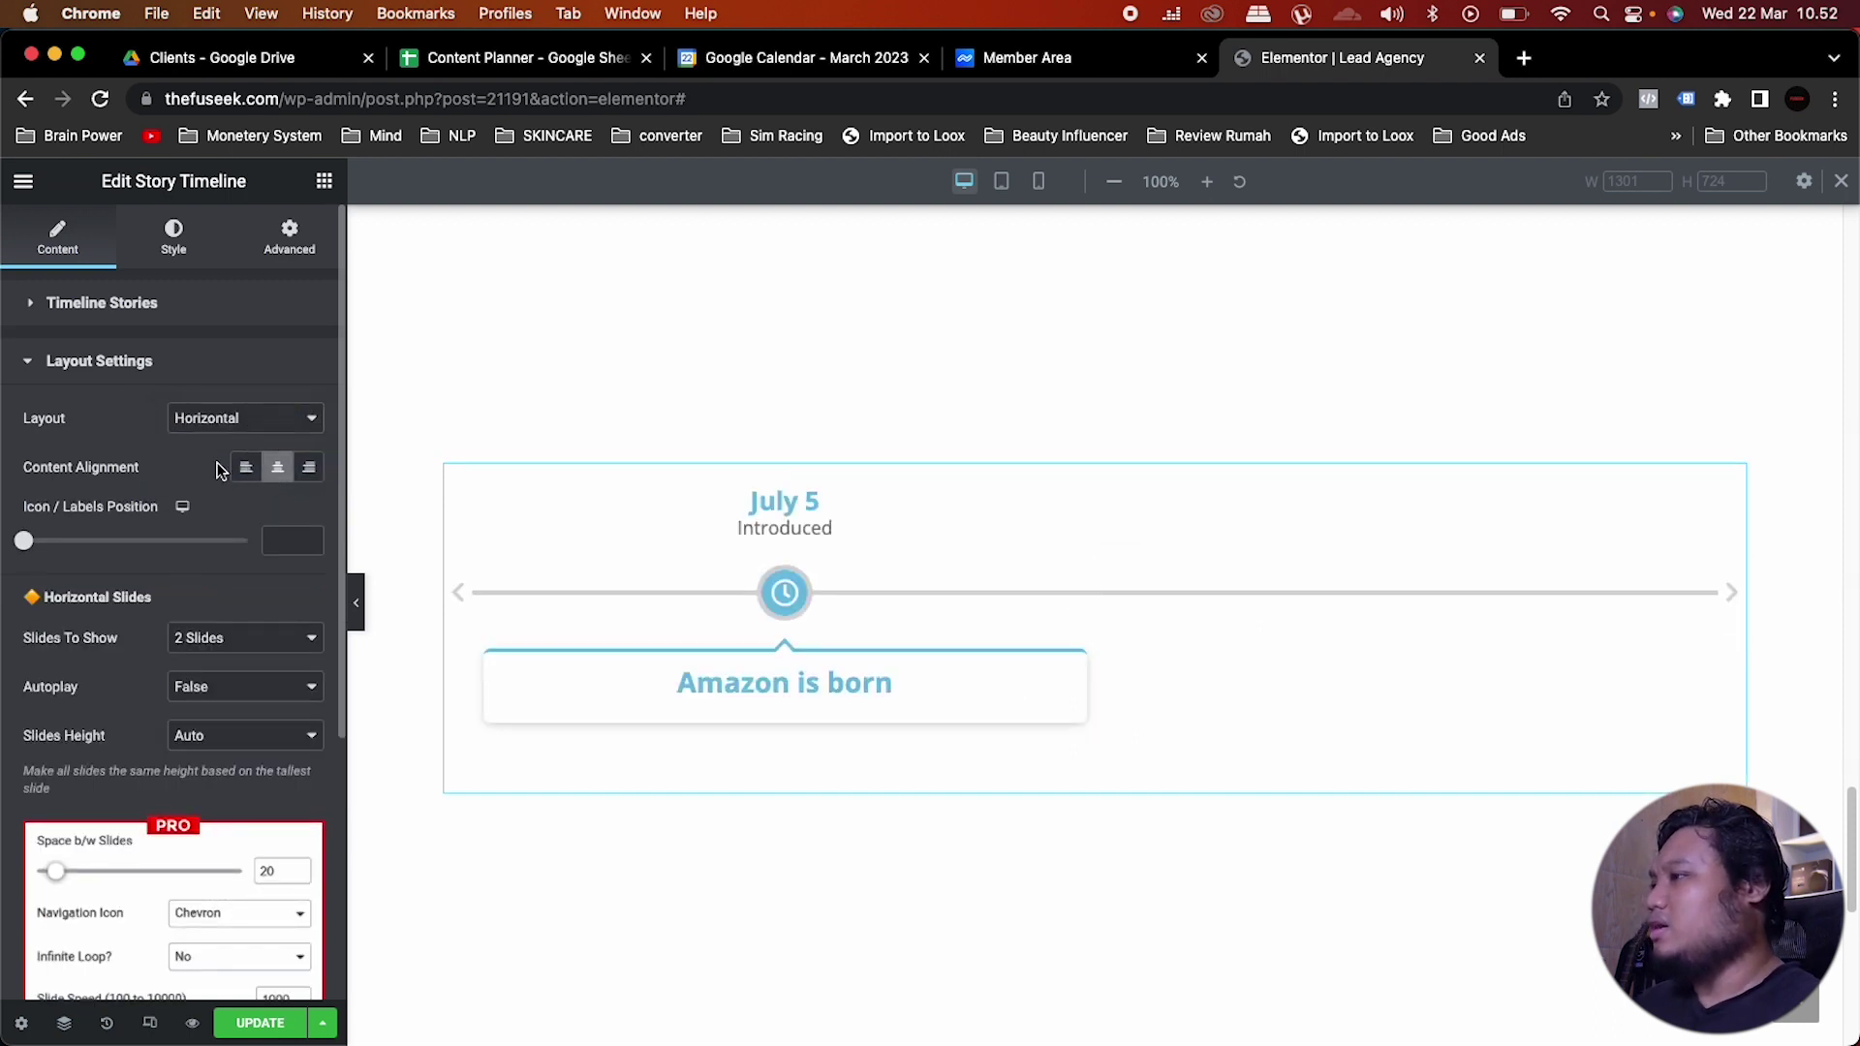
left_click(247, 468)
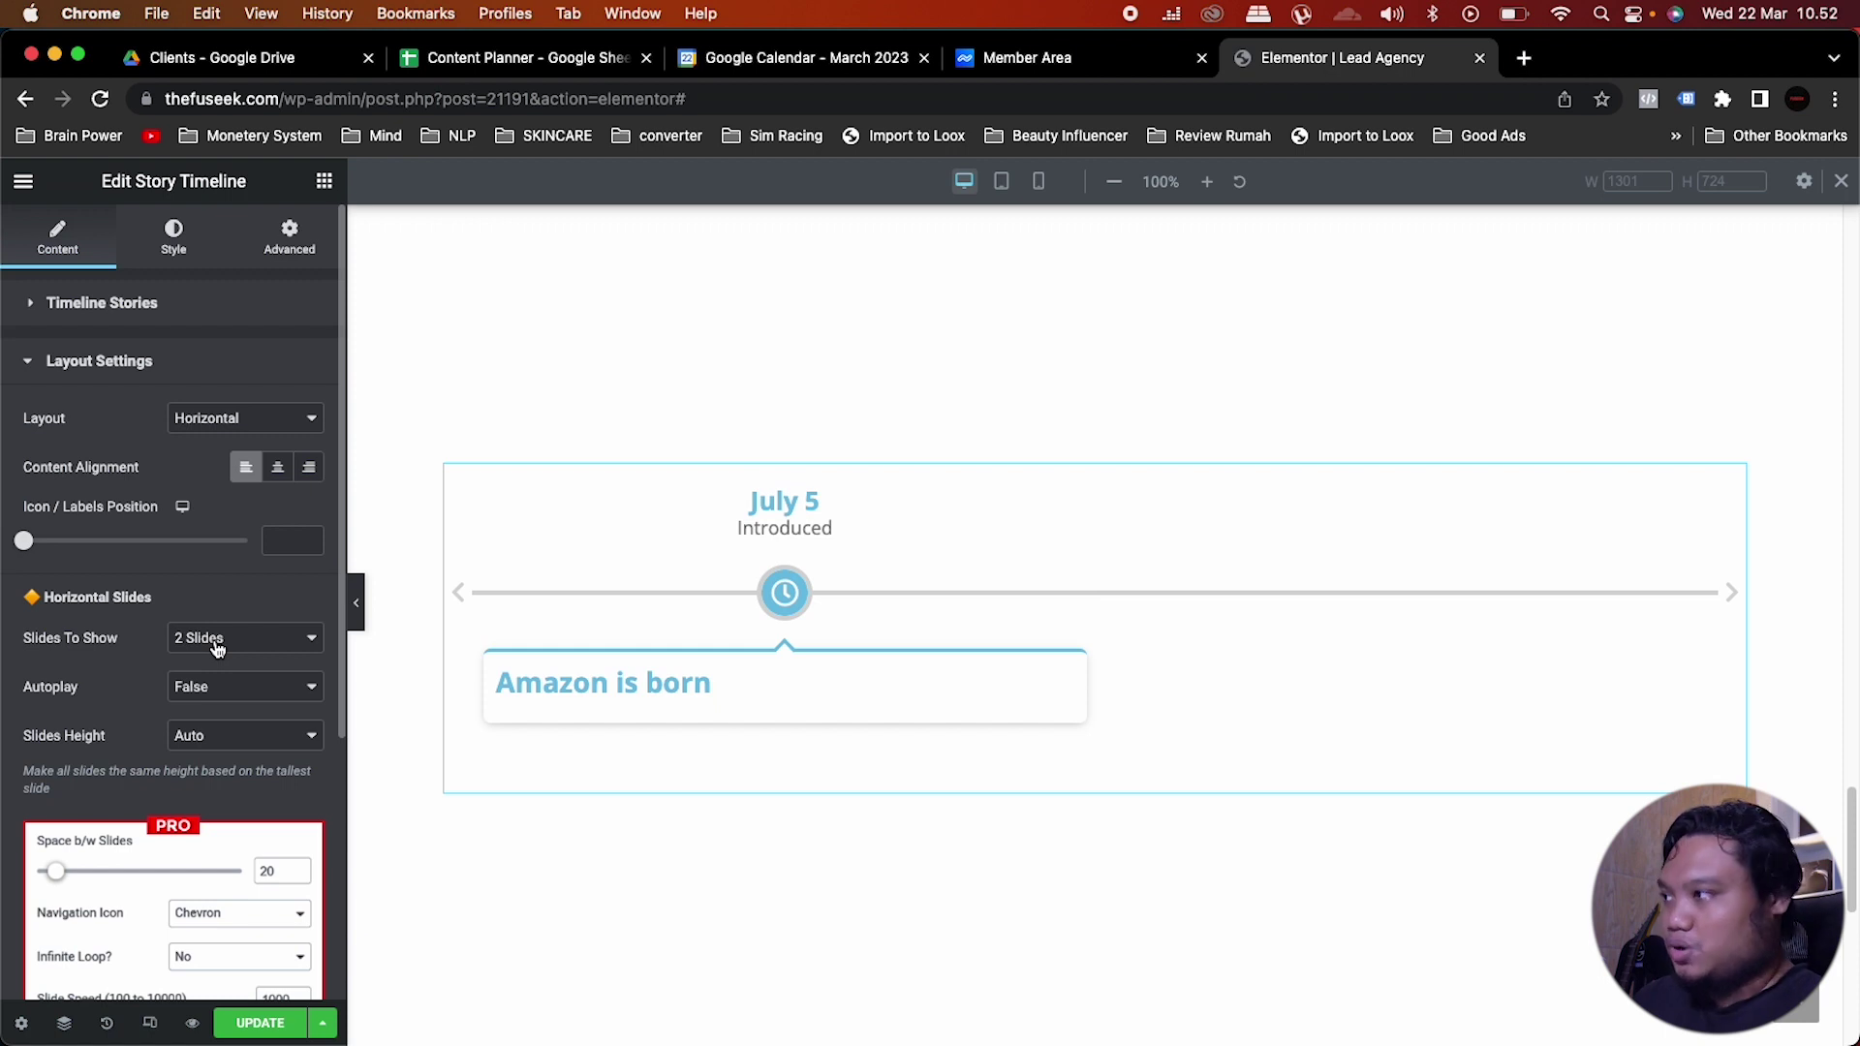
left_click(213, 637)
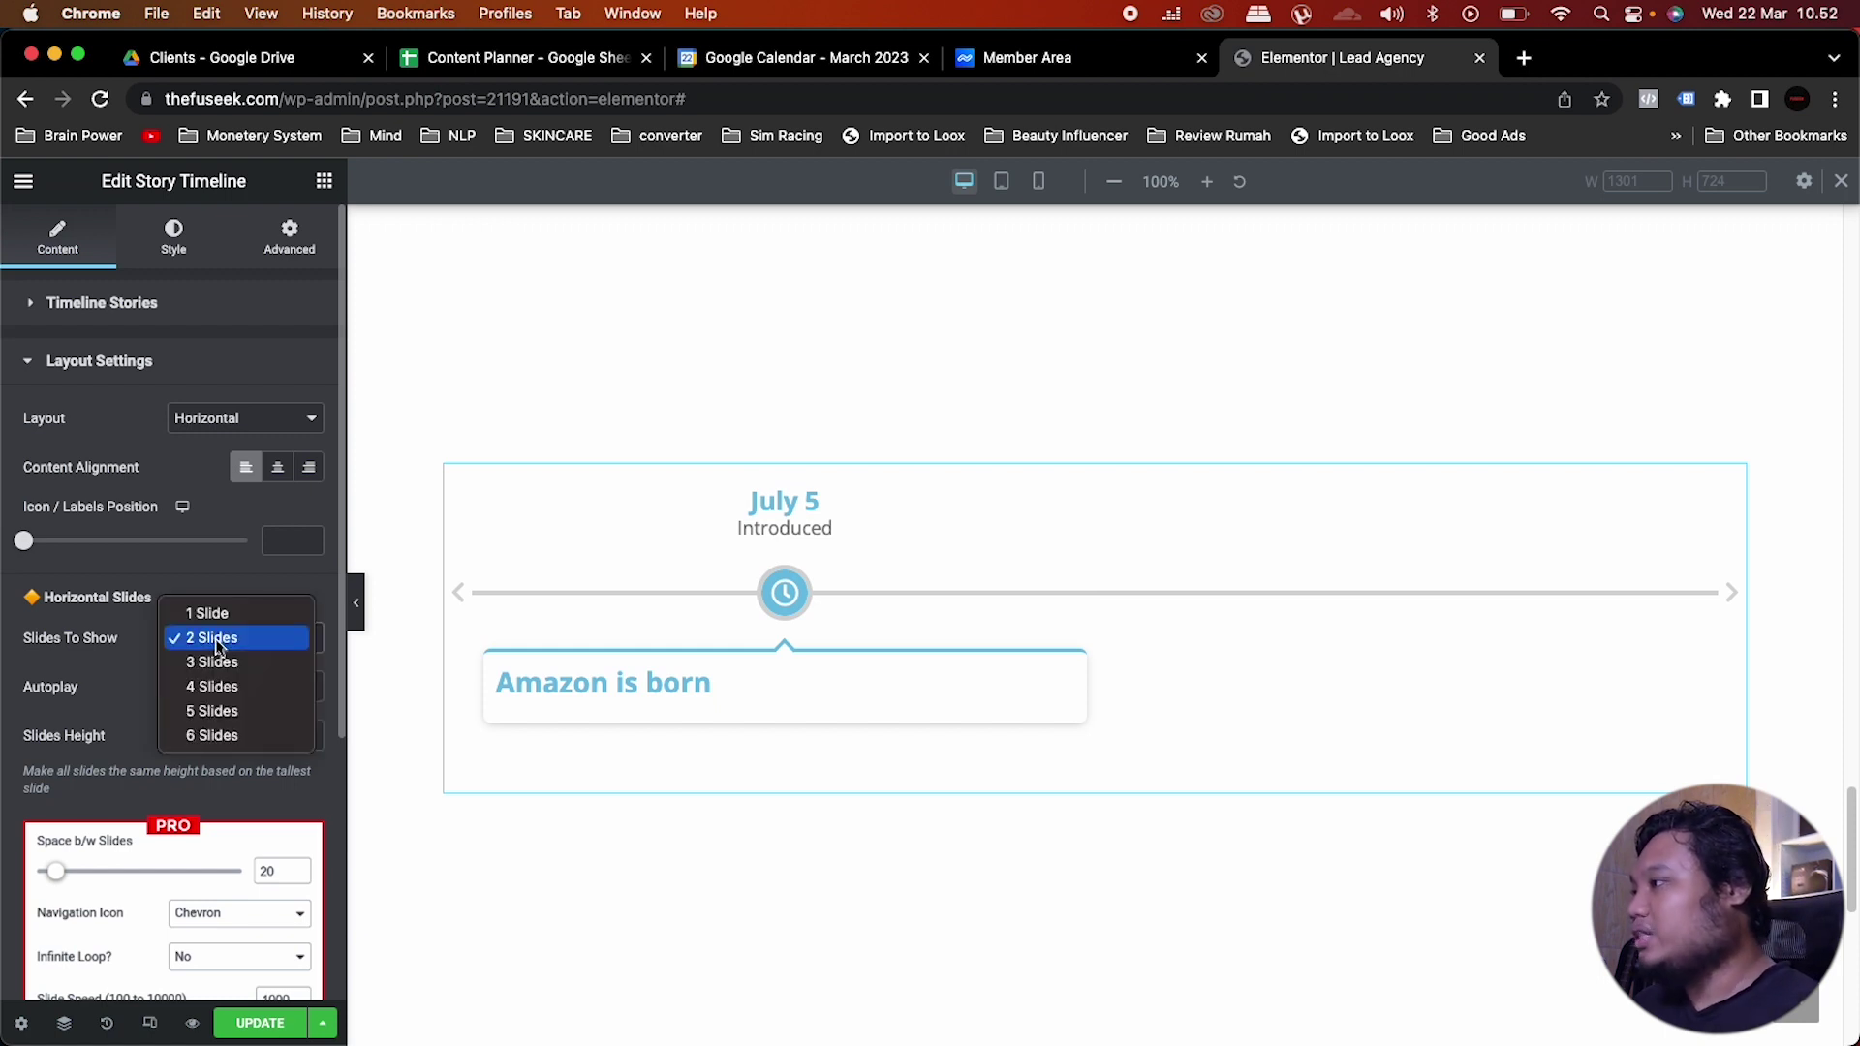
left_click(213, 688)
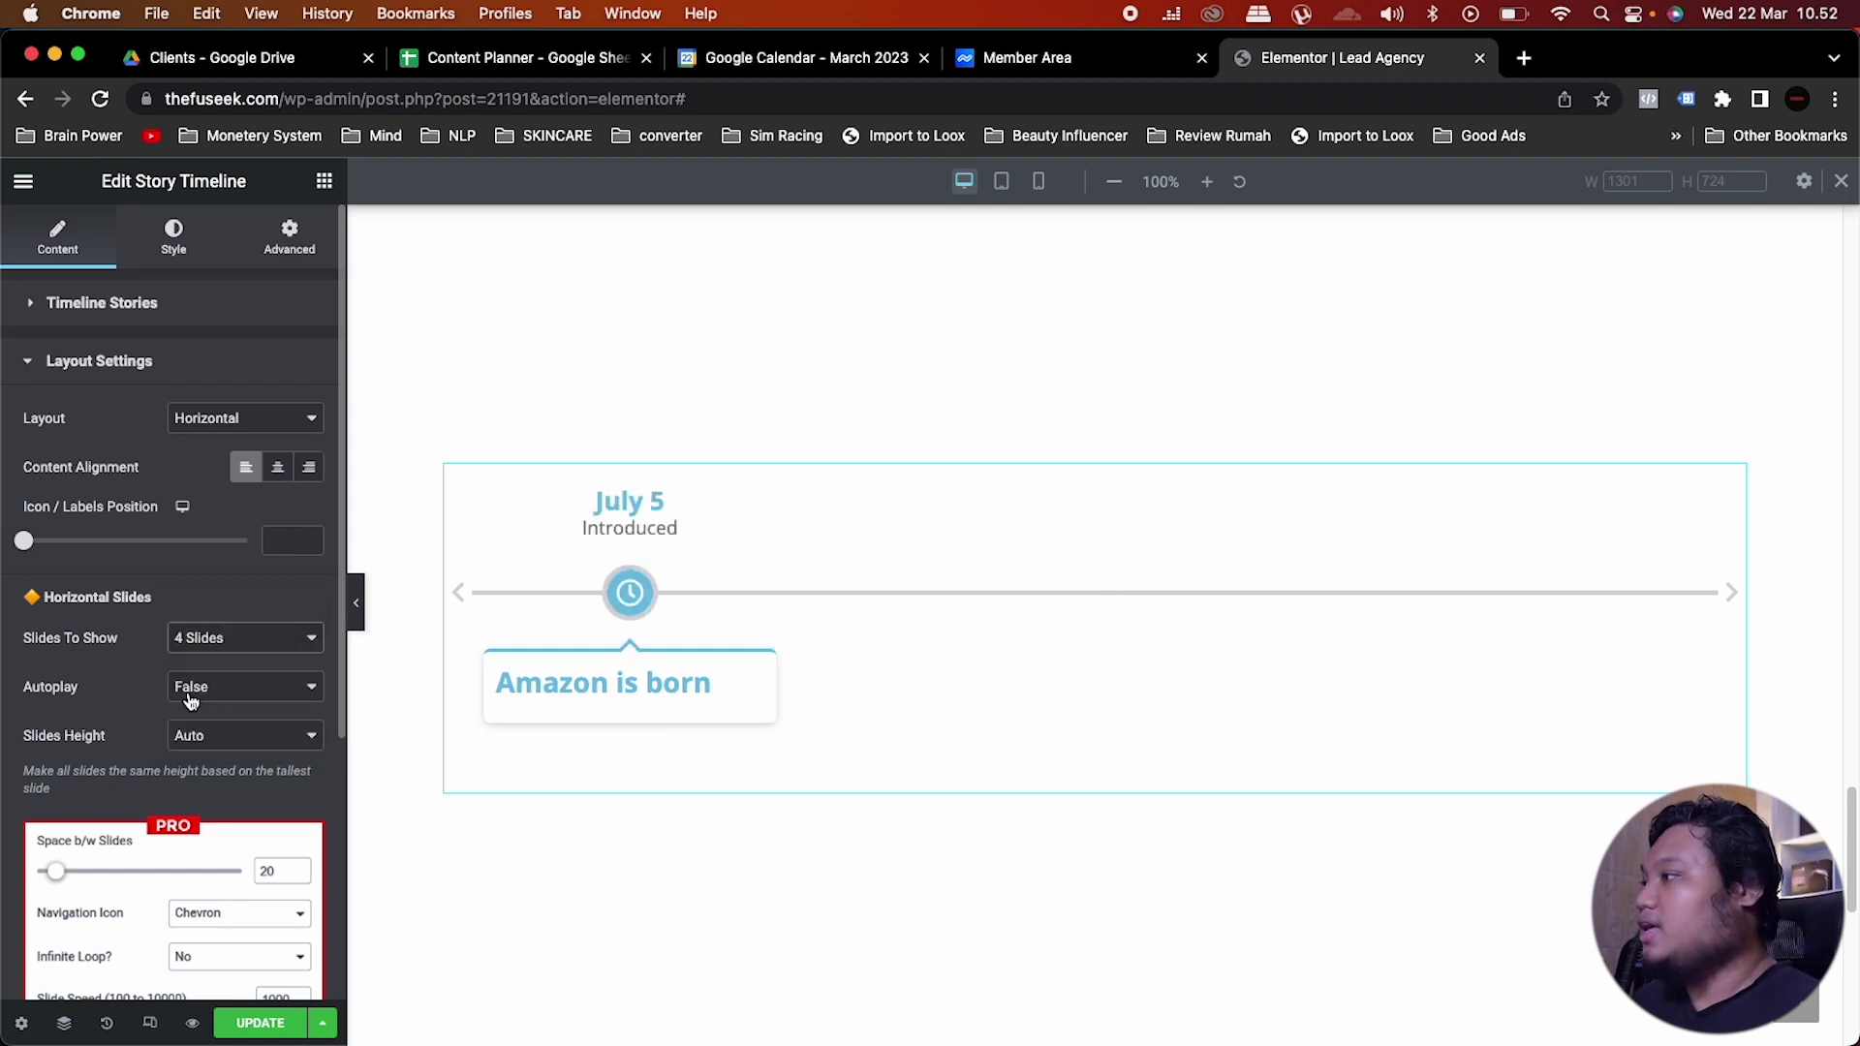
left_click(212, 305)
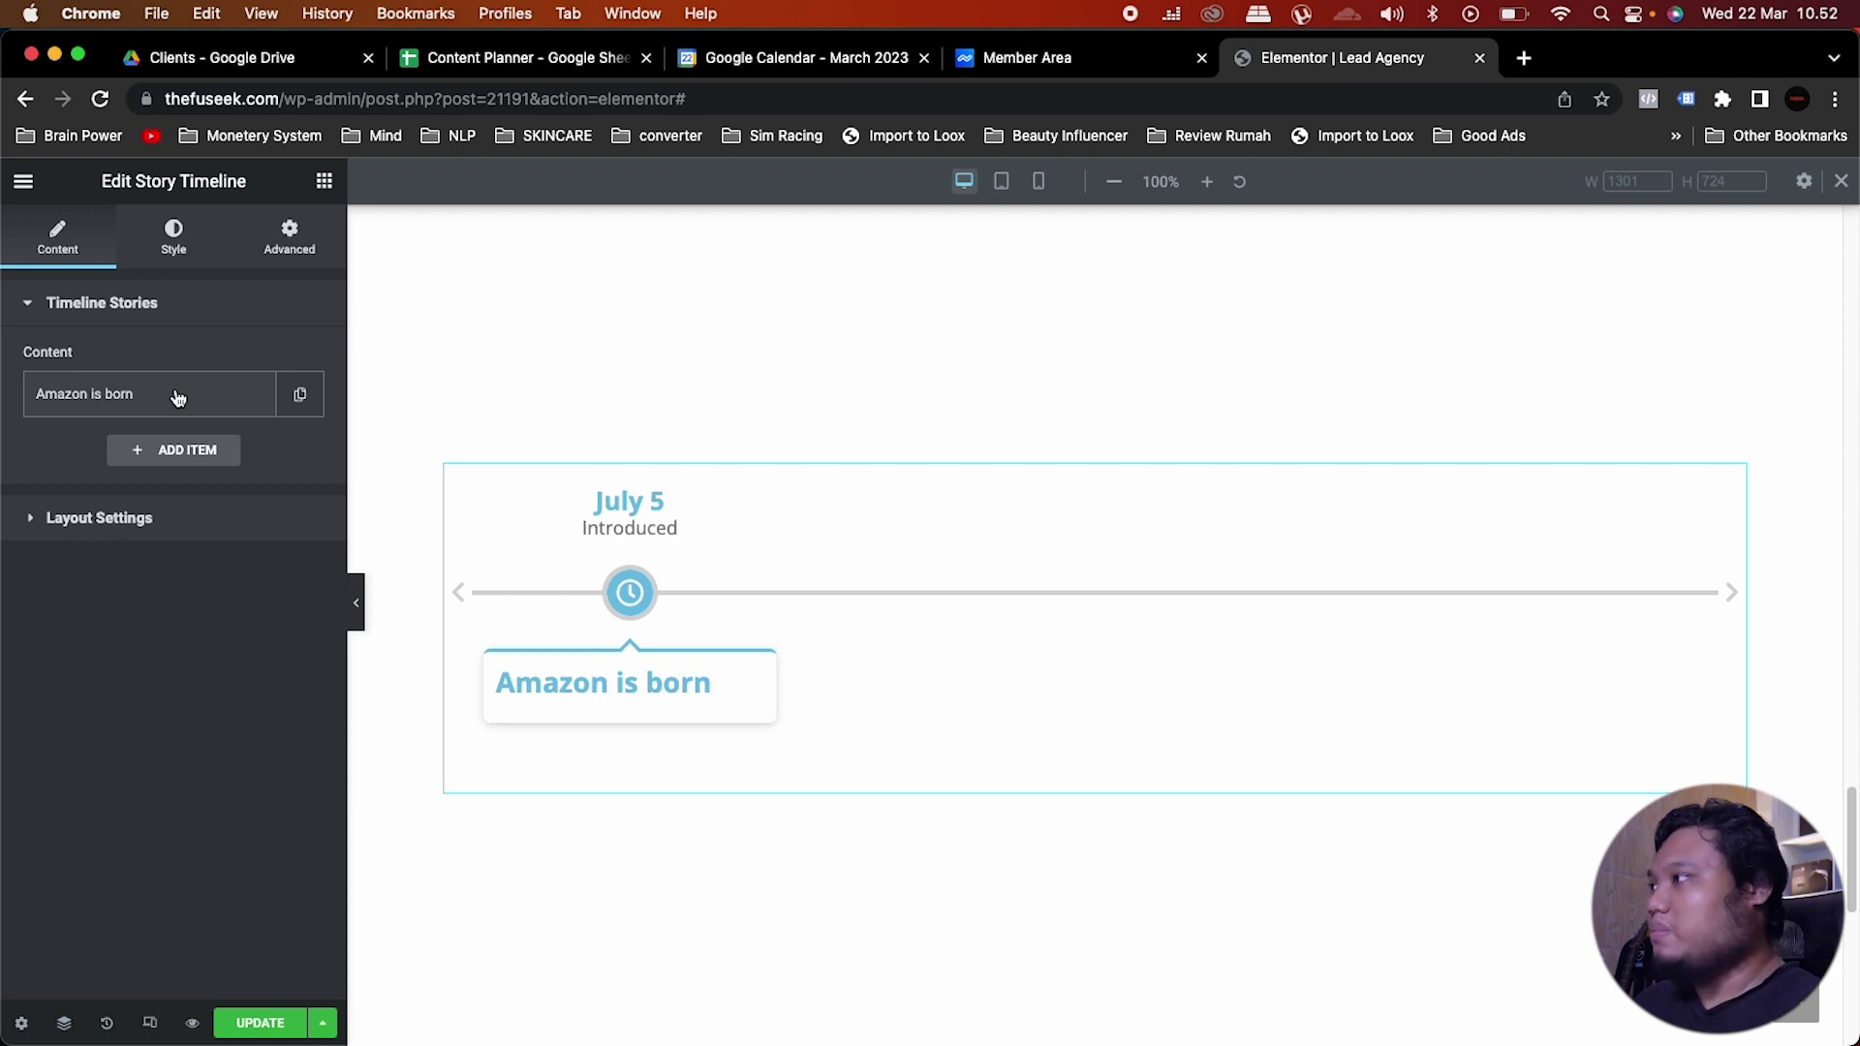
Step: Rename the Amazon is born story title to 'Lengkapi form lalu daftar'
left_click(177, 398)
left_click_drag(184, 671, 15, 671)
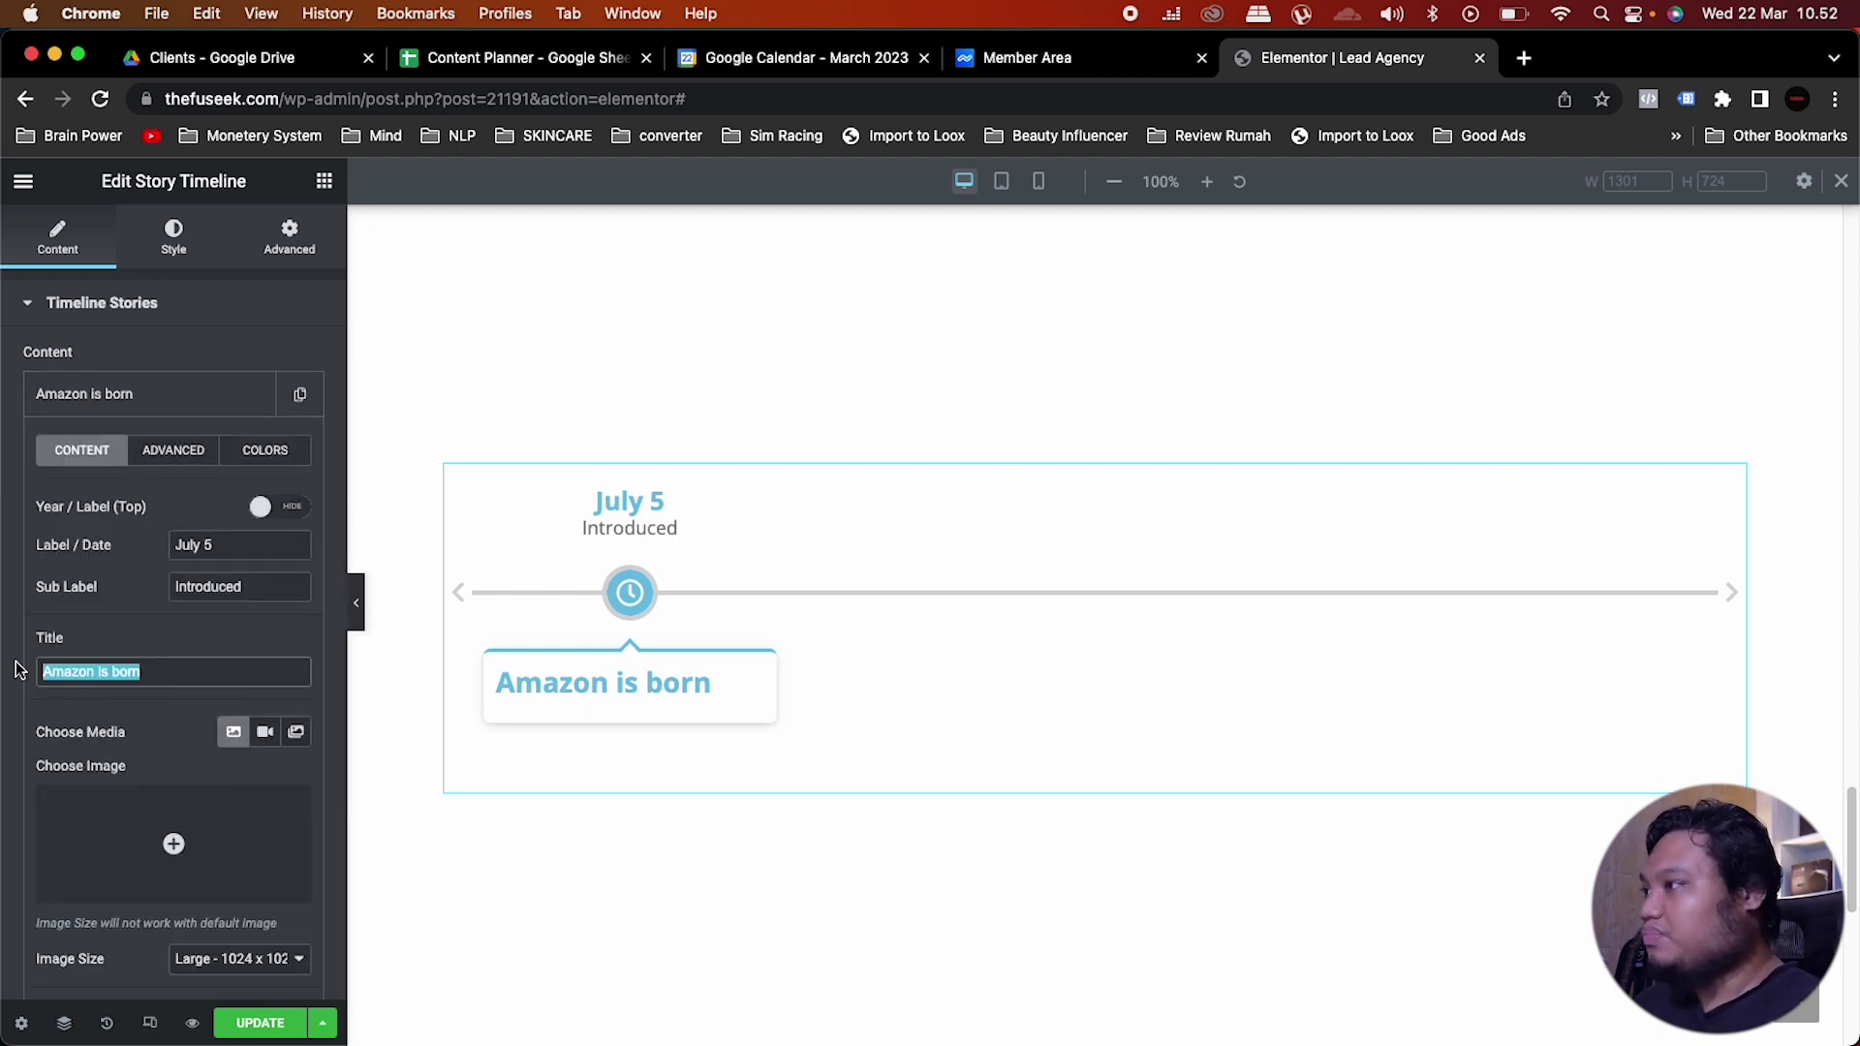
type("Lan")
key("BackSpace")
key("BackSpace")
type("engkapi fo")
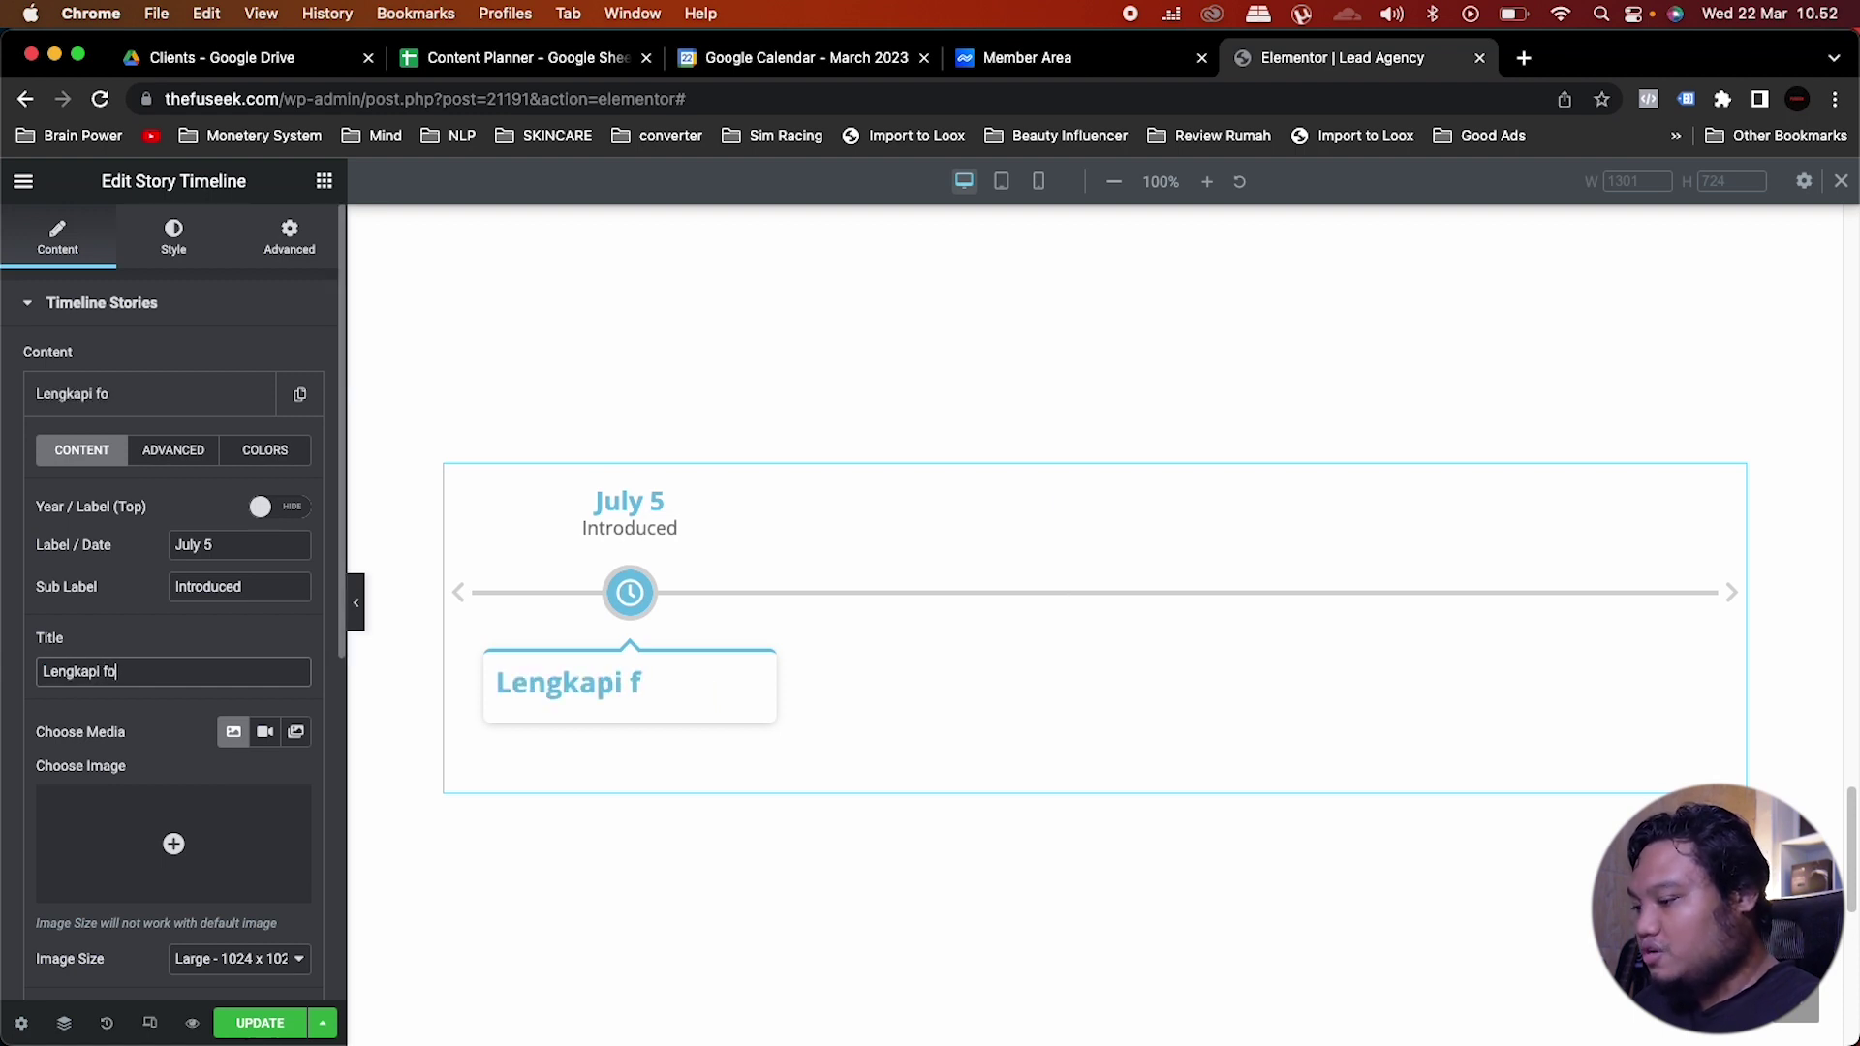
type("rm lalu daftar")
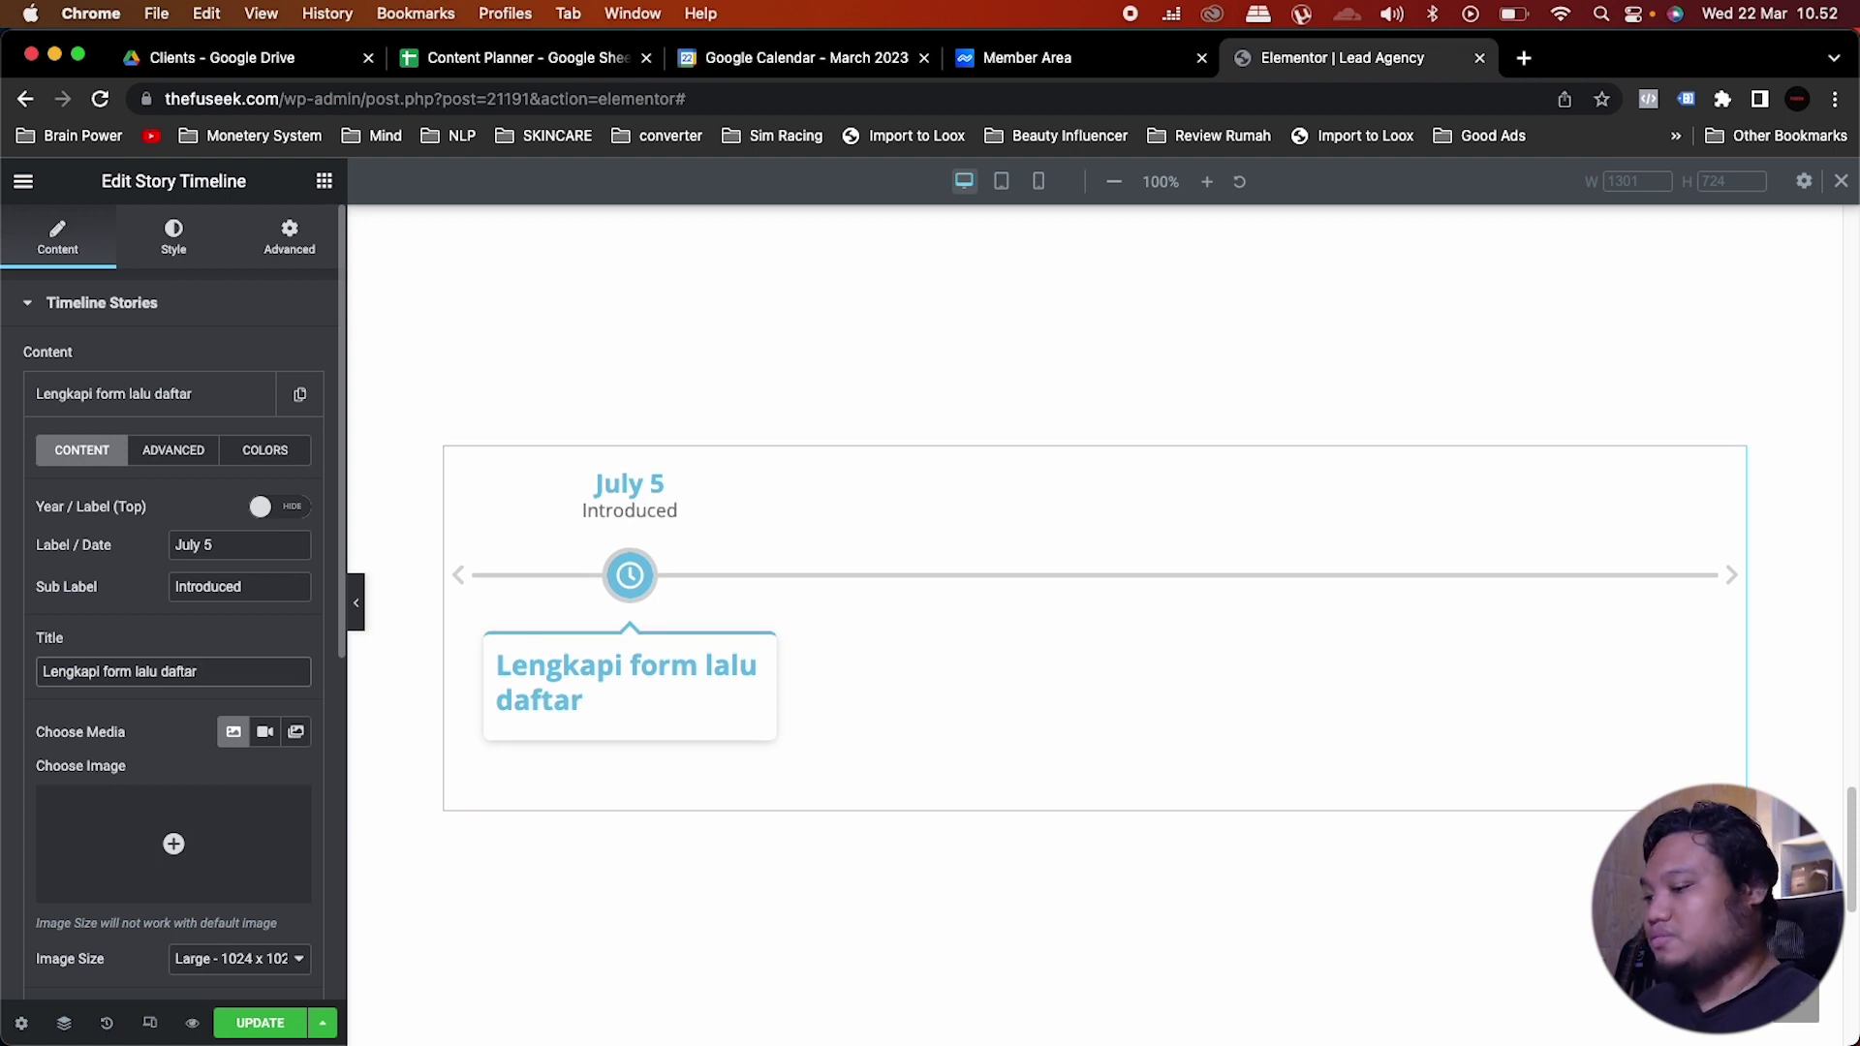
Step: Change the story's label to 'Step 1' and delete the 'Introduced' sub label
left_click(233, 543)
key("super+a")
type("Step 1")
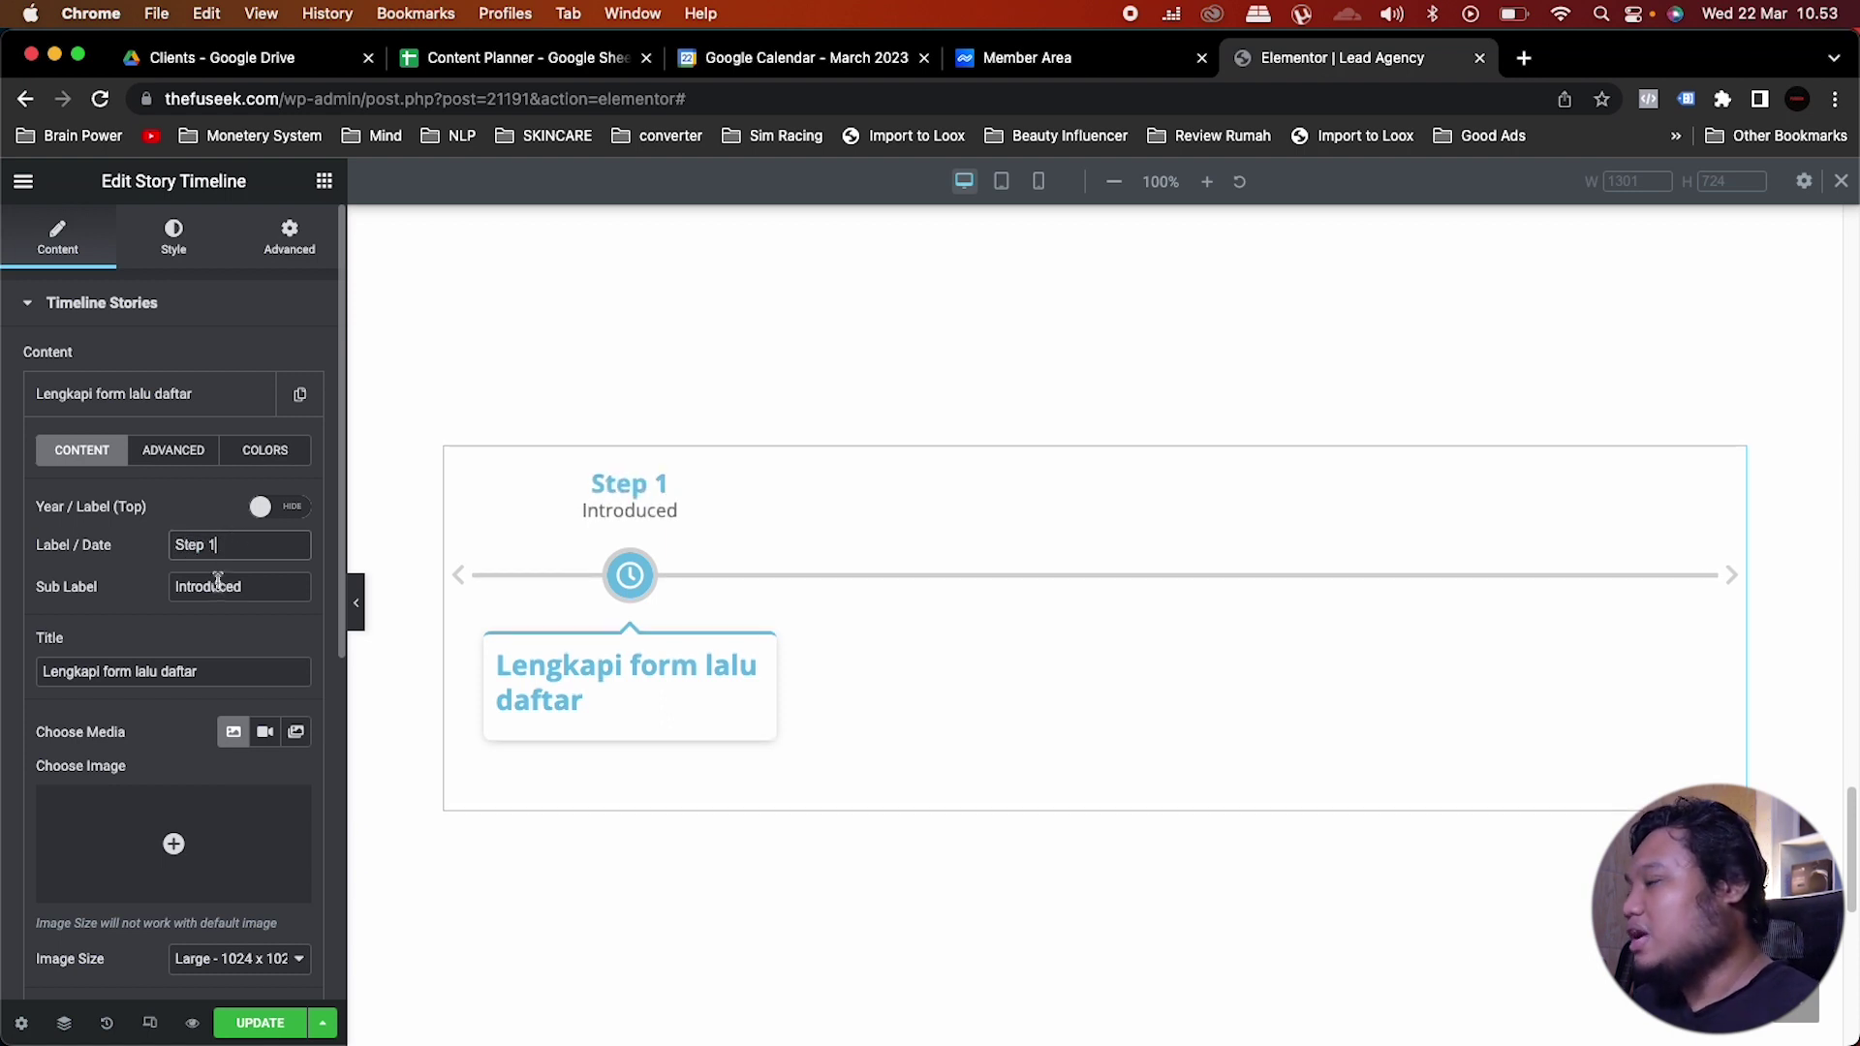
left_click(275, 589)
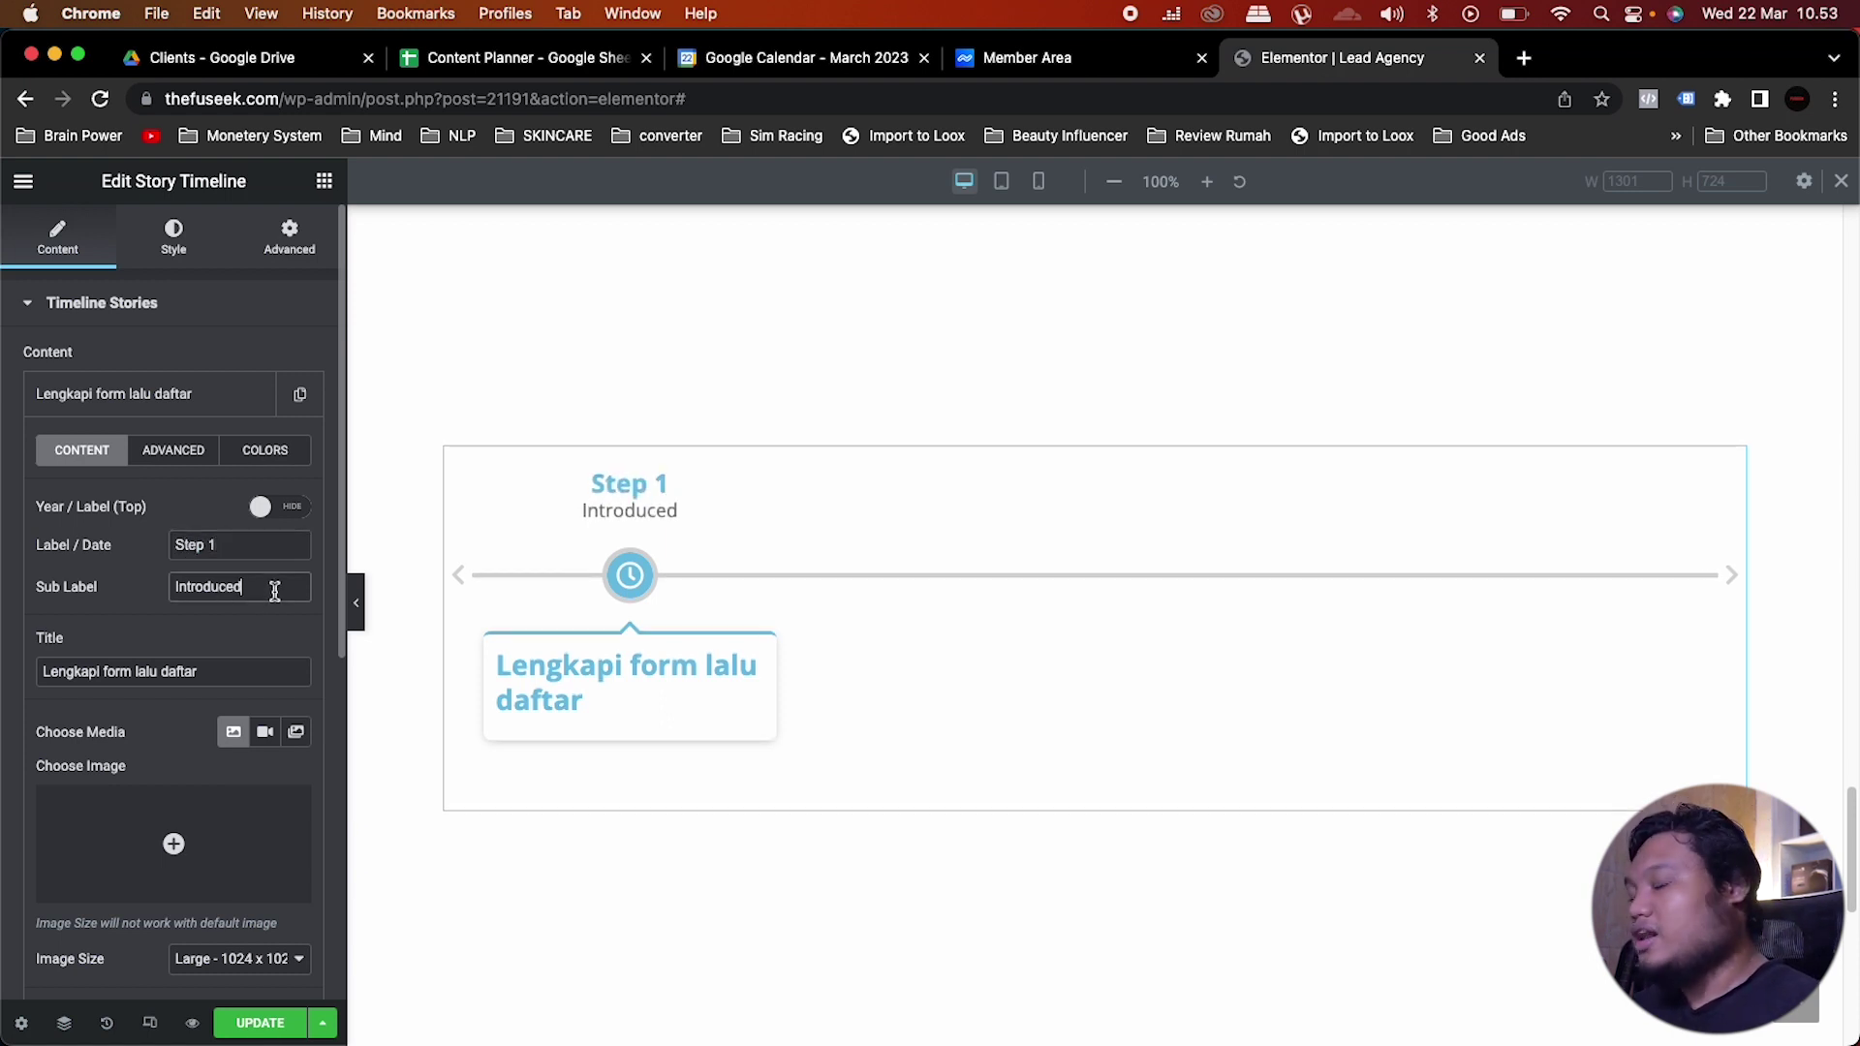
left_click_drag(275, 590, 162, 598)
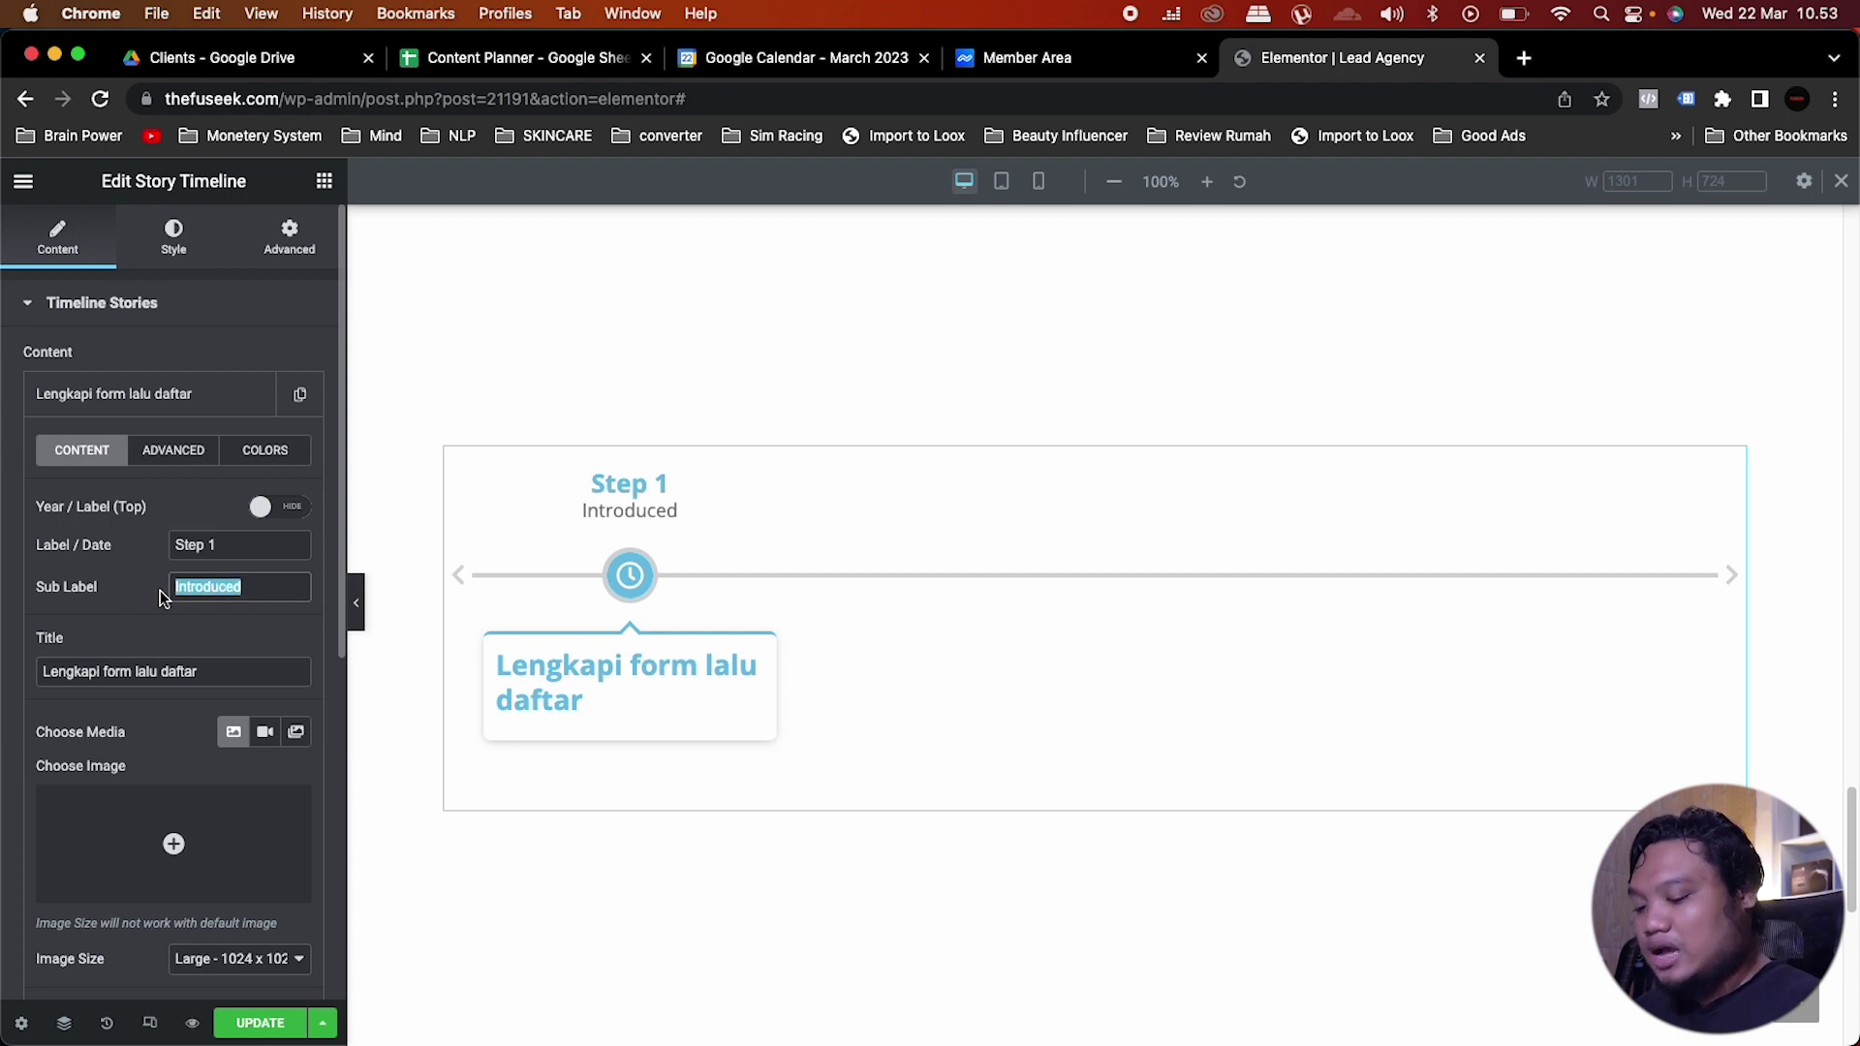
key("BackSpace")
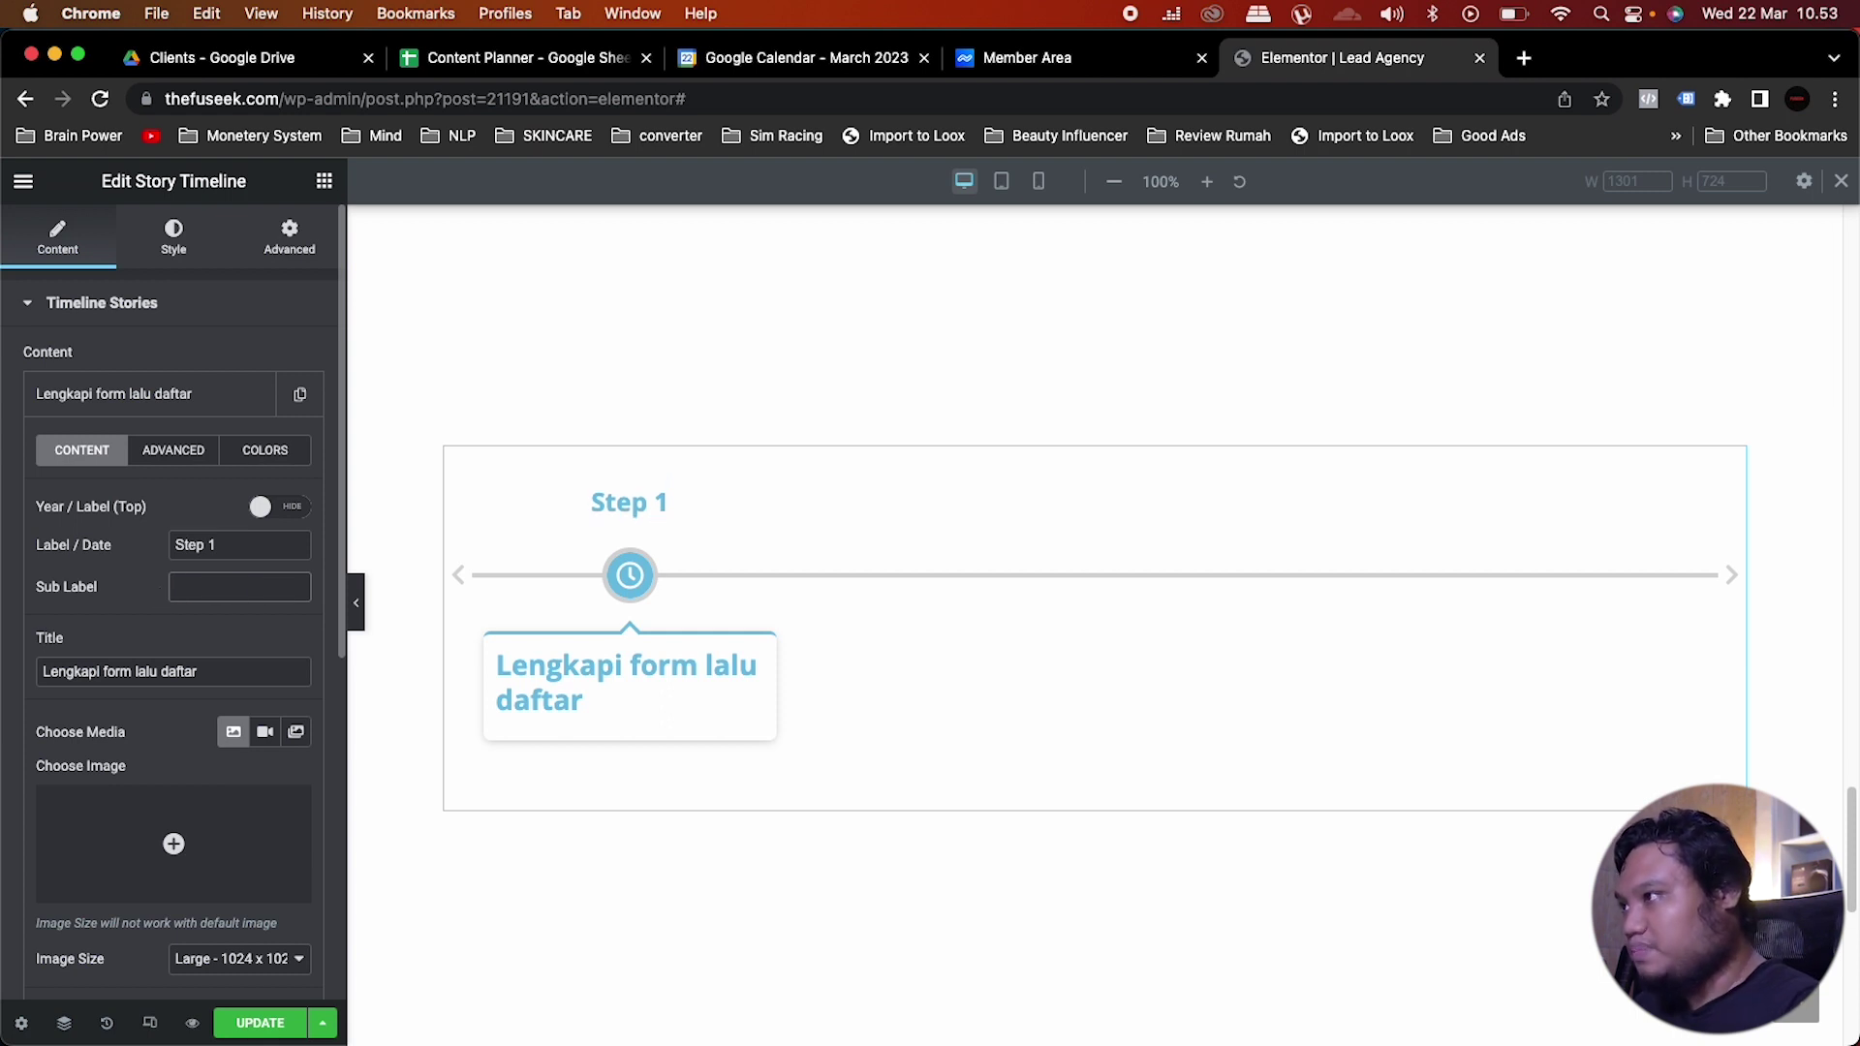
left_click(180, 401)
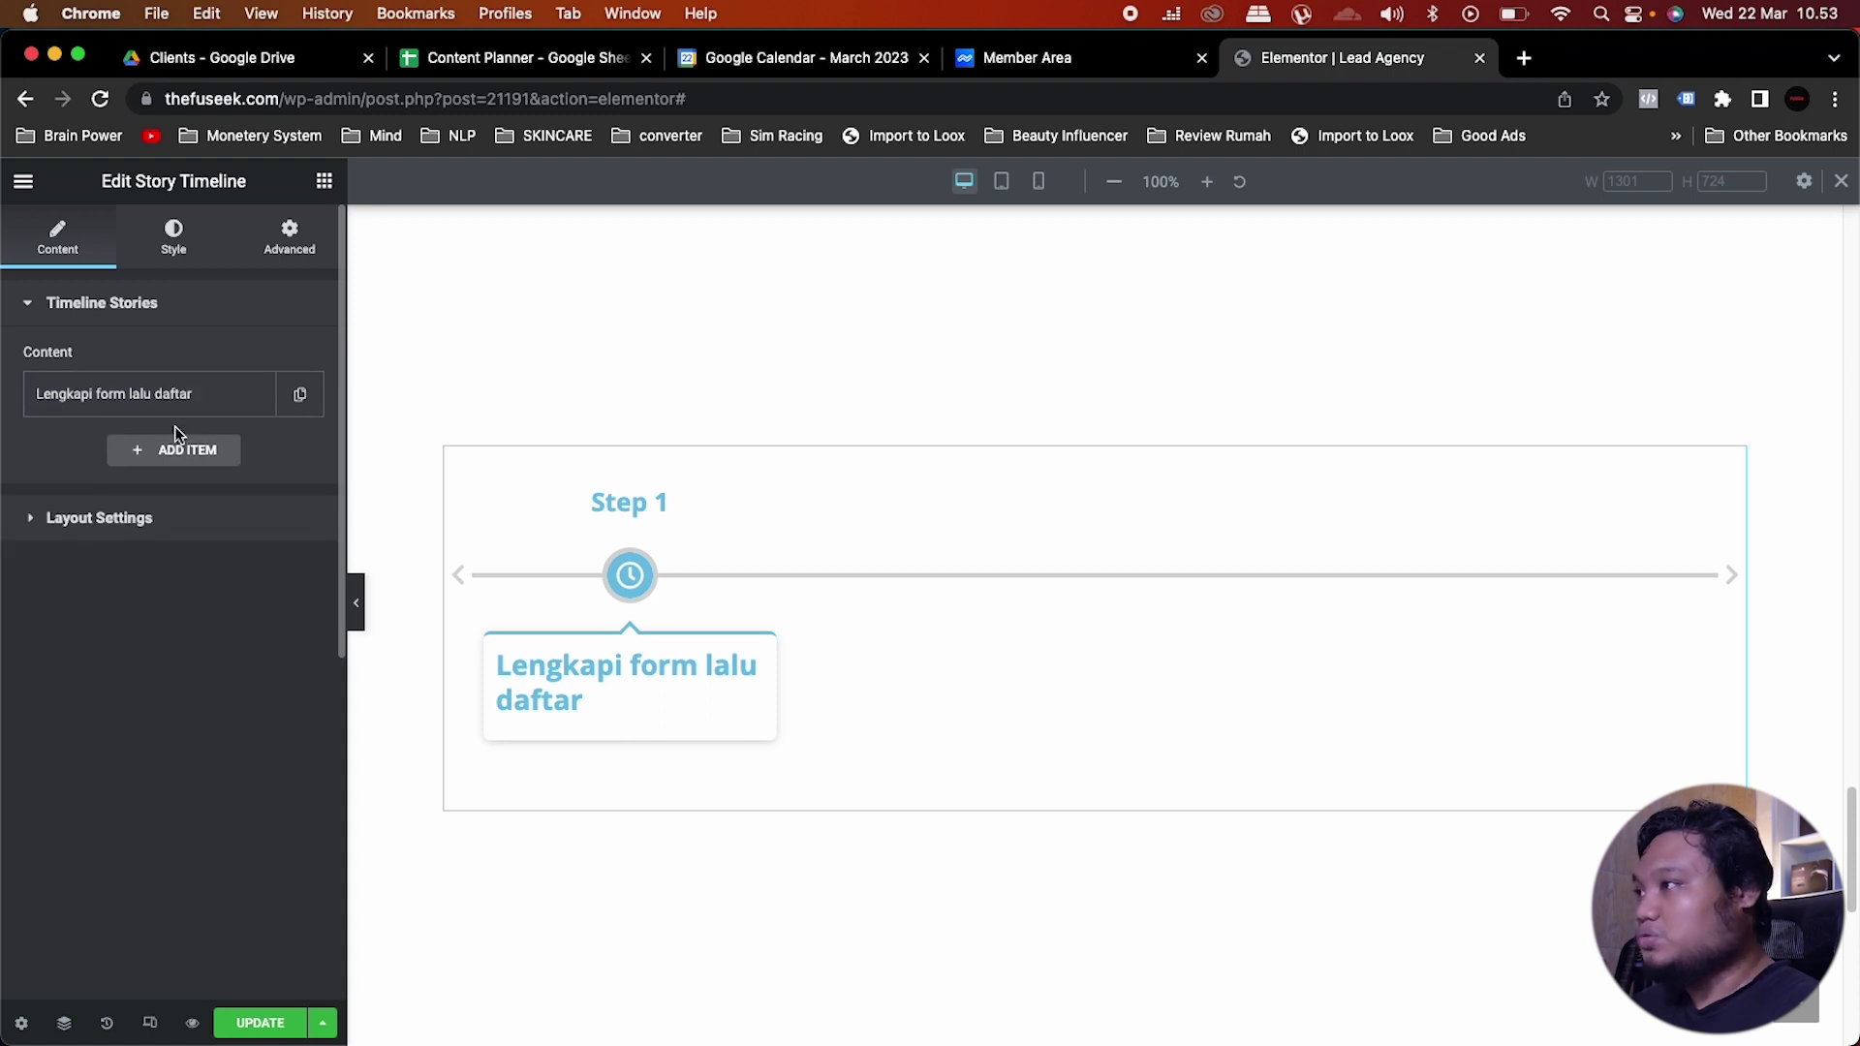
Step: Give the timeline dot the red global background colour, leaving the icon colour at default
left_click(170, 233)
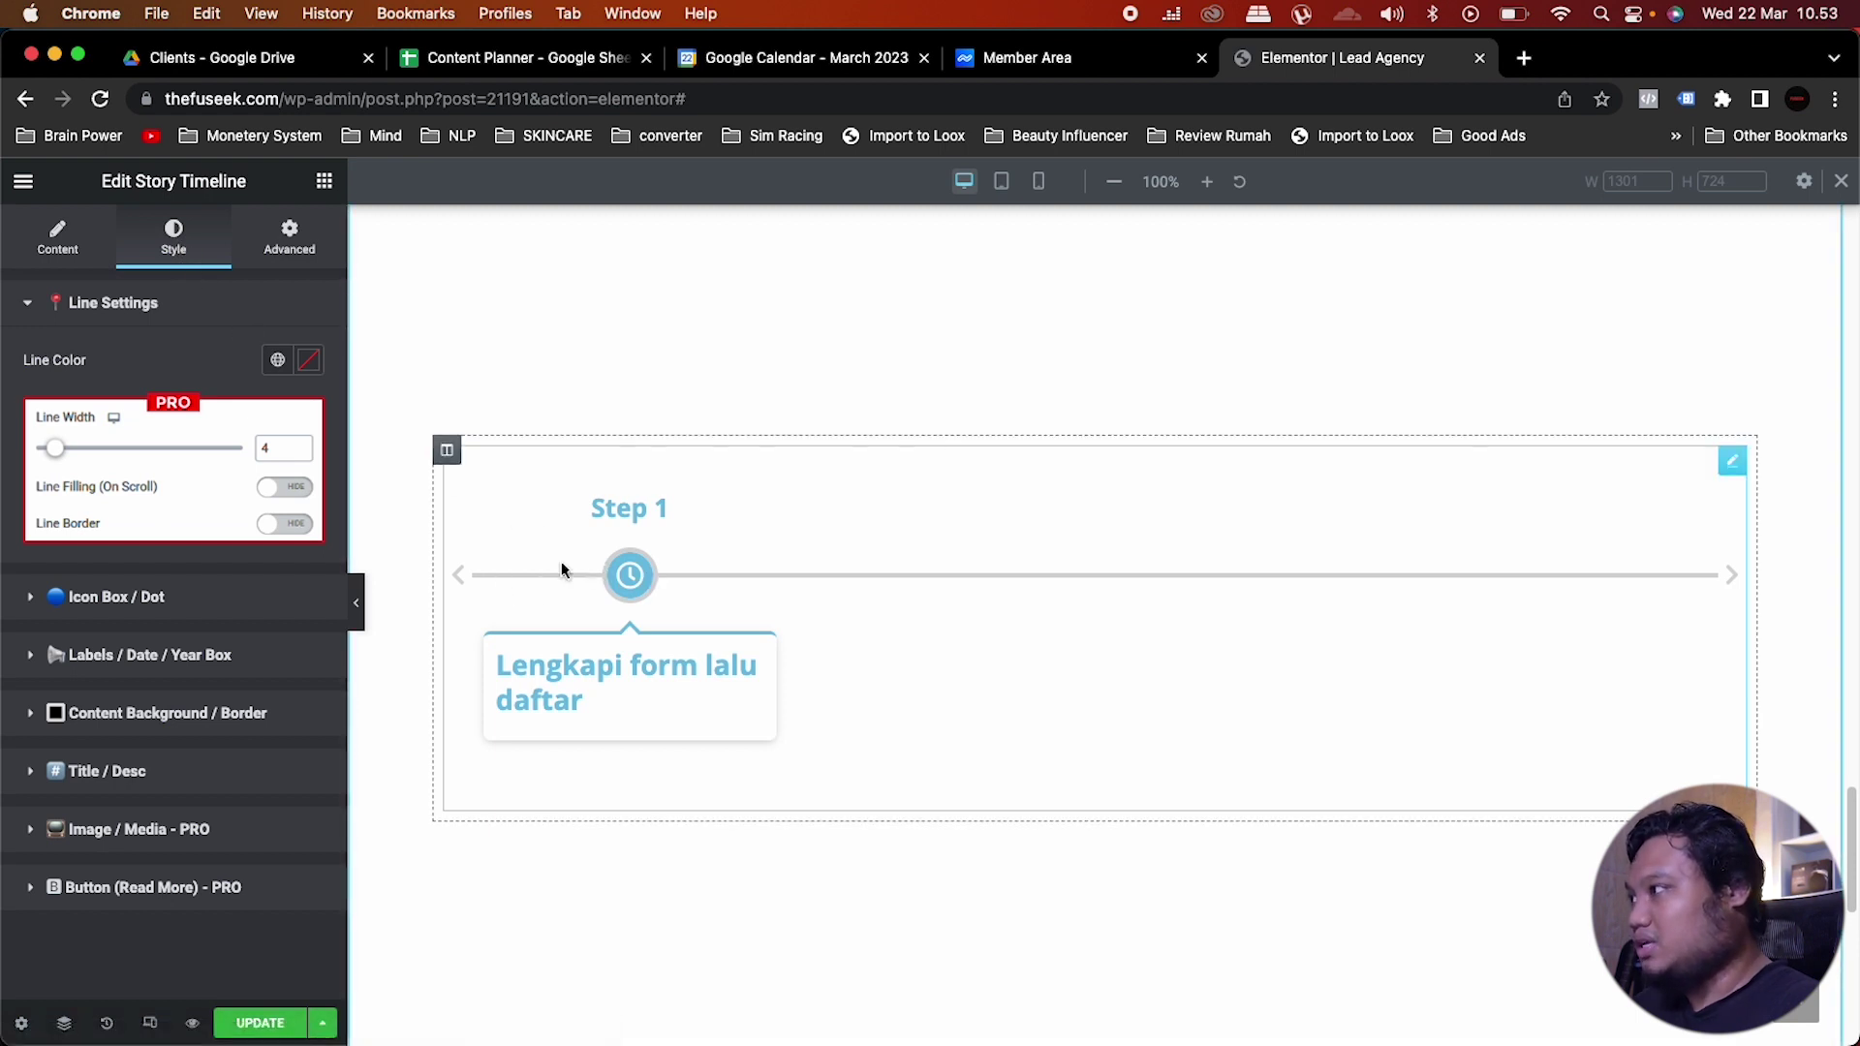
left_click(148, 603)
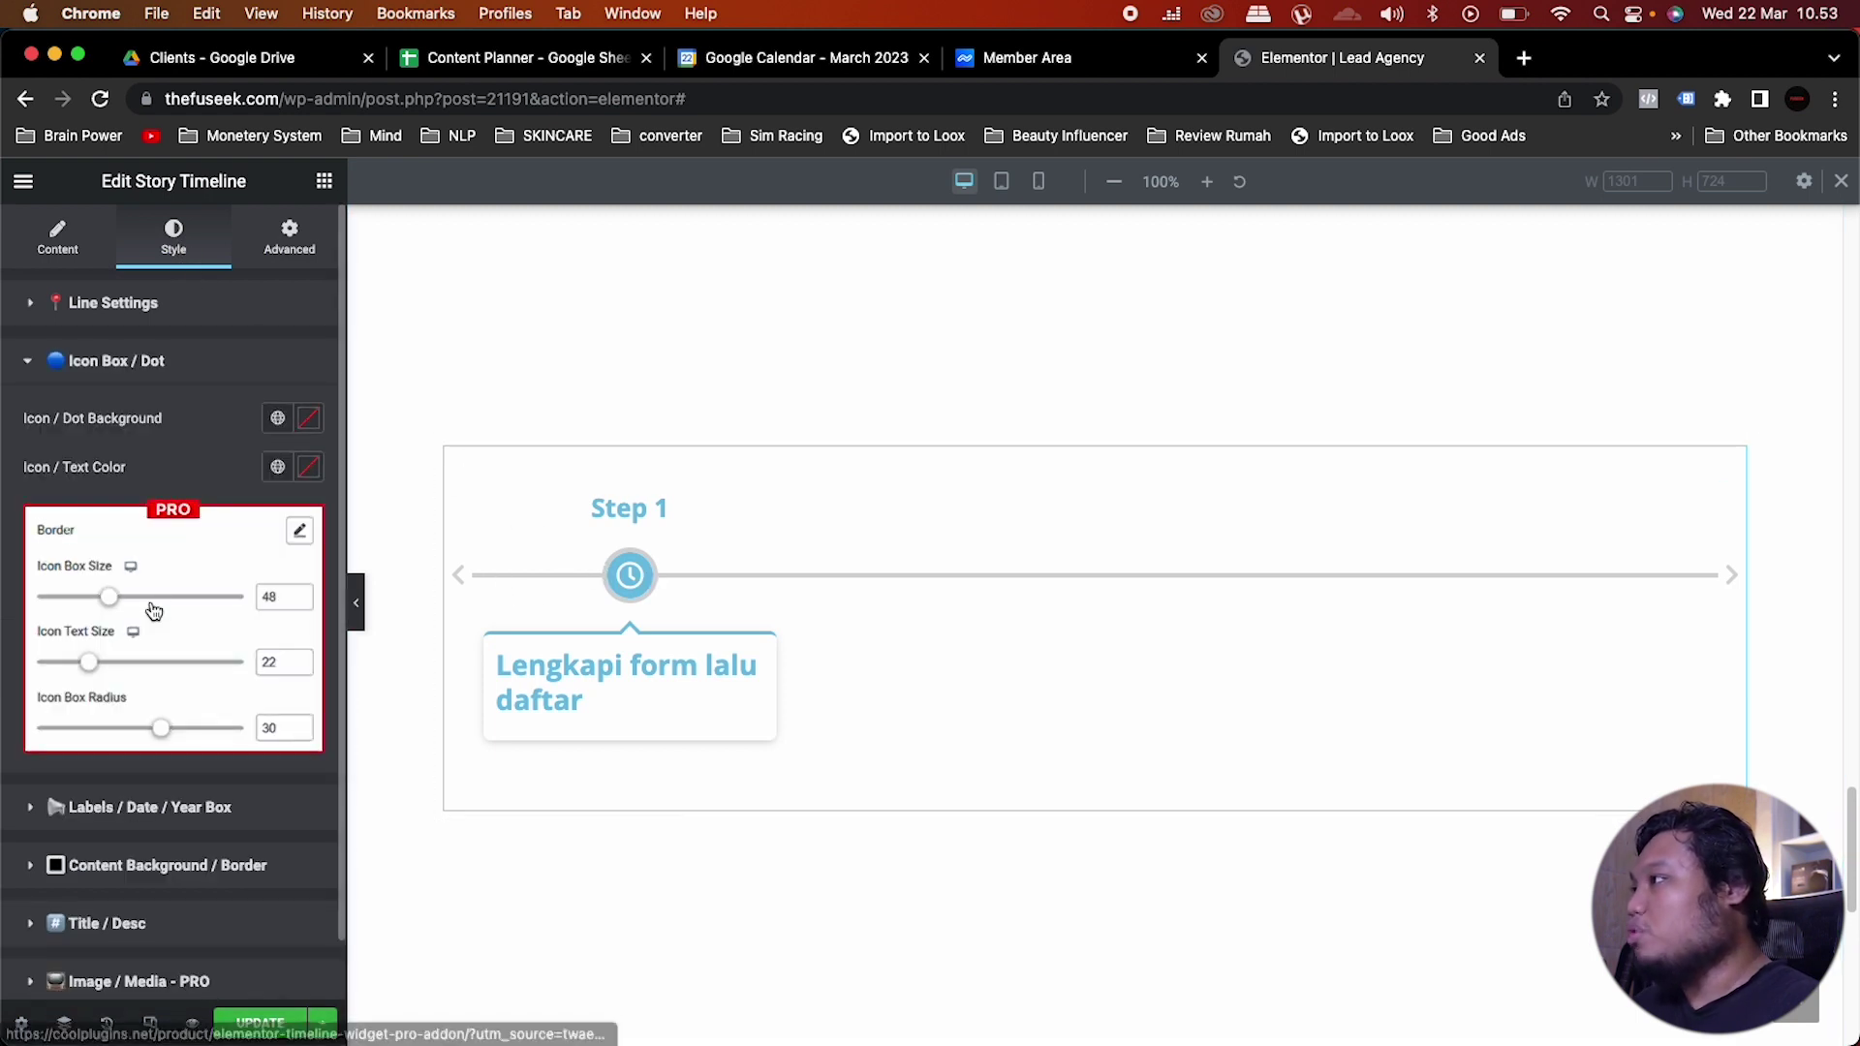
left_click(277, 418)
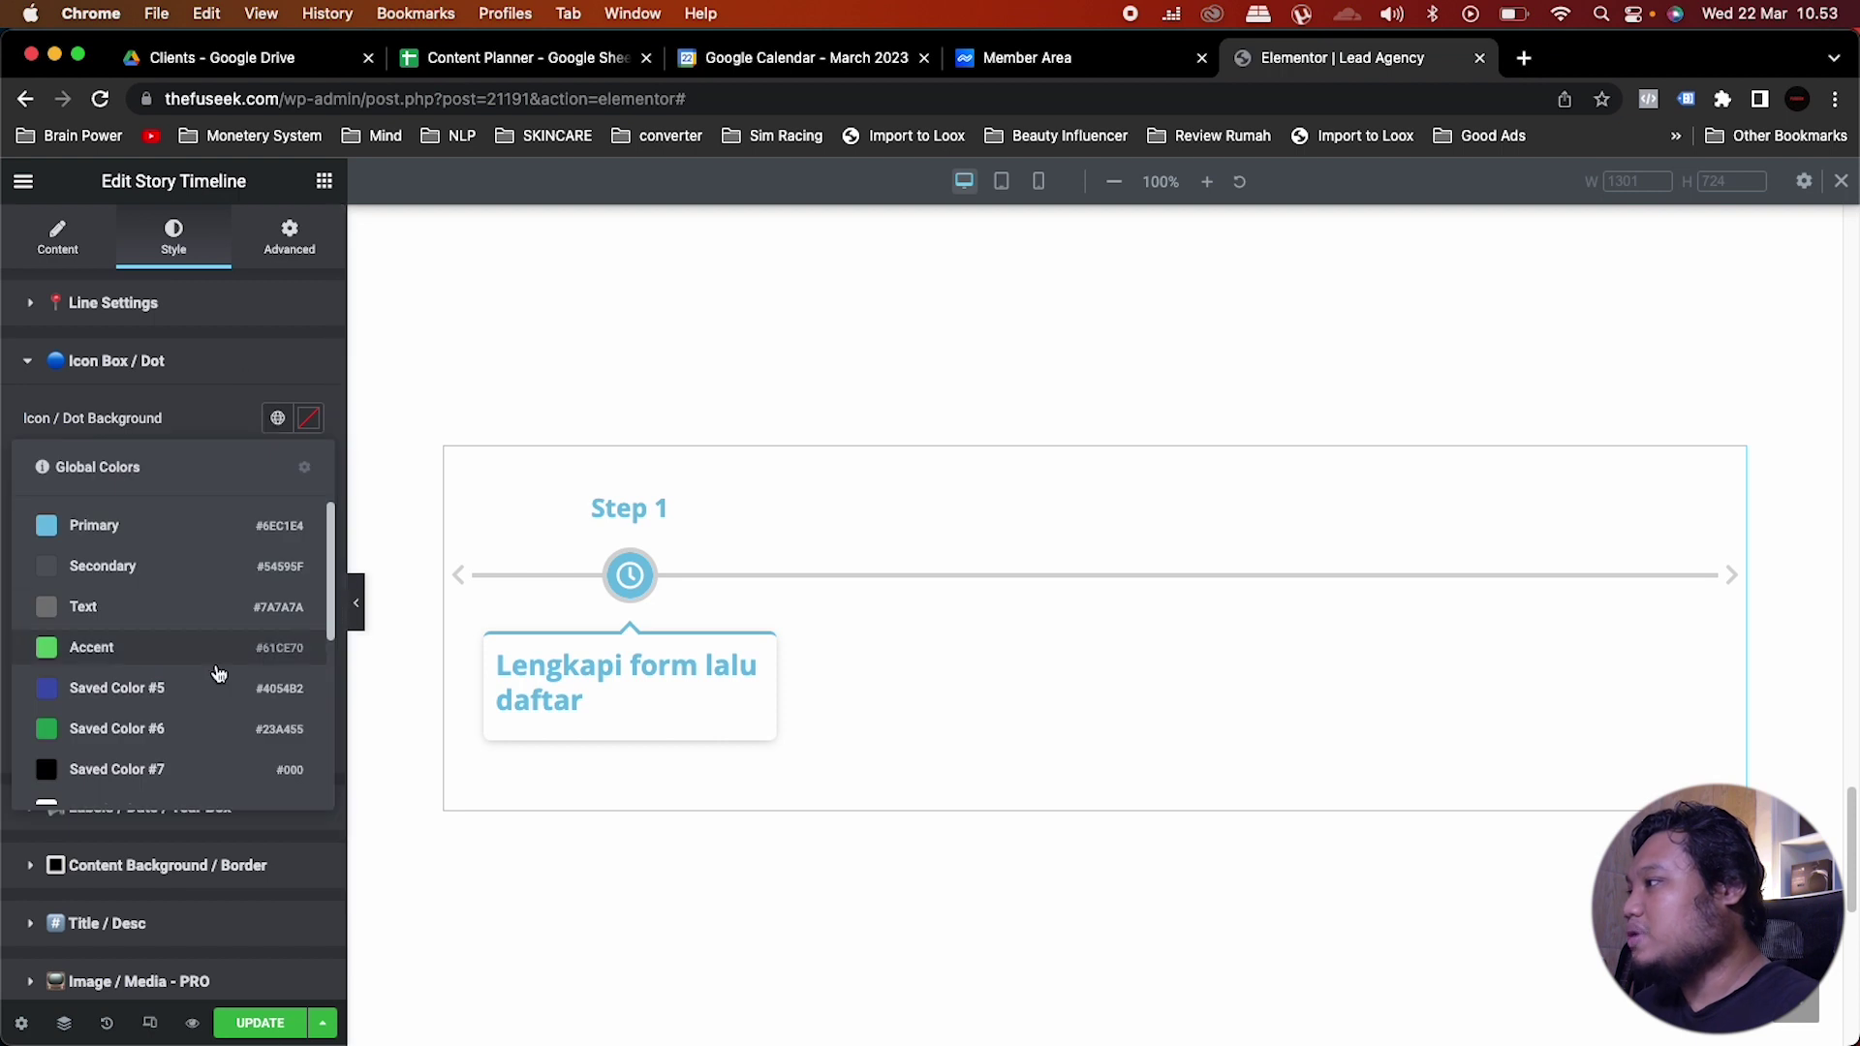
scroll(220, 672, "down", 4)
left_click(106, 794)
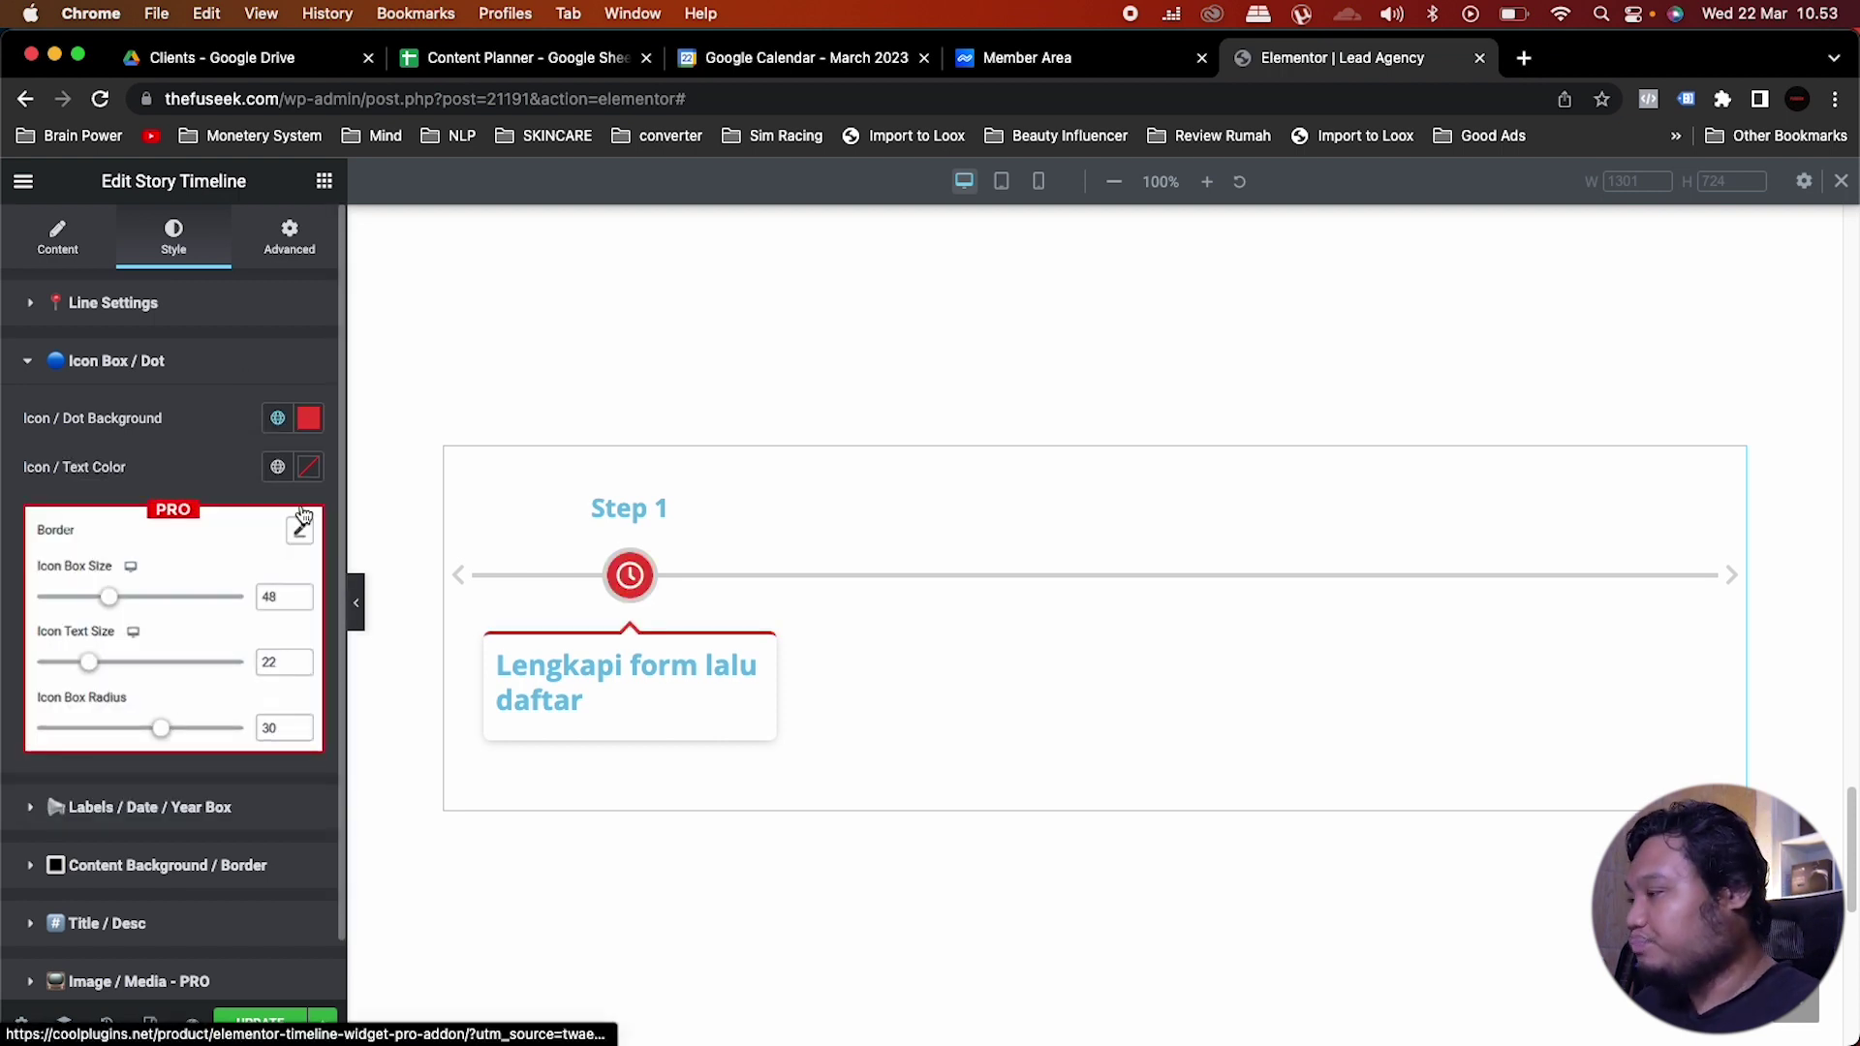
left_click(287, 470)
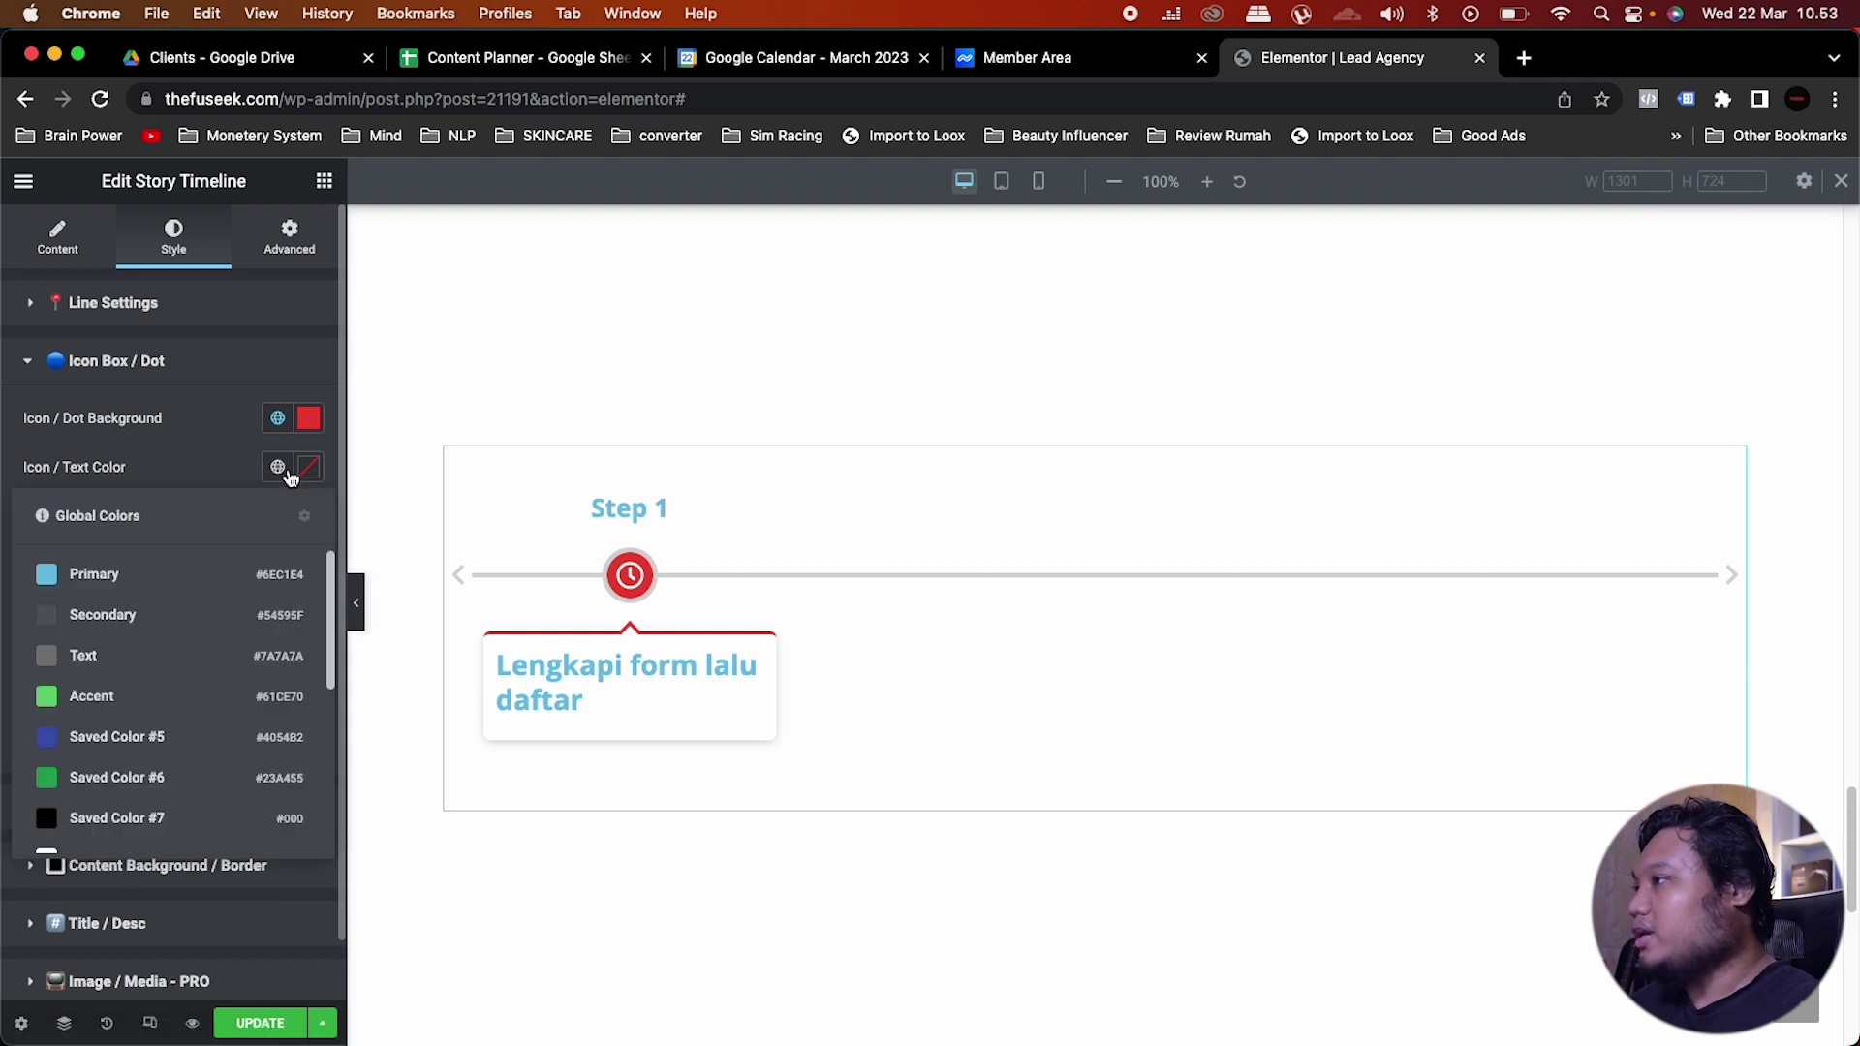
scroll(132, 724, "down", 2)
left_click(124, 734)
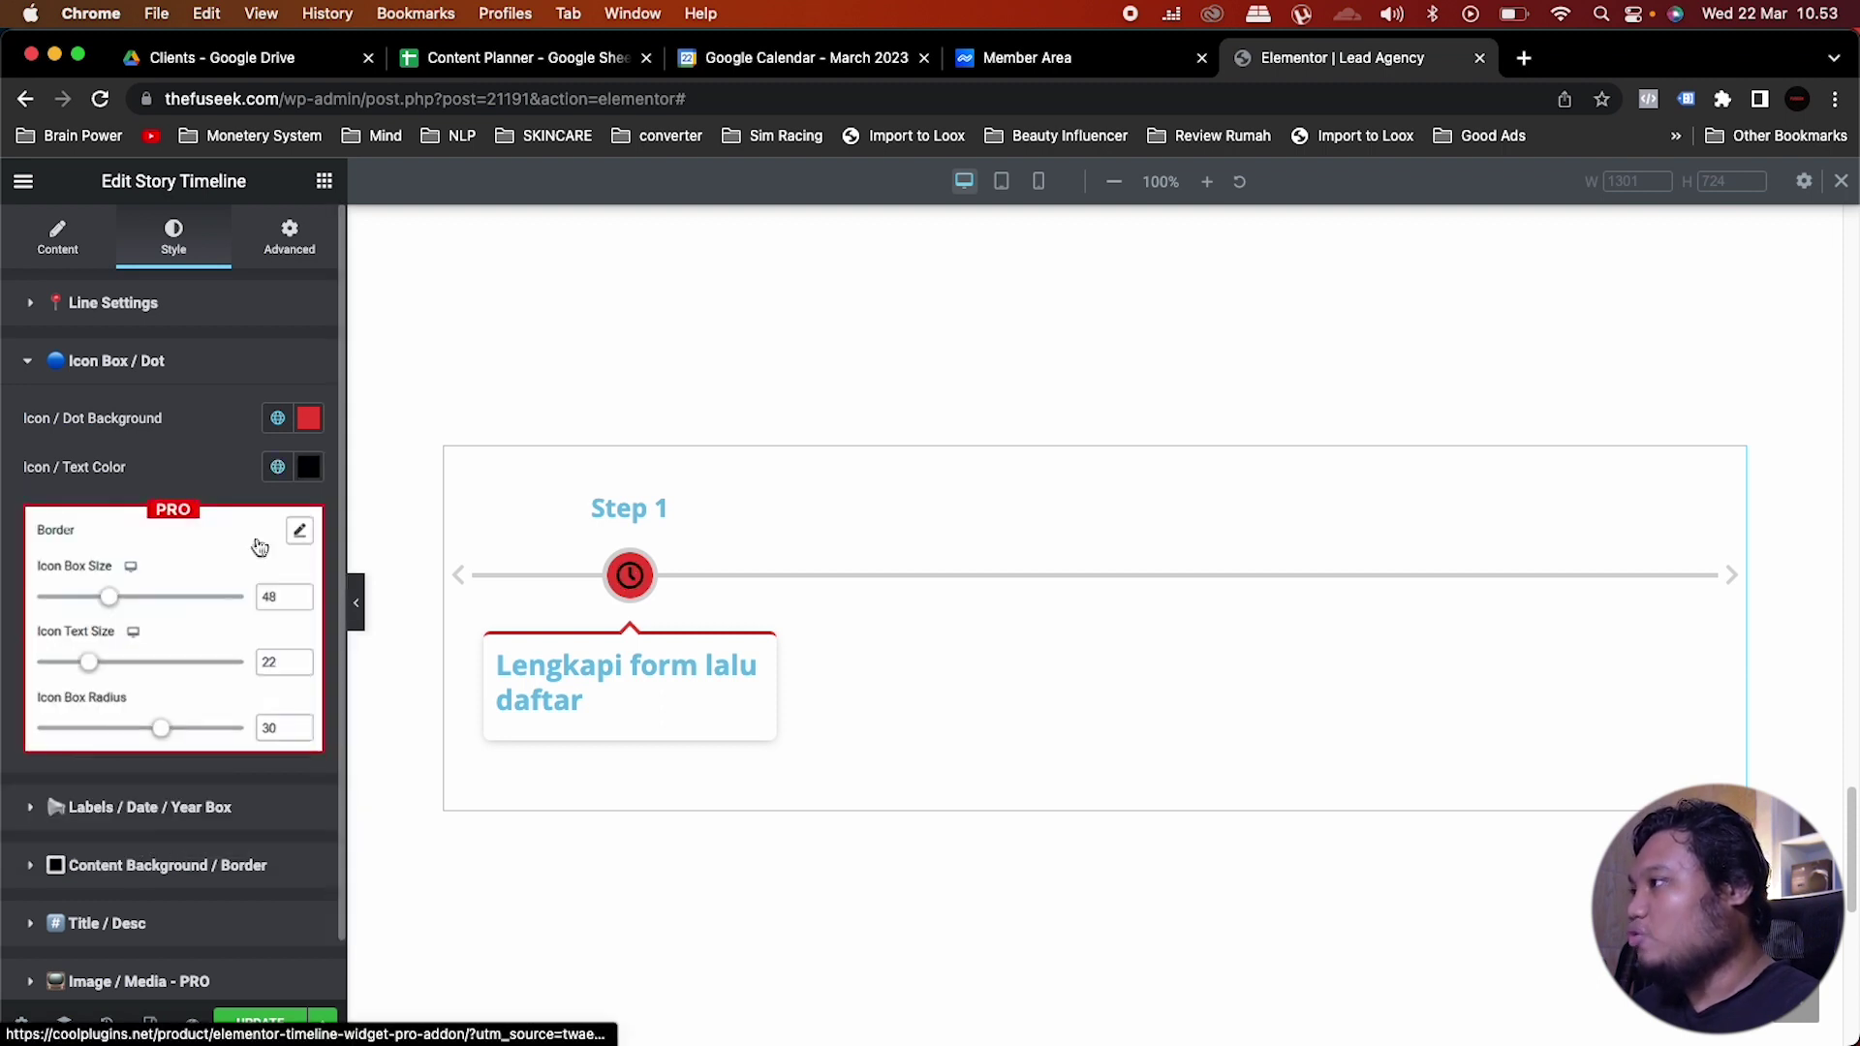
left_click(308, 468)
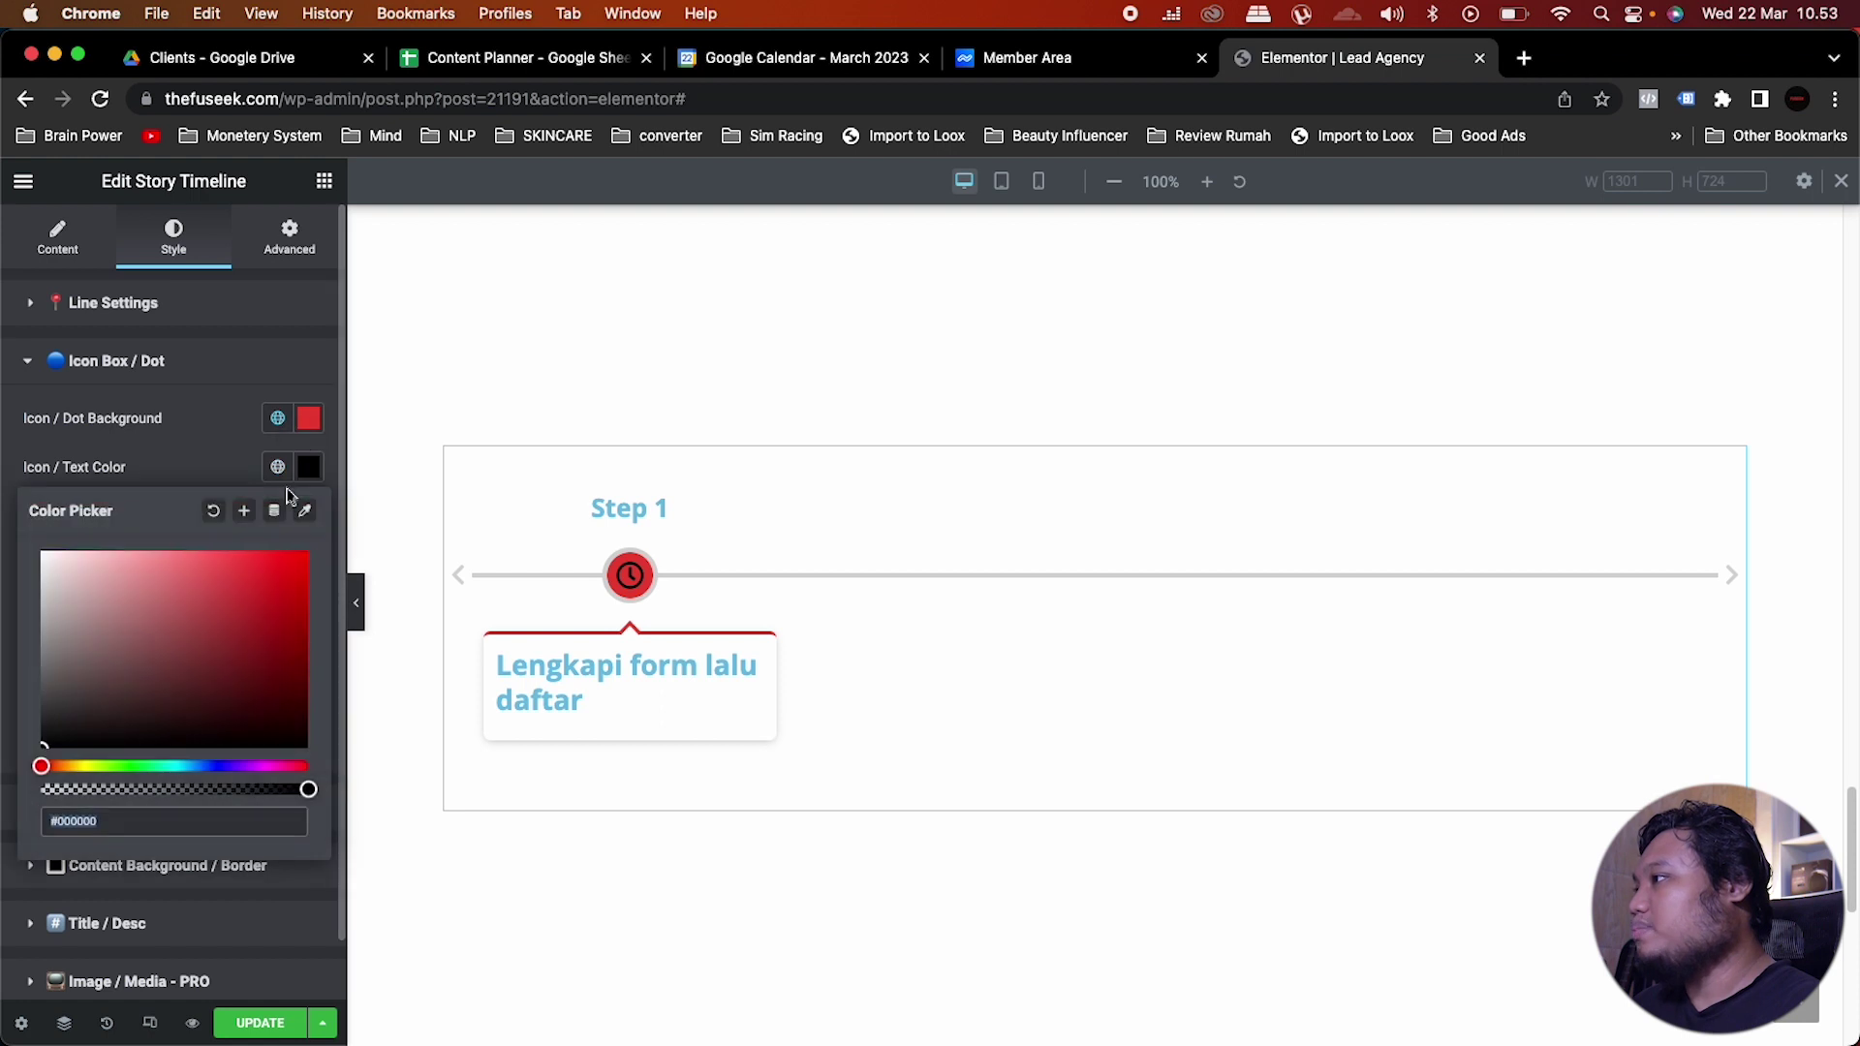
left_click(217, 510)
left_click(226, 475)
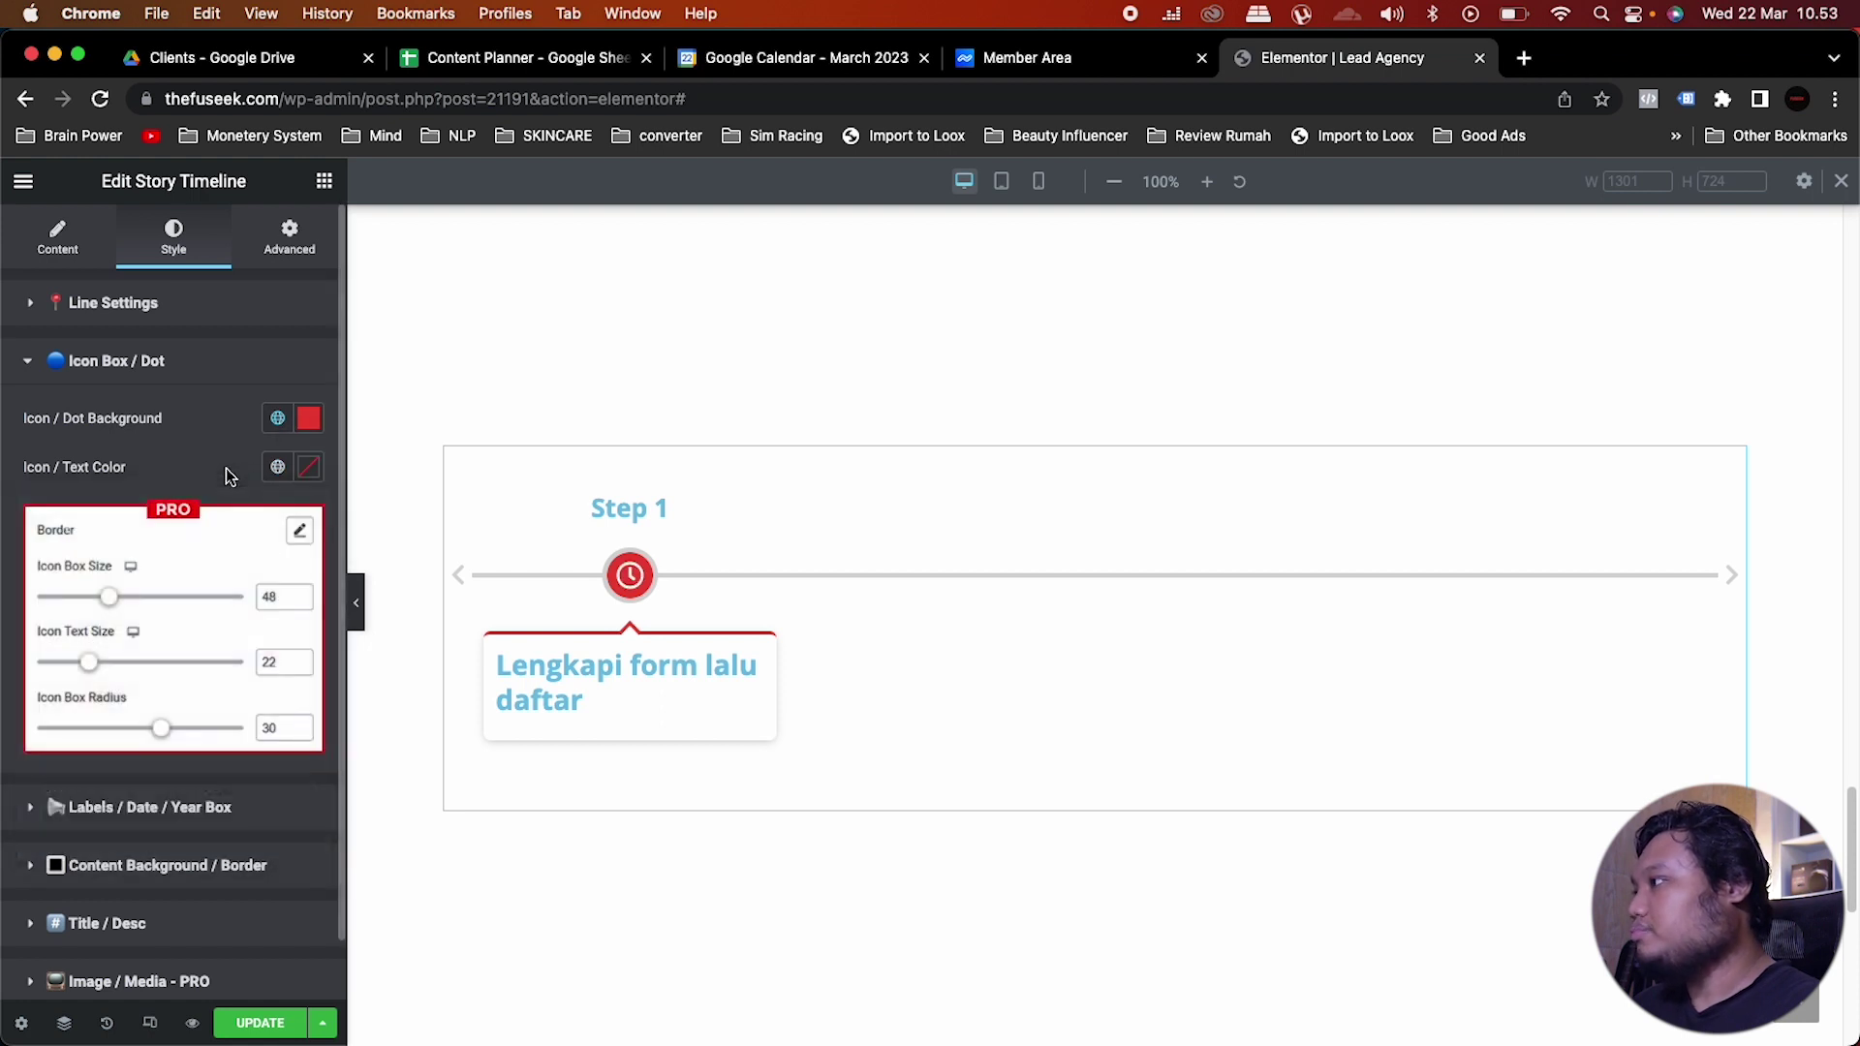
left_click(108, 368)
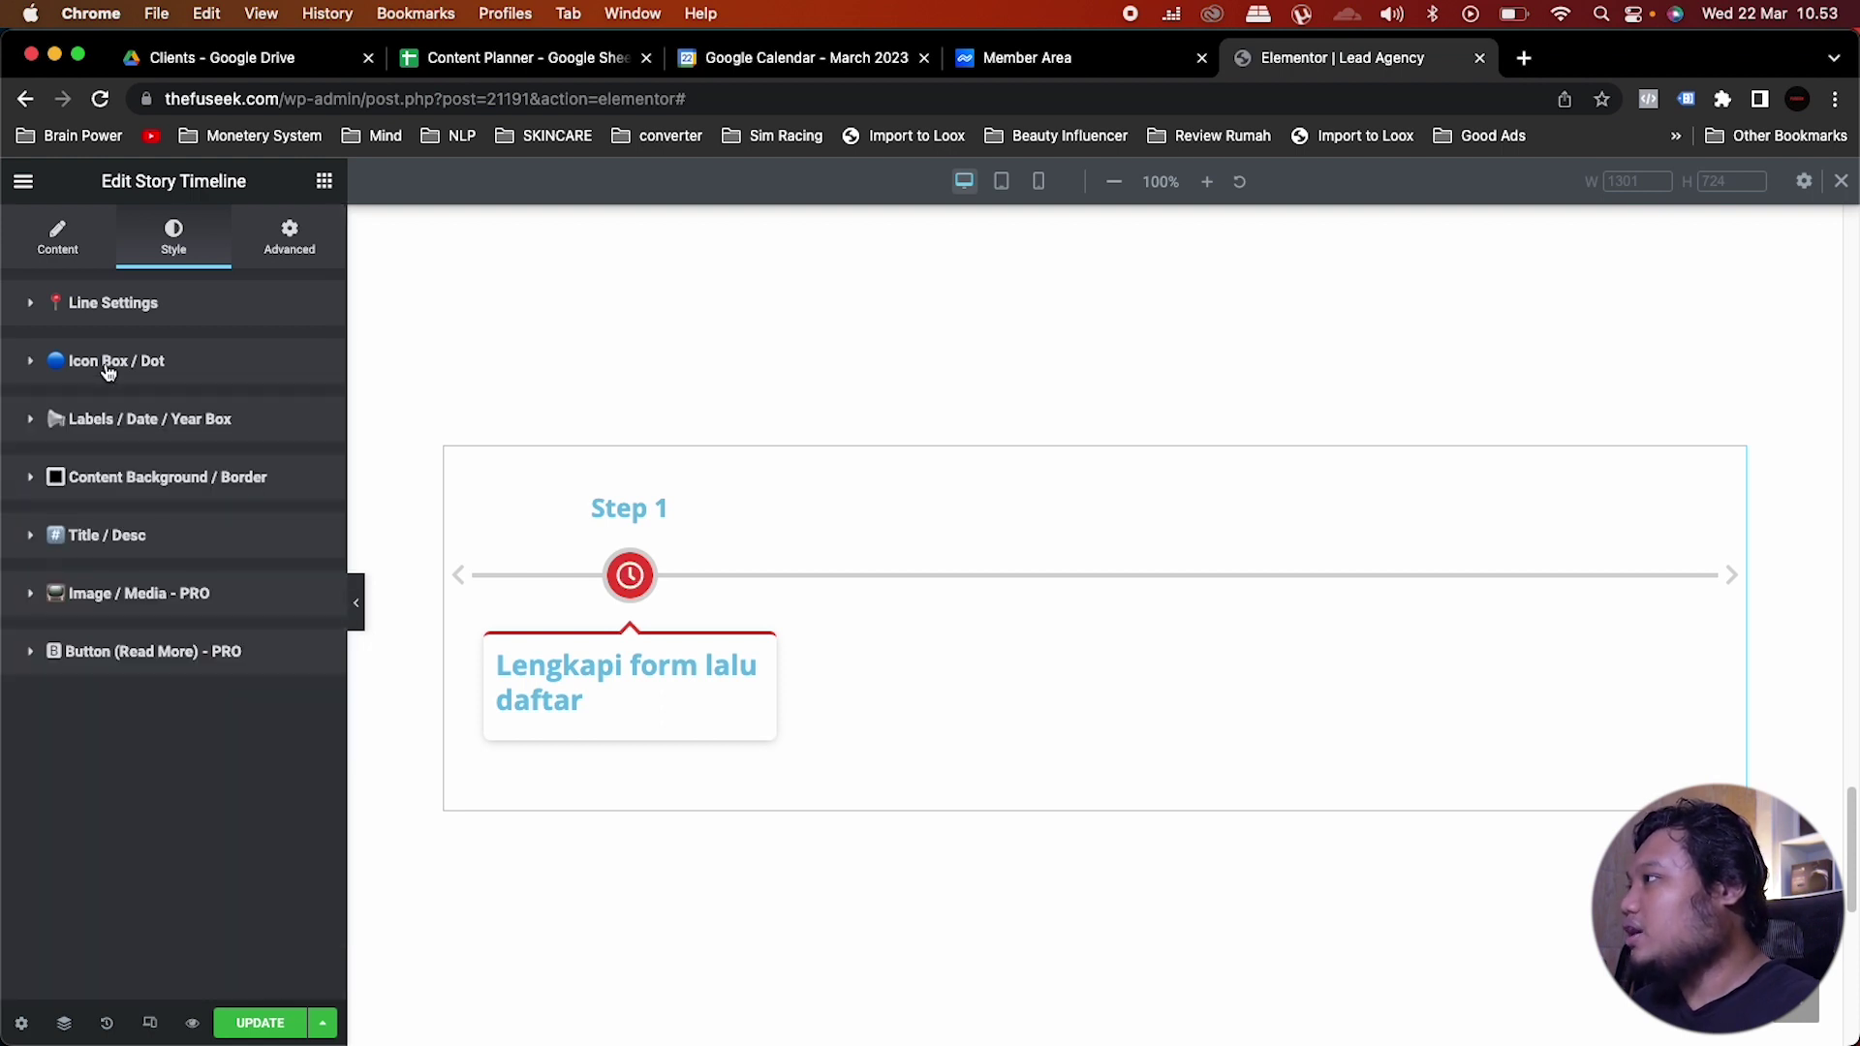
Step: Set the Step 1 label colour to Saved Color #7 (black) and typography to Monster
left_click(230, 427)
left_click(277, 524)
scroll(175, 736, "down", 2)
left_click(175, 757)
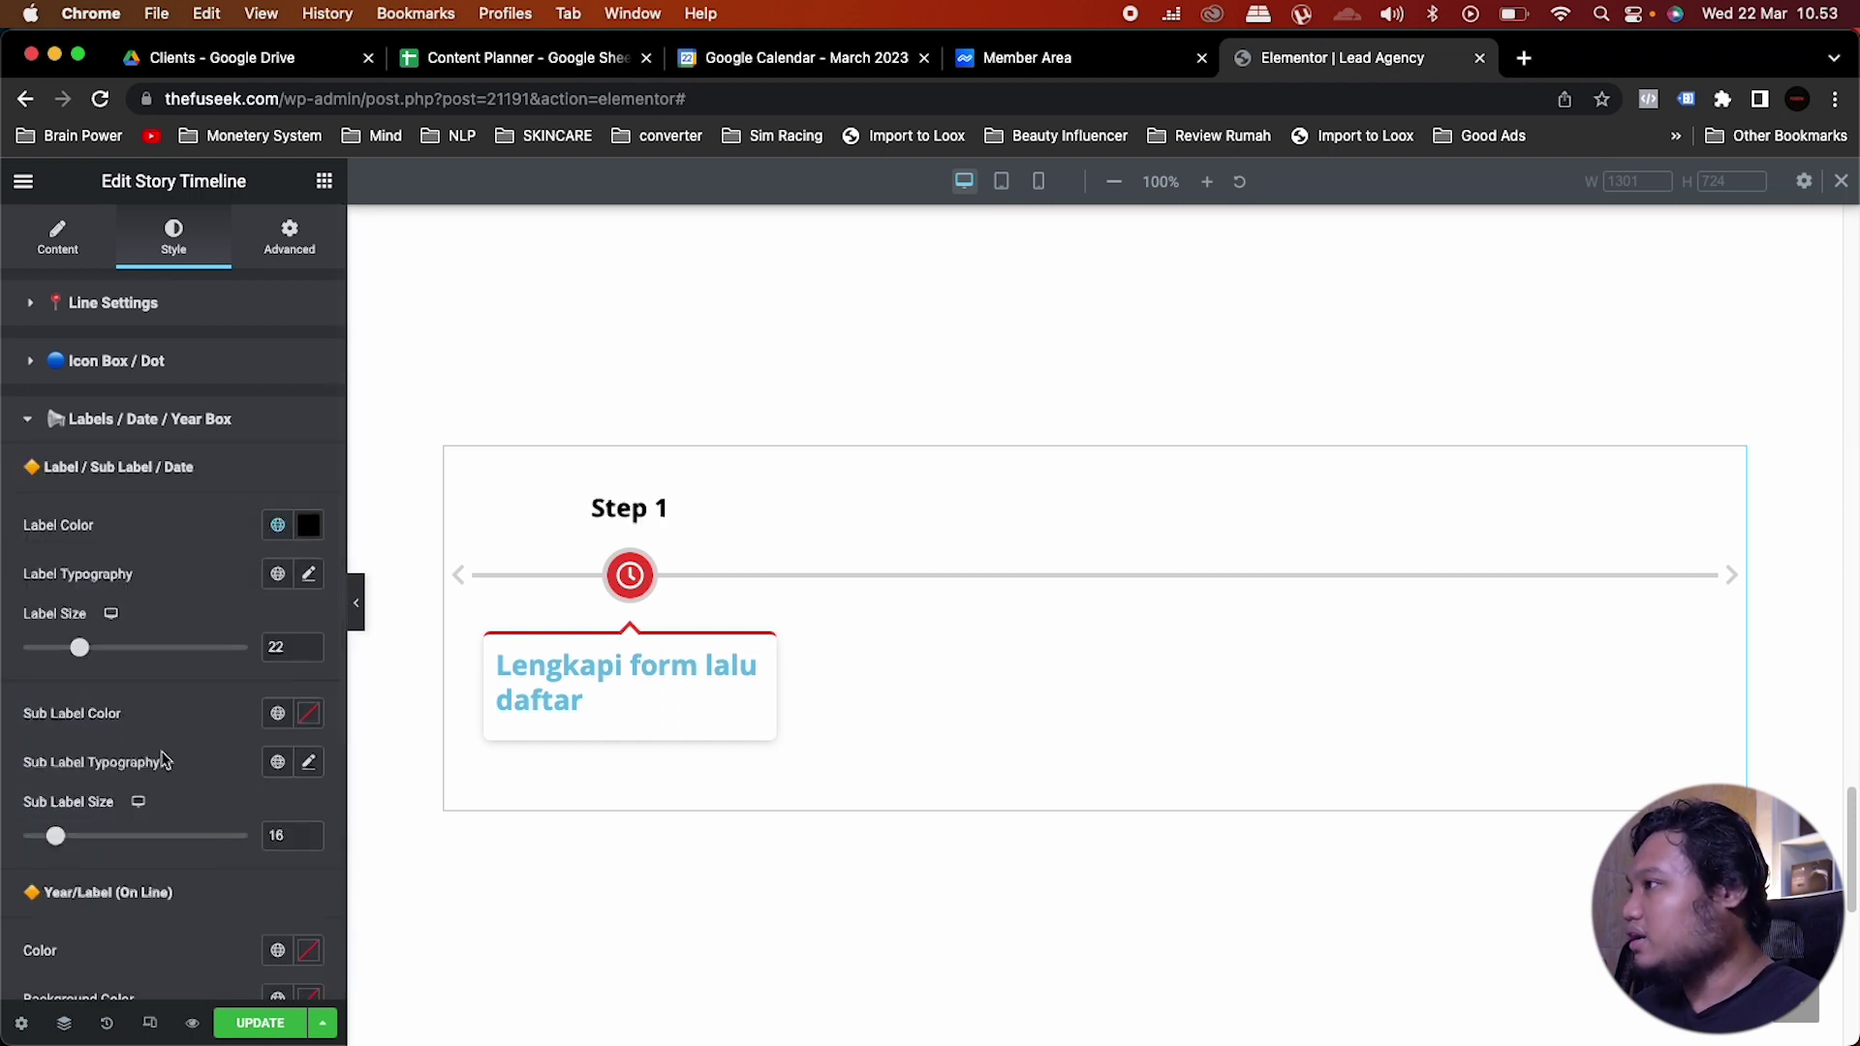
left_click(278, 574)
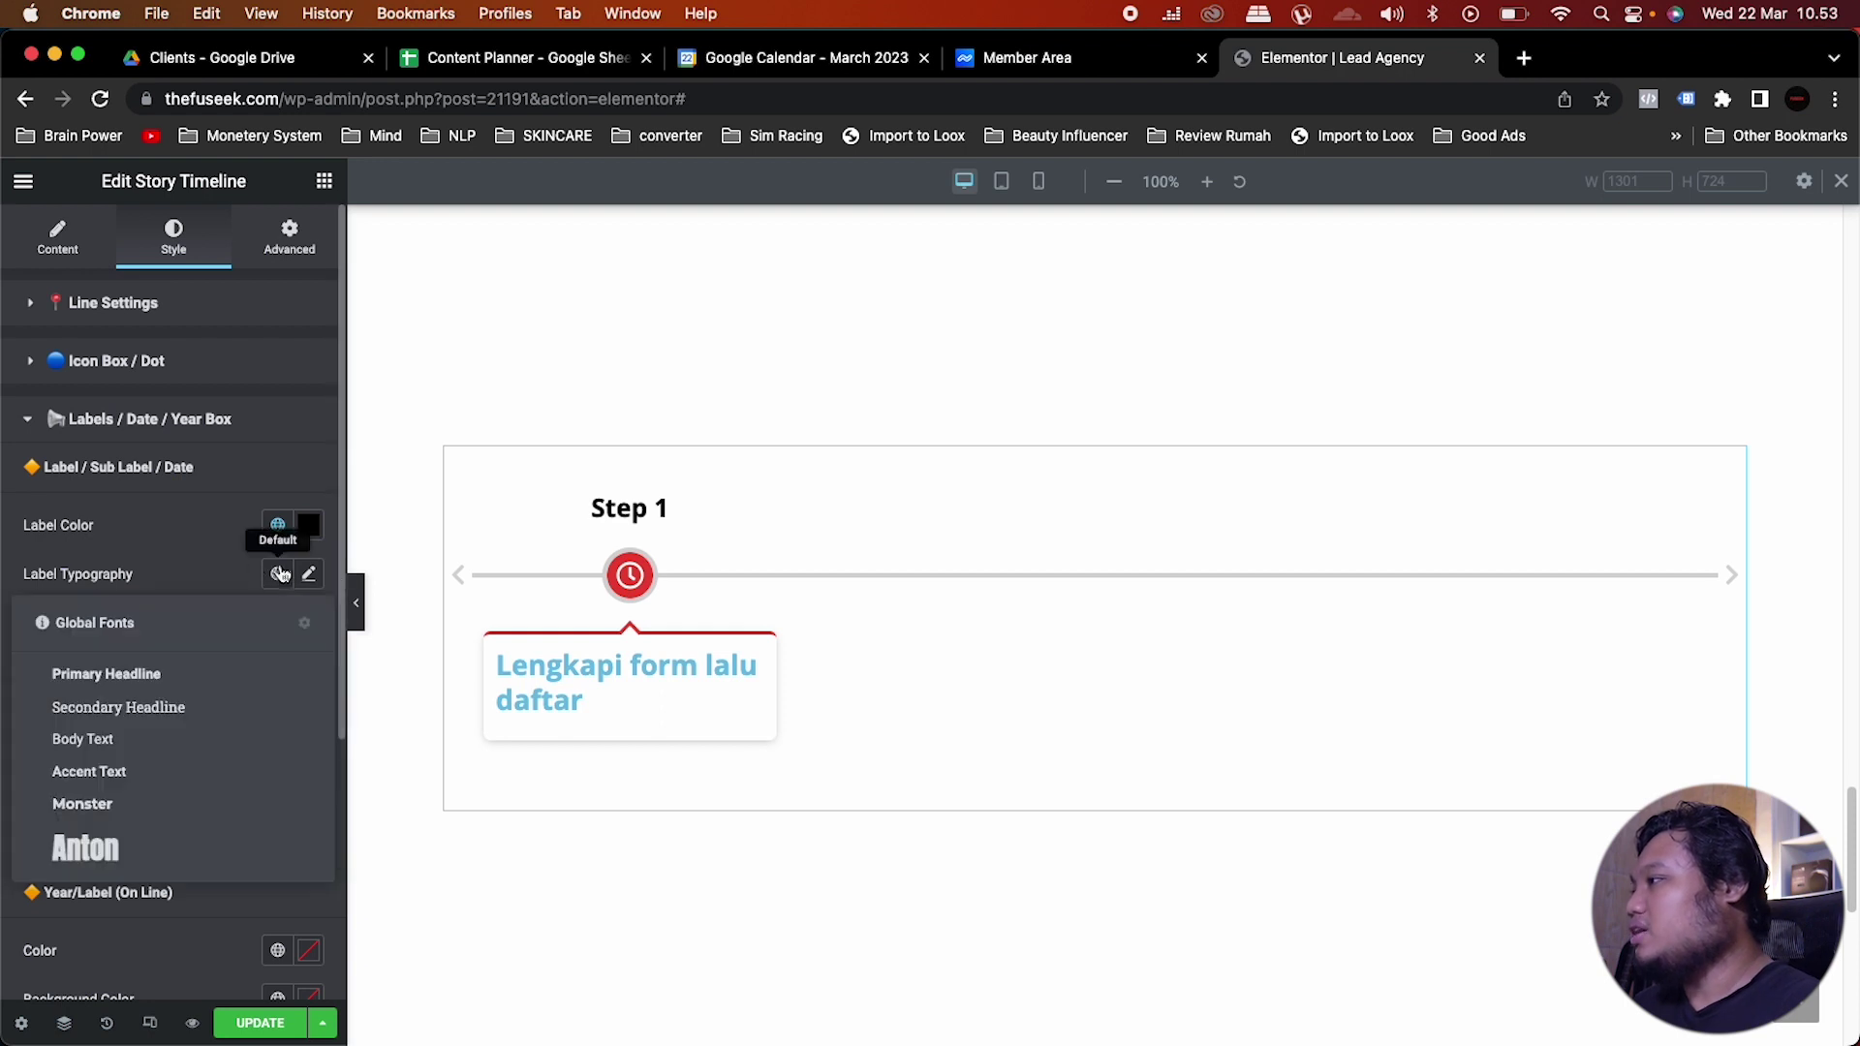
left_click(97, 804)
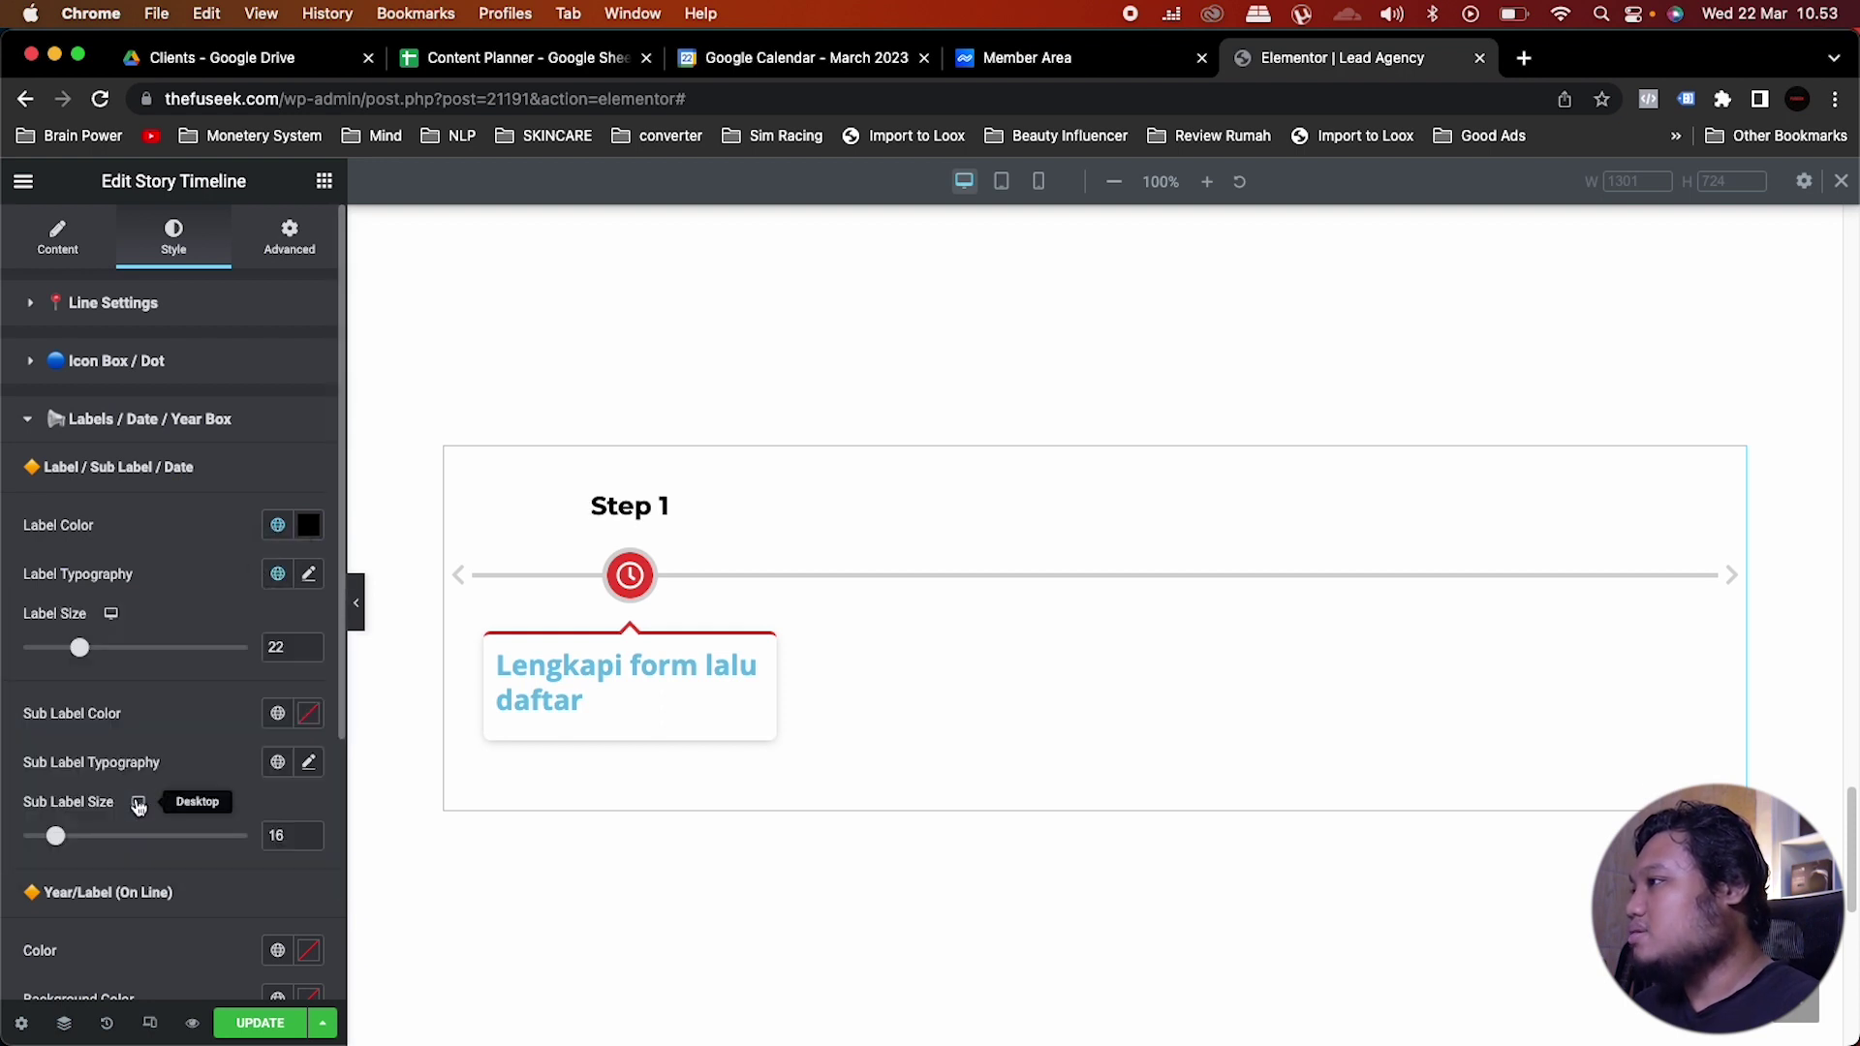
left_click(308, 574)
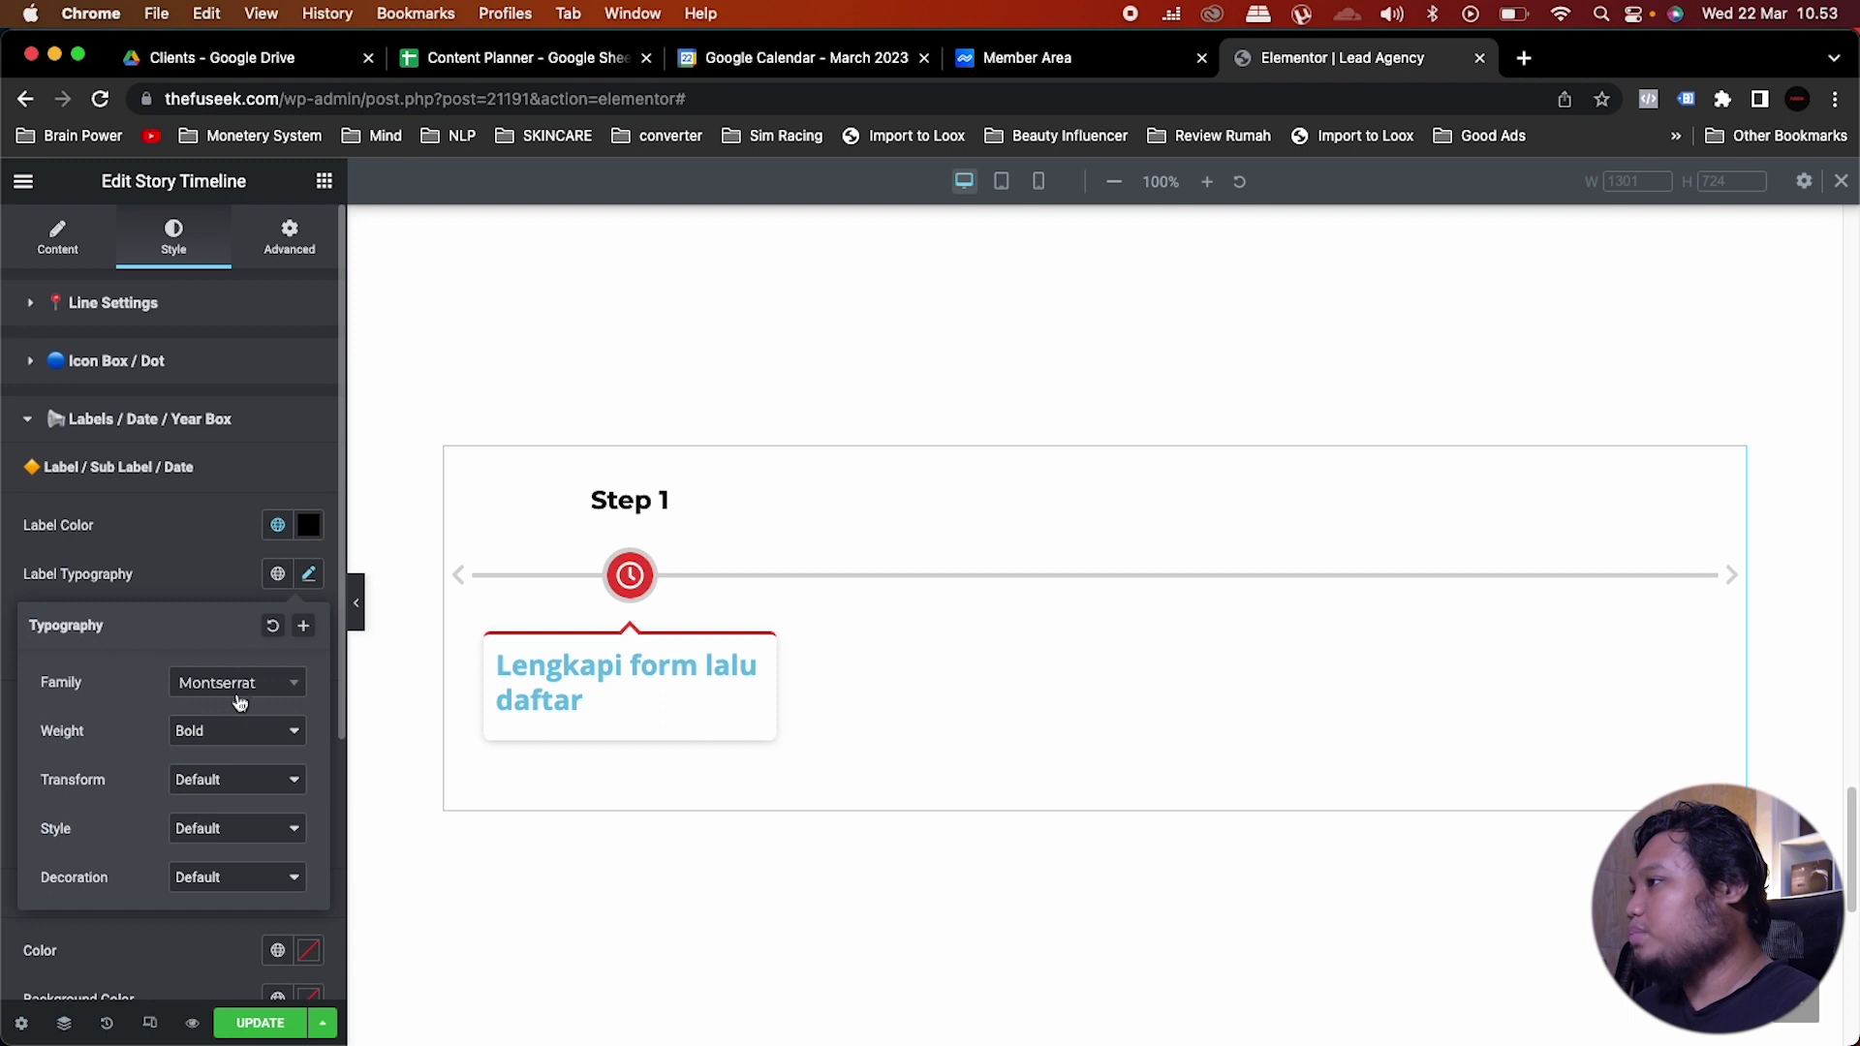
left_click(216, 586)
left_click(150, 419)
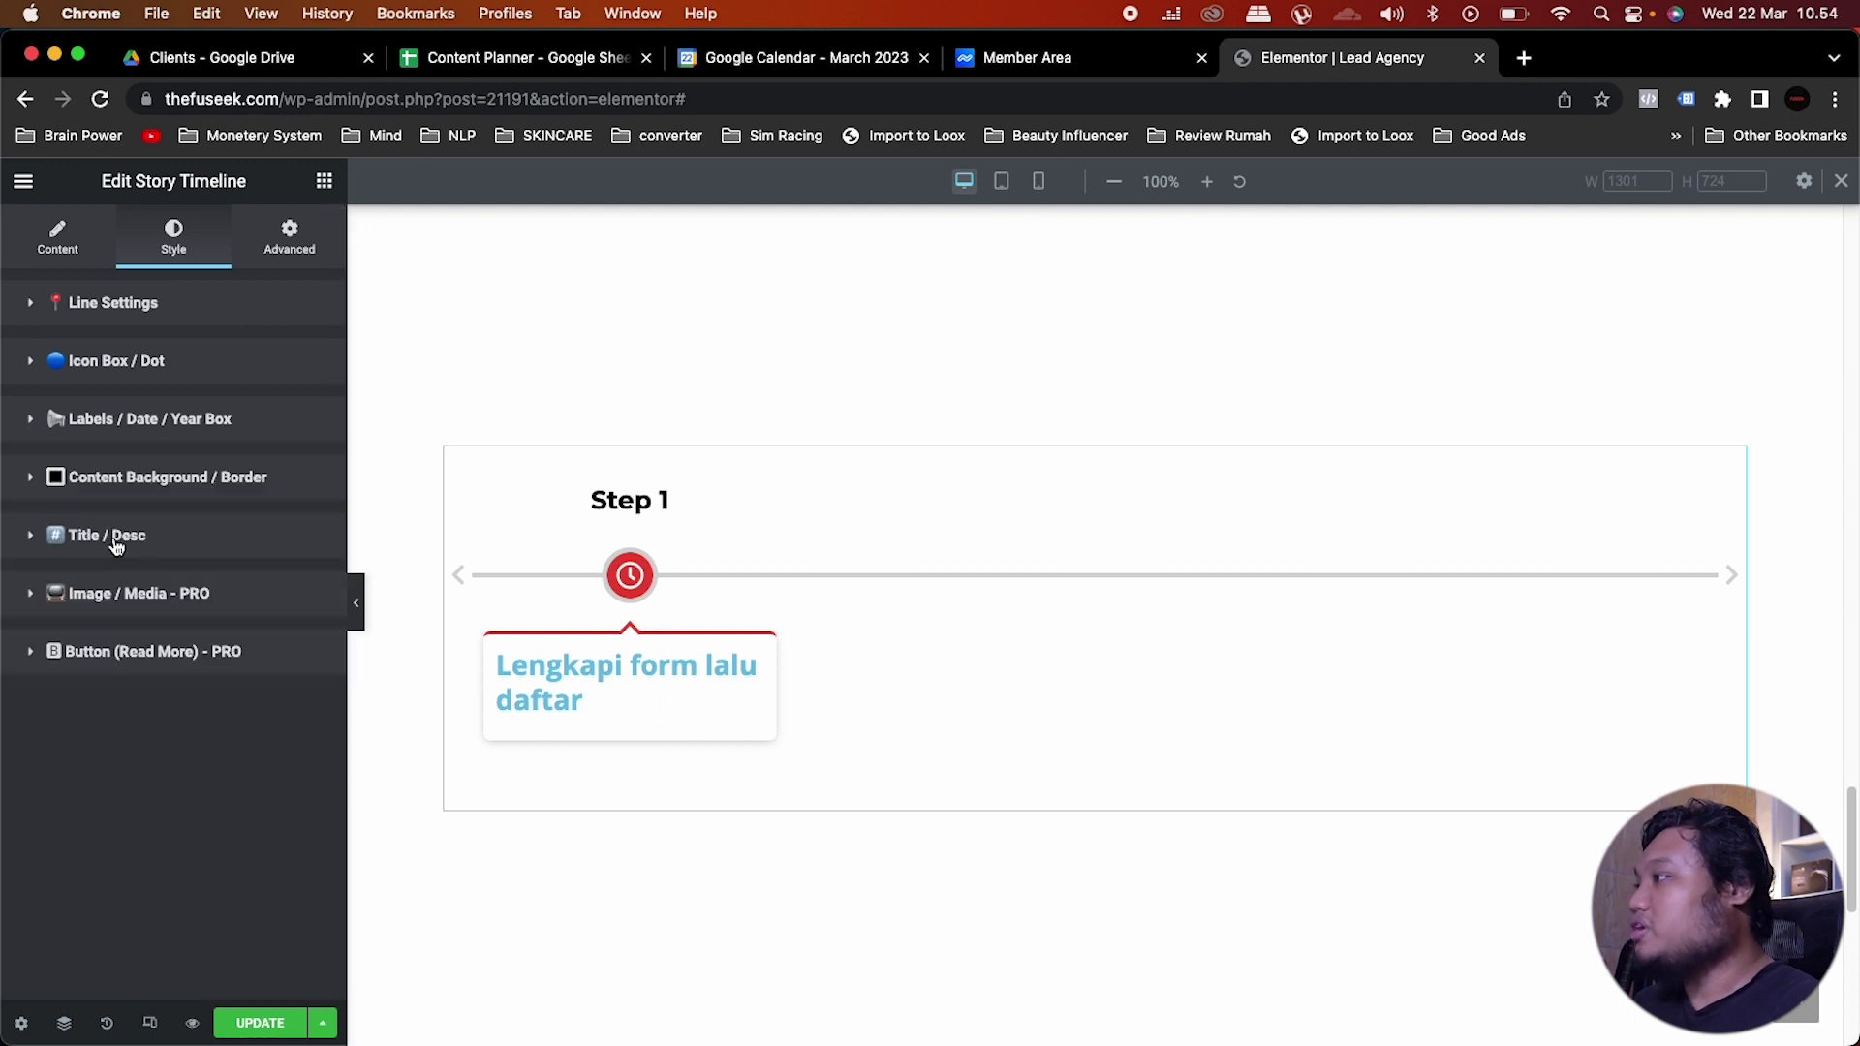
left_click(115, 543)
Step: Set the story title colour to Saved Color #7 (black)
scroll(276, 549, "down", 2)
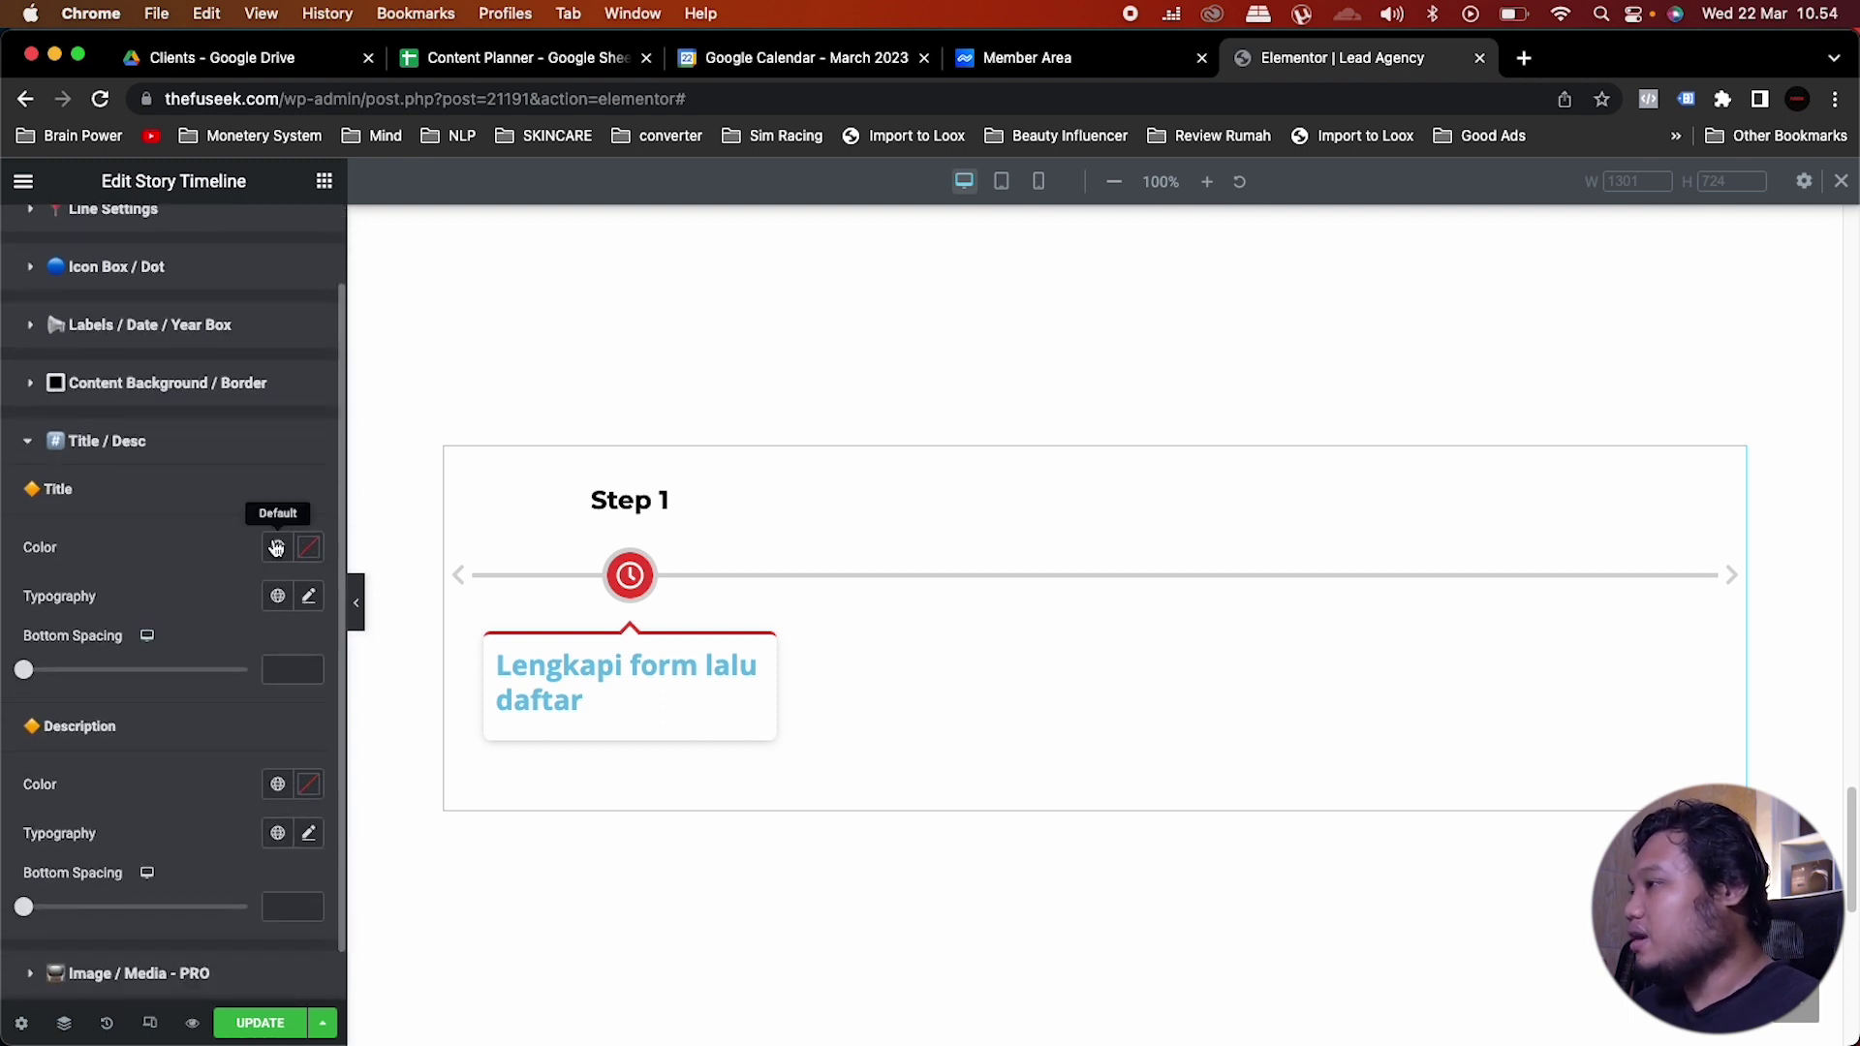
left_click(276, 549)
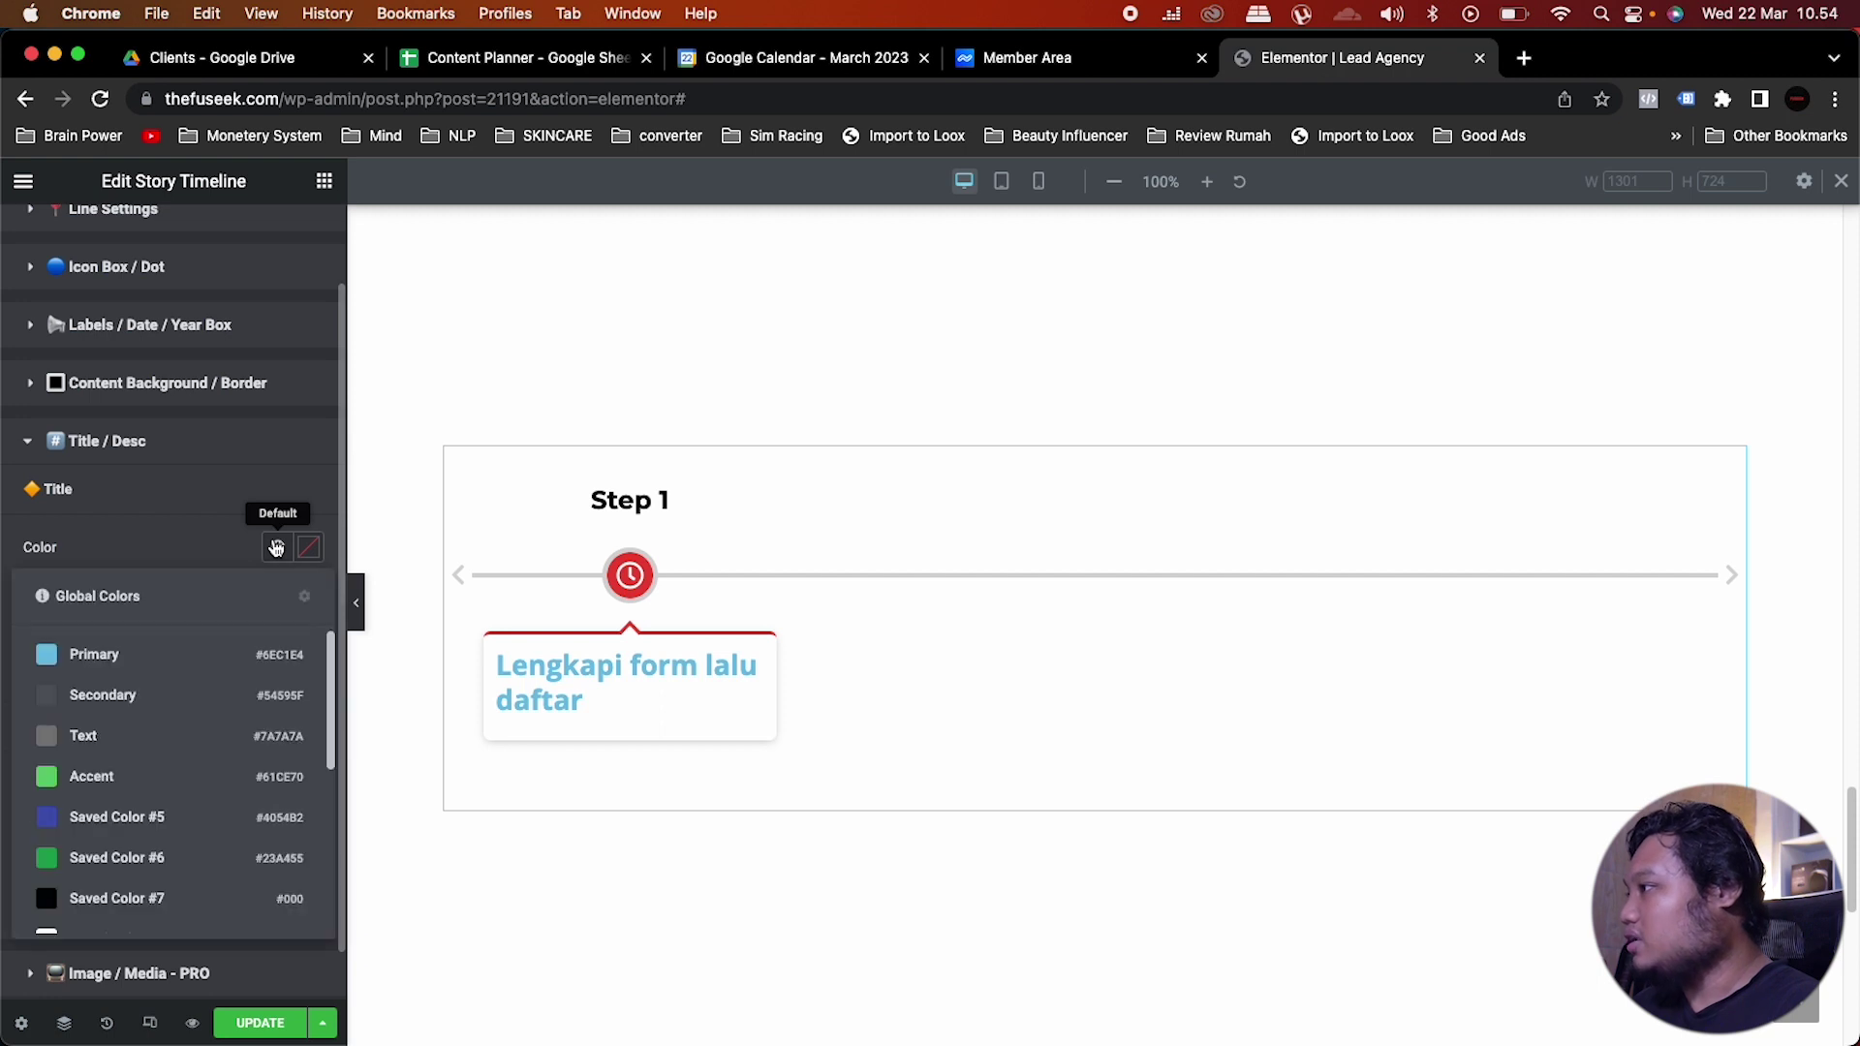
scroll(184, 821, "down", 5)
scroll(177, 821, "down", 2)
scroll(131, 695, "up", 2)
left_click(128, 686)
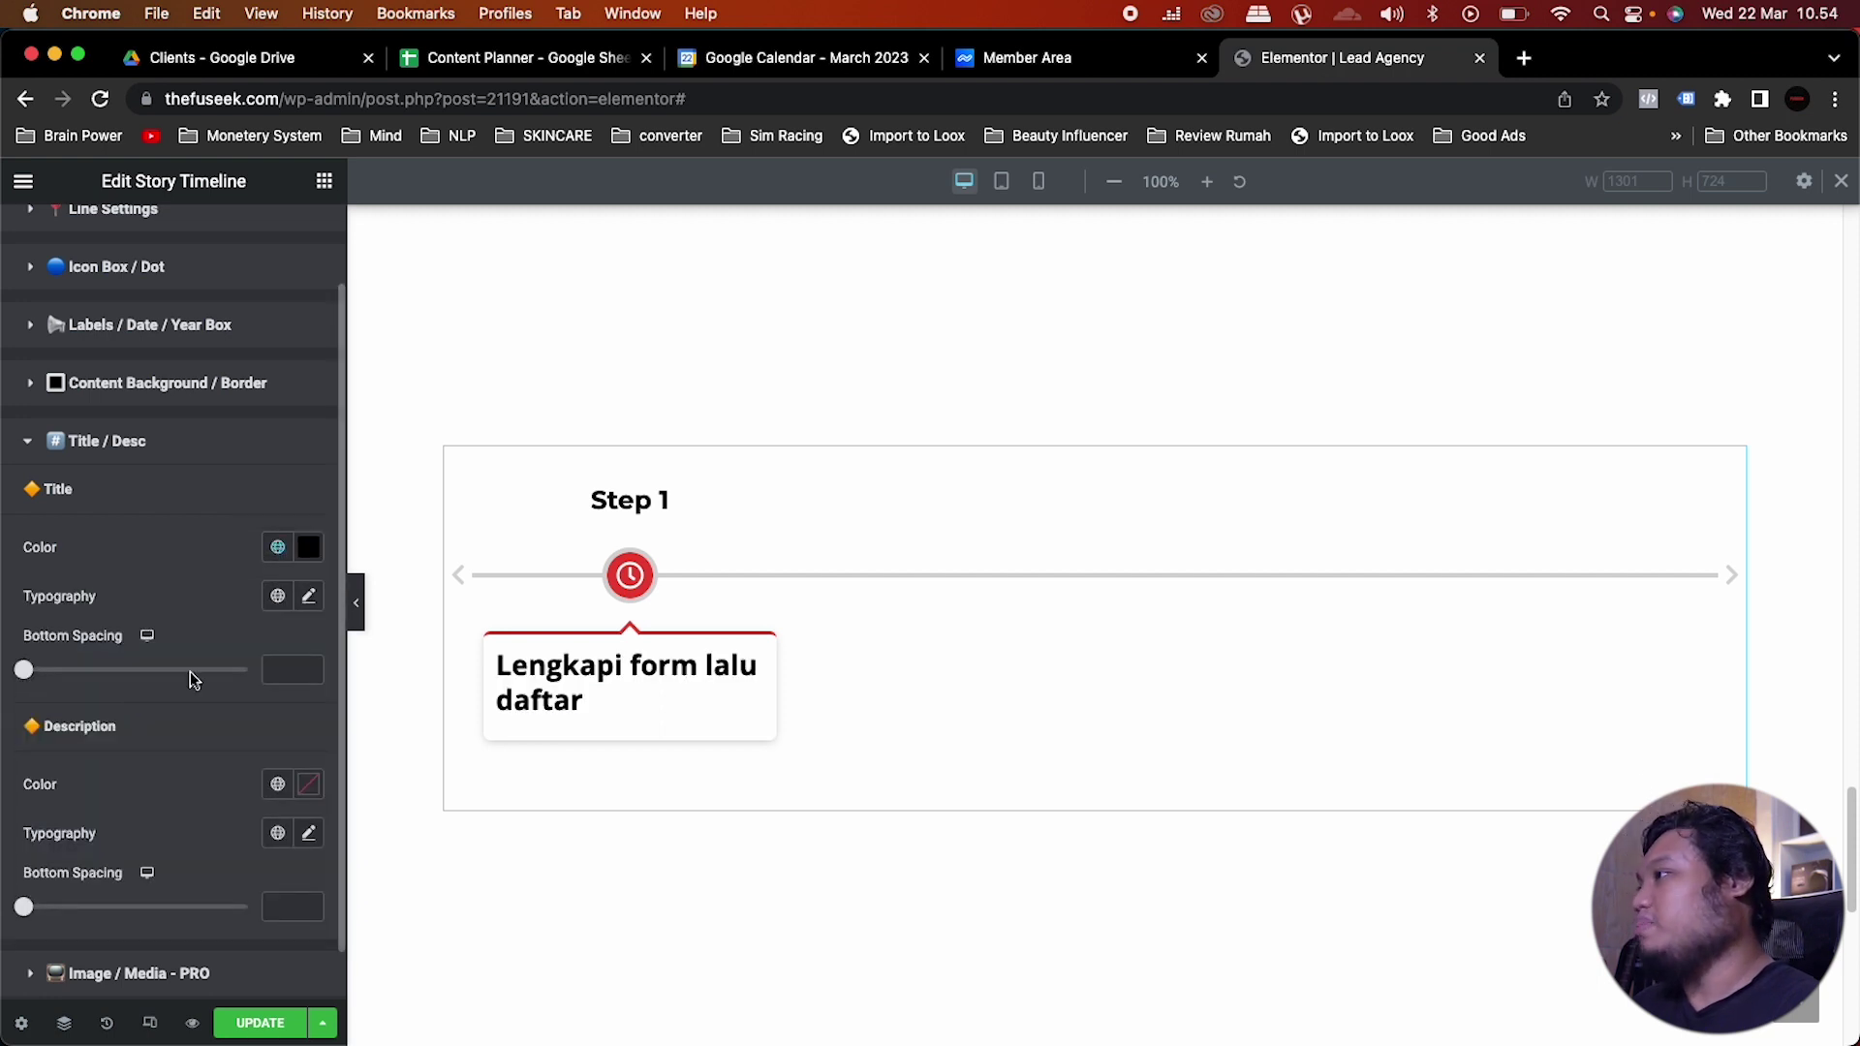
Step: Apply the Monster global font to the title and set its size to 15
left_click(275, 600)
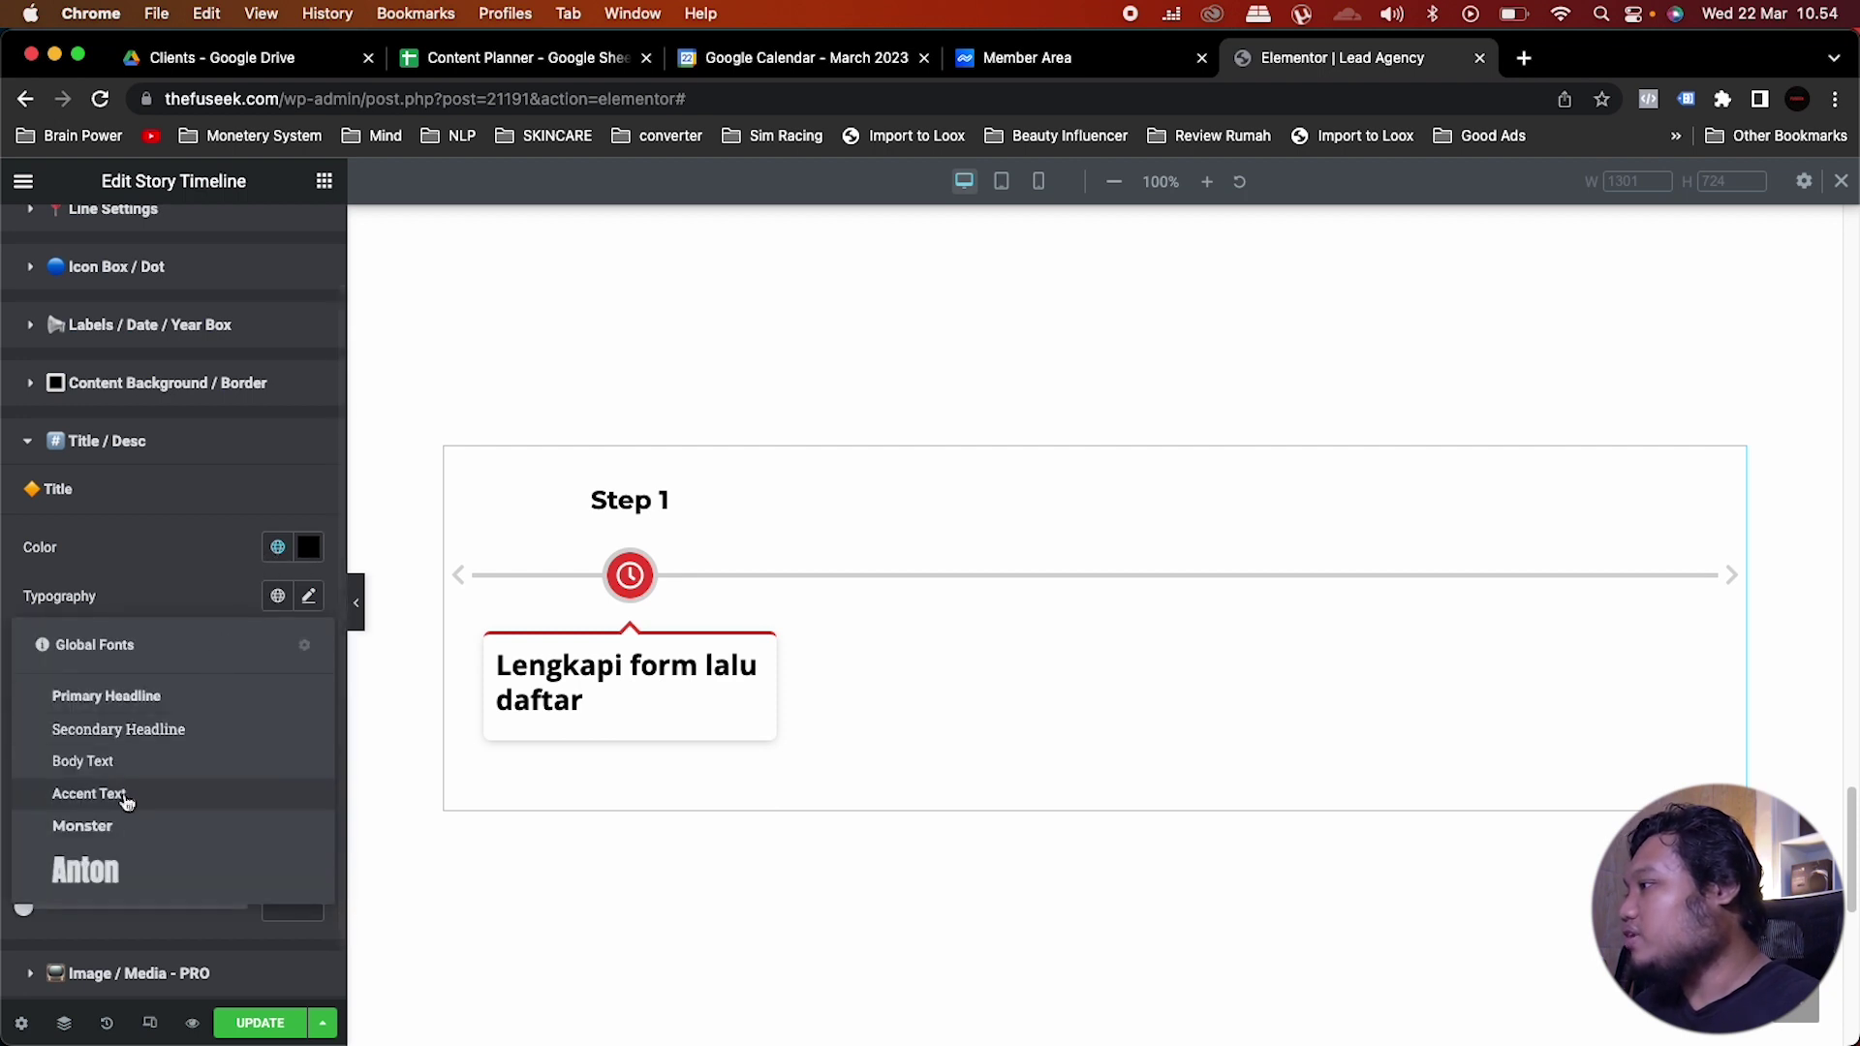
left_click(109, 827)
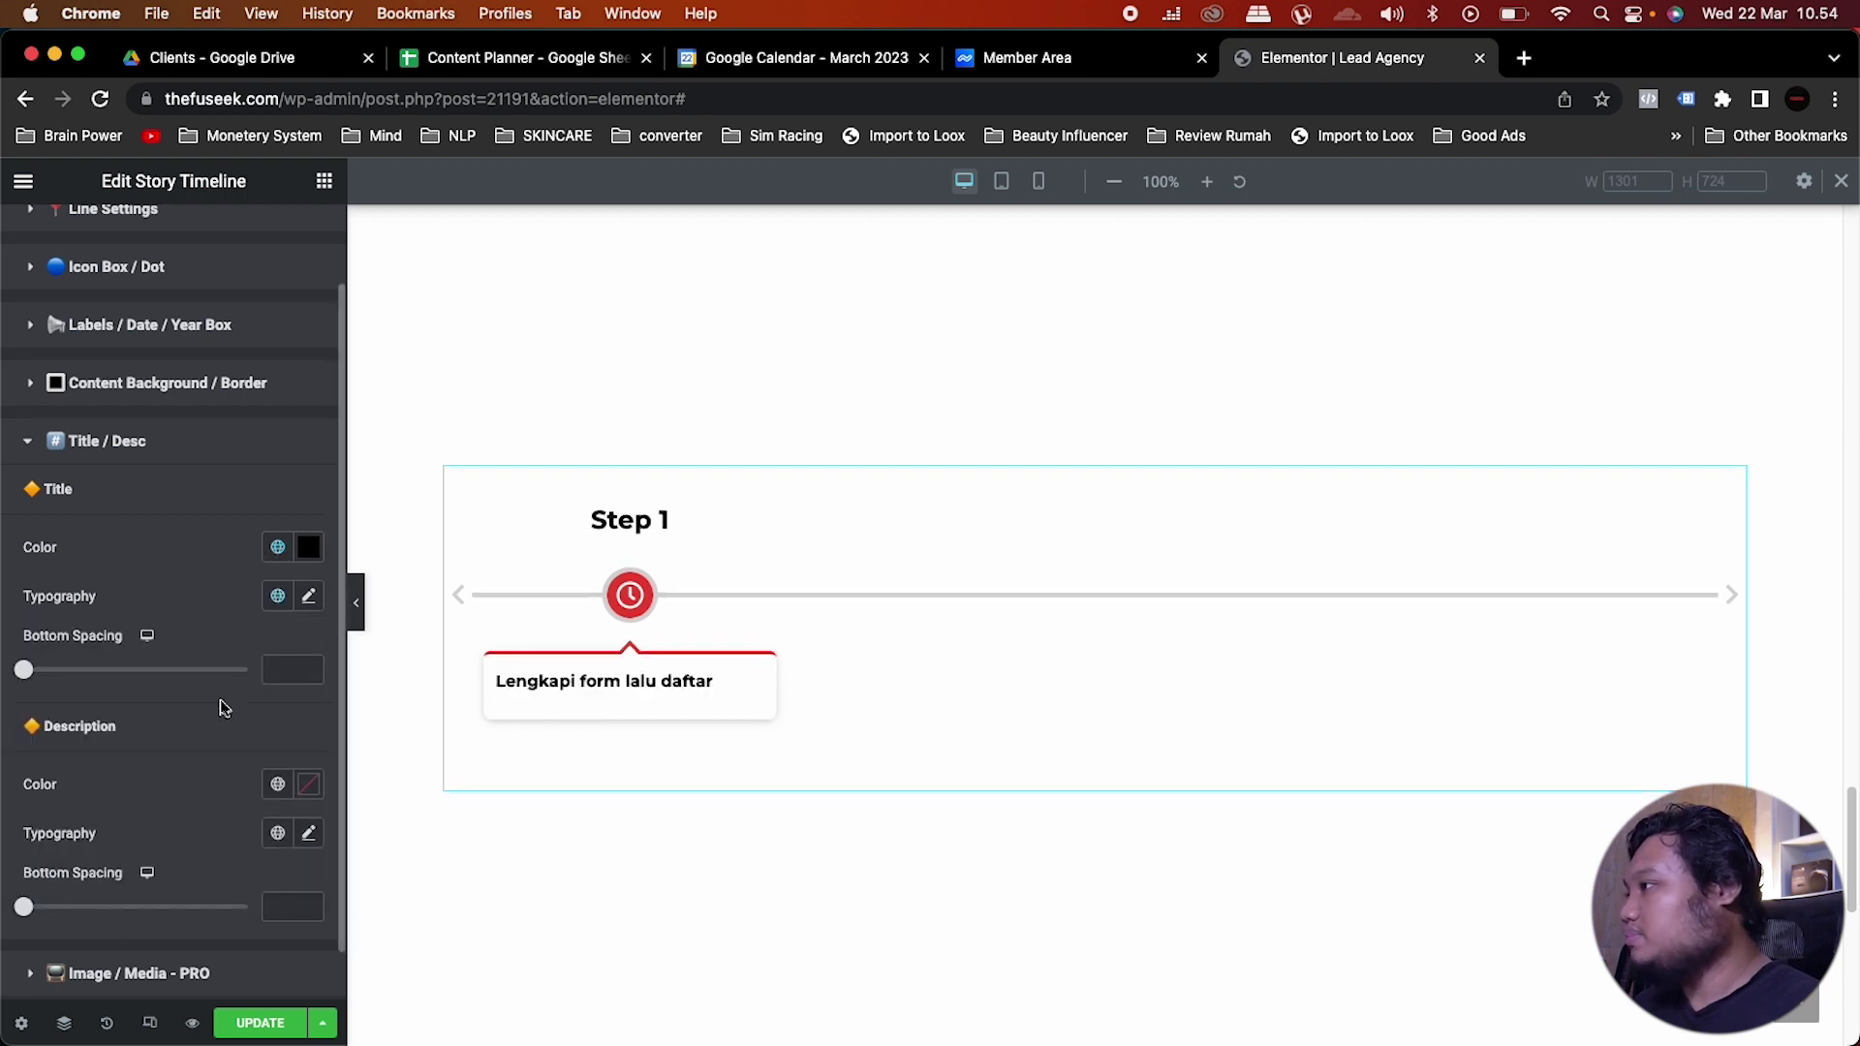
left_click(310, 596)
type("2")
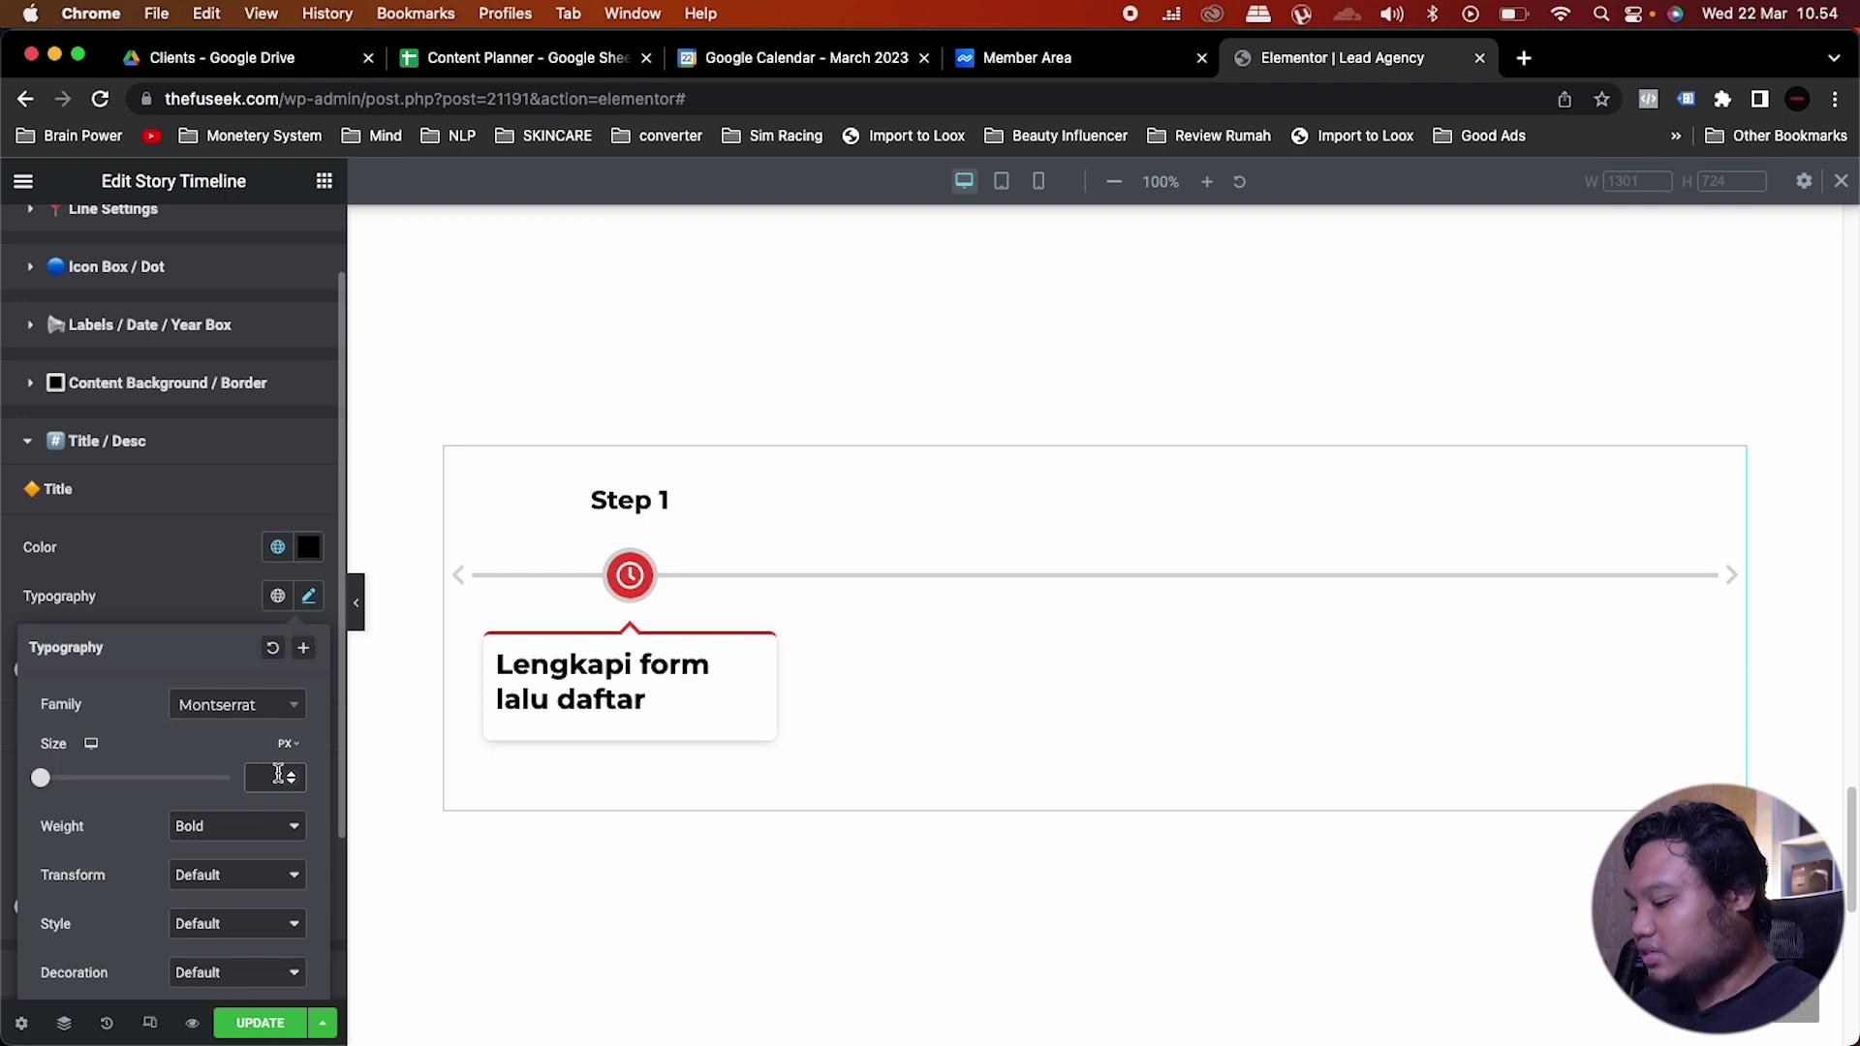
key("BackSpace")
type("15")
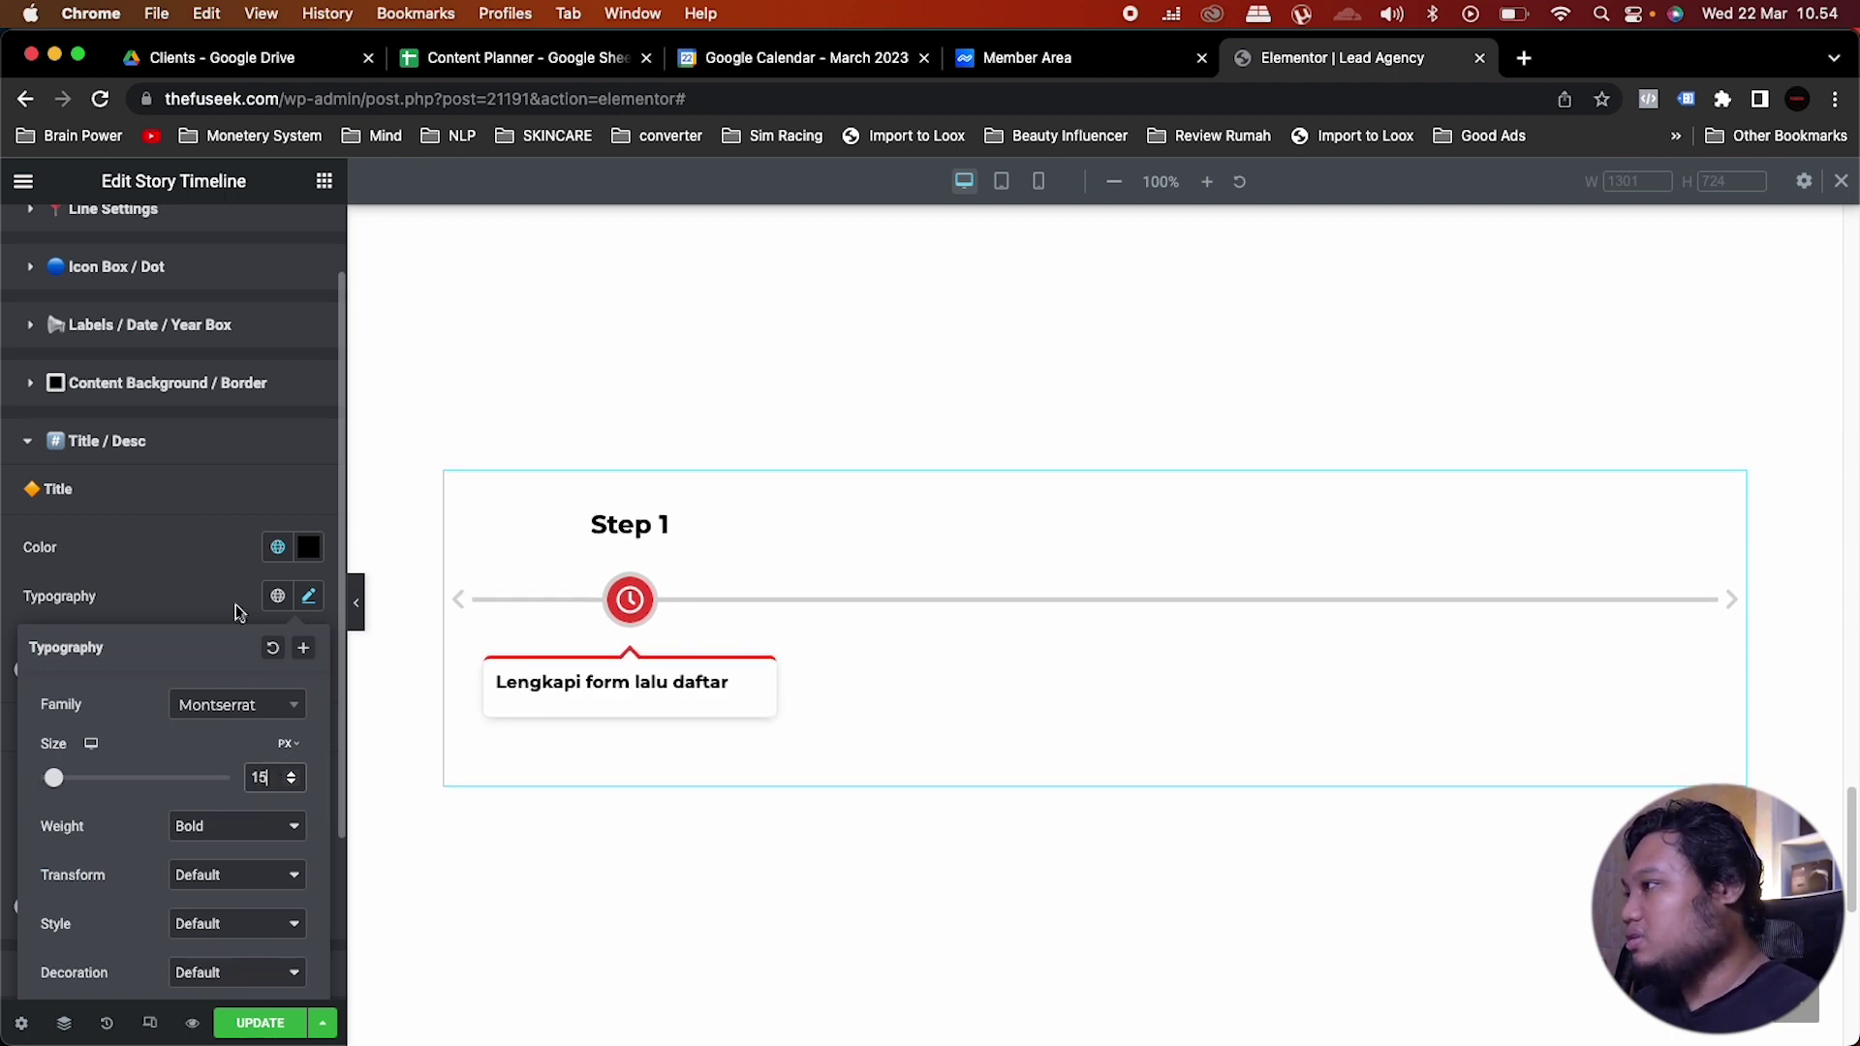
left_click(206, 600)
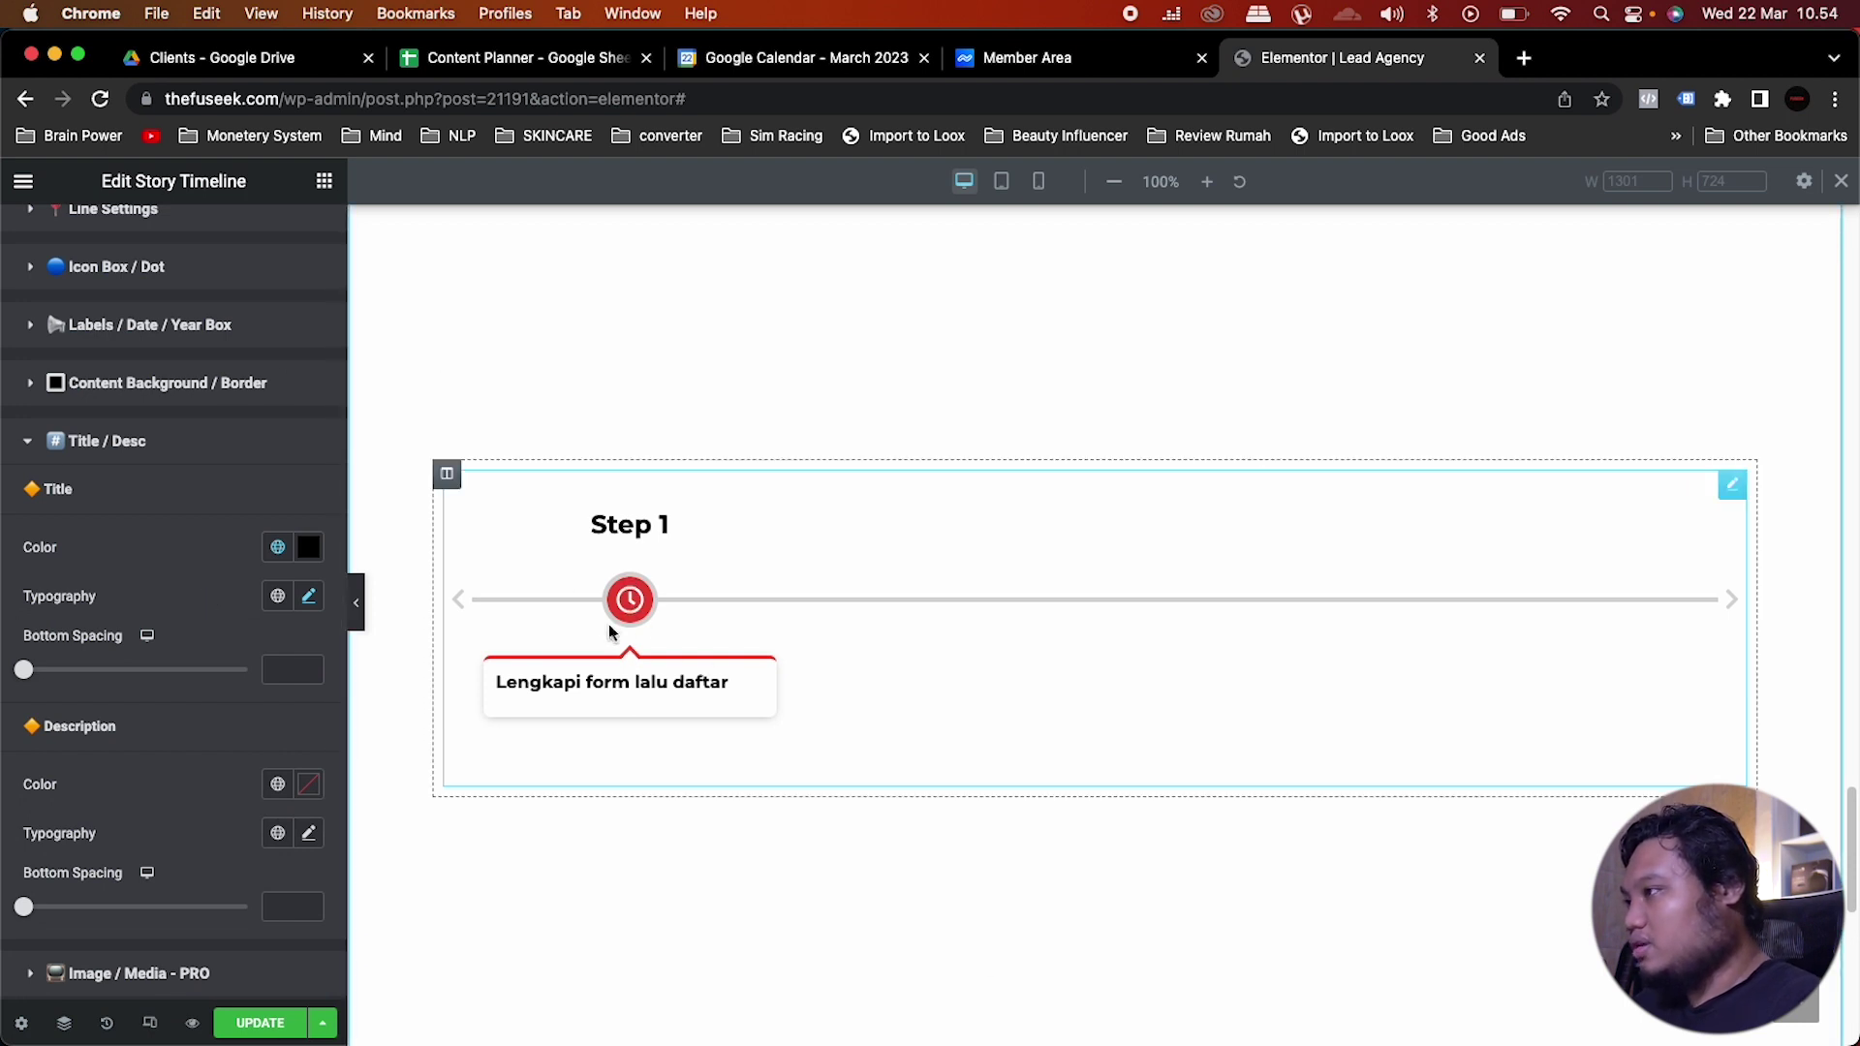
scroll(95, 444, "up", 2)
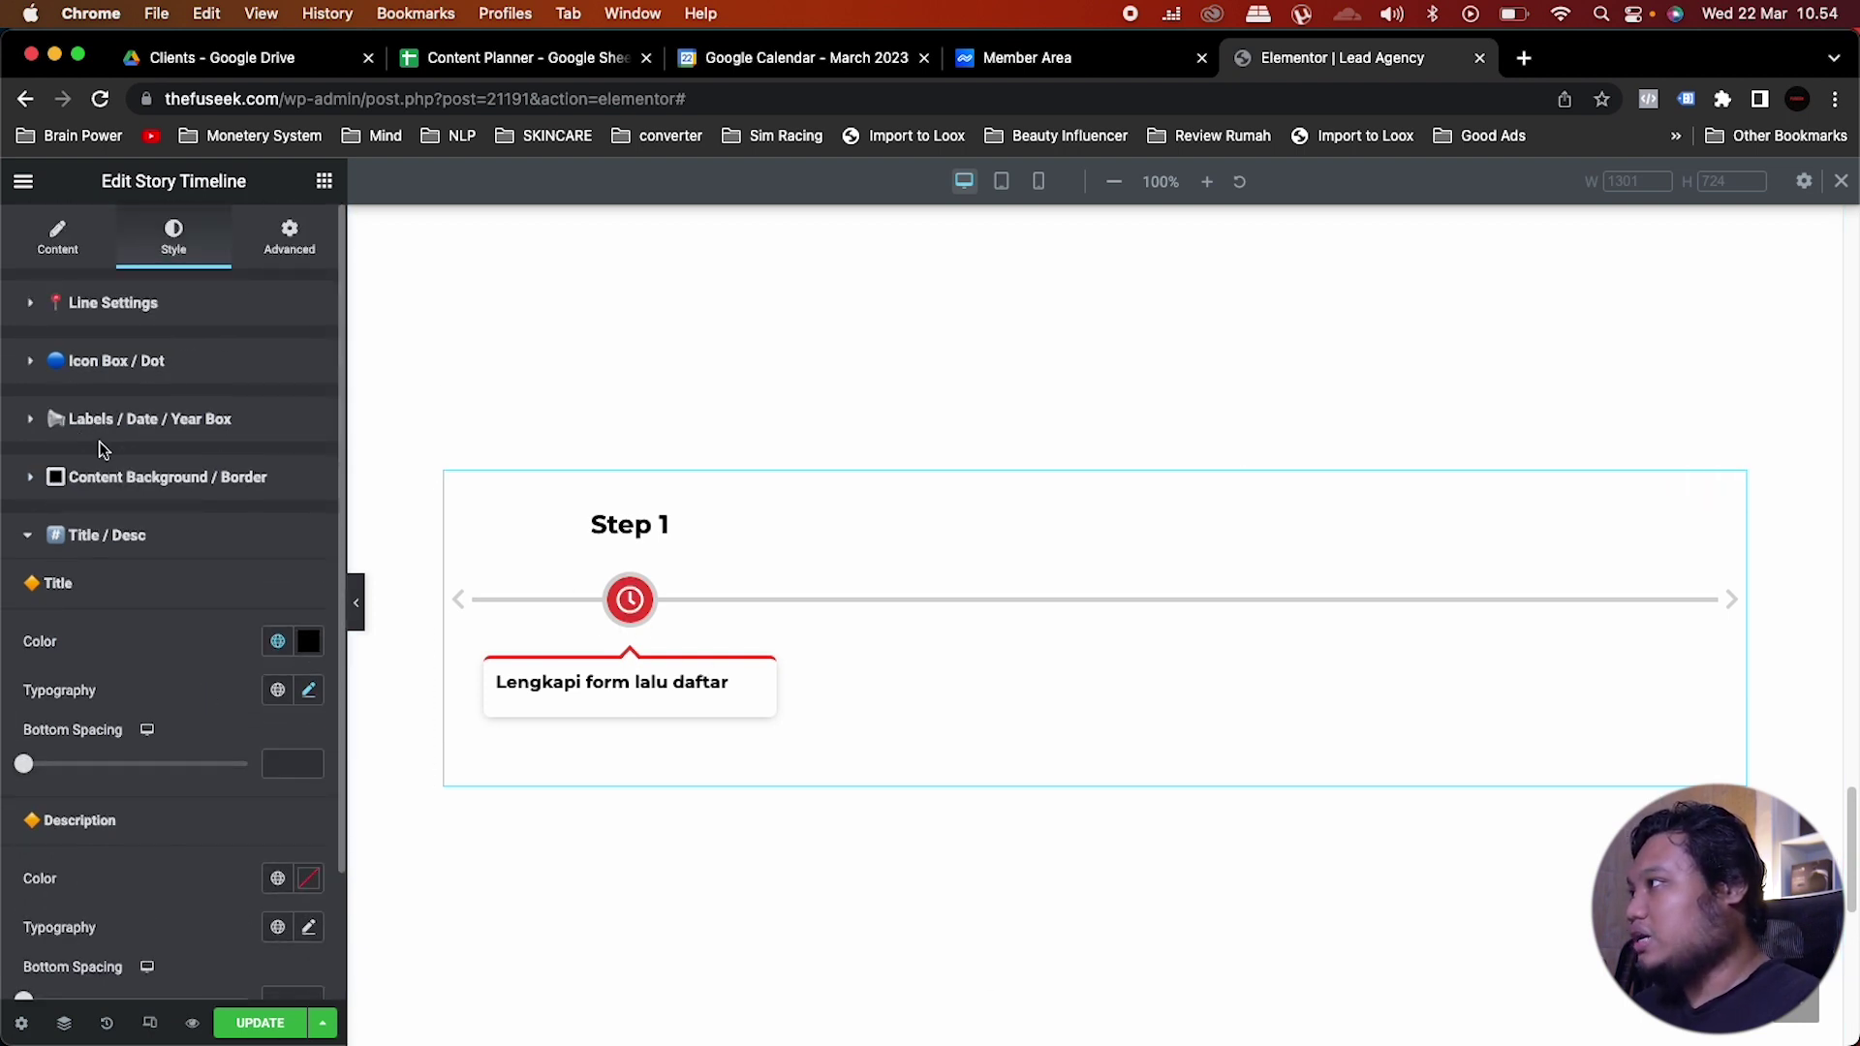
Step: Replace the Step 1 clock icon with the chevron circle icon found by searching 'cir'
left_click(58, 237)
left_click(123, 393)
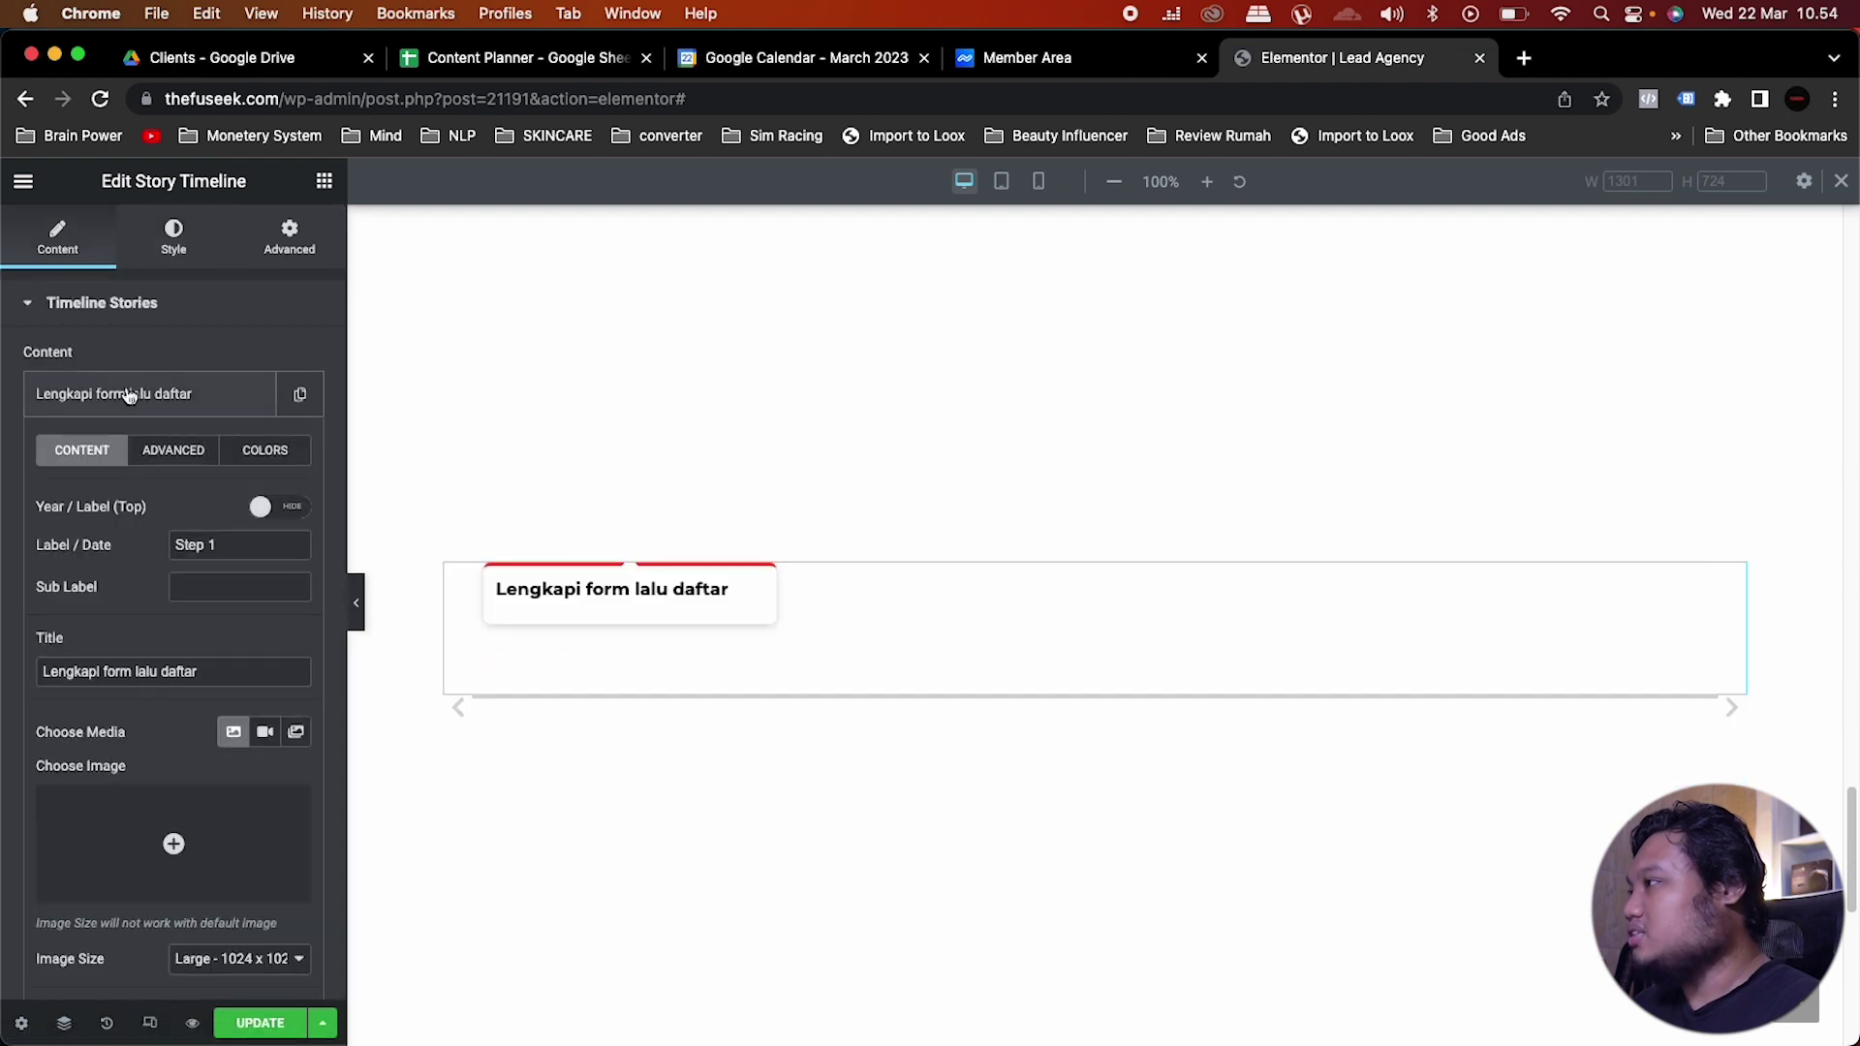
left_click(176, 454)
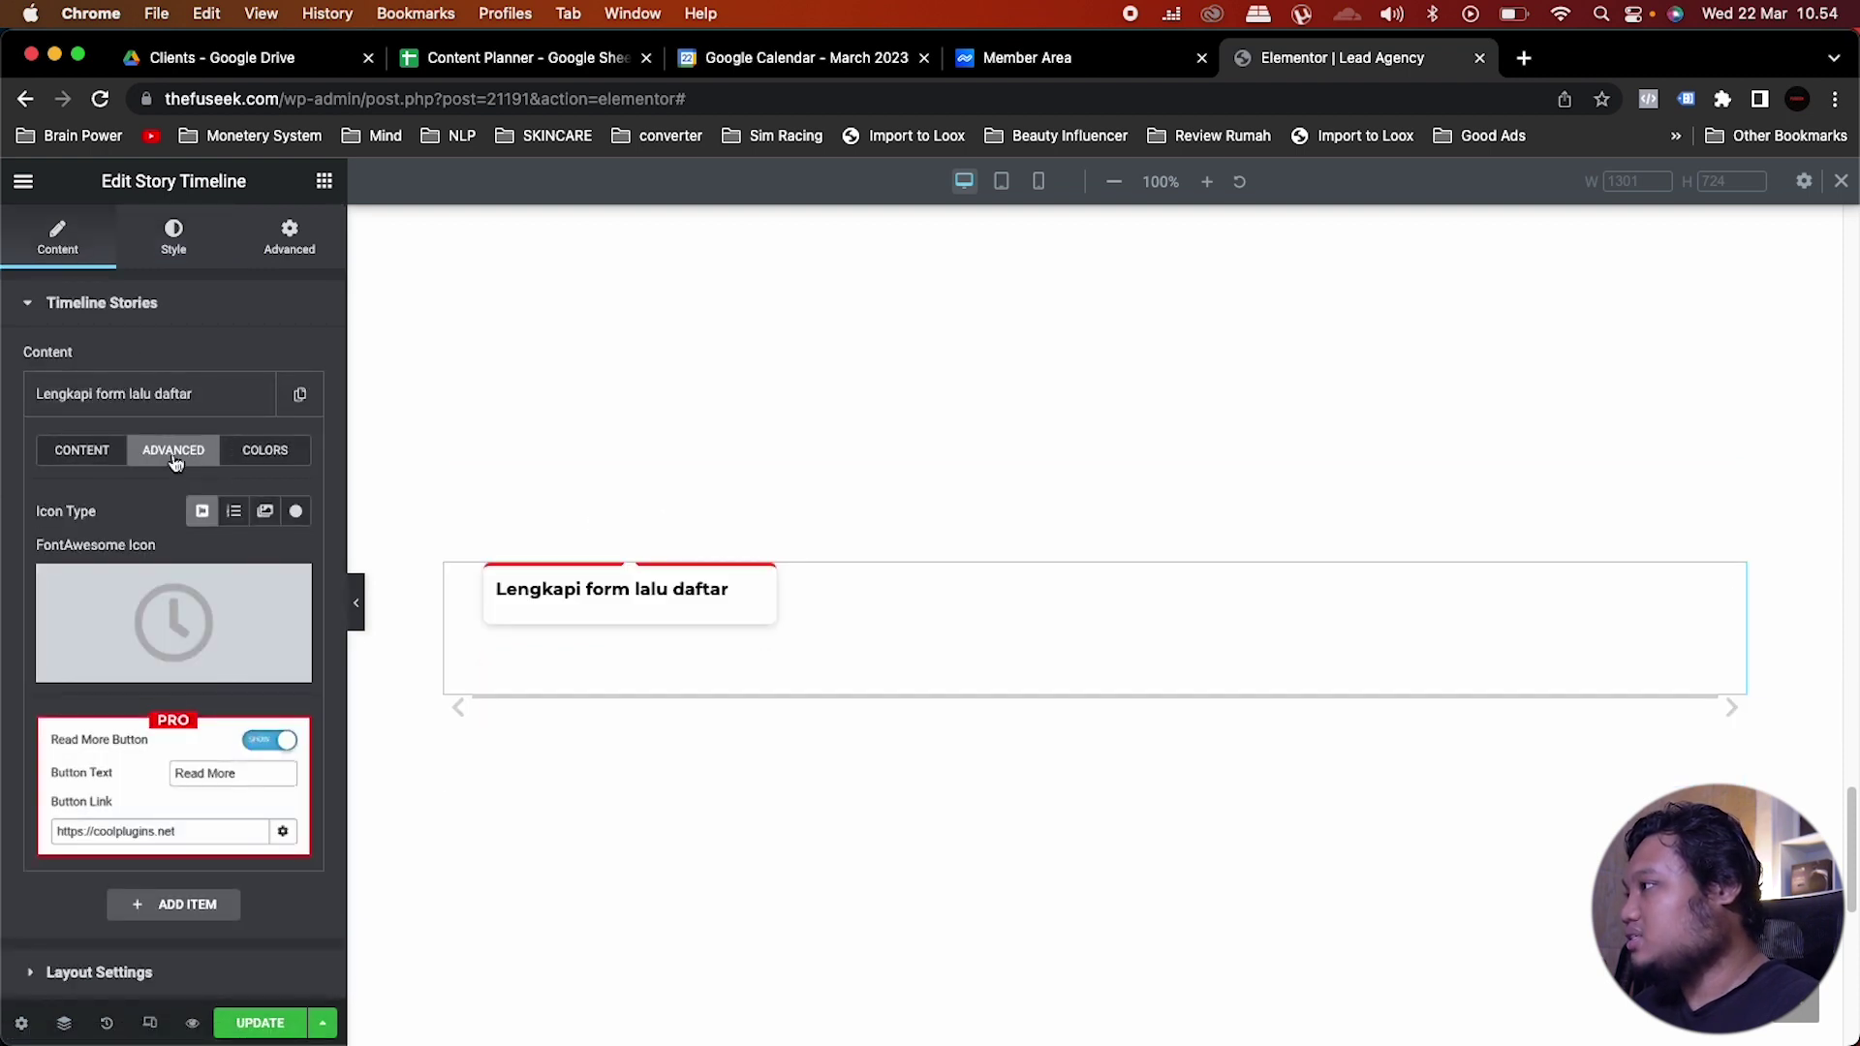
left_click(101, 667)
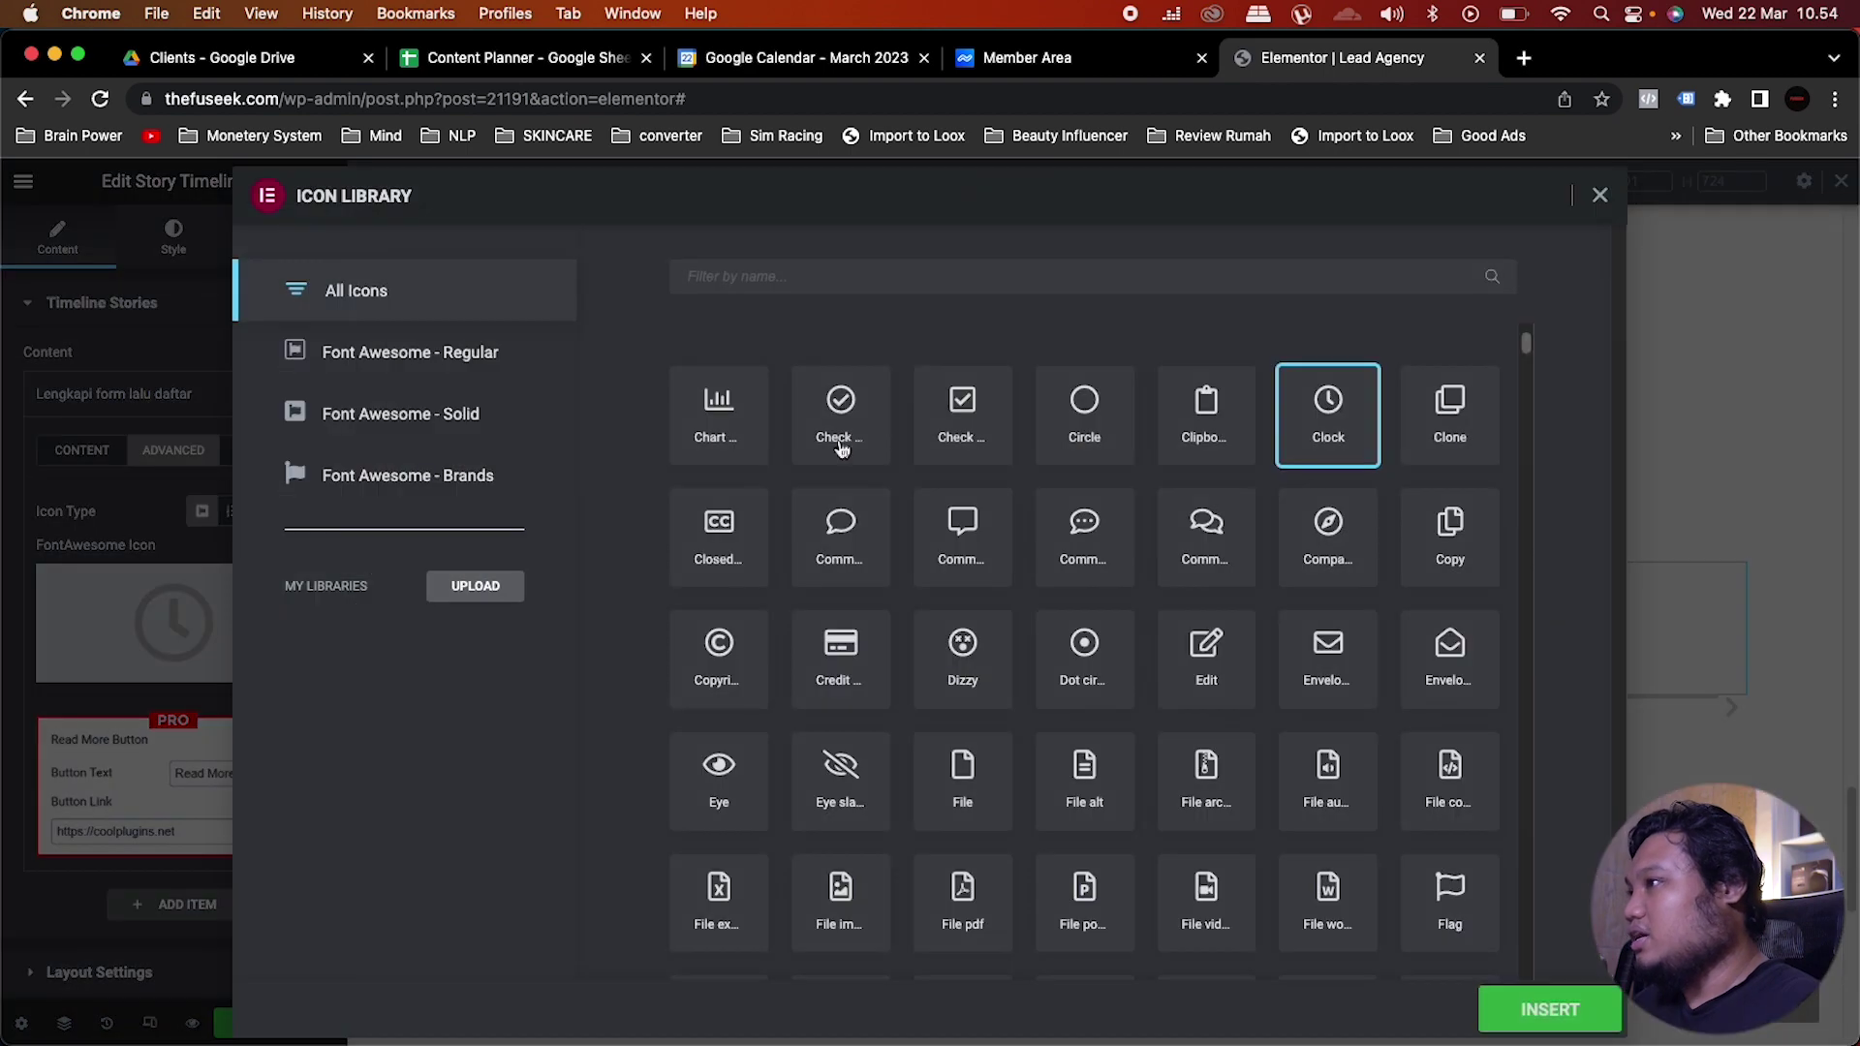
left_click(954, 287)
type("circle")
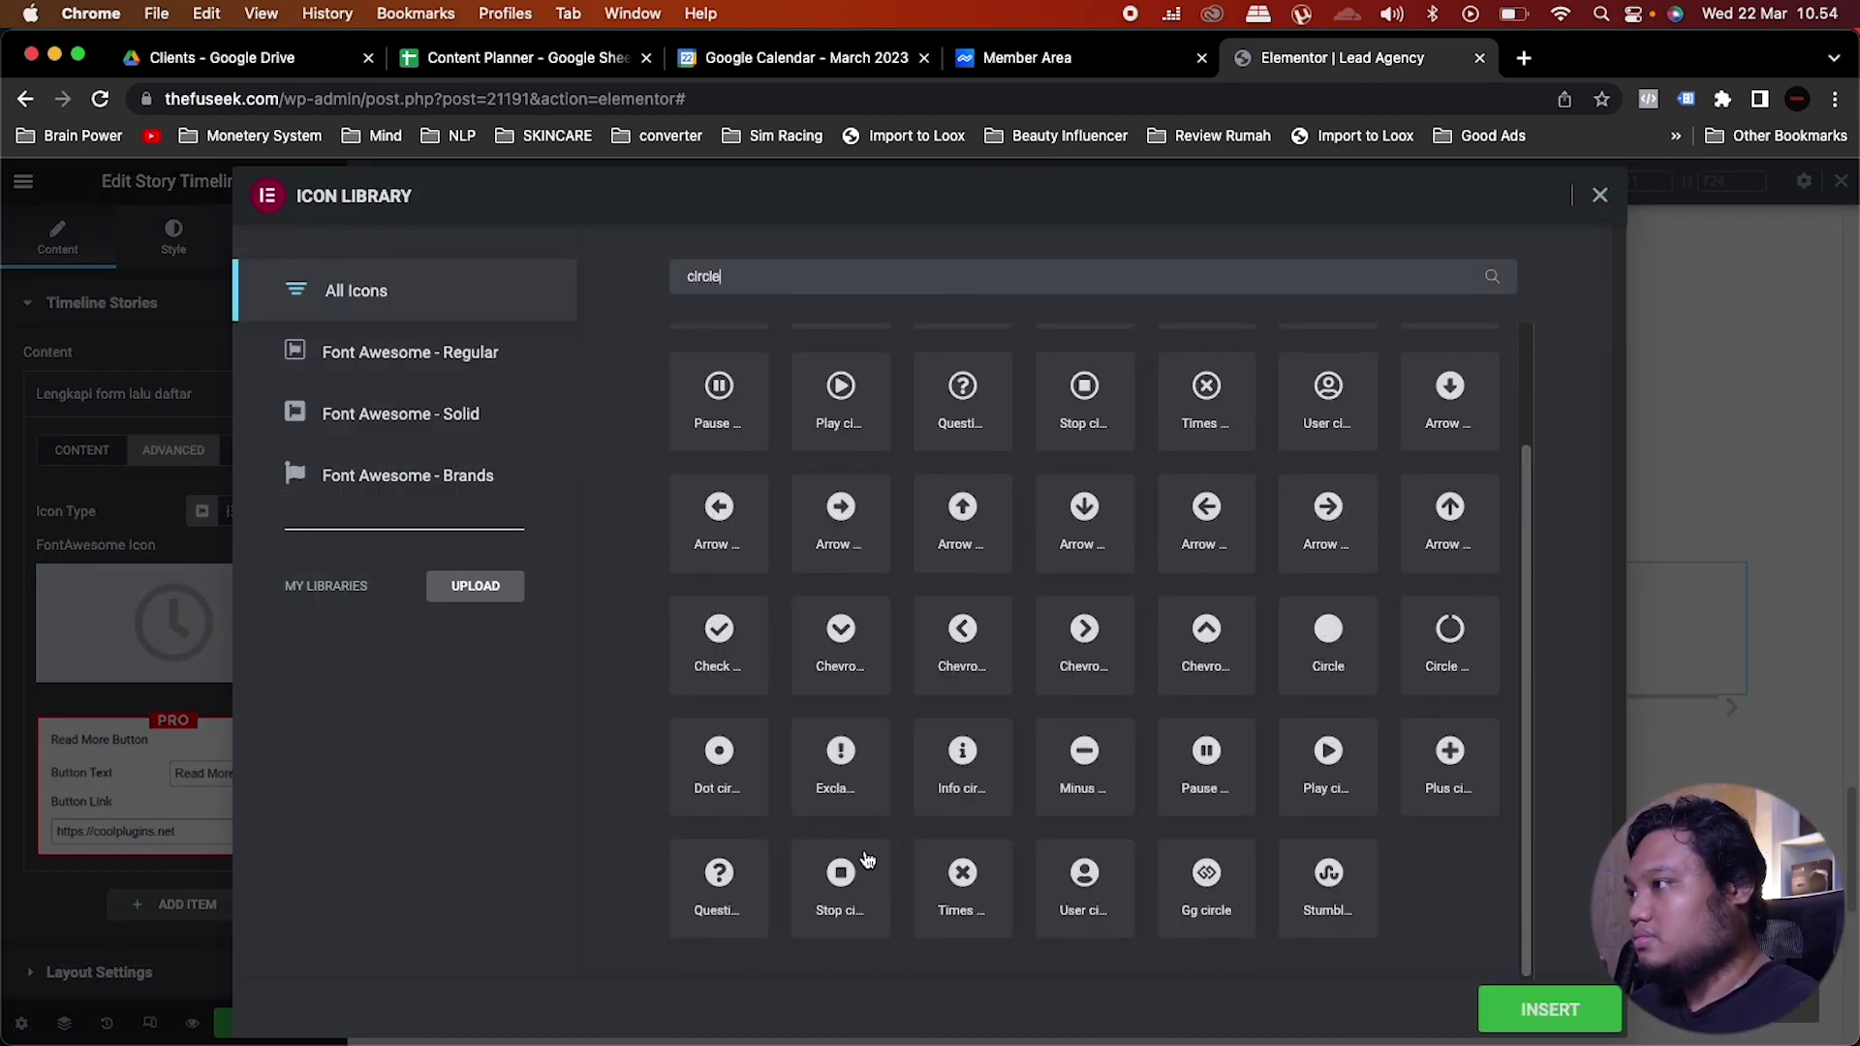
scroll(862, 860, "up", 3)
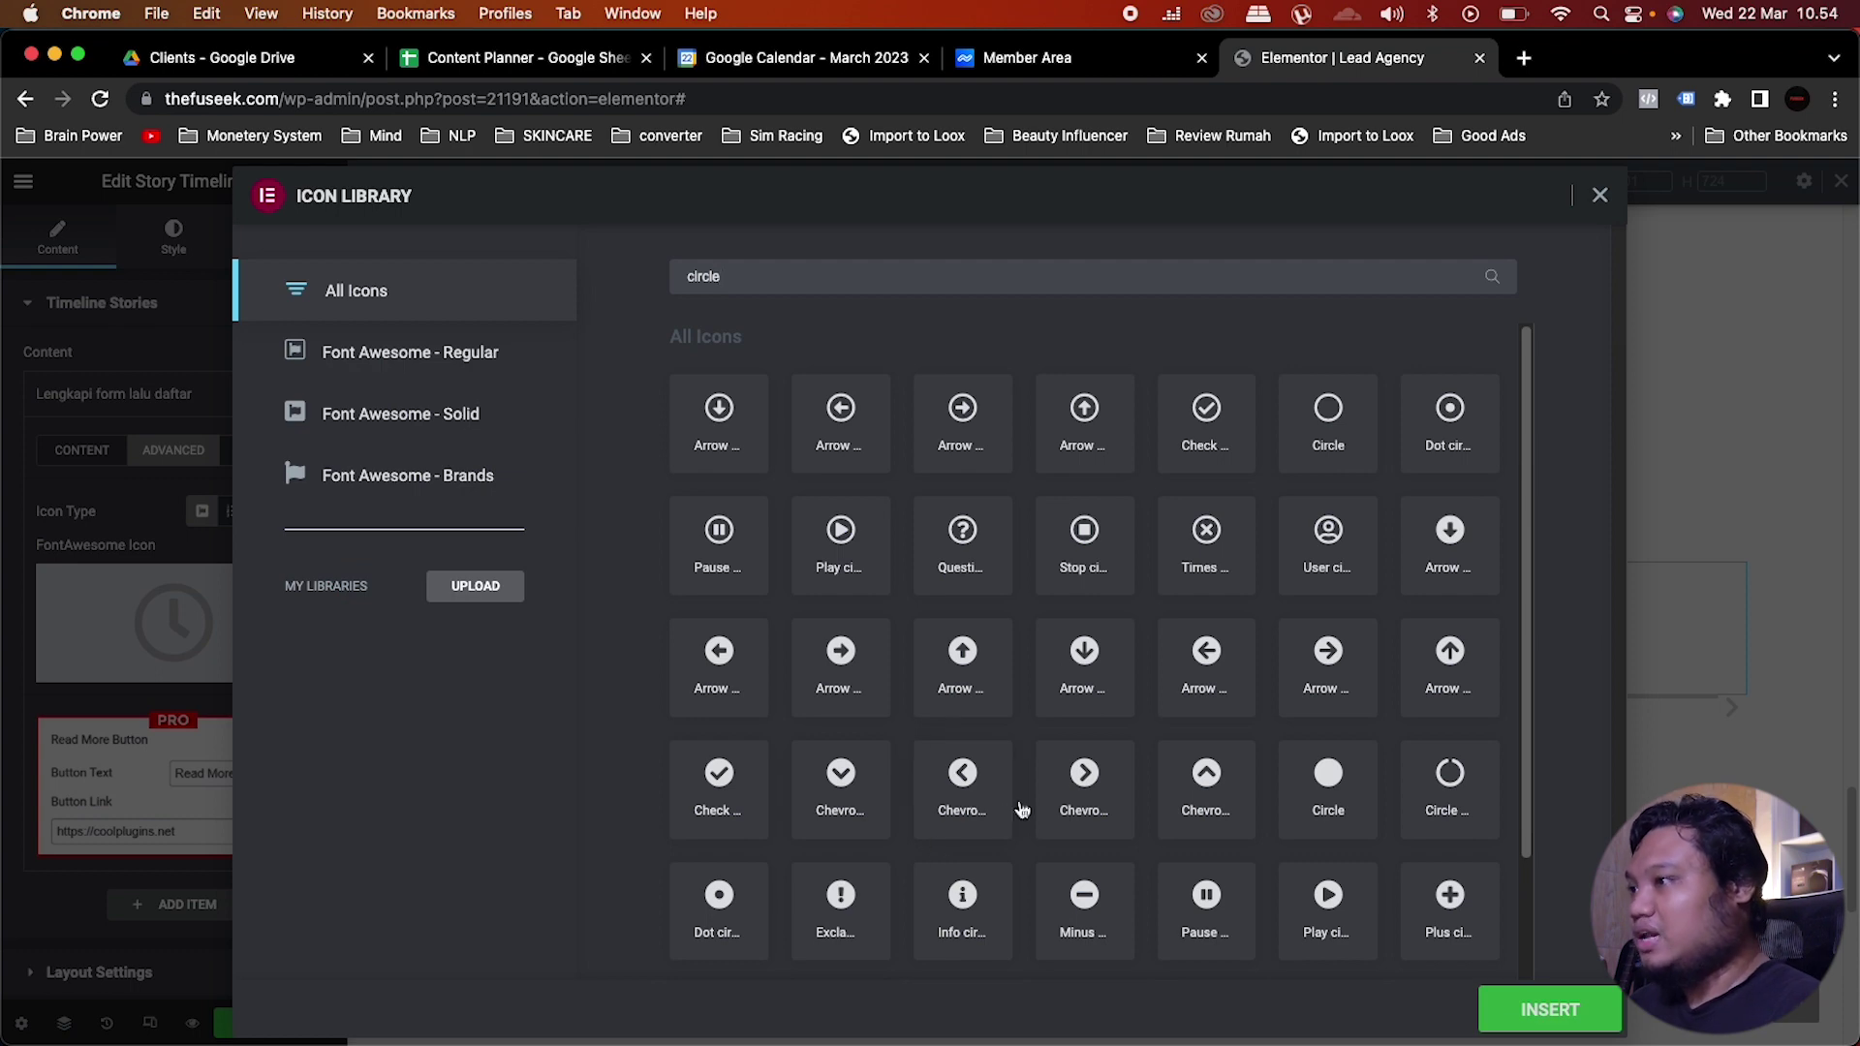
left_click(1086, 775)
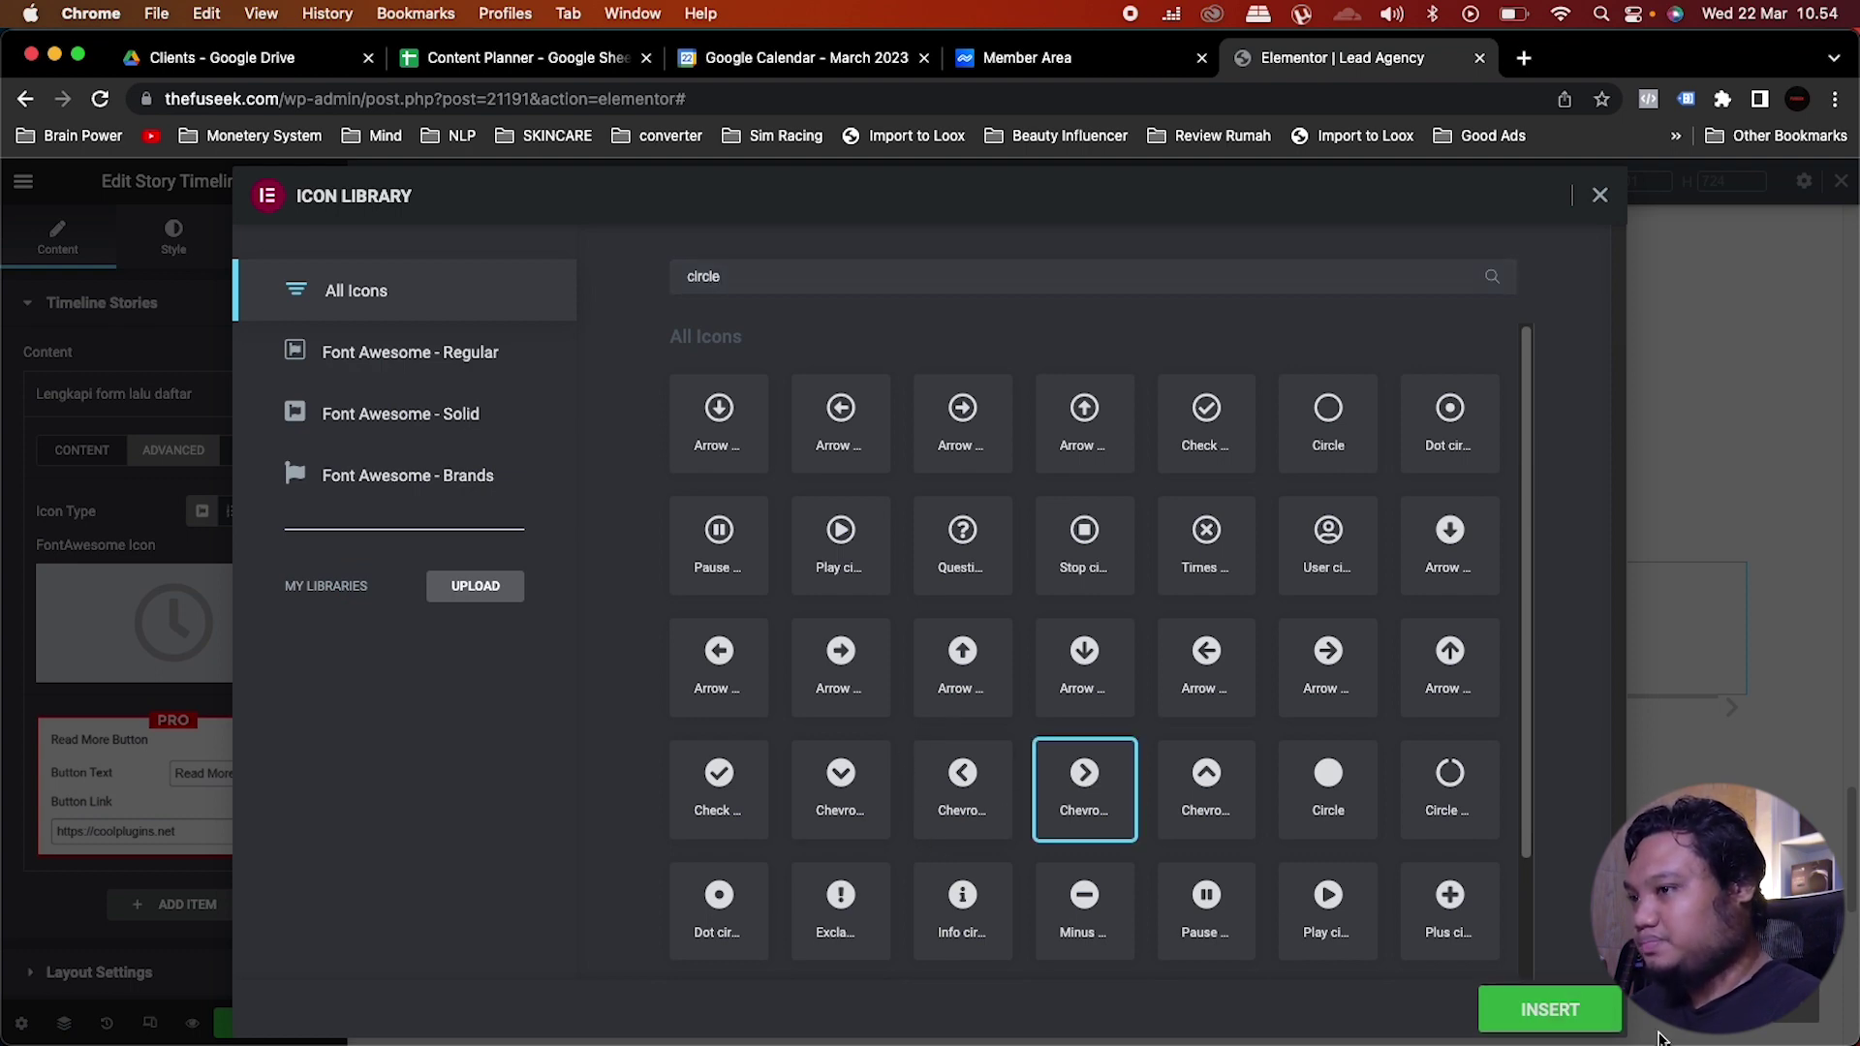
left_click(1549, 1009)
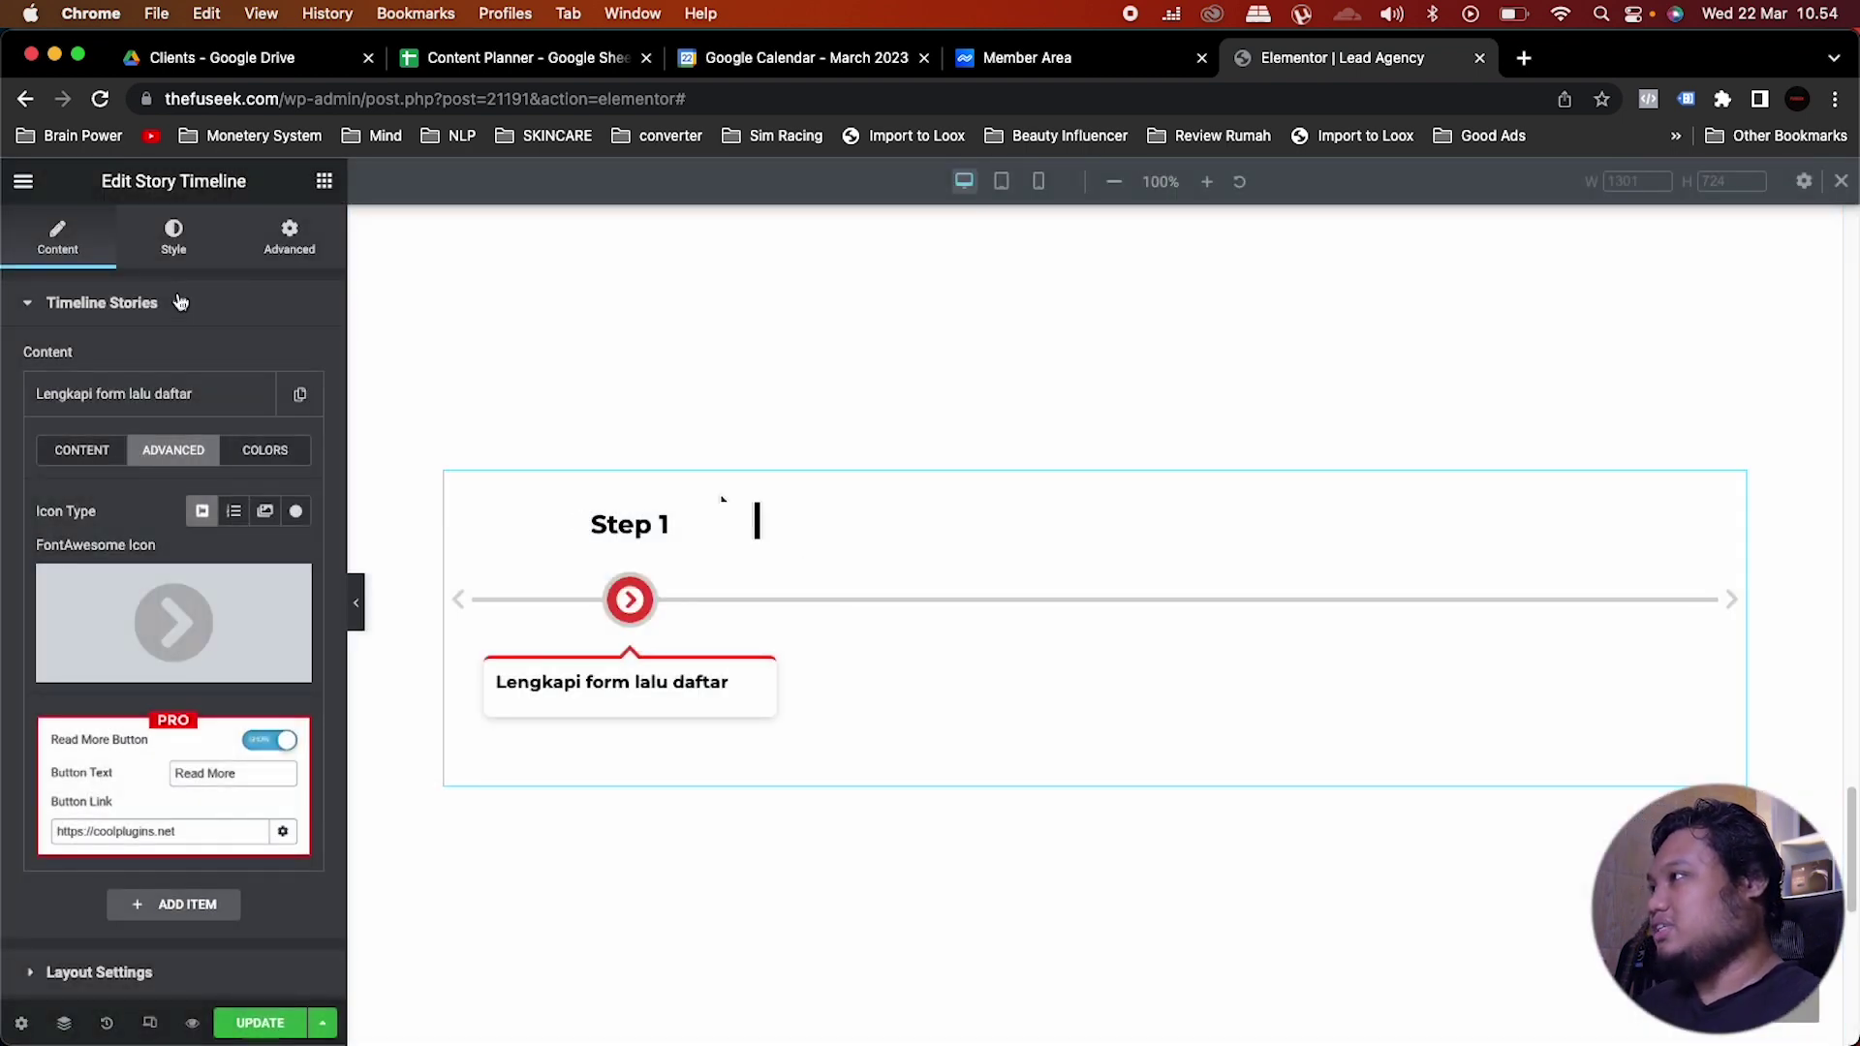
Step: Duplicate the first timeline step and change the copy's label to 'Step 2'
left_click(168, 405)
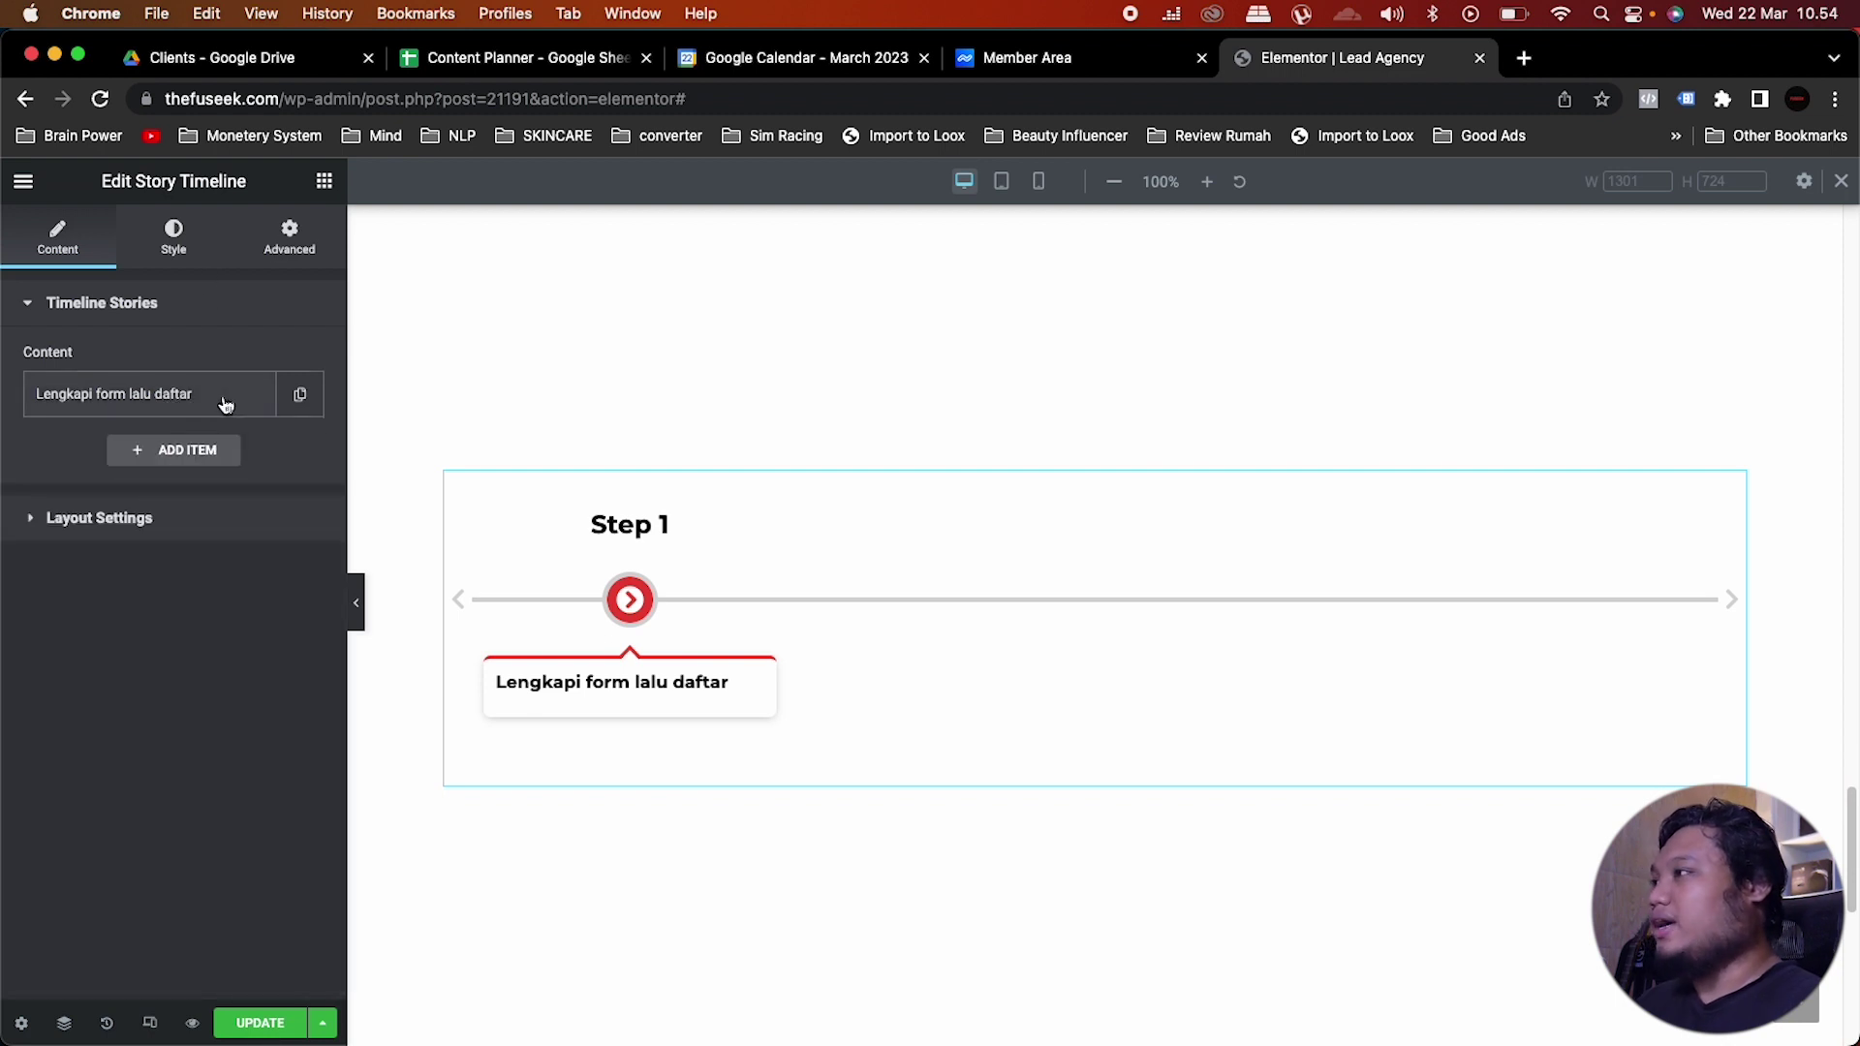
left_click(301, 396)
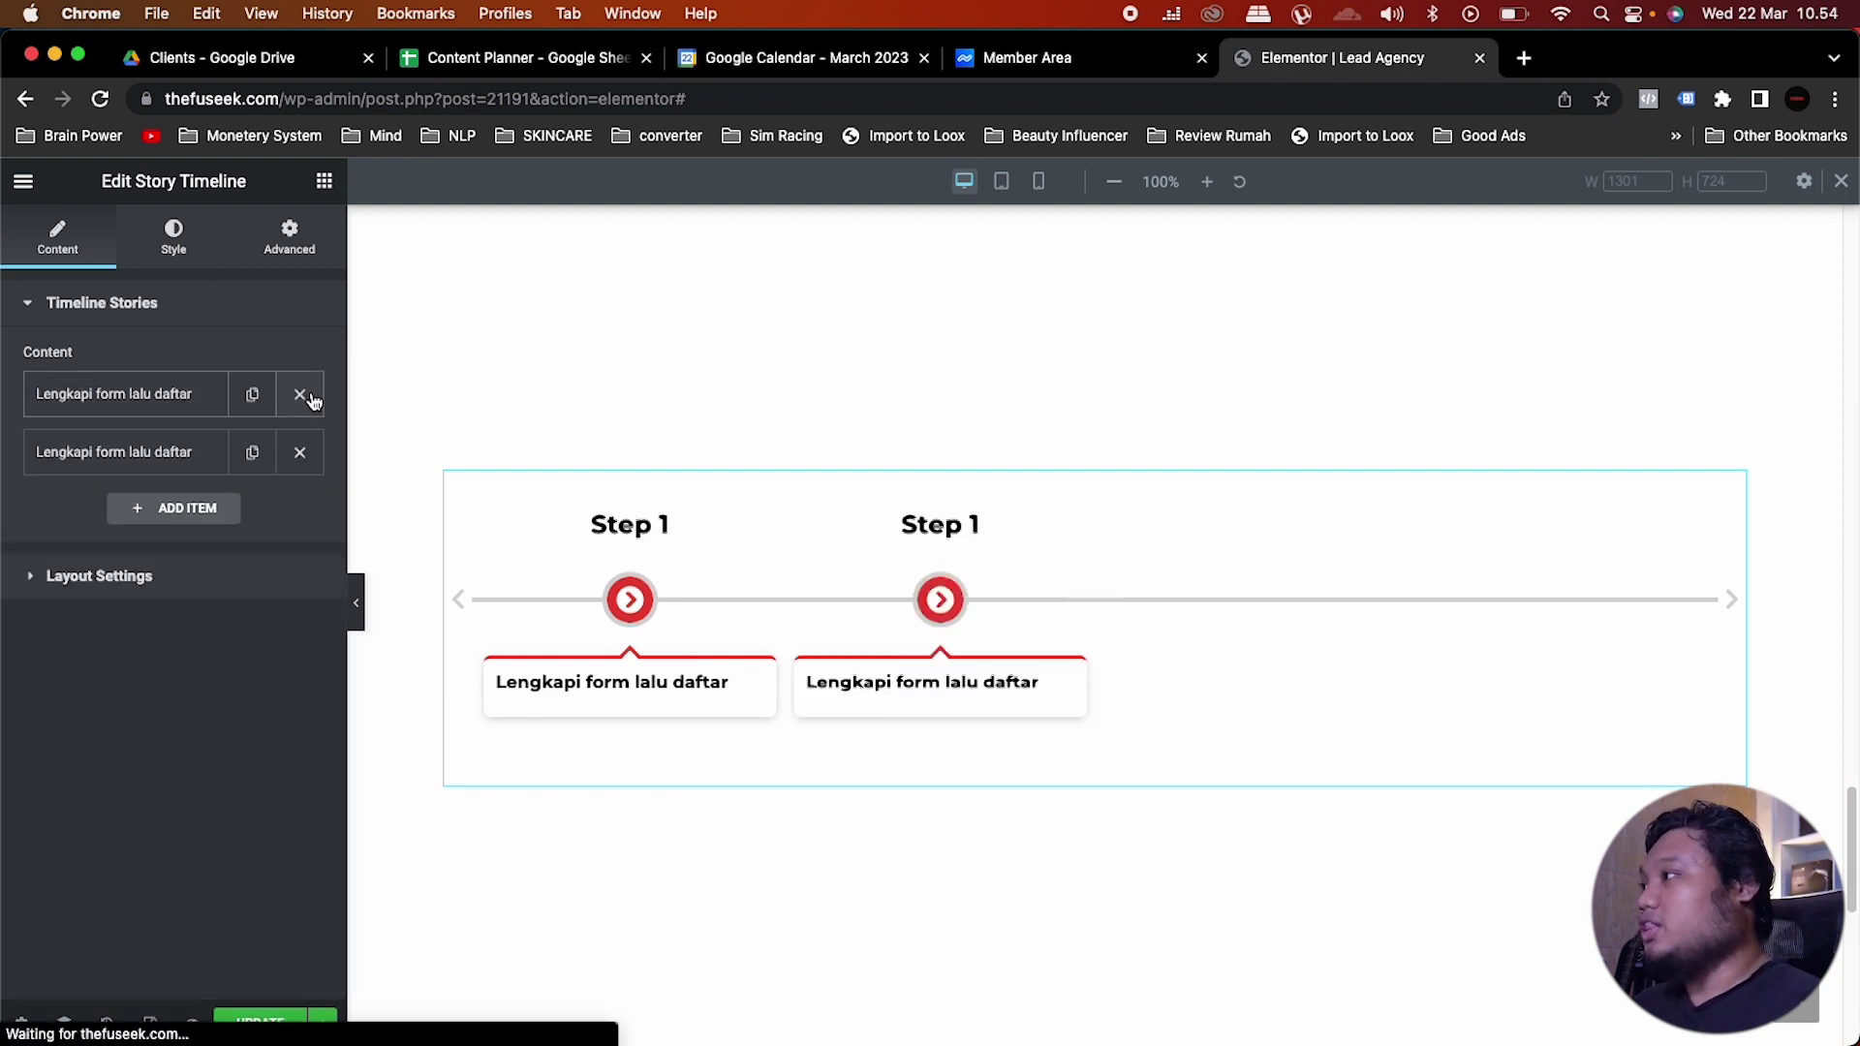
left_click(169, 453)
left_click(216, 602)
key("BackSpace")
type("2")
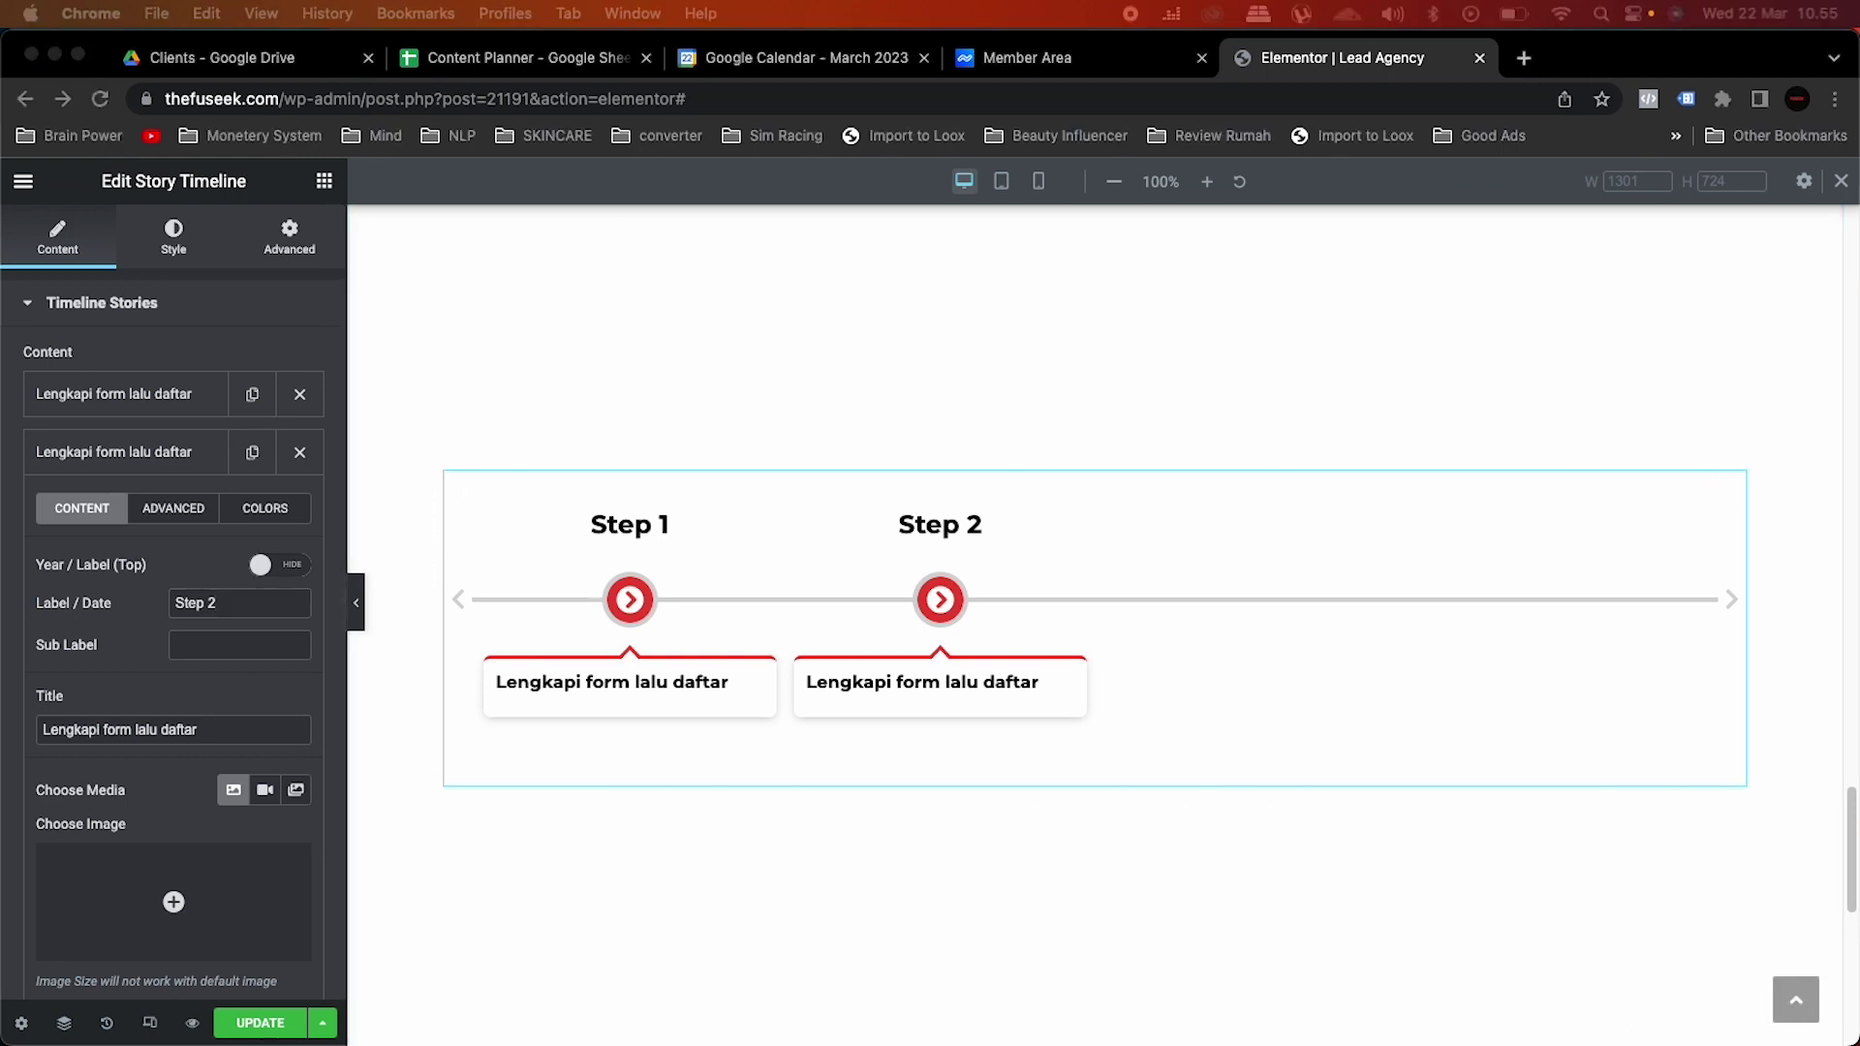
Step: Delete the old timeline widget and paste the four-step Step 1–Step 4 timeline into the empty column
left_click(1322, 579)
right_click(1632, 484)
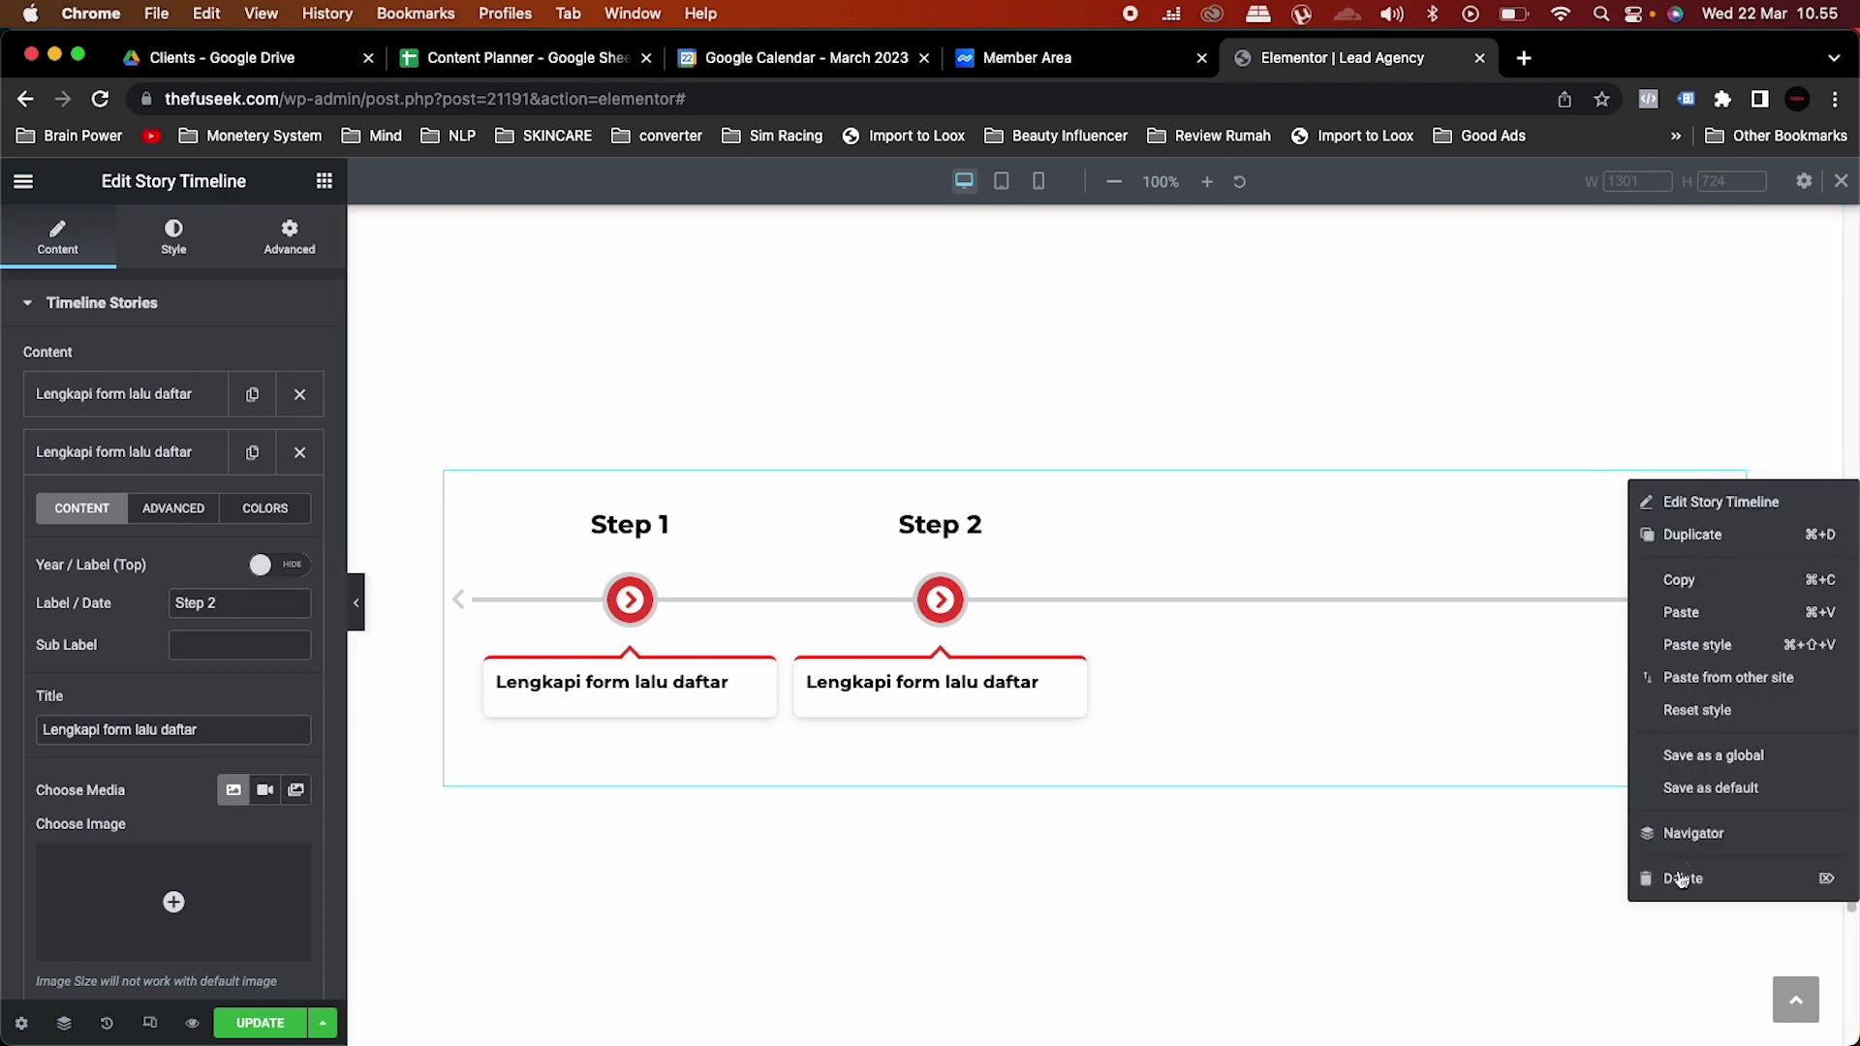
left_click(1685, 878)
right_click(1079, 630)
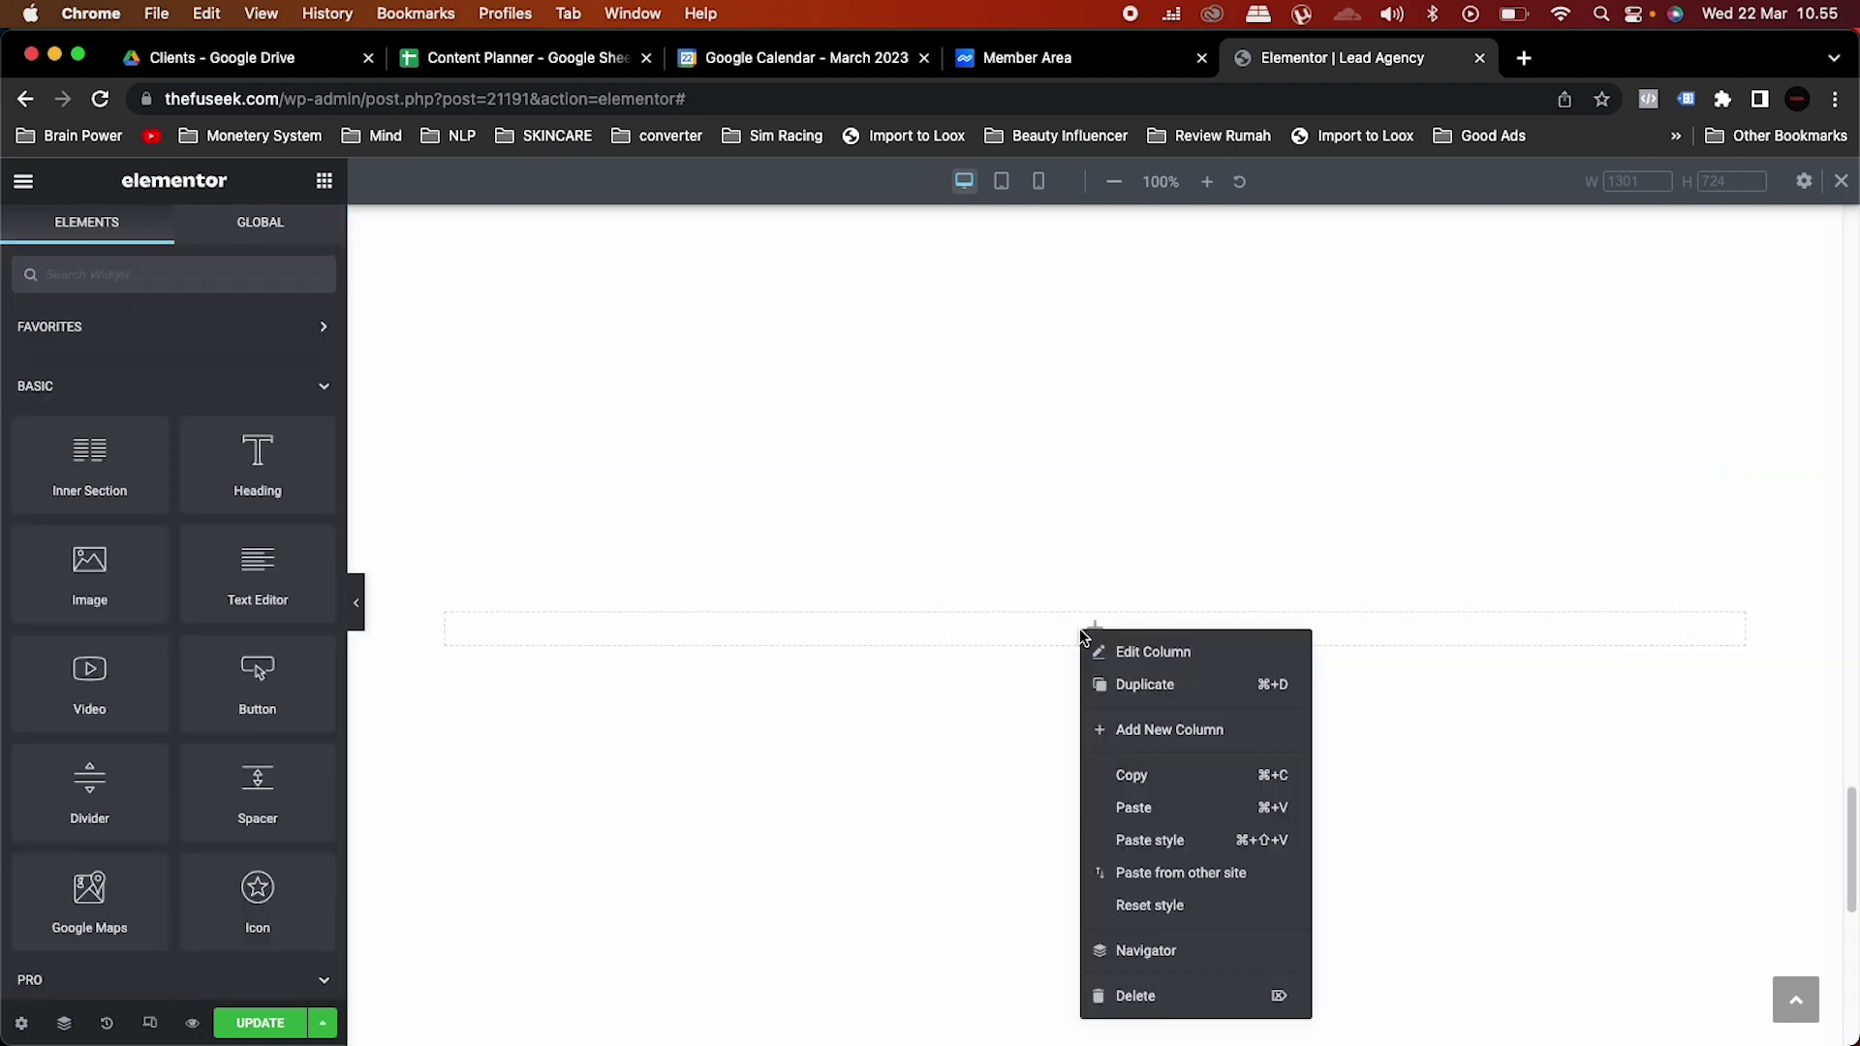
left_click(1123, 811)
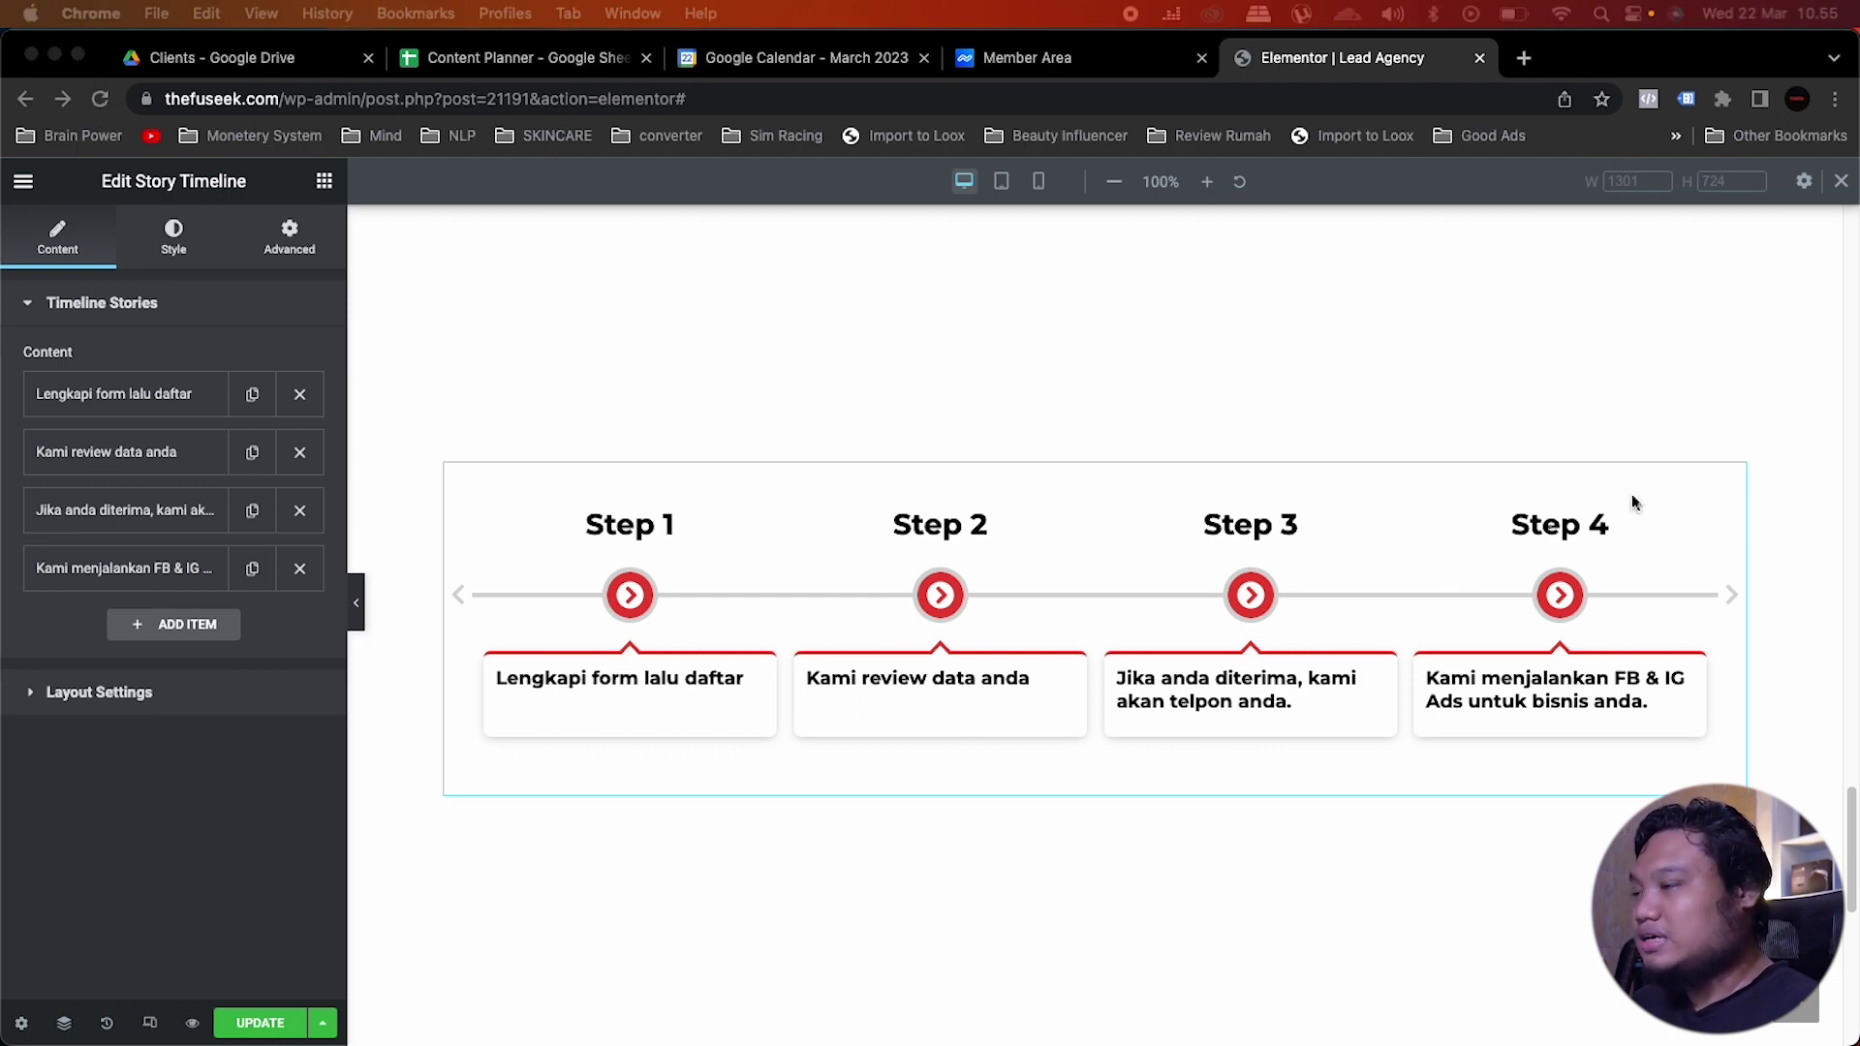
Step: Add a centred heading above the timeline reading 'Berikut adalah langkah-langkah pendaftarannya.'
left_click(1017, 445)
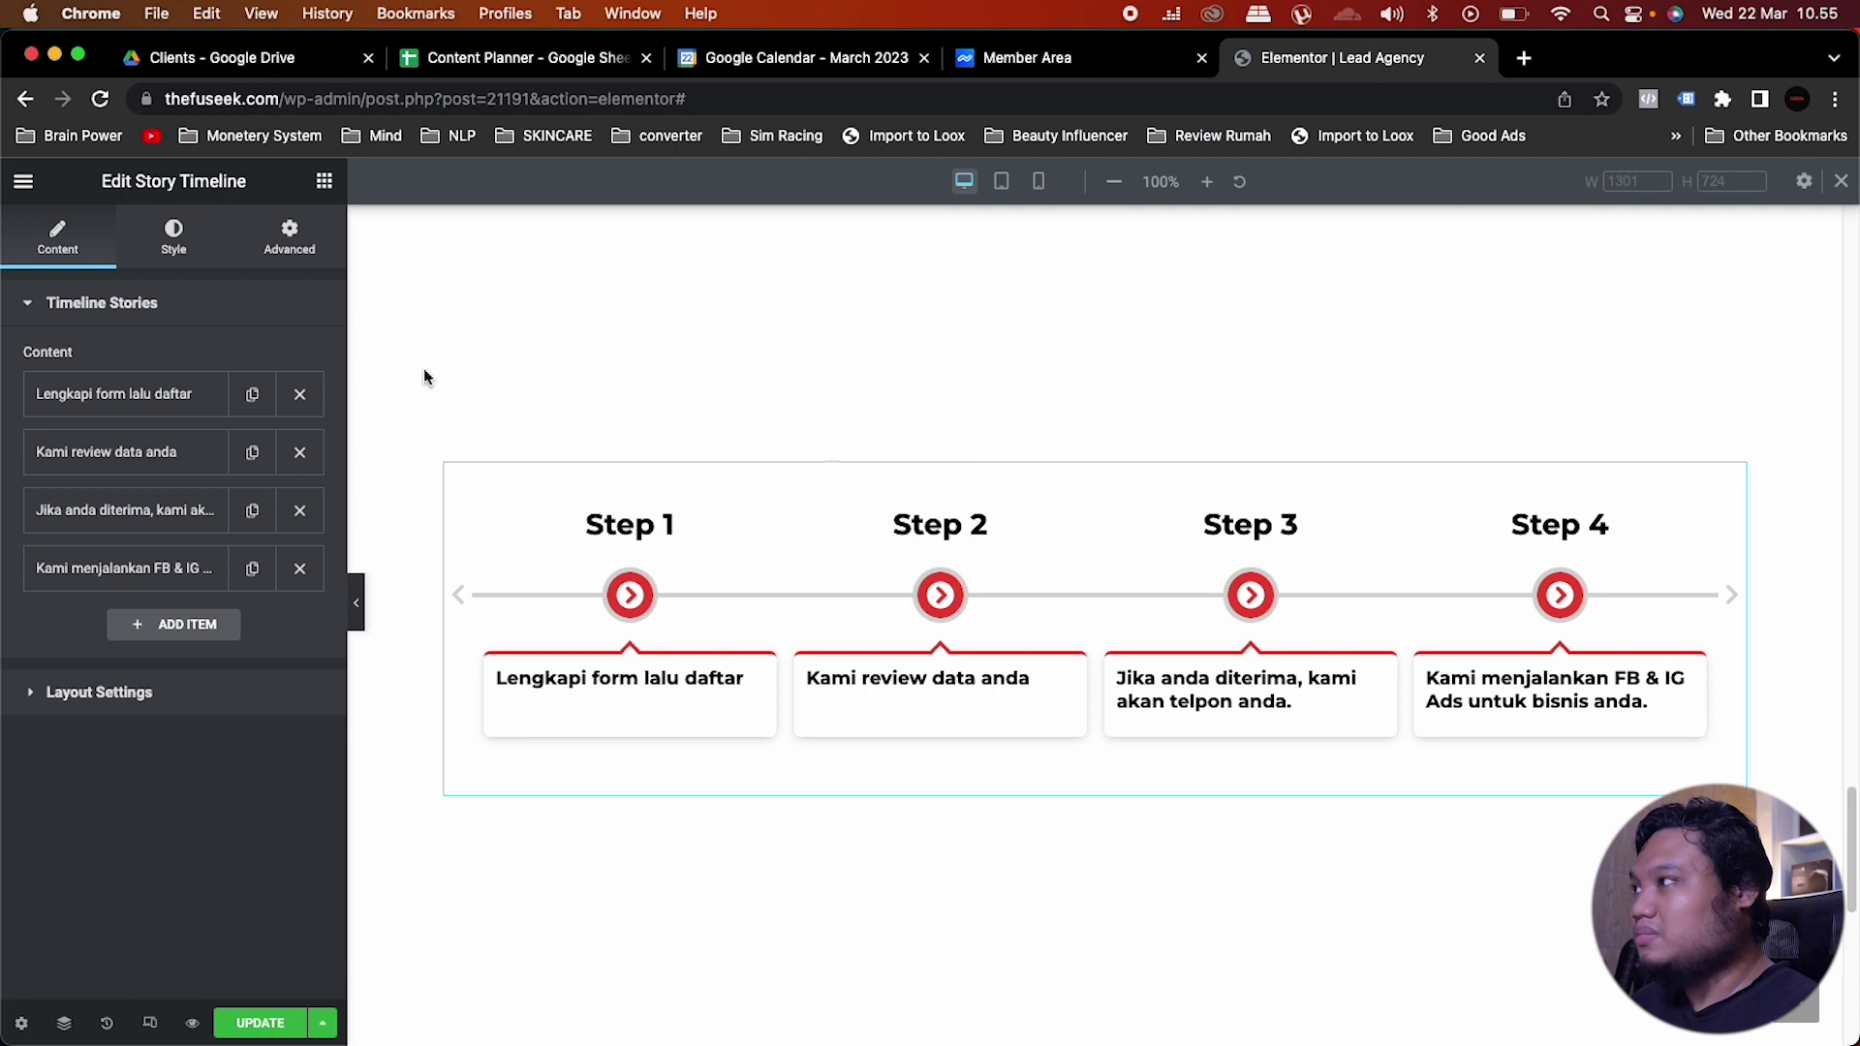
left_click(325, 181)
left_click_drag(254, 473, 1288, 519)
left_click(247, 689)
left_click_drag(232, 392, 26, 384)
type("Berikut adalah langkah-langkah pendaftarannya.")
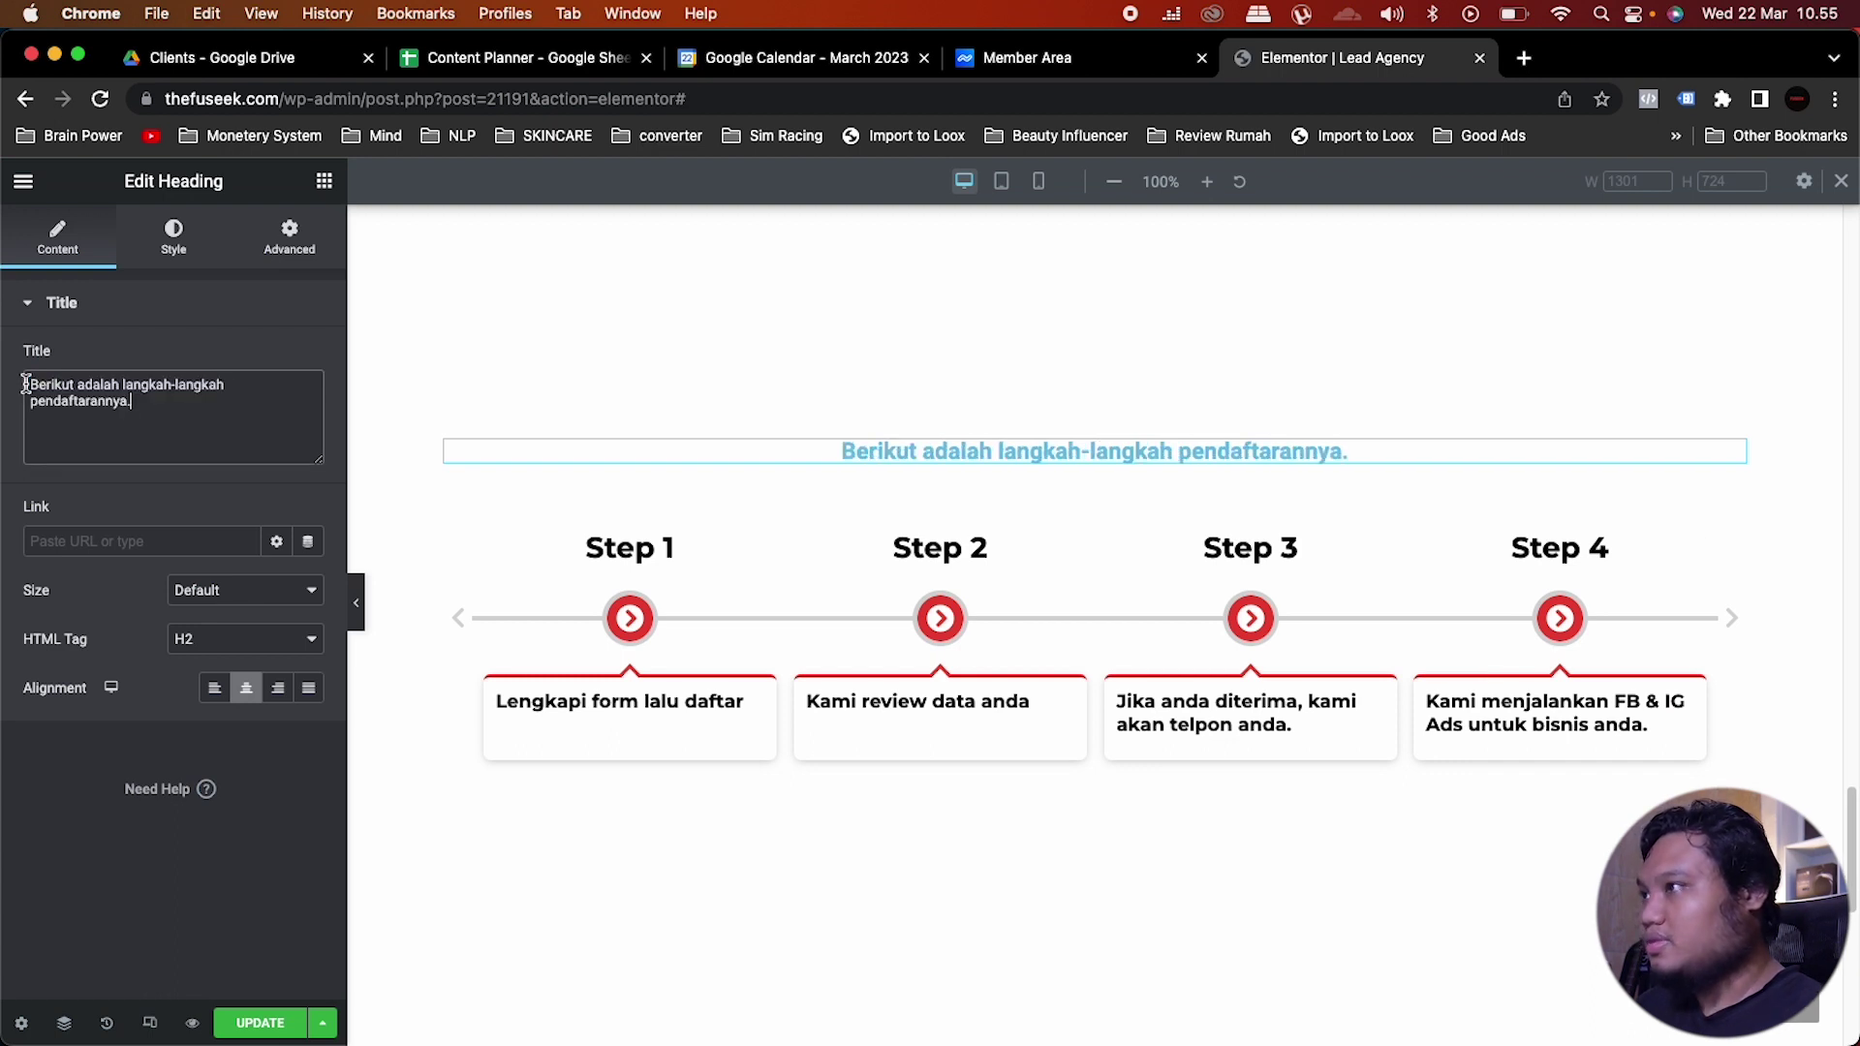
Step: Style the heading with black text, a preset global font and size 35
left_click(174, 254)
left_click(278, 361)
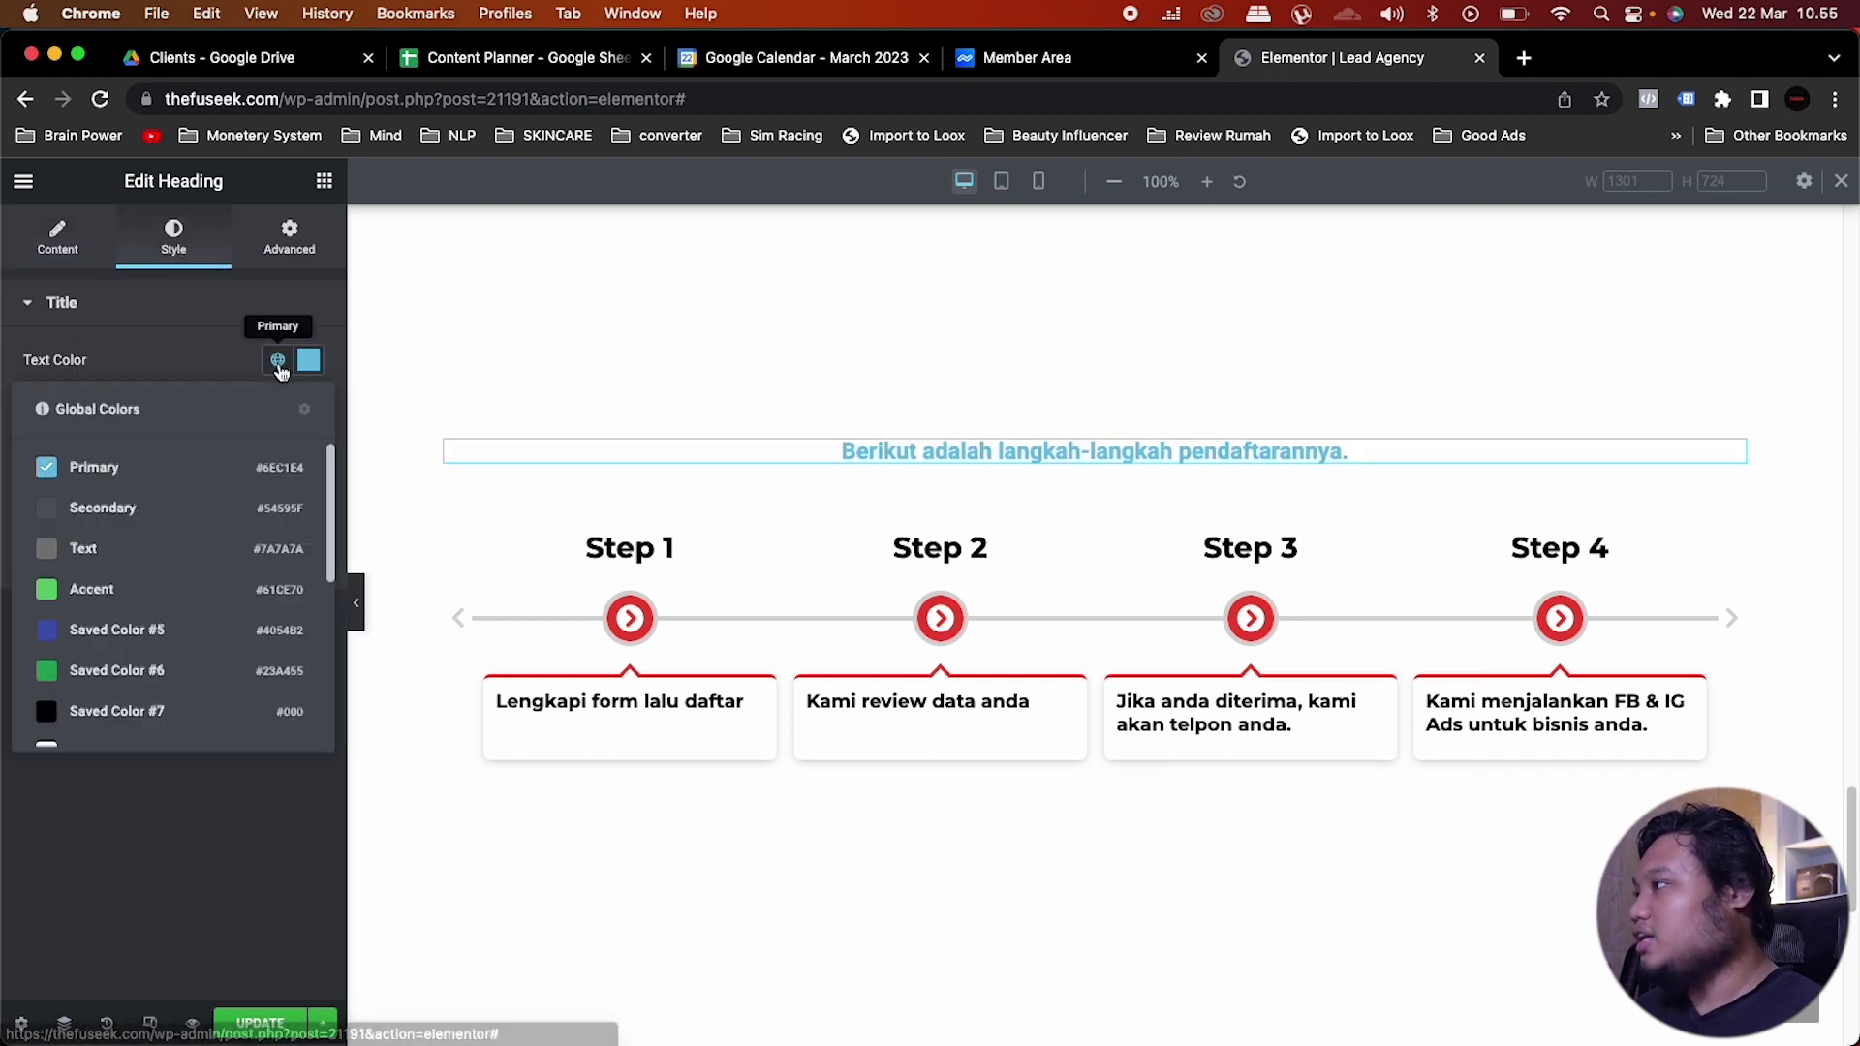
left_click(121, 712)
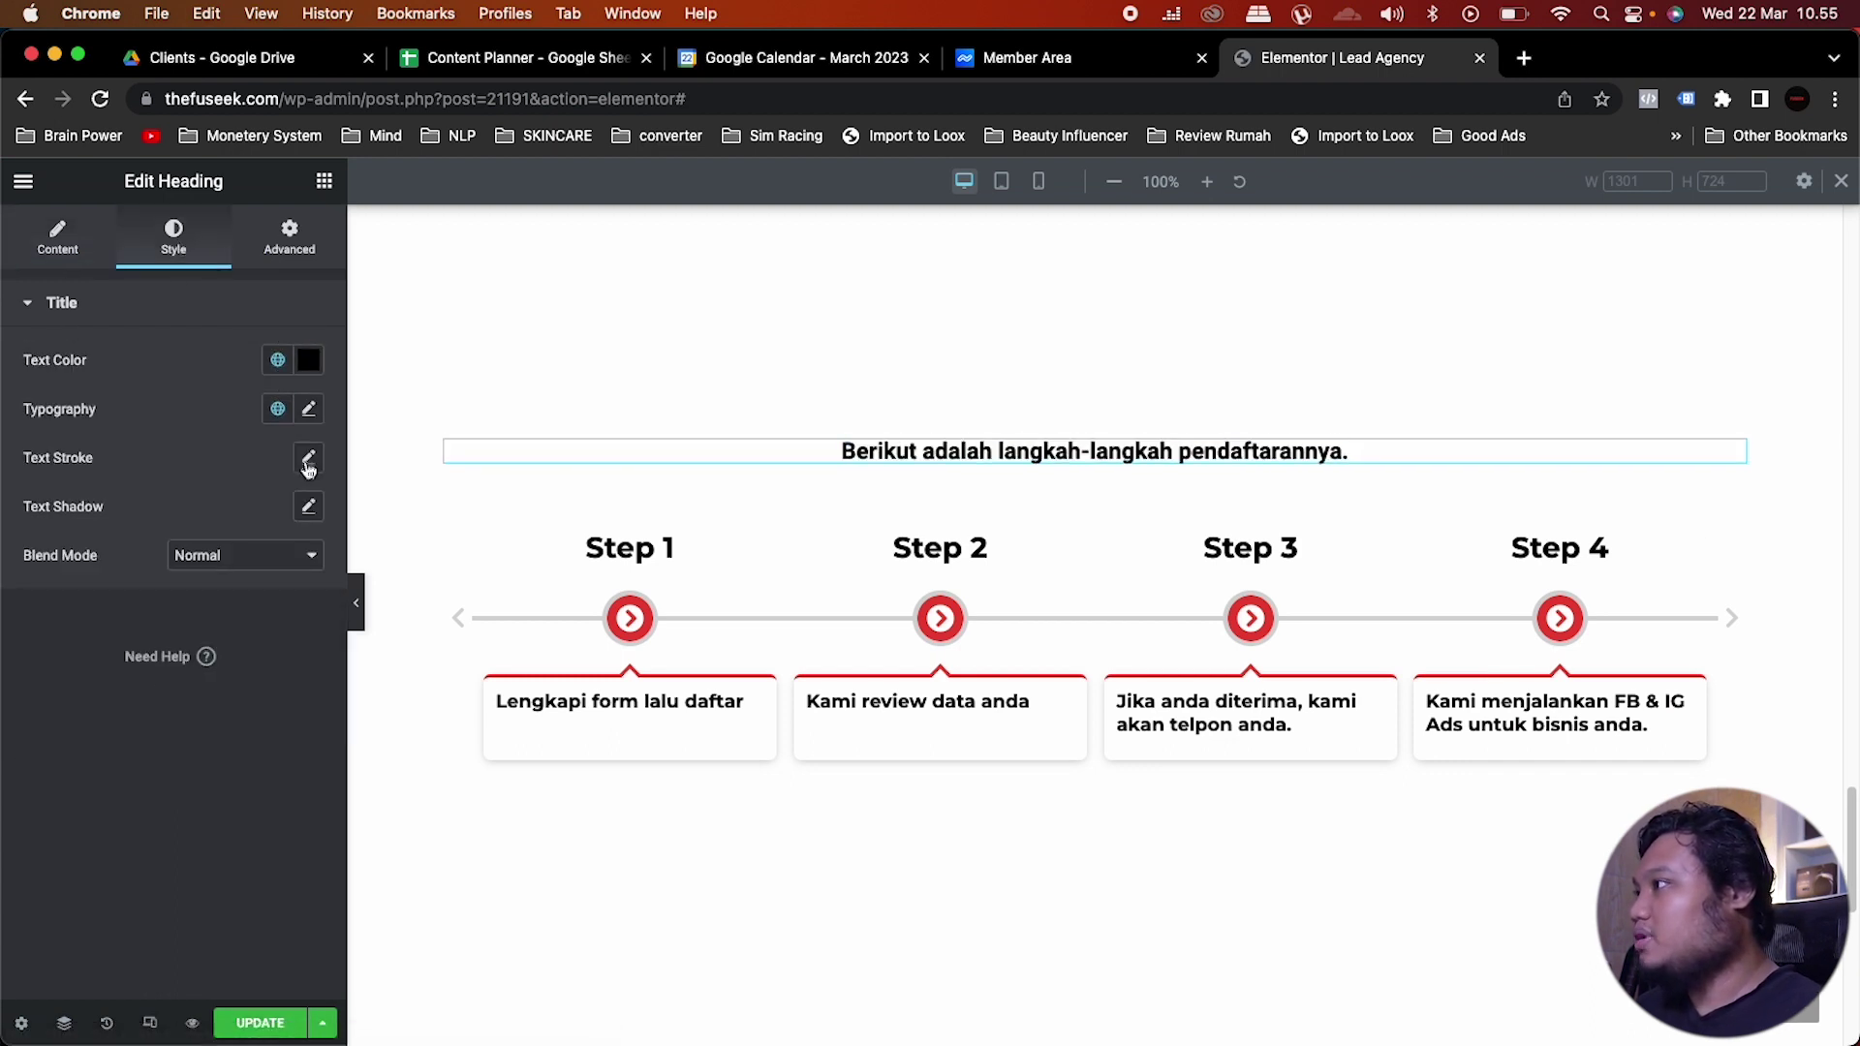
left_click(278, 408)
left_click(106, 606)
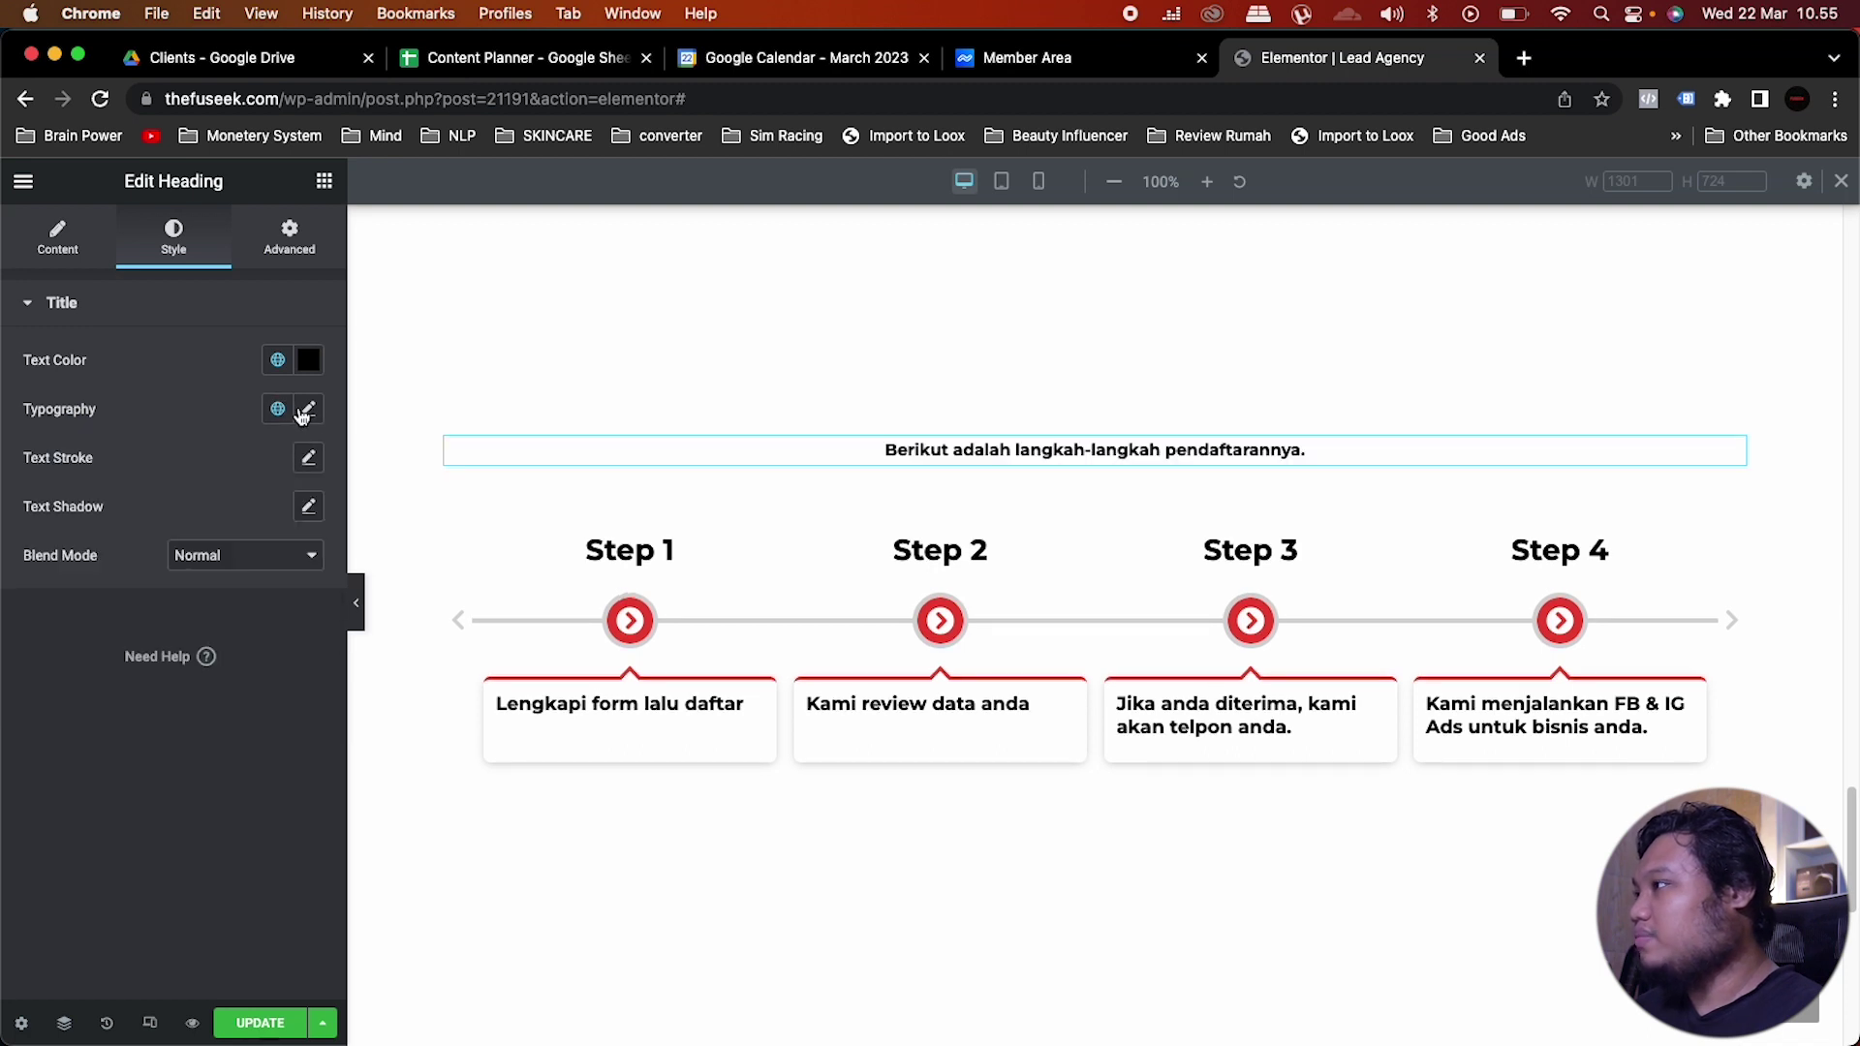
left_click(309, 409)
left_click(266, 594)
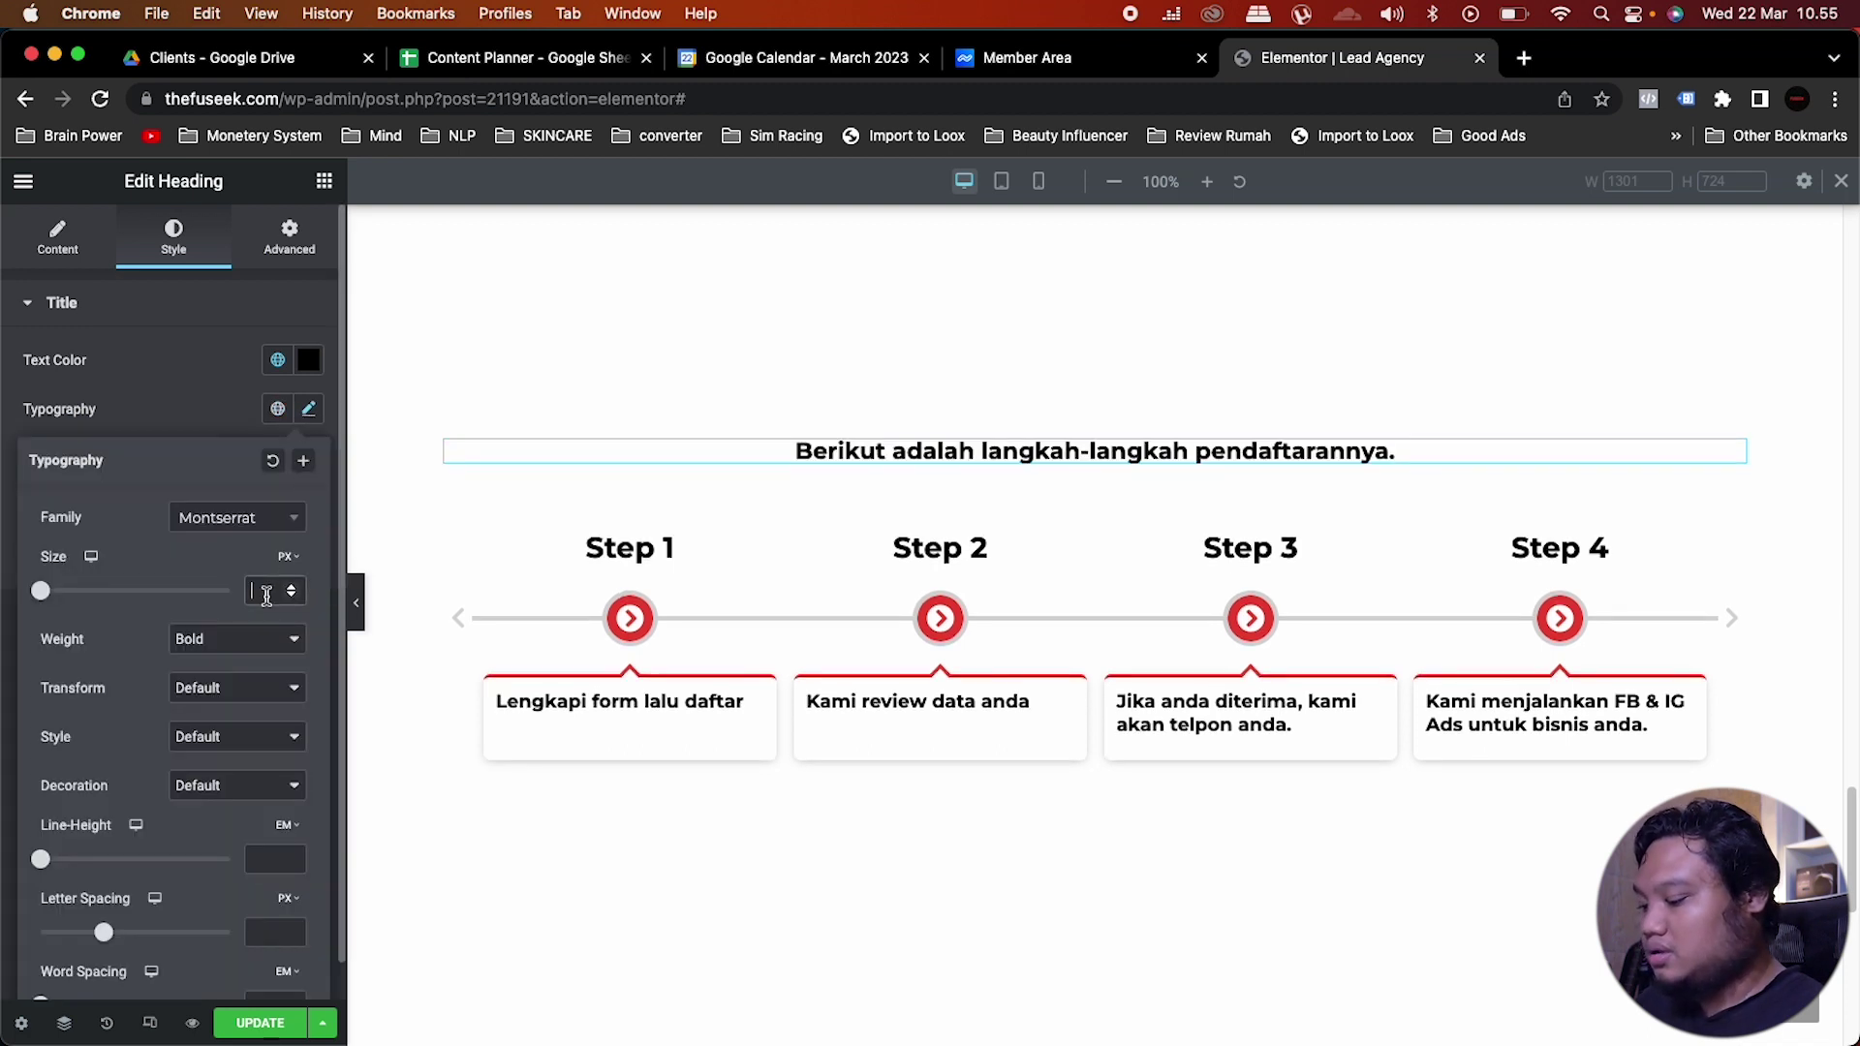
type("35")
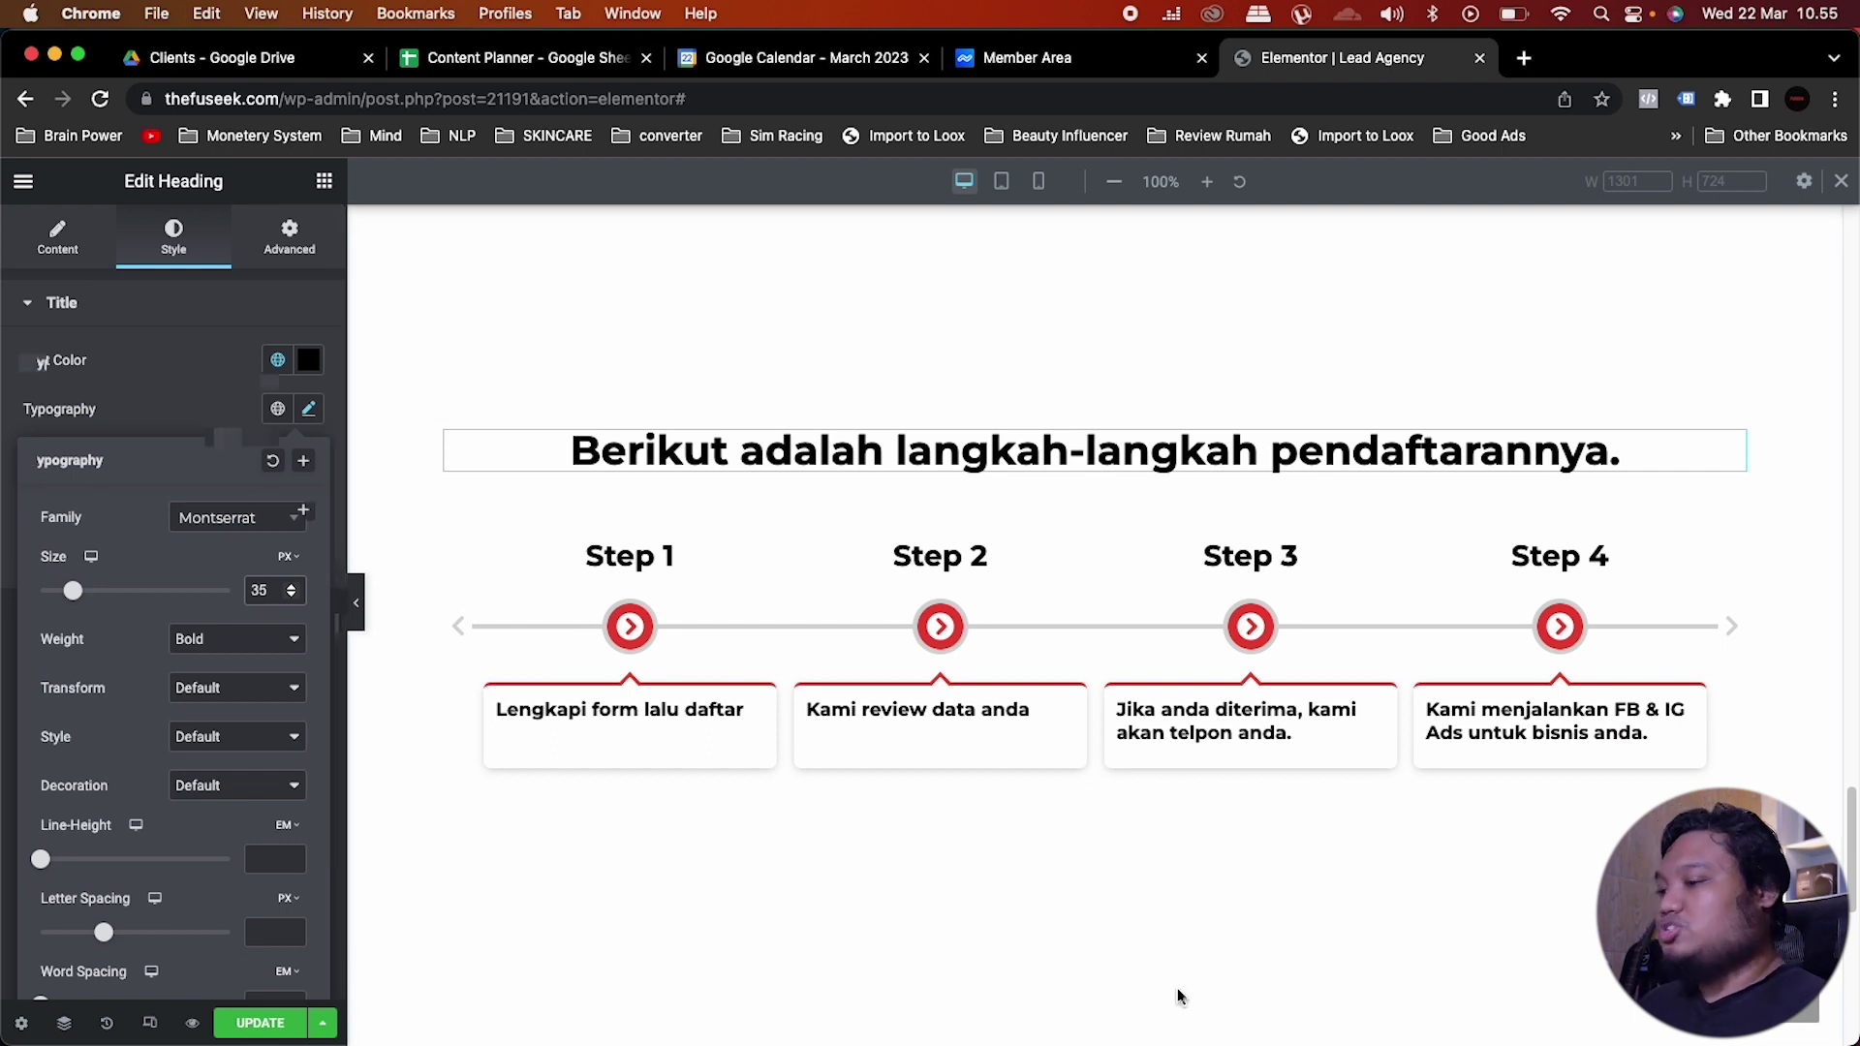
left_click(1177, 995)
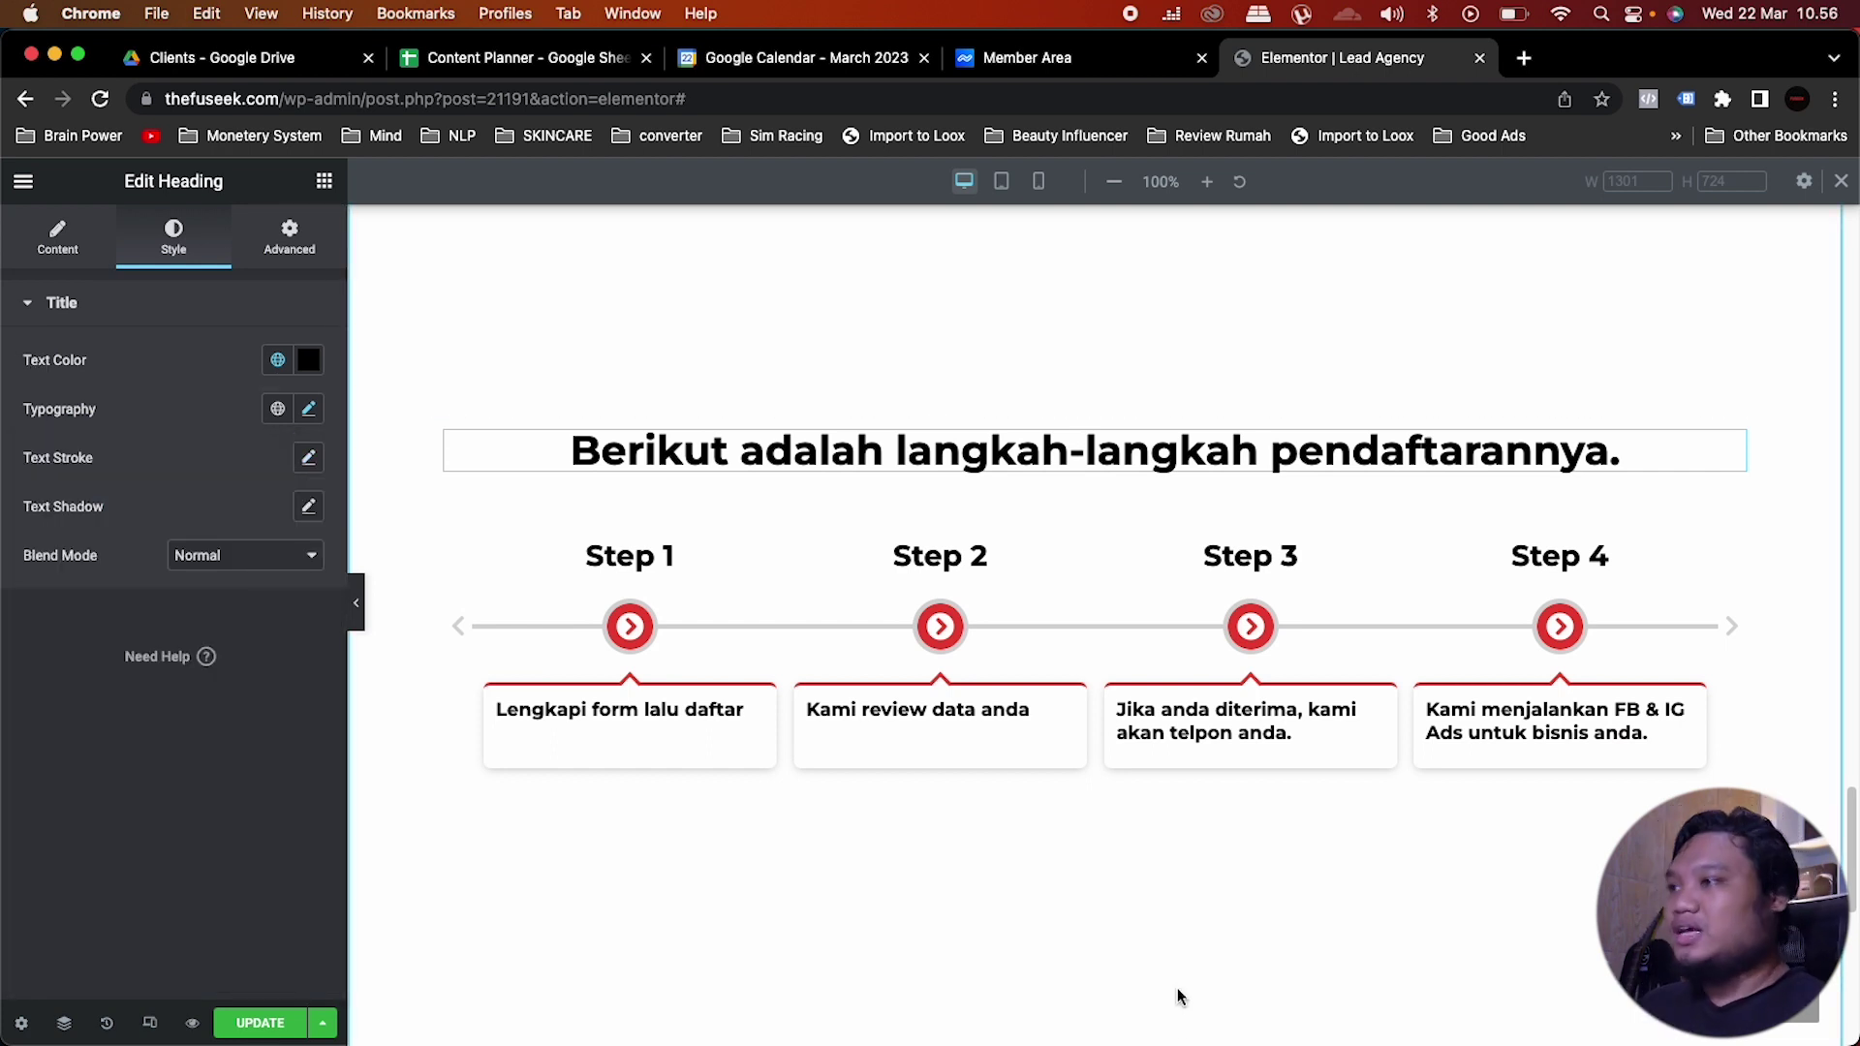
left_click(885, 673)
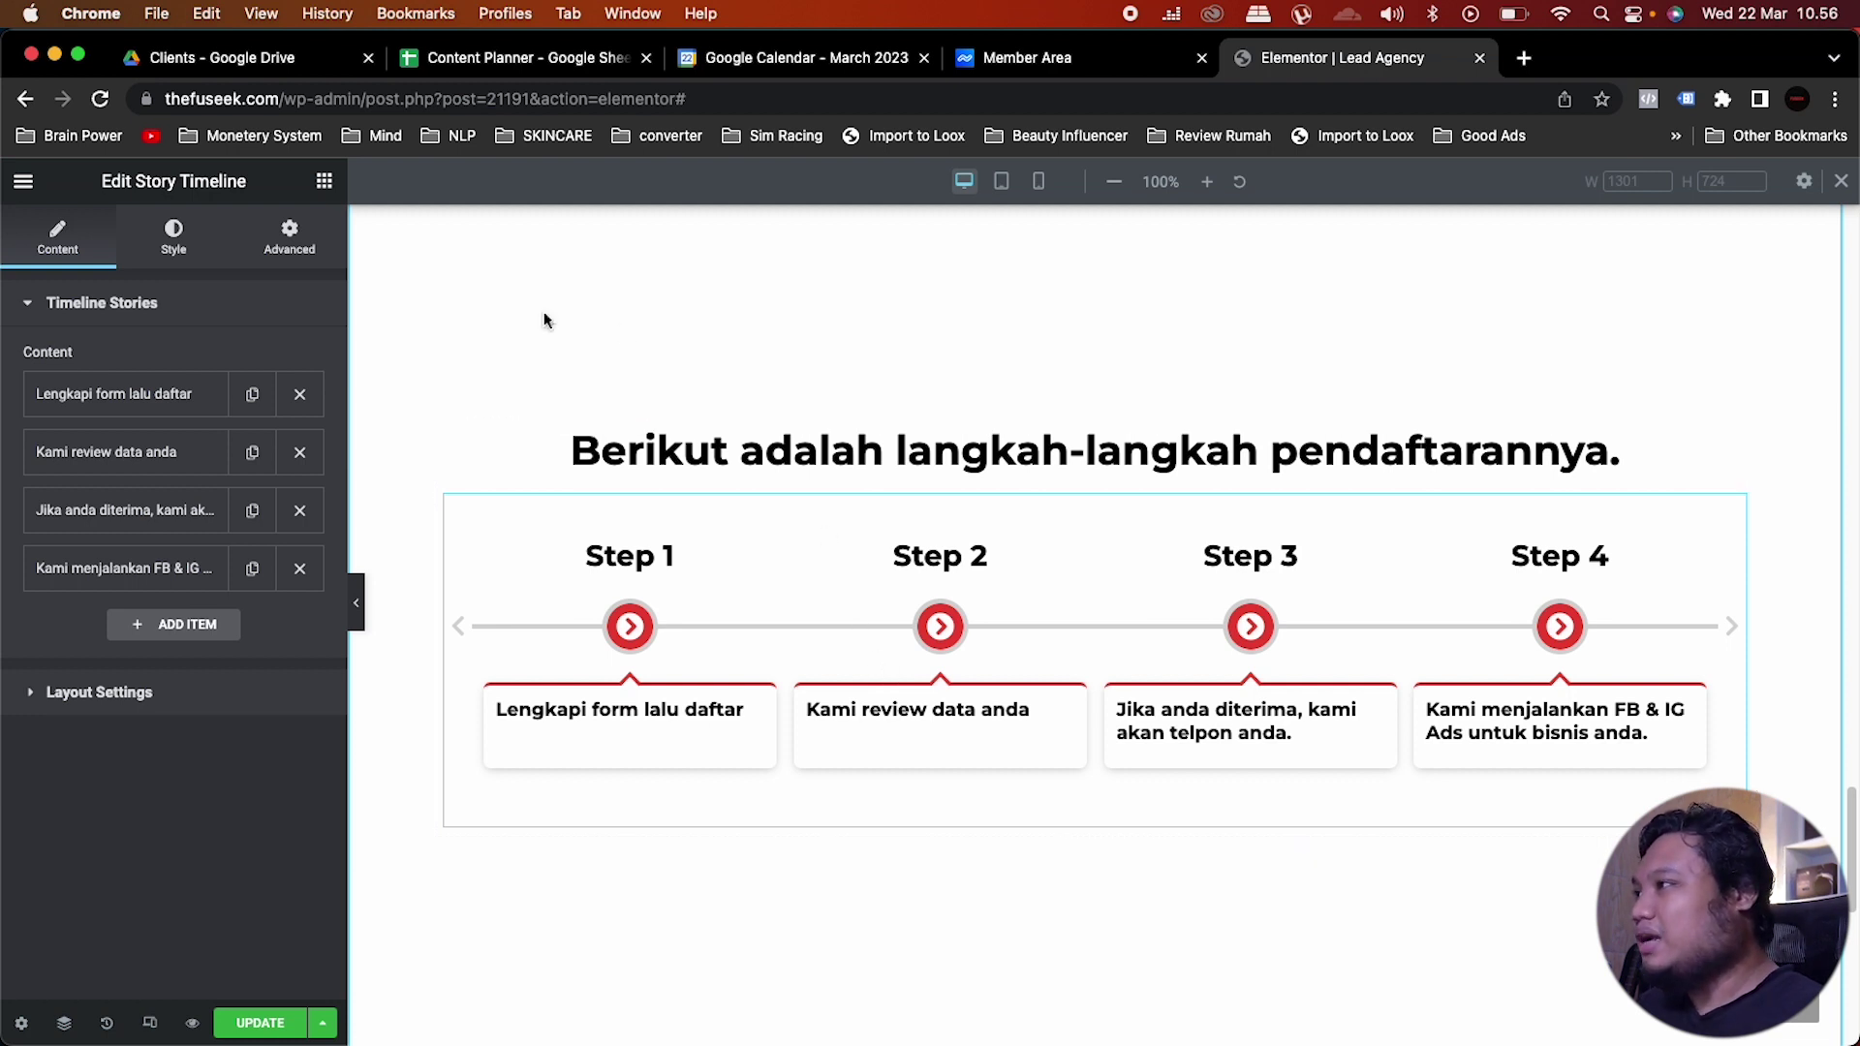
Step: Give the heading-and-timeline column a box shadow (blur 50, spread 25) and 15 px corner radius
left_click(449, 438)
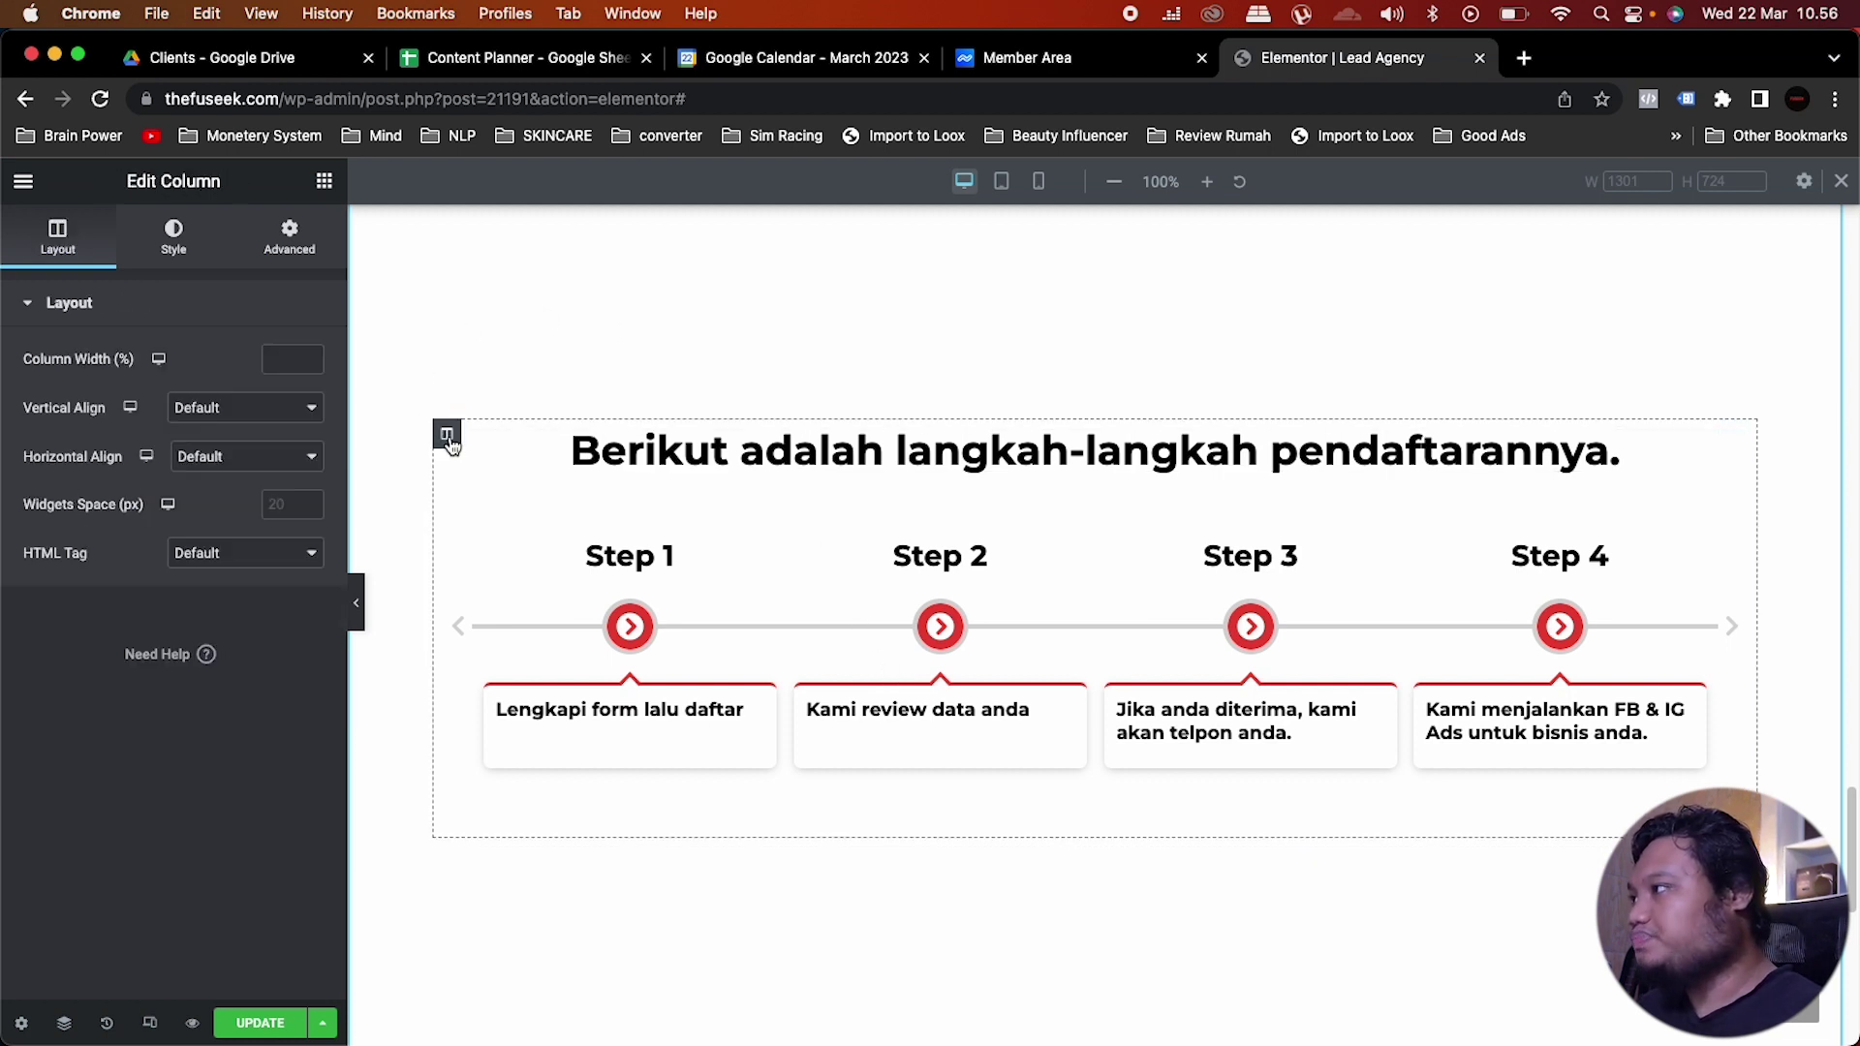
left_click(184, 248)
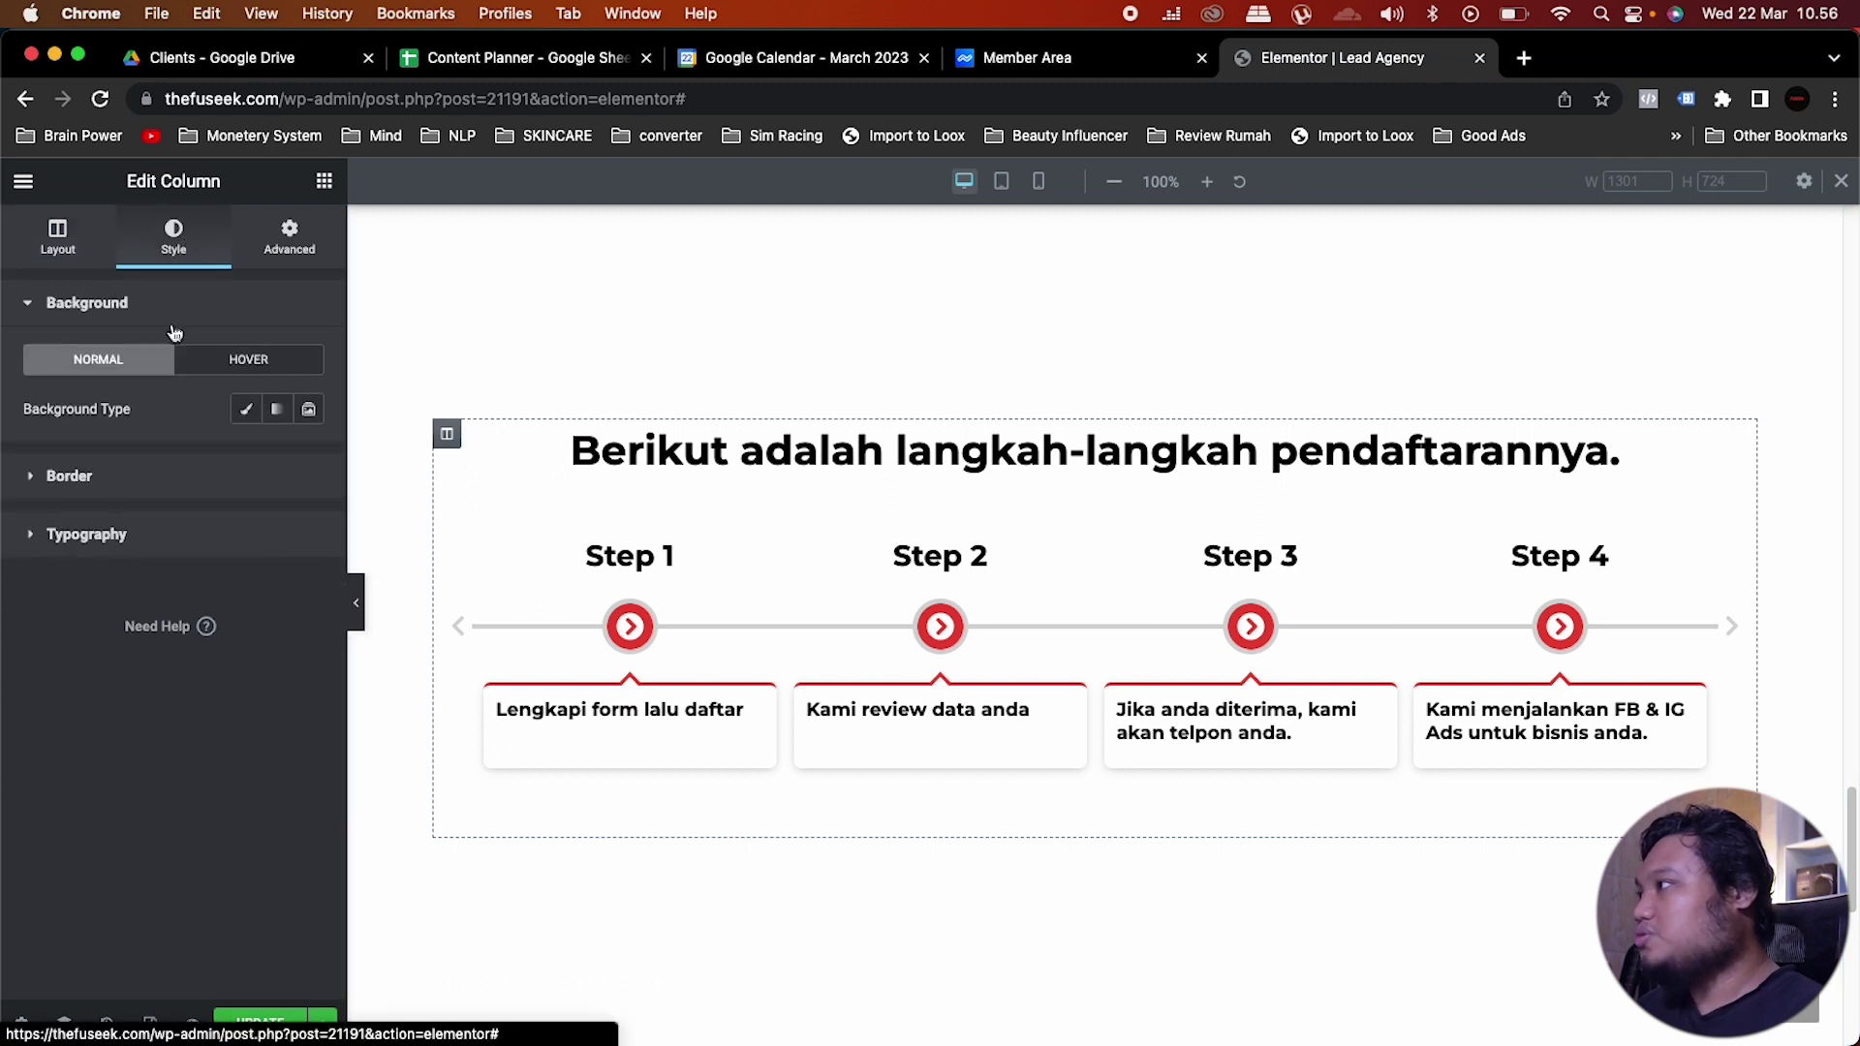
left_click(136, 481)
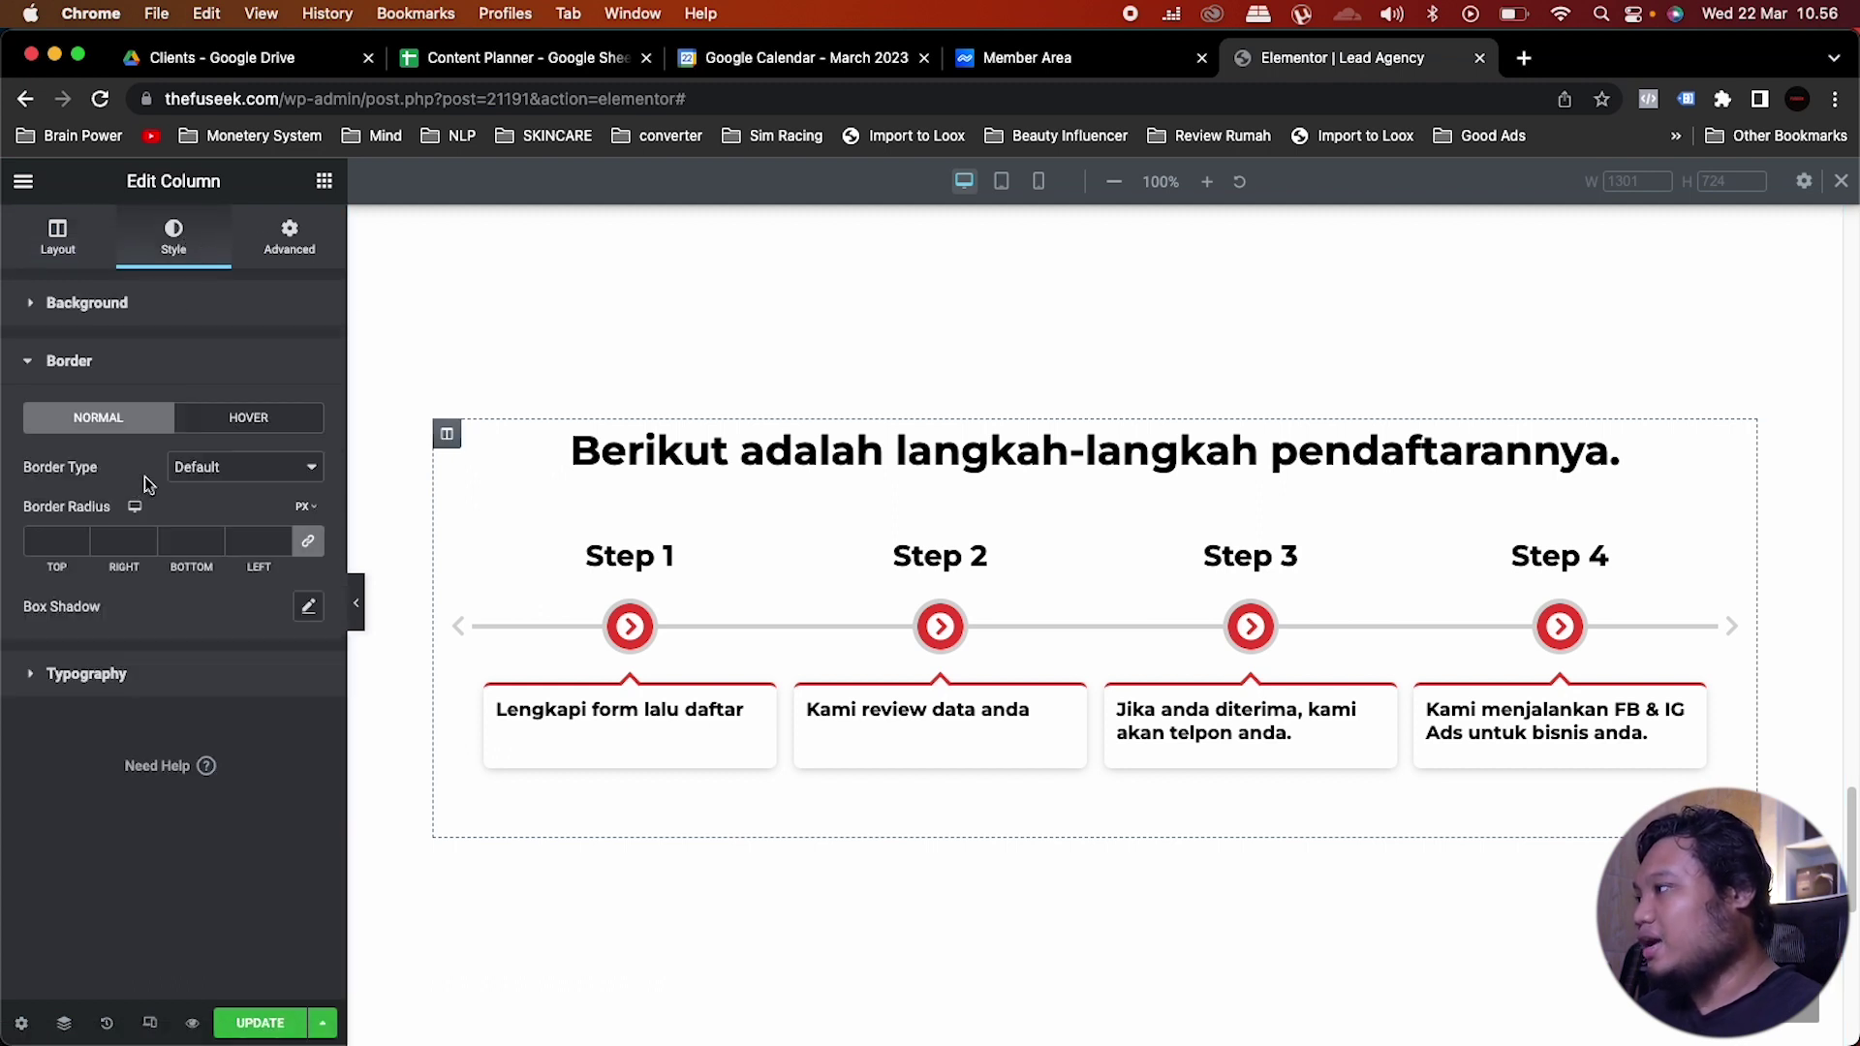
left_click(309, 607)
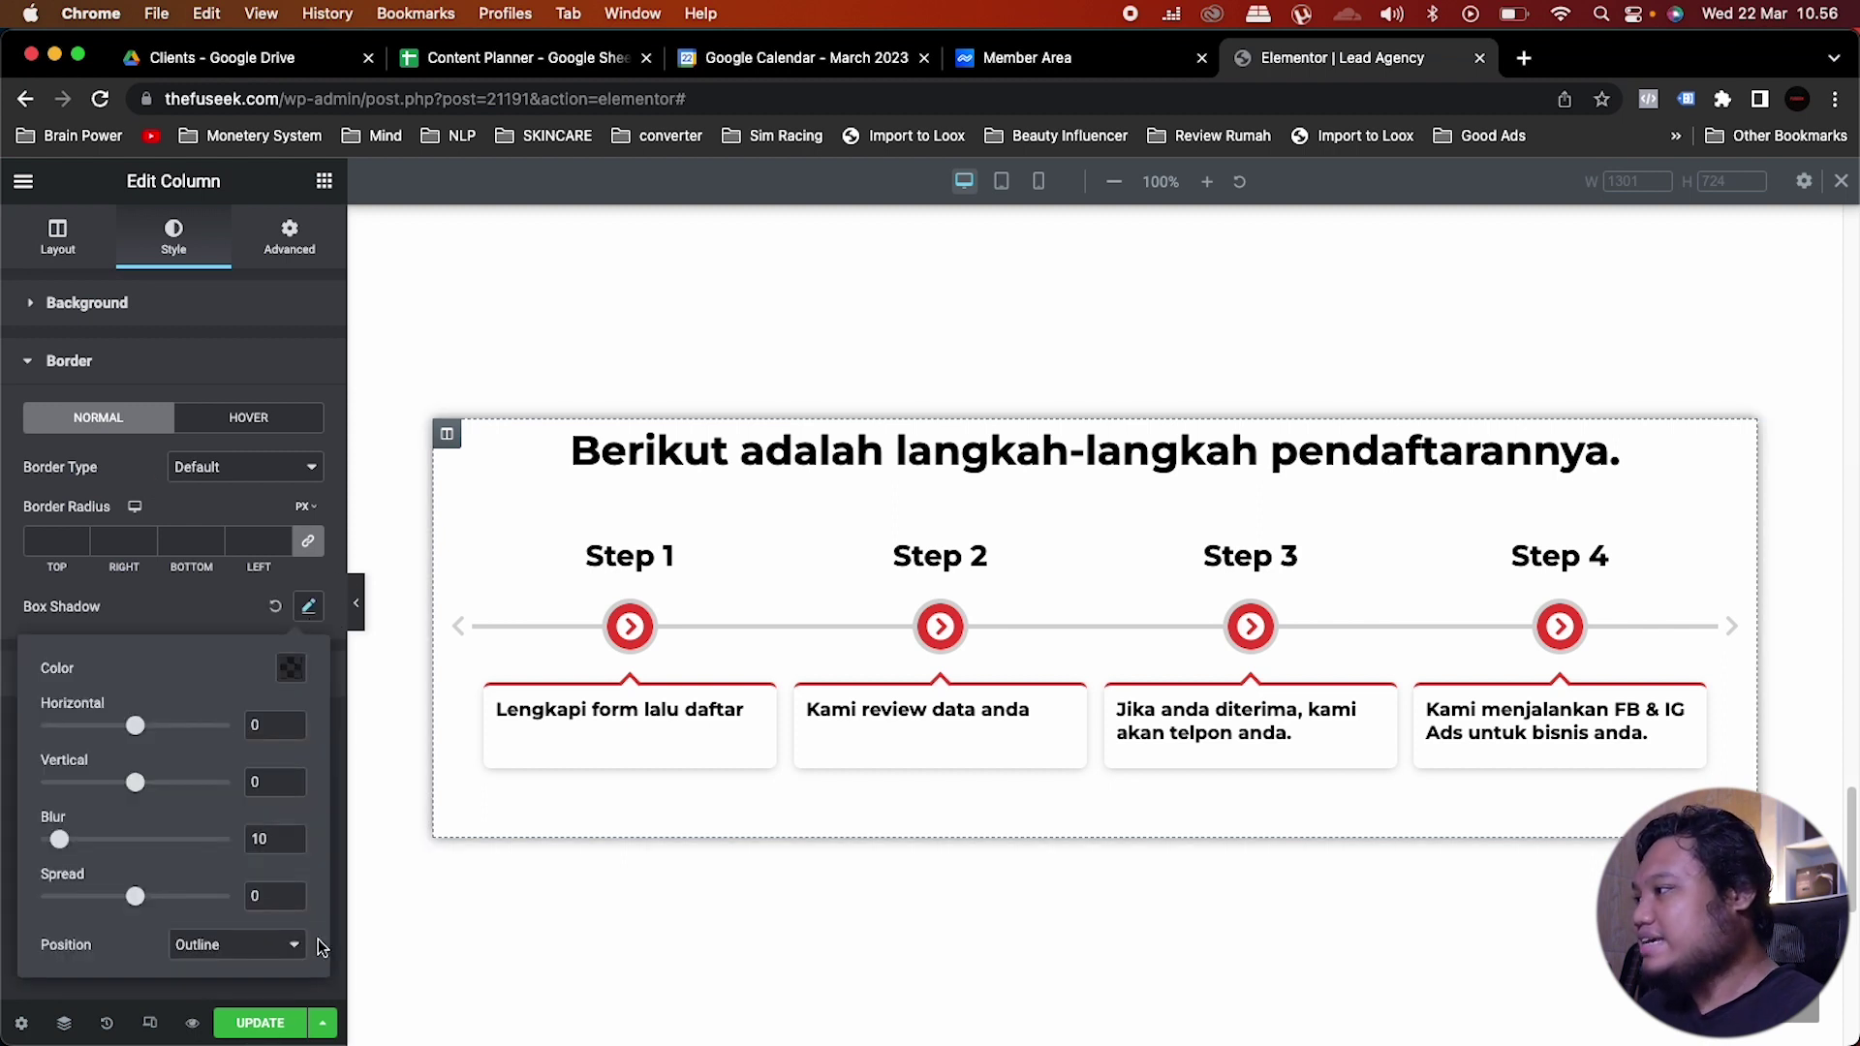
double_click(259, 839)
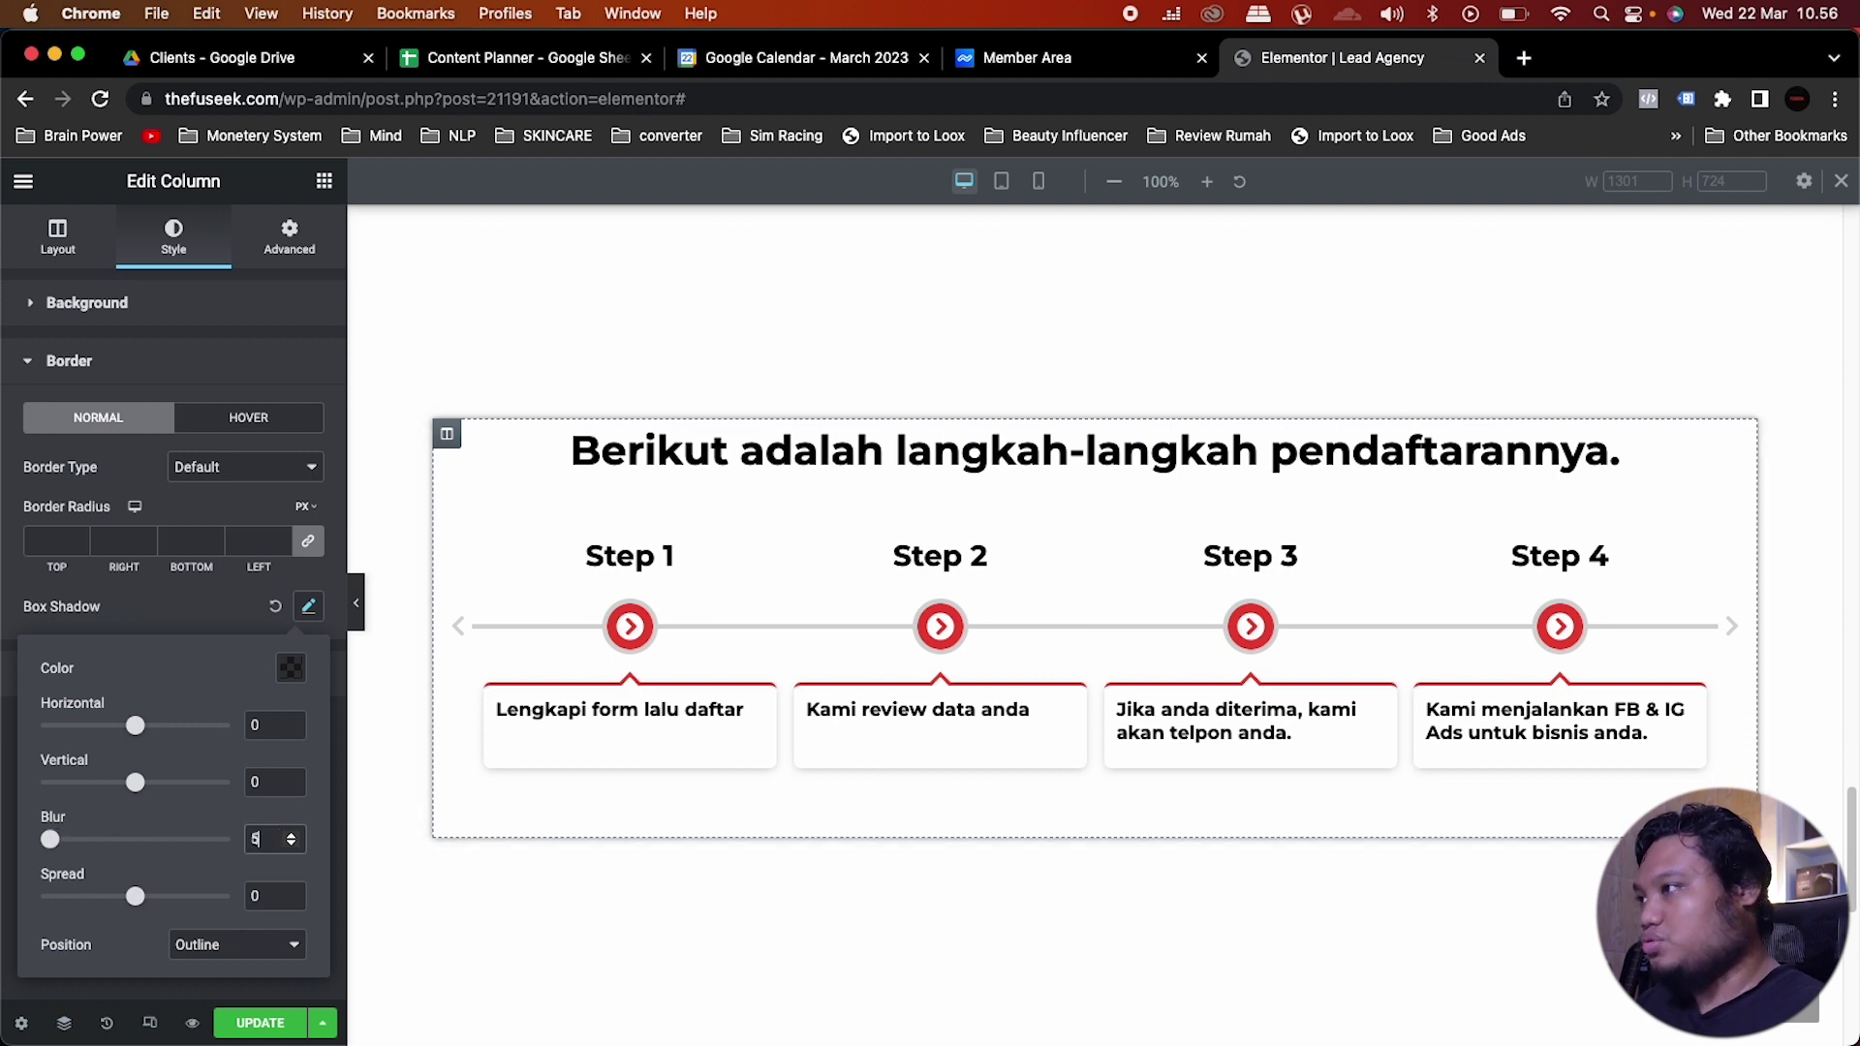
type("50")
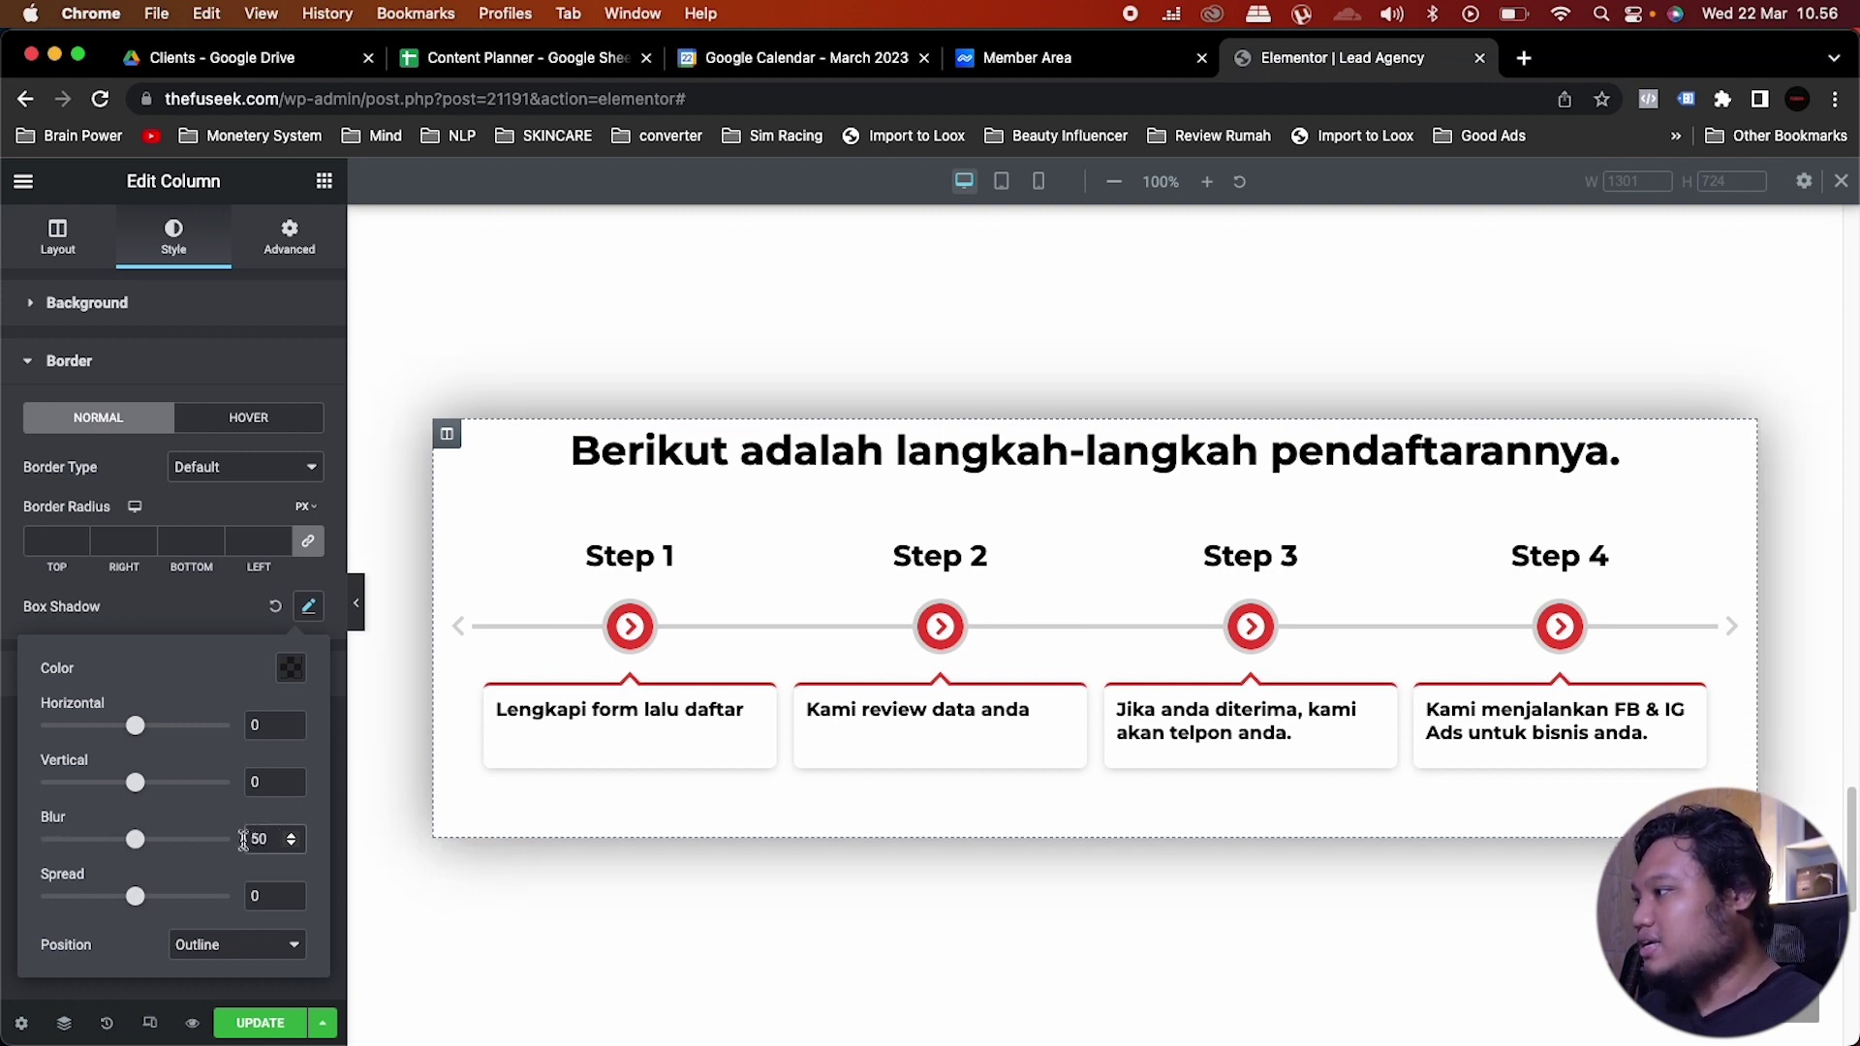
left_click(143, 898)
left_click_drag(143, 900, 168, 920)
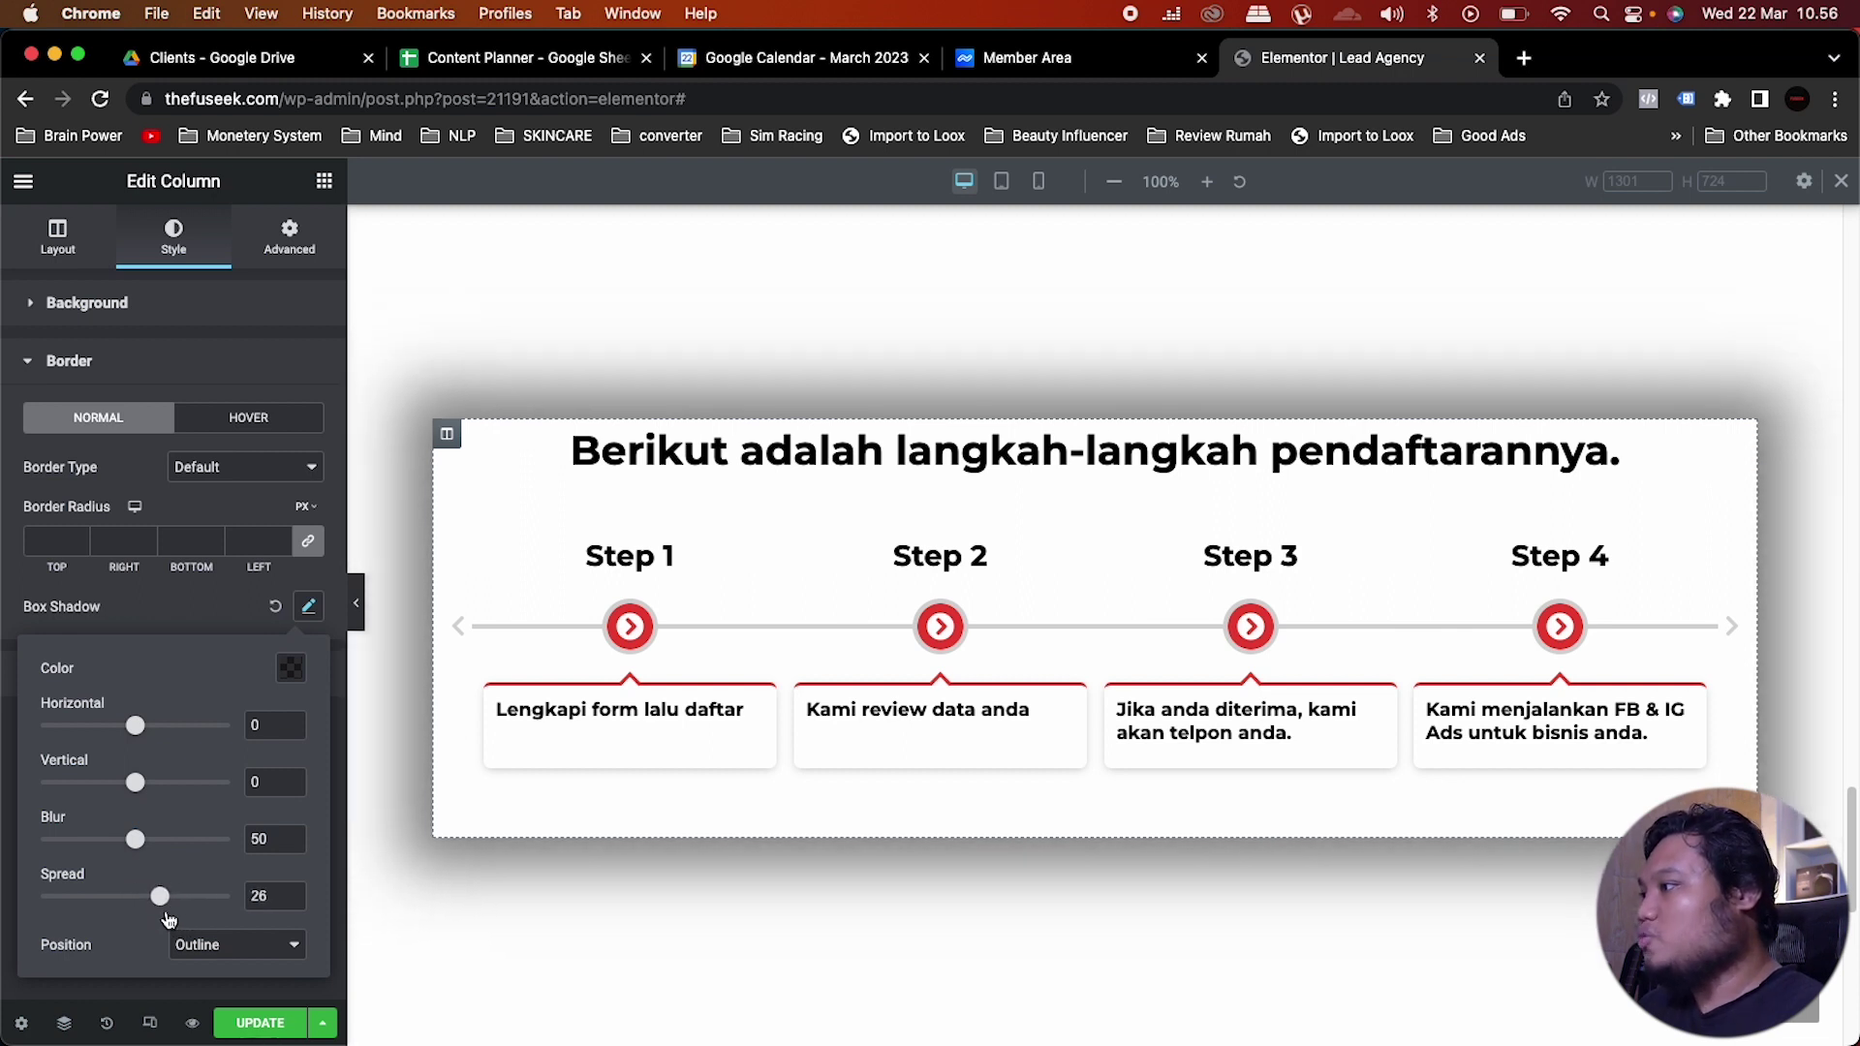
left_click(293, 902)
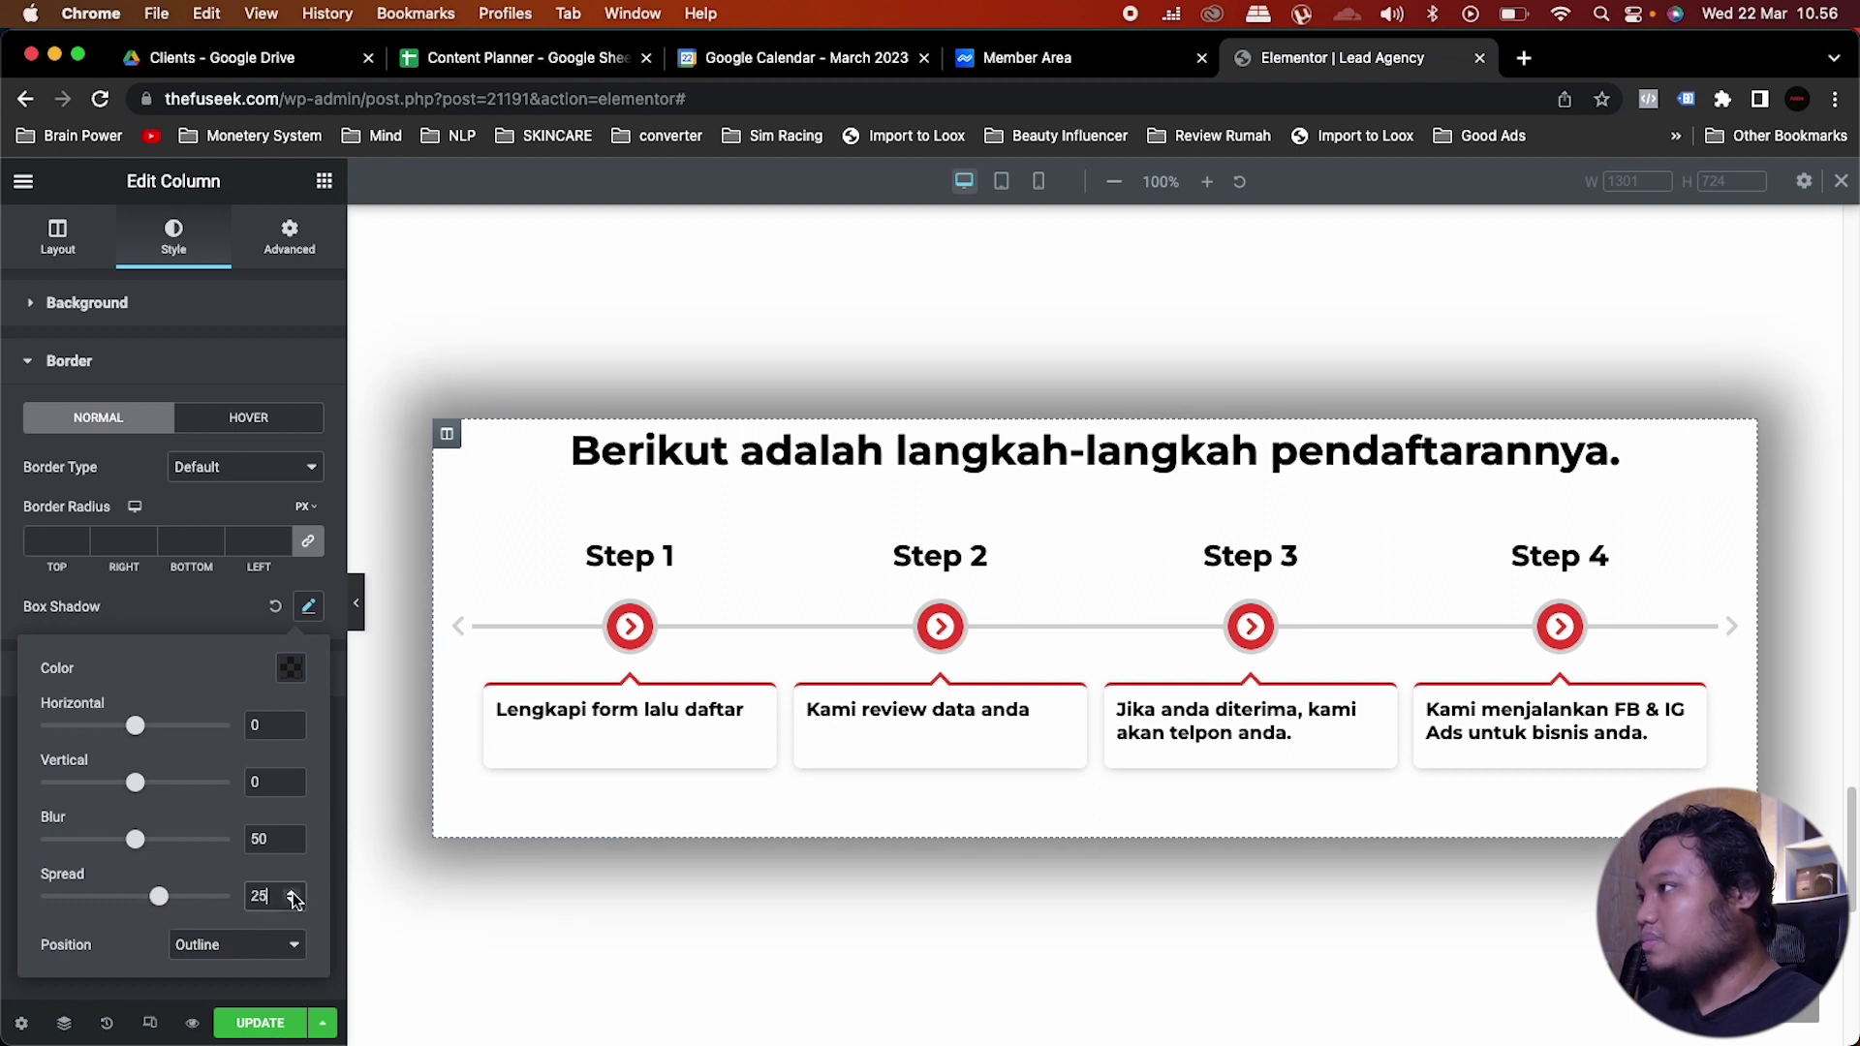
left_click(203, 616)
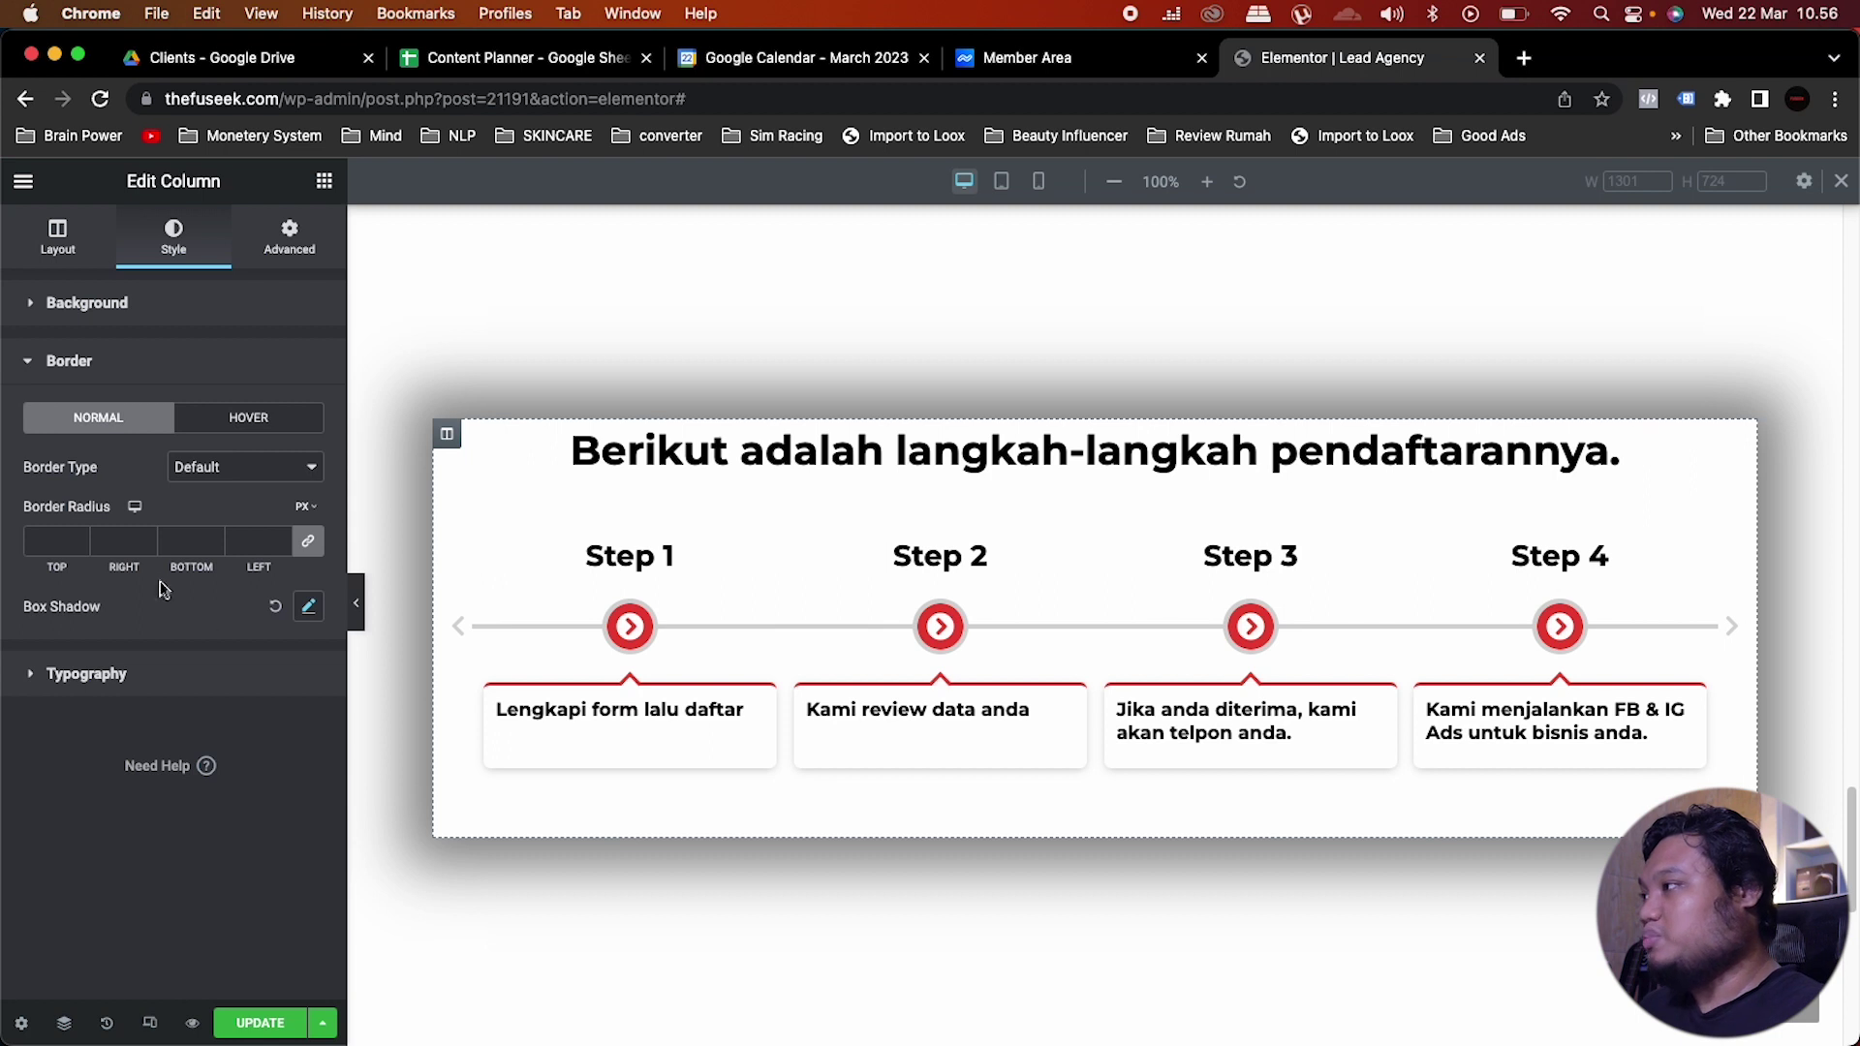
left_click(49, 541)
type("15")
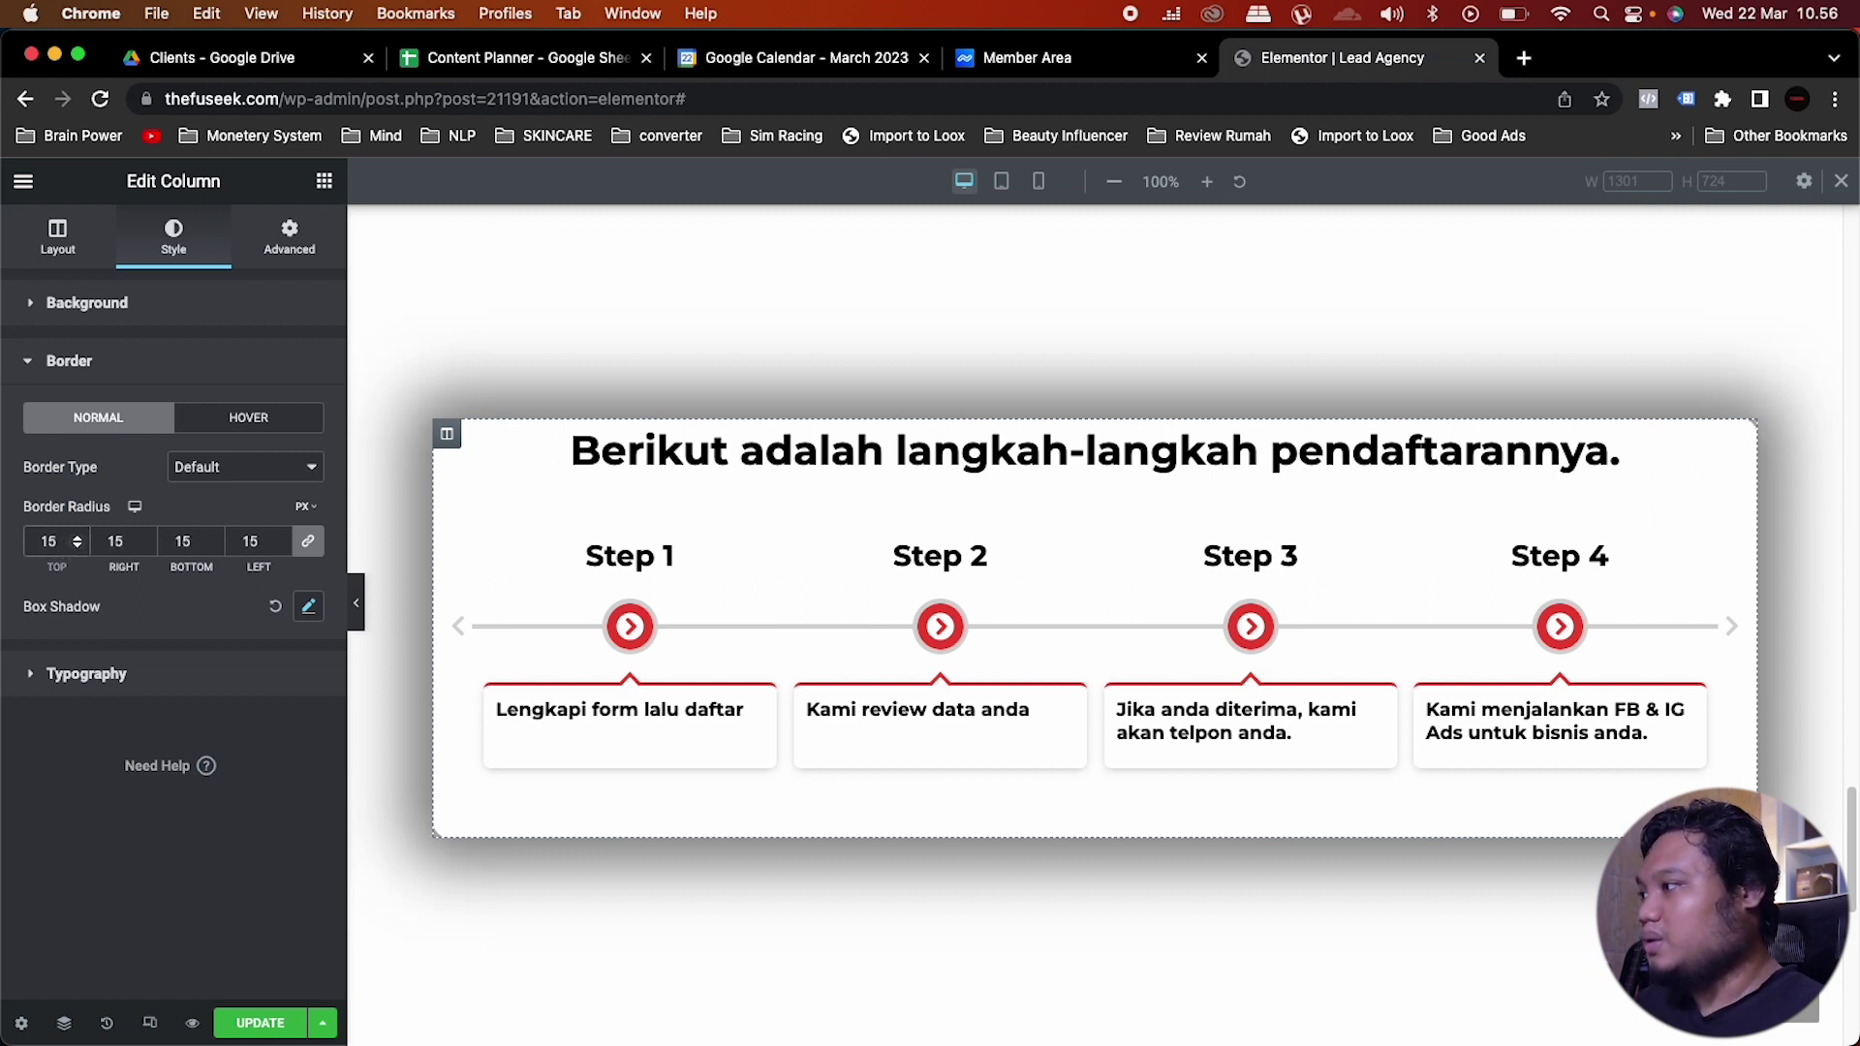
Step: Preview the steps card at 768 px tablet width to check the heading and card reflow
scroll(1108, 683, "up", 3)
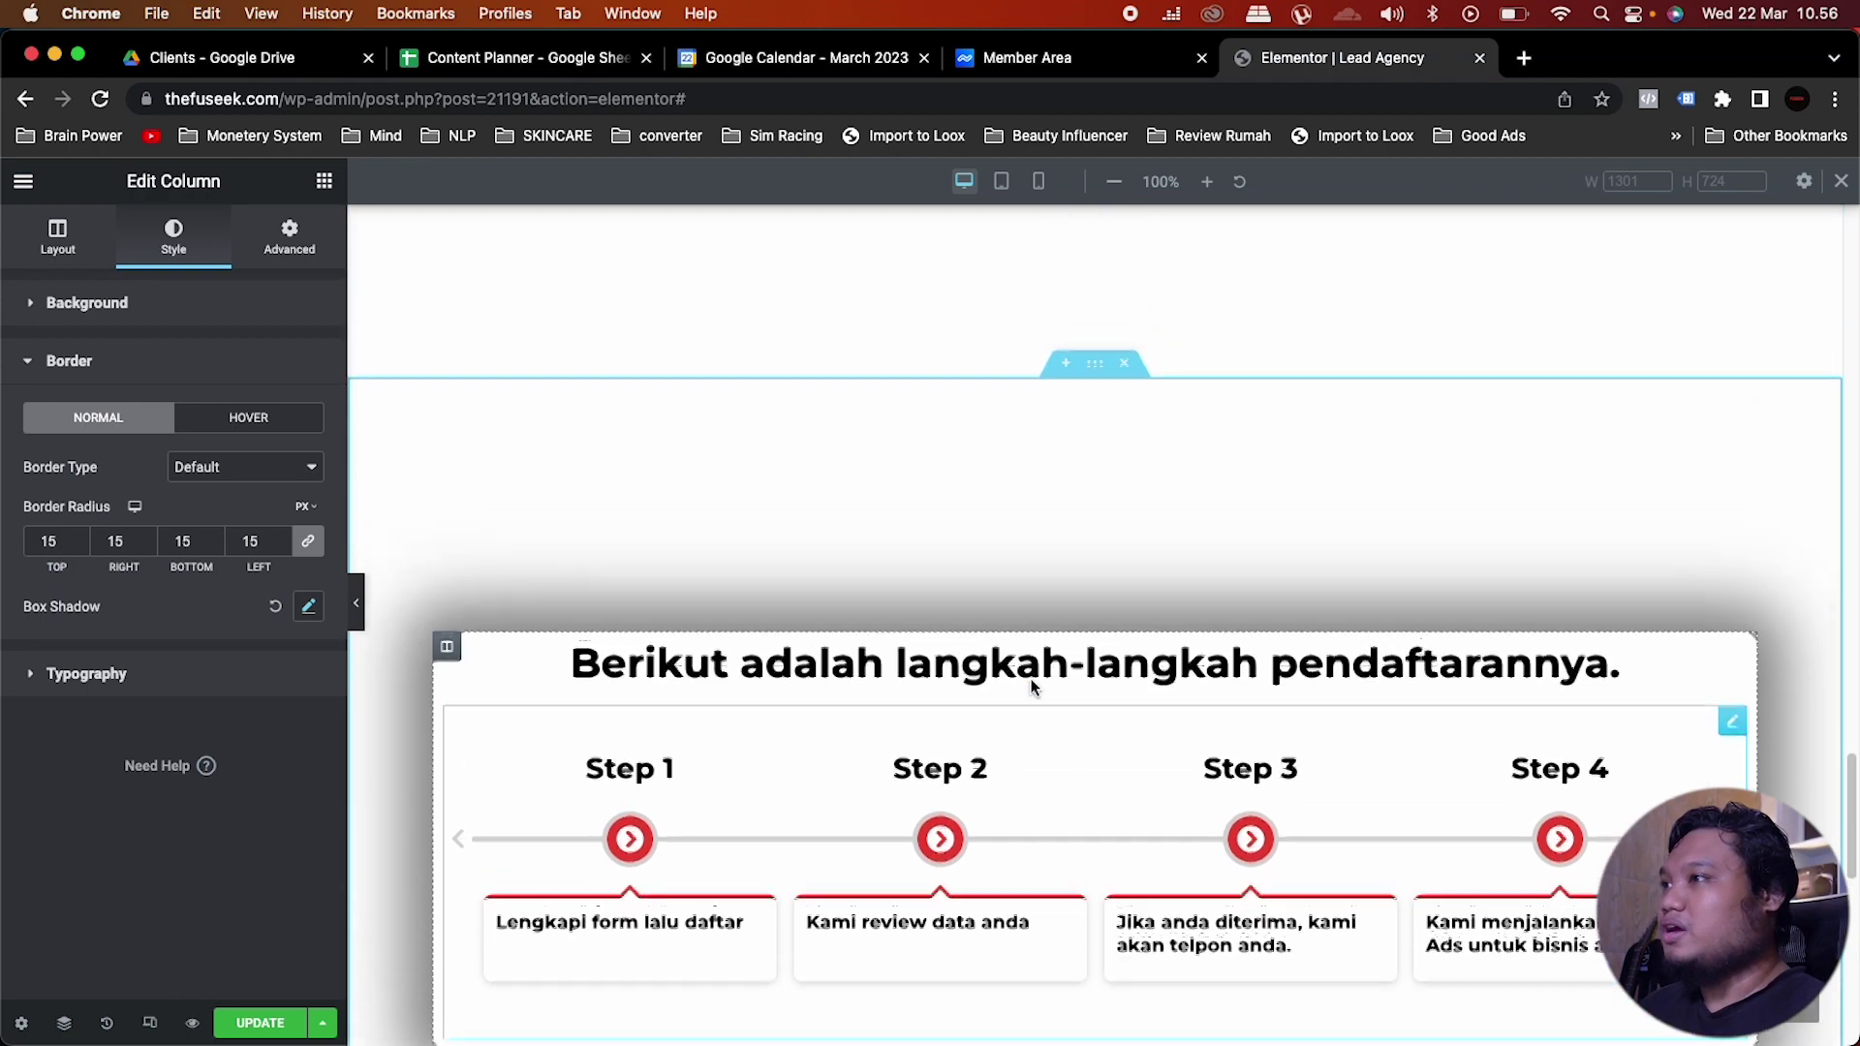
scroll(1031, 686, "up", 3)
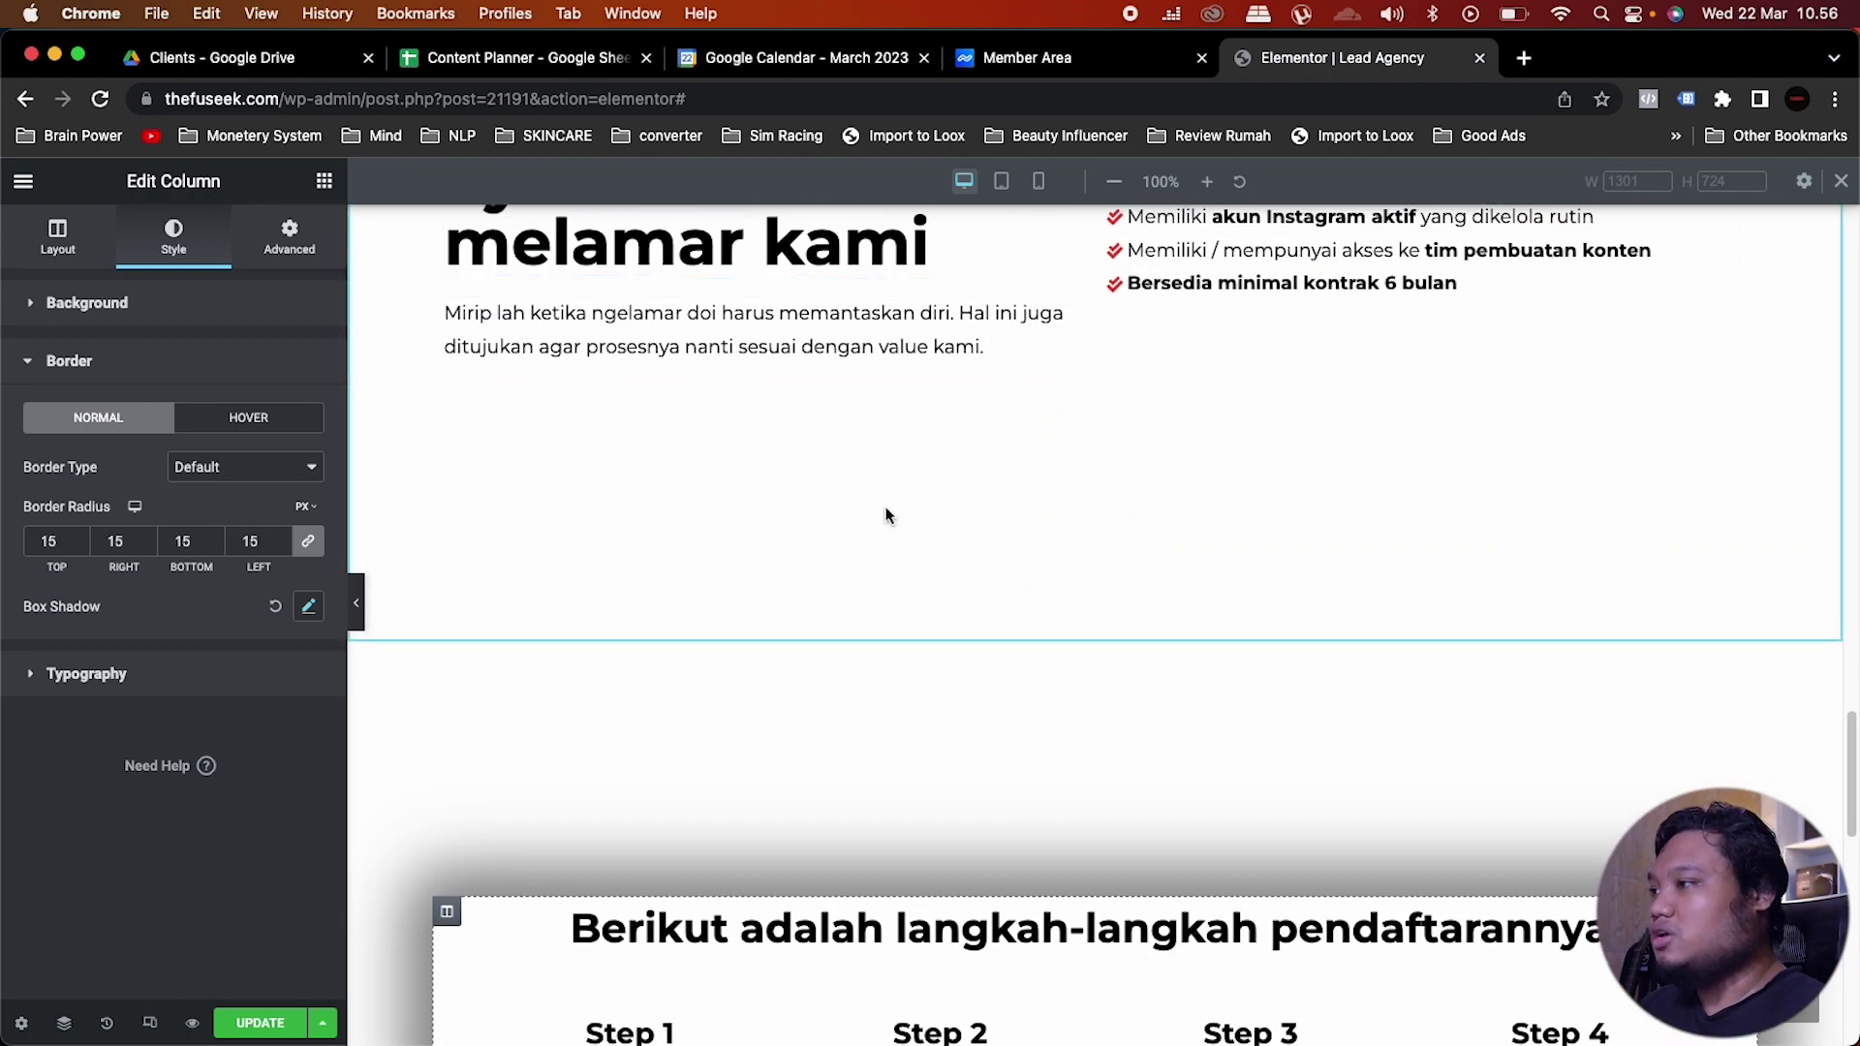
scroll(885, 511, "down", 5)
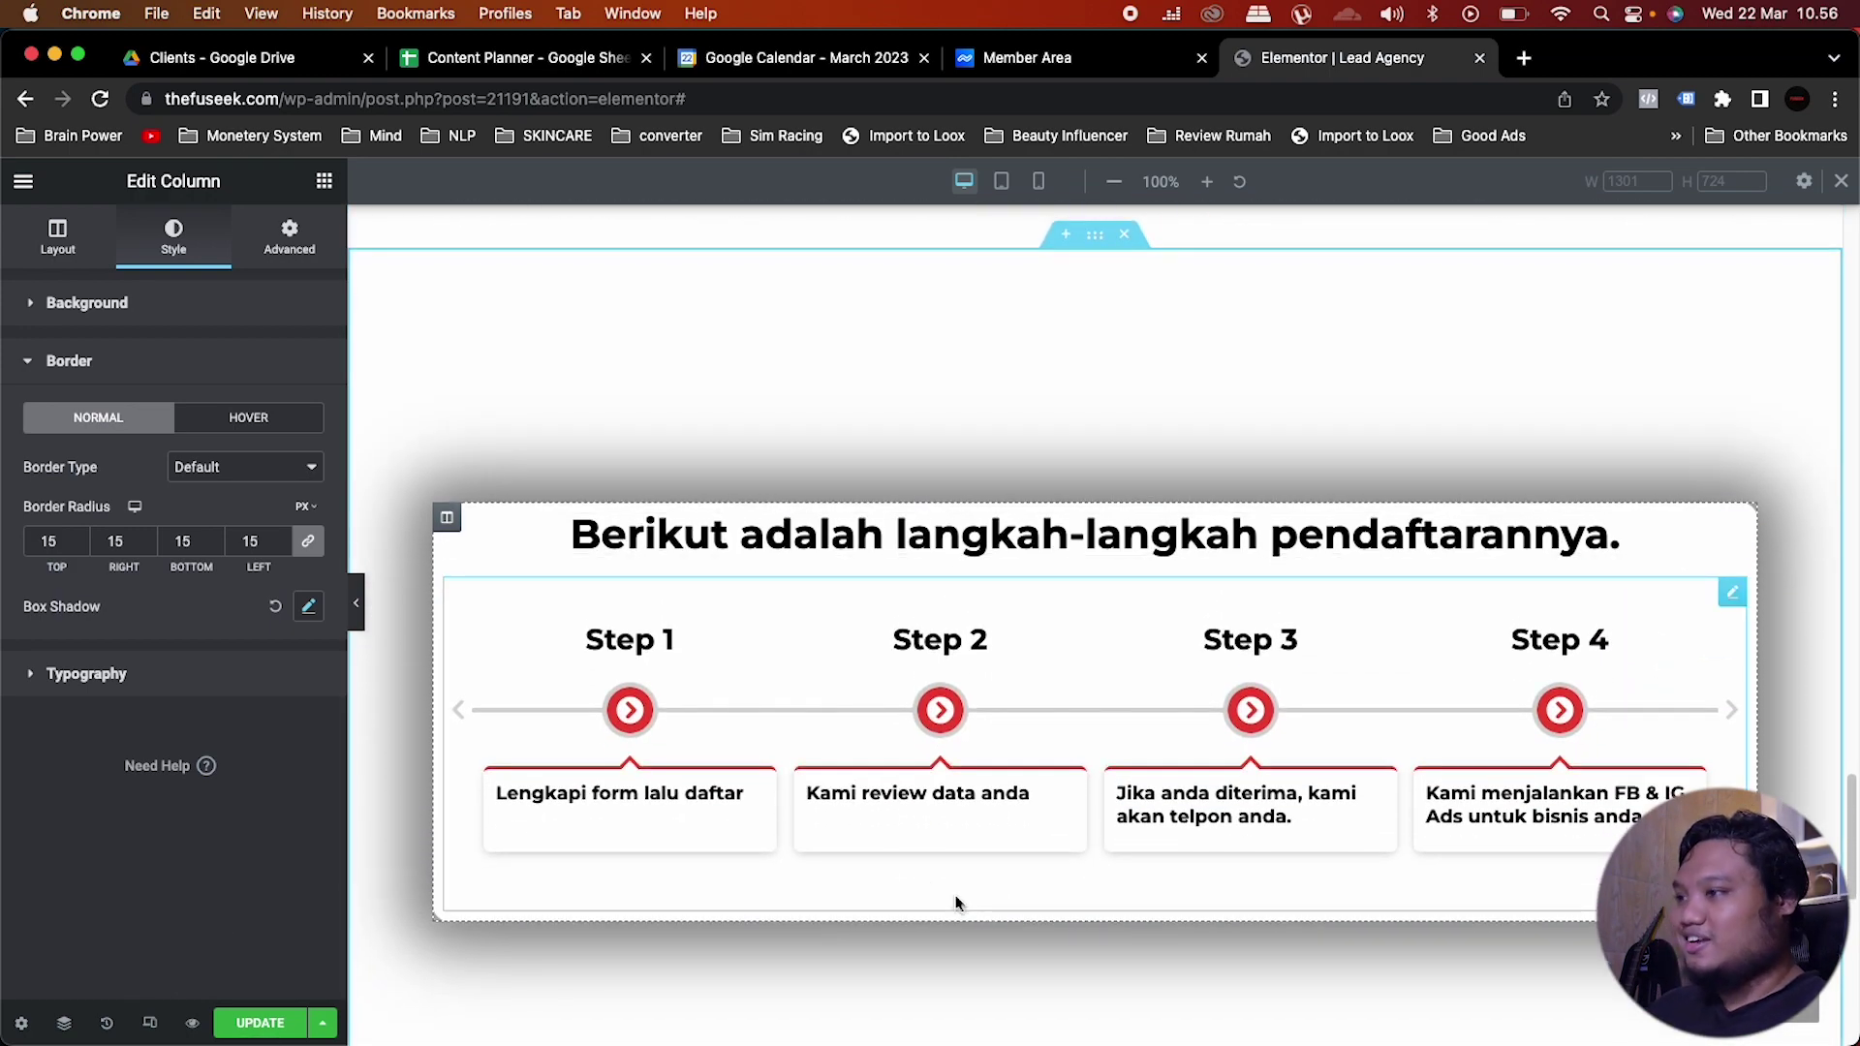
scroll(1055, 970, "down", 1)
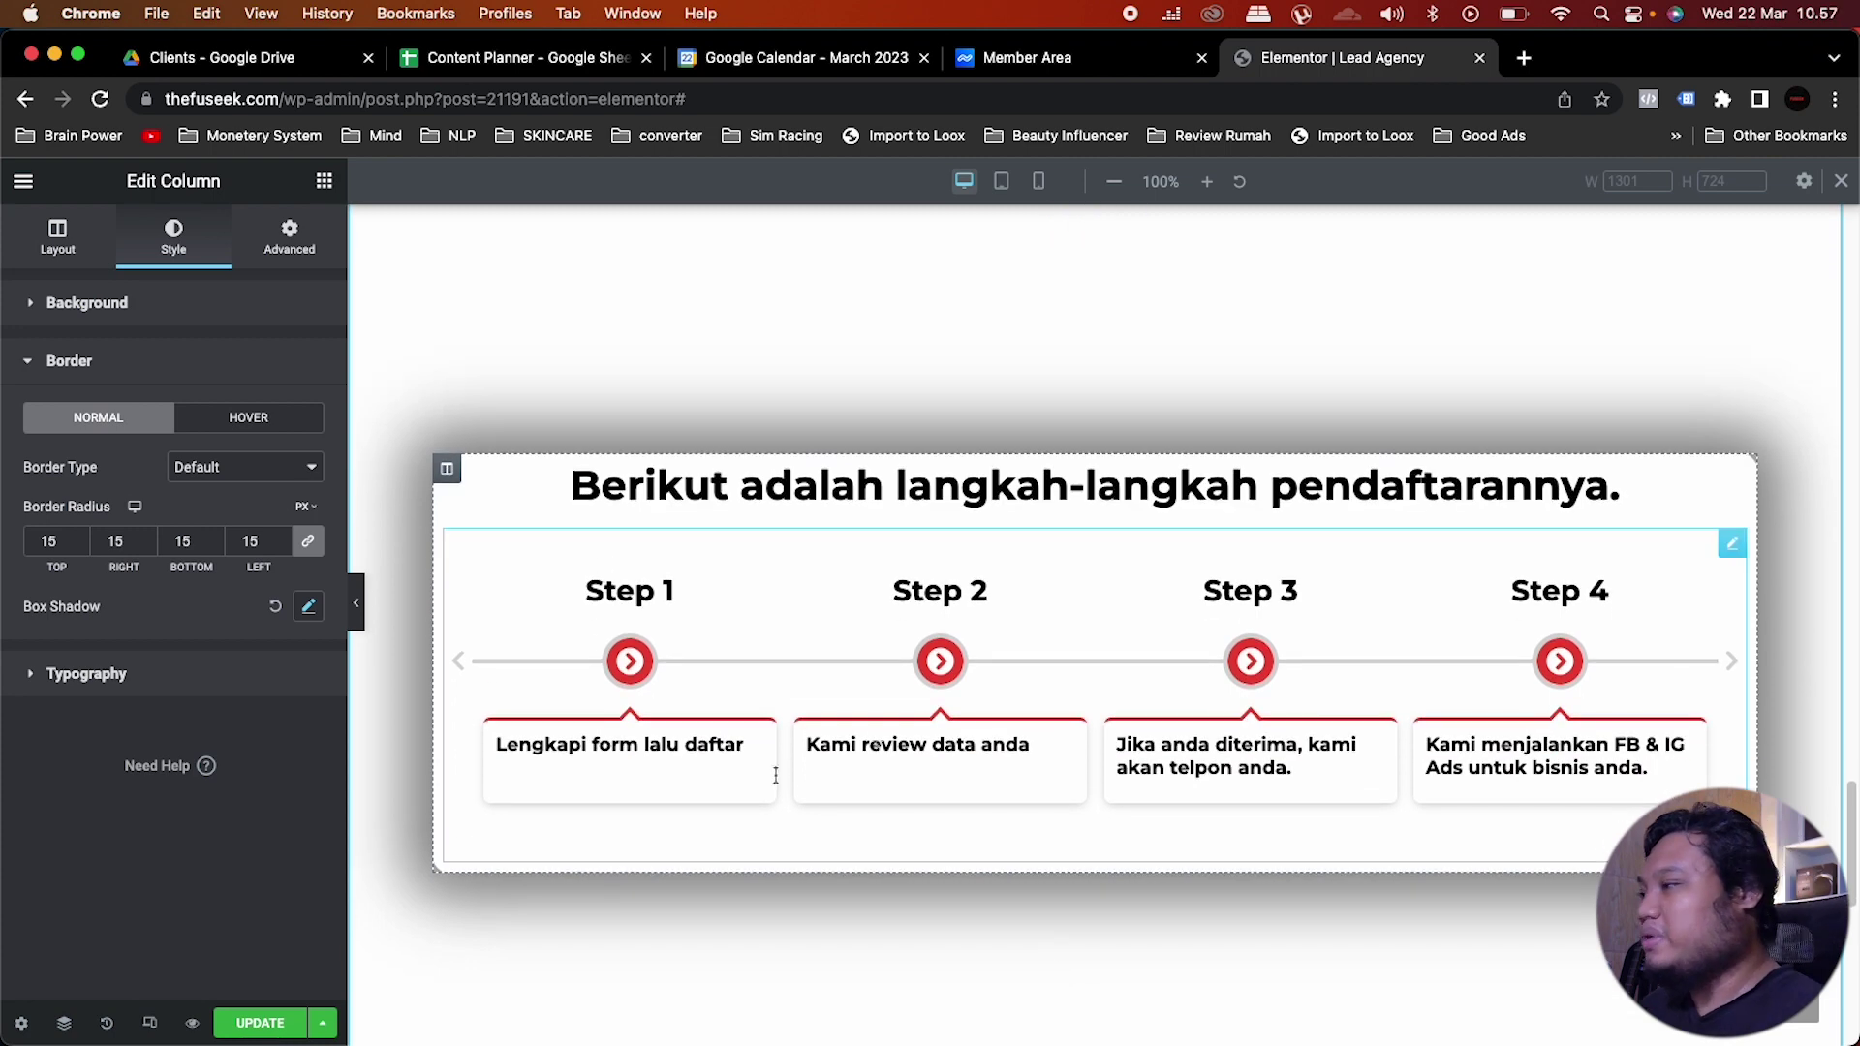
left_click(149, 1025)
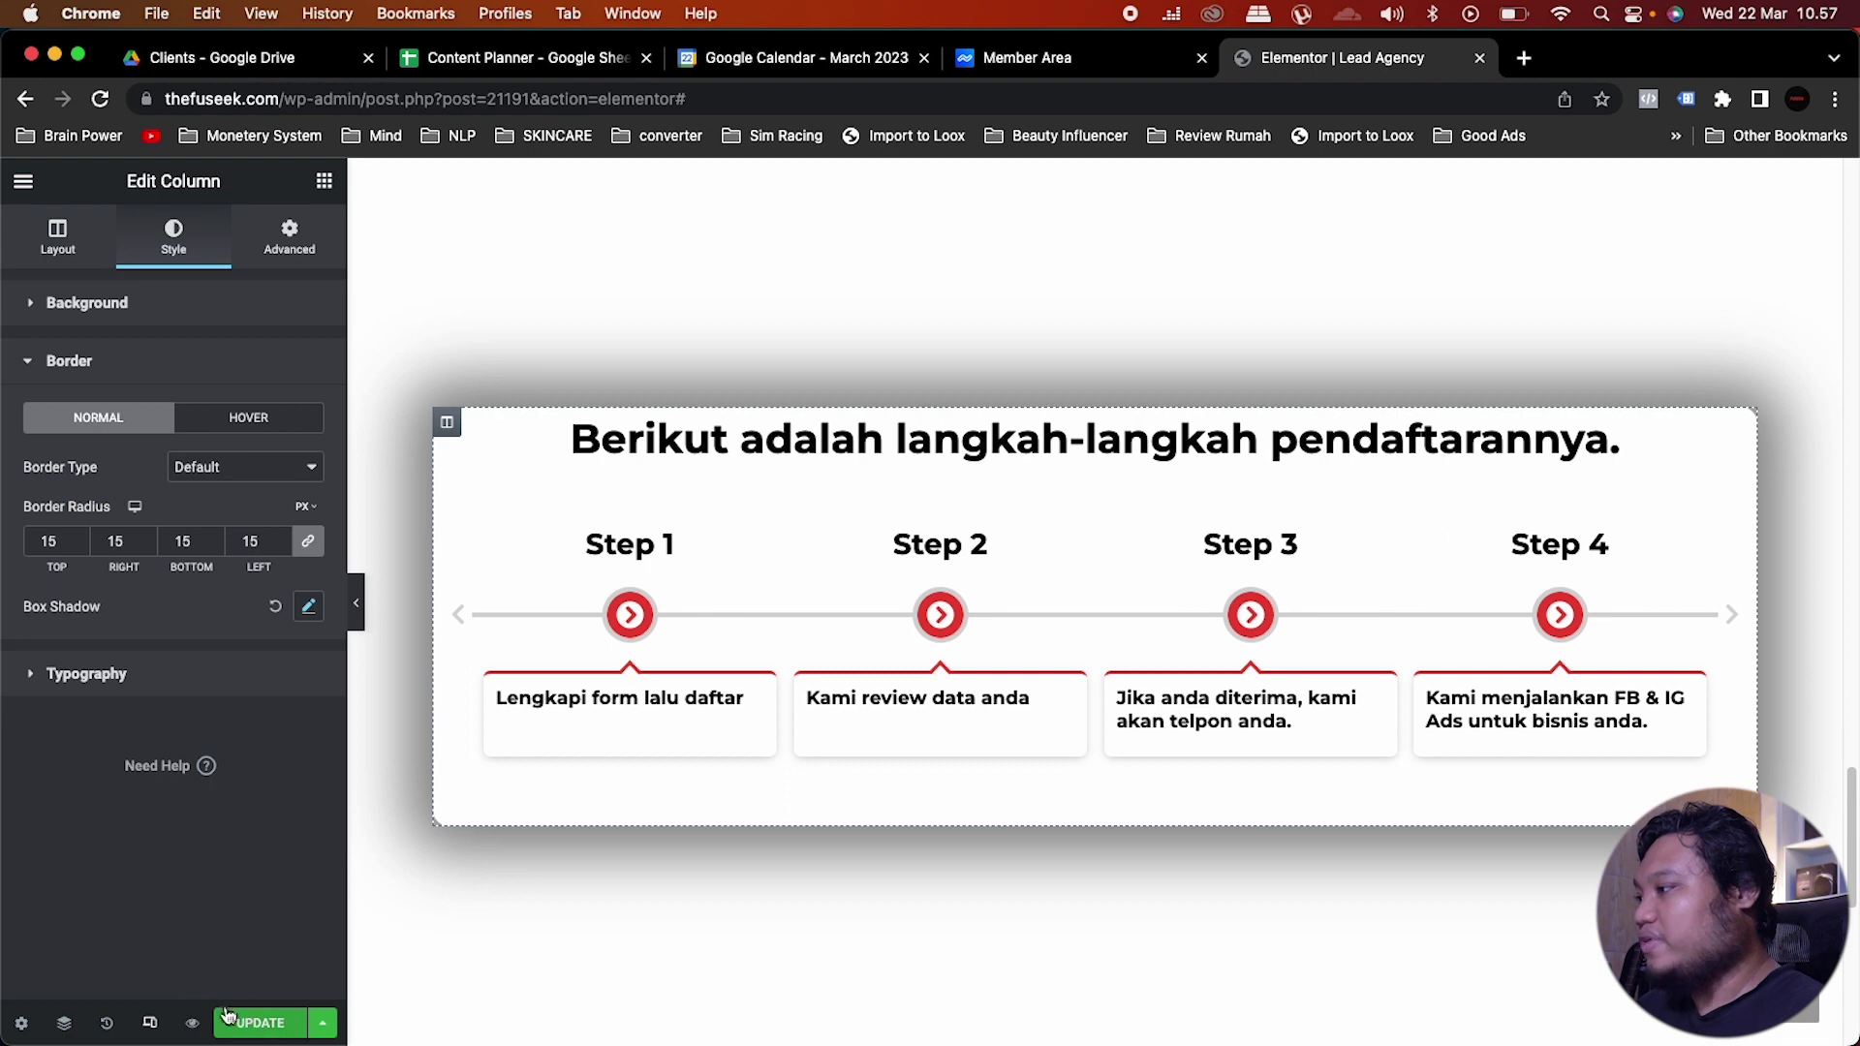
left_click(149, 1025)
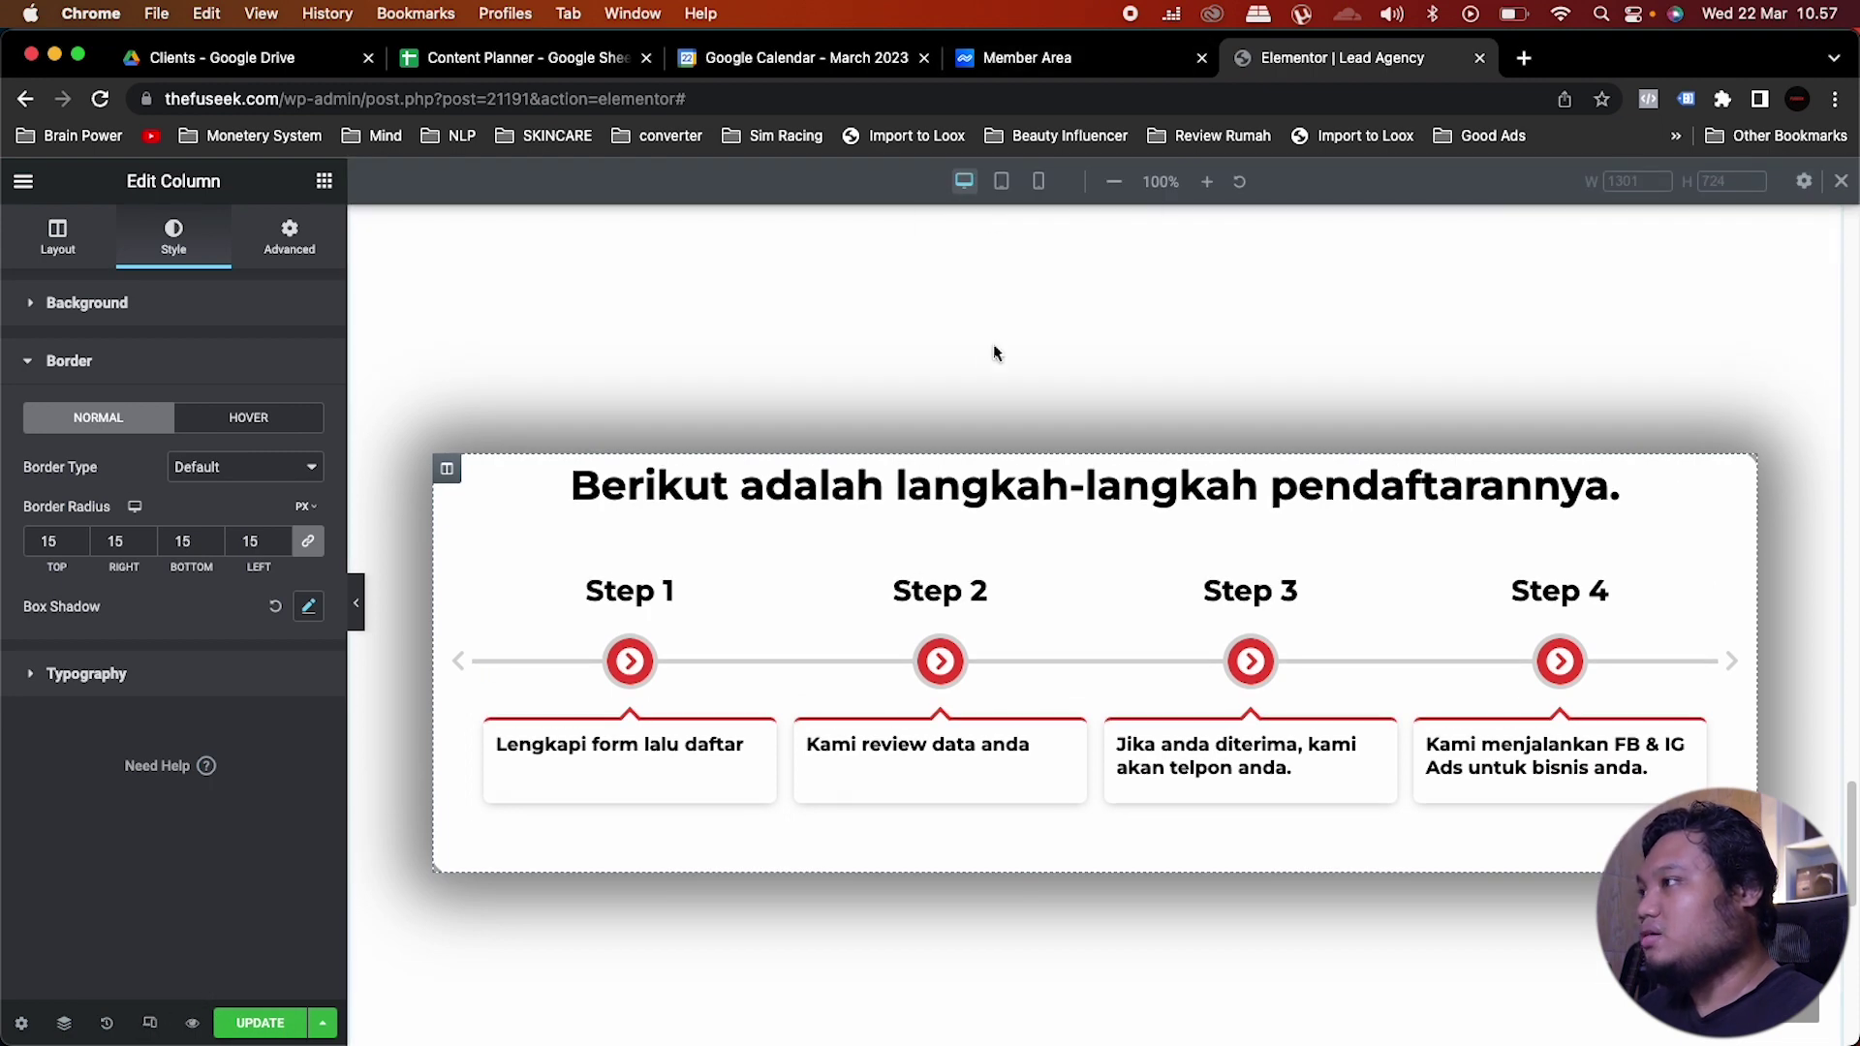
left_click(1003, 184)
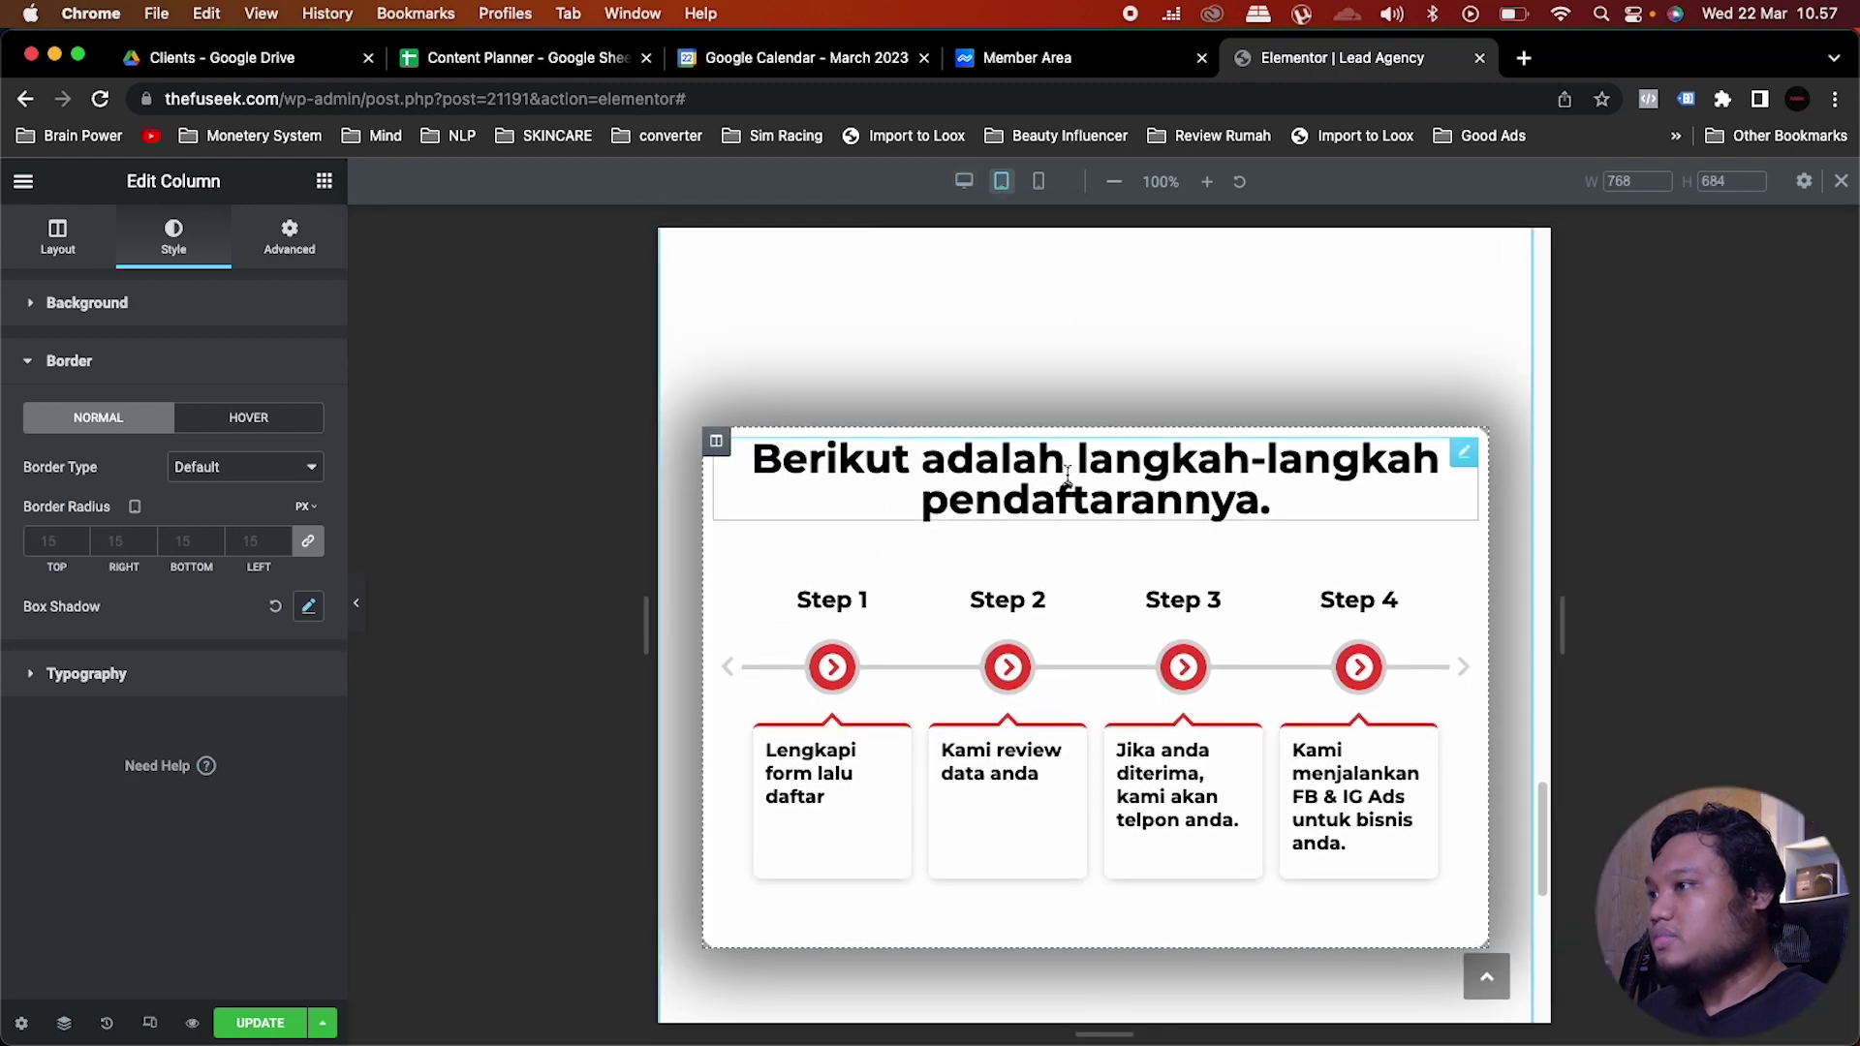
Step: Set the steps heading's mobile font size to 25, then return to the desktop preview
left_click(1460, 668)
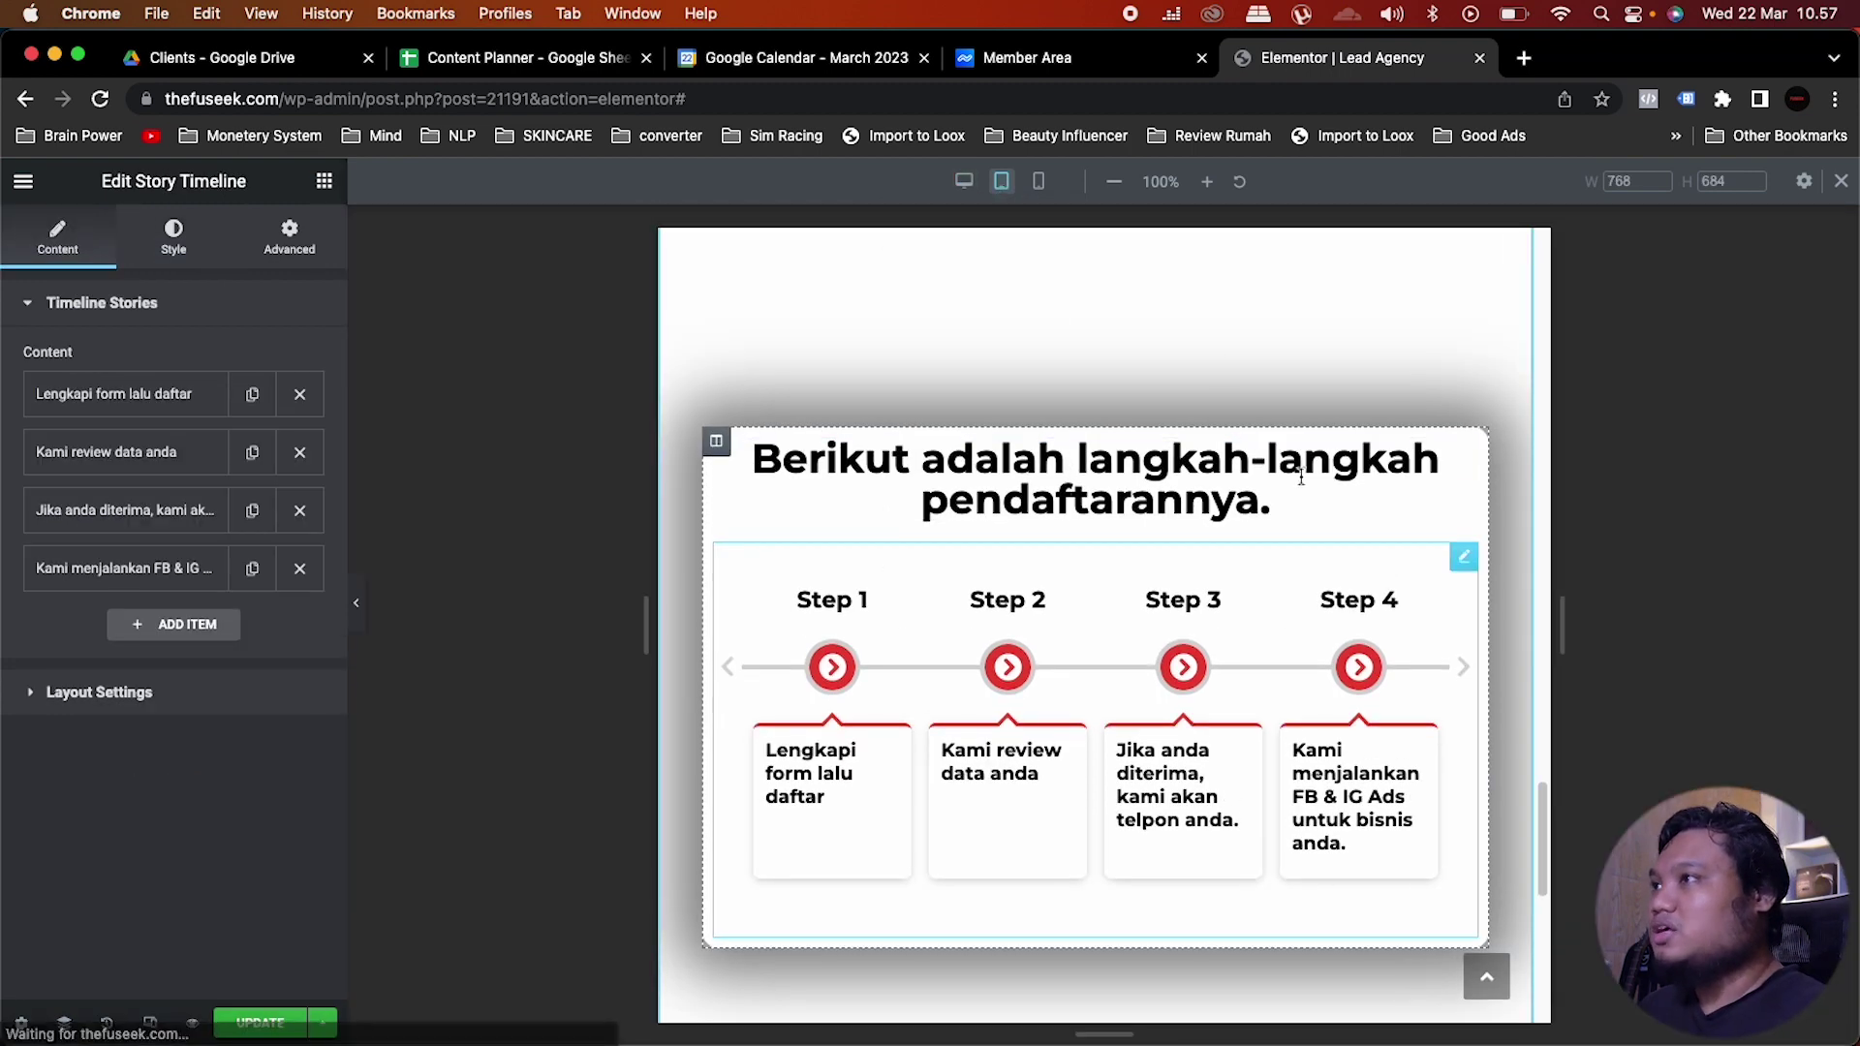
left_click(1039, 181)
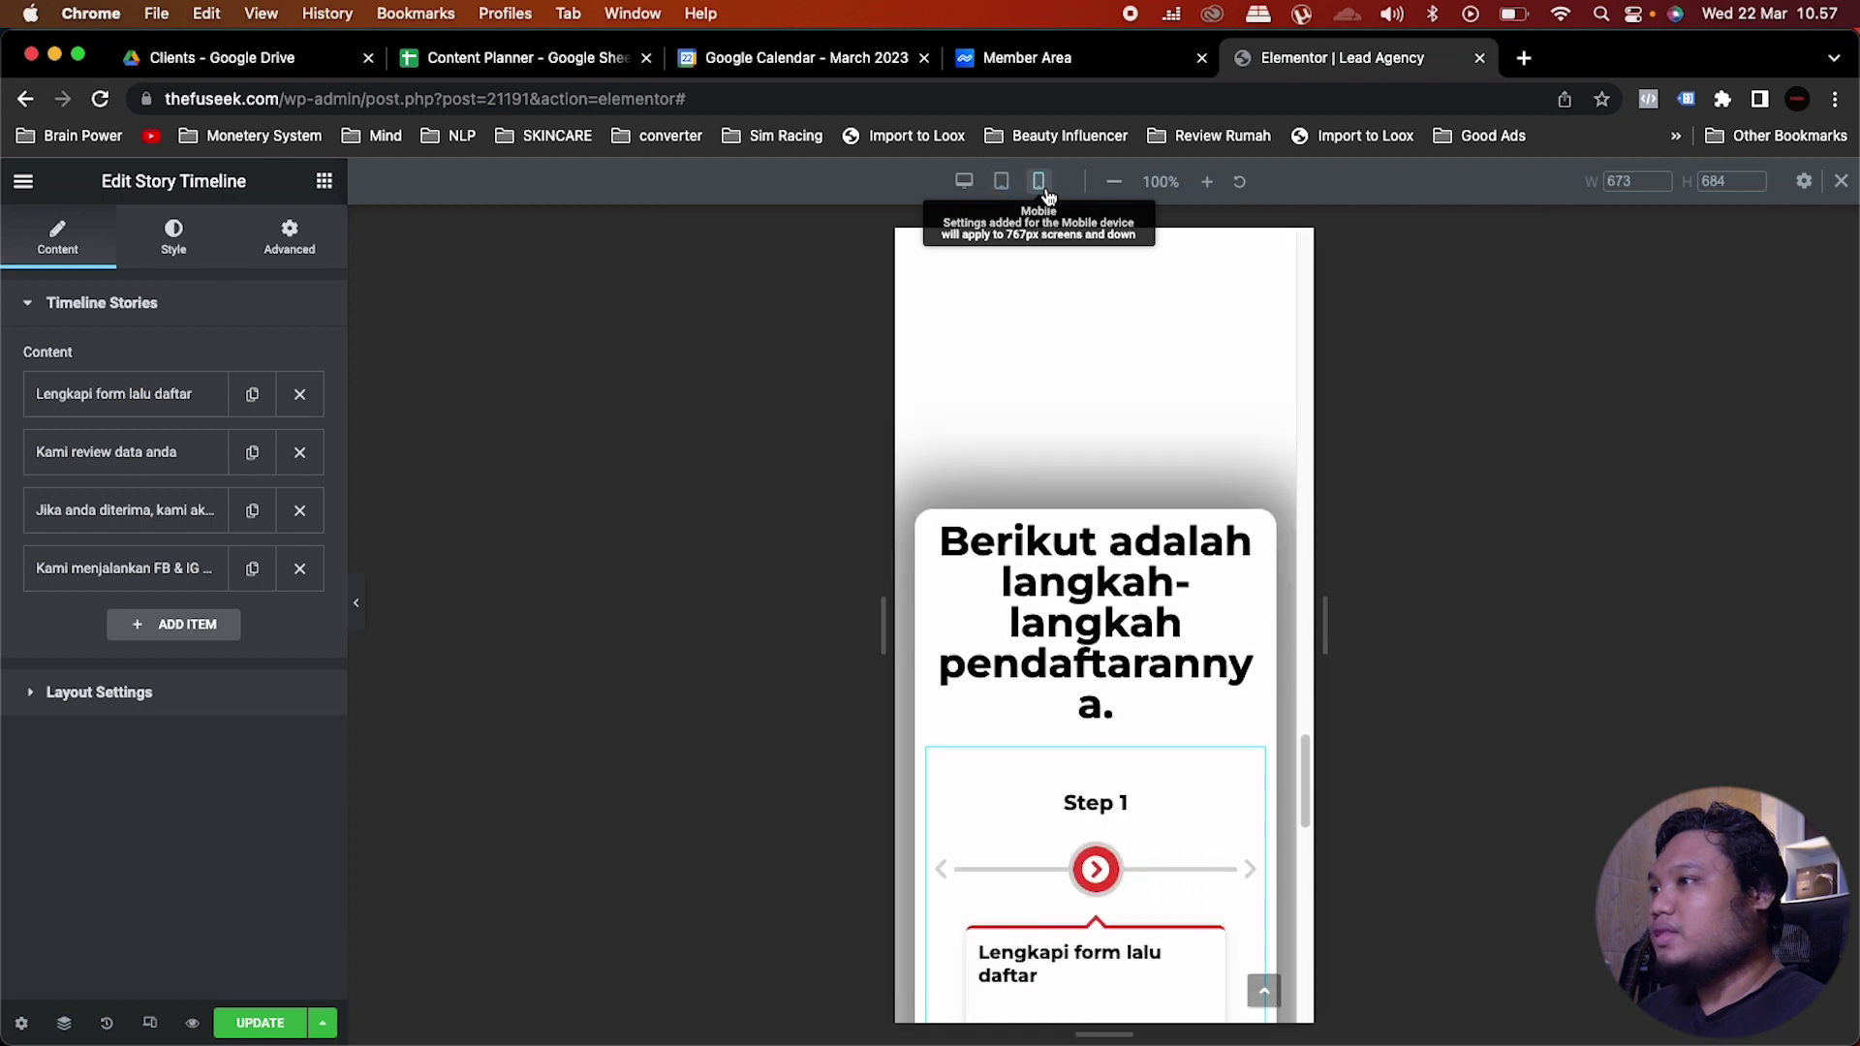
left_click(1078, 634)
left_click(310, 409)
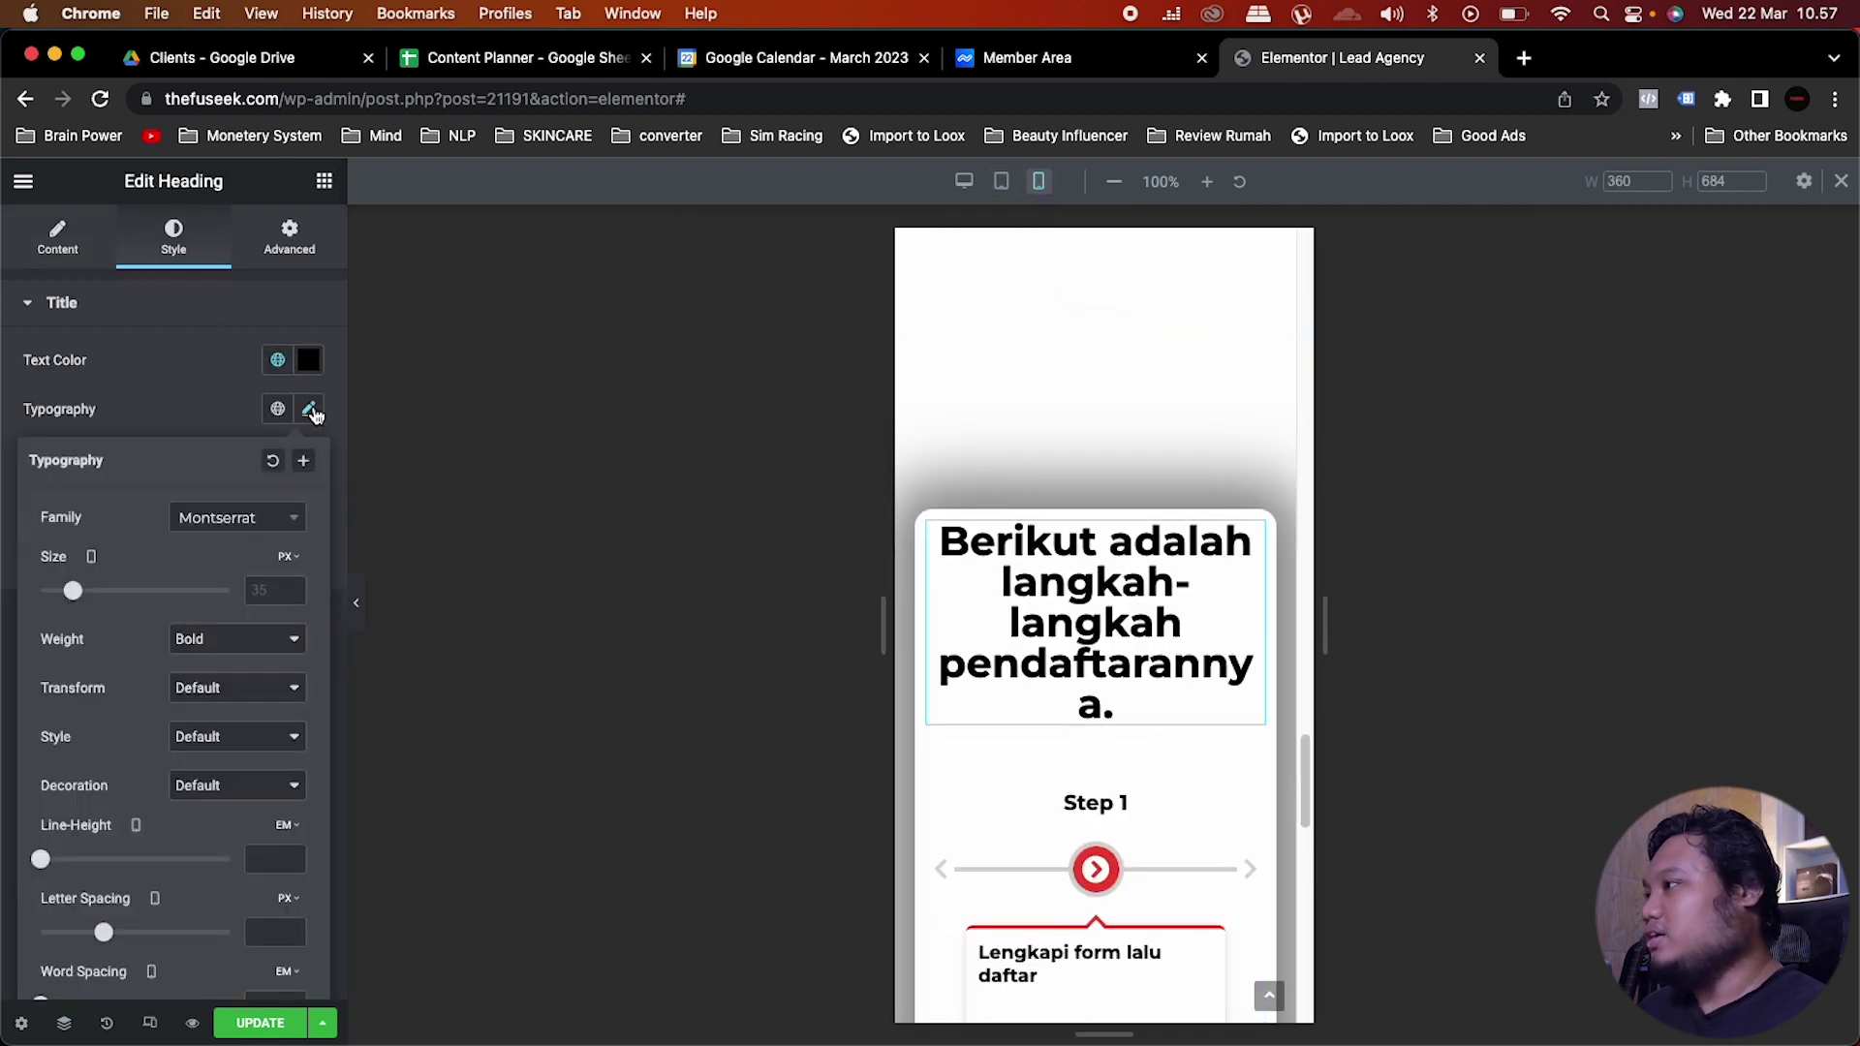
left_click(272, 586)
type("25")
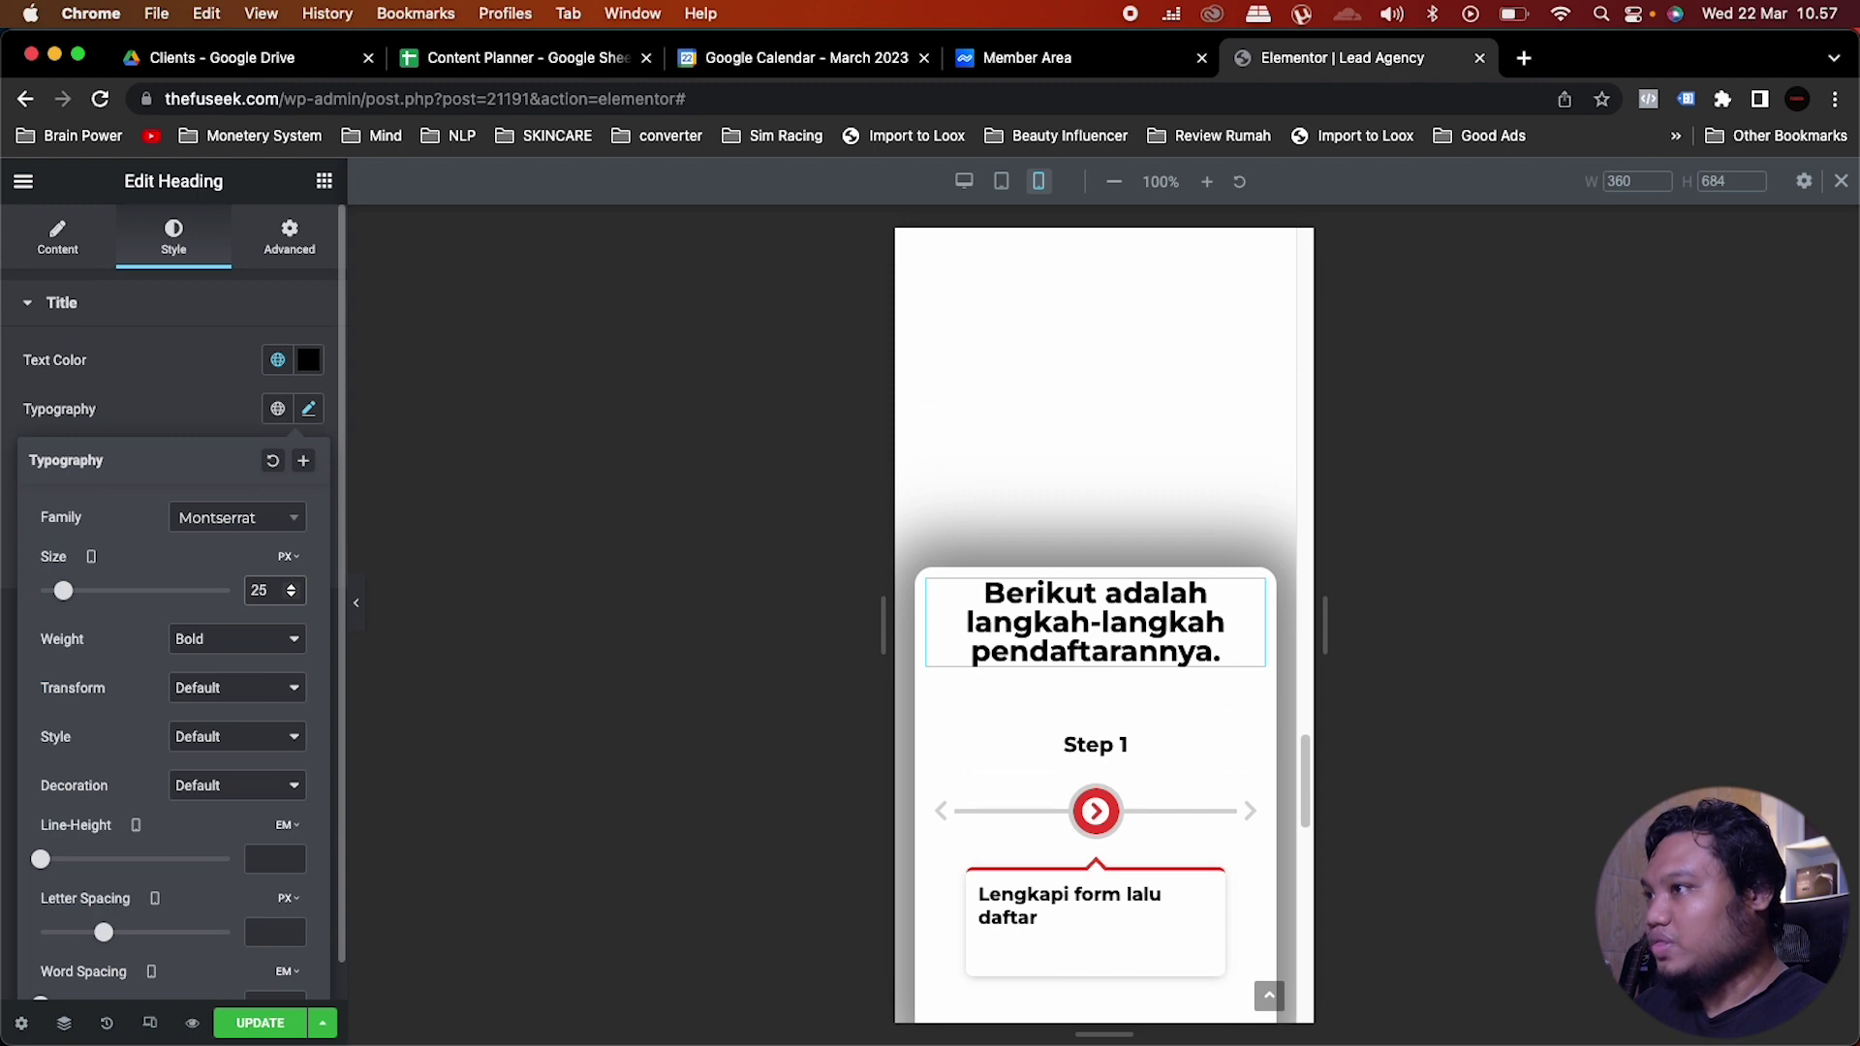
scroll(1153, 670, "down", 5)
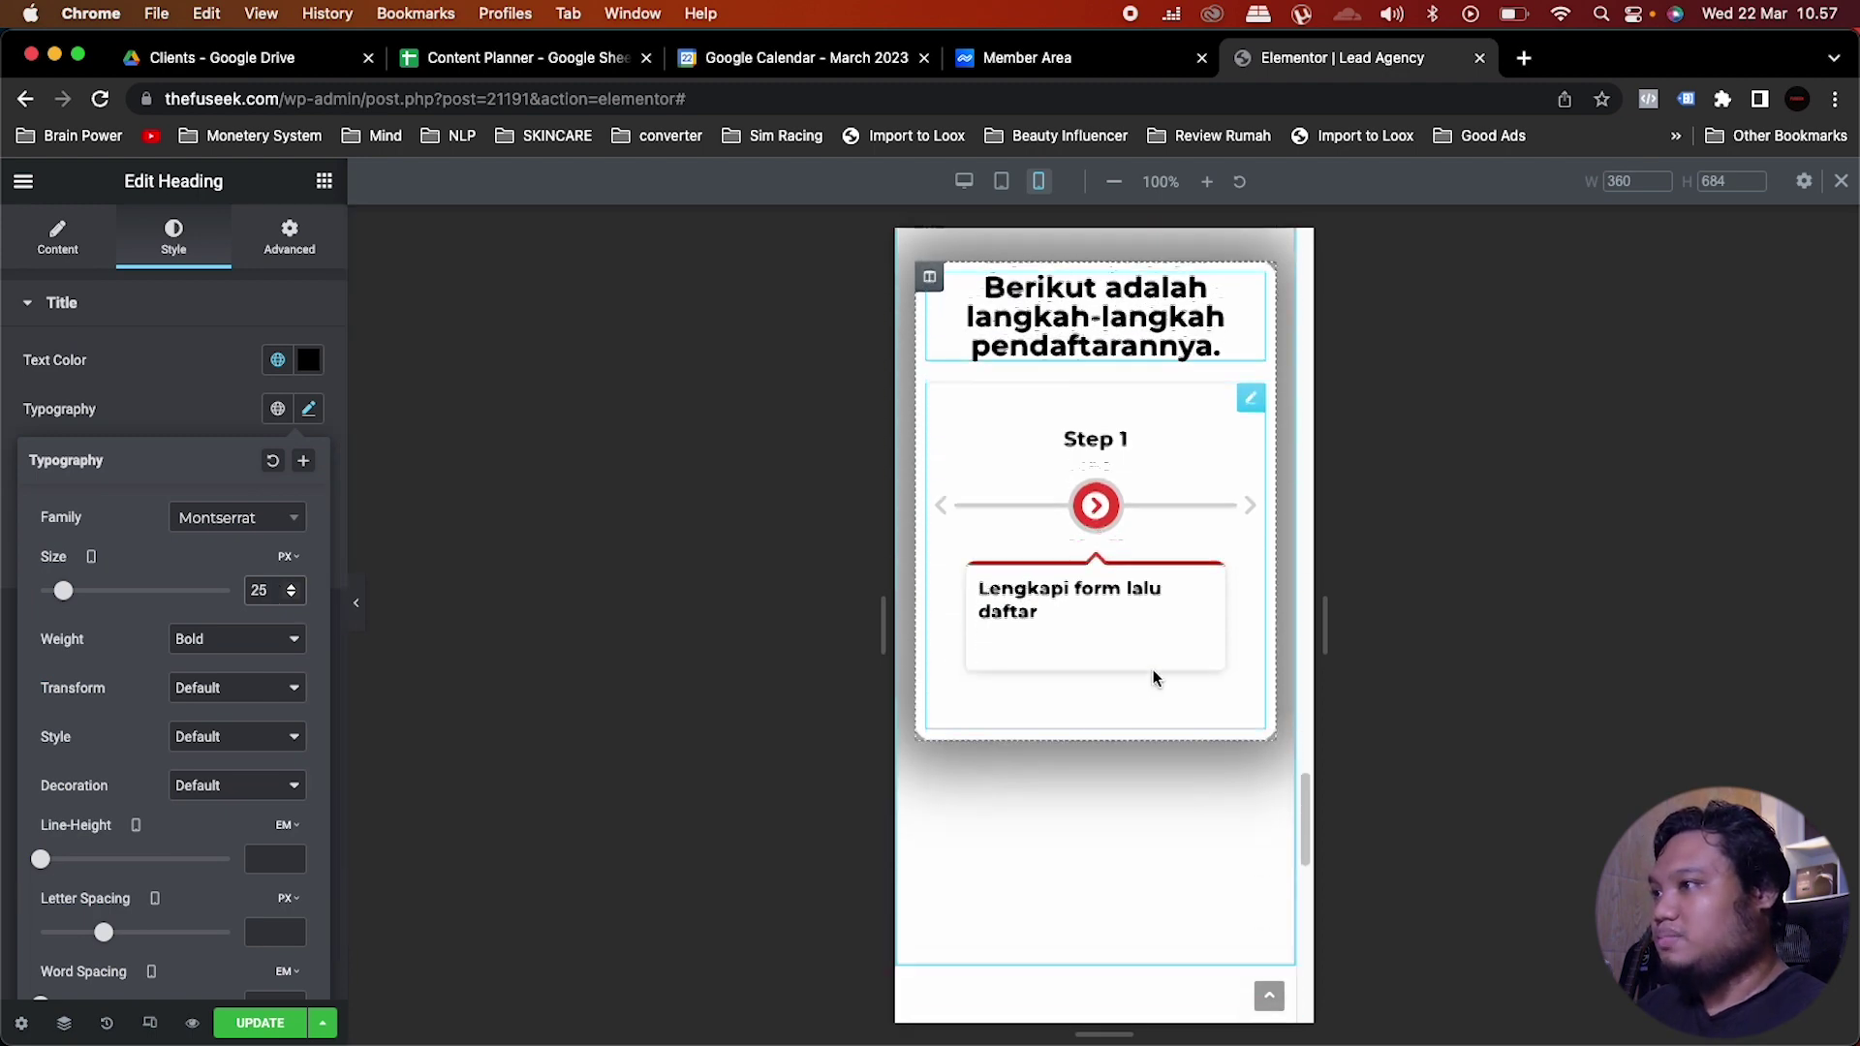
scroll(1153, 676, "up", 2)
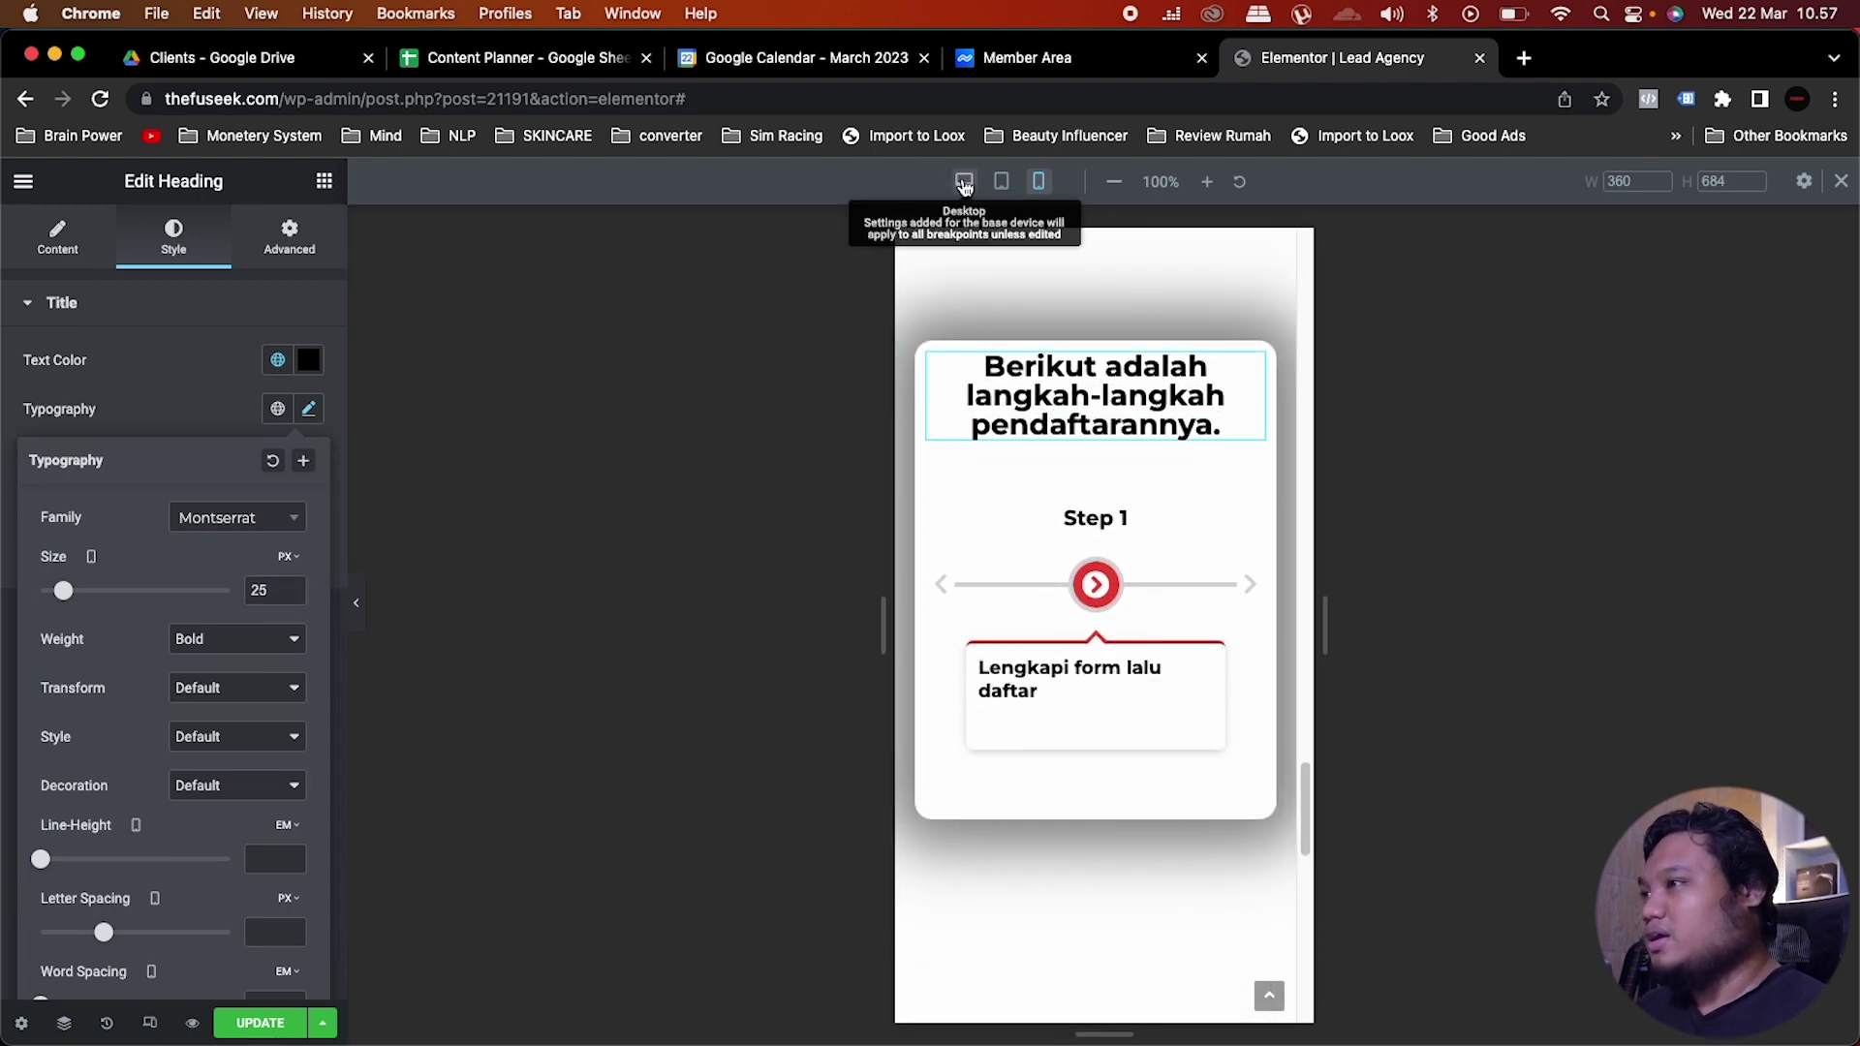
left_click(963, 182)
scroll(989, 666, "up", 7)
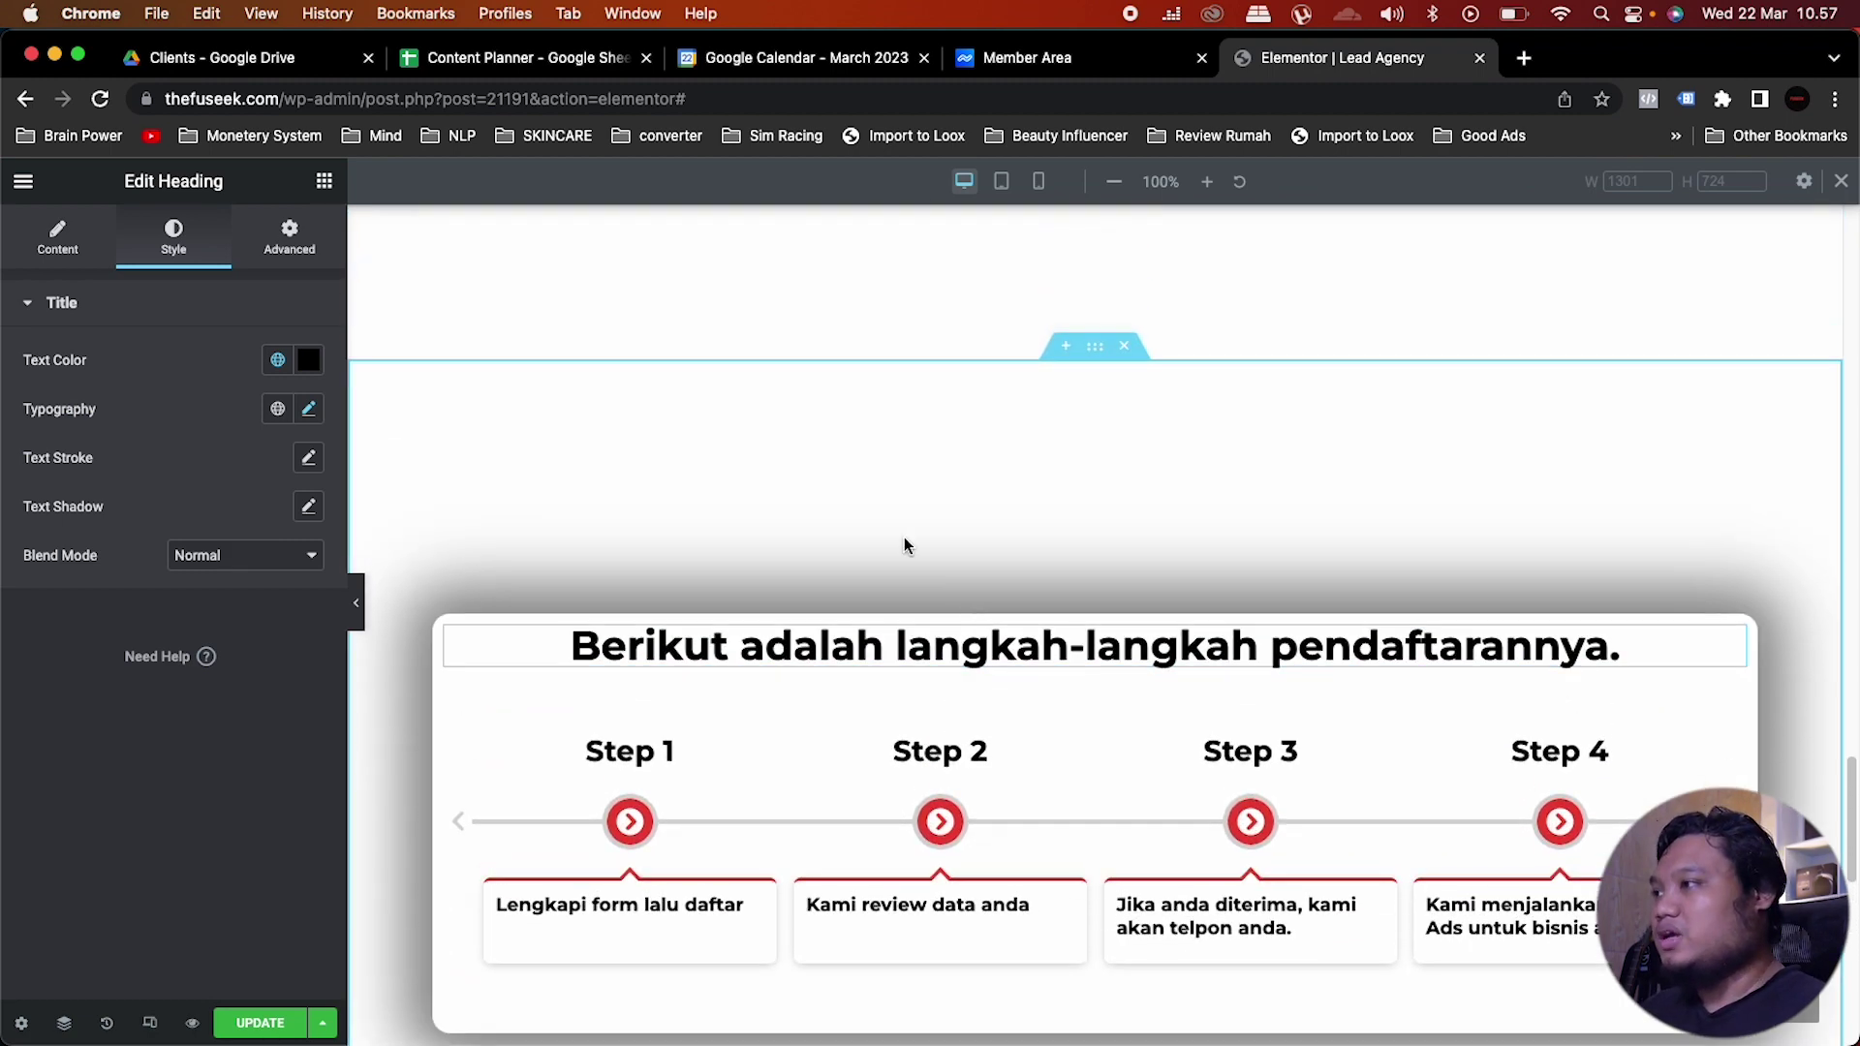
Step: Save the page changes and scroll down to the empty area below the steps card
scroll(905, 540, "down", 2)
left_click(263, 1023)
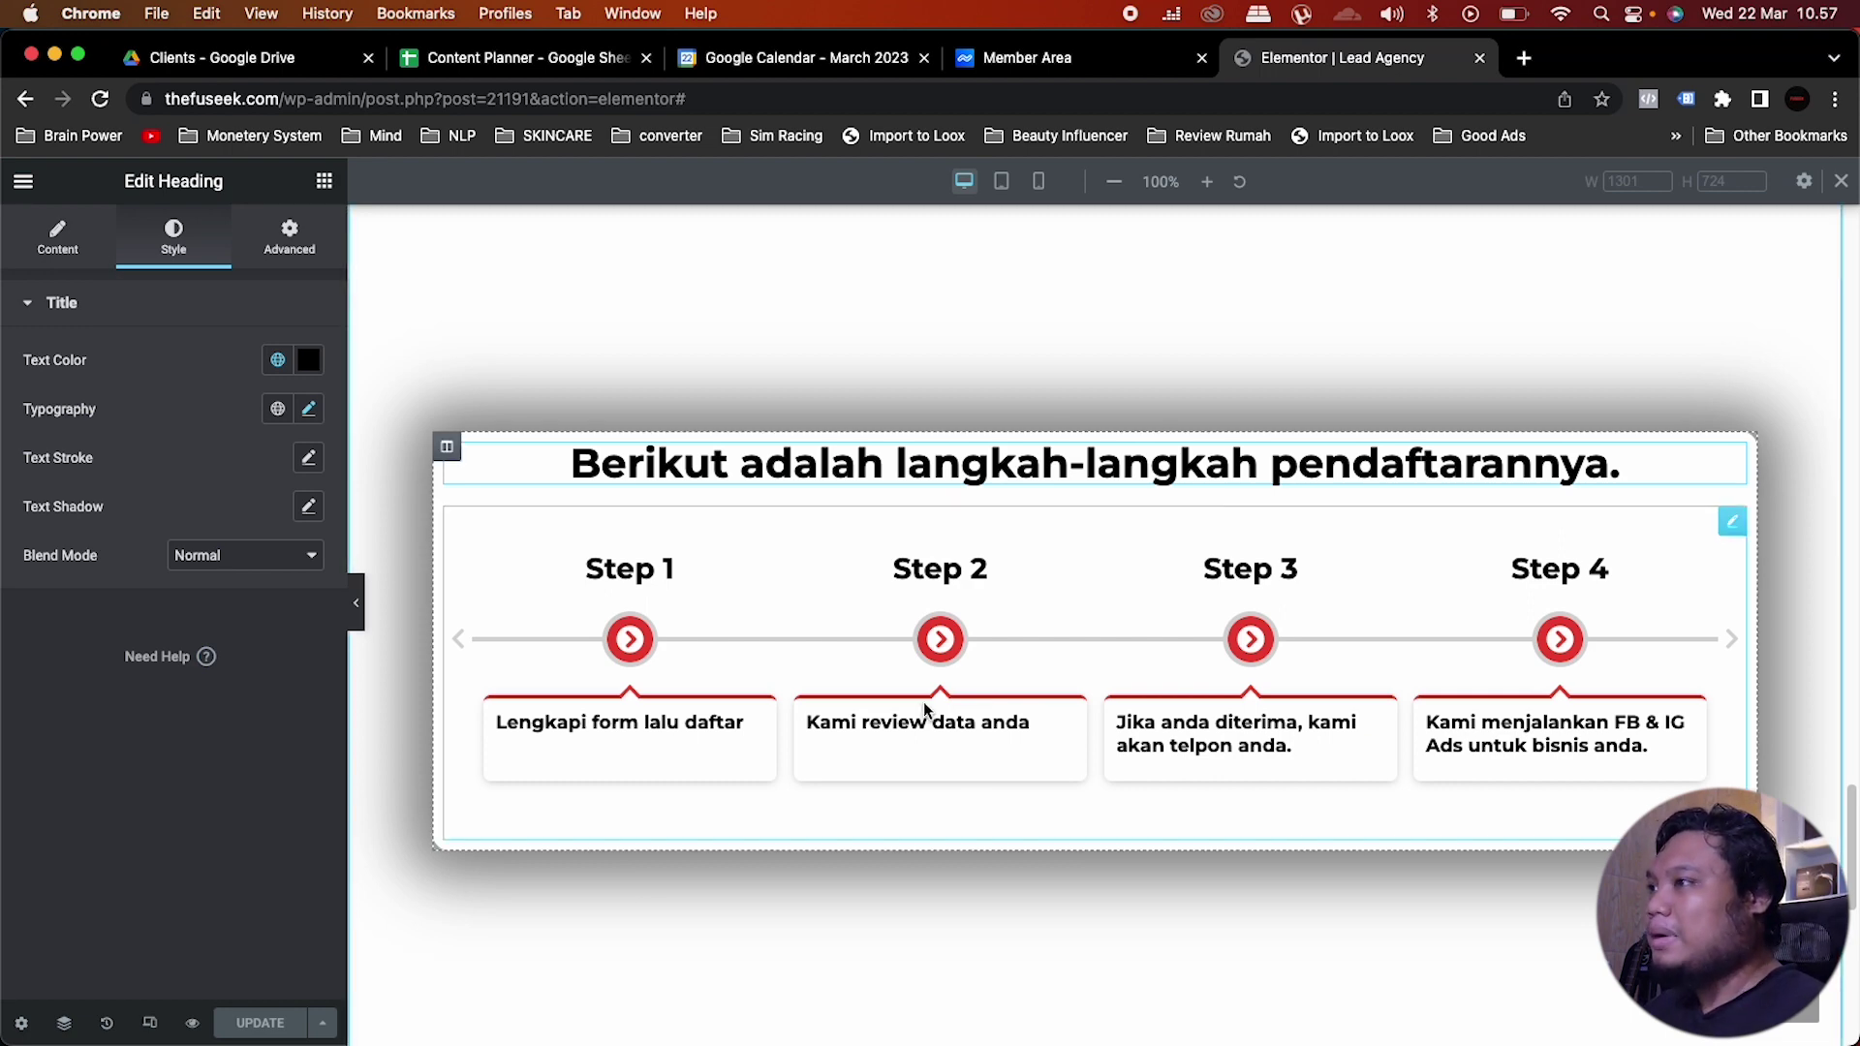
scroll(925, 710, "down", 2)
scroll(925, 710, "down", 1)
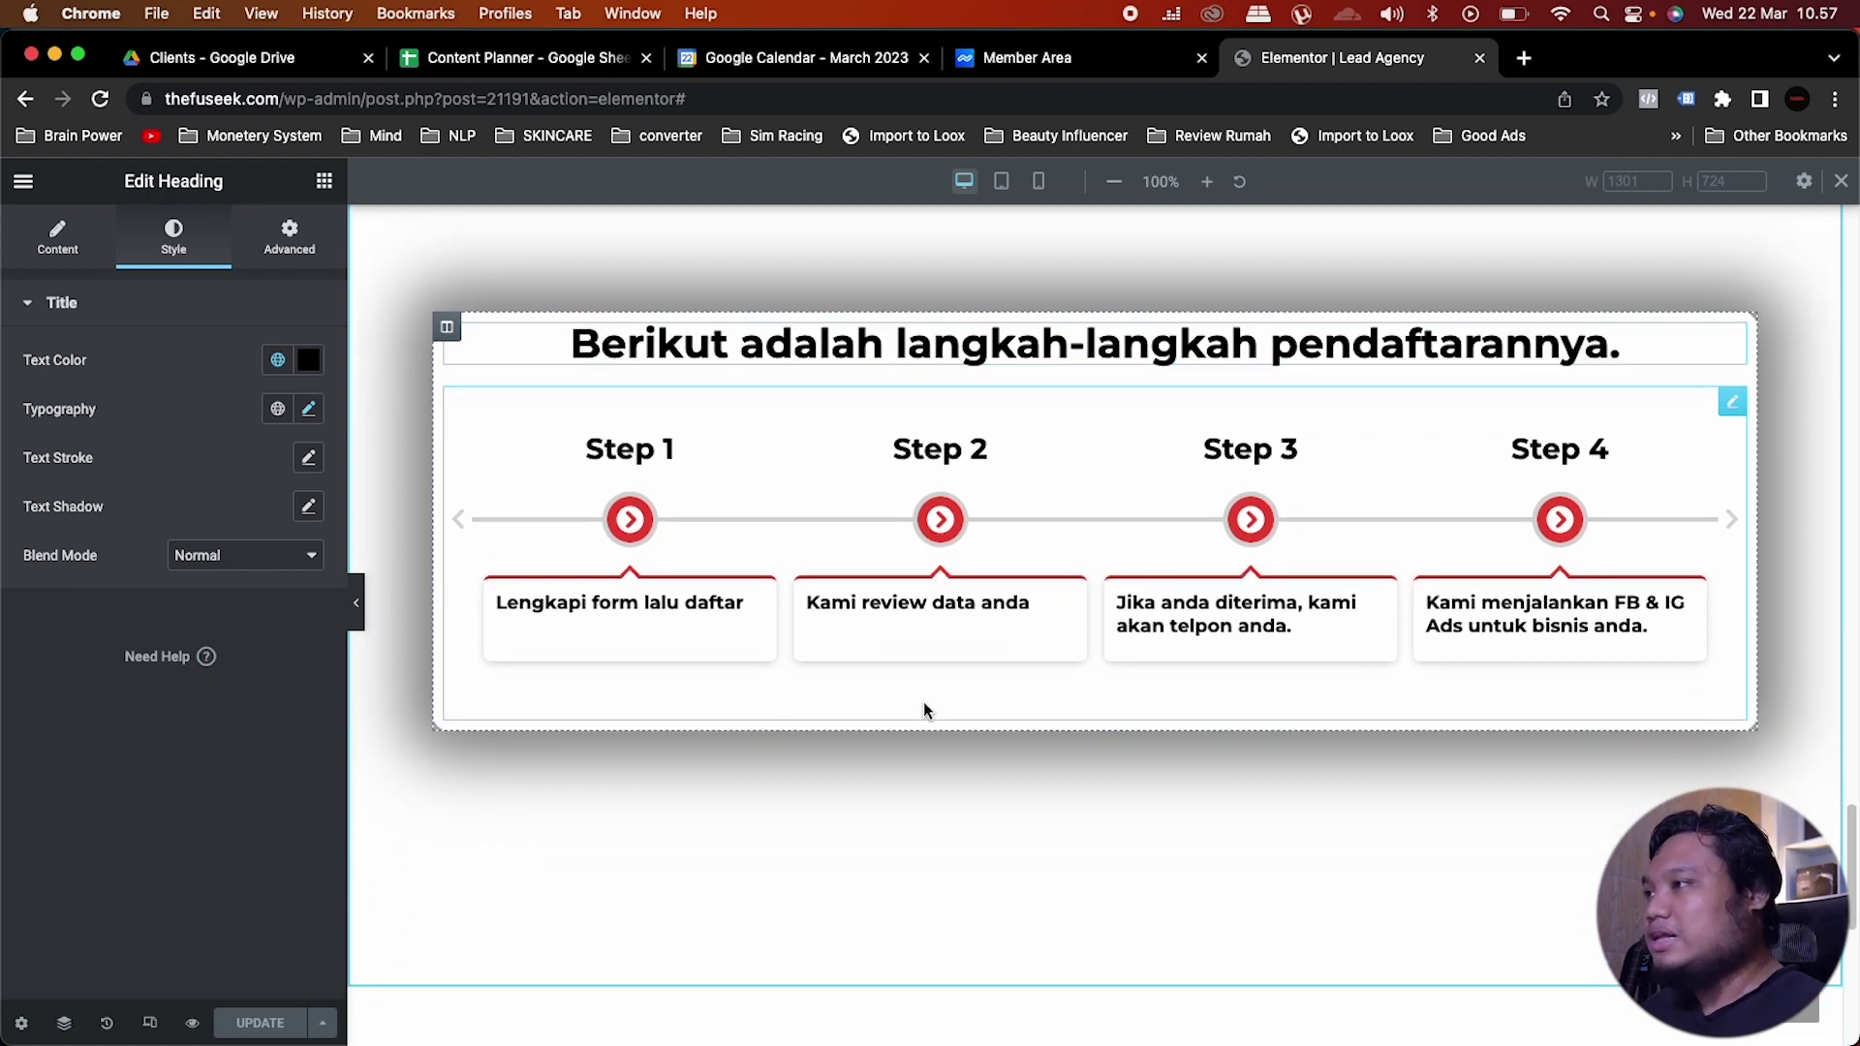
scroll(922, 706, "down", 2)
scroll(922, 710, "up", 3)
scroll(922, 710, "down", 3)
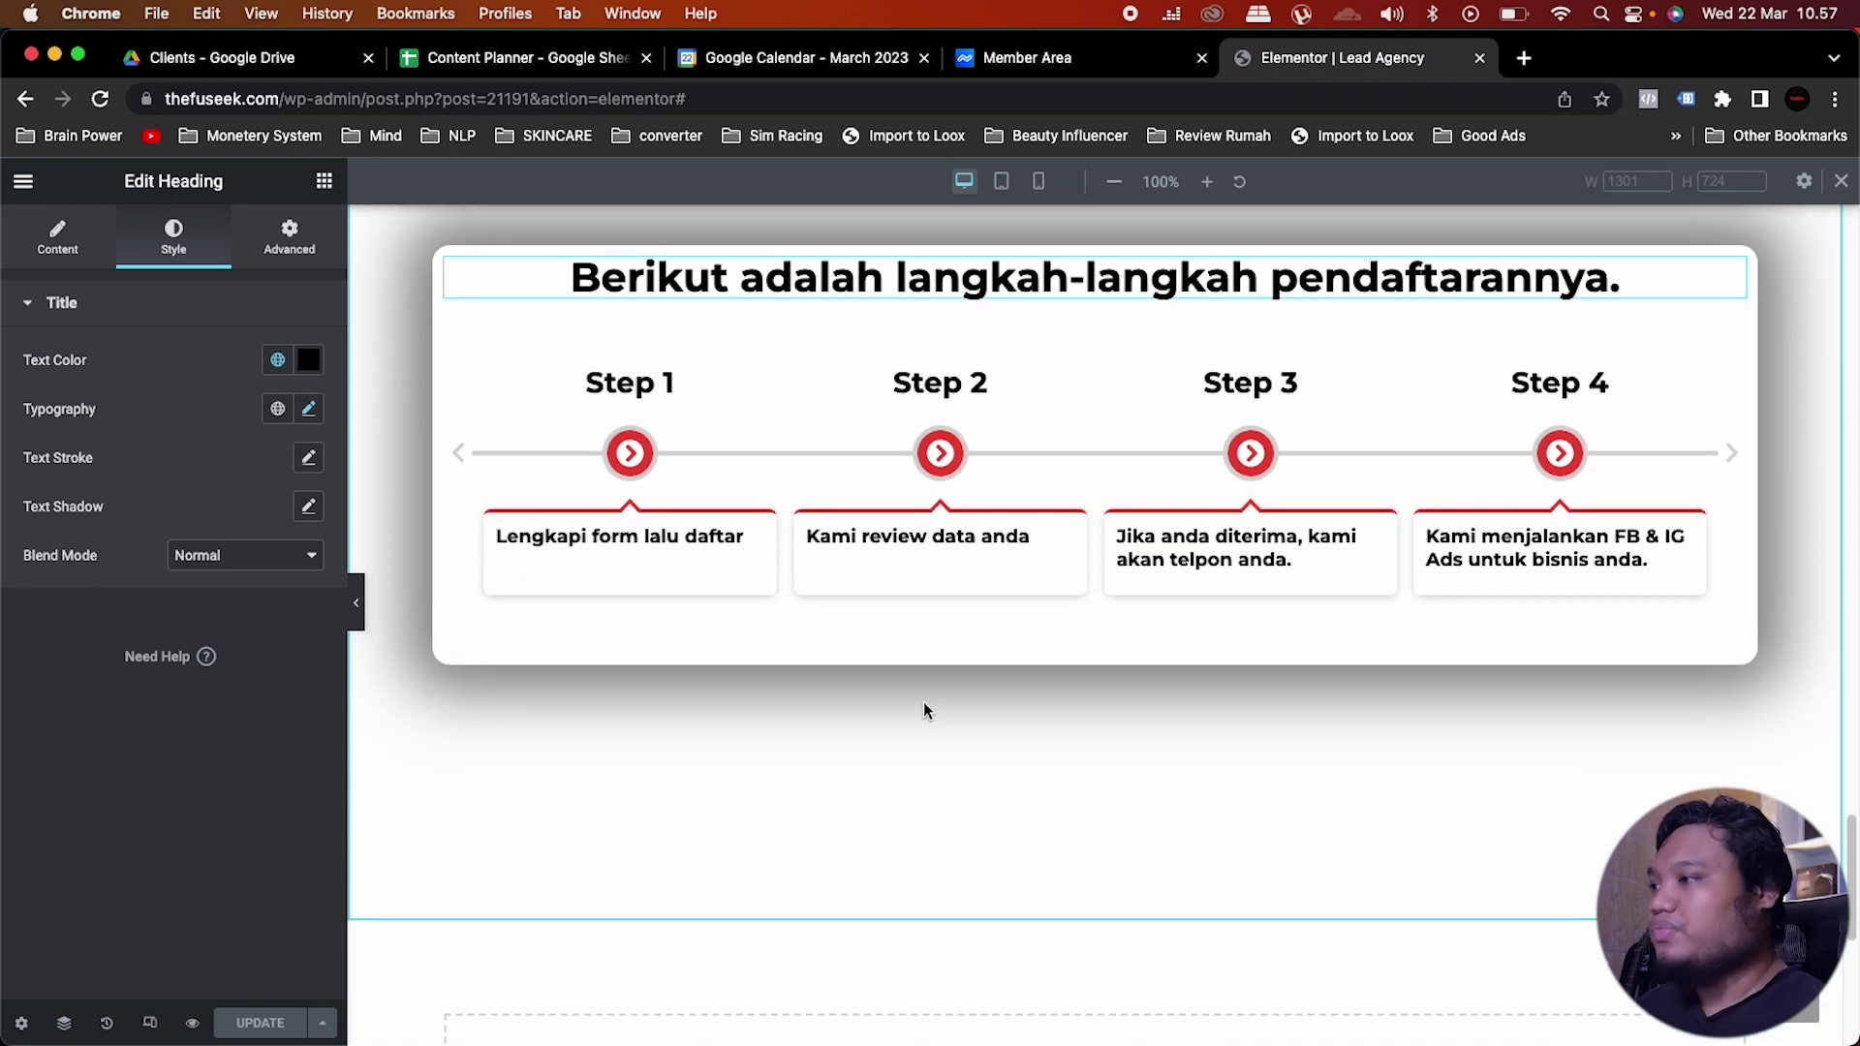
scroll(922, 710, "down", 8)
Step: Create a one-column section below the steps with a 400 px minimum height
left_click(1070, 775)
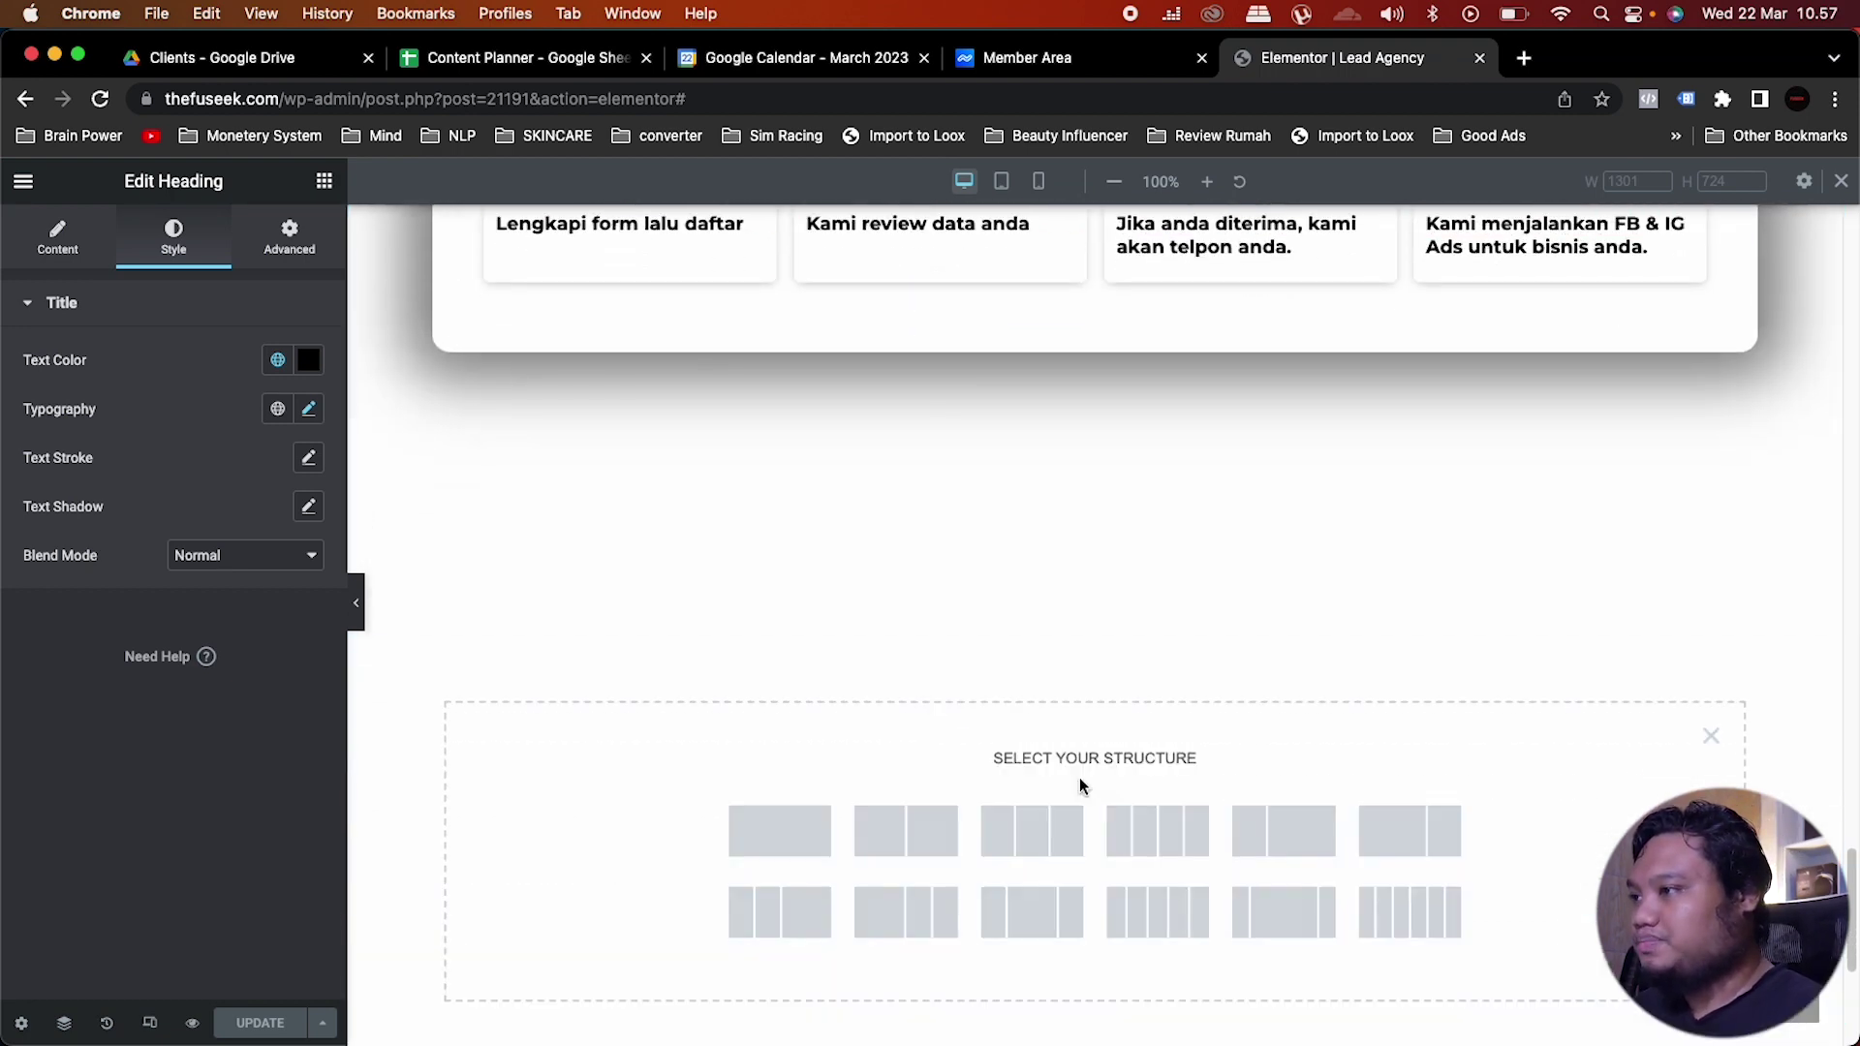
left_click(780, 831)
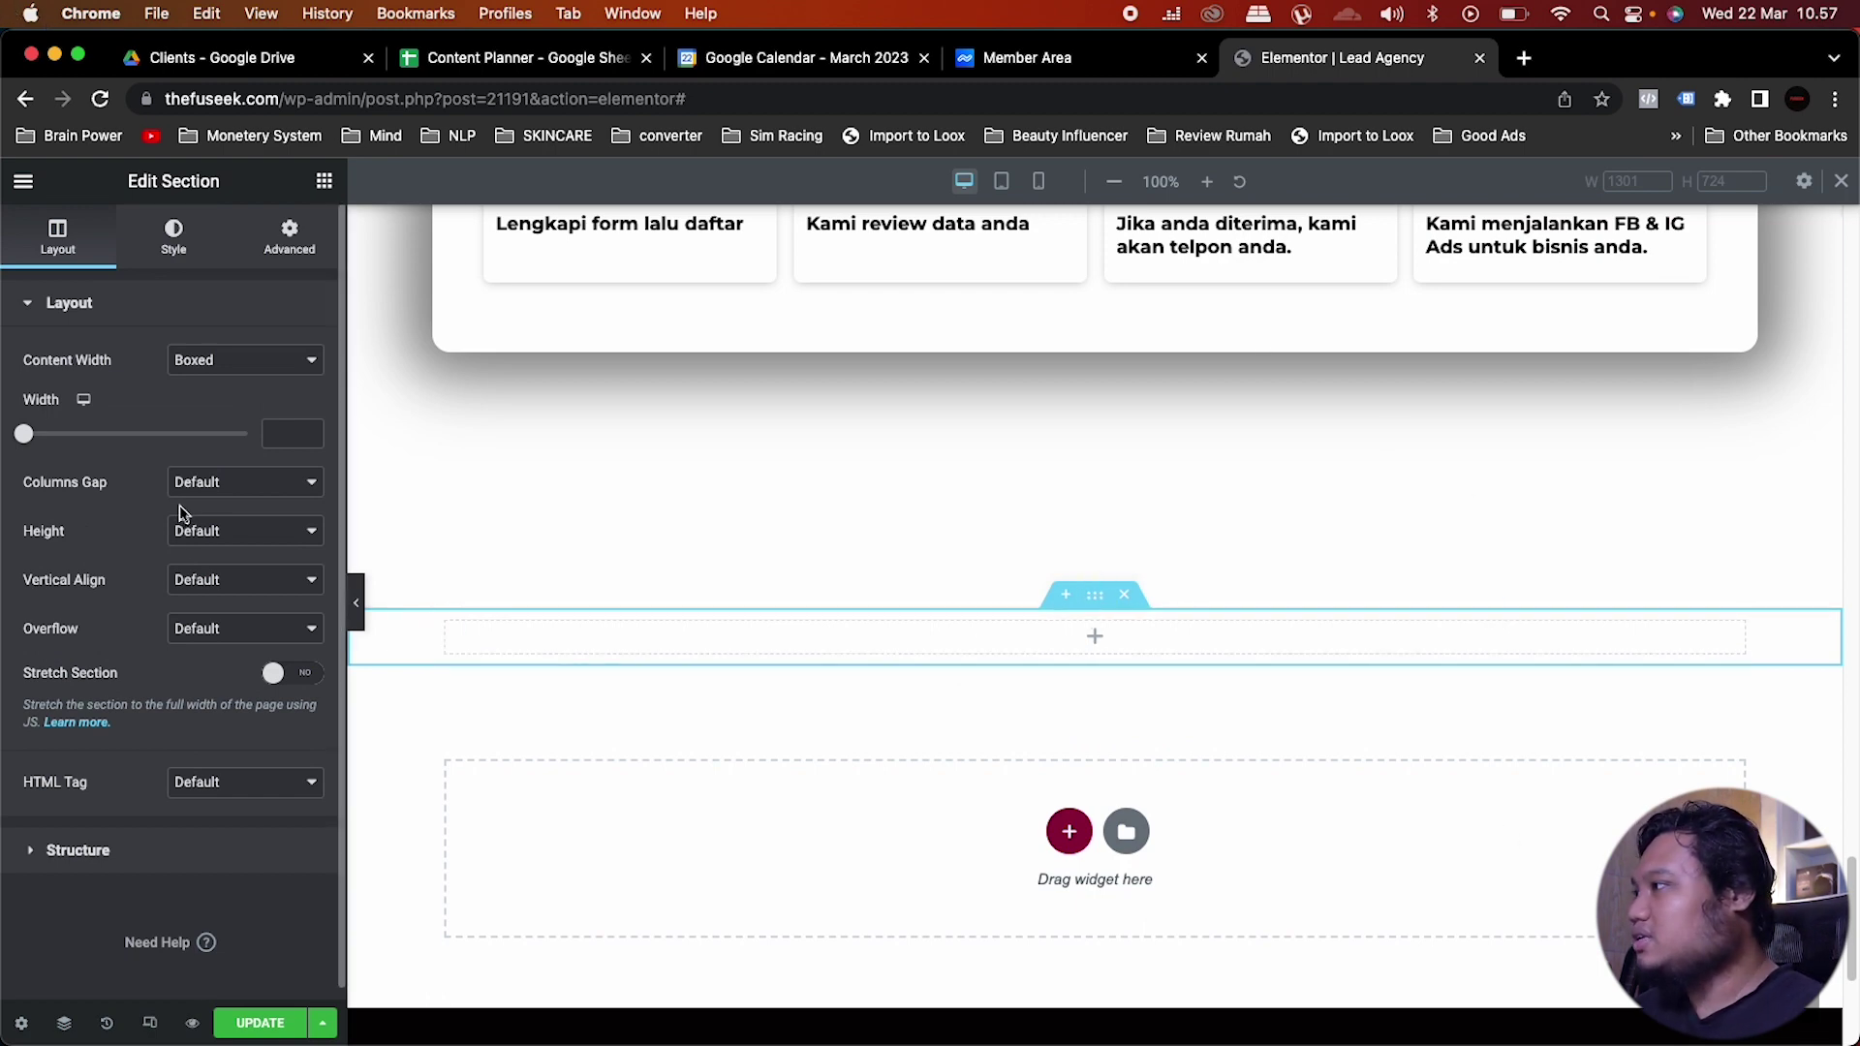
left_click(197, 549)
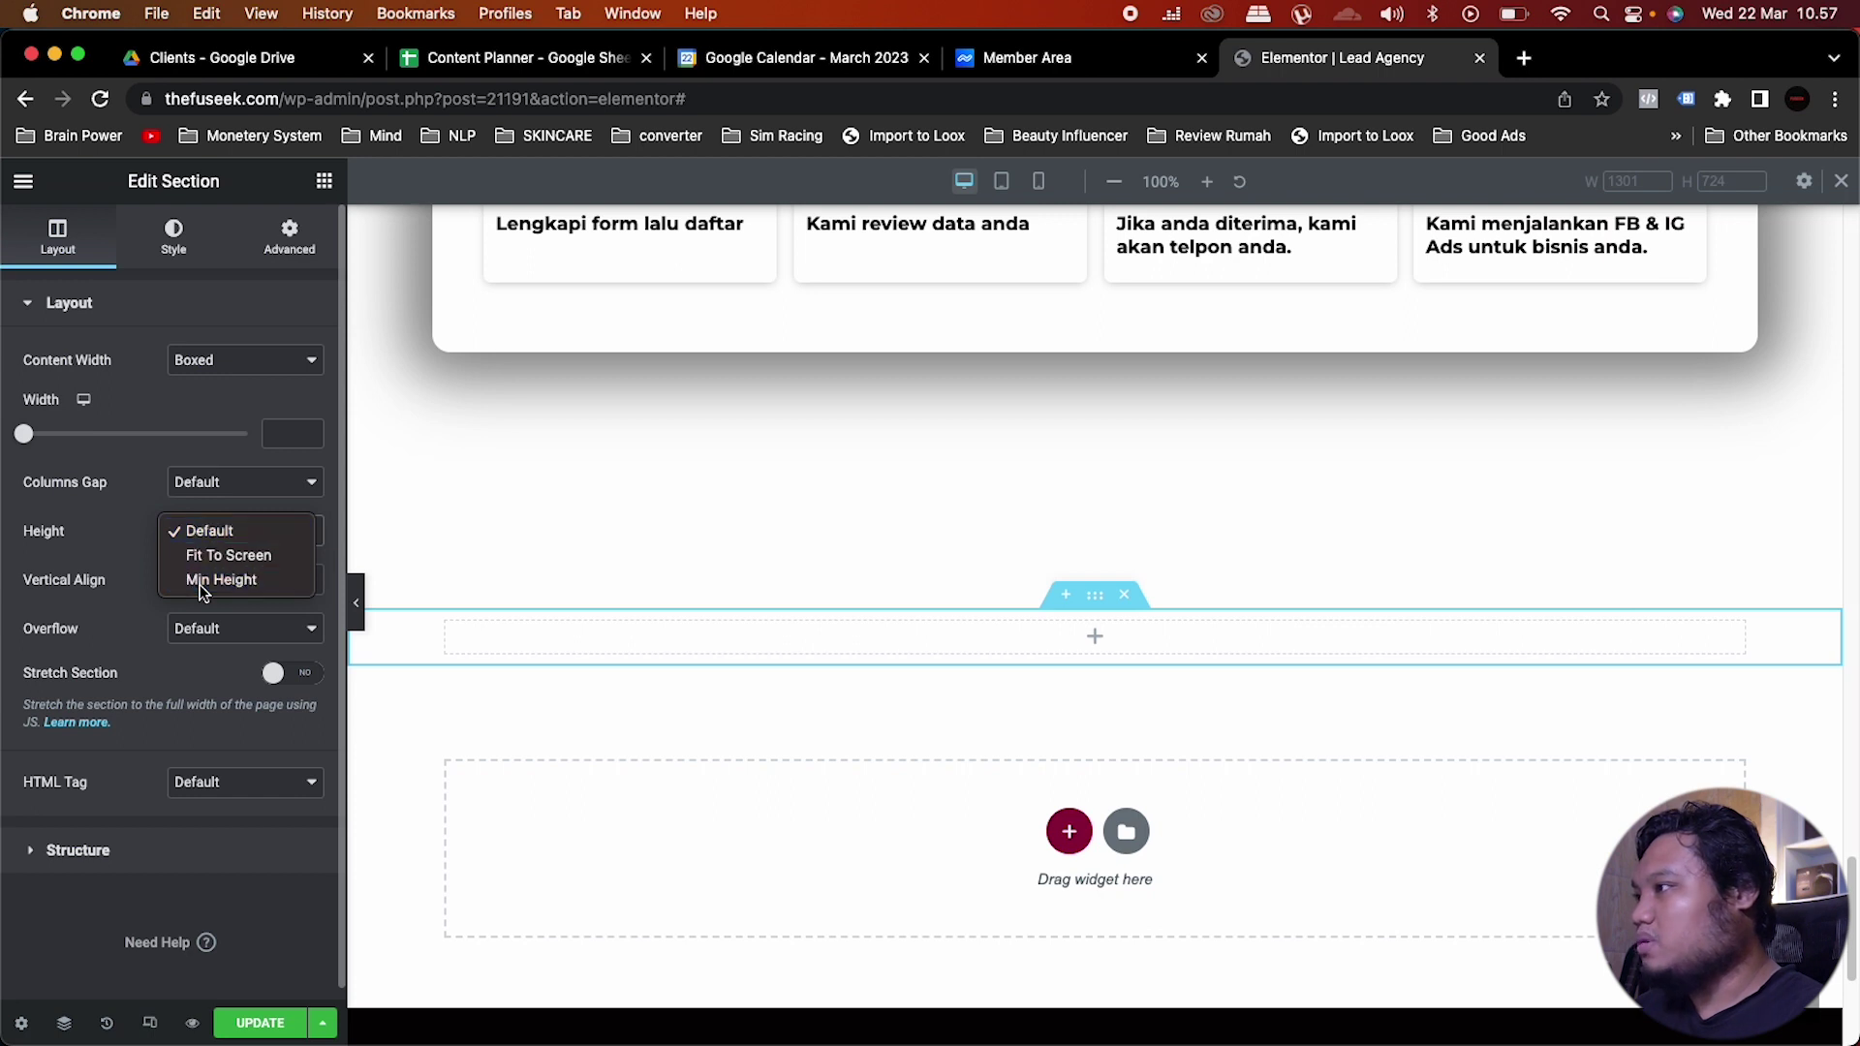
left_click(201, 582)
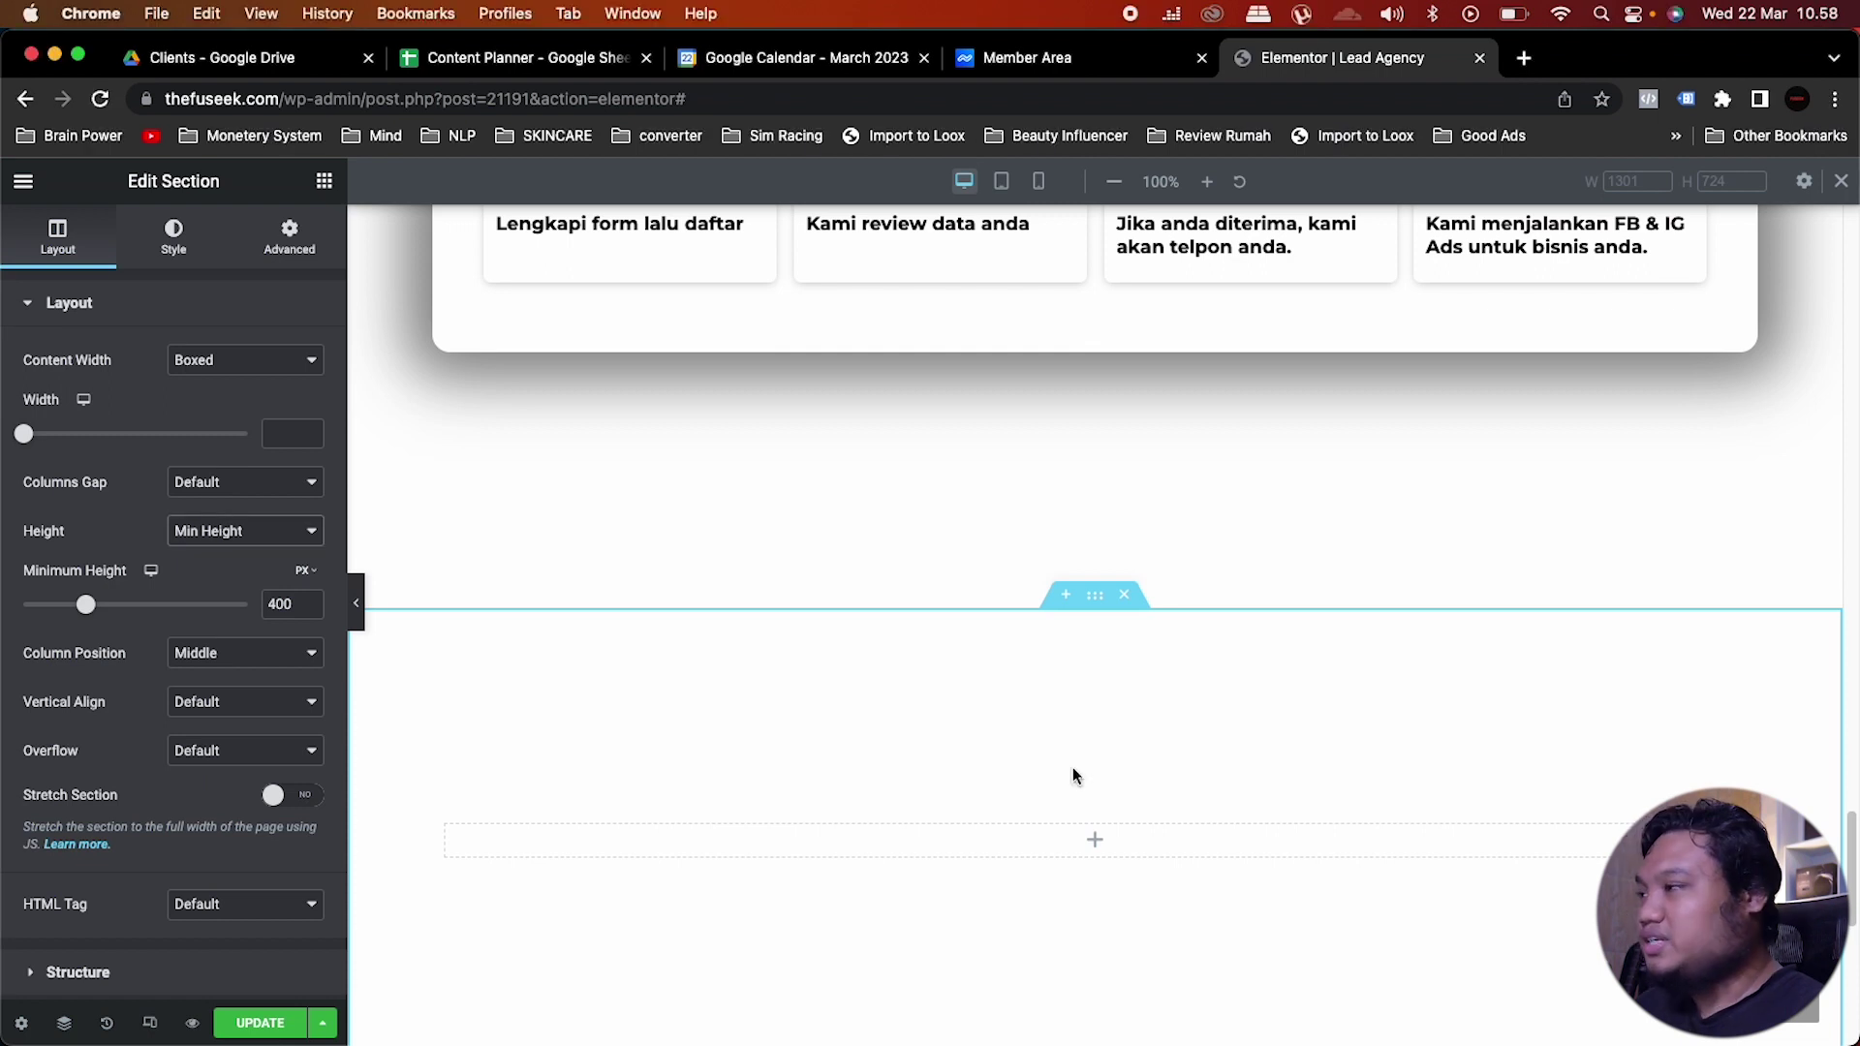
scroll(950, 739, "down", 2)
left_click(325, 182)
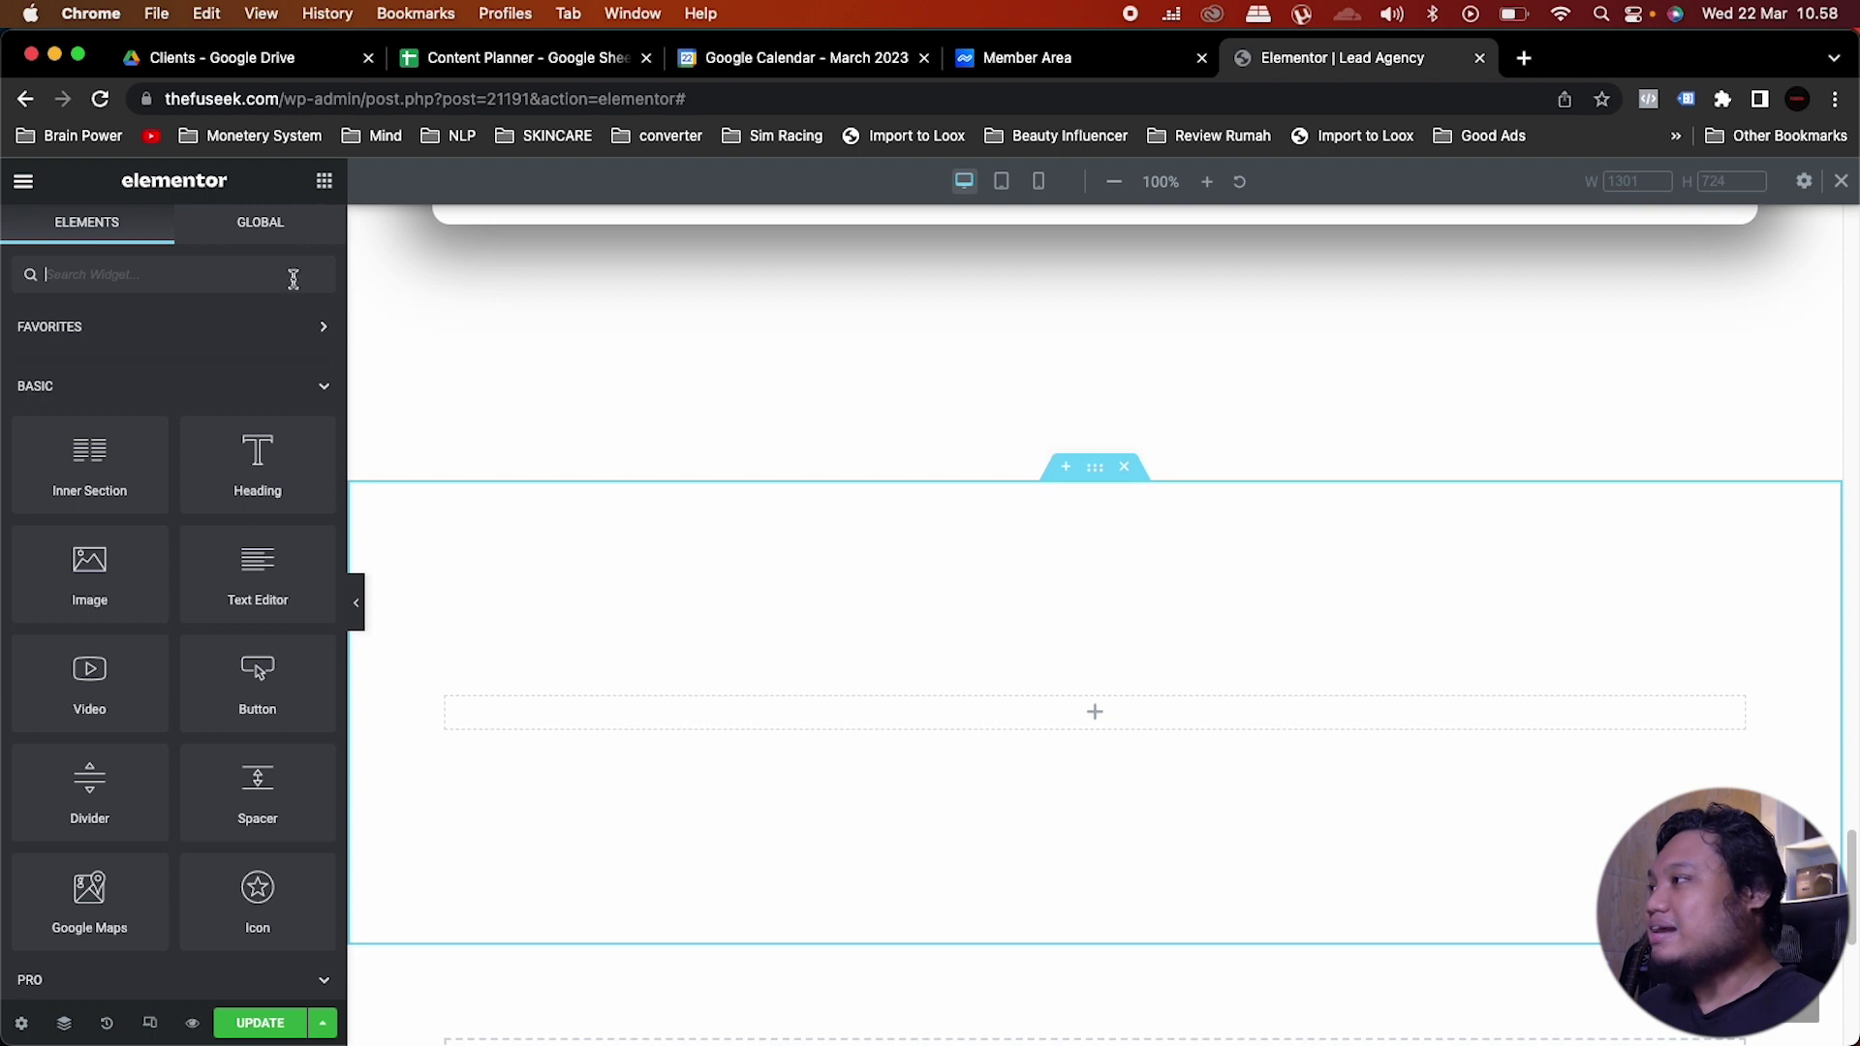
Step: Replace trial text and heading widgets with the pasted centred 'Satu hal lagi...' heading
left_click_drag(257, 594, 1211, 724)
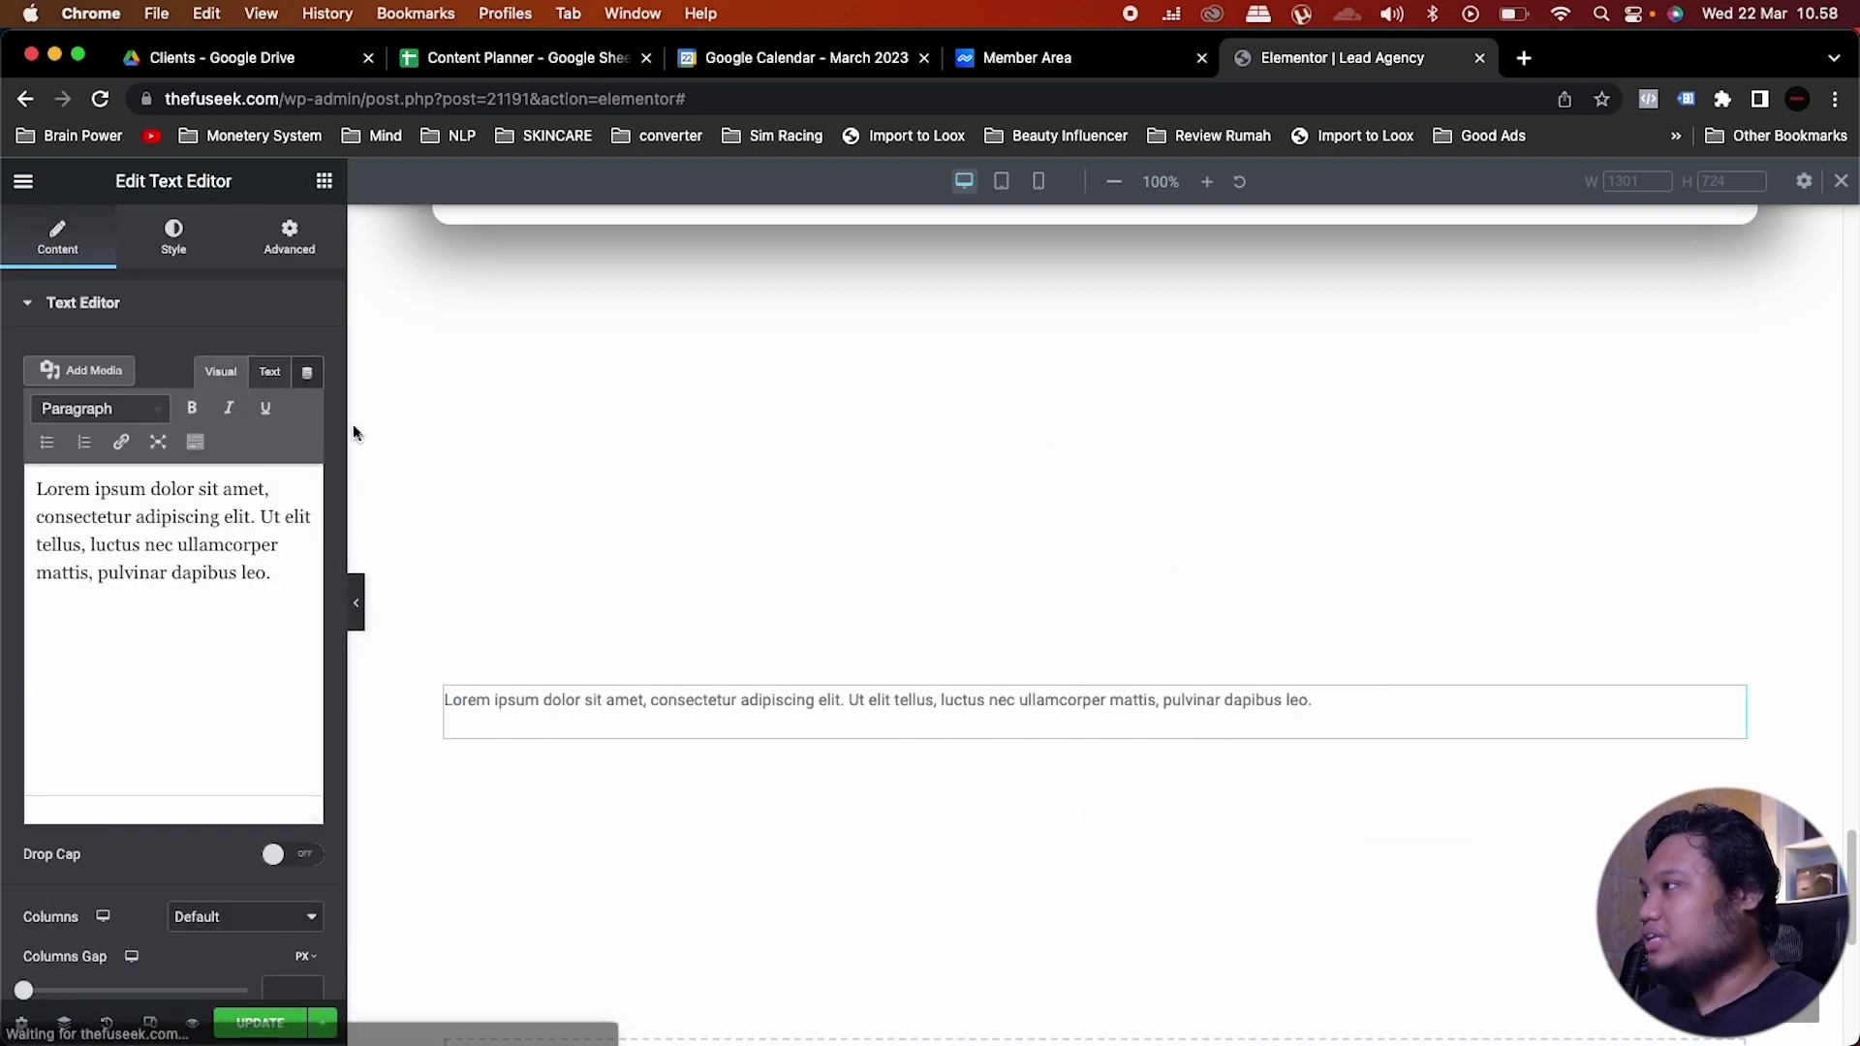
left_click(325, 181)
left_click_drag(256, 448, 1008, 722)
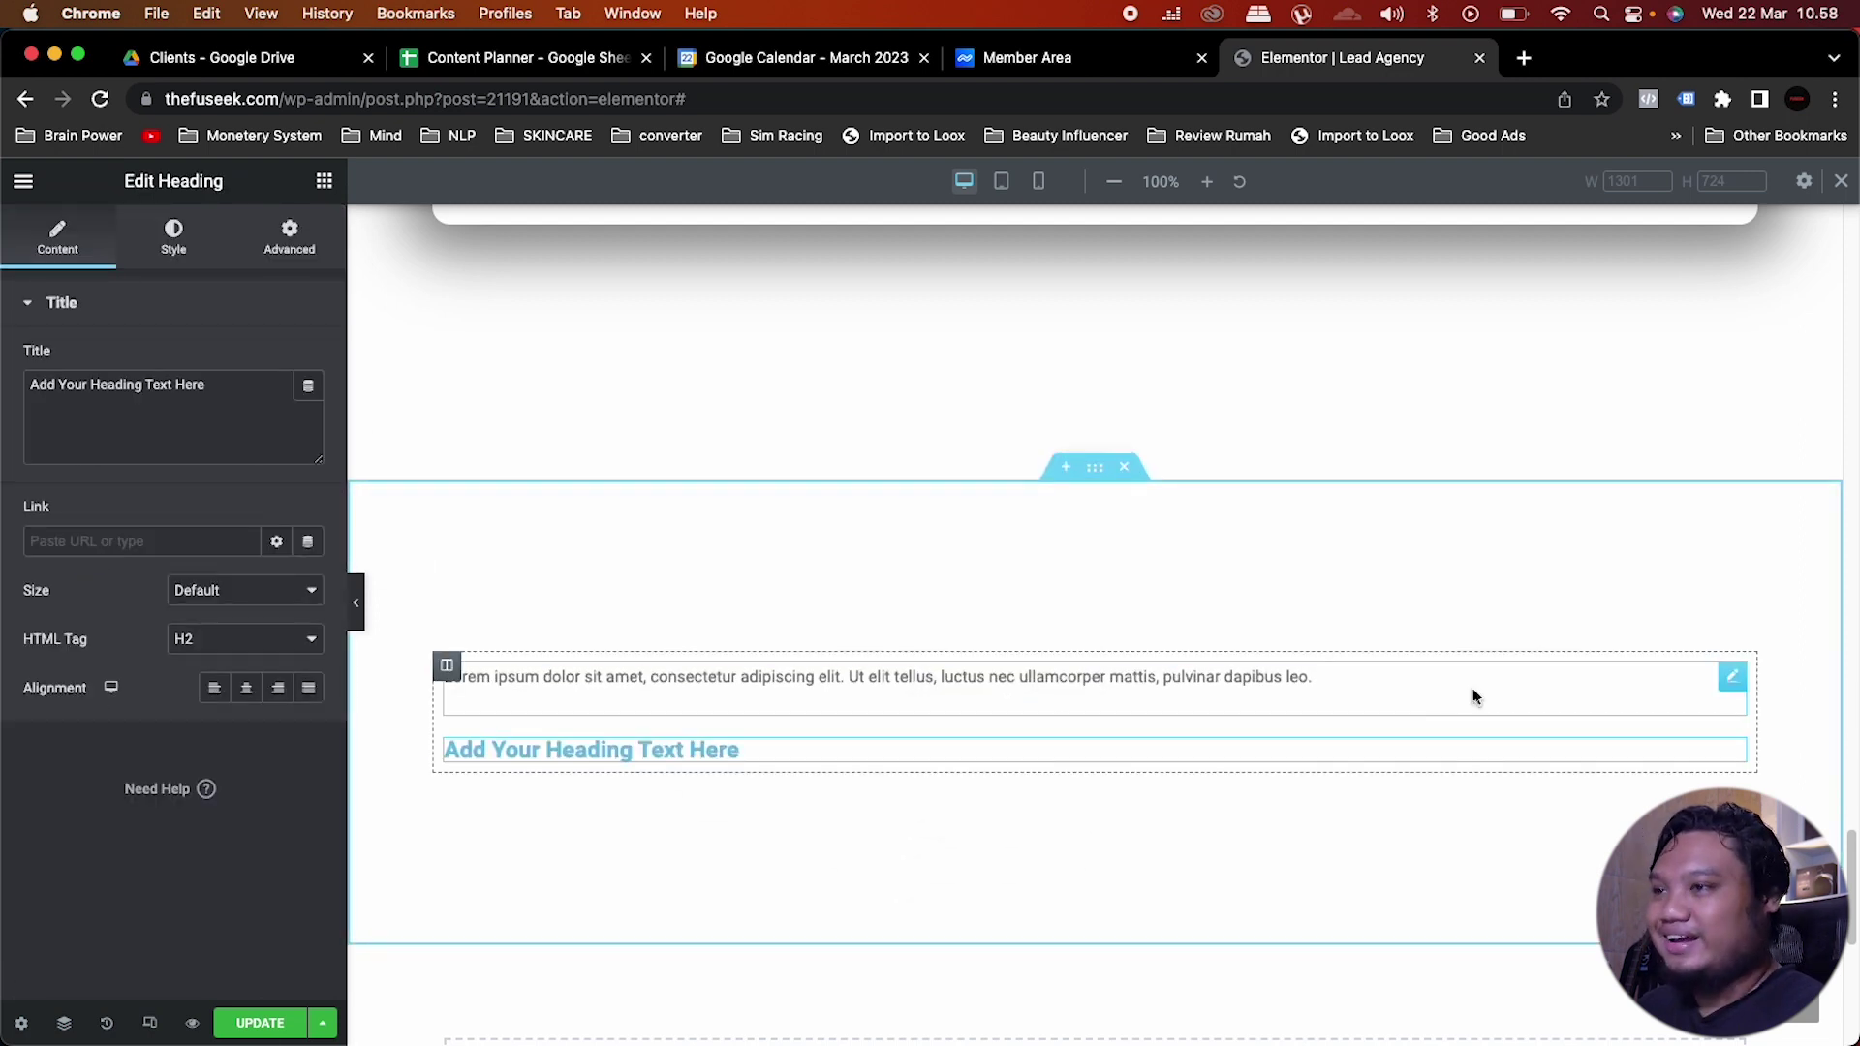
right_click(1736, 705)
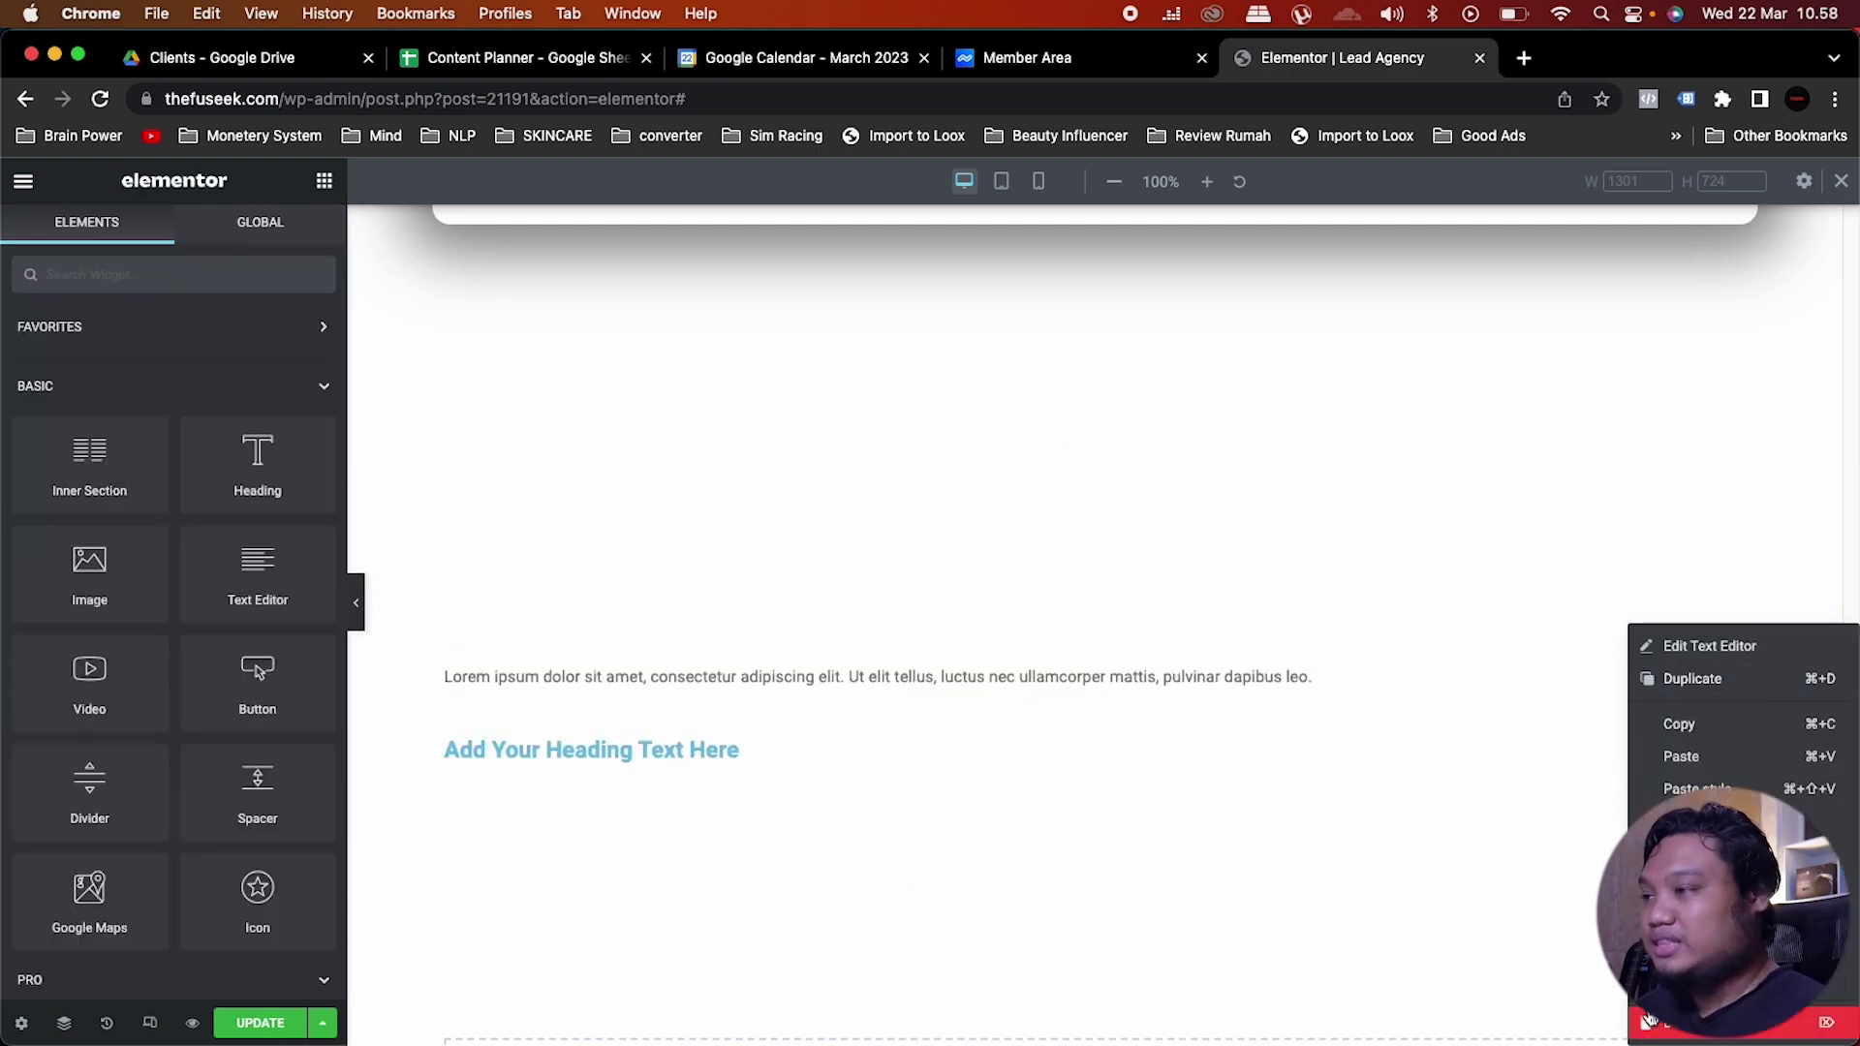
key("Delete")
right_click(1726, 725)
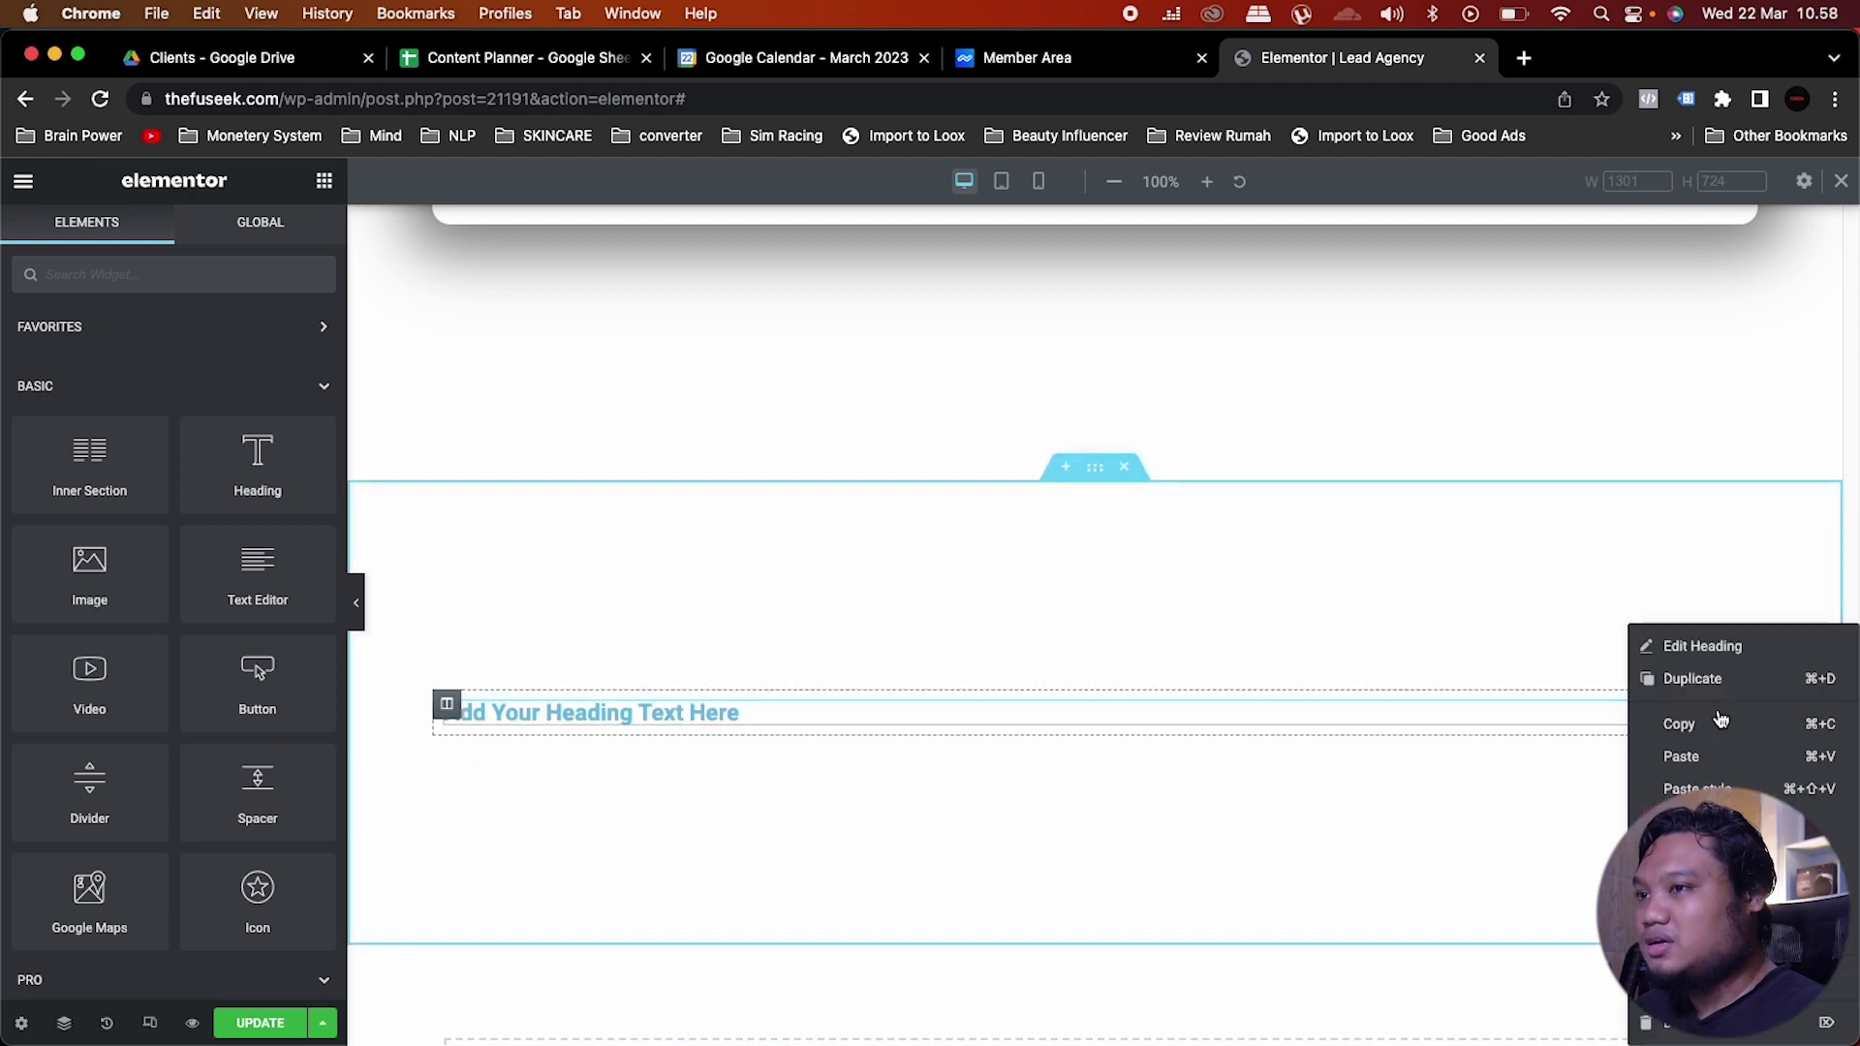
left_click(1647, 1019)
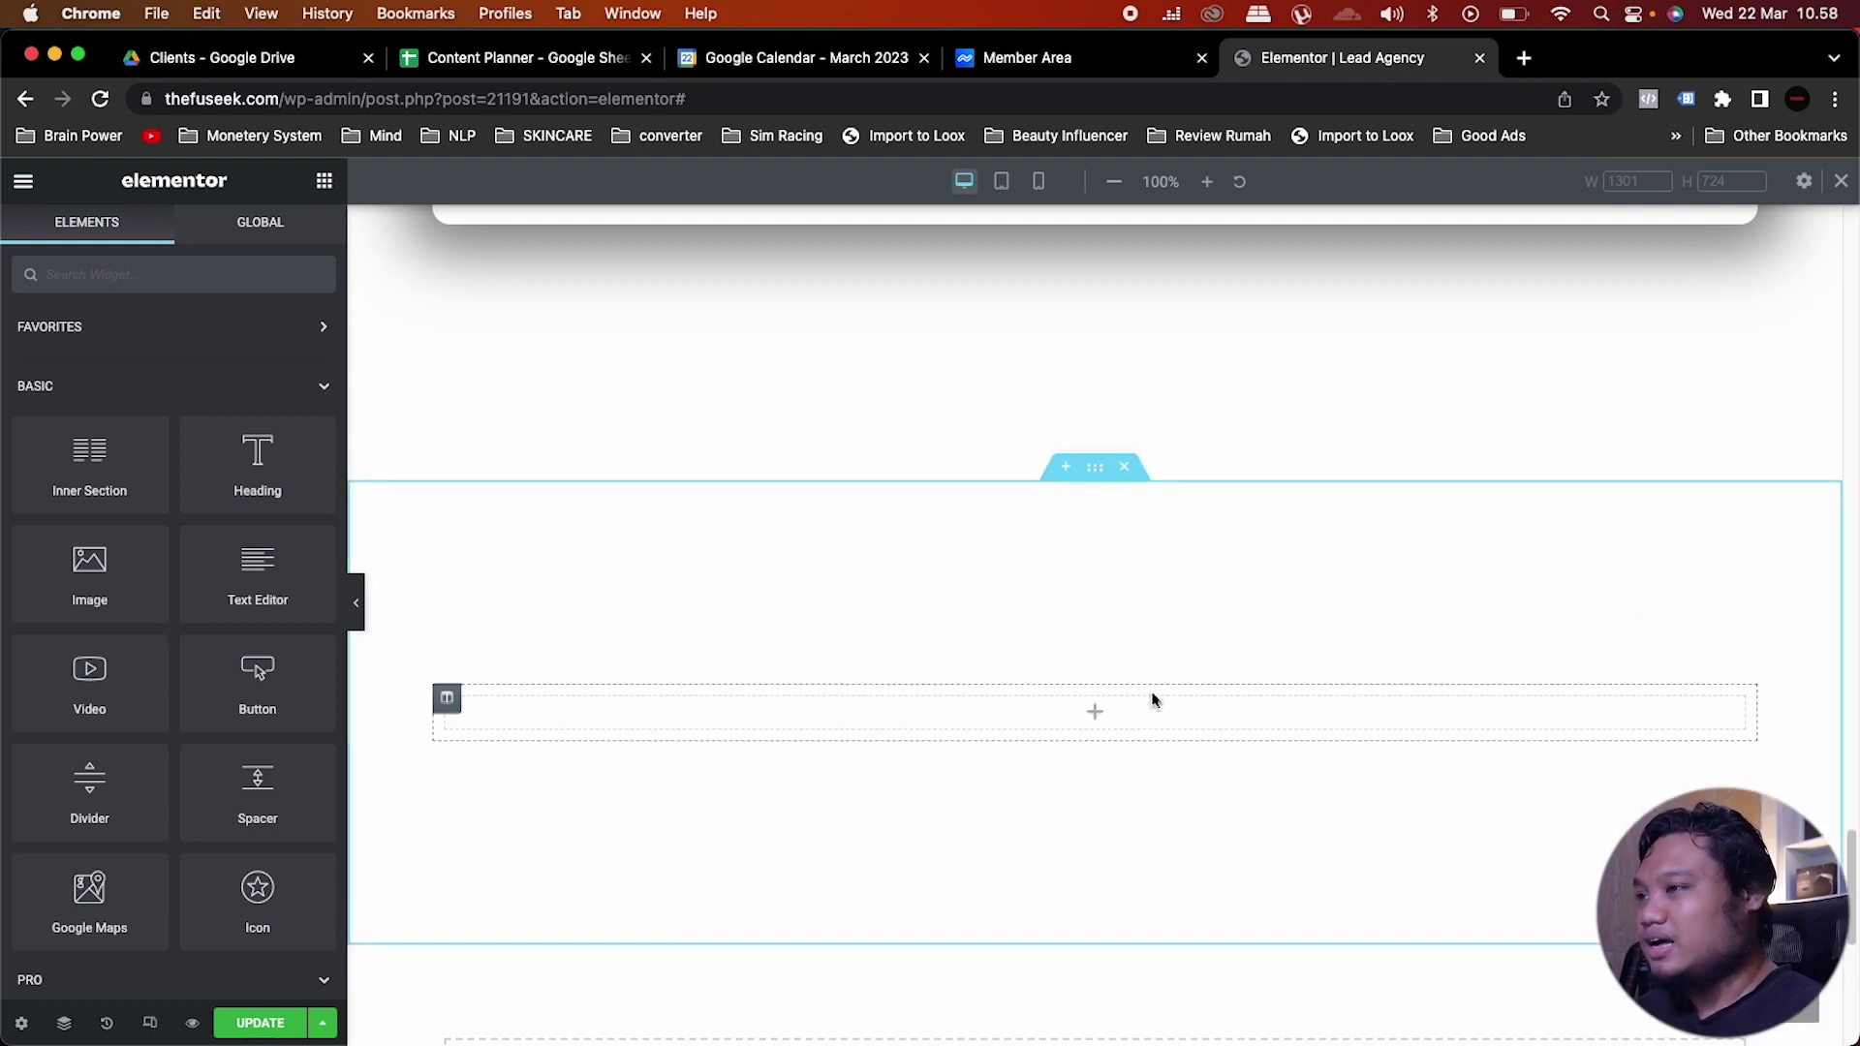
right_click(1095, 714)
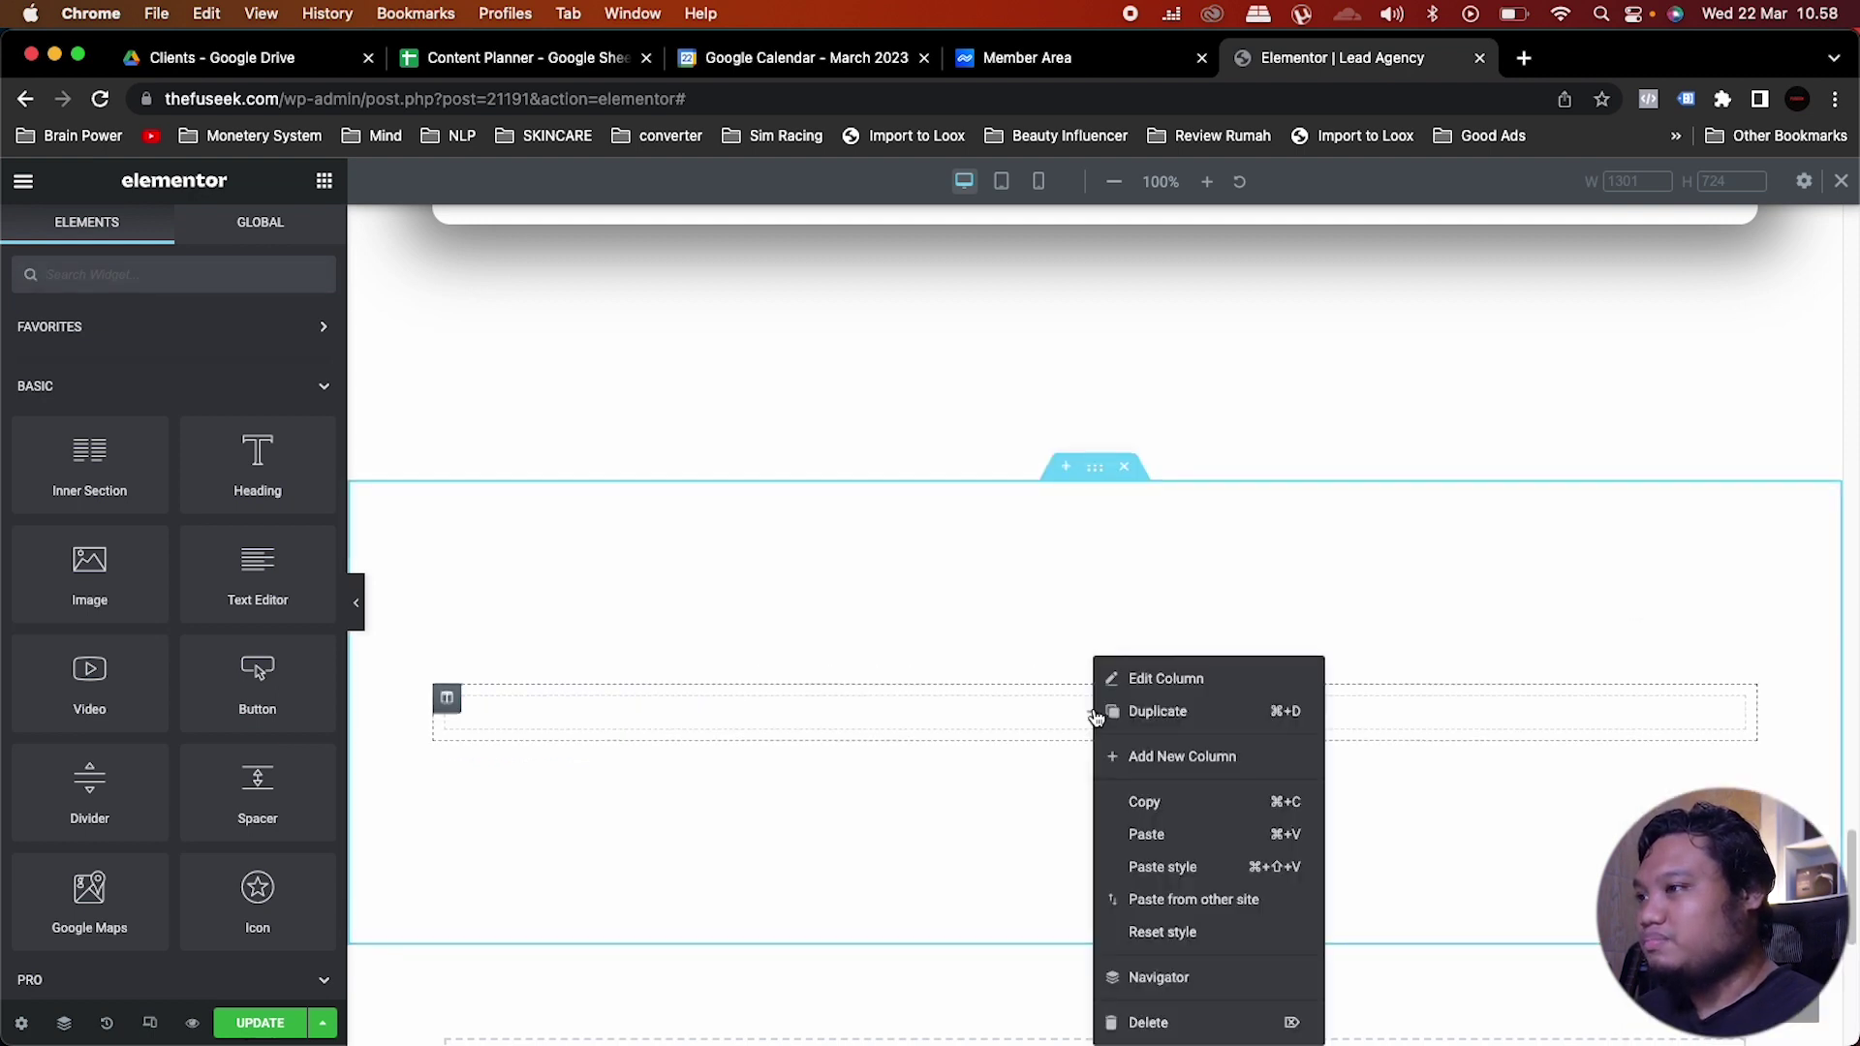
left_click(1145, 833)
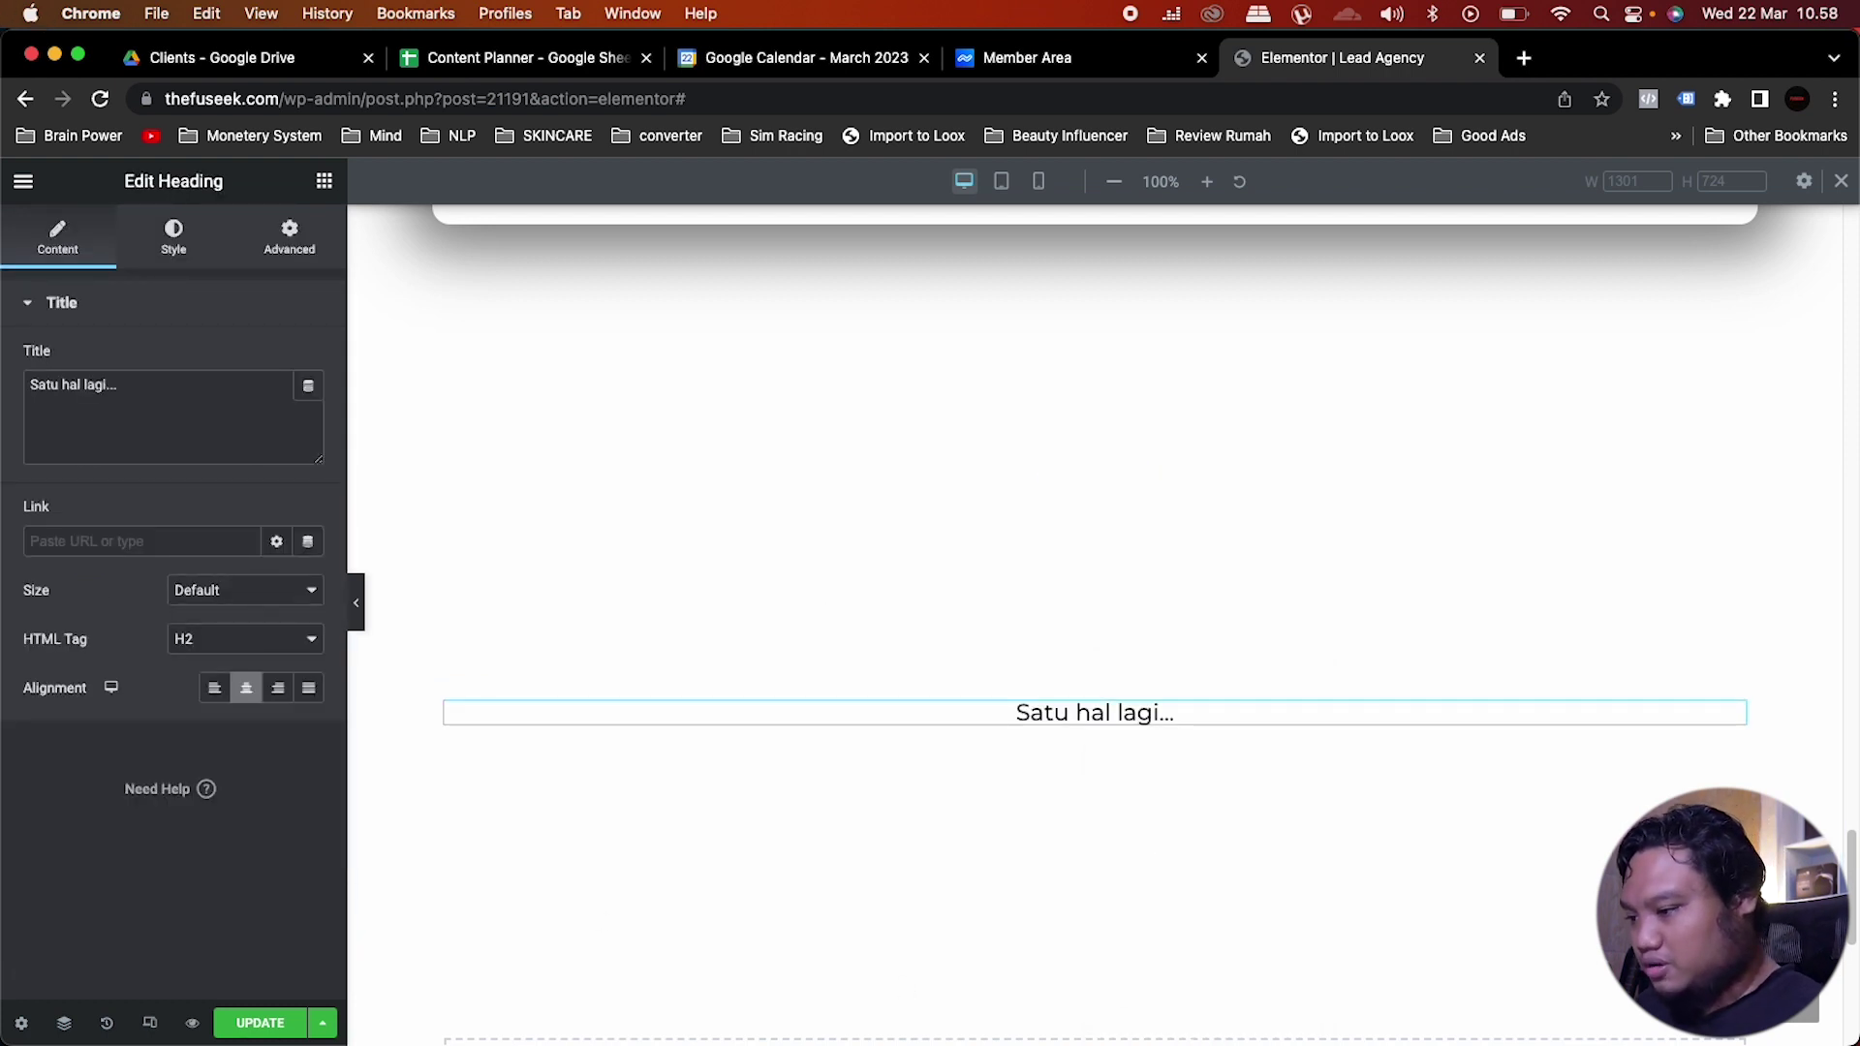
Step: Paste the bold quote 'Kita menganggap bisnis client seperti bisnis sendiri…' as a heading below
key("super+v")
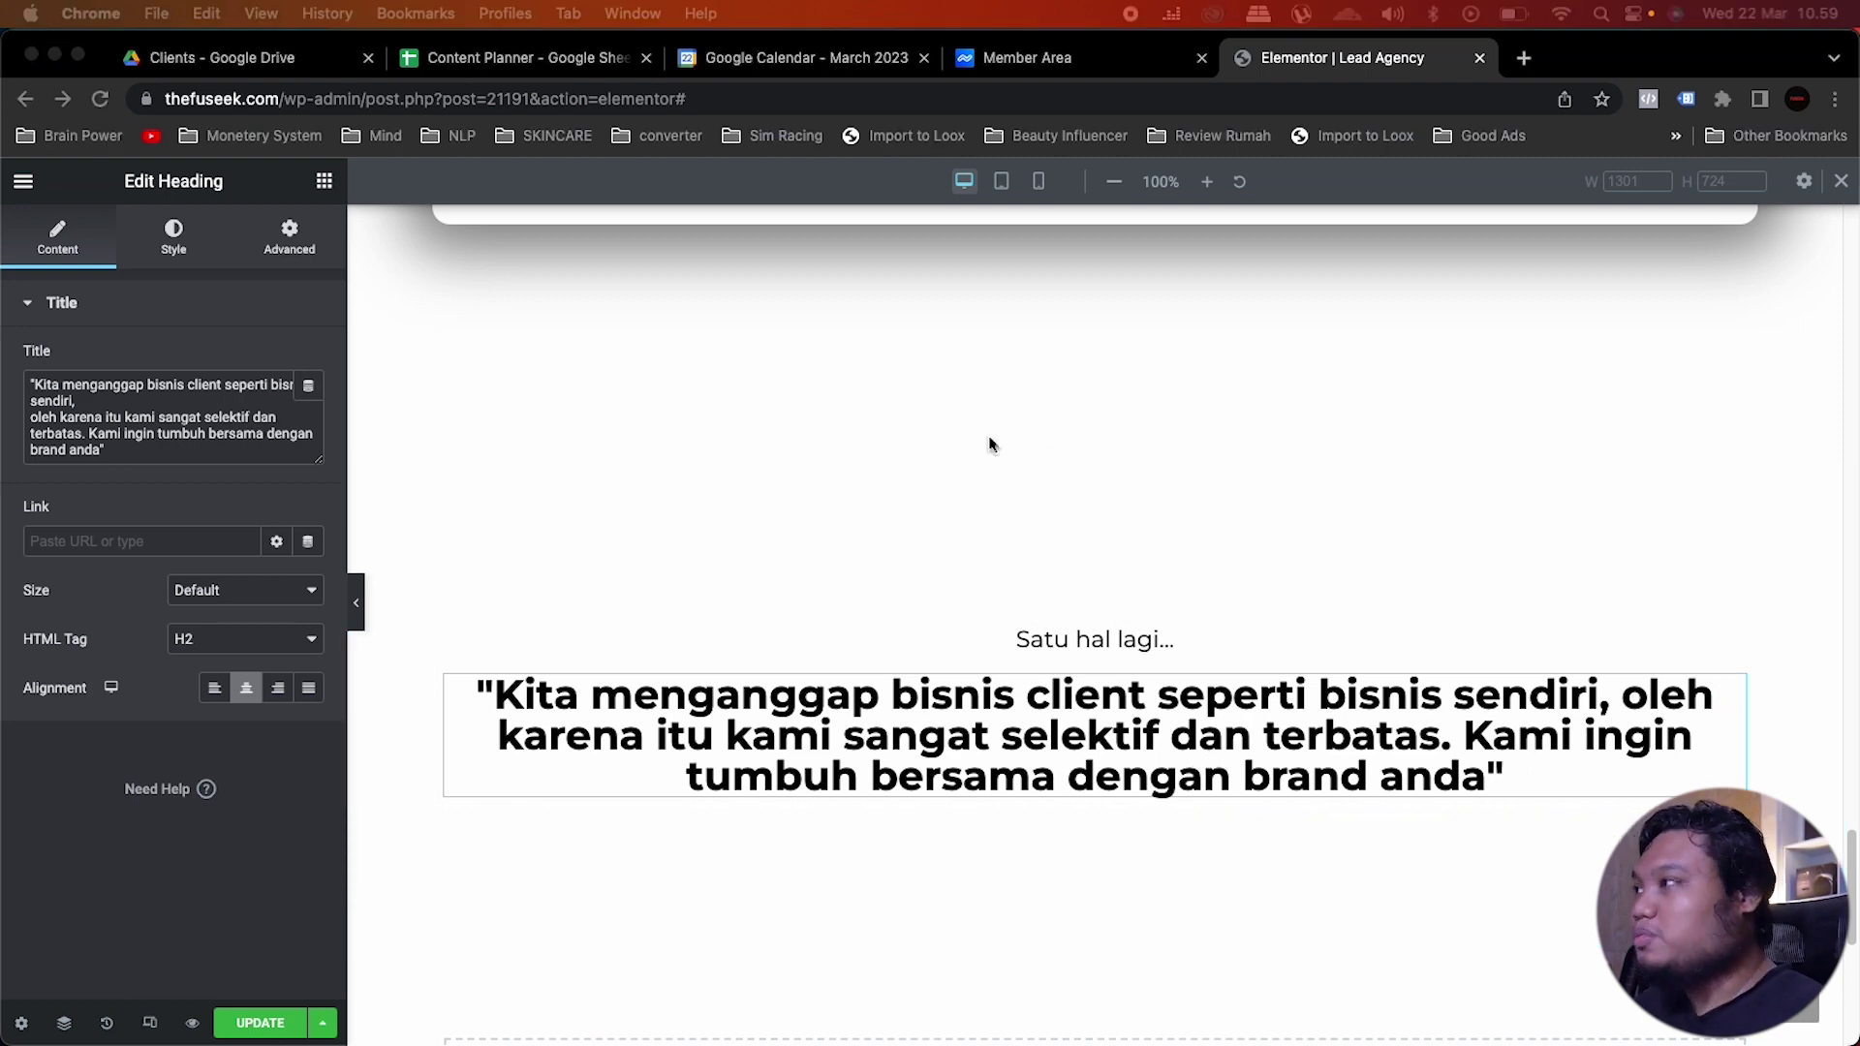
left_click(326, 183)
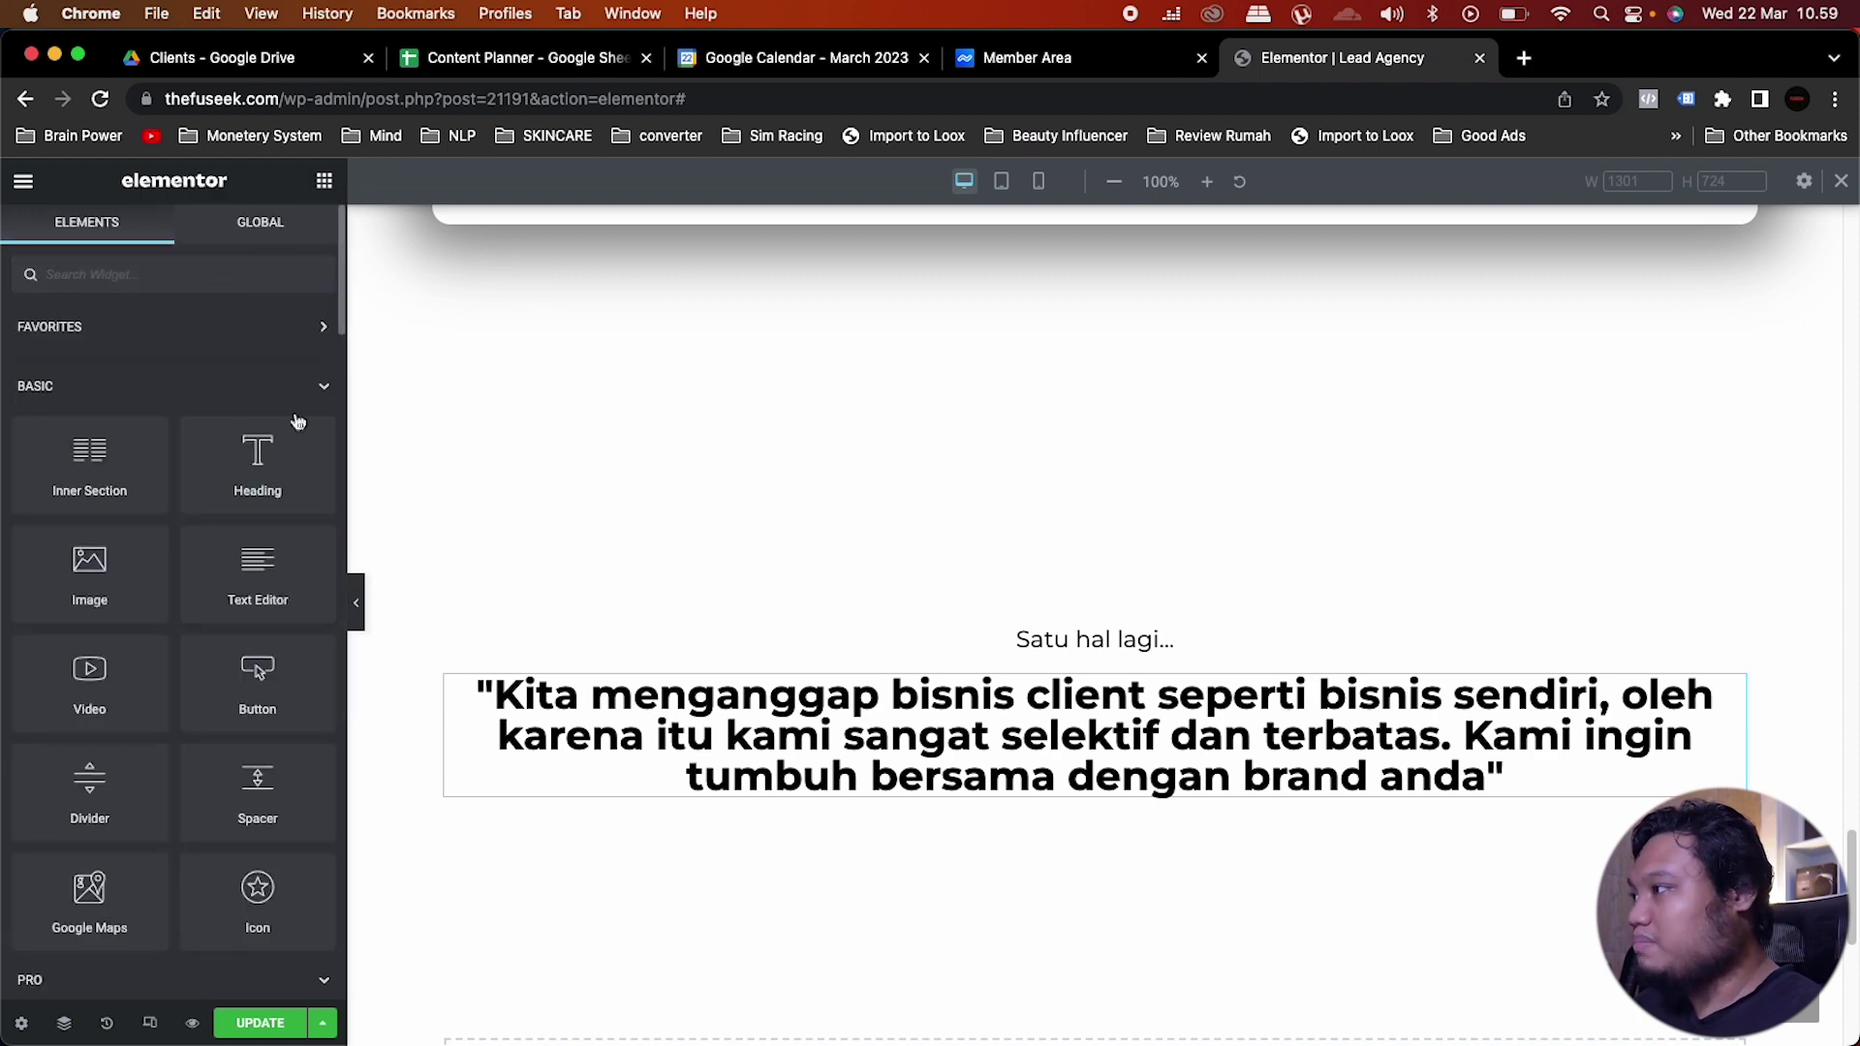
Step: Add a Button widget below the quote and centre it
left_click_drag(296, 678, 1224, 789)
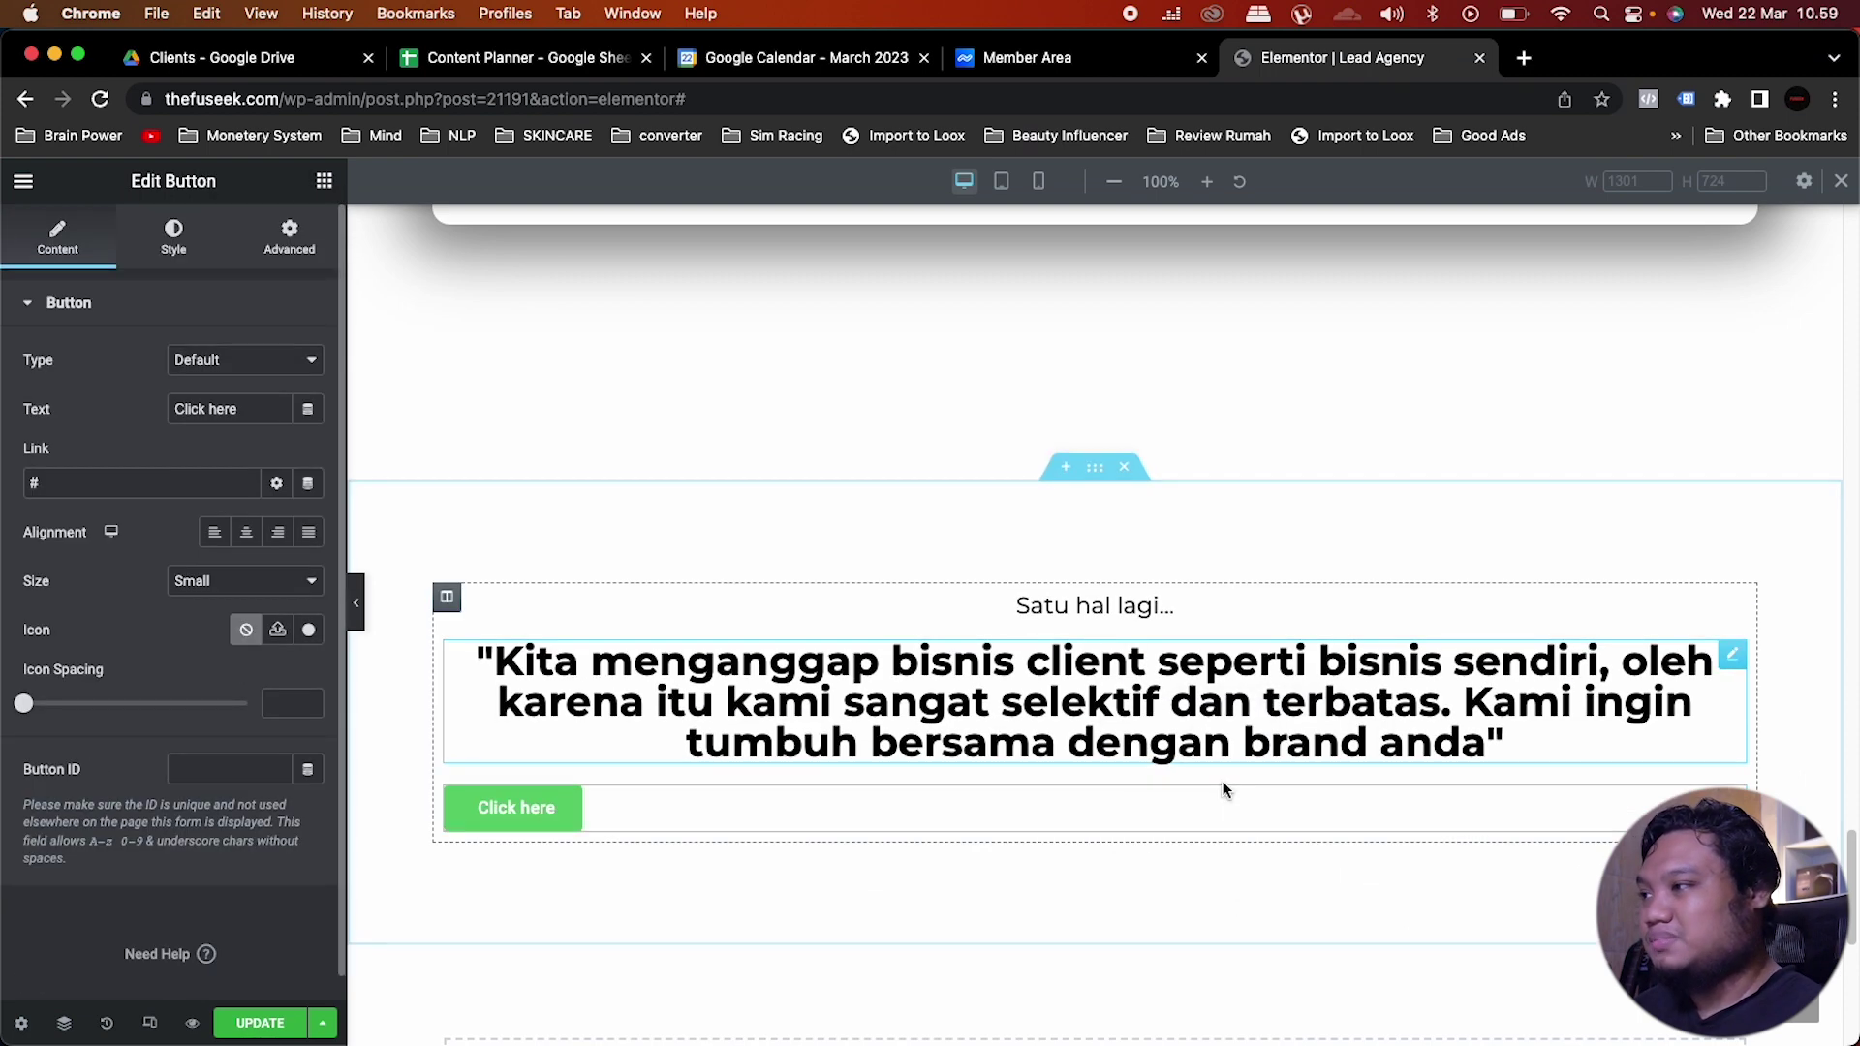
left_click(246, 531)
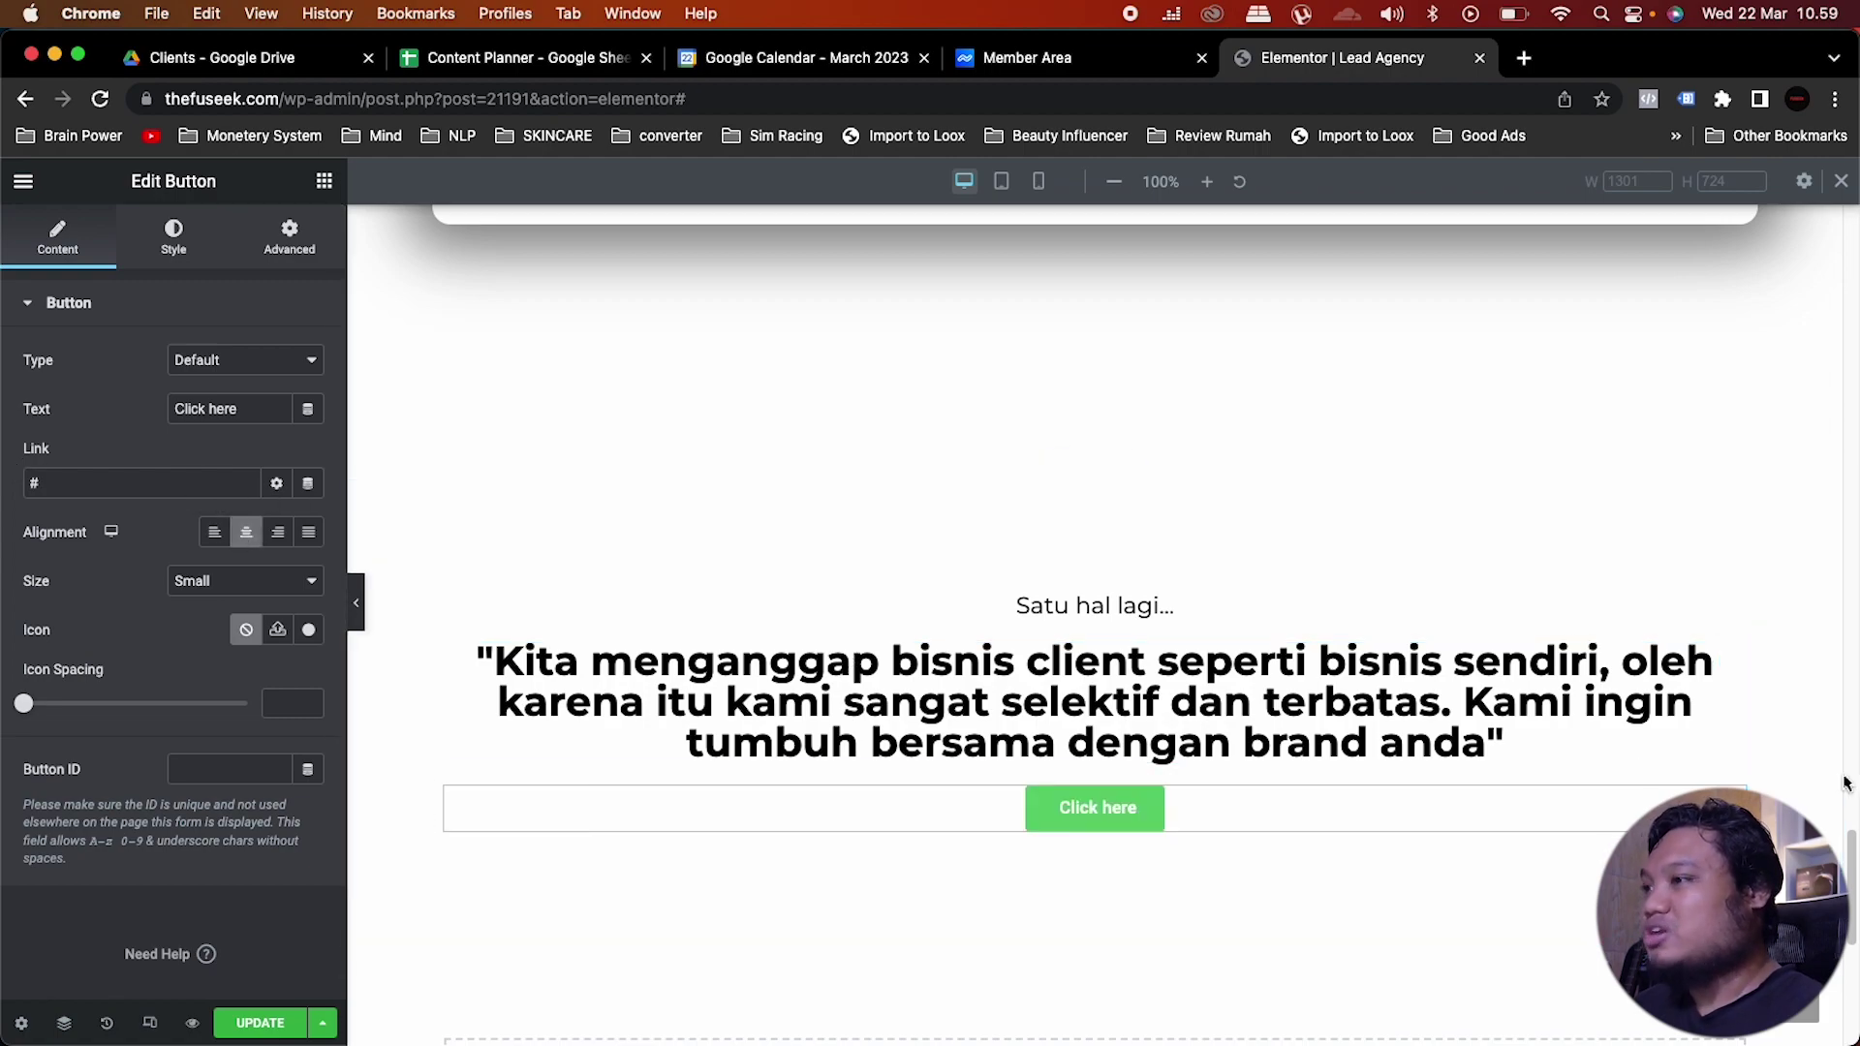
scroll(967, 461, "down", 10)
scroll(966, 461, "up", 20)
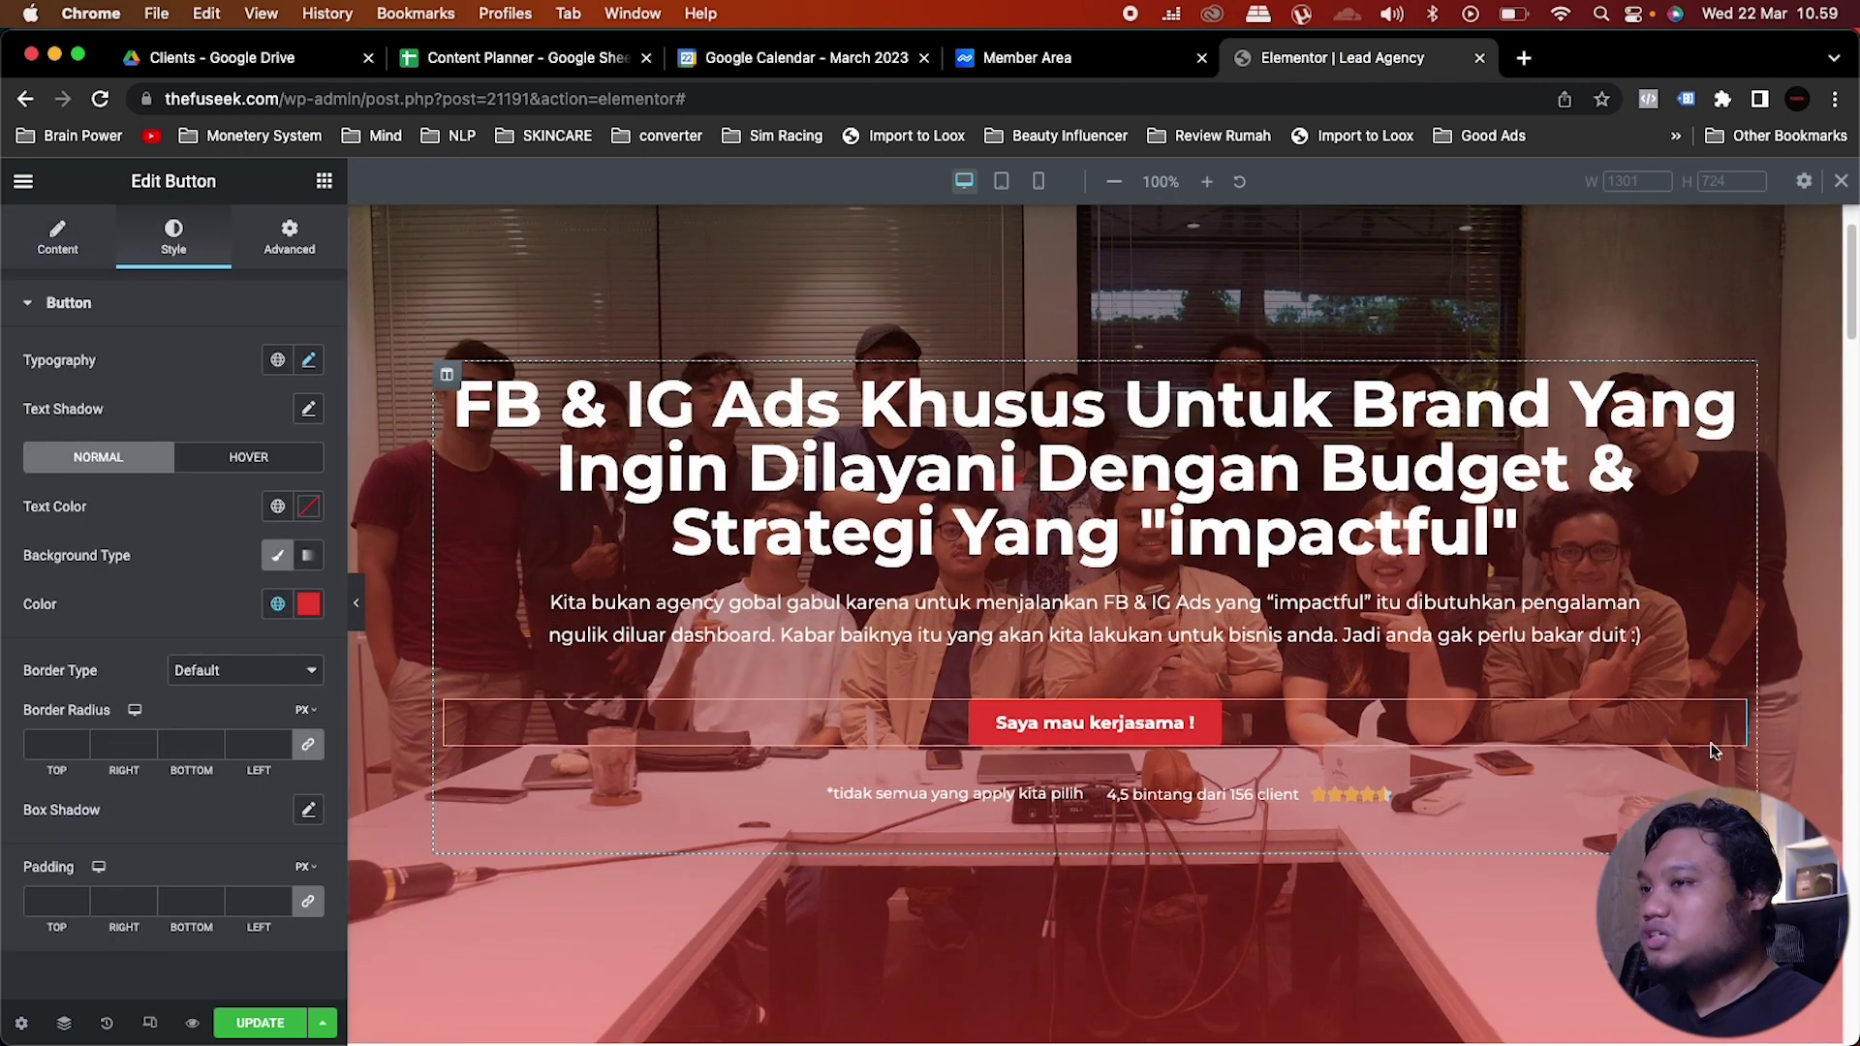
Step: Copy the hero's red 'Saya mau kerjasama !' button
right_click(1668, 740)
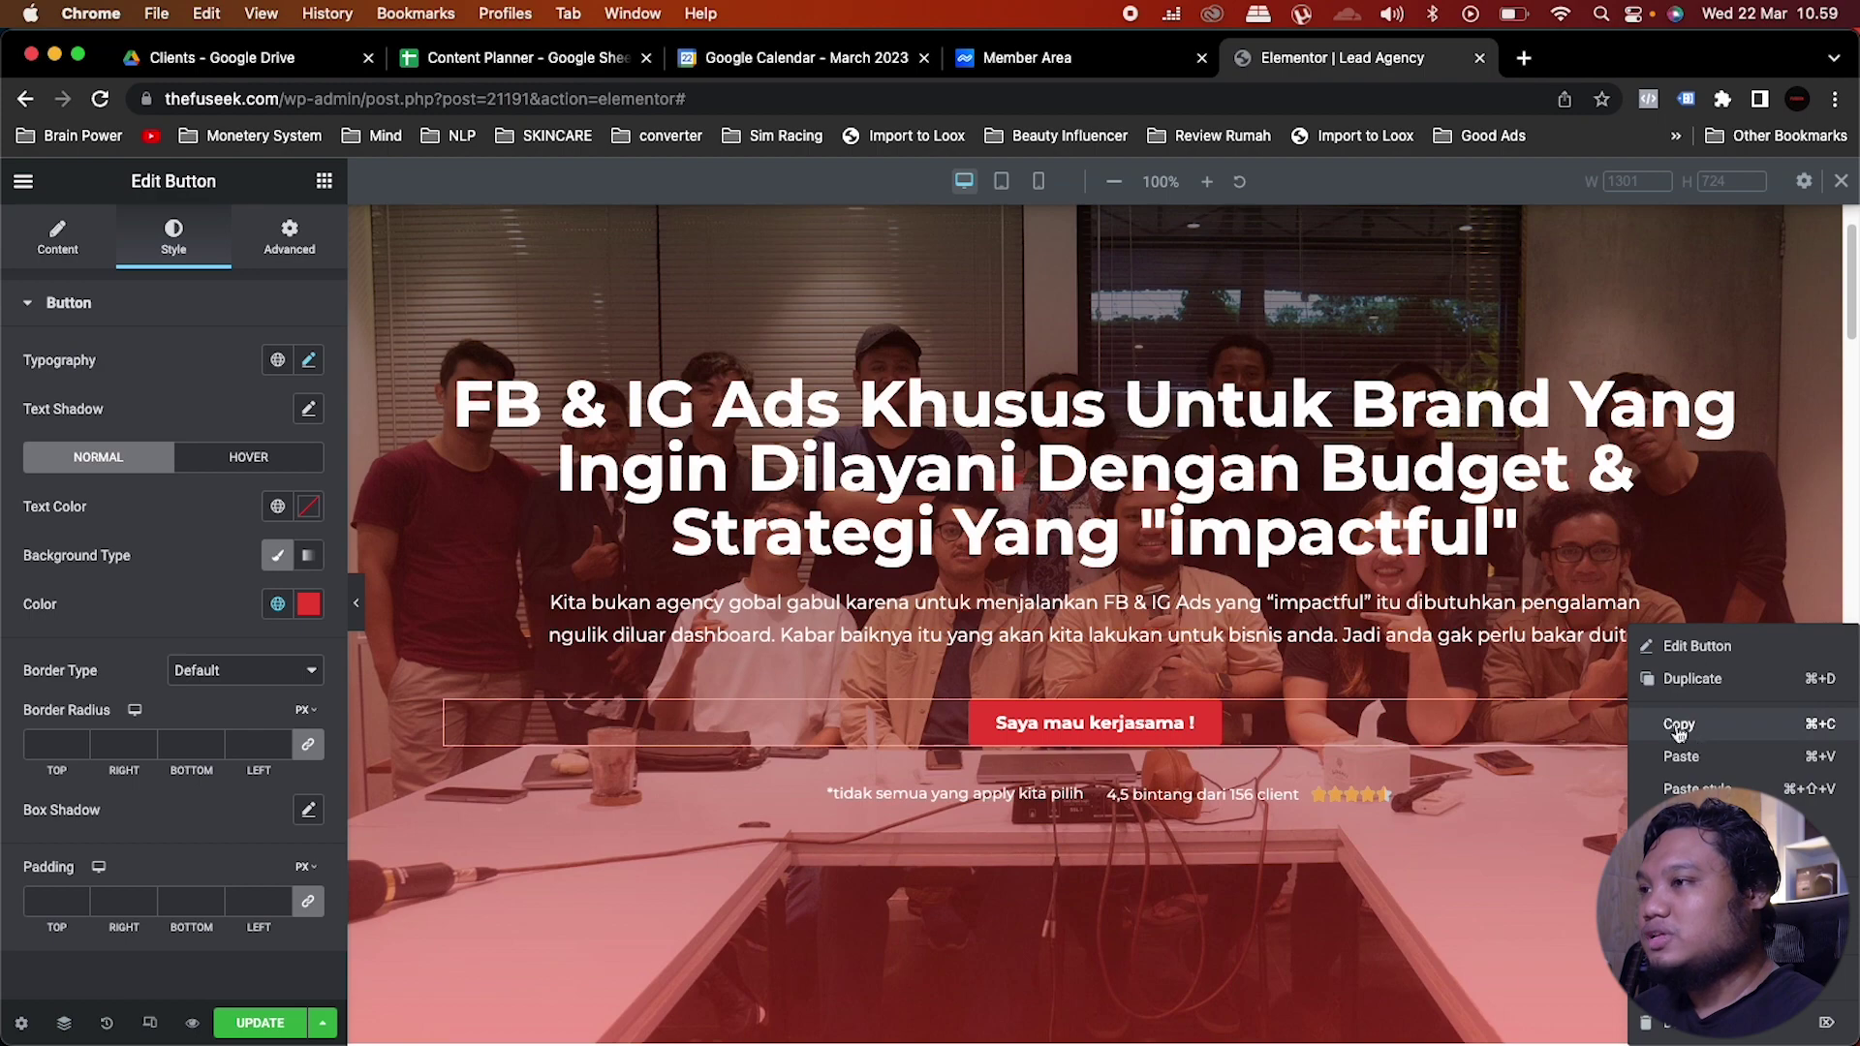
left_click(1695, 738)
scroll(1075, 770, "down", 15)
scroll(1075, 770, "down", 10)
scroll(1097, 747, "up", 5)
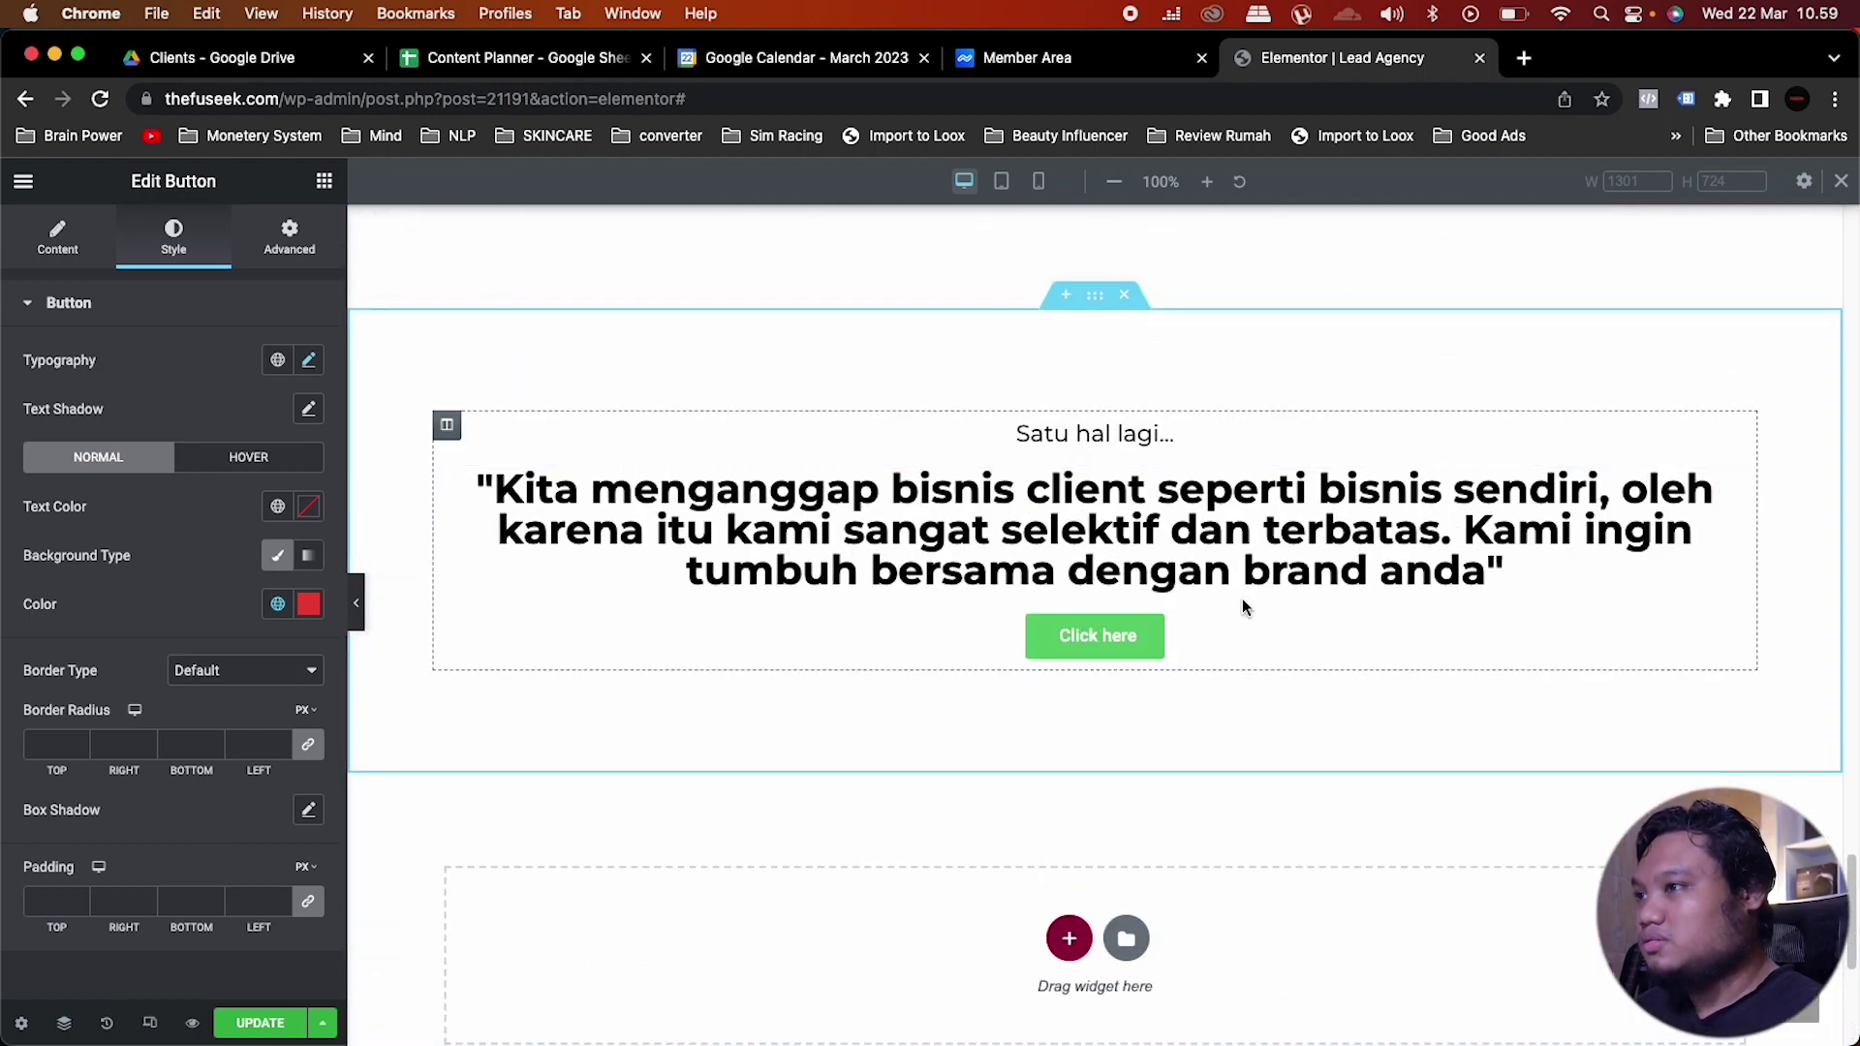
Step: Paste the red button under the quote and delete the green 'Click here' button
right_click(1241, 606)
left_click(1288, 778)
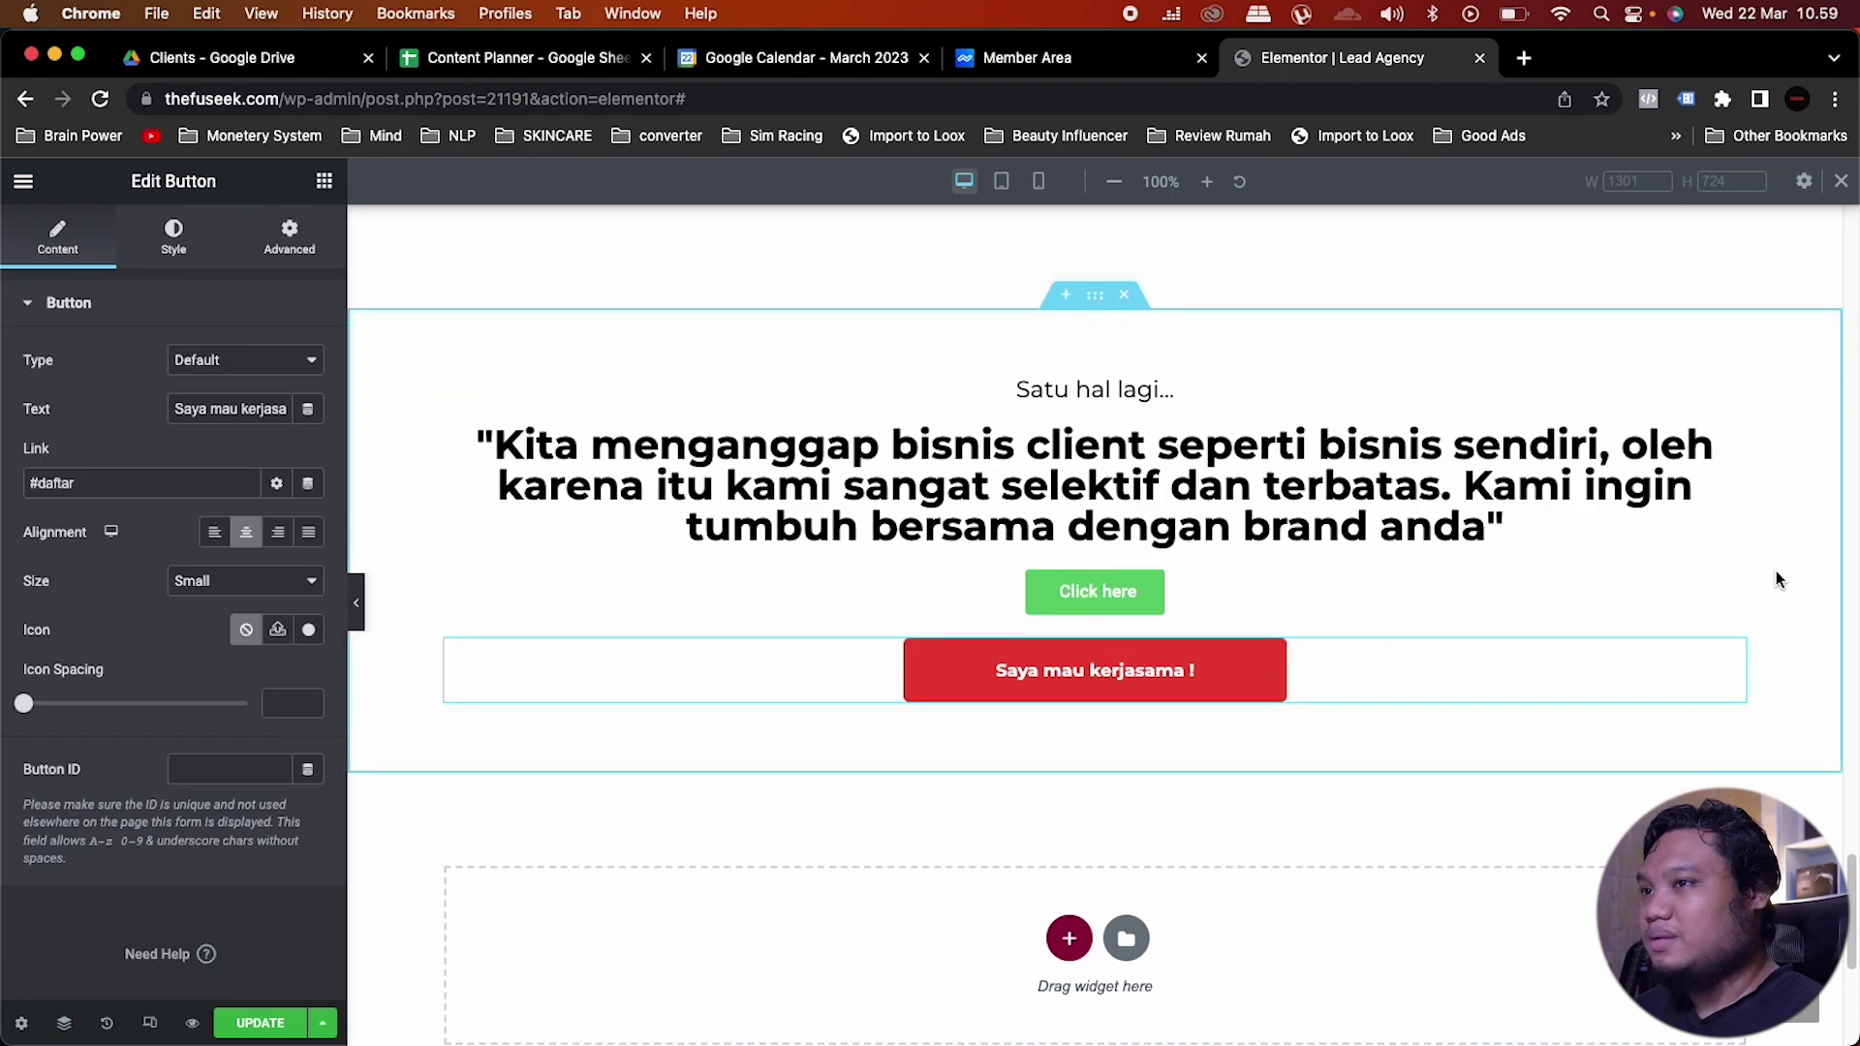
right_click(1734, 593)
left_click(1705, 986)
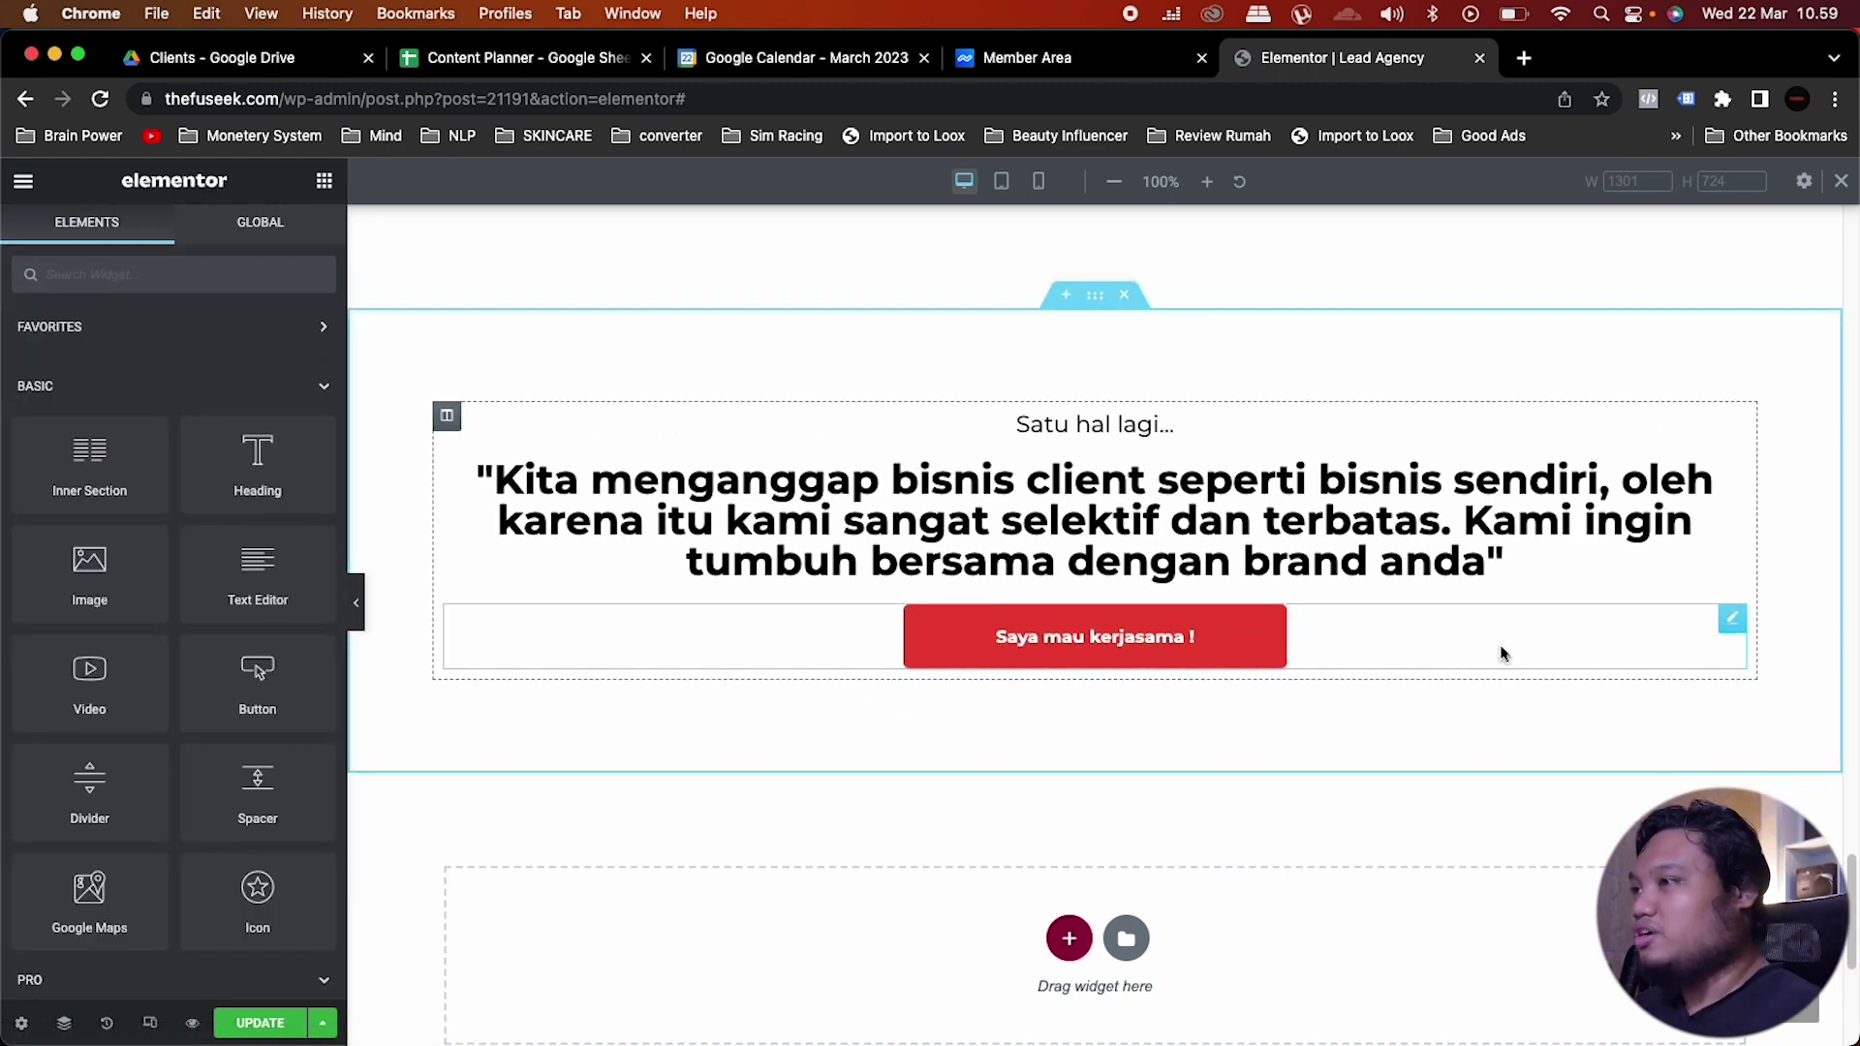
scroll(1503, 644, "down", 3)
Step: Create a new single-column section in the empty area below the button
scroll(1504, 644, "down", 1)
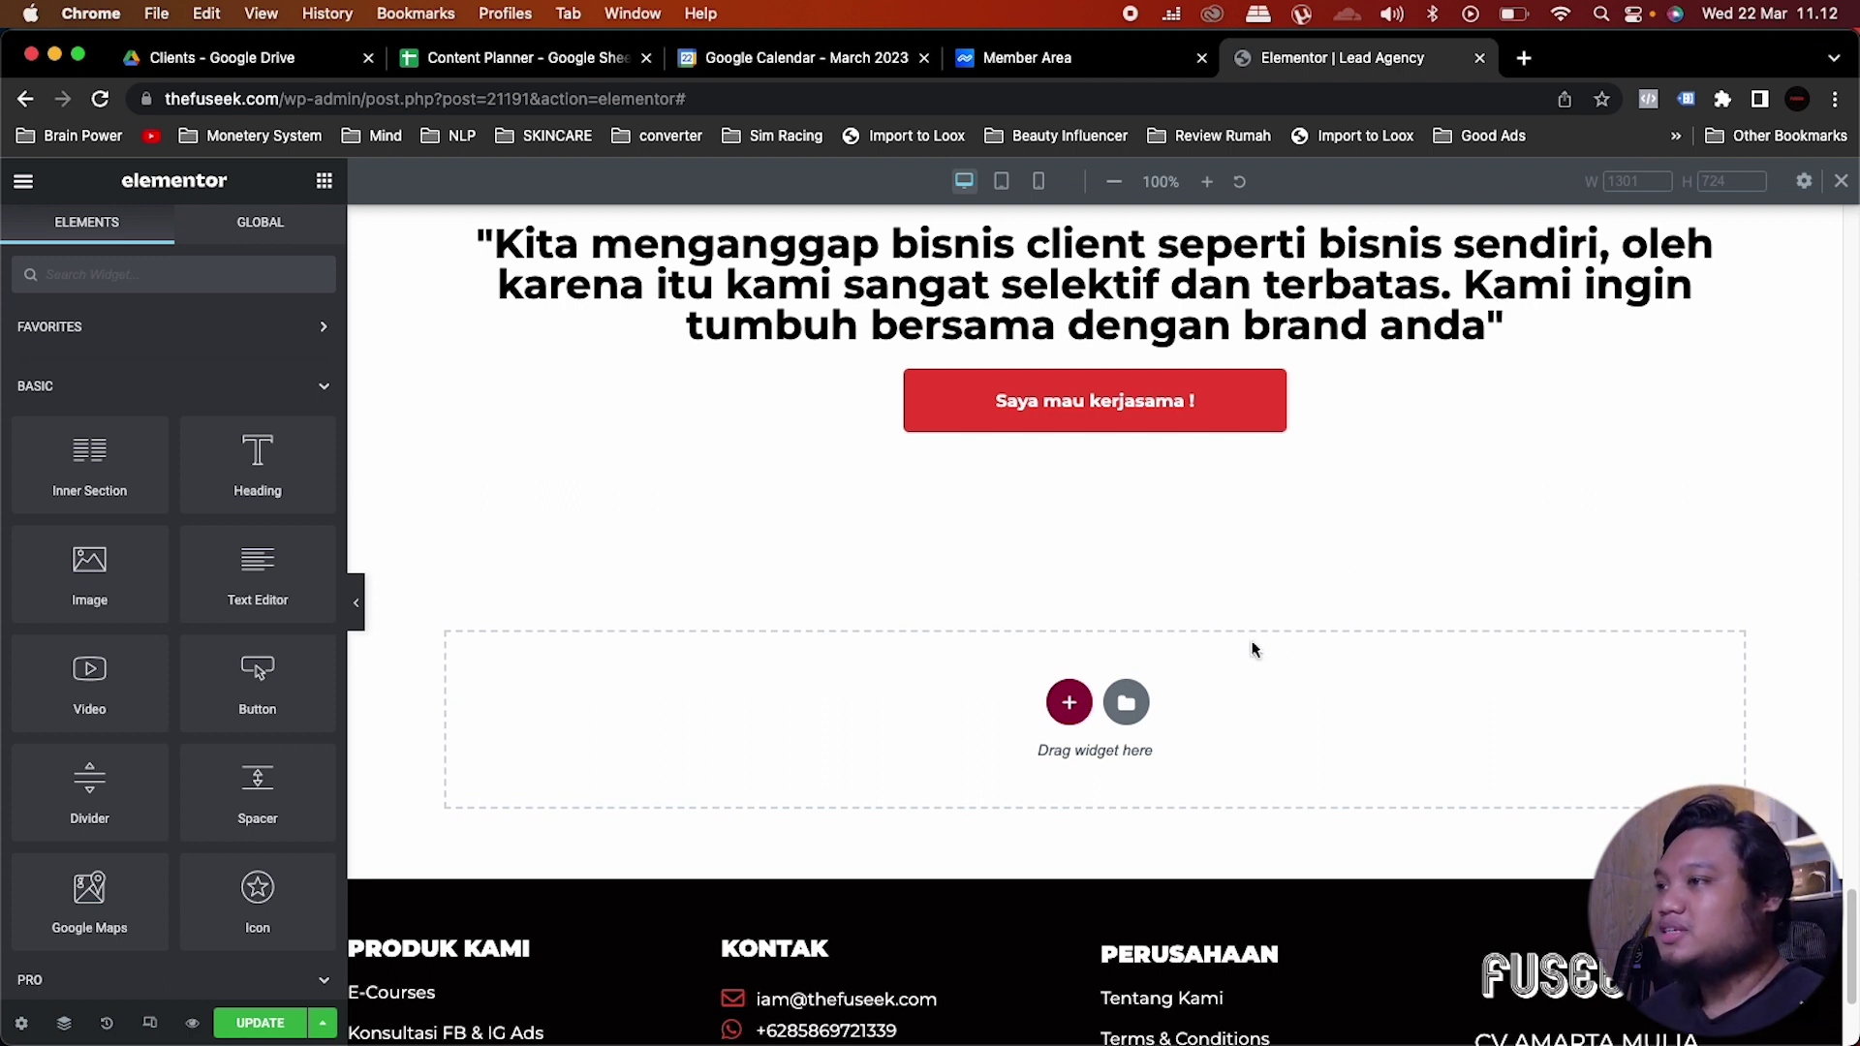
left_click(1069, 702)
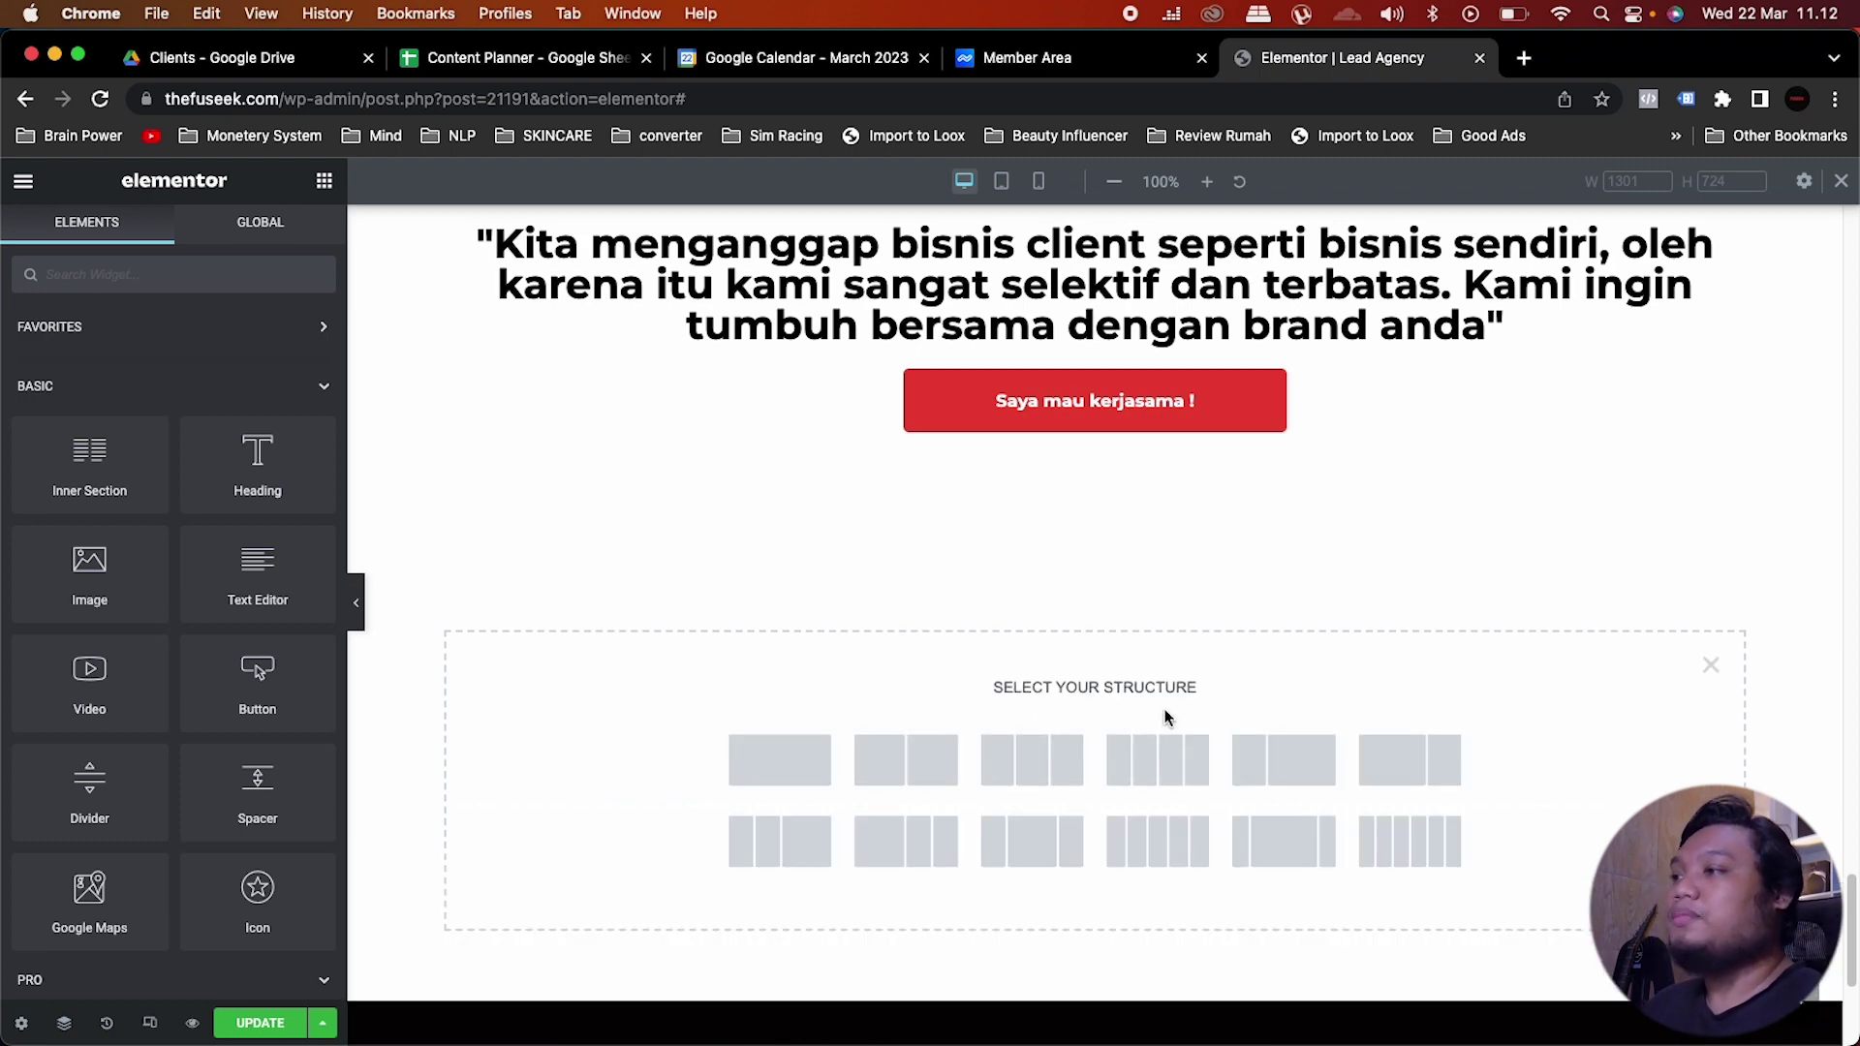
left_click(789, 760)
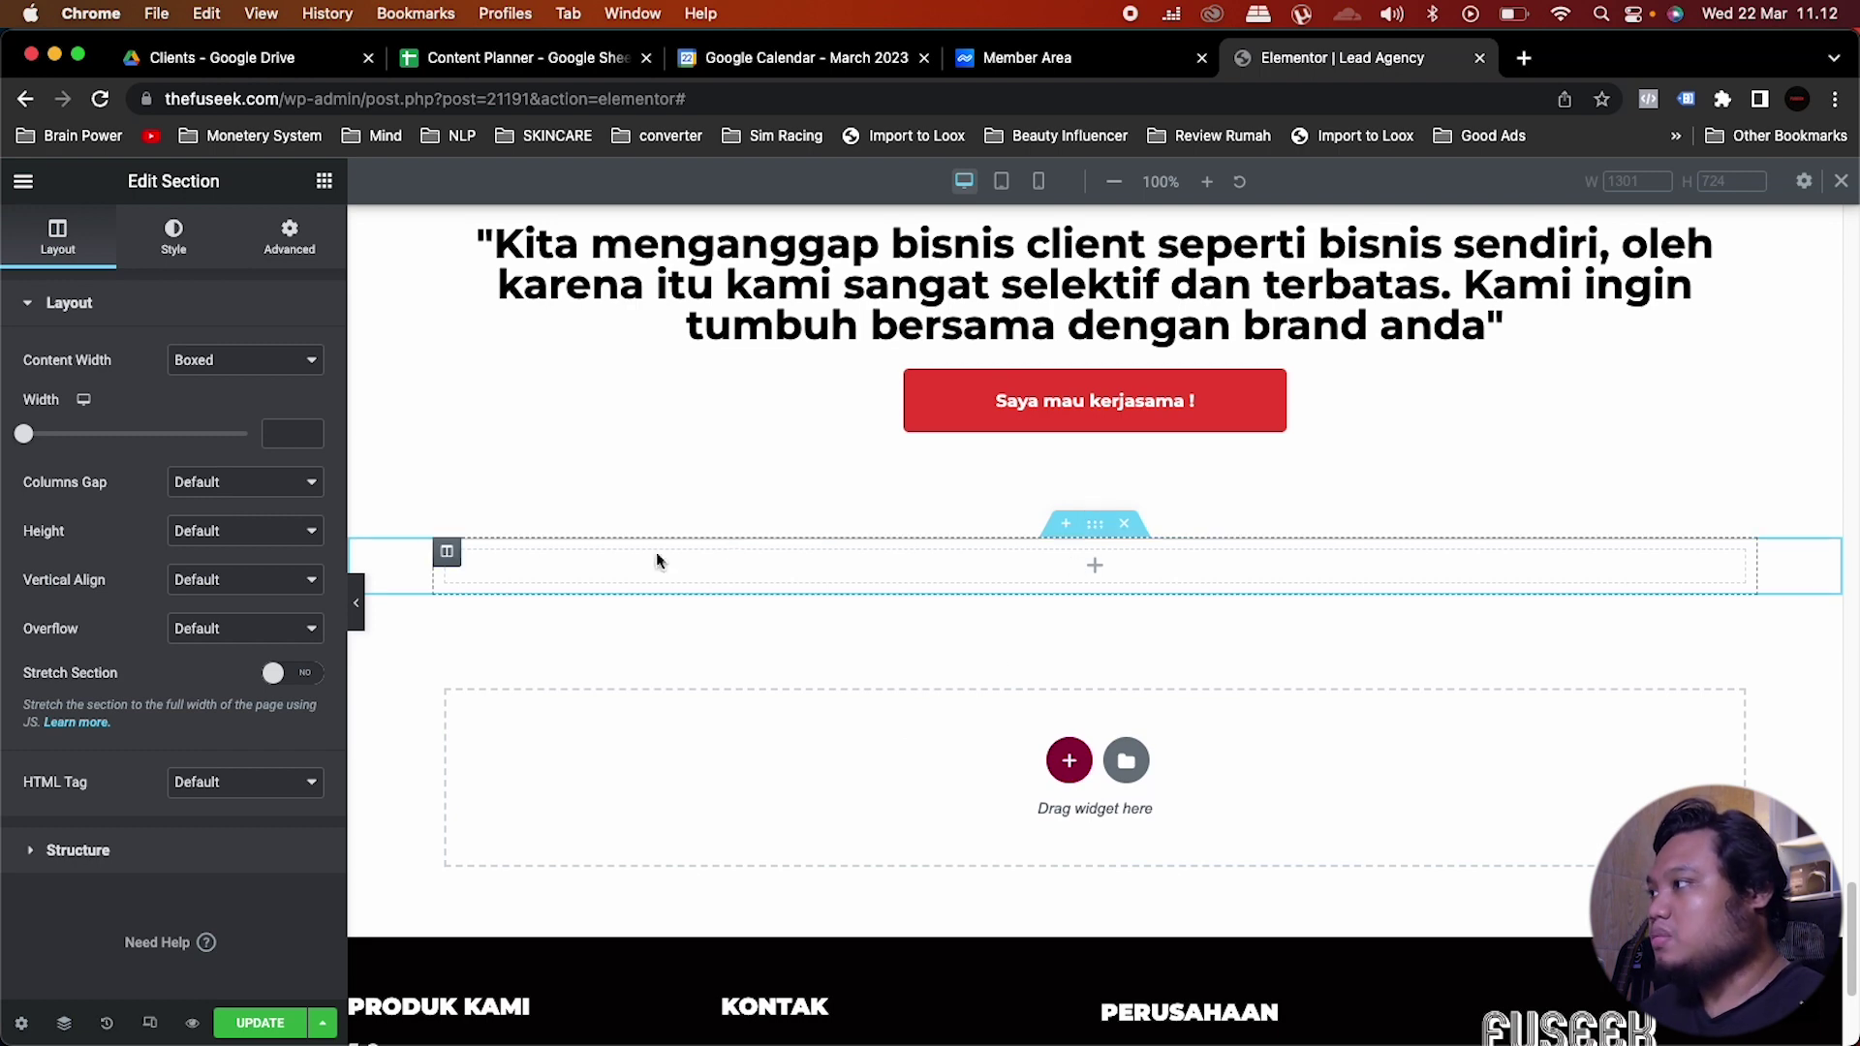
Step: Set the section's height to Min Height of 900 px
left_click(280, 579)
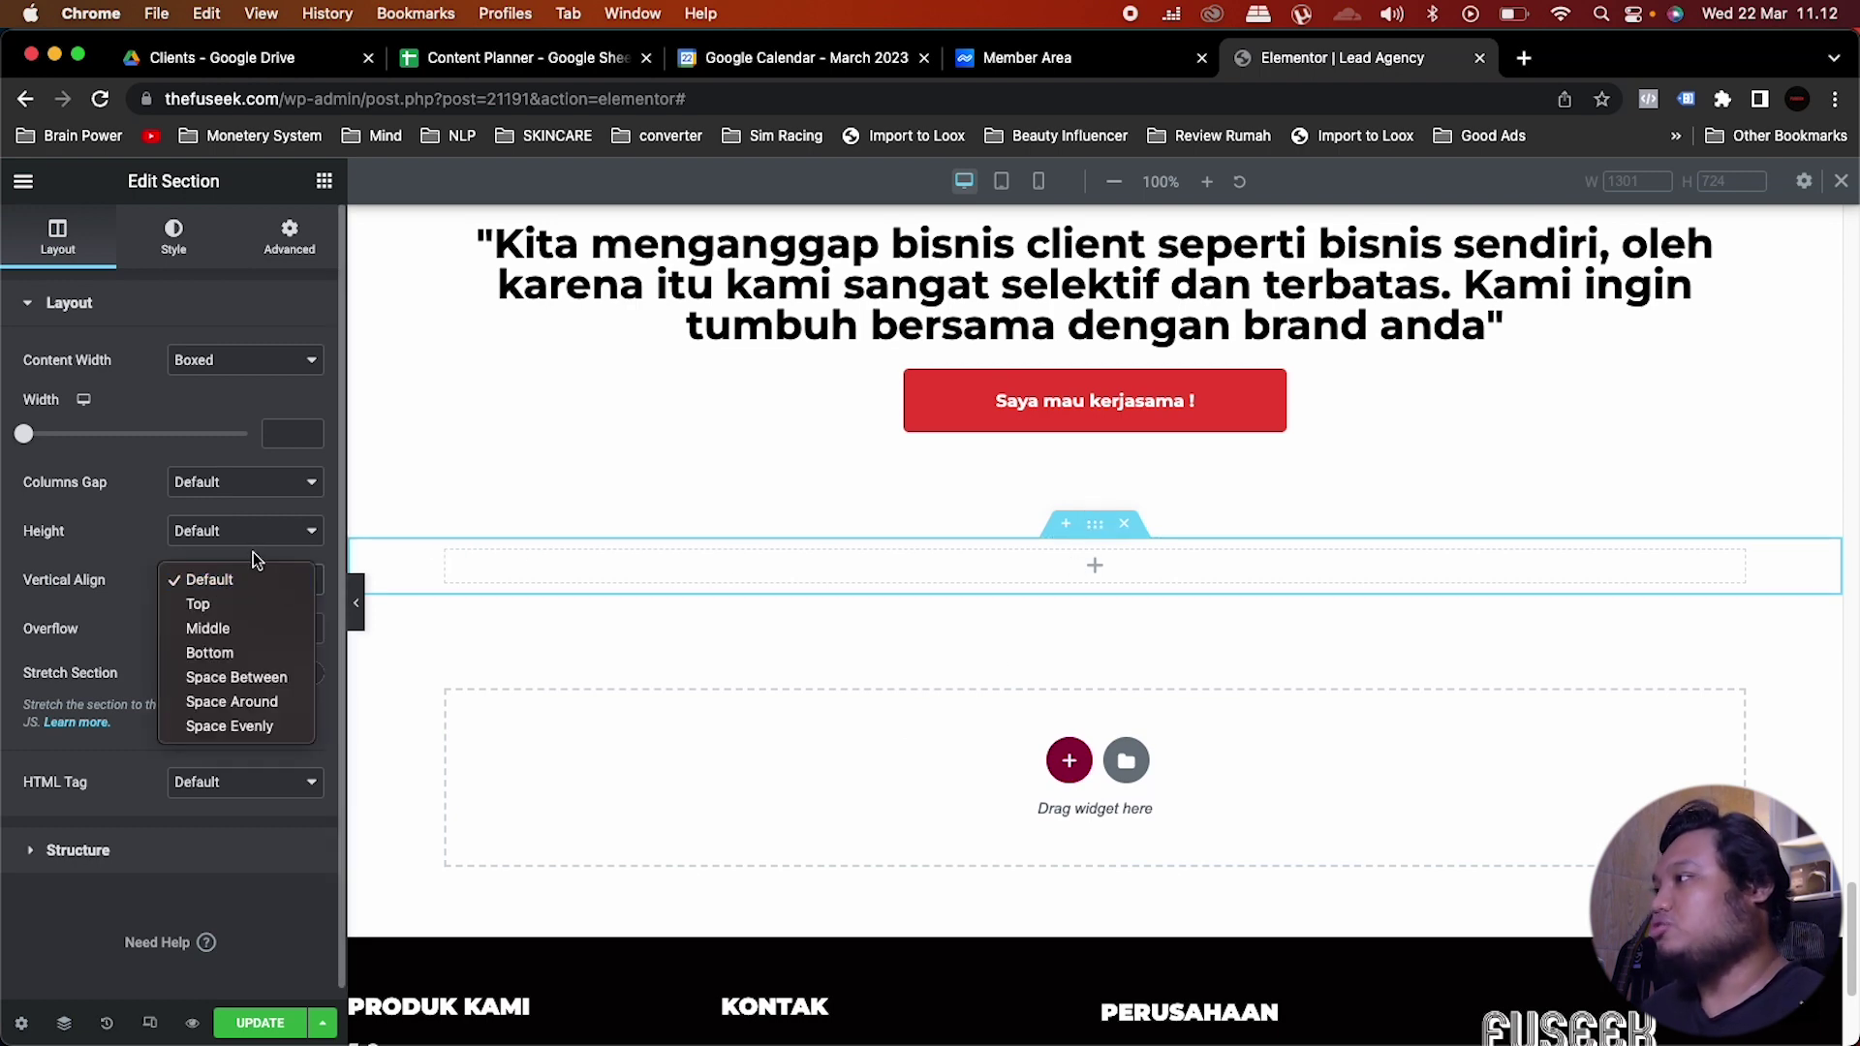
left_click(270, 533)
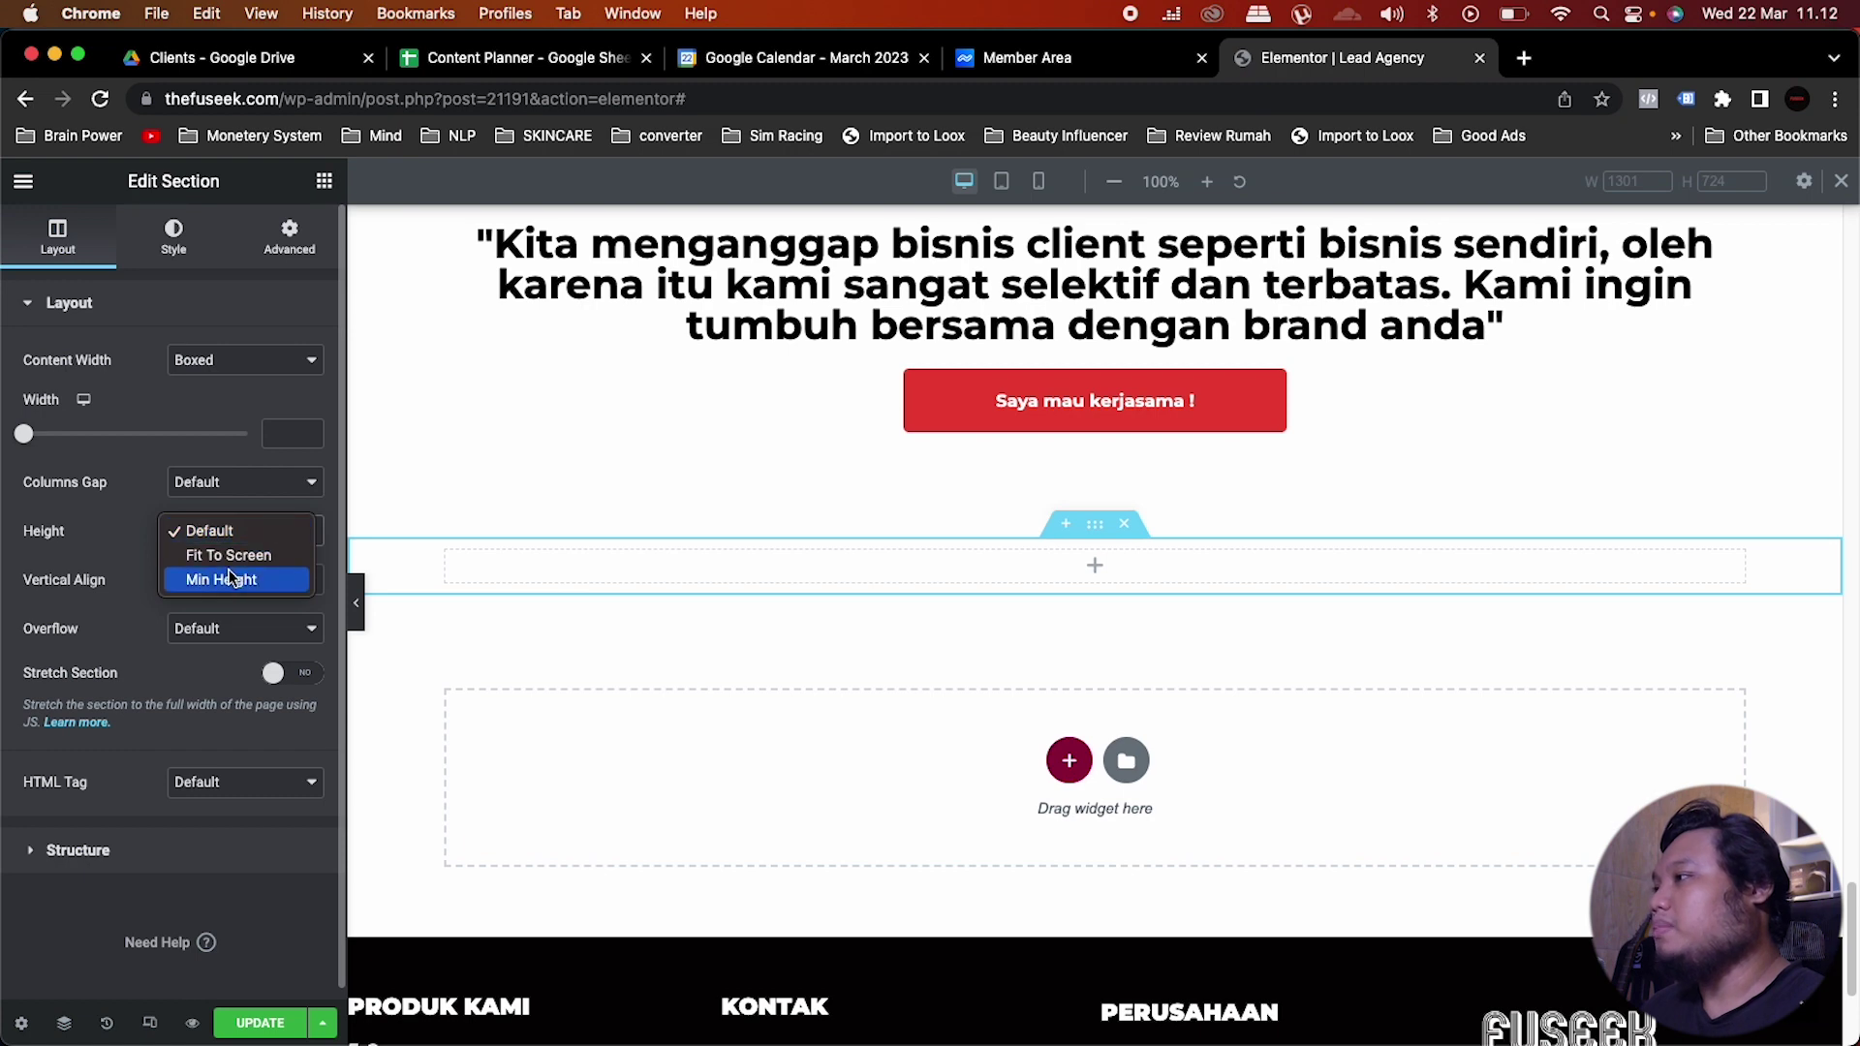
left_click(230, 579)
left_click_drag(86, 604, 178, 605)
double_click(293, 605)
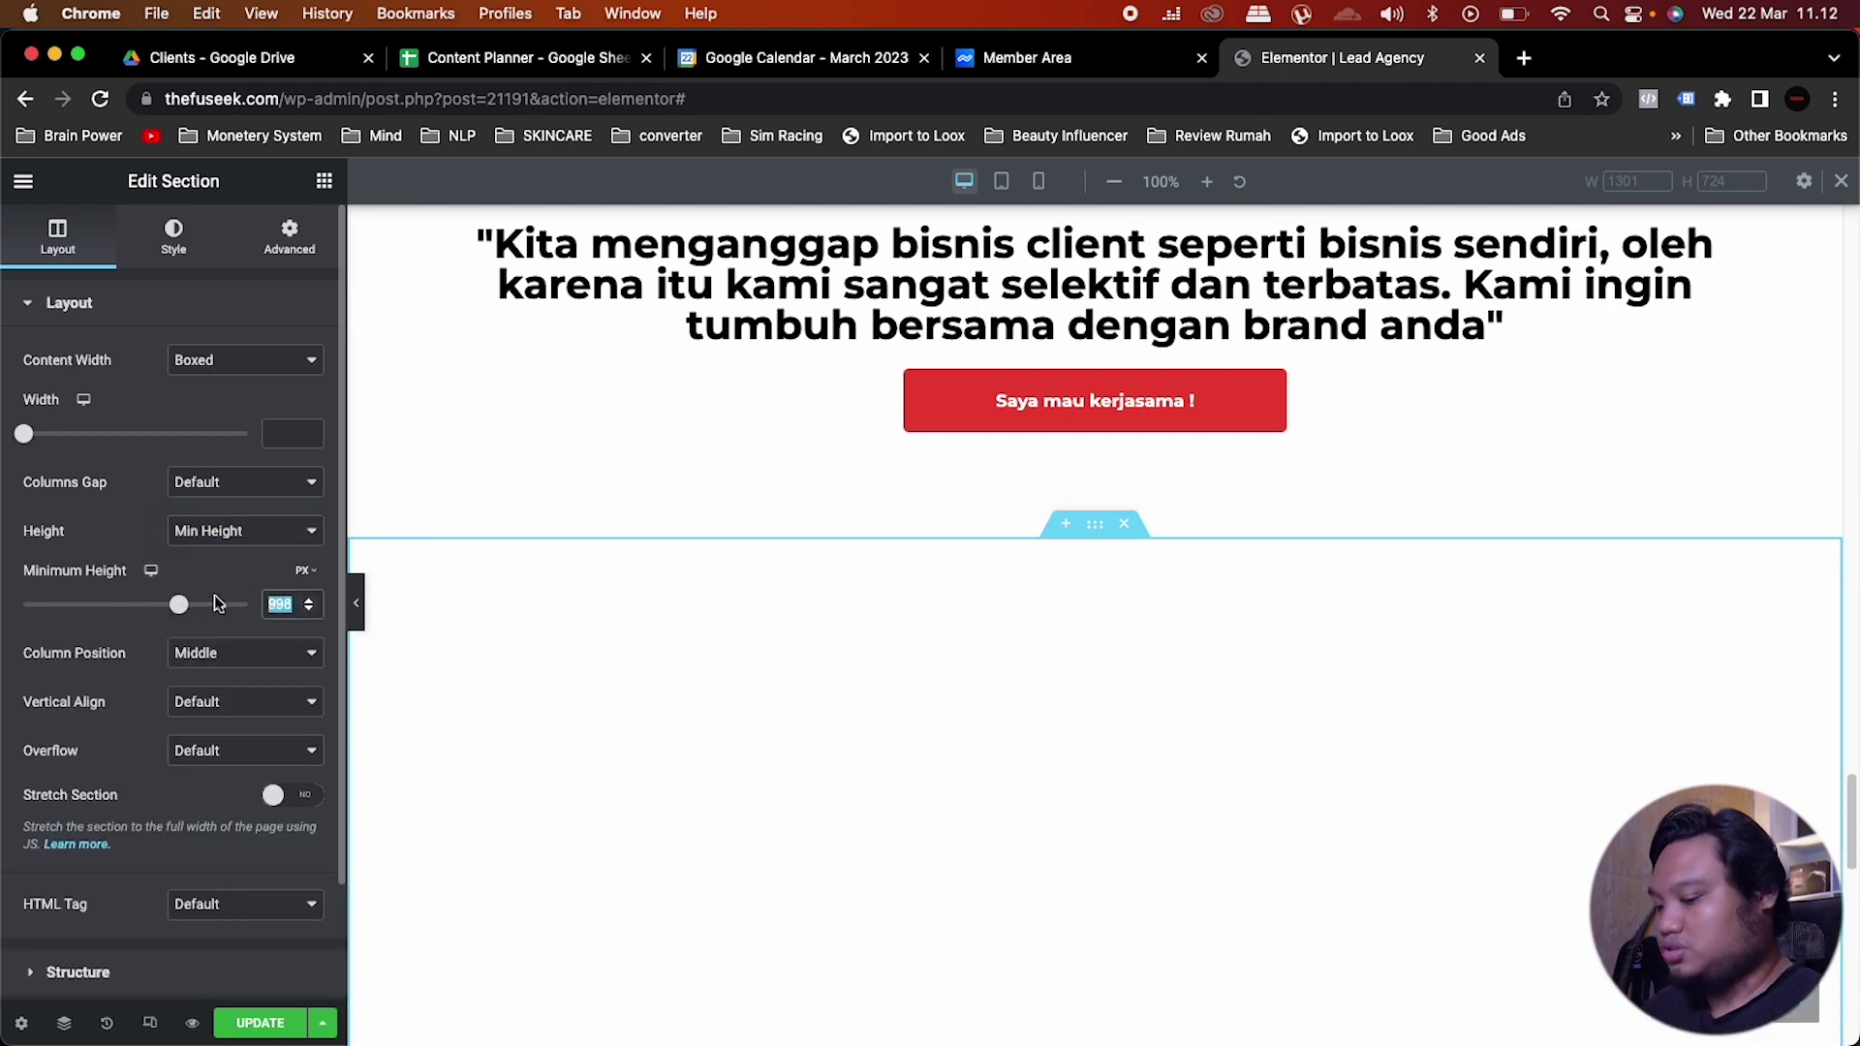
type("900")
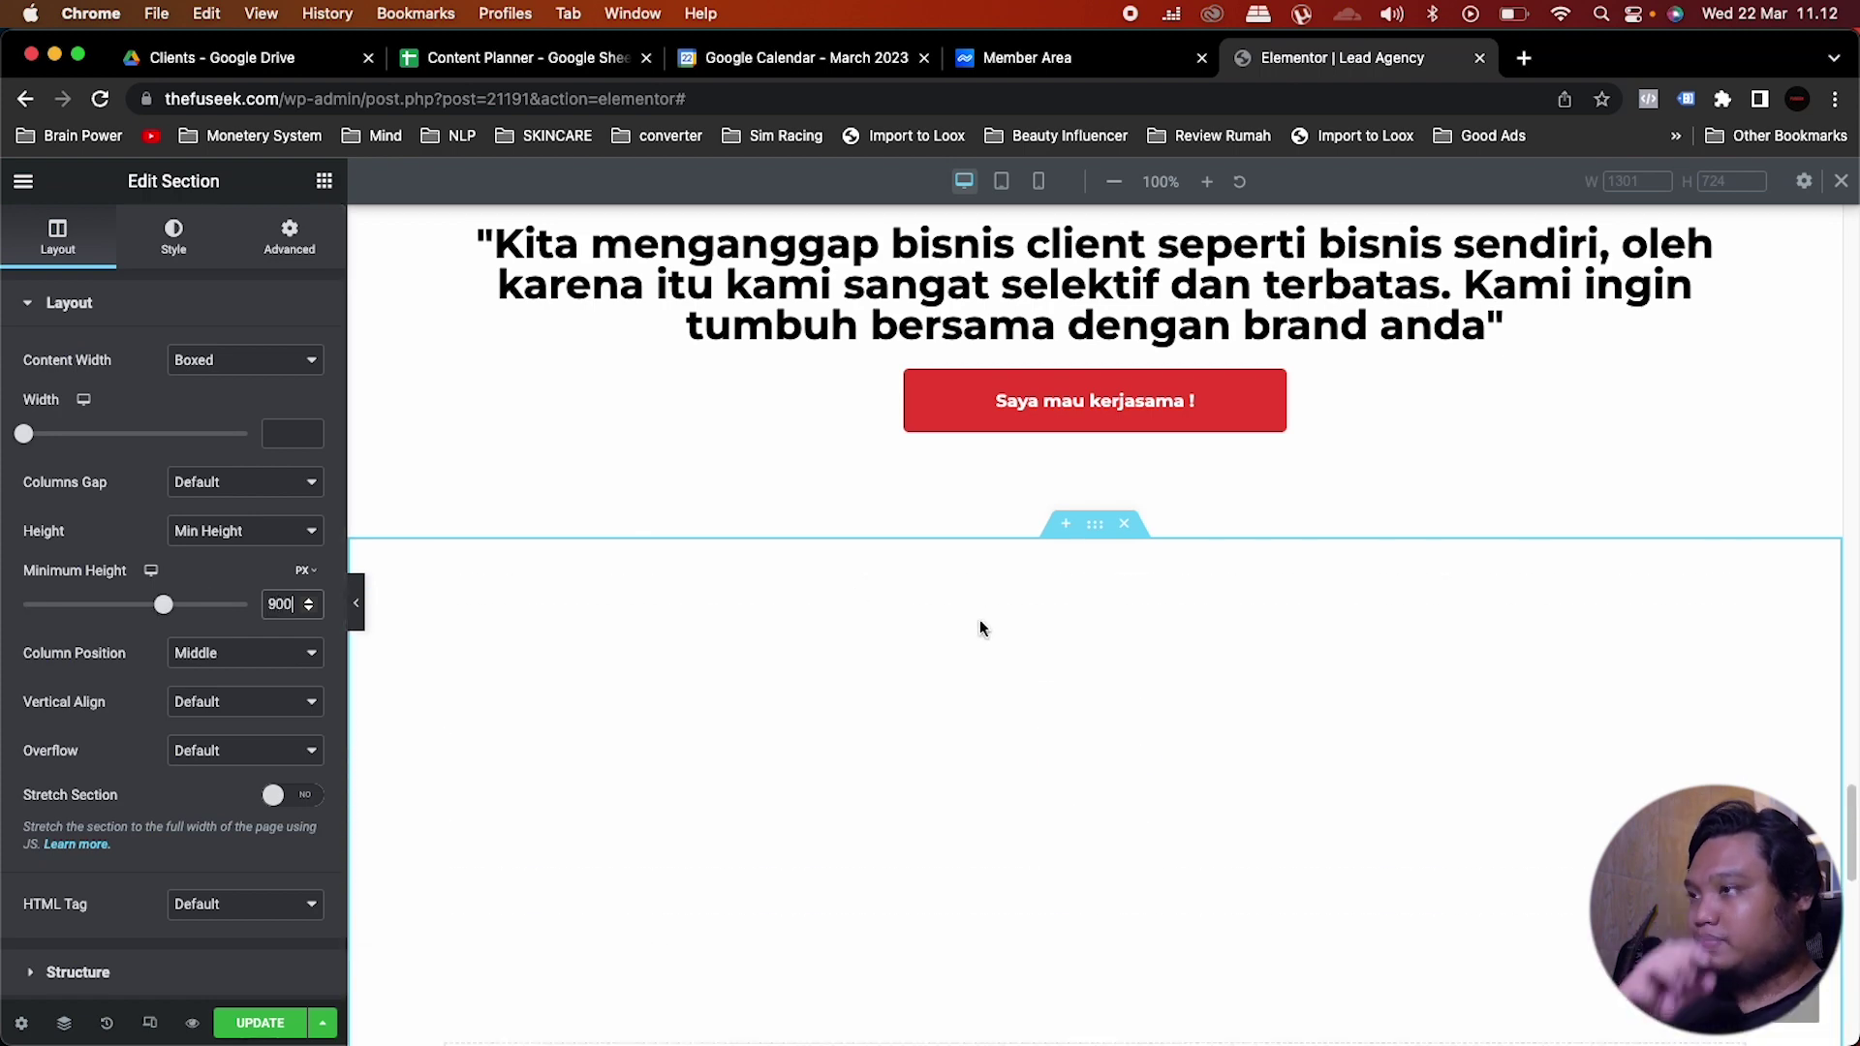
scroll(980, 619, "up", 1)
scroll(980, 619, "down", 5)
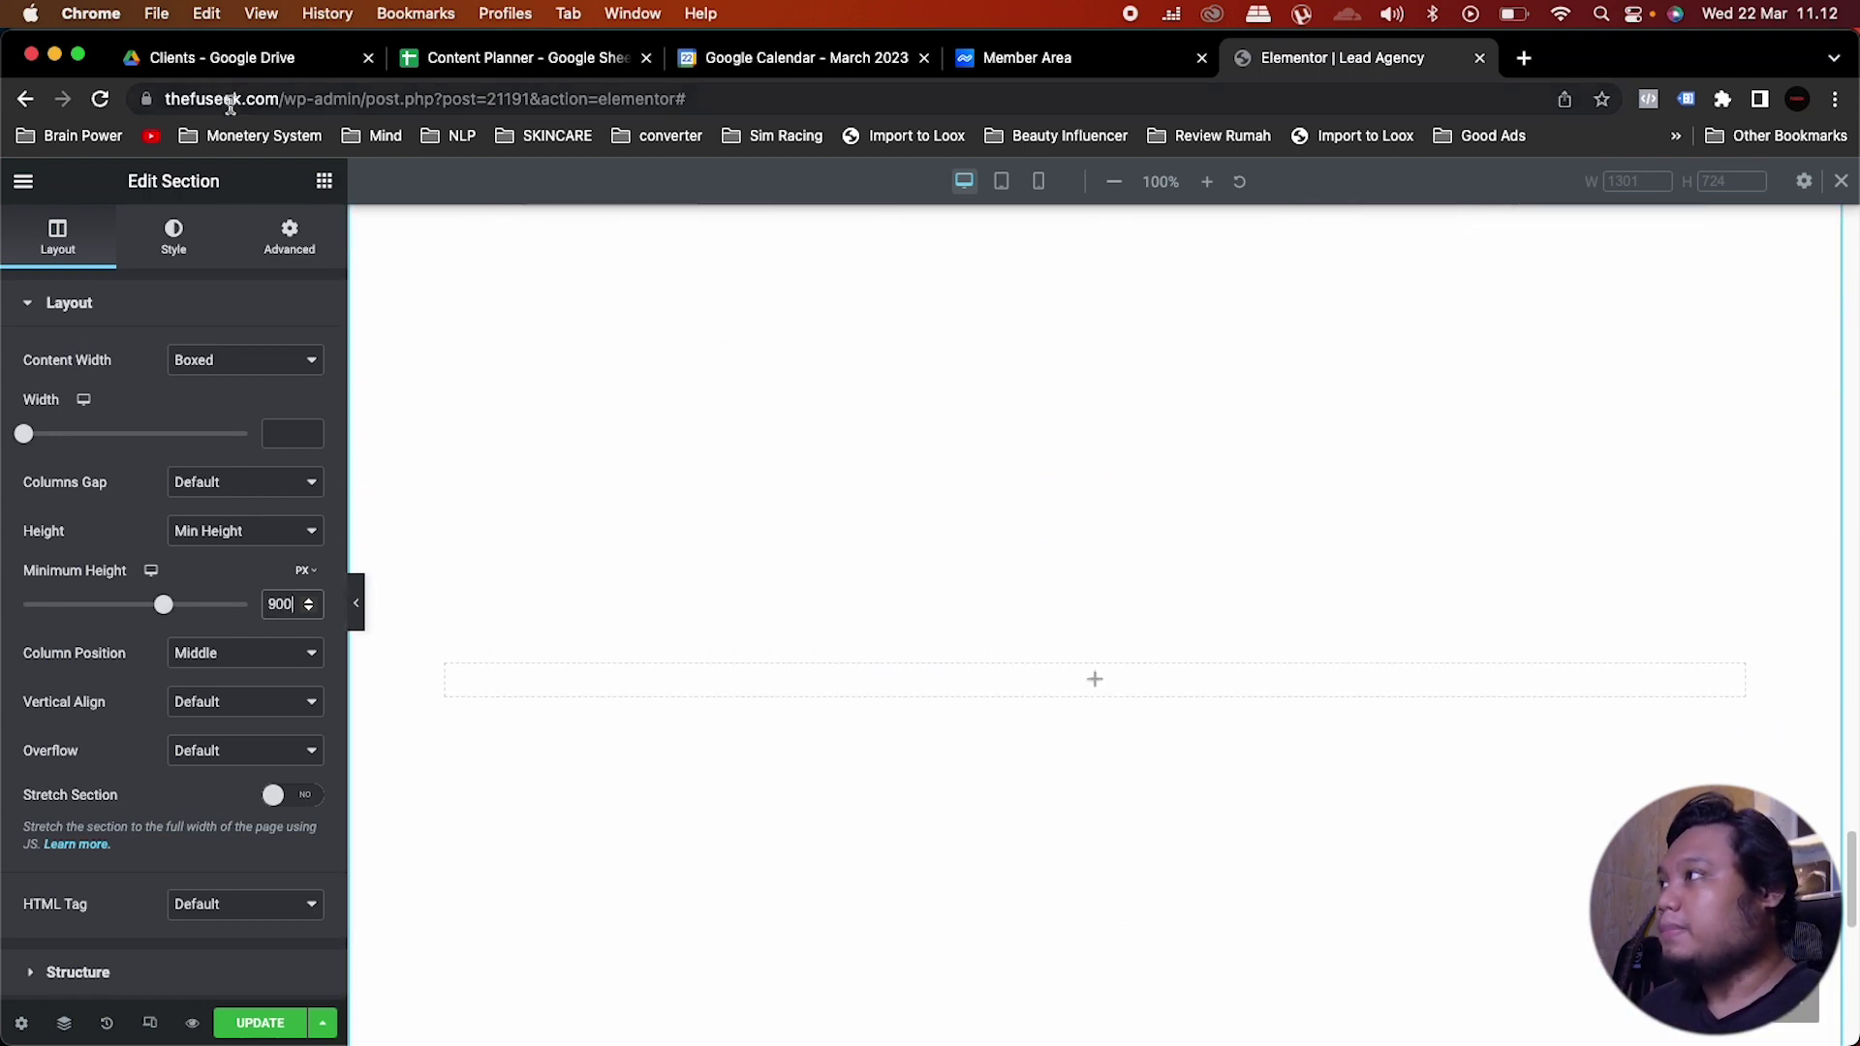
left_click(323, 181)
Step: Search widgets for 'form' and drop the Form widget into the new tall section
left_click(157, 265)
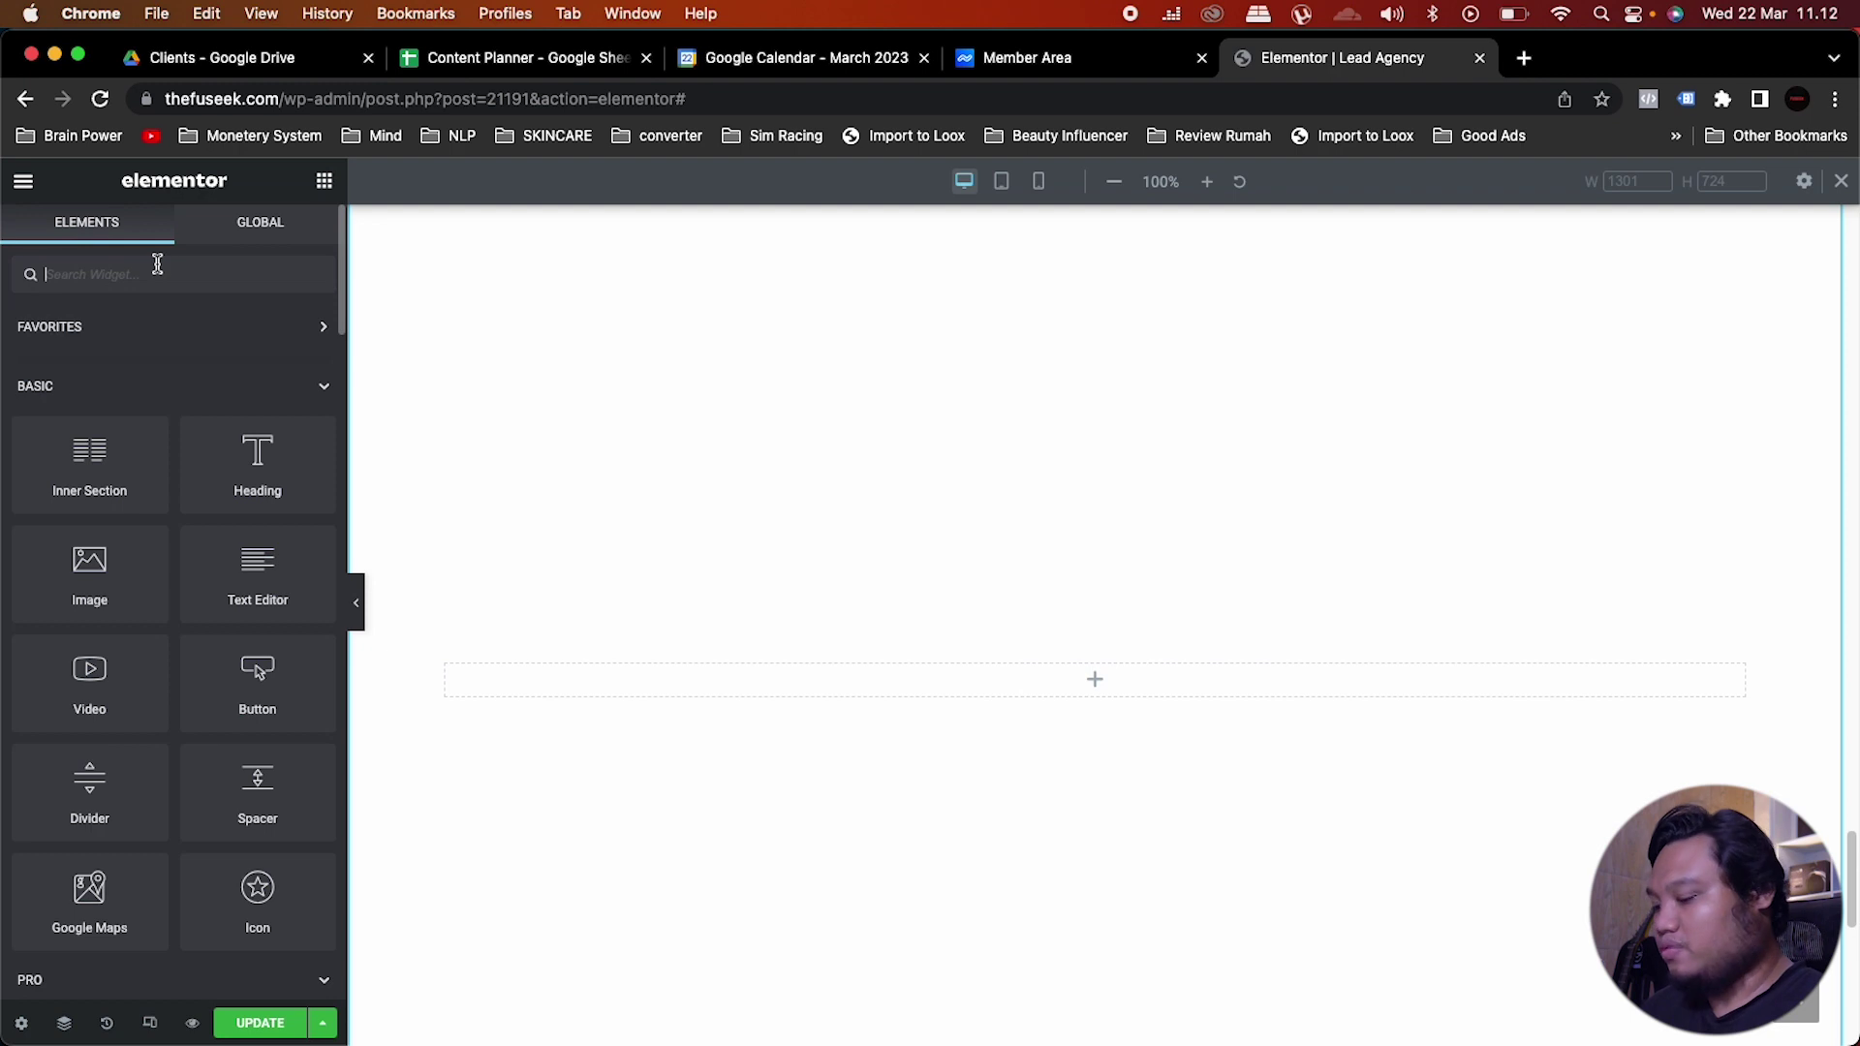
type("form")
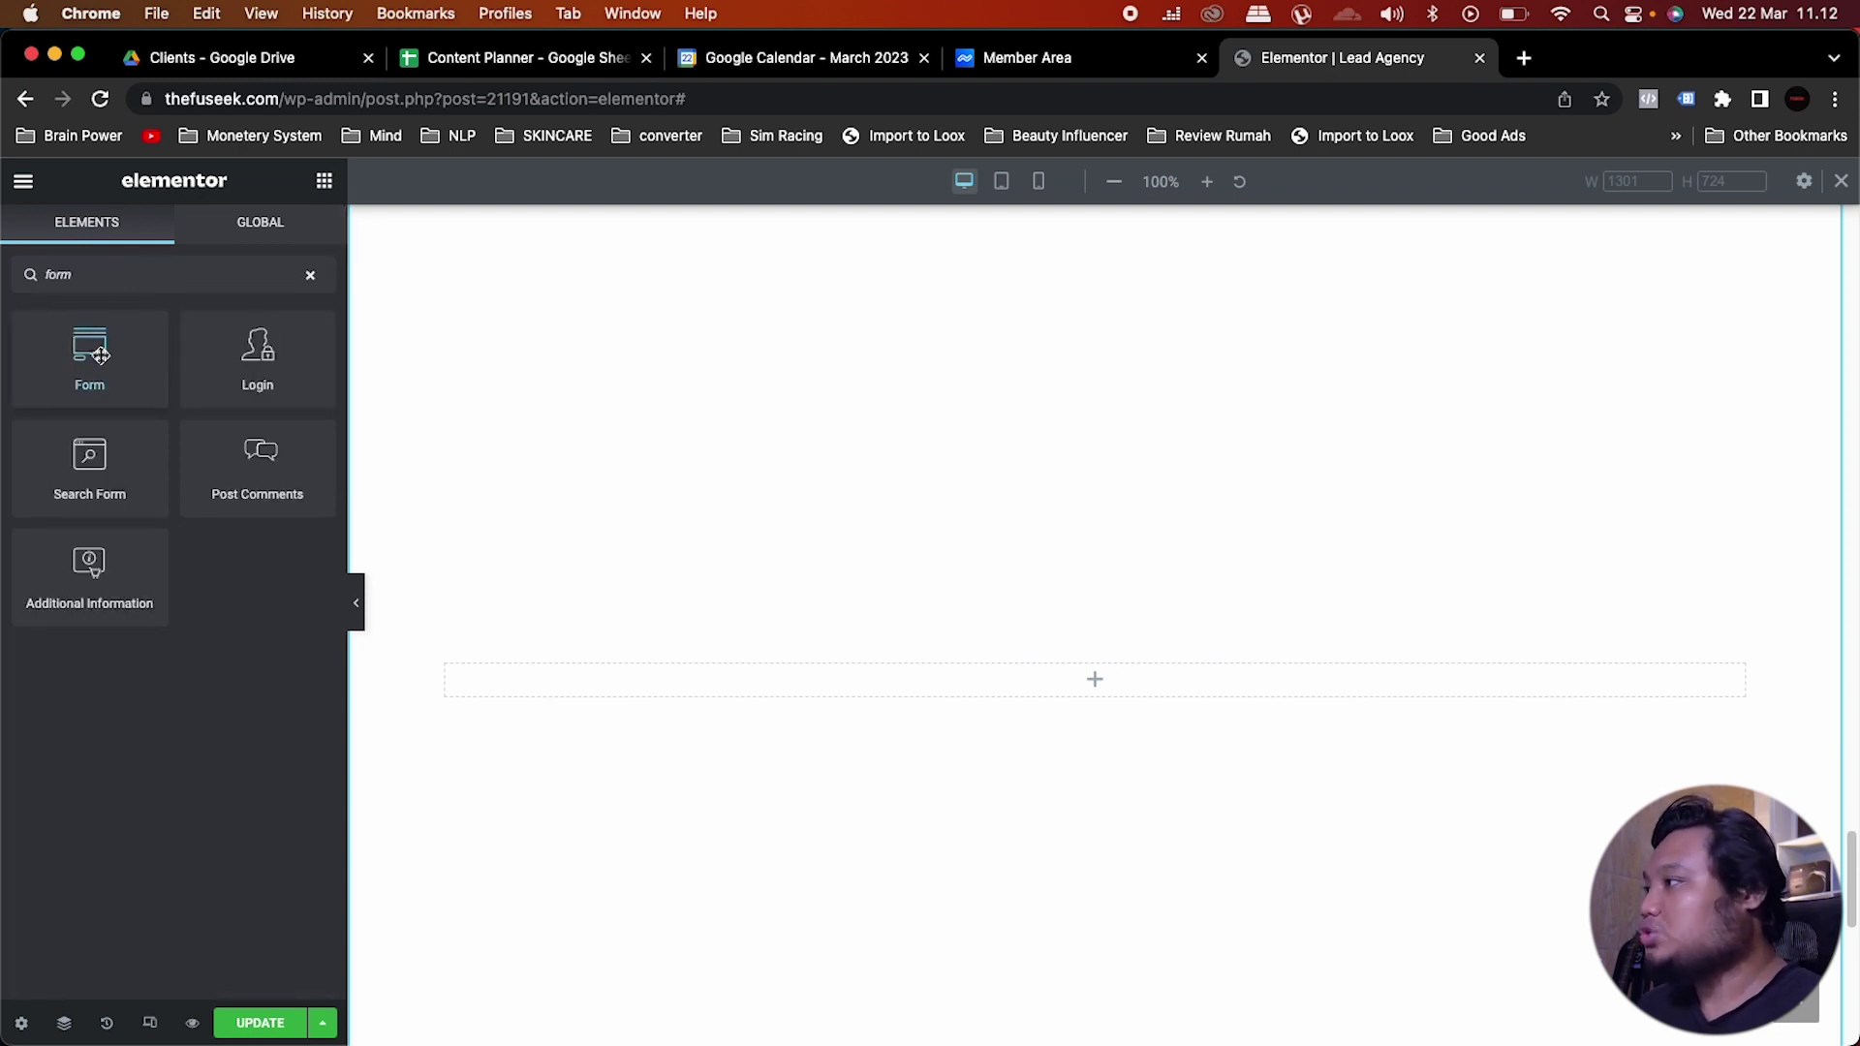
left_click_drag(88, 353, 1117, 689)
scroll(914, 549, "up", 3)
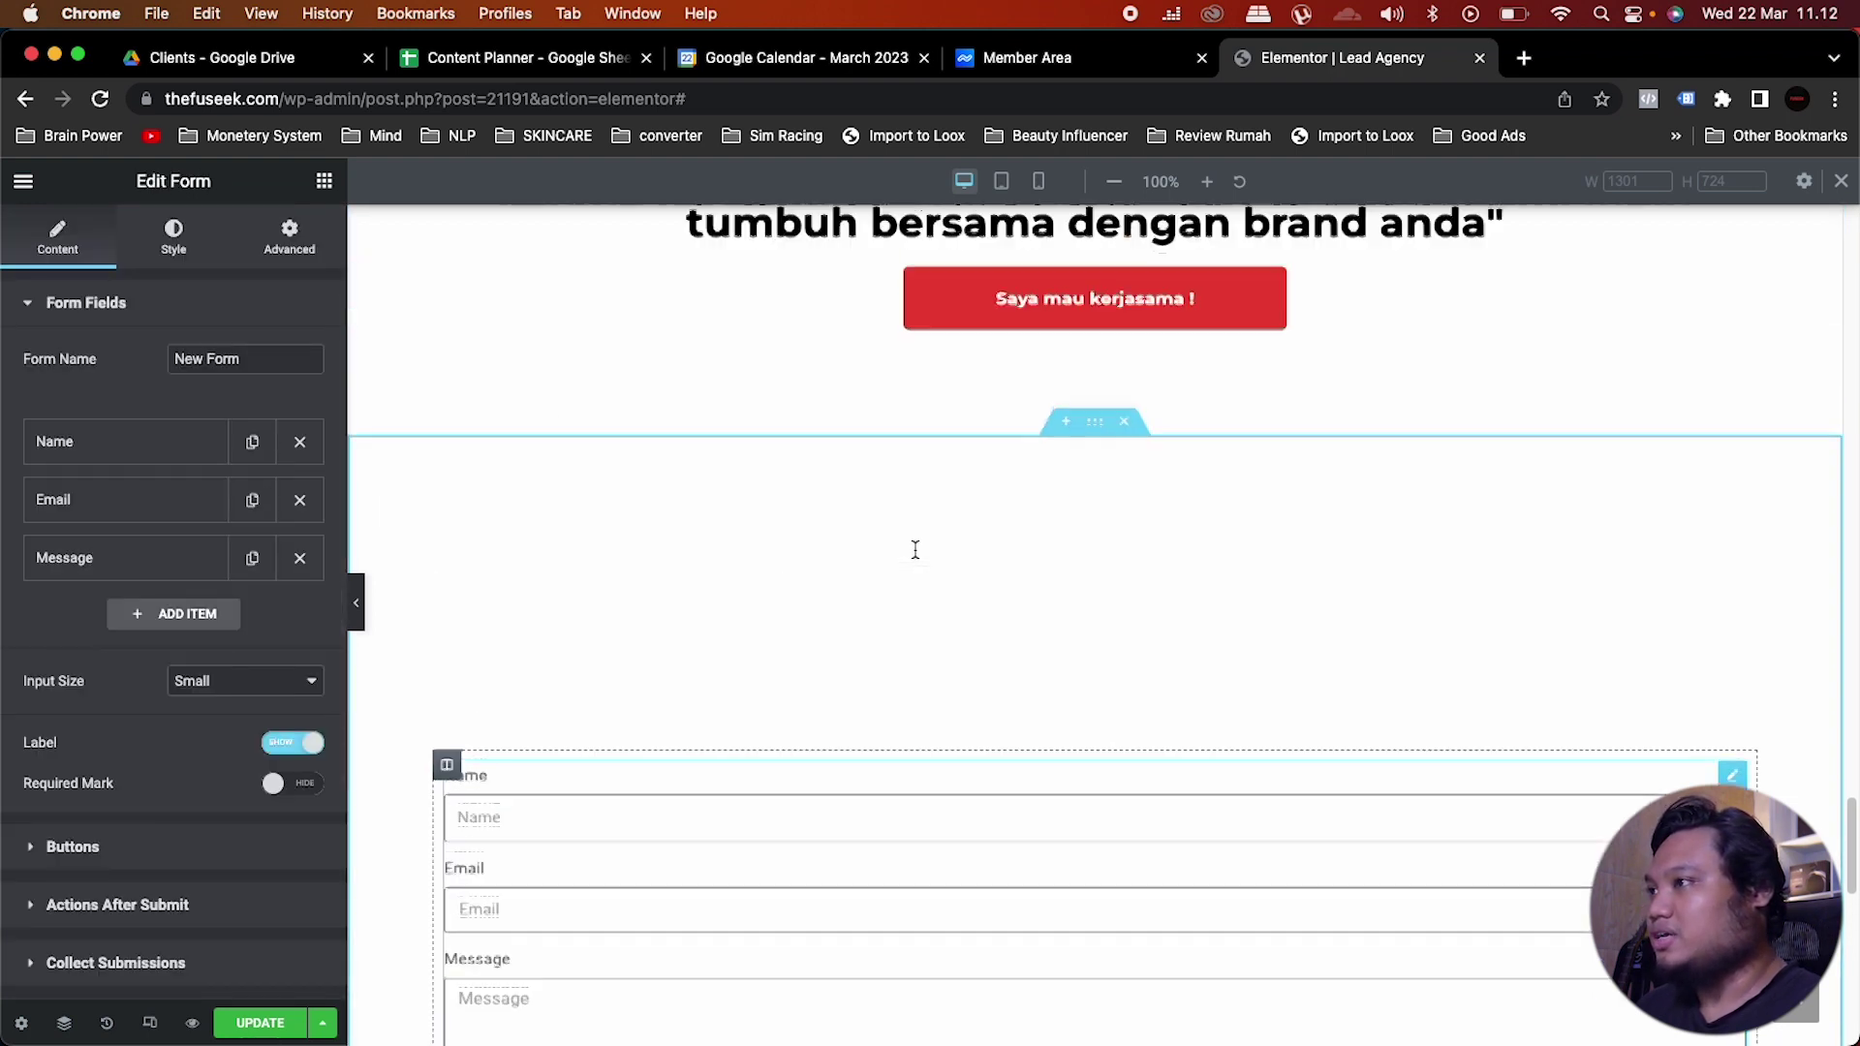
scroll(913, 548, "down", 3)
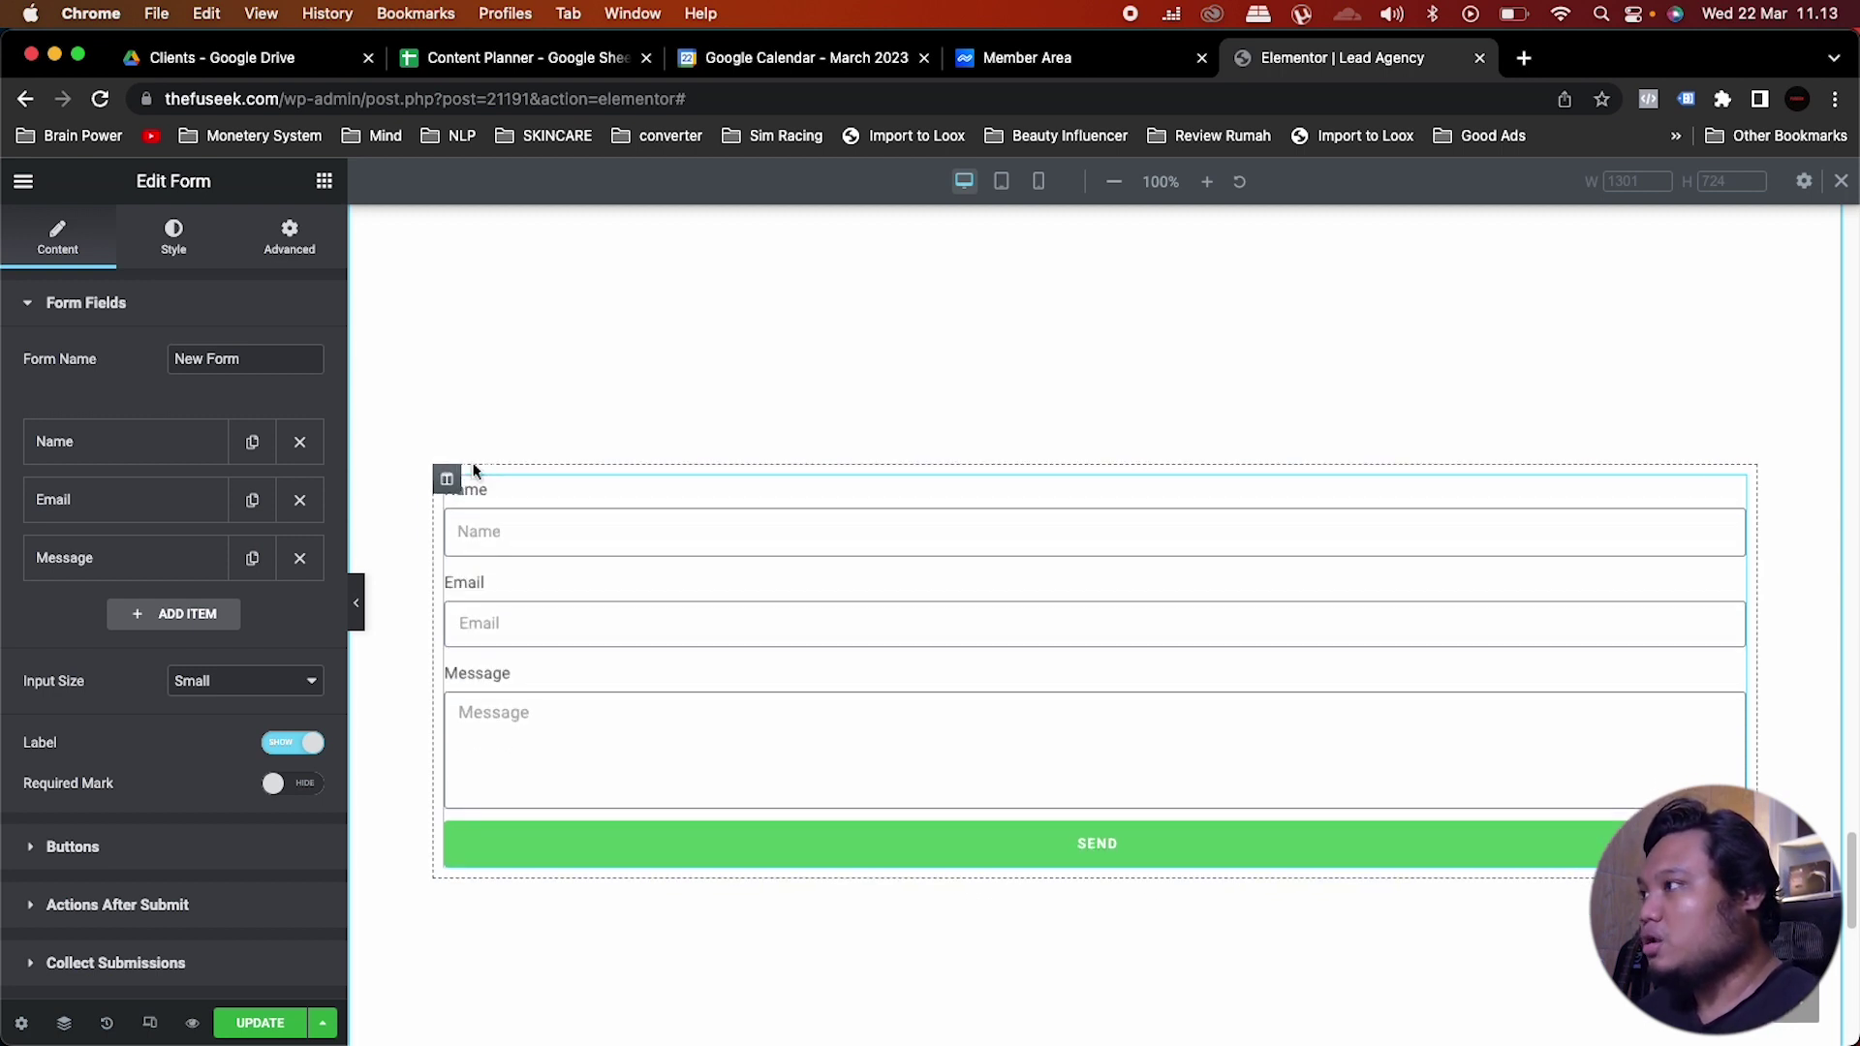
left_click(448, 480)
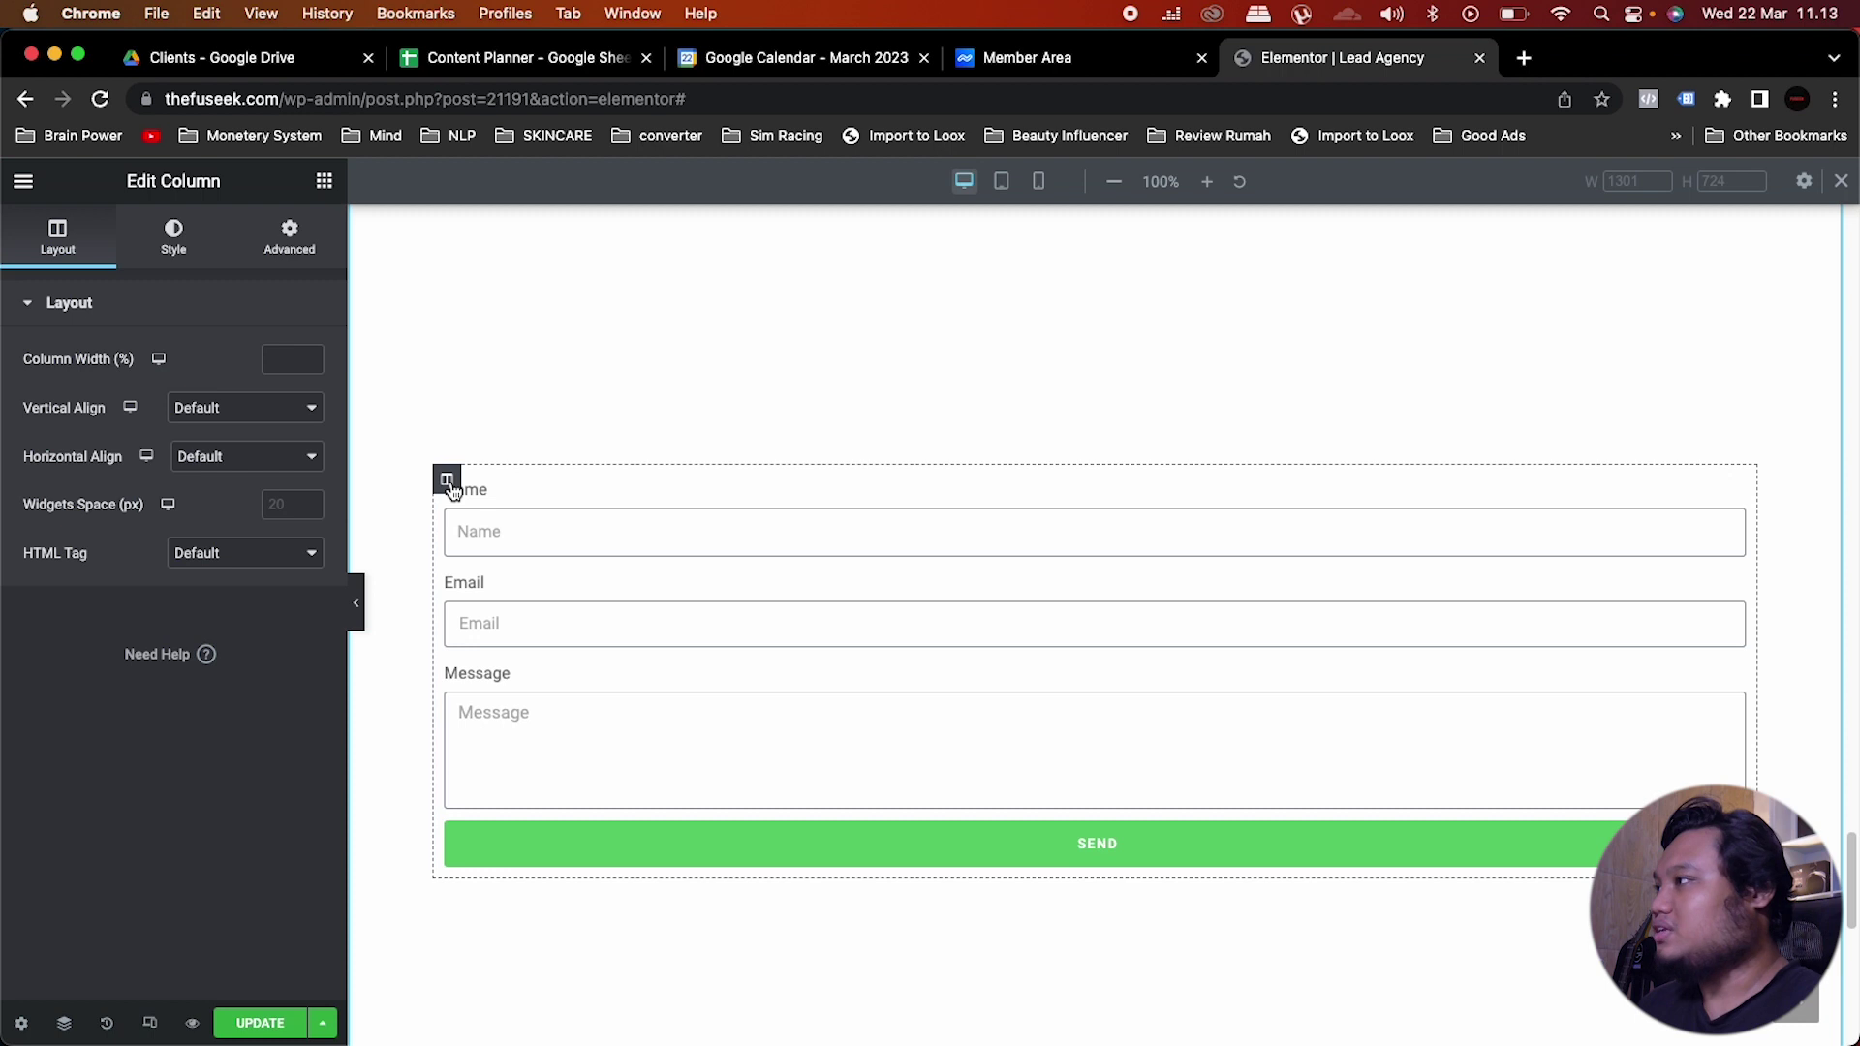
Step: Give the form's column a classic white global-colour background
left_click(174, 242)
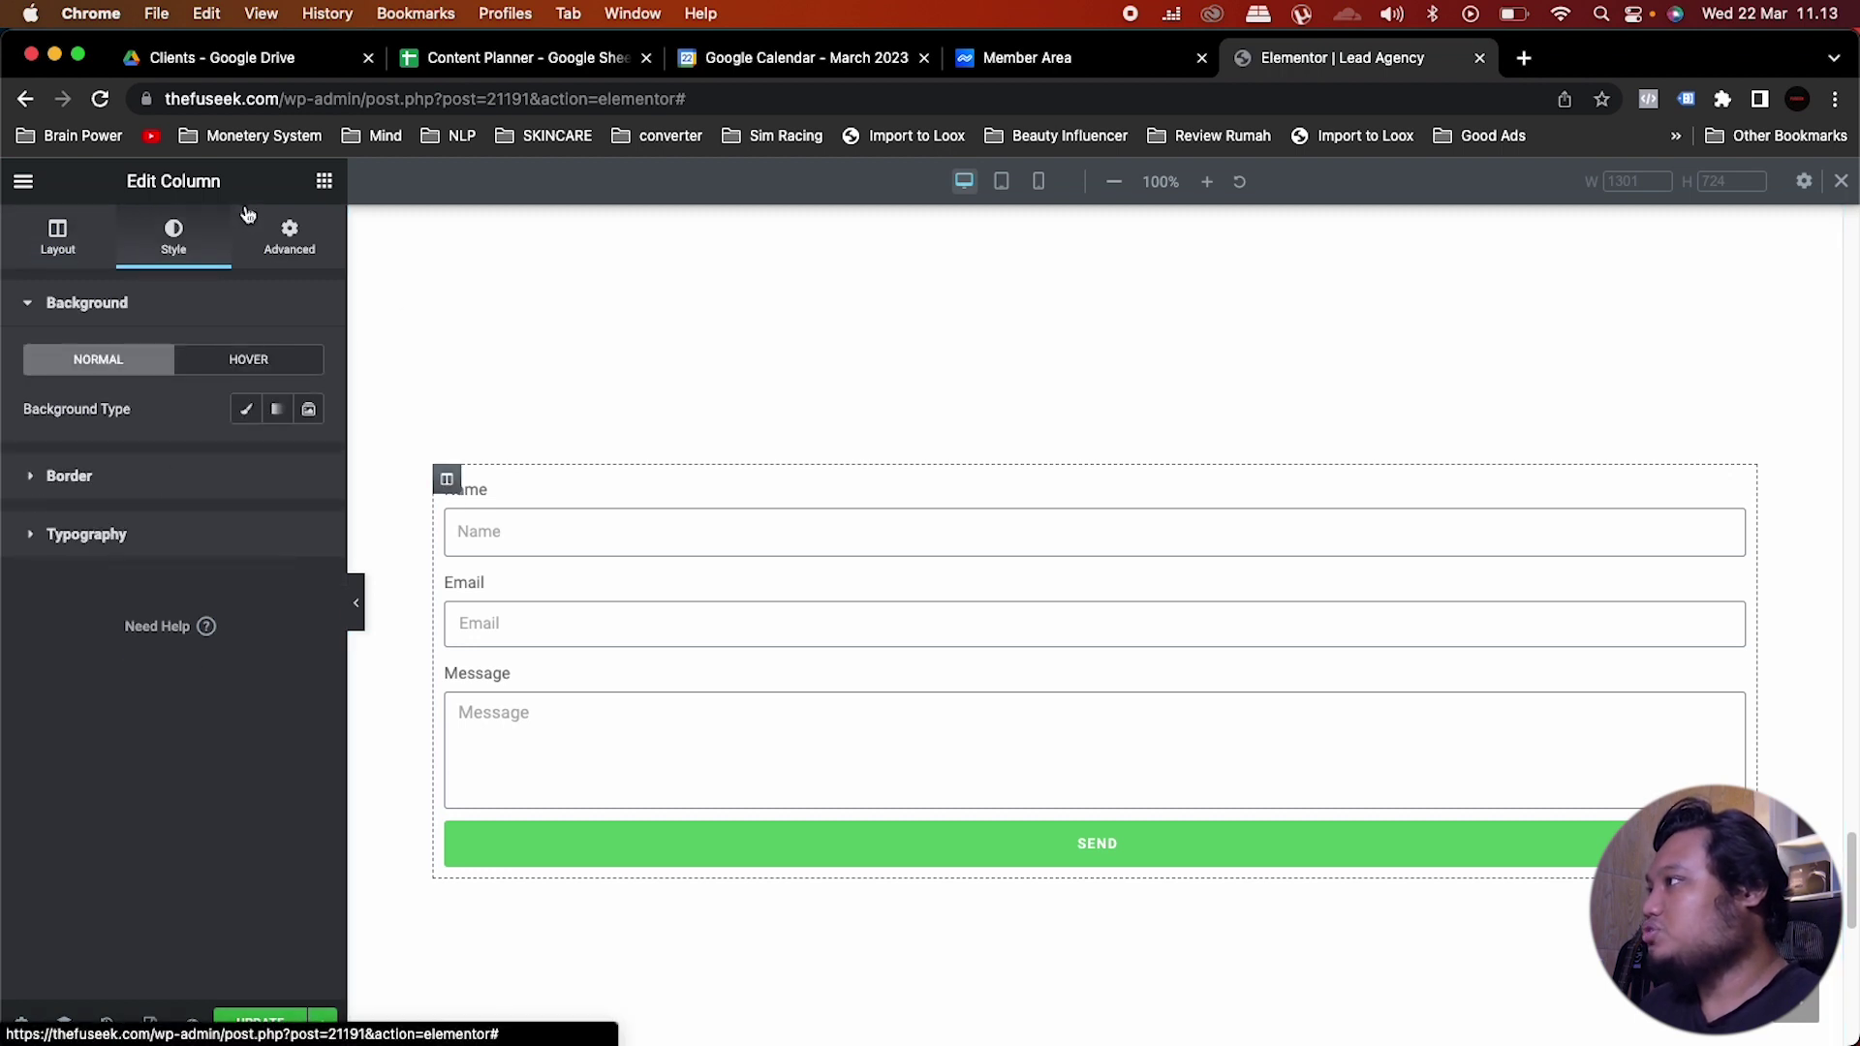
left_click(242, 411)
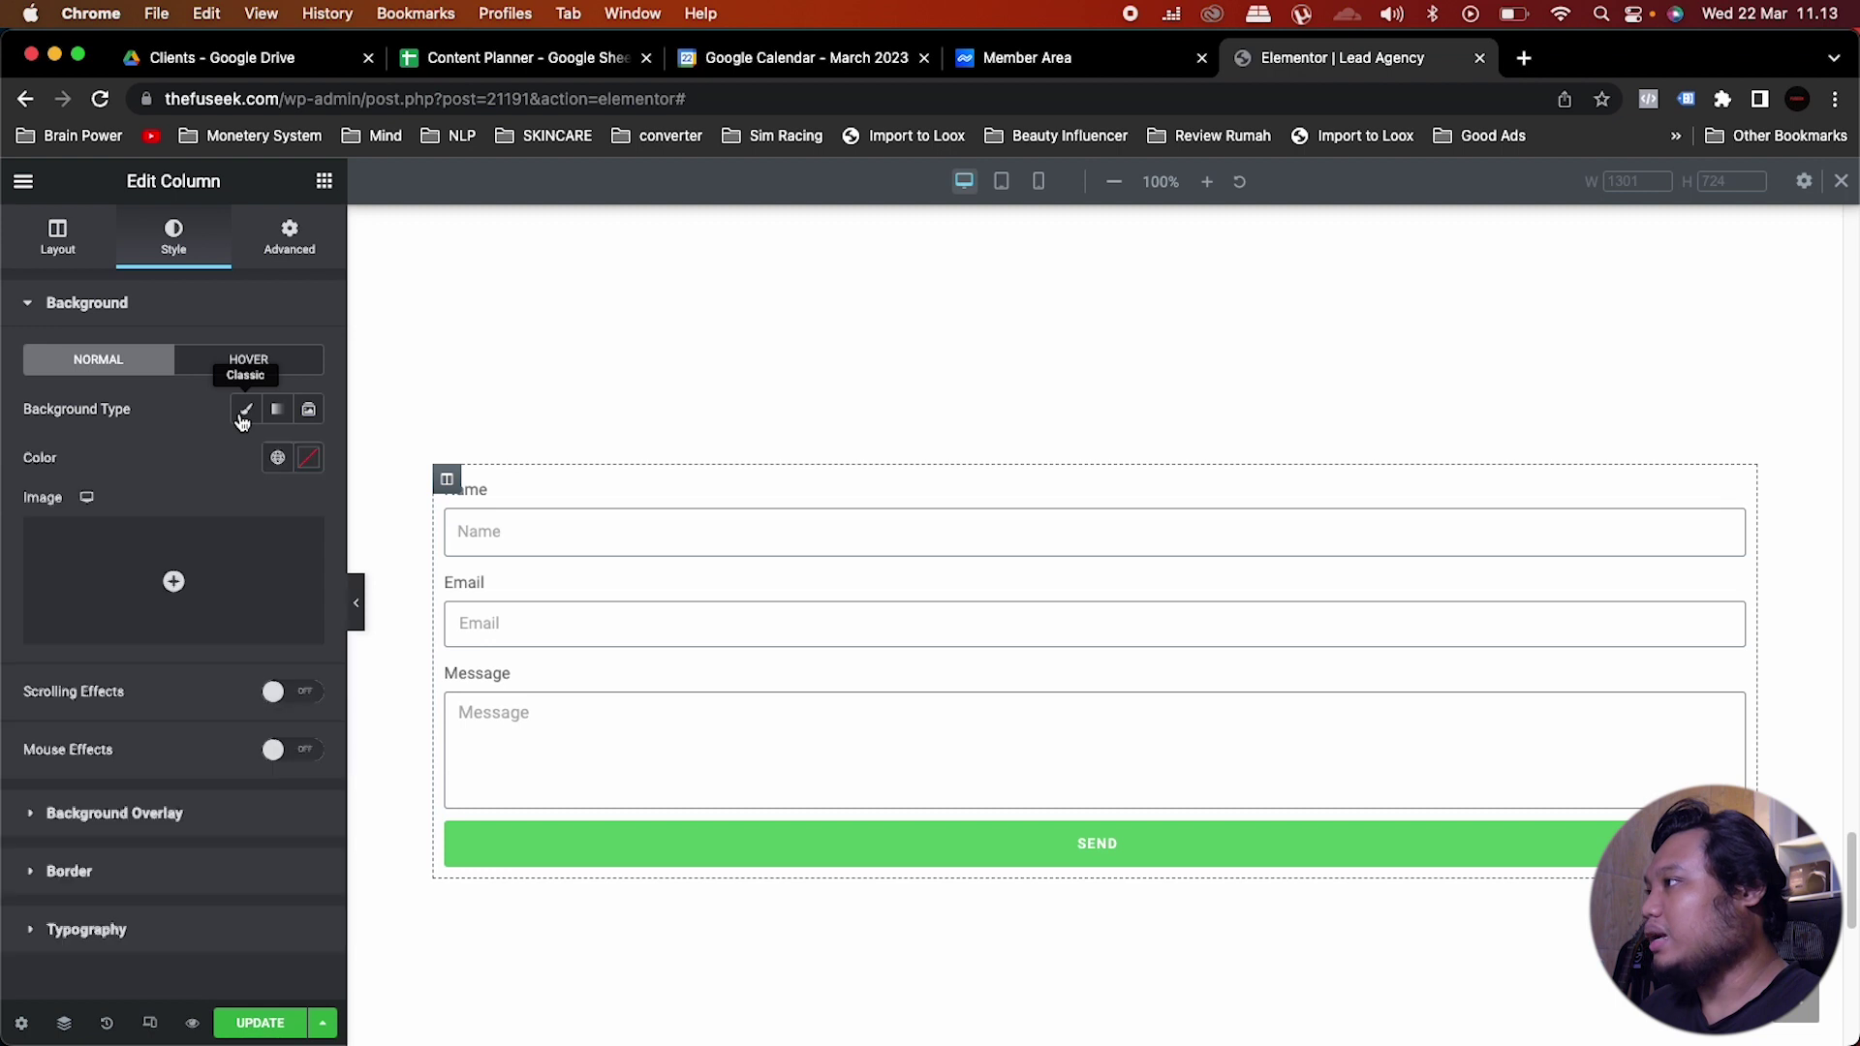
left_click(278, 459)
scroll(124, 694, "down", 2)
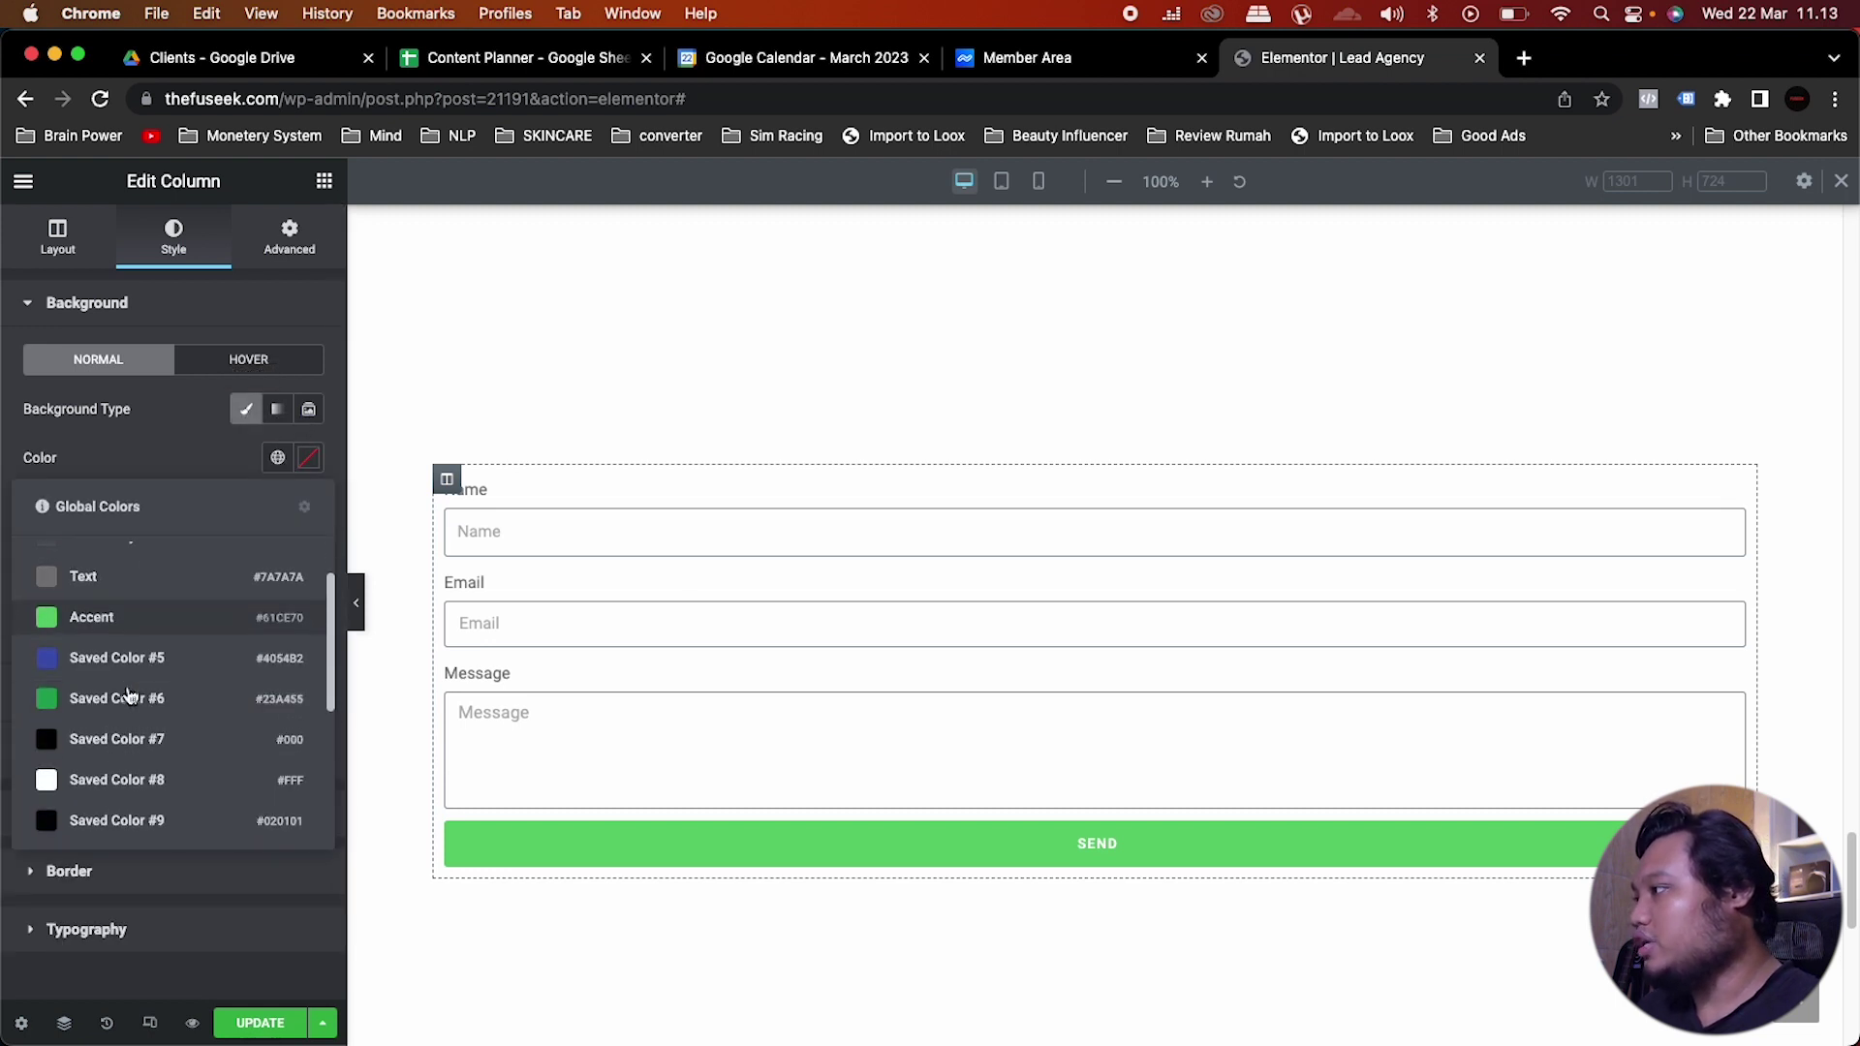
left_click(135, 792)
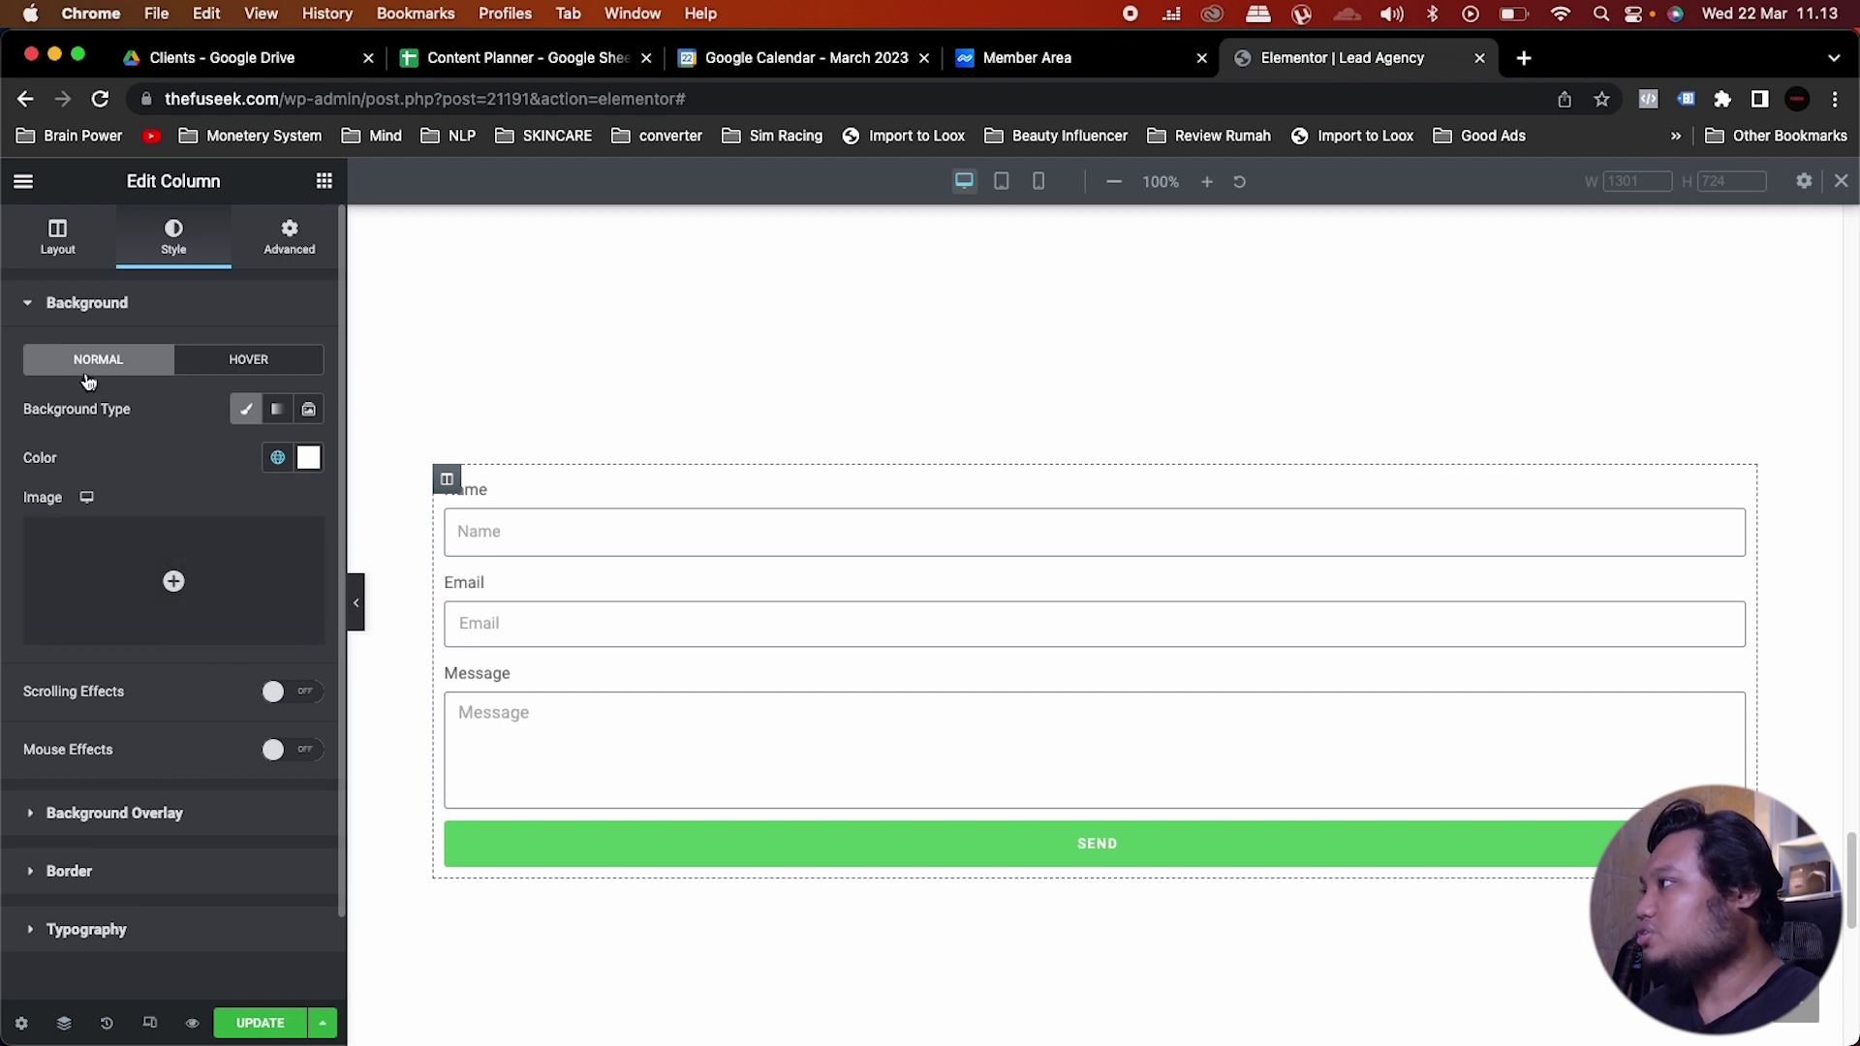
Step: Enable a box shadow on the column with blur set to 1
left_click(97, 869)
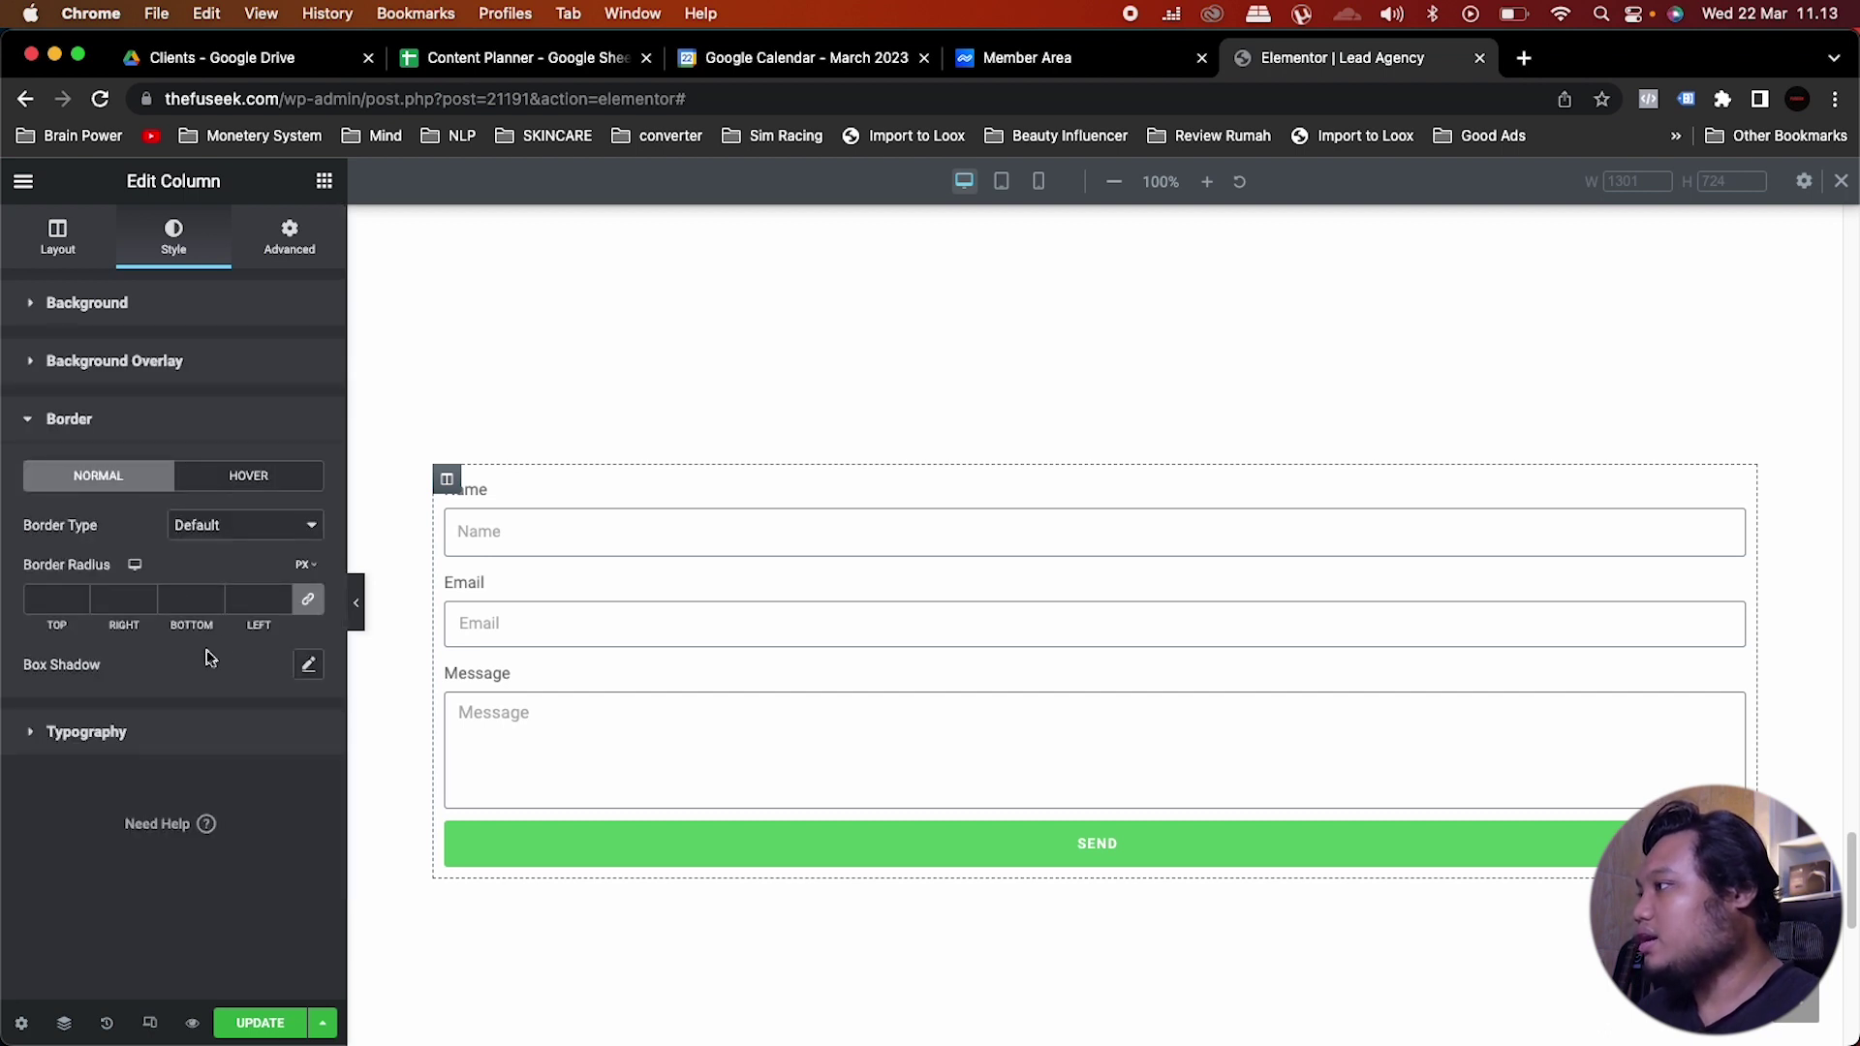
left_click(305, 666)
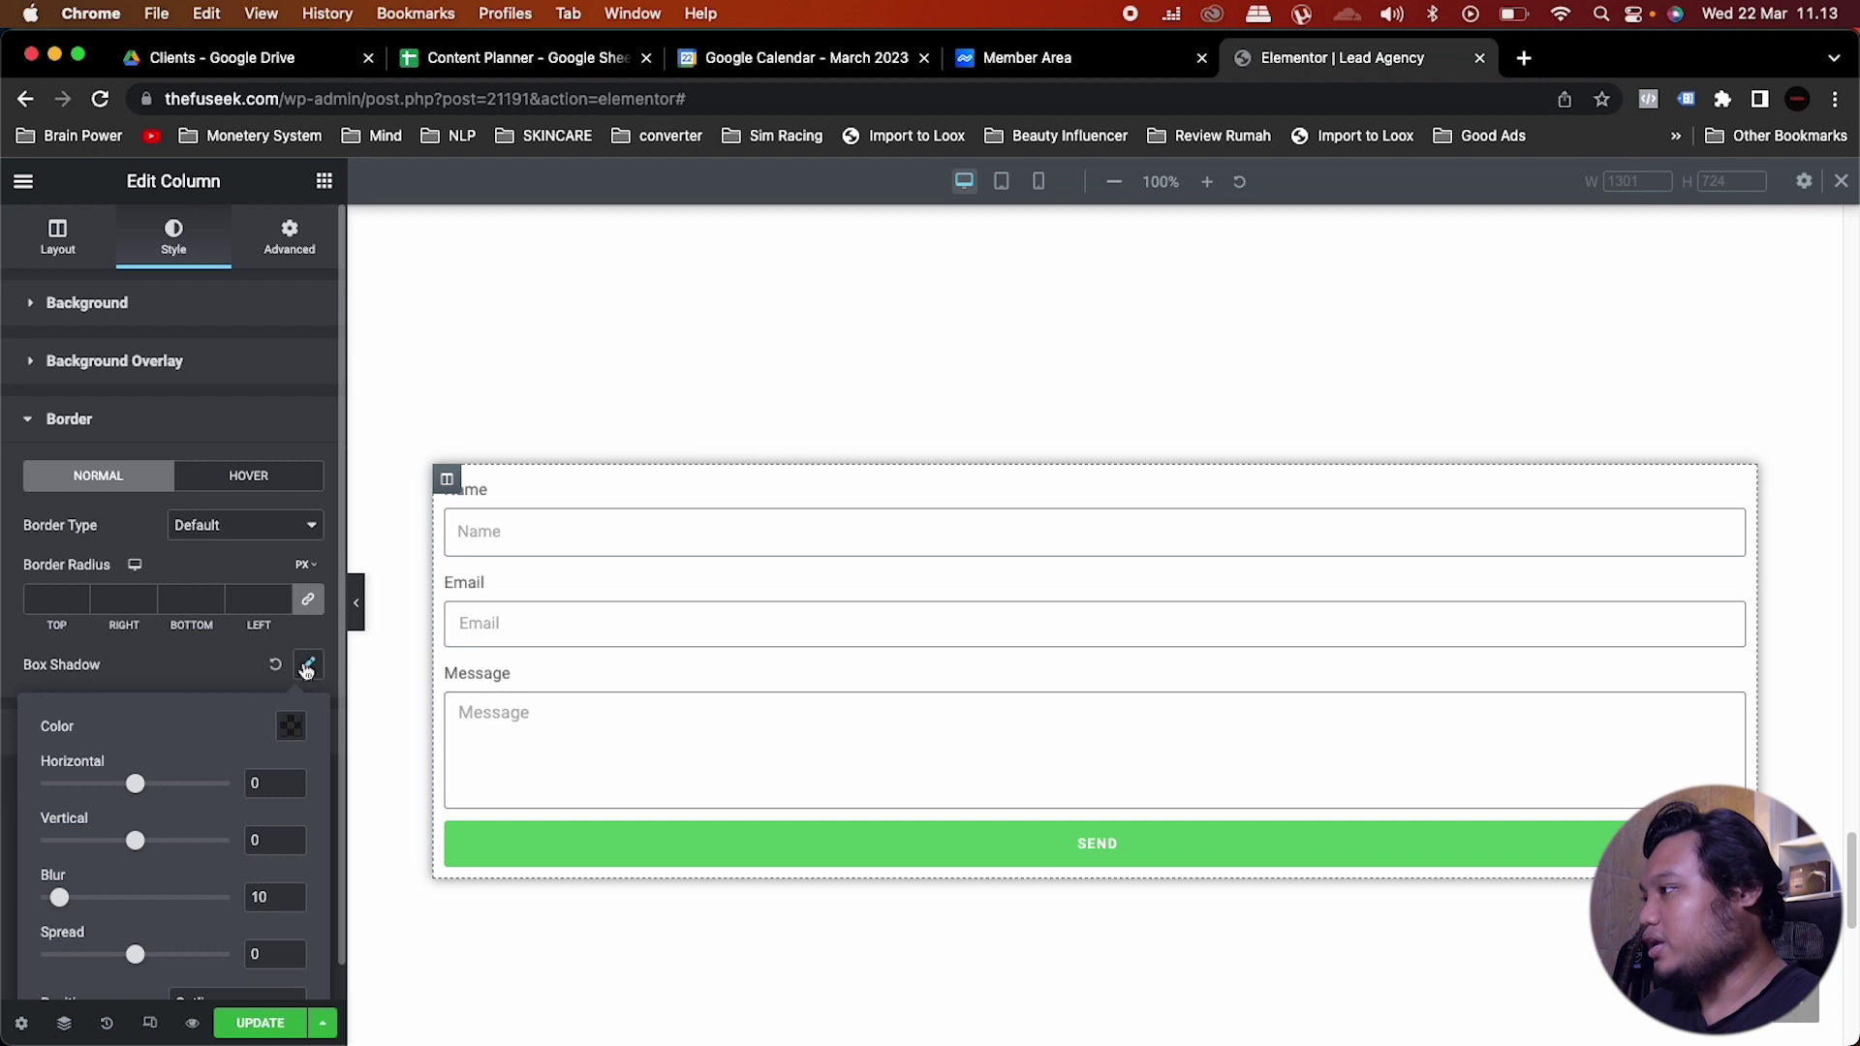
double_click(263, 898)
type("1")
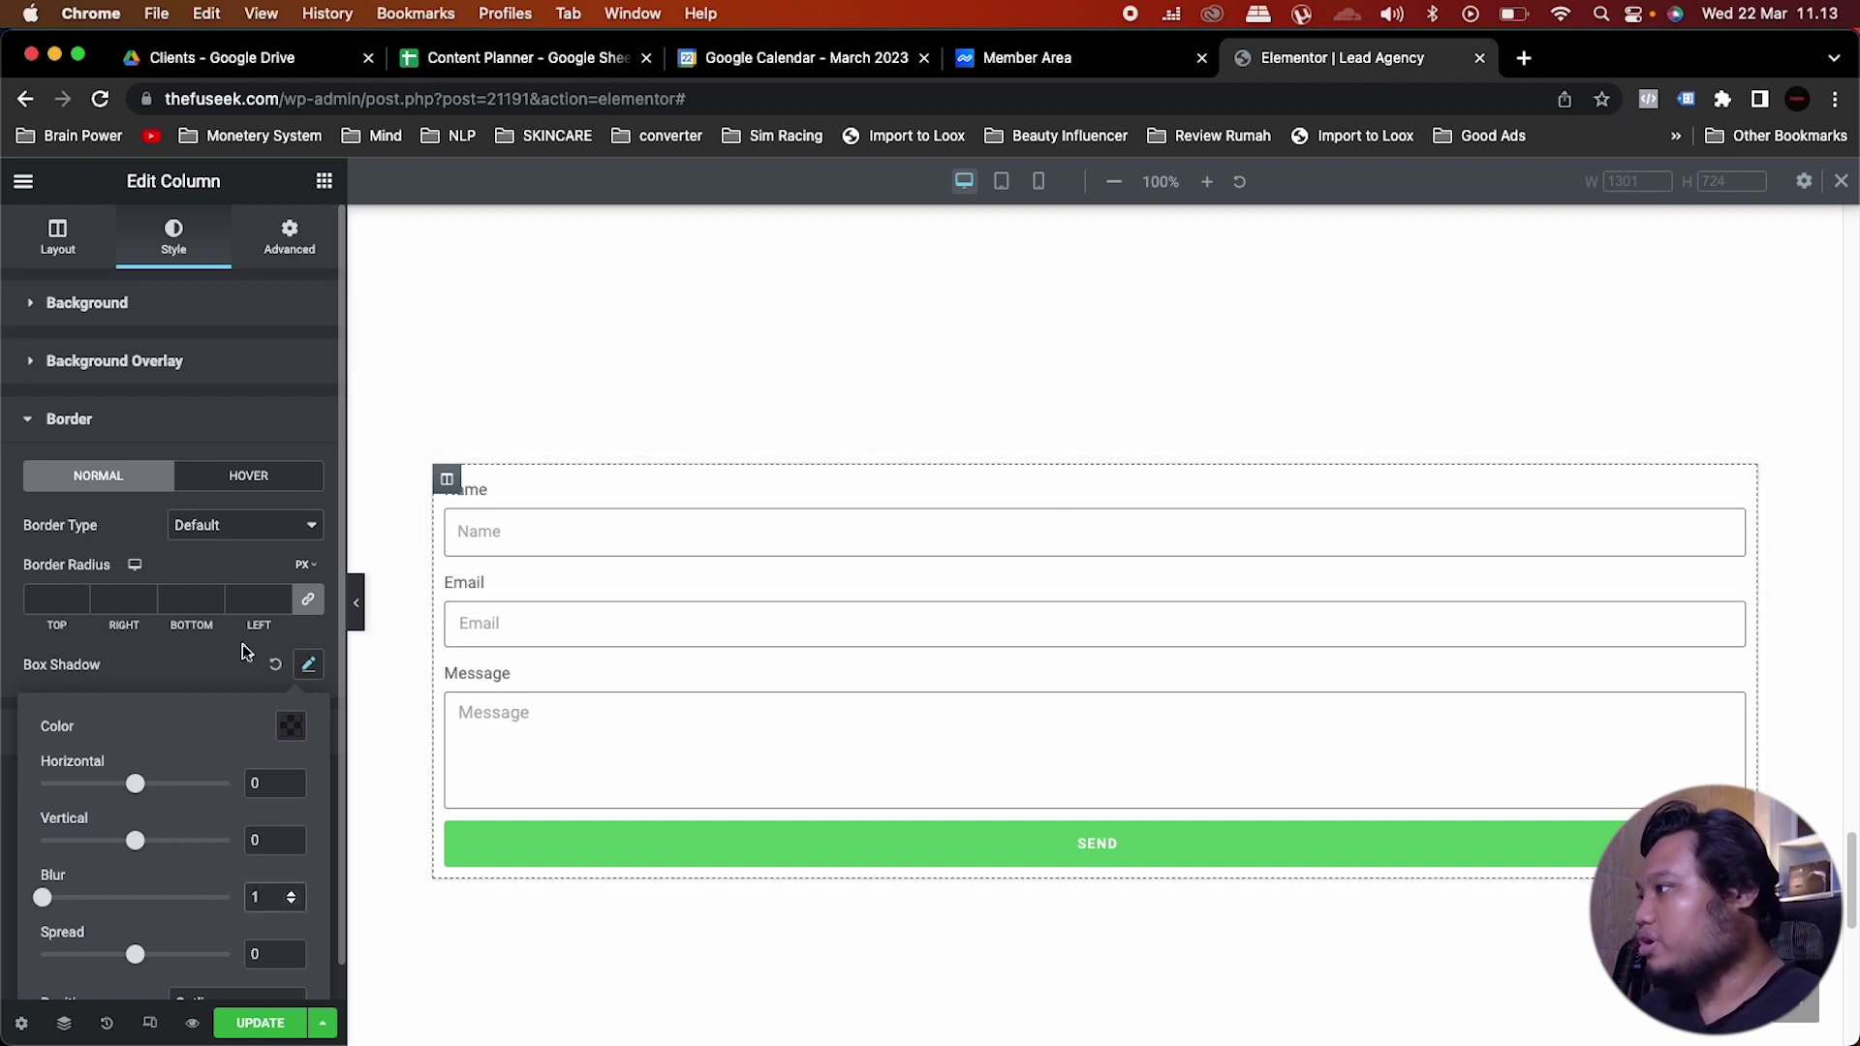
left_click(215, 662)
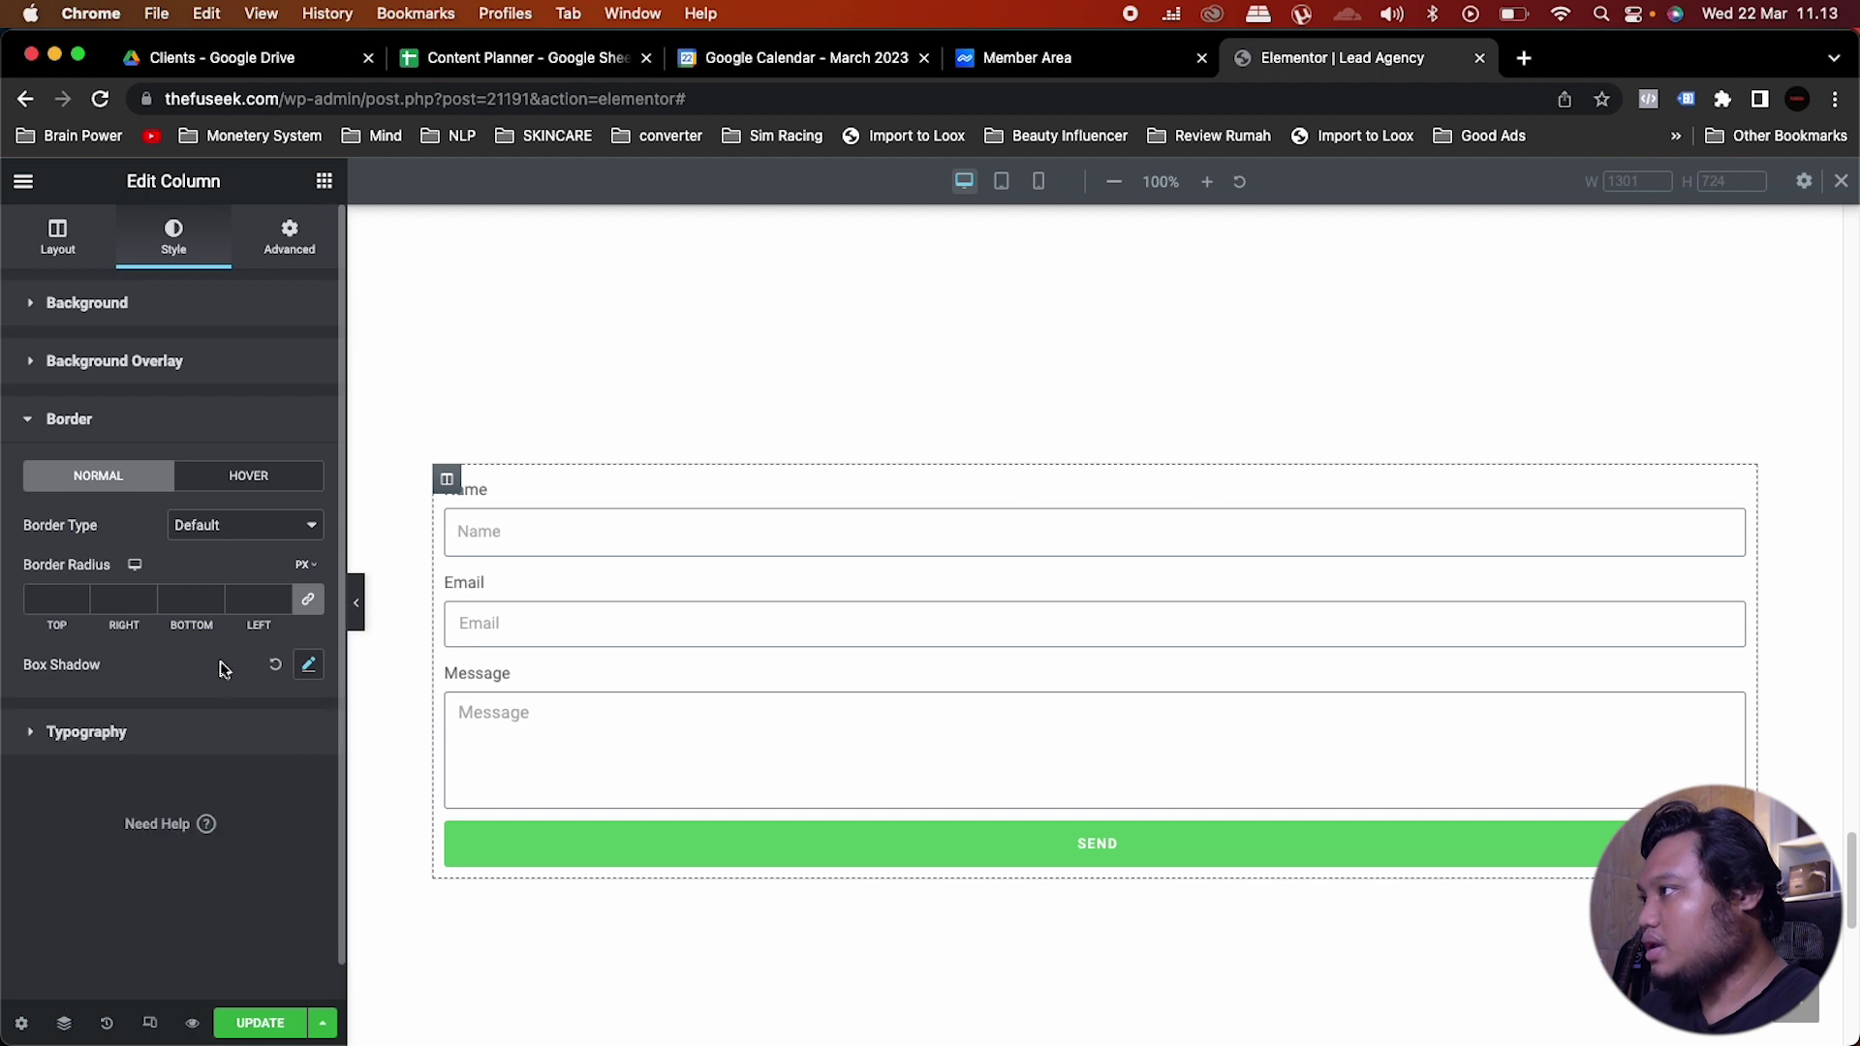
Step: Set the column's linked border radius to 15 px on all corners
left_click(47, 601)
type("15")
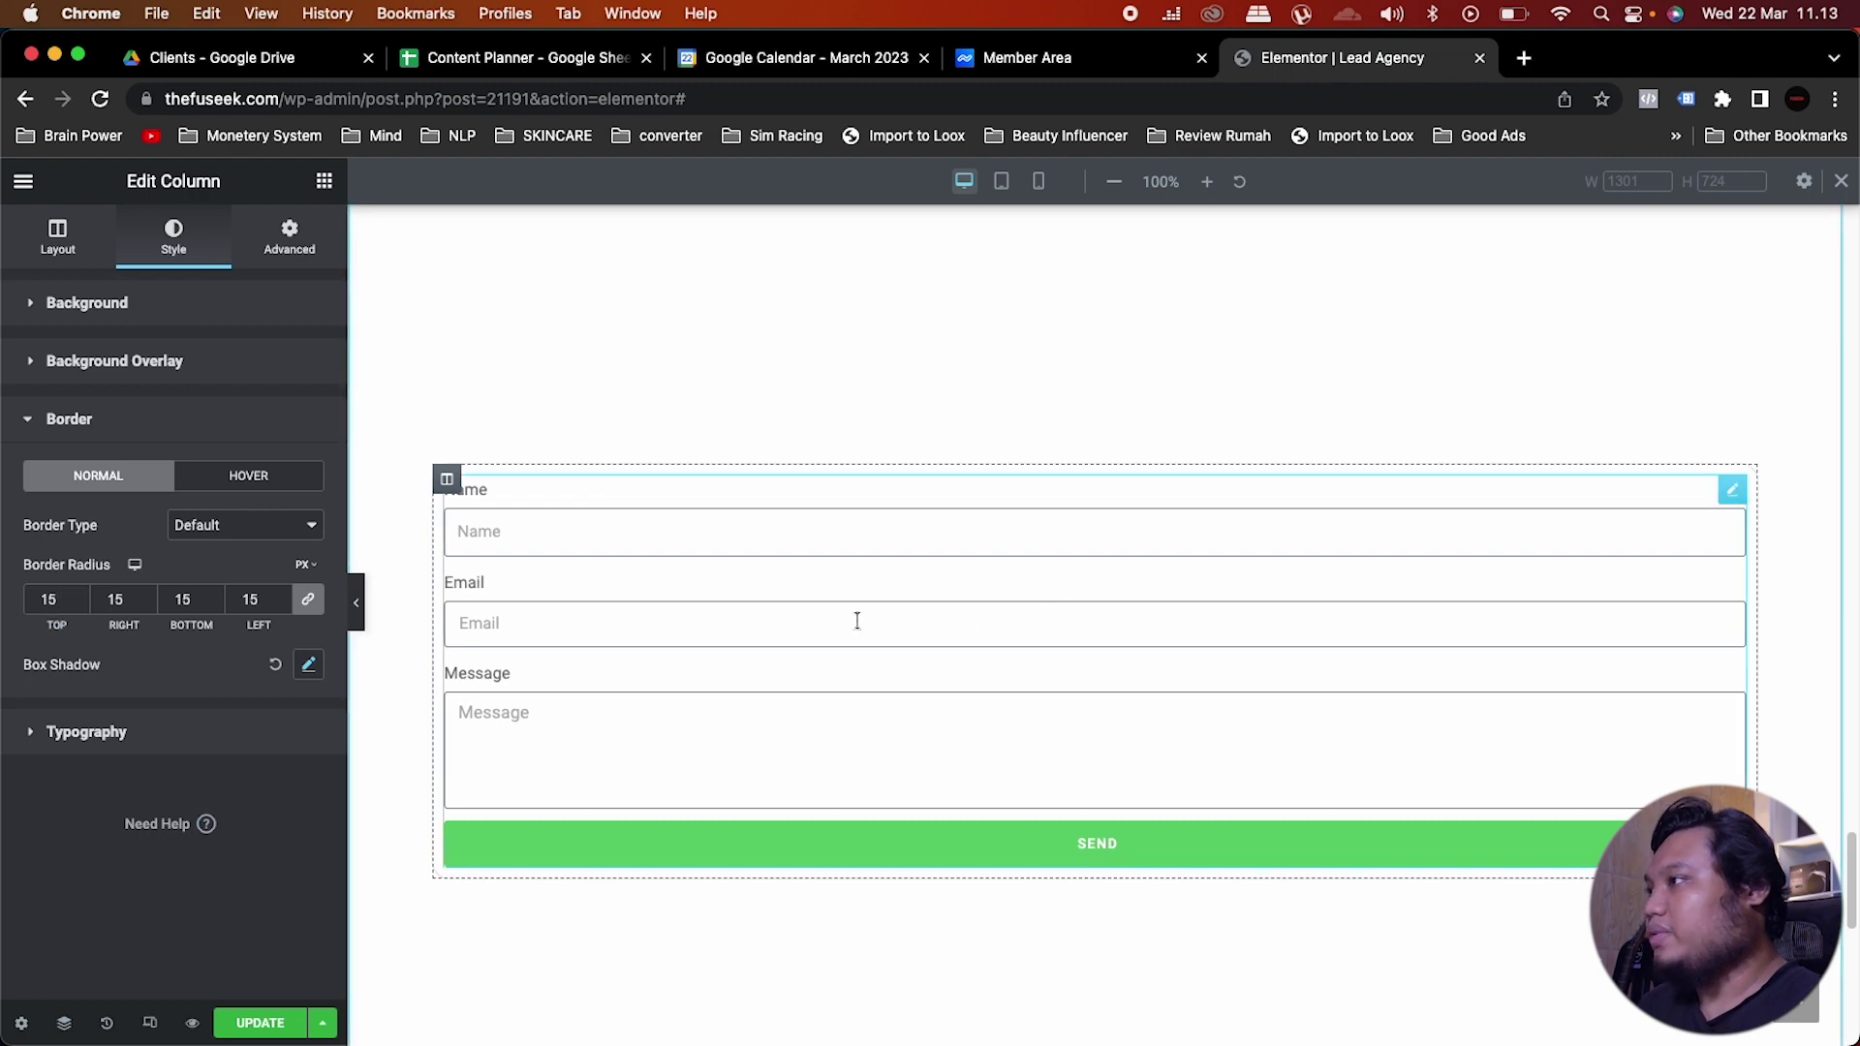
scroll(872, 620, "up", 7)
scroll(854, 618, "down", 3)
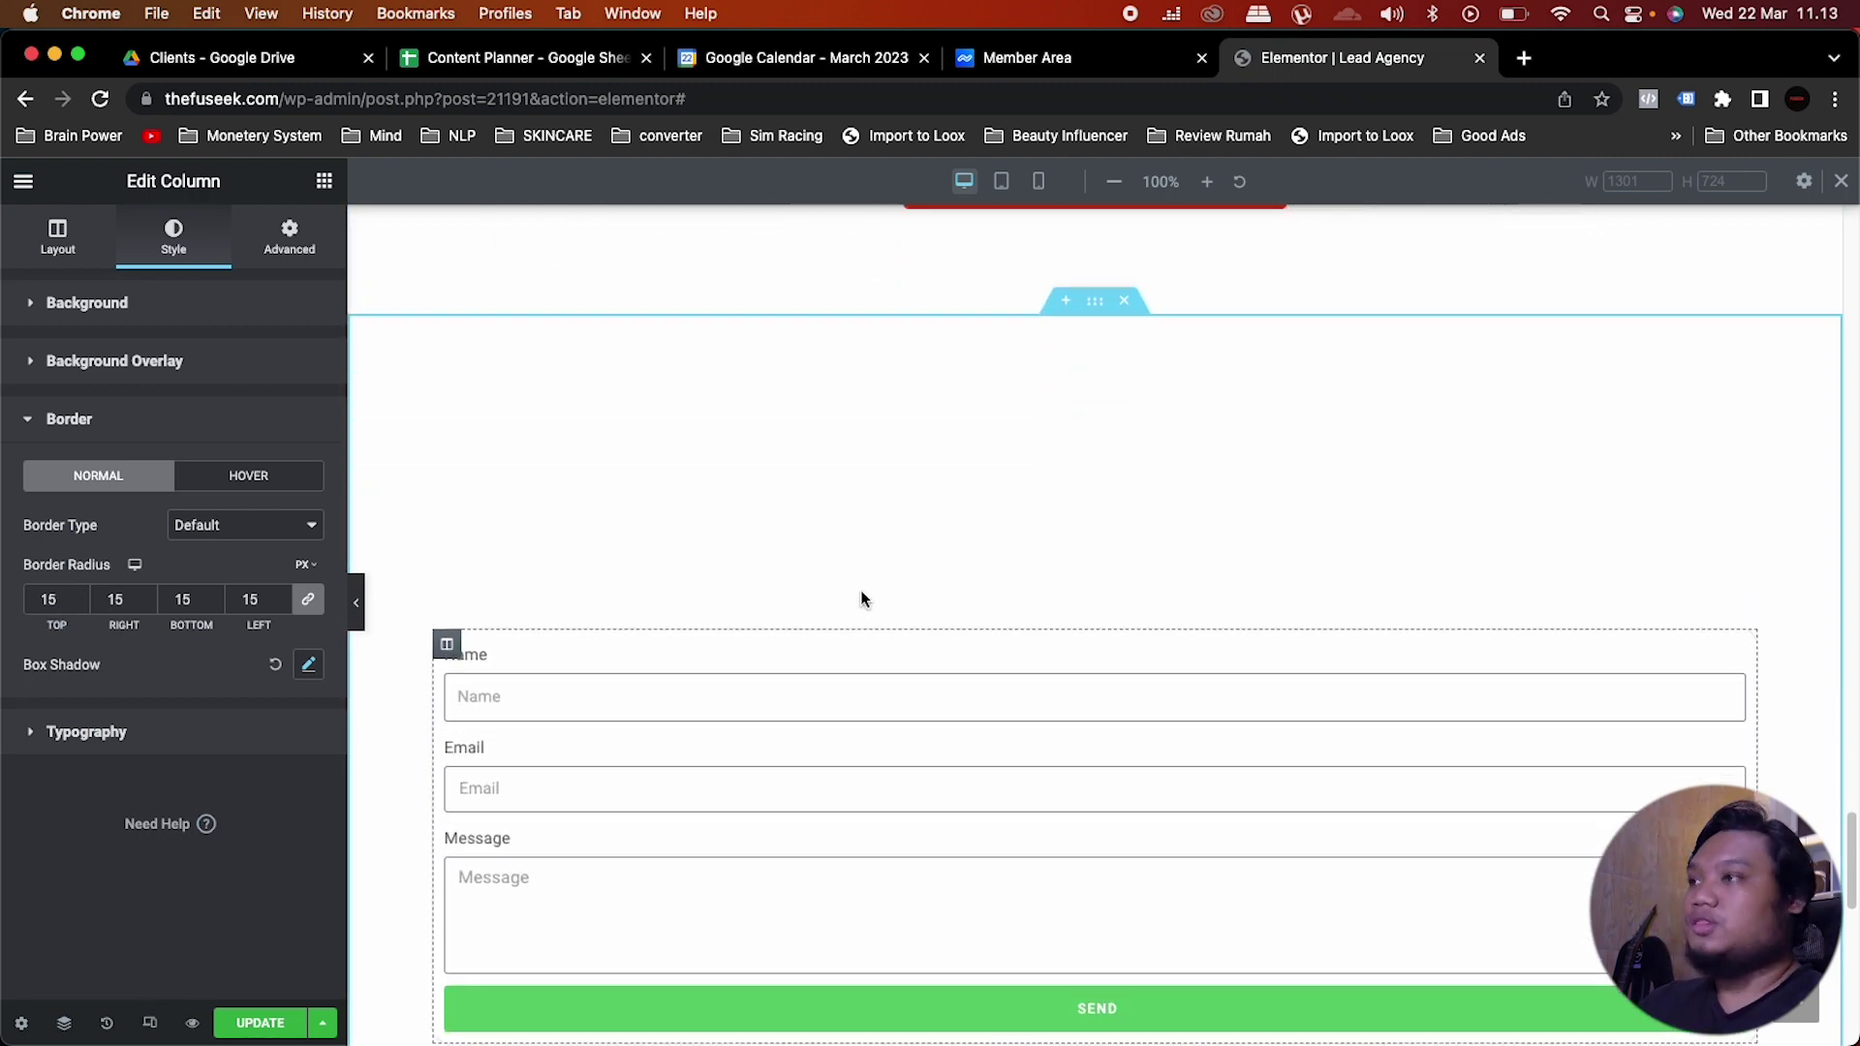
Step: Give the form's section a gradient background from the black to the white global colour
left_click(1102, 312)
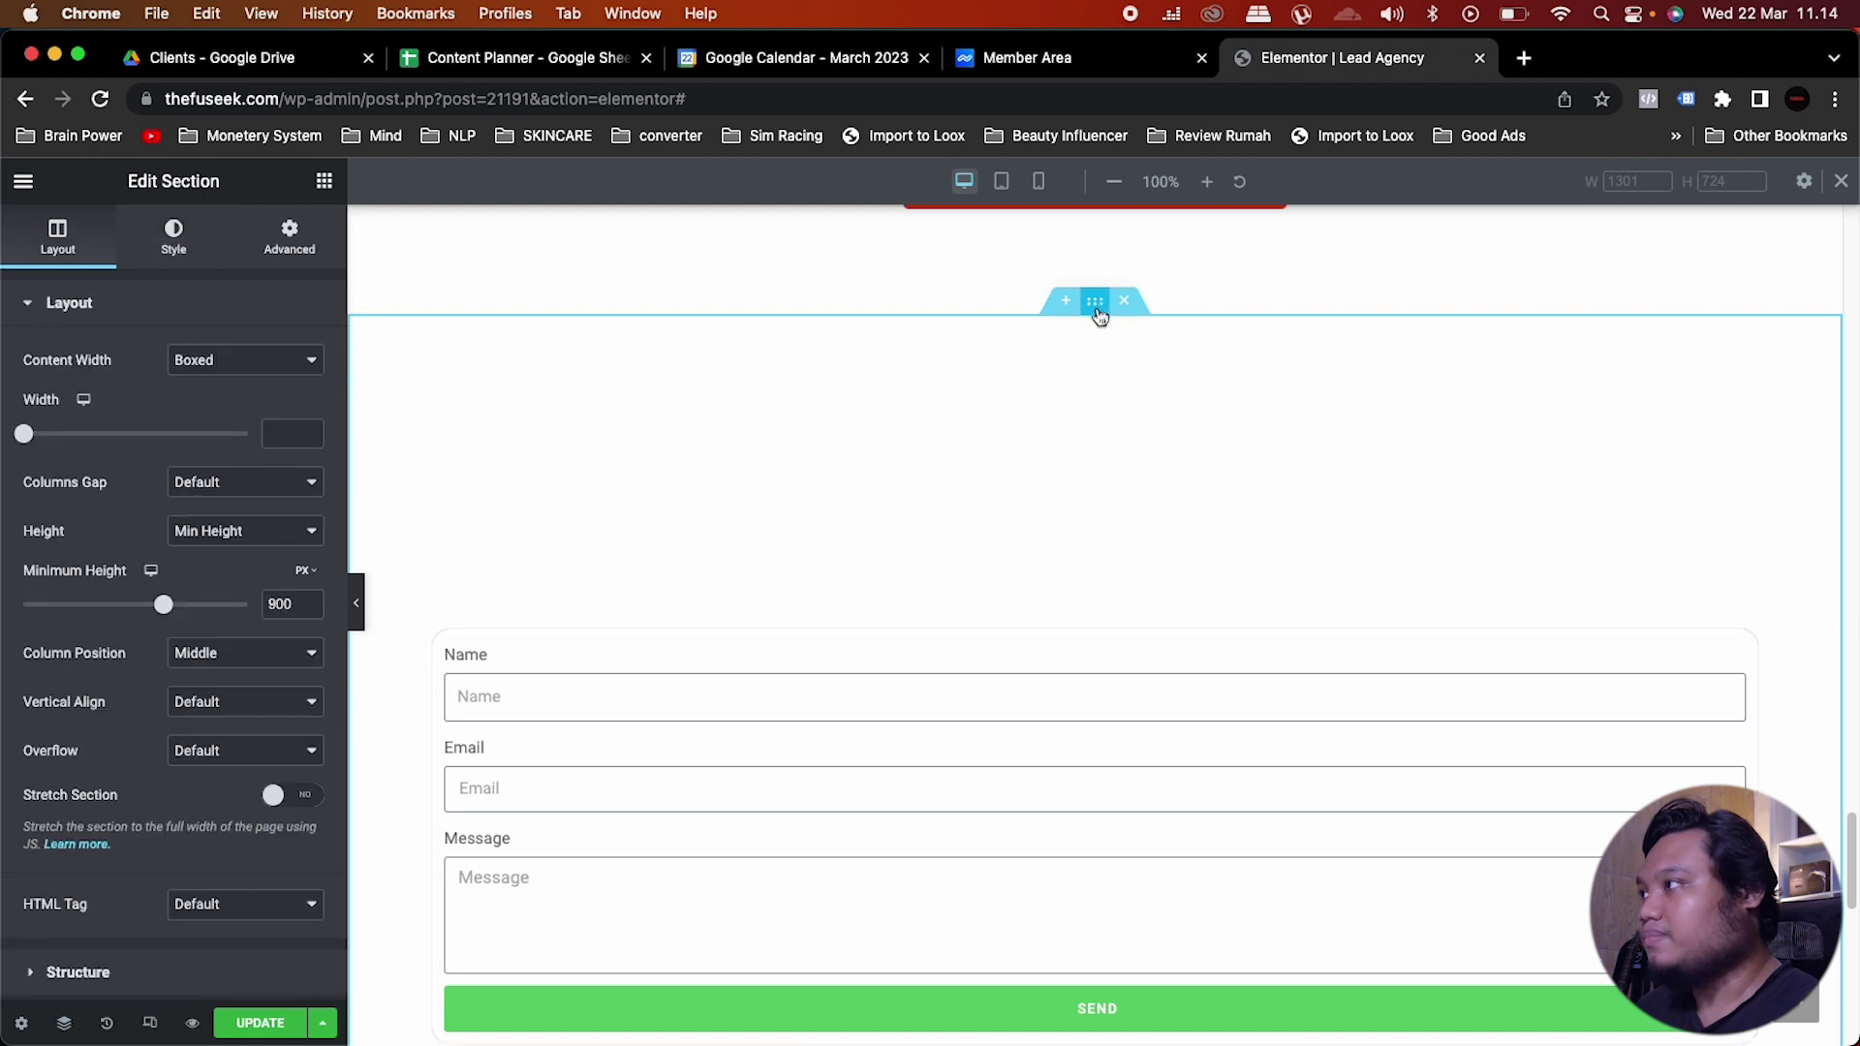
left_click(189, 249)
left_click(215, 410)
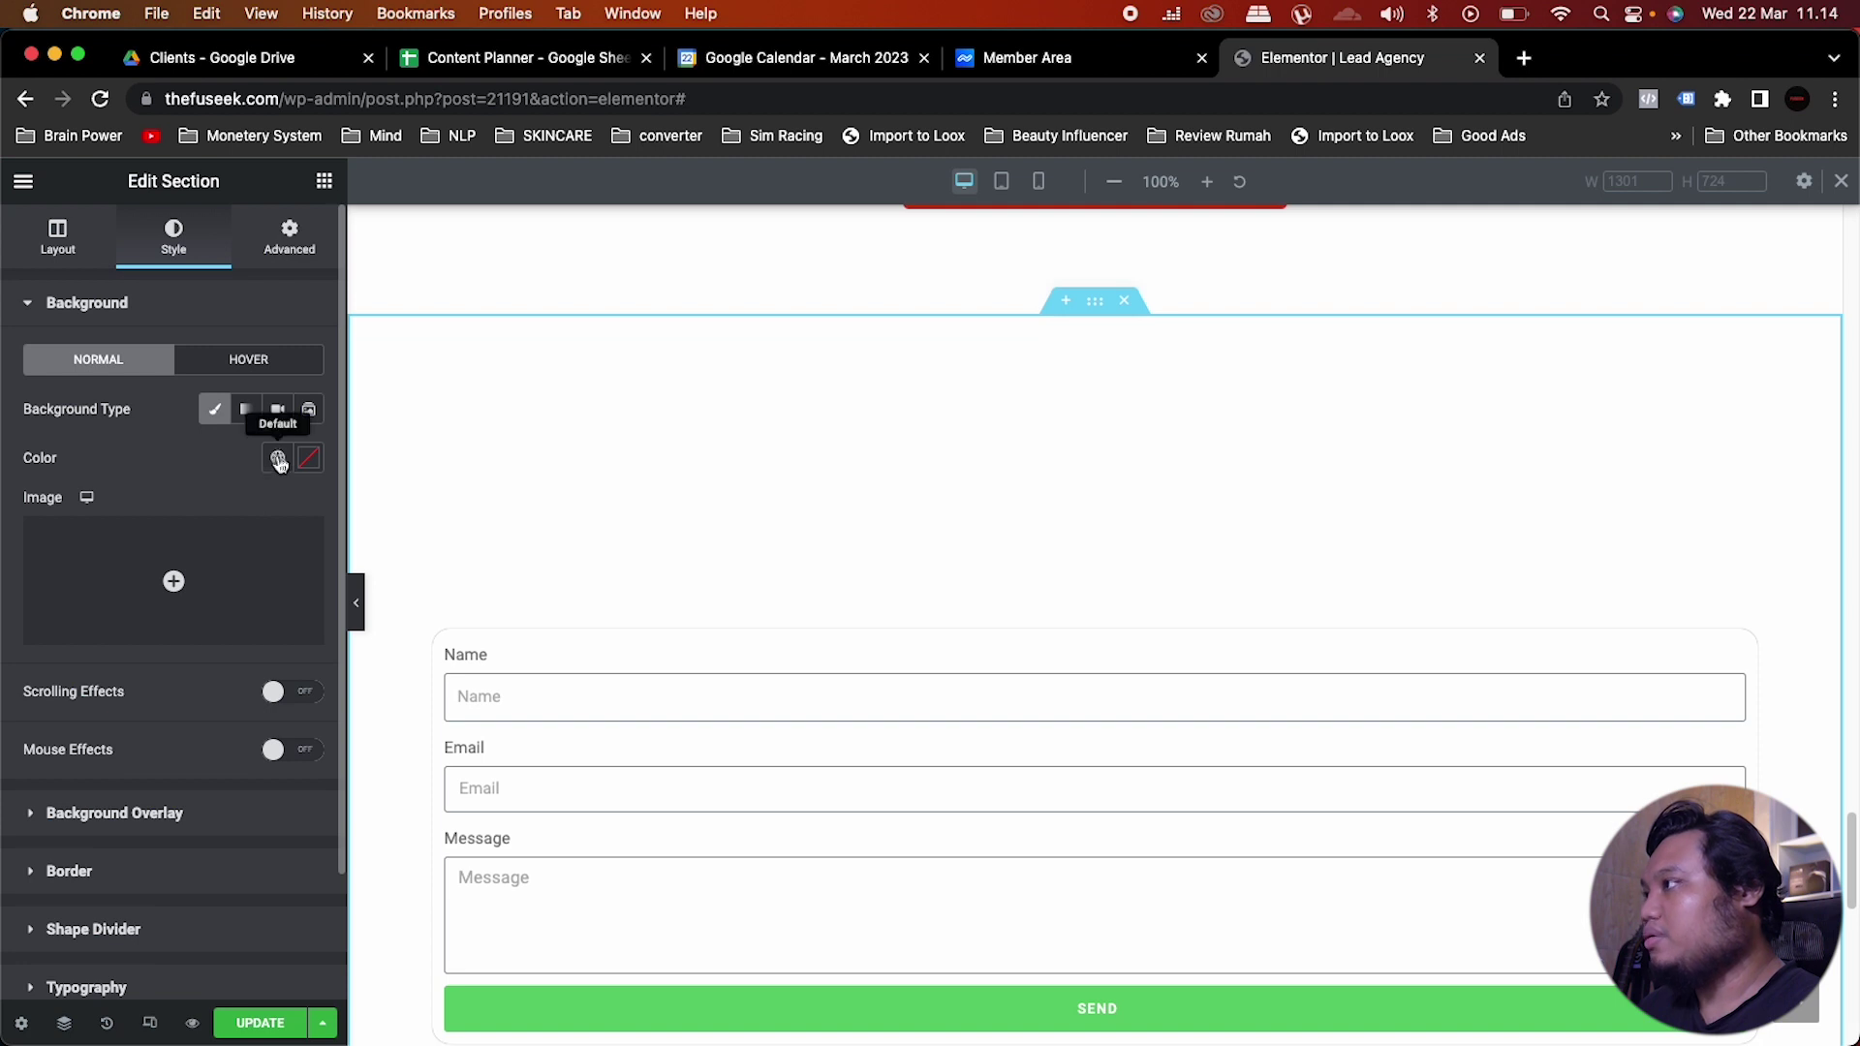
left_click(248, 410)
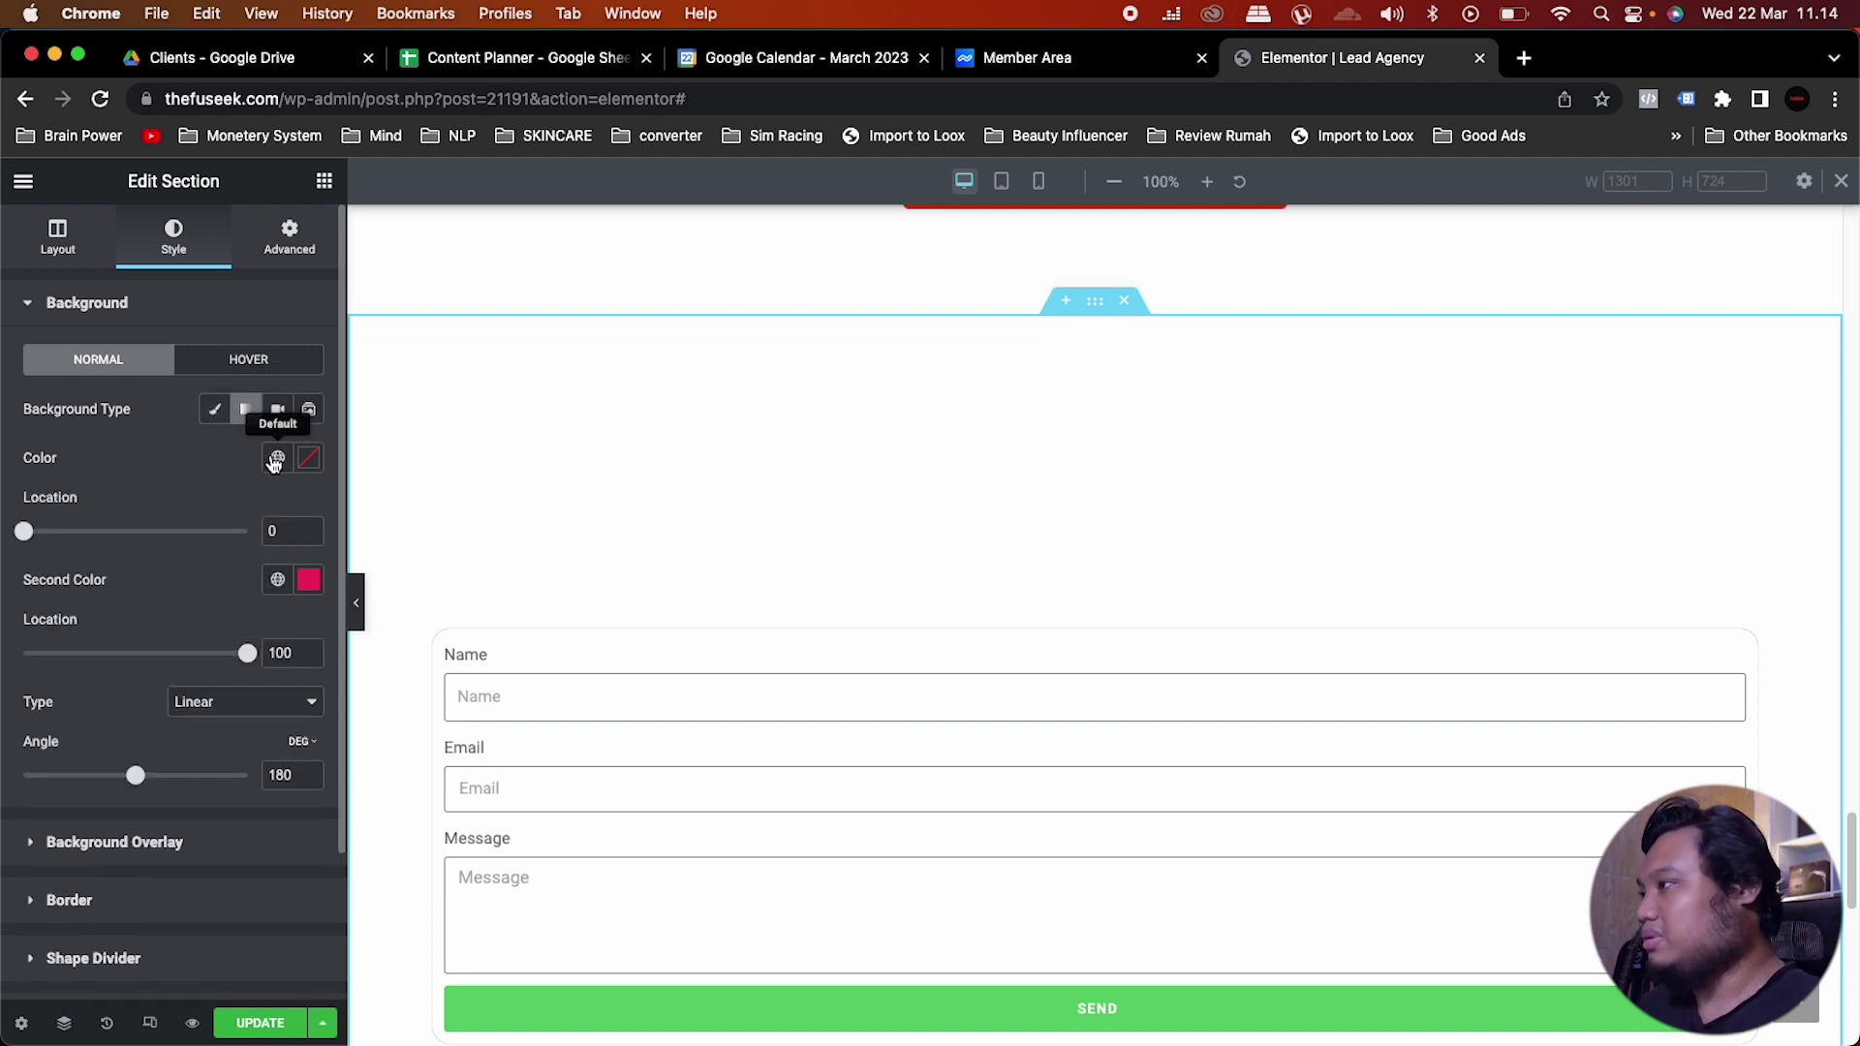
left_click(275, 461)
left_click(130, 800)
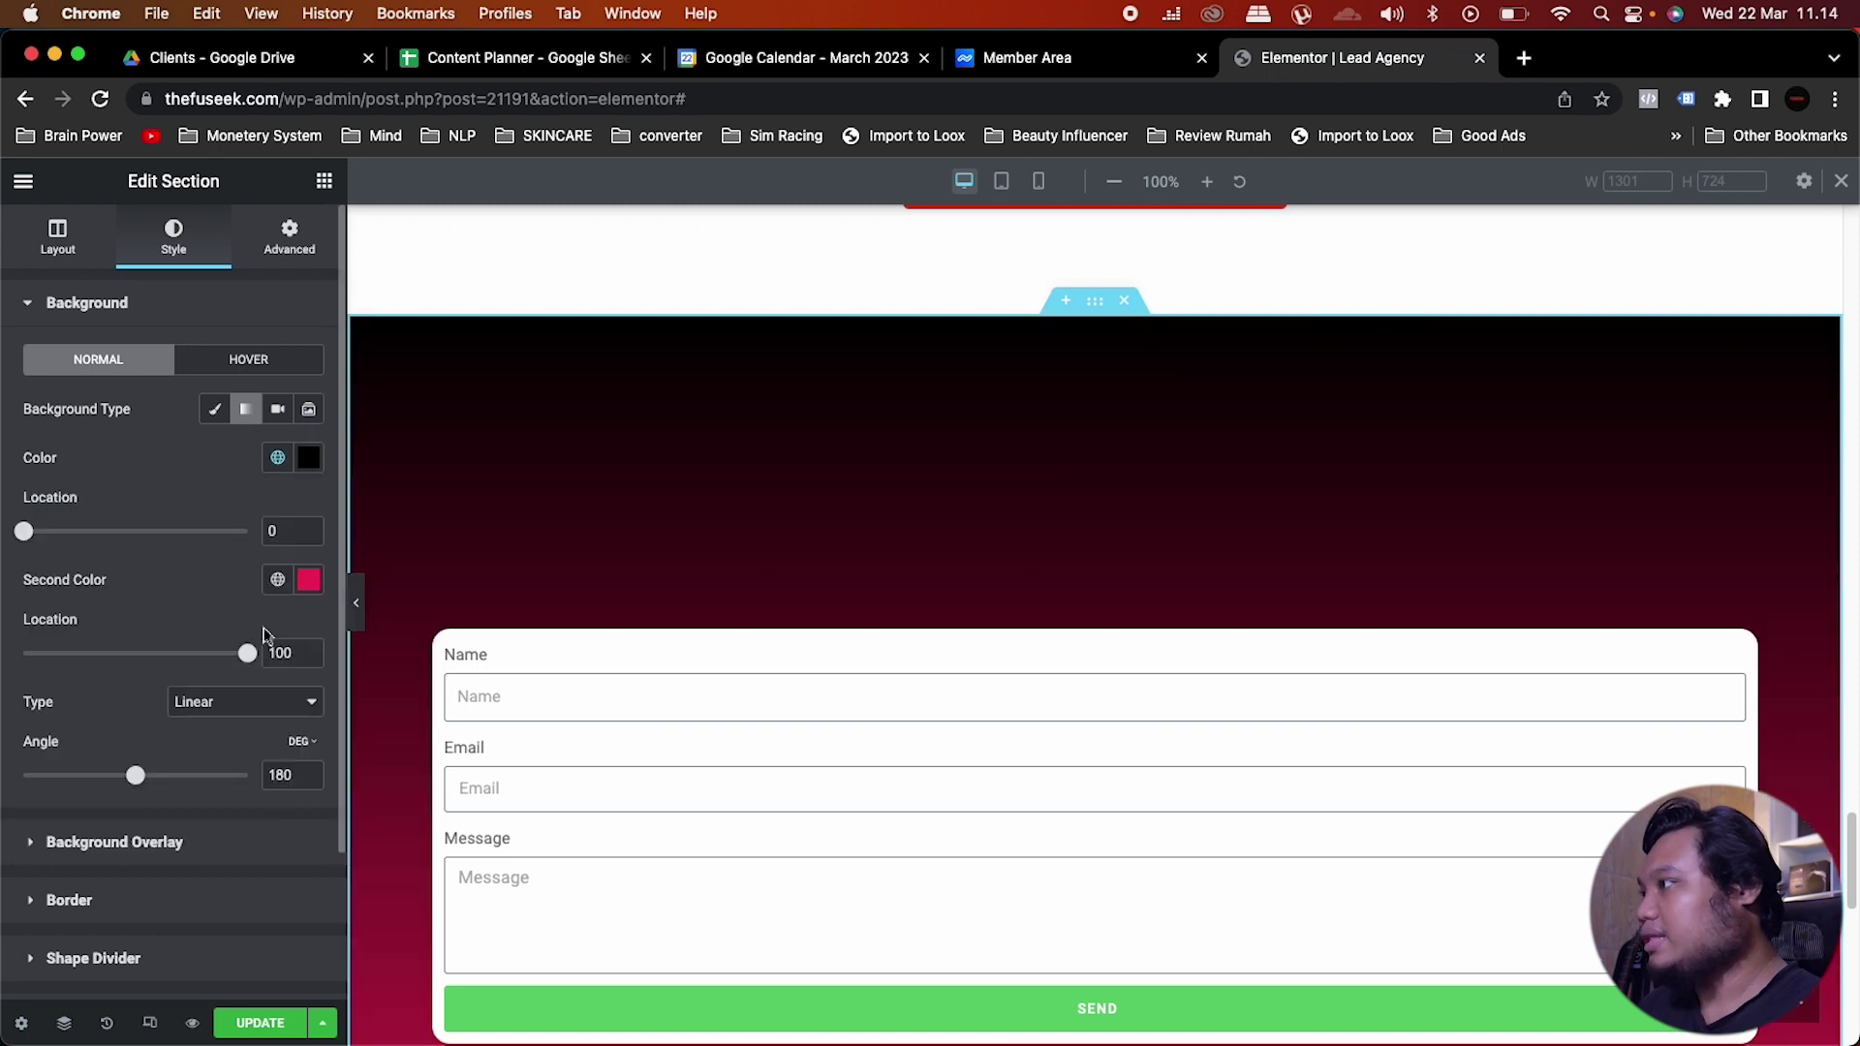
left_click(278, 580)
scroll(195, 787, "down", 3)
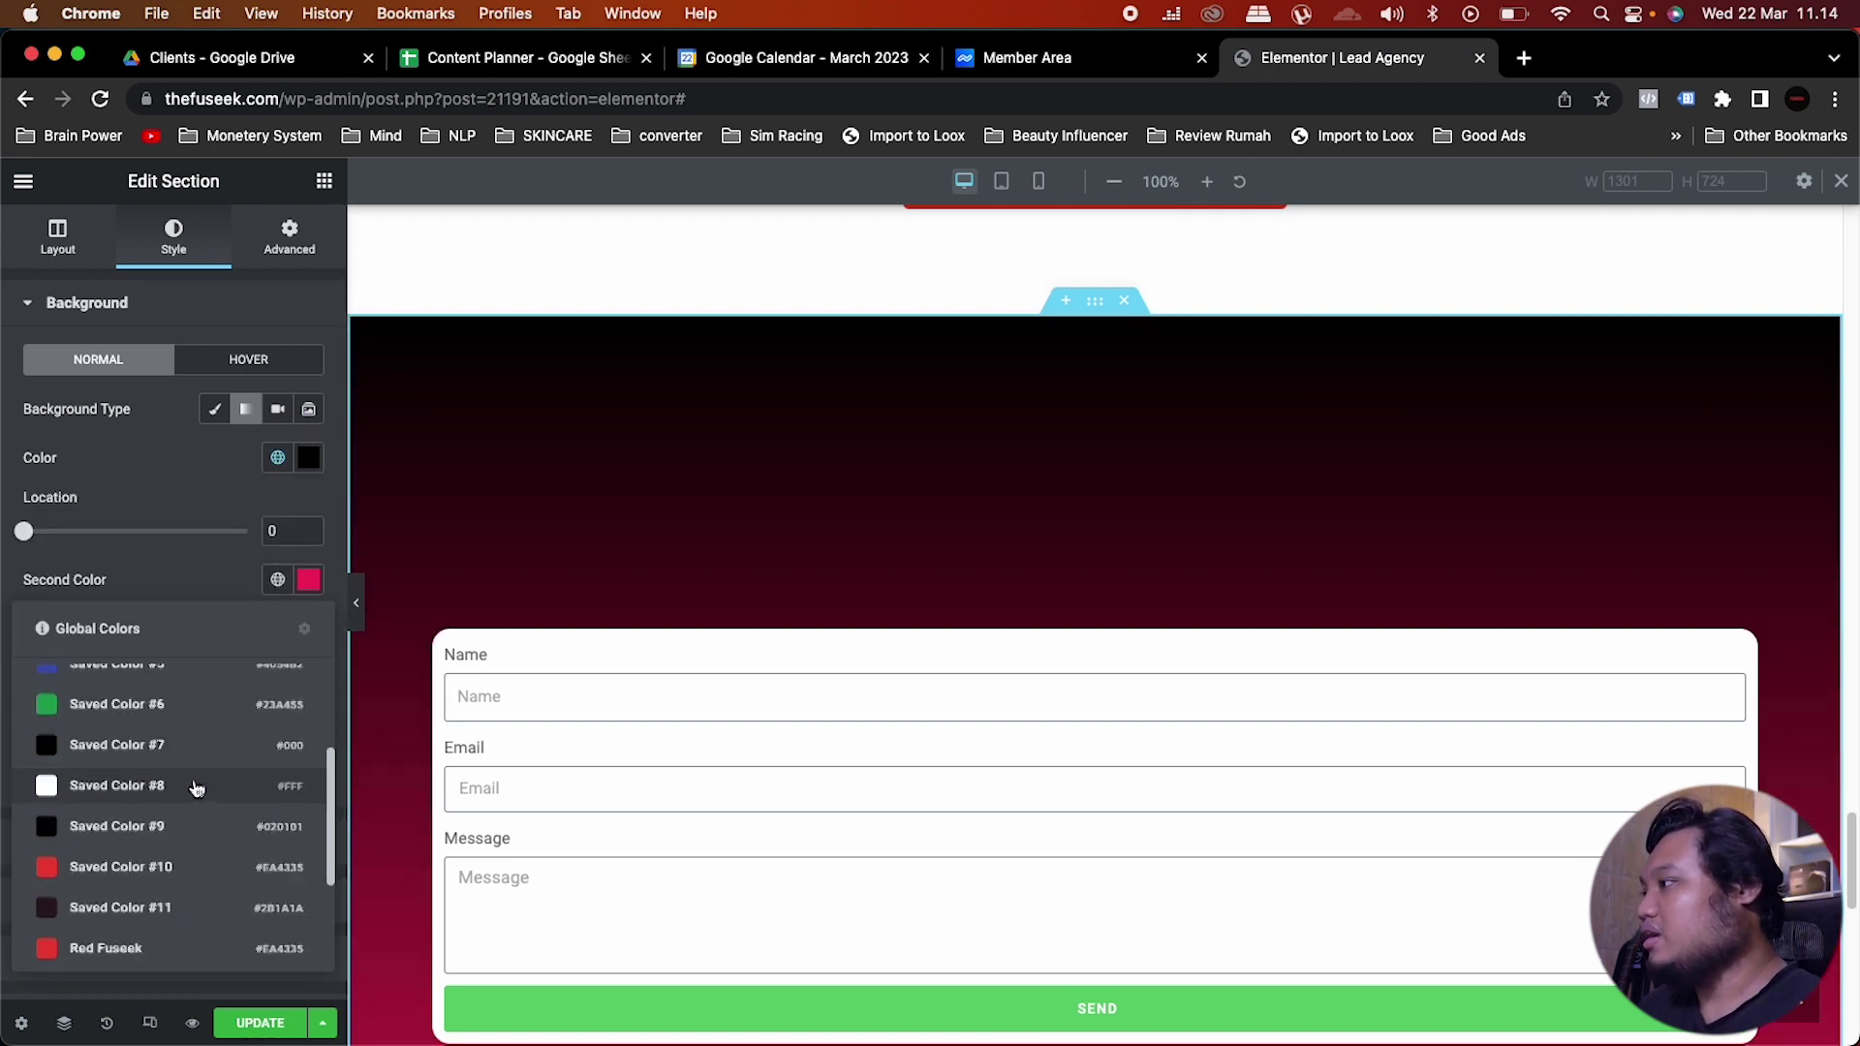
left_click(189, 785)
Step: Make the gradient radial with the black stop at location 43 and white at 100
scroll(207, 719, "down", 3)
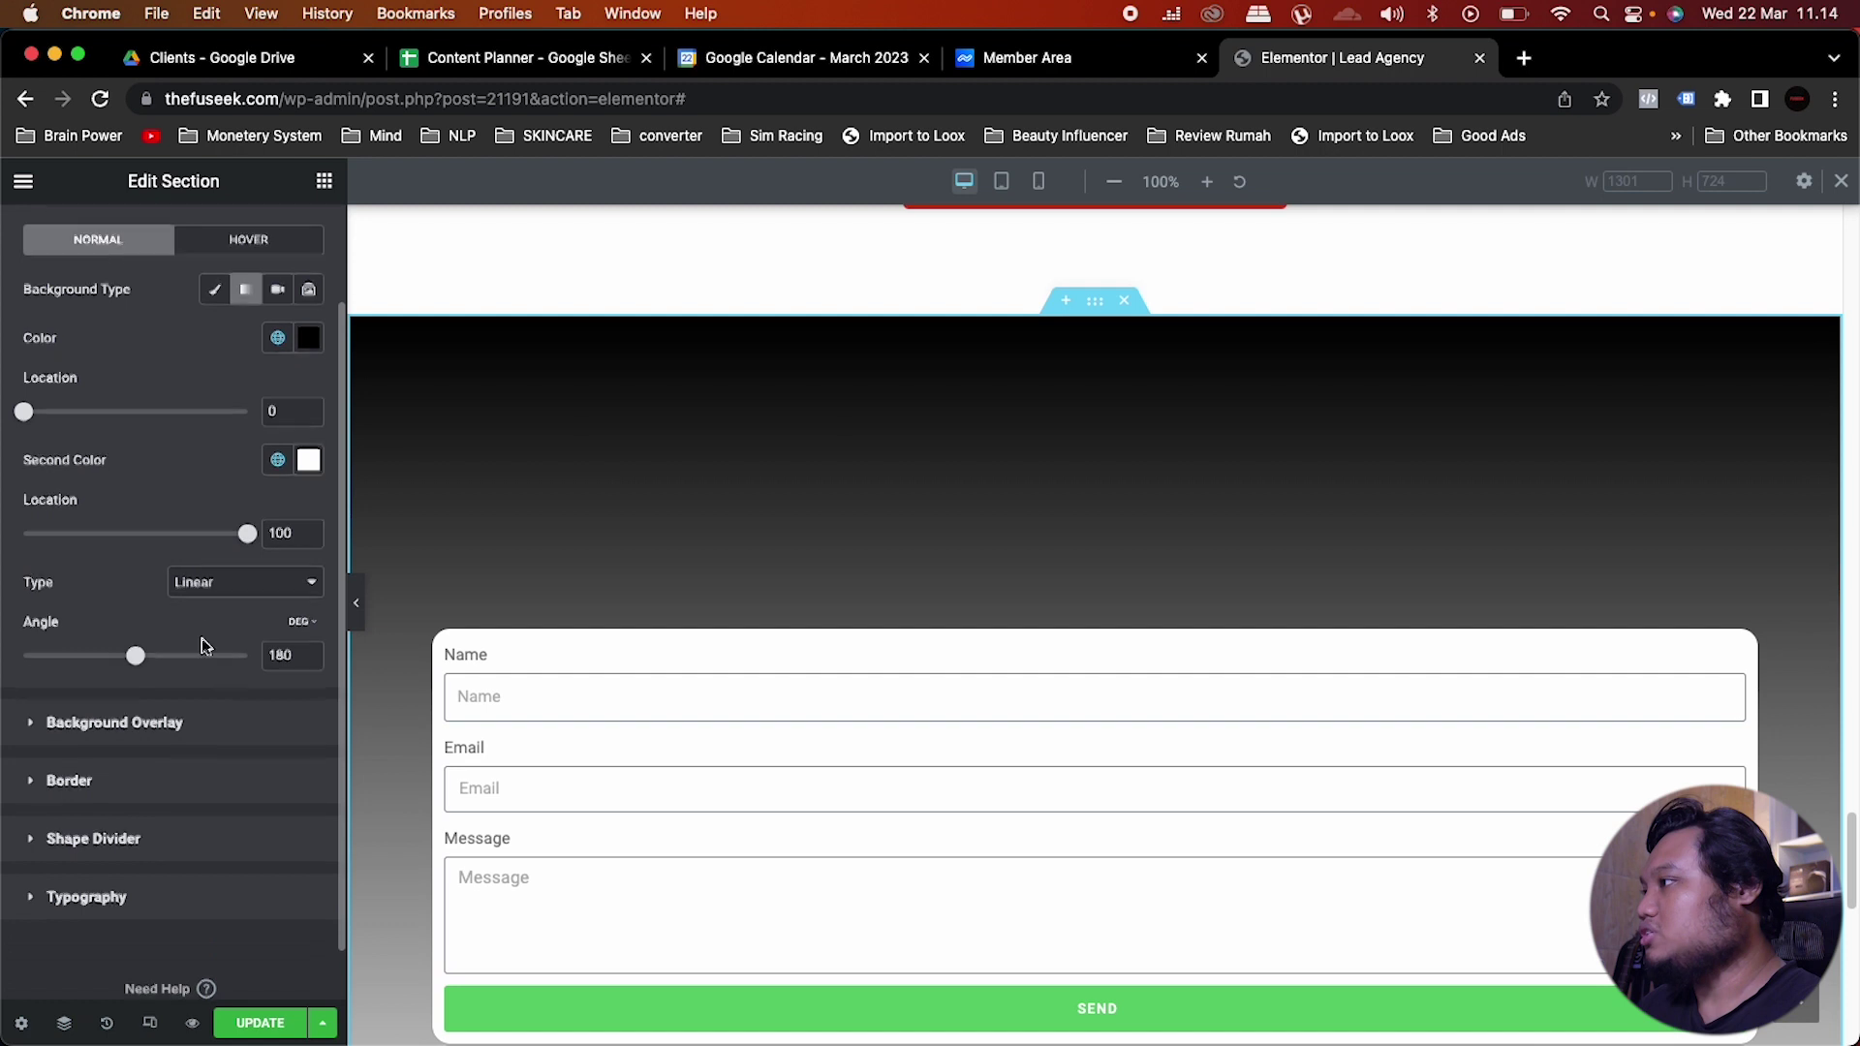
left_click(201, 581)
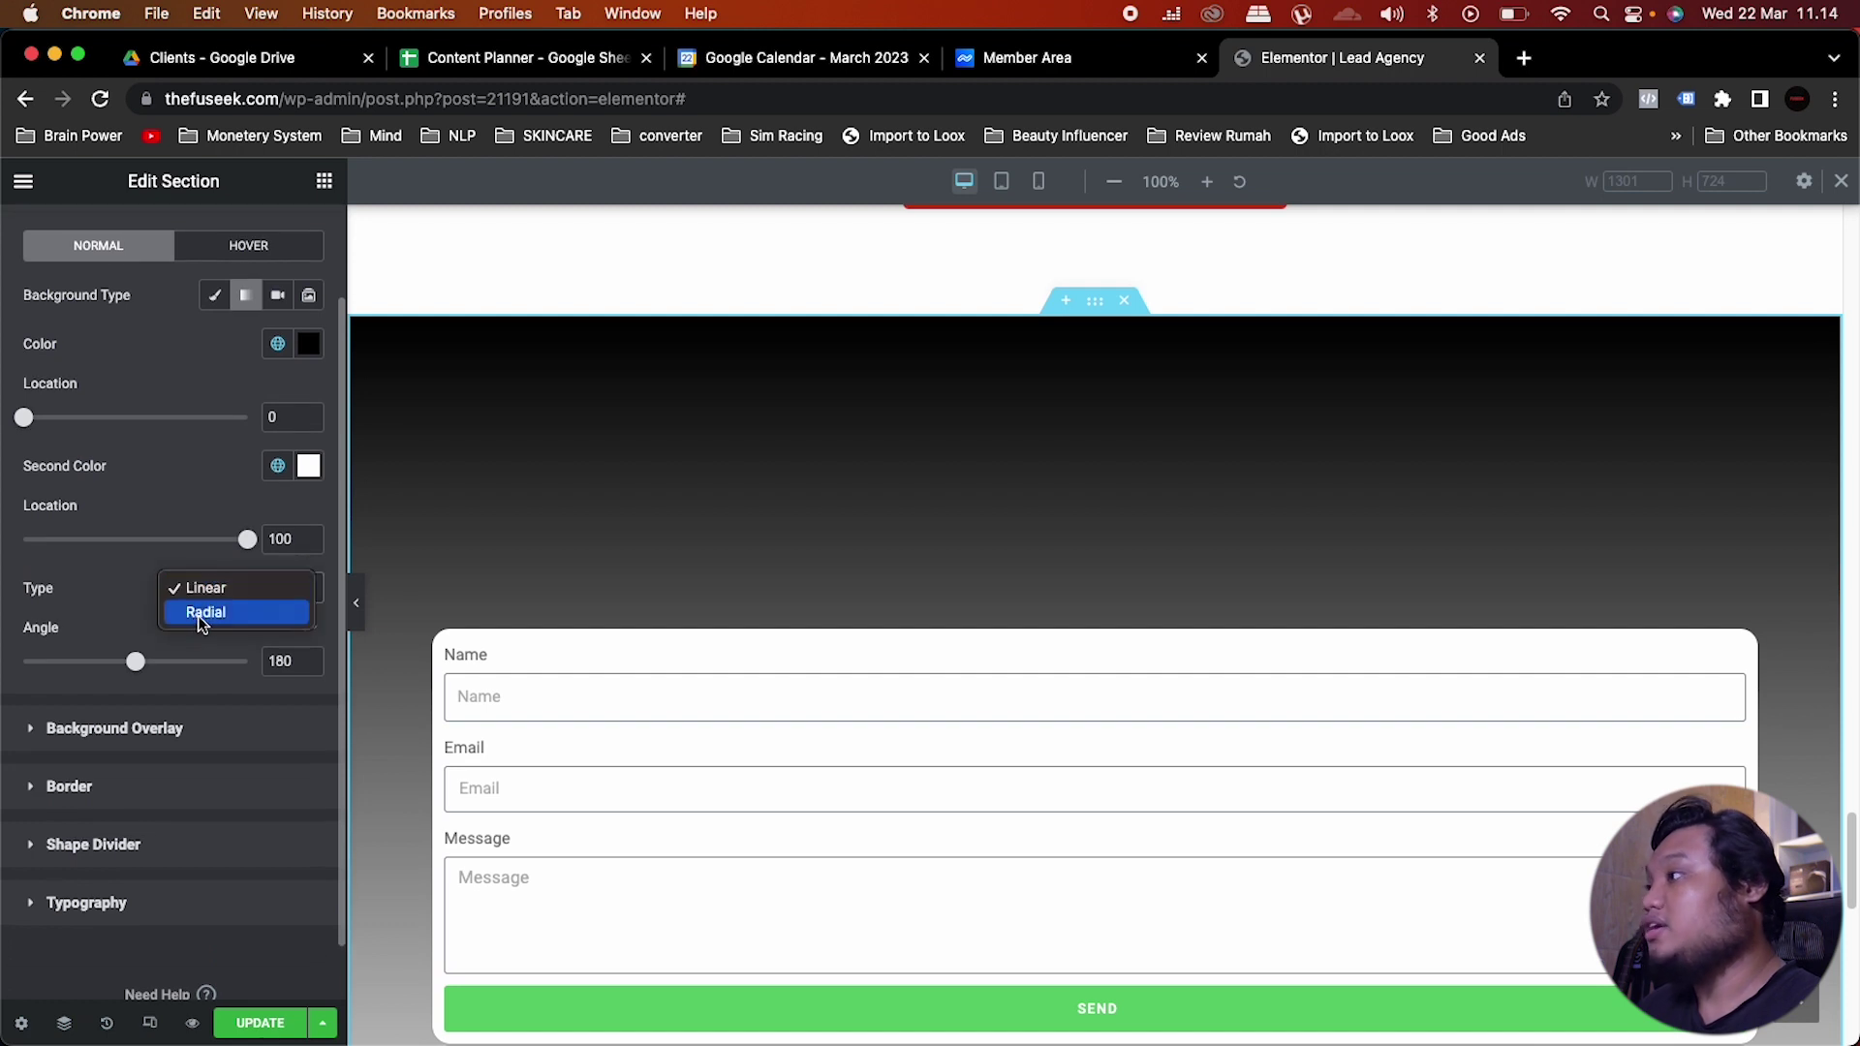
left_click(198, 614)
scroll(542, 594, "down", 2)
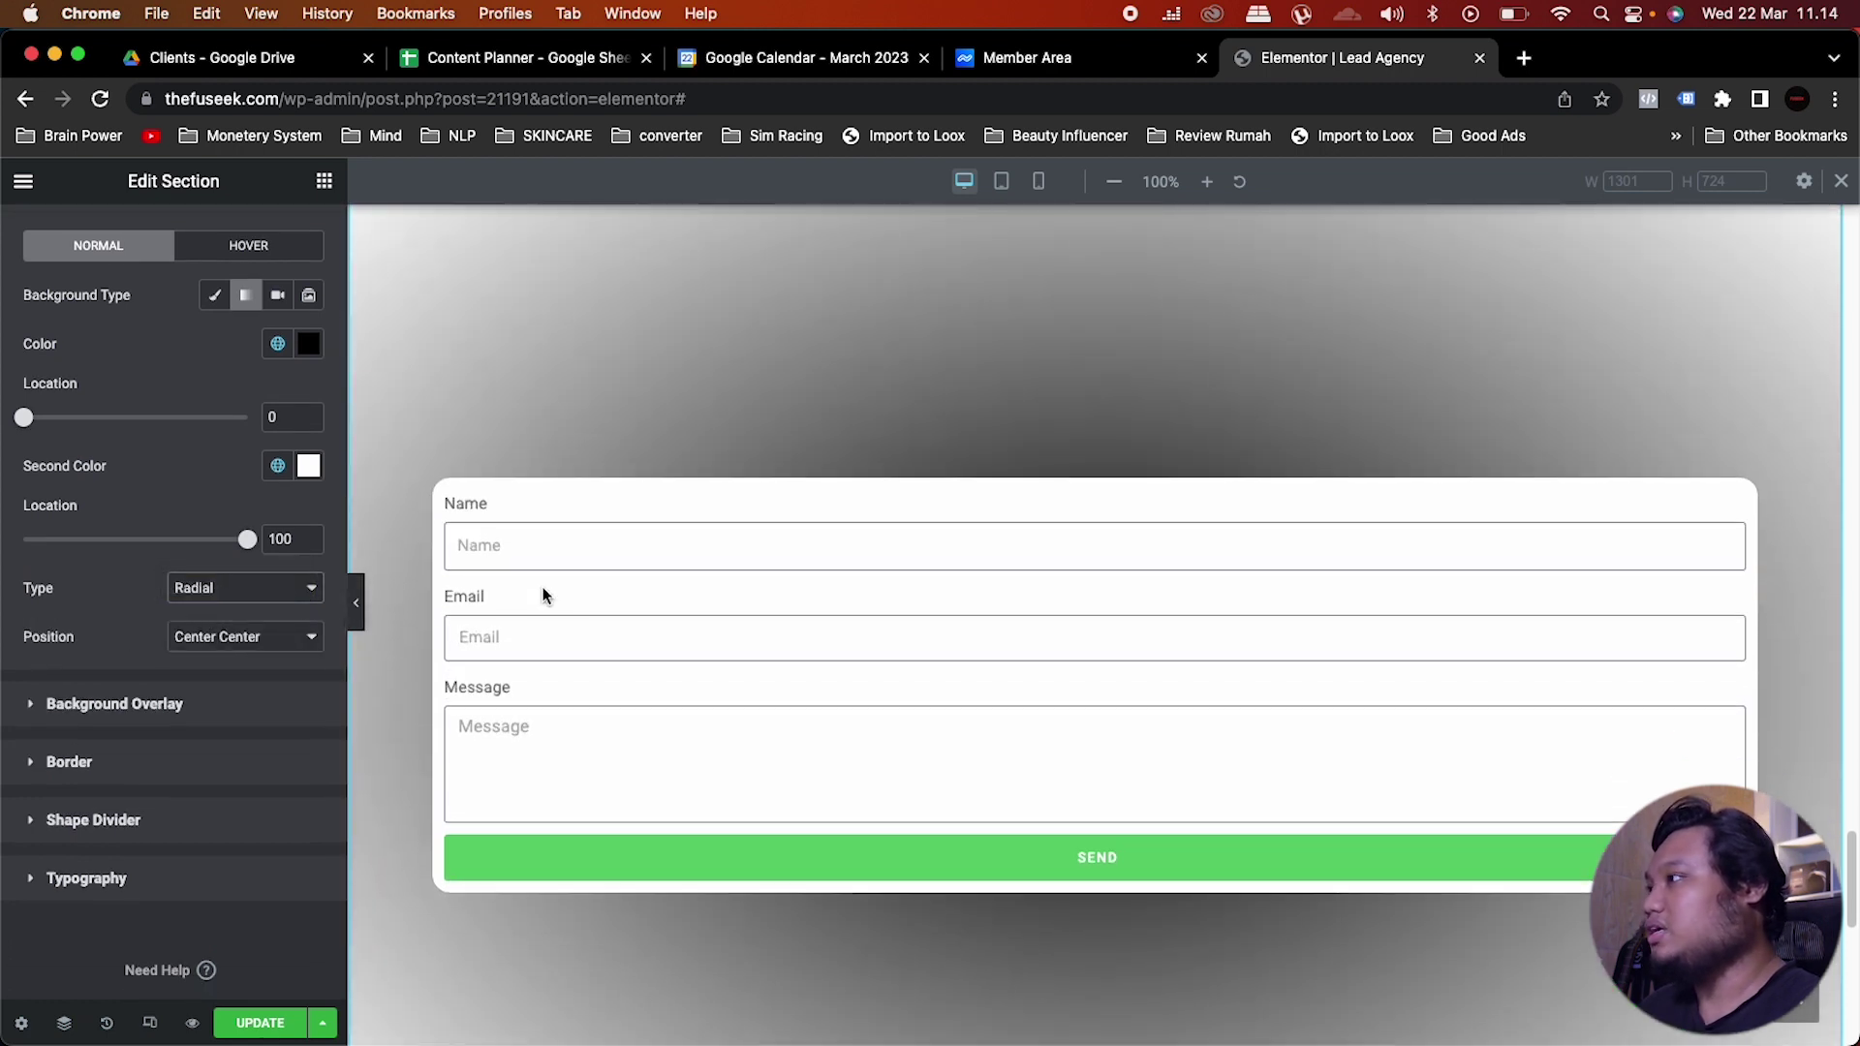
scroll(579, 612, "down", 5)
scroll(579, 612, "up", 4)
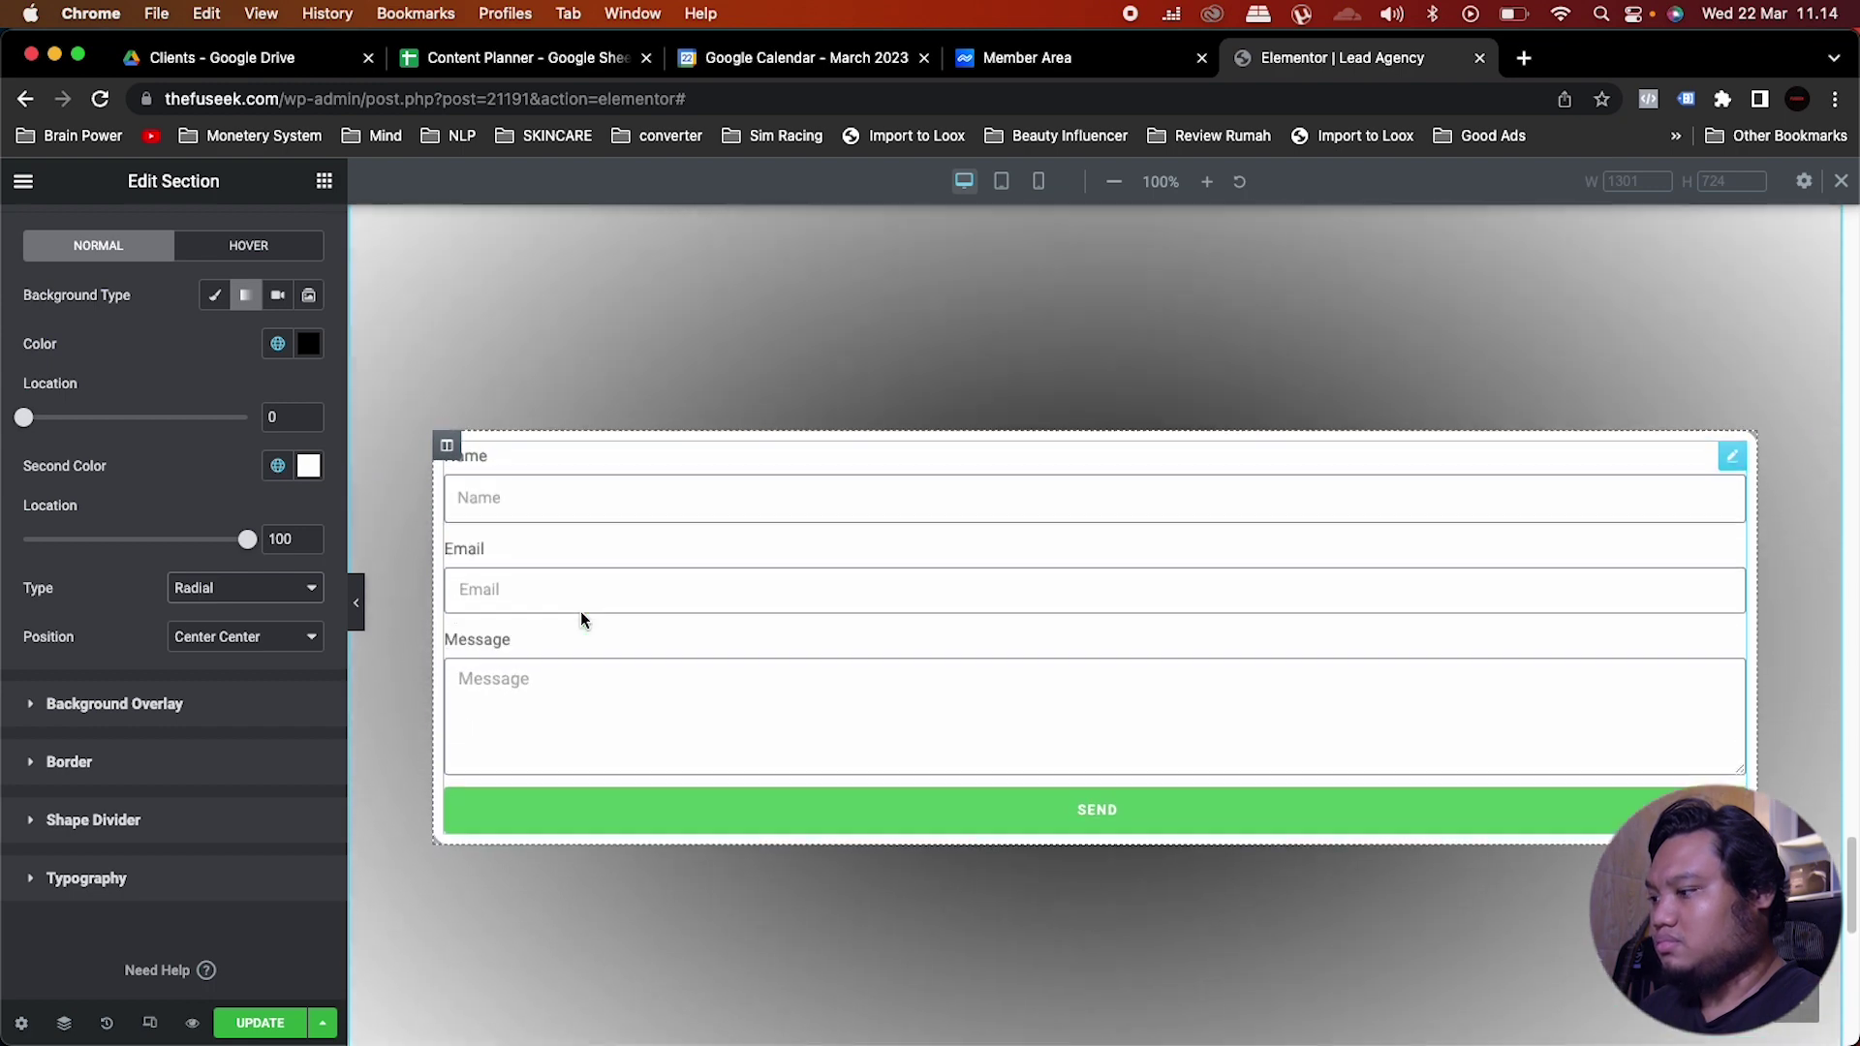
scroll(145, 484, "up", 2)
left_click_drag(25, 477, 119, 475)
left_click_drag(243, 603, 247, 599)
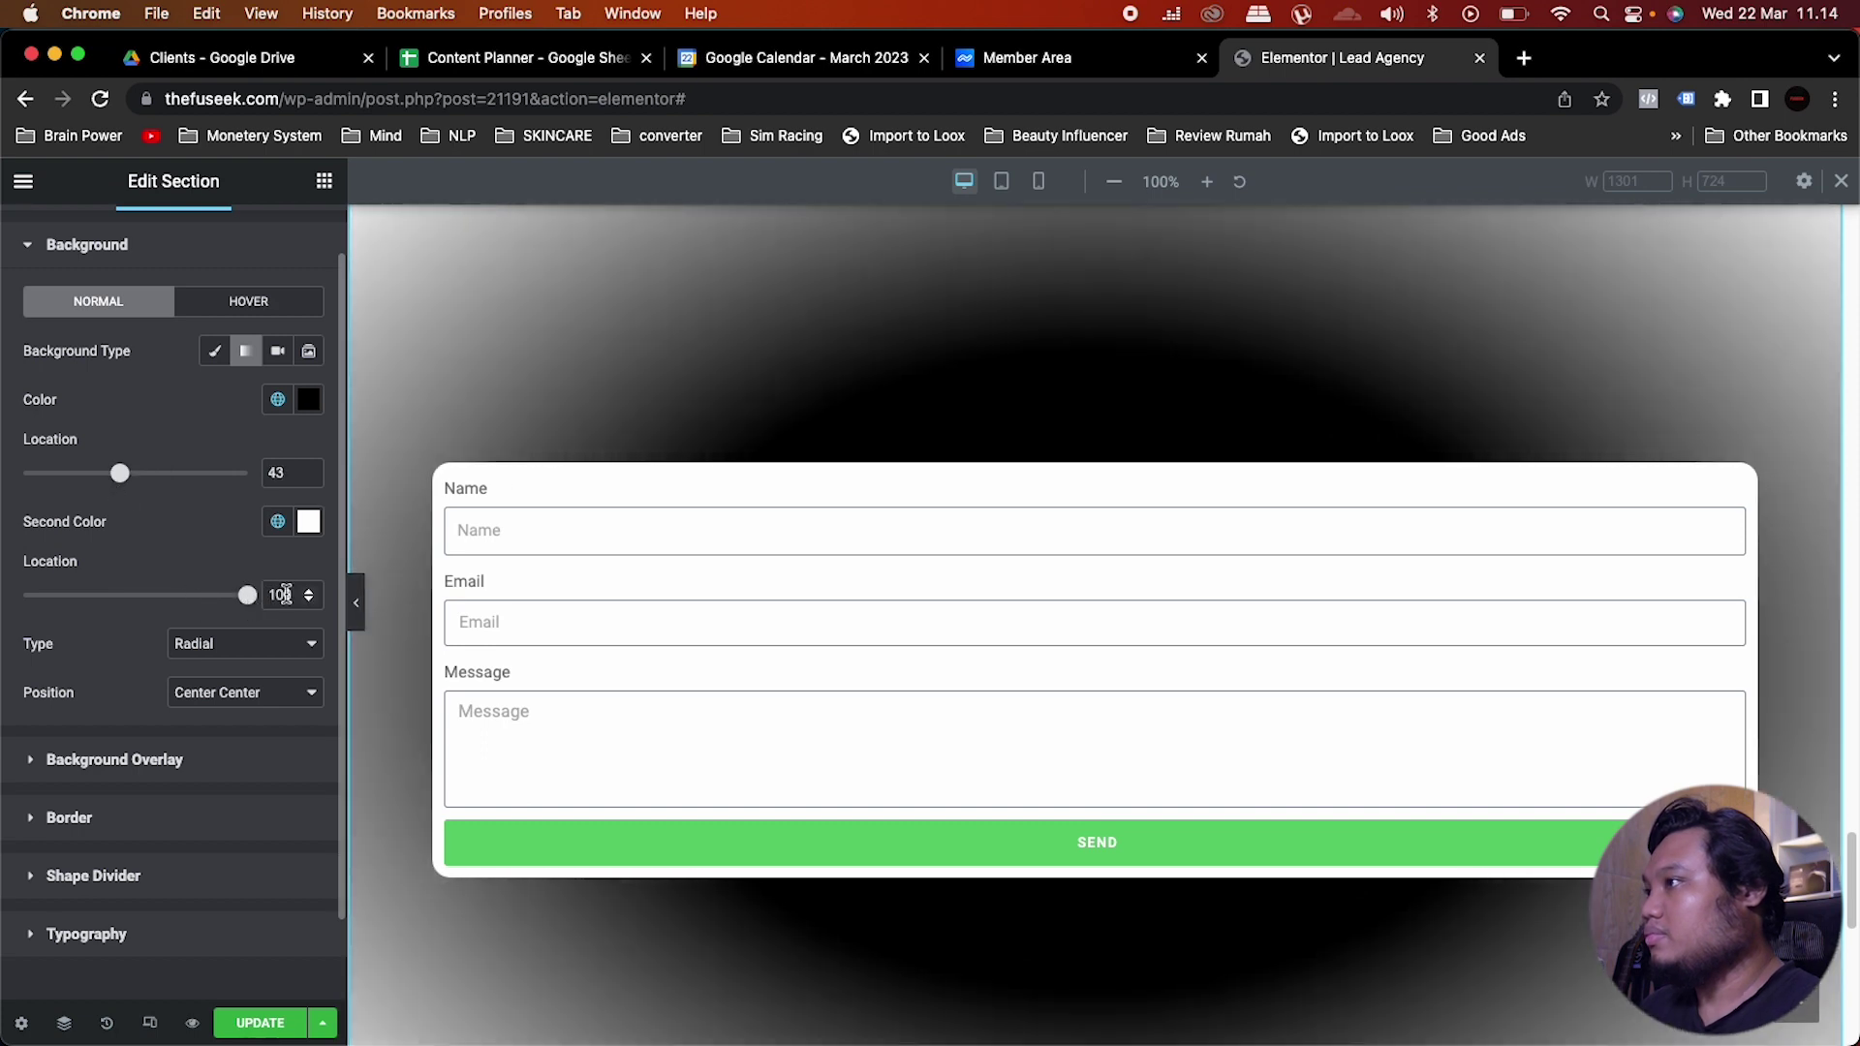
scroll(968, 518, "up", 3)
scroll(968, 518, "down", 3)
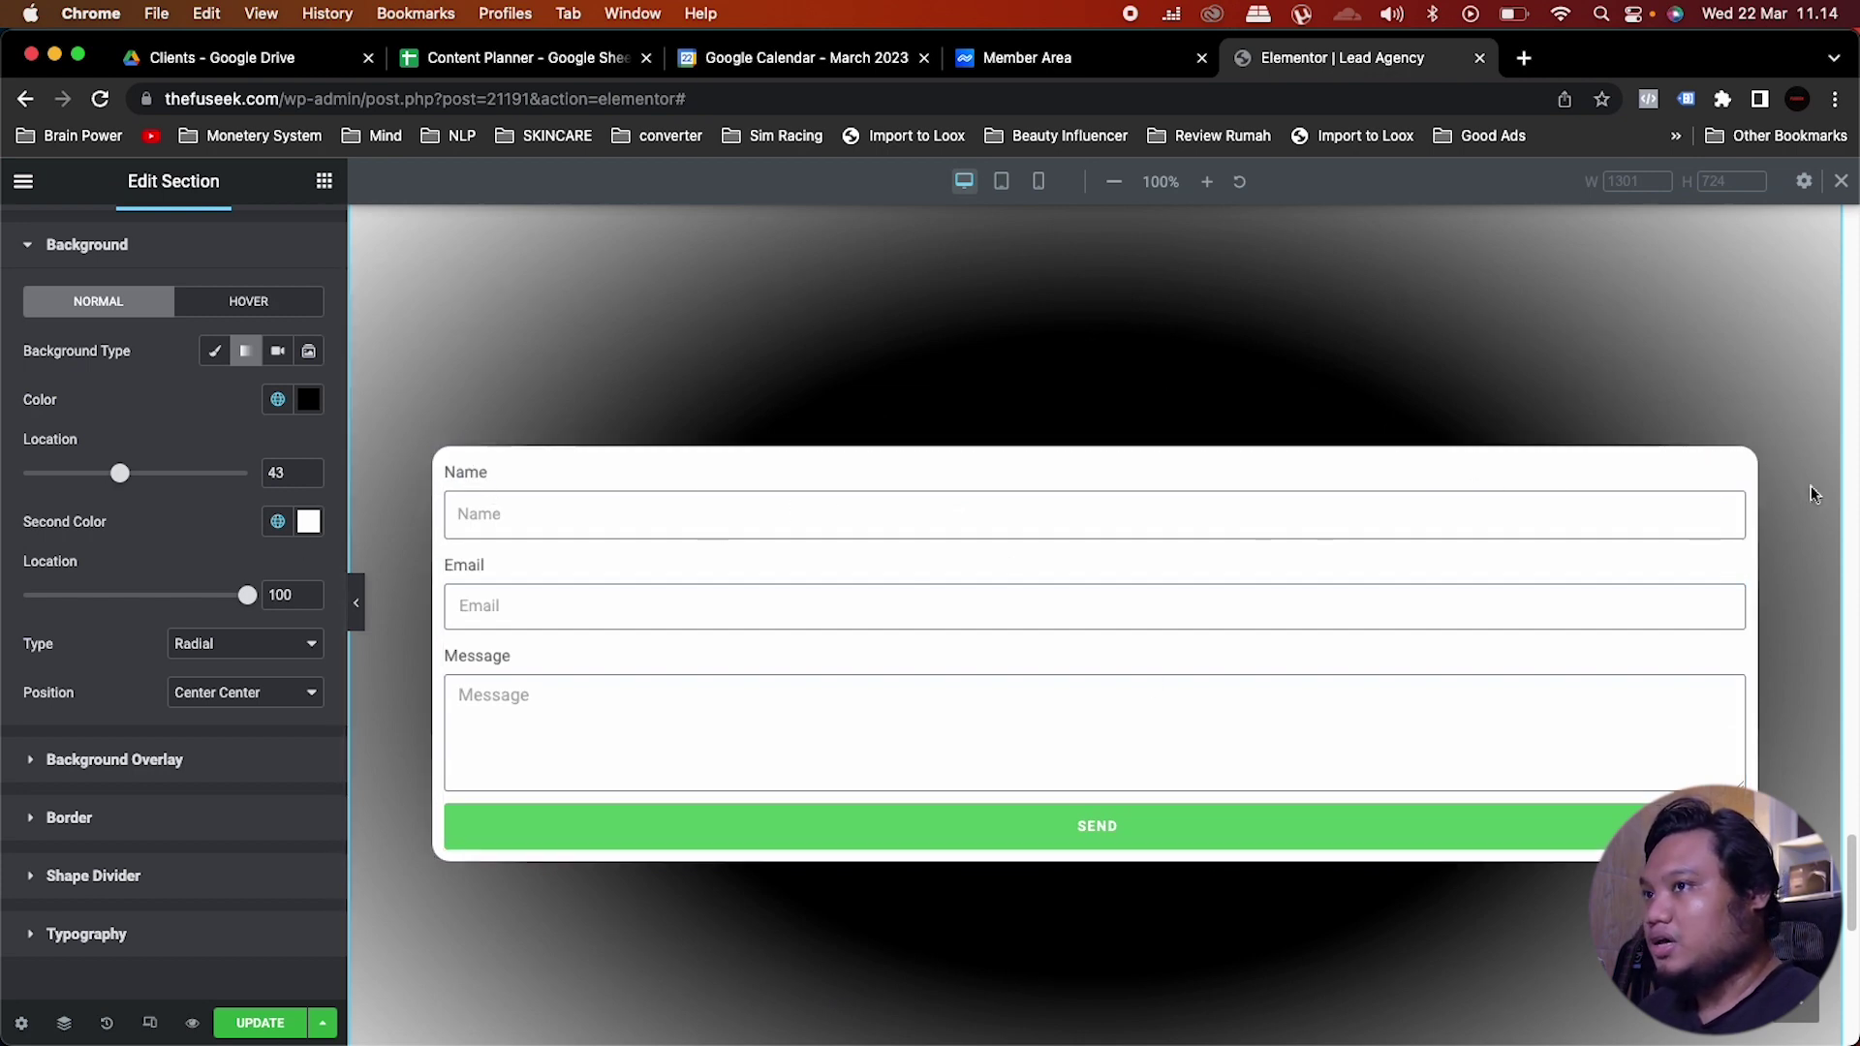
left_click(1733, 474)
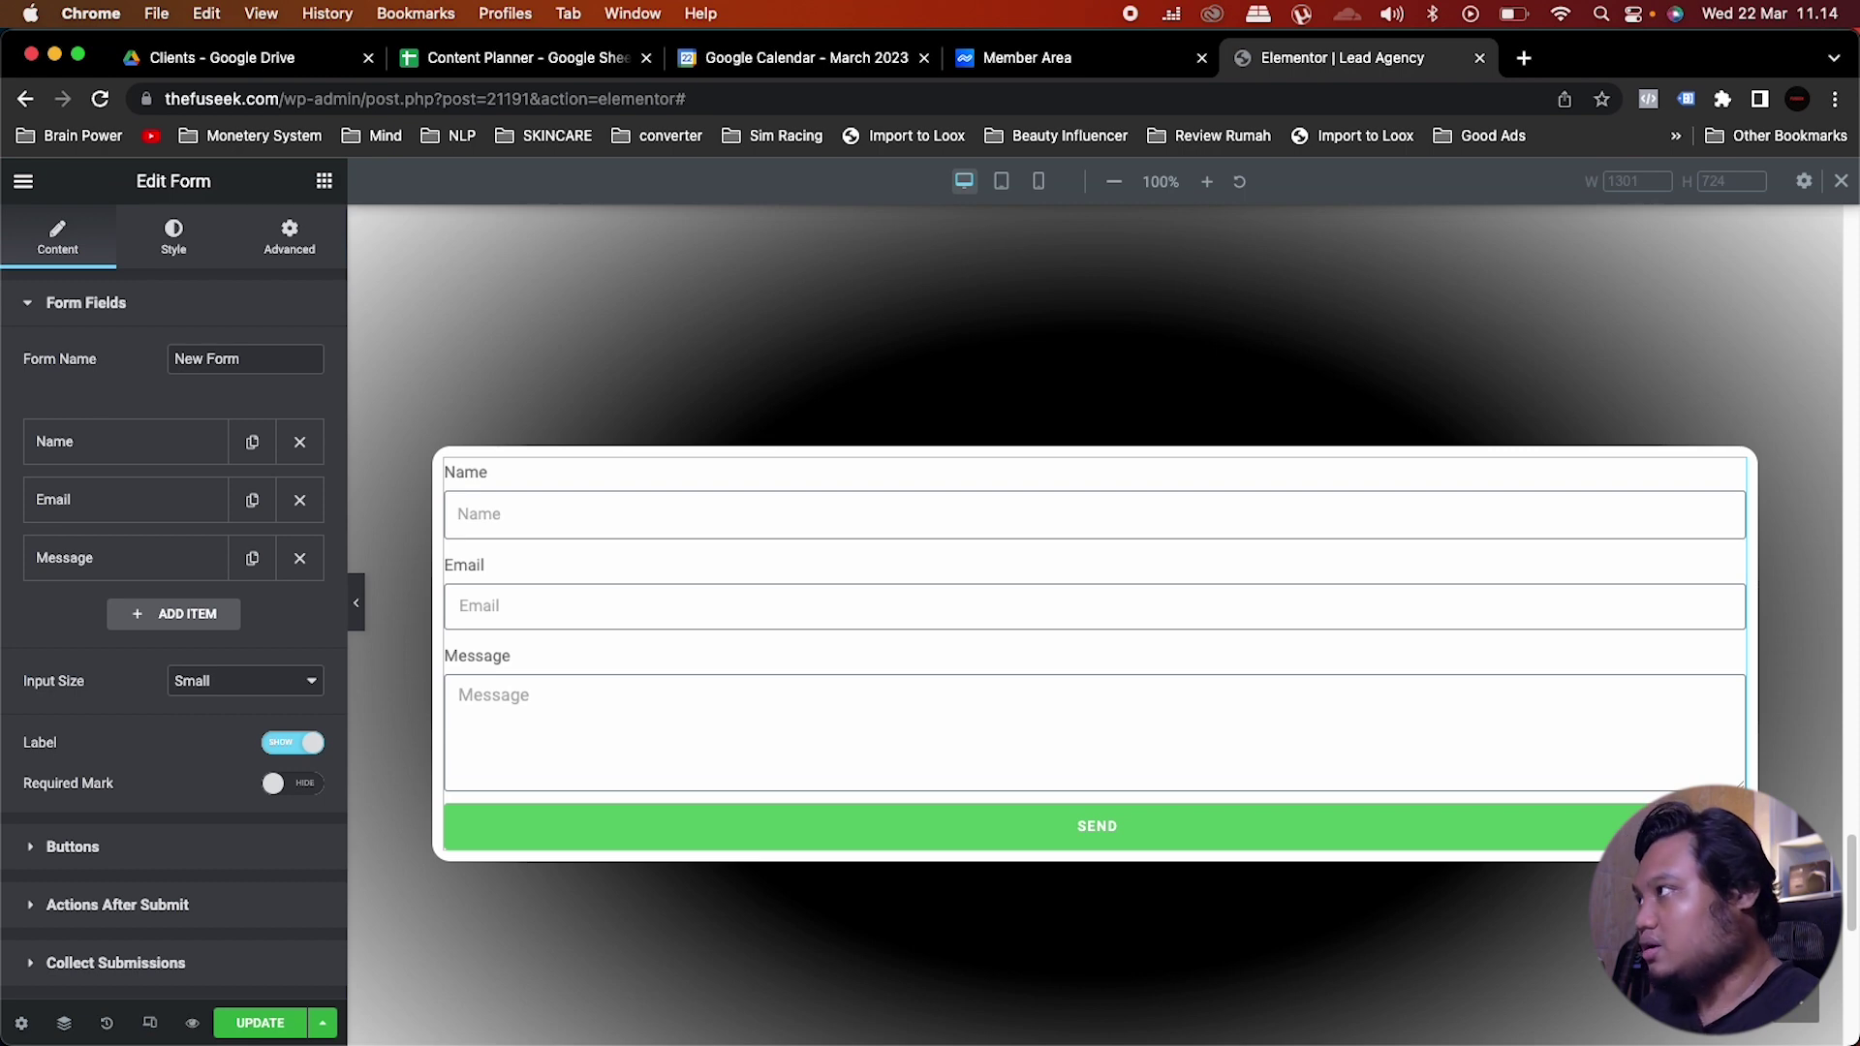
Step: Keep the first field as Text and relabel it 'Siapa nama anda ?'
left_click(101, 433)
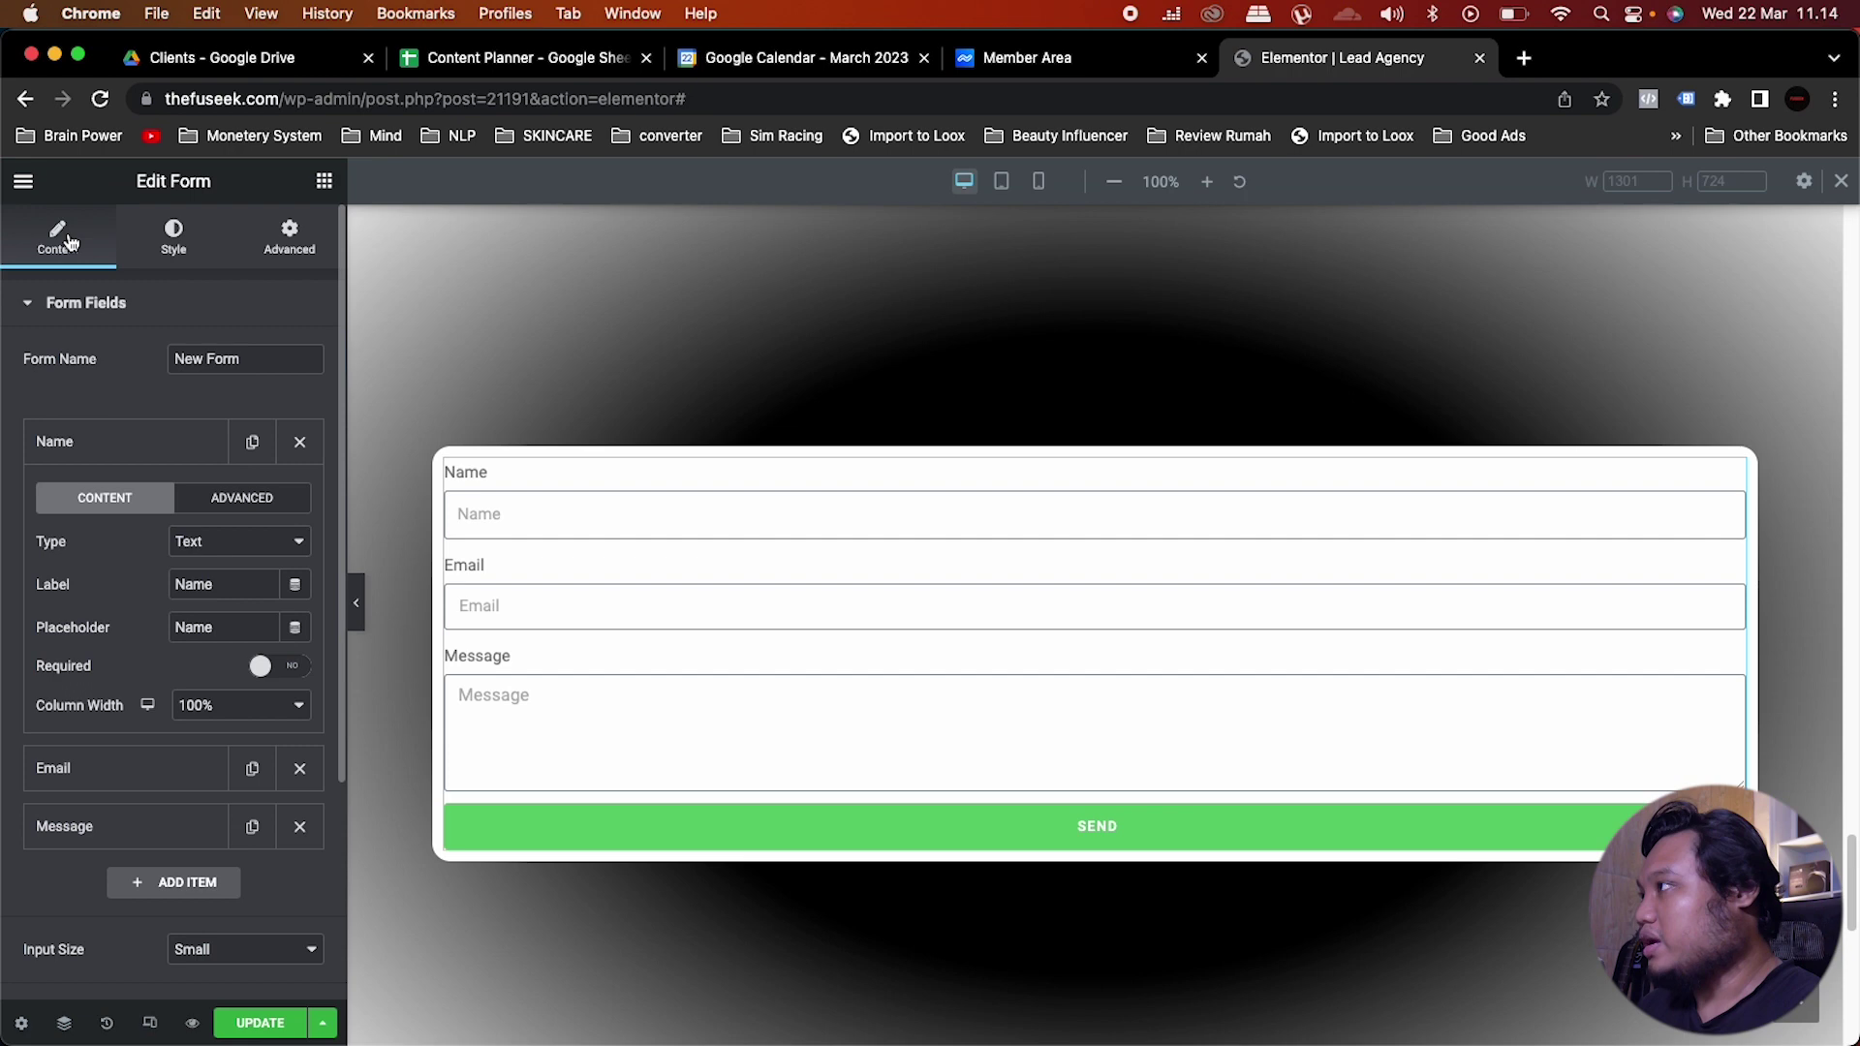
left_click(218, 545)
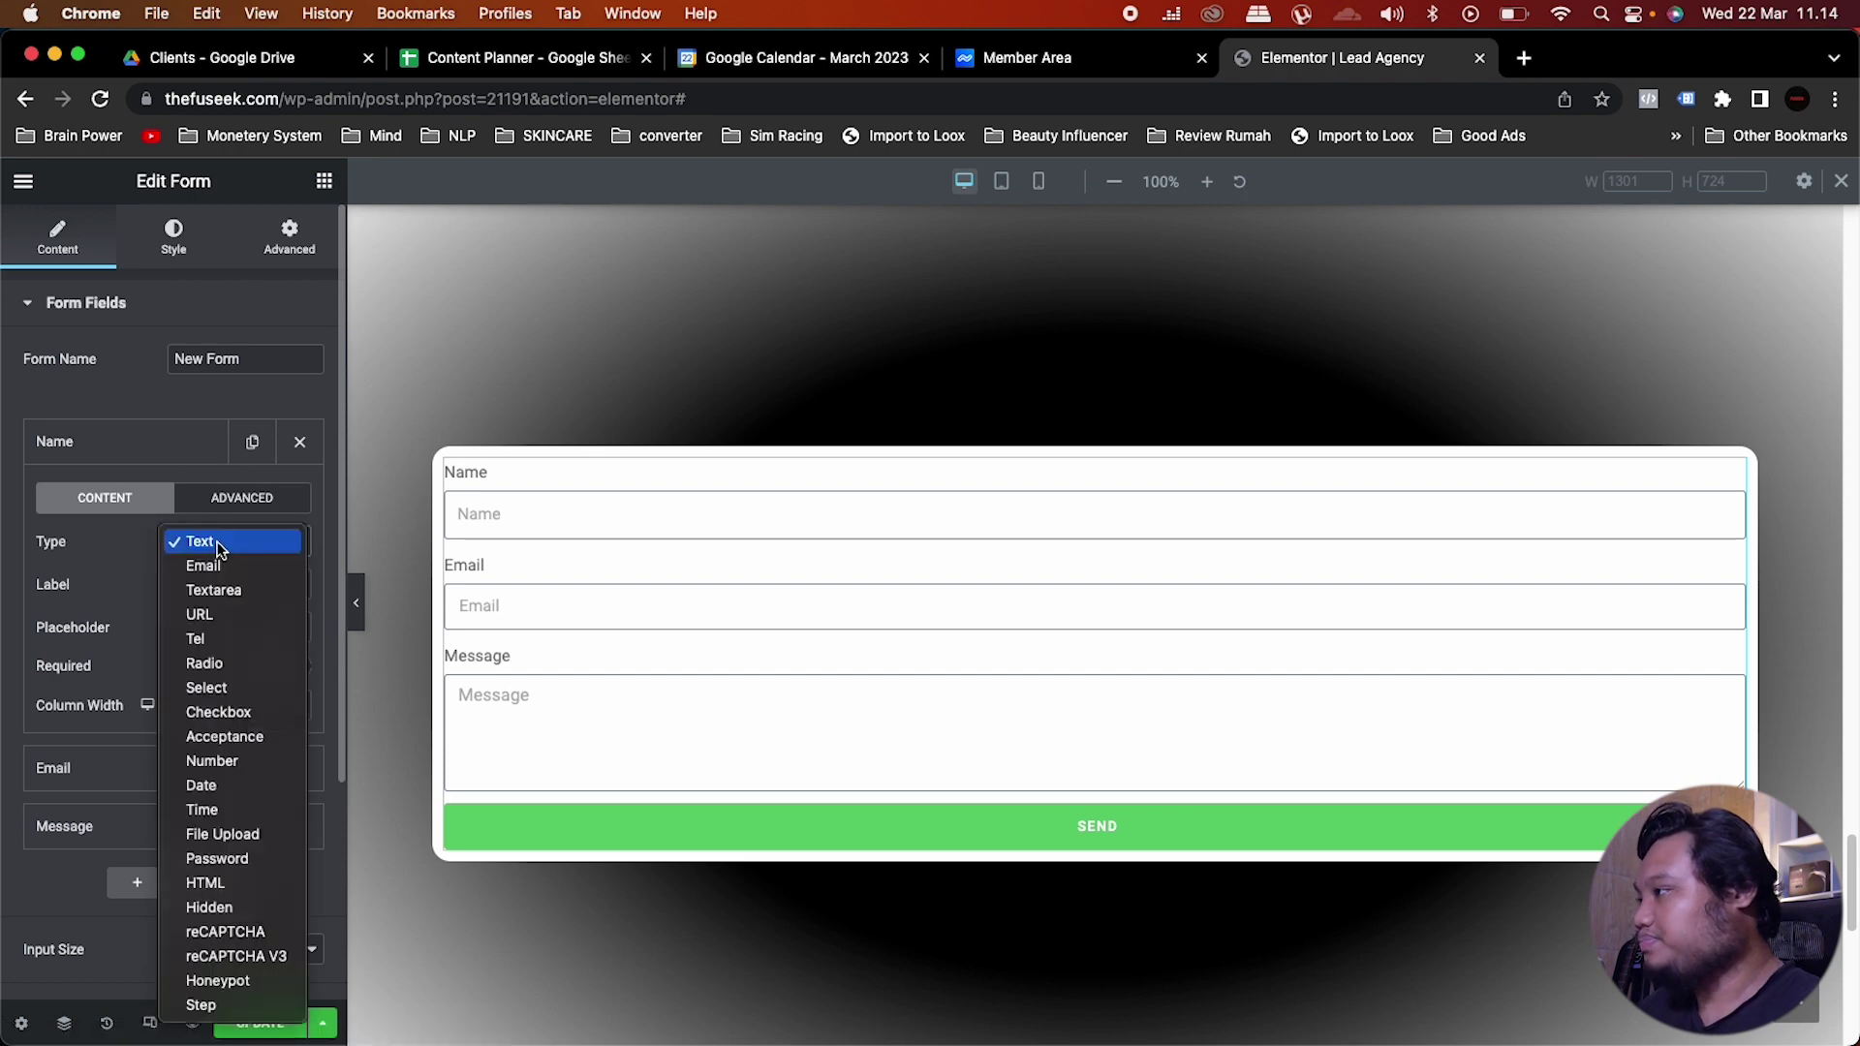
left_click(217, 543)
double_click(231, 583)
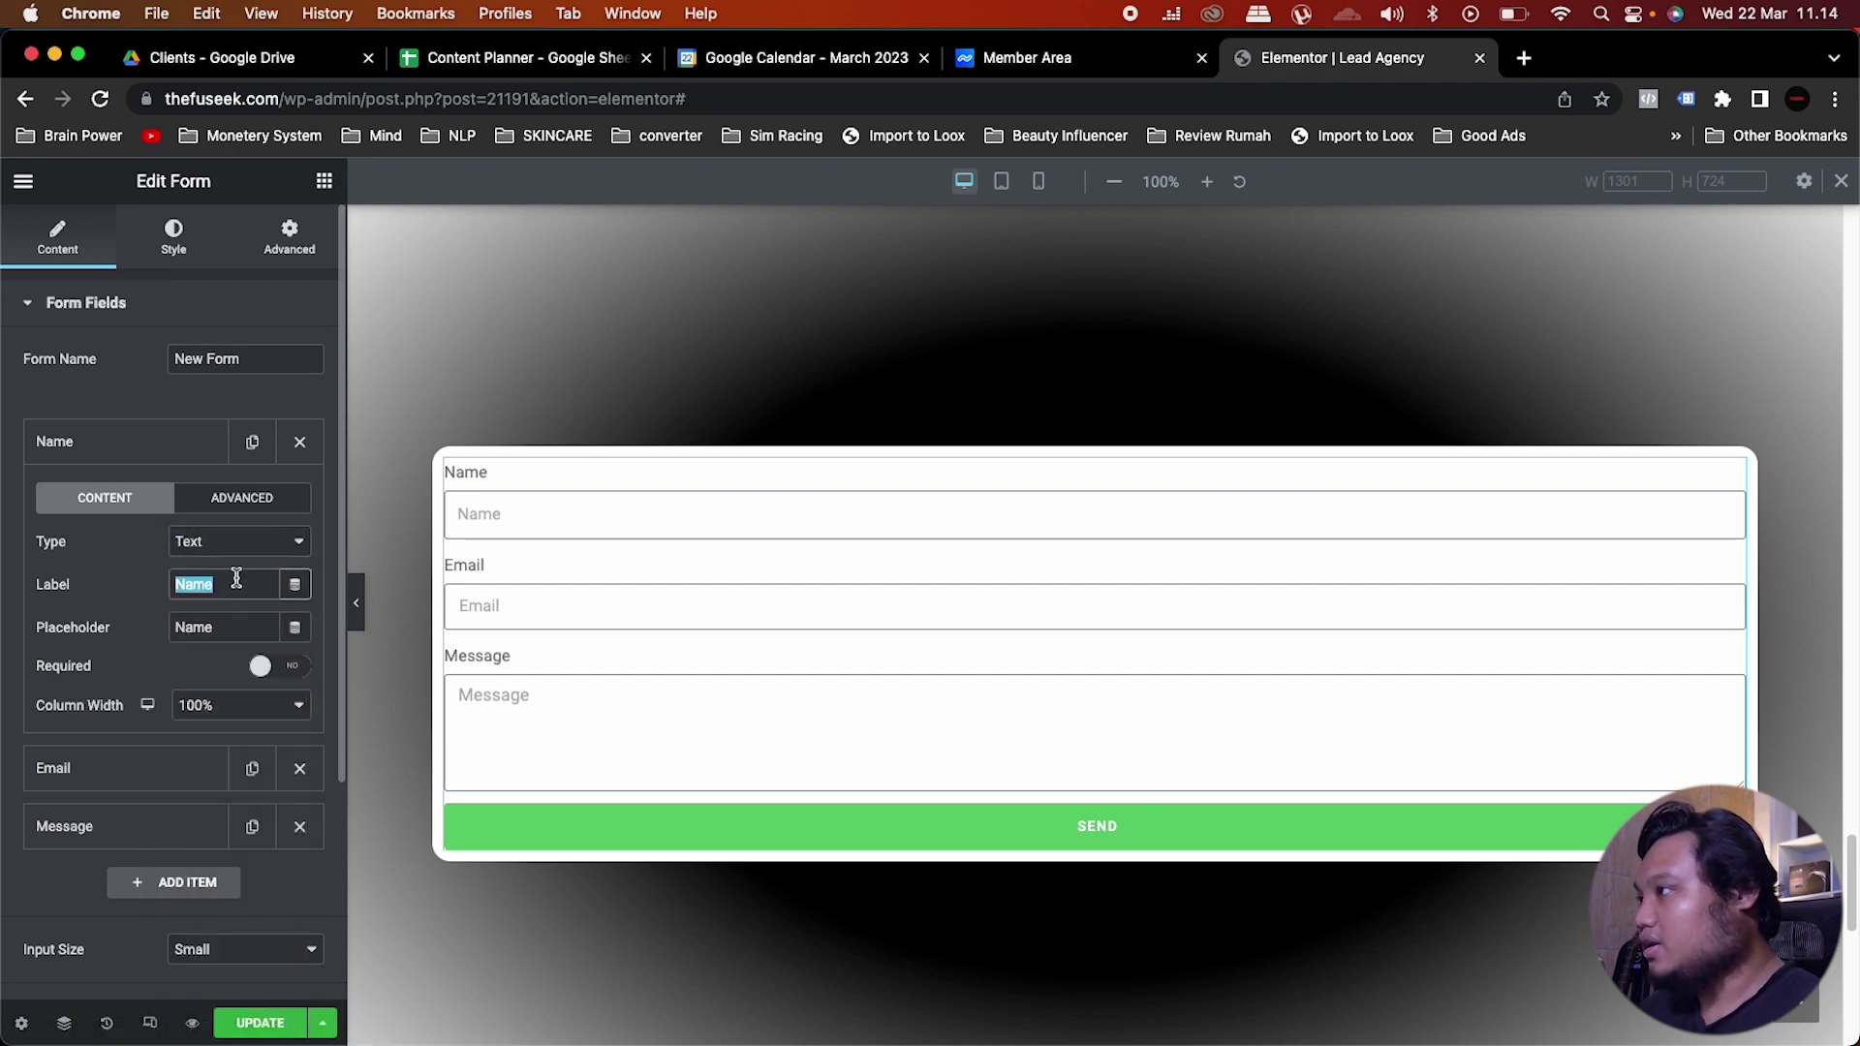
type("Sa")
type("apa")
type(" nama")
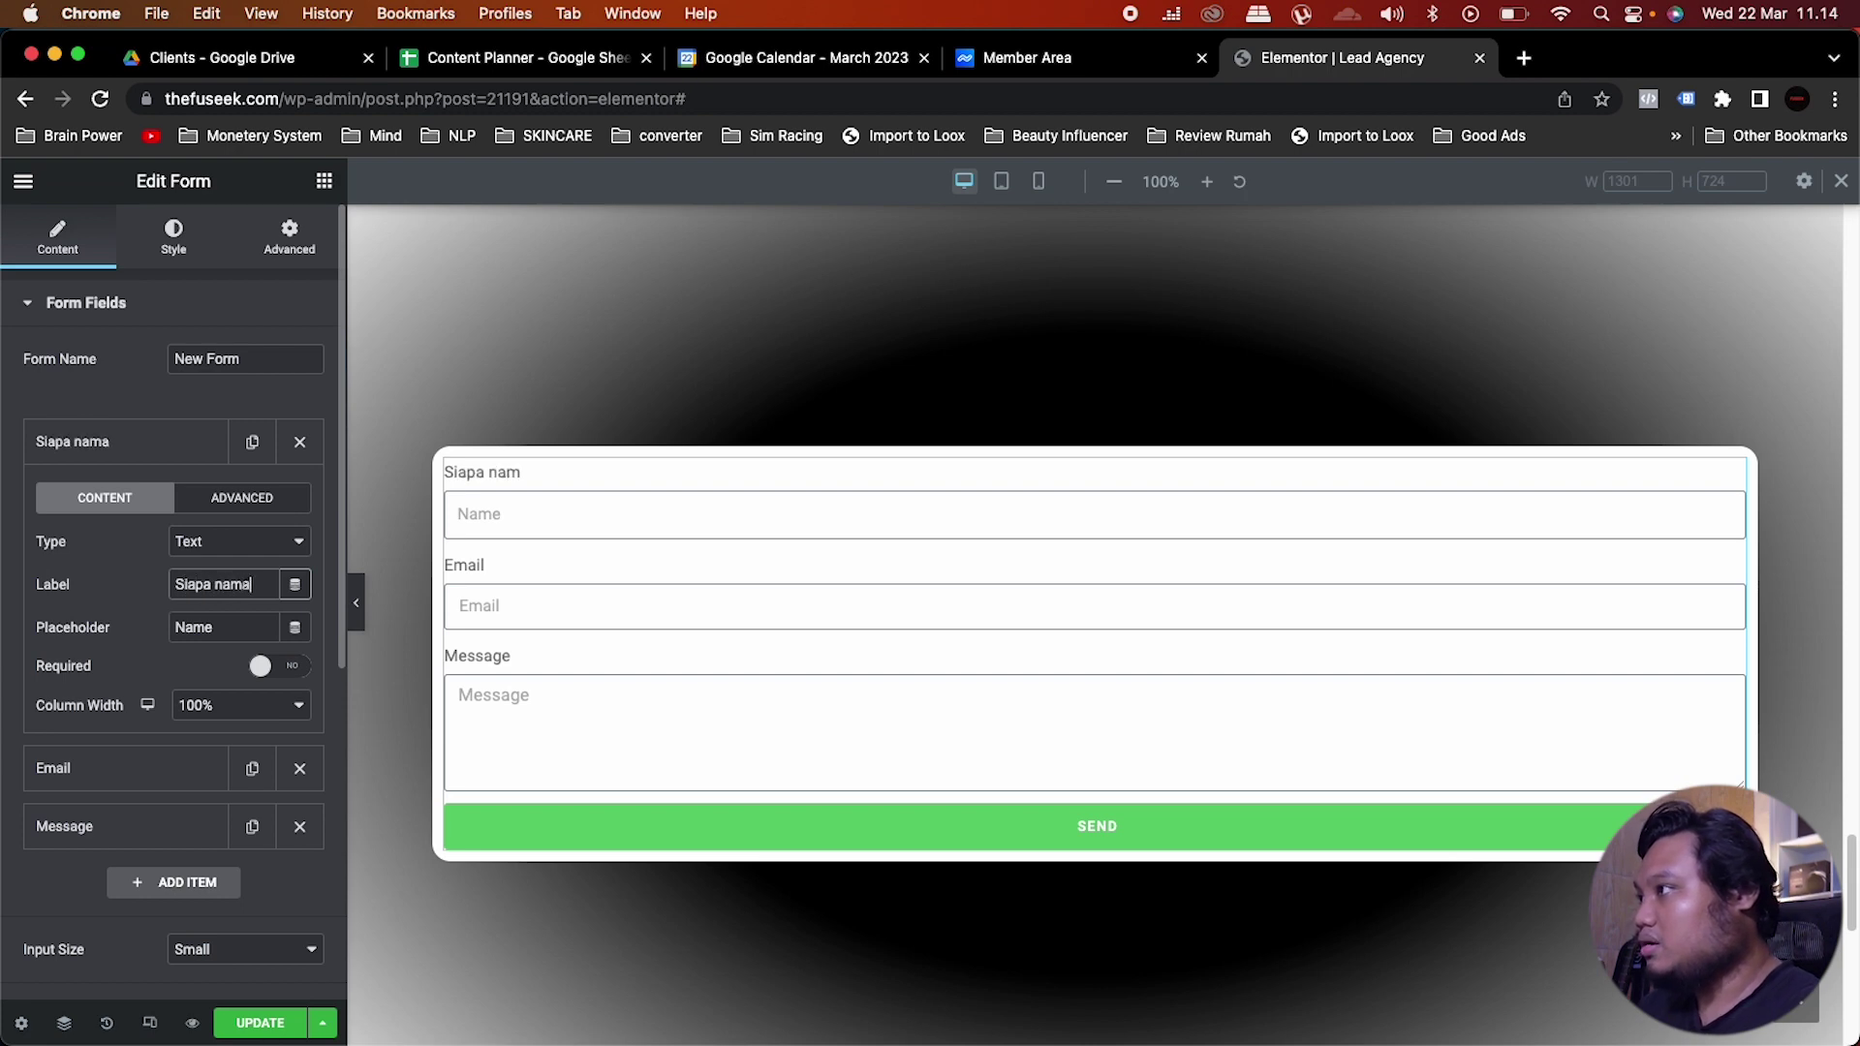
type(" anda ?")
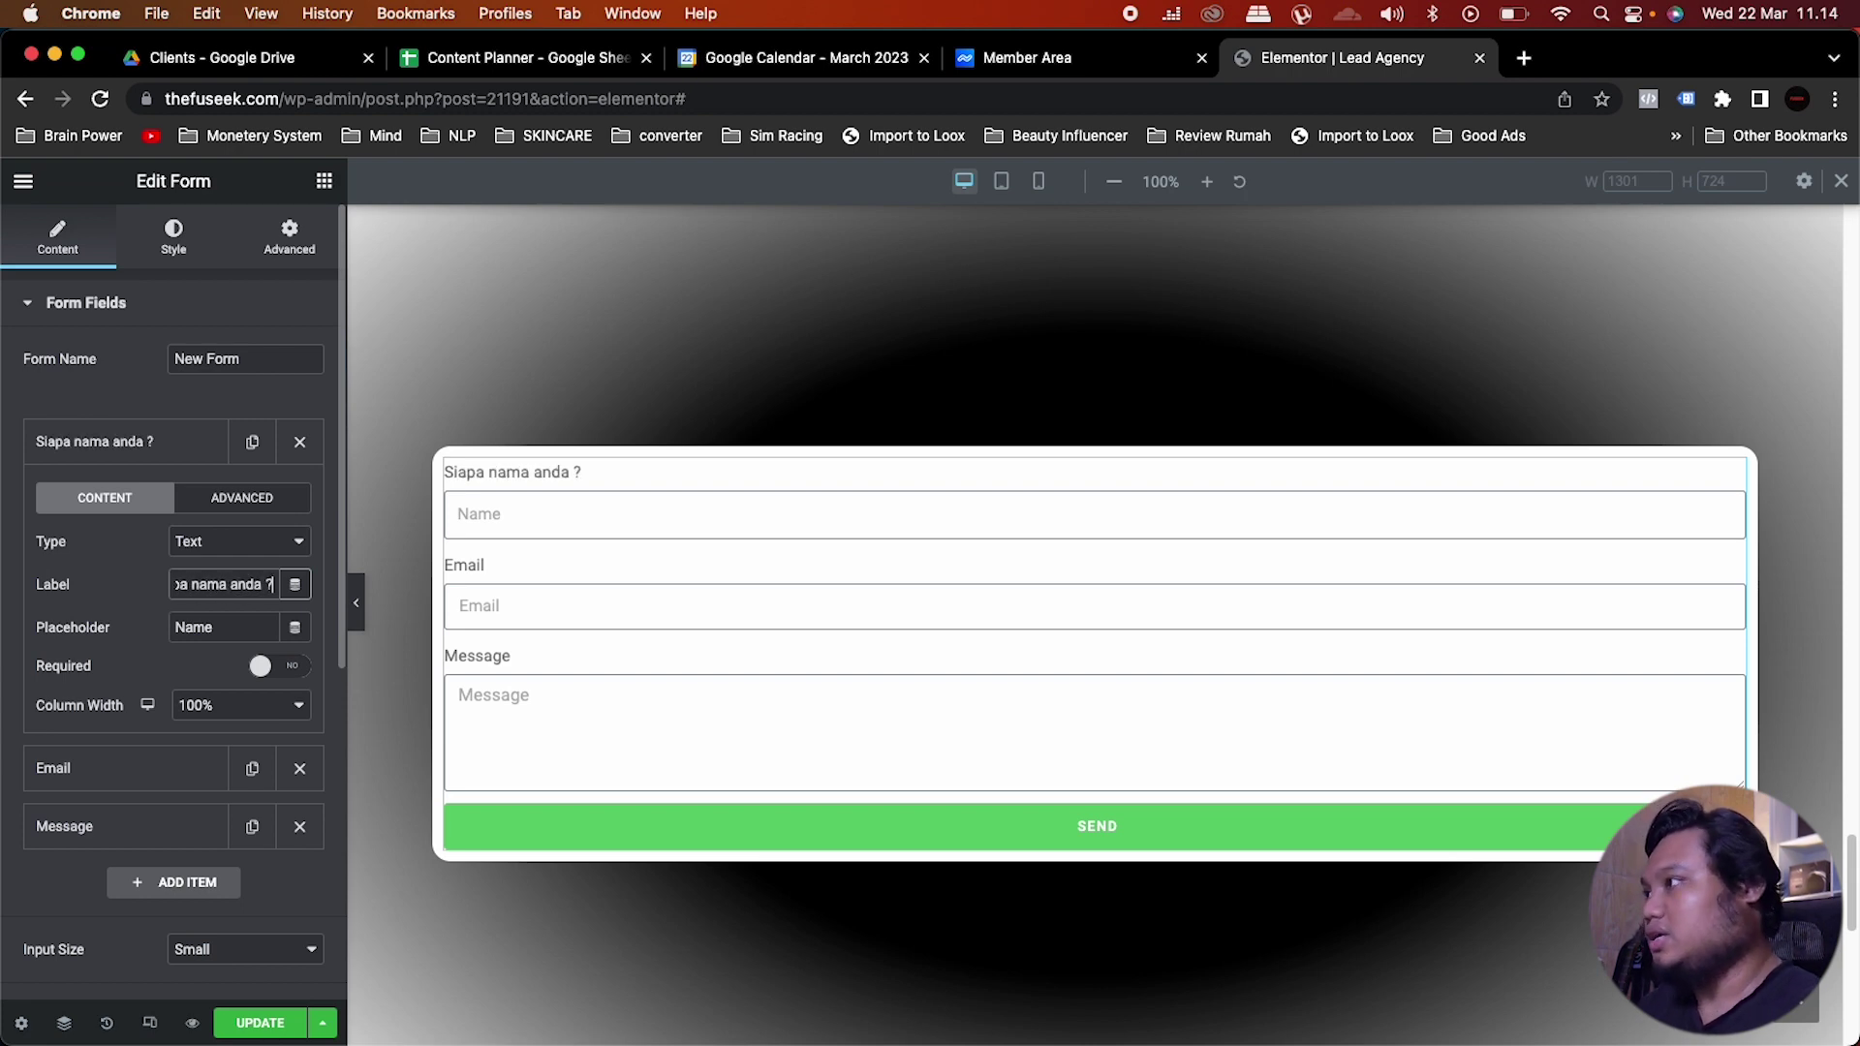
Step: Make the name field required with asterisks shown and give it a sample name placeholder
left_click(289, 666)
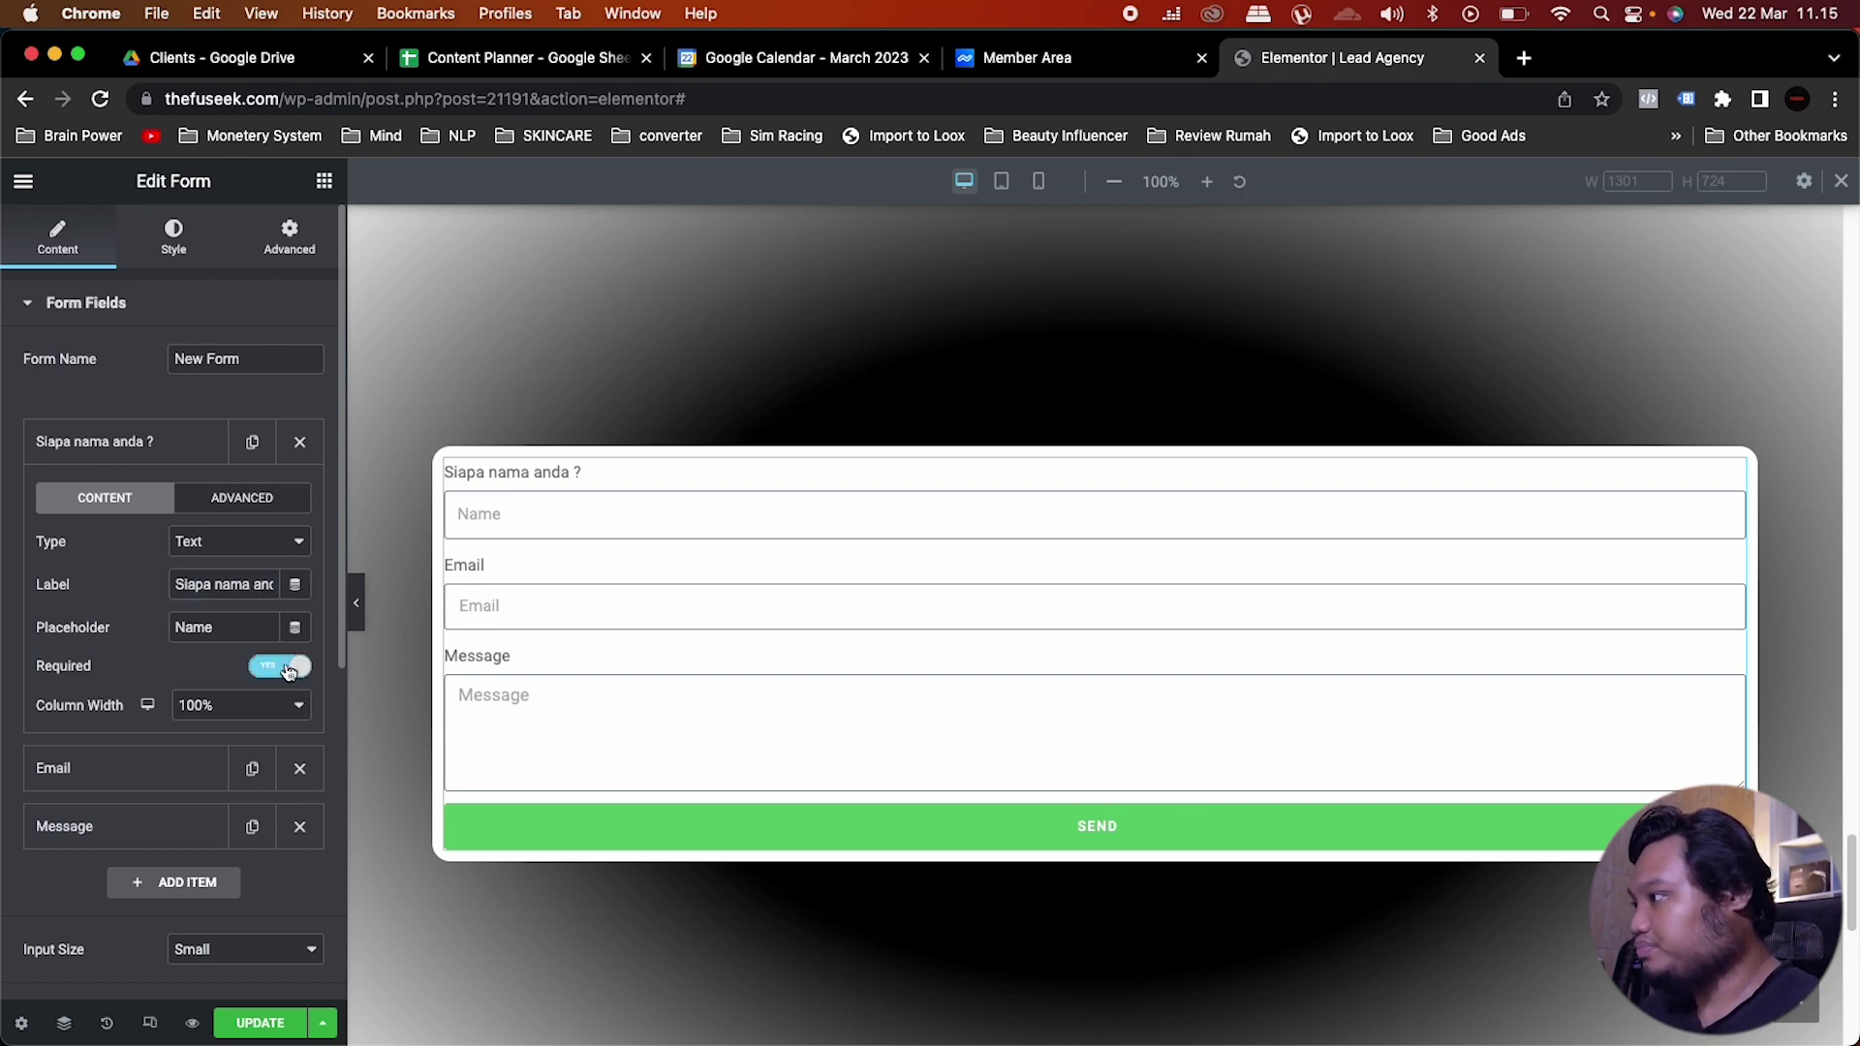
scroll(199, 727, "down", 3)
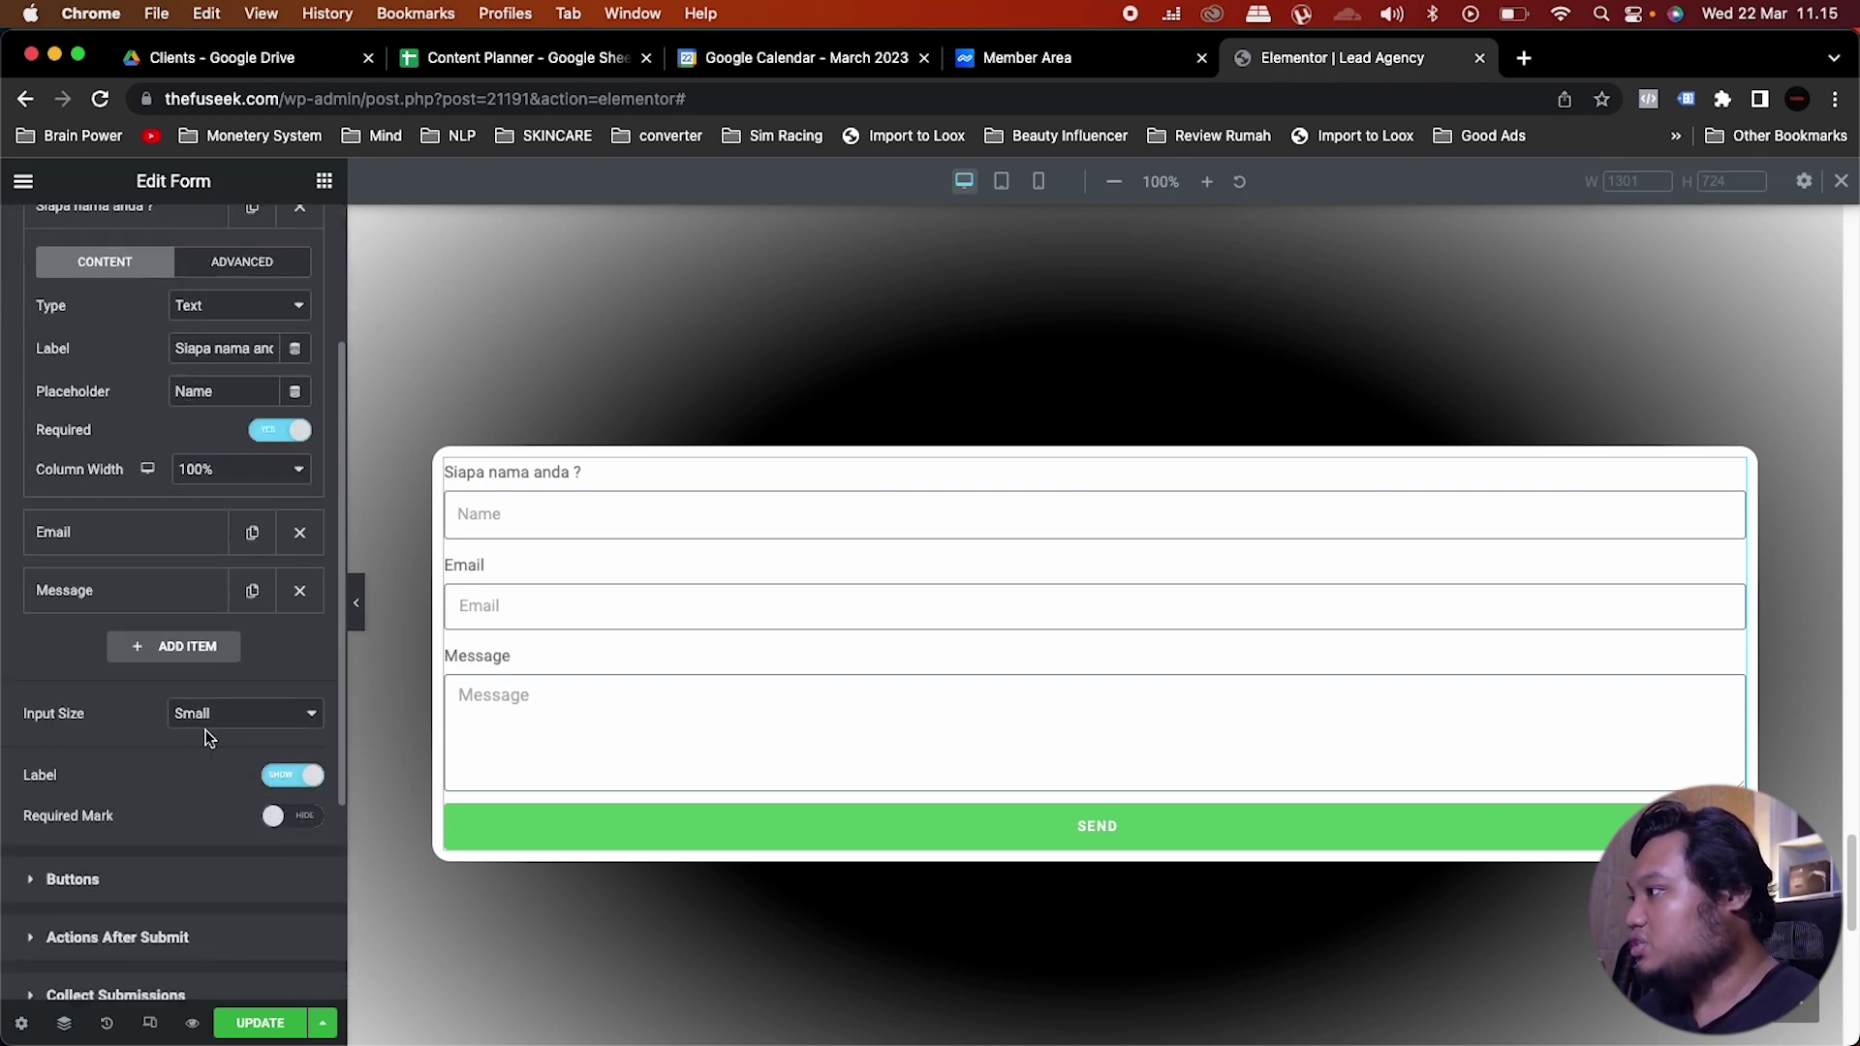
left_click(295, 819)
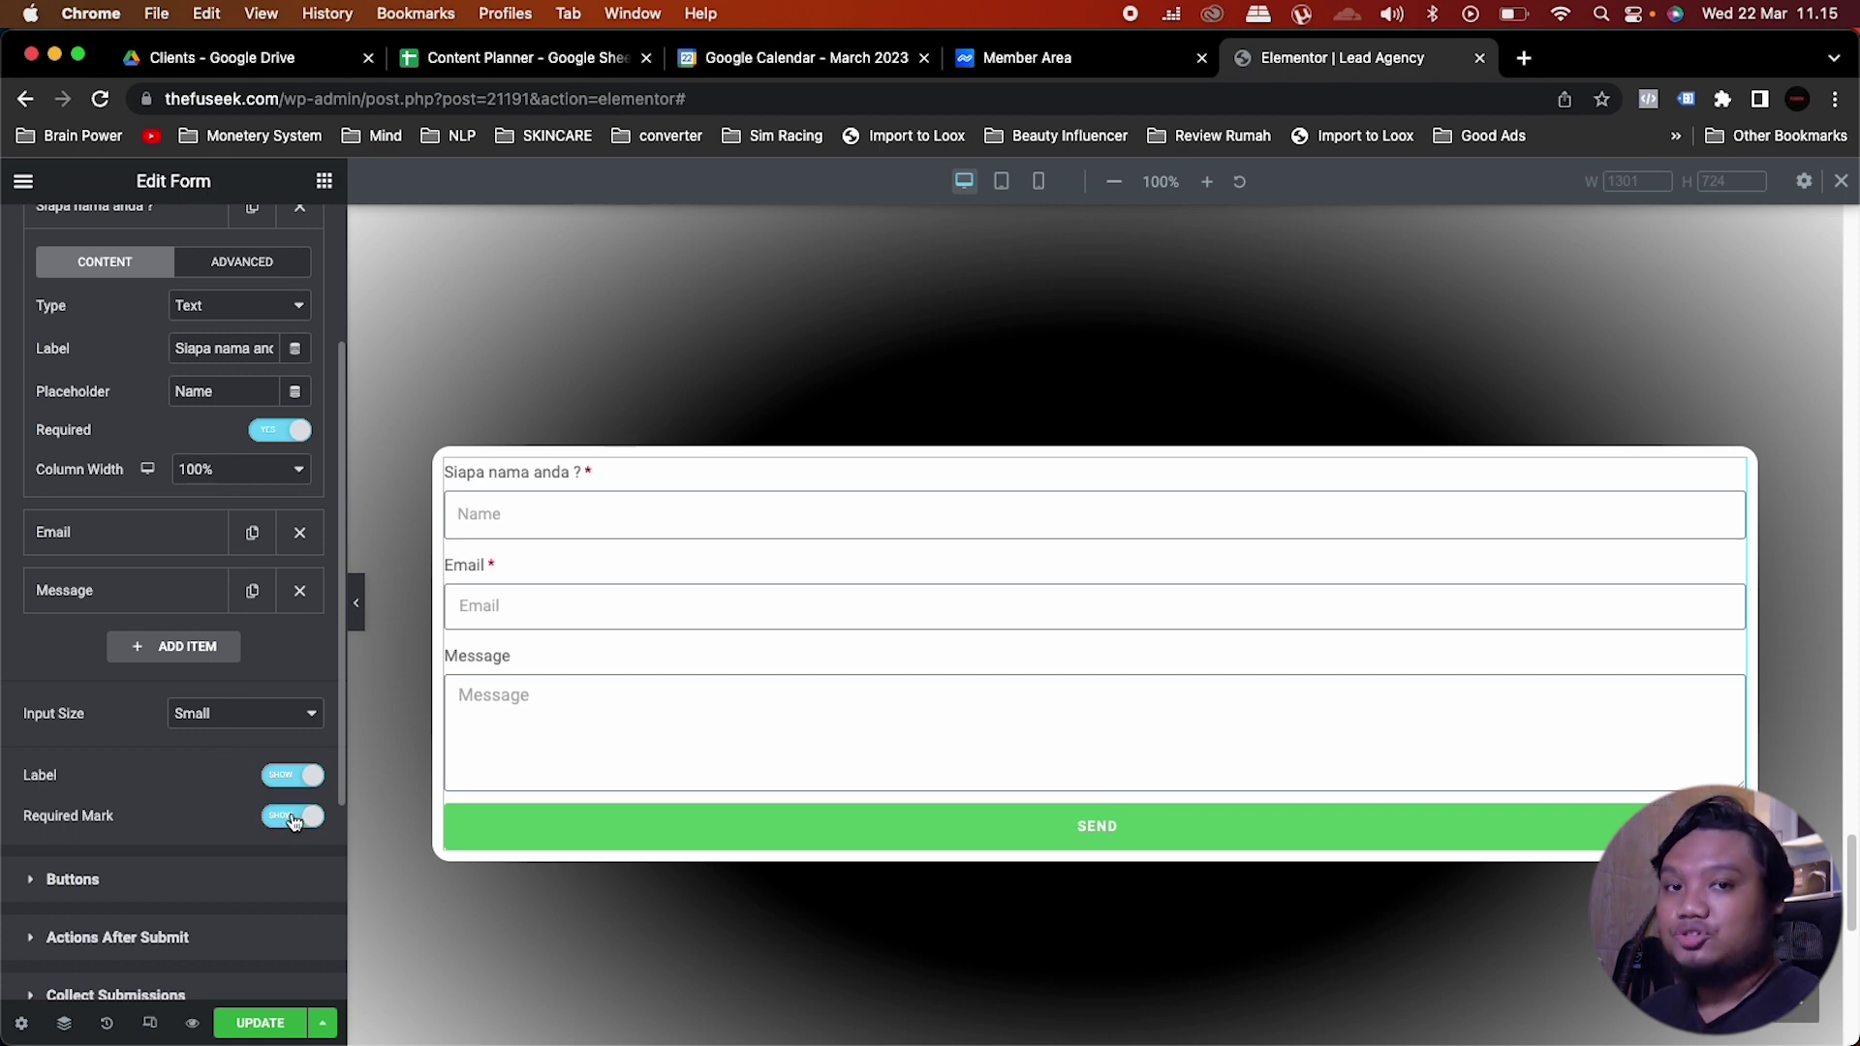
scroll(160, 395, "up", 2)
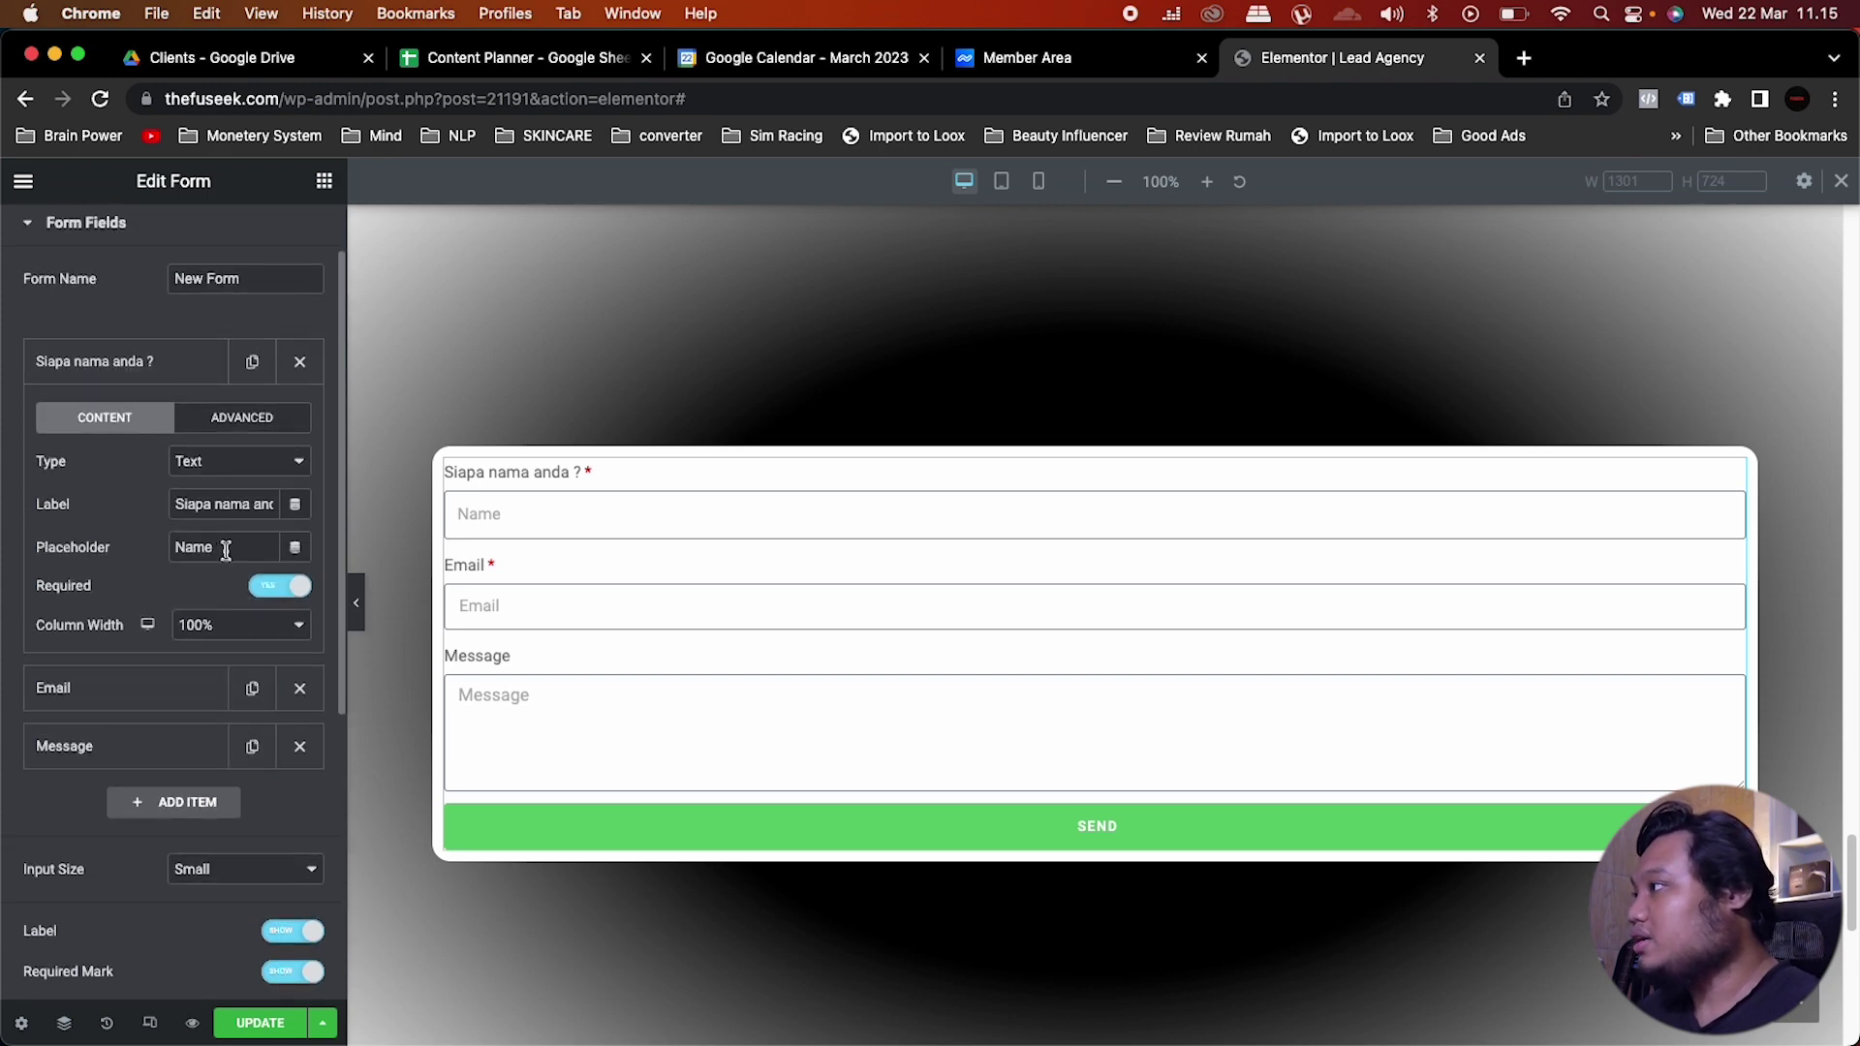
left_click_drag(231, 550, 107, 543)
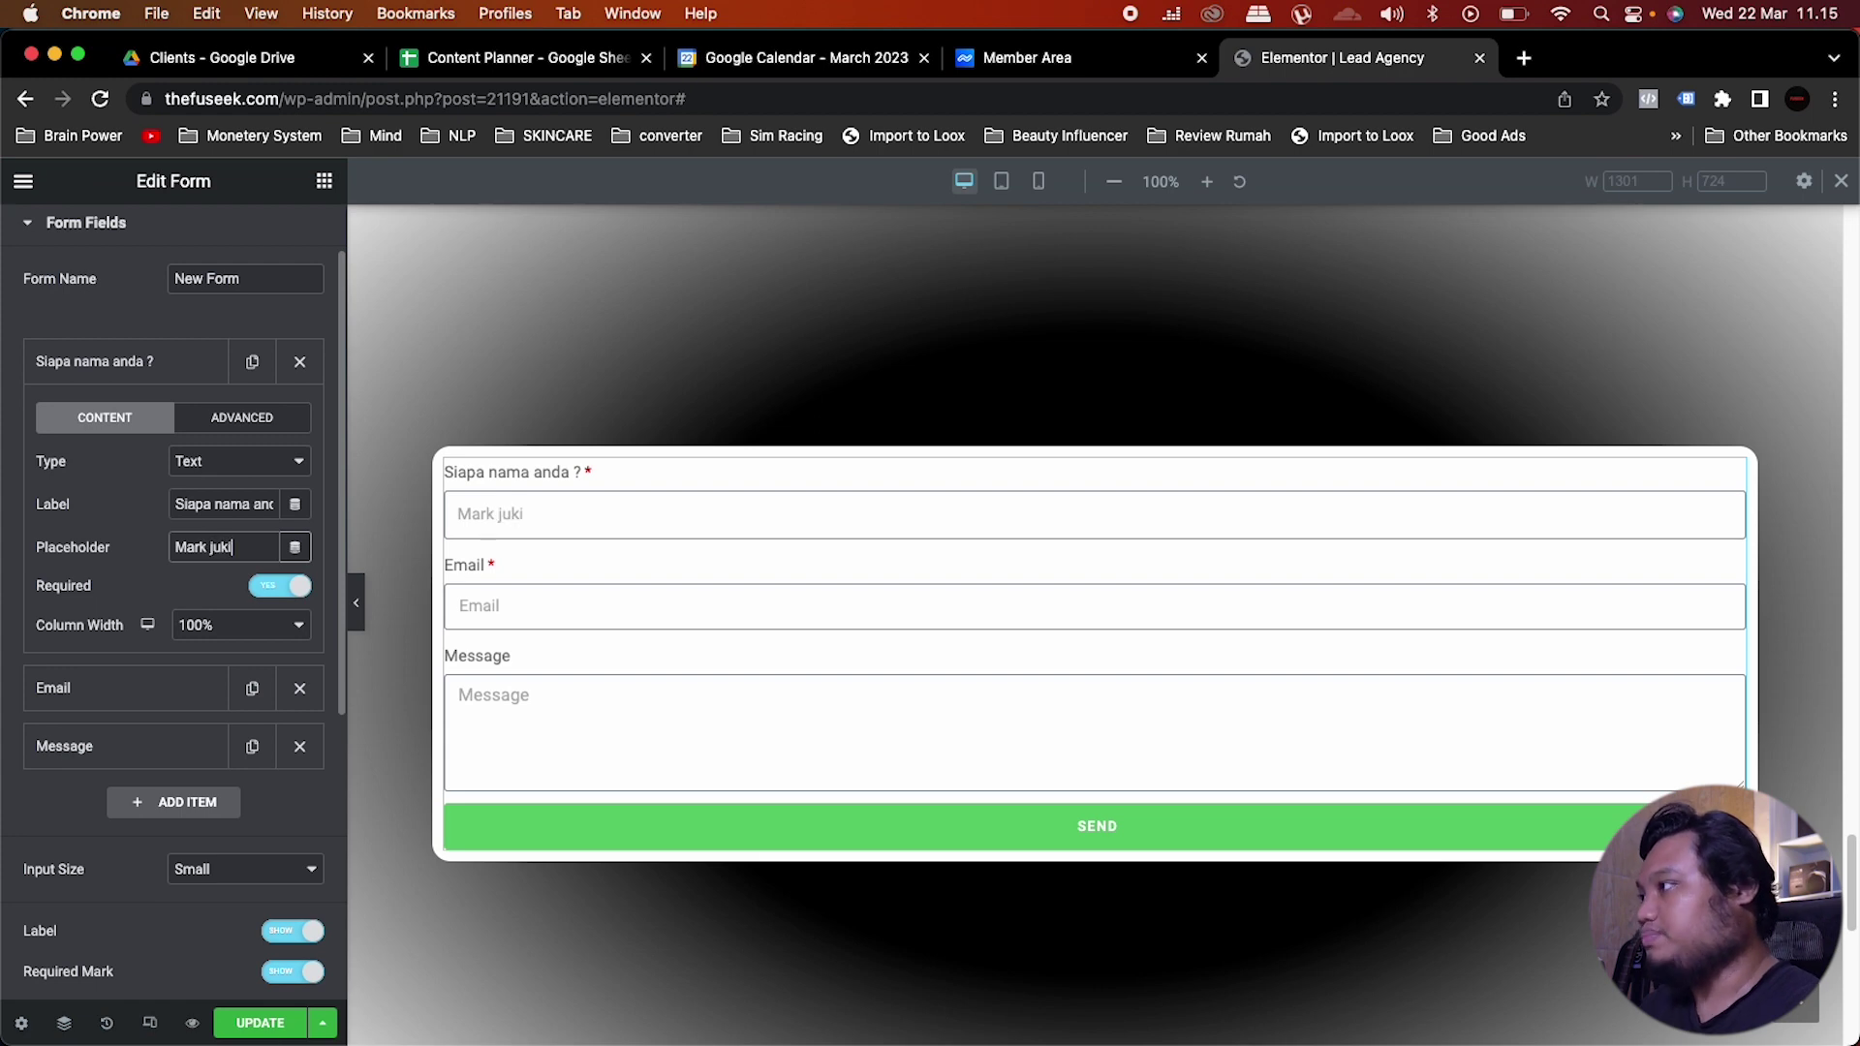
left_click(155, 366)
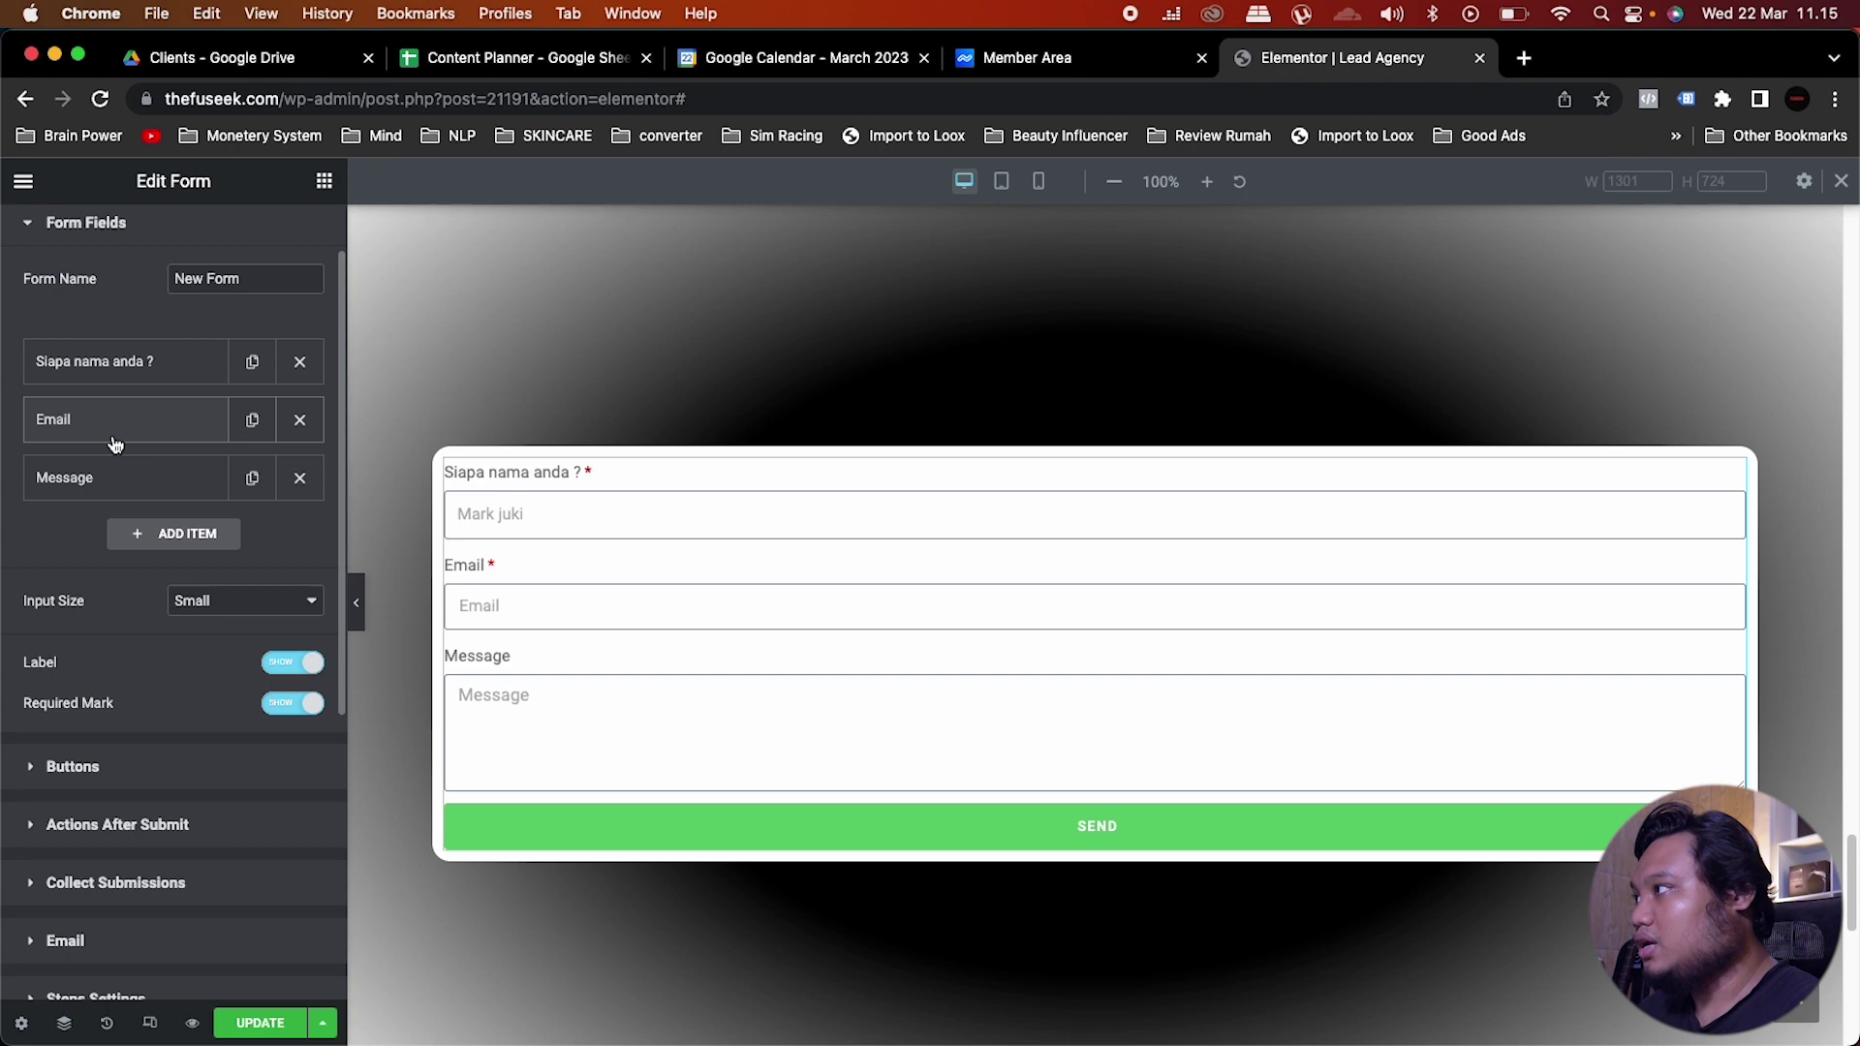
Step: Remove Email and Message, and make the second field a Number 'Infokan no Whatsapp anda' with a sample phone placeholder
left_click(299, 423)
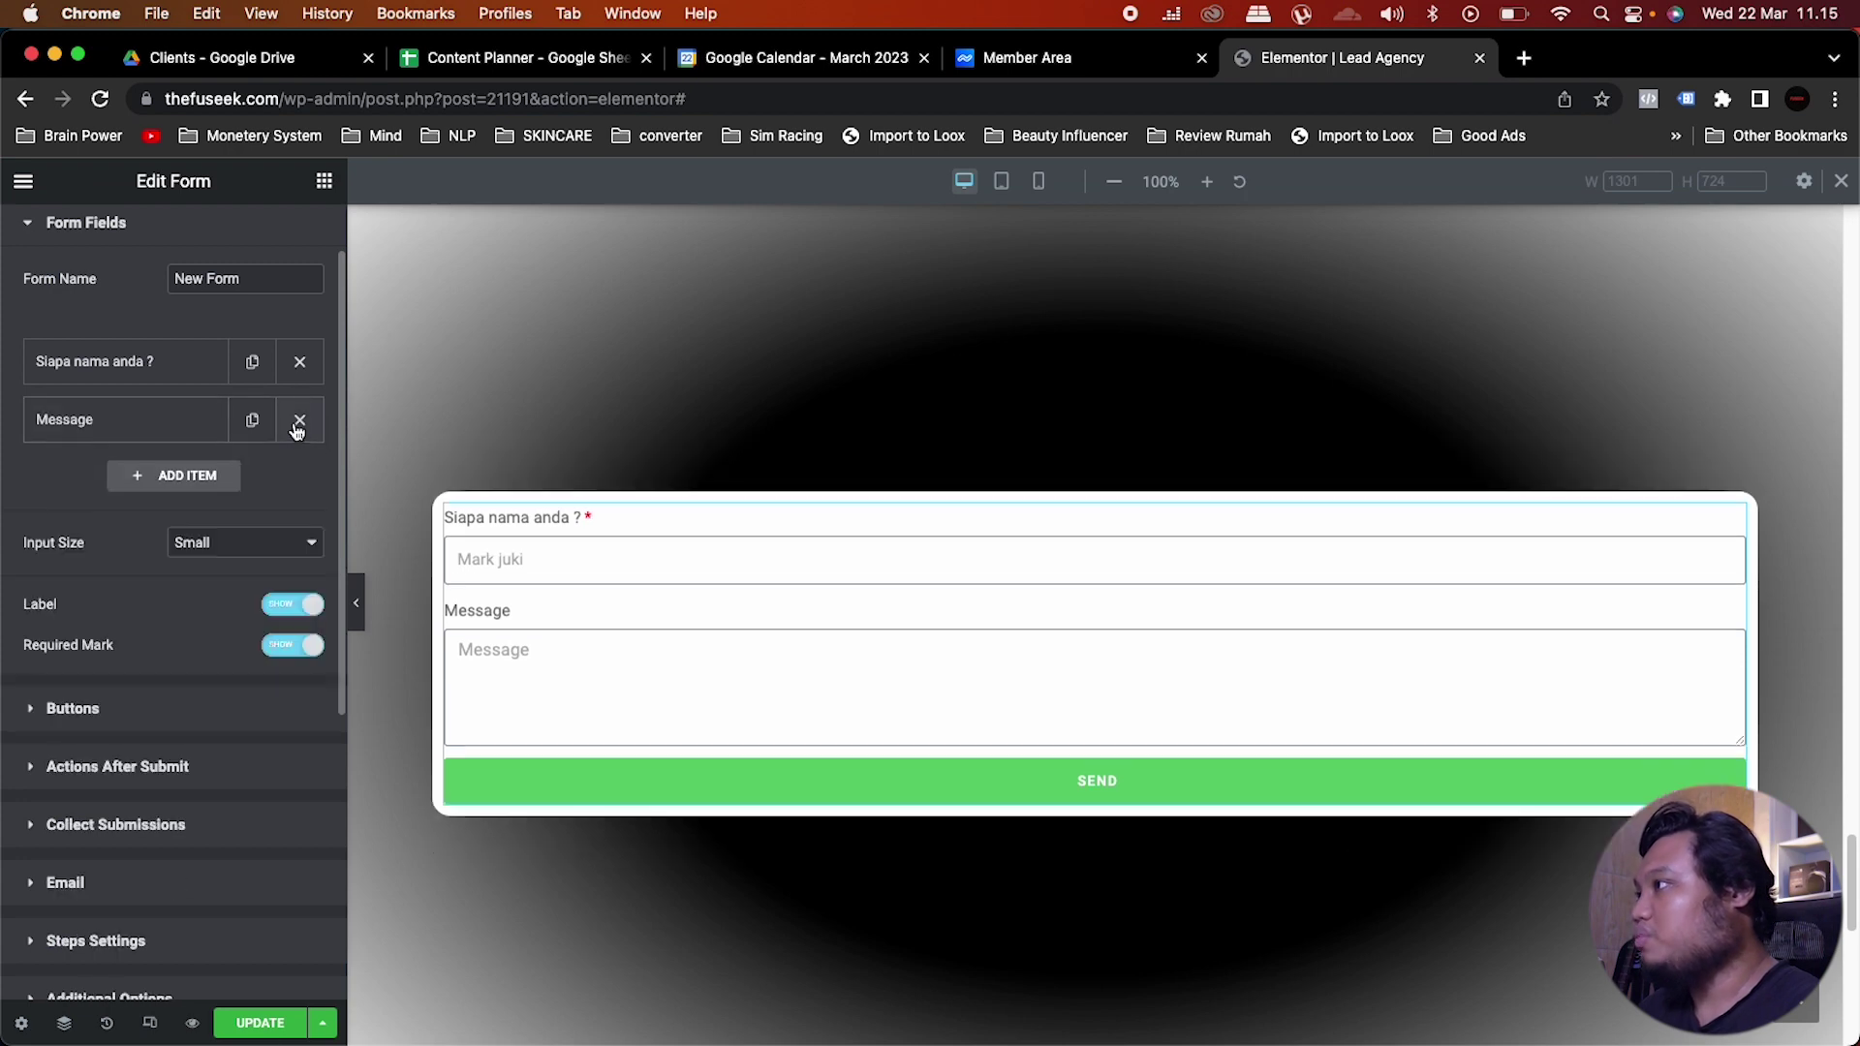
left_click(299, 419)
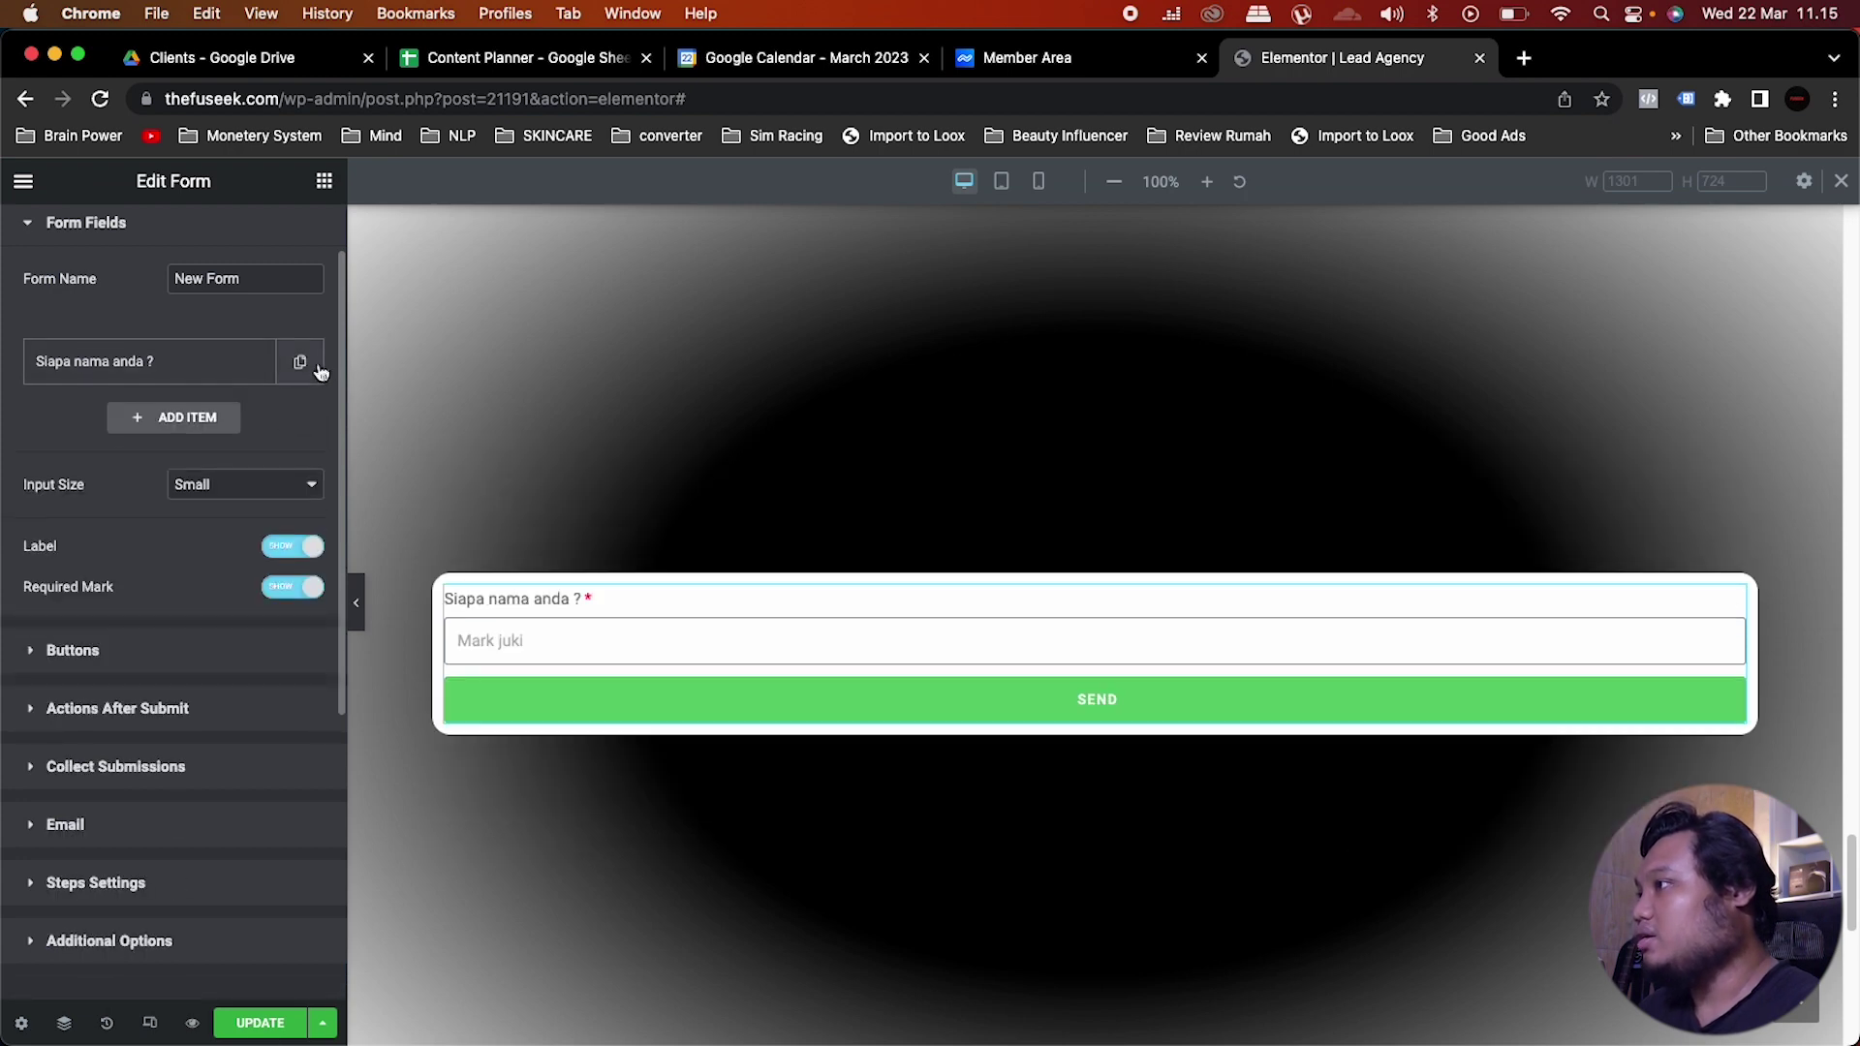
left_click(162, 419)
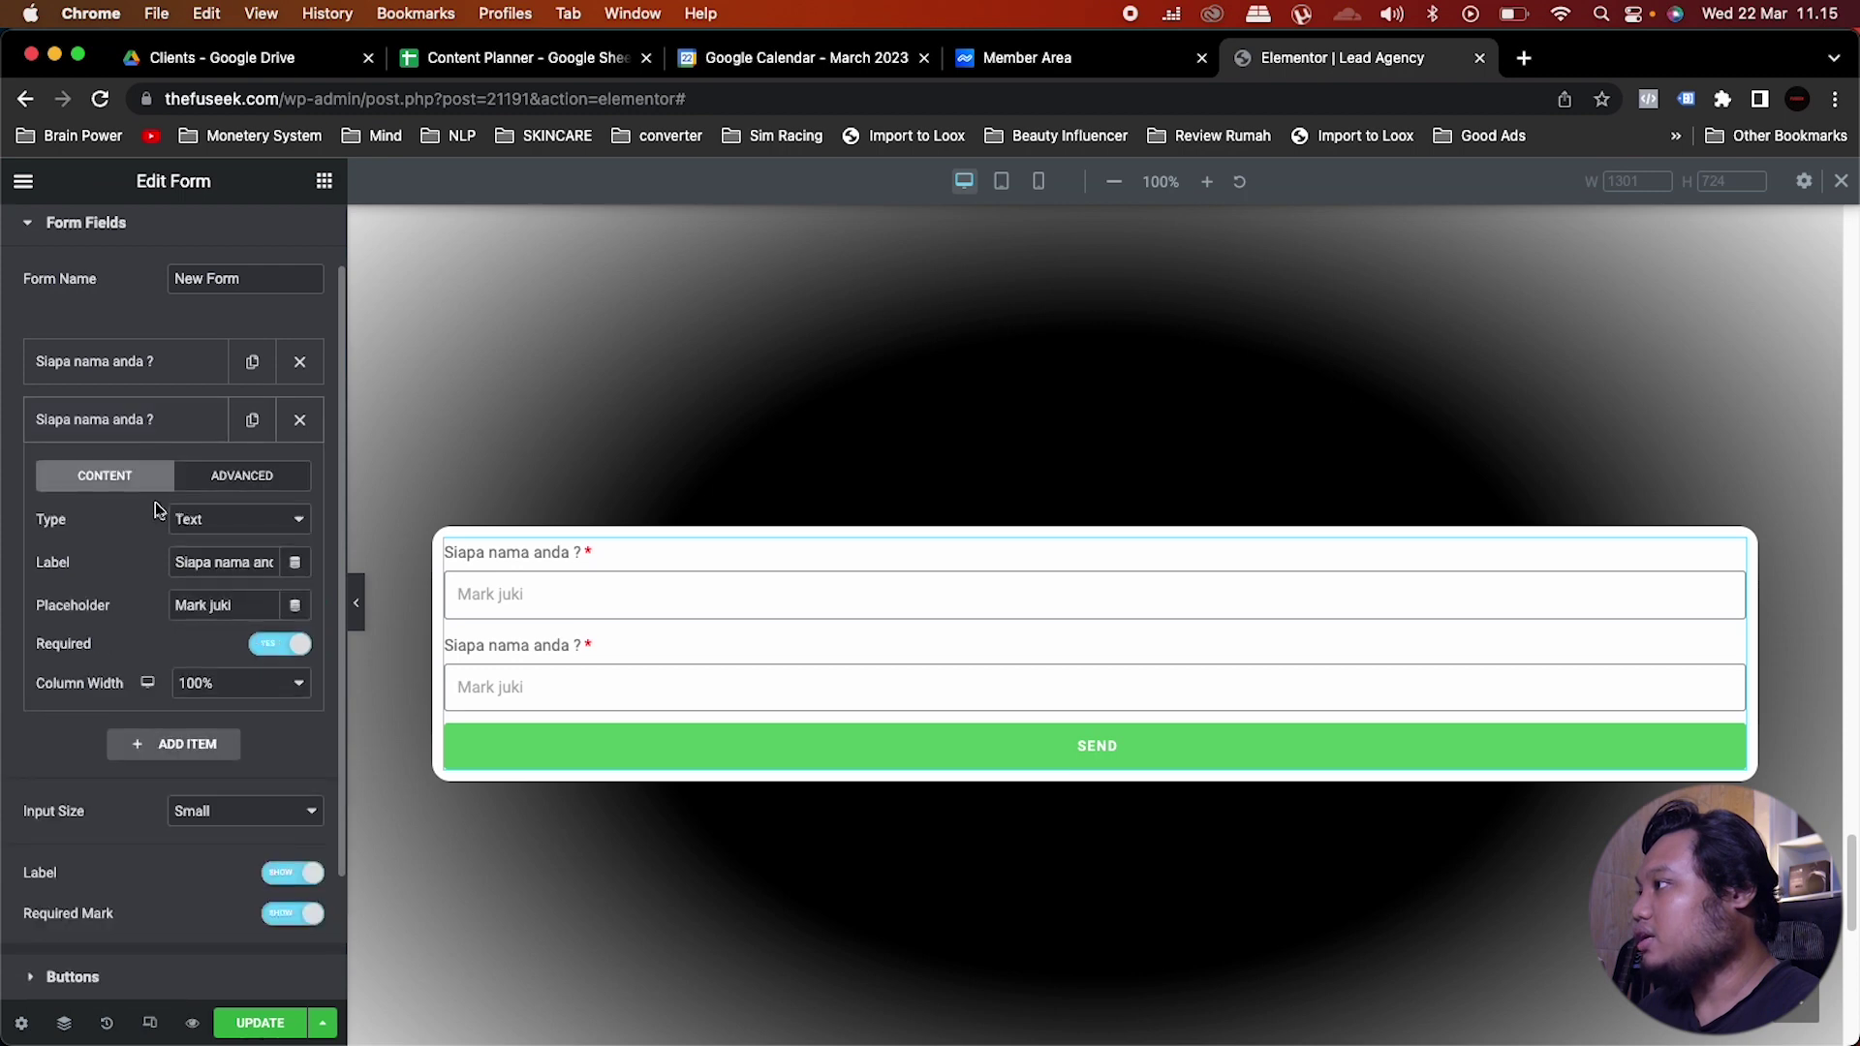
left_click(234, 523)
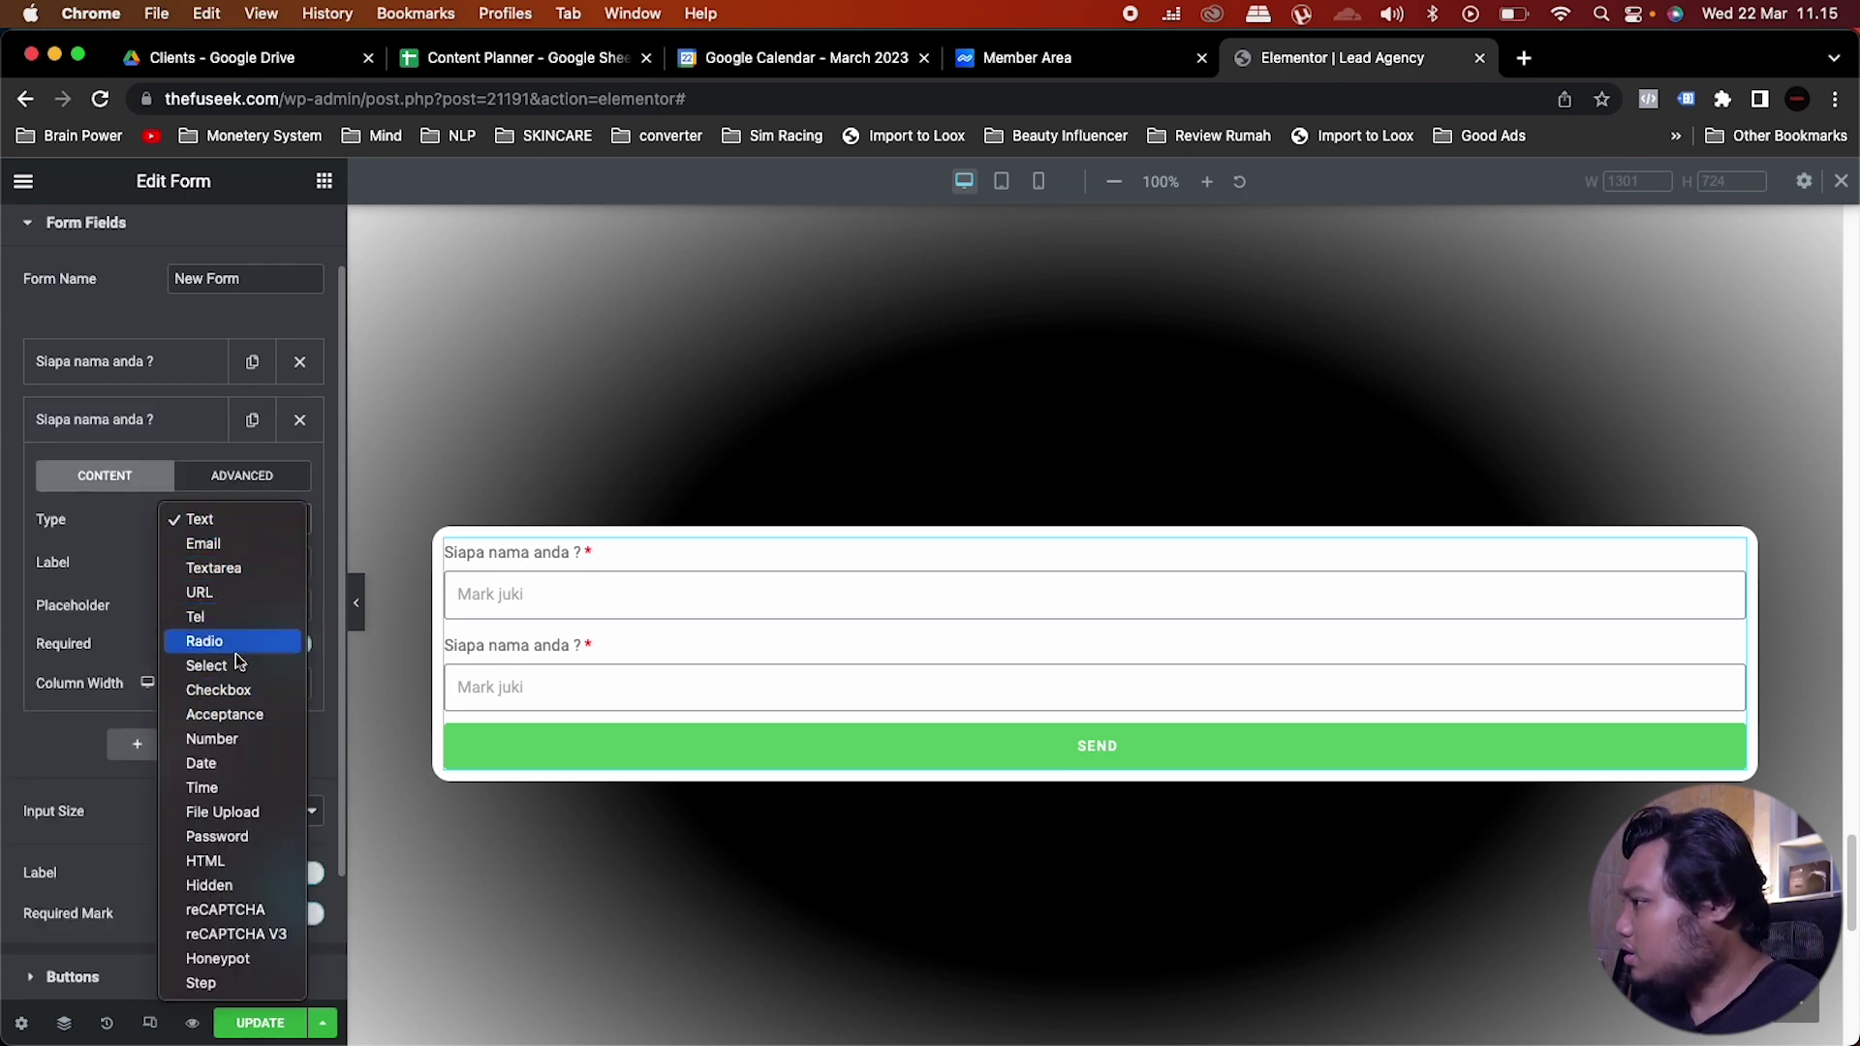
left_click(236, 741)
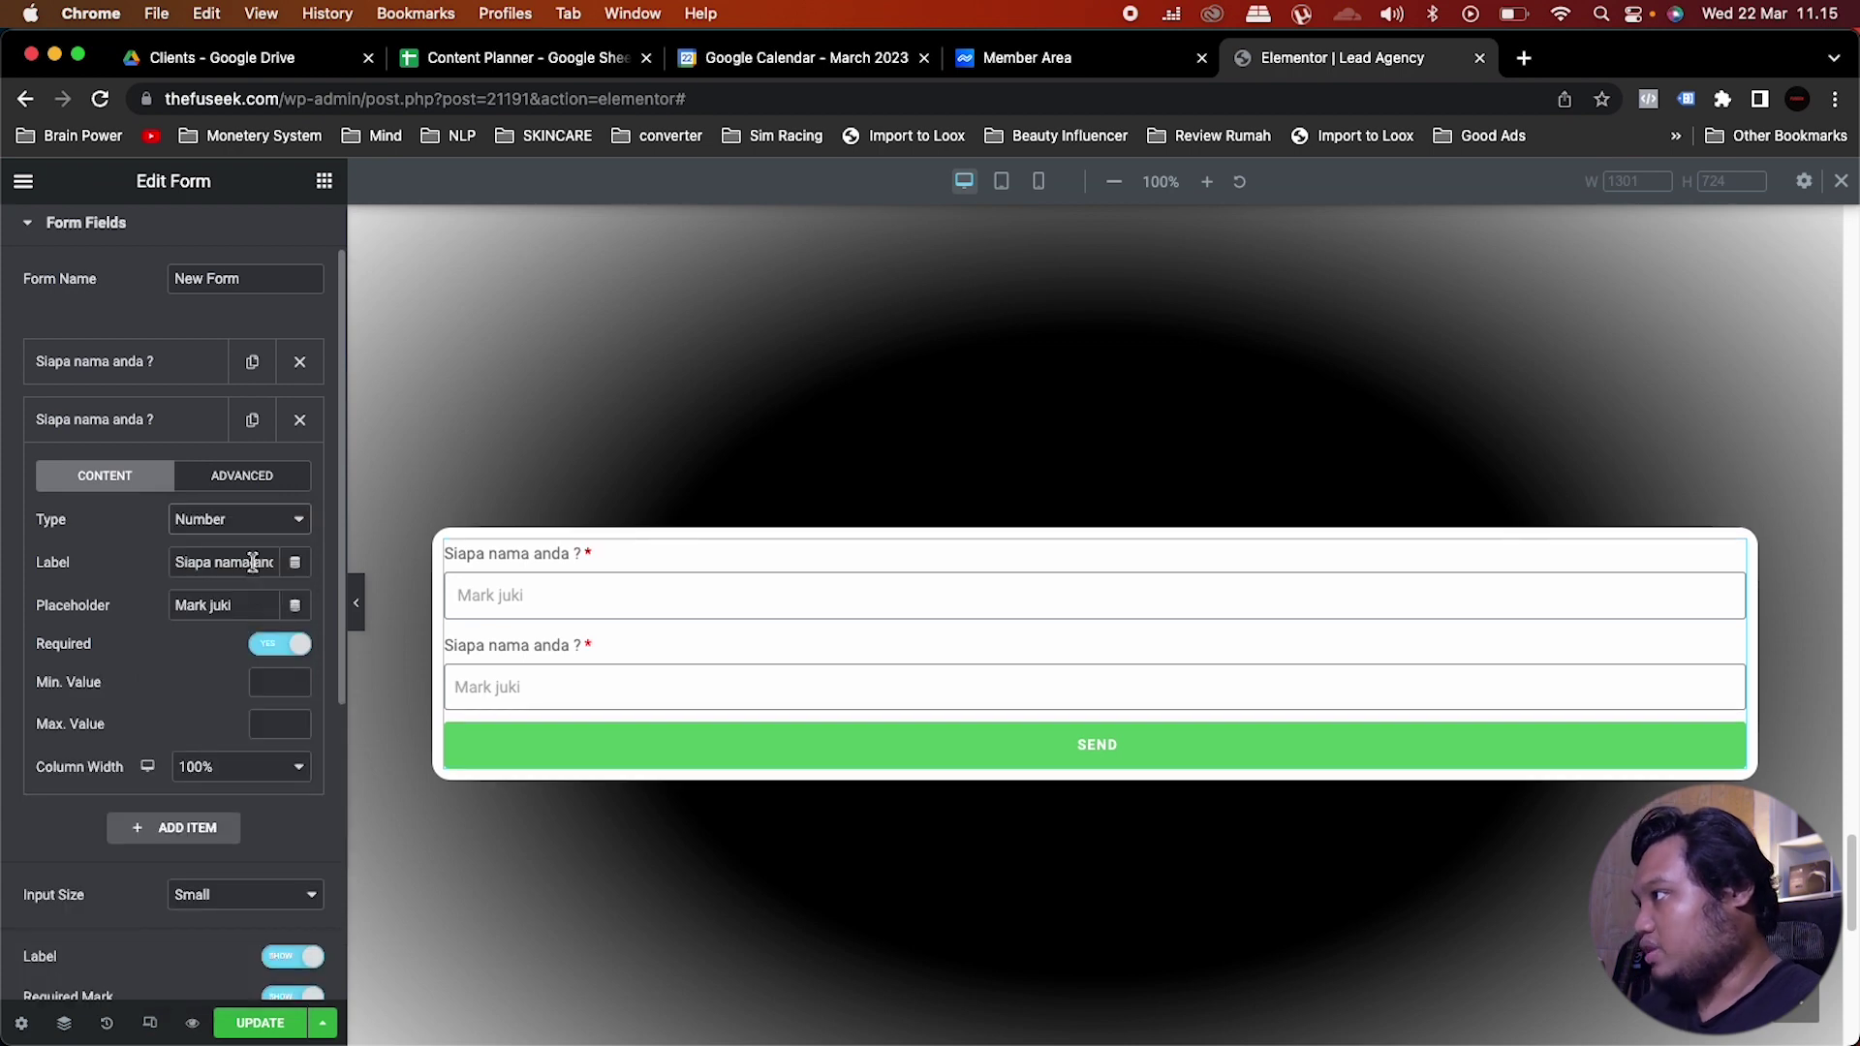
triple_click(250, 562)
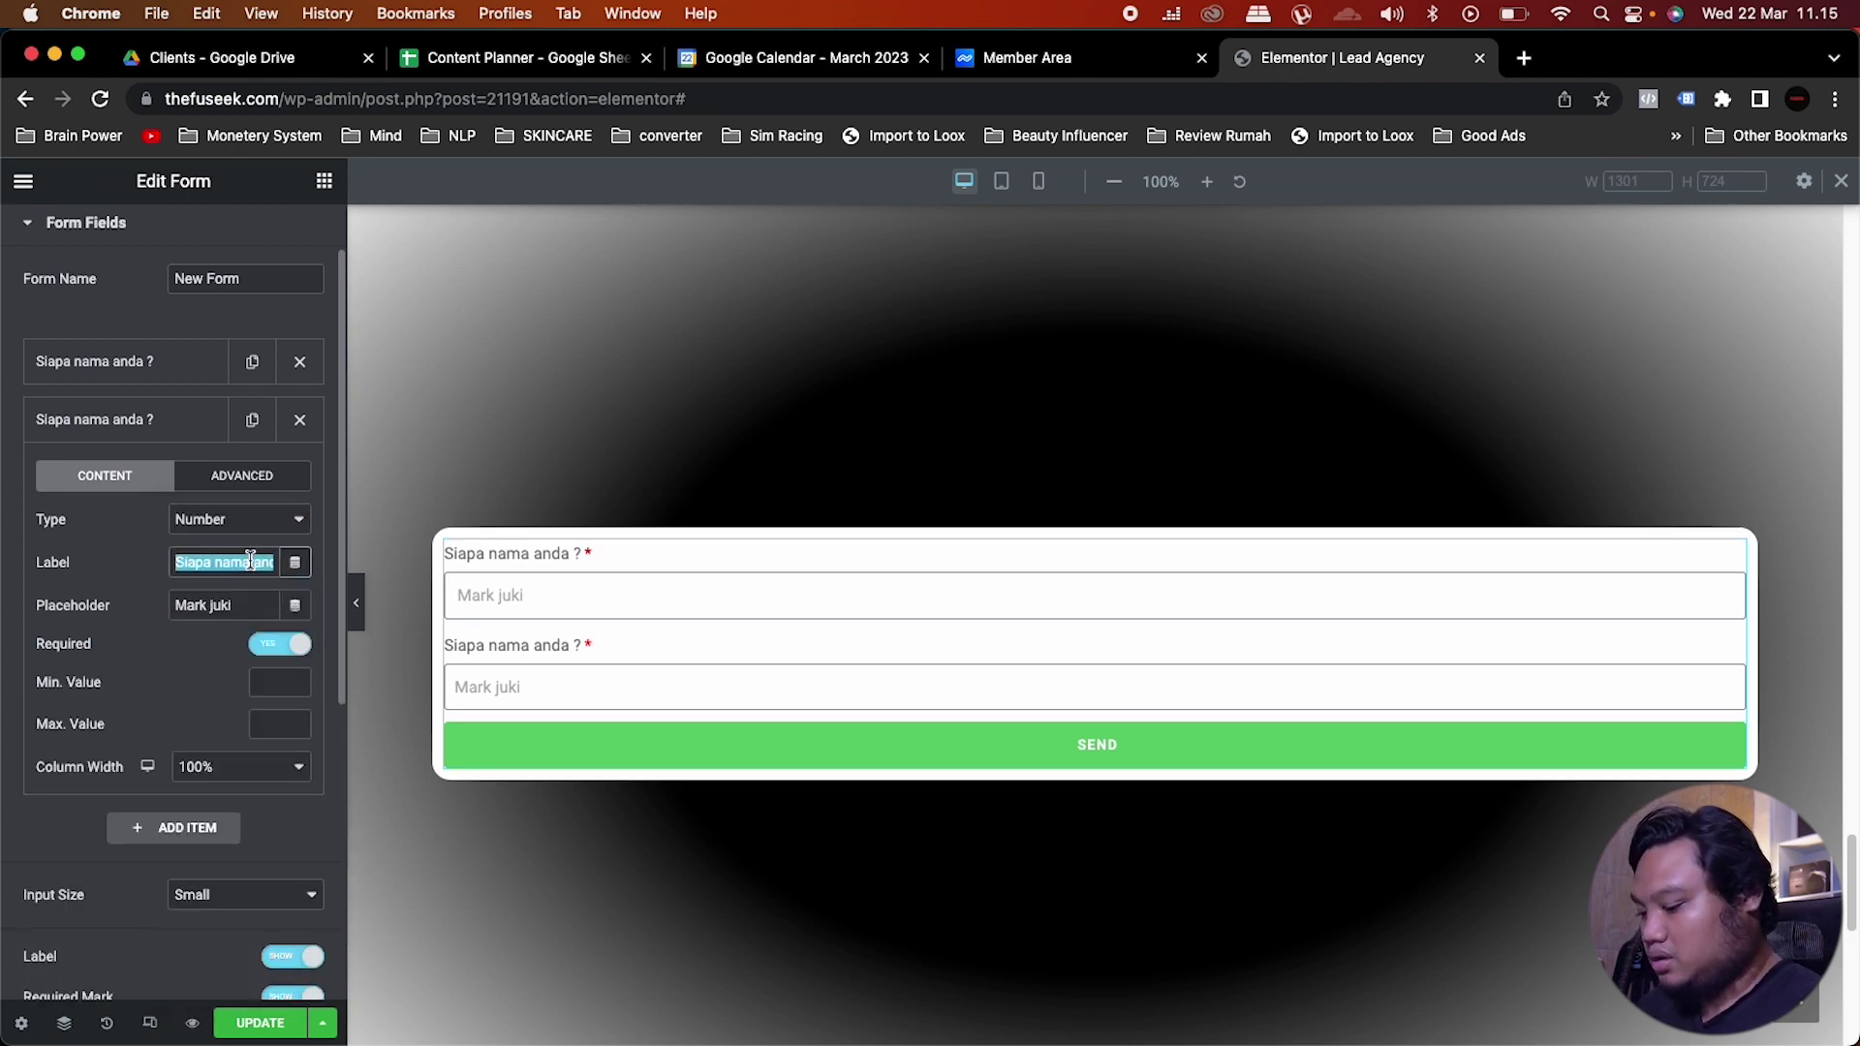
type("Infokan no ")
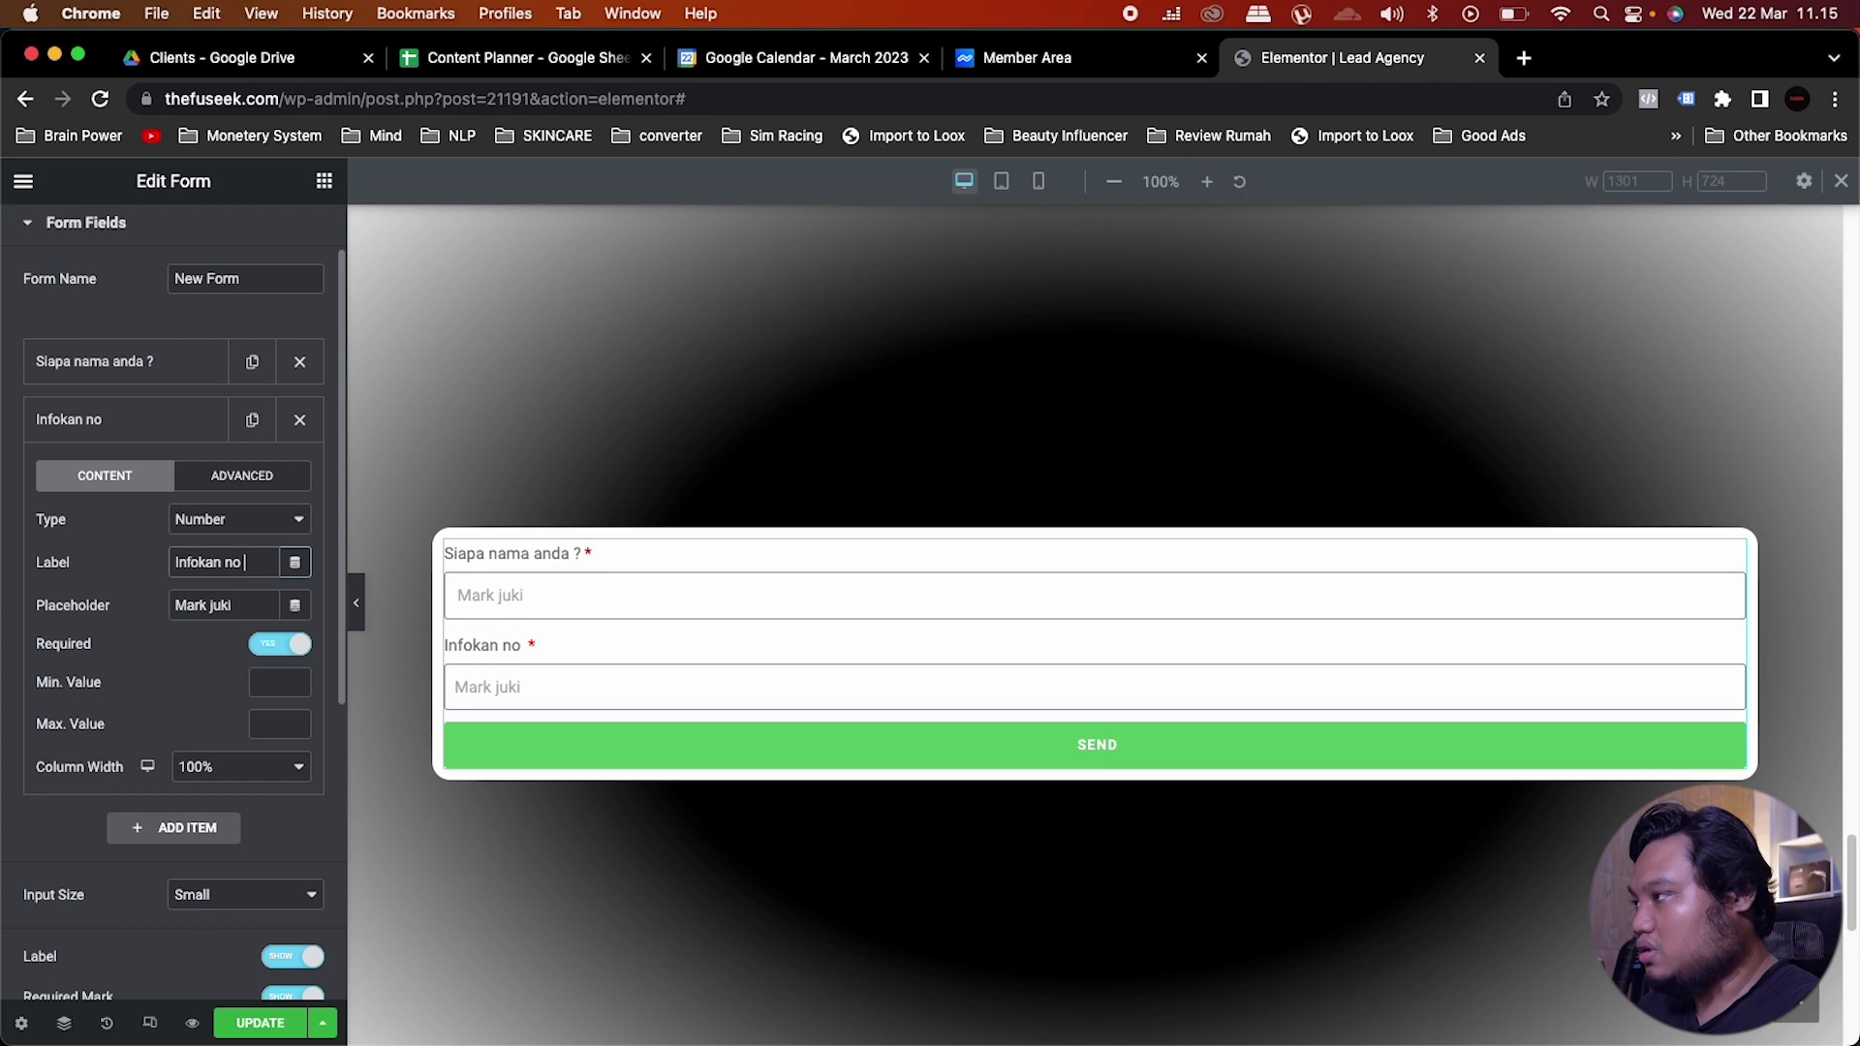
type("Whatsapp anda")
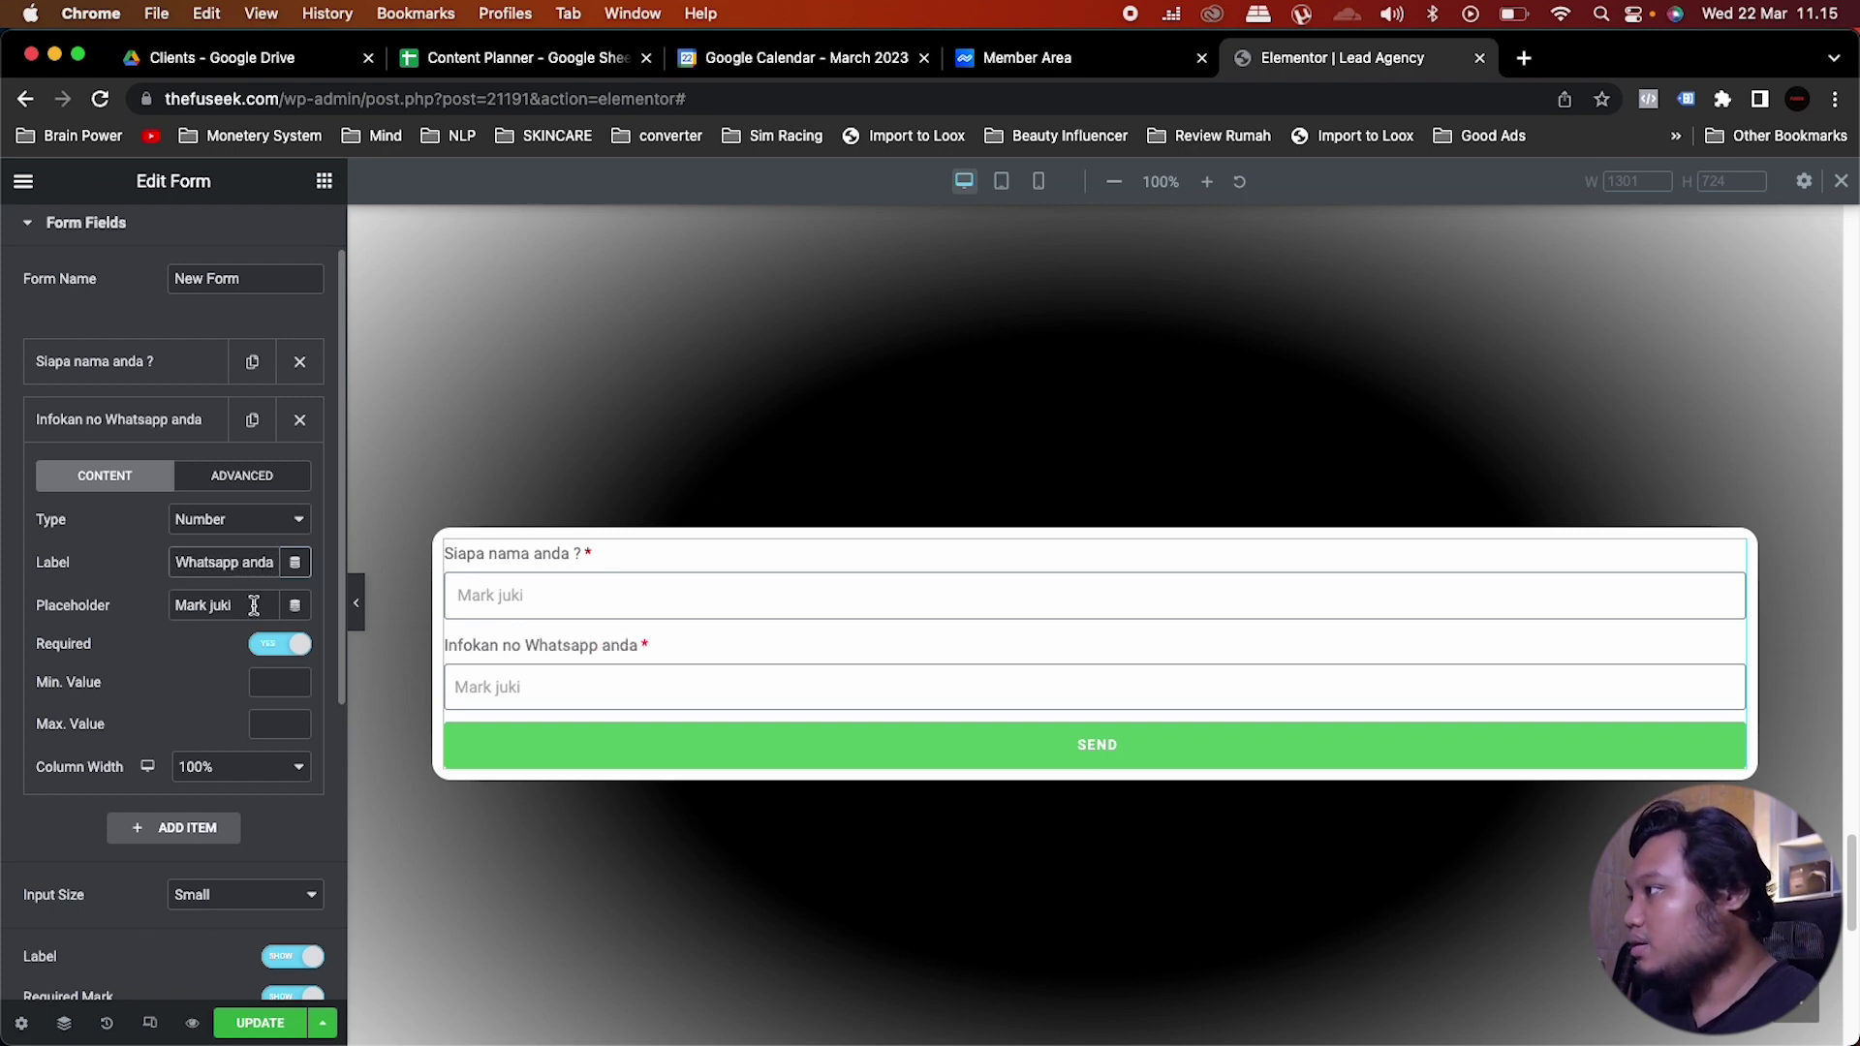
key("Tab")
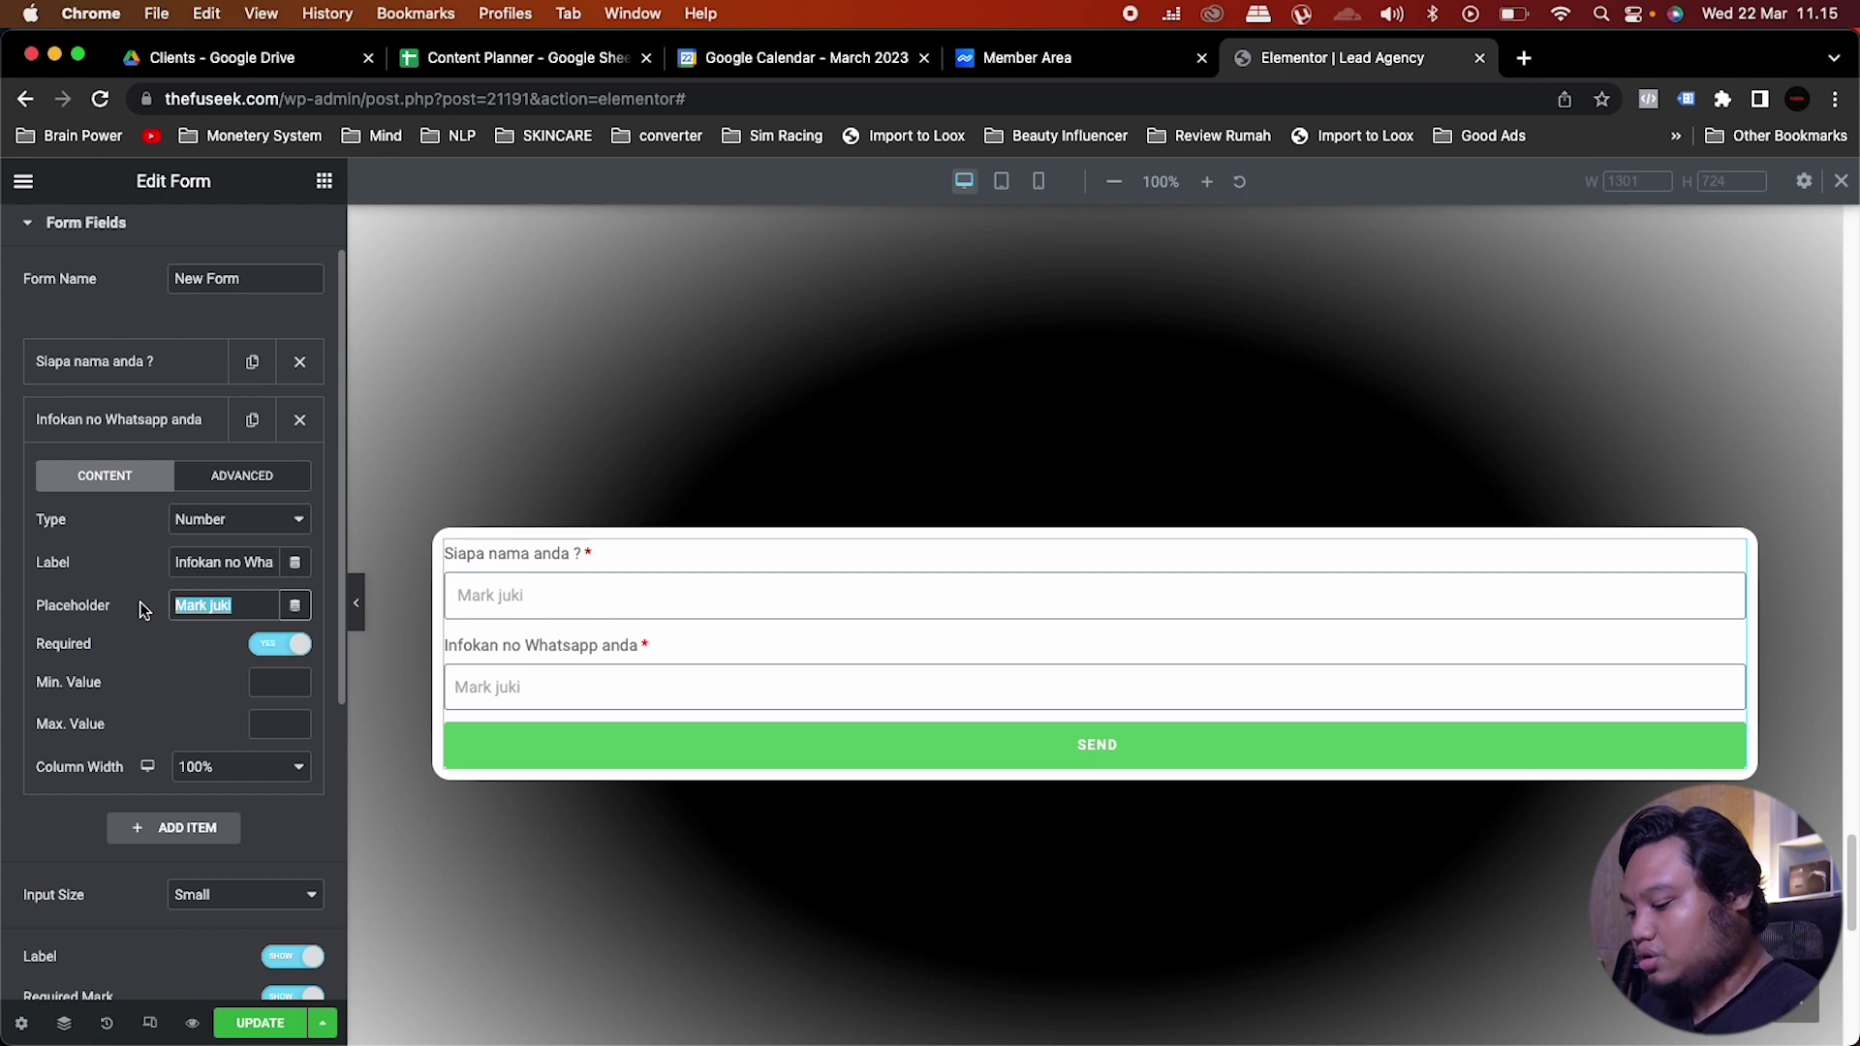
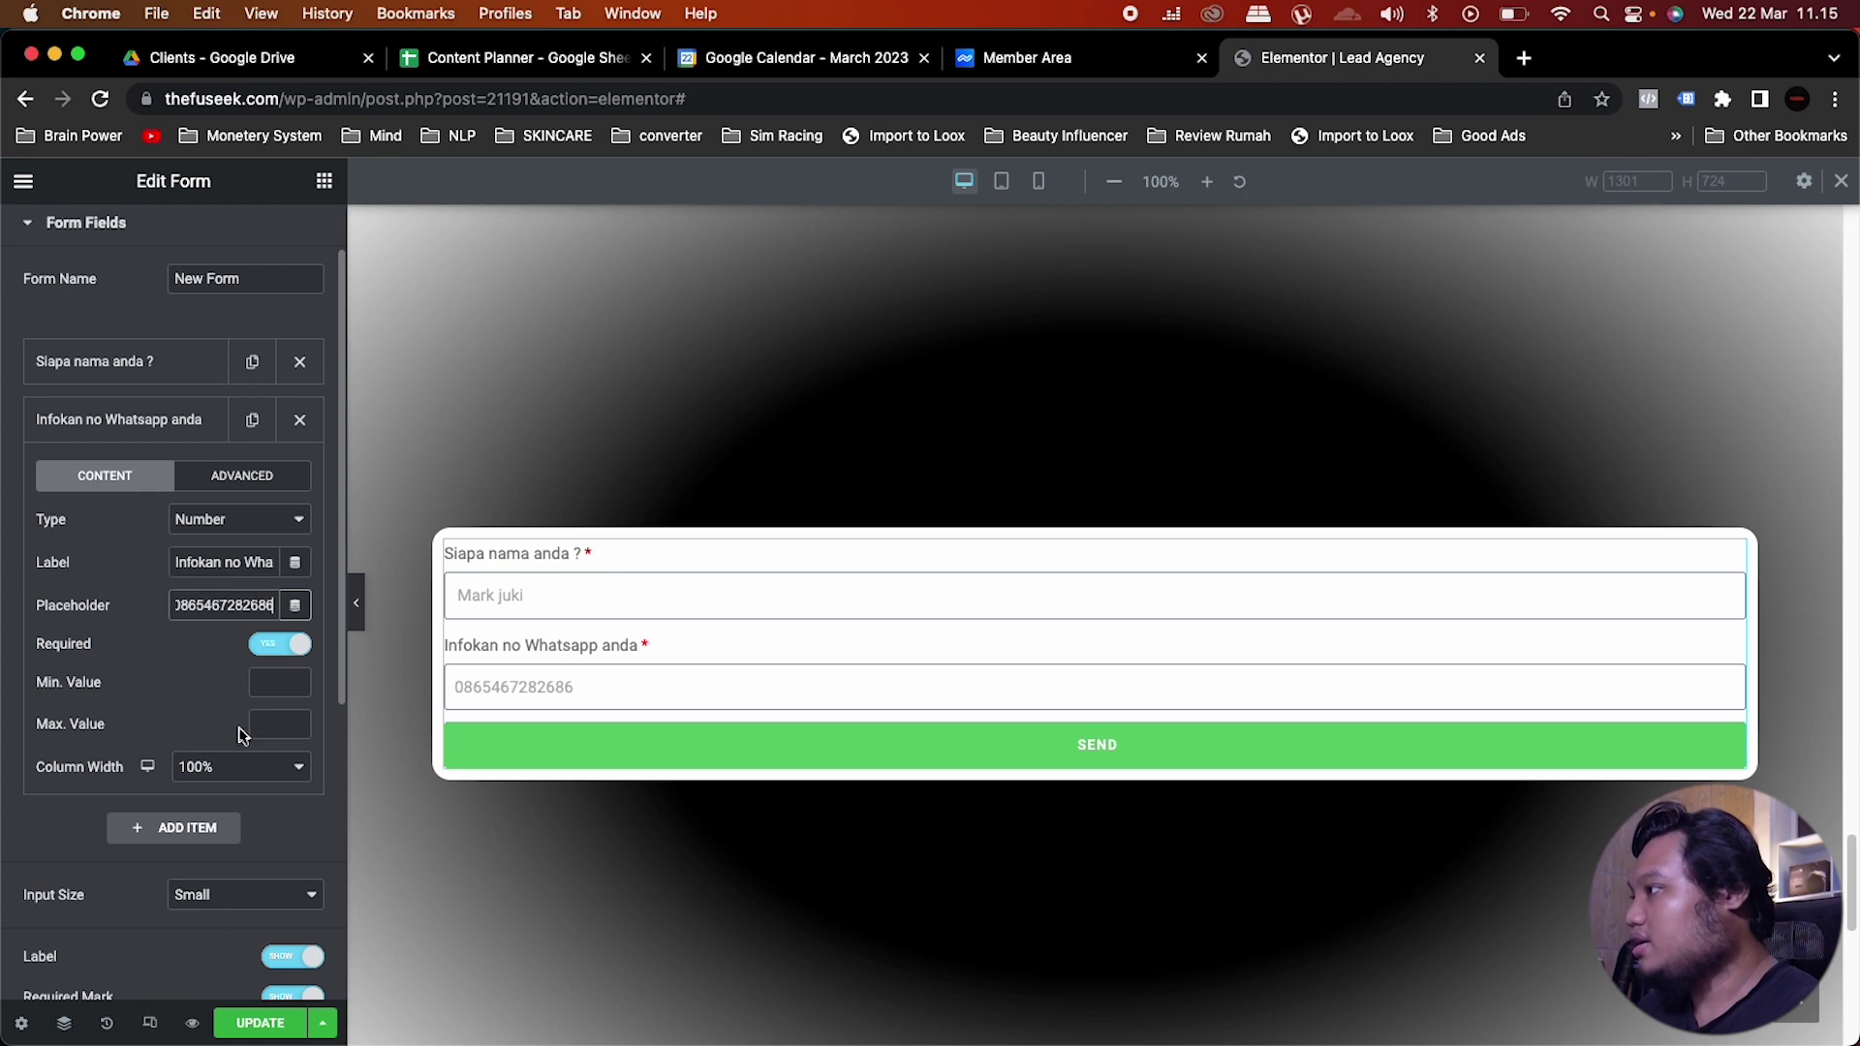
left_click(121, 418)
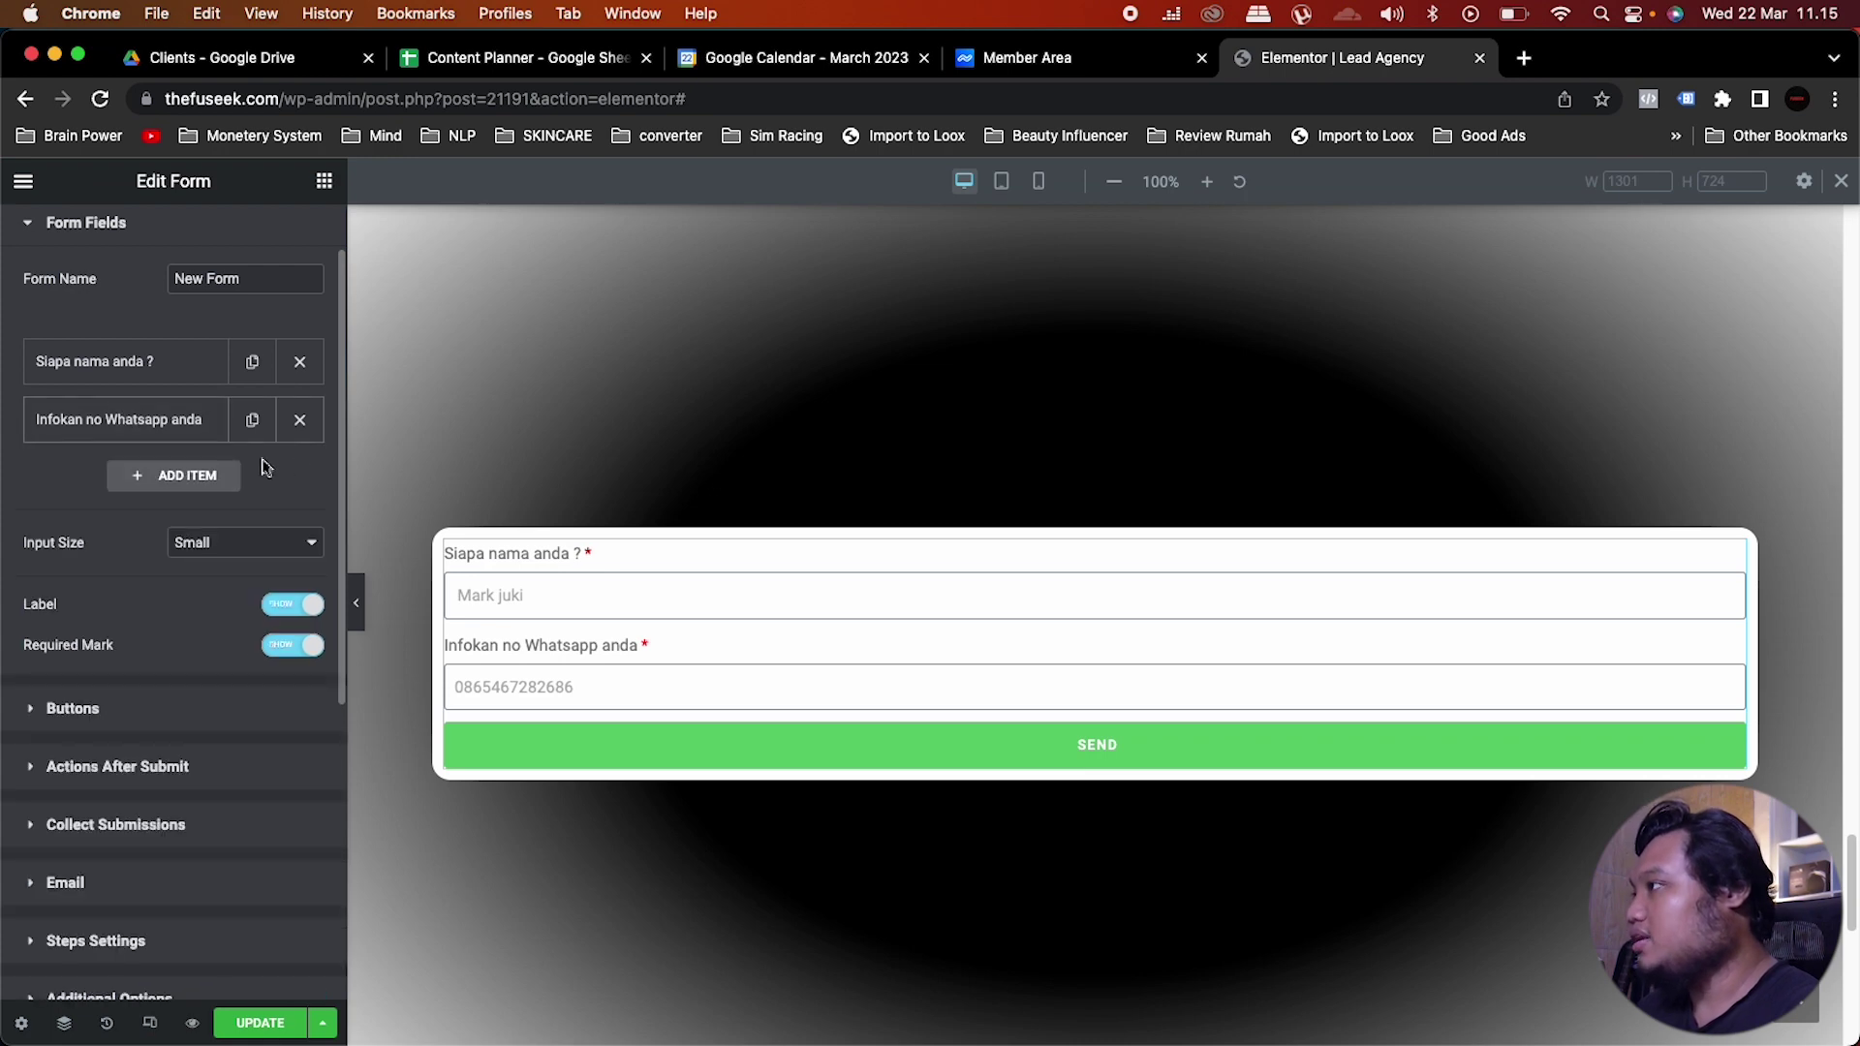
Step: Duplicate the WhatsApp field into an Email-type 'Email' field with a sample address placeholder
left_click(254, 420)
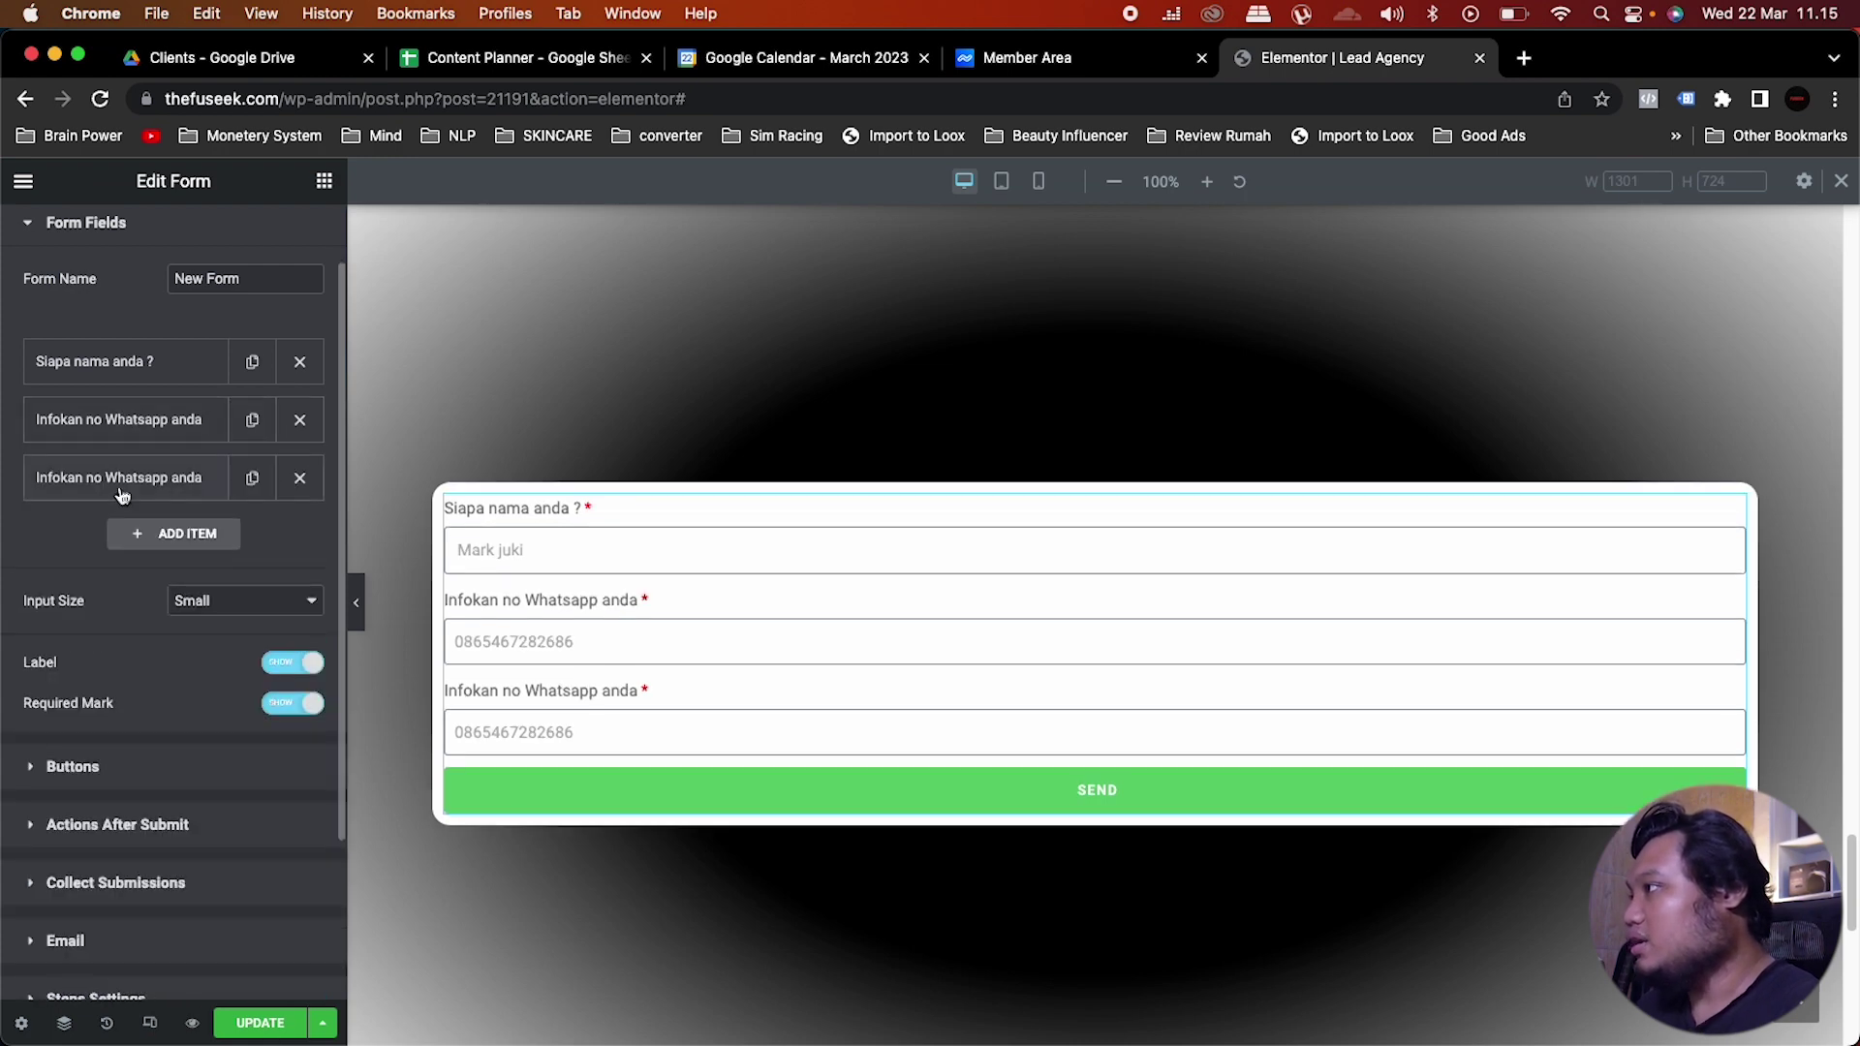
left_click(121, 489)
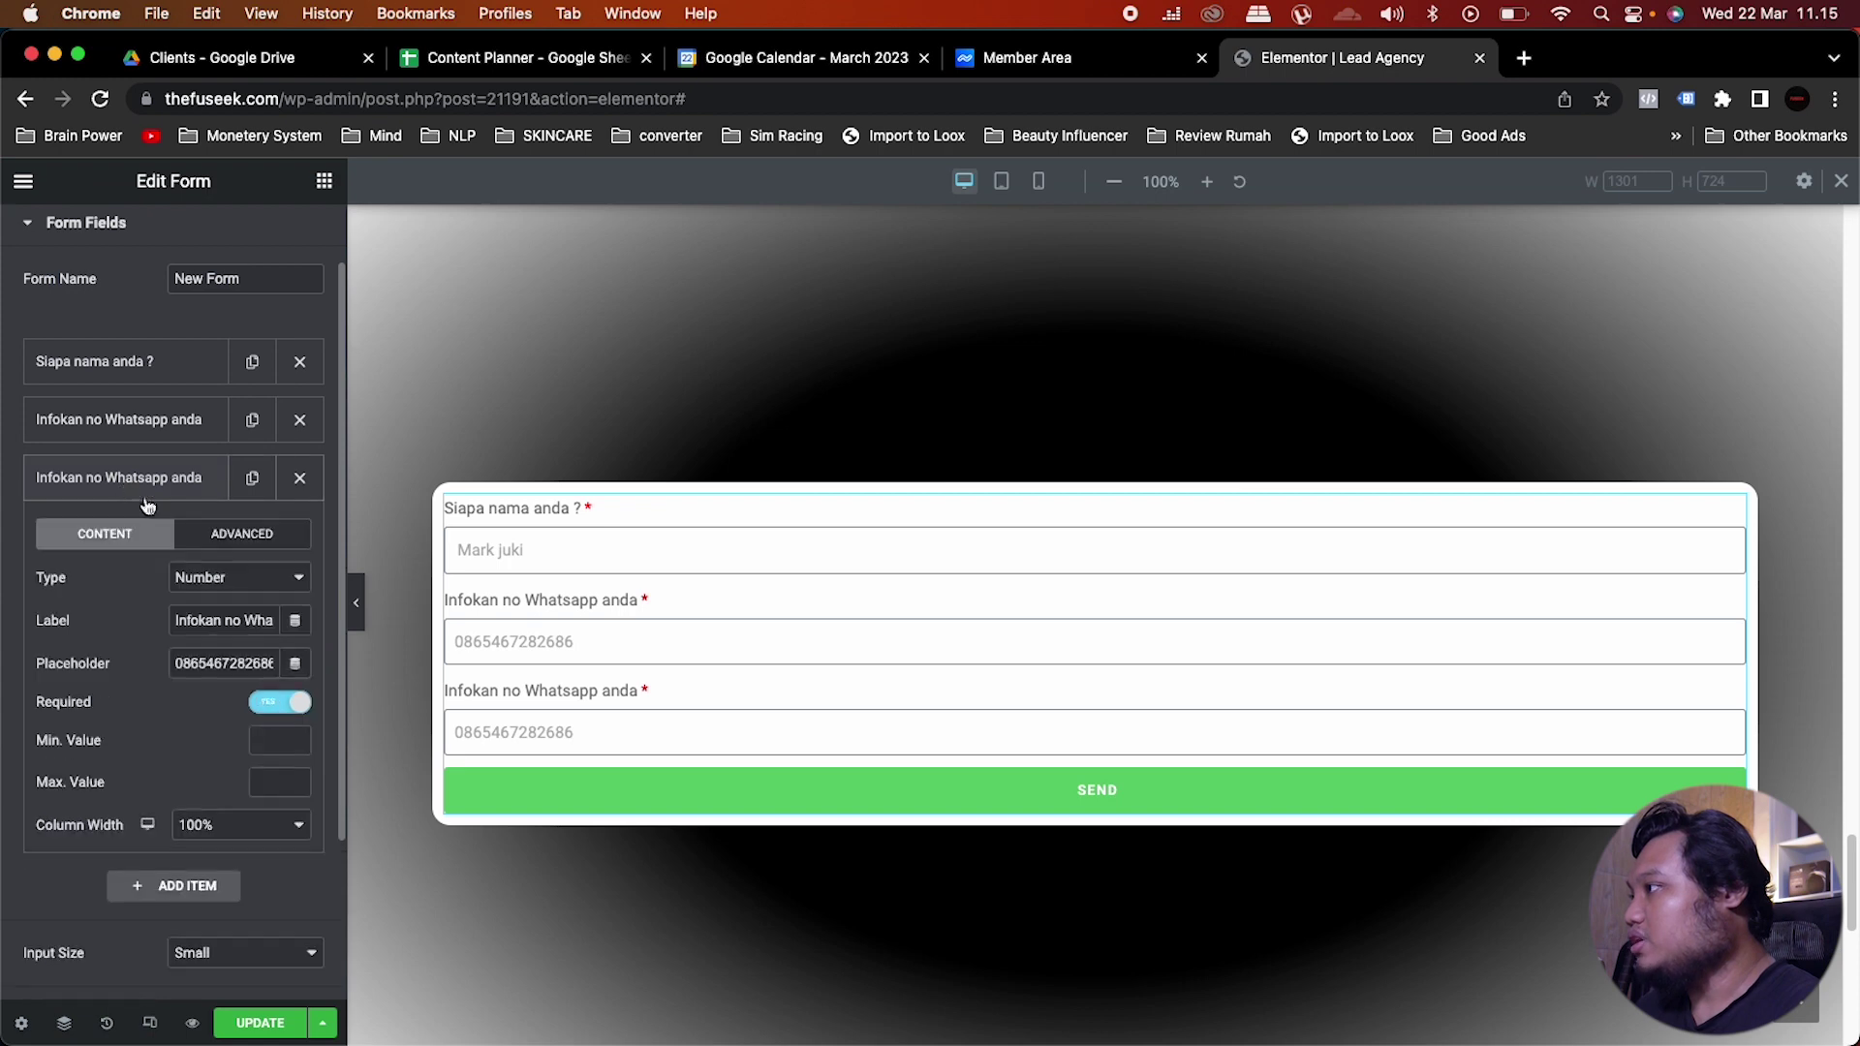
left_click(248, 577)
left_click(254, 387)
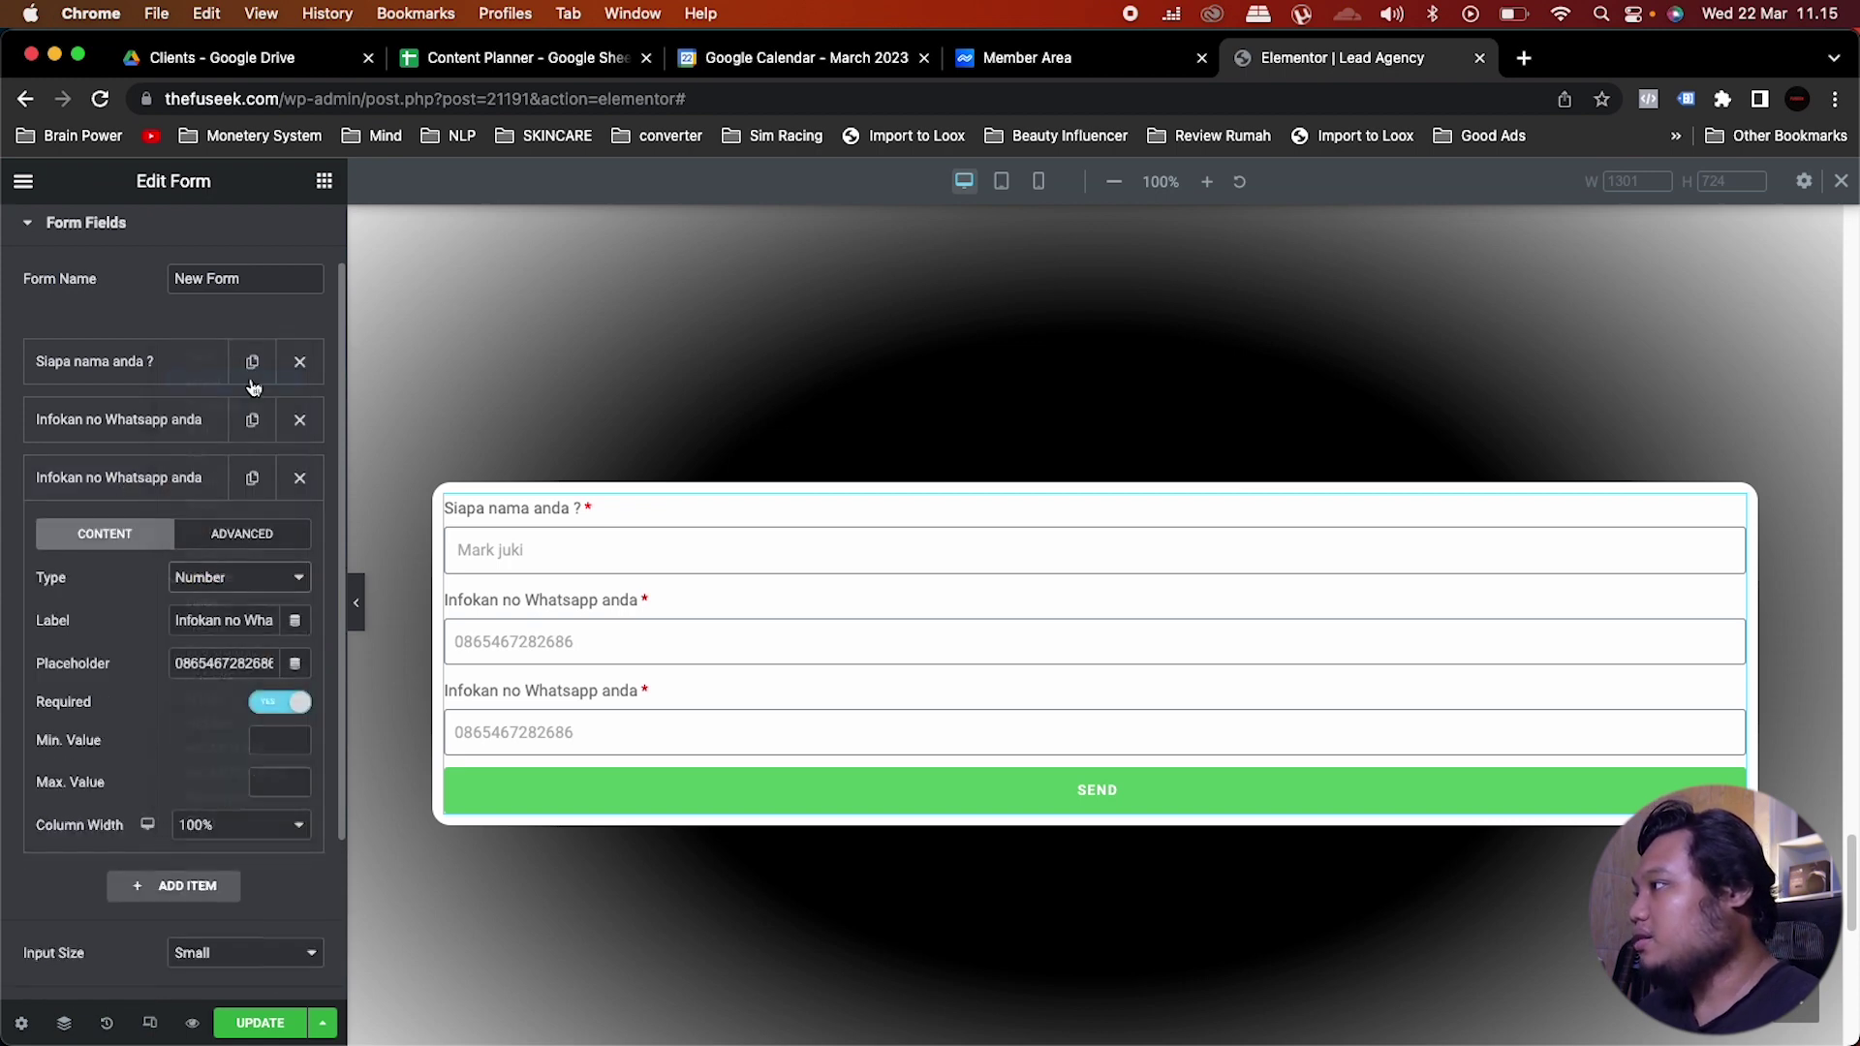
triple_click(266, 627)
type("Email")
double_click(259, 662)
key("BackSpace")
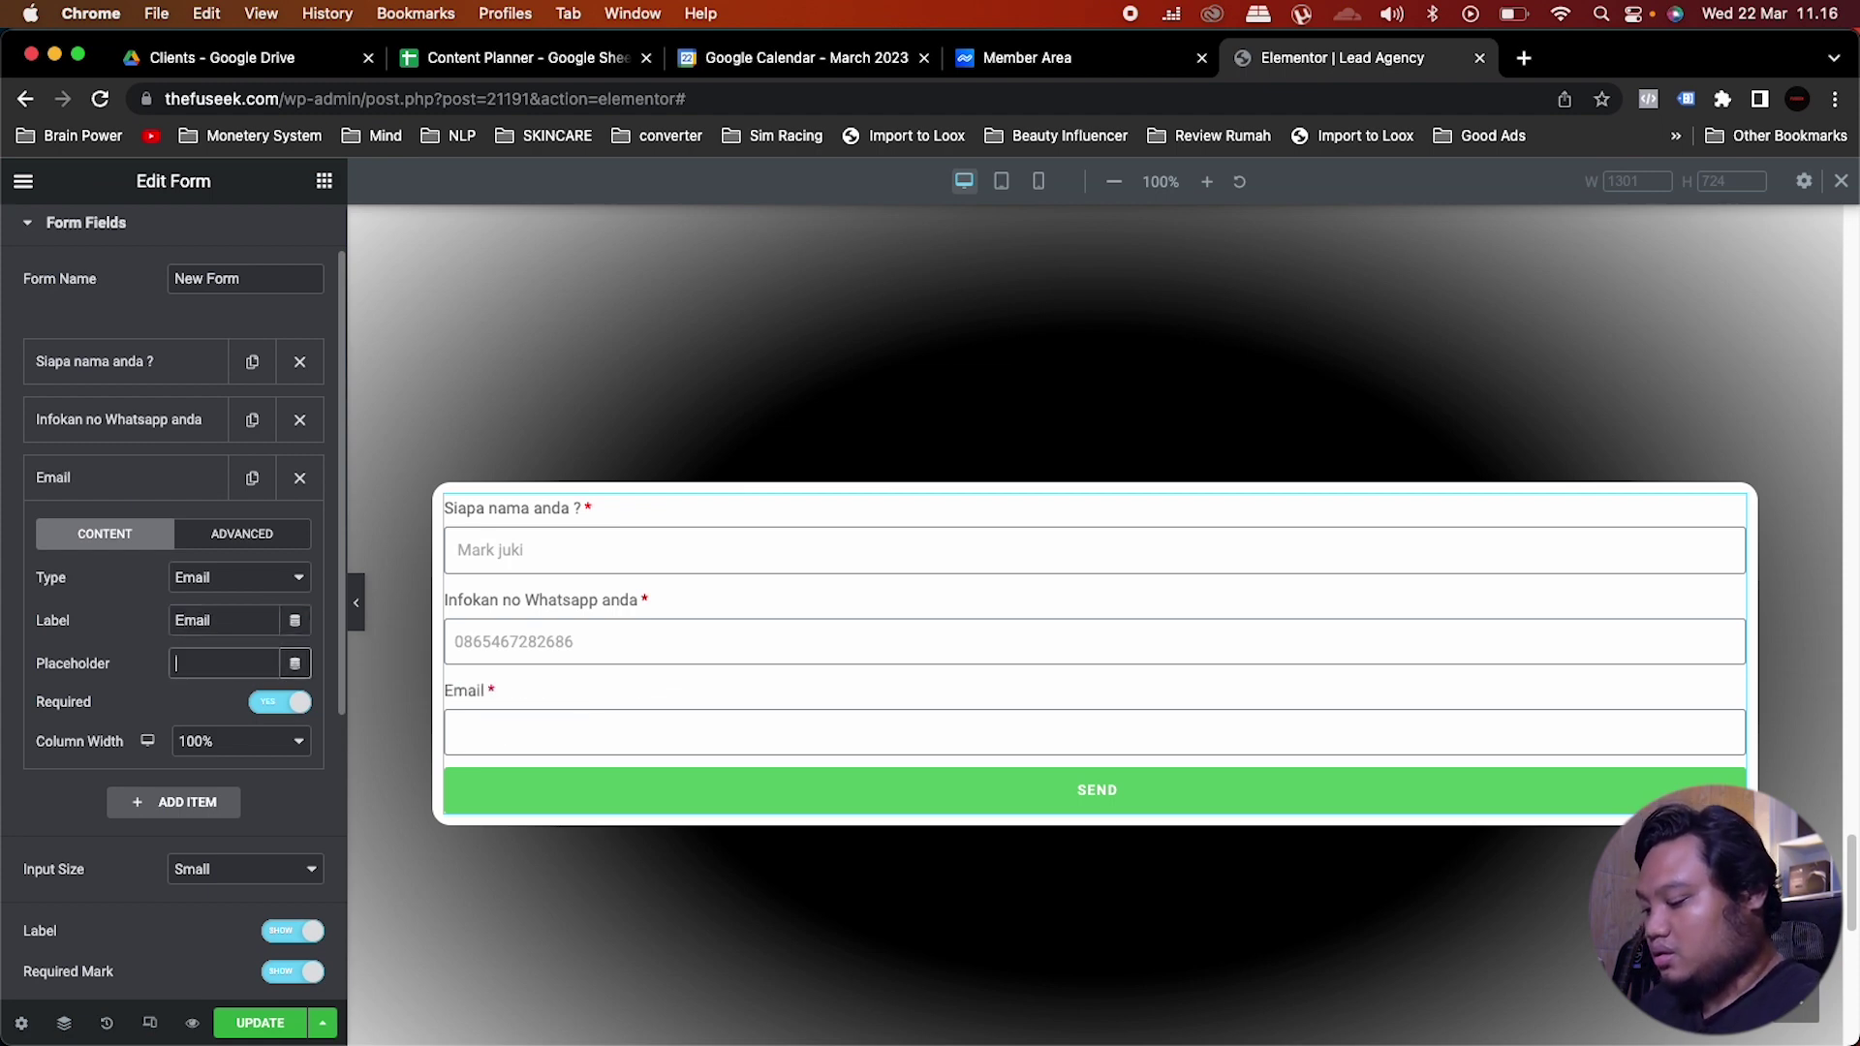
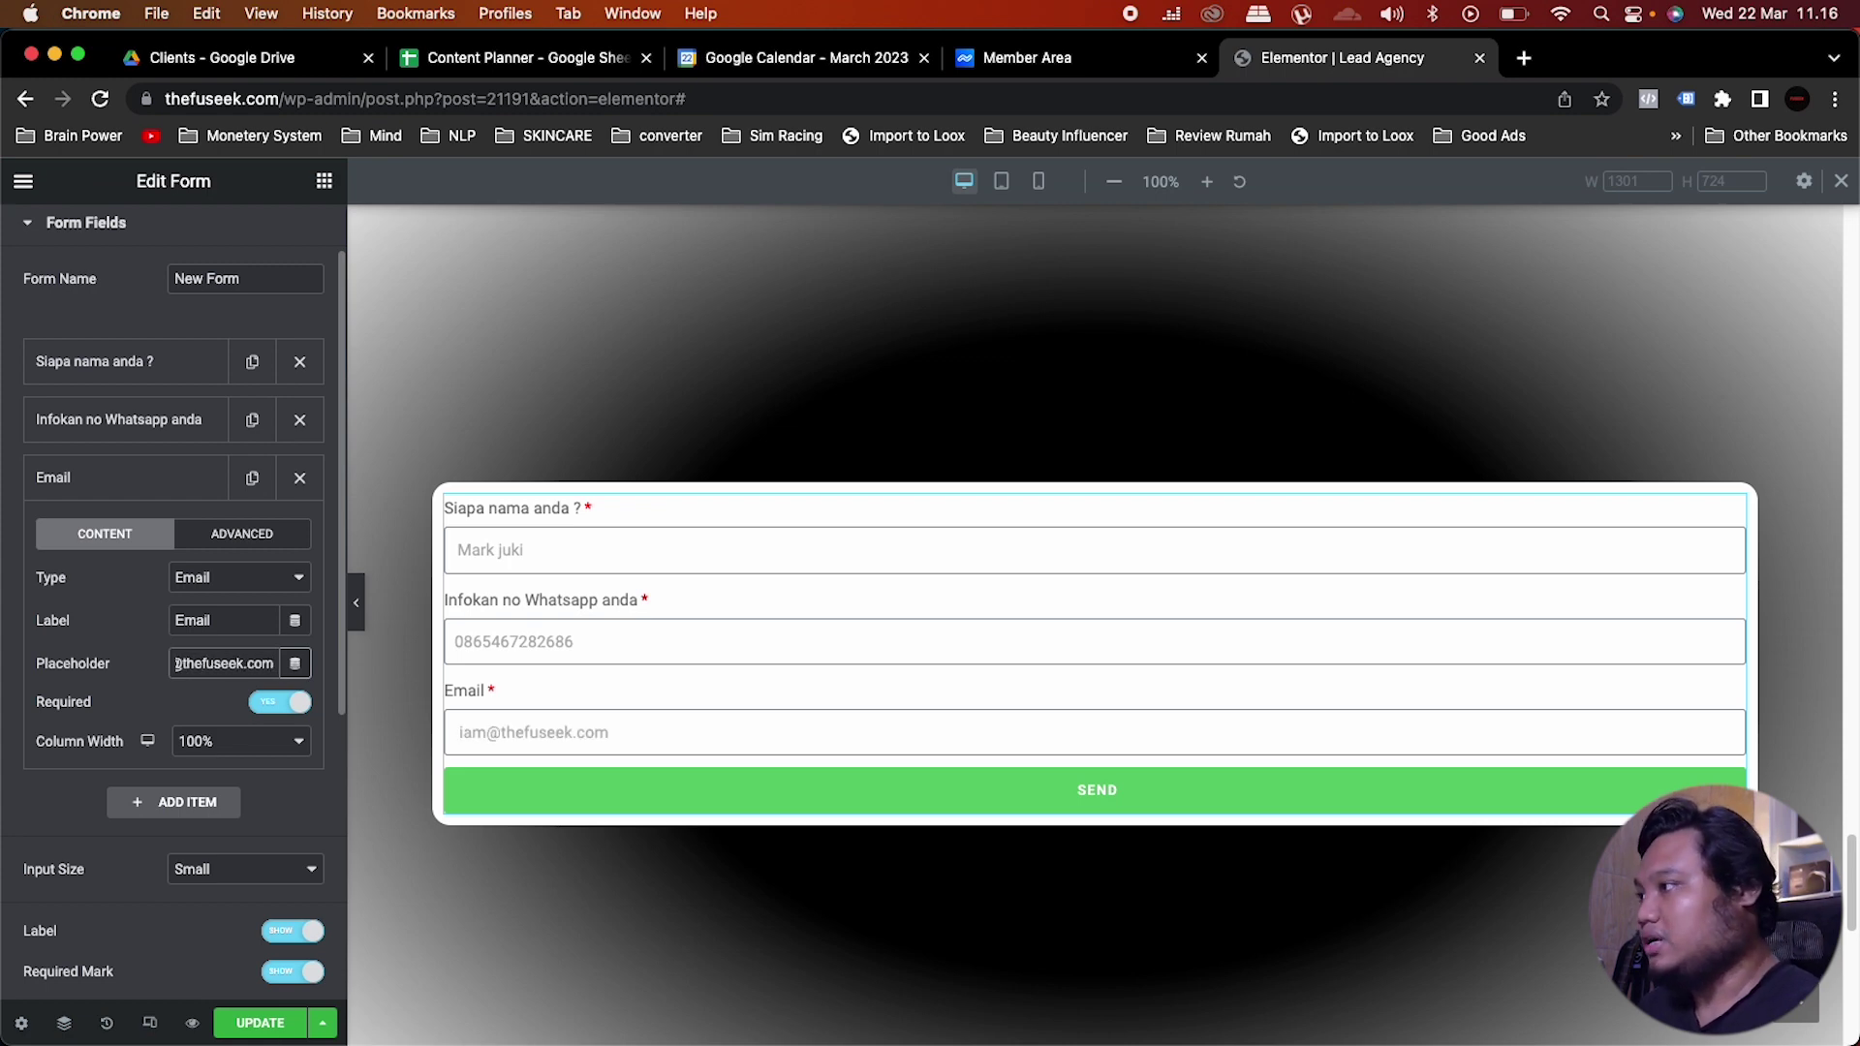
left_click(194, 496)
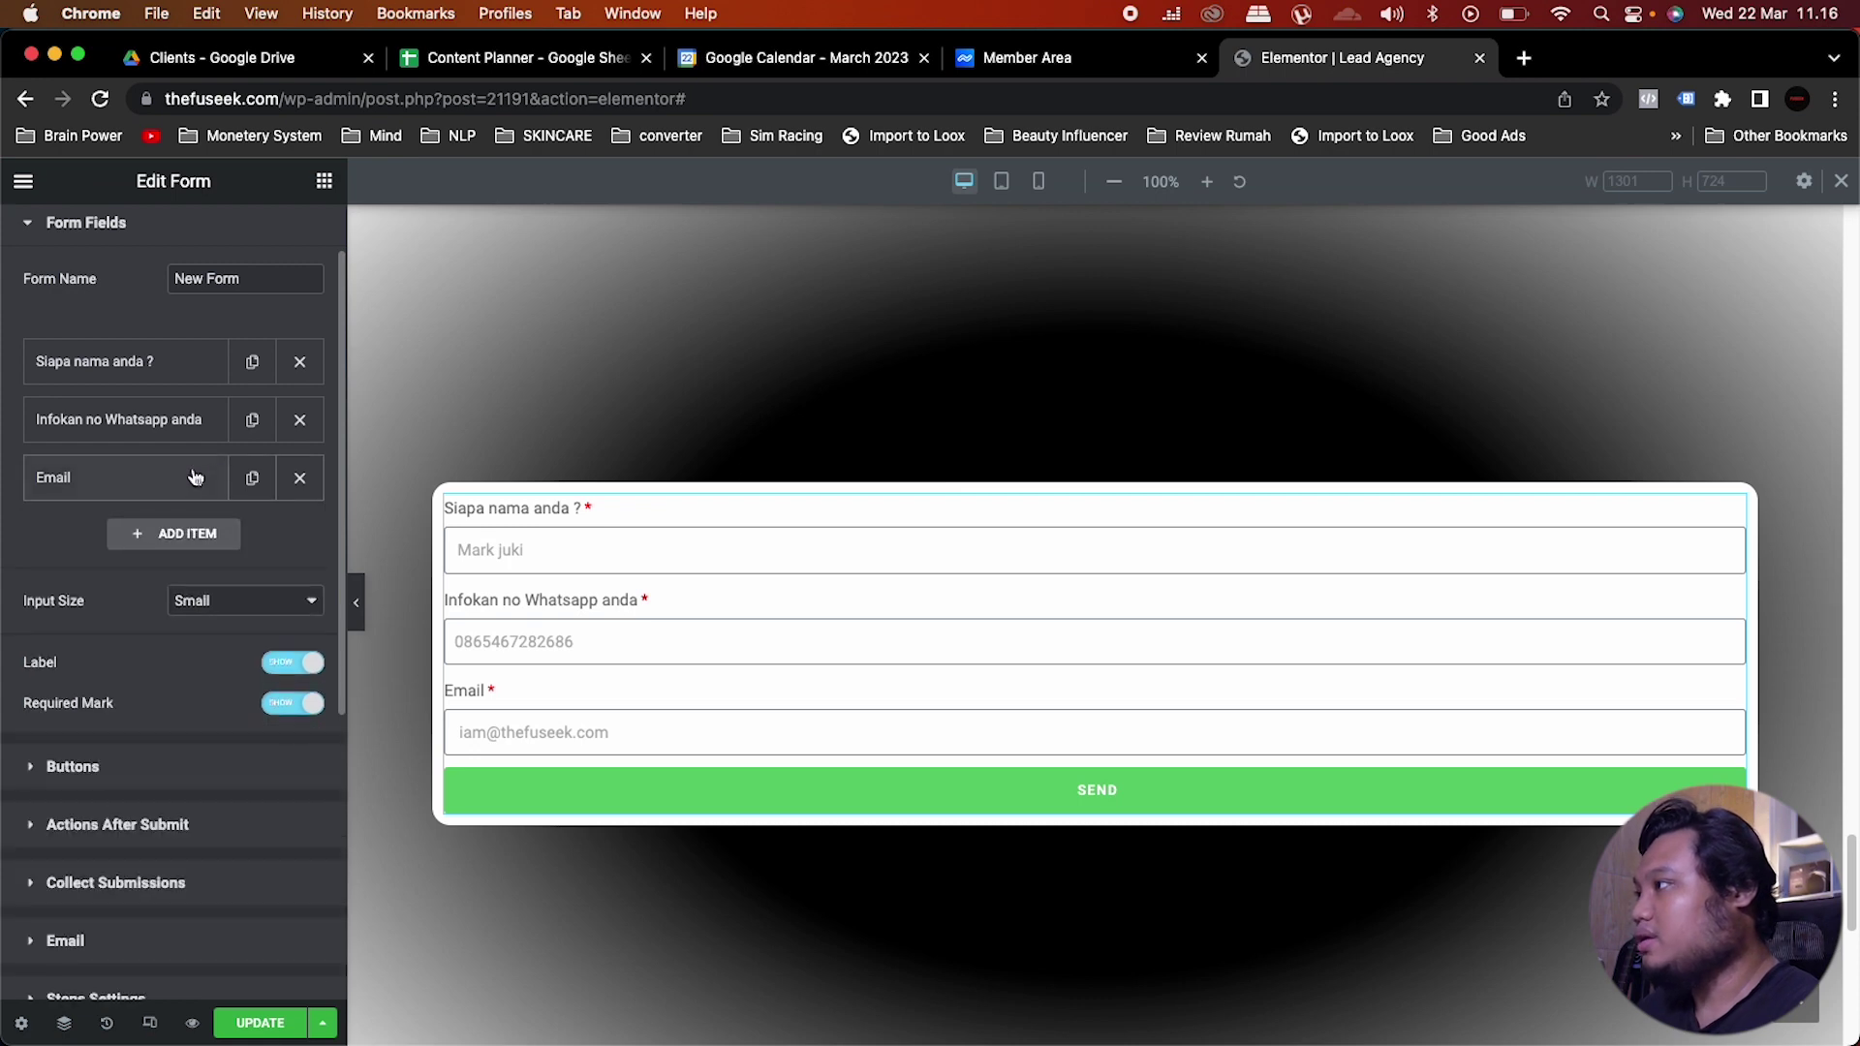
Step: Duplicate the Email field and expand the copy's settings
left_click(258, 483)
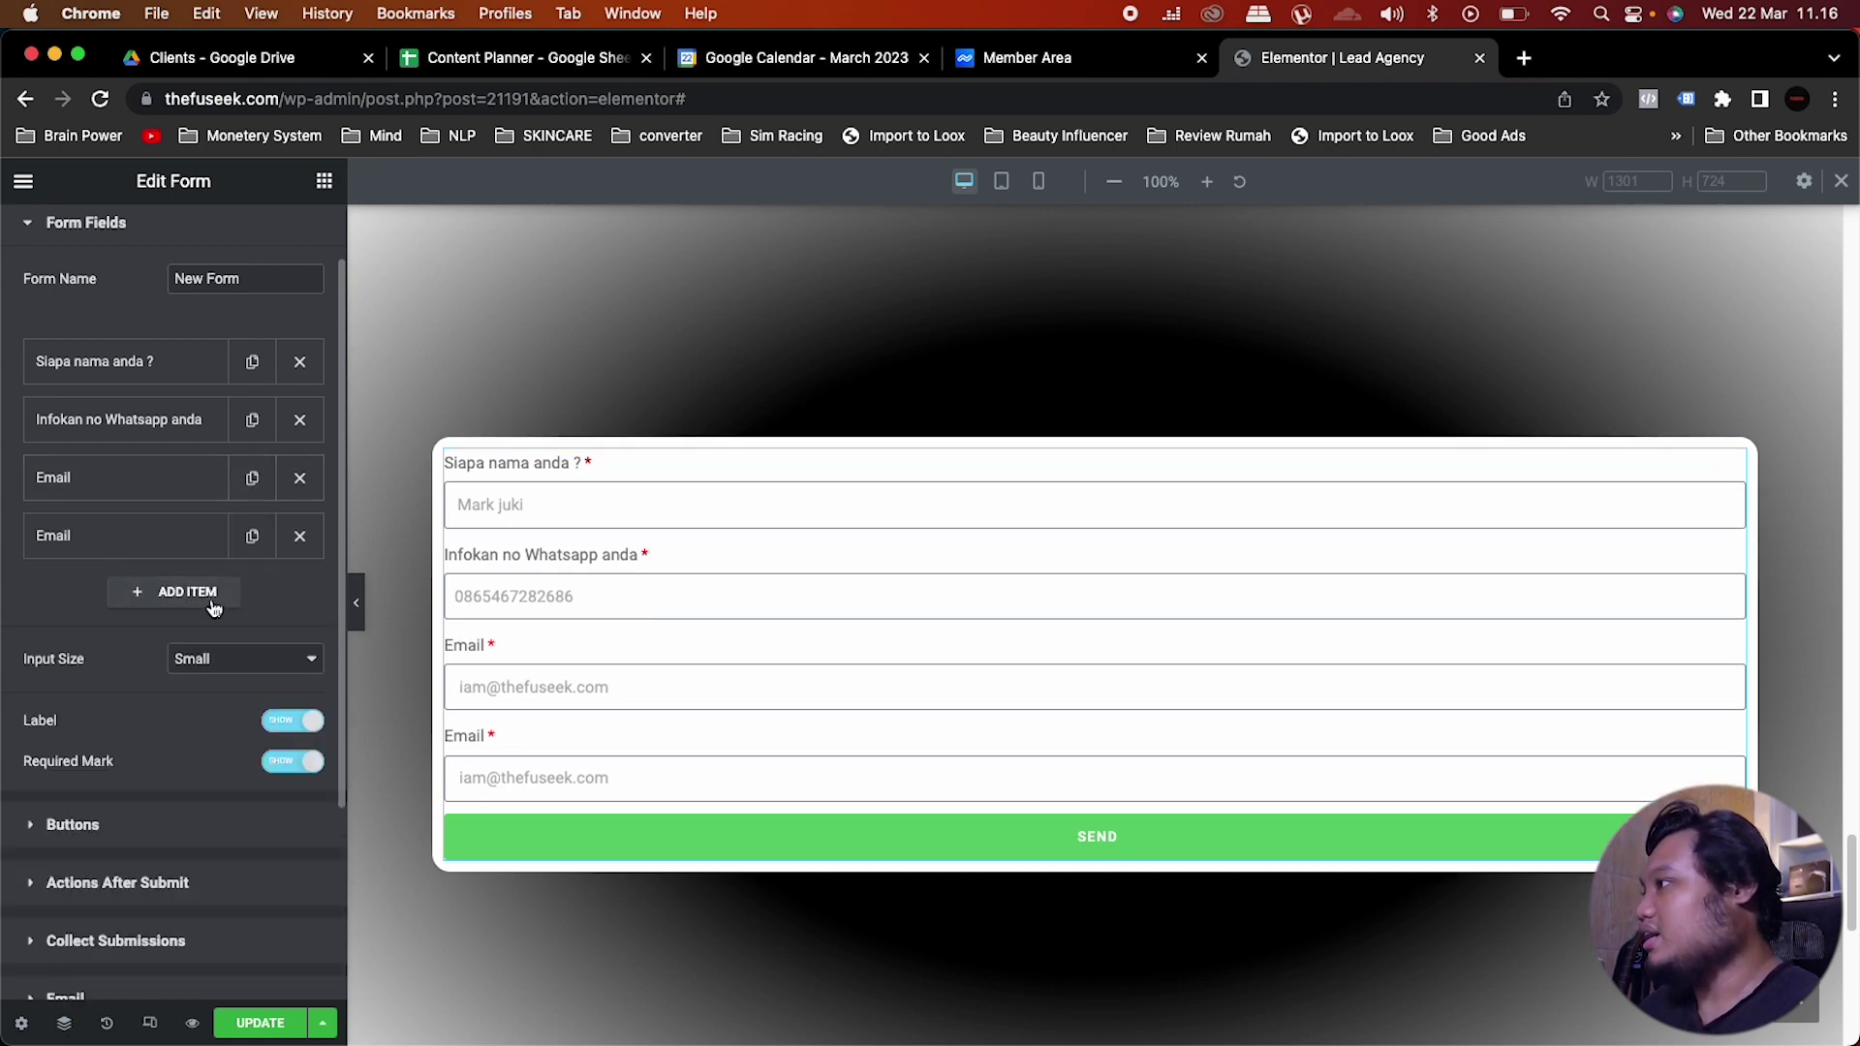
left_click(183, 540)
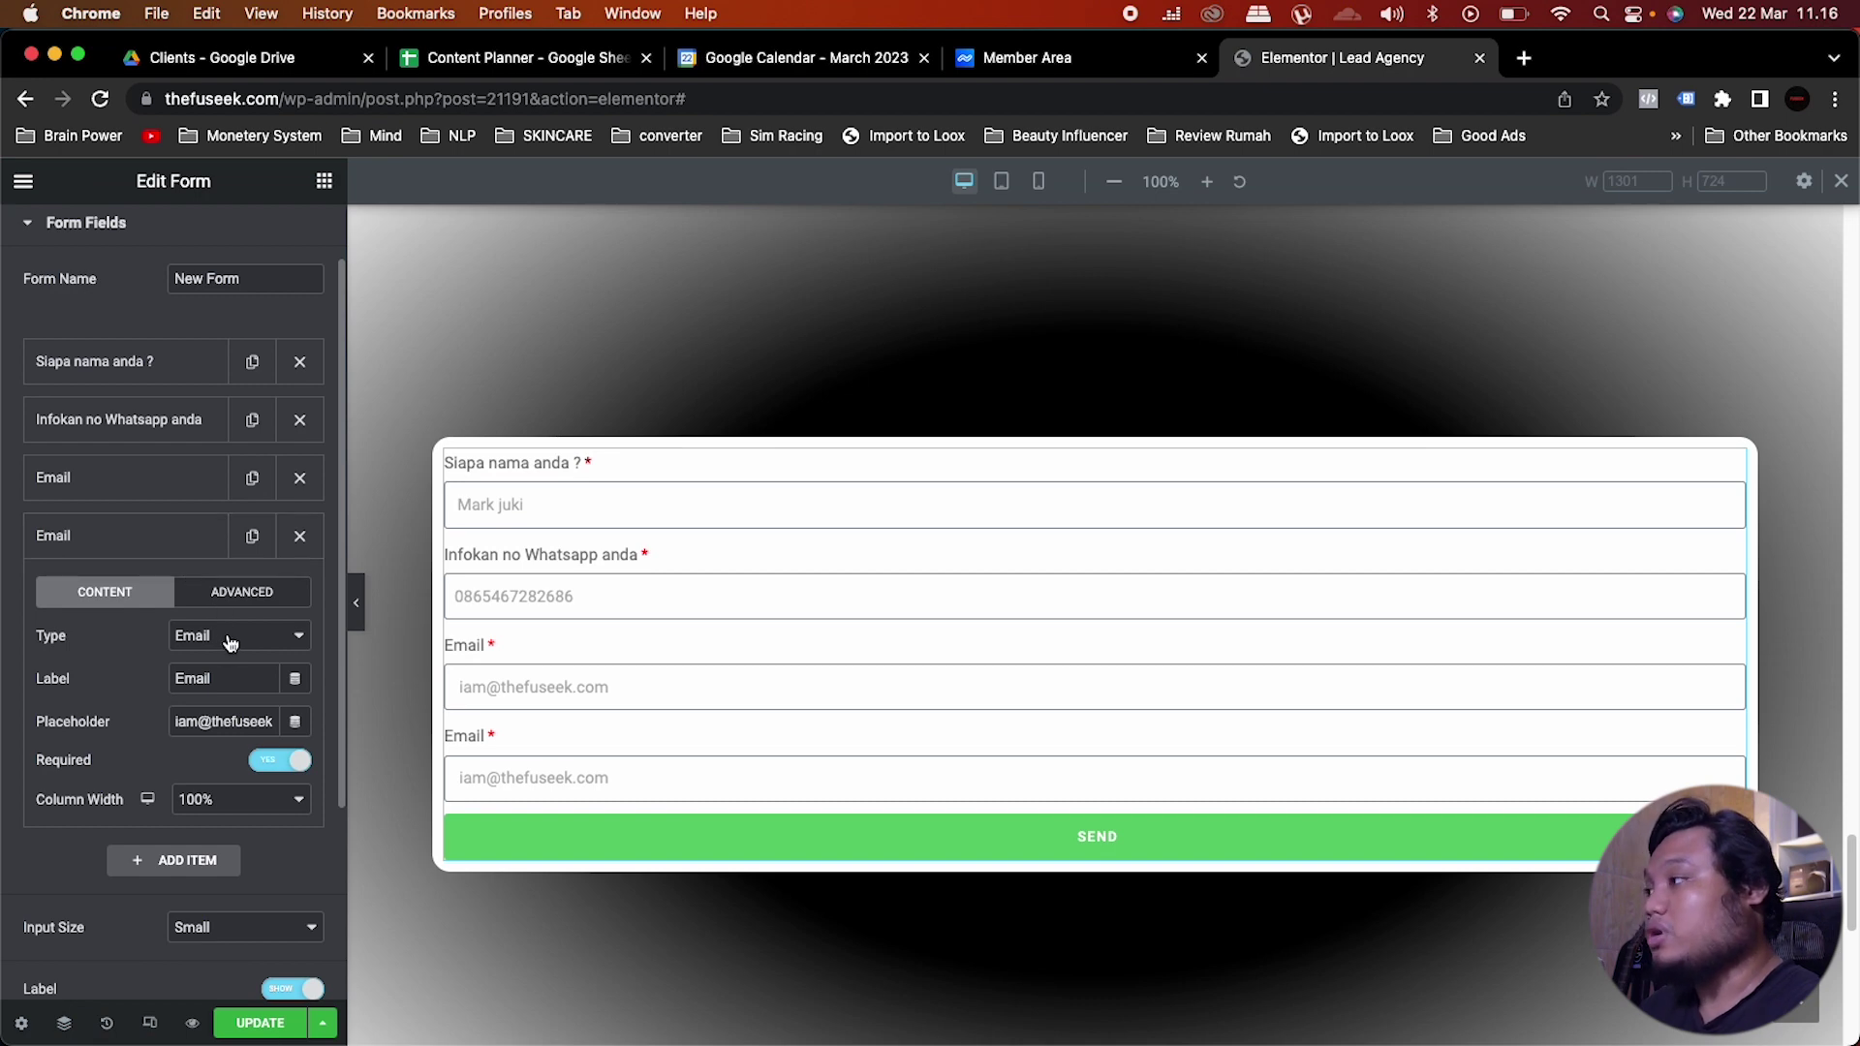
left_click(228, 640)
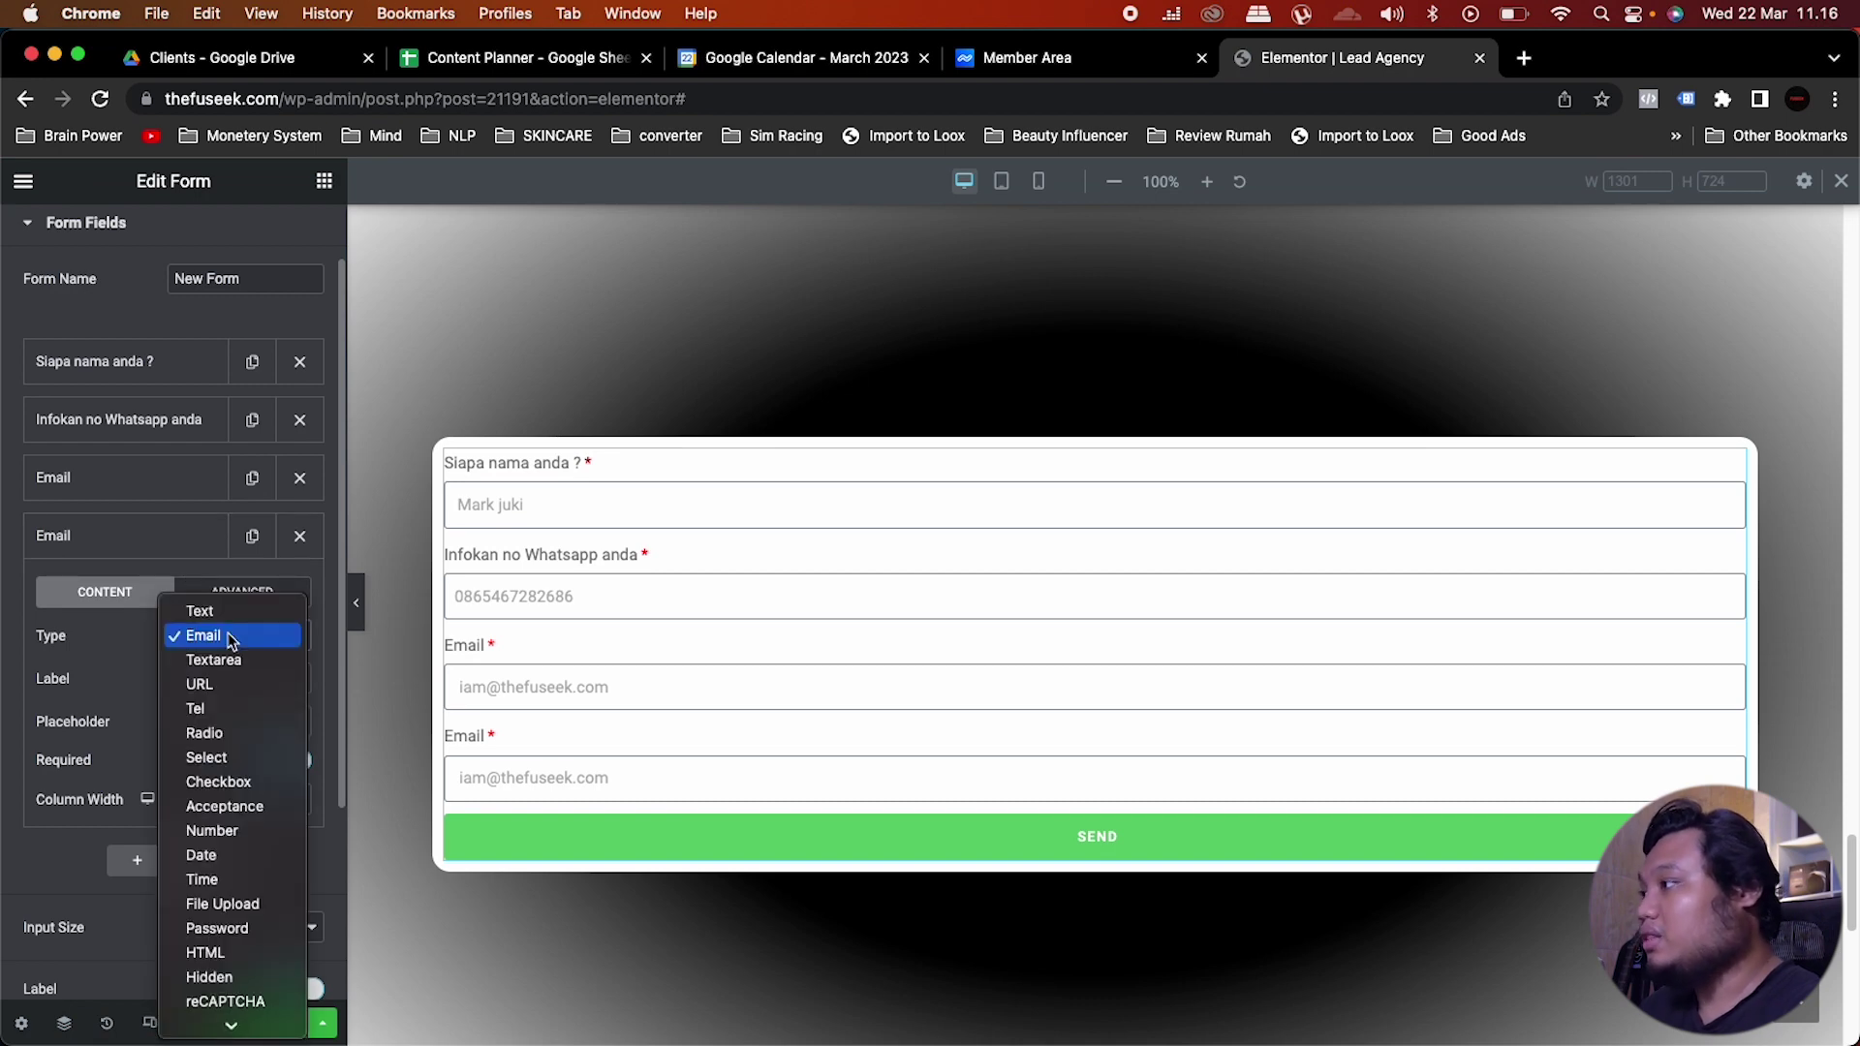
Step: Turn the copied field into a Radio question labelled 'Omset per bulan bisnis'
left_click(193, 736)
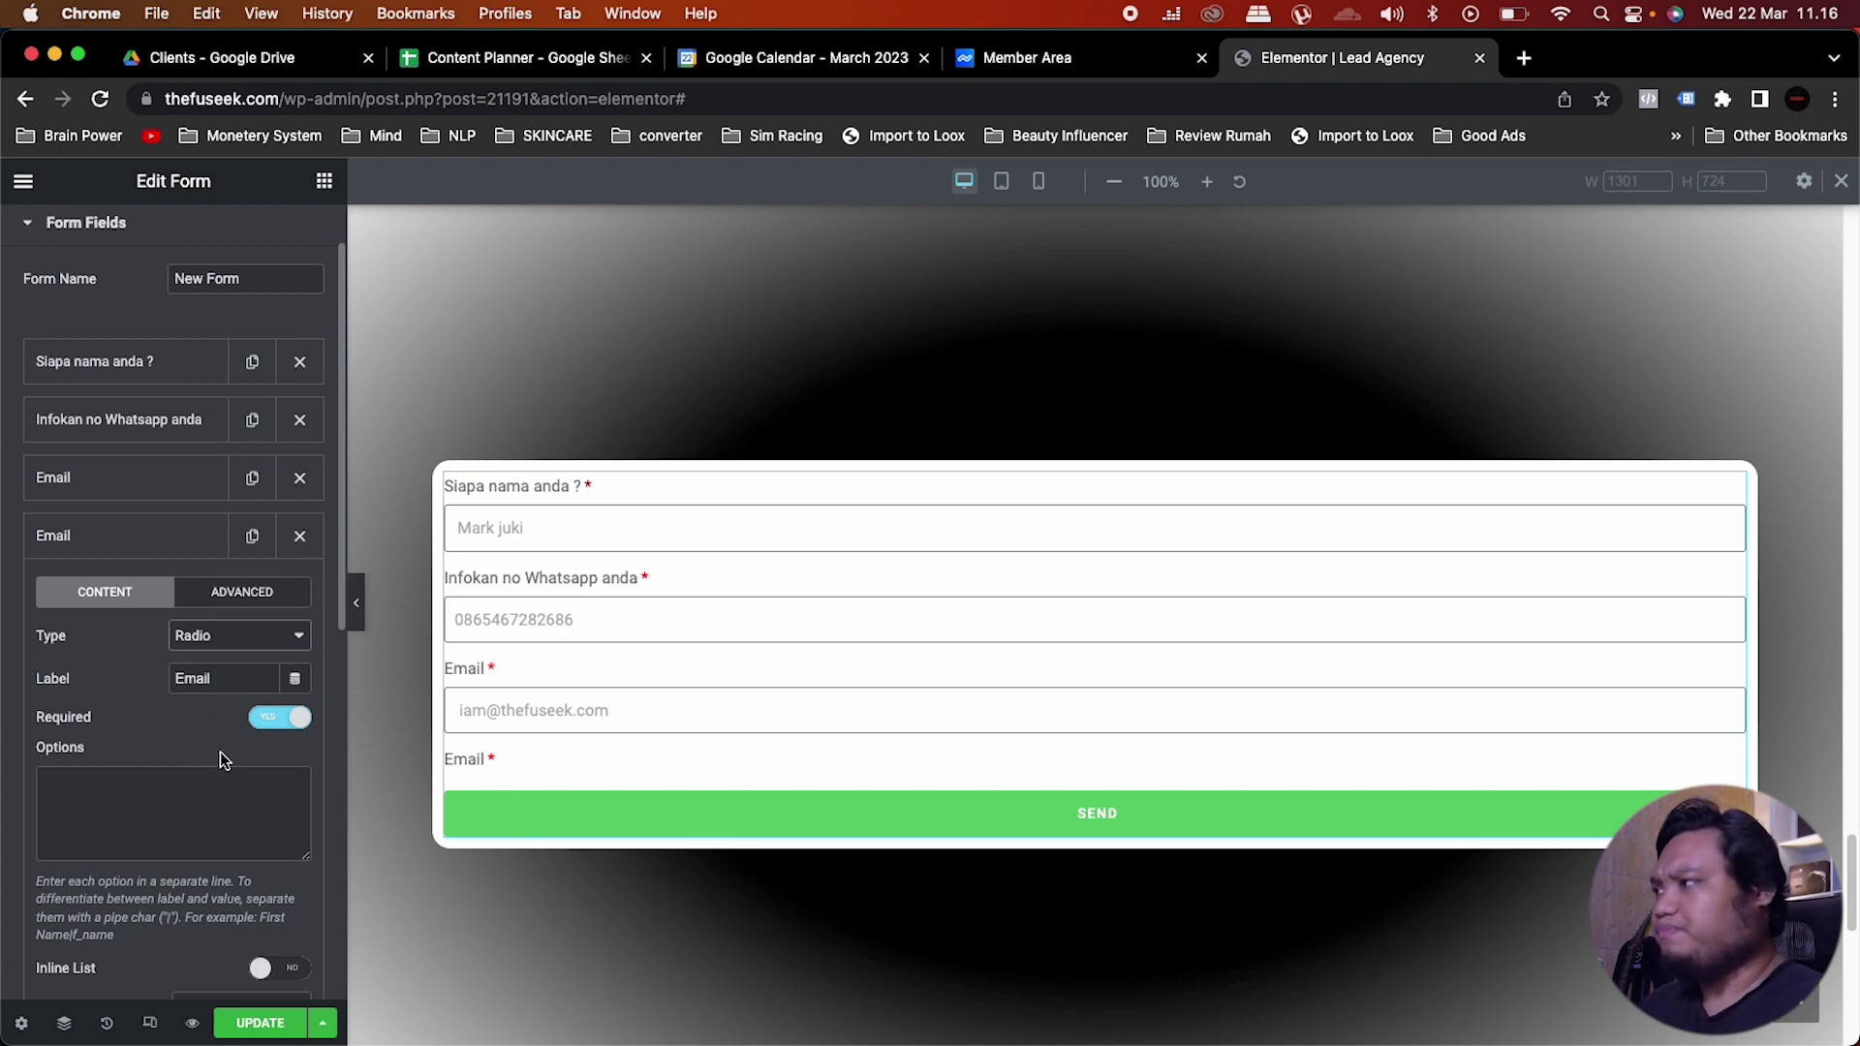
scroll(219, 750, "down", 2)
double_click(210, 579)
type("Omset per b")
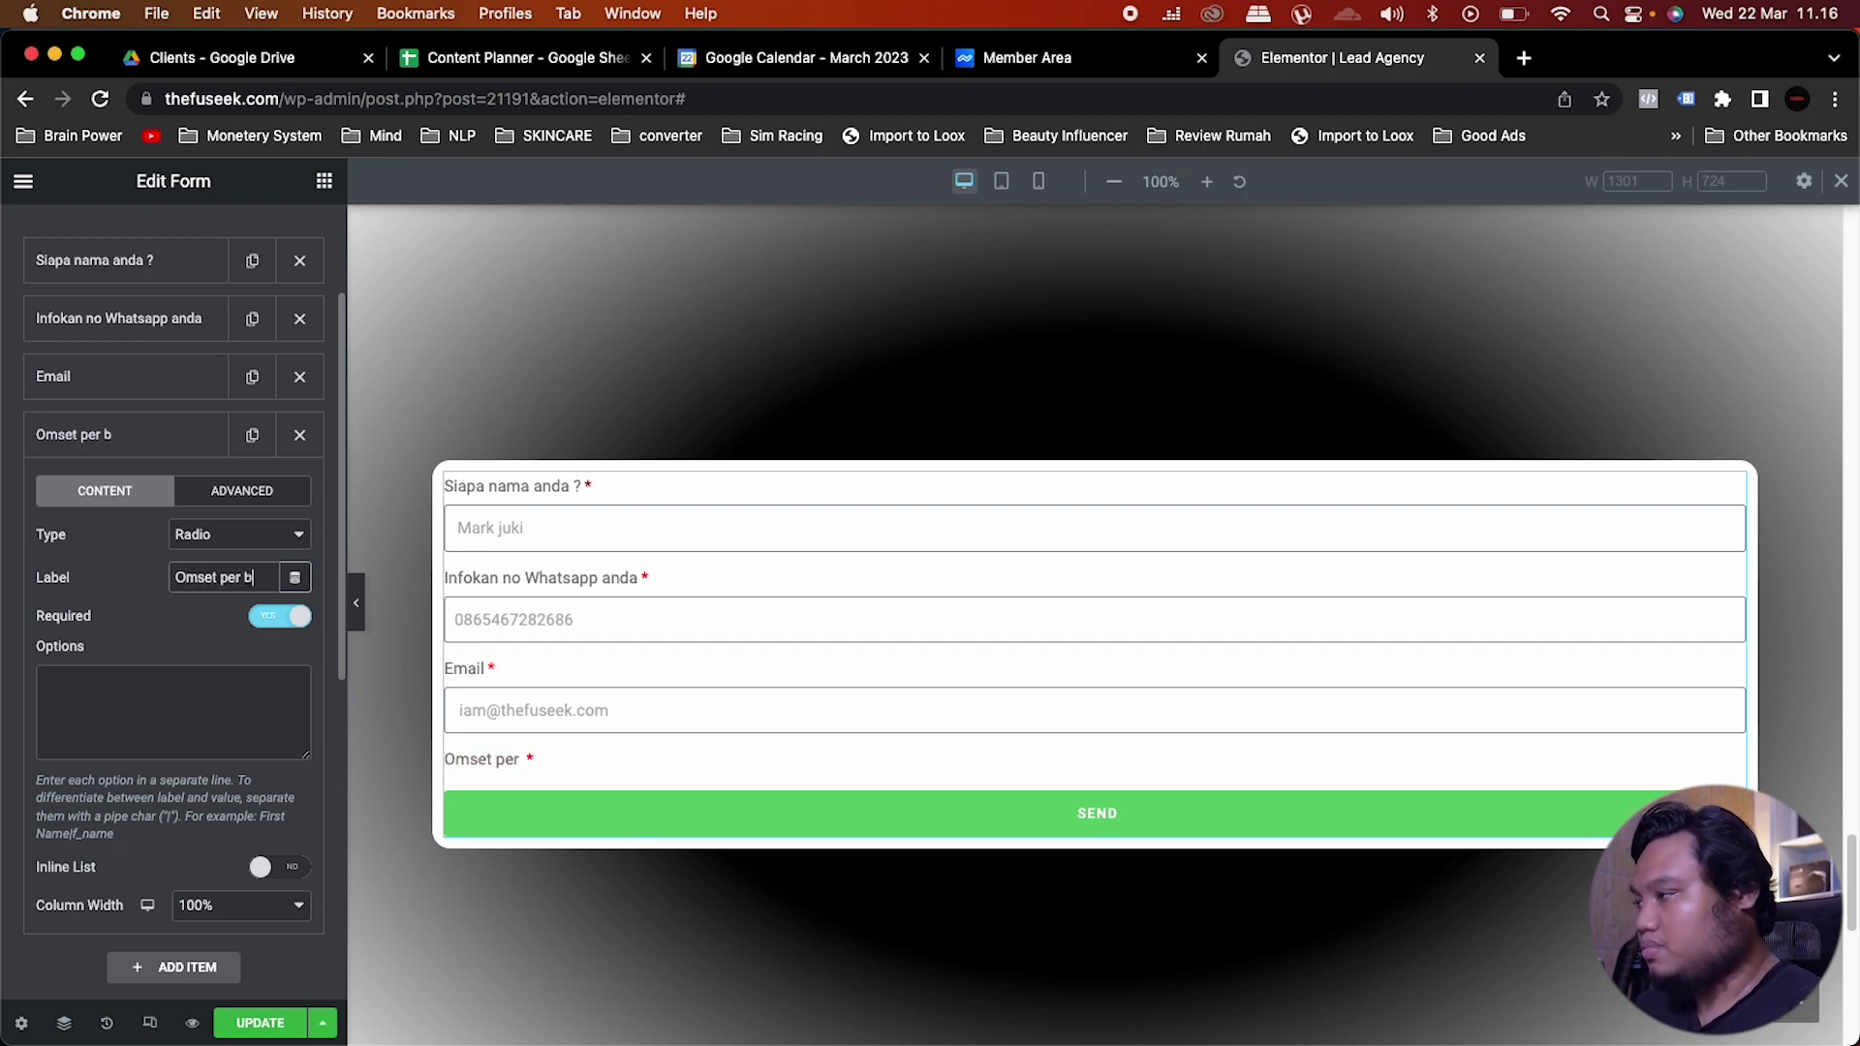
type("ulan bisnis")
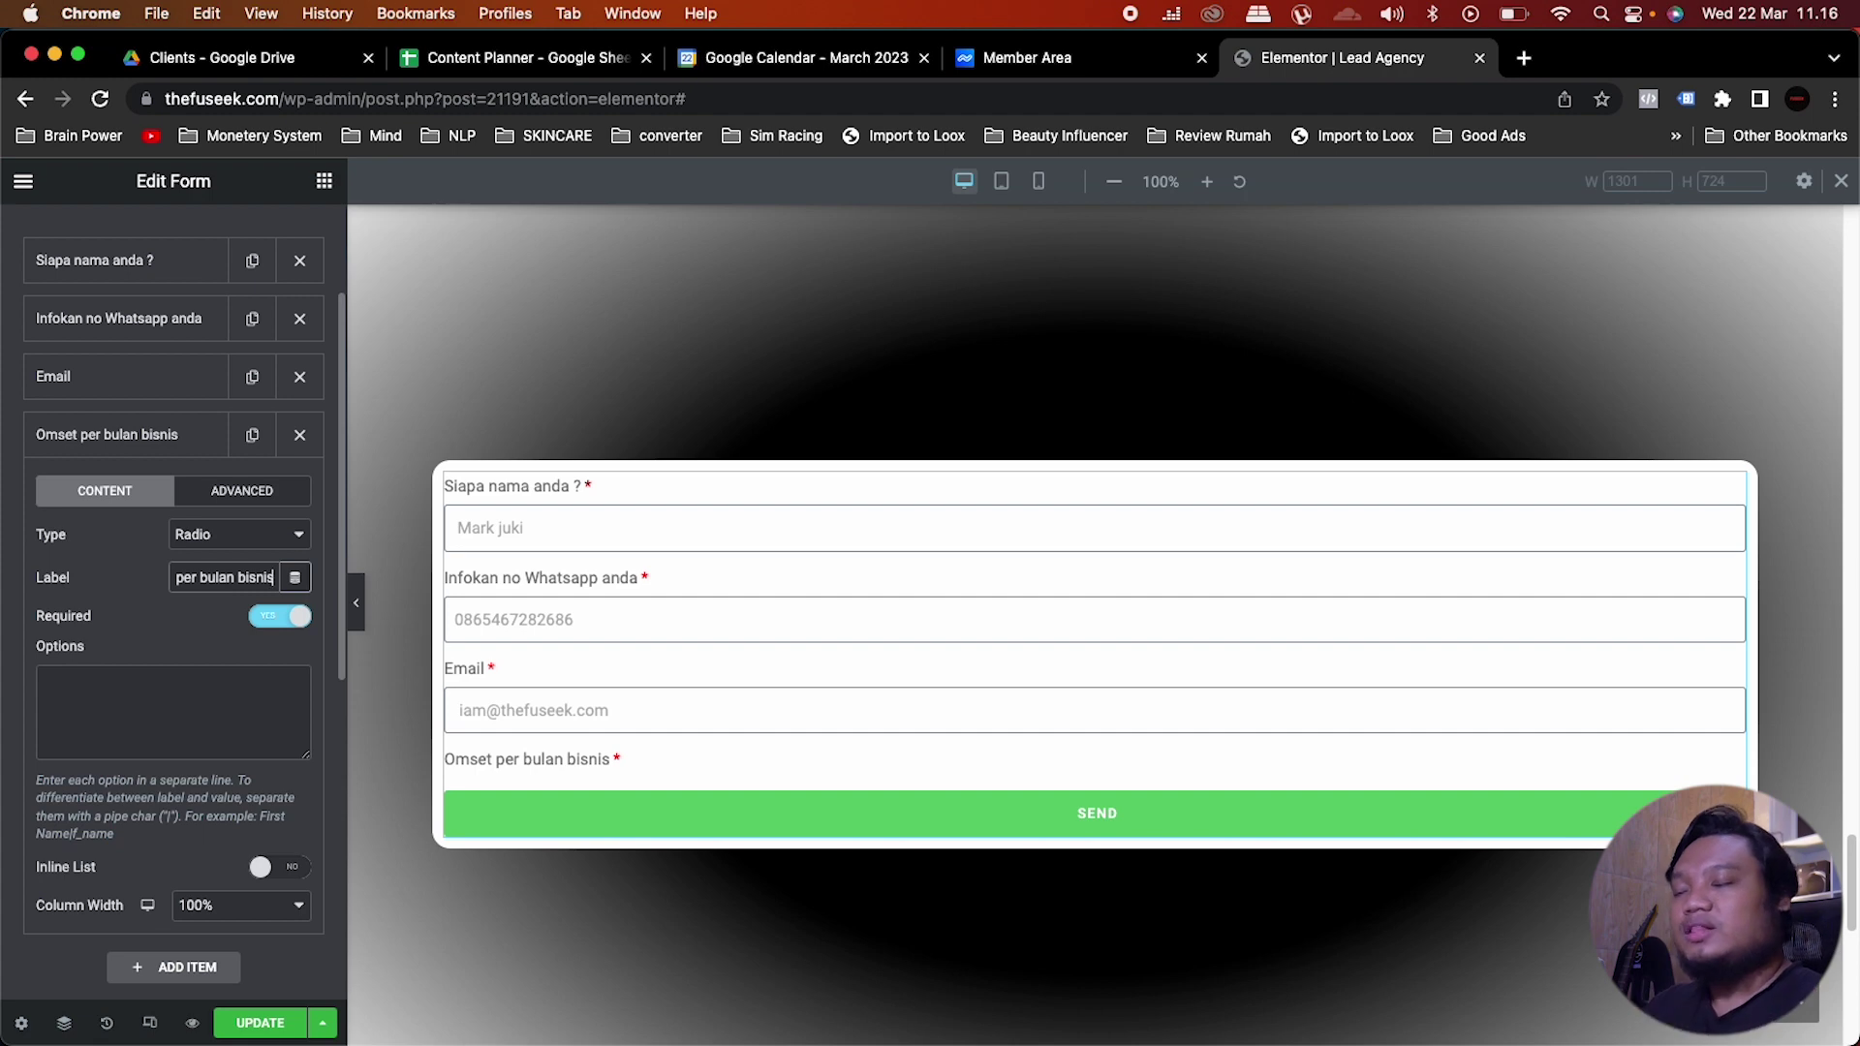
Step: Enter the revenue options 30jt, 30jt > 60jt, 60jt > 120jt and 120jt, one per line
left_click(183, 709)
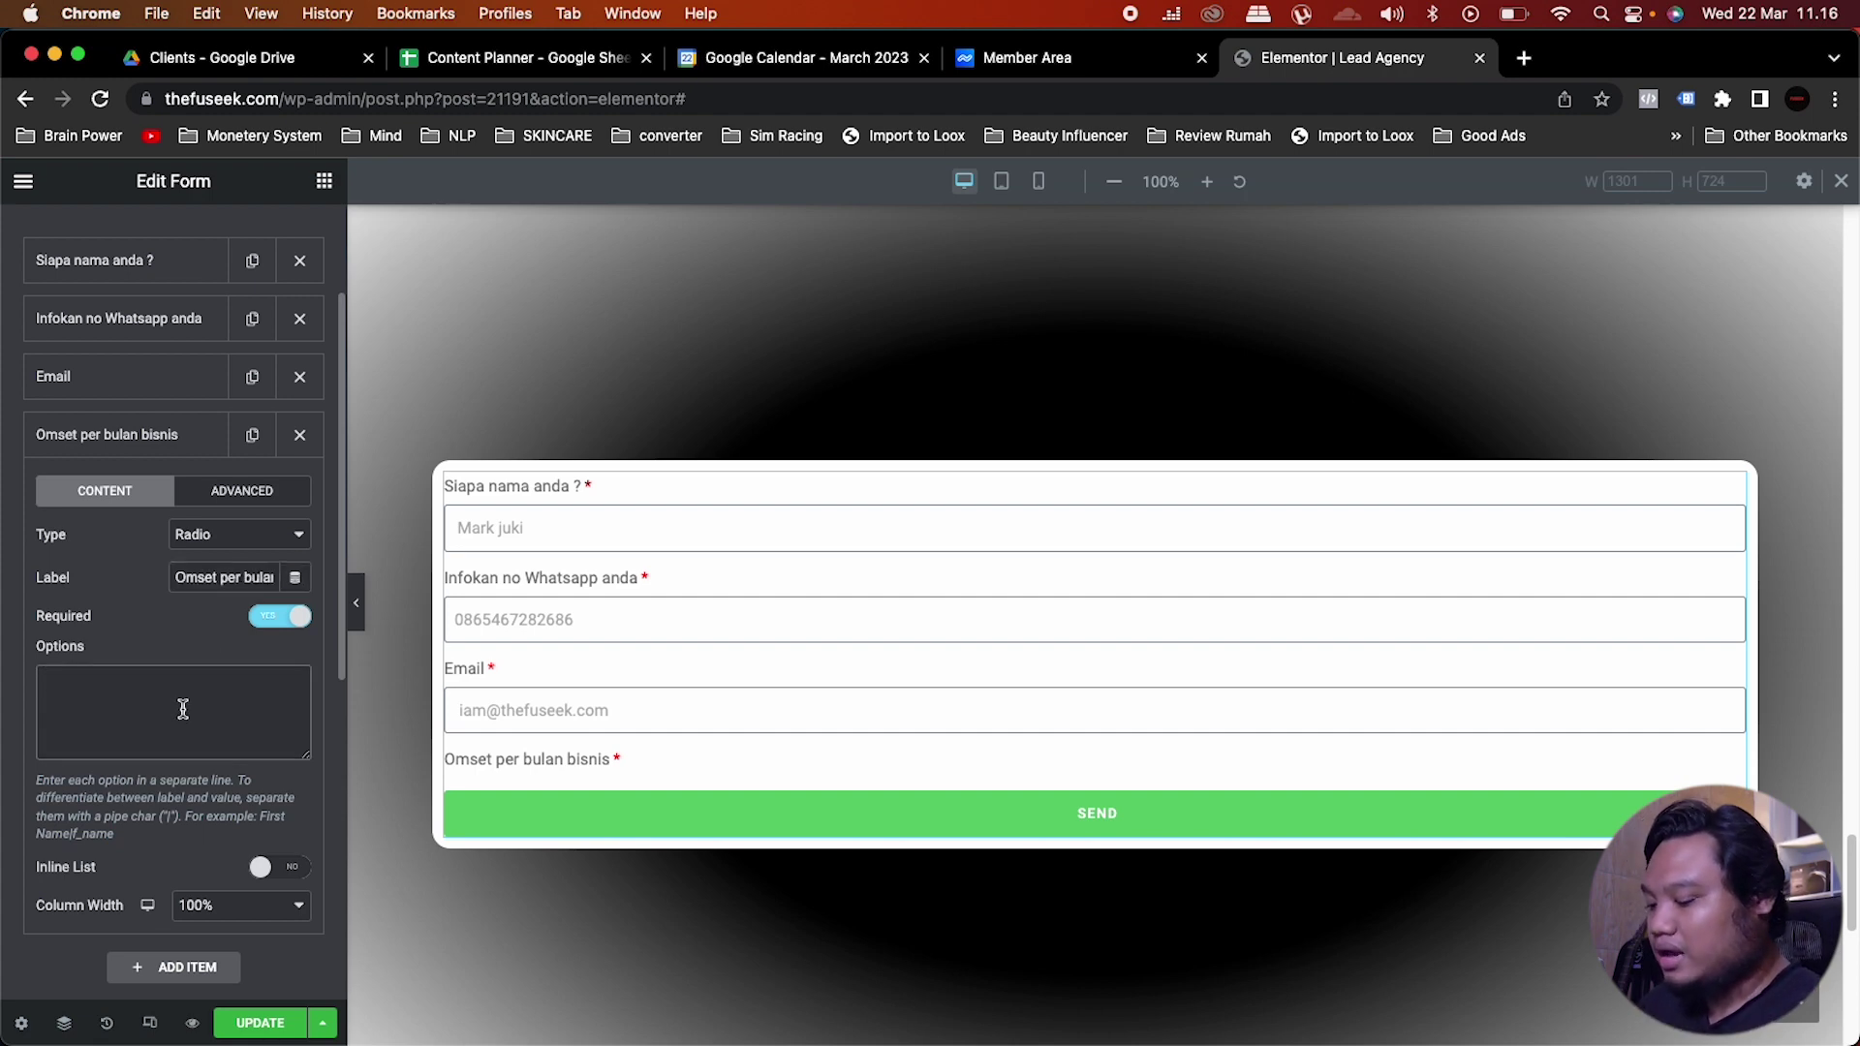
type("30")
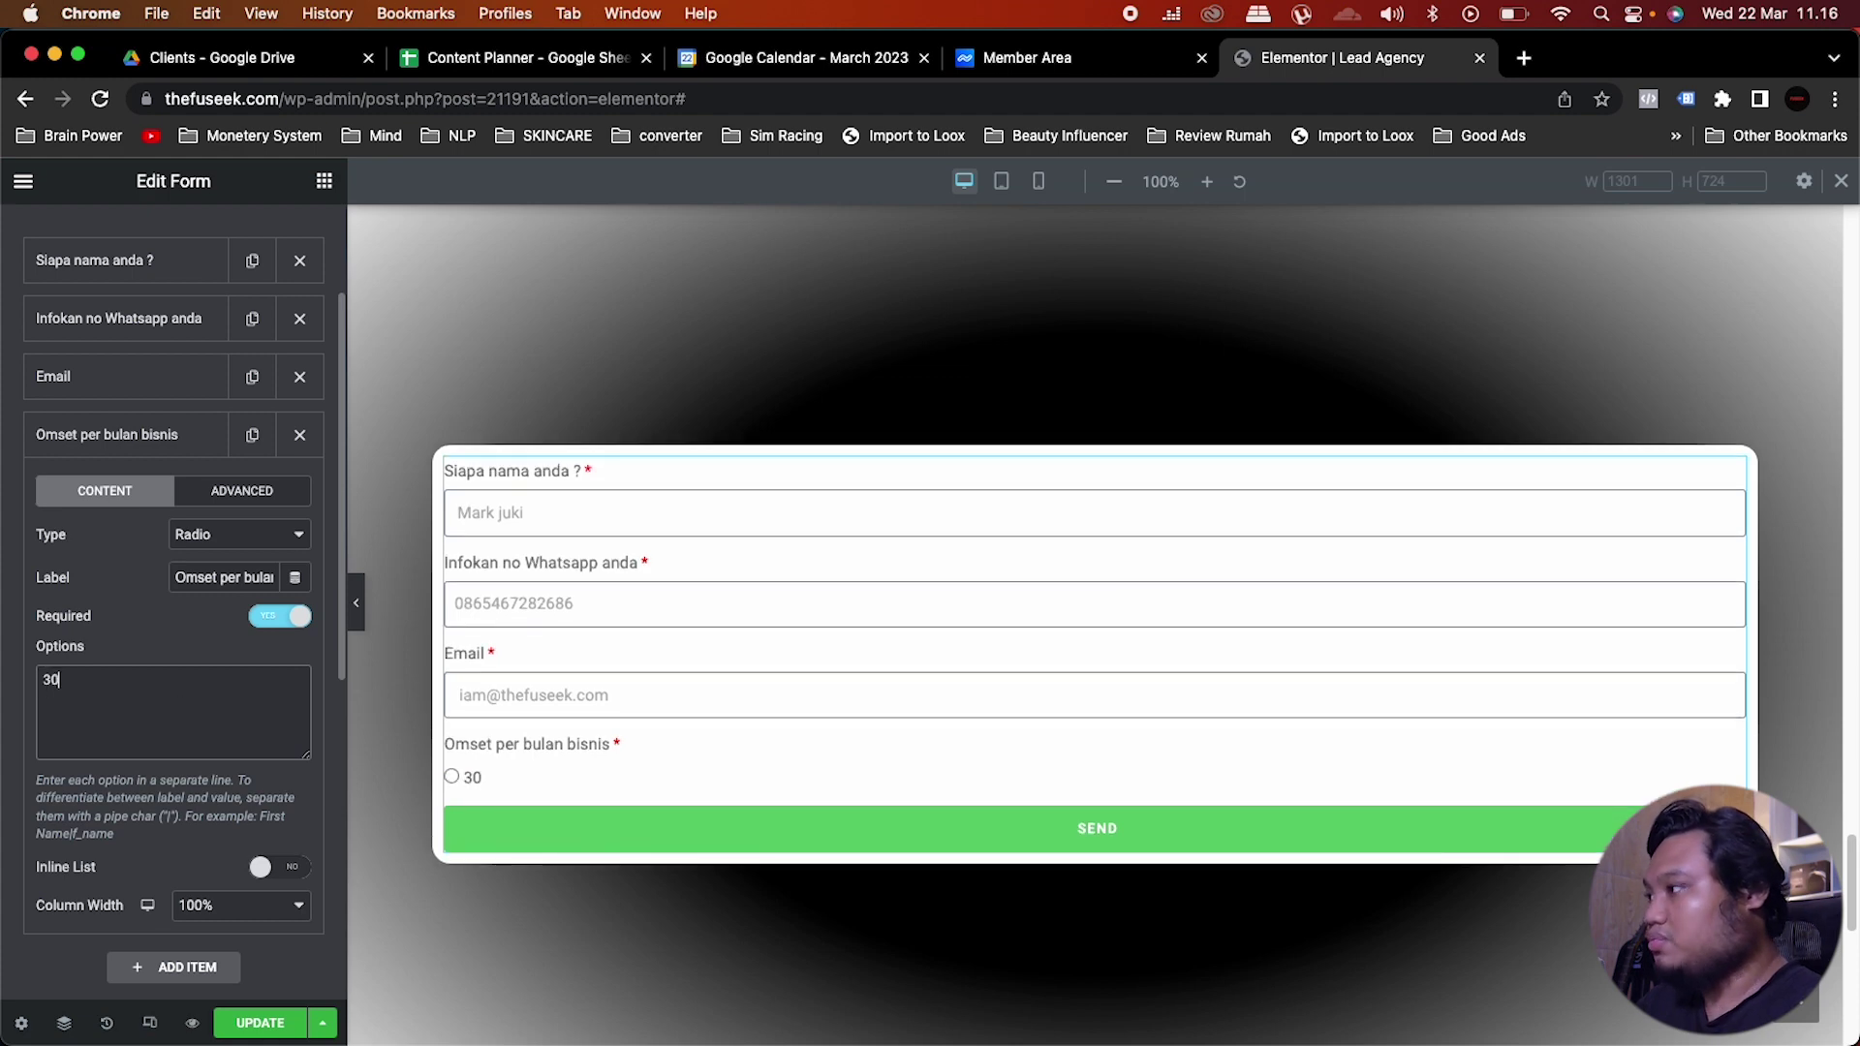
type("jt")
key("Return")
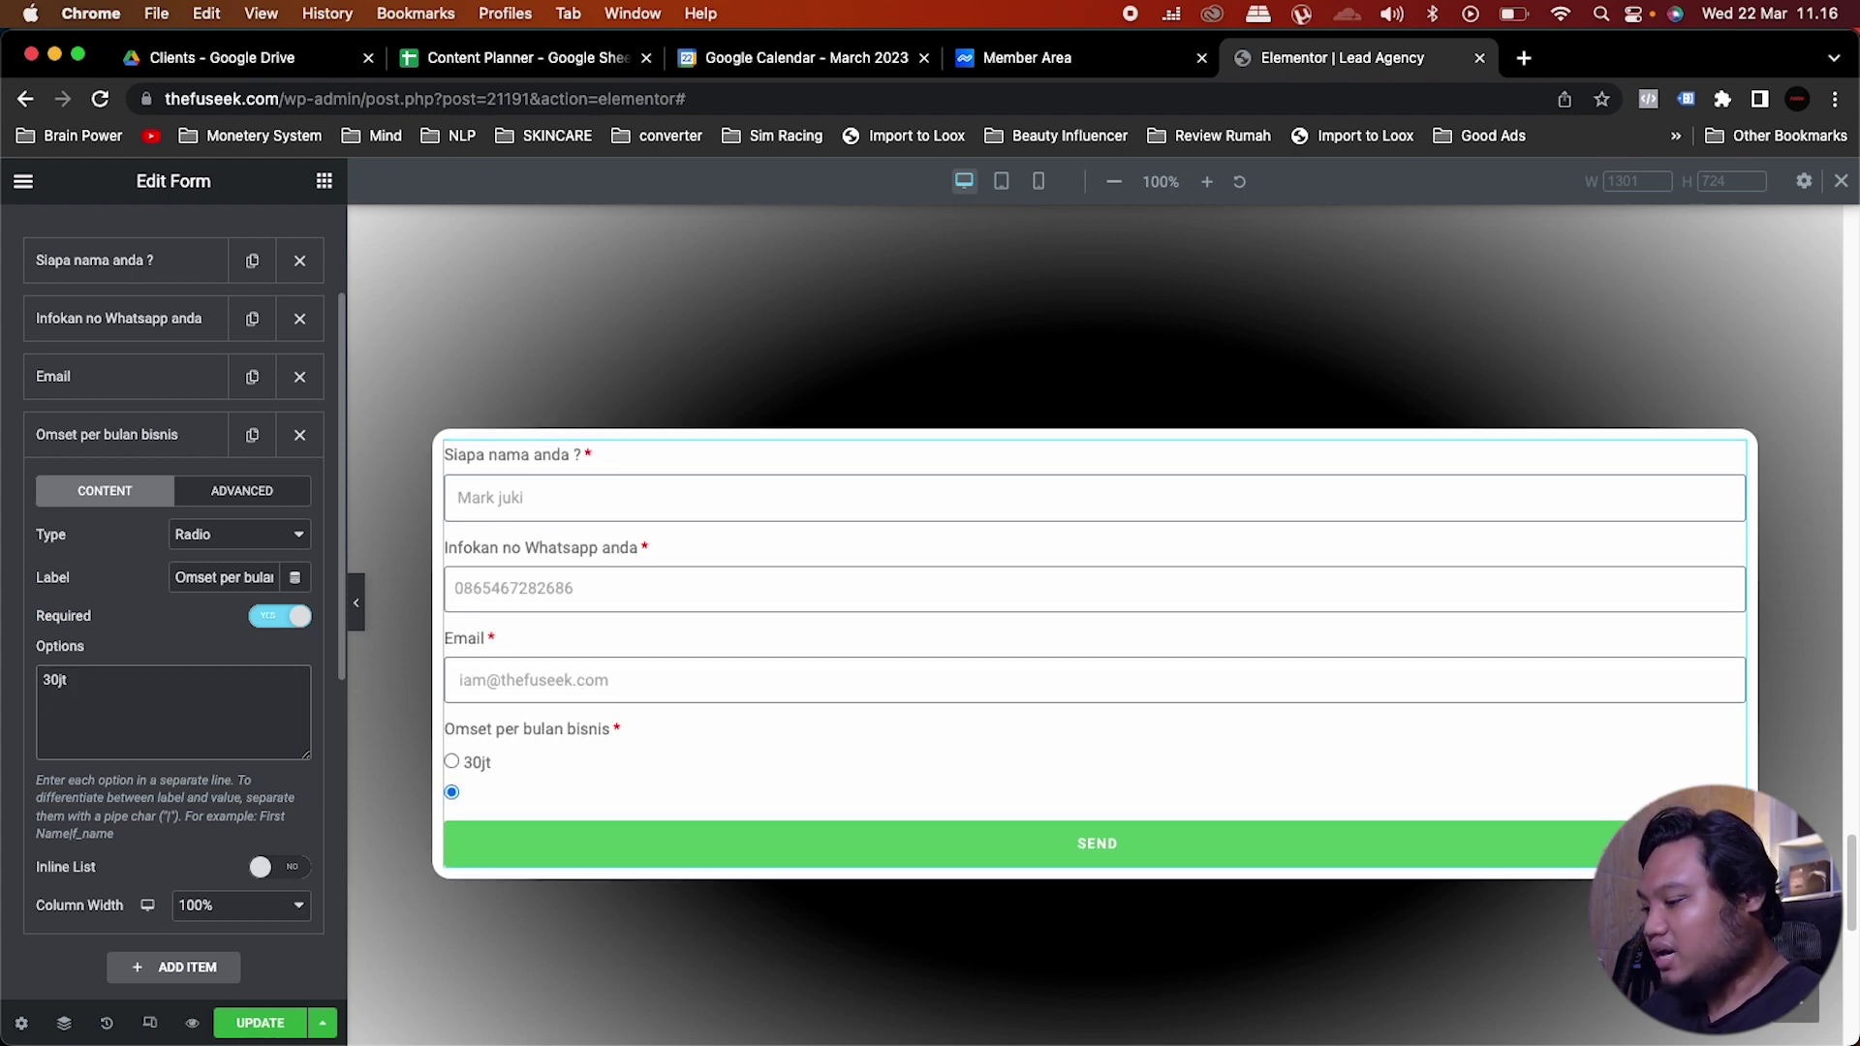
type("30jt")
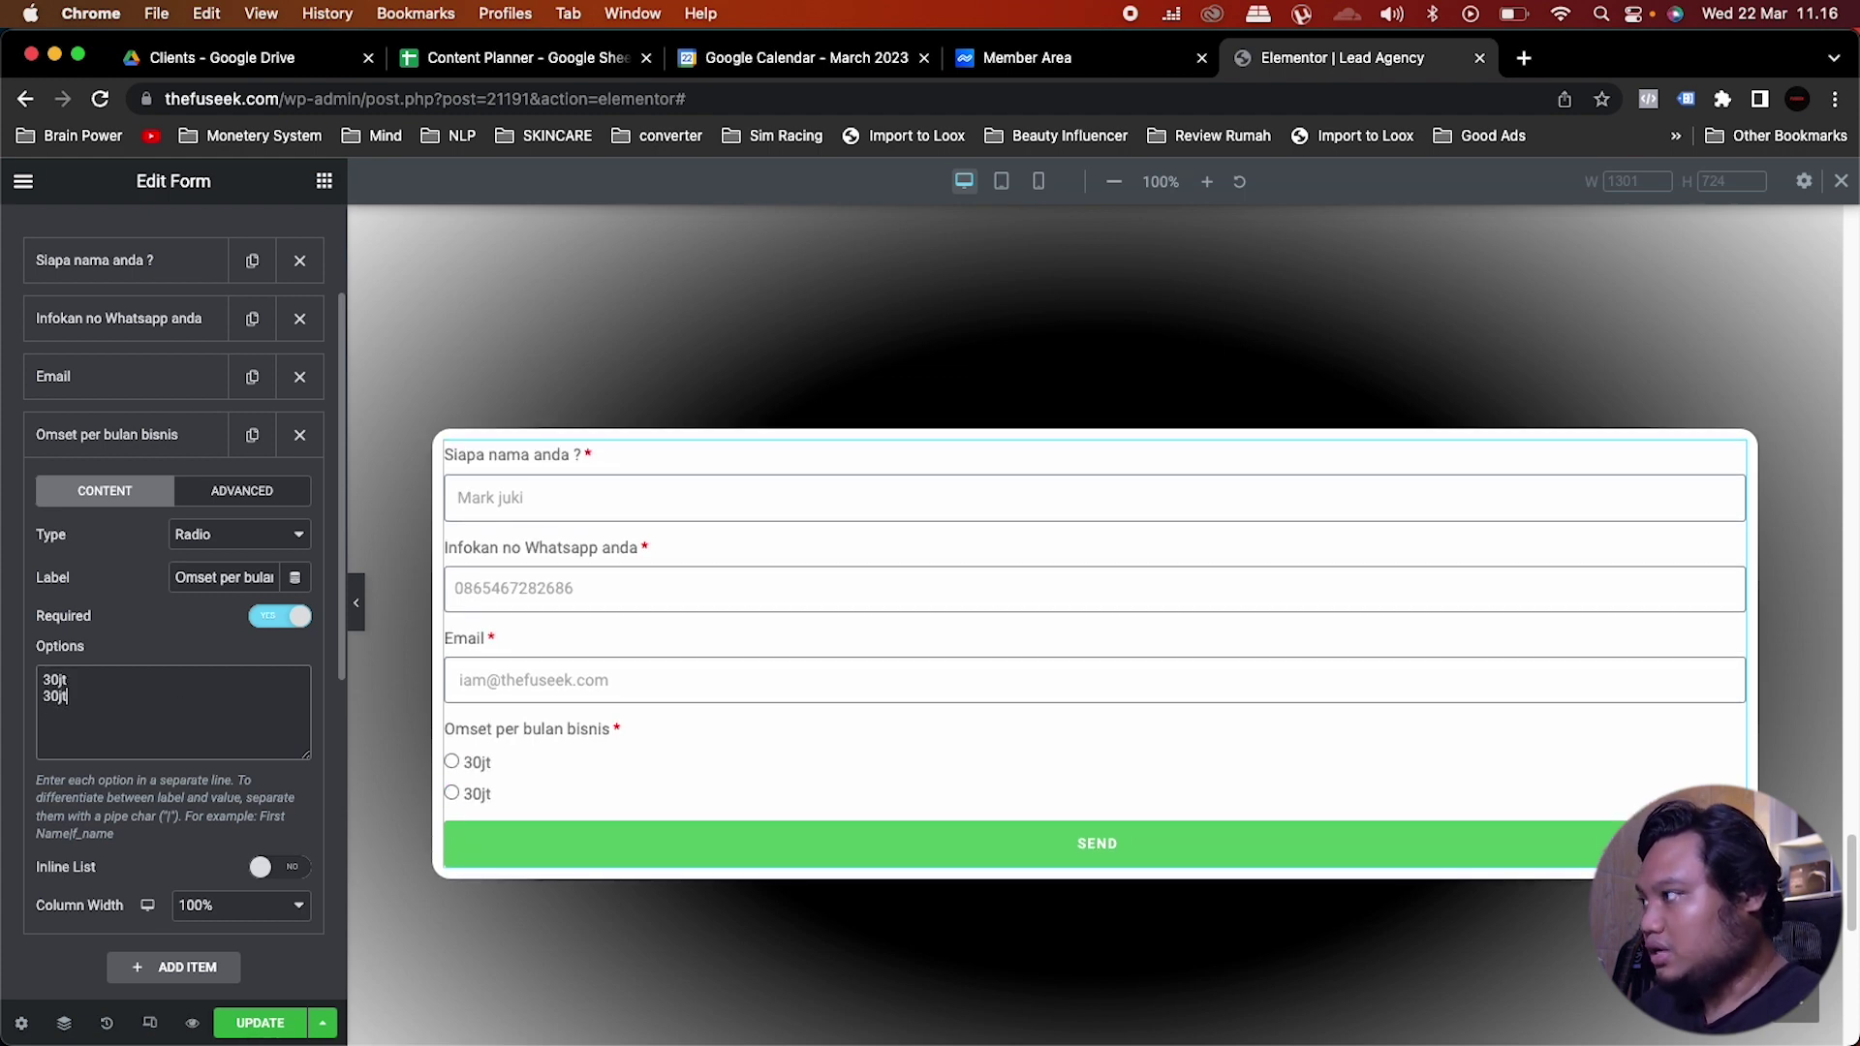
type(" > 60")
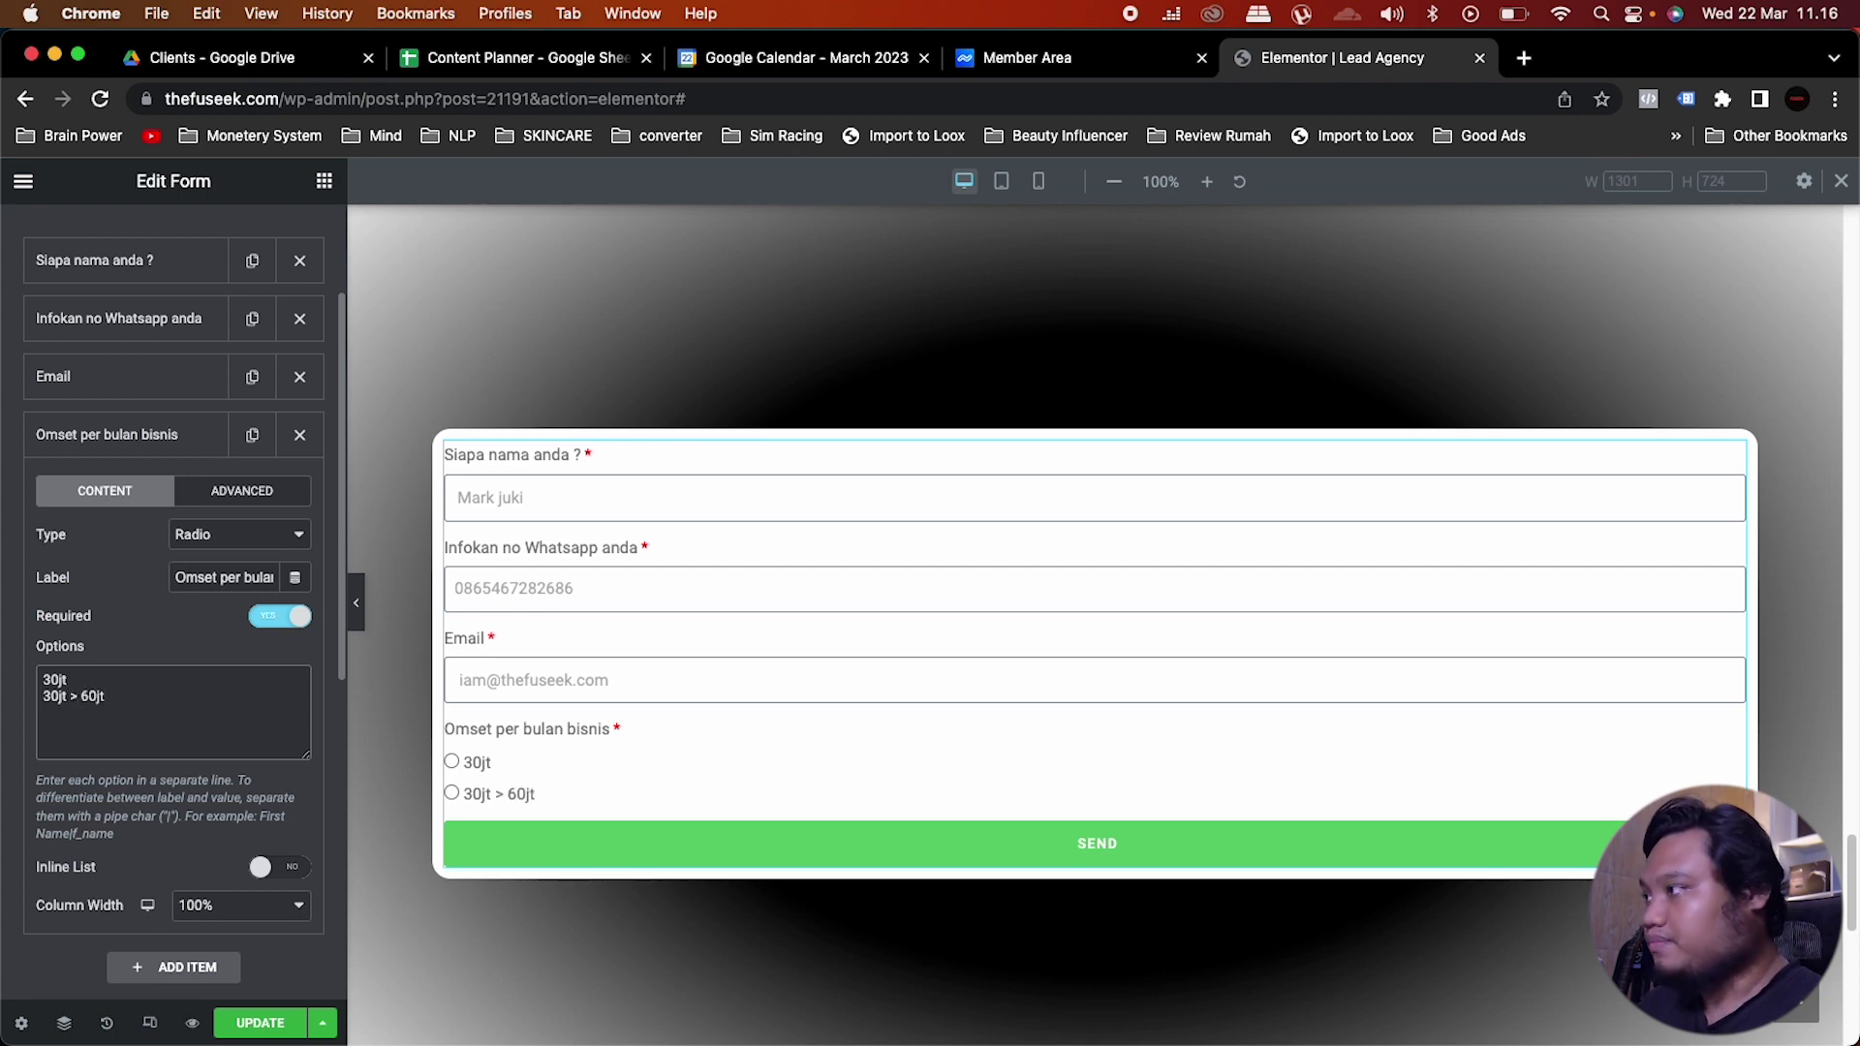
type("jt")
key("Return")
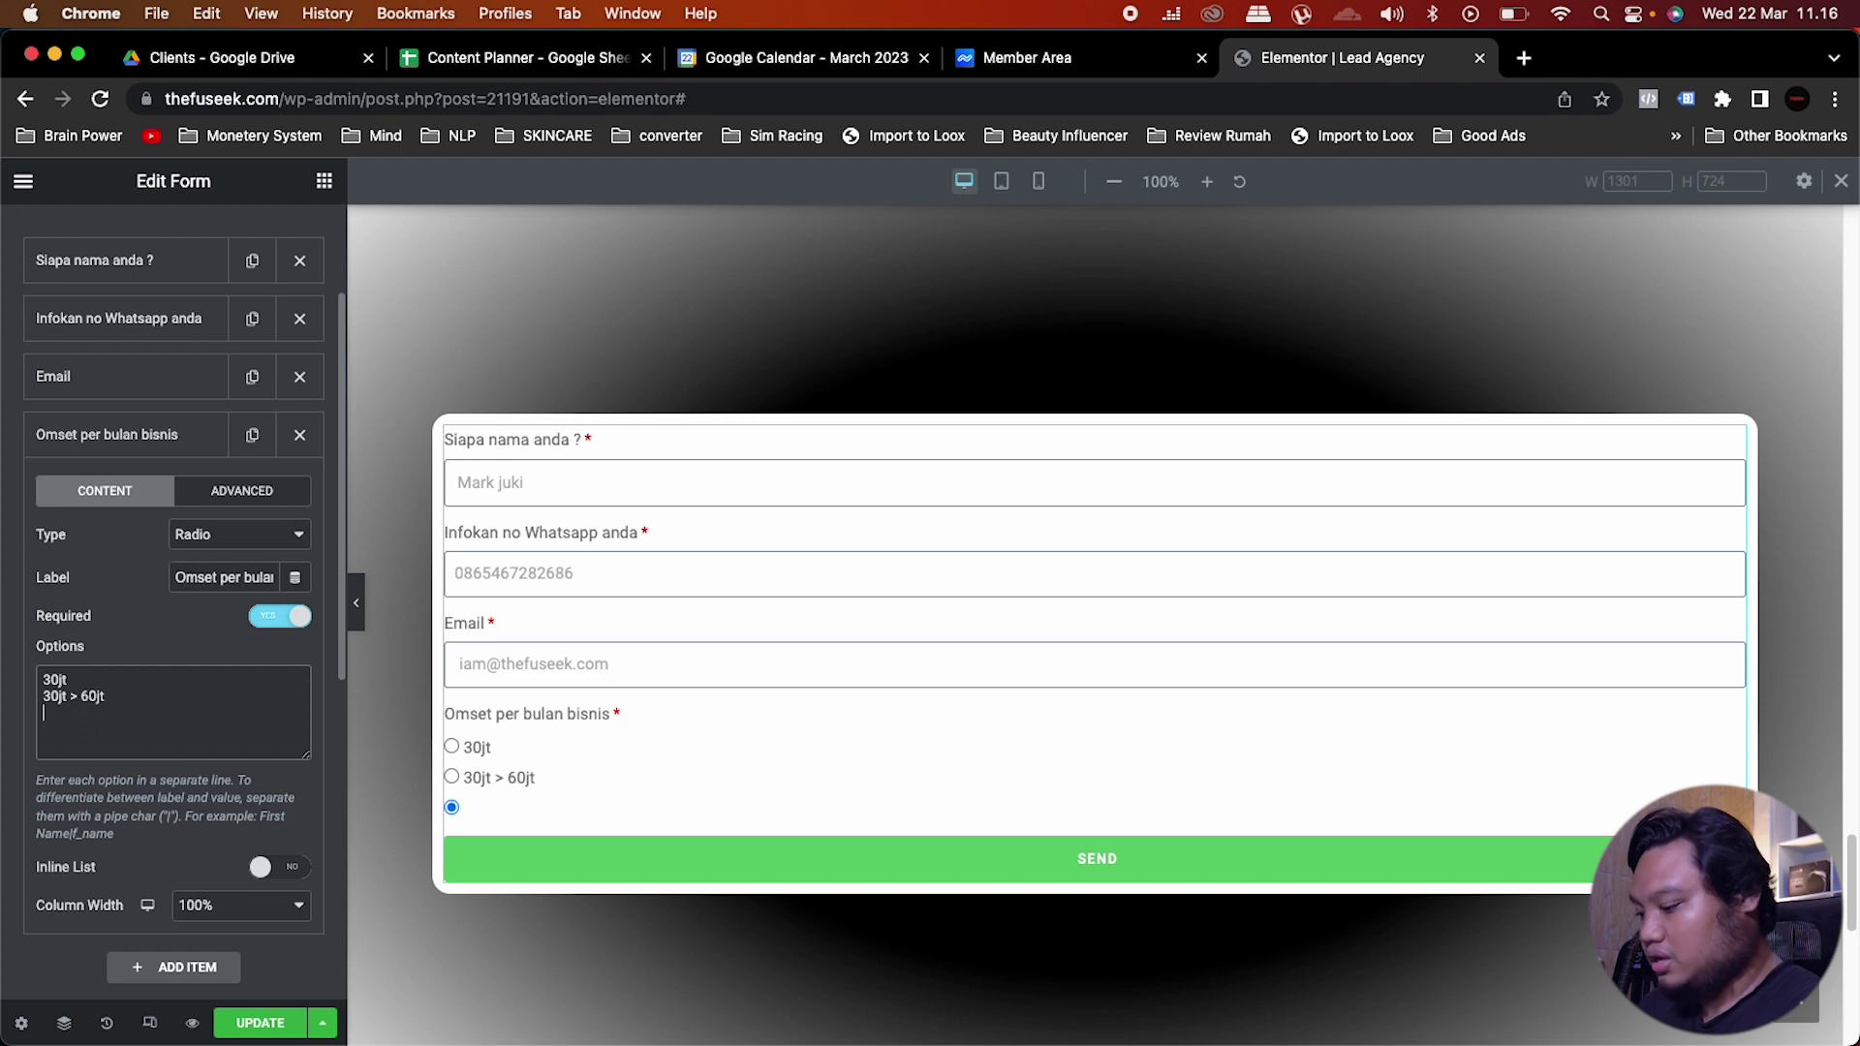
type("60")
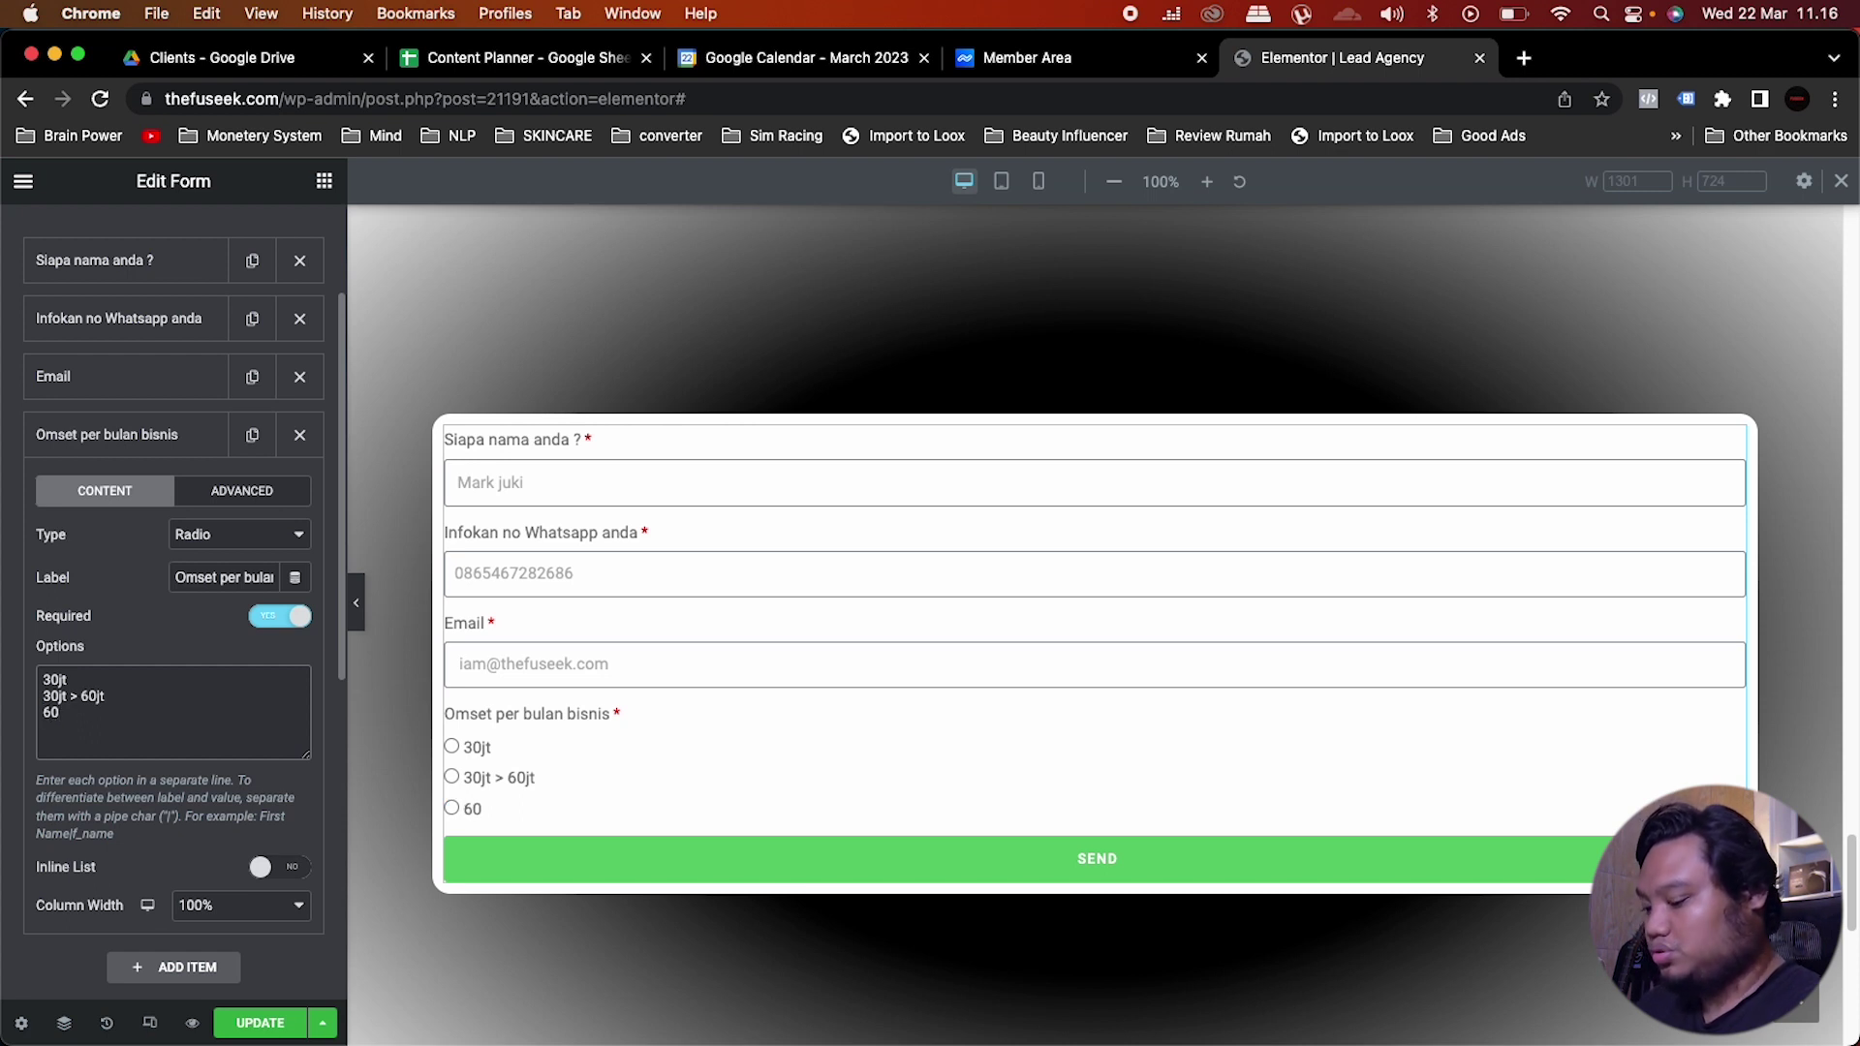
type("jt > 120")
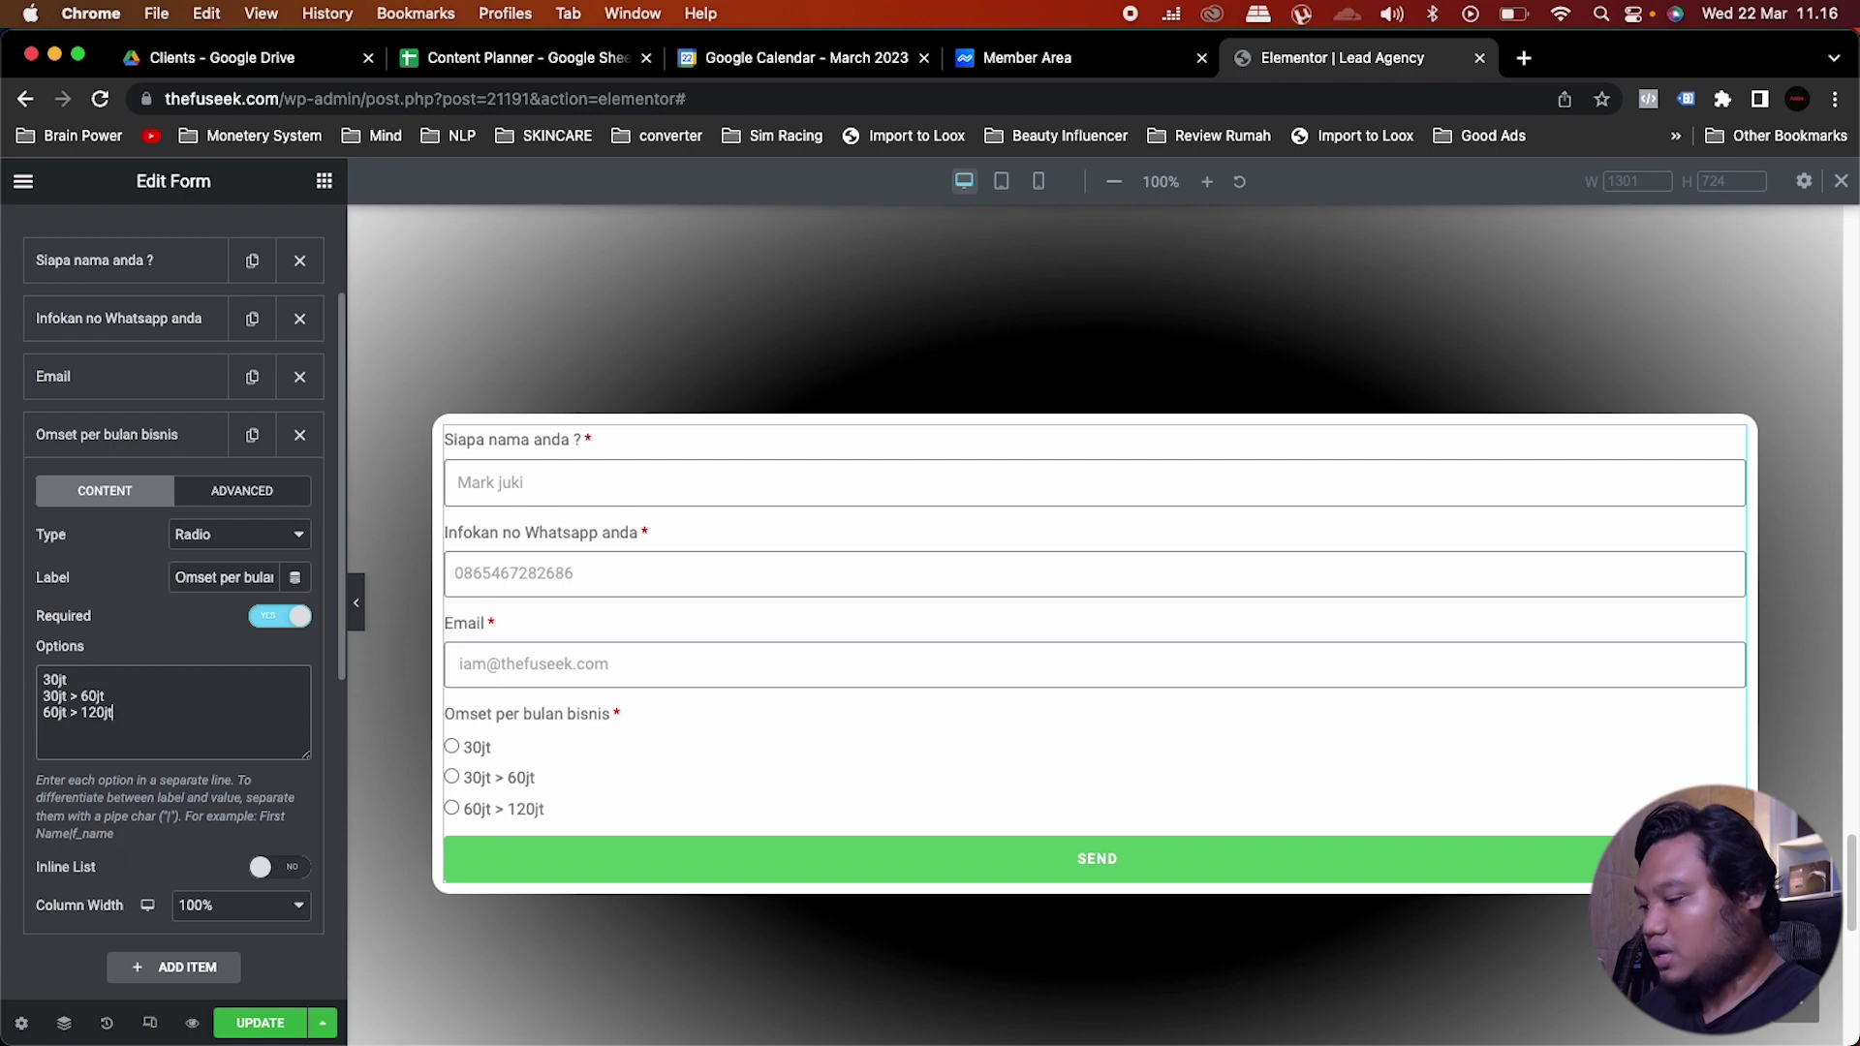
type("jt")
key("Return")
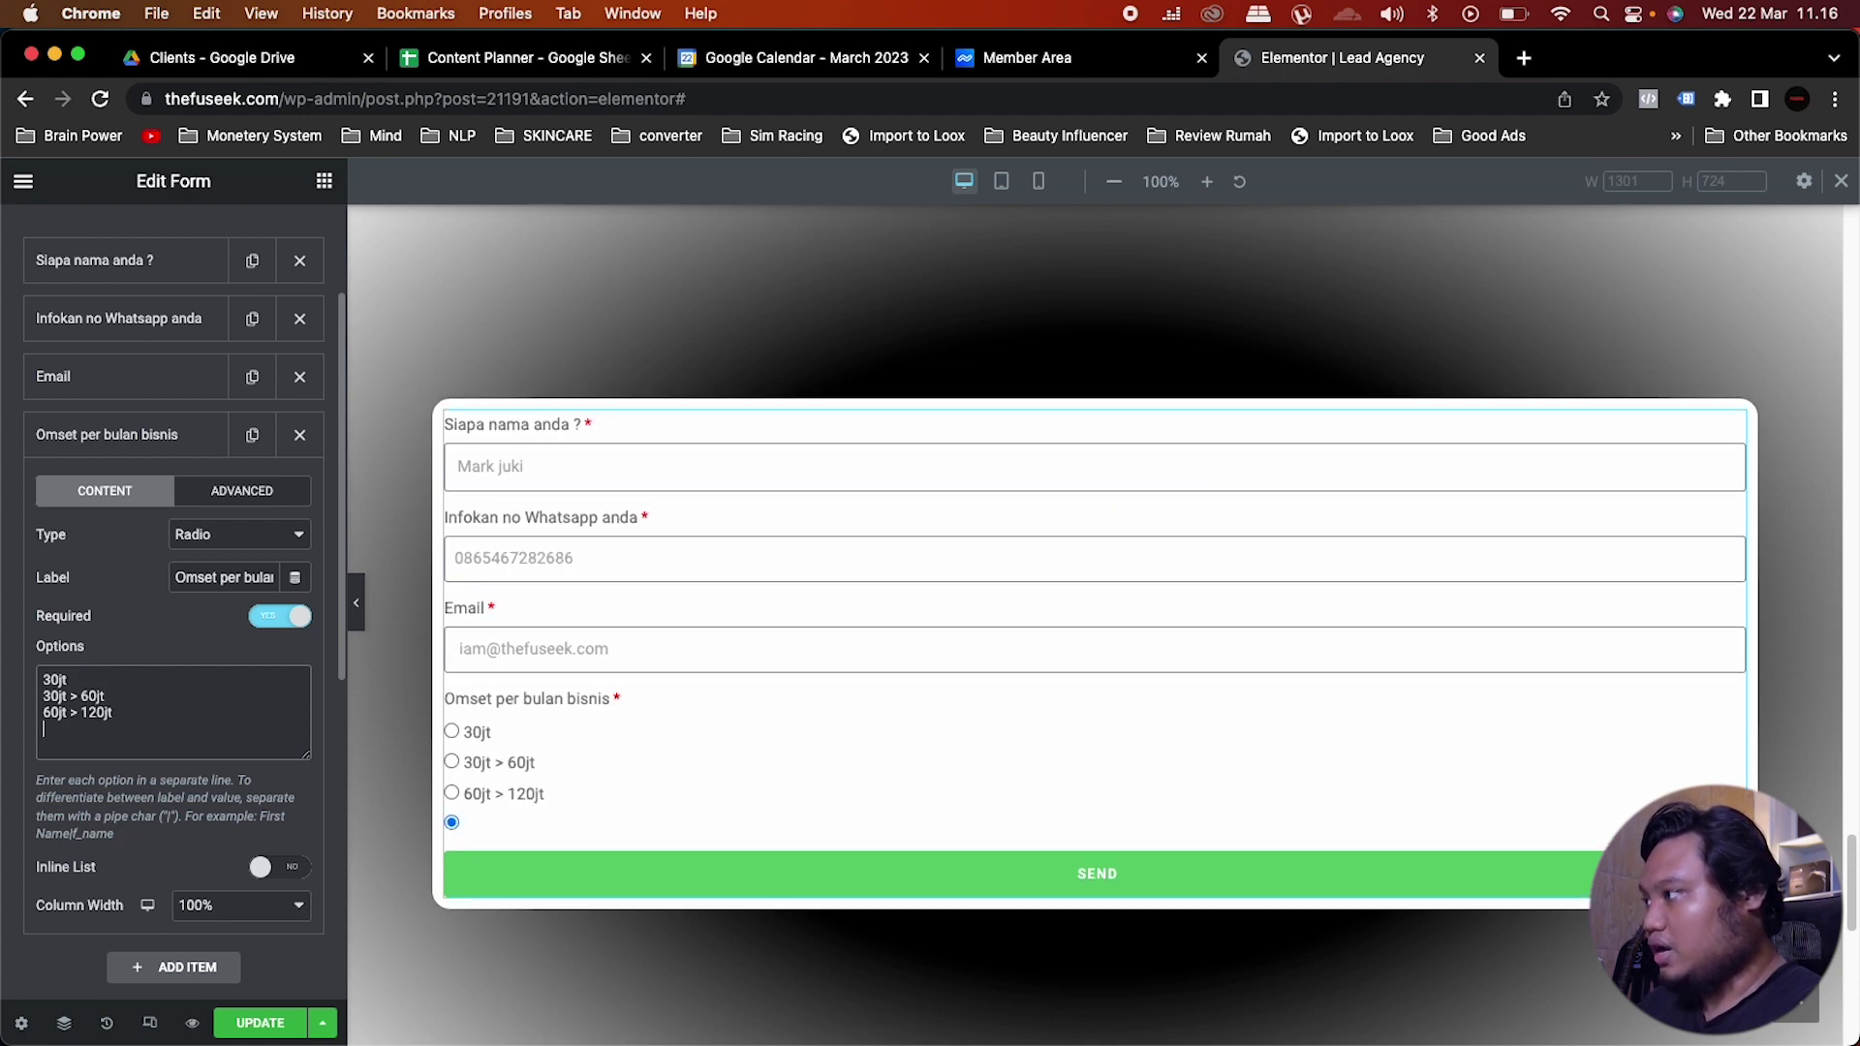
type("120jt >")
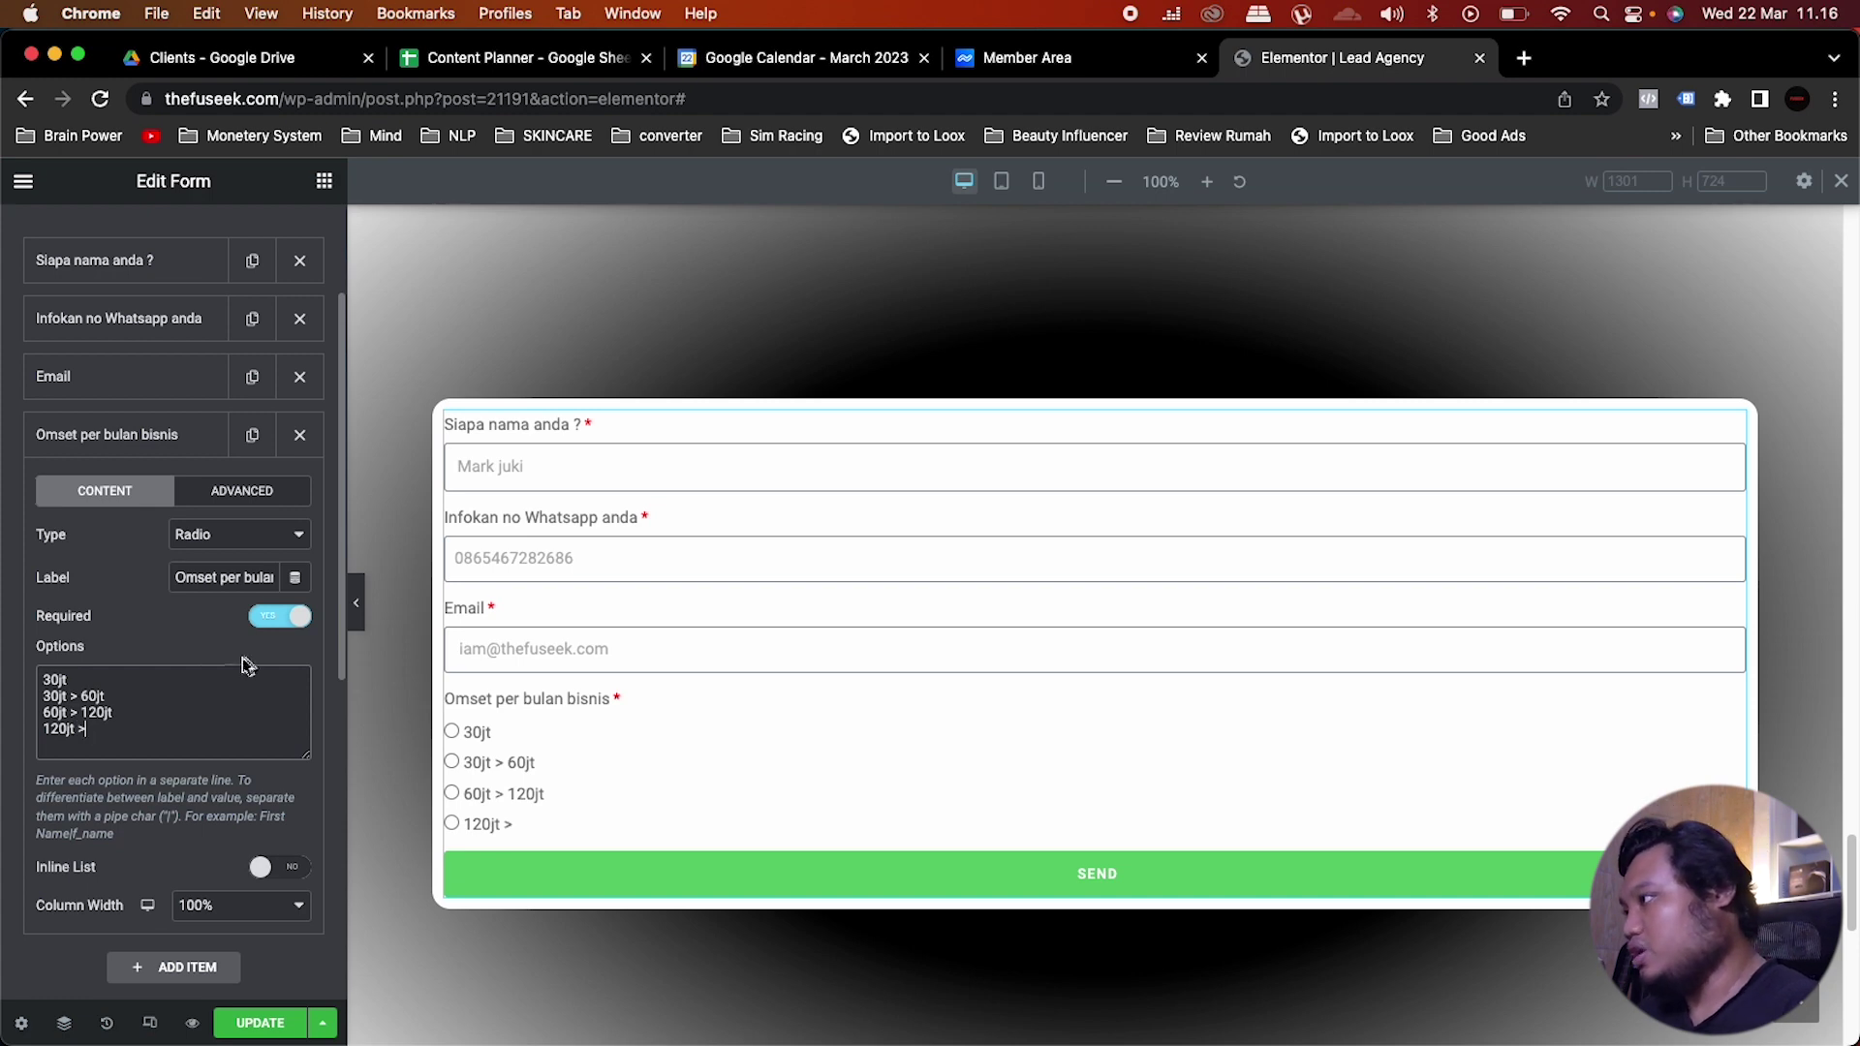
scroll(160, 717, "down", 1)
scroll(159, 717, "down", 1)
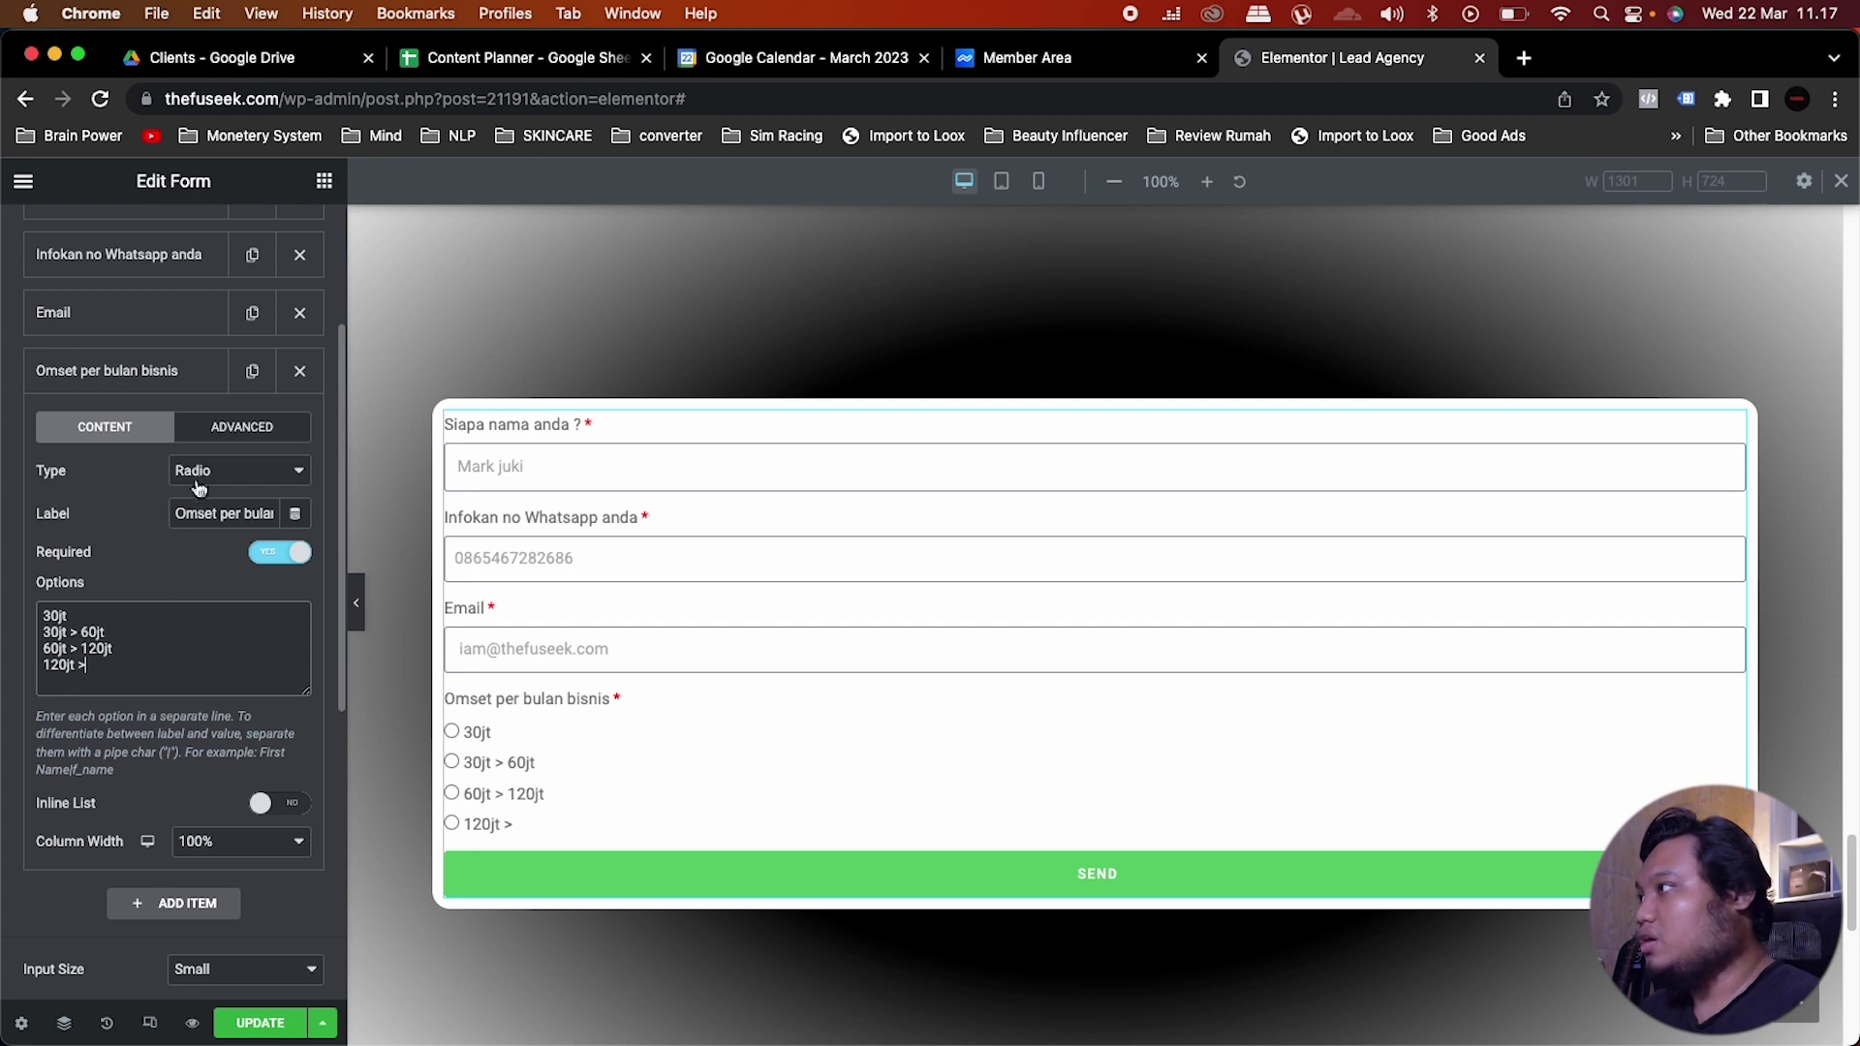
left_click(184, 392)
Step: Duplicate the Omset question and relabel the copy 'Kapan anda butuh ?'
left_click(251, 371)
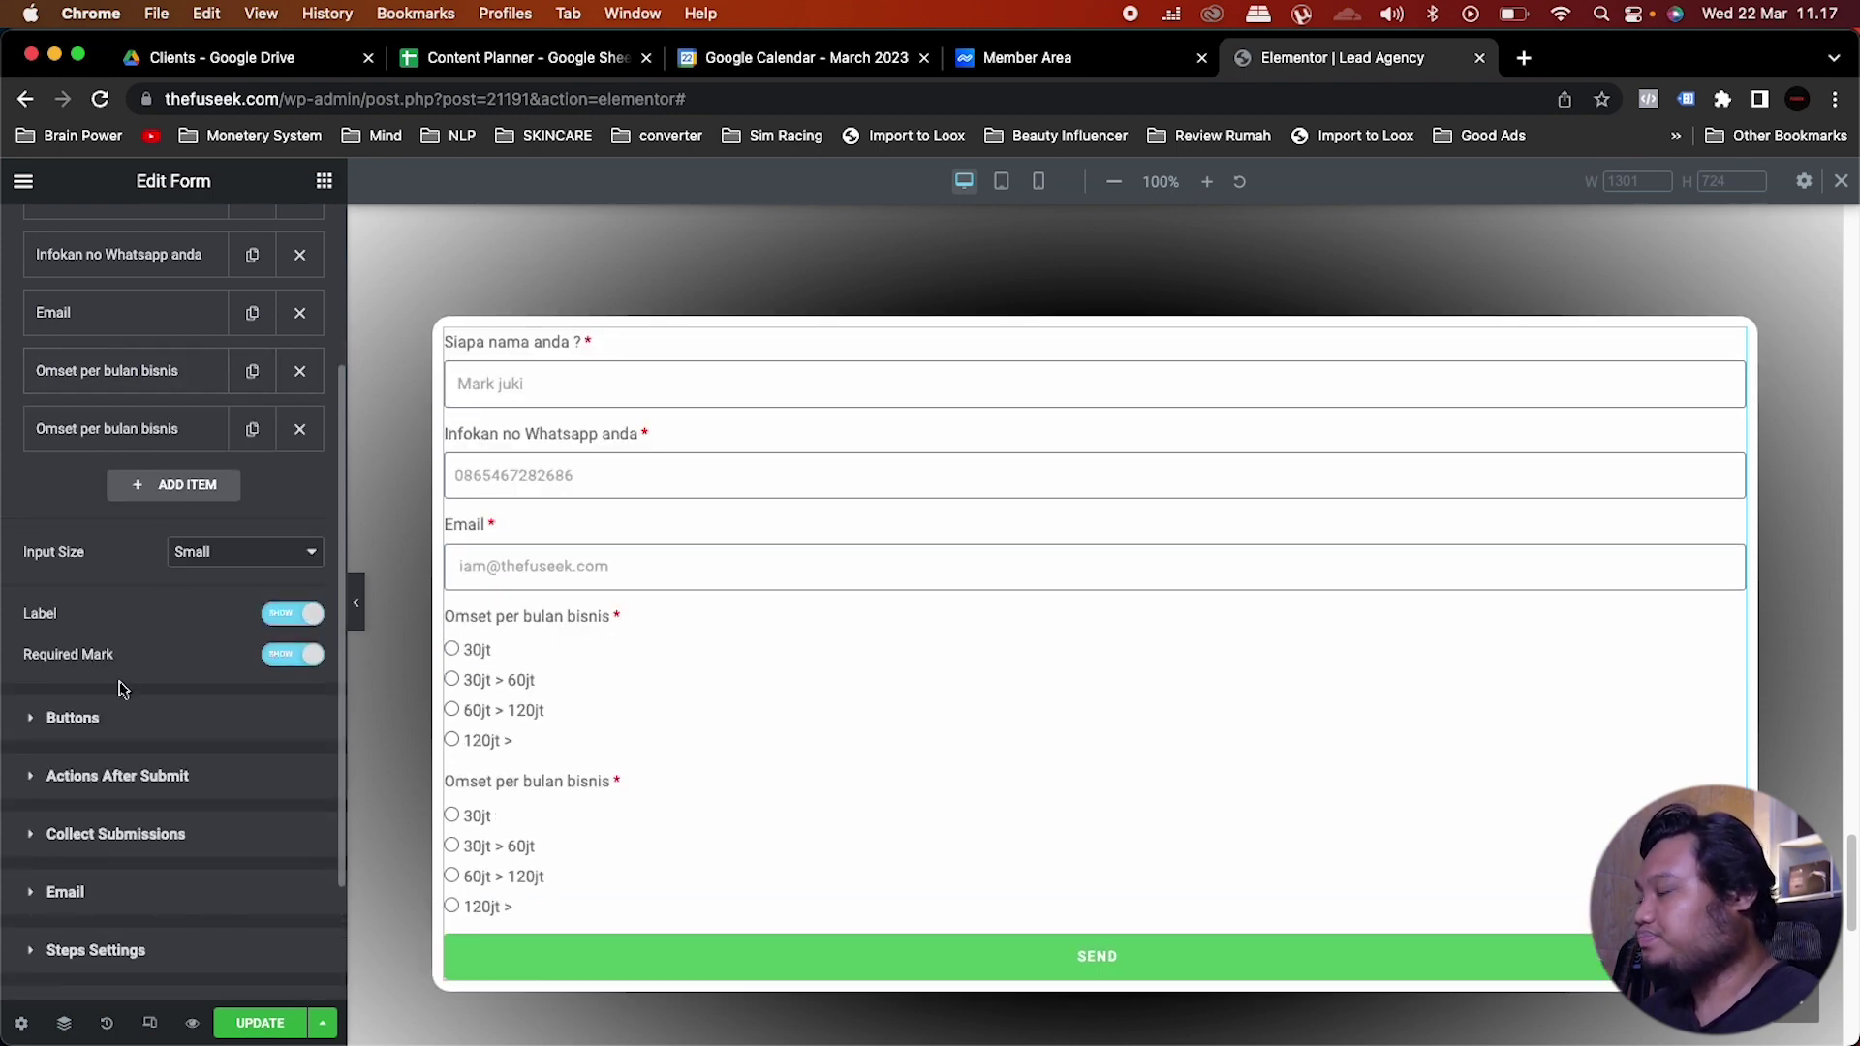
left_click(192, 429)
left_click_drag(126, 723, 29, 676)
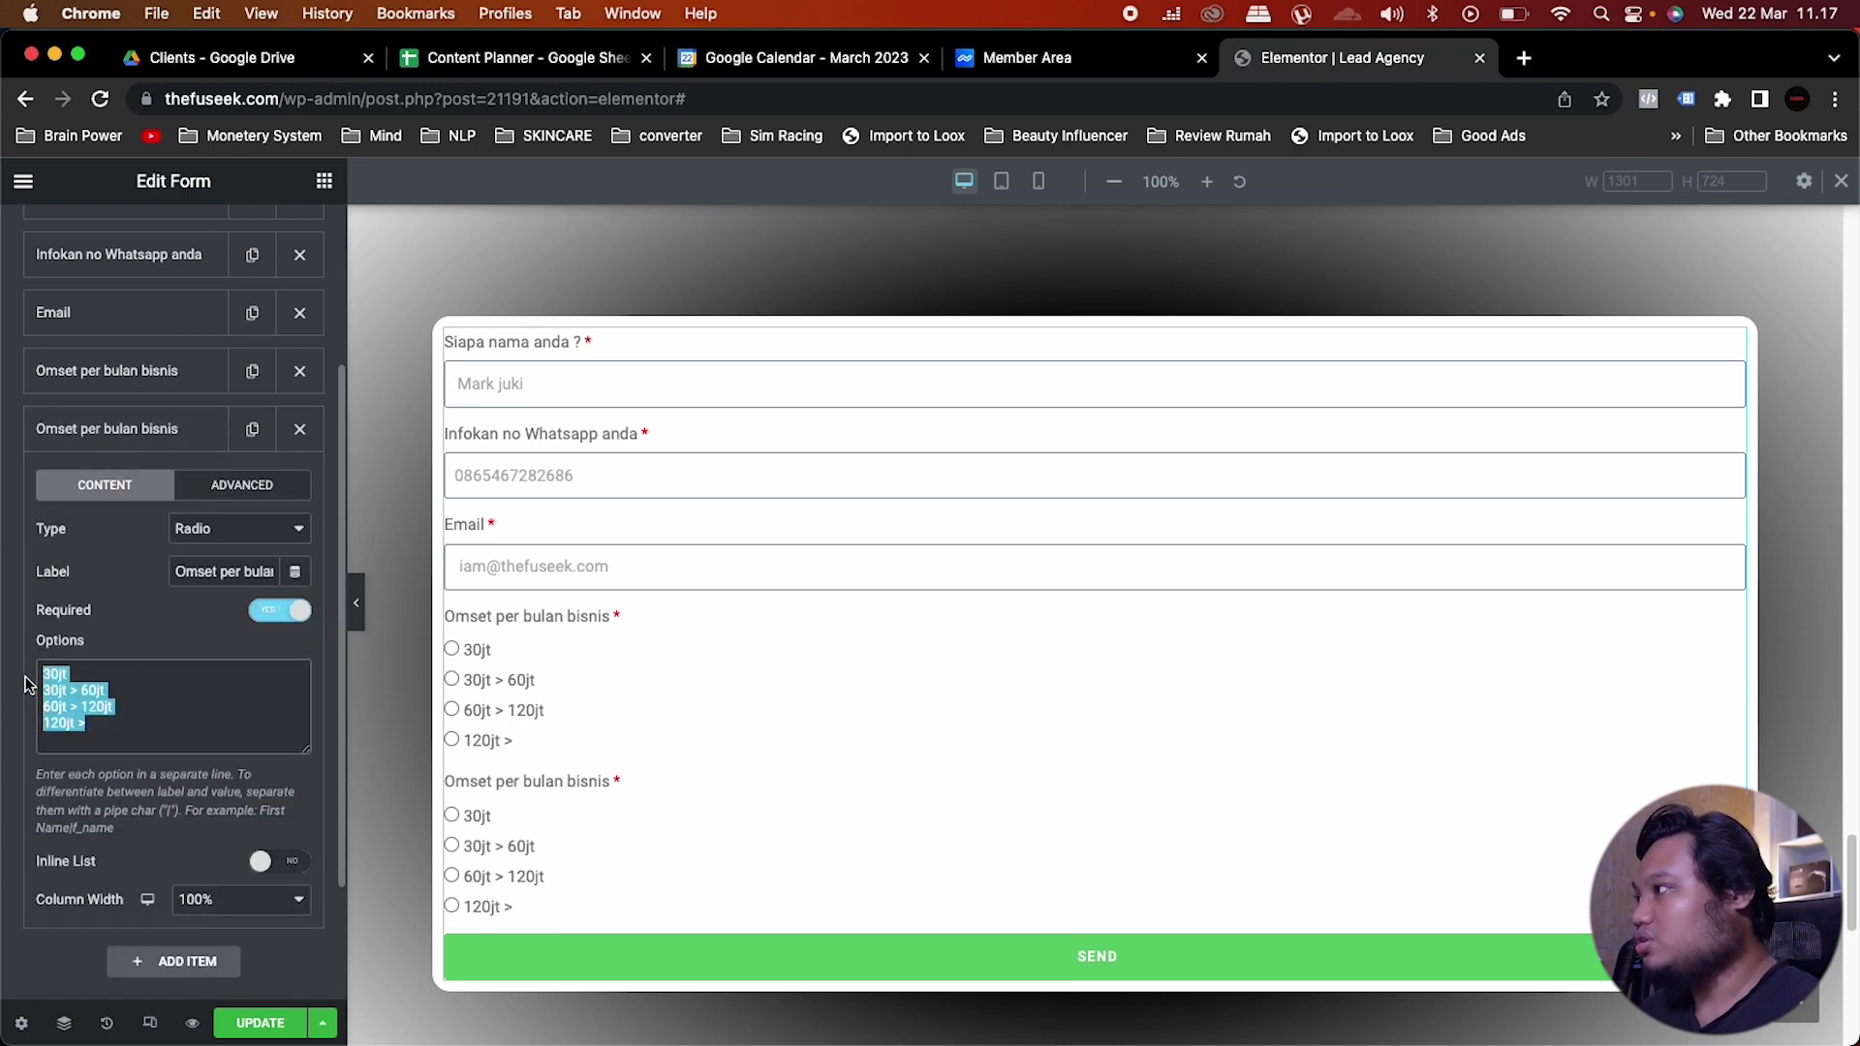
left_click(237, 567)
key("super+a")
type("Kap")
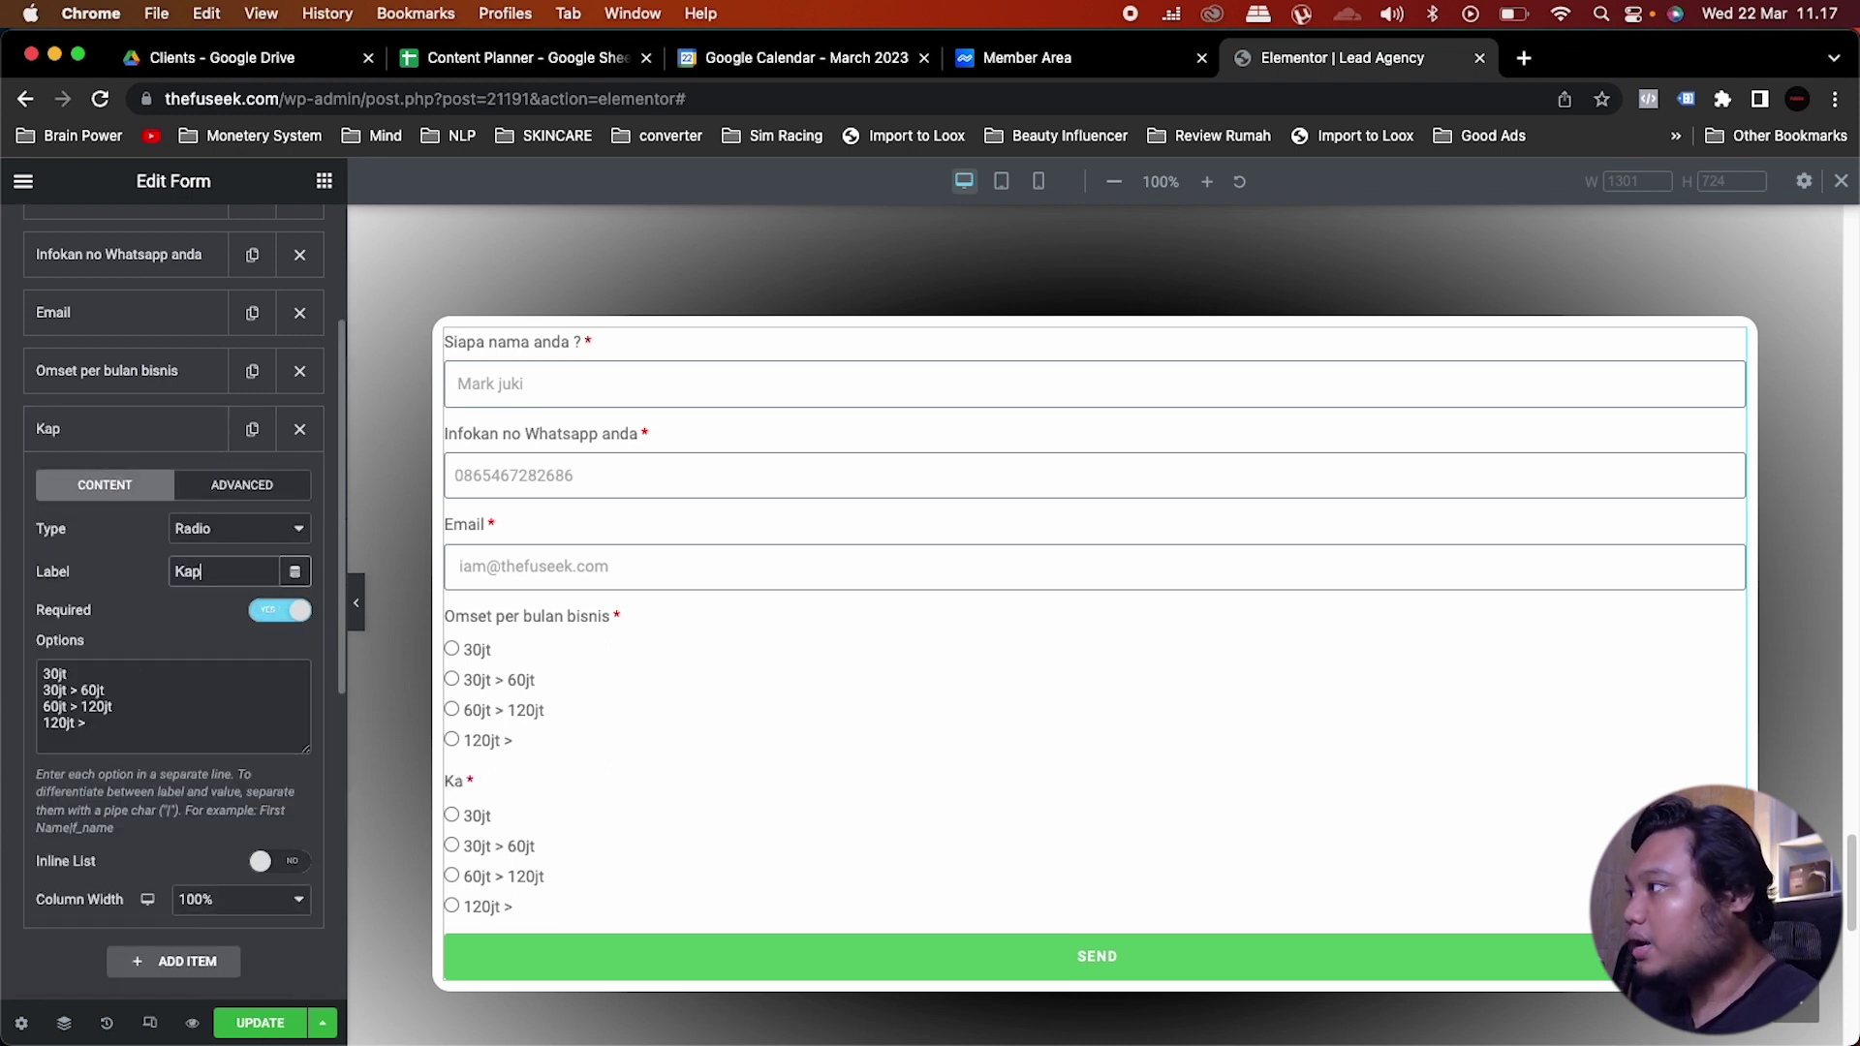
type("an anda butuh")
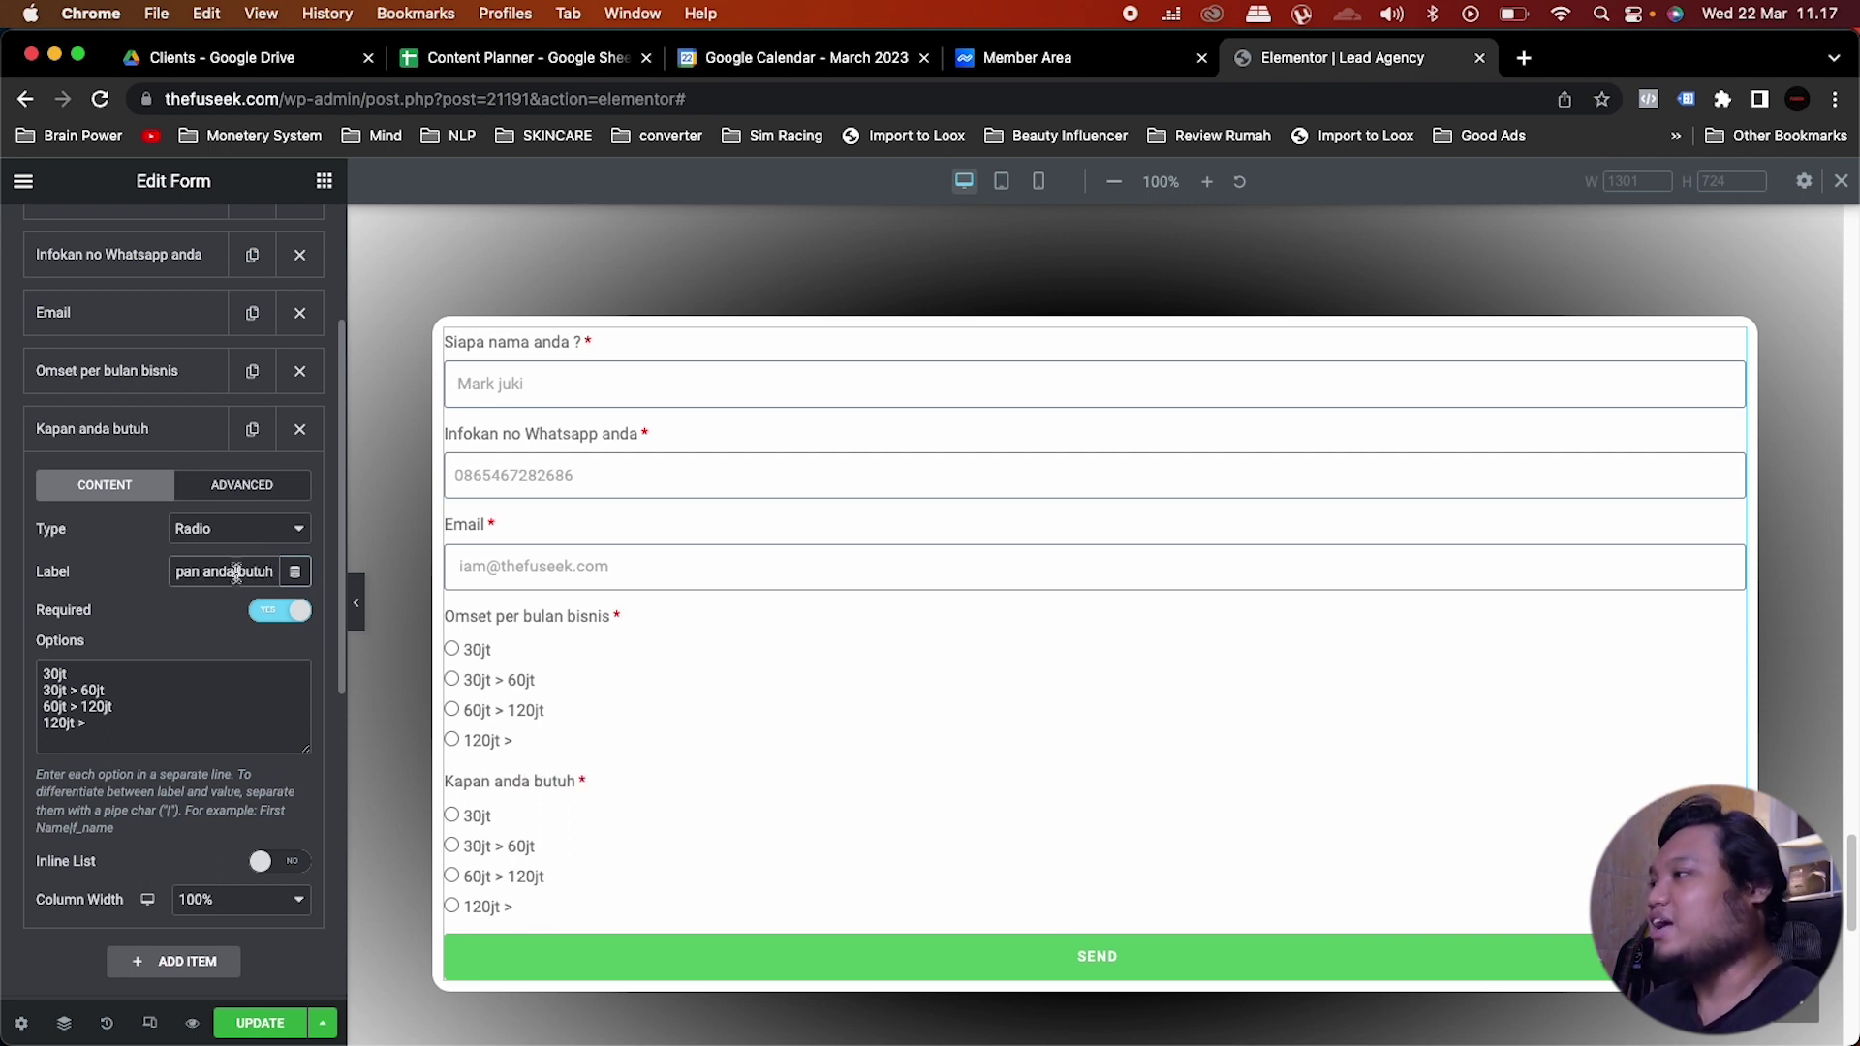
type(" ?")
Step: Replace its options with Sekarang, 1 bulan dari sekarang, 3 bulan dari sekarang and Belum tau
left_click(145, 722)
left_click_drag(124, 718, 18, 668)
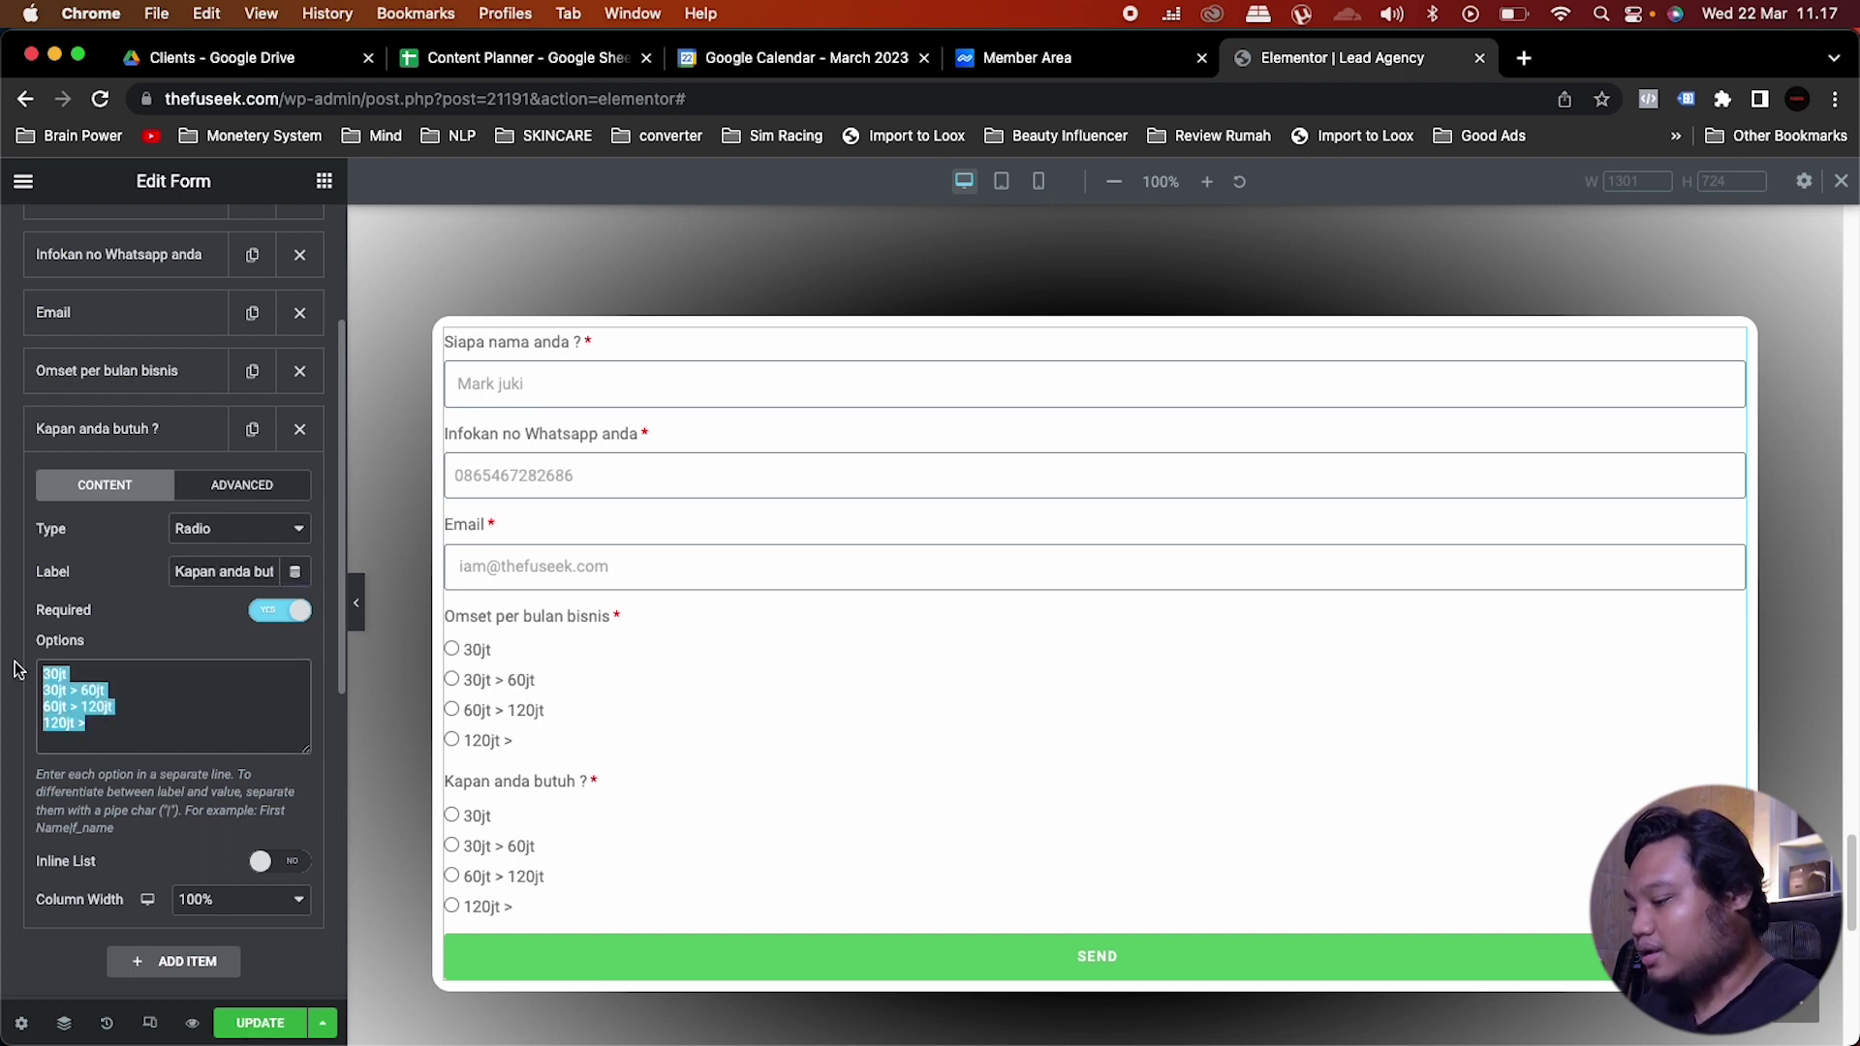
key("BackSpace")
type("Sekarang")
key("Return")
type("1 bulan dari")
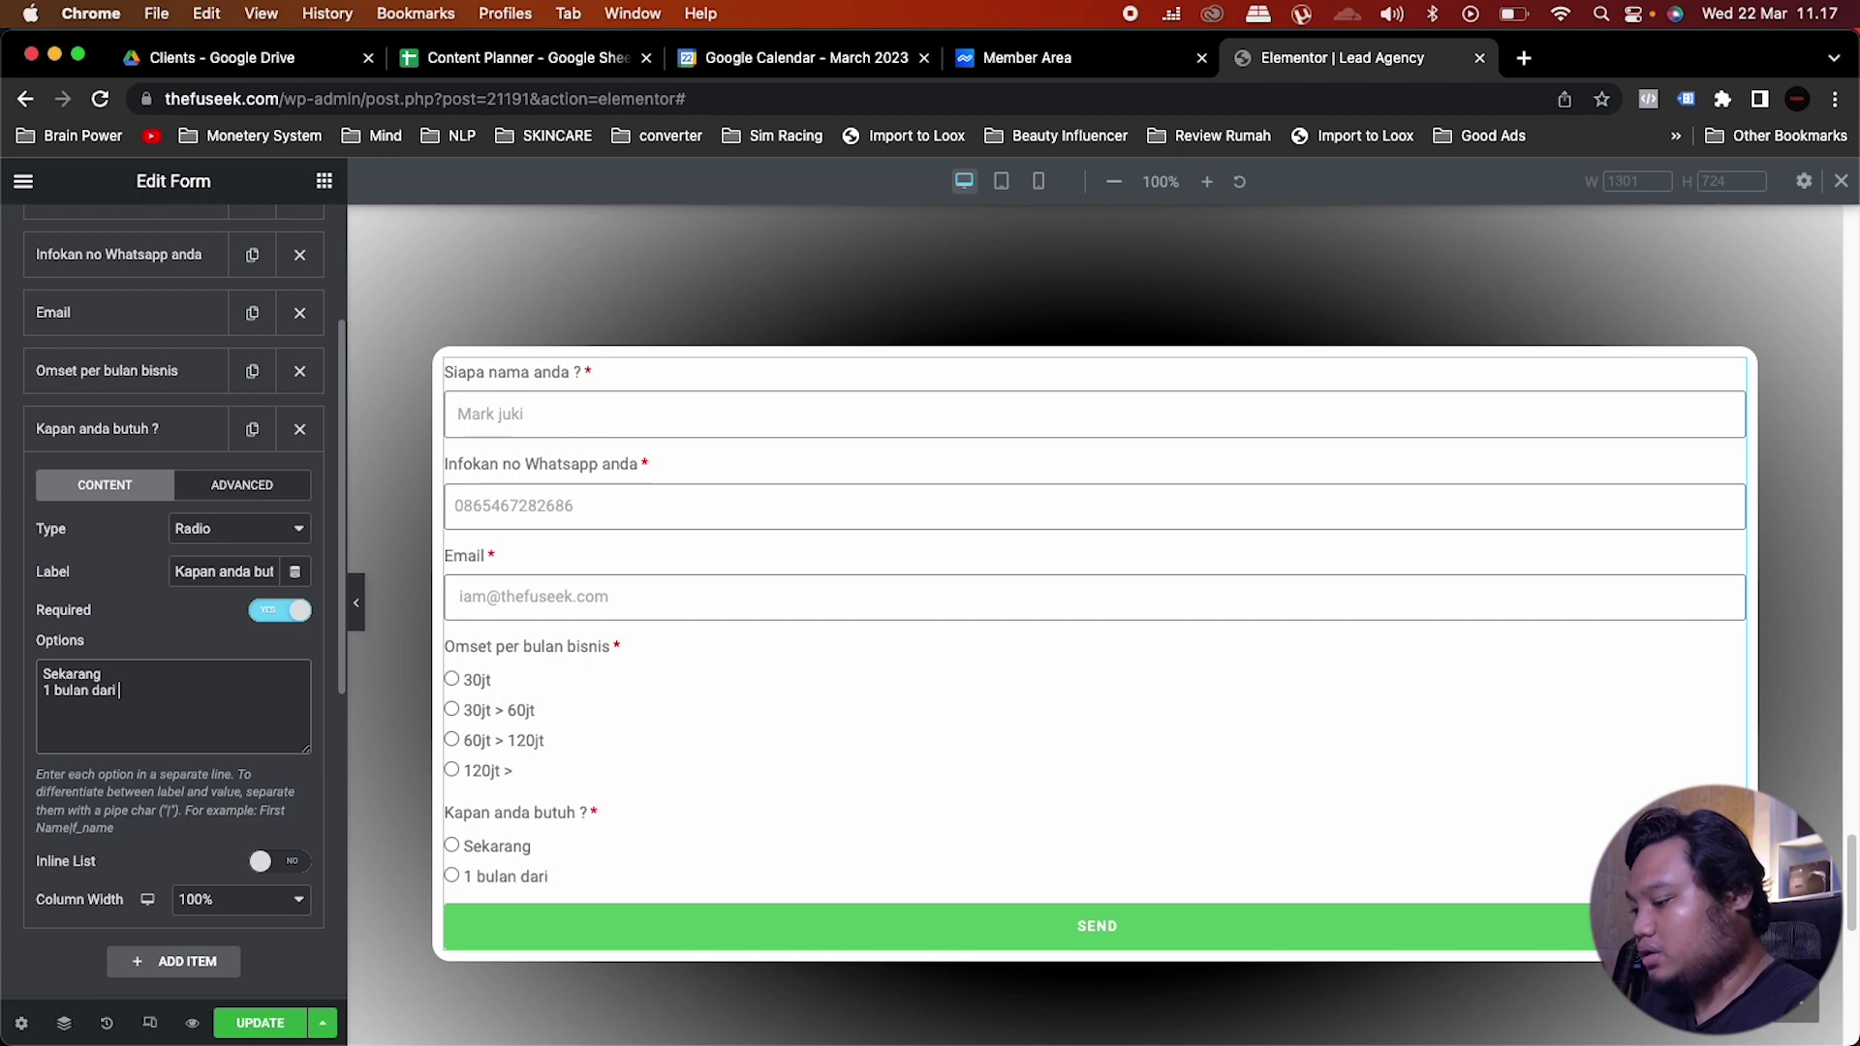
type(" seakran")
key("BackSpace")
key("BackSpace")
key("BackSpace")
type("karang")
key("Return")
type("3 Bu")
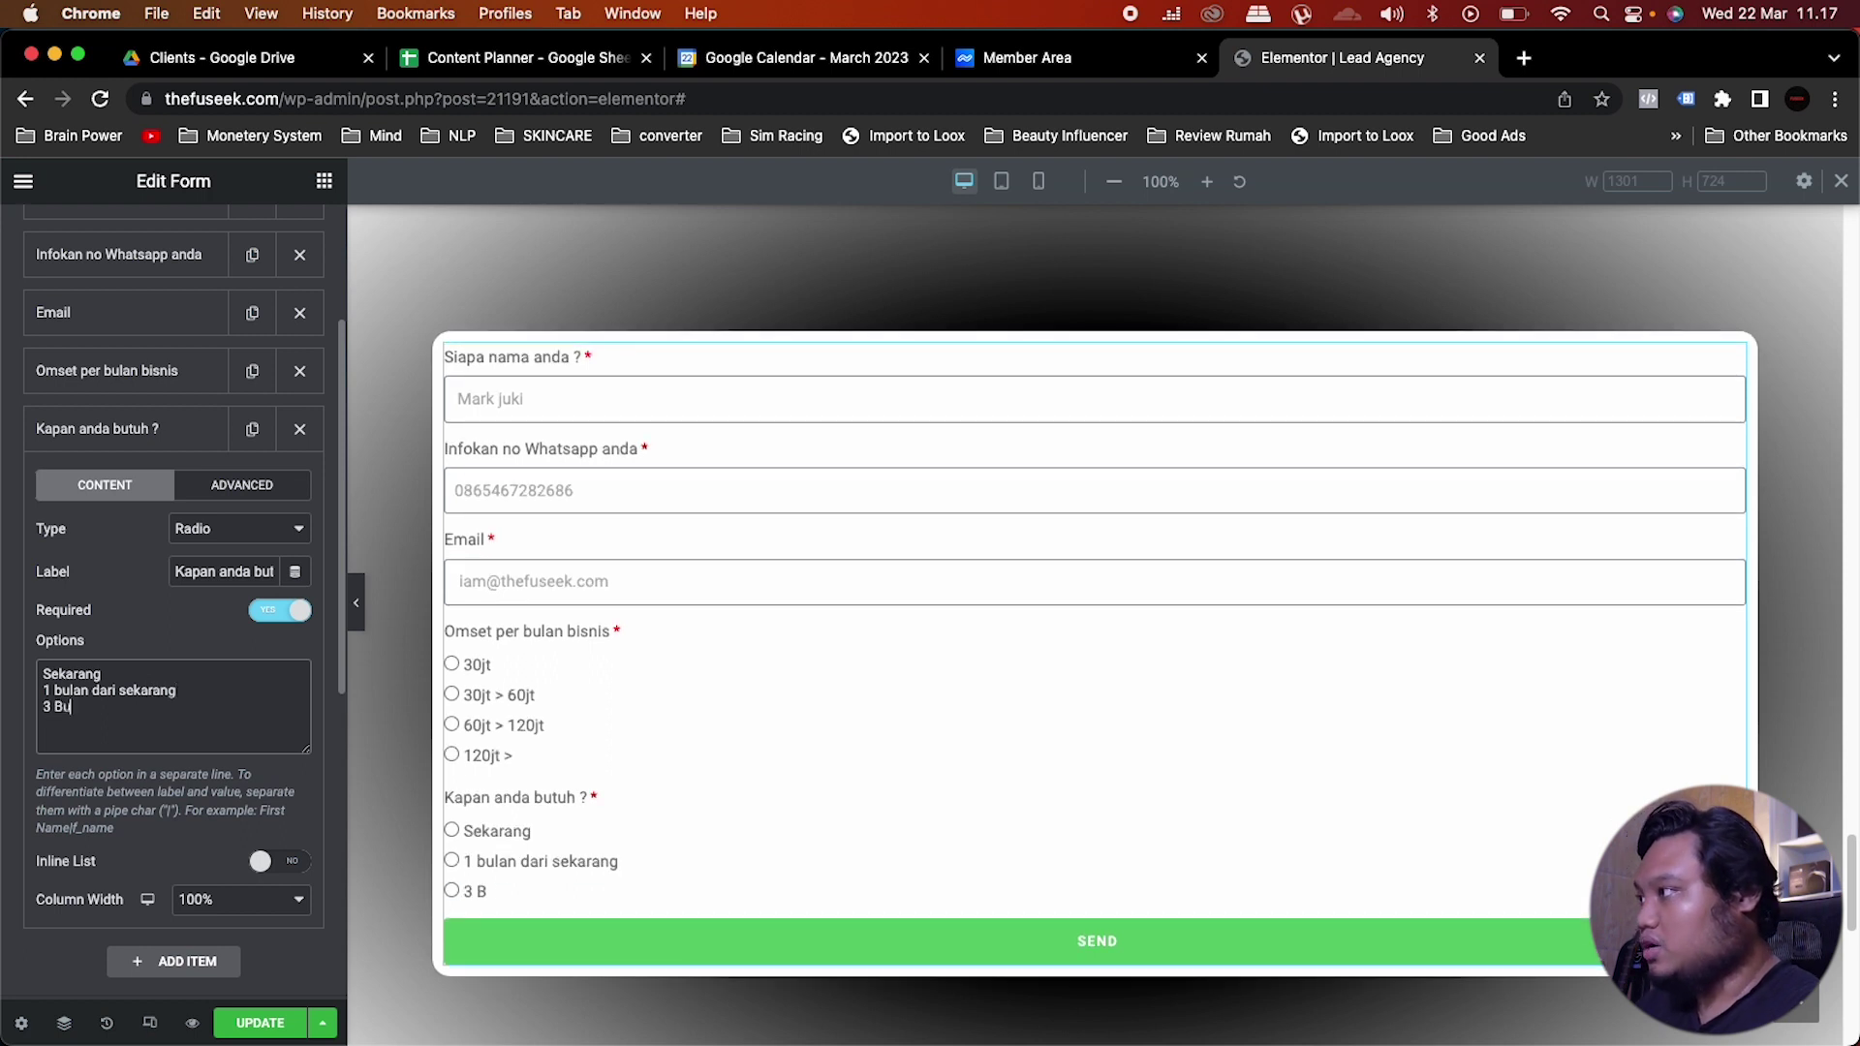
key("BackSpace")
key("BackSpace")
type("bulan dari sekarang 3 bulan dari sekara")
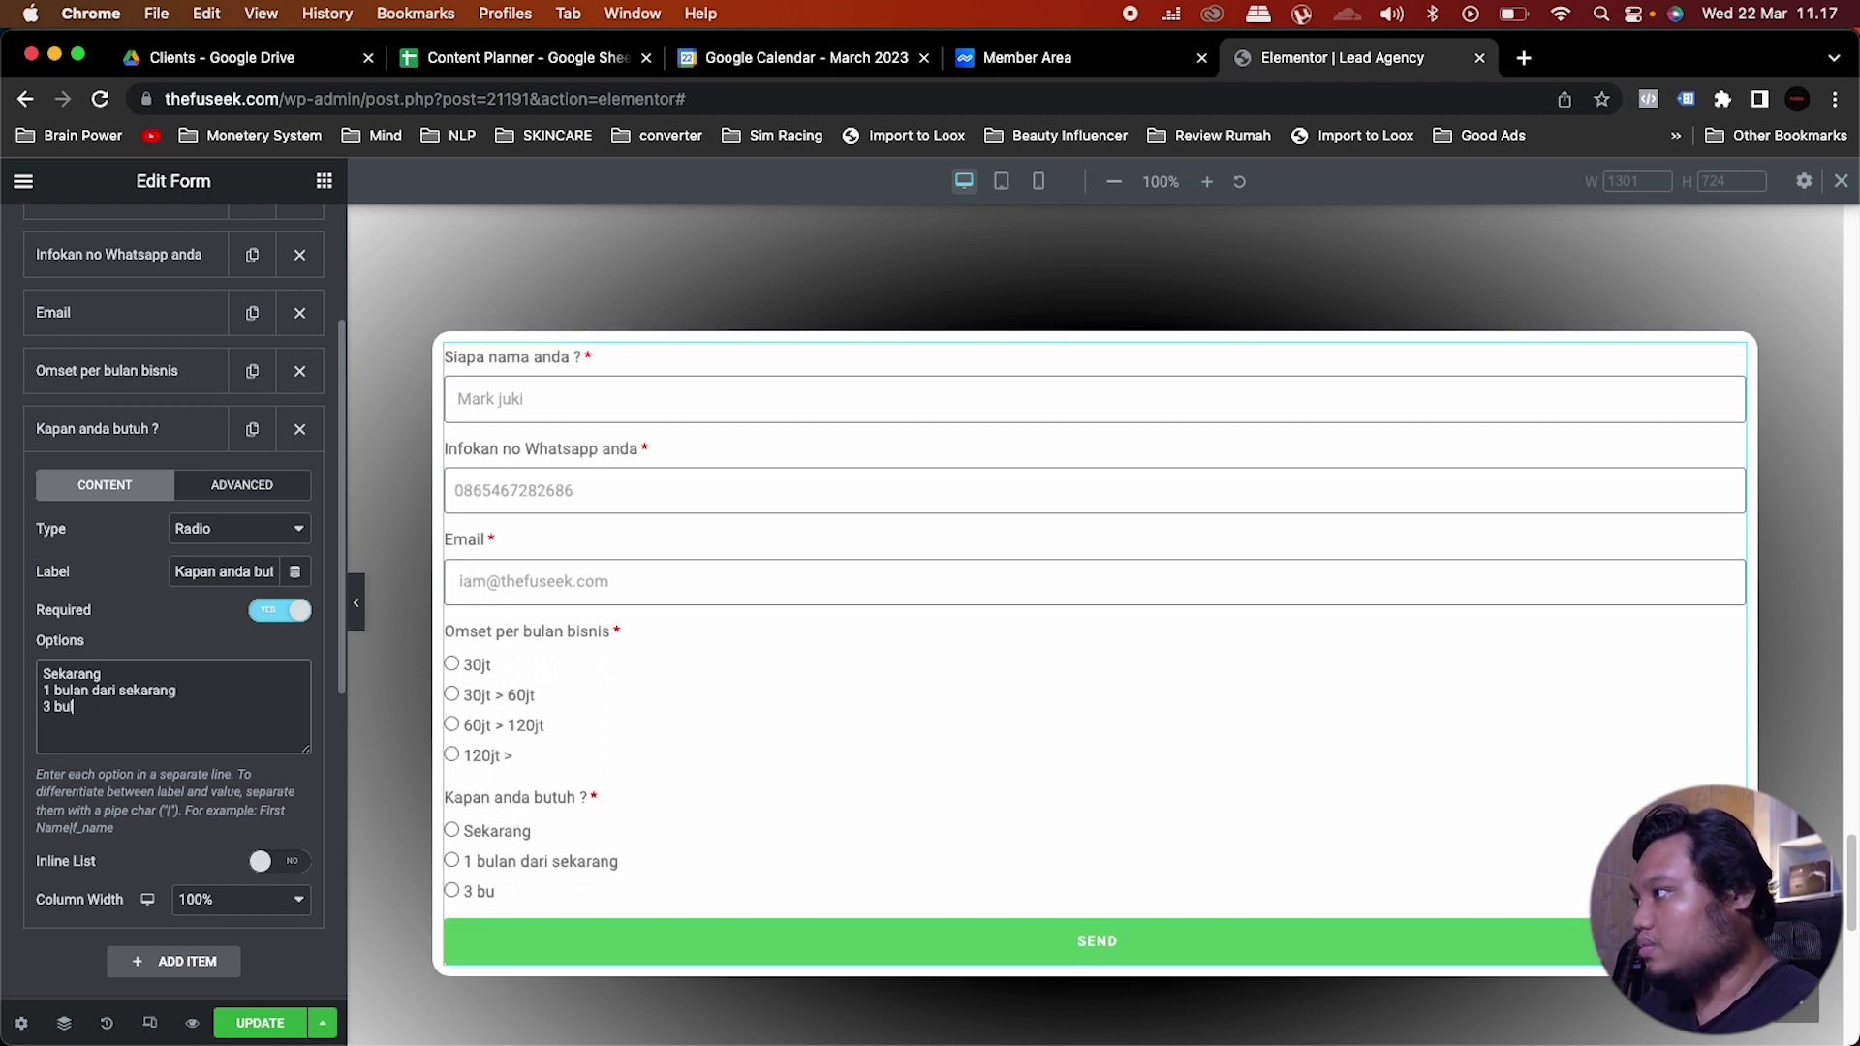
type("ng")
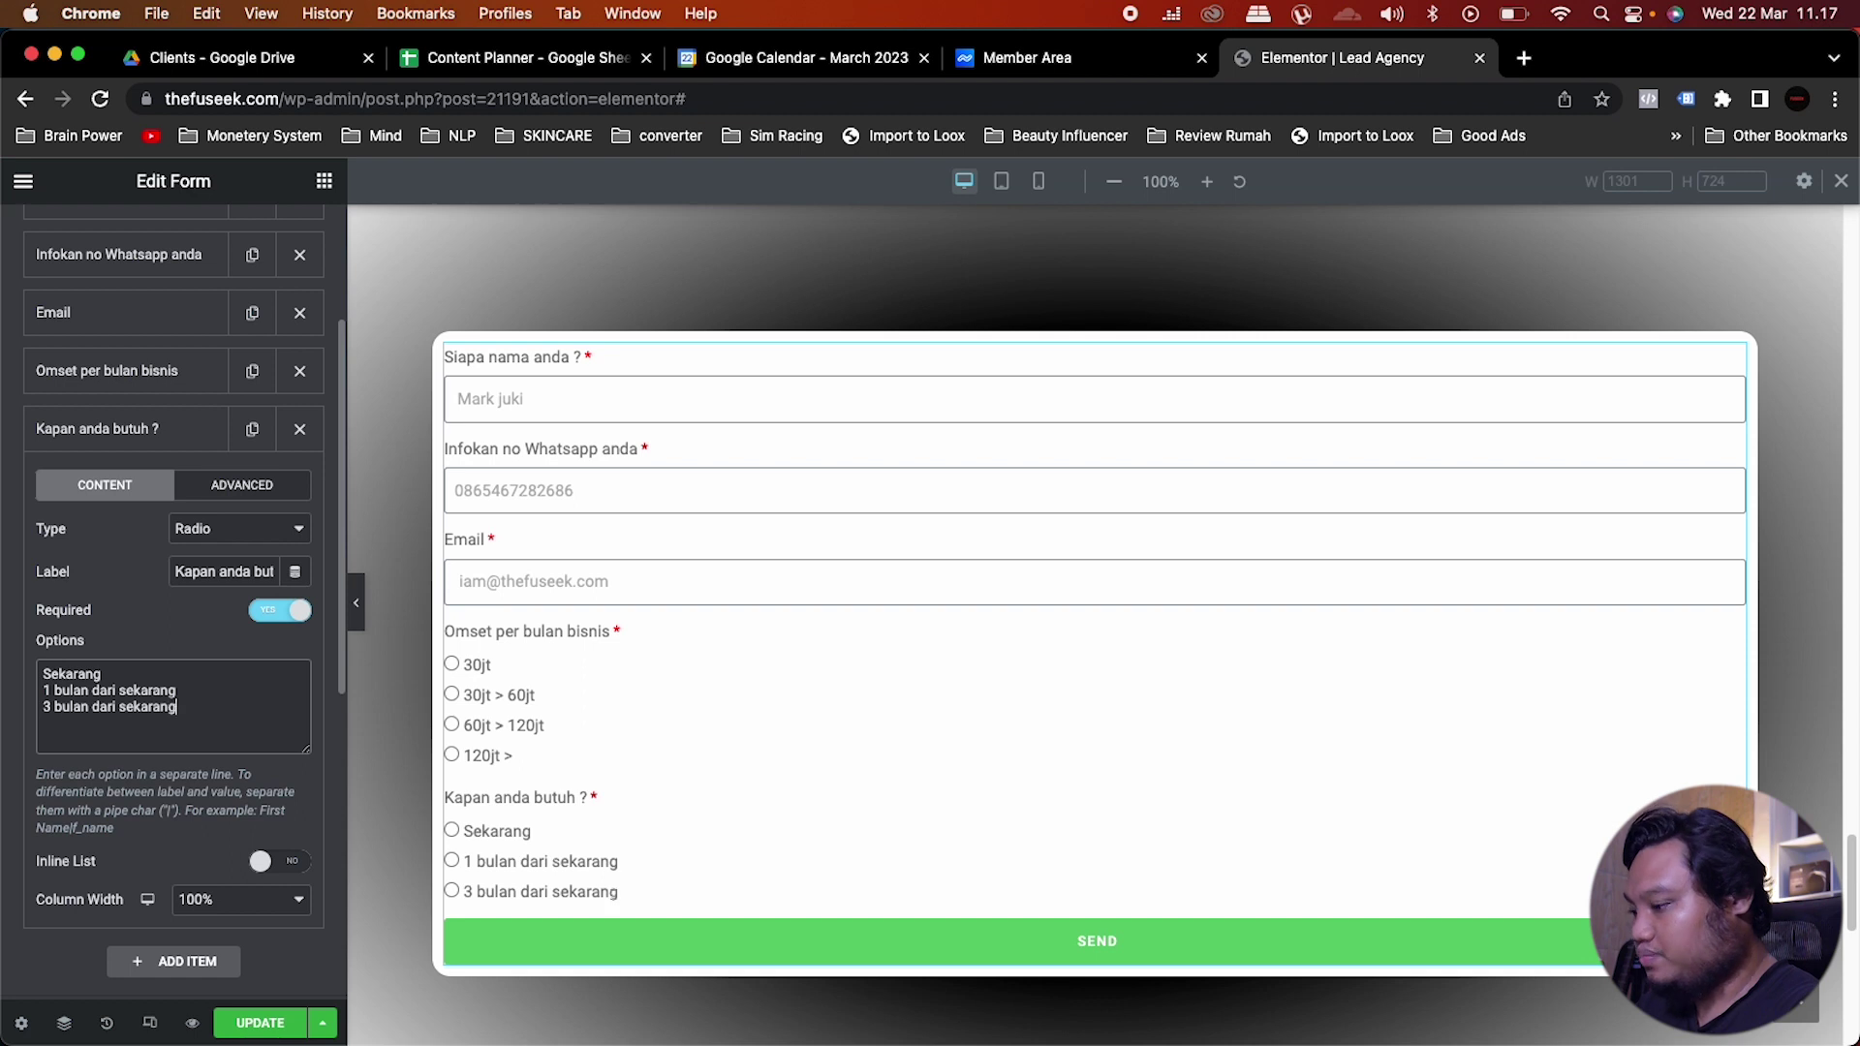
key("Return")
type("Belum")
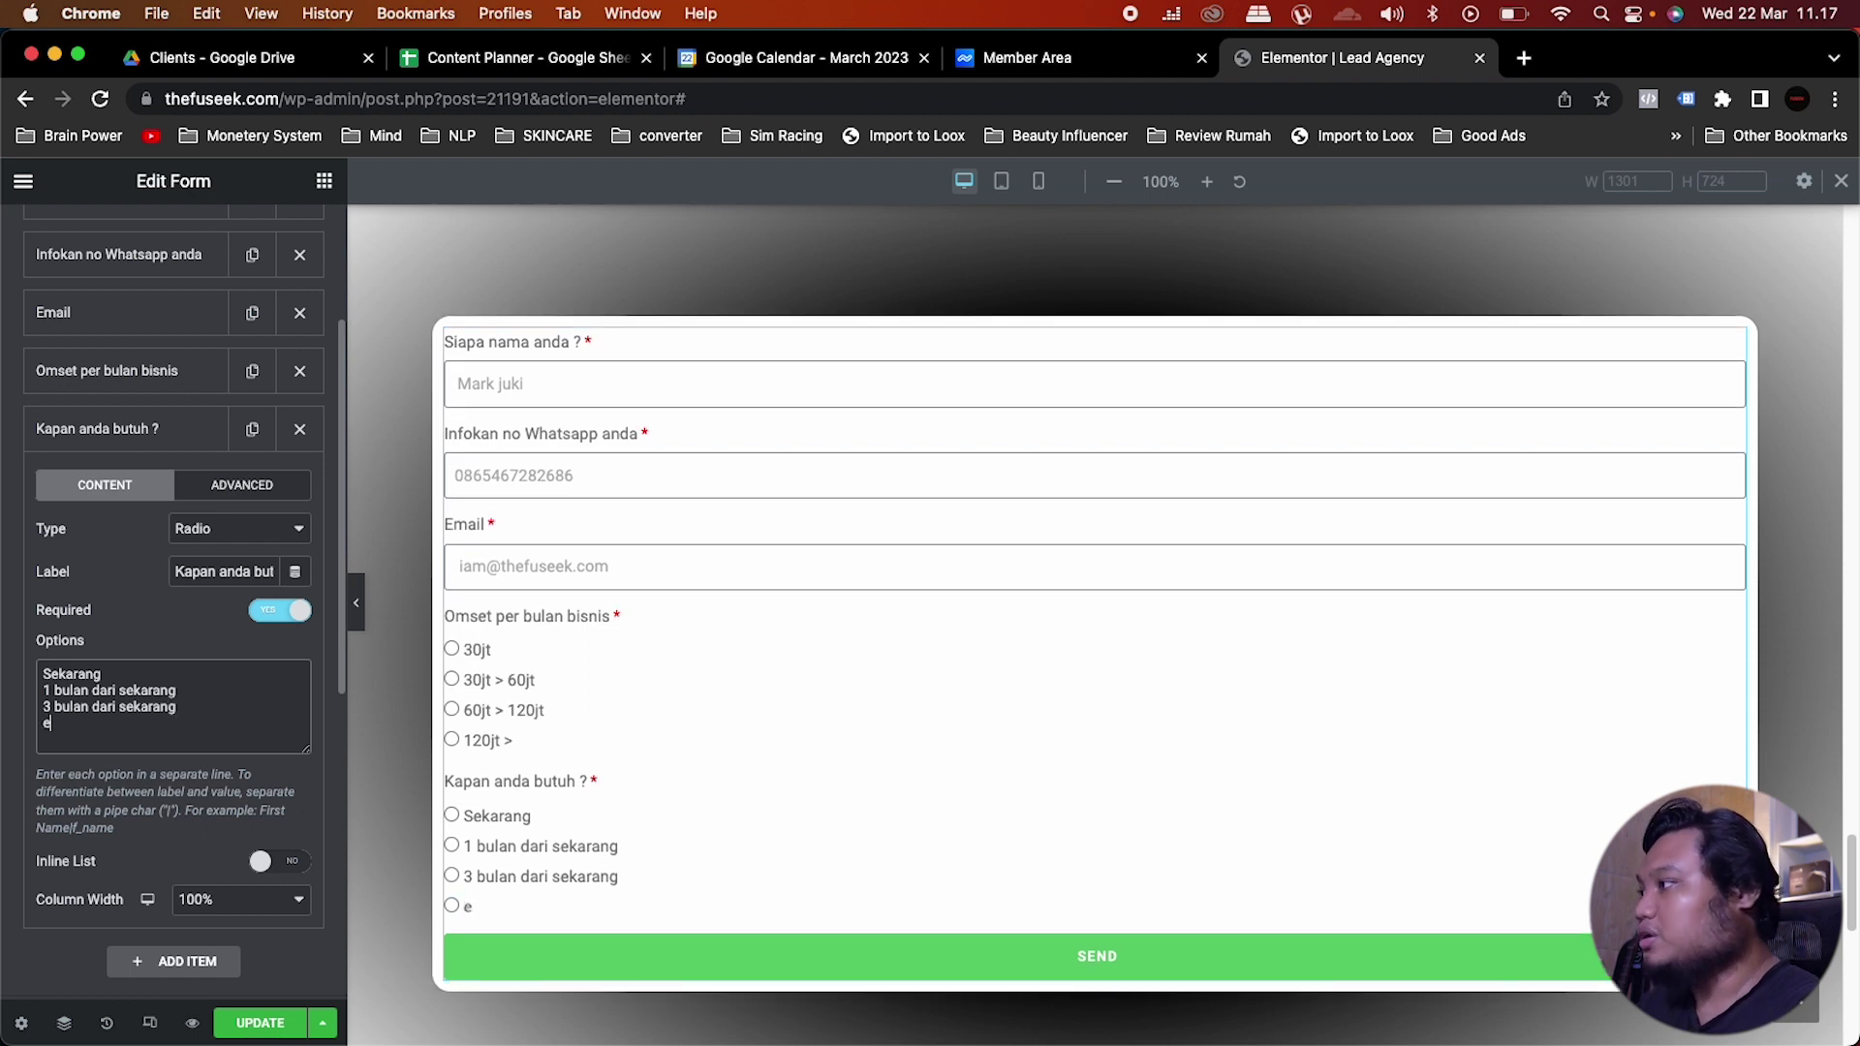
type(" tau")
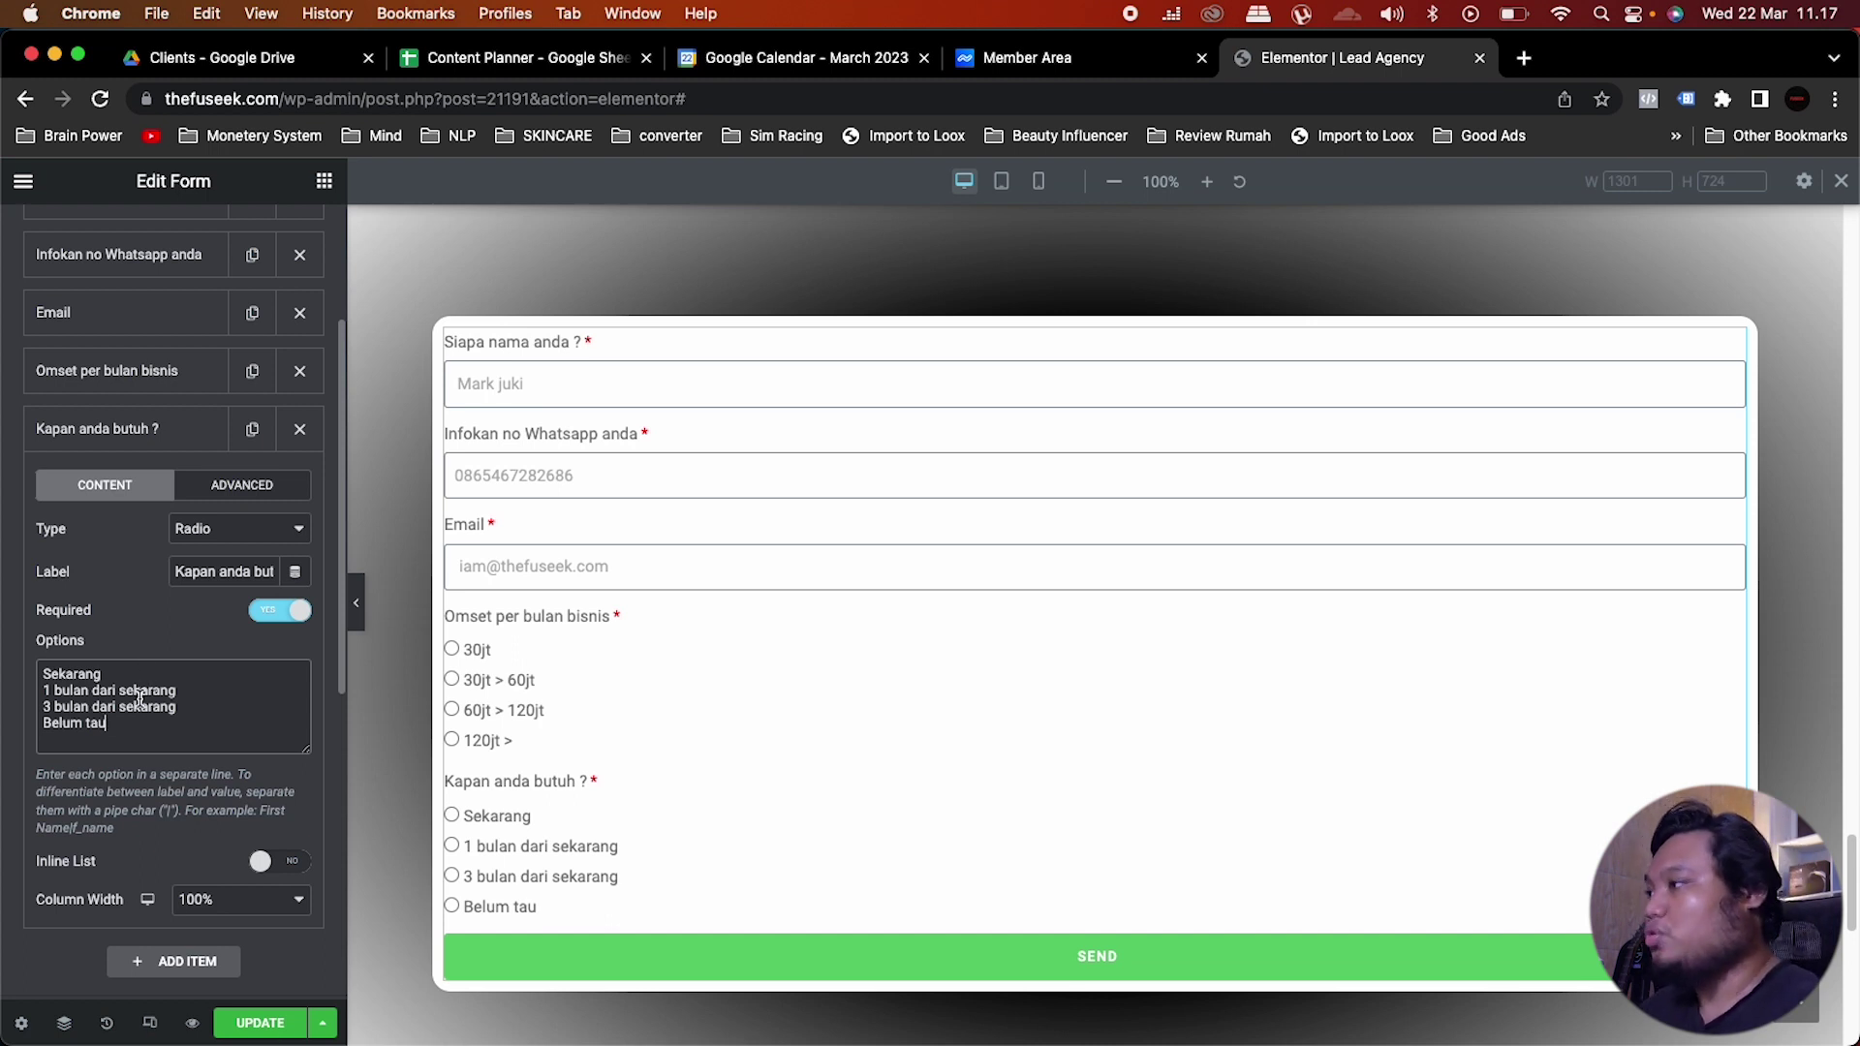
left_click(148, 444)
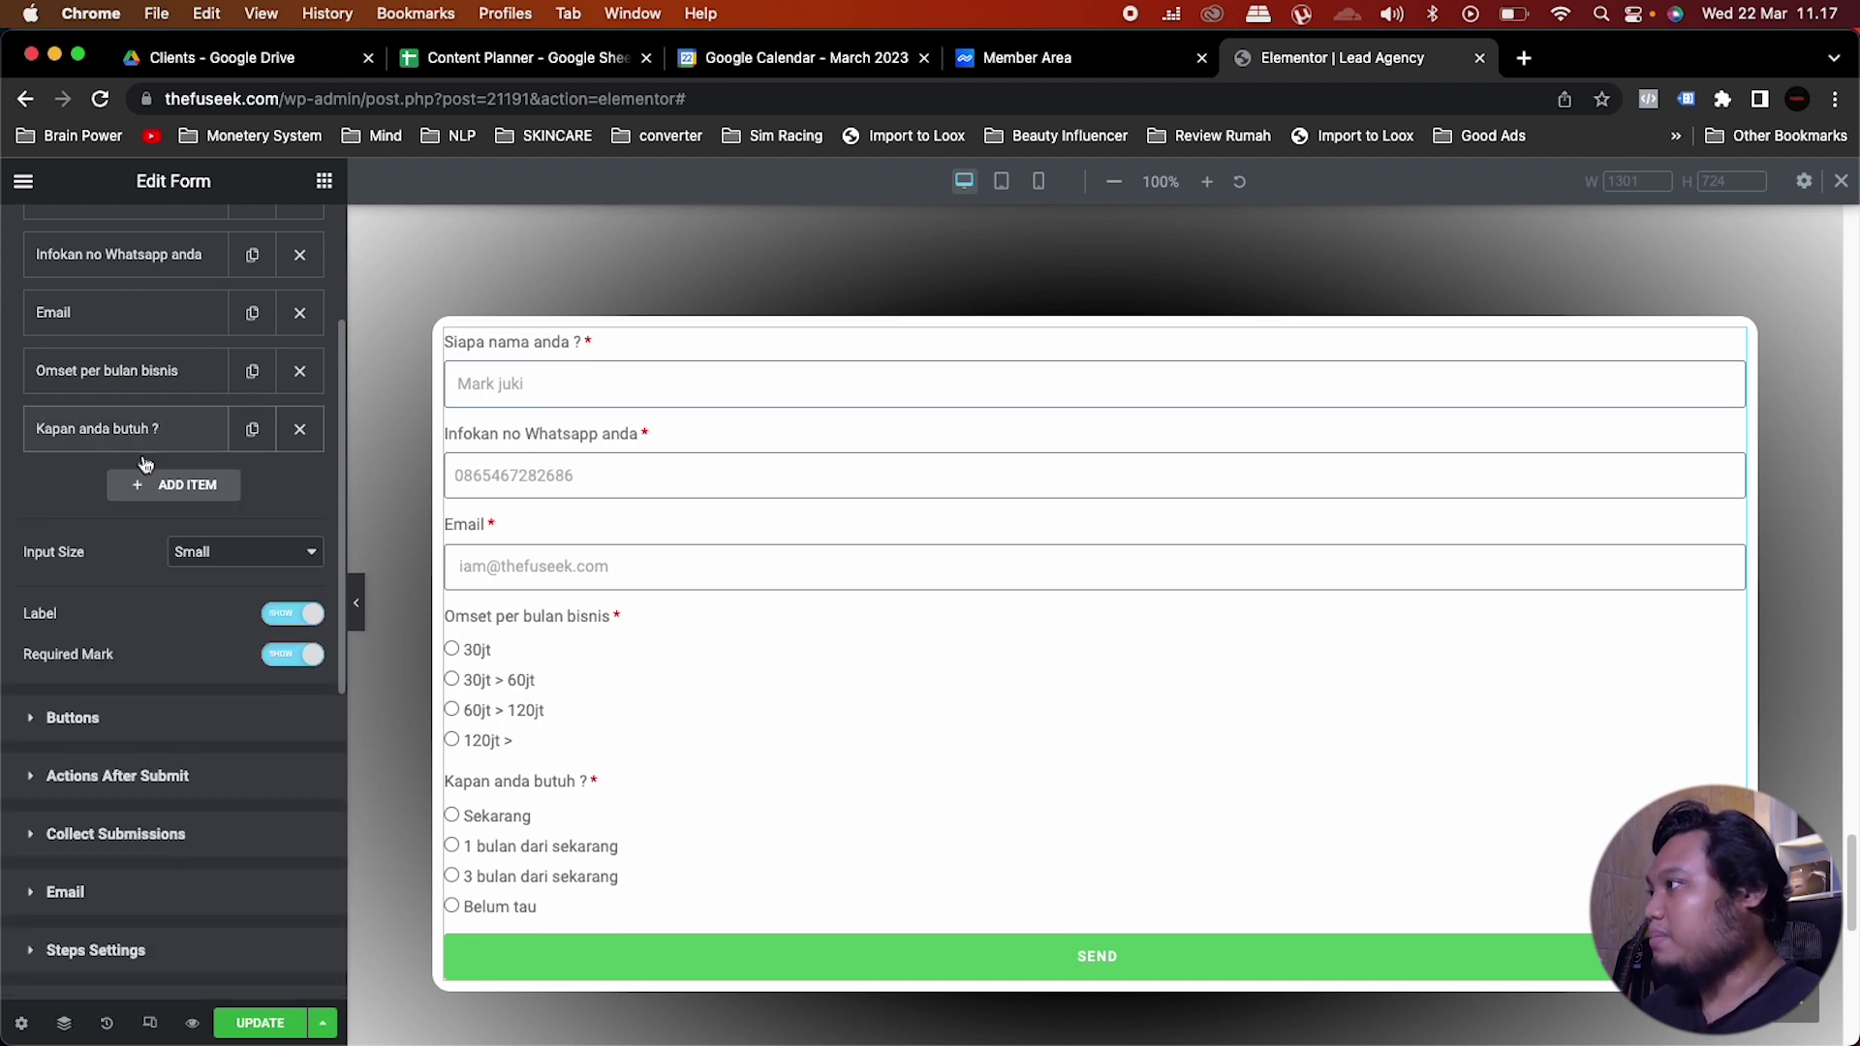
Step: Add a required text field labelled 'Nama Brand' with placeholder 'fuseek', then collapse it
left_click(151, 489)
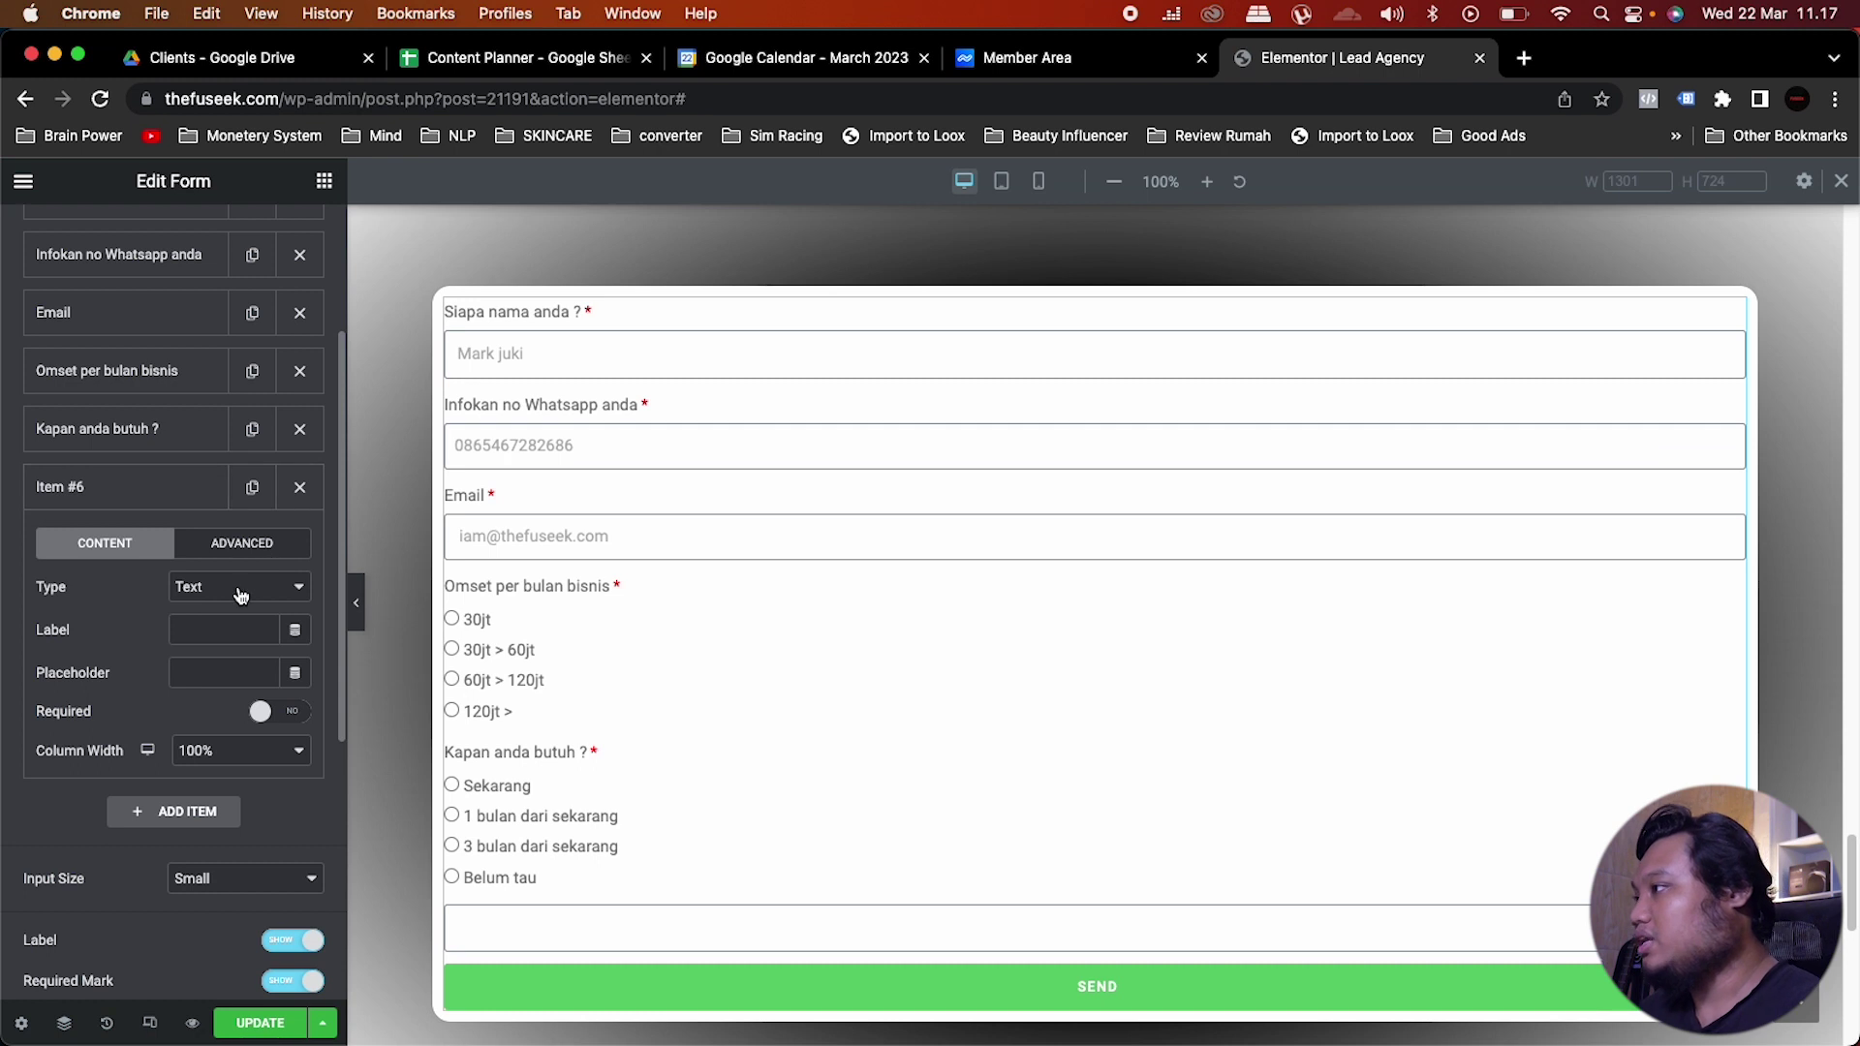
left_click(213, 630)
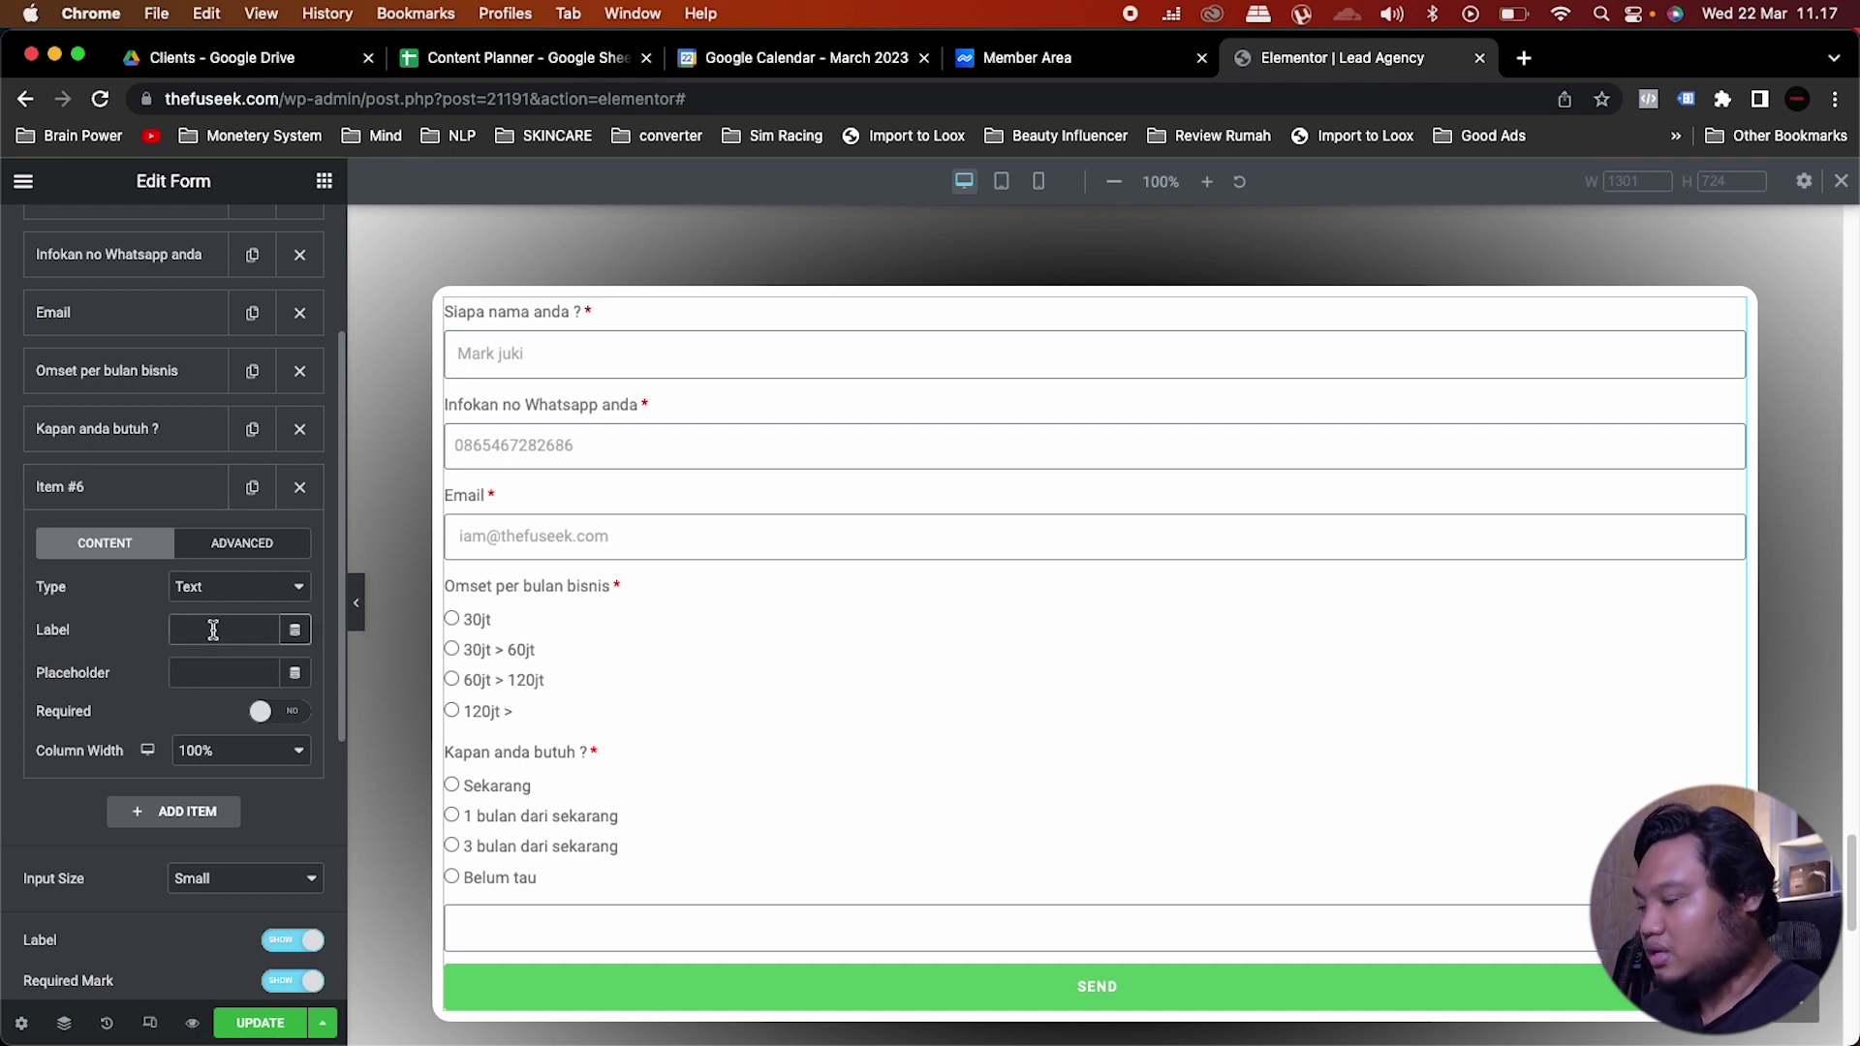
type("Nama Bran")
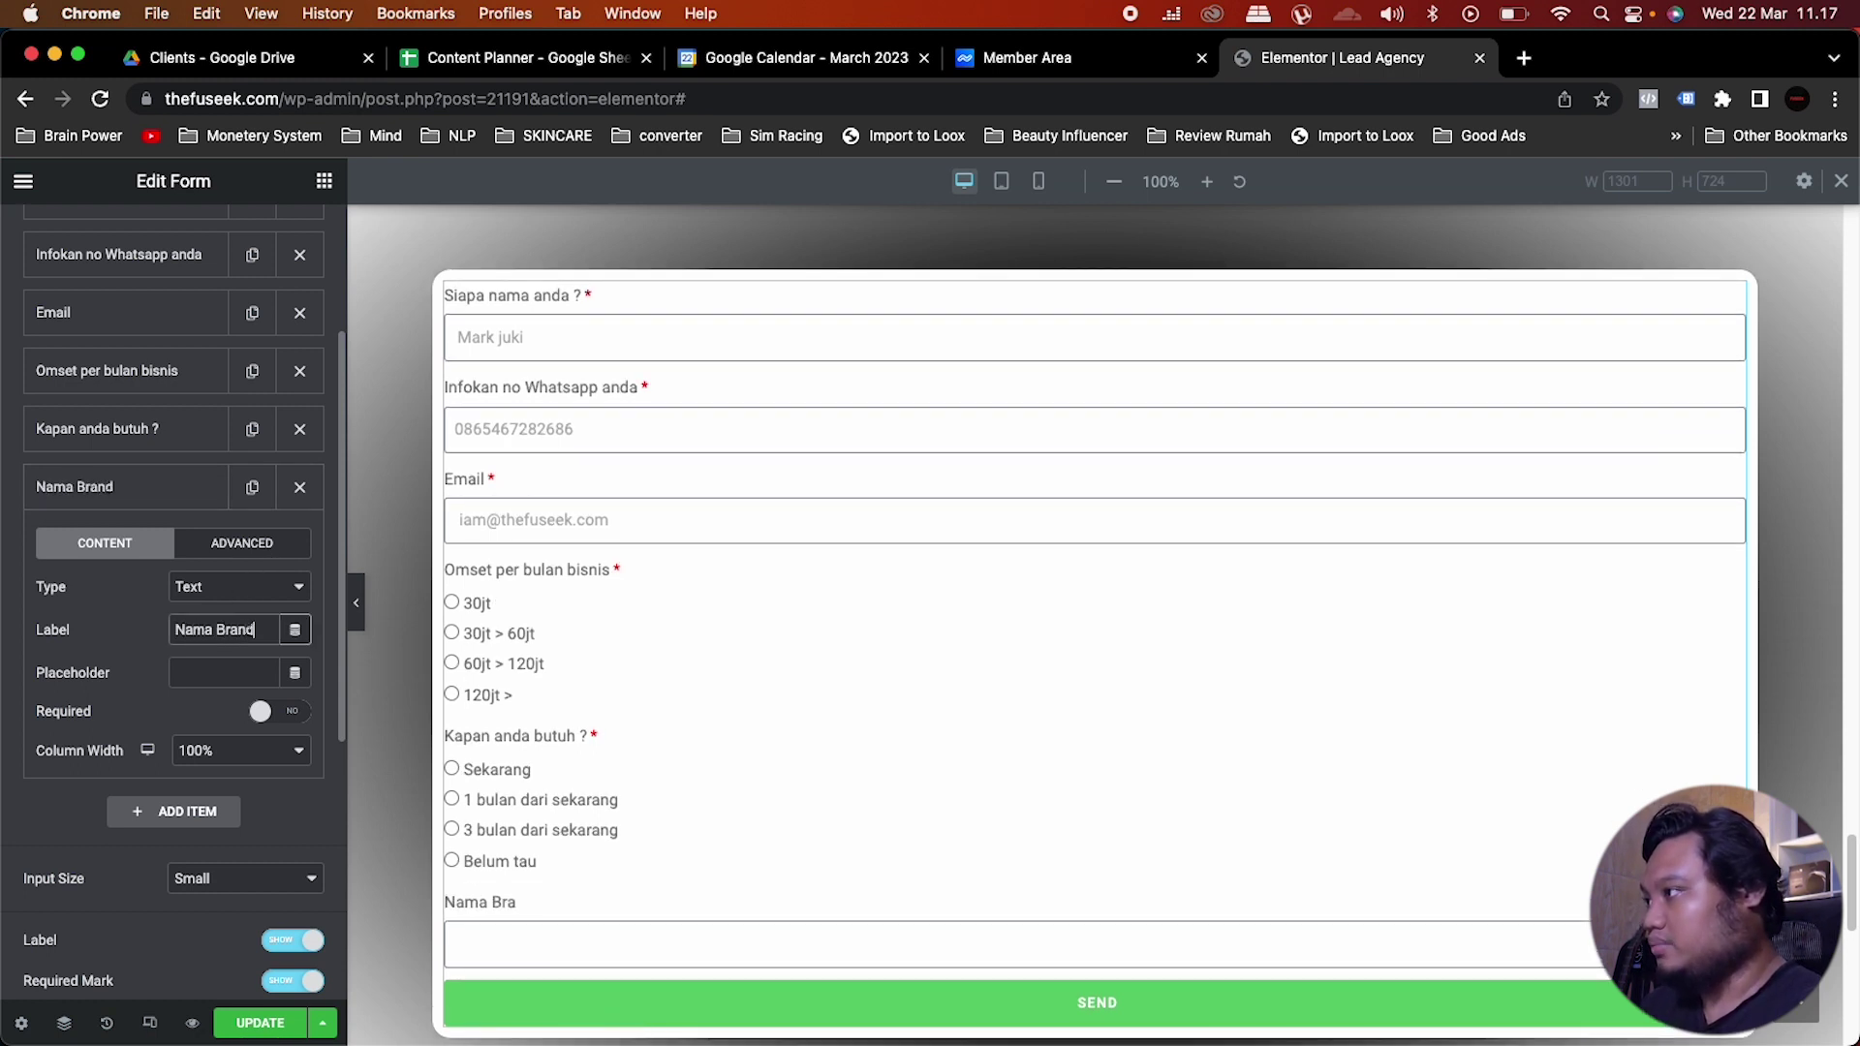
type("d")
left_click(288, 719)
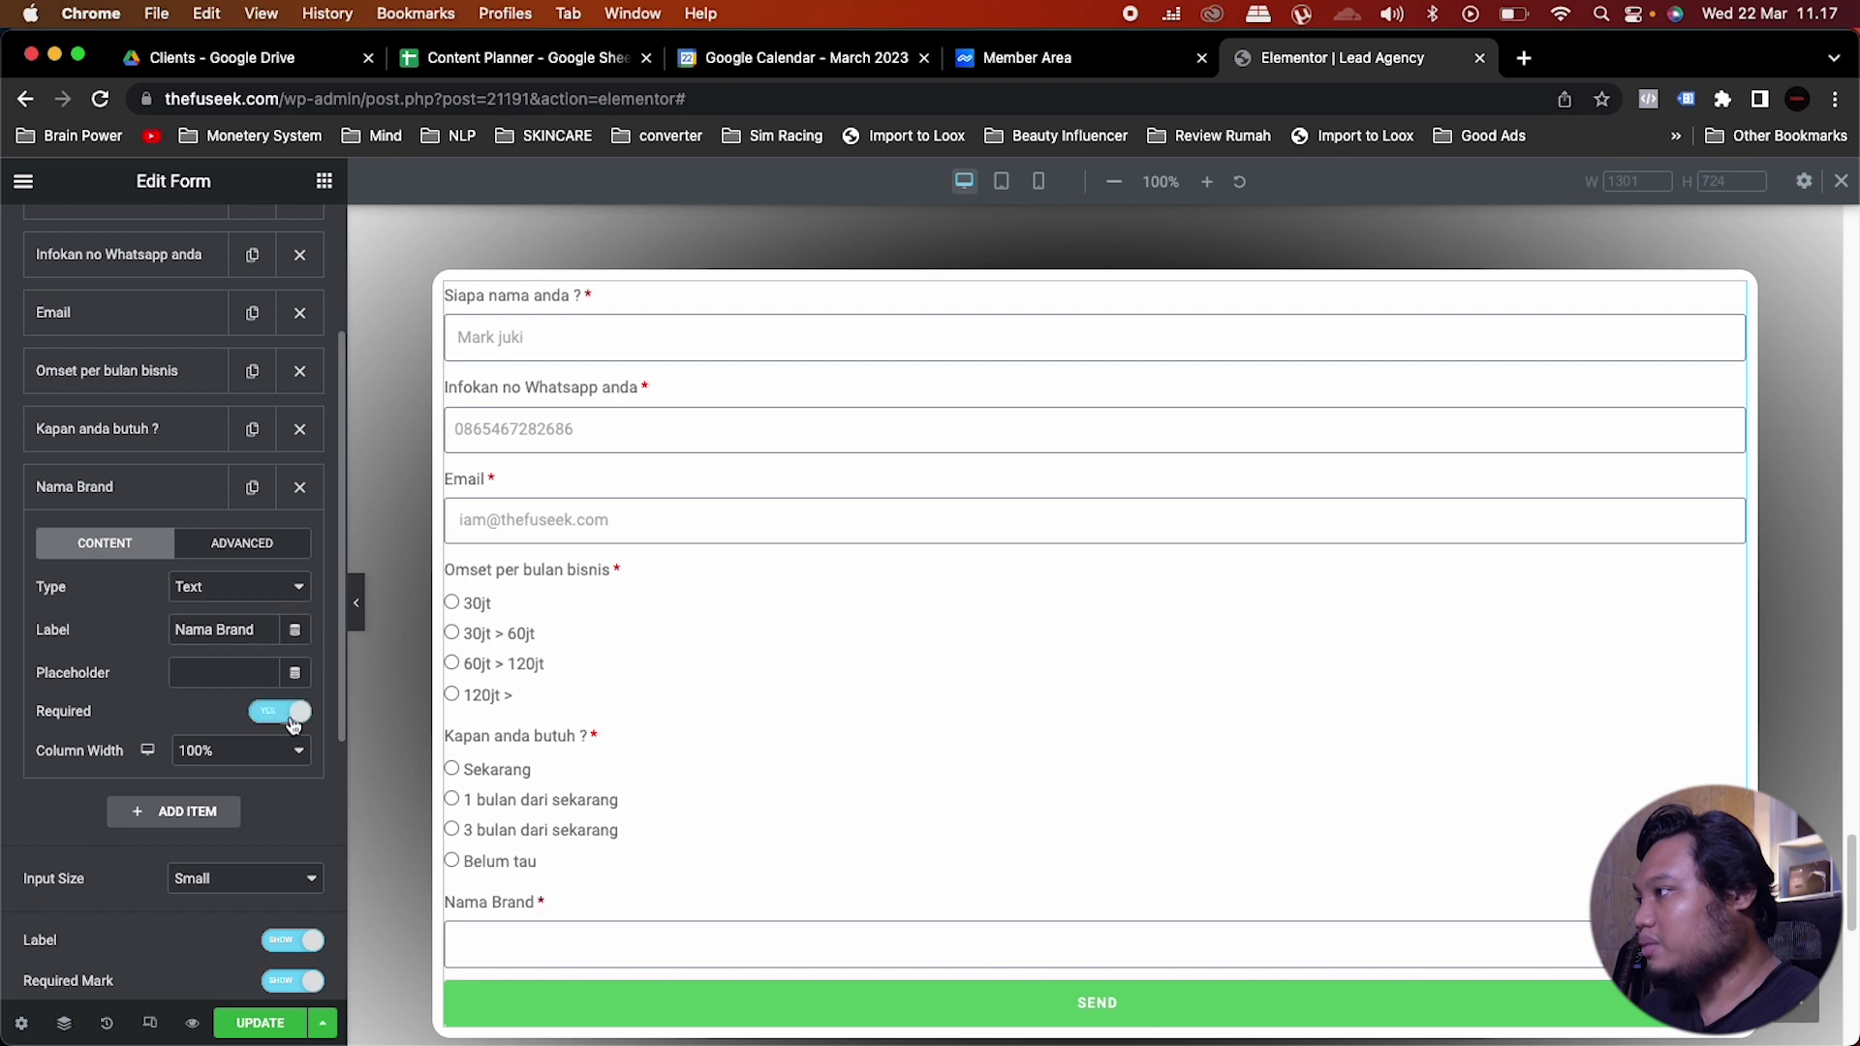
left_click(227, 670)
type("fuseek")
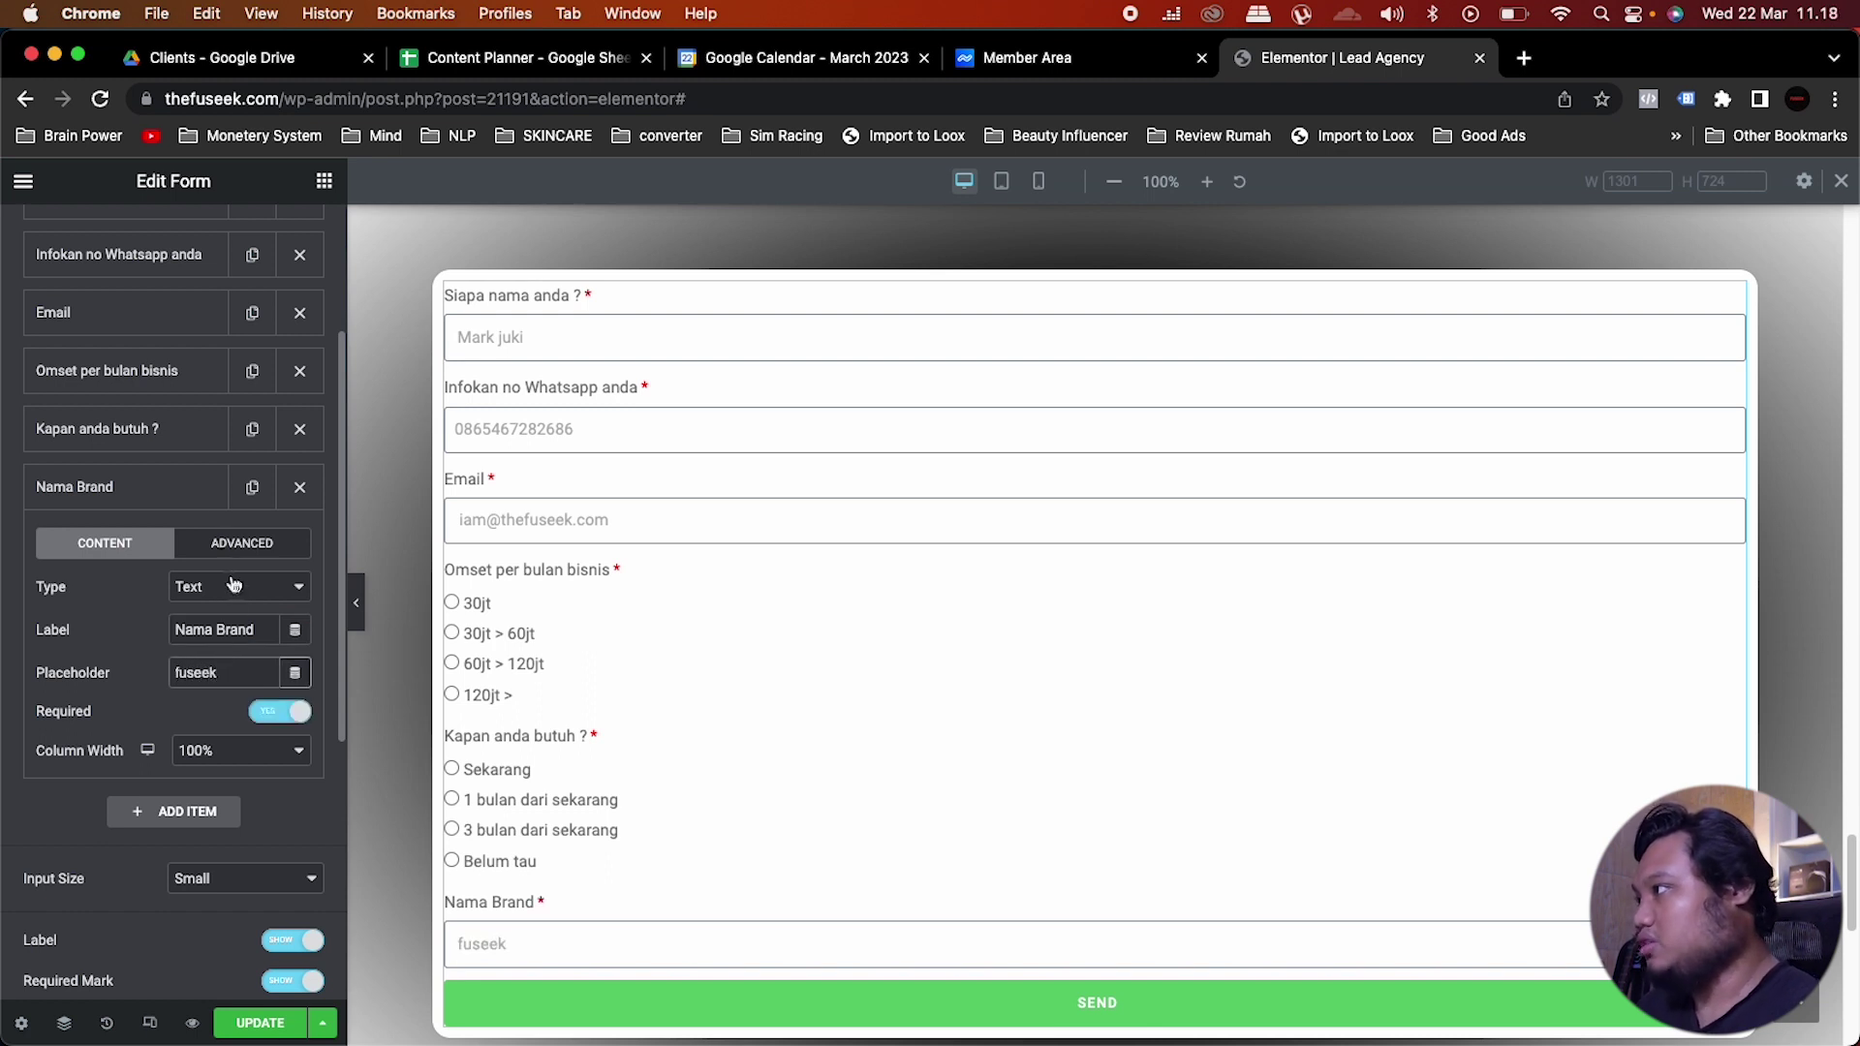
left_click(189, 492)
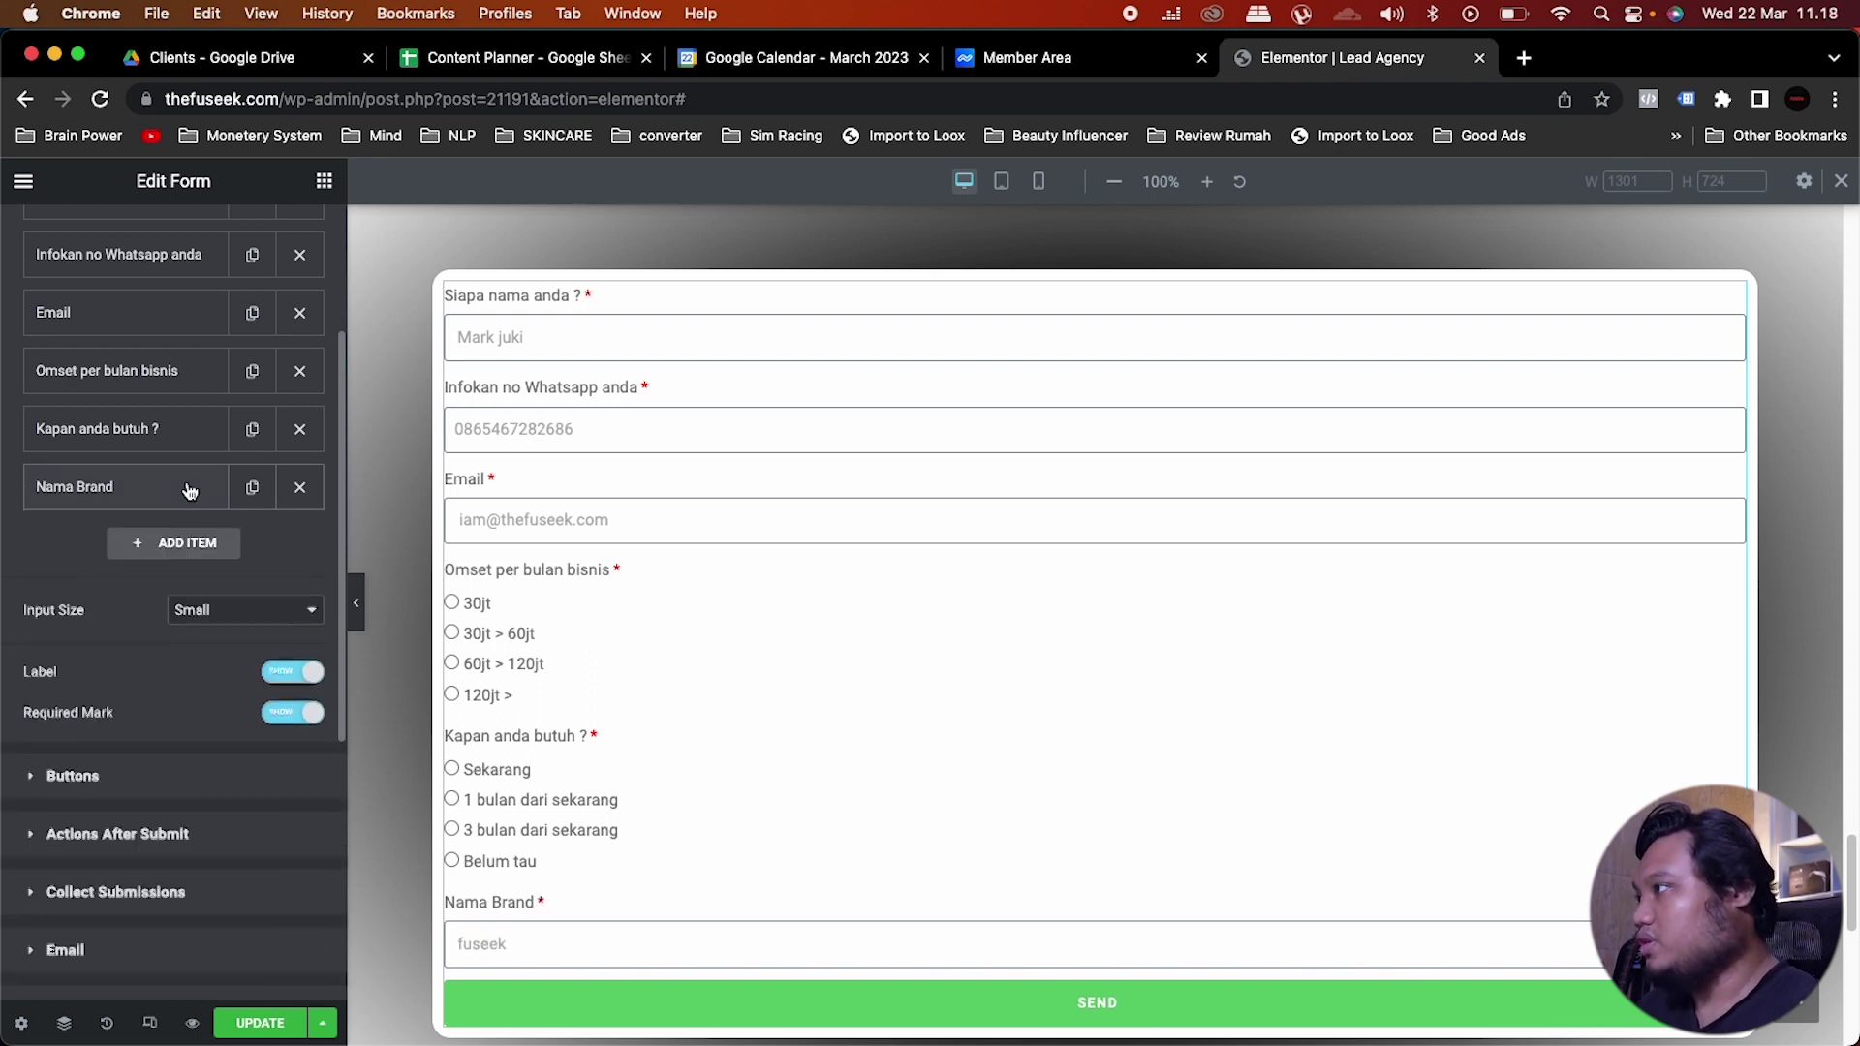
Step: Add a Text-type field and label it 'Akun Instagram bisnis anda', correcting a typo
left_click(186, 544)
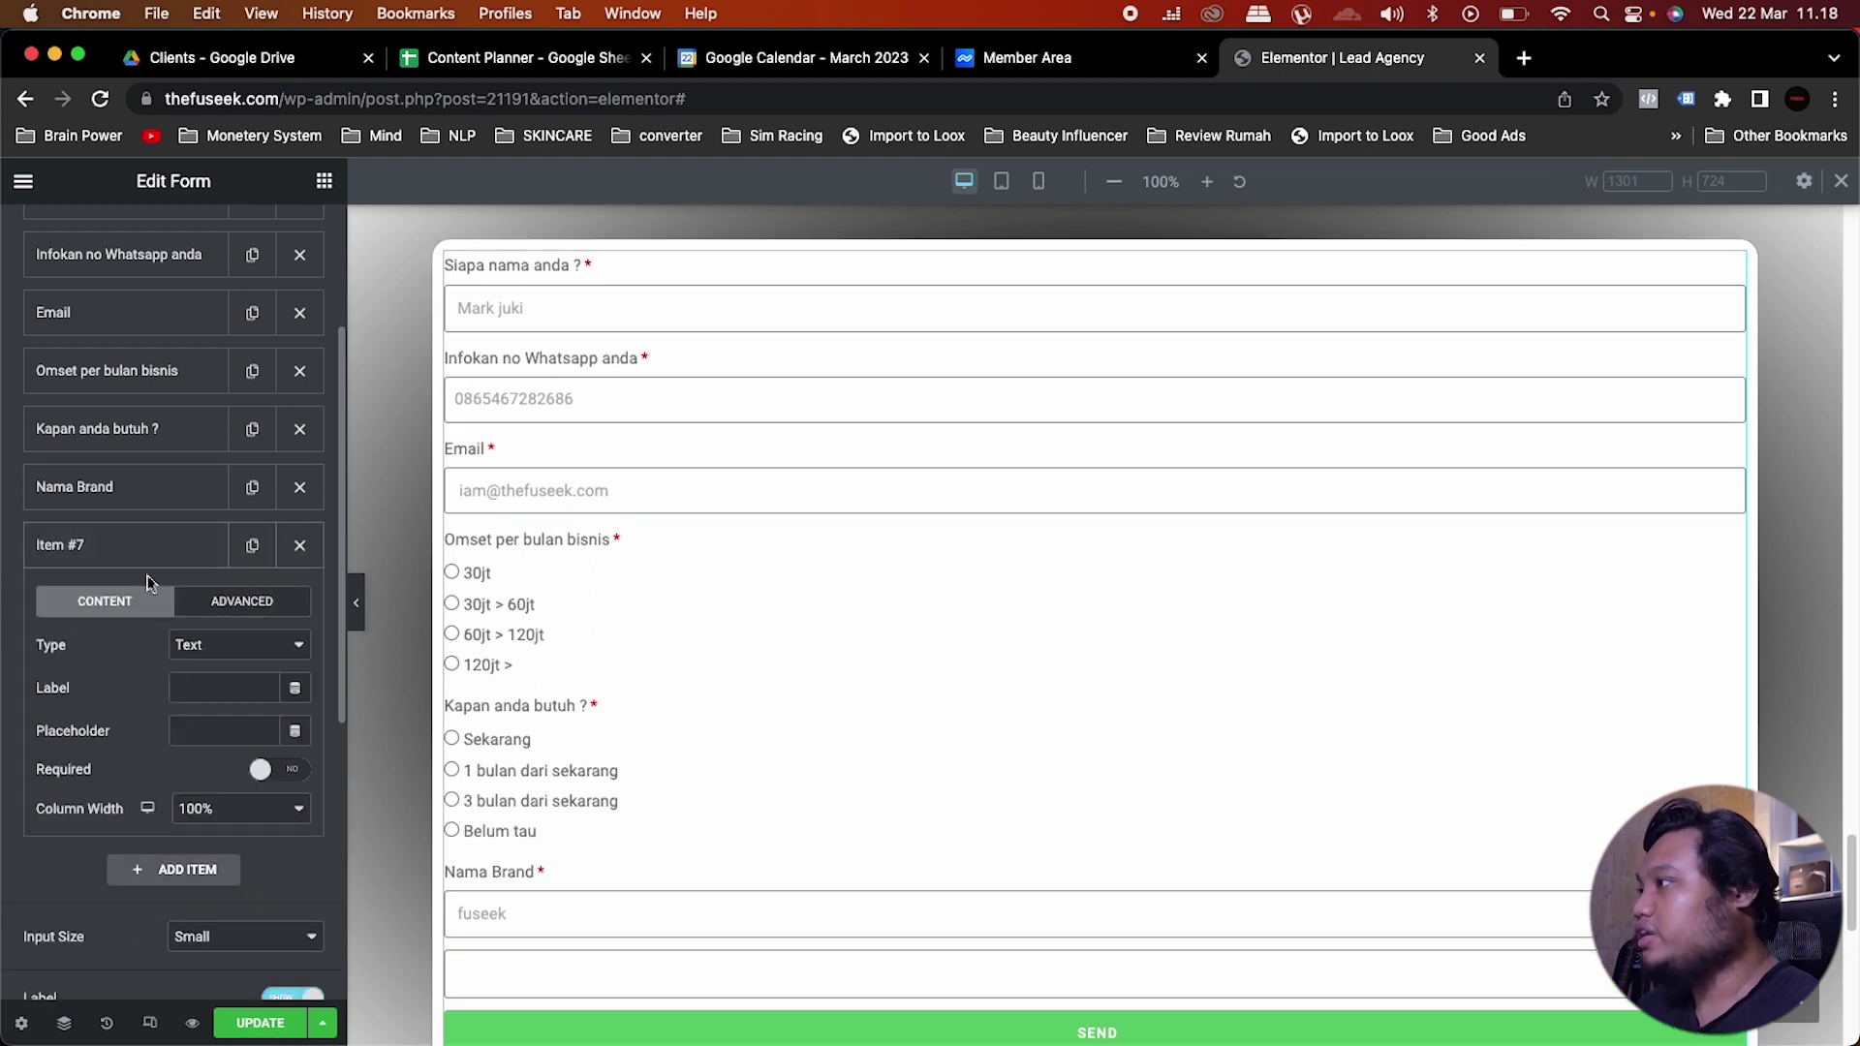
left_click(219, 644)
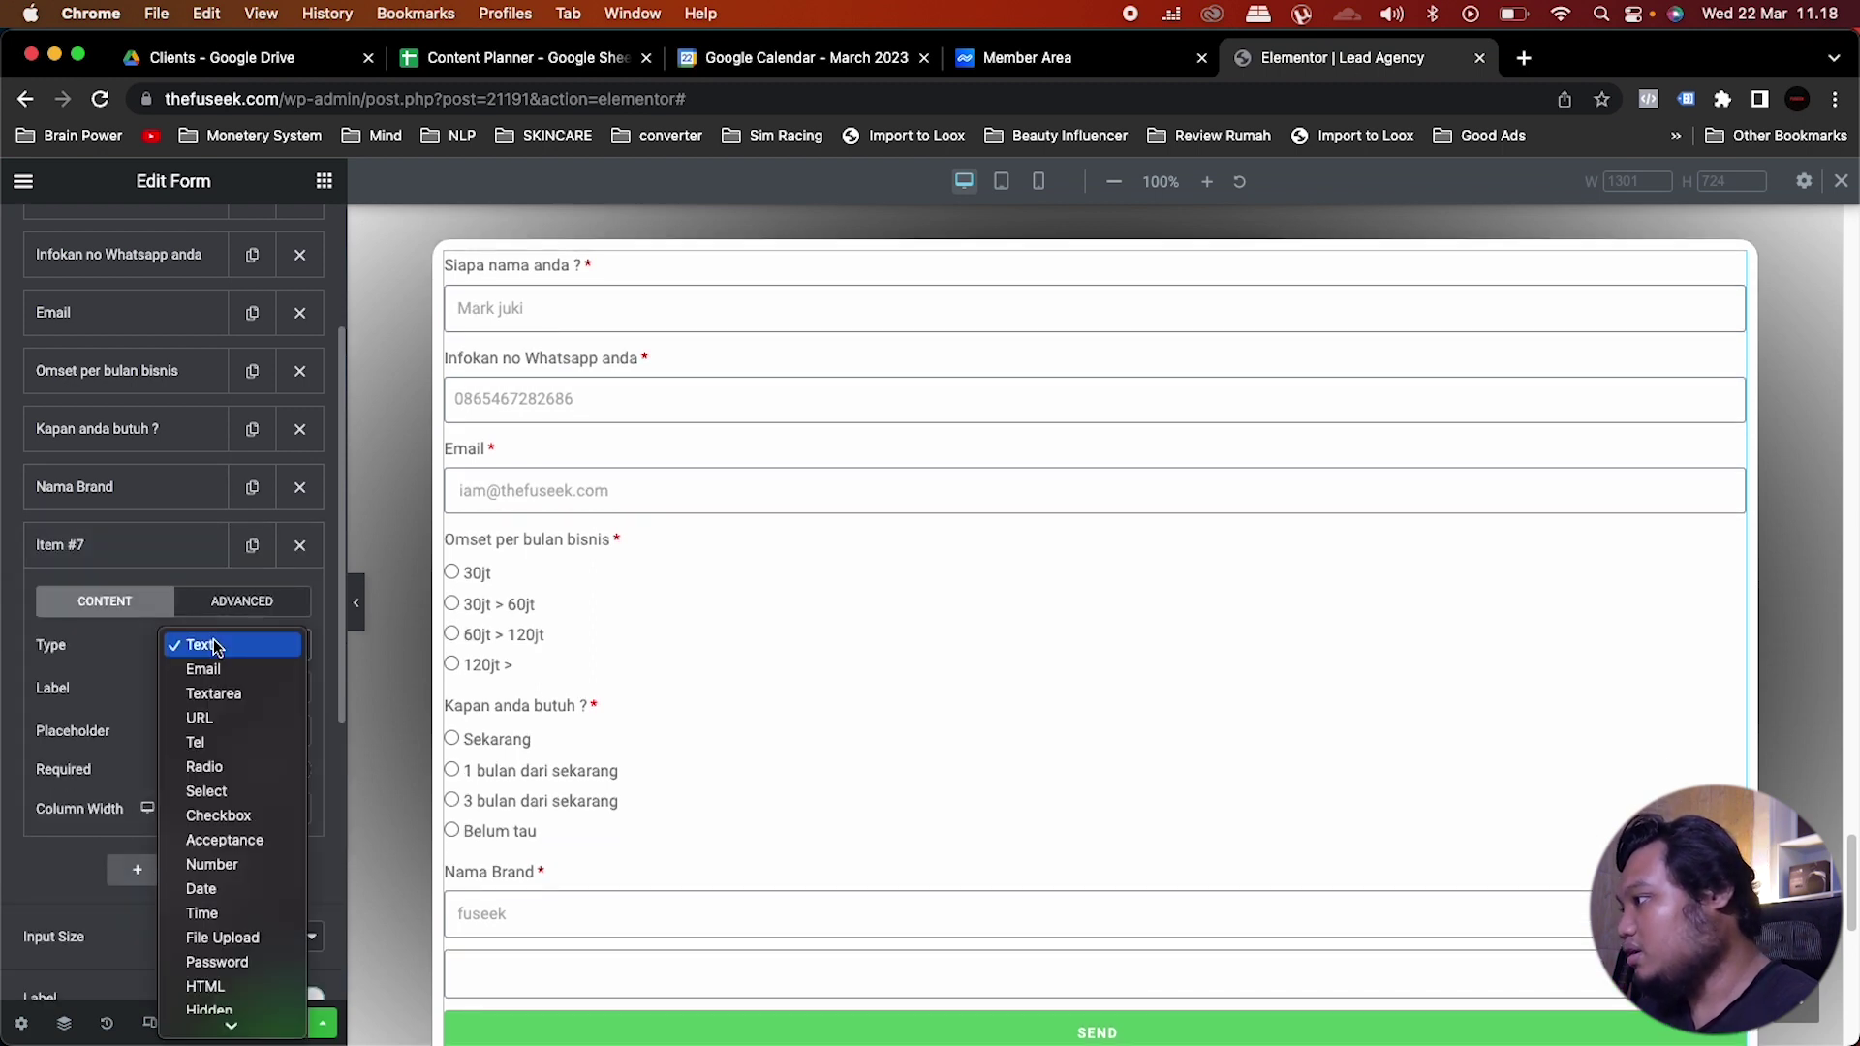
left_click(214, 647)
left_click(217, 690)
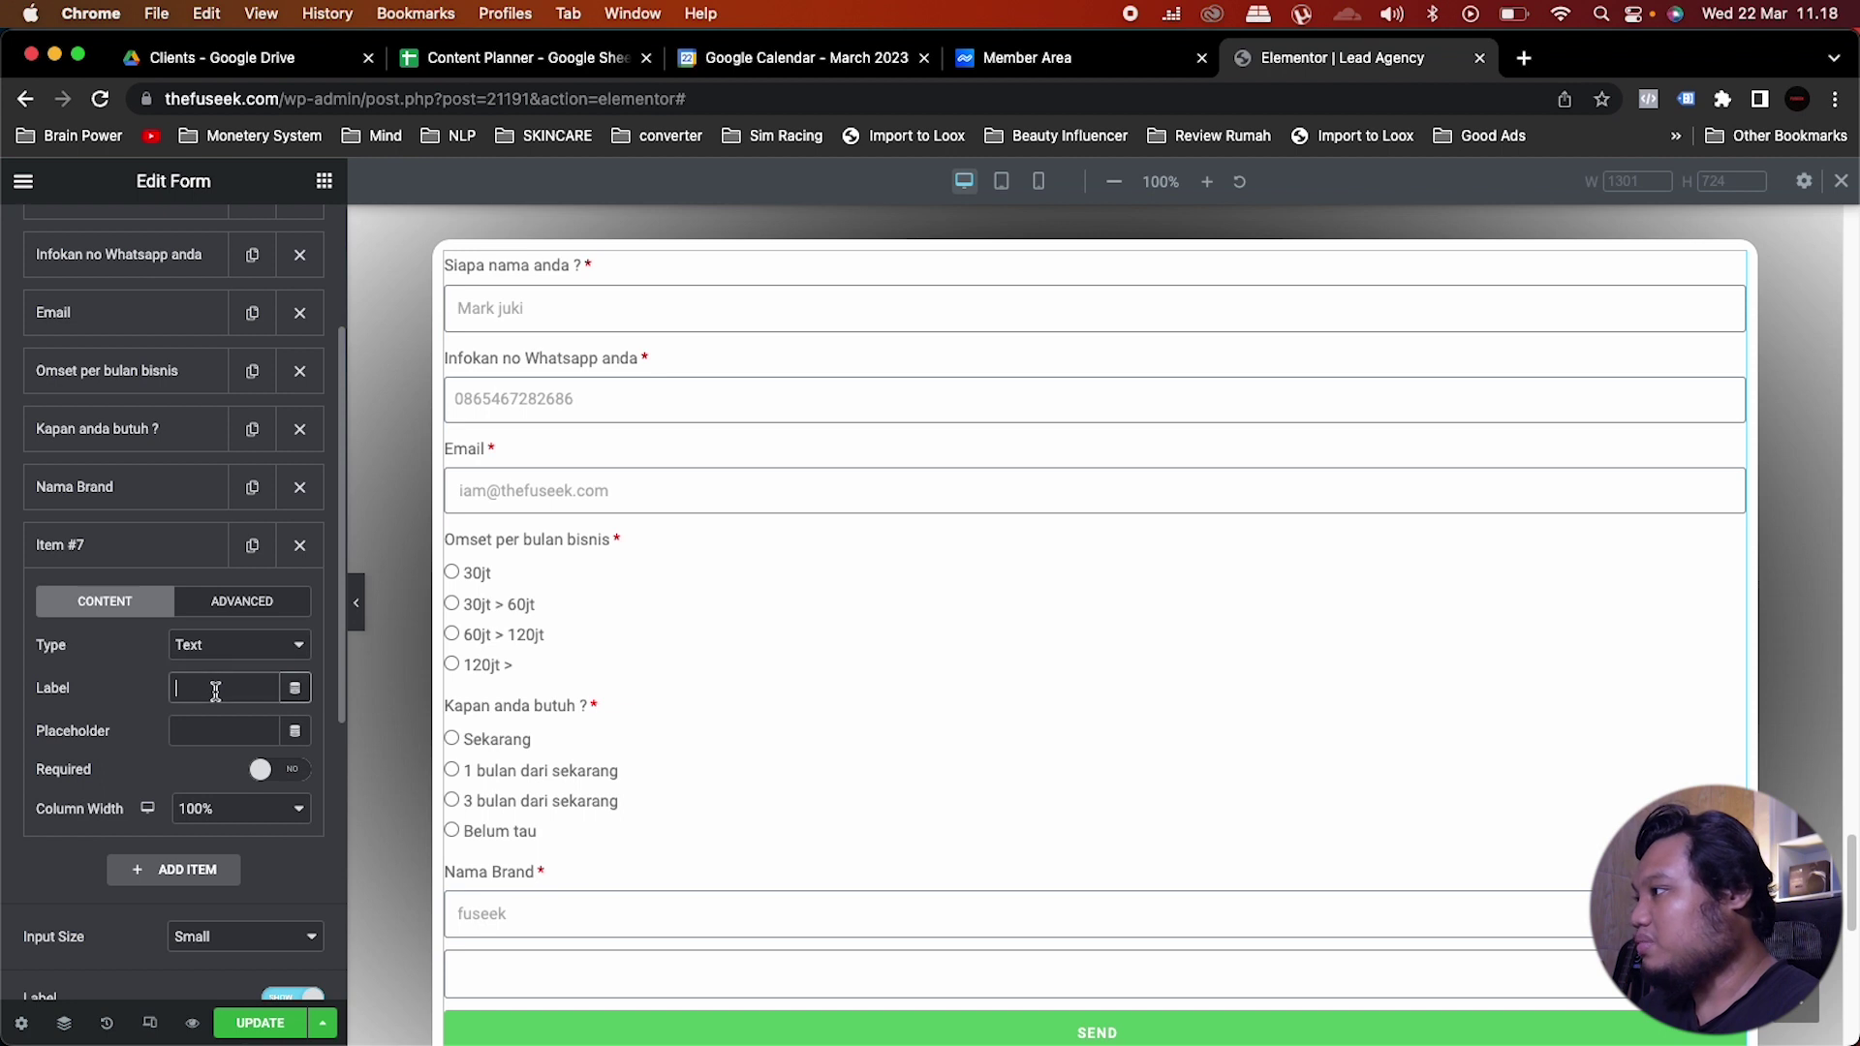
type("Ak")
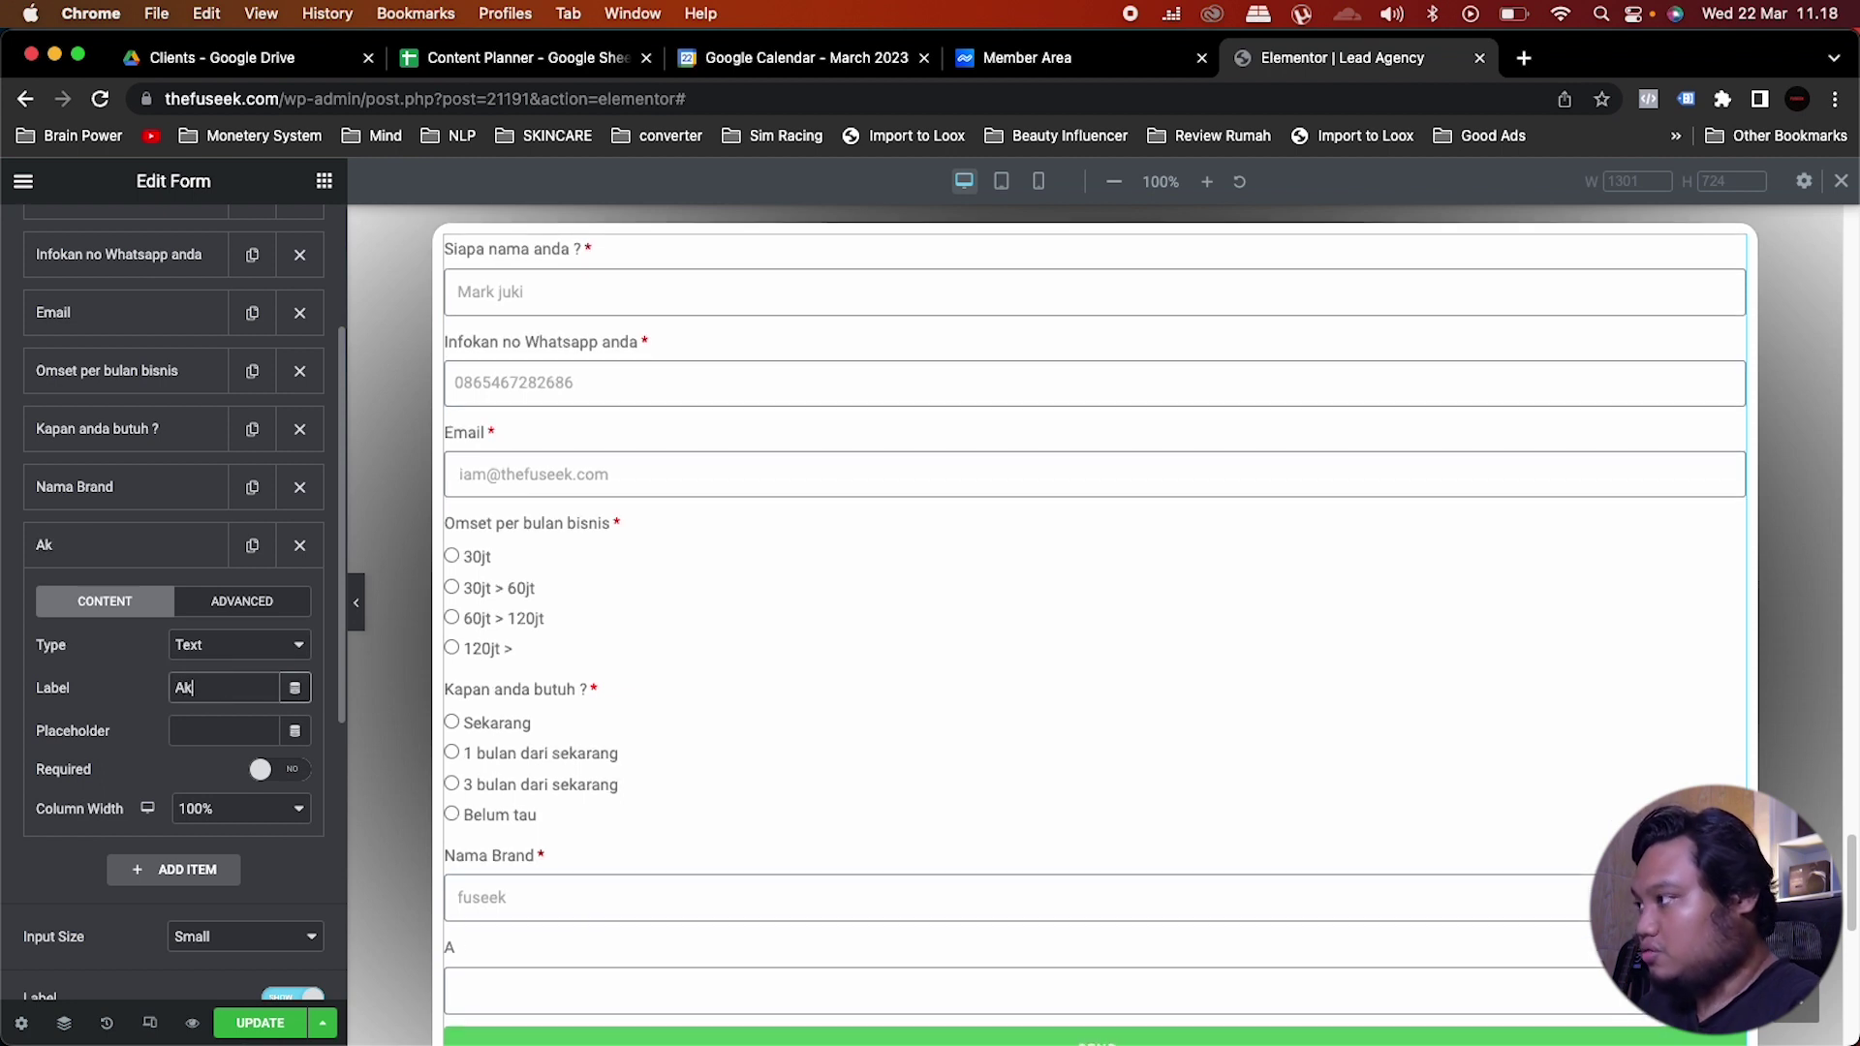
type("un Insrta")
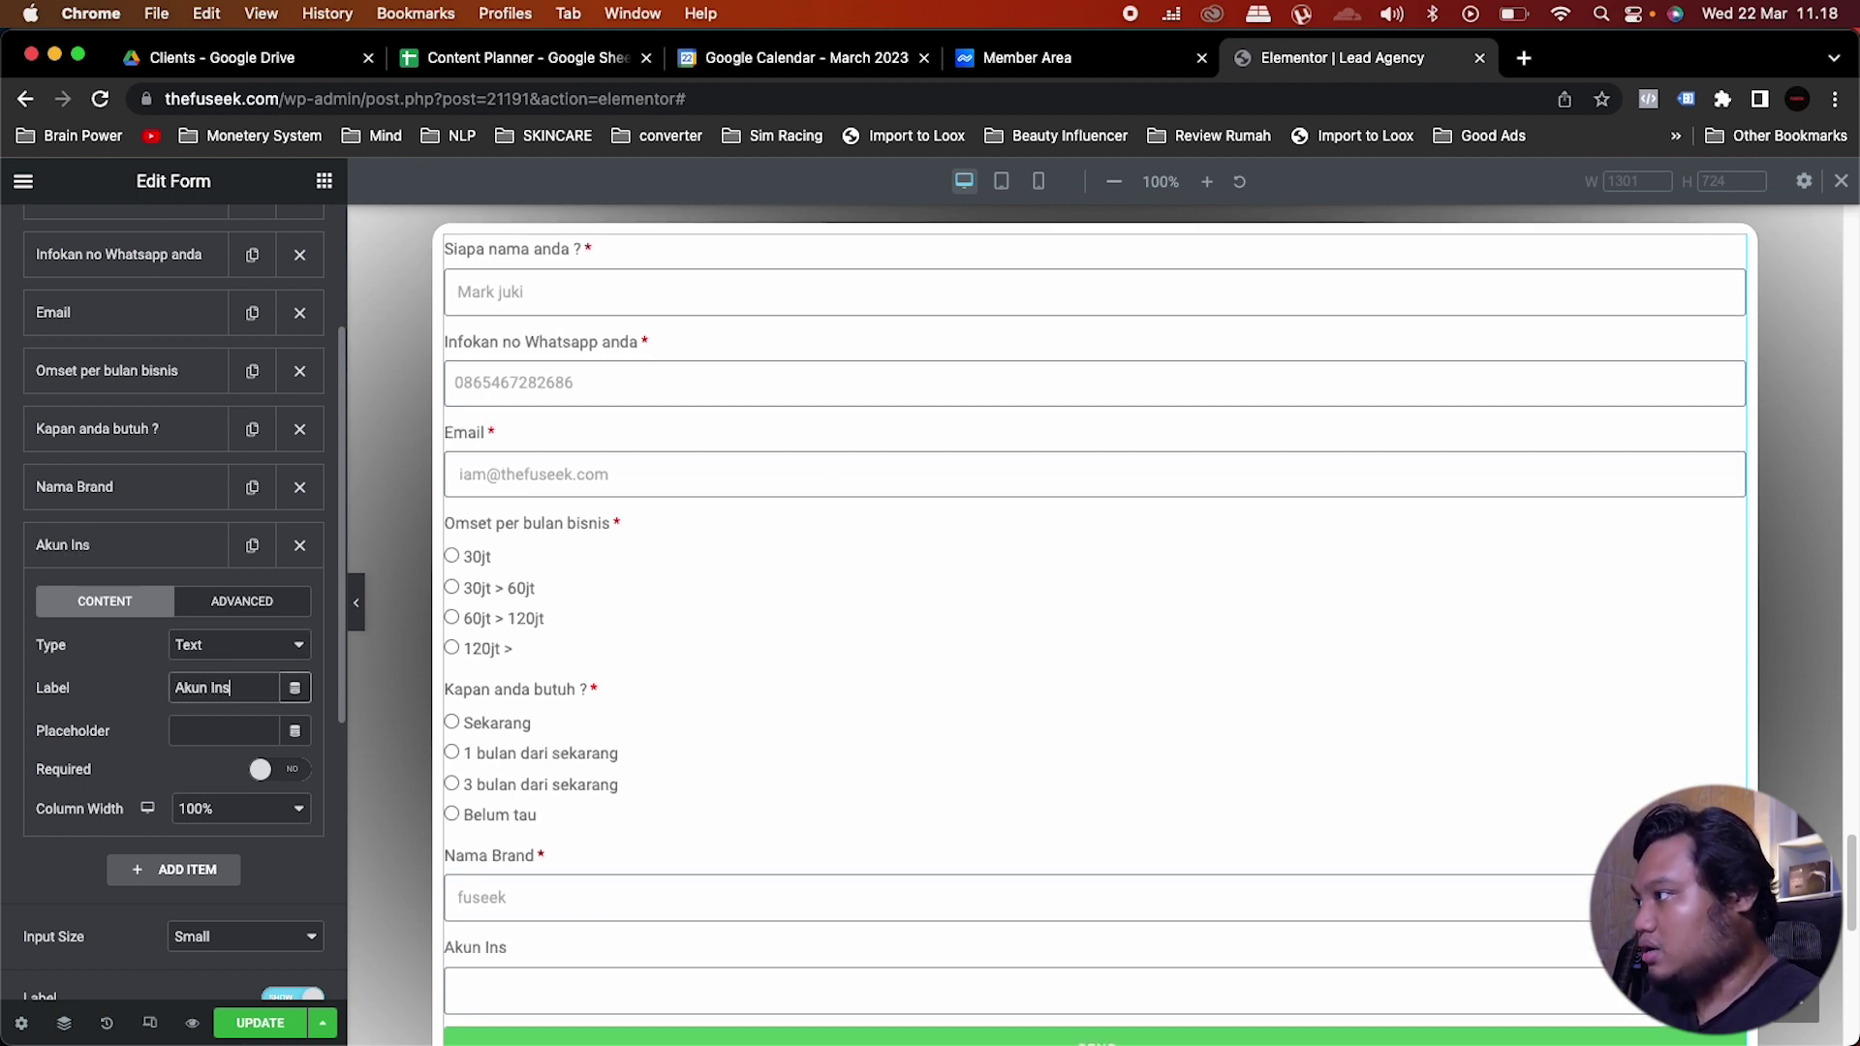
key("BackSpace")
key("BackSpace")
type("tag")
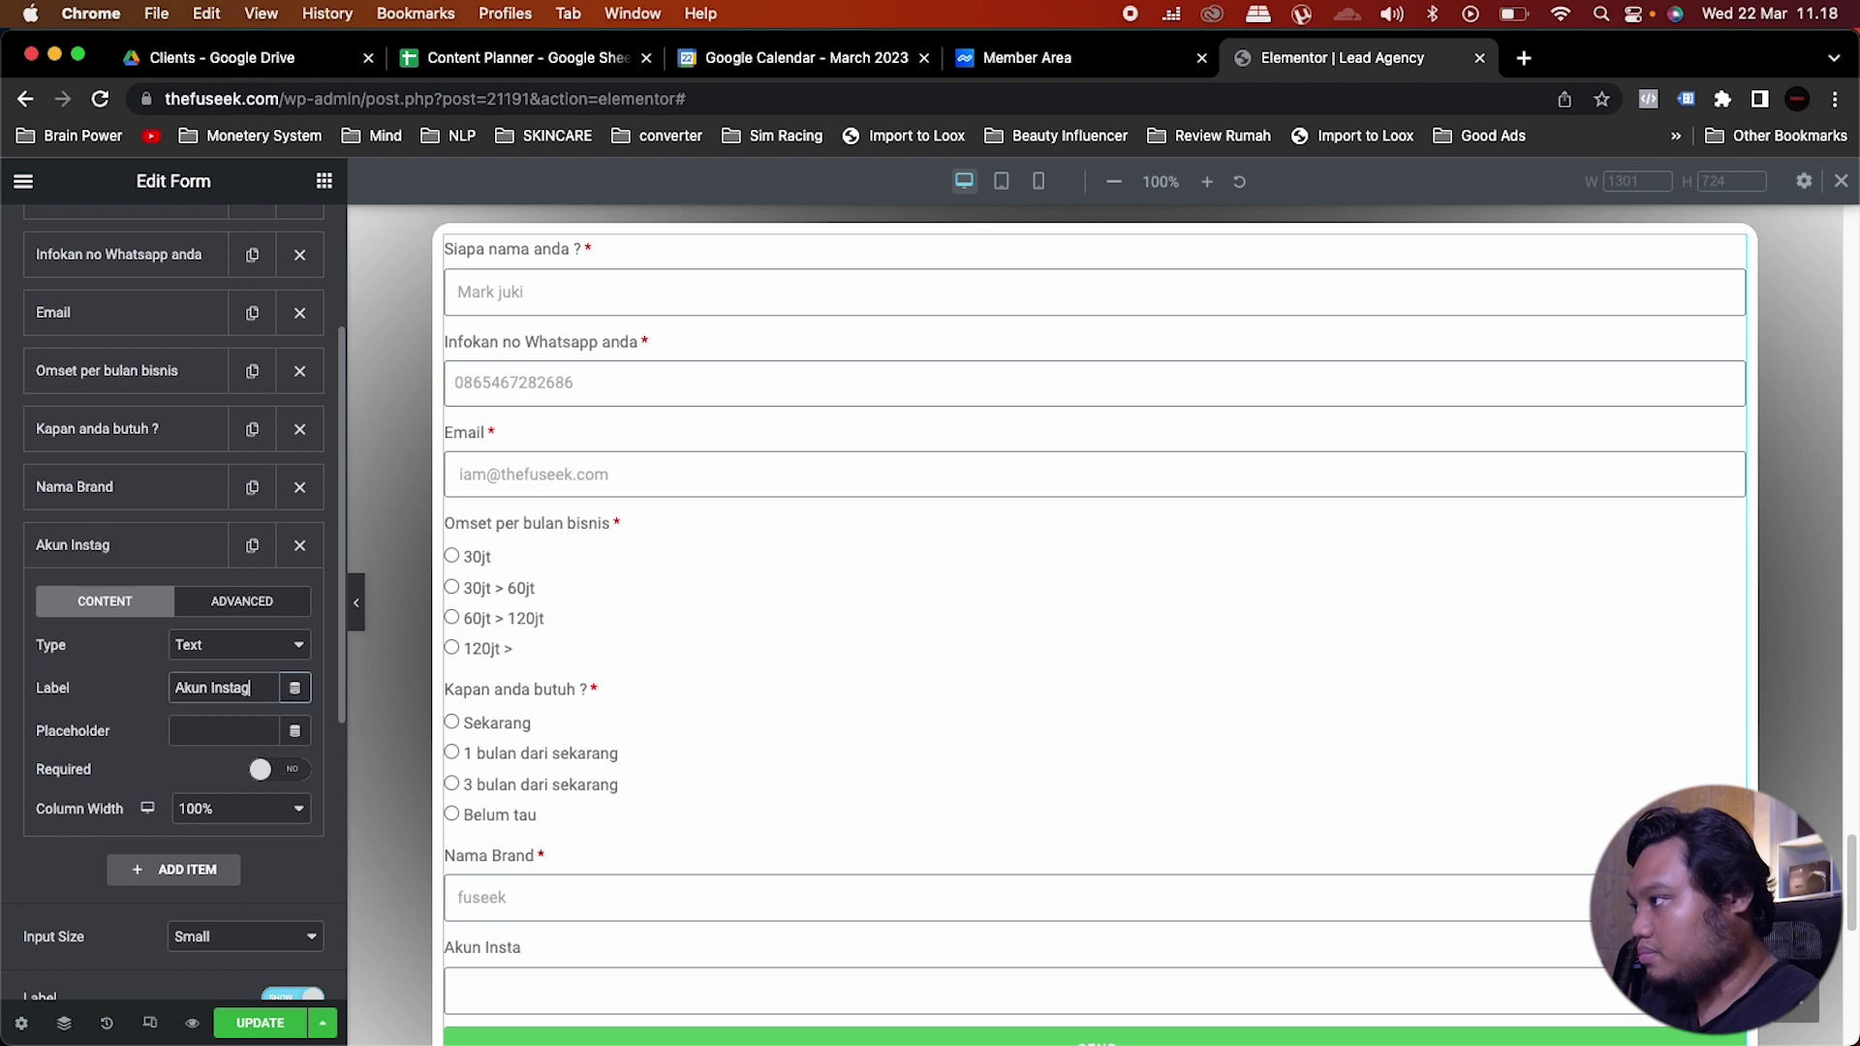
type("ram bisnis anda")
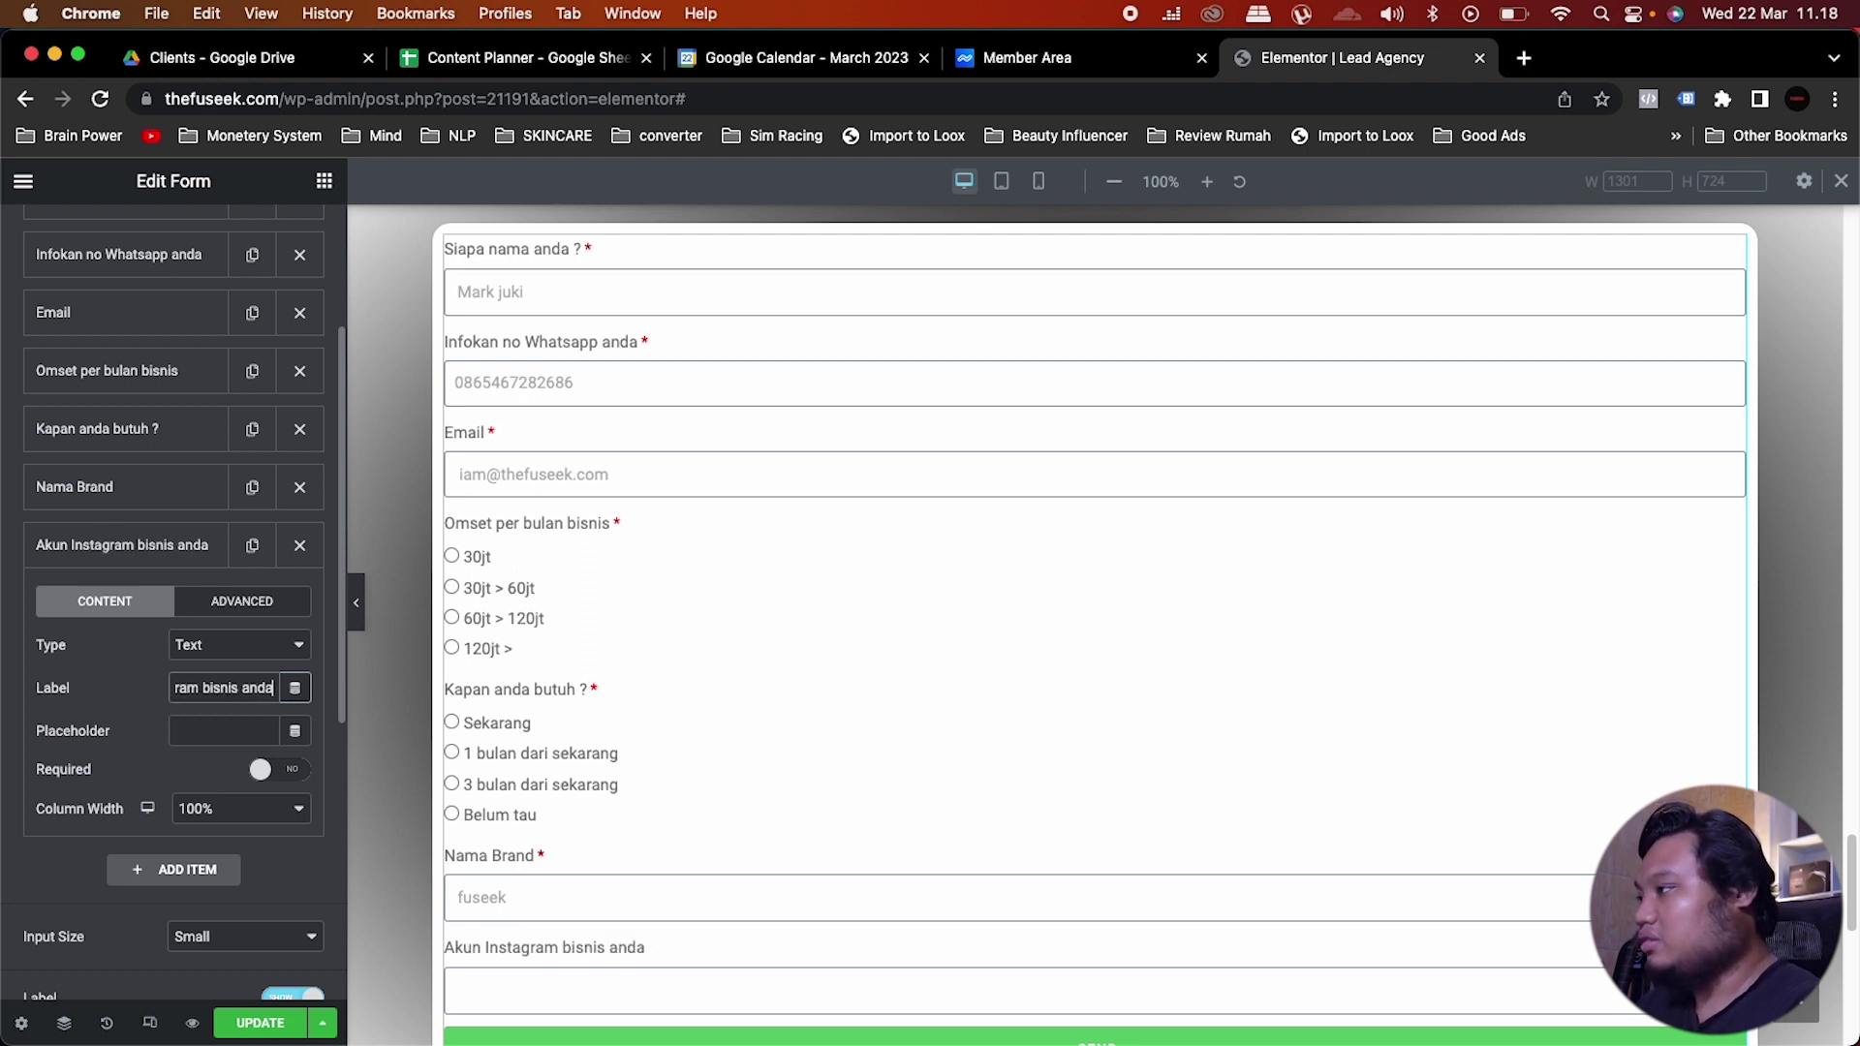
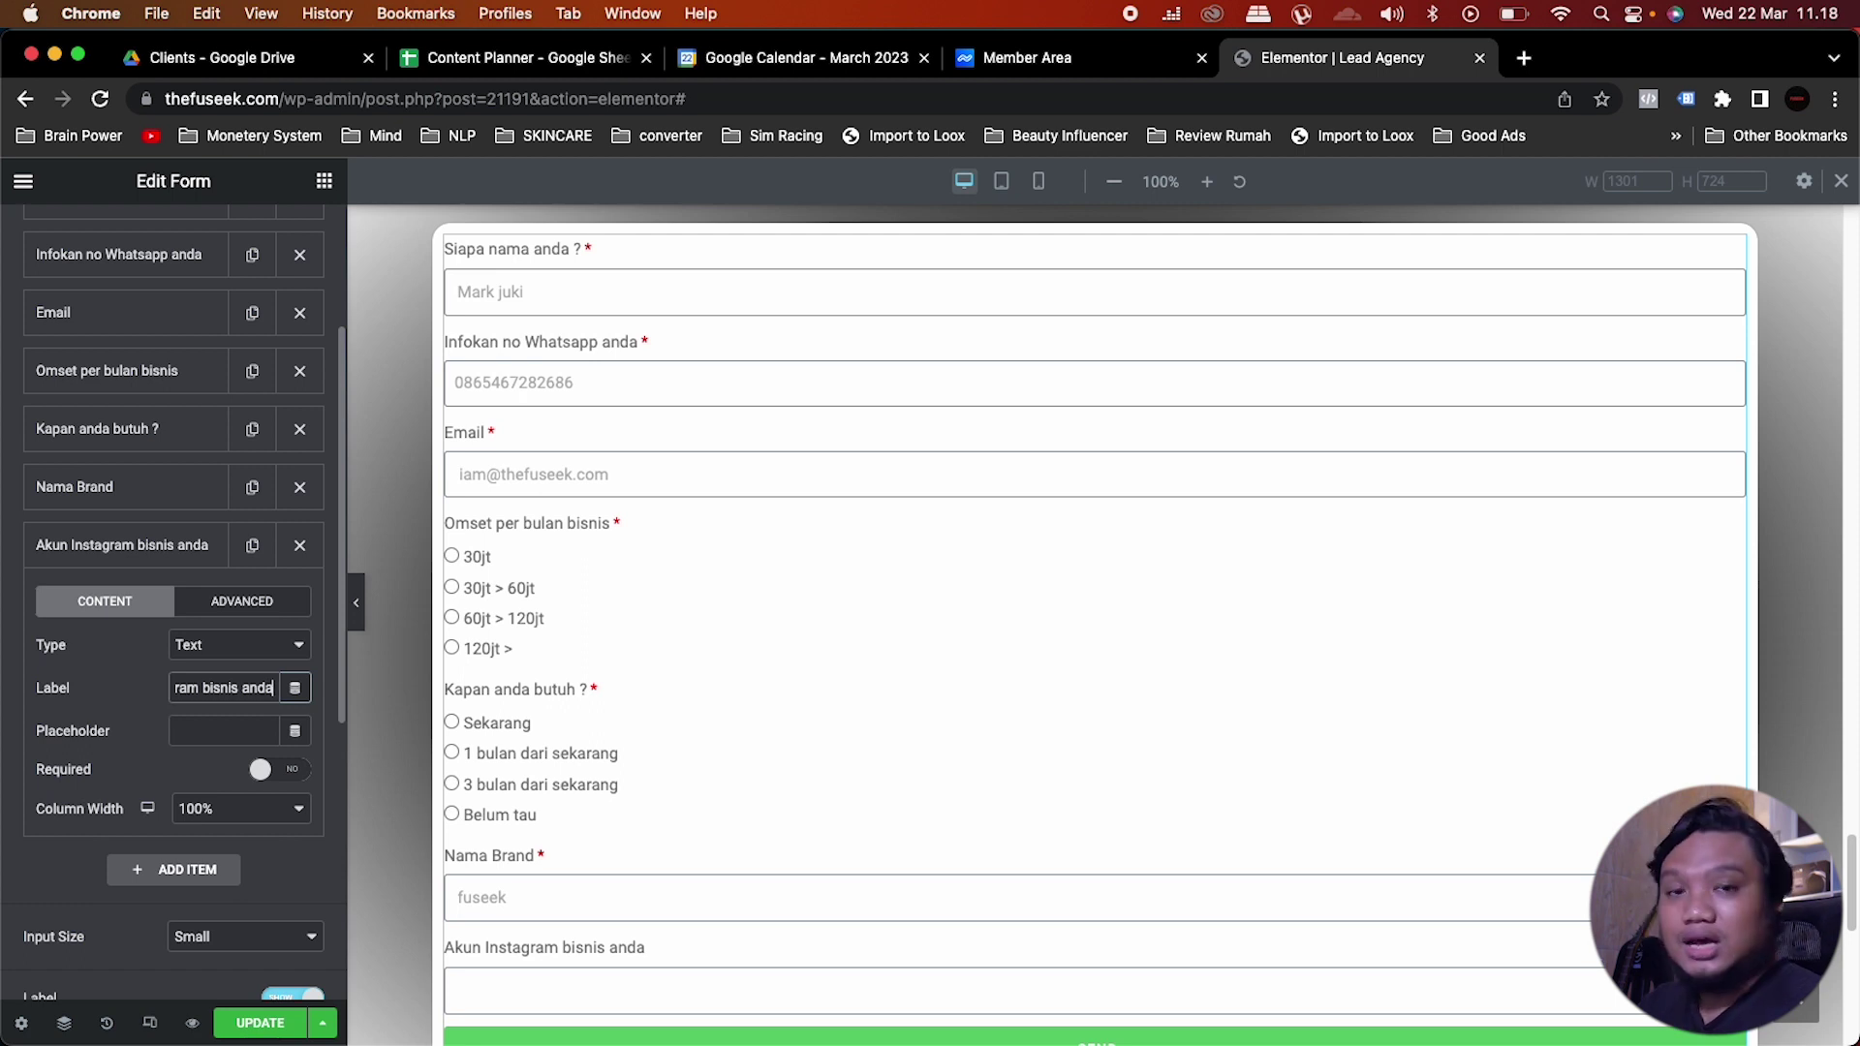
left_click(212, 732)
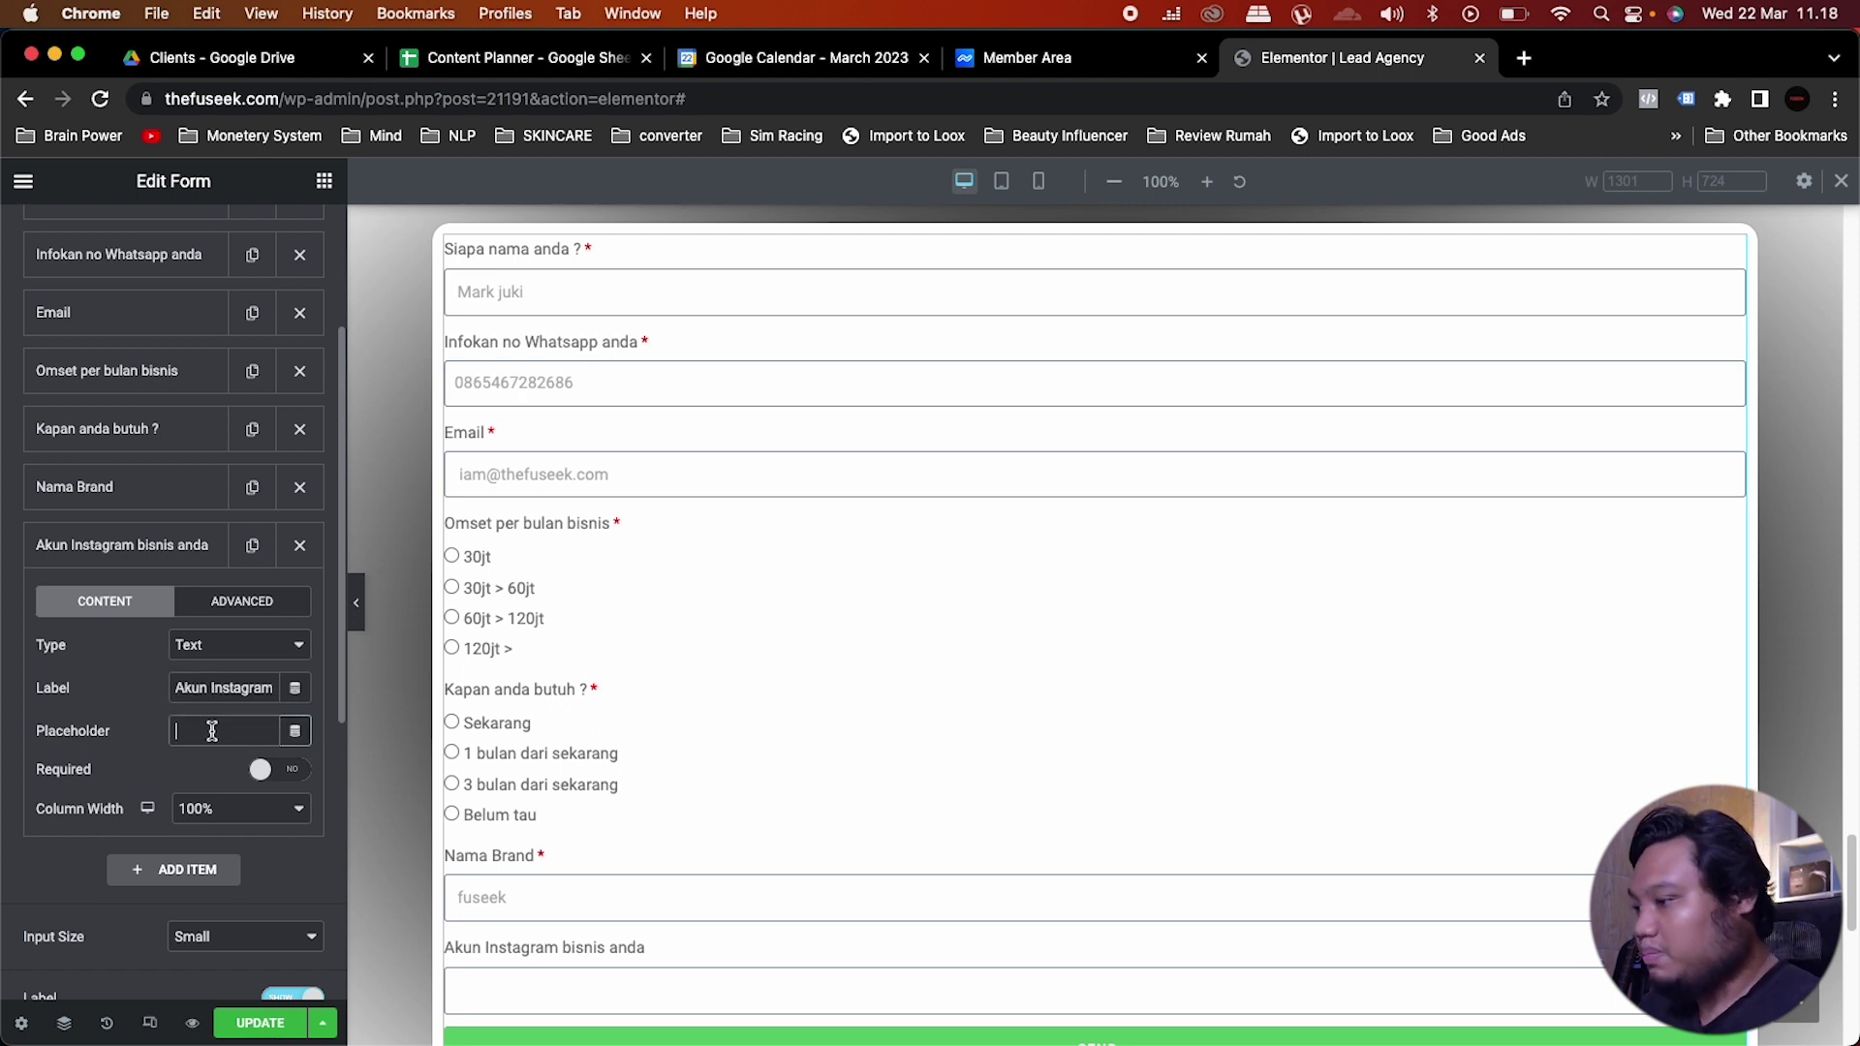
type("@fu")
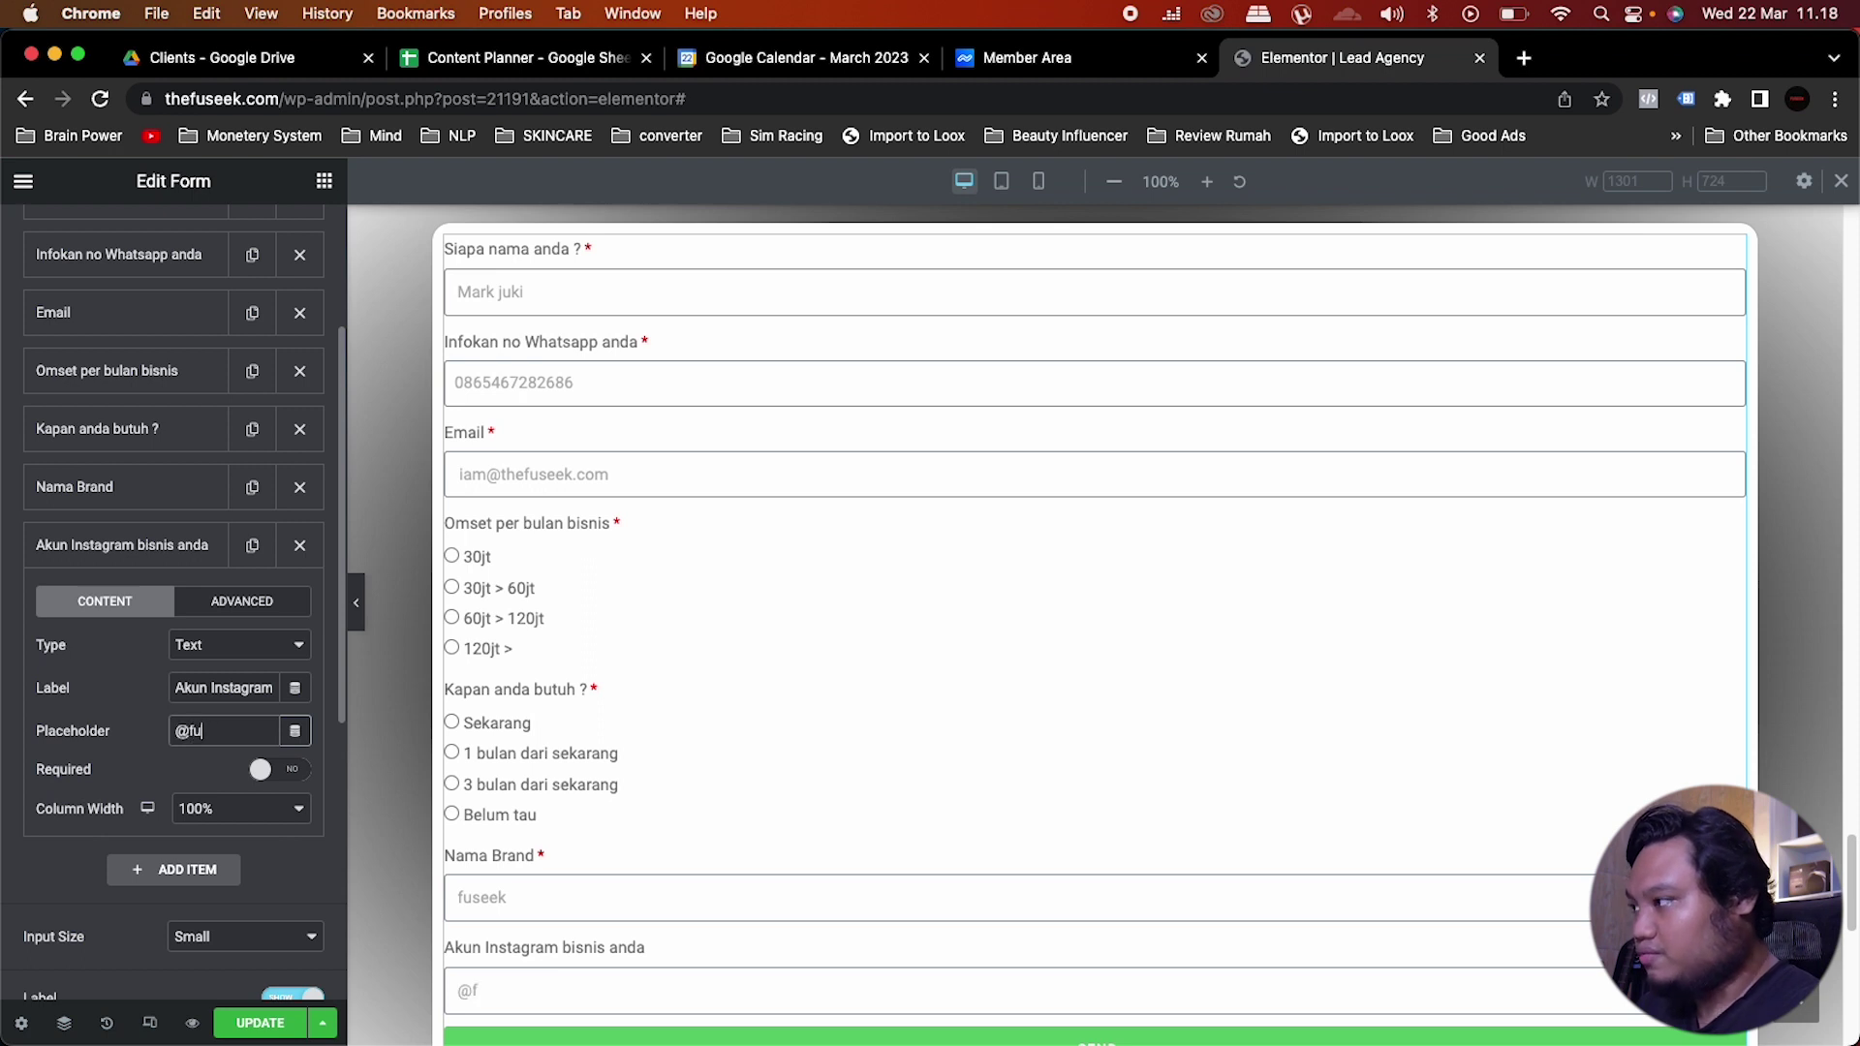
type("seek_")
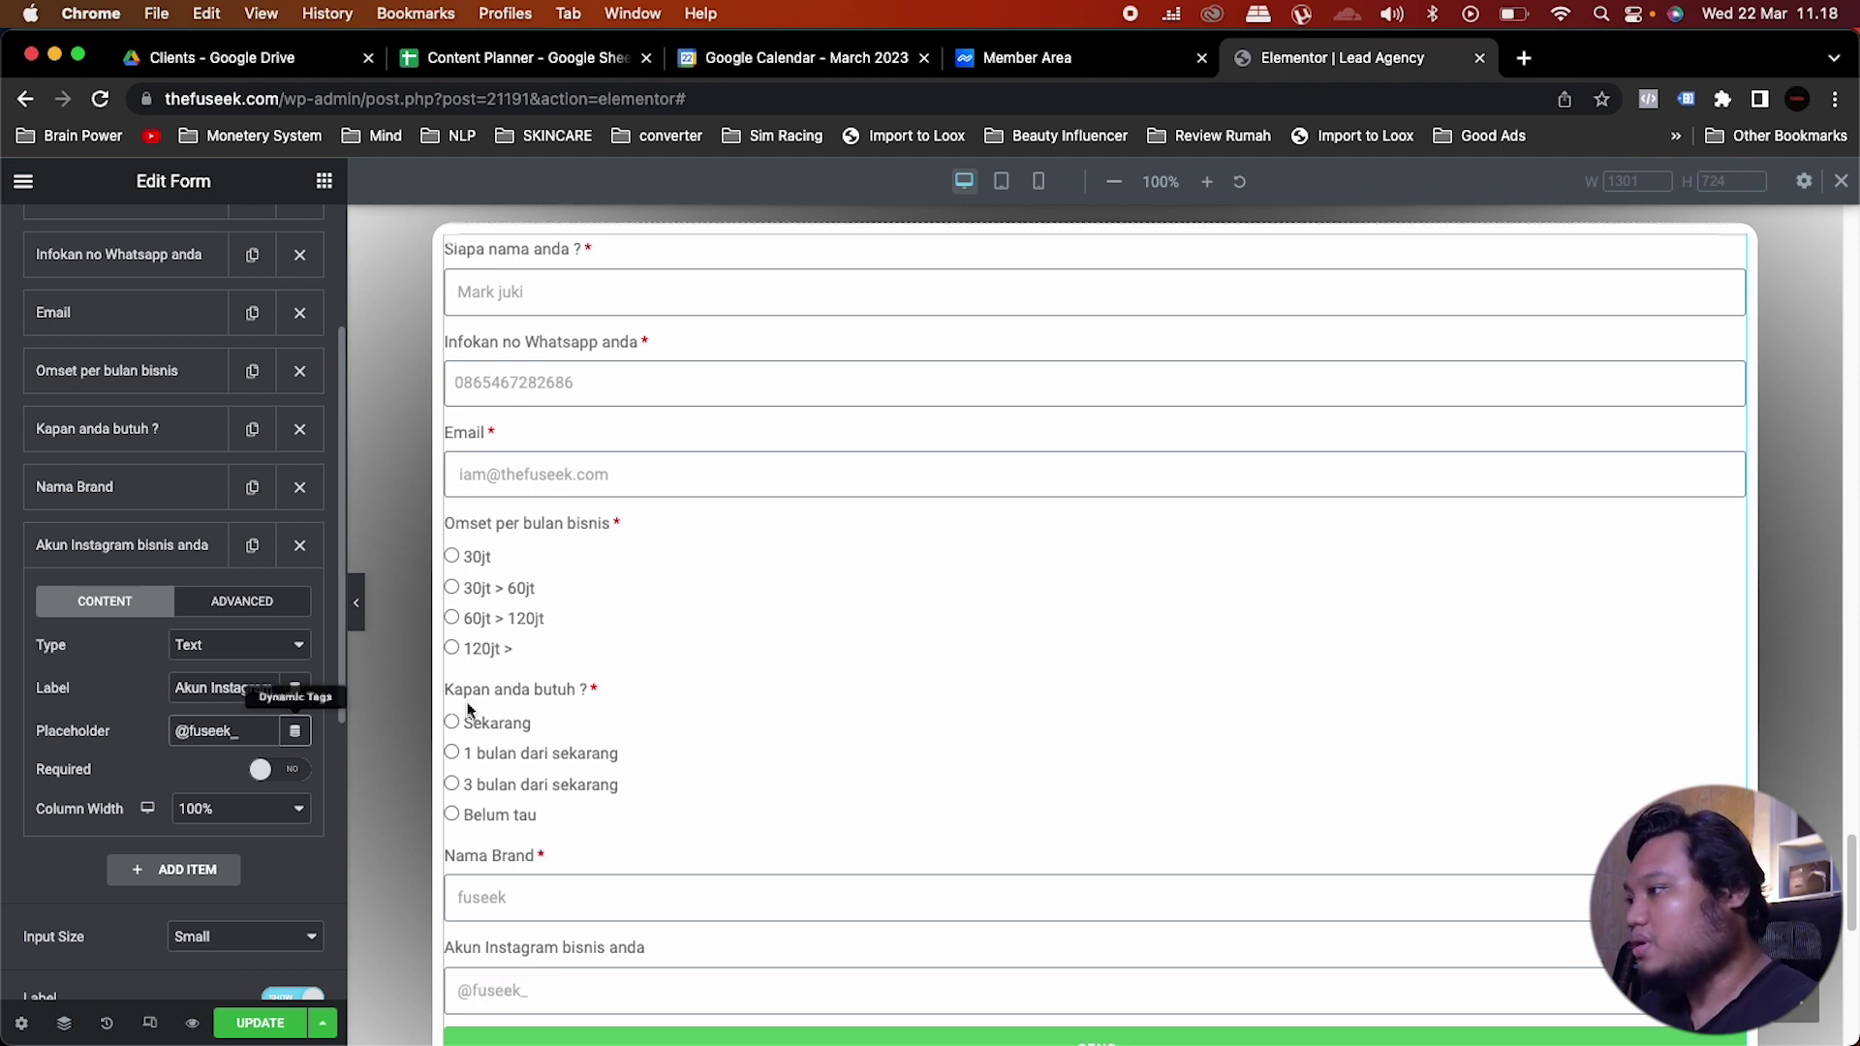
scroll(702, 899, "down", 3)
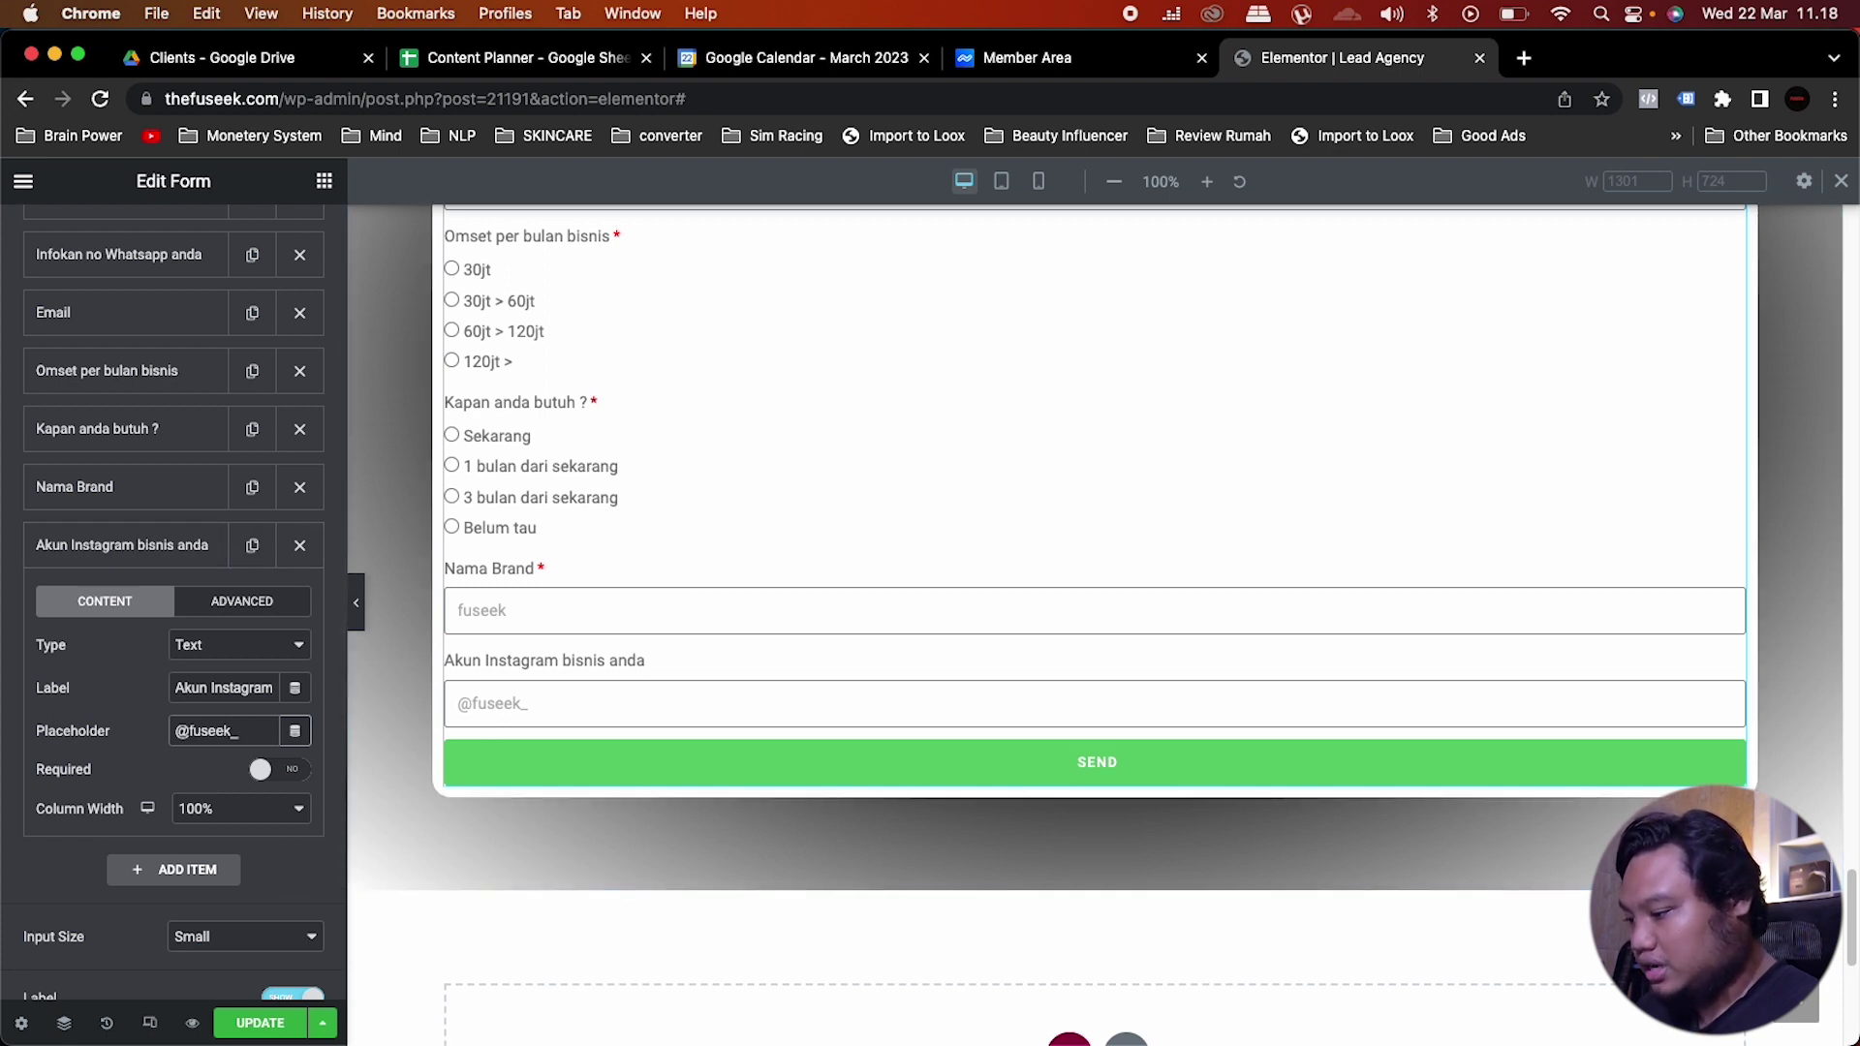
left_click(124, 547)
Step: Duplicate the Instagram field as a URL field labelled 'Alamat website / LP'
left_click(253, 546)
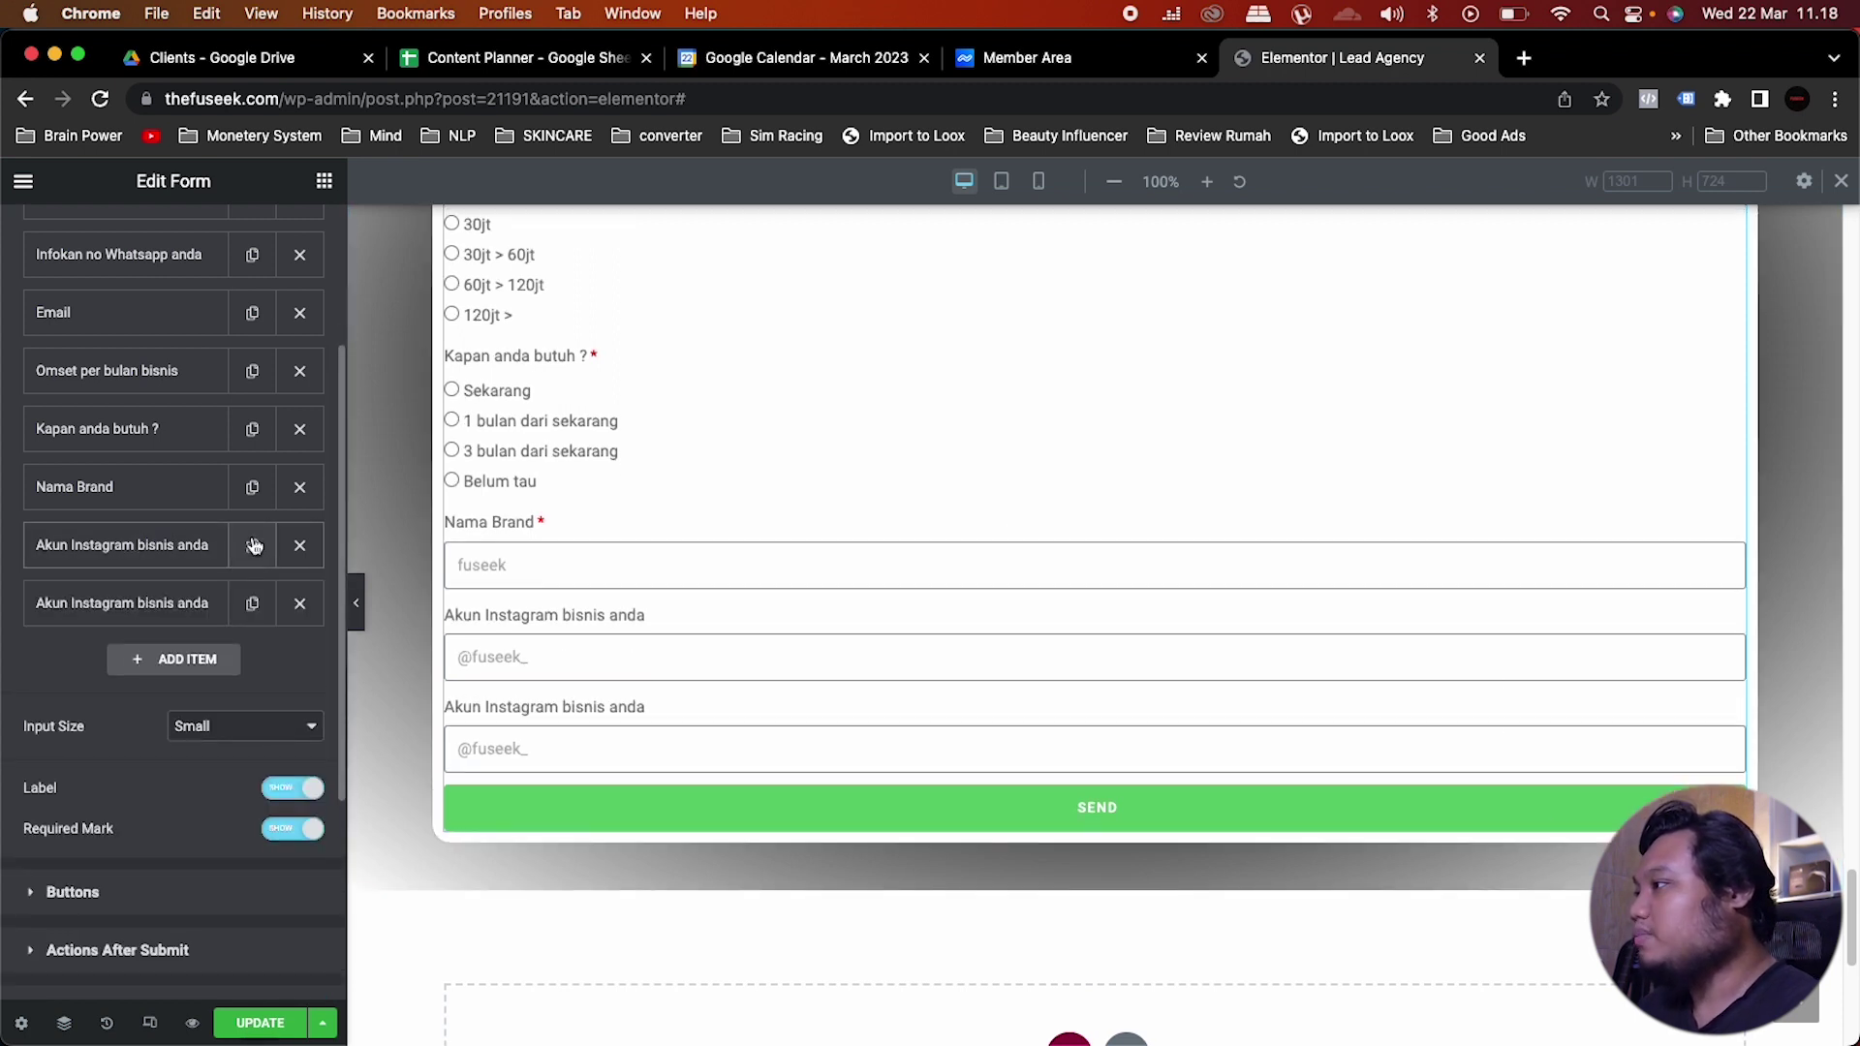
left_click(197, 618)
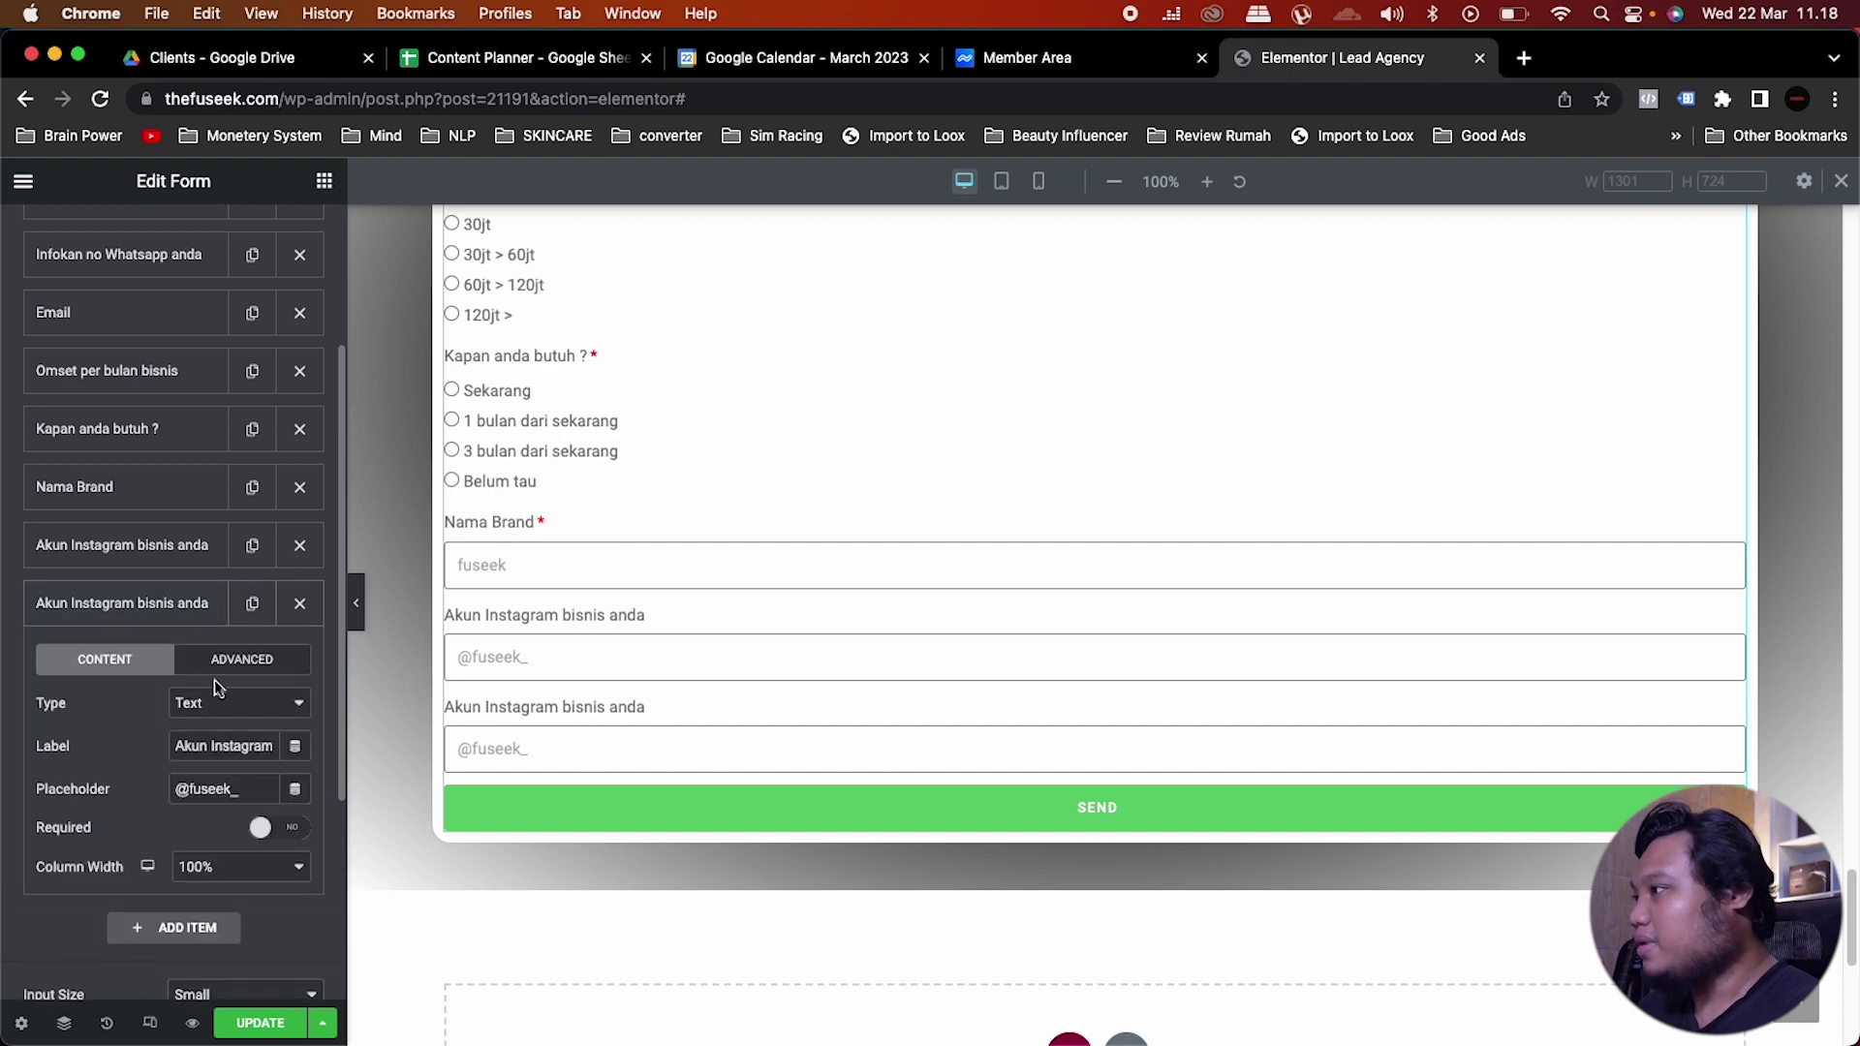
left_click(242, 702)
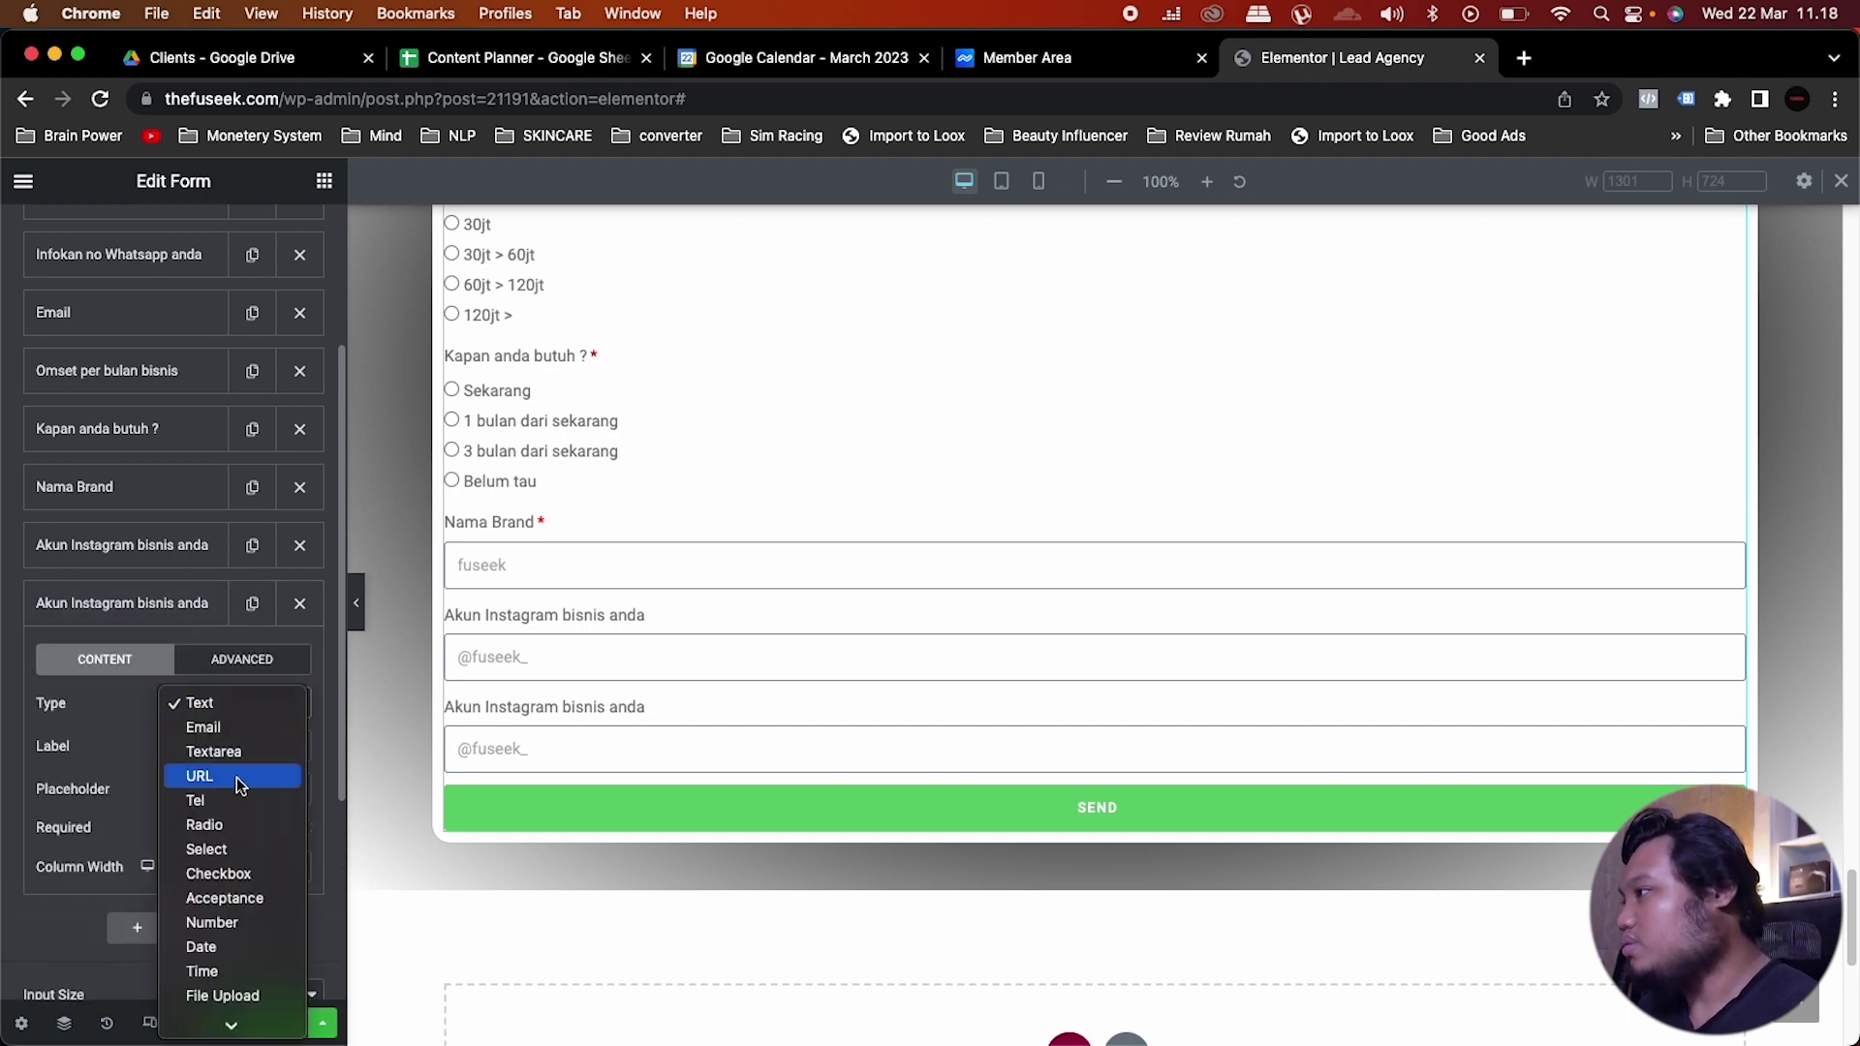
left_click(238, 780)
left_click(239, 743)
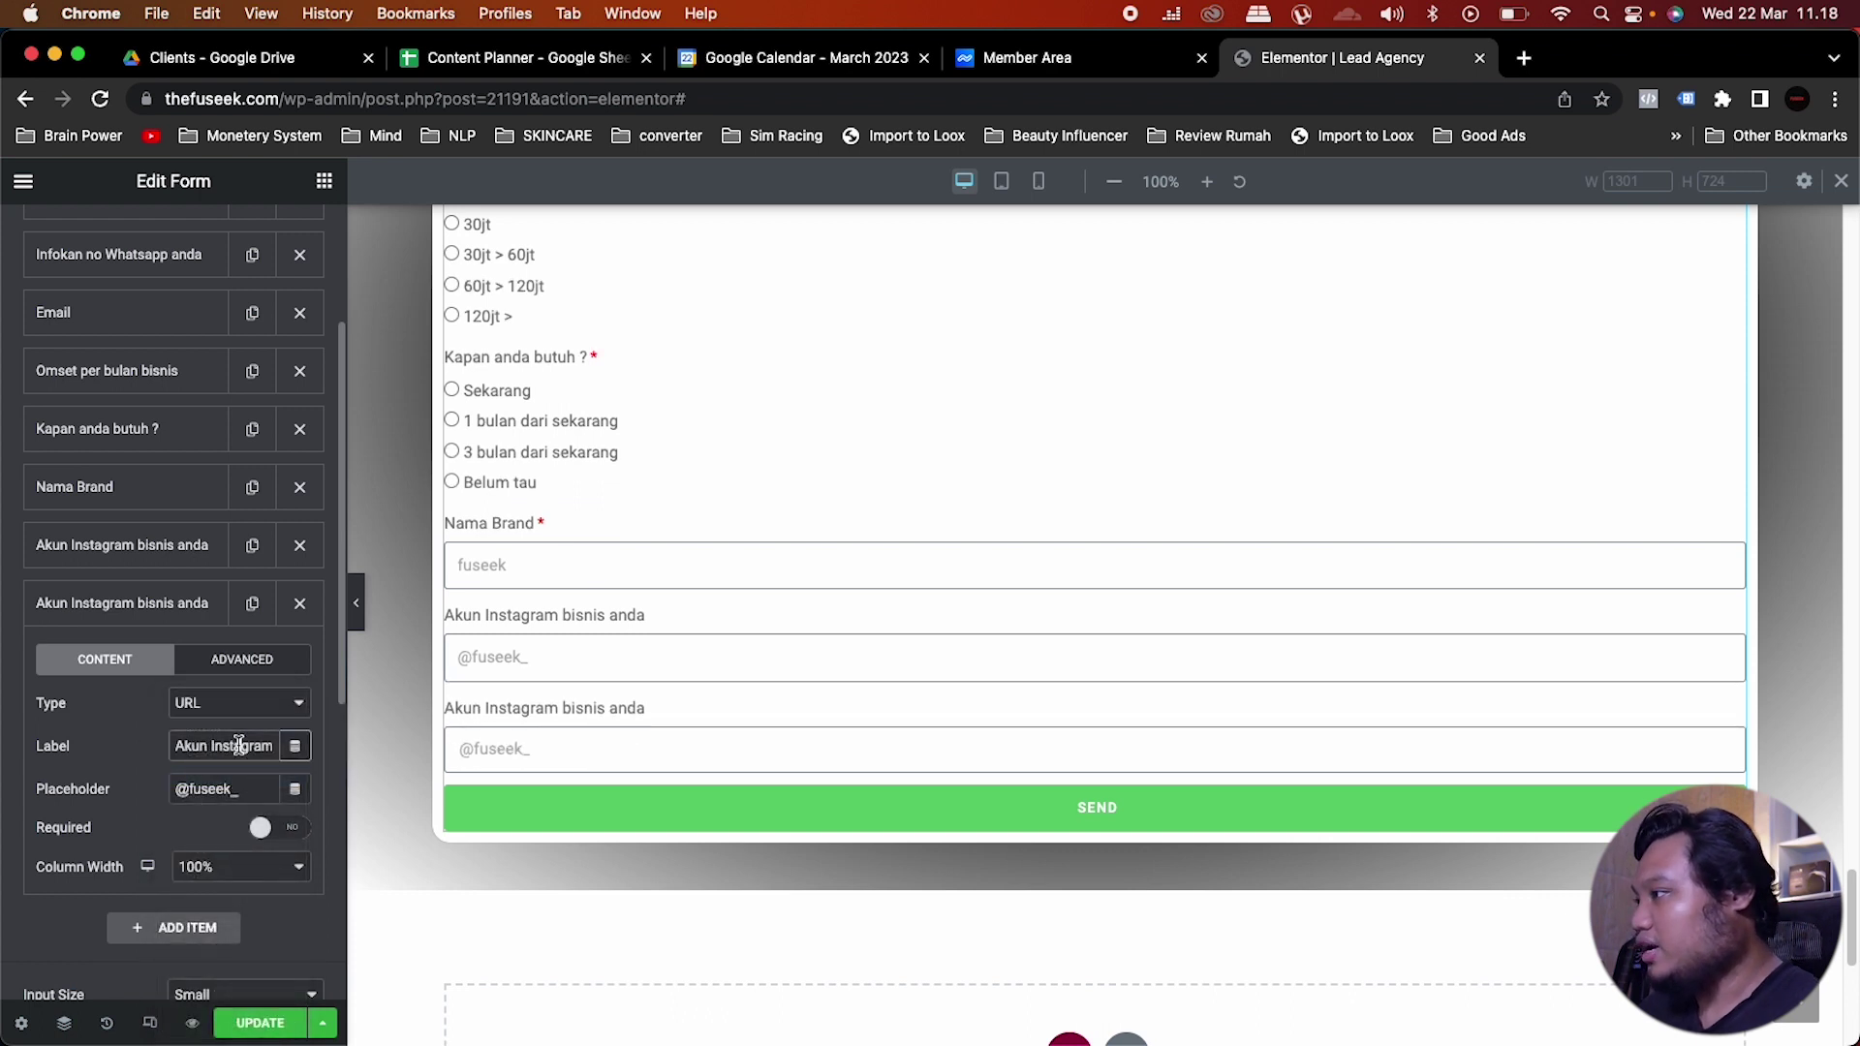
key("super+a")
type("ala")
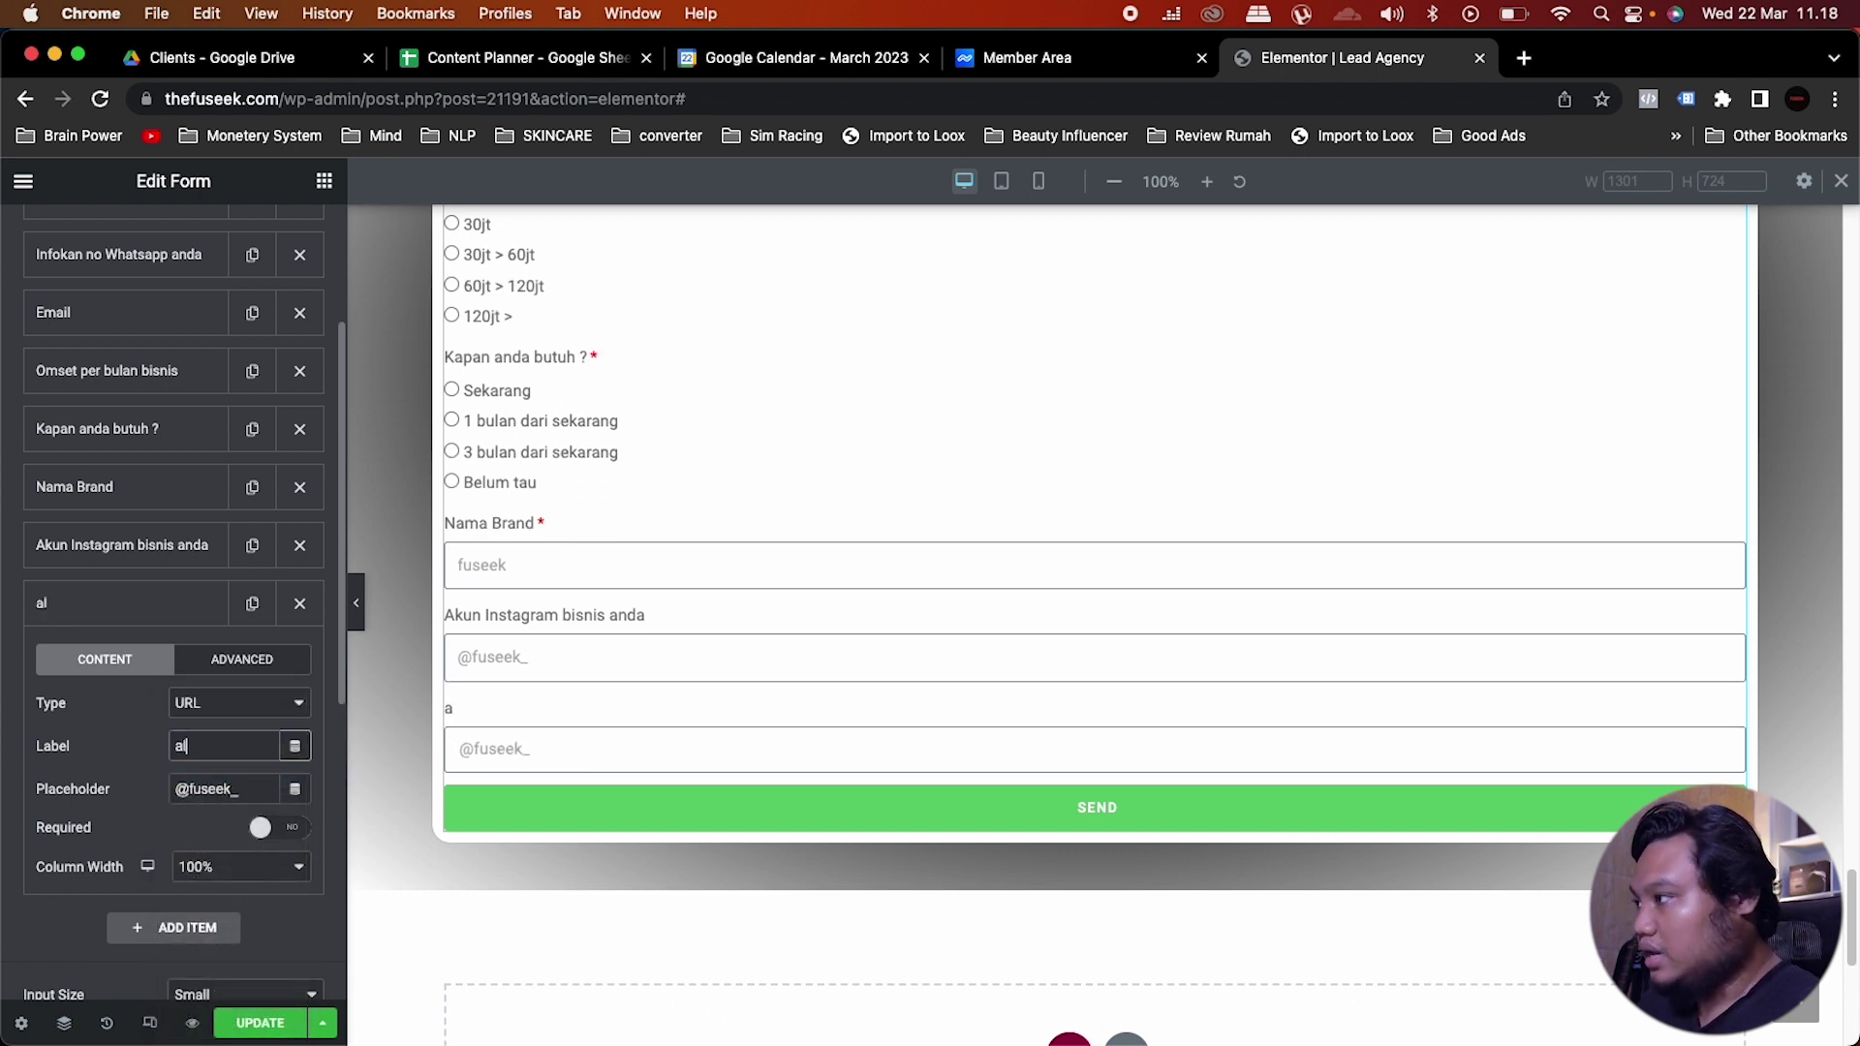
key("BackSpace")
key("BackSpace")
key("BackSpace")
type("Al")
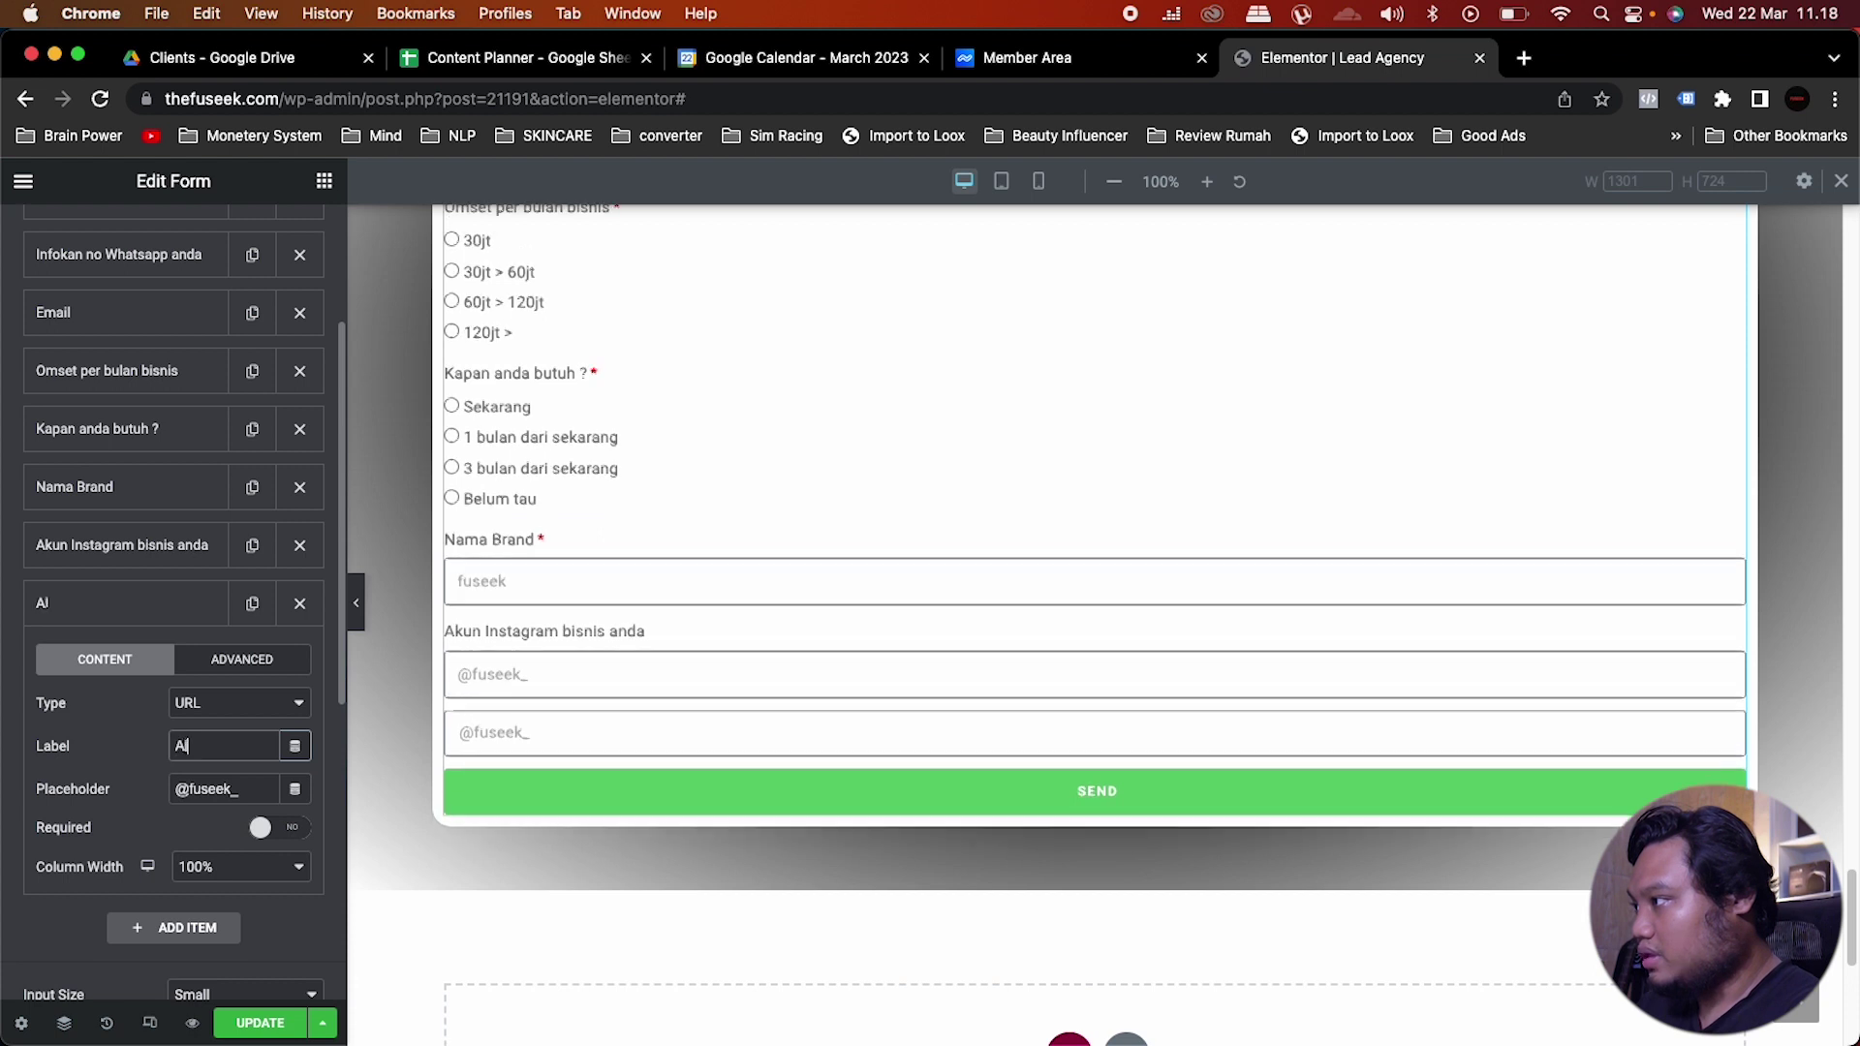
type("amat websi")
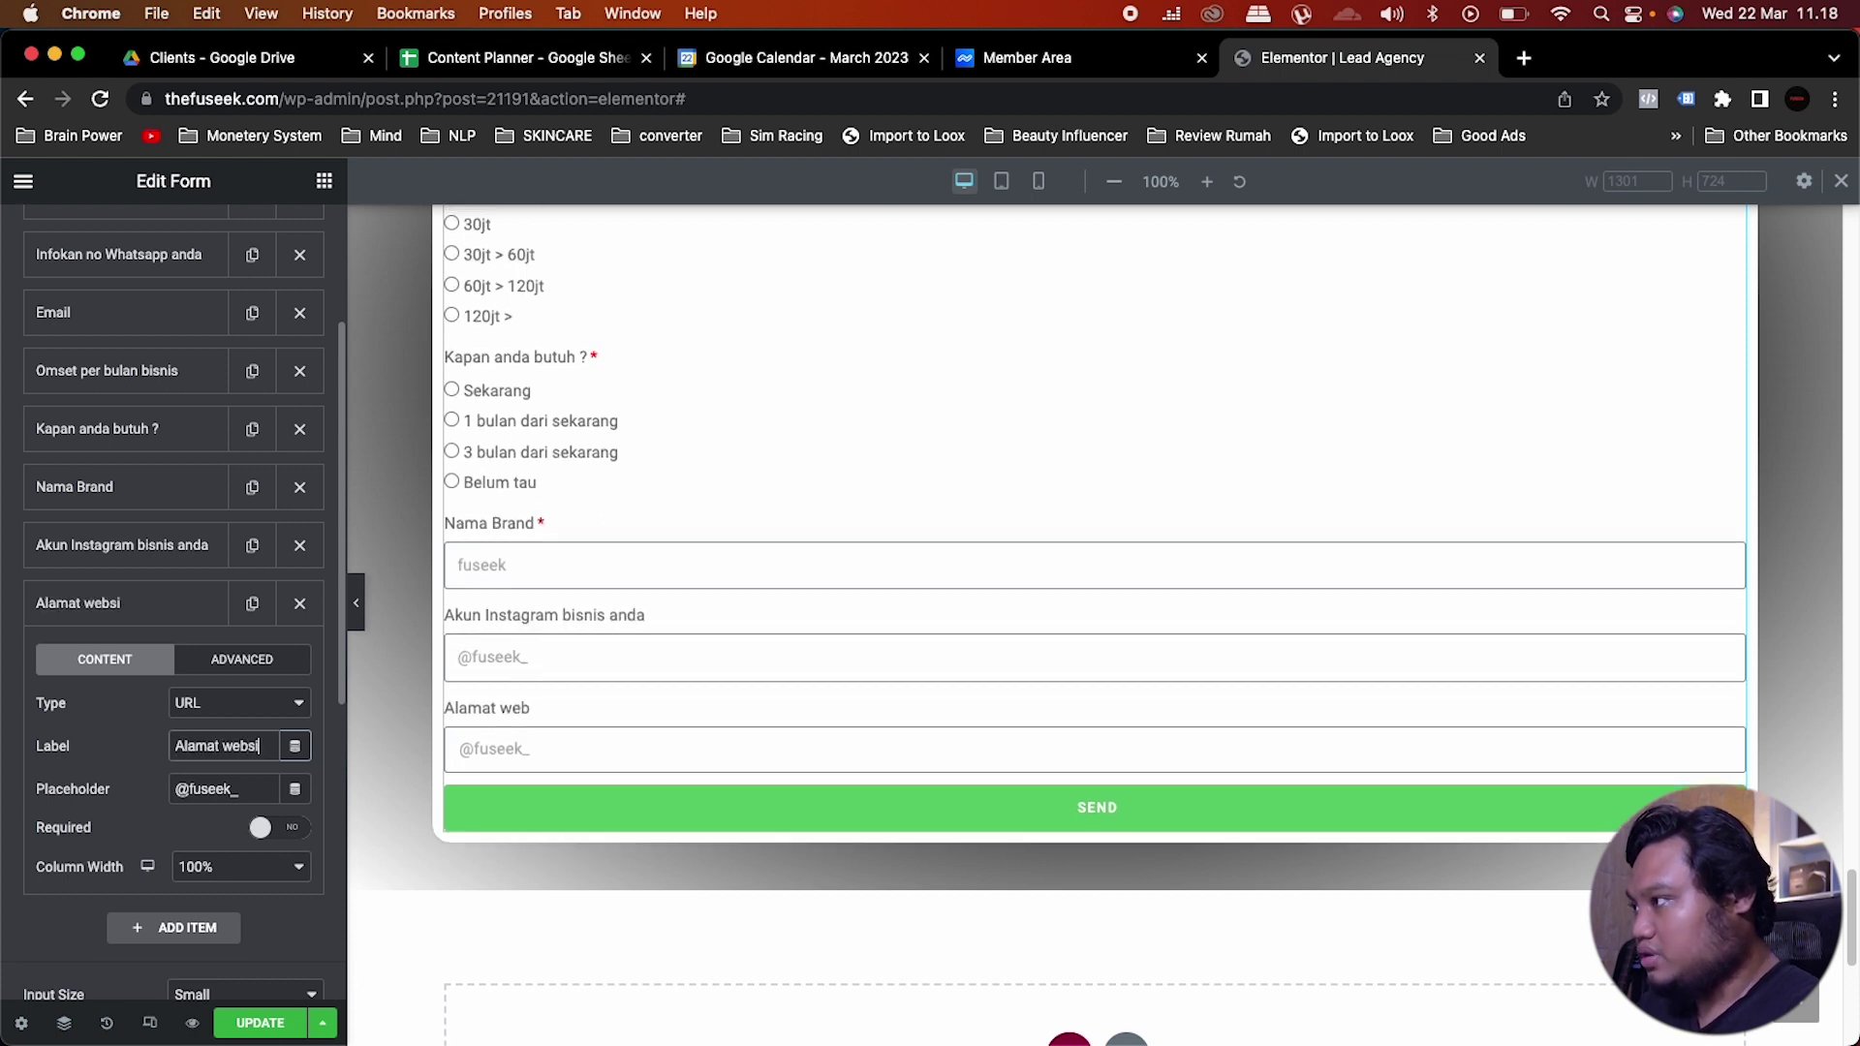
type("te / LP")
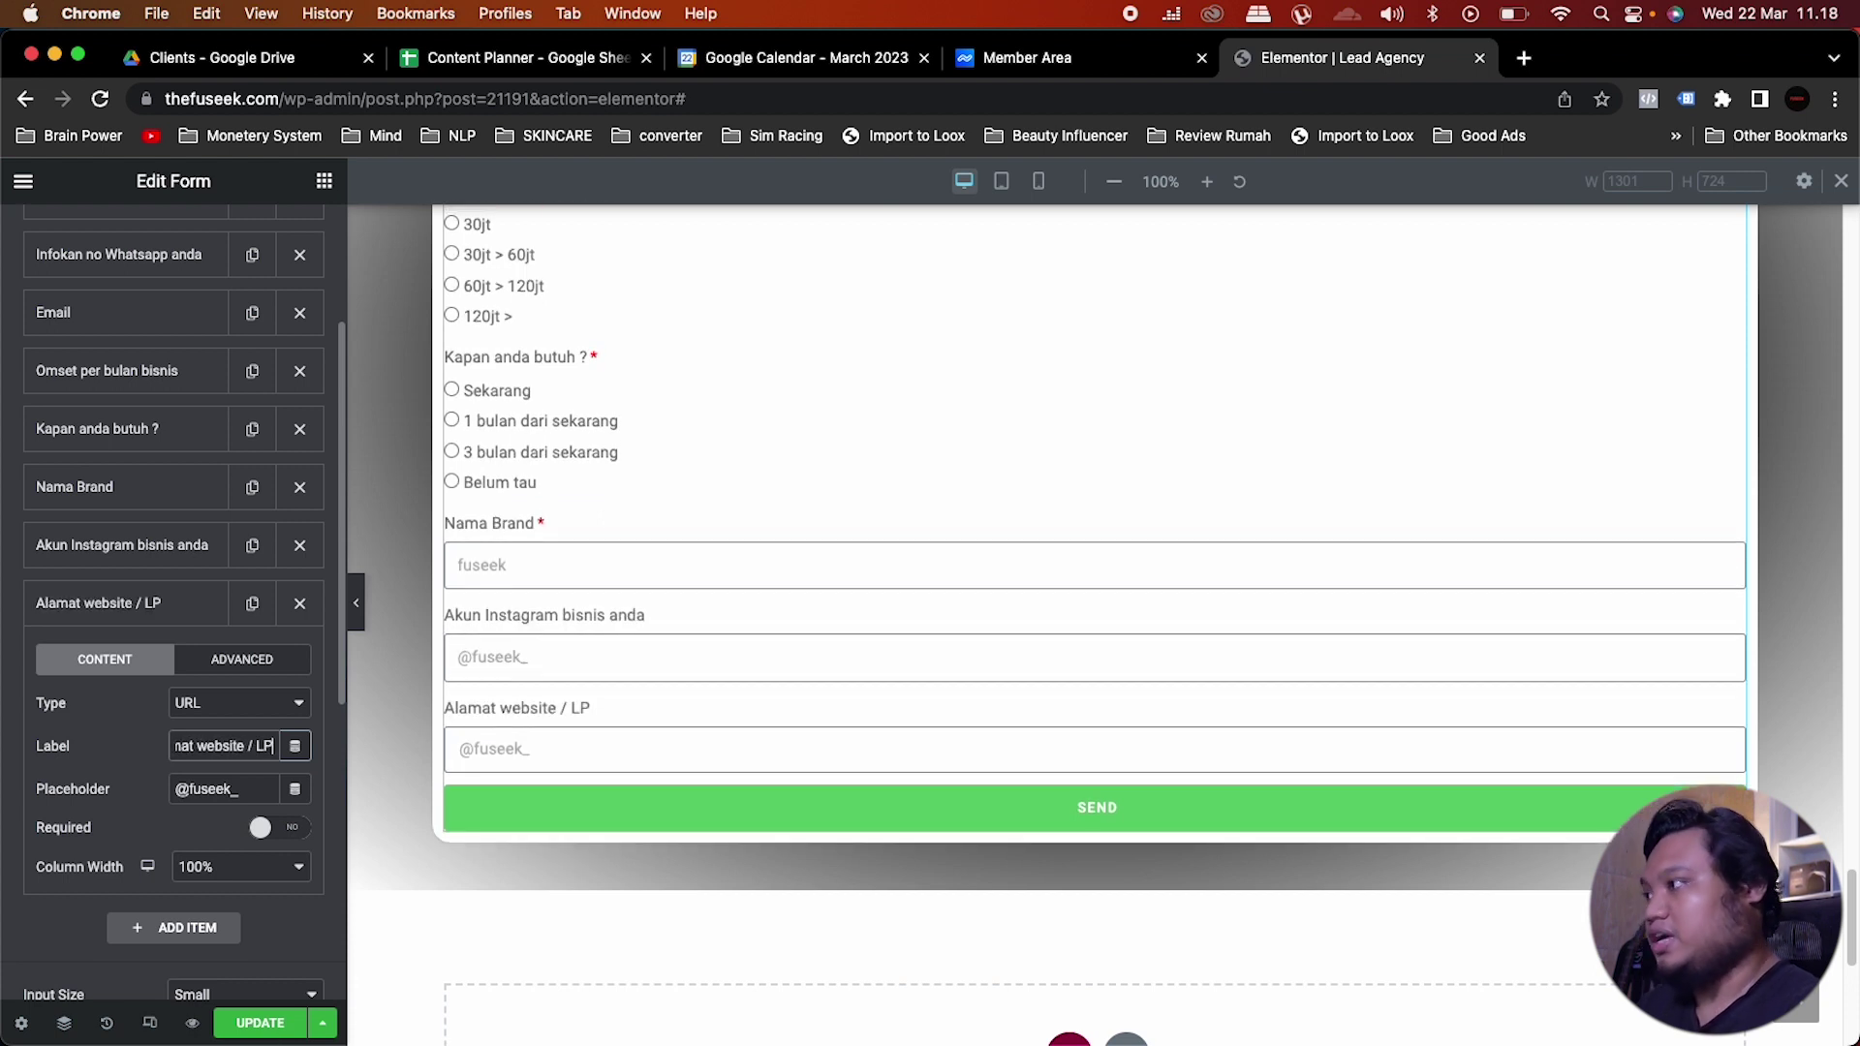
Step: Set the new URL field's placeholder to thefuseek.com
triple_click(244, 789)
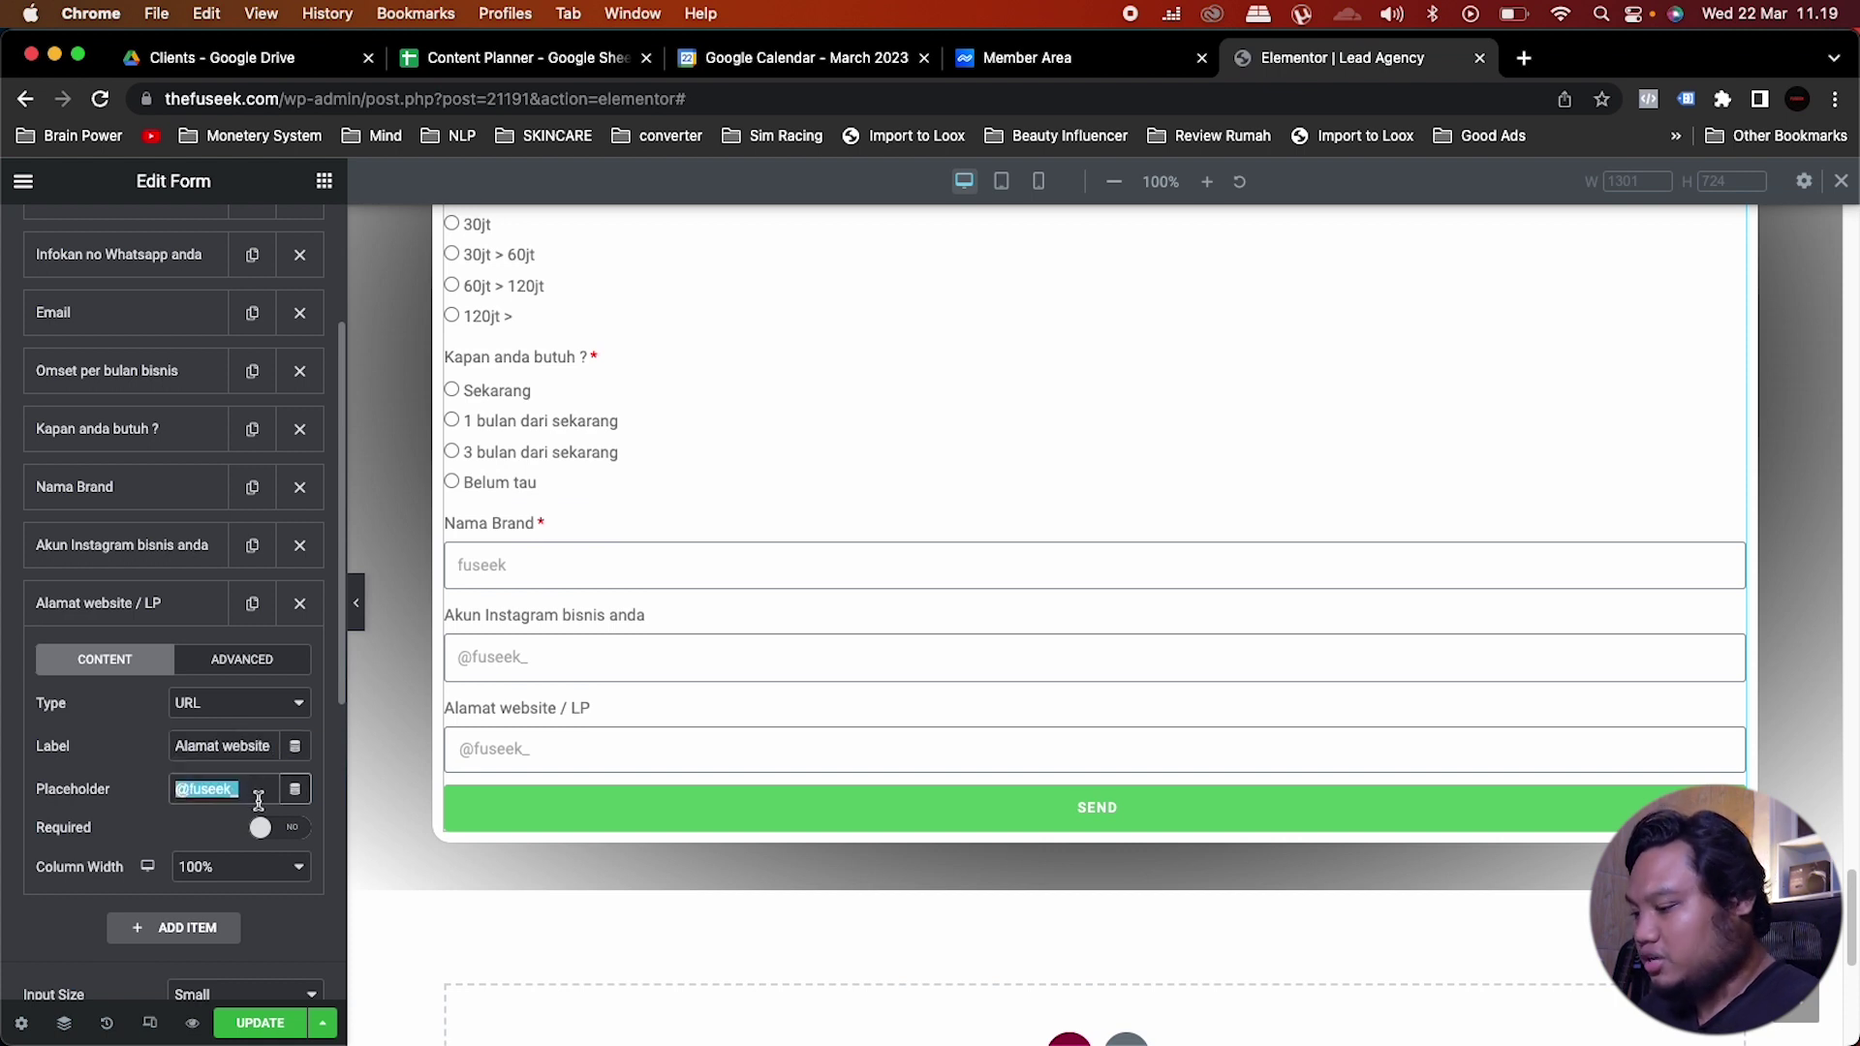
type("thefus")
key("BackSpace")
key("BackSpace")
type("useek.com")
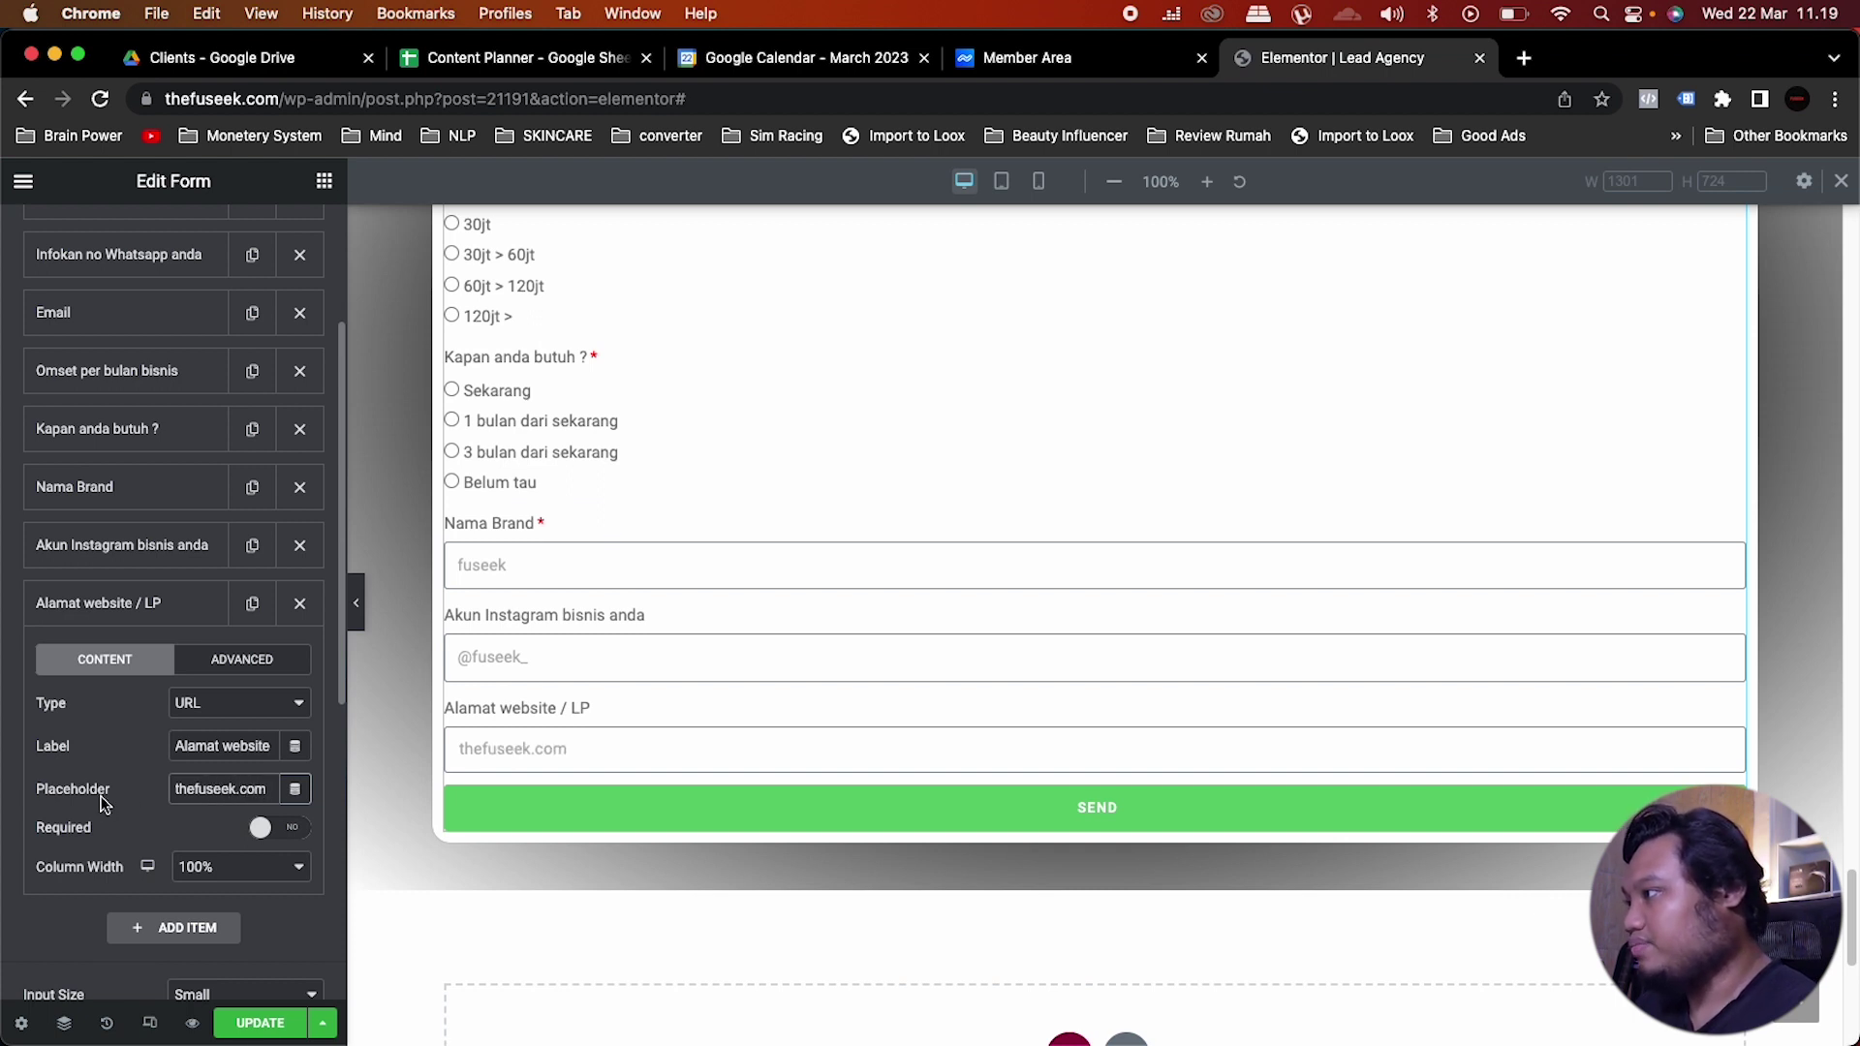
left_click(111, 806)
scroll(111, 806, "down", 4)
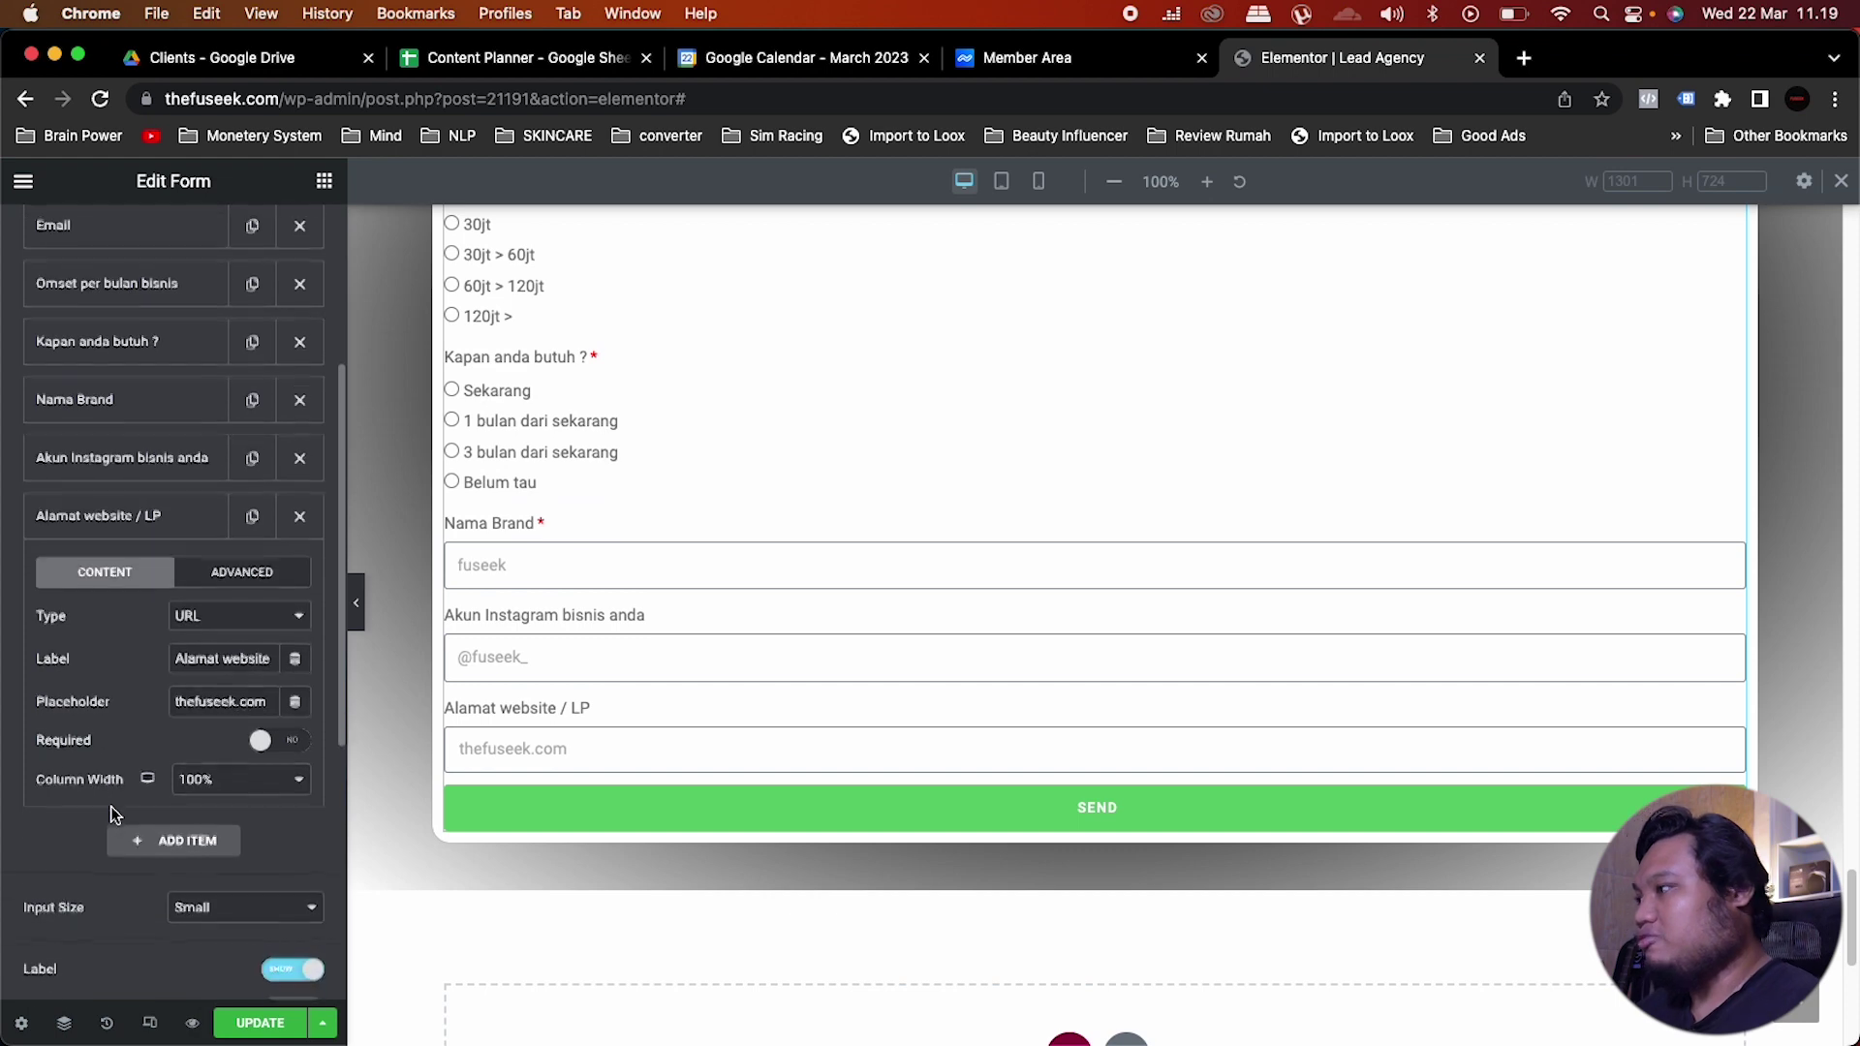
scroll(814, 577, "up", 3)
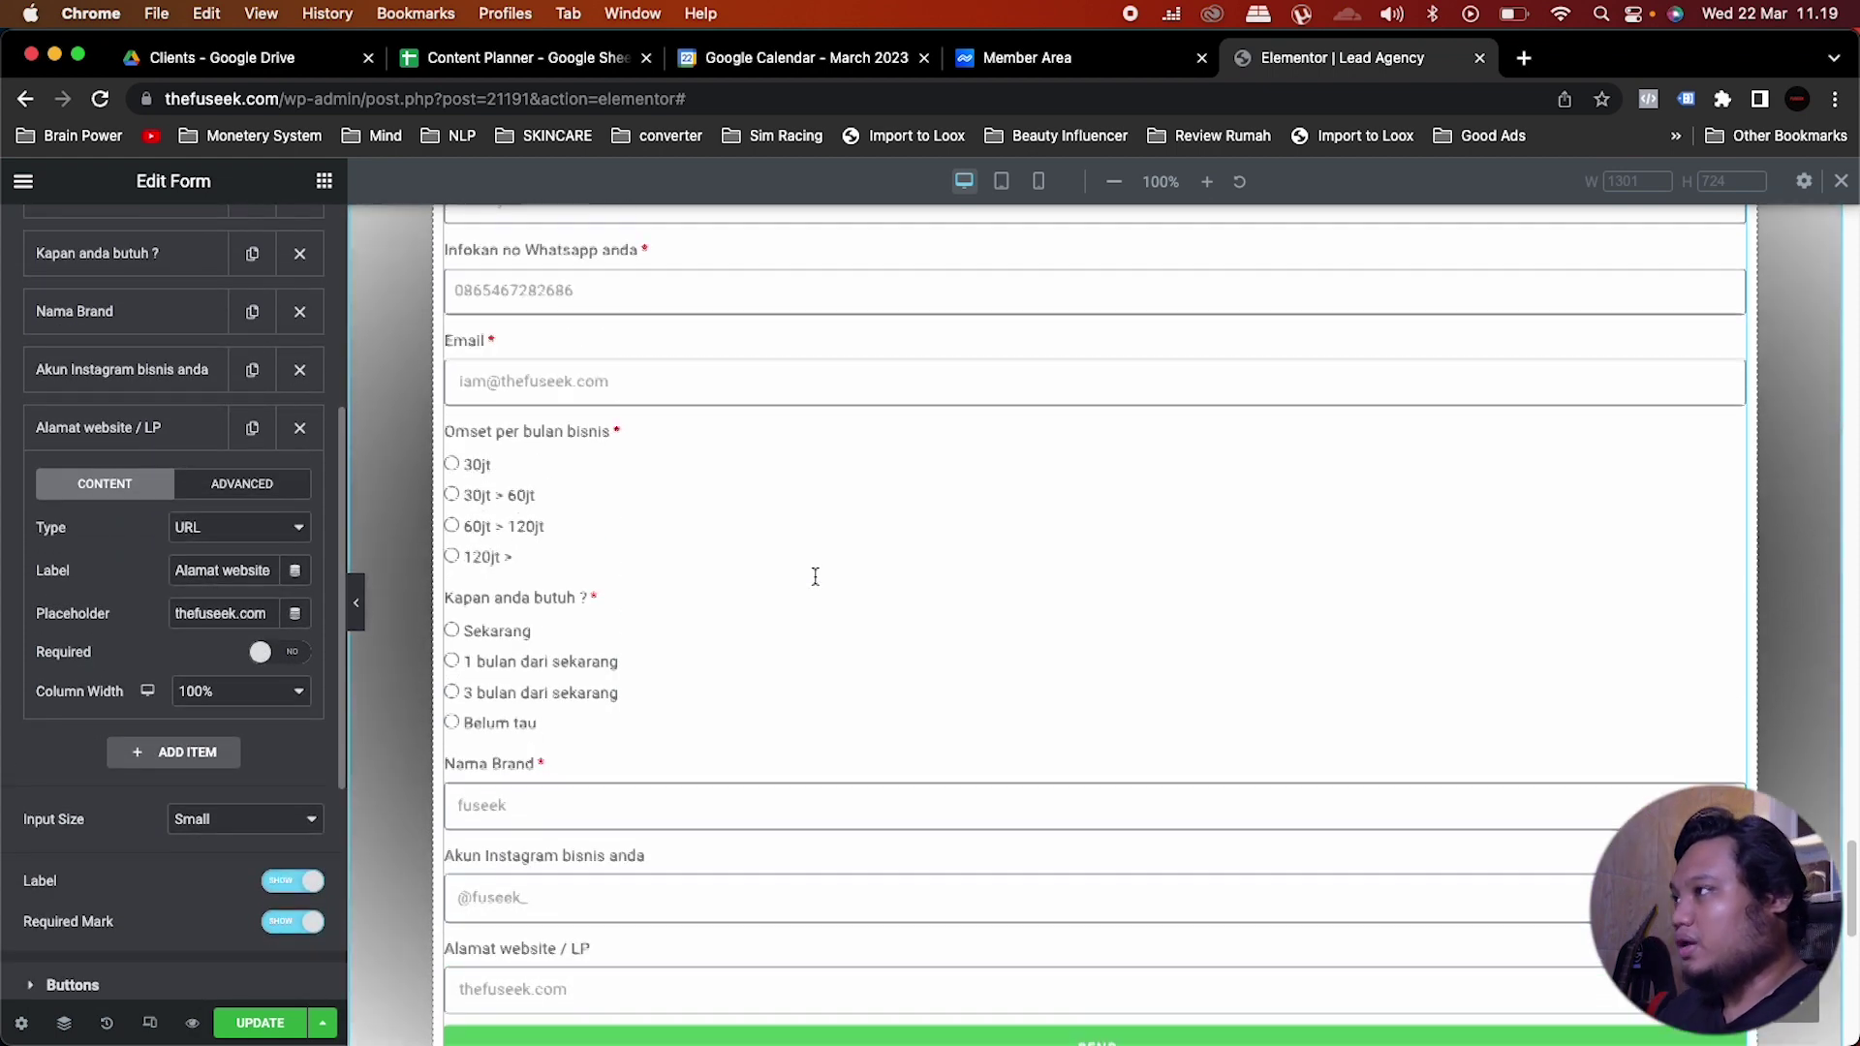
scroll(813, 573, "down", 2)
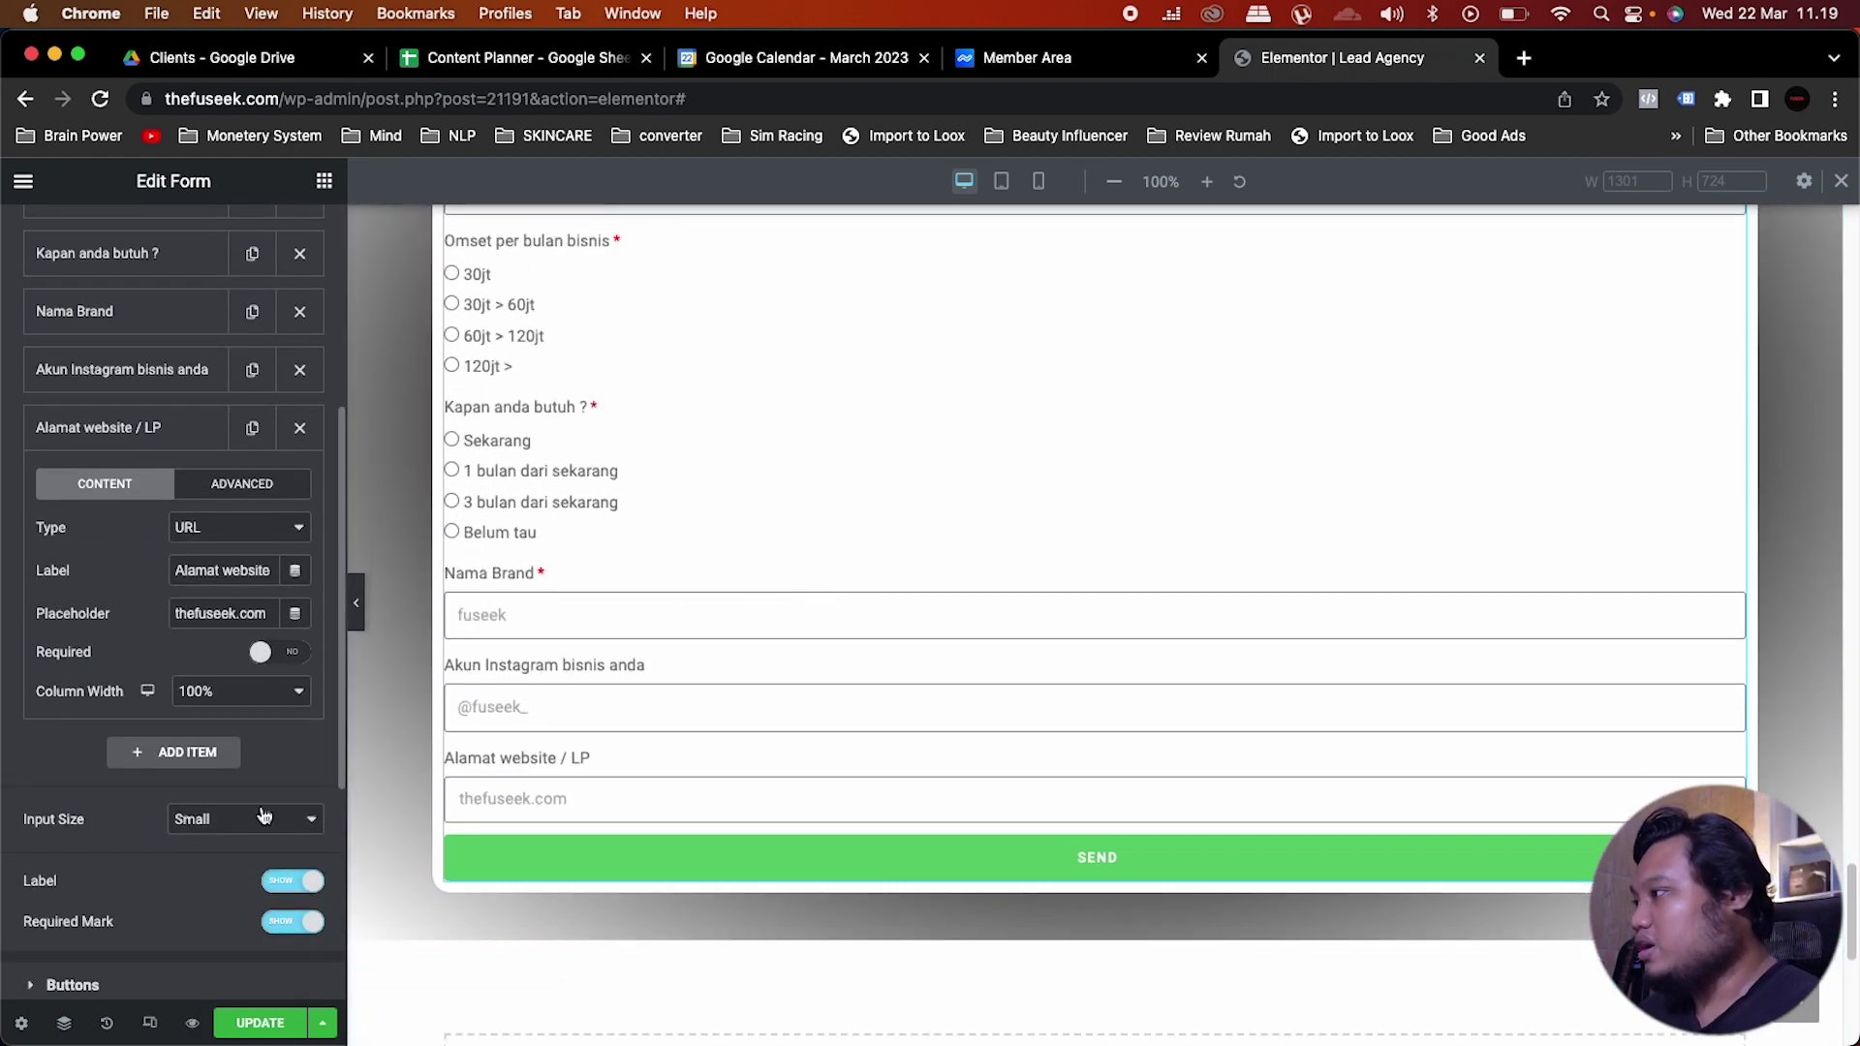
scroll(91, 817, "down", 3)
Step: Keep the submit button justified full-width and change its text from 'Send' to 'Daftar Sekarang'
left_click(114, 831)
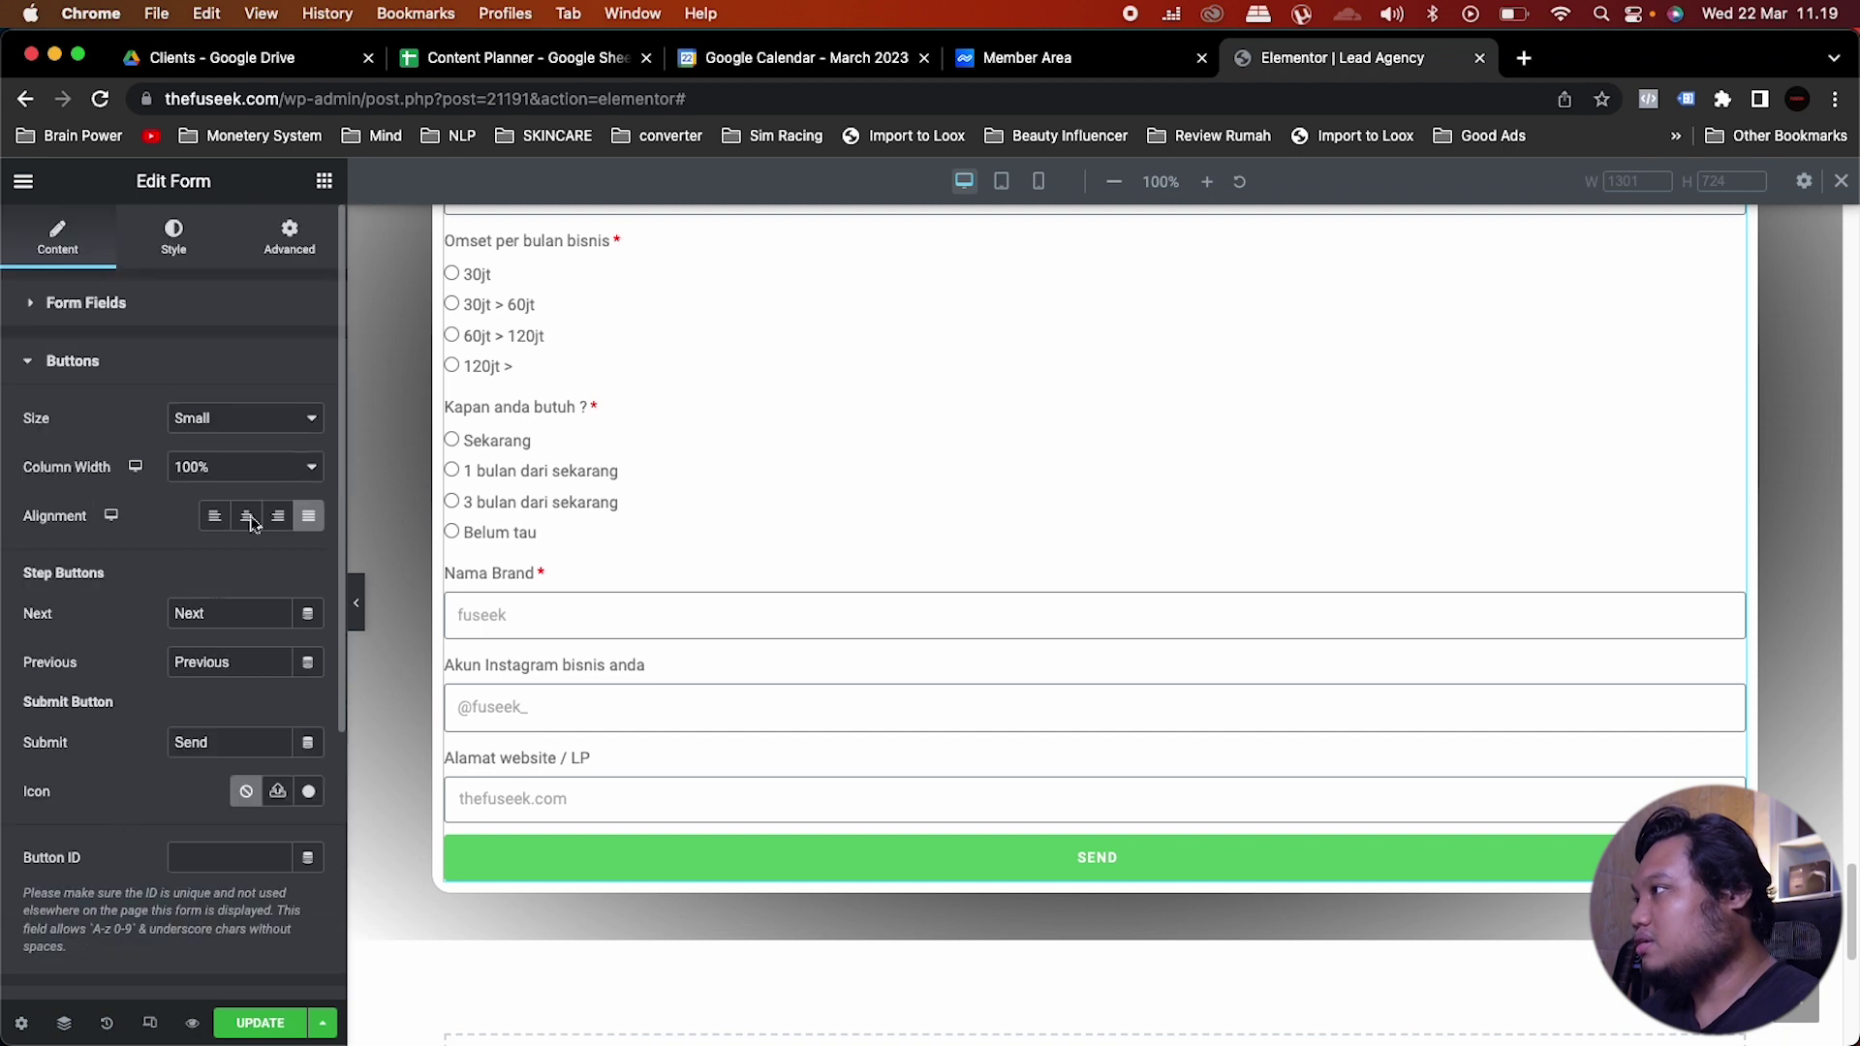
left_click(247, 516)
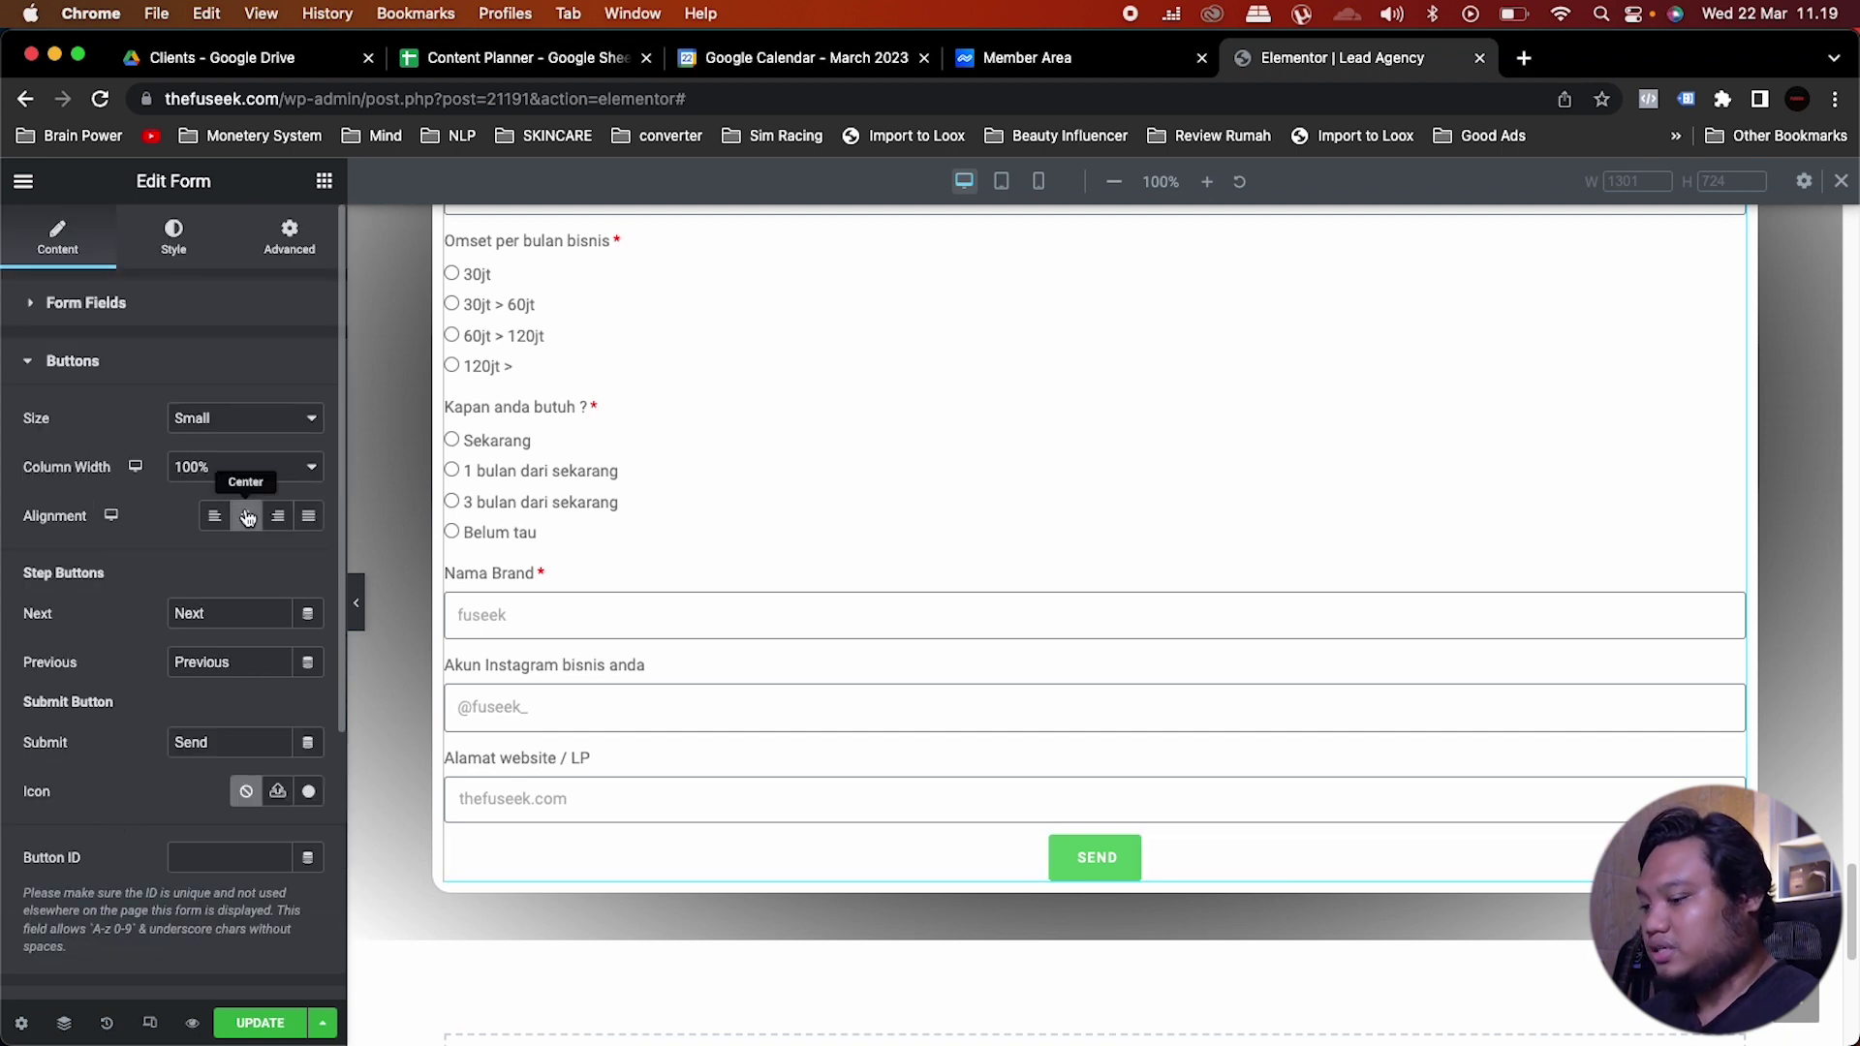
left_click(311, 517)
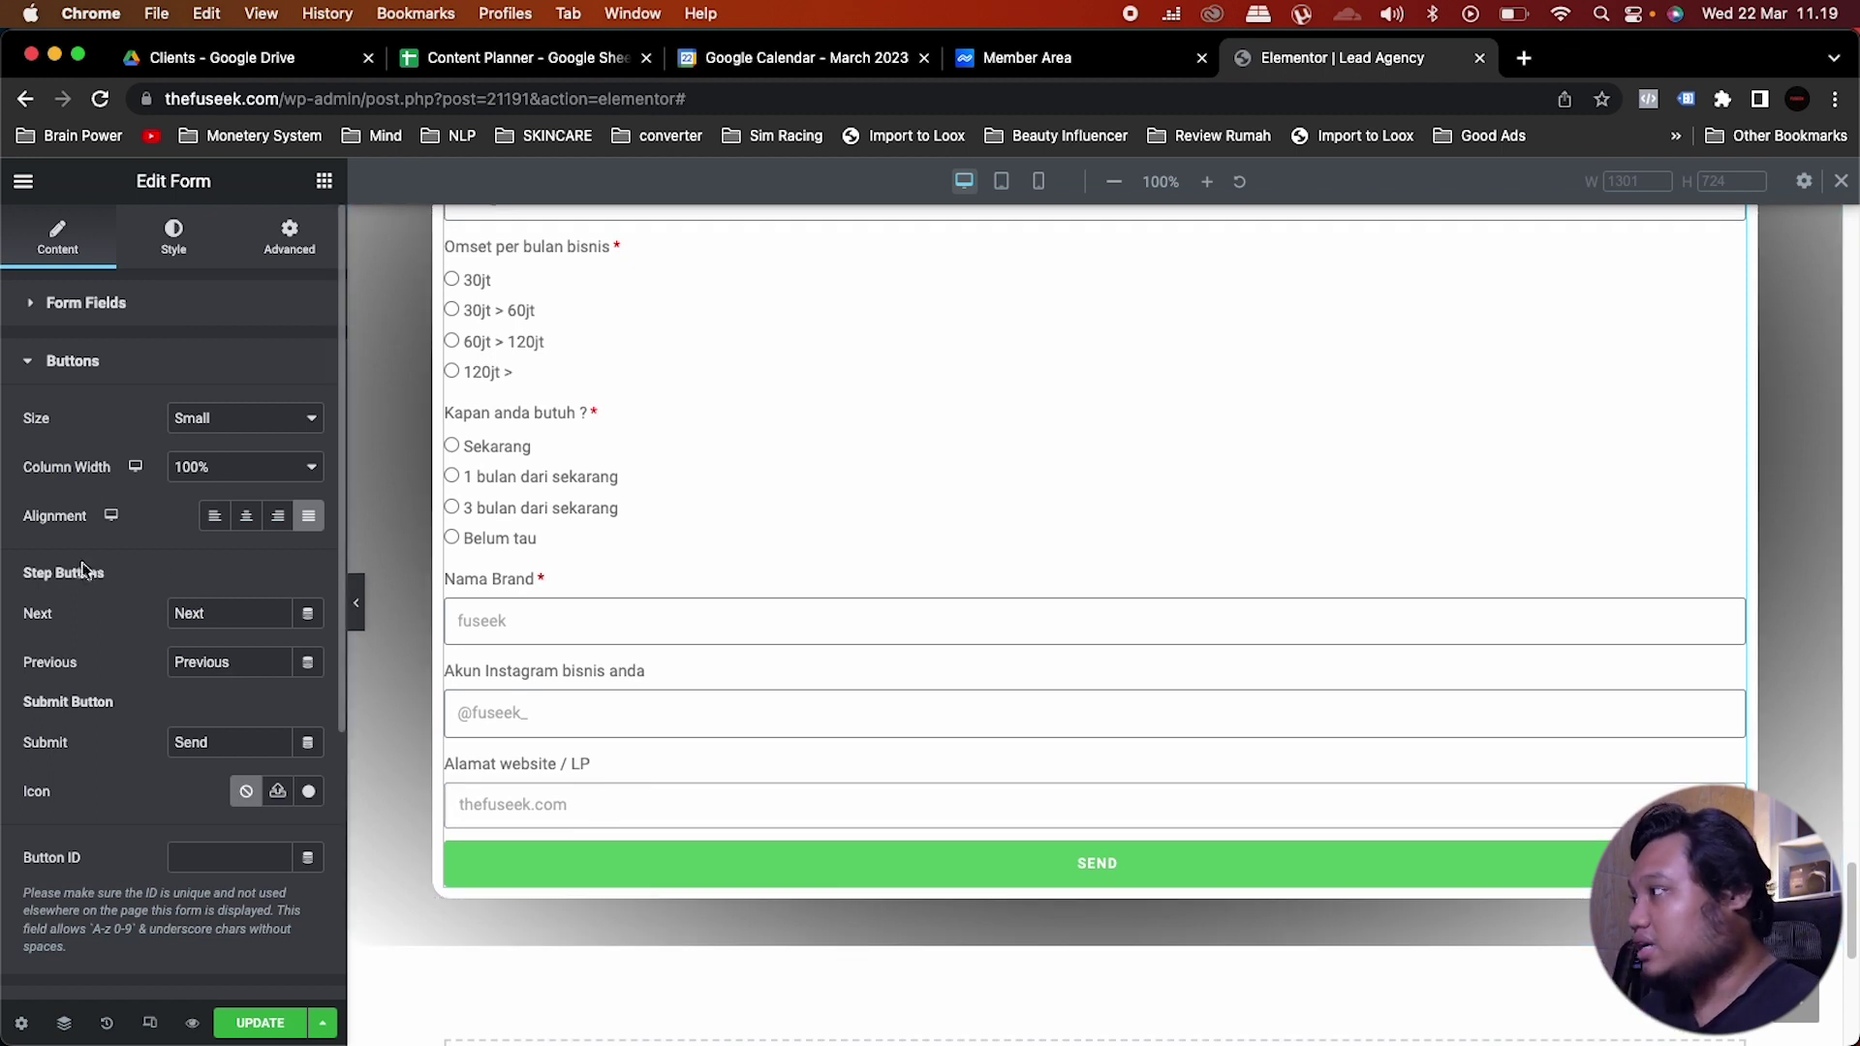
left_click(220, 751)
left_click_drag(220, 751, 163, 744)
type("D")
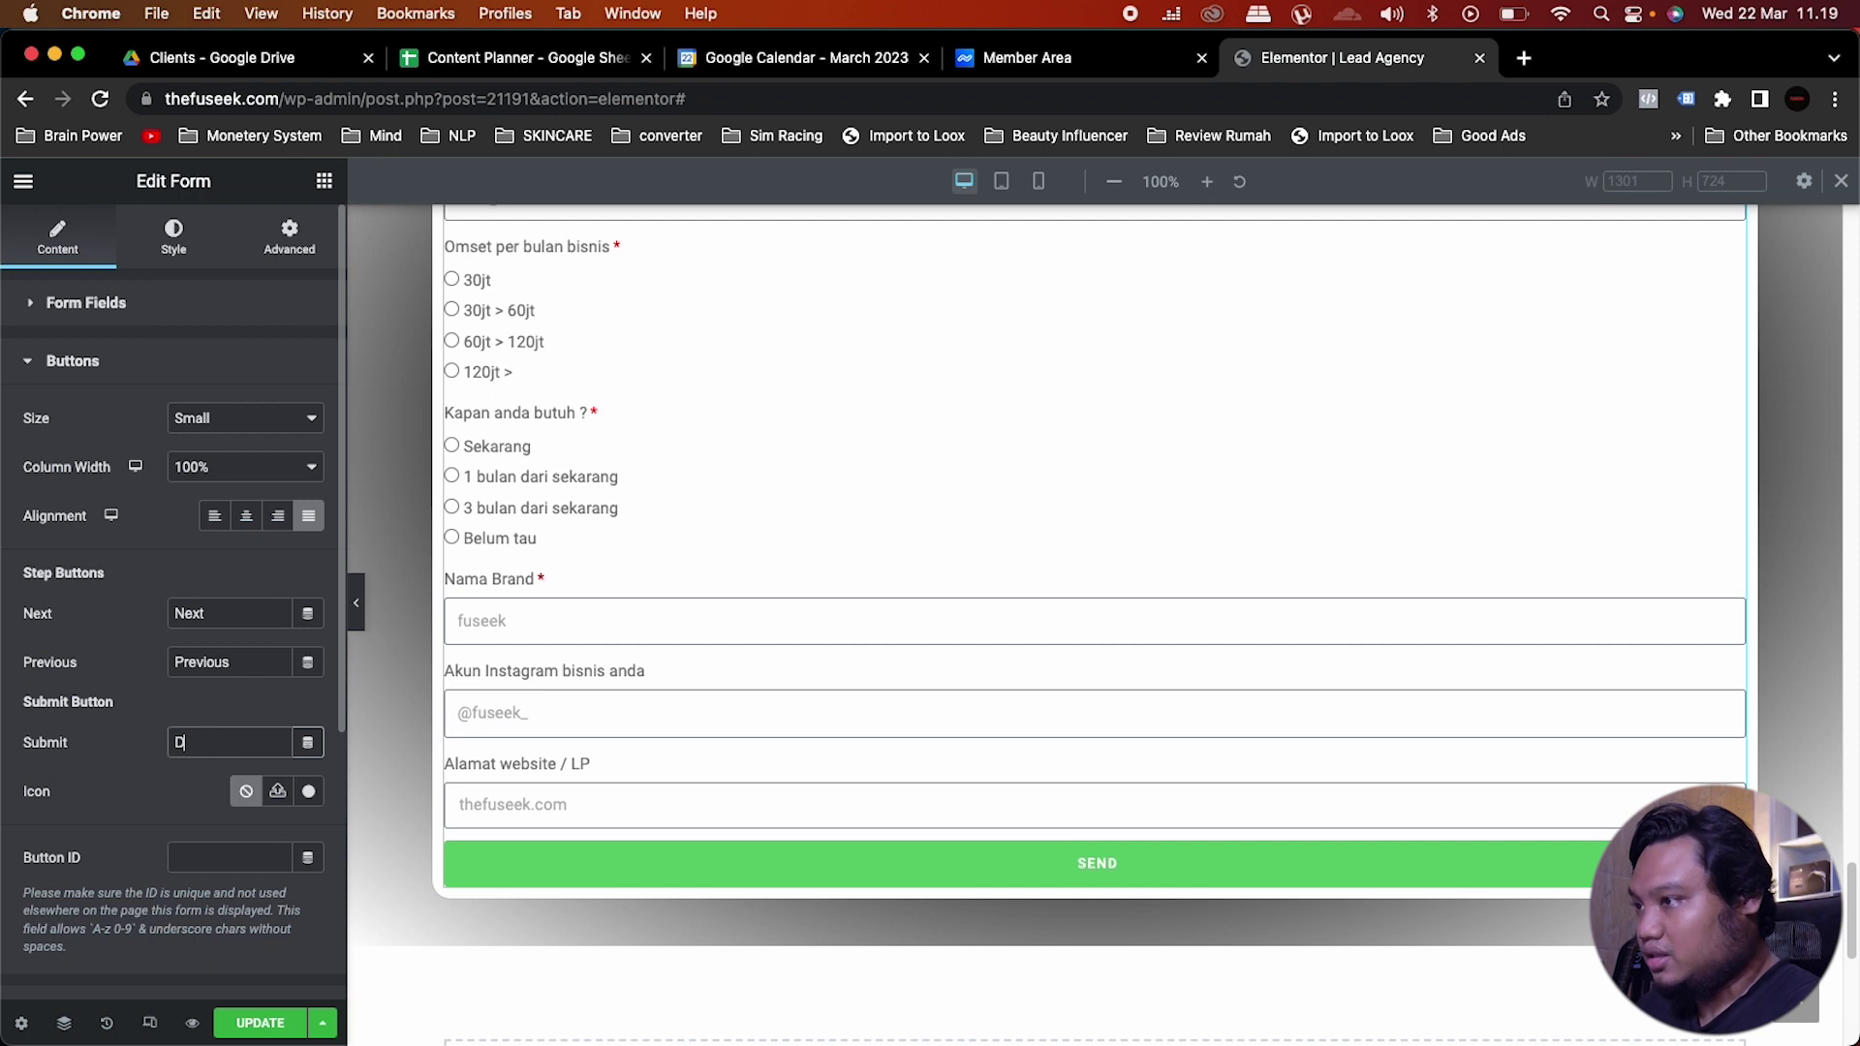
type("aftar Sek")
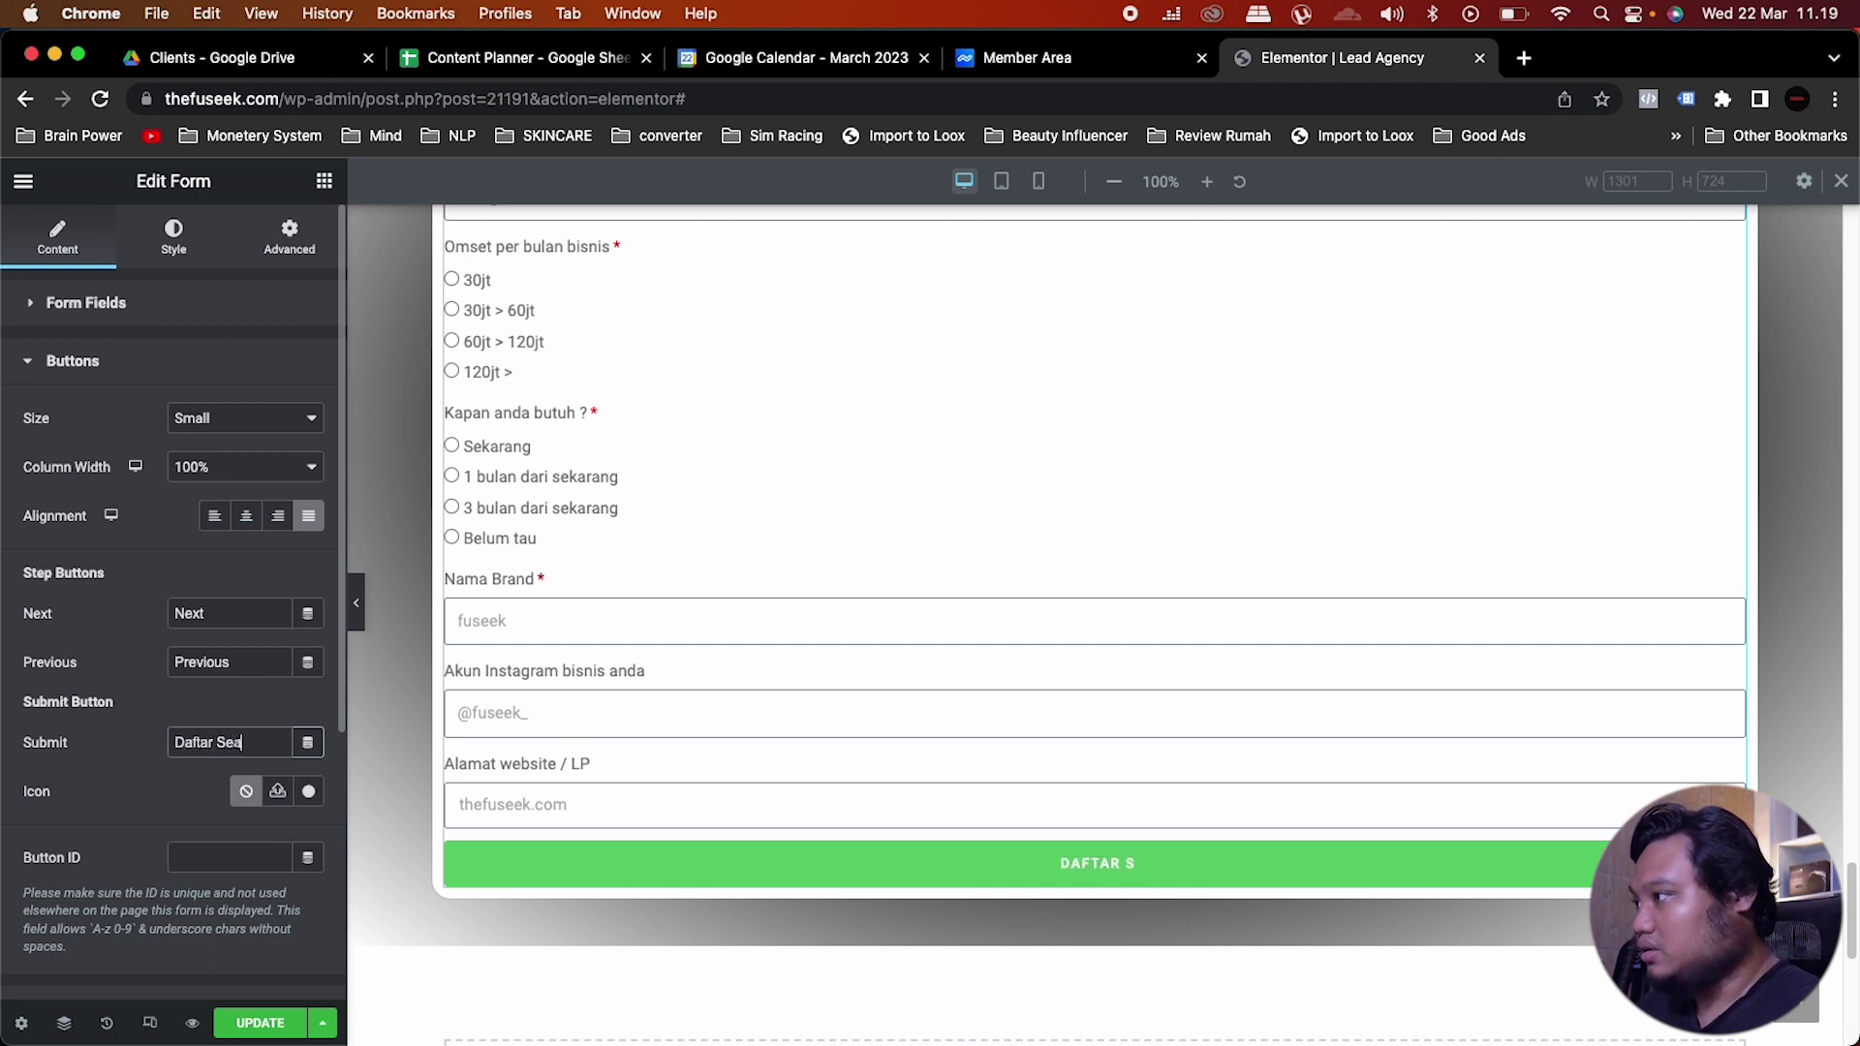
type("arang")
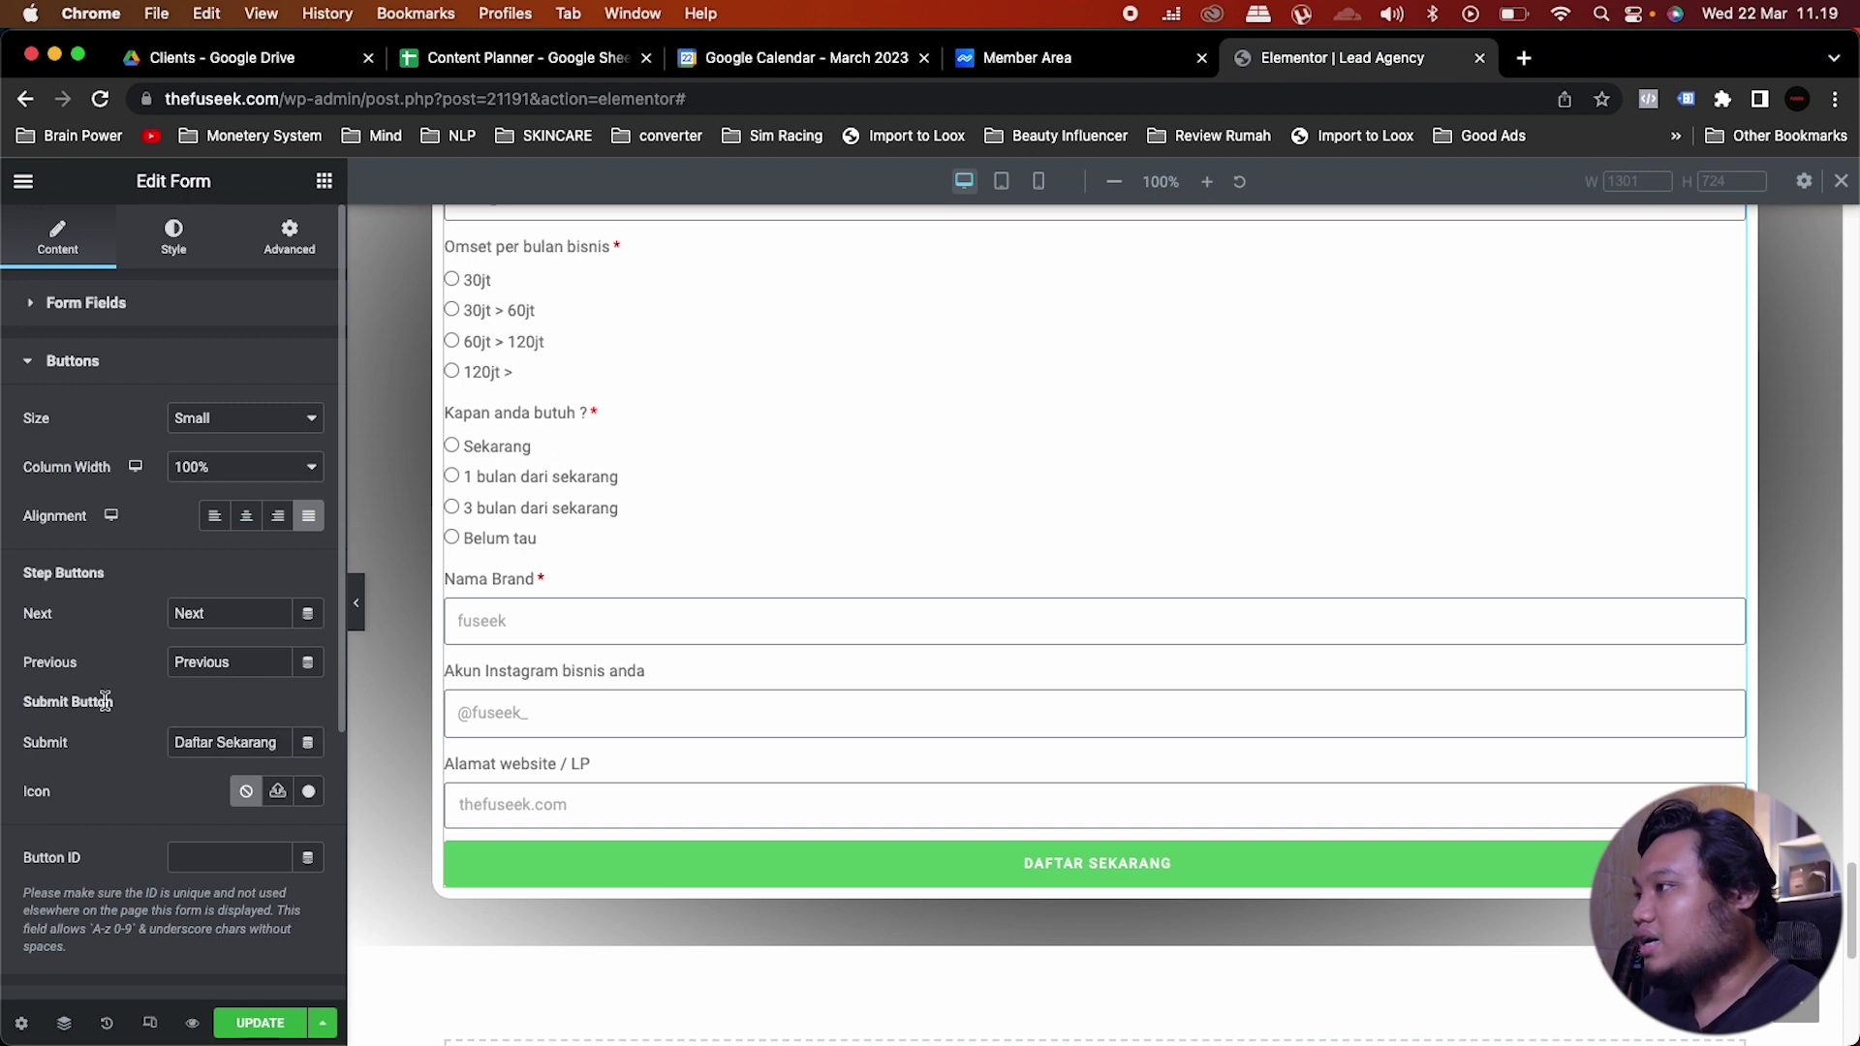
scroll(868, 664, "up", 5)
scroll(868, 660, "down", 2)
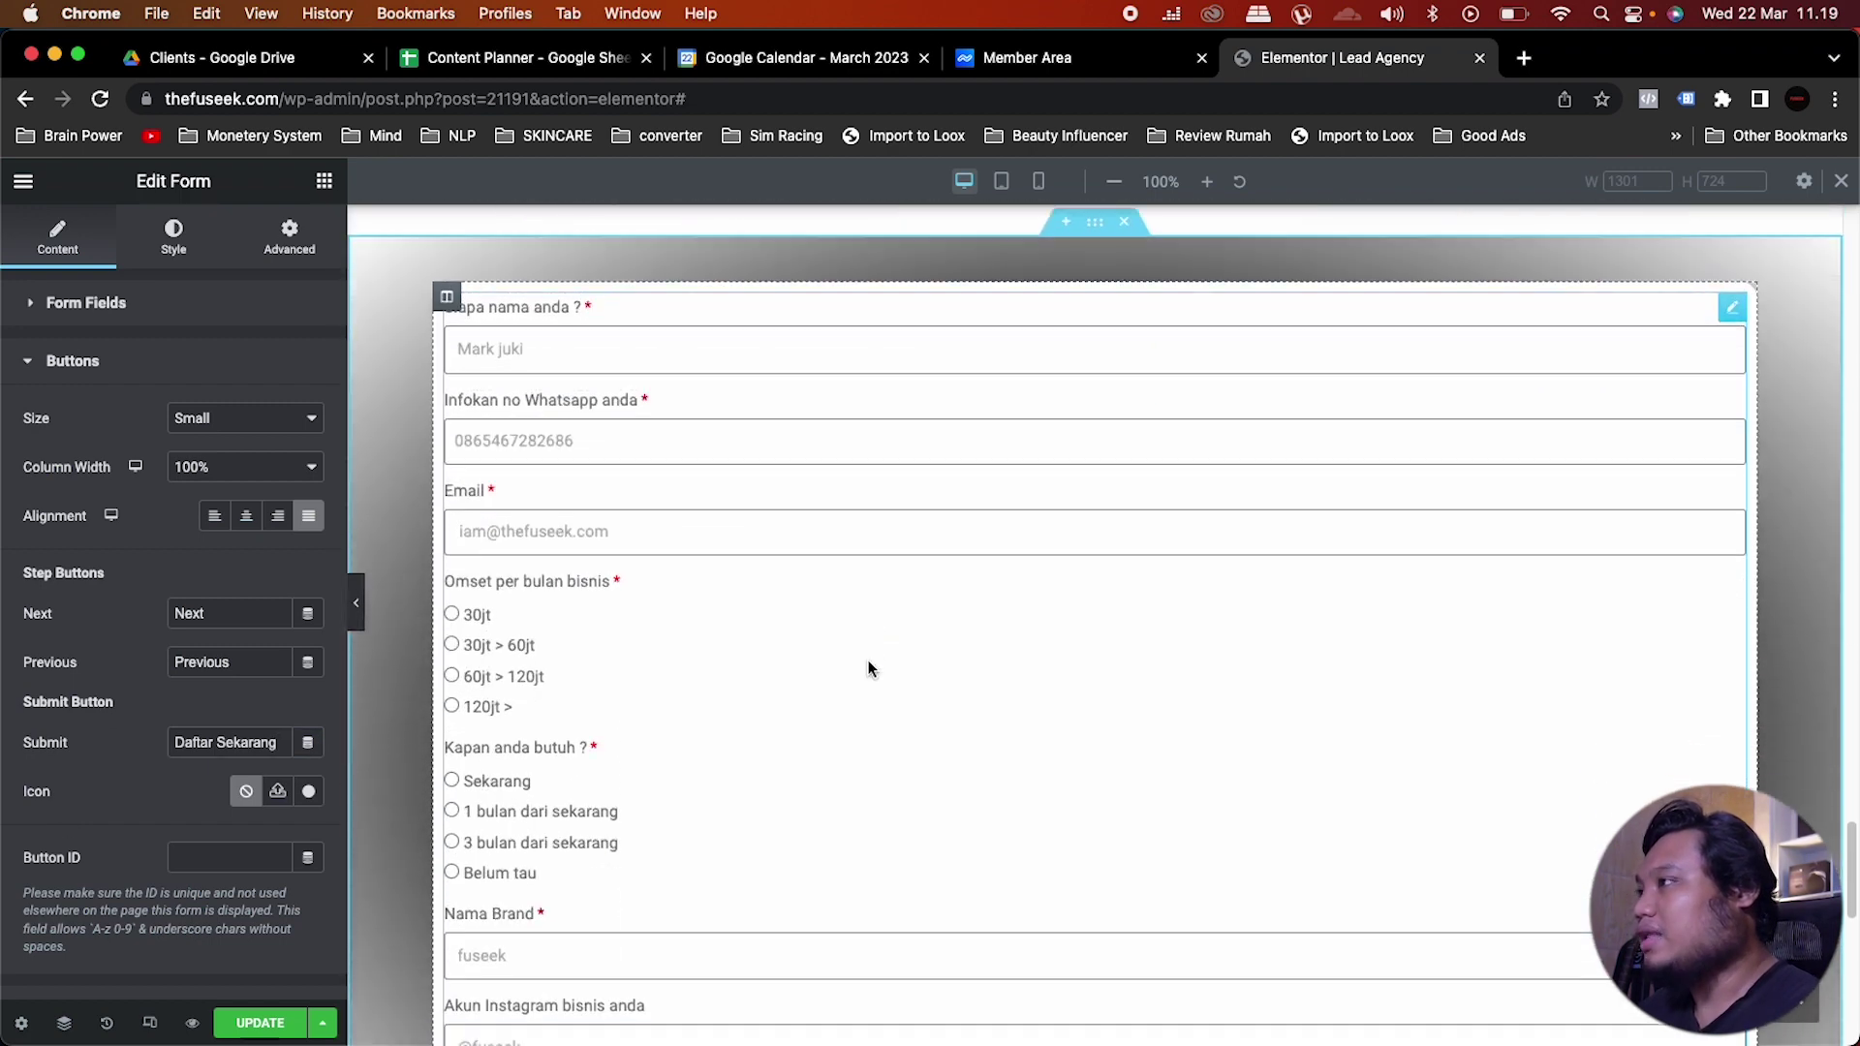
scroll(665, 490, "down", 5)
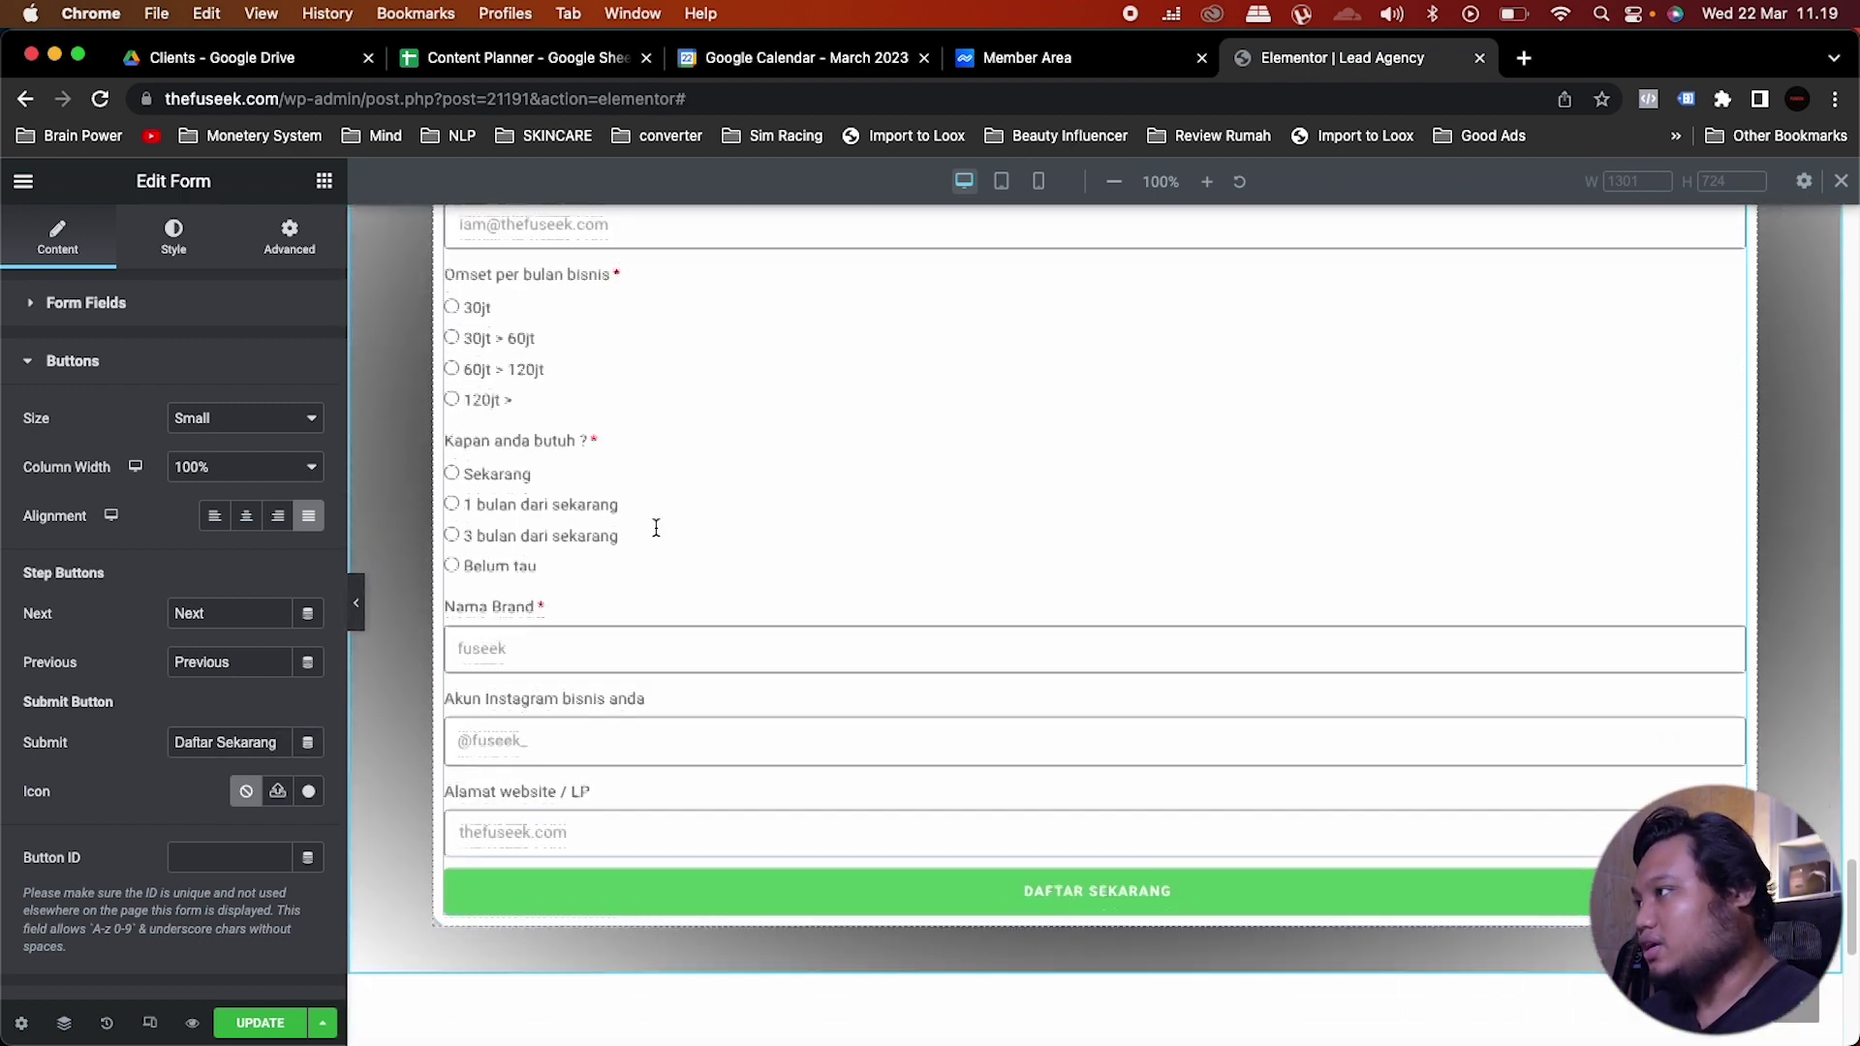
left_click(174, 235)
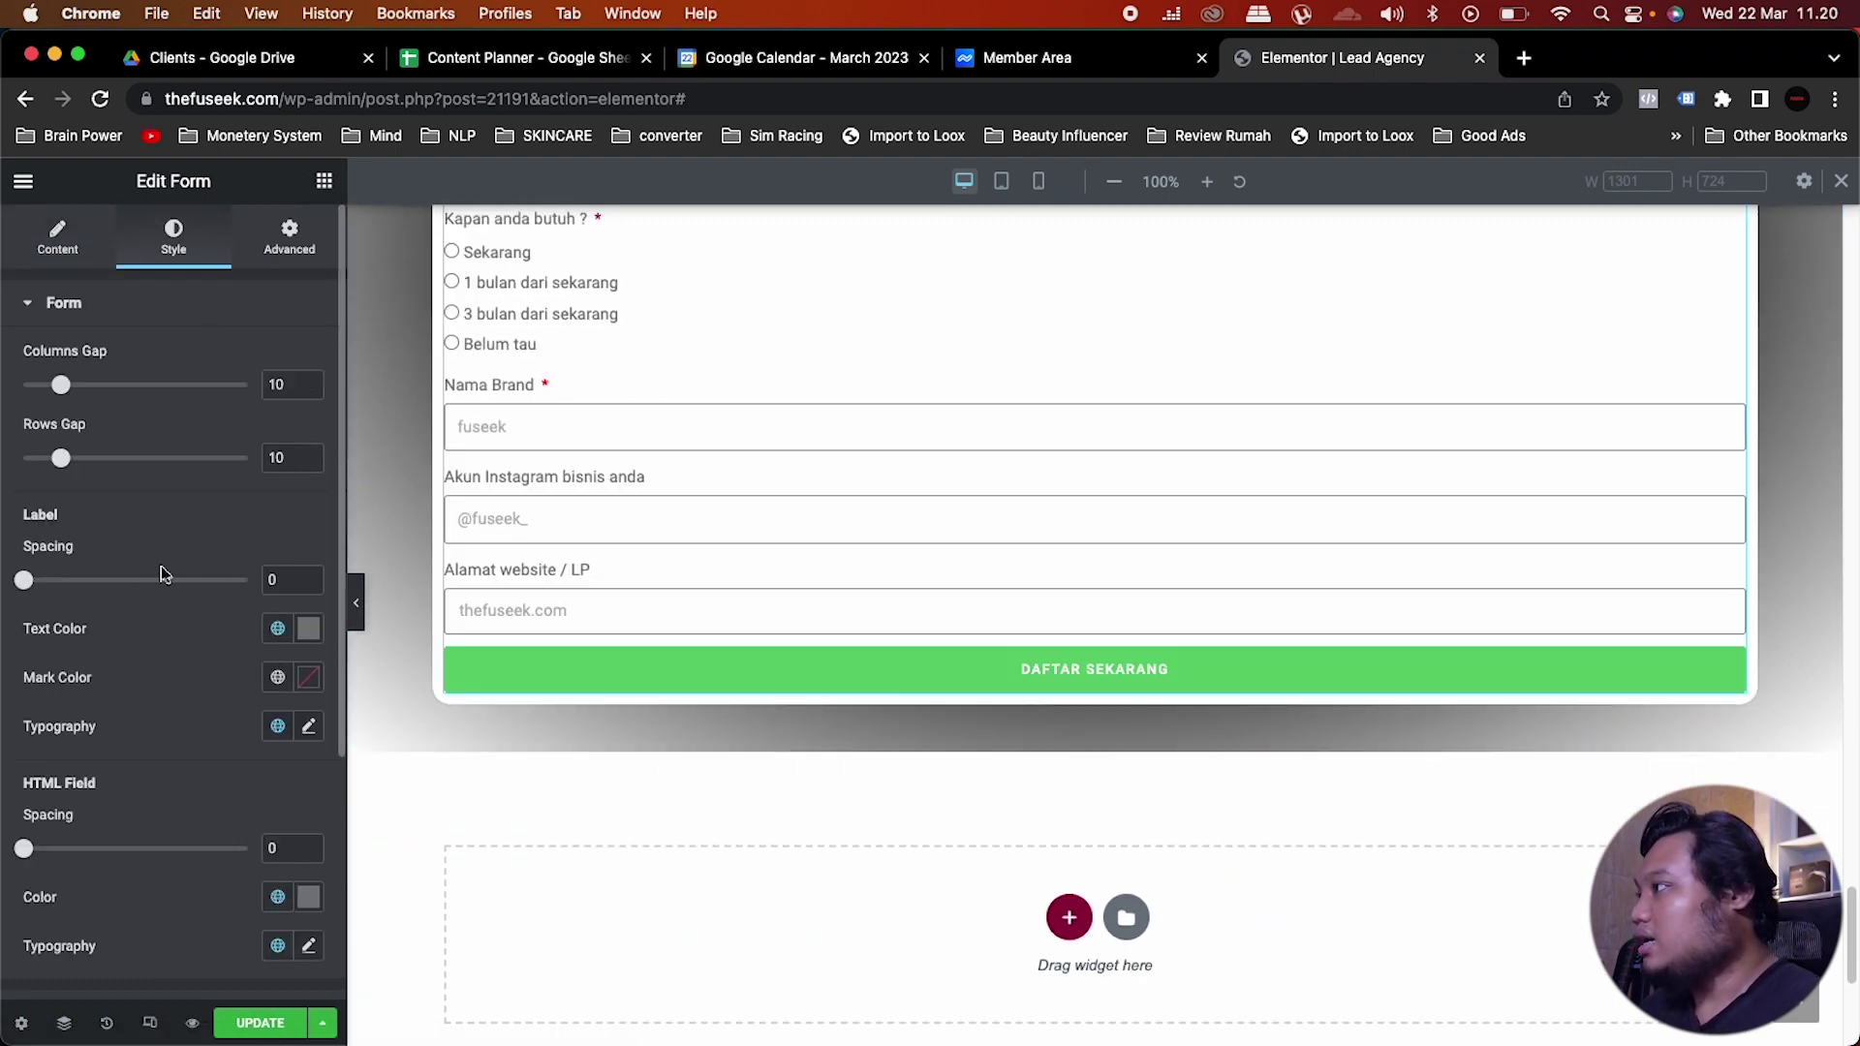
Step: Give the submit button the global Red Fuseek background colour
scroll(157, 688, "down", 5)
left_click(104, 744)
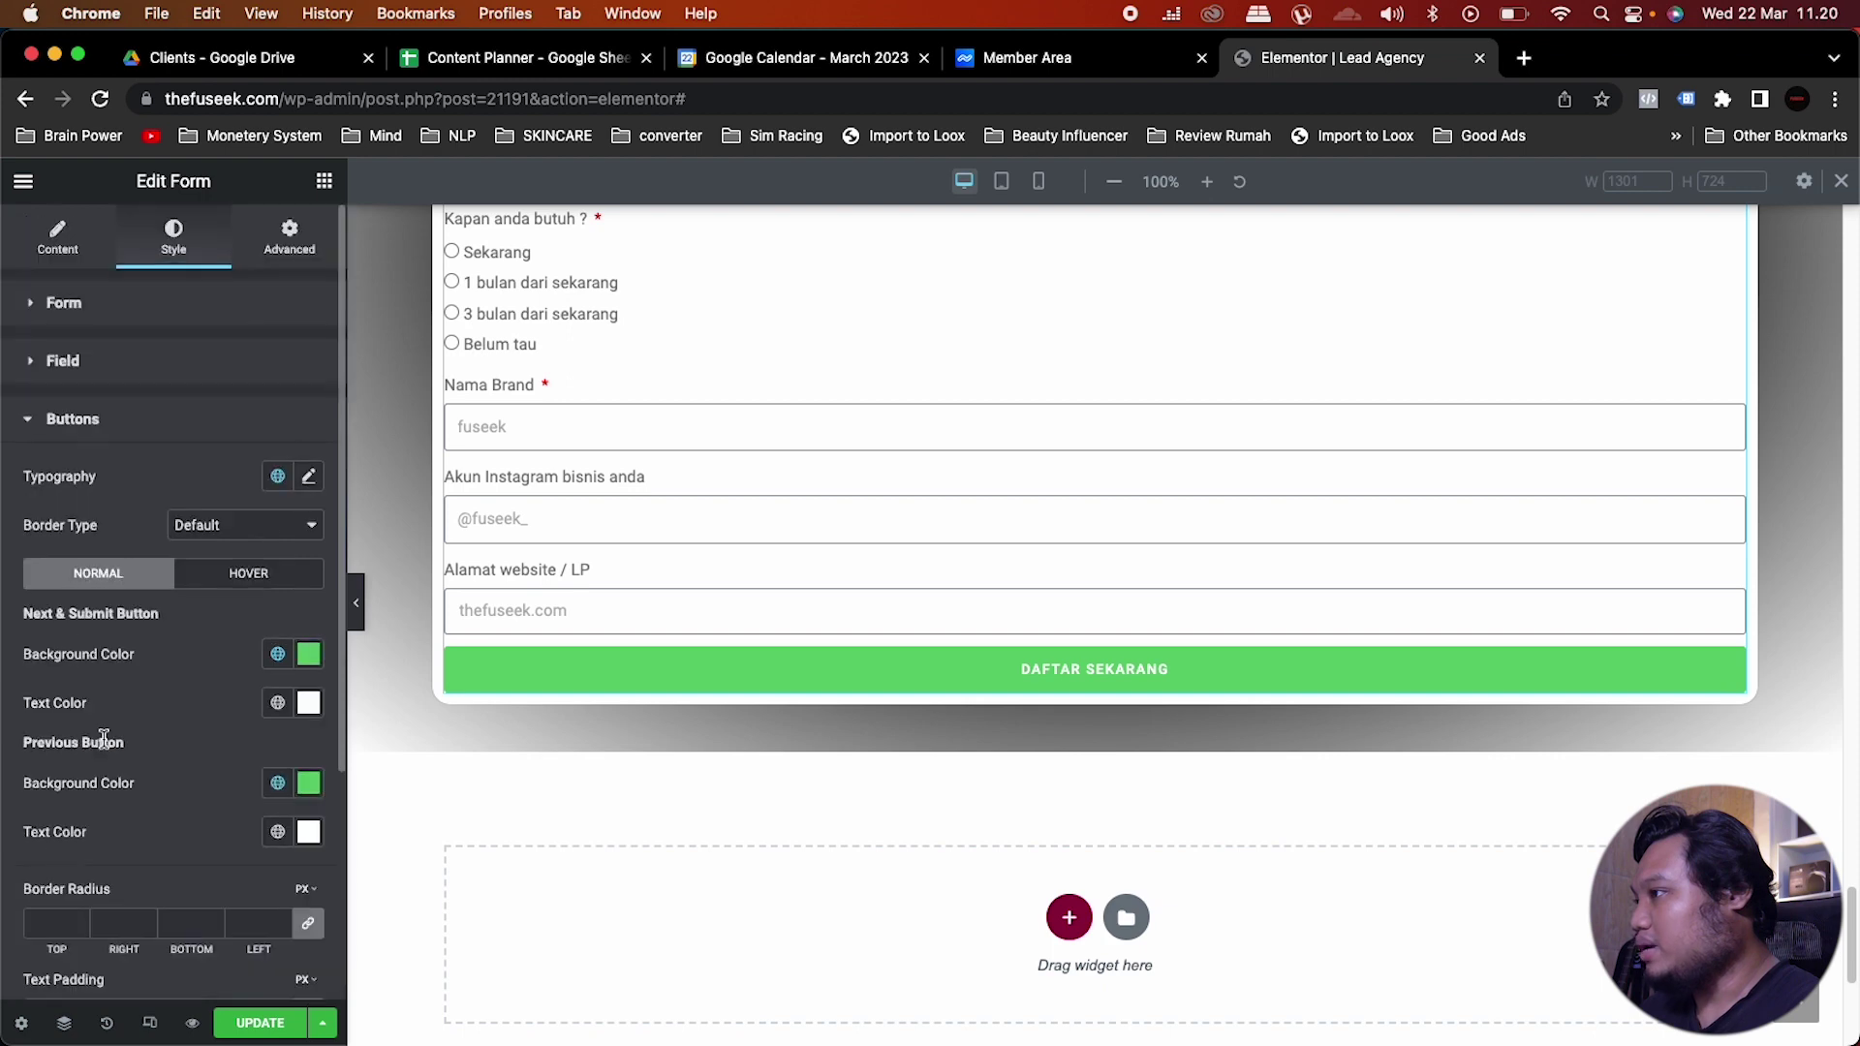
left_click(278, 655)
scroll(126, 872, "down", 5)
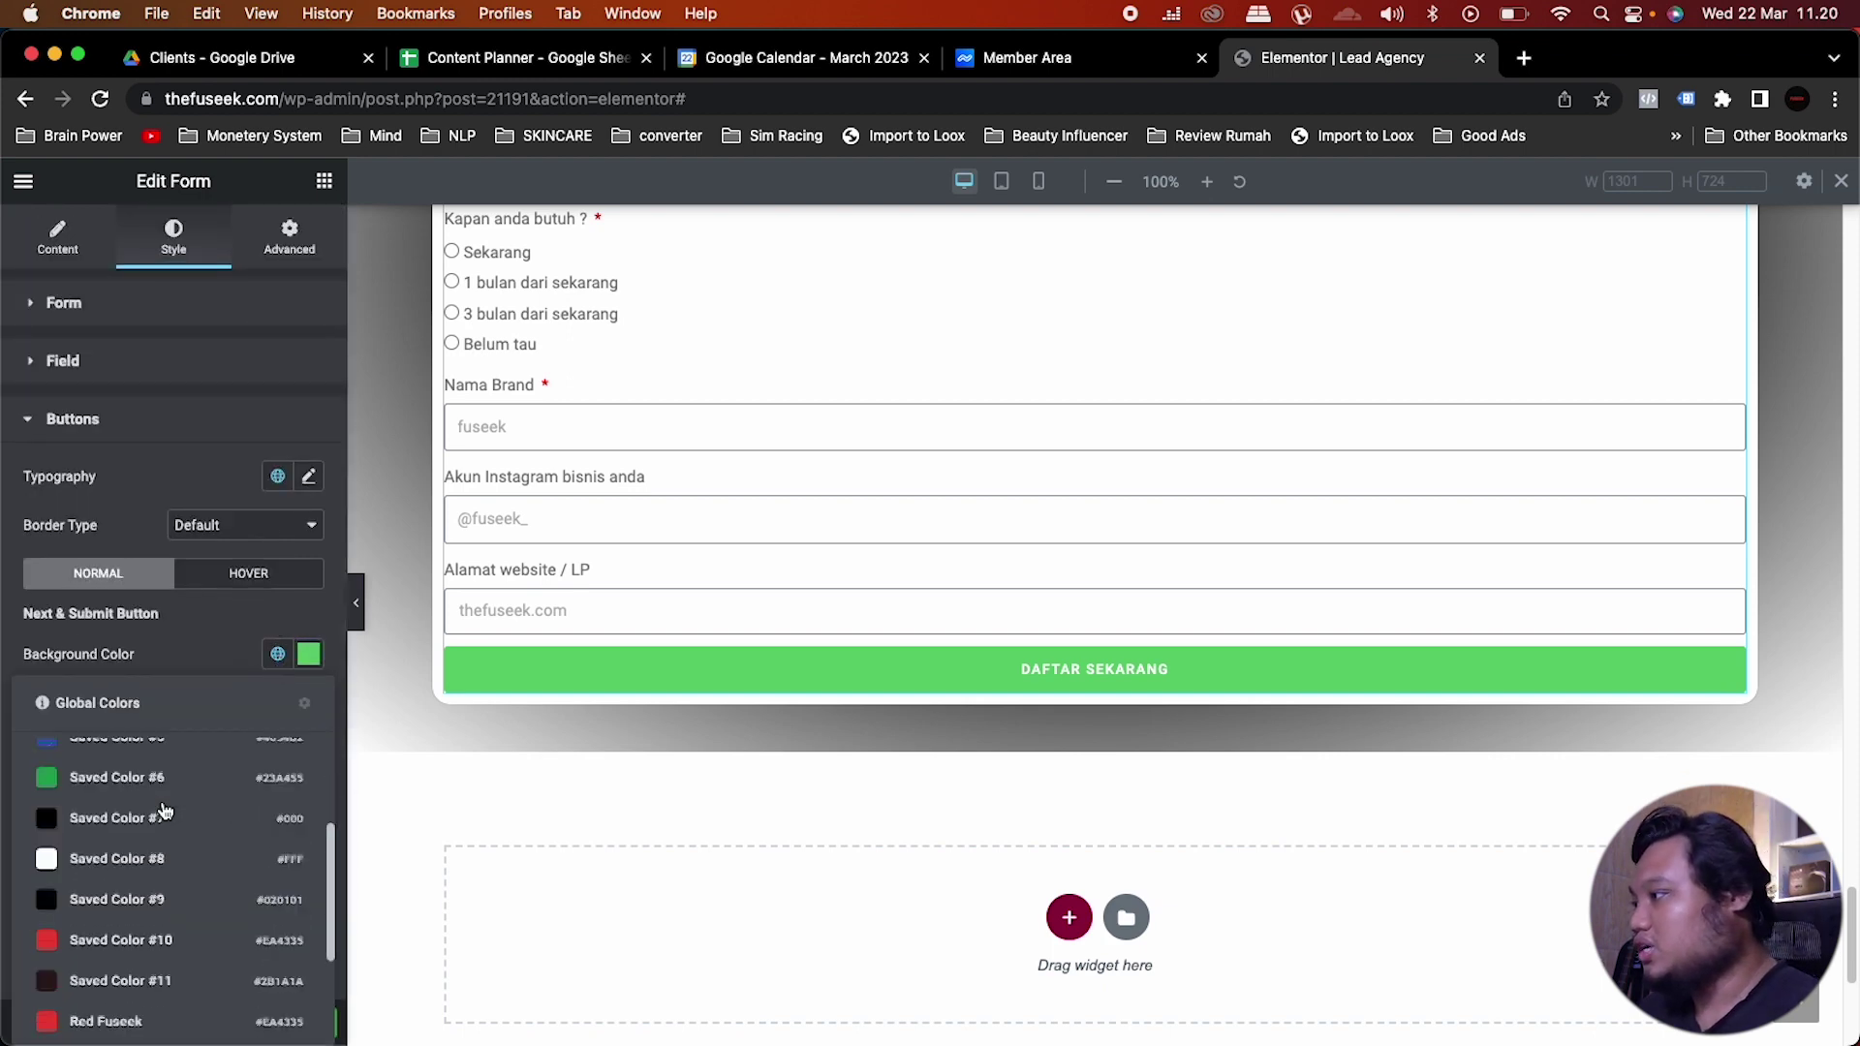
left_click(109, 912)
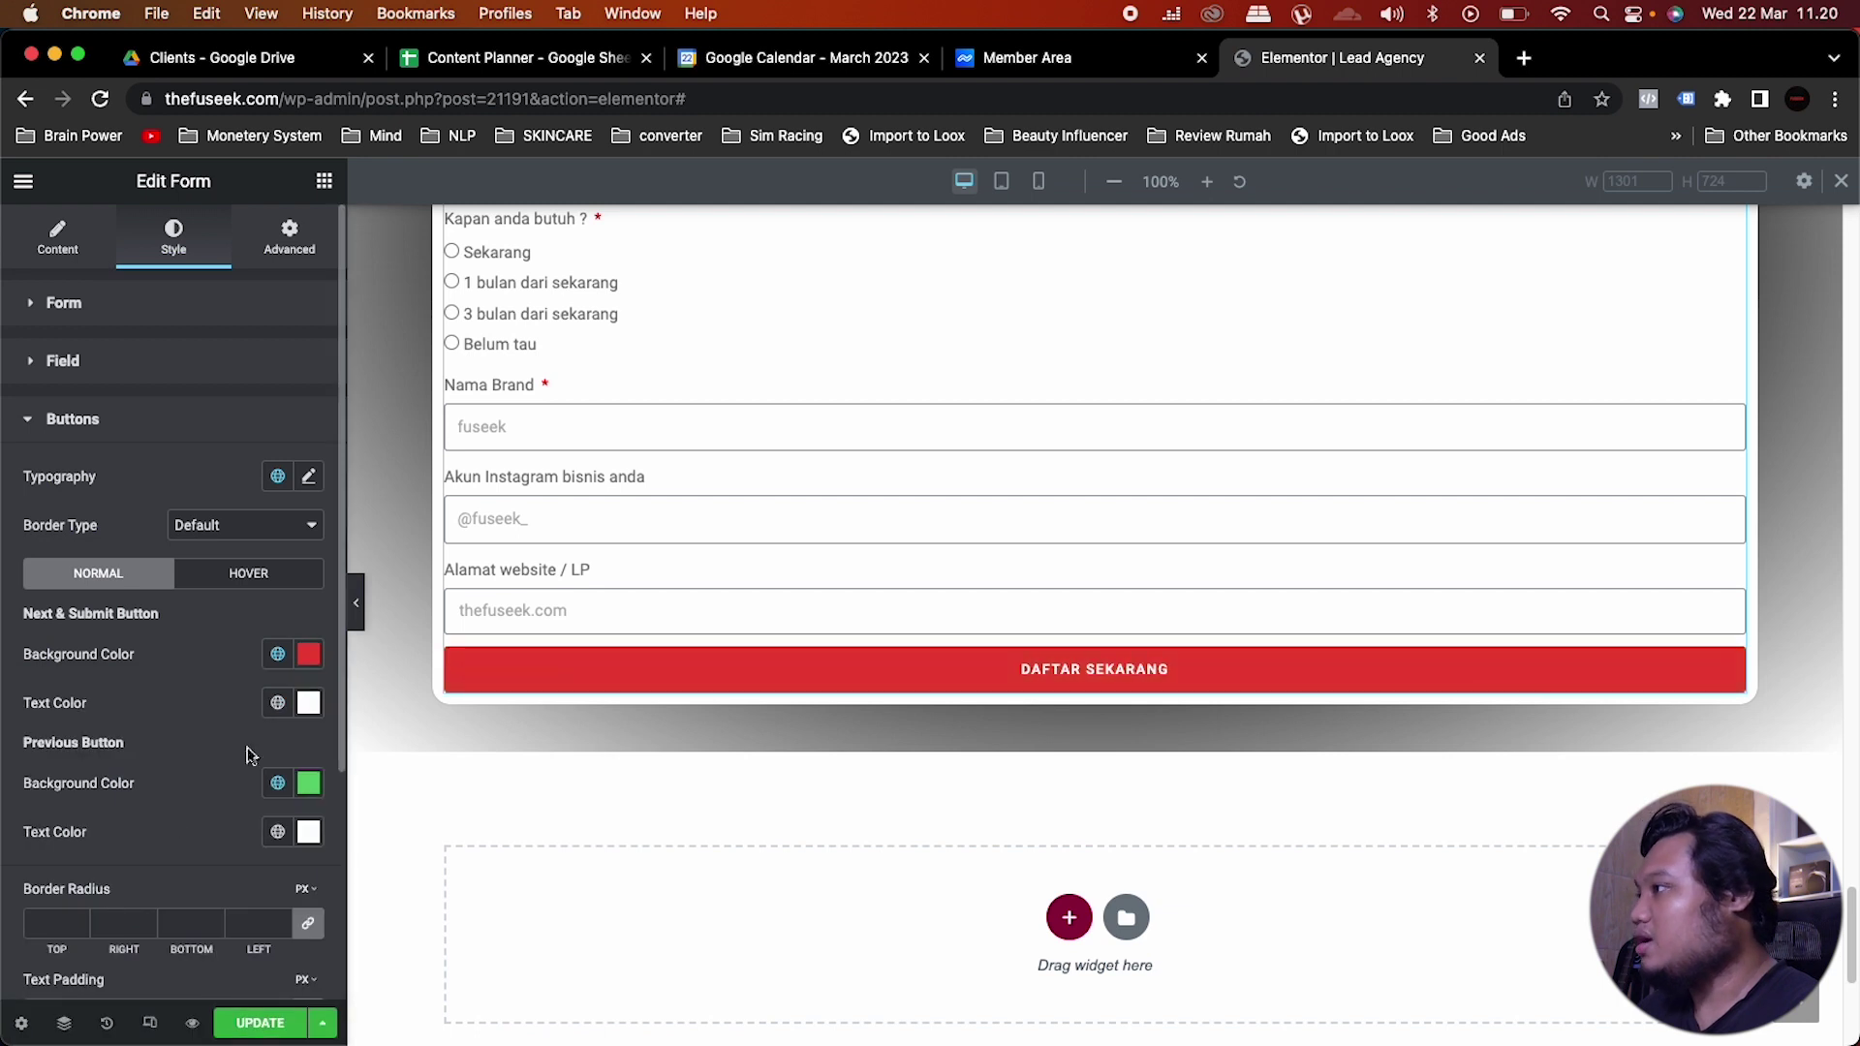
Step: Set the button text to the global Montserrat font at 15 px
left_click(278, 475)
left_click(105, 701)
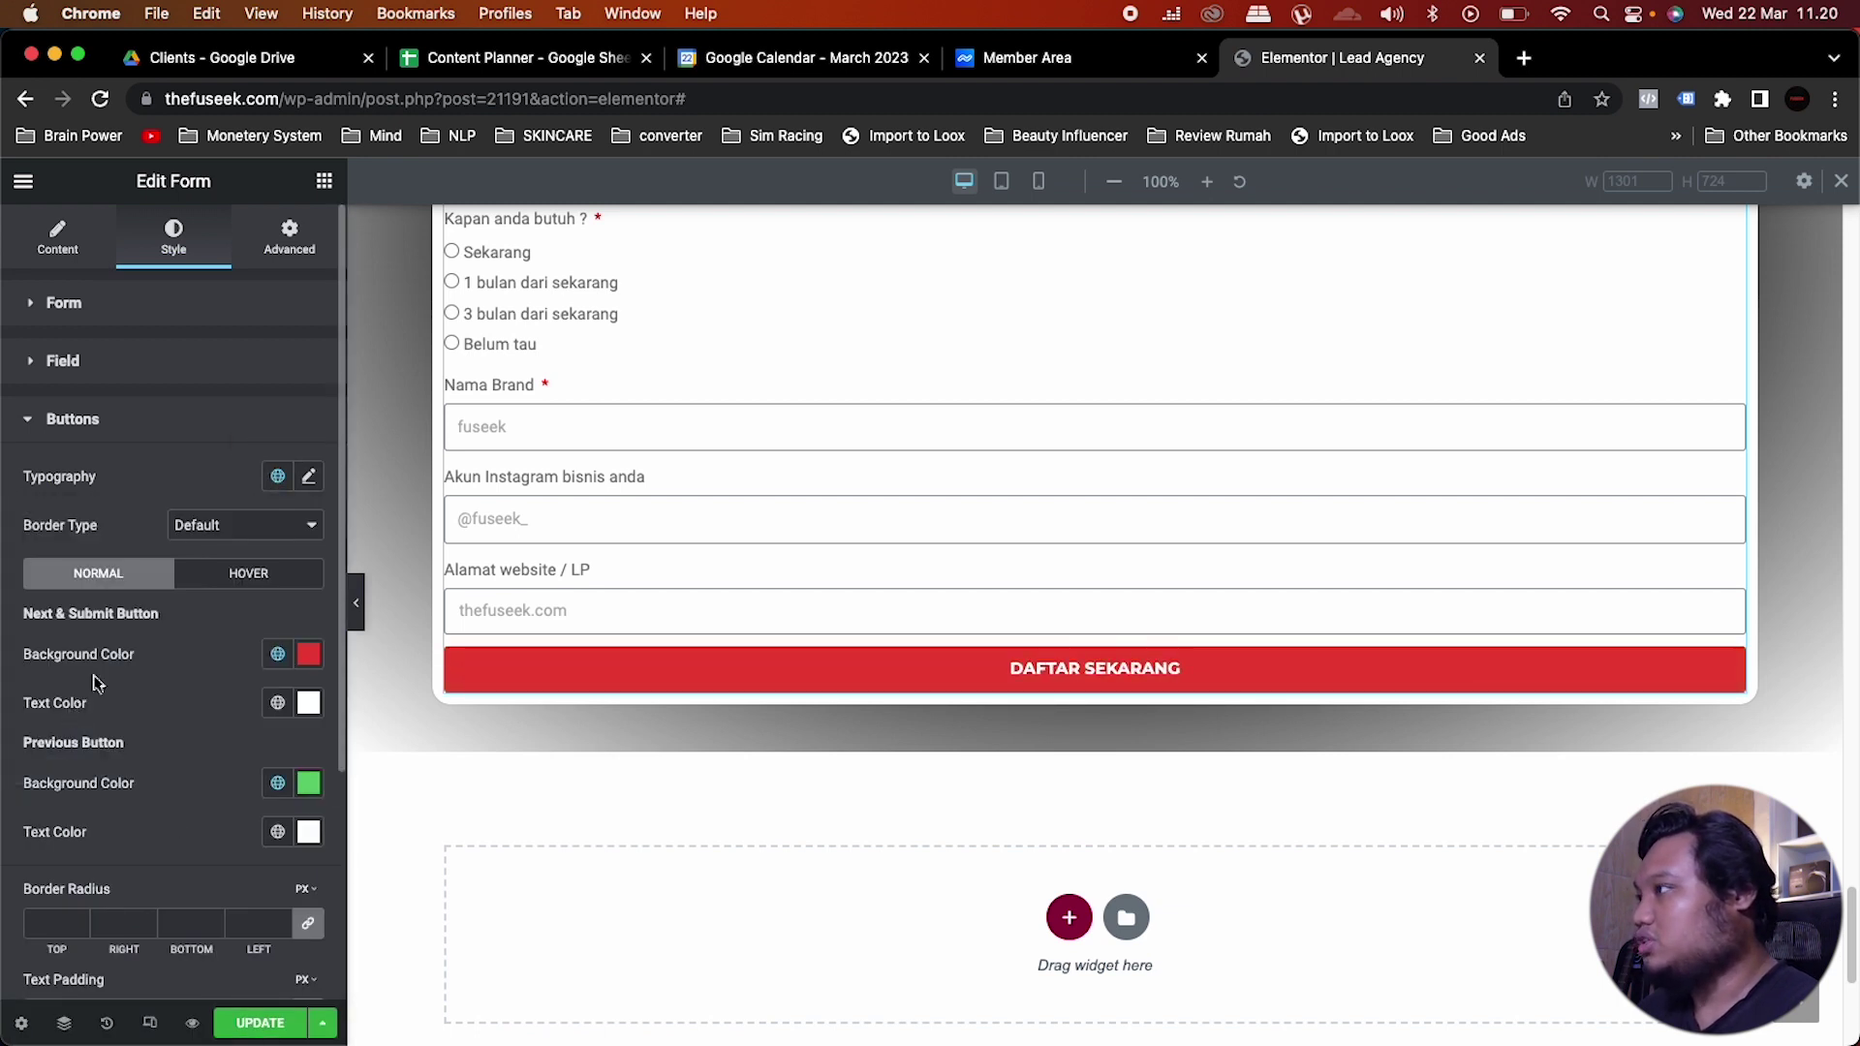
left_click(308, 476)
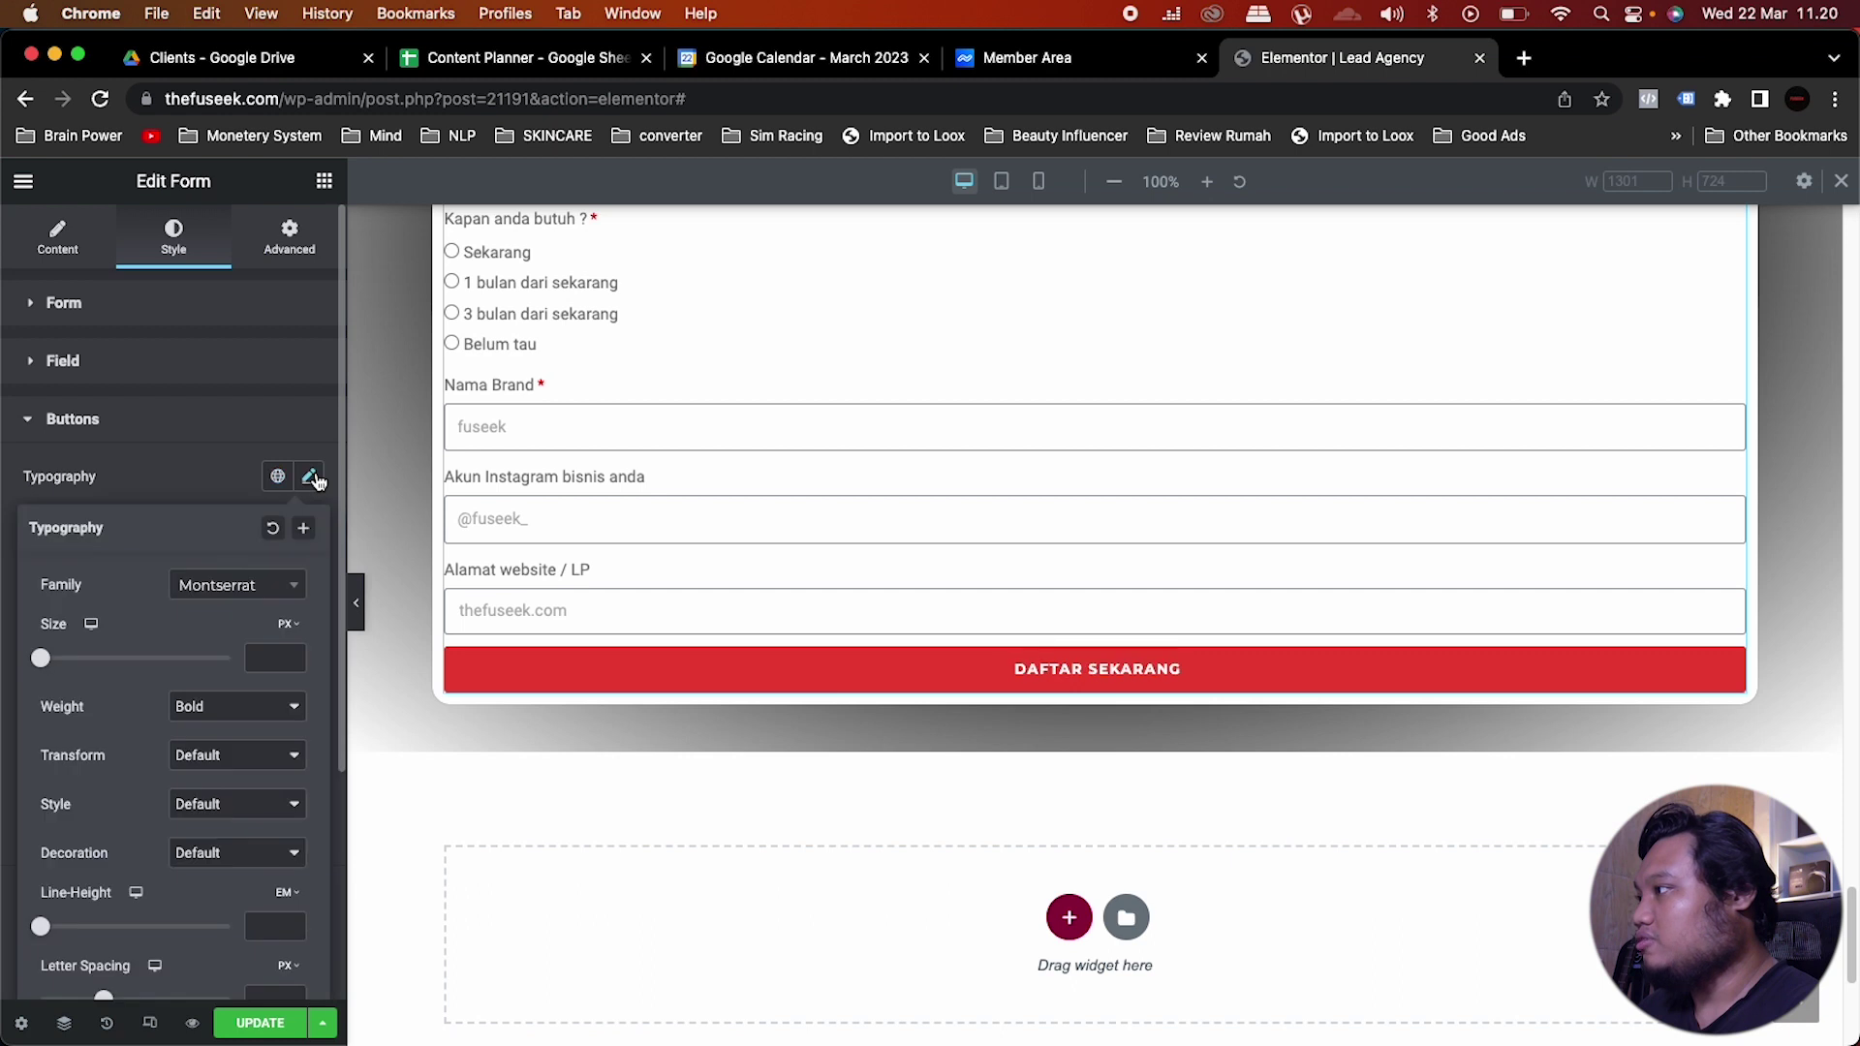
left_click(261, 651)
type("15")
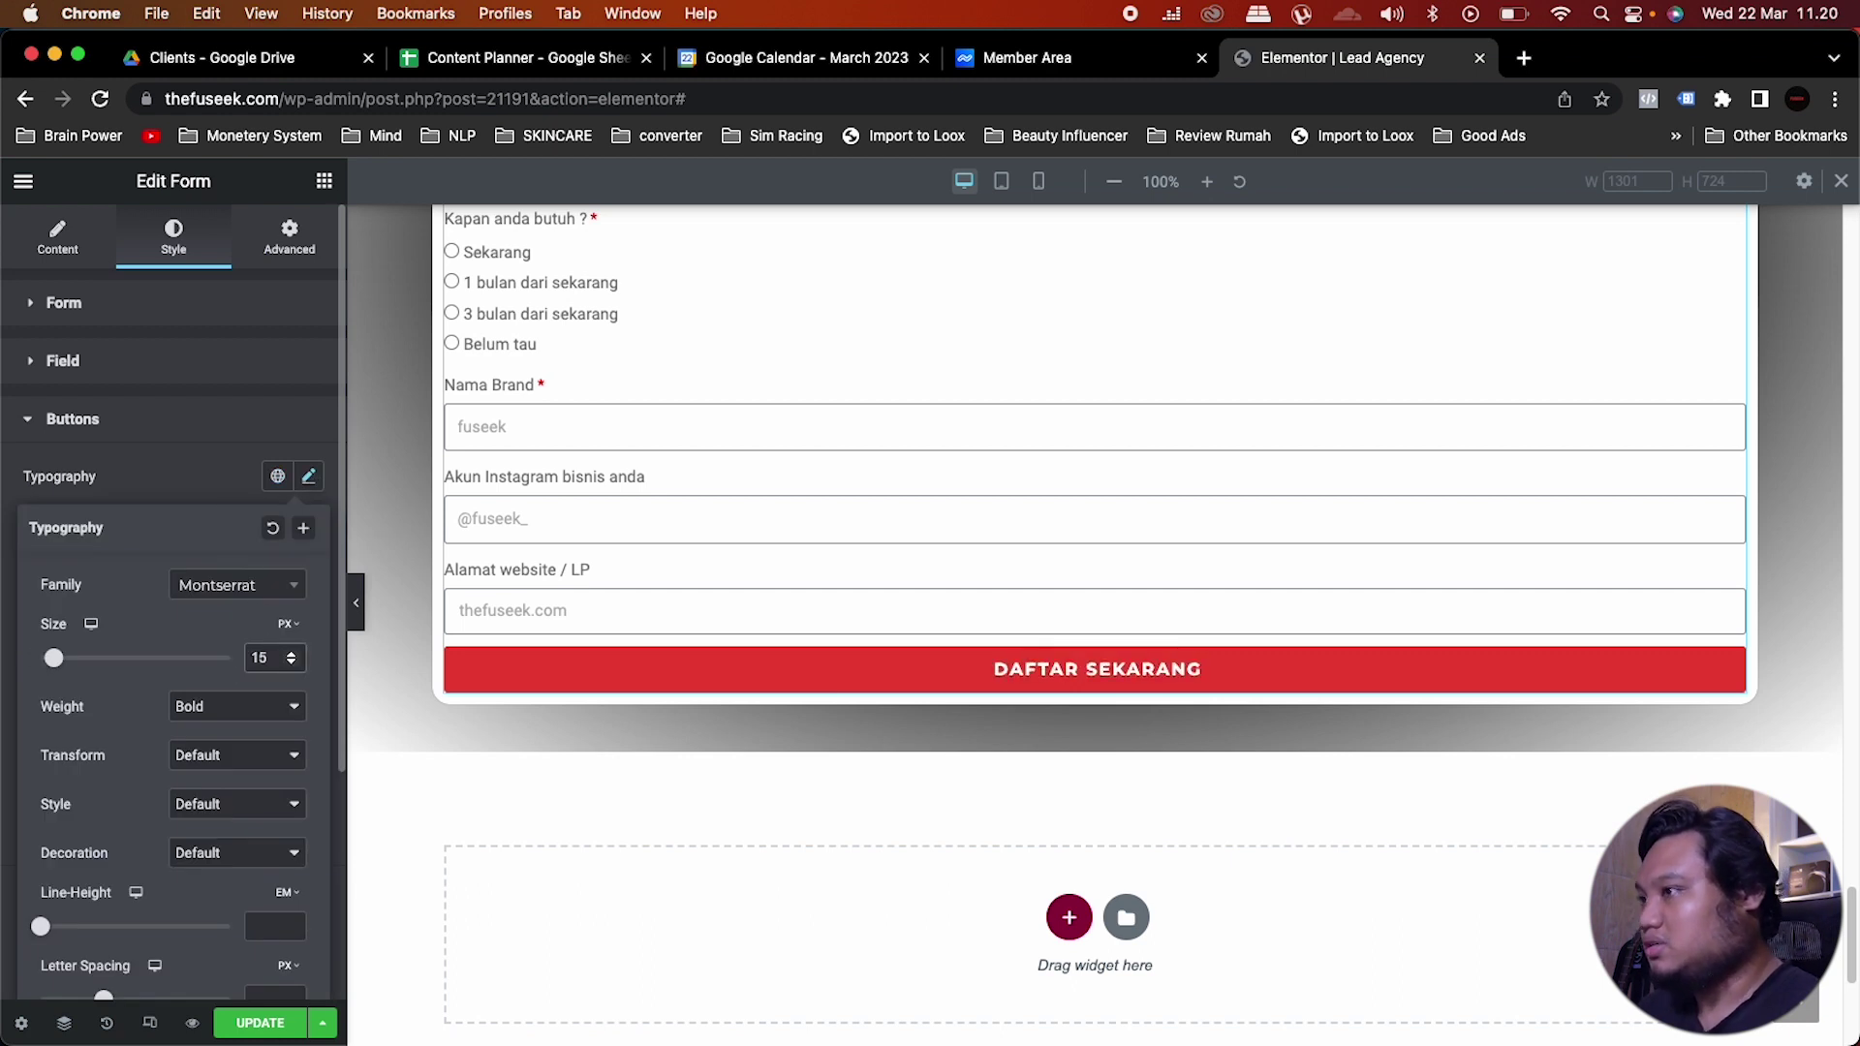
left_click(221, 480)
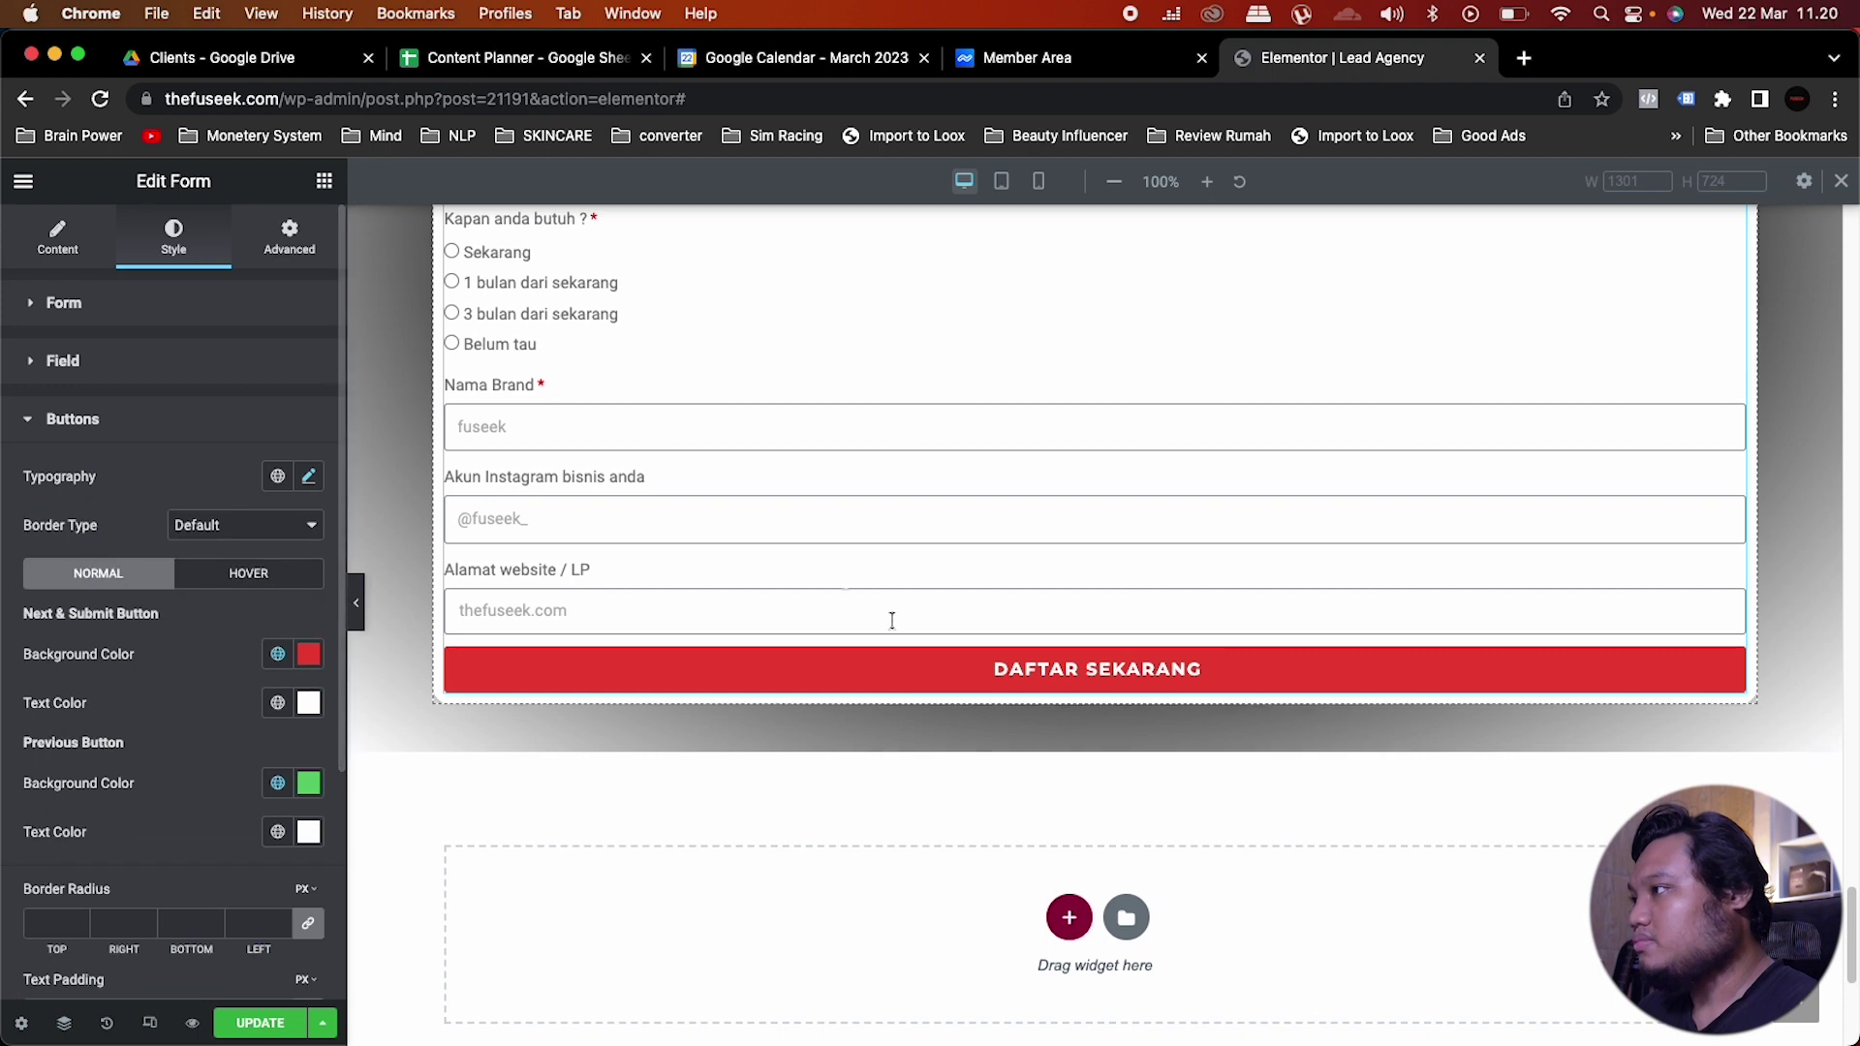
scroll(892, 621, "up", 1)
scroll(893, 621, "up", 3)
scroll(892, 621, "down", 5)
scroll(892, 621, "up", 5)
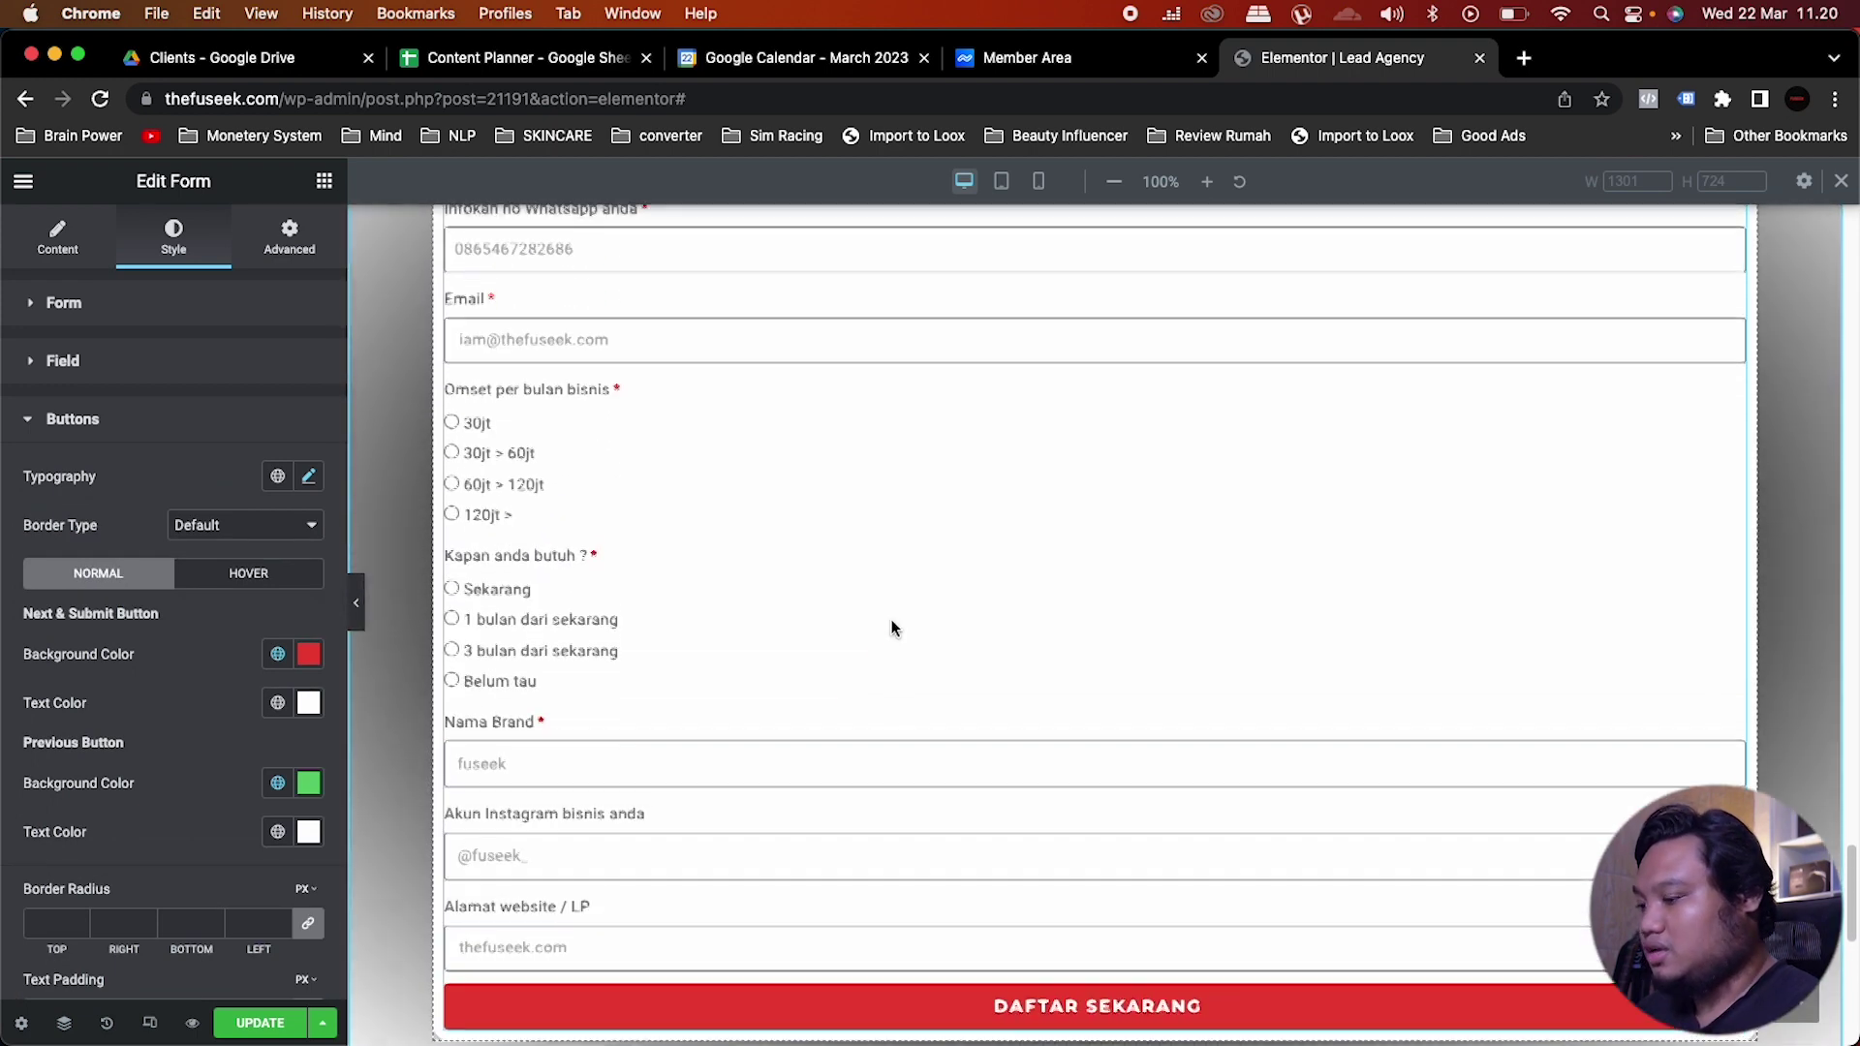
scroll(892, 628, "up", 3)
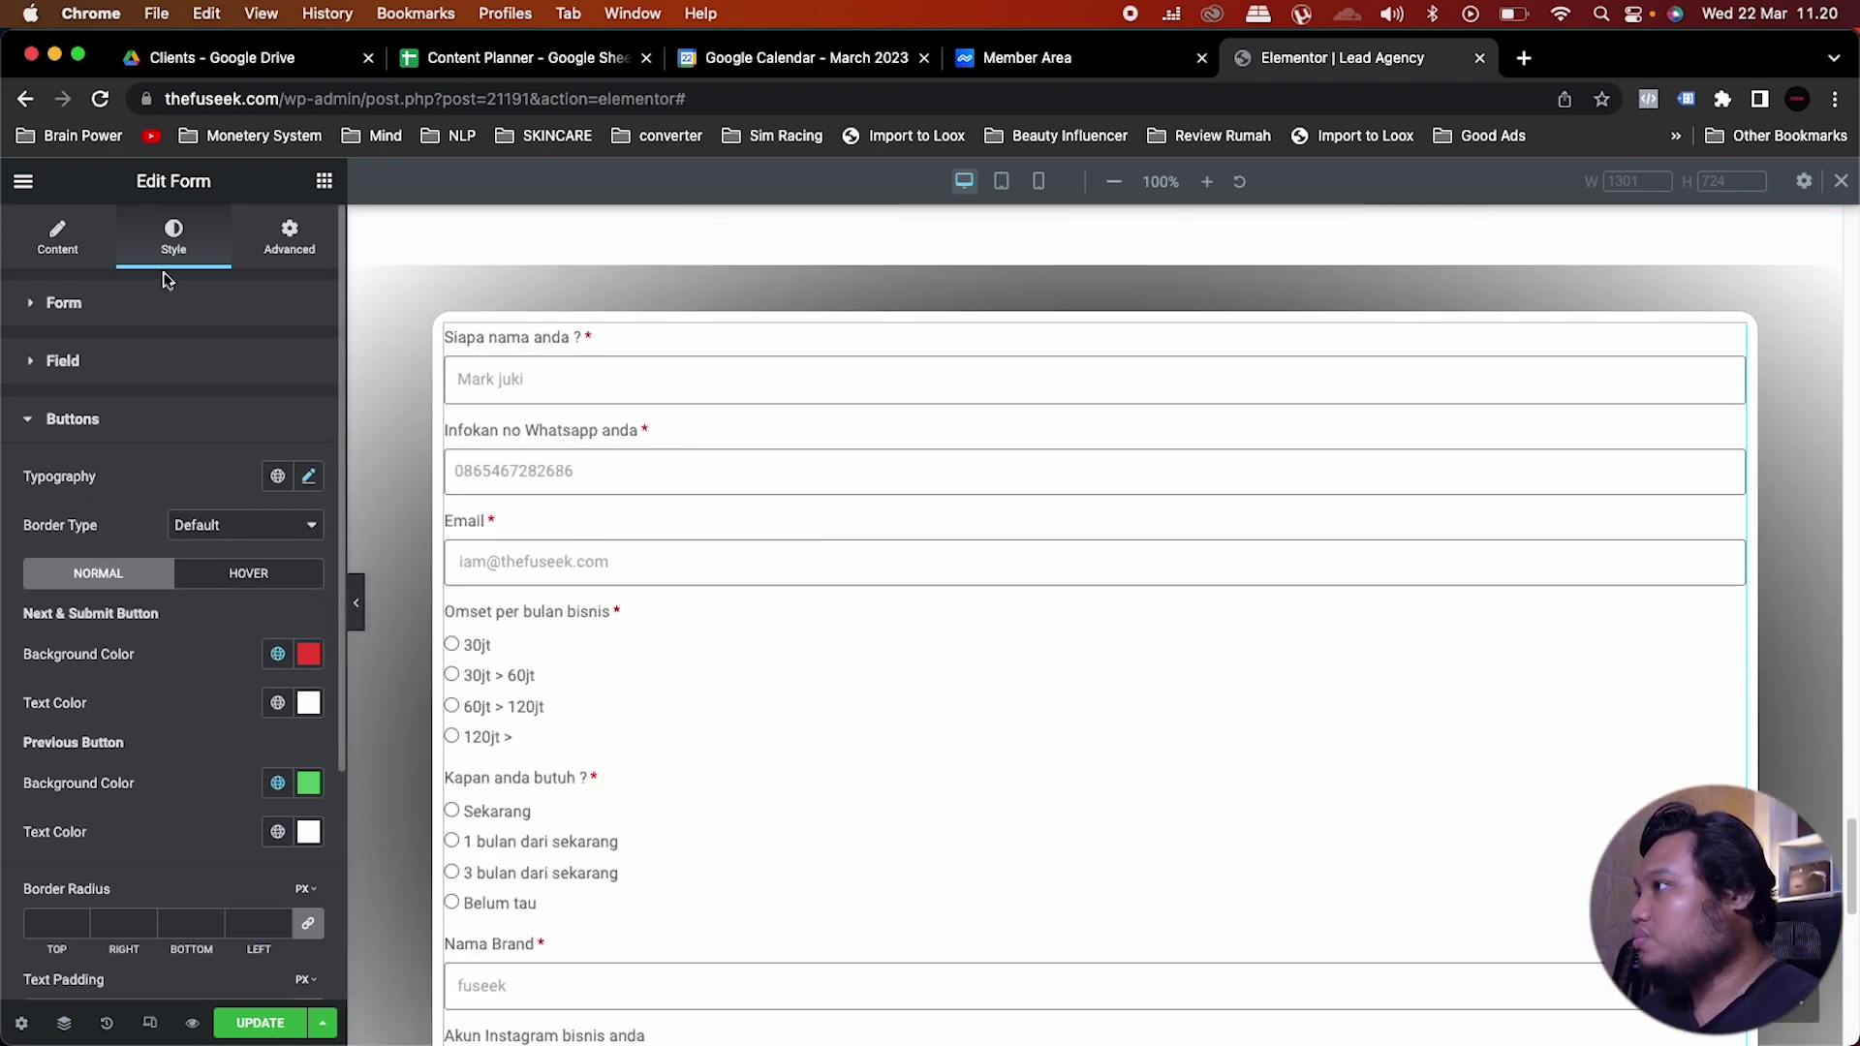
Step: Make the form labels black, after trying and undoing black field text
left_click(152, 312)
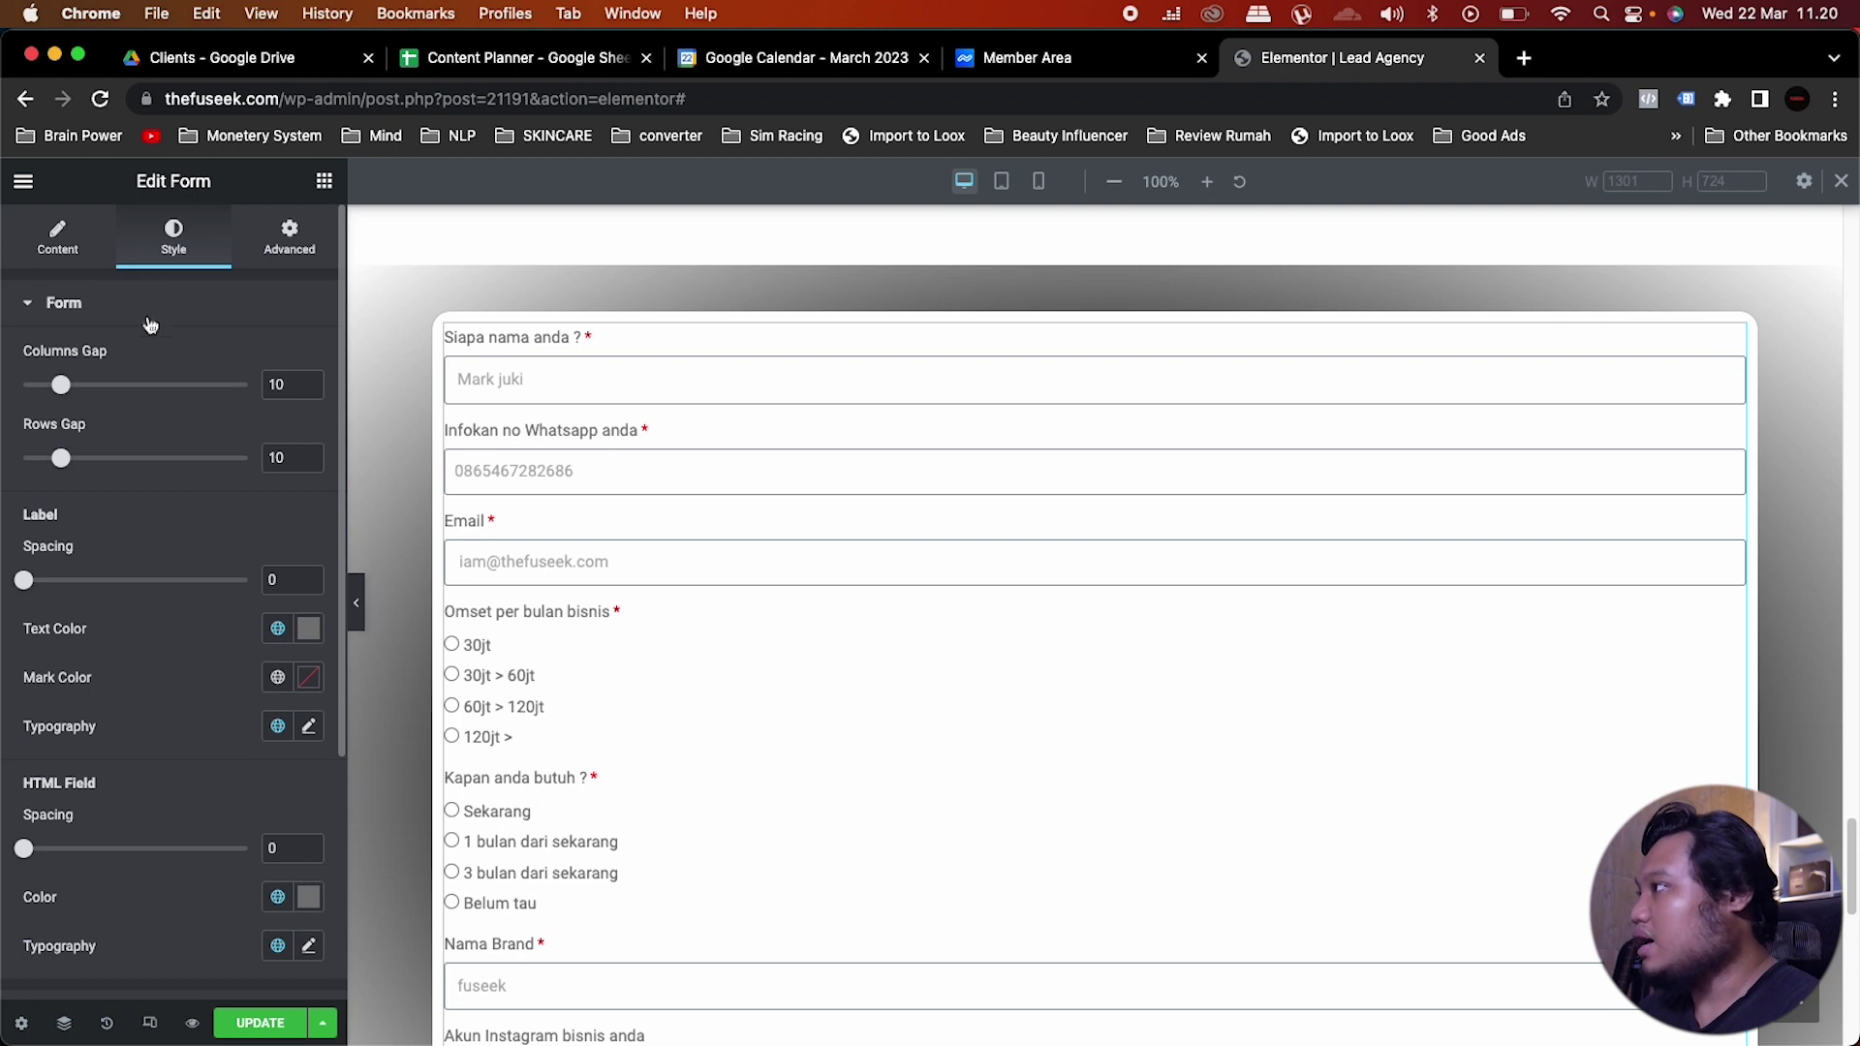
left_click(152, 308)
left_click(120, 360)
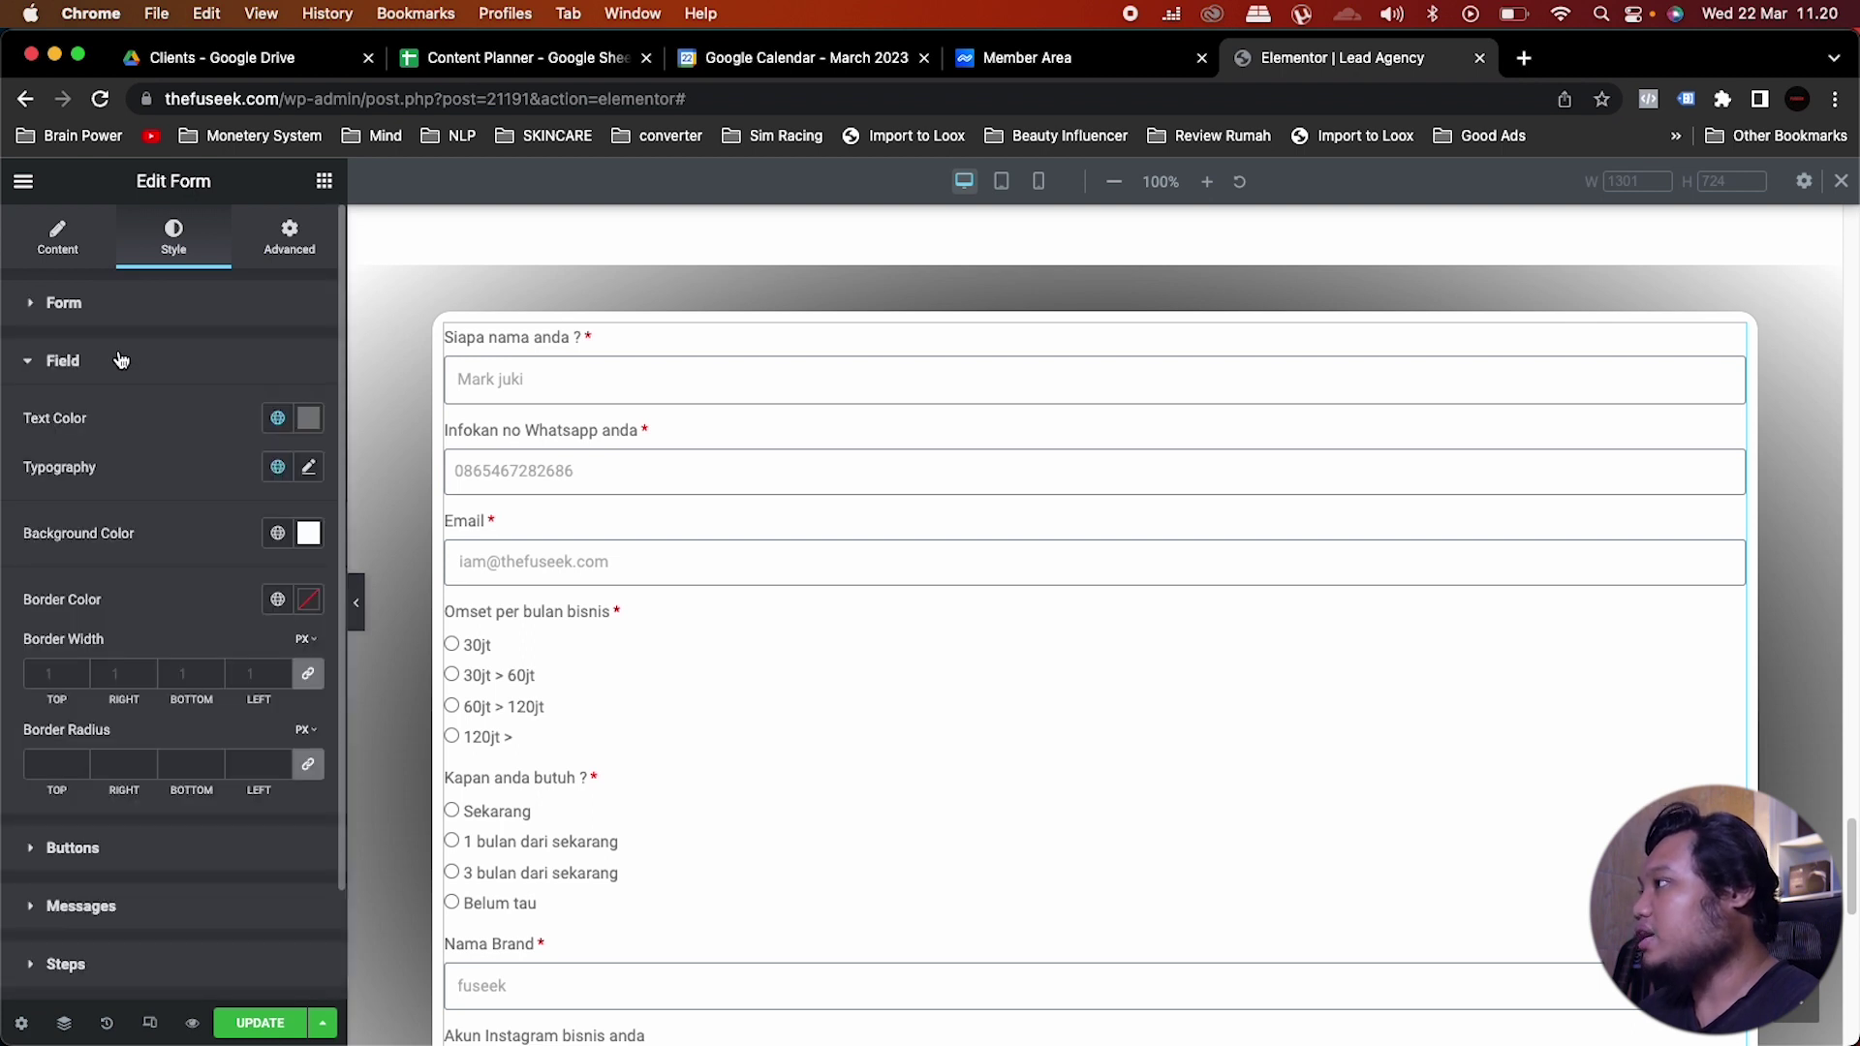
left_click(276, 420)
scroll(145, 630, "down", 2)
left_click(139, 660)
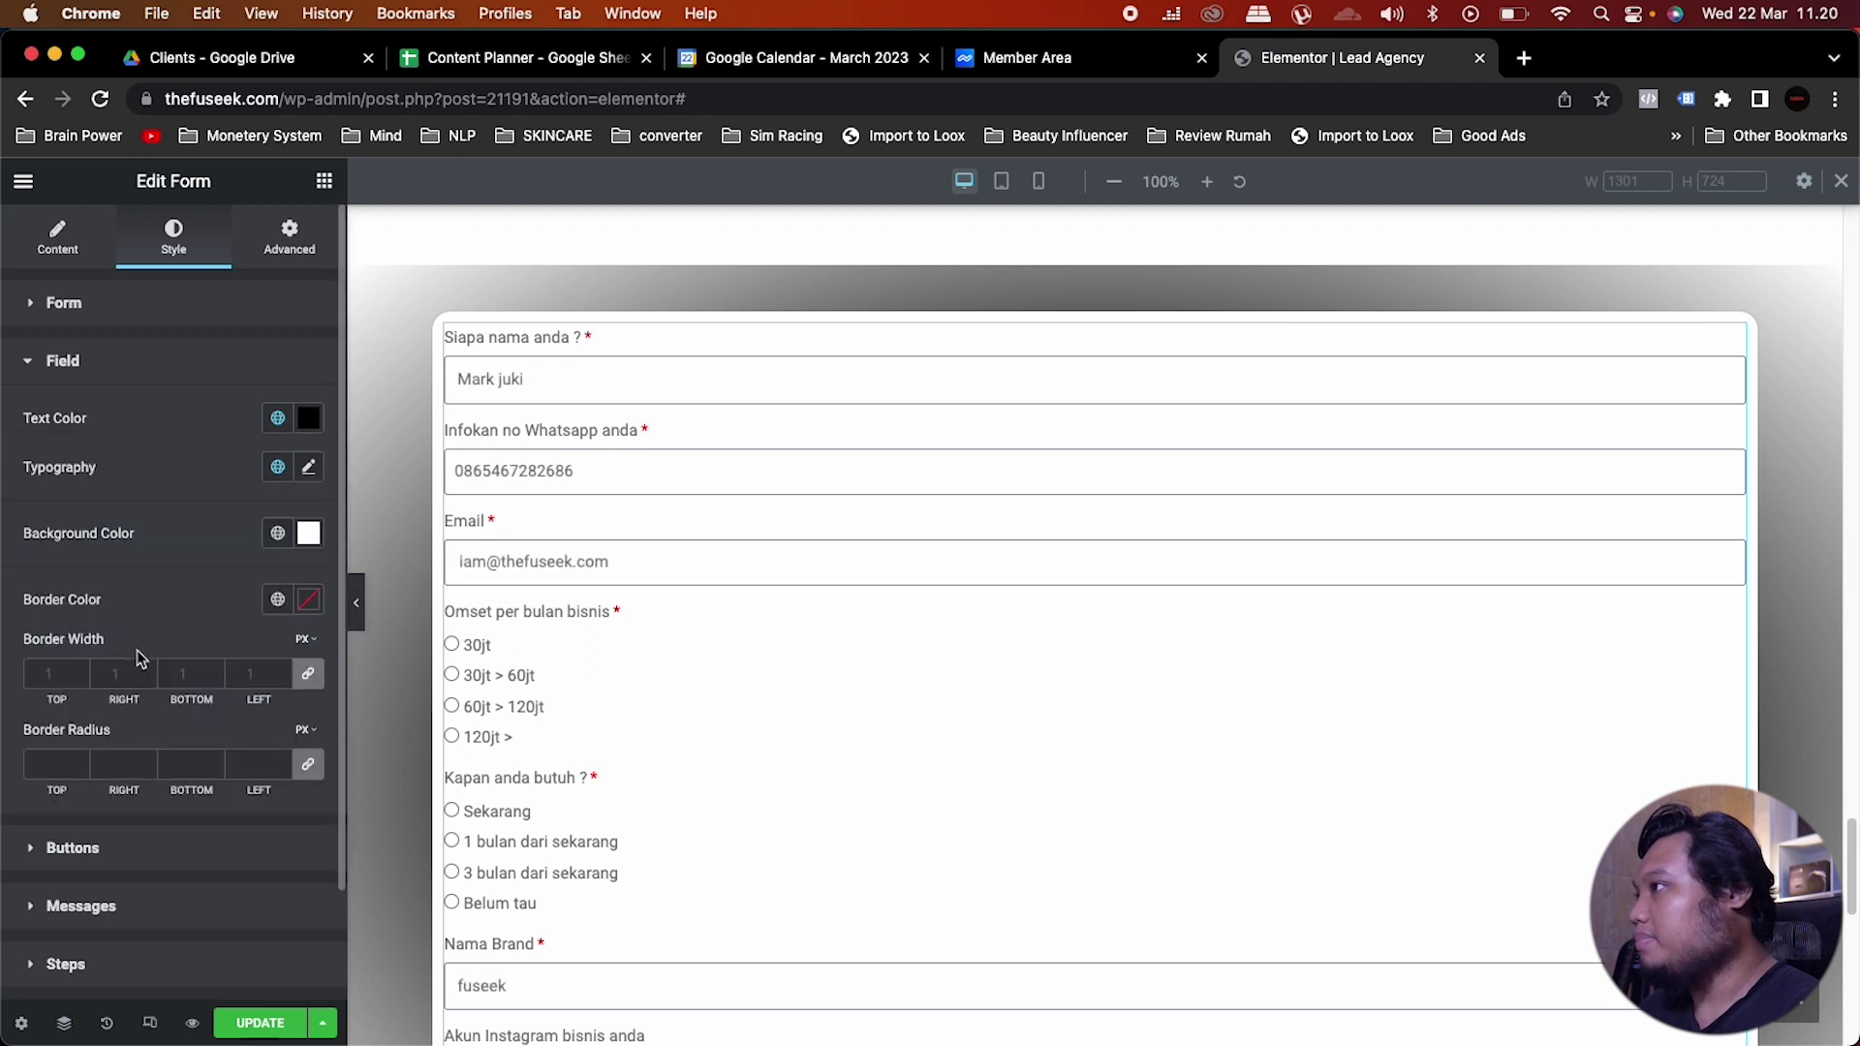
key("super+z")
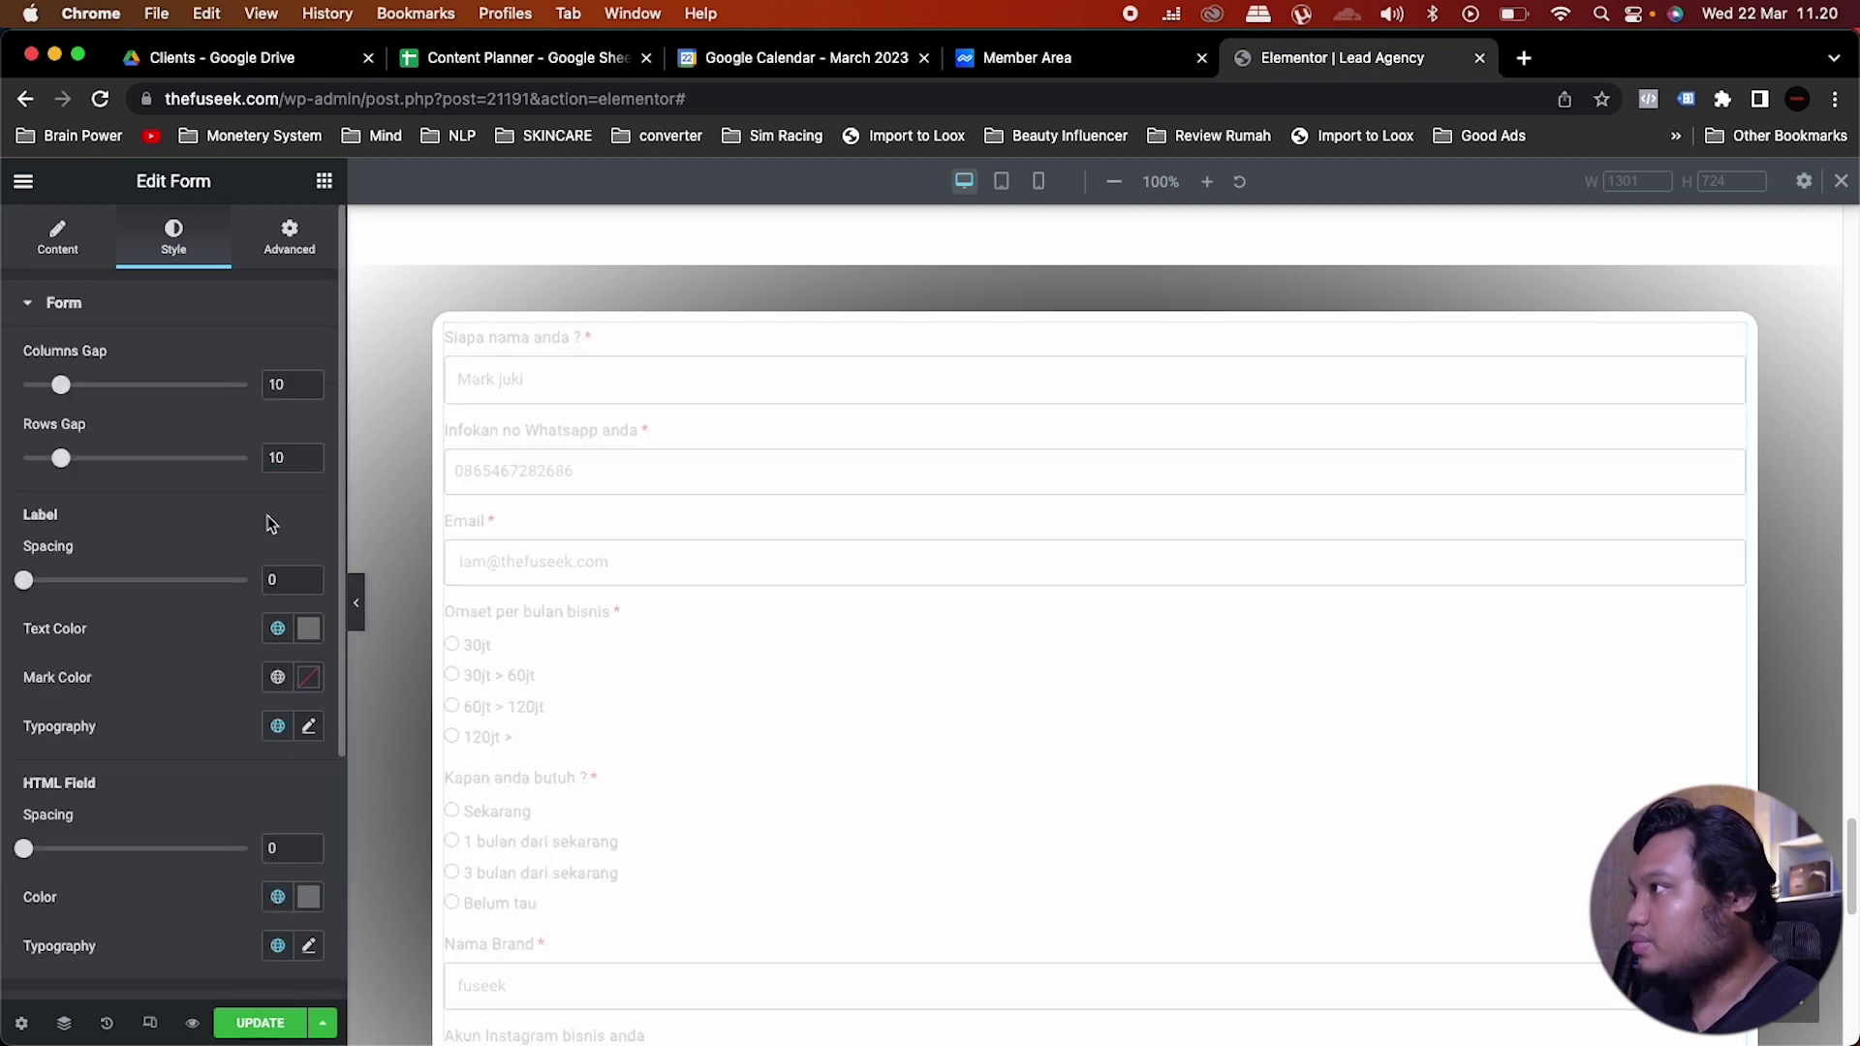
left_click(127, 306)
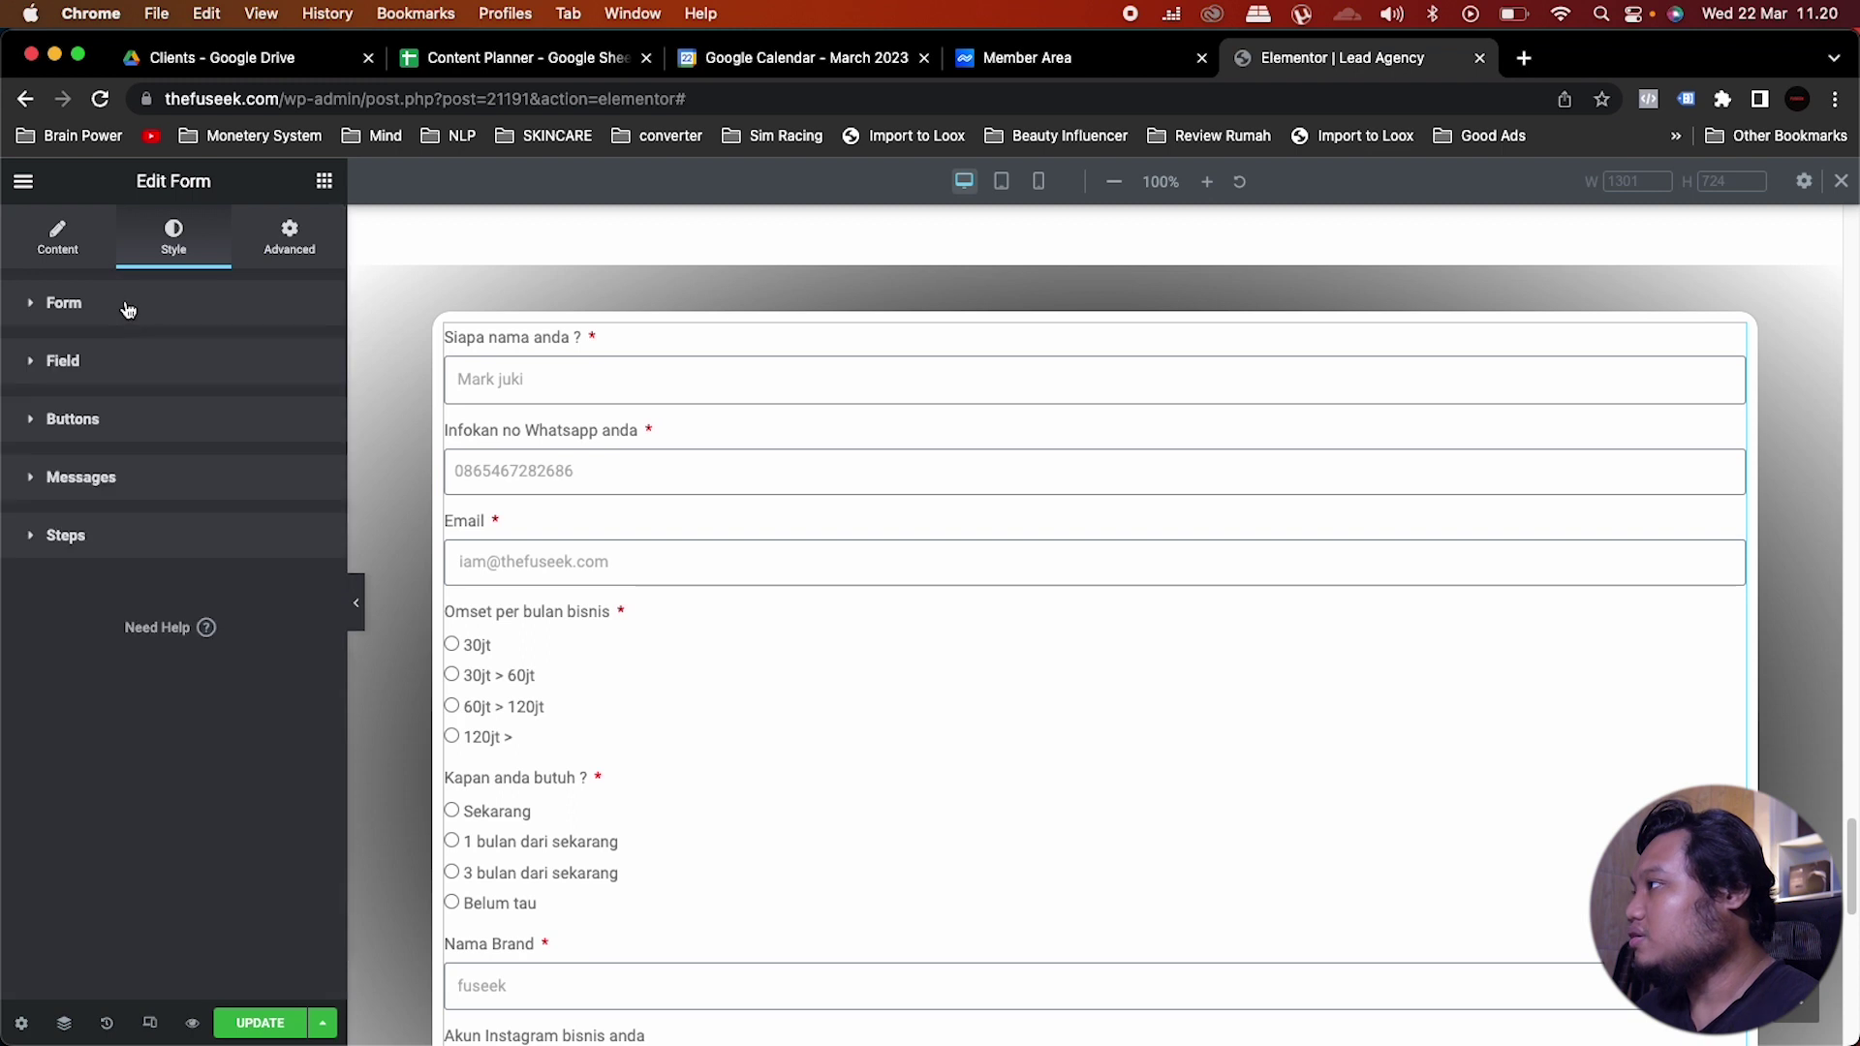
left_click(123, 312)
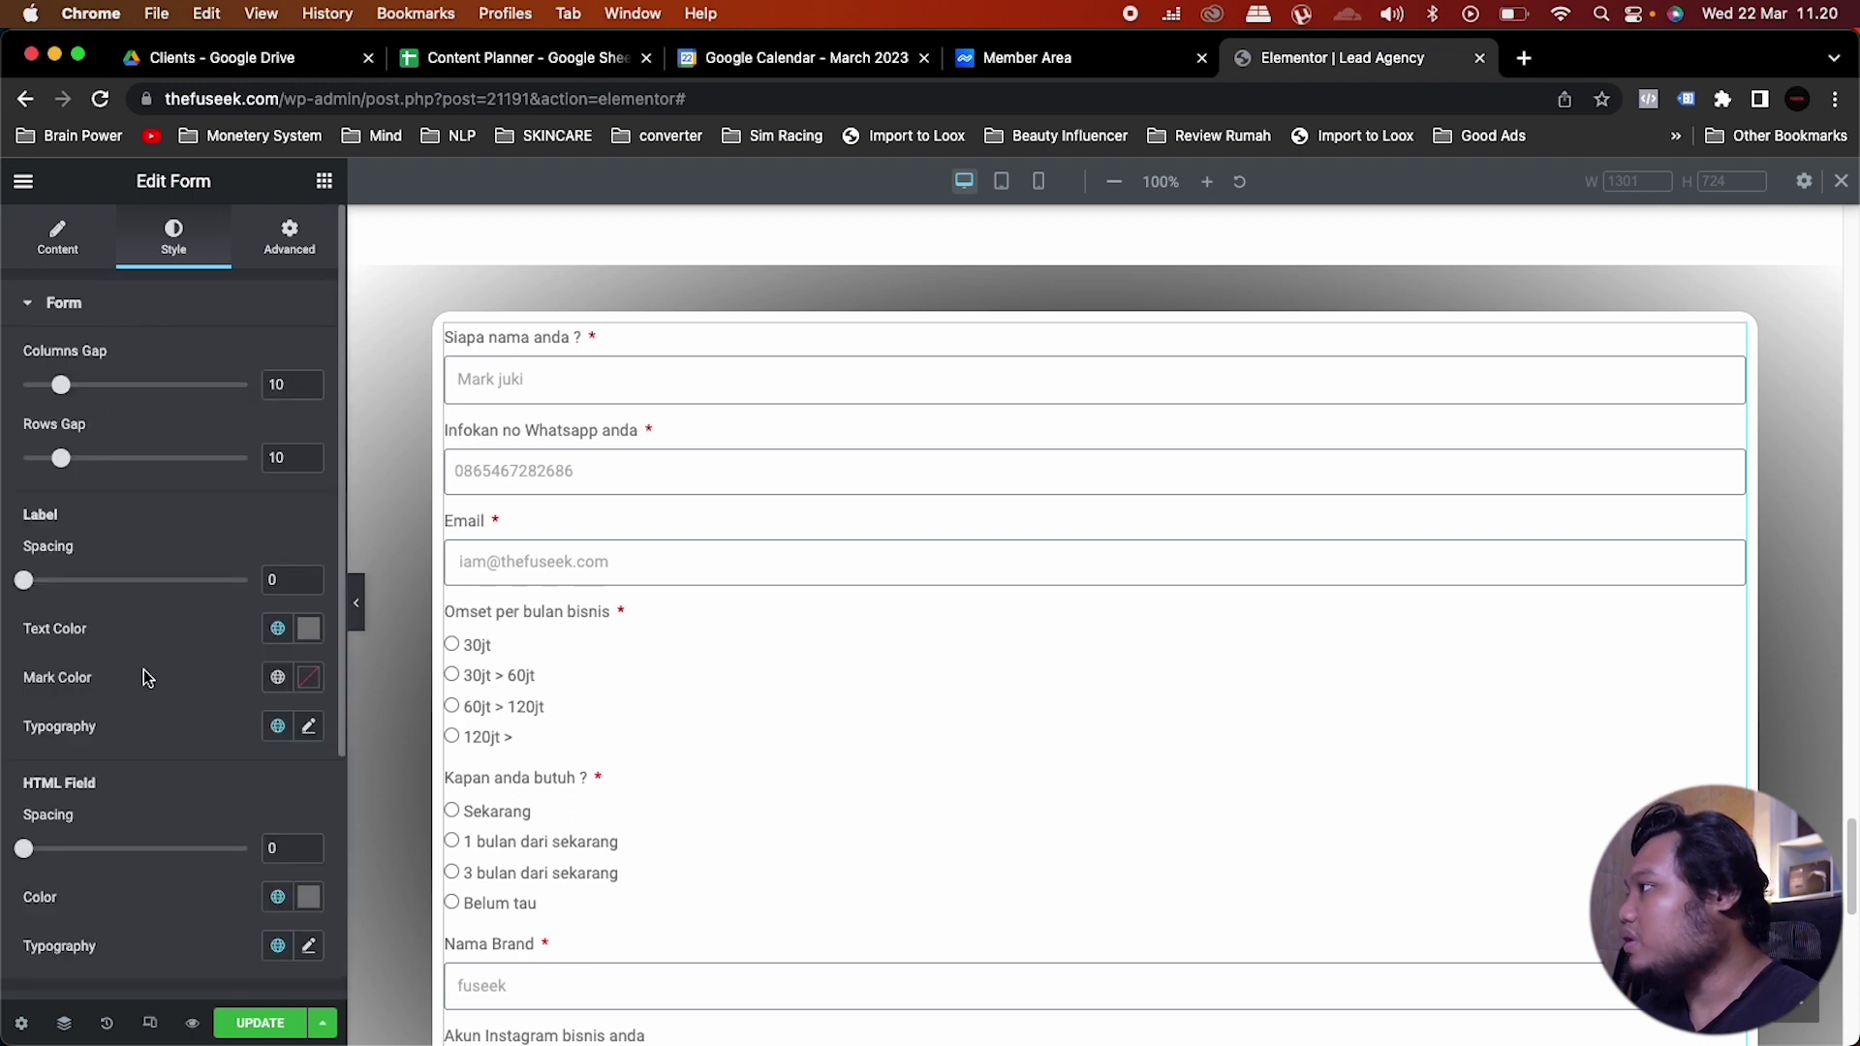
left_click(277, 628)
scroll(144, 875, "down", 1)
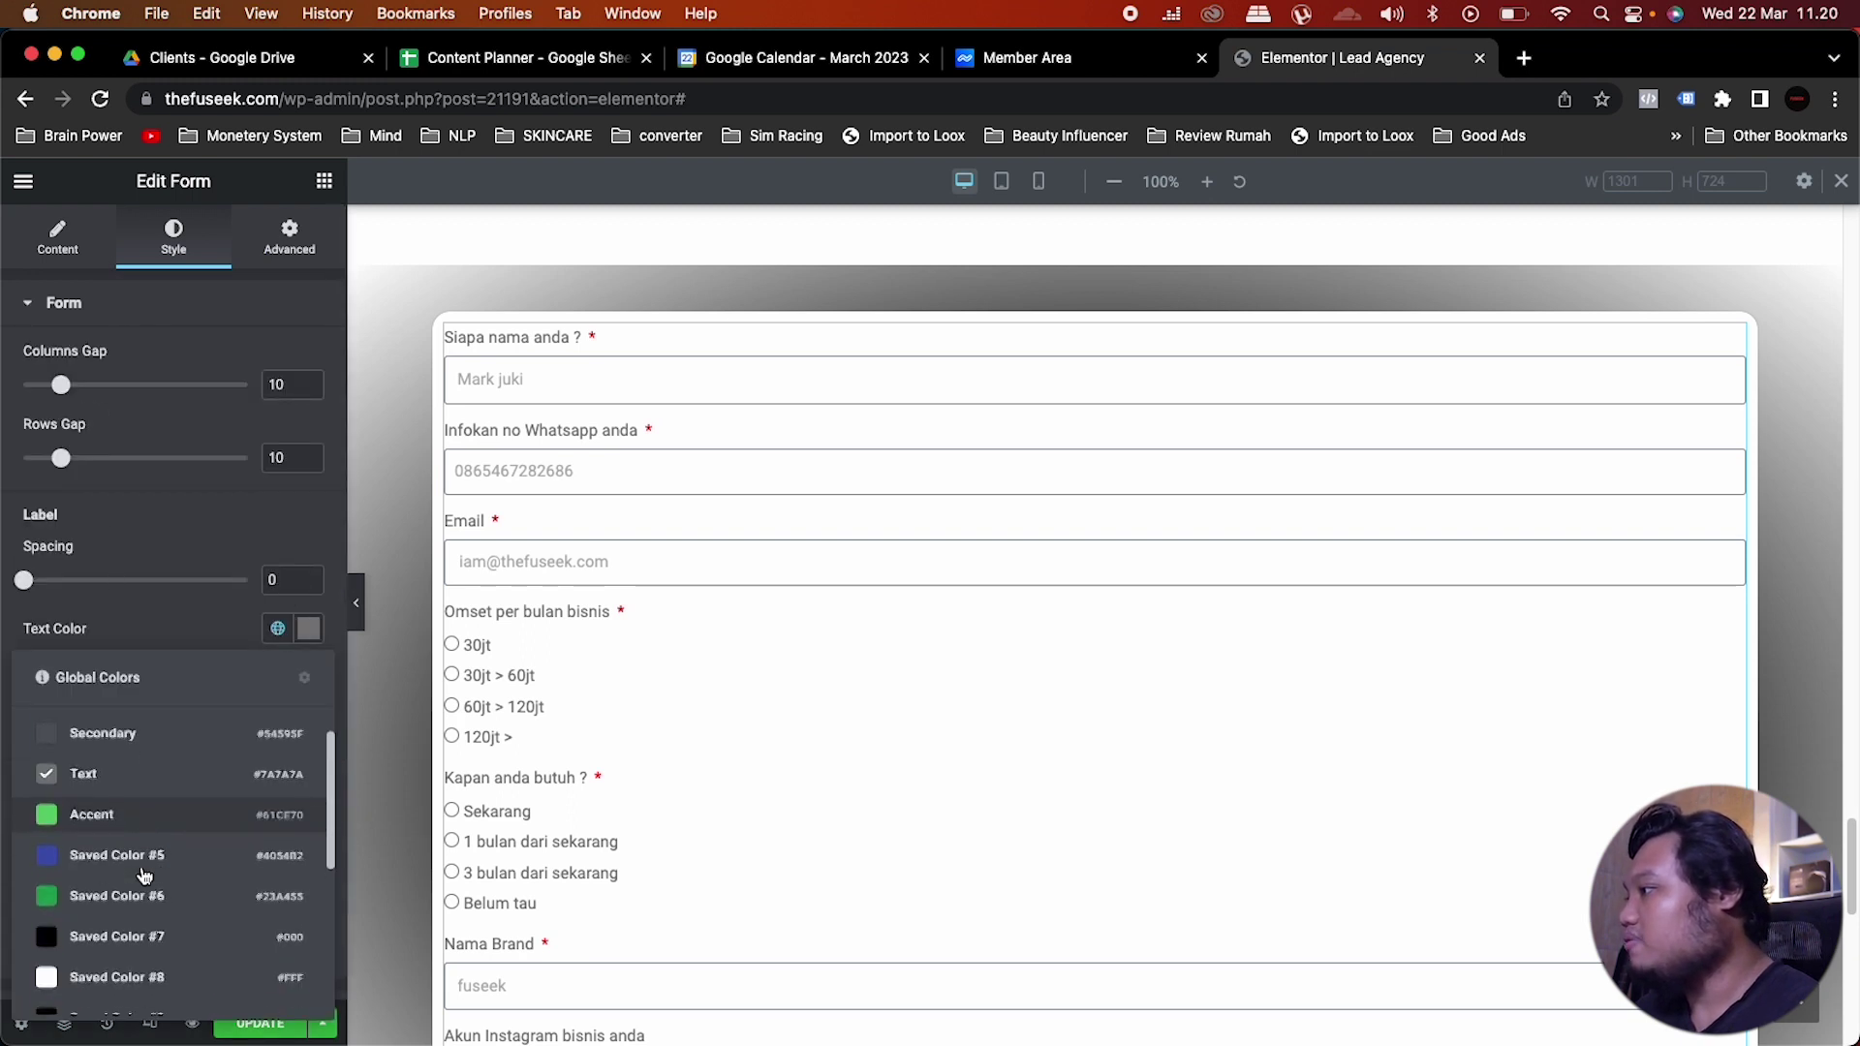
left_click(108, 936)
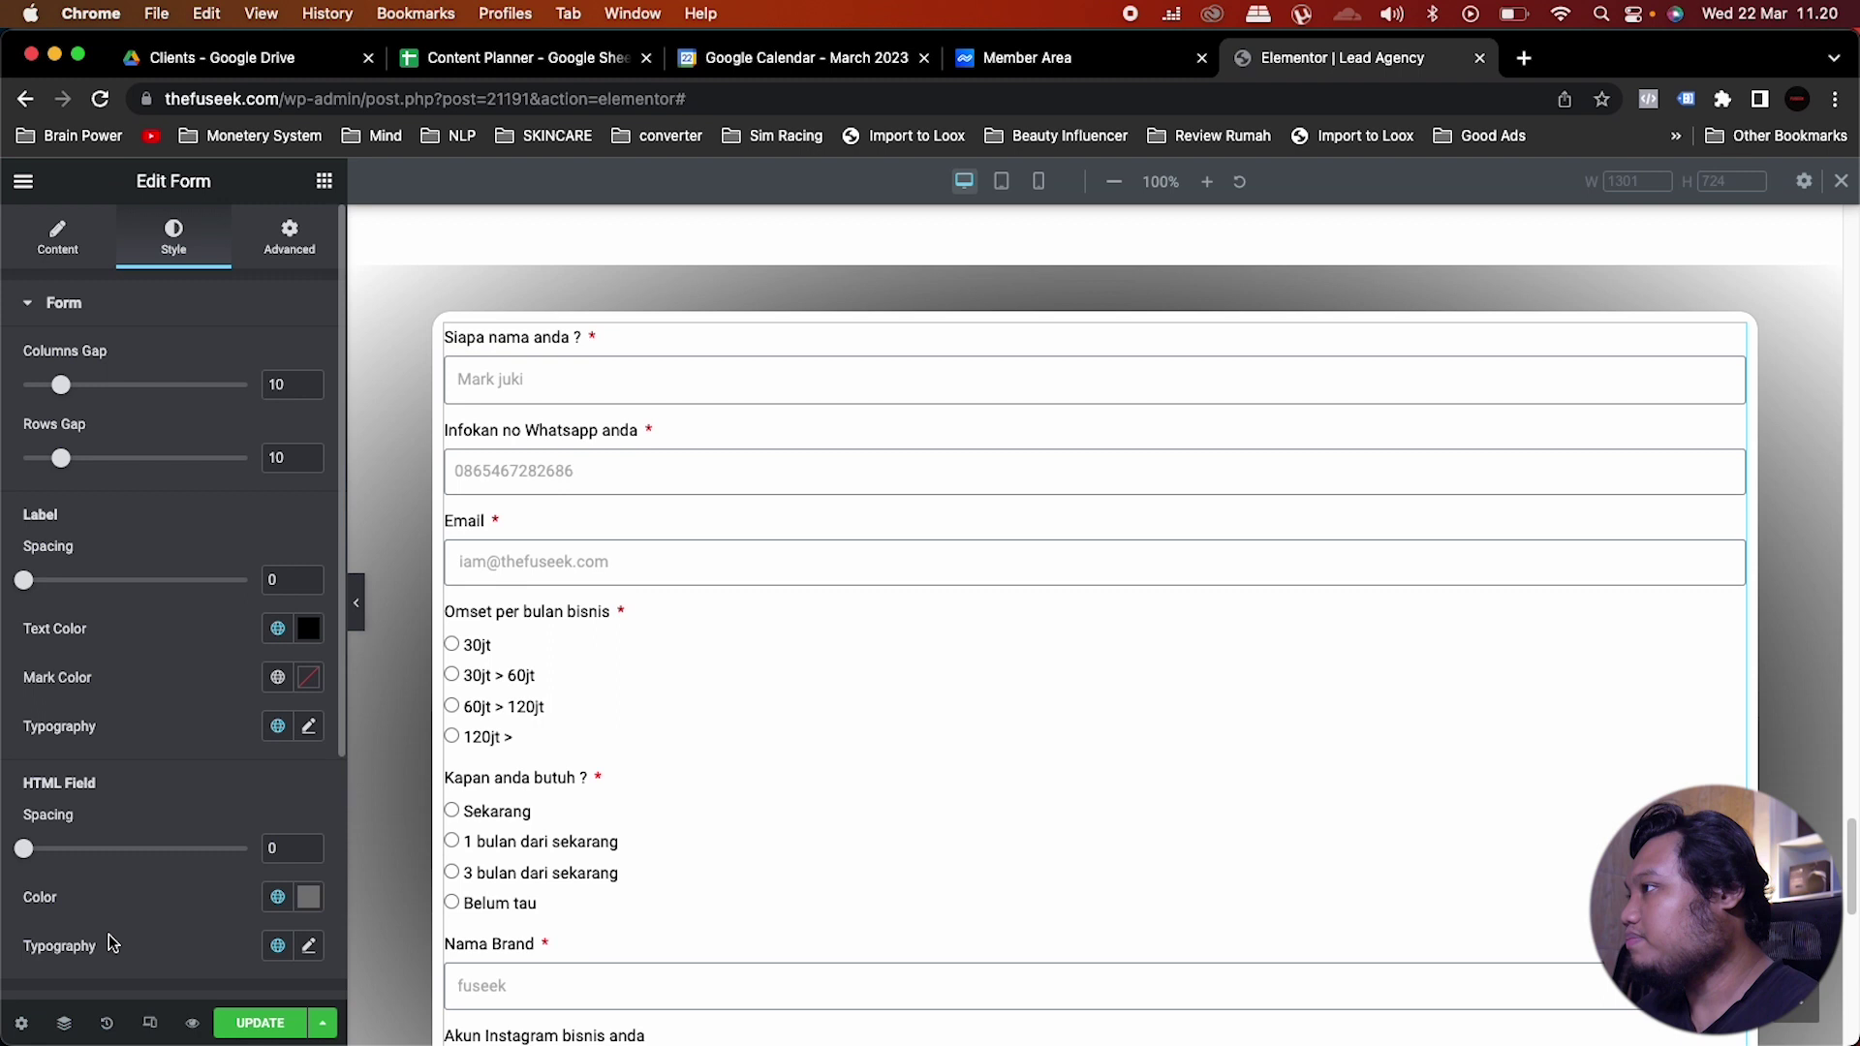
Step: Set the label typography to the Montserrat global font, normal weight, 15 px
left_click(277, 725)
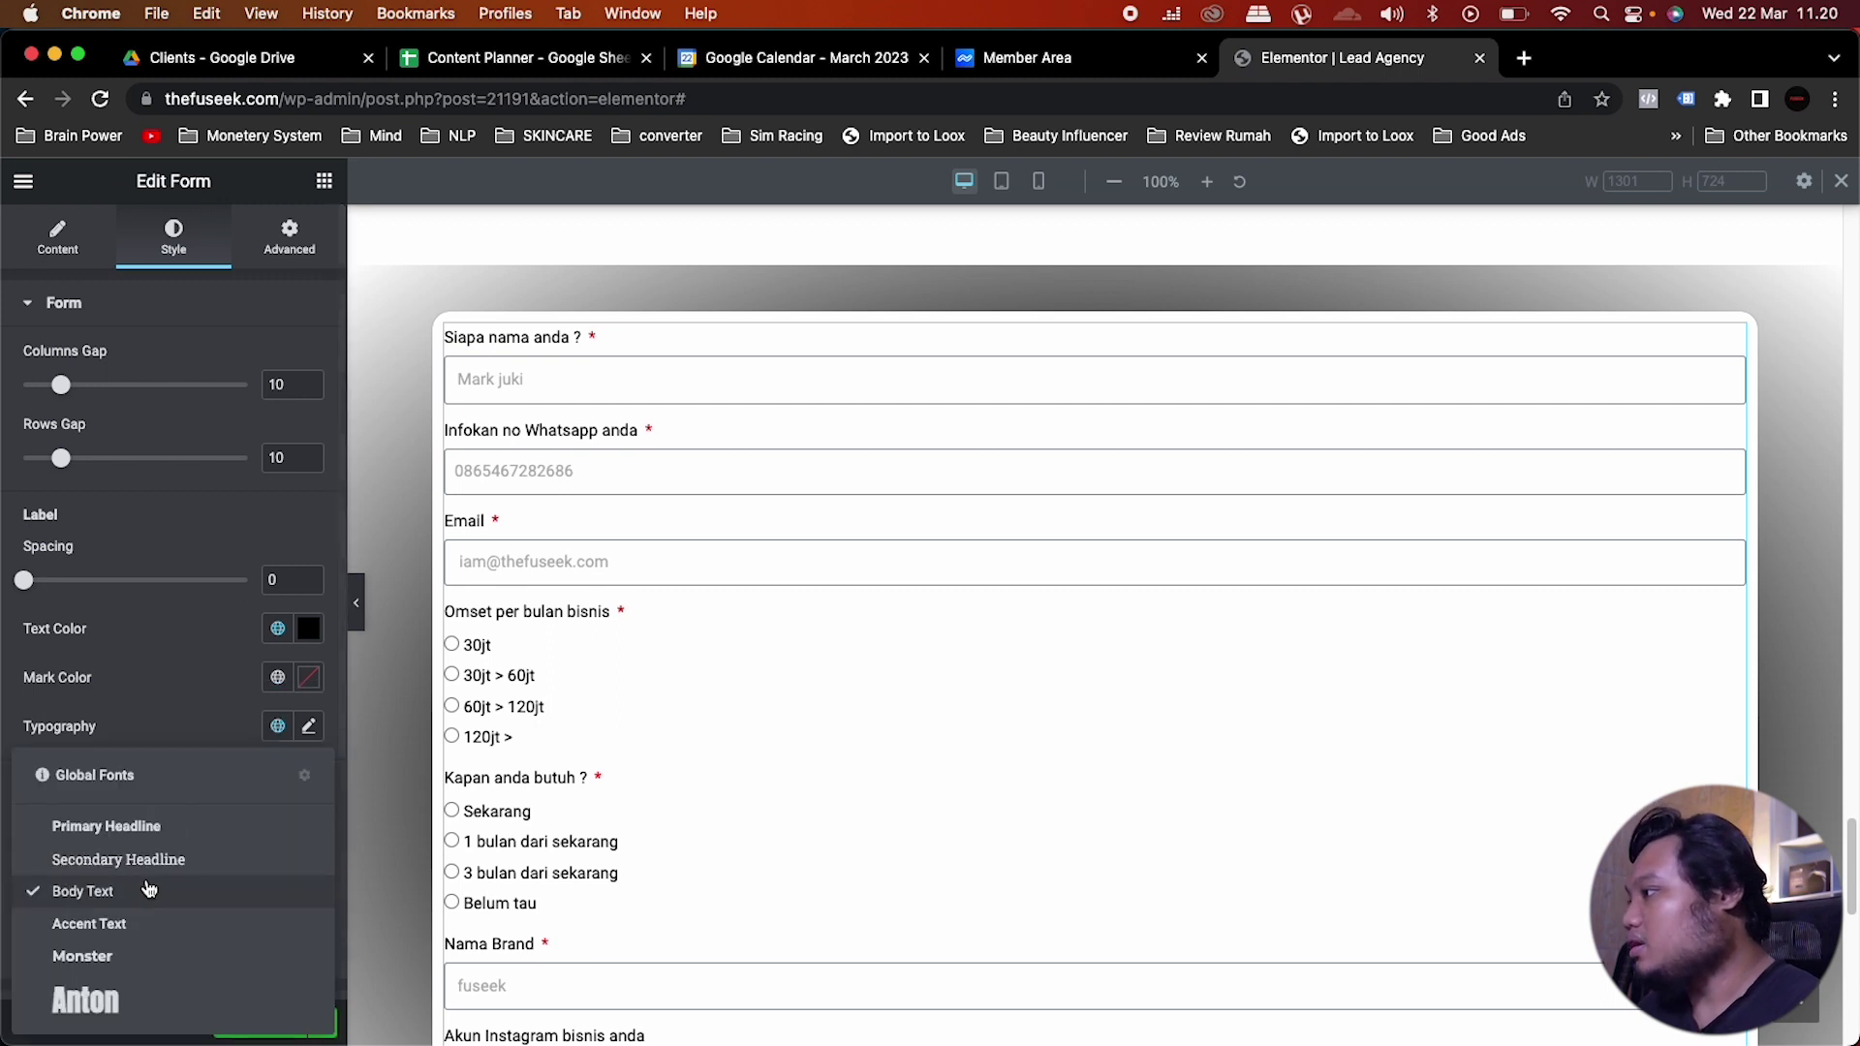
left_click(96, 957)
left_click(308, 727)
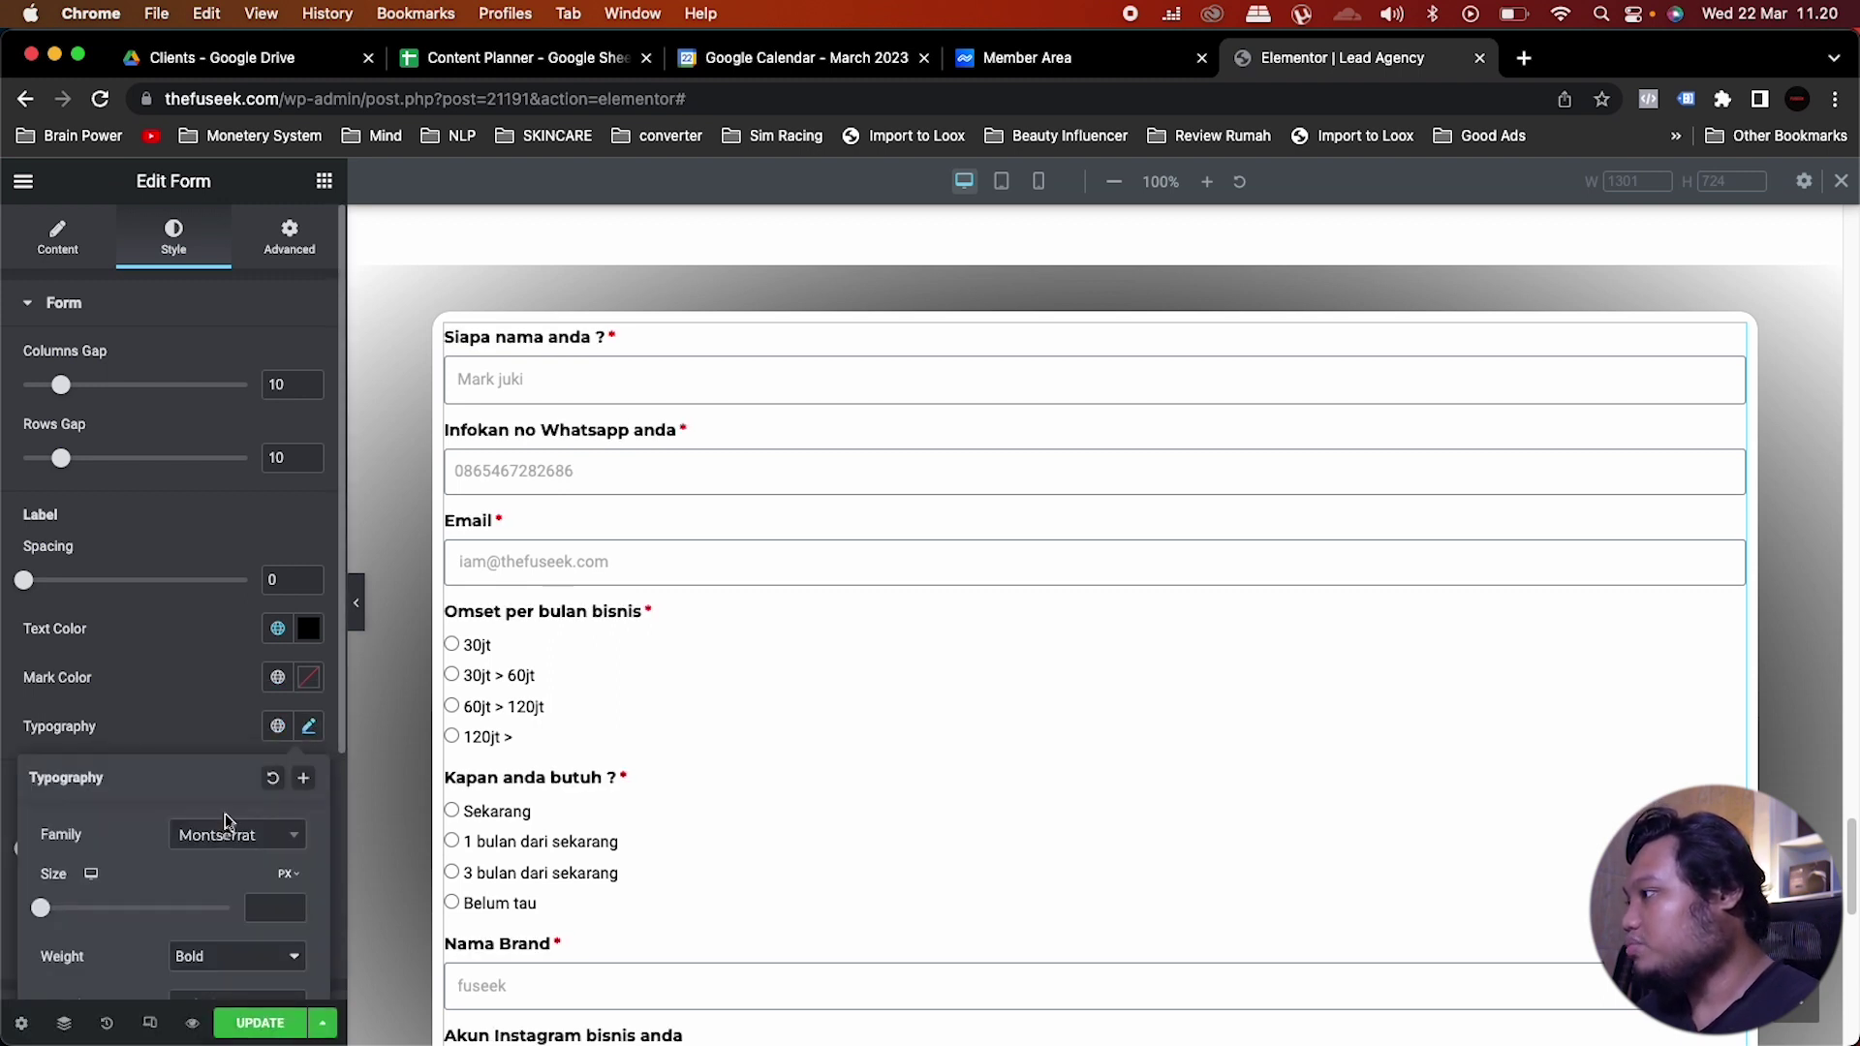
left_click(201, 961)
left_click(207, 927)
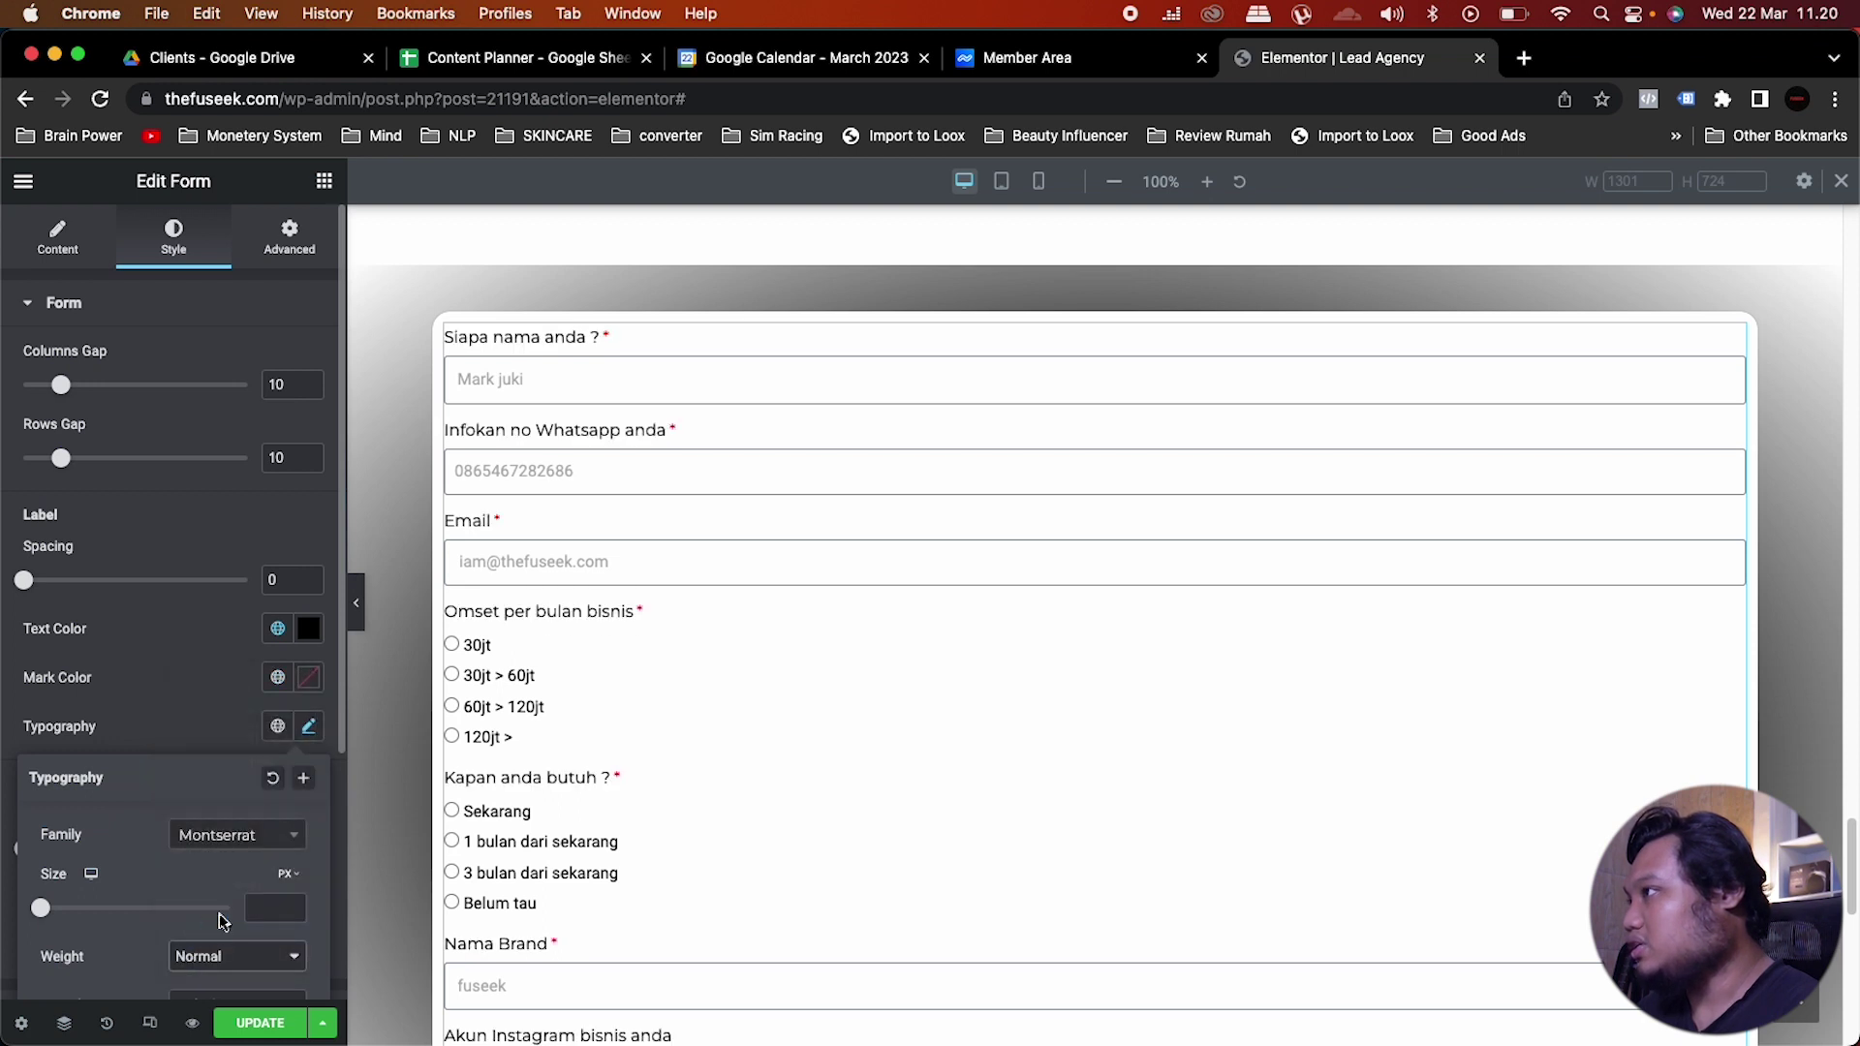
left_click(264, 907)
type("15")
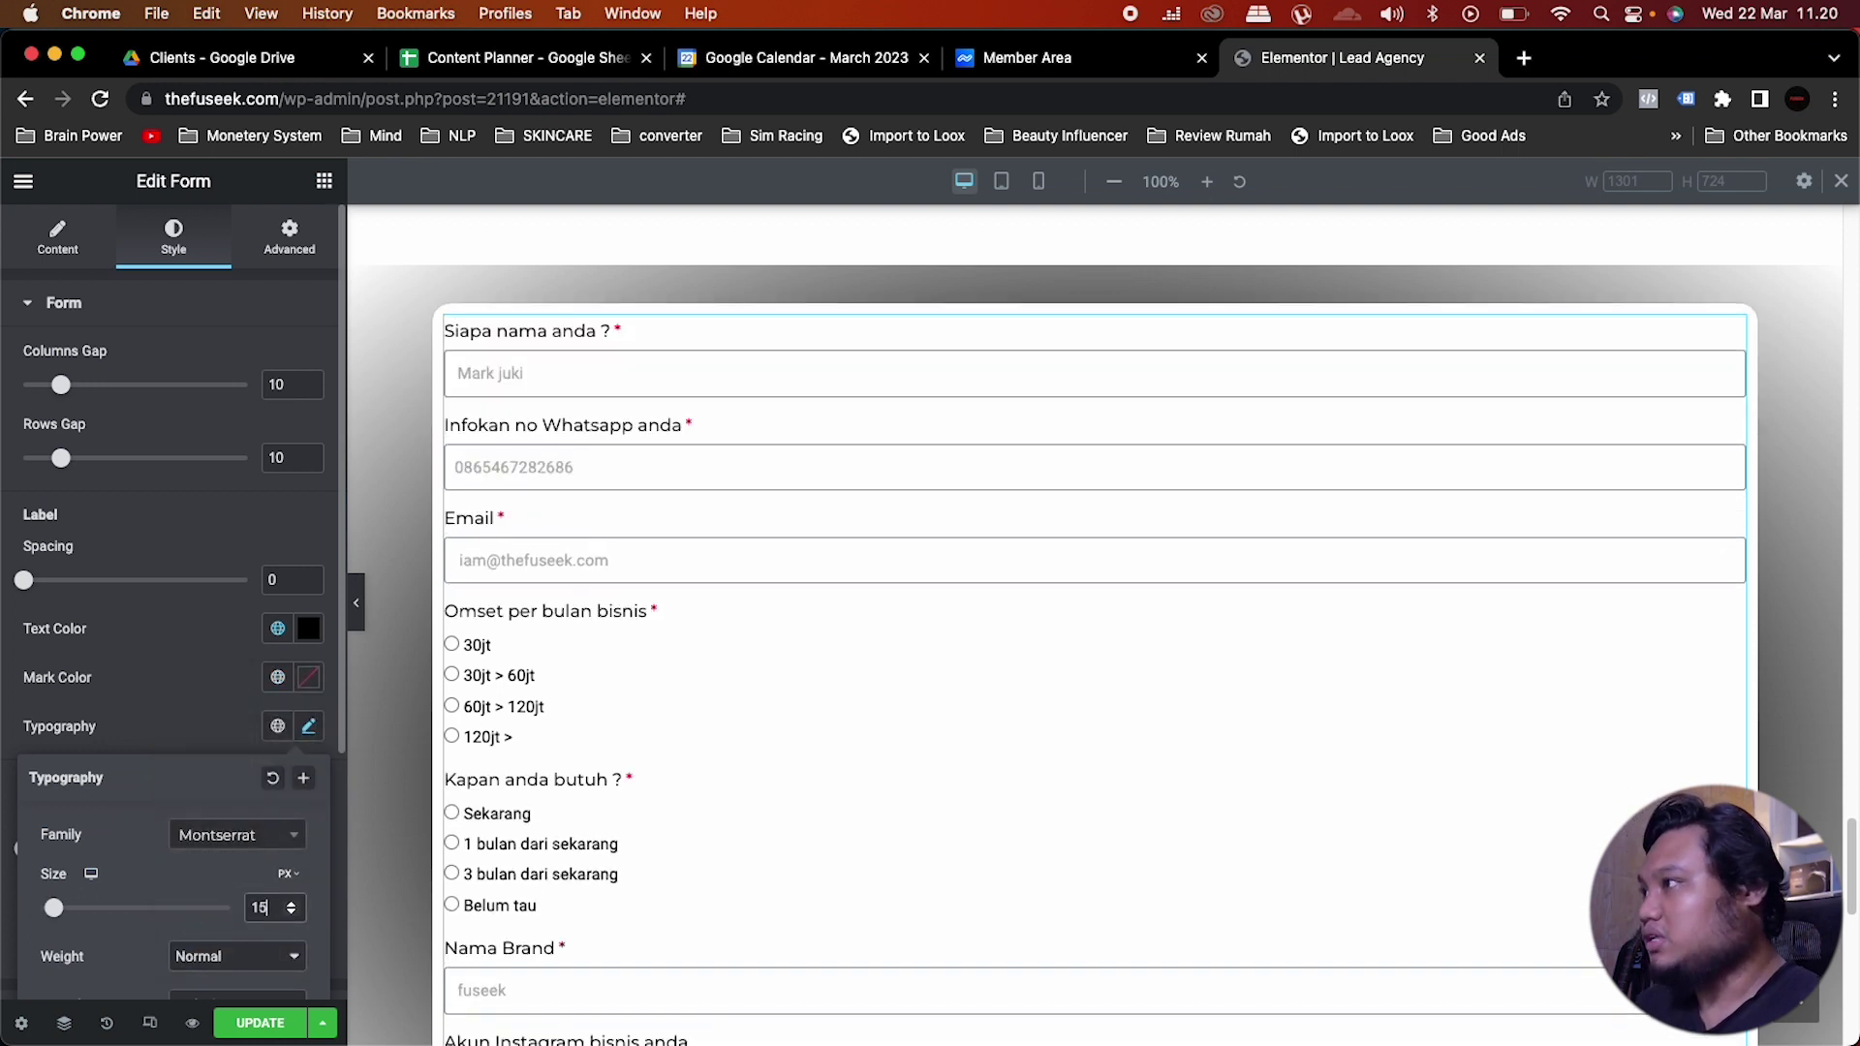
left_click(184, 681)
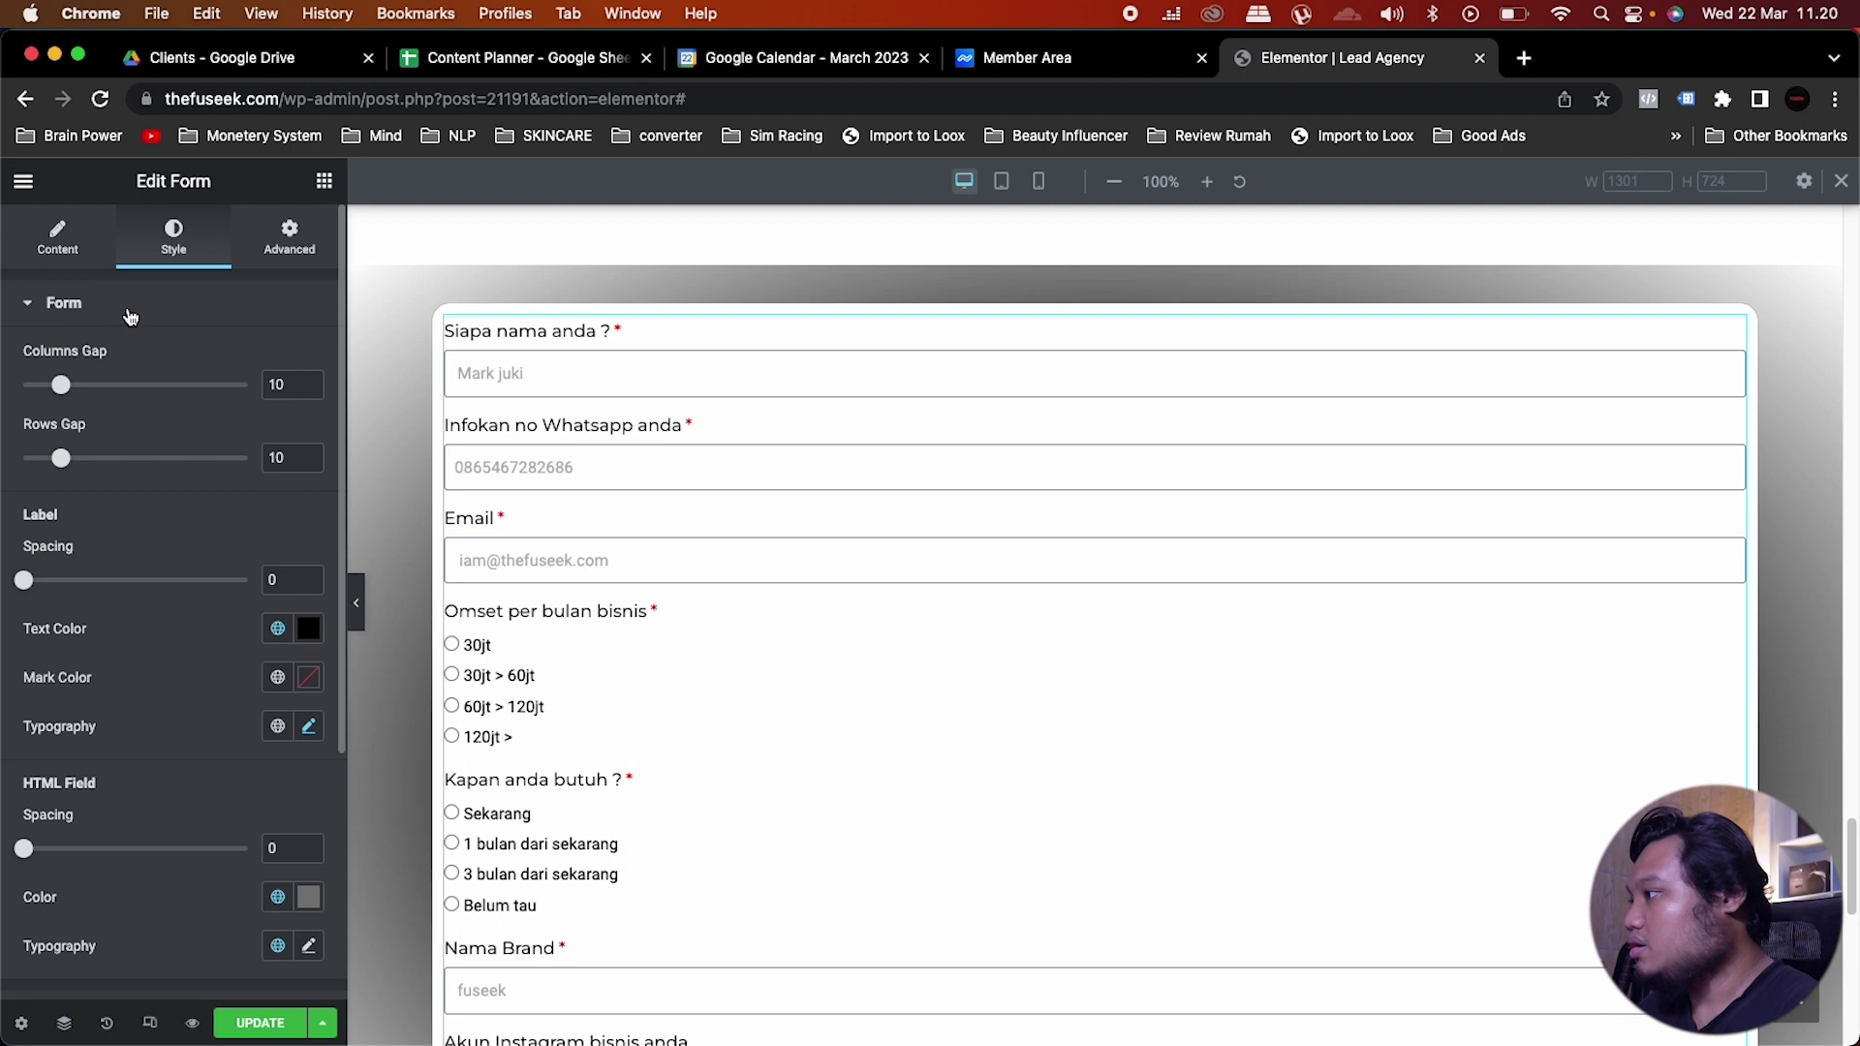
Step: Set the field text typography to the Montserrat global font, normal weight, size 16
left_click(130, 309)
left_click(102, 363)
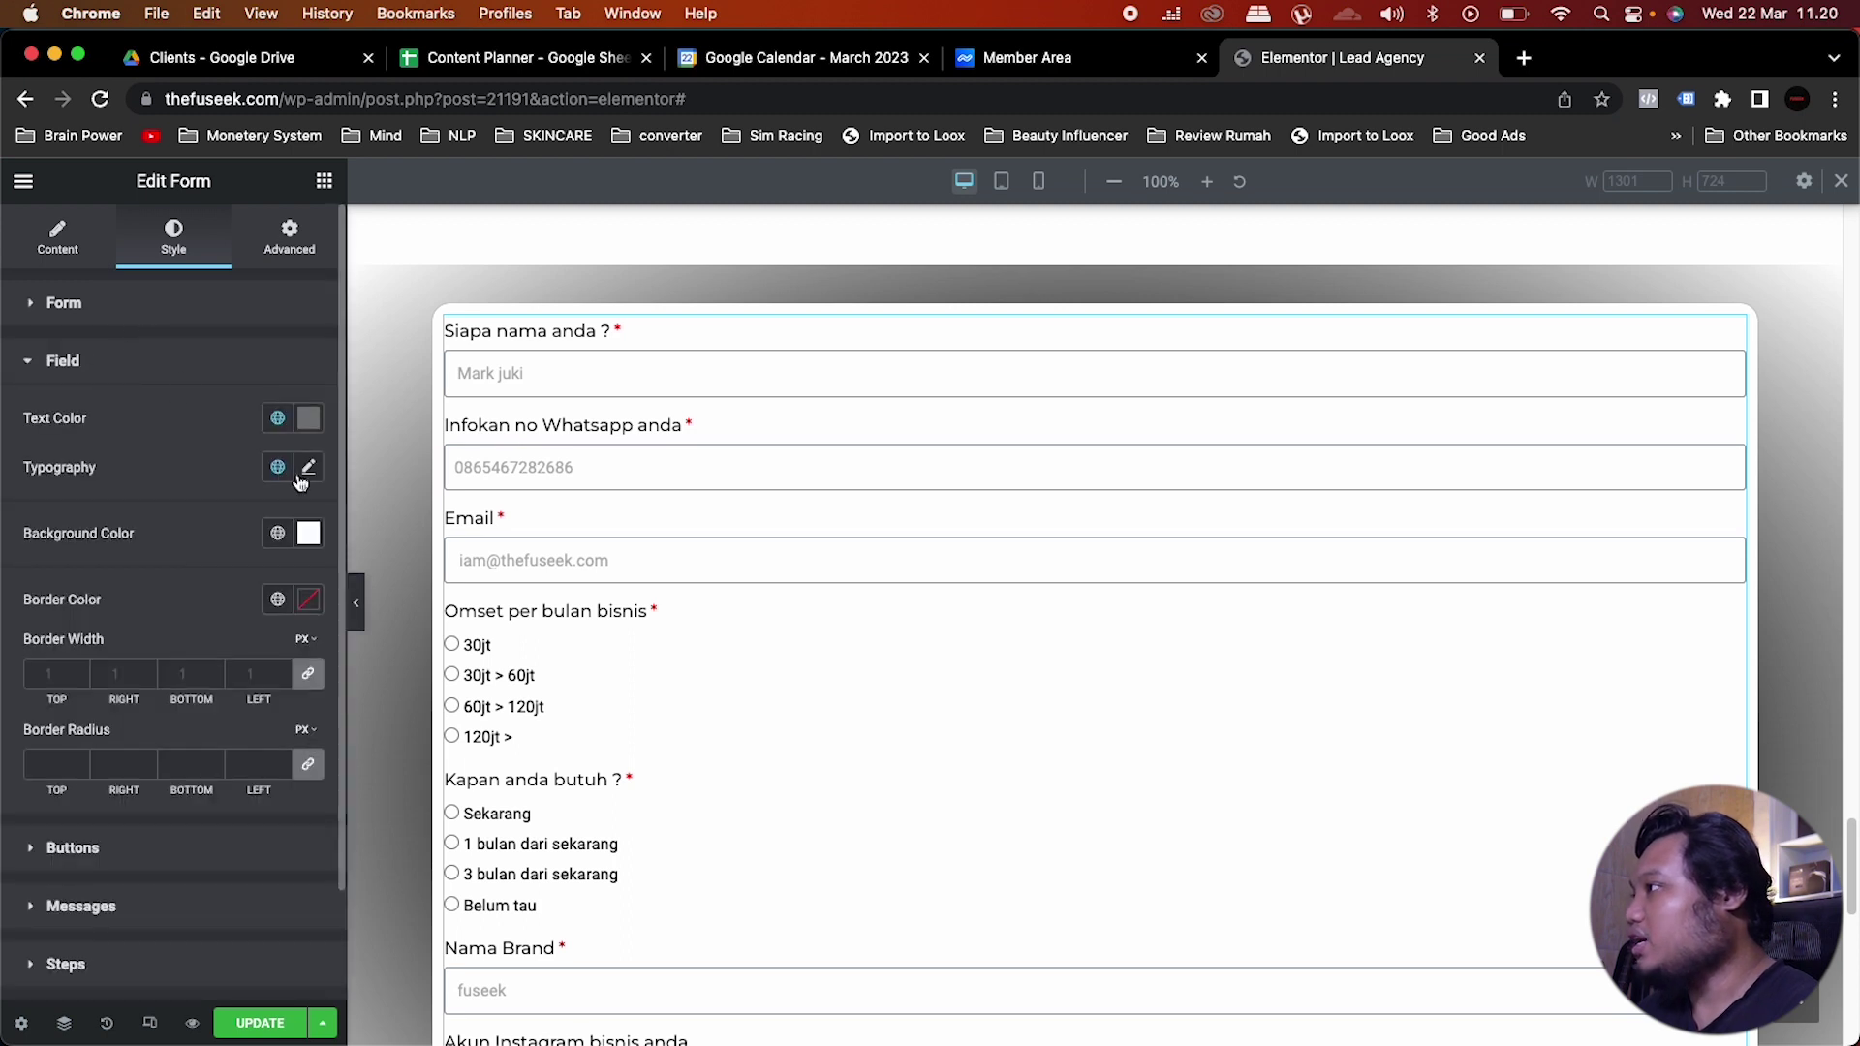
left_click(279, 467)
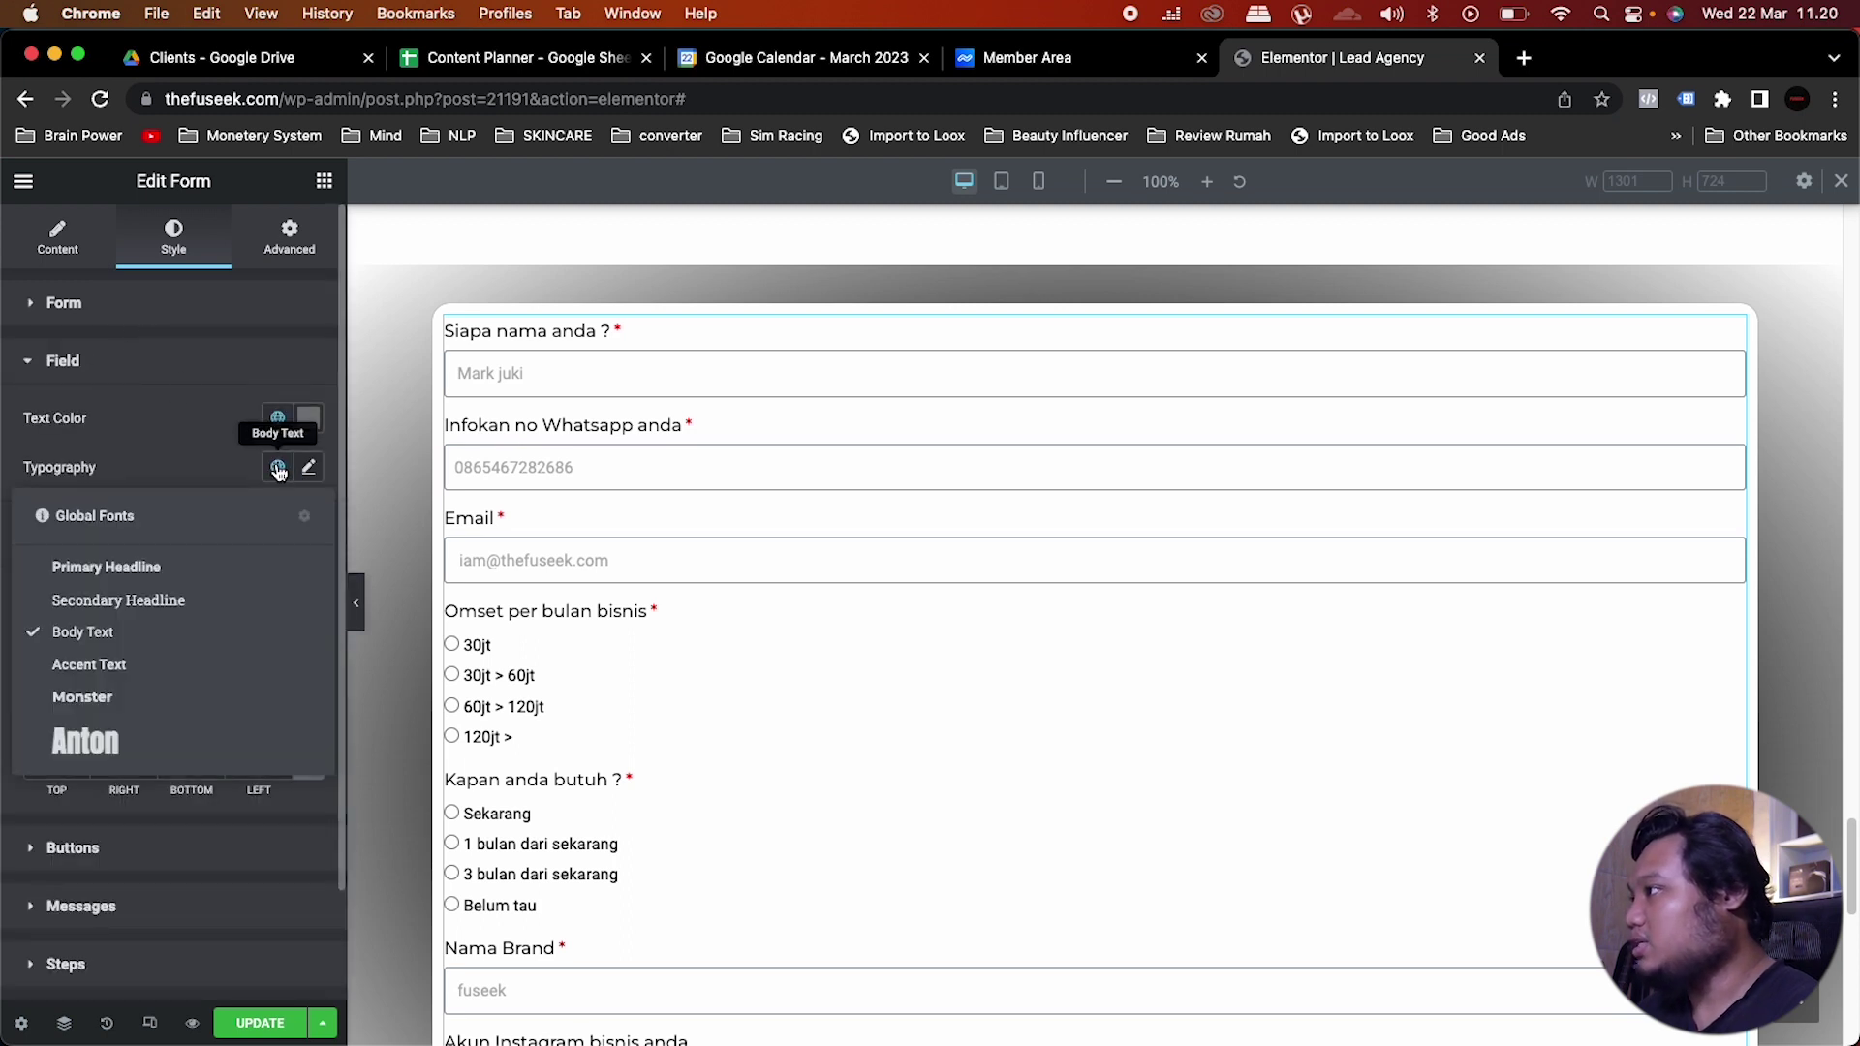
left_click(105, 707)
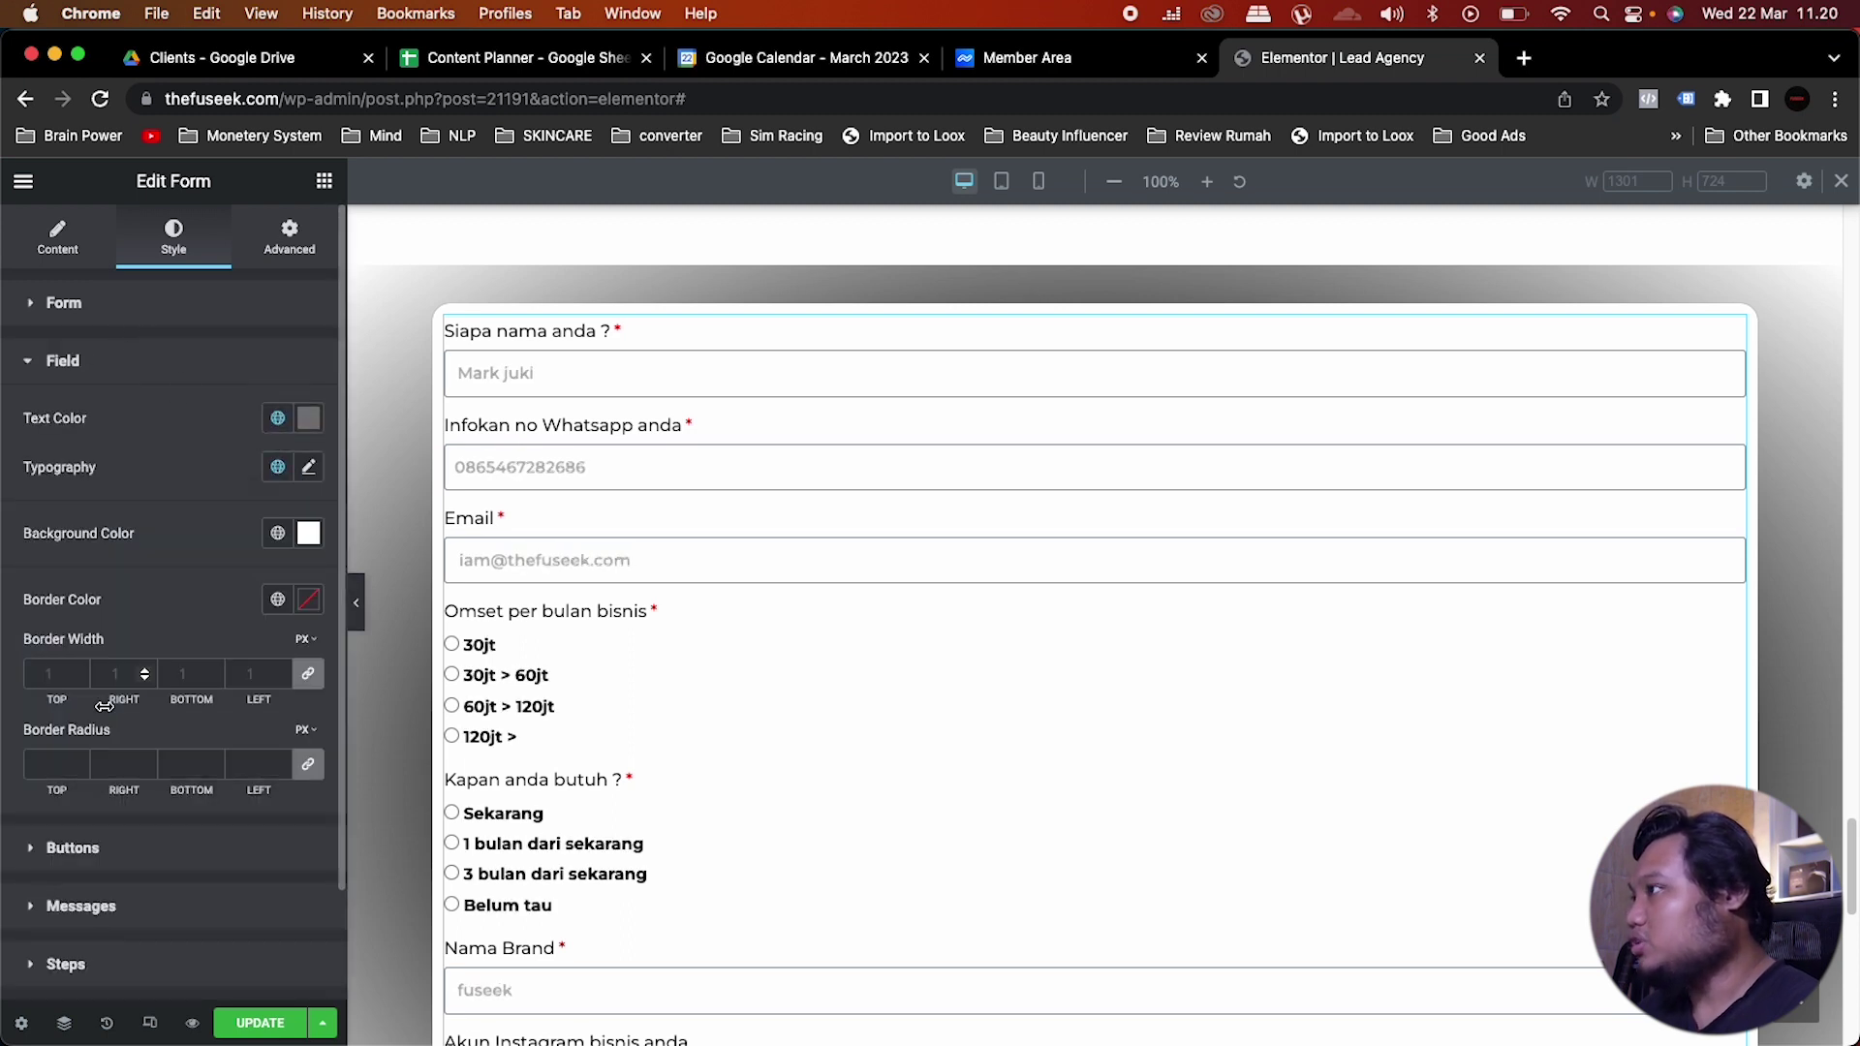
left_click(308, 467)
left_click(238, 696)
left_click(225, 673)
left_click(263, 651)
type("16")
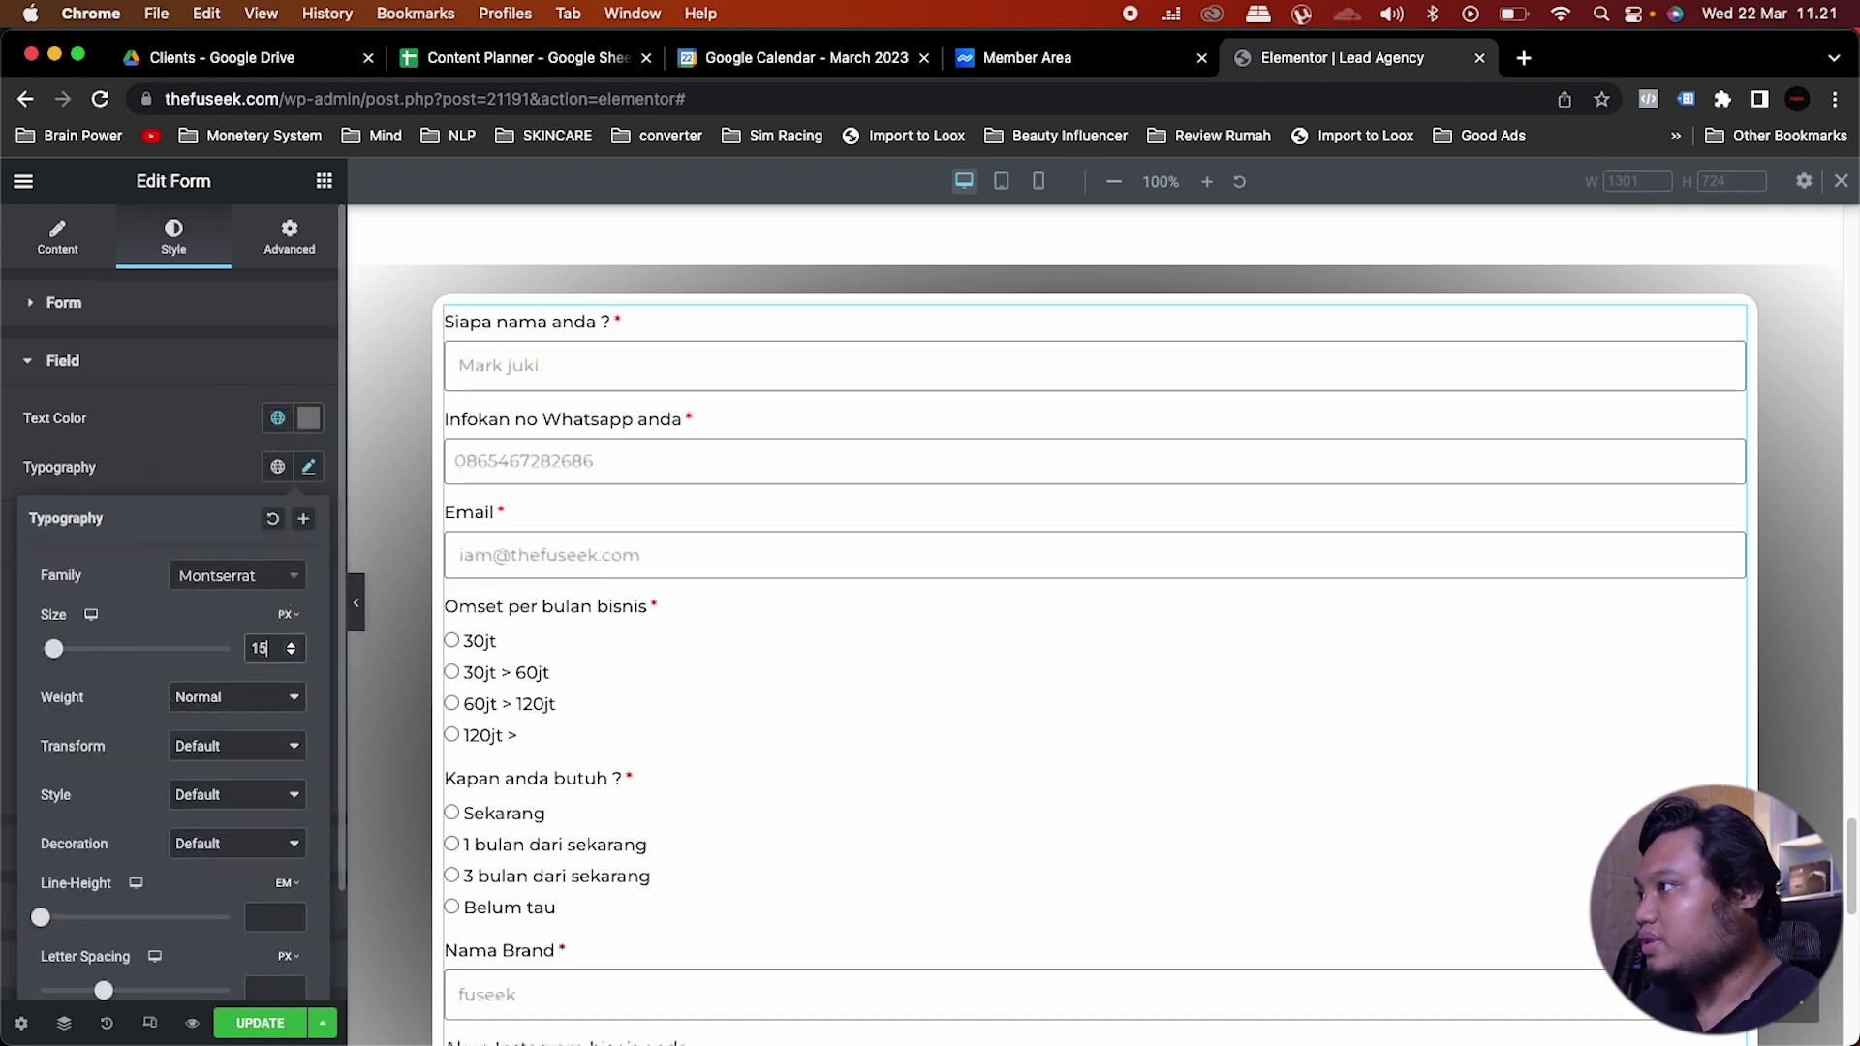
left_click(213, 453)
scroll(528, 668, "down", 5)
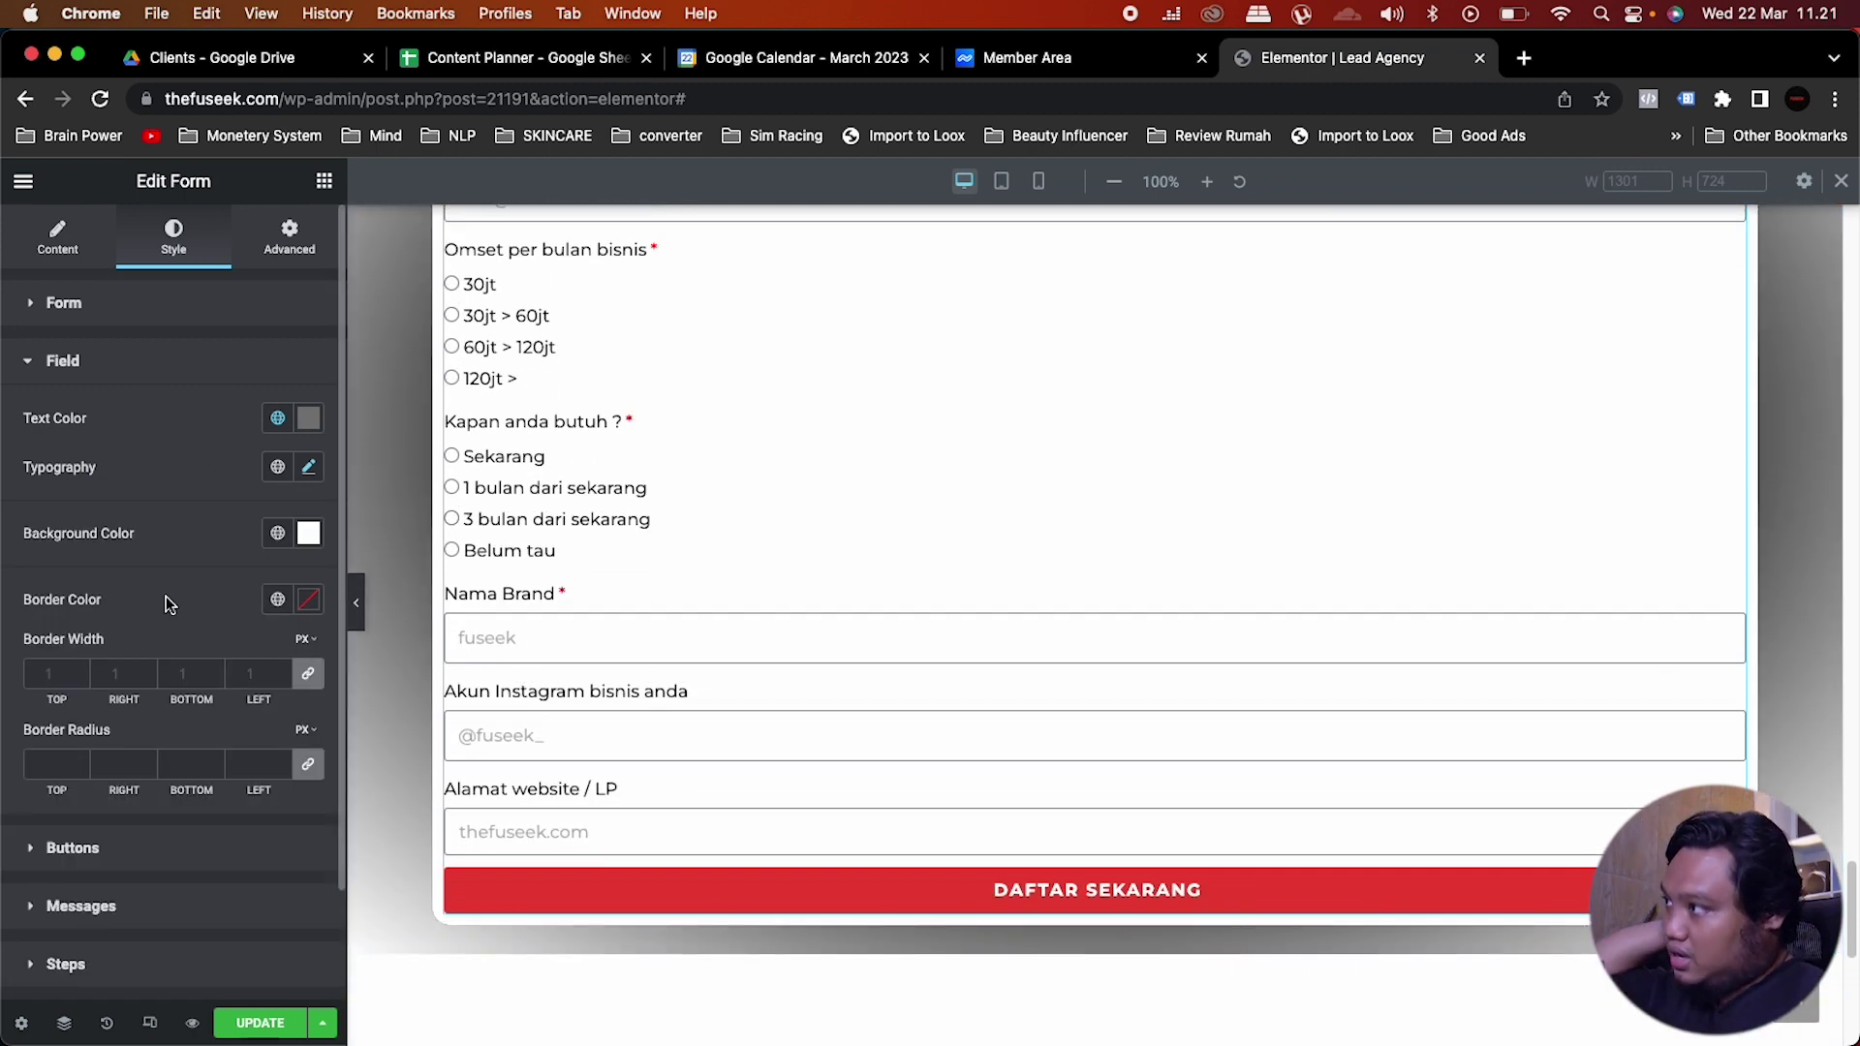
left_click(107, 363)
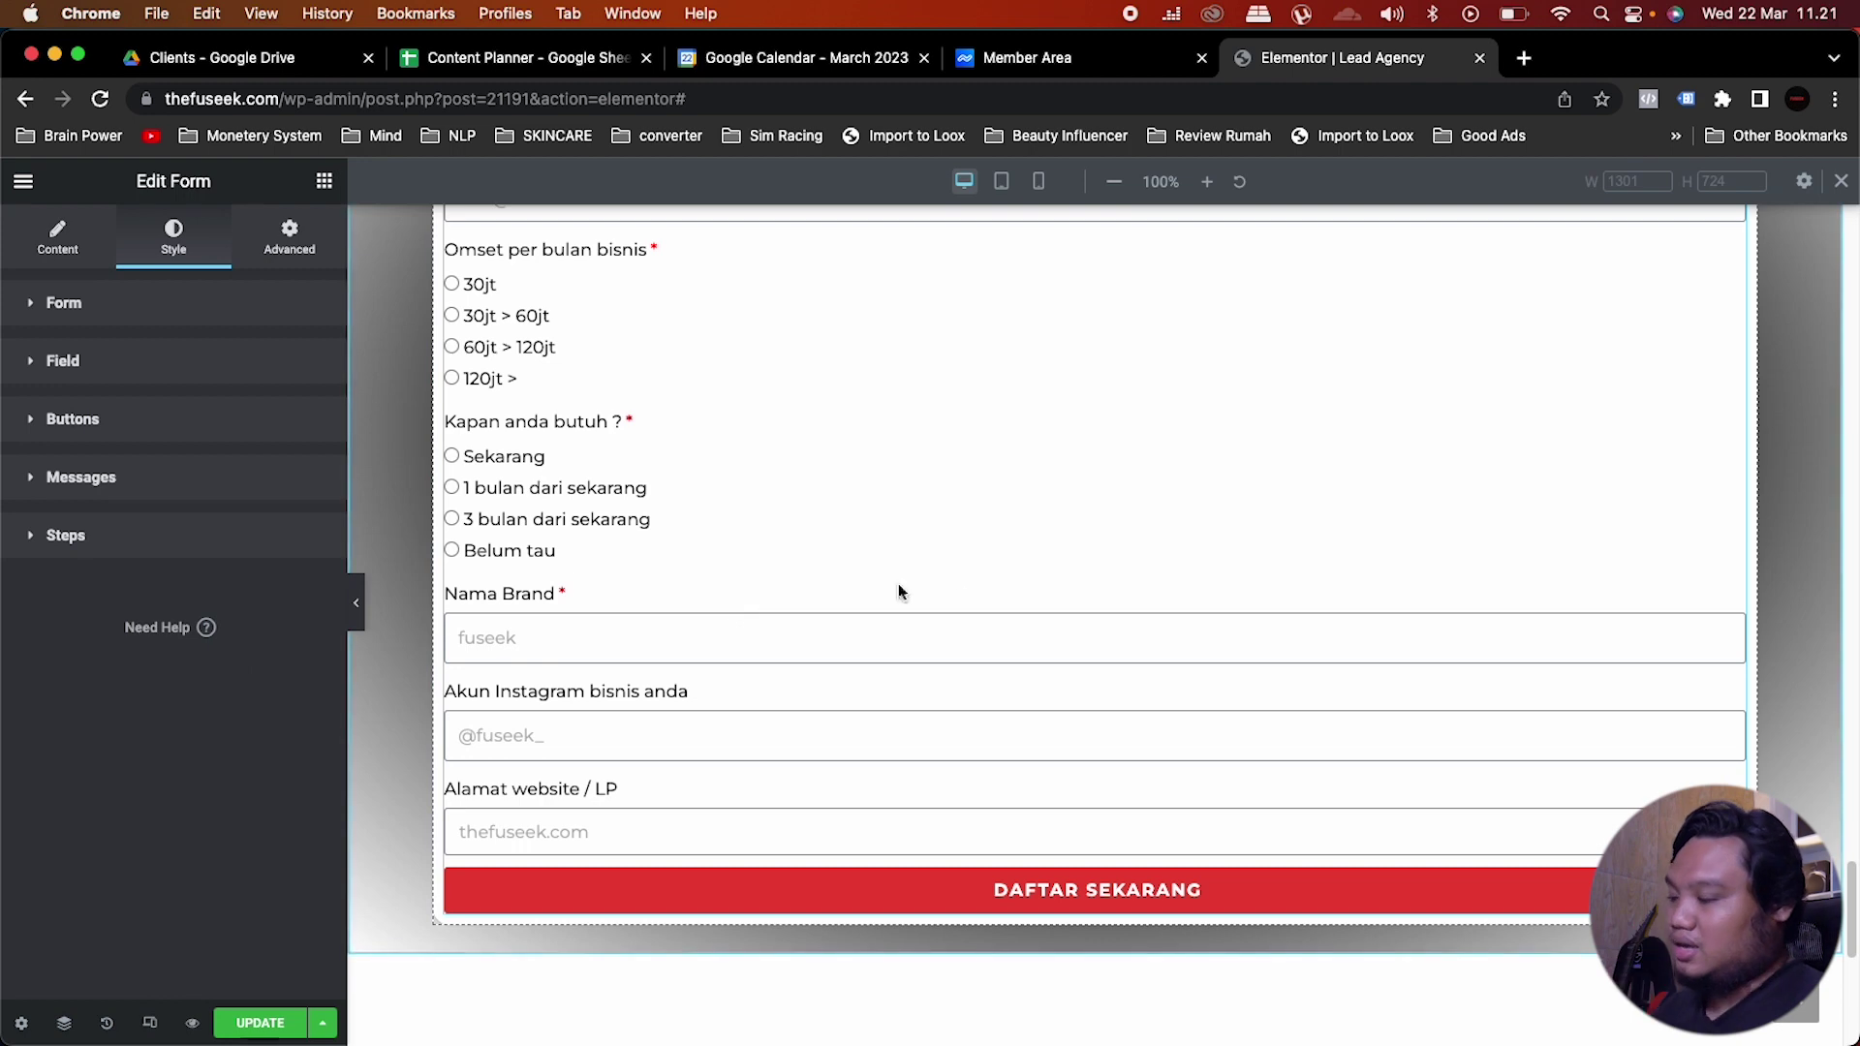
scroll(786, 696, "up", 5)
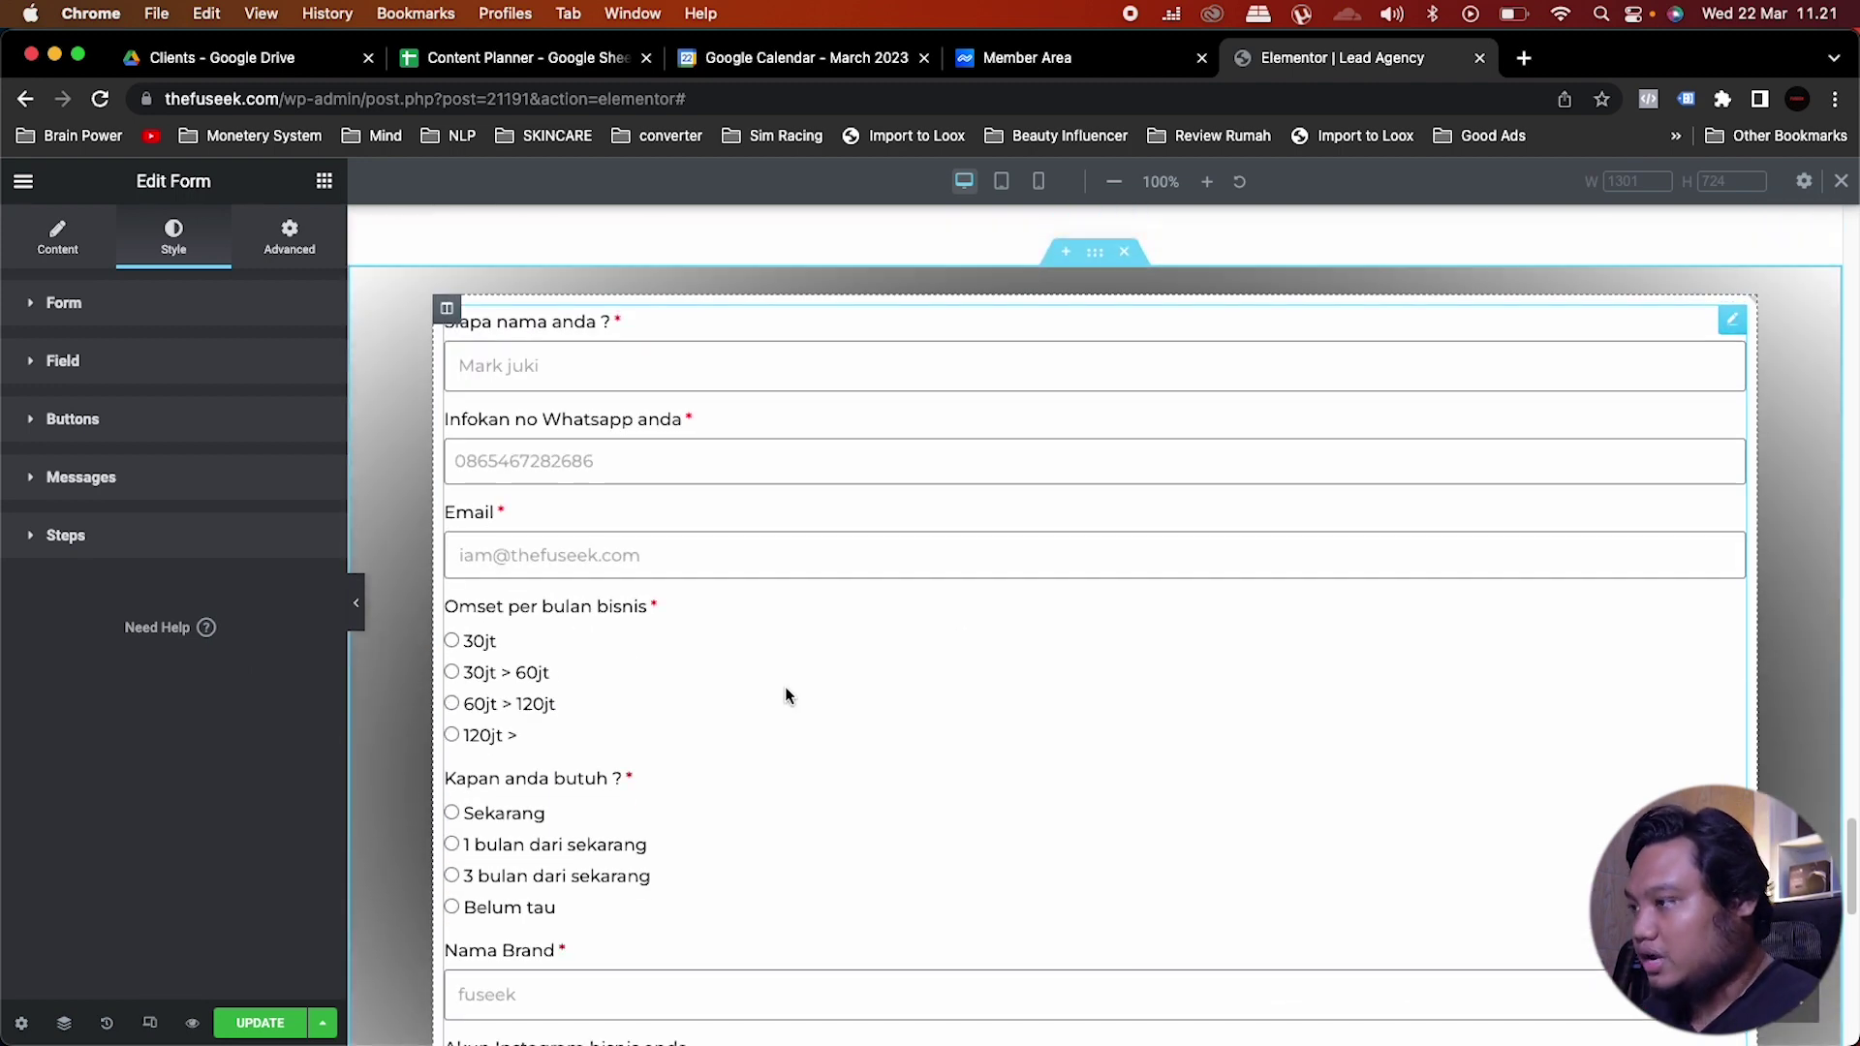
scroll(787, 695, "down", 5)
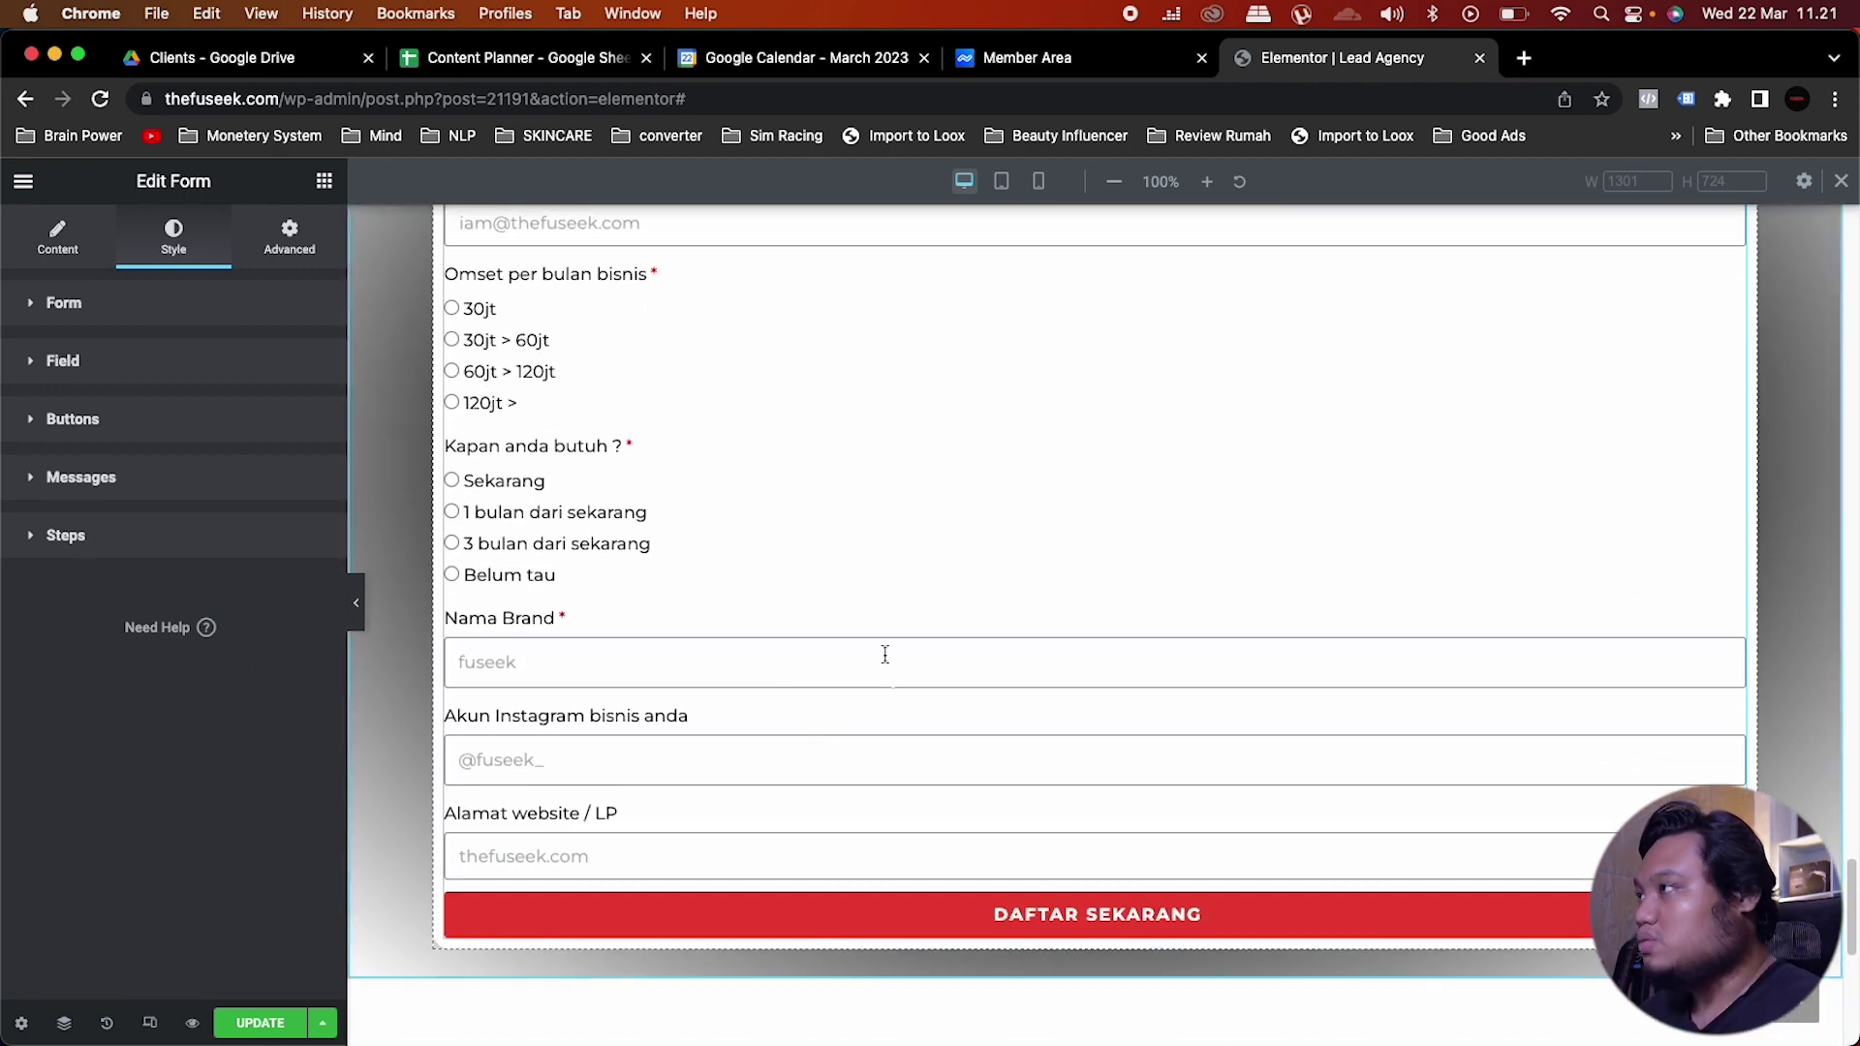
left_click(325, 181)
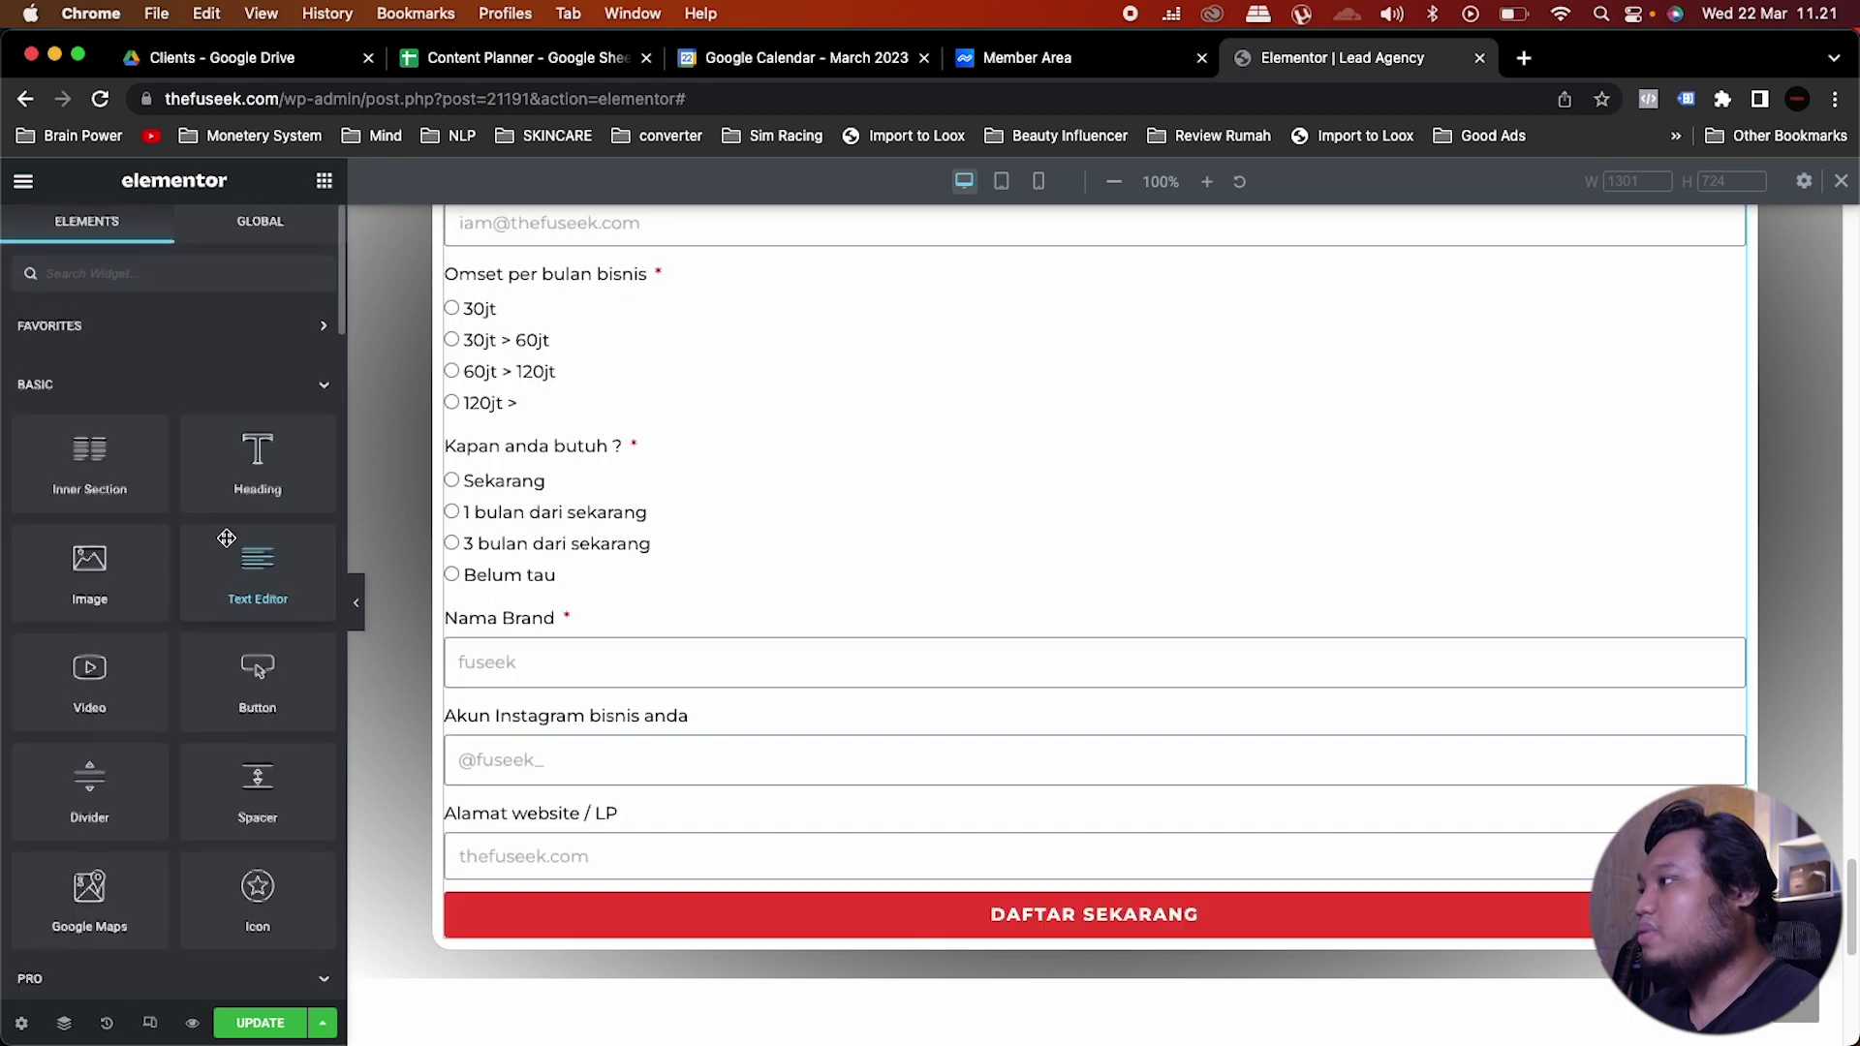
Step: Add a centre-aligned Text Editor block below the Daftar Sekarang button
scroll(226, 539, "down", 1)
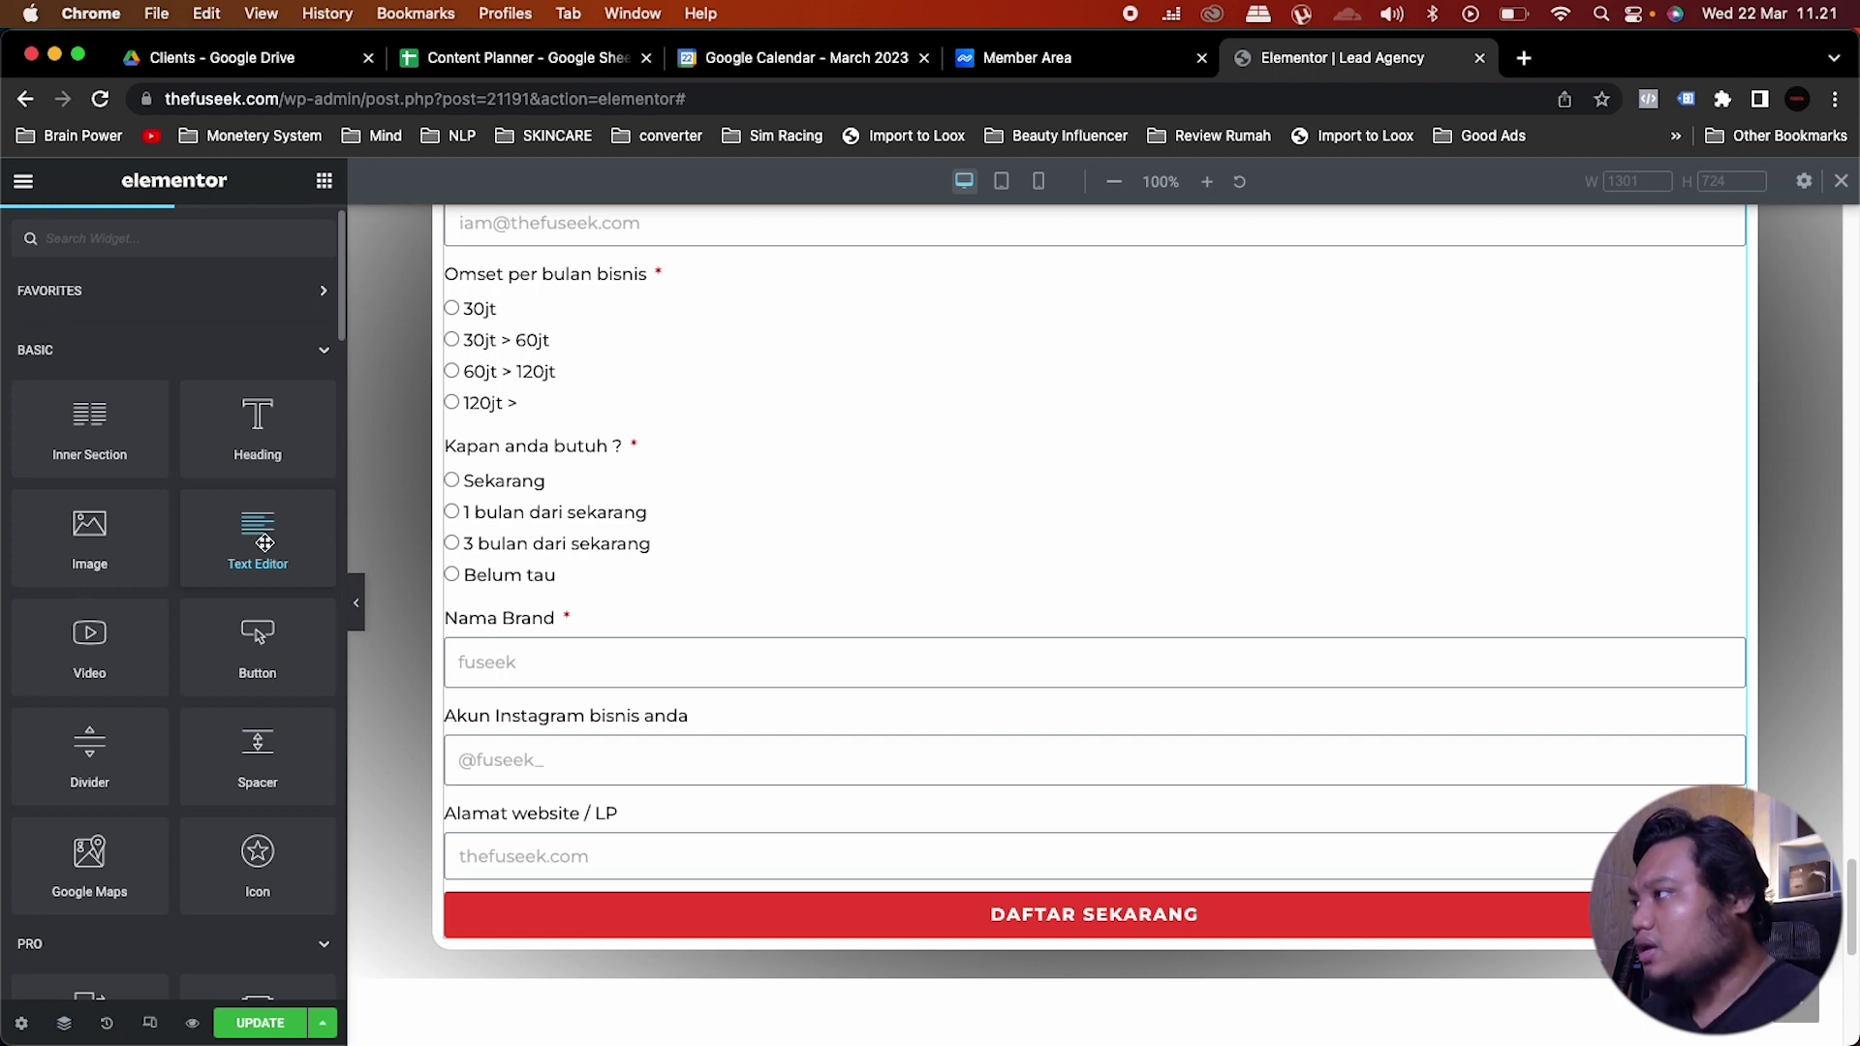
left_click_drag(265, 542, 809, 907)
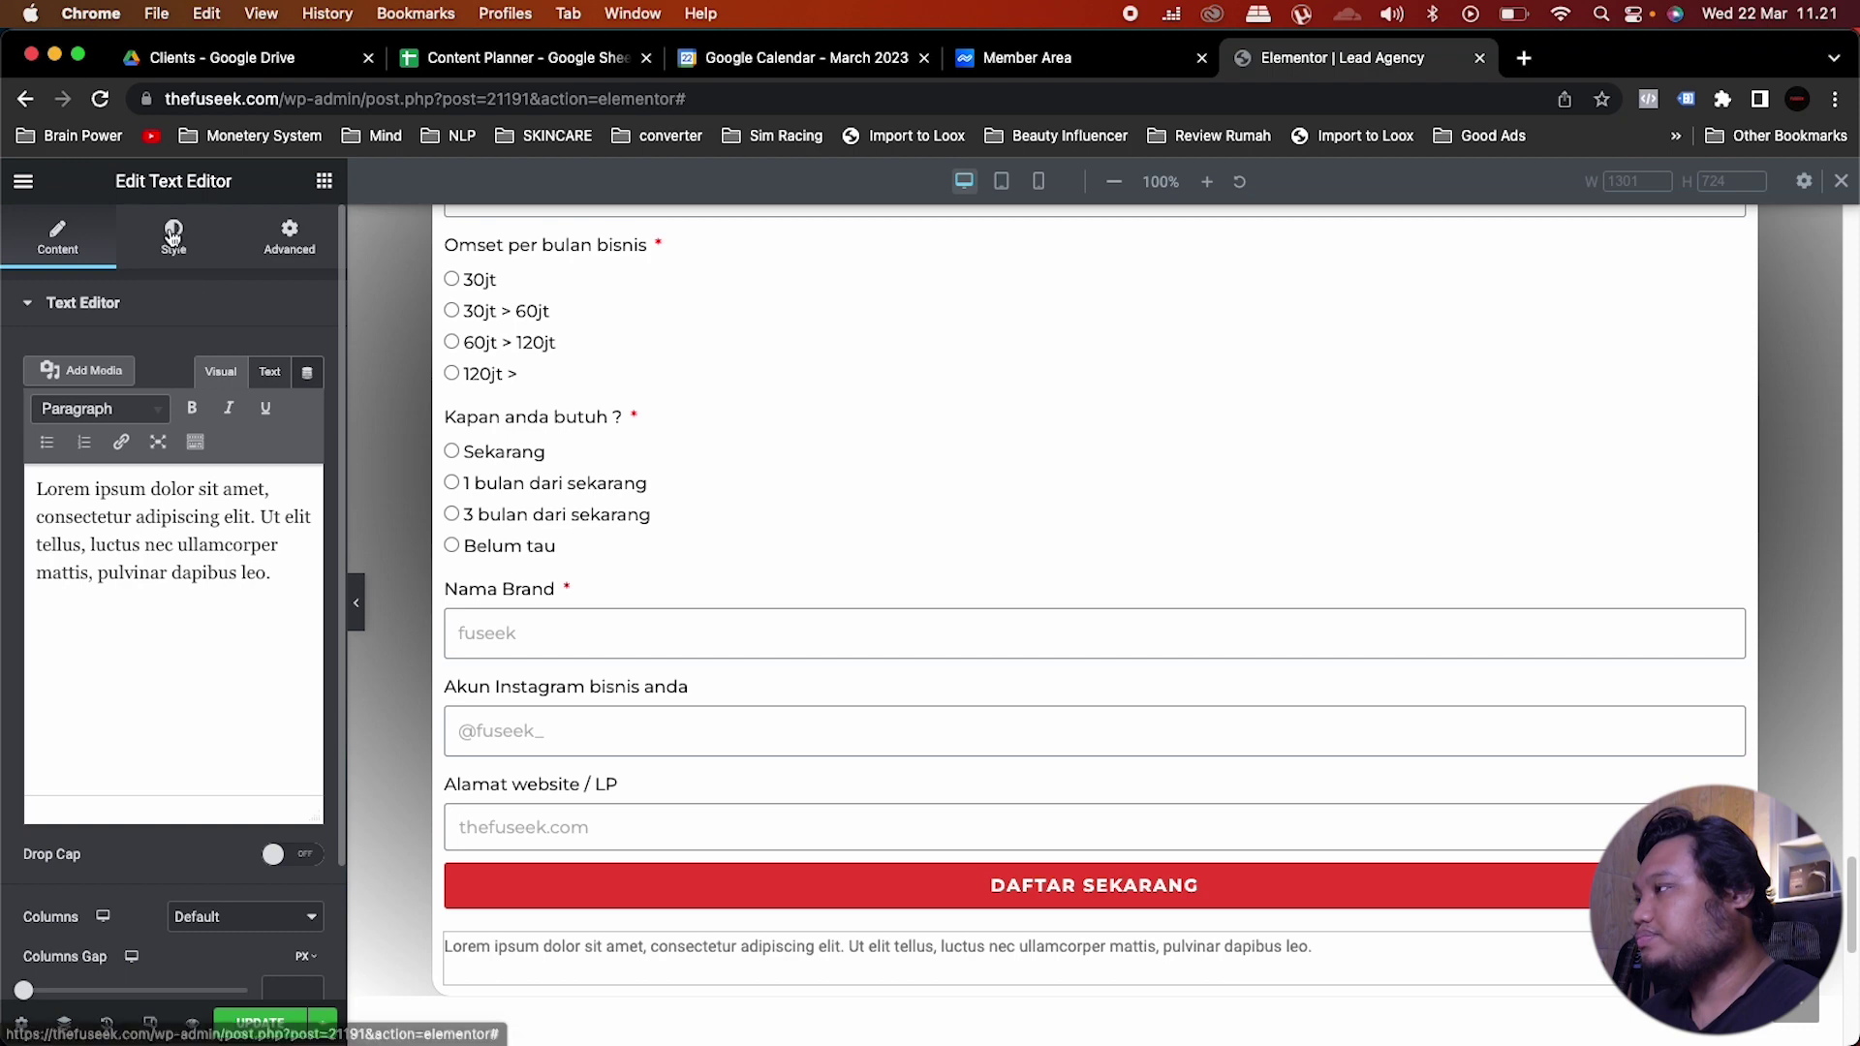
left_click(173, 237)
left_click(248, 363)
scroll(612, 716, "down", 3)
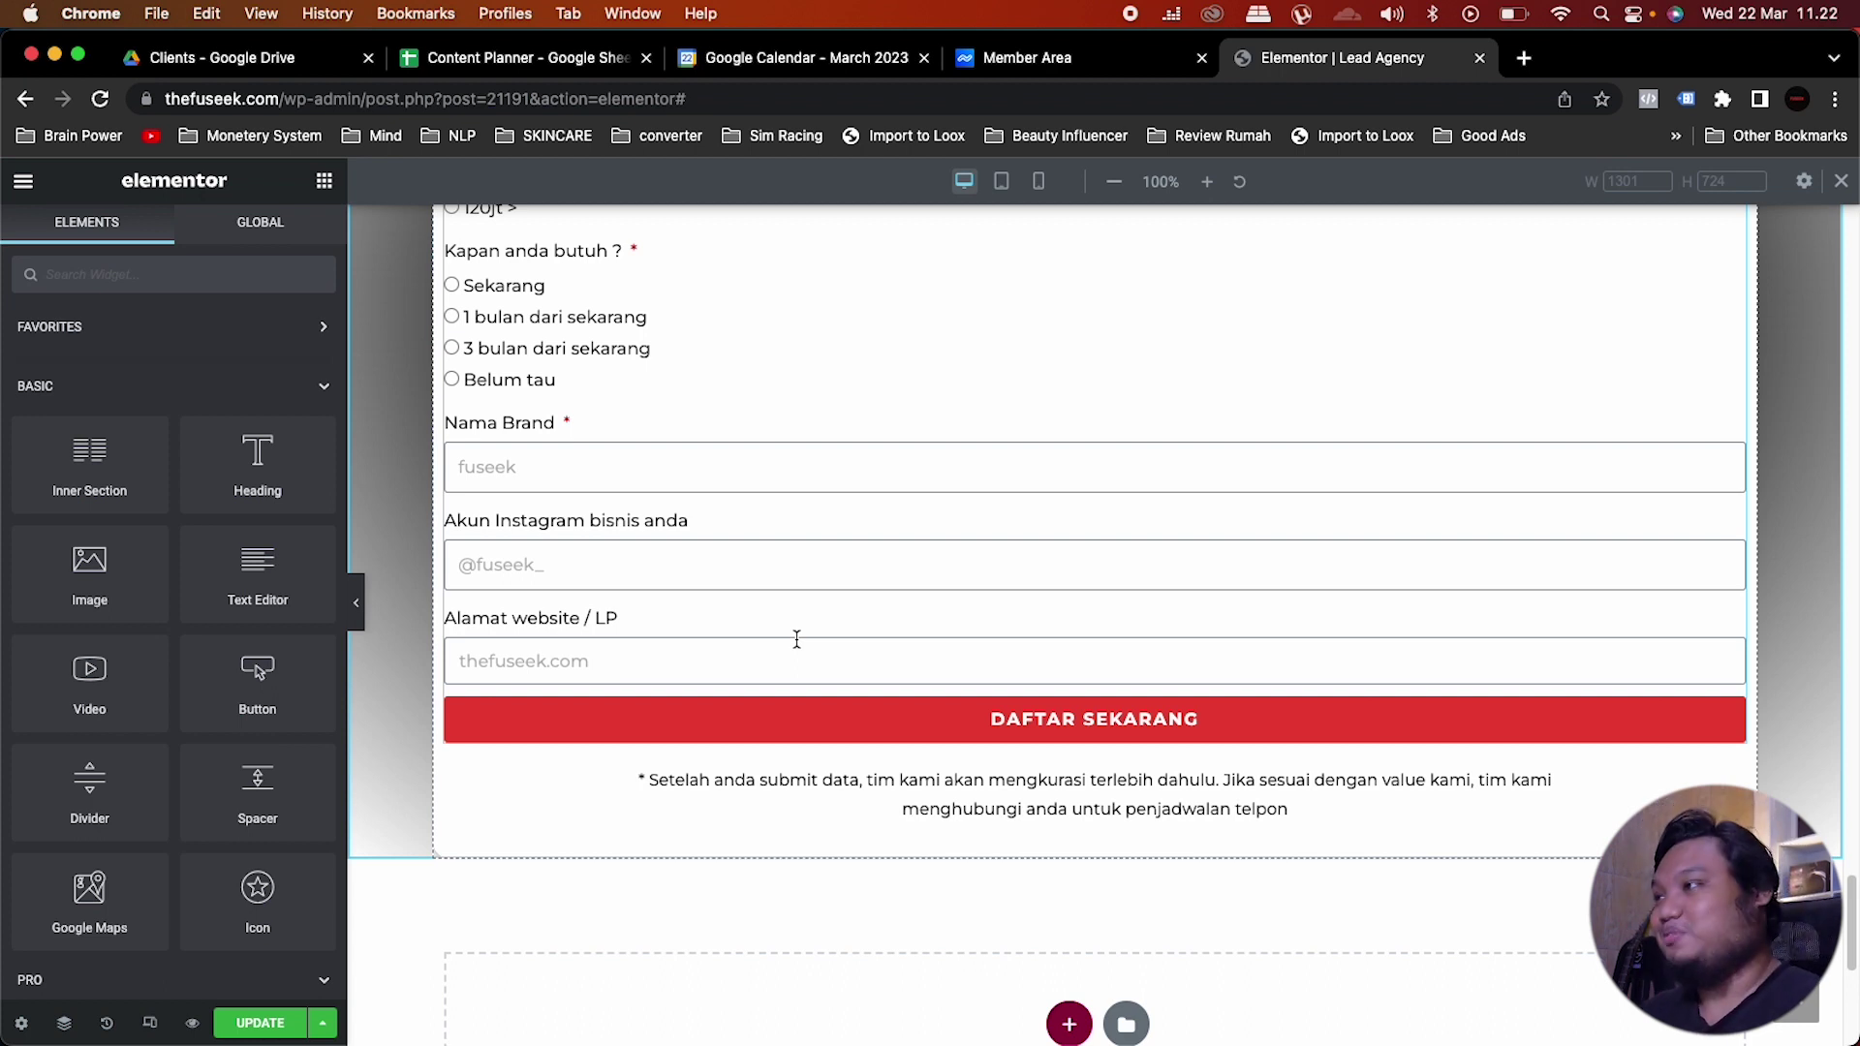
Step: Set the form section's linked padding to 25 px in the Advanced settings
scroll(796, 640, "up", 10)
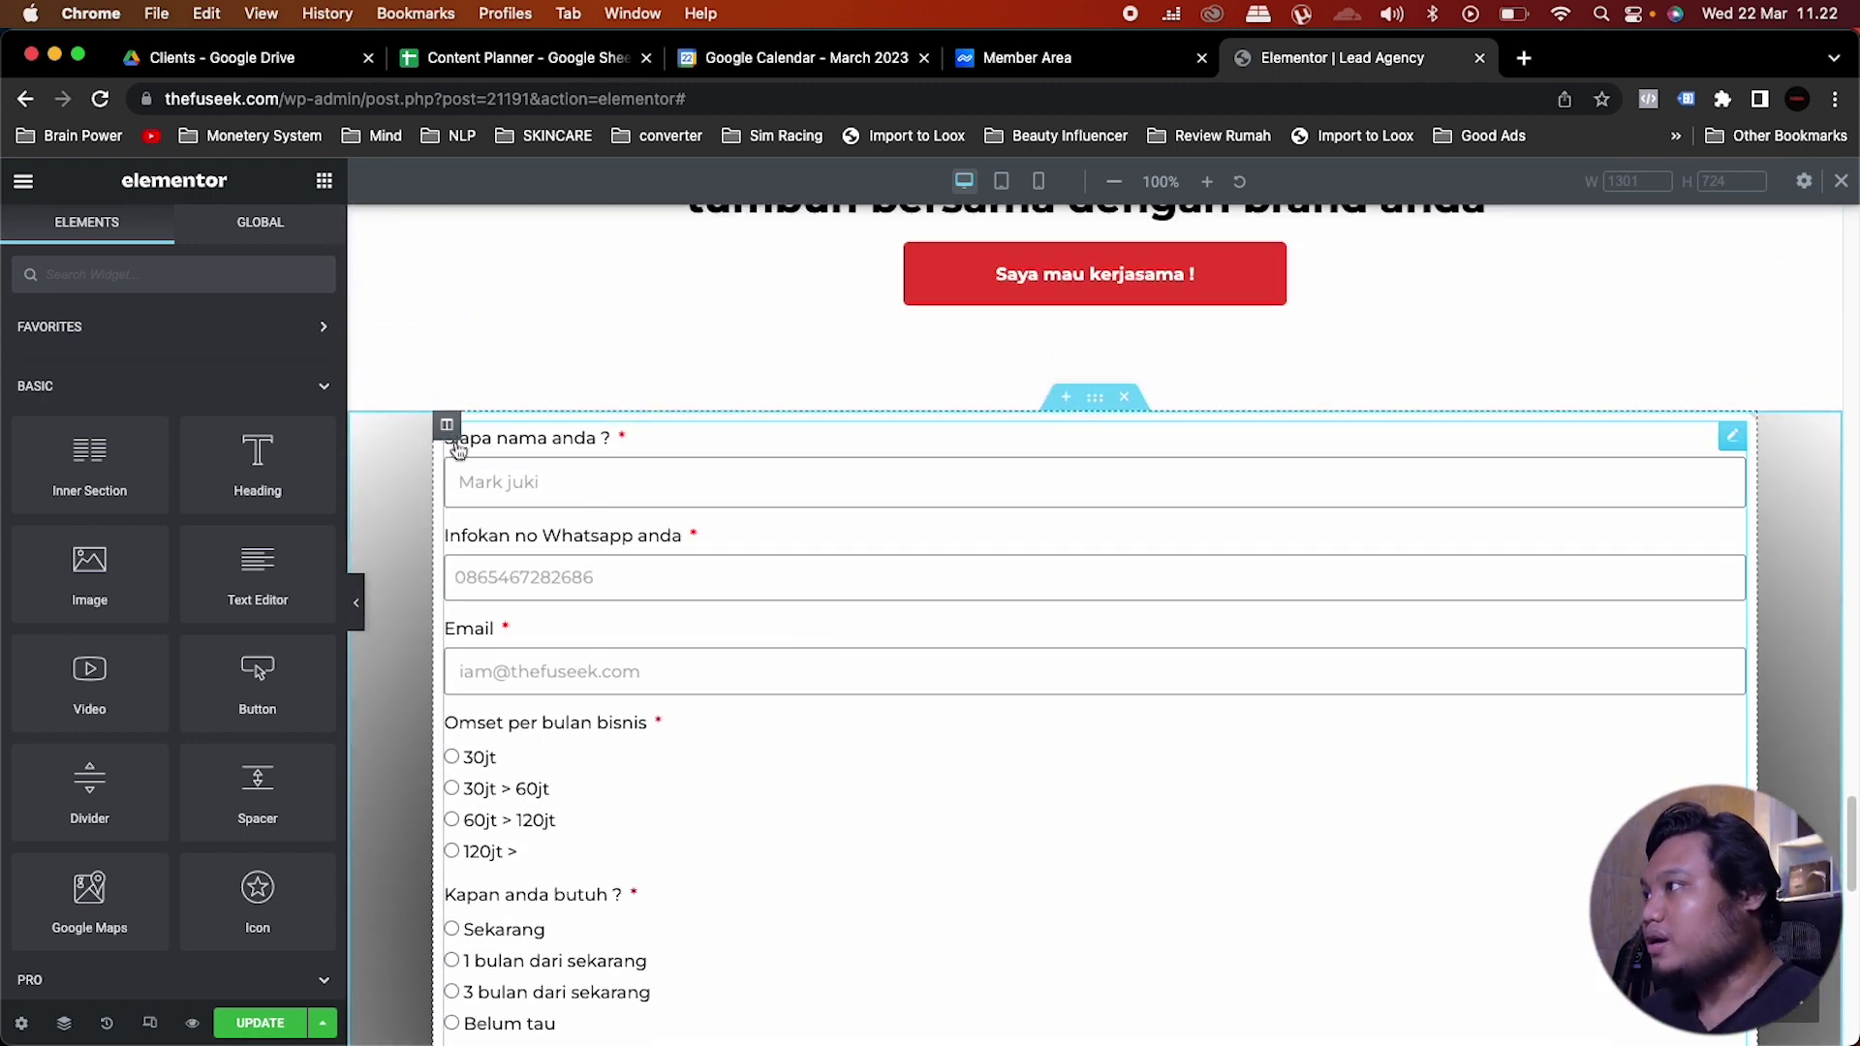
scroll(1018, 489, "up", 4)
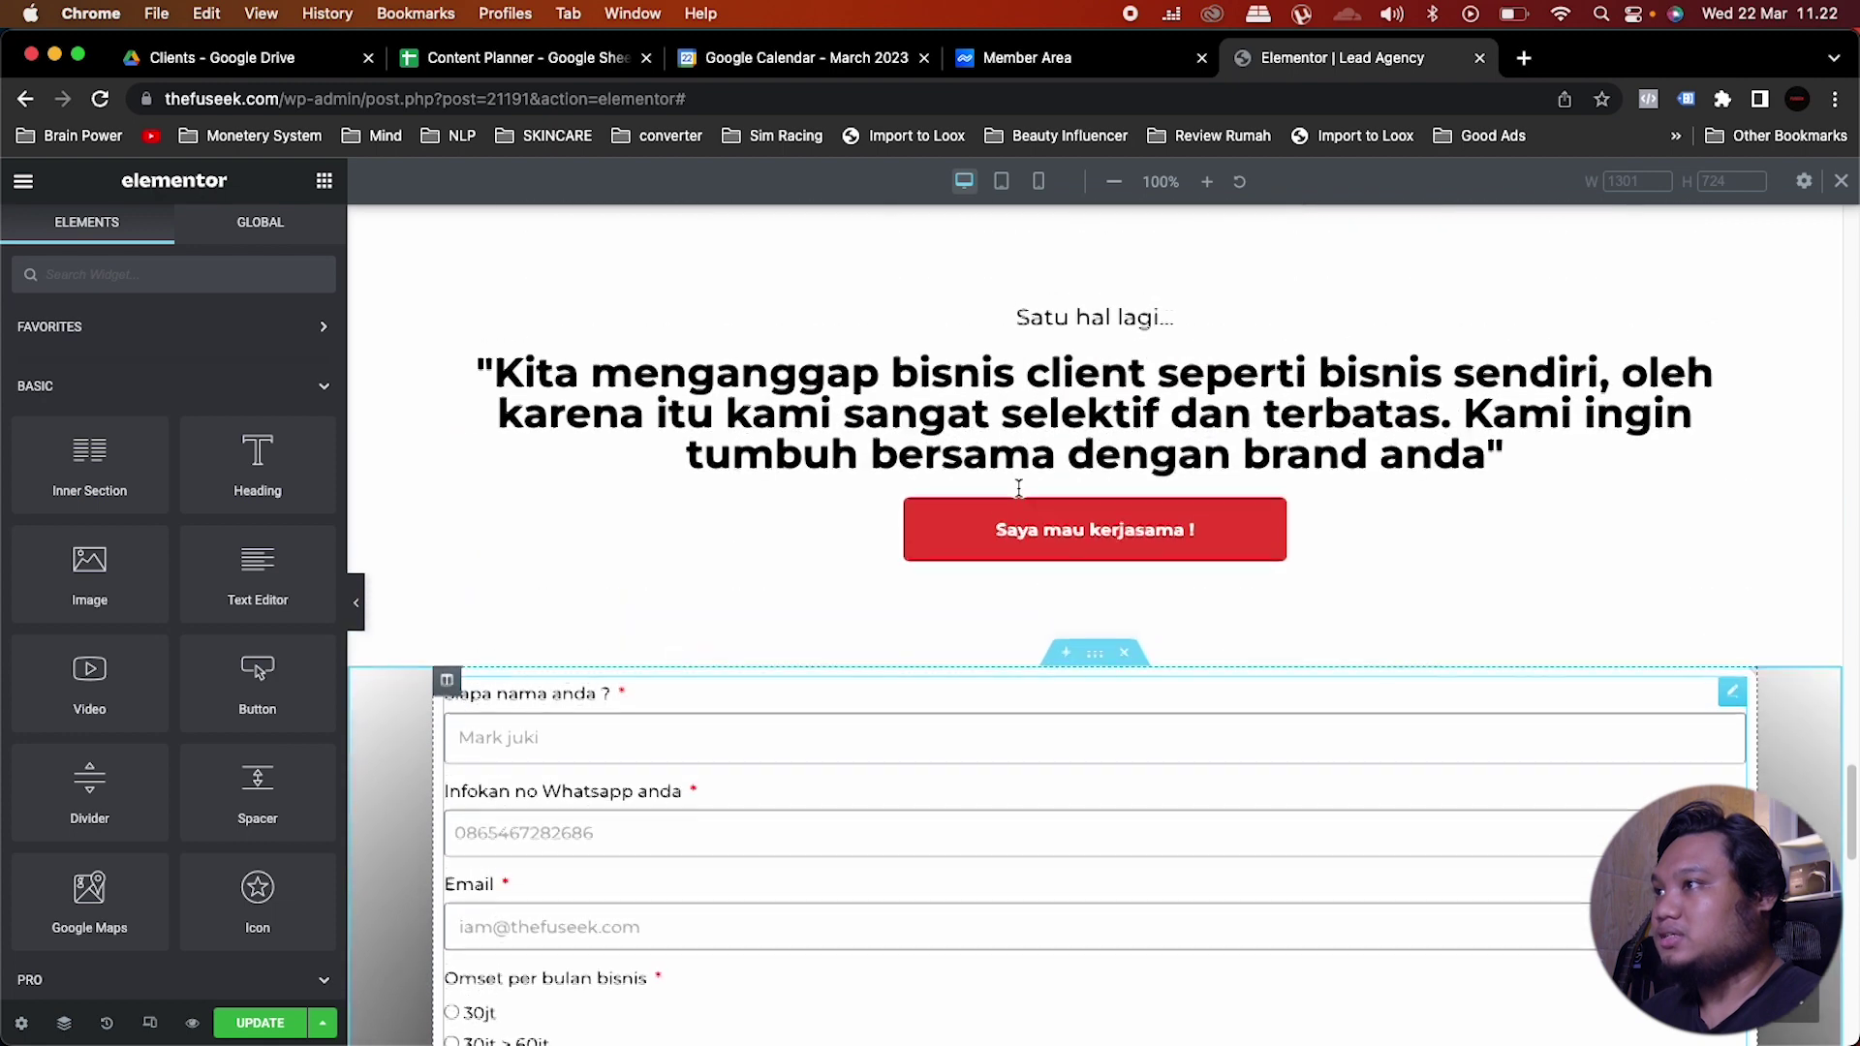
left_click(1094, 668)
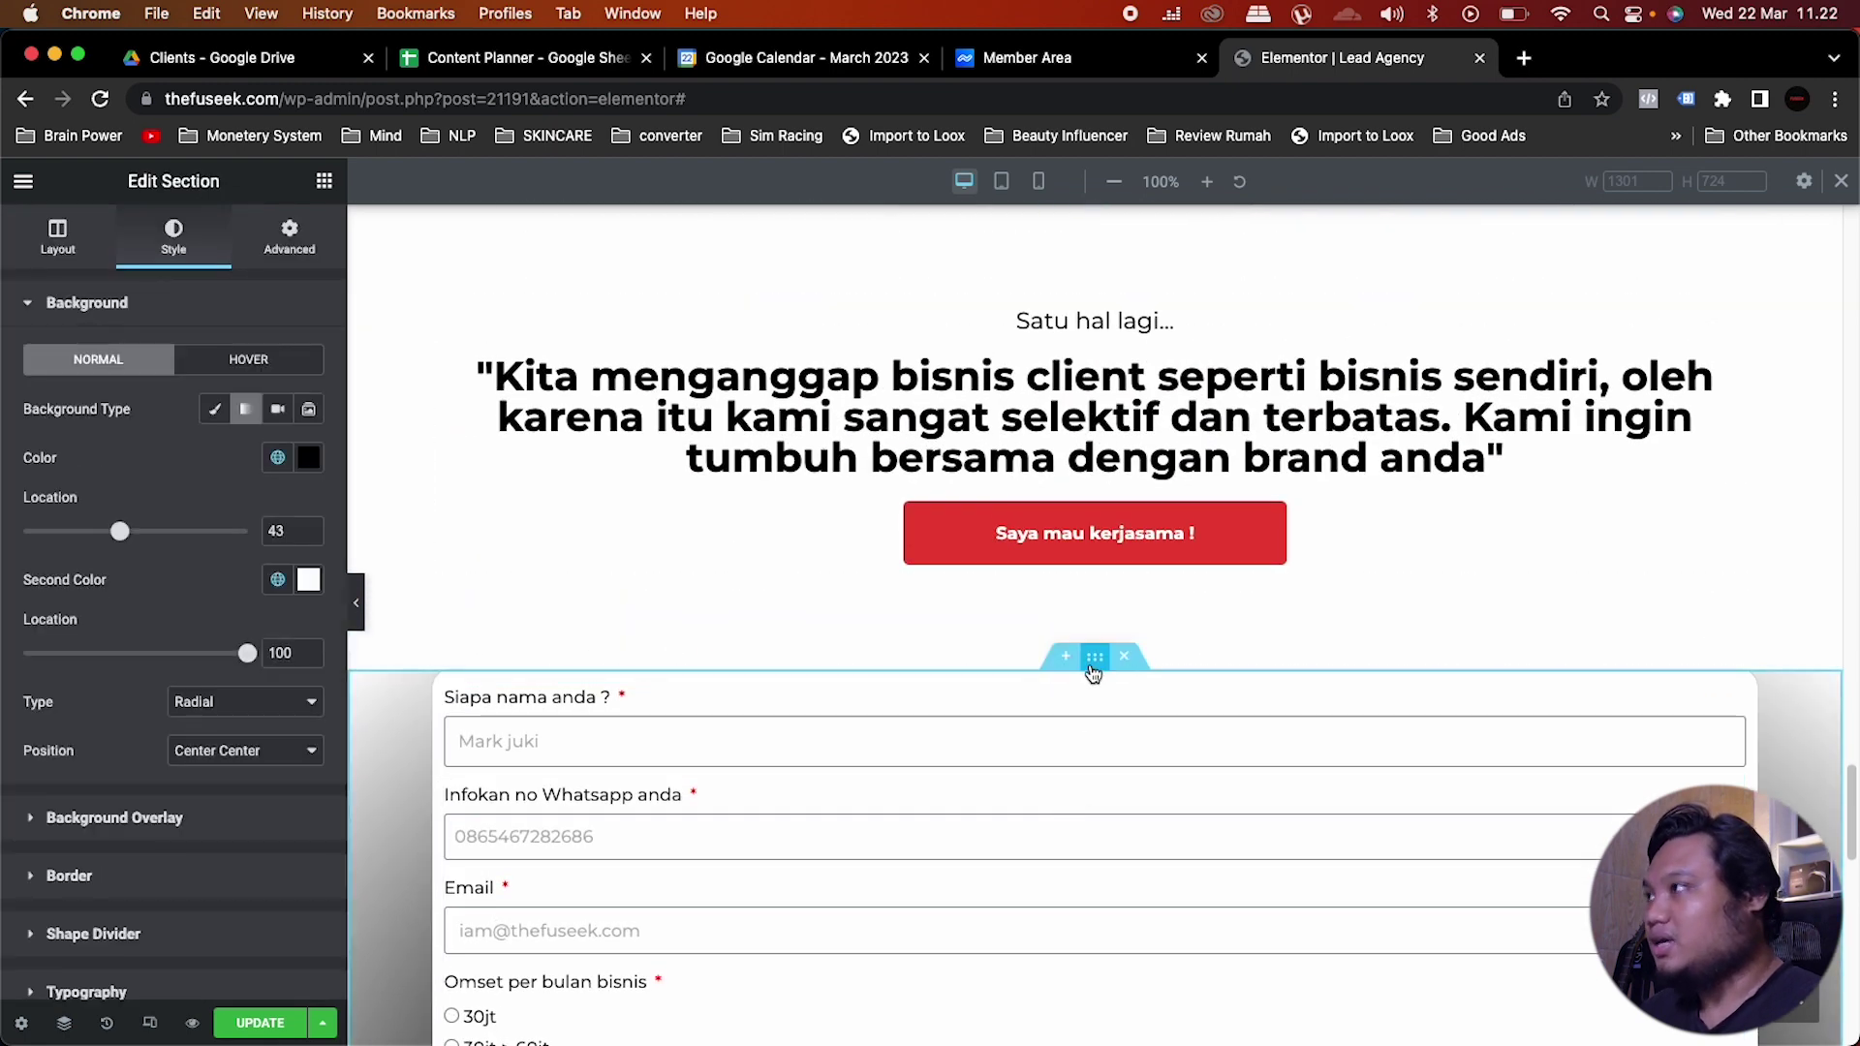
left_click(305, 250)
left_click(58, 481)
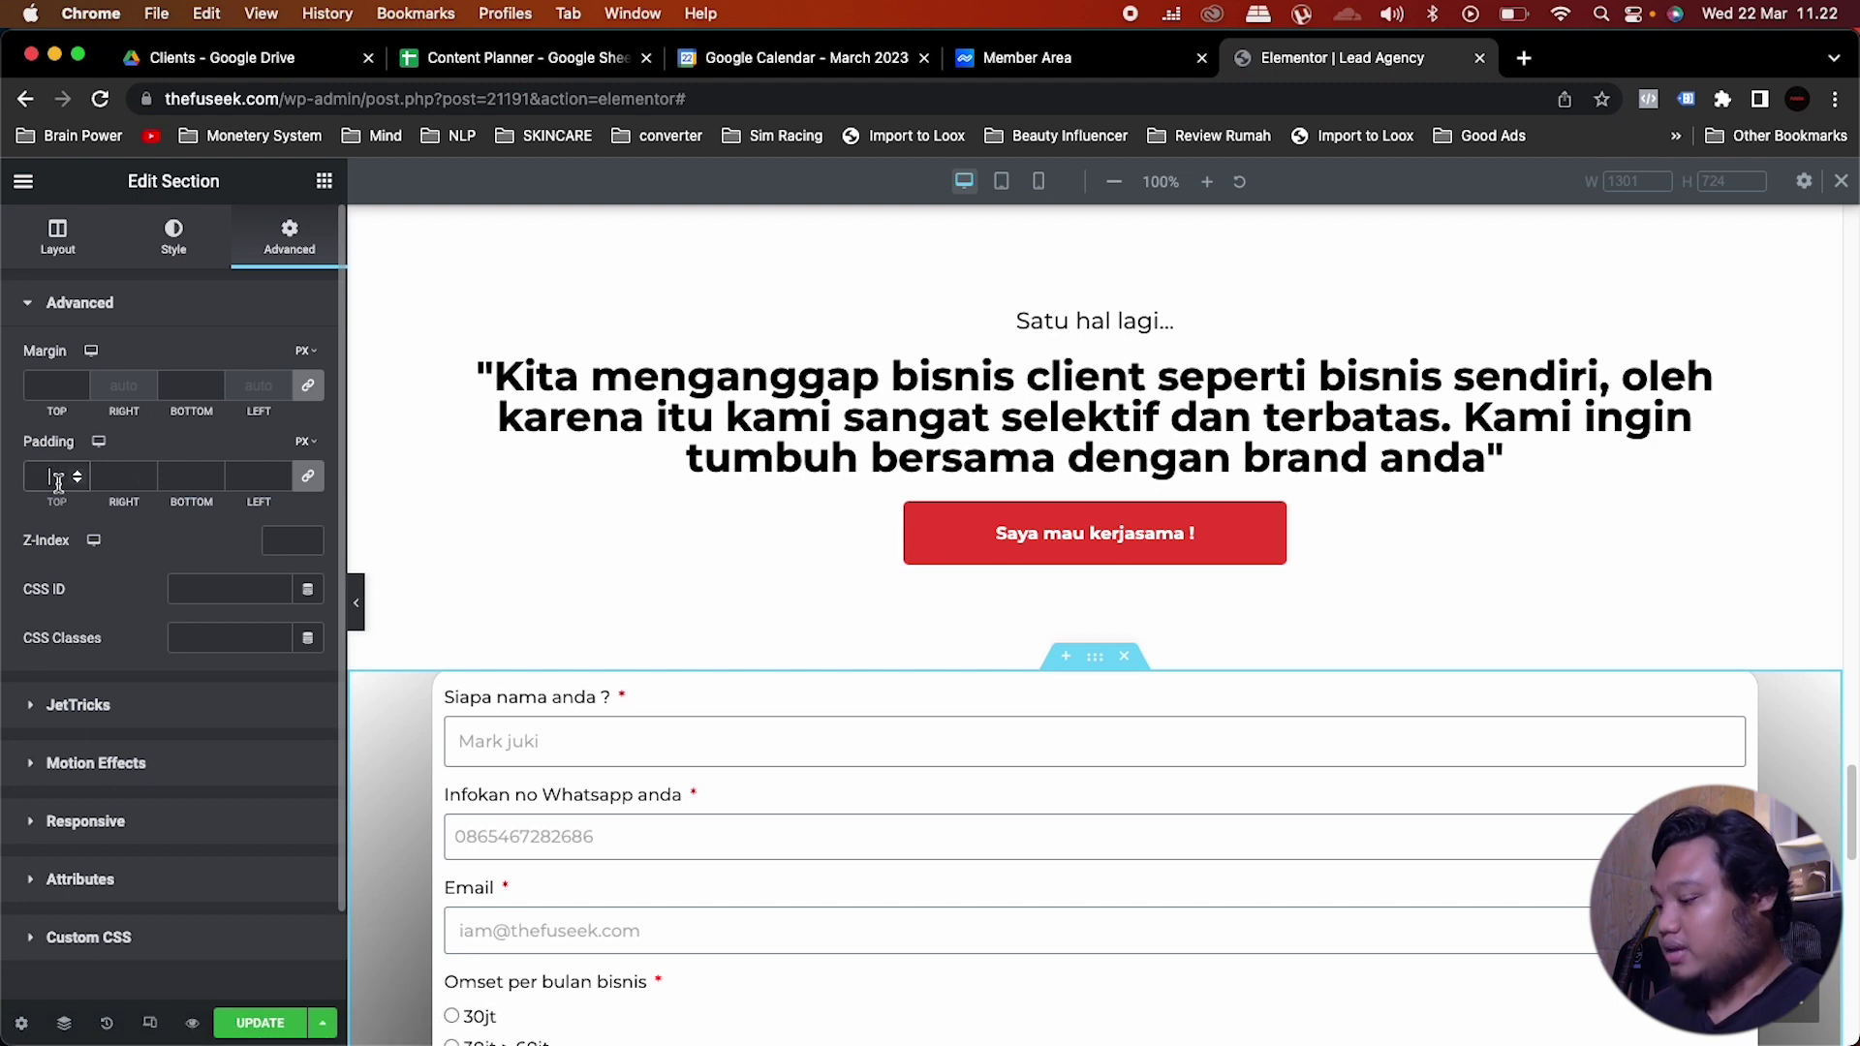
type("15")
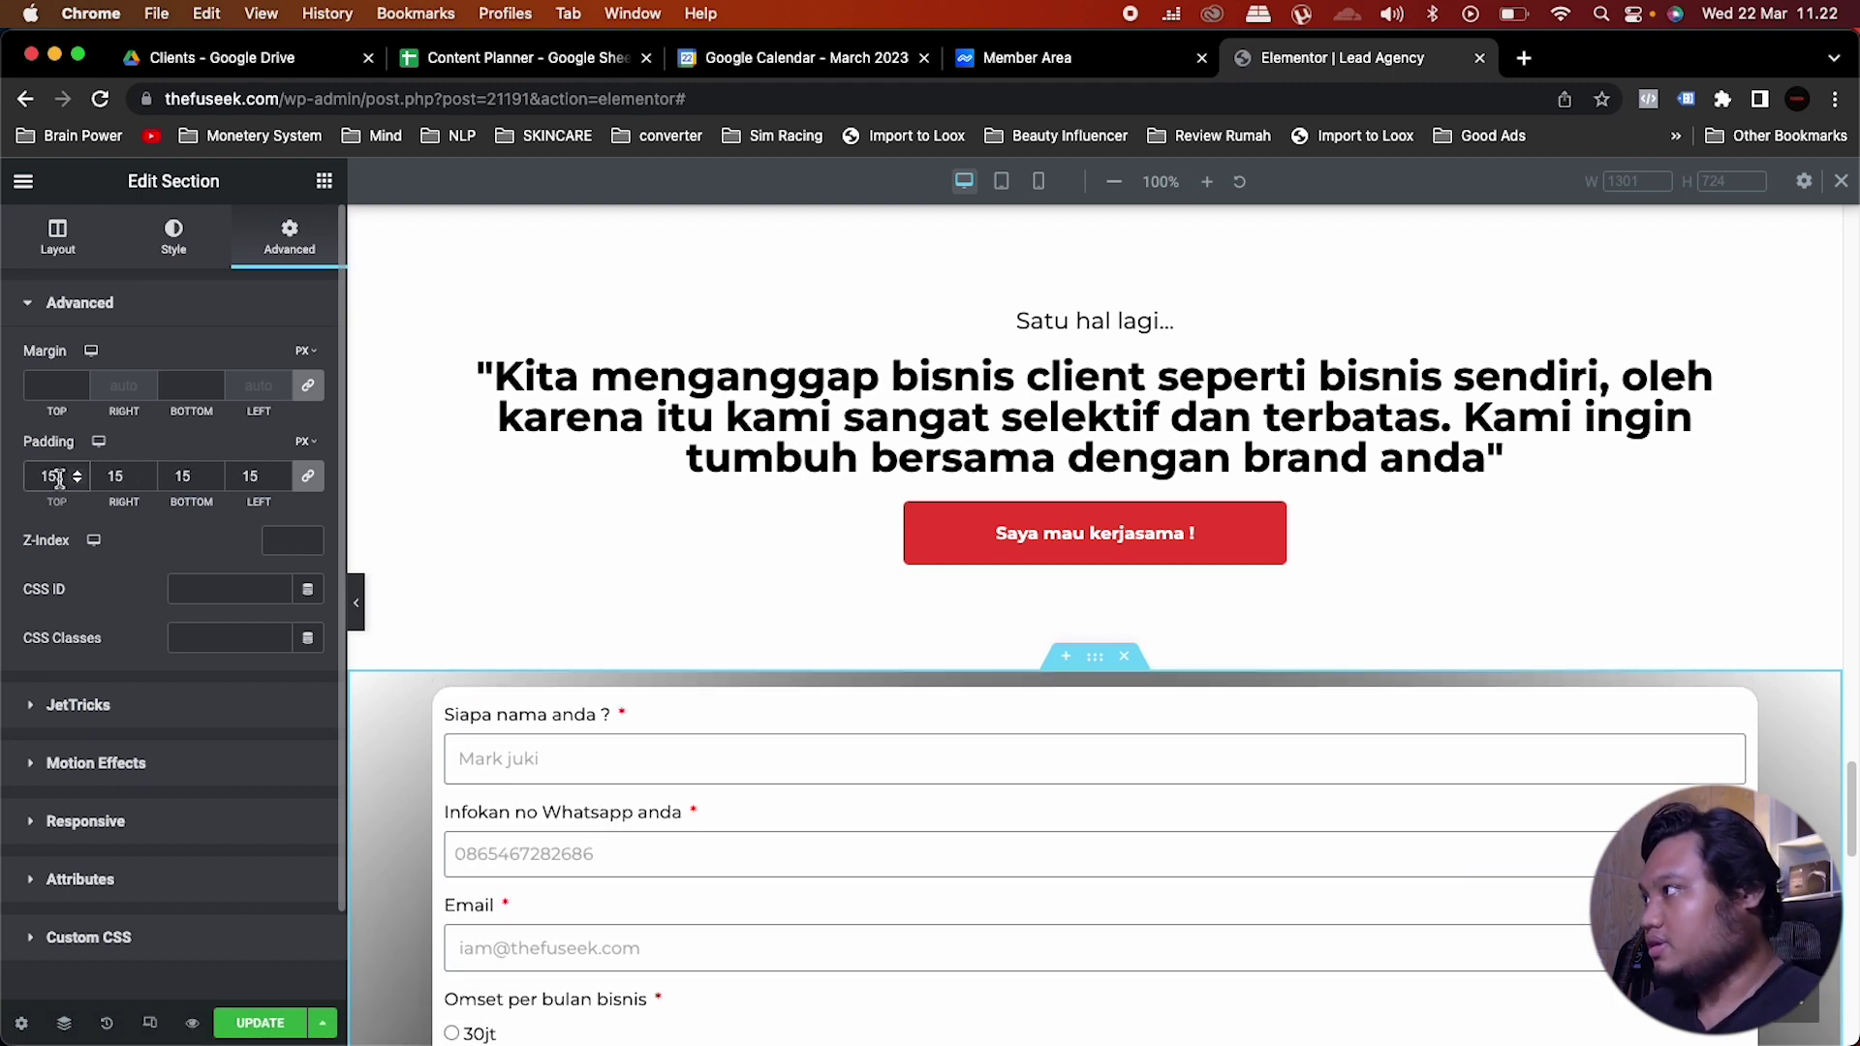
key("BackSpace")
key("BackSpace")
type("25")
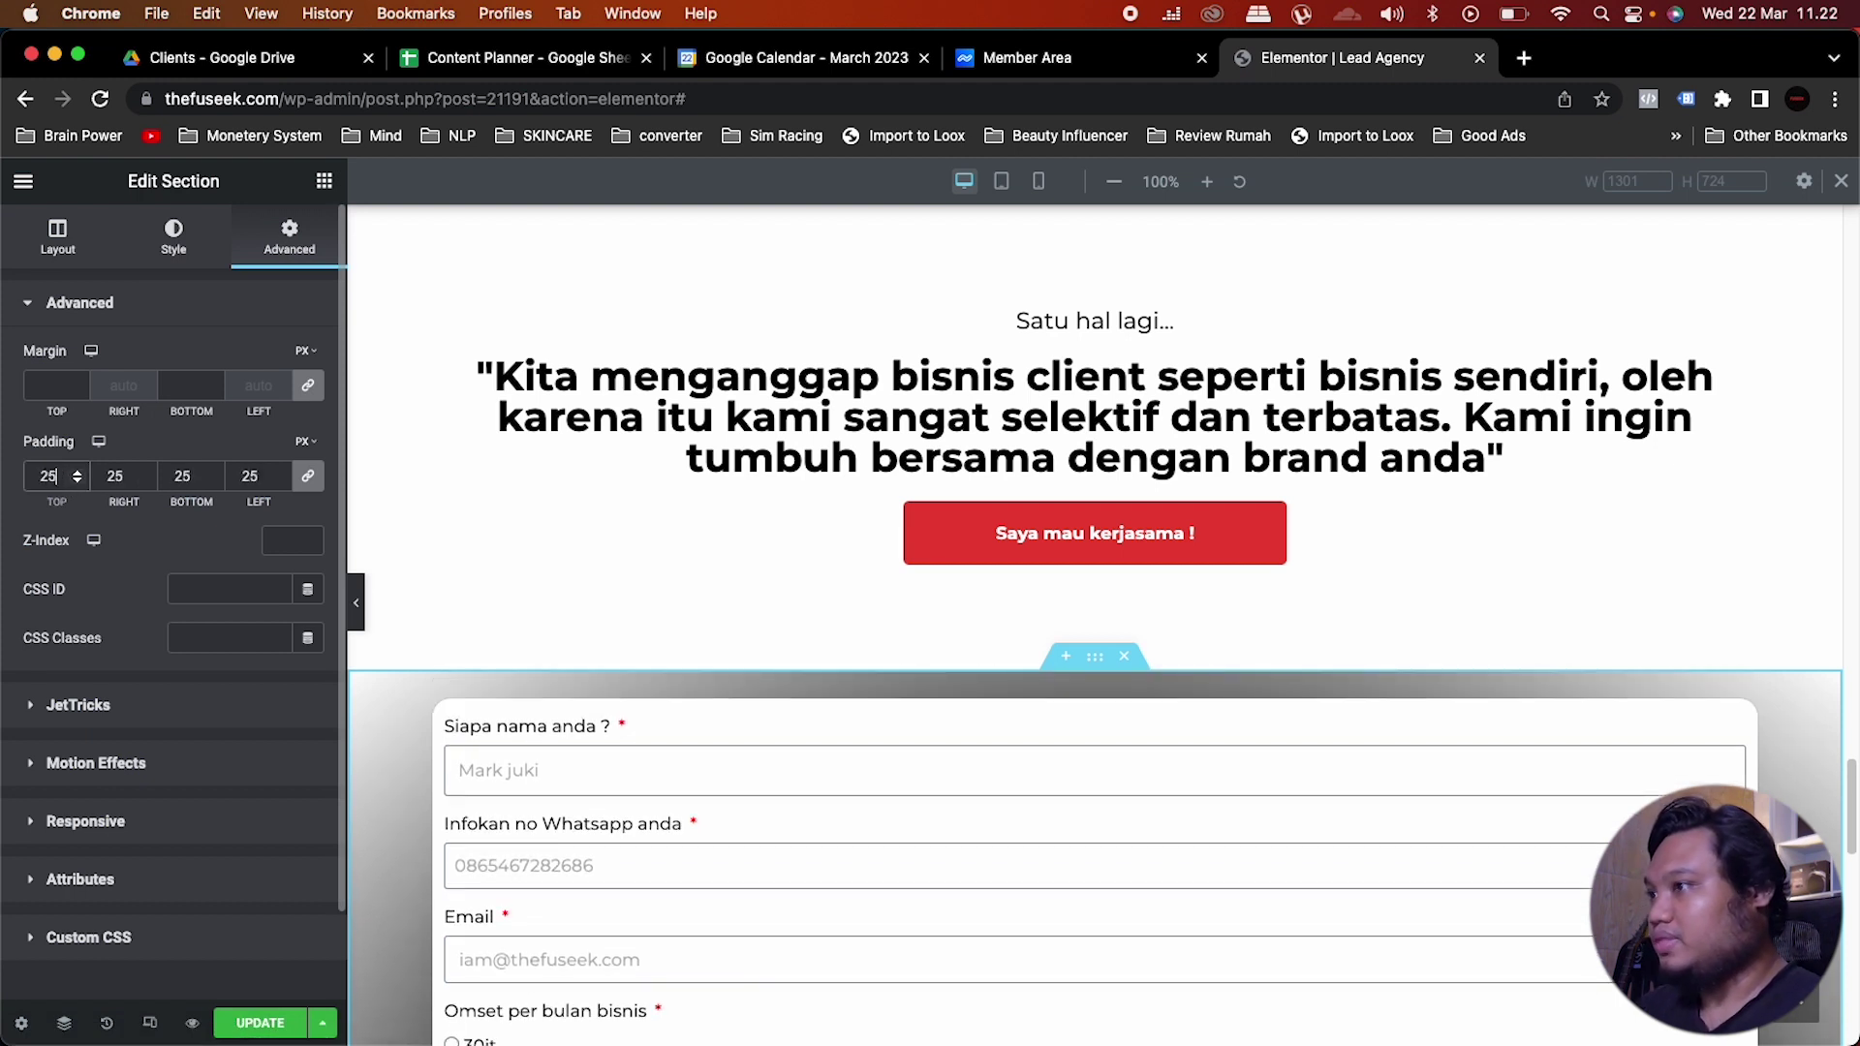
scroll(514, 645, "down", 7)
scroll(514, 645, "up", 3)
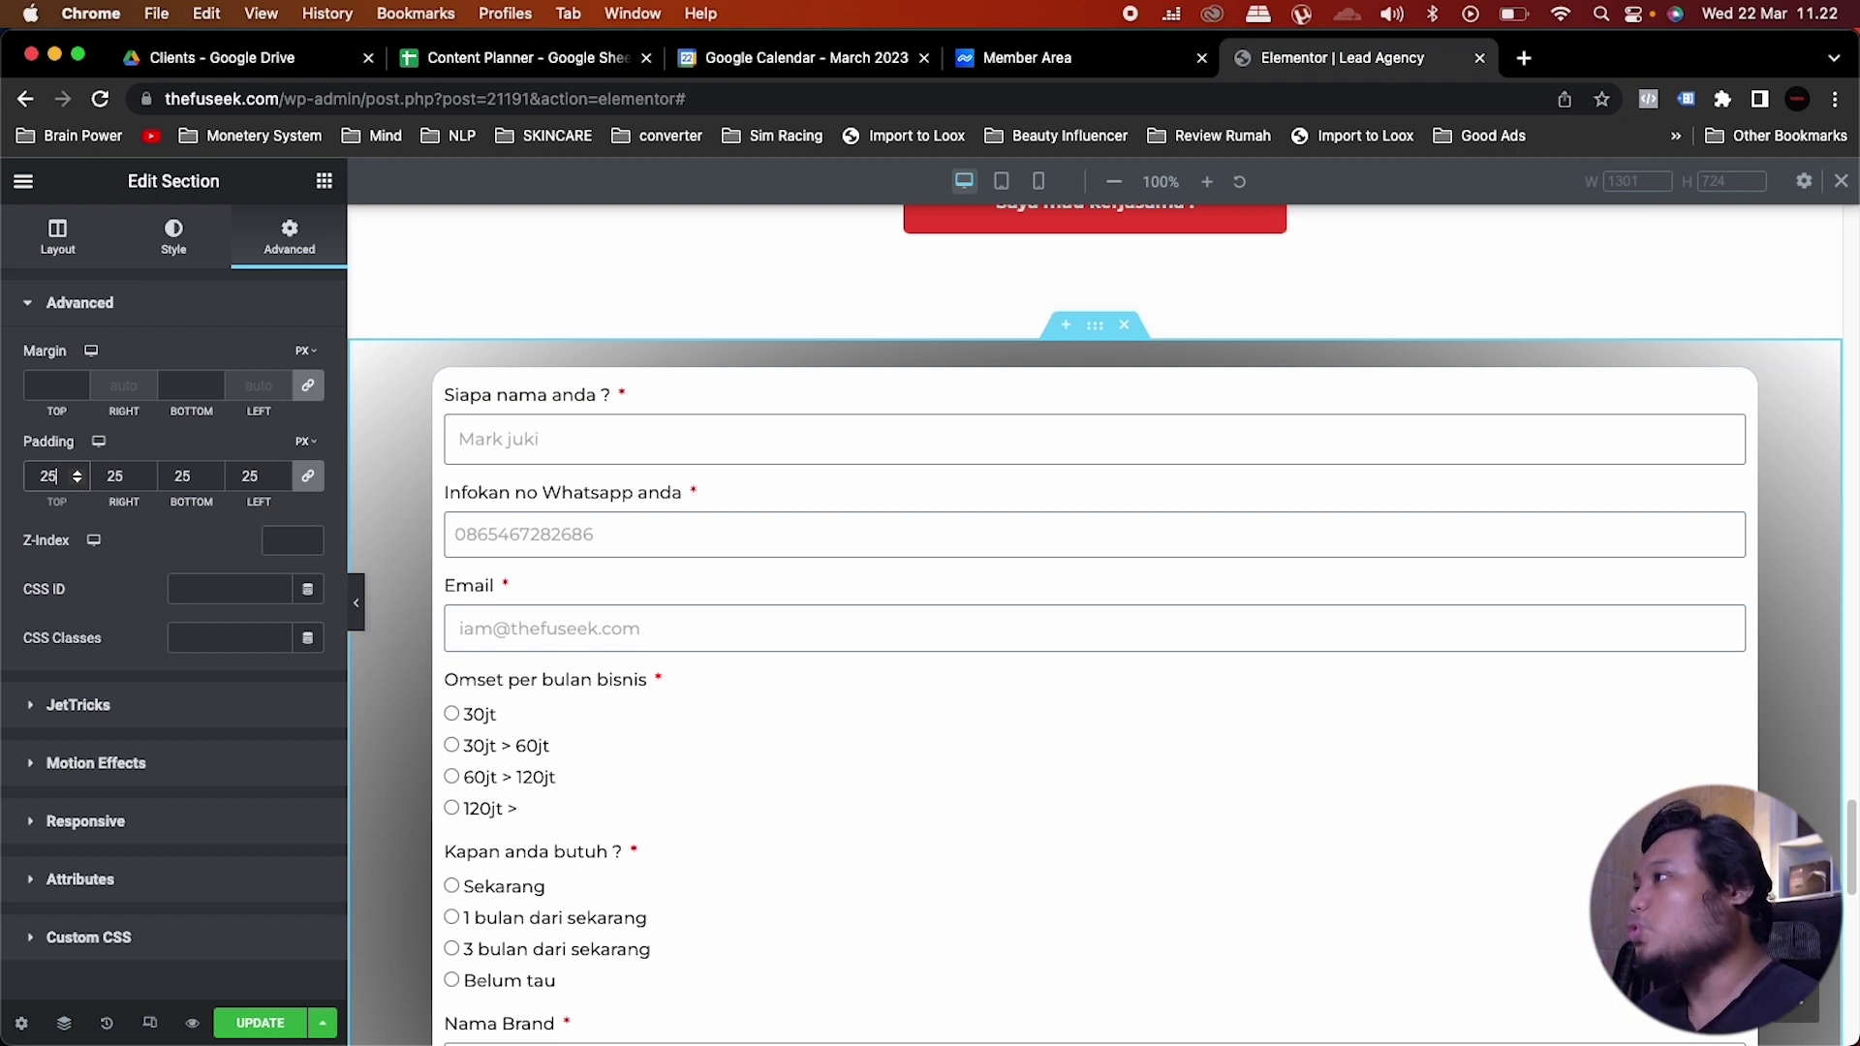
Step: Add a centred, full-size Image widget with fuseek-logo.png at the top of the form
left_click(324, 184)
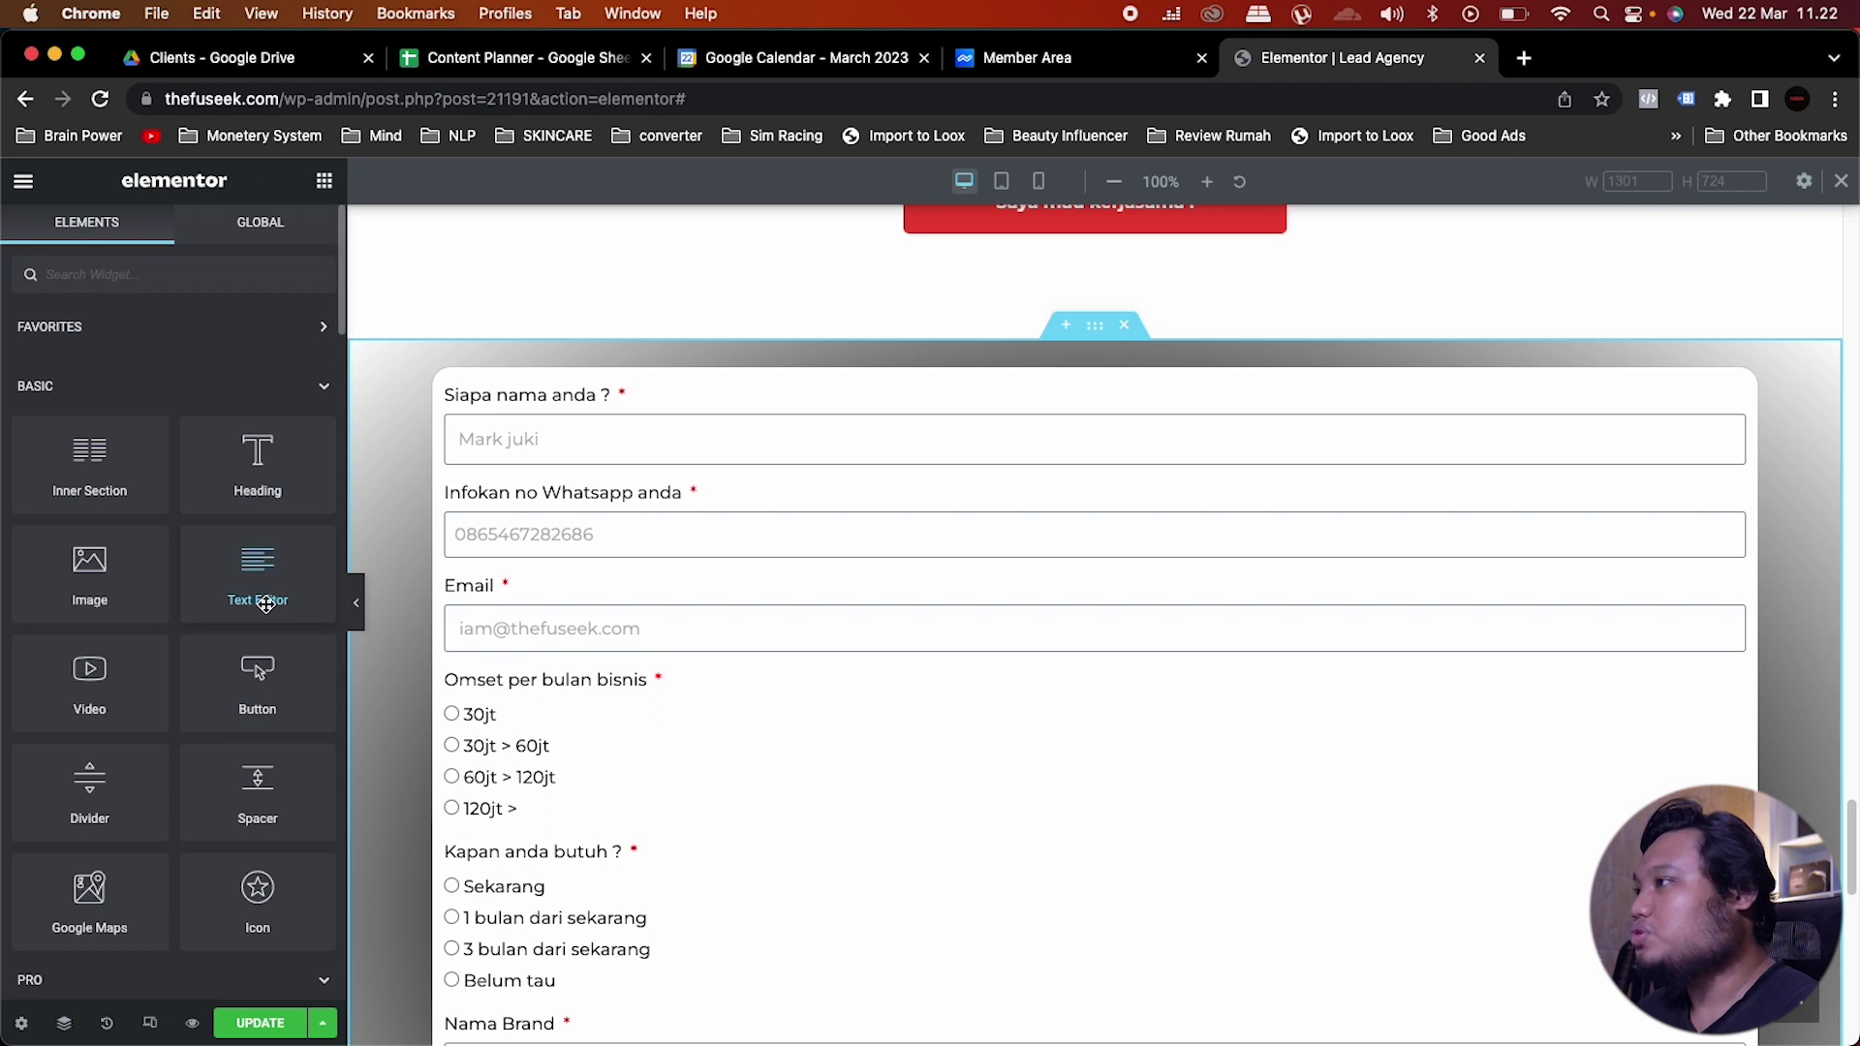
left_click_drag(97, 593, 1259, 450)
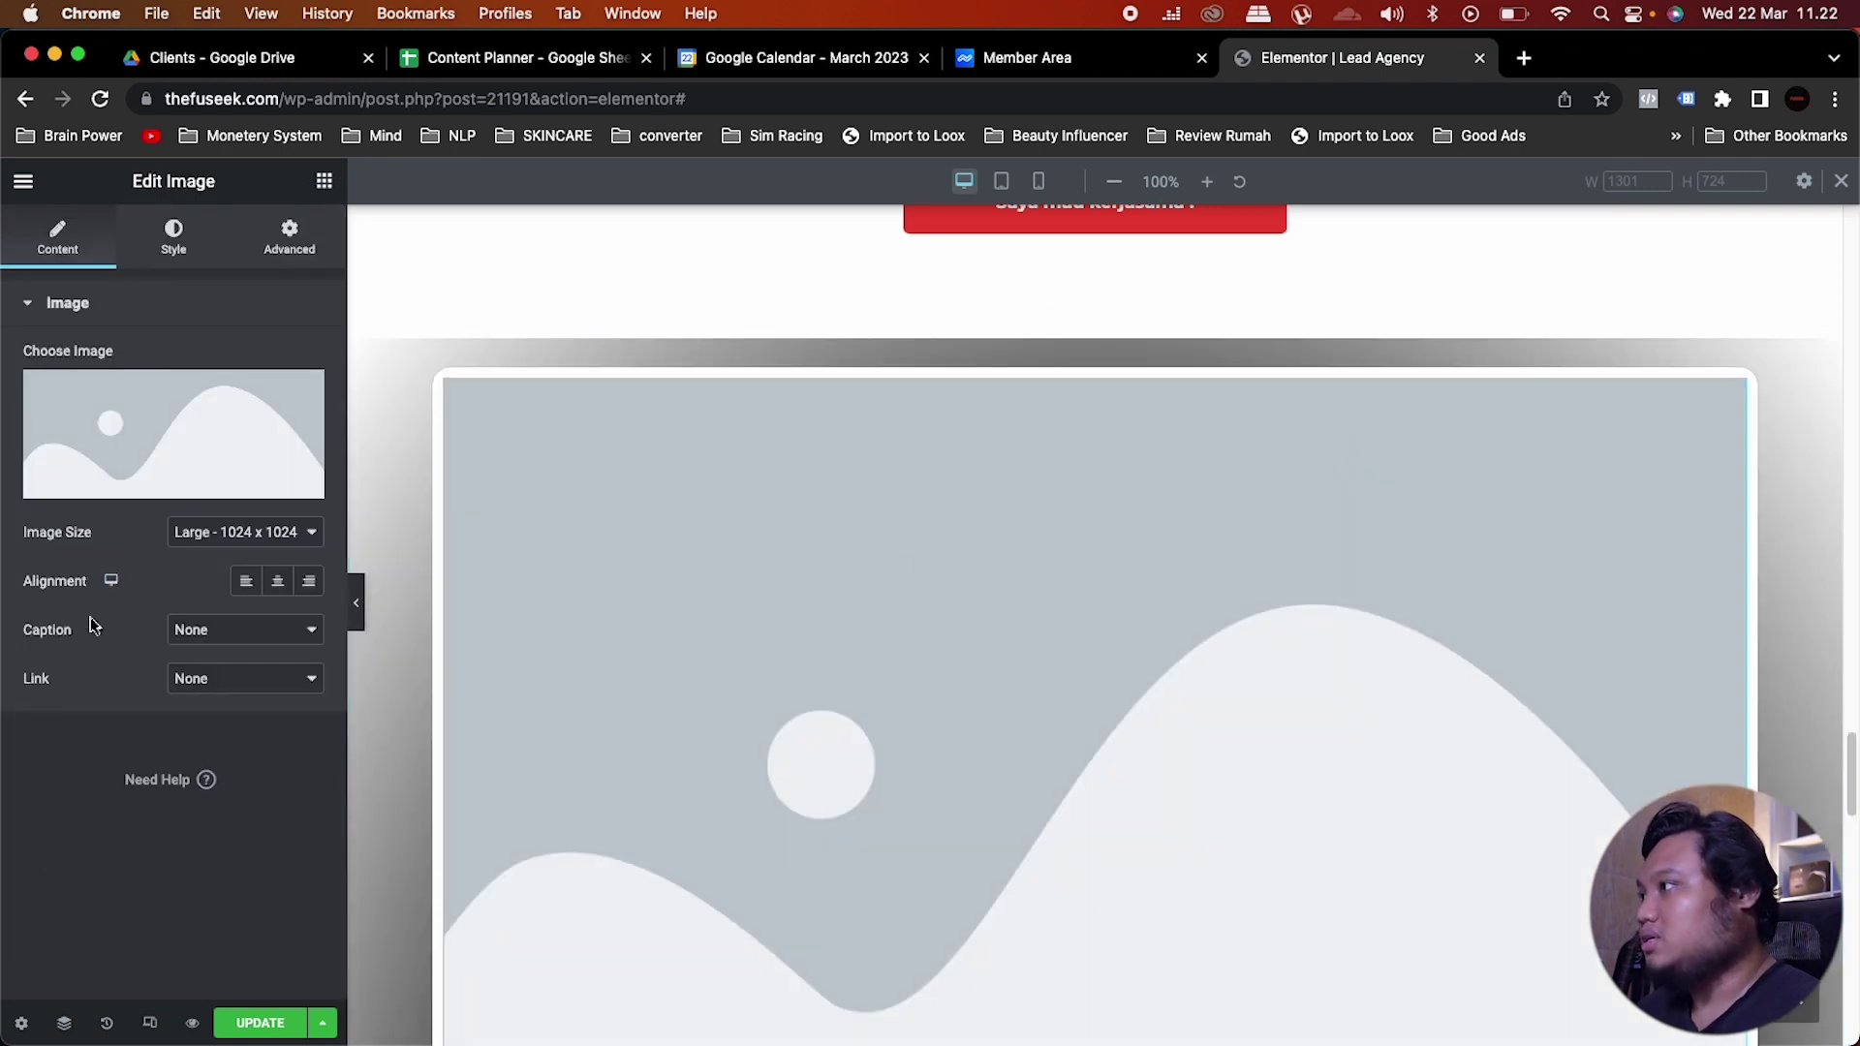
left_click(273, 581)
left_click(257, 532)
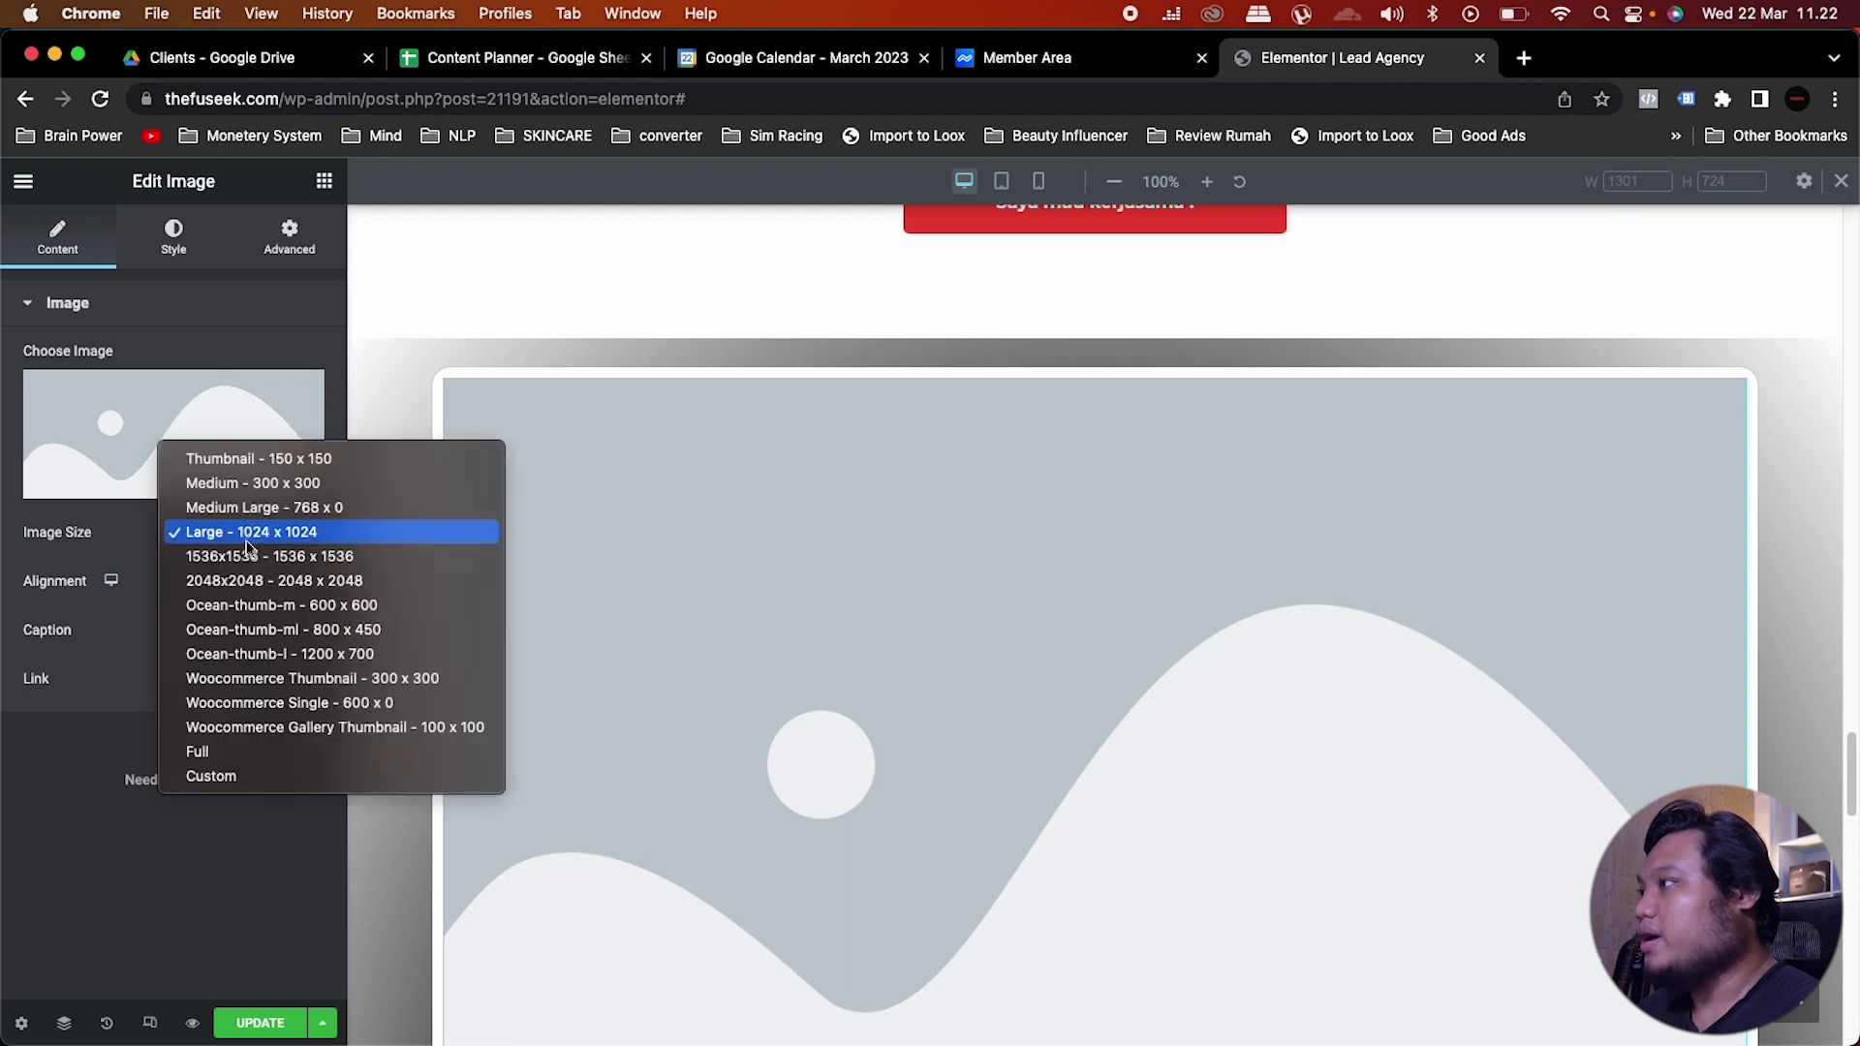
left_click(222, 761)
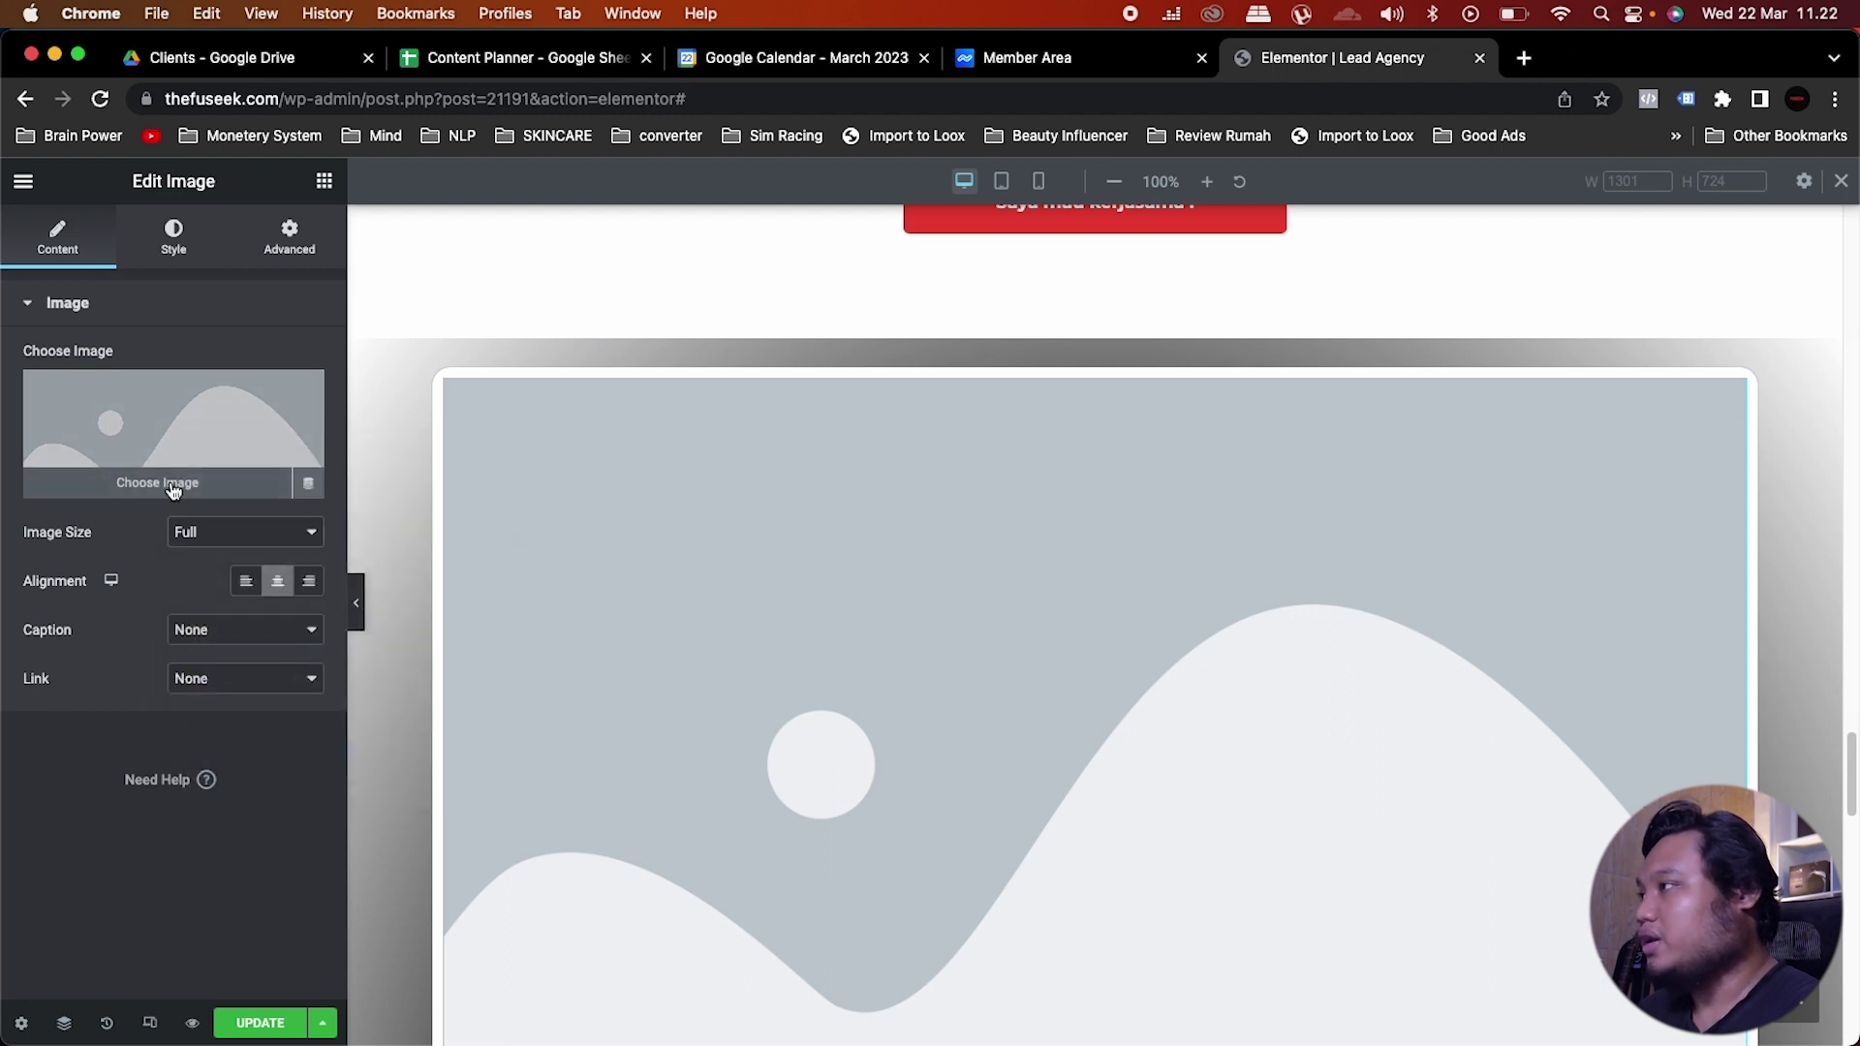
left_click(174, 489)
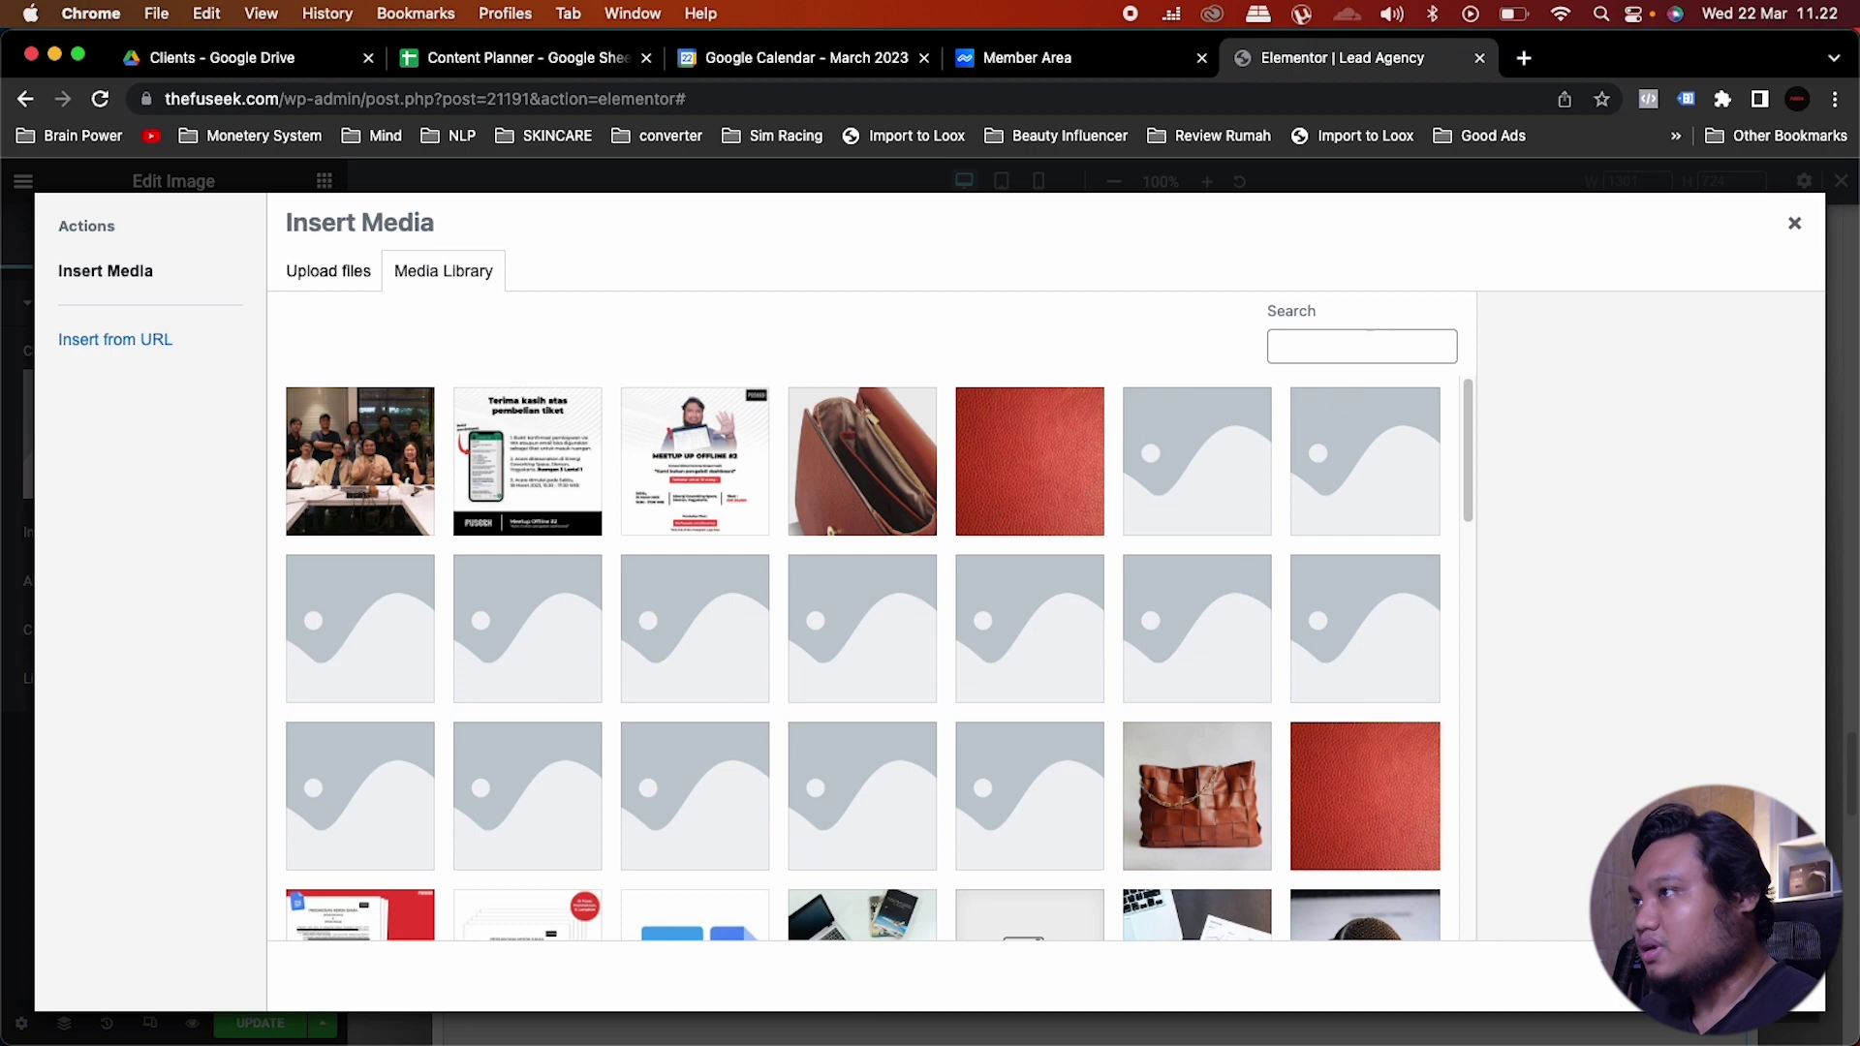
left_click(1322, 341)
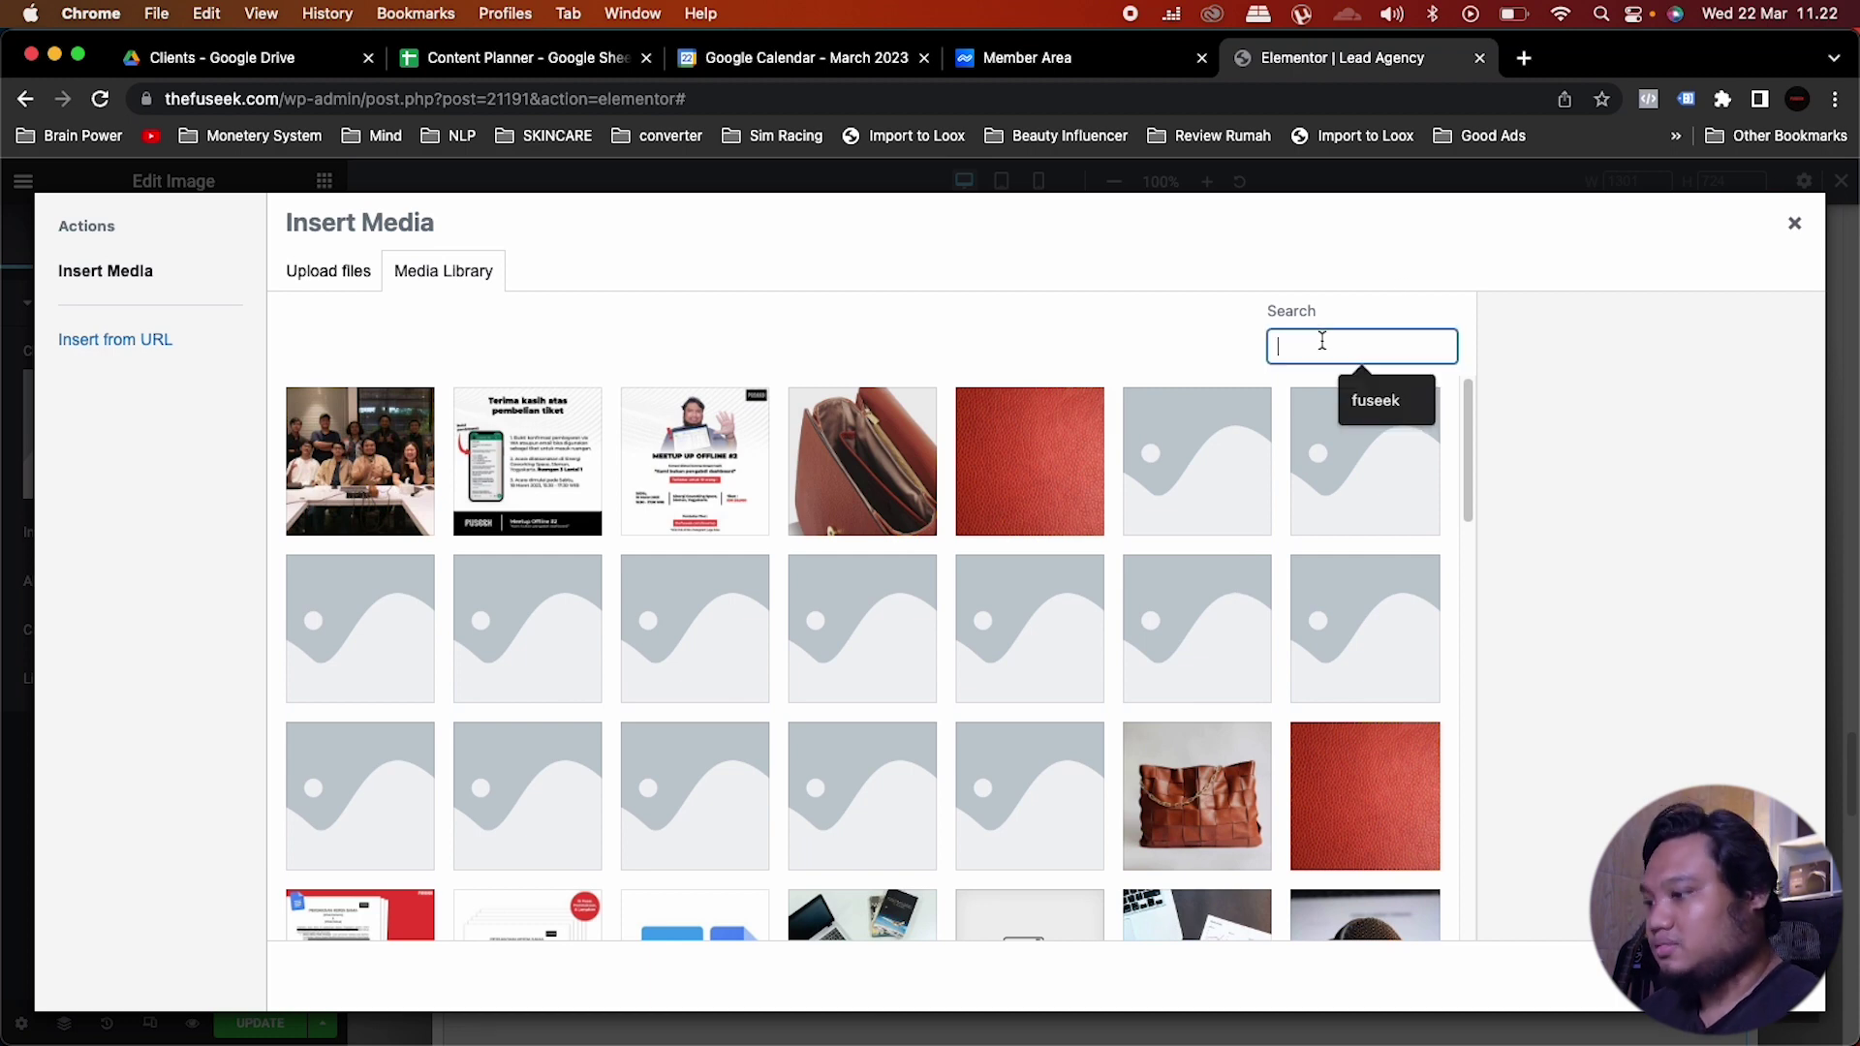
type("fuseek")
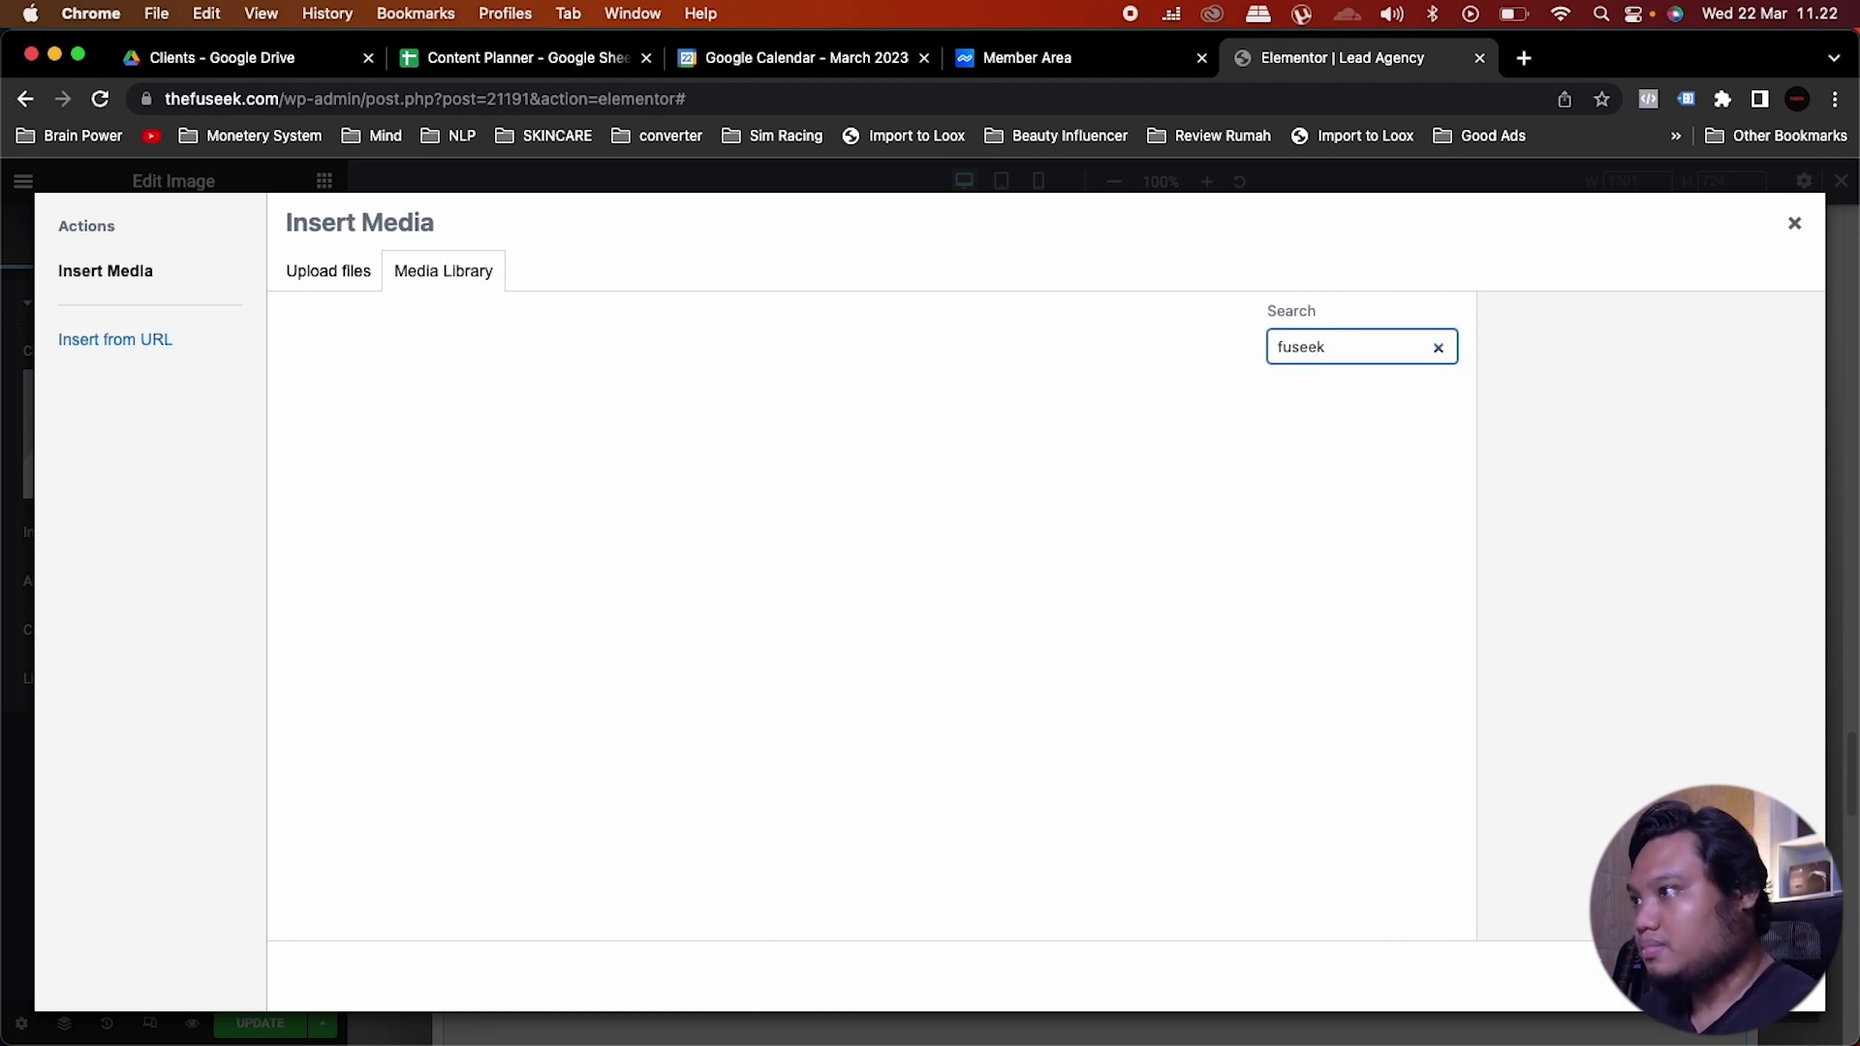
left_click(872, 628)
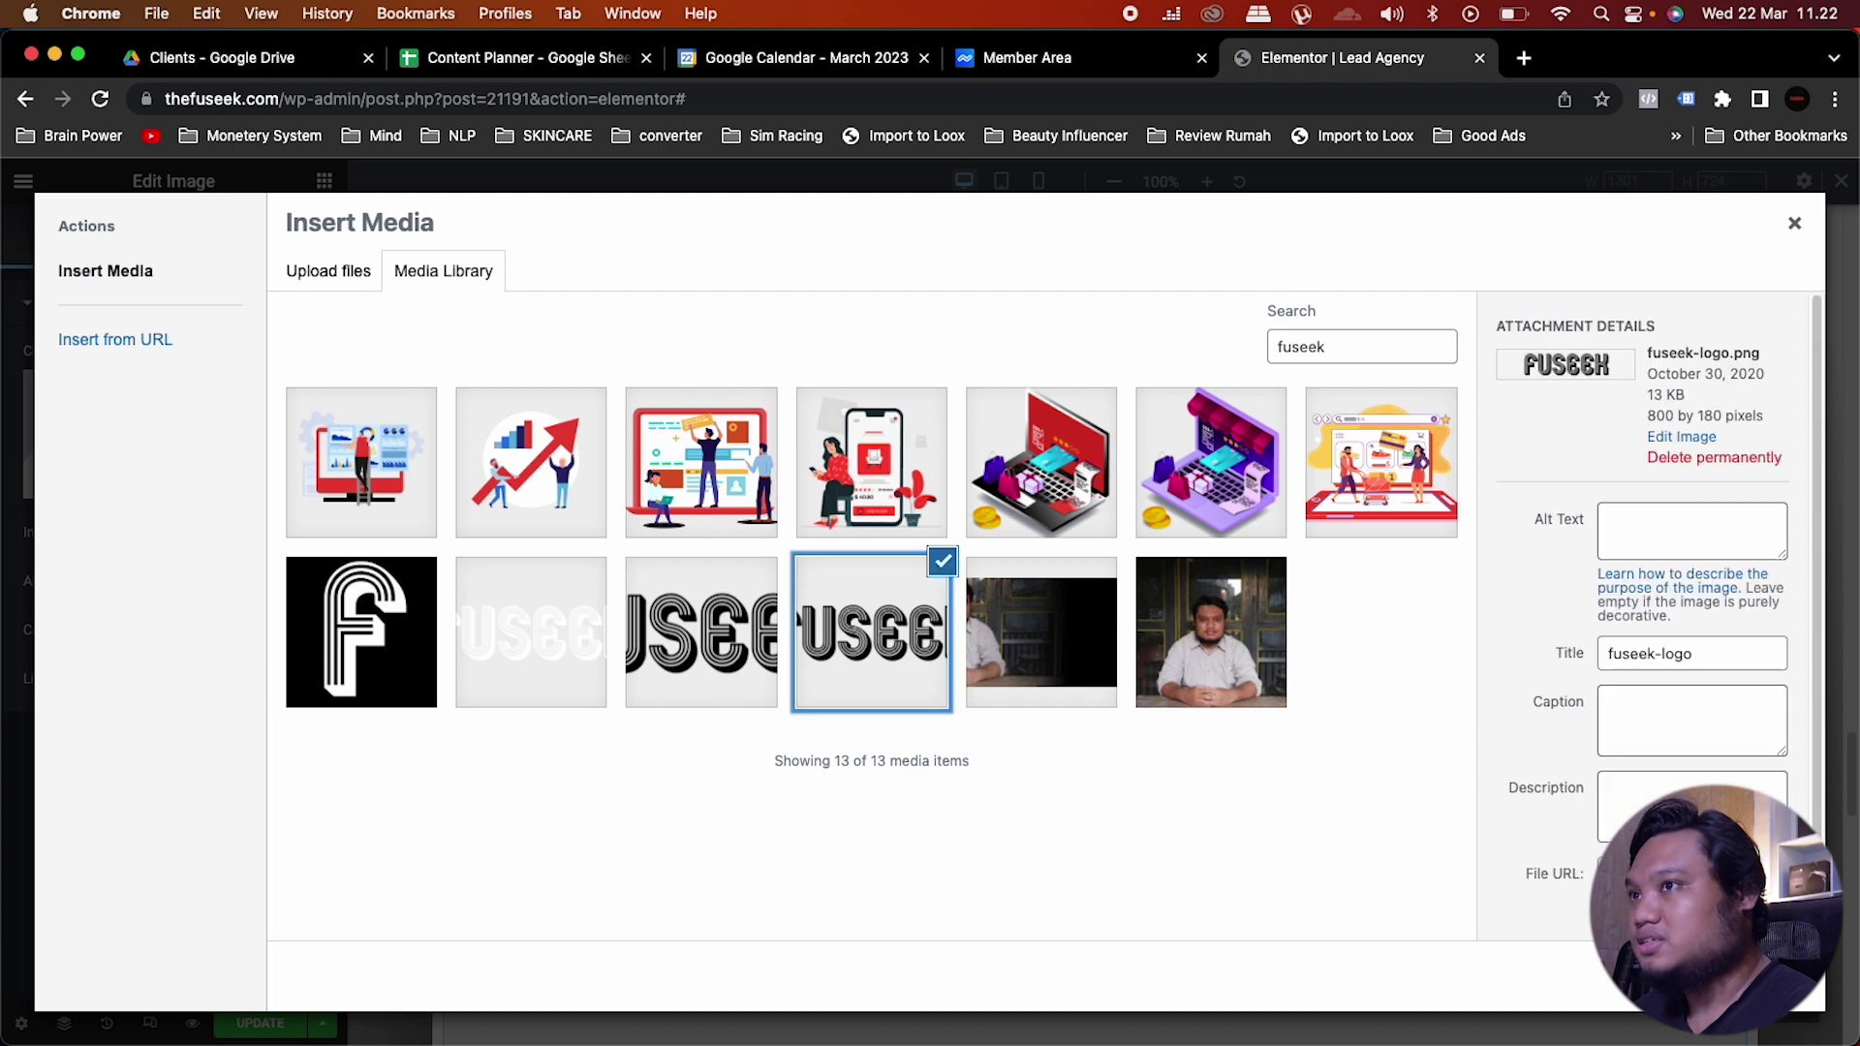
left_click(1783, 980)
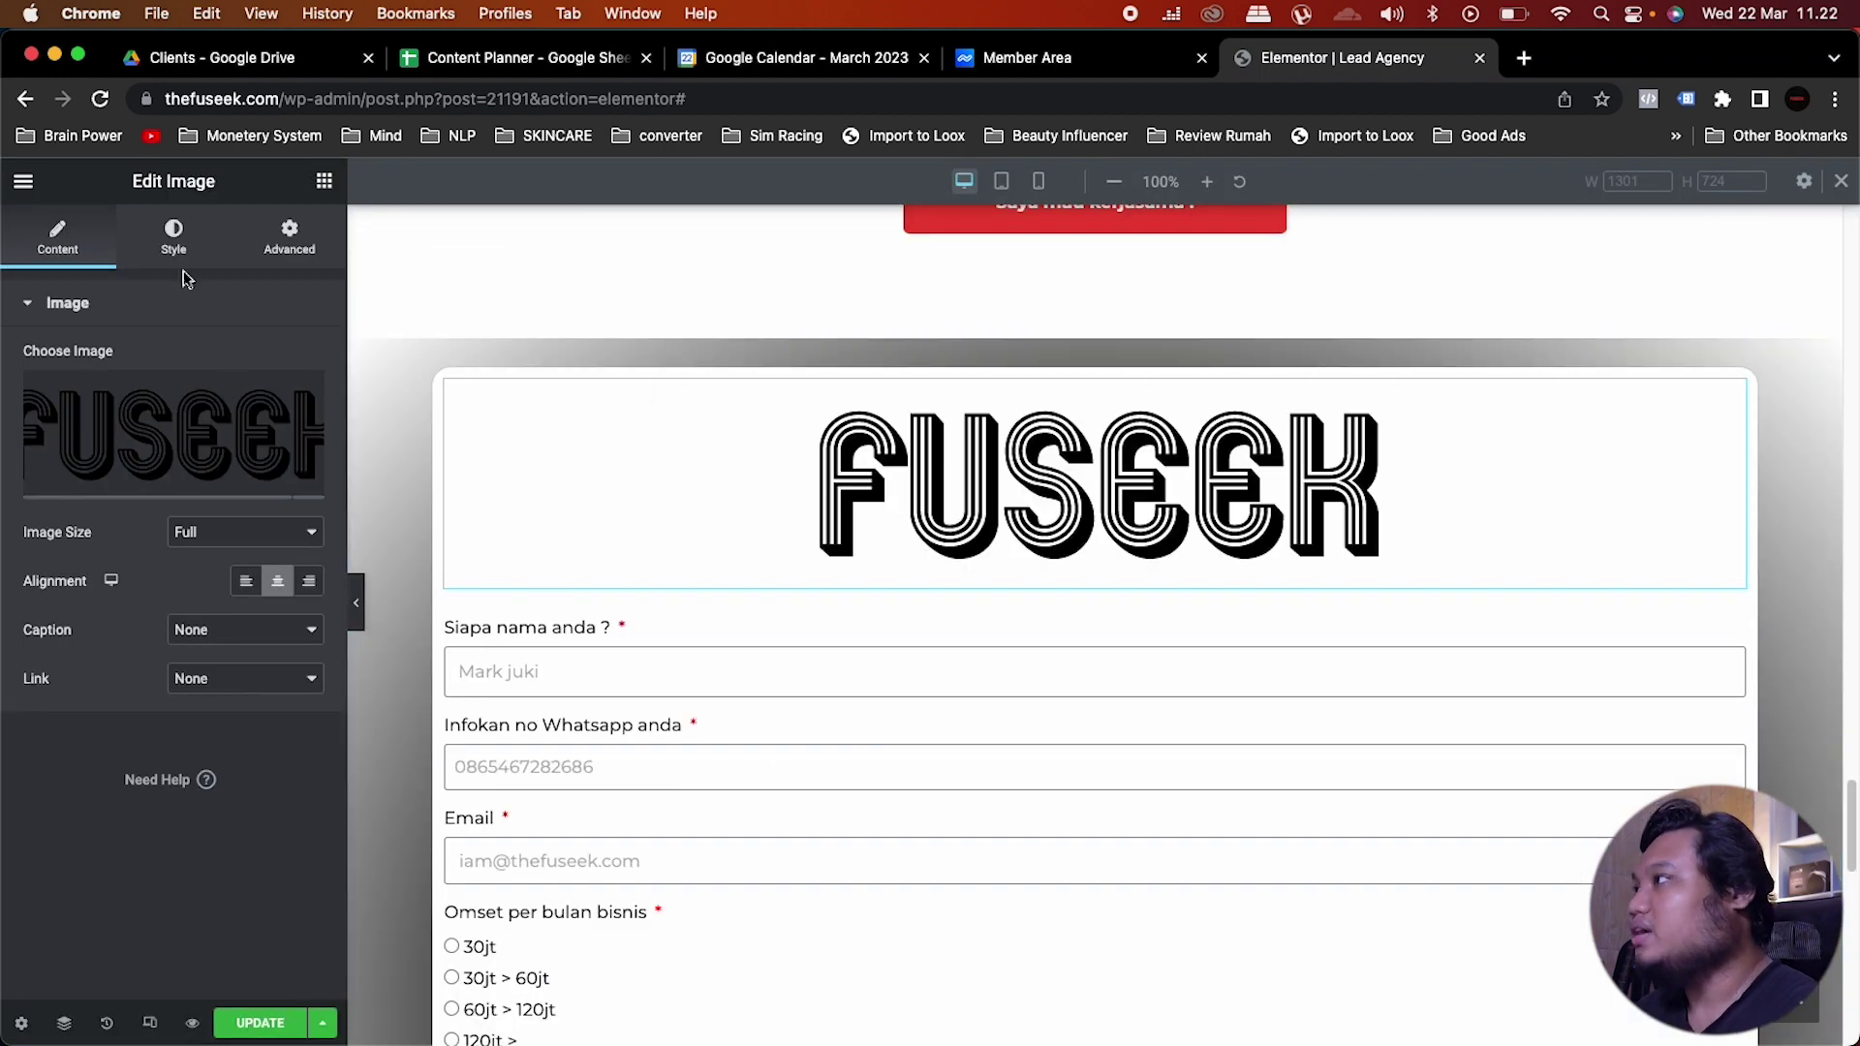
Step: Set the logo's max width to 100 and its width to 20%
left_click(189, 240)
left_click(282, 453)
type("100")
left_click(276, 385)
type("30")
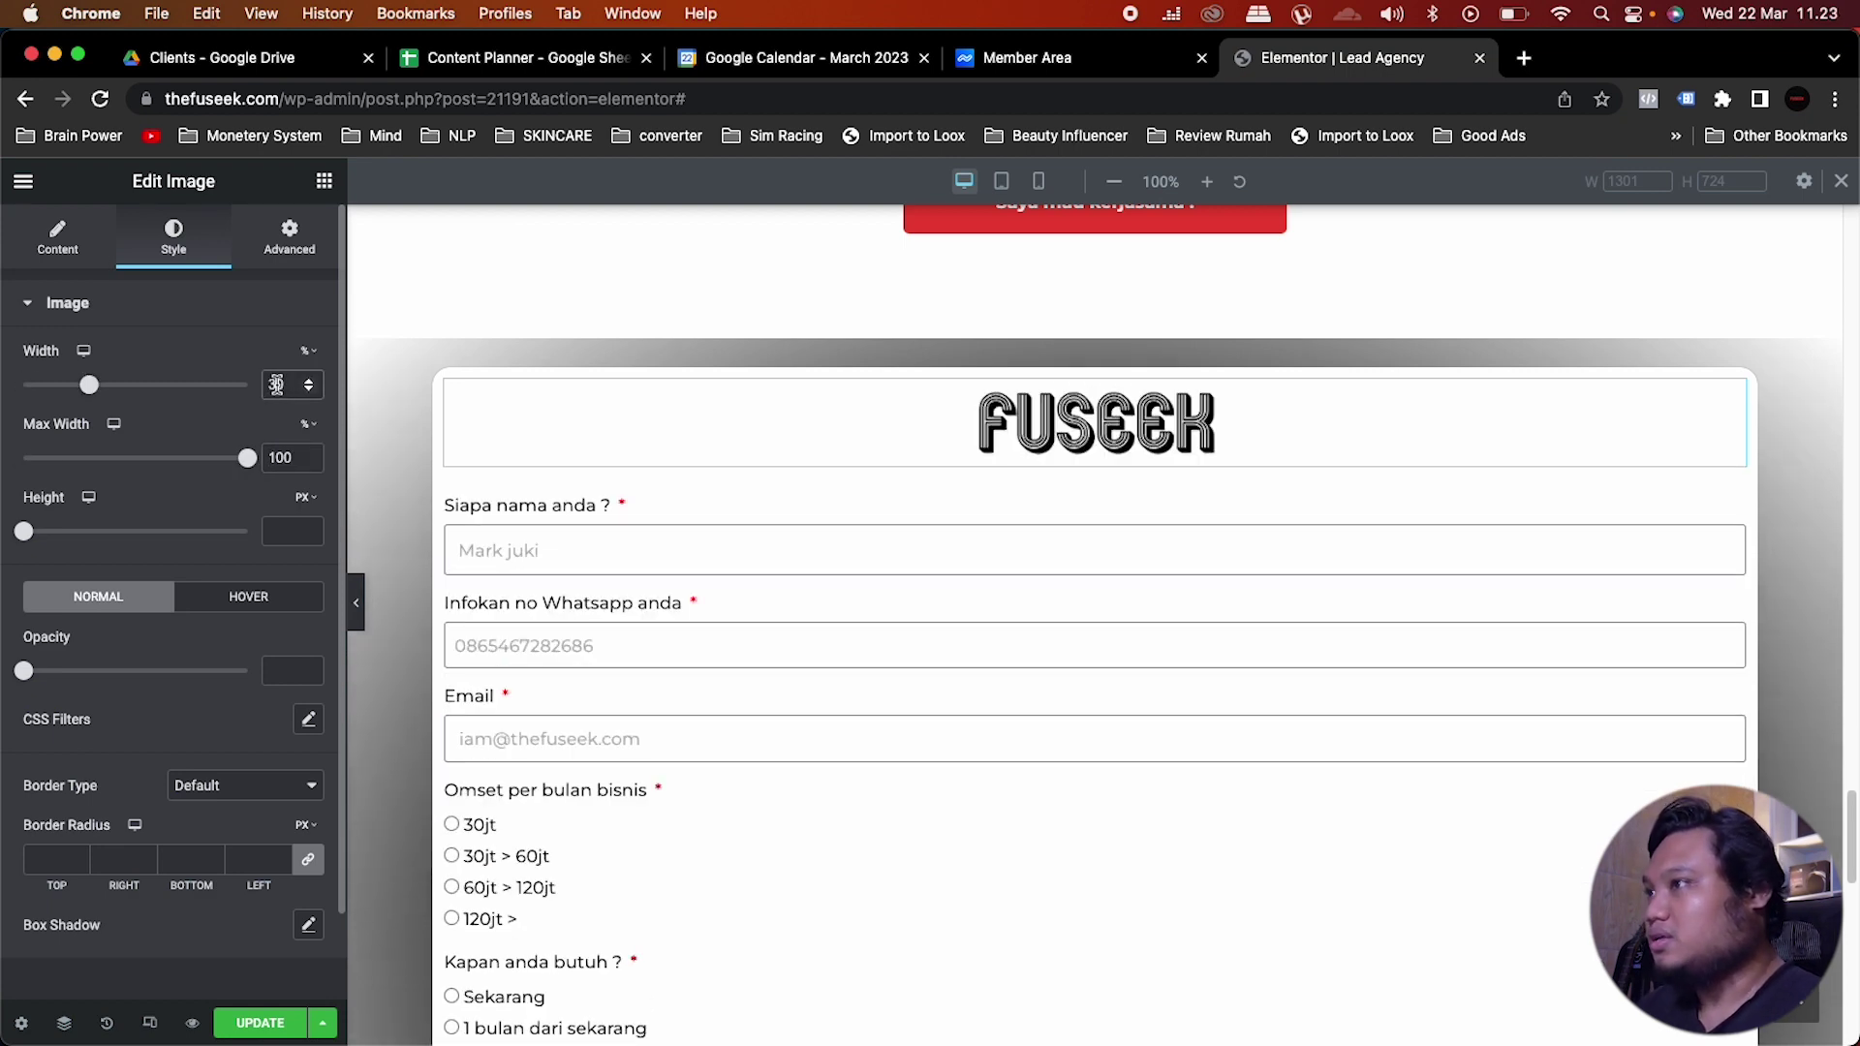
double_click(278, 386)
type("25")
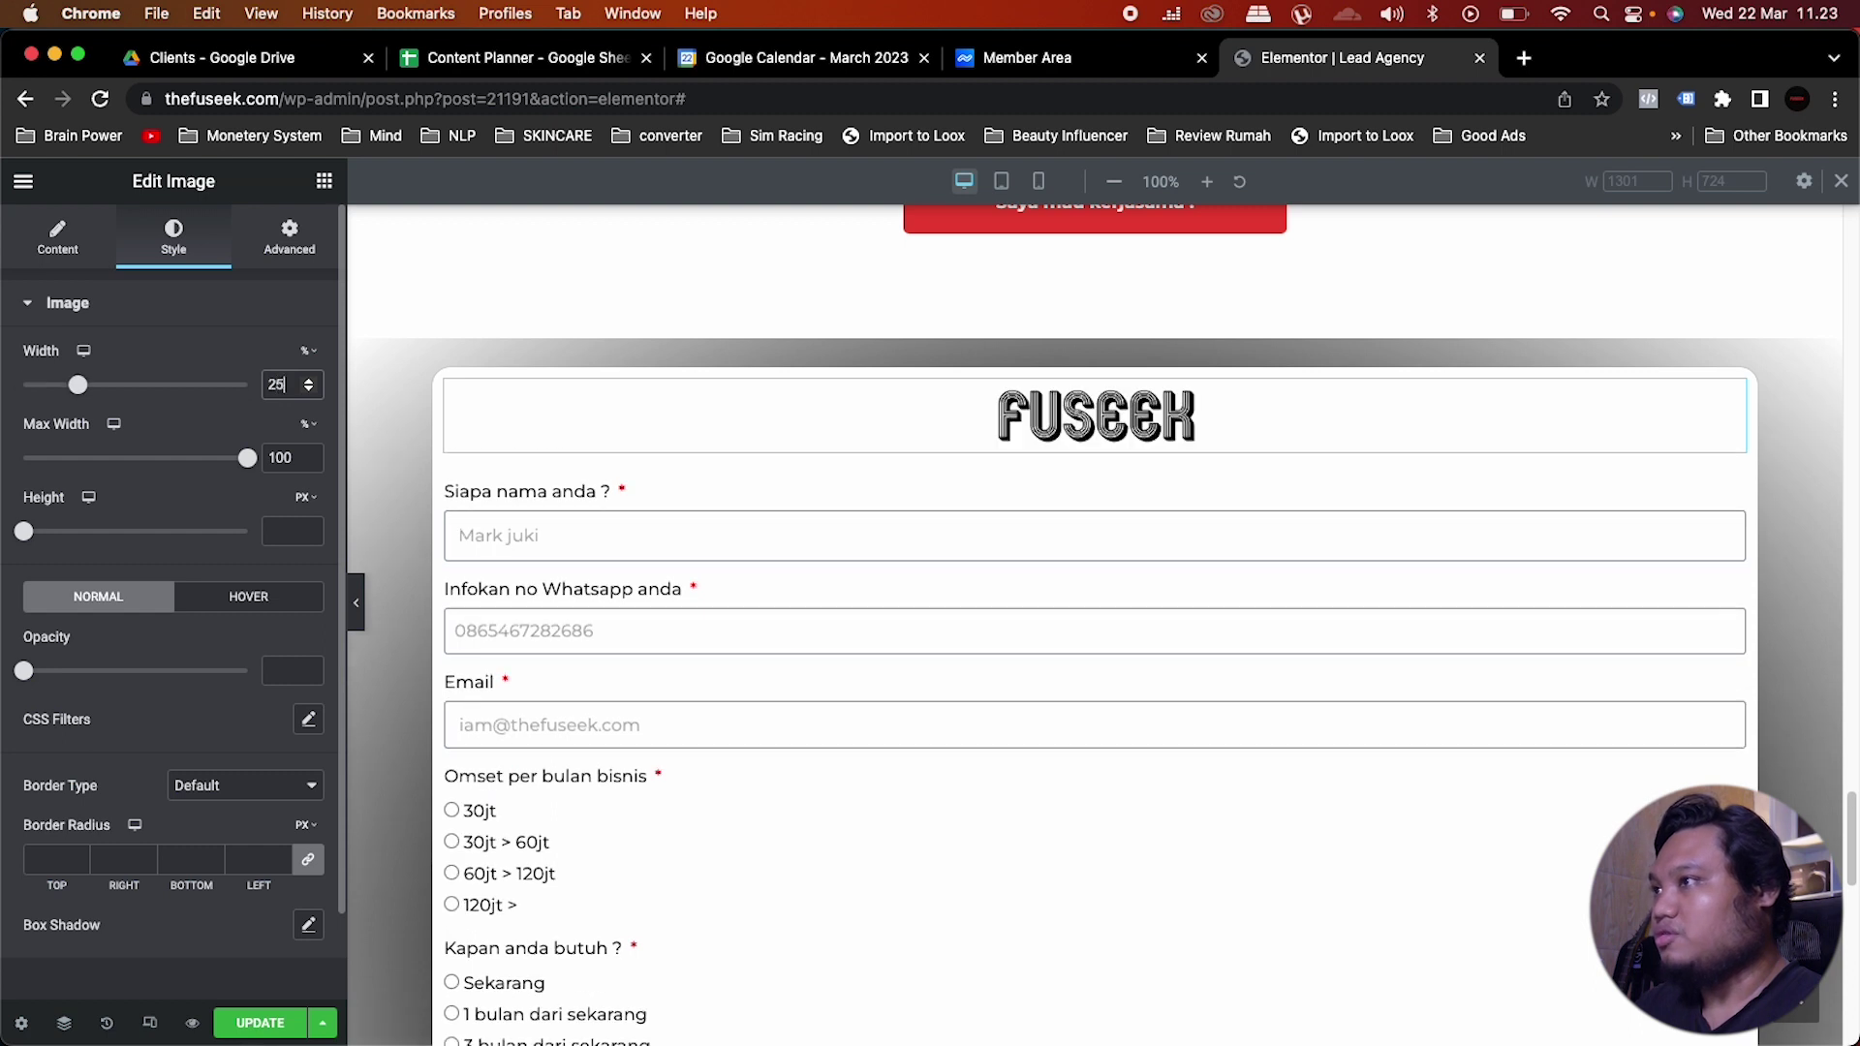
double_click(274, 385)
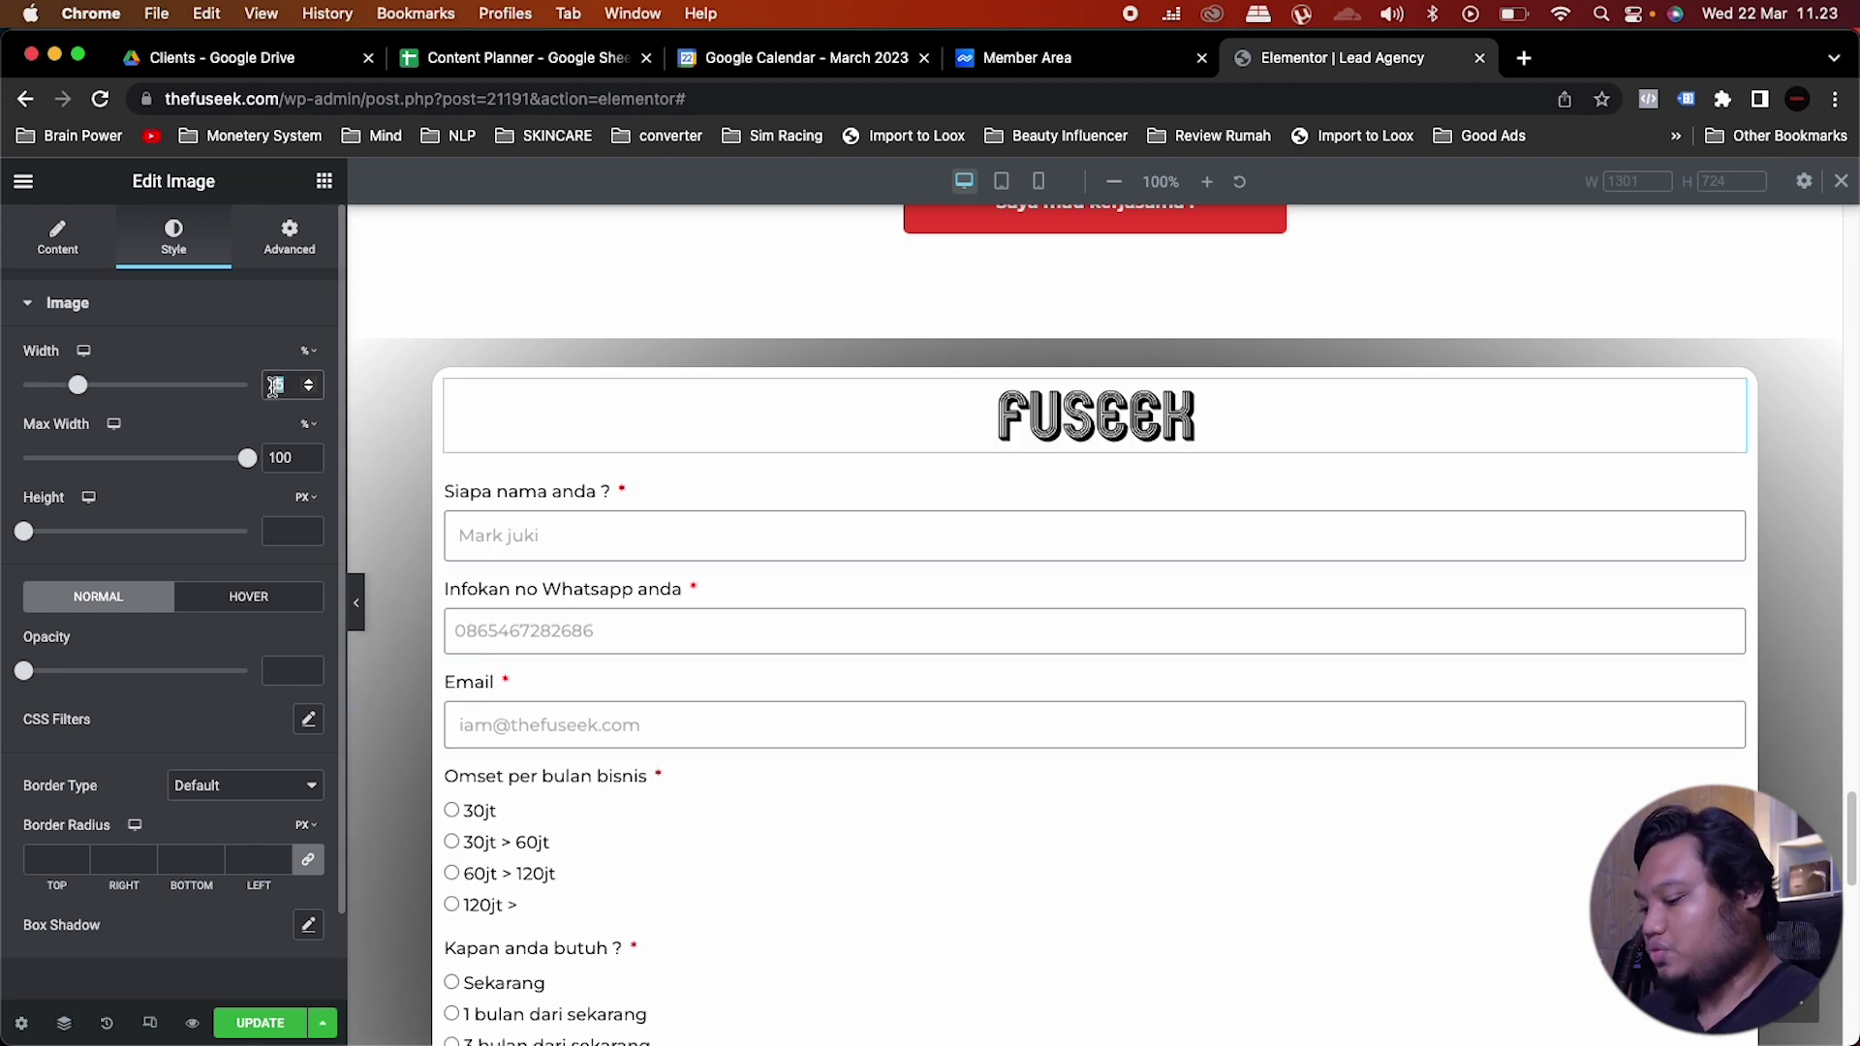
type("220")
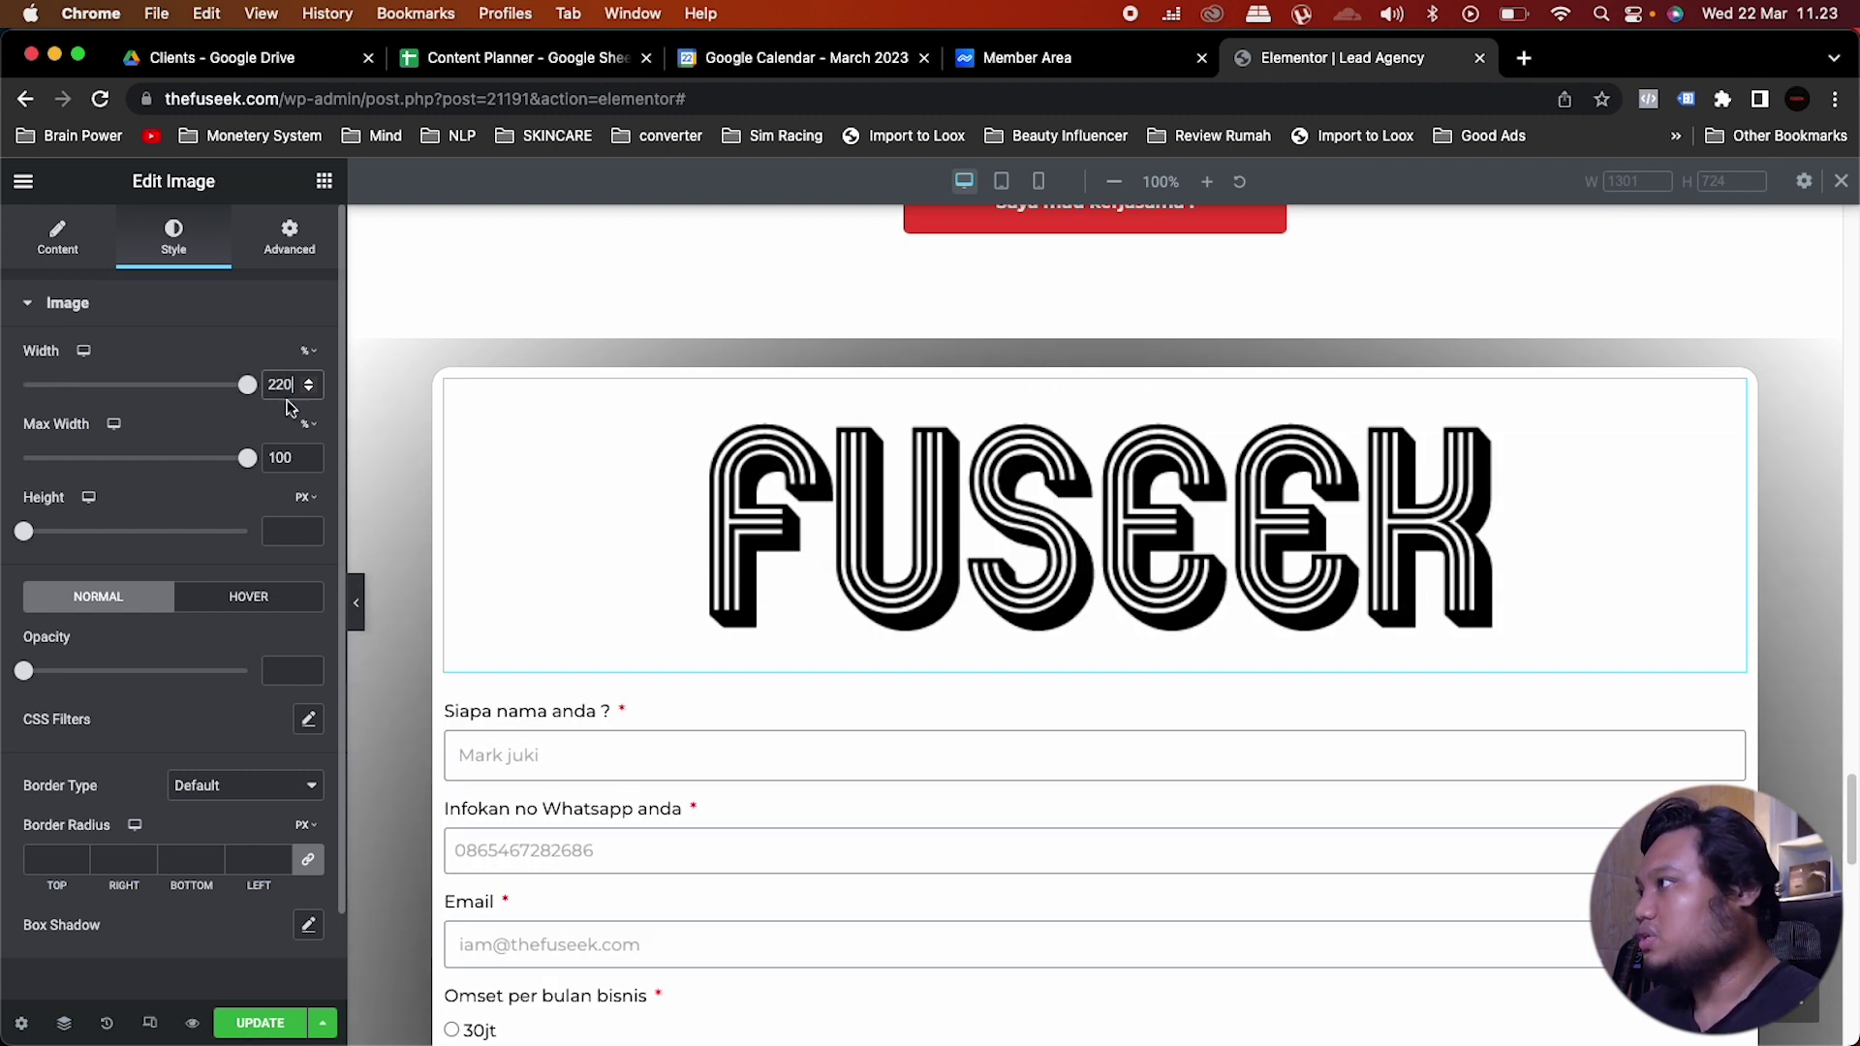
double_click(291, 386)
type("20")
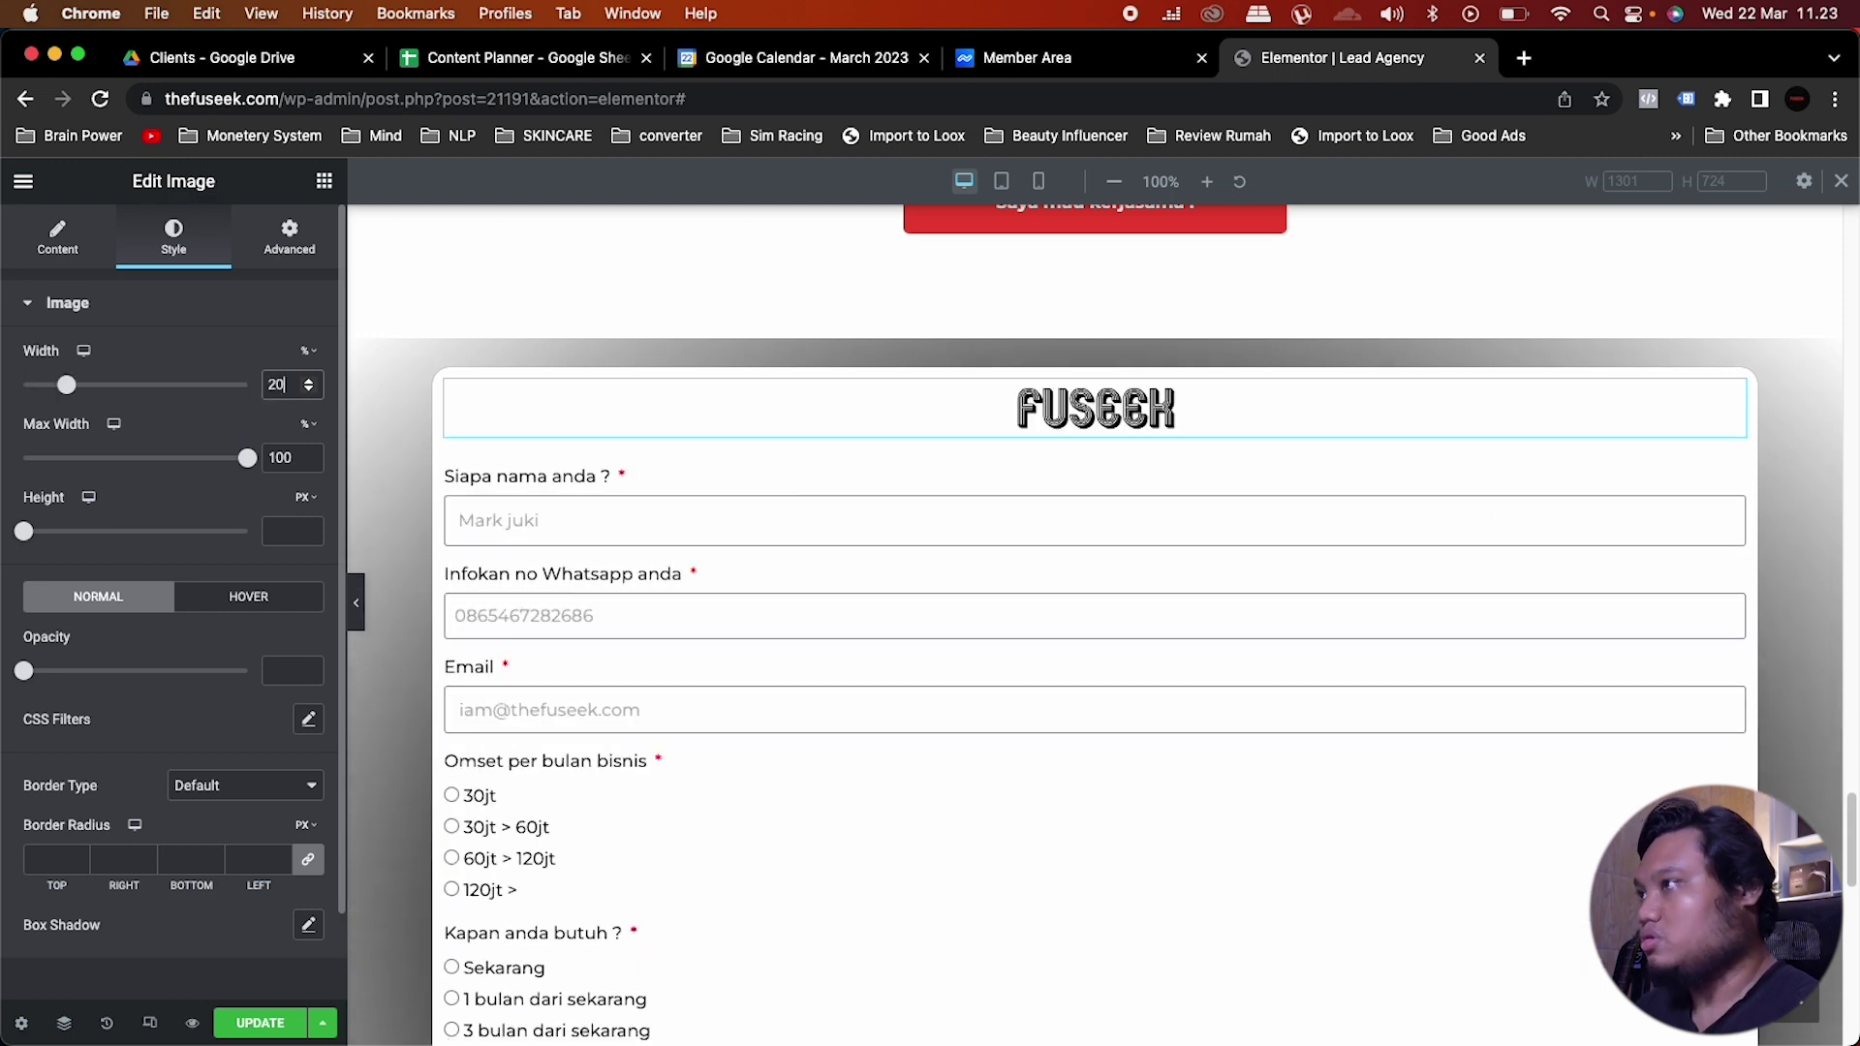
left_click(325, 181)
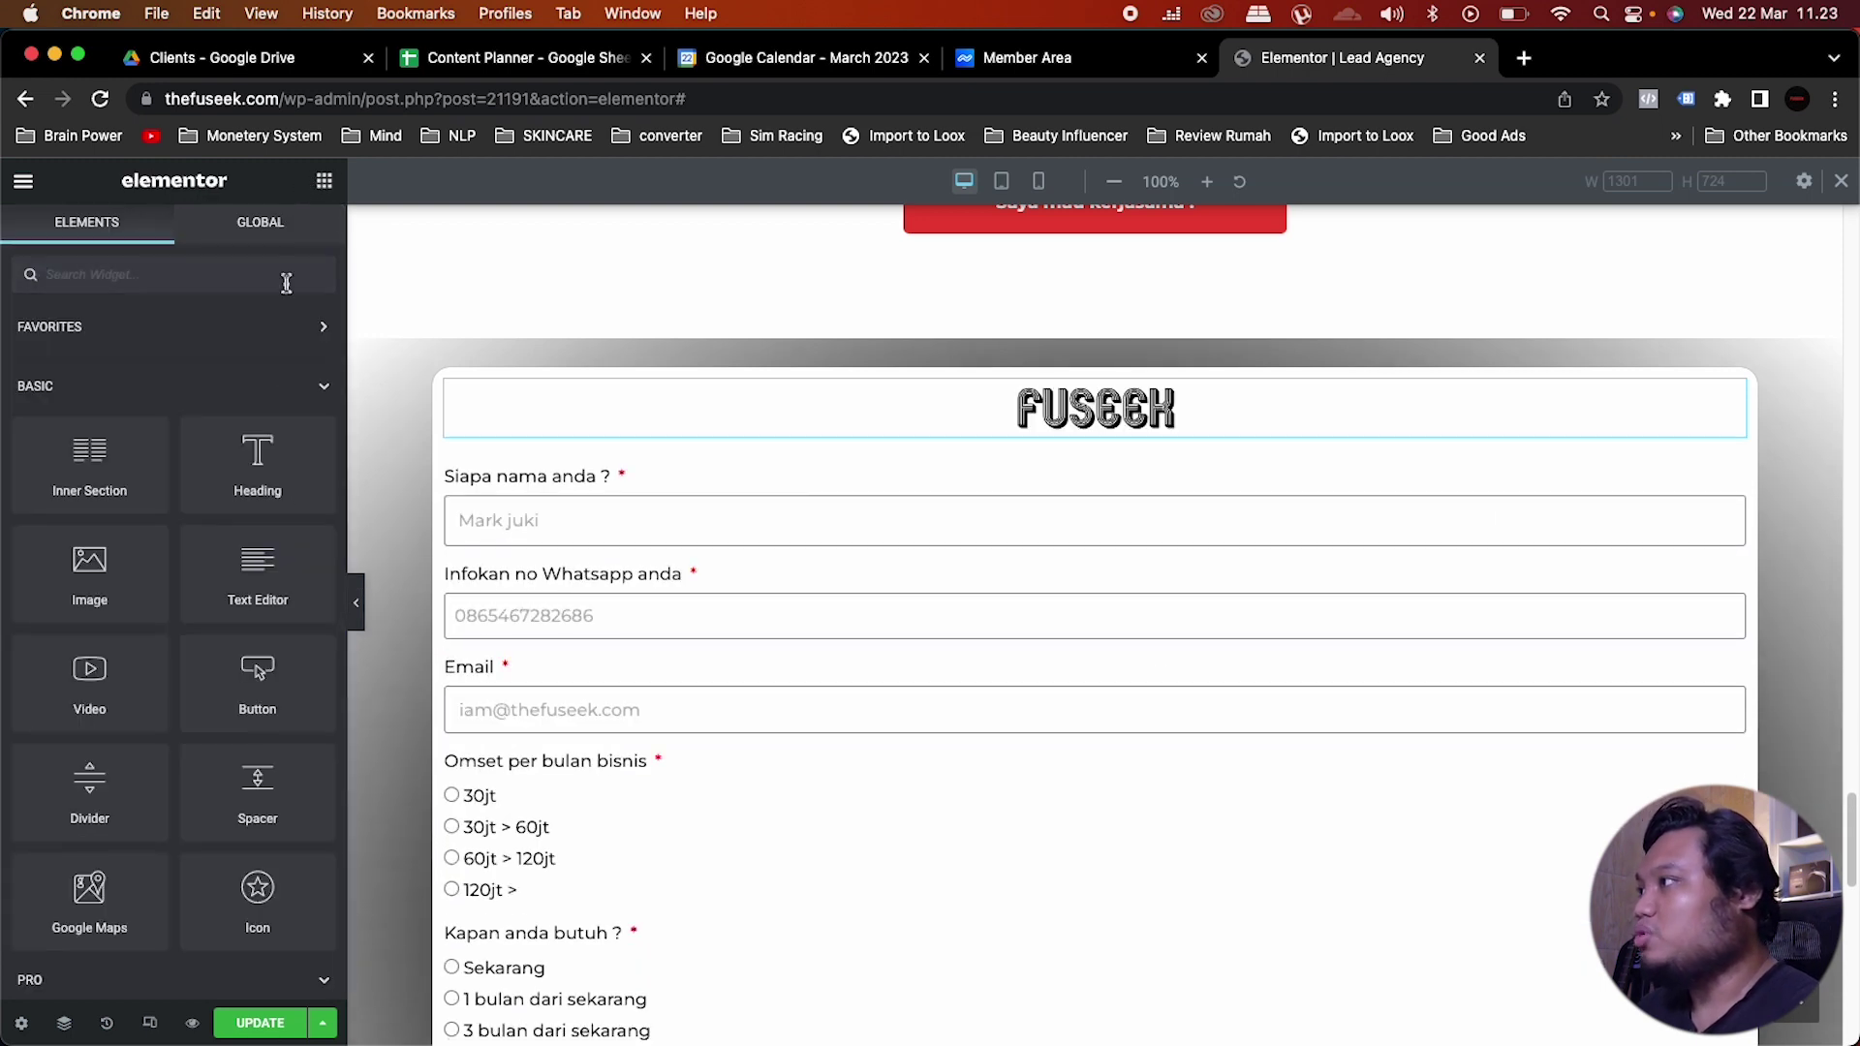
Step: Copy the quote heading and paste it directly beneath the FUSEEK logo
scroll(1066, 503, "up", 3)
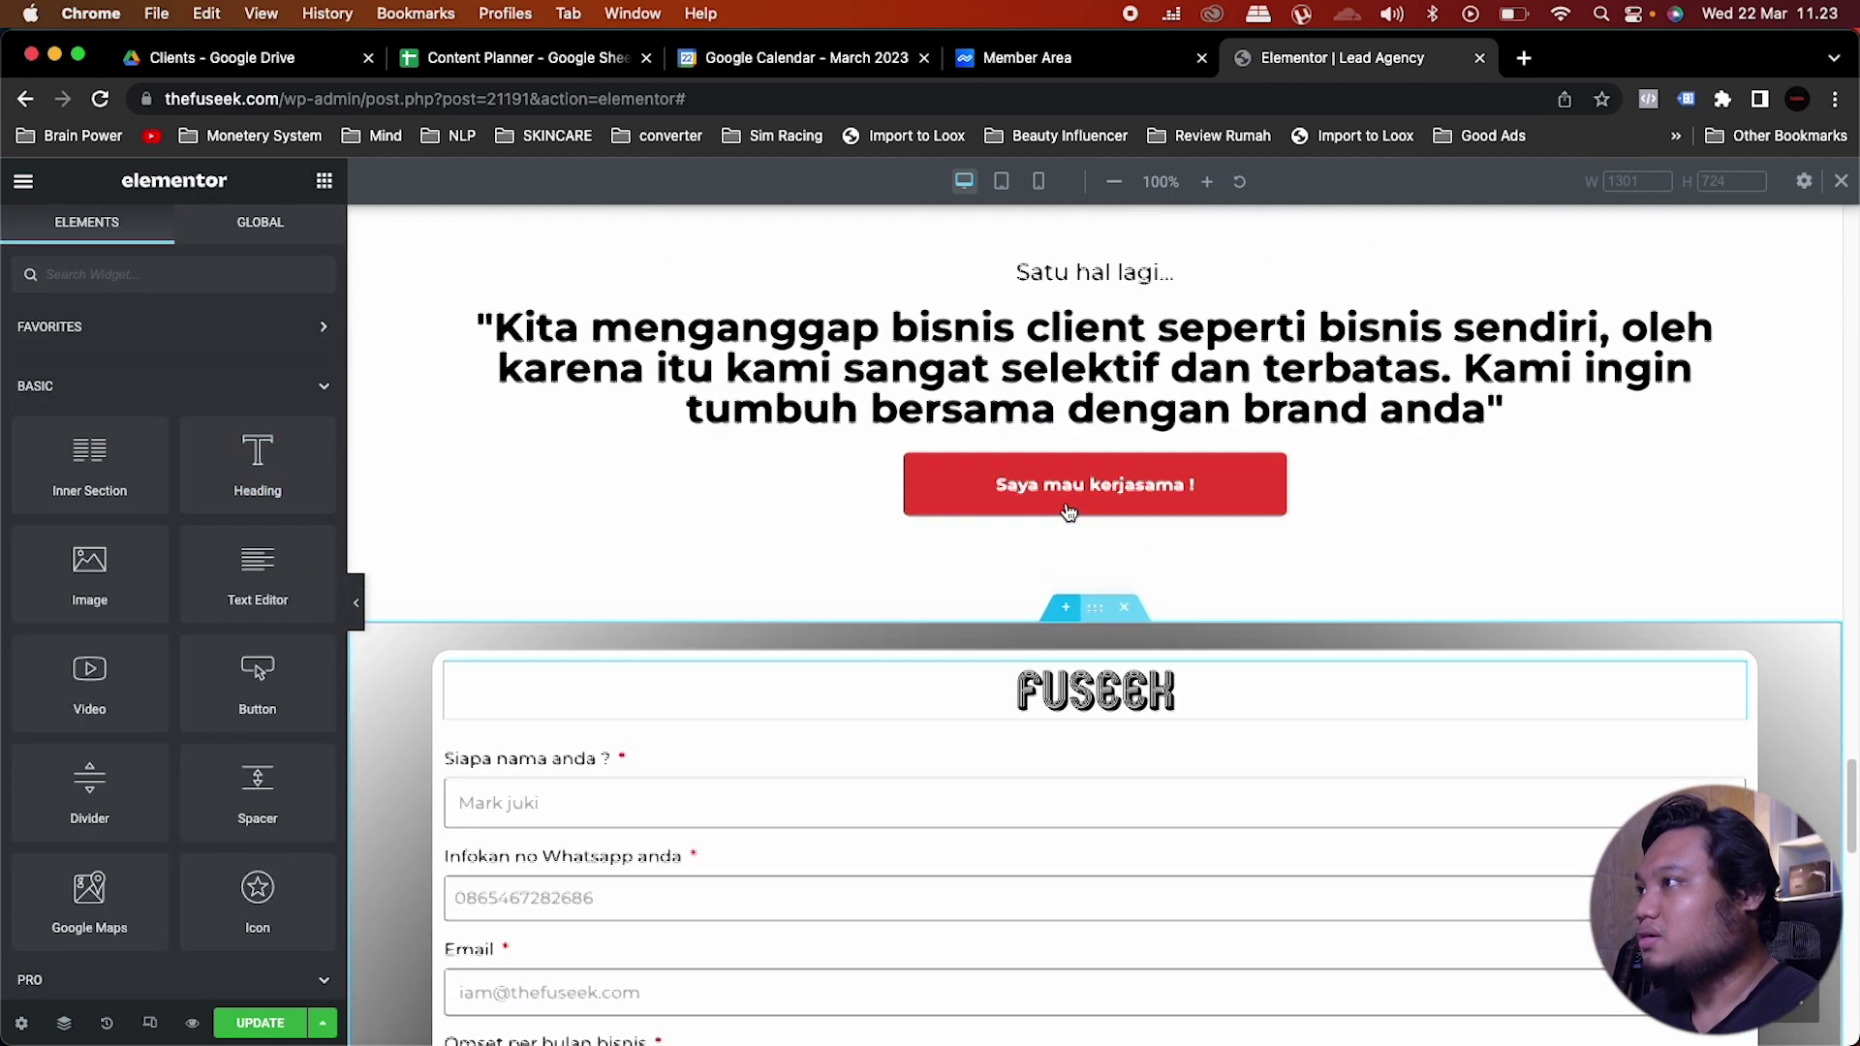
right_click(1727, 325)
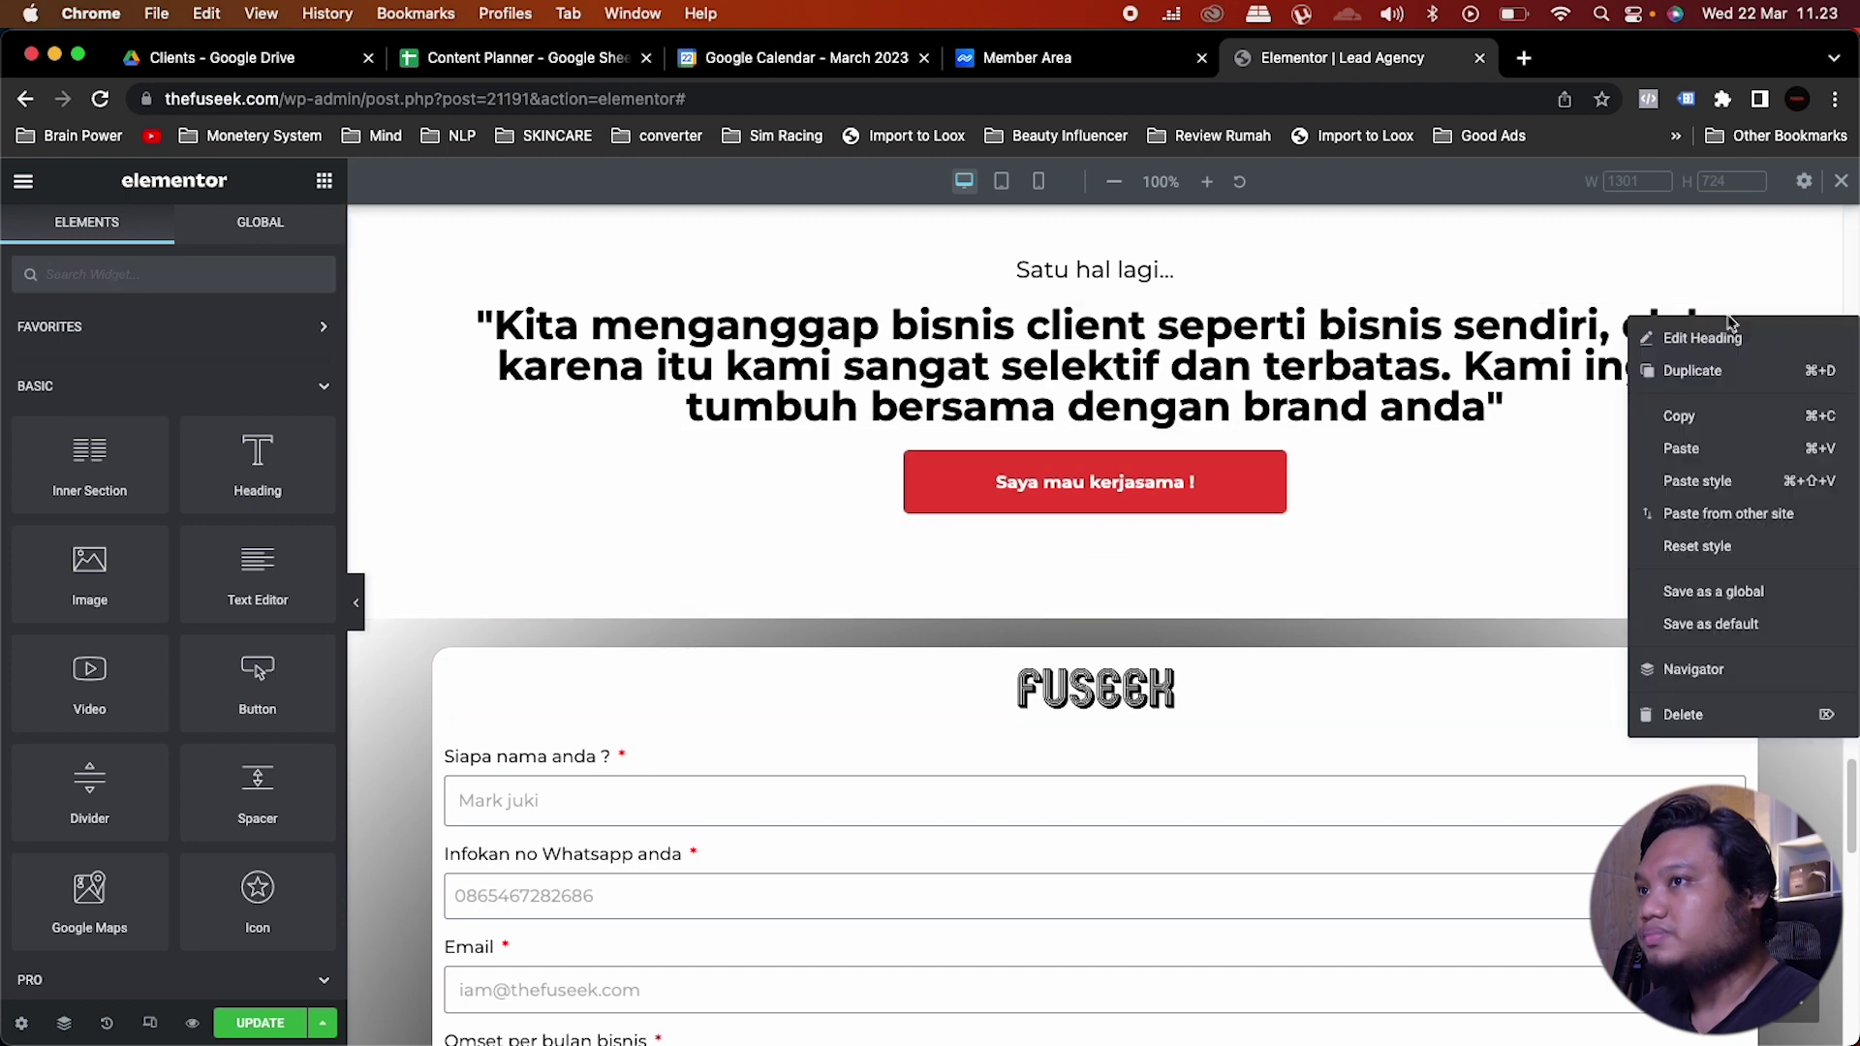
left_click(1700, 430)
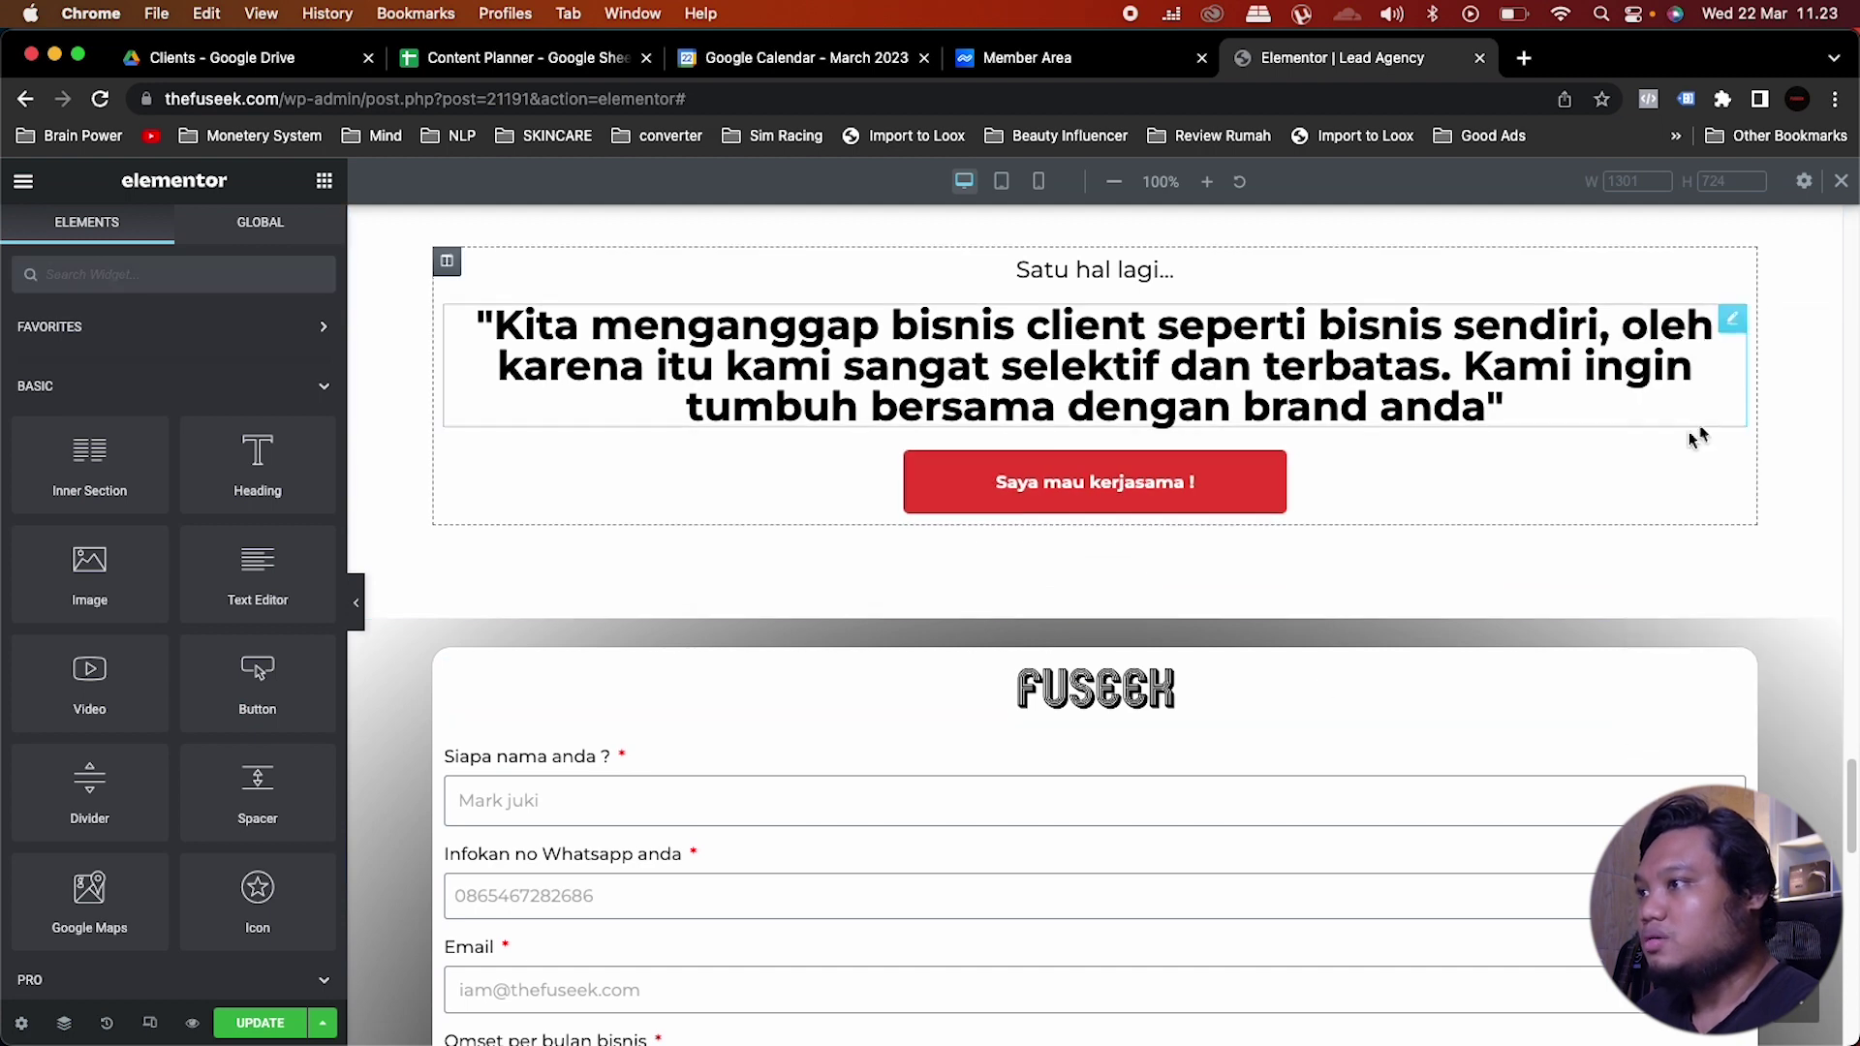
right_click(1090, 737)
left_click(1139, 834)
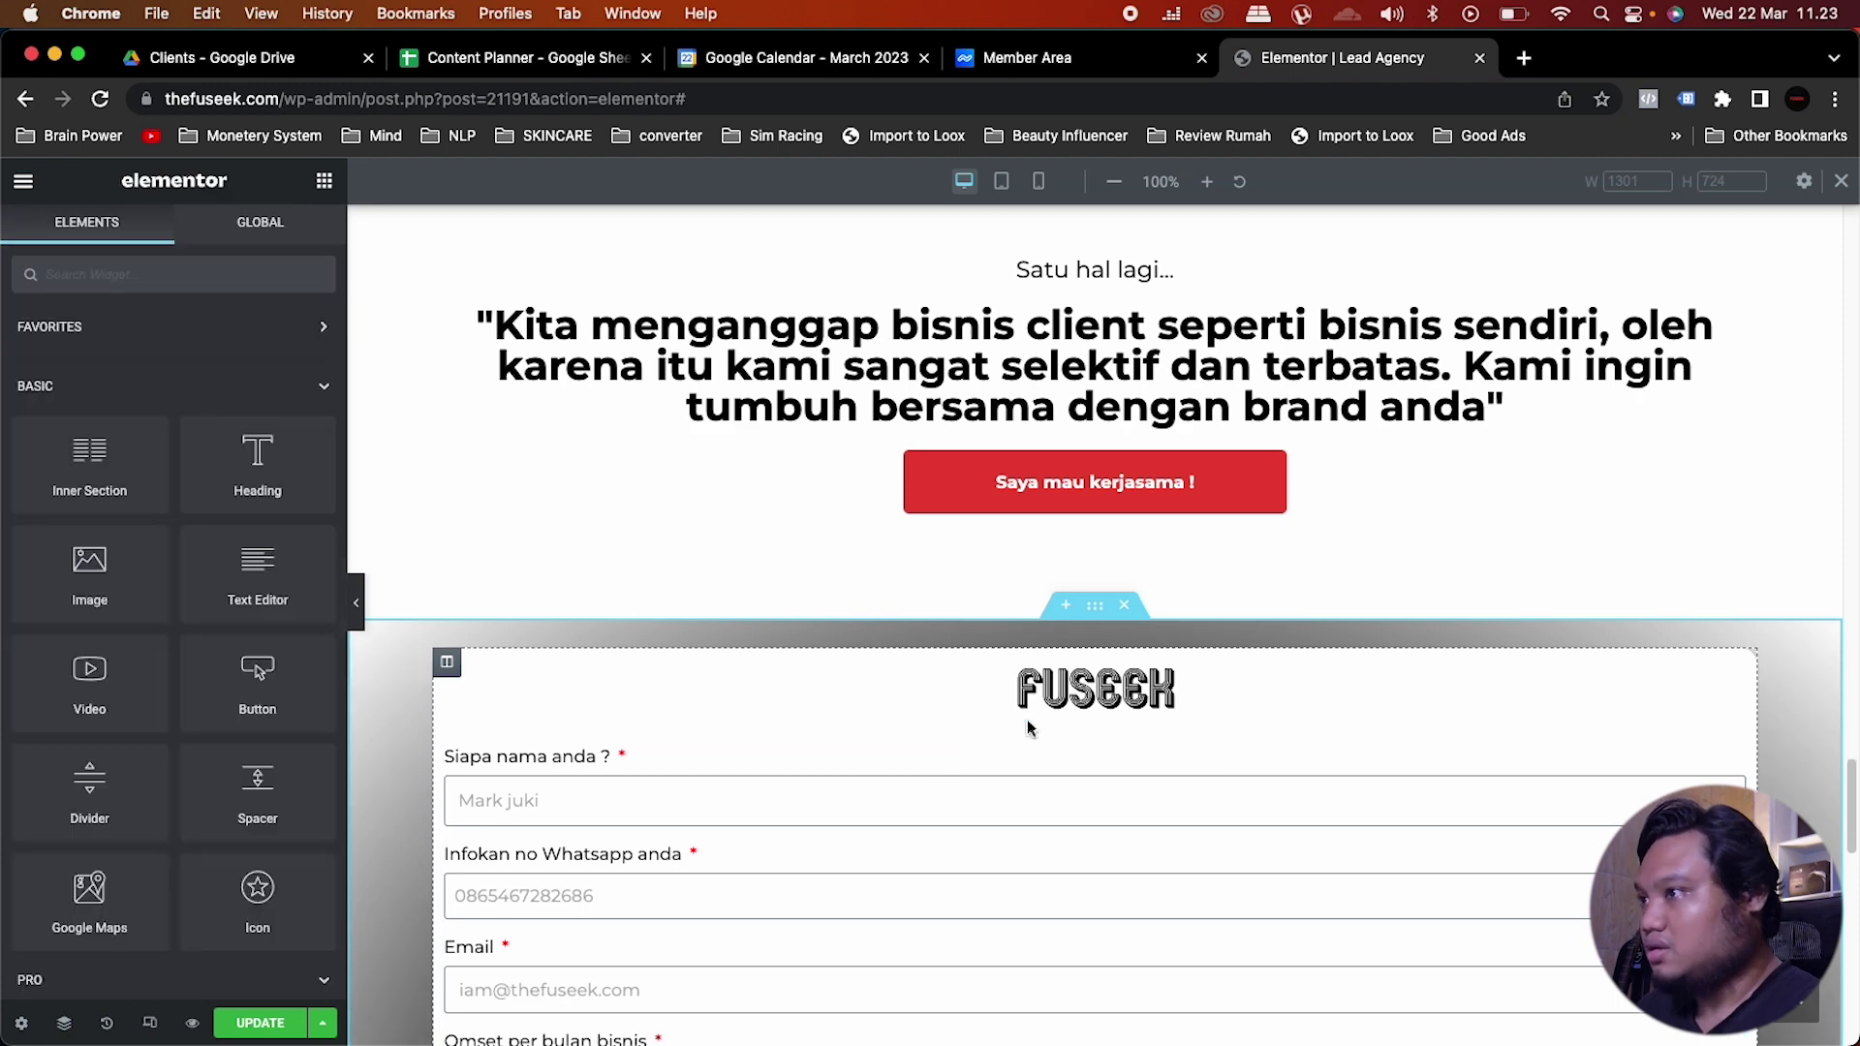
right_click(1082, 715)
left_click(1139, 757)
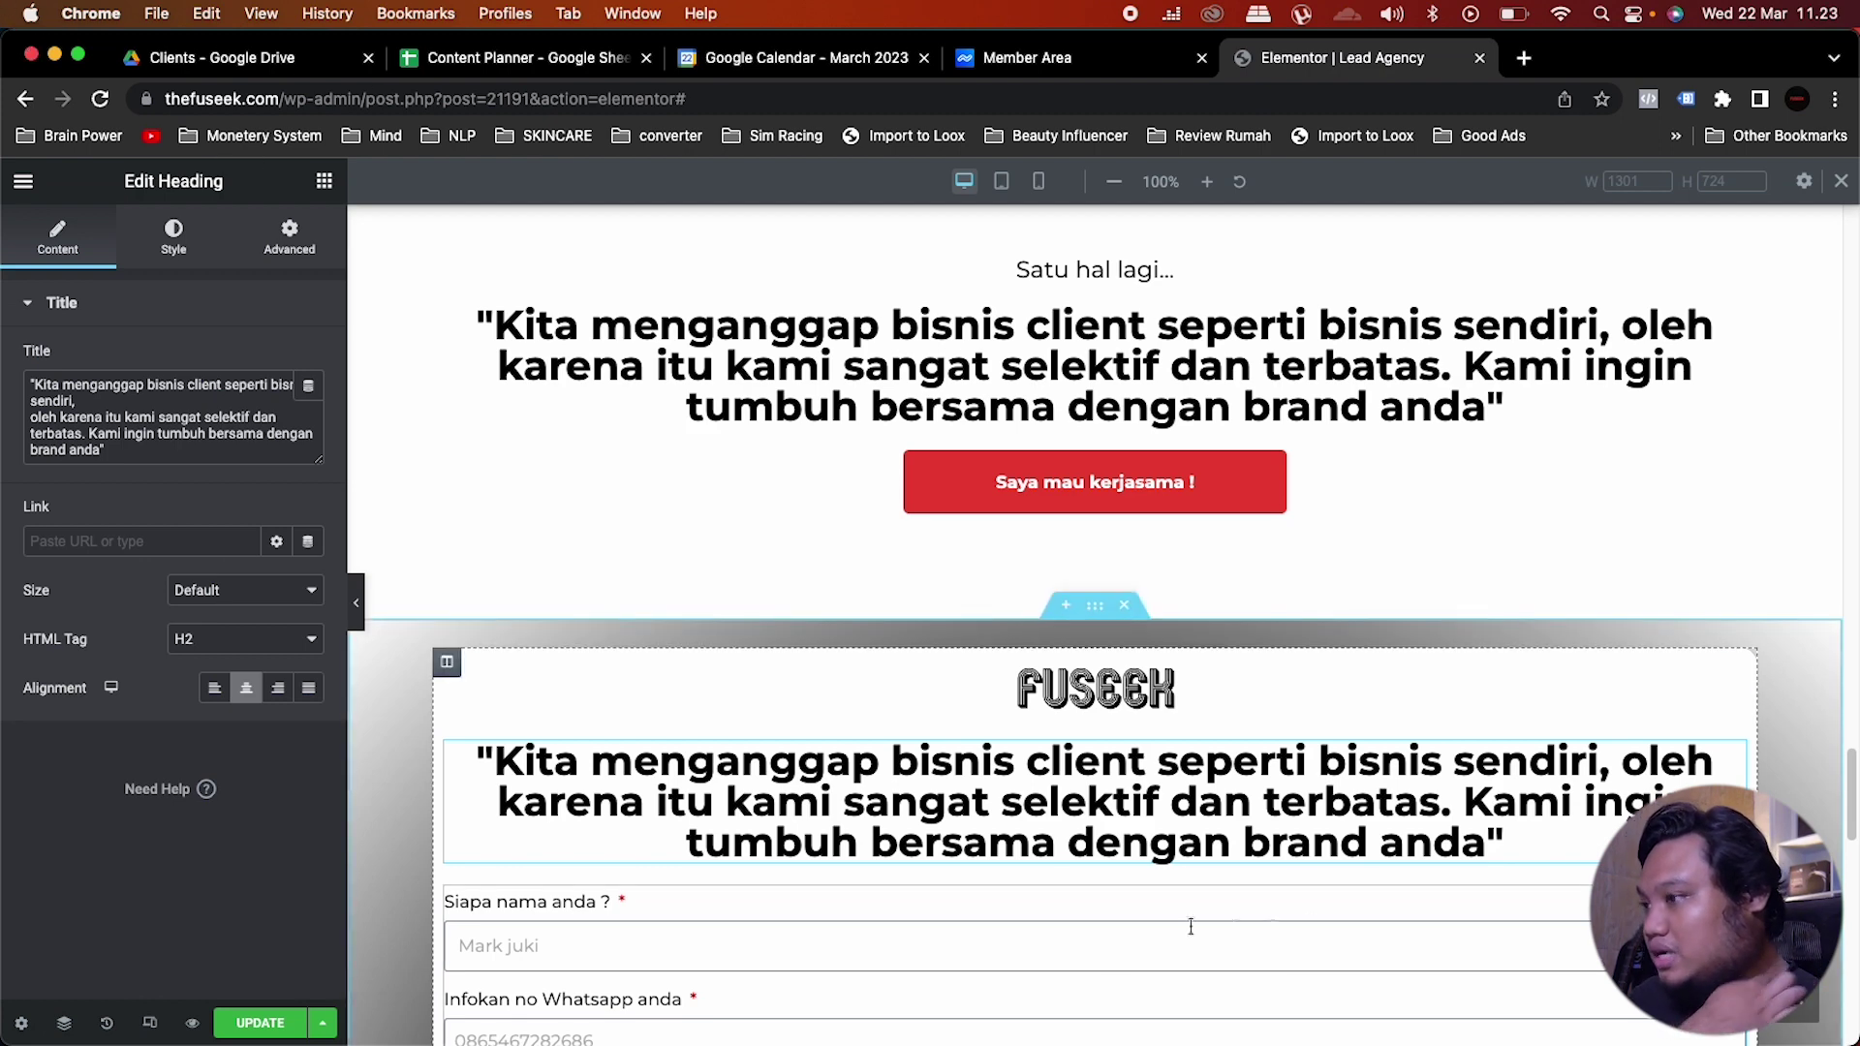
Step: Paste 'Tumbuh Bersama Dengan Kami Mulai Sekarang.' into the heading and set its size to 25 px
key("super+shift+4")
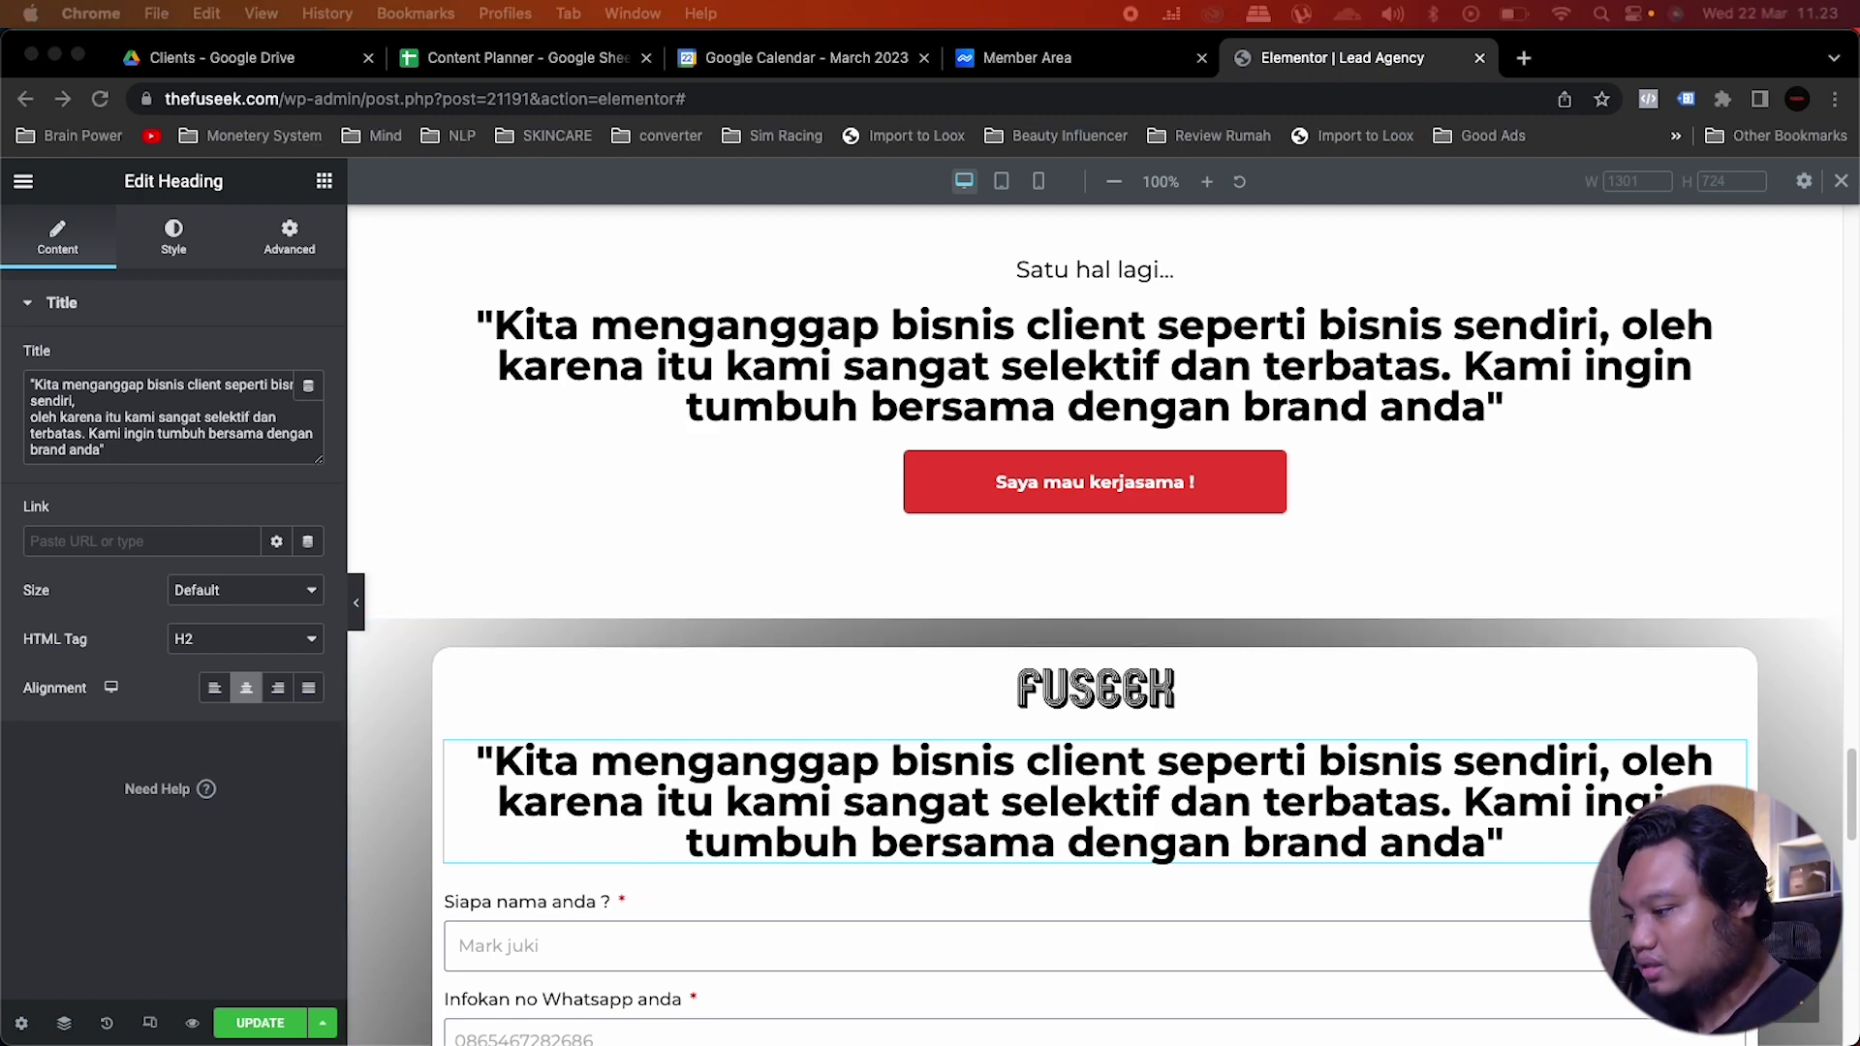
type("Tumbuh Bersama Dengan Kami Mulai Sekarang.")
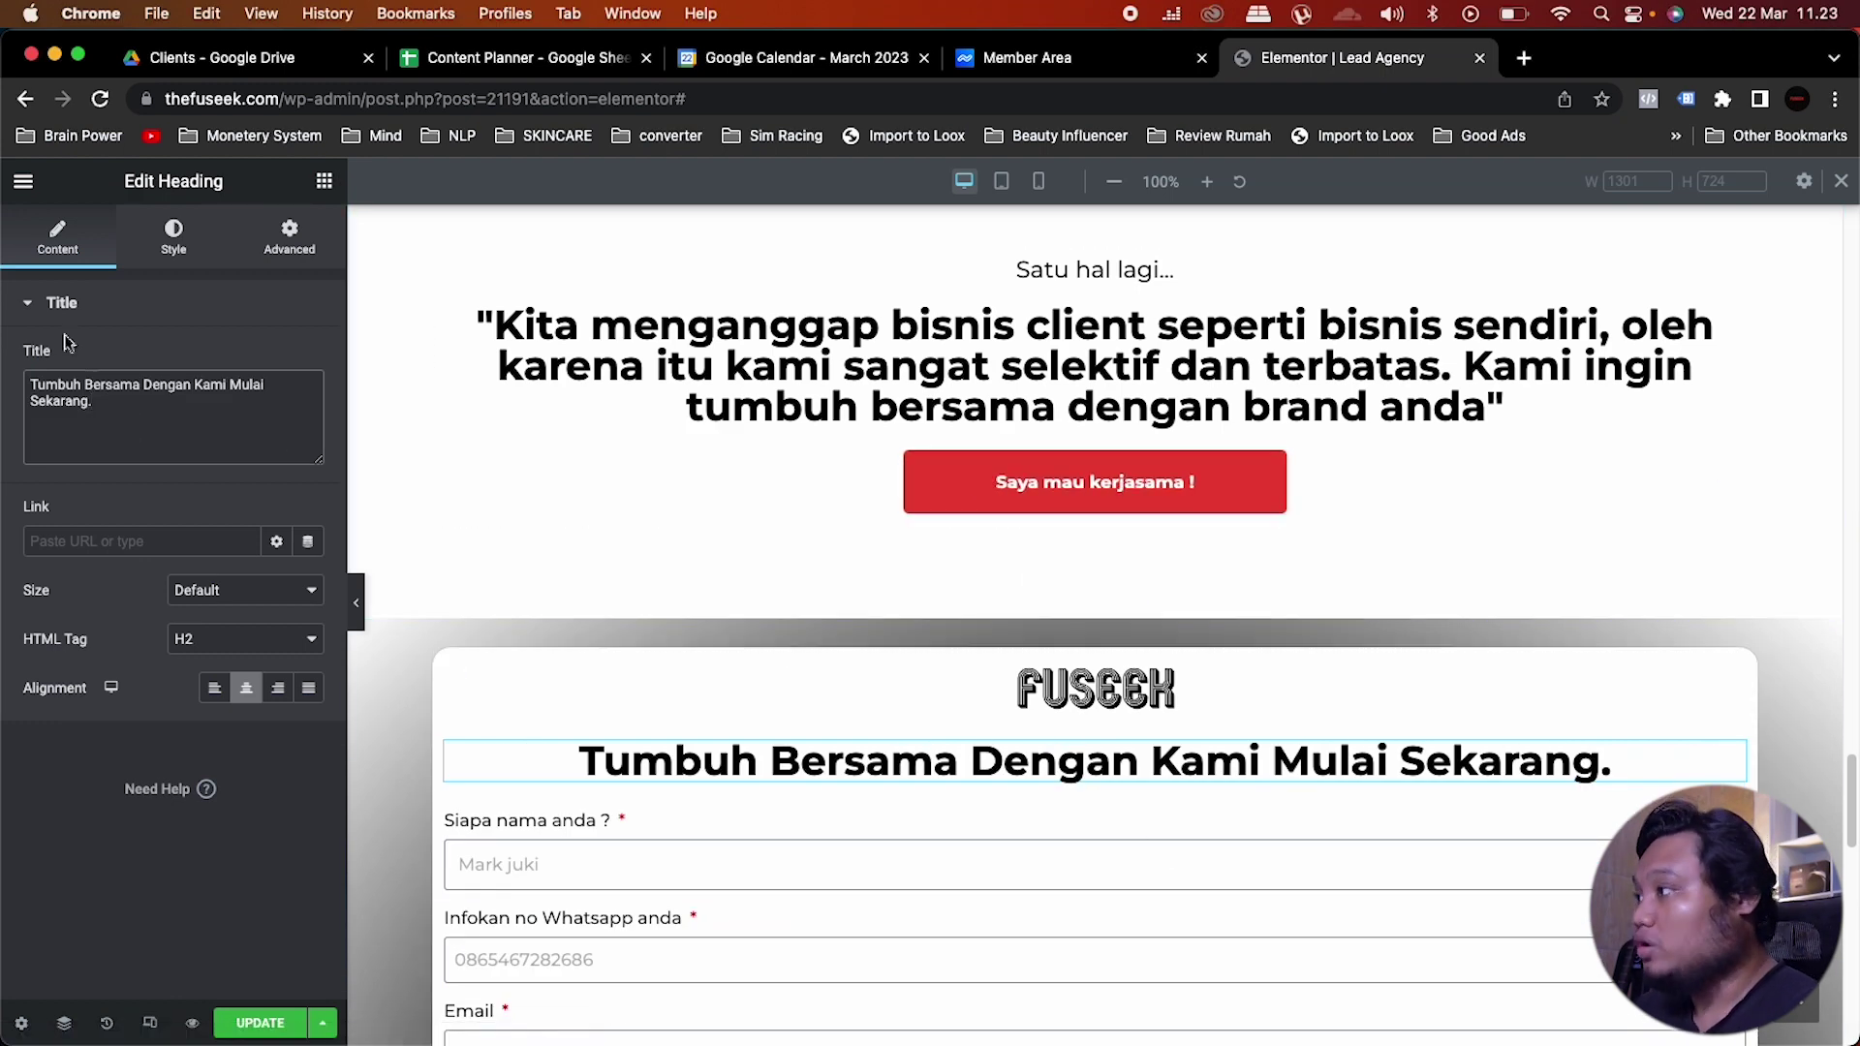
left_click(179, 240)
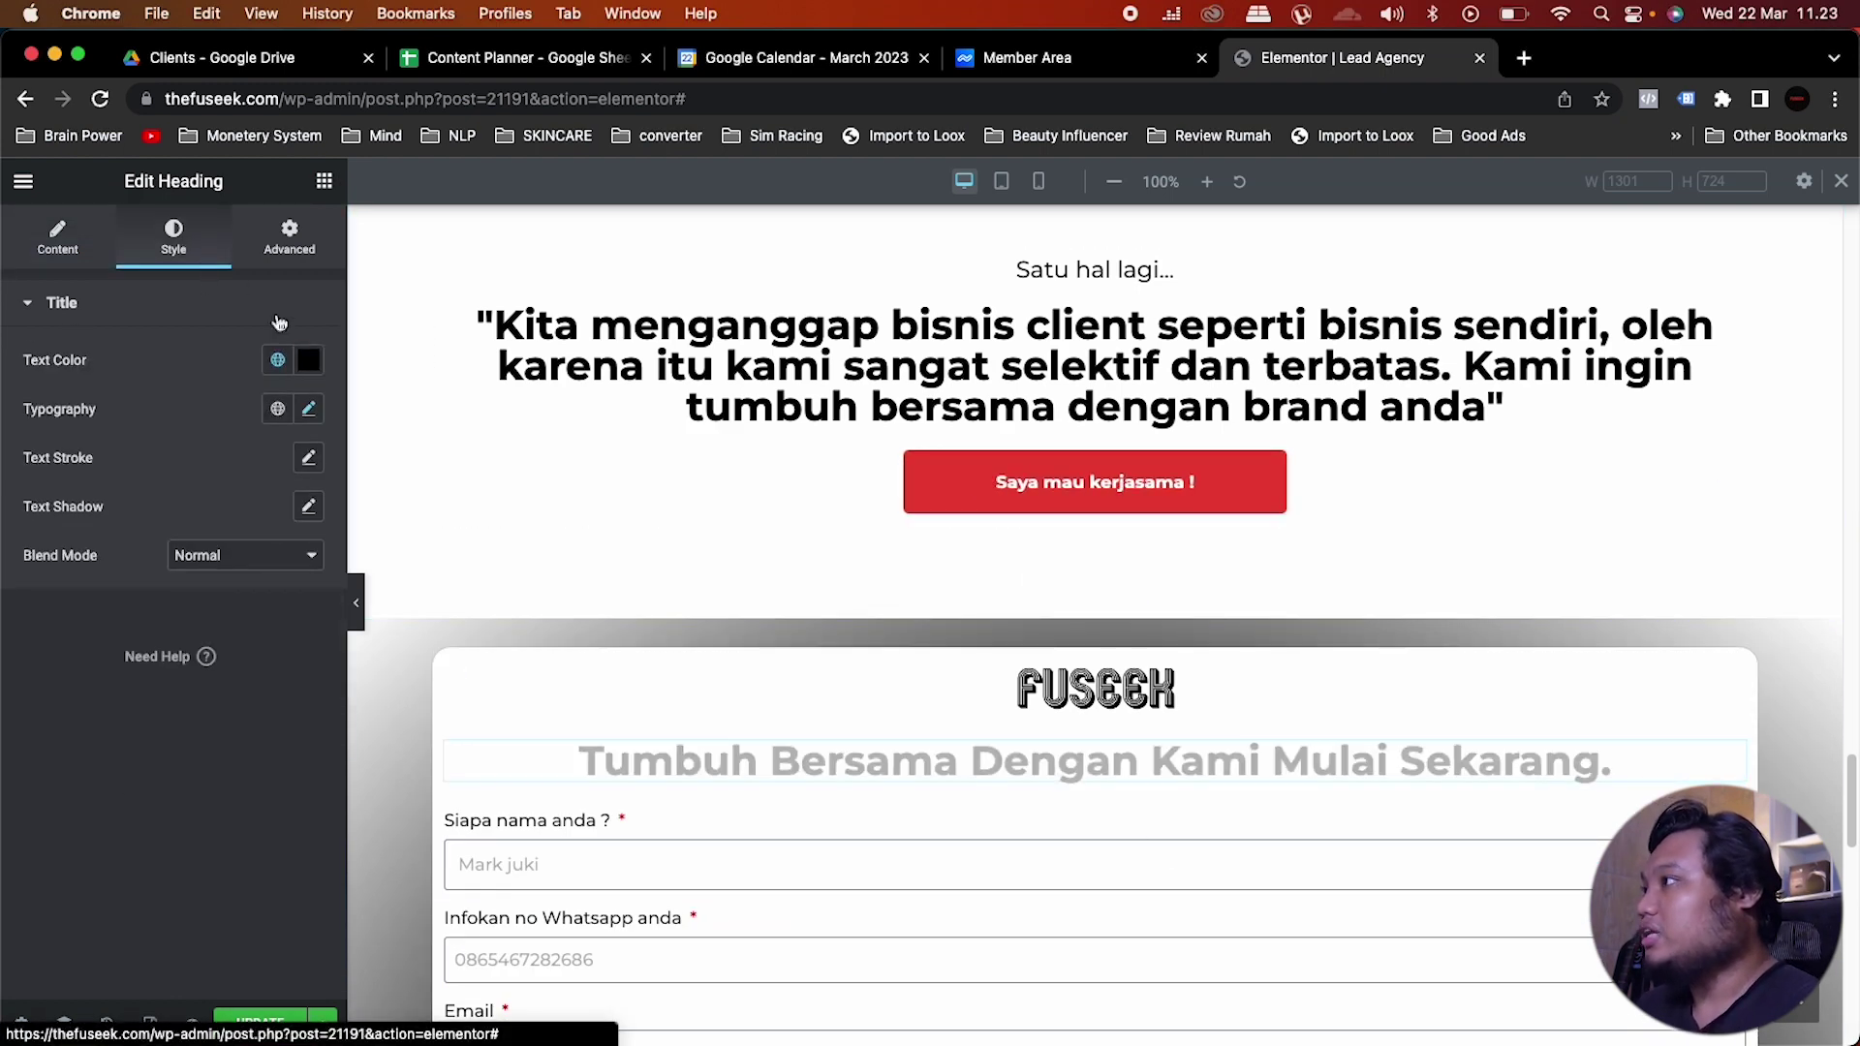
left_click(308, 409)
double_click(277, 591)
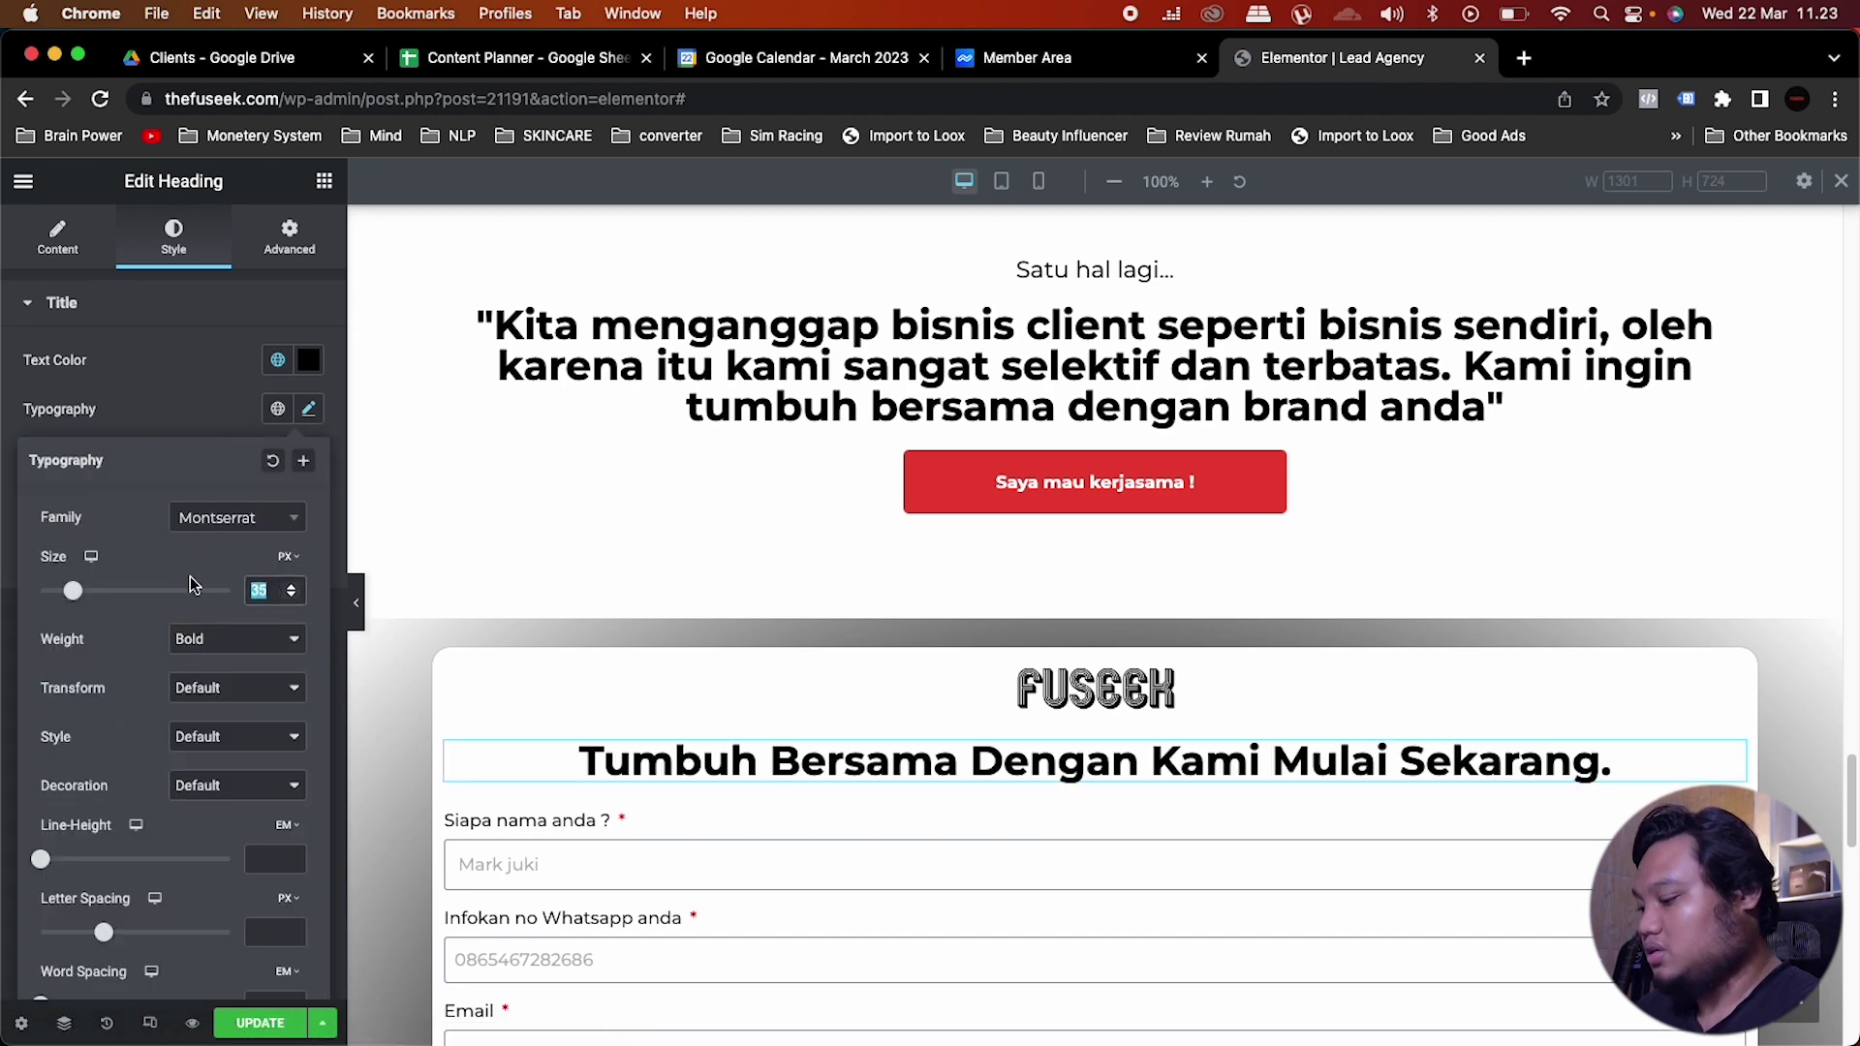
type("25")
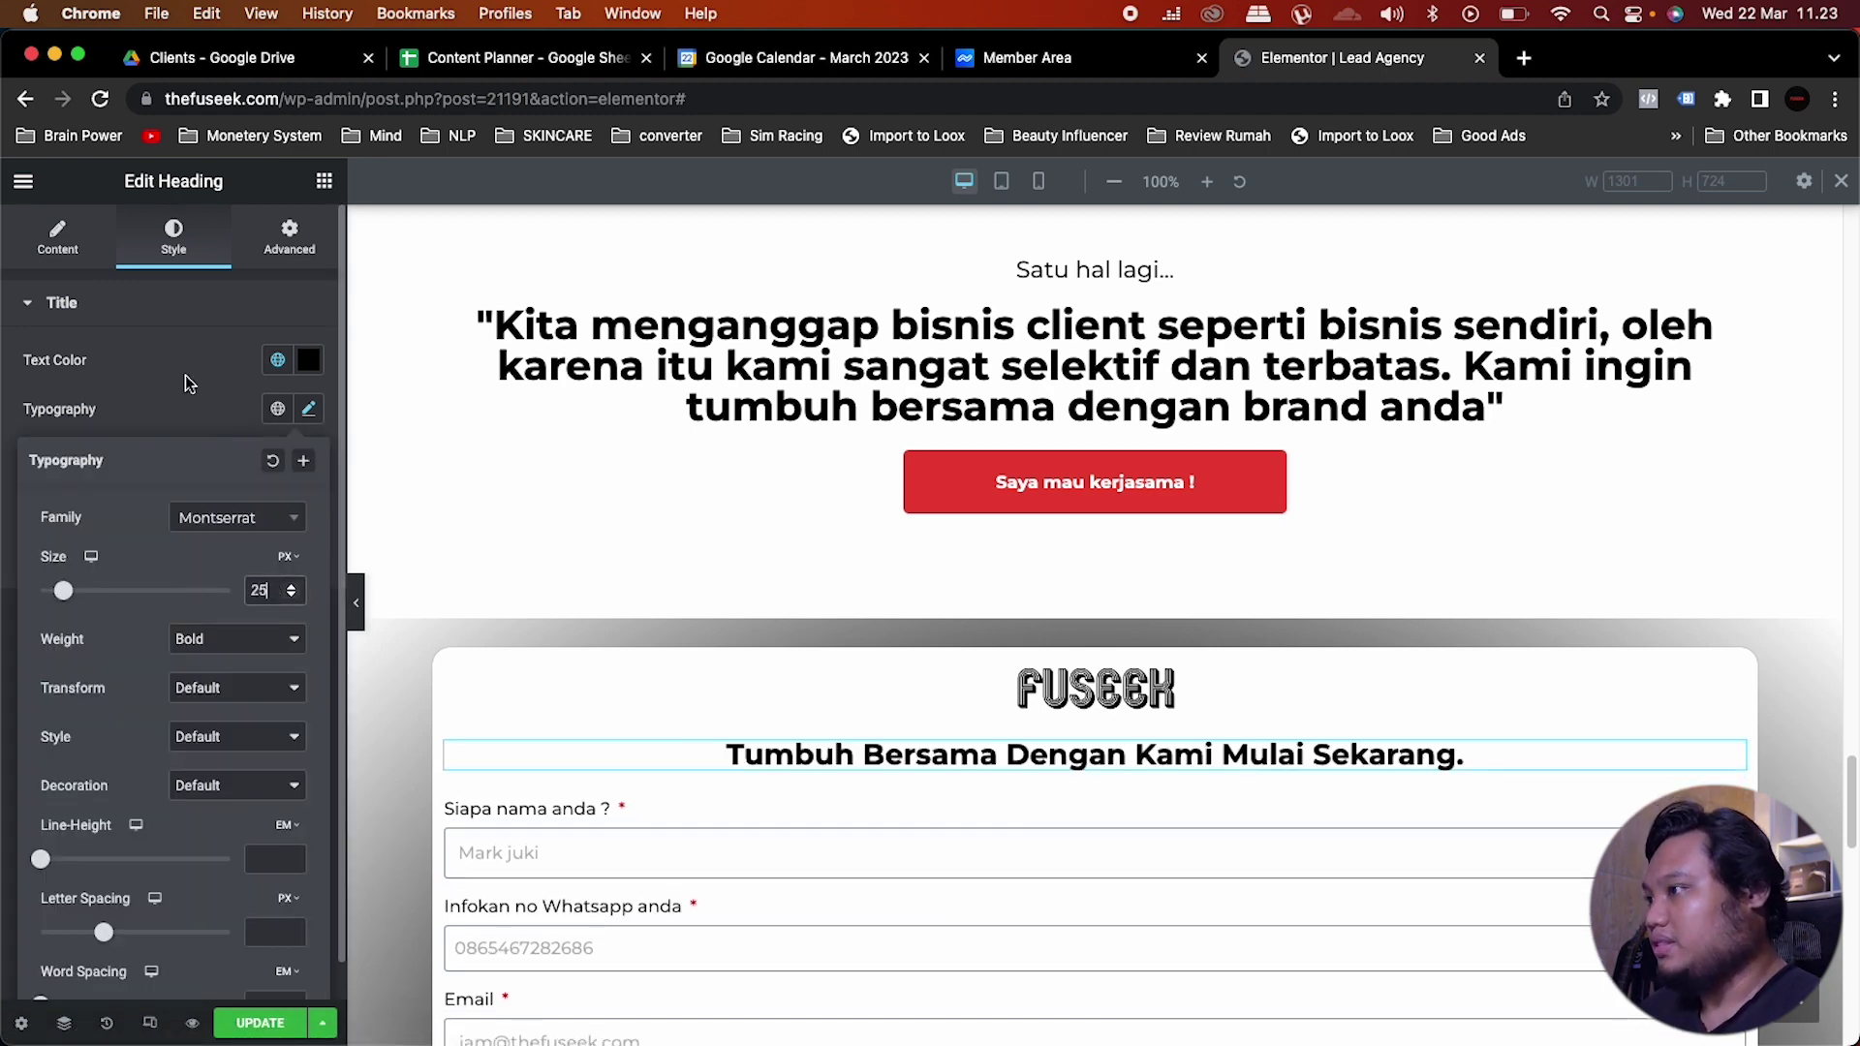
left_click(187, 383)
left_click(325, 181)
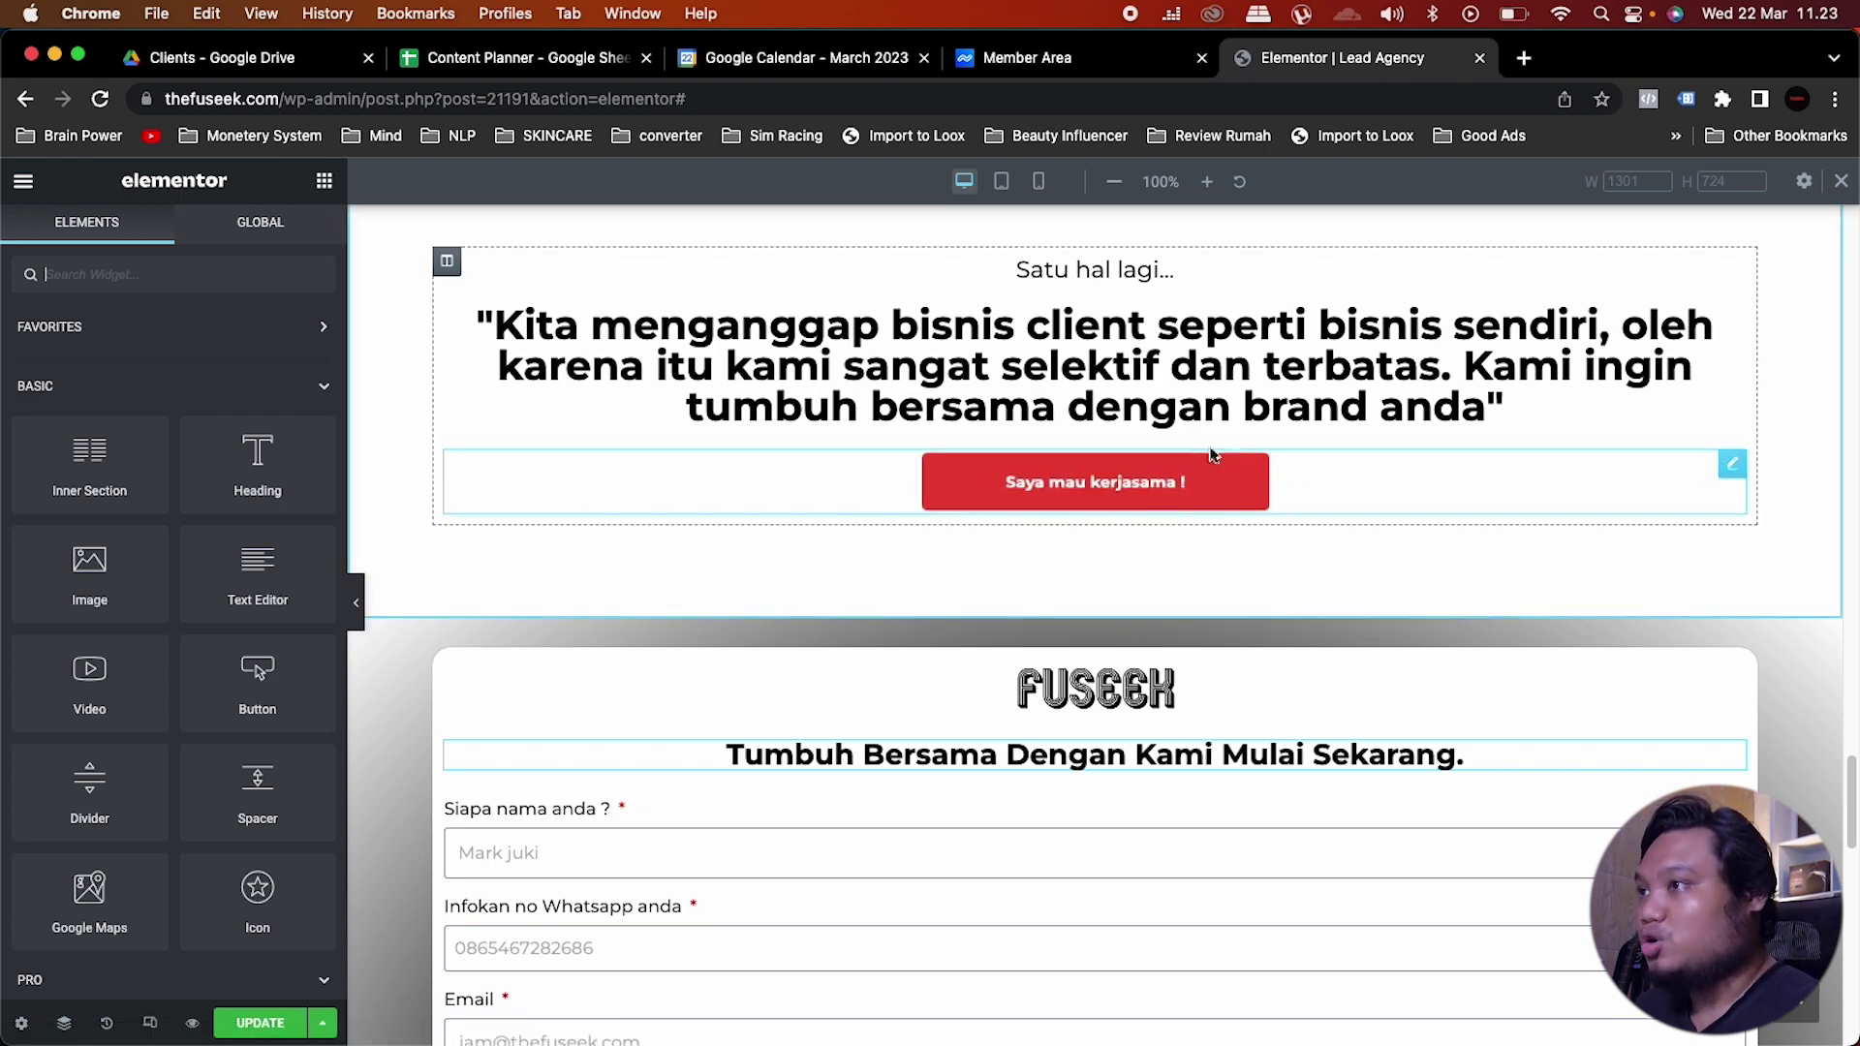
Step: Duplicate the red 'Saya mau kerjasama' button and move the copy under the form heading
right_click(1739, 469)
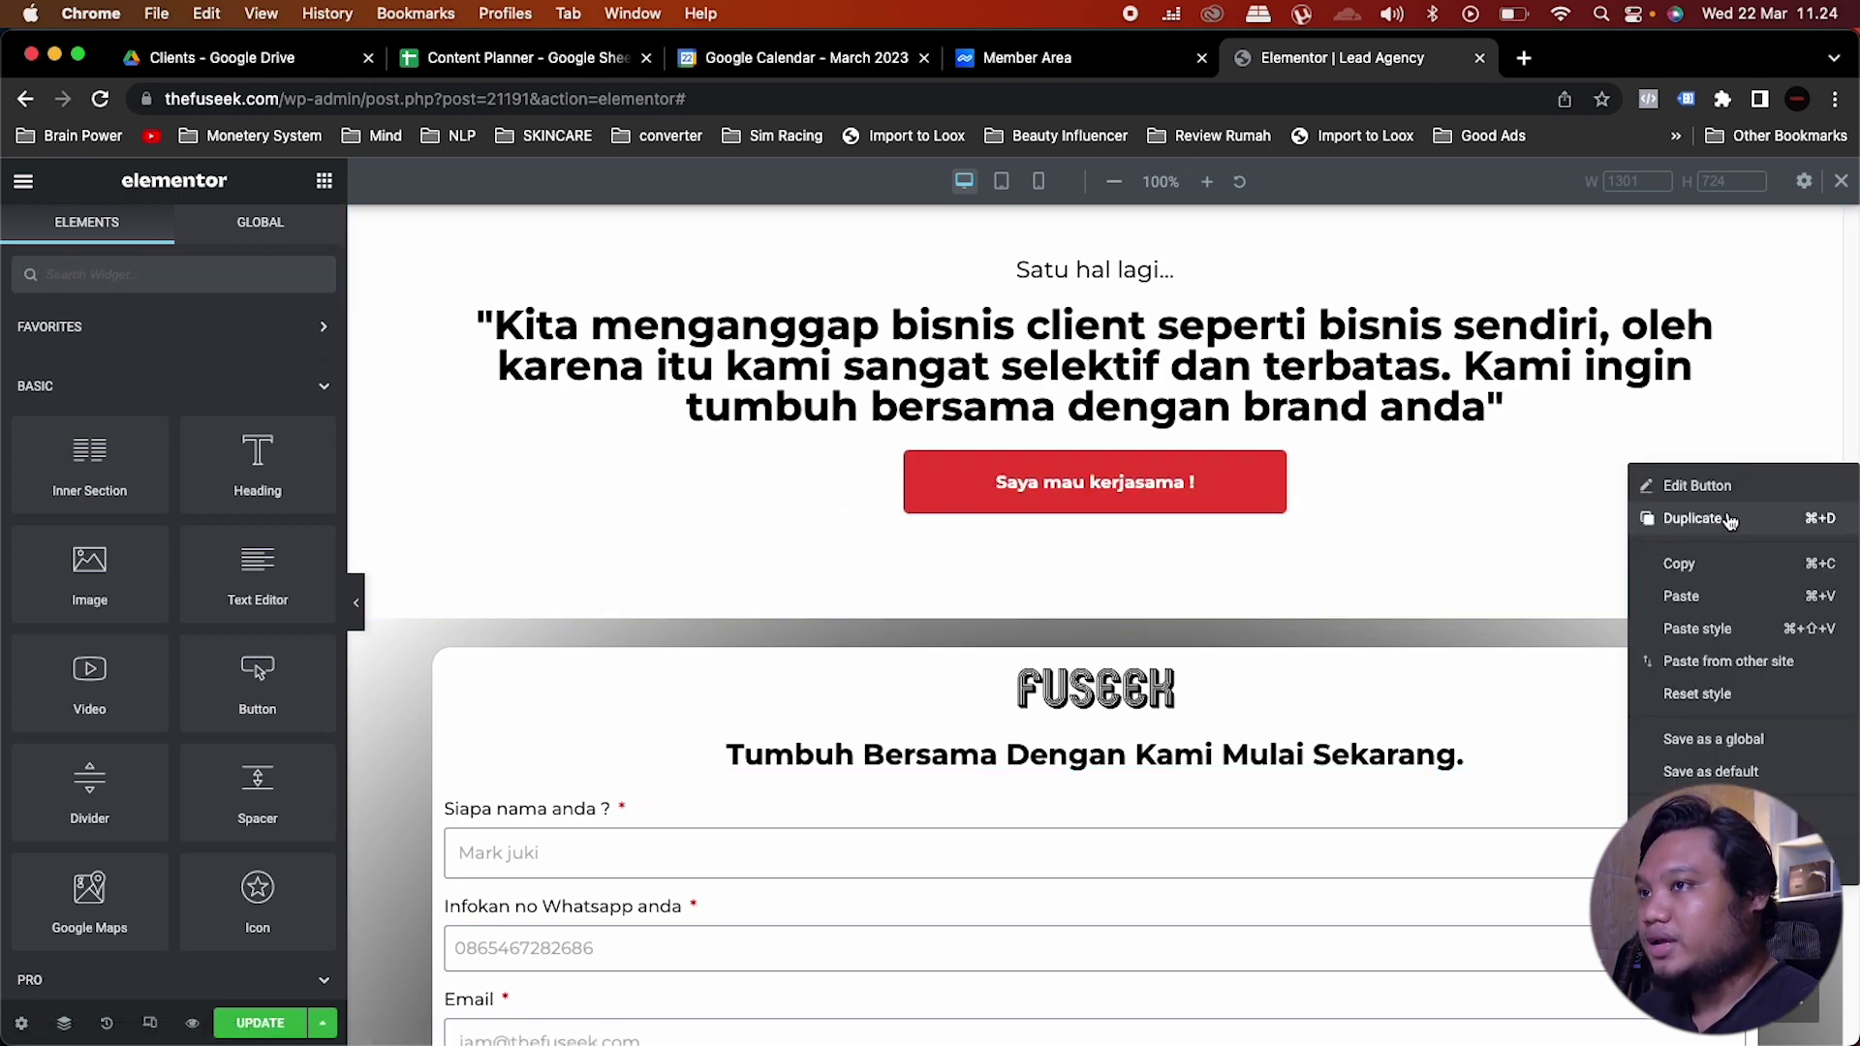
left_click(1694, 516)
left_click_drag(1723, 507, 1172, 806)
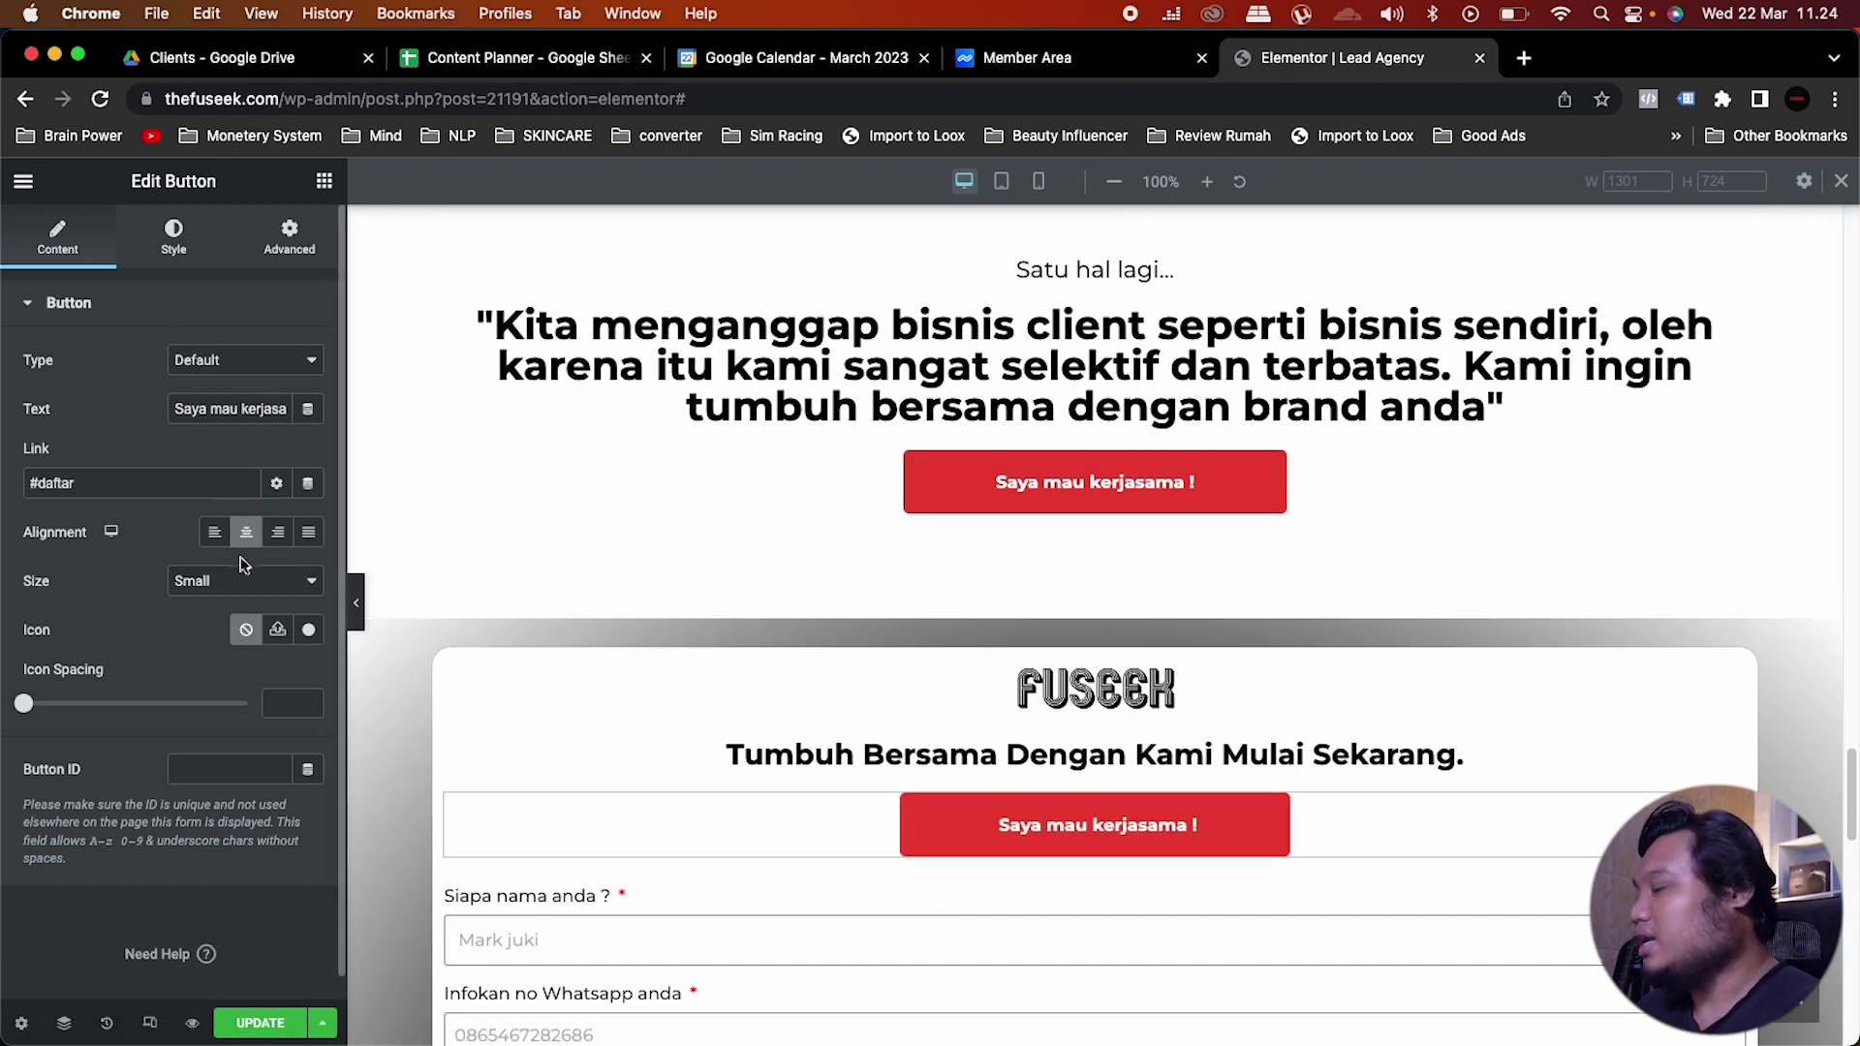
Step: Remove the Shrink hover animation from the copied button, setting it to None
left_click(174, 237)
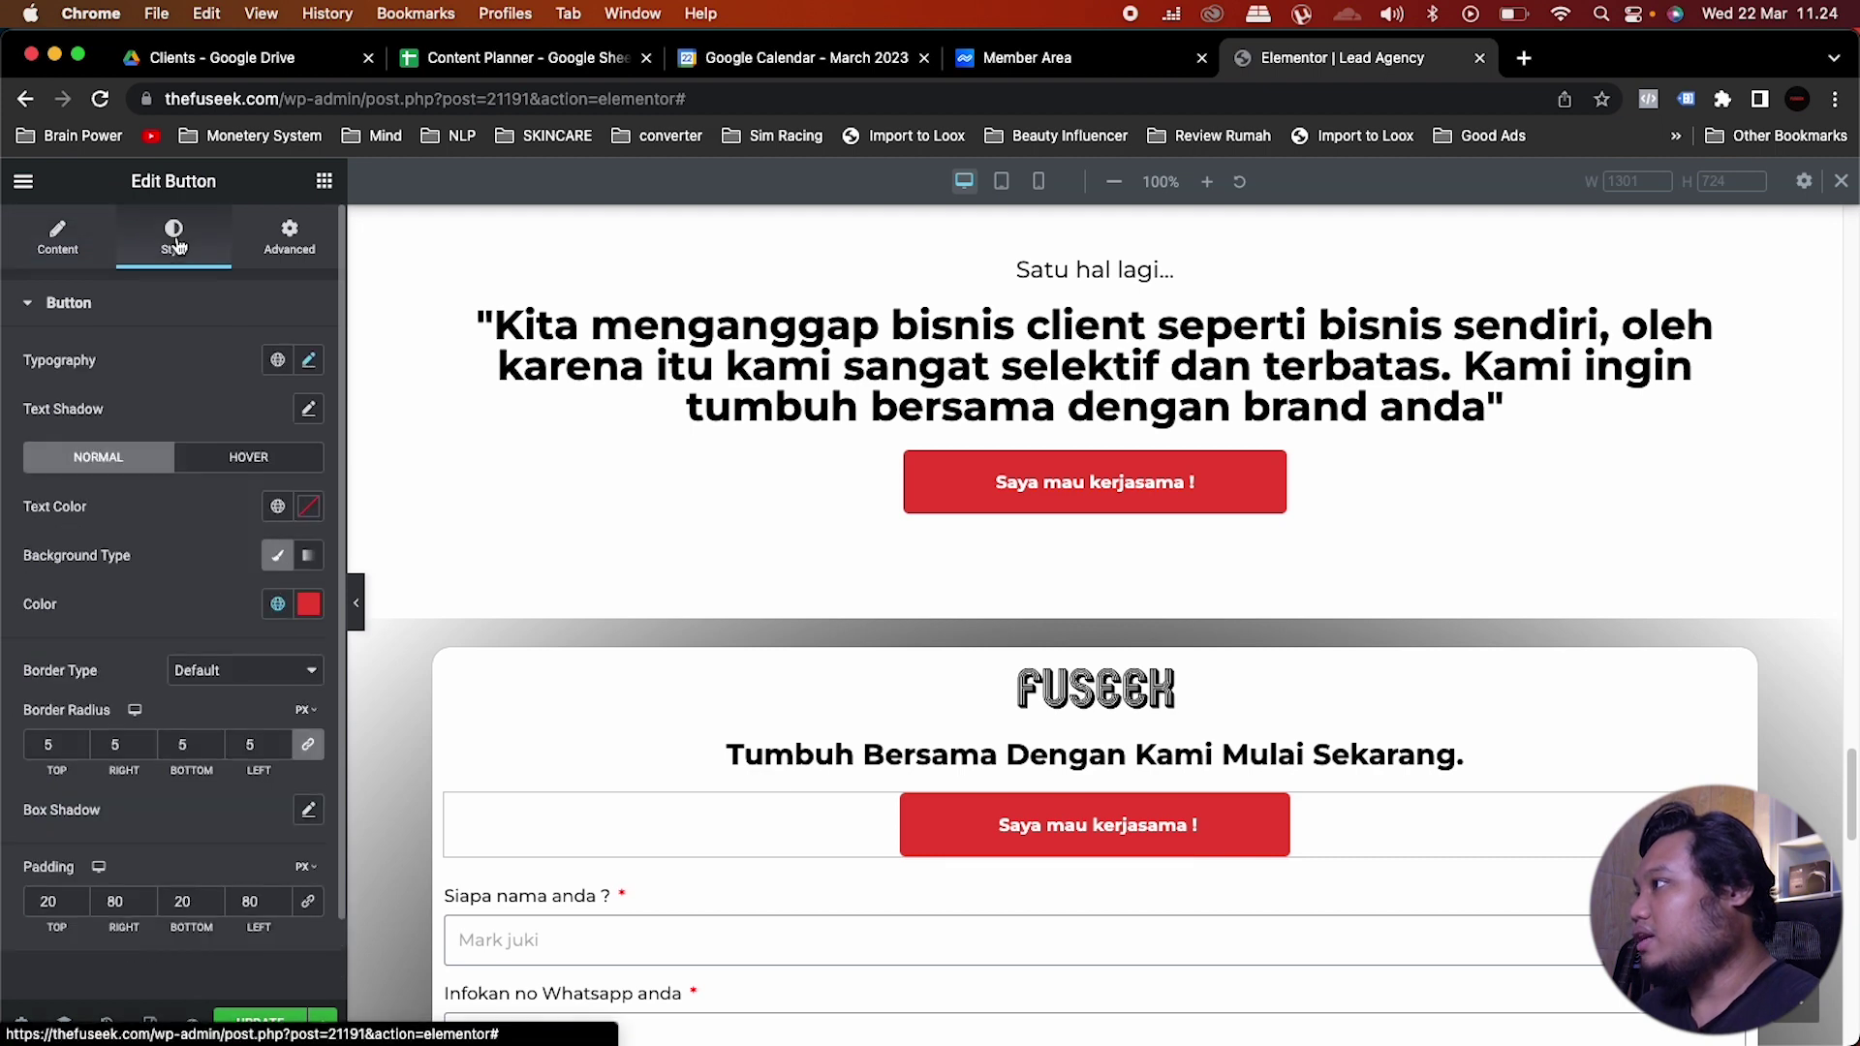
left_click(246, 461)
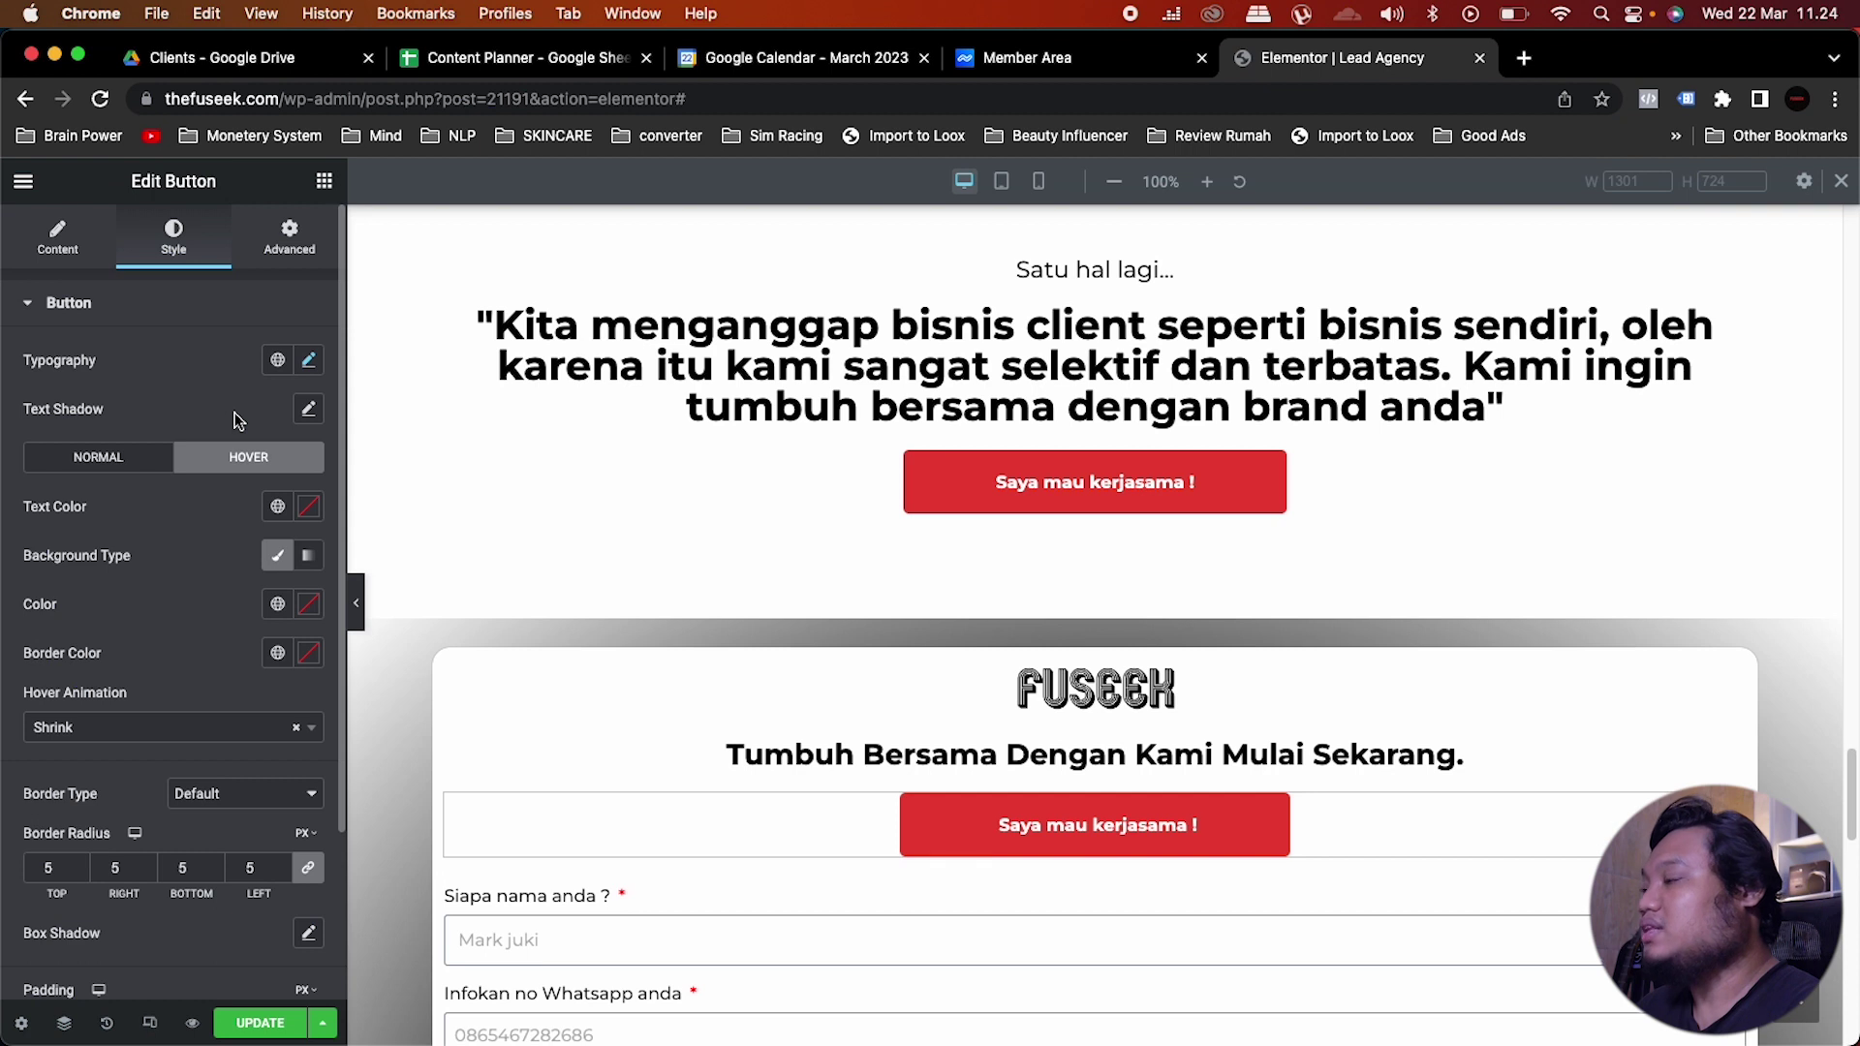
left_click(295, 727)
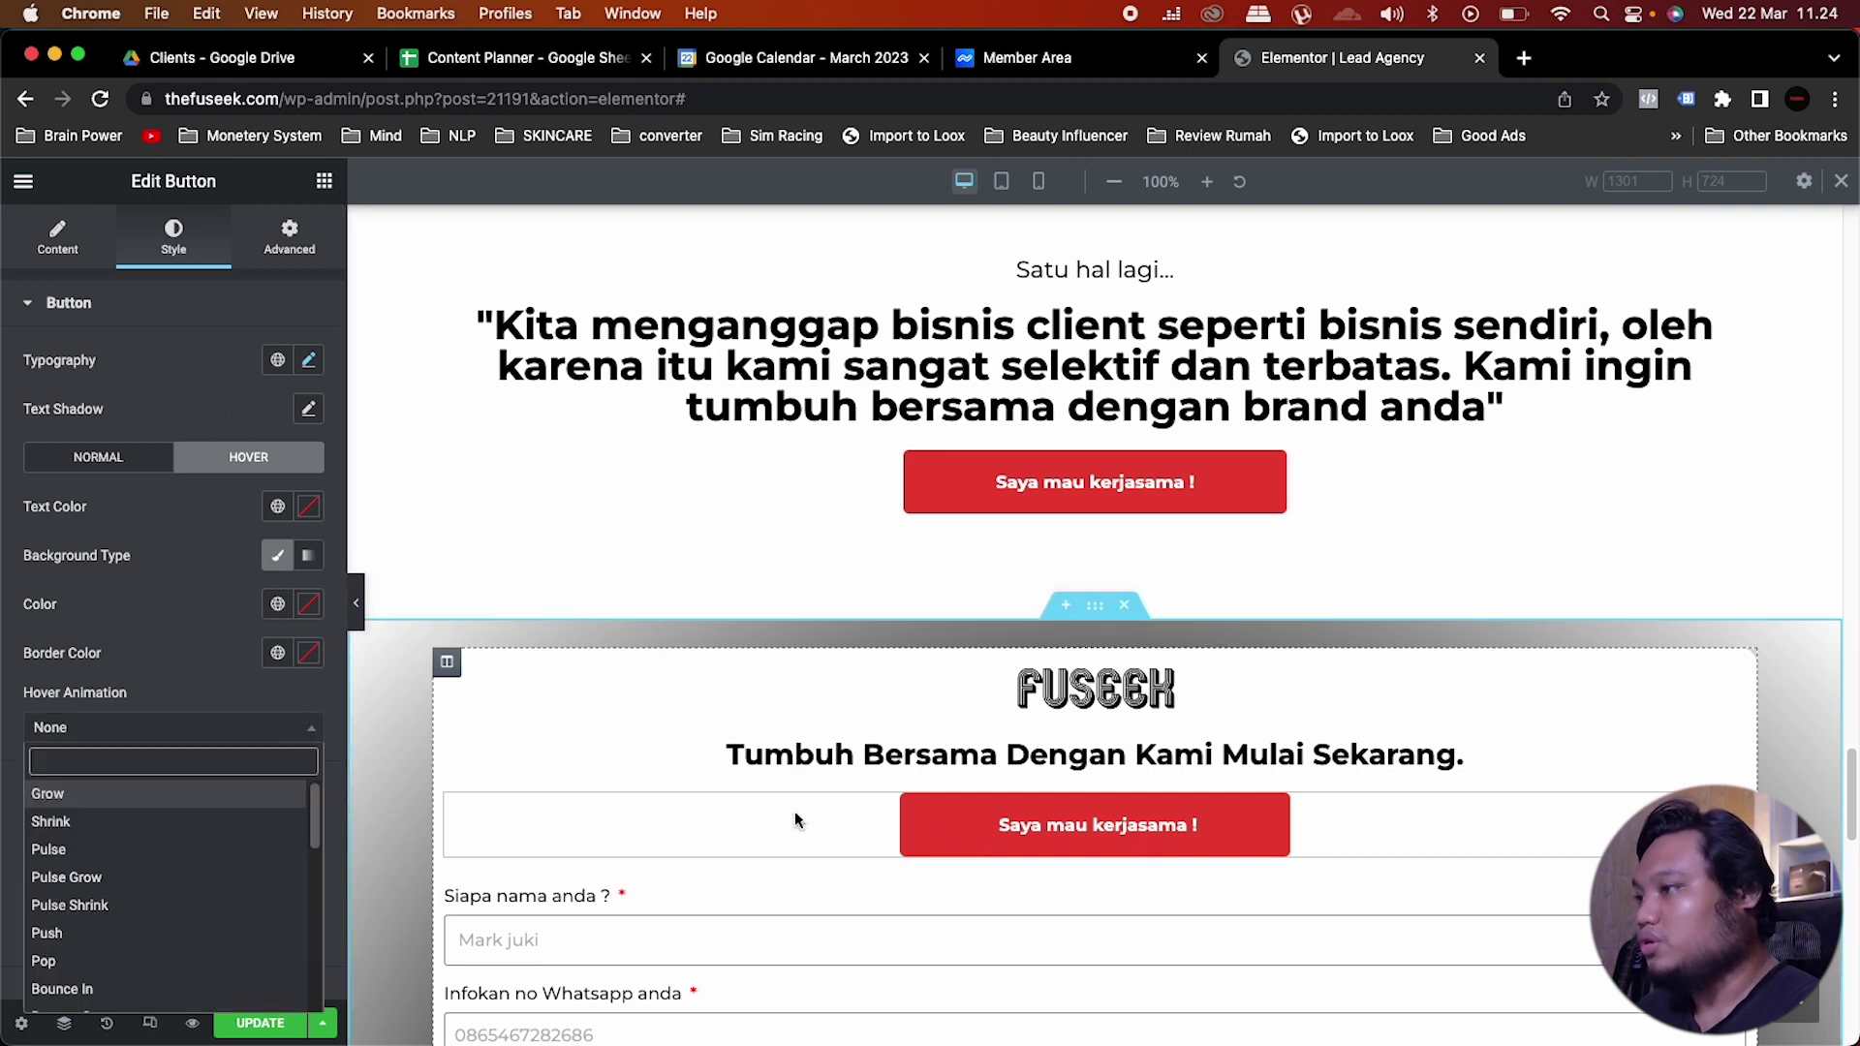
Step: Change the copied button's text to 'Tinggal 7 slot dari 10 kuota'
left_click(1210, 825)
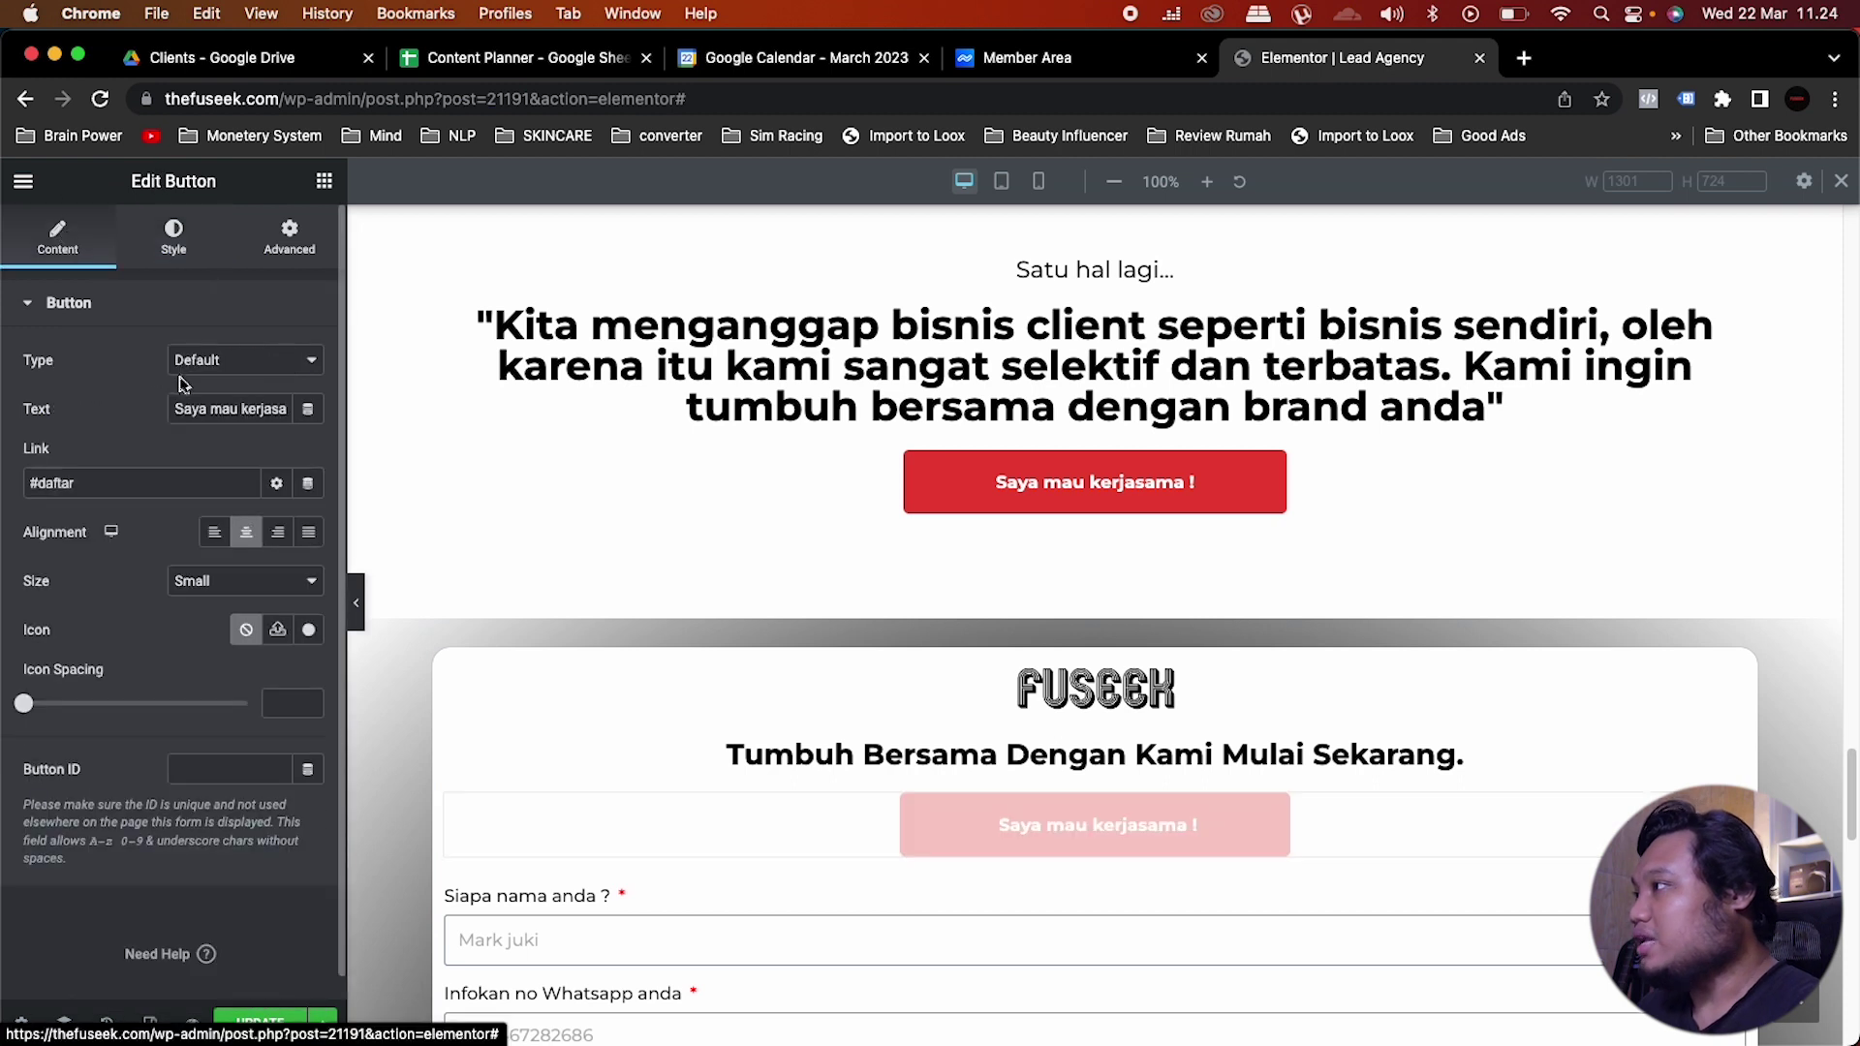
triple_click(202, 408)
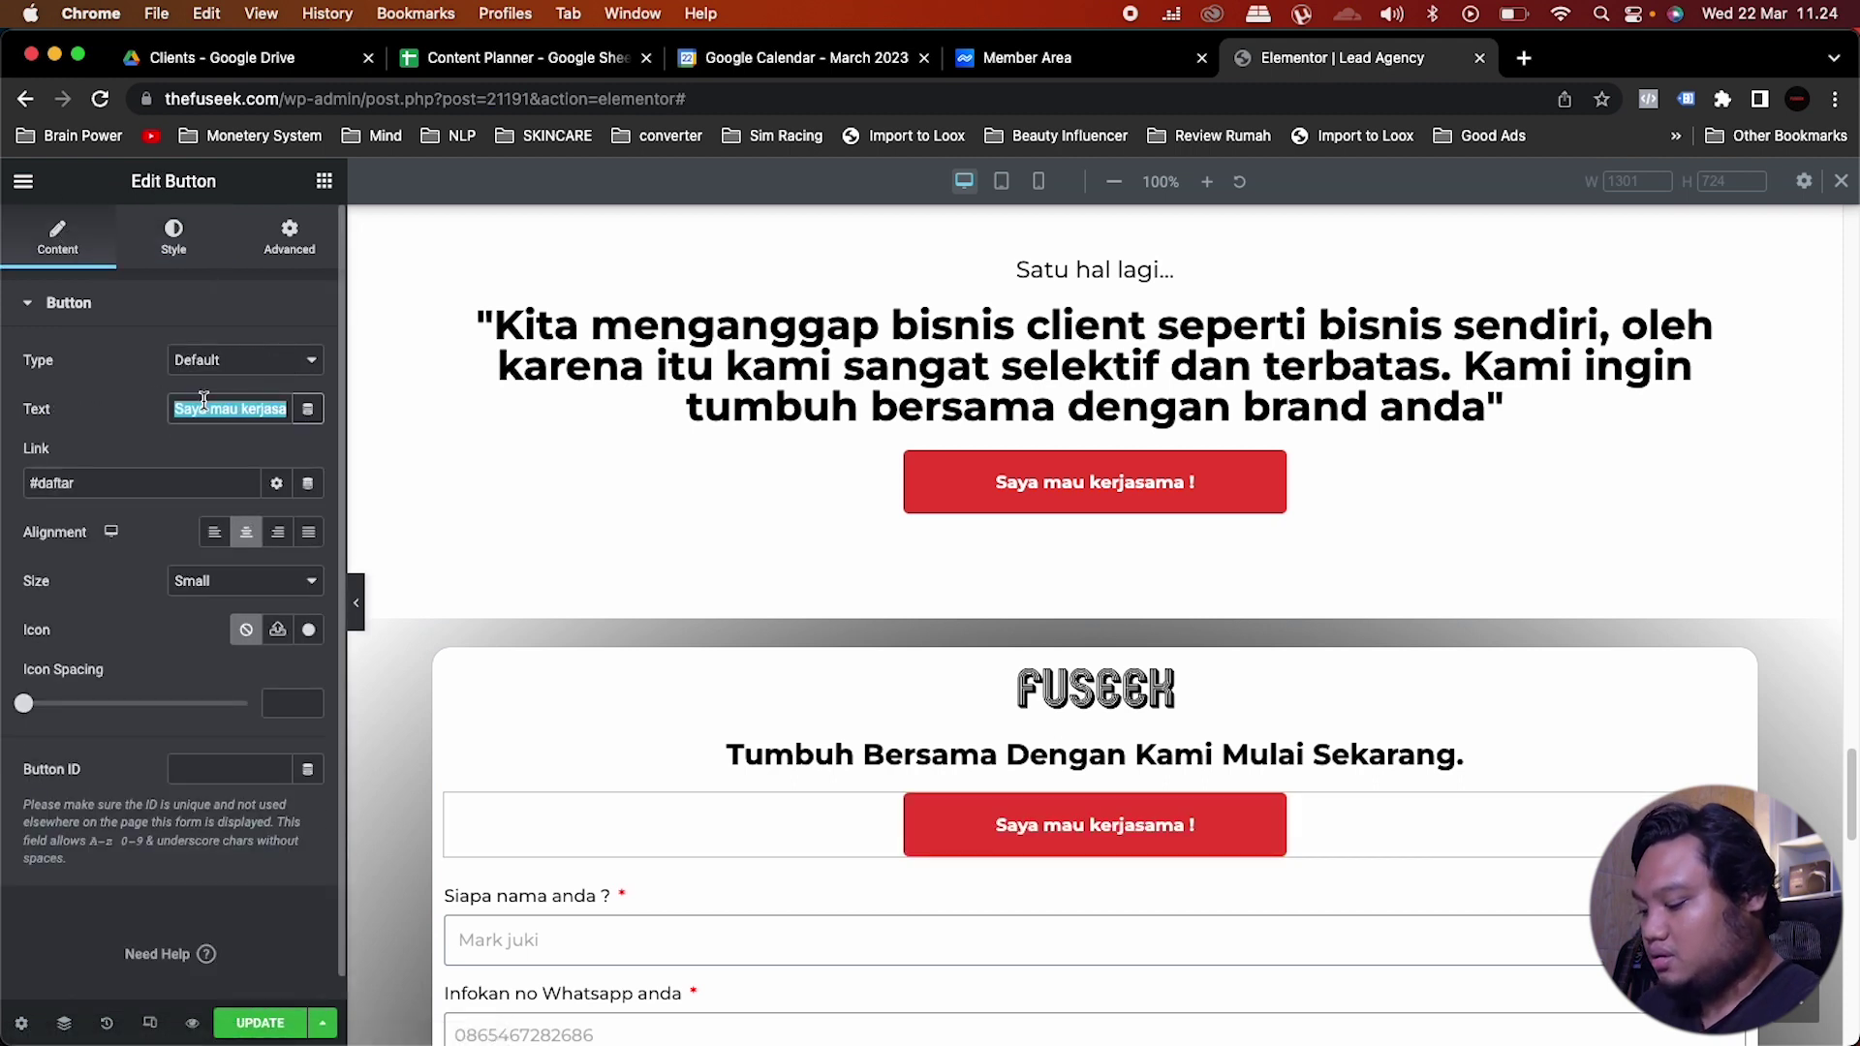
type("Tinggal 7 slot dari 10 kuota")
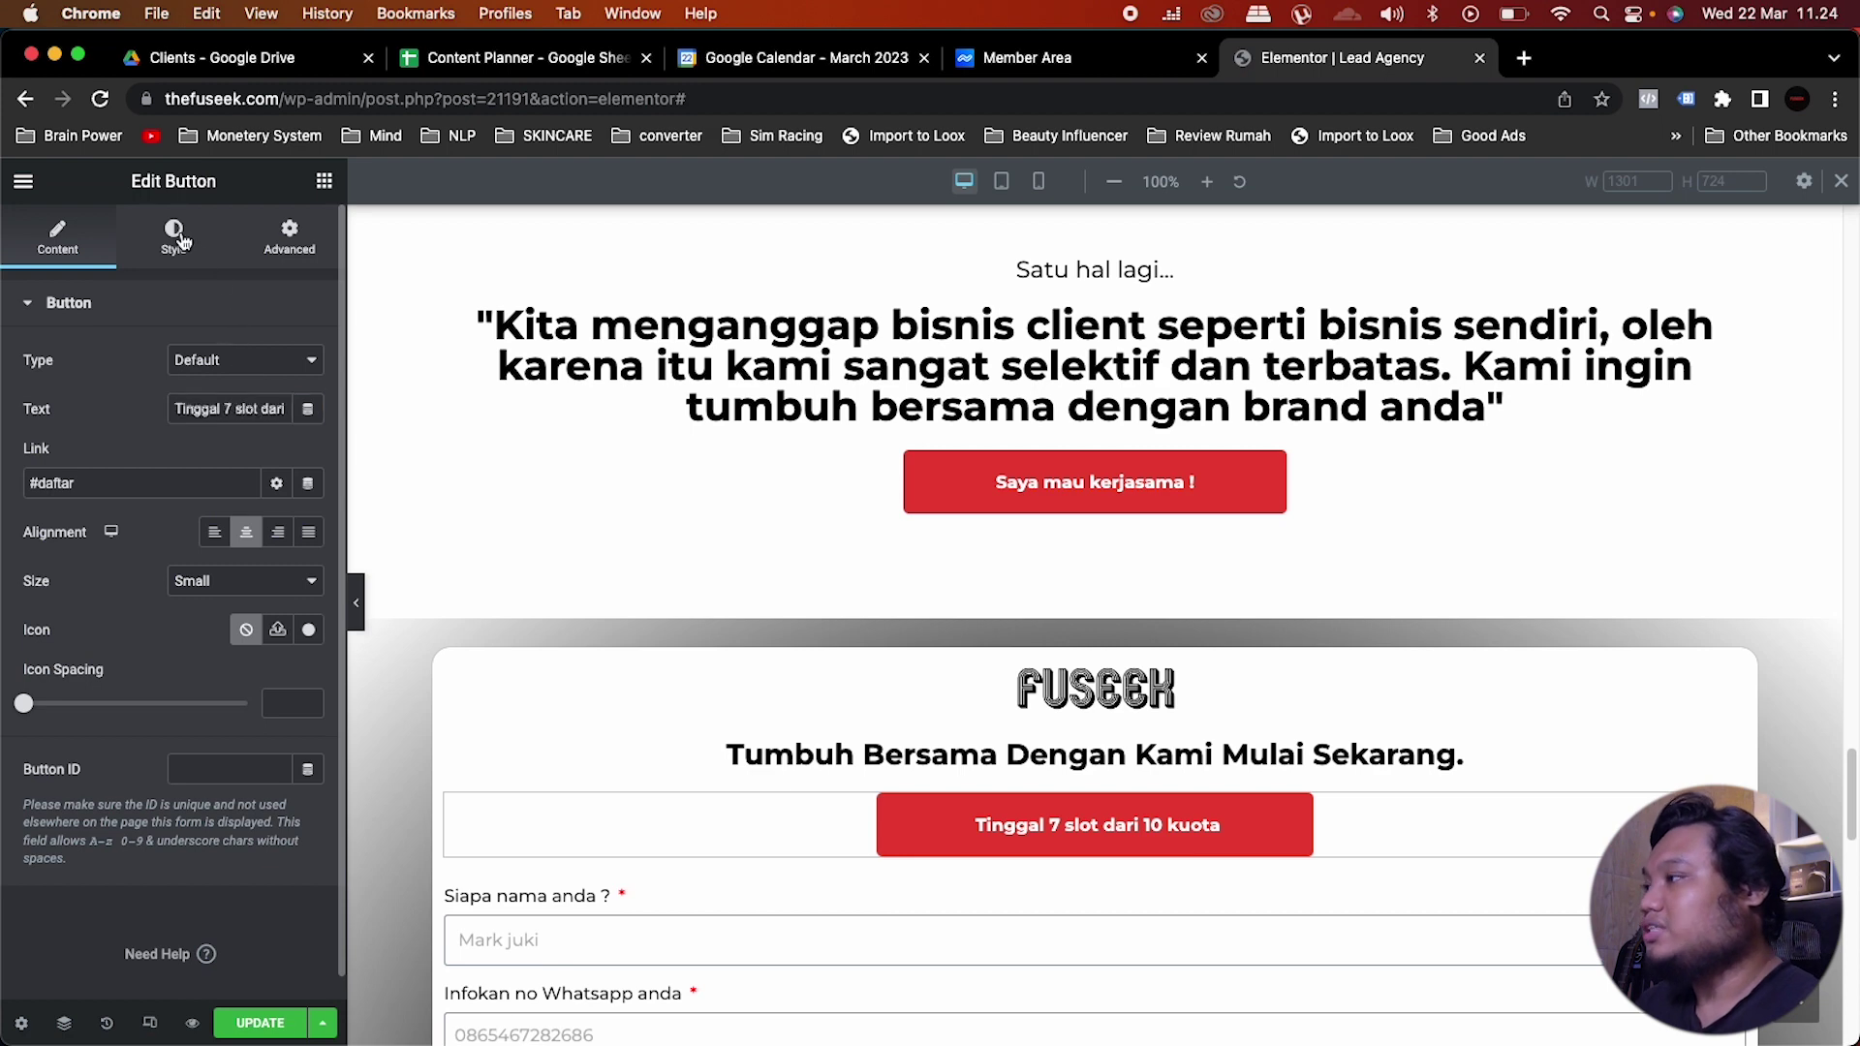
left_click(175, 238)
Step: Set the slots button's typography size to 12
left_click(308, 361)
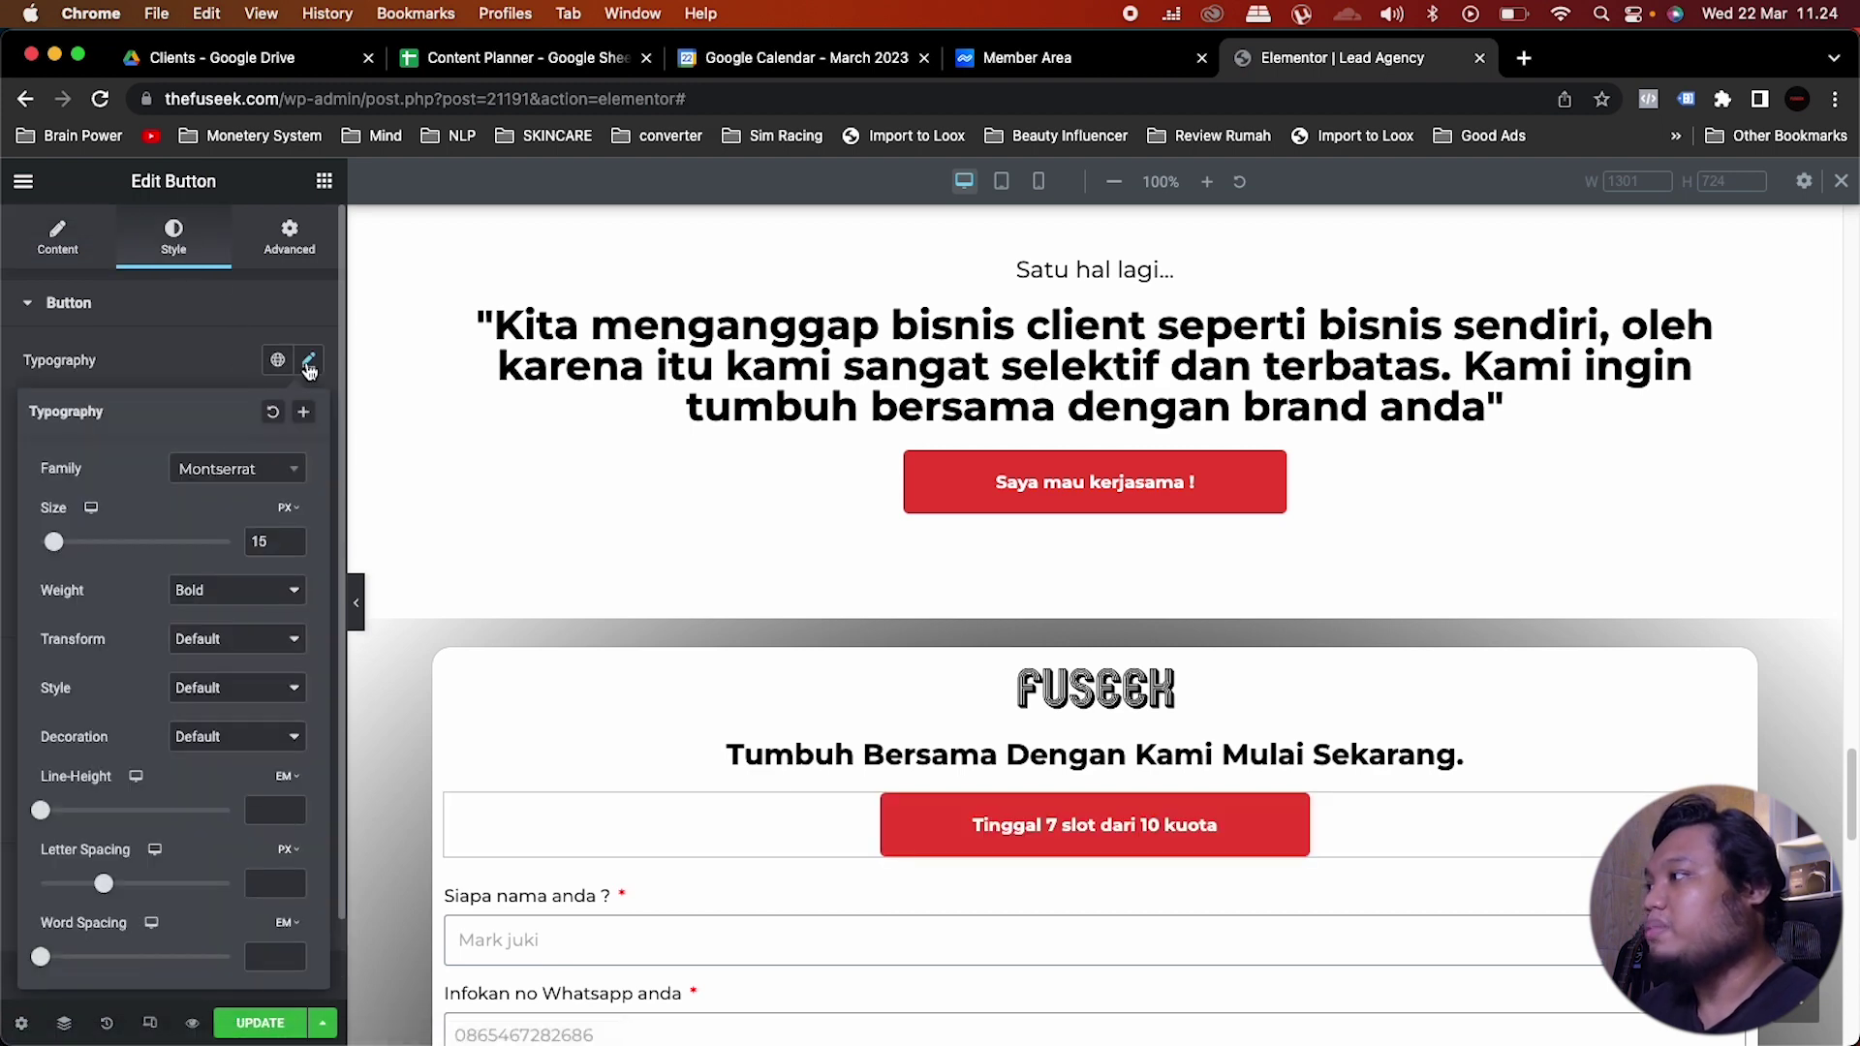
double_click(256, 542)
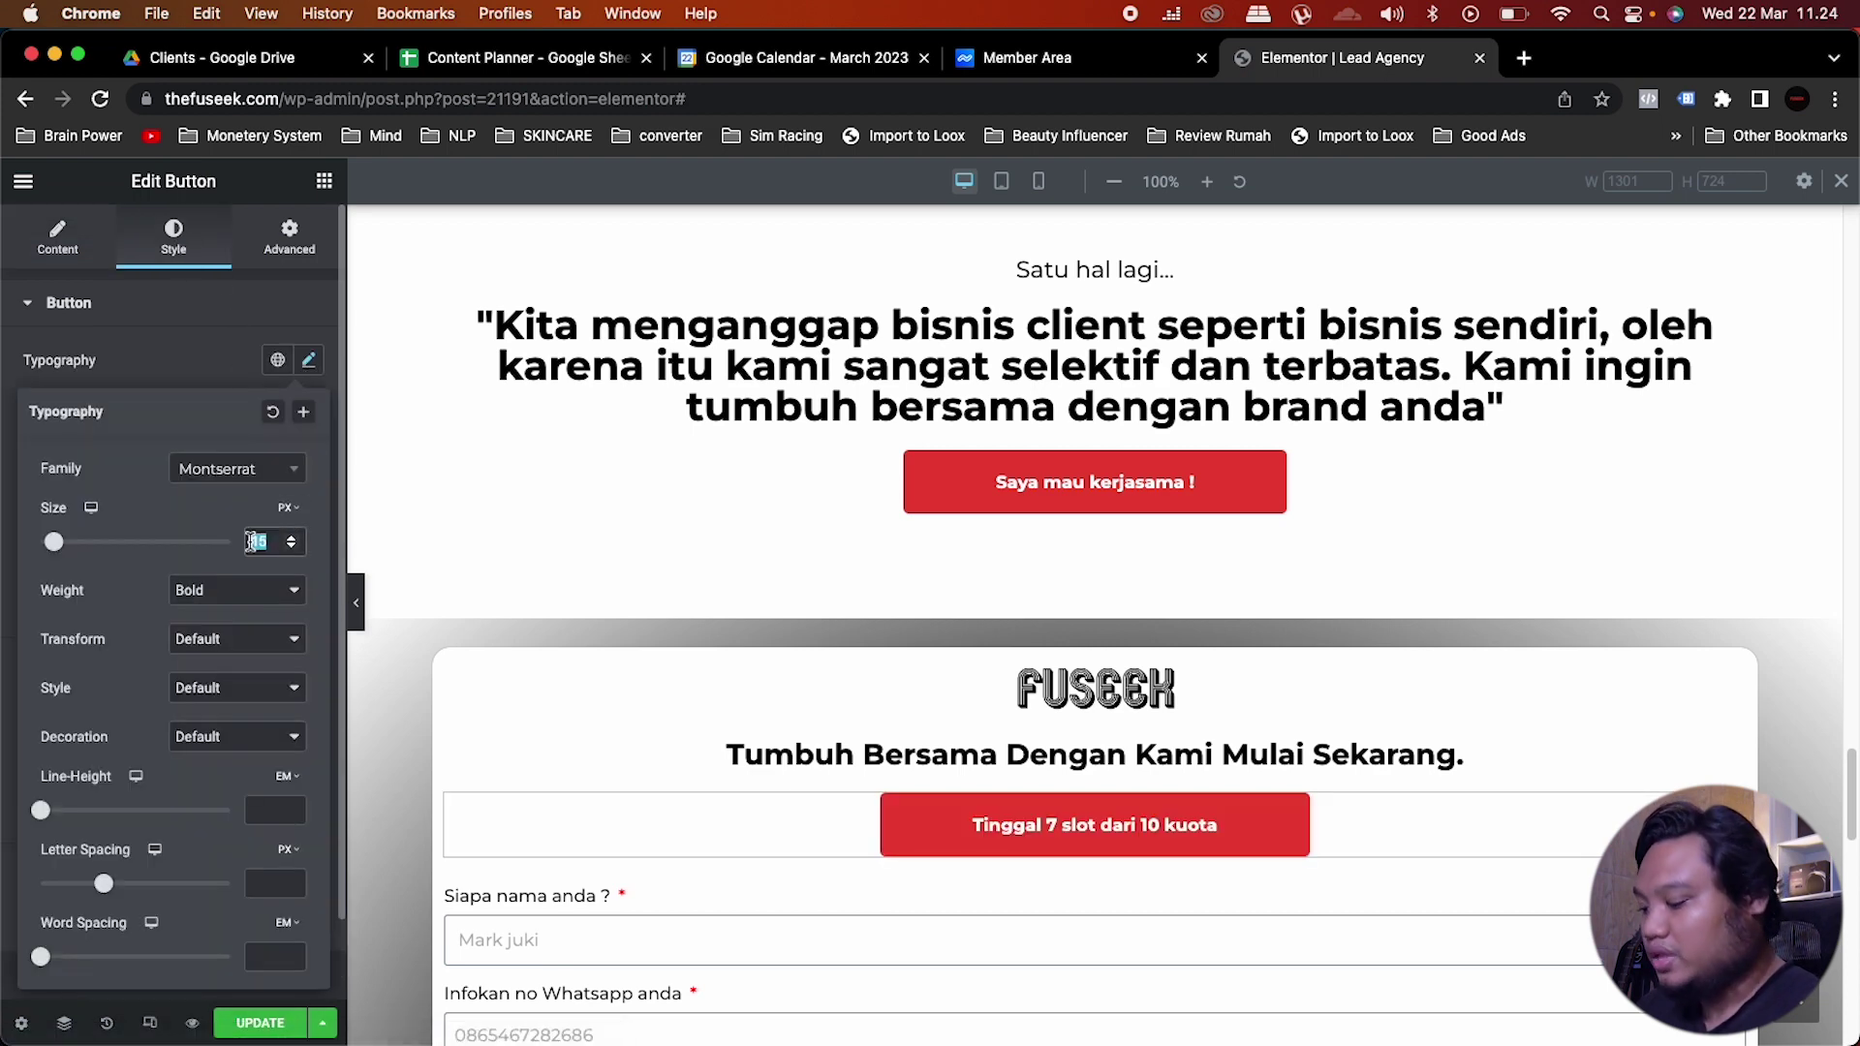
type("10")
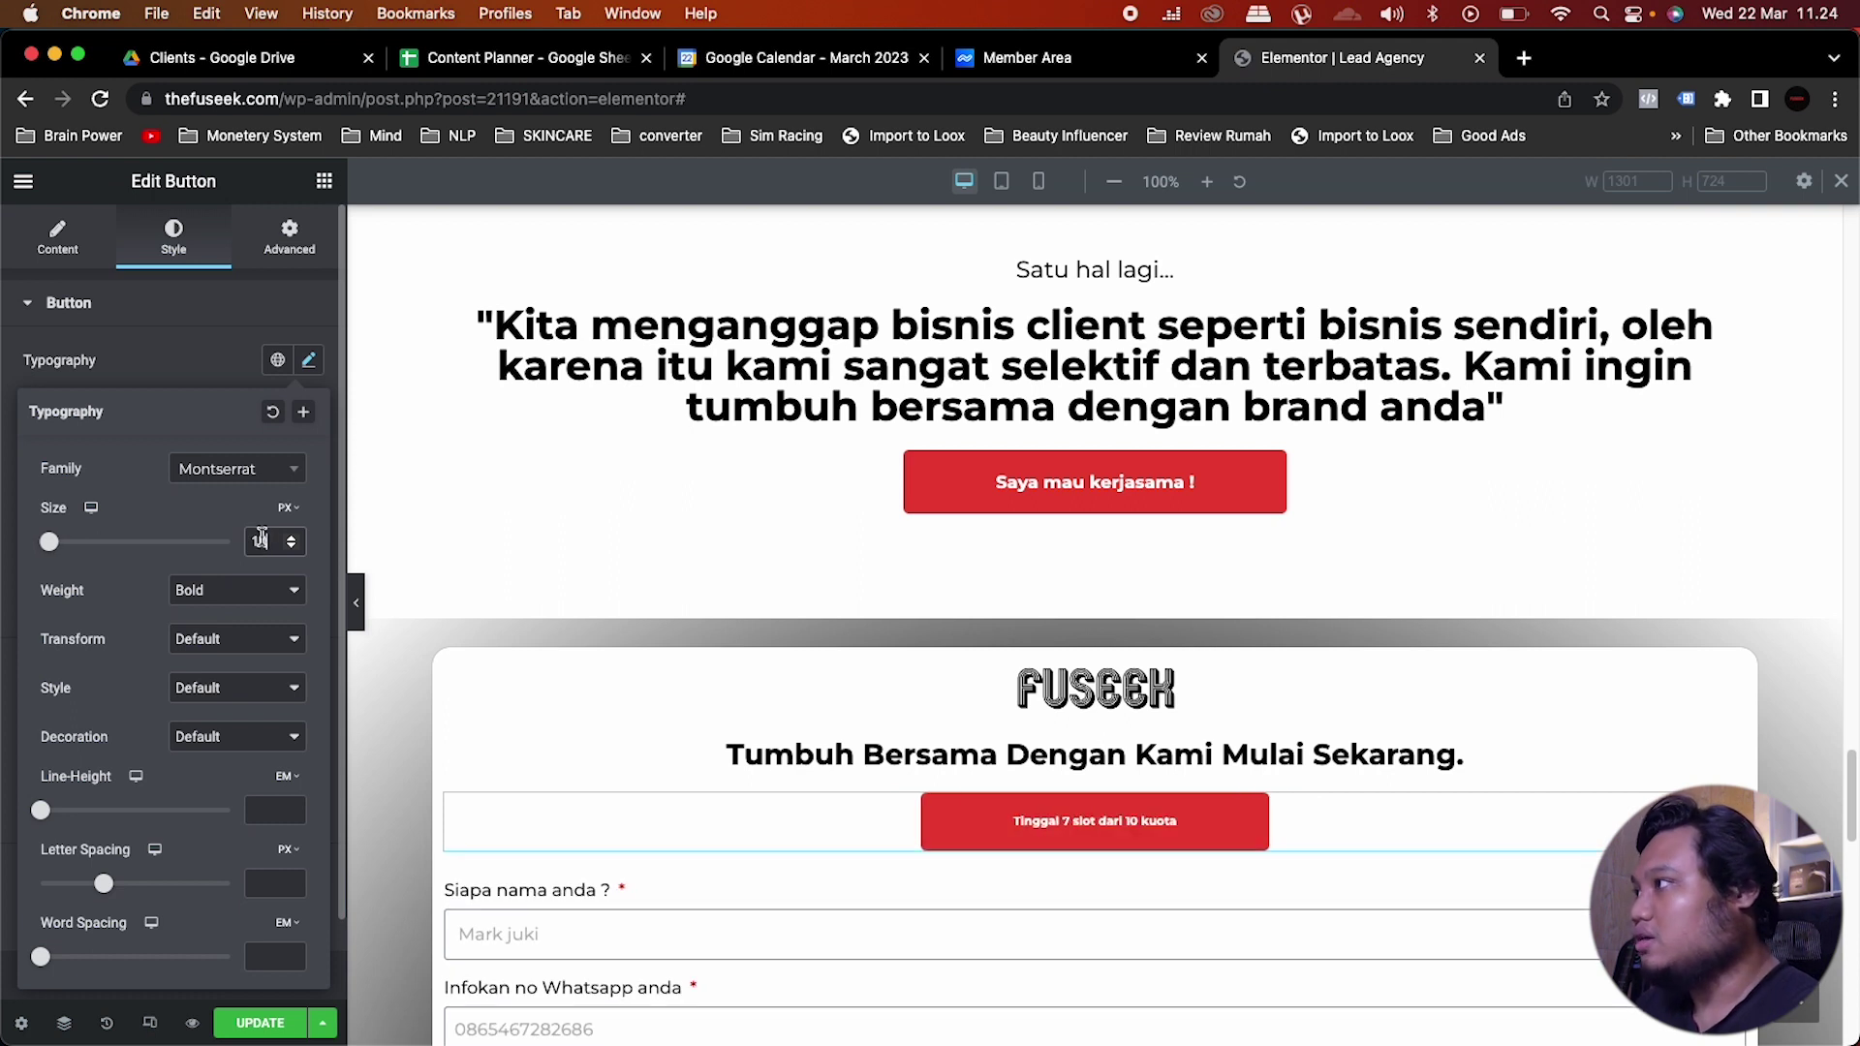
key("BackSpace")
type("2")
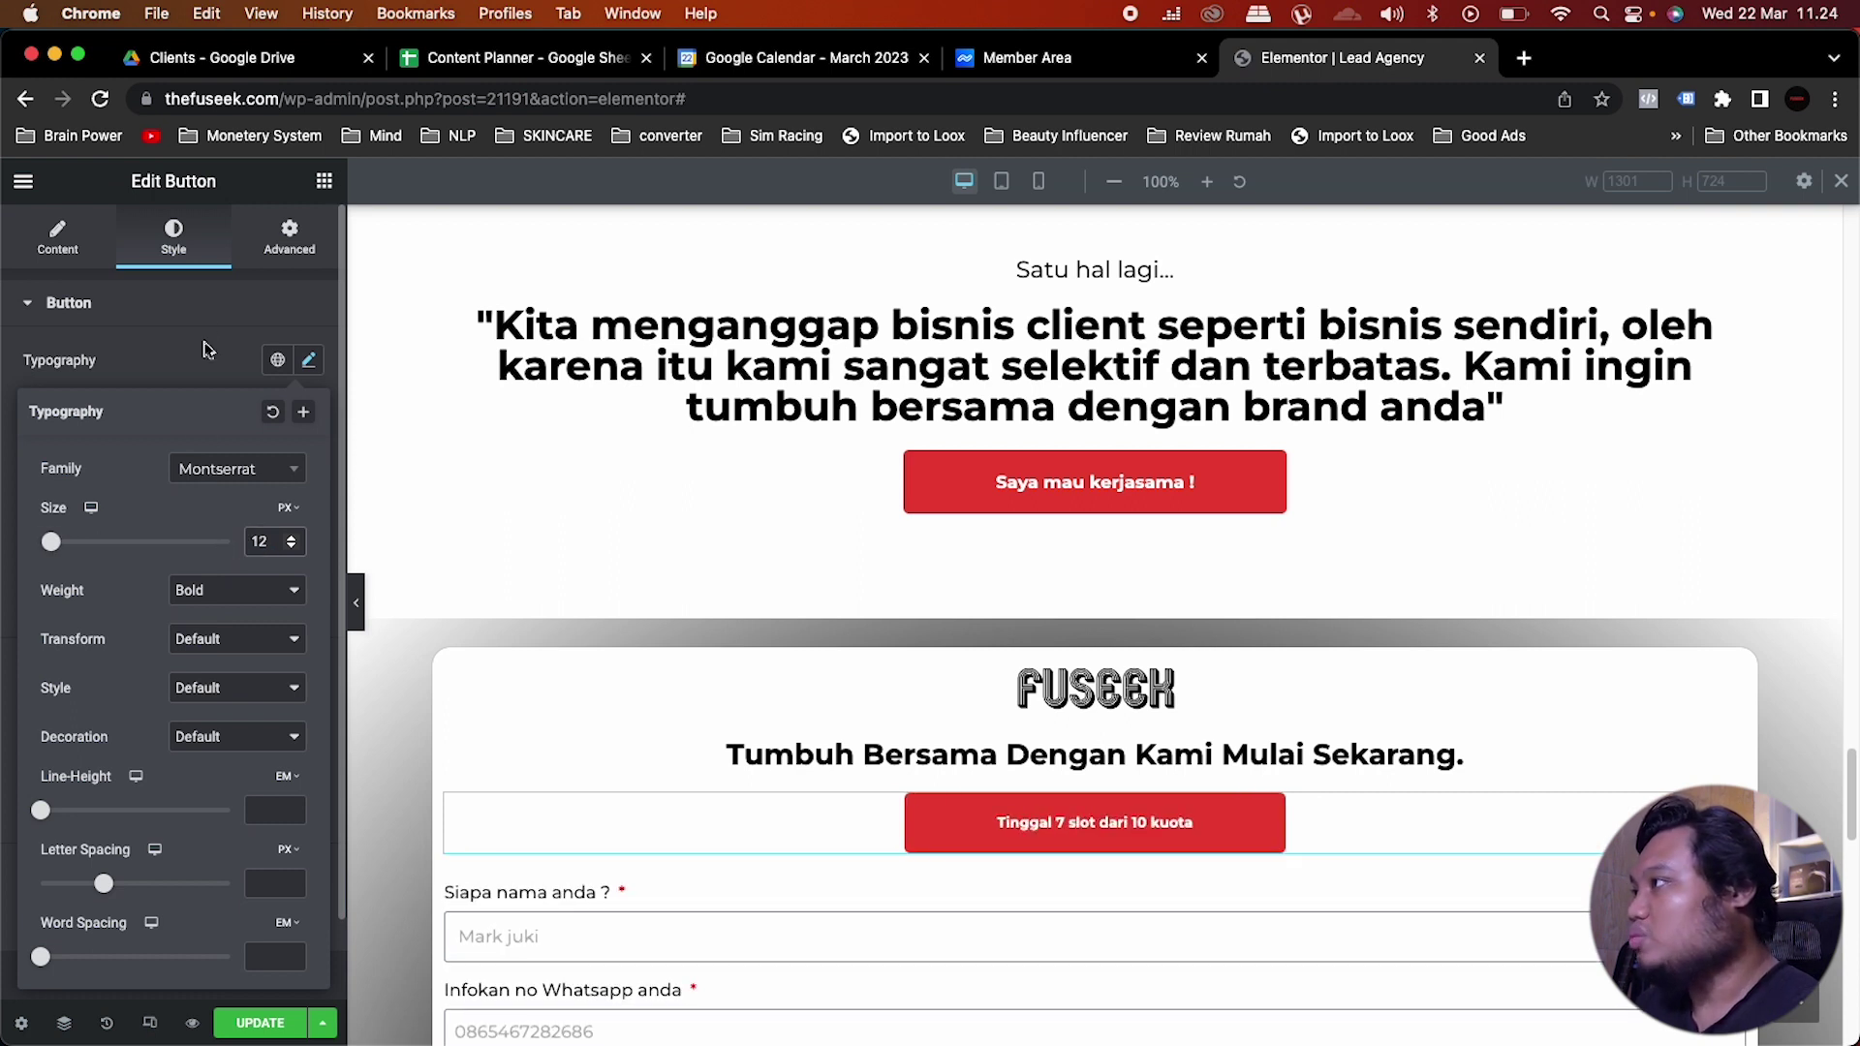
Step: Give the slots button 10 px padding on all four sides
left_click(207, 327)
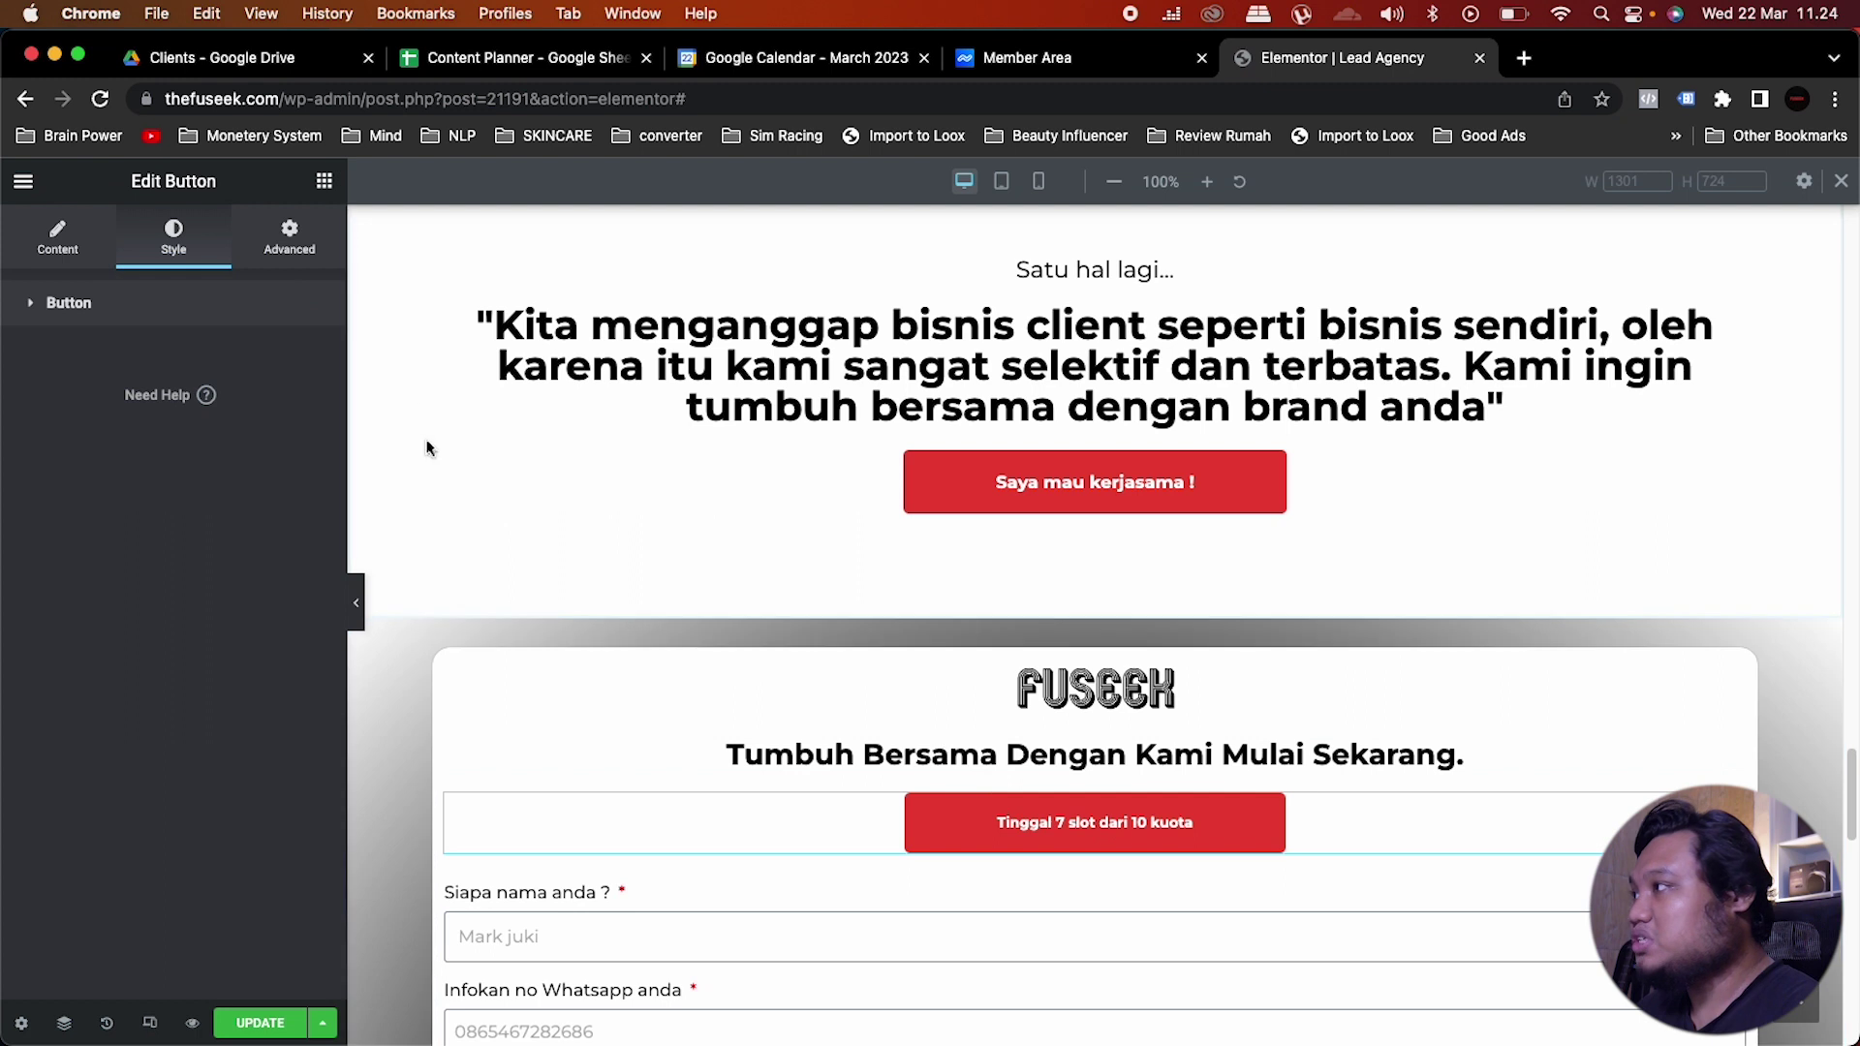
left_click(140, 320)
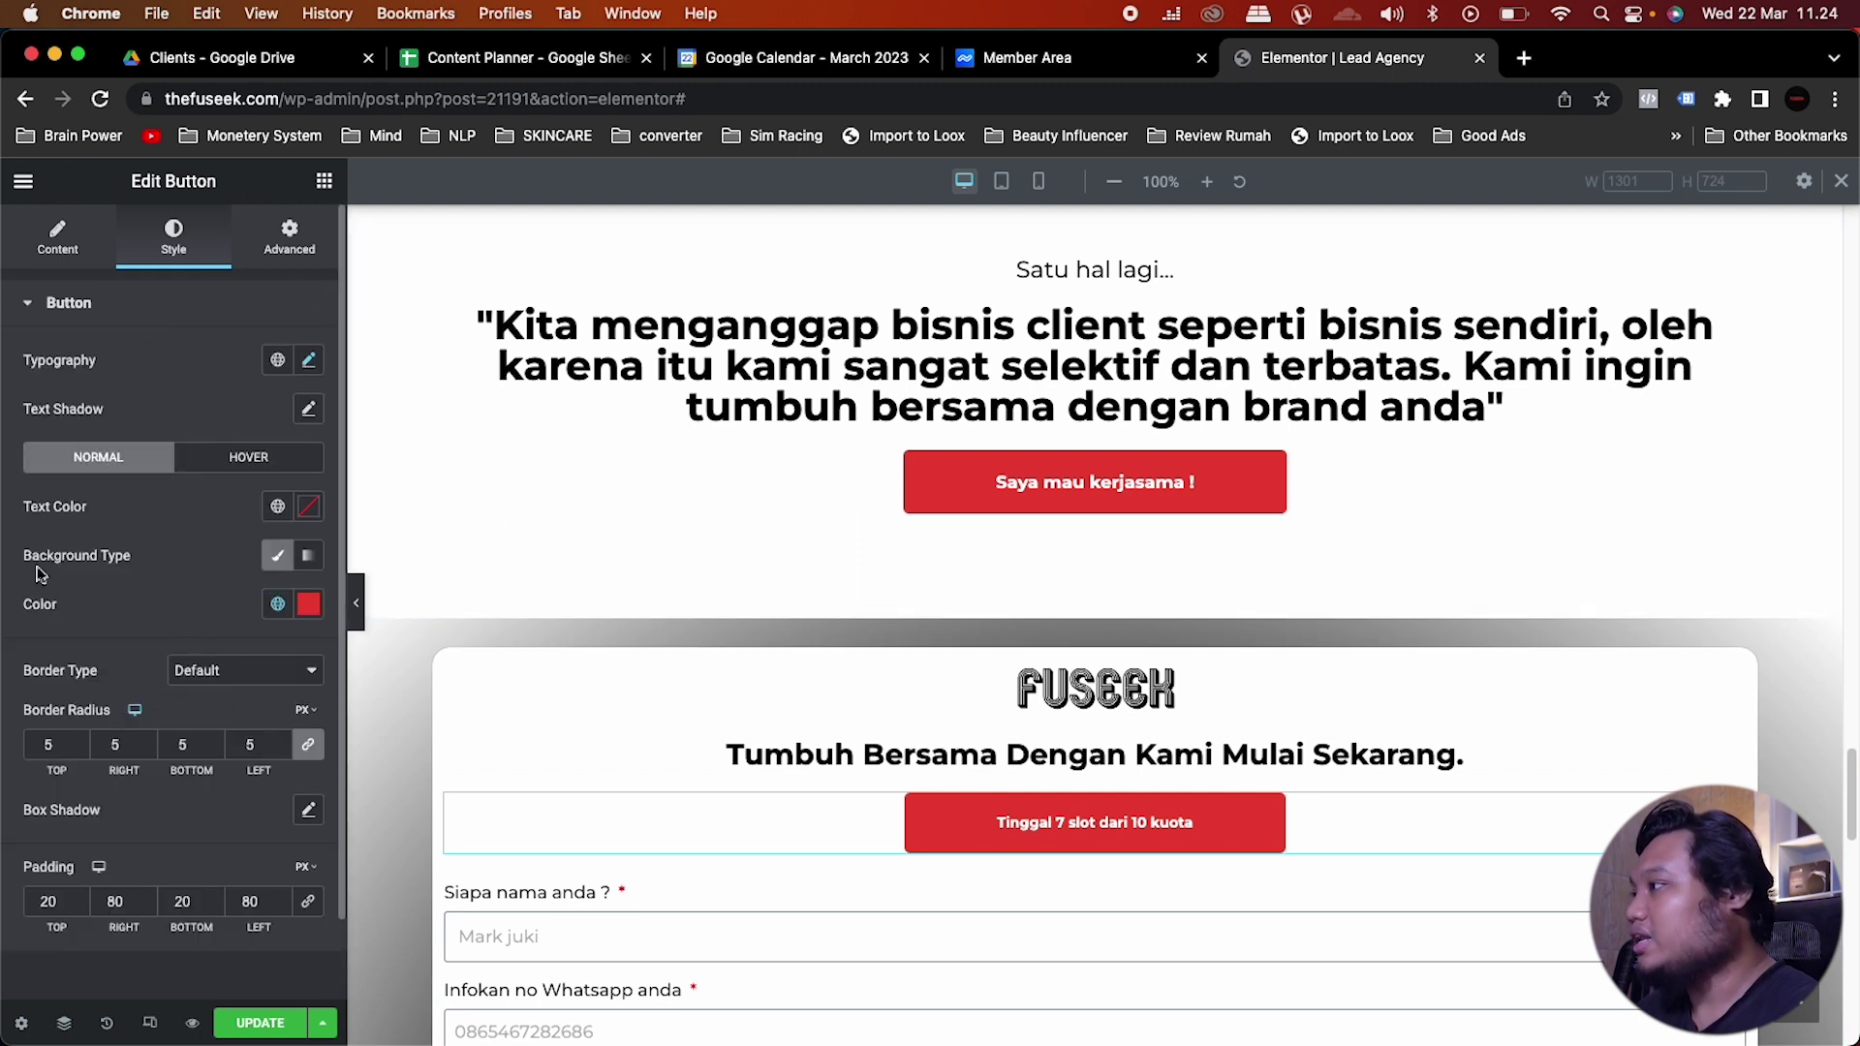
double_click(34, 903)
type("10")
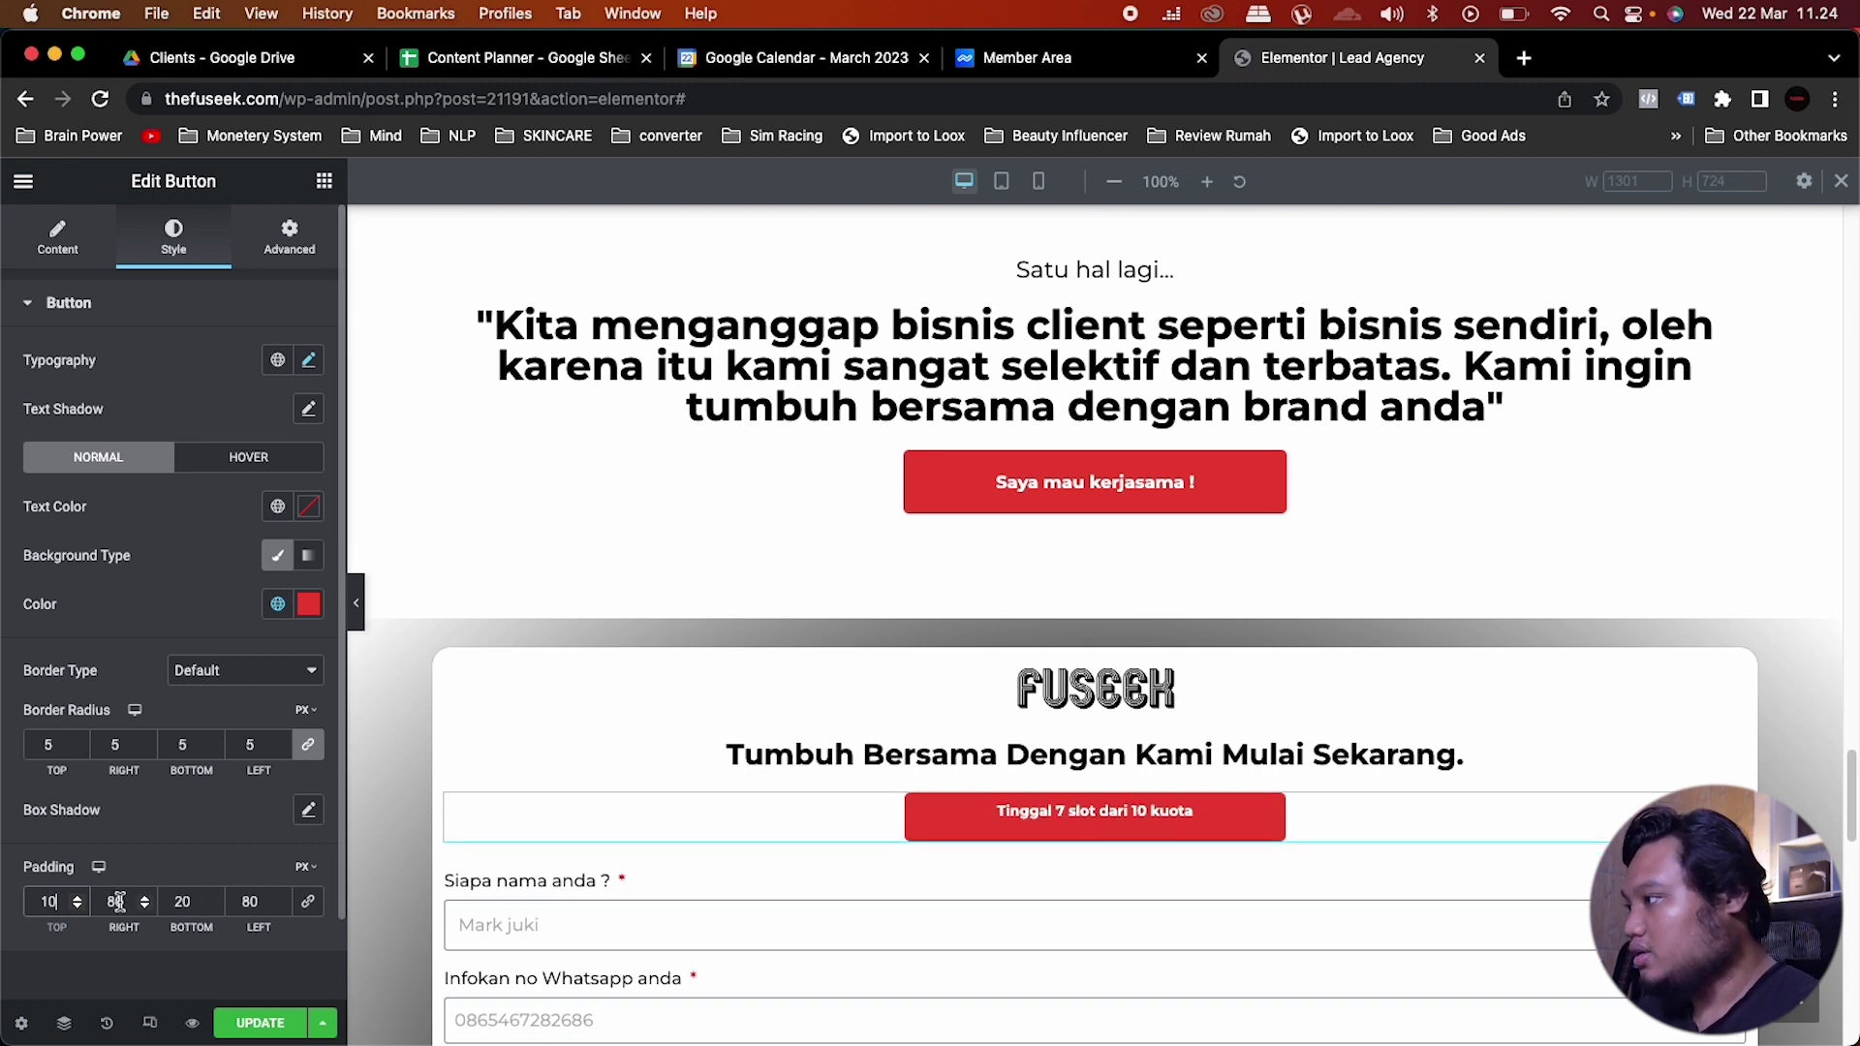
left_click(306, 904)
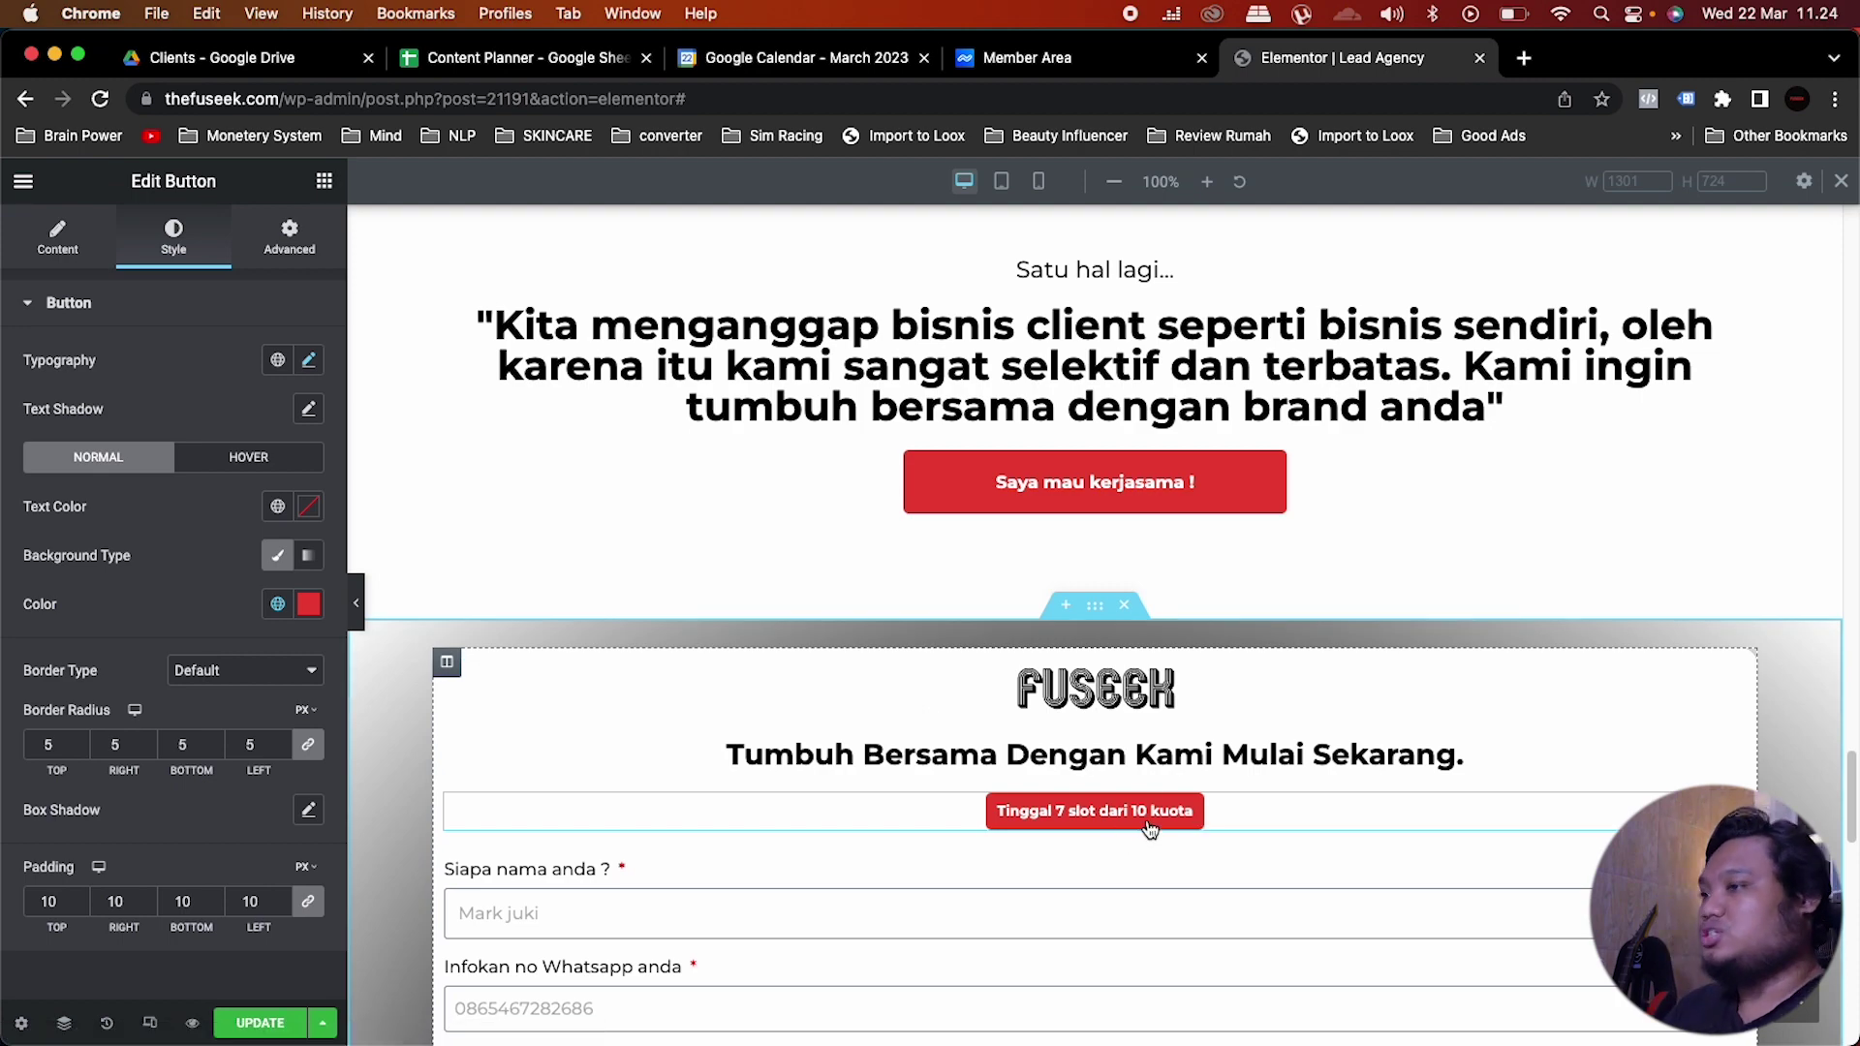
scroll(980, 729, "down", 5)
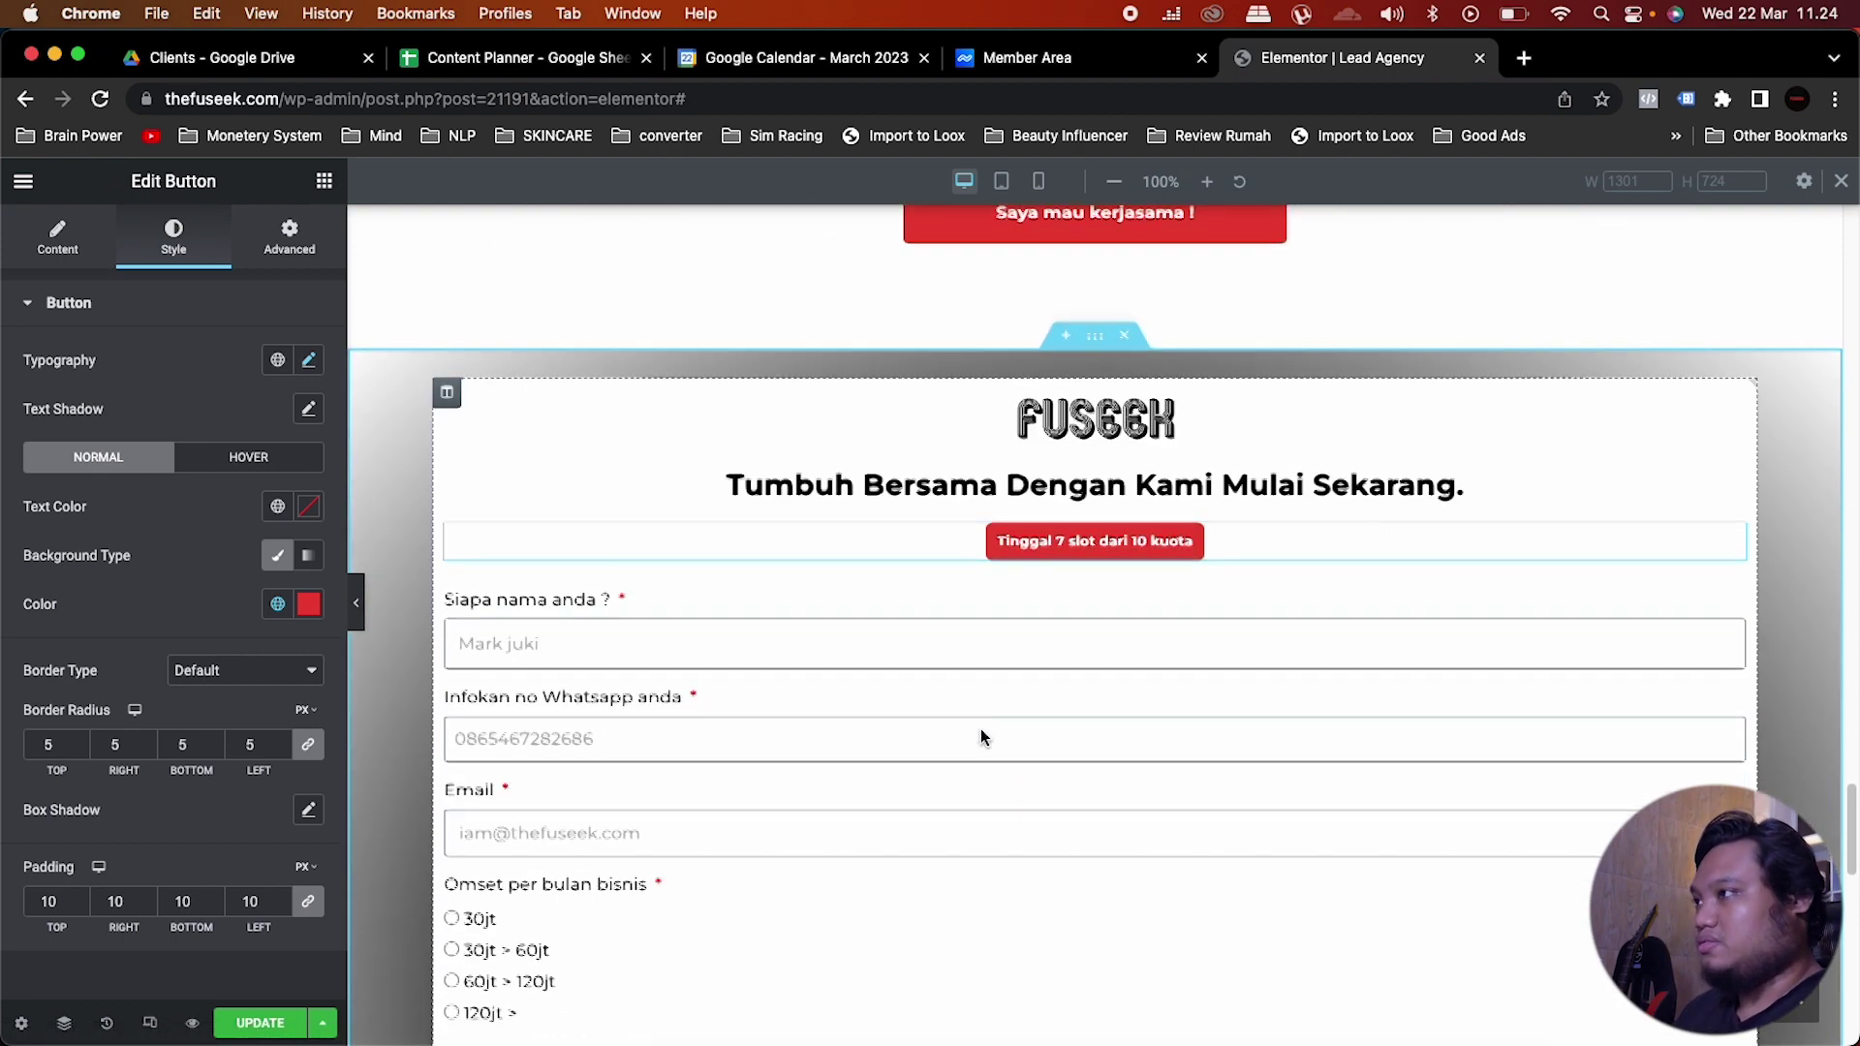
scroll(980, 736, "down", 10)
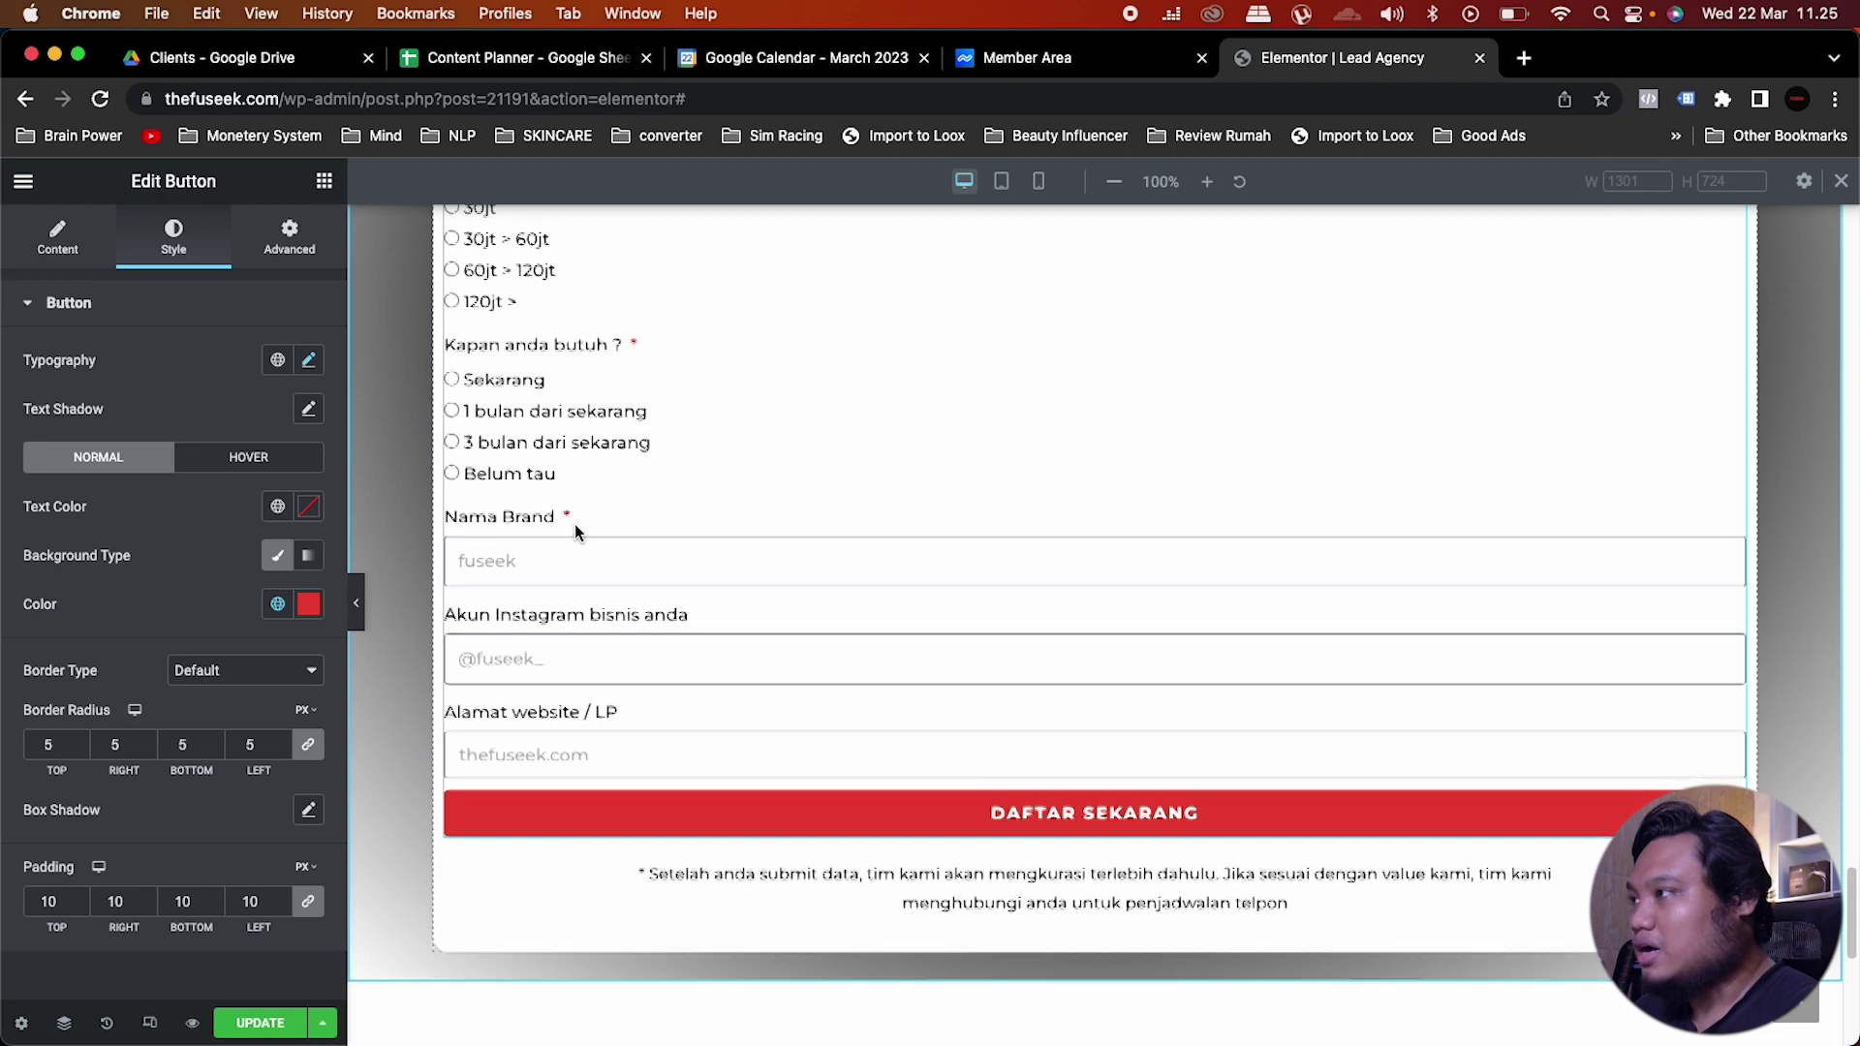
scroll(573, 525, "up", 10)
scroll(574, 525, "down", 1)
Step: Set the form column's padding, trying values of 15, 25 and then 30
left_click(461, 548)
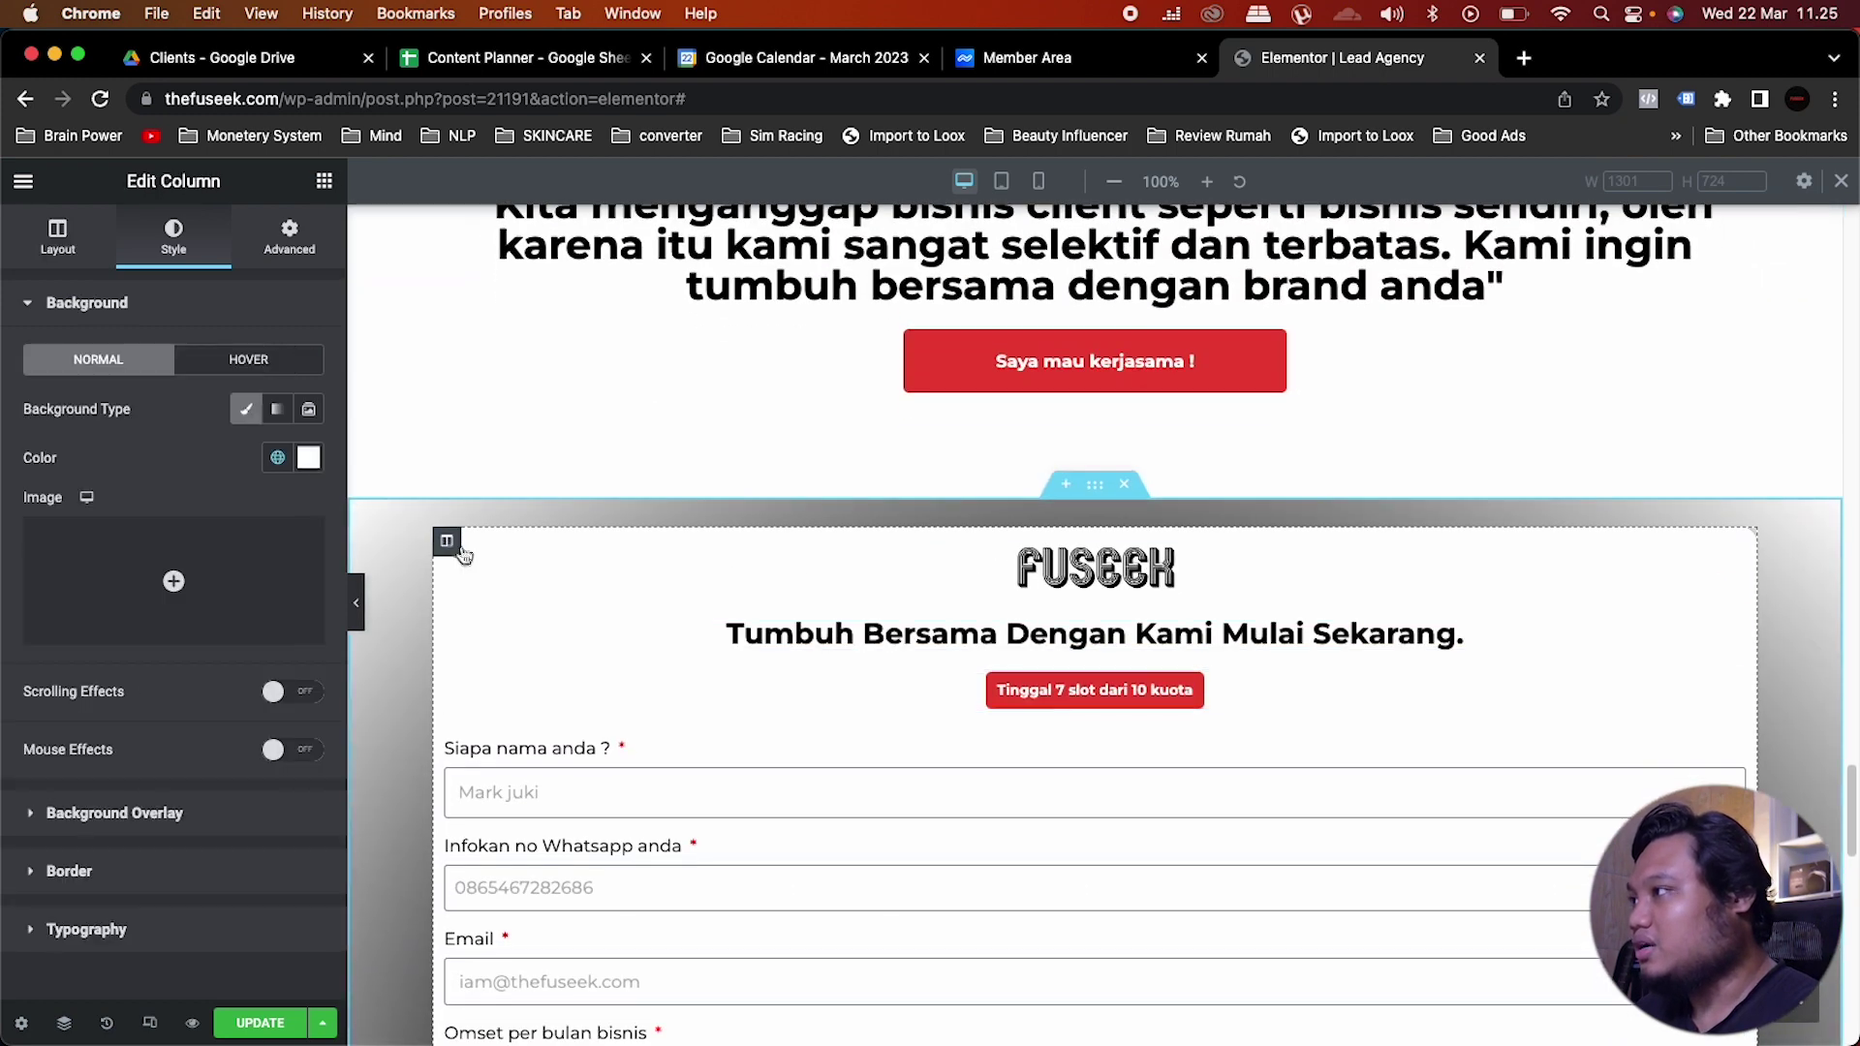
left_click(289, 234)
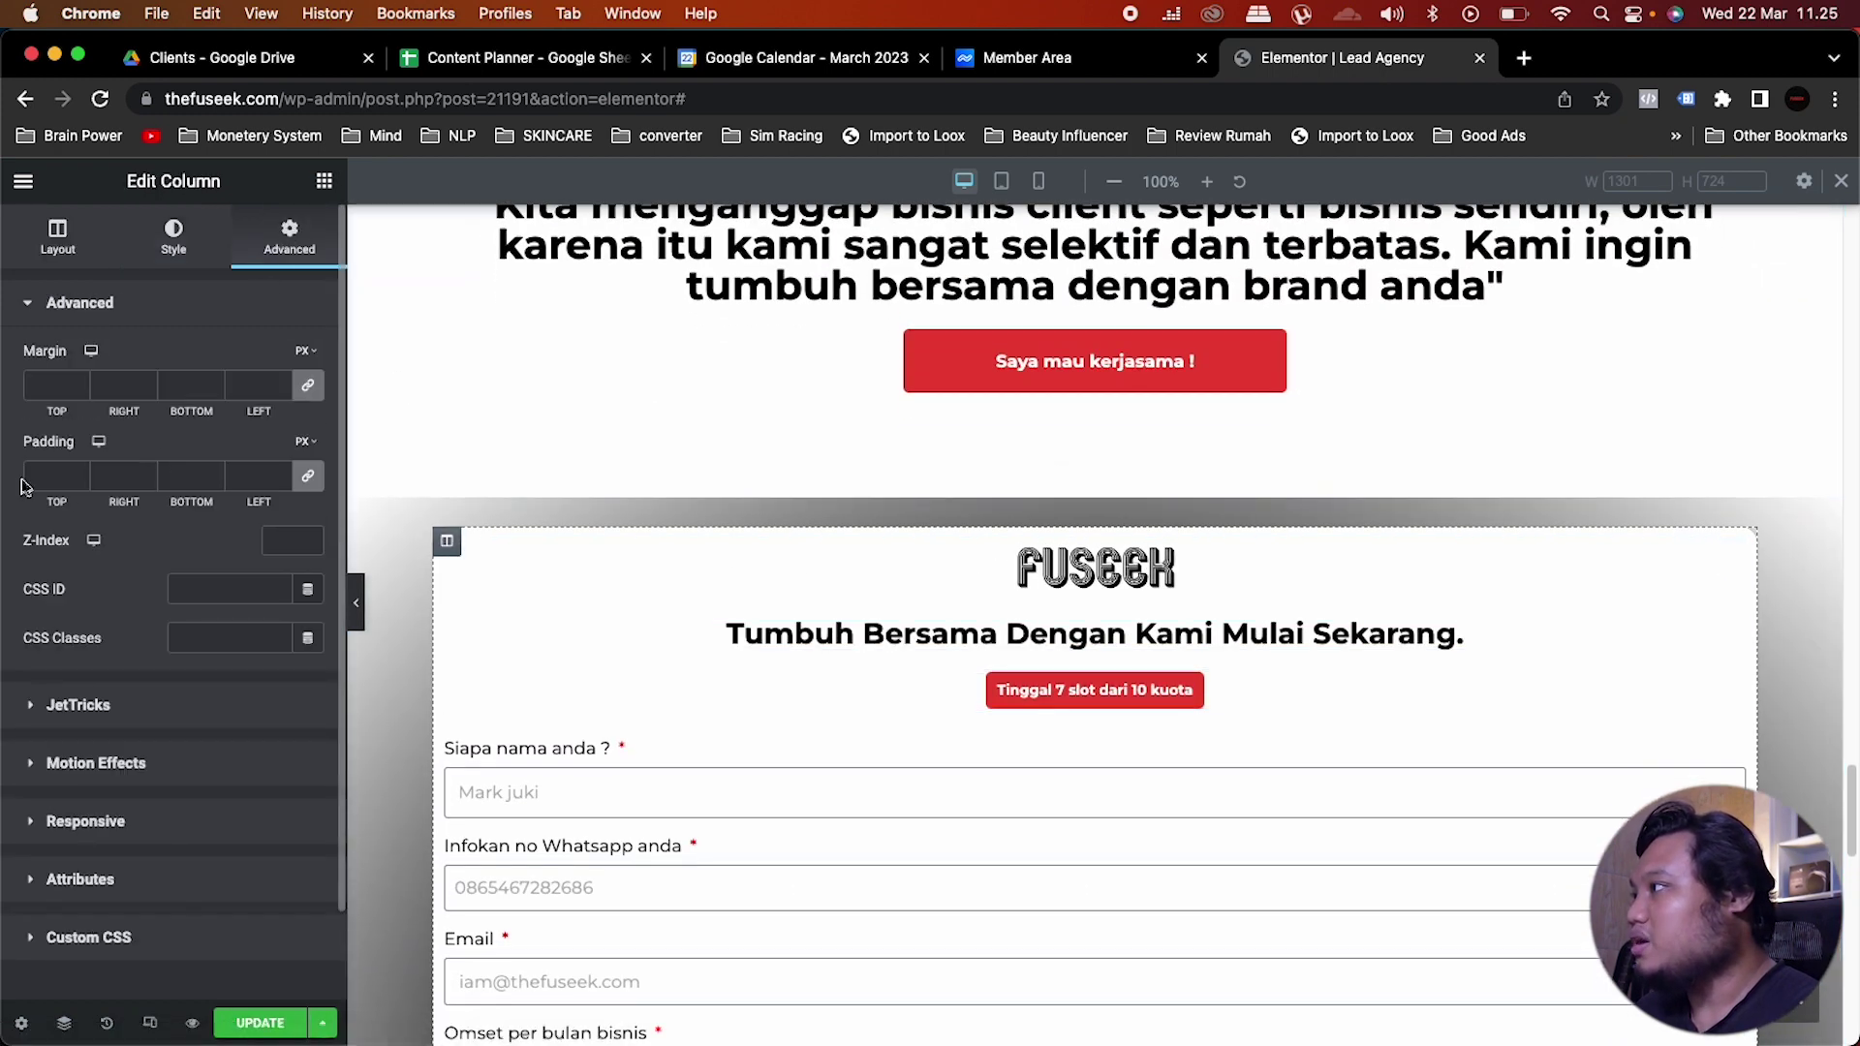
left_click(54, 475)
type("15")
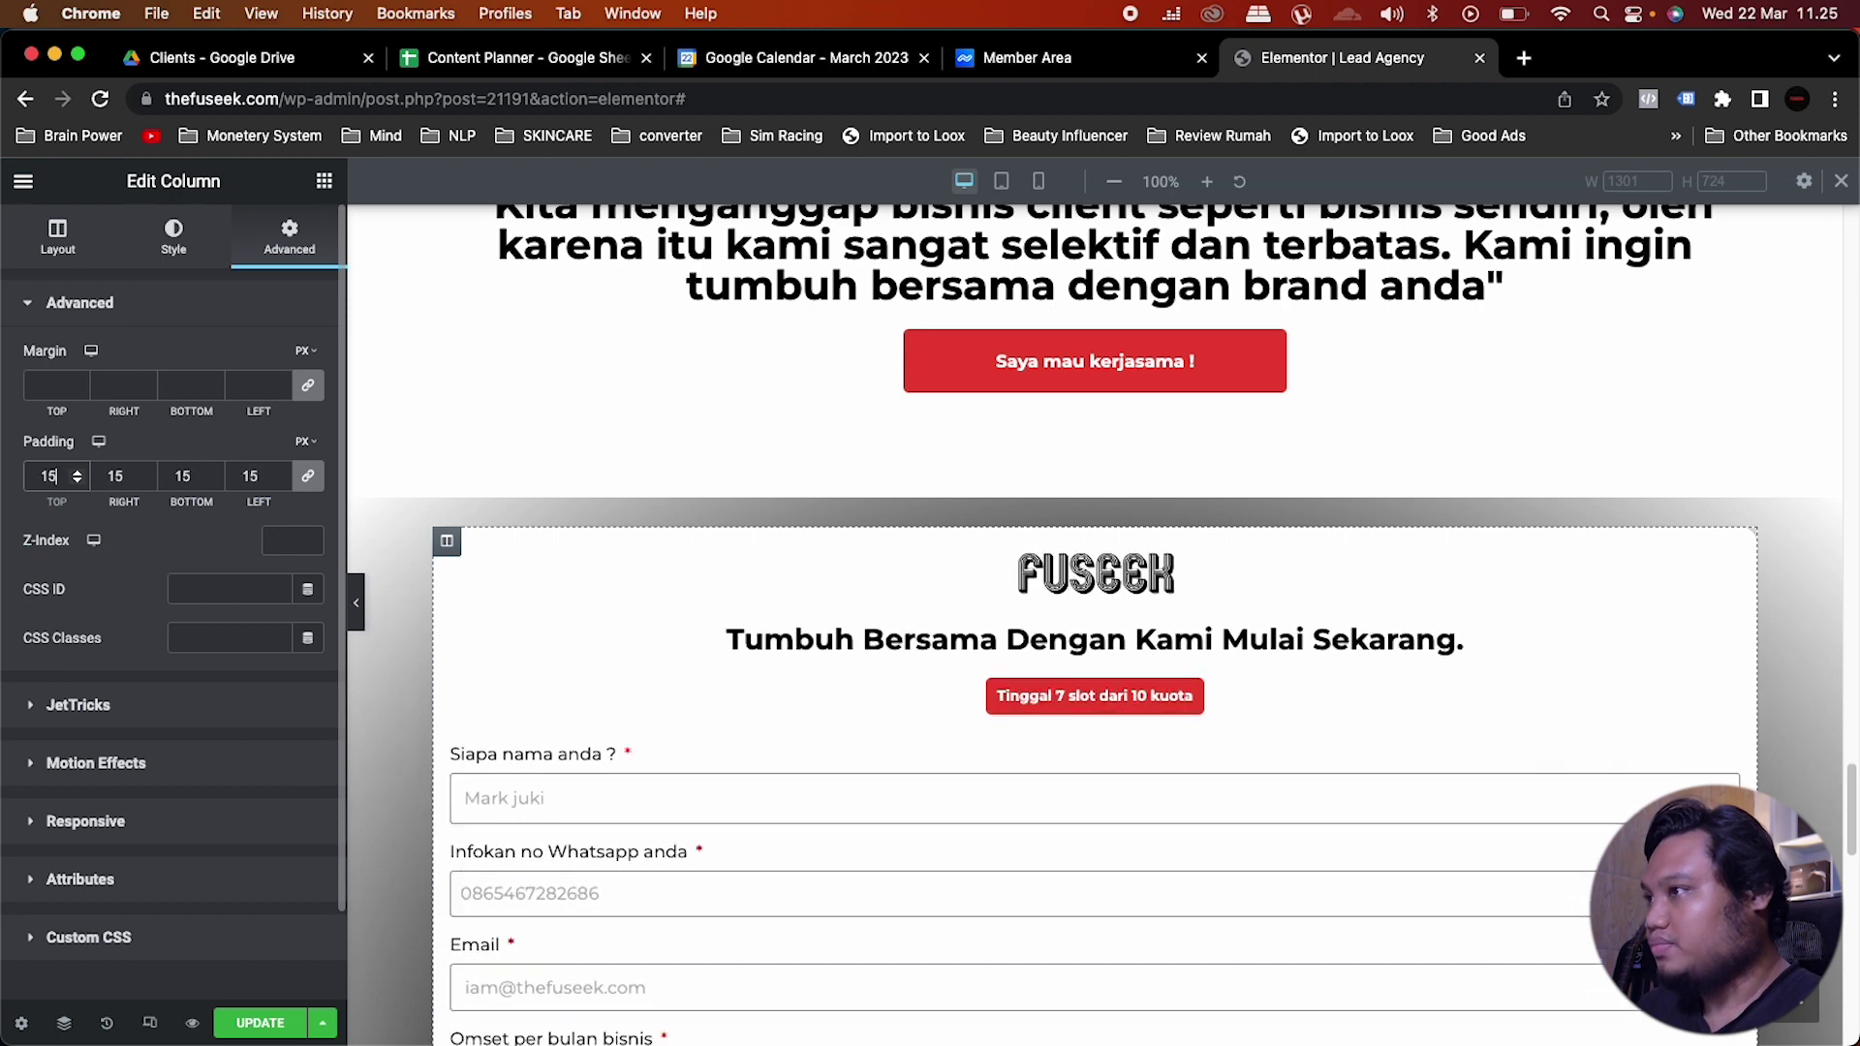
key("BackSpace")
key("BackSpace")
type("25")
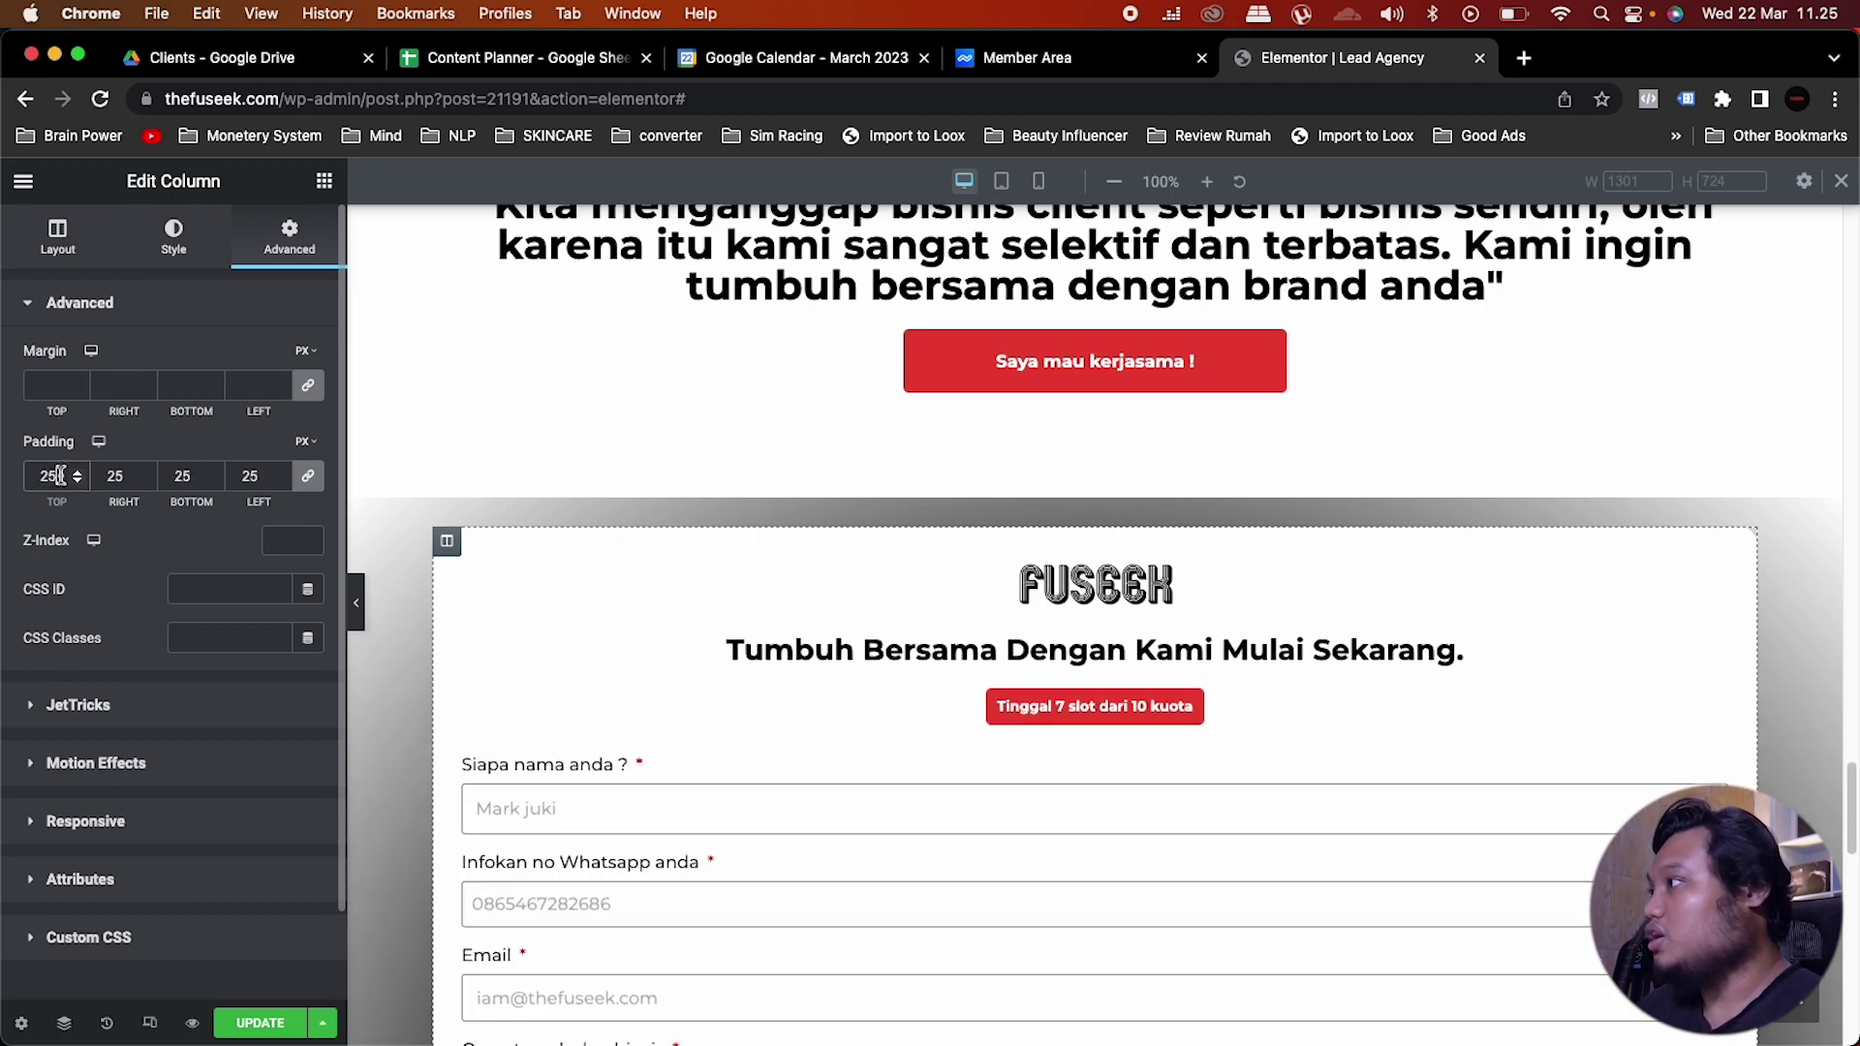
key("BackSpace")
key("BackSpace")
type("30")
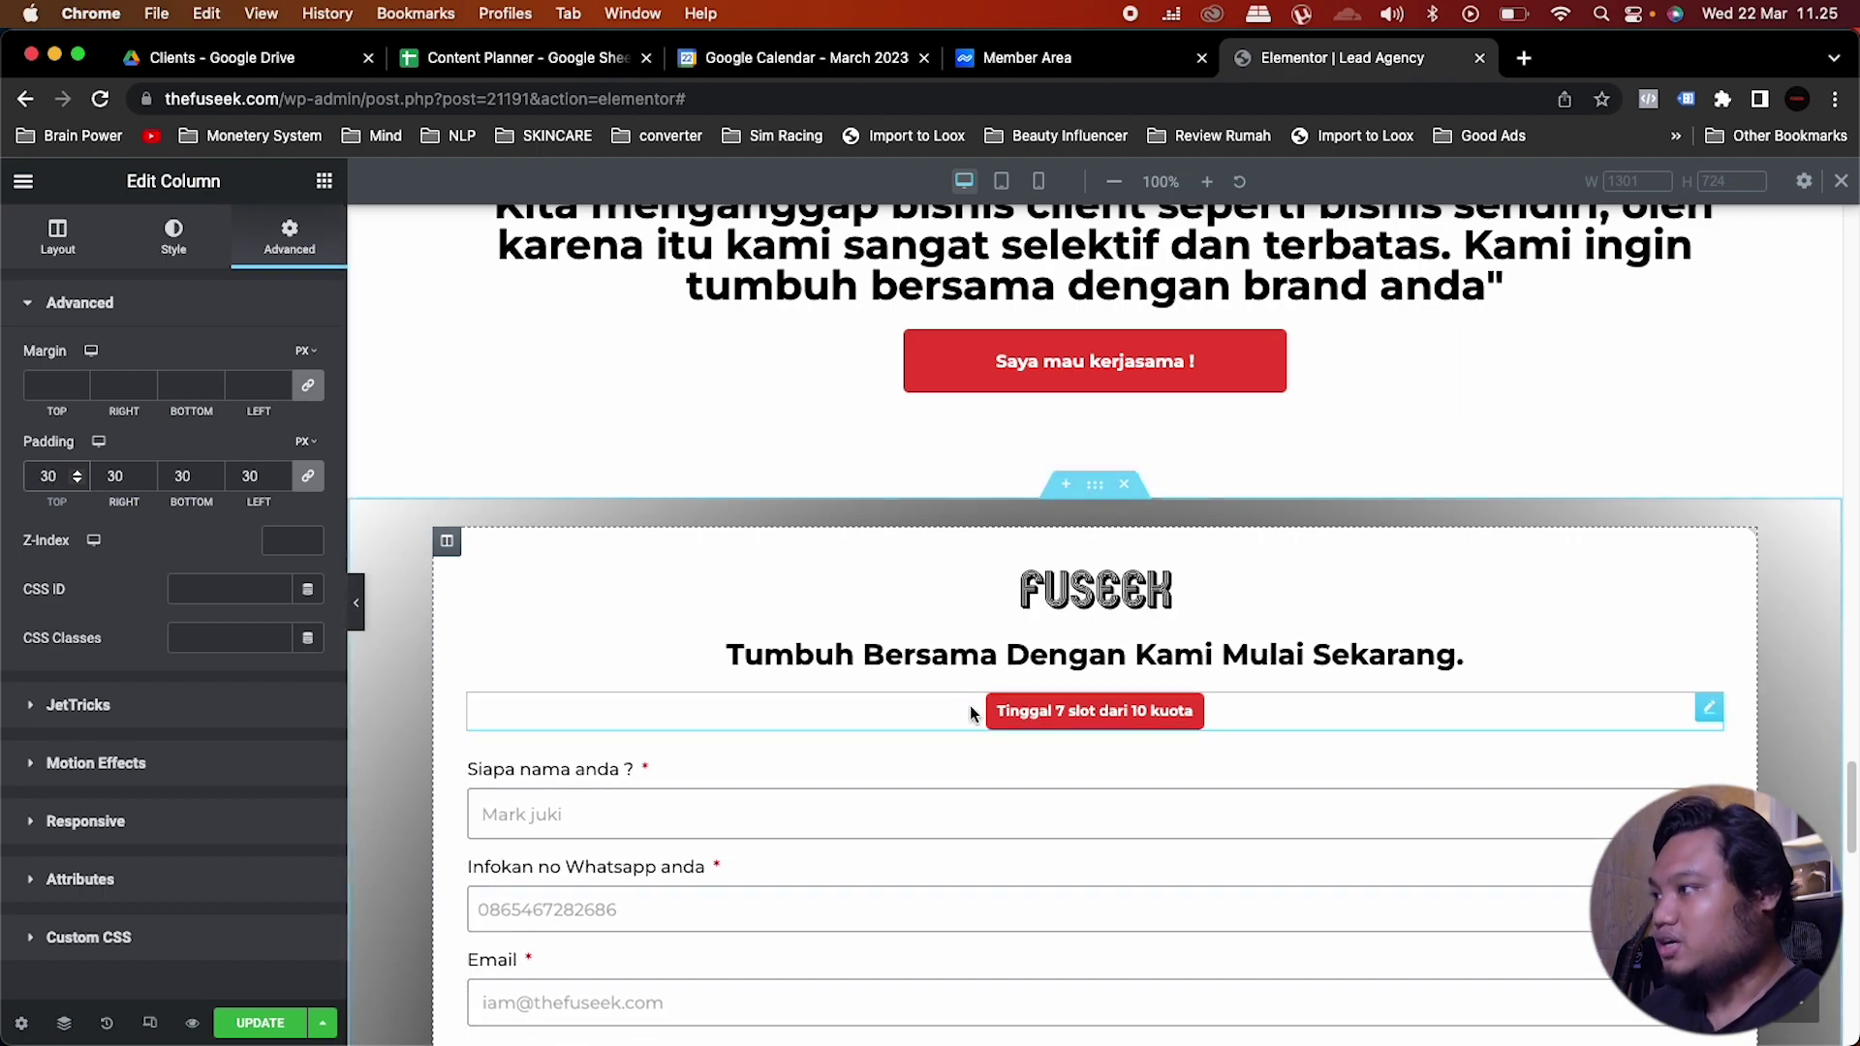
Step: Change the form column's padding to 50 on every side and save the page
scroll(972, 712, "down", 10)
scroll(969, 706, "up", 10)
left_click_drag(56, 475, 5, 472)
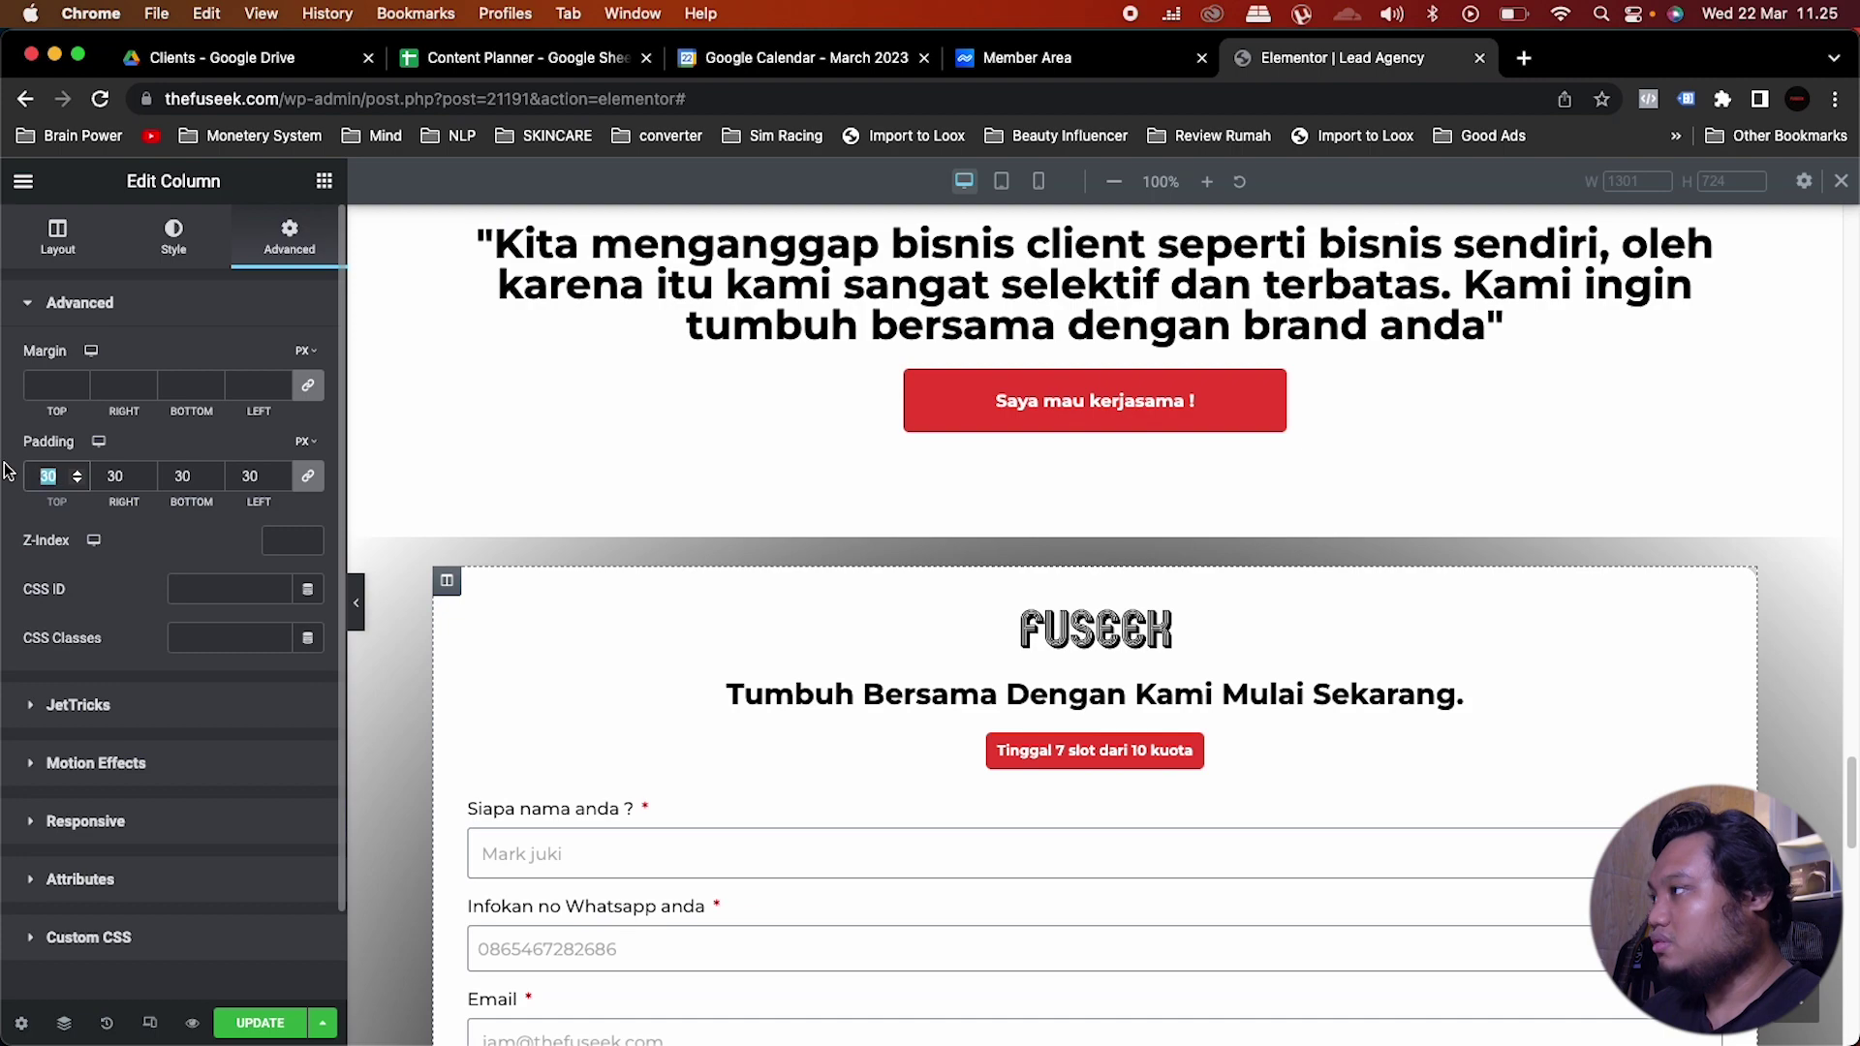
type("50")
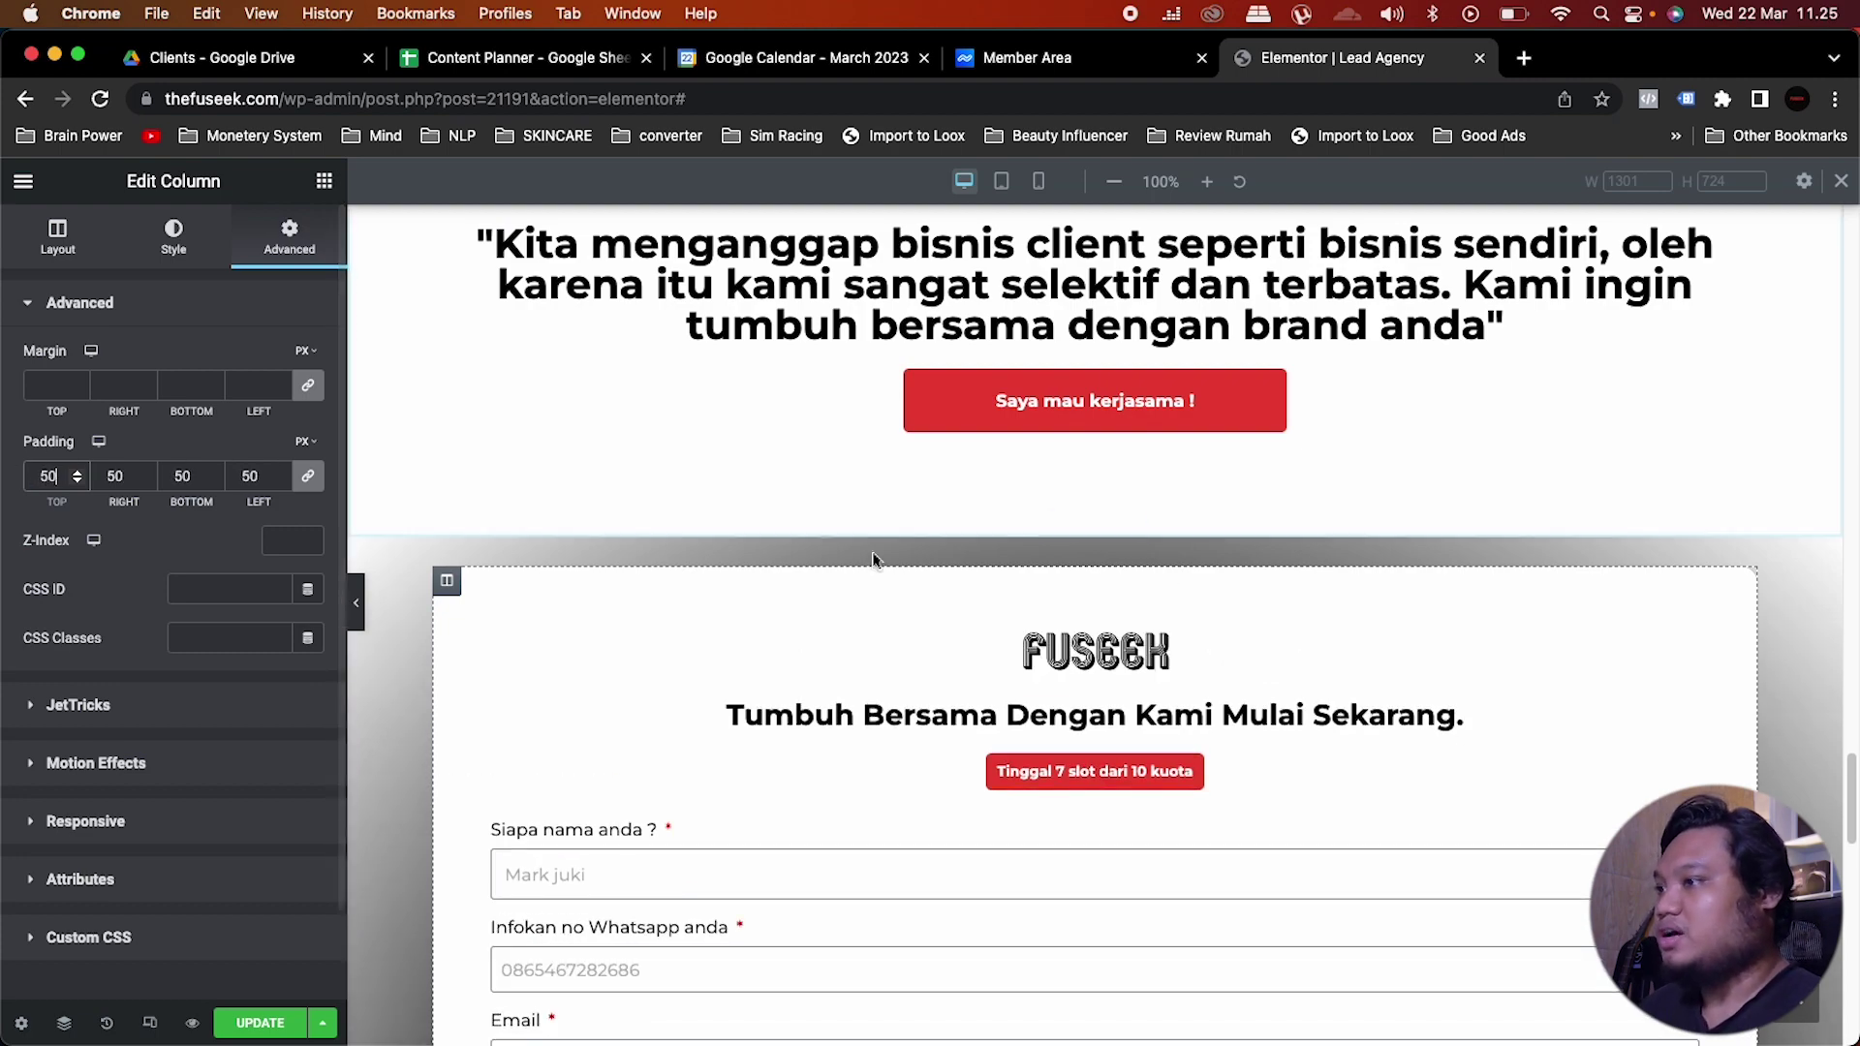
scroll(1066, 829, "down", 10)
scroll(1064, 822, "up", 4)
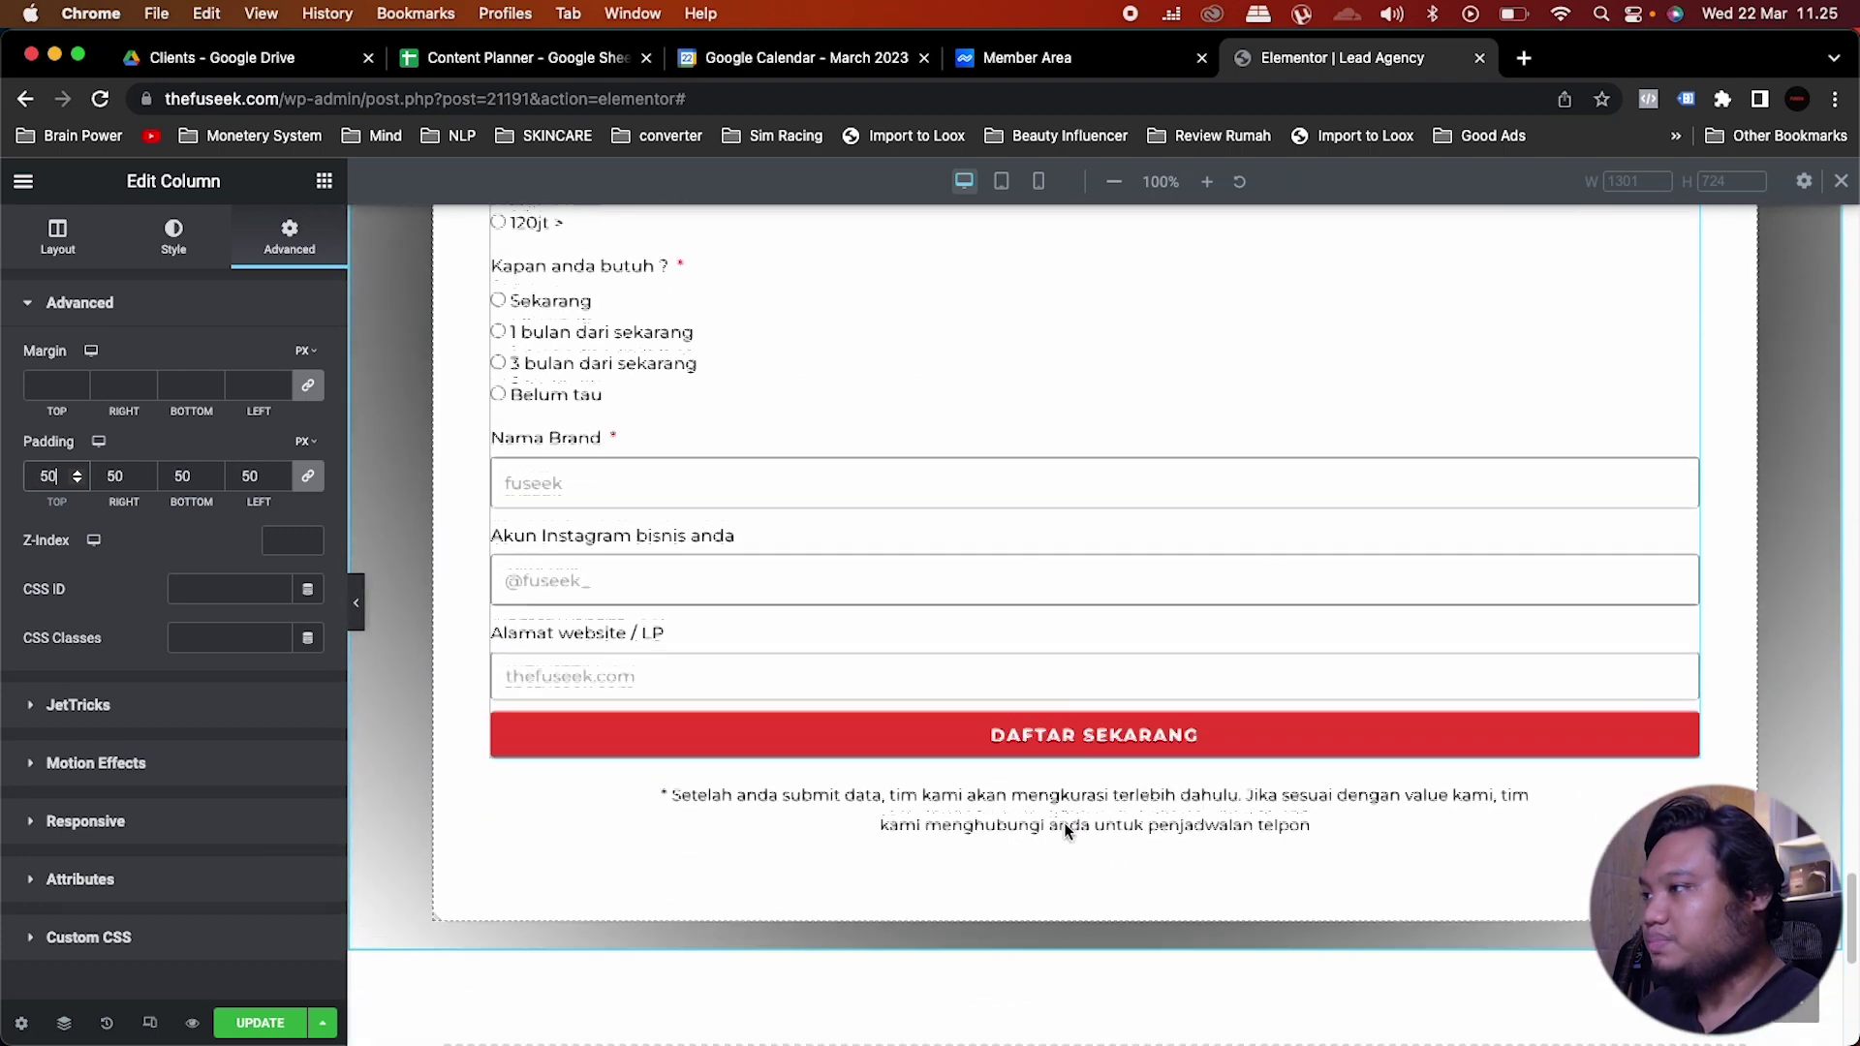
scroll(1064, 822, "up", 3)
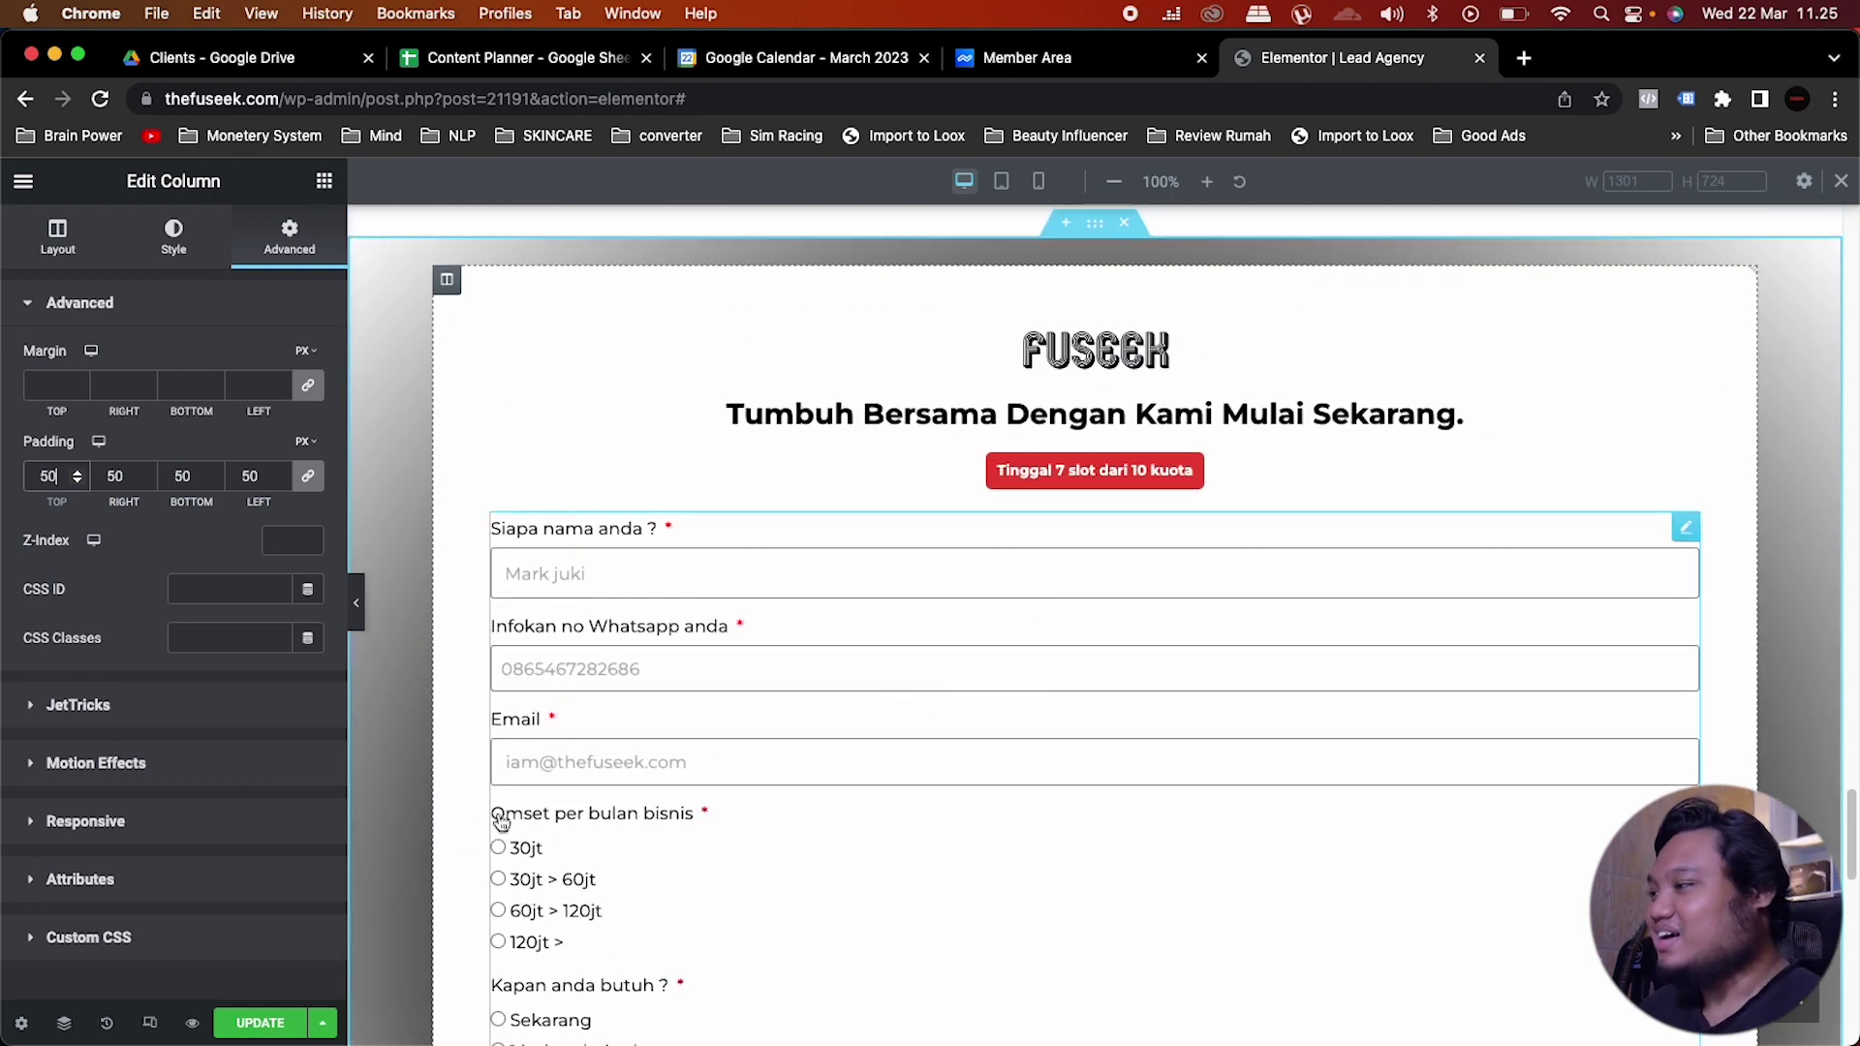
key("super+s")
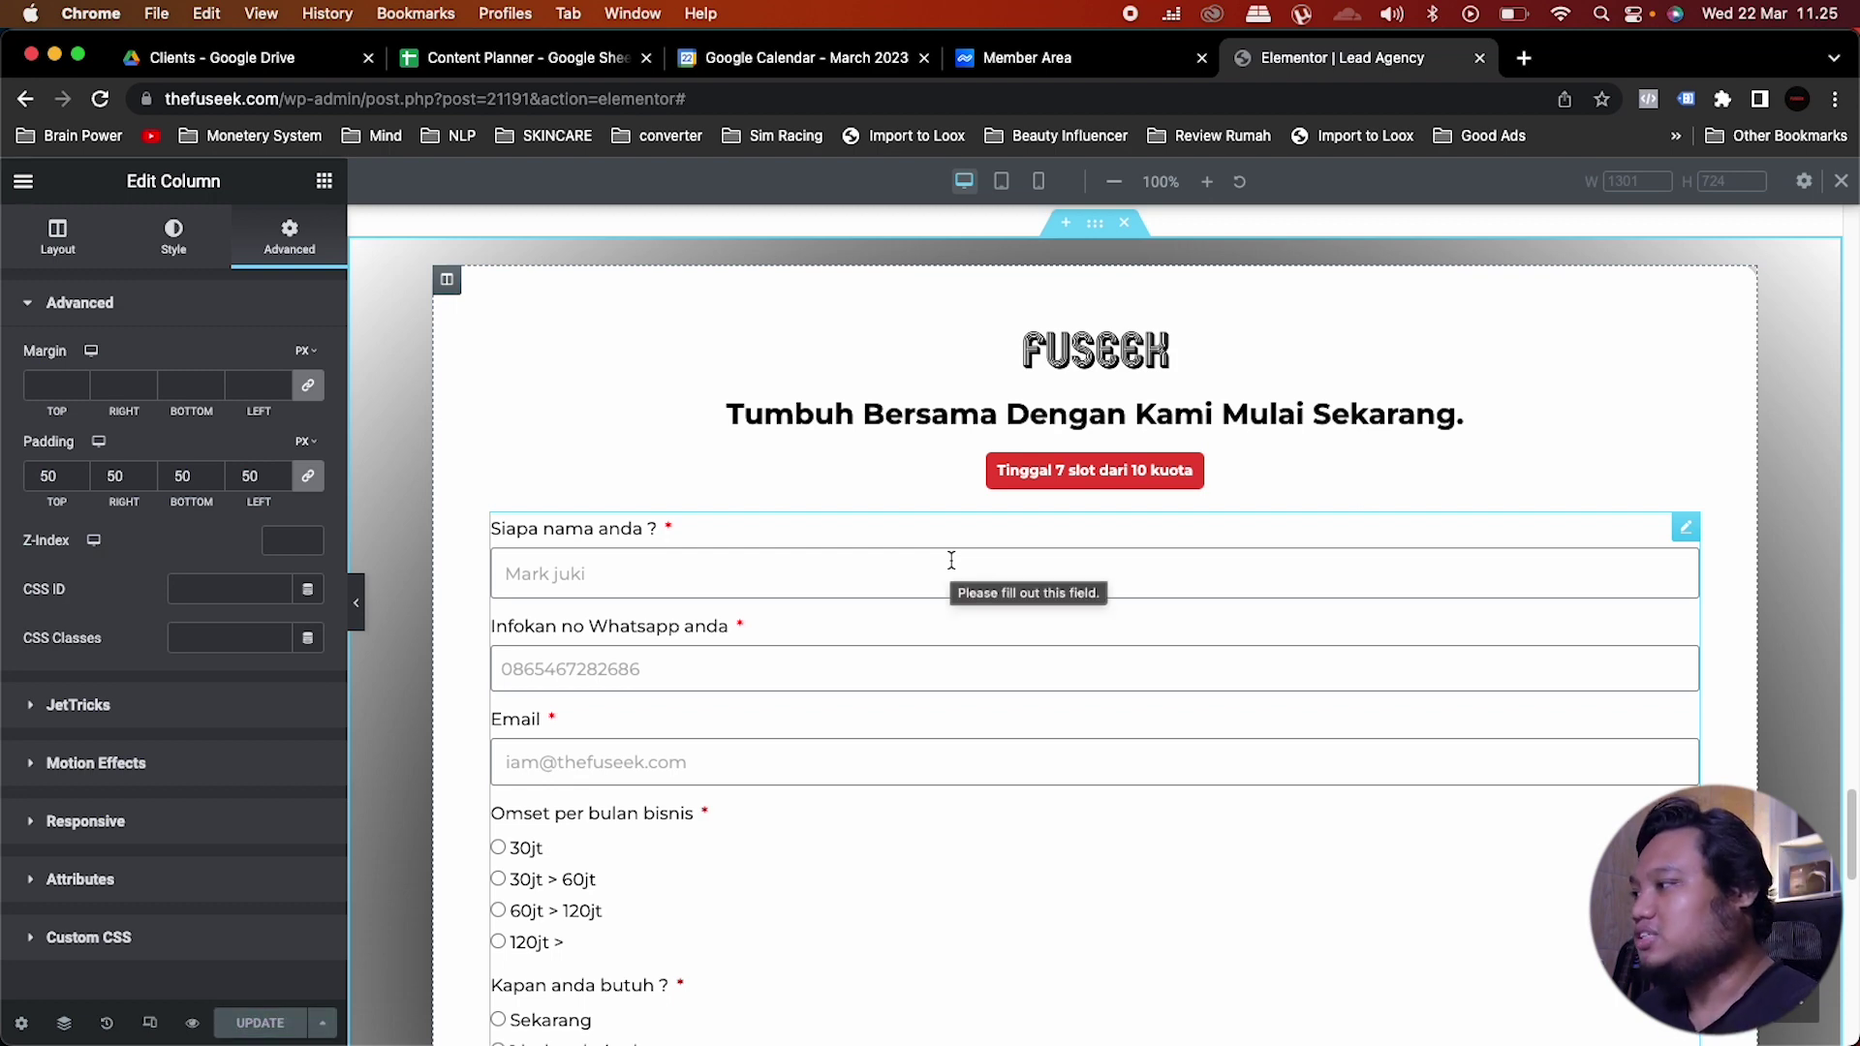
scroll(952, 560, "down", 4)
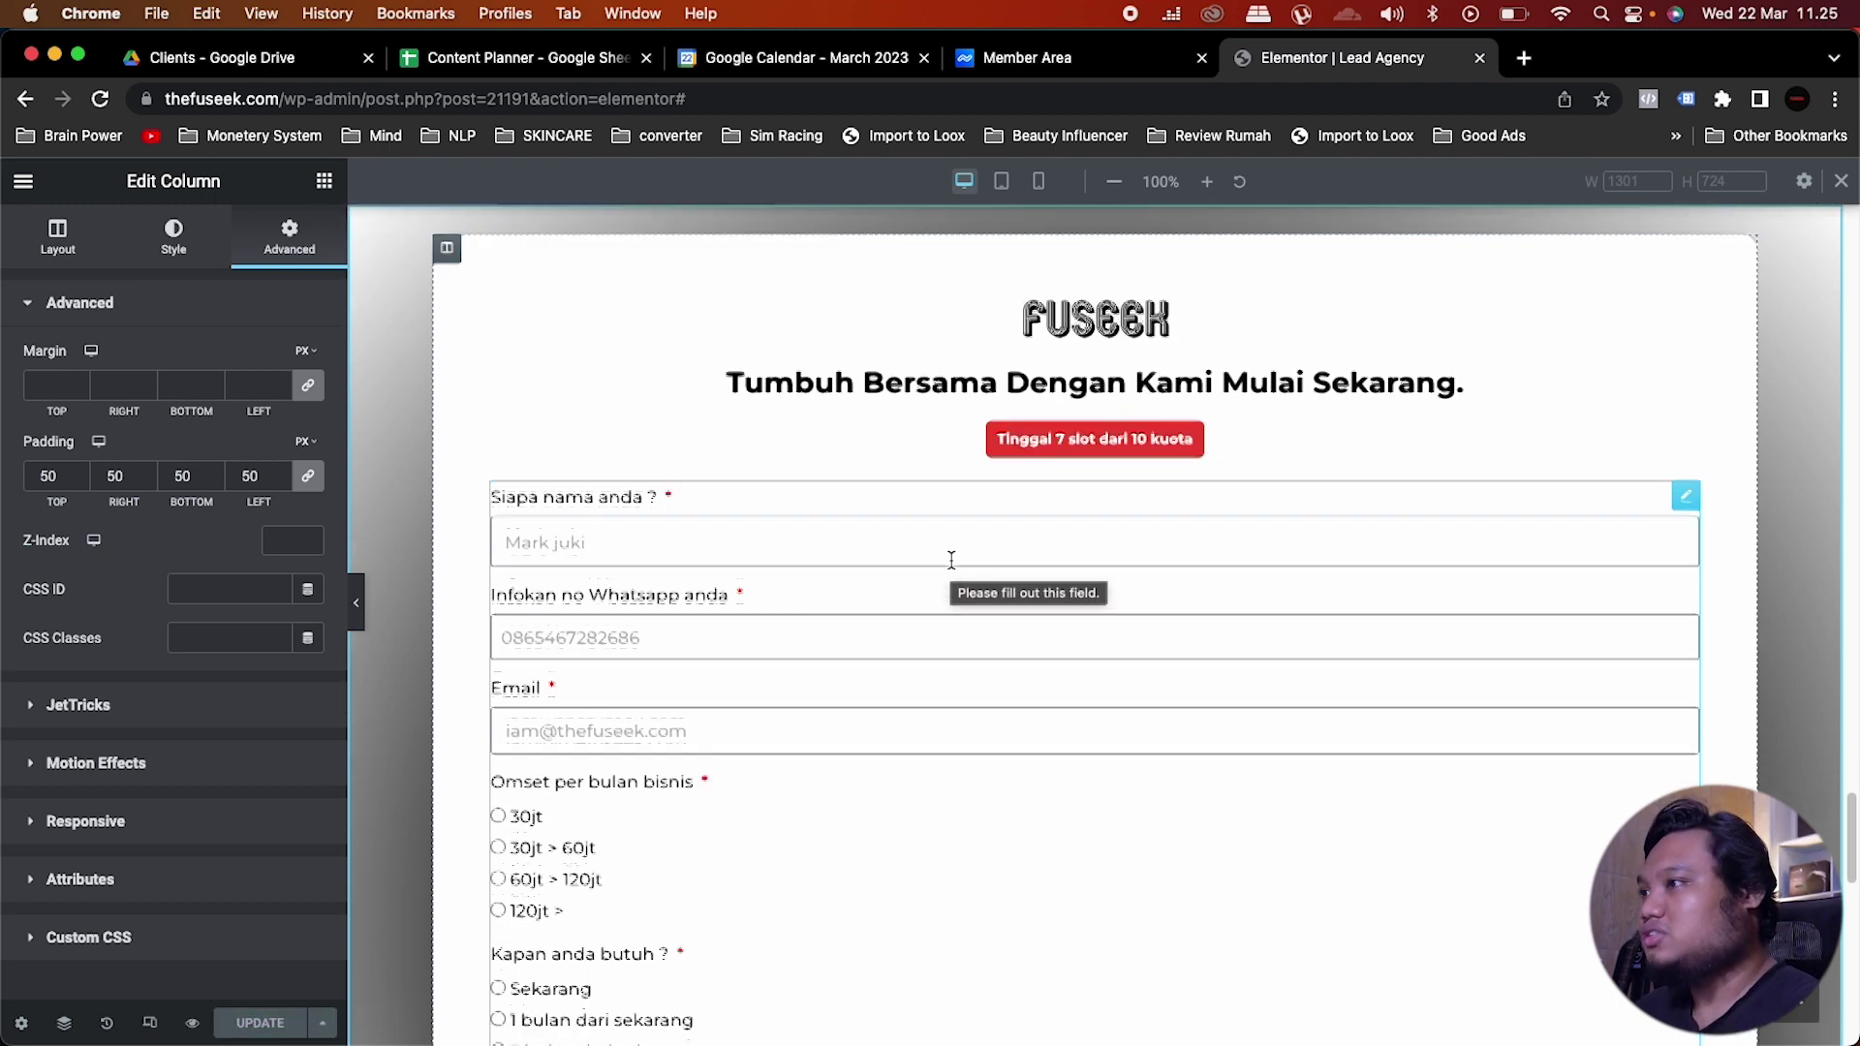
Step: Check the page at tablet width, then switch the editor to Mobile view
left_click(1004, 187)
scroll(1120, 721, "up", 3)
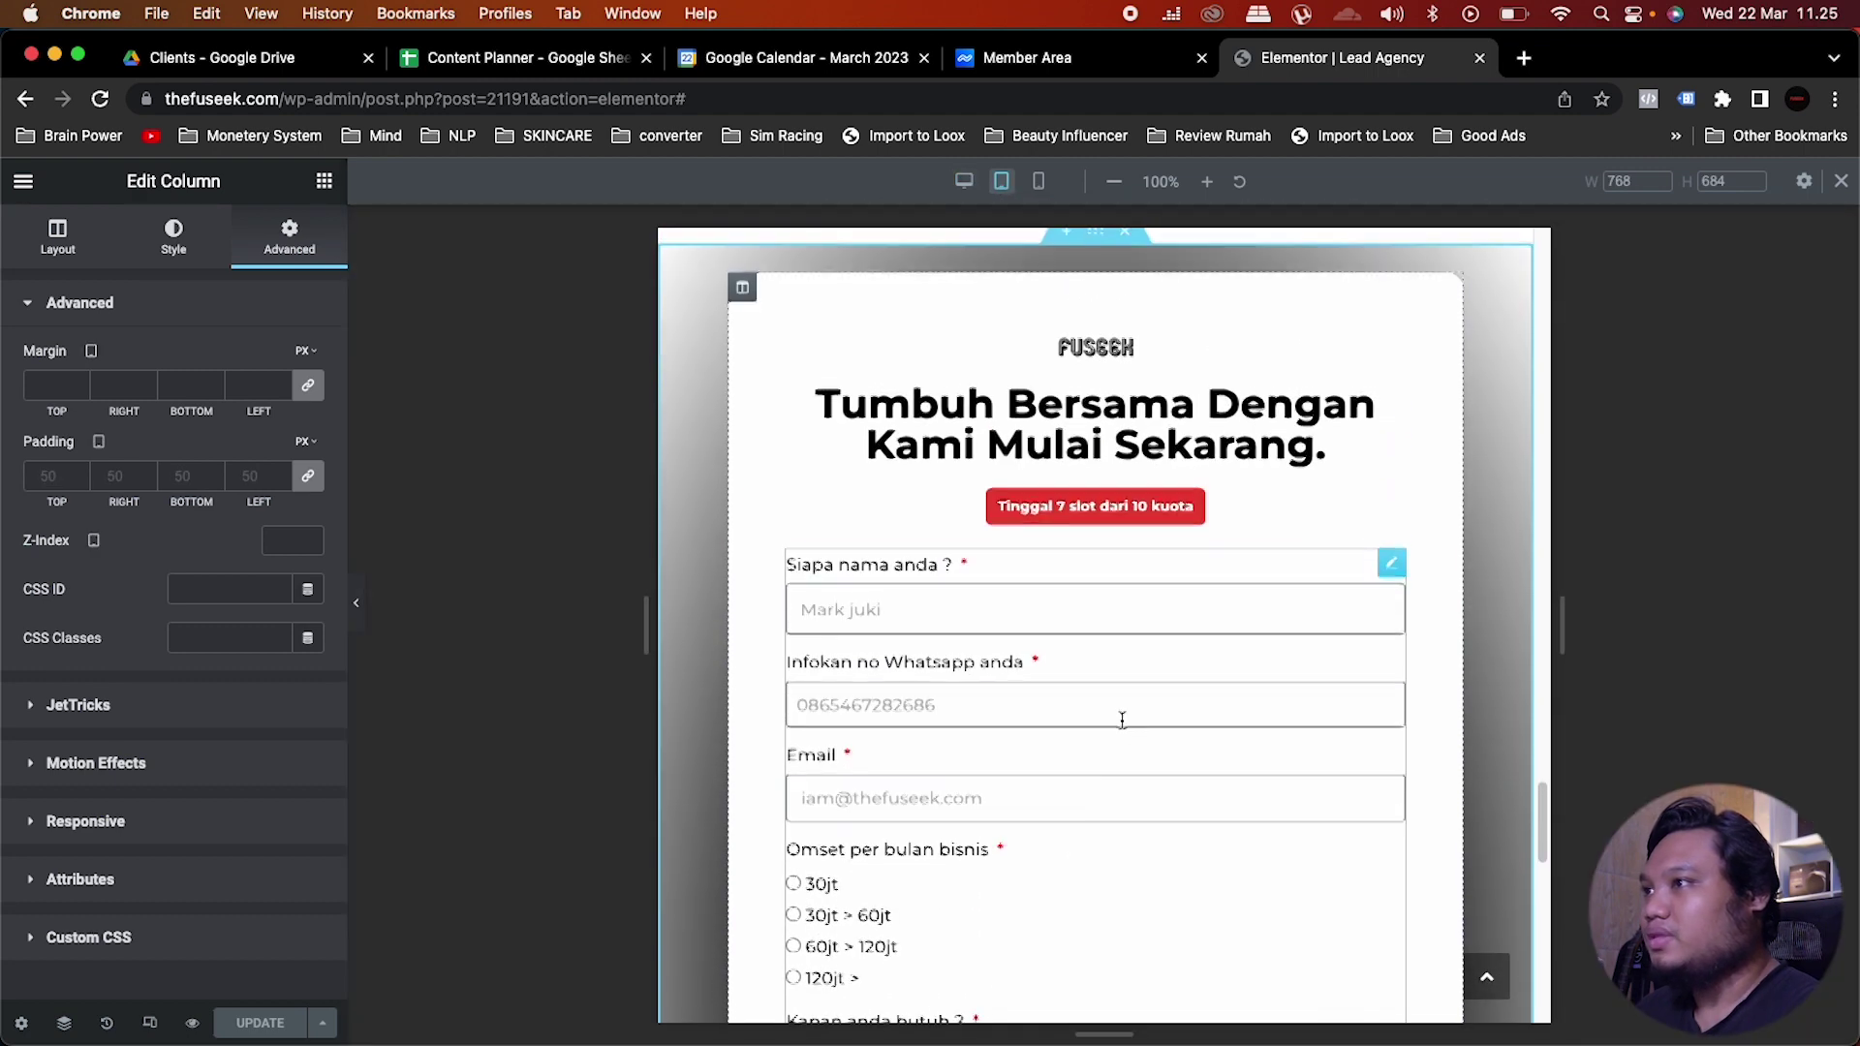
scroll(980, 613, "down", 15)
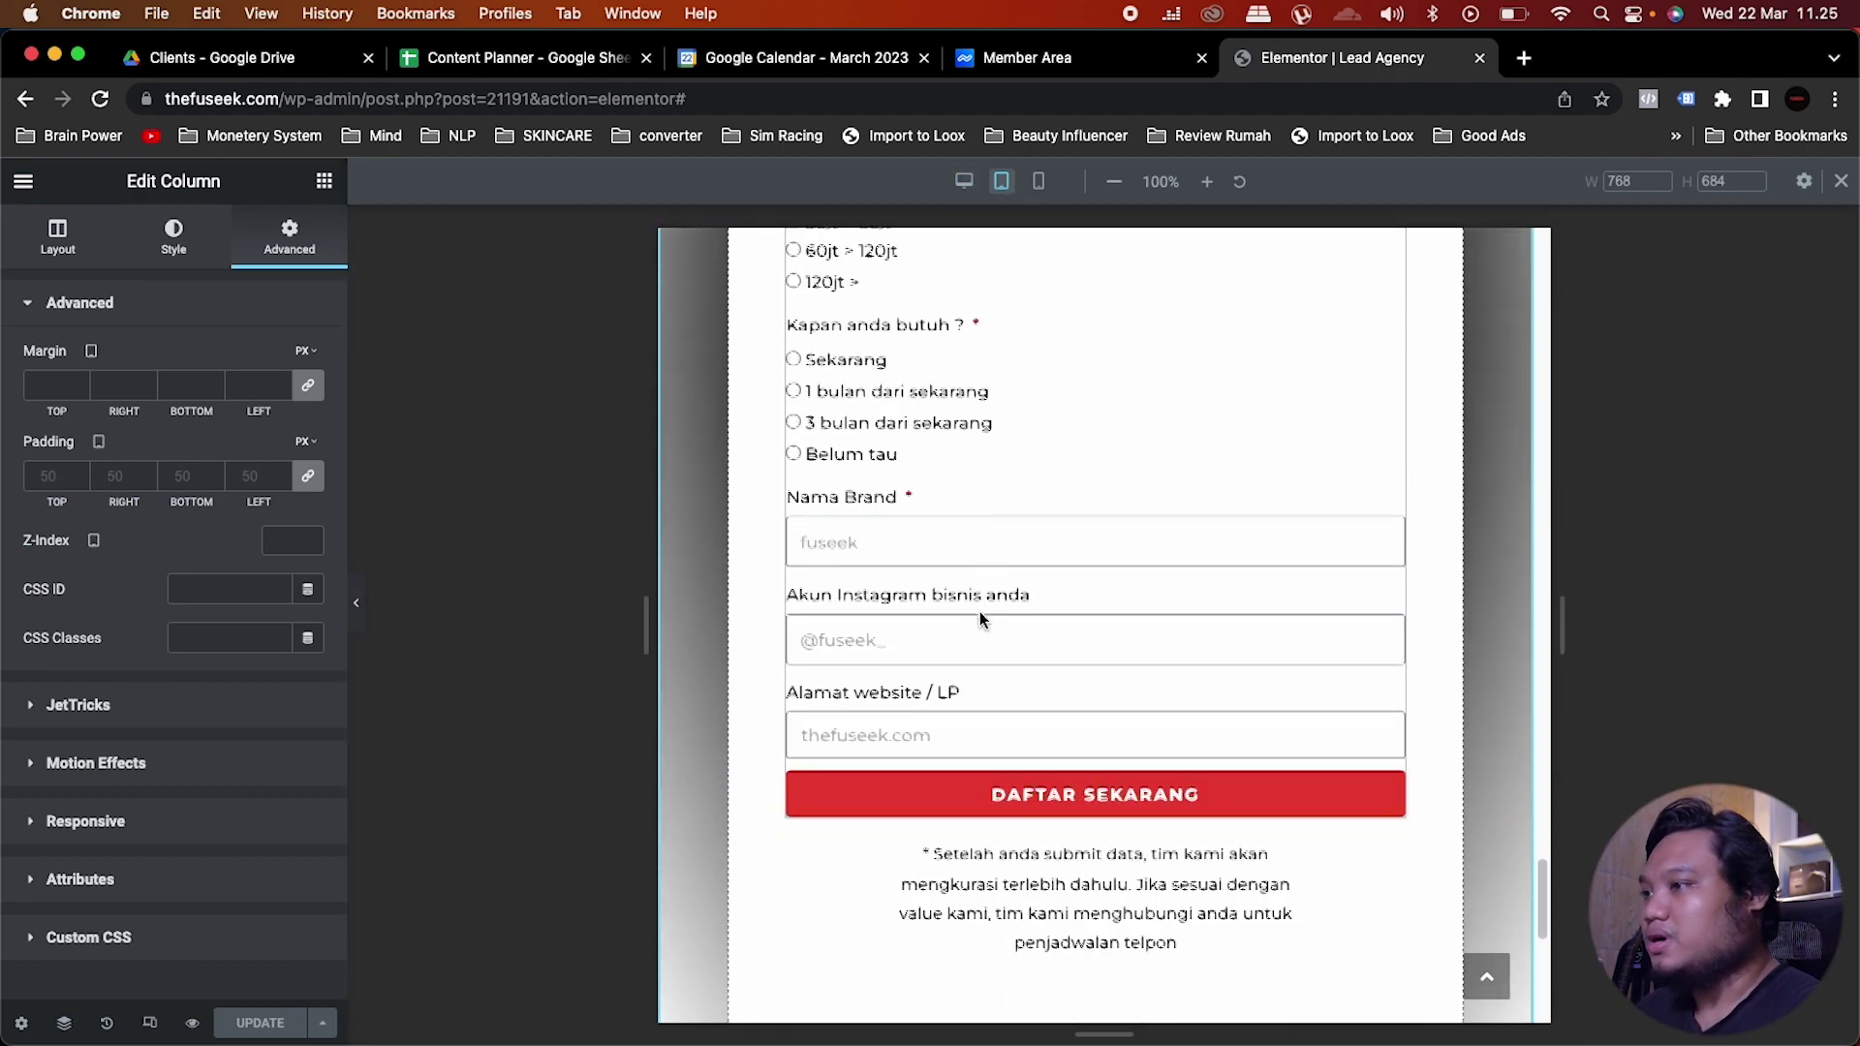
scroll(969, 612, "up", 1)
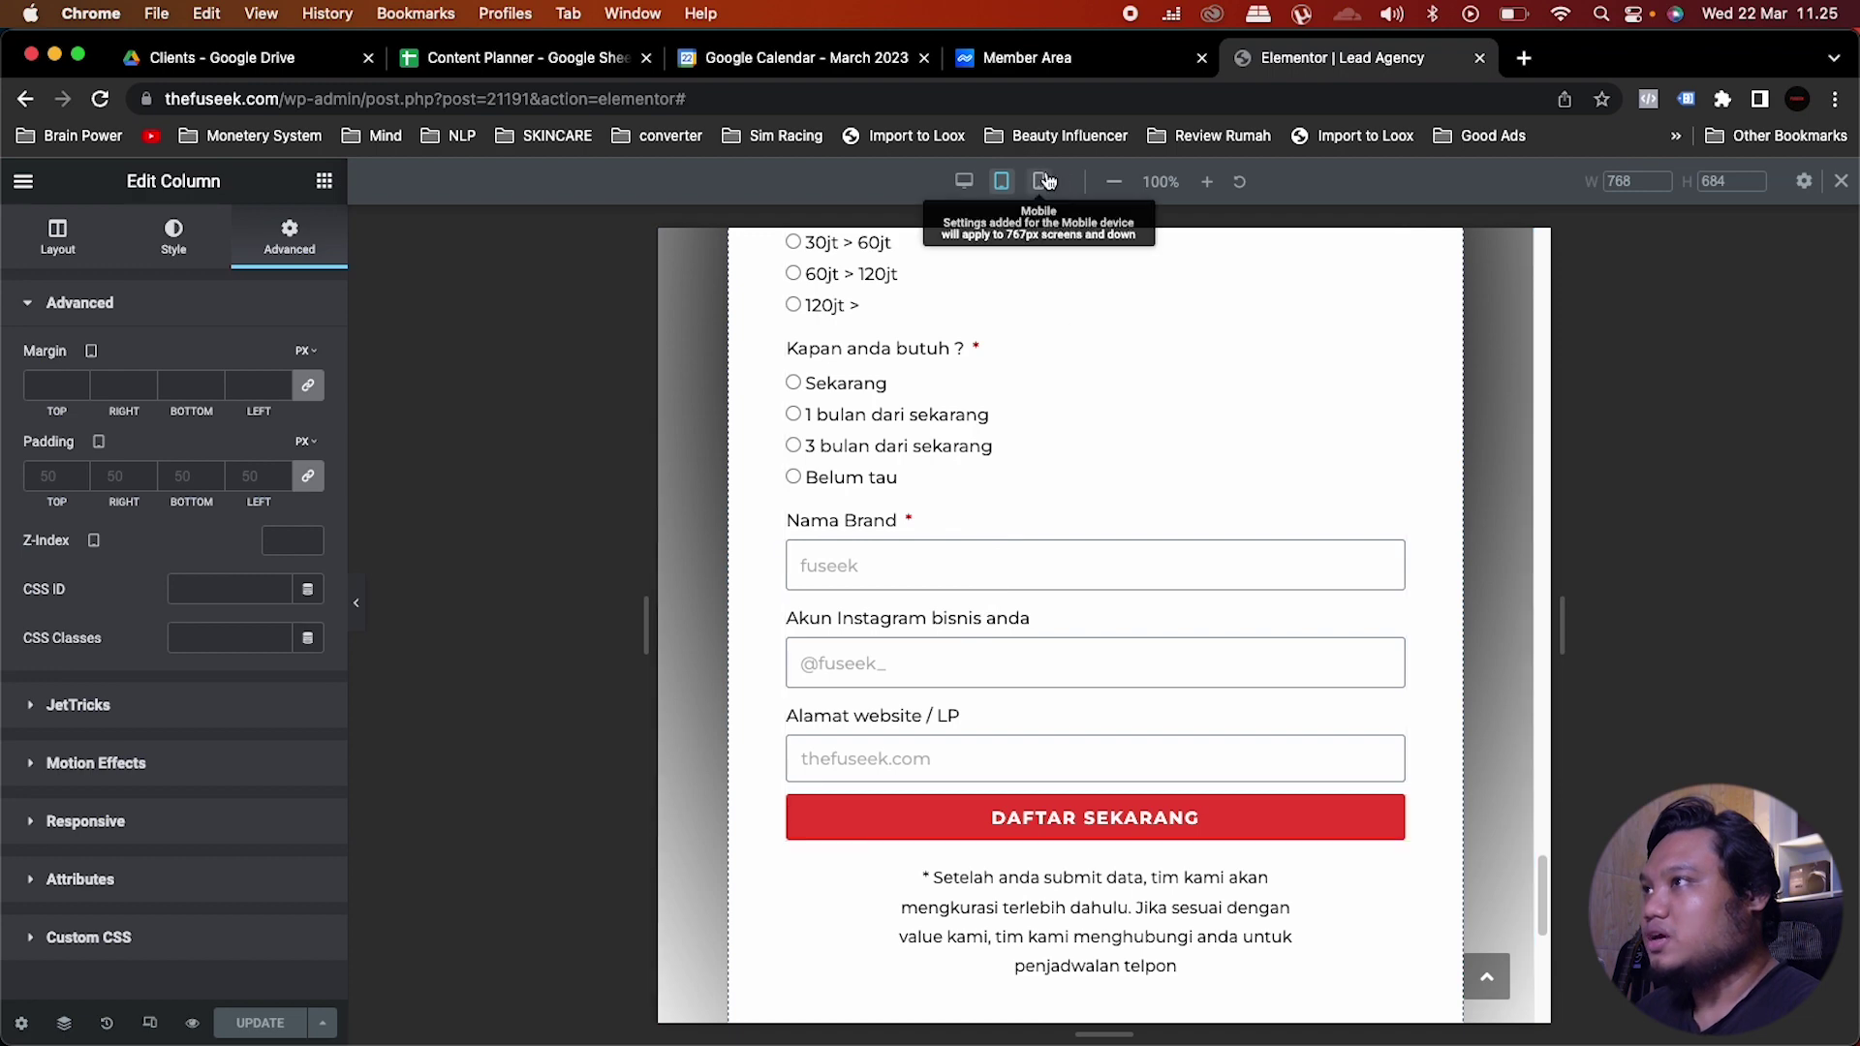
left_click(1044, 181)
scroll(1113, 543, "up", 10)
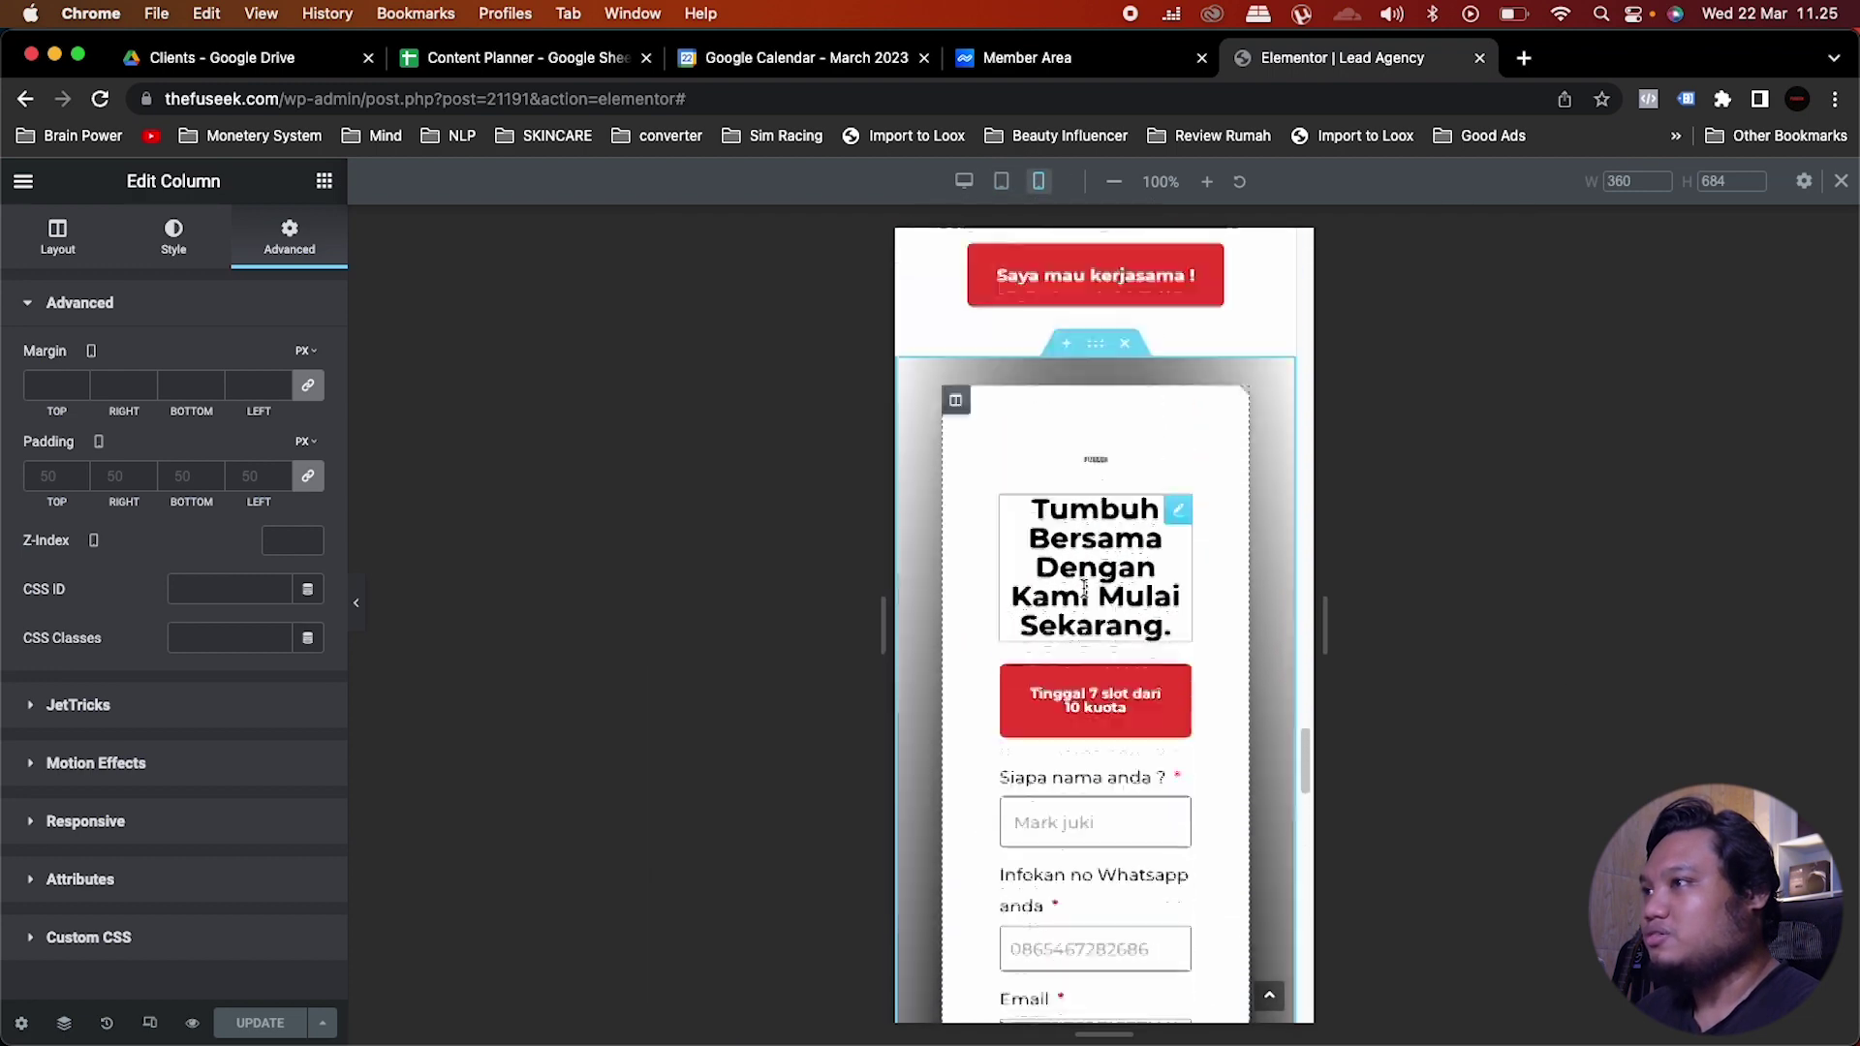
scroll(1133, 566, "down", 1)
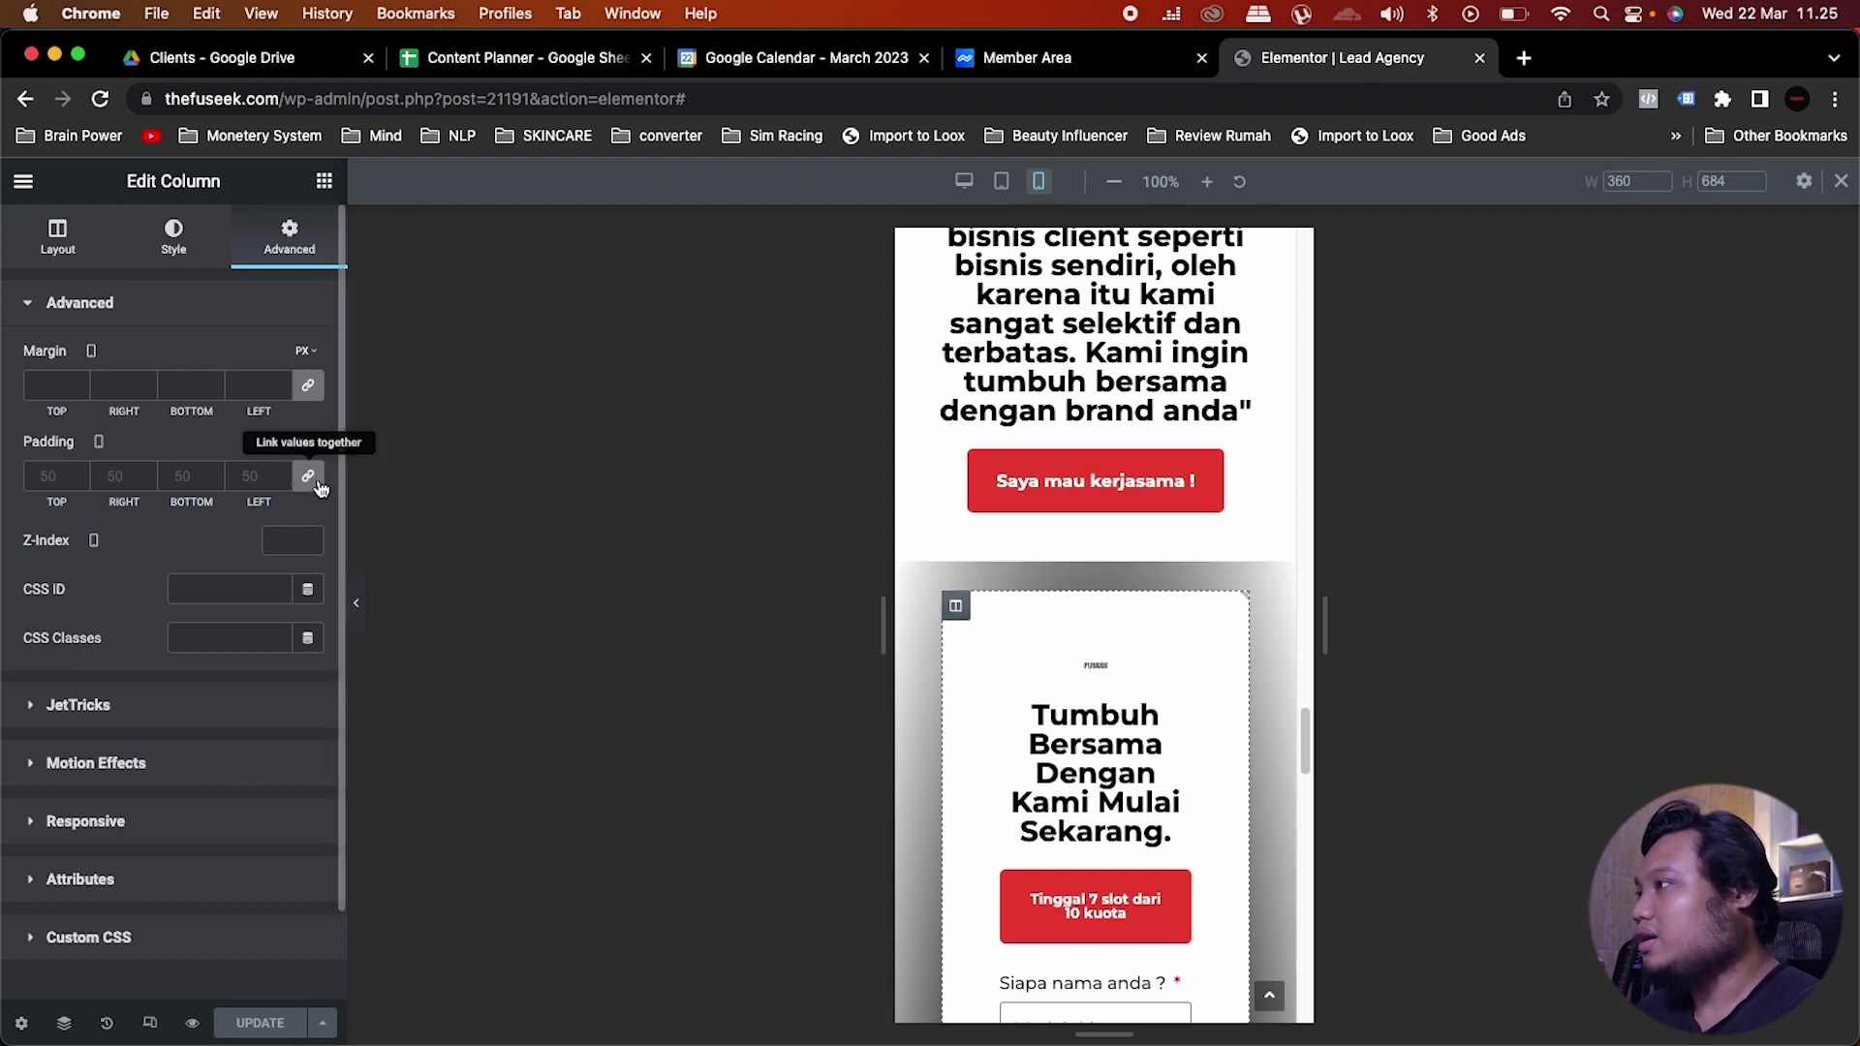
Step: Link the form column's mobile padding values and set them to 10
left_click(309, 478)
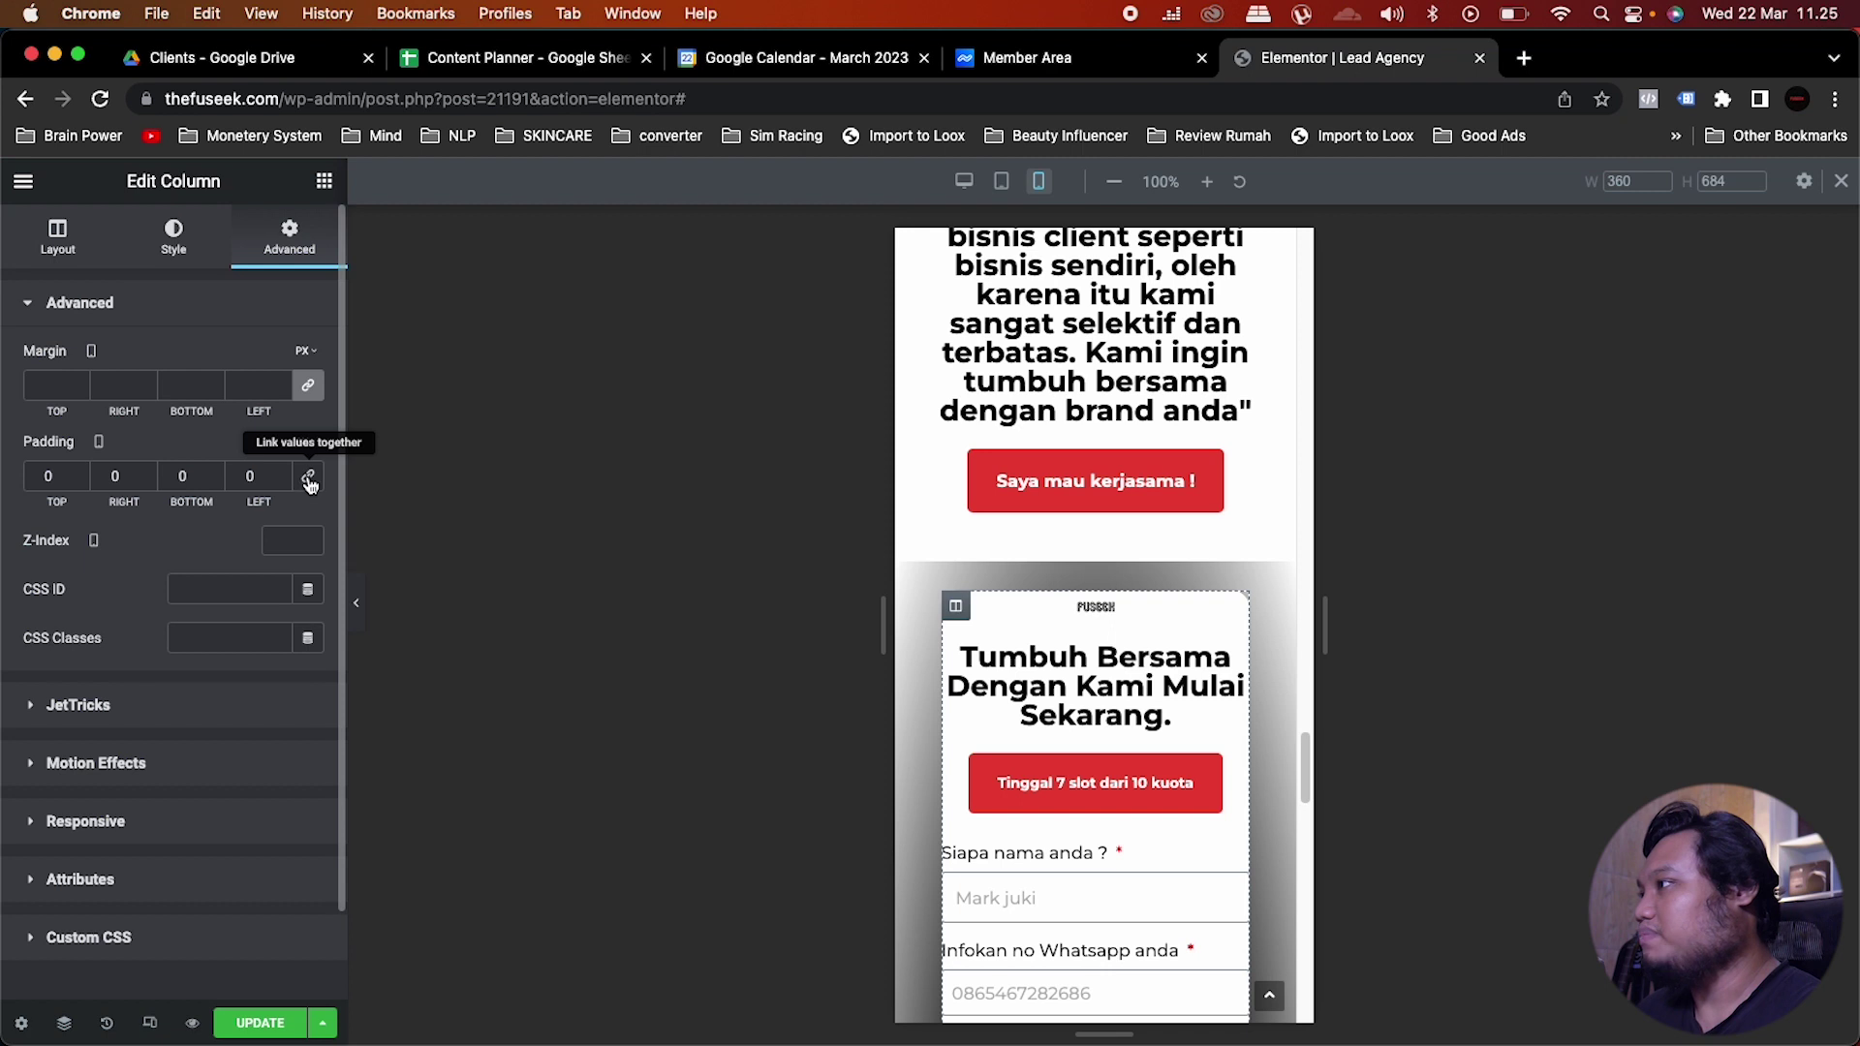
left_click(309, 478)
left_click_drag(57, 477, 5, 472)
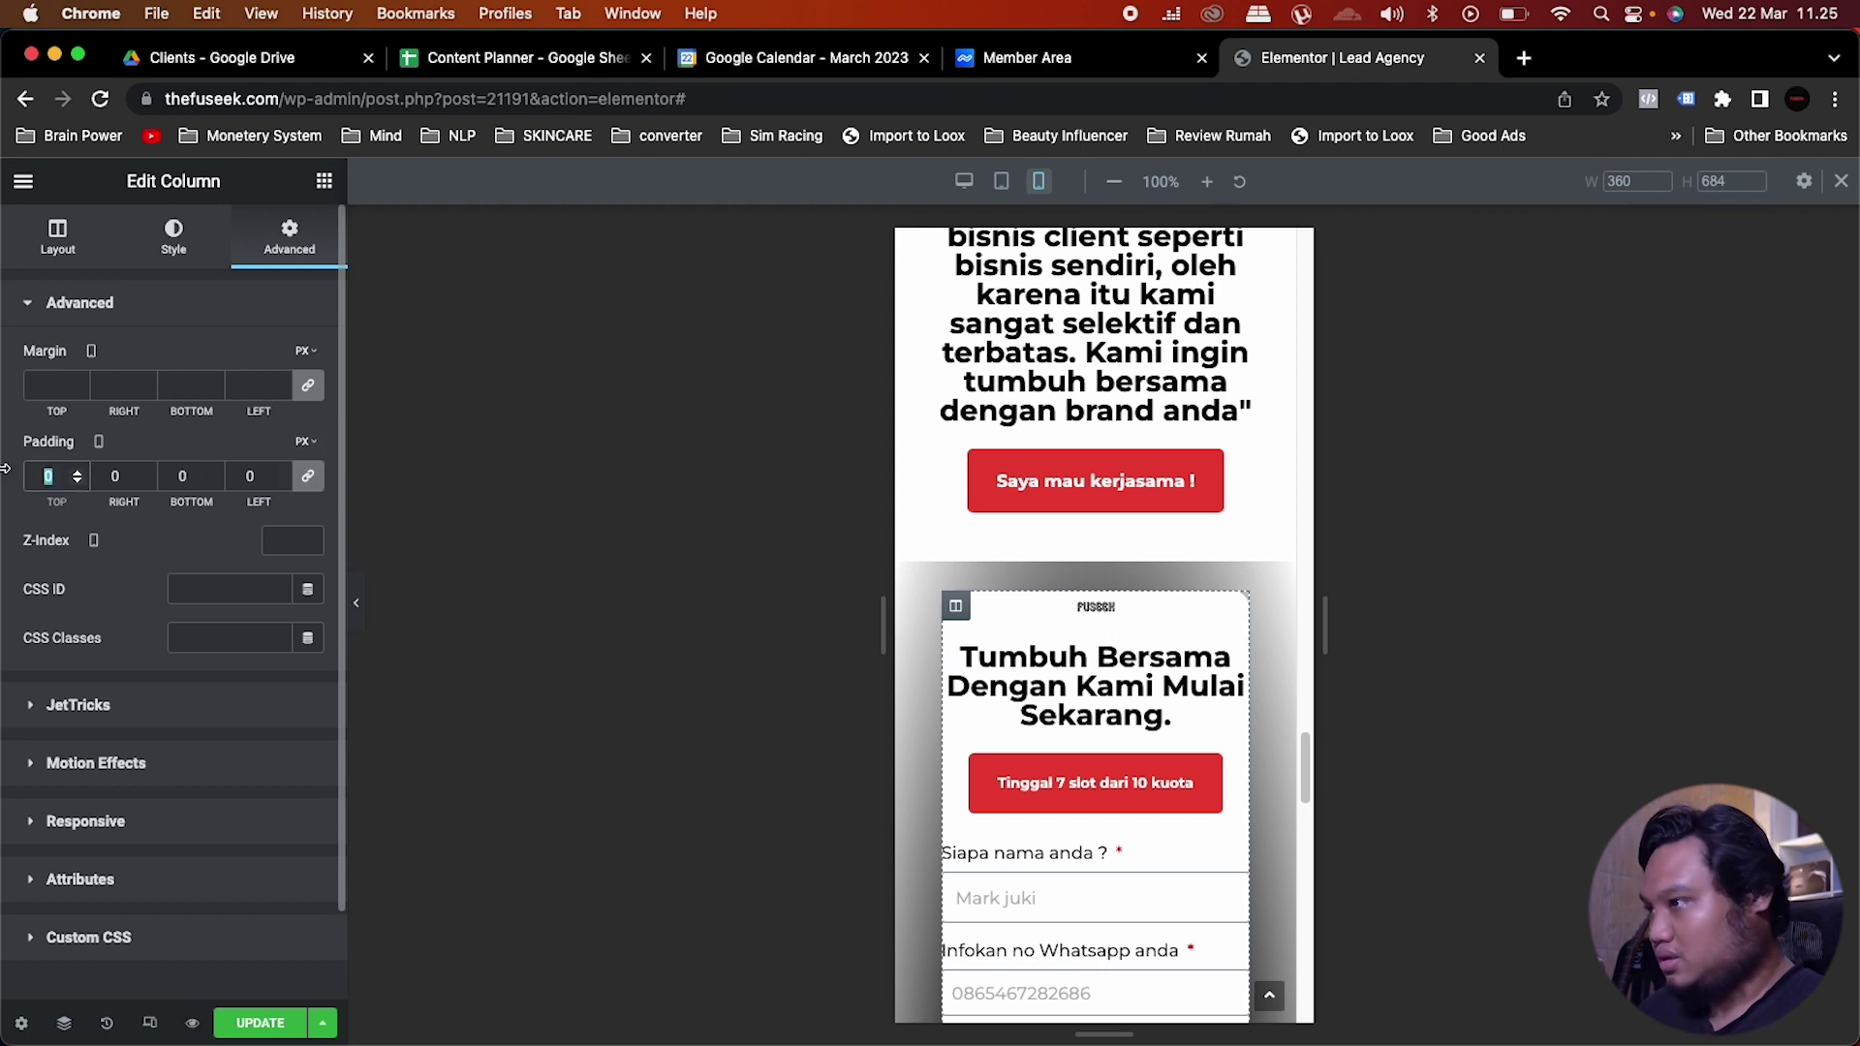
type("5")
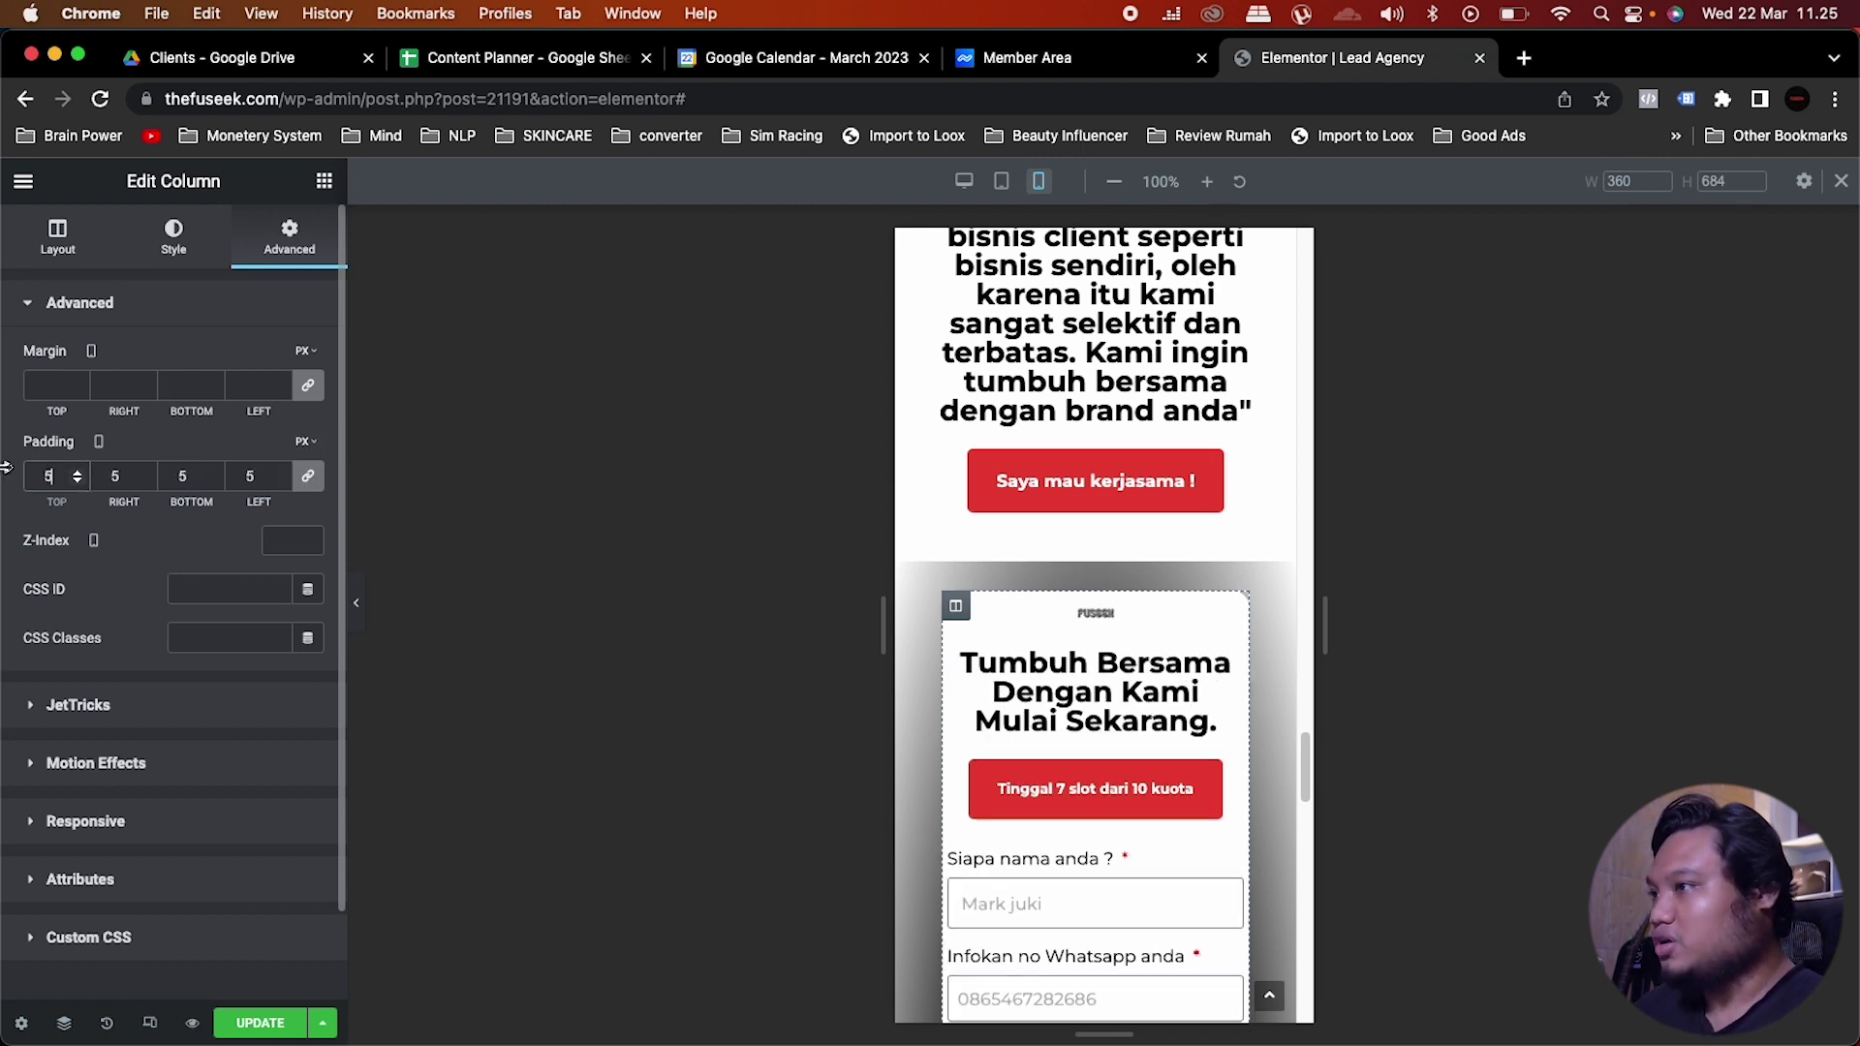
left_click_drag(59, 483, 11, 484)
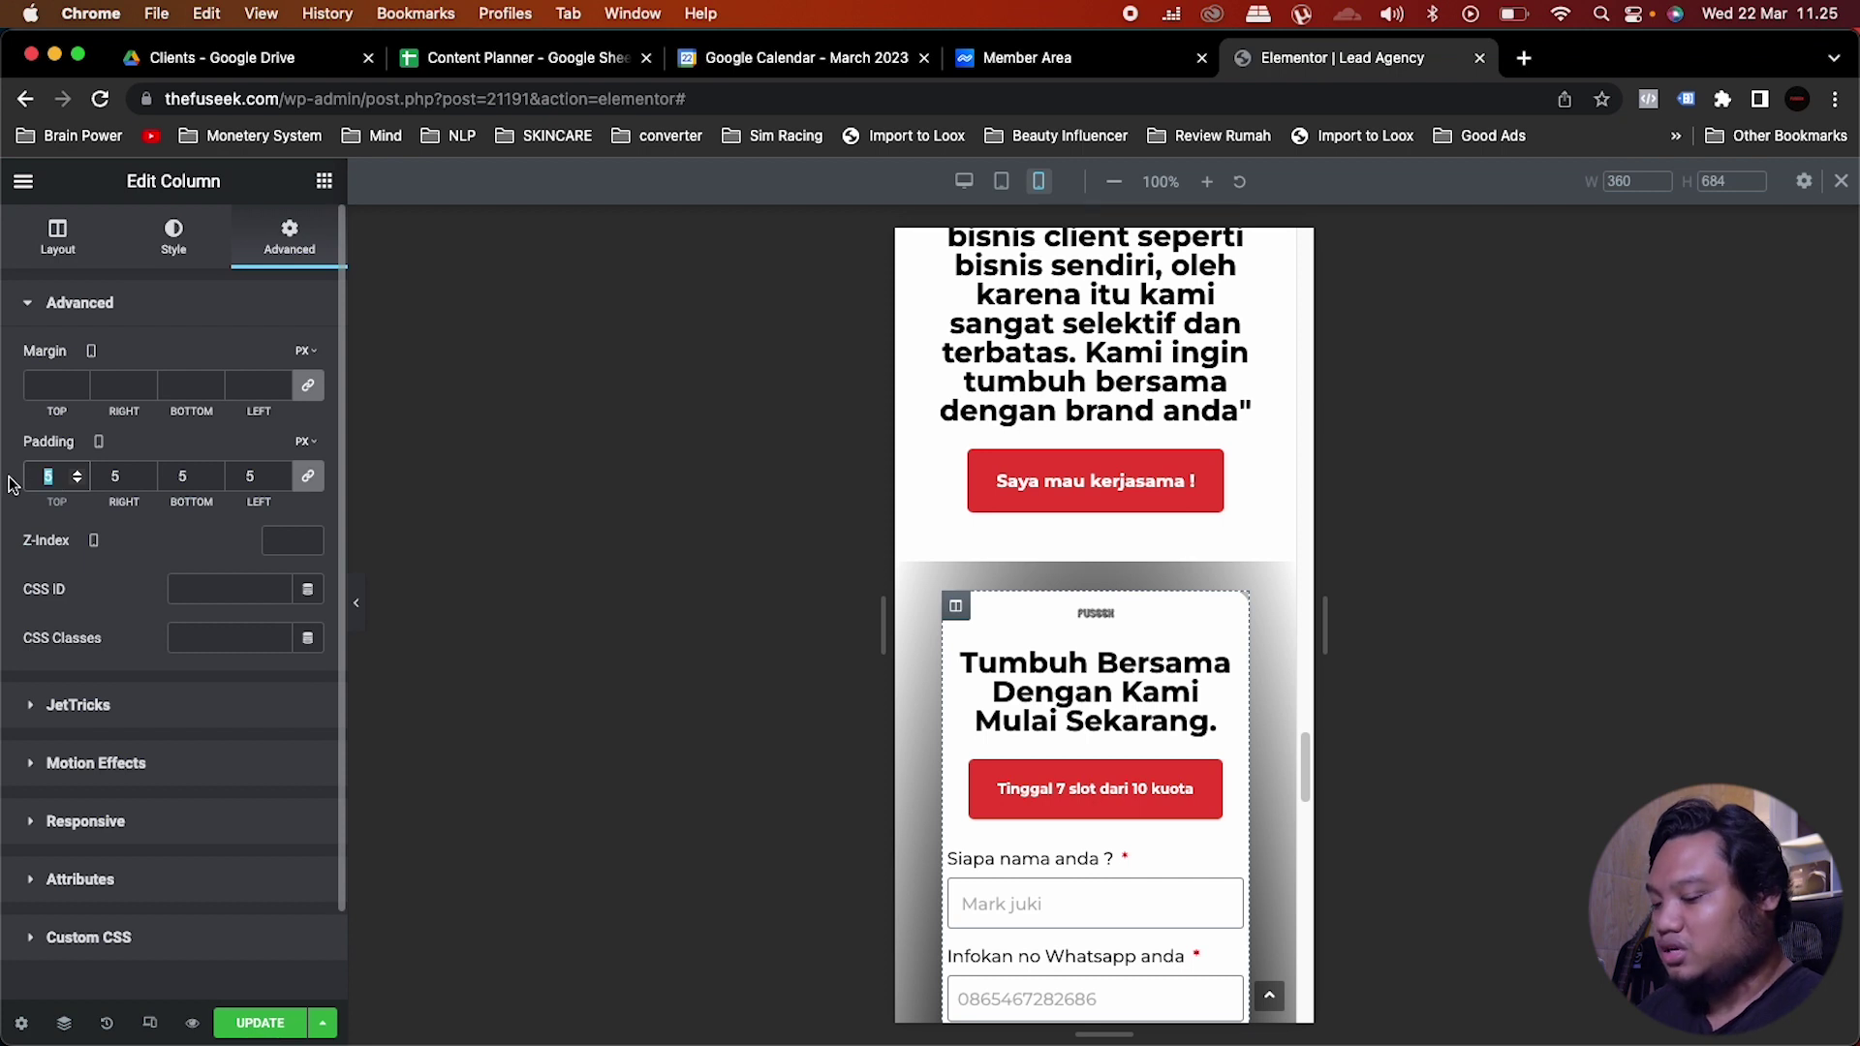
type("10")
left_click_drag(63, 478, 3, 474)
Step: Set the form section's mobile padding to 25 top, 26 bottom and 0 at the sides
mouse_move(1146, 592)
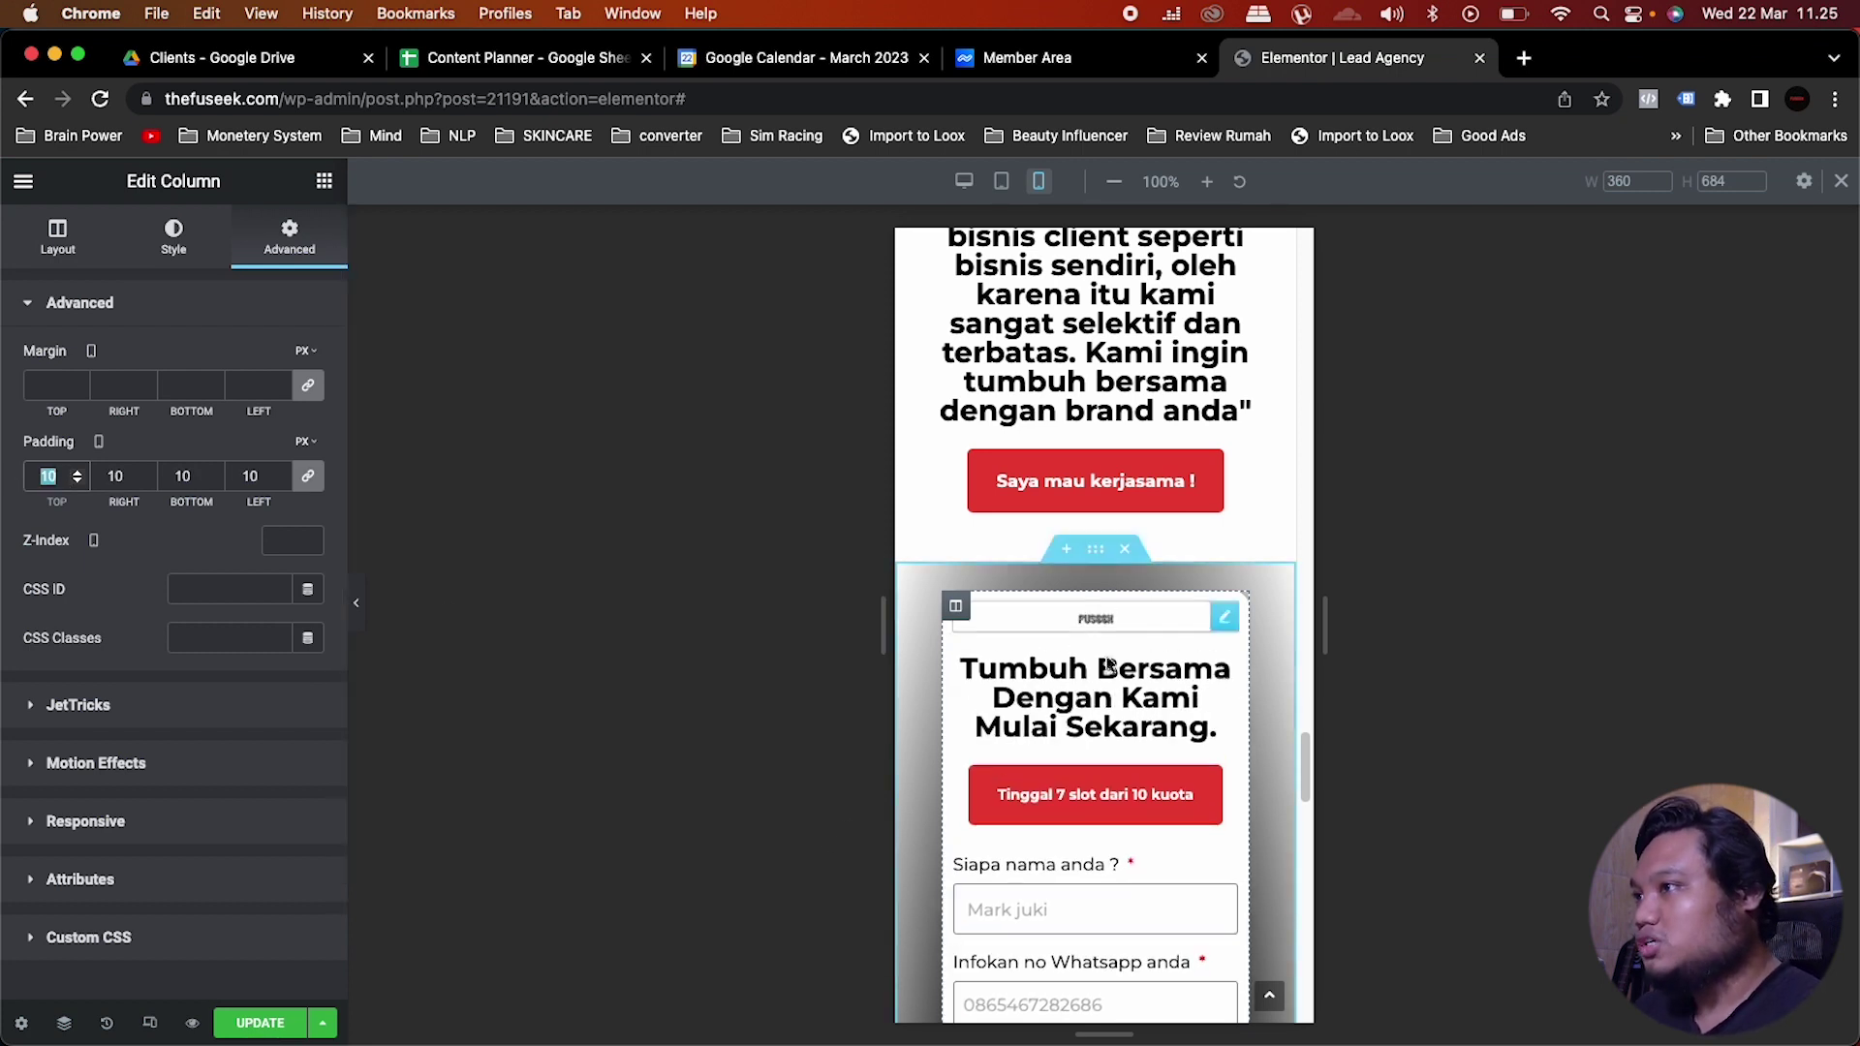
left_click(1096, 549)
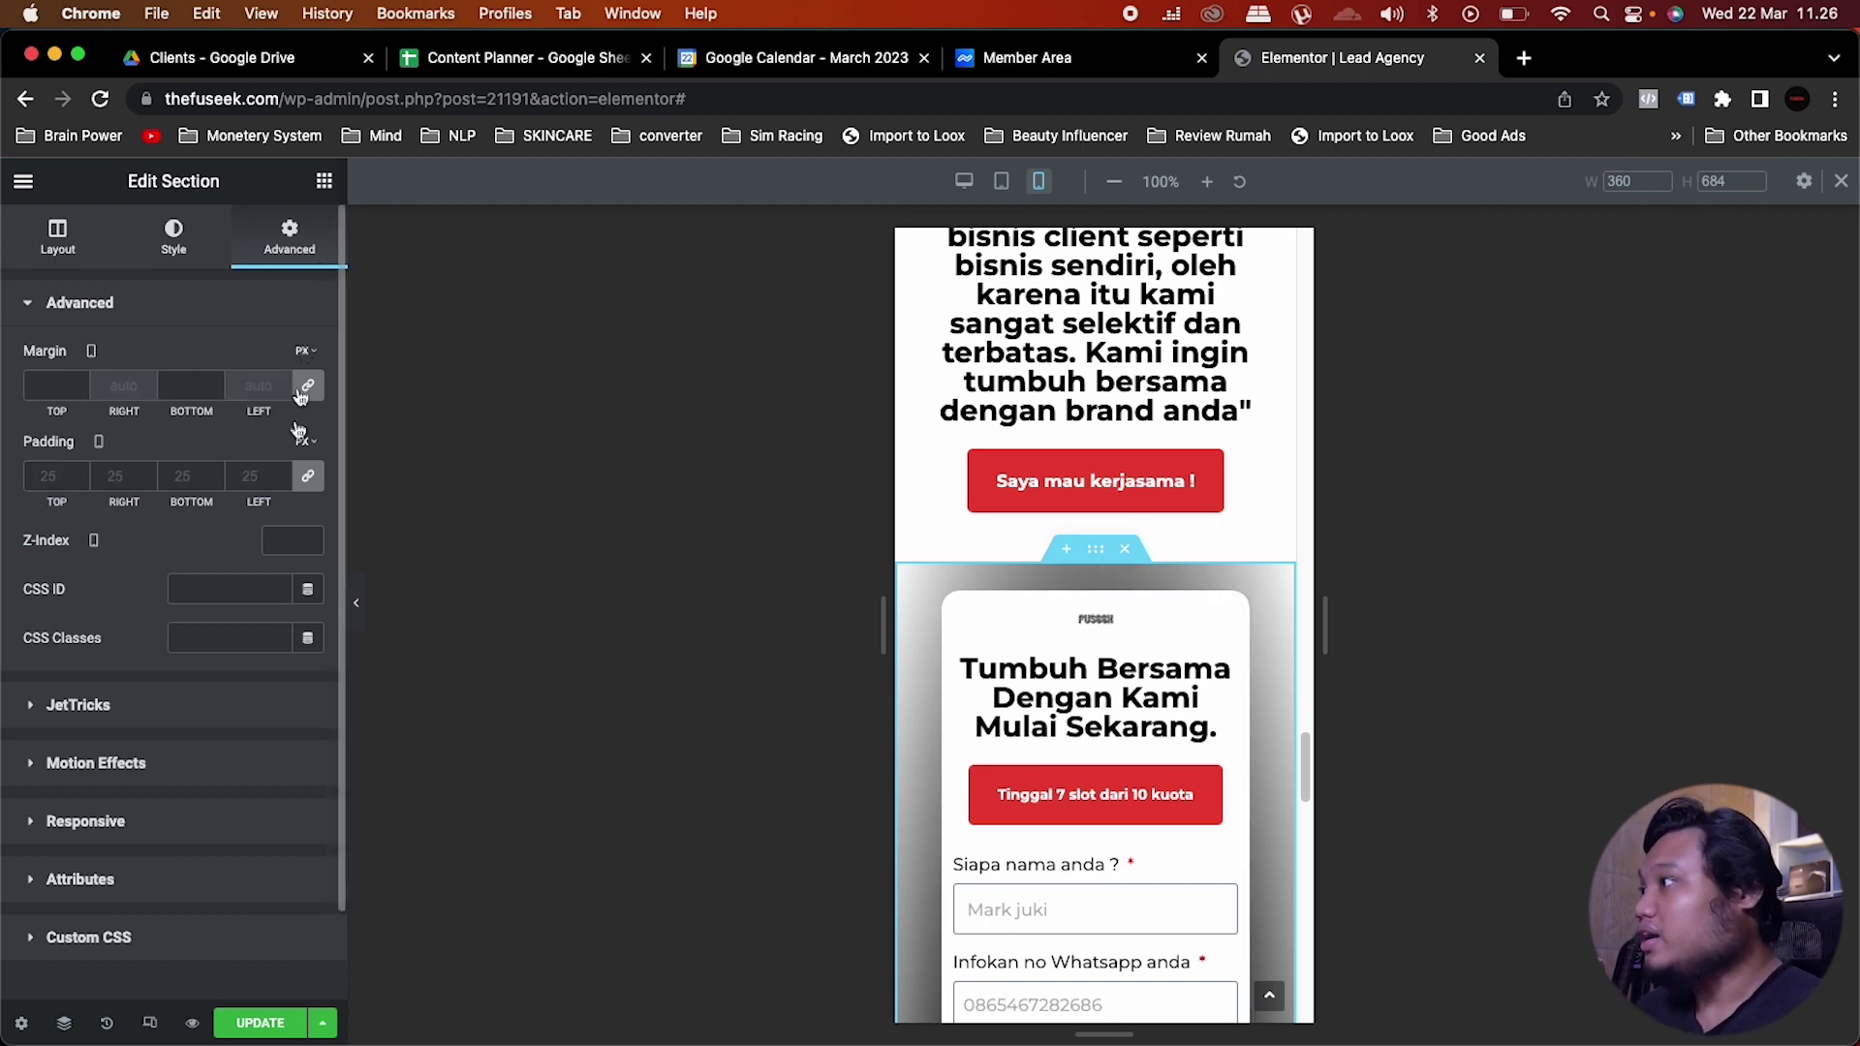
left_click(309, 480)
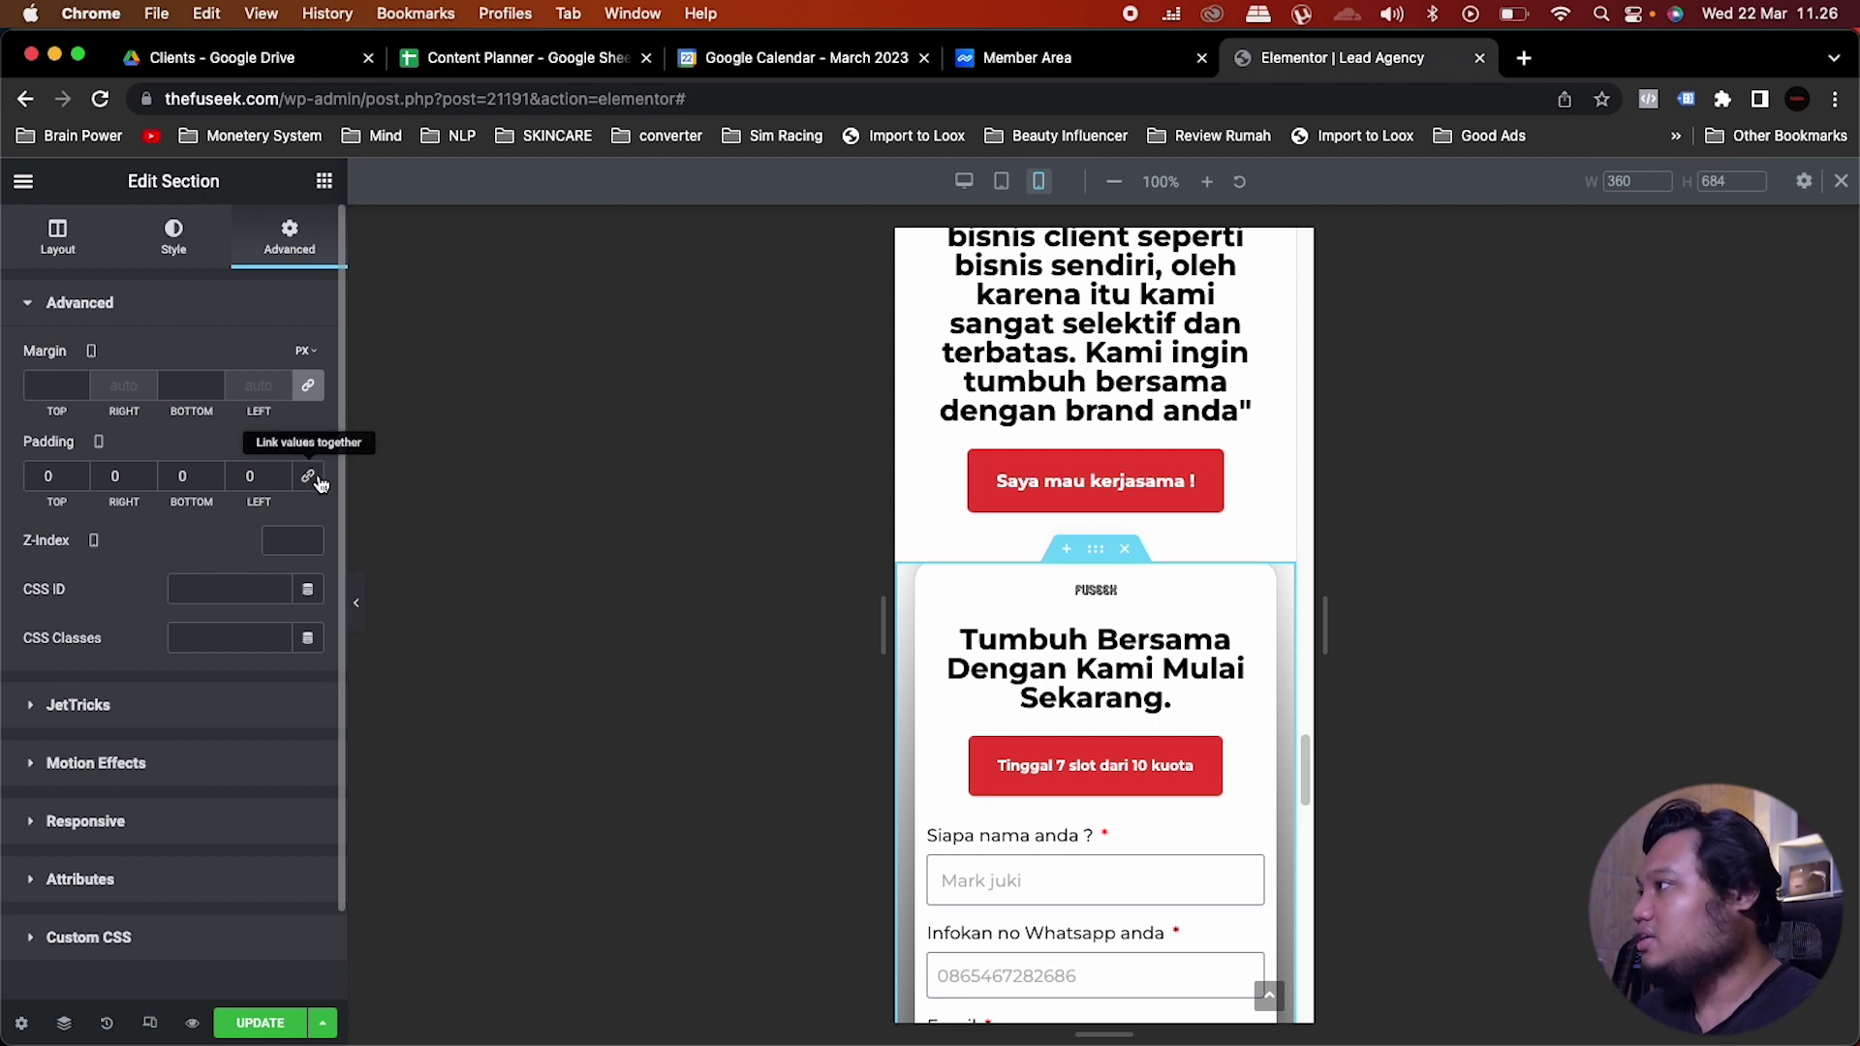
left_click_drag(58, 478, 21, 485)
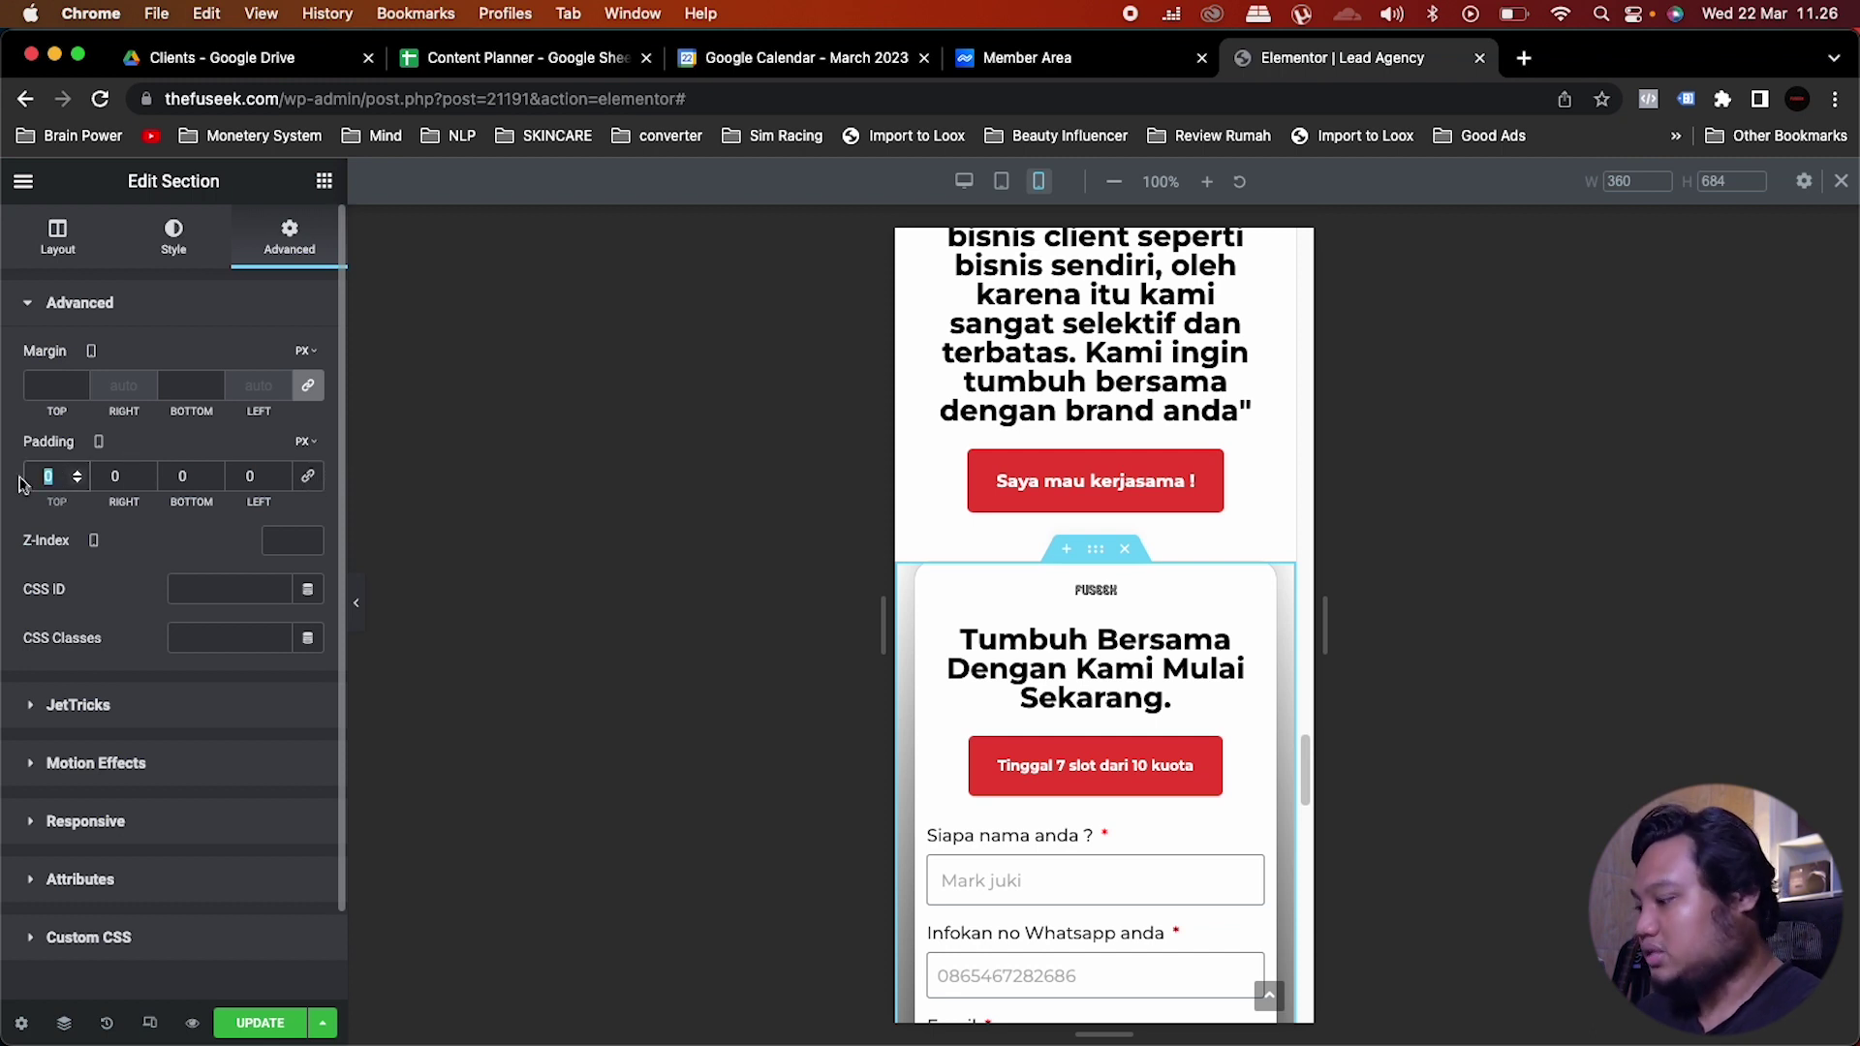
type("15")
left_click_drag(56, 476, 26, 479)
type("25")
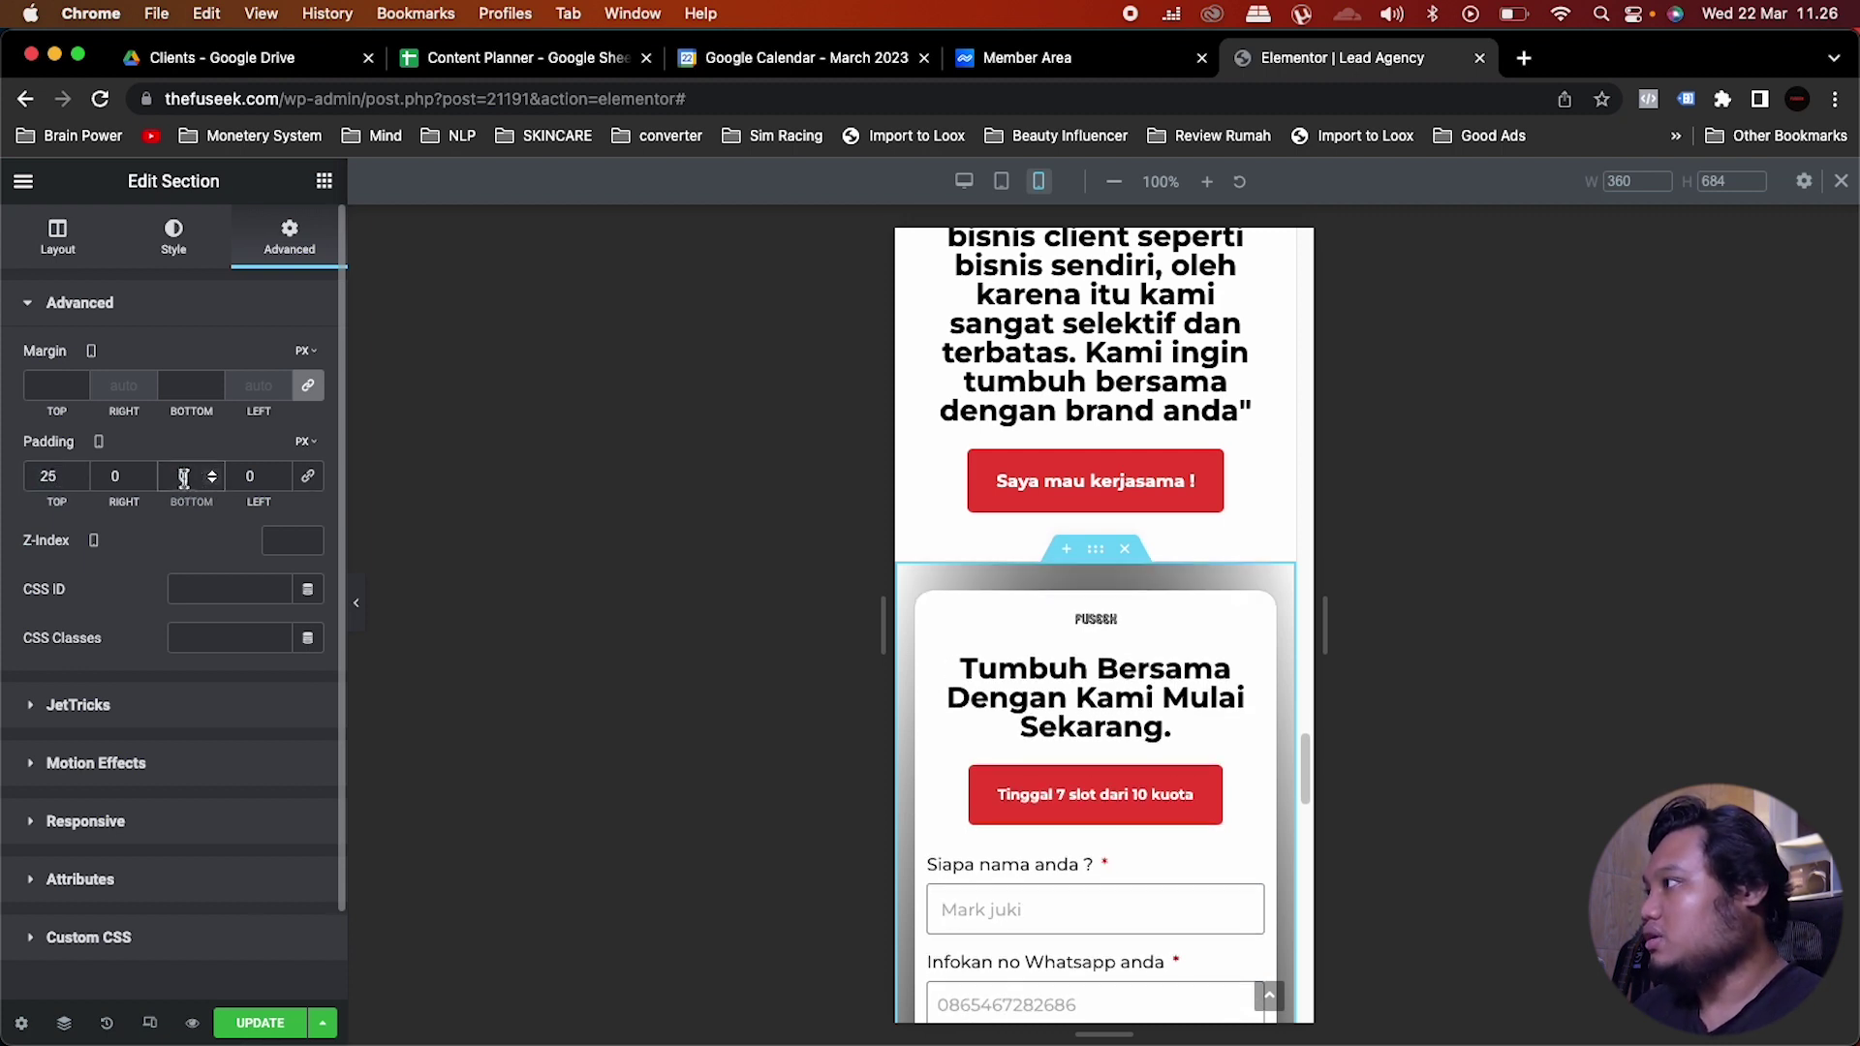
left_click_drag(162, 476, 224, 474)
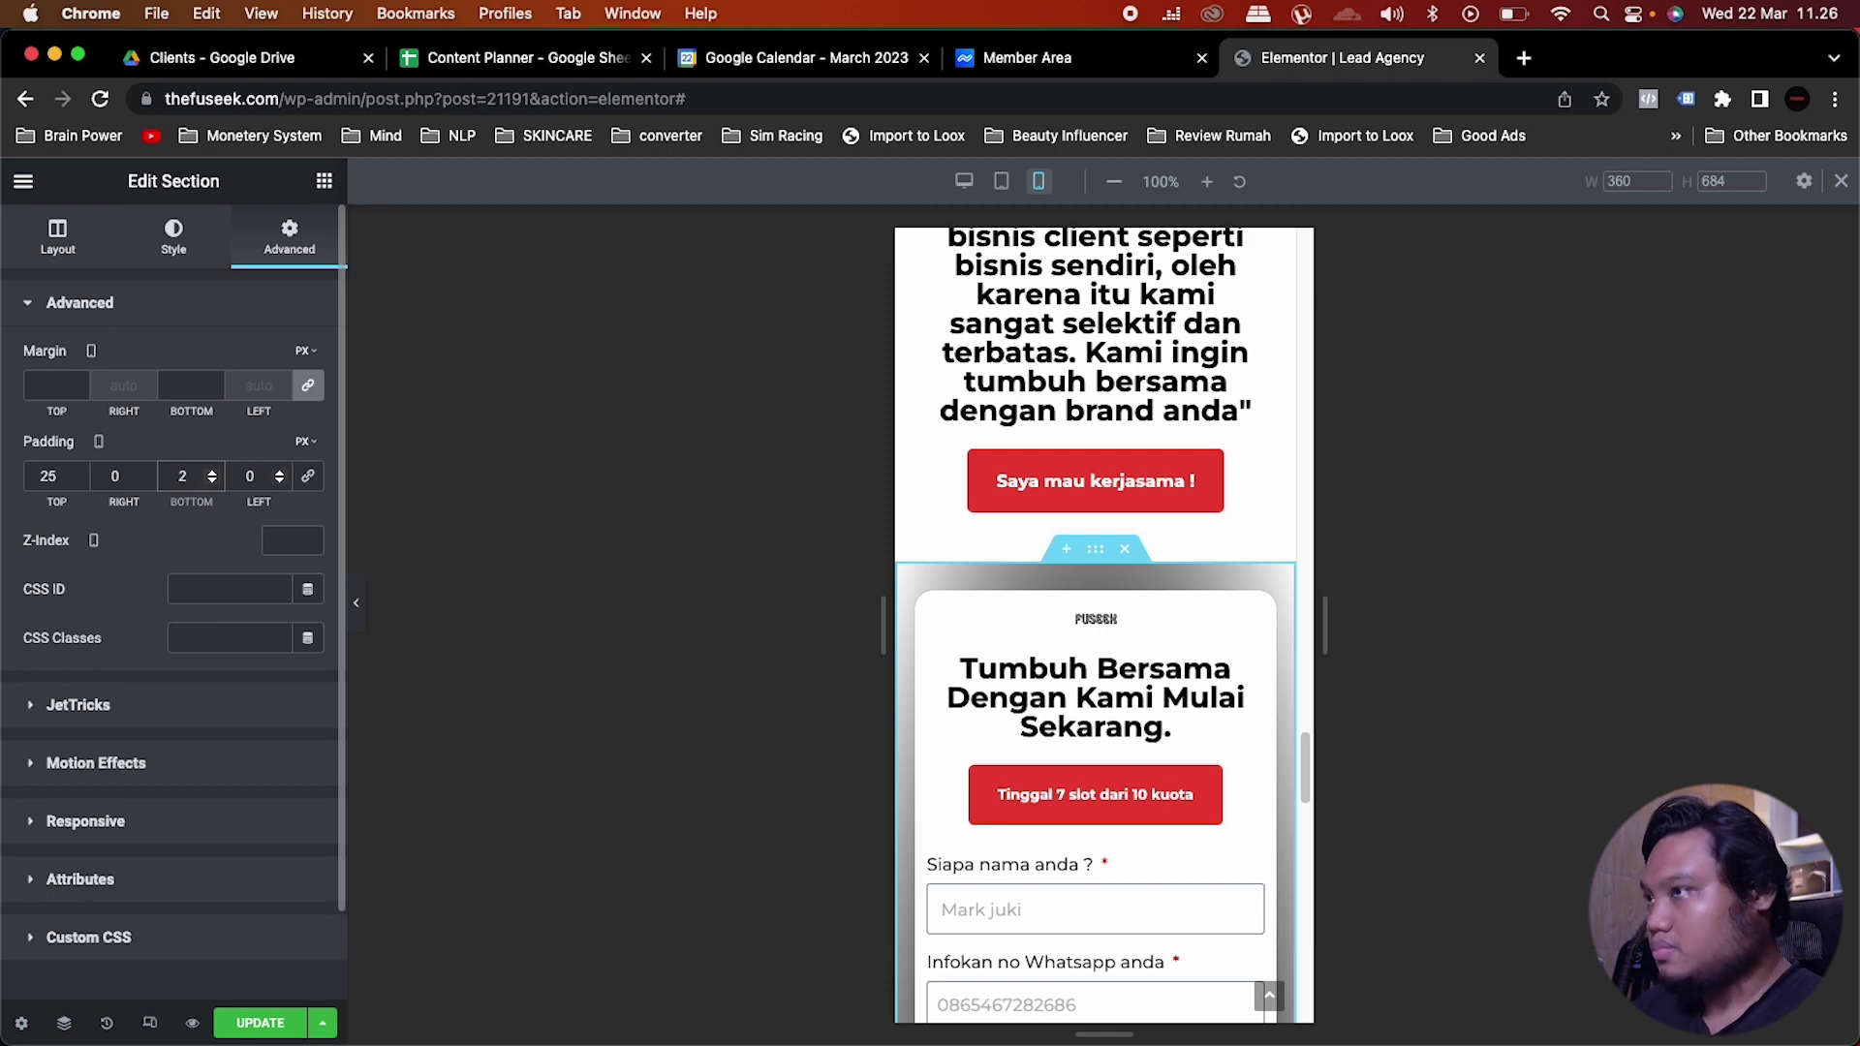
type("26")
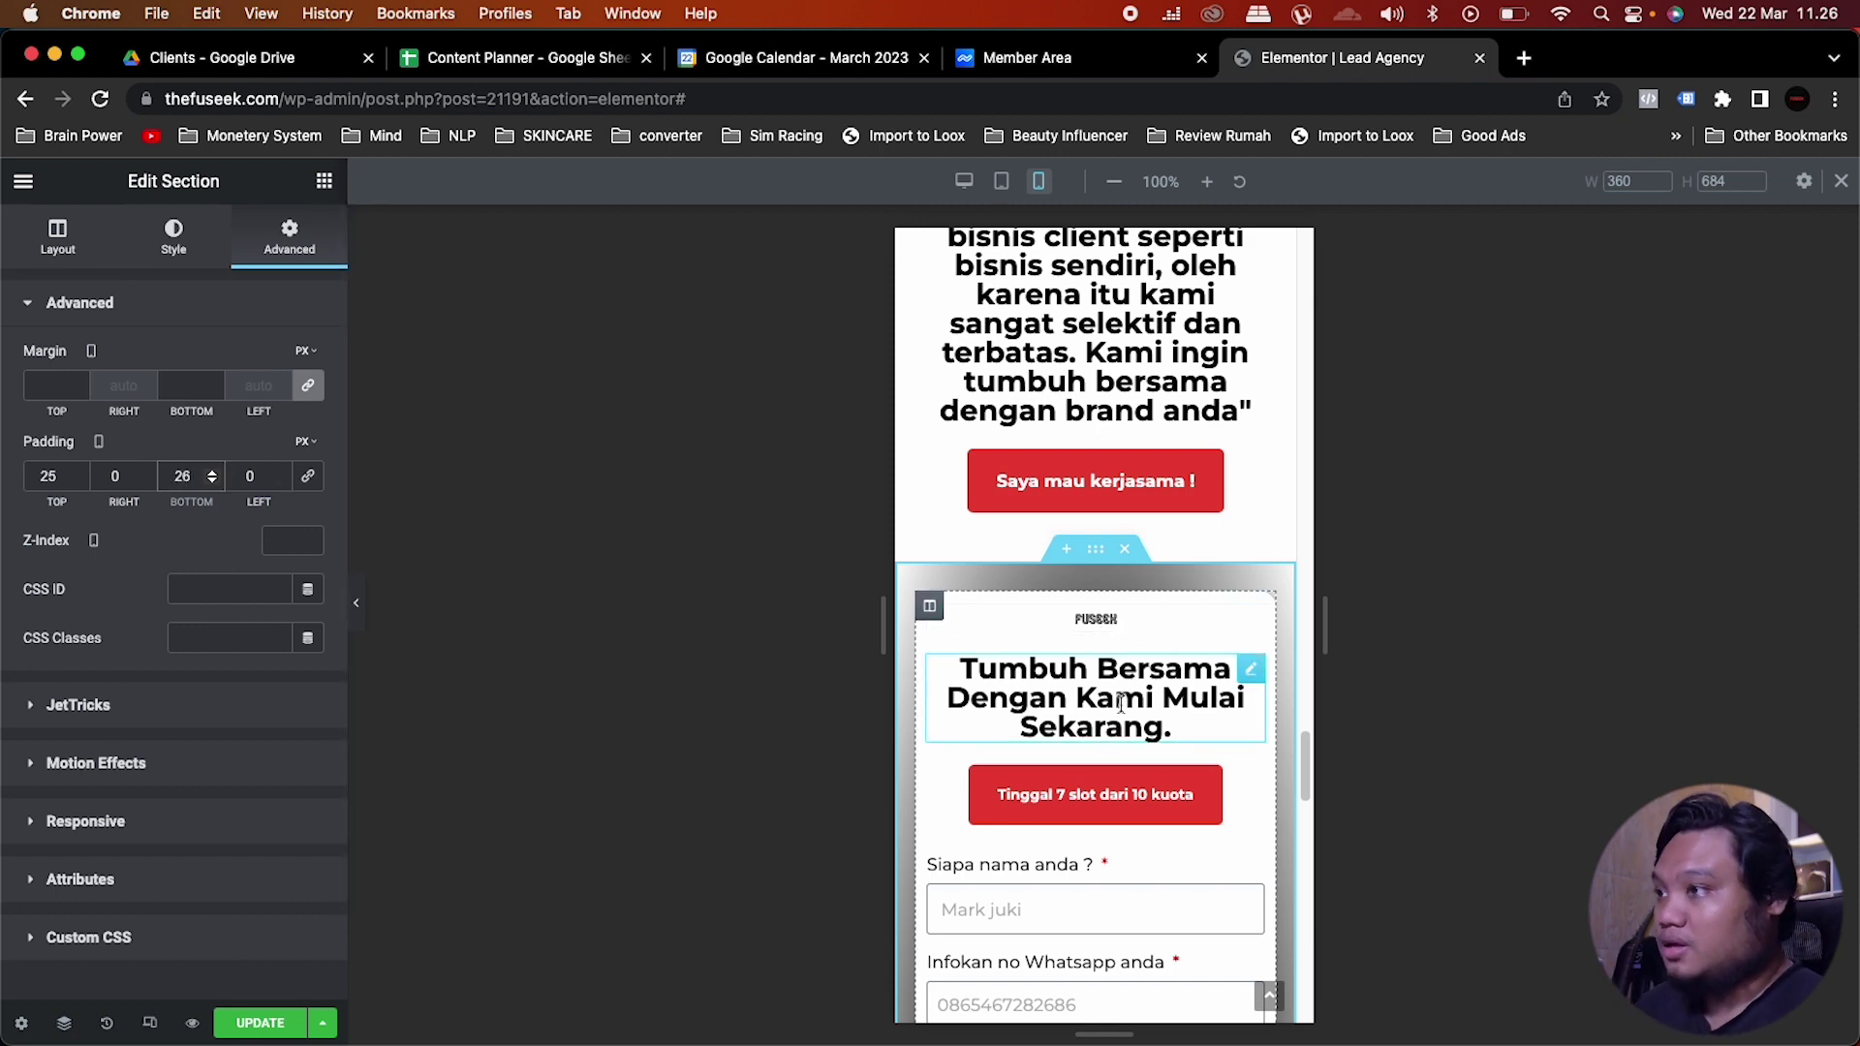
Step: Change the form column's mobile padding to 20 on all sides
scroll(1125, 705, "down", 1)
scroll(1124, 702, "down", 5)
scroll(1122, 695, "up", 3)
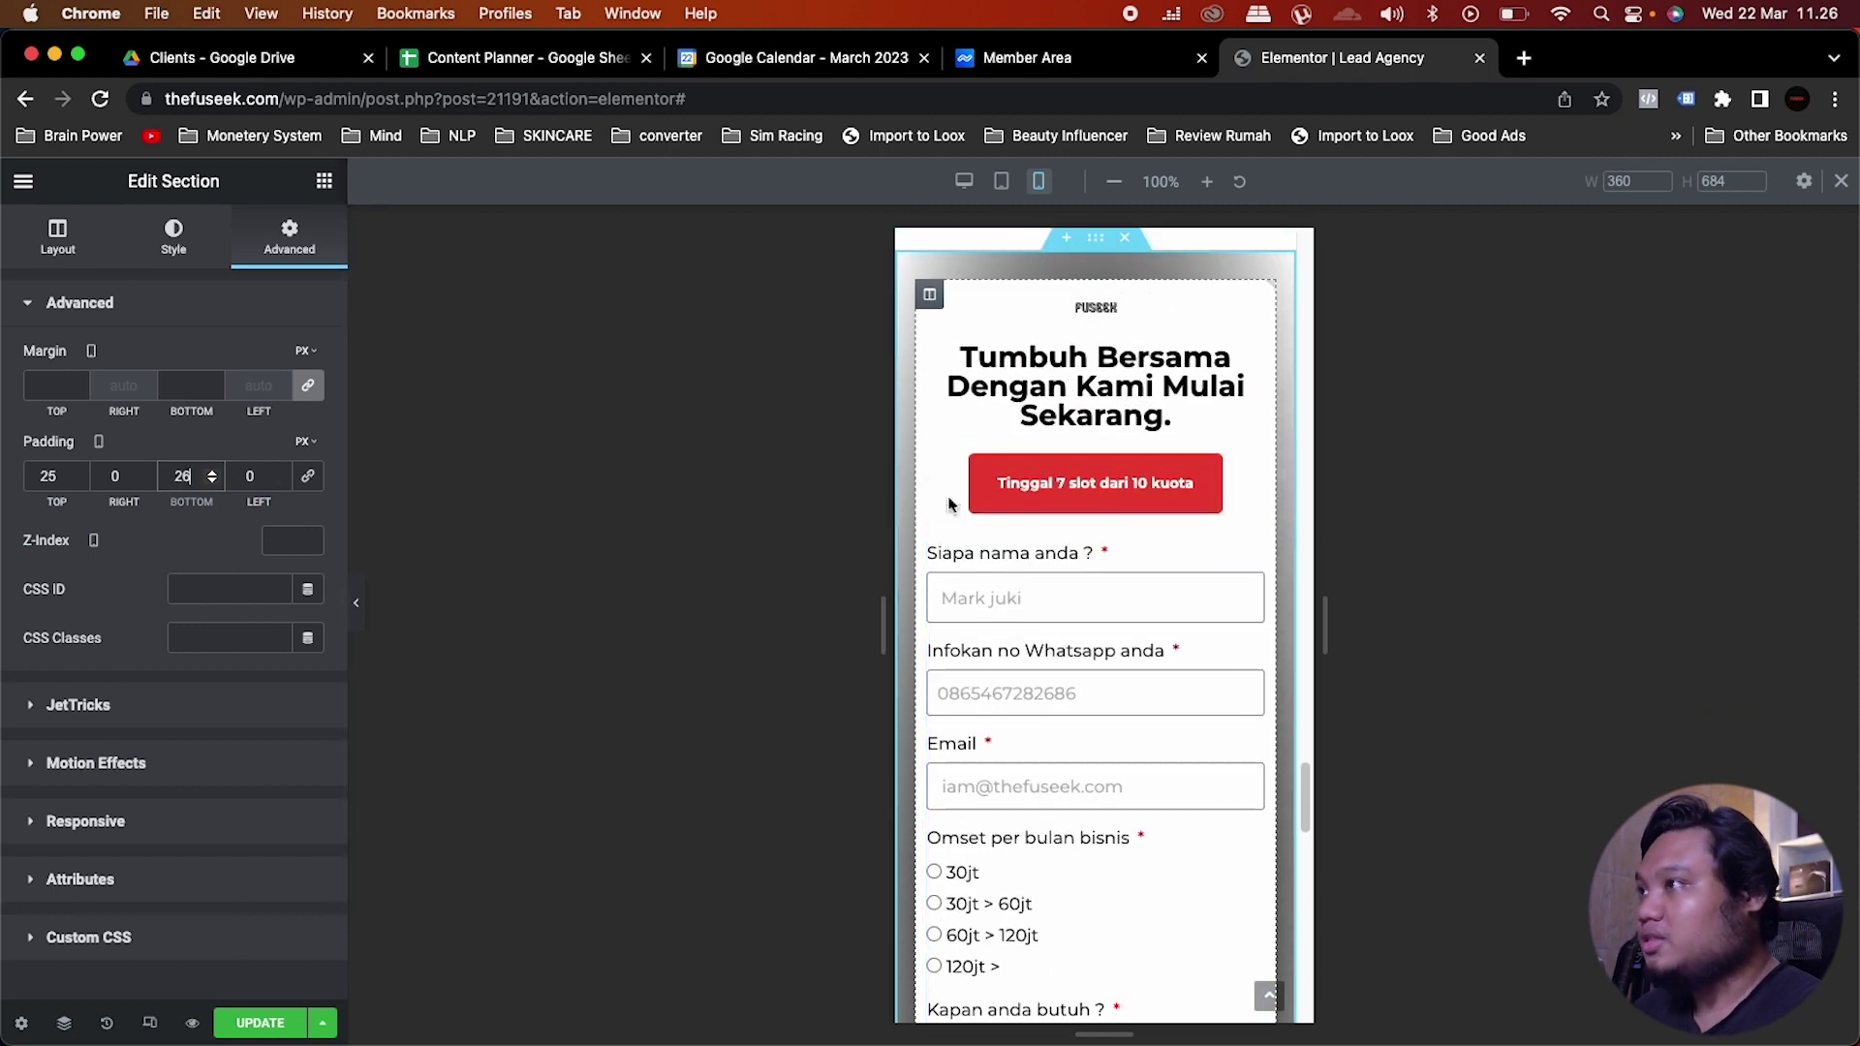
left_click(929, 296)
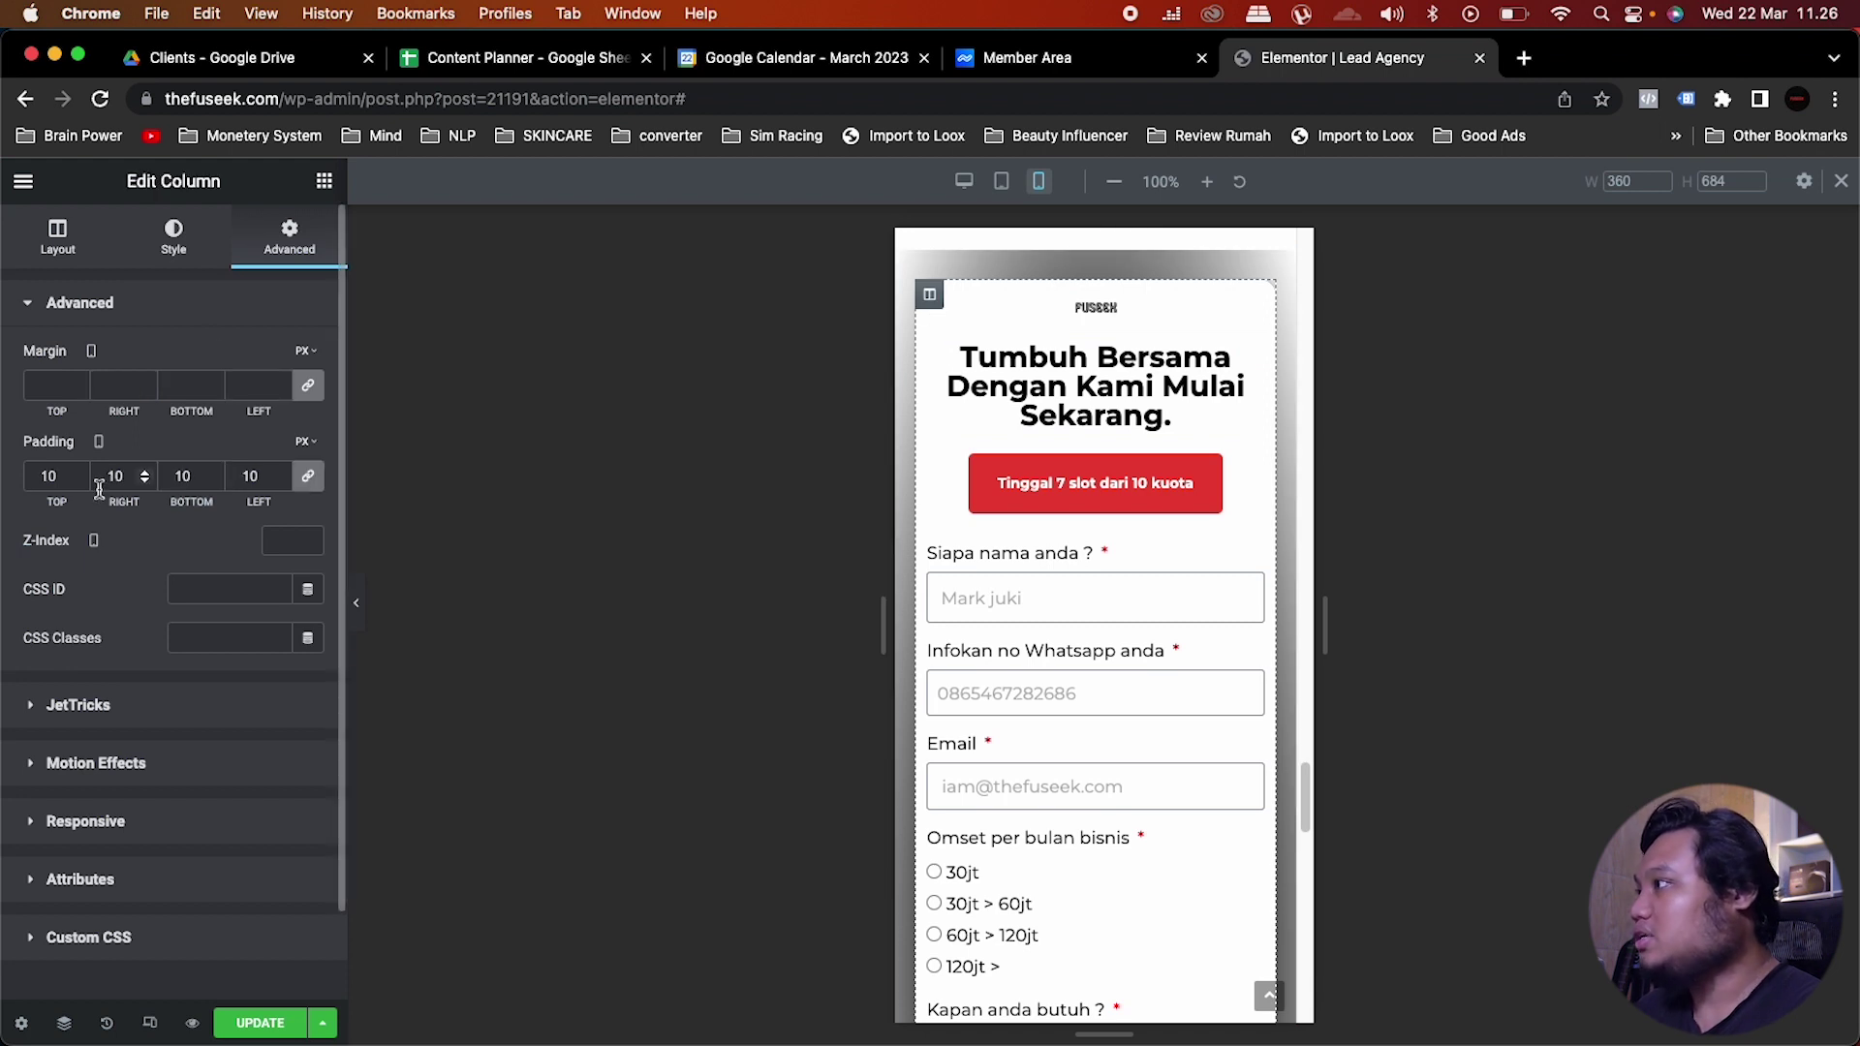
double_click(60, 477)
type("20")
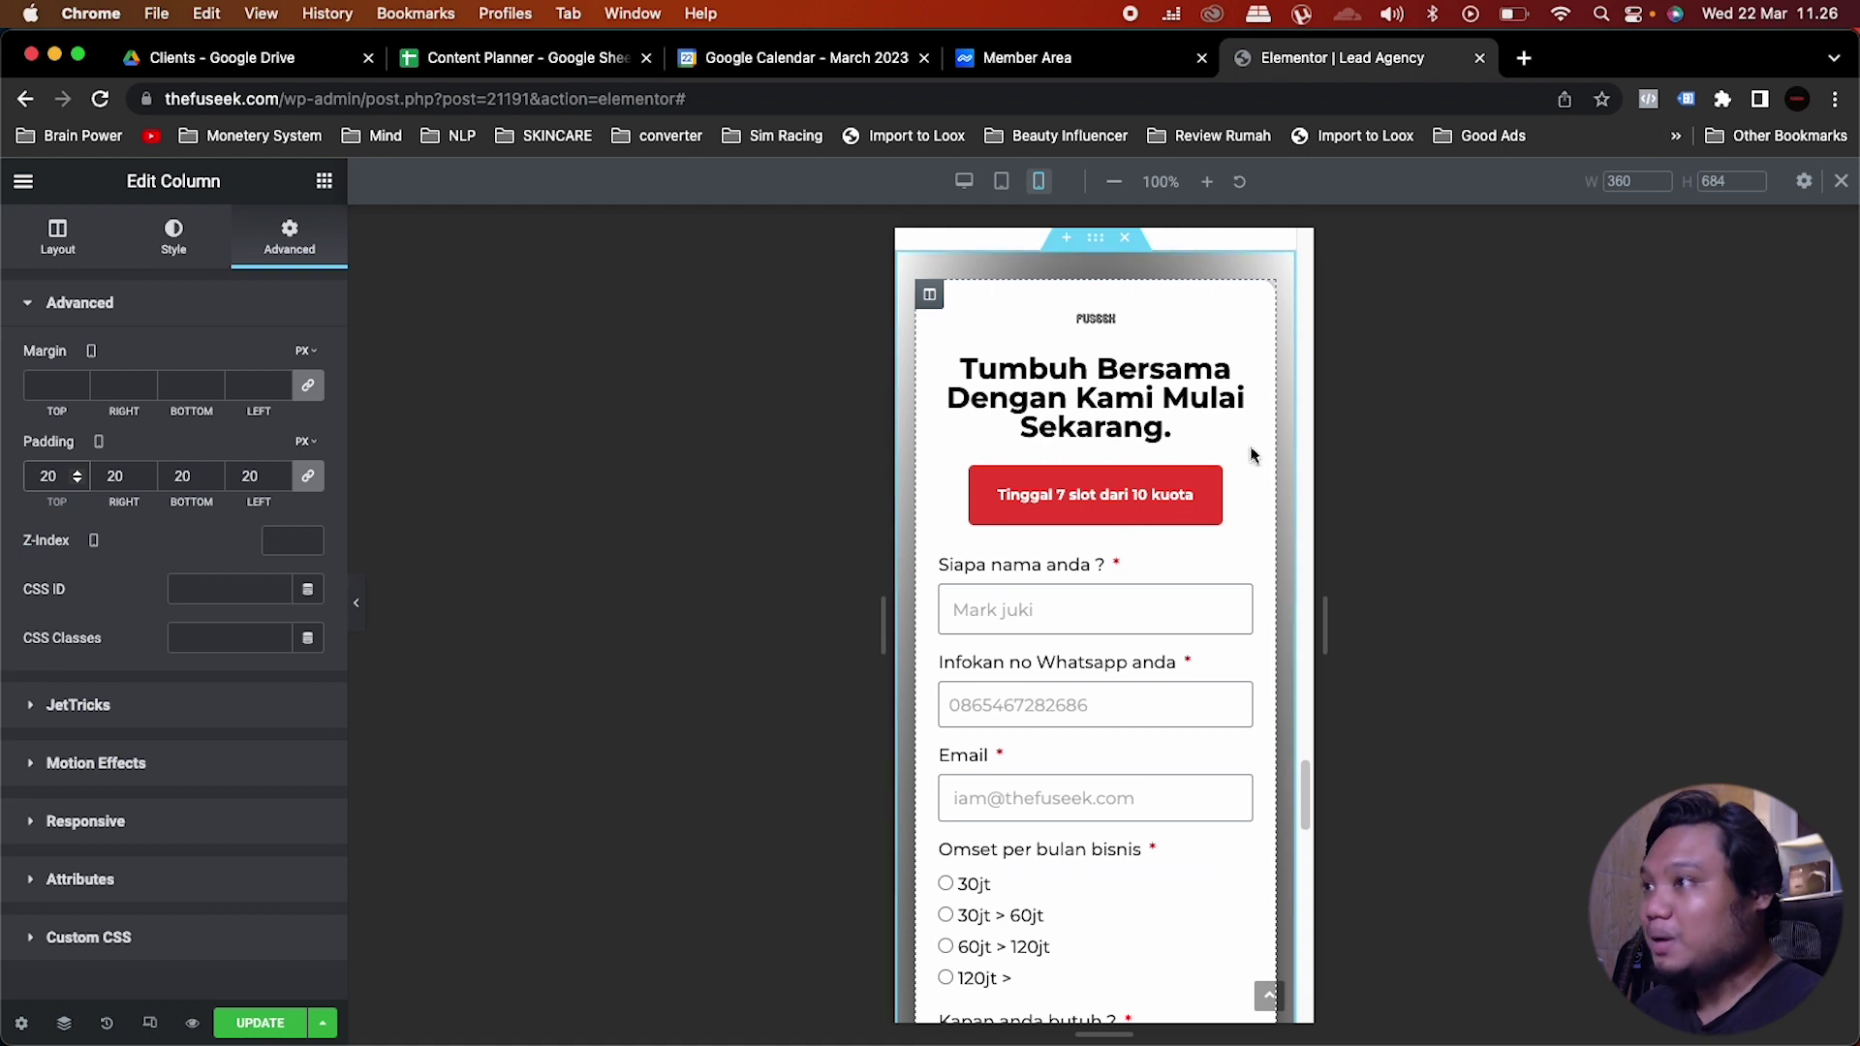
Step: Link the slots badge's mobile padding values and set them to 5 on every side
left_click(1243, 481)
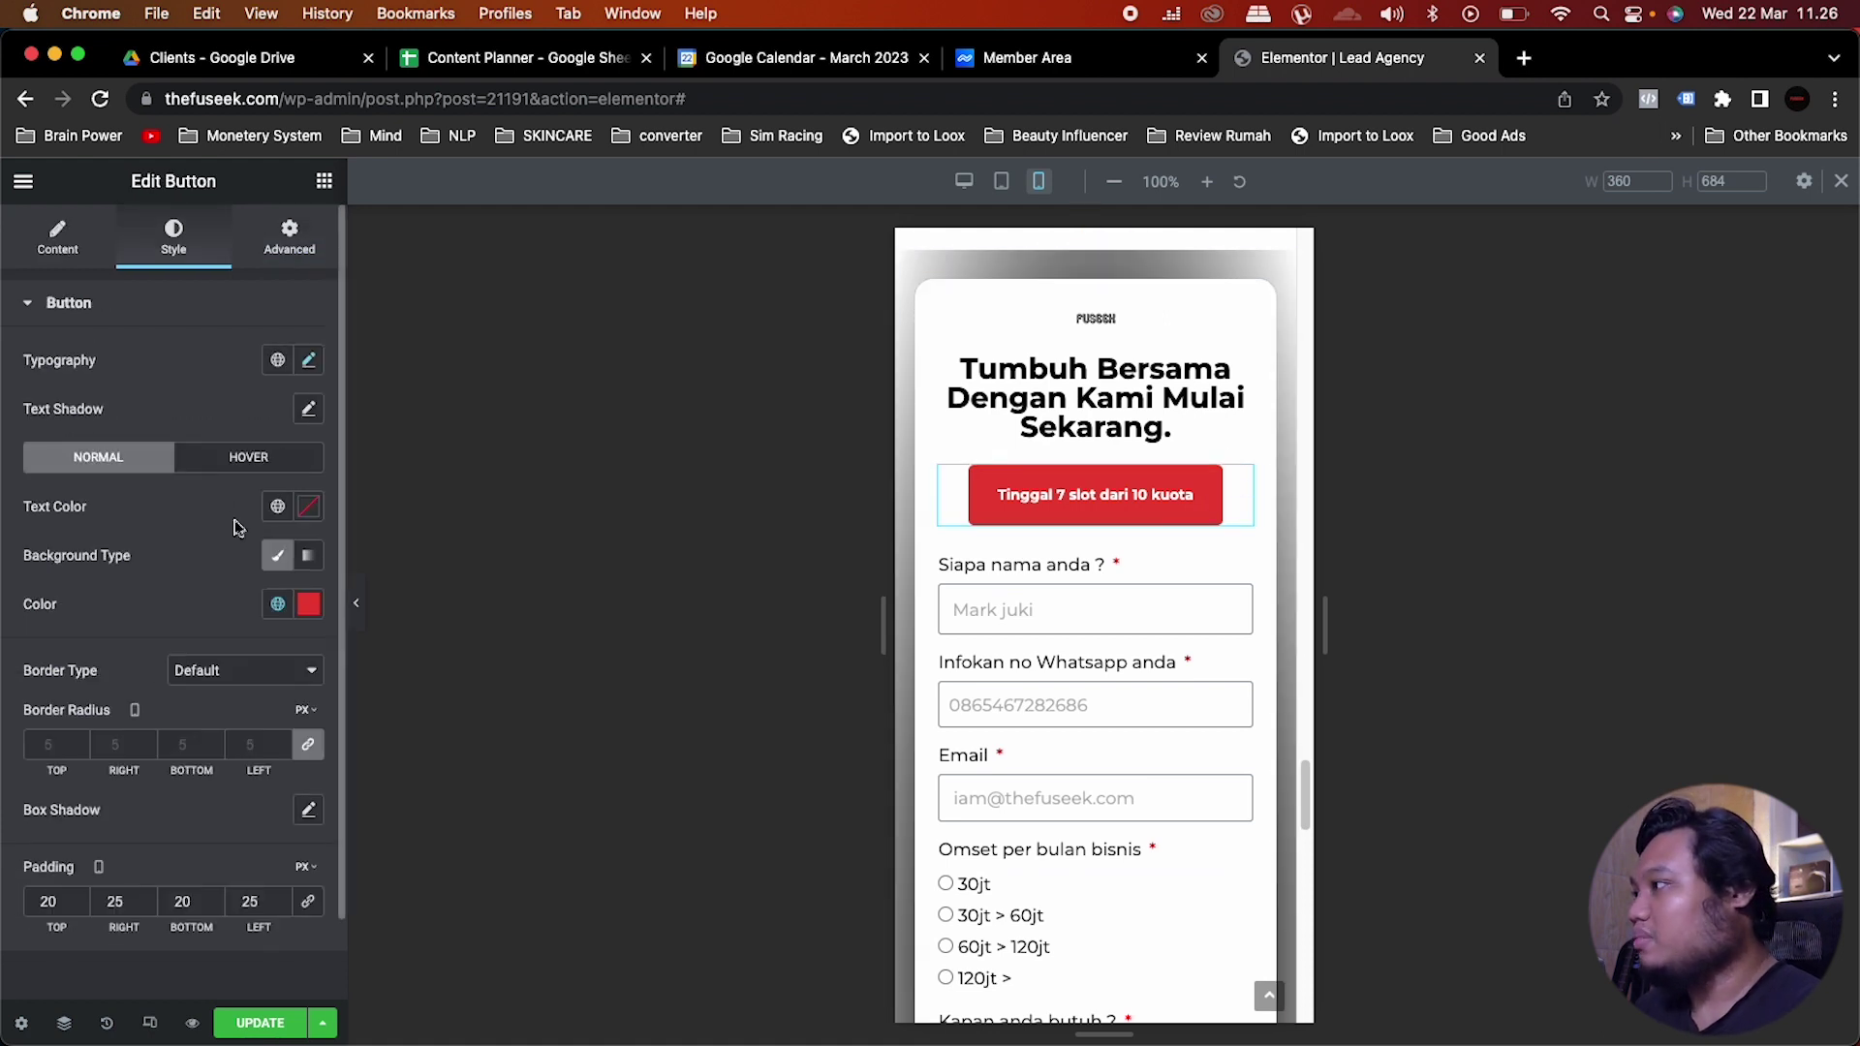
double_click(41, 900)
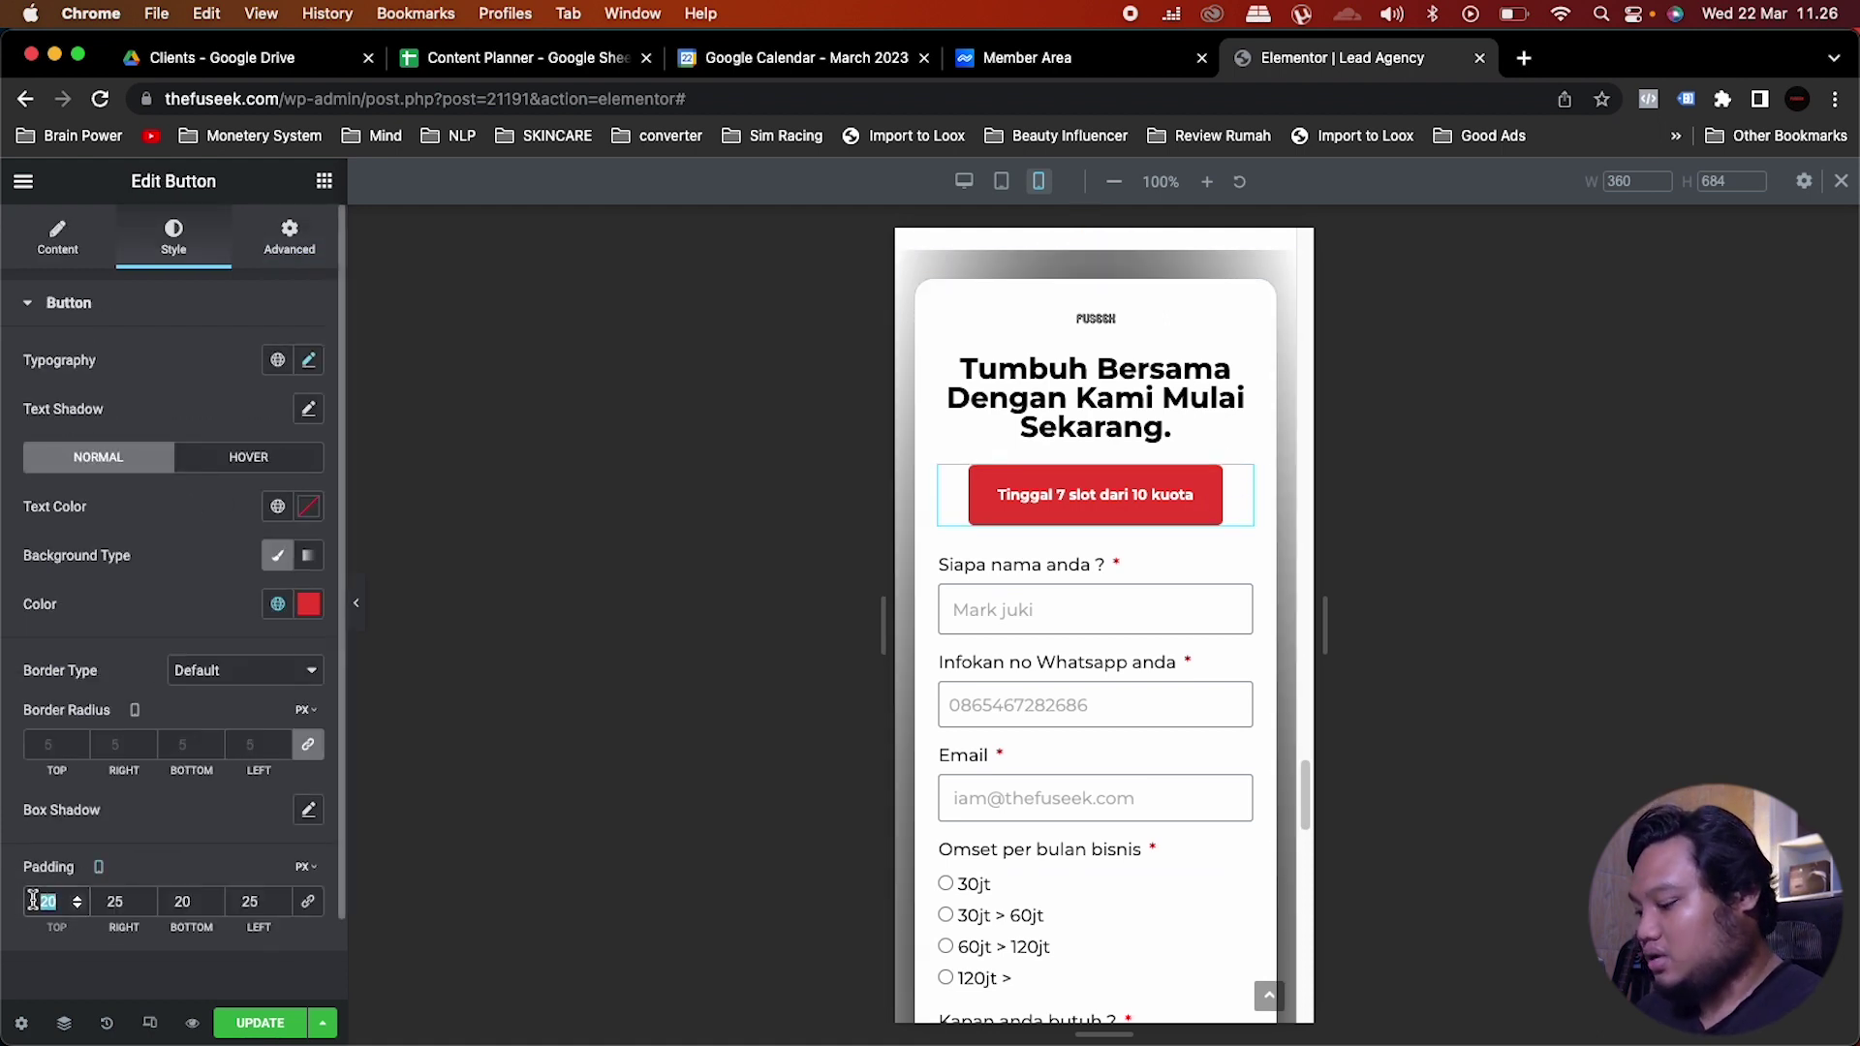
left_click(308, 901)
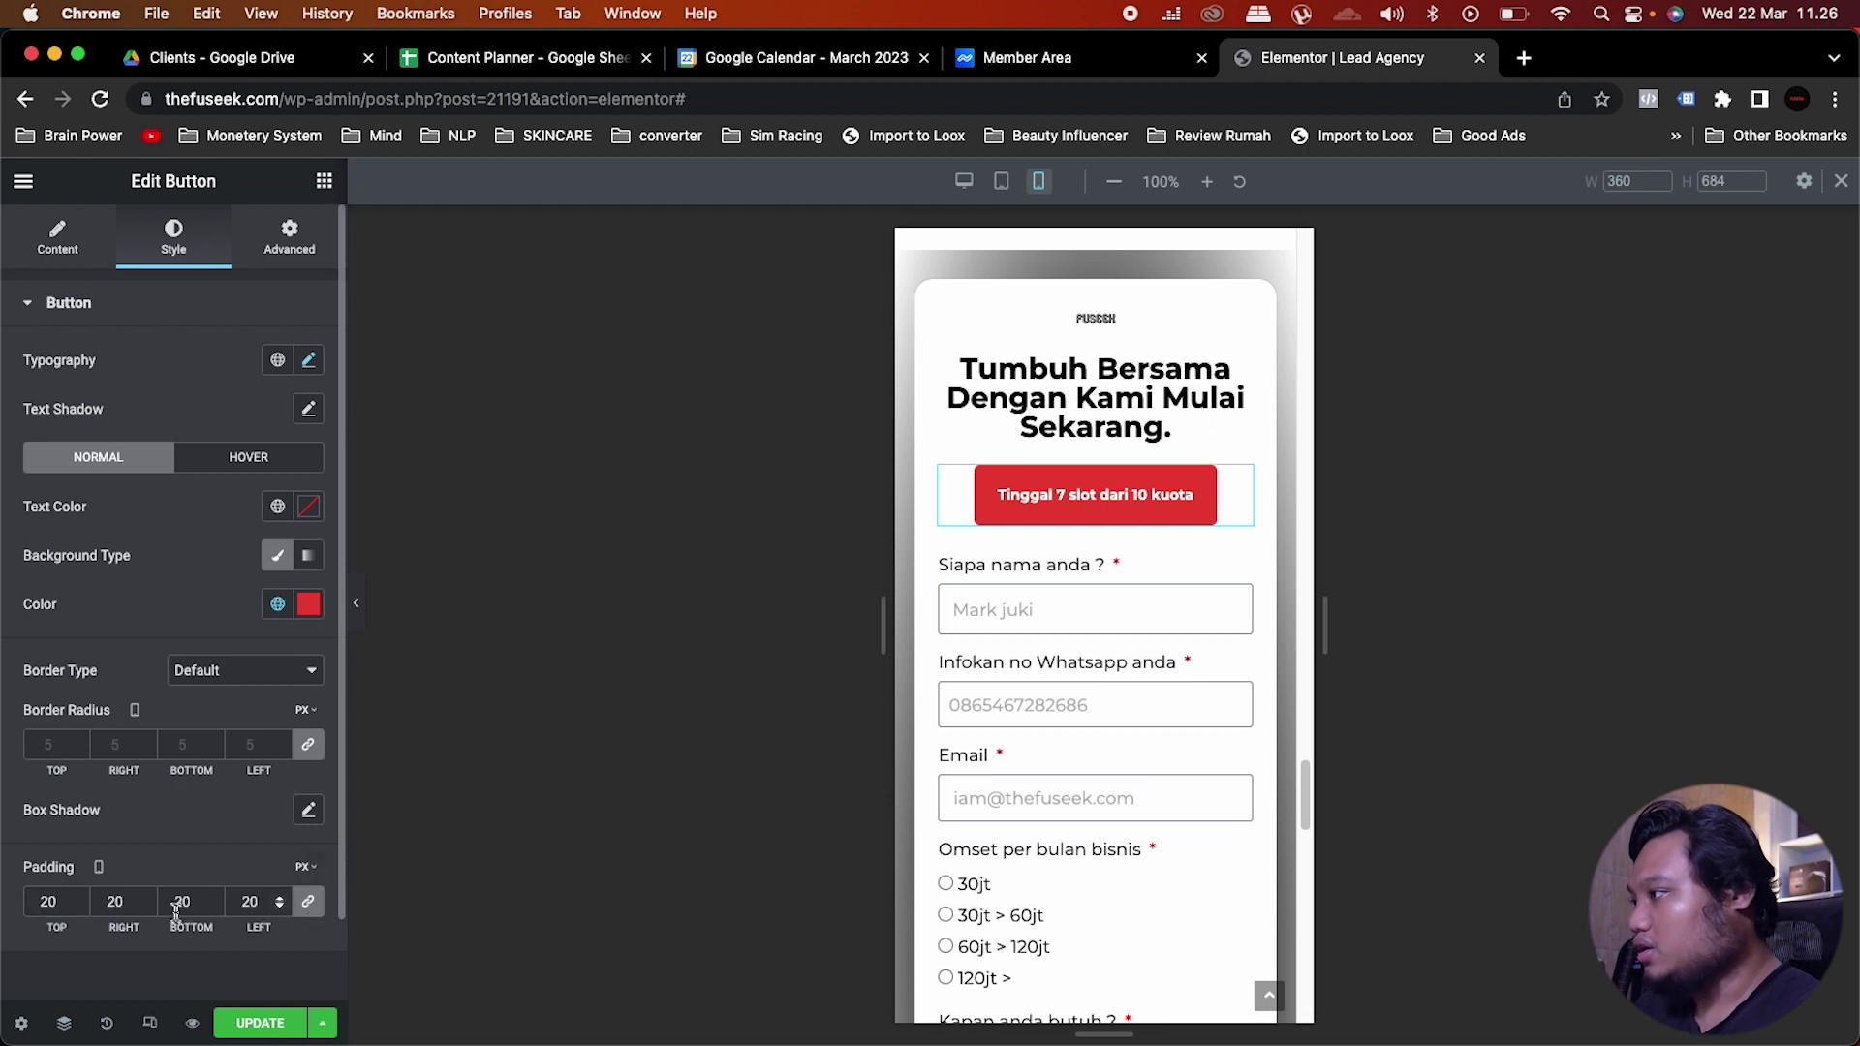
left_click_drag(55, 903, 15, 901)
type("10")
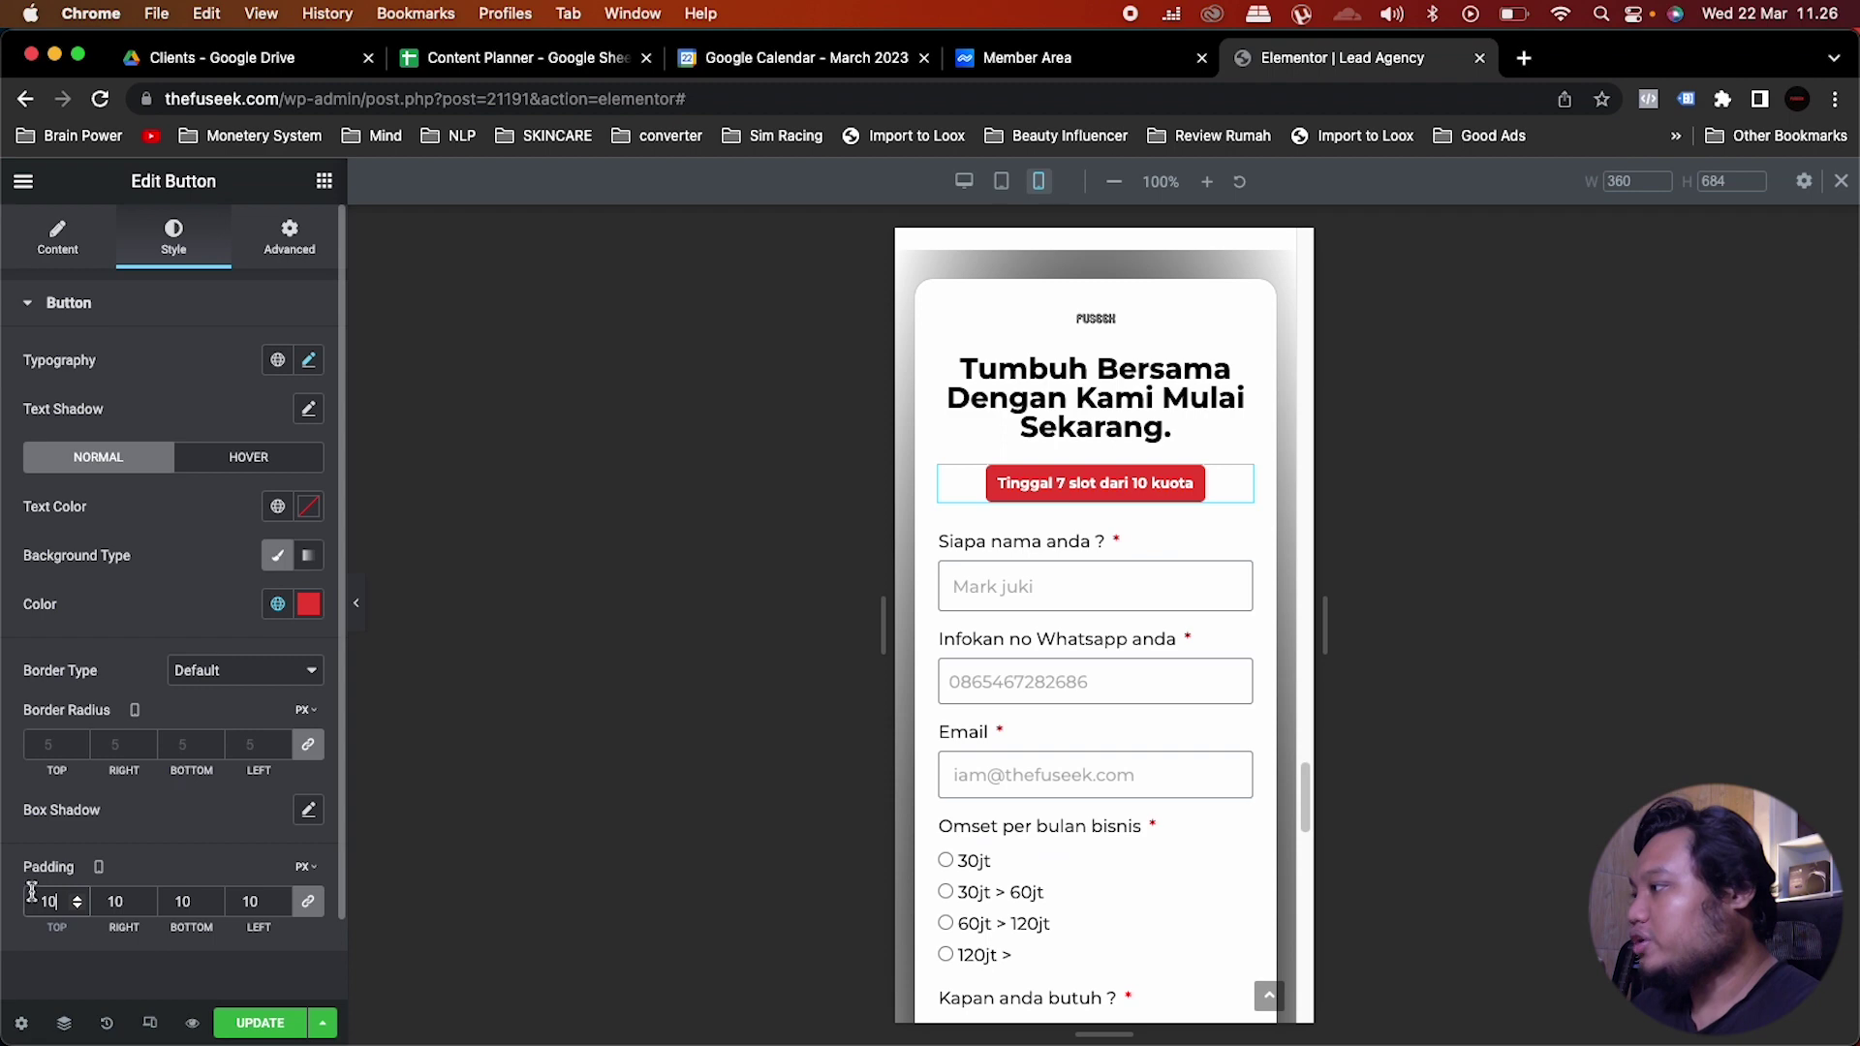
double_click(65, 903)
type("5")
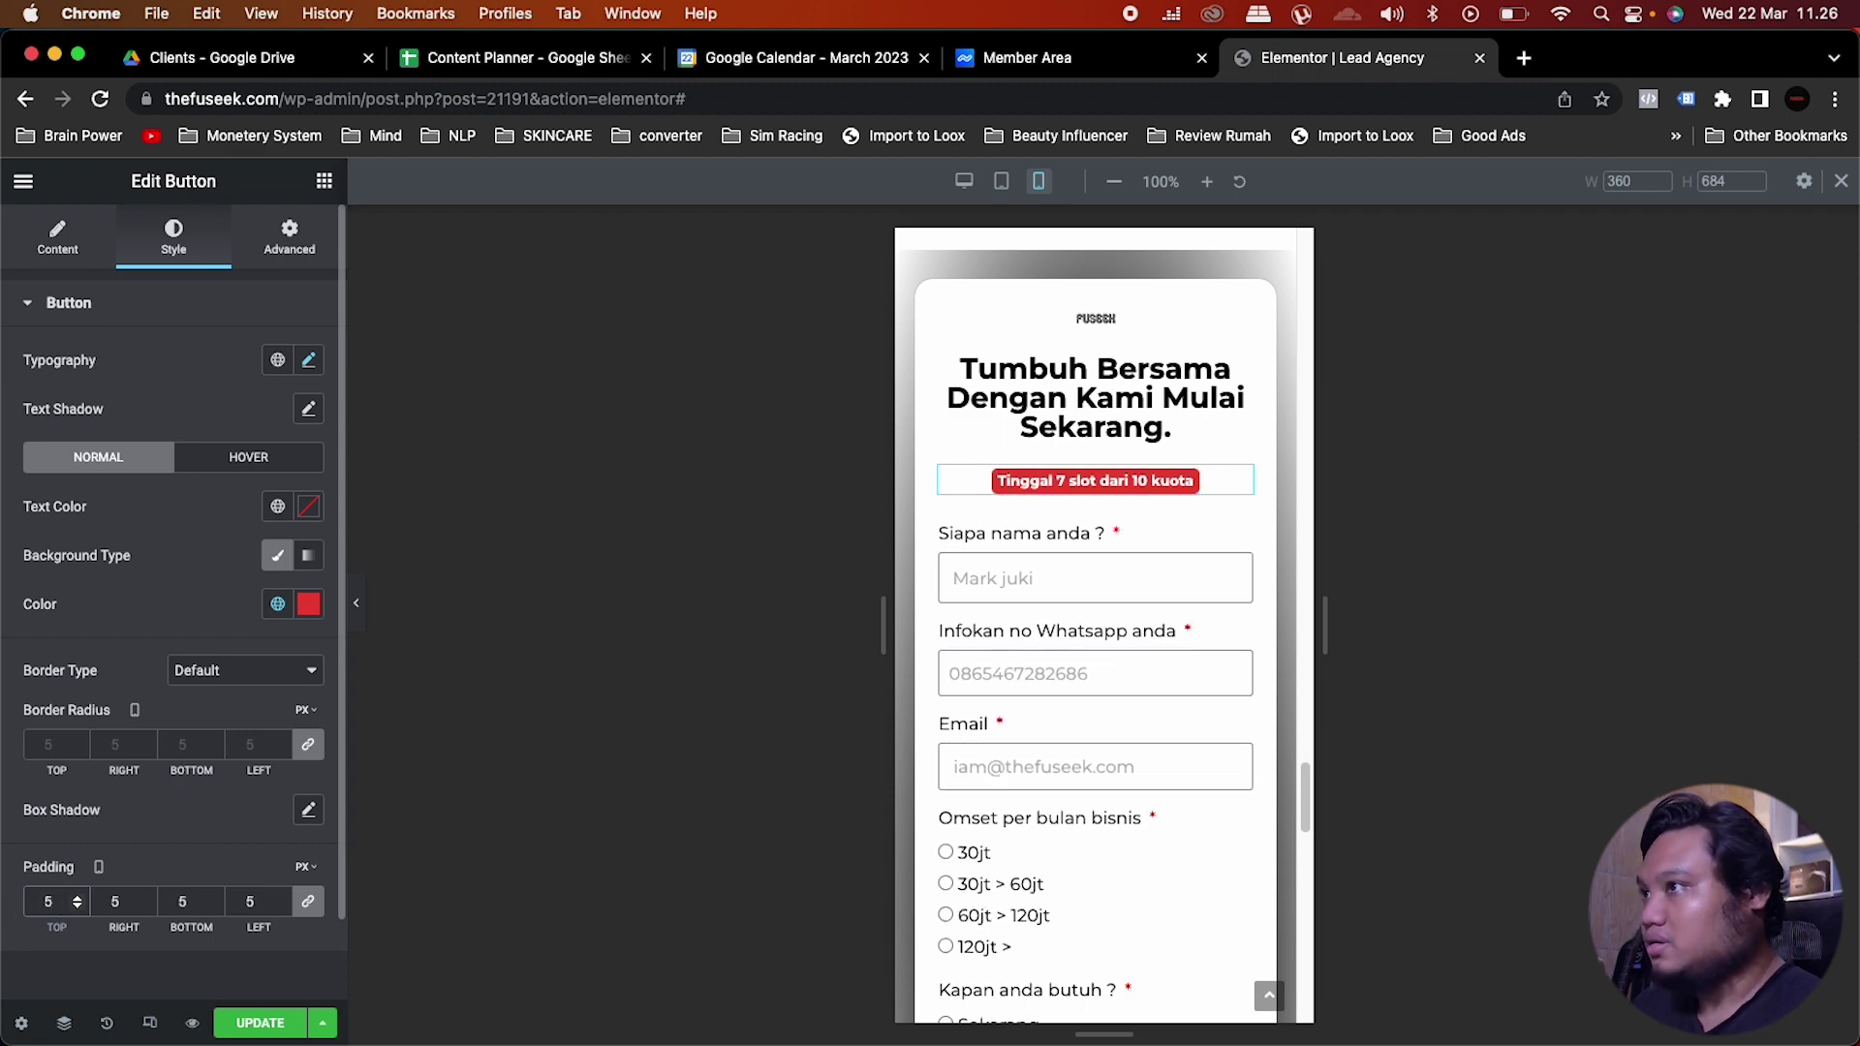
scroll(1201, 640, "up", 5)
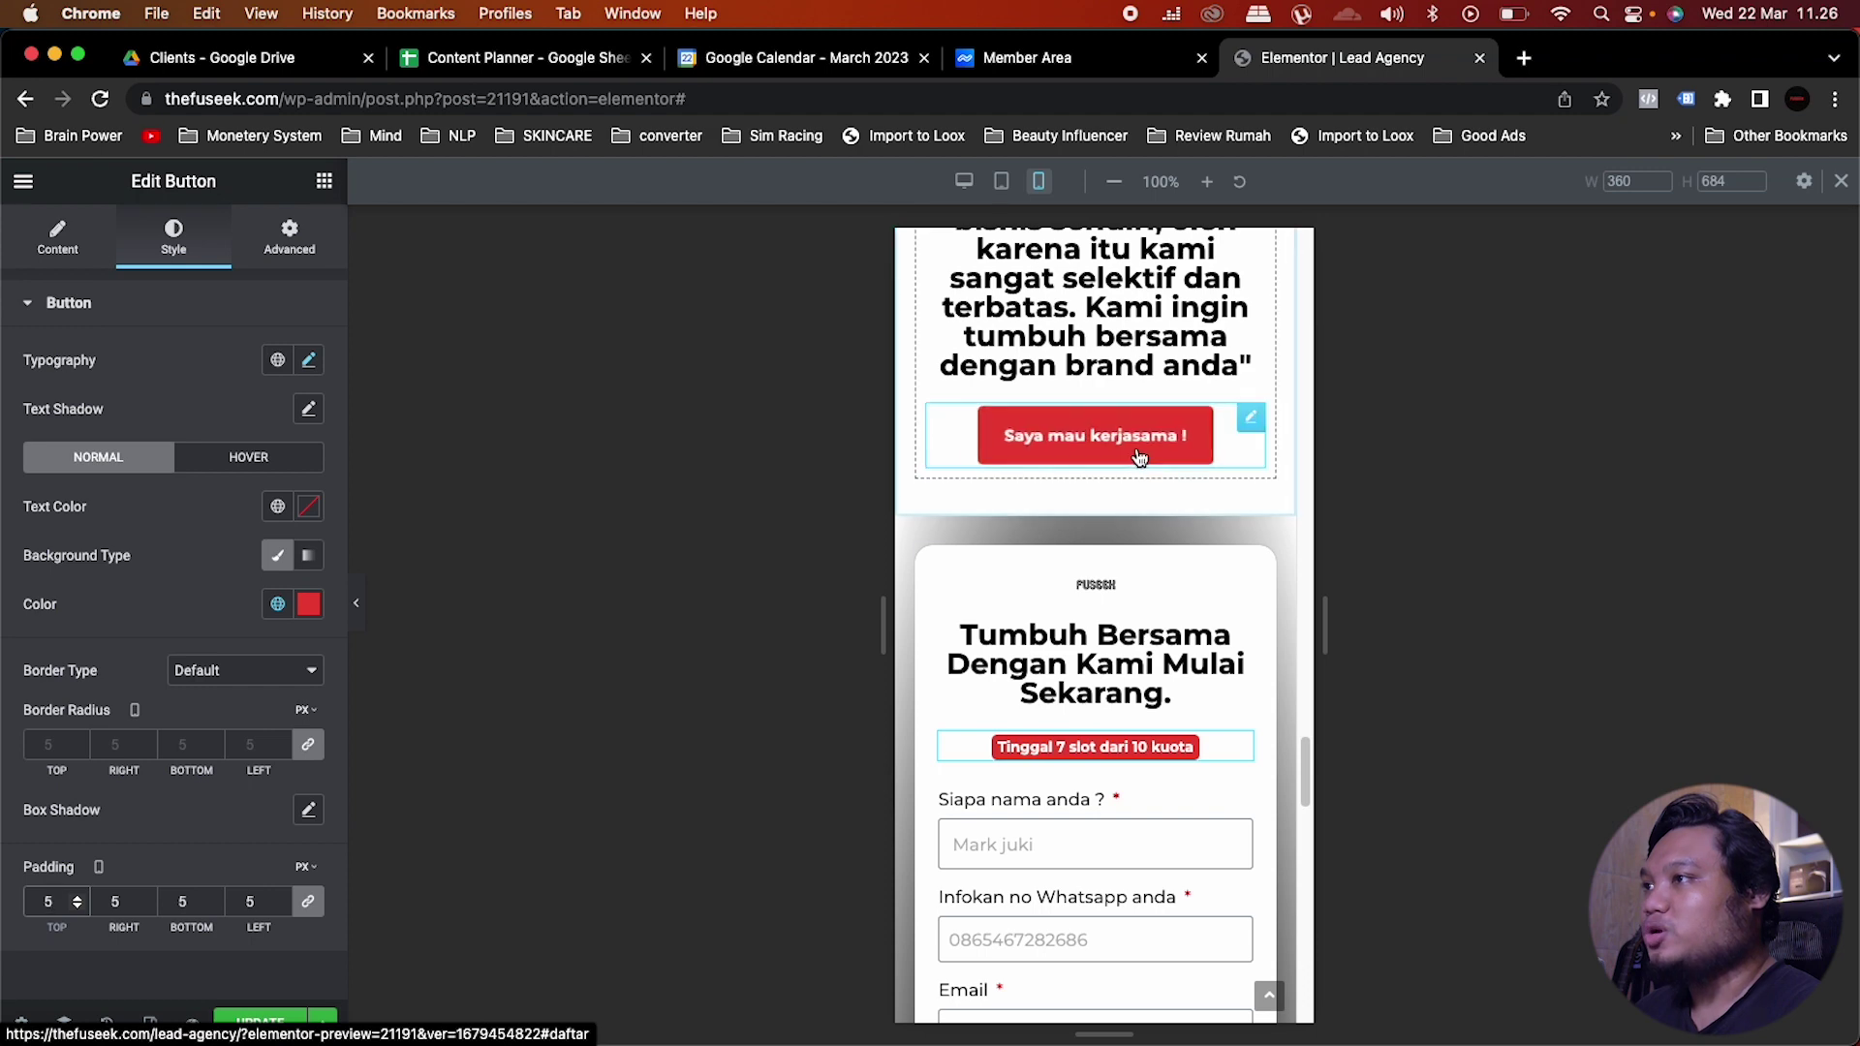
scroll(1151, 715, "down", 10)
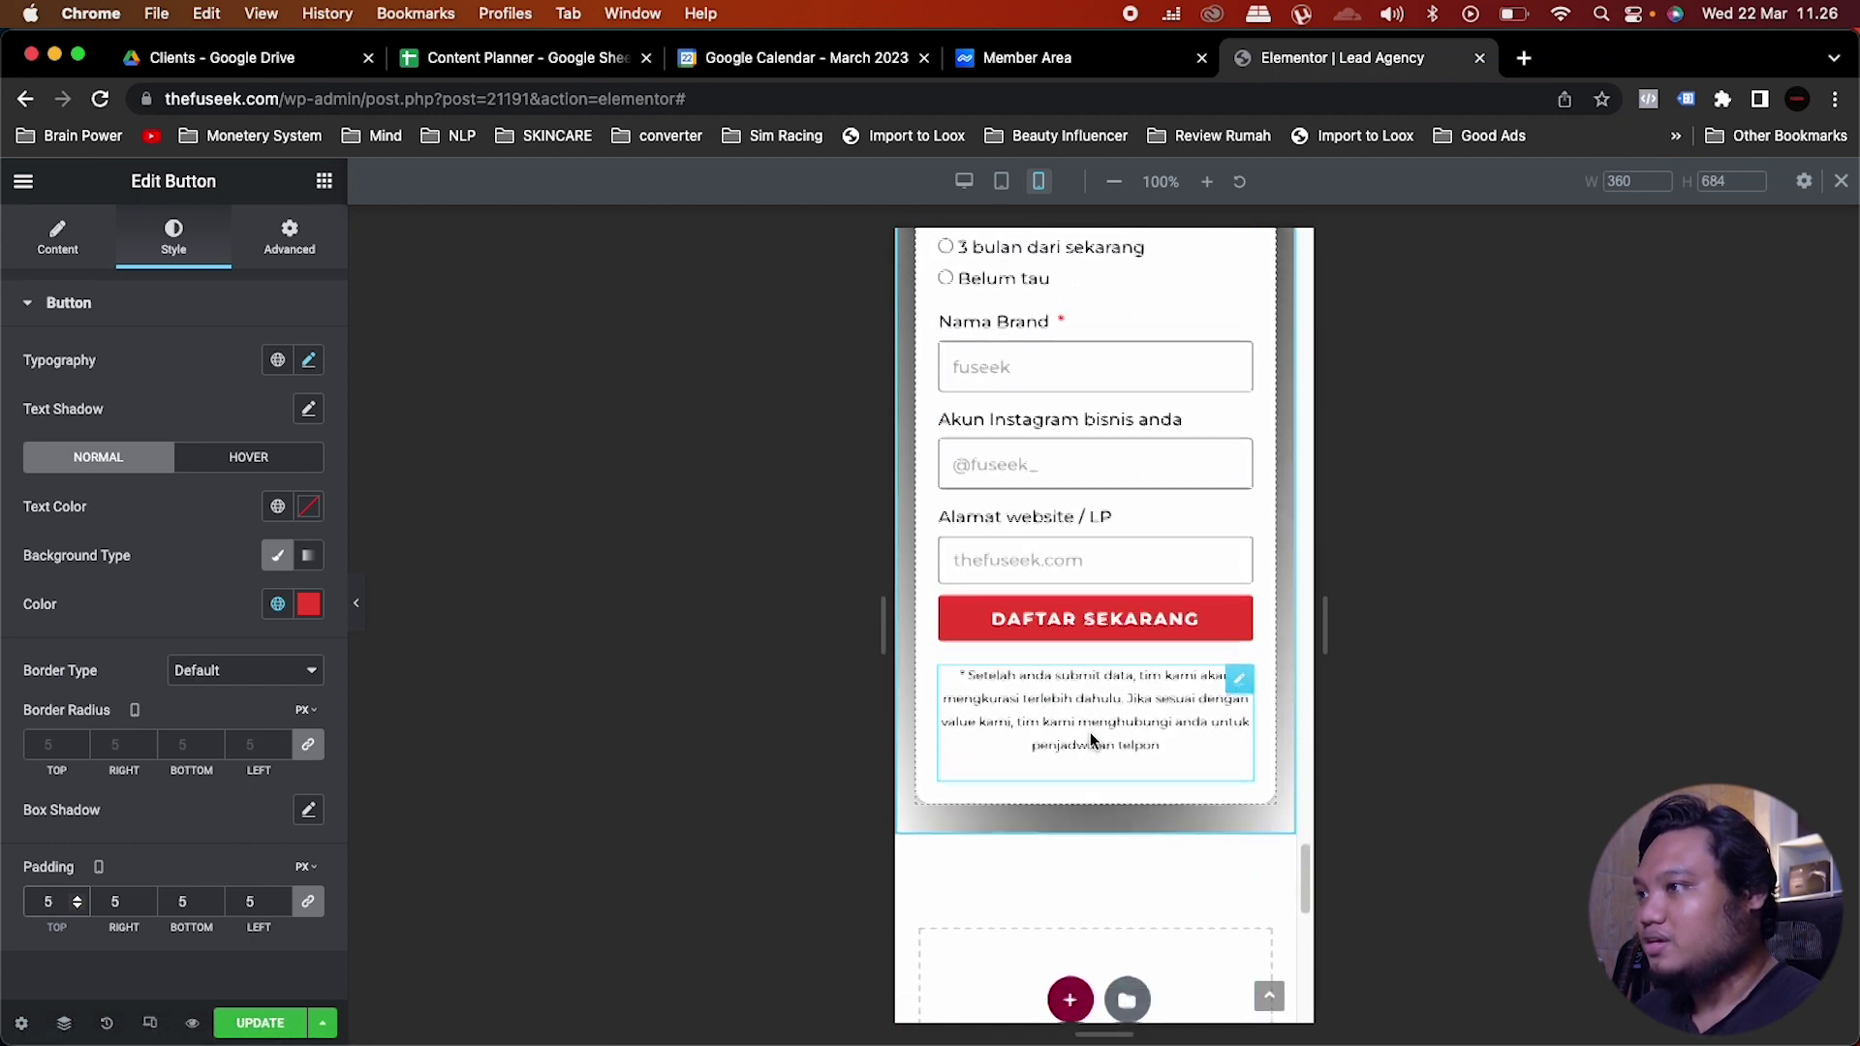
Step: Check the tablet view, return to the desktop view and save the page
left_click(1001, 183)
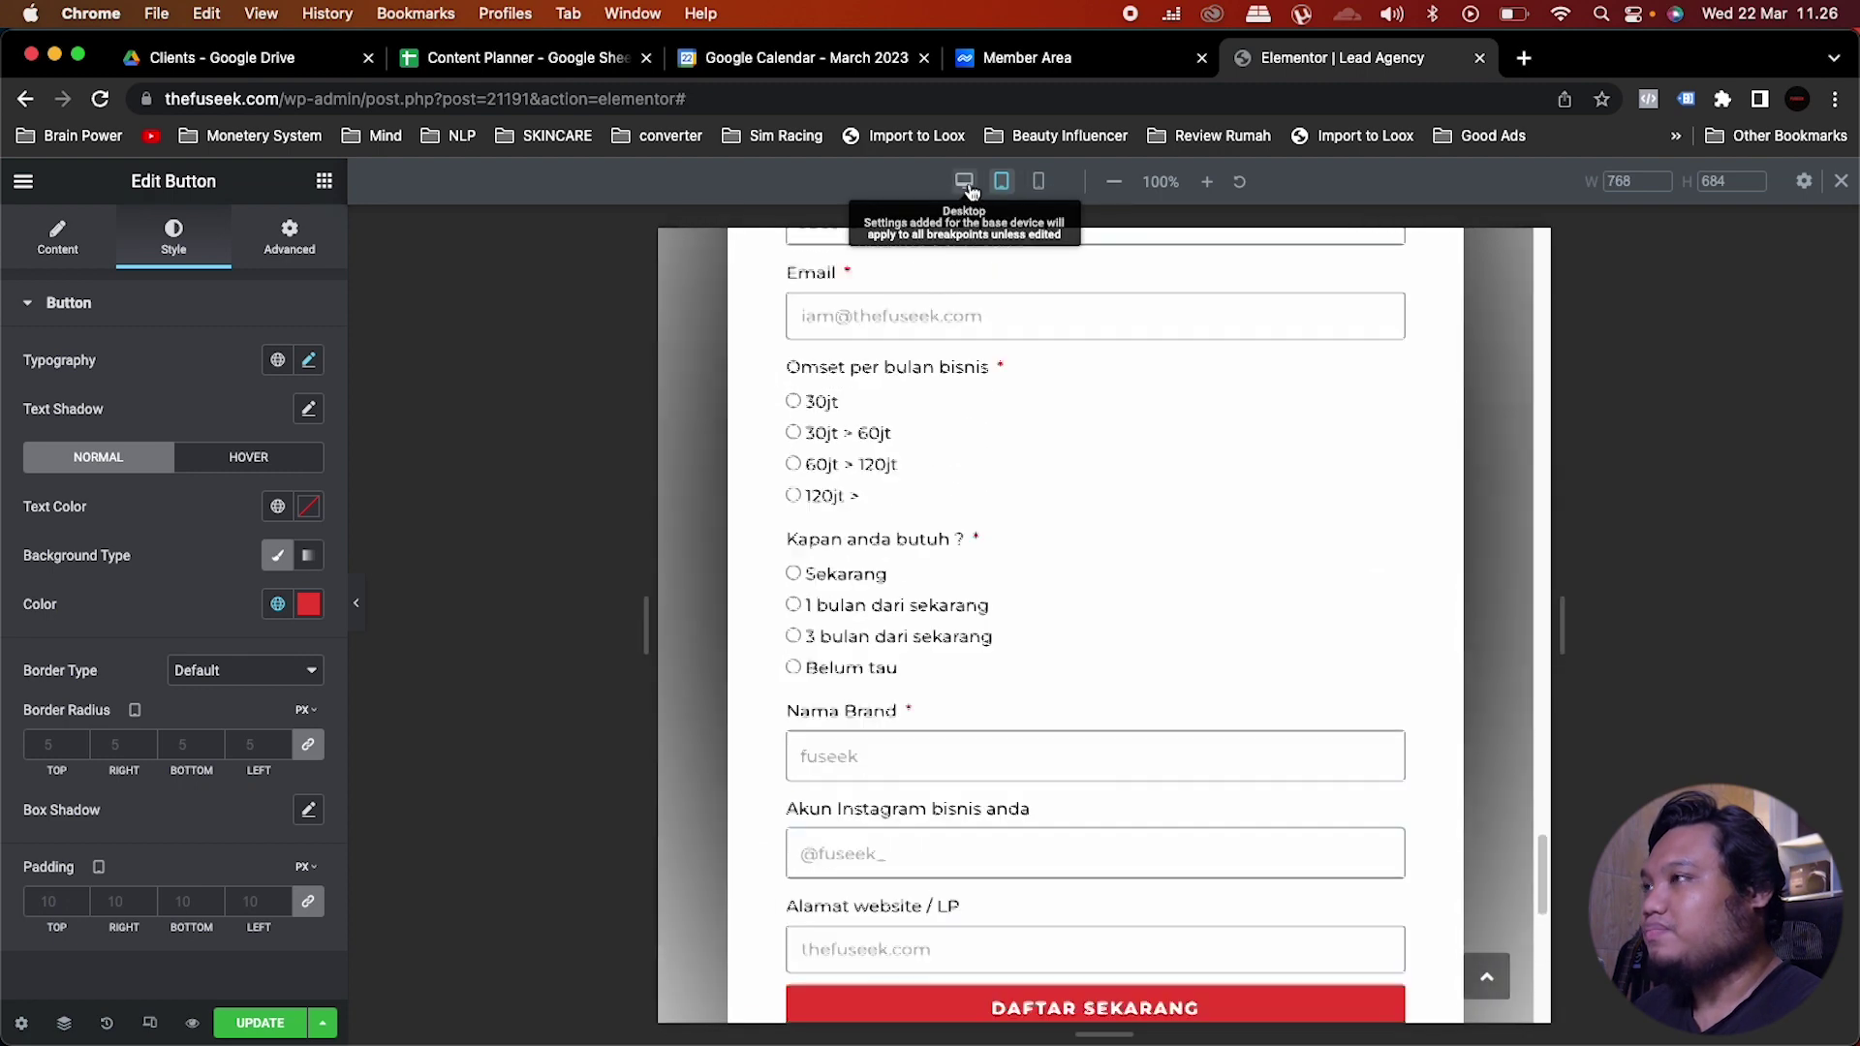
left_click(963, 182)
left_click(260, 1023)
scroll(833, 701, "down", 3)
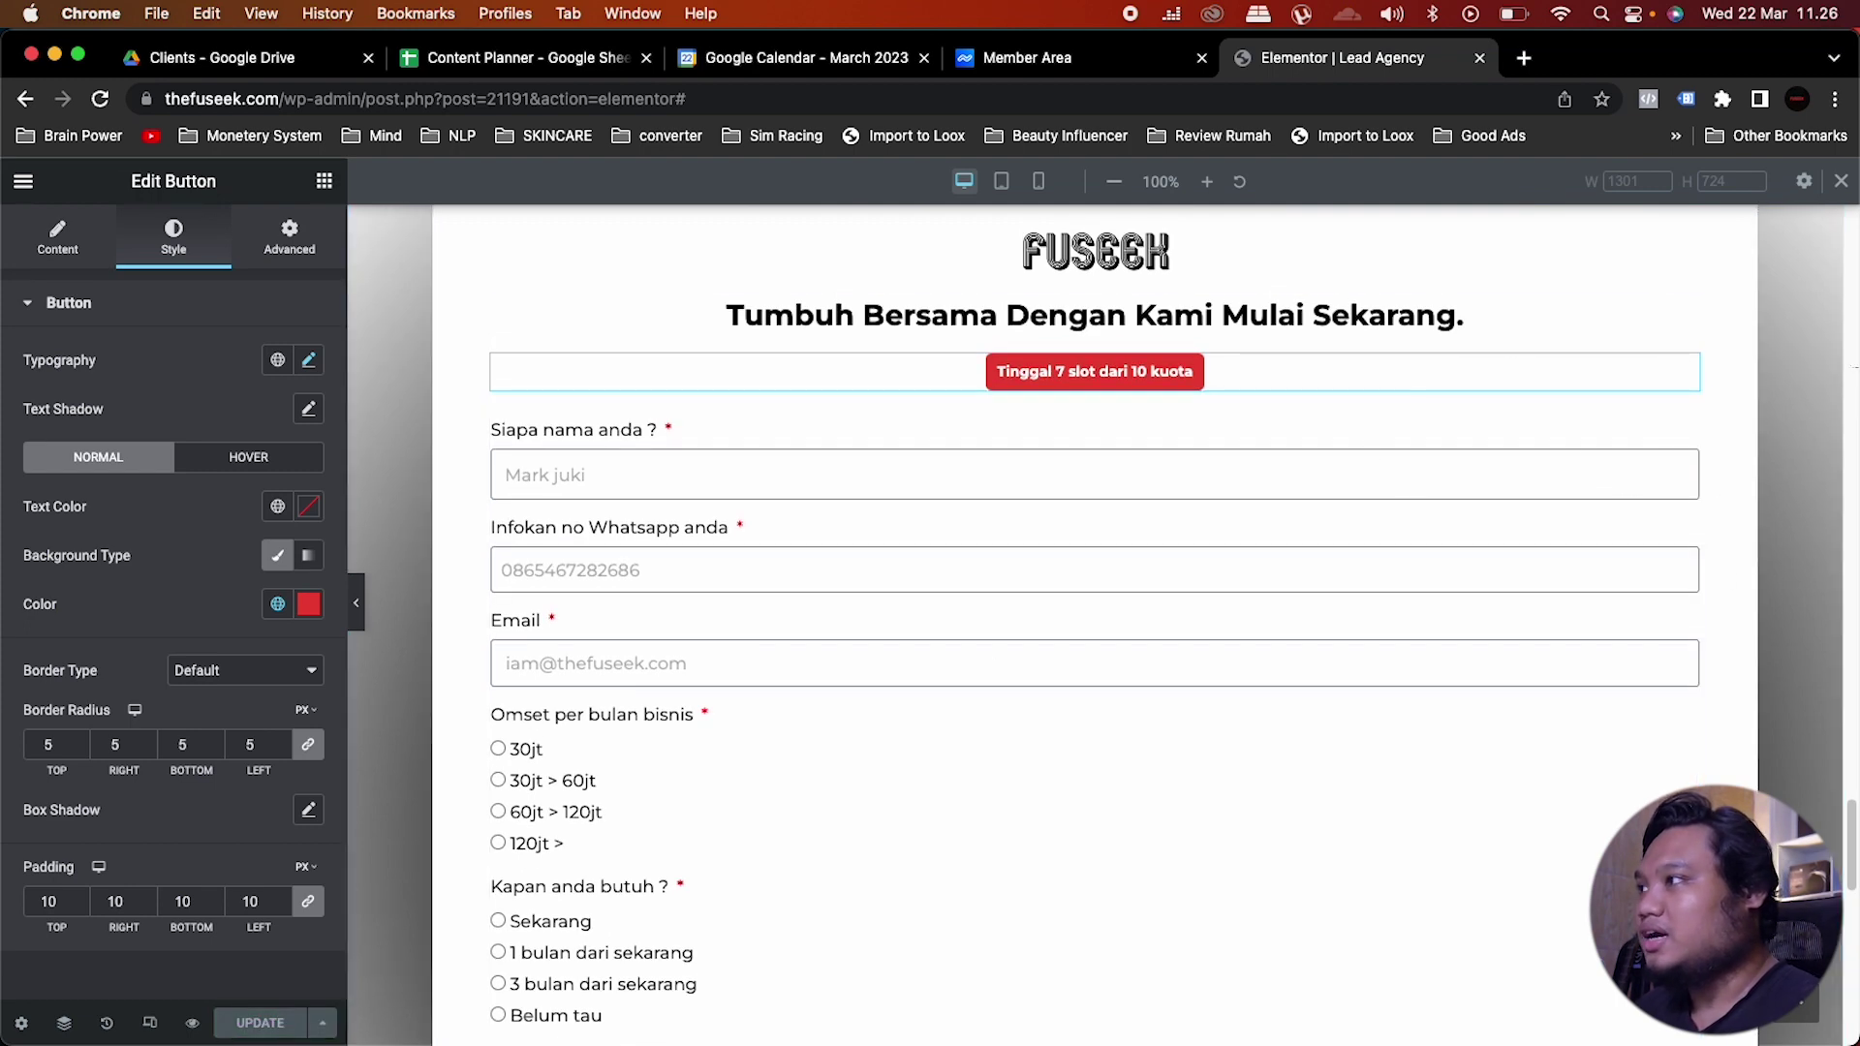
Step: Open the lead form's Content settings and expand Buttons and Actions After Submit
left_click(1686, 429)
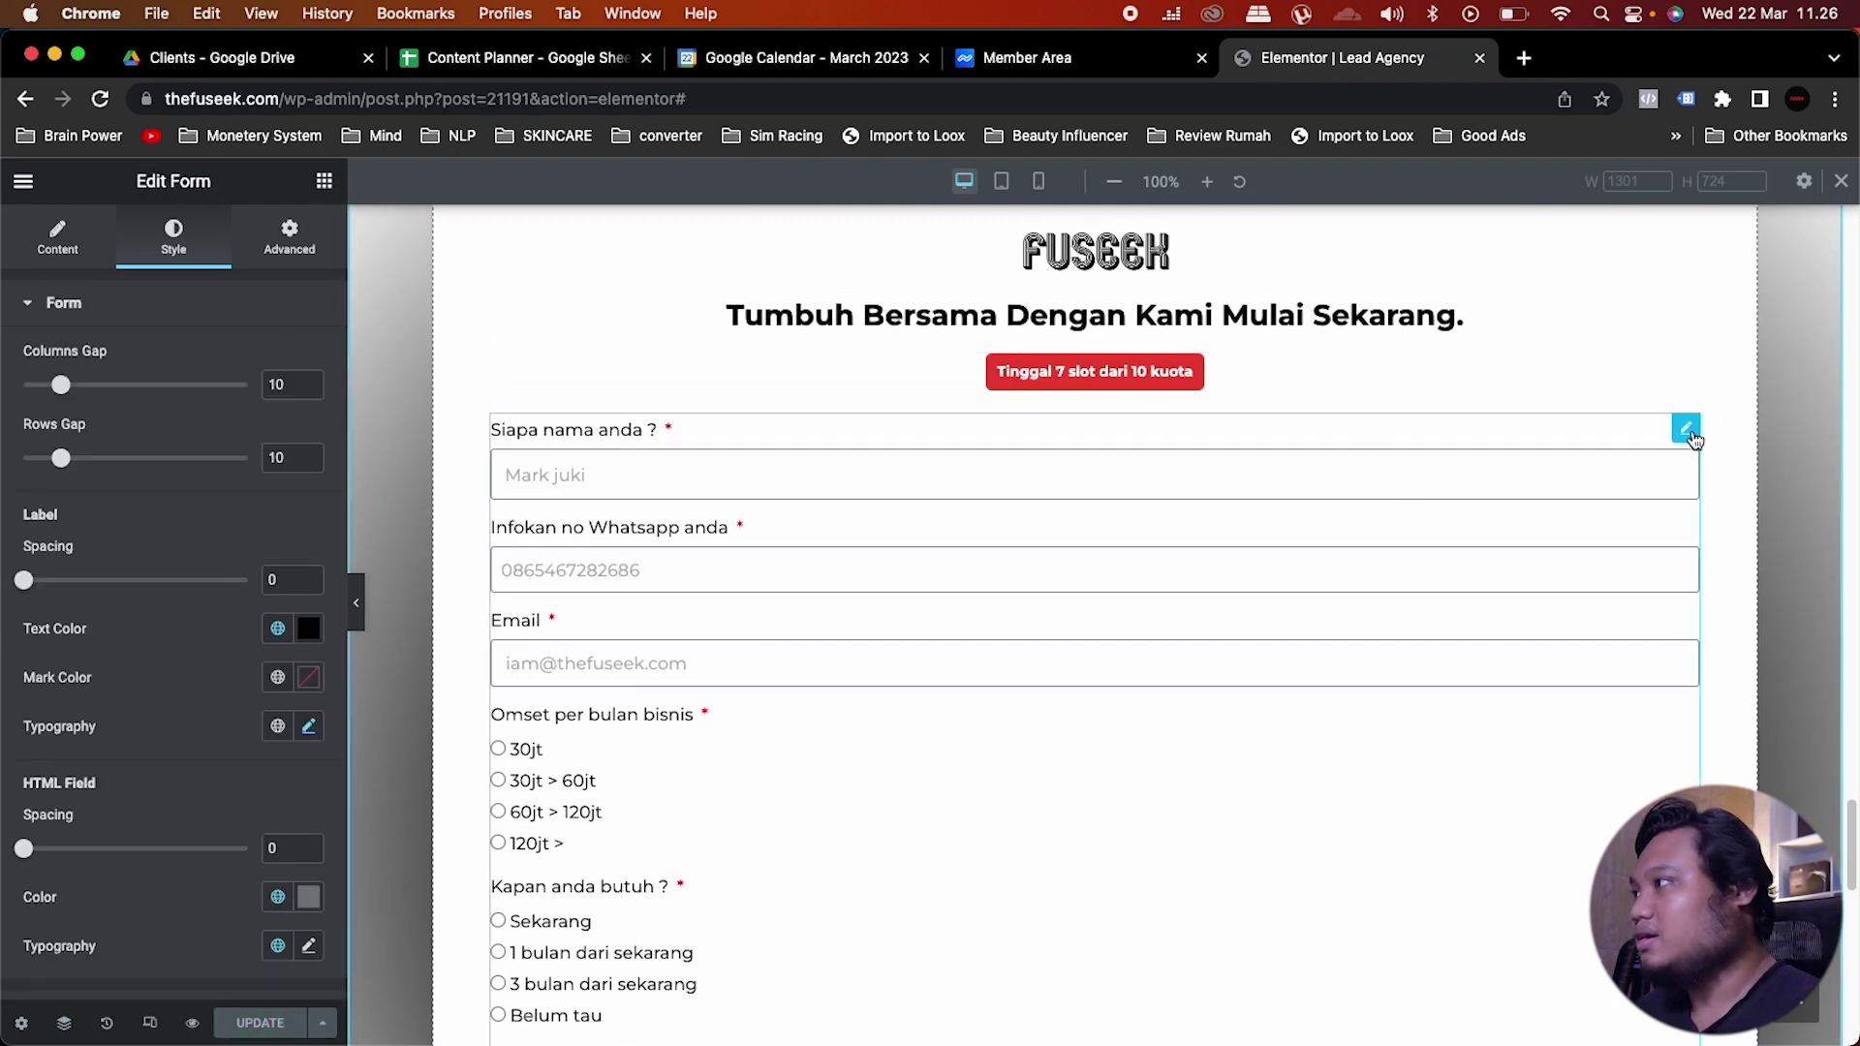
left_click(43, 245)
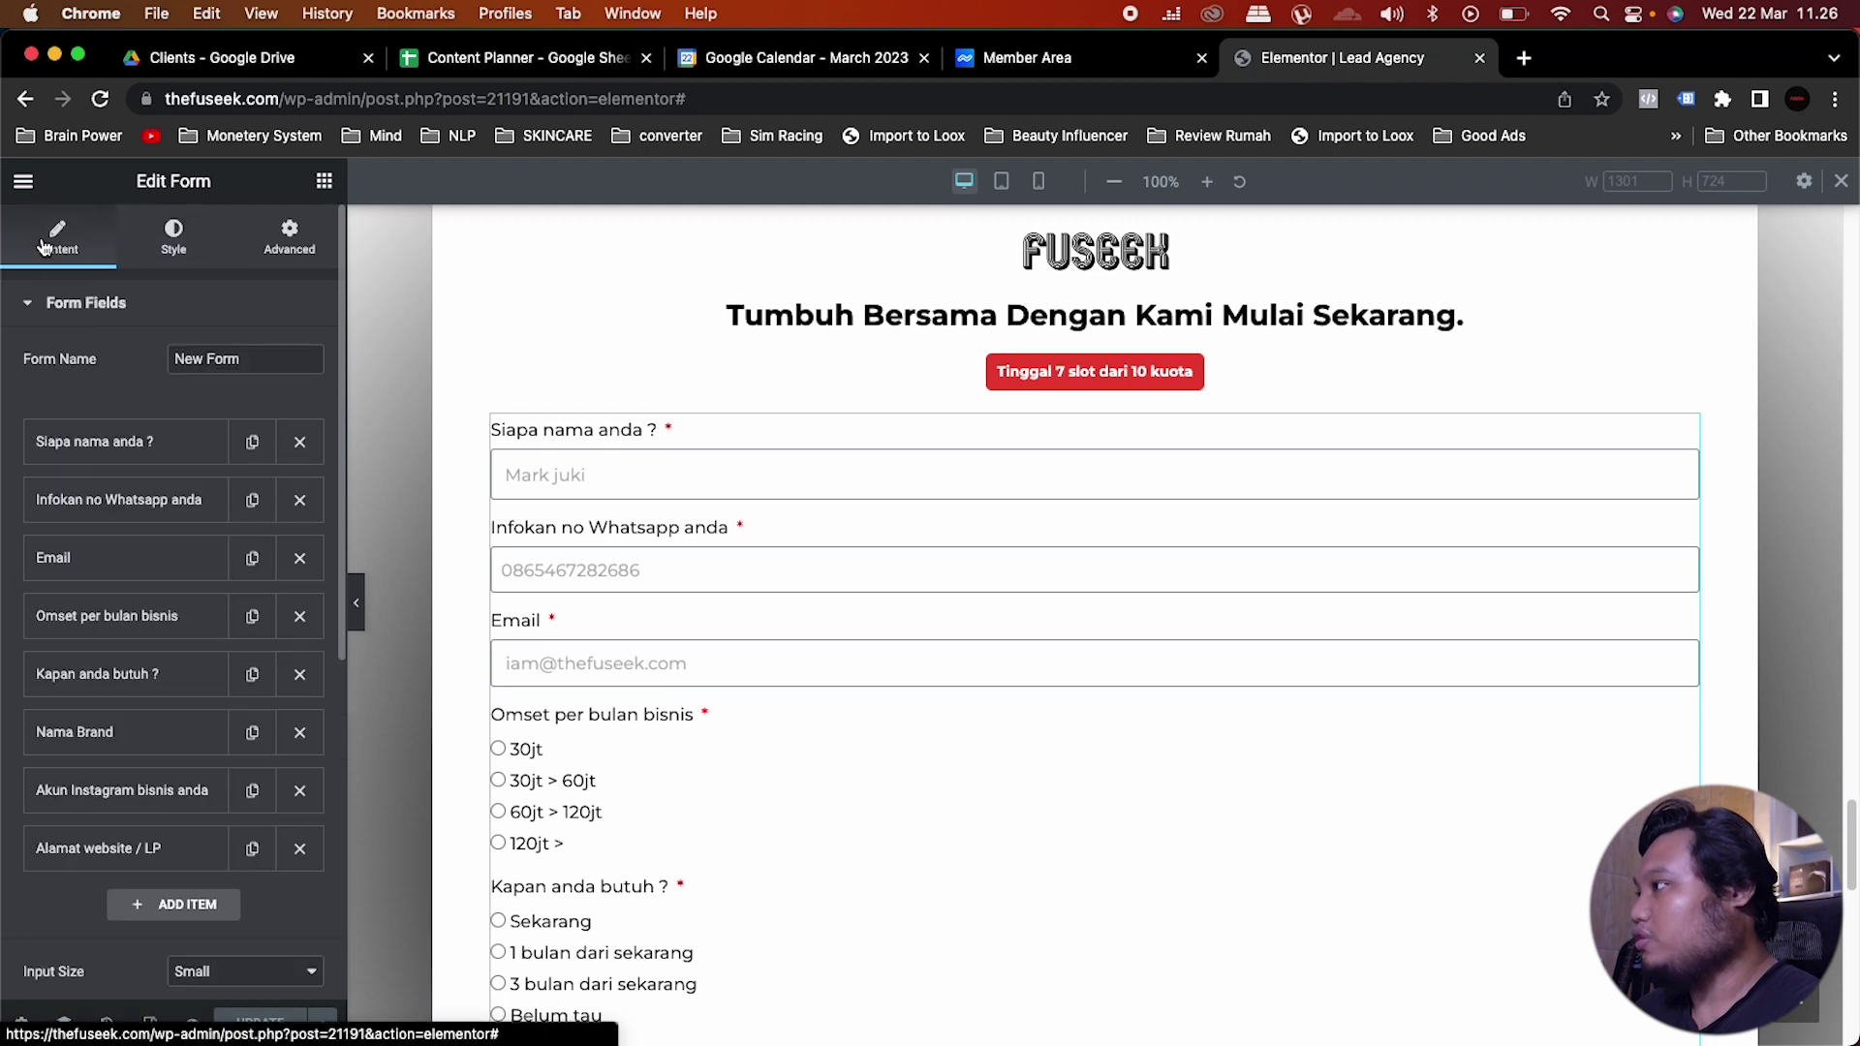
scroll(176, 630, "down", 2)
scroll(175, 631, "down", 5)
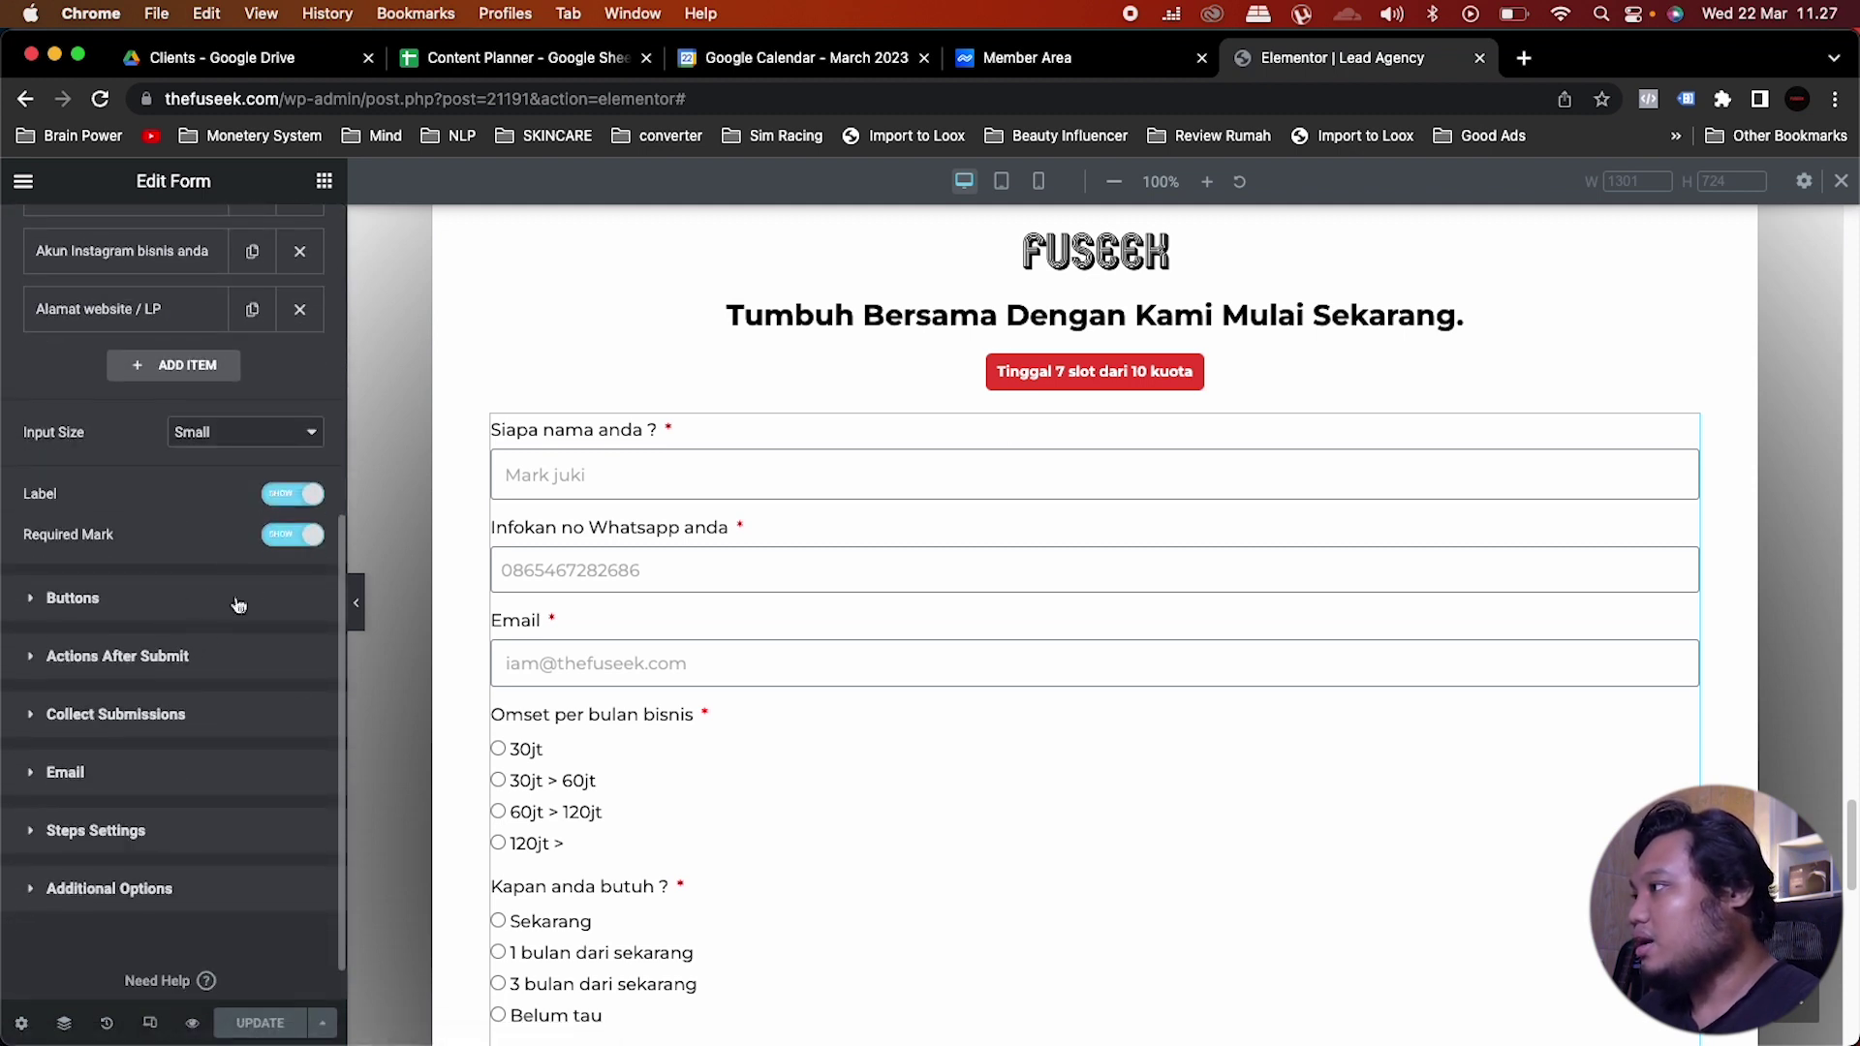
left_click(149, 606)
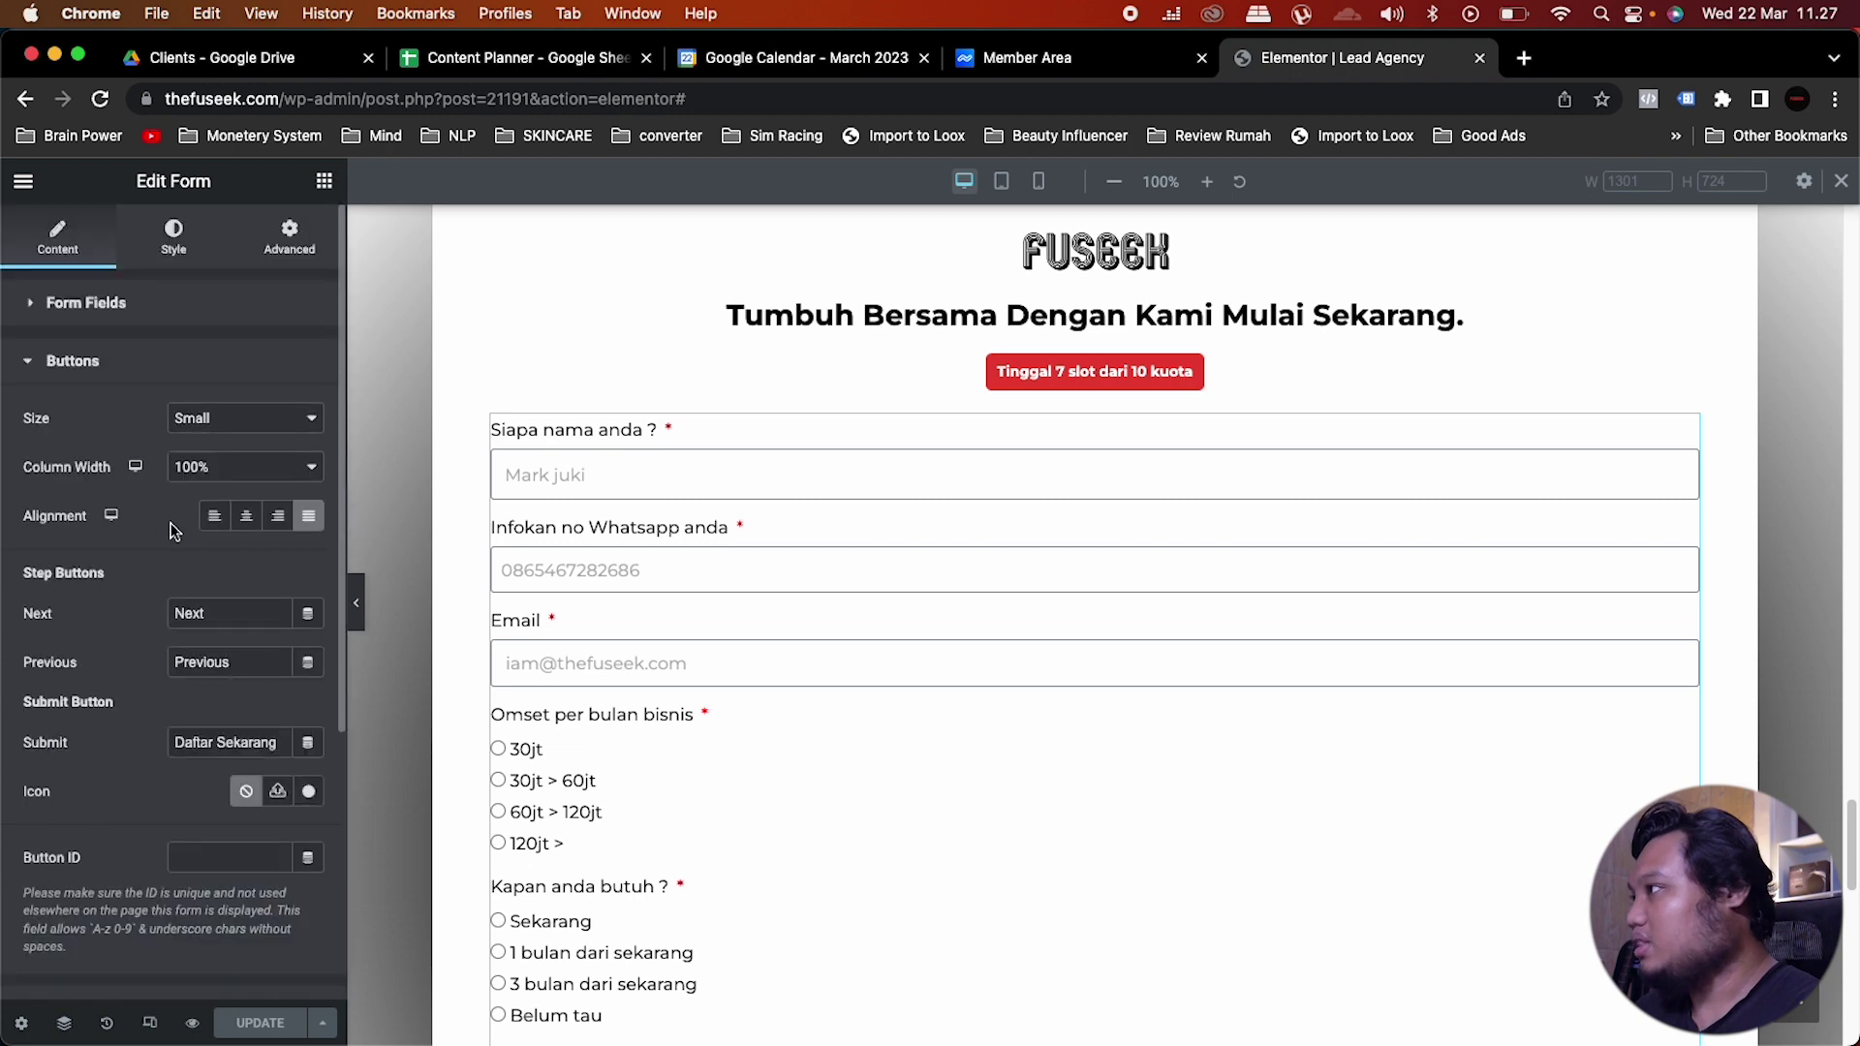
scroll(170, 586, "down", 2)
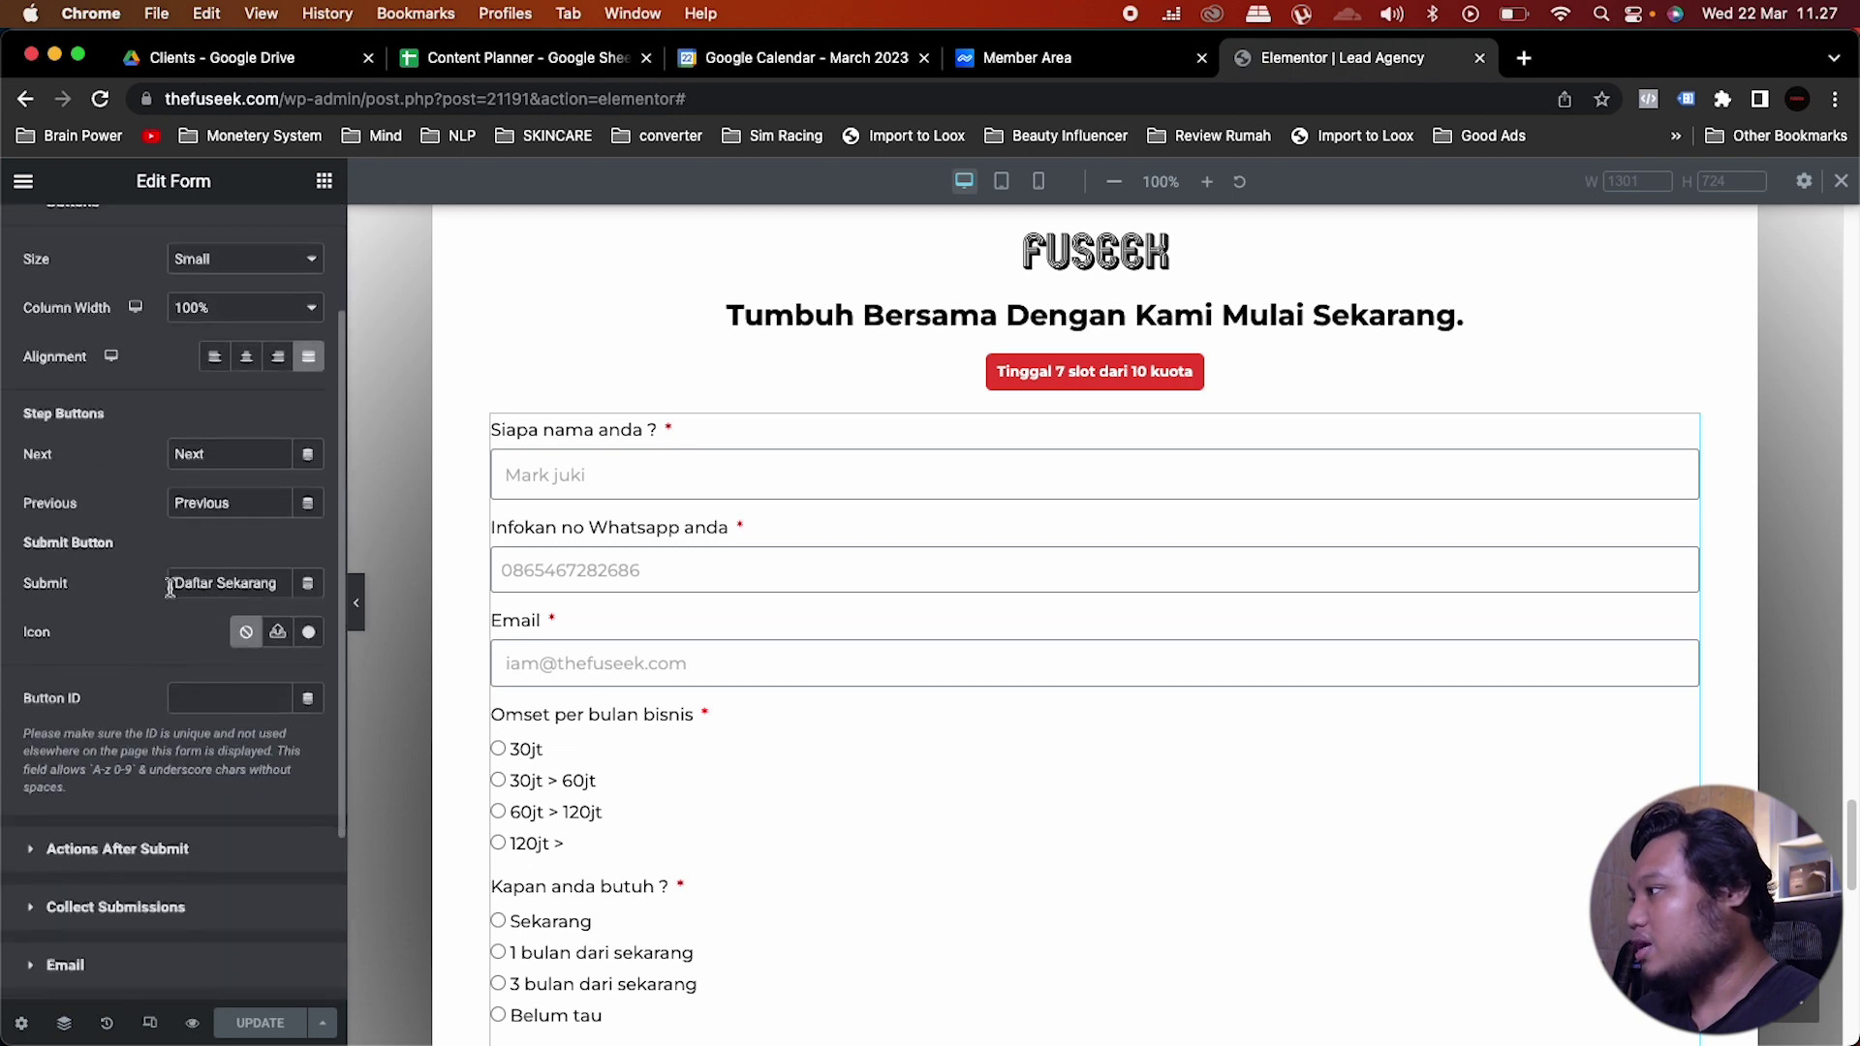
left_click(137, 856)
scroll(815, 707, "down", 5)
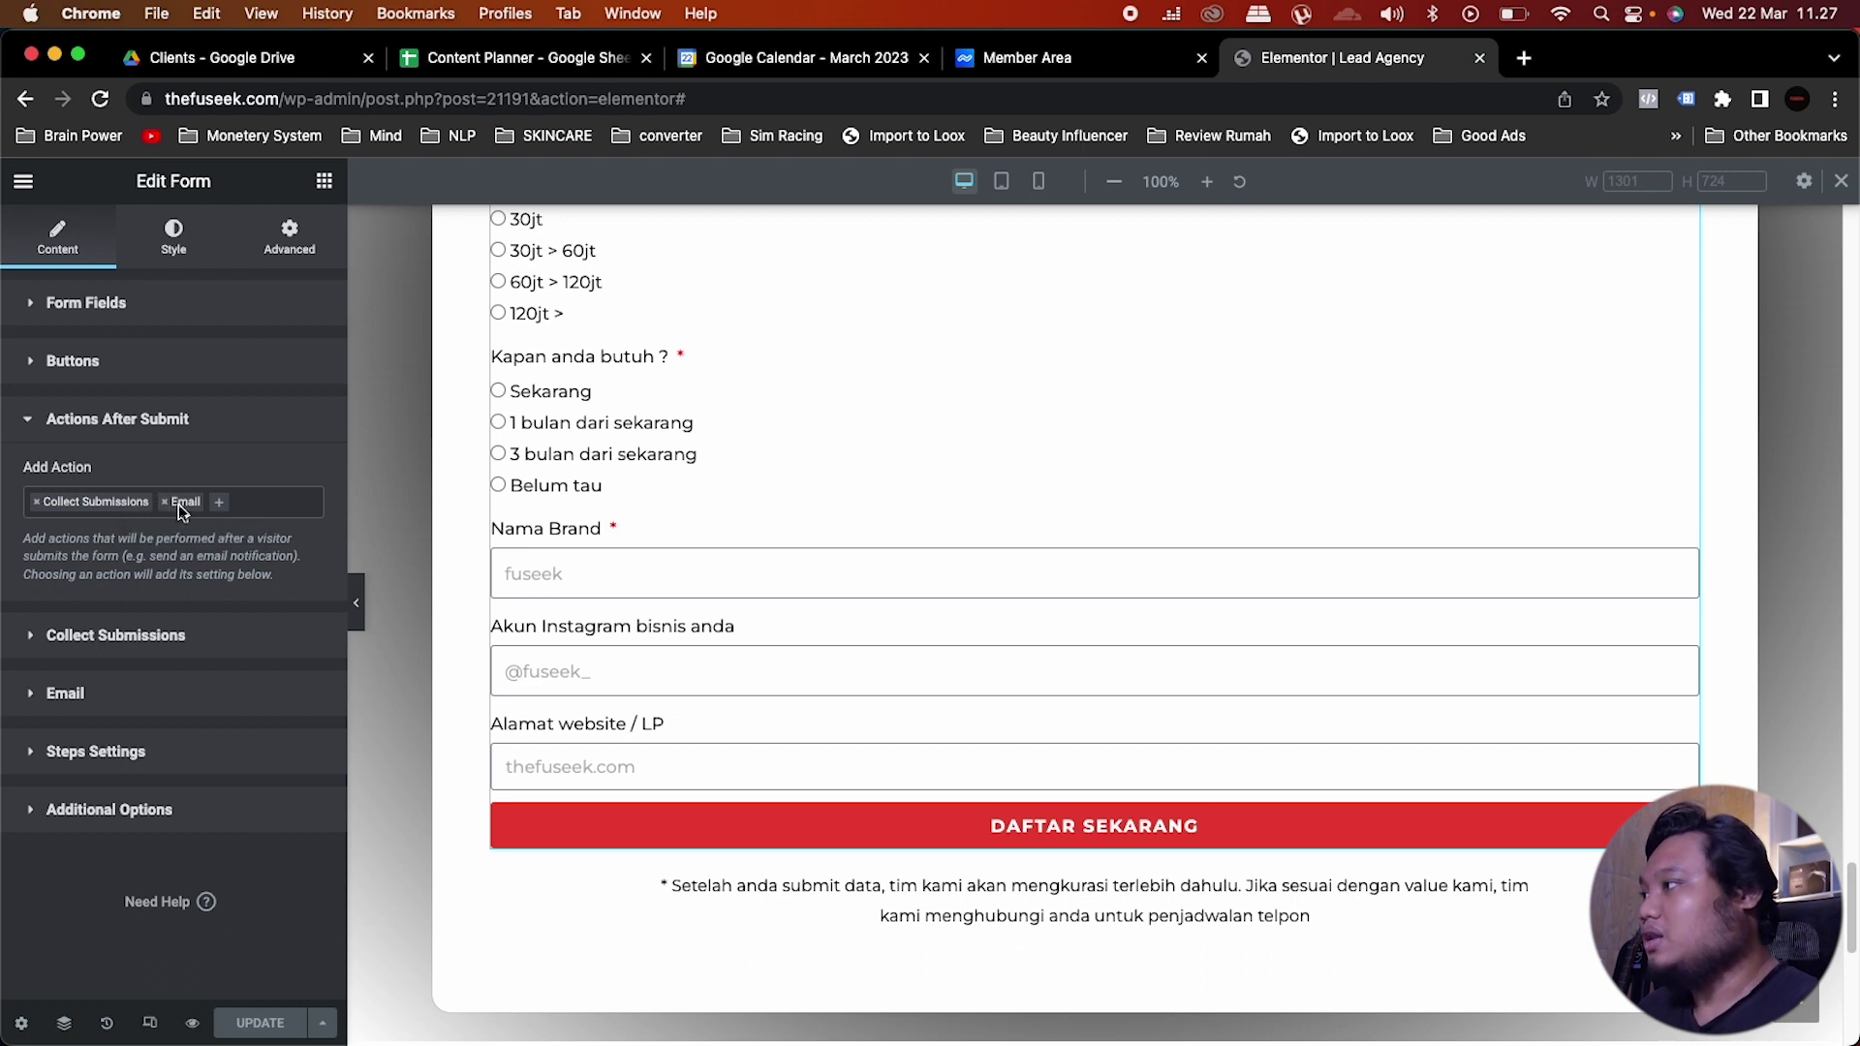
Step: Review the Collect Submissions and Email action settings, then return to the actions list
left_click(108, 634)
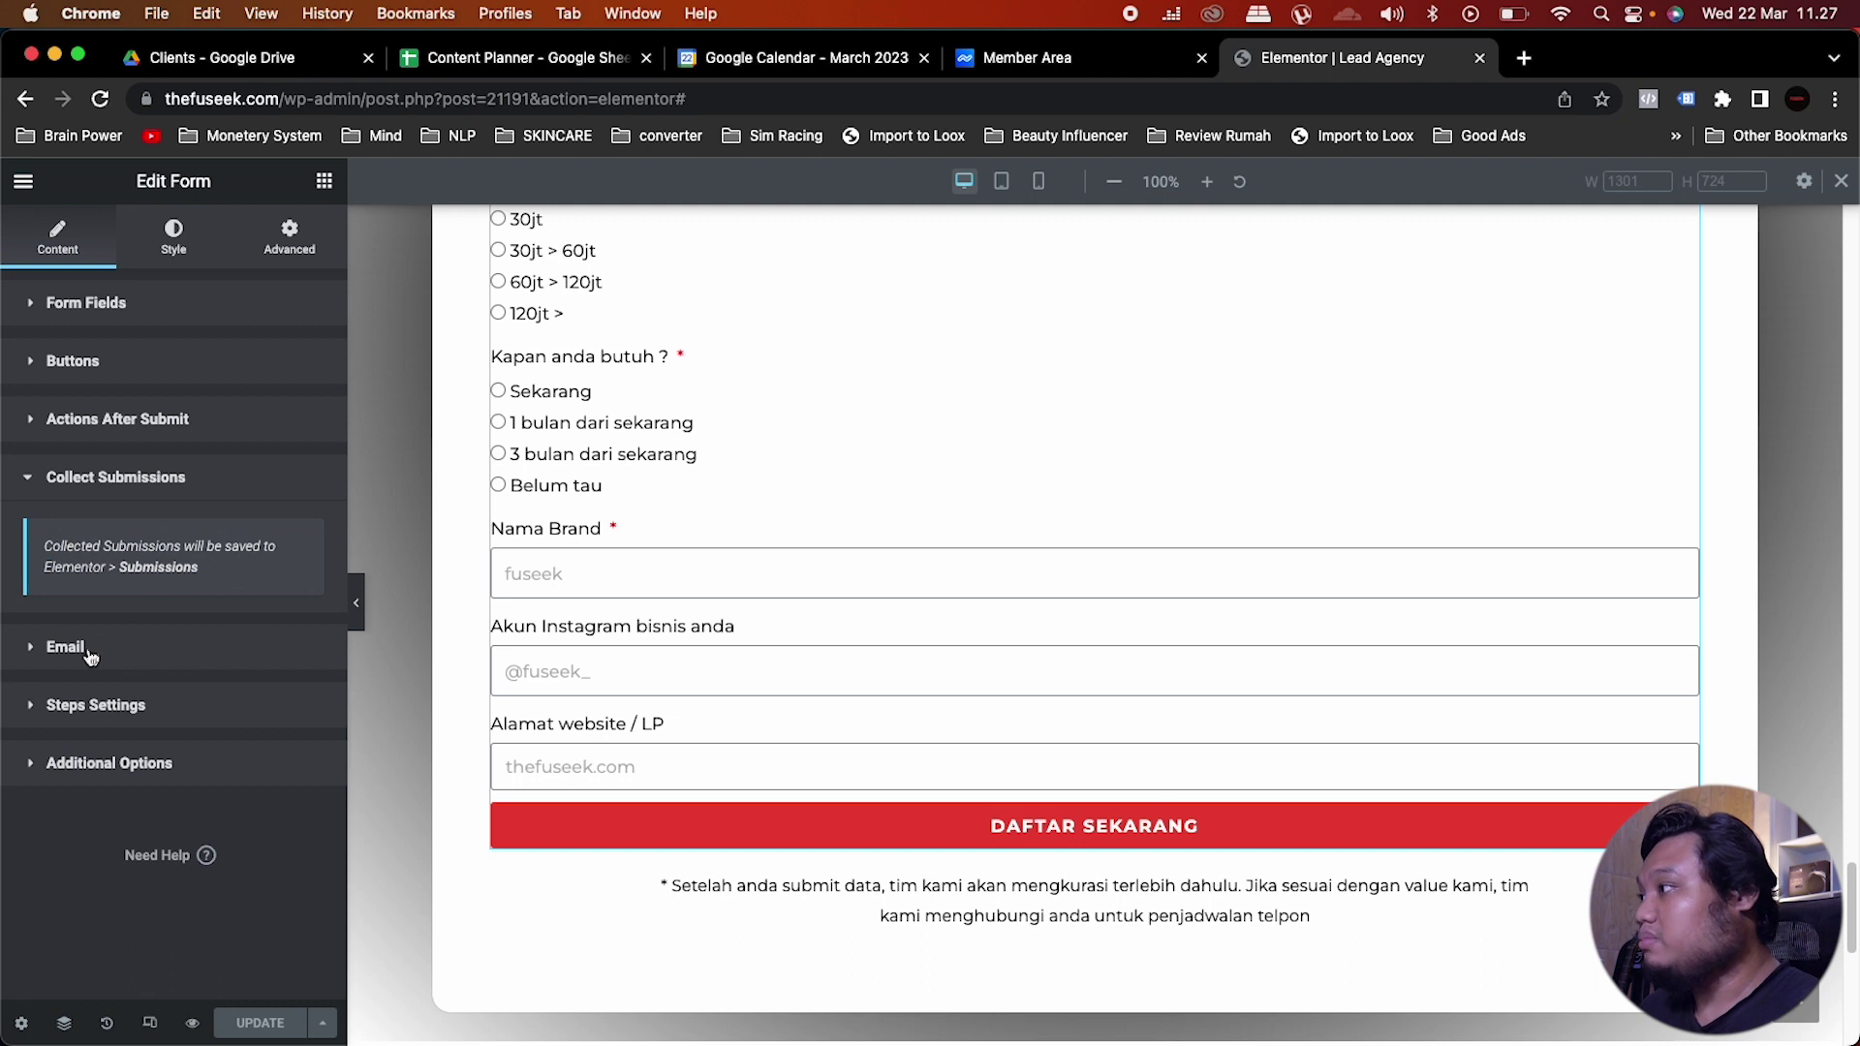
left_click(89, 655)
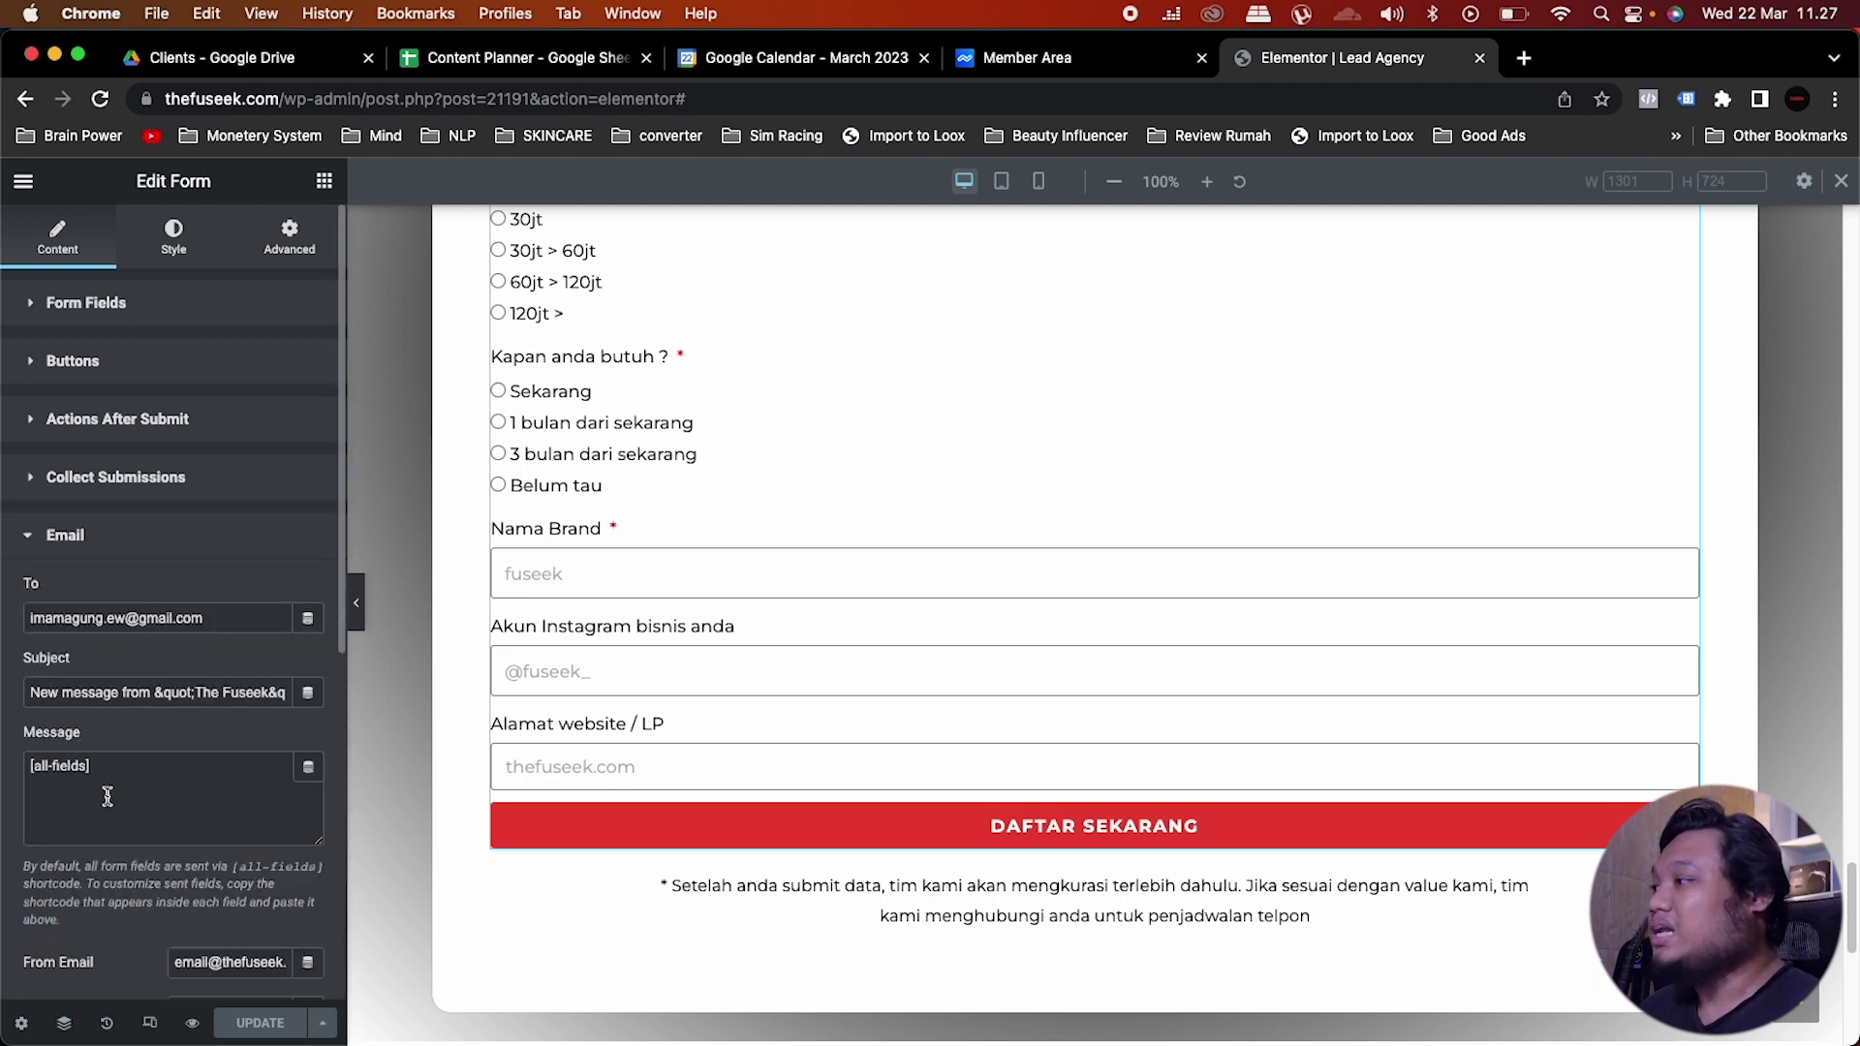
scroll(107, 789, "down", 2)
left_click(183, 389)
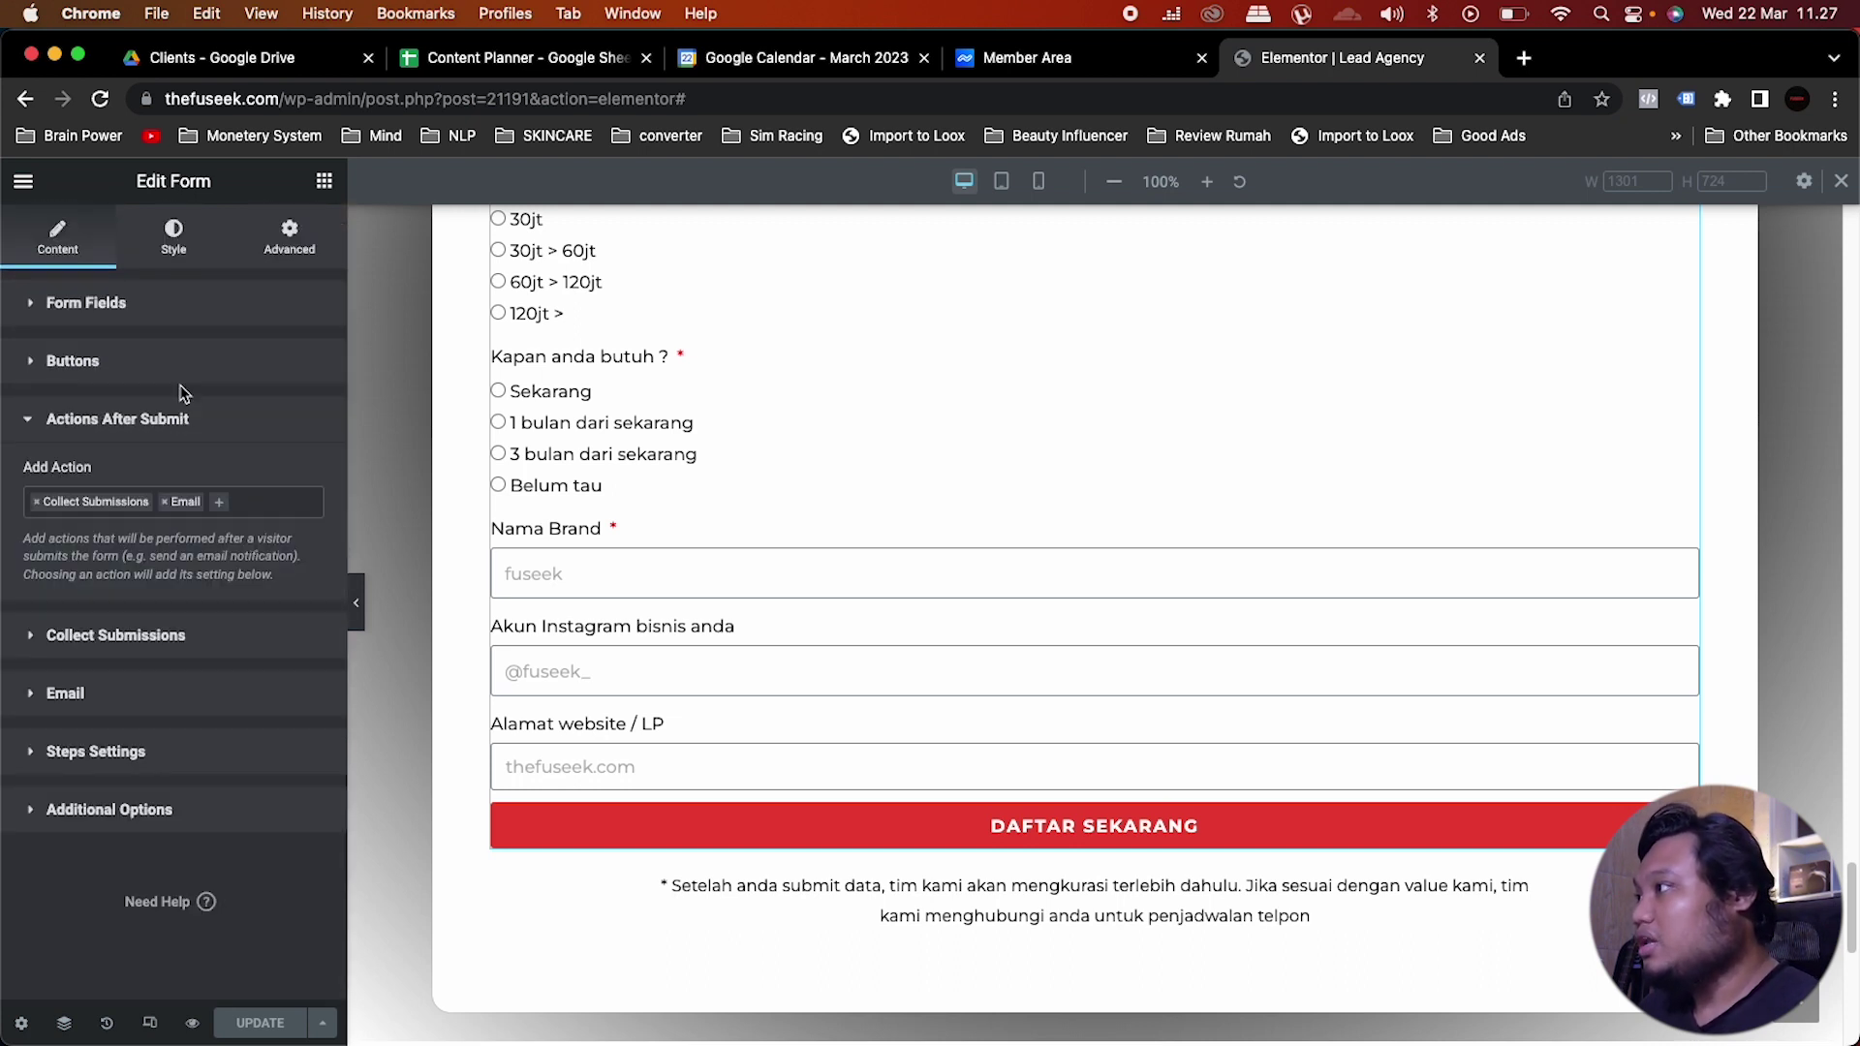
Step: Add Redirect as an after-submit action, open its Redirect To field, and save the page
left_click(219, 504)
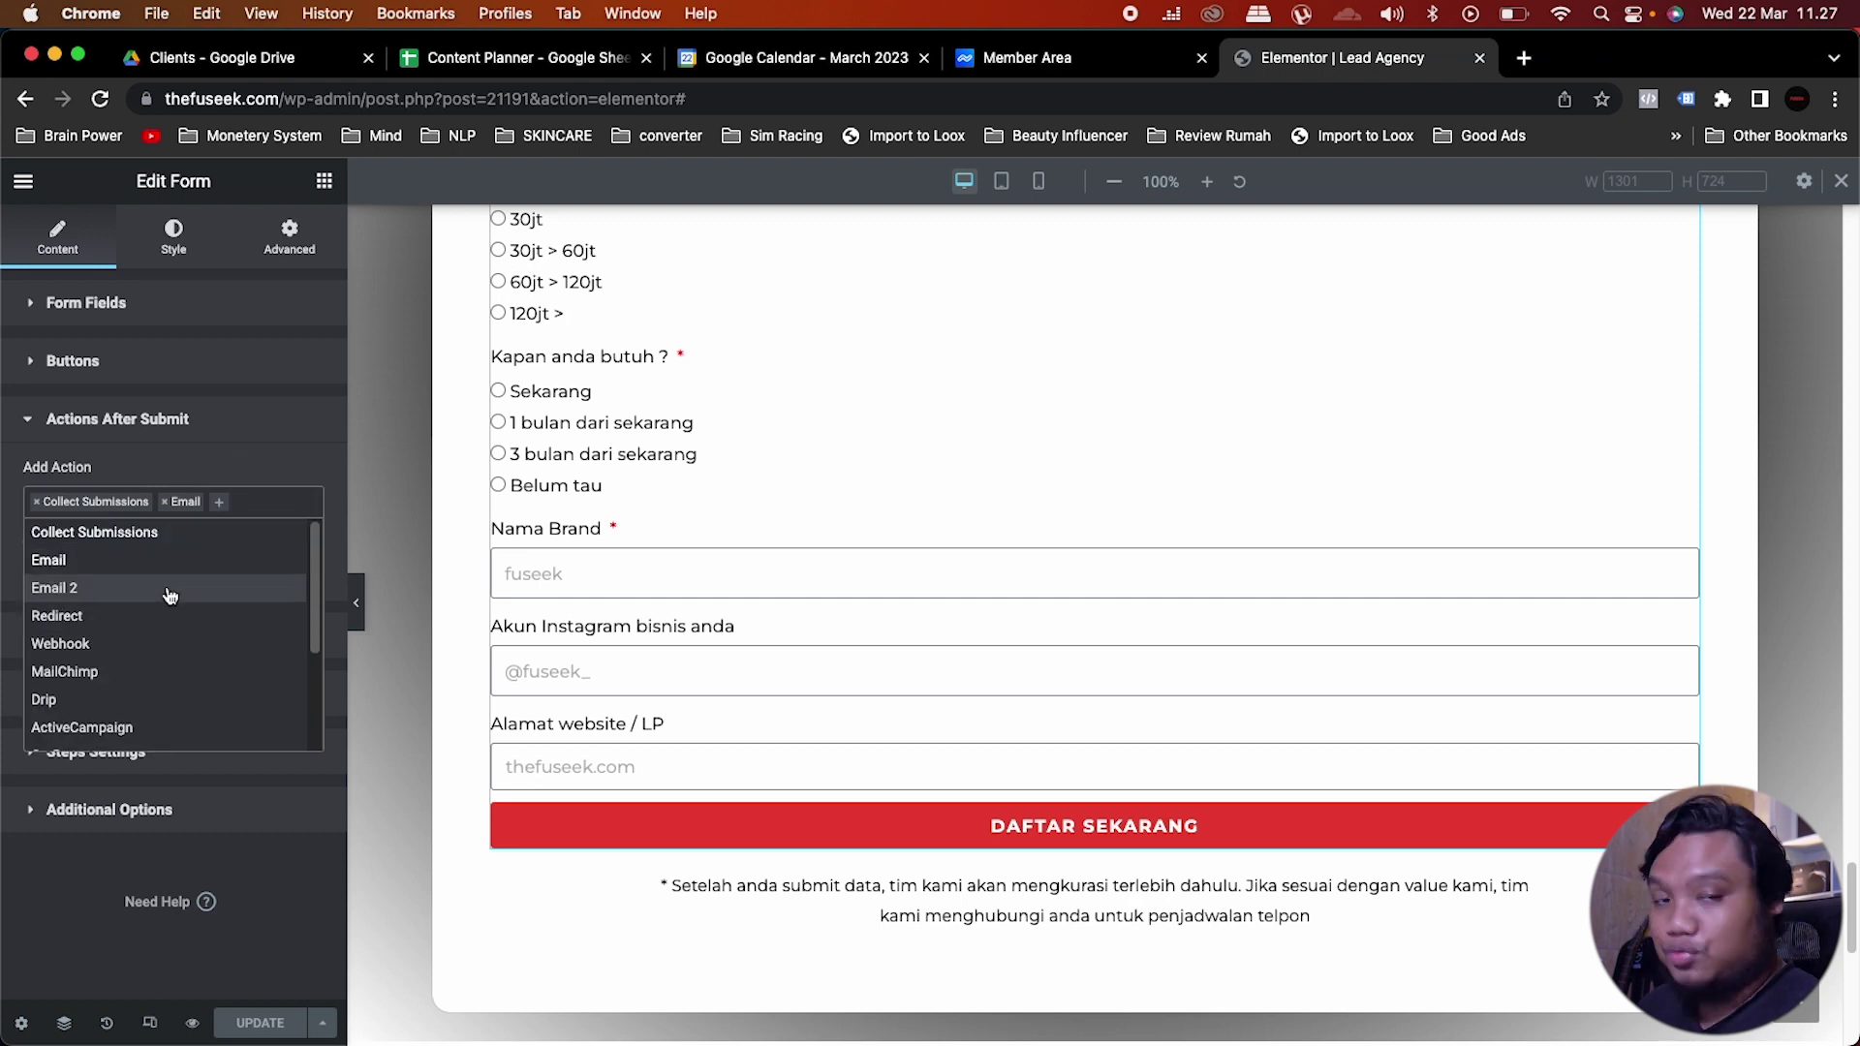
left_click(137, 617)
left_click(87, 755)
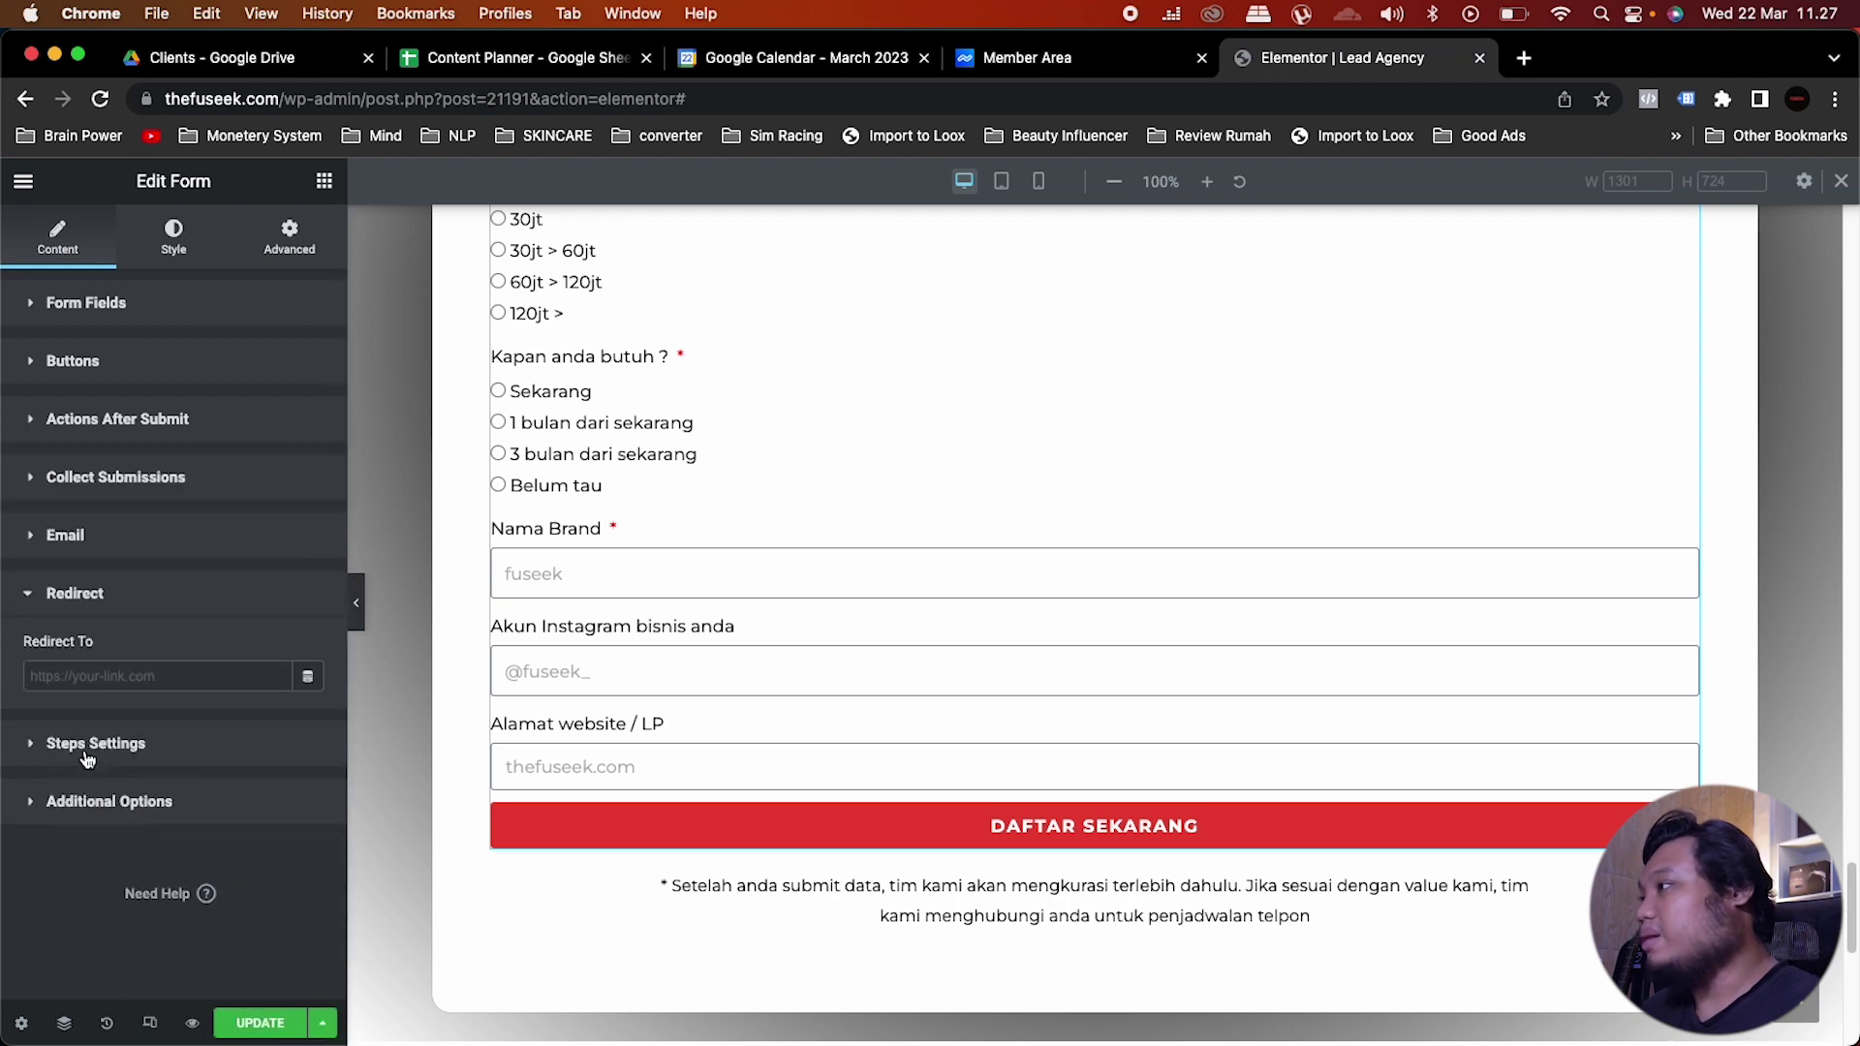
left_click(130, 676)
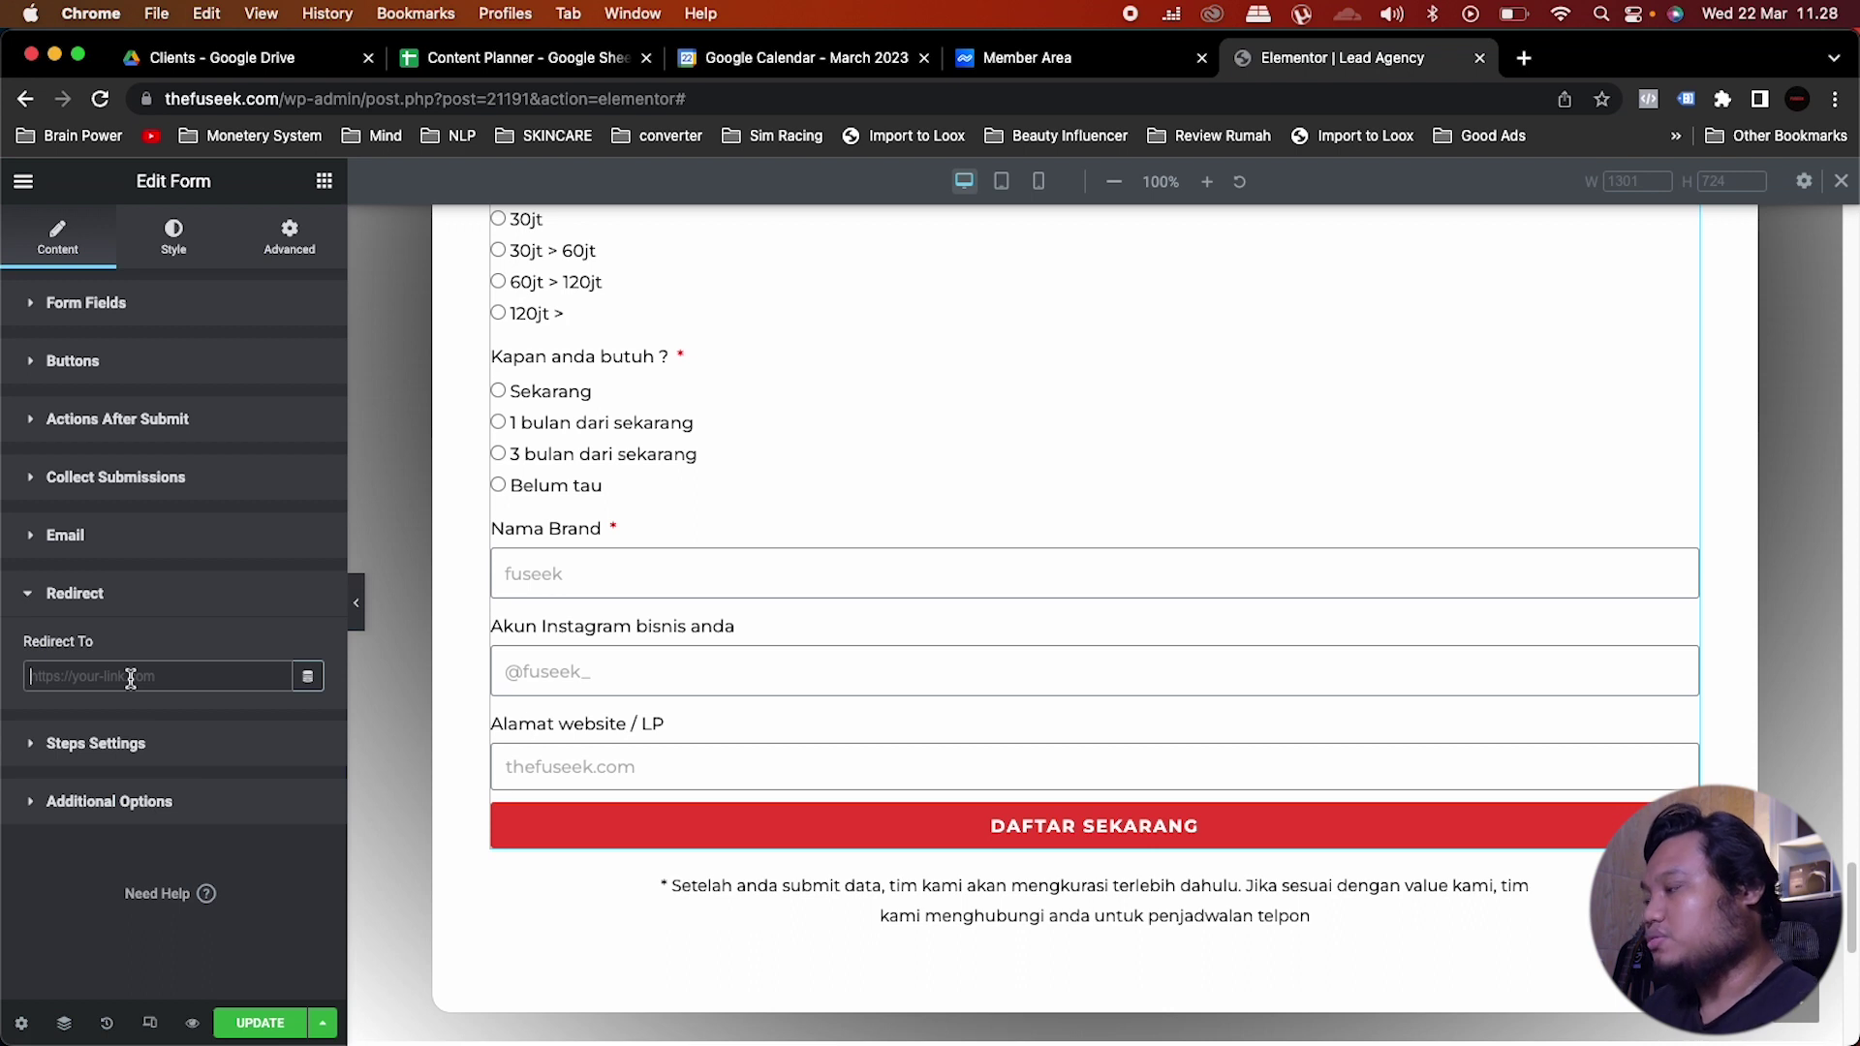
left_click(261, 1023)
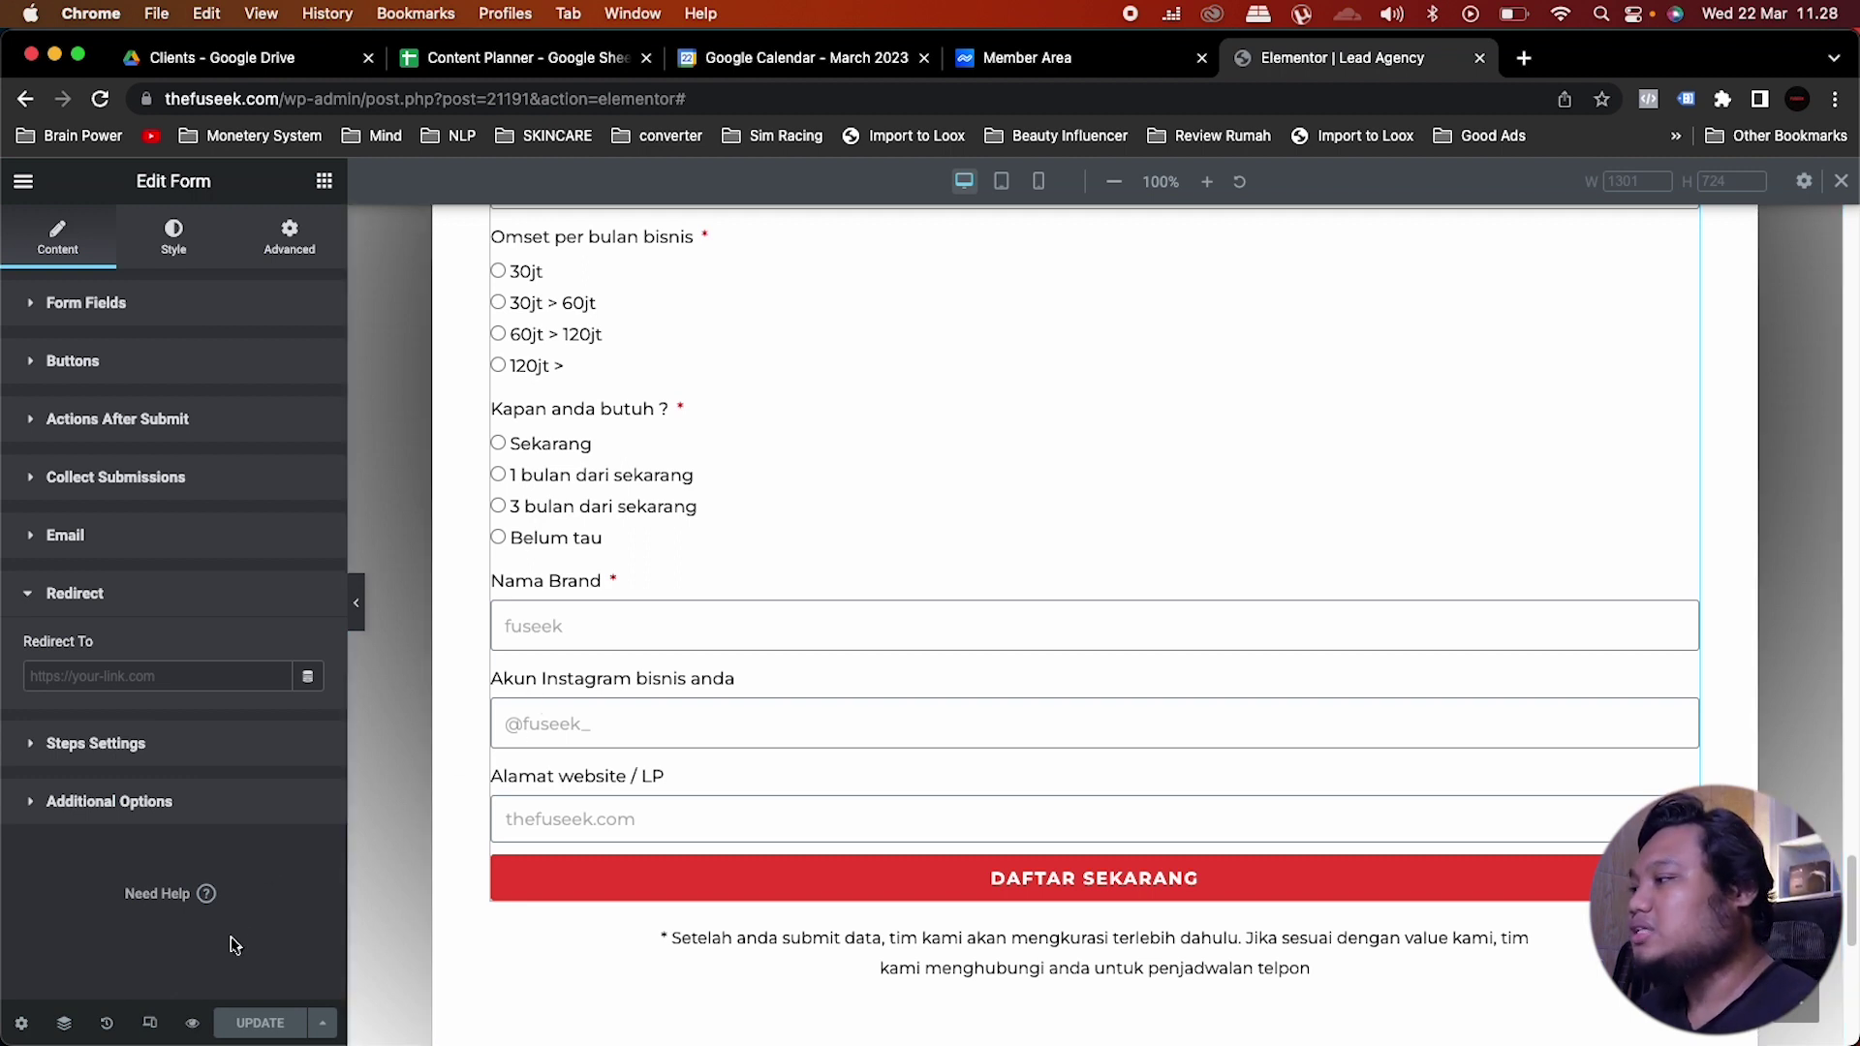
Step: Preview the page in a new tab and scroll down to the lead form and its Daftar Sekarang button
left_click(194, 1024)
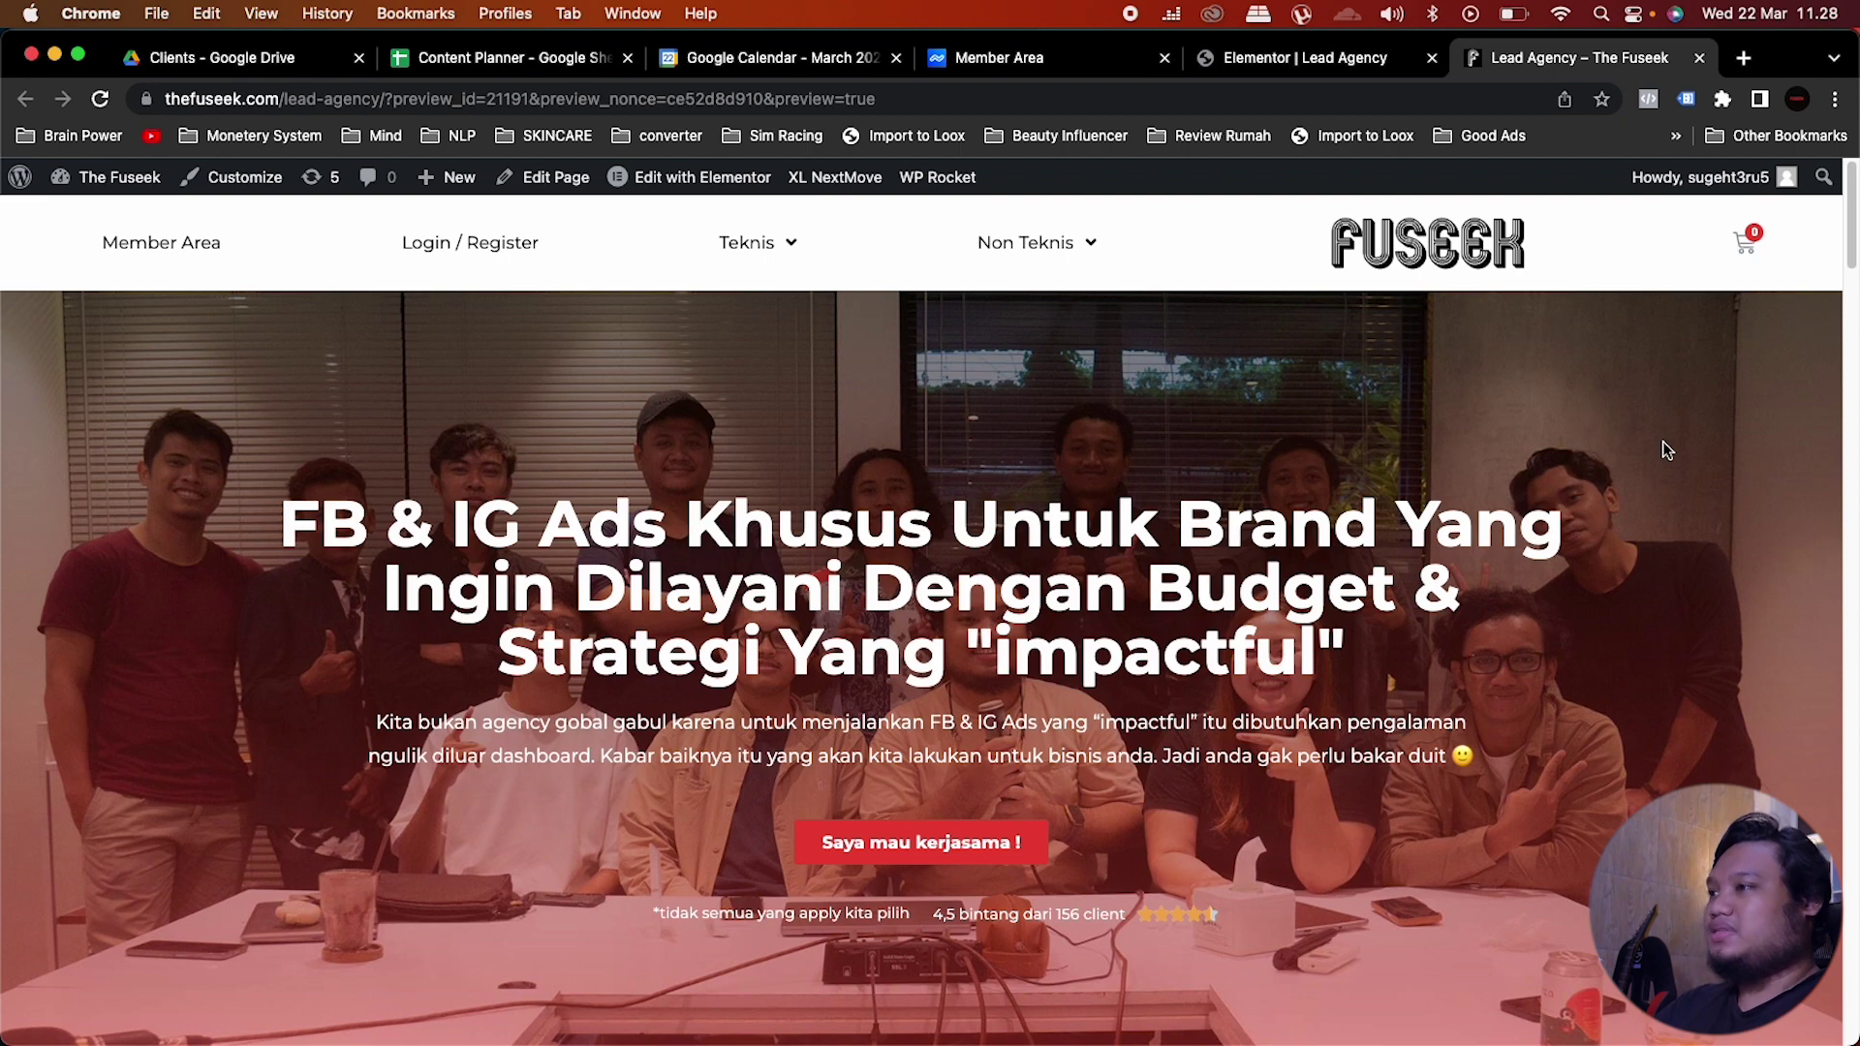
scroll(1666, 449, "down", 1)
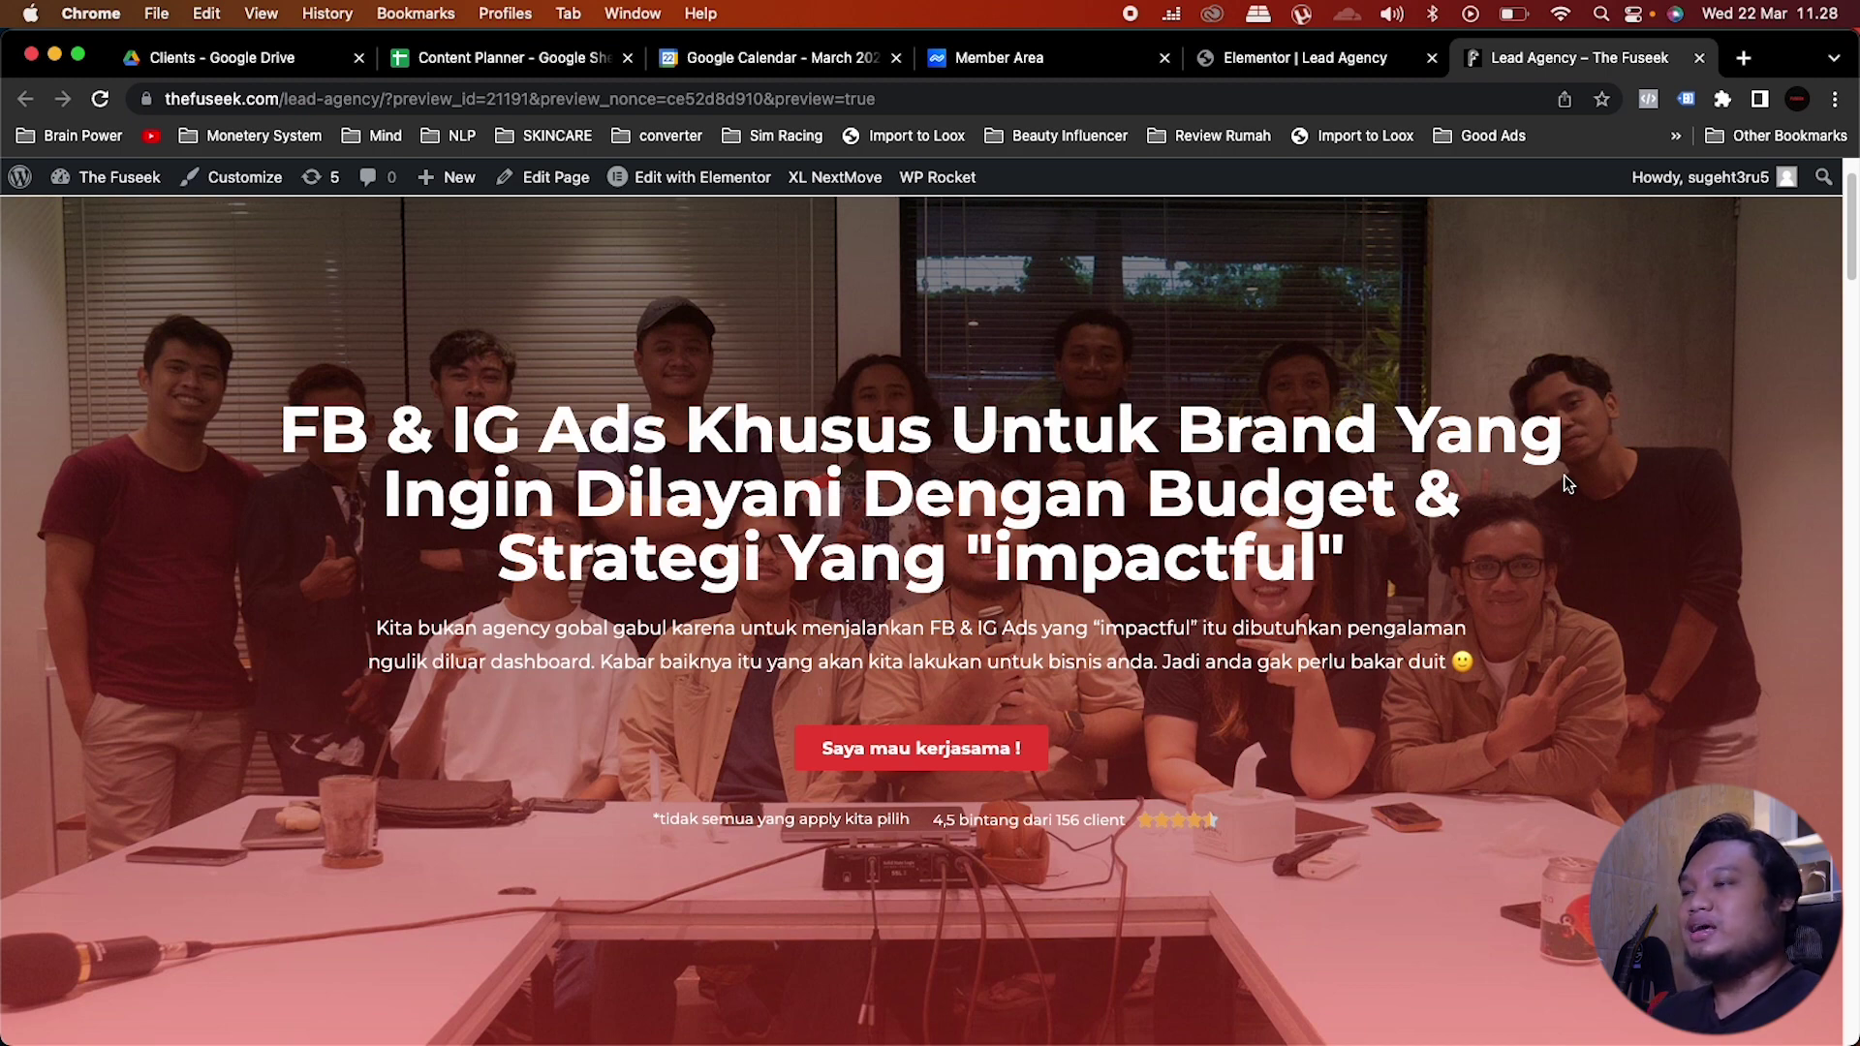
scroll(1564, 474, "down", 9)
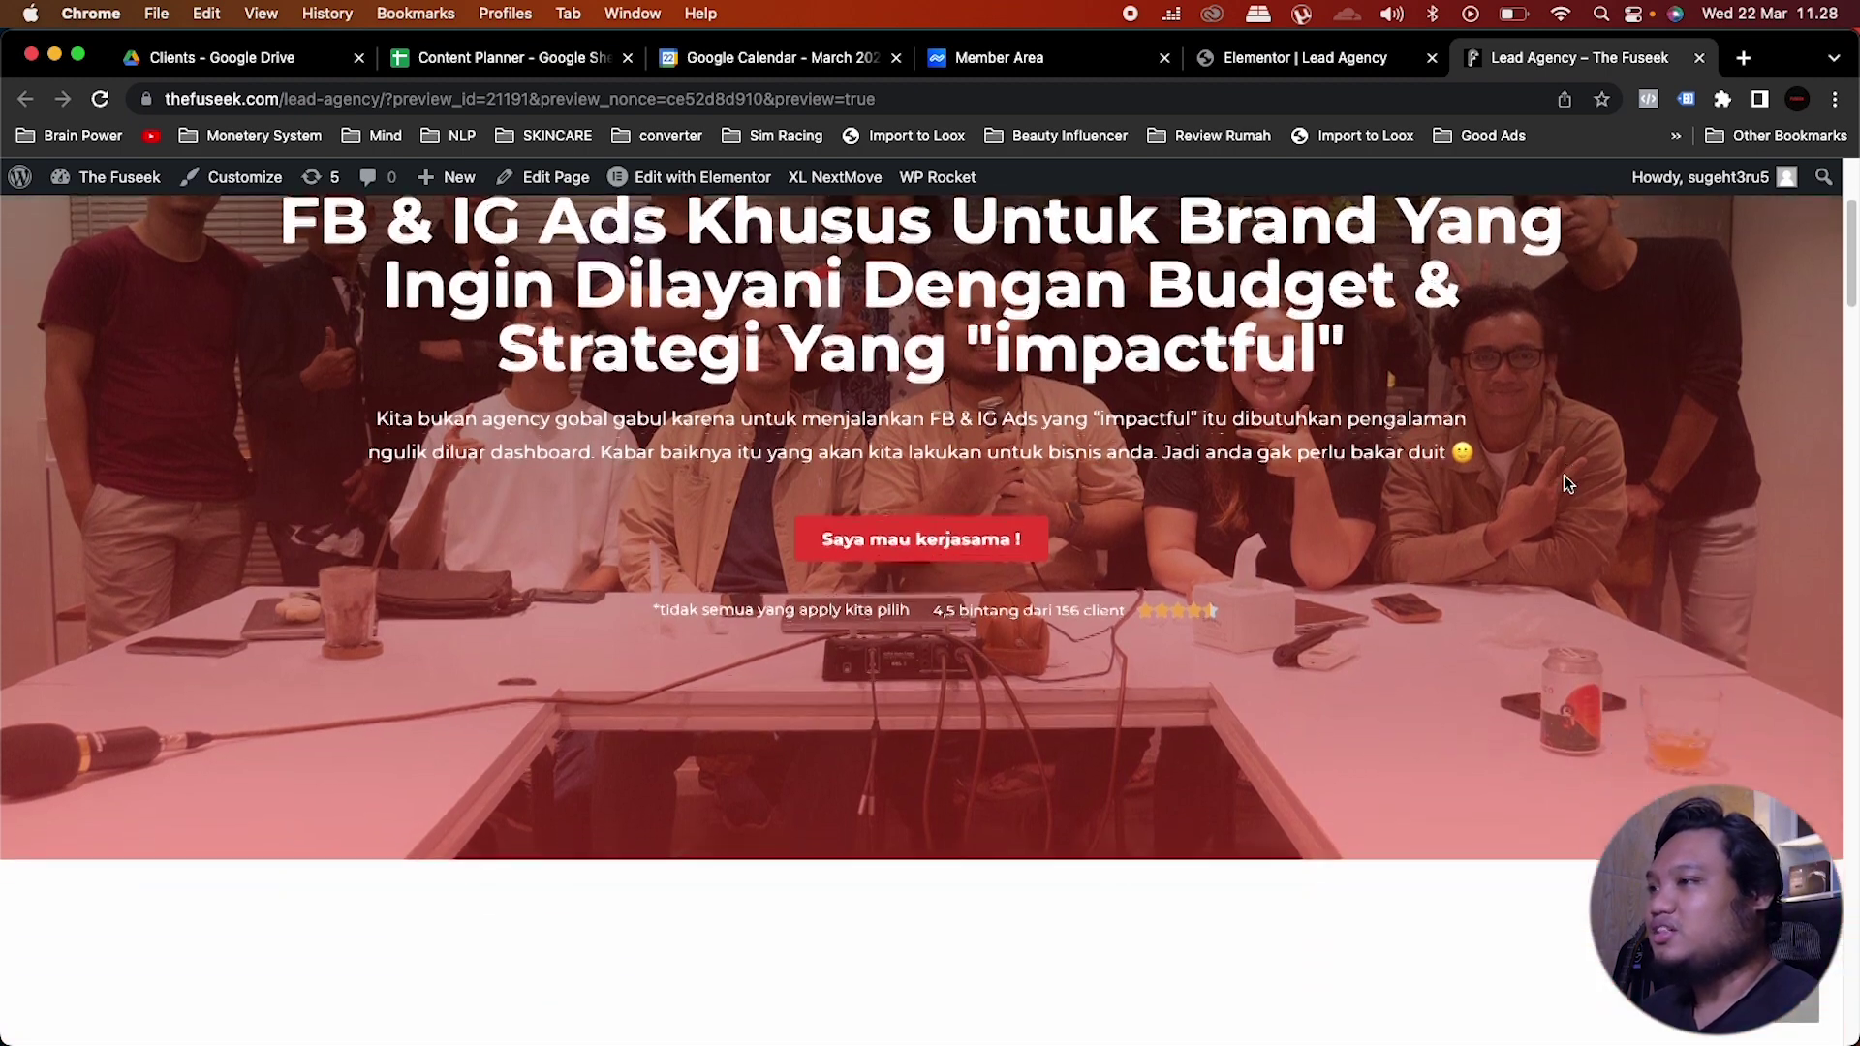
scroll(1564, 475, "down", 5)
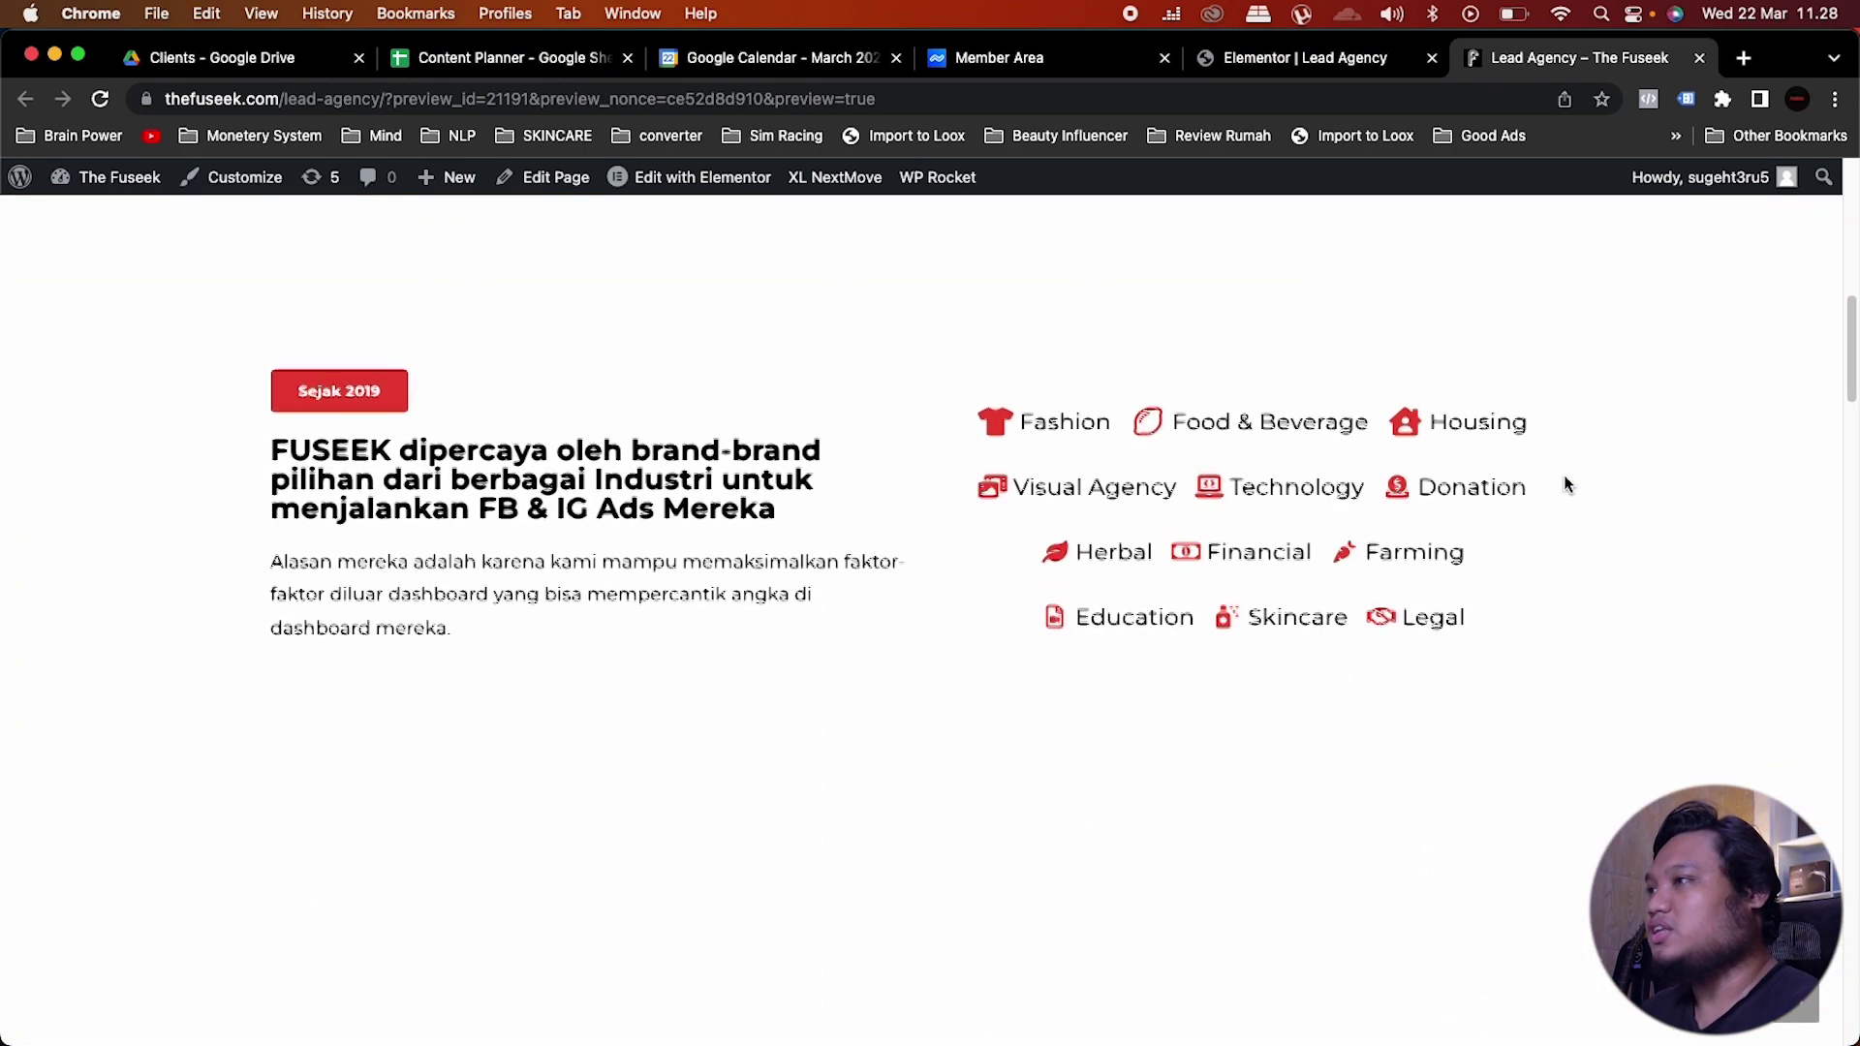
scroll(1563, 474, "down", 6)
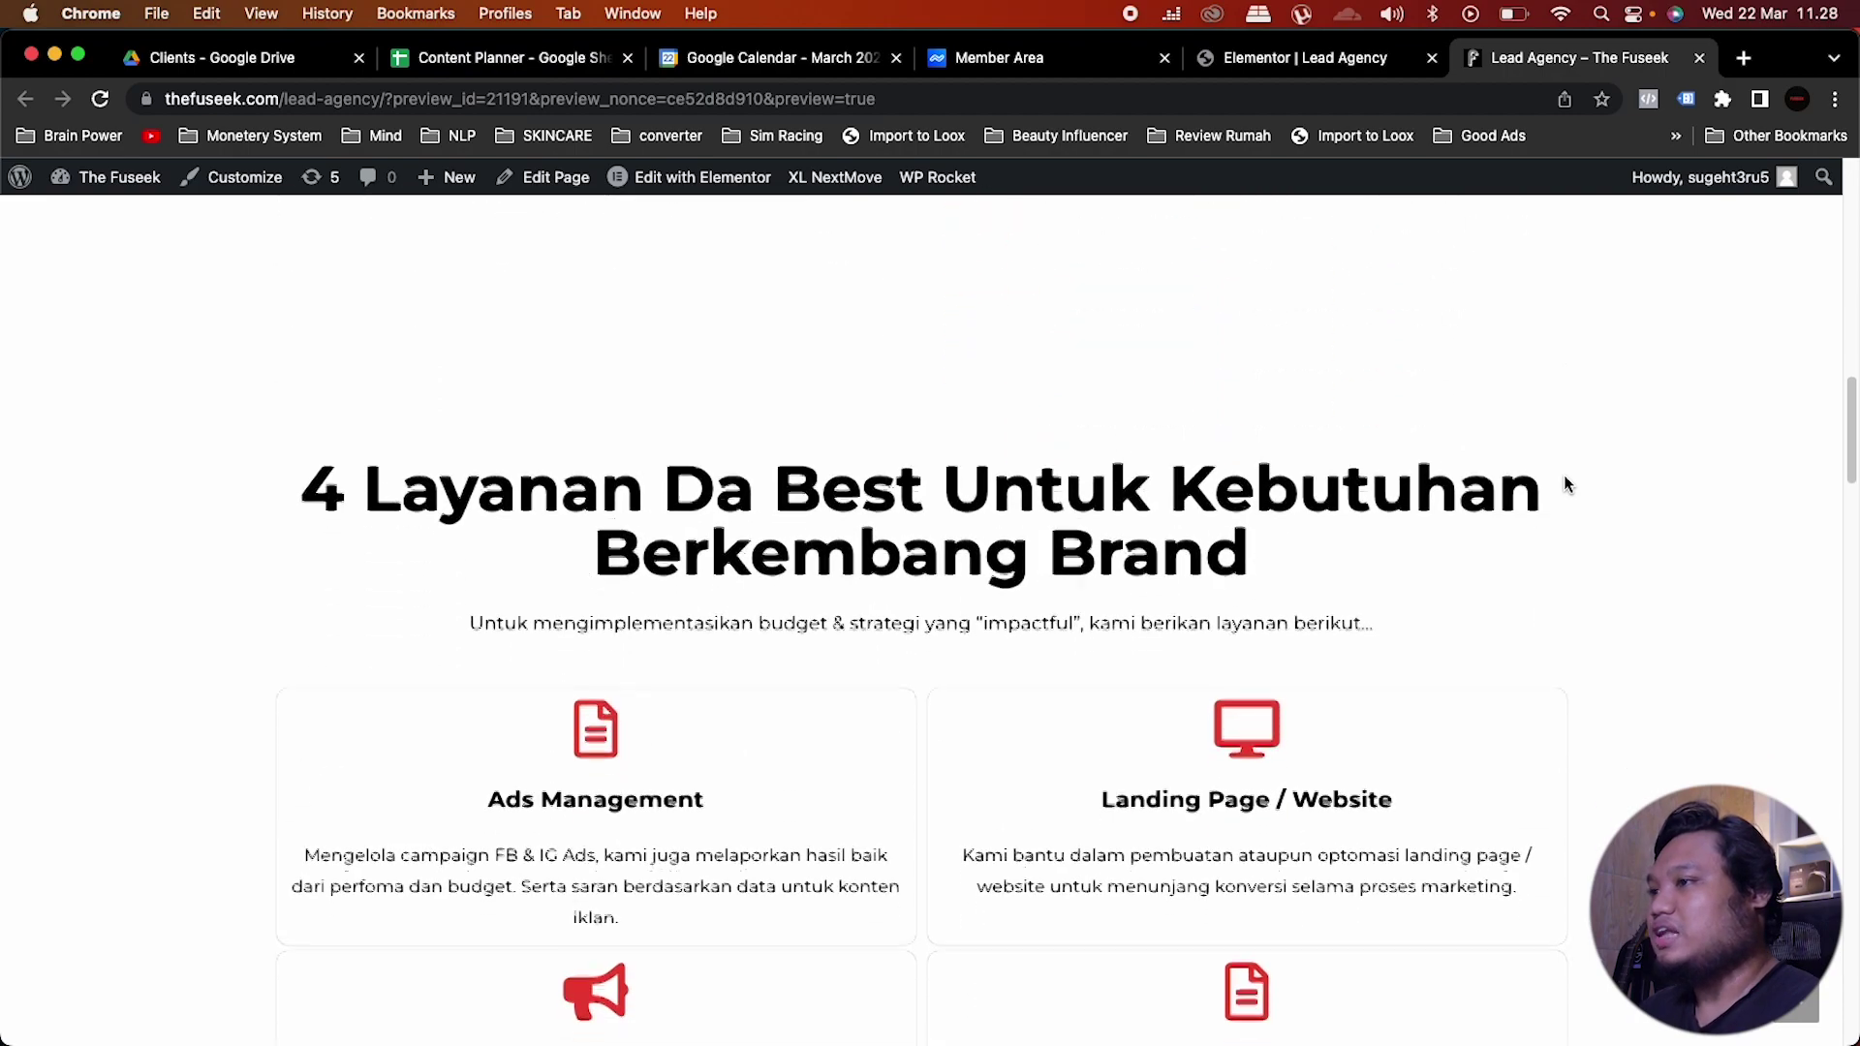
scroll(1564, 475, "down", 9)
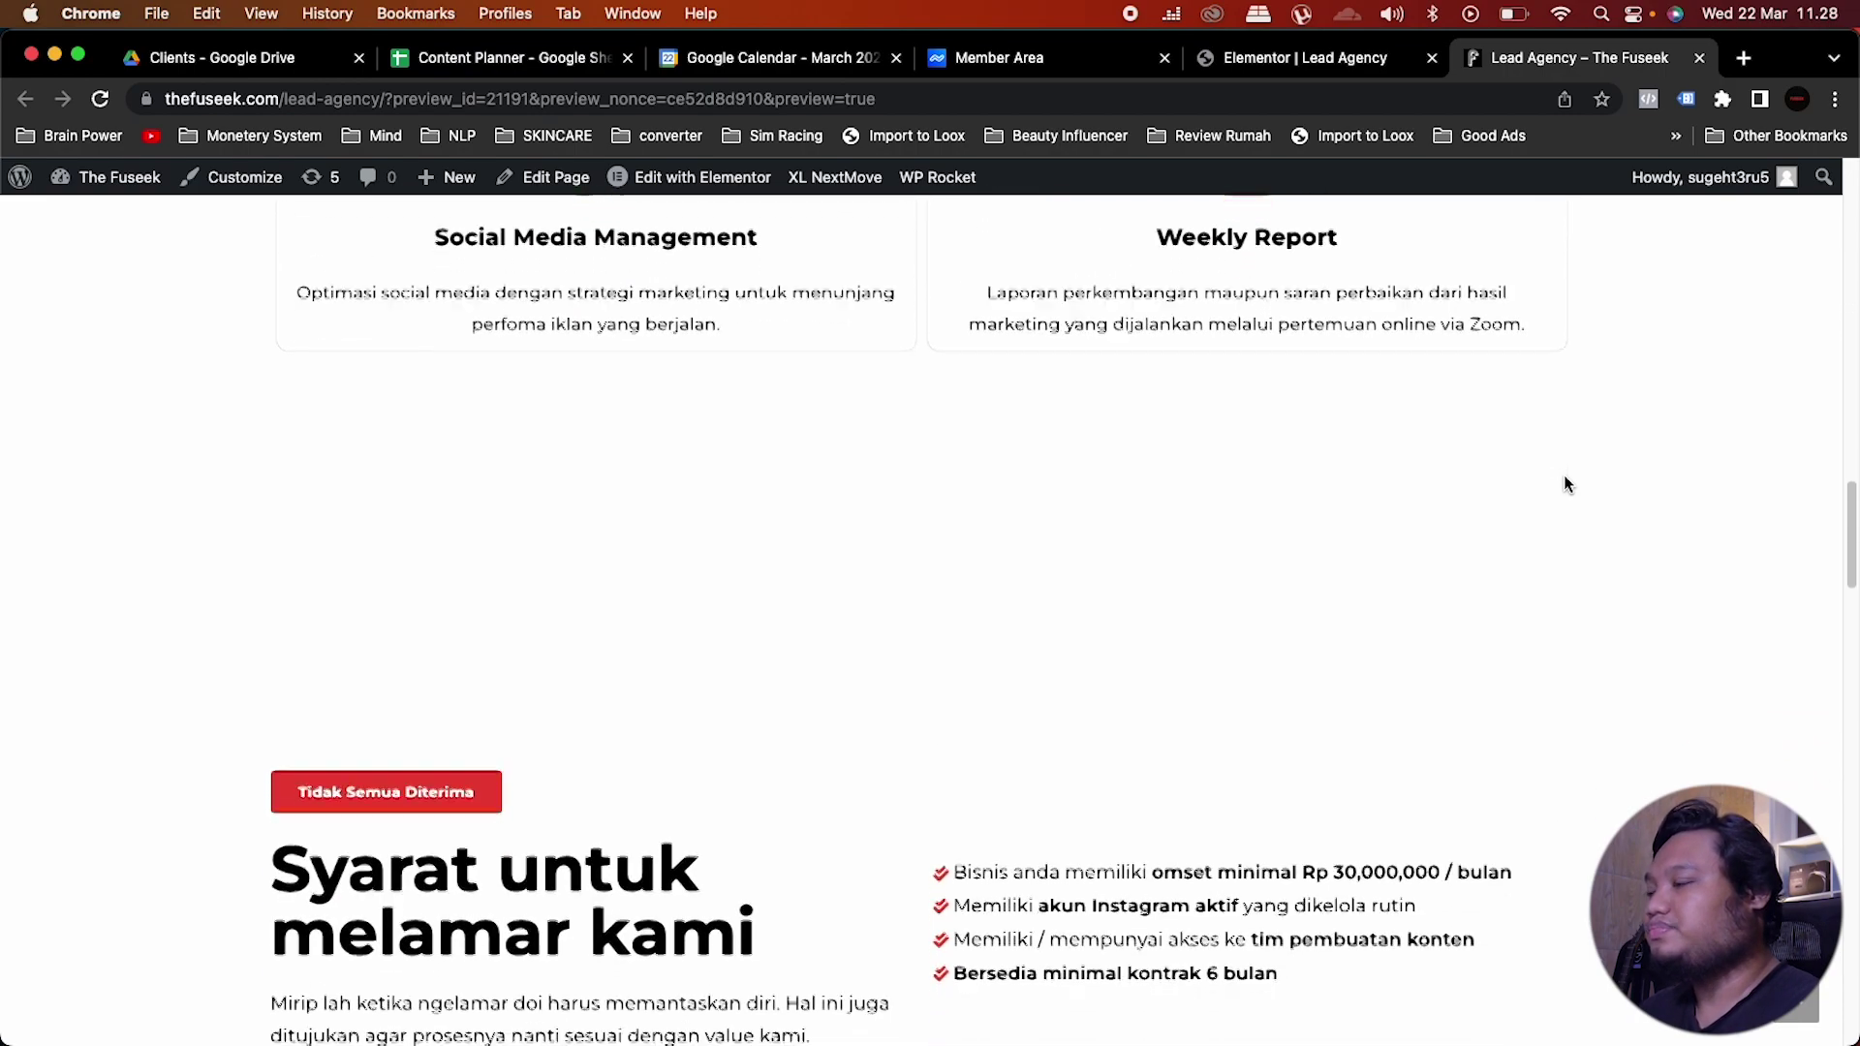
scroll(1563, 475, "down", 2)
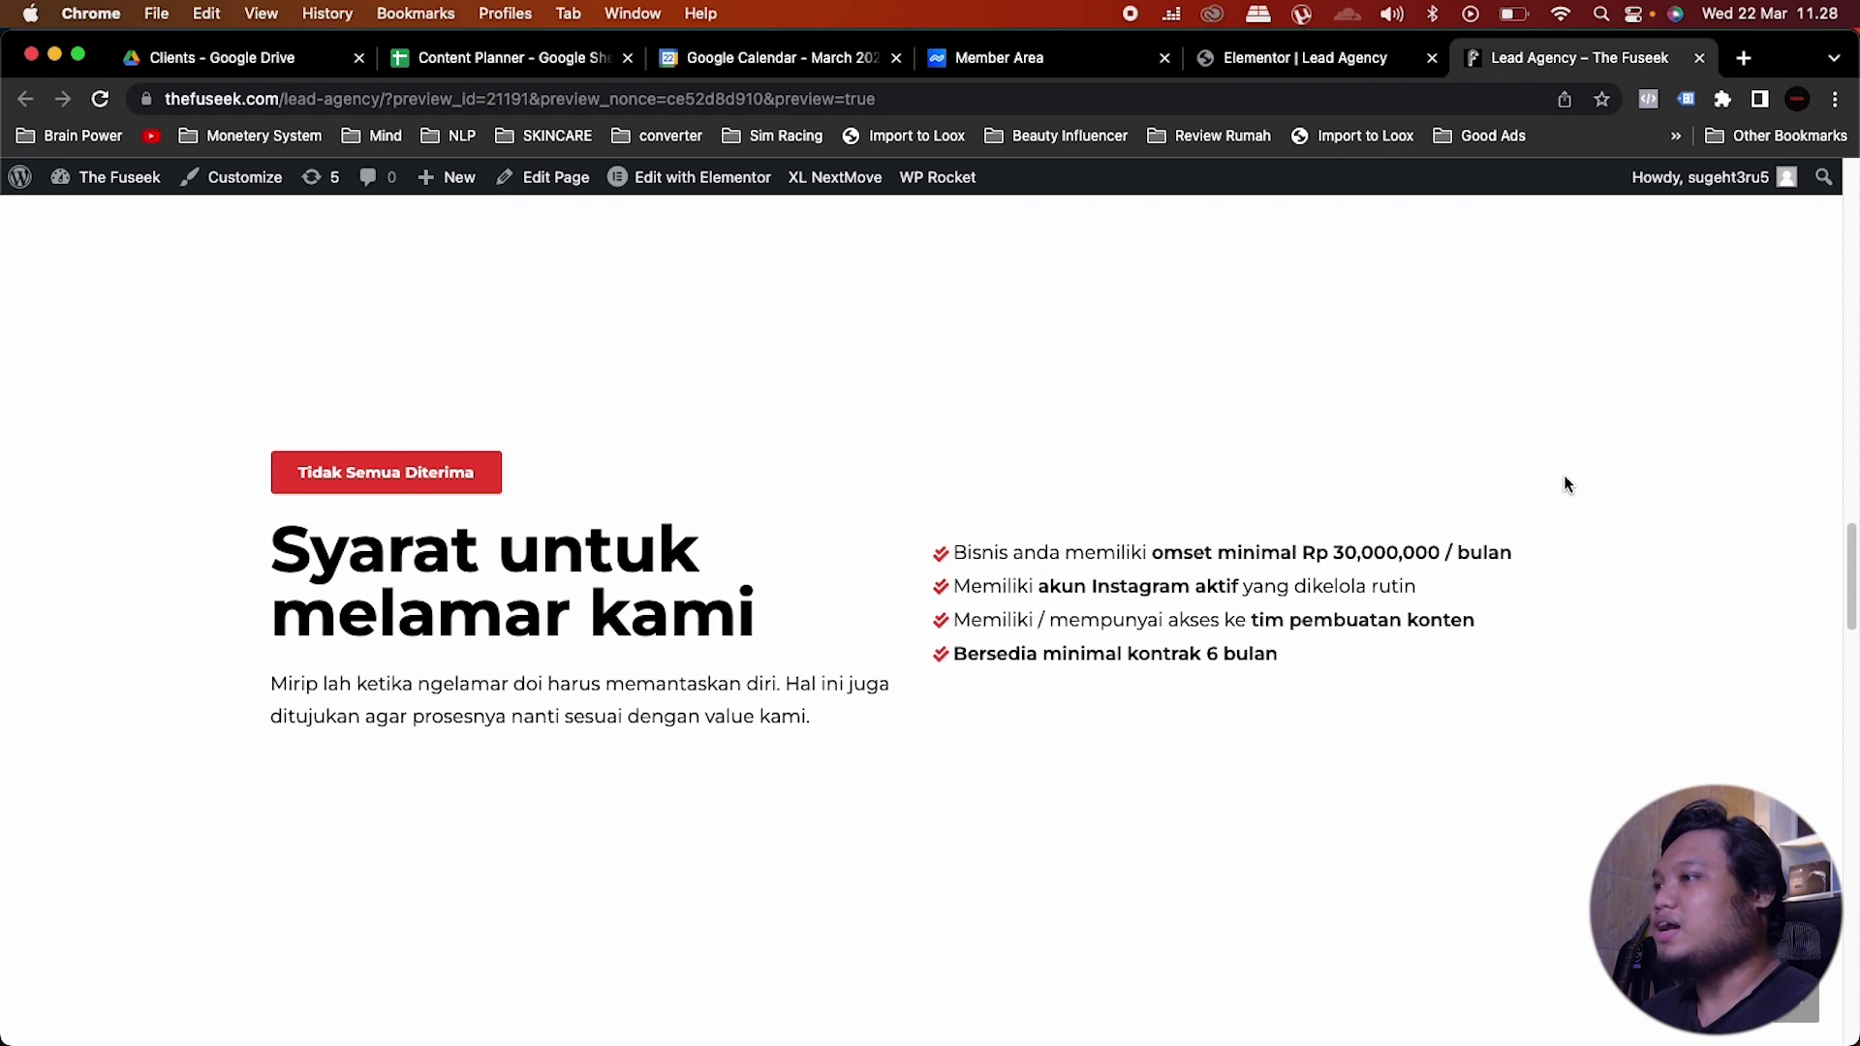
scroll(1566, 483, "down", 10)
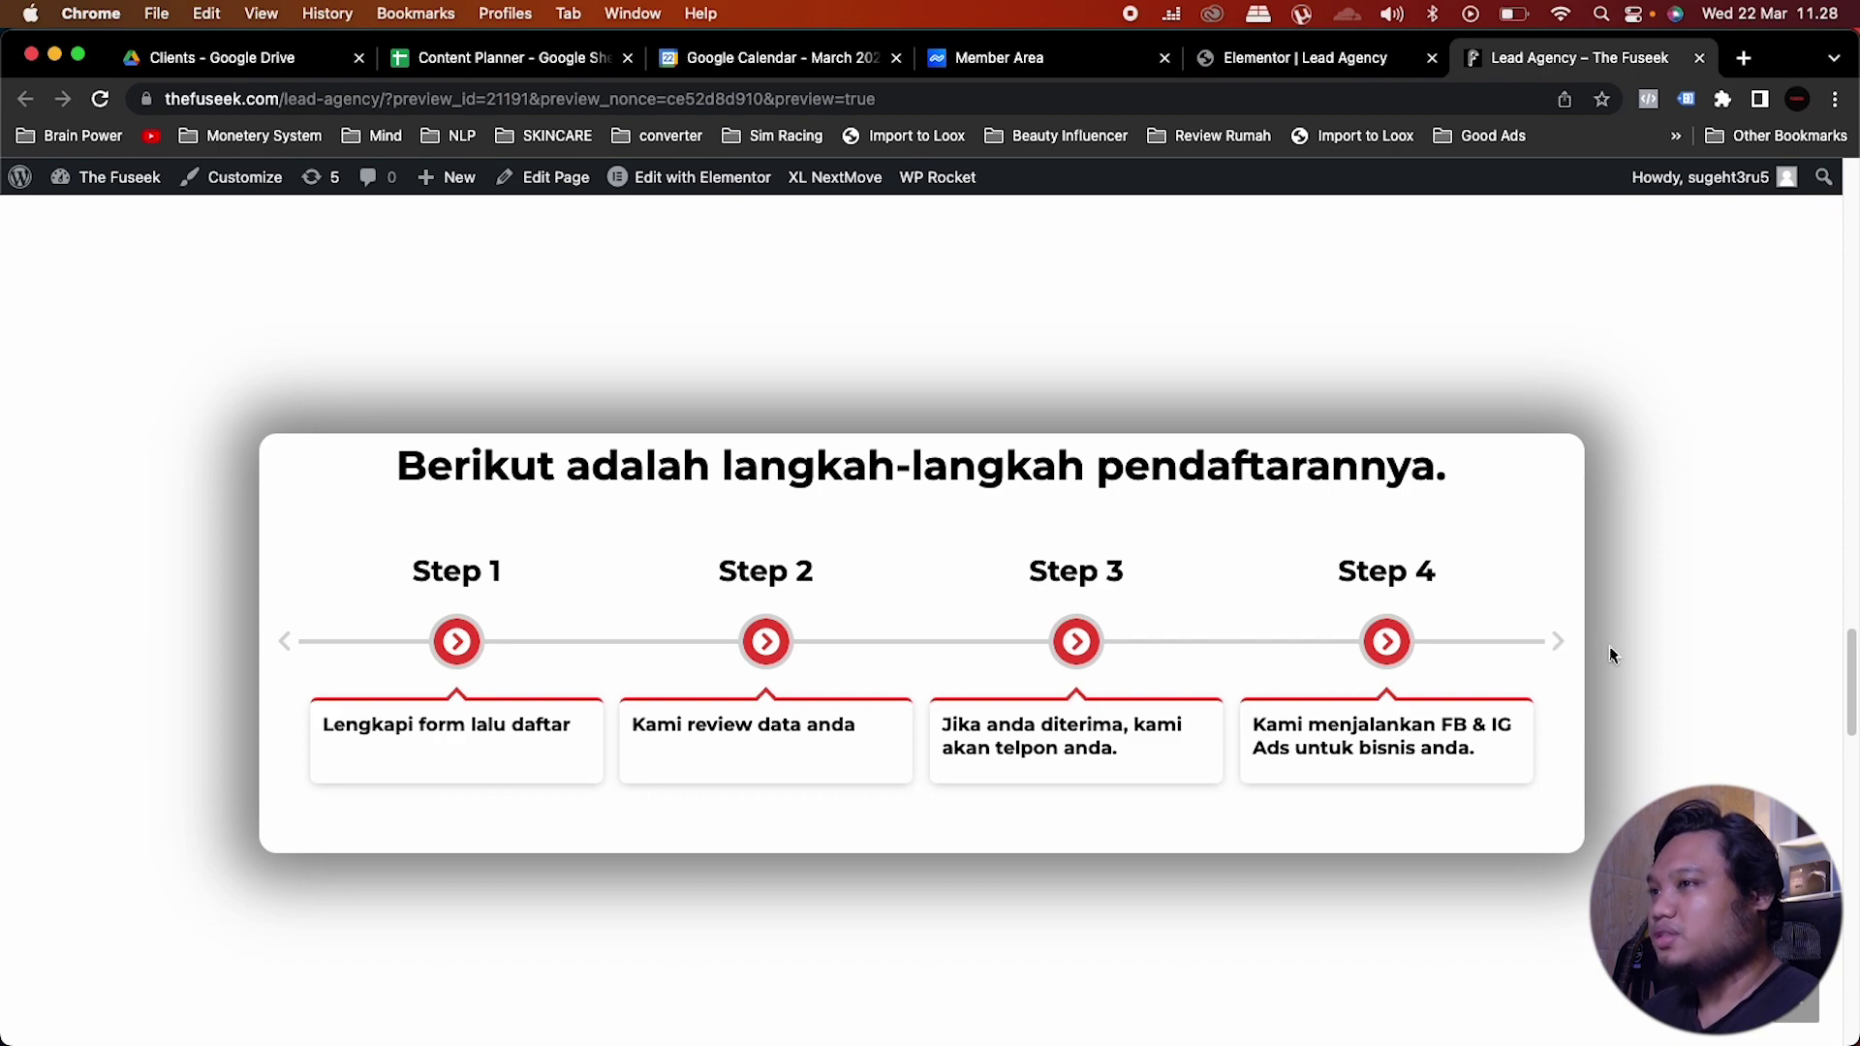
scroll(1608, 648, "down", 1)
scroll(1562, 656, "down", 3)
scroll(1561, 659, "down", 1)
scroll(1562, 659, "down", 3)
scroll(1561, 654, "up", 2)
scroll(1560, 654, "down", 2)
scroll(1562, 659, "down", 5)
scroll(1561, 659, "down", 6)
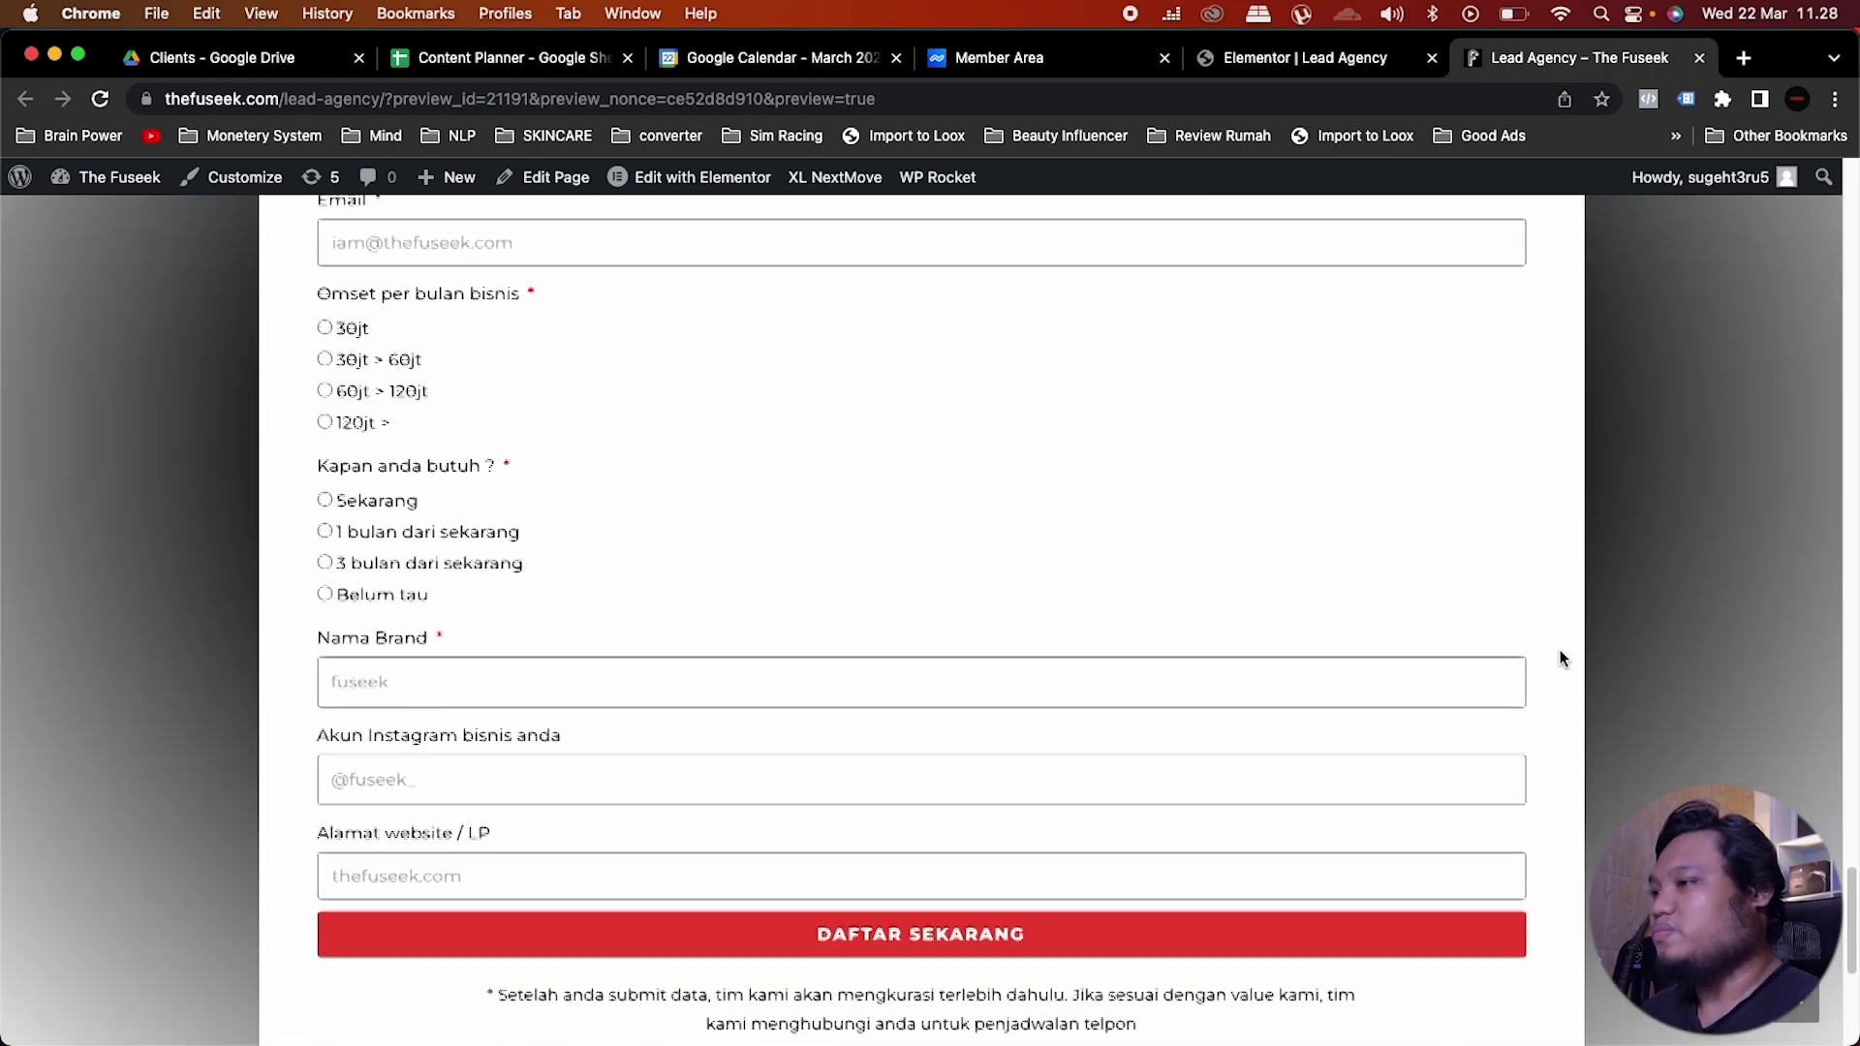
scroll(1562, 659, "down", 5)
scroll(1561, 659, "up", 6)
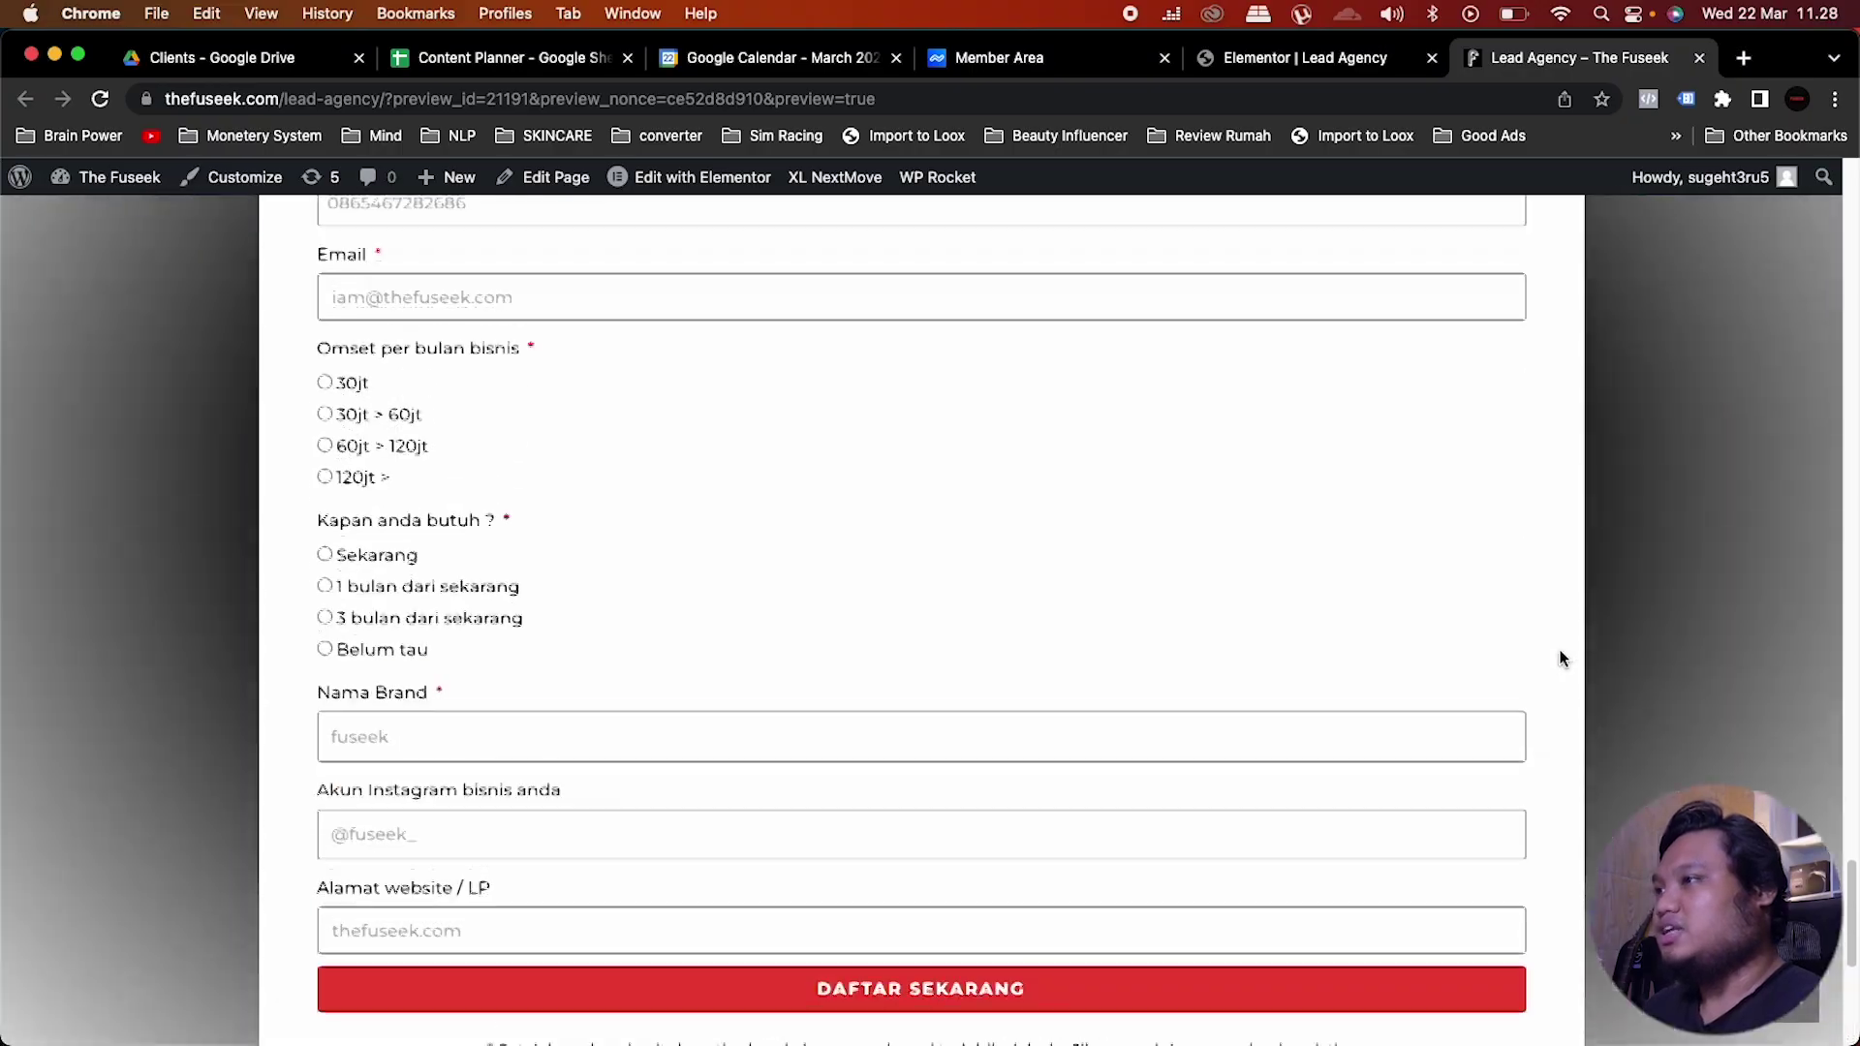
scroll(1560, 659, "down", 1)
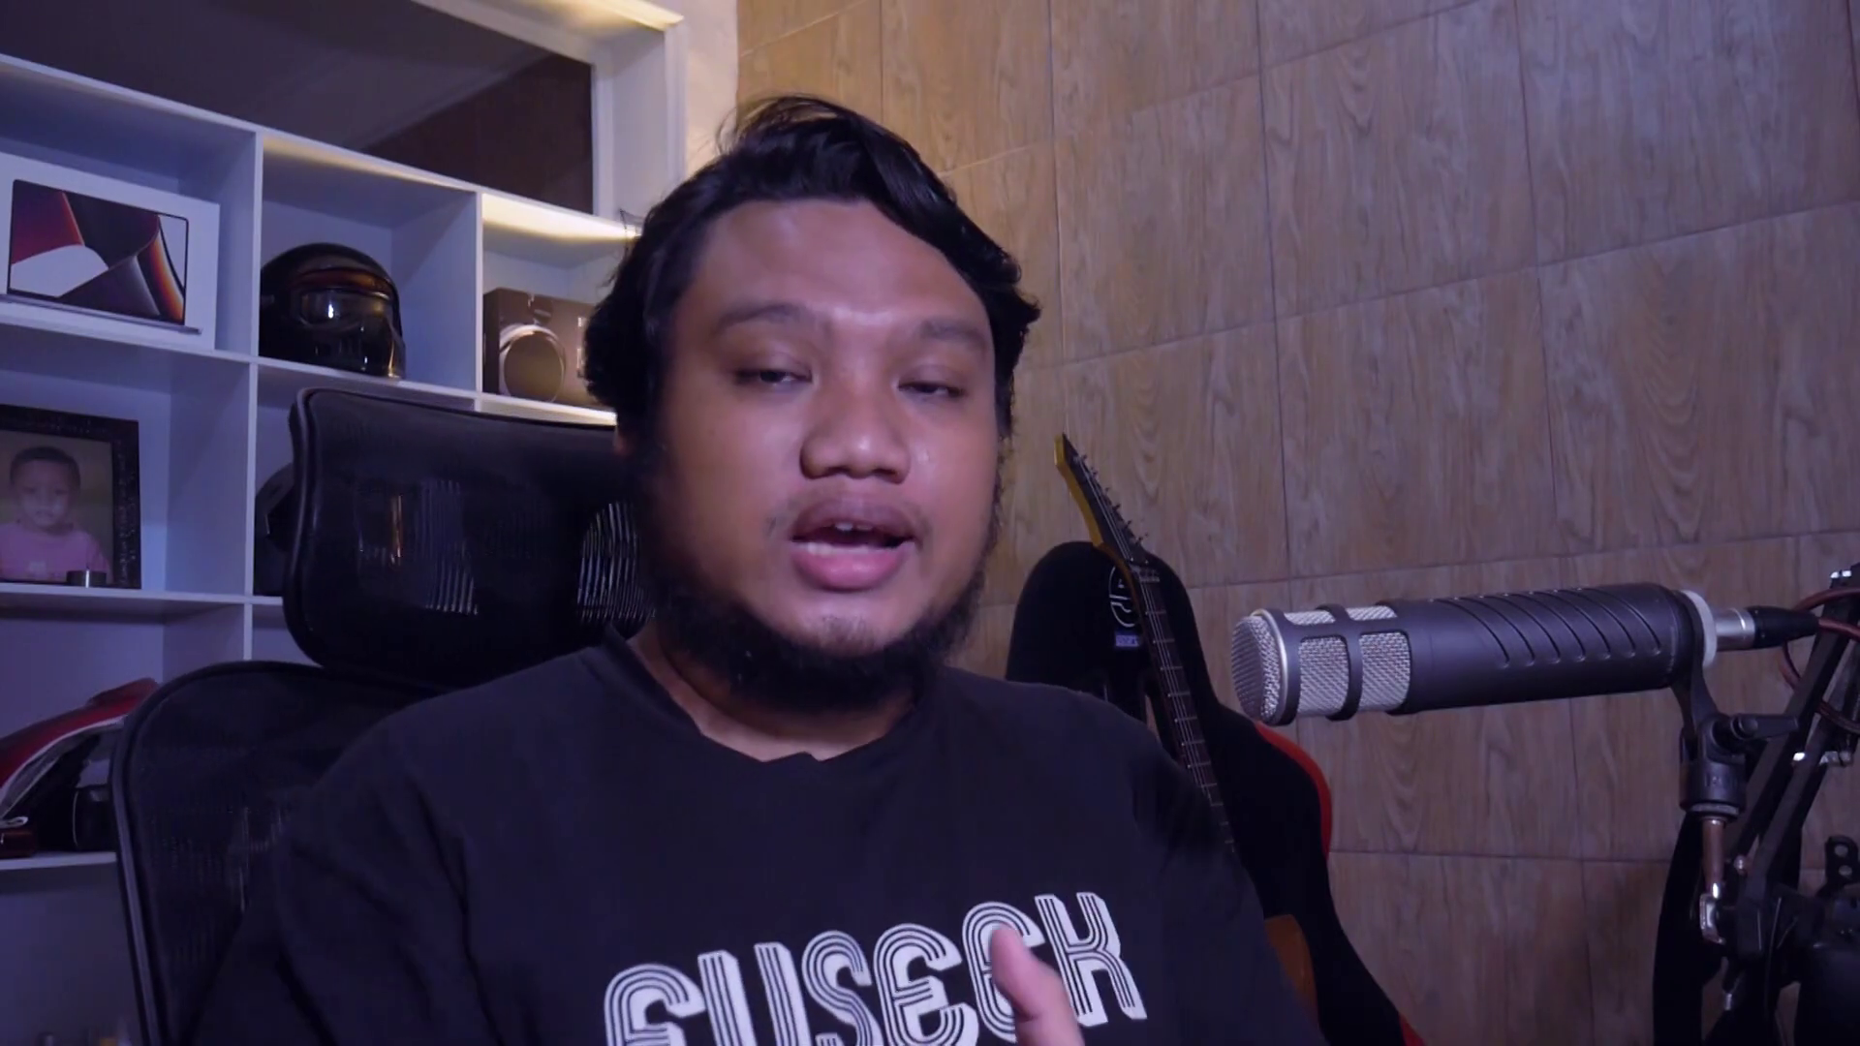